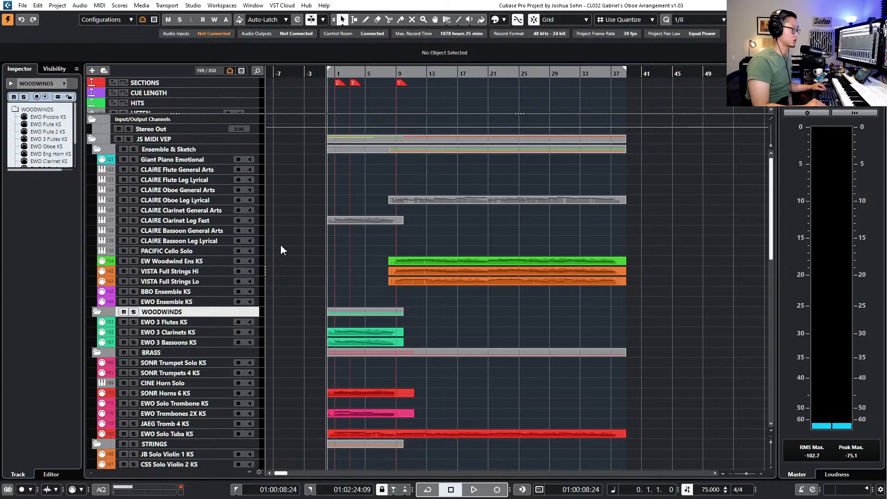
Play the arrangement from its start and bypass the Control Room's Sonarworks_Reference4_x64 and Ghz CanOpener Studio 3 inserts, ending with playback stopped
key(space)
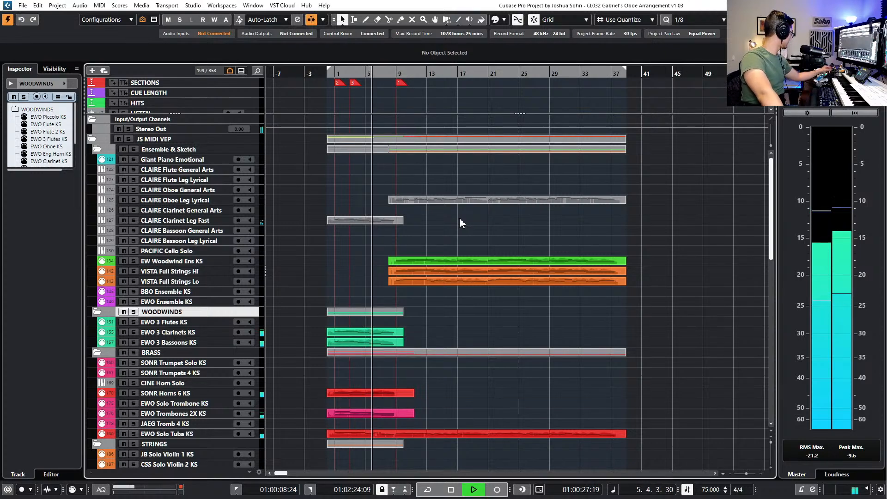
click(838, 69)
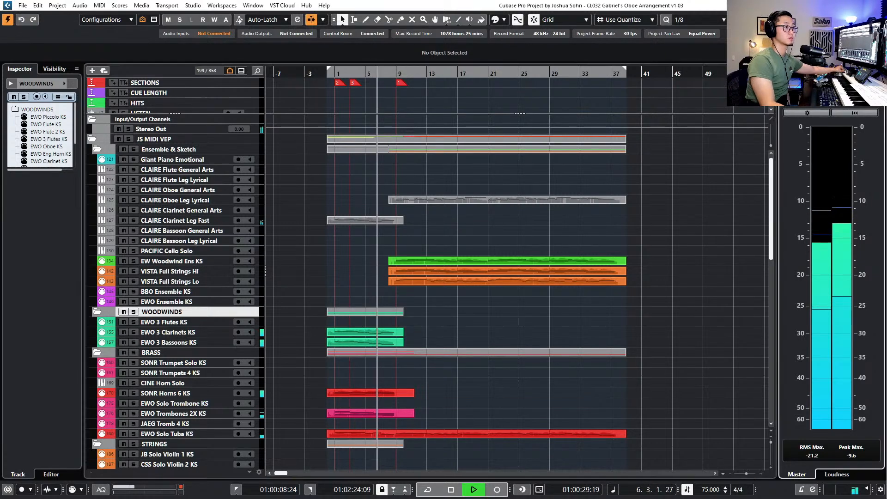
click(829, 474)
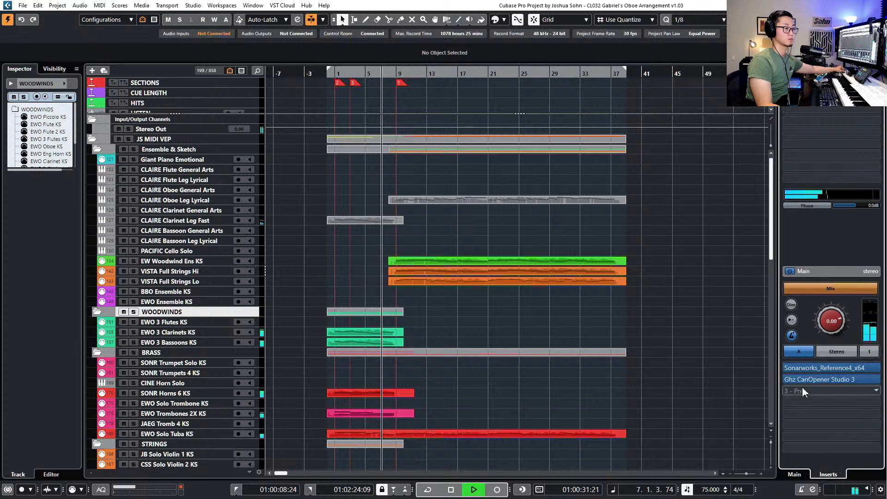
click(786, 377)
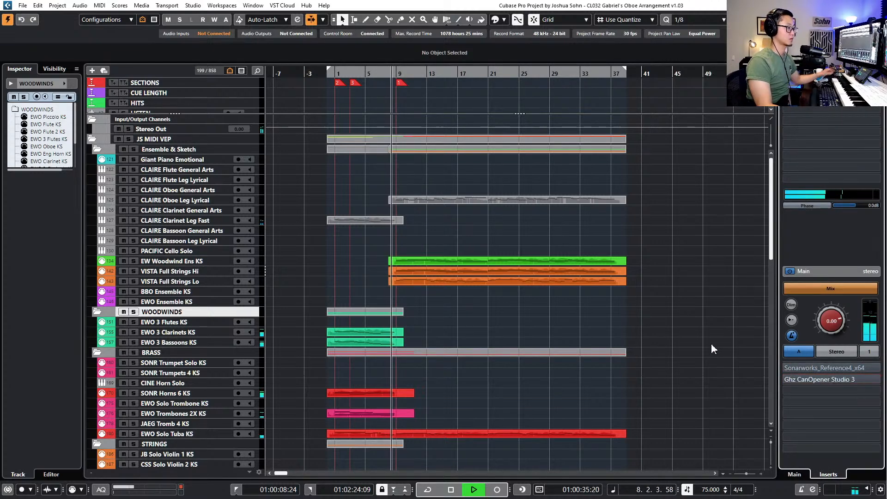
key(space)
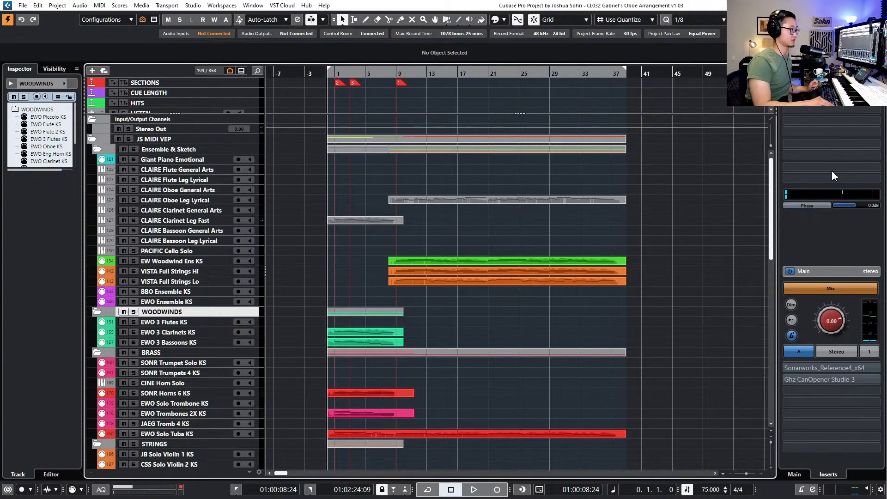
Show the master level meter and place the project cursor at bar 8, with the timeline enlarged around it
key(KP_Add)
key(KP_Add)
key(KP_Add)
key(KP_Add)
key(KP_Add)
key(KP_Add)
key(KP_Add)
key(KP_Add)
key(KP_Add)
key(KP_Add)
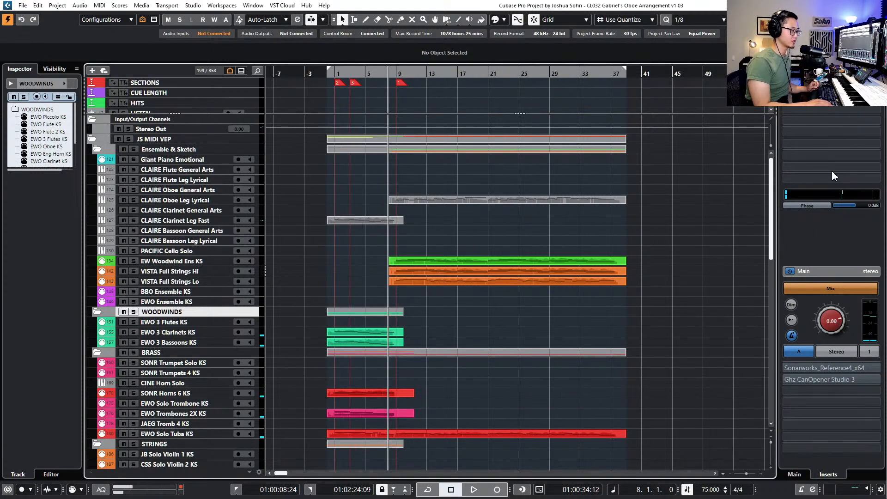
click(866, 69)
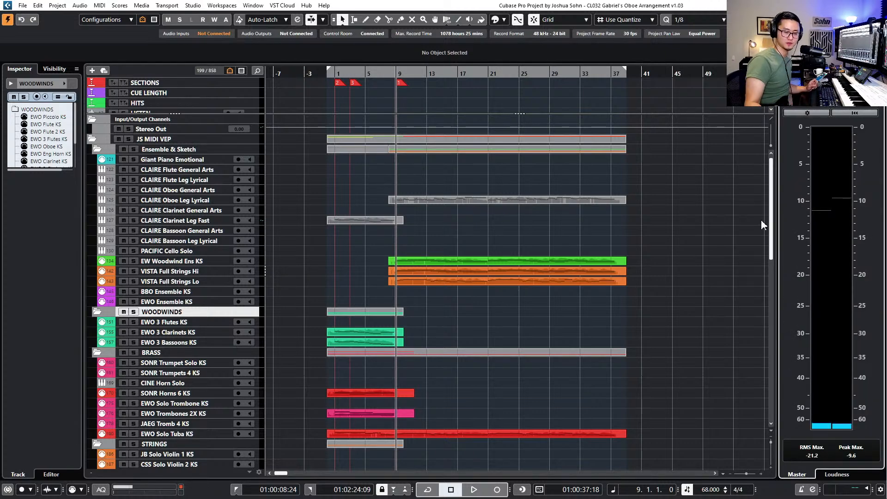
key(KP_Subtract)
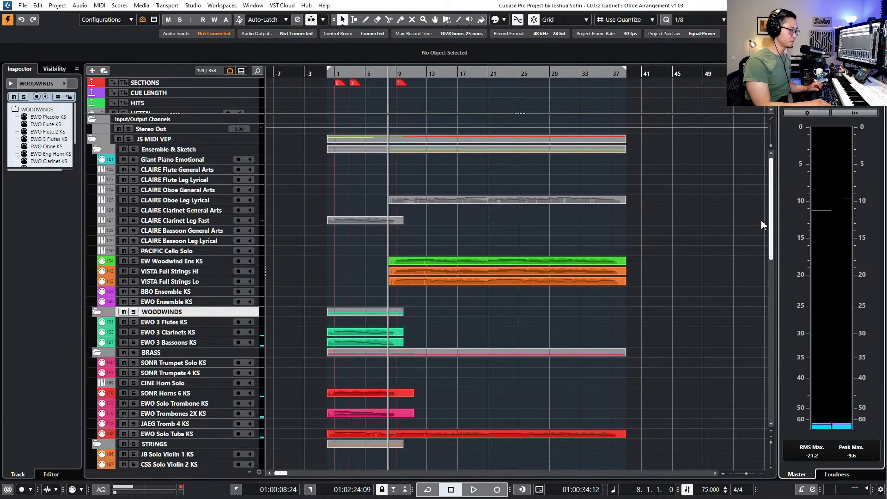
key(h)
key(h)
drag(761, 220, 660, 238)
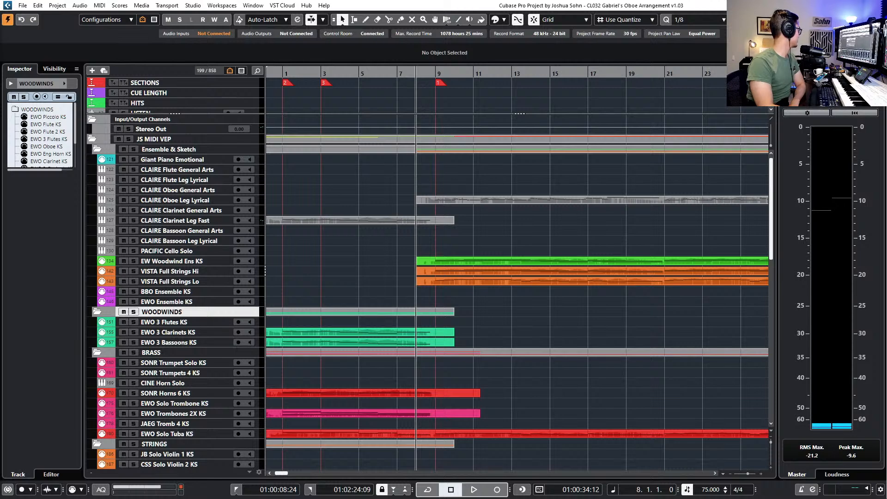
Set the MIXBUS NDI Output plug-in's channel number to Stereo, 1-2 and close its window
click(263, 230)
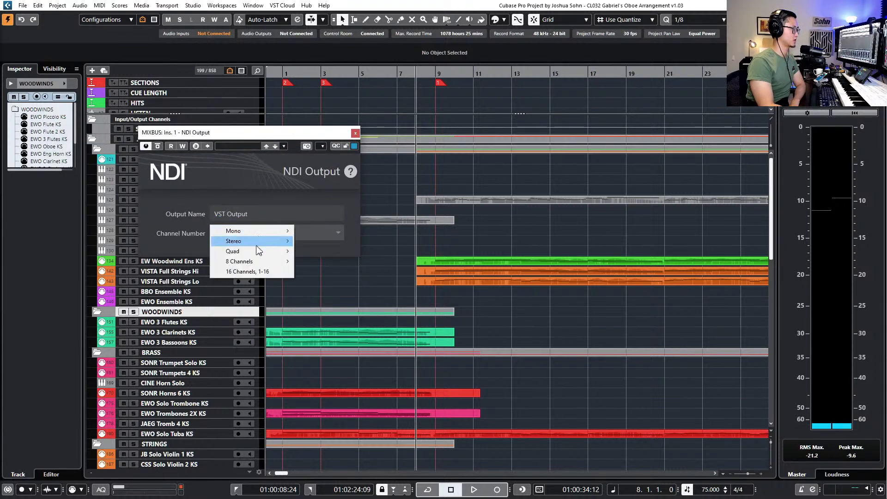
mouse_move(264, 242)
click(317, 241)
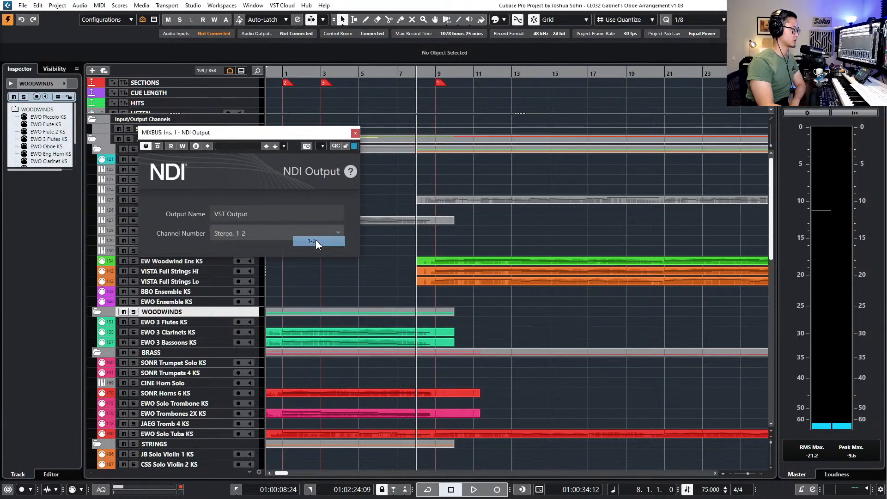
click(355, 134)
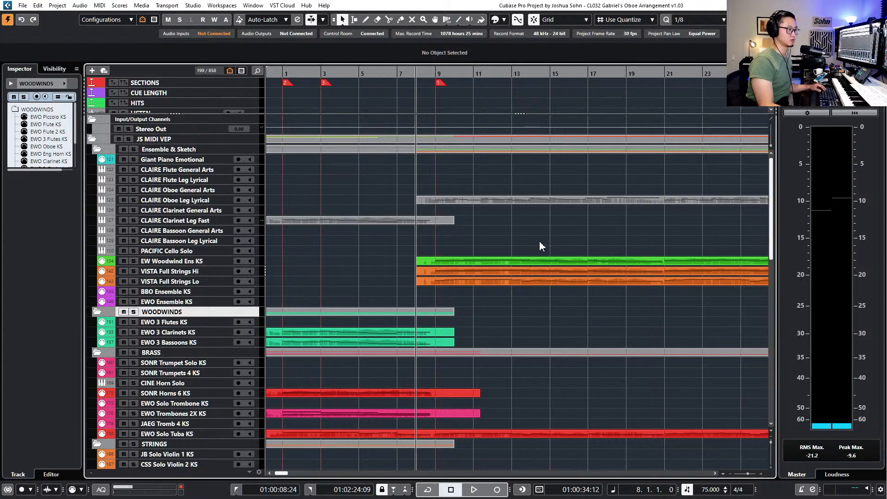
Play back the arrangement from bar 8 to hear the transition into the oboe section
key(space)
key(space)
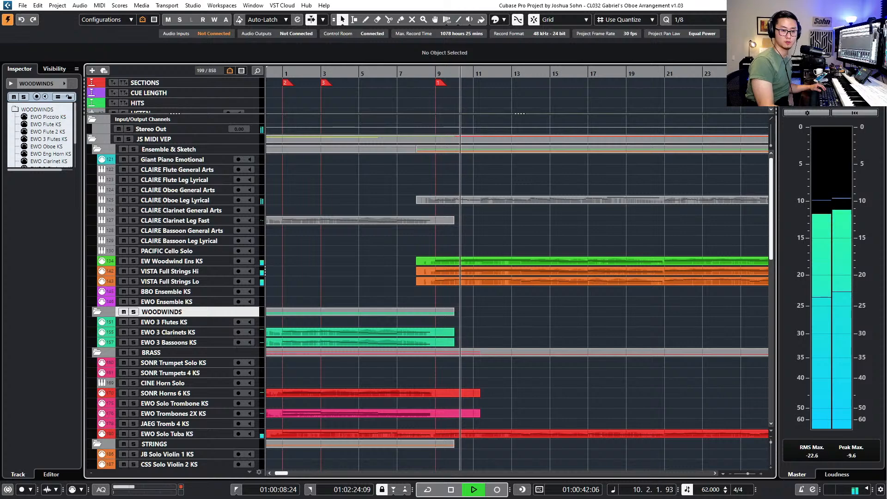
scroll(354, 249, down, 2)
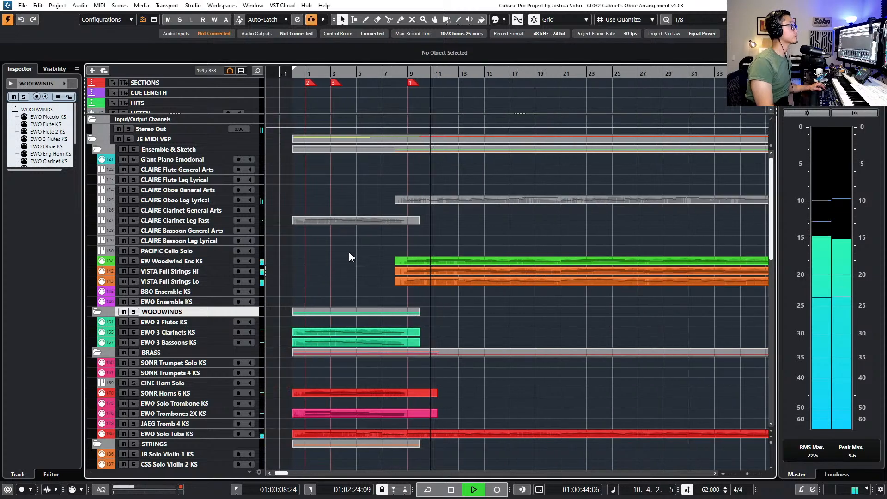
scroll(350, 253, down, 3)
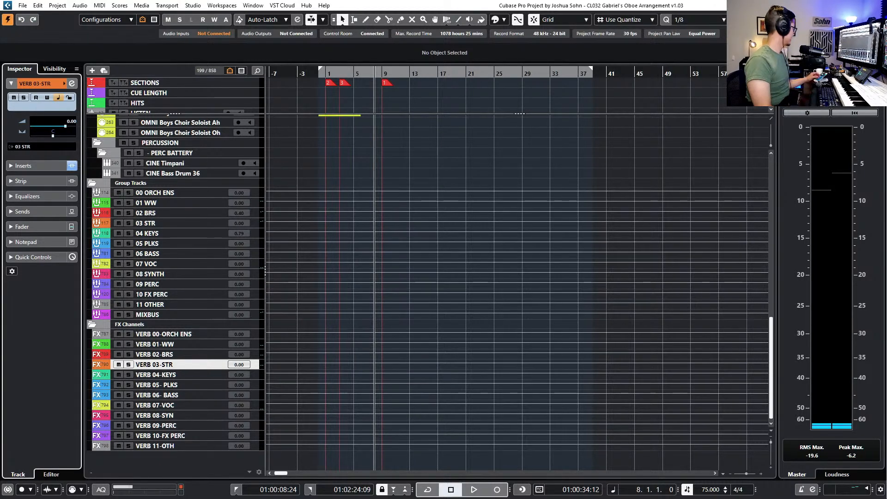
key(alt+Tab)
key(alt+Tab)
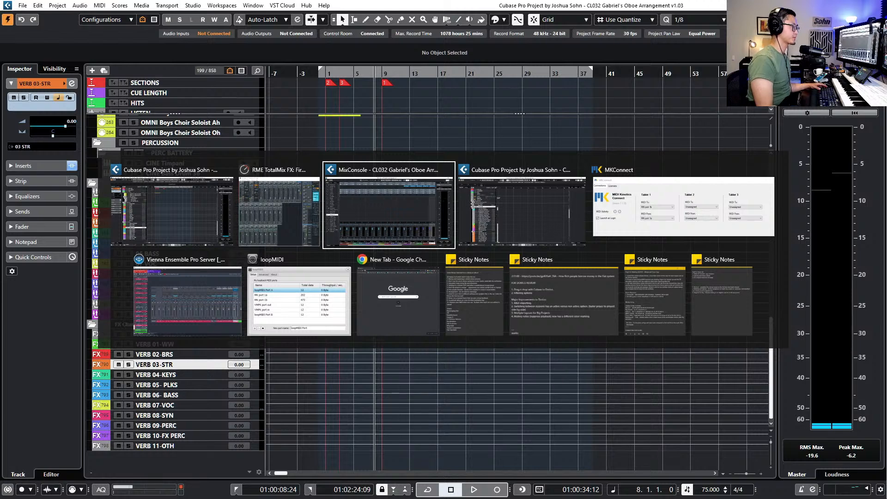
key(alt+Tab)
key(alt+Tab)
key(alt+Tab)
key(alt+Tab)
key(alt+Tab)
key(alt+Tab)
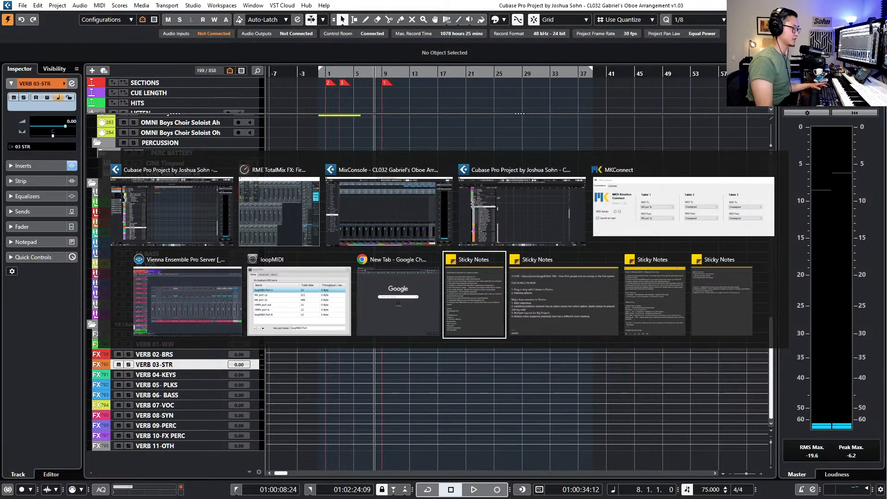
key(alt+Tab)
key(alt+Tab)
key(alt+Tab)
key(alt+Tab)
key(alt+Tab)
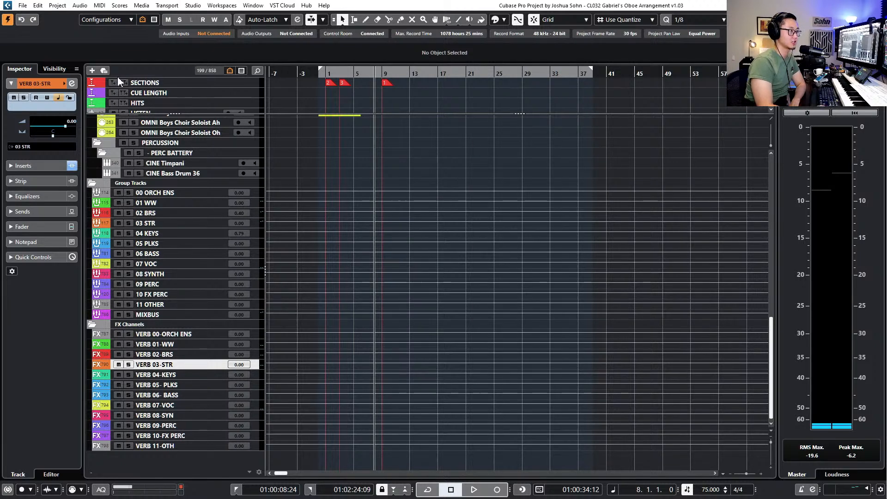
Move the project cursor to bar 1 and play back the opening until the oboe section begins, then stop
key(Home)
key(h)
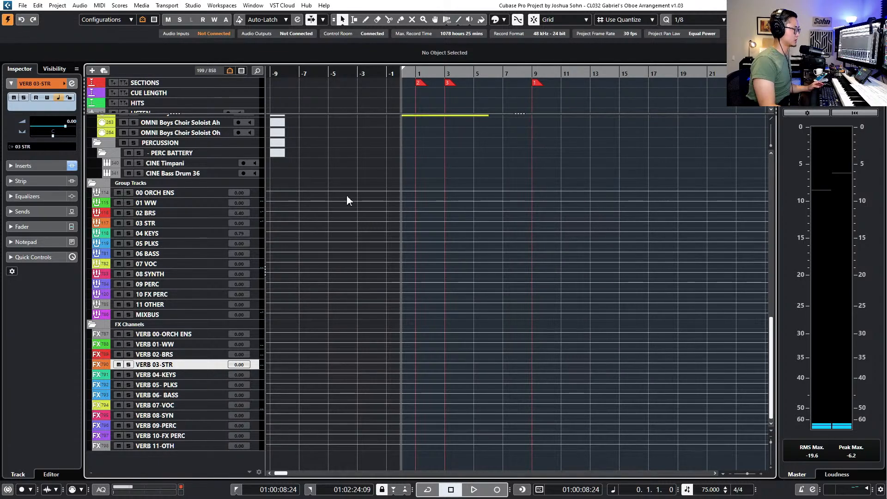
scroll(346, 195, up, 5)
scroll(341, 180, up, 4)
scroll(341, 180, down, 4)
scroll(339, 184, up, 4)
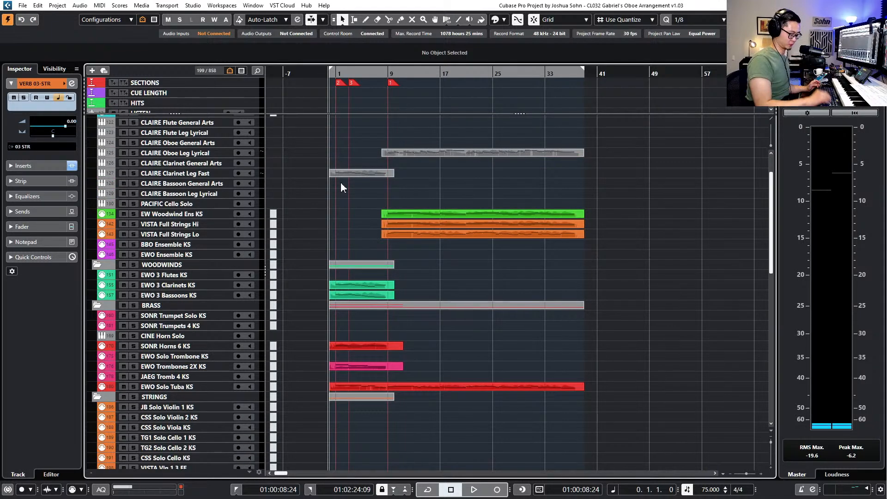
key(shift+n)
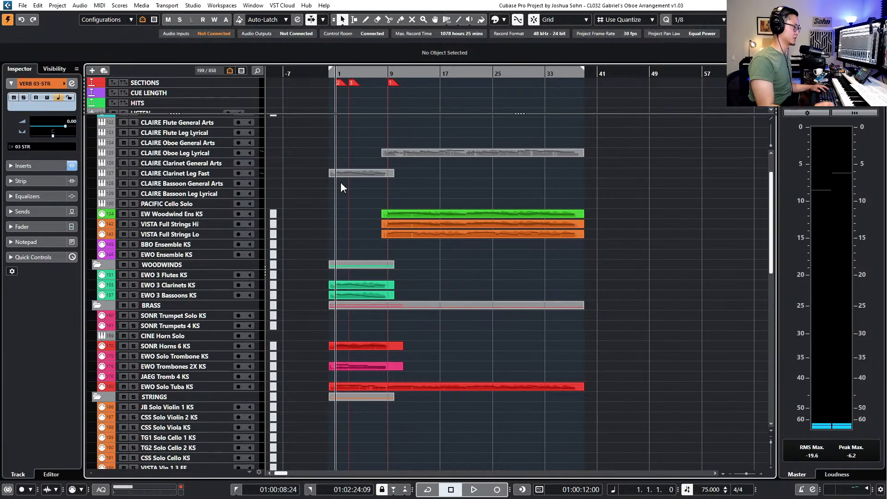
scroll(351, 181, up, 1)
scroll(360, 183, up, 2)
scroll(439, 200, right, 3)
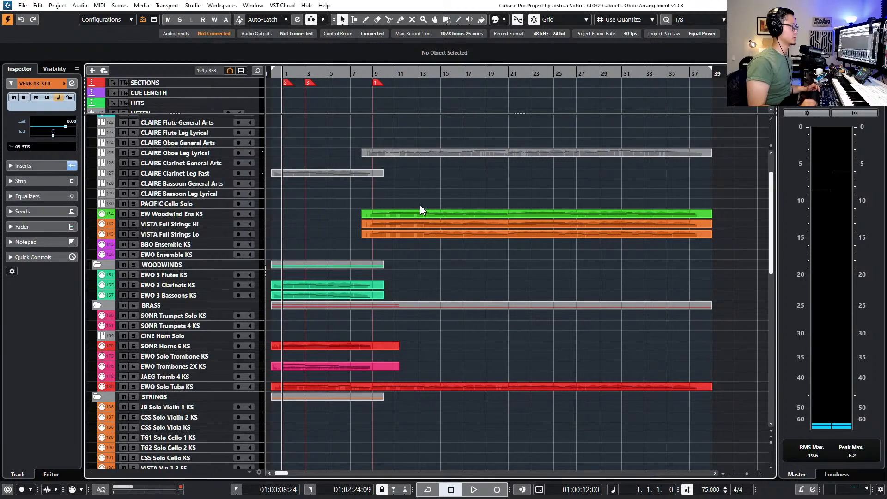
key(space)
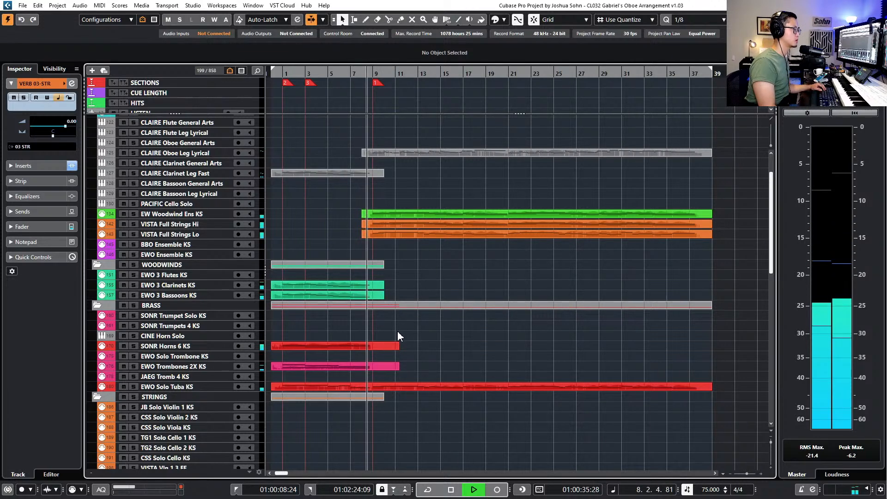
key(space)
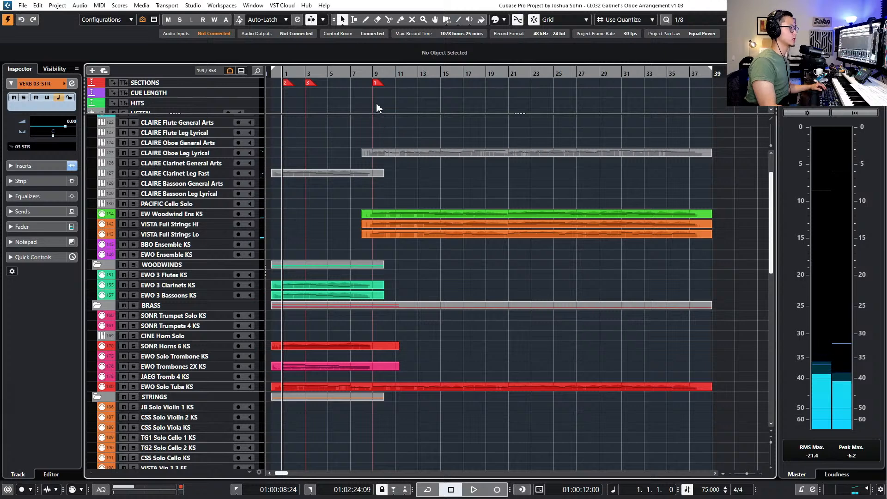
Enlarge the upper track area to reveal the Tempo, Signature and Chord tracks, and move the project cursor to bar 10
drag(359, 114, 355, 152)
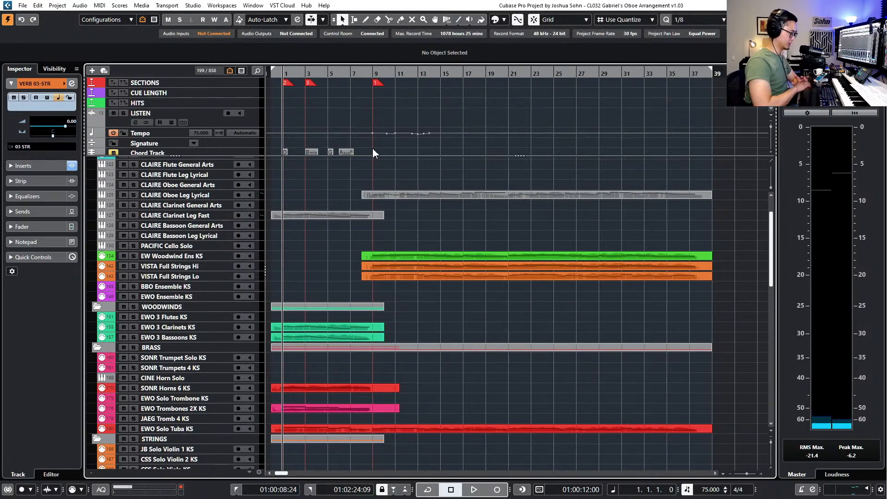
key(KP_Add)
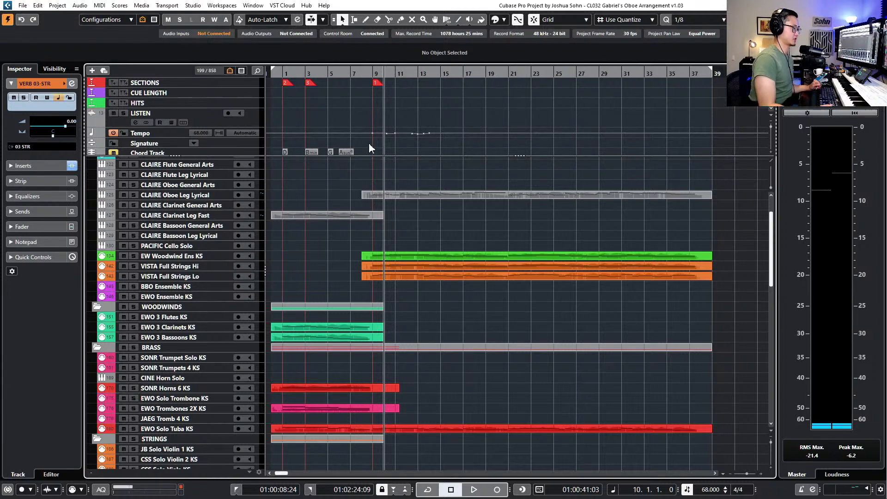
click(415, 261)
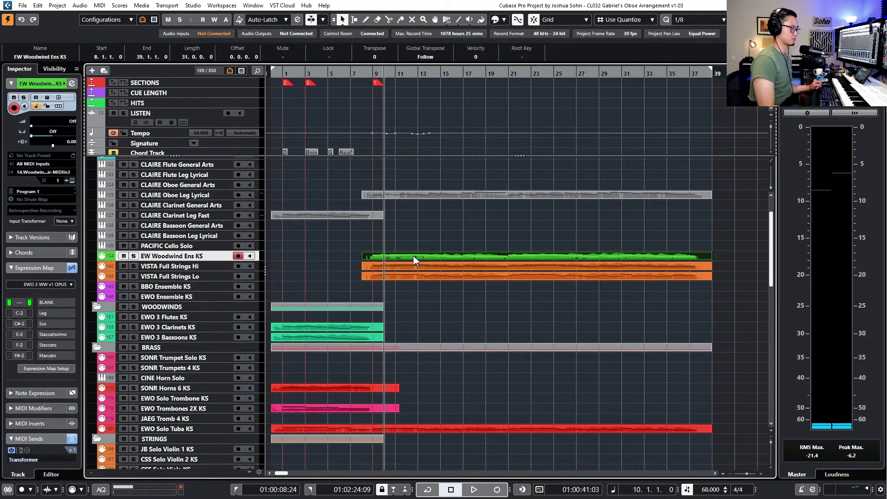
double_click(415, 261)
key(Return)
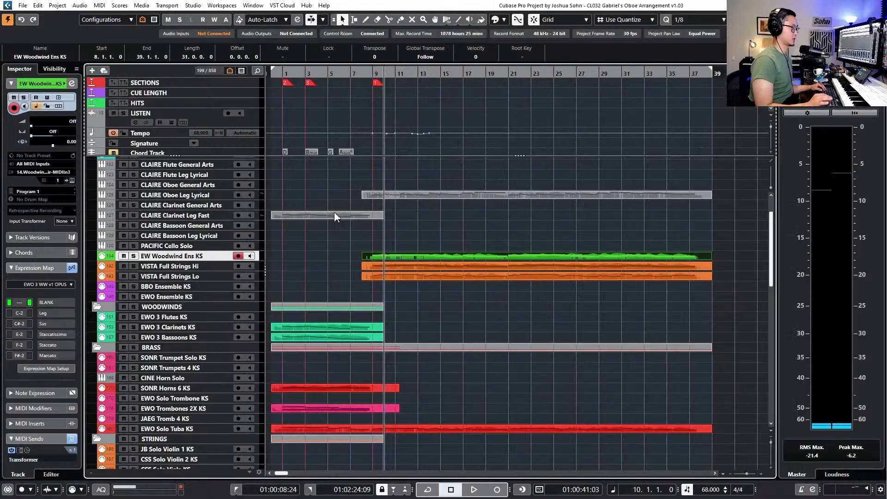
Open the CLAIRE Oboe Leg Lyrical part in the Key Editor and examine its notes and controller curves from bar 9 onward
double_click(400, 197)
scroll(249, 253, up, 5)
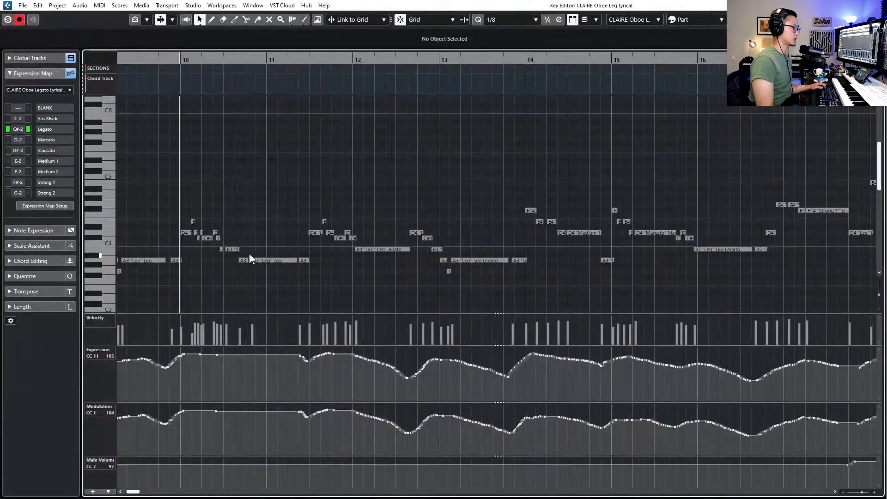
scroll(252, 257, left, 3)
scroll(263, 257, up, 2)
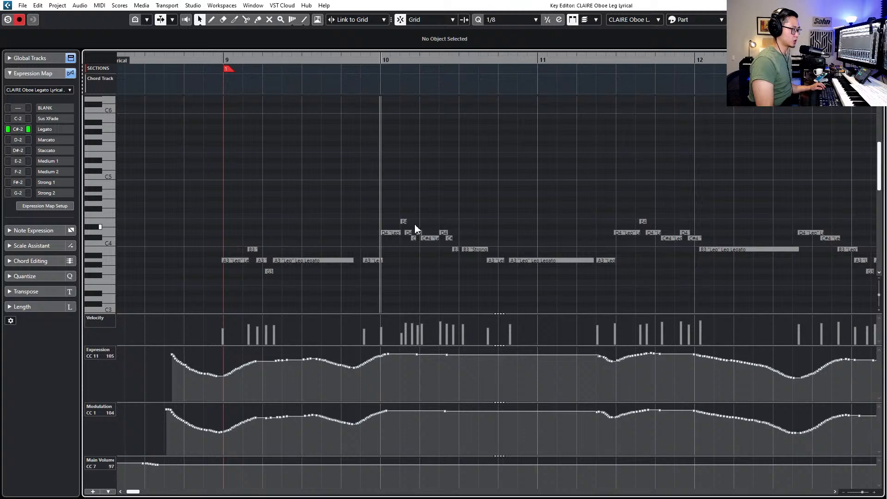
scroll(414, 223, down, 1)
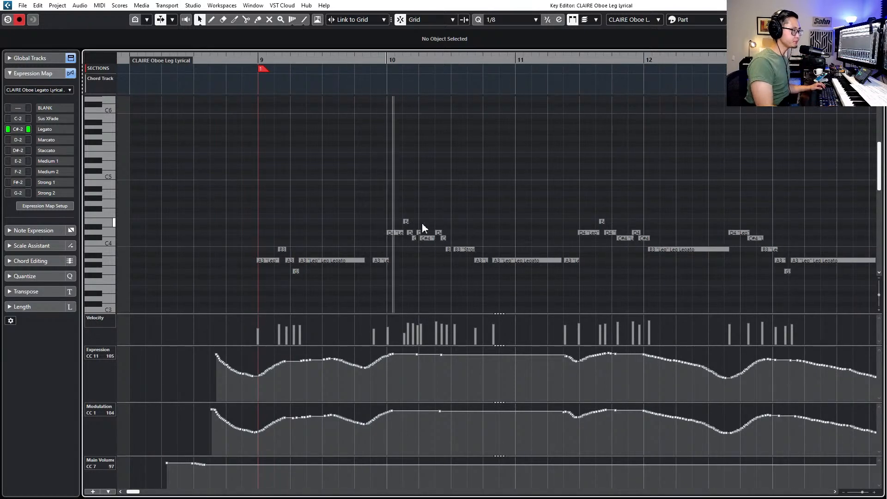
scroll(422, 226, down, 1)
scroll(421, 224, right, 5)
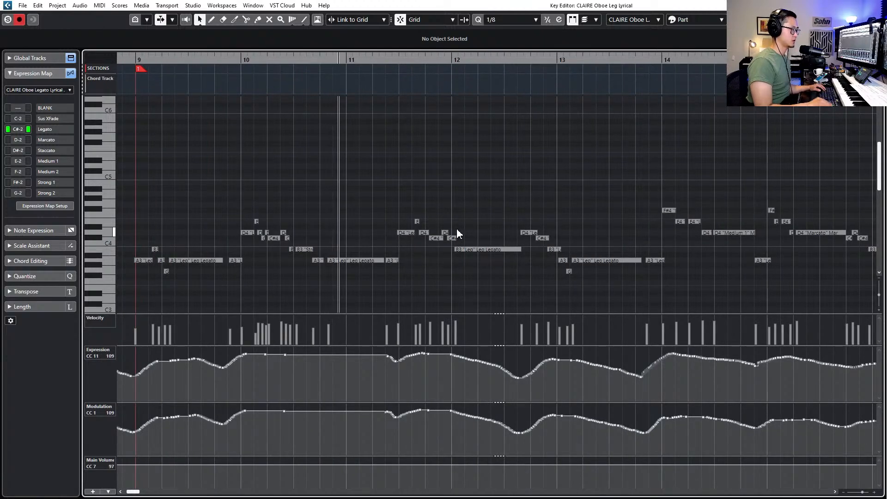
scroll(458, 234, right, 15)
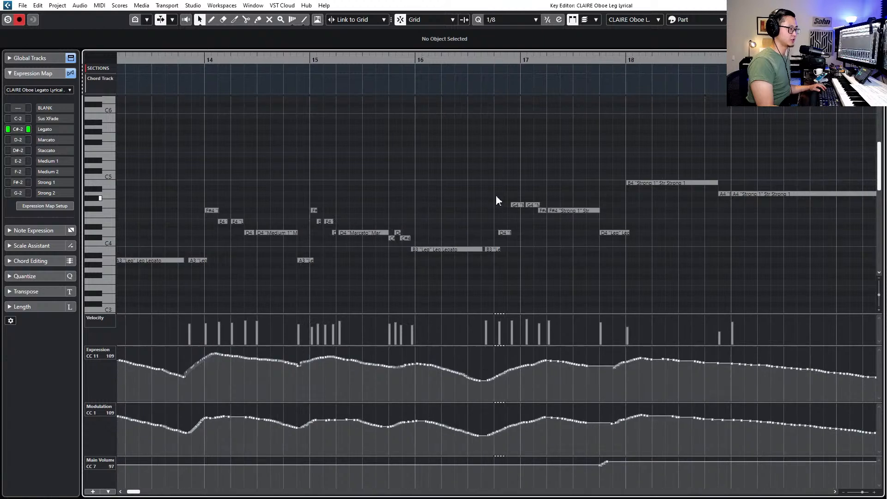
Select the long B3 legato note around bar 16, locate the cursor to its start and play the oboe line from there
drag(513, 226, 513, 235)
drag(436, 222, 435, 262)
key(l)
key(space)
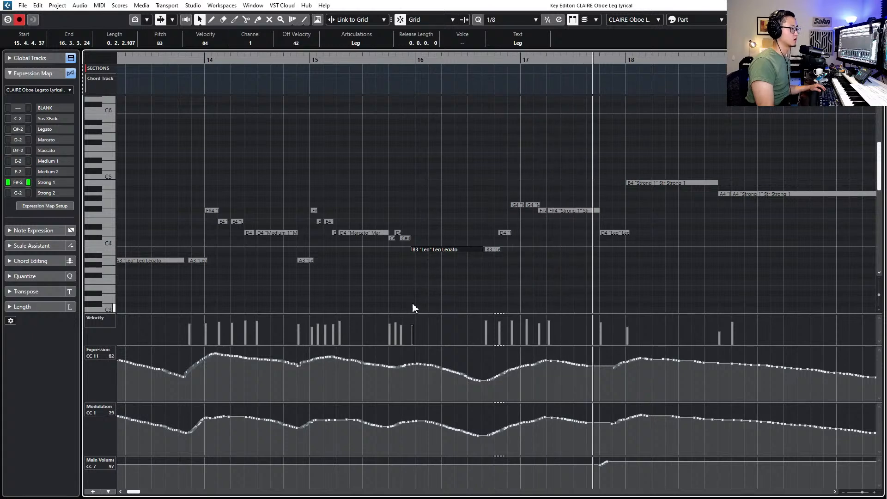
scroll(512, 288, right, 3)
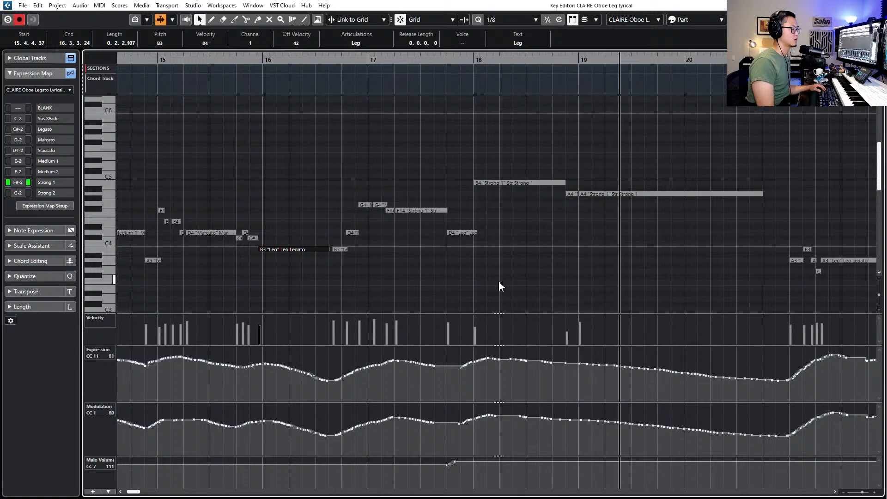
Stop playback, select the oboe notes from bar 9 into bar 11 and locate the cursor to the first one
scroll(499, 282, down, 2)
scroll(498, 284, down, 1)
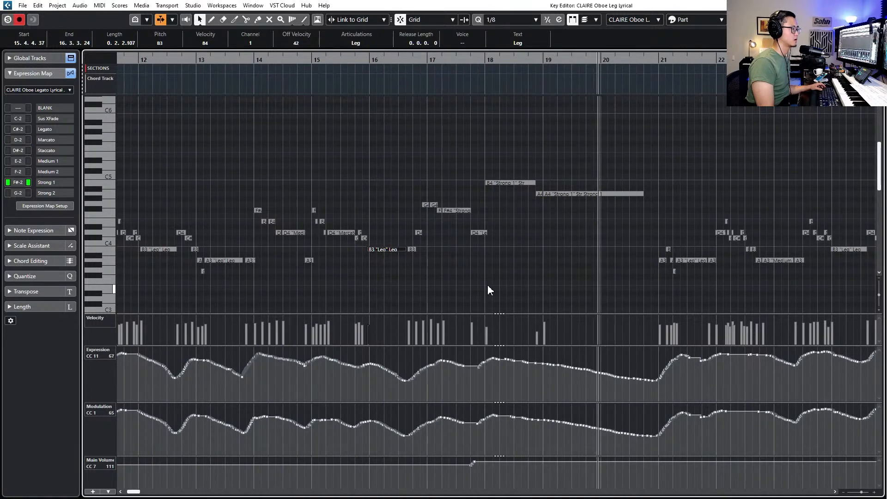
key(space)
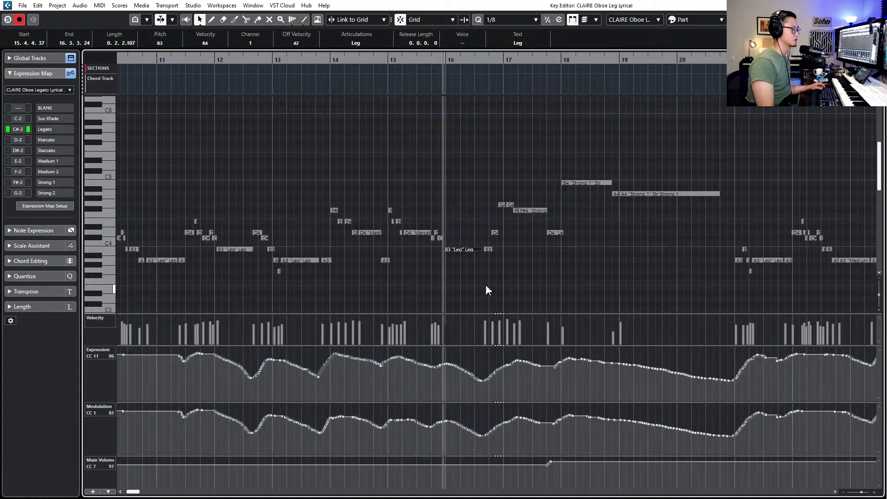
scroll(453, 265, left, 3)
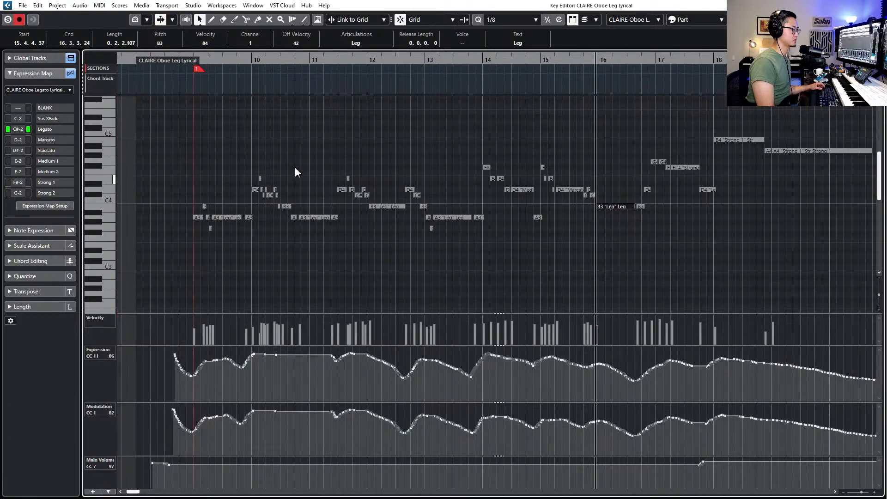
drag(198, 157, 331, 235)
key(l)
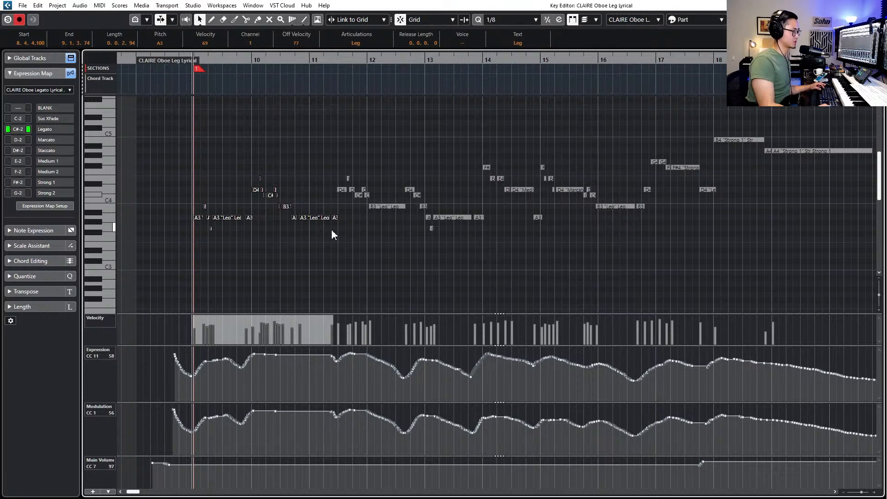
Play the oboe line from bar 9 into bar 12 with auto-scroll on and stop
click(231, 218)
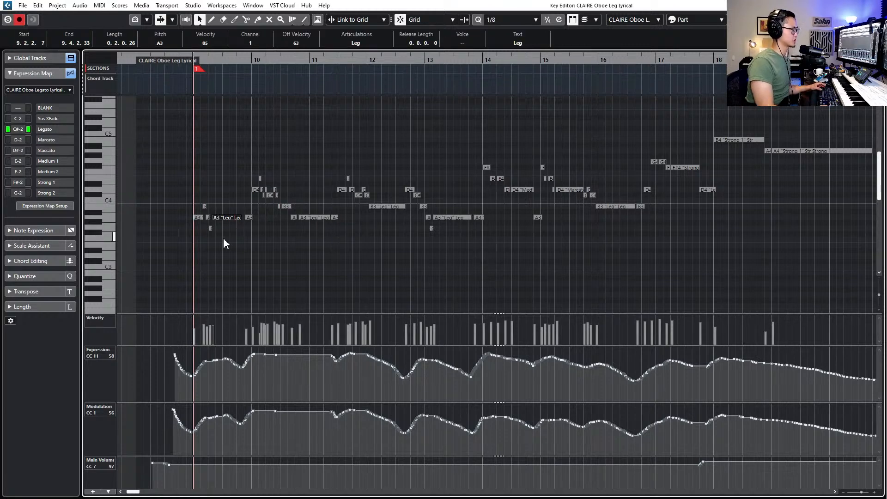
key(space)
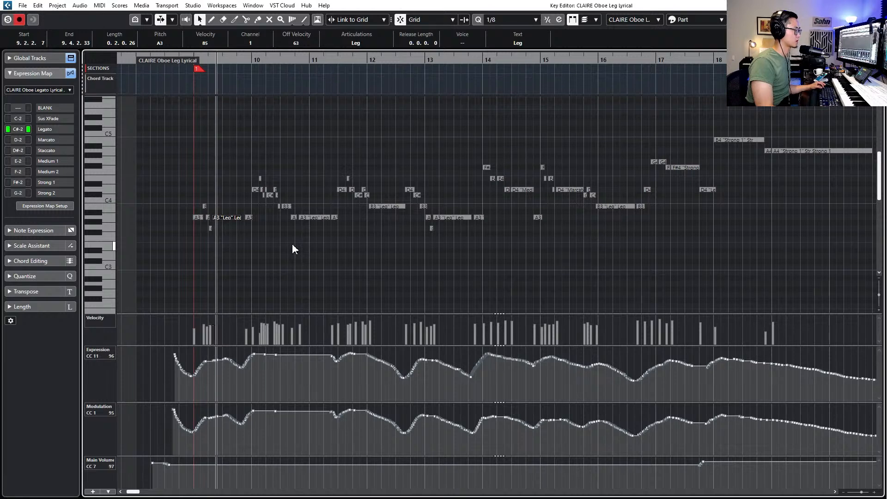
scroll(285, 261, up, 3)
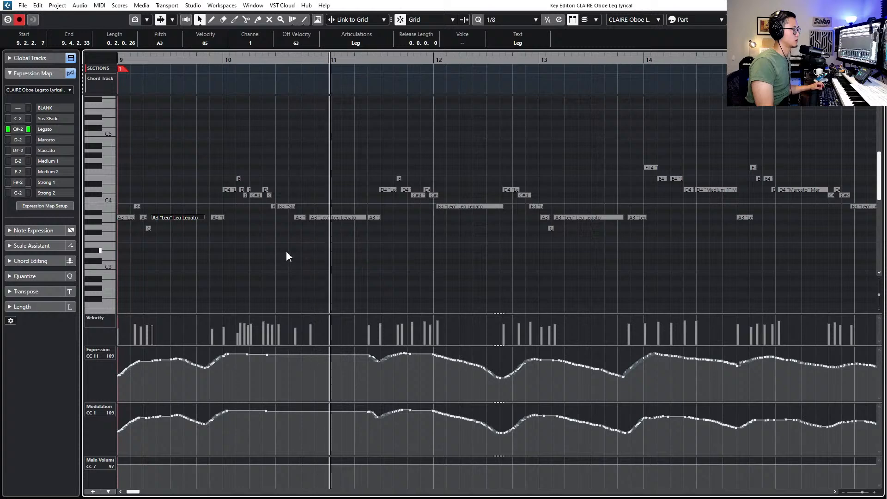
key(f)
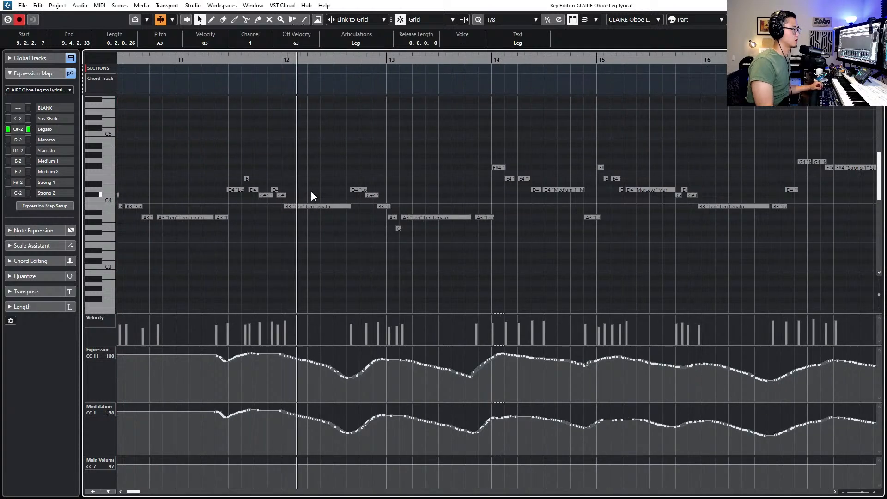
key(space)
Select the phrase from mid-bar 11 into bar 12, locate the cursor to its start and set the quantize preset to 1/16
scroll(272, 183, up, 2)
drag(193, 168, 320, 224)
key(l)
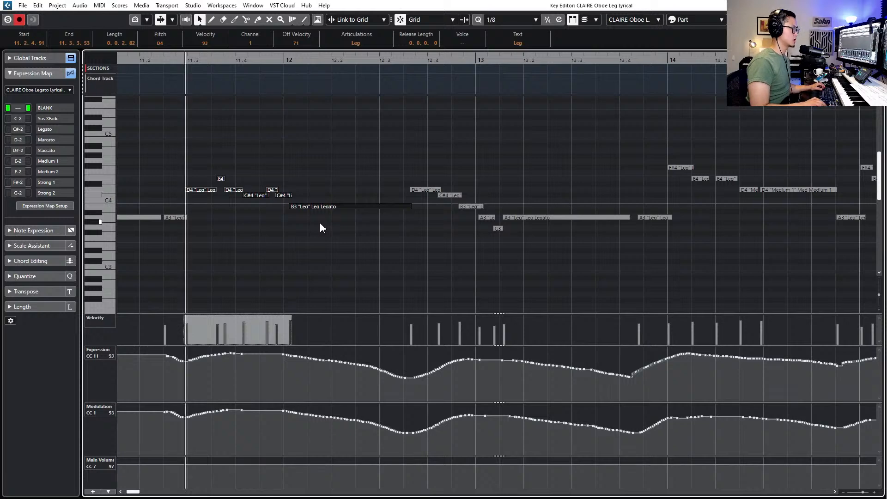
key(2)
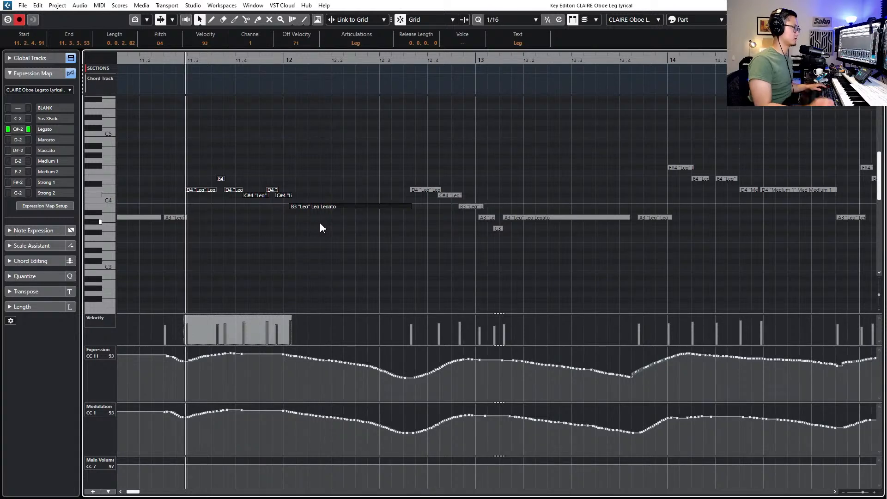
Start the short E4 in bar 11 slightly earlier, trimming the first D4 to end at 11.3.3.14 and shortening the second D4
drag(205, 164, 271, 201)
drag(280, 168, 261, 202)
click(243, 169)
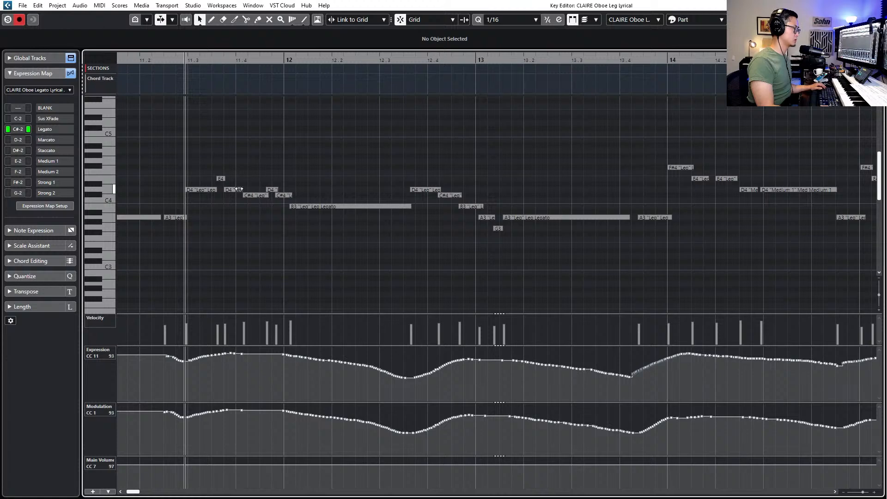
drag(245, 167, 214, 191)
click(215, 179)
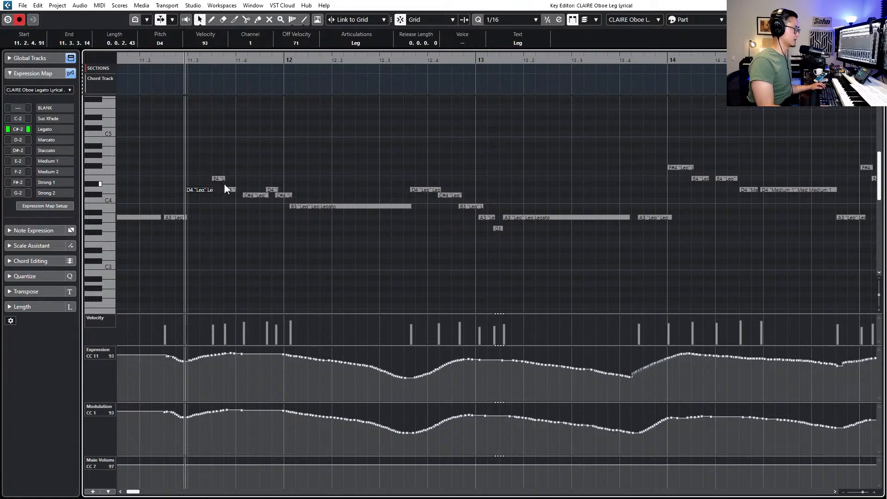
Move the cursor back to bar 11, play the edited turn and stop
key(KP_Subtract)
key(KP_Subtract)
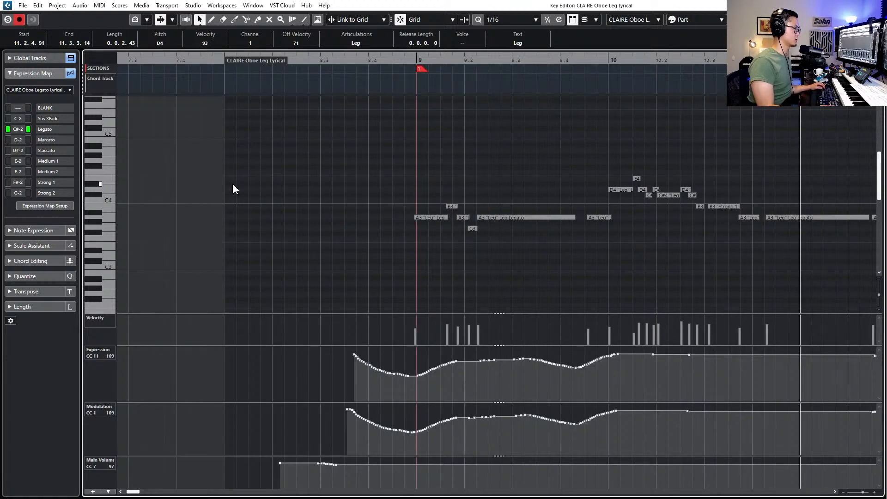
scroll(240, 187, right, 5)
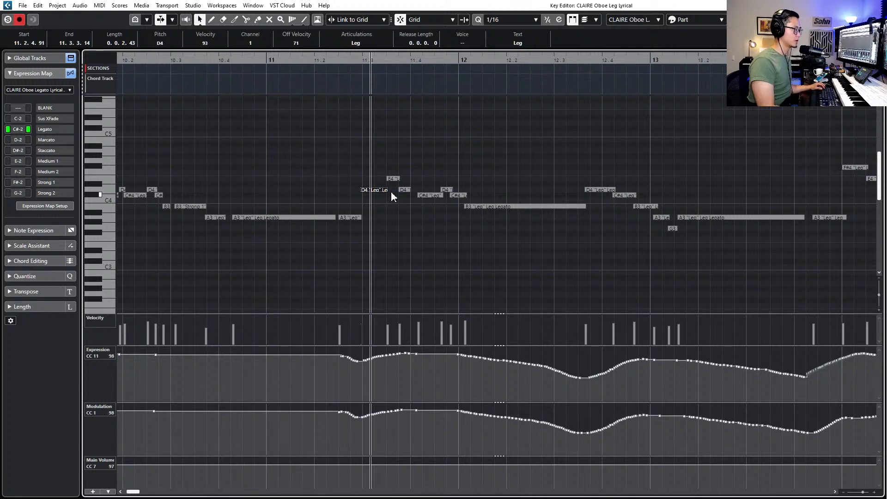
key(space)
Move the C#4, D4 and C#4 notes leading into bar 12 slightly earlier and replay from bar 11
drag(417, 196, 436, 195)
key(space)
click(440, 205)
click(432, 204)
key(space)
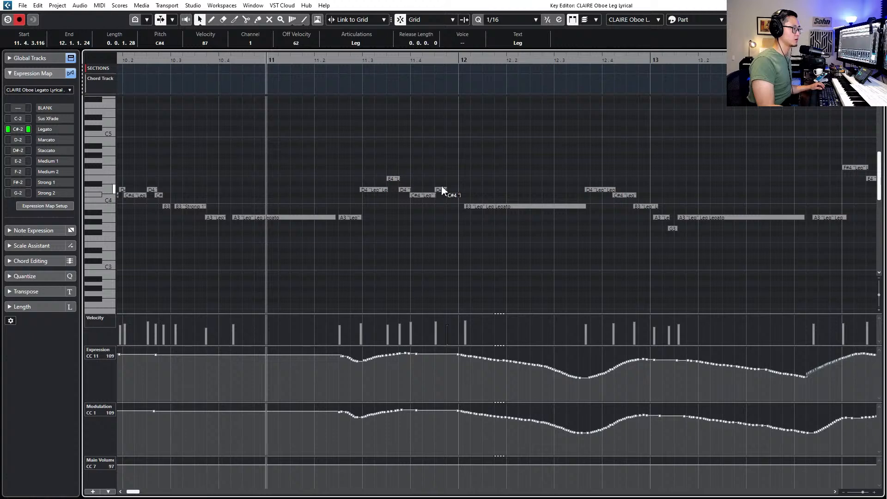
Extend the last C#4 to meet the long B3 at bar 12, and play on into bar 13 with auto-scroll on
drag(442, 185, 464, 204)
click(470, 199)
key(f)
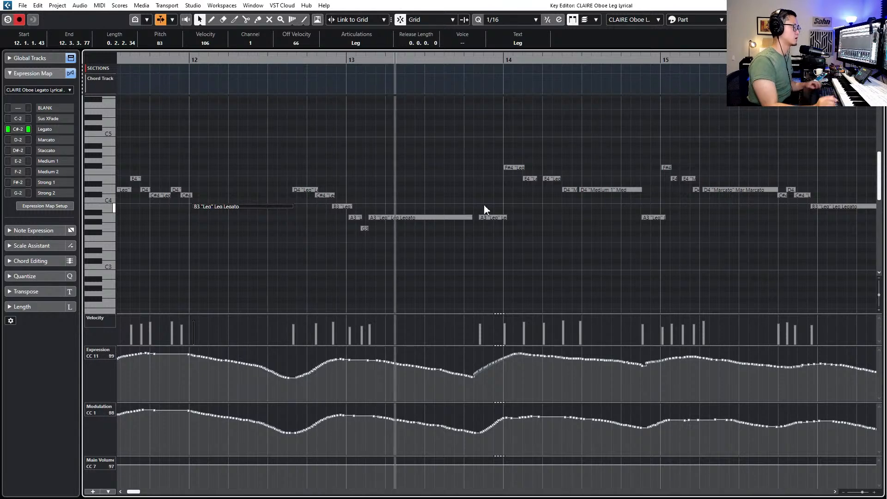
key(space)
Set the articulation of the long A3 in bar 13 to Medium 1 and audition it from bar 12
click(453, 217)
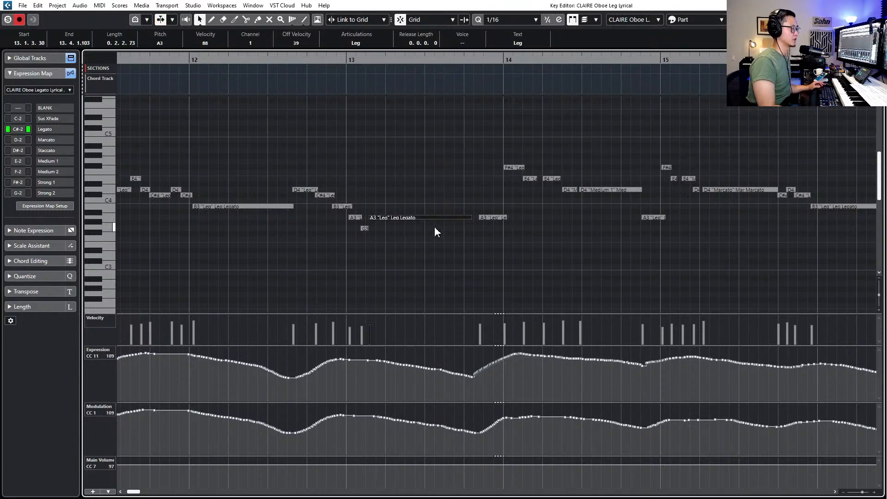
key(l)
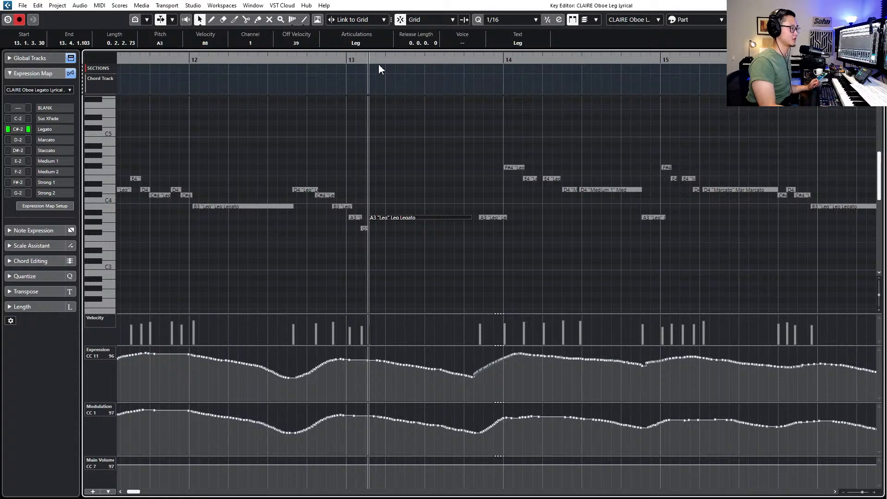
click(359, 43)
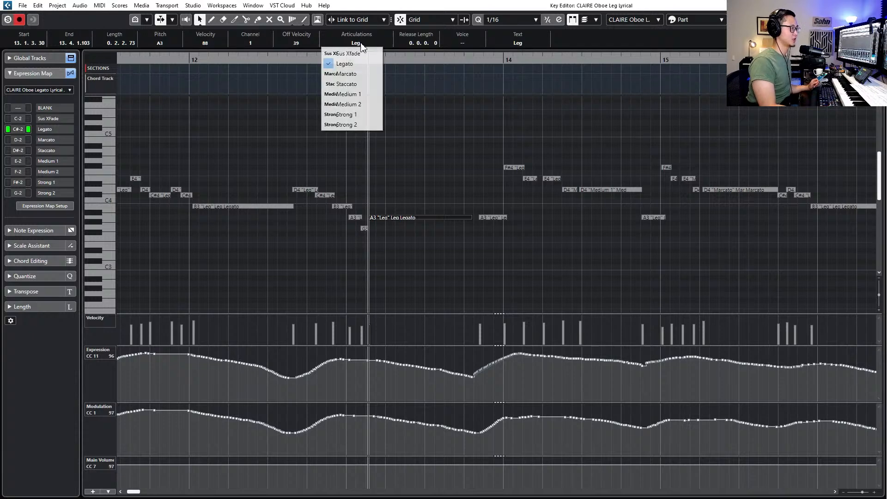
click(360, 94)
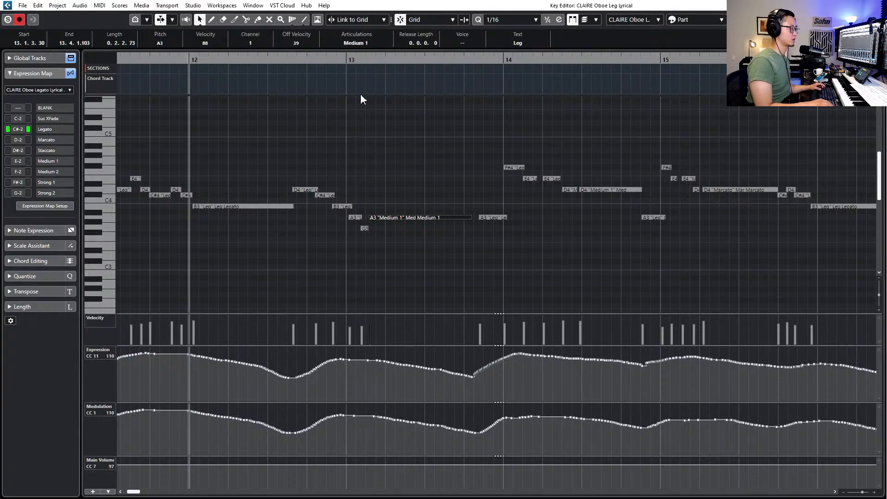
key(space)
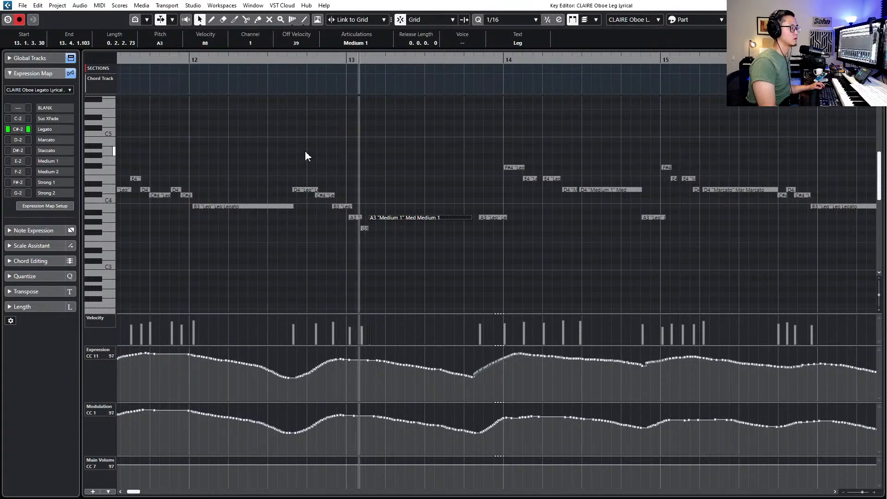
key(space)
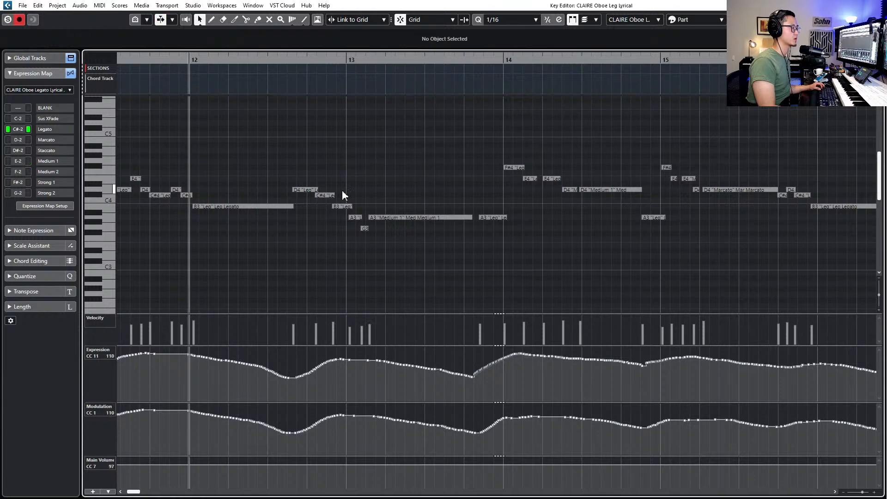
Move the run from the late bar 12 D4 through bar 13's long A3 slightly earlier, starting at 12.3.3.10, and trim the preceding B3
drag(303, 172, 370, 245)
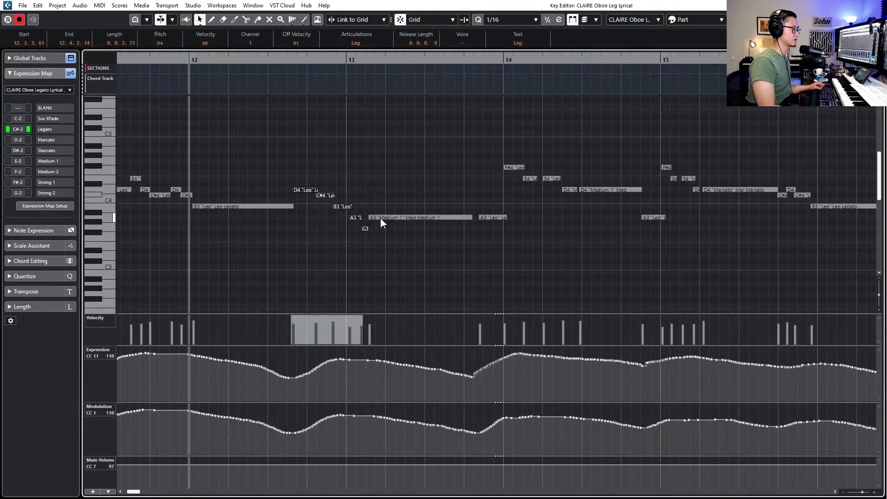
drag(398, 215, 395, 214)
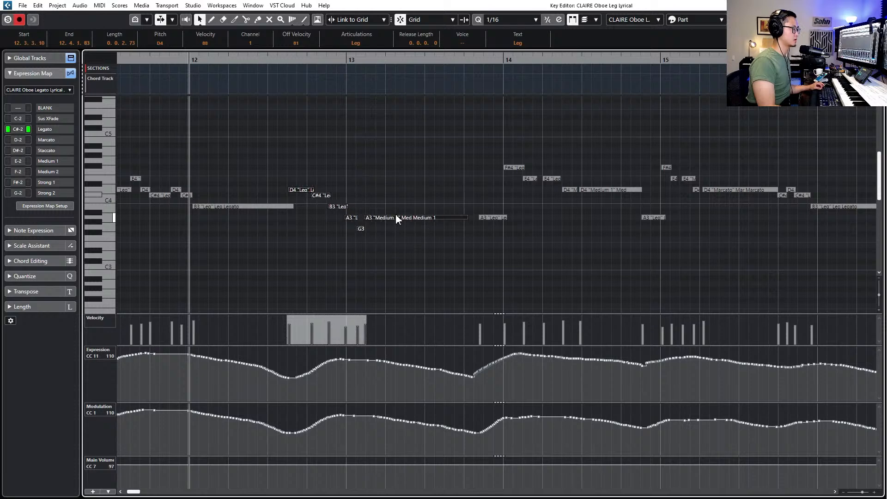
click(281, 191)
Shift bar 13's A3, G3 and long A3 slightly later, lengthen the G3 to end at 13.1.3.88, and audition the phrase
drag(293, 207, 374, 228)
click(373, 224)
click(371, 219)
click(364, 224)
click(364, 227)
ctrl+click(365, 226)
key(space)
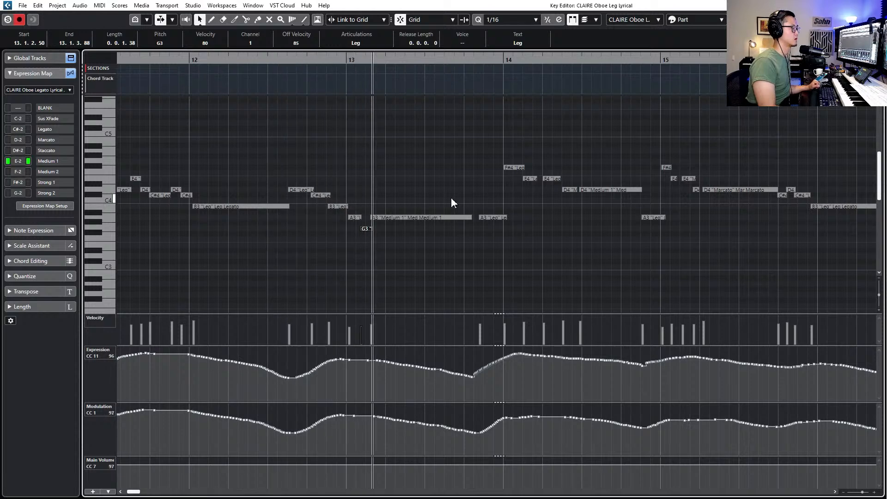
key(space)
Quantize the C#4 and B3 notes leading into bar 13 to the 1/16 grid and play the phrase from bar 12
drag(324, 172, 329, 211)
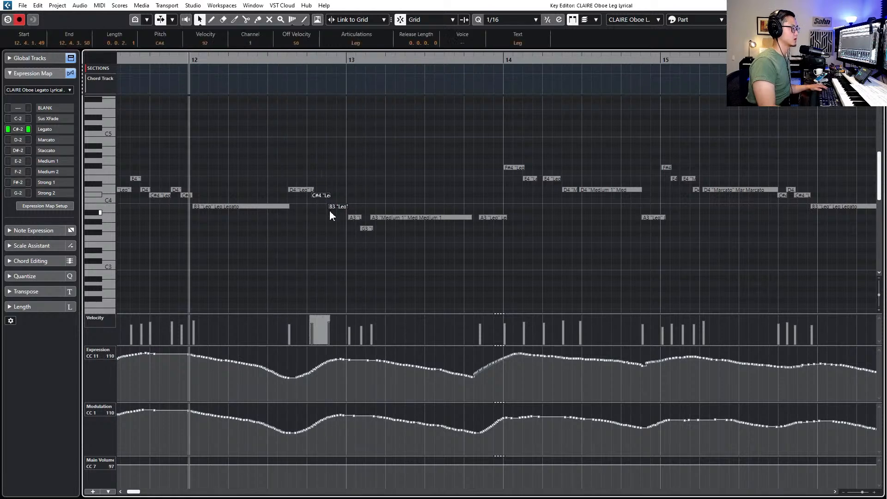
key(q)
click(276, 186)
key(space)
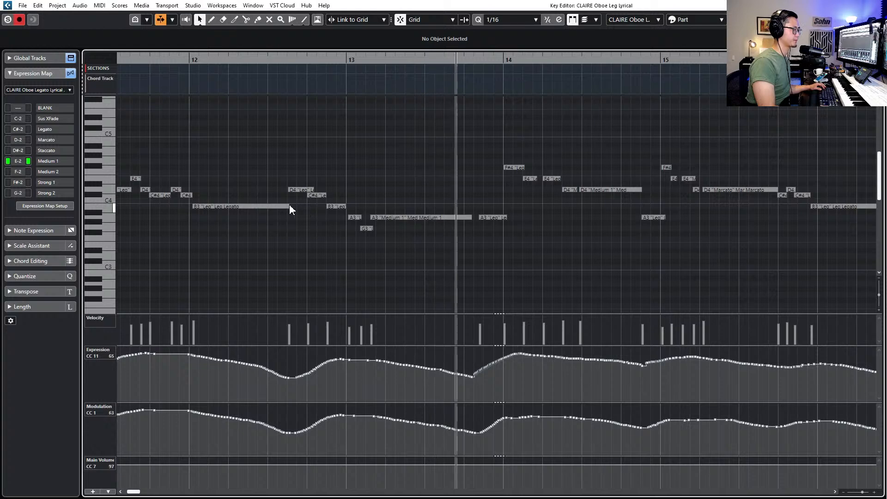
Shorten the long B3 in bar 12 to end at 12.3.3.15 and listen on into bar 17
drag(289, 206, 285, 206)
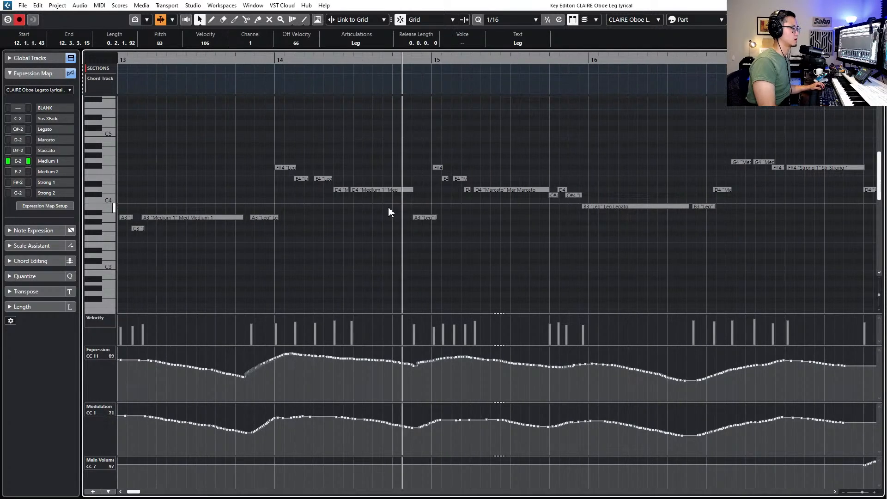
key(g)
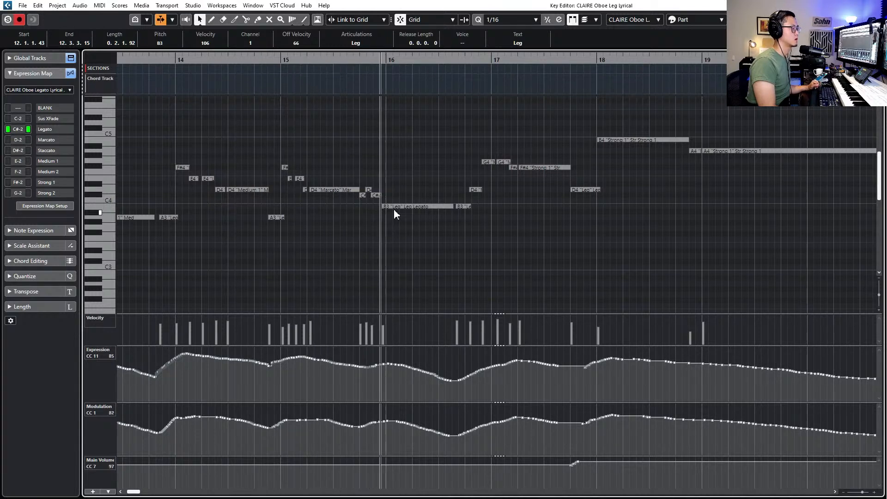
click(393, 188)
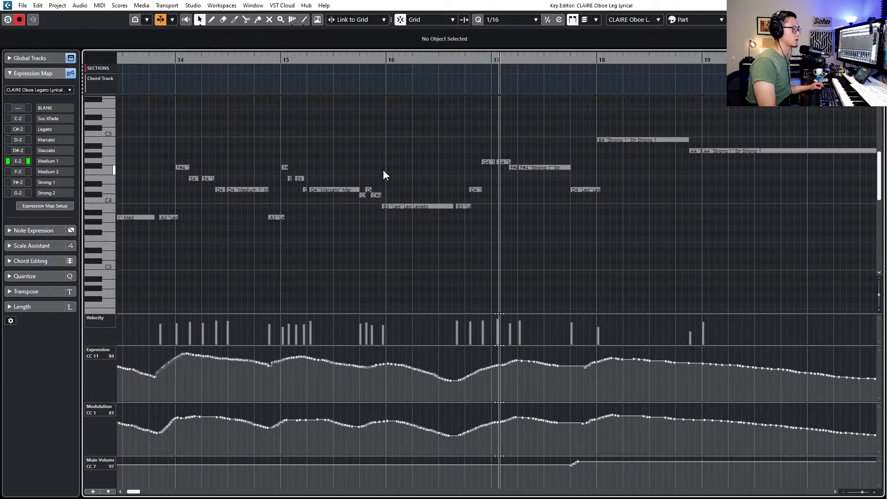
Examine and play the oboe line's repeat from bar 21 onward, selecting its opening notes and the long B3 at bar 24
scroll(417, 177, down, 1)
scroll(414, 180, right, 3)
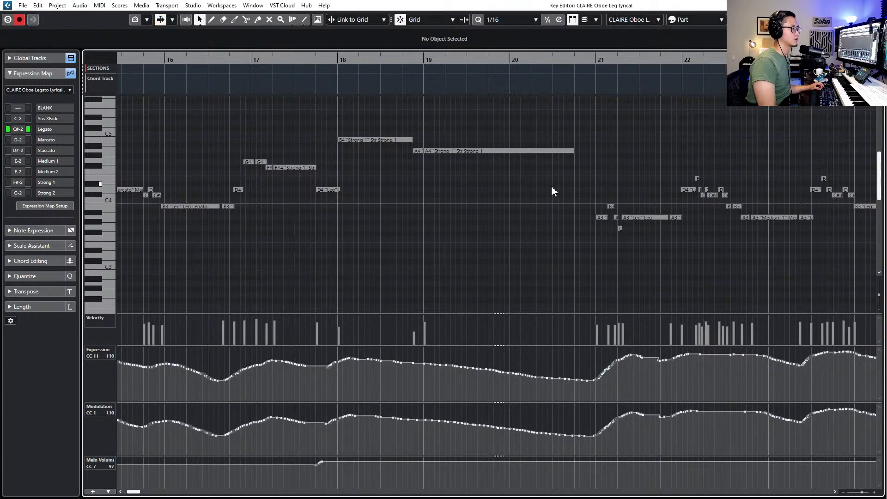
scroll(440, 193, right, 3)
scroll(440, 192, right, 2)
drag(340, 151, 125, 253)
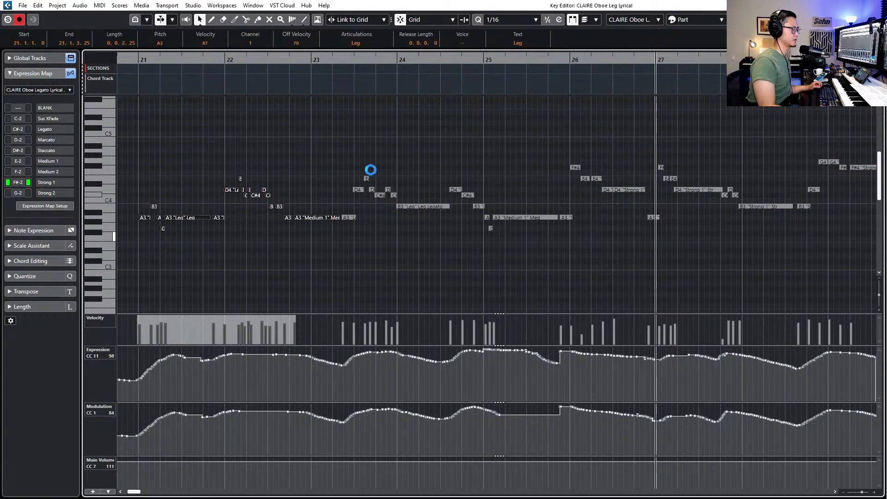
click(421, 207)
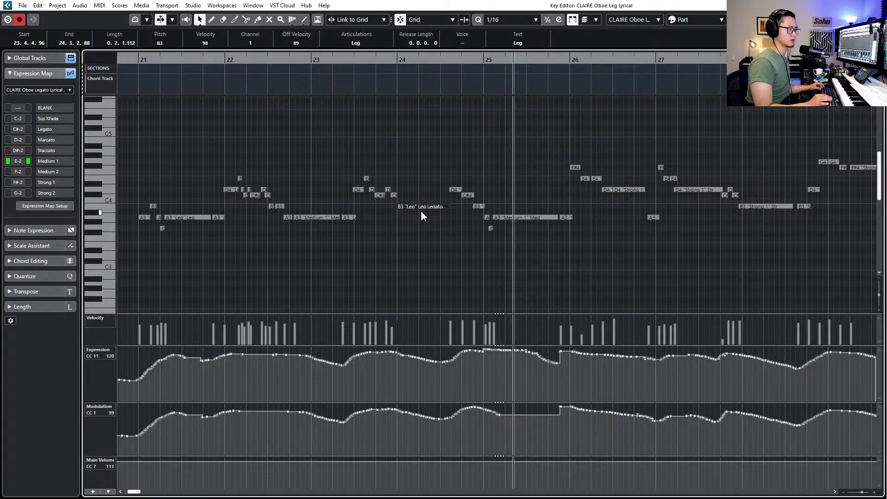
key(f)
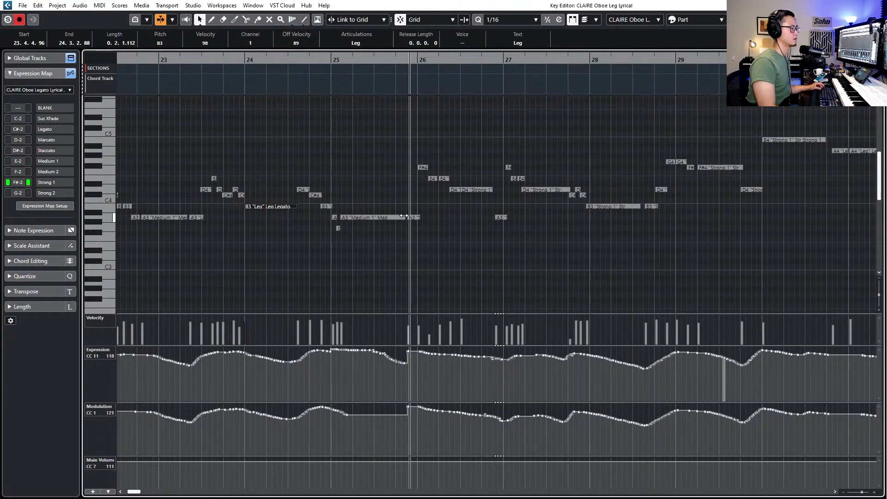
Stop playback and adjust the long Medium 1 A3 in bar 25 to end at 25.4.2.85
key(space)
scroll(402, 213, up, 3)
drag(412, 217, 409, 217)
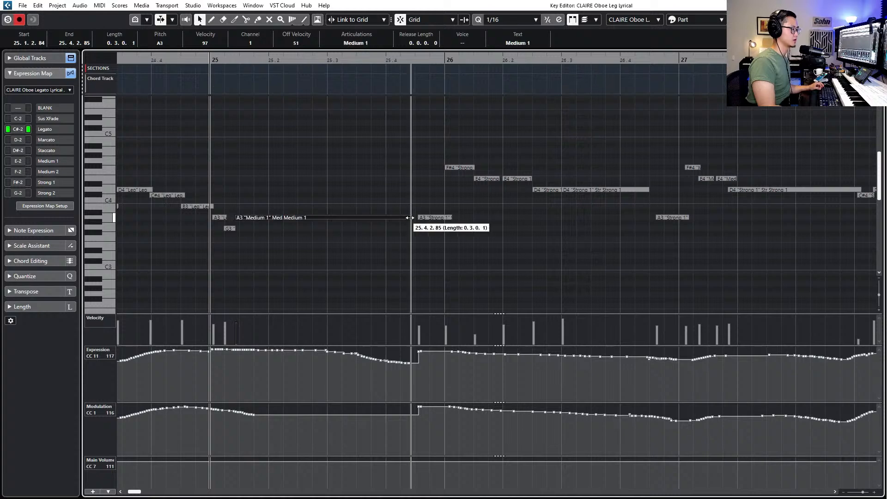
Reshape the Expression and Modulation curves into a dip late in bar 25 that rises into bar 26, and play the passage
mouse_move(427, 350)
mouse_down()
mouse_move(386, 358)
mouse_move(415, 409)
mouse_move(387, 419)
mouse_move(341, 411)
mouse_up()
key(space)
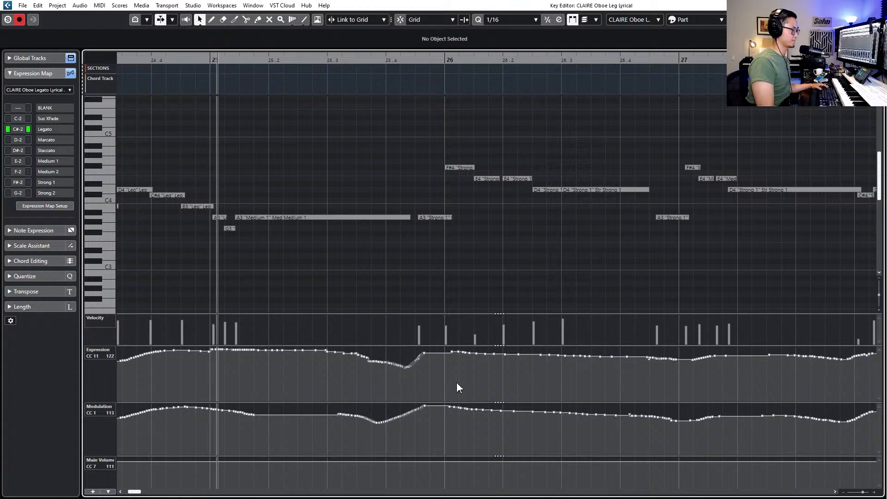
drag(407, 366, 368, 358)
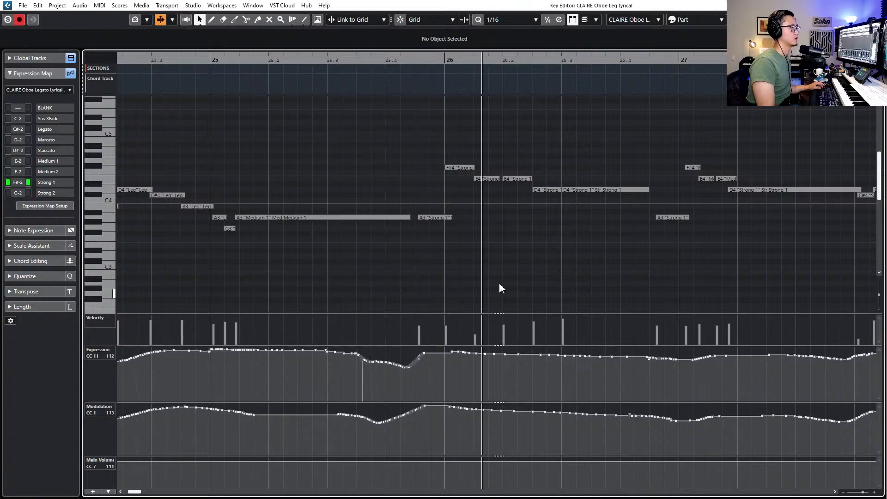
scroll(502, 281, down, 1)
key(space)
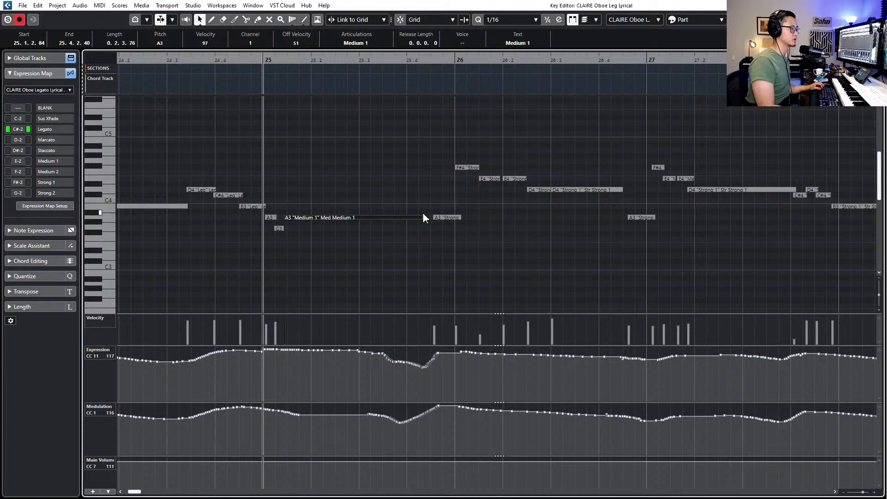
Shorten the long Medium 1 A3 in bar 25 to end at 25.4.2.31 and play it from bar 25
drag(420, 217, 420, 217)
key(space)
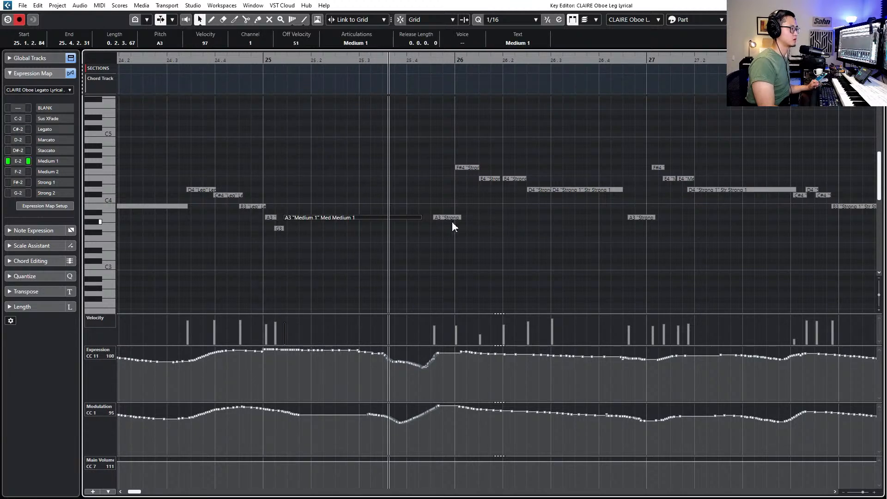
key(space)
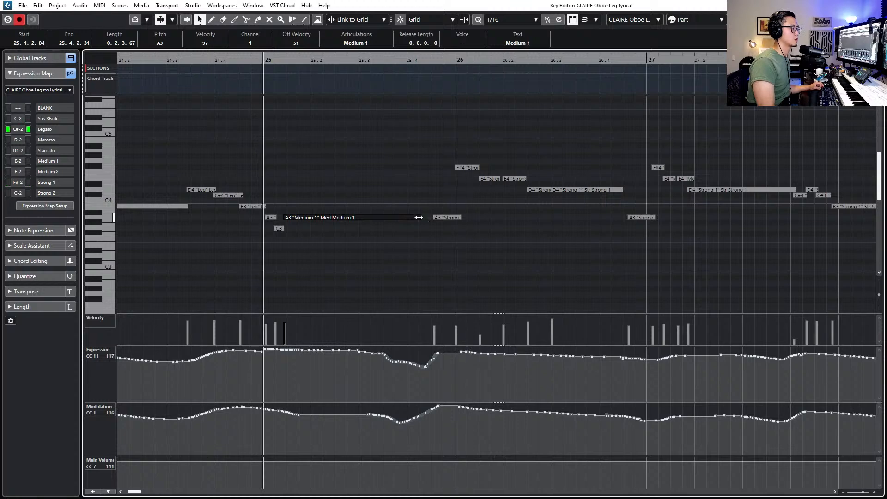
Deepen the Expression dip just before bar 26 and play the transition from bar 25
mouse_move(389, 352)
mouse_down()
mouse_move(423, 375)
mouse_move(426, 366)
mouse_up()
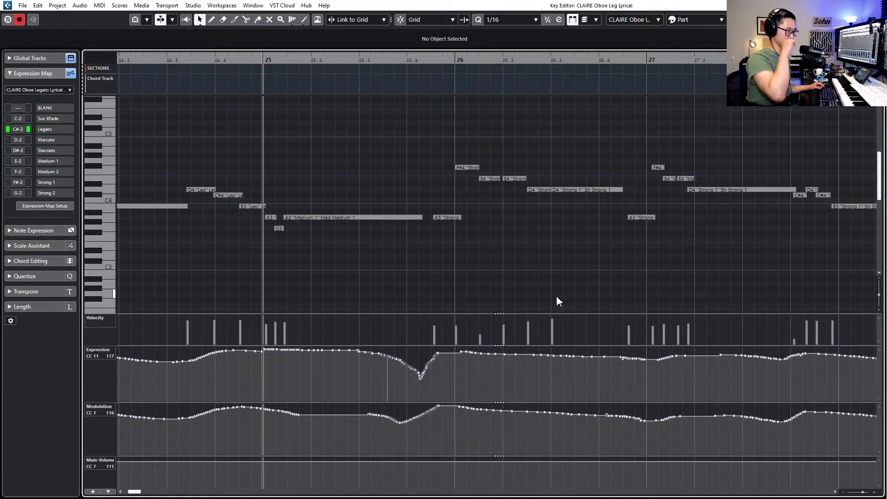
key(space)
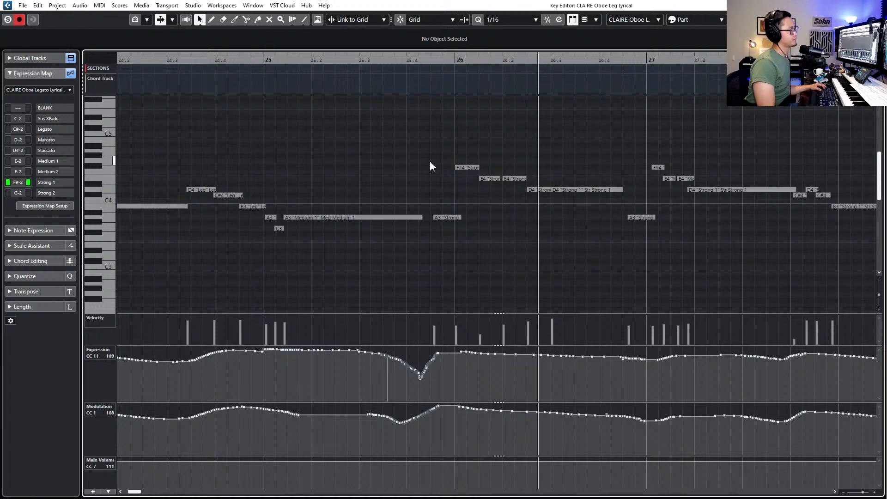
key(space)
Extend the long Medium 1 A3 in bar 25 to end at 25.4.2.77 and listen on into bar 28
click(415, 217)
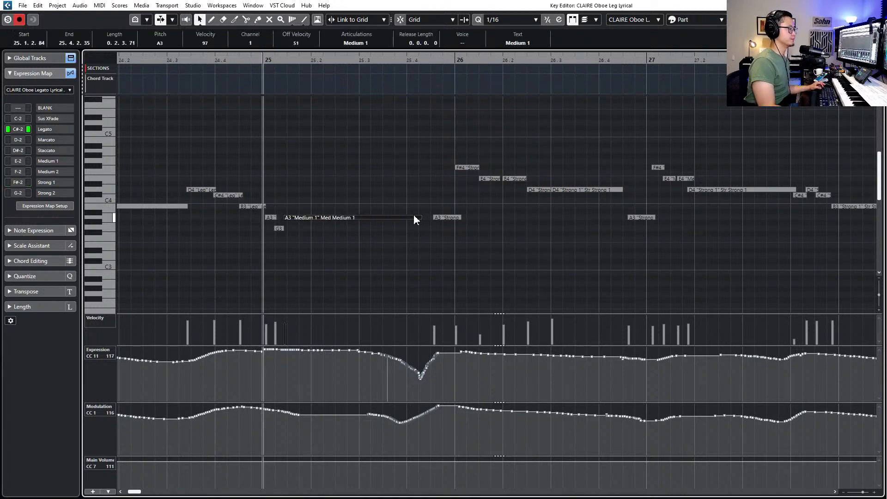
mouse_move(421, 218)
mouse_down()
mouse_move(410, 221)
mouse_move(425, 225)
mouse_up()
key(space)
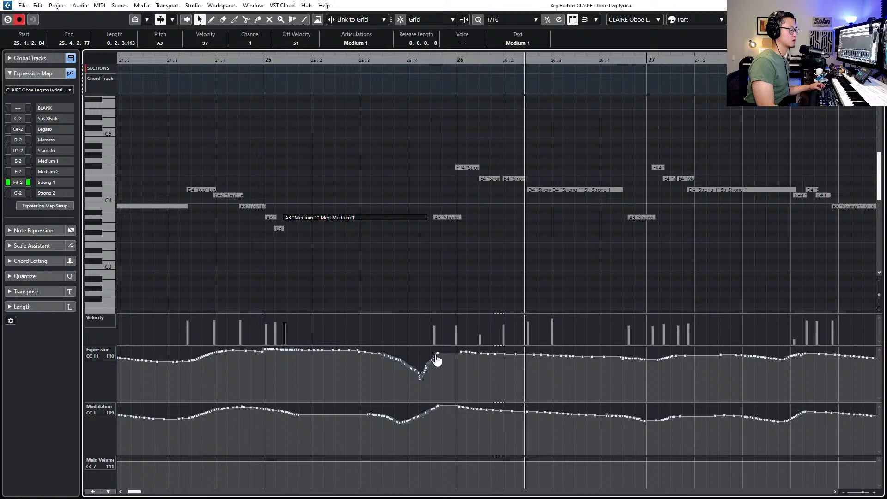
key(f)
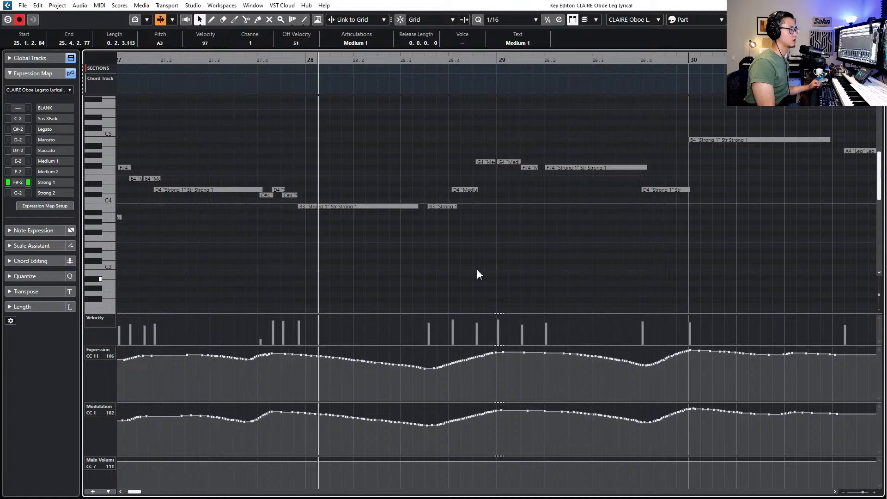
key(space)
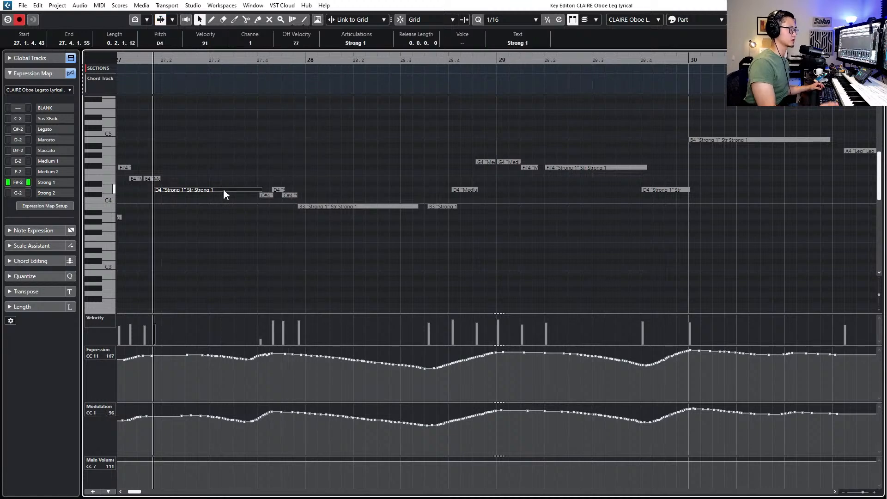
Move the start of the long Strong 1 B3 to 27.4.4.107, extend the preceding C#4 to meet it, and play the phrase
drag(297, 195, 305, 206)
key(space)
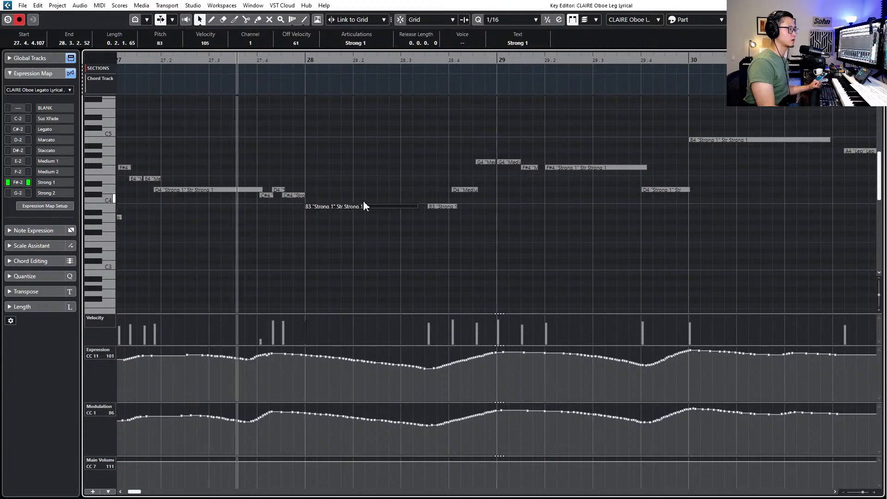
key(space)
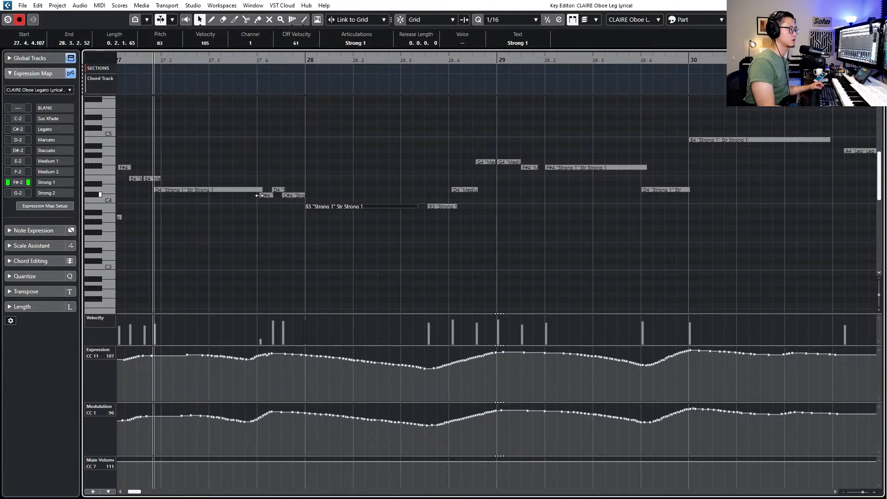
Start the C#4 near 27.4 slightly earlier, shorten the long D4 in bar 27 to end at 27.4.1.32, and play the phrase
click(258, 195)
drag(262, 191, 259, 191)
key(space)
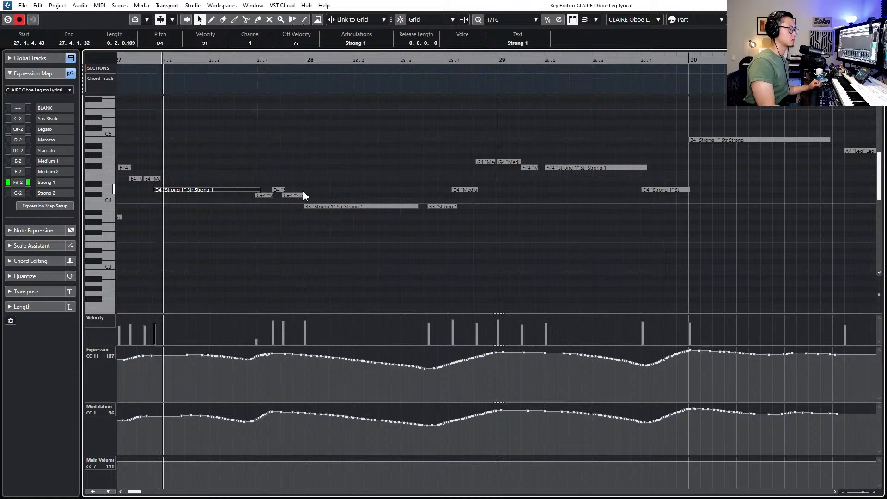
key(space)
key(KP_Subtract)
key(space)
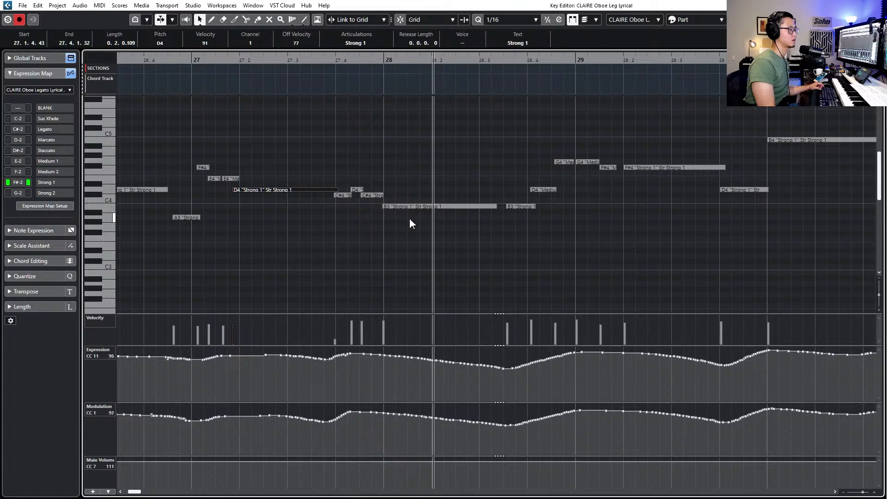
Align the B3, D4 and G4 notes leading into bar 29 to the 1/16 grid
scroll(409, 218, down, 1)
scroll(404, 220, right, 3)
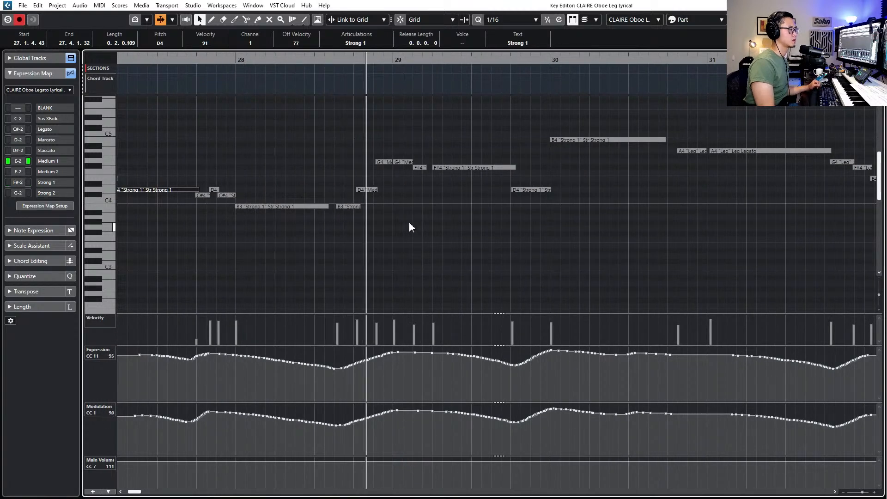
drag(348, 140, 424, 200)
click(436, 203)
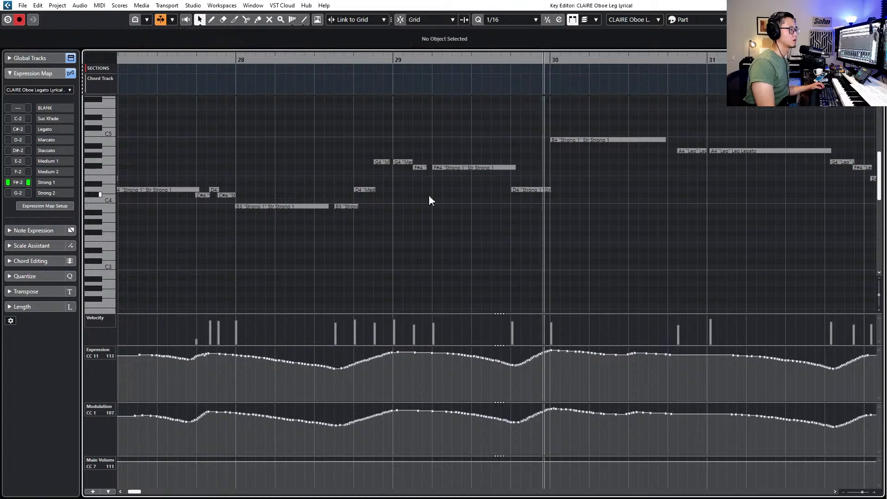
Lengthen the Strong 1 B4 in bar 30 to end at 30.4.1.71, listen on into bar 34, and select its opening G4
scroll(472, 219, right, 2)
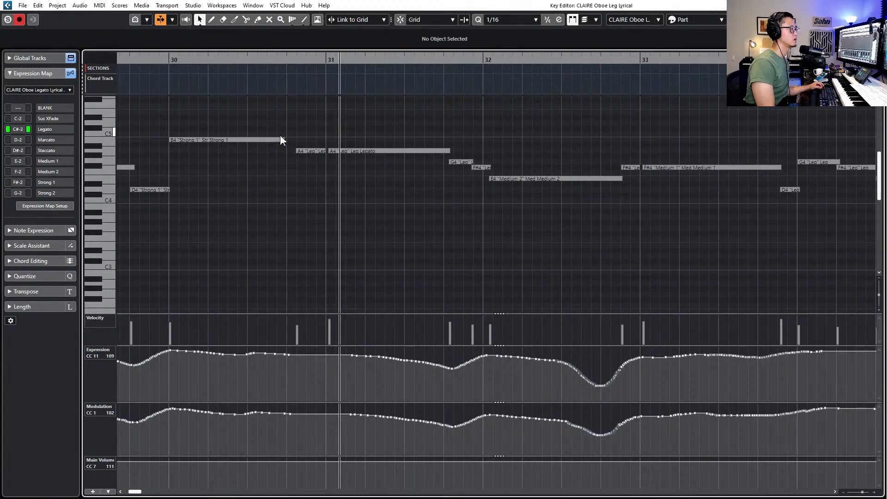
drag(284, 140, 292, 139)
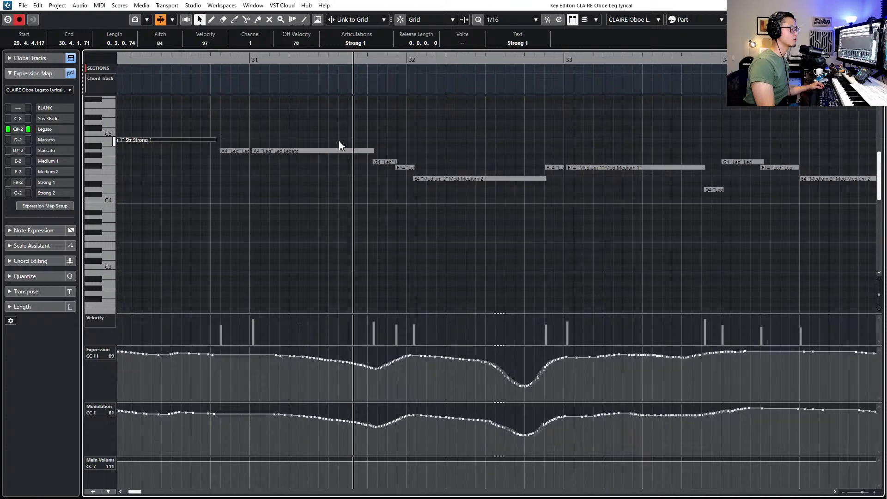
scroll(342, 157, right, 3)
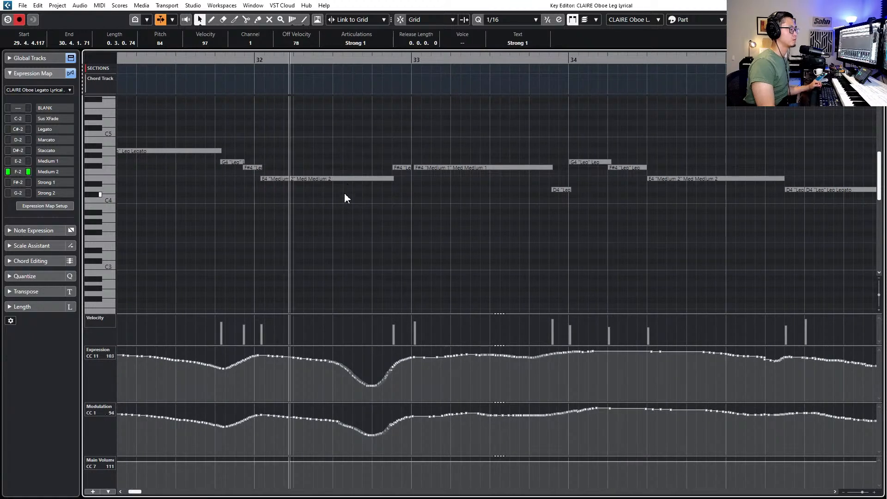
scroll(359, 221, right, 2)
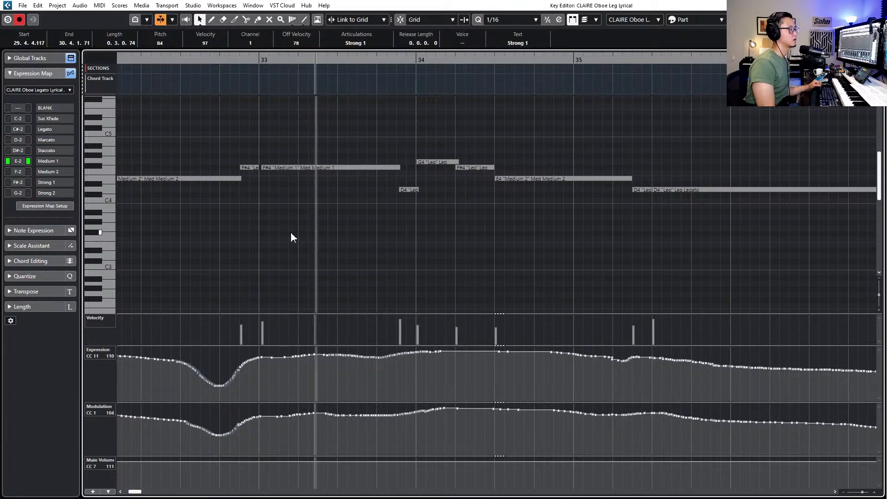
scroll(337, 237, down, 1)
scroll(337, 237, right, 1)
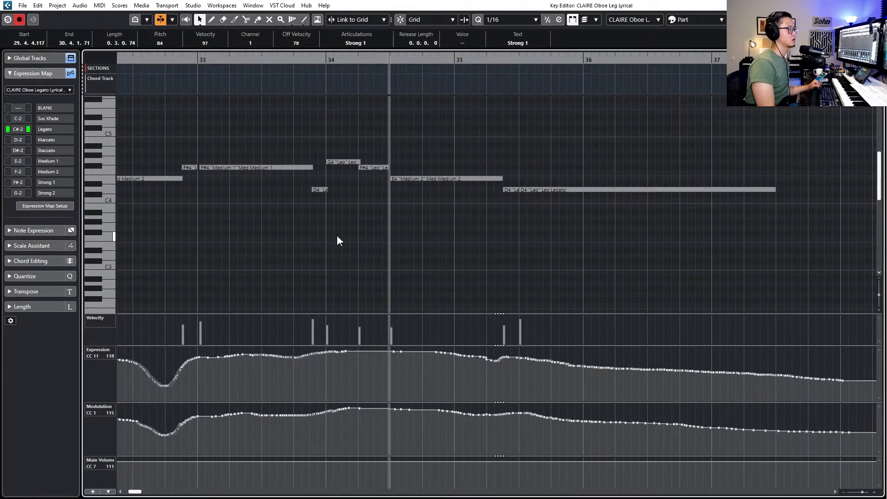
click(330, 160)
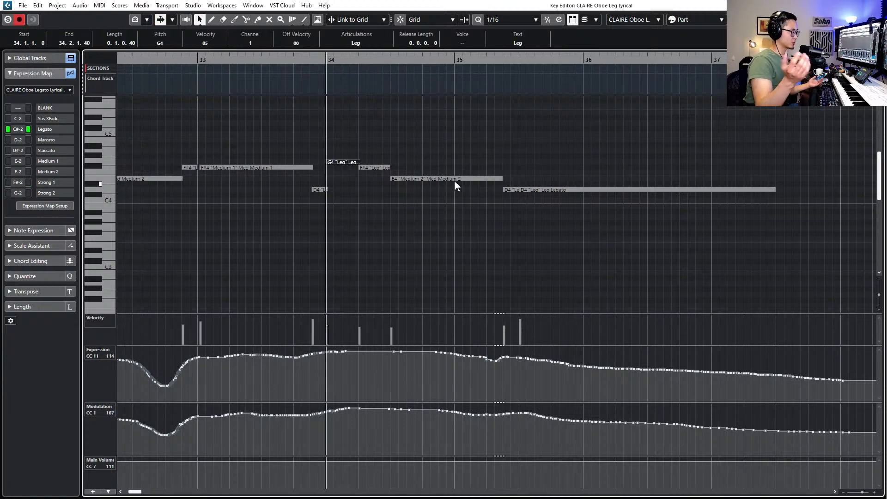
Open the EW Woodwind Ens, VISTA Full Strings Hi and Lo, and EWO Solo Tuba parts together in the Key Editor
key(KP_Subtract)
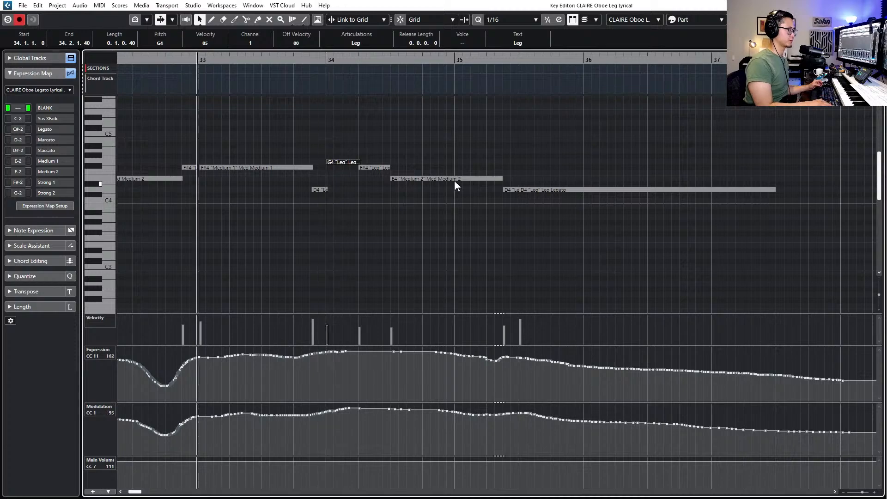
key(Return)
drag(553, 245, 629, 282)
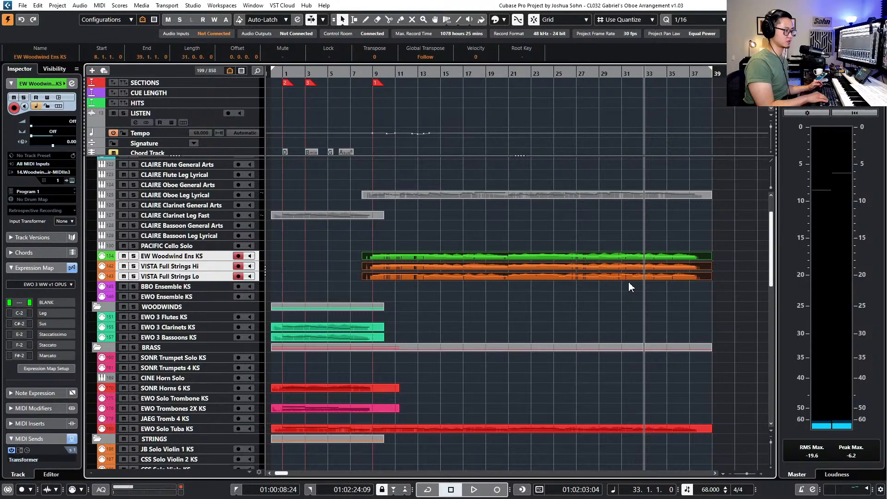
key(Return)
key(Return)
scroll(565, 279, down, 4)
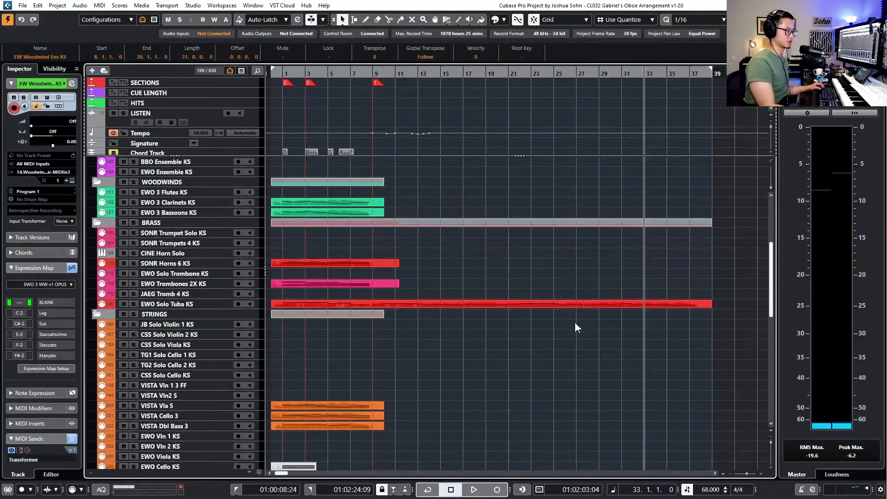
drag(590, 290, 590, 325)
key(Return)
Examine the ensemble chords from bar 33 to bar 36 and play them from bar 33
scroll(594, 234, up, 2)
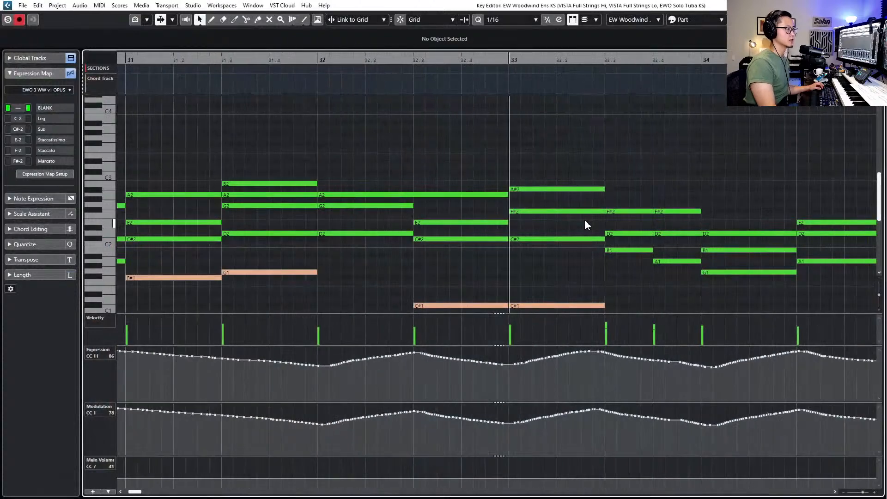
scroll(584, 218, down, 2)
scroll(580, 213, right, 7)
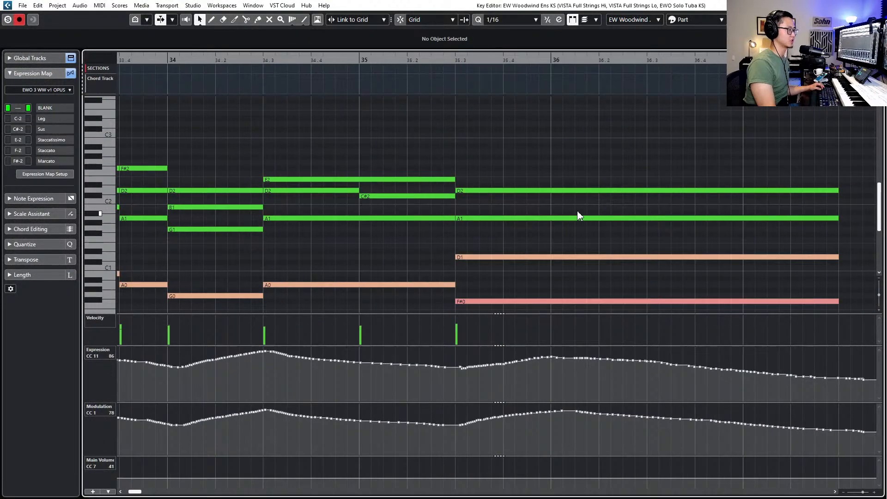
scroll(580, 215, left, 5)
key(space)
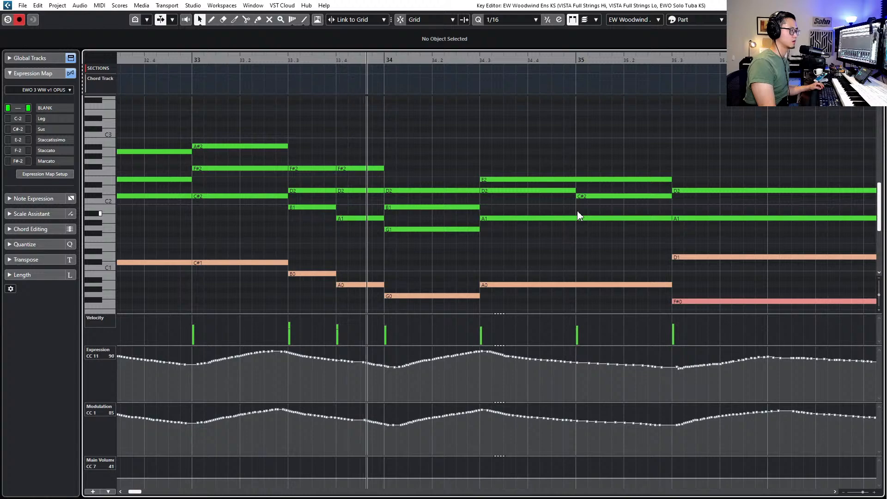
key(space)
Close the ensemble parts and reopen the CLAIRE Oboe Leg Lyrical part in the Key Editor
key(Return)
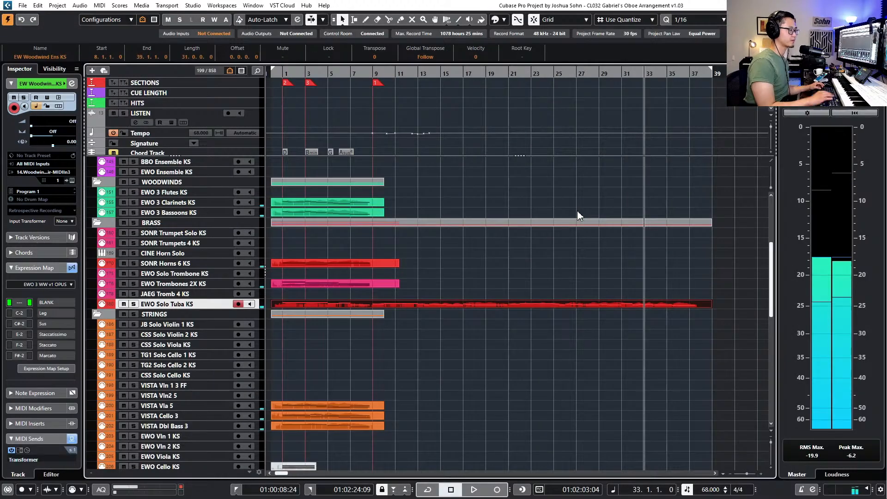
click(601, 276)
click(625, 241)
key(Return)
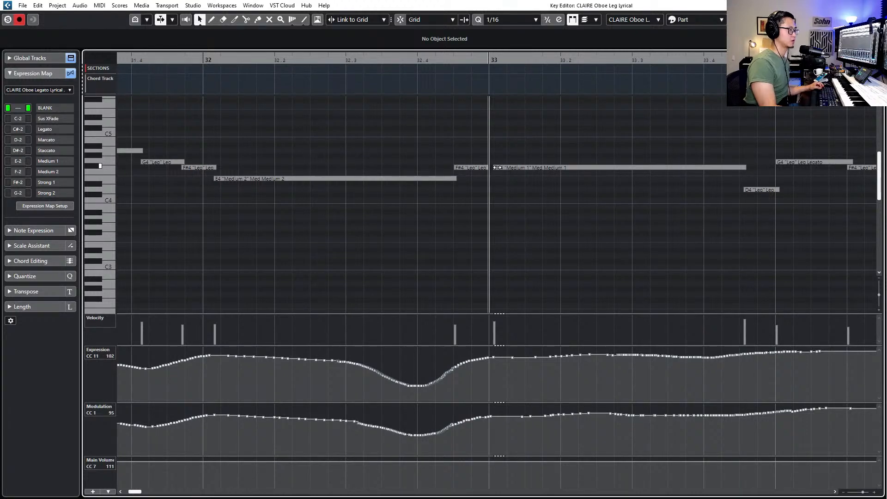
Locate the cursor to the Medium 2 E4 in bar 32 and shorten the Medium 1 F#4 in bar 33 to end at 33.4.3.20
drag(497, 168, 419, 192)
key(l)
scroll(419, 192, down, 2)
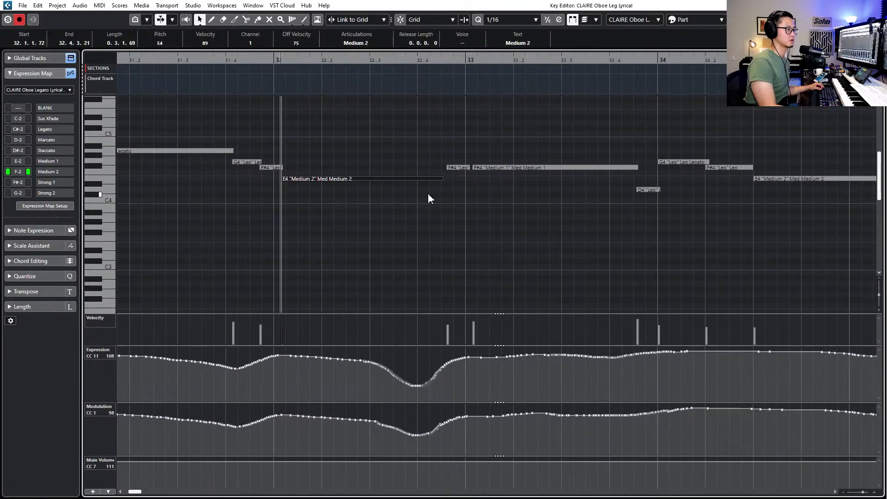
scroll(428, 194, right, 3)
click(481, 168)
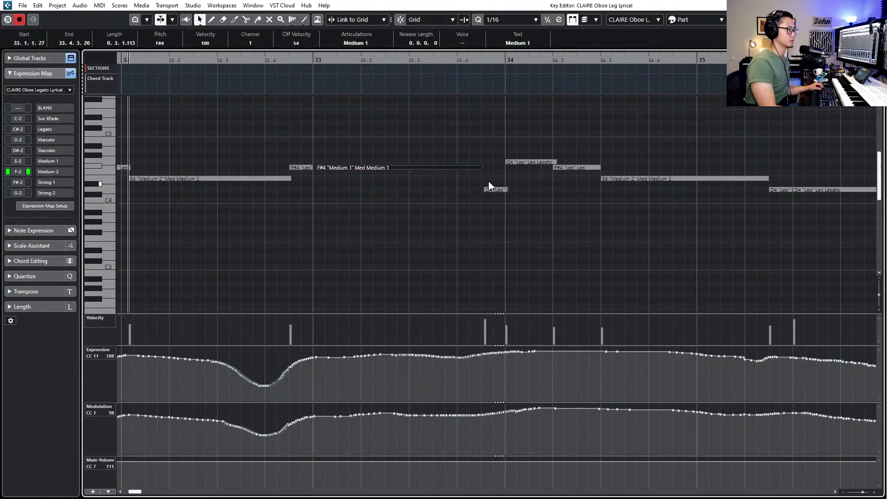
click(508, 170)
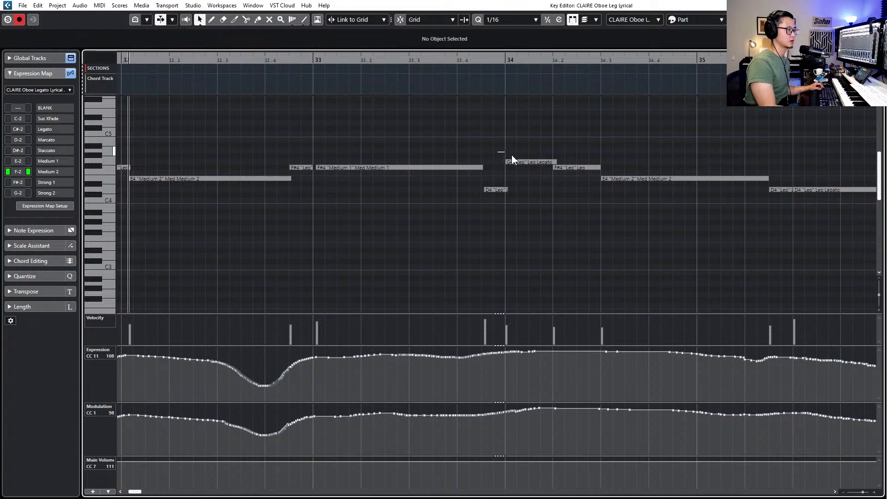
Nudge the G4, F#4 and Medium 2 E4 notes of bar 34 together about half a sixteenth later
drag(513, 159, 601, 178)
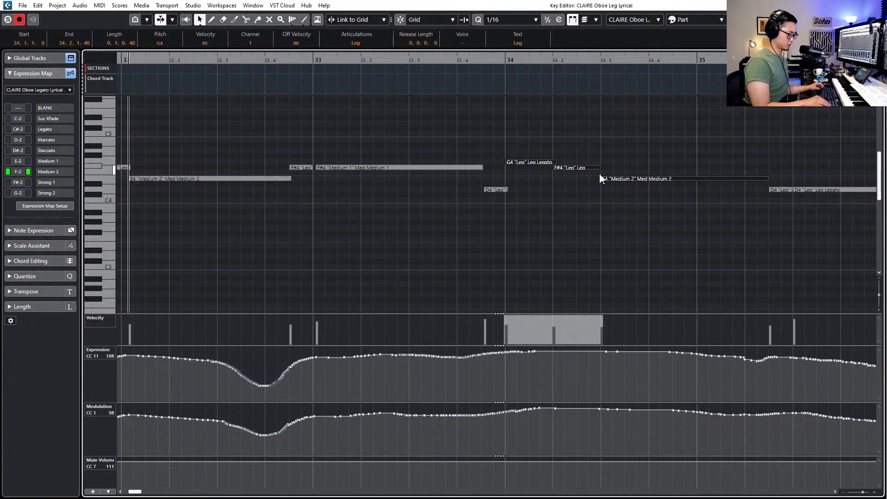
key(alt+Right)
key(alt+Right)
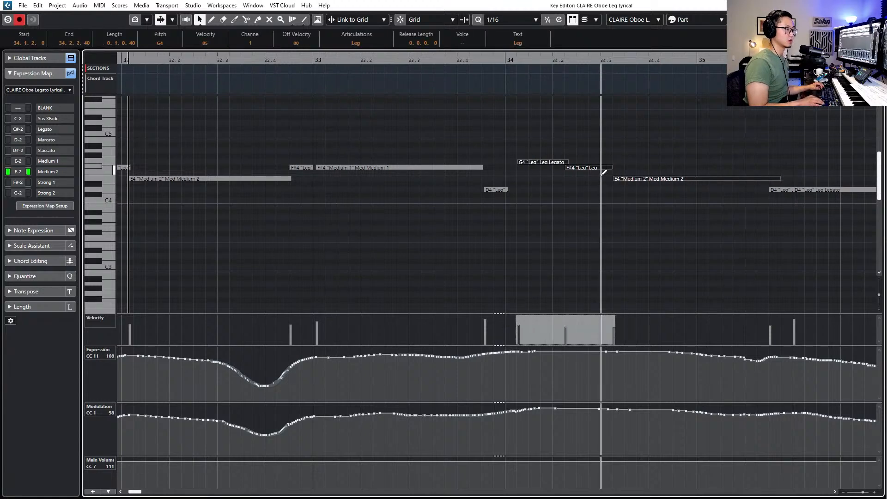
key(ctrl+Right)
key(ctrl+Right)
key(ctrl+Right)
key(ctrl+Right)
key(ctrl+Right)
key(ctrl+Right)
key(ctrl+Right)
key(ctrl+Right)
key(ctrl+Right)
key(ctrl+Right)
key(ctrl+Right)
key(ctrl+Right)
key(ctrl+Right)
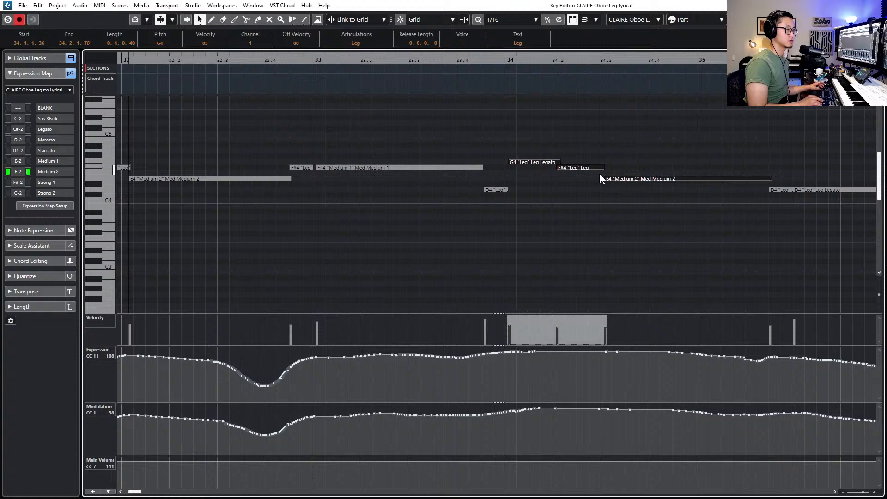
key(ctrl+Right)
Extend the short Legato D4 before bar 34 to end at 34.1.1.71 and play back the passage
click(501, 190)
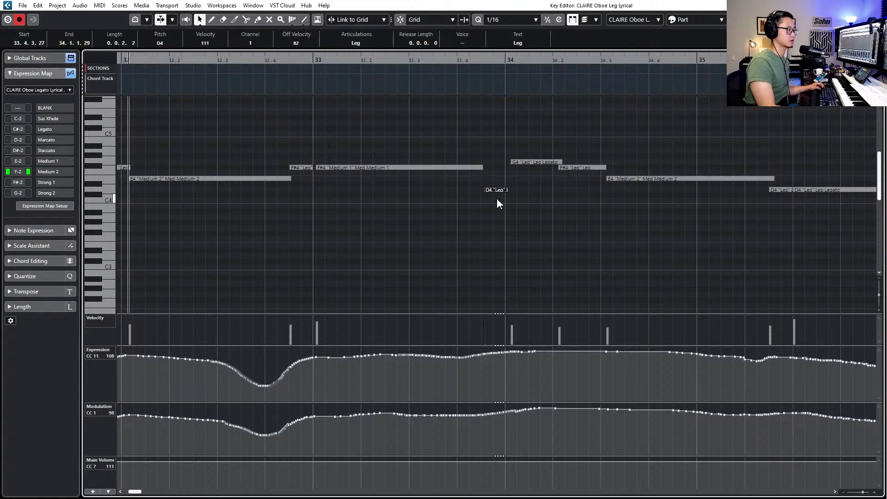
drag(508, 191, 510, 191)
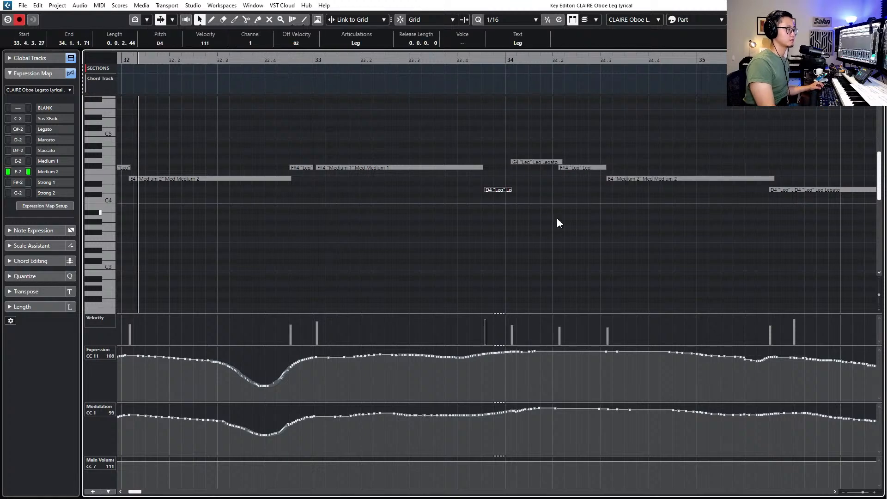
ctrl+scroll(559, 220, down, 1)
ctrl+scroll(559, 221, down, 1)
scroll(528, 221, right, 2)
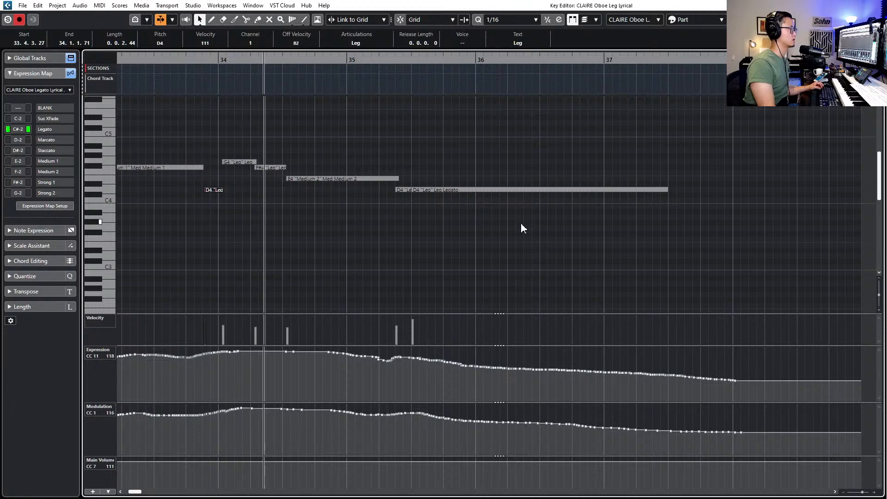
scroll(517, 232, left, 1)
key(space)
Shorten the Medium 1 F#4 in bar 33 to end at 33.4.2.53 and play the phrase into bar 35
click(262, 223)
ctrl+scroll(260, 222, up, 3)
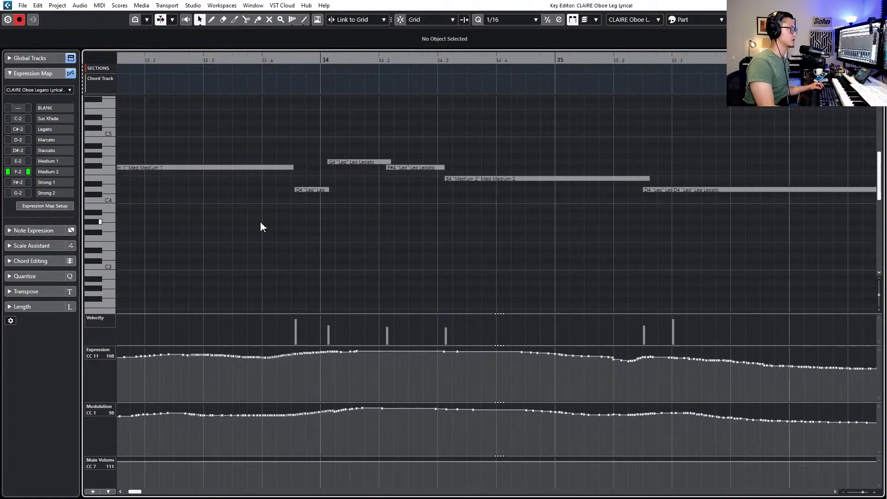
ctrl+scroll(261, 226, up, 1)
drag(300, 167, 287, 167)
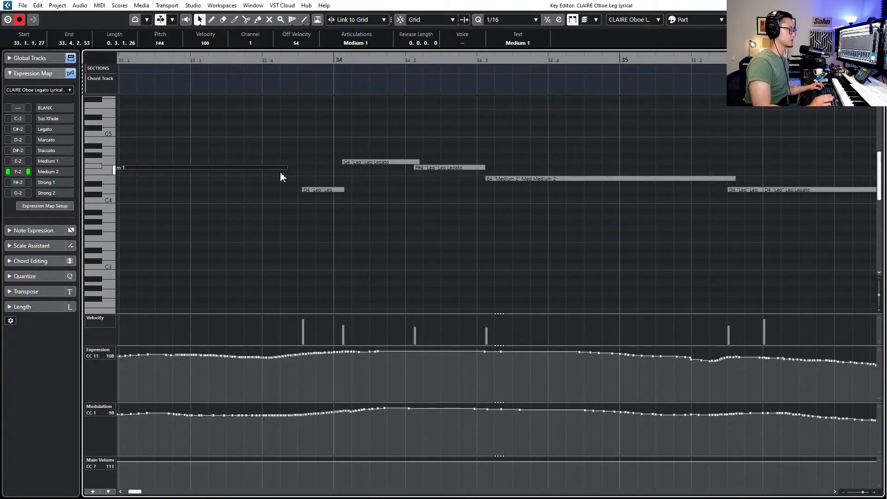
key(space)
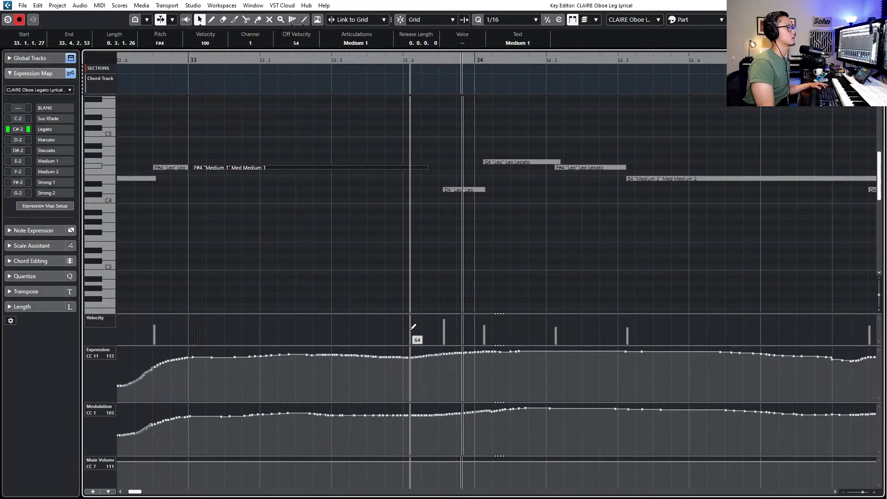
ctrl+scroll(468, 319, down, 1)
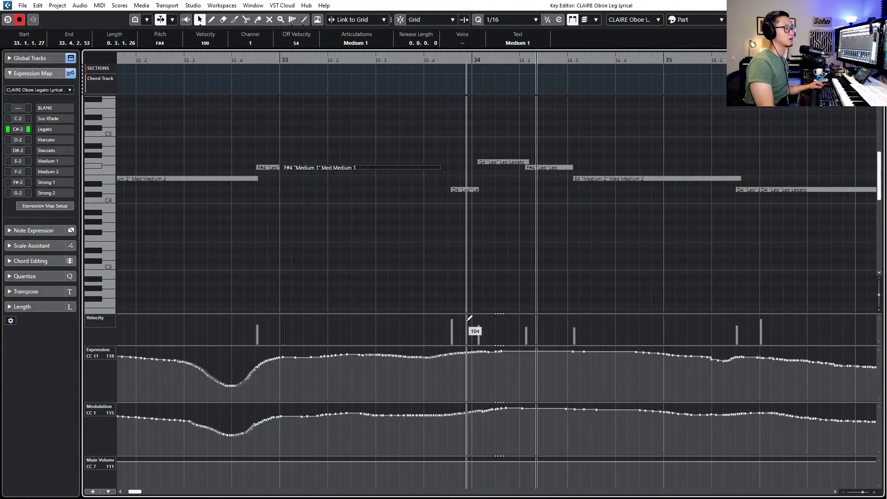
ctrl+scroll(468, 319, down, 2)
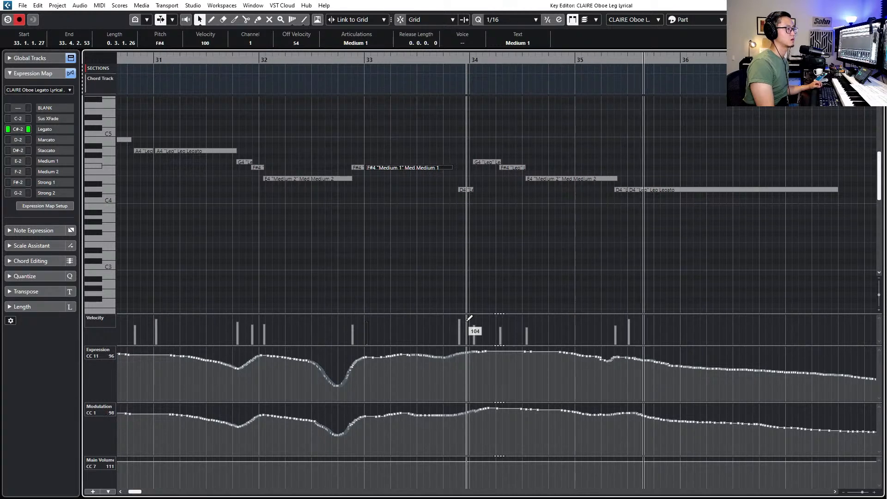
key(space)
Set the articulation of the long D4 starting in bar 35 to Medium 1 and play back the transition into it
ctrl+scroll(617, 195, up, 4)
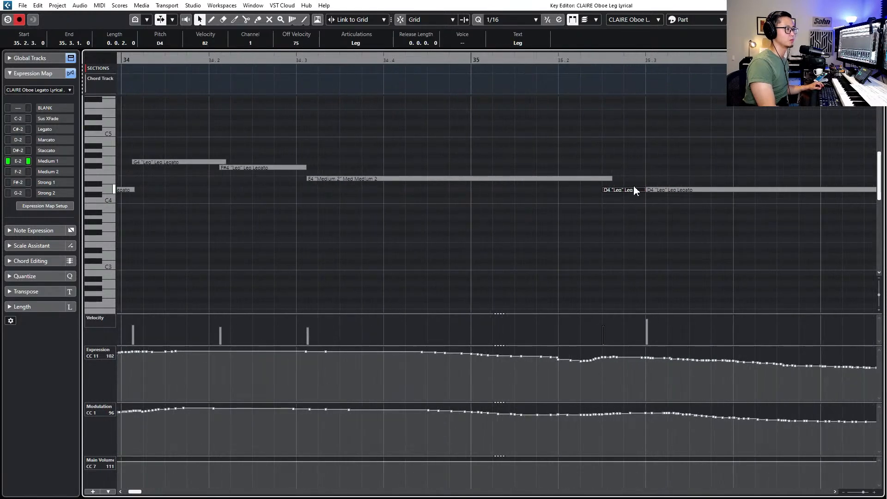
click(640, 189)
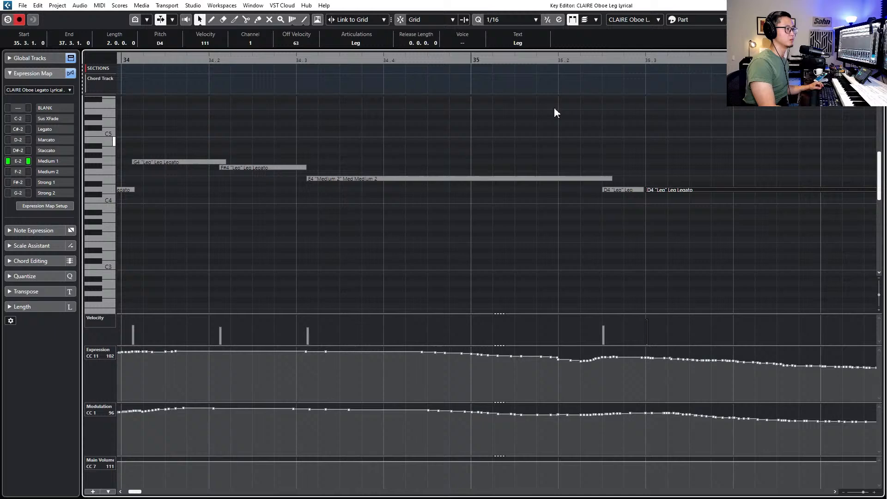
click(364, 44)
click(362, 95)
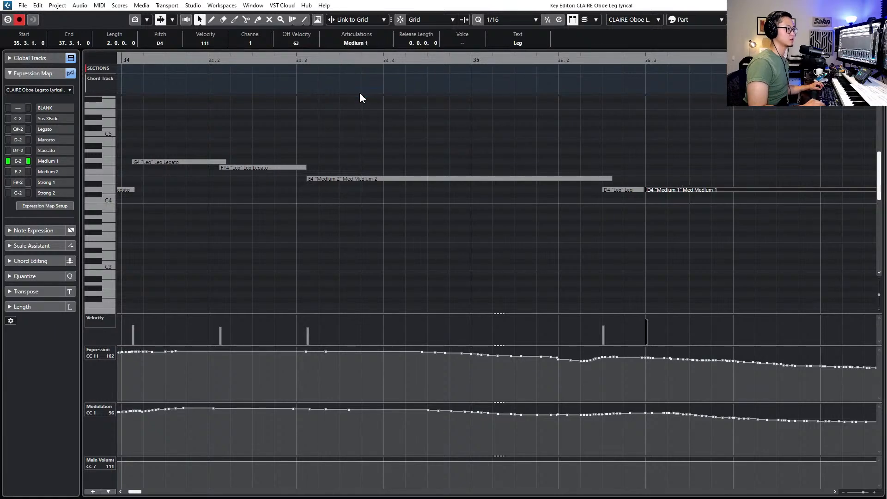
key(l)
key(KP_Subtract)
key(space)
scroll(501, 222, down, 3)
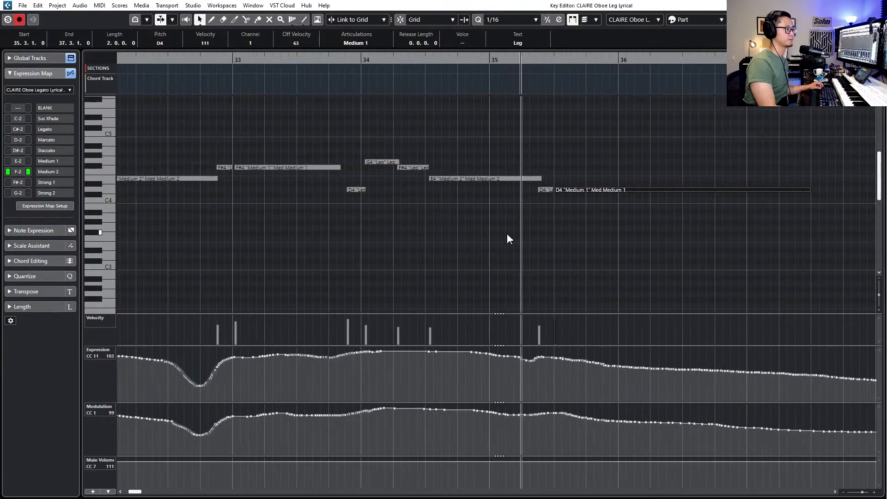
key(space)
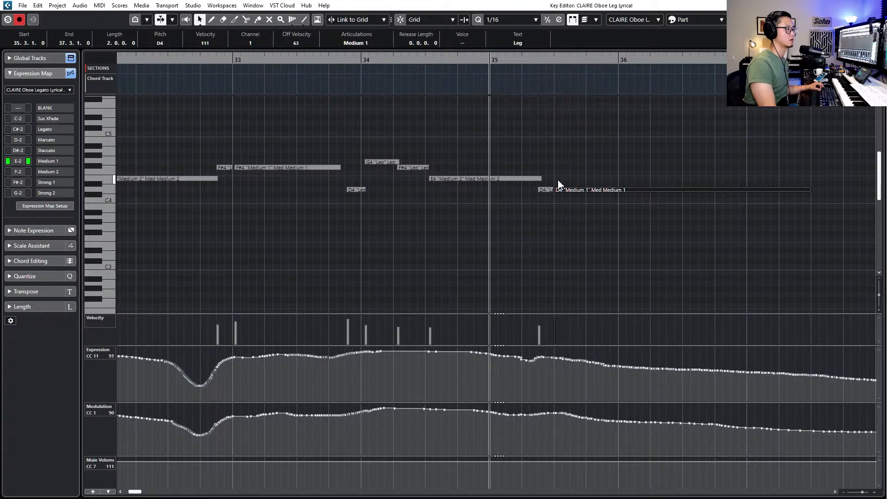
Trim the start of the long D4 in bar 35 to 35.3.1.66, playing back the transition between adjustments
scroll(558, 183, up, 3)
drag(552, 190, 554, 190)
key(space)
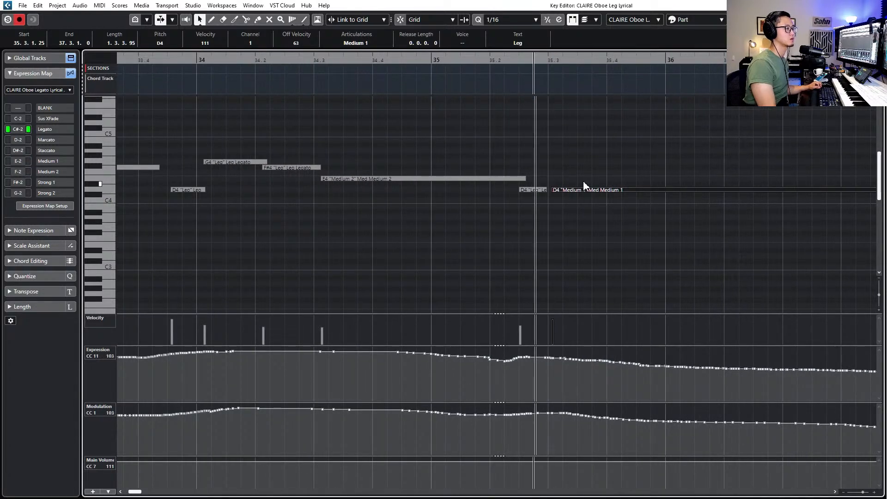
key(space)
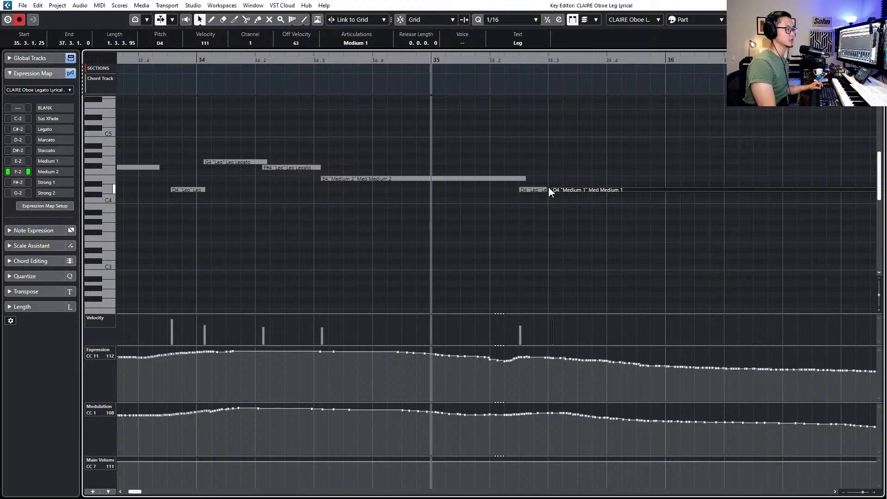
drag(550, 190, 555, 189)
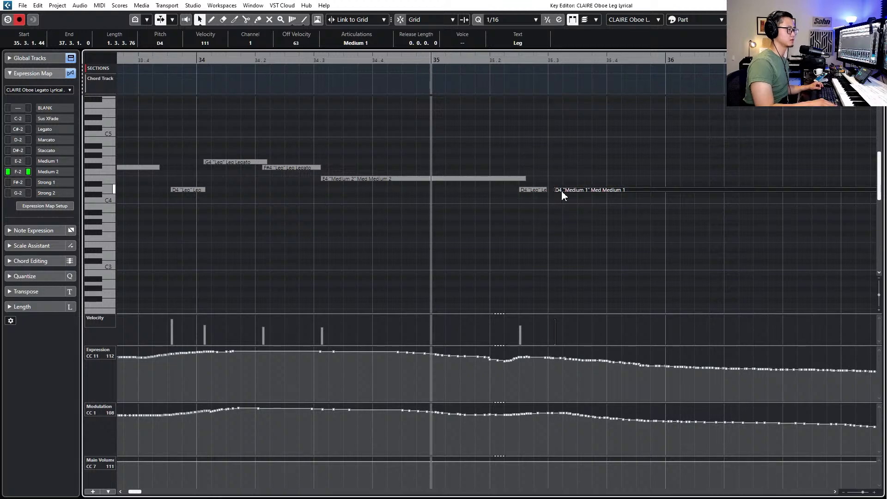
key(space)
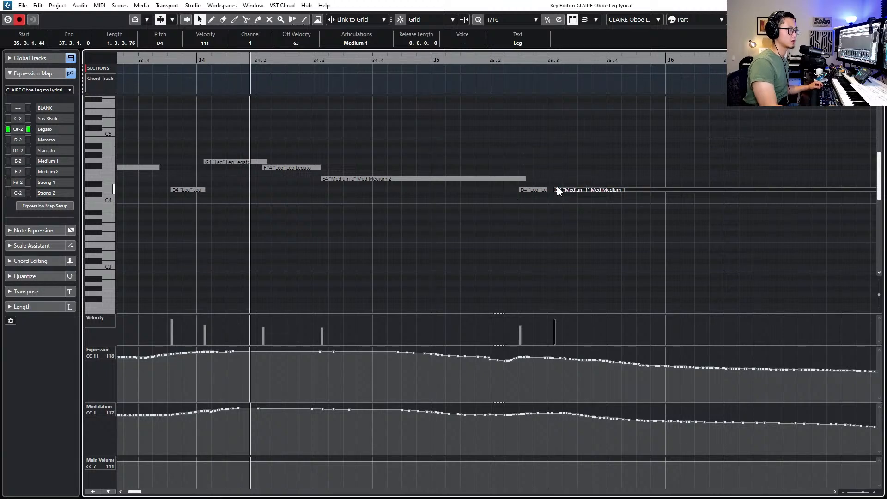
drag(556, 189, 559, 189)
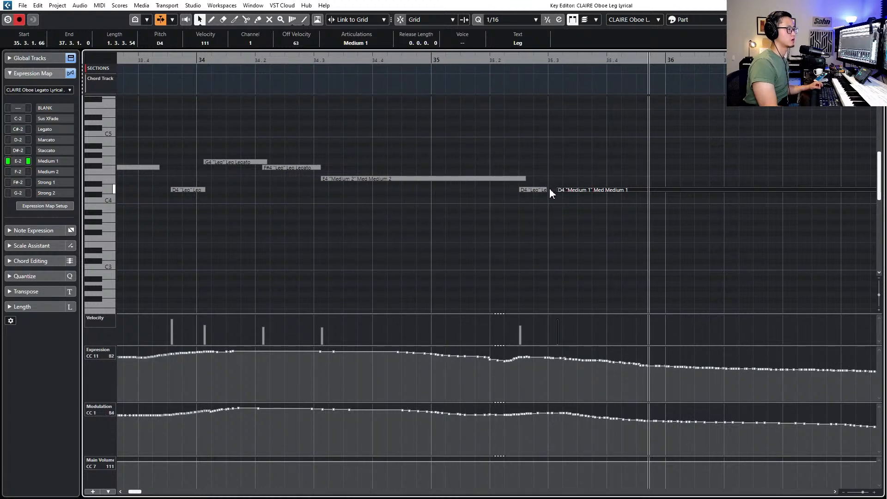
key(space)
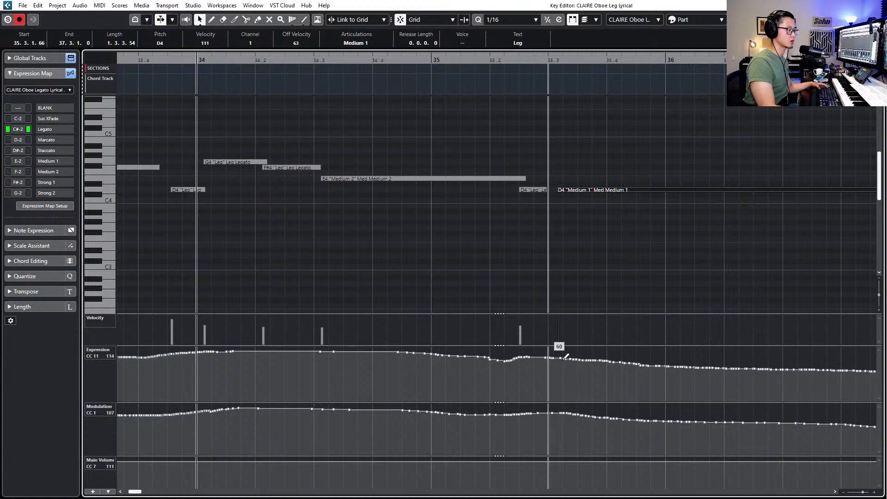
Draw a sharp dip in the CC 11 Expression curve around 35.3, at the gap before the long D4, and play it back
click(568, 356)
mouse_move(572, 358)
mouse_down()
mouse_move(556, 378)
mouse_move(544, 359)
mouse_up()
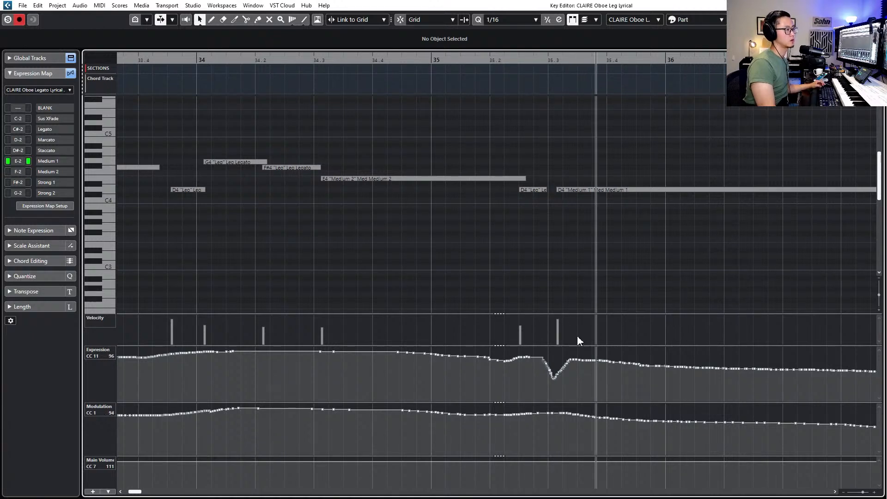
key(space)
Extend the short Legato D4 in bar 35 to end at 35.3.1.13 and play back the phrase
drag(546, 190, 549, 190)
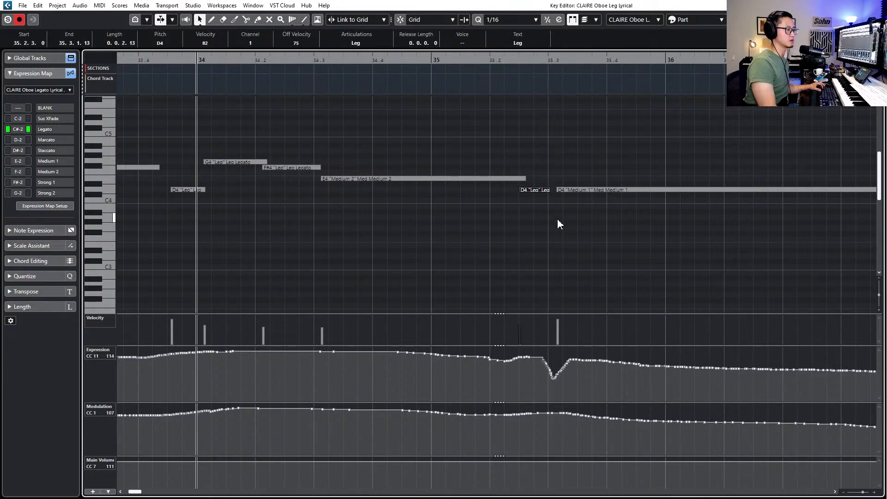
key(space)
scroll(569, 290, down, 3)
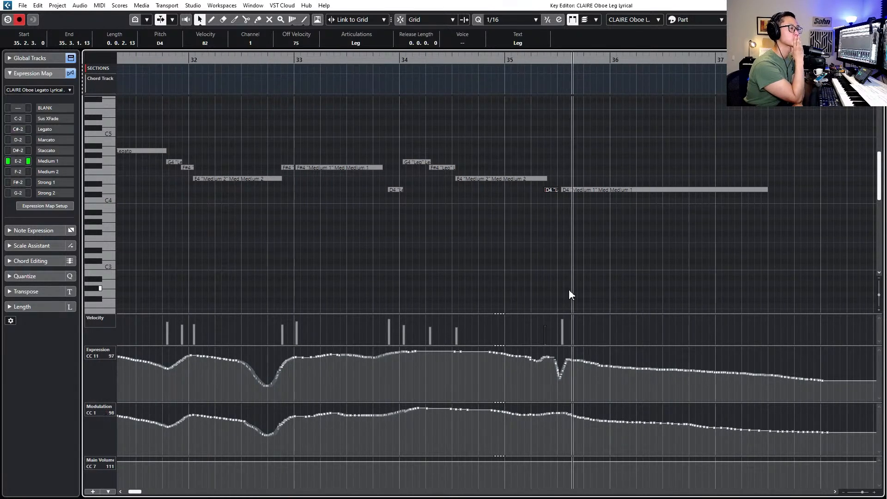
key(space)
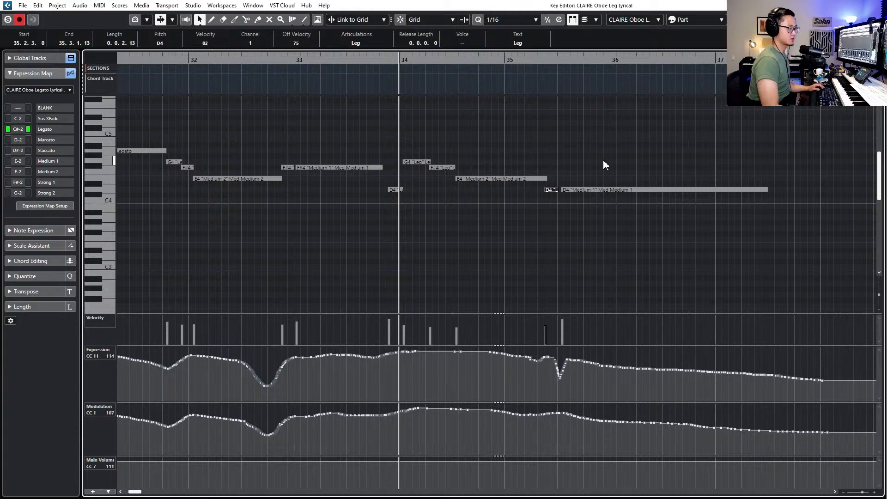
Locate the cursor to the start of the long D4 in bar 35 and listen to the note with its Medium 1 articulation
click(604, 189)
scroll(606, 207, right, 3)
key(l)
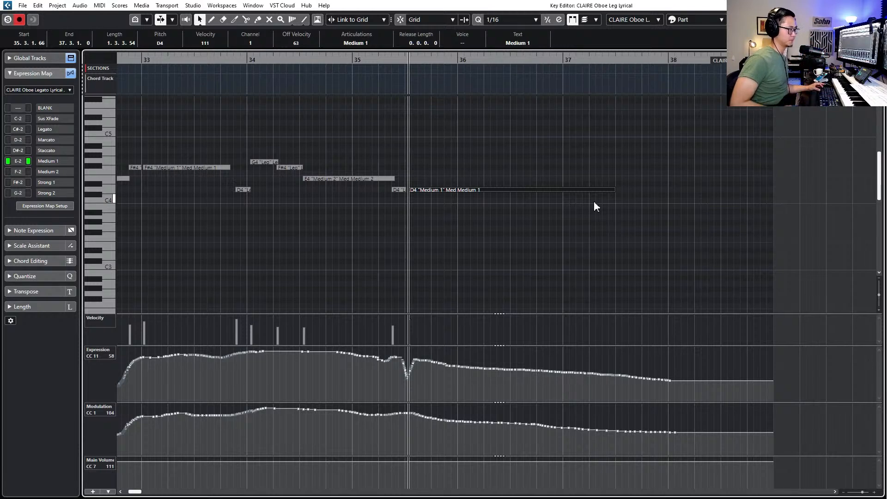
key(space)
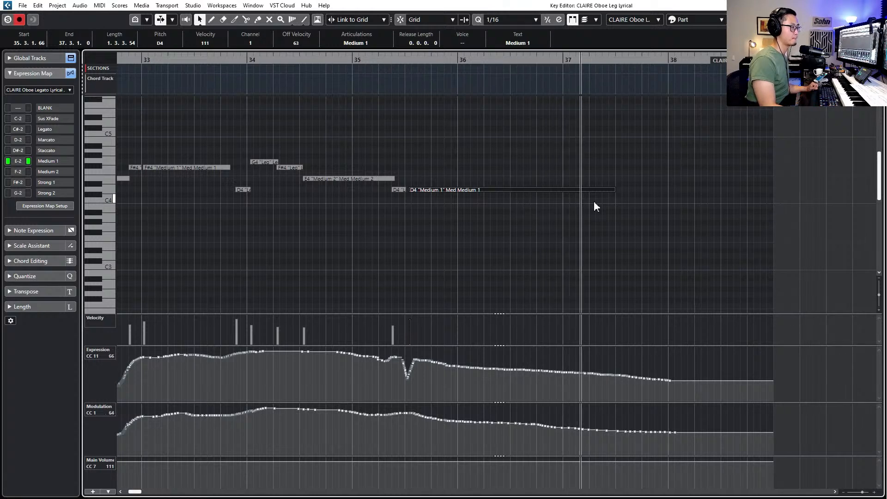
key(space)
Change the long D4's articulation to Medium 2 and play the note
click(372, 43)
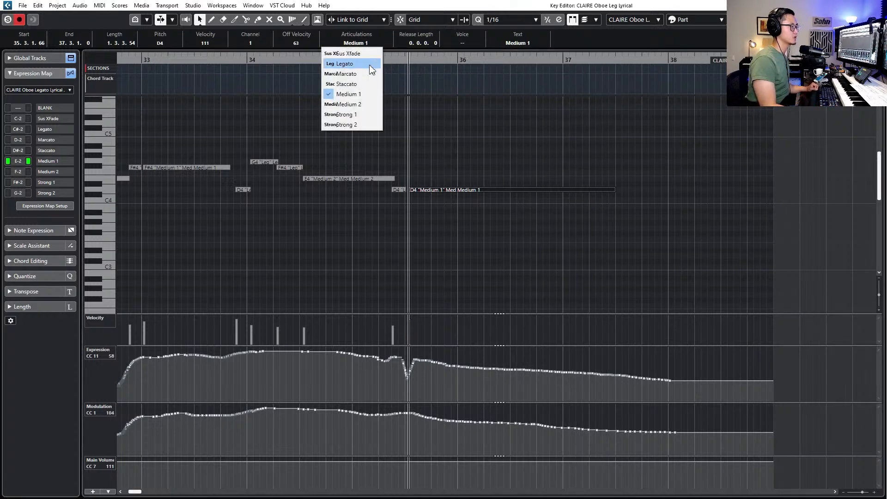
click(356, 104)
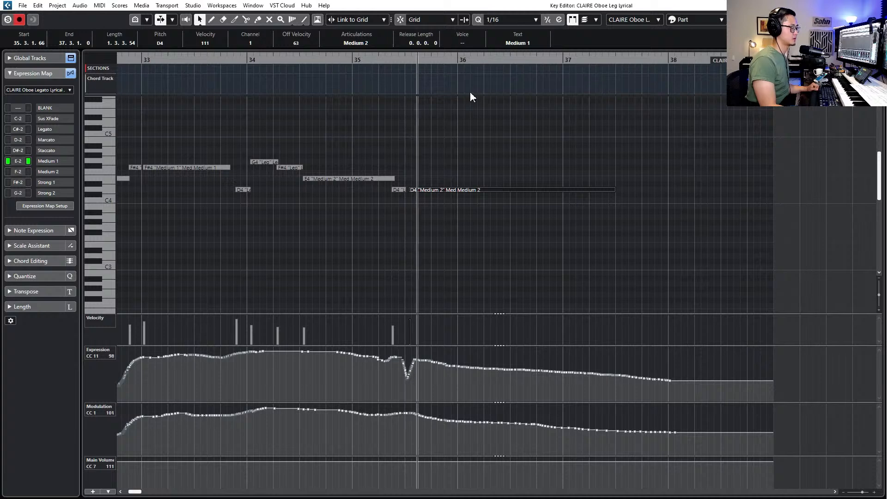
key(space)
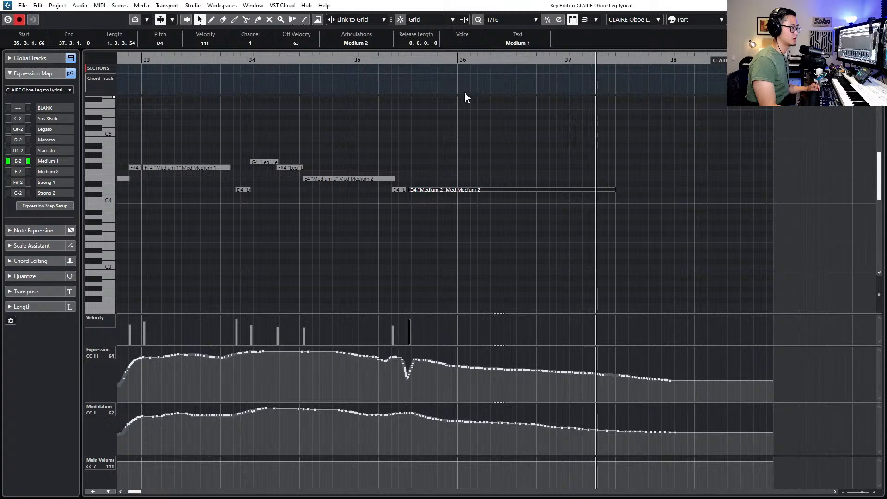
key(space)
Change the long D4's articulation to Strong 1 and play the note
click(360, 43)
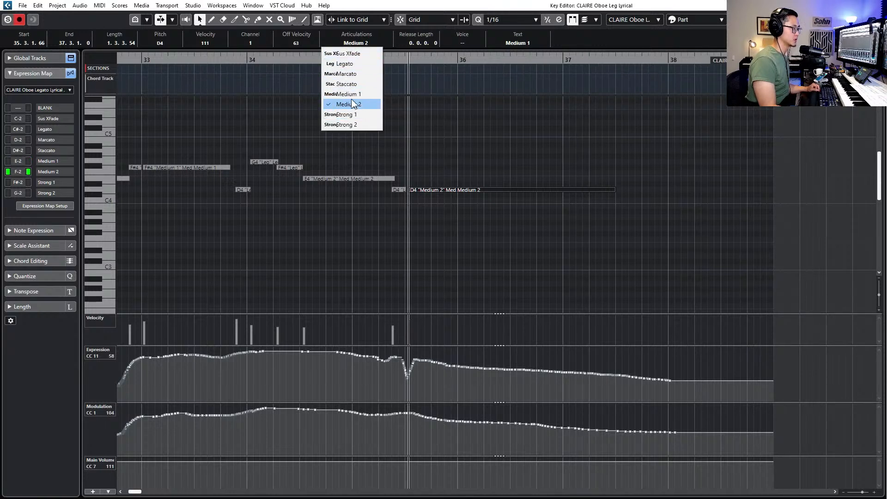
click(353, 115)
key(space)
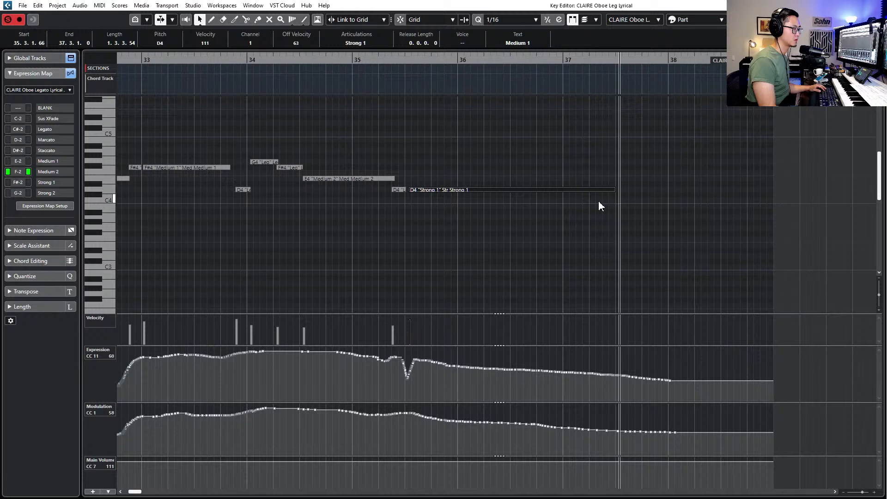
key(space)
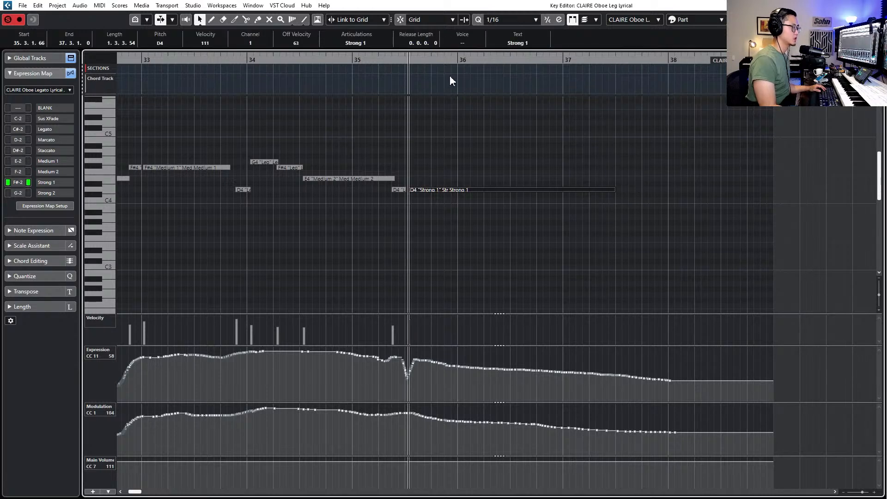
Close the Key Editor without changing the articulation and locate the cursor to the start of the CLAIRE Oboe Leg Lyrical part
click(368, 44)
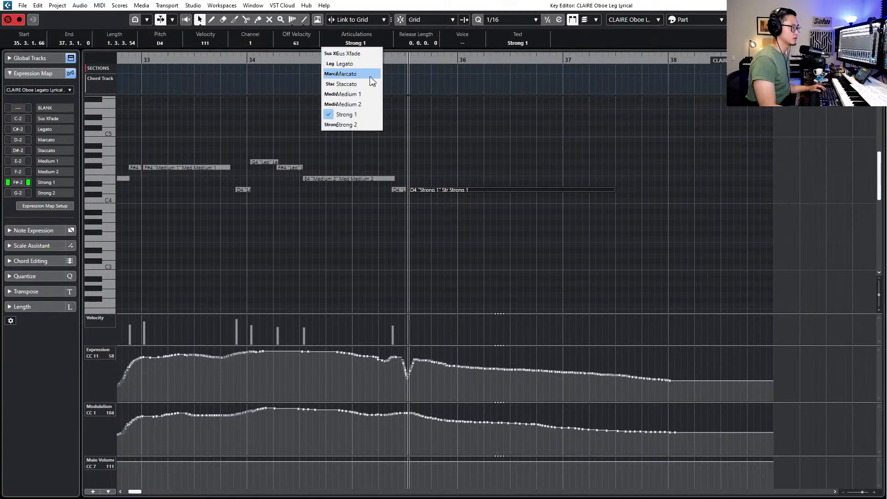
click(536, 117)
key(Return)
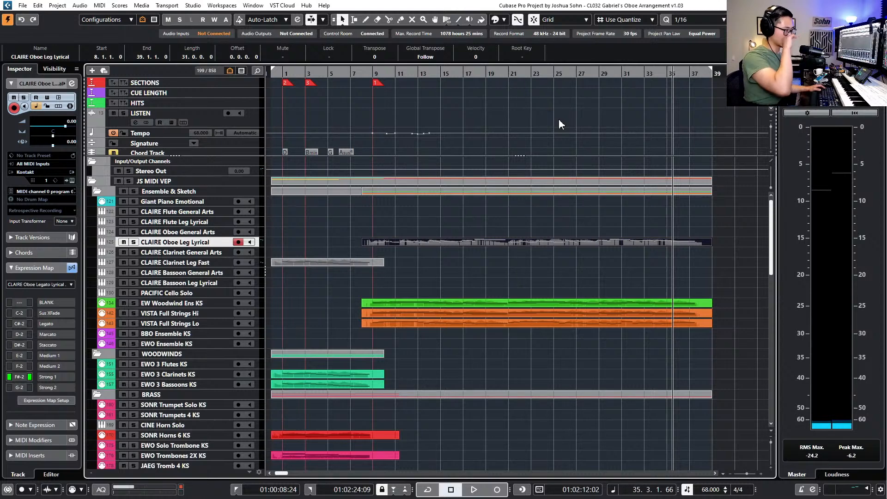
key(l)
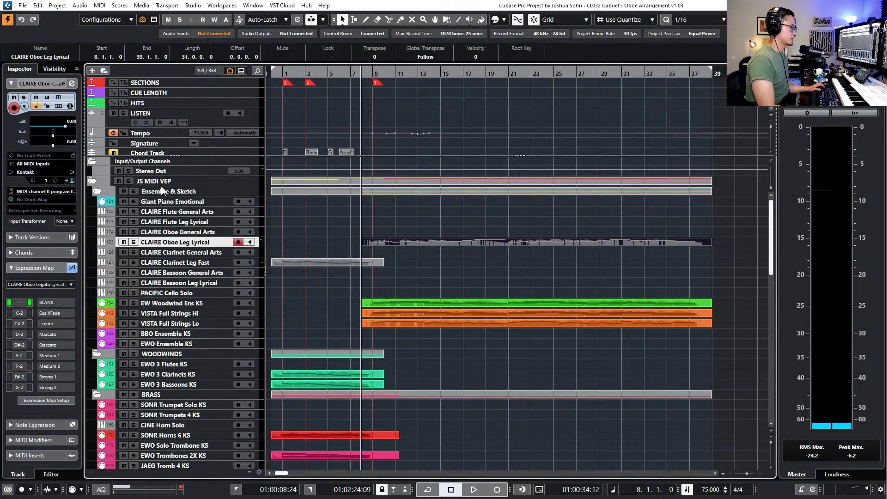
Colorize the CLAIRE Oboe Leg Lyrical and CLAIRE Clarinet Leg Fast tracks green
click(111, 245)
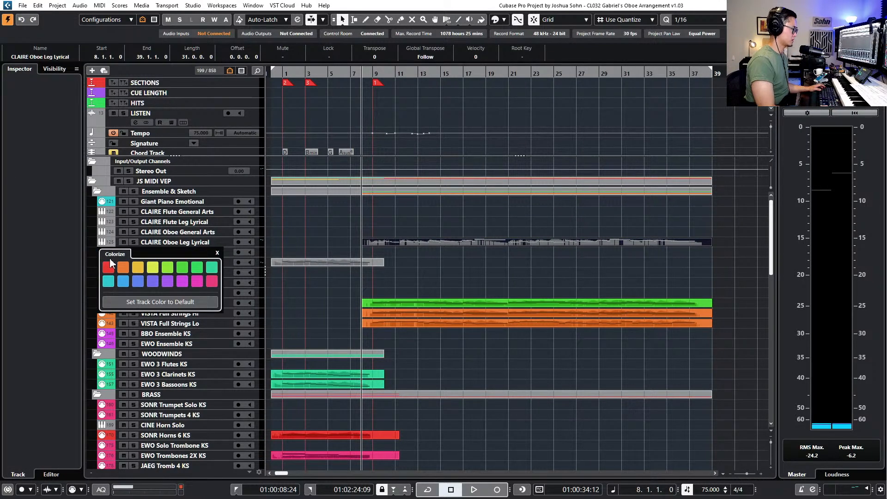
click(182, 268)
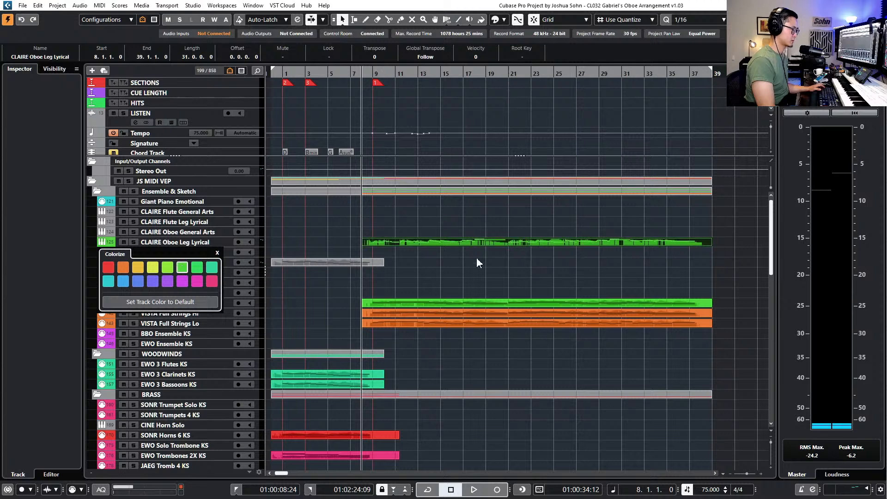
click(332, 259)
click(111, 264)
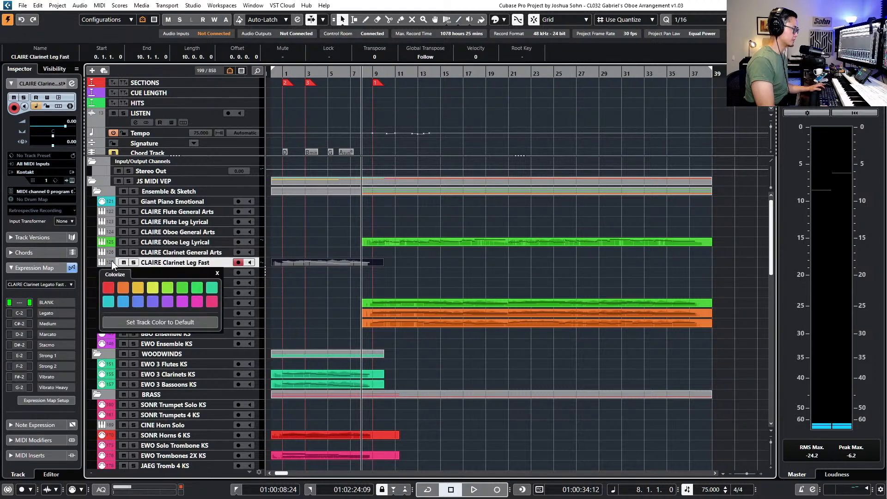
click(182, 287)
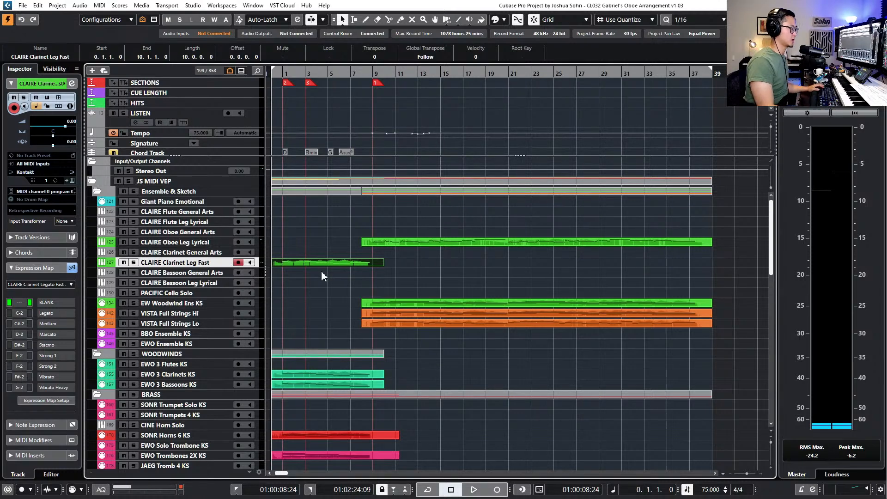
Look over the opening section's parts across the ensemble, woodwind, brass and string tracks
scroll(321, 270, down, 2)
scroll(303, 284, up, 3)
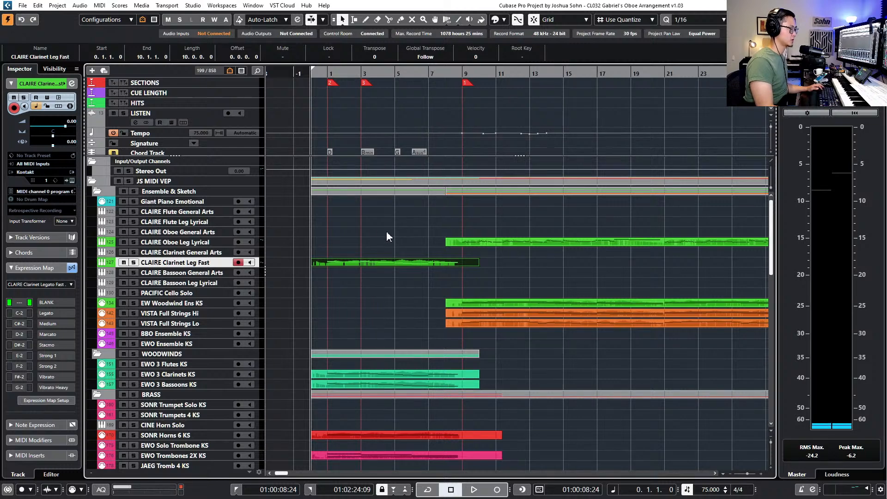
scroll(414, 265, down, 6)
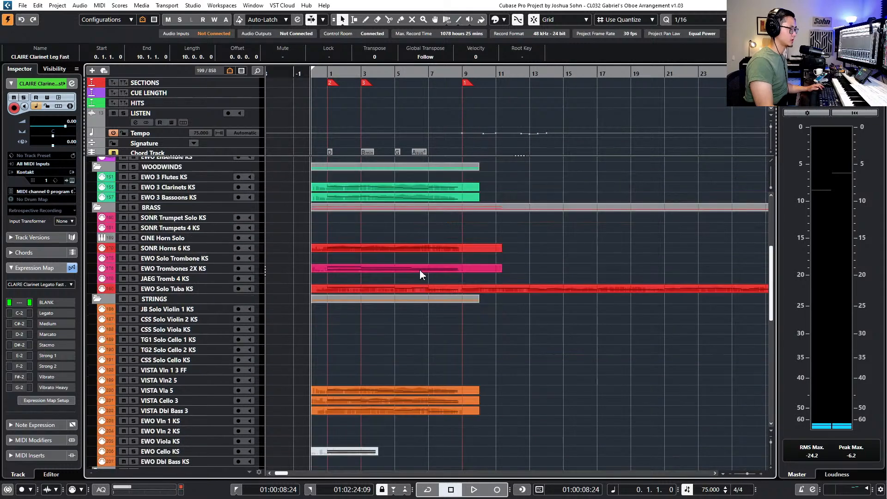
scroll(420, 269, down, 6)
scroll(421, 270, up, 12)
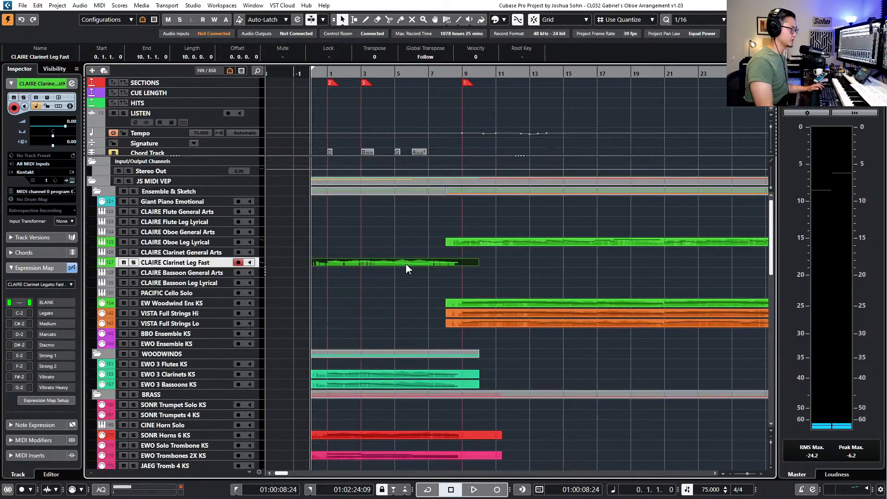
scroll(405, 268, down, 6)
scroll(441, 249, up, 4)
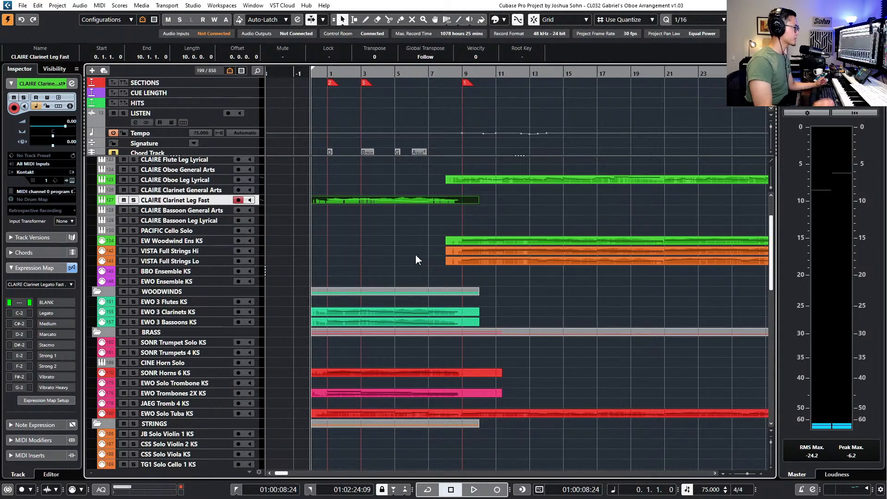
Locate the cursor to bar 1, solo the VISTA Vla 5, Cello 3 and Dbl Bass 3 tracks and play them
key(shift+n)
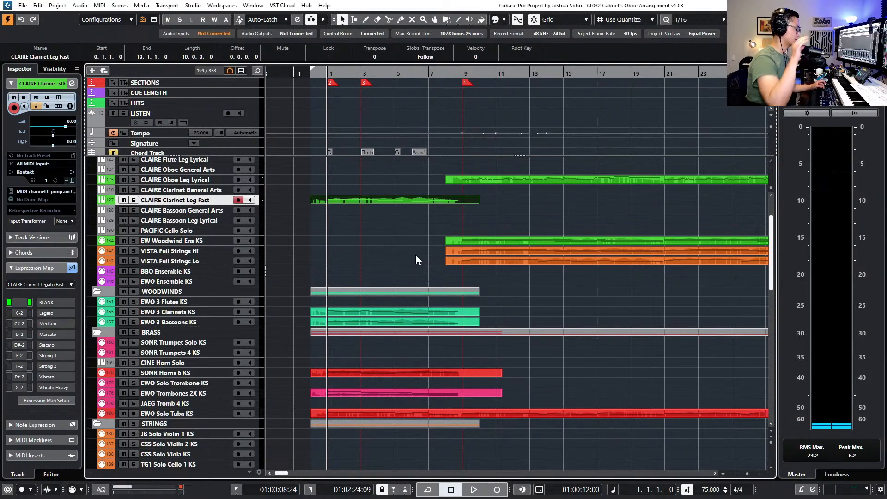
scroll(416, 254, down, 3)
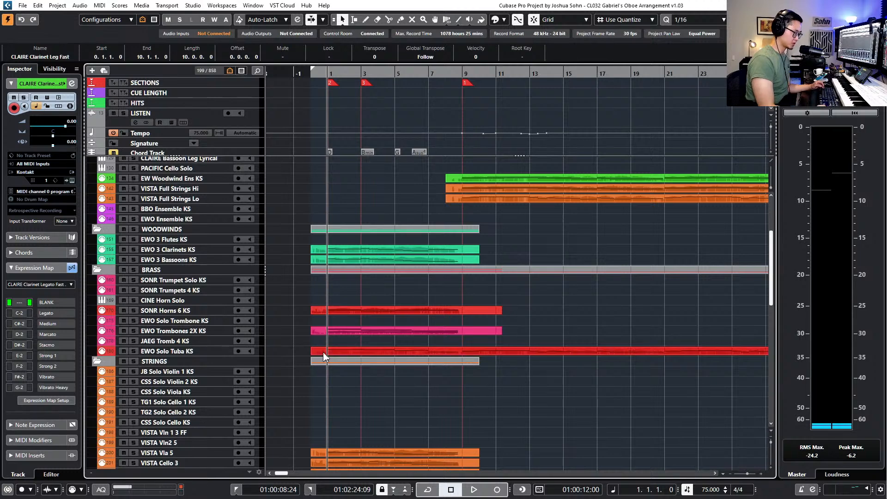
scroll(391, 357, down, 3)
drag(398, 351, 405, 421)
key(s)
key(space)
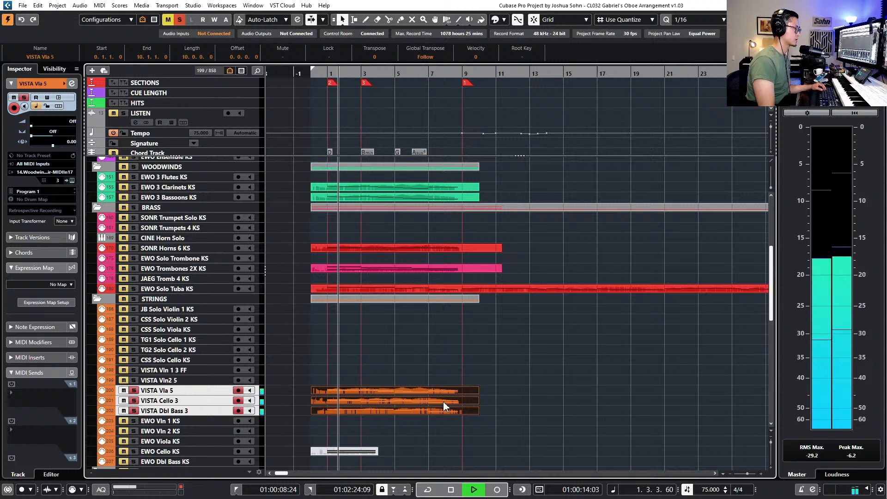
key(space)
Turn off solo and examine the VISTA Vla 5 part's notes and controller curves in the Key Editor
click(408, 425)
drag(408, 425, 409, 391)
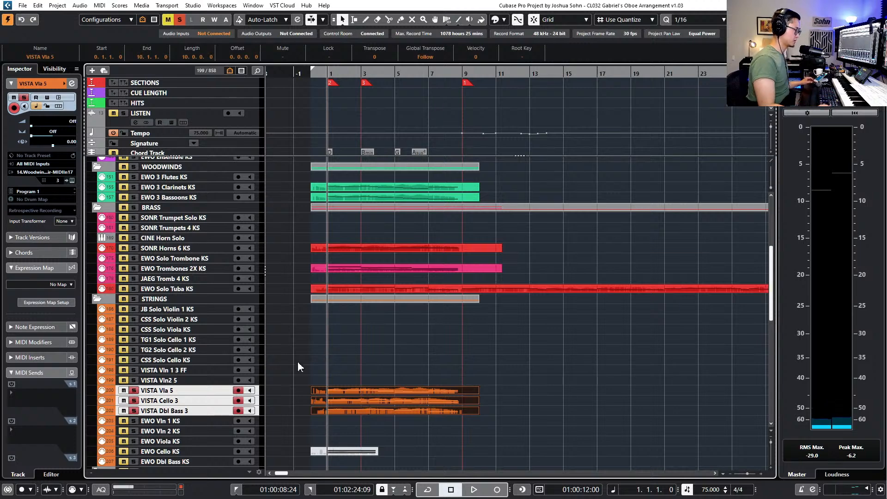
click(185, 390)
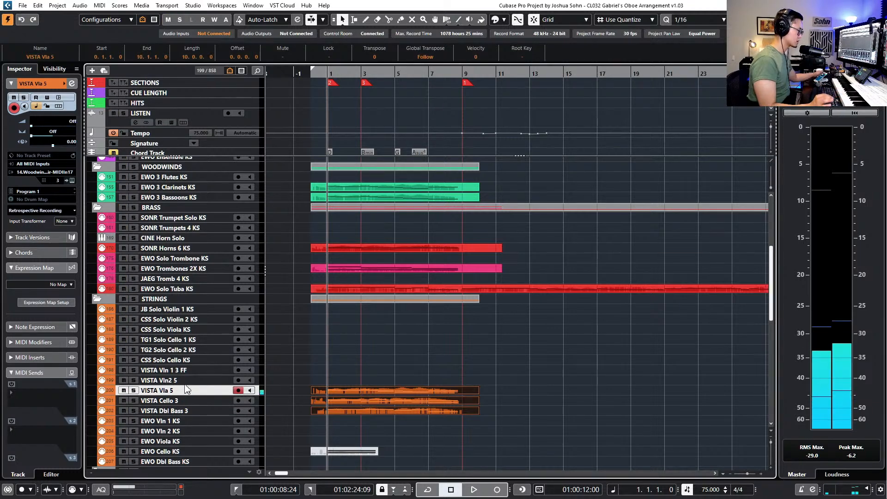
double_click(370, 387)
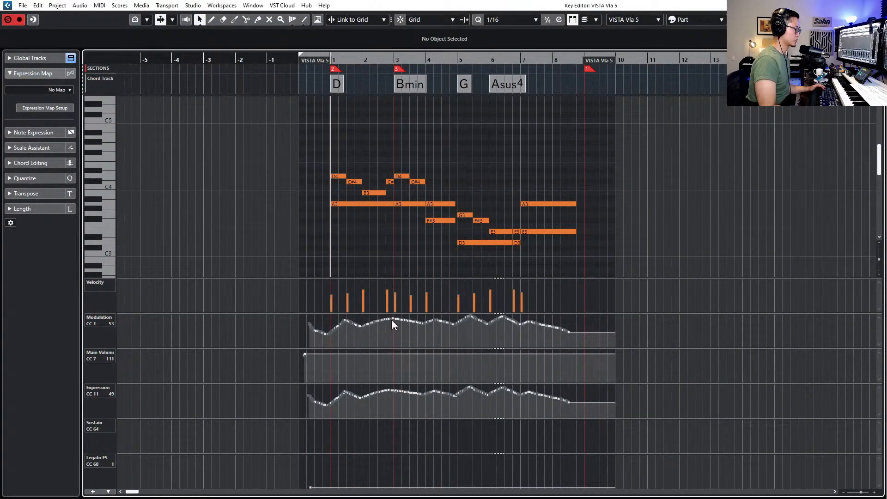
key(Return)
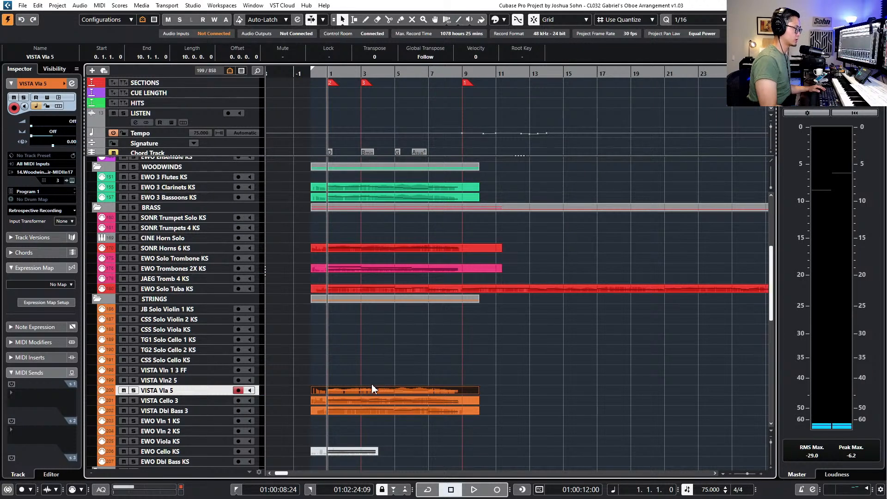
Copy the VISTA Vla 5 part onto the CSS Solo Viola KS track at the same bar position
scroll(352, 355, left, 1)
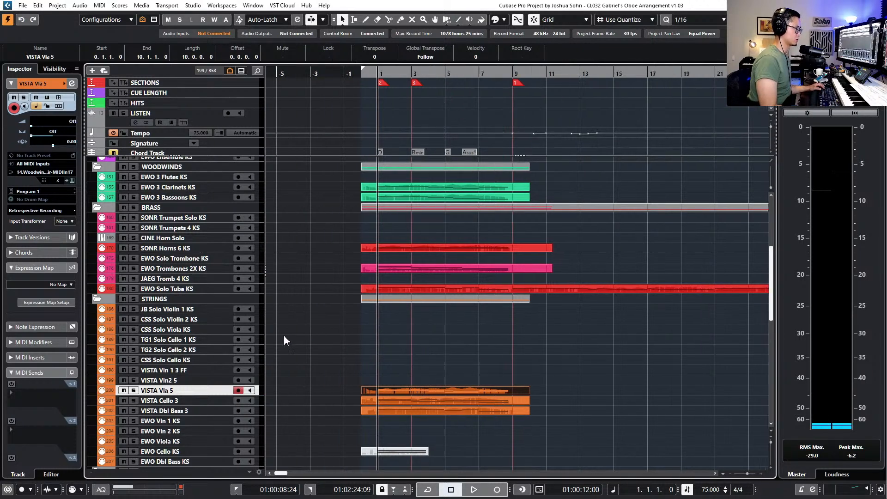
scroll(262, 341, right, 2)
scroll(303, 381, left, 1)
drag(327, 391, 334, 323)
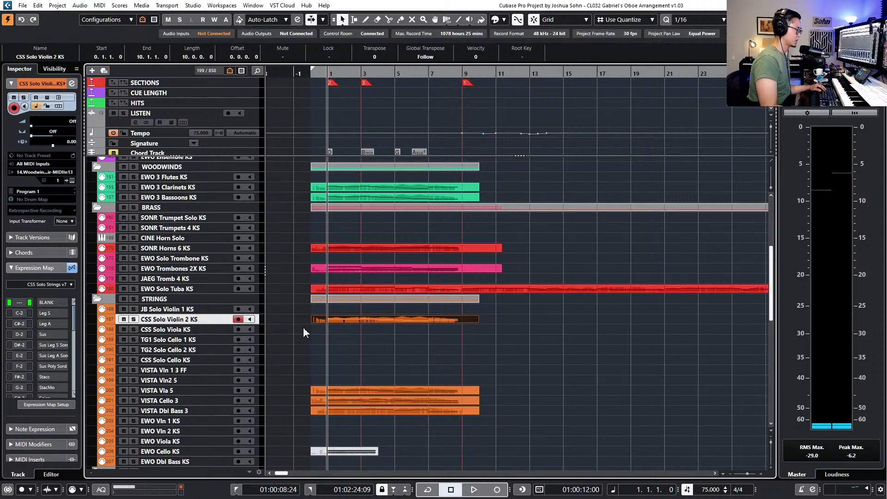
click(320, 334)
click(339, 317)
drag(337, 330, 337, 330)
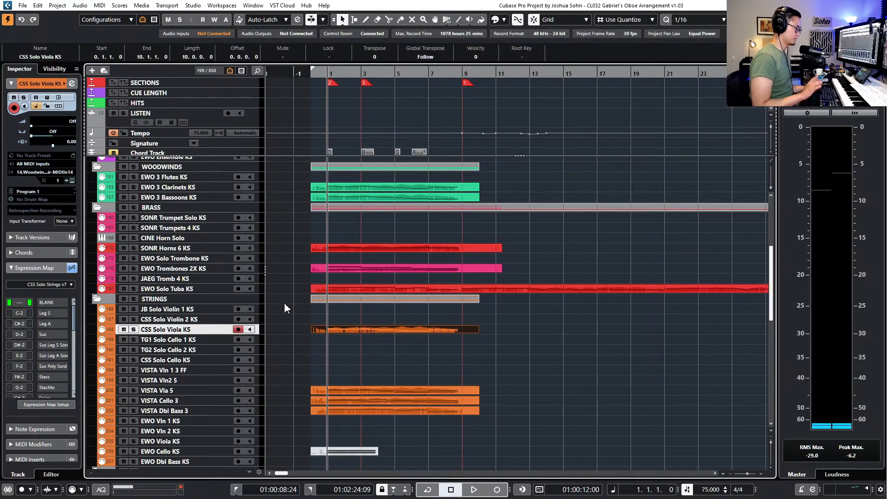
Solo the CSS Solo Viola KS track and play the copied part from bar 1
key(s)
key(space)
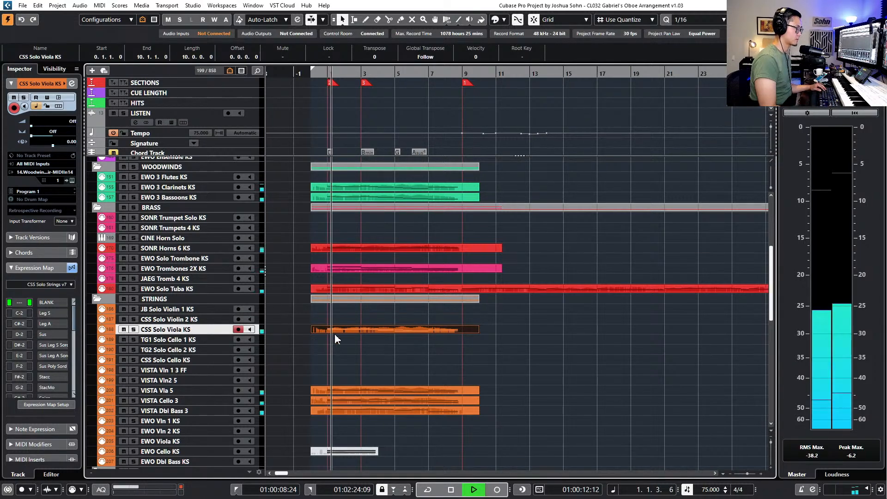
key(space)
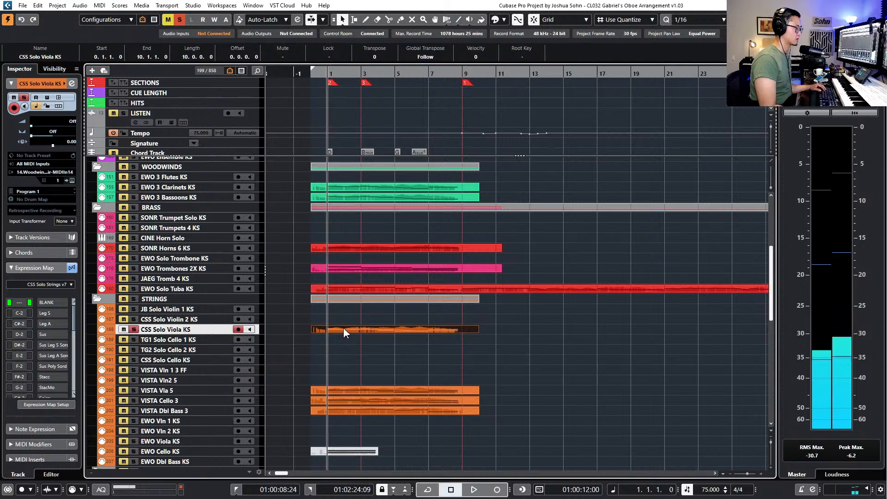
Open the copied CSS Solo Viola KS part in the Key Editor and enlarge its notes and controller curves
key(Return)
scroll(312, 359, down, 1)
scroll(231, 409, left, 3)
scroll(222, 415, up, 4)
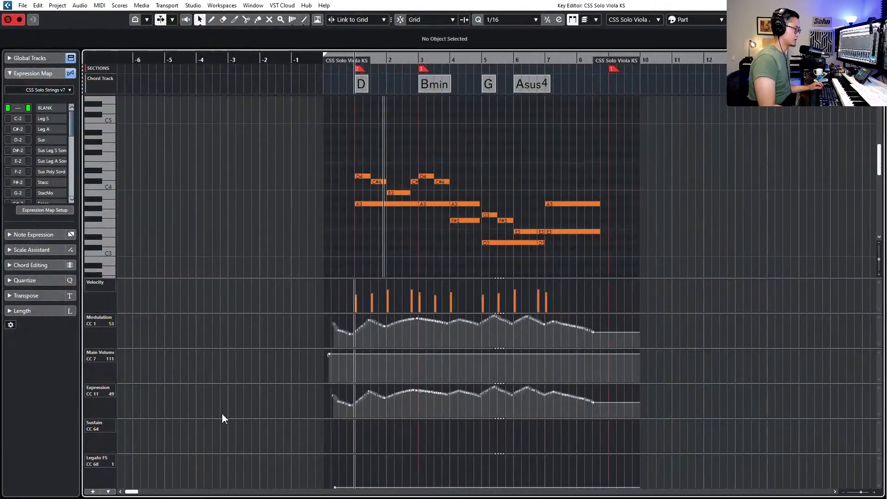
scroll(311, 414, right, 3)
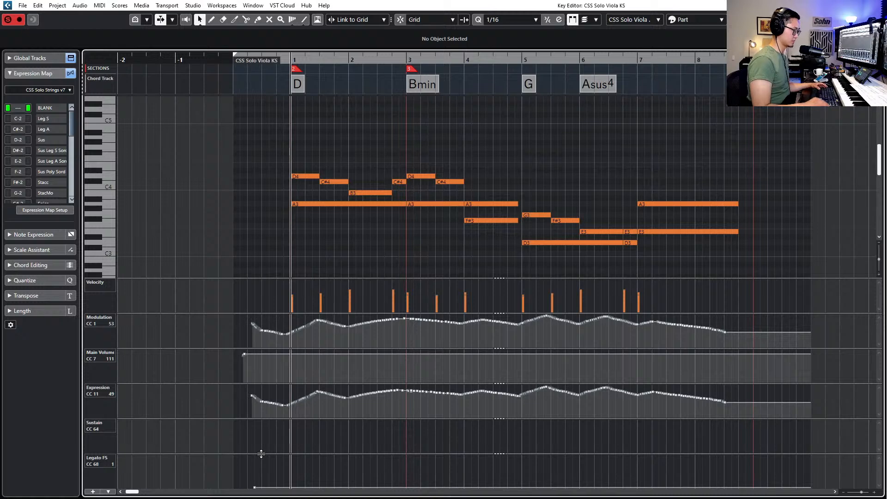
Switch the Legato FS controller lane to CC 2 (Breath) and play the beginning of the viola part
click(104, 458)
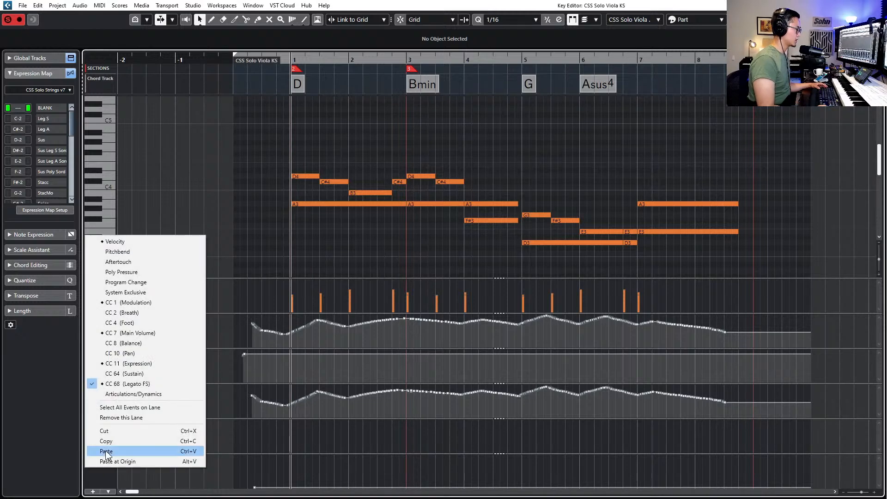
click(146, 315)
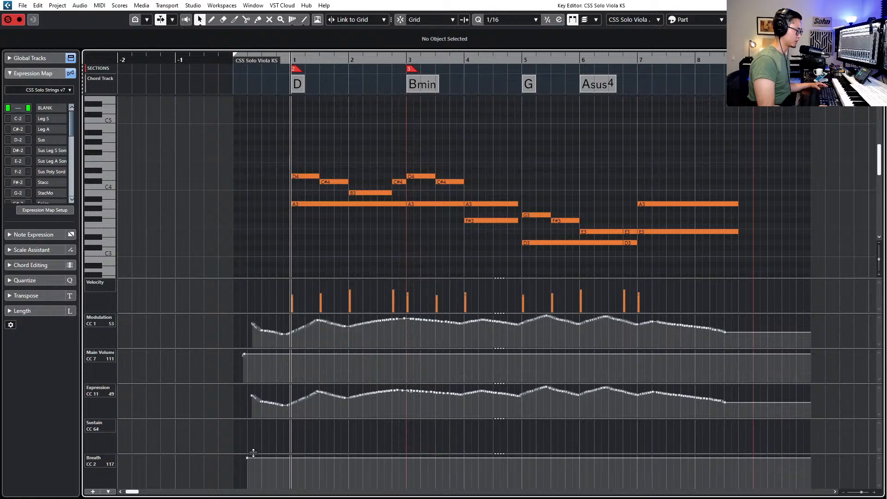
key(space)
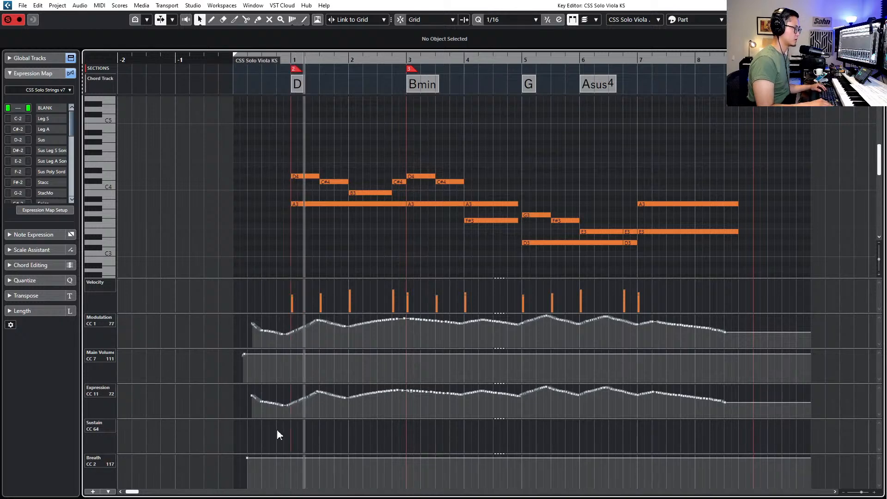
key(space)
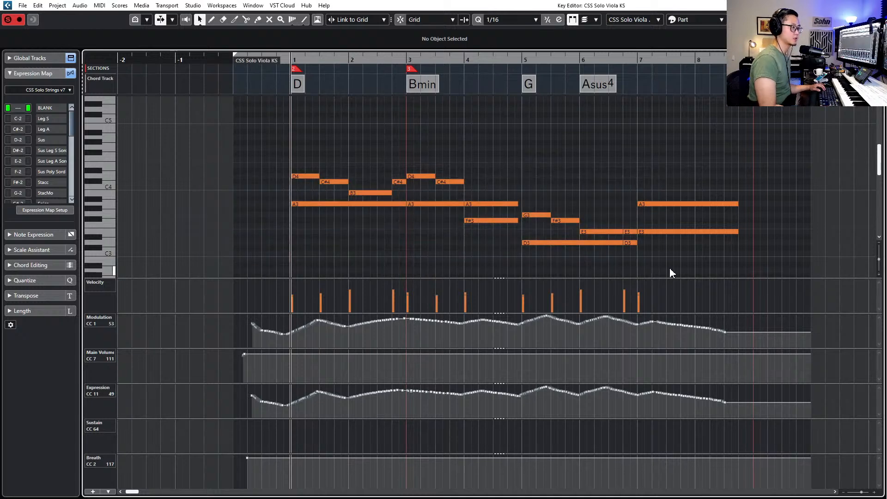
Assign the Leg A articulation to all notes of the CSS Solo Viola KS part
key(ctrl+a)
click(356, 42)
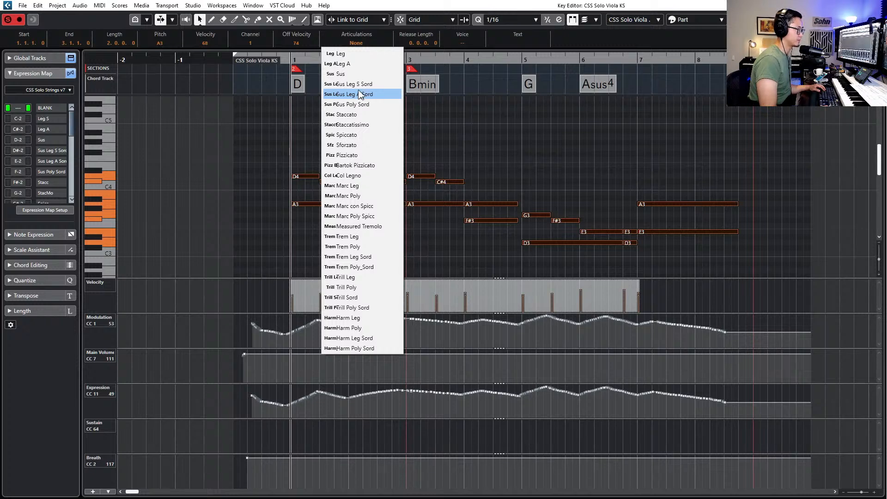
click(362, 63)
Raise the velocity of all viola notes to a uniform 112 while playing back the part
drag(298, 124, 722, 250)
key(space)
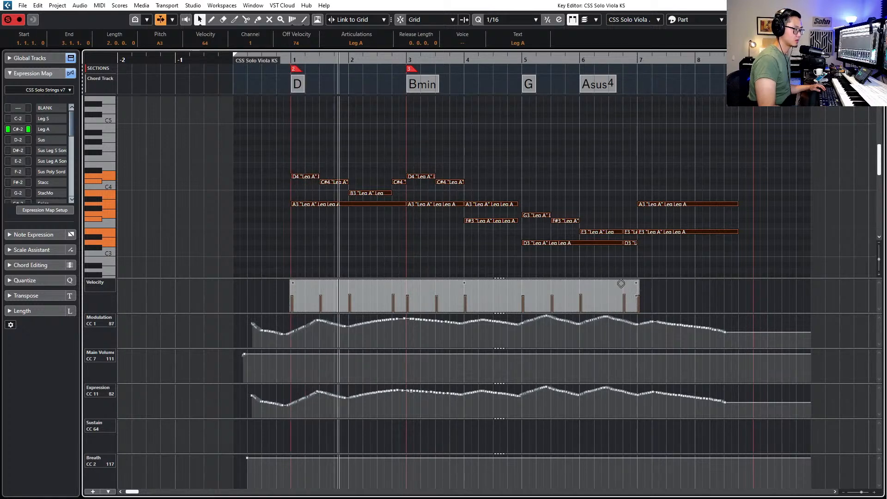
key(space)
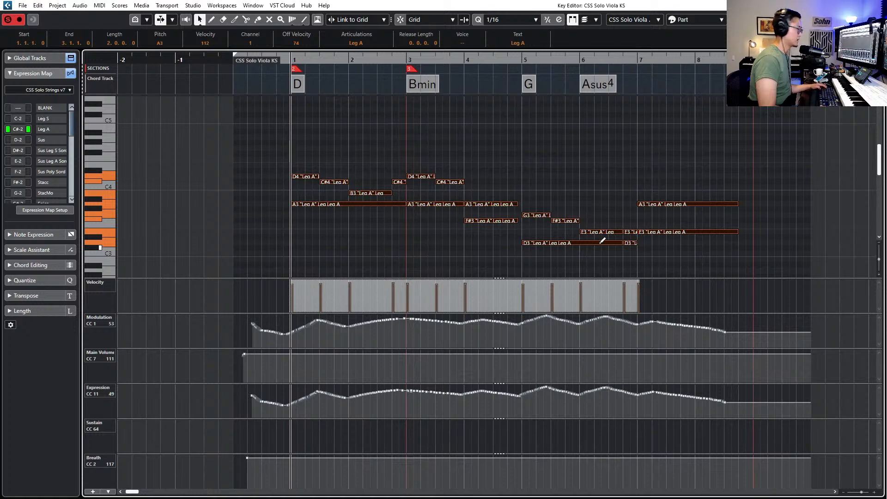
Switch to Vienna Ensemble Pro and open the instrument of the CSS Solo Viola KS channel
key(super+Tab)
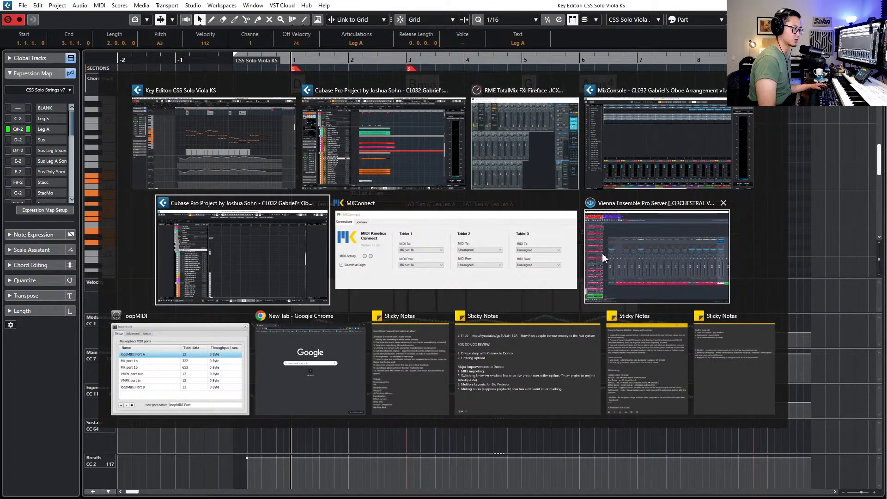
key(Escape)
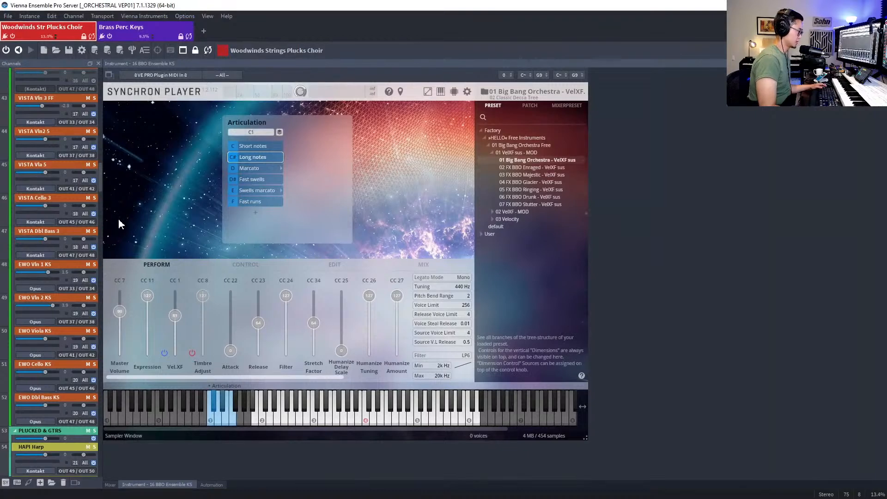
scroll(97, 181, down, 5)
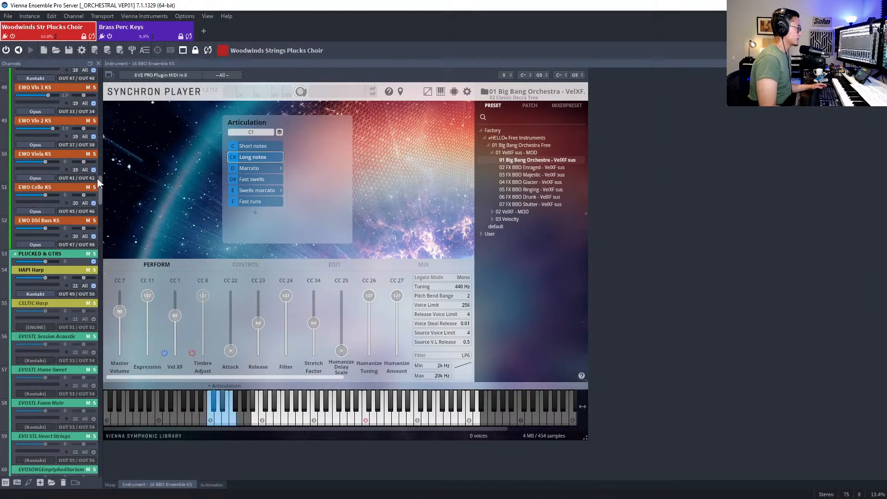
drag(97, 177, 92, 147)
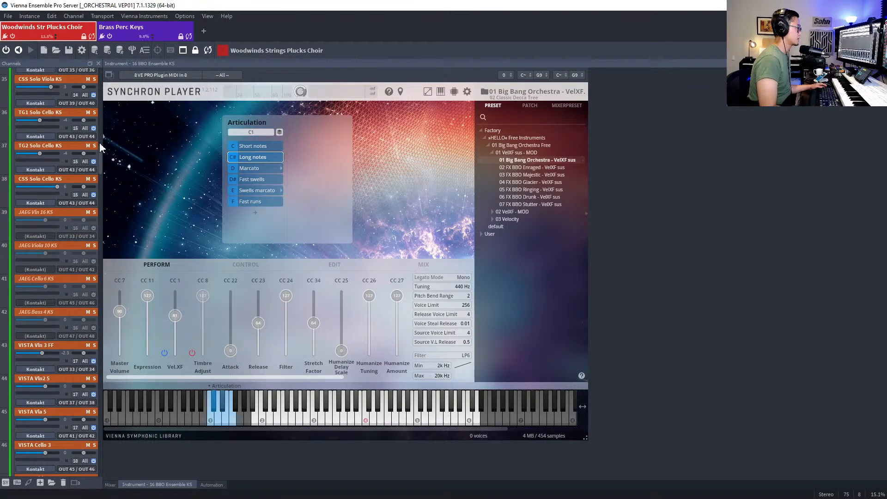
scroll(69, 175, up, 3)
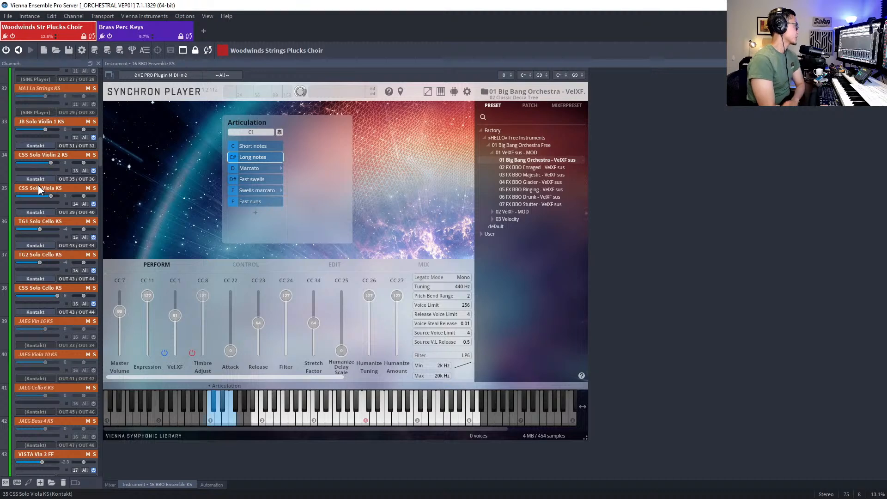
click(13, 200)
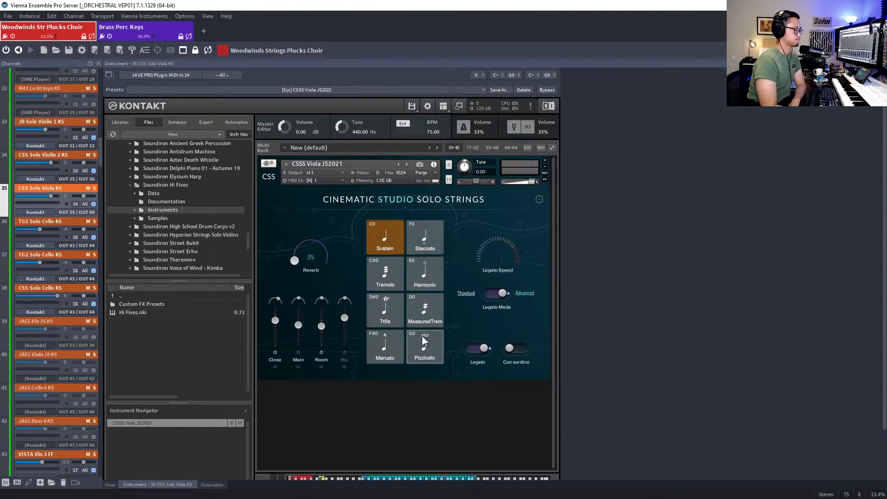
Toggle Legato on the CSSS Viola patch and inspect the patch's controller assignments
click(478, 348)
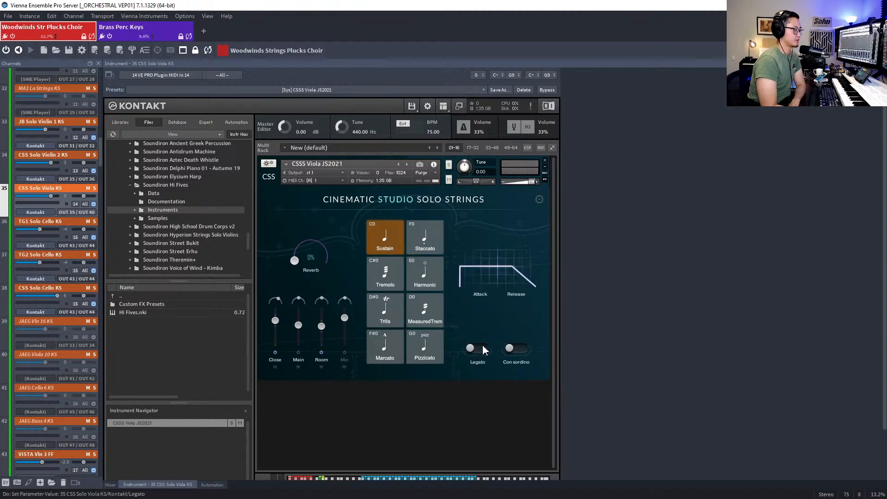
click(481, 349)
click(483, 348)
click(539, 200)
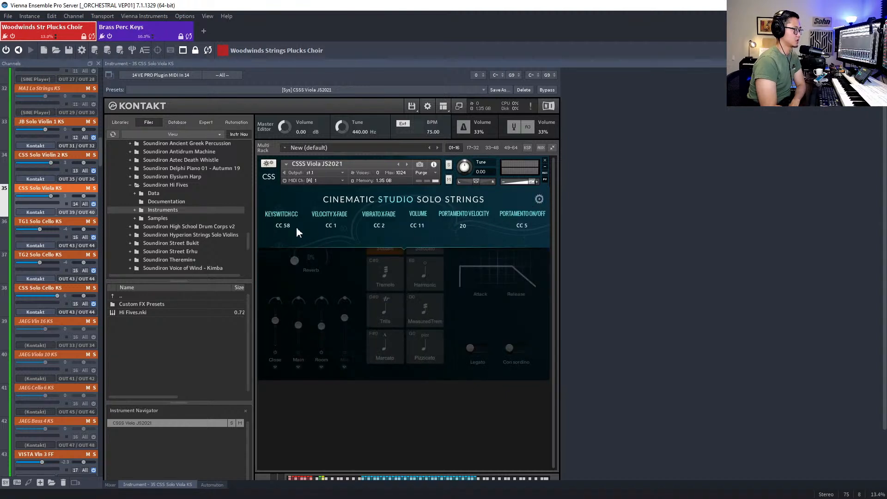
click(539, 200)
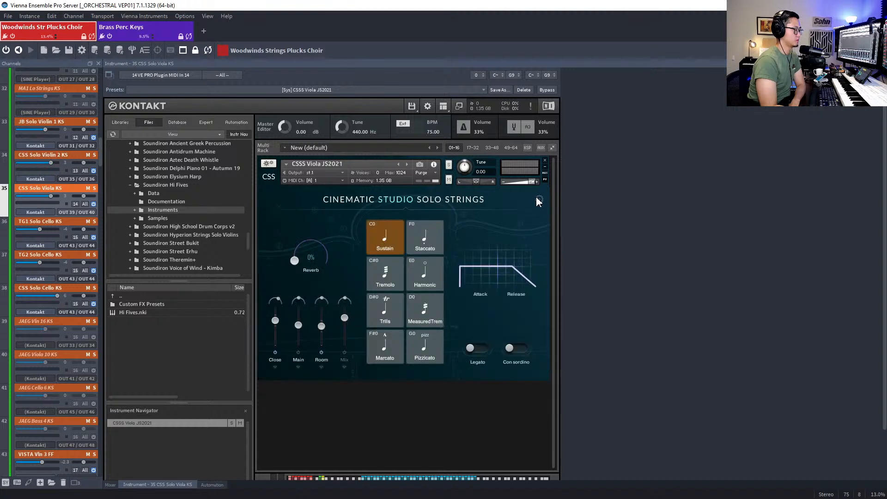
Compare the viola patch's controls with Legato on and off, and return to the Cubase Key Editor
click(473, 349)
click(473, 349)
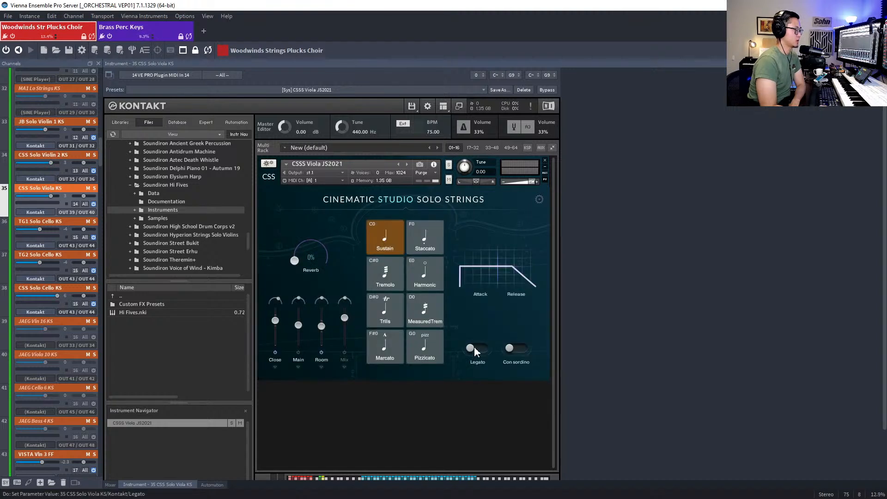
click(474, 348)
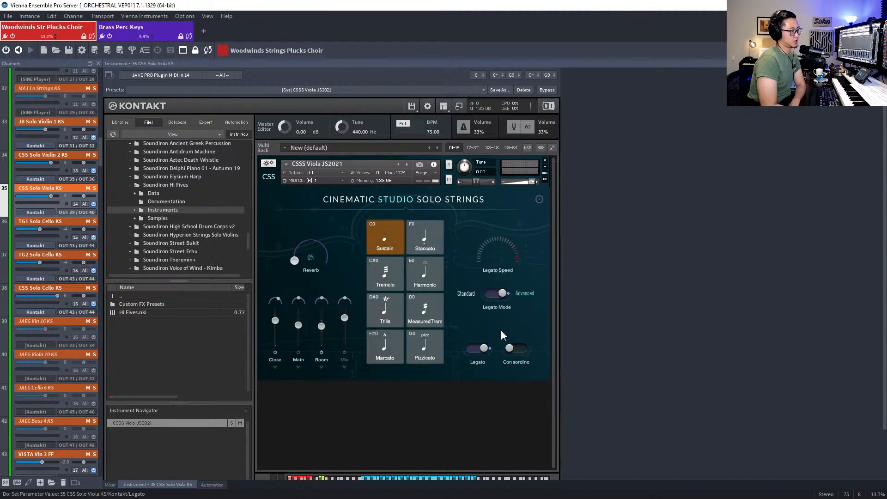
click(472, 349)
click(470, 348)
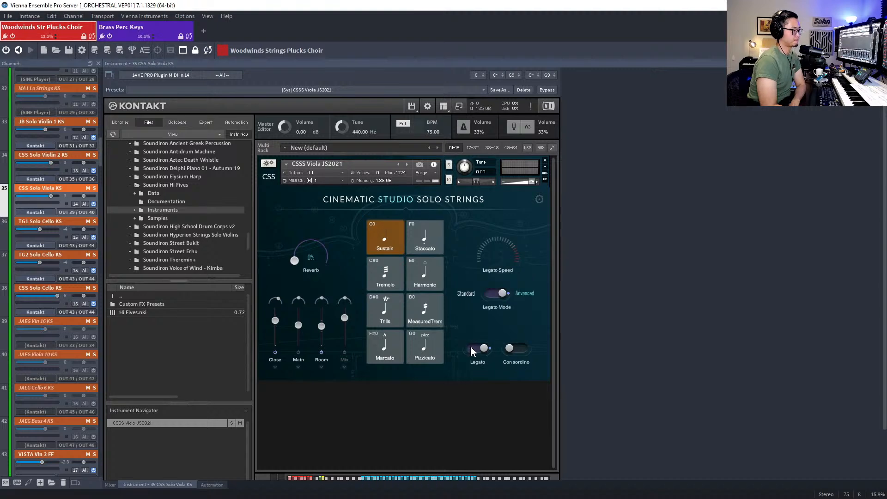
click(472, 350)
drag(602, 5, 0, 29)
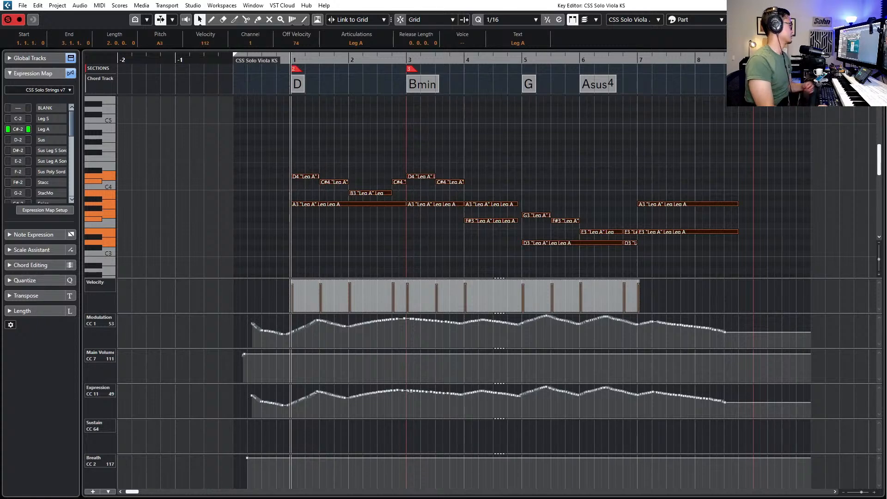
Assign the Sus articulation to all notes of the CSS Solo Viola KS part and play its beginning
click(211, 146)
scroll(252, 163, down, 1)
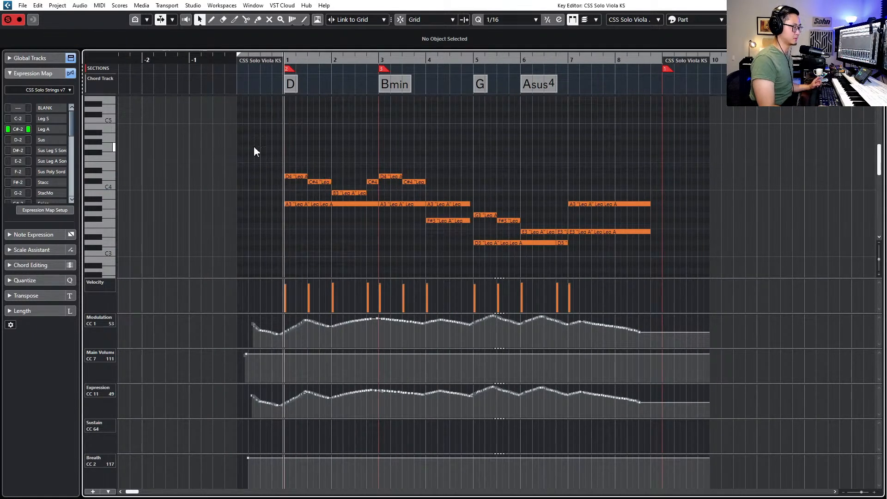
drag(254, 146, 632, 255)
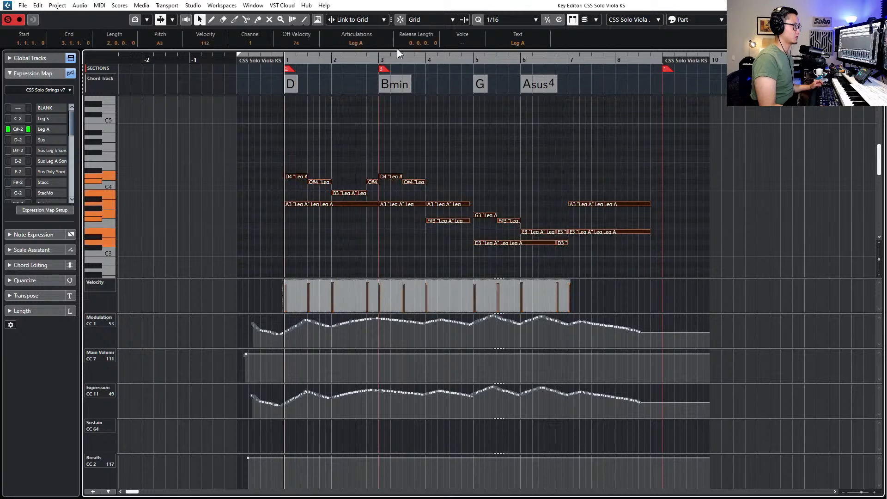
click(356, 43)
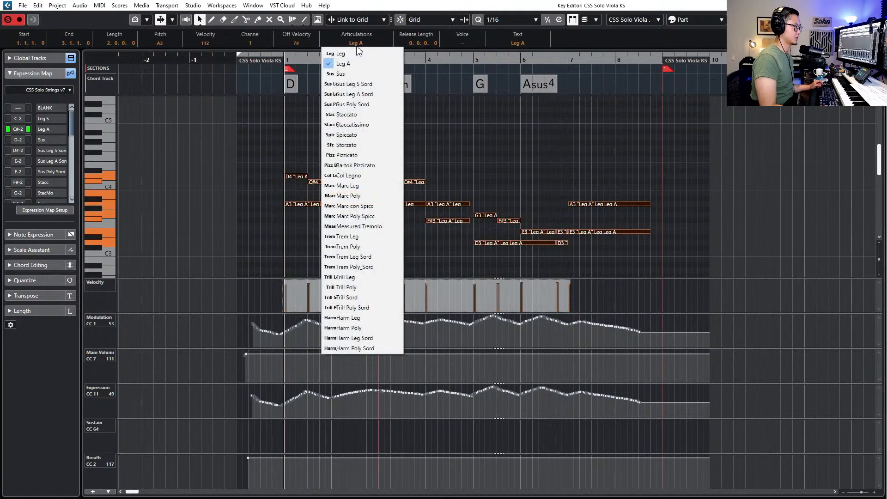
click(367, 74)
key(space)
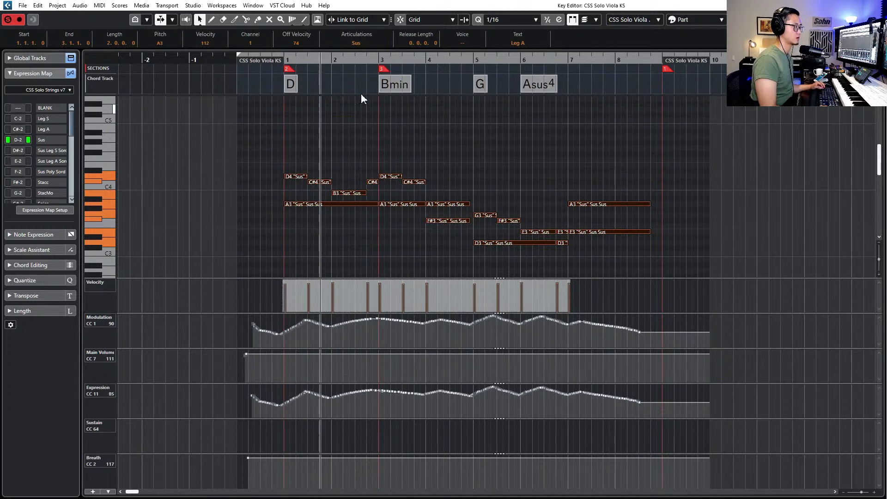
key(space)
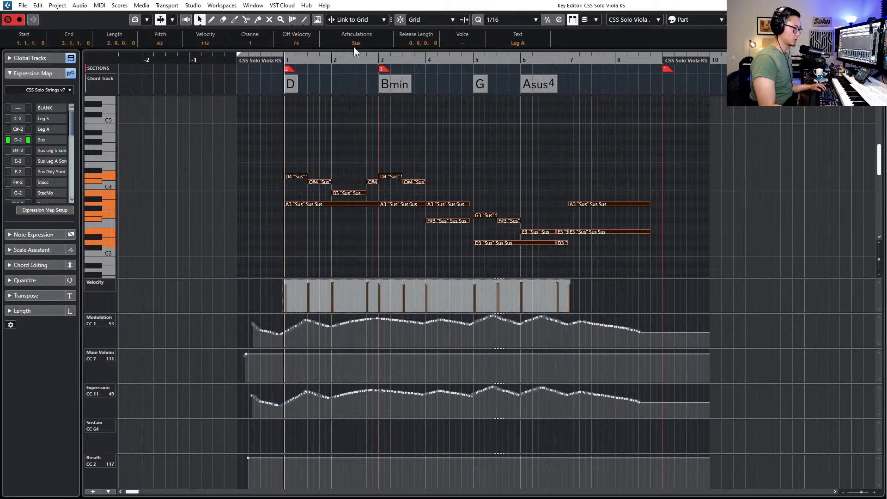
Record new Modulation (CC 1) and Expression (CC 11) curves over the solo viola part during playback
key(space)
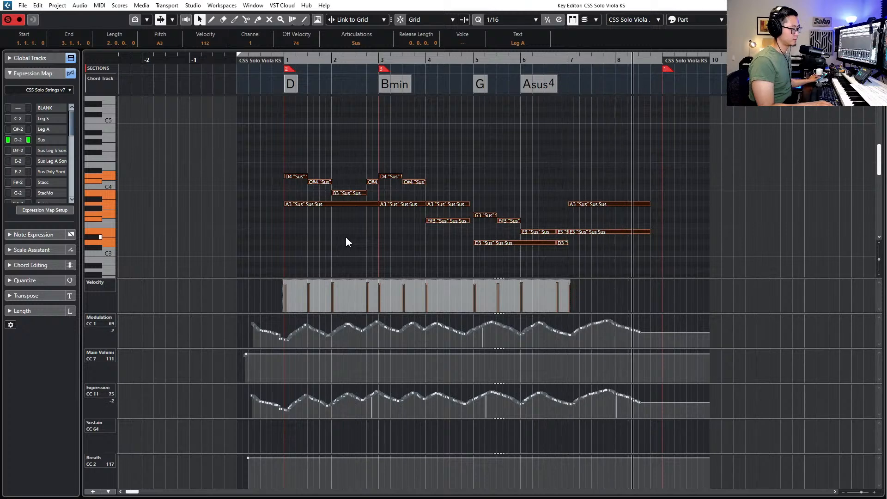
key(space)
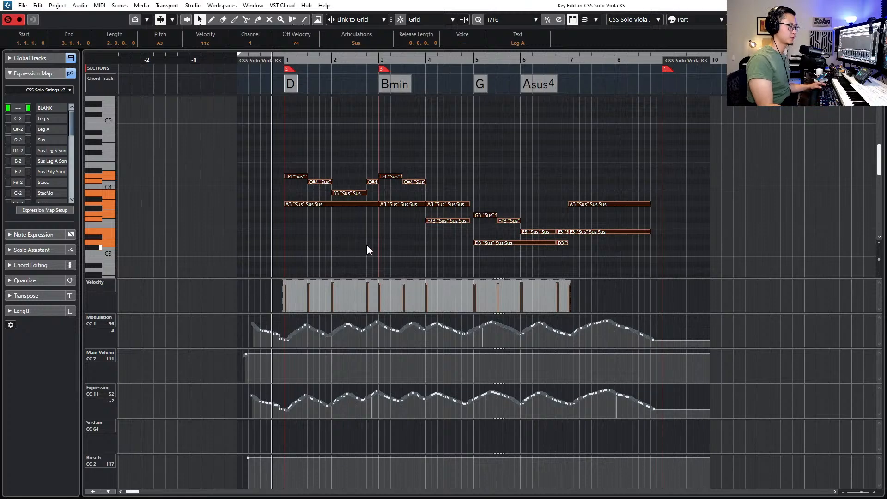
click(345, 226)
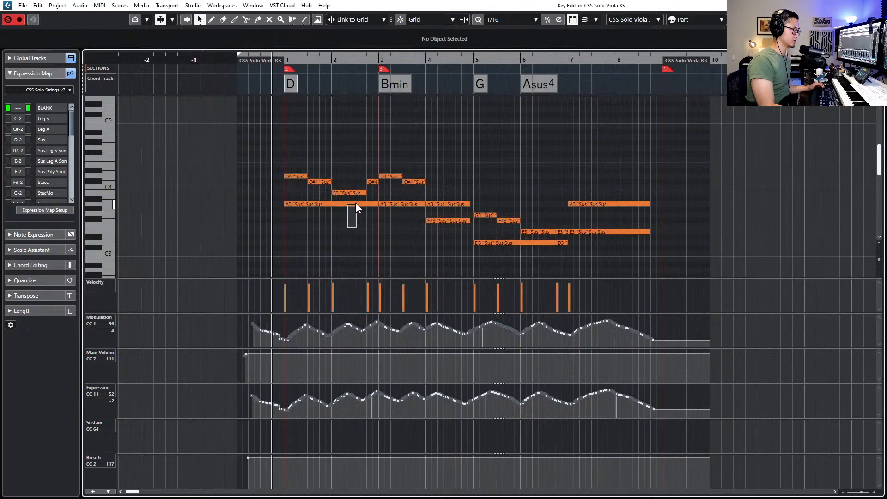
click(356, 203)
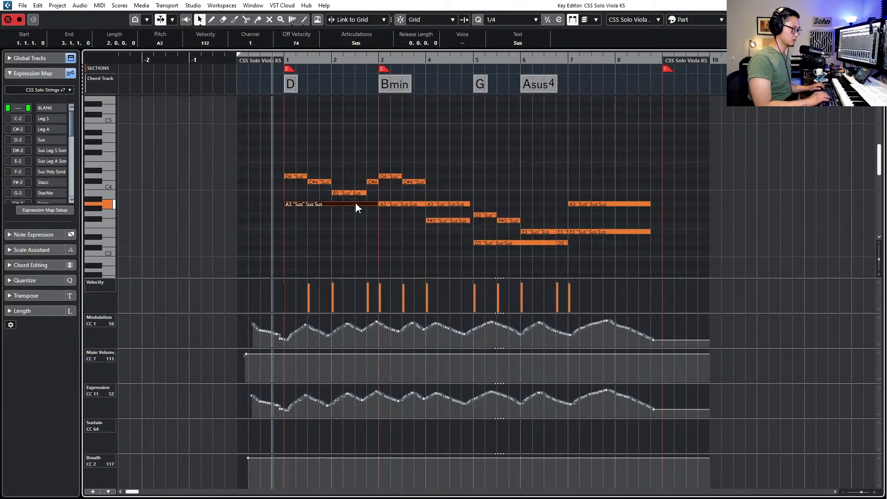
Open the CSS Solo Viola KS and VISTA Vla 5 parts together in the Key Editor and play them up to bar 6
key(ctrl+e)
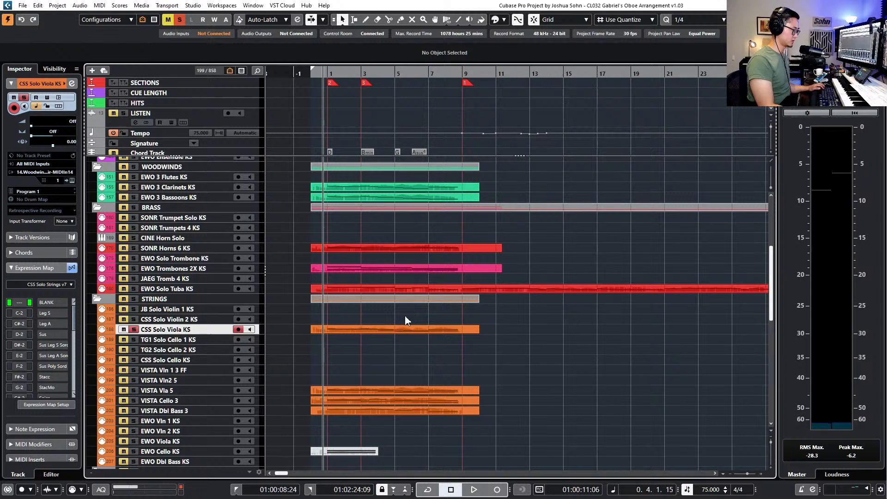
click(405, 329)
shift+click(404, 391)
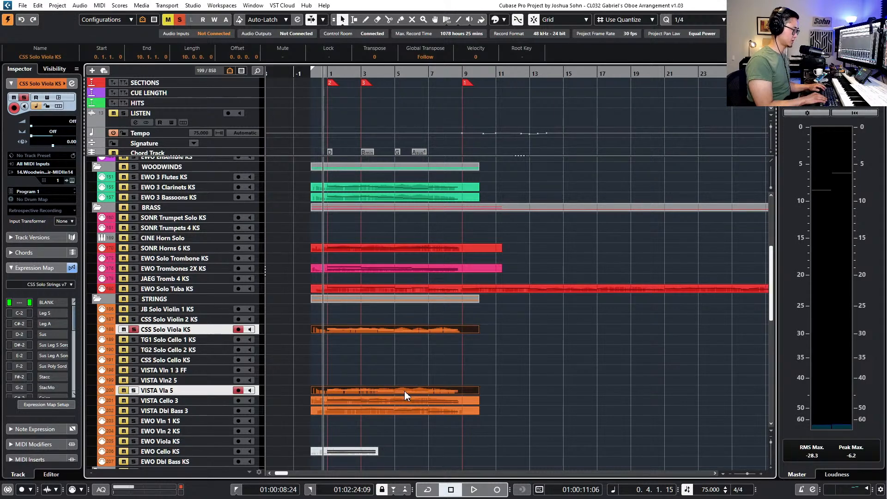
key(ctrl+e)
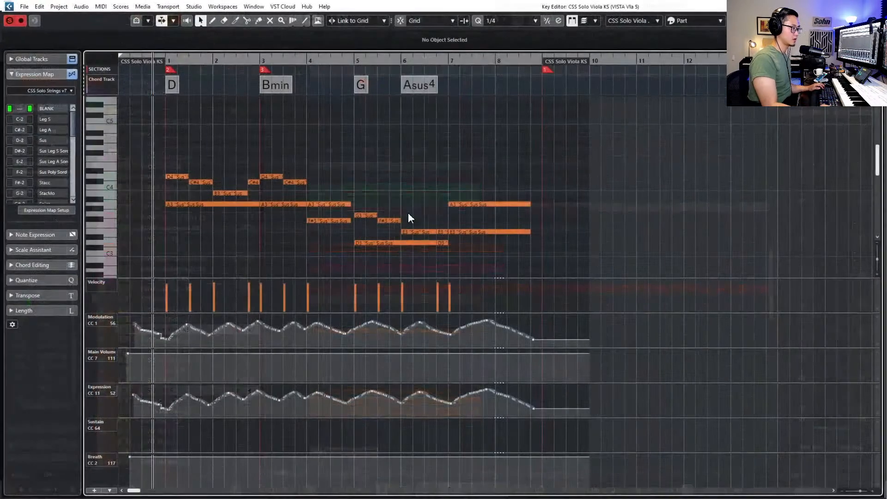
key(space)
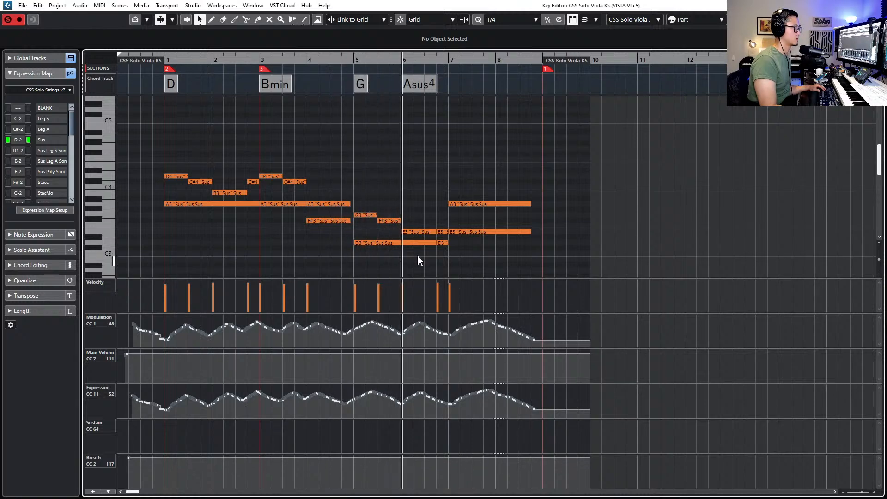
key(space)
Split the long D3 note at bar 6 and audition the part from the split
click(396, 243)
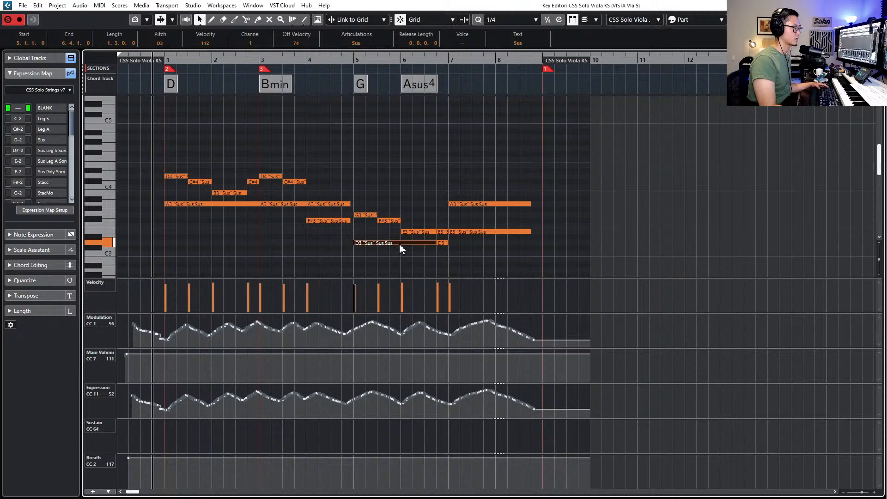
alt+click(401, 243)
click(427, 241)
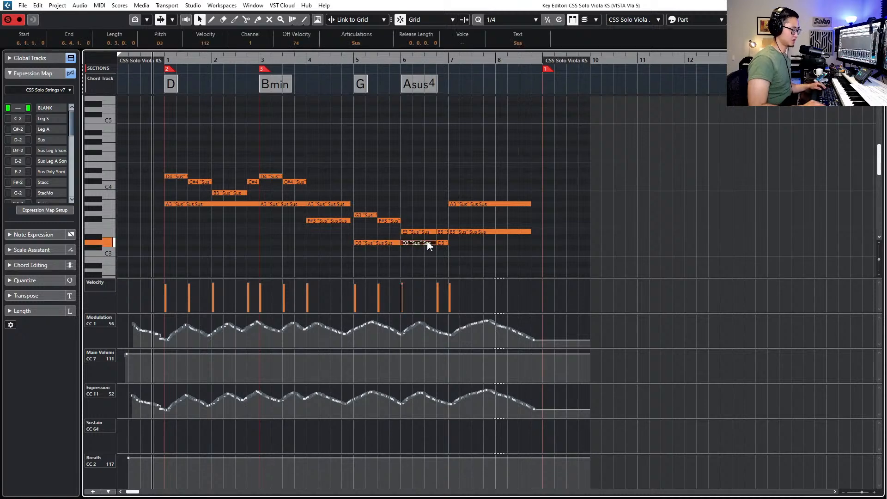
key(l)
key(space)
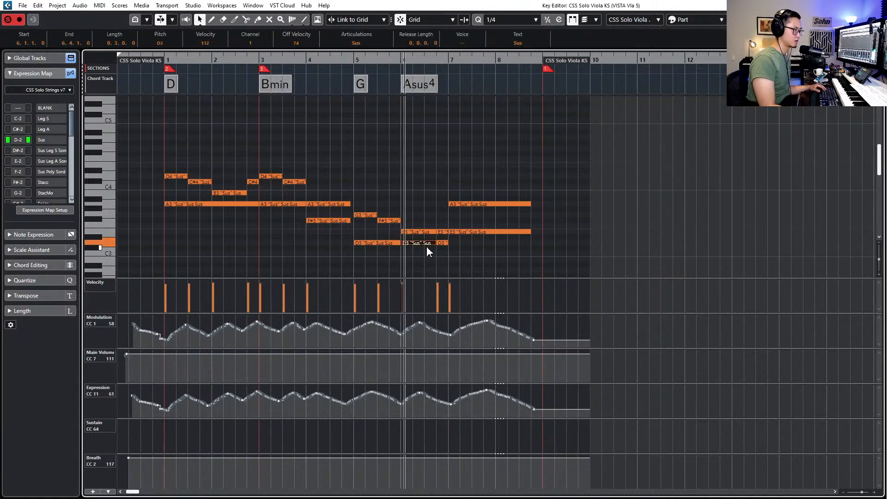
key(space)
Try lowering the short D3 note just before bar 7 to C#3, audition it, and undo the note edits
drag(425, 254, 429, 238)
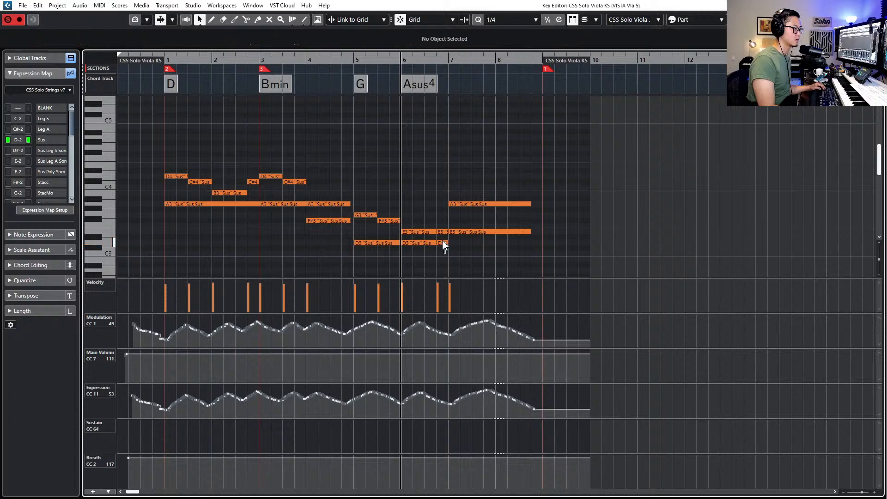
click(442, 243)
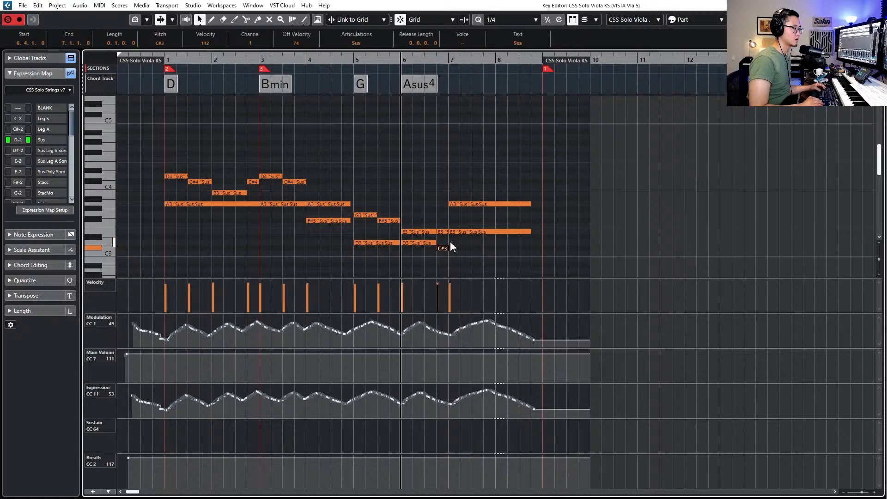
key(space)
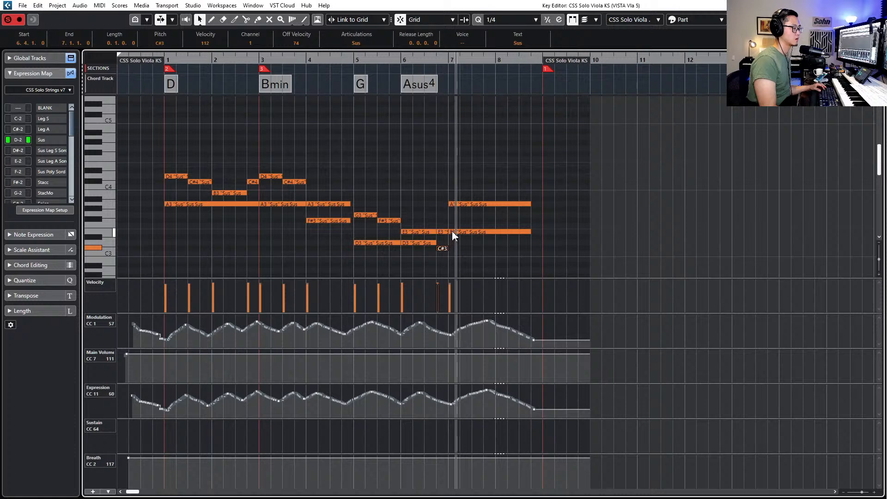
key(space)
key(ctrl+z)
key(ctrl+z)
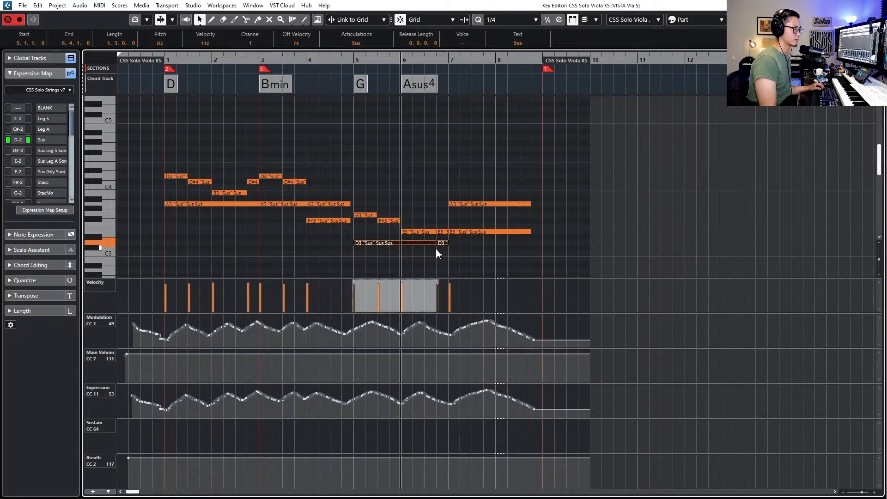
Split the long D3 note at bar 6 and lower both D3 notes between bars 6 and 7 to C3
click(414, 250)
click(419, 243)
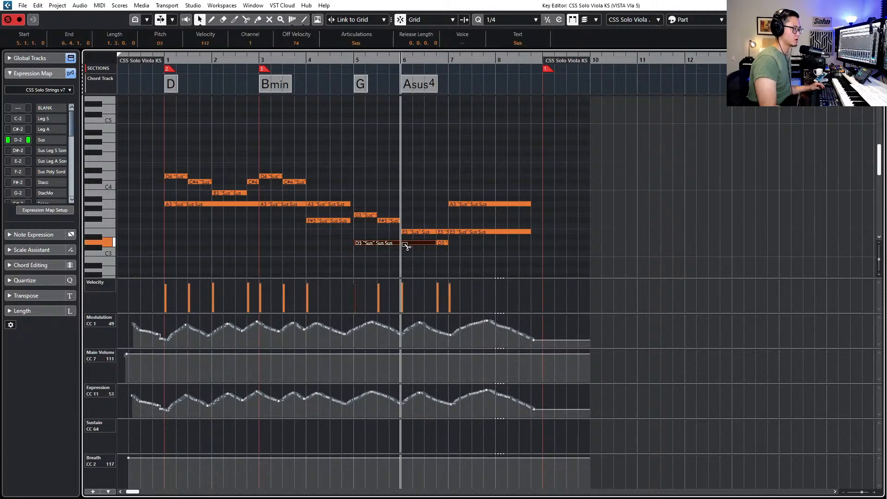
alt+click(403, 244)
drag(418, 253, 440, 240)
key(Down)
key(Down)
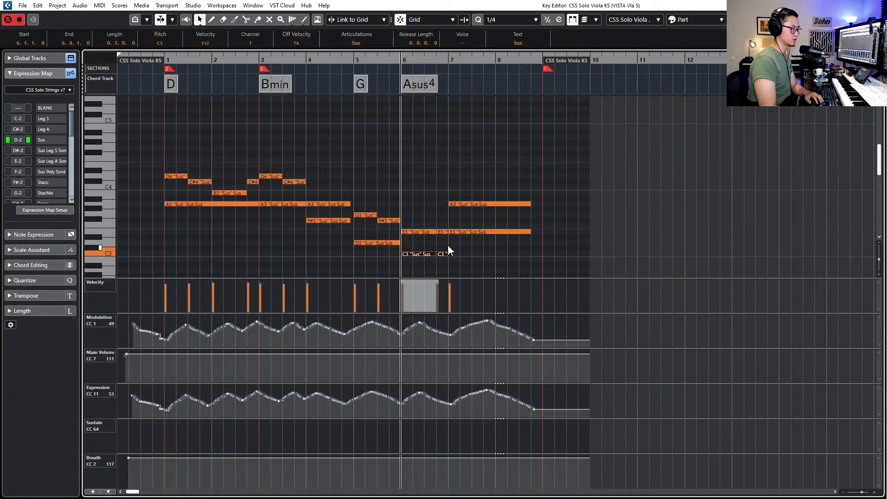
Lower both solo viola C3 notes between bars 6 and 7 to A2 and audition them
key(Down)
key(Down)
key(Down)
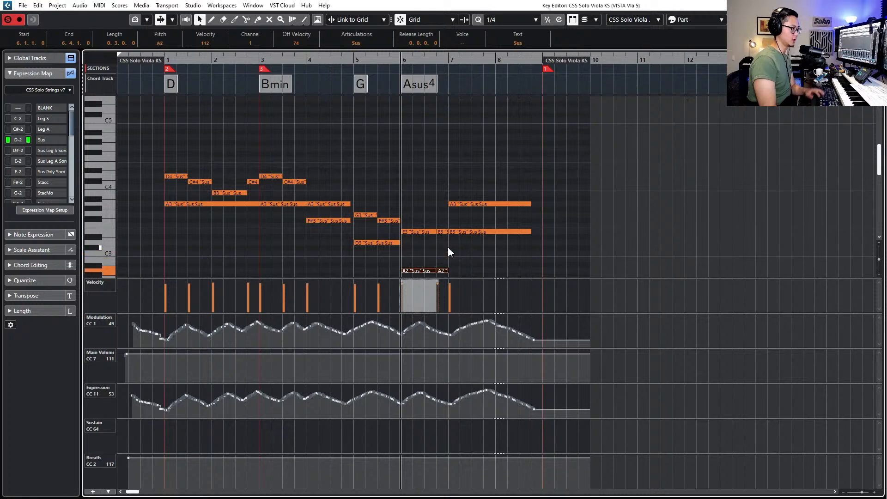
key(space)
key(space)
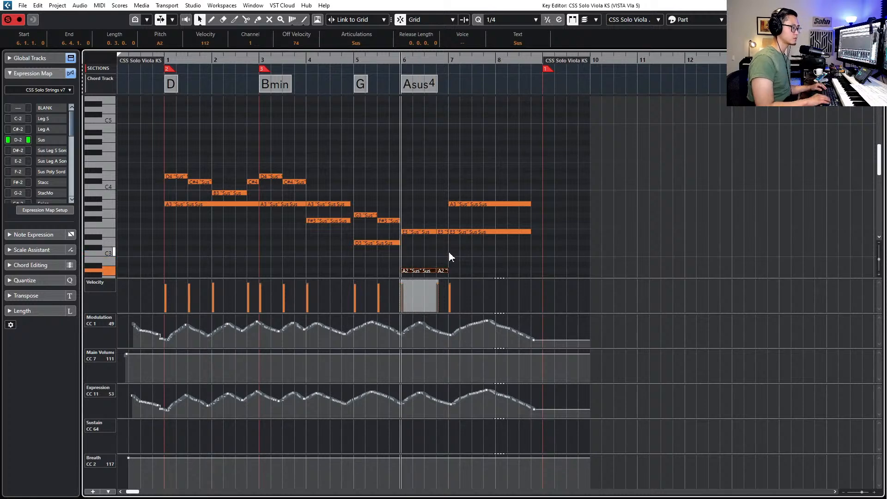
Add the VISTA Cello 3 part to the selected viola parts and open all three together in the Key Editor
key(ctrl+e)
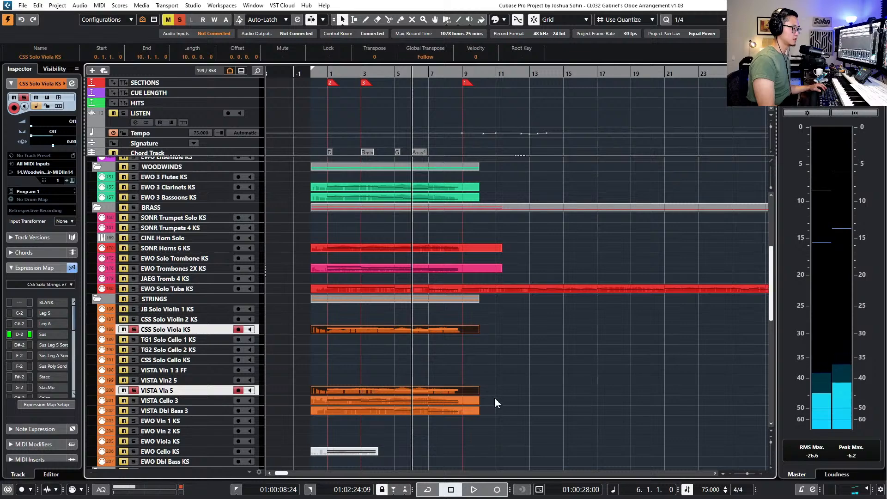
shift+click(478, 401)
key(ctrl+e)
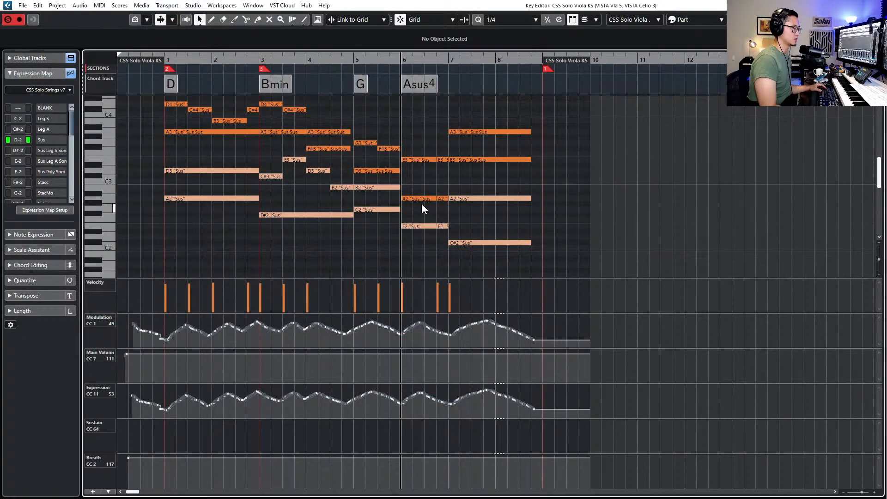
Raise both solo viola A2 notes between bars 6 and 7 to D3 and play the passage from bar 6
click(422, 197)
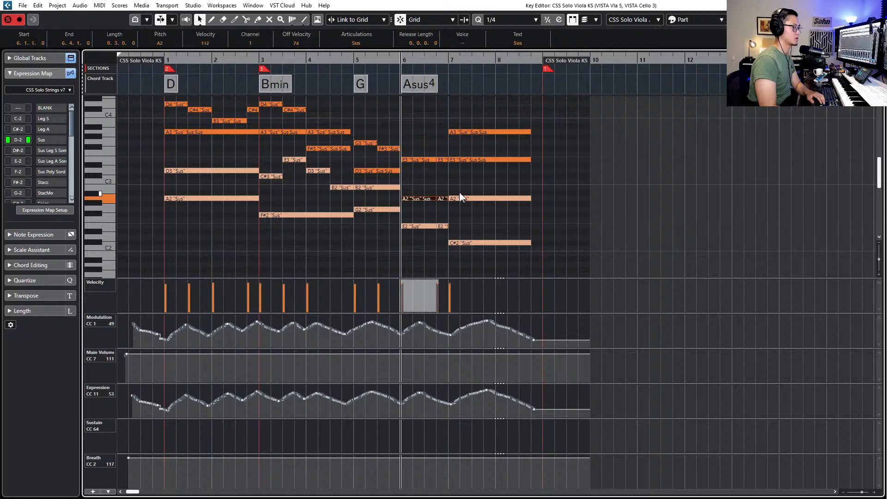
key(Up)
key(Up)
key(Up)
key(Up)
key(Up)
key(space)
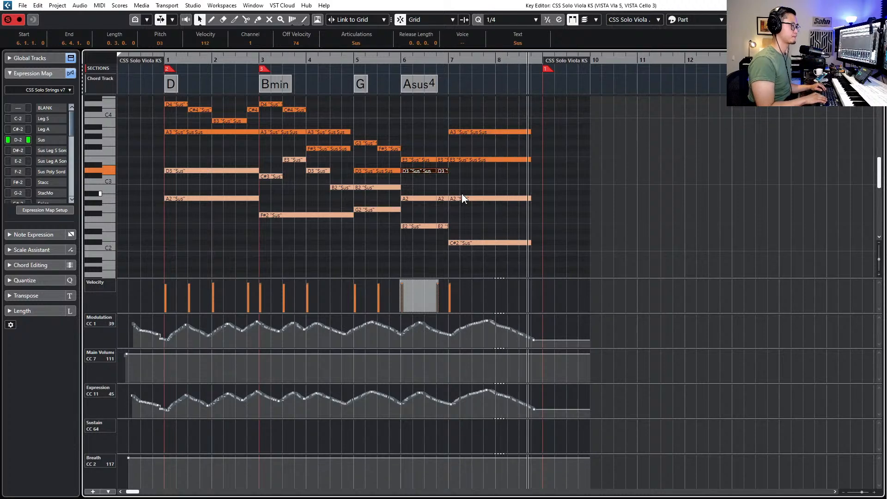
key(space)
Return to the Project window, turn off solo for the selected string tracks and move the playhead to bar 1
key(Return)
key(s)
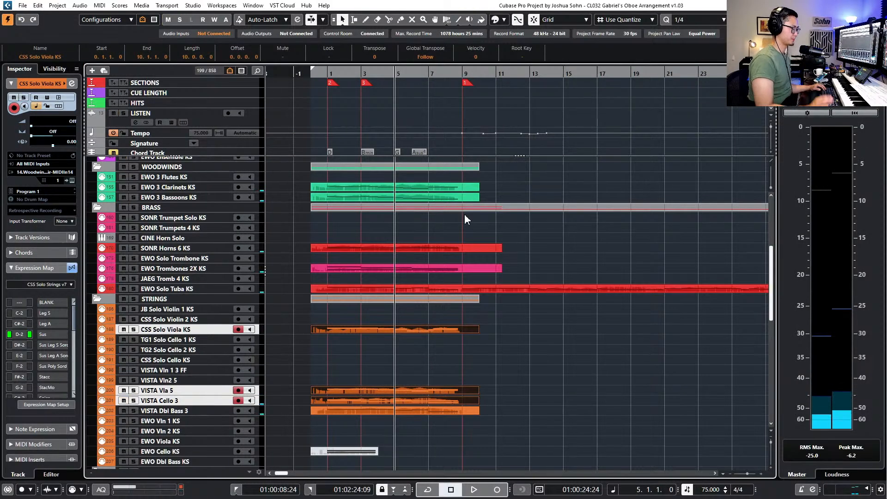
key(KP_Subtract)
key(KP_Subtract)
key(KP_Subtract)
key(KP_Subtract)
key(KP_Subtract)
key(KP_Add)
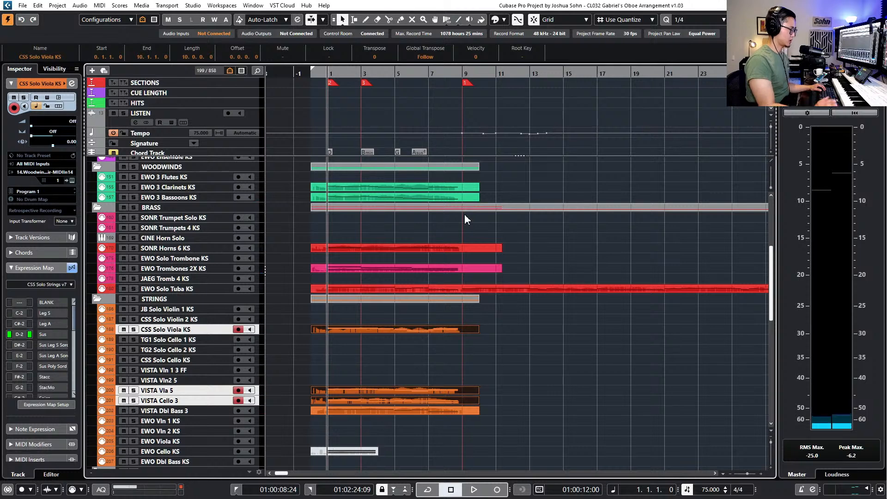
Copy the VISTA Cello 3 part onto the TG2 Solo Cello 2 KS and CSS Solo Cello KS tracks
drag(503, 339, 494, 411)
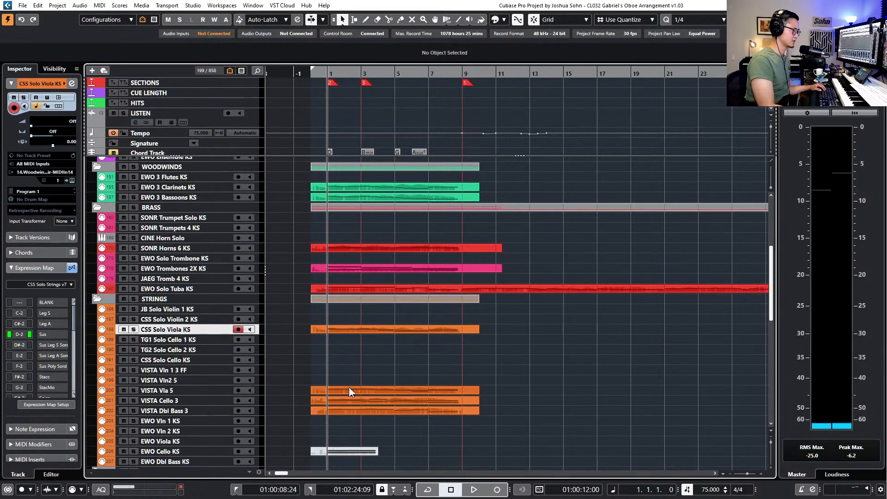
drag(316, 318, 401, 349)
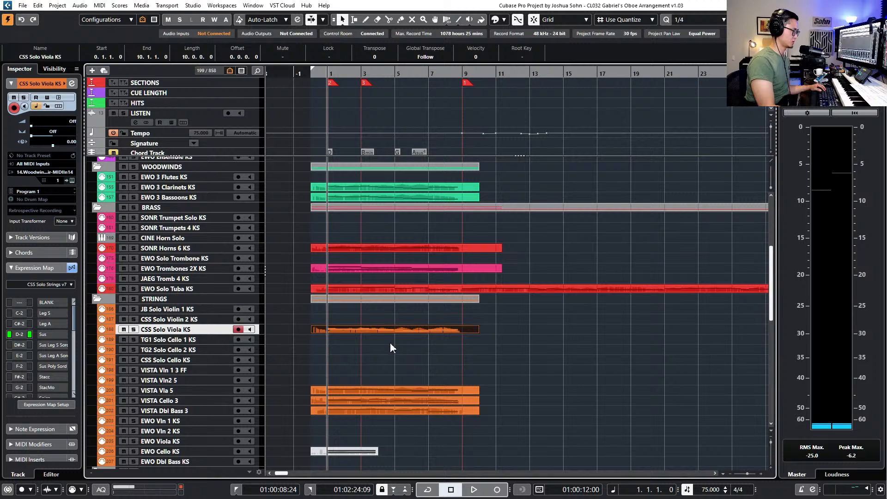
click(374, 401)
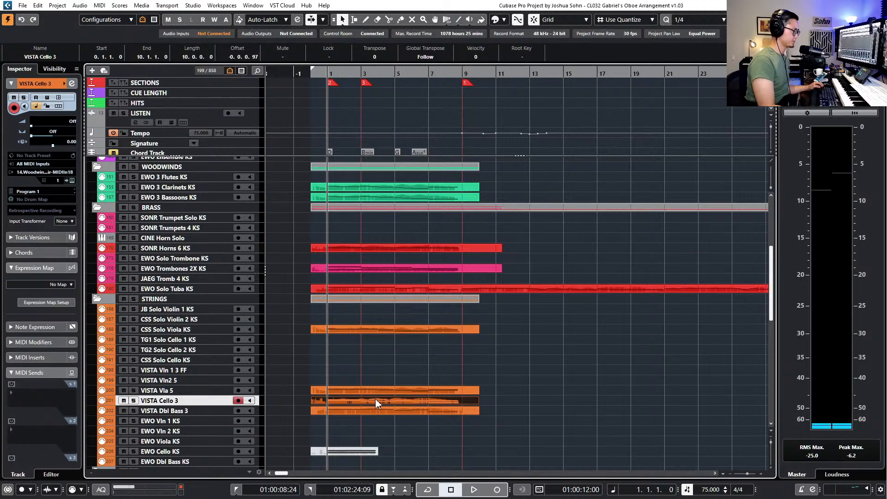
drag(375, 400, 387, 342)
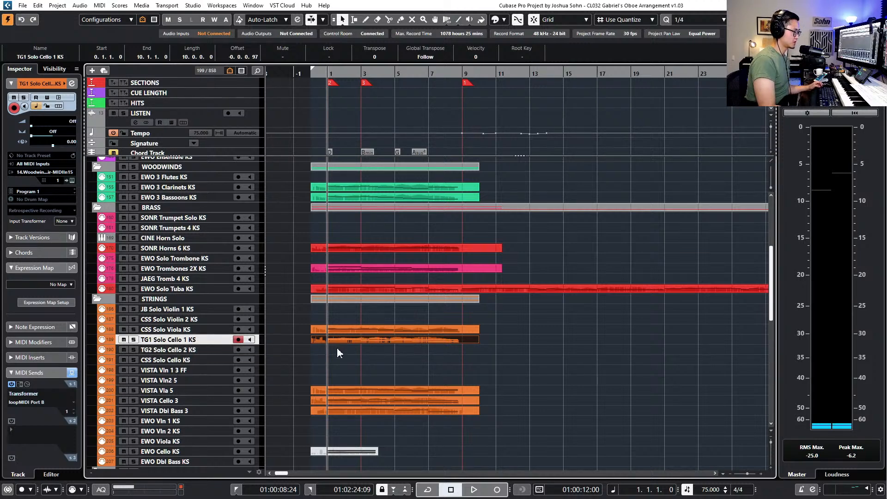
mouse_move(337, 349)
mouse_down()
mouse_move(338, 359)
mouse_move(336, 338)
mouse_move(342, 350)
mouse_up()
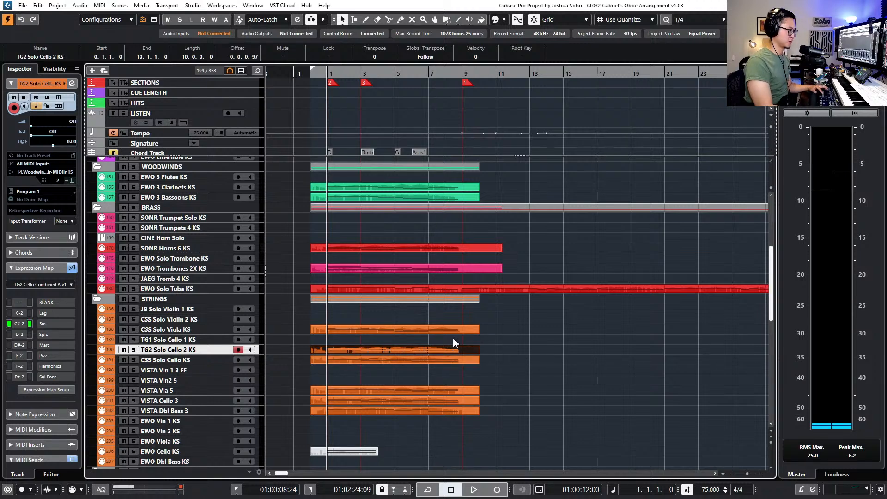
Assign the Sus articulation to all notes of the CSS Solo Cello KS part and play it from bar 1
double_click(451, 359)
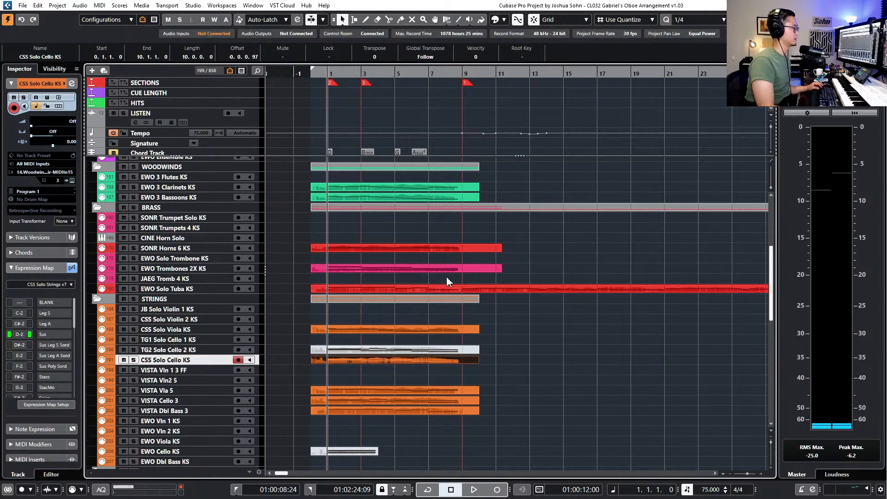
key(ctrl+a)
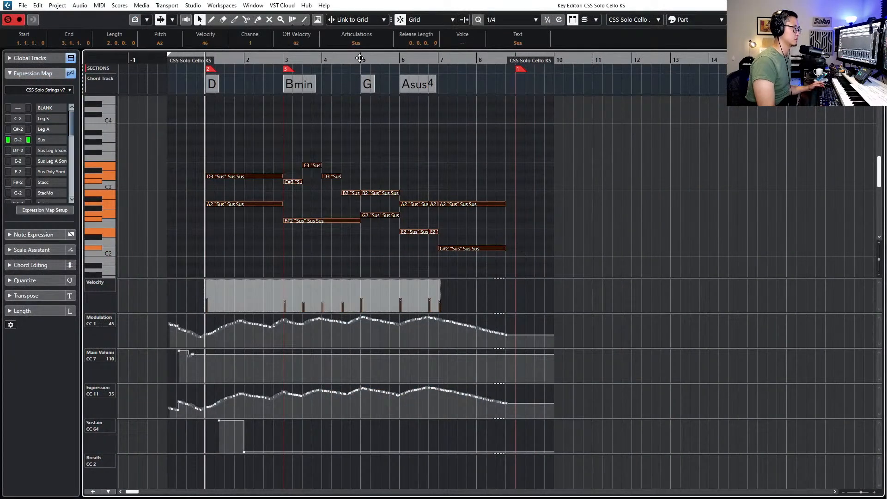
key(space)
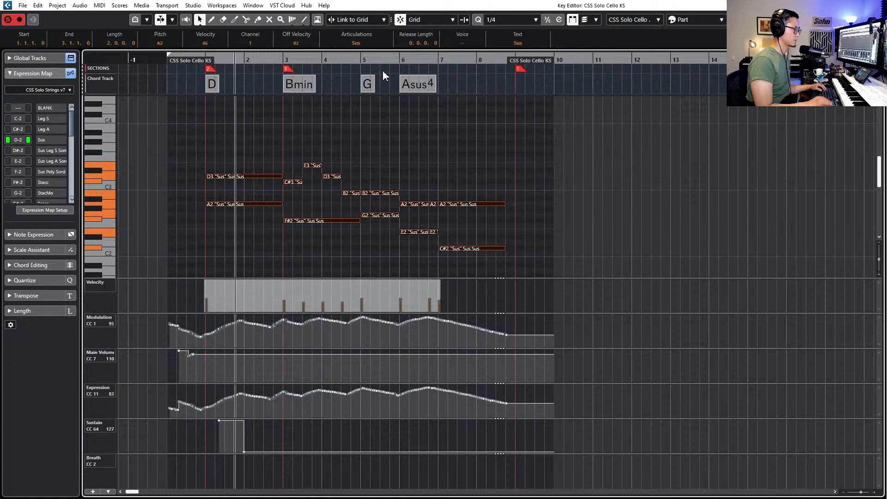
Delete all Sustain CC 64 points from the CSS Solo Cello KS part
drag(216, 436, 268, 407)
key(Delete)
drag(270, 447, 229, 465)
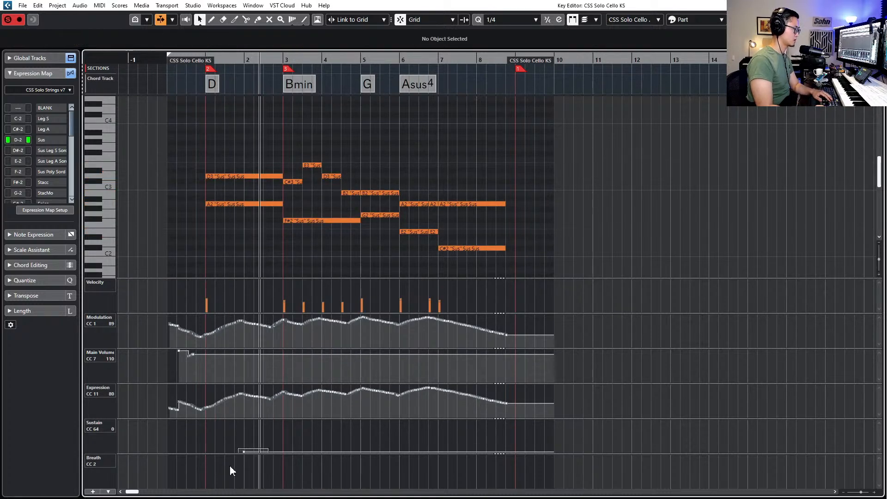
key(Delete)
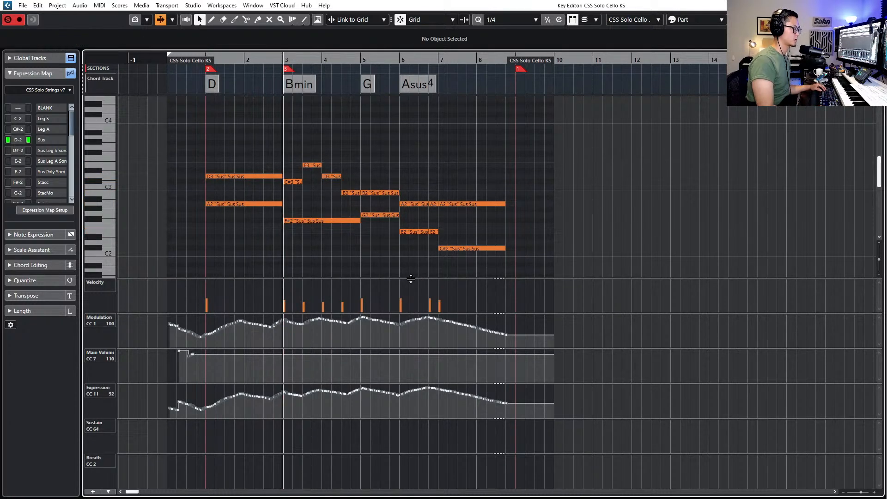
Play the CSS Solo Cello KS part from its start to bar 9 while recording new Modulation and Expression curves
key(space)
key(Home)
key(space)
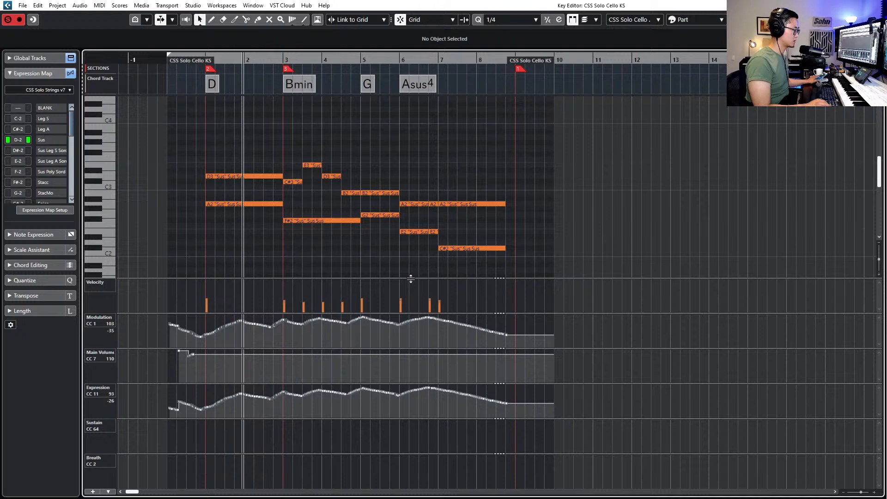
key(space)
key(space)
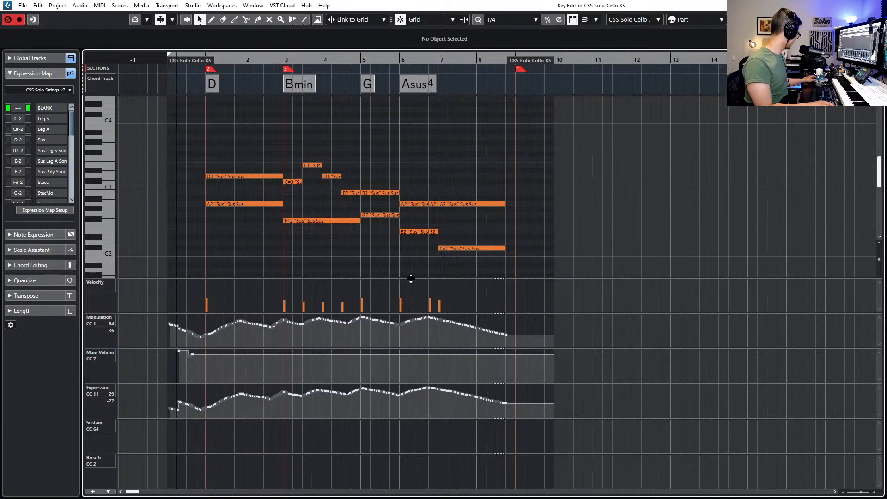
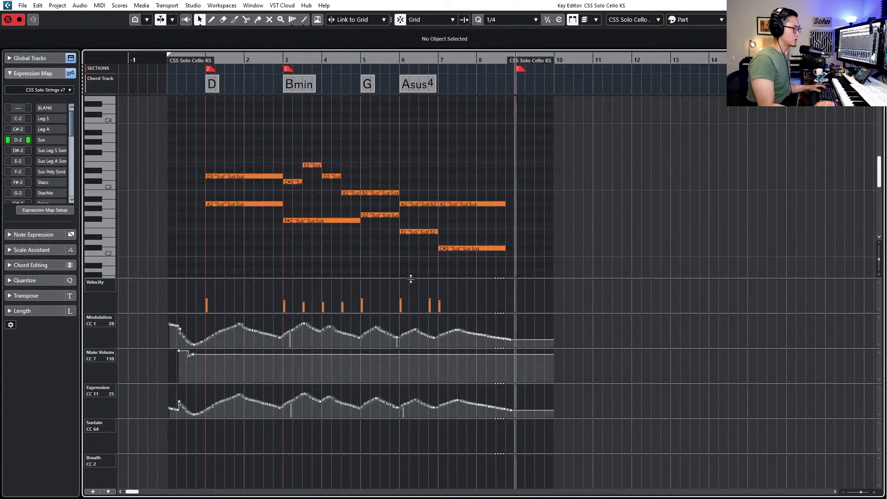
key(space)
Locate the playhead to the F#2 note at bar 3 and delete the muted TG2 Solo Cello 2 KS part
click(303, 219)
key(l)
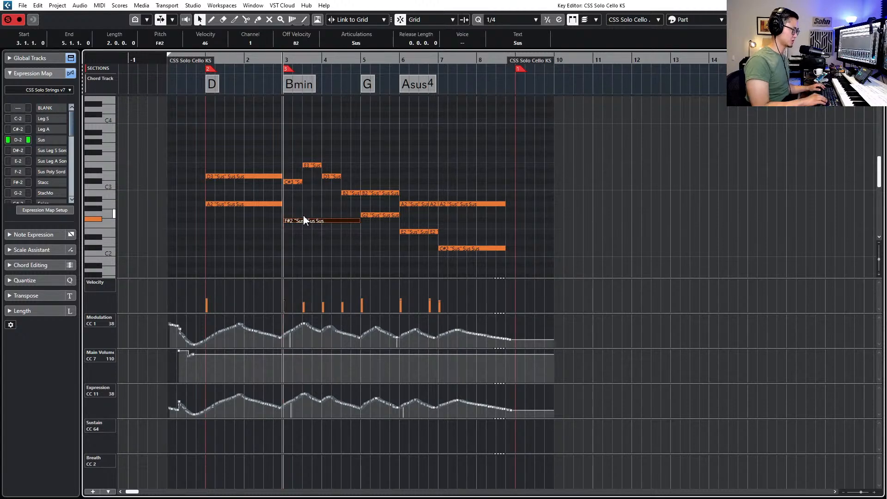
key(Return)
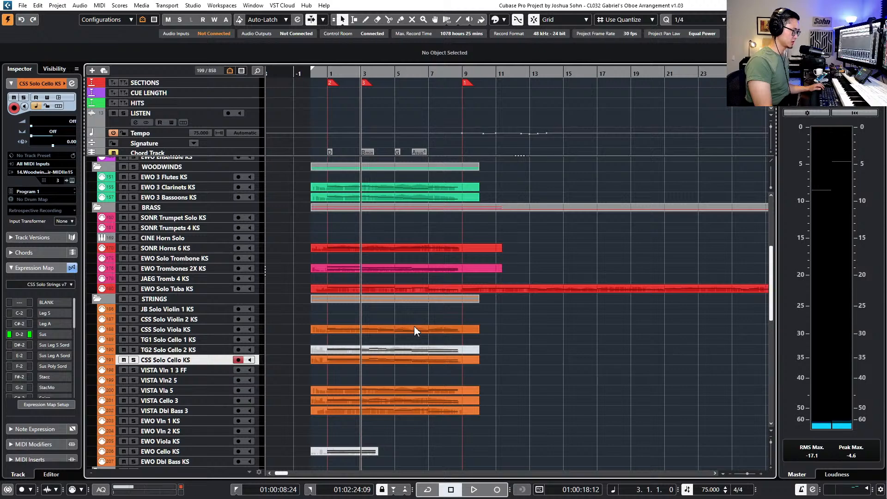
click(408, 349)
key(Delete)
Open the CSS Solo Viola KS and CSS Solo Cello KS parts together and audition them from bar 3
drag(404, 318, 401, 374)
key(Return)
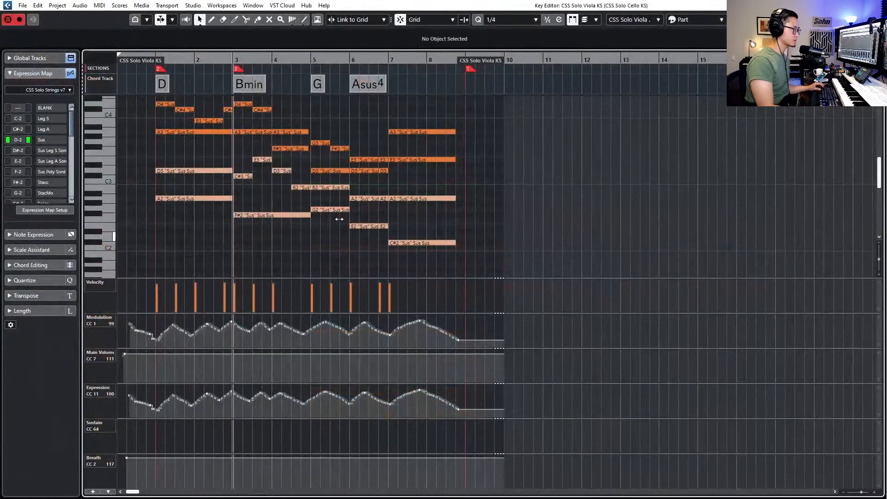
scroll(248, 232, up, 2)
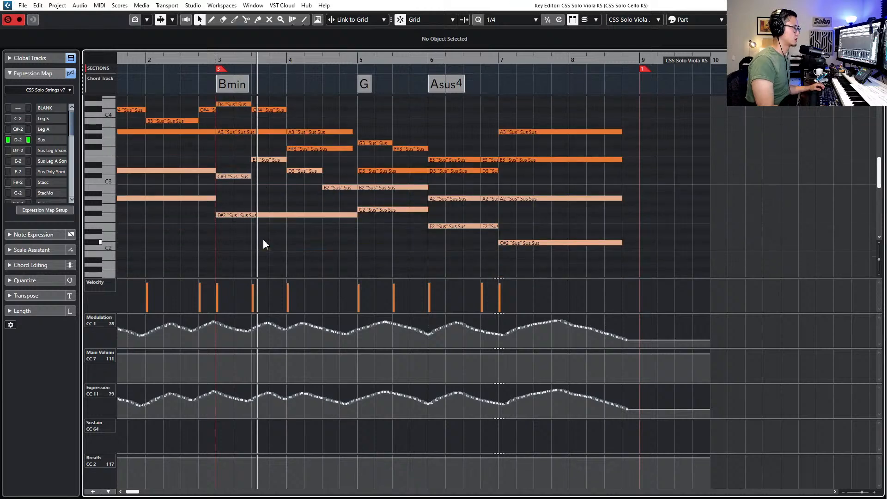
click(245, 215)
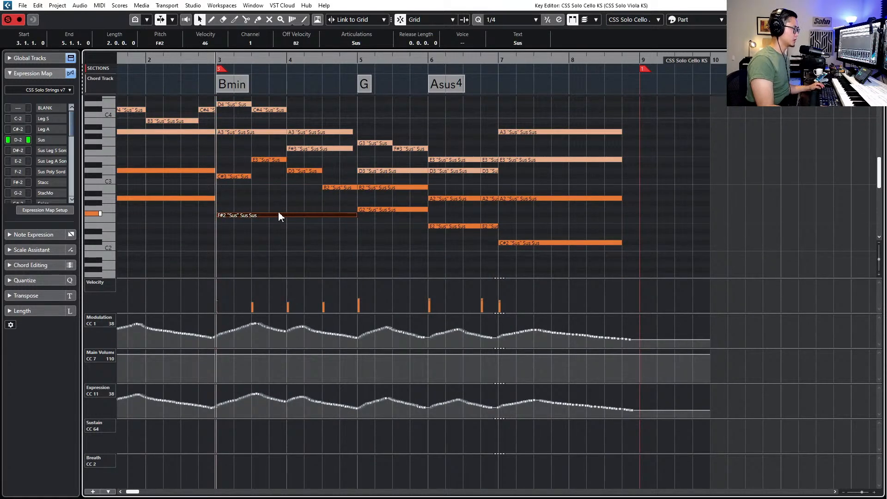
key(Return)
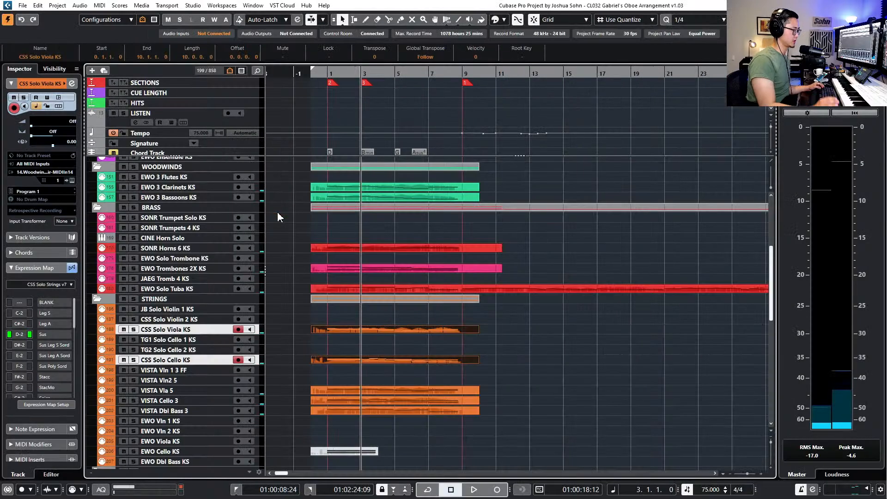
Copy the CSS Solo Cello KS part to TG2 Solo Cello 2 KS and delete the copy's lower line of notes
click(383, 360)
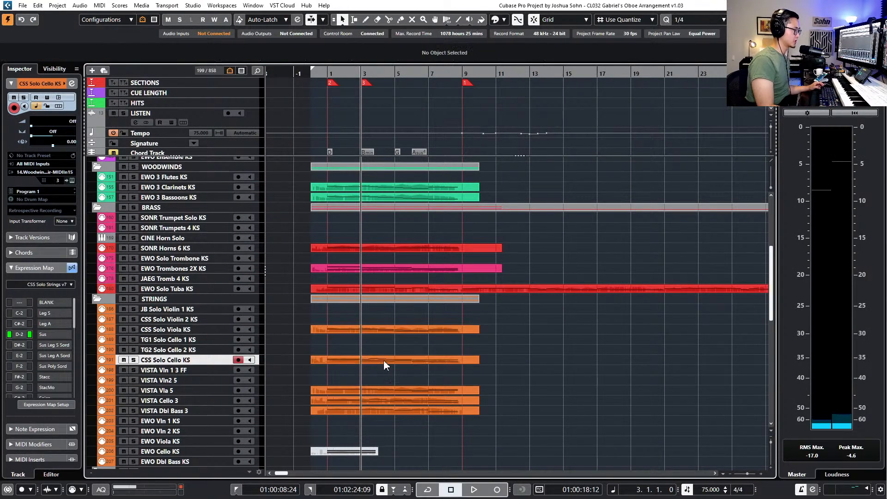
drag(382, 356, 383, 346)
key(Return)
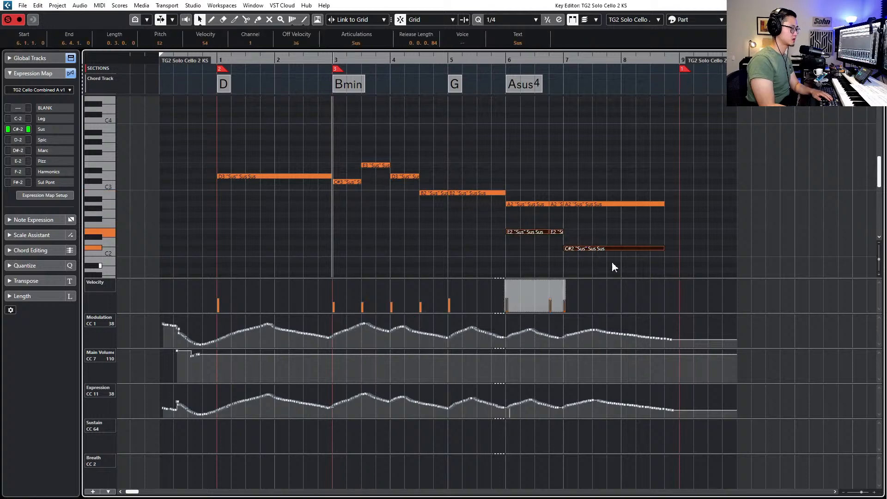
key(Return)
Delete the upper line of notes from the CSS Solo Cello KS part, keeping only its lower line
click(387, 358)
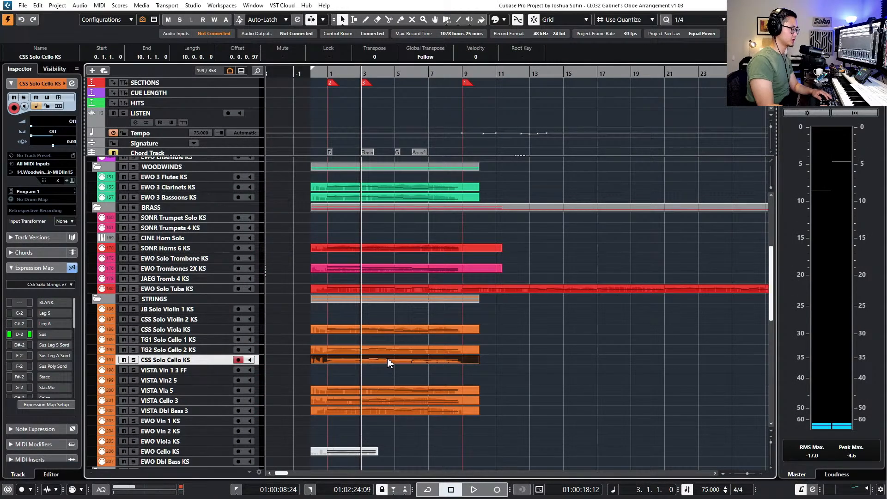
click(360, 358)
click(363, 359)
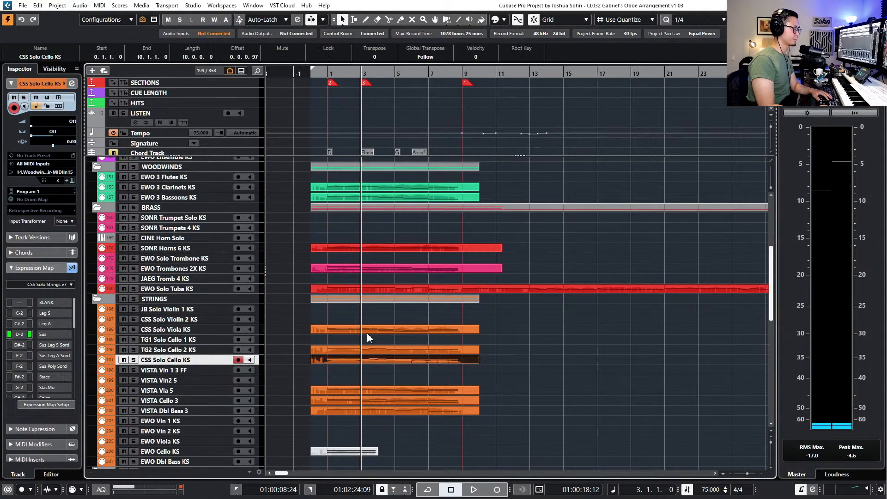
key(Return)
drag(231, 144, 377, 183)
key(Delete)
drag(407, 163, 490, 189)
drag(424, 172, 375, 187)
key(Delete)
drag(479, 187, 568, 202)
key(Delete)
key(ctrl+e)
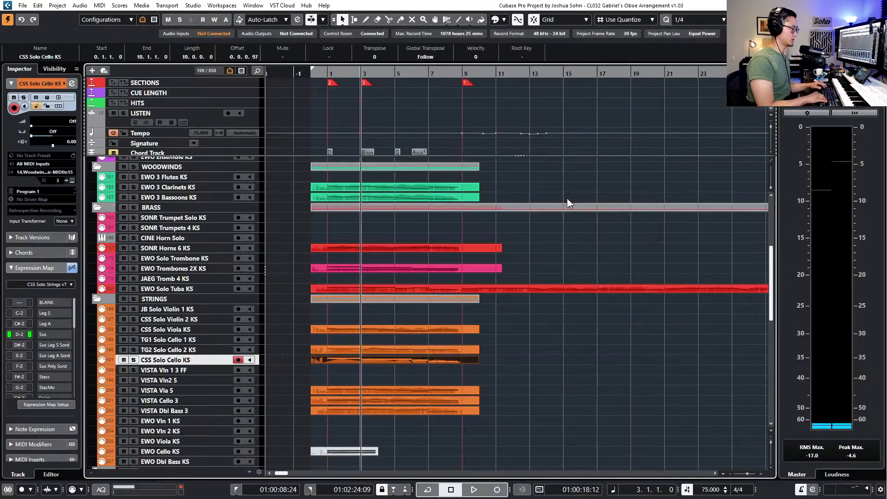
Reopen the CSS Solo Cello KS part and place the playhead one bar before the F#2 note at bar 3
click(447, 388)
click(419, 361)
key(Return)
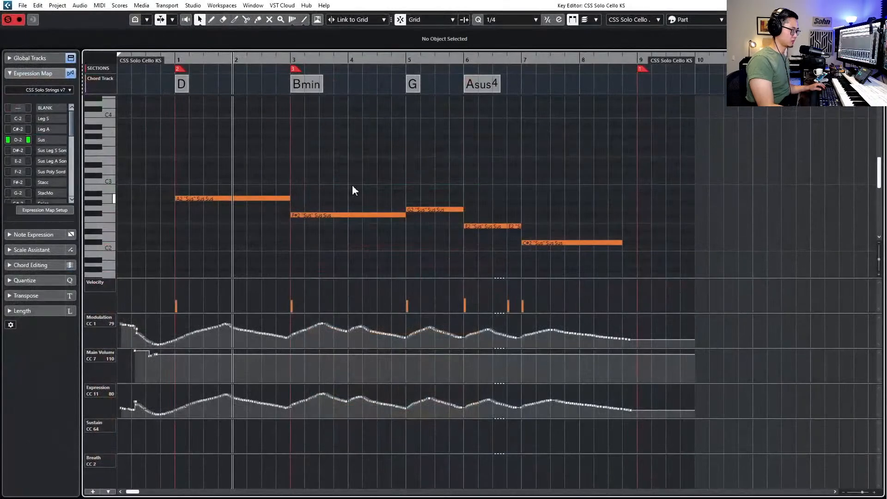
click(349, 215)
key(l)
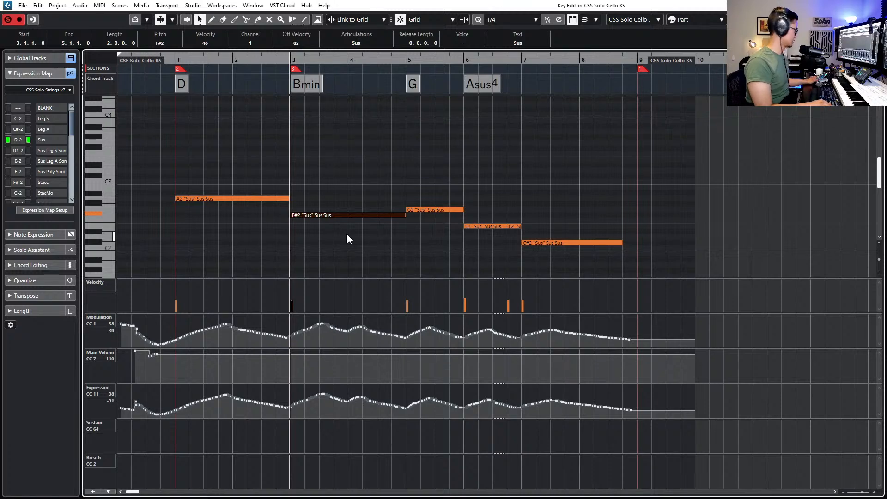
key(KP_Subtract)
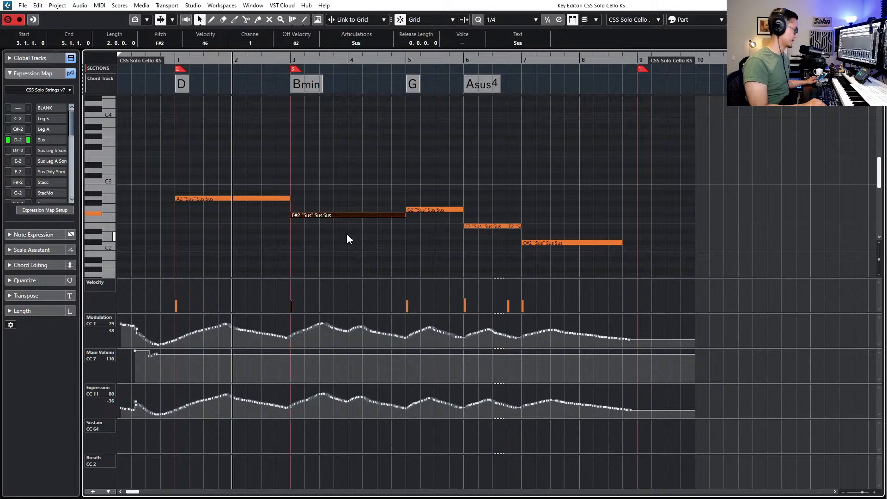
Re-record the modulation and expression curves under the F#2 note from bar 3 to bar 5, and remove the stray expression points
key(space)
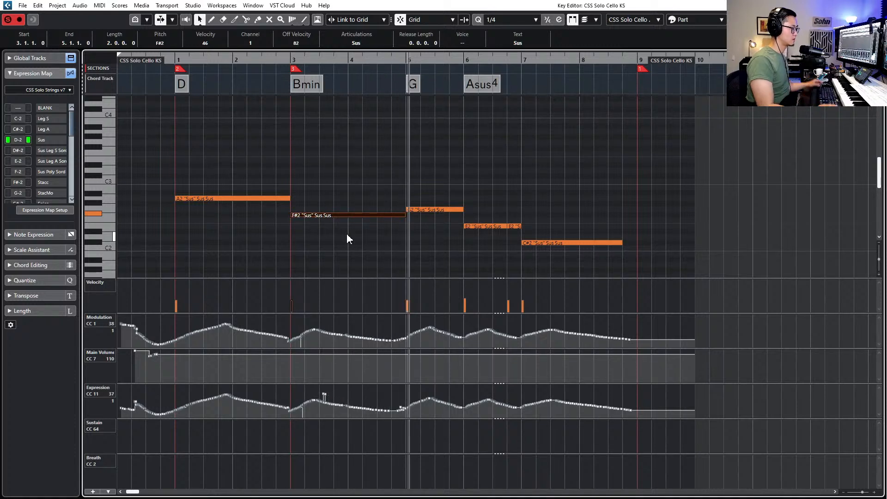
key(space)
drag(332, 398, 321, 388)
key(Delete)
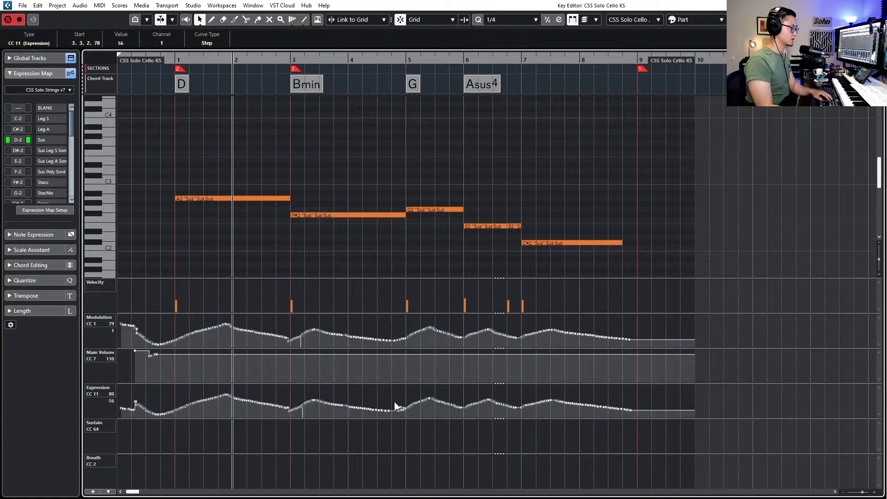
click(403, 409)
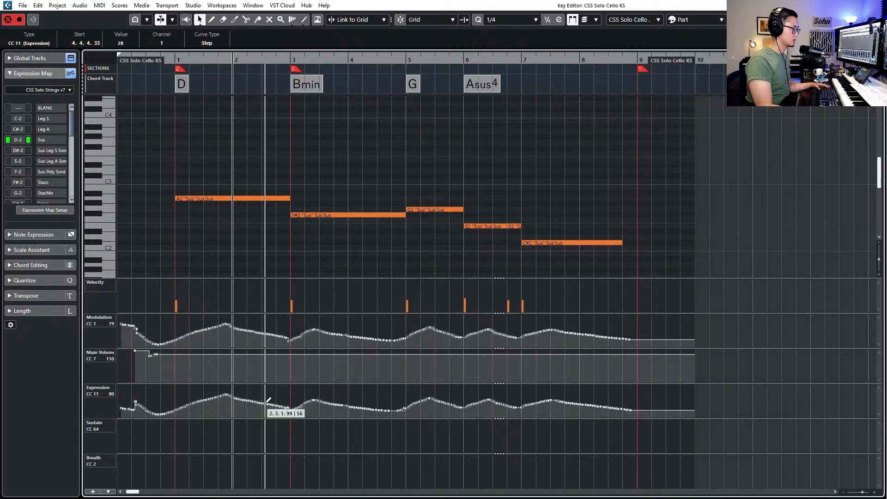
Redraw the falling expression and modulation curves through bar 2 so they lead smoothly into bar 3, and close the part
drag(267, 401, 291, 410)
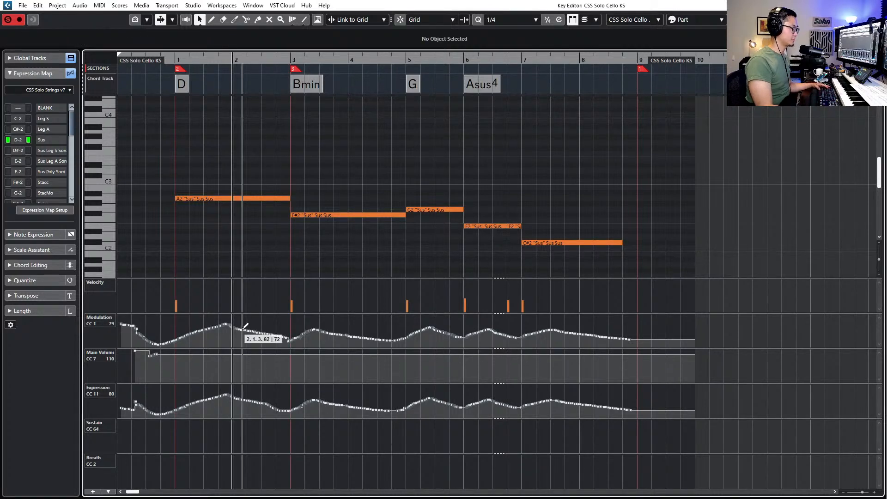
drag(243, 328, 292, 340)
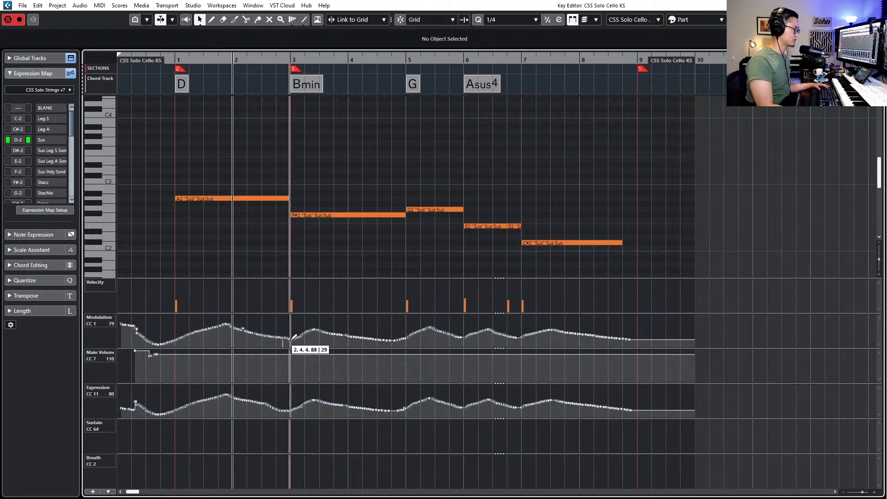
click(242, 329)
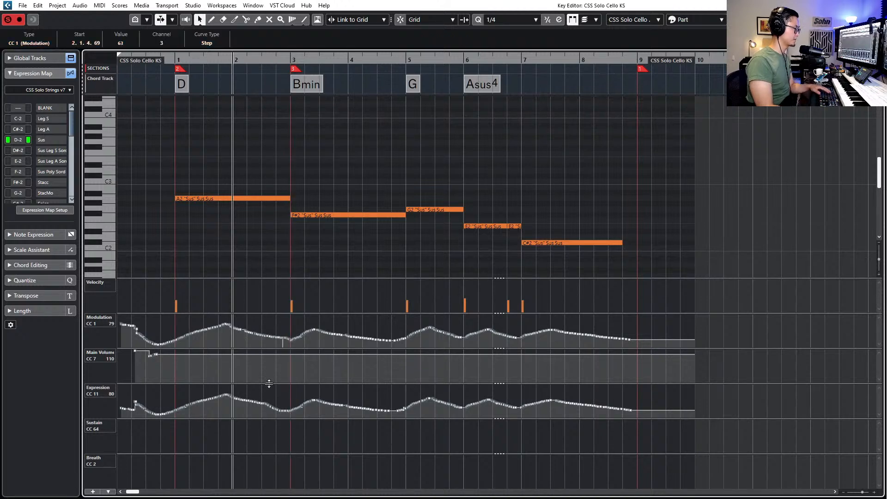
drag(249, 400, 291, 410)
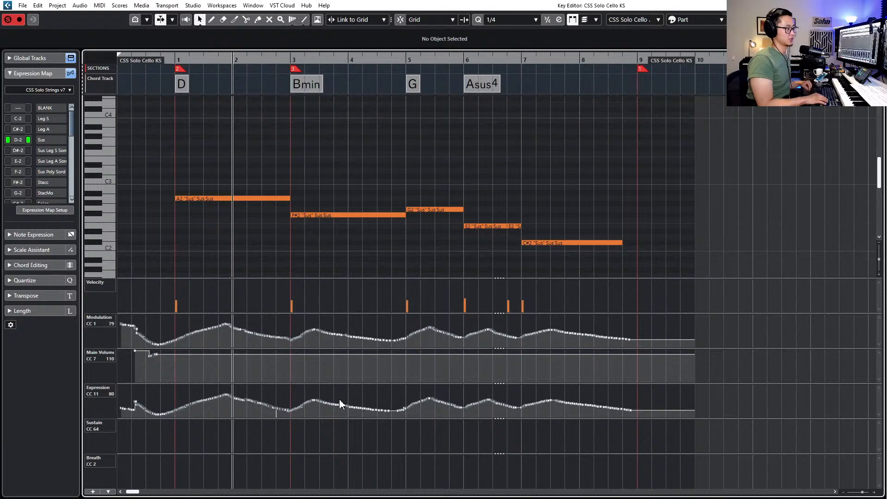
key(Return)
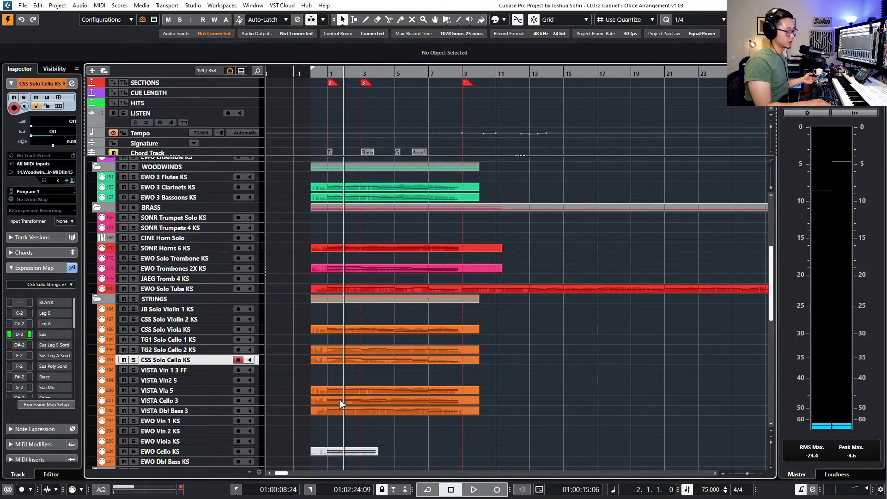
Solo the CSS Solo Viola, TG2 Solo Cello 2, CSS Solo Cello, VISTA Vla 5 and VISTA Cello 3 tracks and audition them from bar 1
key(KP_1)
key(shift+n)
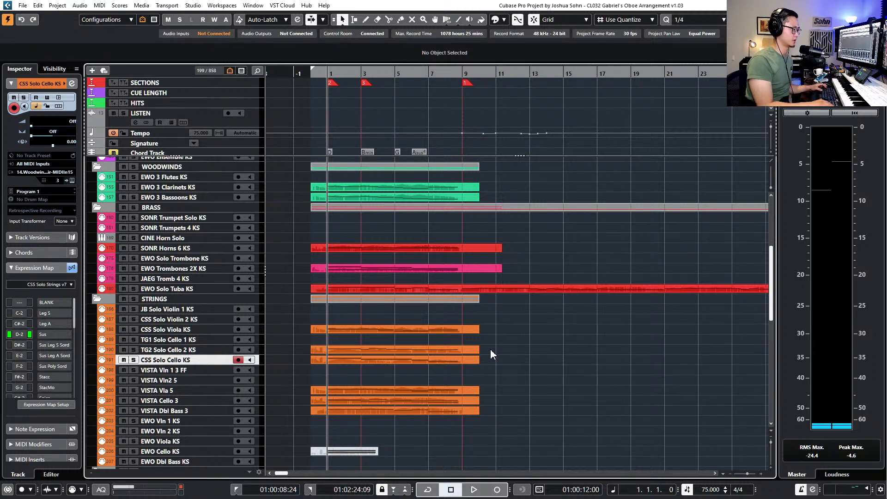
key(KP_Add)
key(KP_Add)
key(KP_Add)
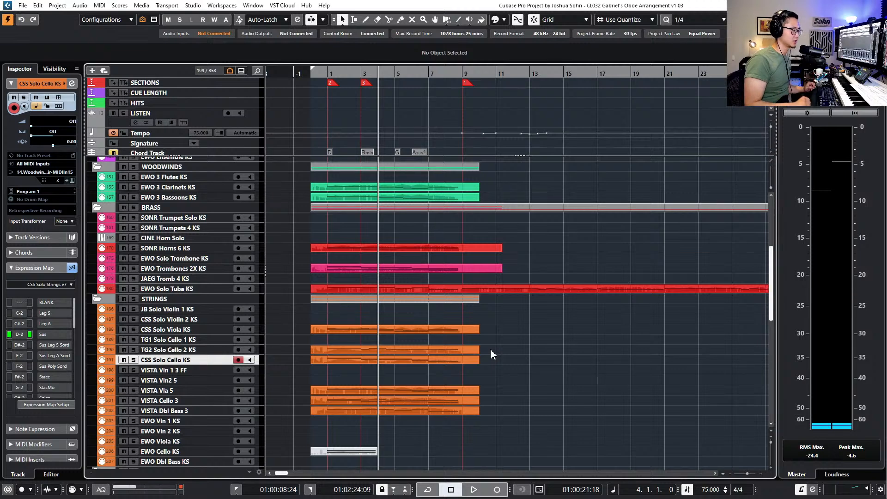
key(KP_Subtract)
key(KP_Subtract)
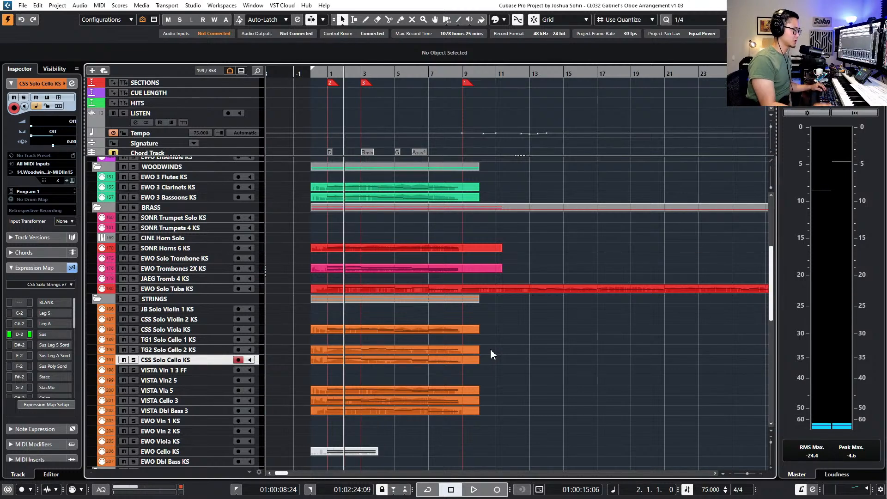
drag(509, 325, 478, 376)
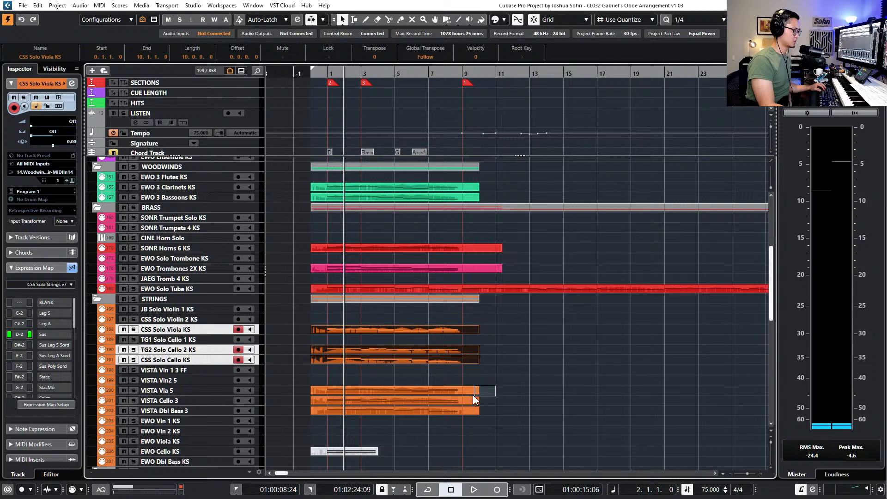
drag(475, 400, 475, 401)
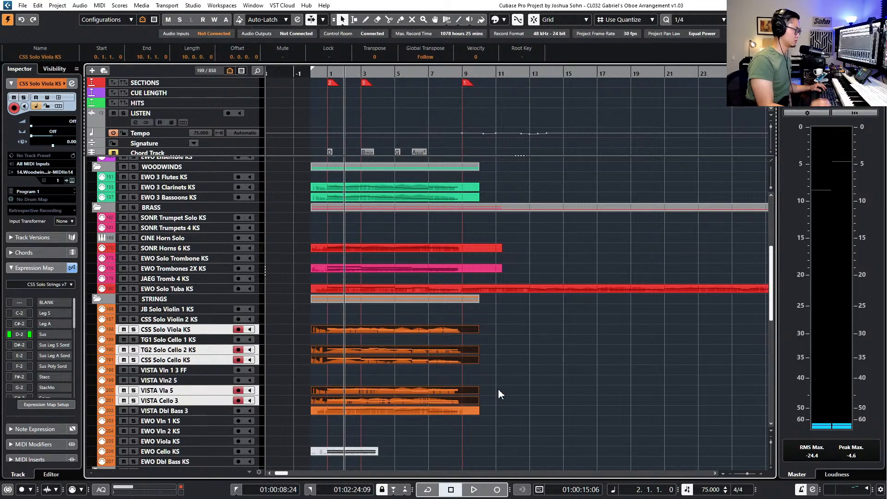
key(s)
key(KP_Subtract)
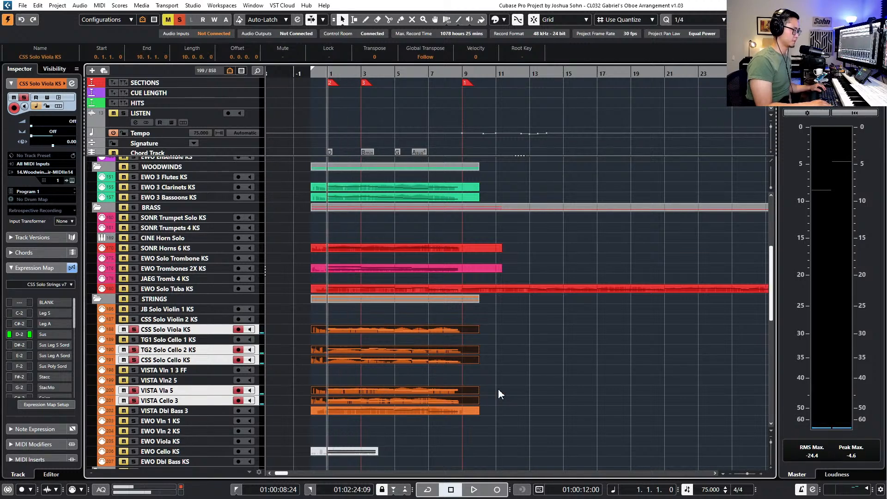
key(space)
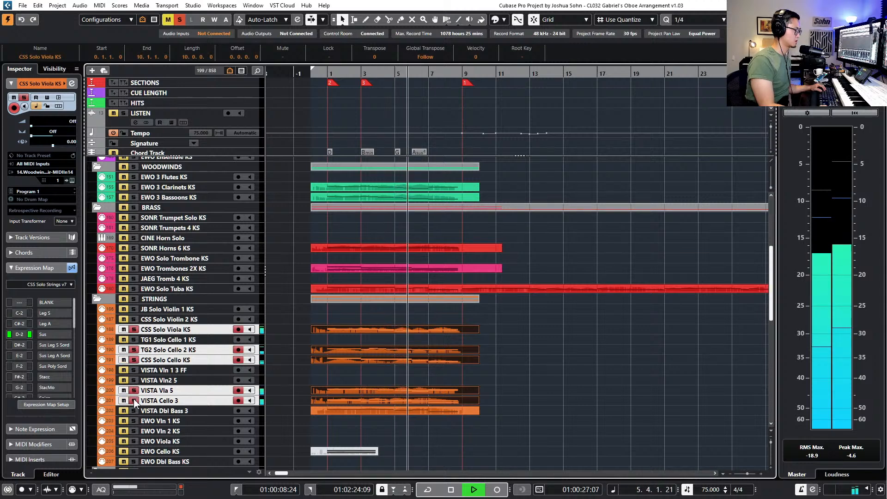
Mute the VISTA Cello 3 part while the soloed strings play
click(190, 391)
click(201, 401)
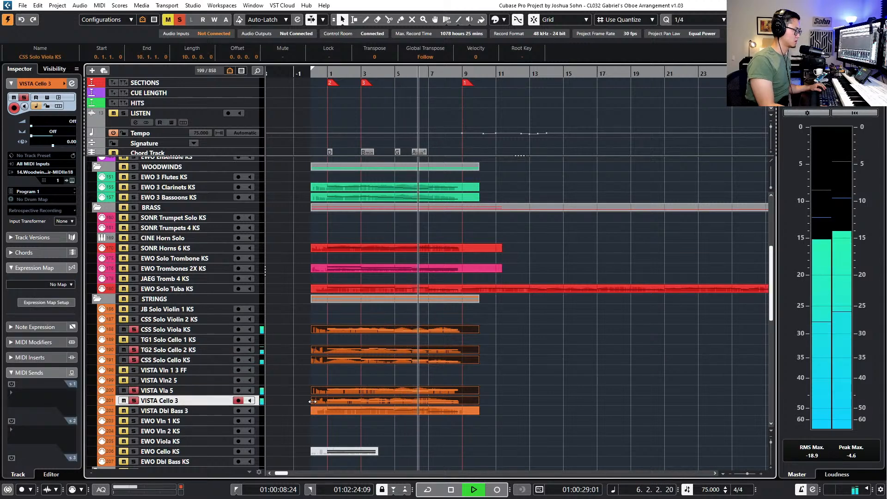
key(shift+m)
key(ctrl+z)
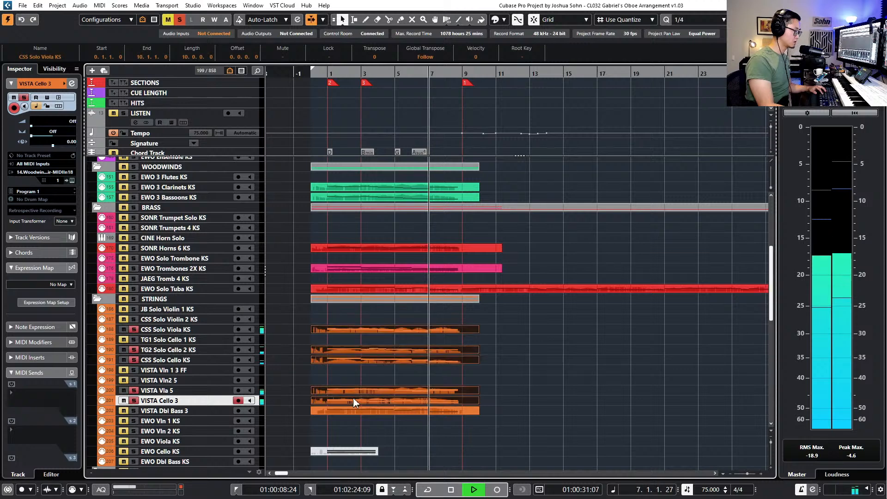
click(358, 400)
key(shift+m)
Replay the soloed strings from bar 4 without VISTA Cello 3 and with cycle off, and unmute that part
key(space)
key(KP_Divide)
key(KP_Subtract)
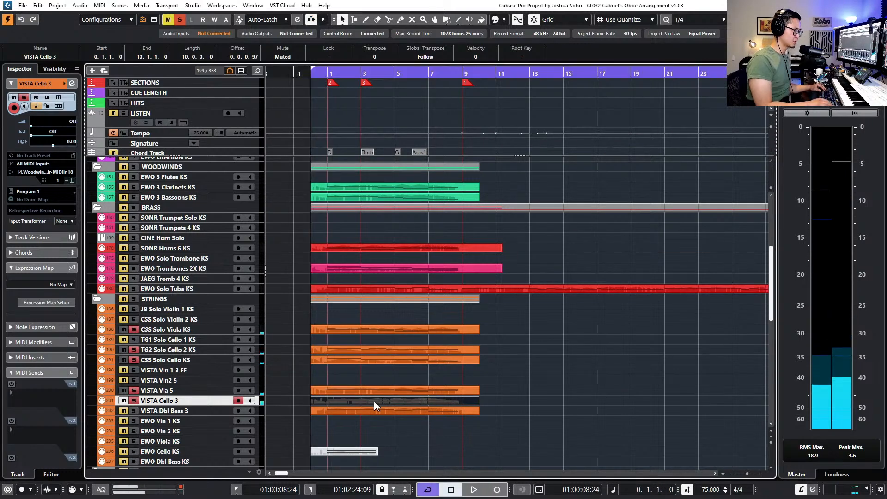
key(KP_Add)
key(KP_Add)
key(KP_Add)
key(KP_Add)
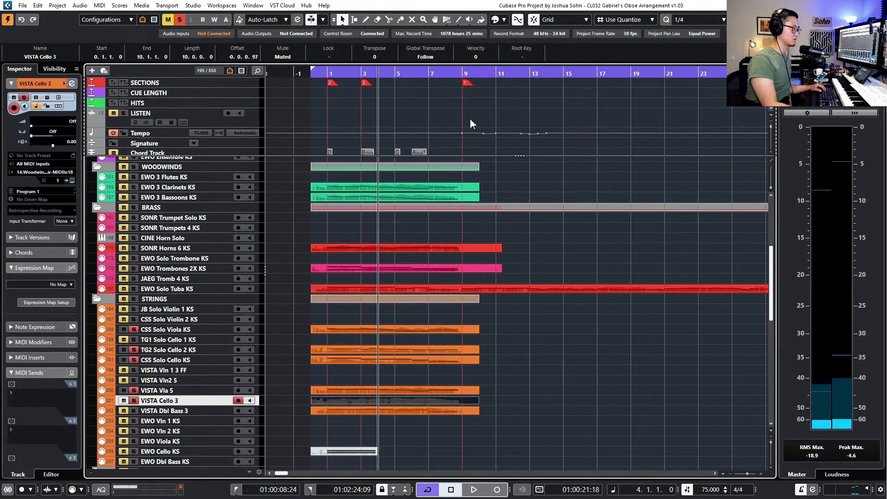
click(474, 76)
key(KP_Divide)
key(KP_Subtract)
key(KP_Add)
key(KP_Add)
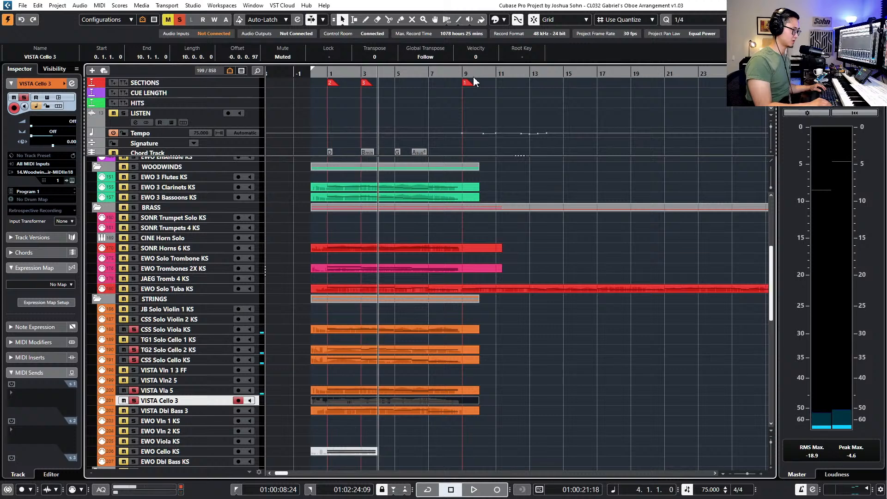
key(space)
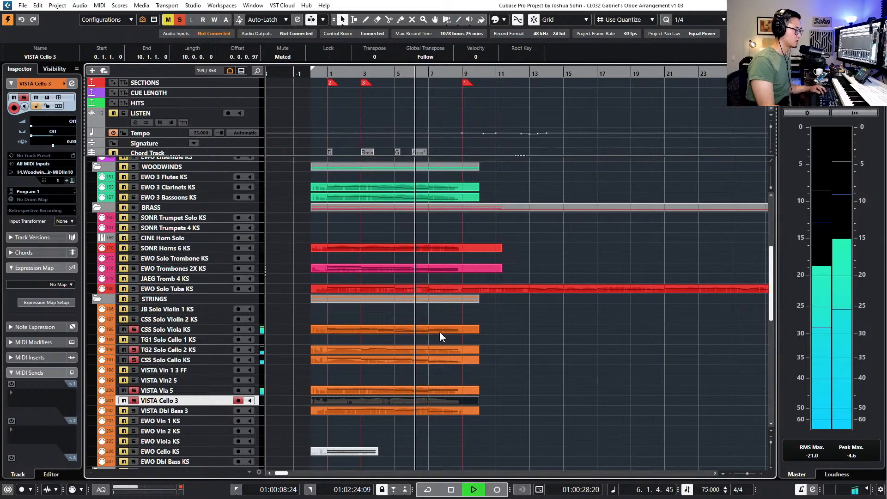
key(space)
key(alt+m)
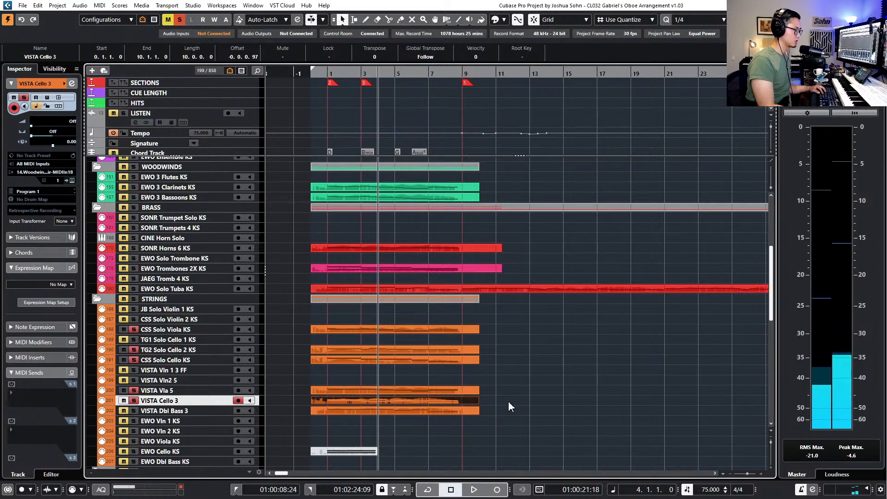
Re-record the VISTA Cello 3 part's expression and modulation curves from its start through bar 8, and close the part
double_click(448, 400)
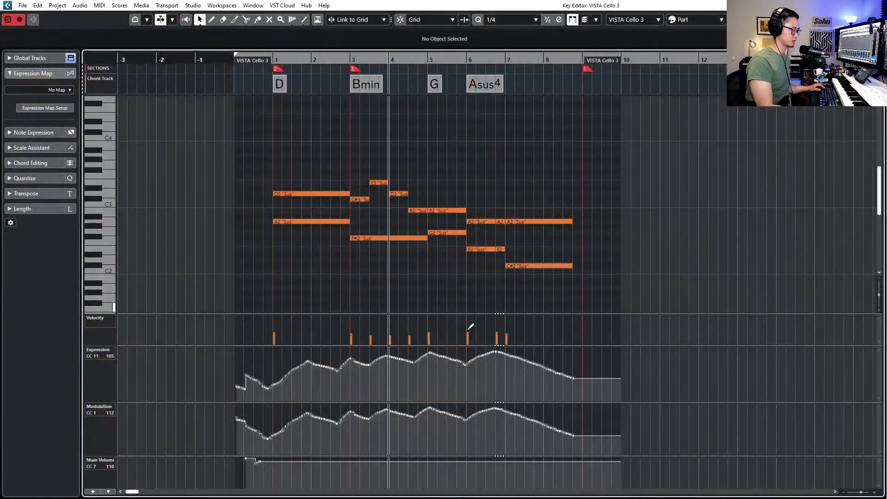
key(shift+b)
key(shift+b)
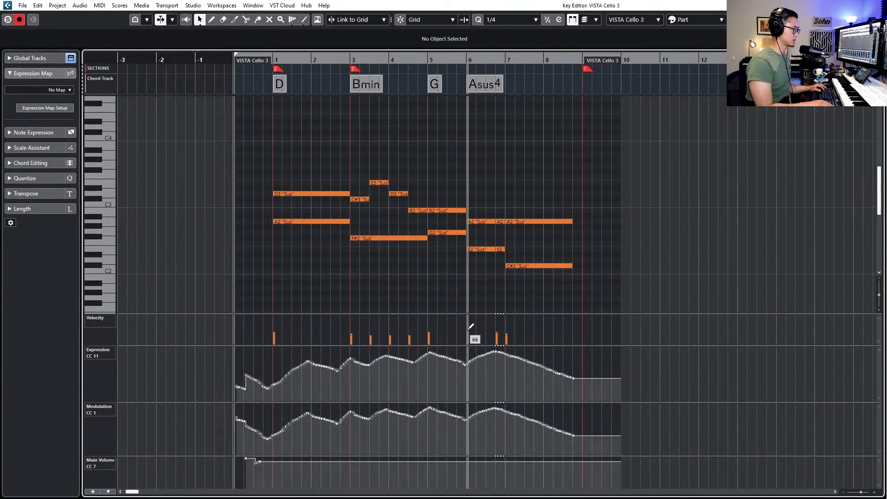
key(space)
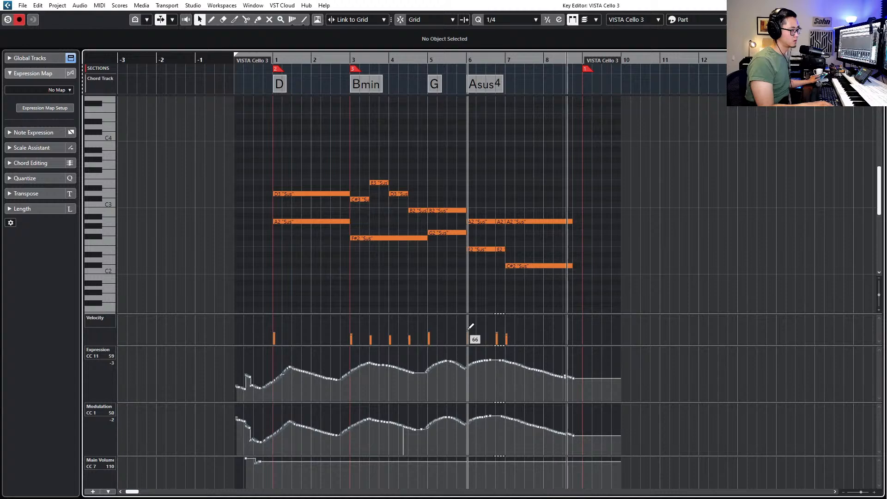
key(space)
key(Return)
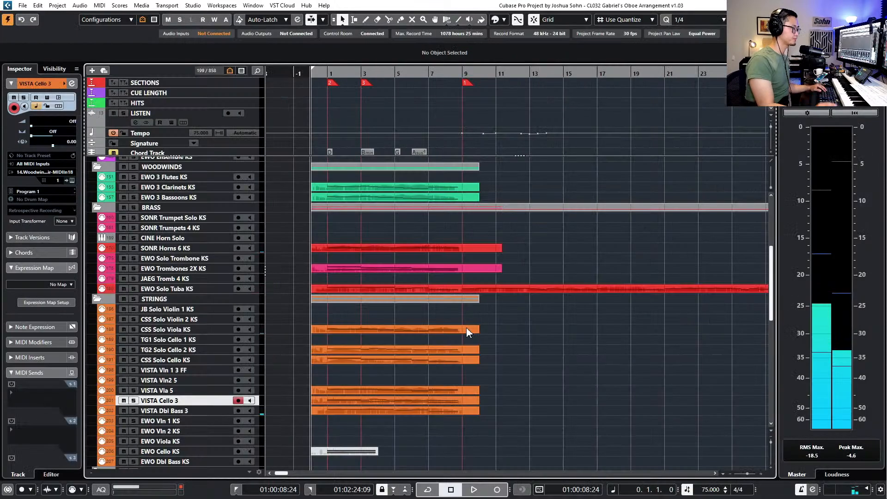
Audition the TG2 Solo Cello 2 KS part and set the articulation of all its notes to Leg
click(403, 361)
double_click(402, 348)
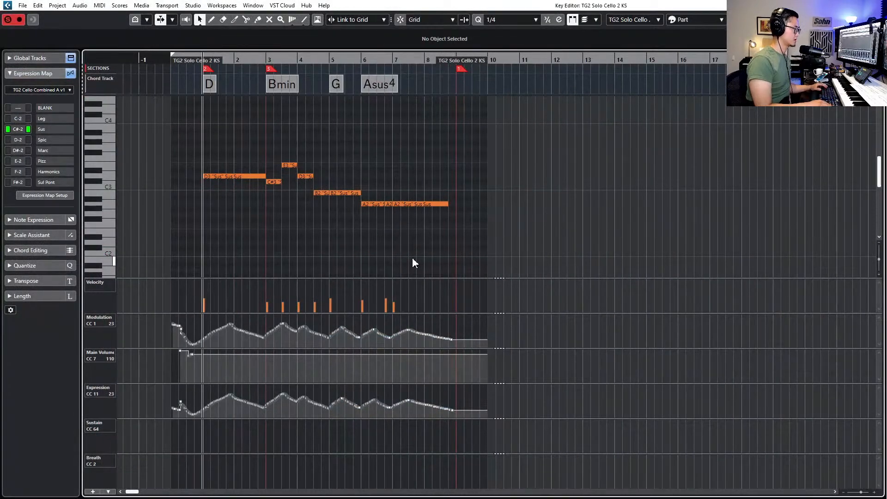
key(space)
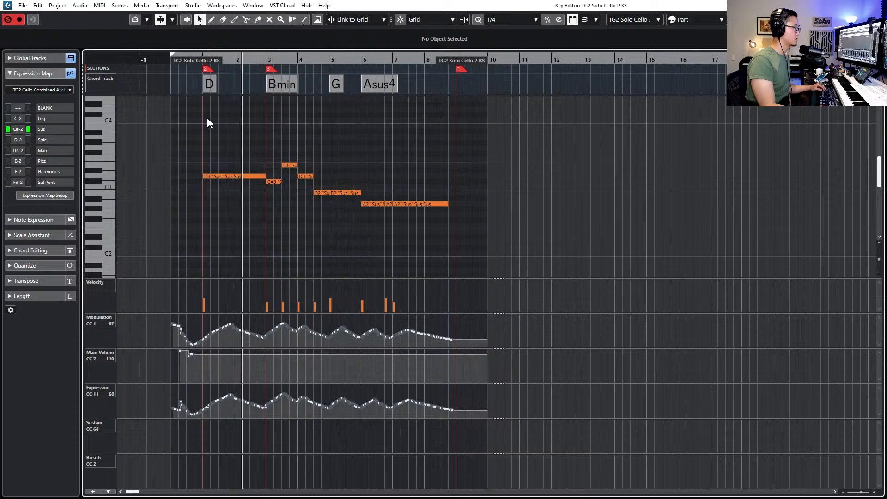
drag(207, 122, 369, 203)
click(356, 43)
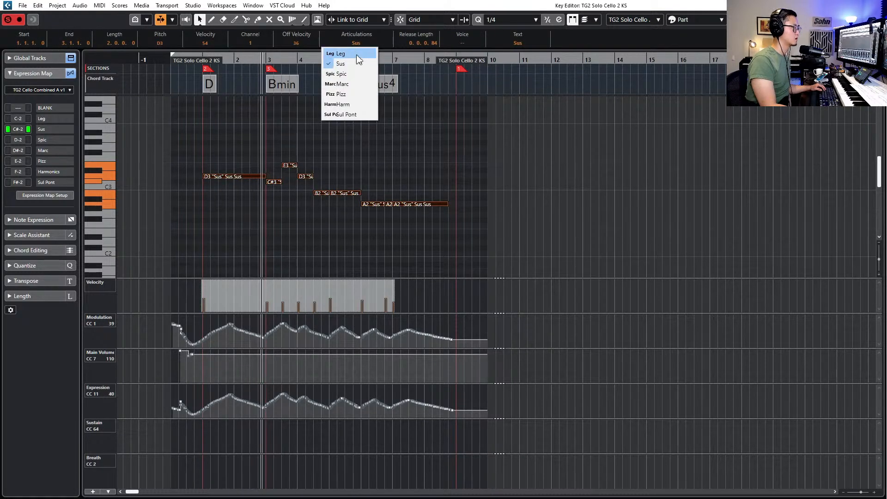
click(358, 56)
key(space)
key(period)
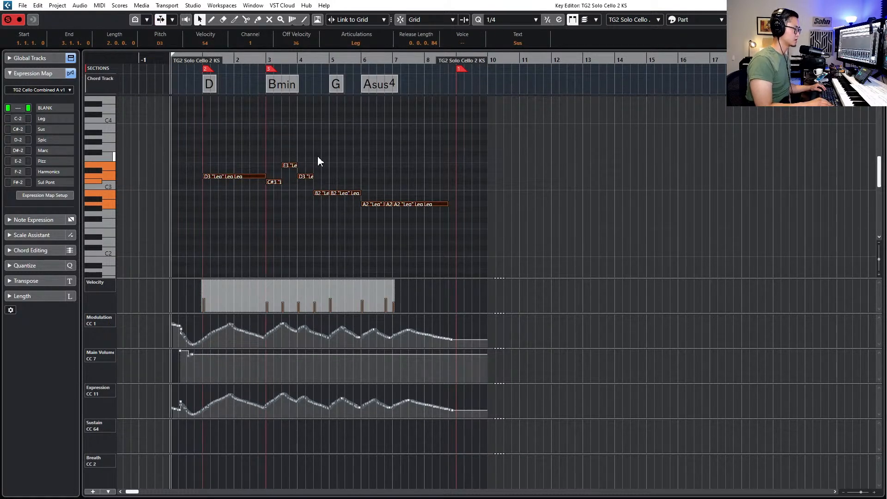
key(Return)
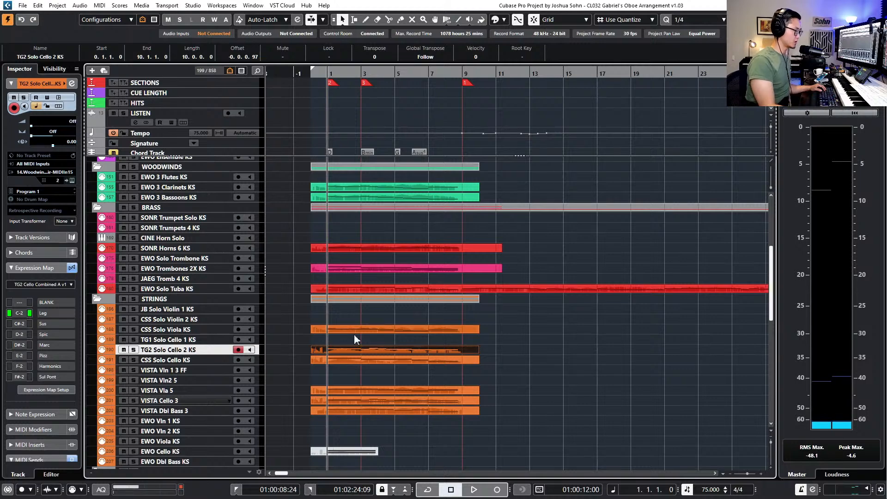
Scale down the CSS Solo Cello KS part's modulation and expression swells under the A2 note before bar 3
double_click(383, 361)
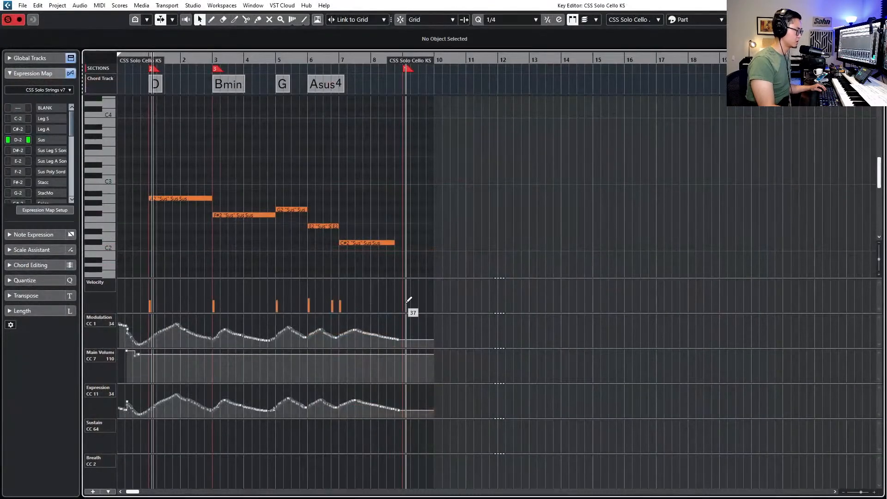
drag(137, 318, 212, 351)
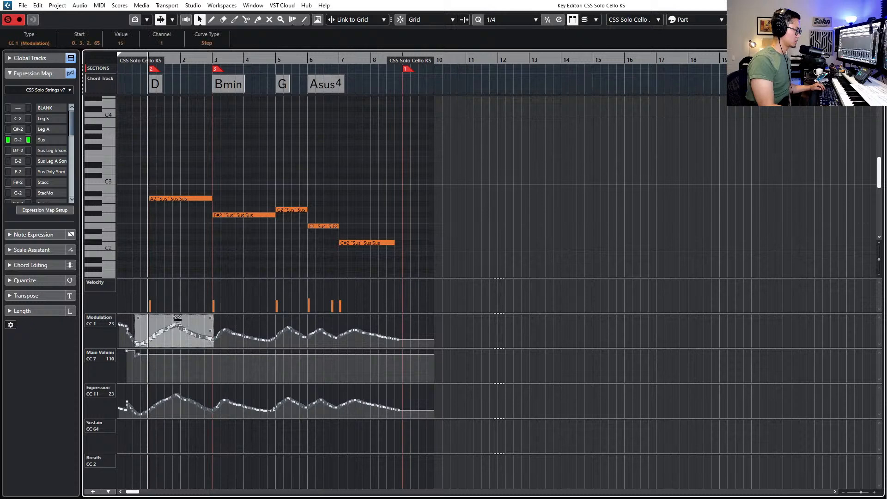
drag(176, 319, 176, 322)
click(136, 393)
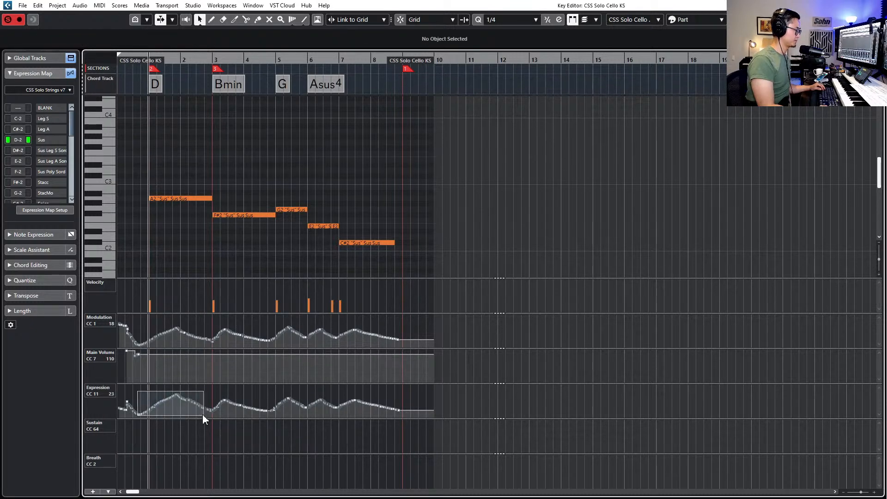
drag(202, 414, 207, 415)
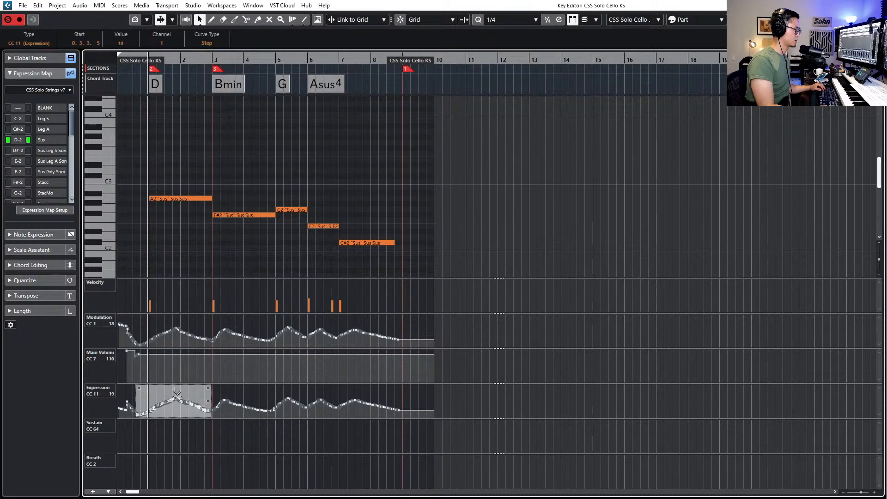
Audition the CSS Solo Cello KS part and lower its main volume curve to about 99, closing the part
key(space)
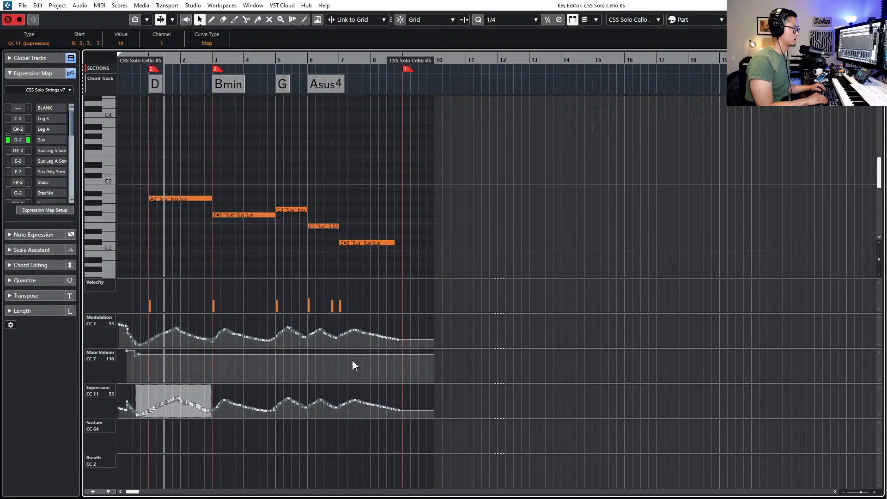
drag(121, 368, 141, 355)
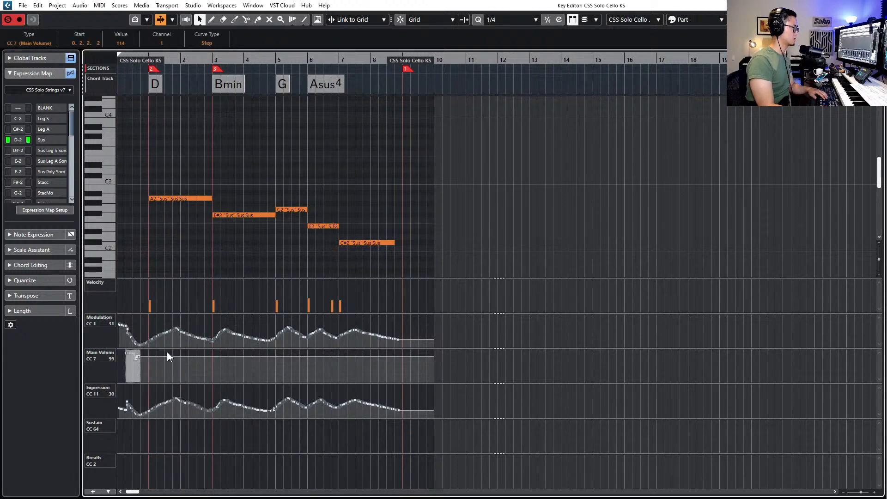
key(Return)
key(space)
Re-record the TG2 Solo Cello 2 KS part's modulation and expression curves from its start to just before bar 3
double_click(367, 350)
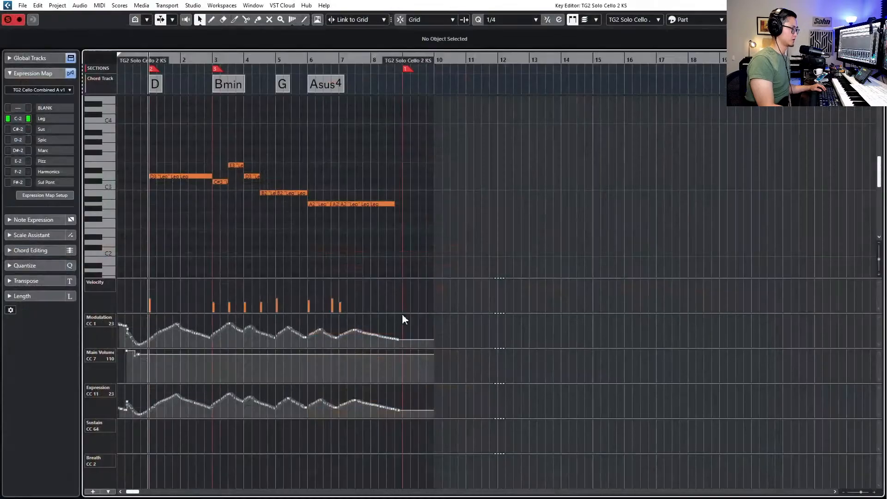
key(KP_Decimal)
key(space)
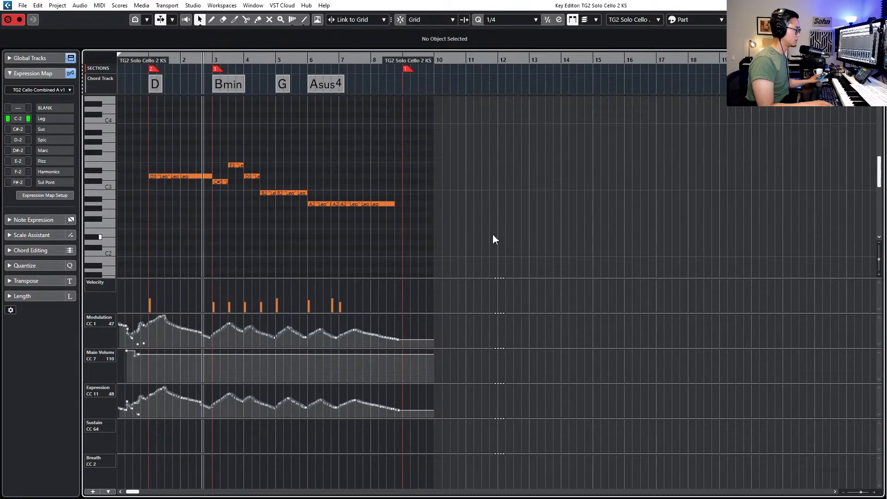
key(space)
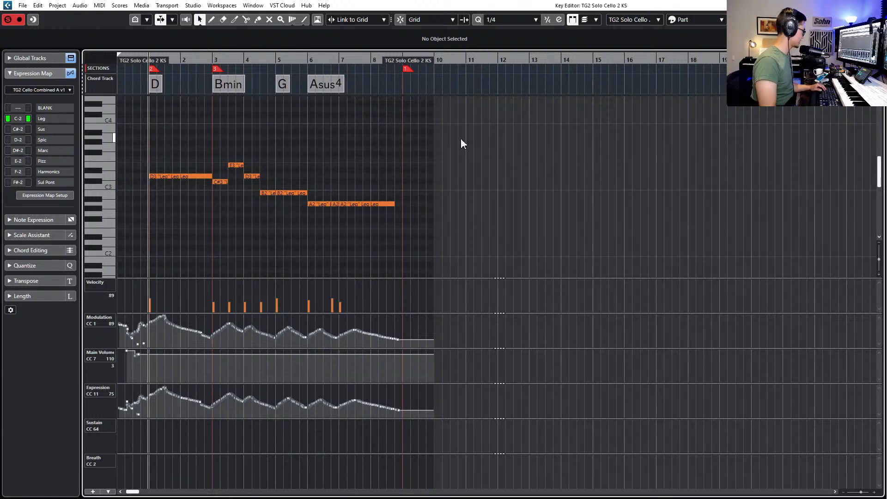
Close the part and move it from TG2 Solo Cello 2 KS up to the TG1 Solo Cello 1 KS track
key(ctrl+e)
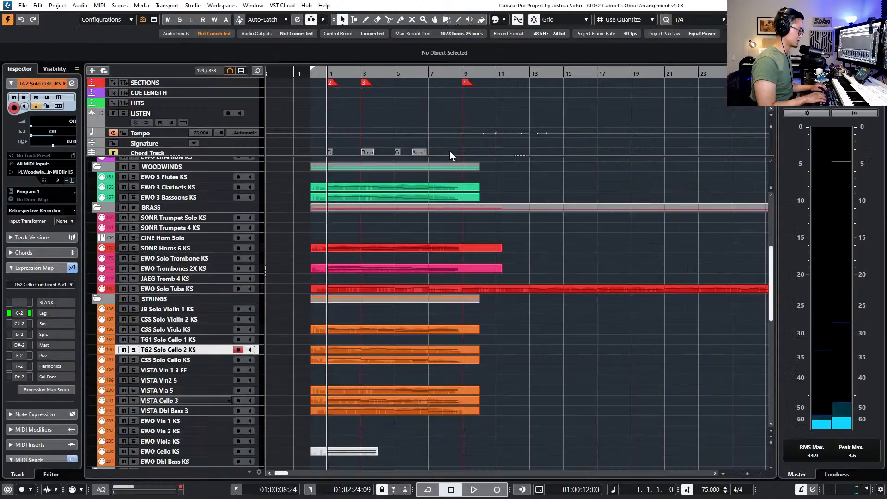
click(396, 350)
key(ctrl+Up)
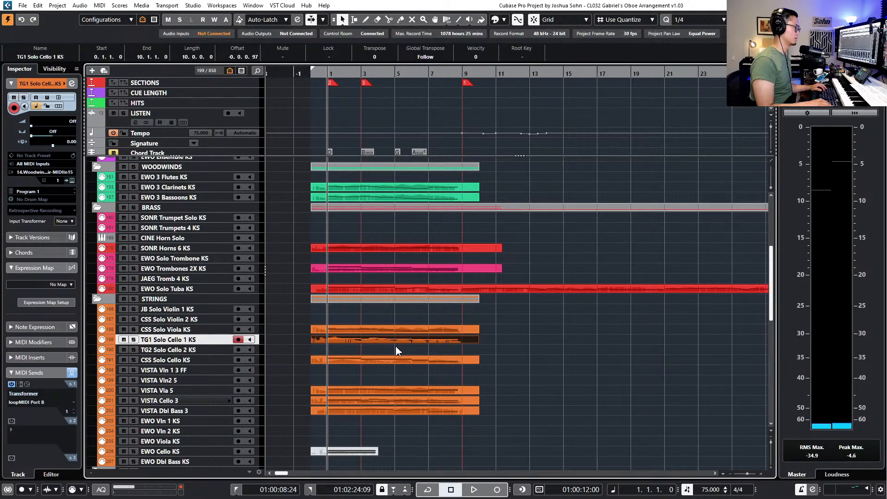
Solo TG1 Solo Cello 1 KS and re-record its part's modulation, expression and sustain data through bar 8
key(s)
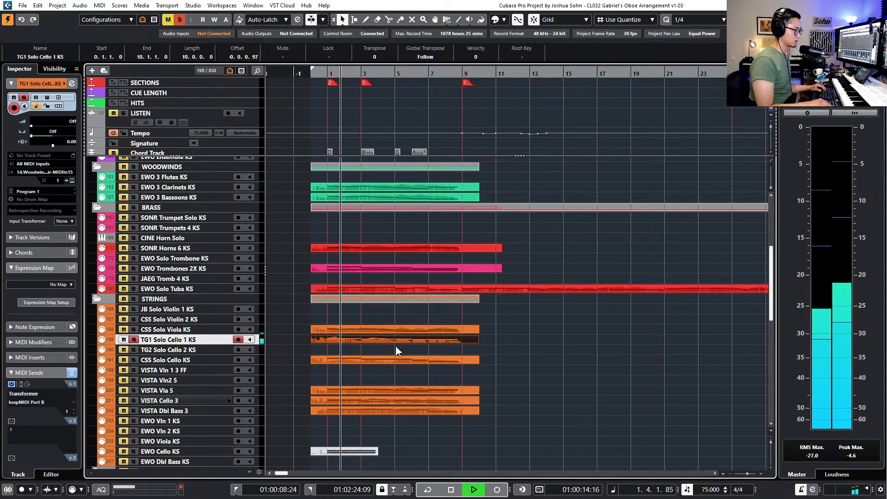
key(space)
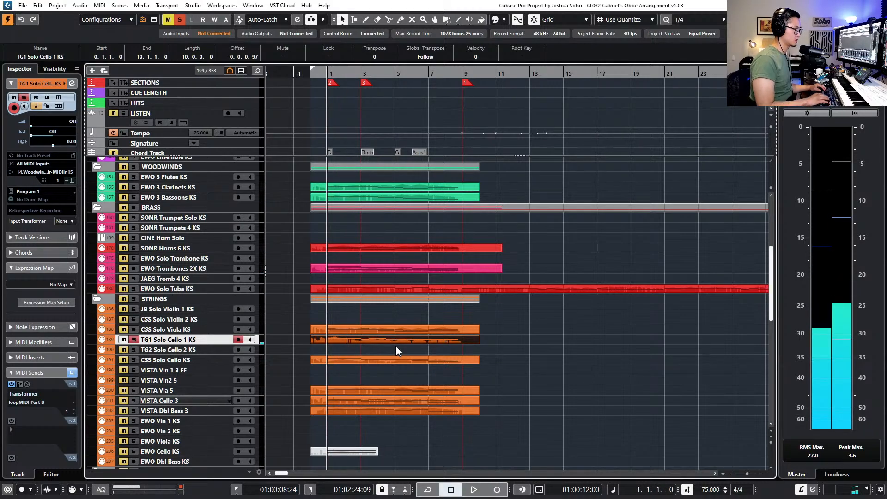
key(Return)
key(space)
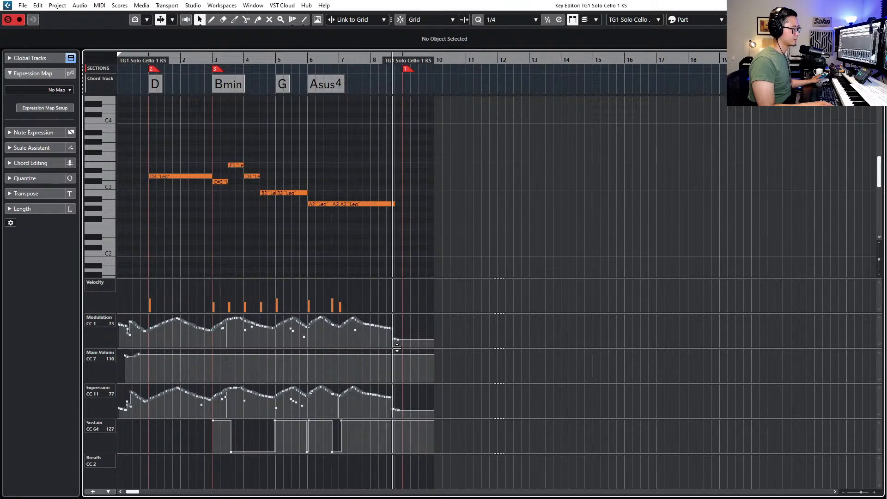
Delete the stray low modulation points between bars 3 and 8 in the TG1 Solo Cello 1 KS part
drag(363, 337, 352, 329)
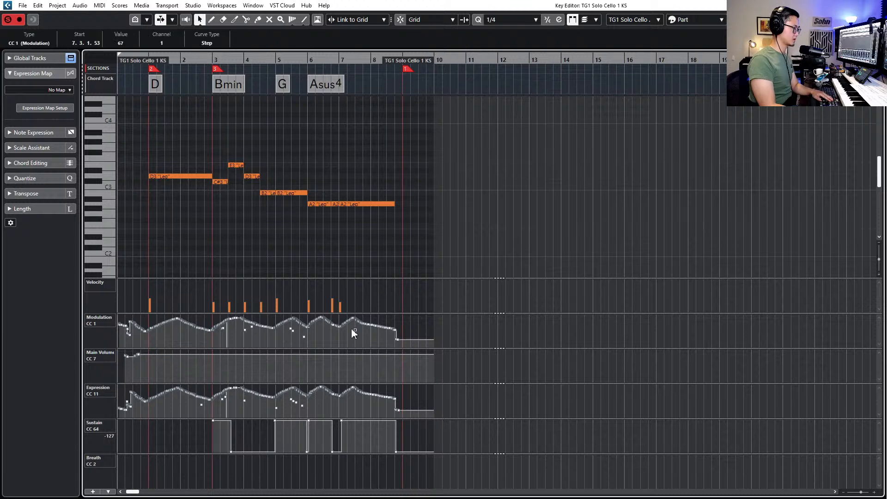
drag(307, 348, 300, 318)
key(Delete)
key(Delete)
key(Delete)
drag(235, 309, 244, 313)
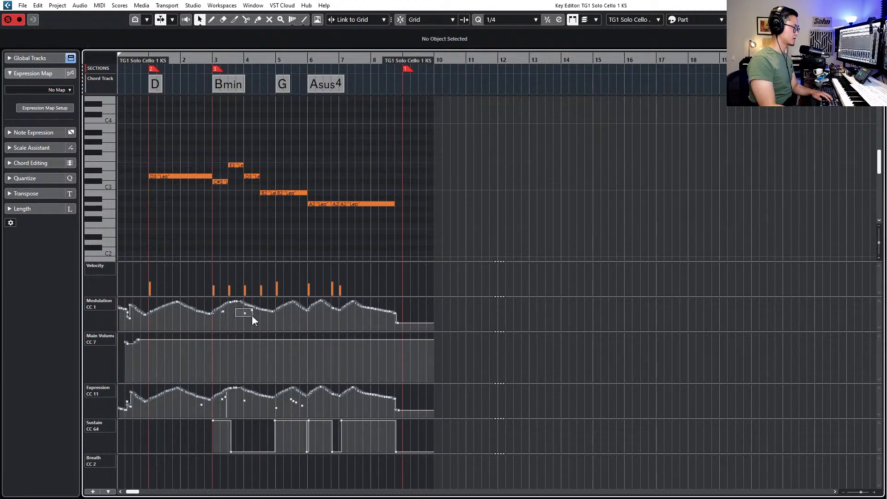
key(Delete)
click(223, 311)
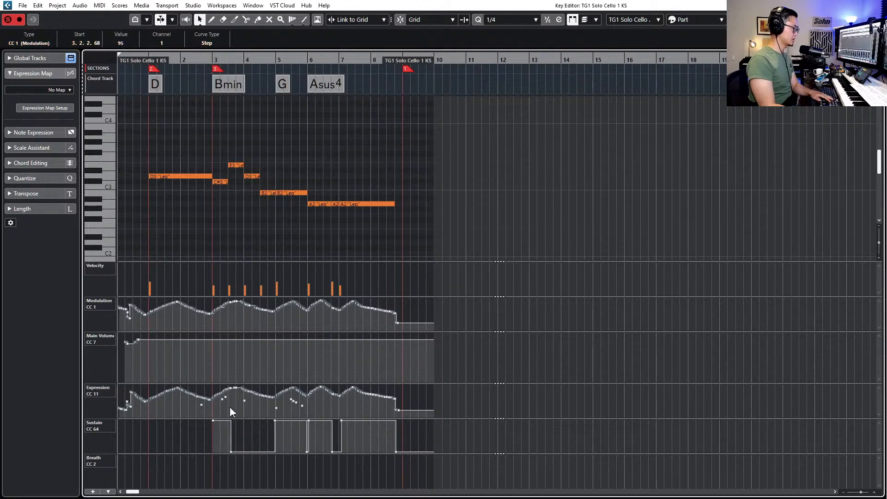
Delete the stray low expression points between bars 2 and 6 in the same part
drag(231, 409, 222, 396)
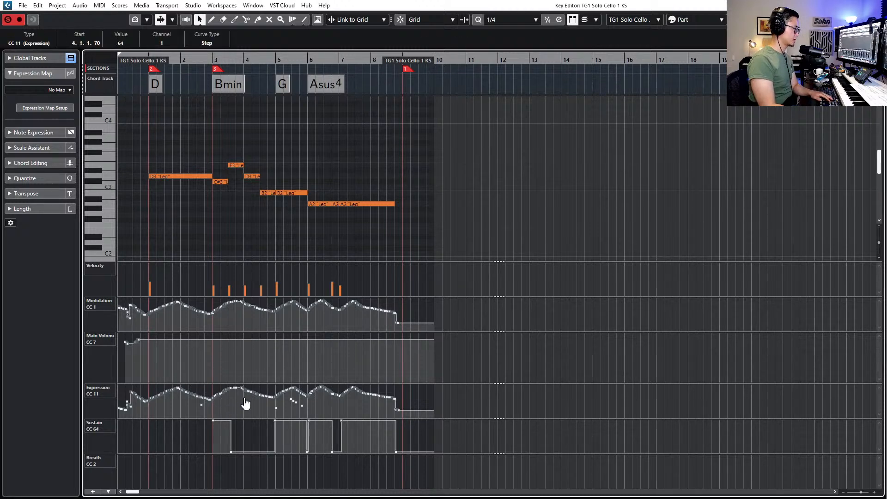
key(Delete)
click(276, 408)
key(Delete)
drag(303, 410, 283, 396)
key(Delete)
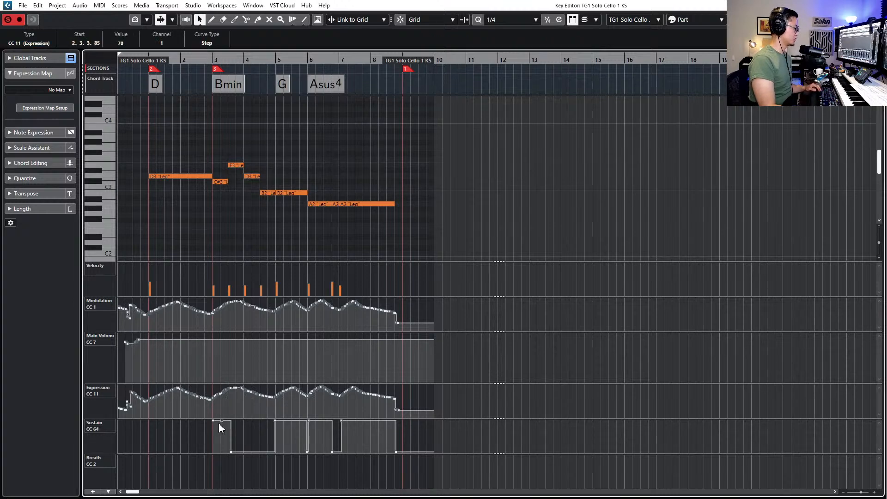
Shift the first sustain segment earlier so it ends at bar 3, and delay the bar 5 sustain onset to 5.1.2.100
drag(231, 406, 213, 455)
click(188, 455)
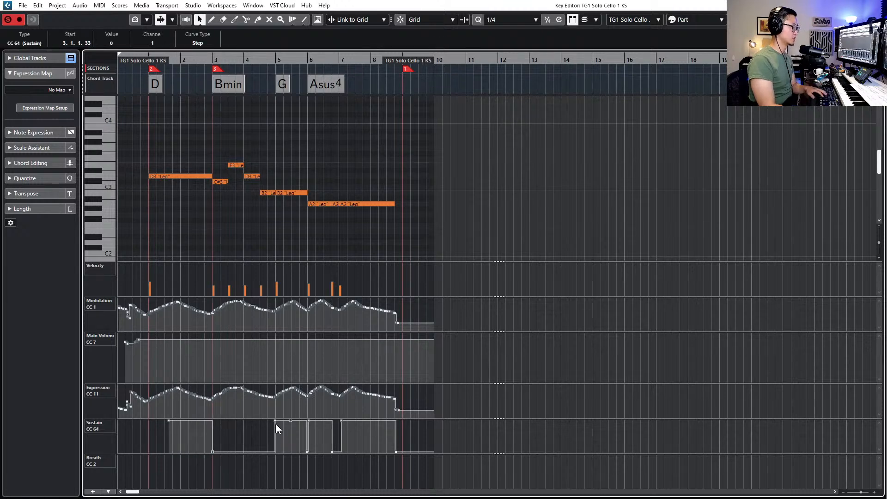
drag(276, 421, 279, 421)
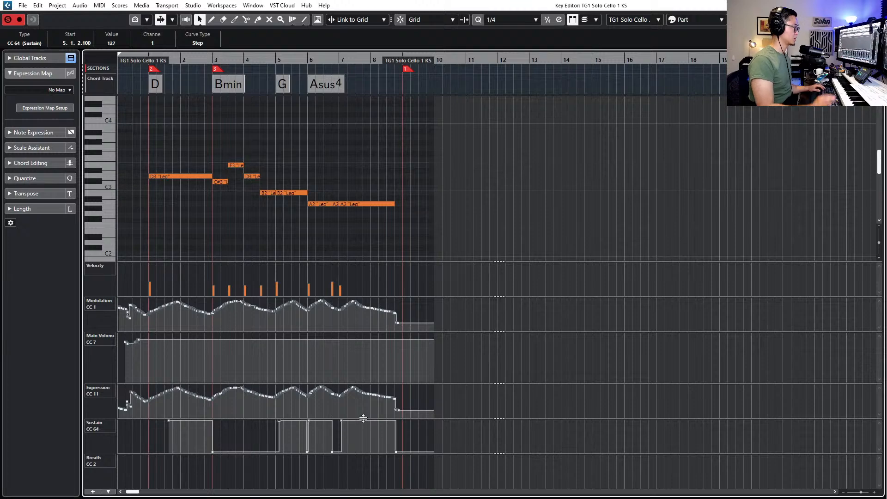
key(ctrl+w)
Play the unsoloed arrangement from bar 1 and look through the instrument tracks down to percussion and back to the solo strings
drag(524, 318, 490, 404)
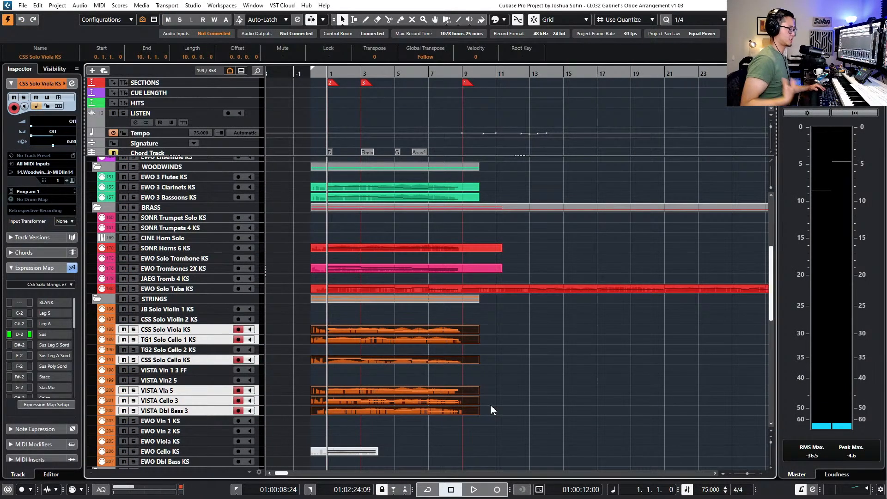
key(space)
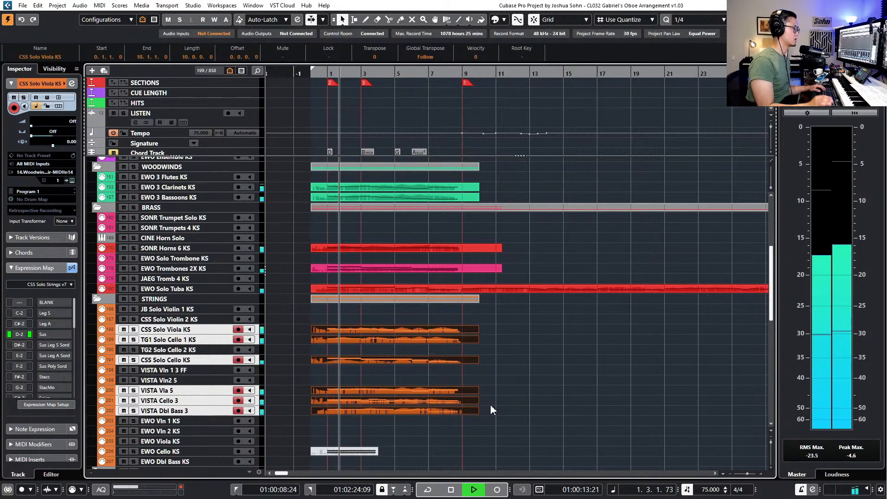
click(194, 360)
scroll(284, 111, down, 5)
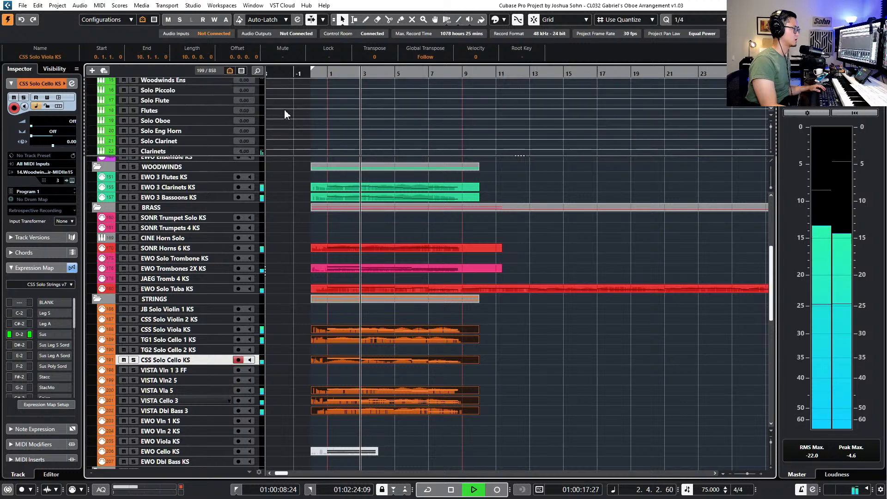
scroll(287, 111, down, 10)
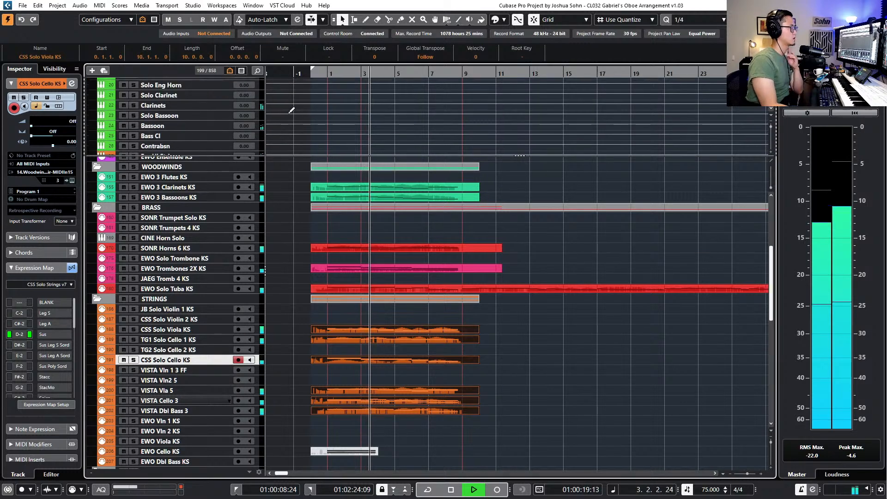
scroll(287, 116, down, 5)
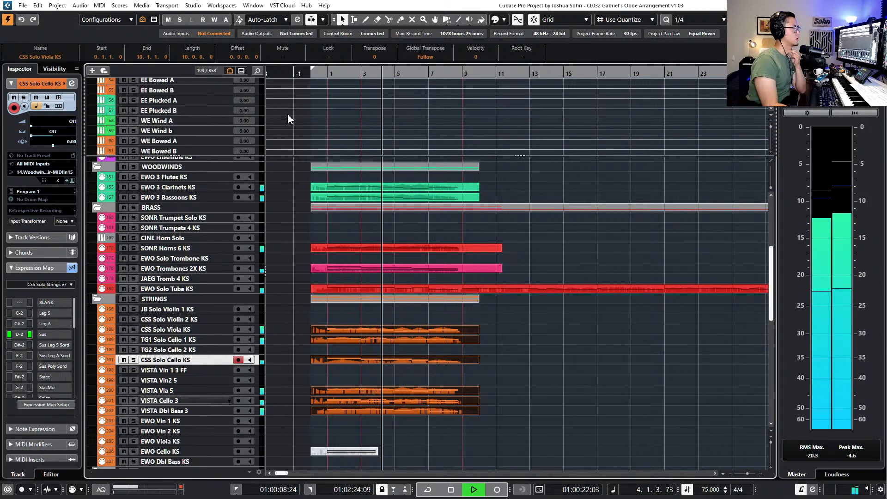
scroll(288, 117, down, 8)
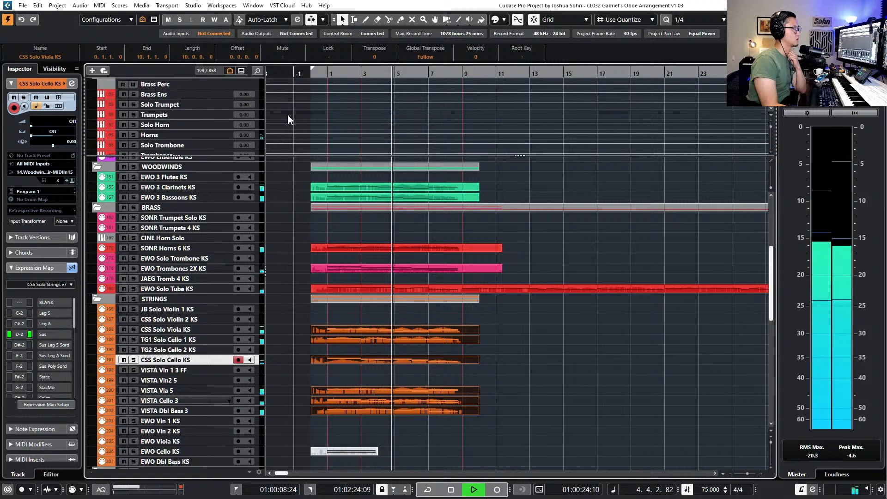
scroll(288, 116, down, 10)
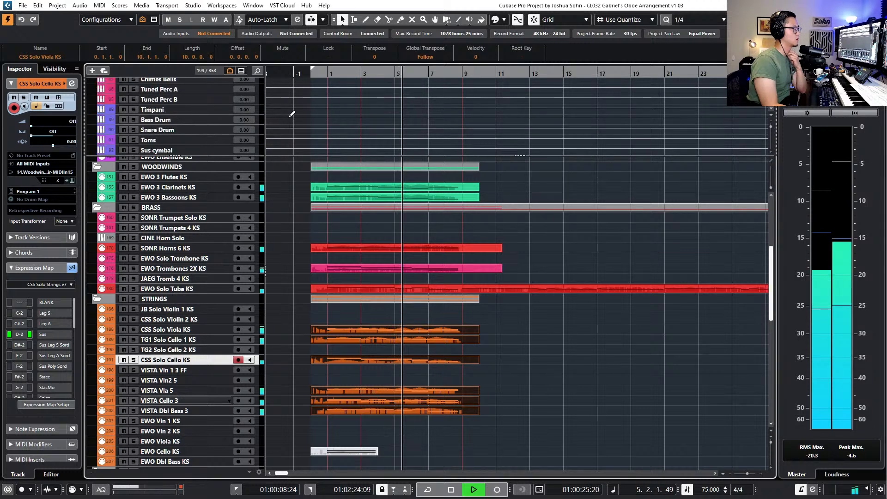
scroll(308, 130, up, 15)
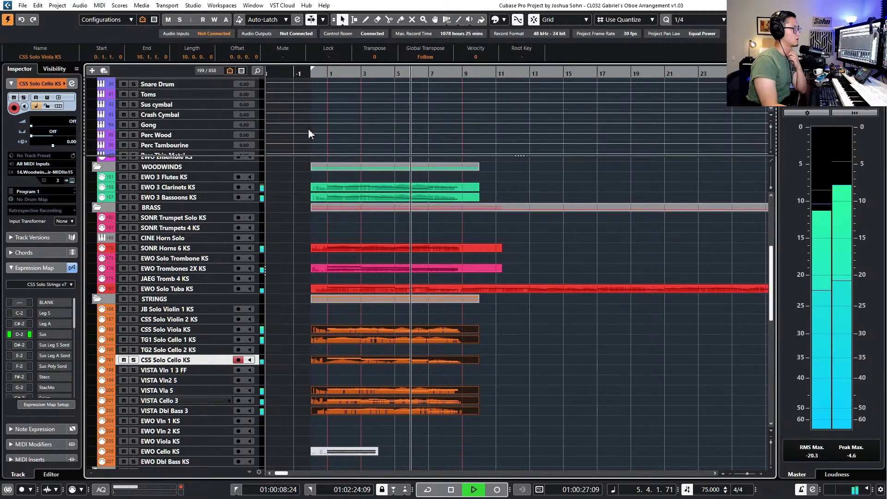
scroll(309, 134, up, 12)
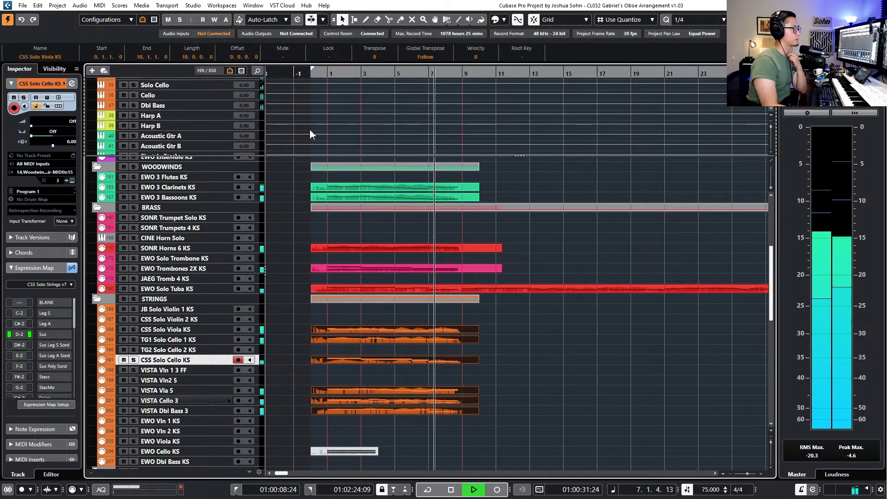
scroll(309, 134, up, 6)
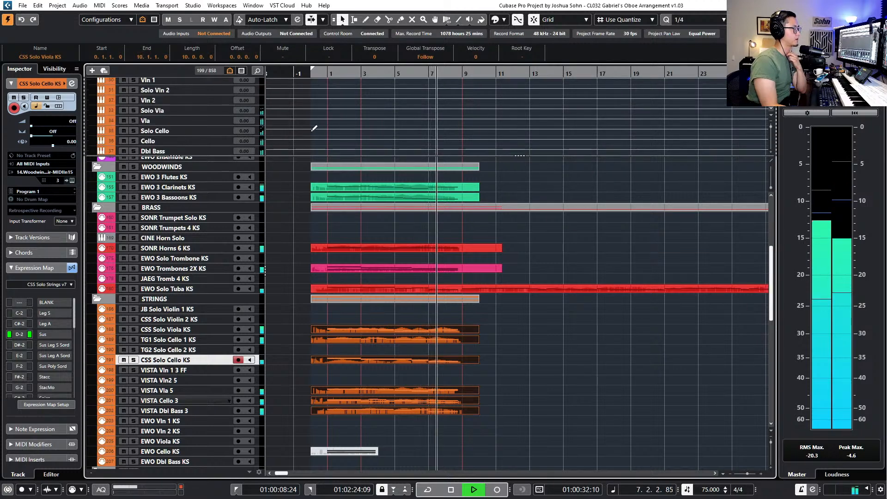
key(space)
Audition the solo cello sound with CSS Solo Cello KS and TG1 Solo Cello 1 KS, and clear the solos
click(194, 140)
click(194, 133)
drag(555, 351, 459, 361)
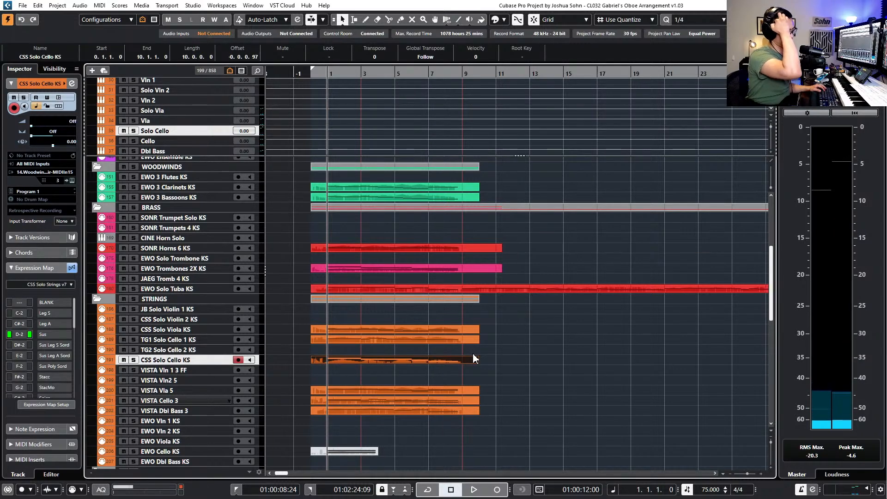
key(s)
key(space)
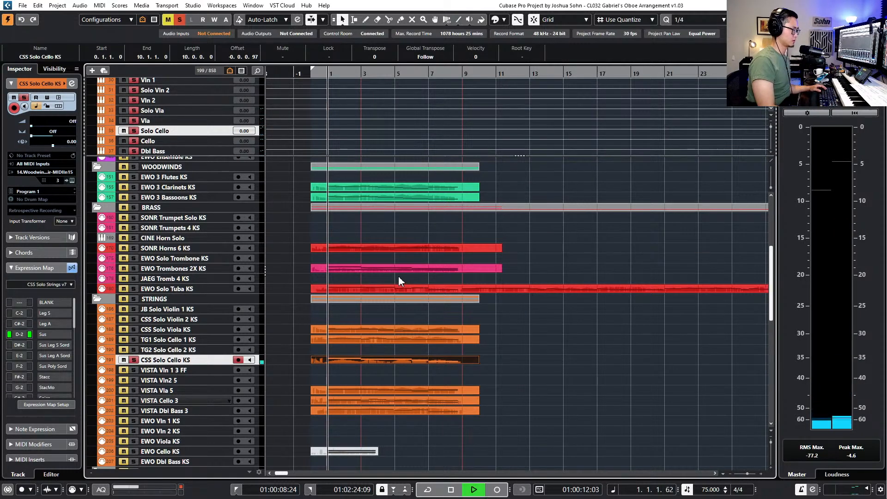
key(space)
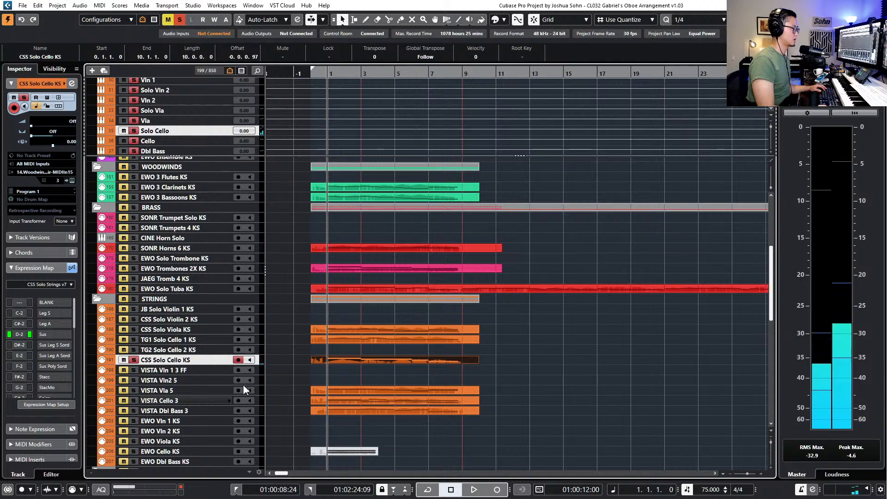
click(199, 341)
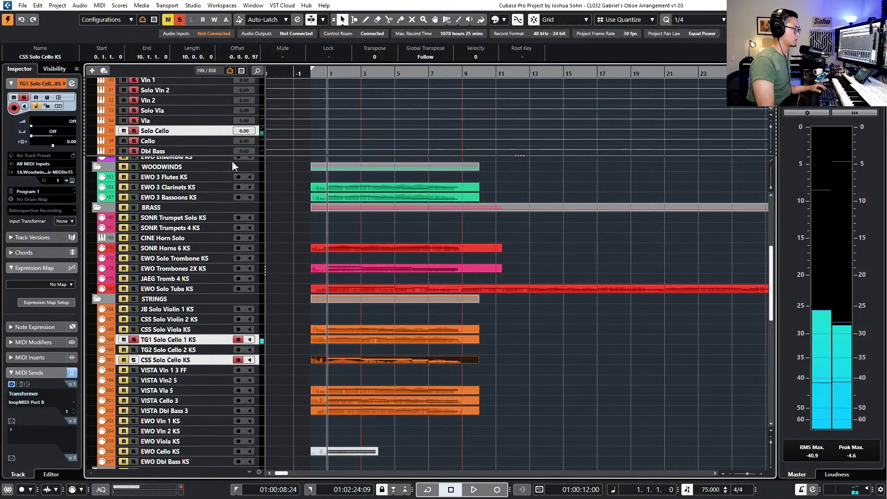
key(s)
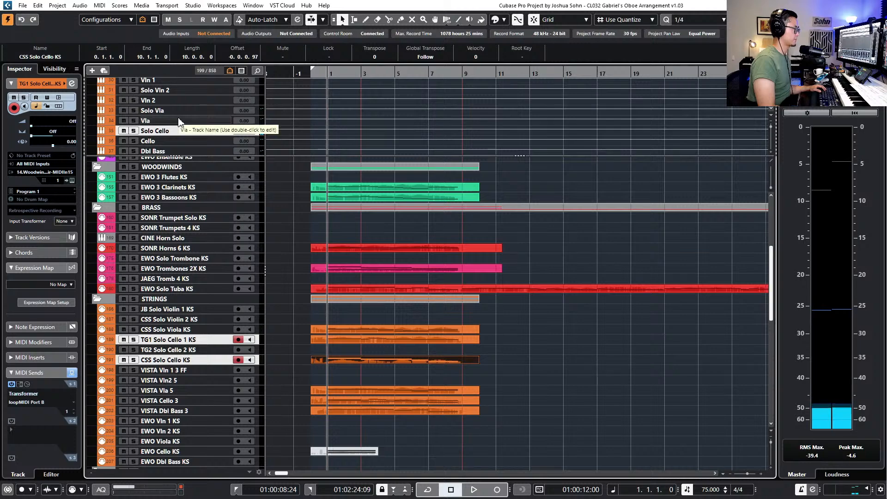
Open the TG1 Solo Cello 1 KS part in the Key Editor and play its opening bars
click(200, 341)
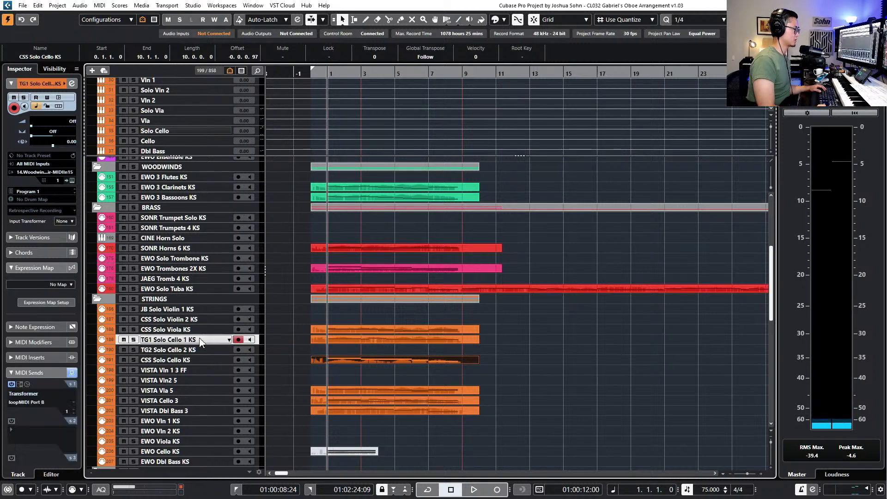
double_click(317, 339)
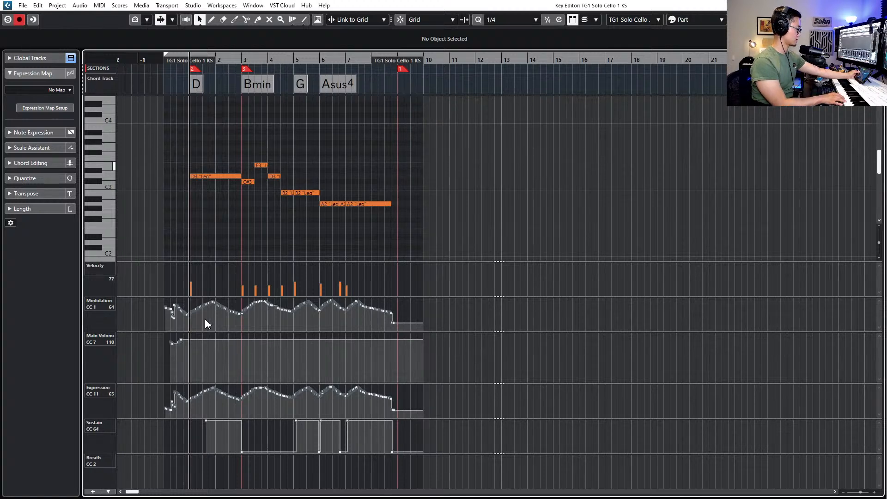
key(KP_Subtract)
key(space)
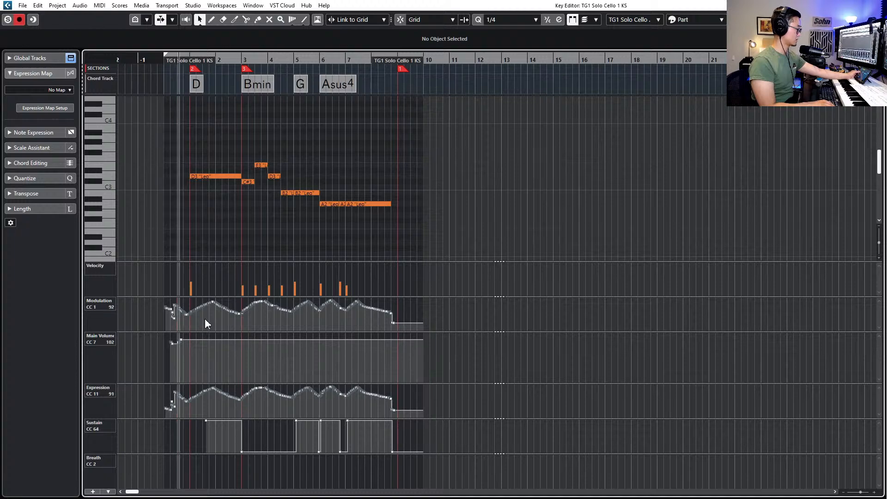
key(space)
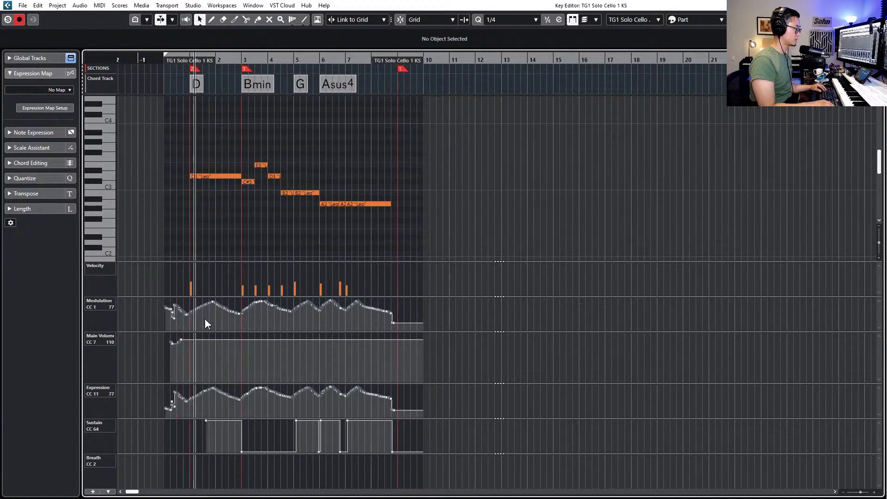
Play the solo strings from bar 1, adding TG2 Solo Cello 2 KS and CSS Solo Cello KS to the soloed tracks
key(KP_1)
key(Return)
key(space)
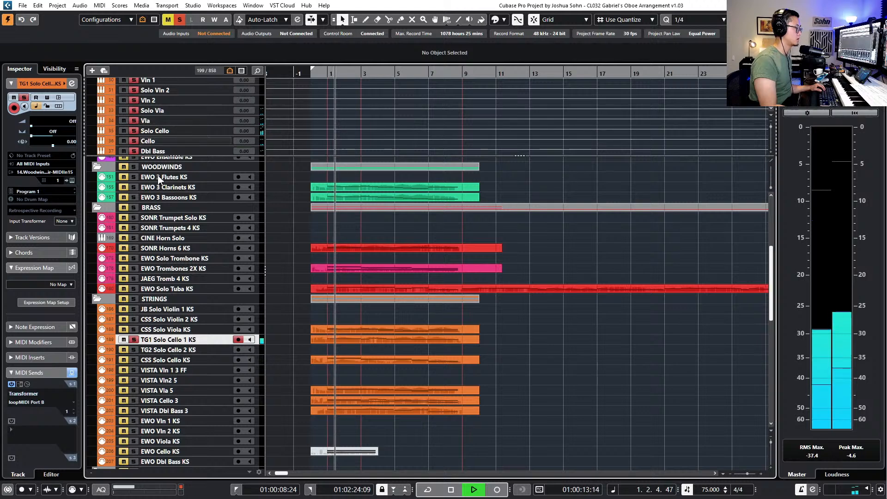
click(133, 351)
click(134, 361)
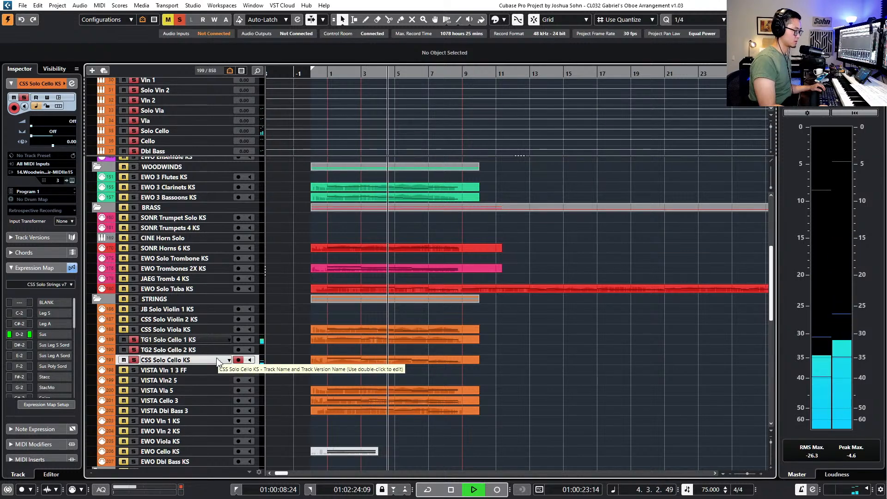
key(space)
Lower the CC 10 pan points before bar 1 in the TG1 Solo Cello 1 KS part so that pan settles at 18
click(326, 337)
double_click(326, 337)
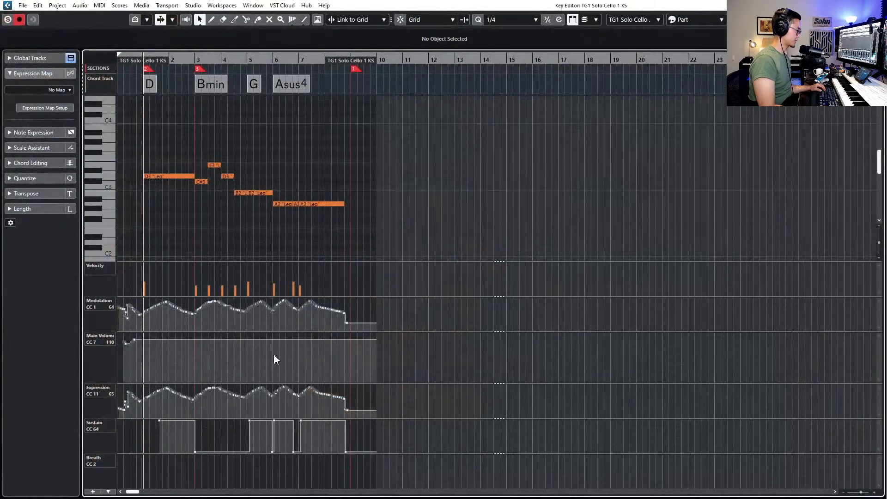
scroll(274, 354, right, 10)
scroll(217, 393, left, 8)
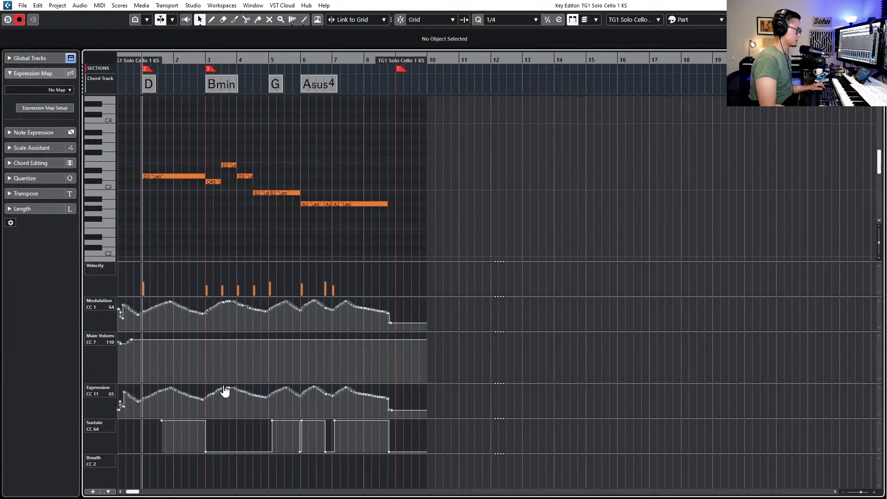
scroll(226, 386, up, 2)
key(shift+c)
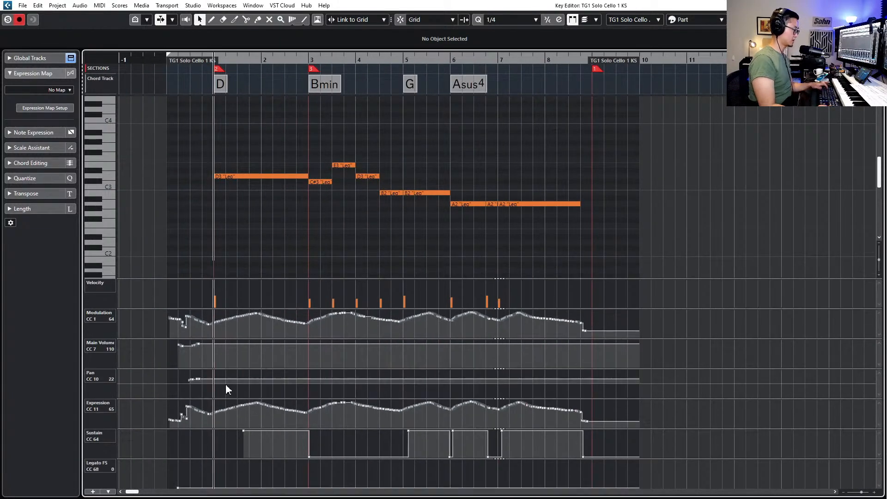
mouse_move(183, 372)
mouse_down()
mouse_move(203, 384)
mouse_move(197, 375)
mouse_up()
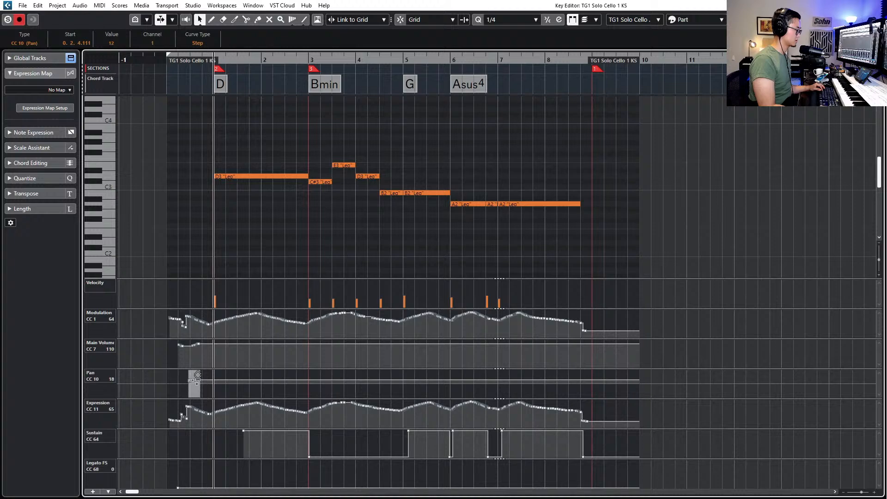
key(Return)
Clear all solos and audition the full arrangement from bar 1 with the Solo Cello instrument track selected
key(space)
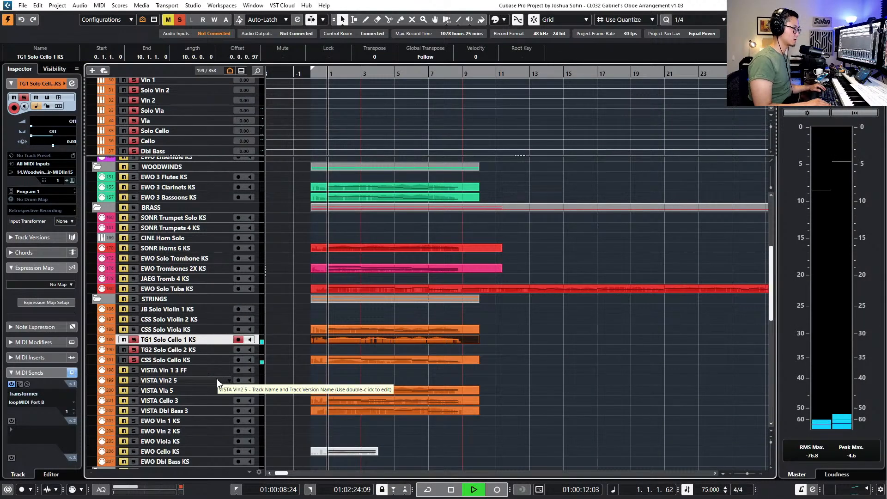
key(s)
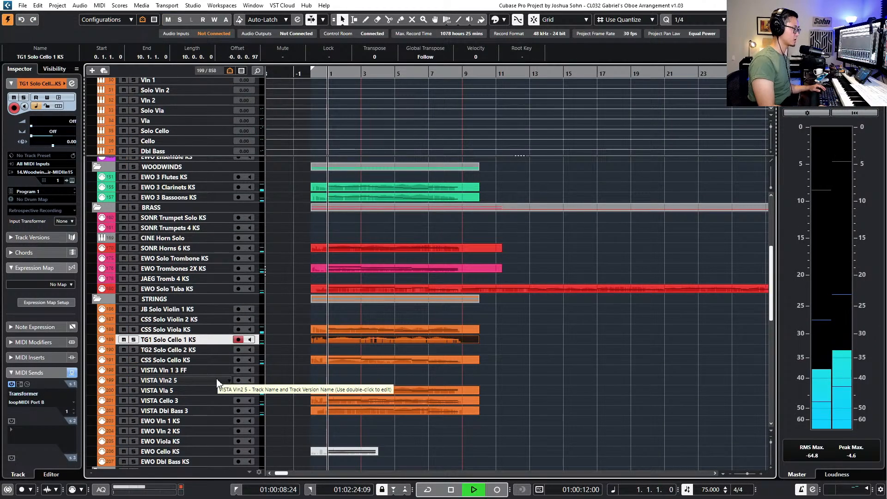
click(190, 131)
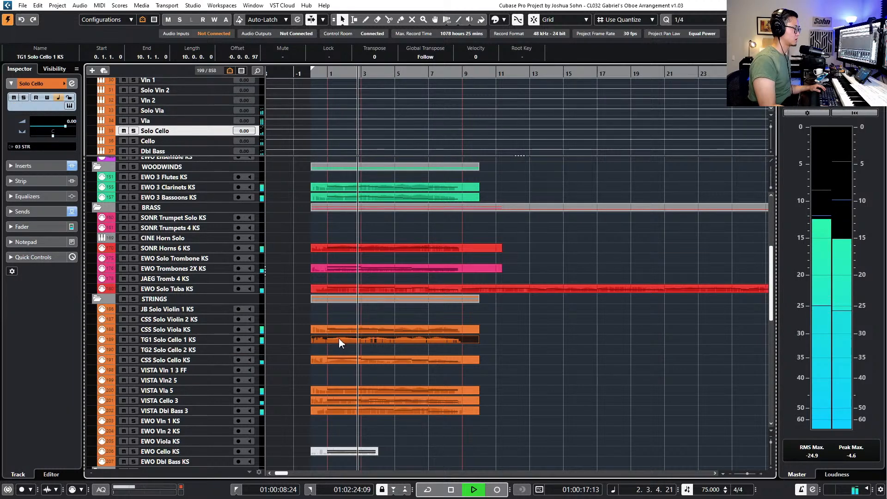
key(space)
Lower the CC 7 main volume points before bar 1 in the TG1 Solo Cello 1 KS part to settle at 92, checking by playback
click(221, 338)
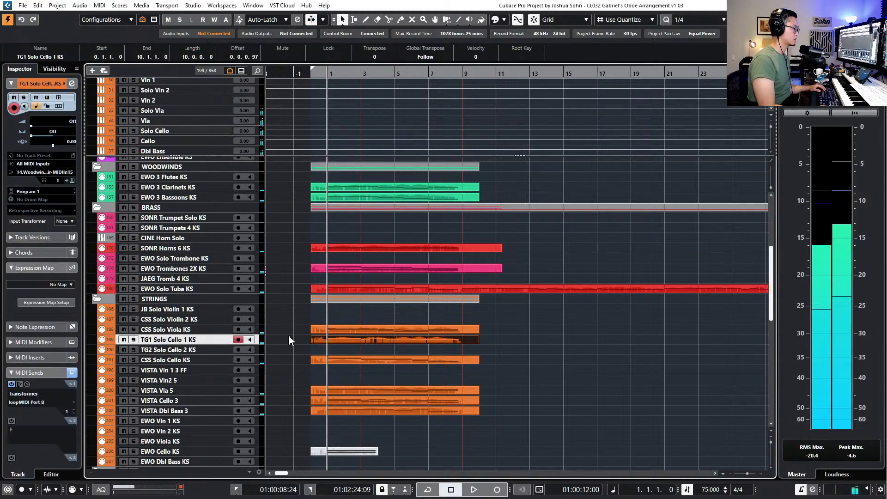
double_click(327, 341)
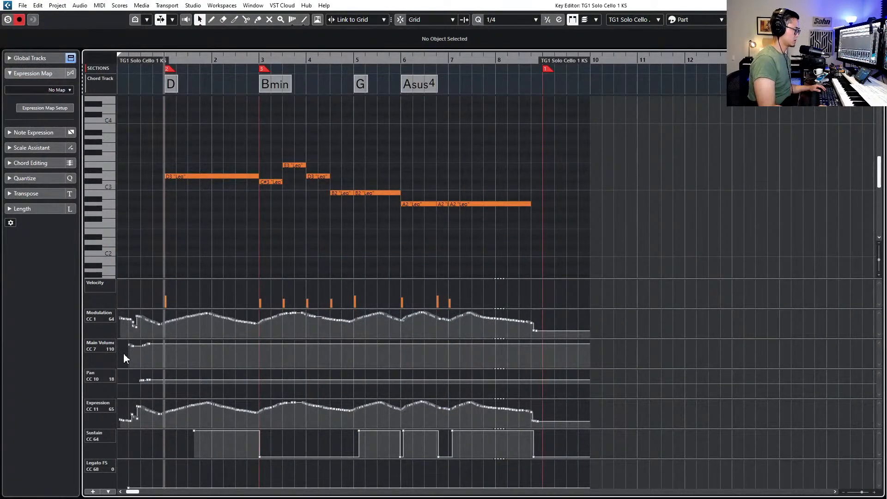
drag(128, 367, 141, 347)
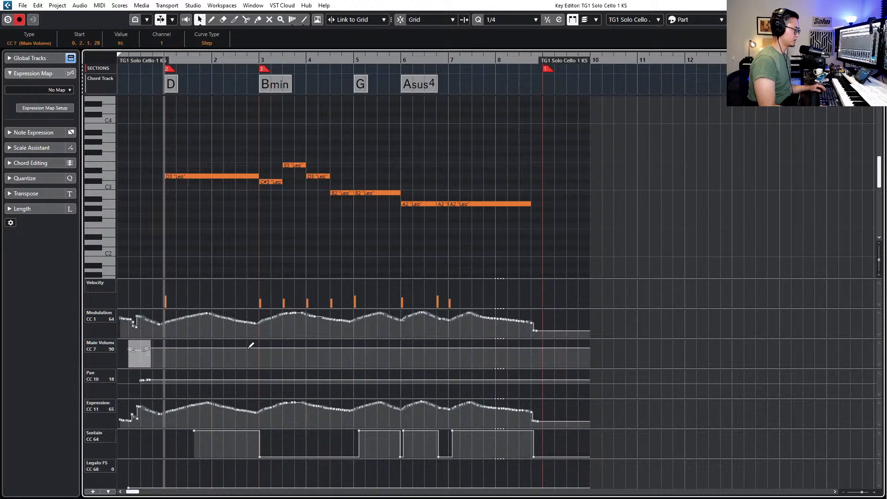
key(space)
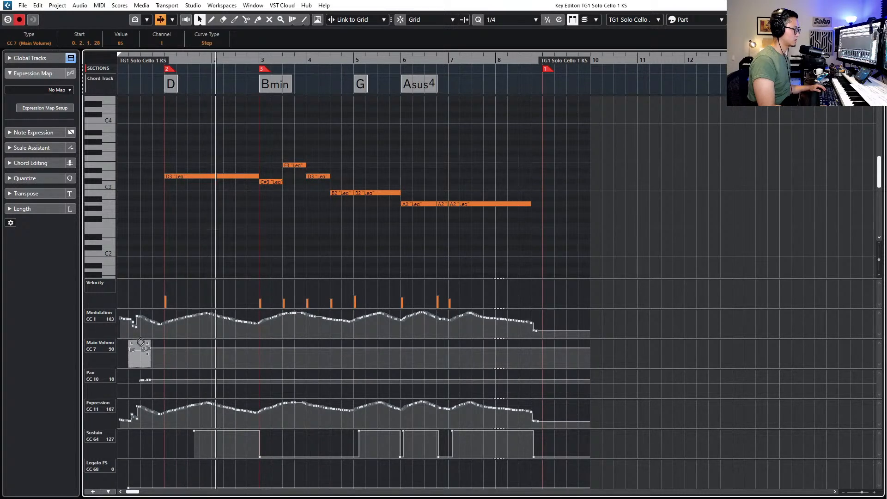
drag(141, 342, 140, 342)
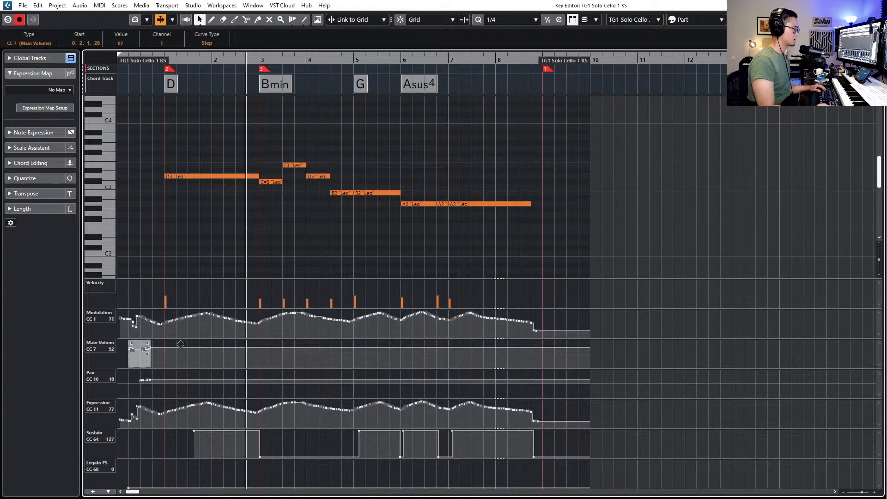
key(Return)
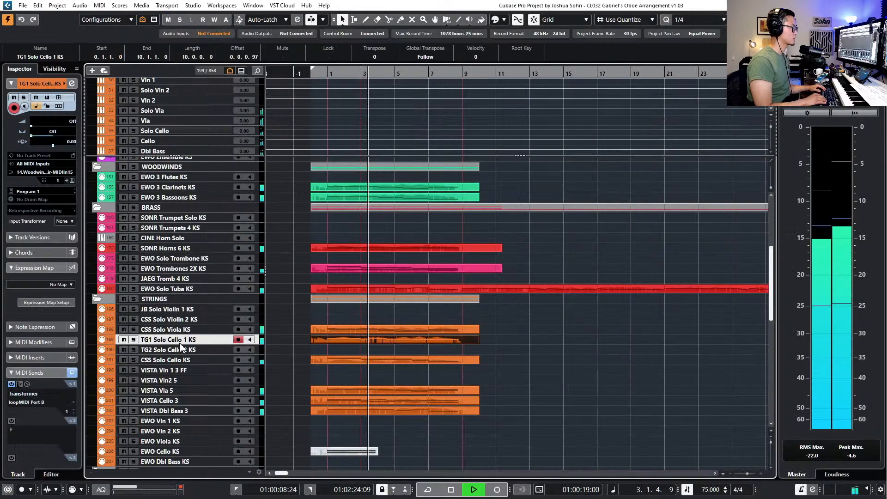
key(space)
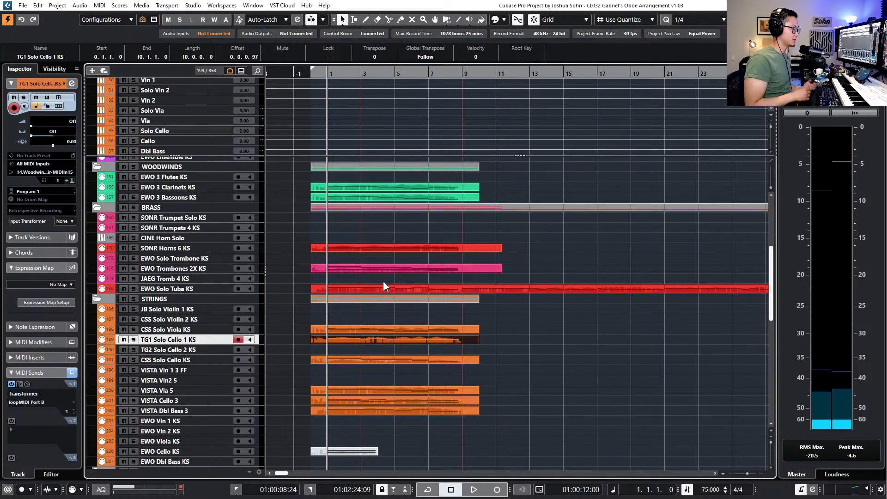
Add a tempo point at bar 1 on the Tempo track, set it to 80 BPM and audition the arrangement at that tempo
scroll(373, 115, up, 10)
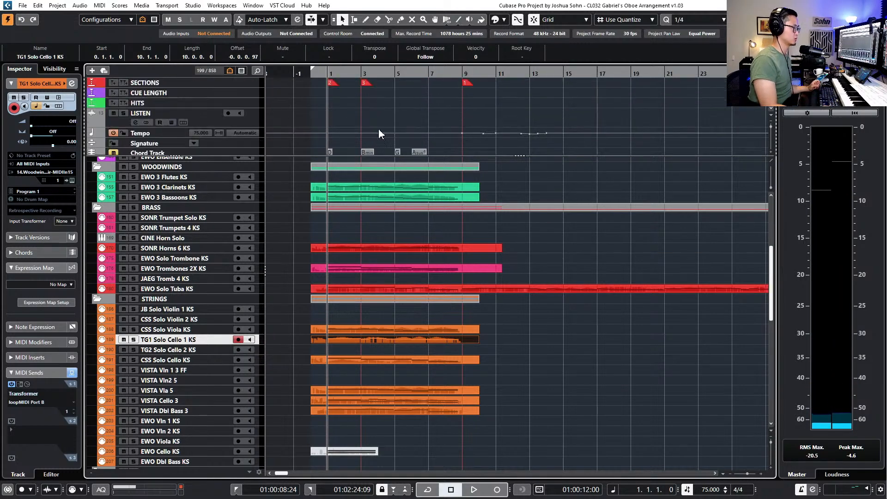
scroll(367, 119, up, 2)
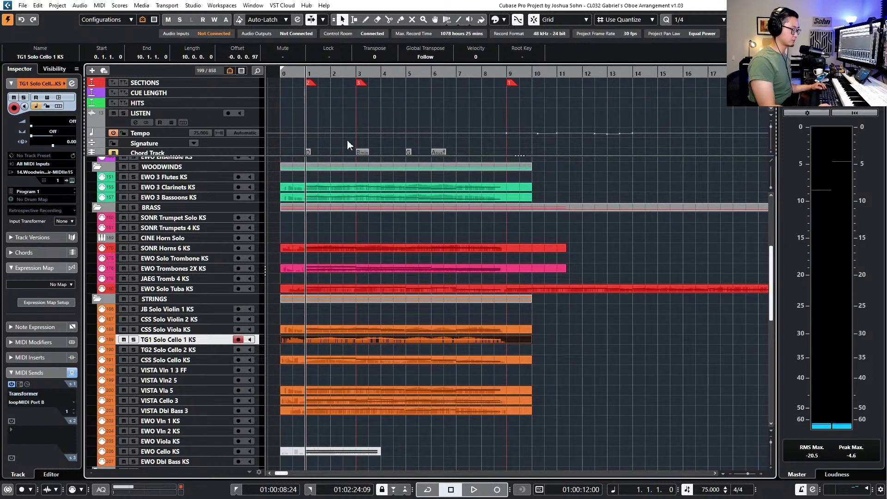
mouse_move(315, 137)
mouse_down()
mouse_move(318, 124)
mouse_move(303, 136)
mouse_up()
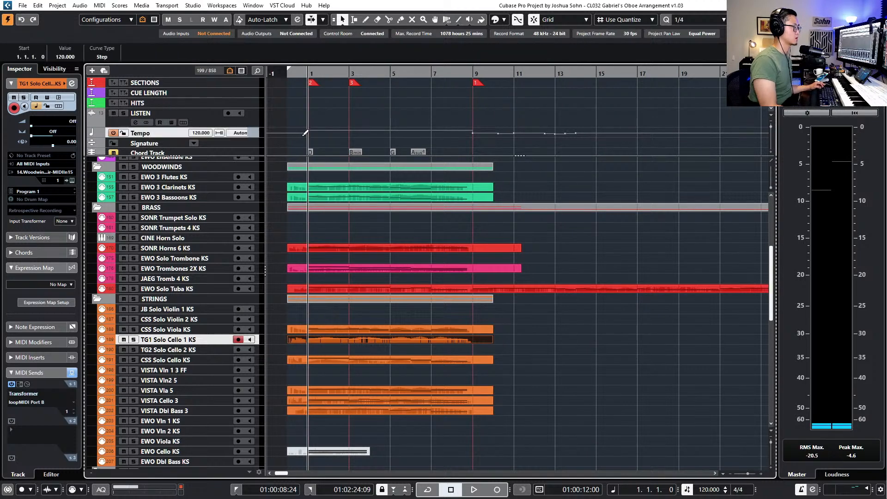
key(Delete)
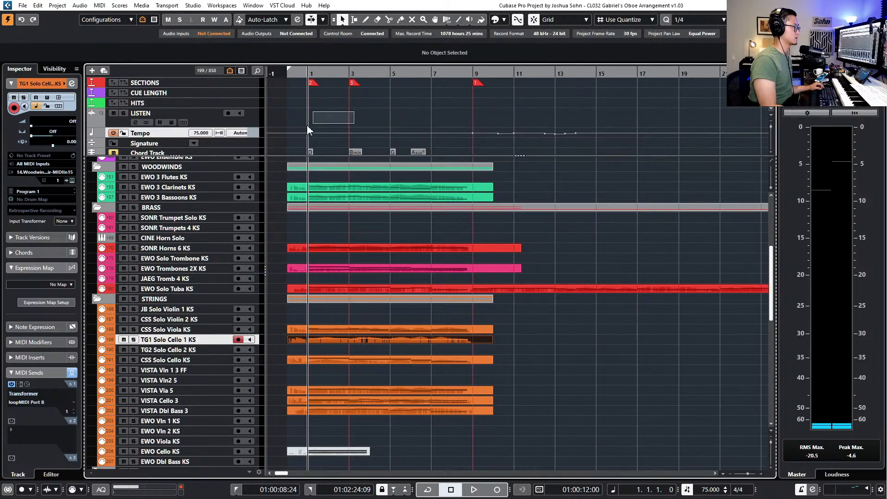
key(h)
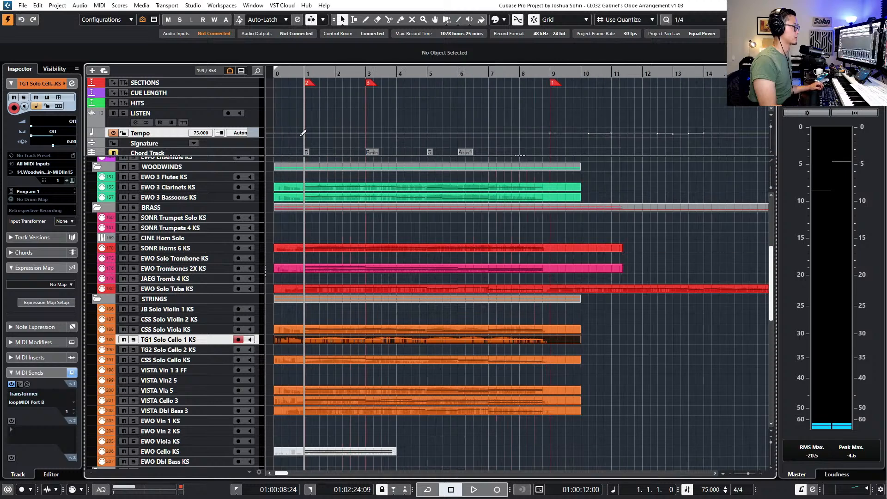
key(ctrl+z)
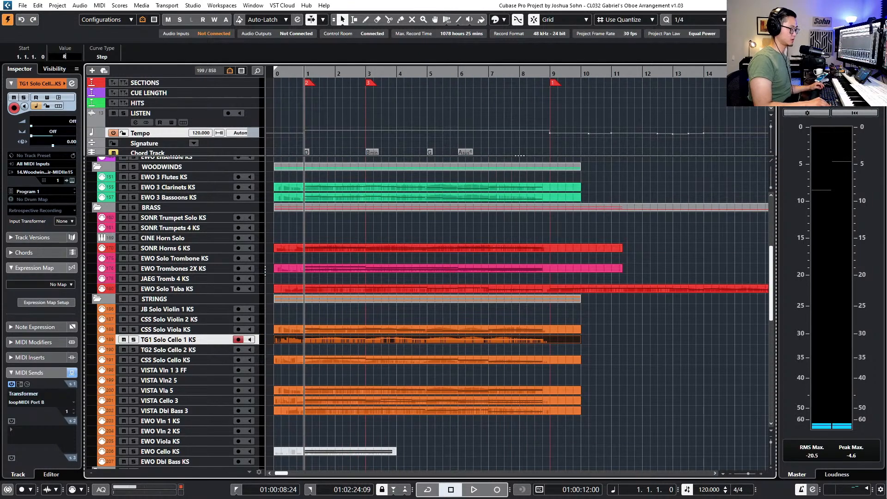
text(0)
key(Return)
key(space)
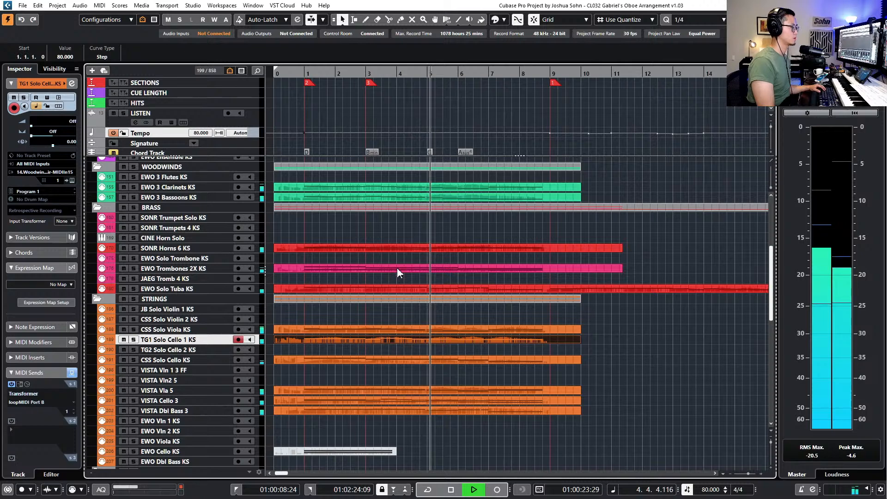
key(space)
Insert a tempo point at 4.3.1.0 on the Tempo track with the Time Warp tool
key(KP_Add)
key(KP_Add)
key(KP_Add)
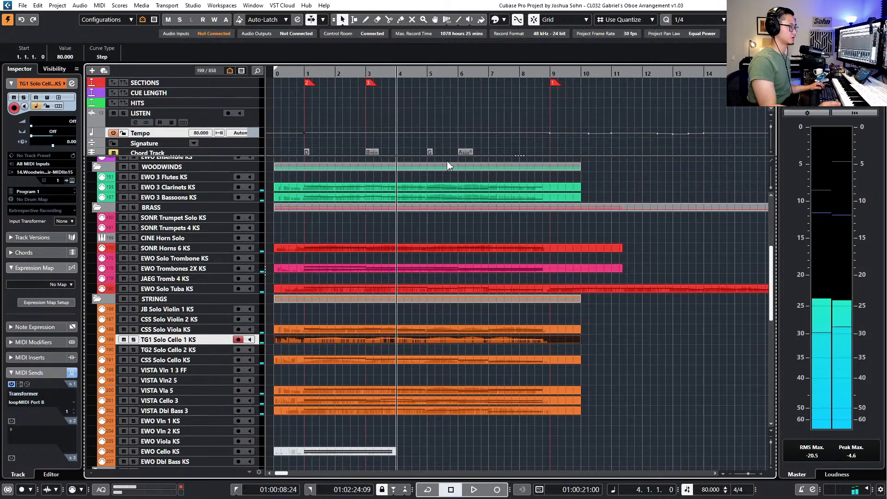
scroll(436, 105, up, 3)
key(ctrl+KP_Add)
key(ctrl+KP_Add)
key(ctrl+KP_Add)
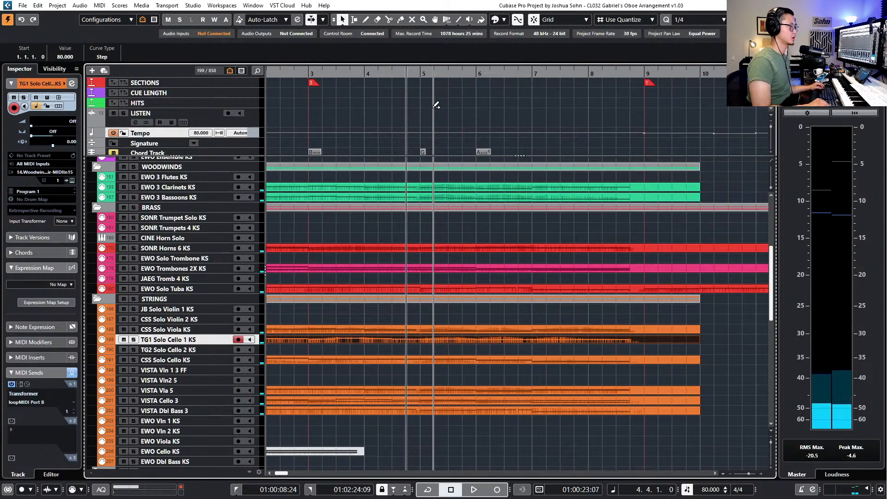
click(447, 19)
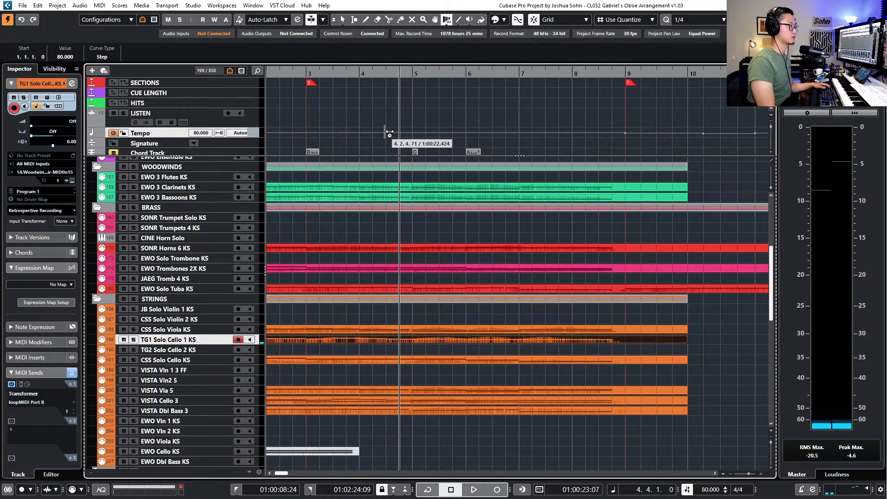
click(446, 20)
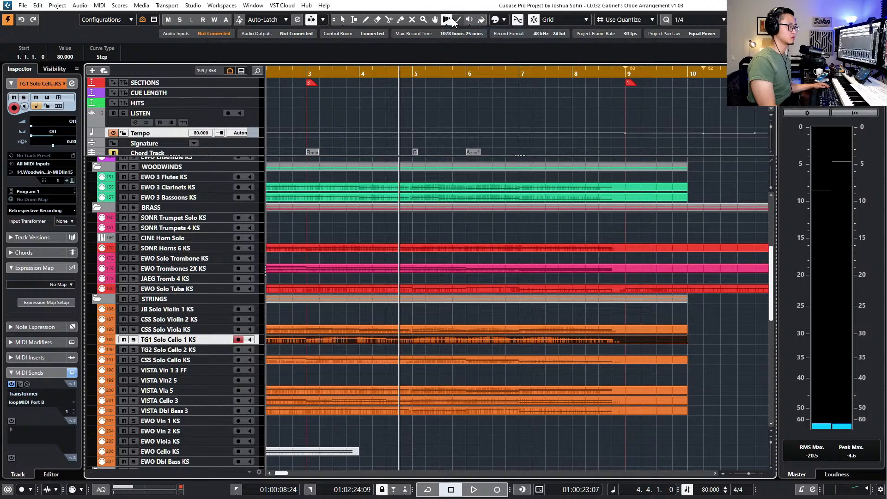
click(388, 133)
Switch the ruler back to bars and beats and set the tempo point at 4.3.1.0 to 75 BPM
key(1)
drag(383, 121, 395, 134)
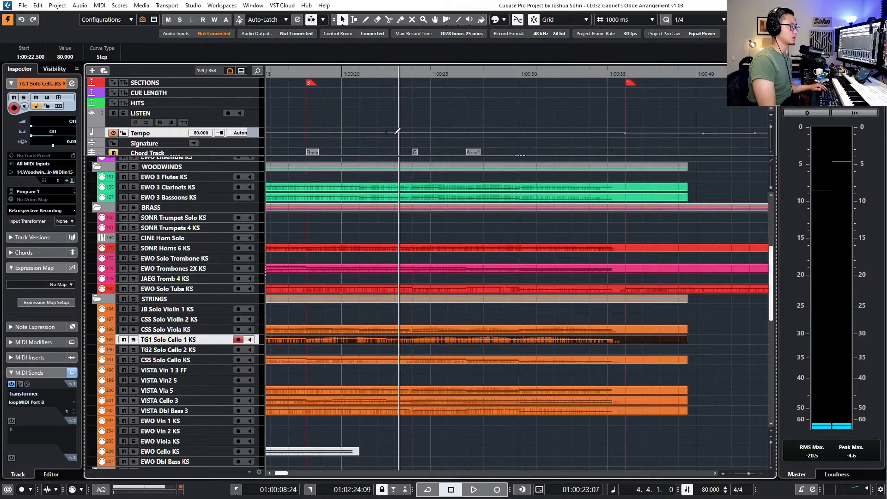
right_click(401, 75)
click(419, 76)
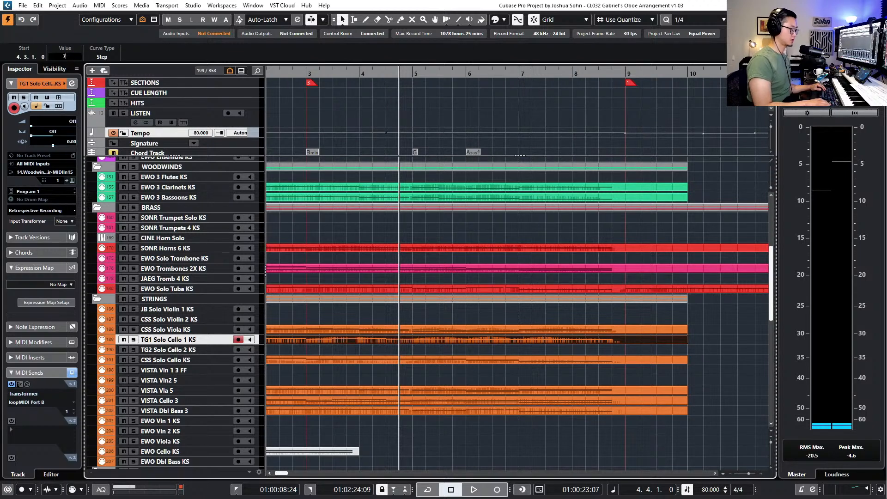
key(Return)
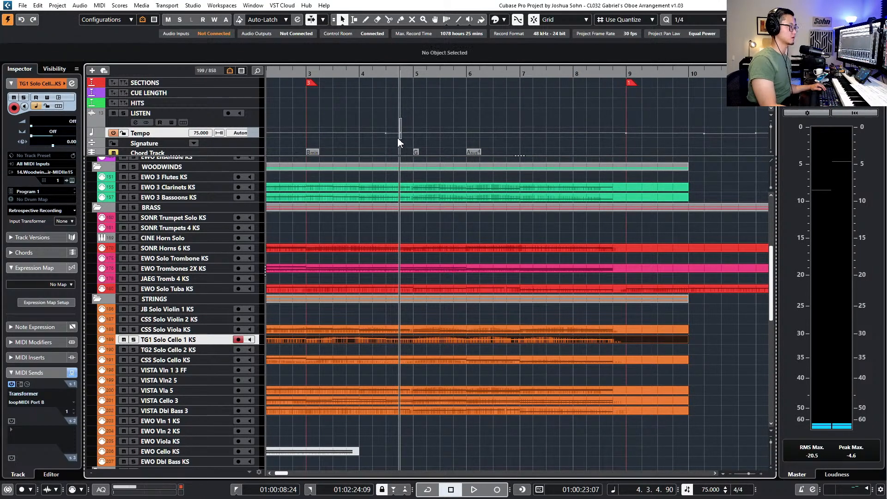
Add a tempo point at 4.4.1.0 on the Tempo track and set it to 60 BPM
click(398, 139)
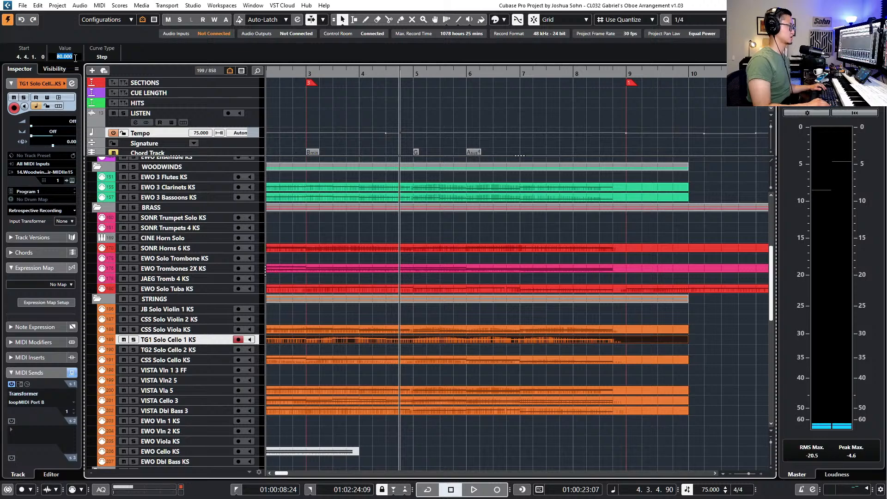
key(Return)
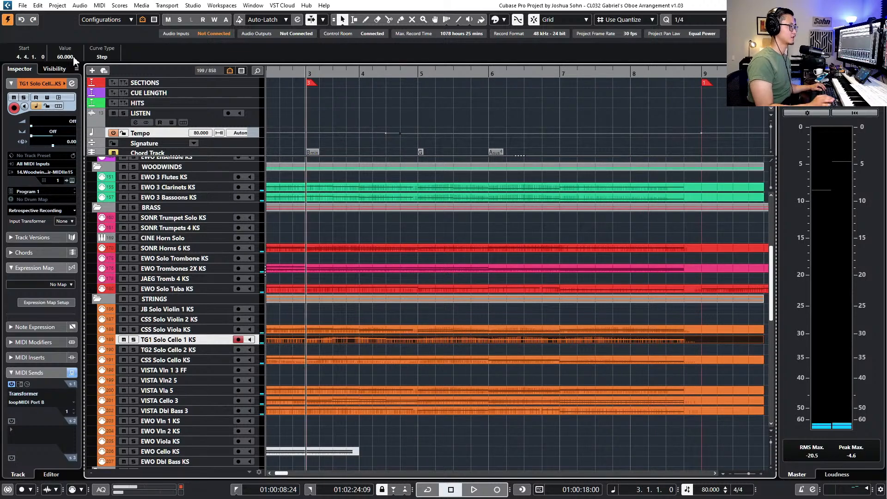
Add a tempo point at 5.1.1.0 on the Tempo track, set it to 80 BPM and audition the phrase from bar 3
click(419, 131)
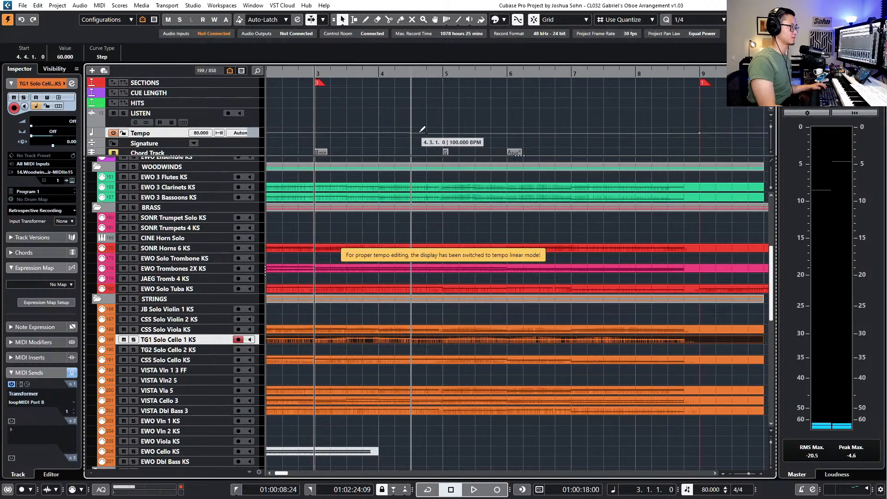
click(444, 133)
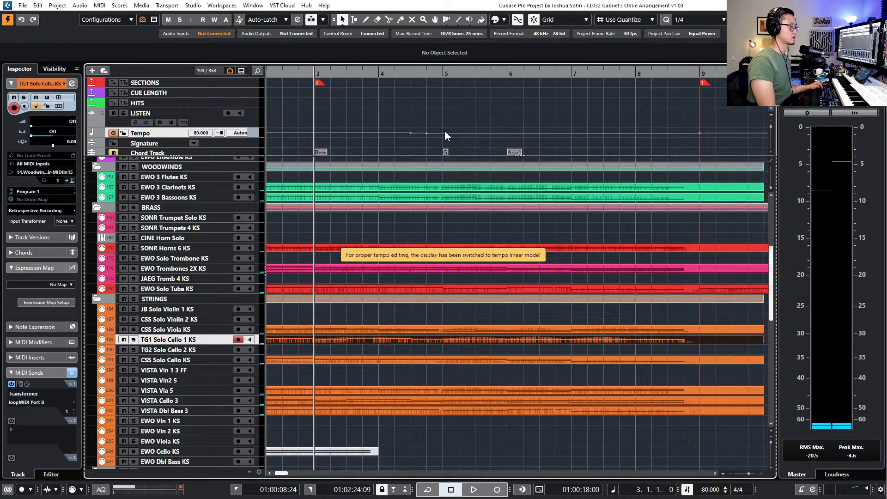
click(445, 133)
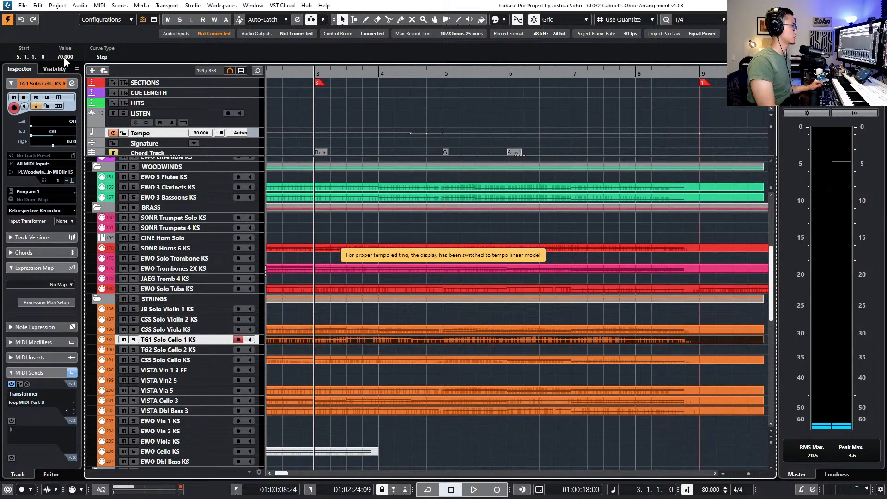
text(80)
key(Return)
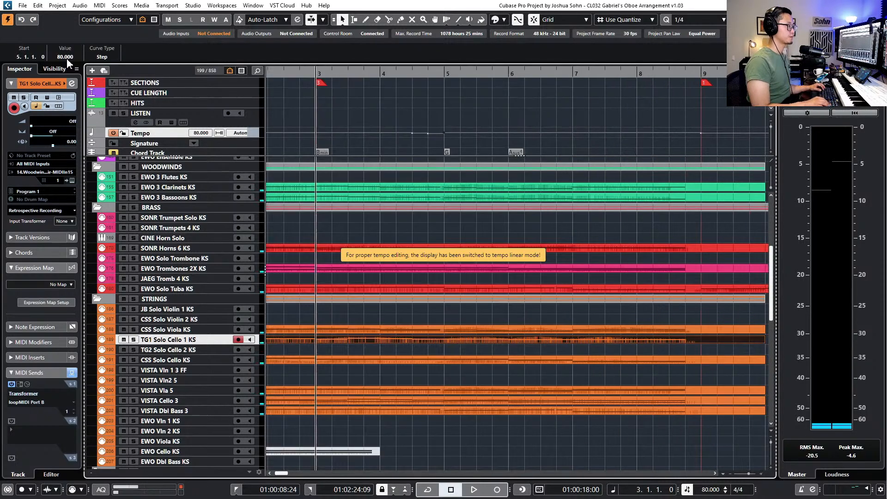
key(space)
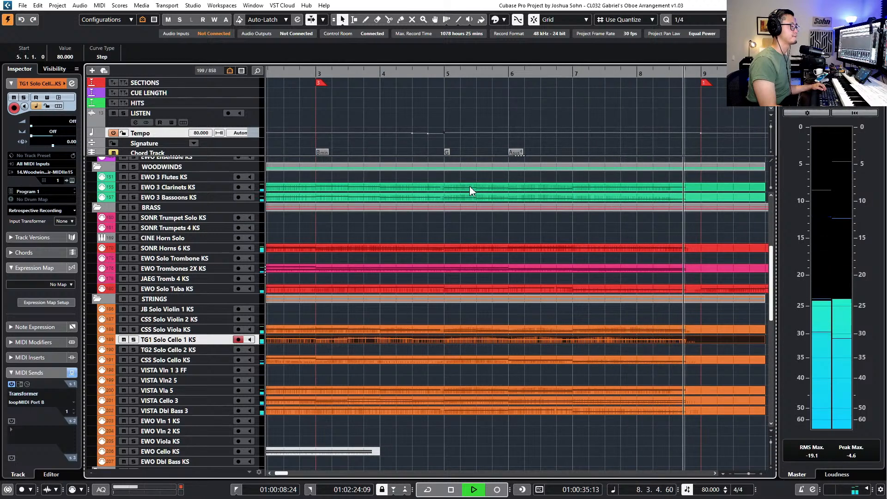
key(space)
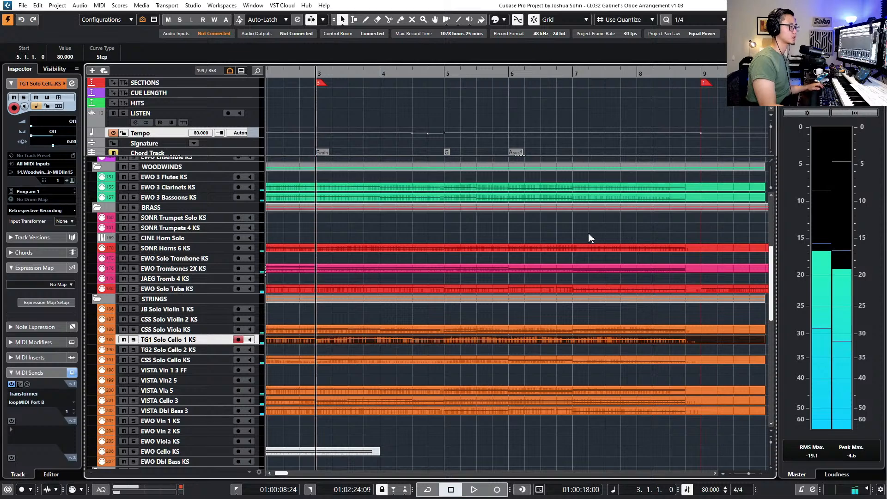
Examine the arrangement's track layout from the Ensemble & Sketch folder through the woodwinds, brass and strings
scroll(586, 251, down, 4)
drag(587, 252, 535, 250)
click(552, 74)
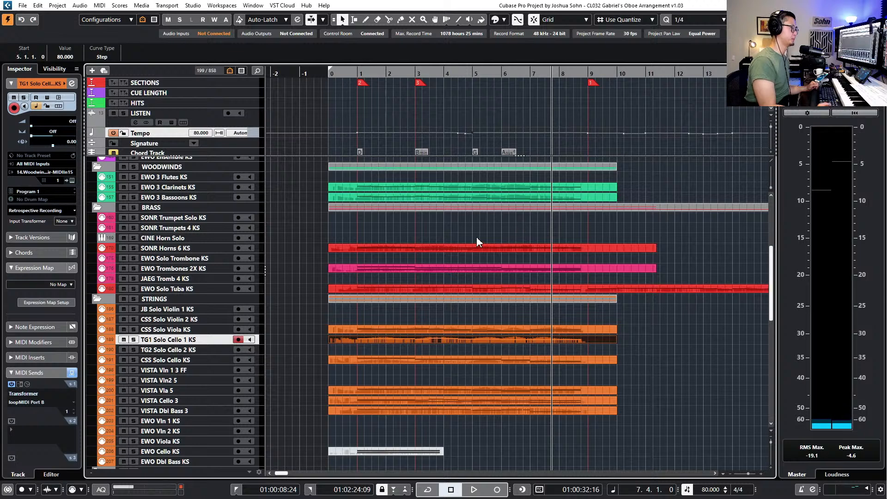
key(KP_Subtract)
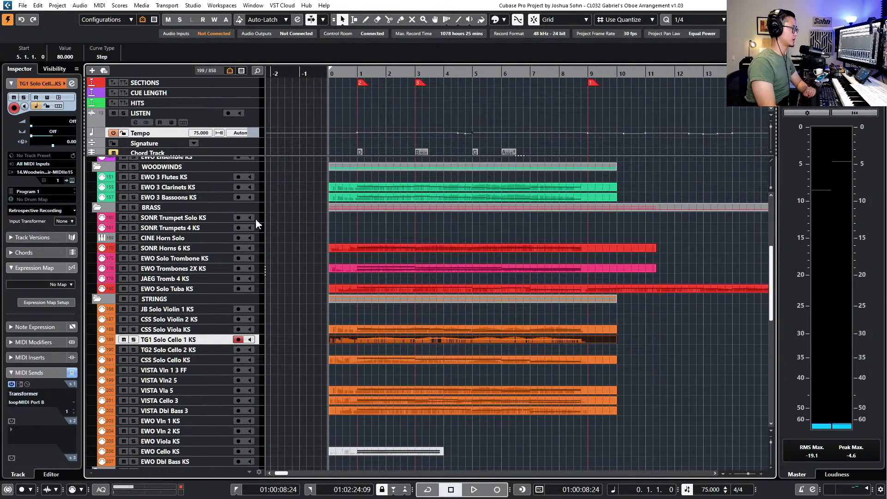
click(279, 237)
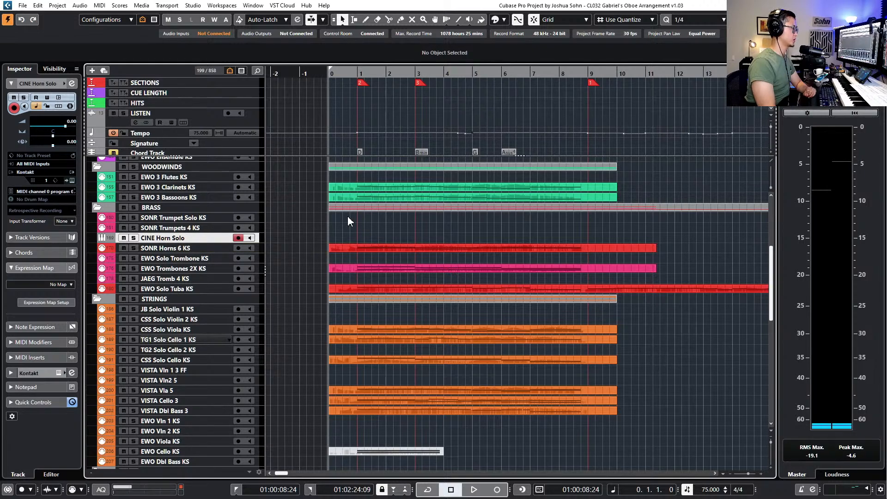
scroll(347, 217, up, 6)
scroll(350, 230, up, 3)
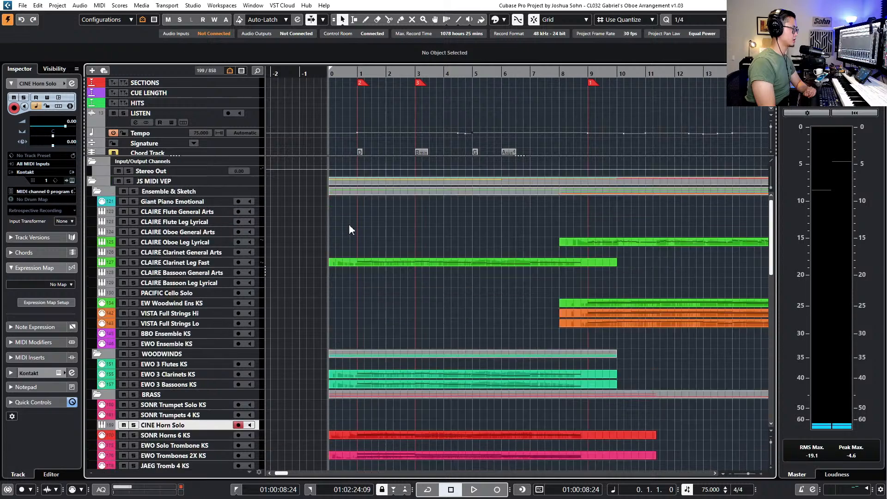
scroll(352, 328, down, 3)
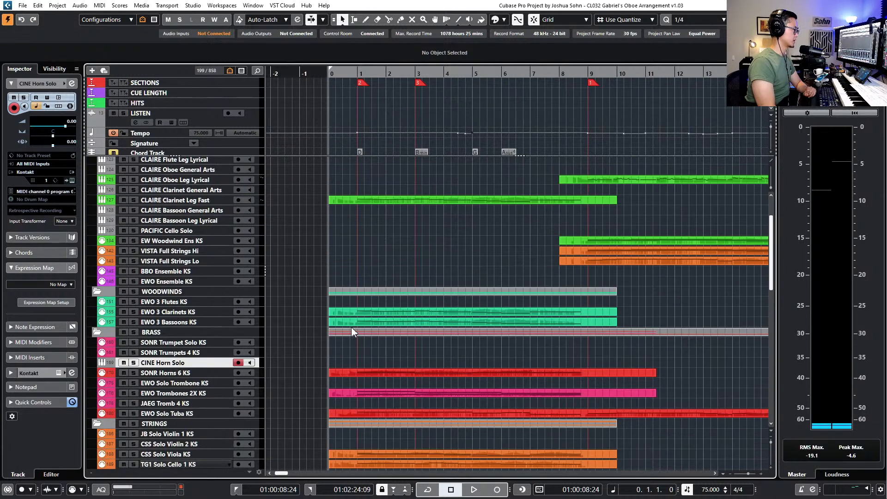
scroll(357, 224, up, 3)
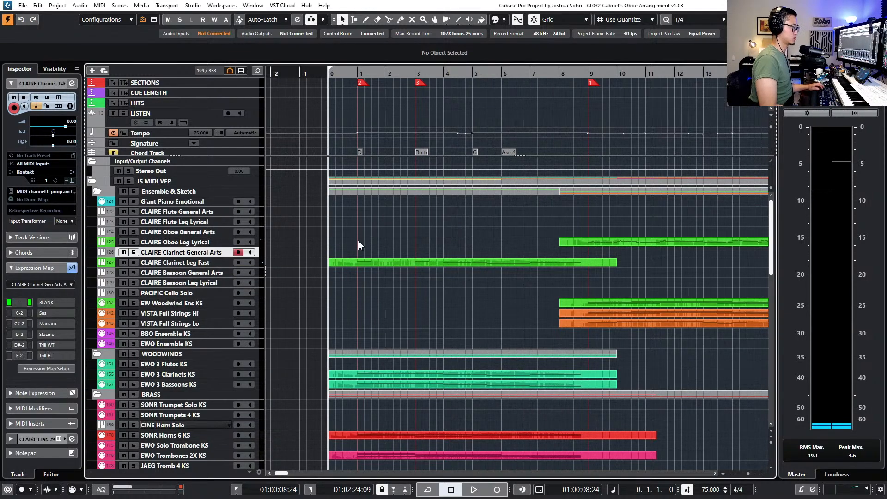
Solo the CLAIRE Clarinet Leg Fast track and compare its Medium and Vibrato articulations in Kontakt during playback, leaving Medium selected
click(374, 265)
key(s)
key(shift+n)
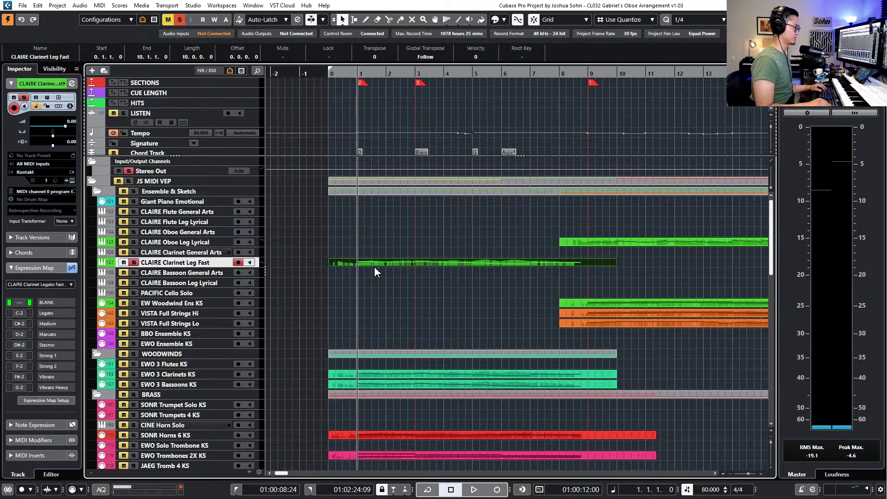
key(space)
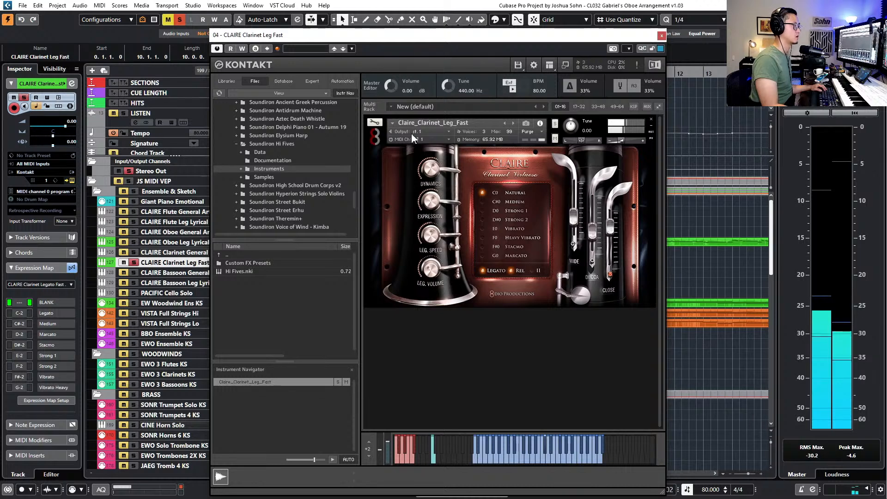
click(481, 203)
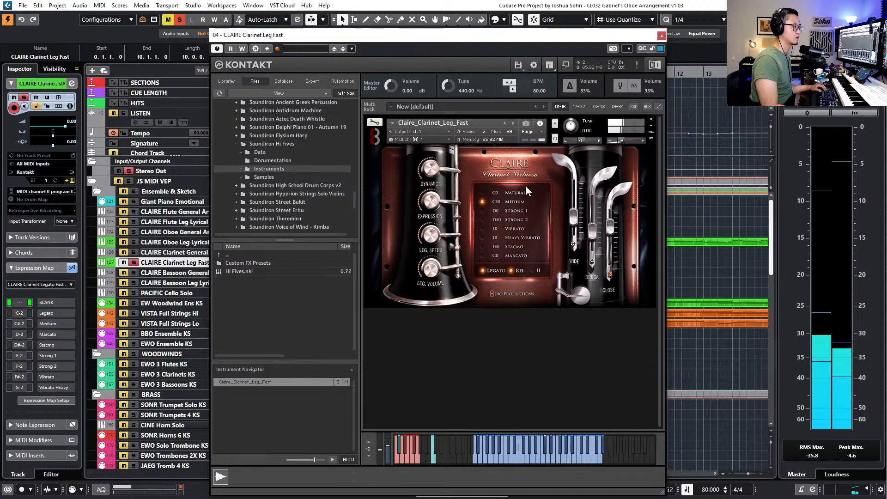
click(481, 230)
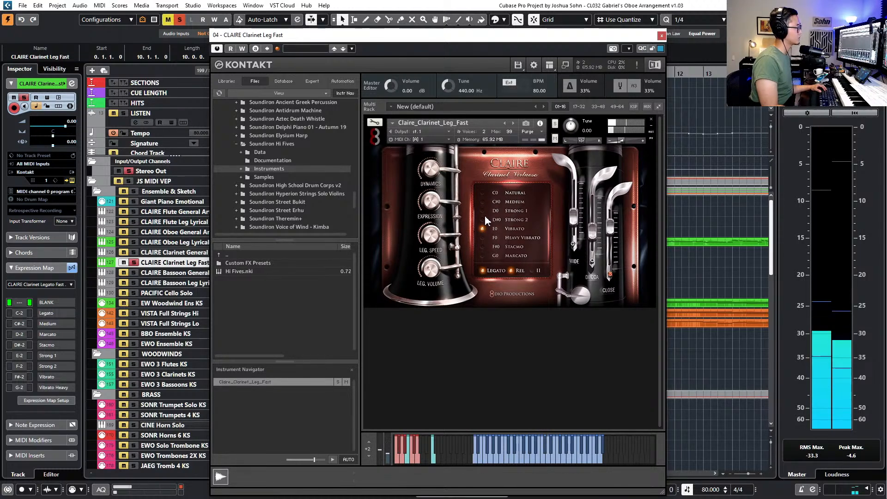
click(483, 192)
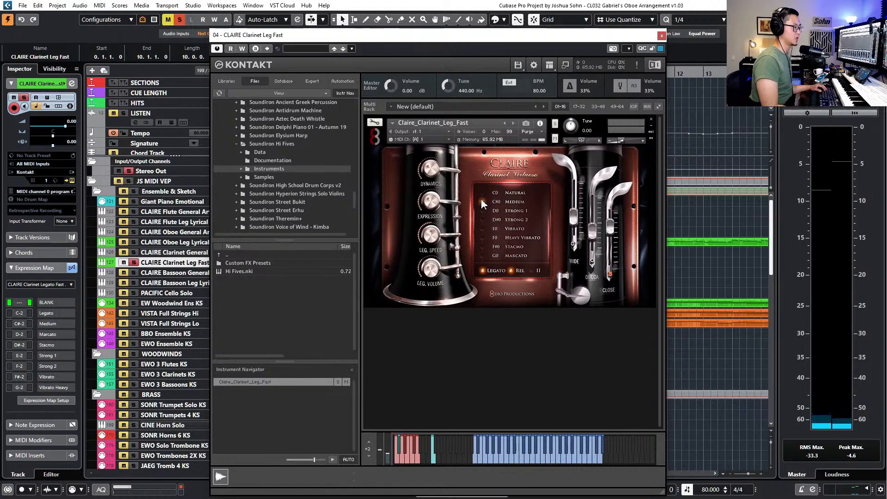
click(662, 35)
Assign the Medium articulation to all notes of the CLAIRE Clarinet Leg Fast part in the Key Editor
click(401, 274)
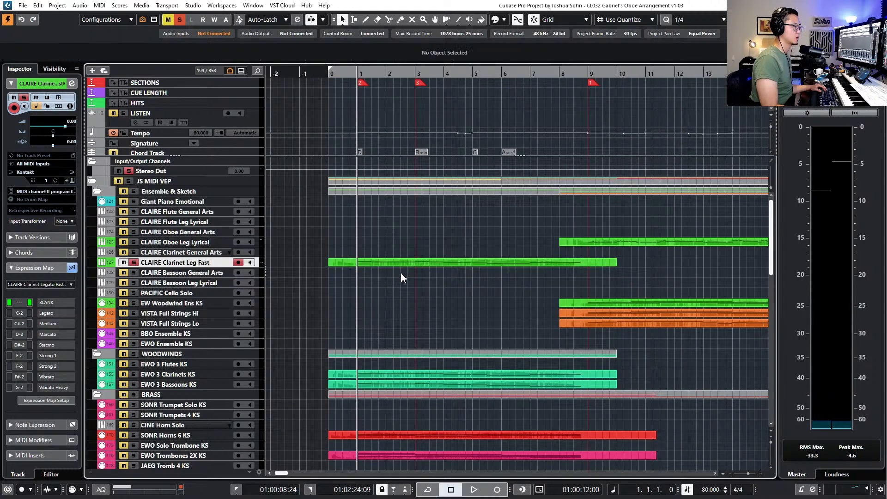
double_click(406, 261)
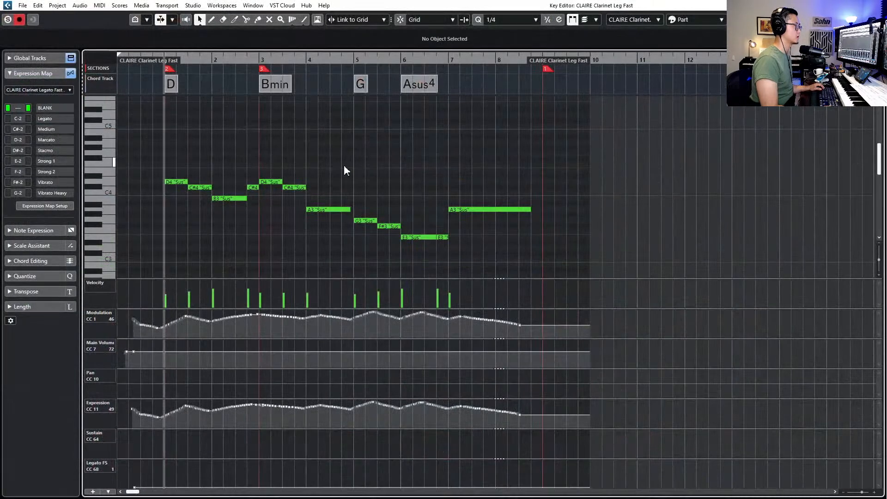
key(ctrl+a)
click(356, 43)
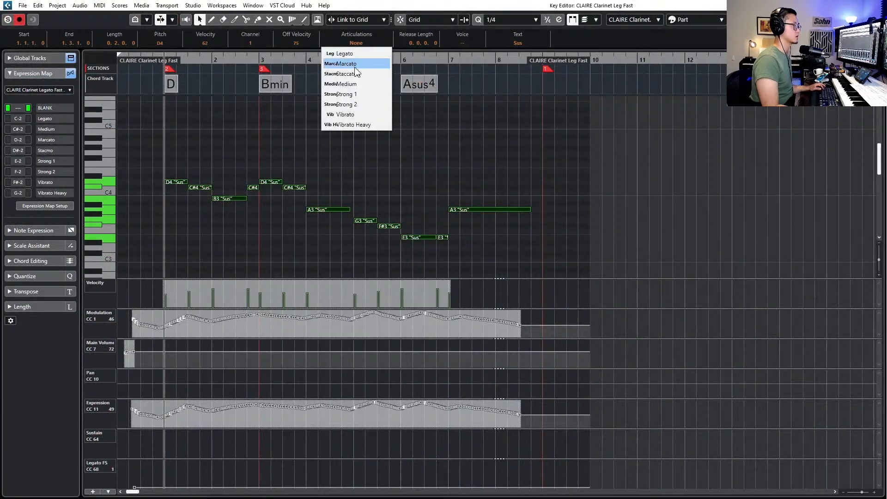
click(356, 85)
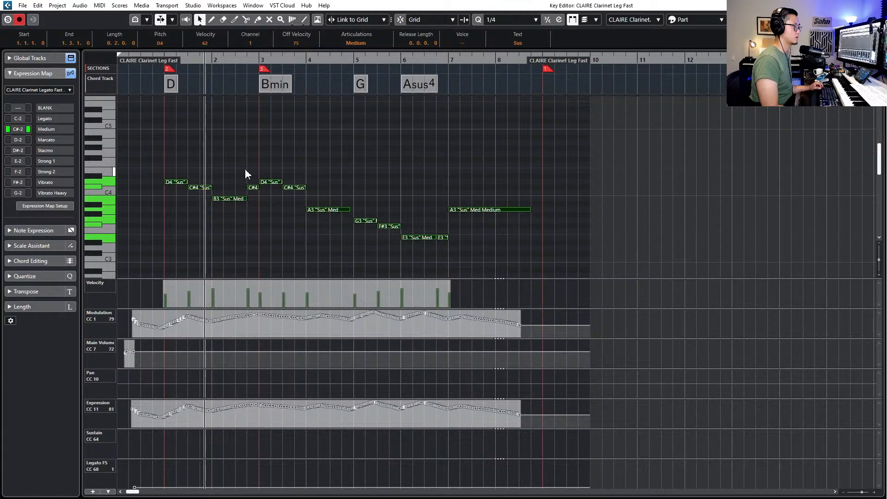
Check the clarinet's Kontakt instrument settings and play the clarinet phrase from bar 1
key(space)
key(F11)
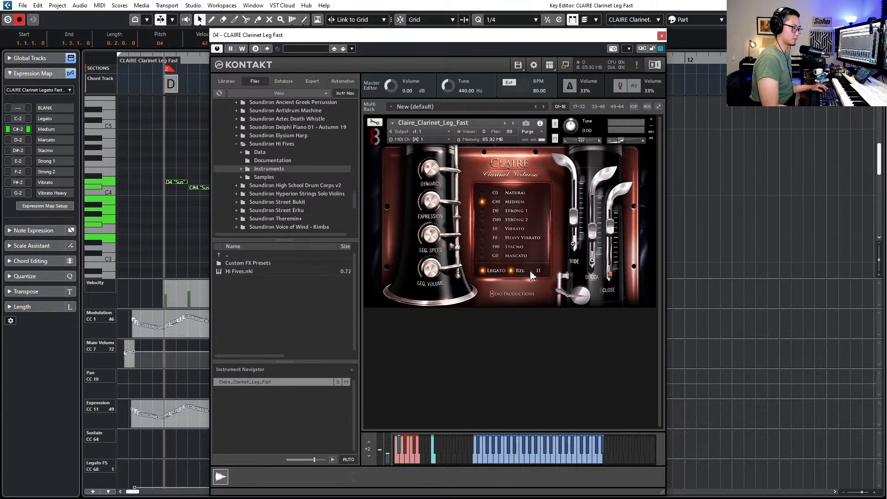
click(662, 35)
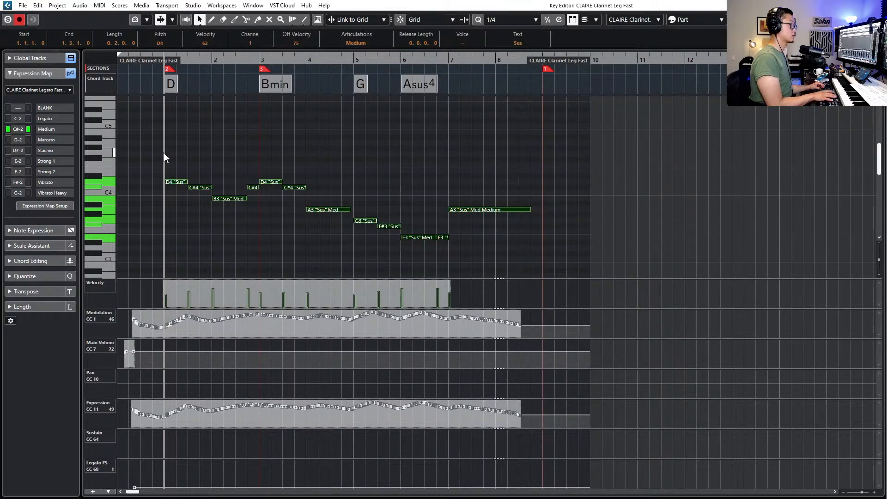
key(space)
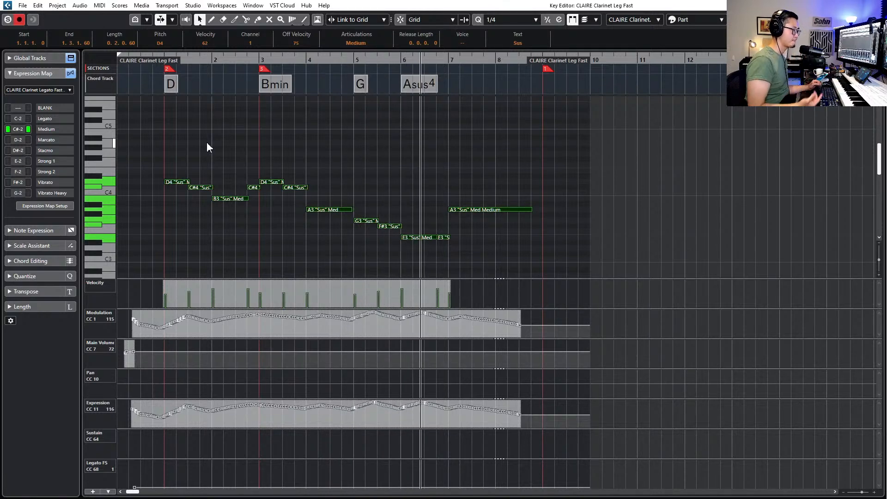
key(space)
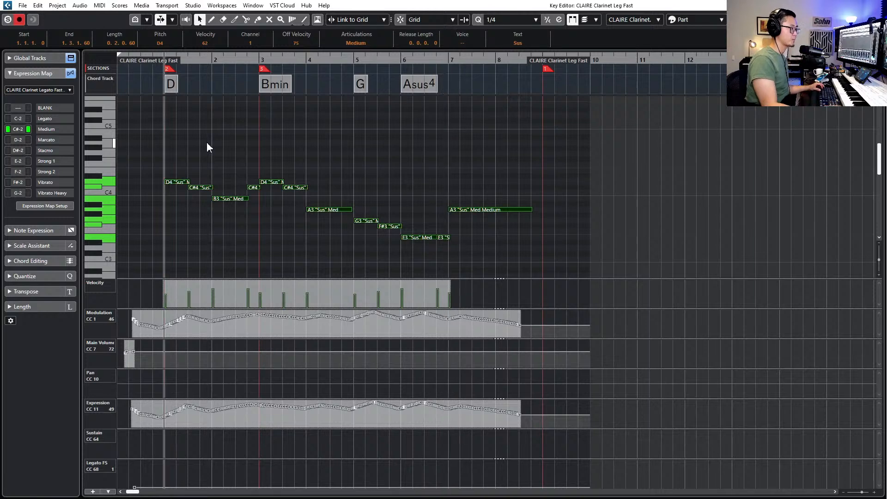
Shorten the E3 note at bar 6 to 0.2.3.60, leaving a gap before the repeated E3, and audition the passage
scroll(441, 242, up, 5)
drag(468, 210, 498, 236)
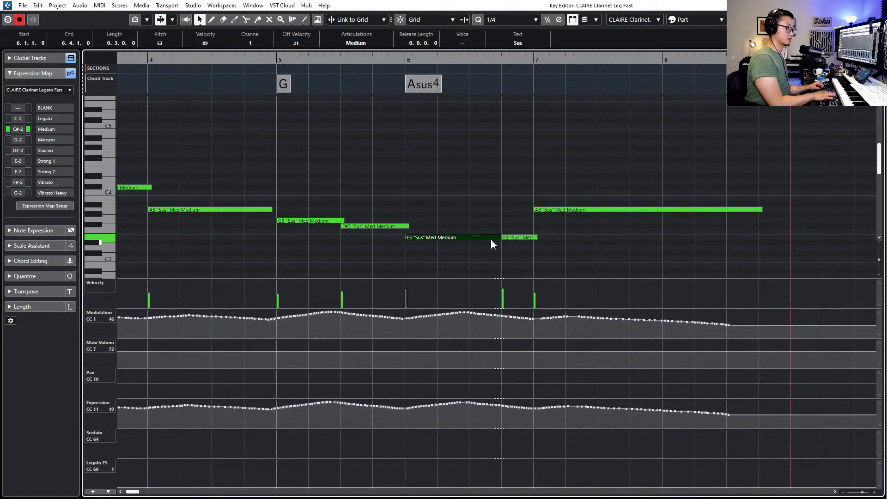
key(l)
key(space)
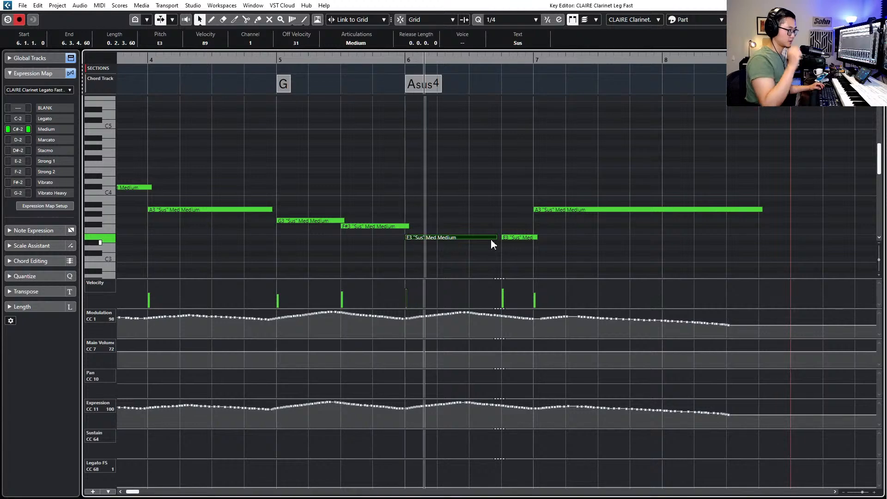
key(space)
key(space)
key(space)
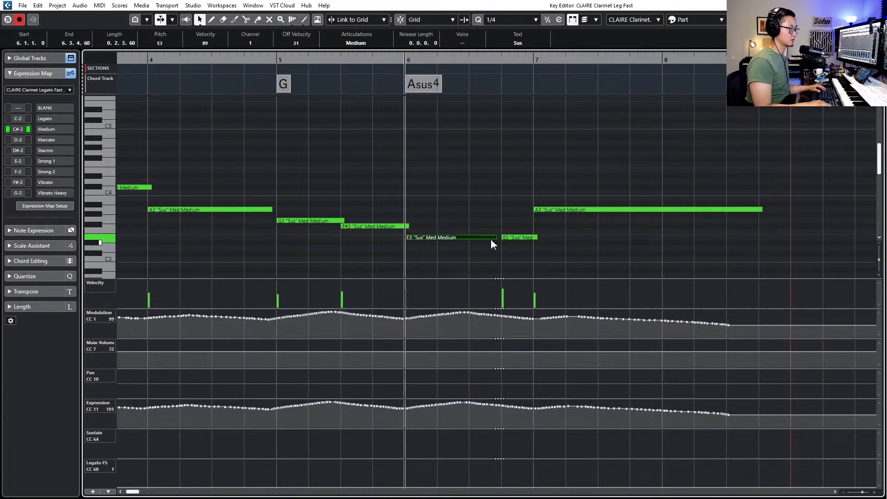
key(KP_Subtract)
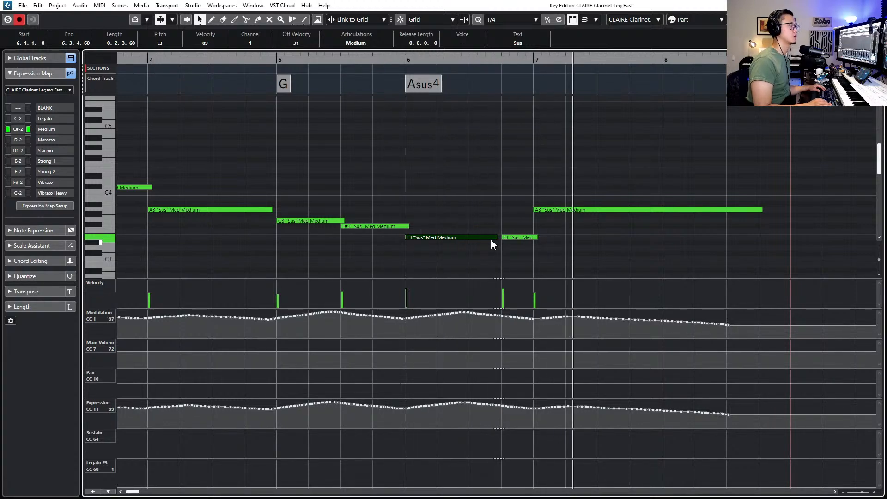
key(g)
key(space)
Select the long A3 note at bar 7 and play the passage from bar 6 through the end of that note
drag(590, 184, 582, 219)
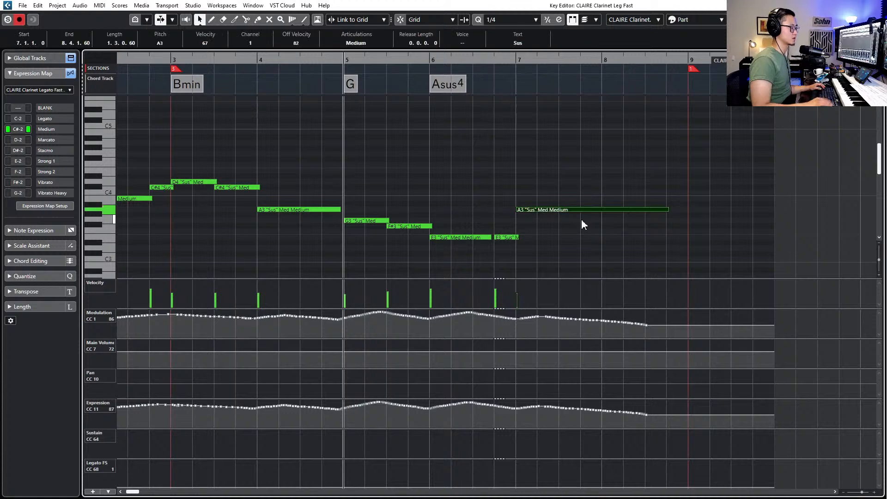
key(l)
key(KP_Subtract)
key(KP_Subtract)
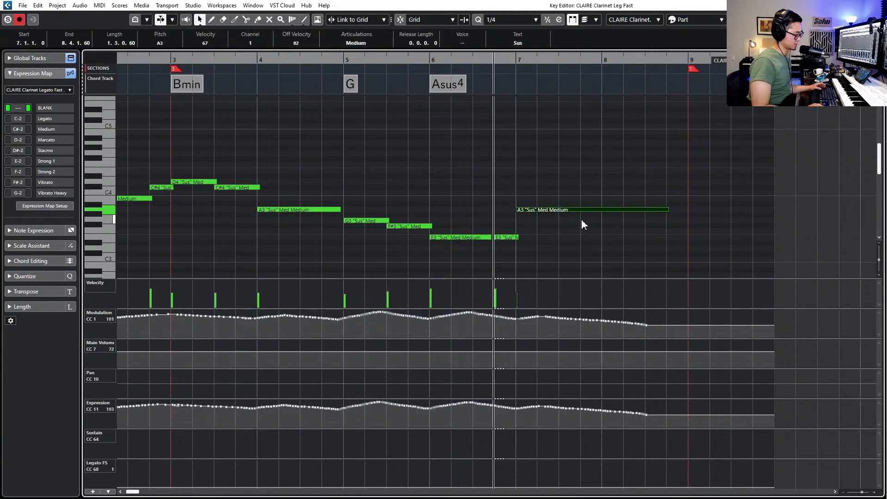
key(KP_Subtract)
key(KP_Subtract)
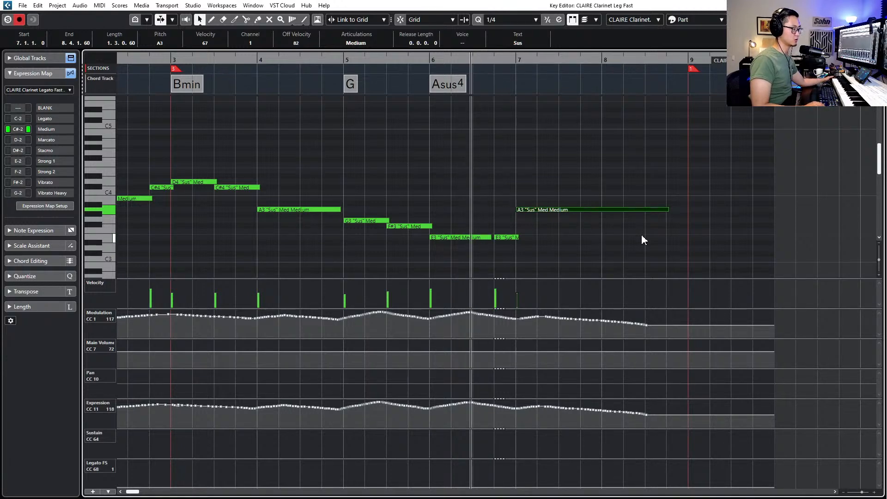
key(KP_Subtract)
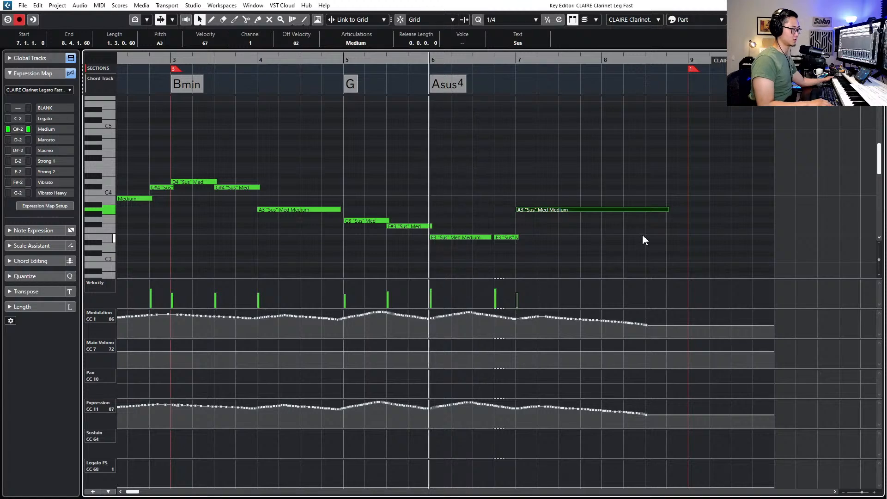
key(space)
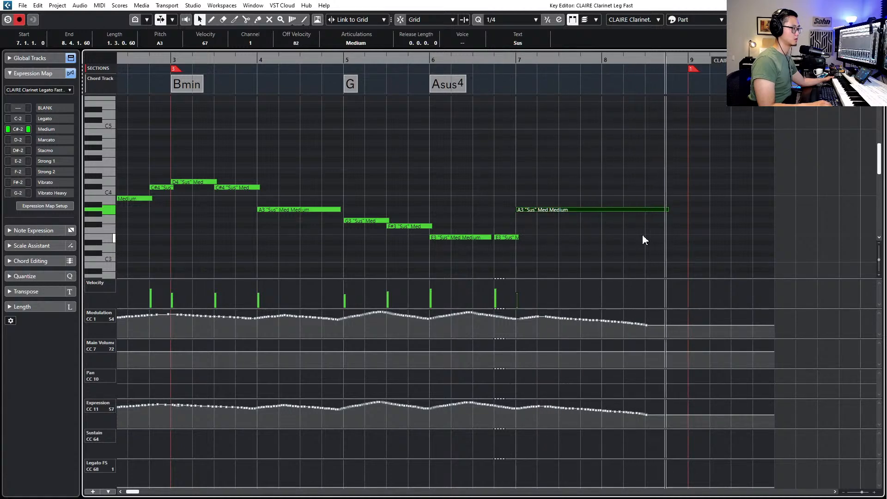
key(space)
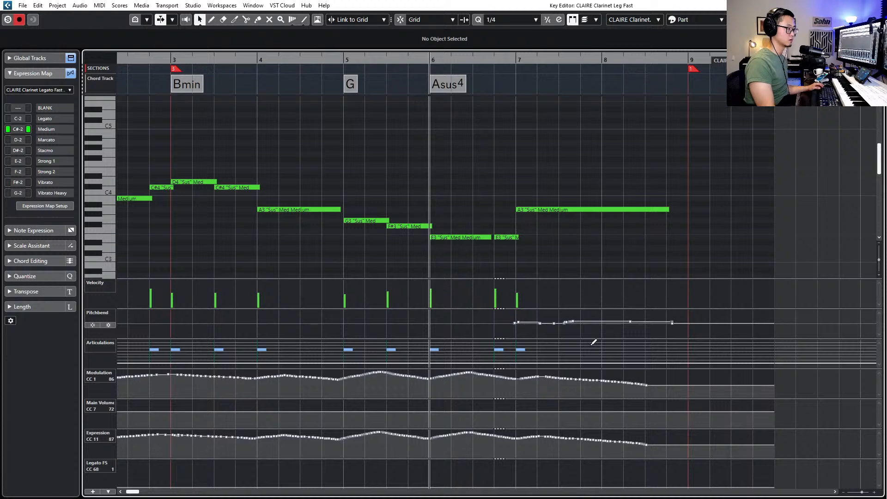
Delete the intermediate pitchbend points under the first half of the A3 note at bar 7
scroll(555, 325, up, 2)
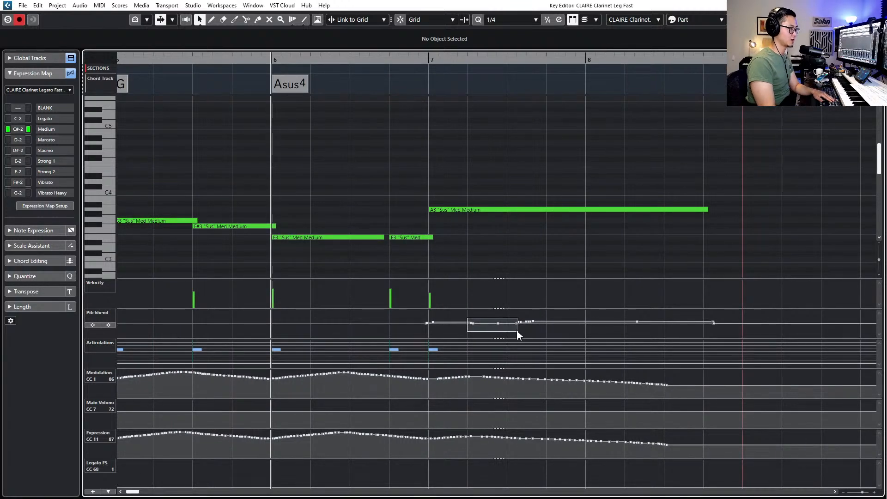
drag(516, 329, 520, 330)
key(Delete)
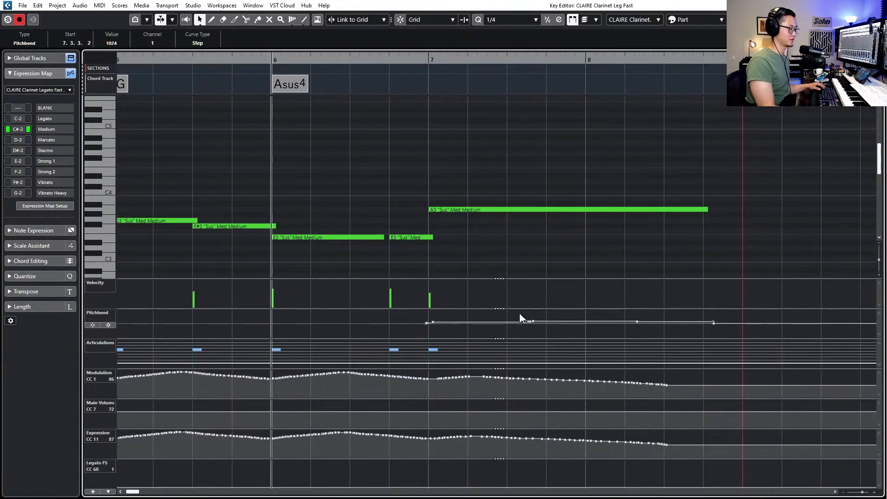
key(Delete)
Move the pitchbend point at 7.3.3.82 to the start of the A3 note and play the passage from bar 6
click(533, 321)
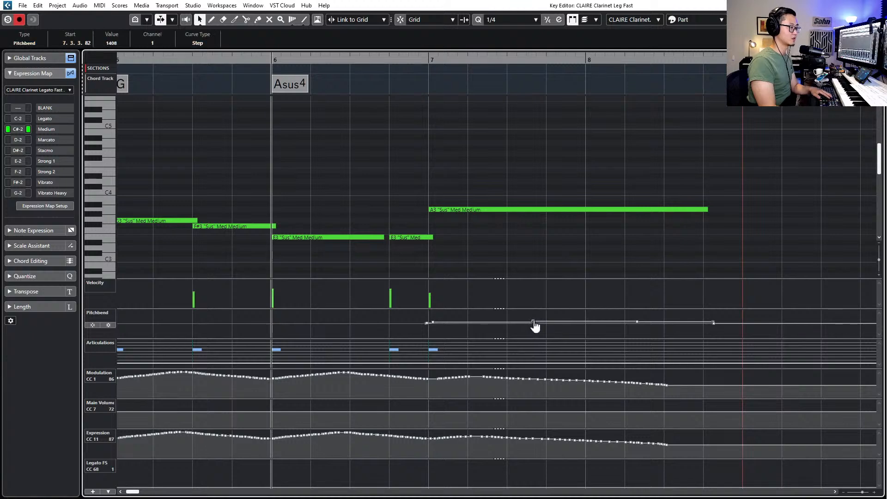
drag(529, 325, 429, 331)
click(433, 322)
key(space)
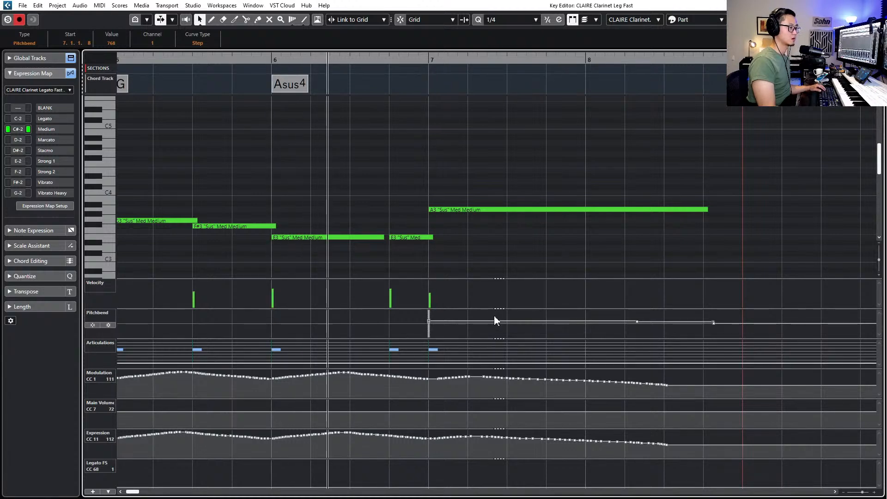
Delete the pitchbend point in bar 8 so the bend stays level through the A3 note, and stop playback
drag(623, 314, 656, 331)
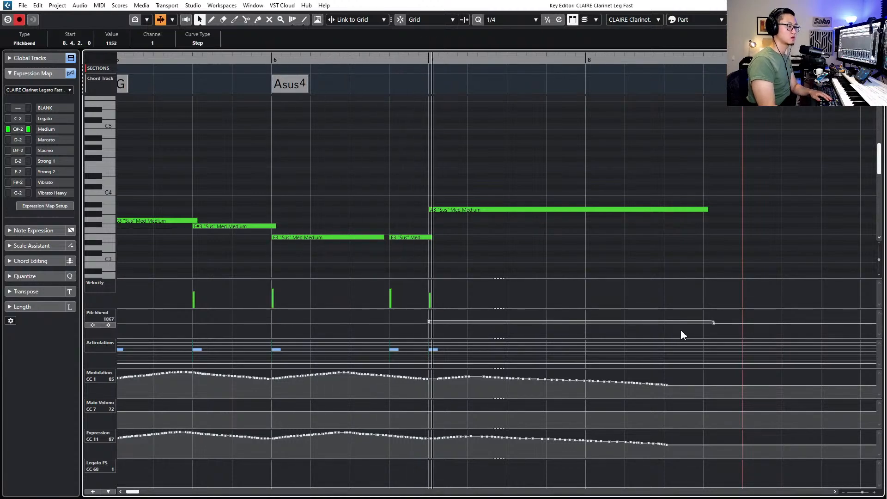
key(Delete)
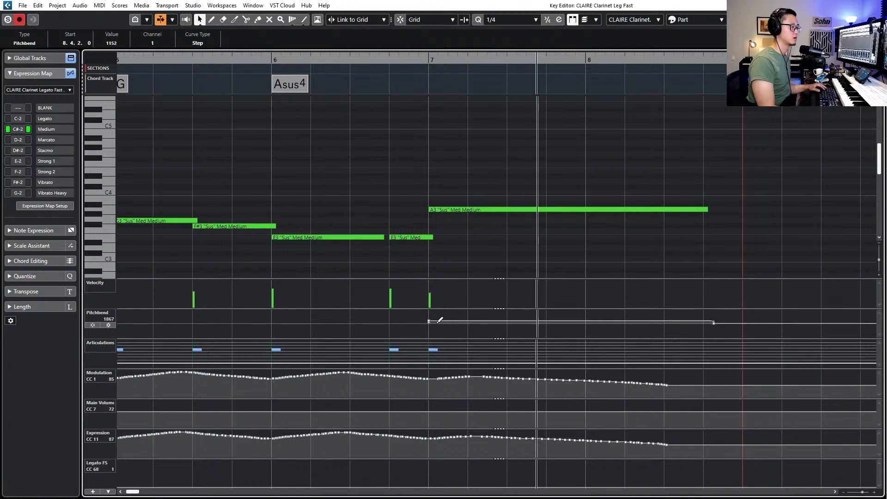
key(space)
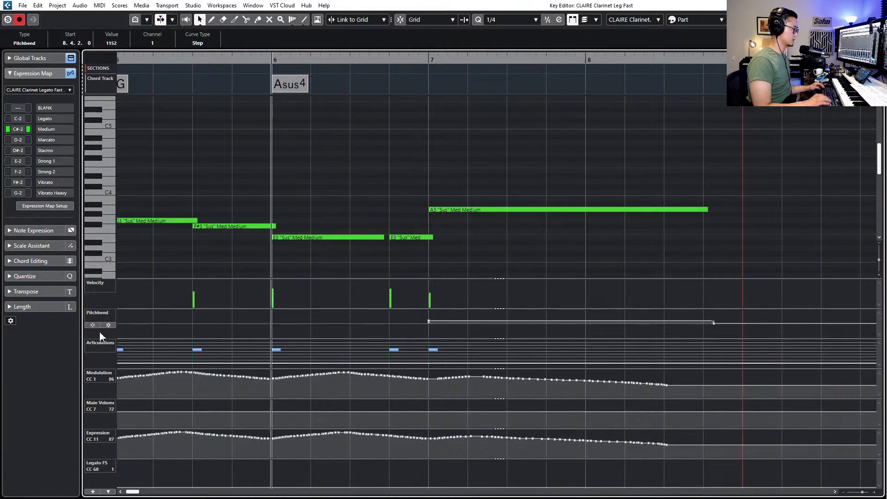
Look through the controller lane setups for the one that includes the Pitchbend lane
key(alt+1)
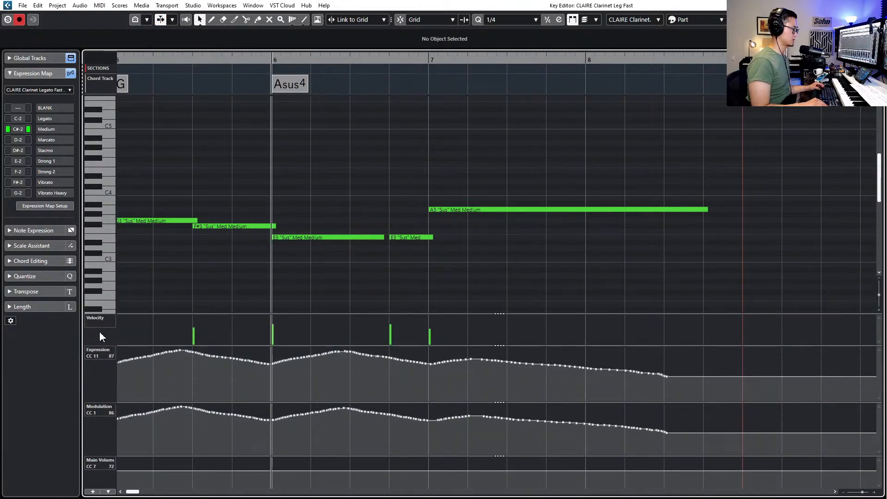
key(alt+2)
key(alt+3)
key(alt+4)
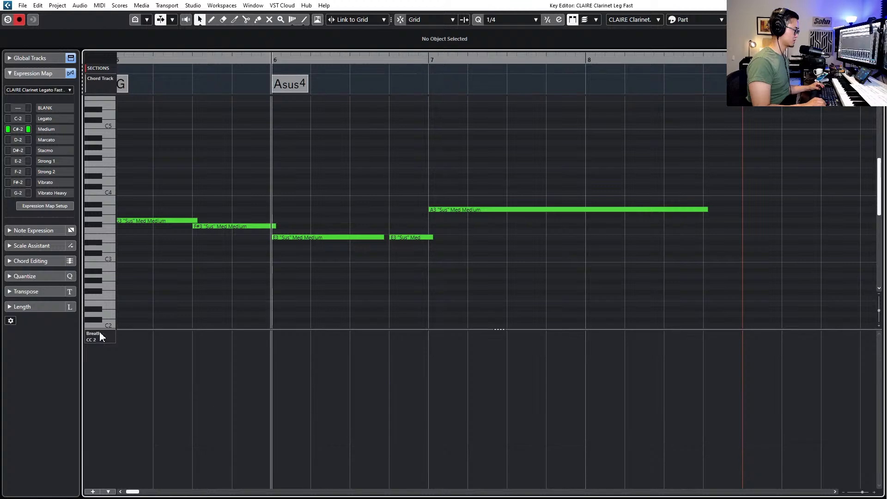
key(alt+5)
key(Page_Down)
key(Page_Down)
key(Page_Down)
key(Page_Down)
key(Page_Down)
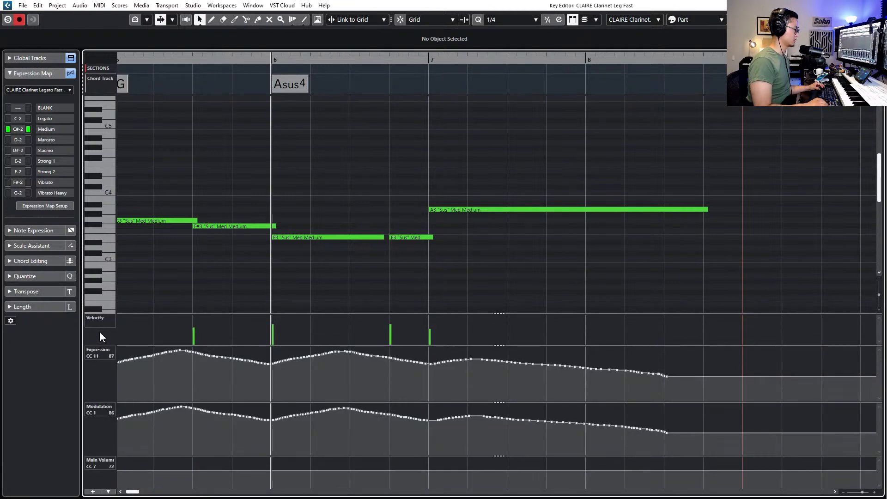
key(Page_Down)
key(Page_Down)
key(Page_Down)
key(Page_Down)
key(Page_Down)
key(Page_Down)
key(Page_Down)
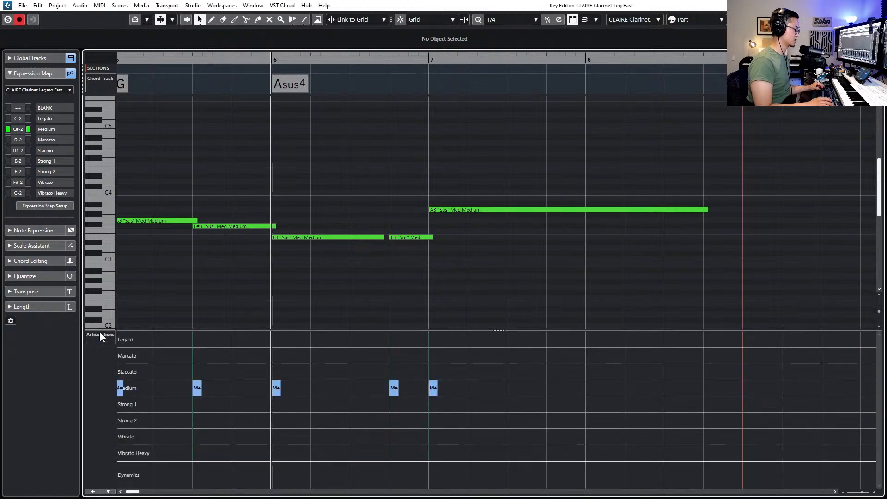
key(Page_Down)
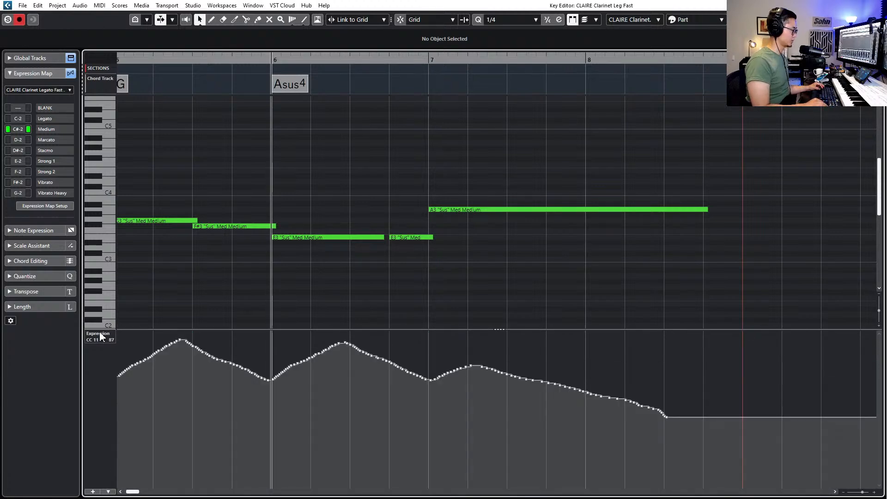
key(Page_Down)
key(Page_Down)
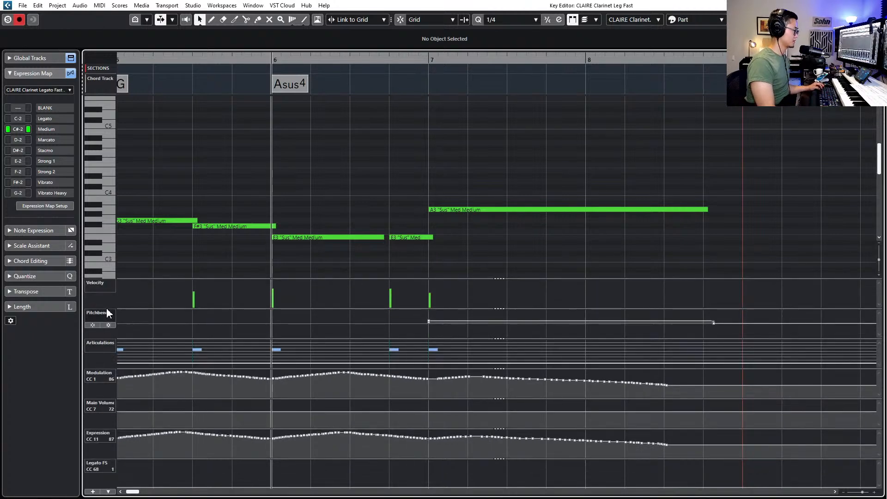
Remove the Articulations, Modulation and Main Volume lanes and enlarge the Pitchbend lane
right_click(107, 342)
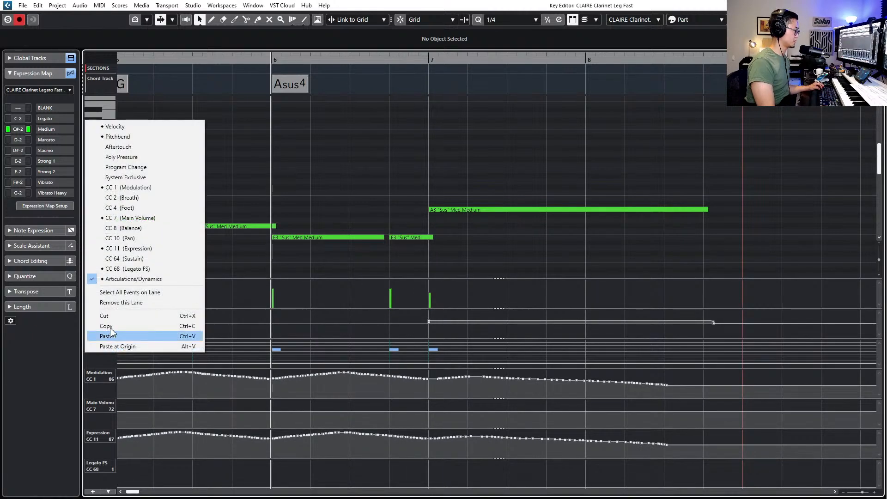
click(109, 303)
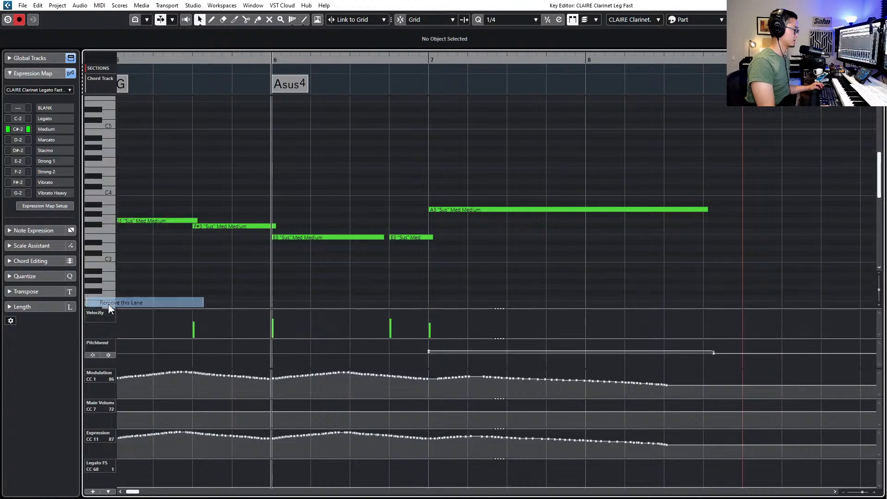
right_click(102, 382)
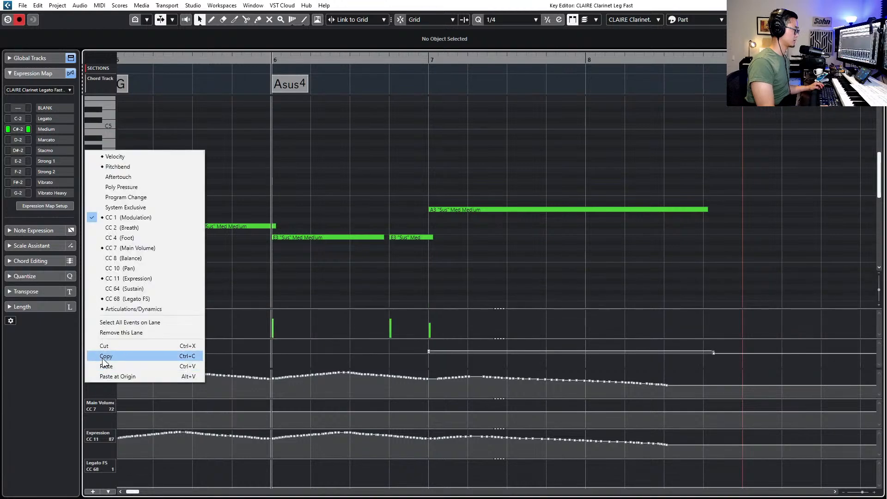
click(111, 334)
right_click(94, 408)
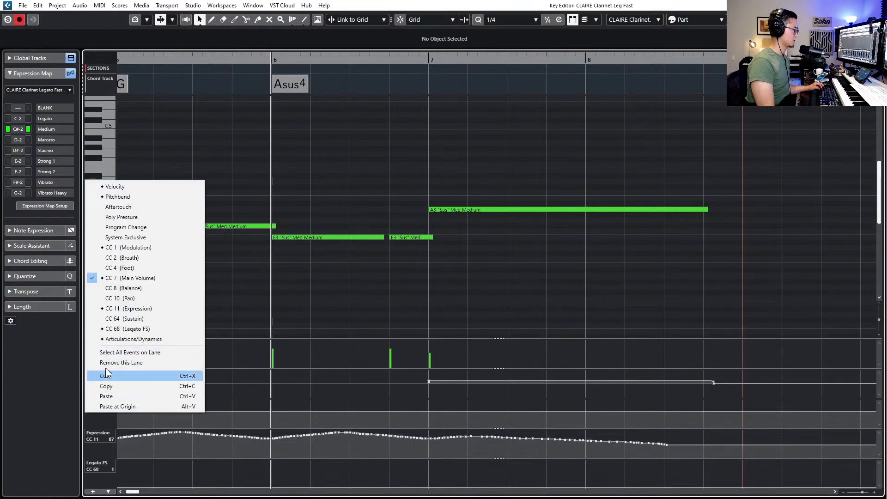
click(110, 363)
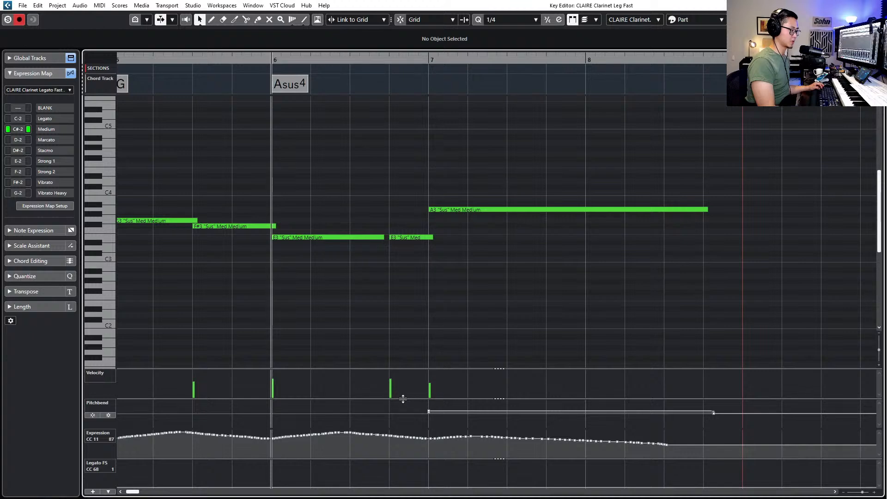
drag(402, 398, 427, 283)
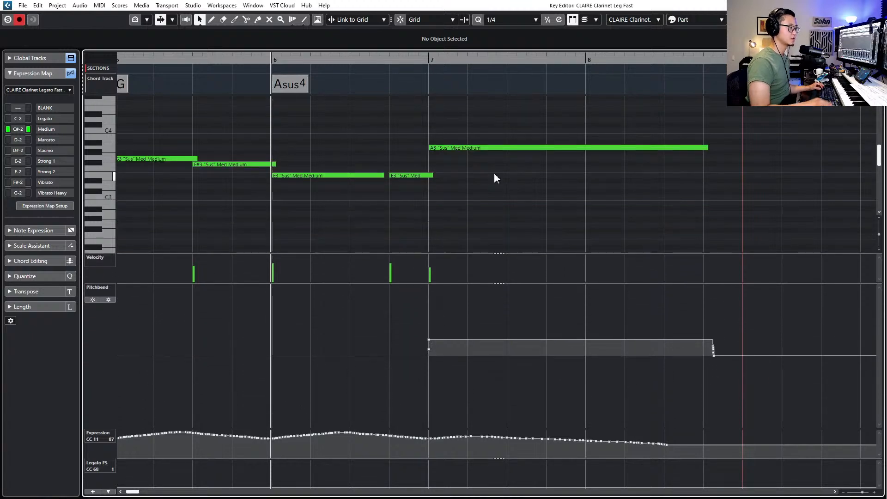
Play the passage from bar 6 to check the pitchbend on the A3 note
key(ctrl+KP_Add)
key(ctrl+KP_Add)
key(ctrl+KP_Subtract)
key(space)
key(space)
key(ctrl+KP_Subtract)
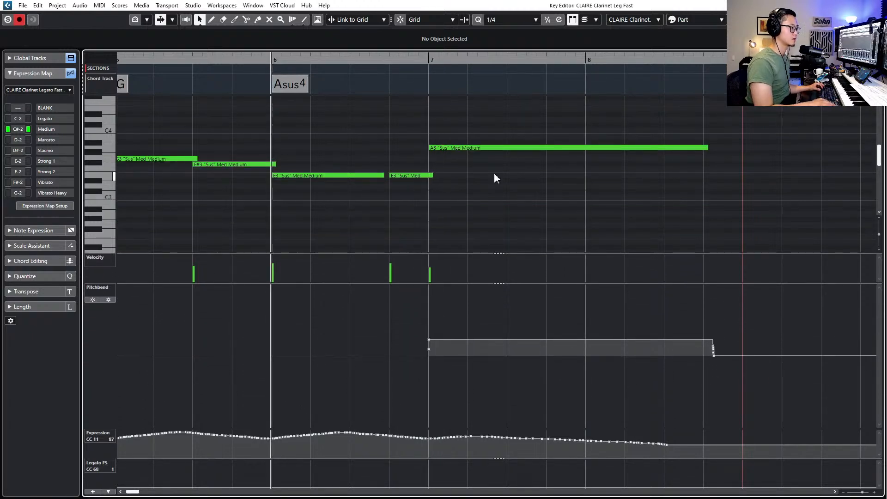
key(ctrl+KP_Add)
key(ctrl+KP_Add)
key(ctrl+KP_Add)
key(space)
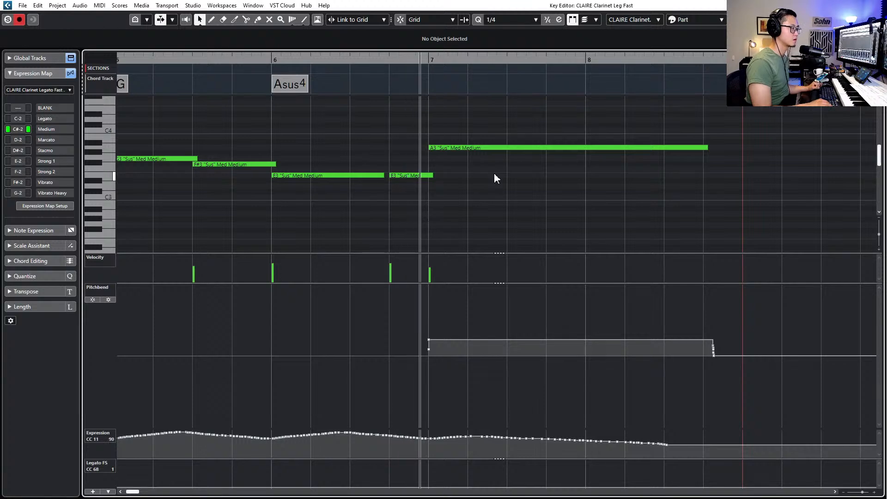
Raise the pitchbend point at the start of the A3 note in bar 7 to 3014, auditioning the adjustments
key(space)
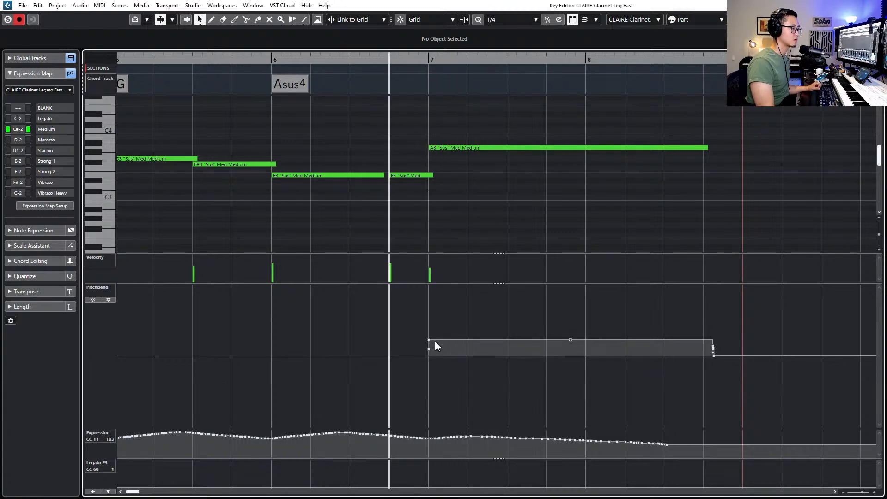
drag(430, 342, 432, 341)
key(space)
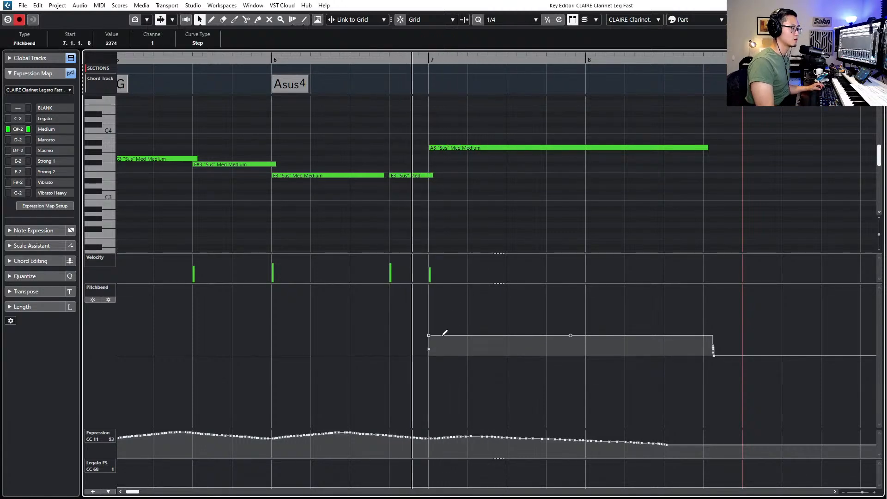
key(space)
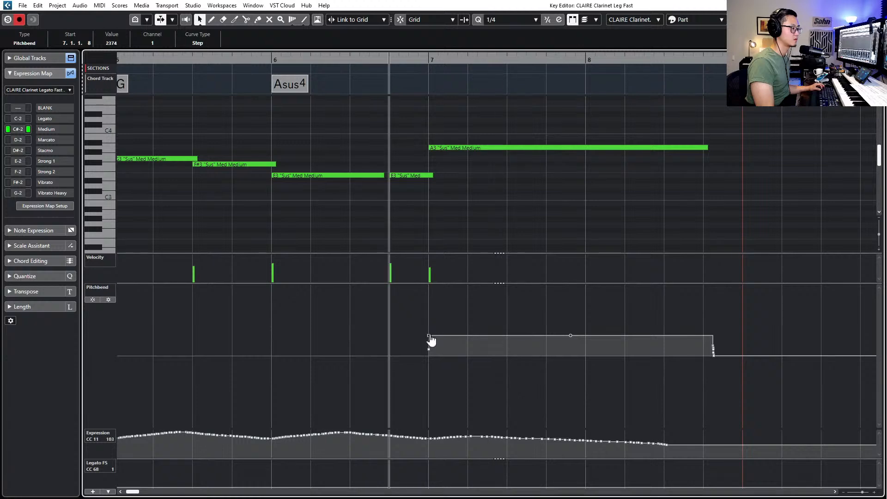
drag(430, 335, 430, 330)
key(space)
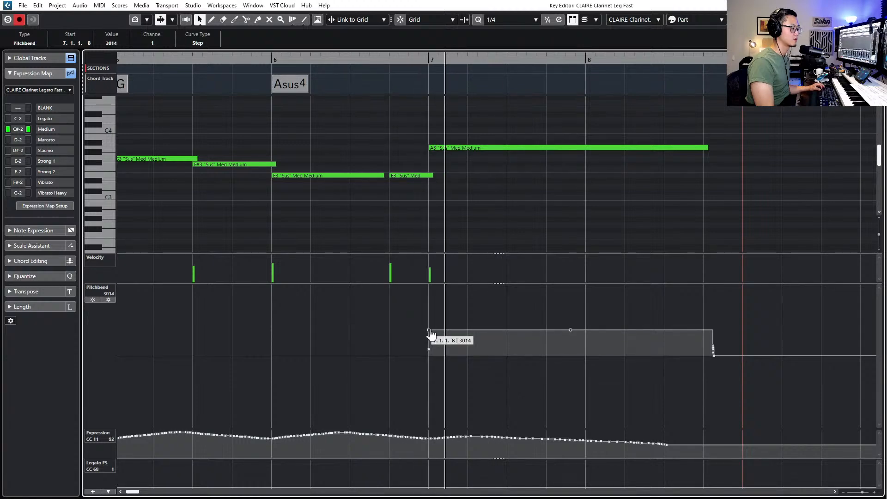
key(space)
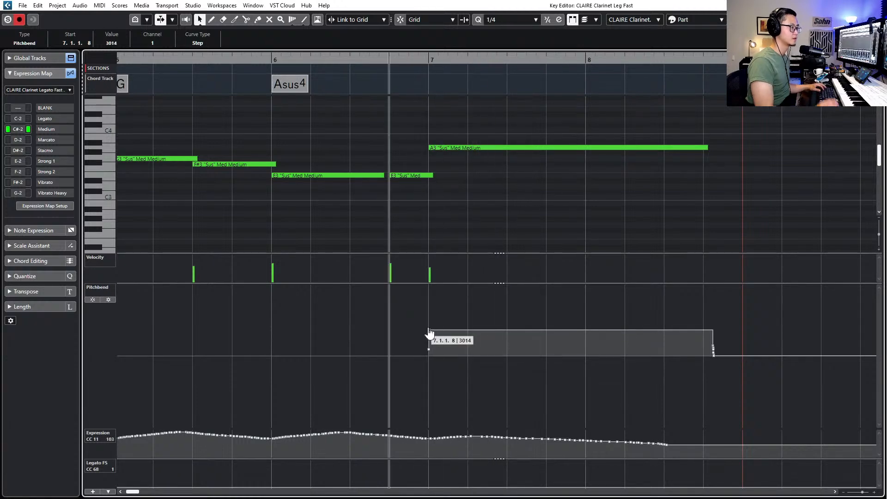
Play the phrase through bar 7 and replay from around the start of the A3 note to check the pitchbend
key(KP_Subtract)
key(space)
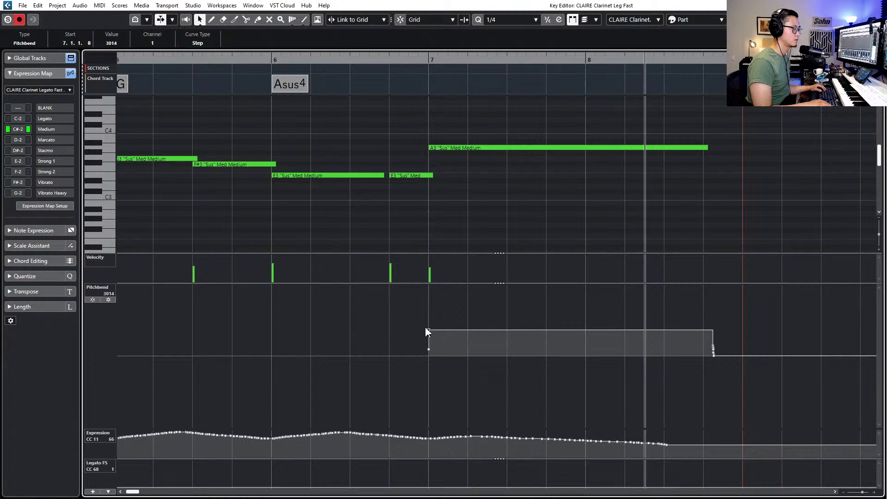
key(space)
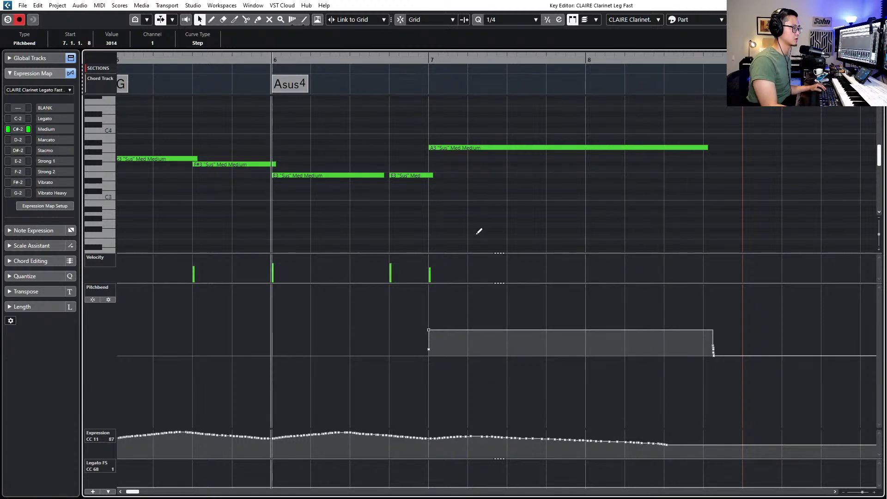
click(480, 148)
key(l)
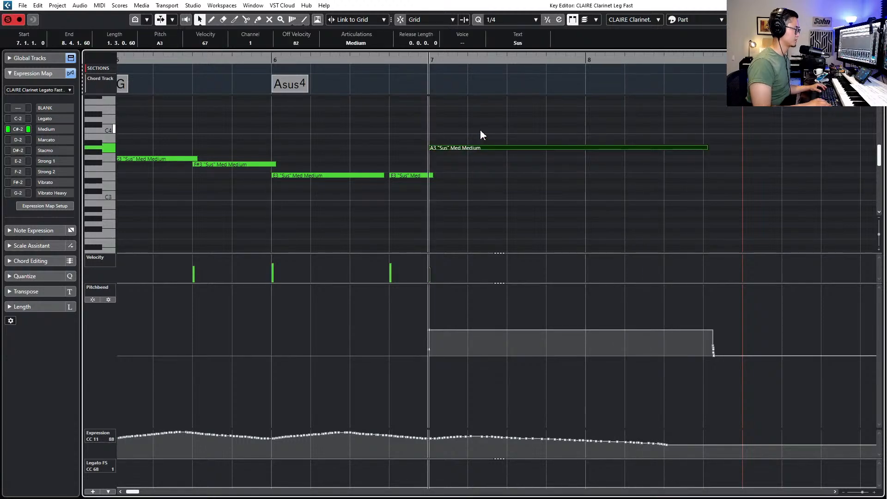
key(space)
key(space)
key(KP_Subtract)
key(KP_Add)
key(KP_Add)
key(KP_Add)
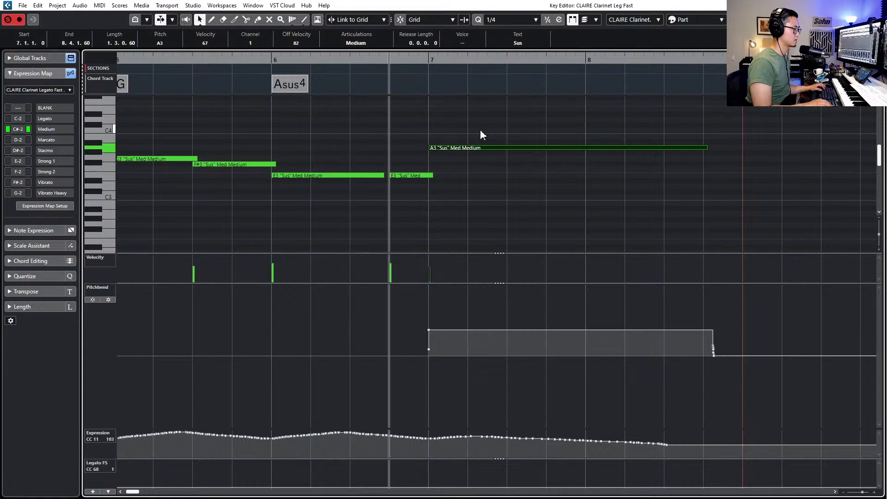
key(space)
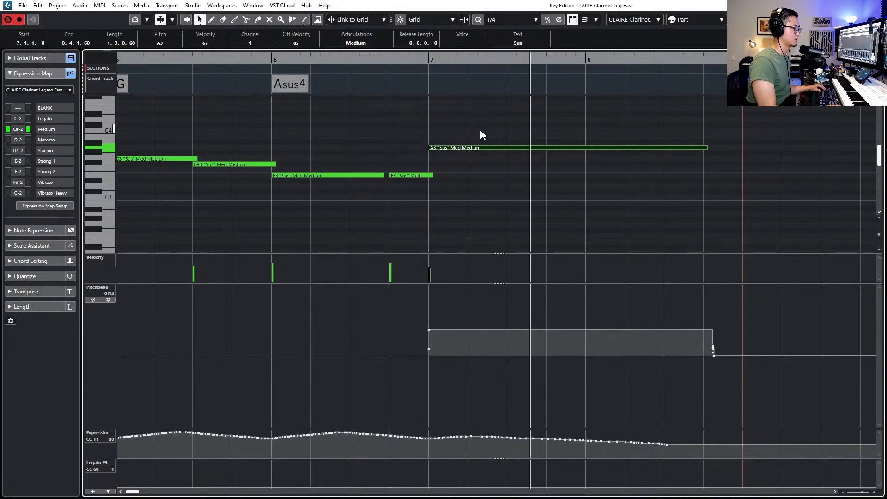
key(space)
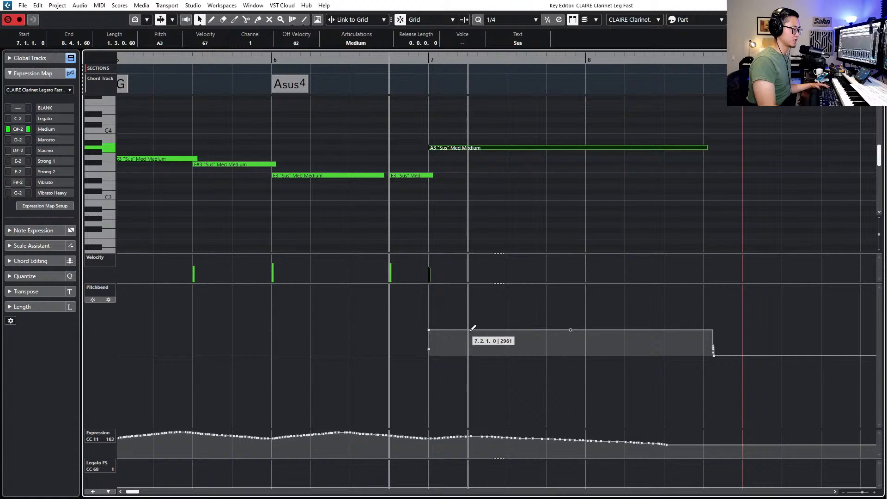
Draw a small pitchbend hump around beat 2 of bar 7 and redraw it slightly higher, auditioning each version
mouse_move(473, 329)
mouse_down()
mouse_move(463, 327)
mouse_move(513, 328)
mouse_up()
key(space)
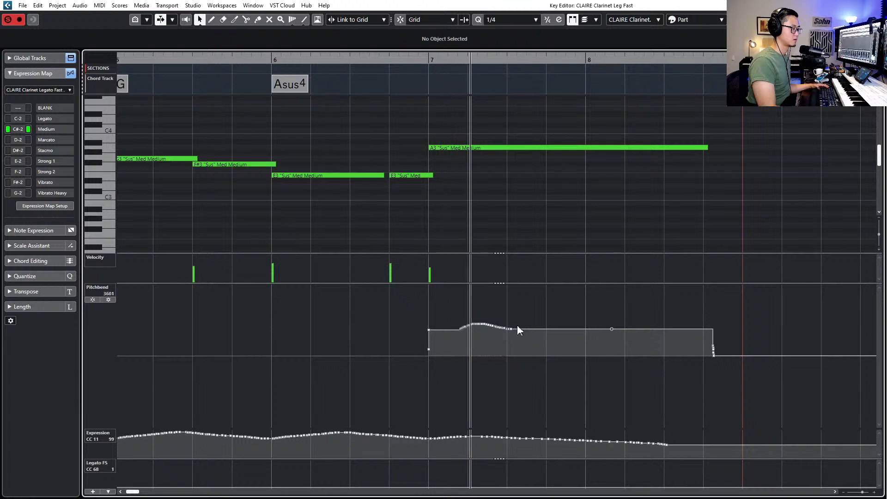
key(space)
mouse_move(462, 330)
mouse_down()
mouse_move(483, 318)
mouse_move(521, 329)
mouse_up()
key(space)
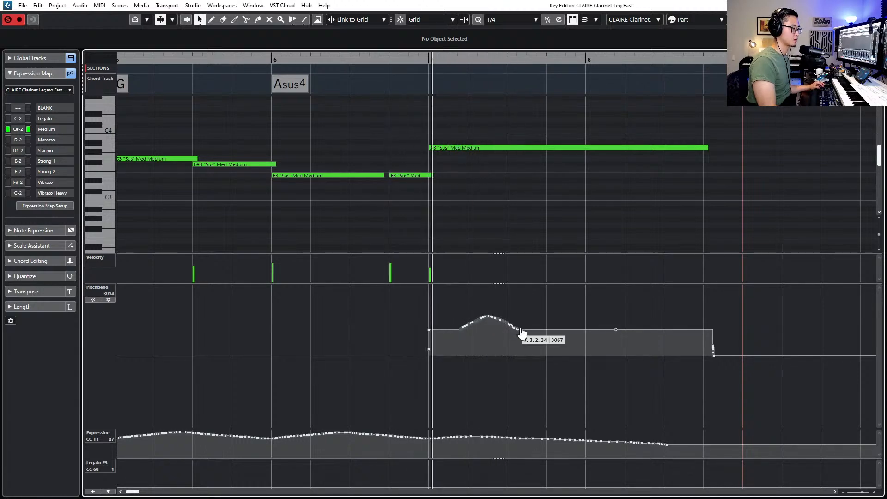
key(space)
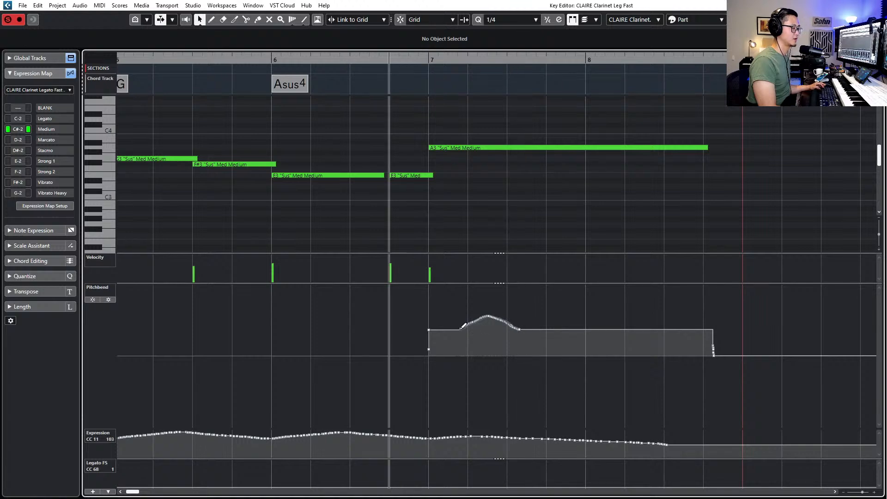
Redraw the pitchbend hump on the A3 note higher and longer, easing back to the sustained level near the end of bar 7
mouse_move(463, 325)
mouse_down()
mouse_move(476, 312)
mouse_move(531, 331)
mouse_up()
key(space)
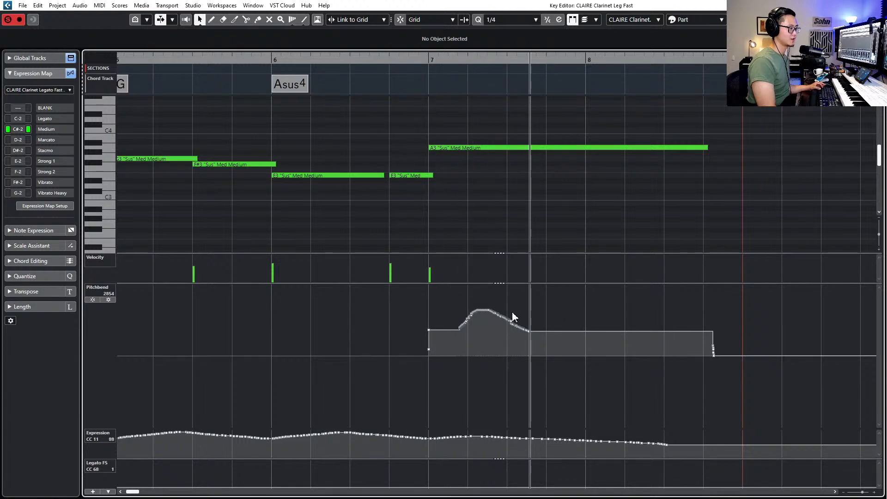
key(space)
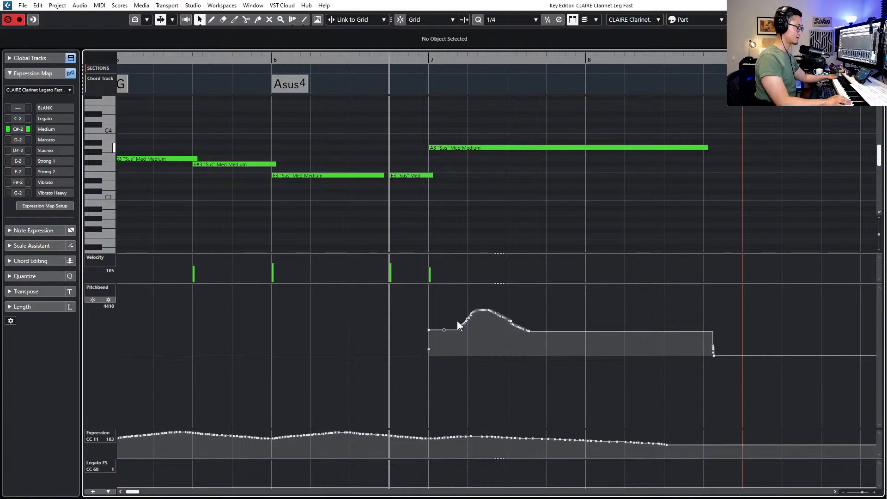
mouse_move(489, 309)
mouse_down()
mouse_move(452, 330)
mouse_move(471, 312)
mouse_move(509, 312)
mouse_move(575, 328)
mouse_up()
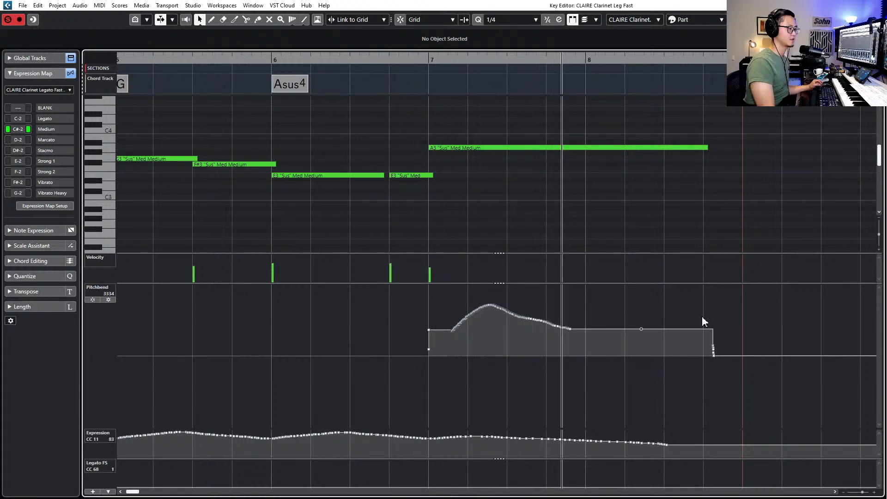
key(space)
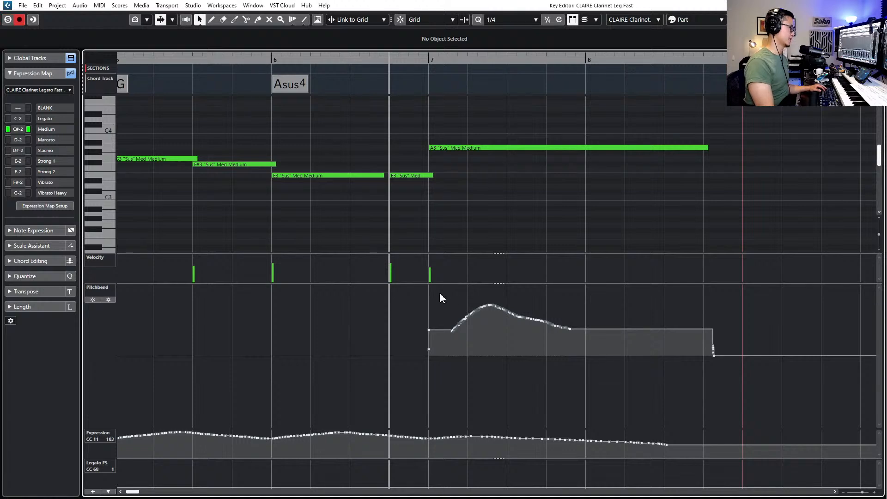
Lower the points of the pitchbend hump in bar 7 slightly and tidy the points where the rise begins
drag(440, 295, 577, 329)
drag(565, 364, 567, 363)
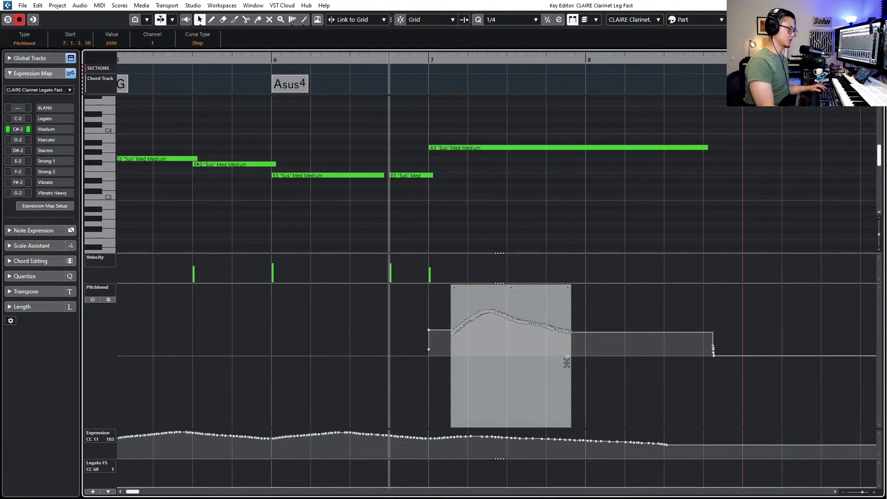
click(433, 287)
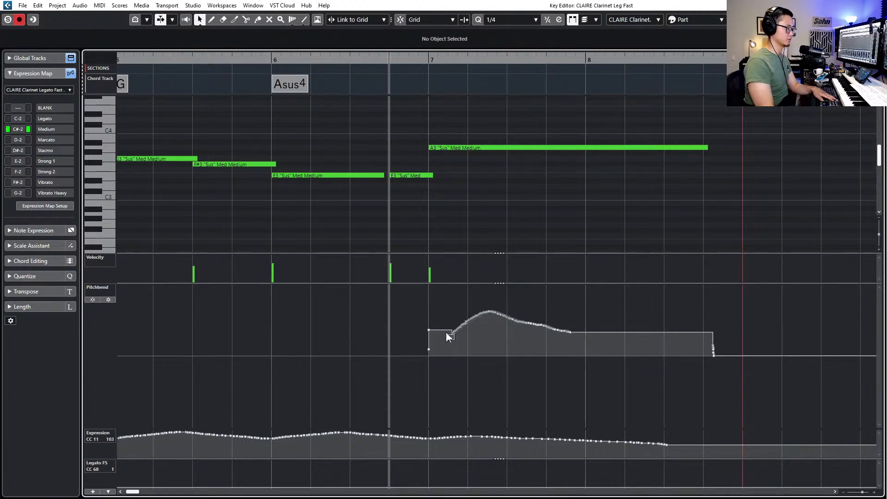
click(447, 334)
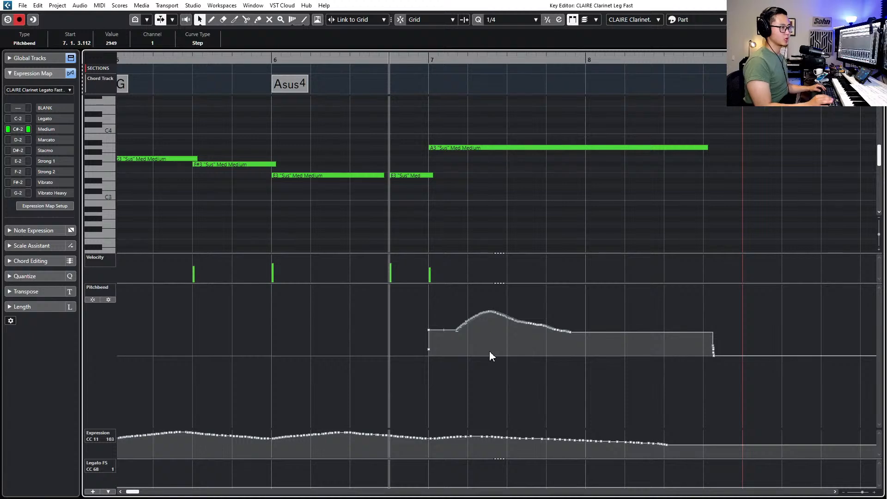
Return from the Key Editor to the project and check the channel settings of the CLAIRE Clarinet Leg Fast track
key(g)
key(g)
key(g)
key(g)
key(g)
key(g)
key(g)
key(g)
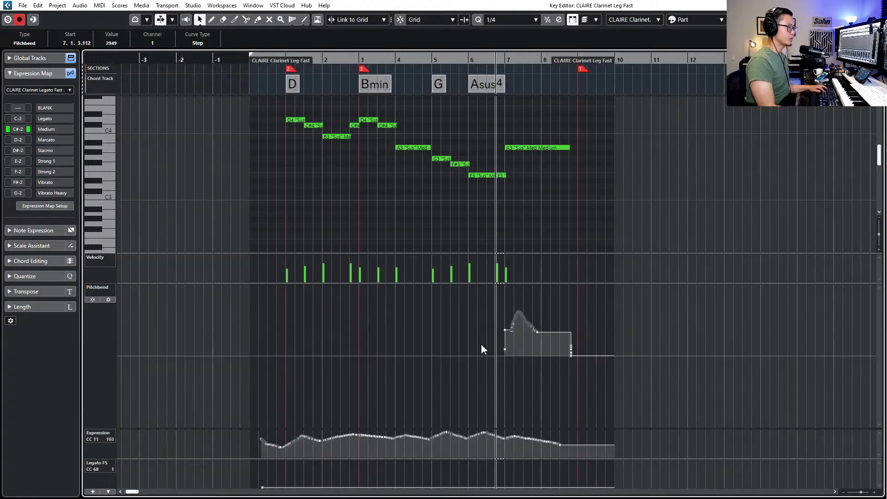
key(Return)
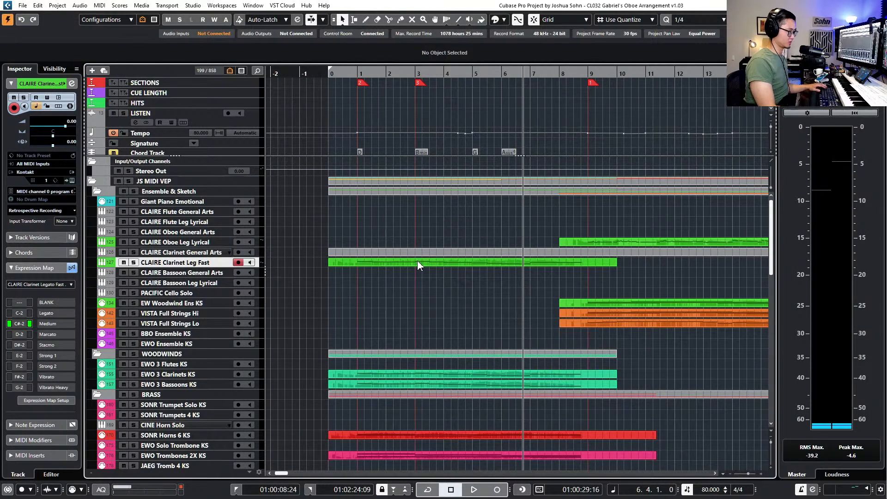
key(e)
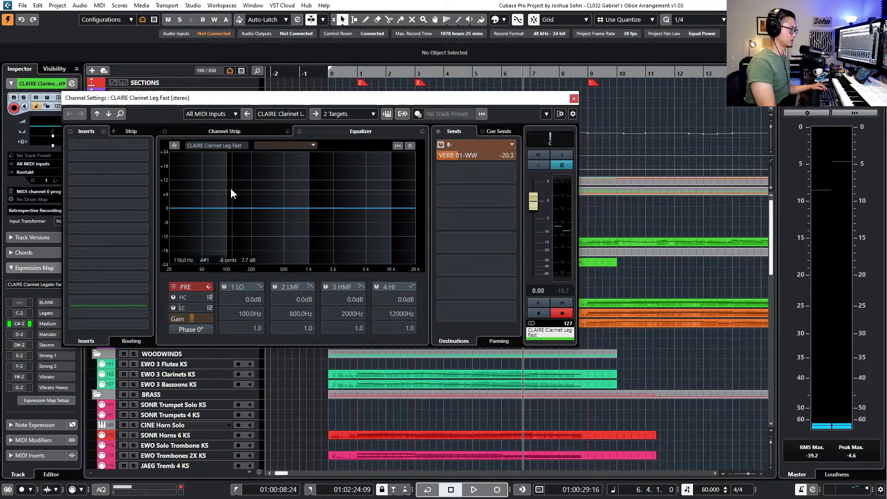
key(e)
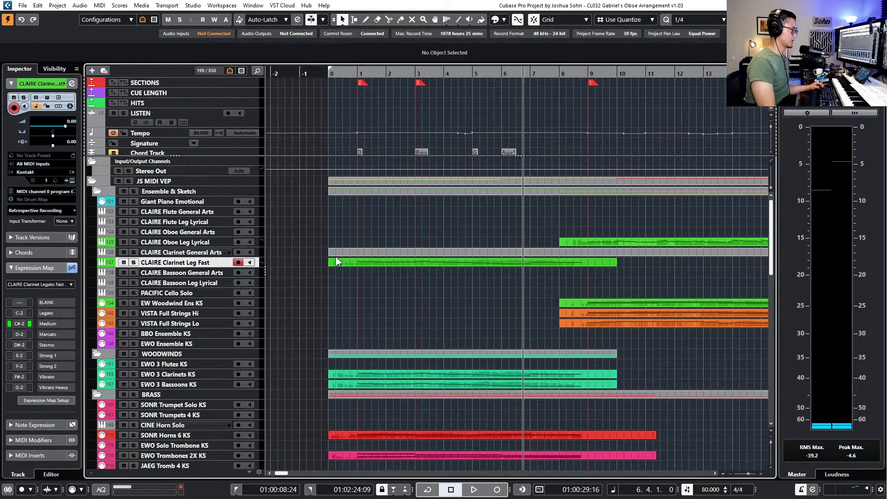
Copy the clarinet part to the CLAIRE Flute General Arts track and delete all pitchbend data from the copy
drag(337, 259, 351, 214)
double_click(365, 210)
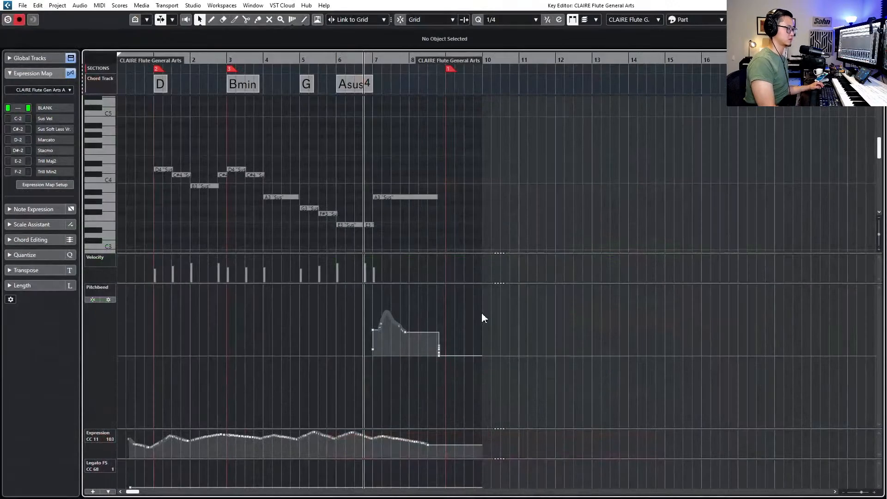
drag(421, 343, 495, 361)
key(Delete)
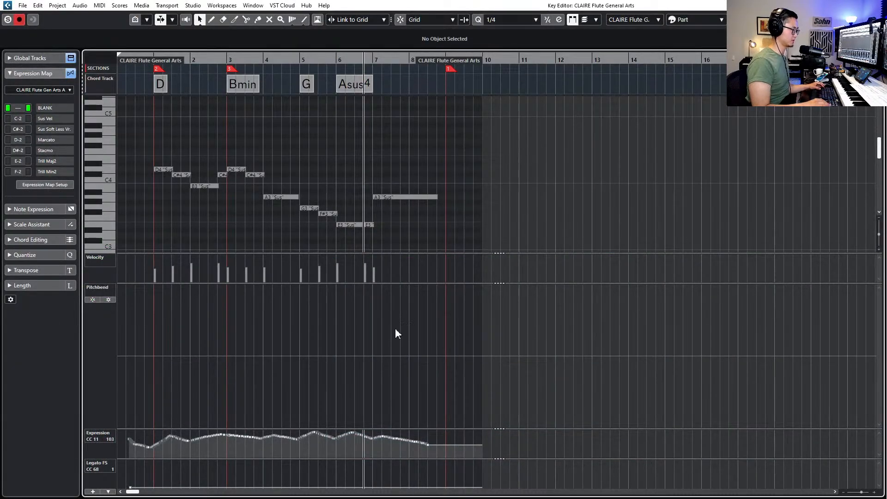
key(ctrl+1)
scroll(366, 269, left, 2)
key(ctrl+e)
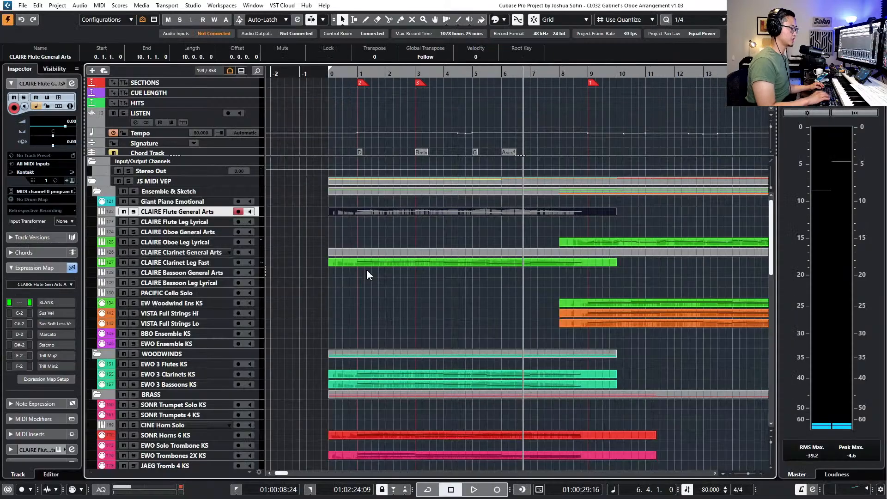
Colour the CLAIRE Flute General Arts and CLAIRE Clarinet General Arts tracks green
click(108, 214)
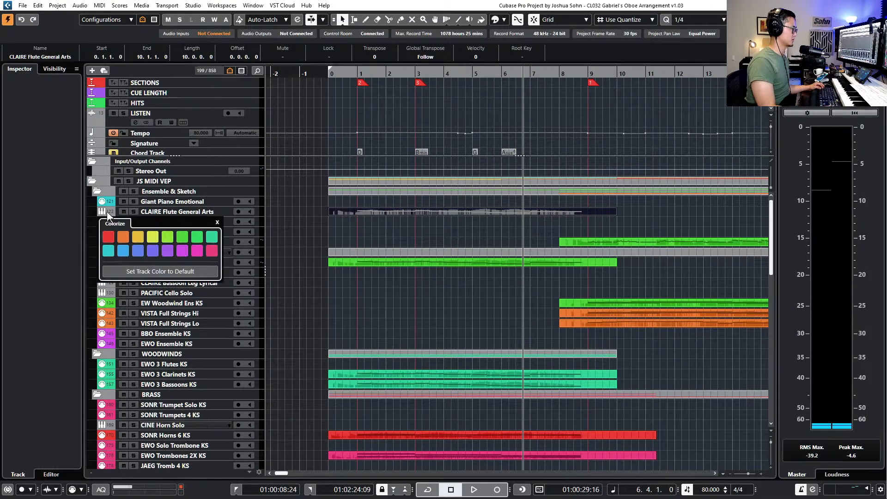
click(180, 237)
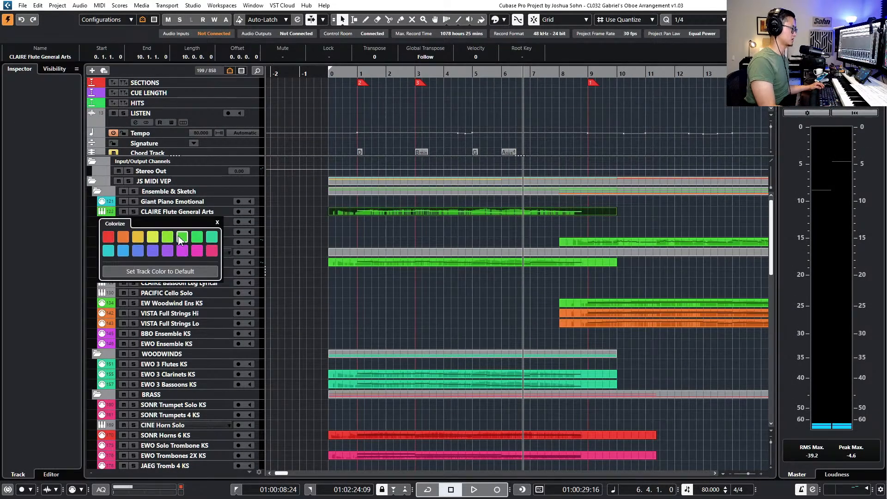
click(322, 298)
click(111, 257)
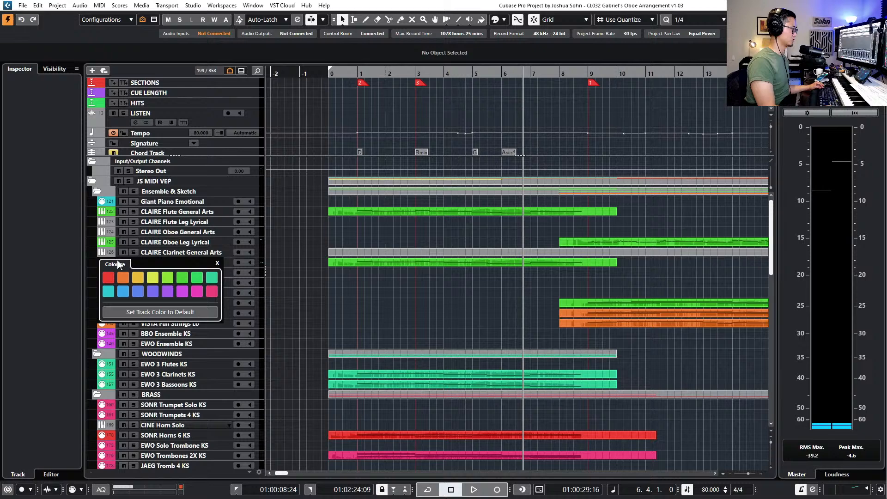
click(173, 280)
click(367, 227)
Open the CLAIRE Flute General Arts part, audition its opening, and transpose all its notes up one octave
double_click(442, 210)
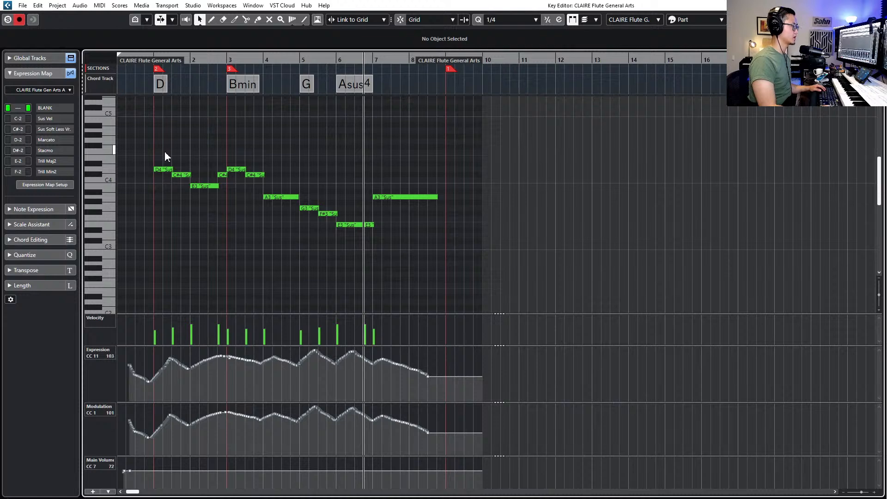
drag(165, 150, 173, 174)
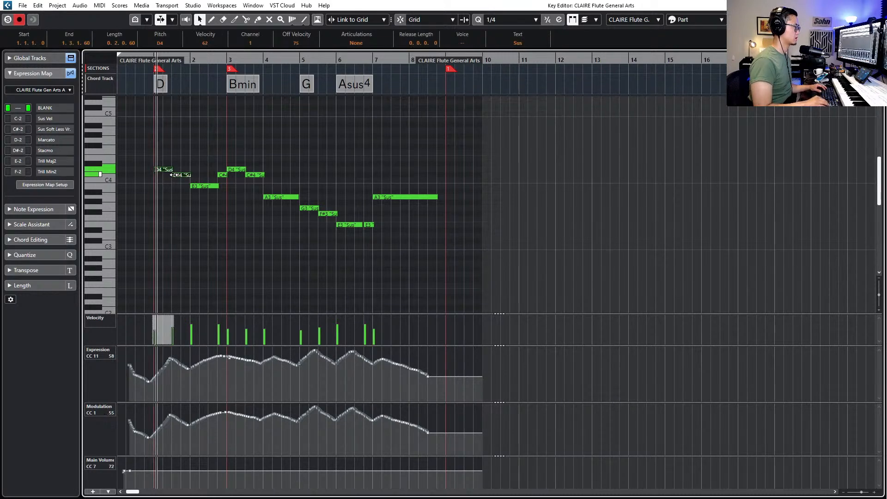
key(space)
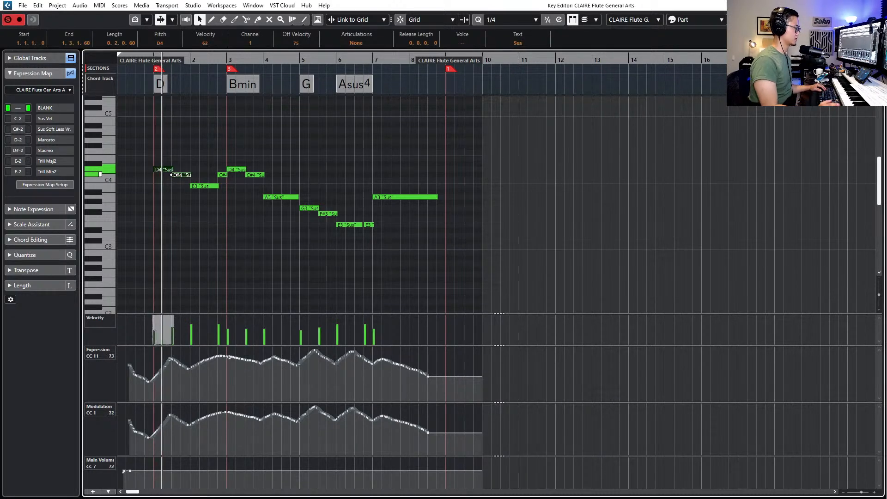
key(space)
drag(137, 144, 436, 249)
key(shift+Up)
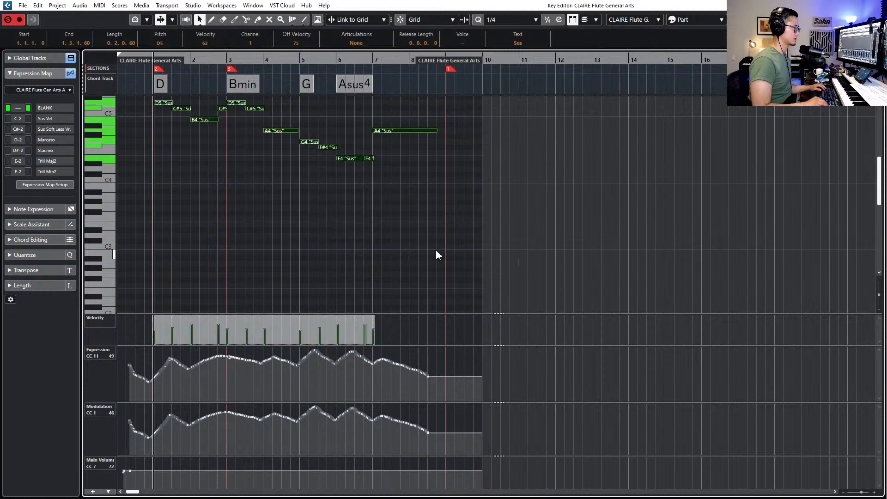
Audition the opening of the transposed flute part and check which articulations its notes offer
key(space)
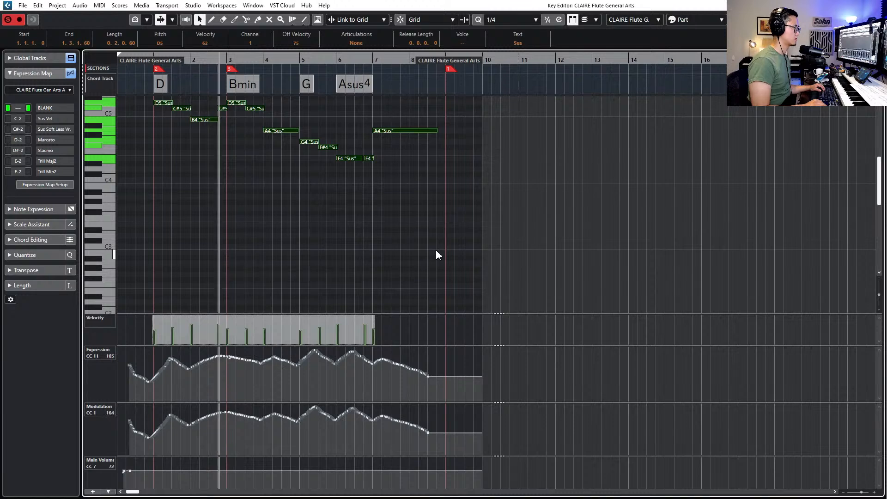
key(space)
click(372, 44)
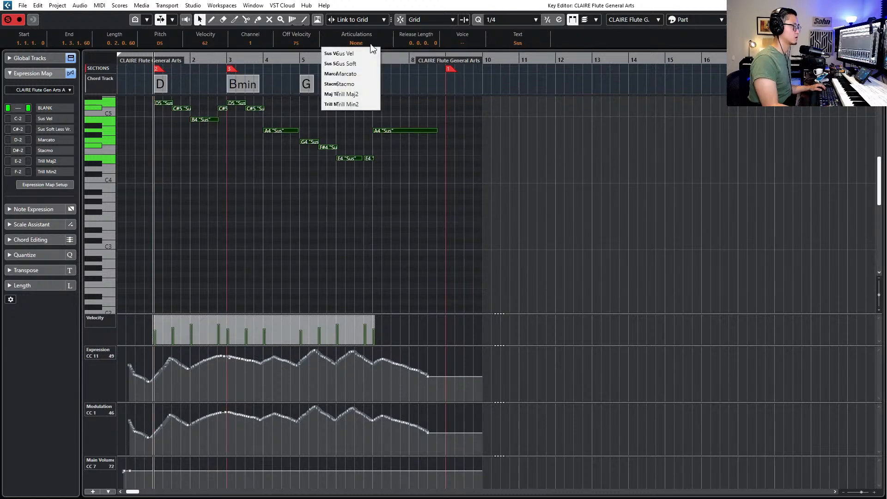
click(501, 112)
key(Escape)
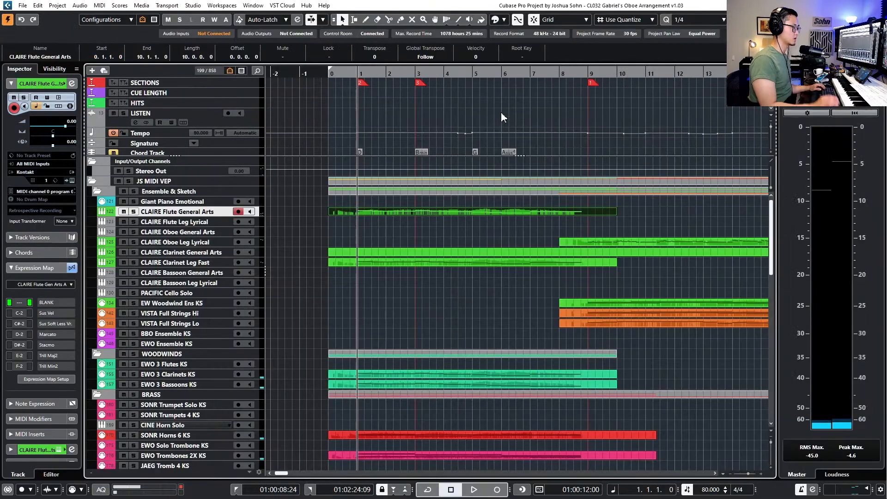
Move the flute part down to the CLAIRE Flute Leg Lyrical track and colour that track green
key(ctrl+Down)
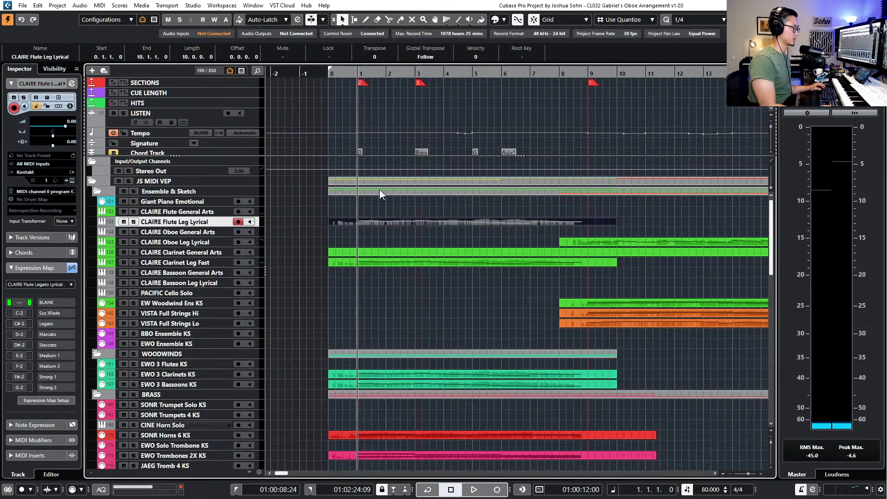
ctrl+click(111, 225)
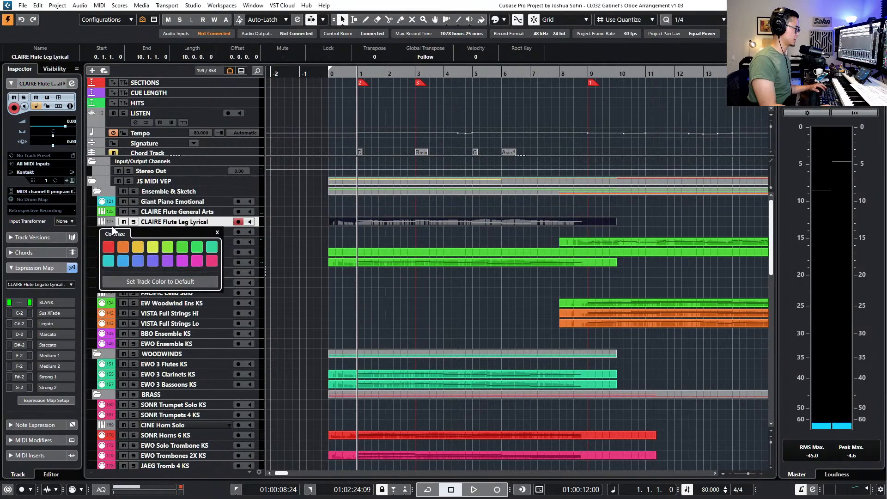
click(178, 251)
Open the CLAIRE Flute Leg Lyrical part, set the articulation of all its notes to Legato, and audition it
double_click(423, 221)
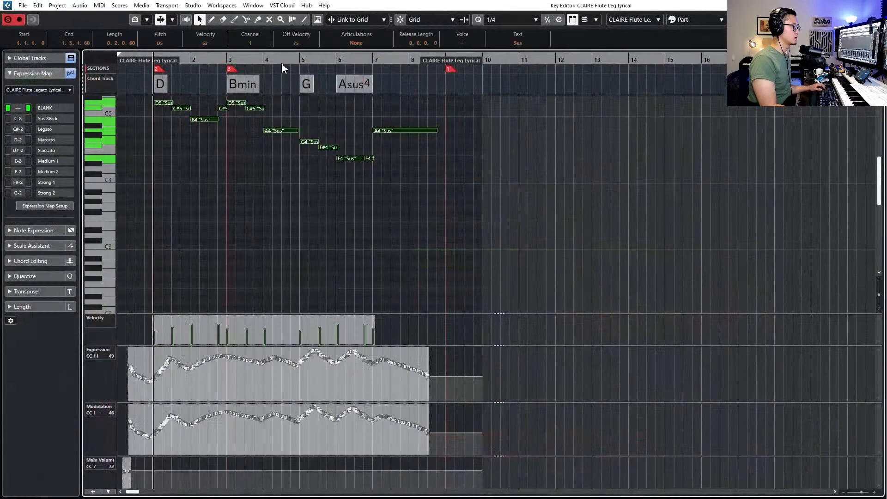
click(356, 42)
click(367, 63)
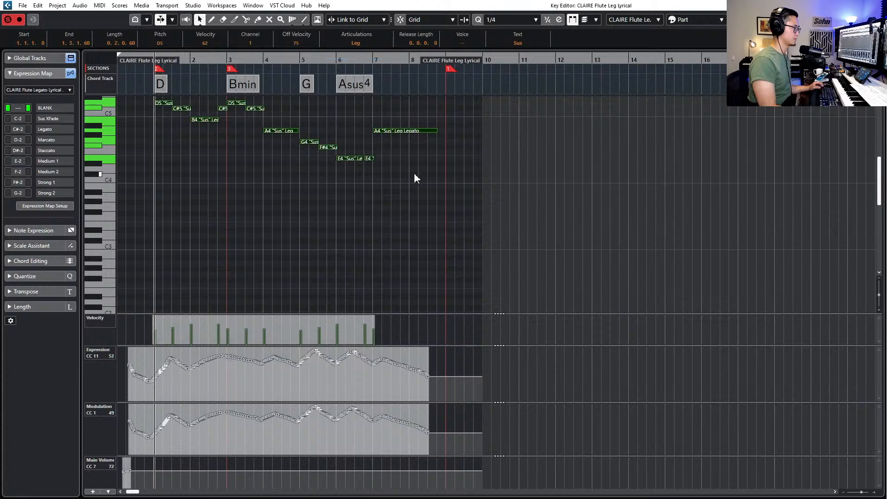
key(space)
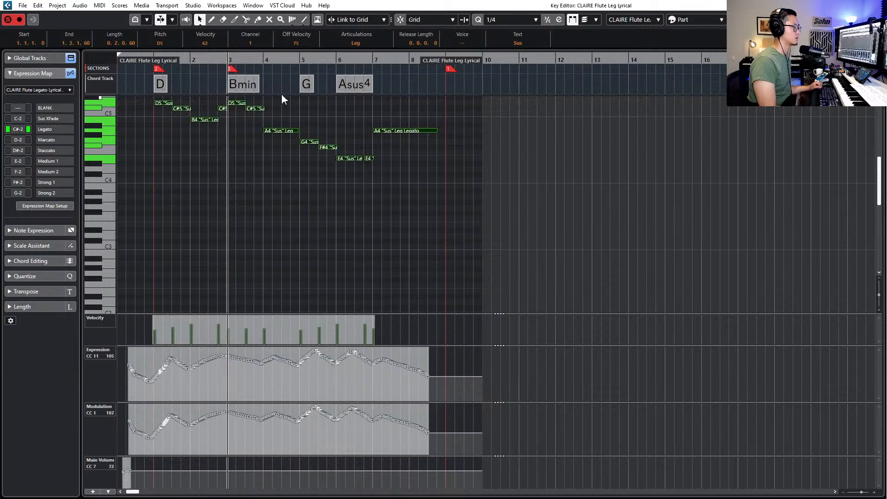
Set the B4 at bar 2, the A4 at bar 4 and the E4 at bar 6 to the Medium 2 articulation
click(200, 118)
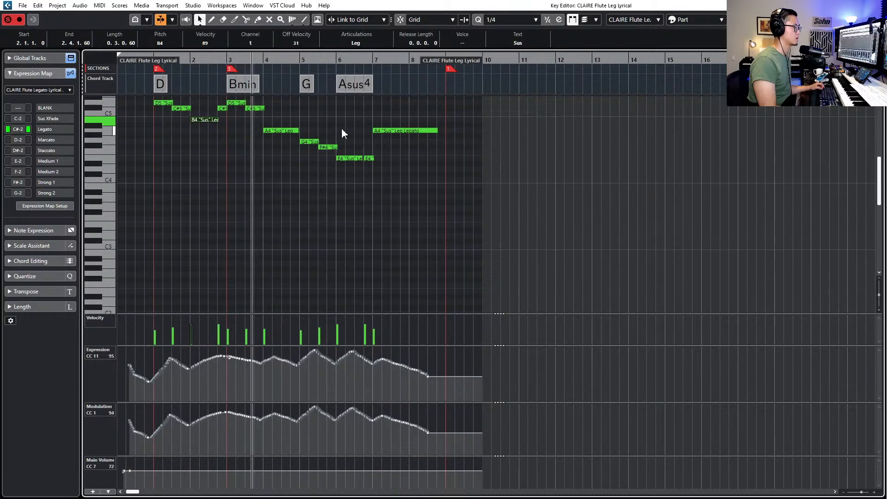
shift+click(291, 131)
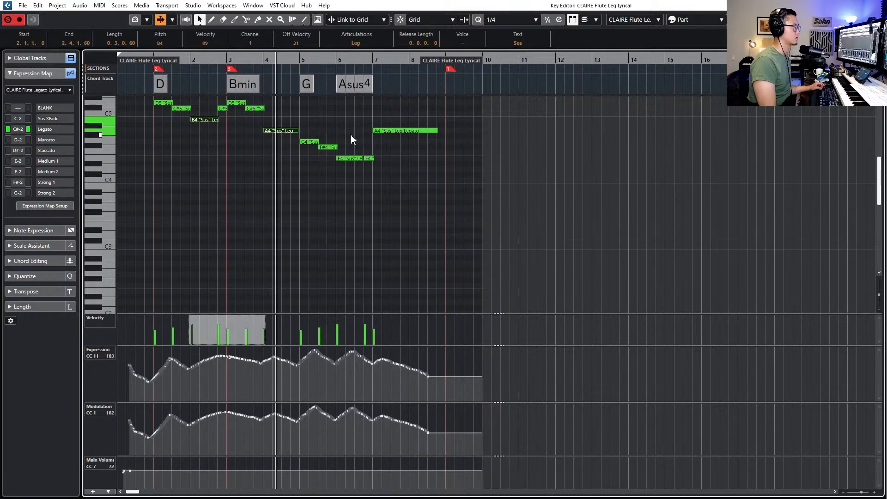
shift+click(353, 158)
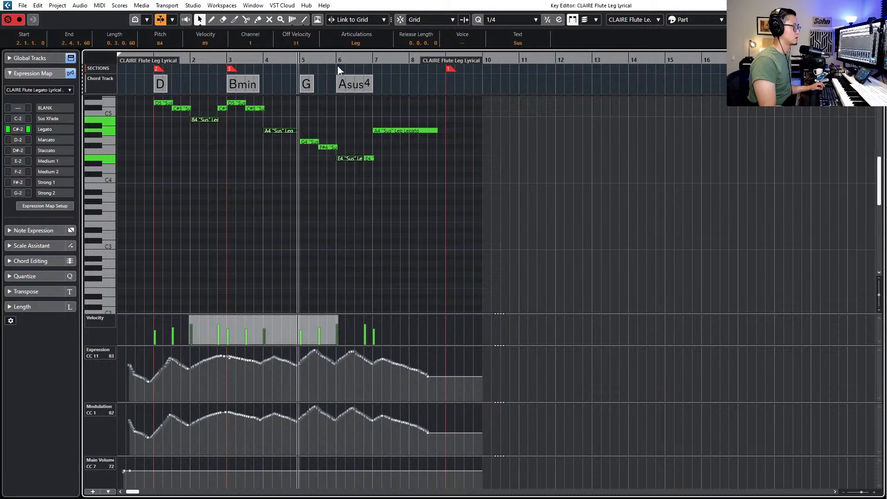
click(356, 43)
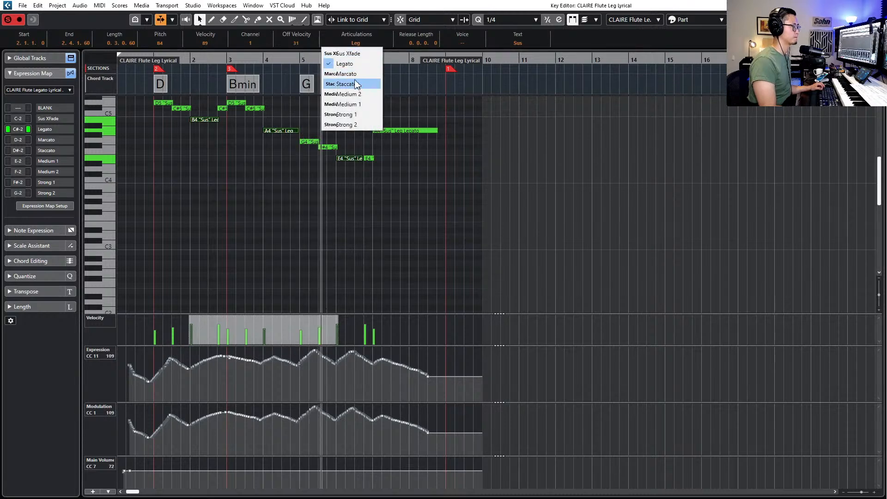
click(349, 94)
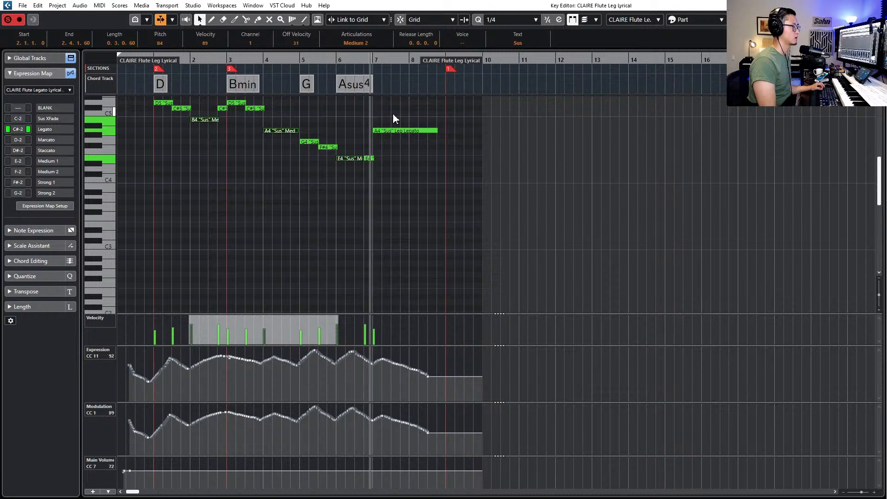
Set the final A4 at bar 7 to the Medium 2 articulation and audition the opening
click(393, 131)
click(356, 43)
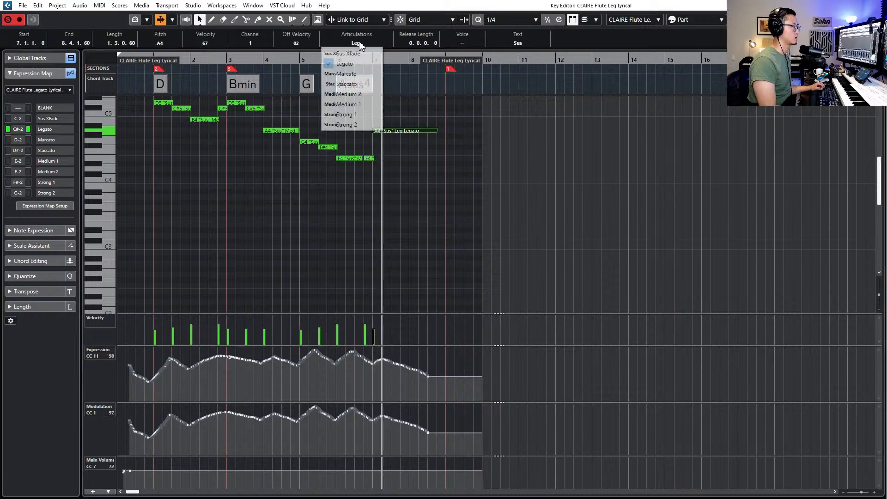
click(367, 97)
key(space)
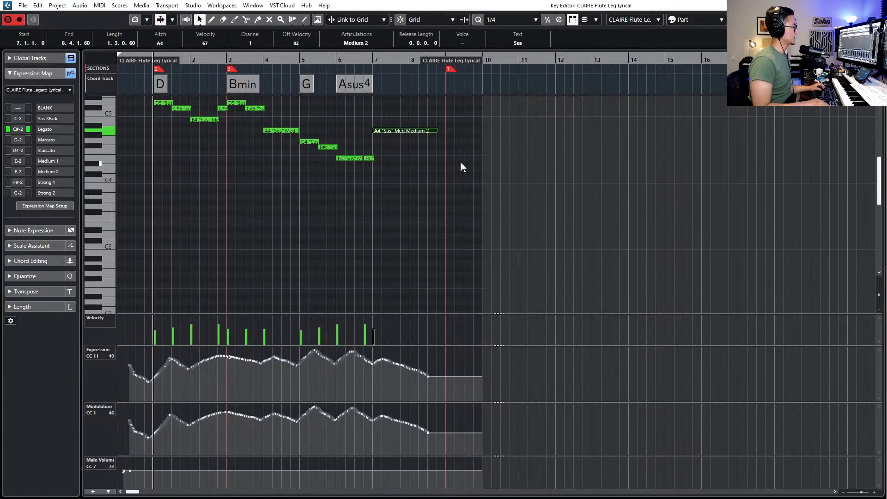
key(space)
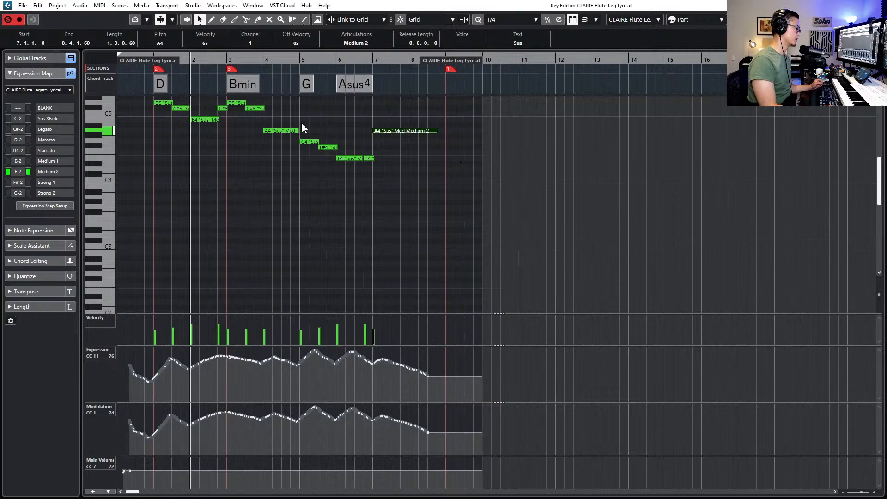
Select the four Medium 2 notes together and audition the phrase again
click(349, 158)
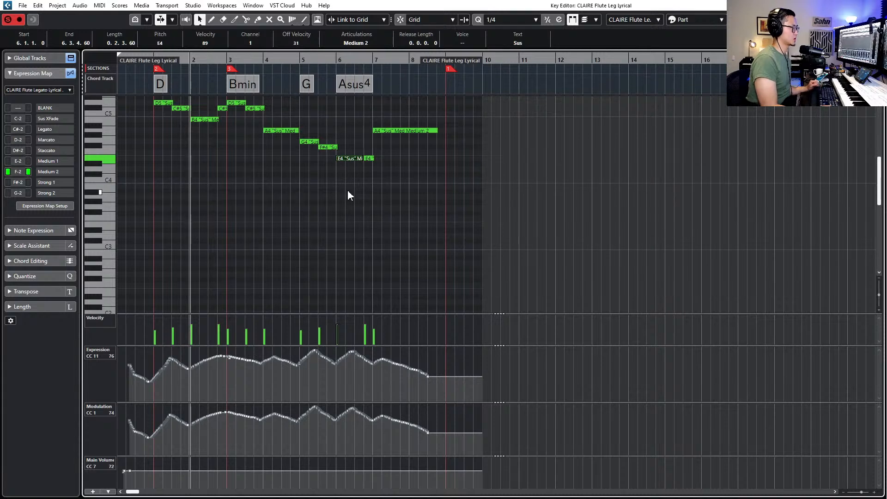
click(281, 131)
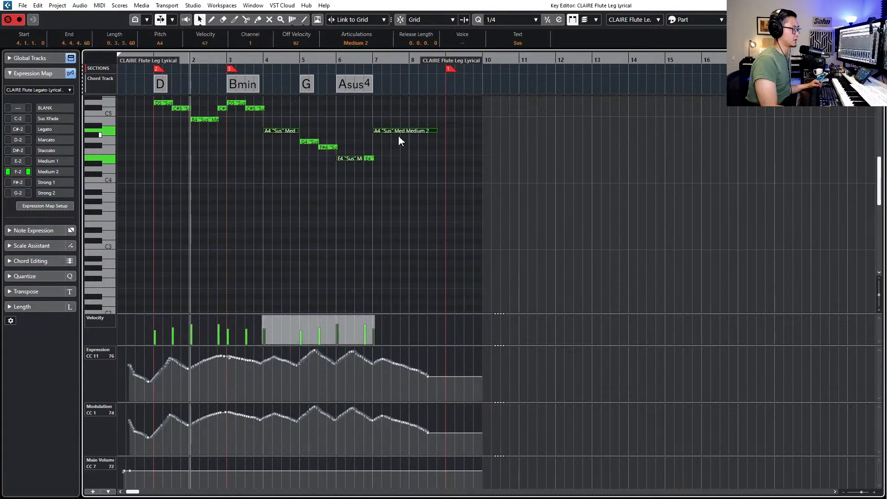
click(206, 120)
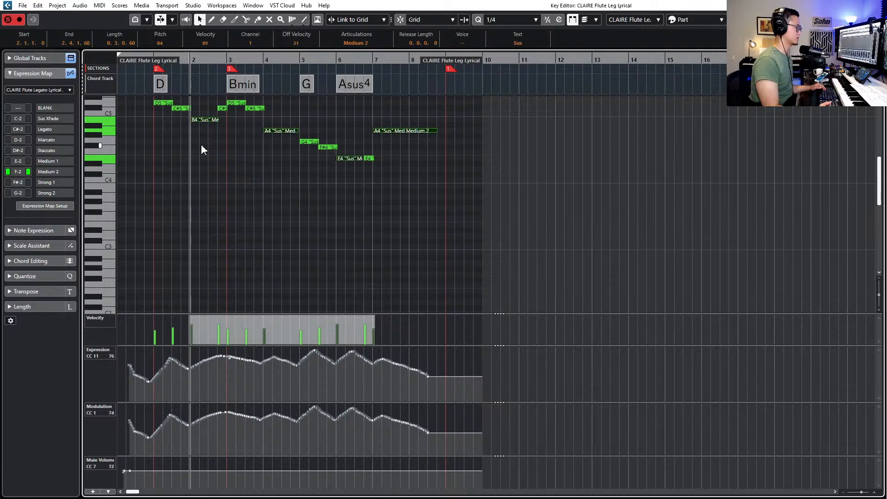
key(KP_Subtract)
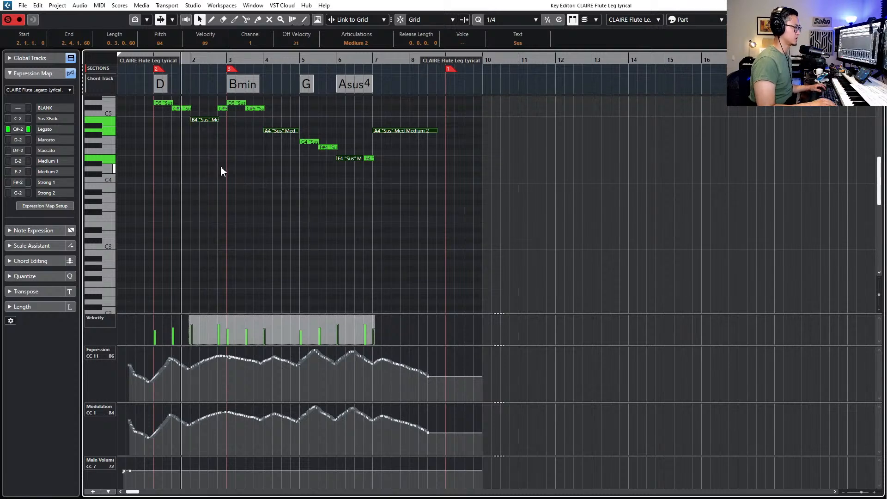
key(space)
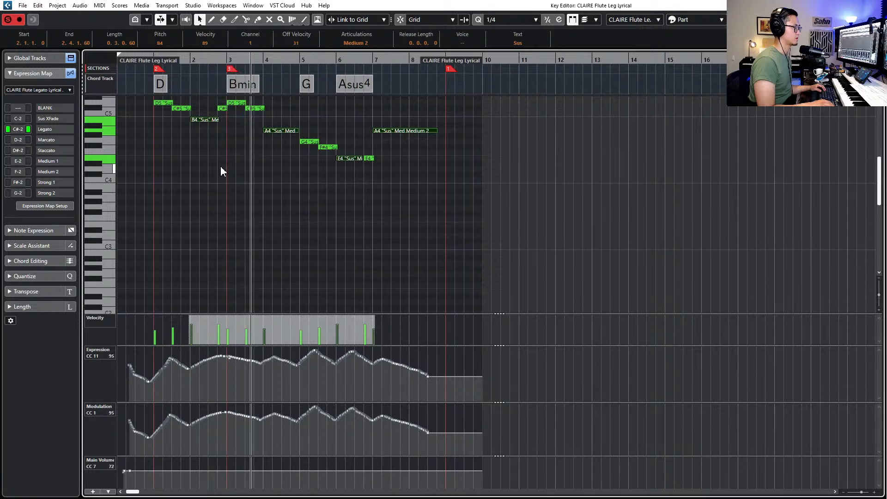
key(space)
Set all notes of the CLAIRE Flute Leg Lyrical part to the Medium 1 articulation and audition the phrase
key(Return)
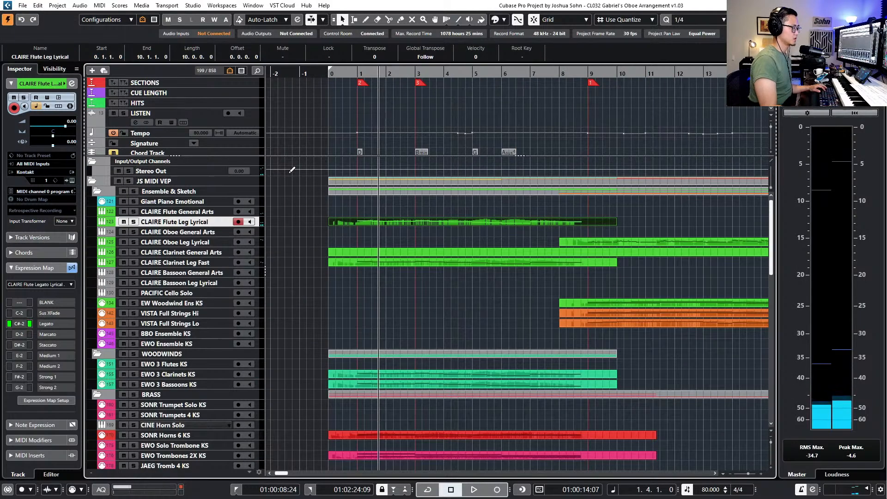
click(325, 234)
click(356, 226)
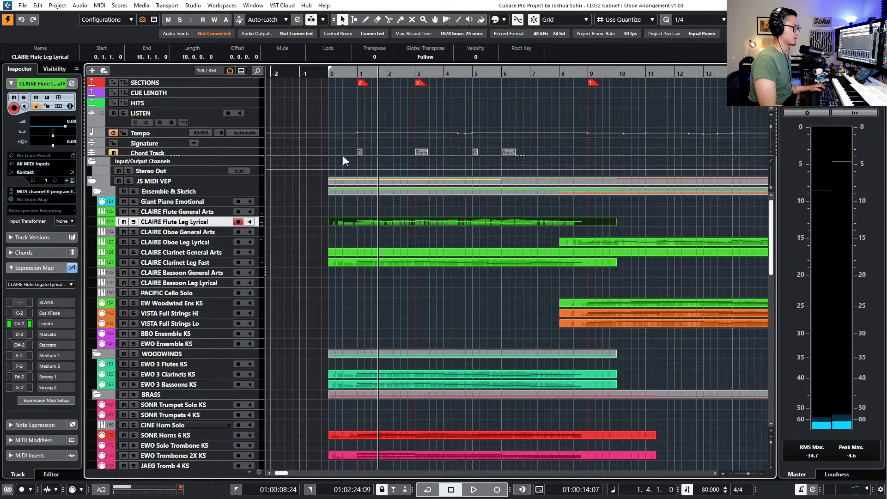
key(Return)
key(ctrl+a)
click(371, 39)
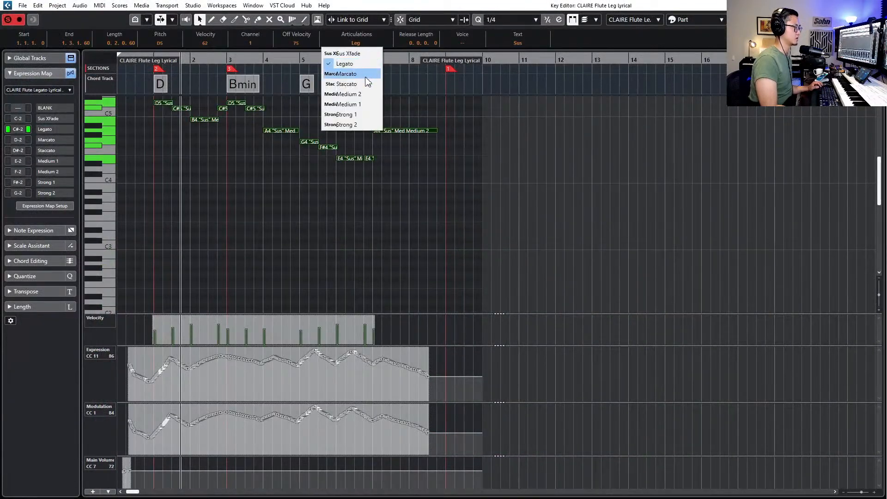
click(363, 103)
key(space)
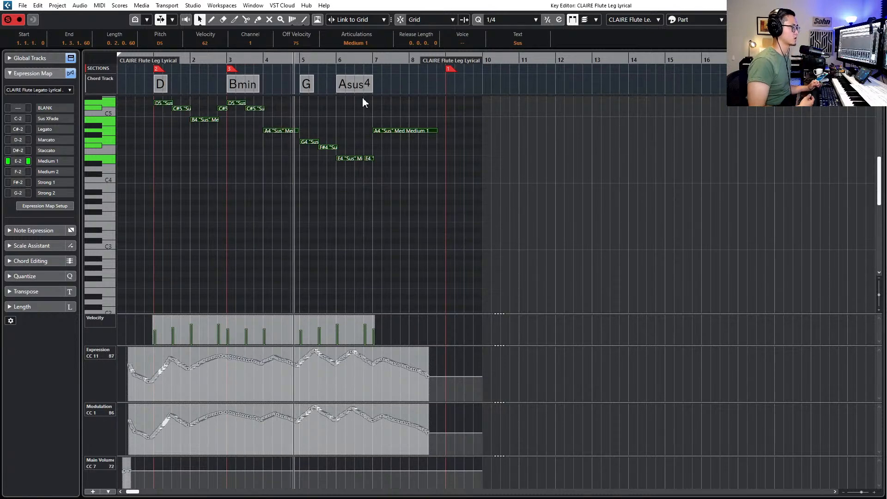
key(space)
Shorten the A4 note at bar 4 to a length of 0.3.3.8, leaving a gap before G4, and audition the transition
scroll(325, 143, up, 4)
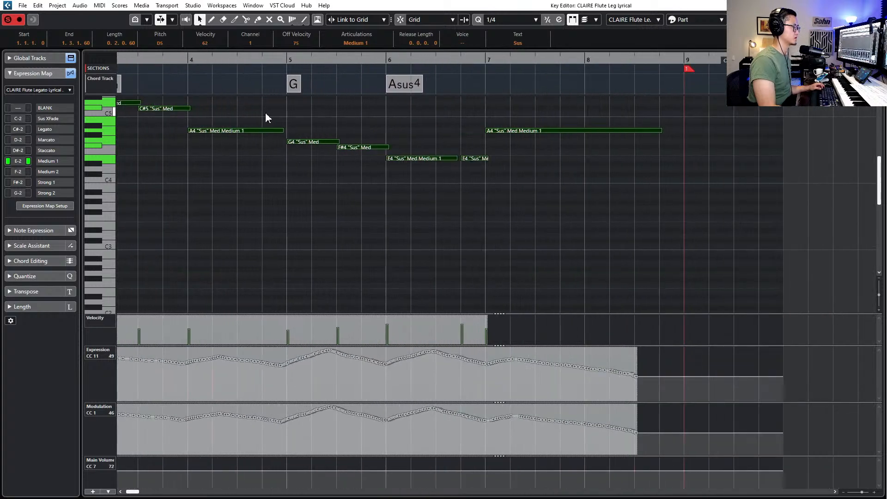
click(281, 130)
drag(282, 131, 273, 129)
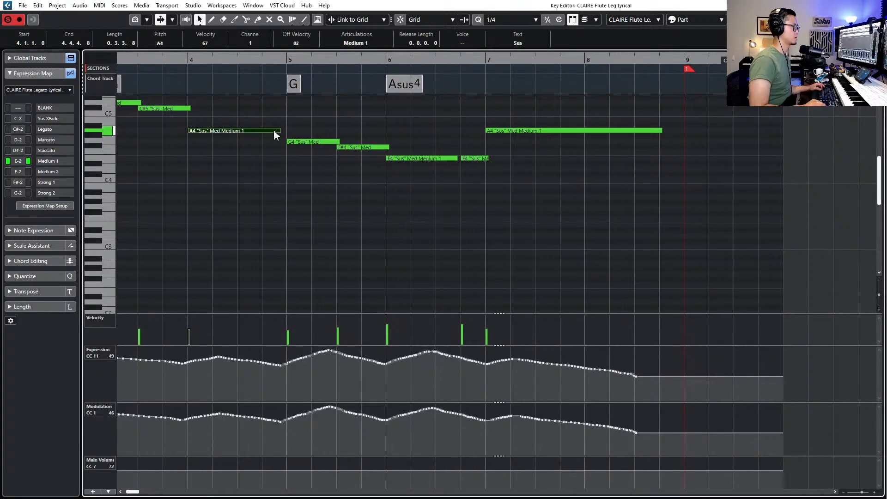
key(space)
key(space)
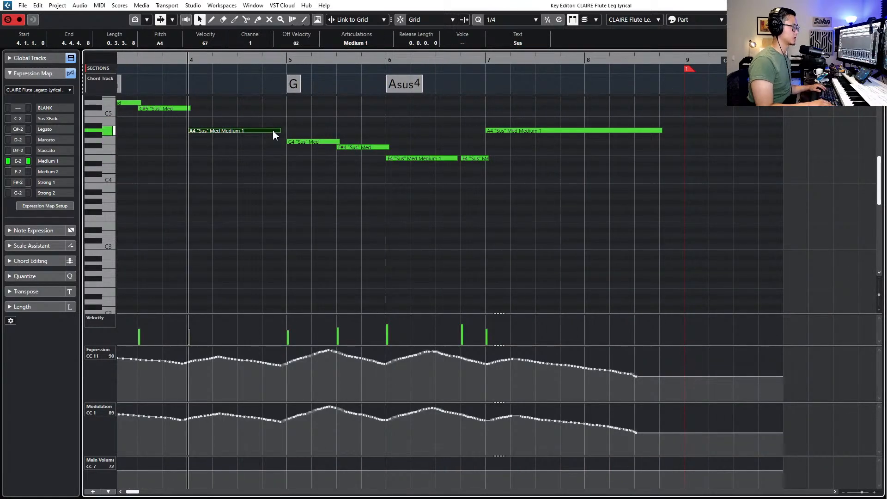
key(space)
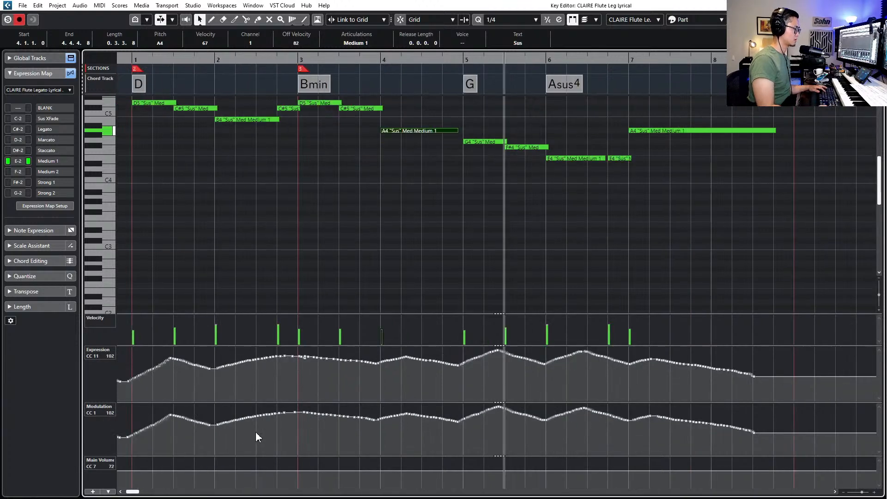
Raise the Main Volume (CC 7) data at the start of the flute part to 105 and audition the result
key(g)
key(g)
key(g)
key(g)
key(g)
key(g)
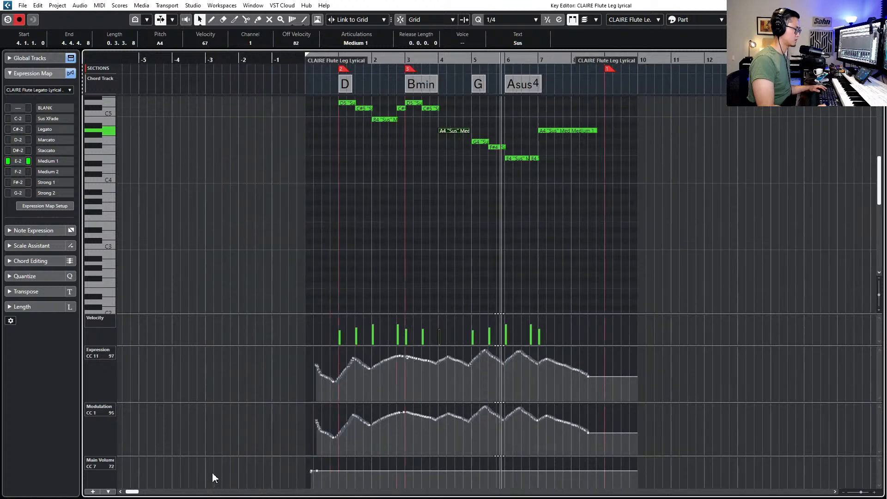
click(361, 461)
drag(322, 475, 345, 440)
key(space)
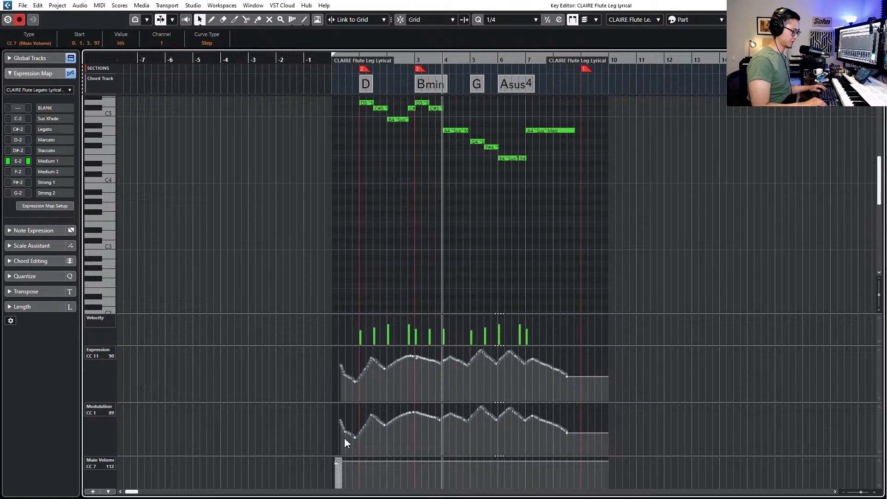
key(l)
key(shift+n)
key(space)
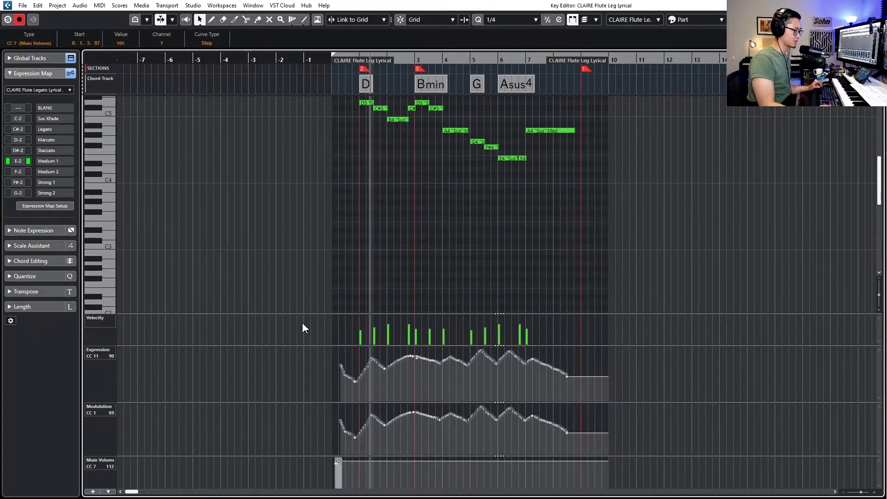
key(space)
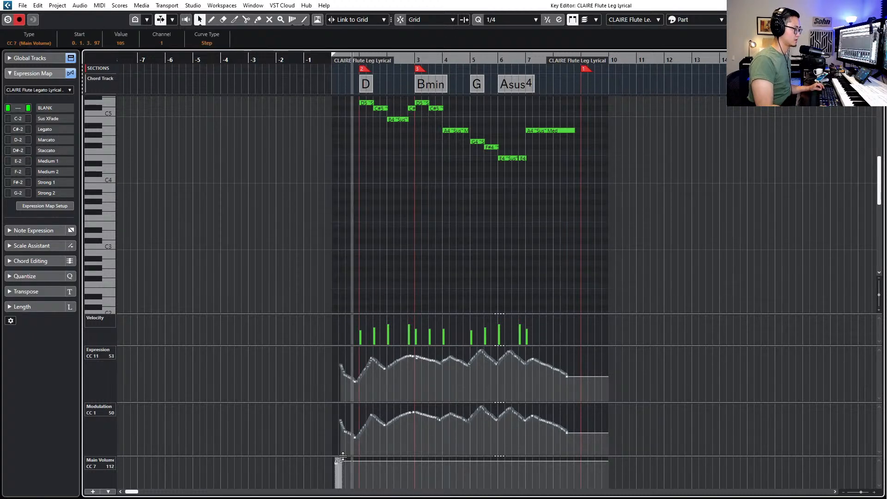
Set the selected Main Volume (CC 7) data to 93, audition the phrase, and return to the project
drag(339, 461, 339, 463)
key(space)
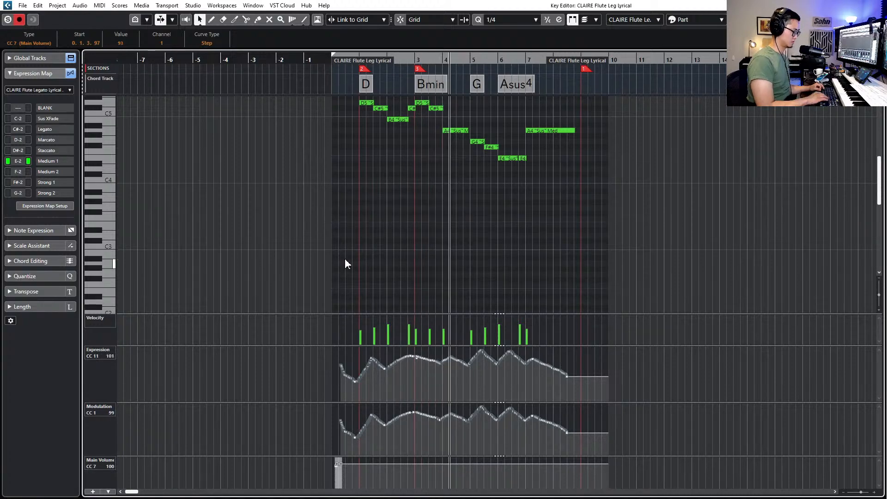
key(Return)
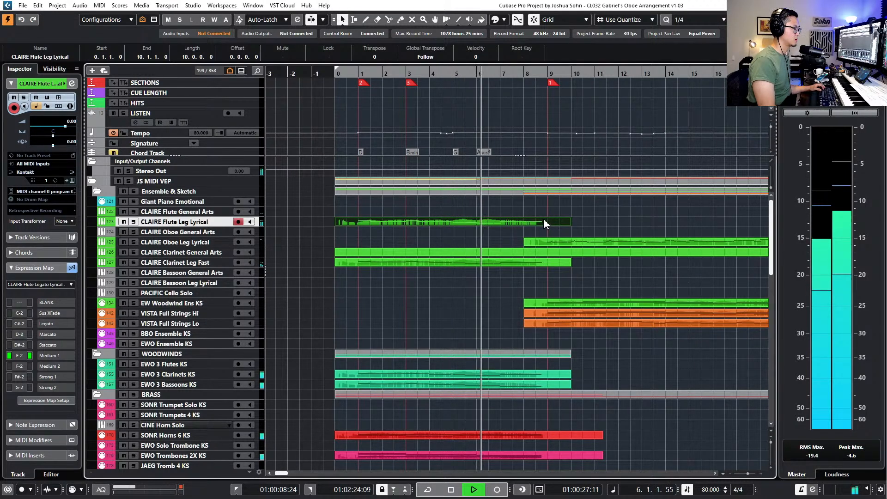
Solo the CLAIRE Flute Leg Lyrical and CLAIRE Clarinet Leg Fast tracks for a brief audition, and unsolo them
key(space)
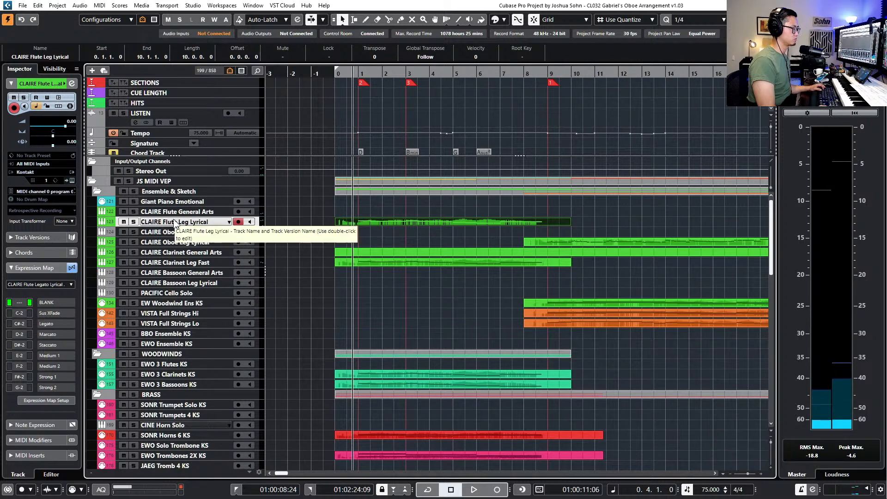
shift+click(393, 264)
key(s)
key(space)
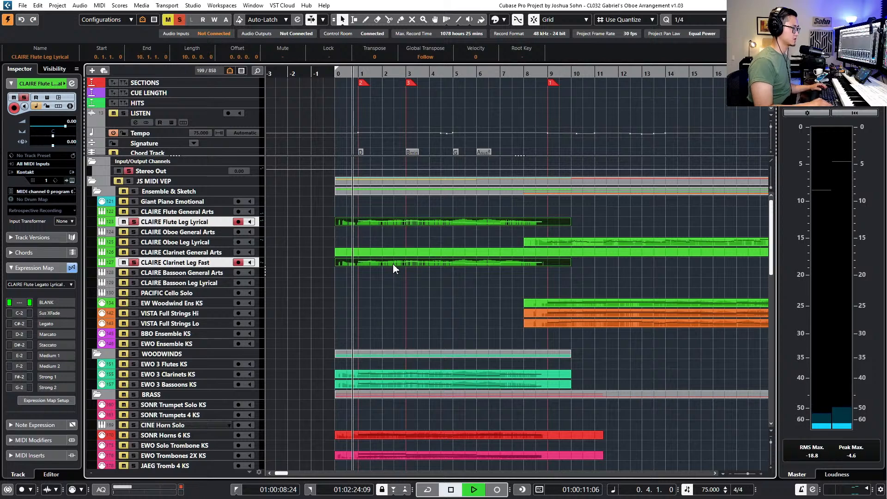
key(s)
Solo and audition the TG1 Solo Cello 1 KS and CSS Solo Viola KS tracks, and turn solo off
scroll(439, 345, down, 8)
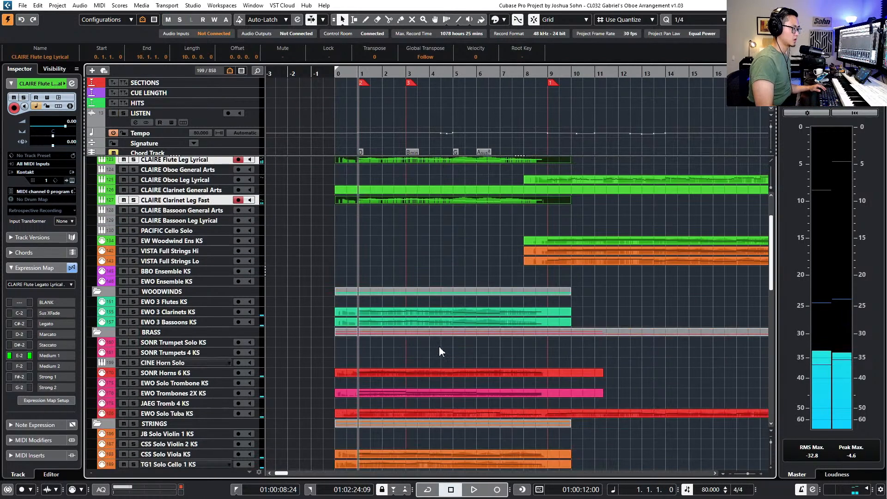
click(441, 341)
key(s)
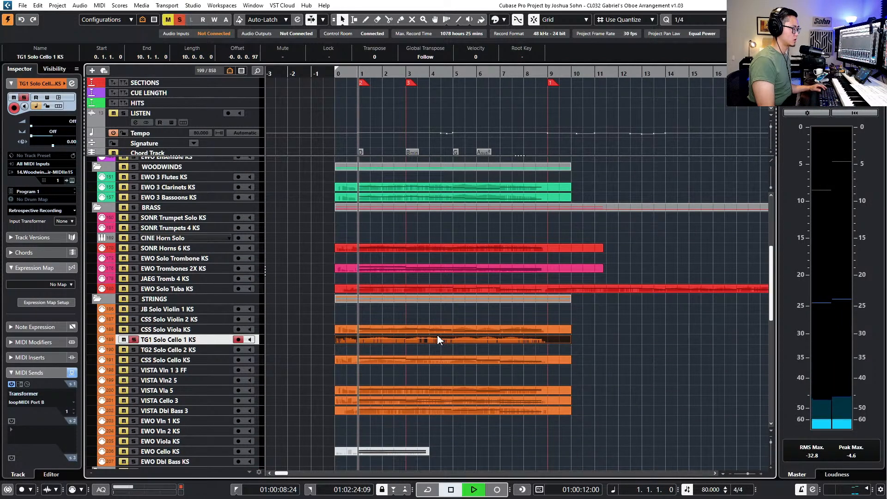
key(space)
key(space)
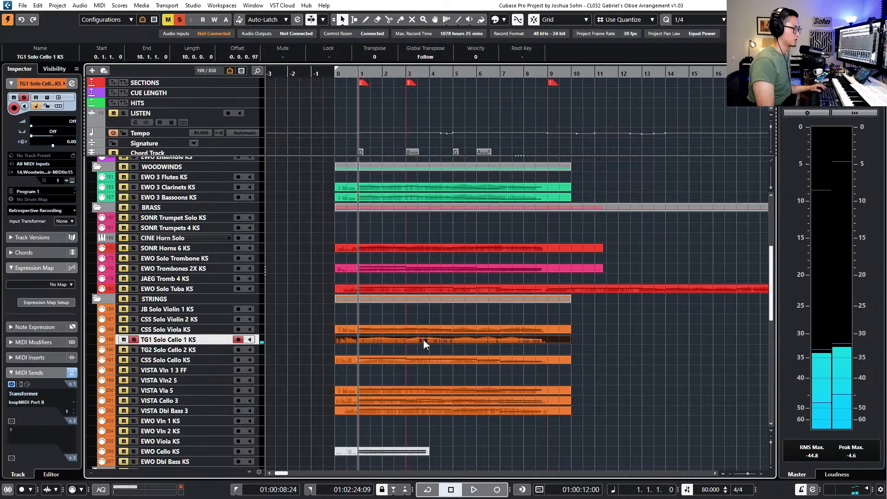
click(396, 329)
key(space)
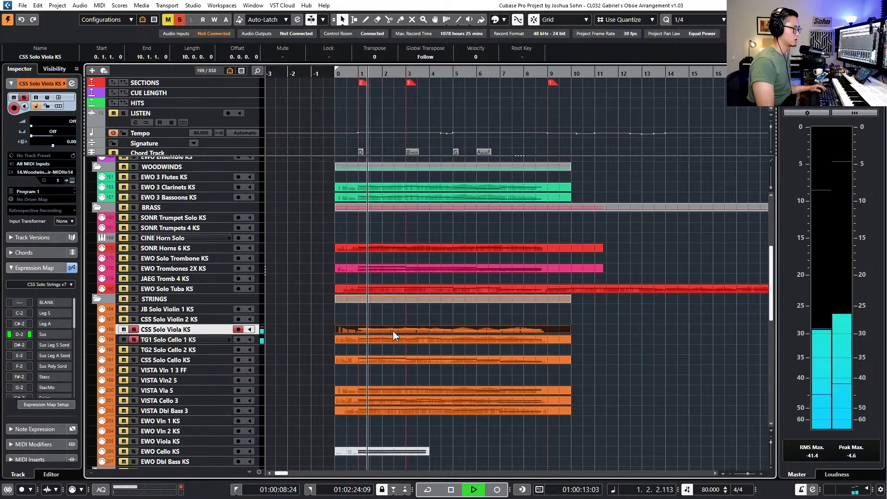
key(space)
key(s)
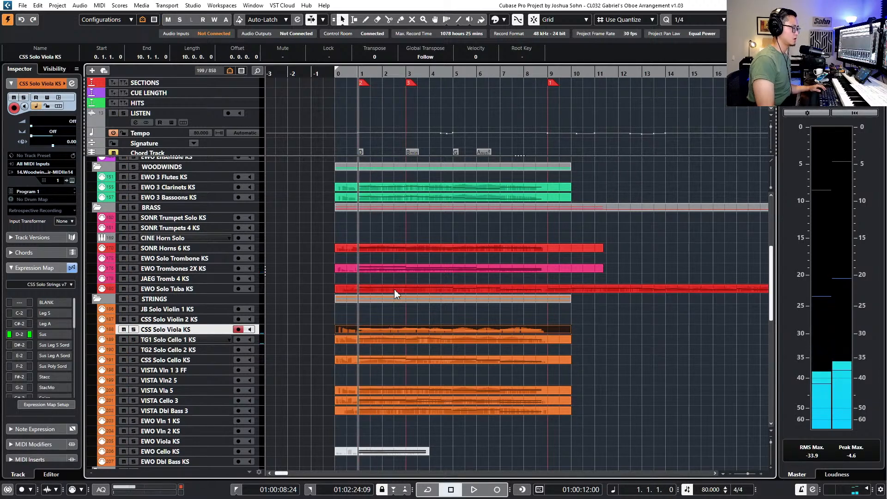
Copy the CLAIRE Flute Leg Lyrical part onto the CLAIRE Oboe General Arts track and open the copy in the Key Editor
scroll(407, 296, up, 6)
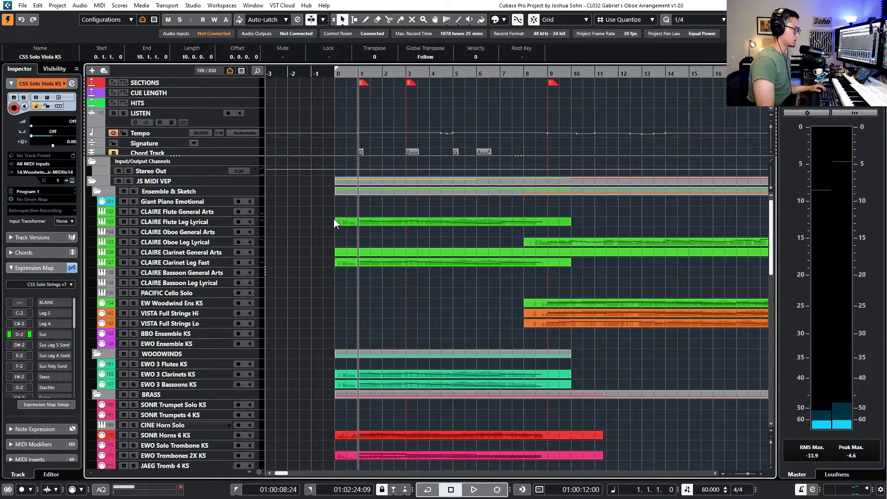
scroll(332, 227, down, 3)
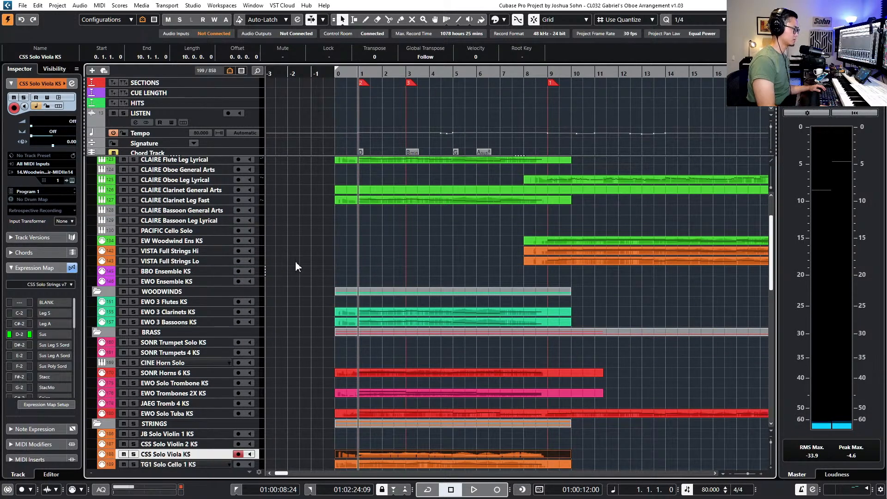
scroll(305, 254, up, 3)
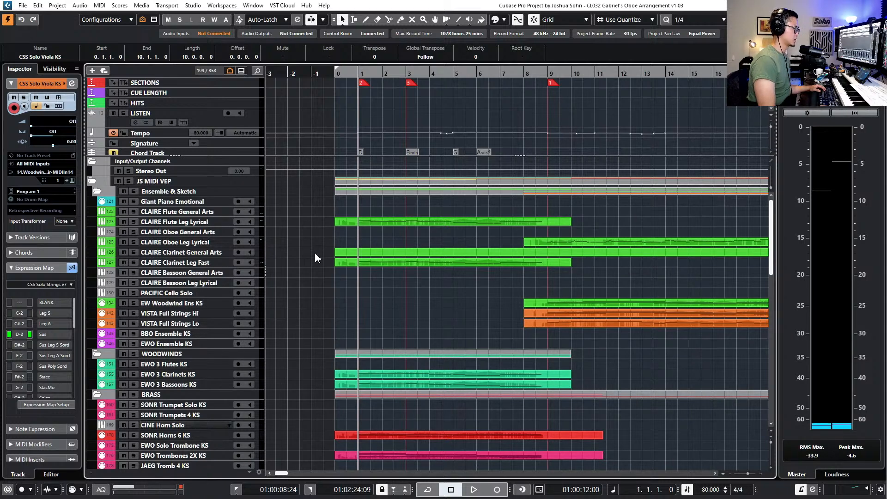
drag(410, 223, 407, 229)
double_click(408, 230)
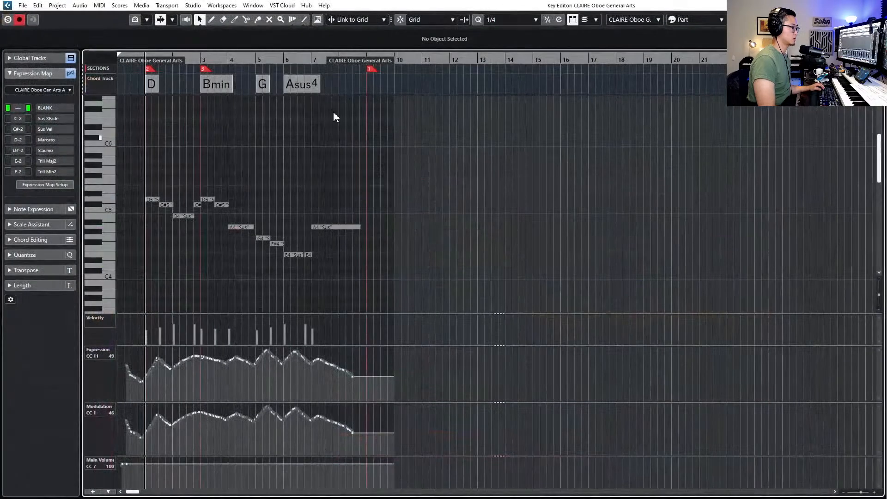
Check which articulations the CLAIRE Oboe General Arts part offers for its notes, and return to the project
click(385, 19)
click(386, 18)
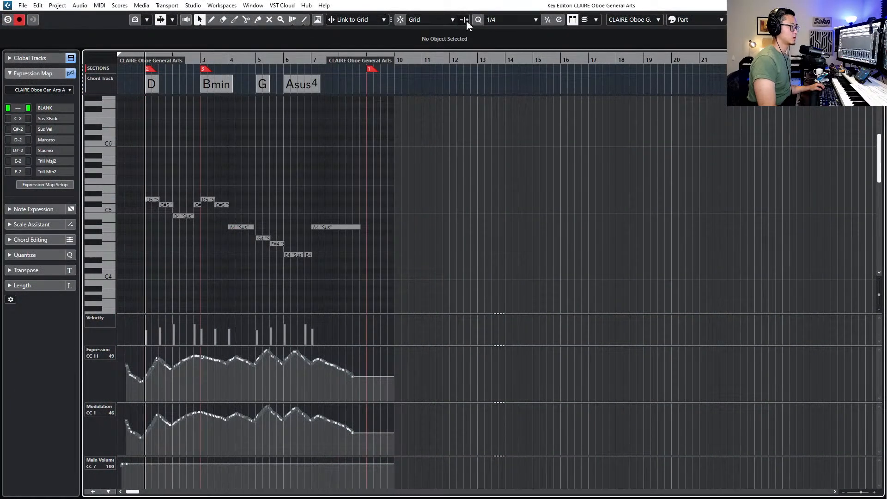
key(ctrl+a)
click(356, 43)
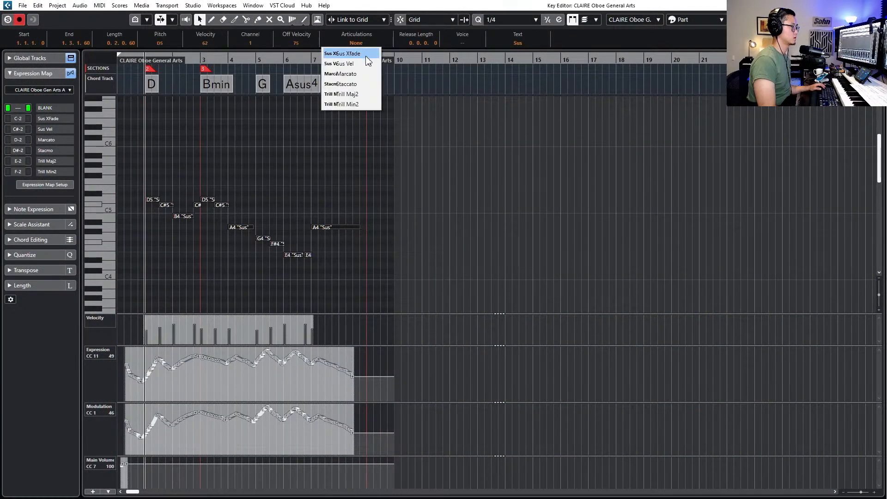
click(395, 137)
key(Return)
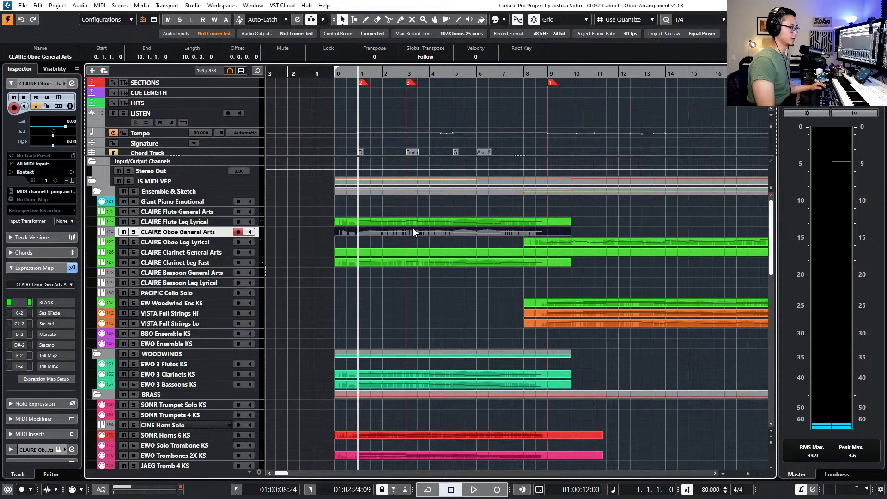
Place the copied part on the CLAIRE Oboe Leg Lyrical track and join it with the existing part trimmed to start at 8.4.3.32
drag(414, 231, 415, 241)
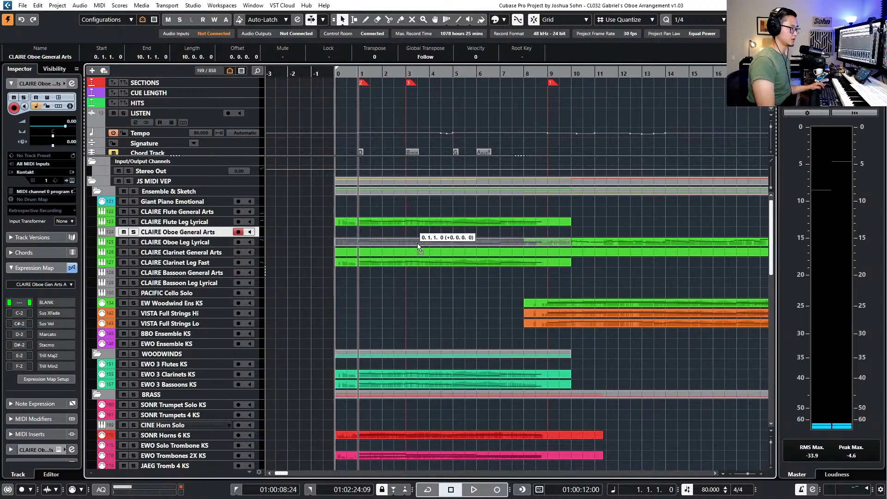
drag(568, 242, 541, 245)
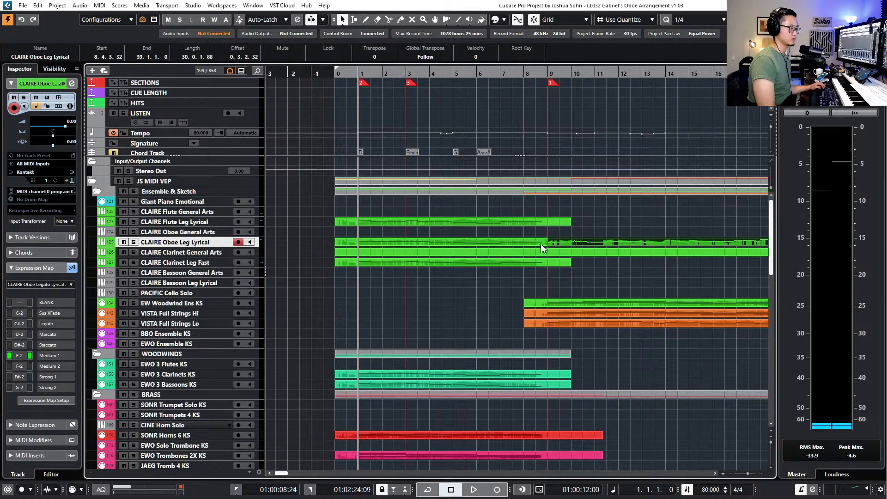
click(532, 245)
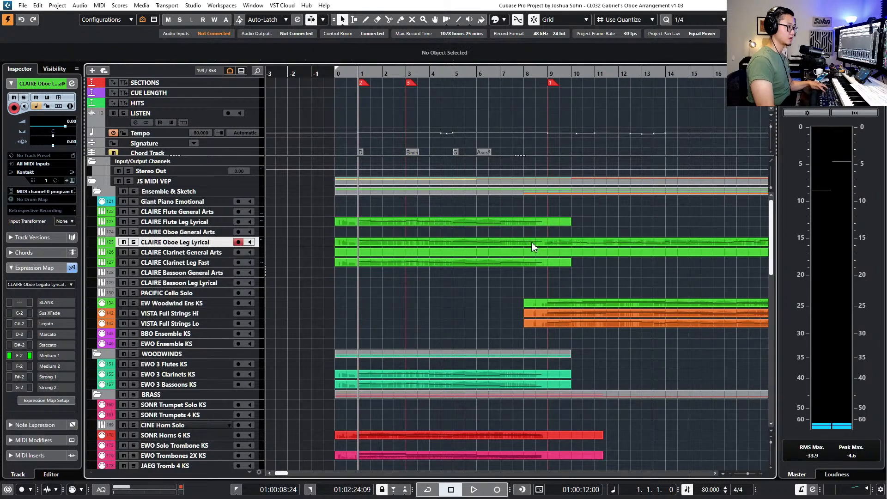
click(531, 240)
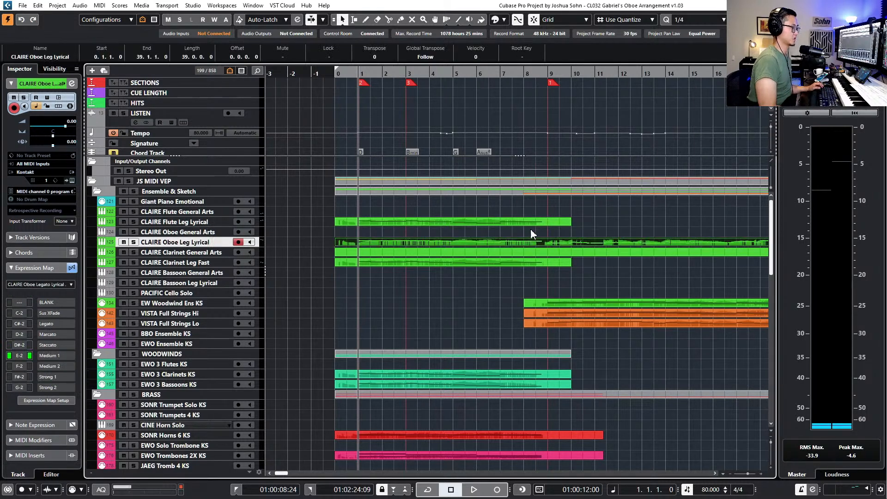
Set the copied melody notes in bars 1 to 8 of the CLAIRE Oboe Leg Lyrical part to the Medium 2 articulation
double_click(530, 241)
drag(254, 165, 399, 231)
scroll(393, 231, up, 3)
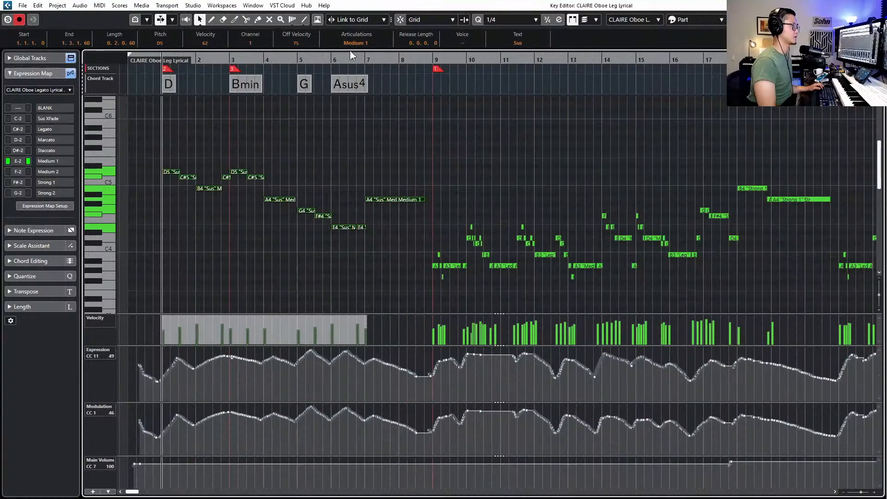
click(354, 43)
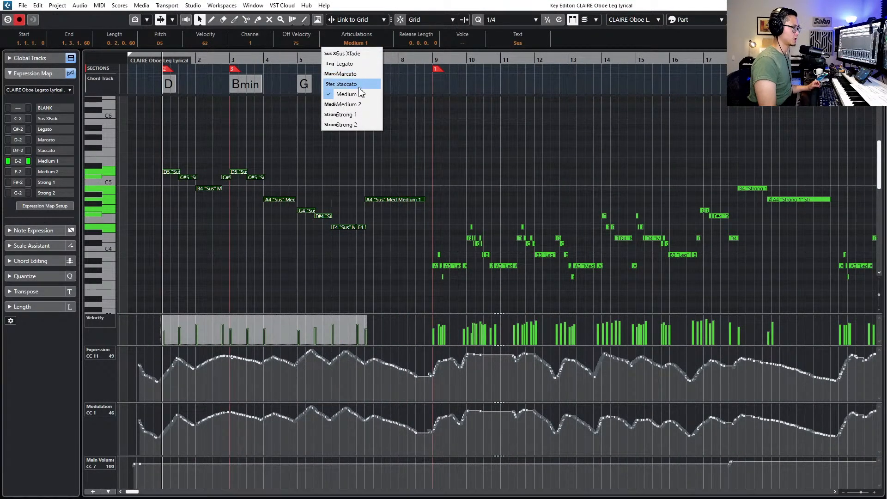
click(356, 104)
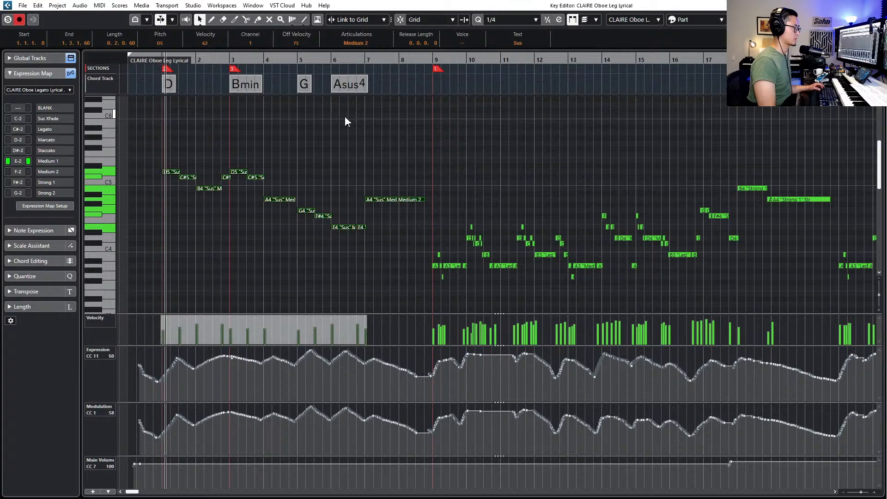
drag(161, 143, 401, 234)
scroll(354, 234, up, 3)
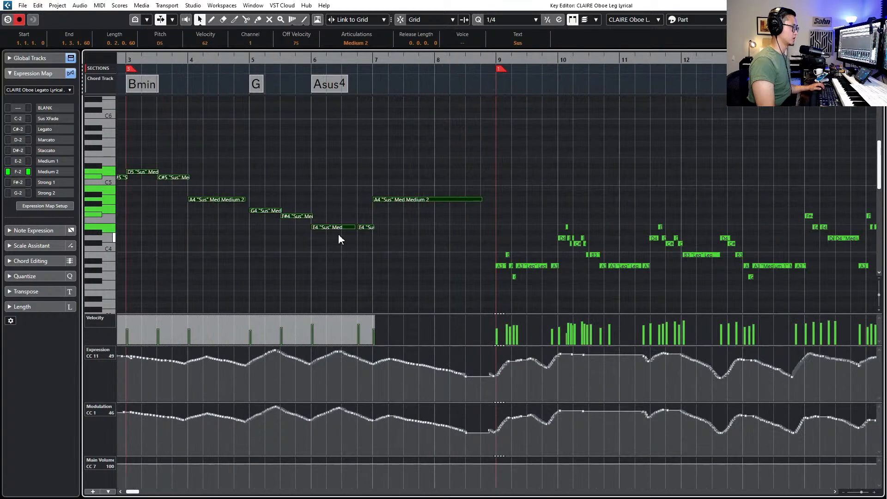
scroll(347, 230, left, 3)
key(ctrl+e)
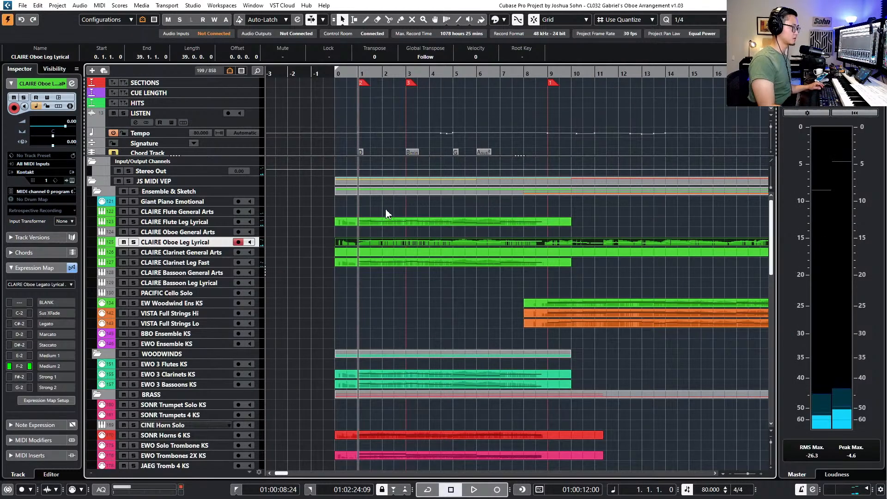
Open the flute and oboe Leg Lyrical parts together in the Key Editor with the oboe part active
click(389, 221)
key(Return)
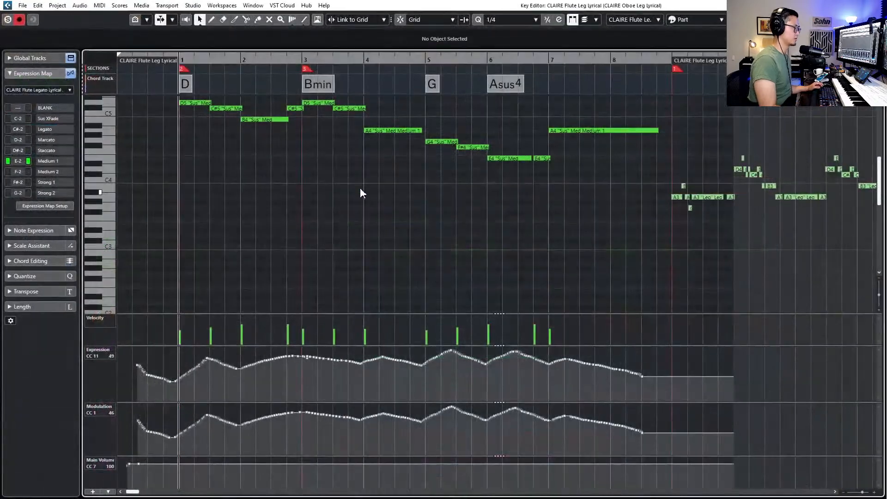
scroll(360, 189, up, 2)
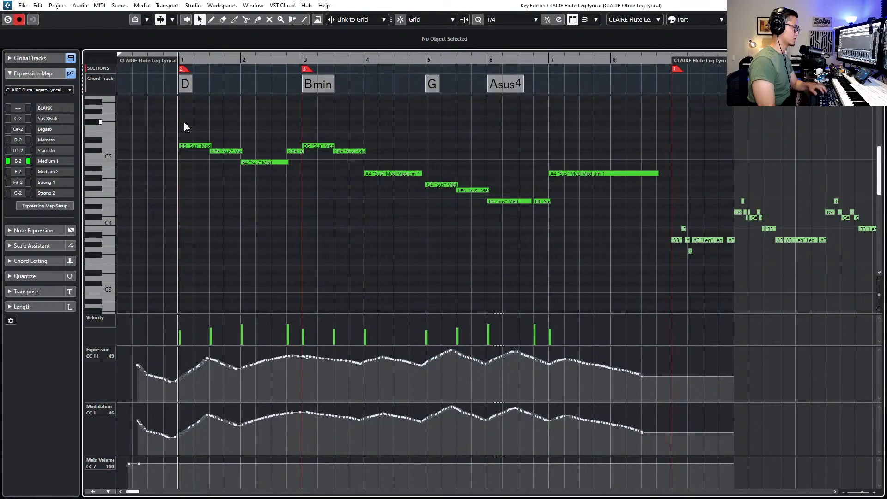
drag(186, 113, 584, 228)
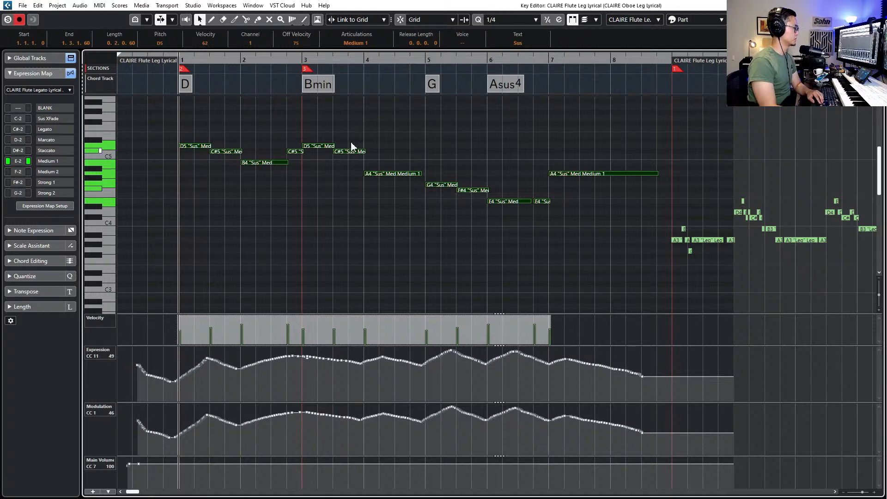
drag(185, 127, 570, 226)
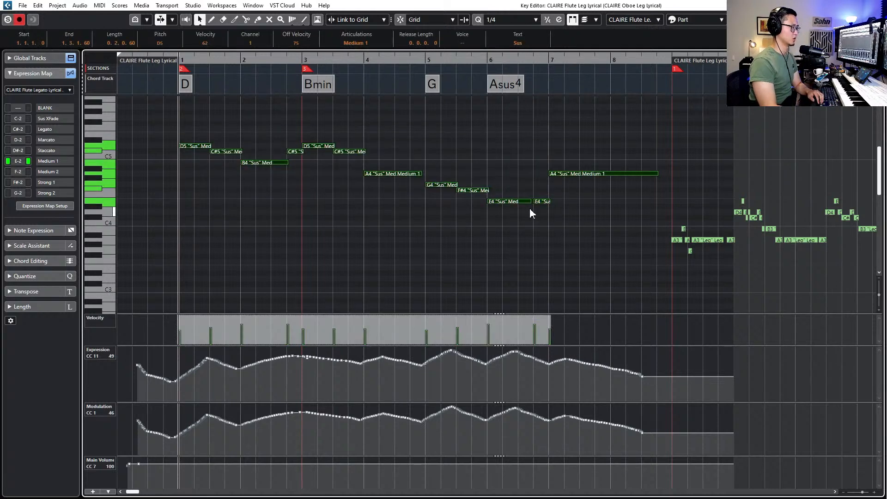
key(Return)
double_click(420, 242)
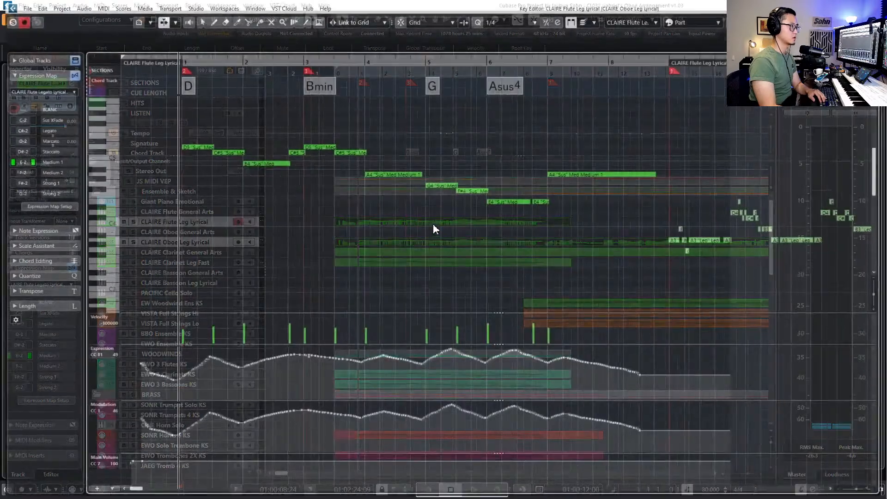
click(280, 163)
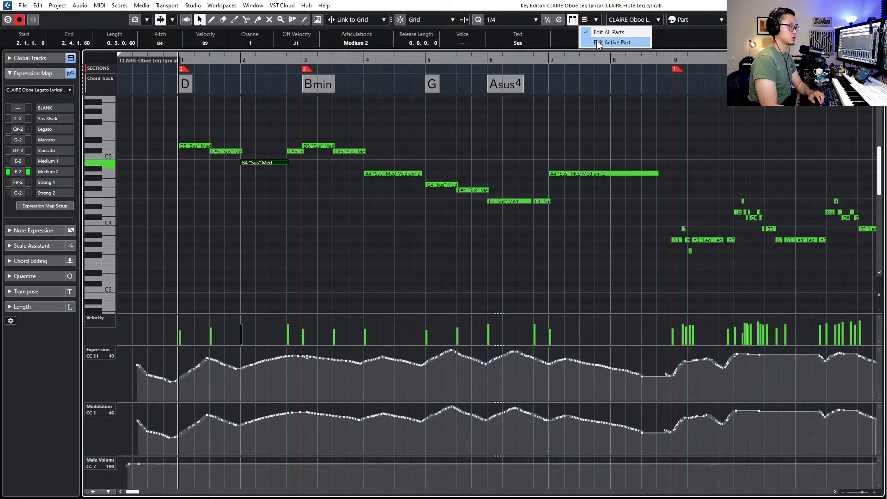
Restrict editing to the active part and transpose the oboe melody in bars 1 to 8 down one octave
click(170, 121)
drag(171, 120, 606, 217)
key(shift+Down)
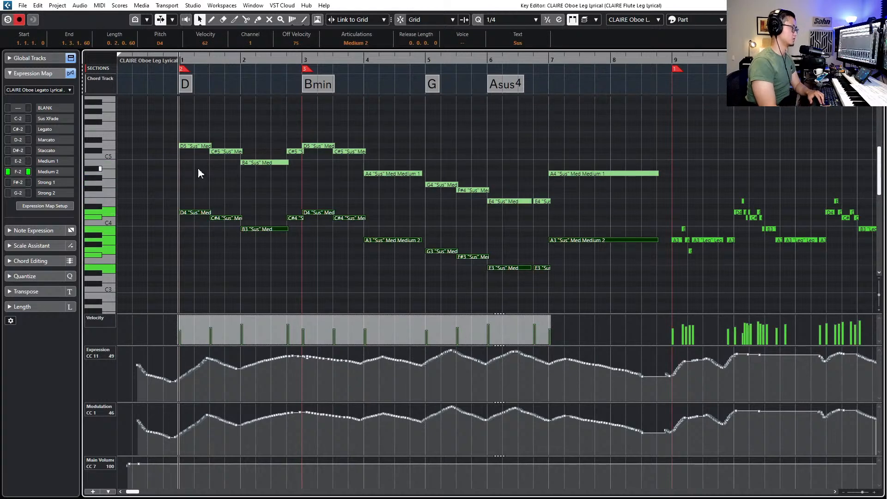
Try A4 as the harmony pitch for the first oboe note at bar 1
click(203, 232)
key(Up)
key(Up)
key(Up)
key(Up)
key(Up)
key(Up)
key(Up)
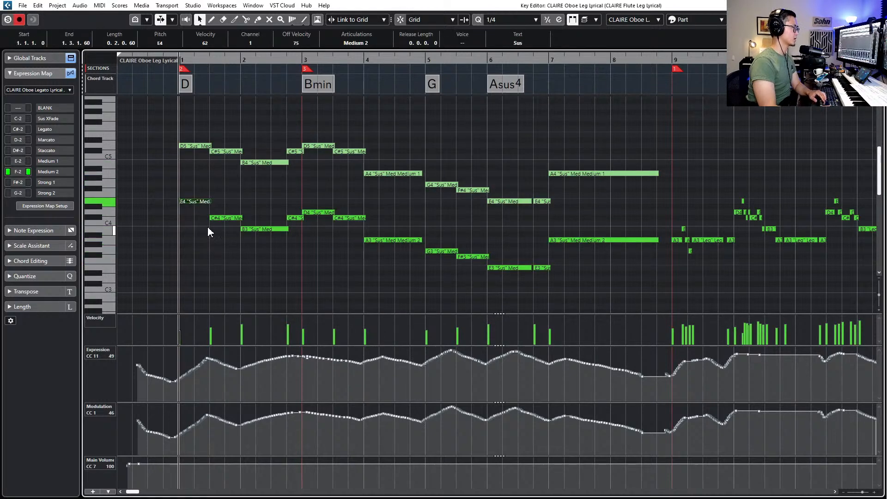
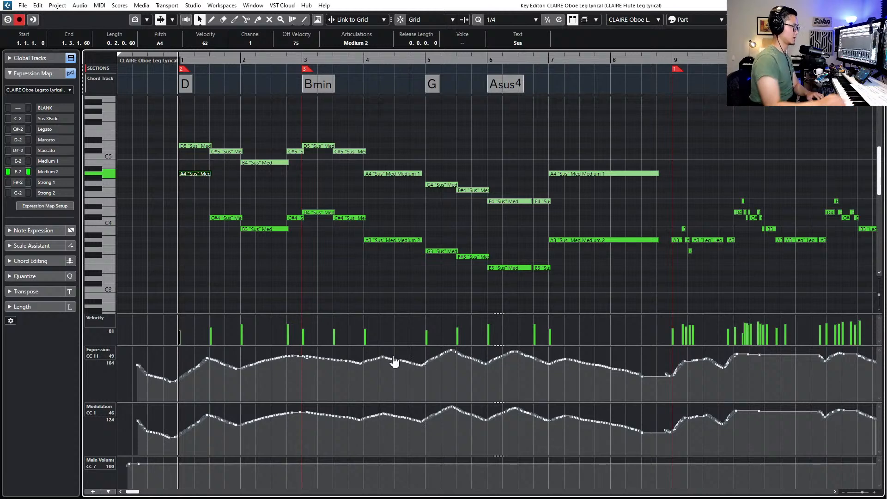
Set the first two oboe notes in bar 1 to F#4 and E4 as a harmony below the flute
drag(161, 162, 280, 239)
key(Down)
key(Down)
key(Down)
key(Up)
key(Up)
key(Up)
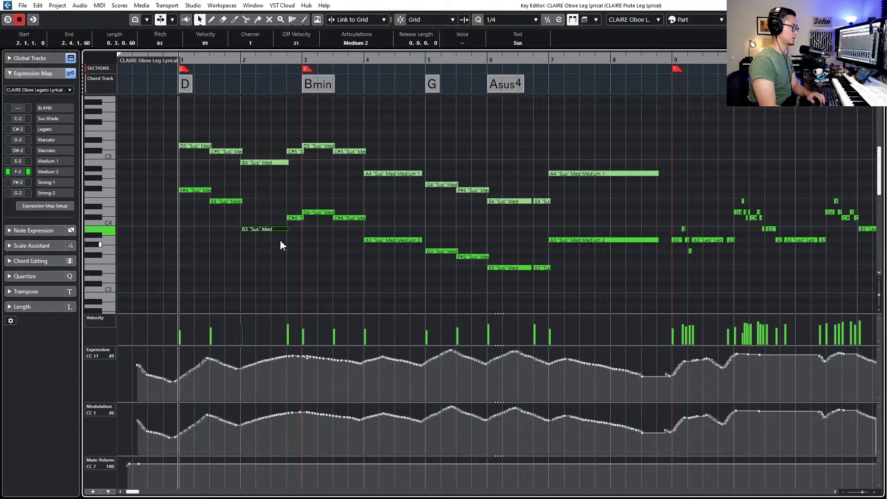
Raise the two oboe notes in bar 2 to D4 and E4
key(Up)
key(Up)
key(Up)
click(281, 239)
click(293, 218)
key(Up)
key(Up)
key(Up)
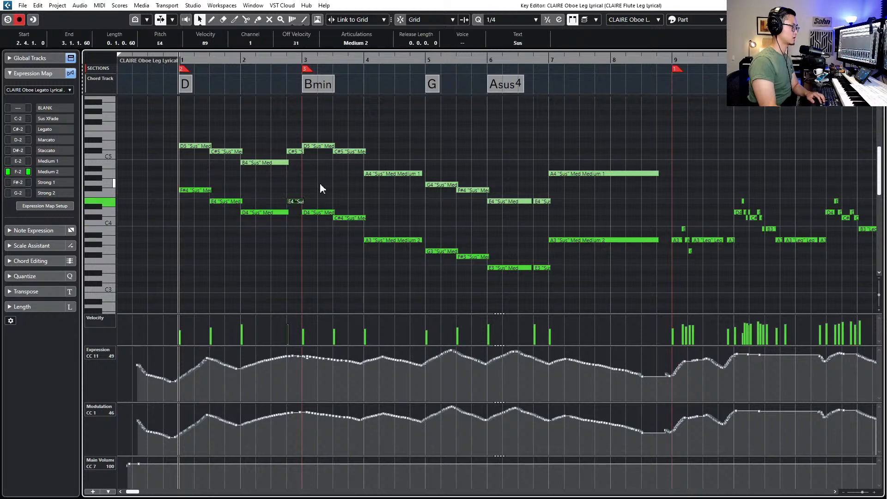
Raise the two oboe harmony notes in bar 3 to F#4 and E4
click(329, 213)
key(Up)
key(Up)
key(Up)
key(Up)
click(353, 218)
key(Up)
key(Up)
key(Up)
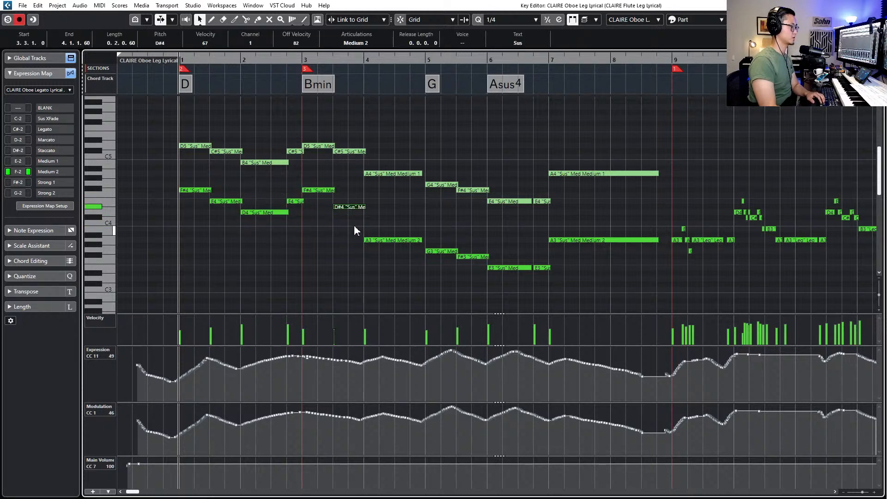
Raise the long oboe harmony note in bar 4 to D4
click(388, 241)
key(Up)
key(Up)
key(Up)
key(Up)
key(Up)
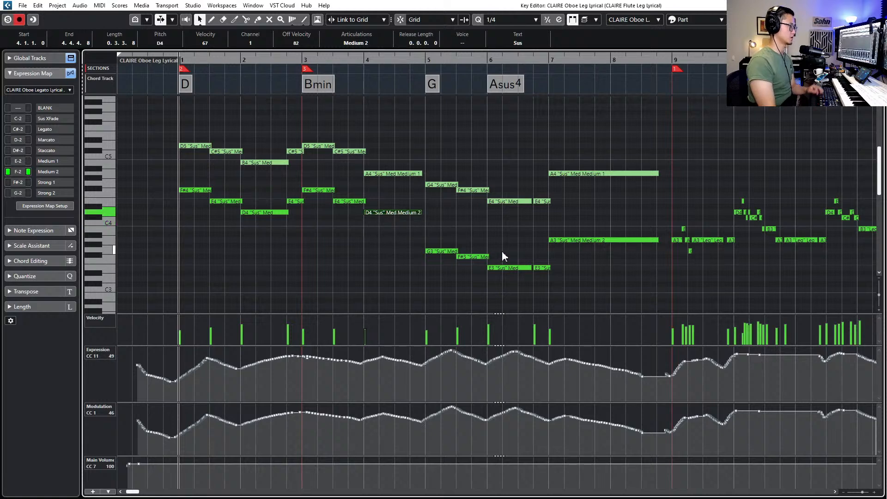
Play back the opening bars and select the oboe harmony notes in bars 1 to 4
key(space)
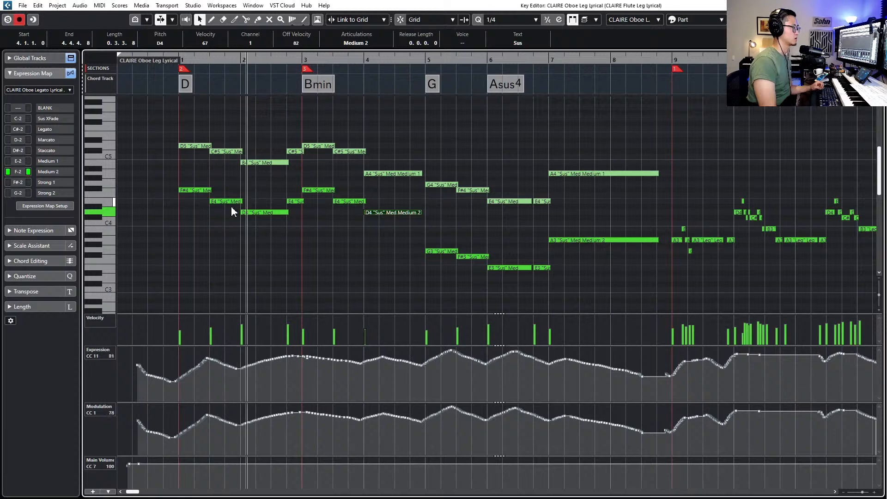
key(space)
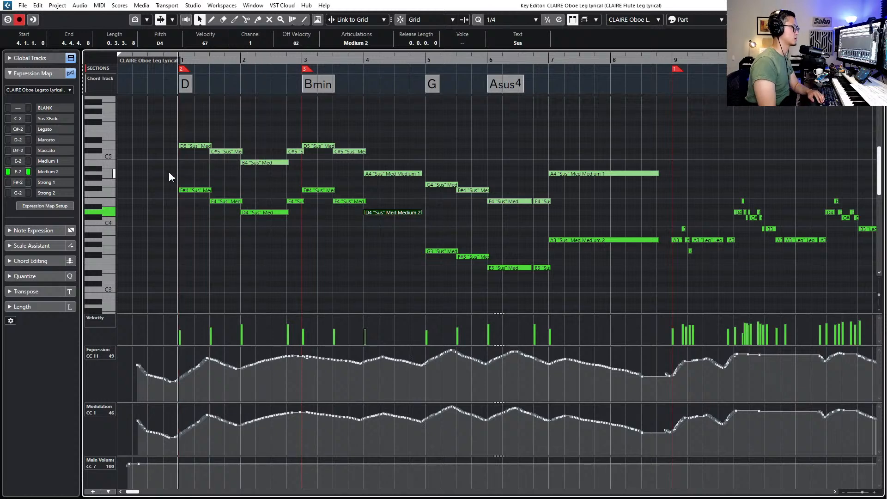
drag(171, 174, 365, 217)
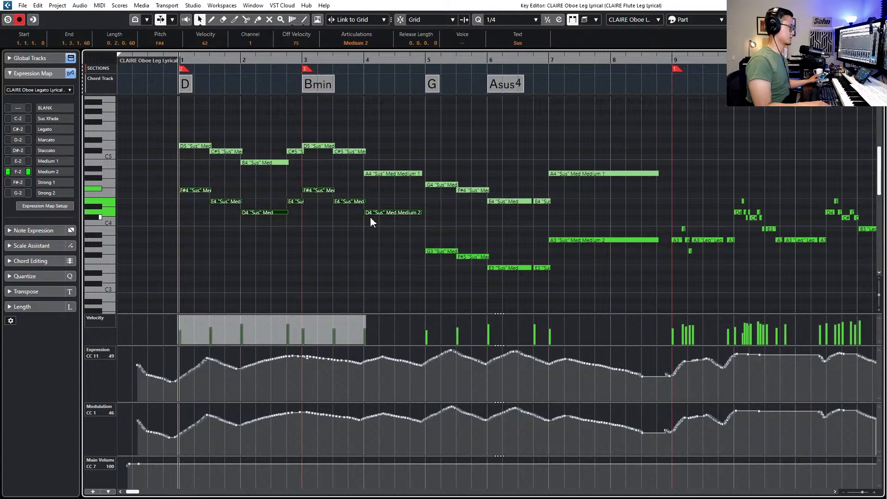
key(KP_Subtract)
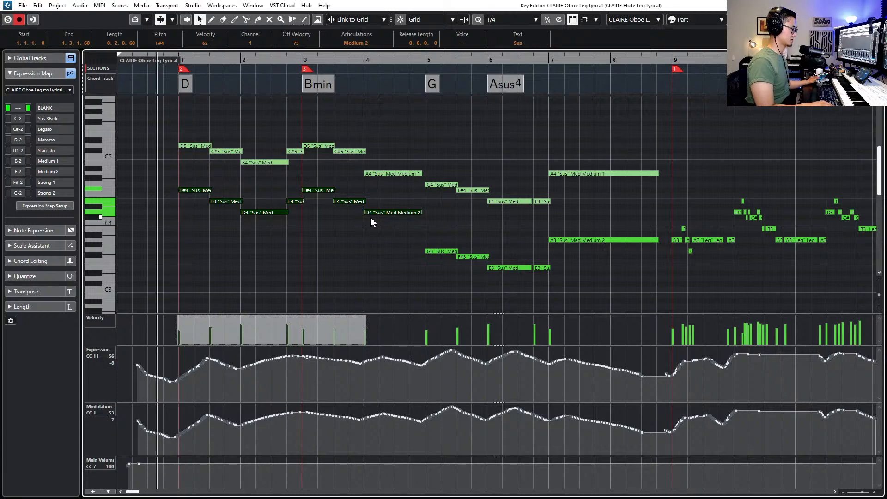
scroll(385, 364, down, 4)
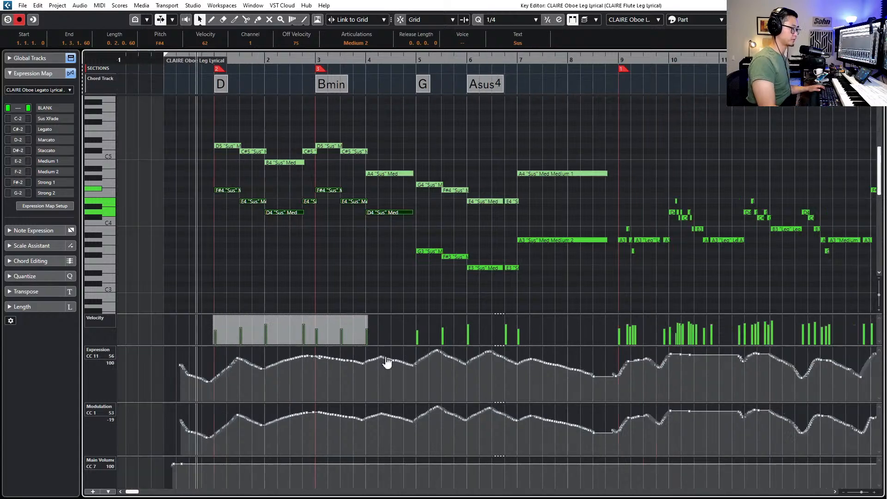
scroll(406, 360, up, 4)
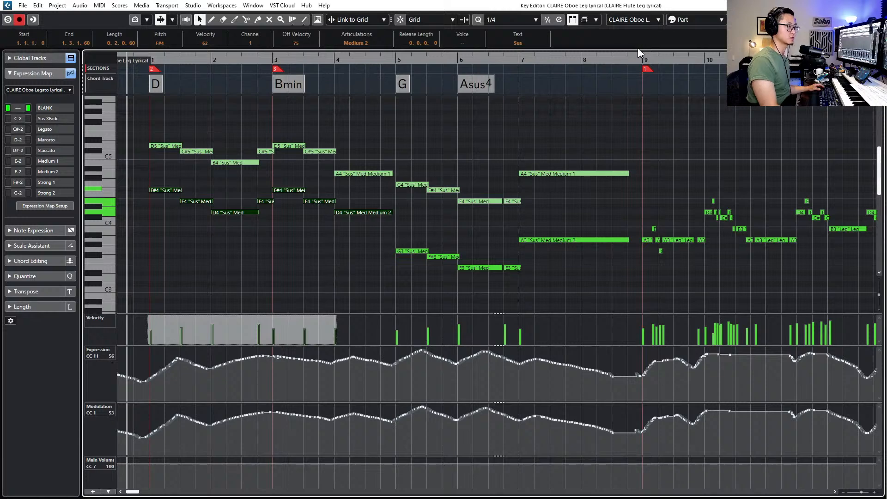
Place the playback position at bar 9 and set the right locator just before it, at the end of bar 8
click(644, 60)
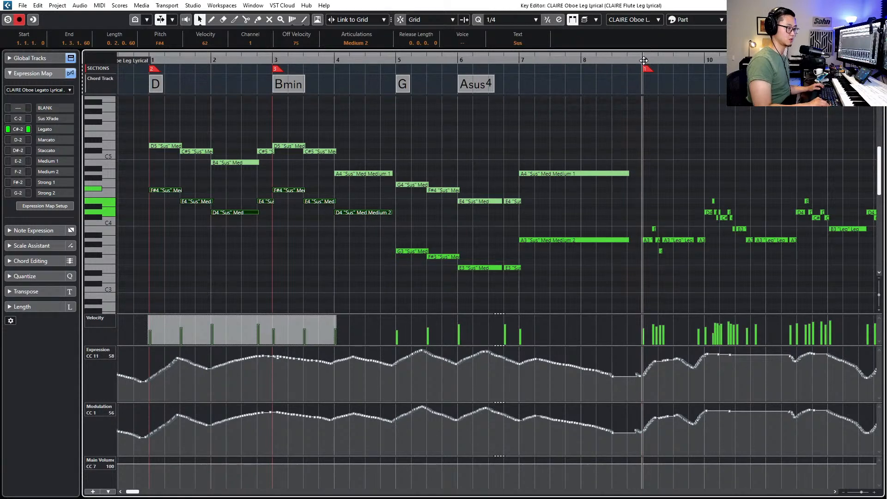
key(KP_Subtract)
key(KP_Add)
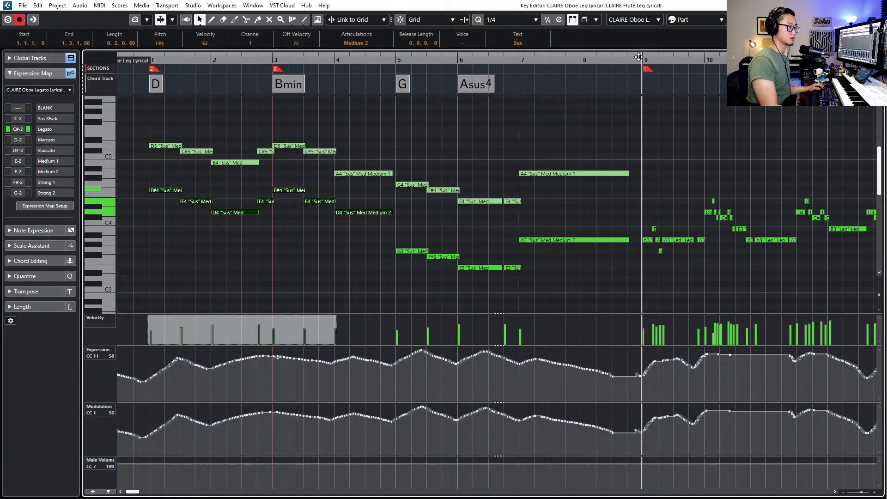
drag(640, 57, 637, 60)
alt+click(634, 61)
scroll(574, 166, down, 4)
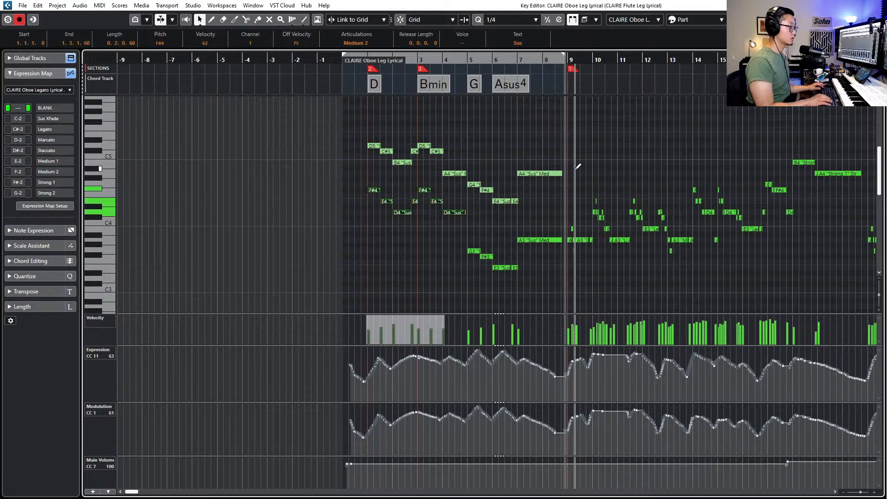
Deselect the notes and lower the oboe's Expression and Modulation curves across bars 1 to 8
click(484, 148)
key(alt+Down)
key(alt+Down)
key(alt+Down)
key(alt+Down)
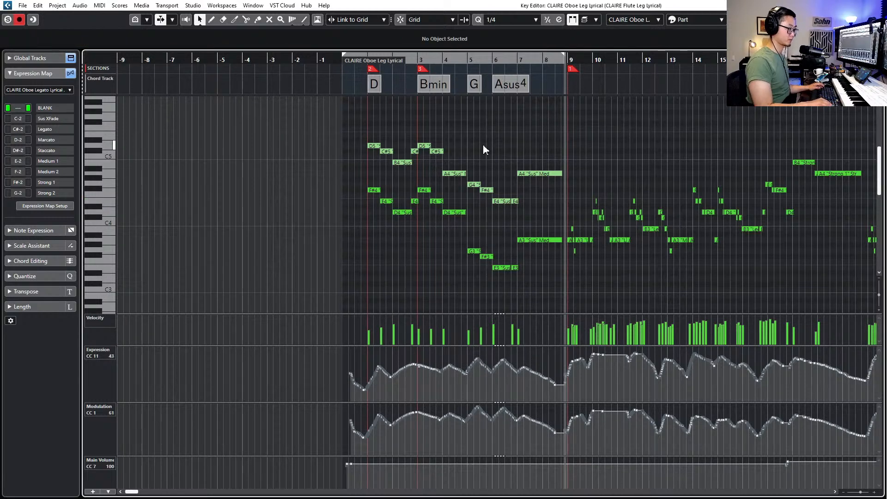
key(alt+Down)
key(alt+Down)
key(alt+Down)
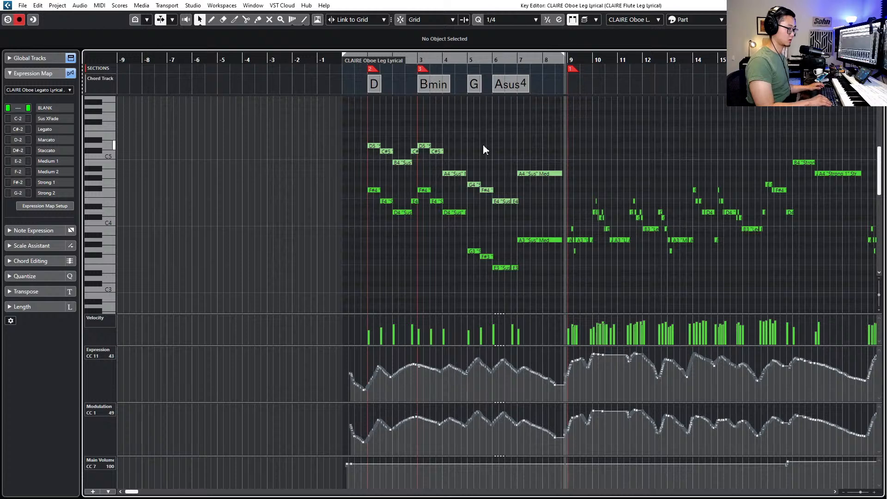
Play the passage while lowering the bar 1 to 8 Expression further and reducing the Main Volume to 93
key(alt+Down)
key(alt+Down)
key(alt+Down)
key(alt+Down)
key(KP_1)
key(shift+n)
key(space)
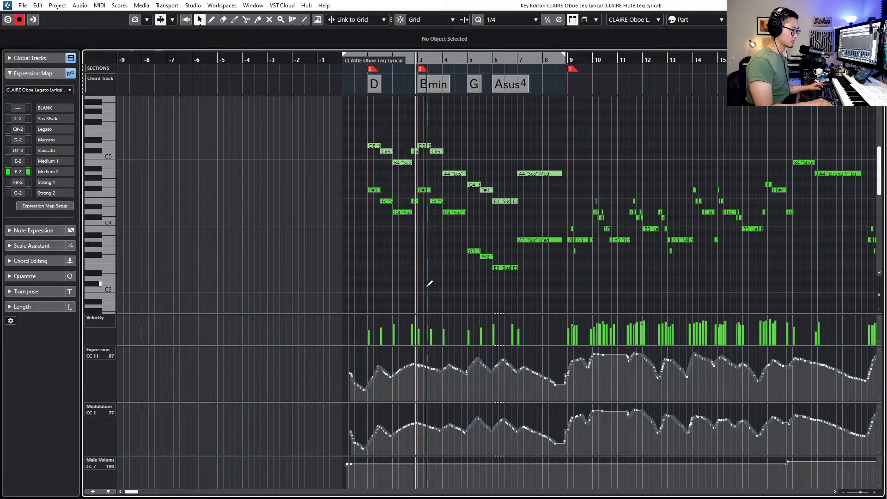
key(alt+Down)
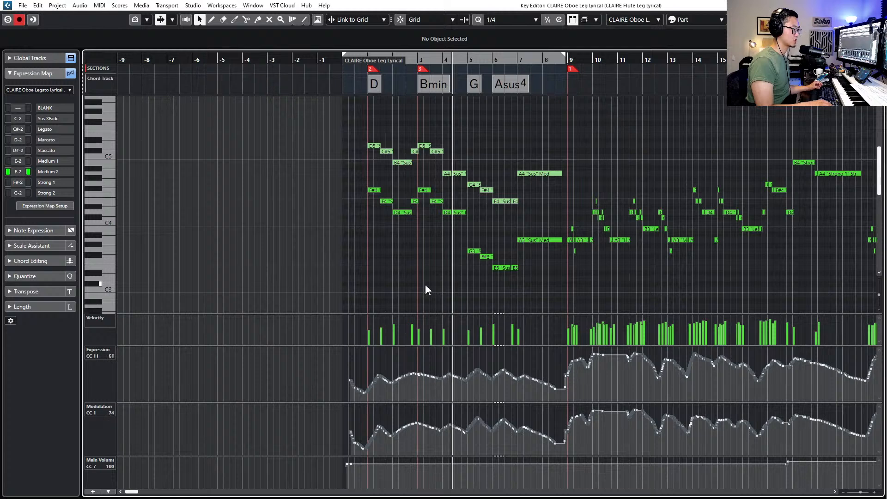
key(alt+Down)
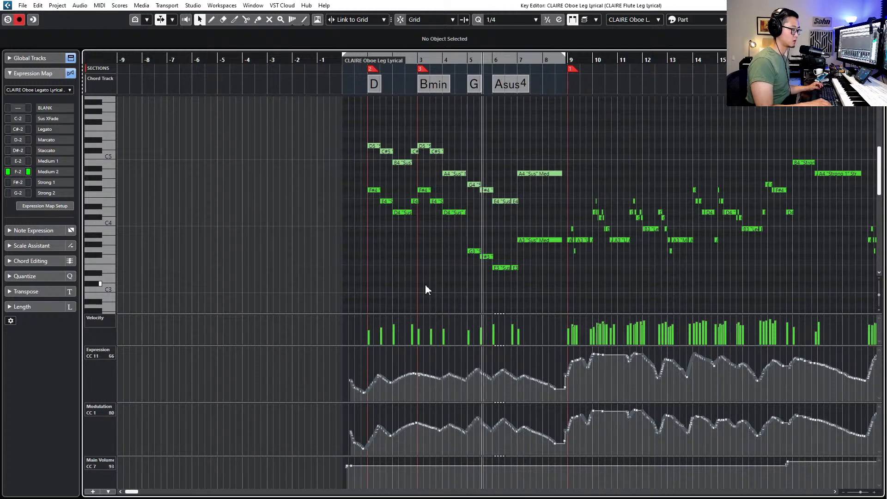
Stop playback and add a Main Volume point of 103 just before bar 9 so only the opening section is softer
key(space)
key(j)
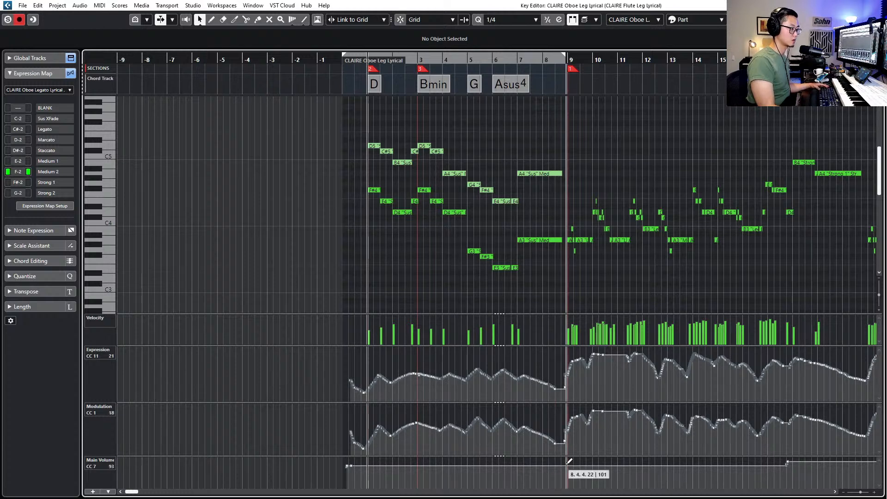
click(569, 461)
click(561, 465)
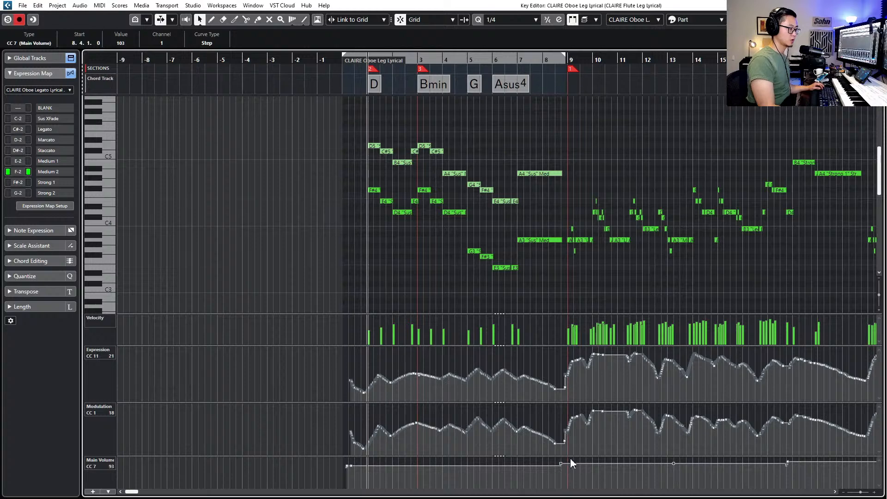
ctrl+scroll(569, 460, up, 4)
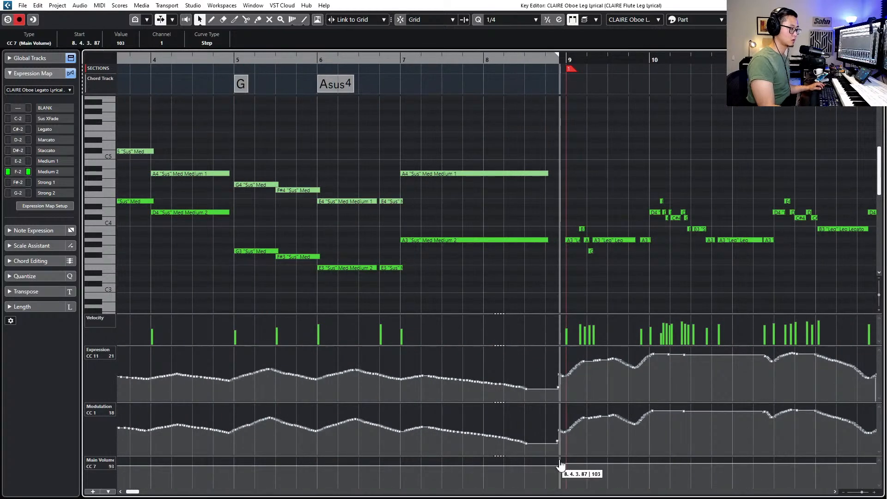
ctrl+scroll(514, 453, down, 5)
Lower the oboe's bar 1 to 8 Expression curve to start at 40 and its Modulation curve to start at 47
drag(253, 366, 513, 421)
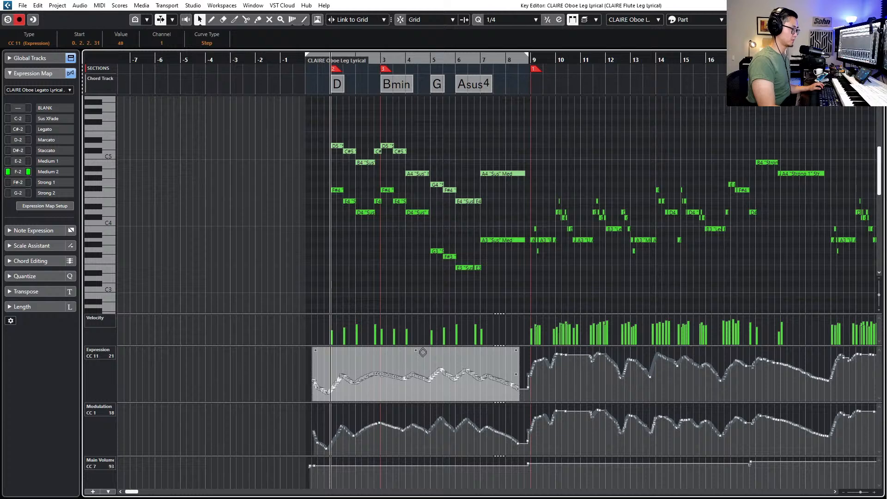
drag(423, 353, 423, 356)
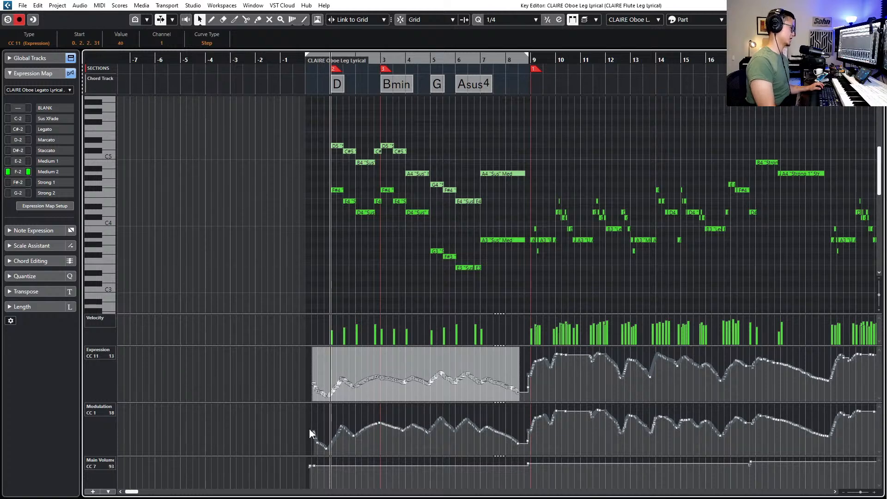
drag(293, 418, 522, 456)
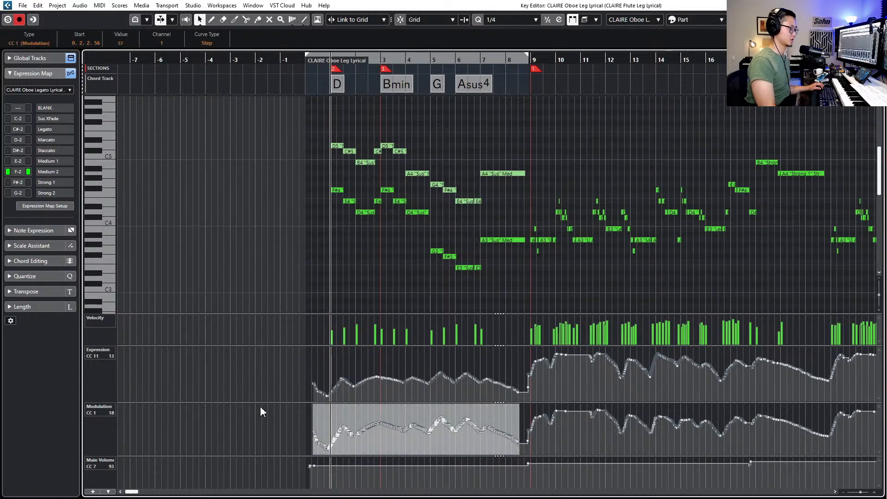
drag(262, 410, 431, 408)
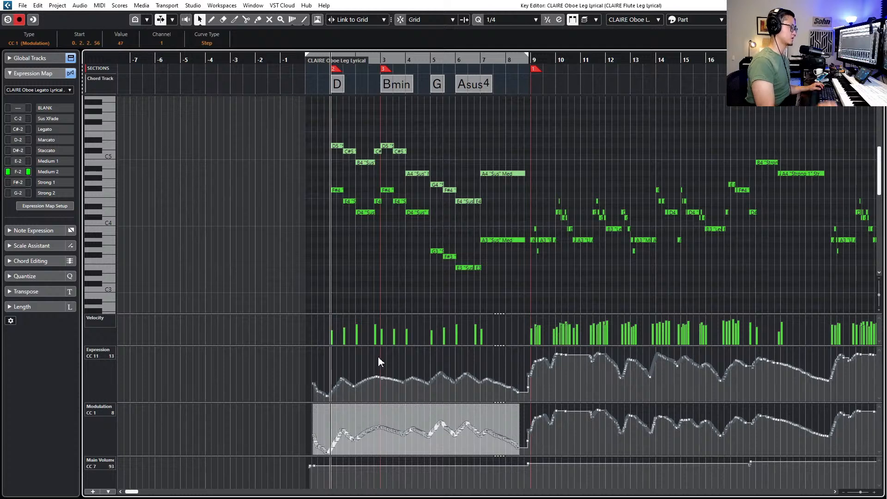
Clear the selection and play back the opening bars to check the reduced oboe dynamics
click(374, 240)
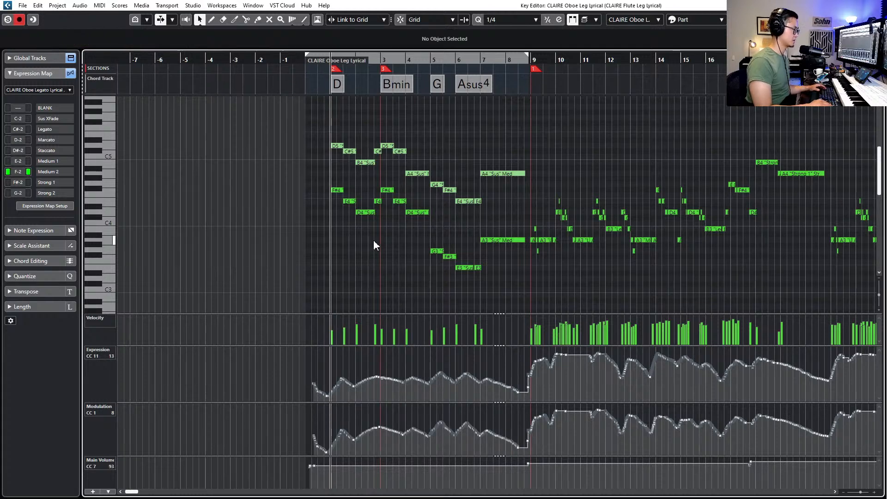
key(space)
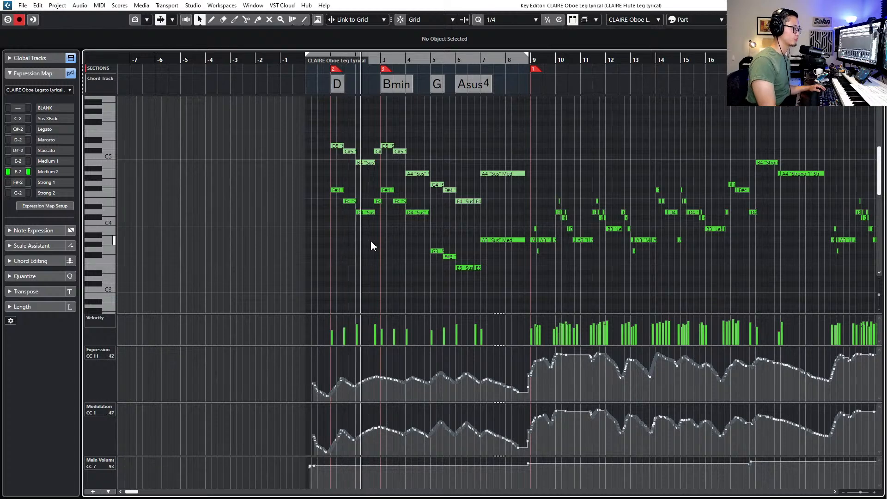
key(space)
Transpose the oboe harmony notes in bars 1 to 4 down four semitones
scroll(330, 193, up, 4)
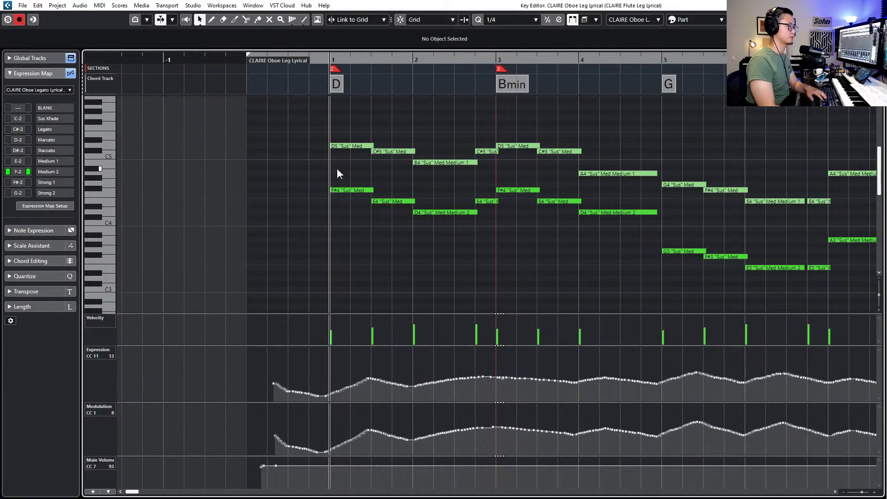
drag(338, 170, 531, 252)
drag(591, 203, 573, 214)
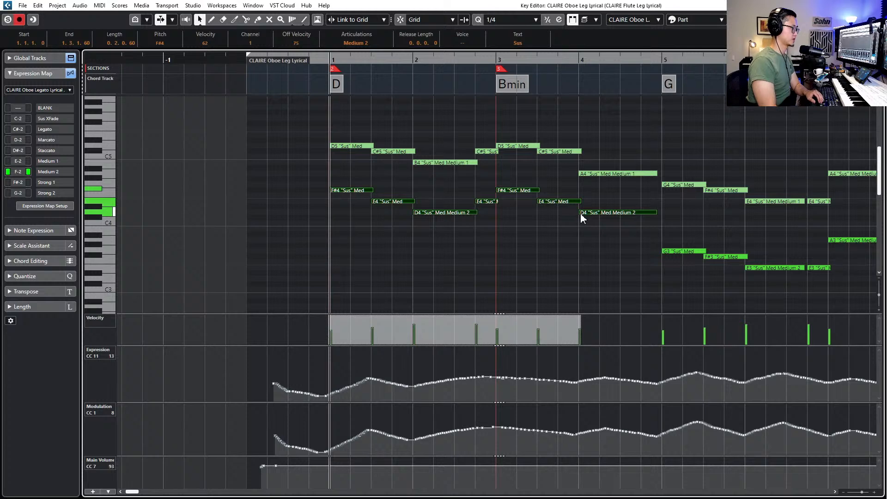
key(Down)
key(Down)
key(Down)
key(Down)
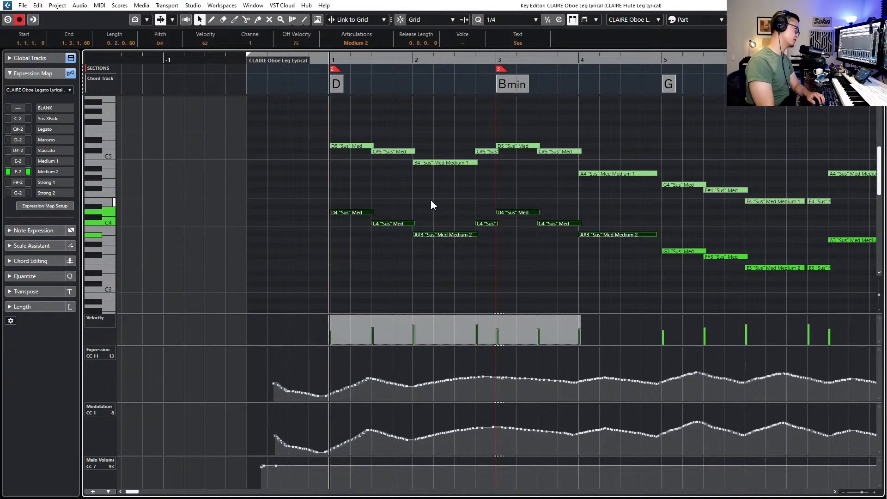
Raise the first oboe note in bar 1 to A4
drag(415, 198, 402, 237)
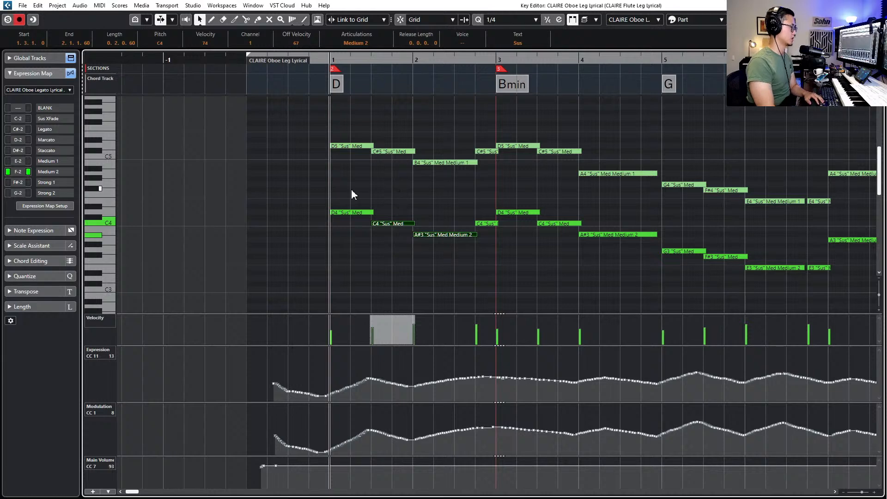
drag(352, 189, 334, 229)
key(Up)
key(Up)
key(Up)
key(Up)
key(Up)
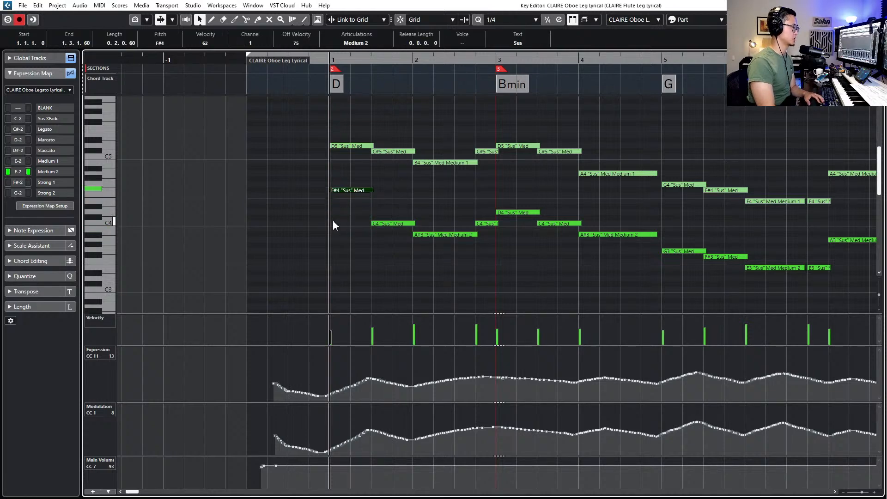
key(Up)
key(Up)
Raise the second oboe note in bar 1 to G4
click(397, 224)
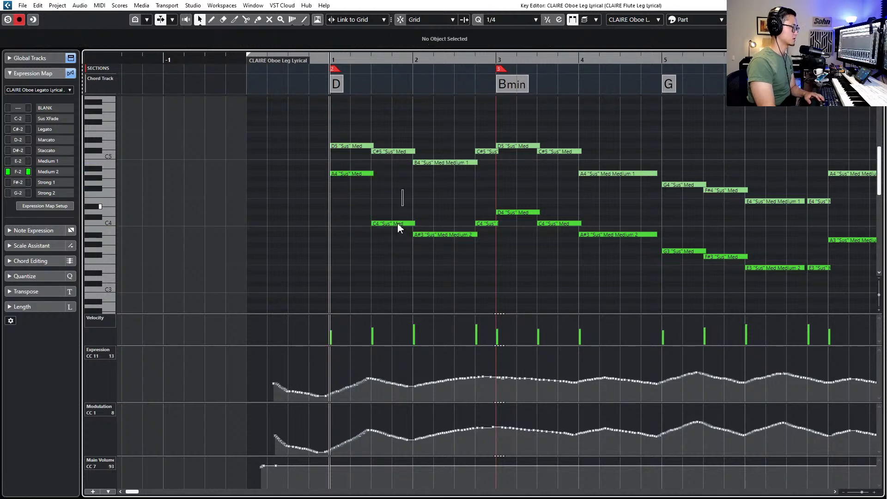
key(Up)
key(Up)
key(Up)
key(Up)
key(Up)
key(Up)
key(Up)
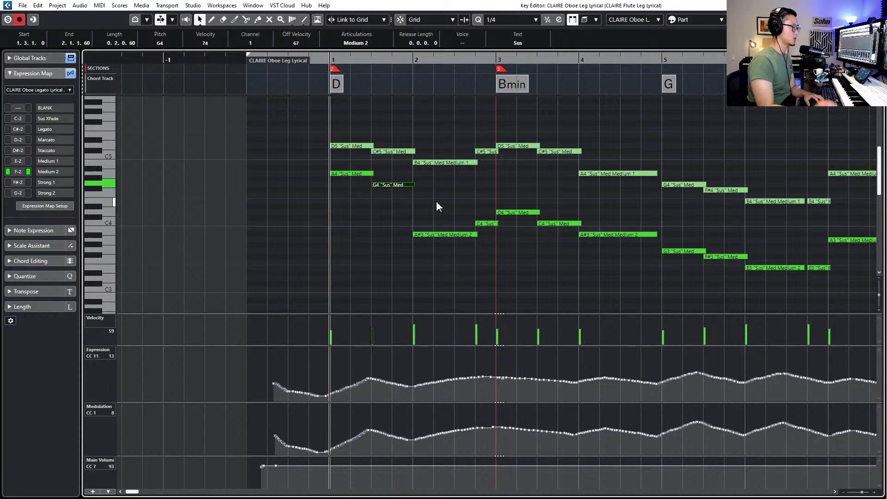
Raise the long oboe note at the start of bar 2 to F#4
click(438, 234)
key(Up)
key(Up)
key(Up)
key(Up)
key(Up)
key(Up)
key(Up)
key(Up)
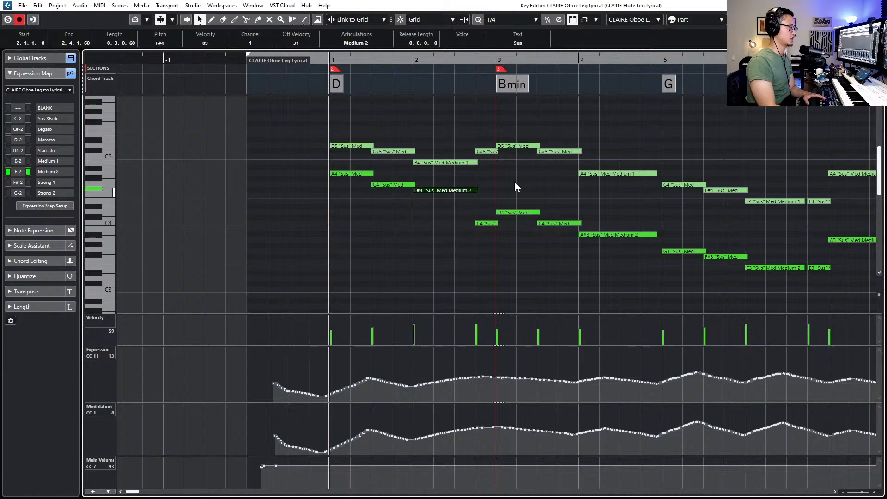
Set the short oboe note at the end of bar 2 to E4
click(485, 224)
key(Up)
key(Up)
key(Up)
key(Up)
key(Up)
key(Up)
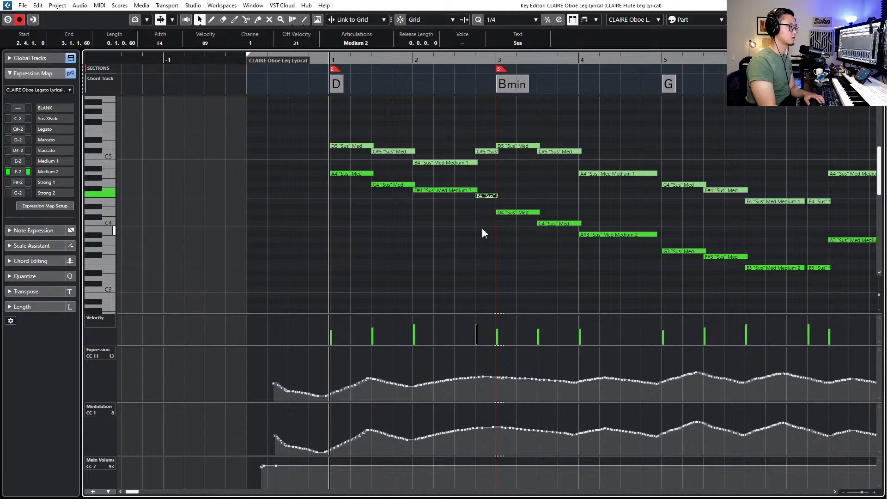
key(Down)
key(Down)
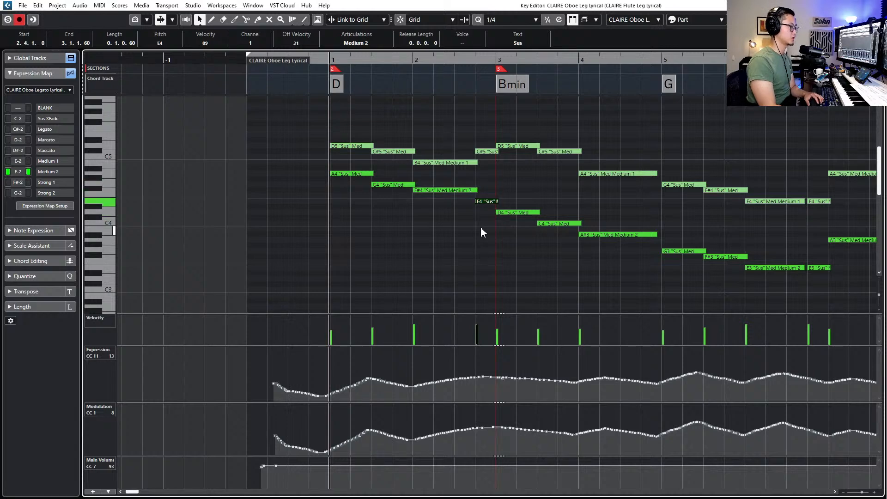
Audition the oboe harmony and try its first three notes in bars 1 and 2 an octave lower
key(space)
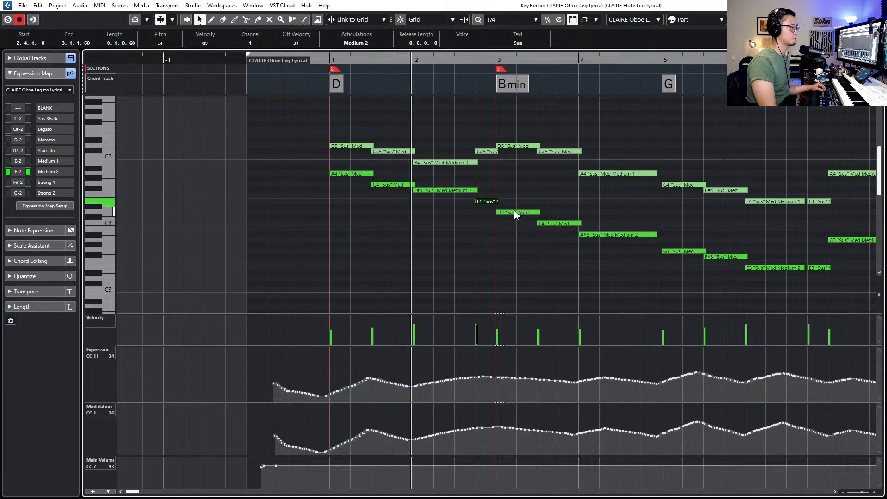
key(space)
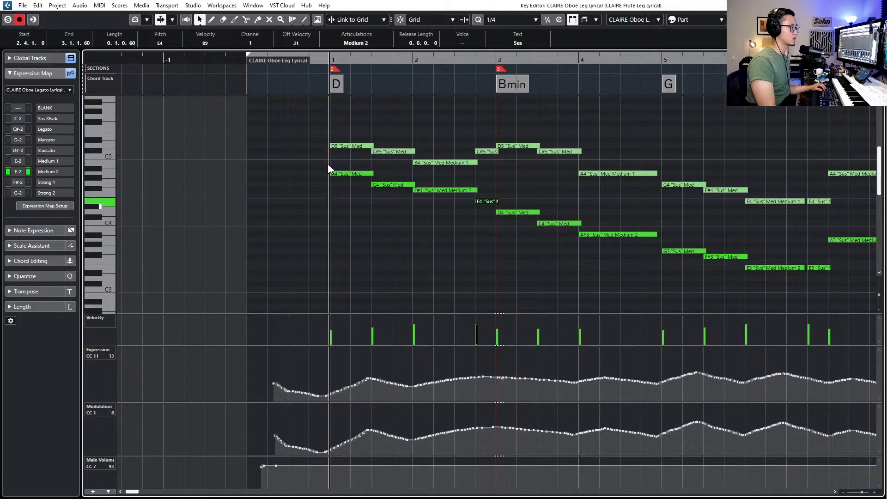
drag(329, 165, 453, 200)
key(shift+Down)
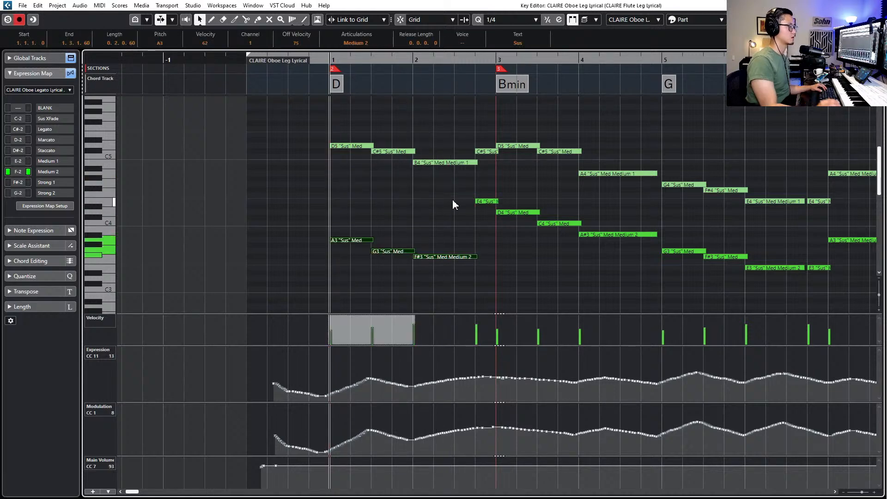
key(space)
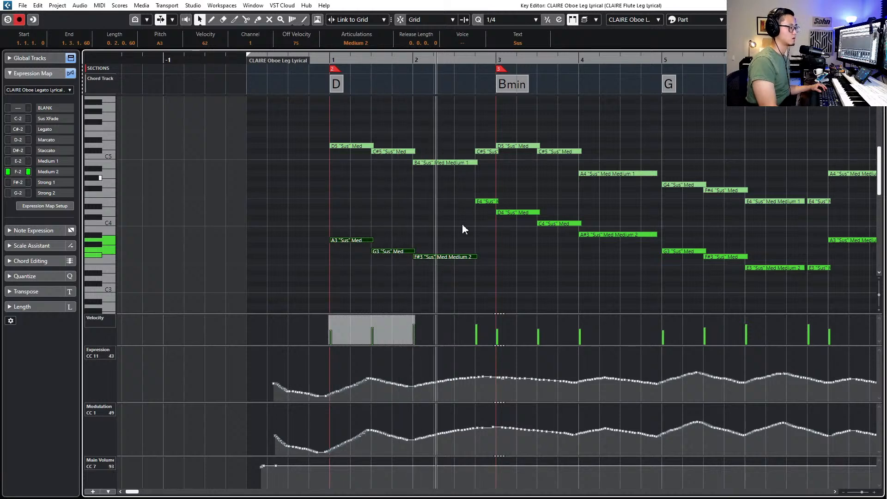
key(space)
key(shift+Up)
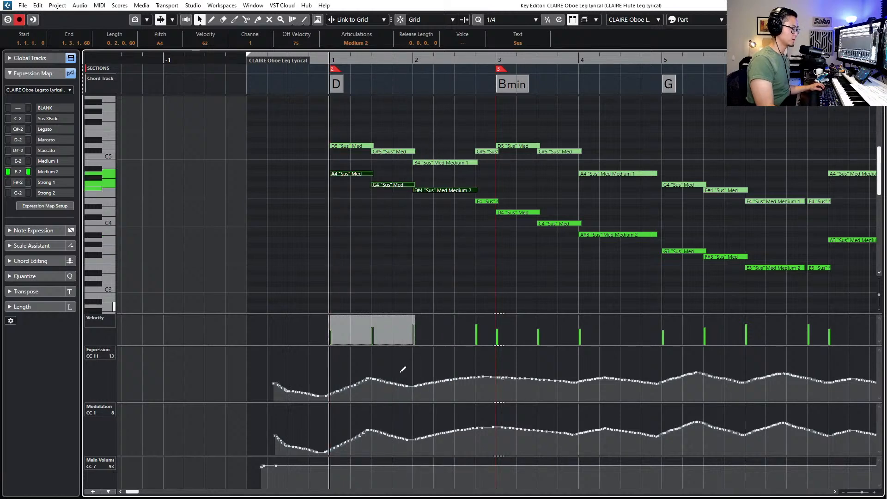
Lower the Main Volume (CC 7) of the oboe harmony in bars 1 to 8 to 57 during playback
key(g)
drag(264, 480, 319, 474)
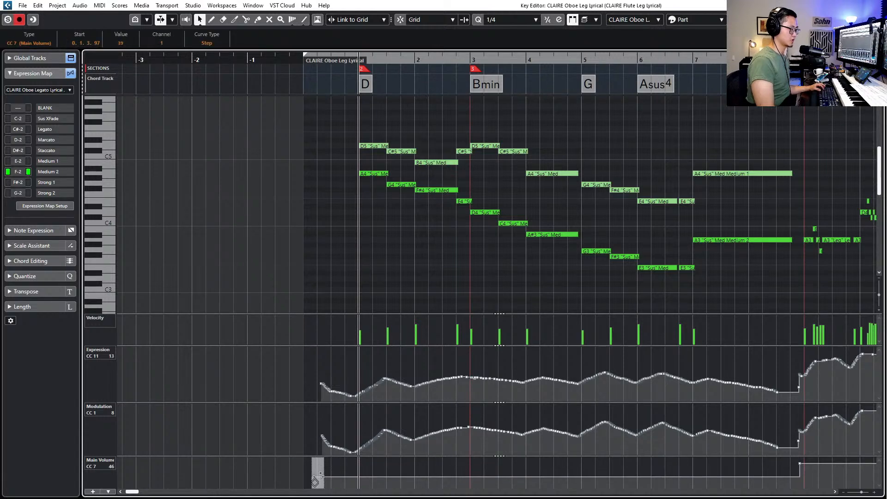
click(320, 468)
click(320, 465)
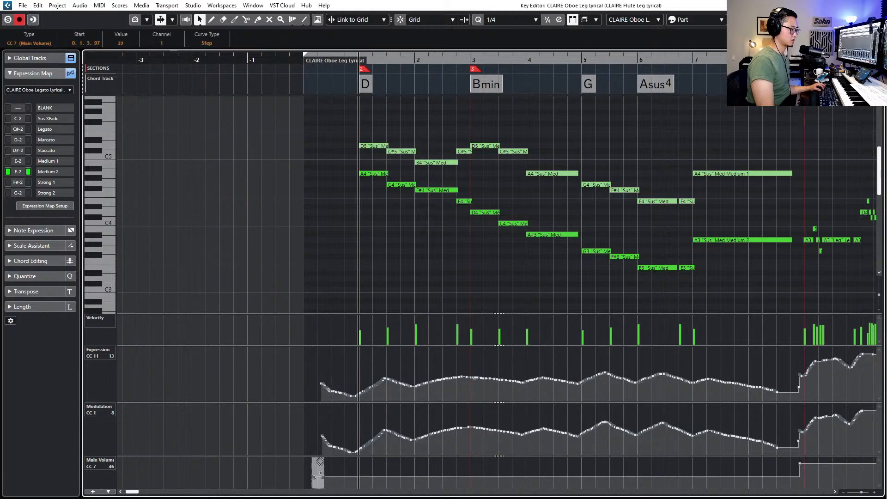
drag(318, 462, 320, 458)
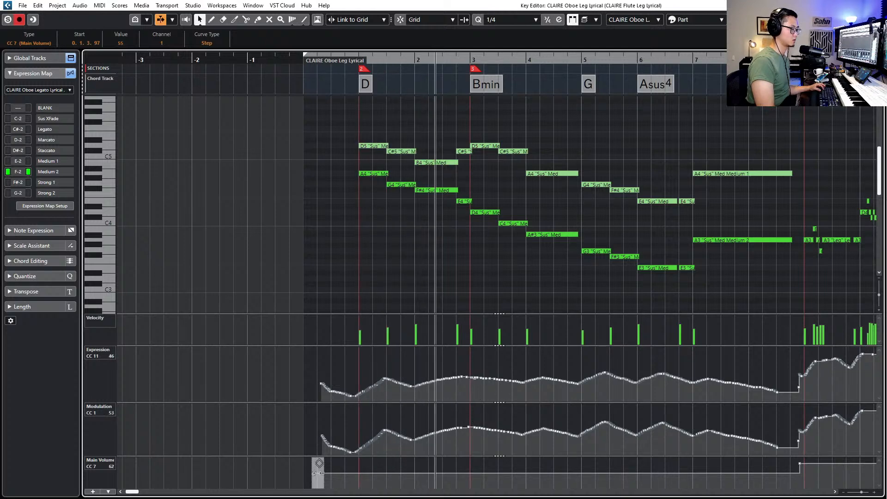
drag(319, 462, 320, 466)
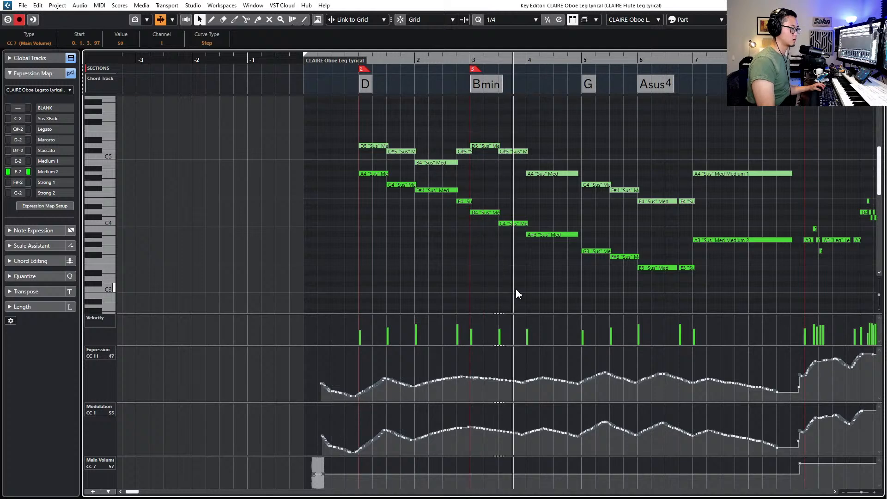
key(space)
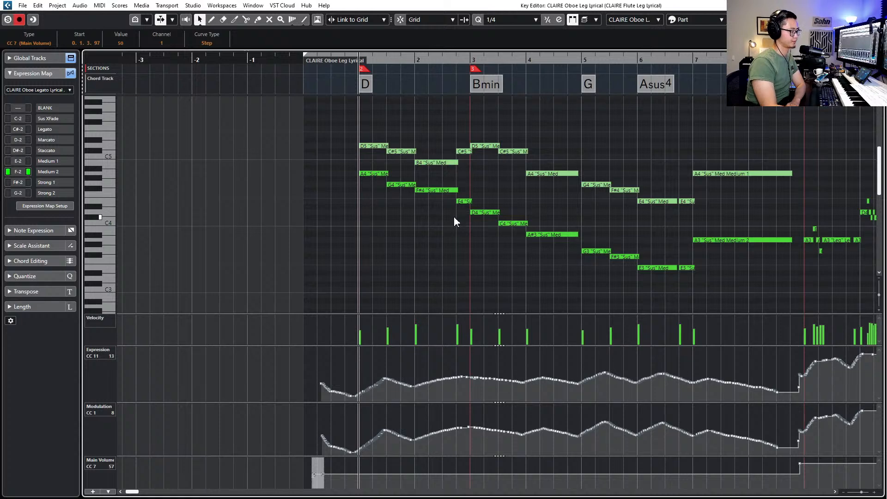
Split the oboe part just before bar 9 and move its opening section to the CLAIRE Bassoon Leg Lyrical track
click(296, 361)
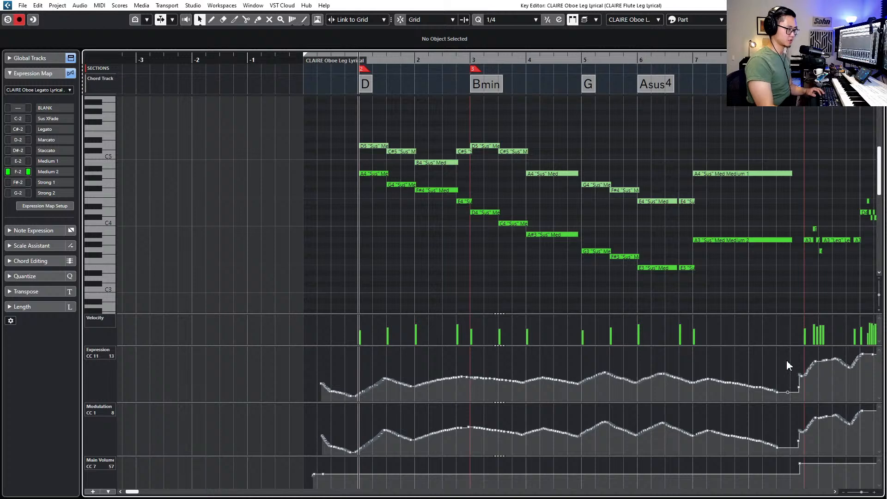
drag(788, 362, 406, 404)
key(Return)
click(419, 268)
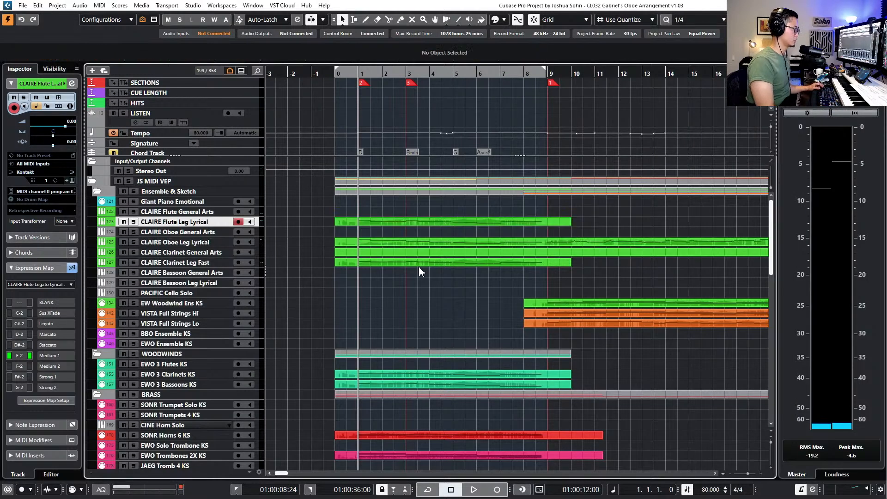
alt+click(544, 245)
drag(531, 245, 518, 289)
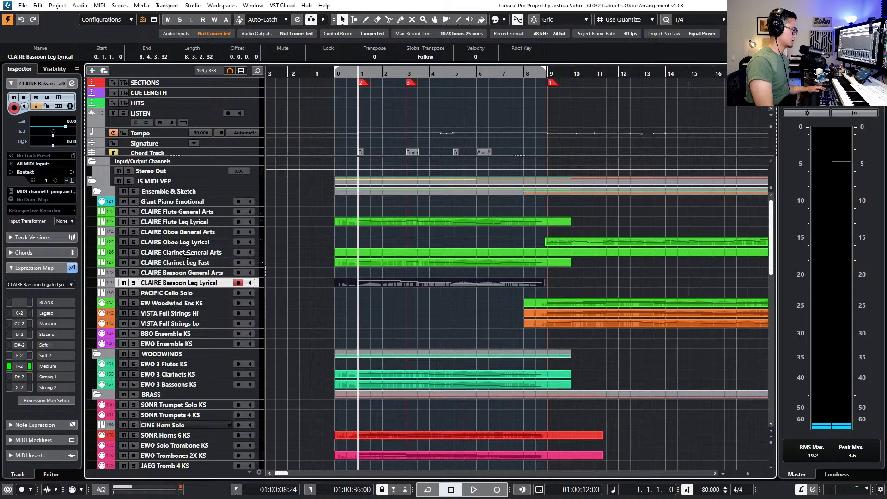
Search the project's tracks for "ewo" and show the EWO Clarinet KS track
click(177, 266)
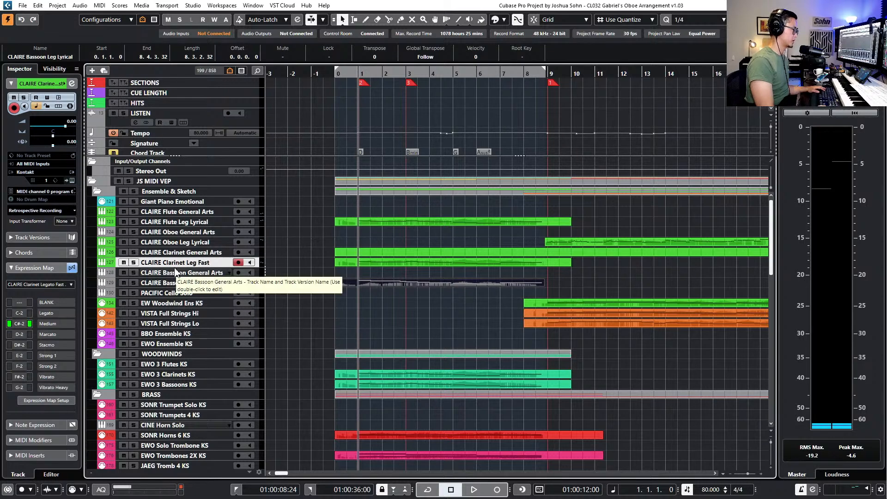
scroll(291, 332, down, 5)
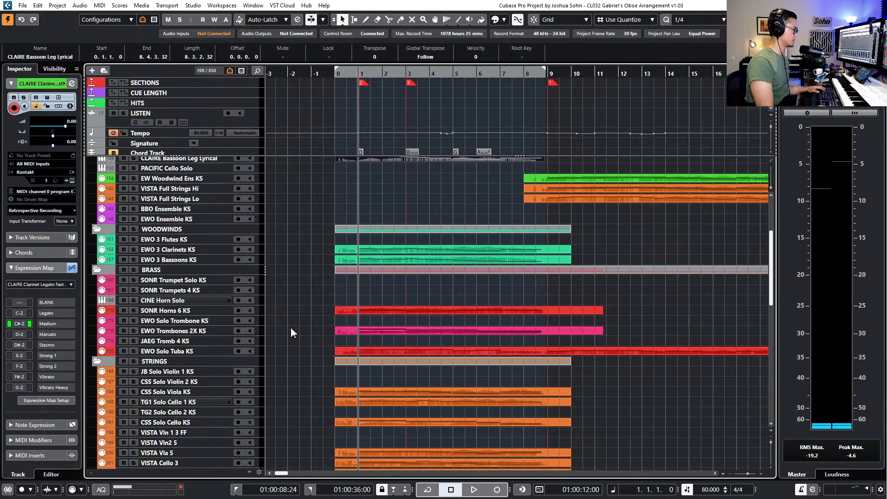
key(ctrl+f)
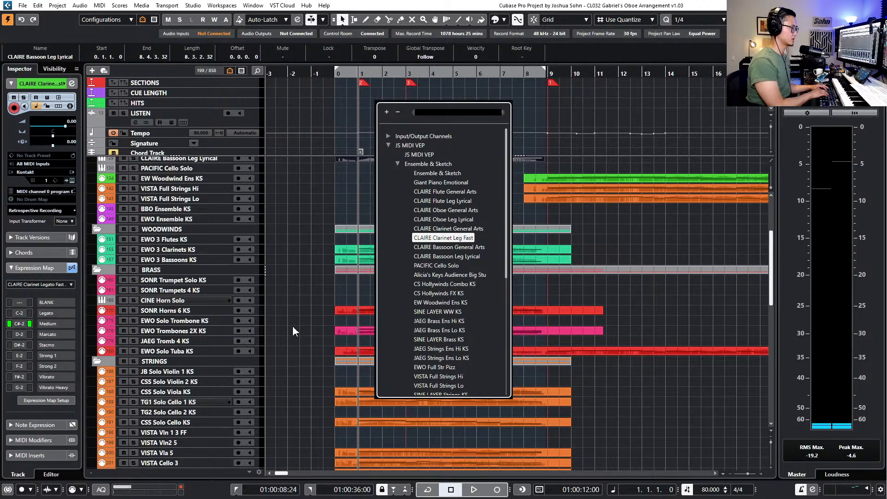
text(ewo)
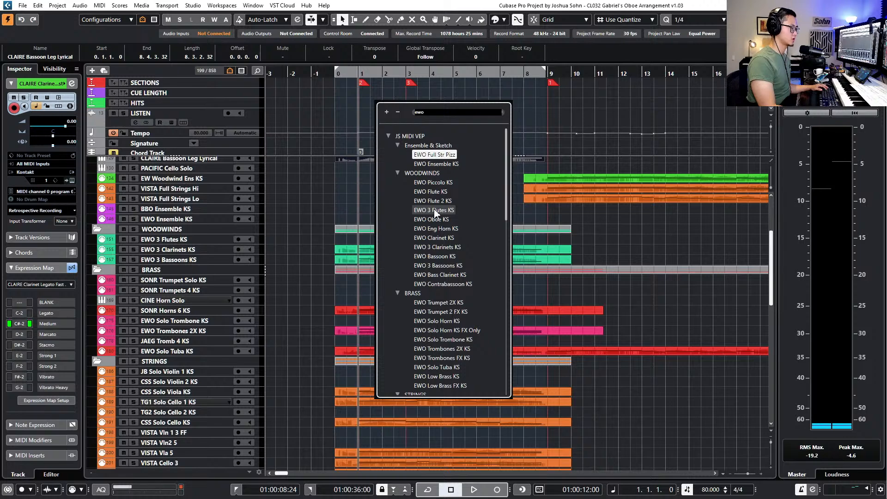
click(440, 238)
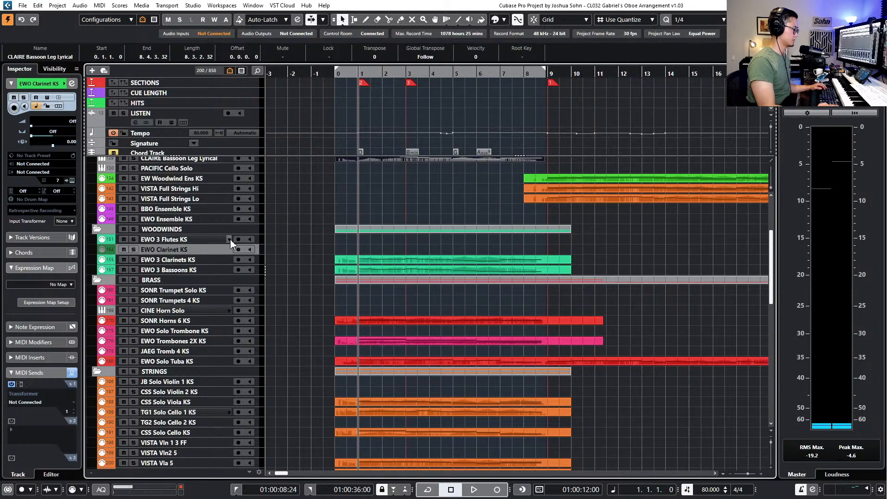
Copy the harmony part from CLAIRE Bassoon Leg Lyrical onto the EWO Clarinet KS track
scroll(301, 250, down, 1)
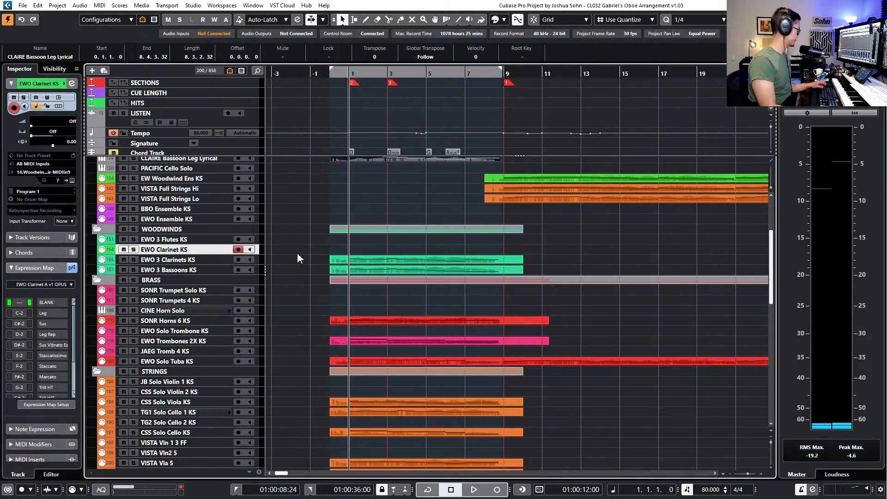
scroll(378, 255, up, 3)
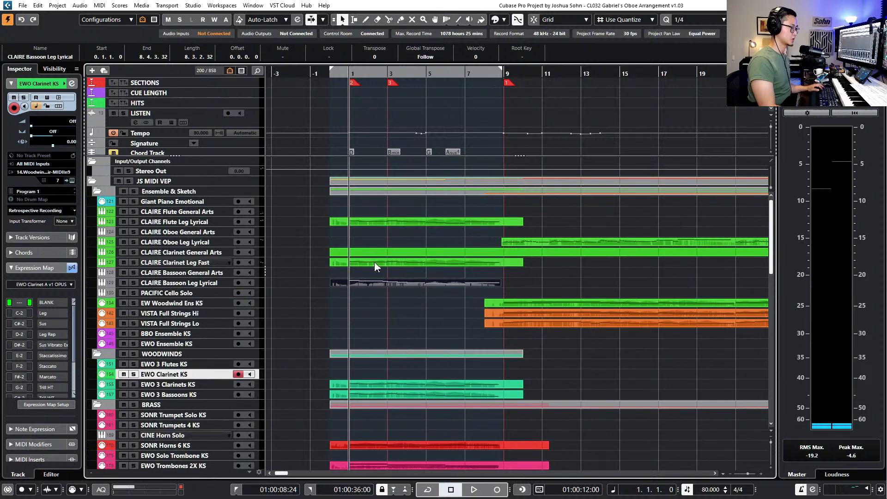
drag(376, 280, 375, 373)
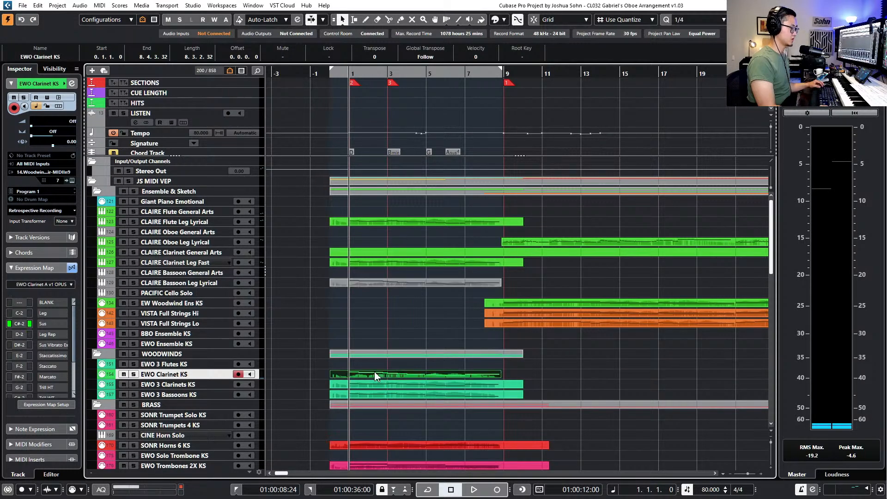
Move the harmony part on CLAIRE Bassoon Leg Lyrical up to the CLAIRE Oboe General Arts track
click(374, 284)
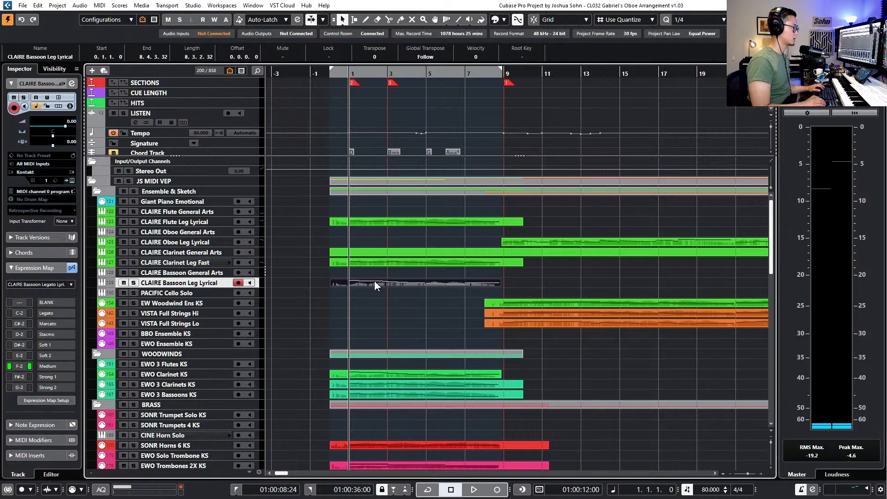
key(ctrl+Up)
key(ctrl+Up)
key(ctrl+Up)
key(ctrl+Up)
key(ctrl+Up)
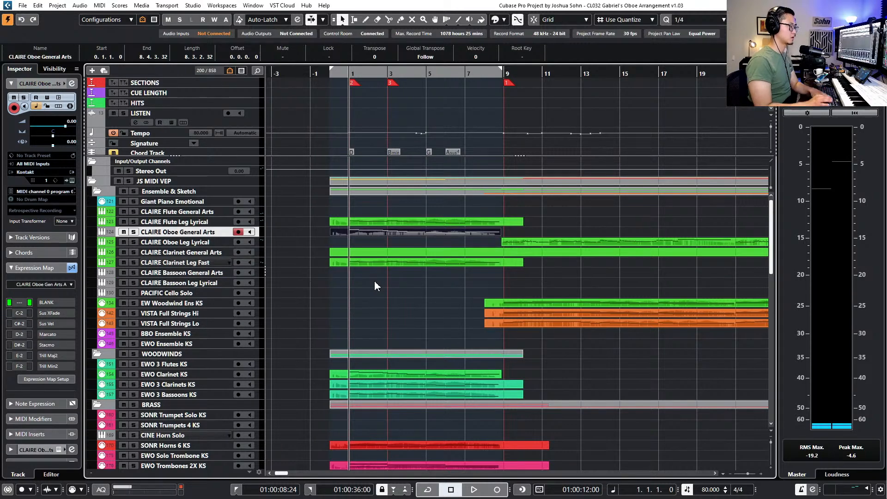
Copy the flute melody part onto the CLAIRE Oboe General Arts track and audition that track soloed
drag(445, 220, 447, 237)
key(space)
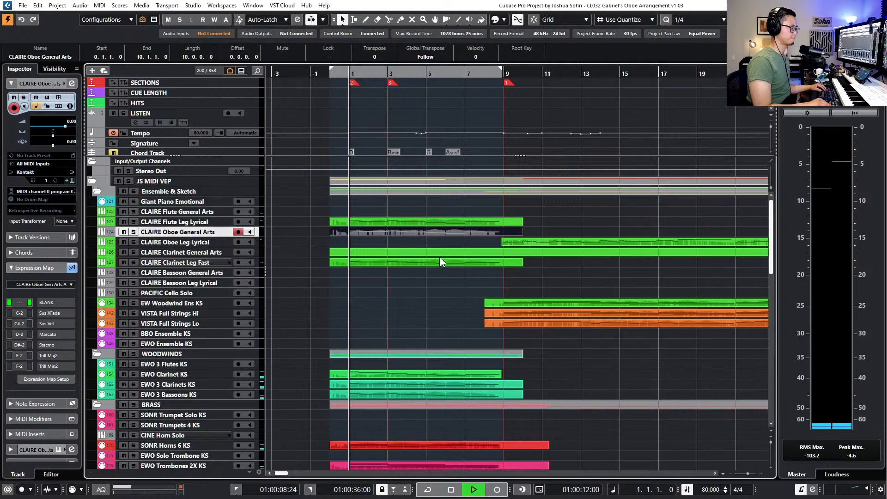
key(s)
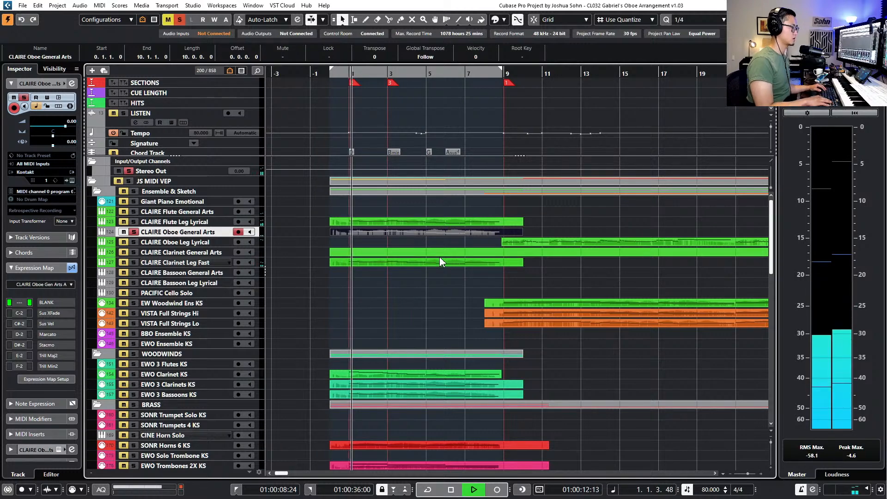
Transpose all notes of the copied melody on CLAIRE Oboe General Arts down one octave
key(Return)
drag(497, 264, 532, 262)
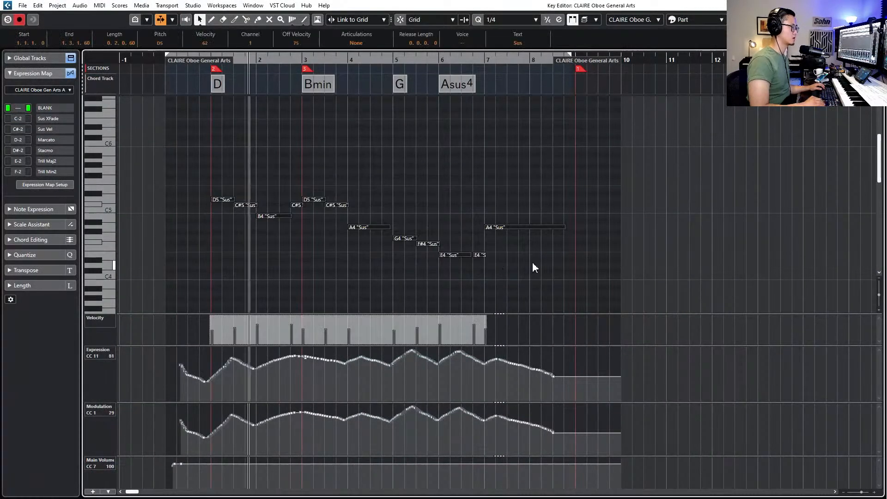
key(shift+Down)
key(ctrl+a)
click(360, 43)
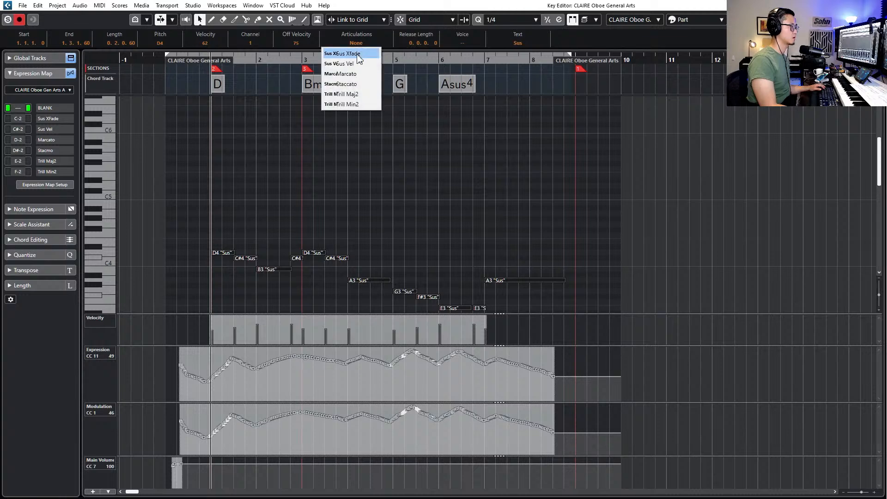
click(378, 115)
key(Return)
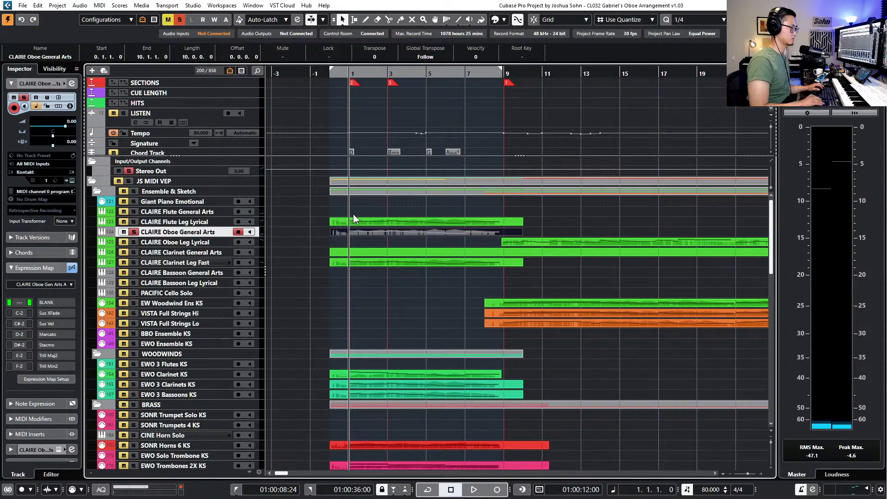
Move the melody part to the CLAIRE Oboe Leg Lyrical track, trimmed to end just before bar 9 and joined to the following part
key(ctrl+Down)
click(529, 240)
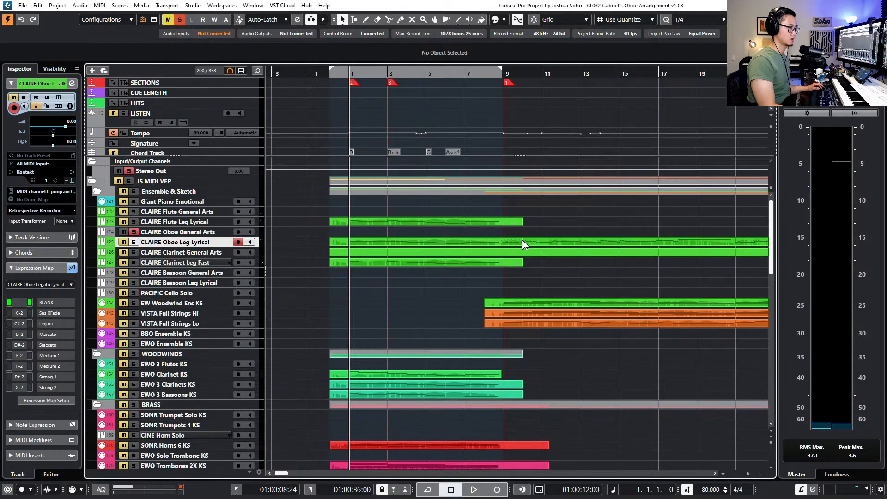
drag(523, 243, 501, 244)
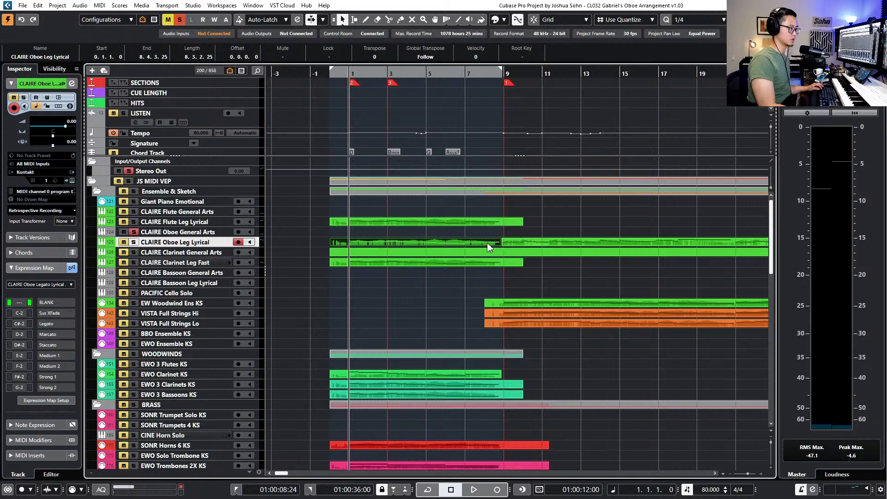
key(Delete)
Try the Sus Xfade articulation on all melody notes in bars 1 to 8 of CLAIRE Oboe Leg Lyrical
double_click(489, 246)
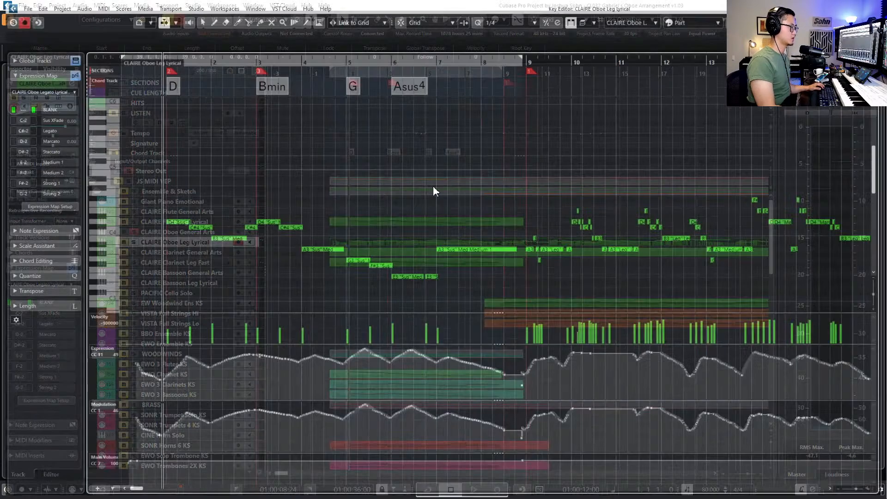
drag(222, 188, 384, 283)
shift+click(464, 250)
drag(228, 185, 193, 243)
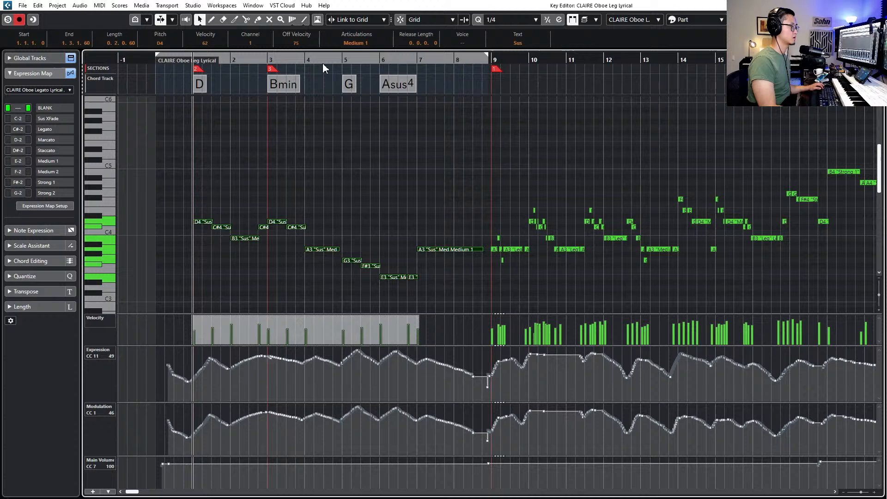
click(355, 34)
click(362, 95)
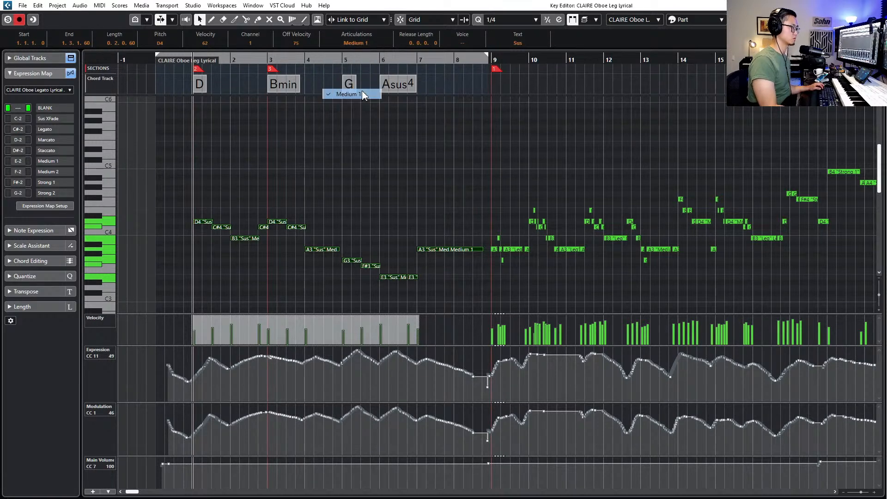
click(371, 44)
click(372, 52)
click(367, 89)
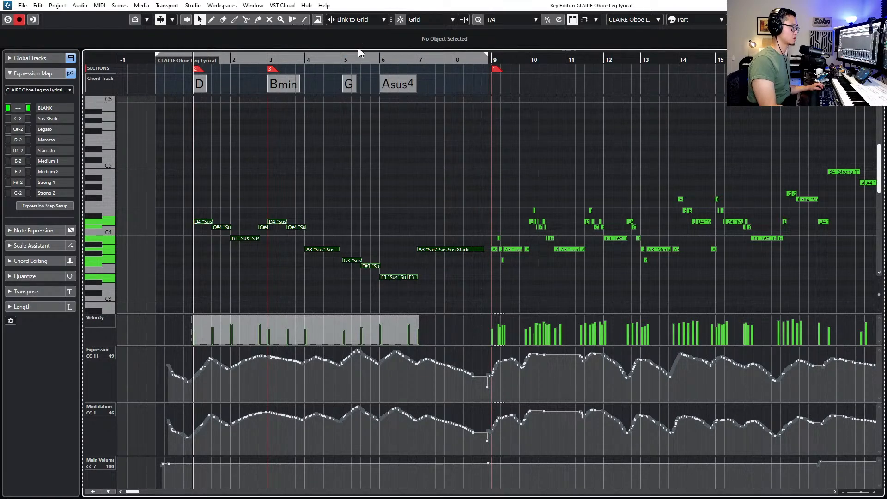
Set the articulation of the oboe melody notes in bars 1 to 8 to Medium 1
drag(462, 188, 204, 285)
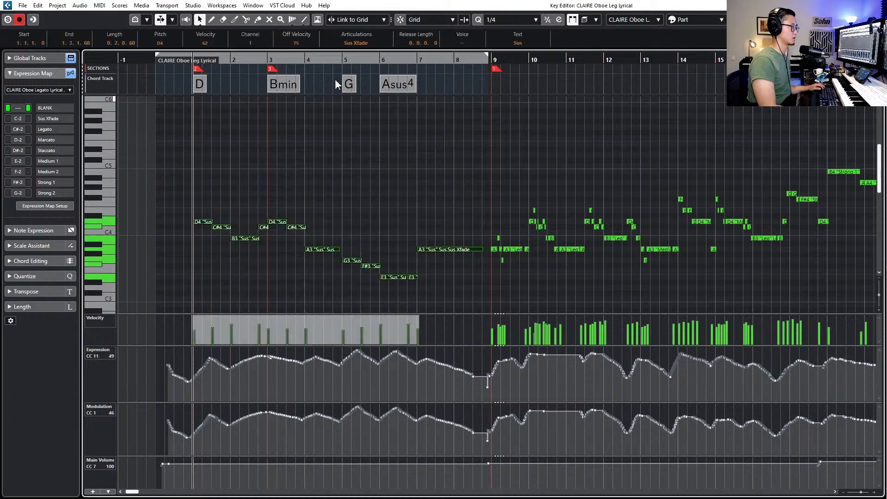
click(368, 43)
click(363, 95)
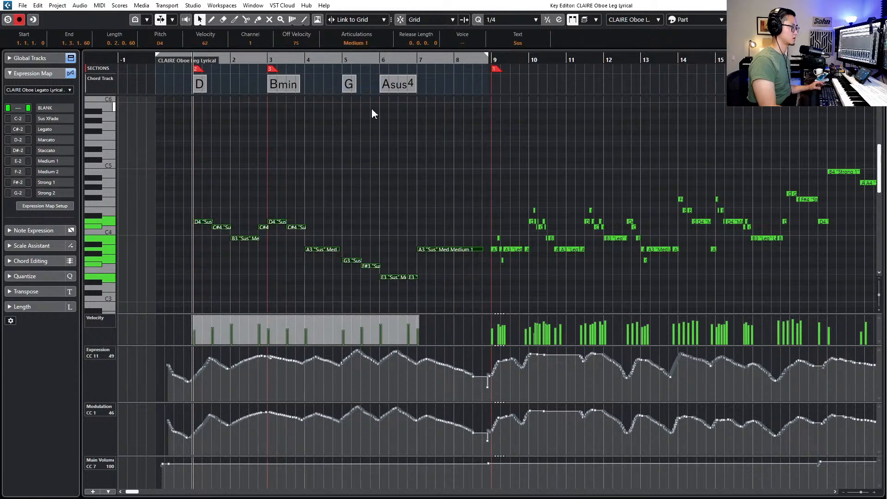
Listen to the oboe melody from bar 1, with the CLAIRE Oboe Leg Lyrical track soloed
key(space)
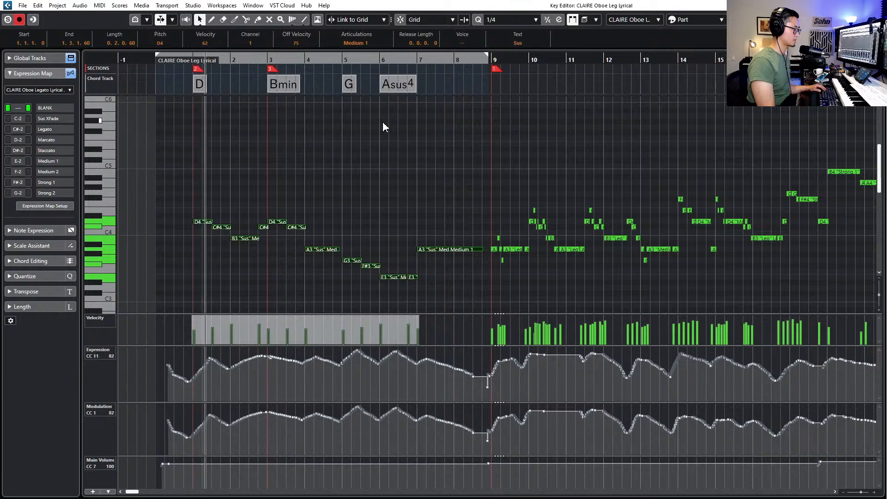
key(space)
key(Return)
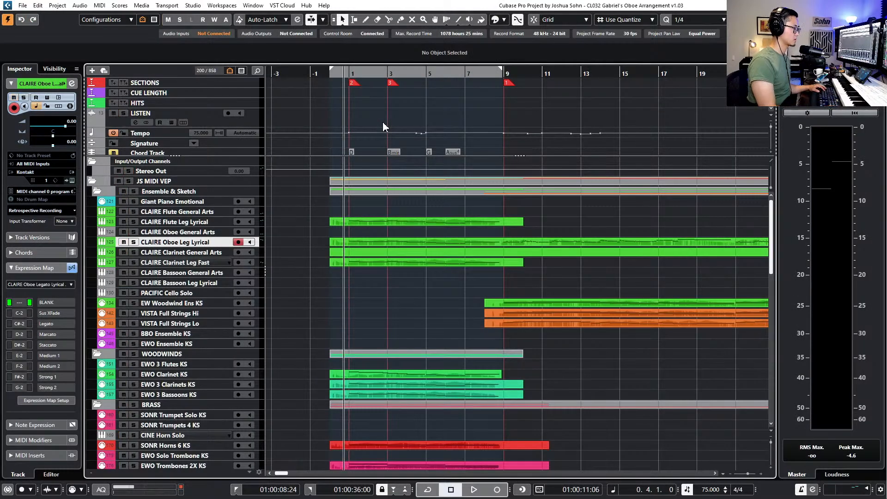
key(s)
key(space)
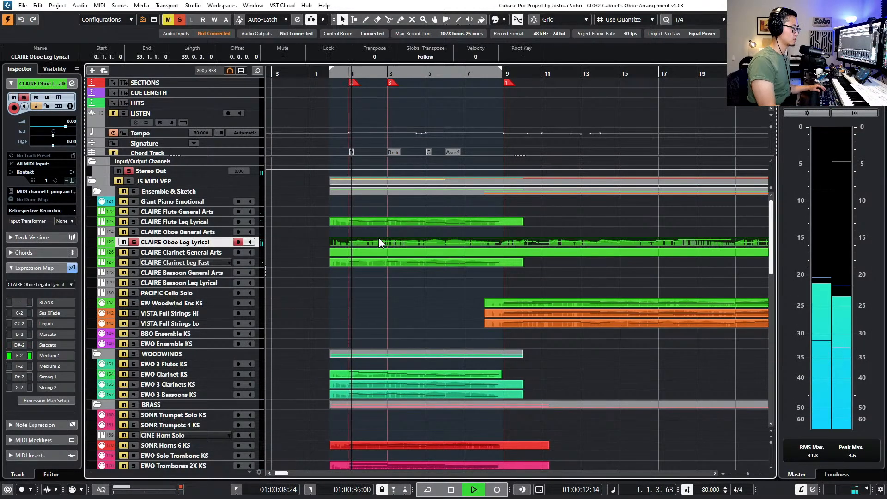
Lower the oboe's Main Volume (CC 7) before bar 9 to about 78 and check it by playback
key(Return)
scroll(298, 433, down, 1)
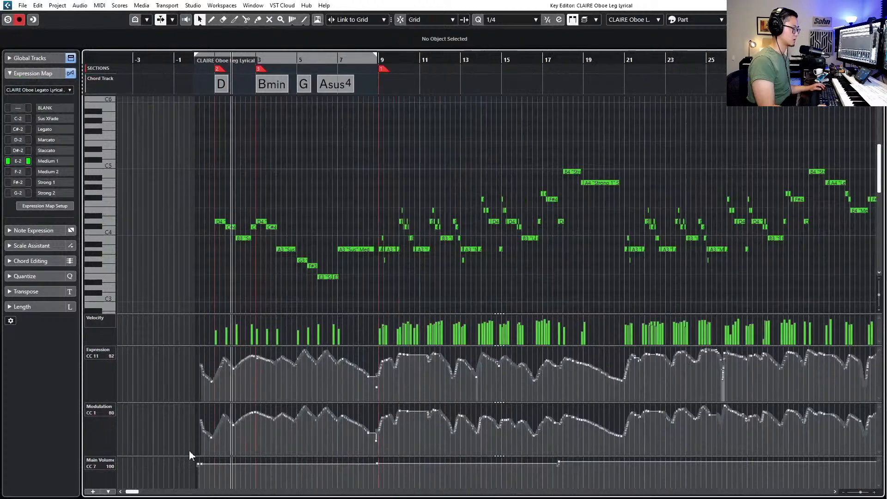
mouse_move(190, 469)
mouse_down()
mouse_move(211, 454)
mouse_move(198, 469)
mouse_up()
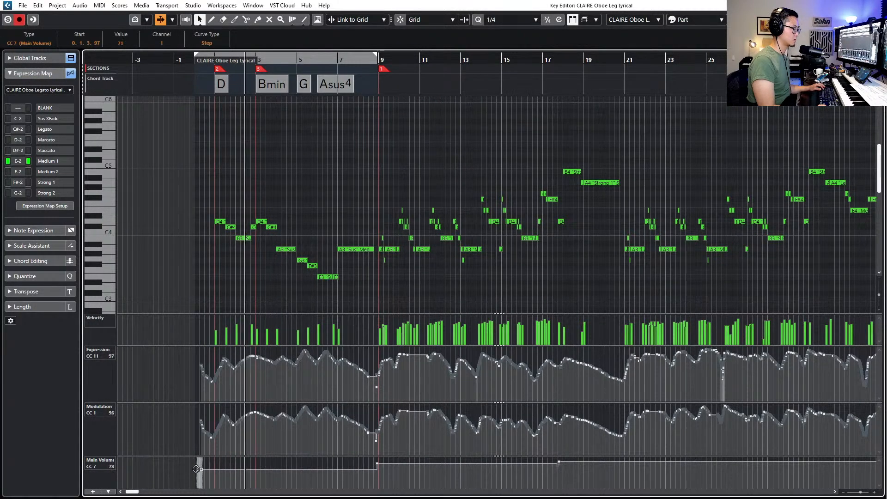
key(space)
key(space)
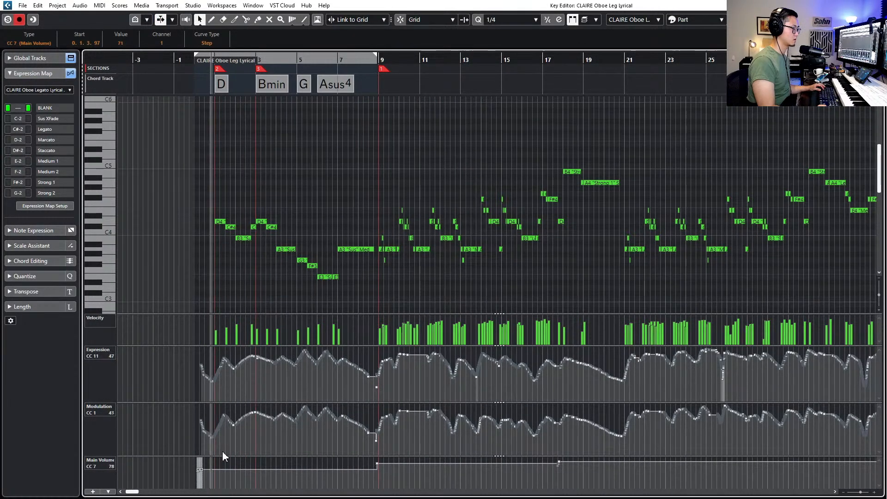
Scale down the oboe's Expression (CC 11) and Modulation (CC 1) curves across bars 1 to 8
drag(190, 395, 374, 327)
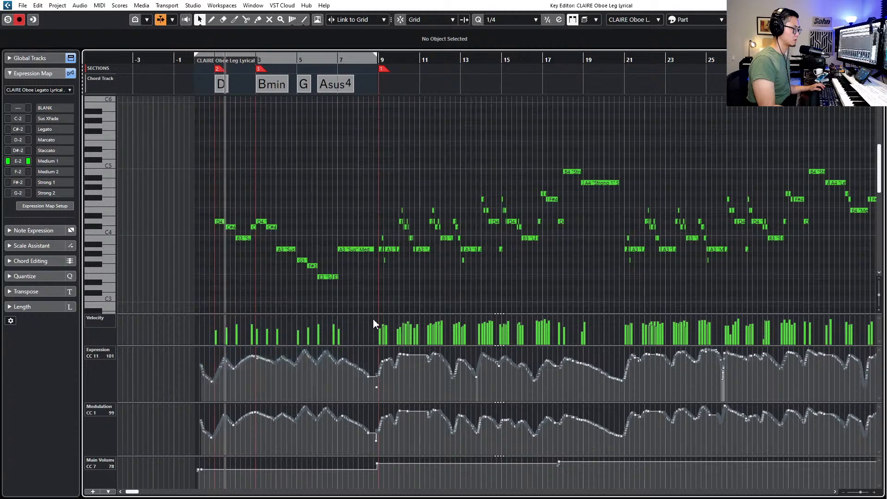
drag(317, 357, 317, 368)
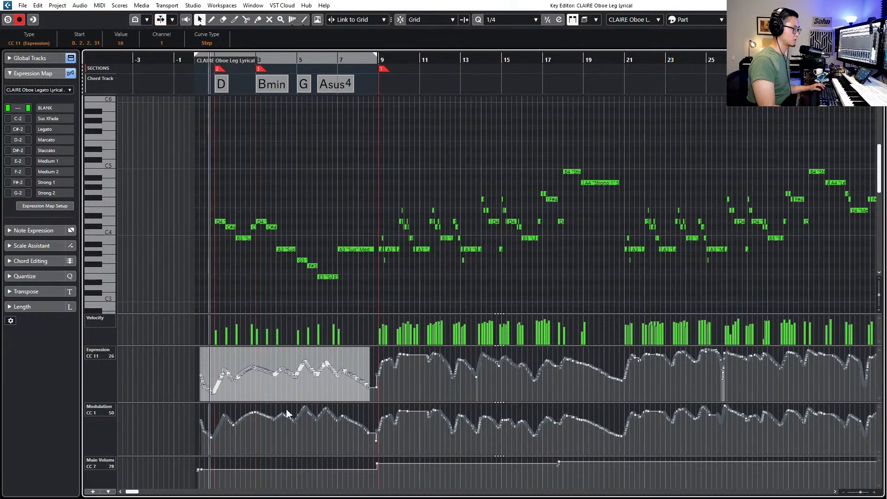
drag(188, 444, 334, 411)
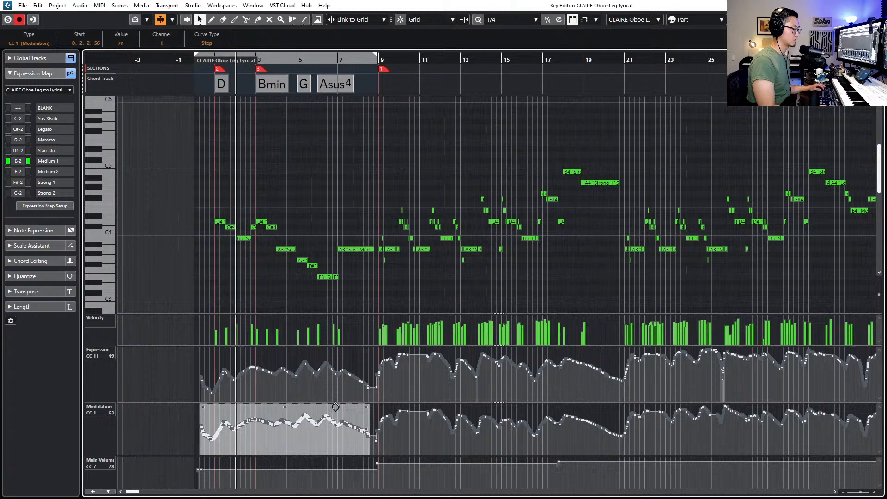
mouse_move(383, 436)
mouse_down()
mouse_move(373, 444)
mouse_move(374, 434)
mouse_up()
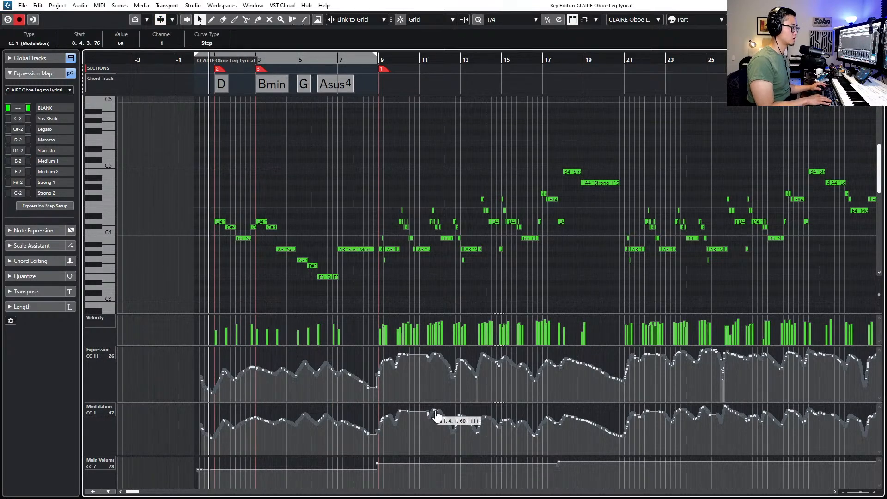
Return to the project and play the opening bars with the full ensemble unsoloed
key(Return)
key(space)
scroll(481, 253, up, 2)
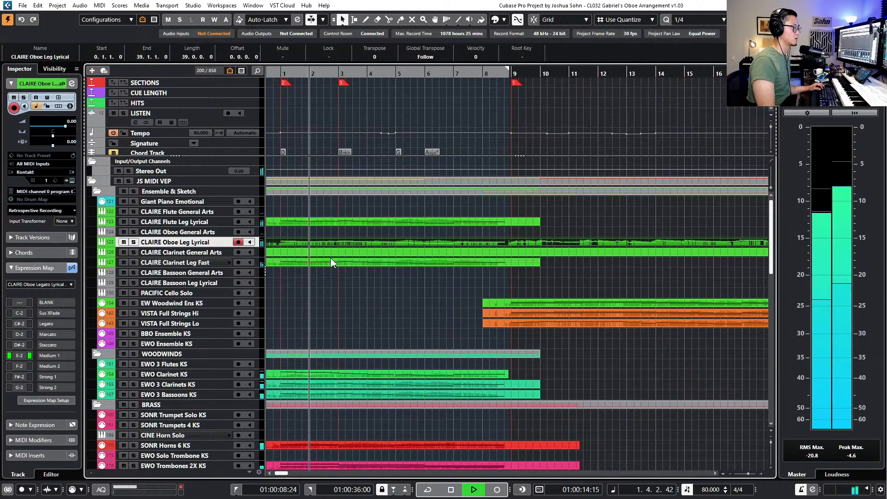
key(space)
Open the CLAIRE Clarinet Leg Fast and EWO Clarinet KS parts together for editing and listen to bars 1 and 2
click(320, 262)
scroll(340, 257, left, 2)
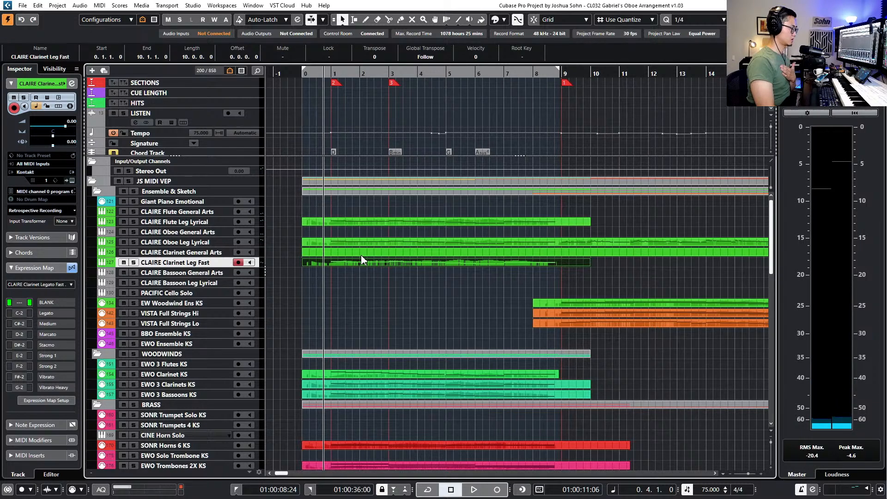
double_click(359, 369)
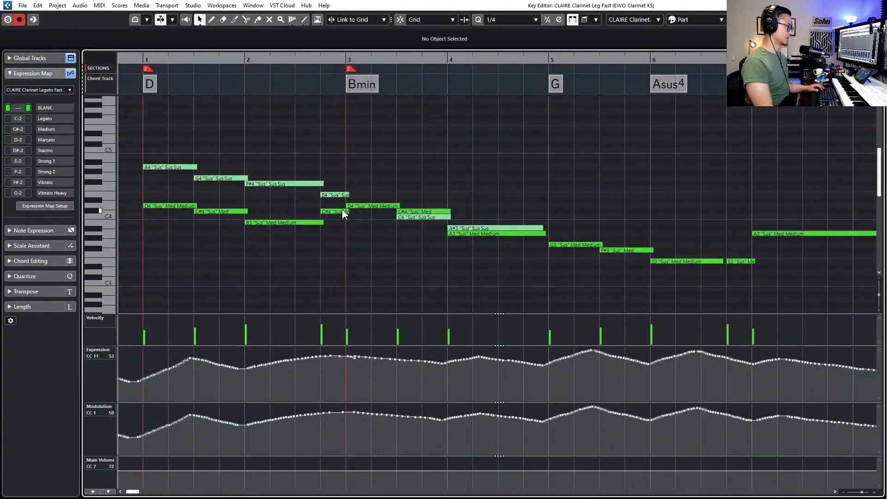
click(190, 207)
key(space)
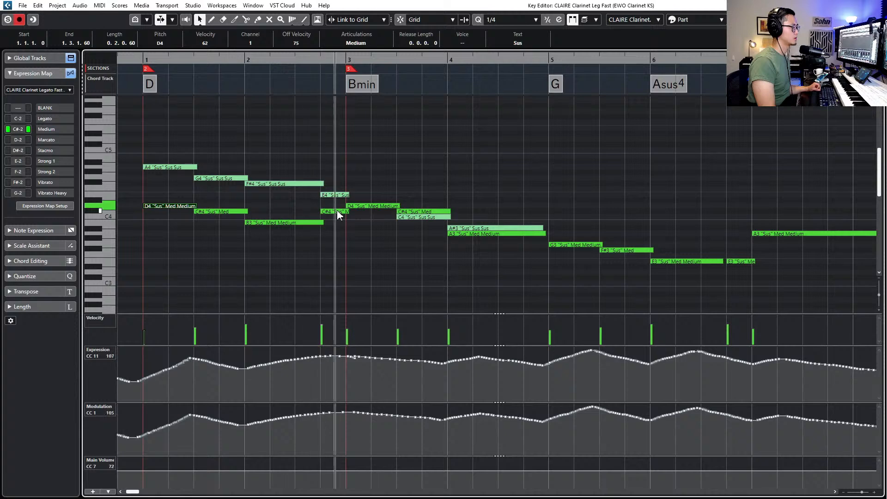
key(space)
Lower the two bar 3 notes of CLAIRE Clarinet Leg Fast to B3 and F#3
click(361, 206)
key(Down)
key(Down)
key(Down)
key(Down)
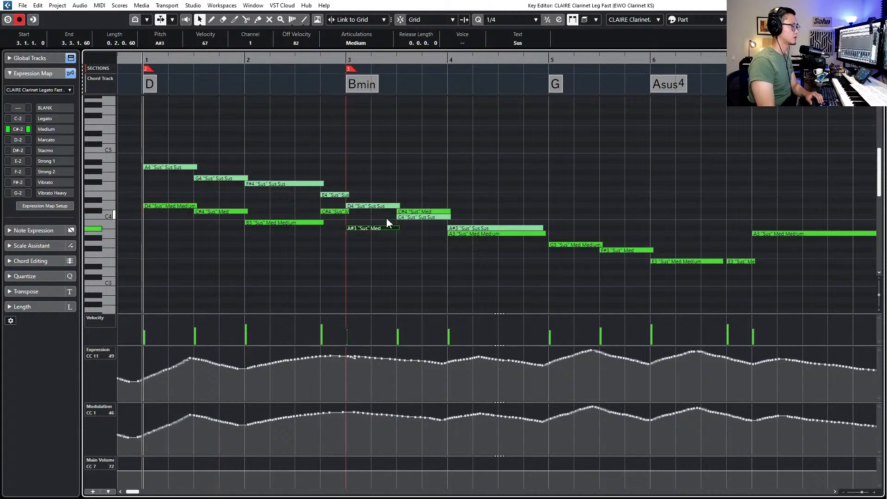
key(Down)
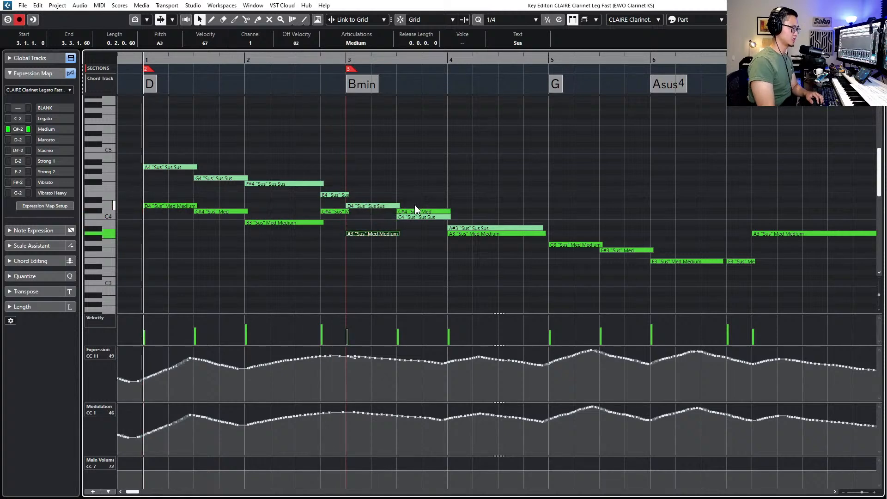
key(Up)
key(Up)
drag(416, 212, 429, 245)
Try lowering the long bar 4 note of CLAIRE Clarinet Leg Fast to D3
scroll(429, 245, right, 3)
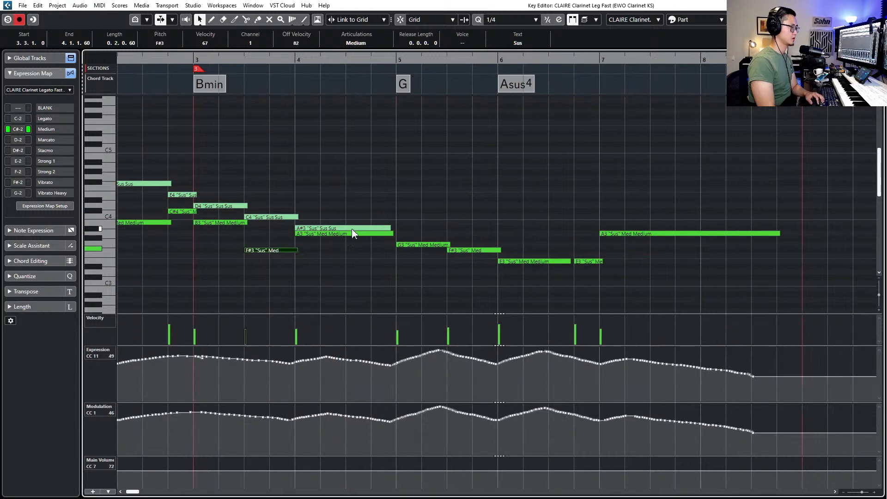
drag(346, 234, 352, 249)
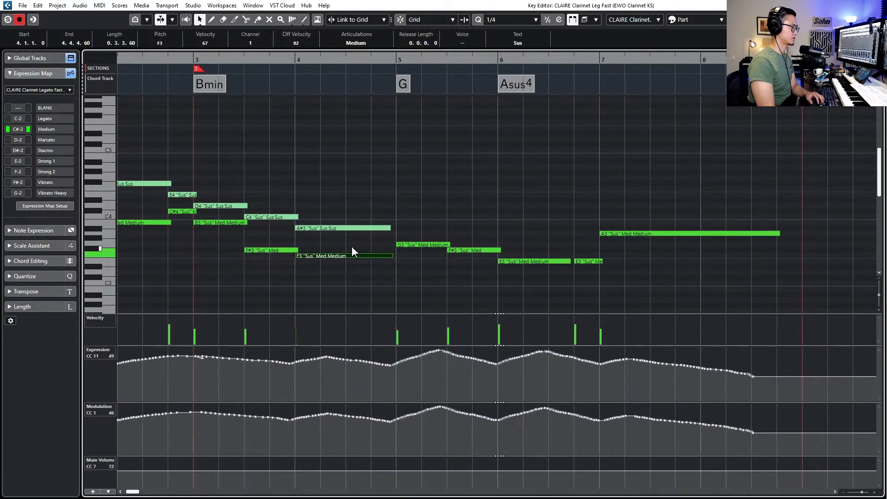
key(Up)
key(Down)
key(Down)
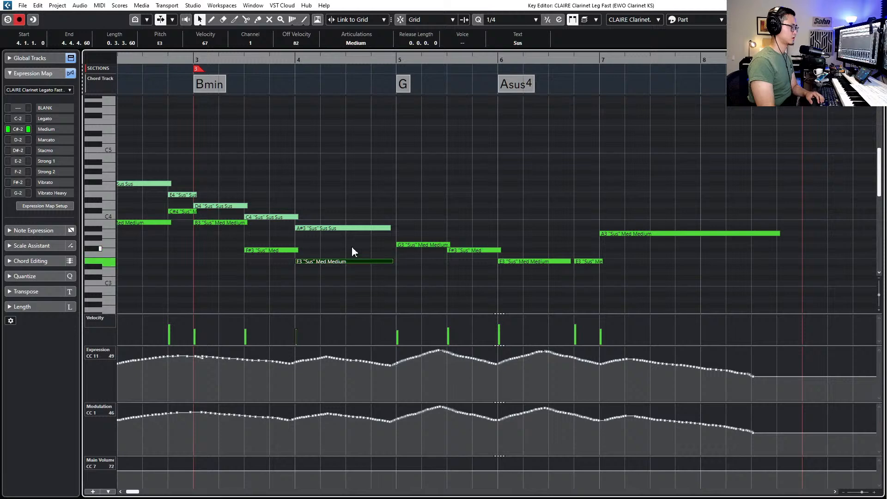
key(Down)
key(Down)
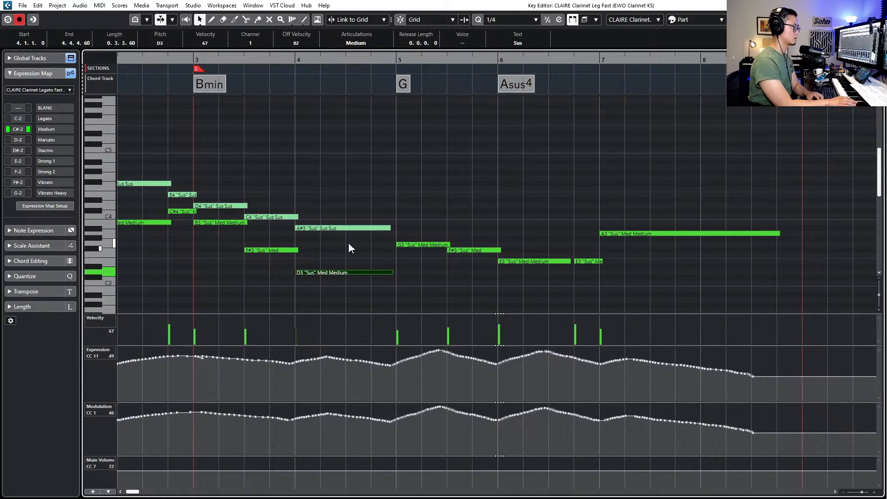
Set the long bar 4 note of CLAIRE Clarinet Leg Fast to F#3
click(316, 235)
drag(297, 252, 217, 219)
click(311, 273)
key(Up)
key(Up)
key(Up)
key(Up)
Listen to the revised clarinet harmony around bars 3 and 4
key(space)
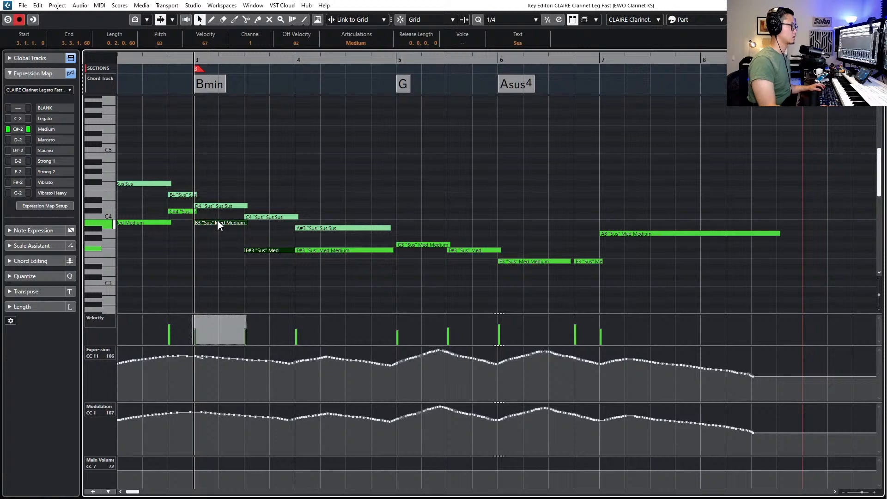
scroll(235, 231, down, 1)
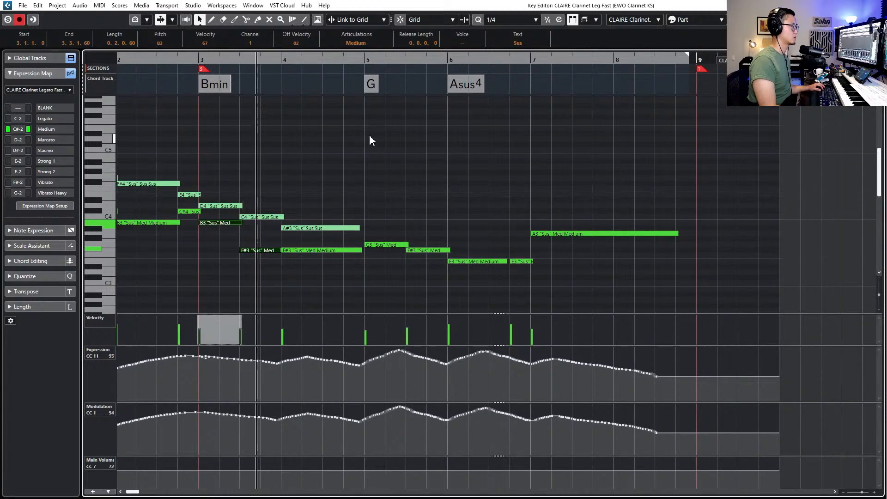
key(space)
scroll(357, 176, down, 1)
scroll(356, 176, down, 1)
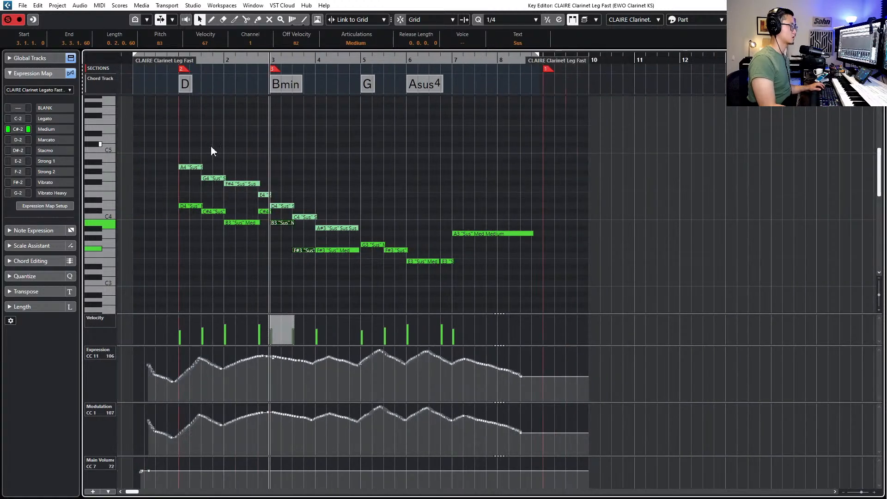
key(KP_Subtract)
key(KP_Subtract)
key(space)
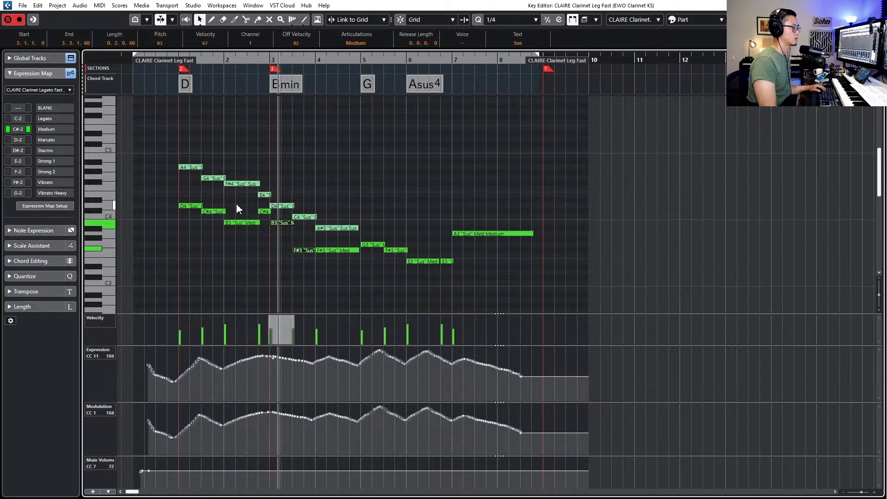
key(space)
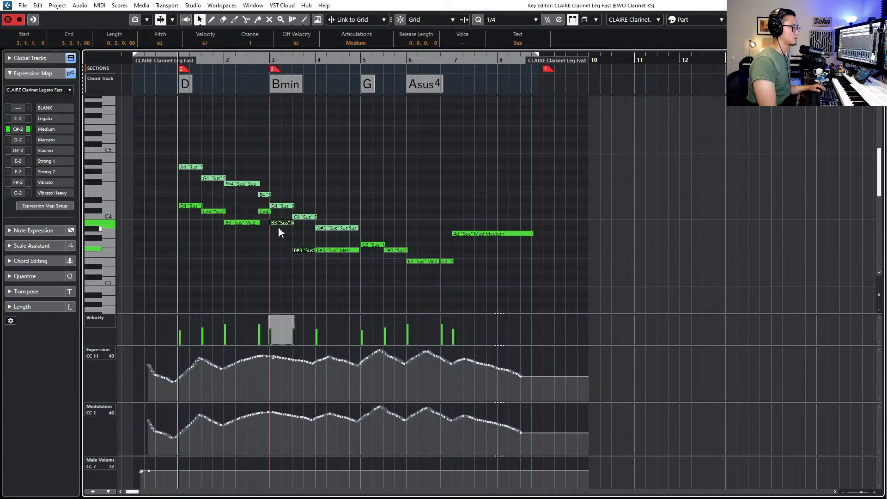
Raise the second bar 3 note of CLAIRE Clarinet Leg Fast, auditioning it at A3 and moving it up to A#3
click(298, 250)
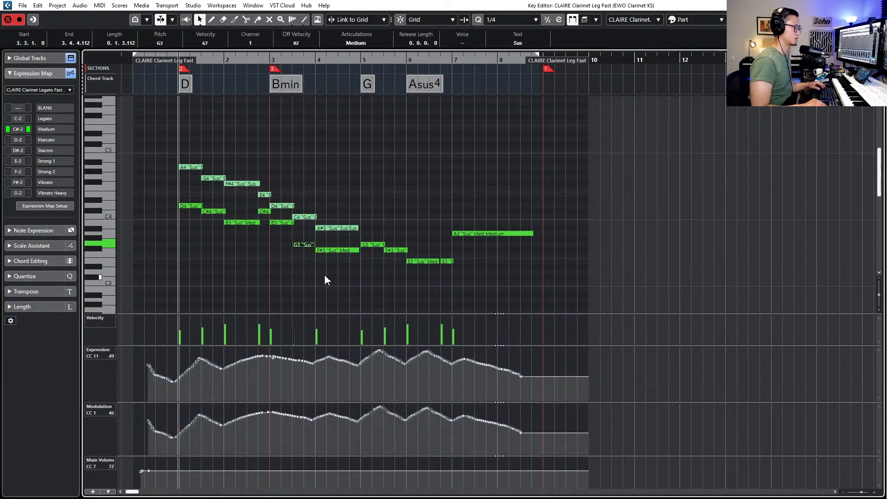
key(Up)
key(l)
key(b)
key(Up)
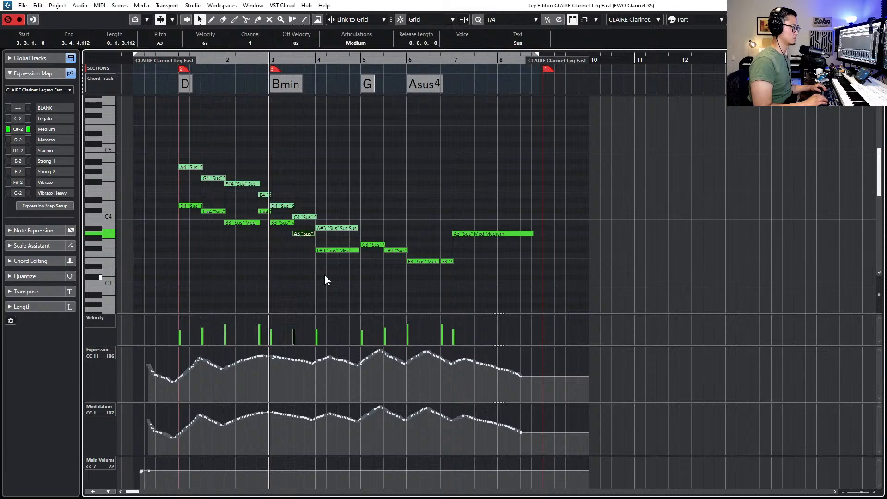
key(space)
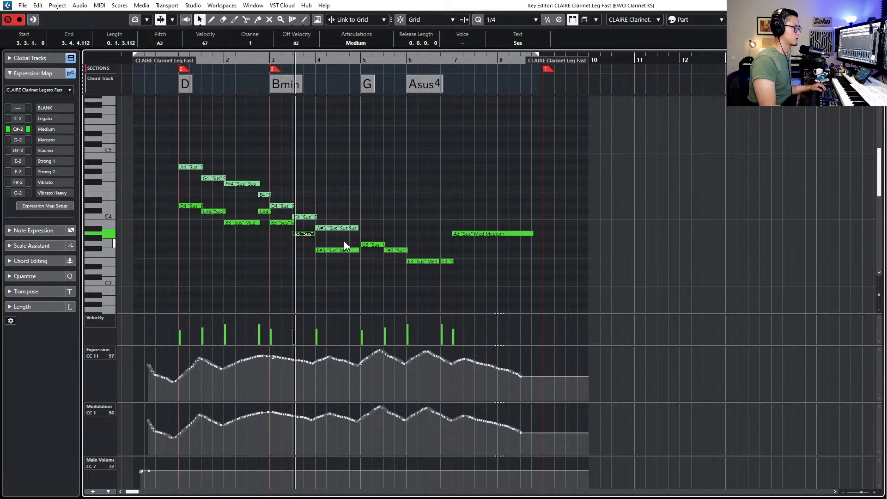
key(space)
key(Up)
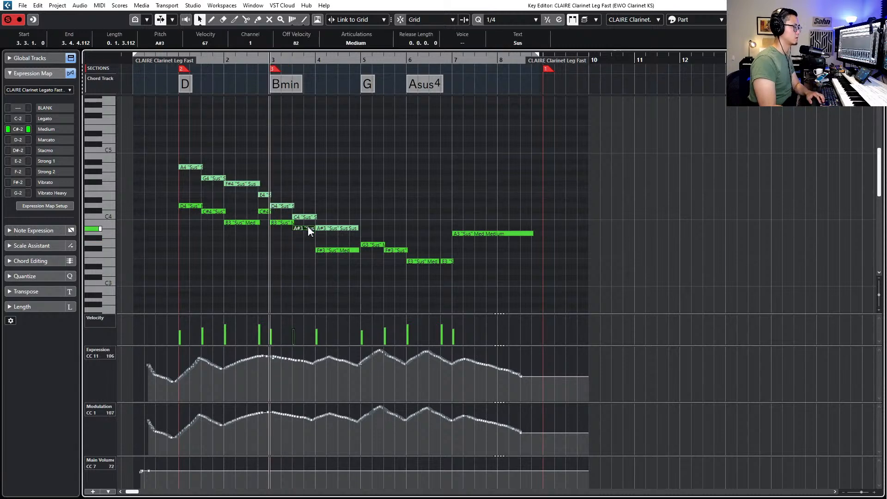
Try the second bar 3 note of CLAIRE Clarinet Leg Fast at G3 and listen to it
key(Down)
key(Down)
key(Down)
key(space)
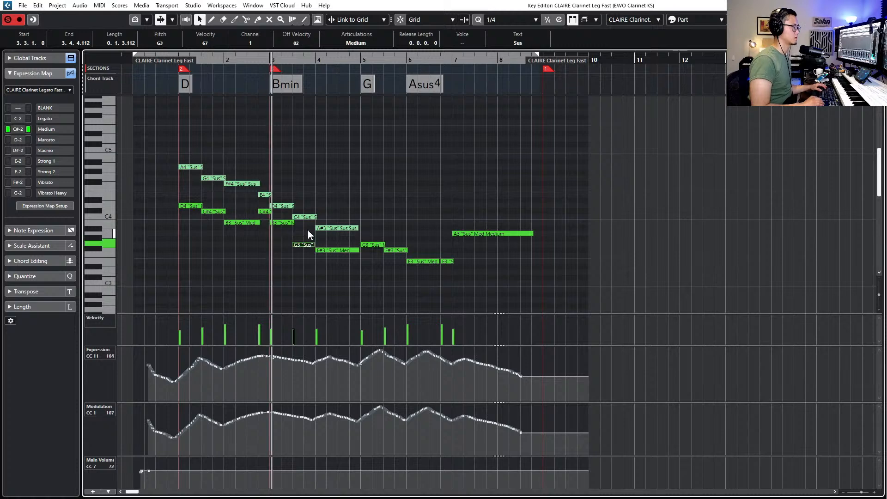
key(space)
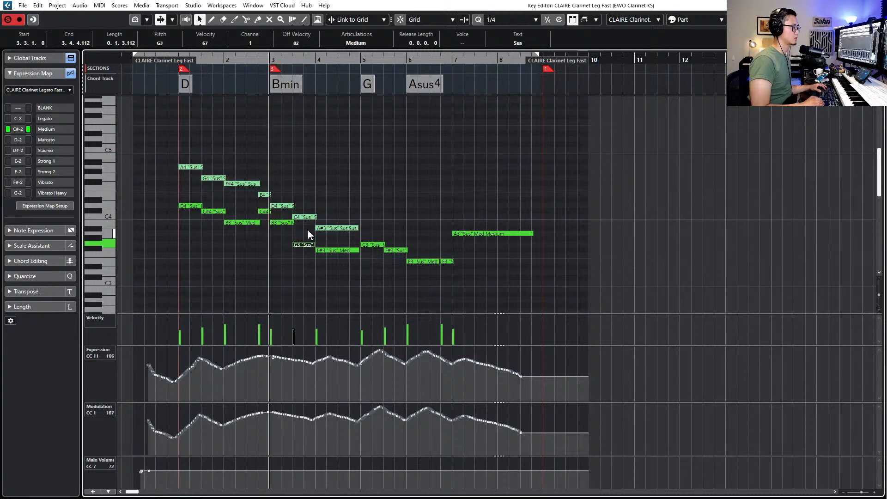
click(305, 229)
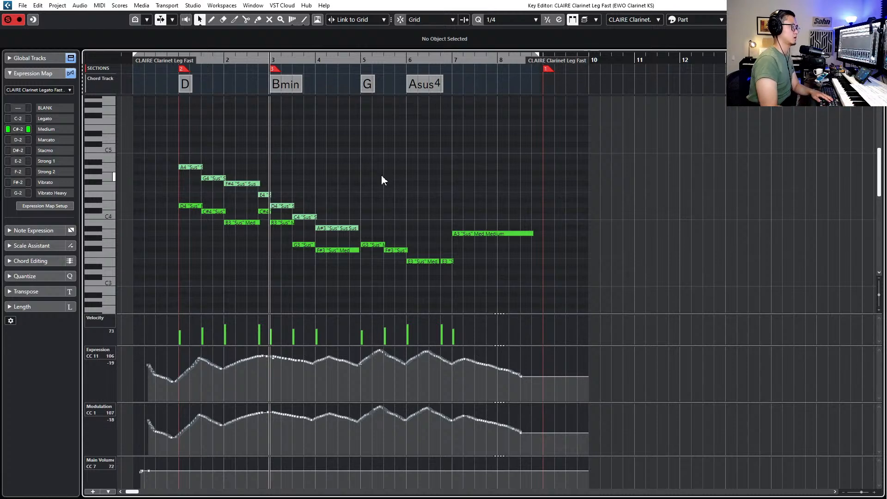
Reopen only CLAIRE Clarinet Leg Fast in the Key Editor and listen to its bar 3 line
key(Escape)
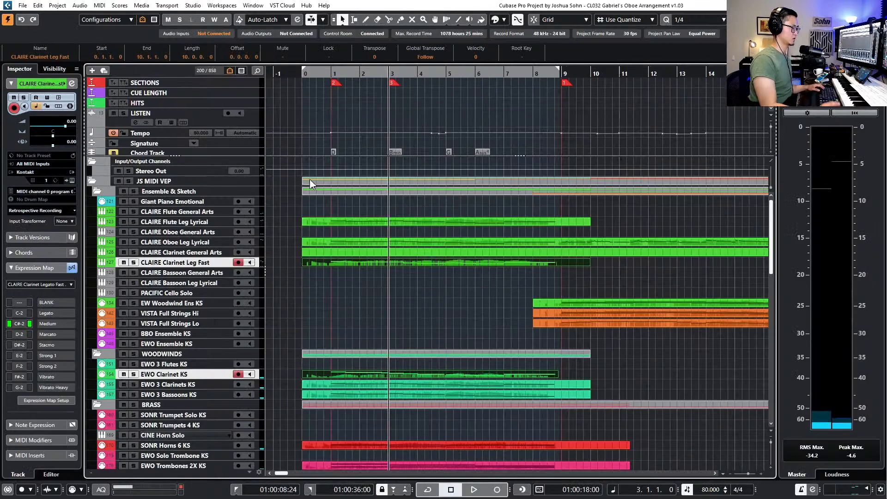
click(413, 263)
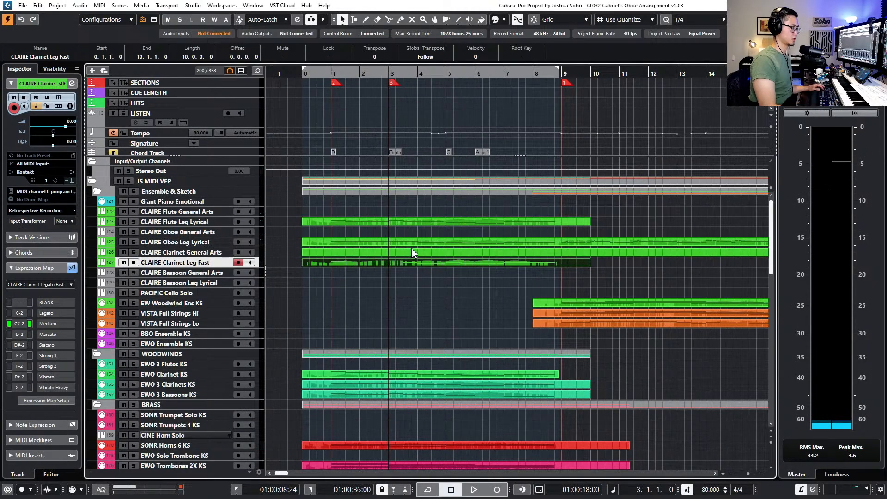
click(408, 220)
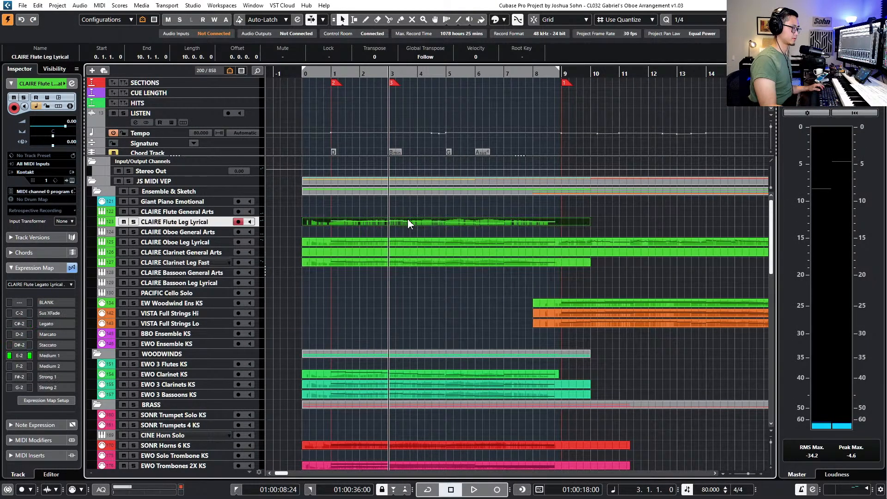
click(421, 263)
double_click(421, 261)
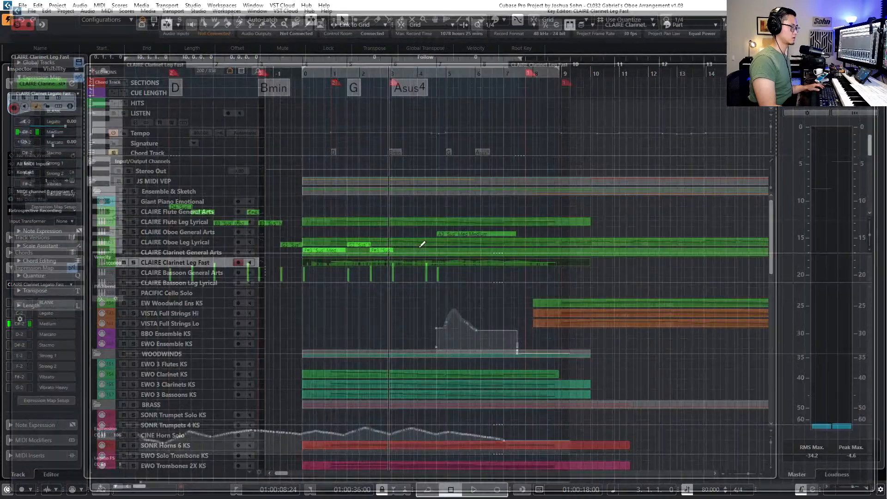
scroll(405, 215, down, 3)
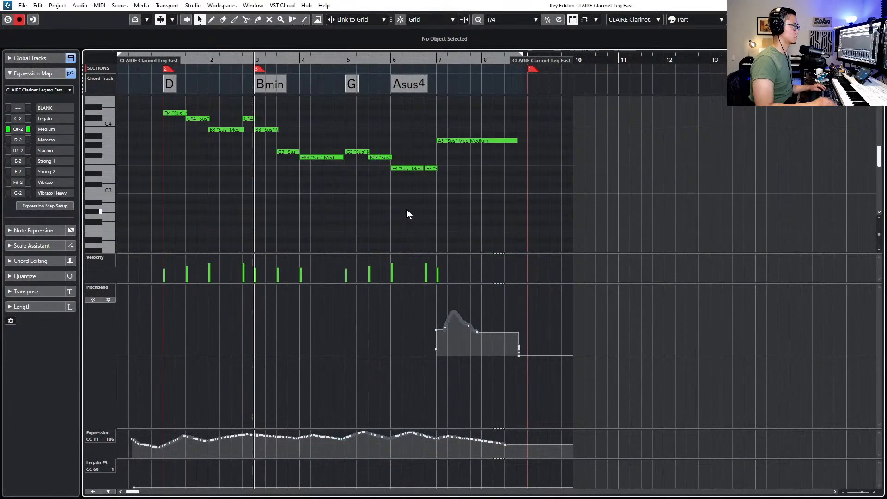
key(space)
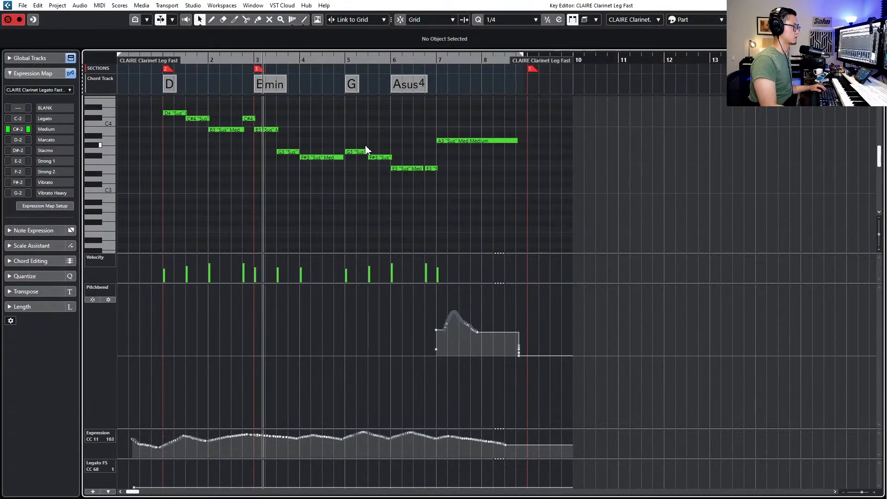
key(space)
Raise the two bar 3 notes of CLAIRE Clarinet Leg Fast to D4 and C#4
click(287, 152)
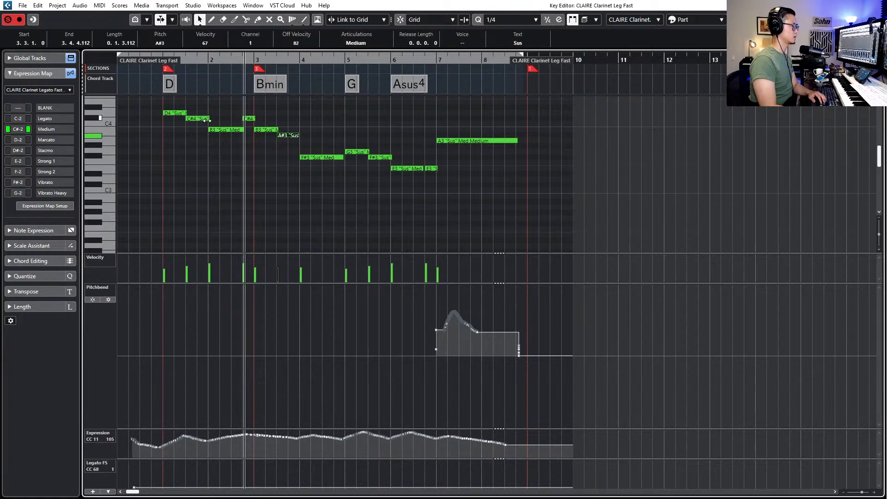
click(265, 136)
key(Up)
key(Up)
key(Up)
key(Up)
drag(264, 135, 296, 137)
key(Down)
key(Up)
key(Up)
key(Up)
Set the long bar 4 note of CLAIRE Clarinet Leg Fast to A3, auditioning it at B3 as well
click(311, 157)
key(Up)
key(Up)
key(Up)
key(Up)
key(Up)
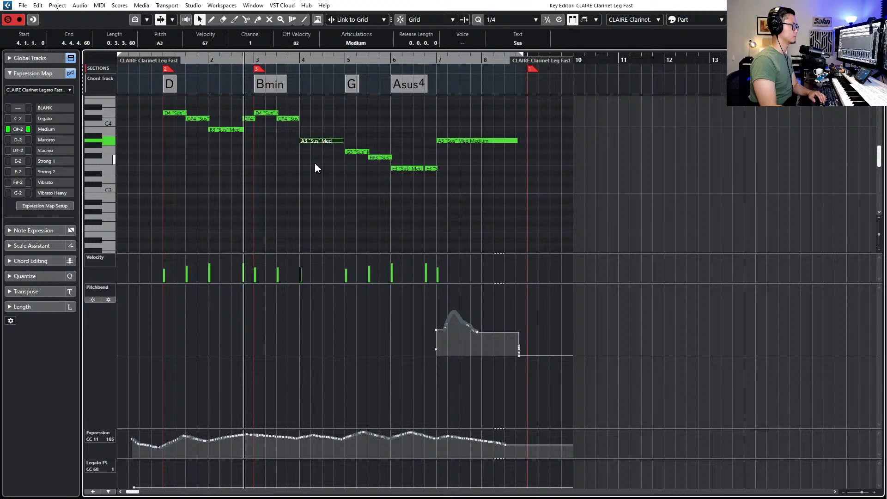
key(space)
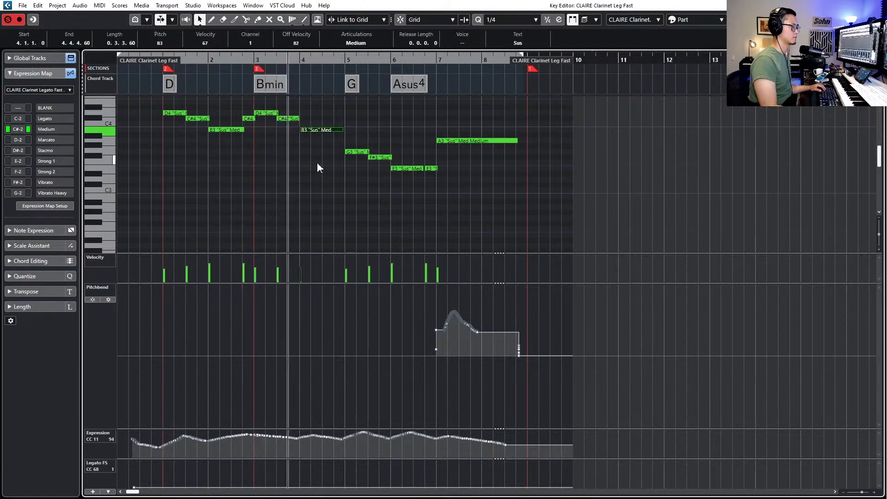
key(space)
drag(320, 130, 326, 139)
key(space)
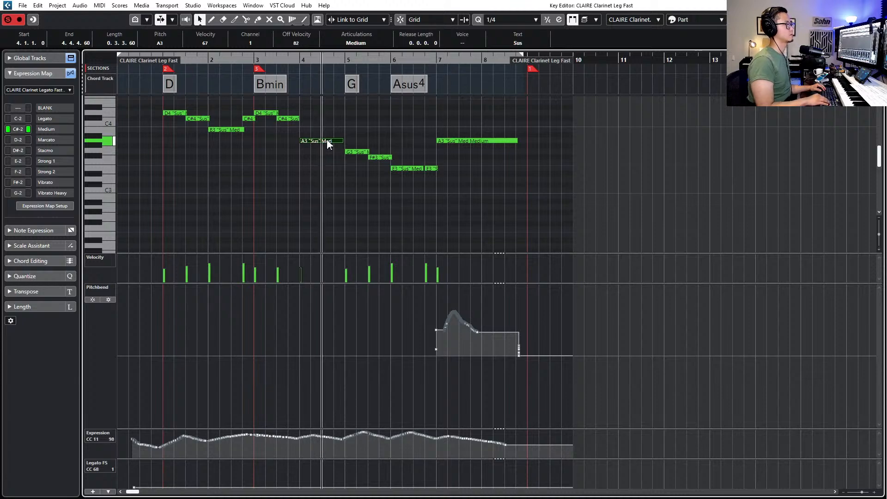
key(space)
Open CLAIRE Clarinet Leg Fast and EWO Clarinet KS together in the Key Editor
key(Return)
click(415, 328)
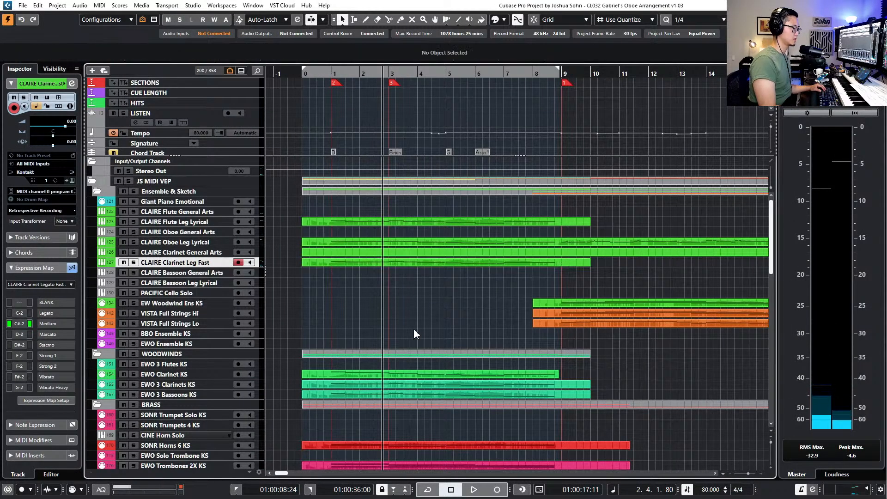
click(408, 375)
key(Return)
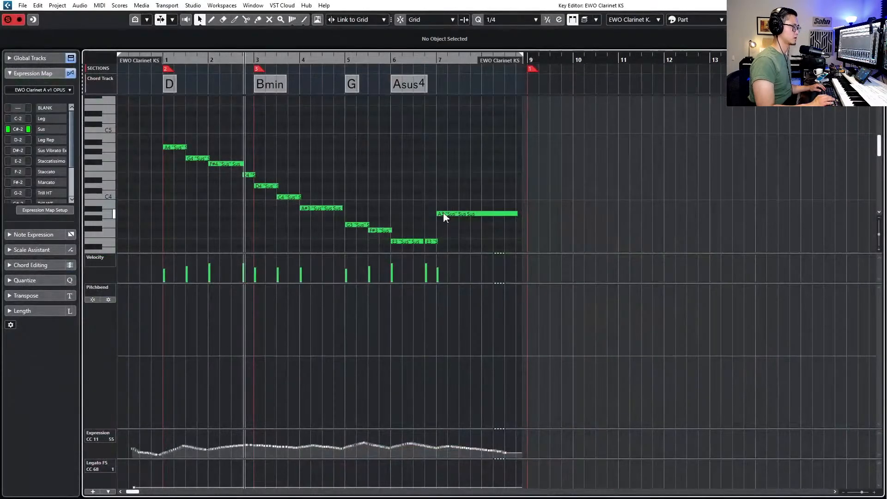
key(Return)
click(426, 259)
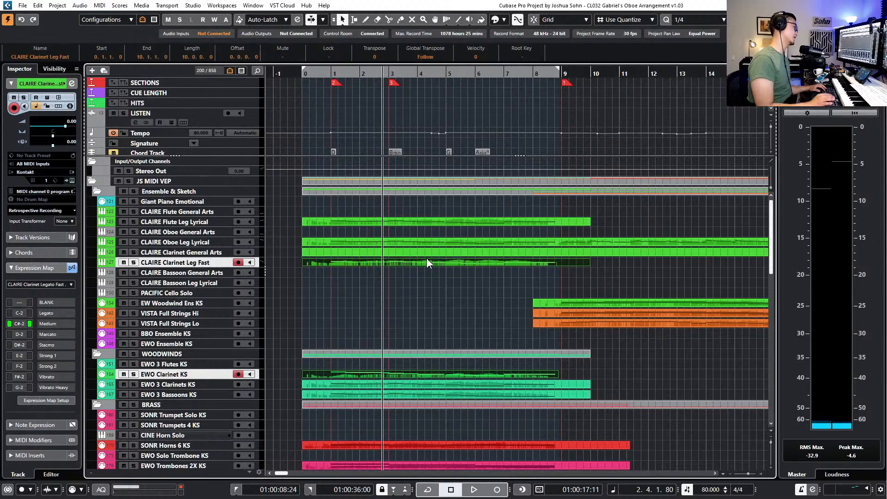
key(Return)
scroll(324, 185, up, 2)
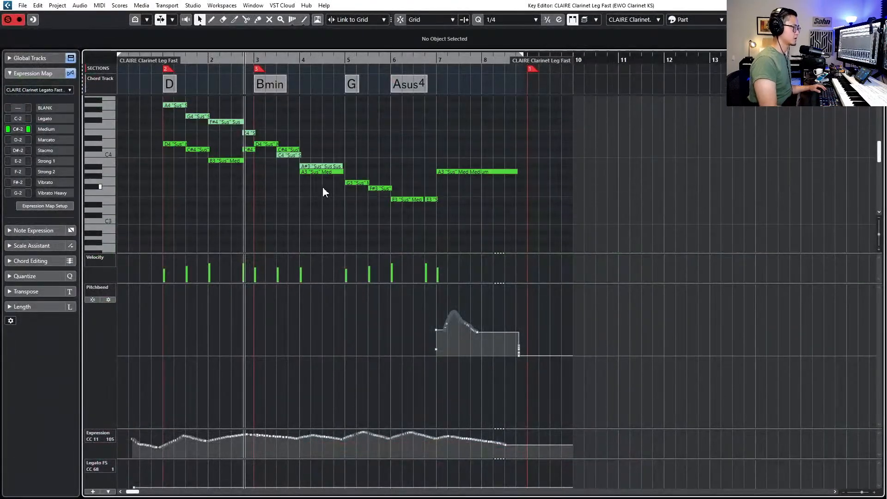
scroll(324, 187, up, 3)
key(space)
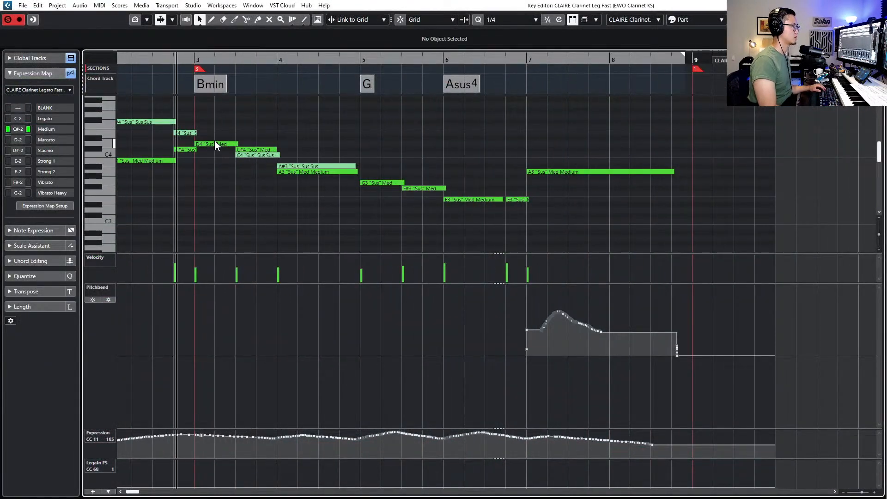
click(215, 143)
key(Down)
key(Down)
key(Down)
key(Up)
key(Up)
key(Up)
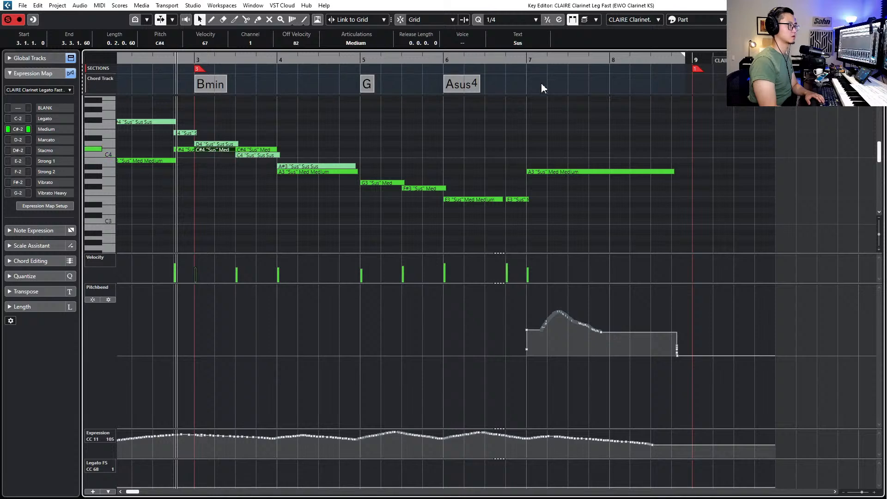
Make EWO Clarinet KS the active part, set its first bar 3 note to B3, and listen from bar 2
click(632, 21)
click(642, 42)
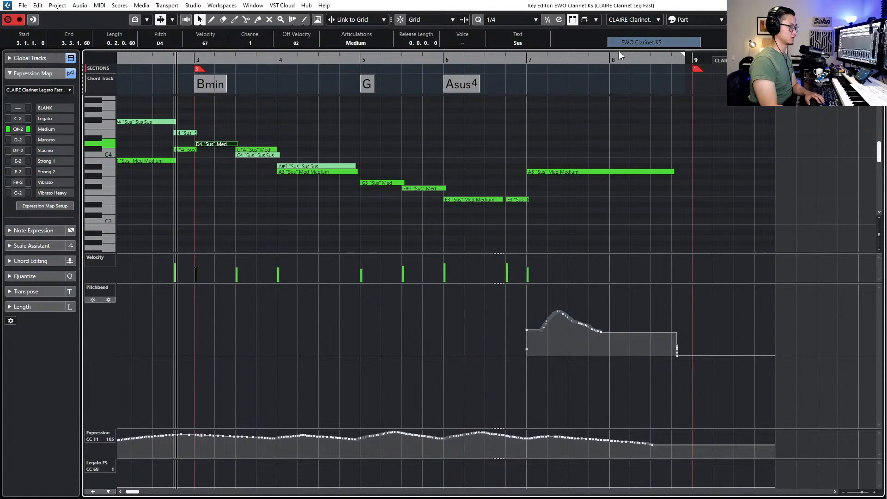
click(221, 144)
key(Down)
key(Down)
key(Down)
key(Down)
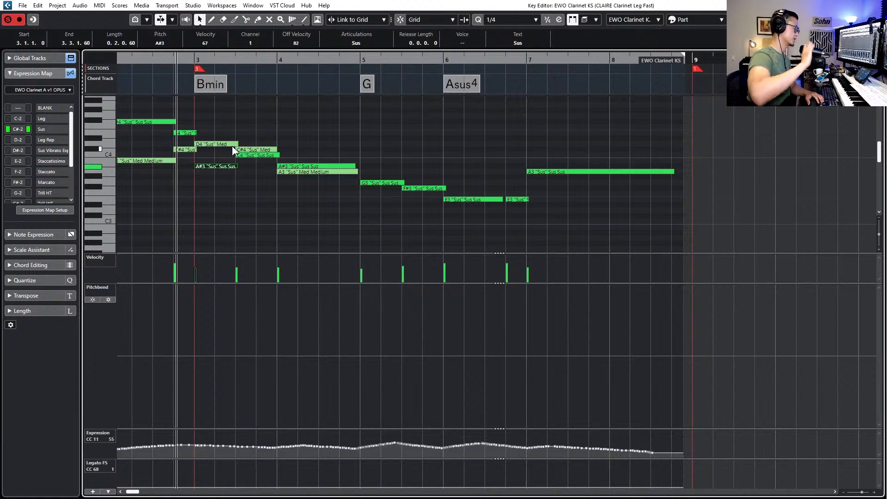
key(Up)
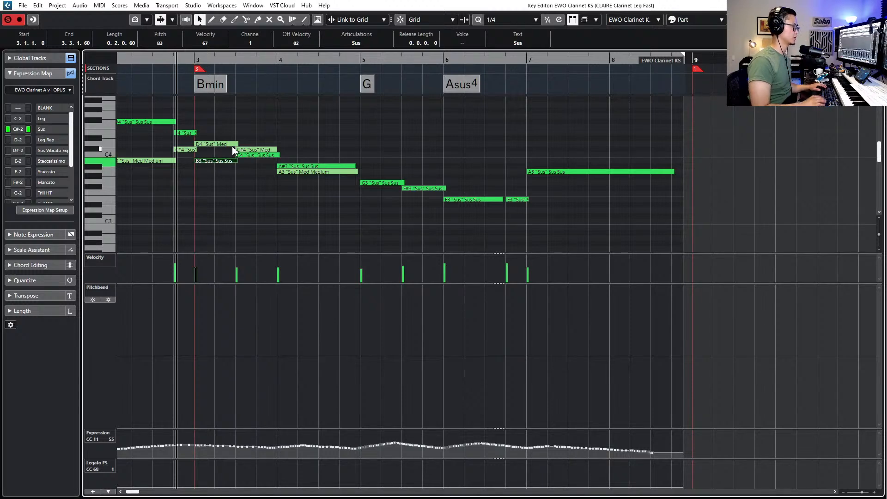
scroll(308, 149, left, 3)
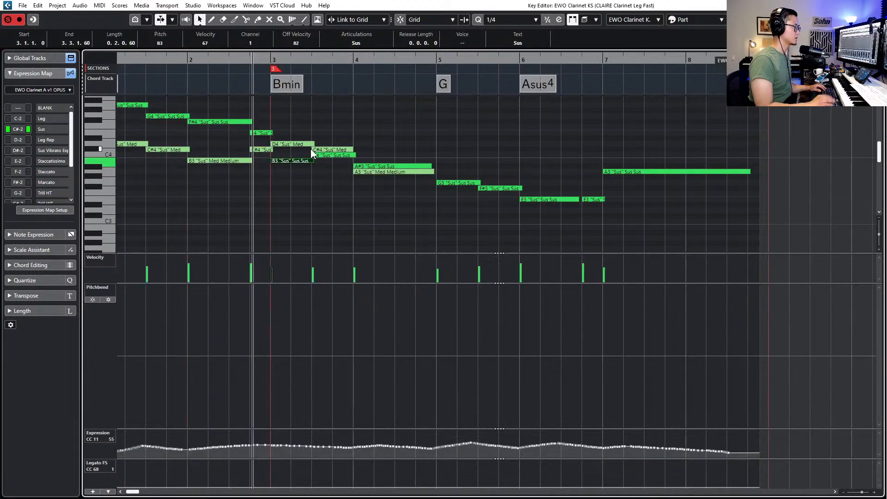
key(KP_Subtract)
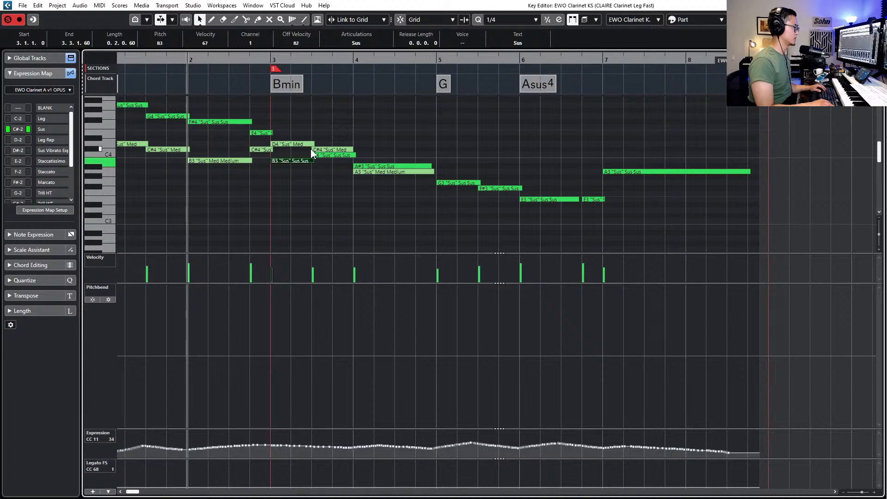
key(space)
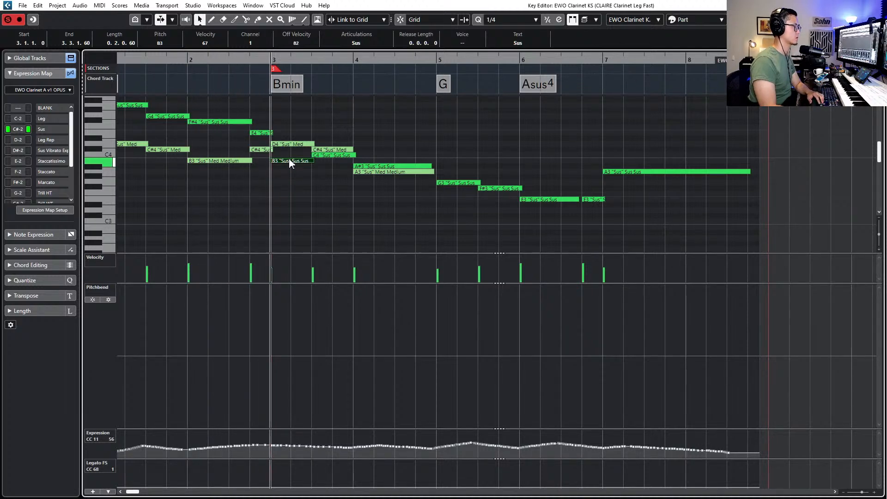
Lower the second bar 3 note of EWO Clarinet KS to A3 and play the passage from bar 2
click(326, 155)
key(space)
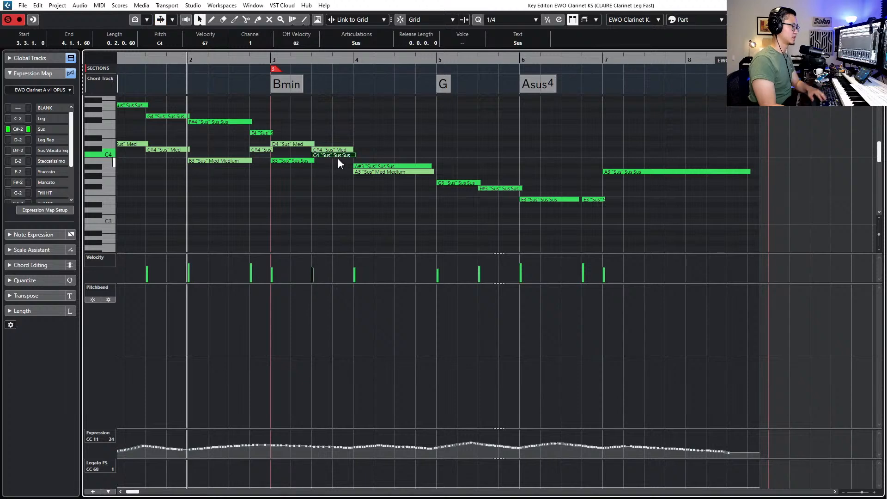
key(space)
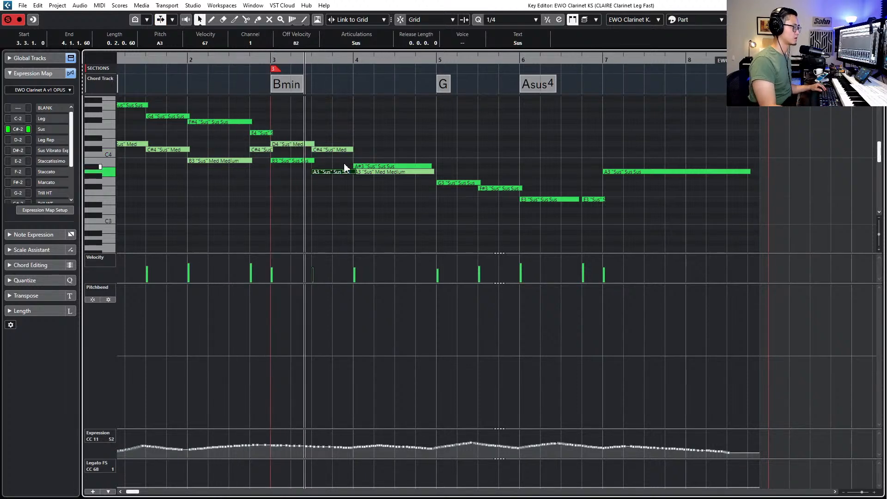
key(space)
Set the long bar 4 note of EWO Clarinet KS to F#3 and listen to bars 3 and 4
click(381, 168)
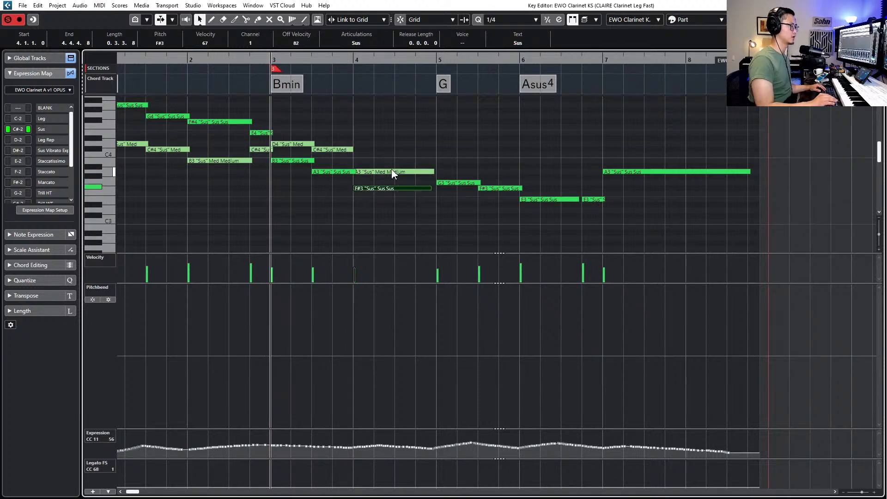
key(KP_Divide)
key(space)
key(KP_Divide)
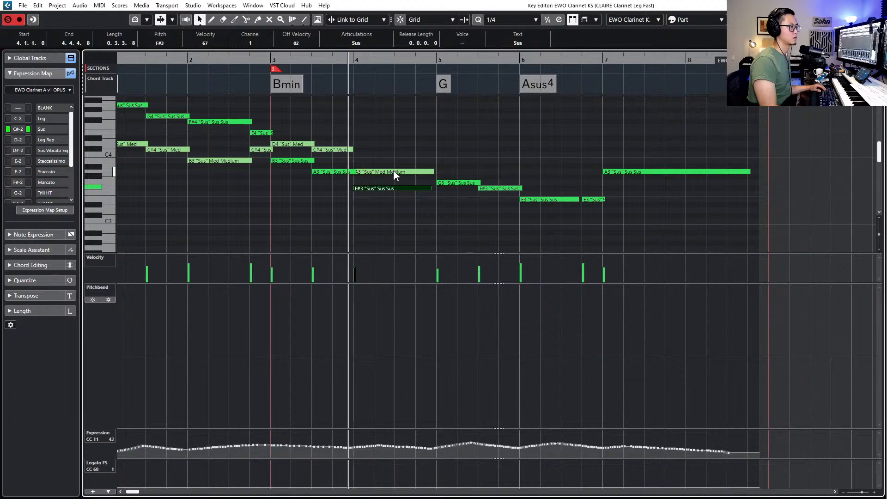
key(f)
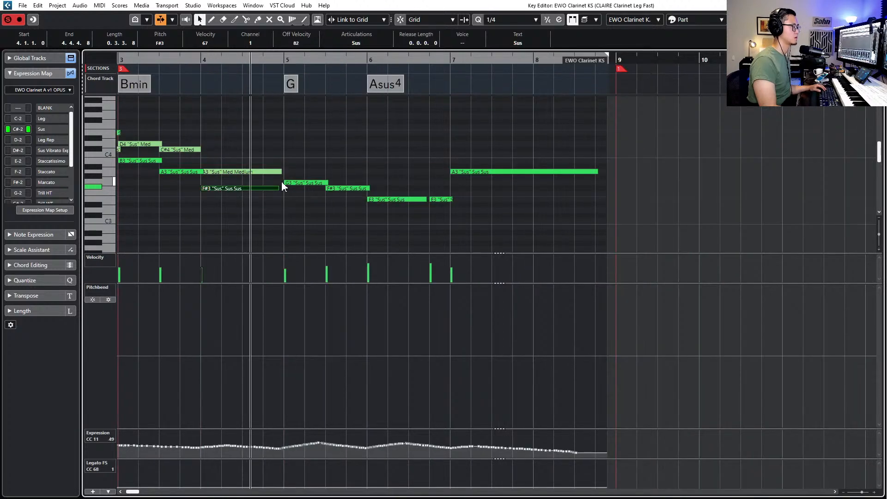
Transpose all EWO Clarinet KS notes from bar 5 onward down five semitones, starting on D3, and audition them
click(303, 183)
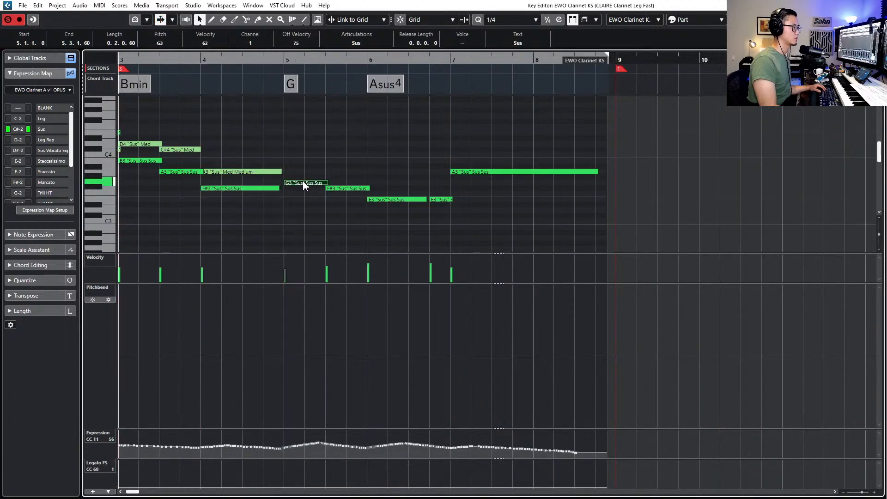
drag(316, 154, 510, 220)
key(Down)
key(Down)
key(Down)
key(Down)
key(Down)
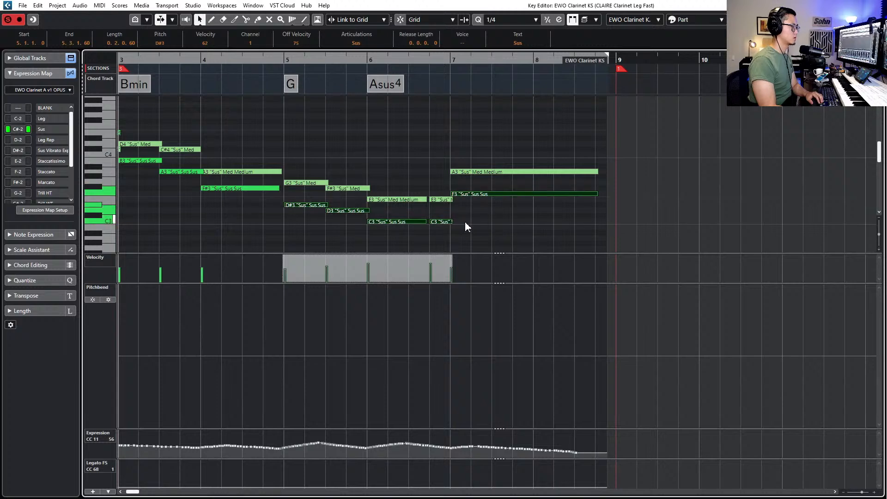
key(alt+space)
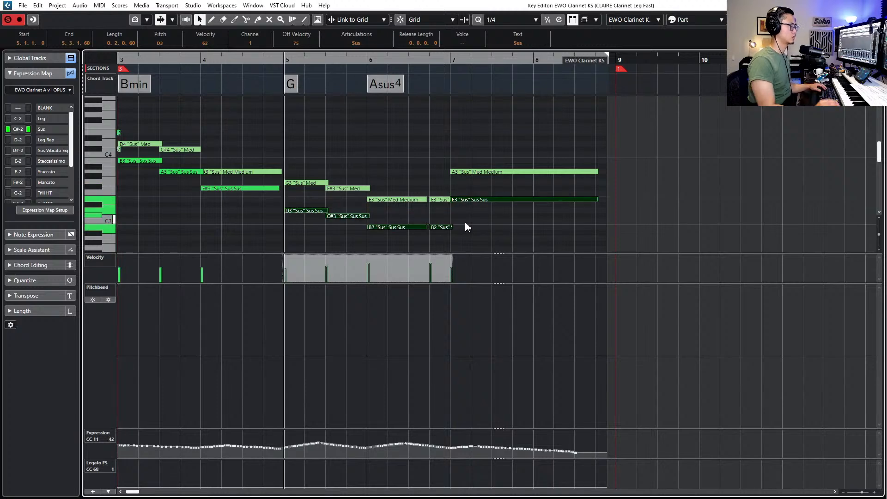
key(space)
Raise the second bar 5 note of EWO Clarinet KS to D3, shorten the first one to 0.1.3.60, and play from bar 5
click(347, 216)
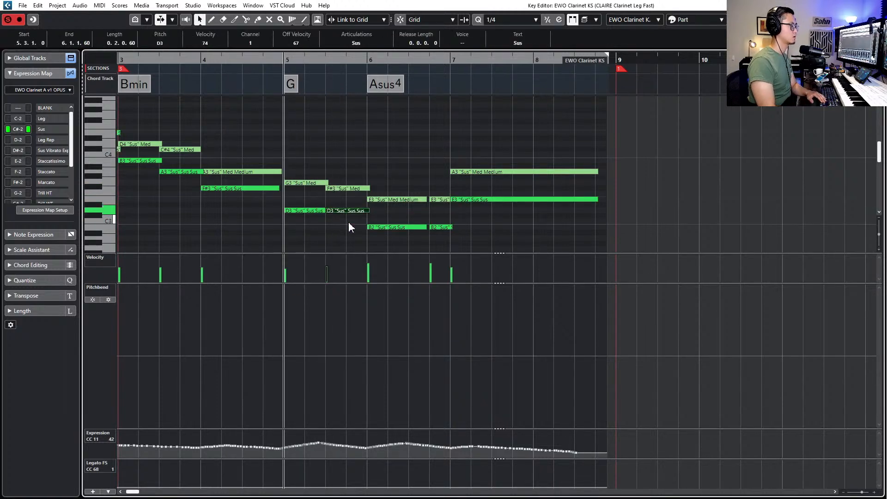
key(Left)
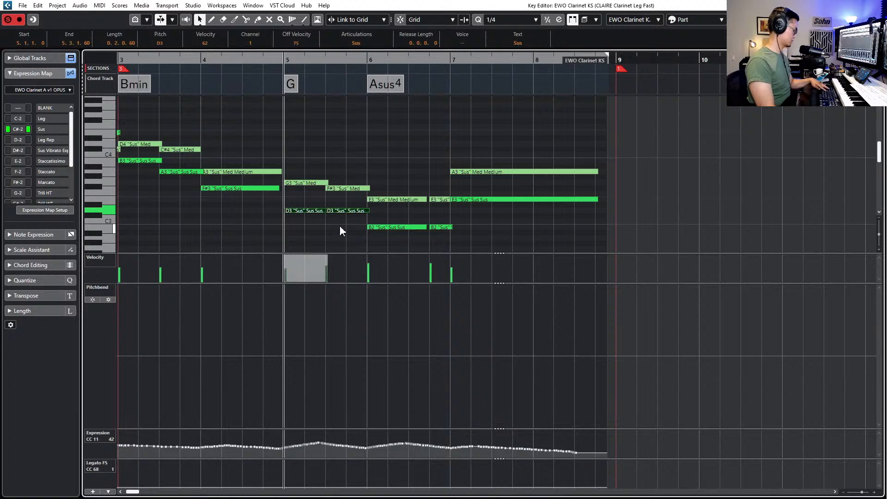
click(339, 224)
click(322, 211)
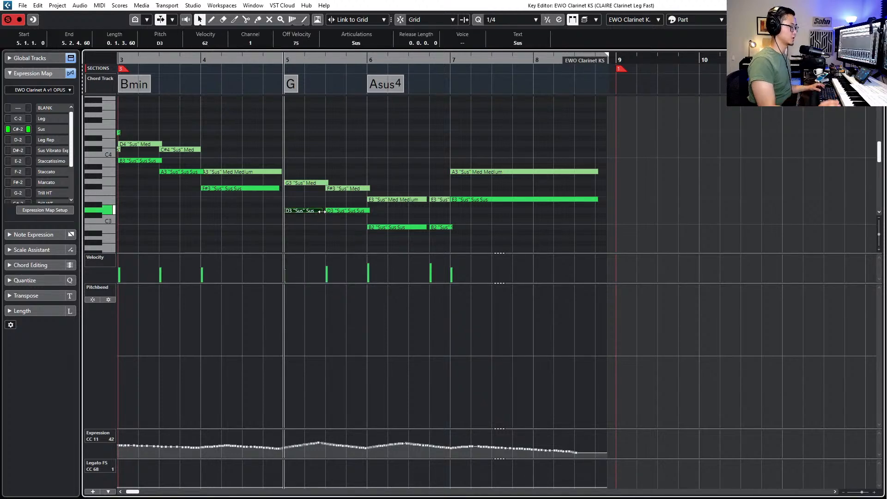
key(space)
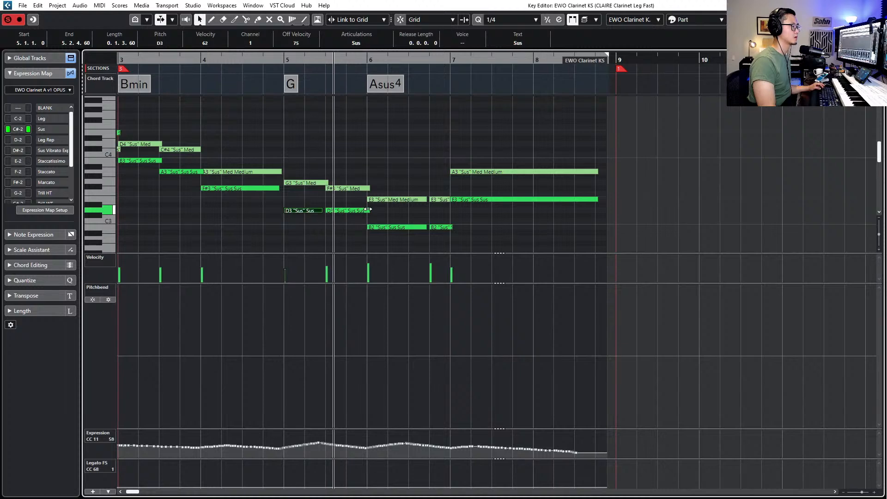
scroll(394, 219, down, 1)
key(space)
Raise the long bar 6 note of EWO Clarinet KS to D3 and shorten the second bar 5 note to 0.1.3.90
click(414, 206)
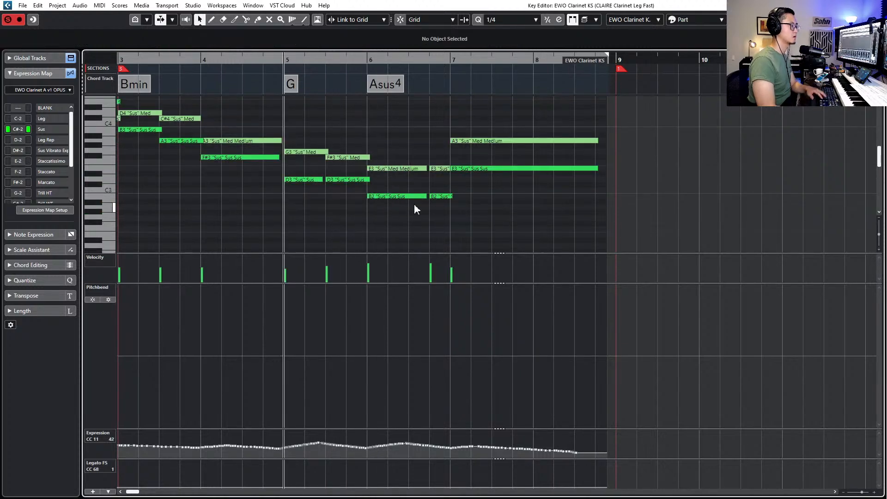
key(Up)
key(Up)
drag(442, 184, 440, 204)
mouse_move(409, 176)
mouse_down()
mouse_move(394, 190)
mouse_move(358, 183)
mouse_up()
key(Up)
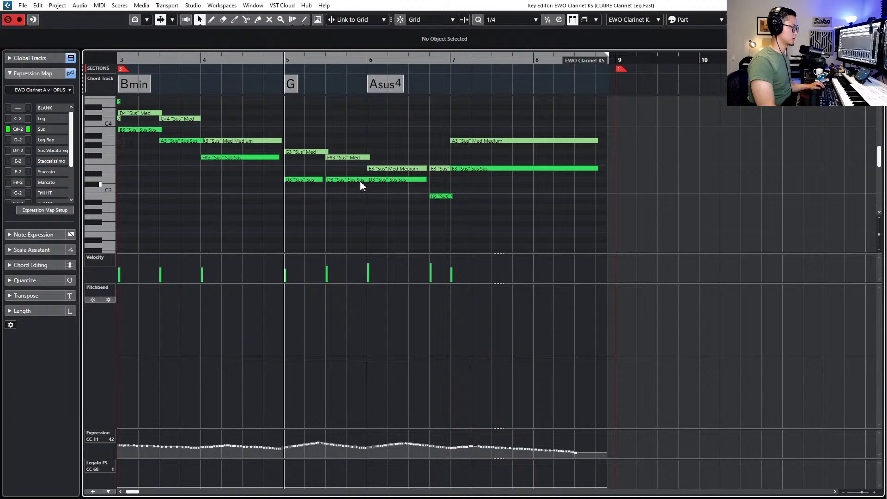
click(361, 180)
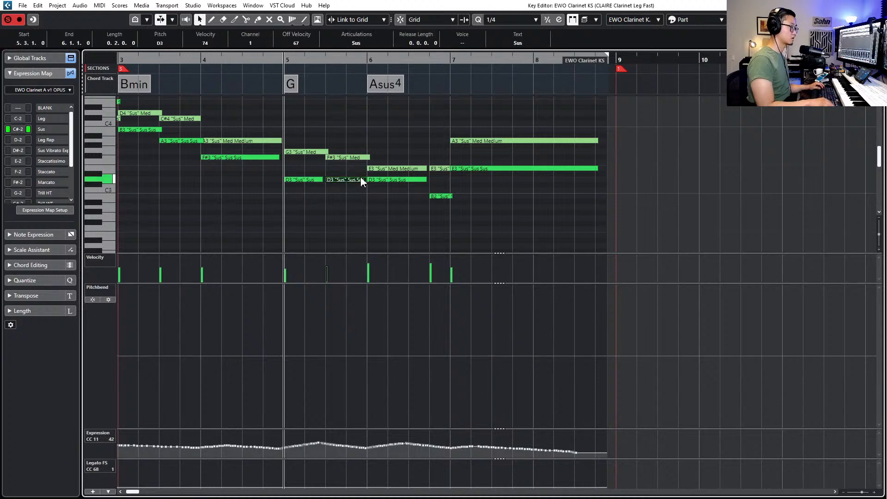
key(space)
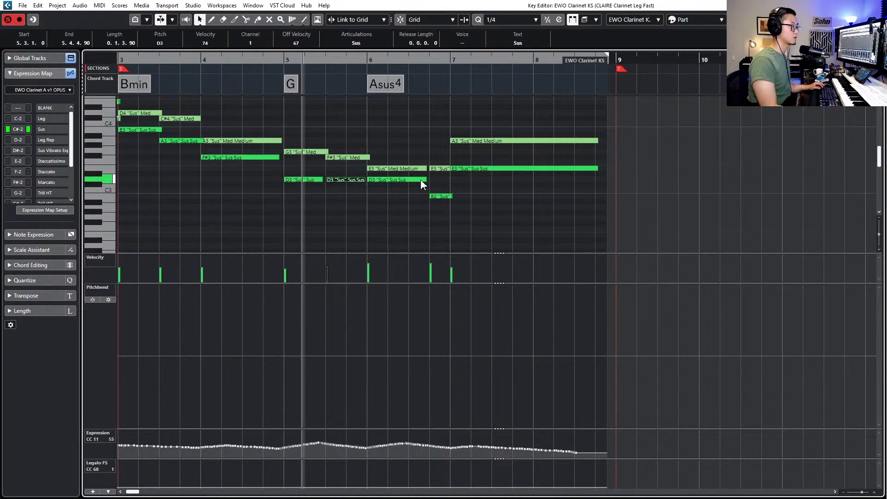
Raise the short EWO Clarinet KS note at the end of bar 6 to D3 during playback
drag(450, 176, 445, 201)
key(Up)
key(Up)
key(Up)
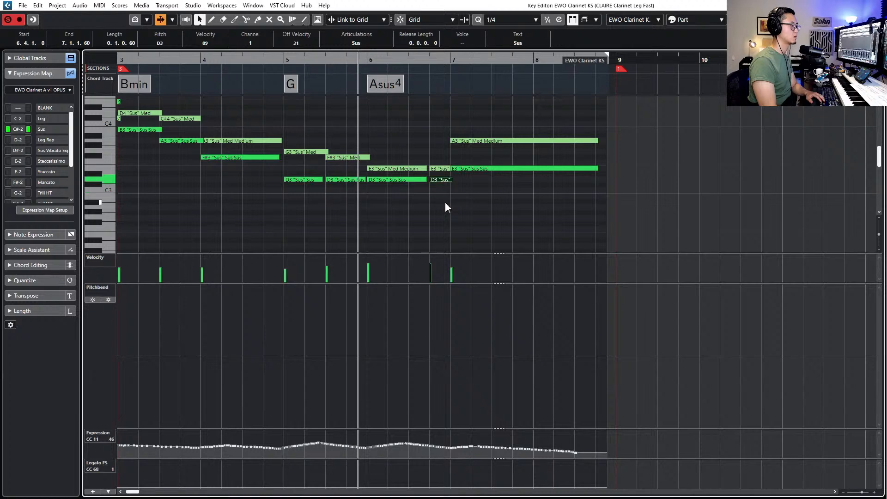
Lower the long bar 7 note of EWO Clarinet KS to C#3 and go back to hear it in context
click(478, 169)
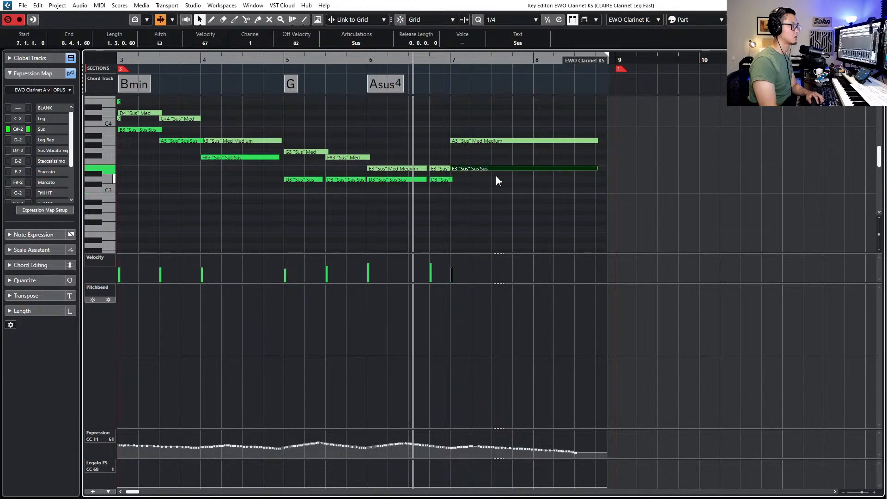
key(Down)
key(Down)
key(Down)
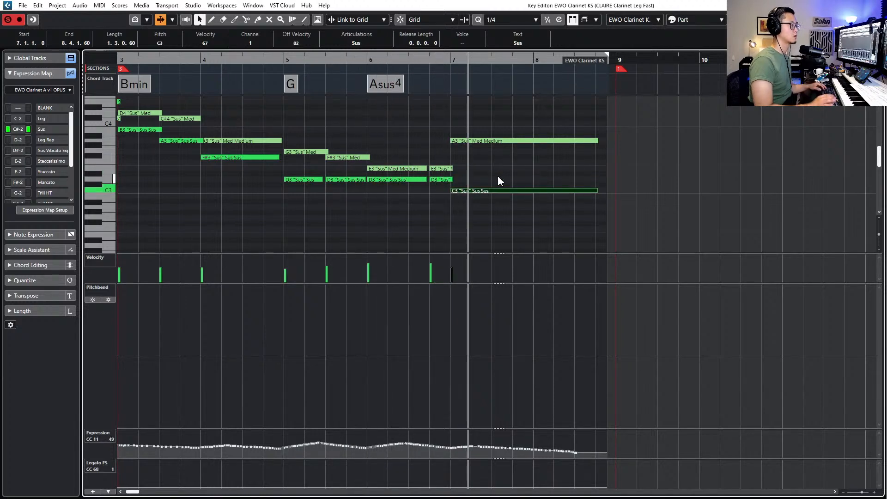
key(ctrl+KP_Subtract)
key(ctrl+KP_Subtract)
key(ctrl+KP_Subtract)
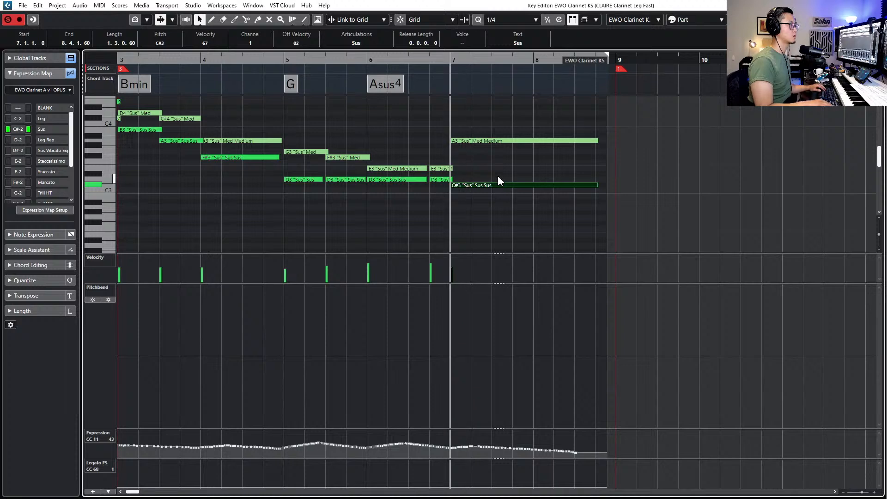
Listen to the reworked bars 6 and 7, and review the whole EWO Clarinet KS part from bar 1
scroll(495, 178, down, 2)
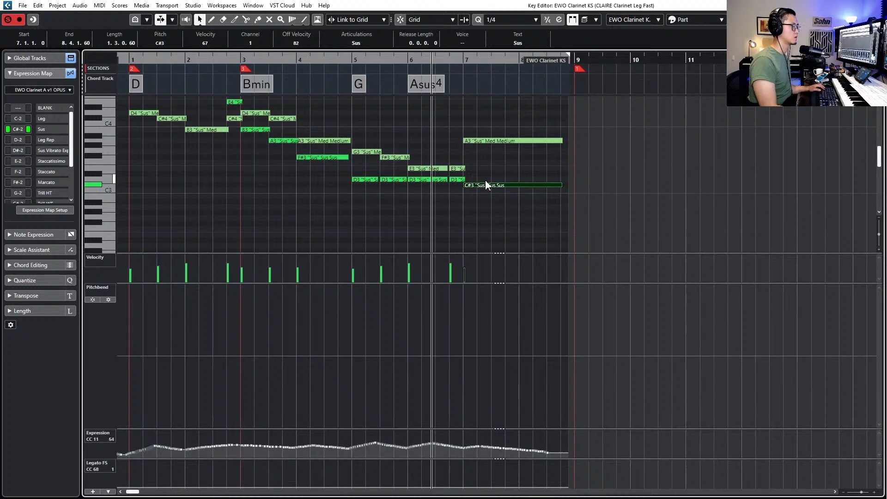
click(451, 184)
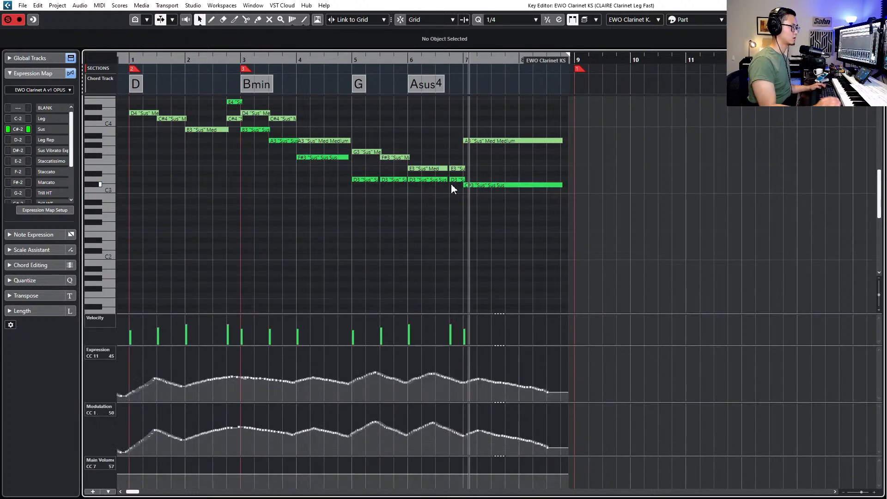
key(space)
click(510, 185)
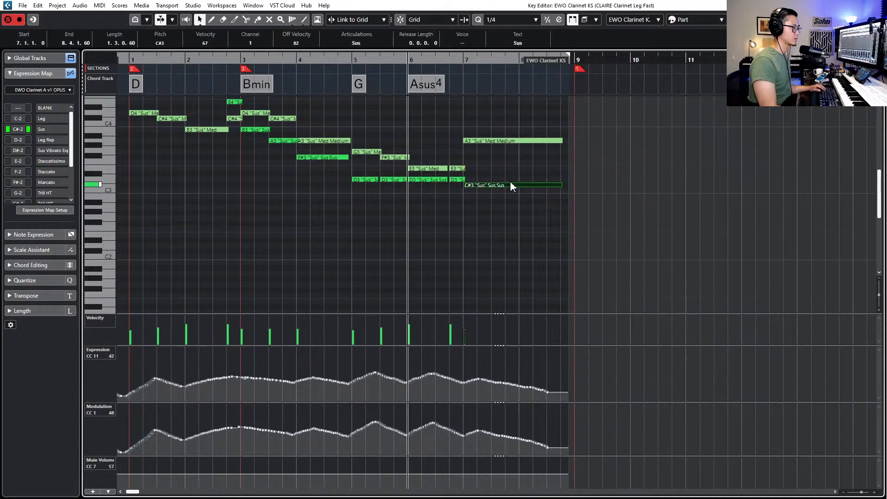
scroll(508, 184, down, 2)
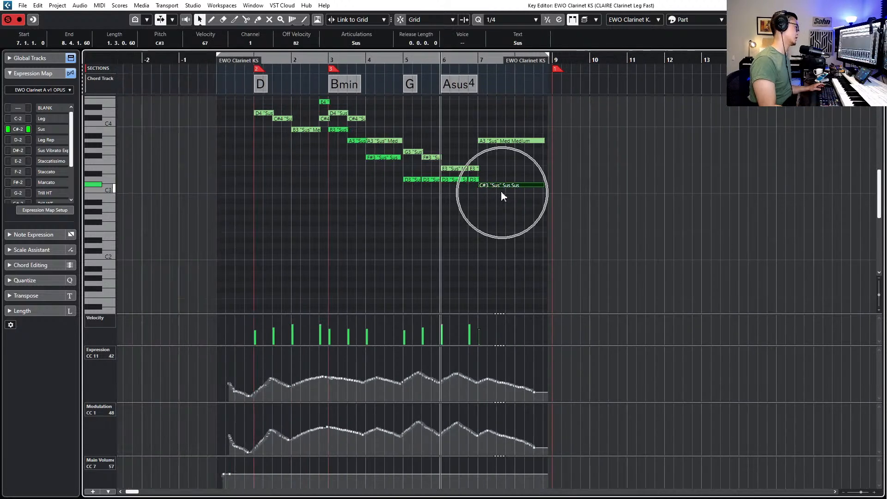
key(KP_Subtract)
key(KP_Subtract)
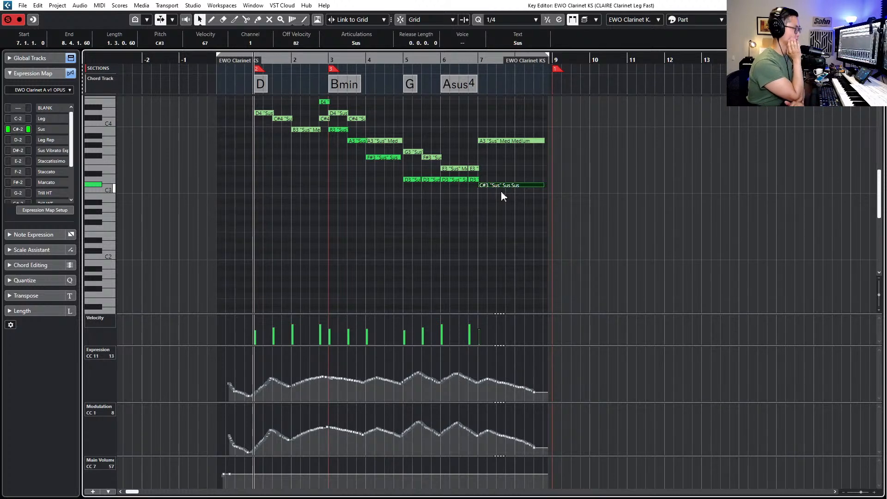
scroll(416, 228, up, 4)
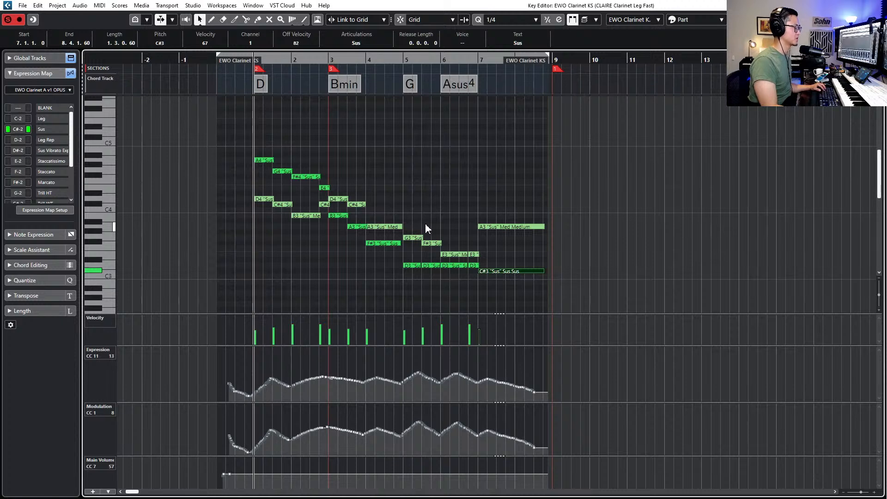
key(space)
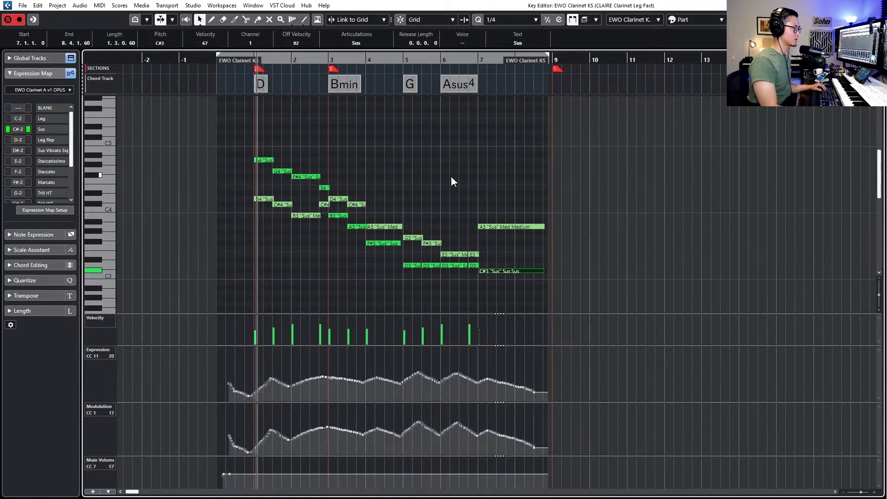
key(space)
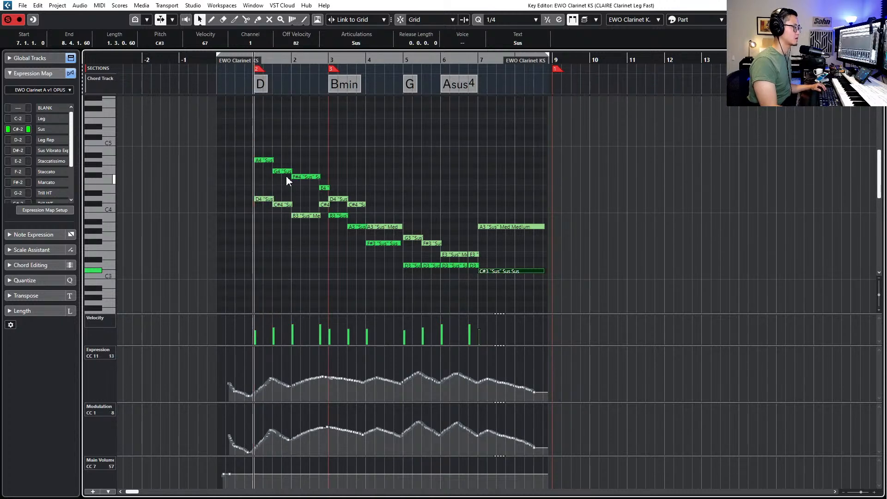
Transpose the four EWO Clarinet KS notes of bars 1 and 2 down an octave, starting on A3
click(248, 145)
drag(272, 157, 314, 176)
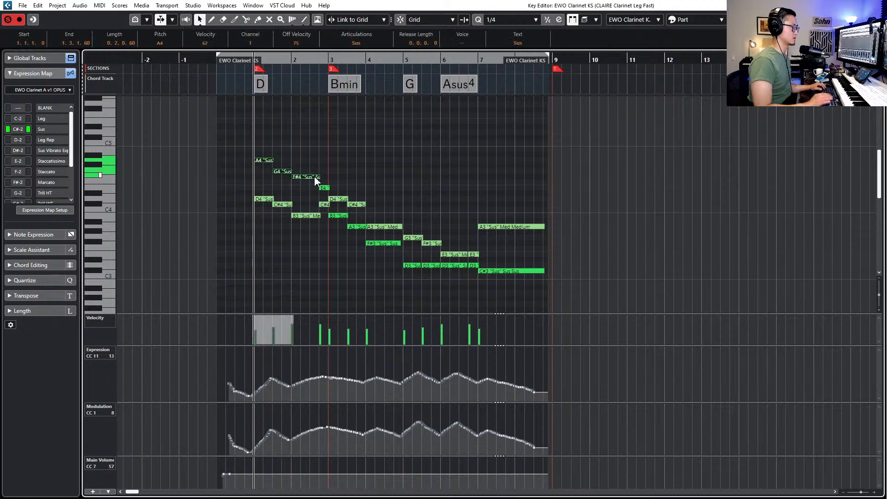
key(shift+Down)
click(324, 188)
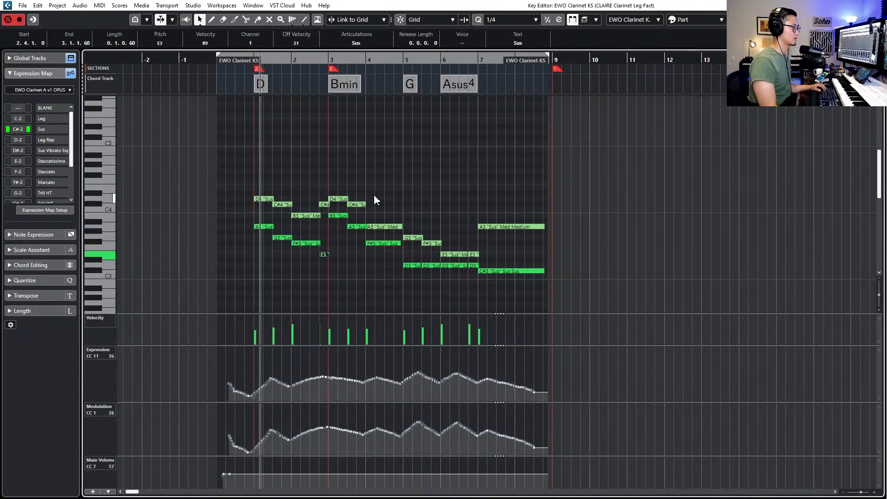
Raise the short EWO Clarinet KS note at the end of bar 2 to G3 and play from bar 1
scroll(375, 199, down, 2)
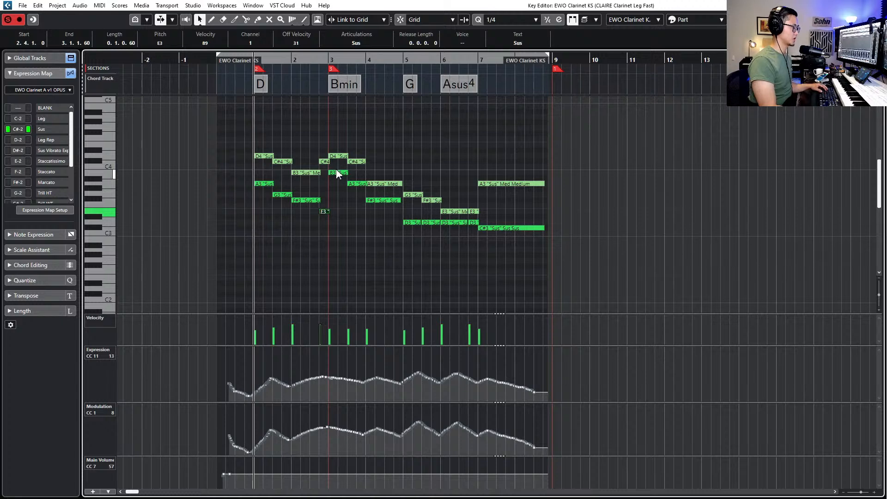
key(Up)
key(Up)
key(Up)
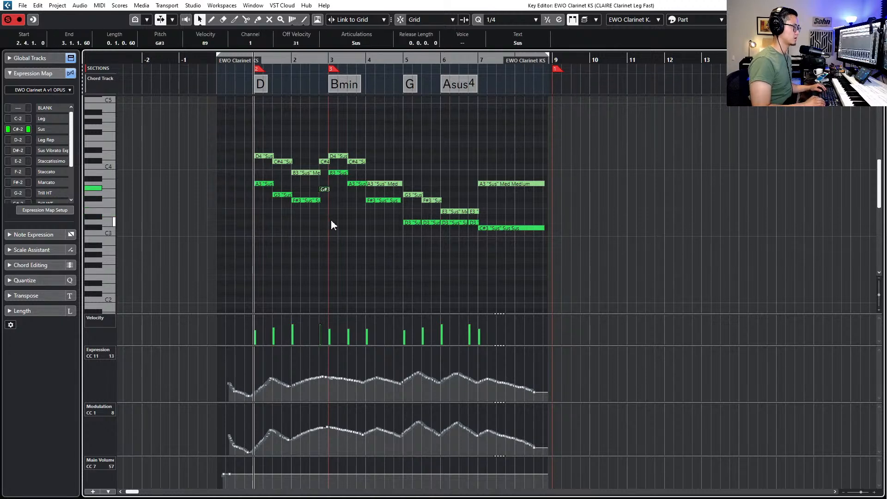
key(space)
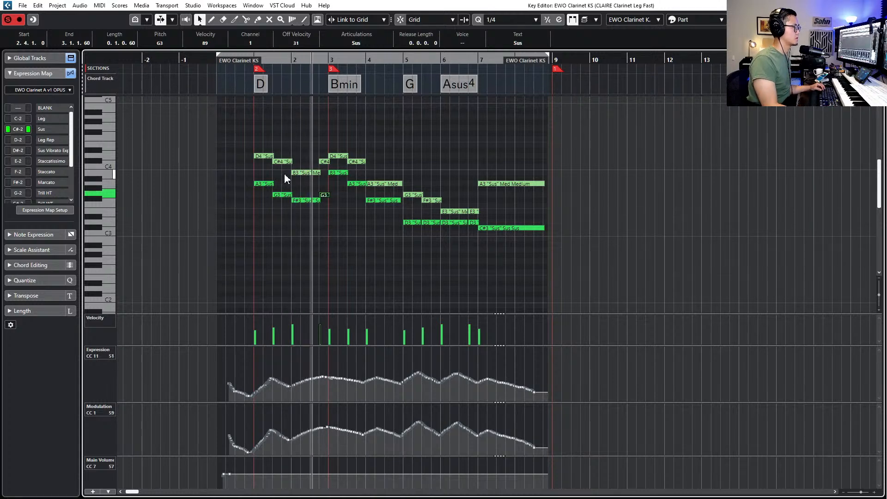
key(space)
Transpose both bar 1 notes of EWO Clarinet KS down three semitones, to F#3 and E3
click(264, 183)
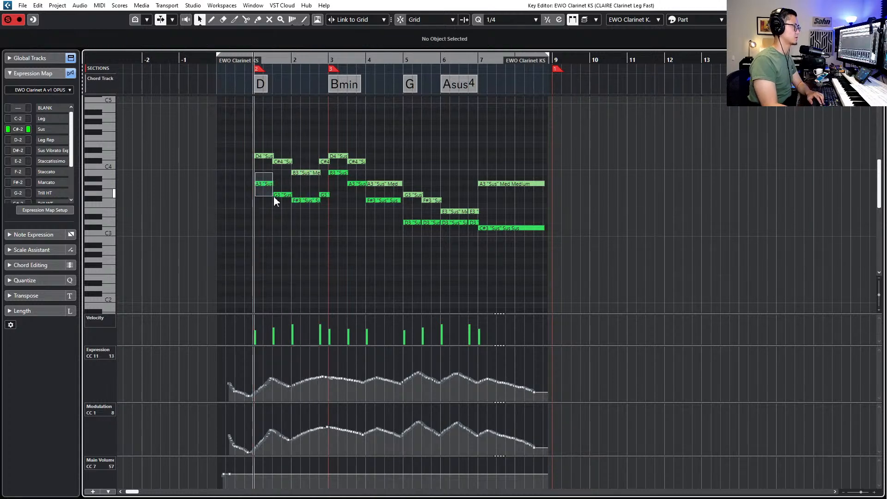
shift+click(274, 195)
key(Down)
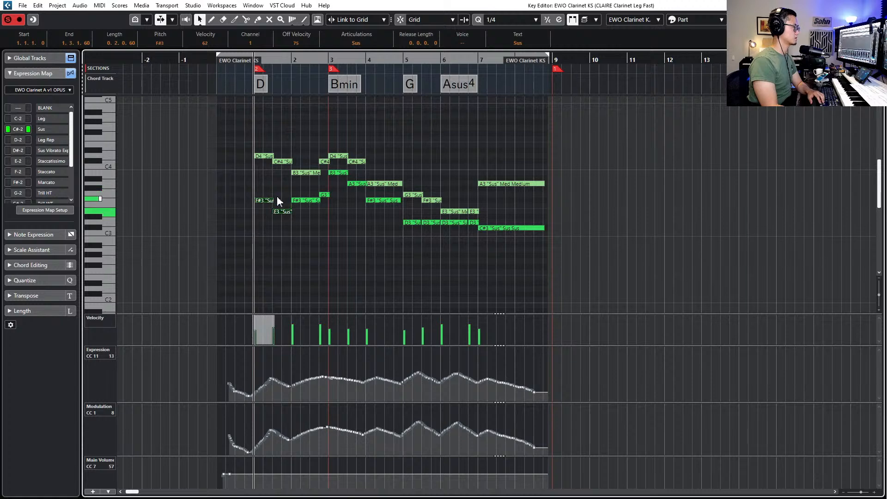
key(Up)
key(Up)
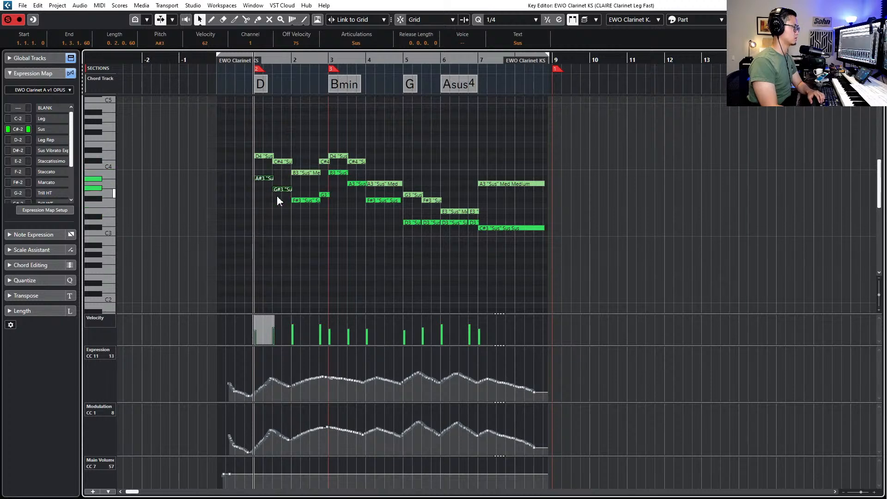
key(Down)
key(Down)
key(Down)
Try the second bar 1 note of EWO Clarinet KS on A3 and audition it from bar 1
click(277, 212)
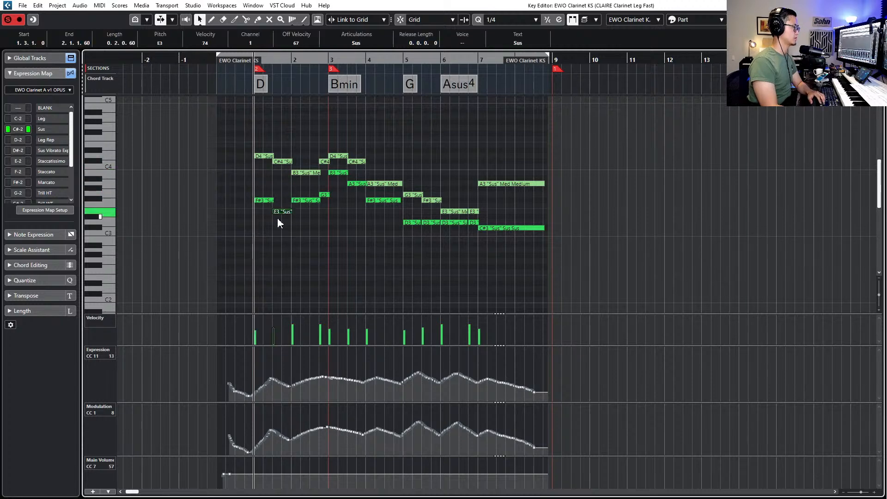
key(Up)
key(Up)
key(Up)
key(Up)
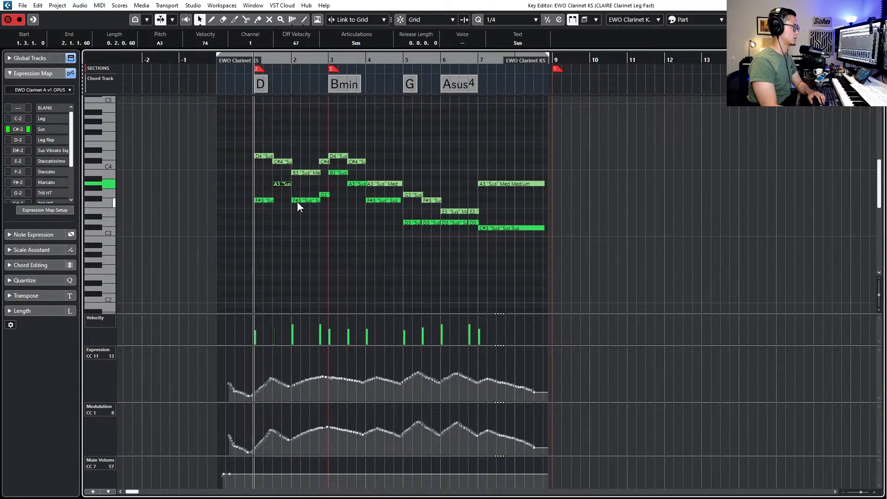
key(space)
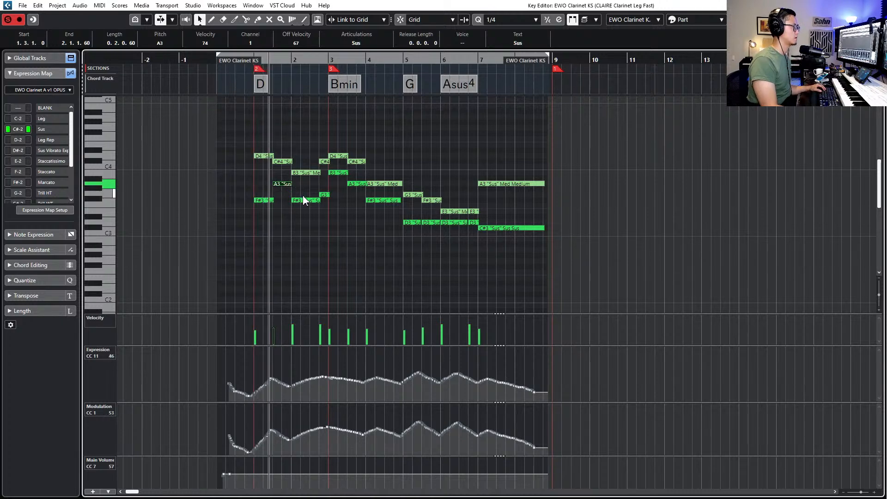
key(space)
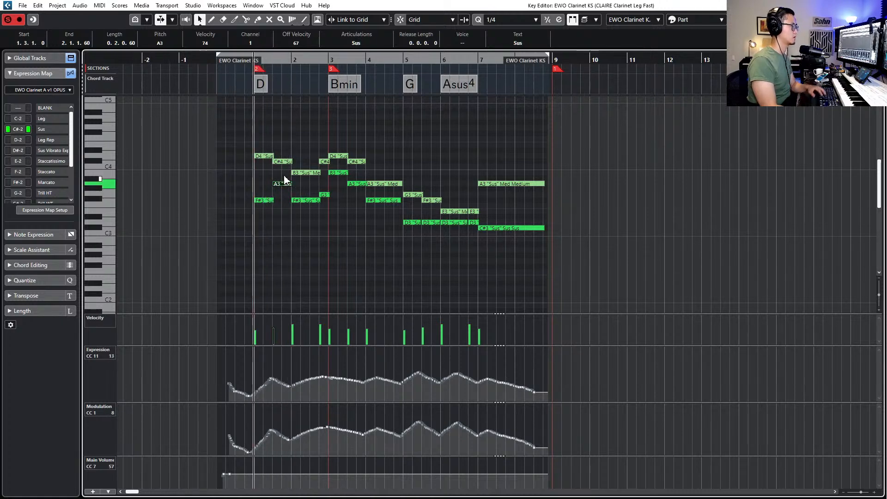
Set the second bar 1 note to G3, and audition the long bar 2 note on other pitches before settling on F#3
key(Down)
key(Up)
key(Up)
key(Up)
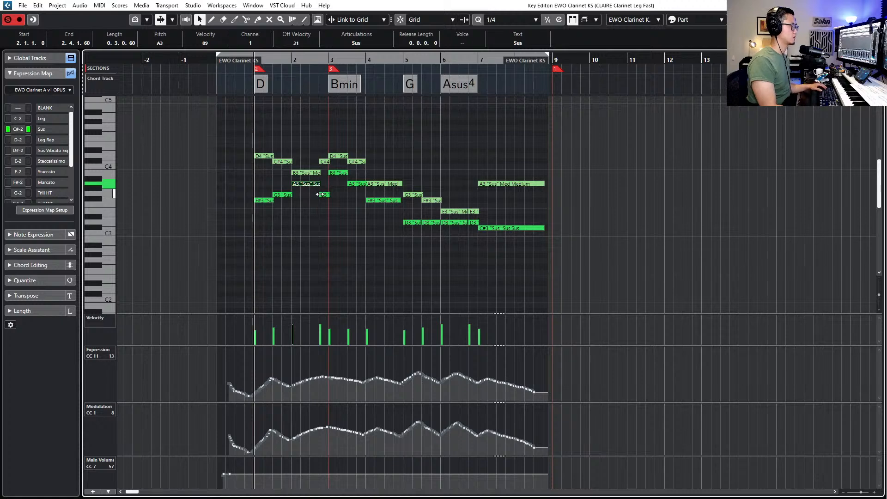
key(space)
scroll(285, 189, up, 3)
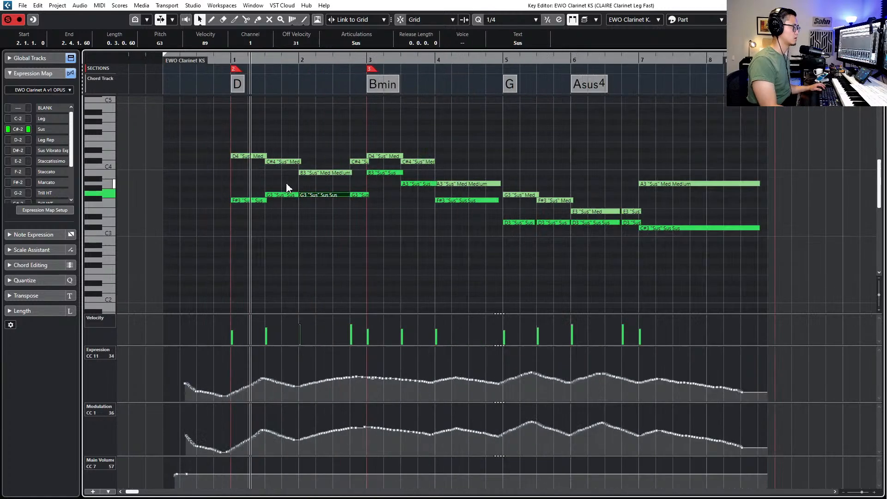
key(Down)
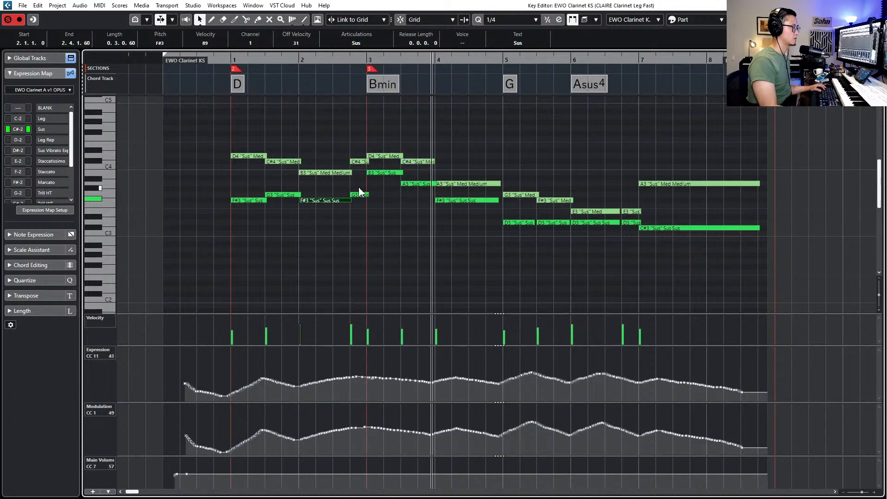
Raise both bar 1 notes of EWO Clarinet KS to A3 and audition the line from bar 1
key(space)
click(233, 188)
click(238, 200)
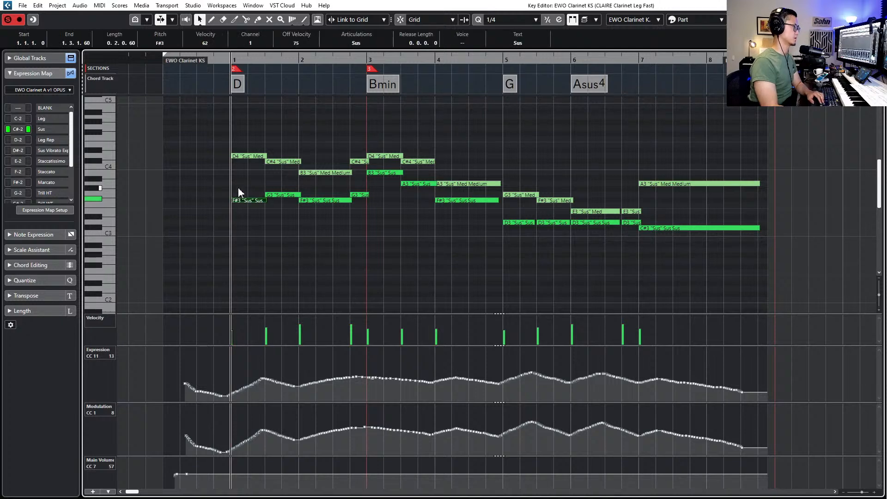
key(Up)
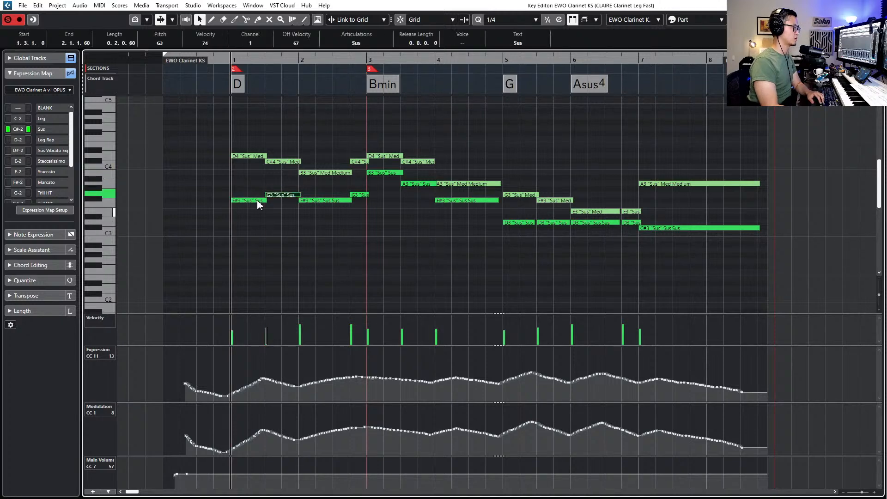
key(Up)
key(Up)
key(Right)
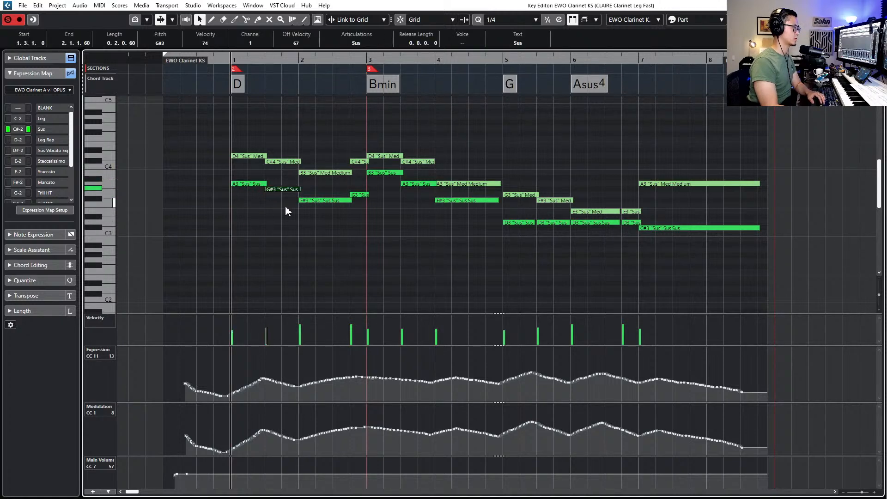
key(Up)
key(Left)
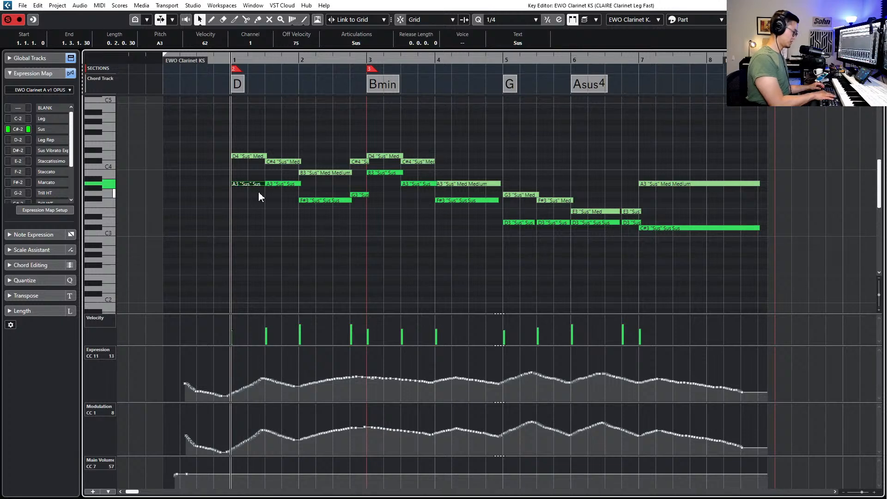
key(space)
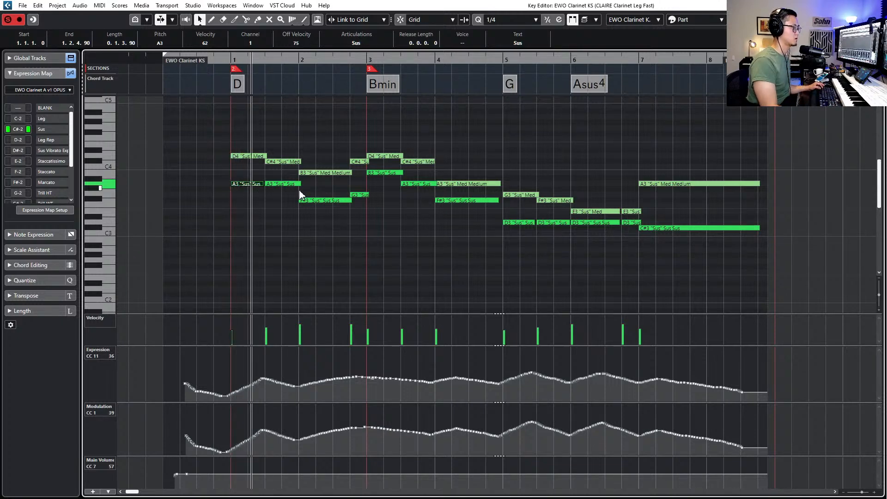
key(space)
click(324, 201)
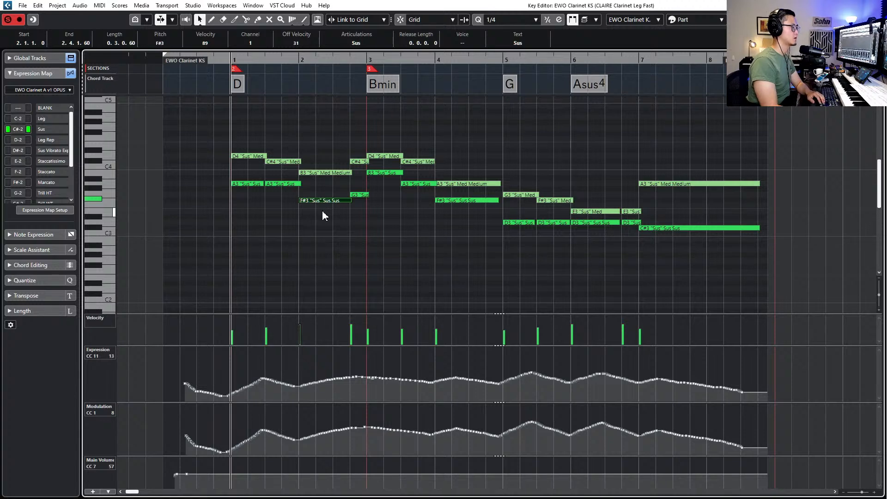
key(Down)
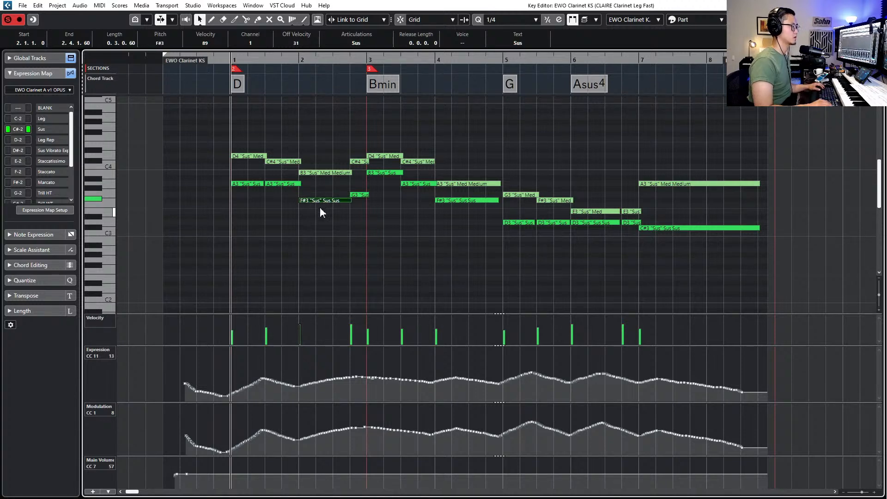
key(space)
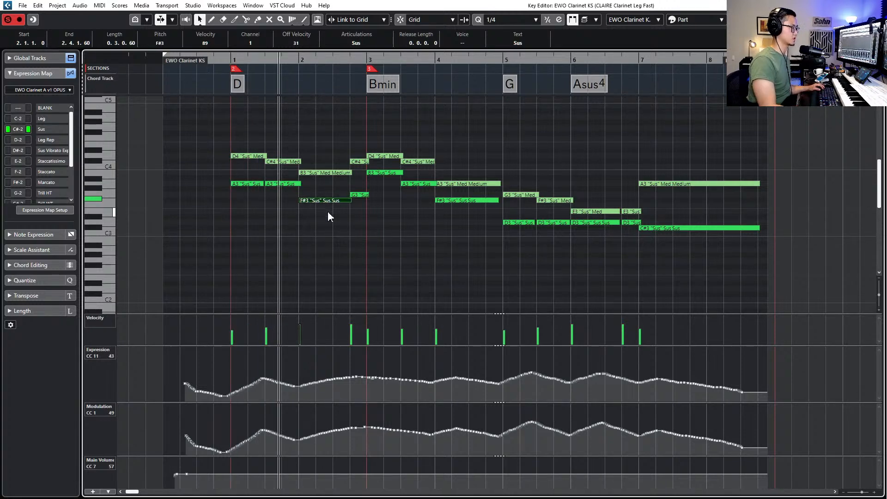
Change the articulation of all EWO Clarinet KS notes to Leg
drag(193, 133, 762, 271)
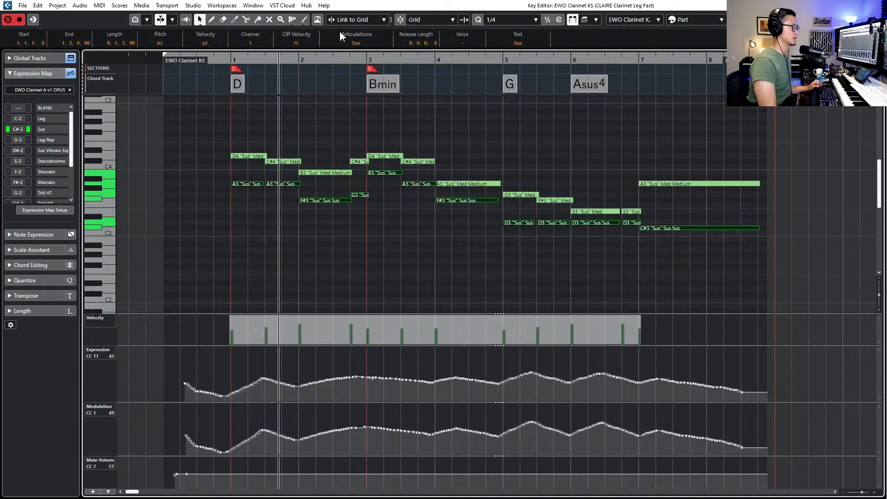
click(355, 43)
click(340, 54)
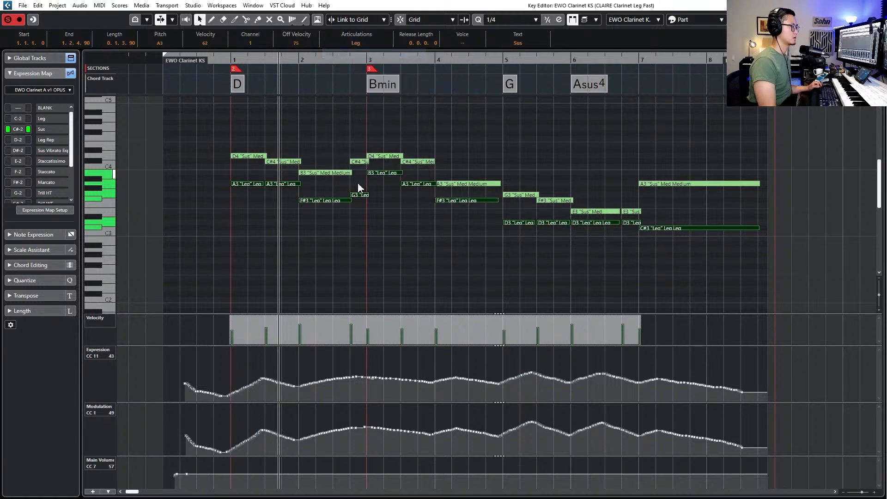
click(361, 210)
Raise the short note at the end of bar 2 to A3 and audition the passage from bar 1
click(361, 194)
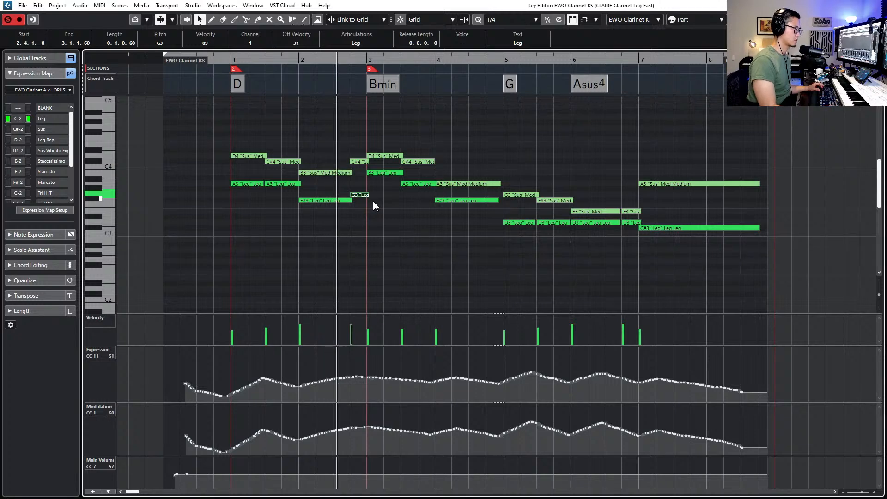
key(space)
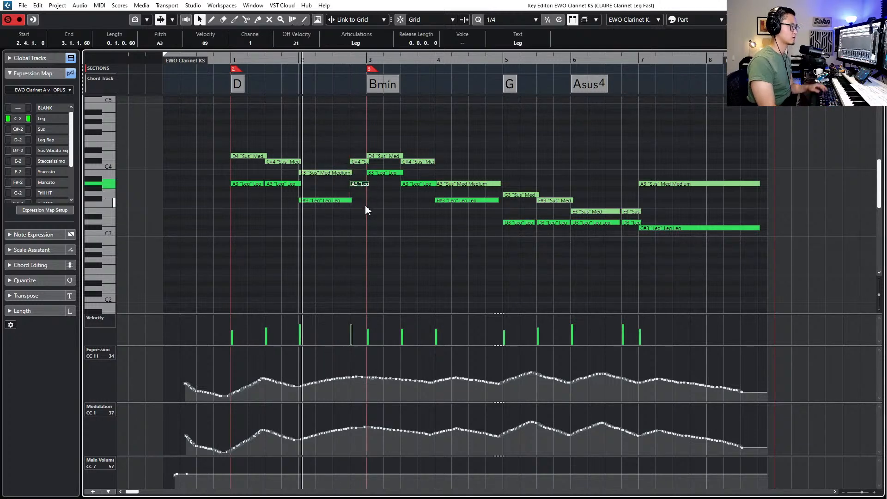
key(space)
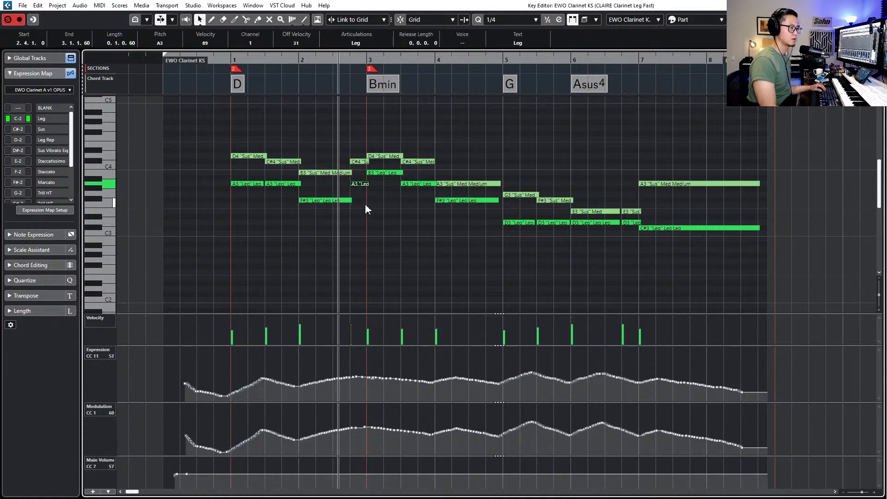
key(space)
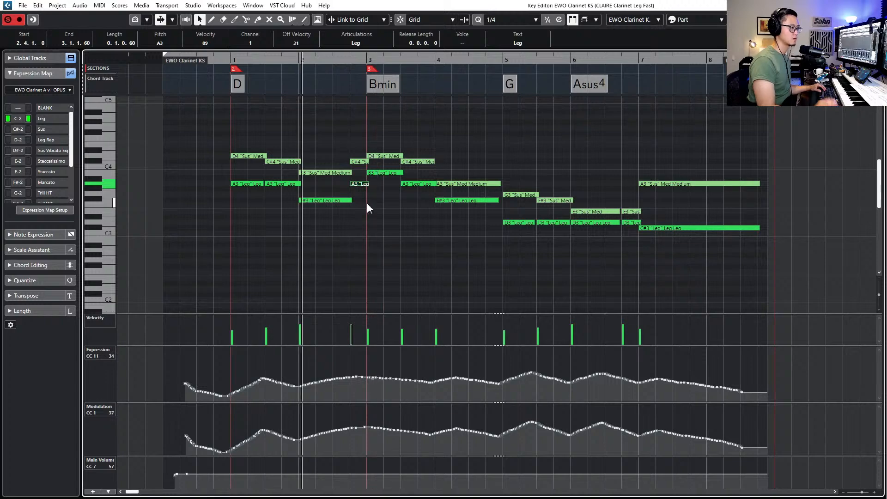
Record new expression and modulation curves for EWO Clarinet KS from before bar 1 into bar 7
key(KP_Subtract)
key(KP_Subtract)
key(KP_Subtract)
key(KP_Add)
key(KP_Add)
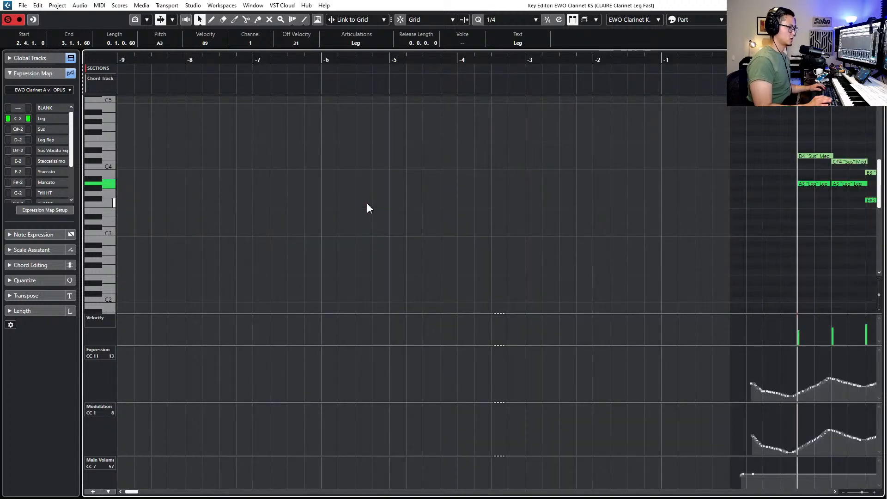
scroll(379, 179, down, 3)
scroll(384, 185, right, 3)
key(KP_Subtract)
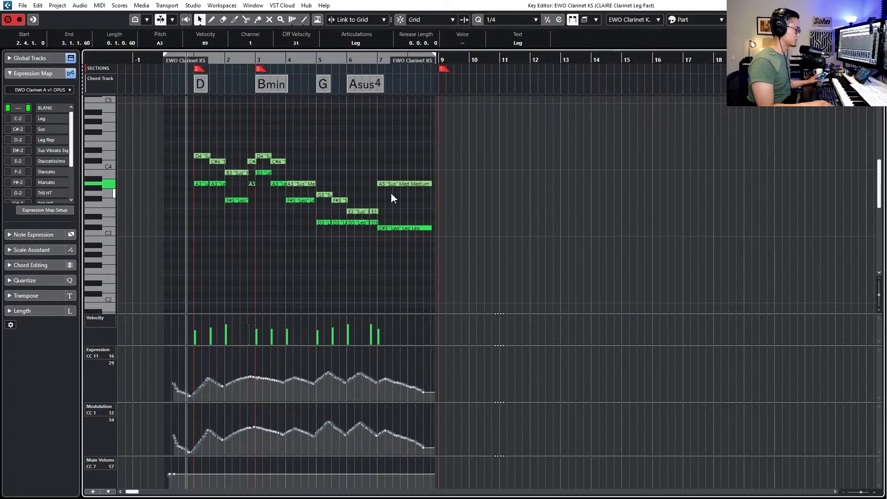
key(KP_Subtract)
key(KP_Multiply)
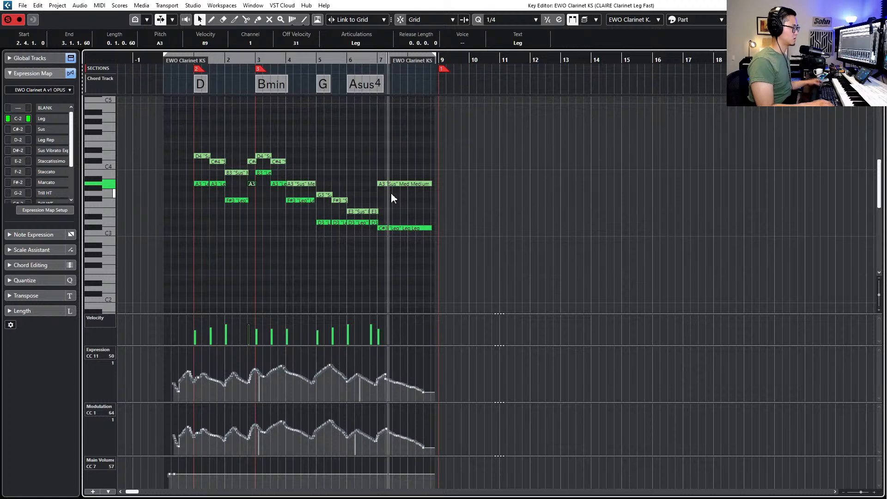
key(space)
Re-record the expression and modulation of EWO Clarinet KS from the end of bar 4 through bar 8, restarting short takes
key(KP_Add)
key(KP_Subtract)
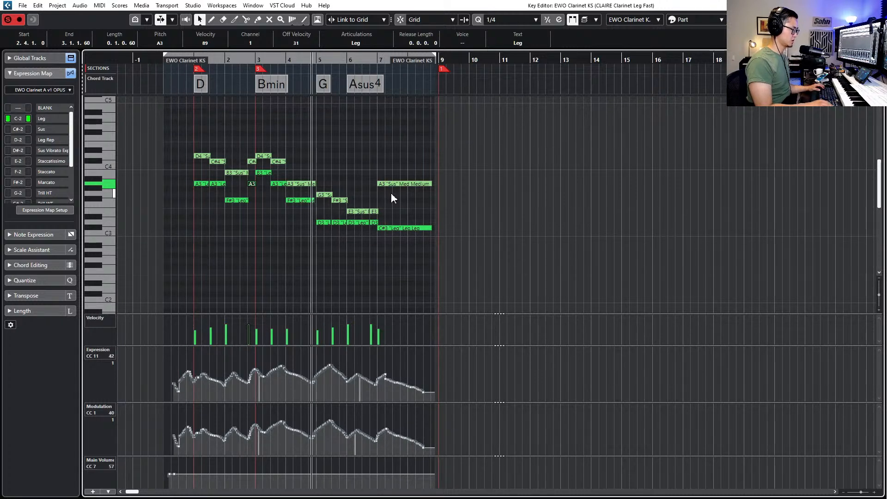
key(space)
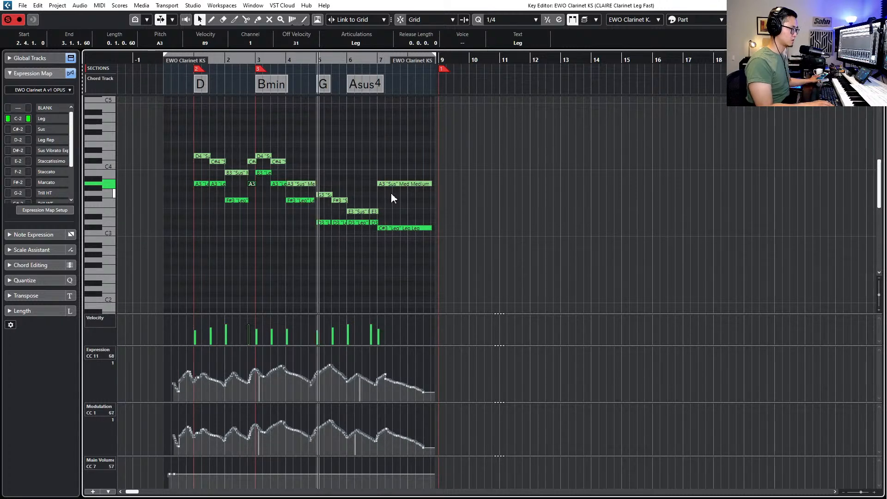
key(space)
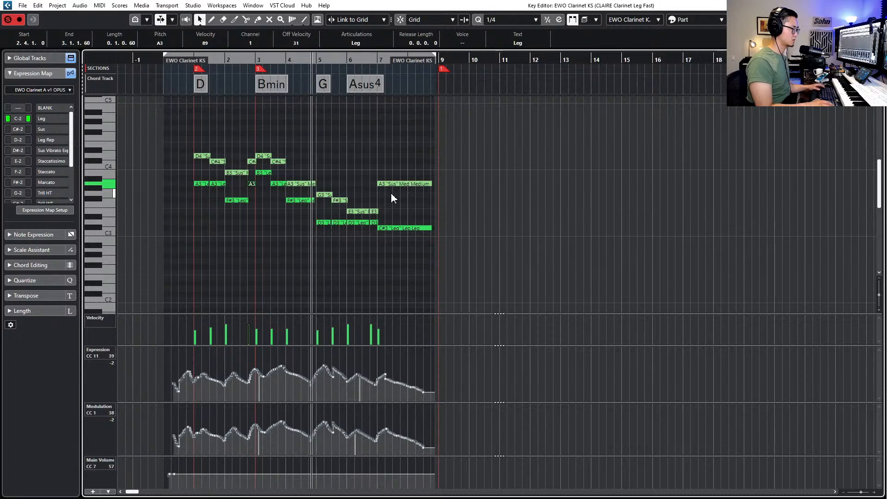
key(space)
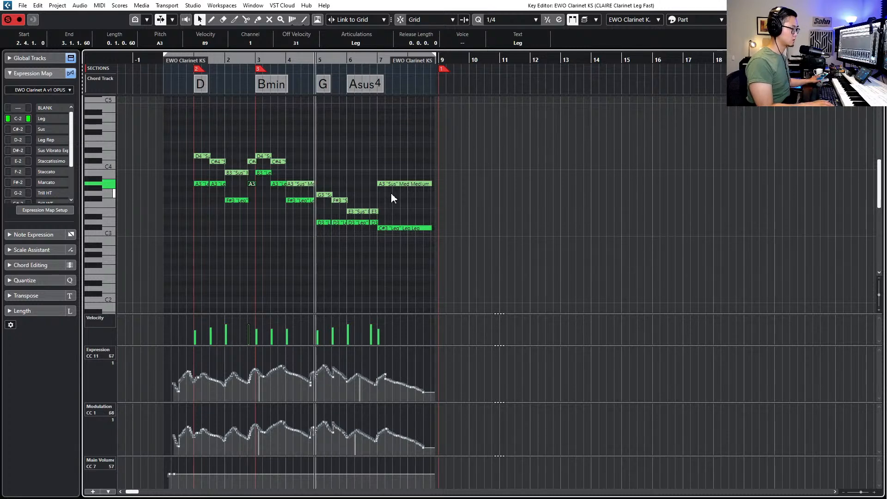
key(space)
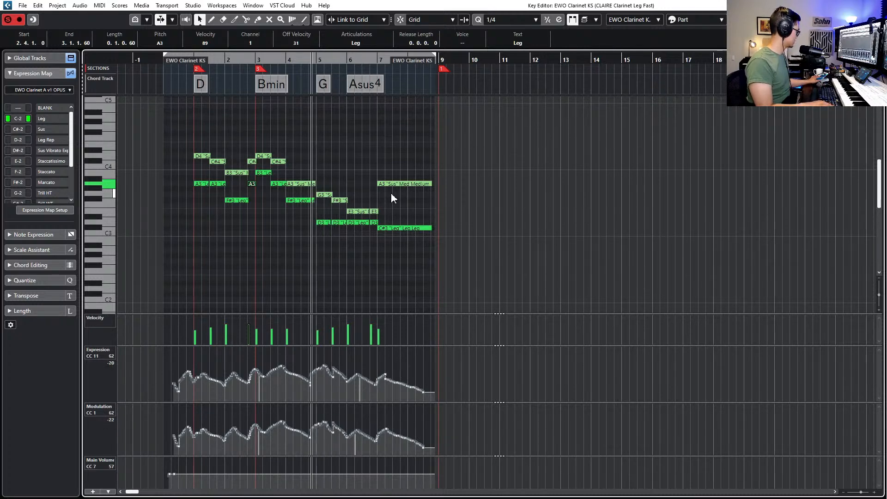
key(space)
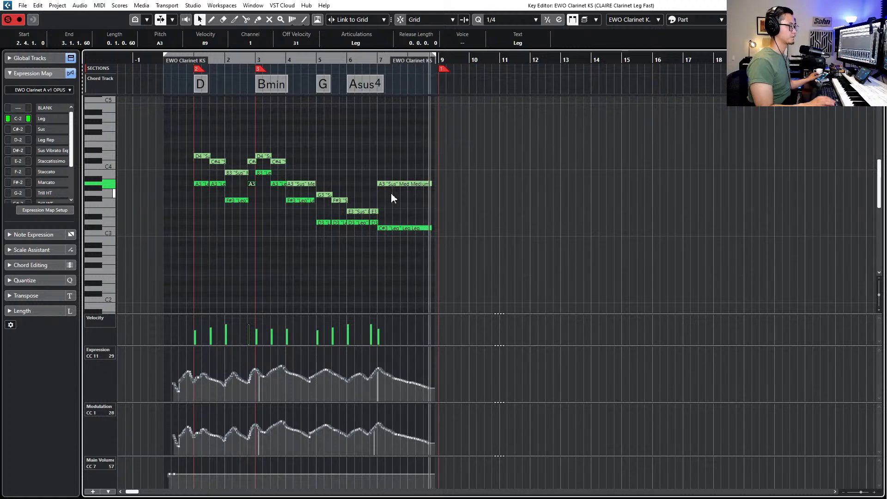
key(space)
Make CLAIRE Clarinet Leg Fast the active part through its long bar 7 A3 note and audition that note
click(398, 185)
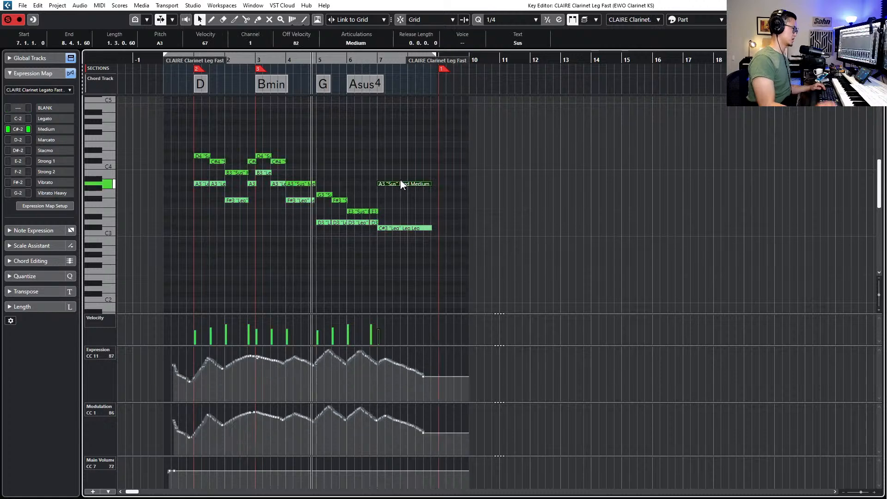
key(KP_Subtract)
key(KP_Subtract)
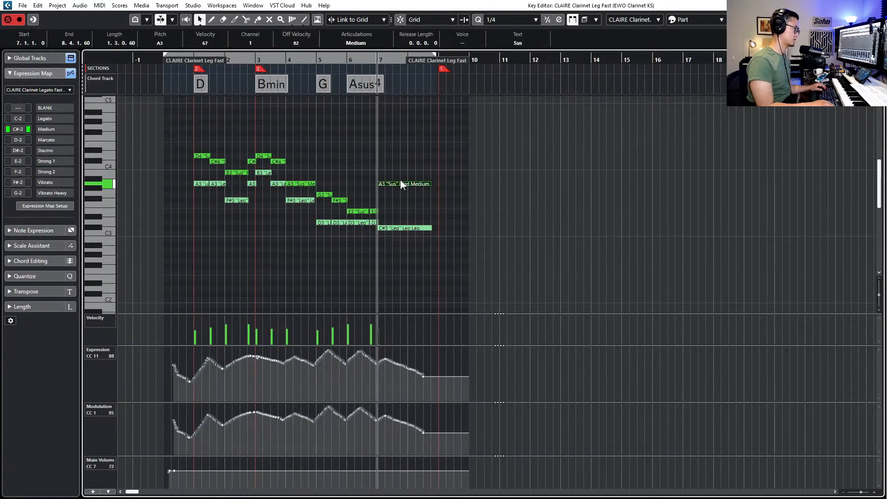
key(space)
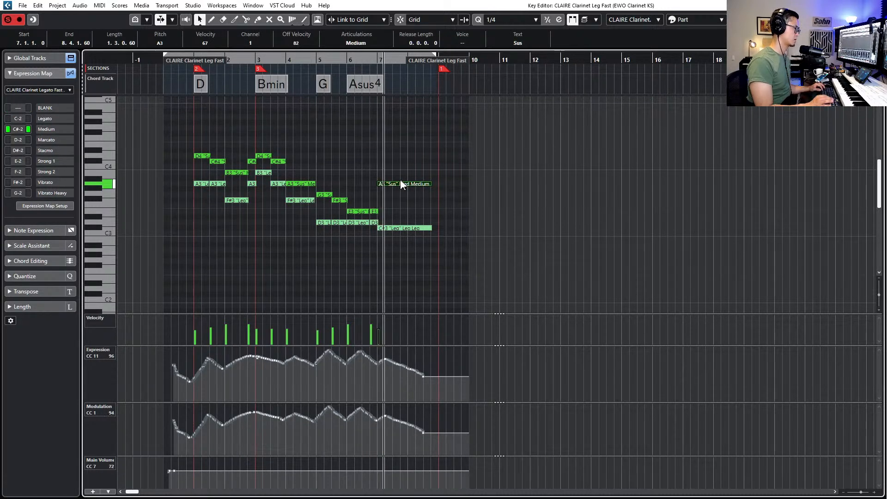
key(space)
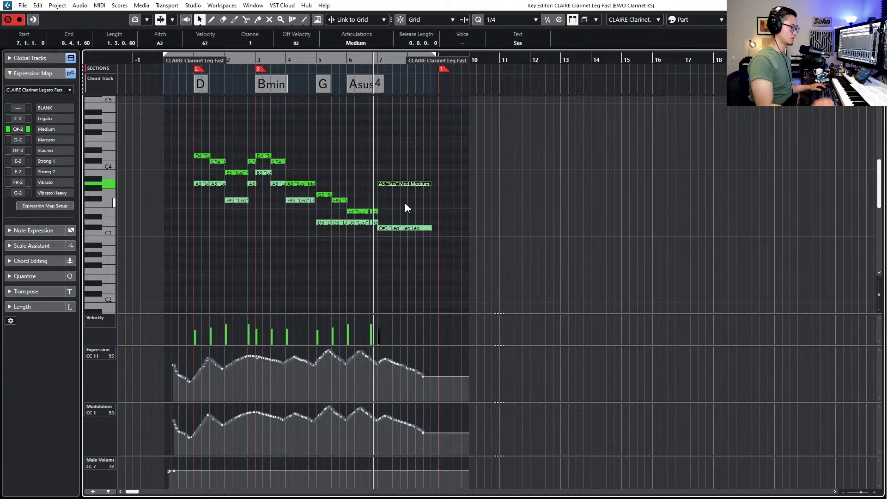
Show the enlarged pitch bend lane and redraw the bend under the long bar 7 note, stepping down to about 3443 in bar 8
key(l)
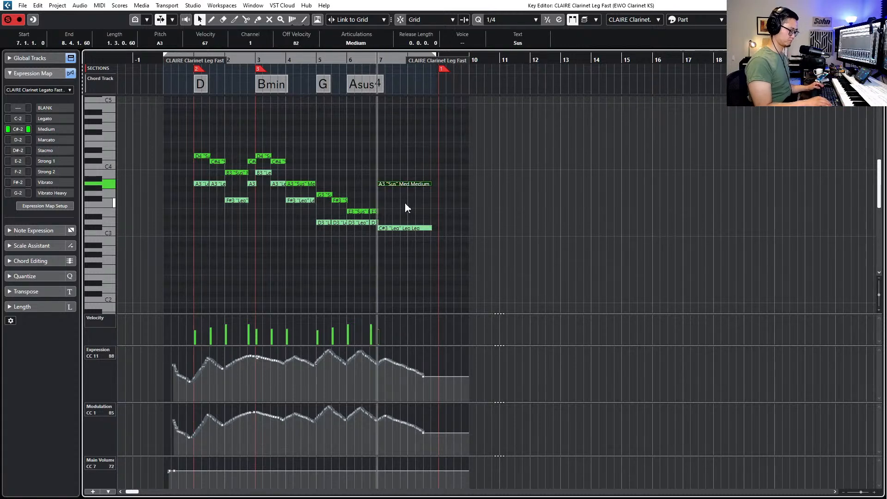
key(KP_Subtract)
key(shift+c)
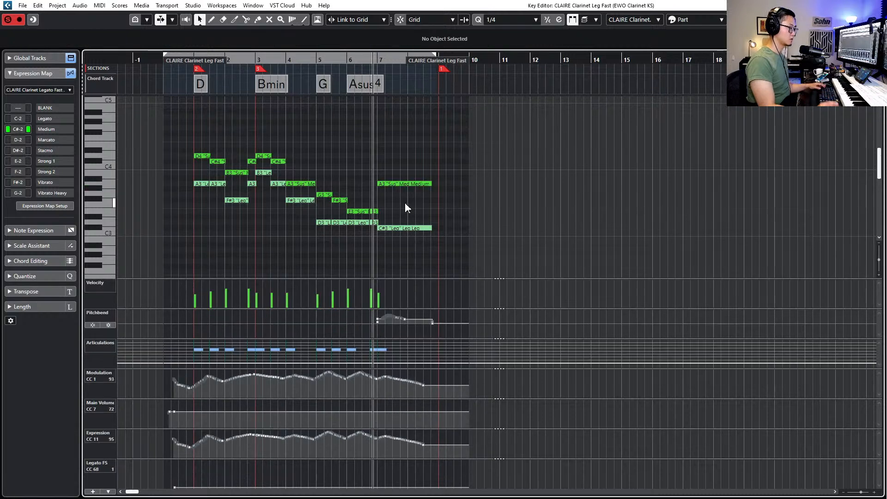
mouse_move(412, 309)
mouse_down()
mouse_move(411, 261)
mouse_move(394, 277)
mouse_move(393, 257)
mouse_move(386, 278)
mouse_move(407, 263)
mouse_move(429, 278)
mouse_move(386, 272)
mouse_move(405, 257)
mouse_move(425, 277)
mouse_up()
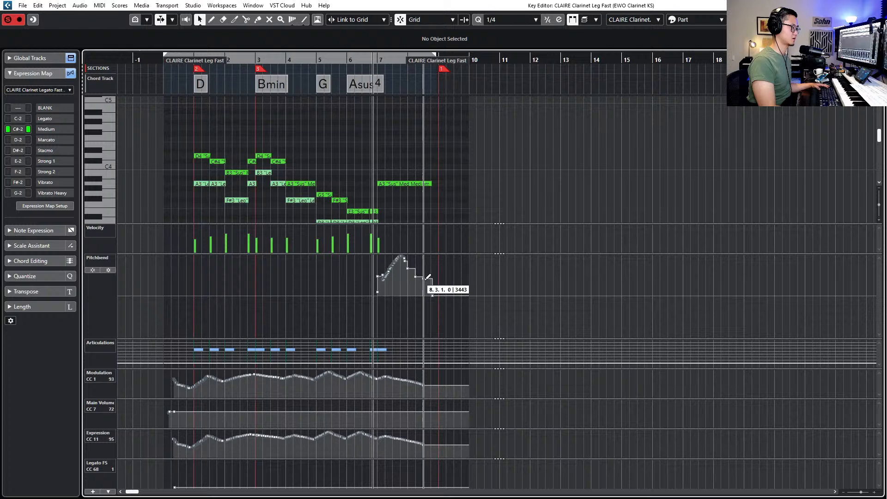
Clean up the pitch bend points at the start of bar 7, set the opening point to 3164, and audition the note
click(383, 278)
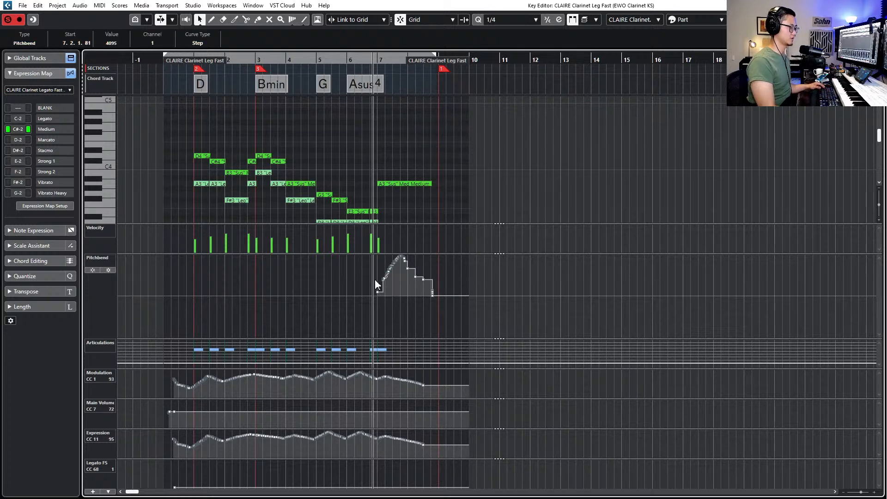
mouse_move(372, 279)
mouse_down()
mouse_move(385, 277)
mouse_move(371, 285)
mouse_up()
click(379, 281)
key(Delete)
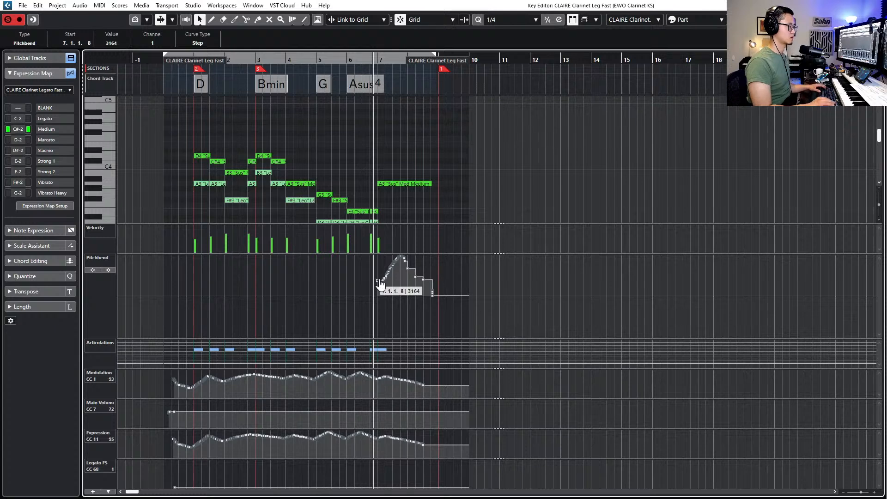
key(space)
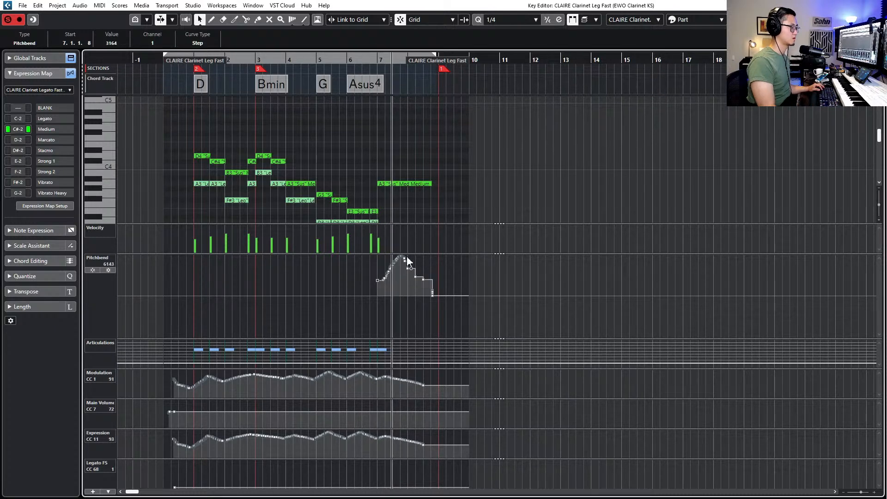
key(space)
Shift the rising pitch bend points at the start of bar 7 slightly earlier and audition the note
click(388, 288)
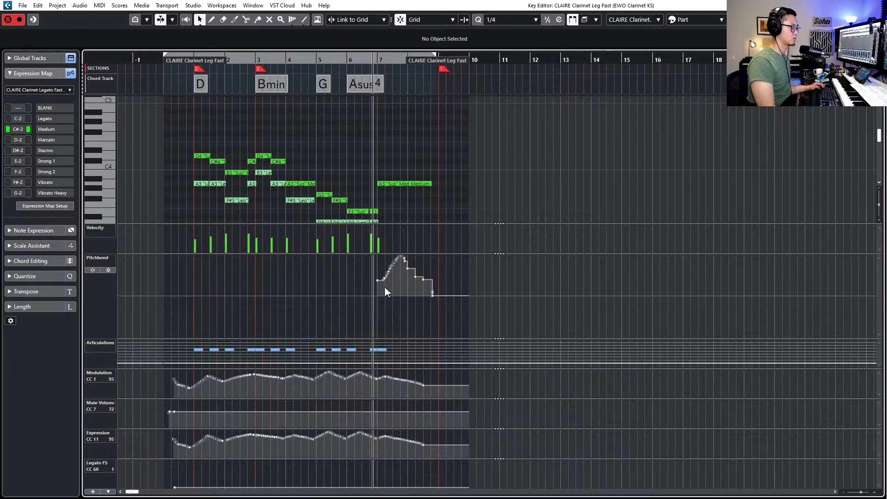
drag(385, 287, 406, 255)
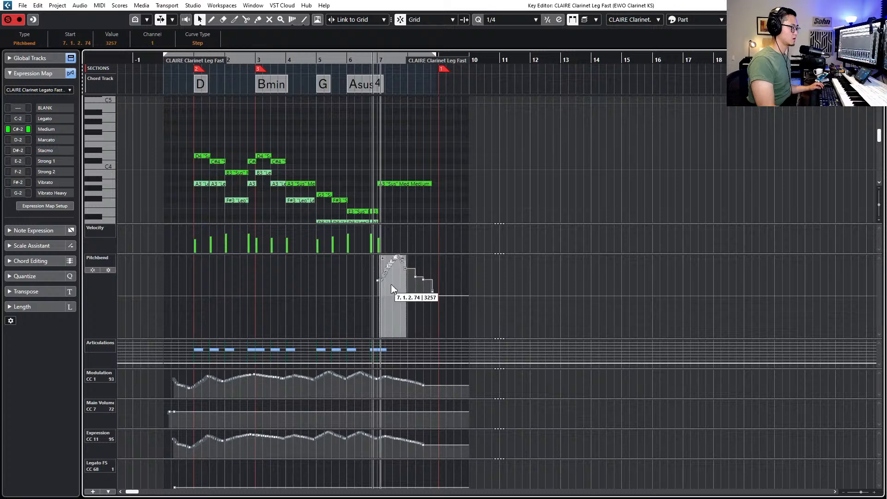
drag(393, 290, 391, 290)
key(space)
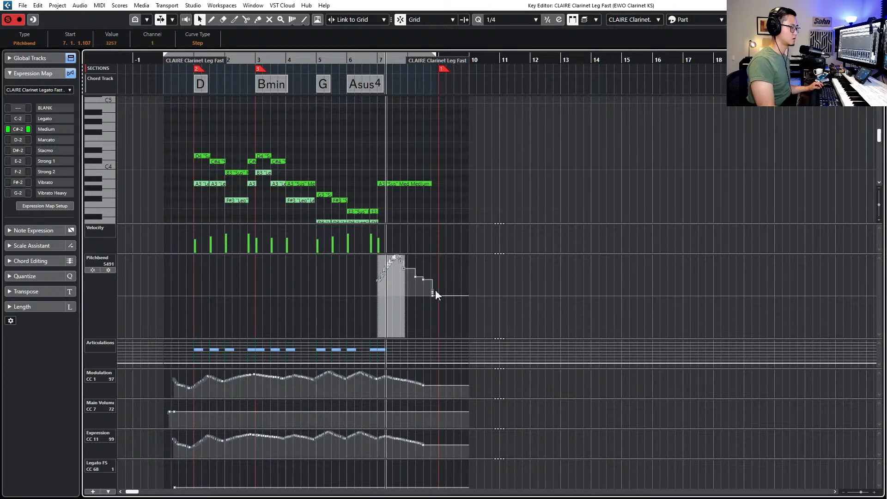
click(452, 259)
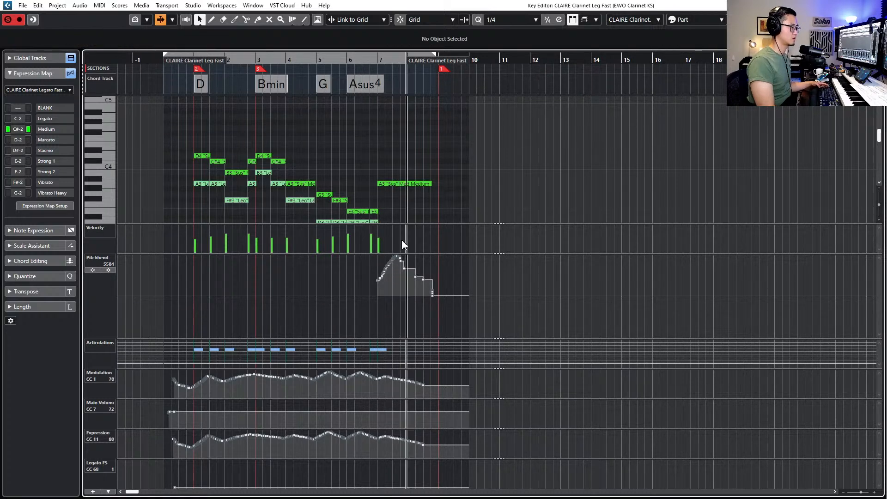
key(space)
Audition the long bar 7 A3 note with the Strong 1 articulation, and set it to Strong 2
click(415, 184)
click(357, 42)
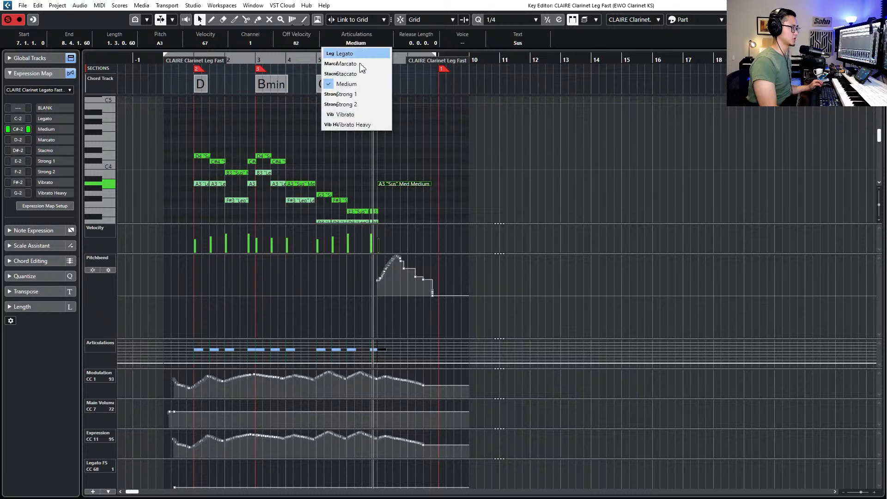
click(361, 94)
key(space)
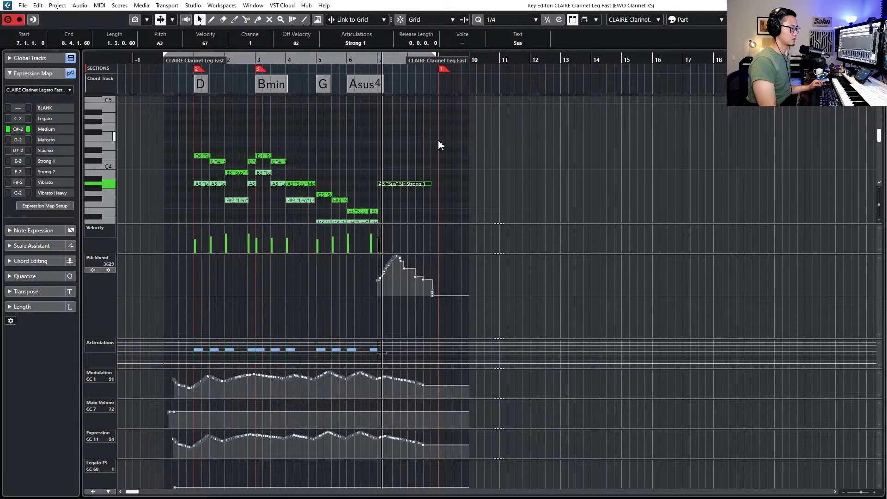
click(356, 42)
click(360, 105)
key(space)
key(space)
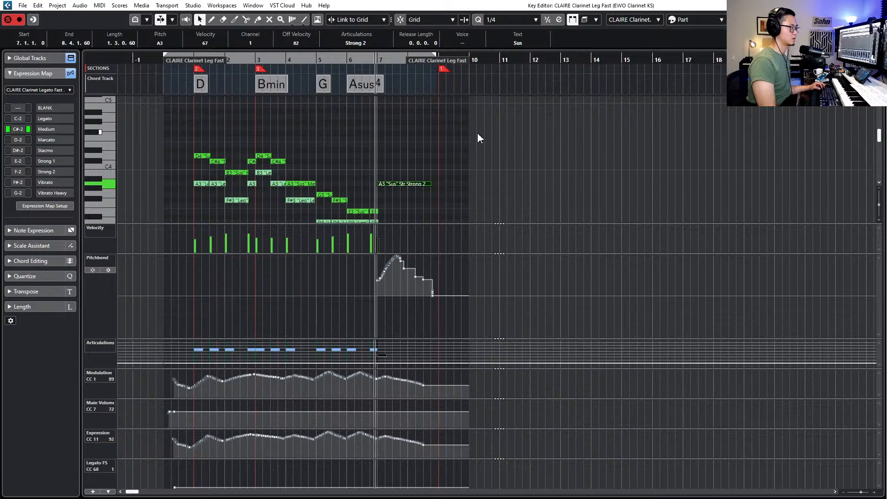
Redraw the stepped fall of the pitch bend through bars 7 and 8 as a smooth downward curve
scroll(486, 162, down, 2)
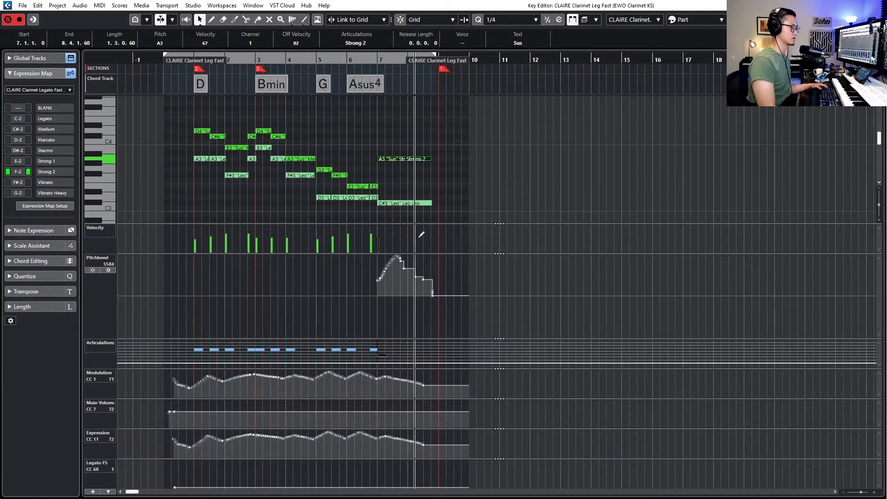
mouse_move(398, 257)
mouse_down()
mouse_move(428, 279)
mouse_move(398, 254)
mouse_move(406, 258)
mouse_up()
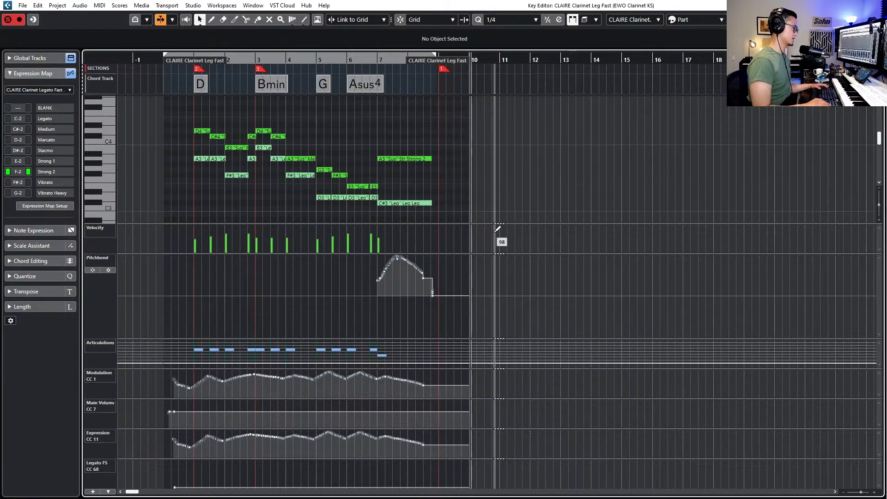
key(space)
Close the clarinet editor, bring the opening bars into view in the arrangement, and place the cursor at the start of bar 1
key(Return)
key(KP_Subtract)
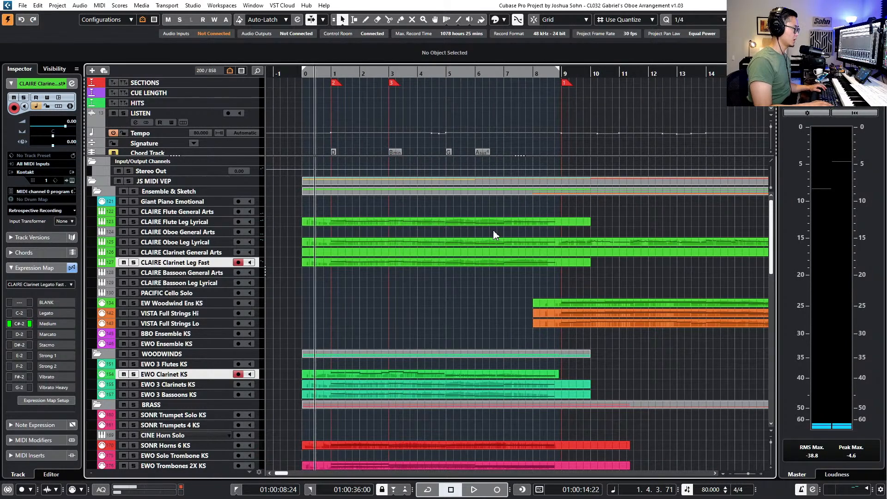
key(KP_Decimal)
key(g)
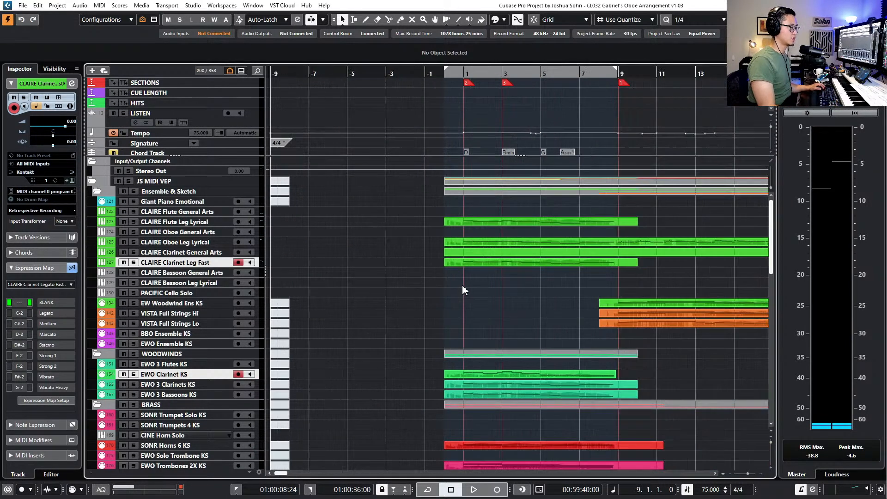
scroll(437, 291, right, 3)
scroll(435, 291, right, 2)
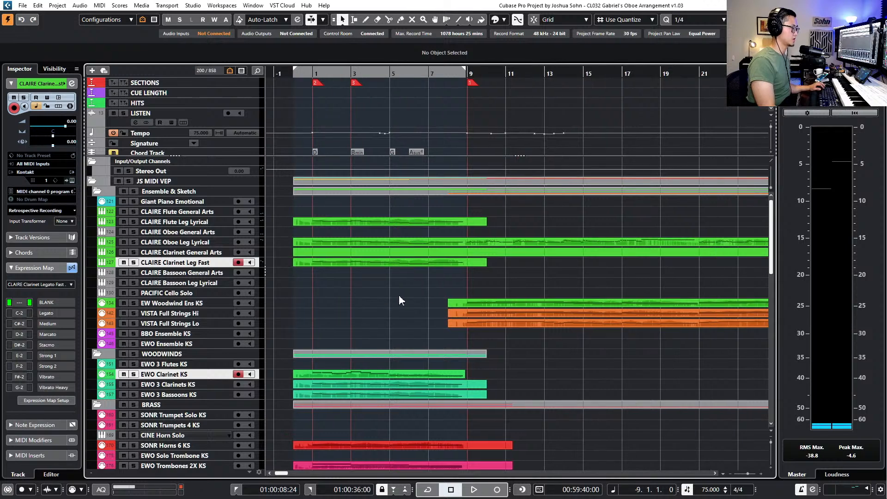
drag(398, 295, 396, 244)
key(ctrl+KP_Add)
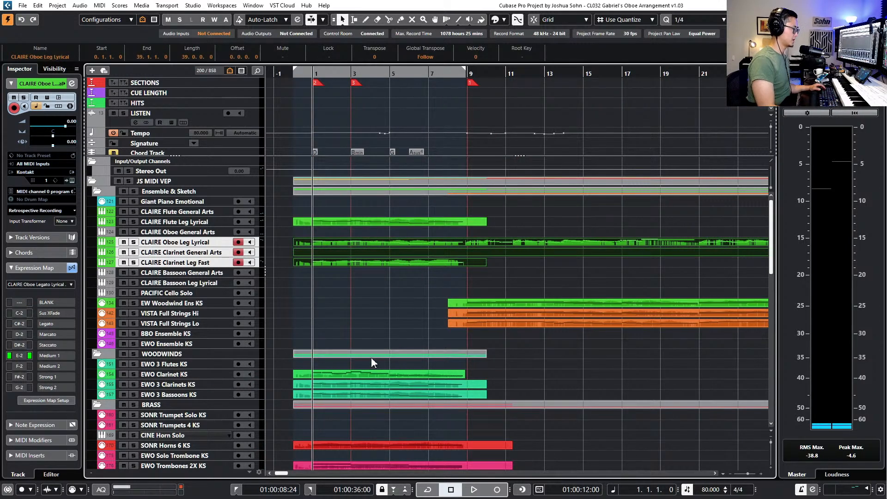
Look through the woodwind, brass and string parts in the opening bars, checking the clarinet, flute and oboe parts
click(370, 376)
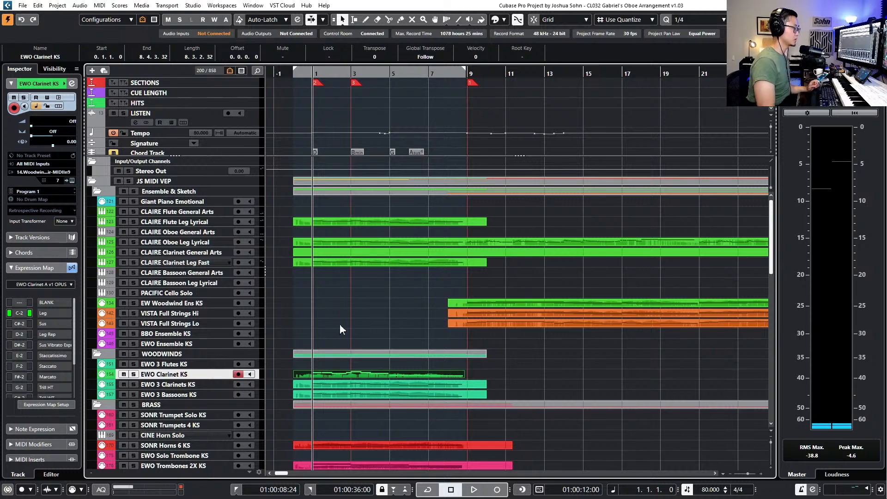
scroll(345, 332, down, 6)
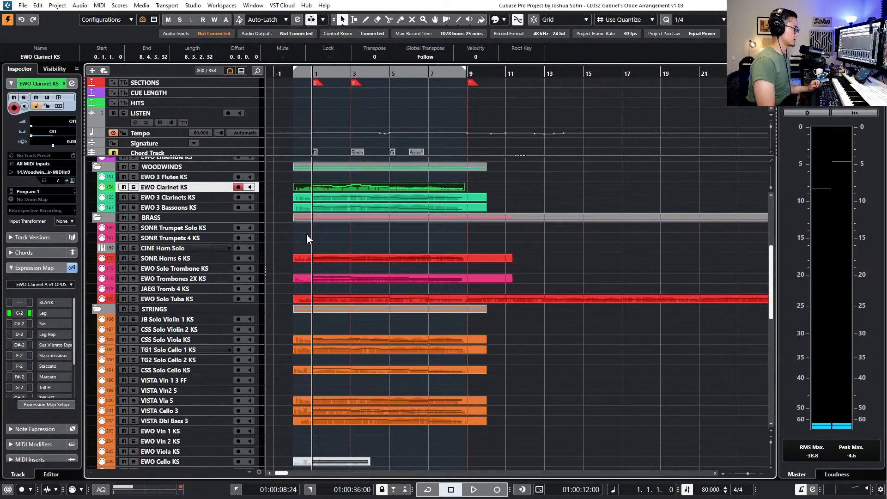
scroll(316, 239, up, 4)
click(339, 193)
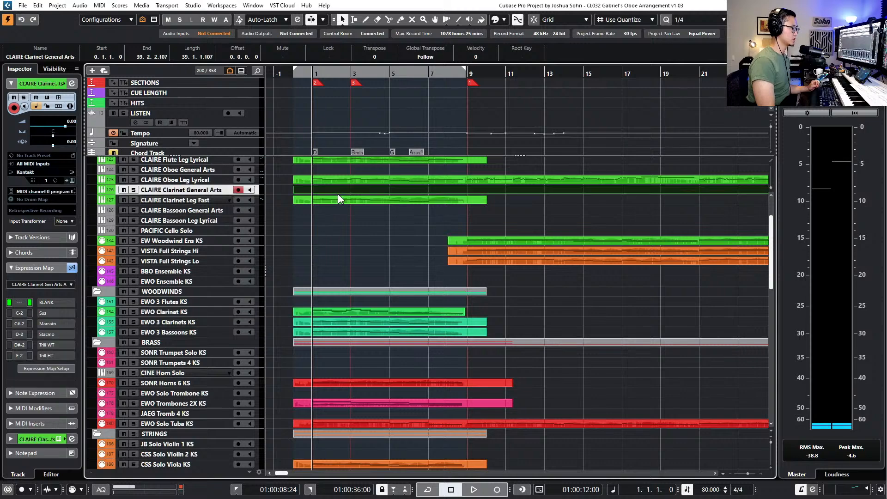
scroll(340, 221, up, 2)
scroll(339, 268, down, 4)
scroll(319, 224, up, 4)
click(319, 222)
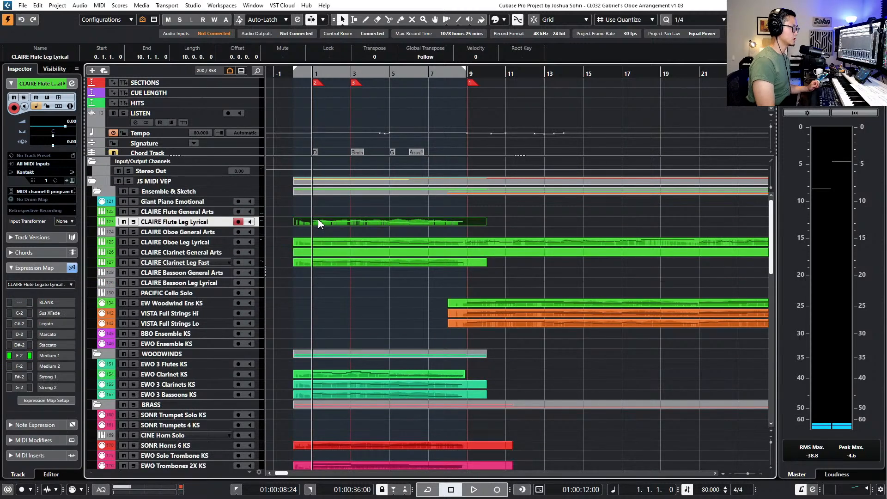
click(320, 243)
Copy the CLAIRE Clarinet Leg Fast part to CINE Horn Solo at bar 1 and extend the copy's start back to bar 0
click(435, 261)
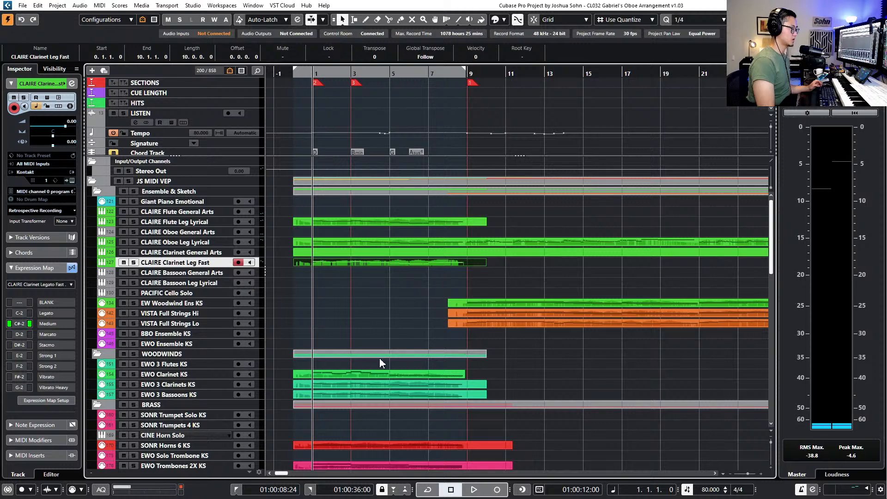
scroll(381, 363, down, 3)
click(228, 372)
key(ctrl+v)
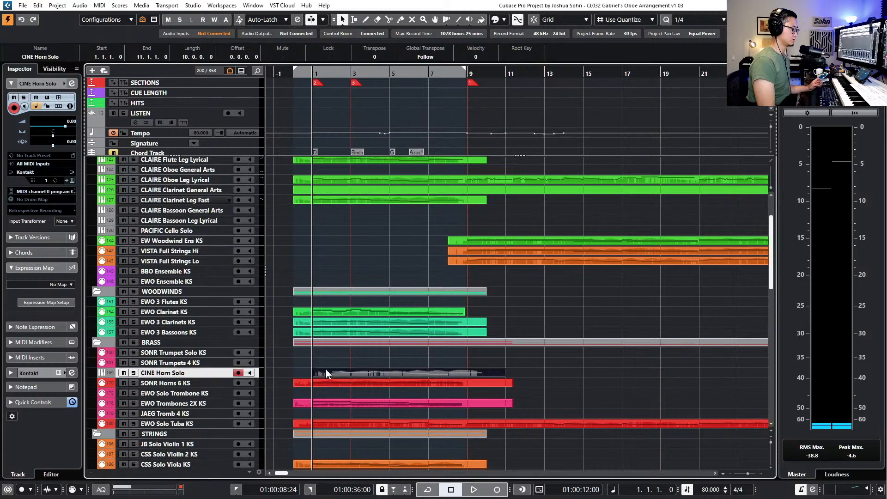
drag(315, 375, 297, 374)
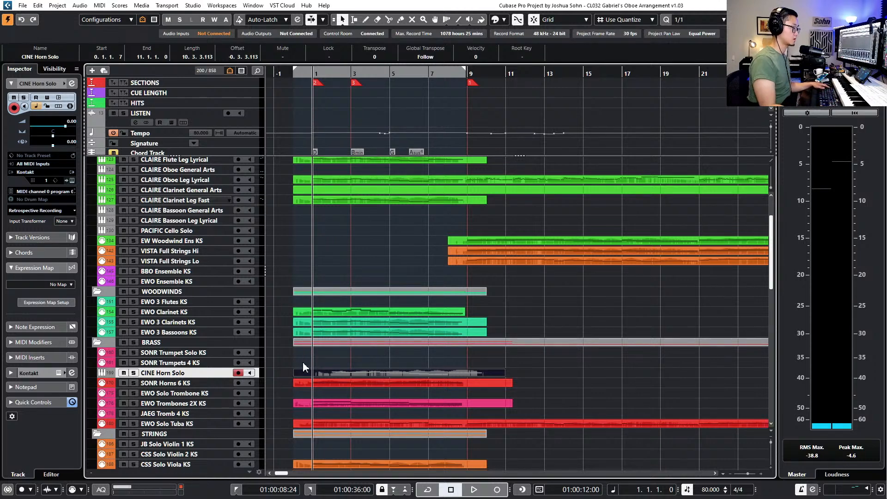
drag(295, 377, 294, 376)
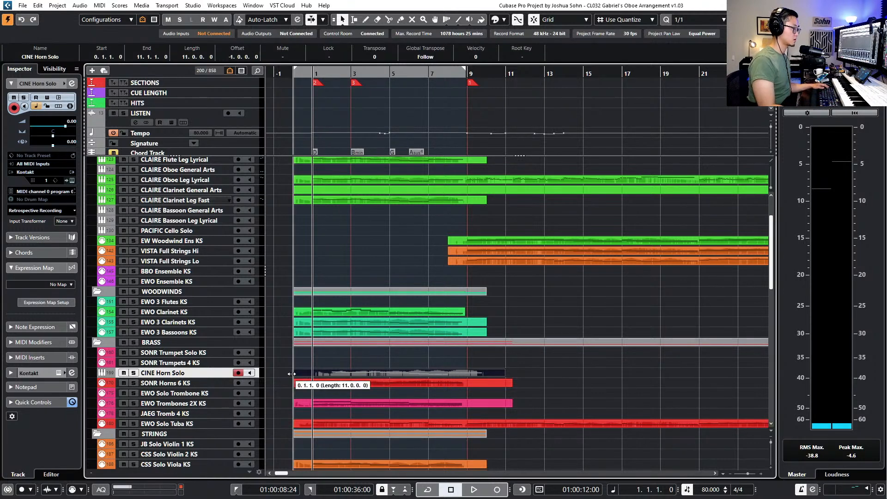
Select the EWO Clarinet KS part and make CINE Horn Solo the active track
click(377, 314)
scroll(208, 312, down, 3)
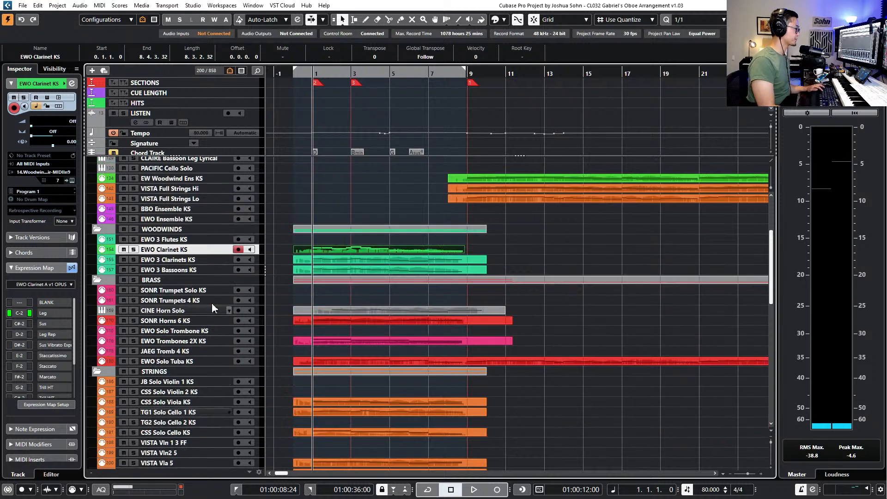
click(202, 300)
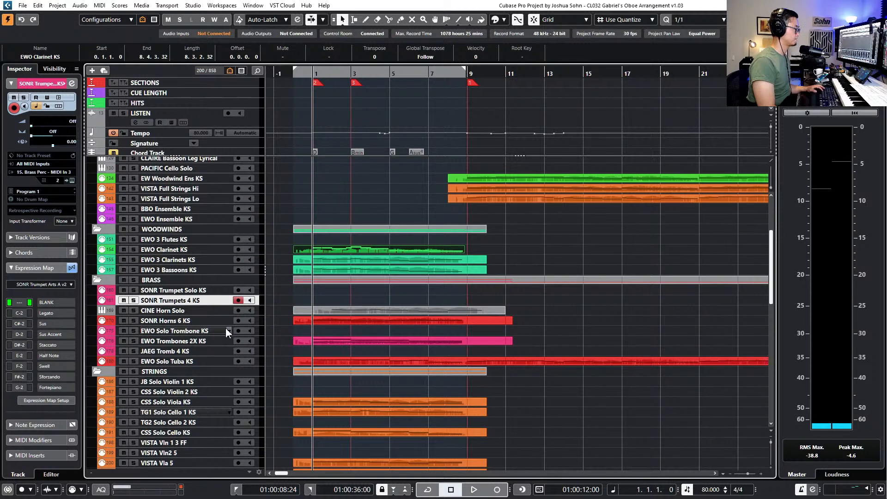
click(200, 310)
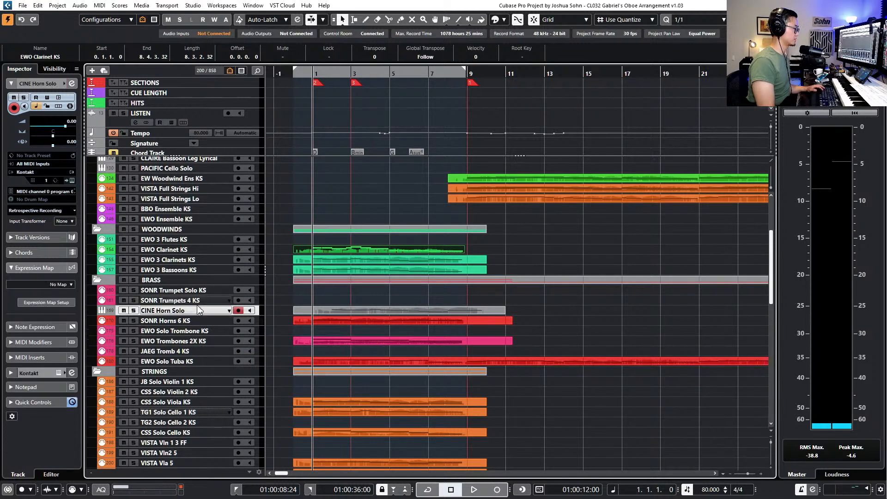
Look through the ensemble, woodwind, brass and string tracks in the track list
click(204, 281)
click(203, 291)
scroll(238, 323, up, 3)
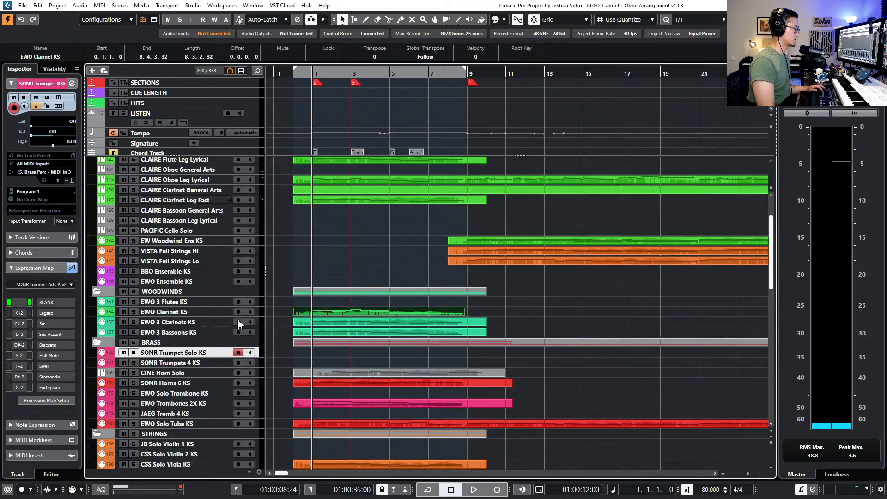
scroll(238, 322, down, 9)
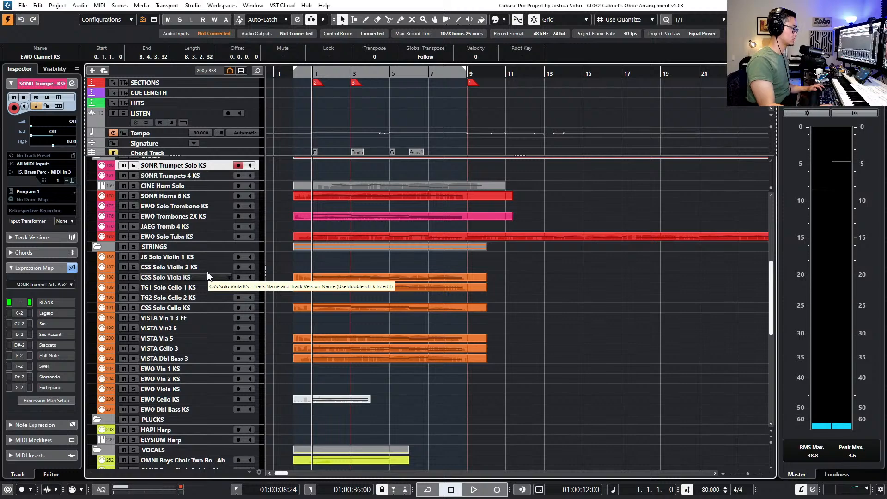
scroll(207, 276, down, 6)
scroll(215, 273, up, 18)
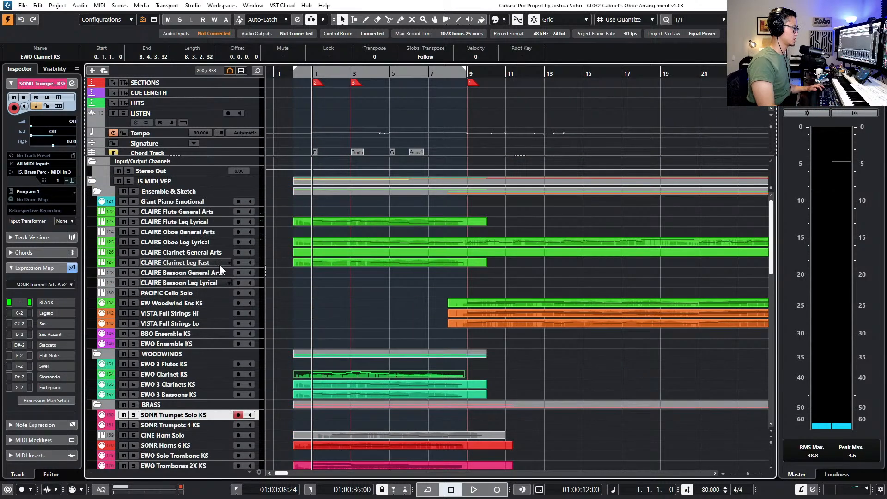
scroll(204, 351, down, 3)
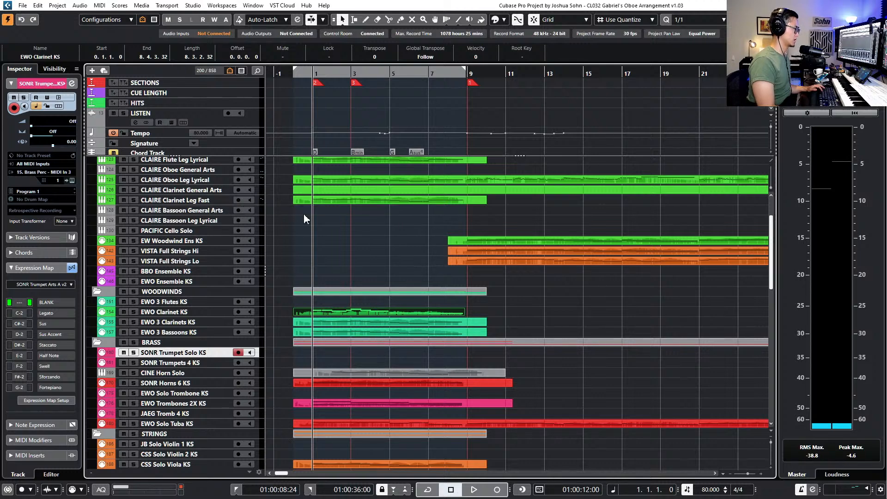
click(306, 223)
double_click(310, 223)
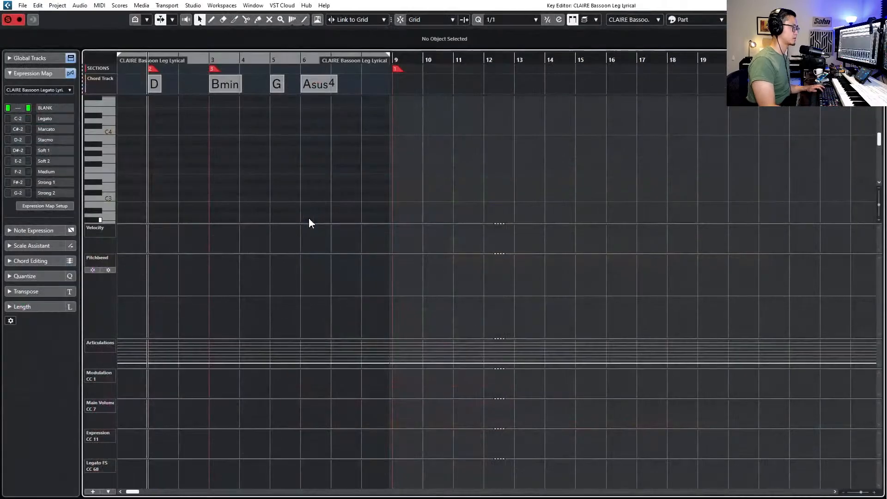
key(Escape)
key(ctrl+v)
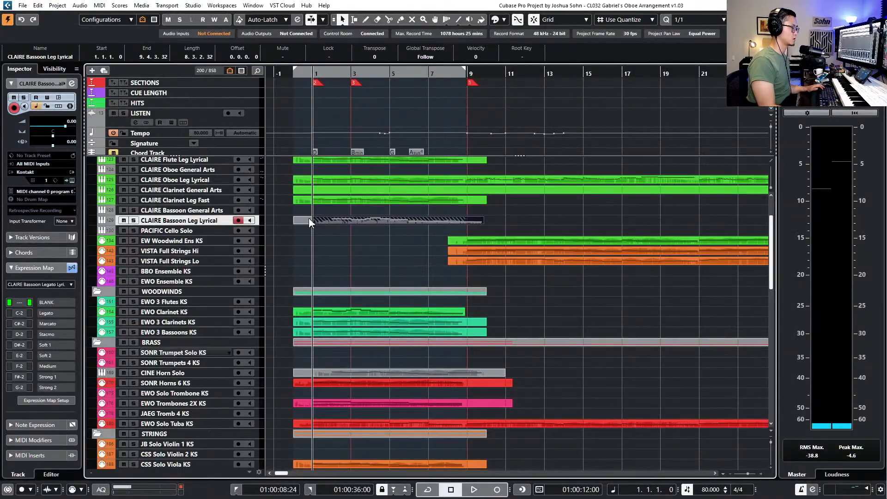
key(ctrl+z)
Paste the copied EWO Clarinet part onto the CLAIRE Bassoon Leg Lyrical track at the start of the cycle range
click(293, 219)
key(l)
key(ctrl+v)
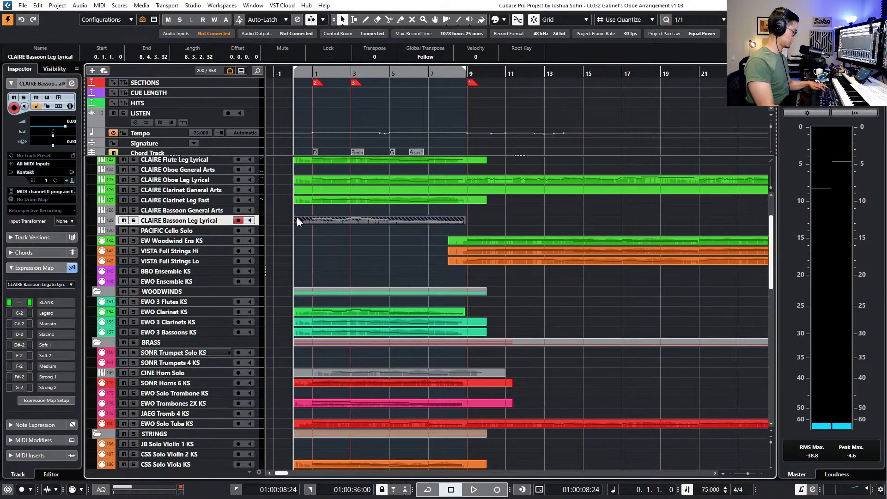
Transpose all notes in the CLAIRE Bassoon Leg Lyrical part down one octave
double_click(331, 221)
scroll(222, 171, down, 2)
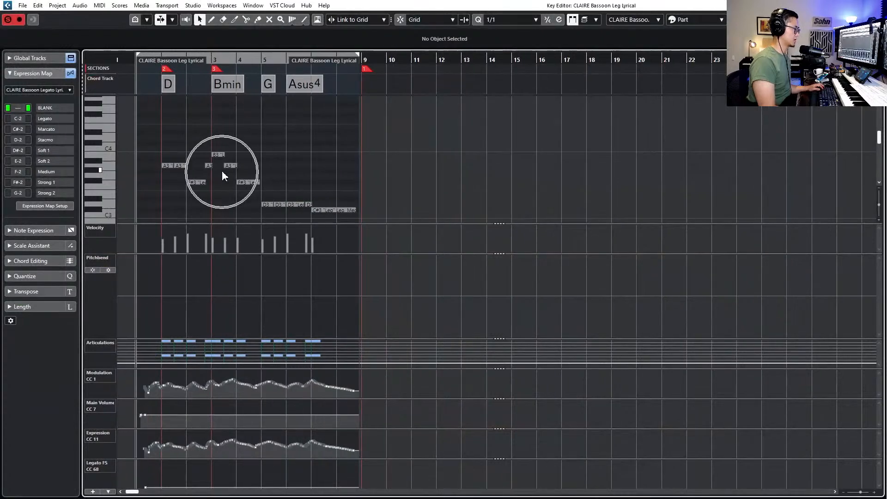
drag(141, 121, 370, 216)
key(shift+Down)
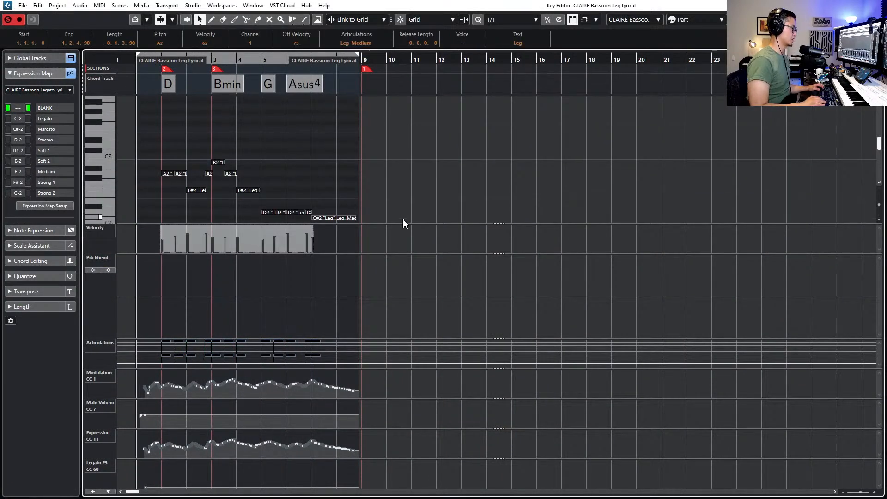
Solo the CLAIRE Clarinet Leg Fast and CLAIRE Bassoon Leg Lyrical tracks and play them from bar 1
key(l)
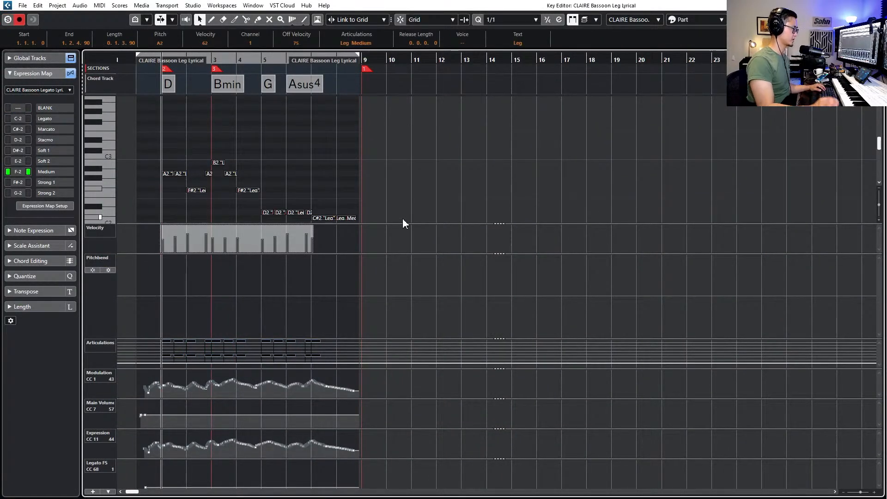
key(Return)
click(372, 198)
key(s)
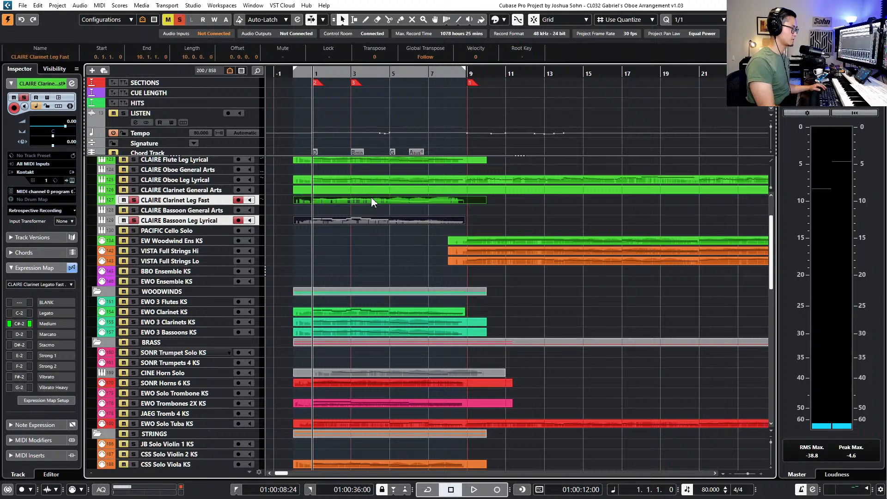
key(space)
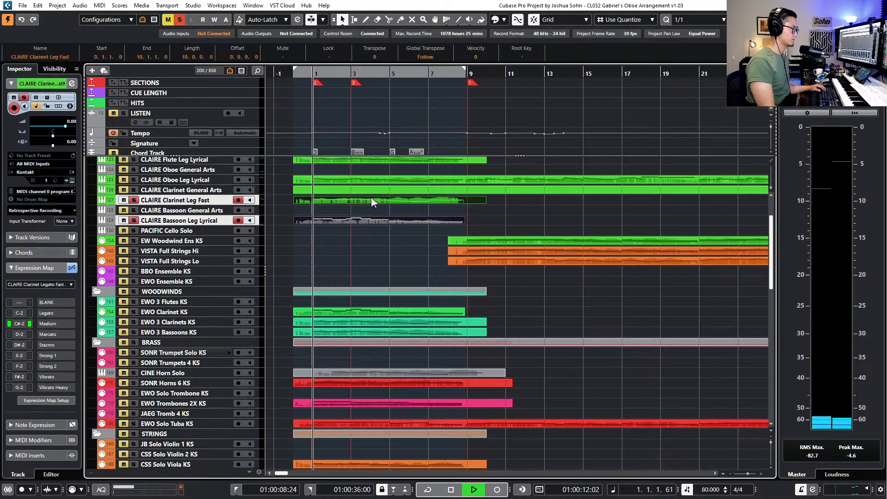
Add the EWO woodwind tracks to the solo during playback and delete the stray part on the EWO 3 Flutes track
click(351, 303)
drag(510, 297, 452, 333)
key(s)
click(382, 303)
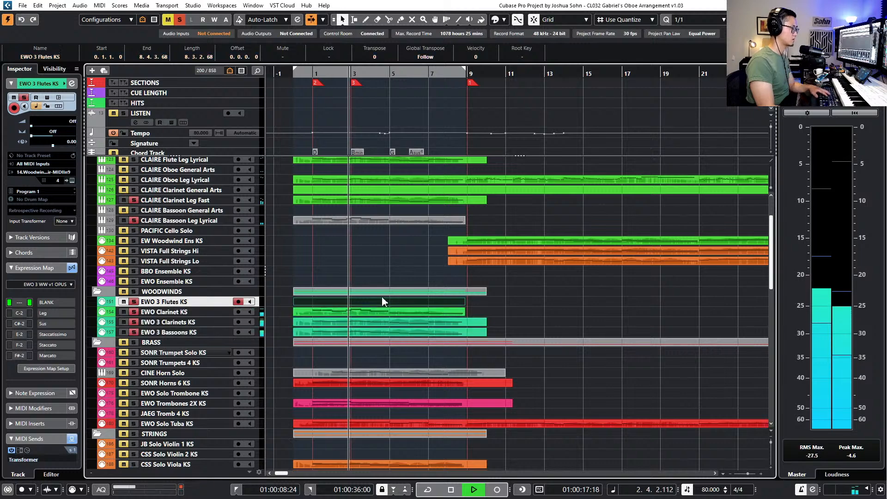
key(Delete)
Change the articulation of all notes in the EWO 3 Bassoons part
click(440, 334)
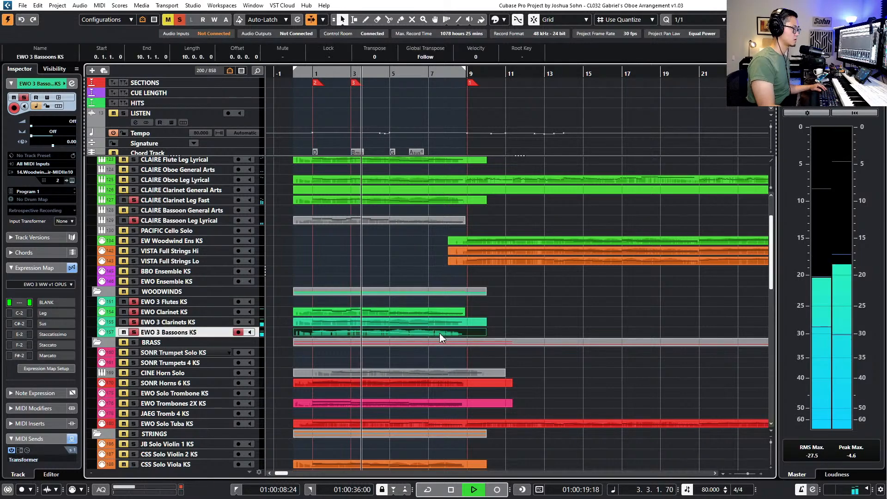
key(Return)
click(357, 41)
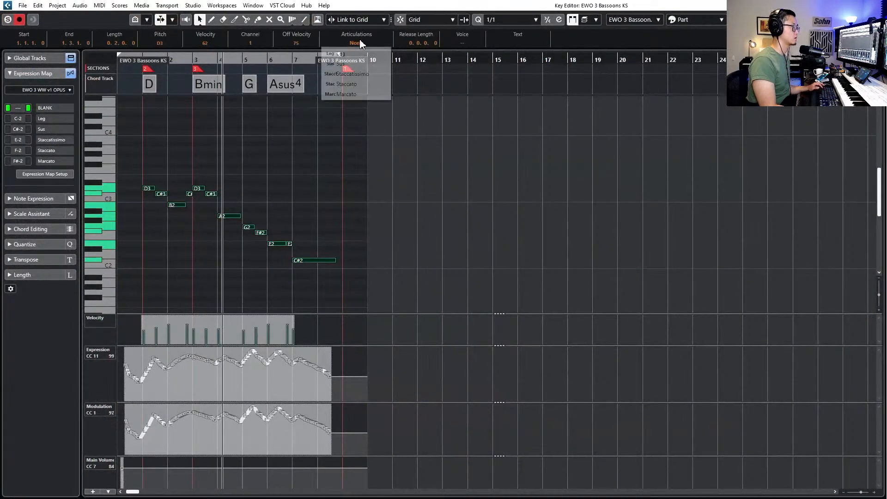
click(365, 65)
key(Escape)
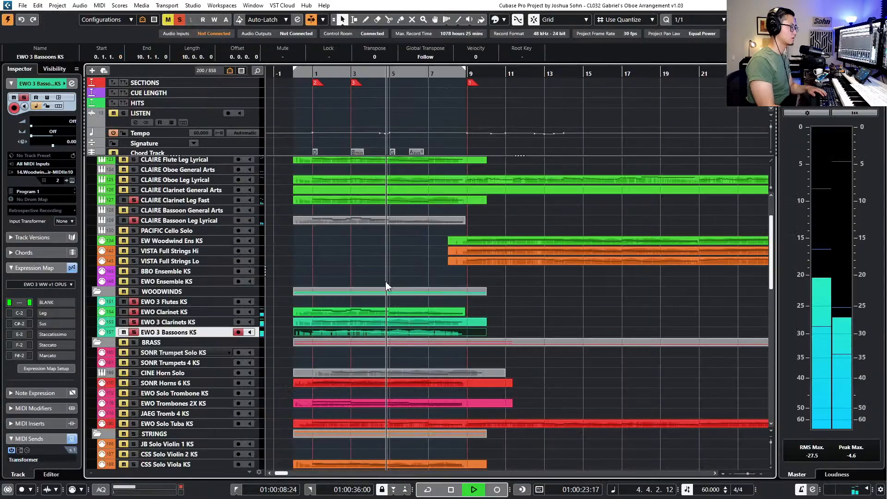
Open the EWO 3 Clarinets part and inspect its notes and their articulation
click(388, 321)
key(Return)
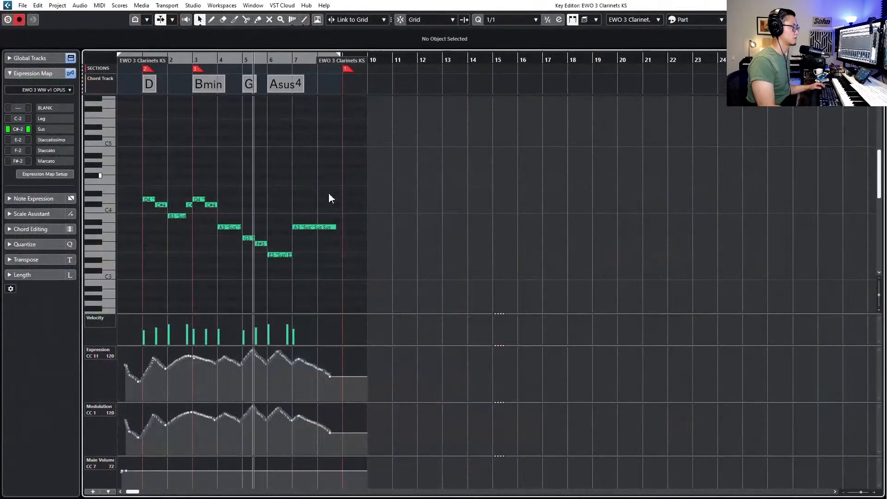
drag(357, 184, 154, 276)
Stop playback, move the cursor back to bar 1 and unsolo all tracks
key(space)
key(Escape)
key(KP_1)
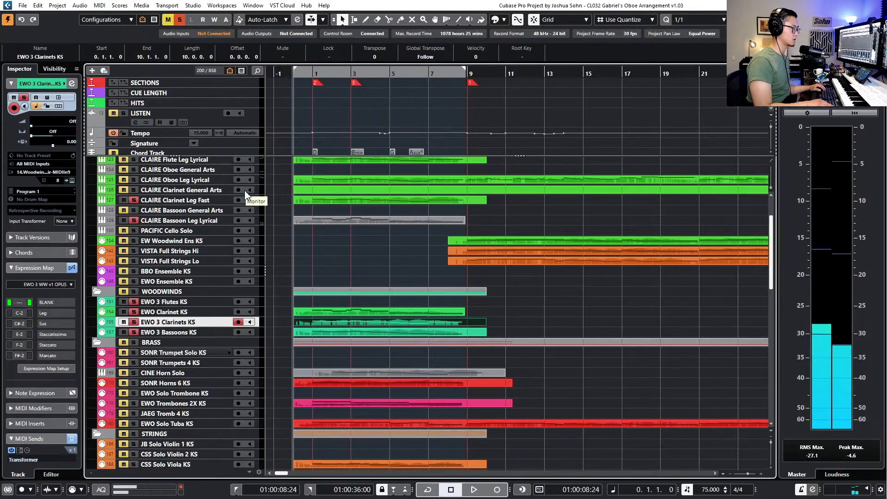
key(KP_Decimal)
key(alt+s)
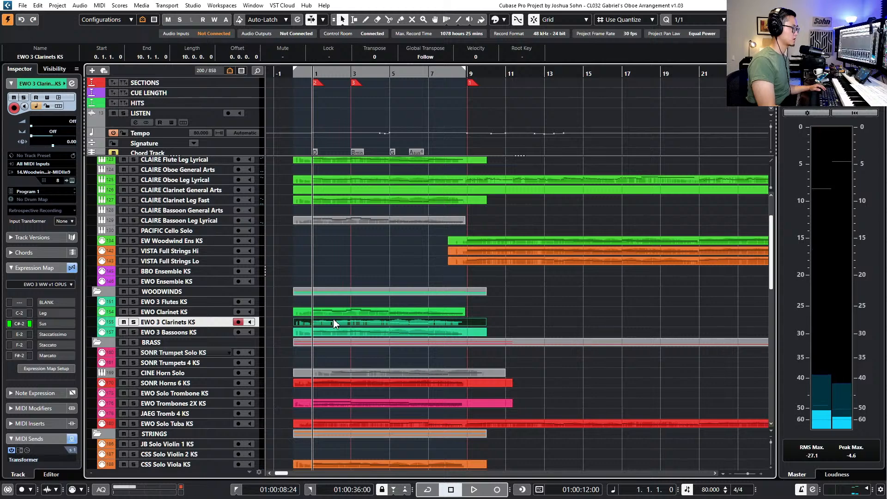
Set the articulation of all notes in the EWO 3 Clarinets part to Leg
double_click(335, 322)
drag(295, 143, 160, 250)
key(ctrl+a)
click(360, 42)
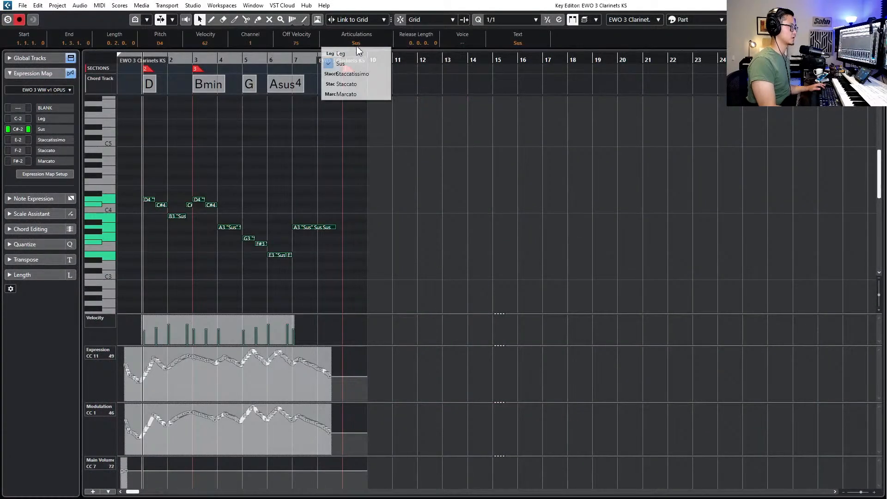
click(361, 66)
key(Escape)
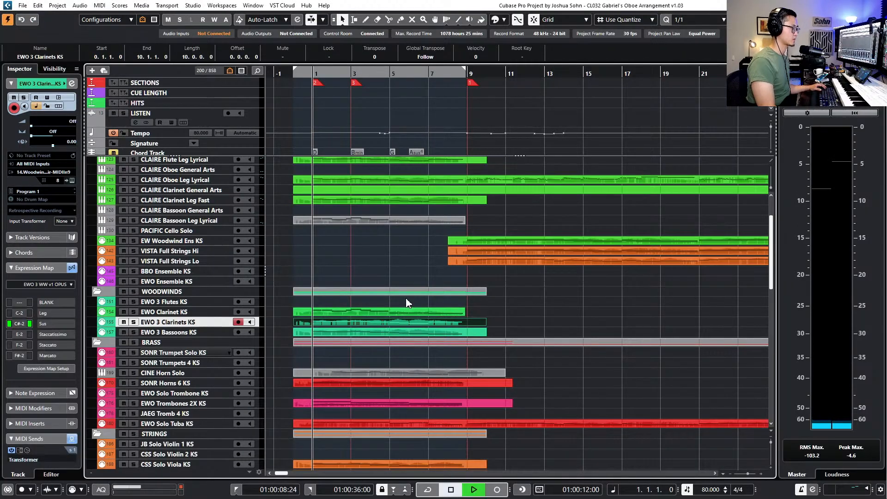
Play the whole arrangement from bar 1 to hear the woodwinds in context, and stop
key(space)
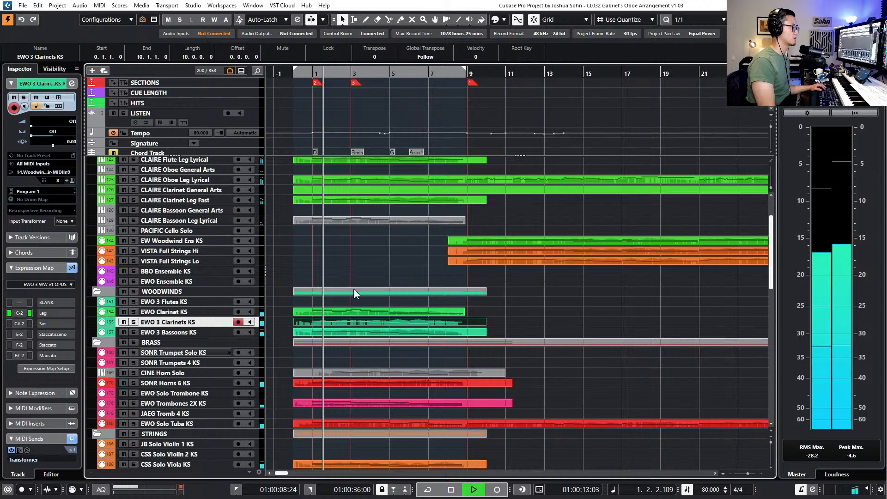
click(352, 239)
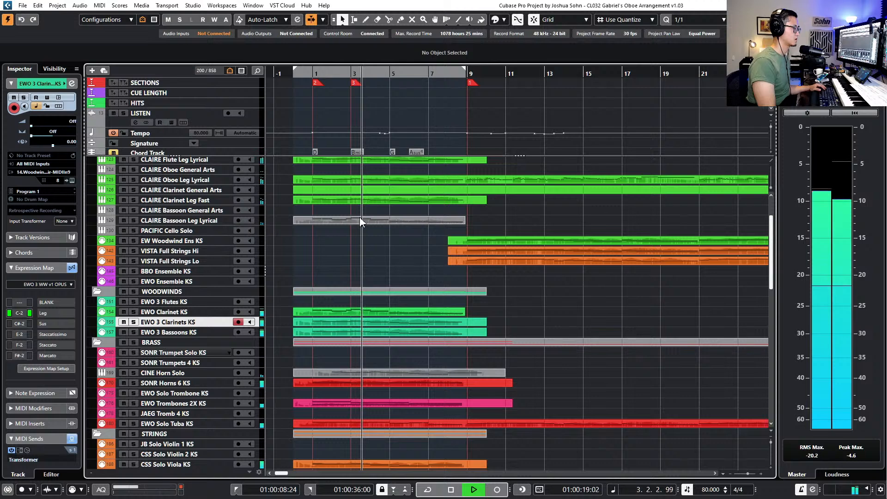
key(g)
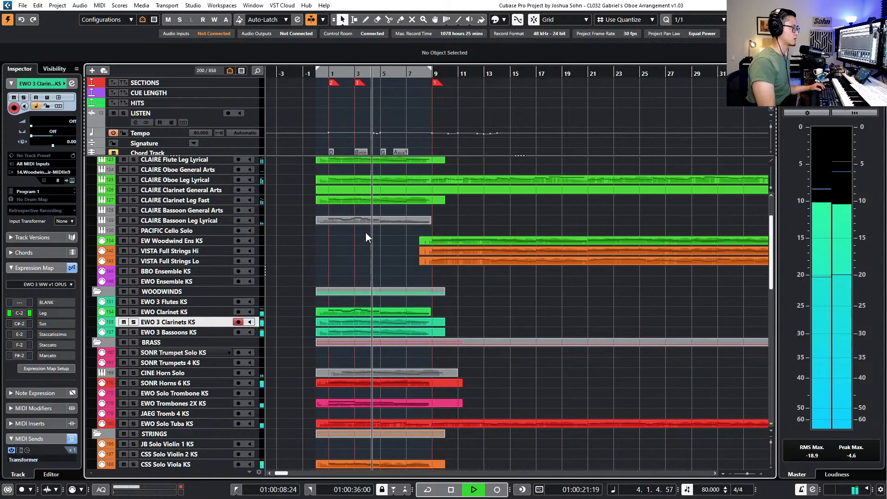
key(space)
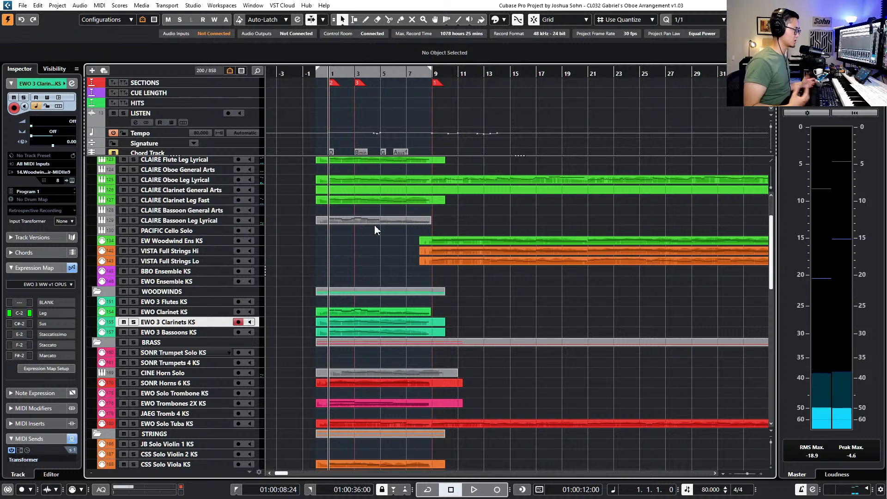
Delete the existing part on the CINE Horn Solo track
scroll(329, 254, down, 3)
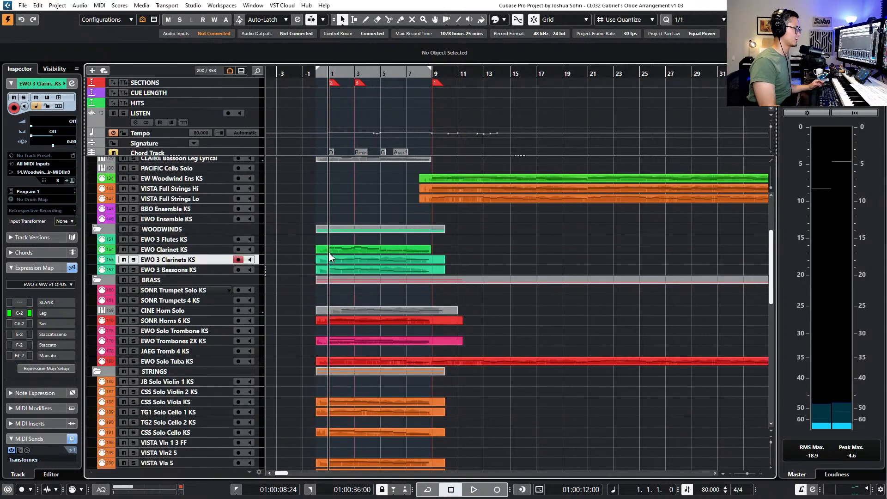
scroll(369, 203, down, 3)
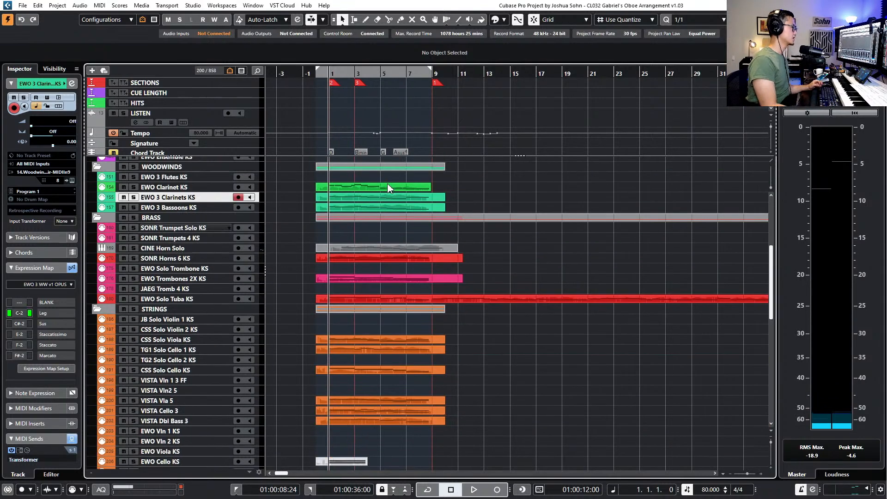
click(374, 248)
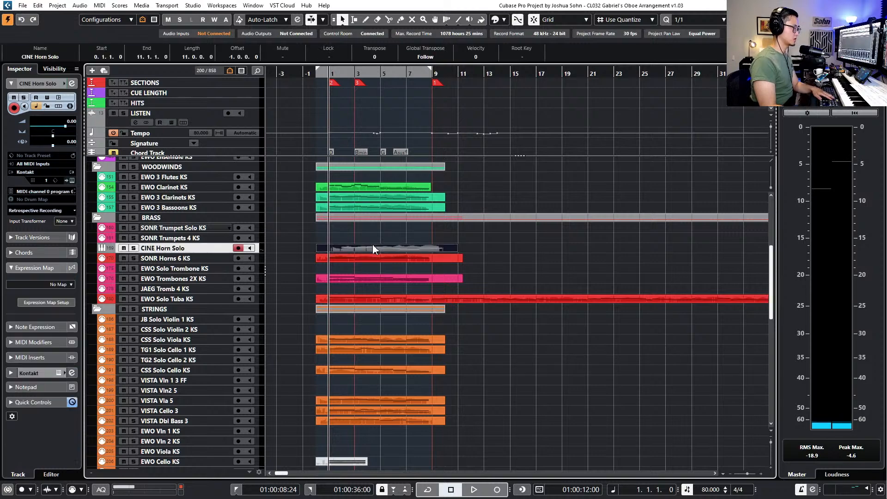
Copy the CLAIRE Clarinet Leg Fast part onto the CINE Horn Solo track at the start of the cycle range
scroll(348, 249, up, 9)
click(348, 262)
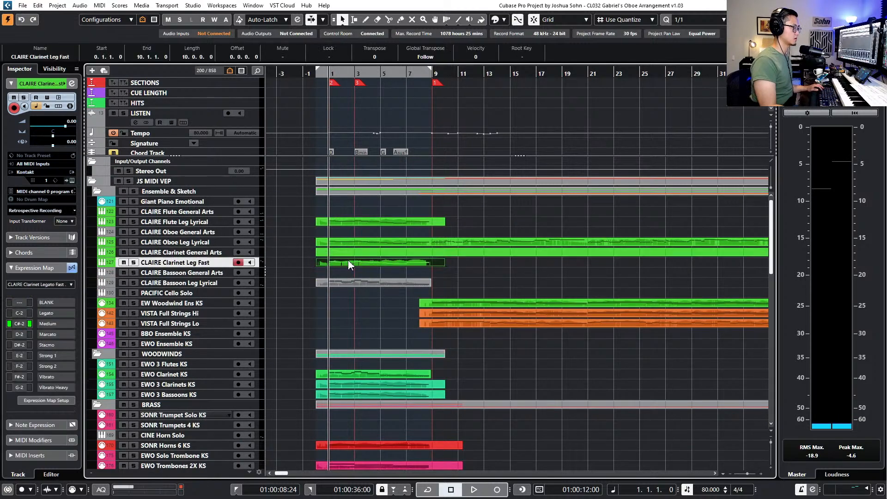
key(KP_1)
scroll(340, 277, down, 4)
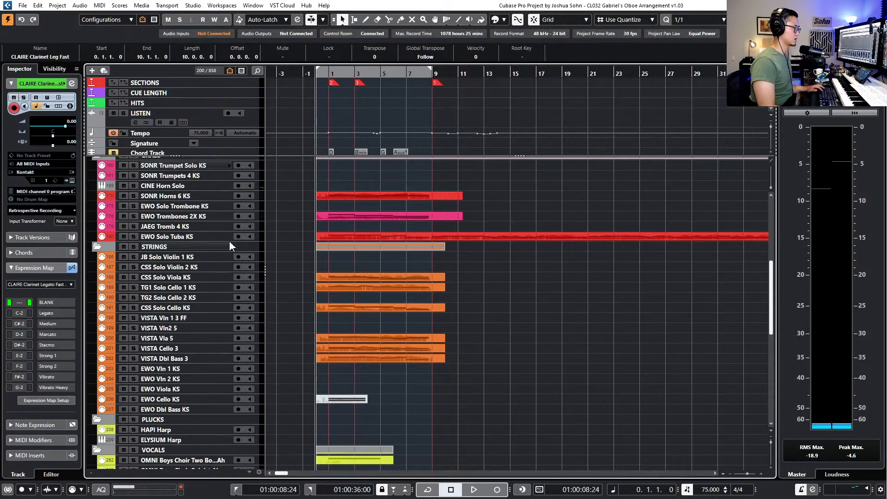
scroll(228, 247, up, 2)
click(191, 311)
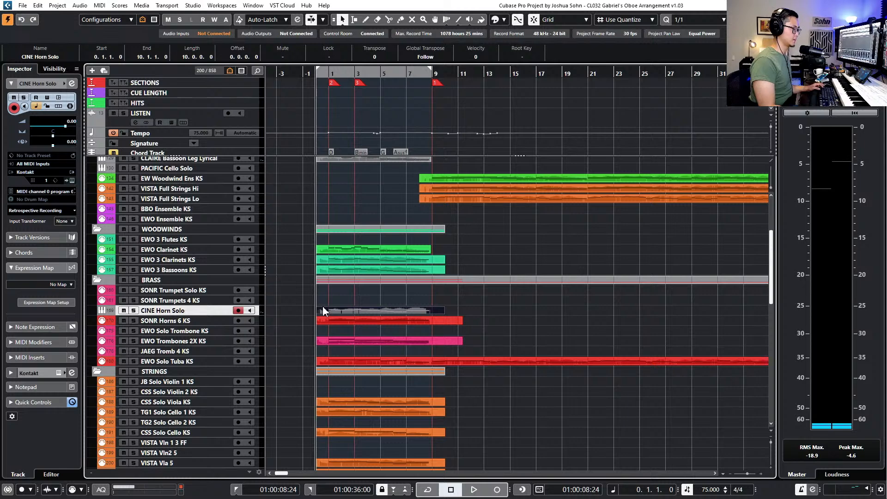
Transpose all notes in the CINE Horn Solo part down one octave and play the part back
double_click(322, 306)
key(space)
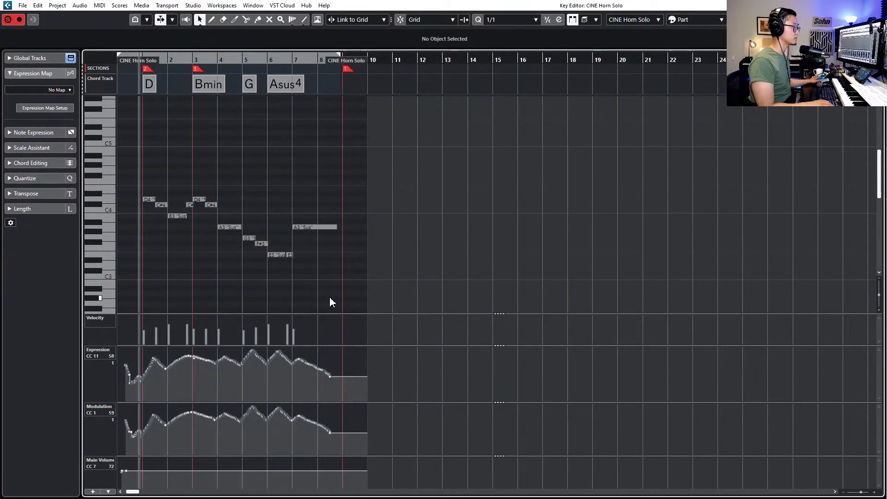
key(space)
key(ctrl+a)
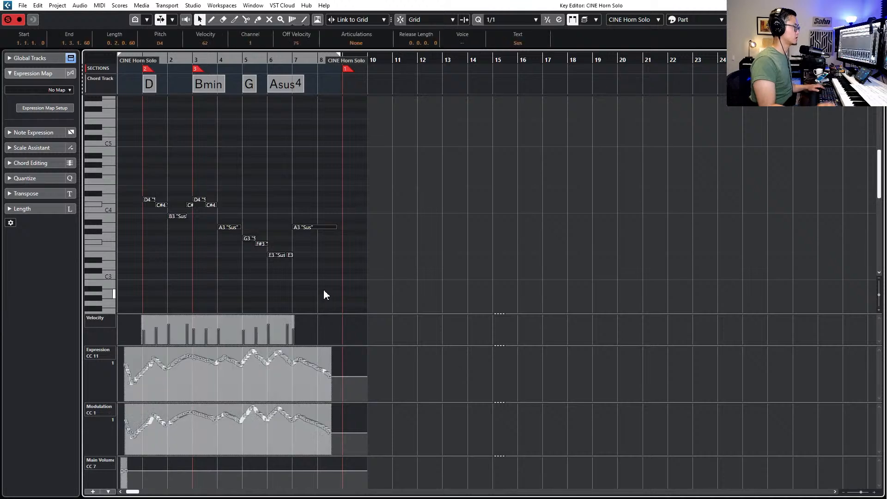
key(shift+Down)
key(space)
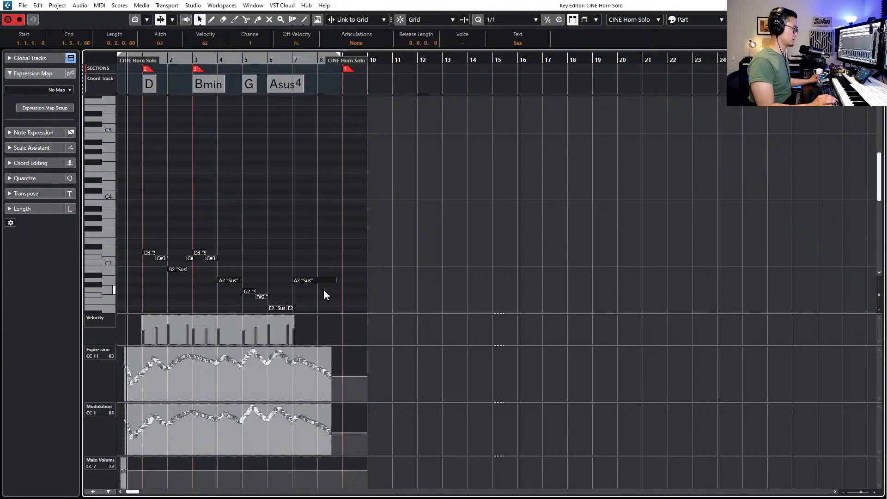
click(381, 200)
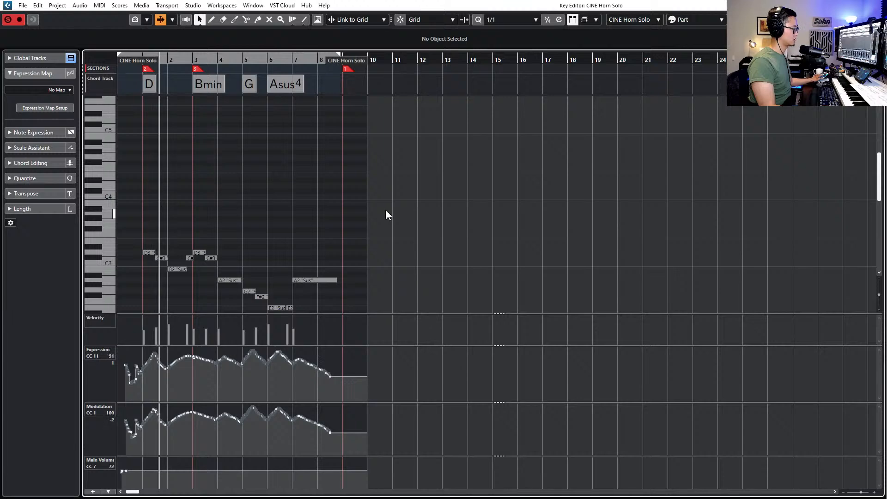
Raise the CINE Horn Solo part's Main Volume to 107 and record new modulation and expression curves during playback
key(space)
drag(125, 470, 126, 442)
click(472, 258)
key(space)
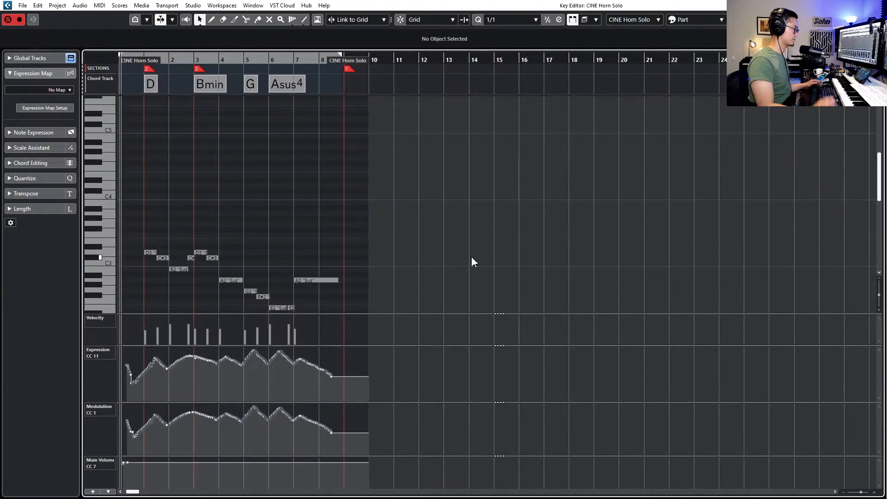
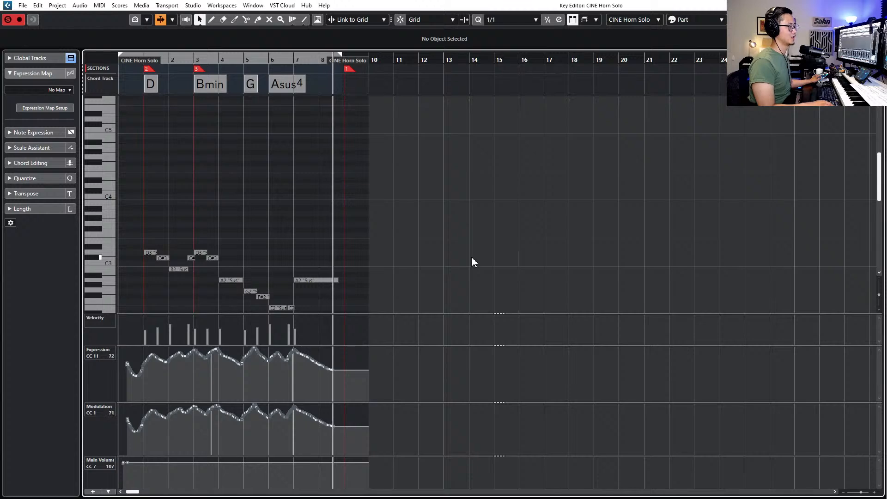
key(space)
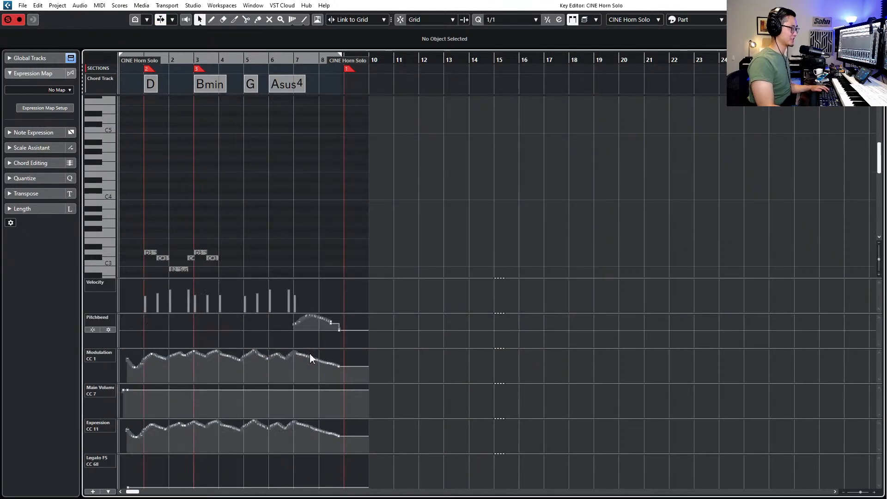
Delete the pitchbend data from bar 7 onward in the CINE Horn Solo part and return to the project view
drag(292, 342, 387, 298)
key(Delete)
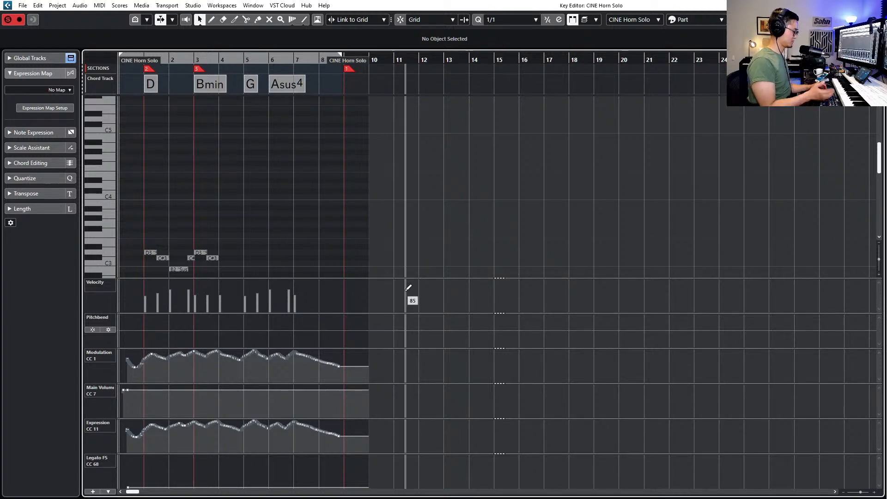
scroll(396, 225, down, 4)
key(Return)
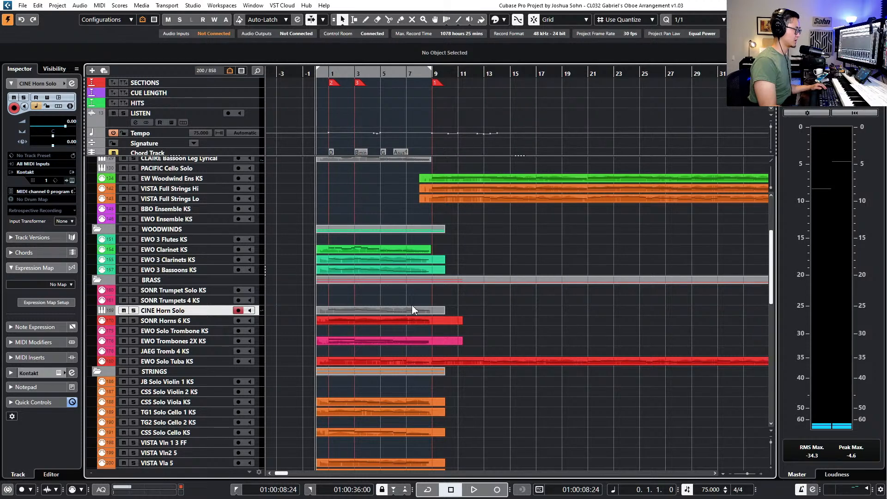
Review the notes in the EWO Clarinet KS and CLAIRE Bassoon Leg Lyrical parts, and return to the project view
click(414, 253)
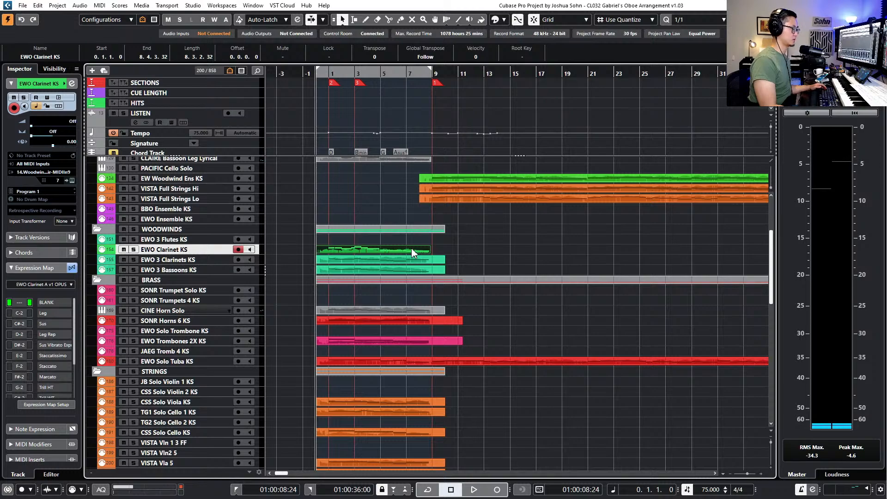
double_click(413, 253)
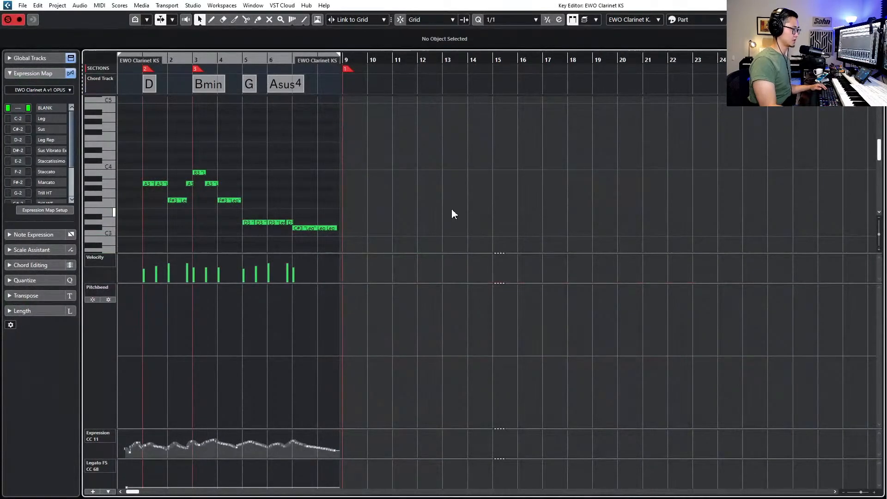
key(Return)
scroll(432, 240, up, 2)
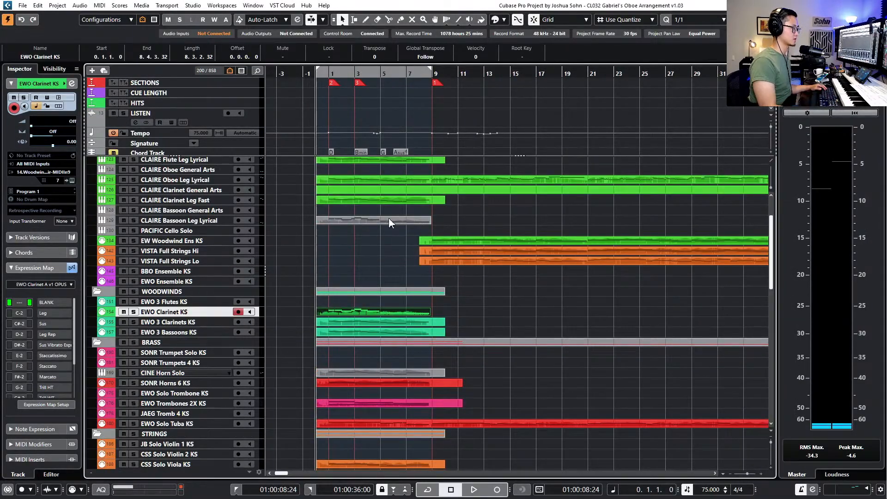
double_click(390, 220)
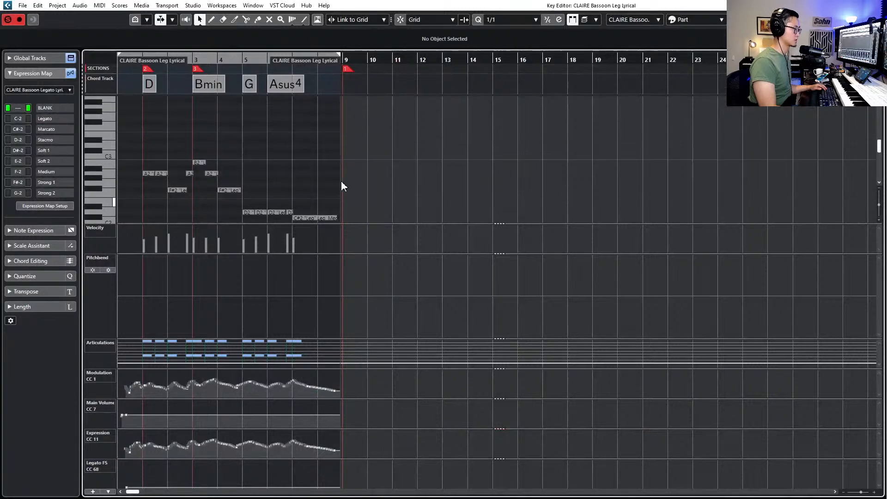
key(Return)
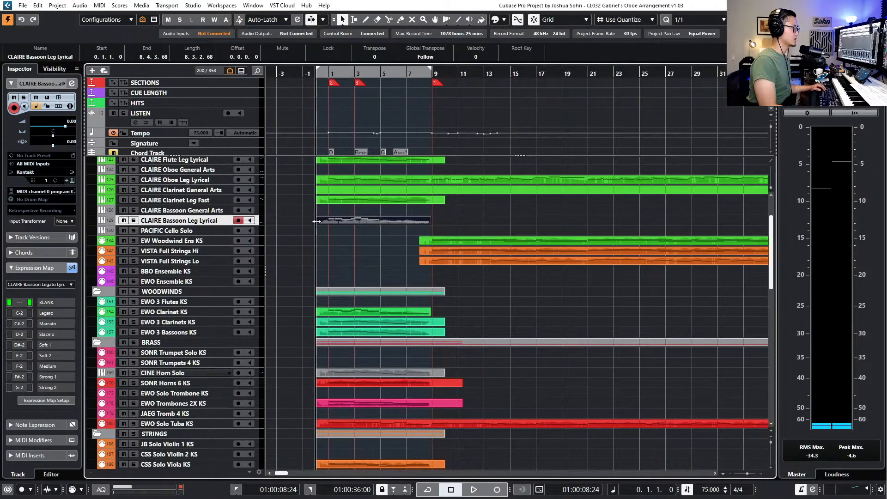
Move the PACIFIC Cello Solo track below CSS Solo Cello KS in the STRINGS folder and colour it orange
click(183, 232)
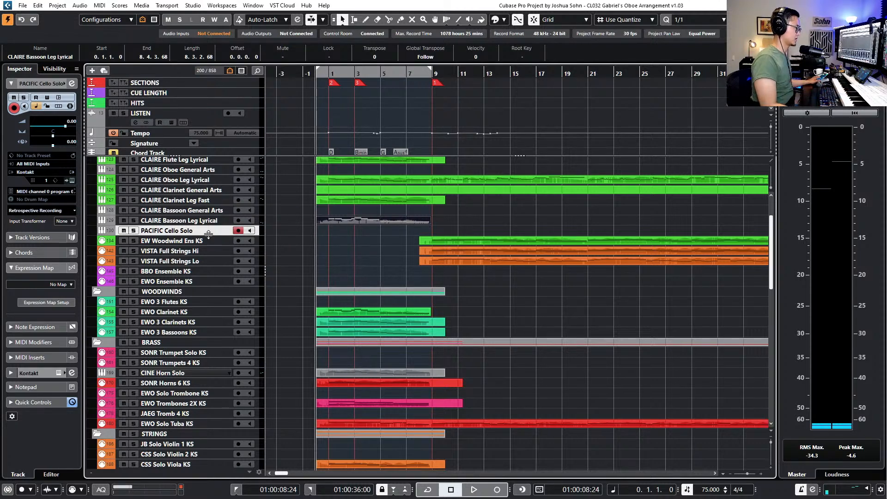
drag(208, 234, 219, 398)
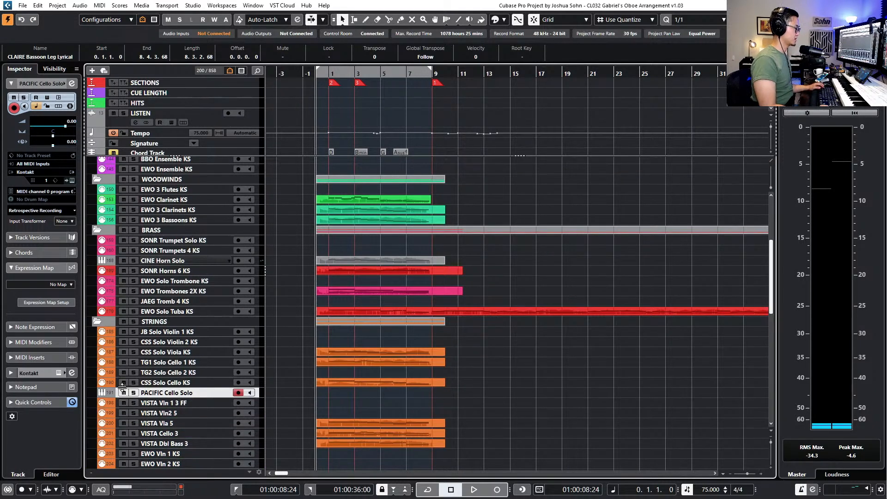
click(110, 394)
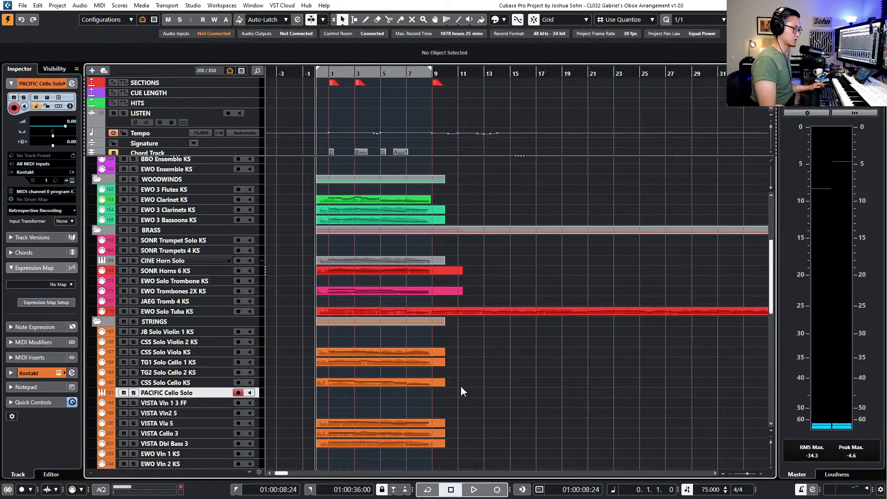
Review the notes and dynamics in the CSS Solo Cello KS part, and return to the project view
click(415, 383)
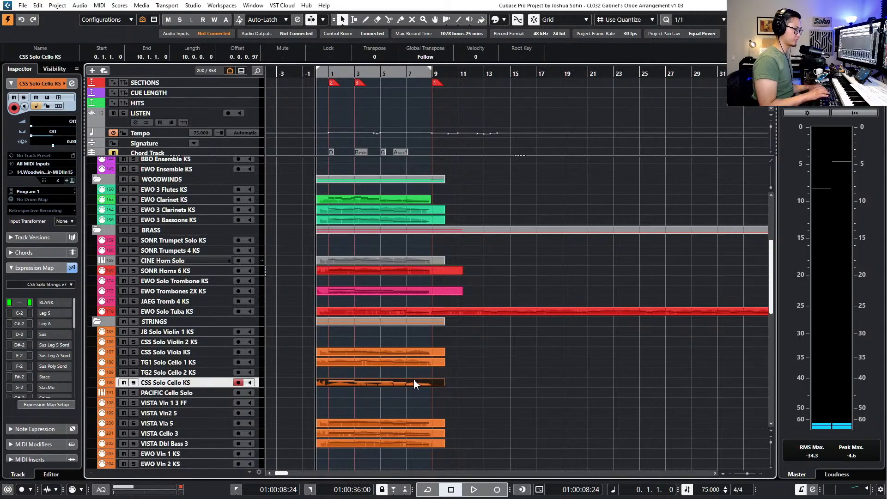
double_click(415, 380)
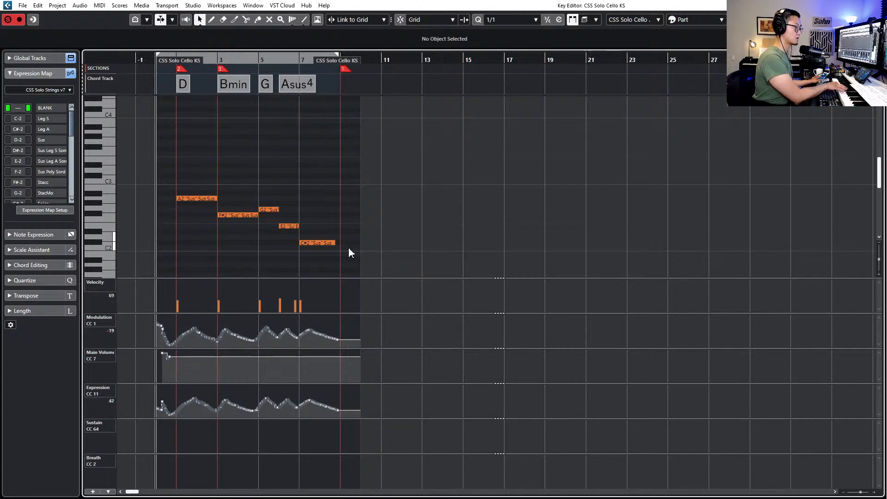
key(Return)
Create an empty part on the PACIFIC Cello Solo track across the cycle range, open it briefly and close it
scroll(365, 352, down, 2)
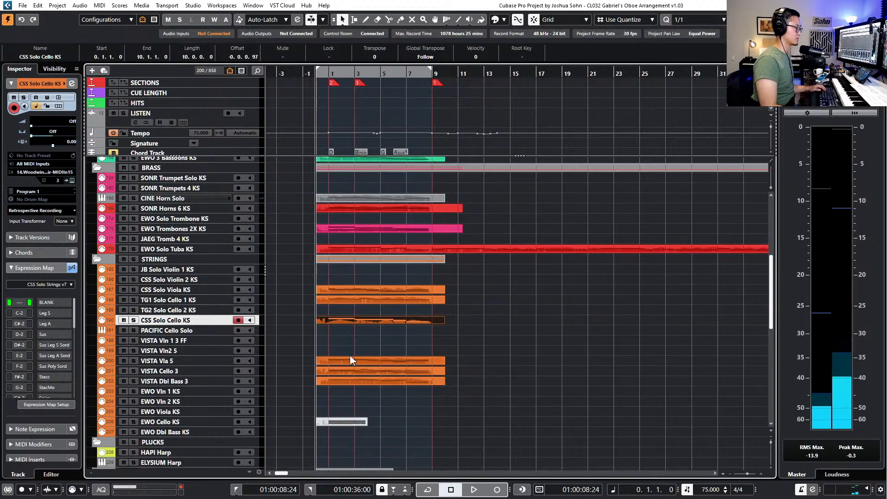
click(289, 330)
double_click(326, 330)
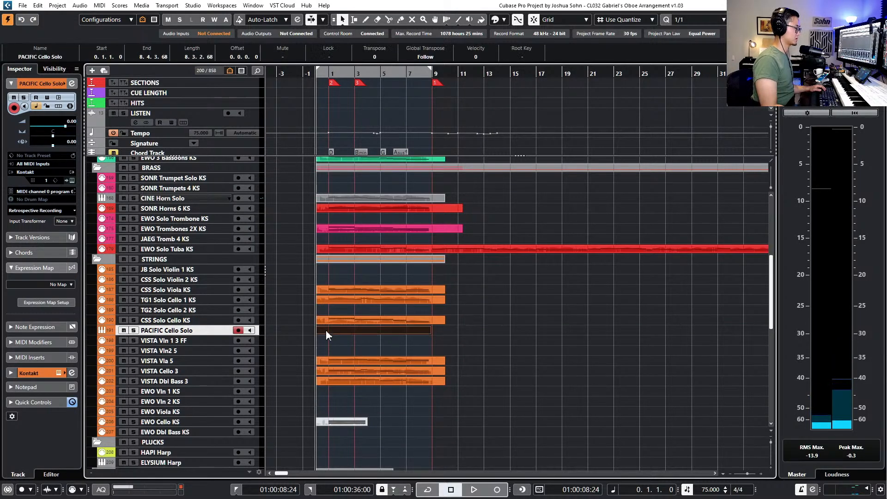
double_click(325, 331)
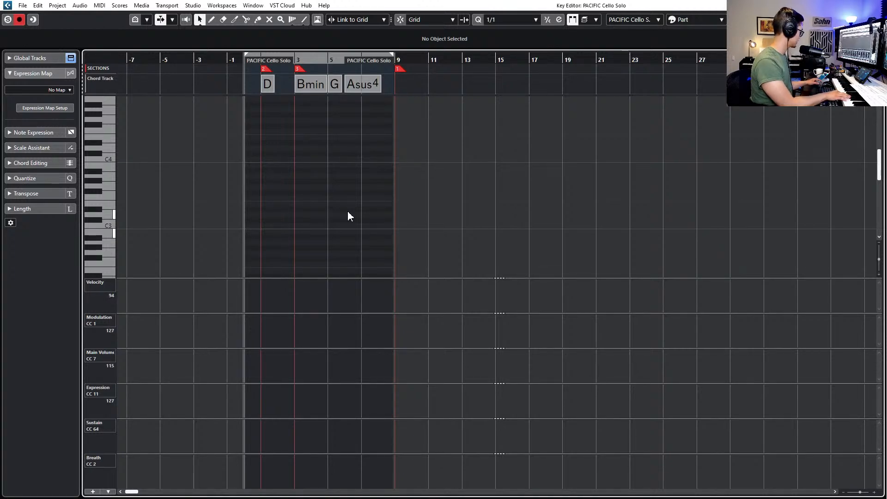
key(Escape)
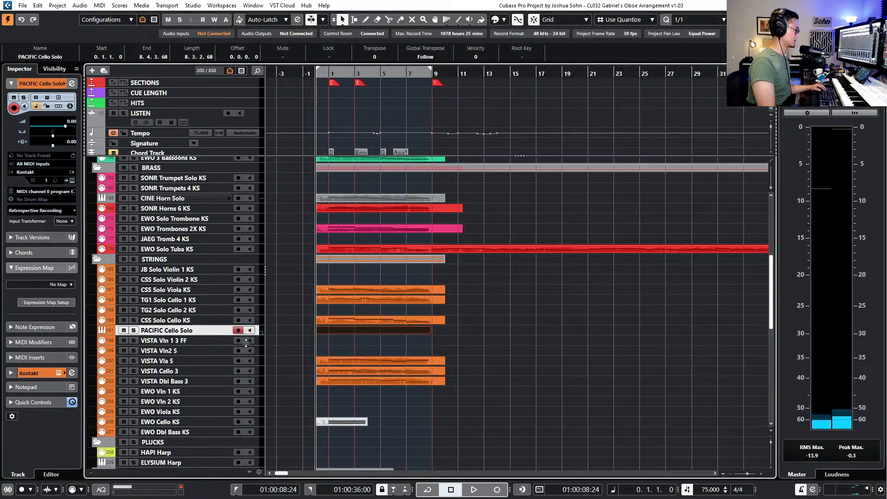
Set the PACIFIC Cello Solo channel's pre-gain to 6.1 dB and check its Kontakt instrument
click(71, 83)
drag(195, 319, 197, 319)
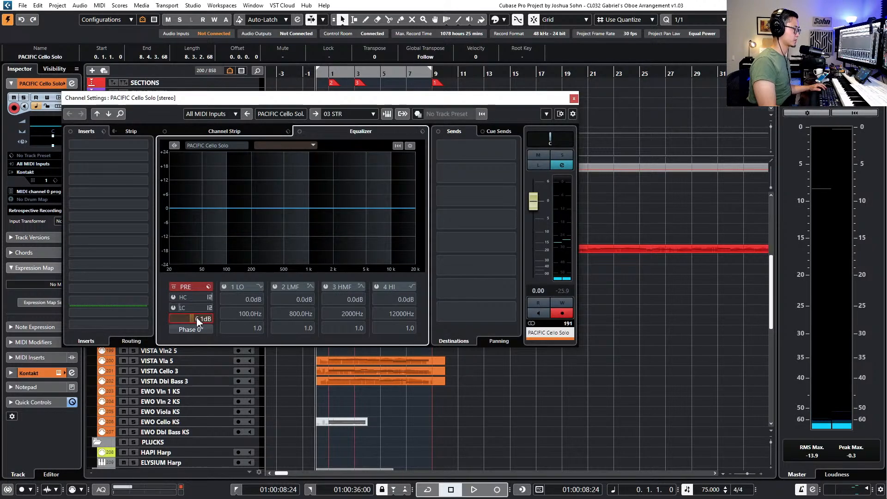
click(574, 99)
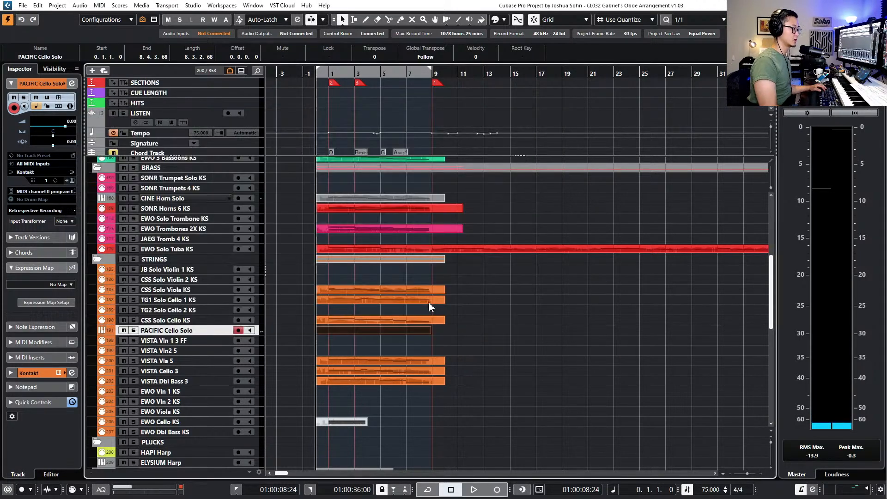
key(F11)
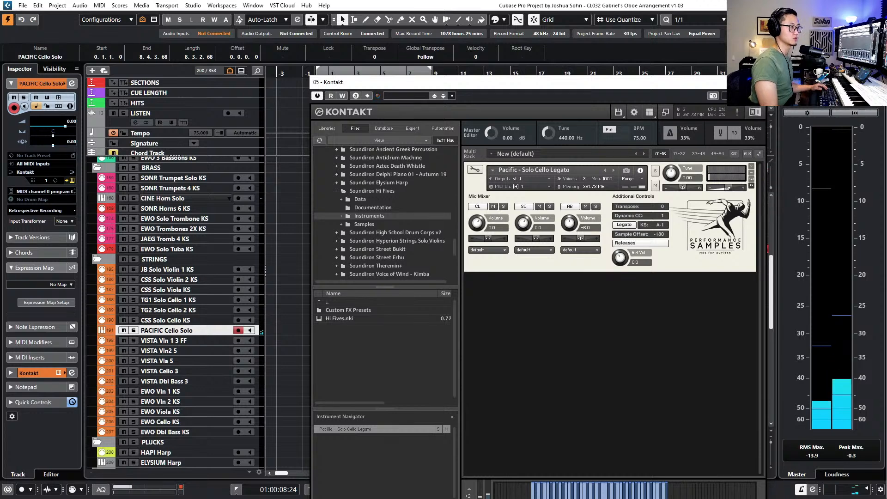
key(Escape)
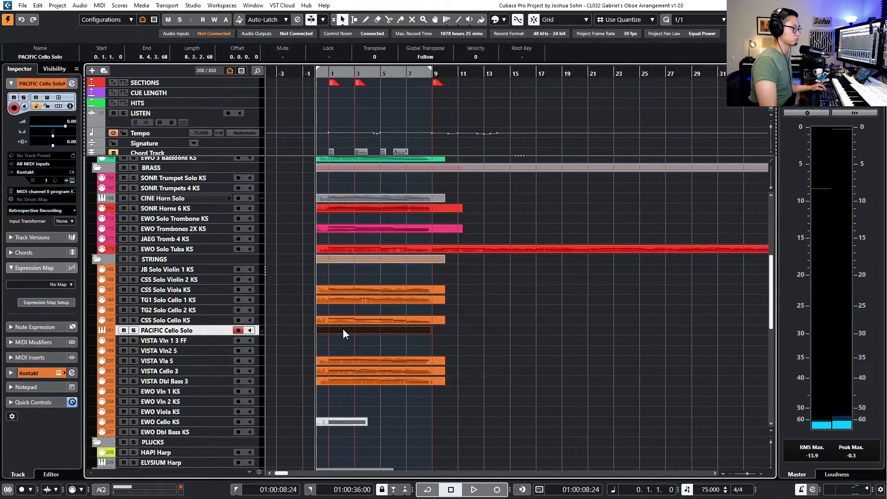
Copy the CSS Solo Cello KS part onto the PACIFIC Cello Solo track at the same position and mute the original part
click(351, 319)
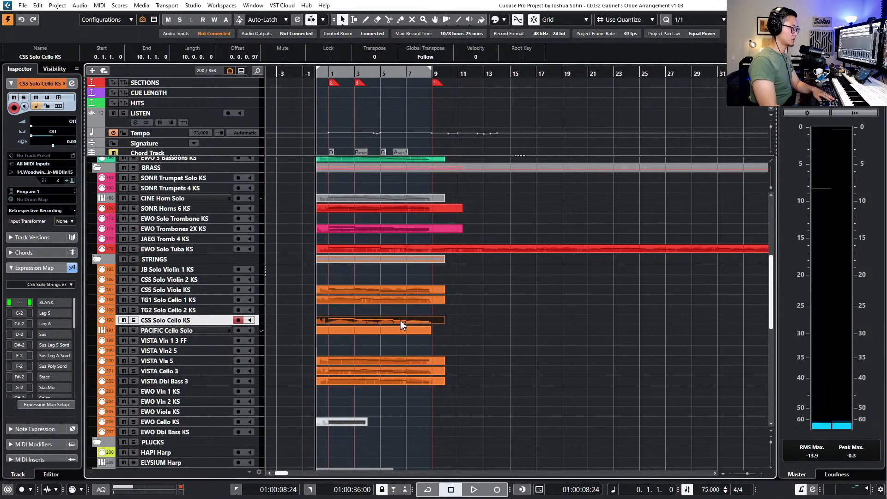
mouse_move(405, 322)
mouse_down()
mouse_move(405, 331)
mouse_move(444, 320)
mouse_move(399, 332)
mouse_up()
click(452, 326)
key(shift+m)
click(462, 334)
Solo the PACIFIC Cello Solo track during playback, open its copied part for editing, and stop
key(space)
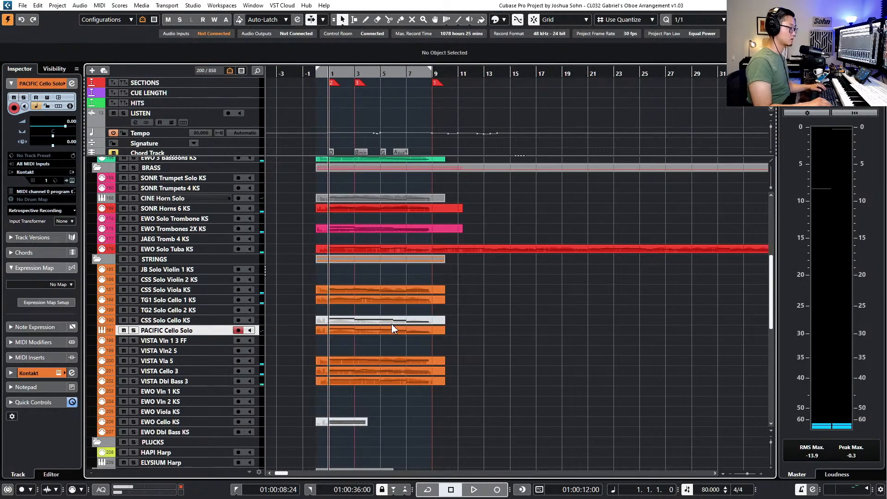
key(s)
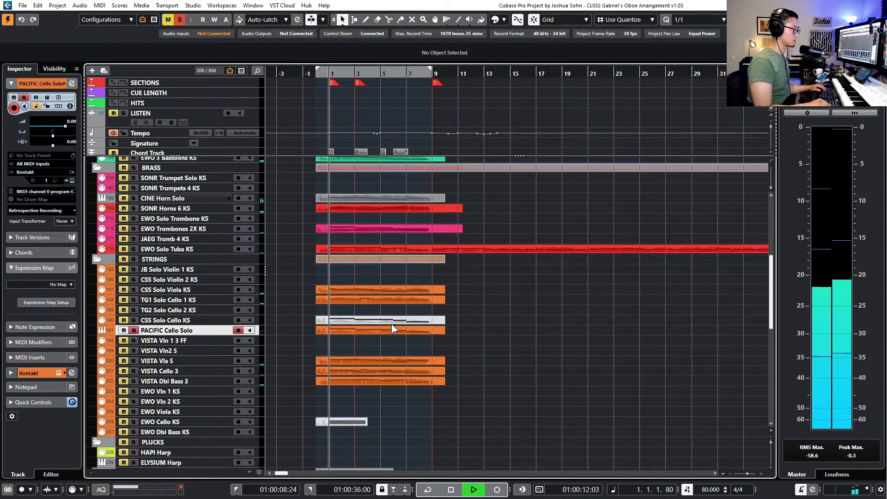
double_click(384, 331)
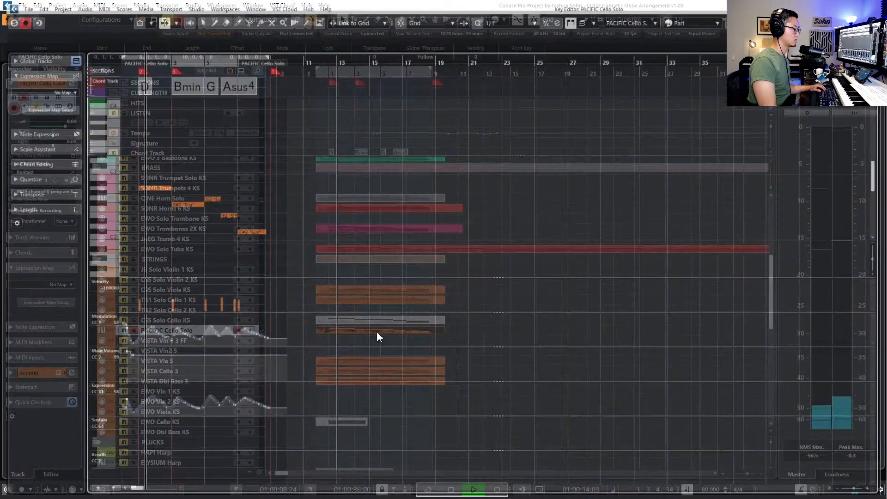
key(space)
Raise the Modulation and Expression curves of the whole PACIFIC Cello Solo part step by step
key(KP_Subtract)
key(KP_Subtract)
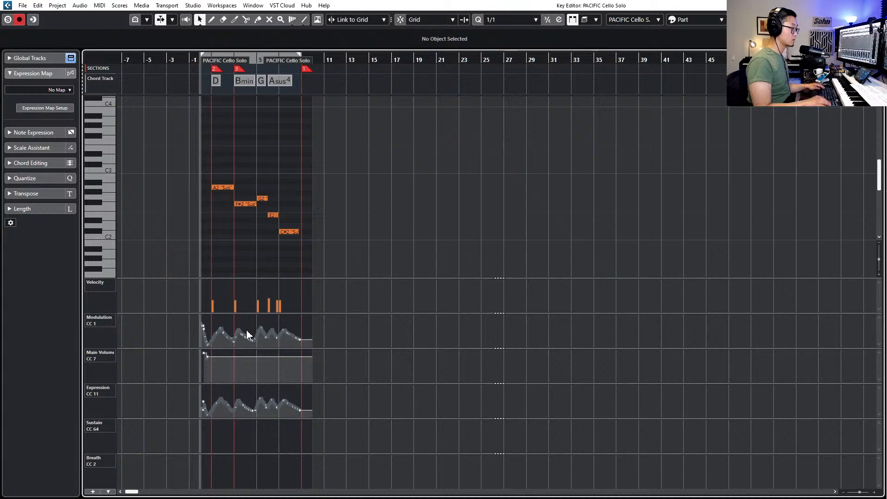
key(ctrl+Up)
key(ctrl+Up)
key(ctrl+Up)
key(ctrl+Up)
key(ctrl+Up)
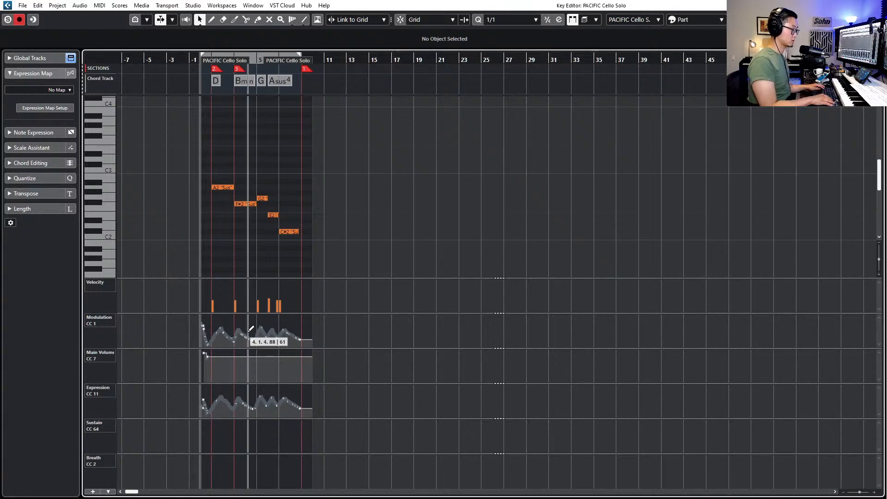
key(alt+Up)
key(alt+Up)
key(alt+Up)
key(alt+Up)
key(alt+Up)
key(alt+Up)
key(alt+Up)
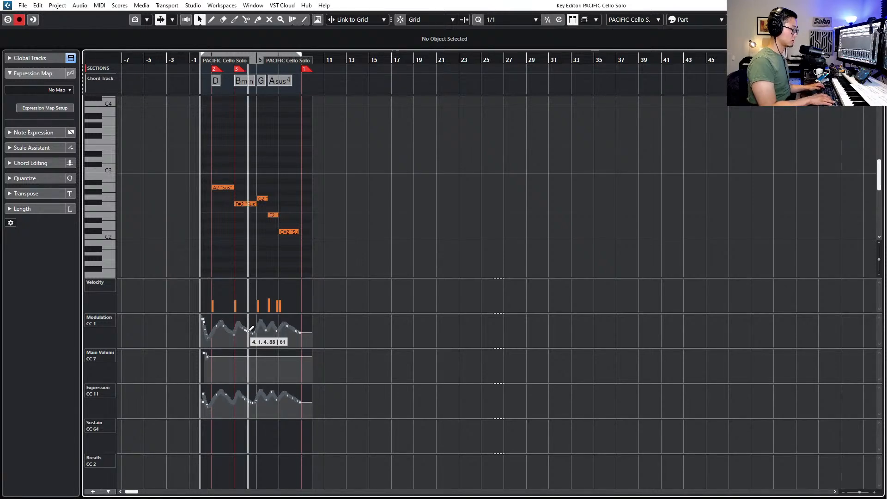
Play the soloed PACIFIC Cello Solo part with its used controller lanes displayed, and stop
key(space)
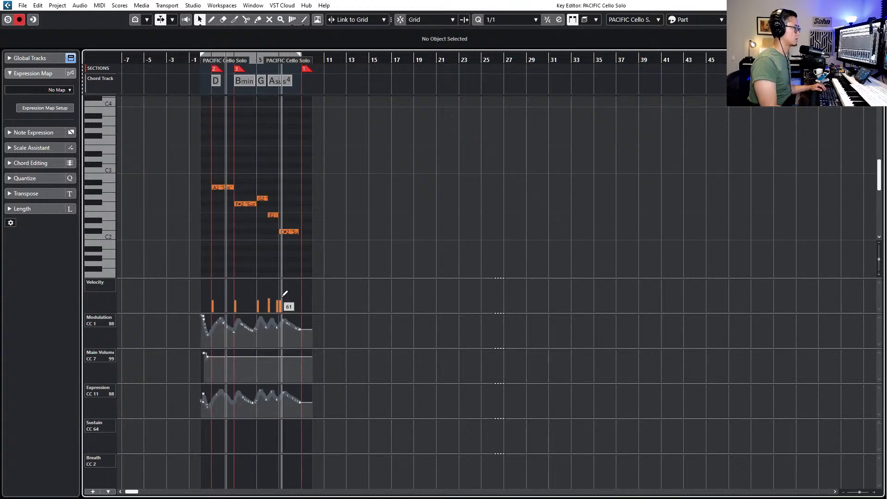
key(shift+c)
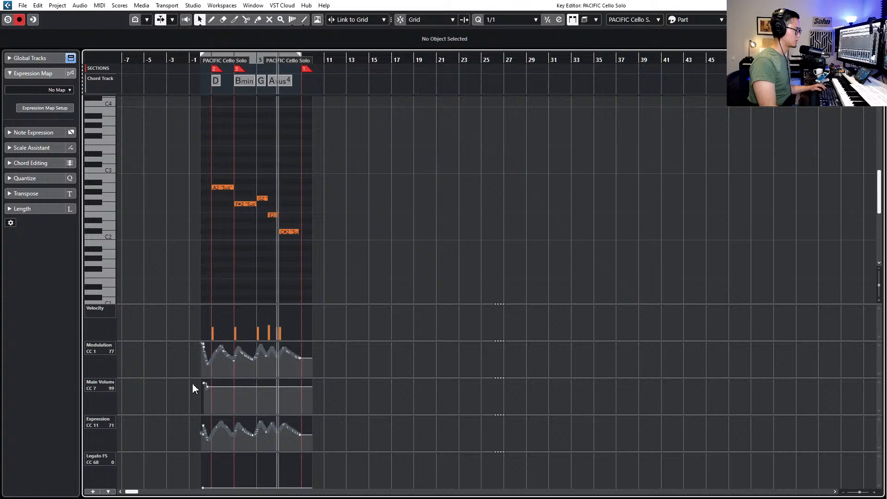
key(space)
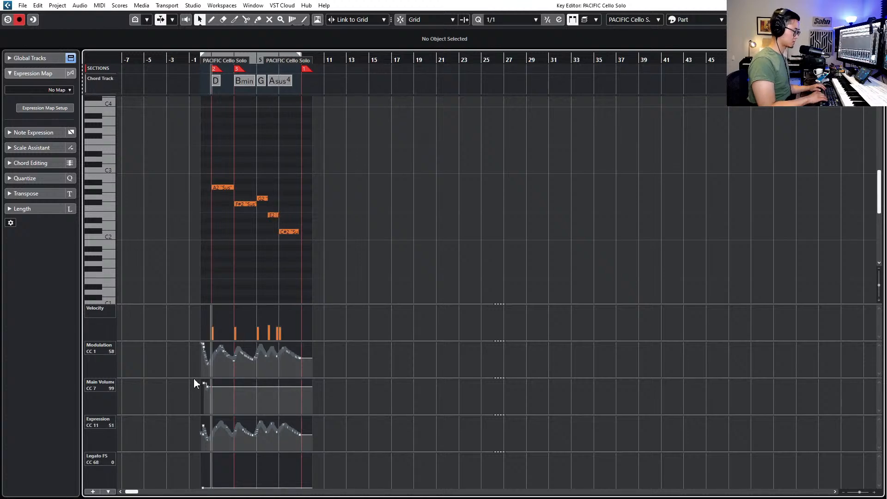
Close the part editor, unsolo the PACIFIC Cello Solo track, and play the full arrangement
key(Return)
key(s)
key(space)
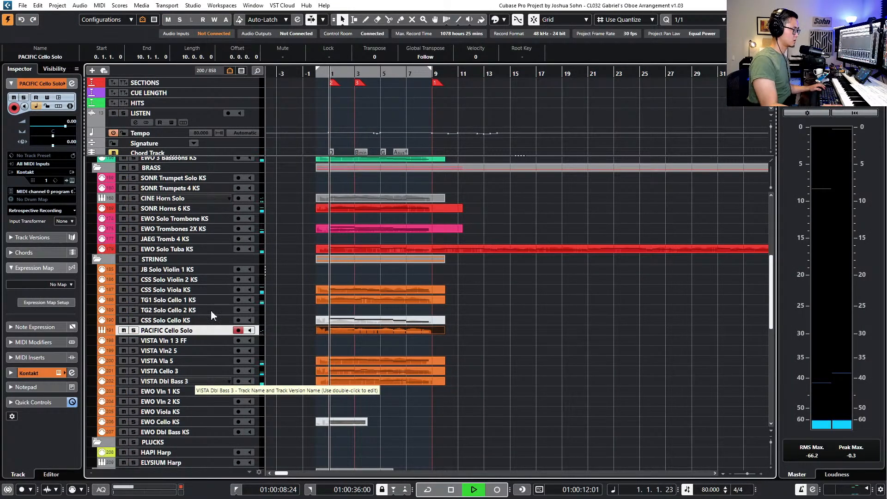
scroll(323, 329, down, 3)
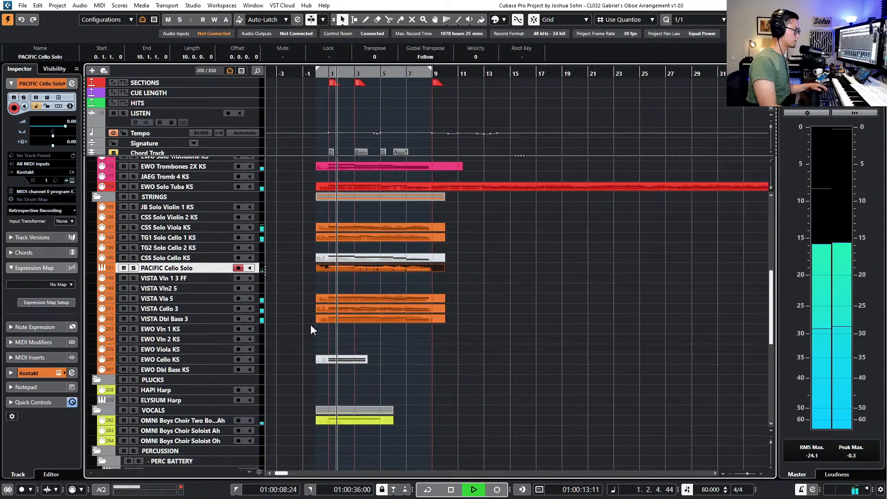
Set the PACIFIC Cello Solo channel's pre-gain to 12.9 dB during playback, close its channel settings and stop
key(e)
drag(209, 318, 228, 324)
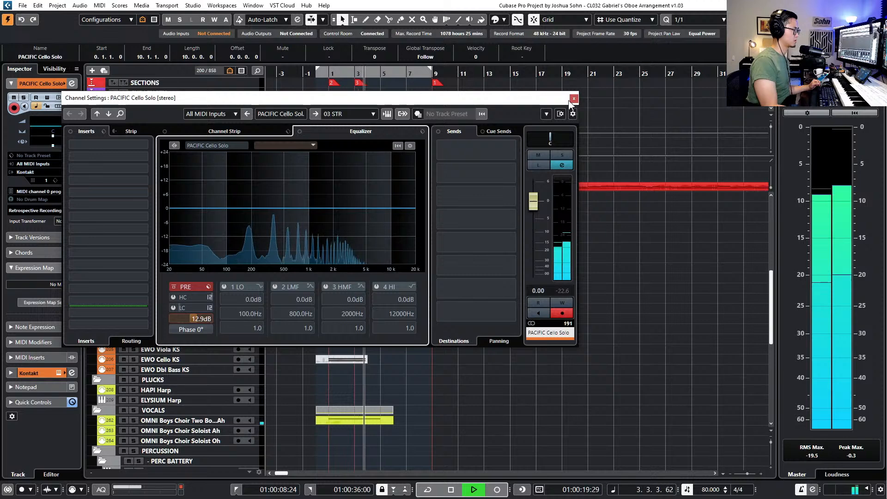
key(e)
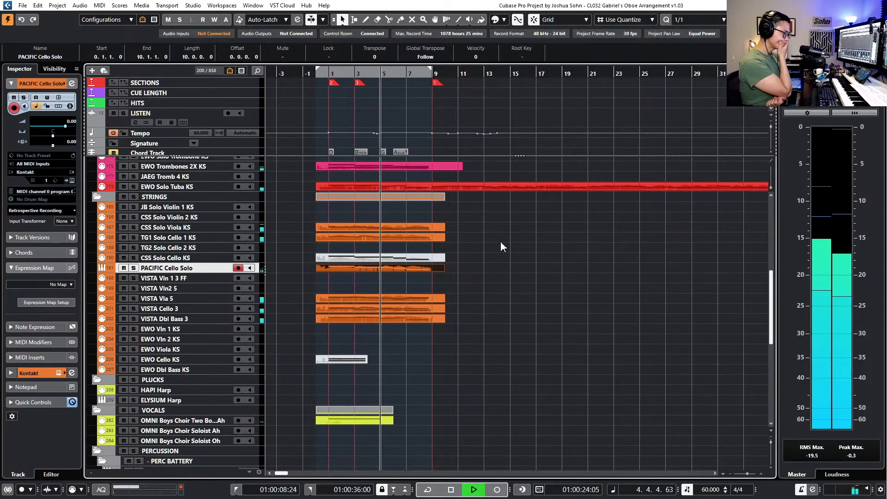
key(space)
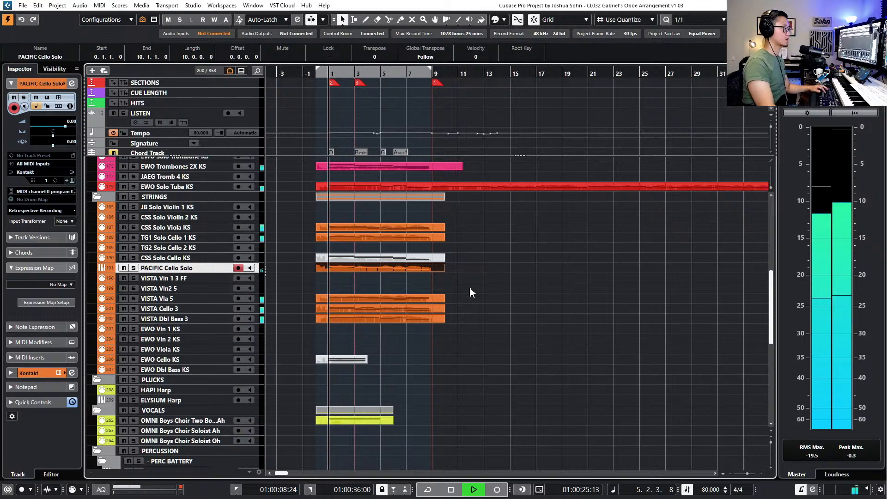
Set the tempo points in bar 4 to 76 at beat 3 and 66 at beat 4, and audition the passage from bar 4
key(h)
key(h)
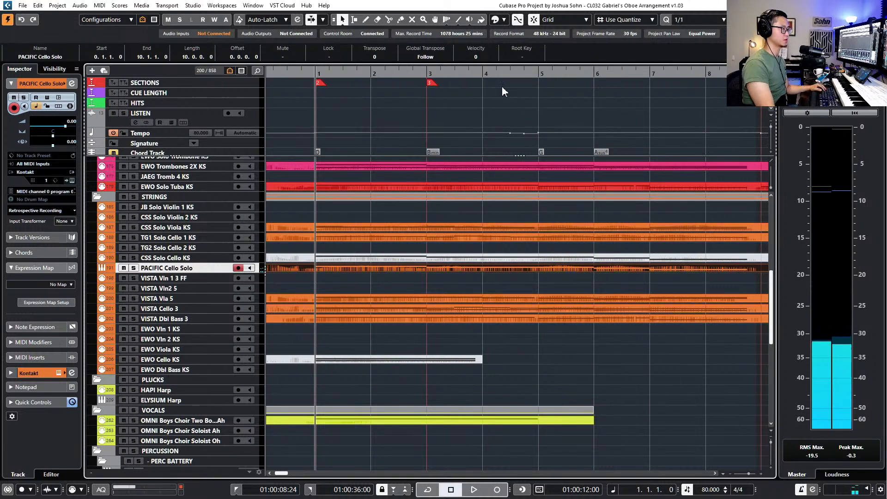
click(495, 76)
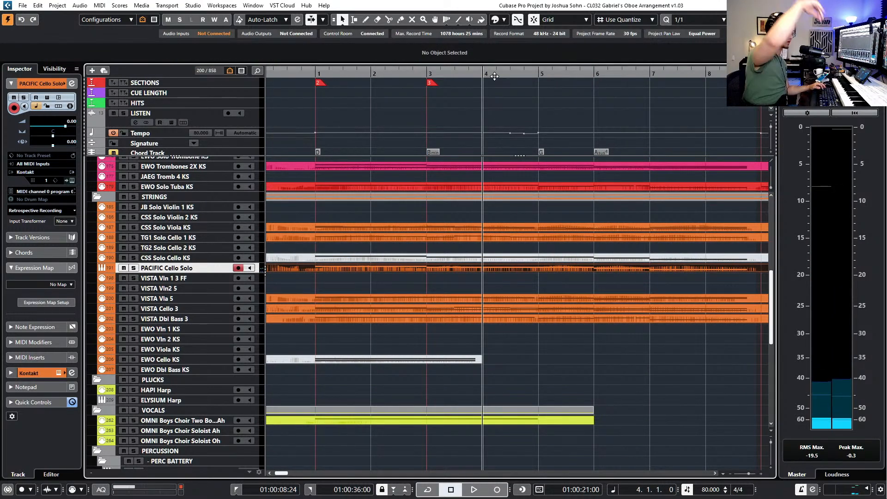
key(h)
key(h)
scroll(469, 94, right, 3)
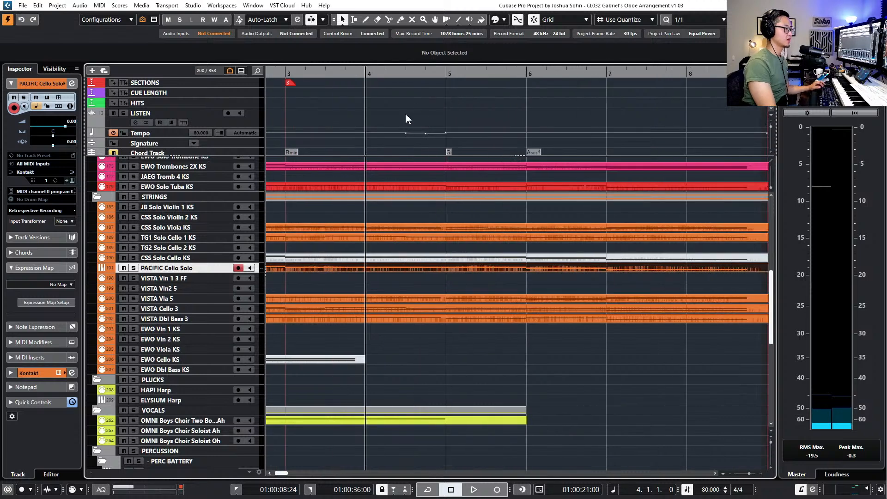
click(406, 133)
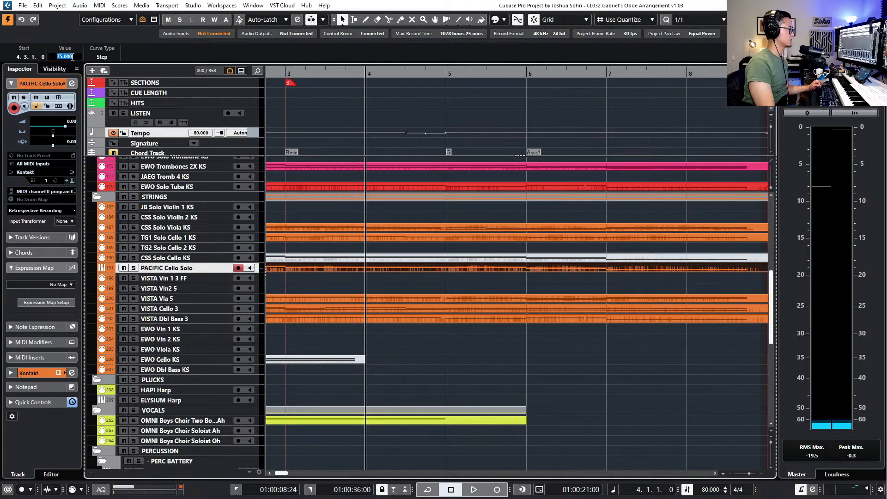
key(Return)
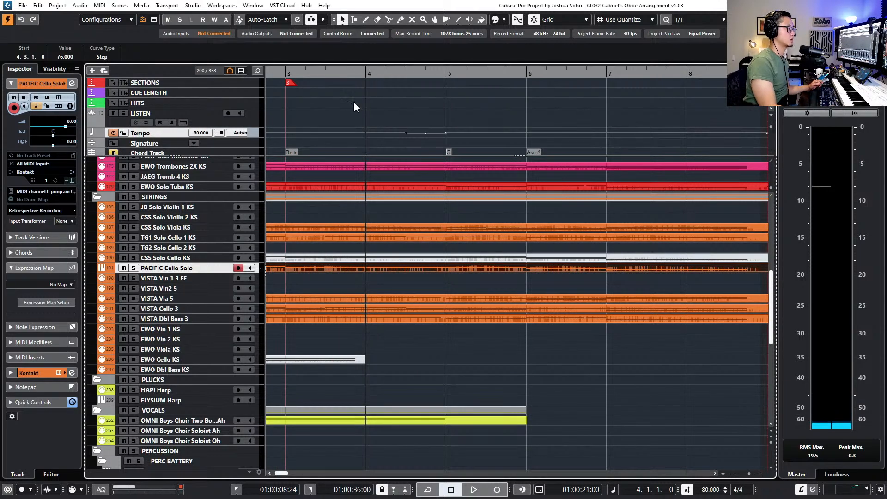
drag(410, 110, 432, 146)
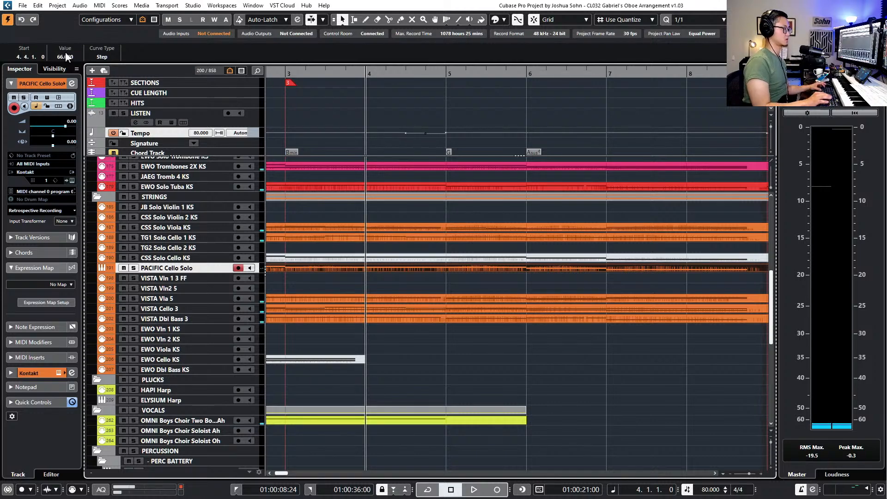
key(space)
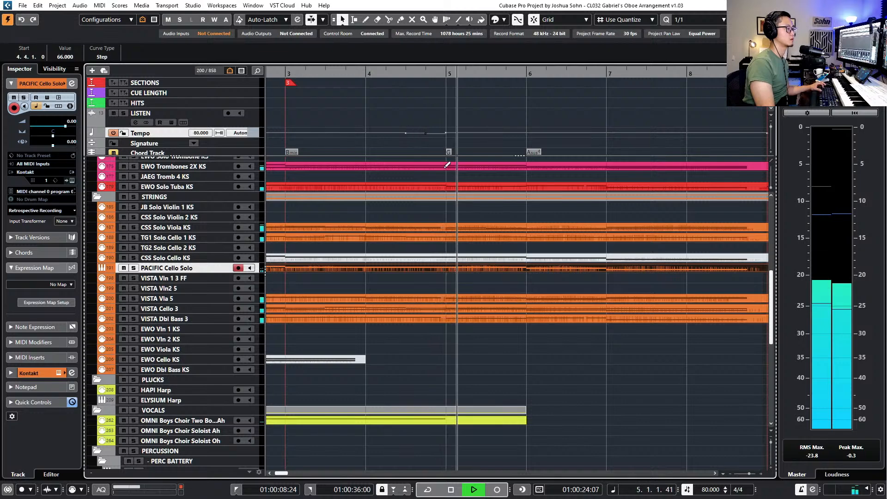
key(space)
Open all parts of the JS MIDI VEP folder together for note editing and examine bars 3 to 7
scroll(433, 200, up, 10)
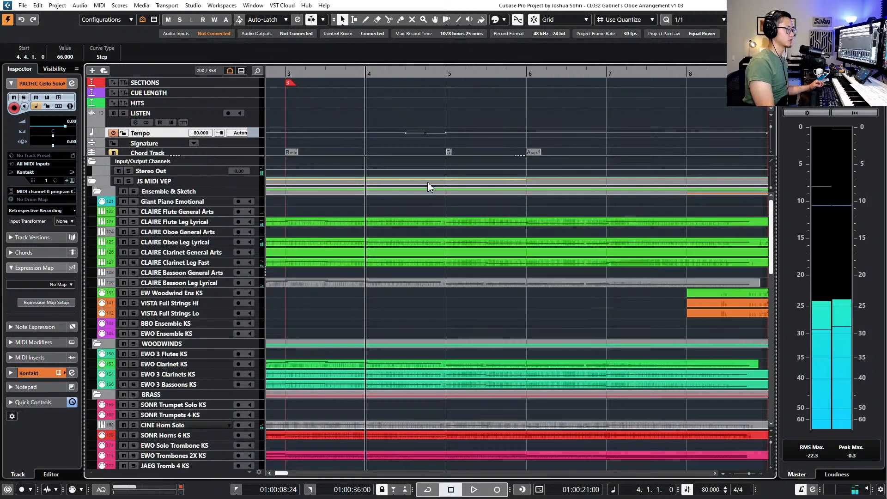
double_click(428, 182)
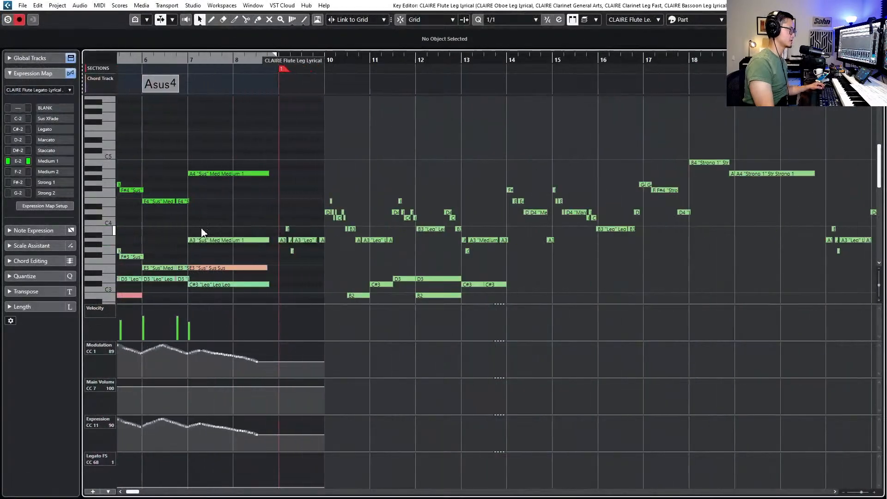
scroll(278, 238, up, 2)
scroll(285, 234, left, 8)
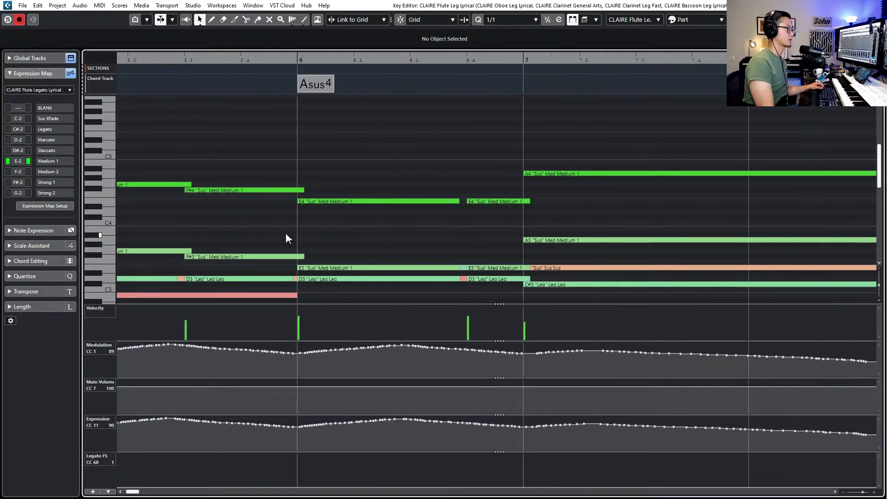
scroll(299, 237, down, 2)
scroll(319, 233, down, 3)
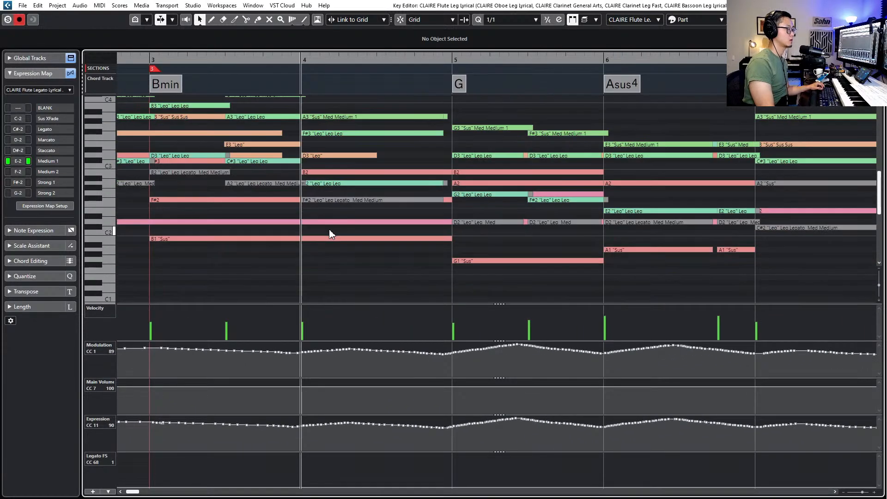
scroll(331, 233, left, 3)
scroll(334, 234, up, 3)
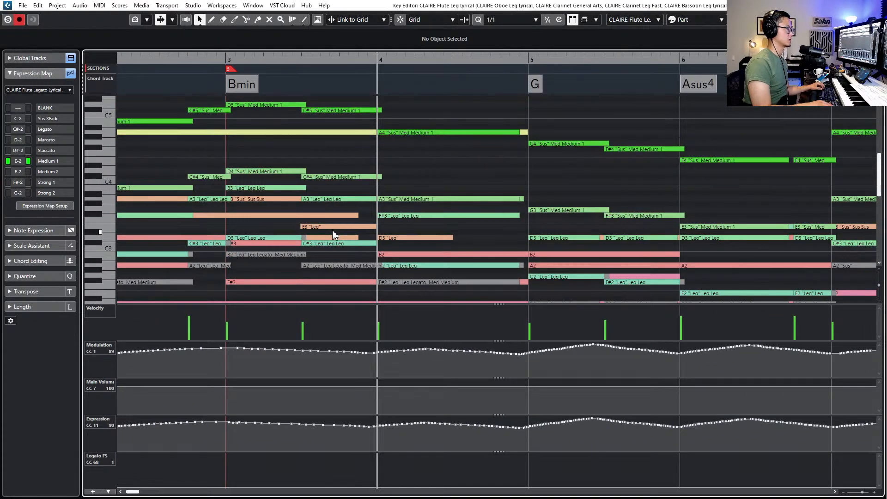
Play the combined parts from bar 2 through bar 4 with the controller lanes hidden, and stop
key(KP_Subtract)
key(KP_Subtract)
key(space)
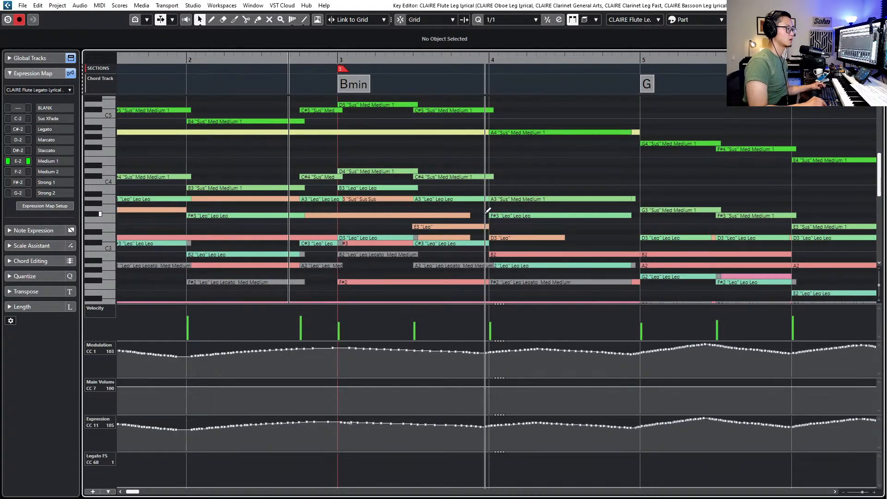
key(alt+l)
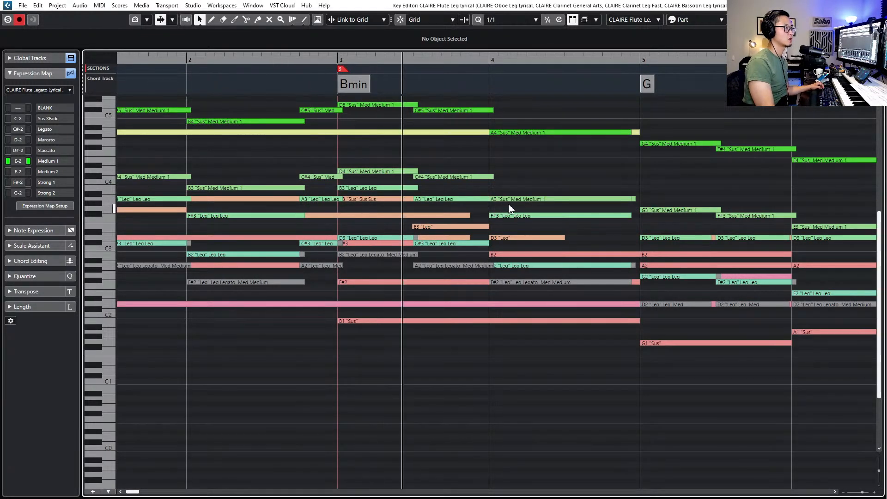
key(f)
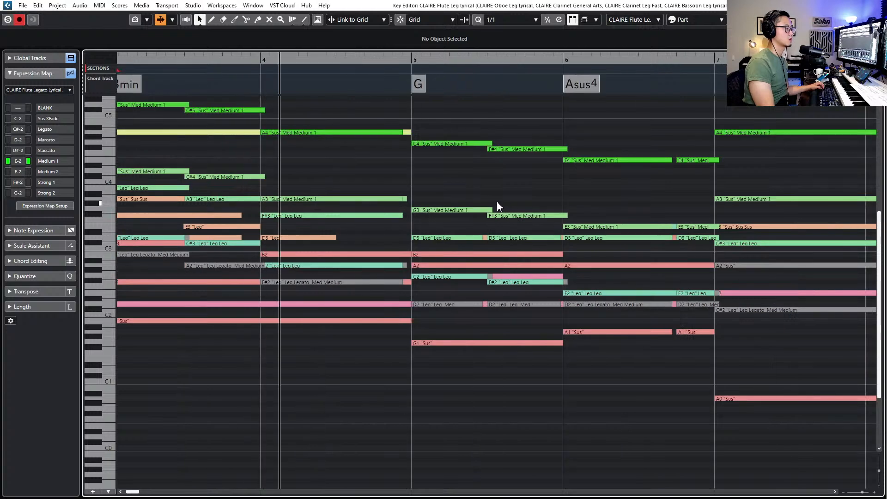
scroll(490, 202, up, 5)
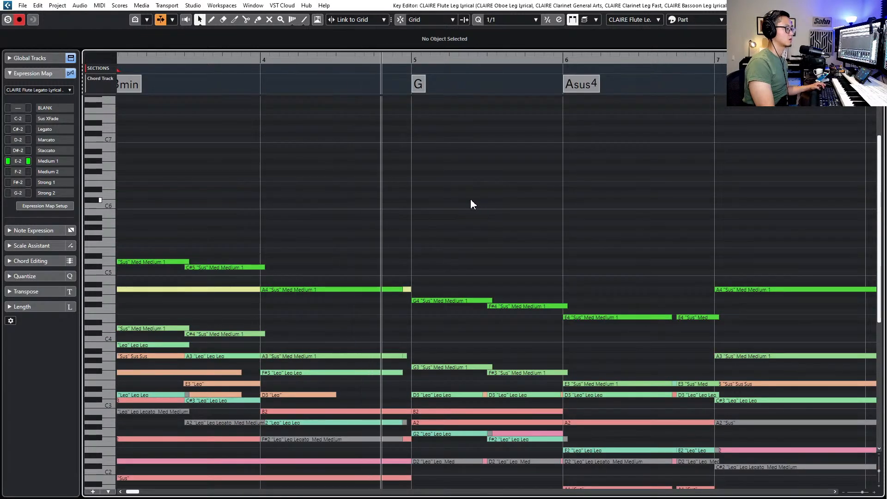
key(f)
key(space)
scroll(320, 240, down, 5)
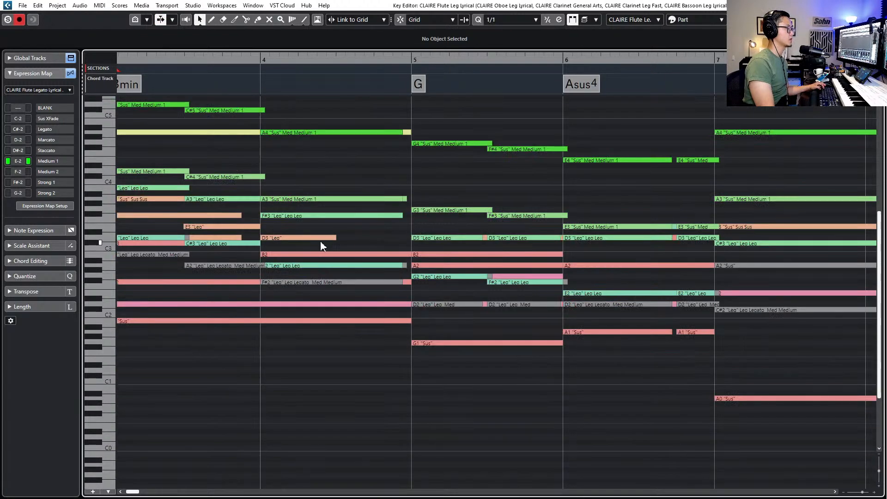
Shorten the TG1 Solo Cello 1 B2 note at the end of bar 4 to end at 4.4.4.64
click(303, 238)
click(386, 250)
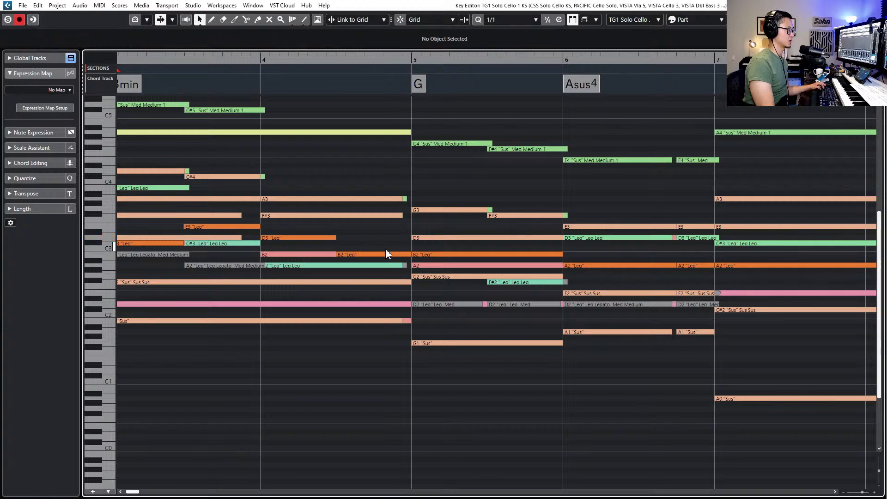
drag(409, 254, 407, 253)
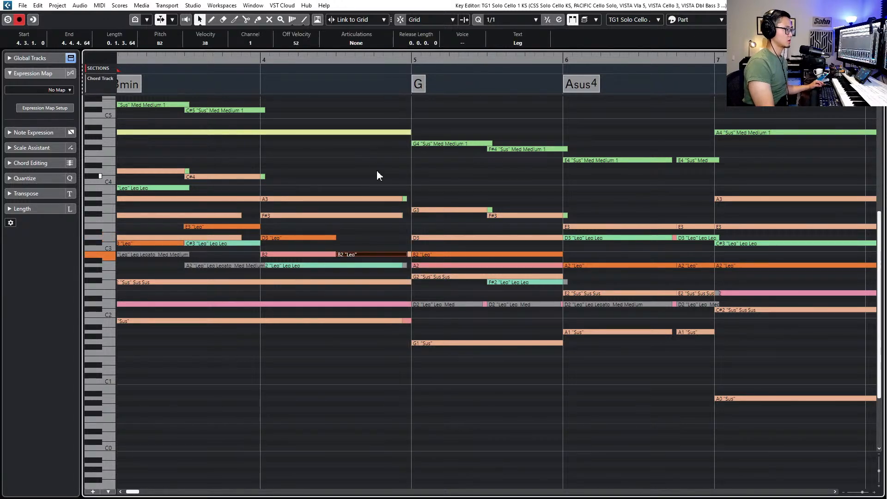
Enable editing across all parts, split the sustained notes closing bar 4 at about 4.4.3, and delete their tails
click(585, 20)
click(596, 33)
drag(391, 98, 357, 344)
alt+click(393, 133)
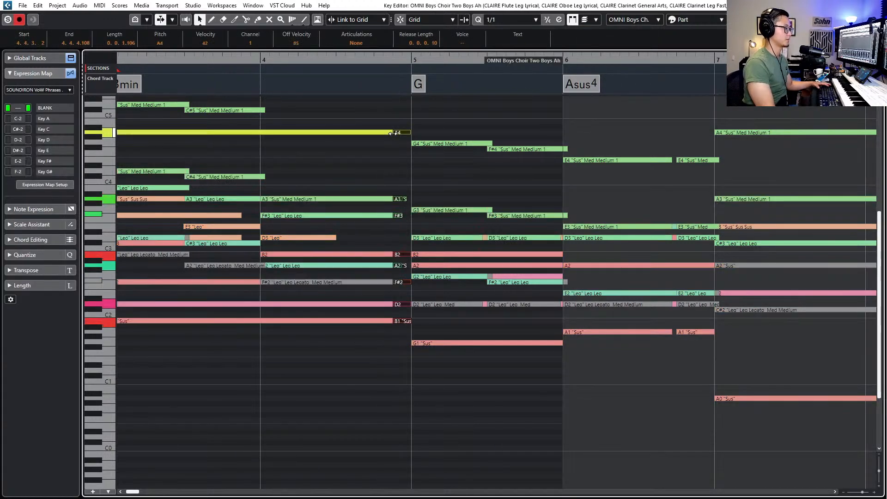
key(Delete)
Adjust the ends of all notes closing bar 4 to 4.4.3.106 while auditioning the passage from bar 4 through bar 8
drag(389, 107, 404, 322)
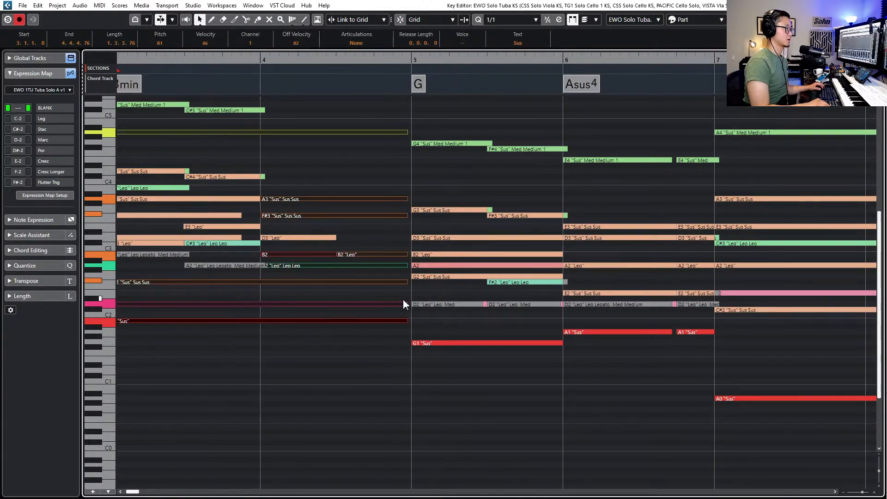
key(KP_1)
key(KP_3)
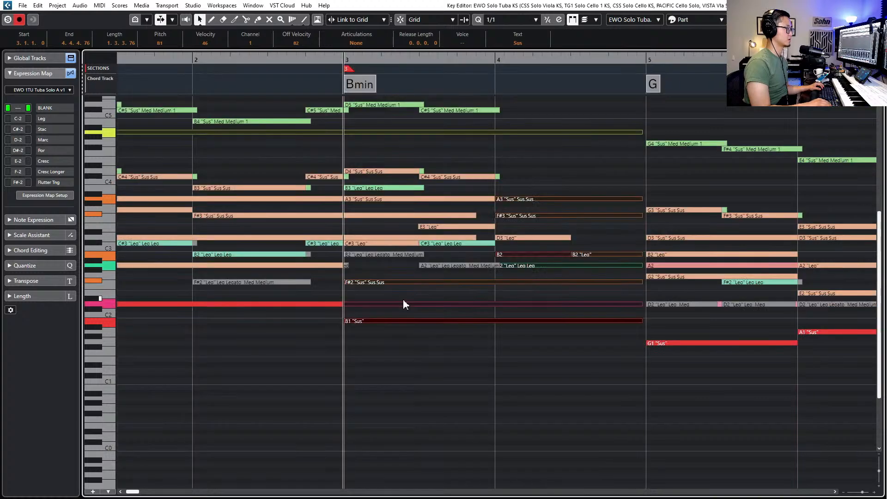
key(KP_Subtract)
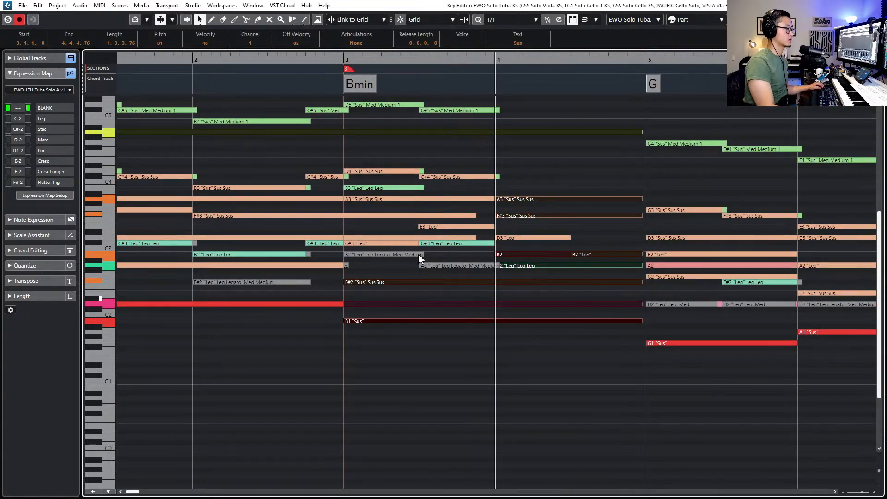
key(space)
scroll(416, 255, right, 2)
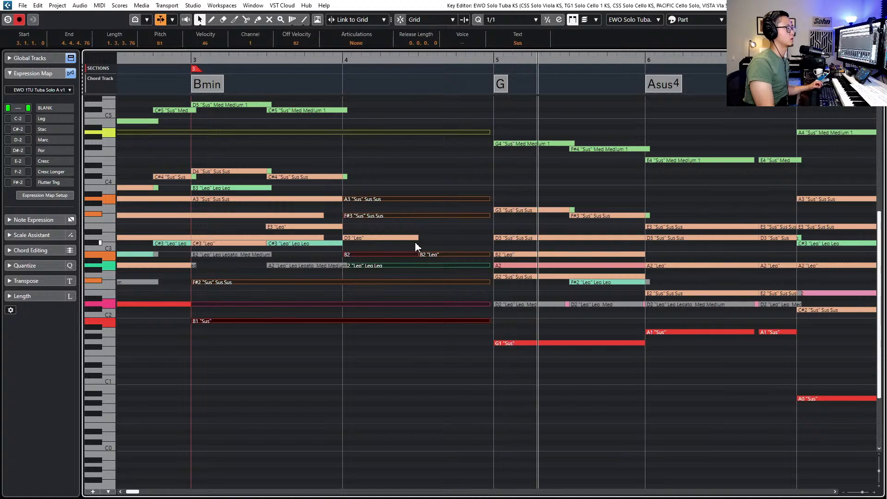
key(space)
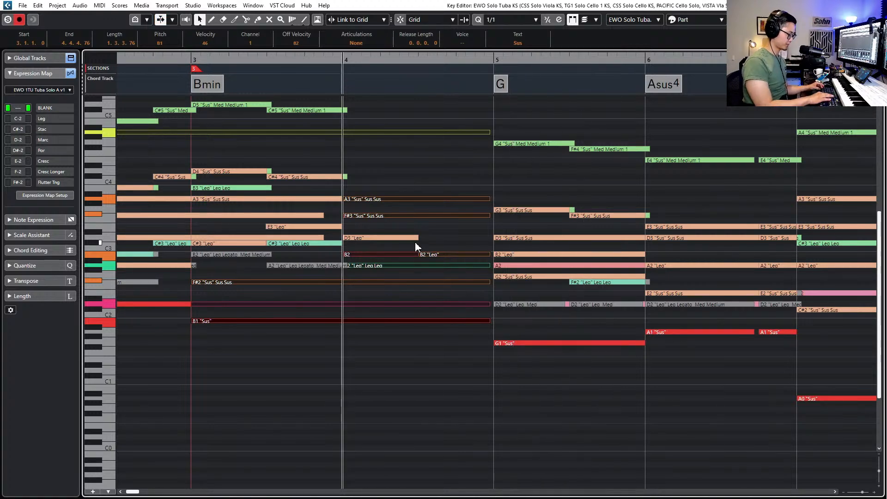
key(space)
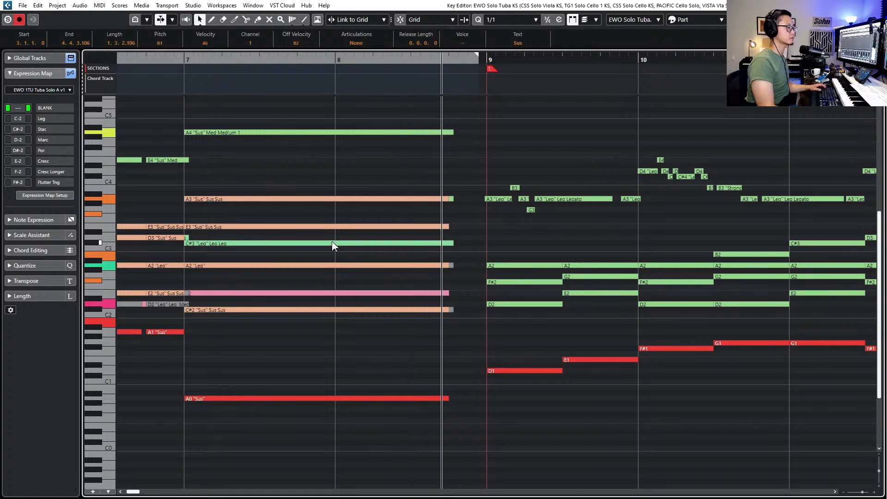
key(space)
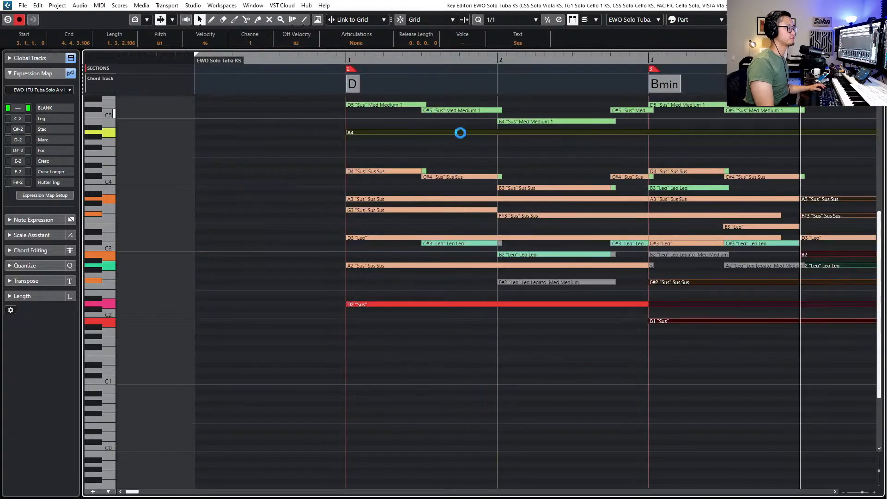
Split the sustained chord notes of bars 7 and 8 across all parts late in bar 8 and delete their tails
scroll(498, 200, right, 10)
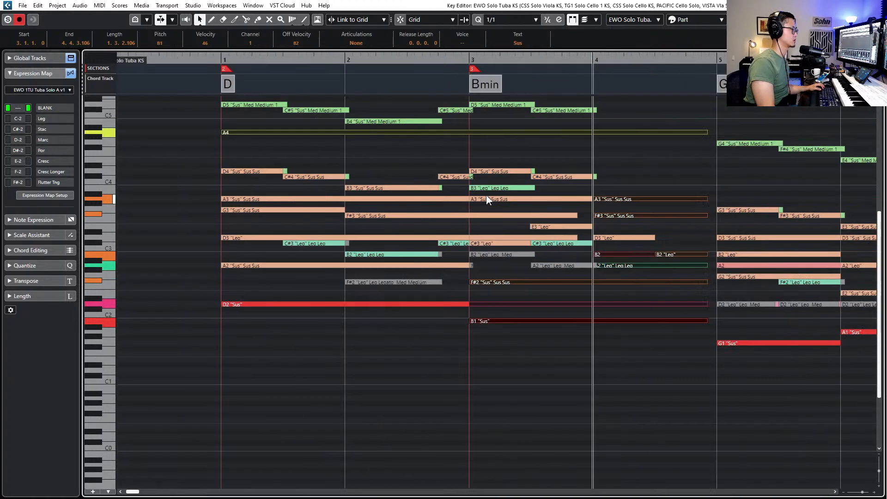
drag(337, 103, 311, 466)
alt+click(341, 133)
key(Delete)
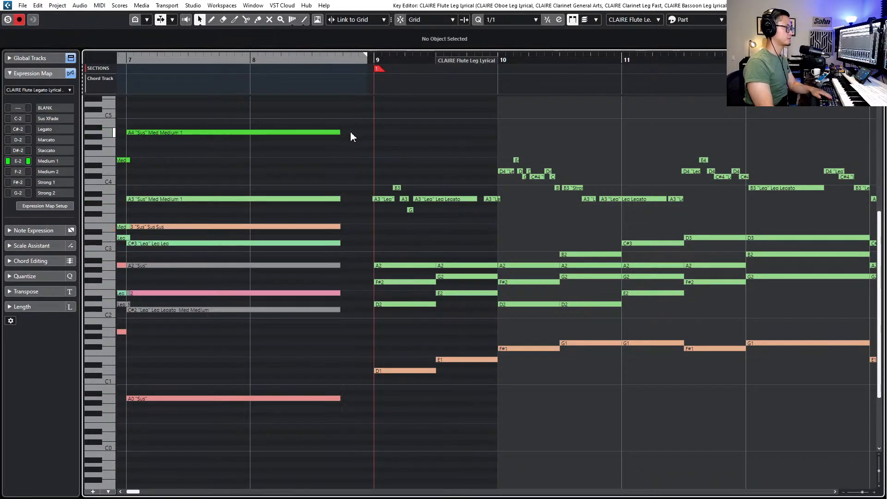
Lengthen the final chord notes of bar 8 to end at 8.4.2.17, play from bar 6, and close the note editor
drag(339, 122, 319, 412)
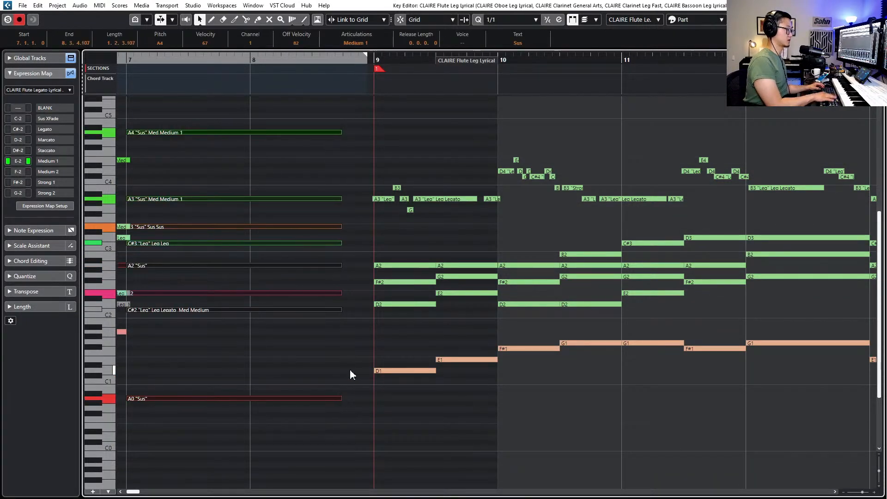
key(alt+shift+Right)
key(space)
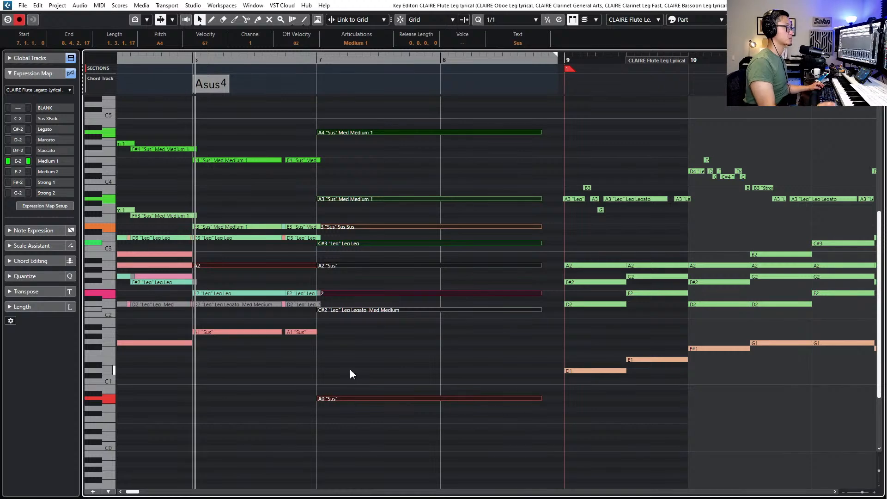
key(Return)
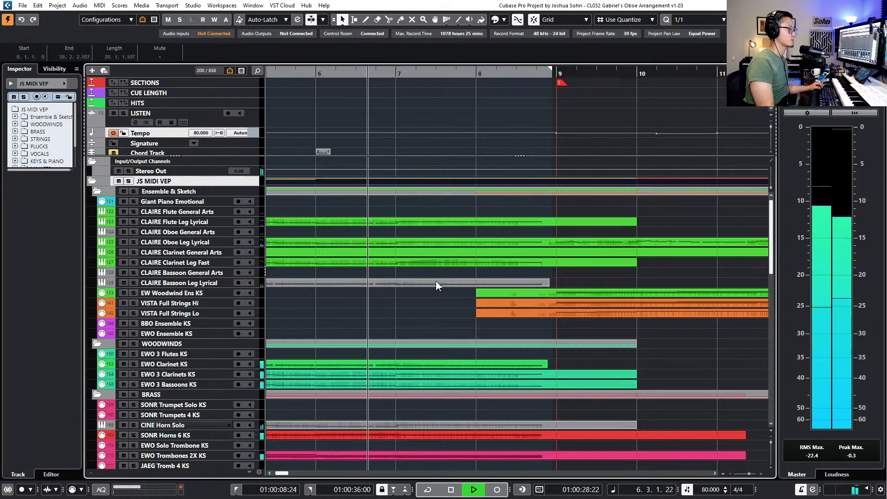
Play through the end of bar 8 into bar 9 and look over the woodwind, brass and string tracks
key(ctrl)
scroll(446, 294, down, 2)
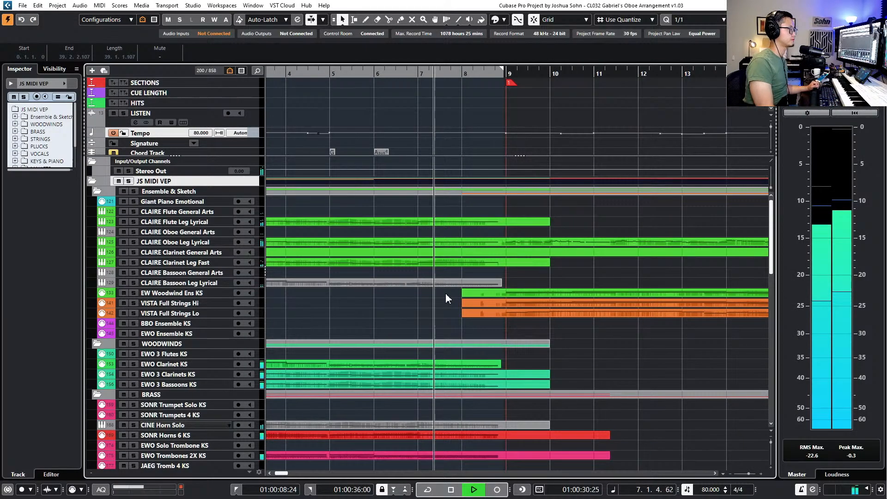
scroll(446, 294, down, 4)
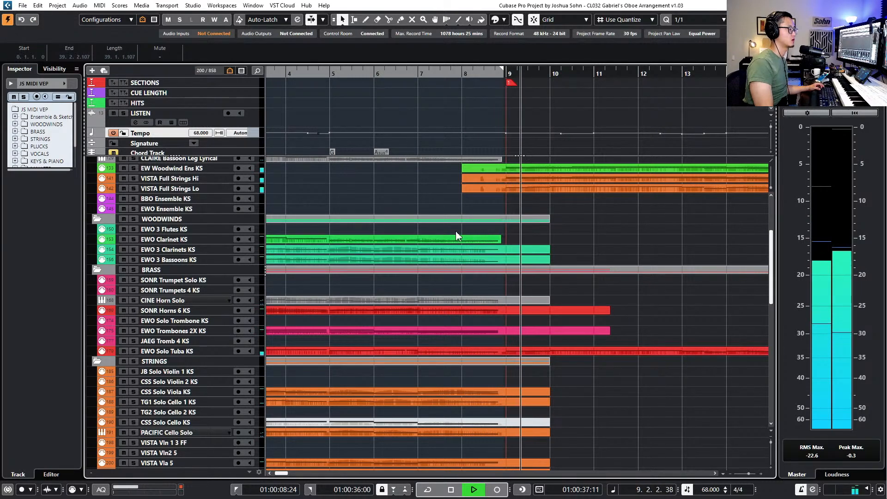
key(space)
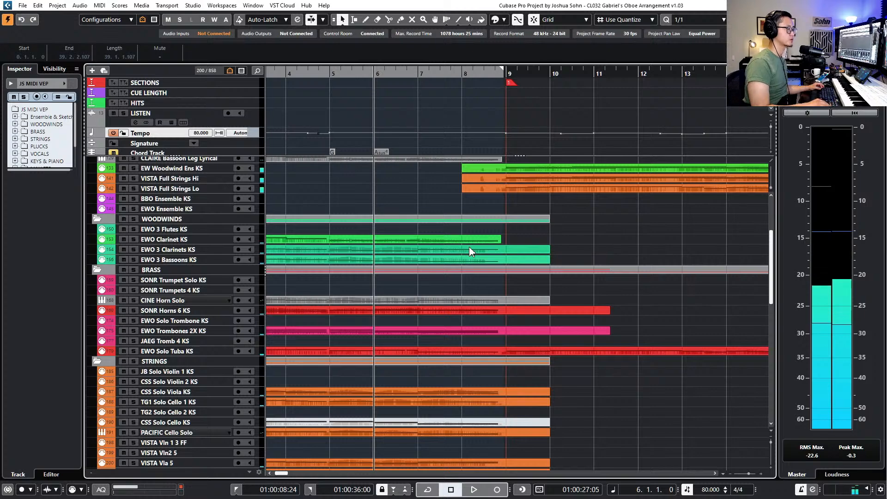
scroll(483, 254, down, 3)
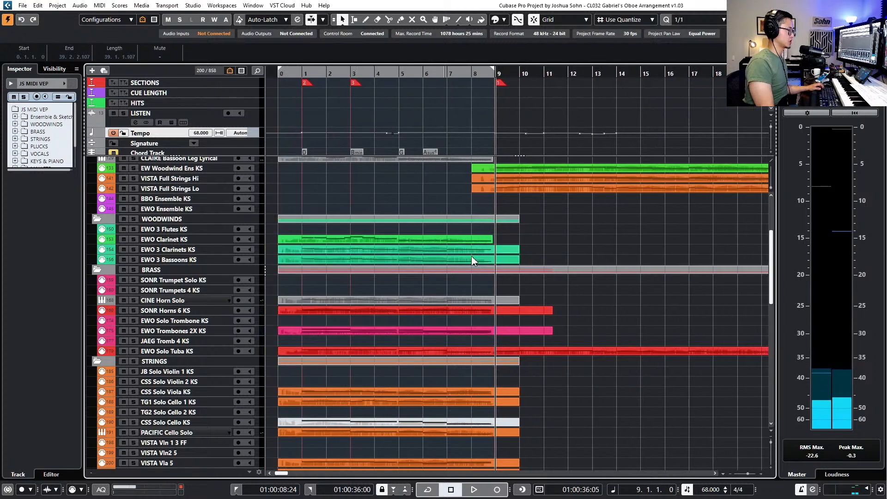
scroll(474, 259, right, 2)
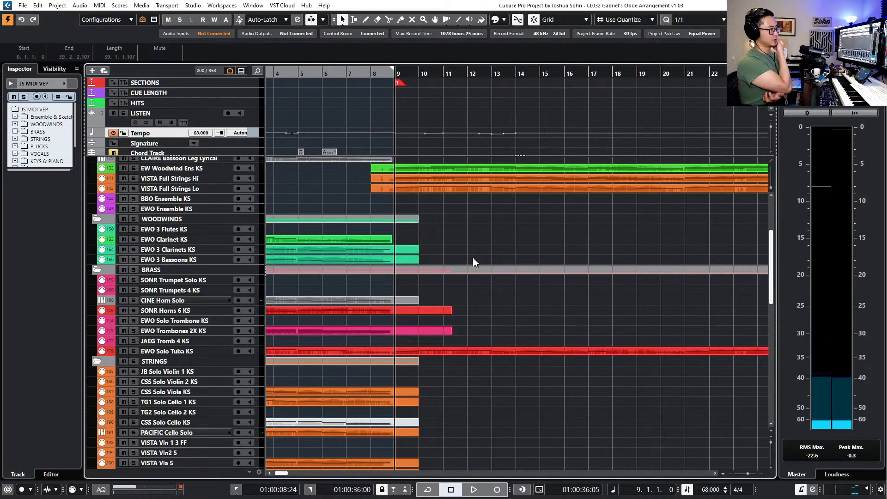
scroll(474, 262, up, 5)
scroll(442, 275, down, 4)
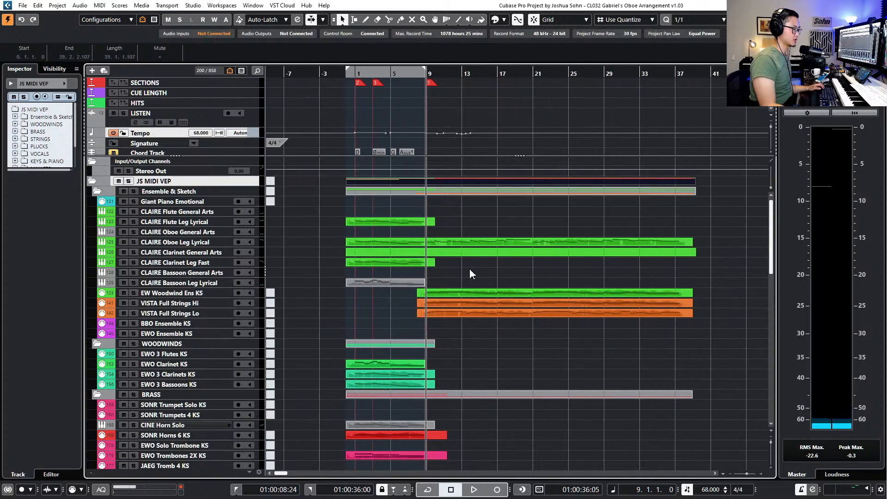
Examine which sketch parts continue past bar 9, checking the EW Woodwind Ens, VISTA Full Strings and EWO Solo Tuba tracks
drag(578, 275, 525, 332)
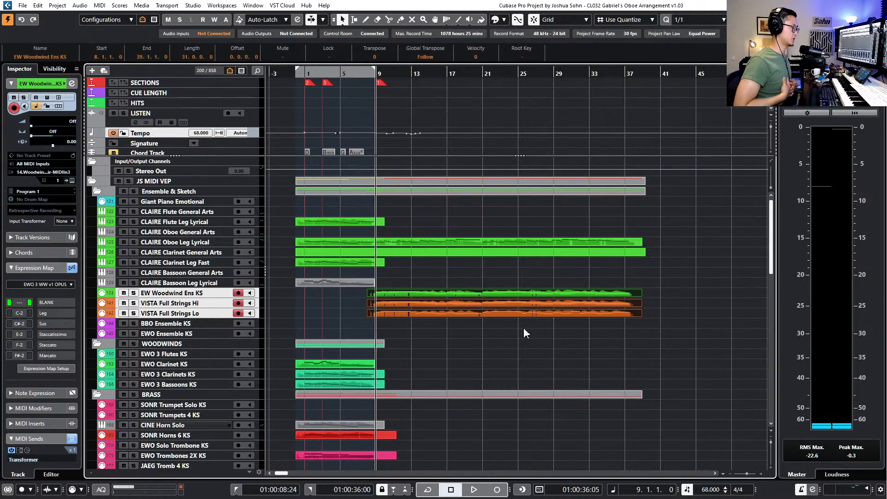
key(KP_Subtract)
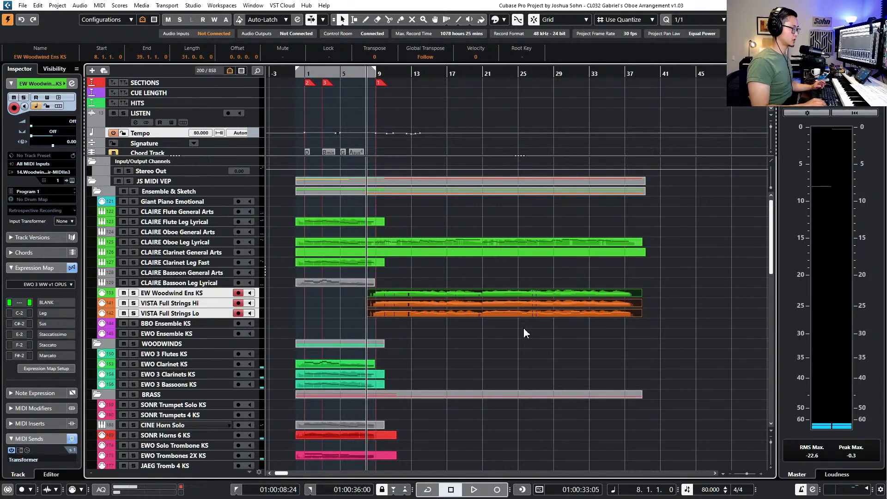
key(Down)
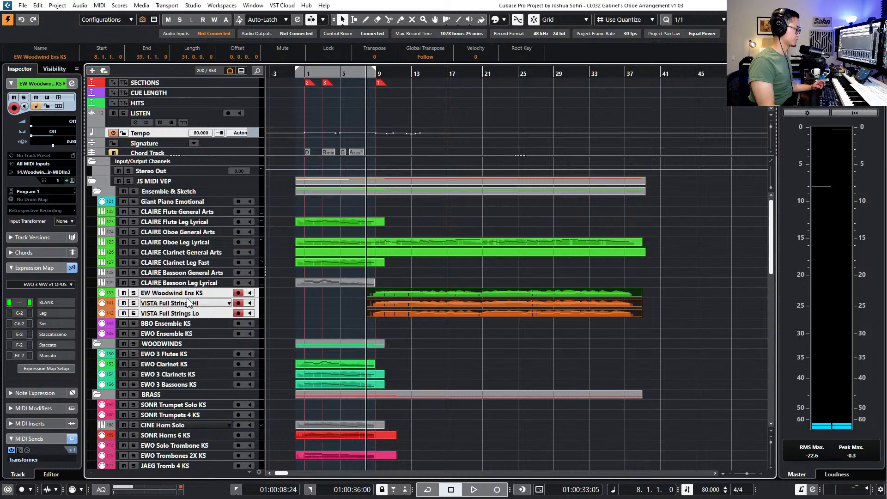
click(194, 294)
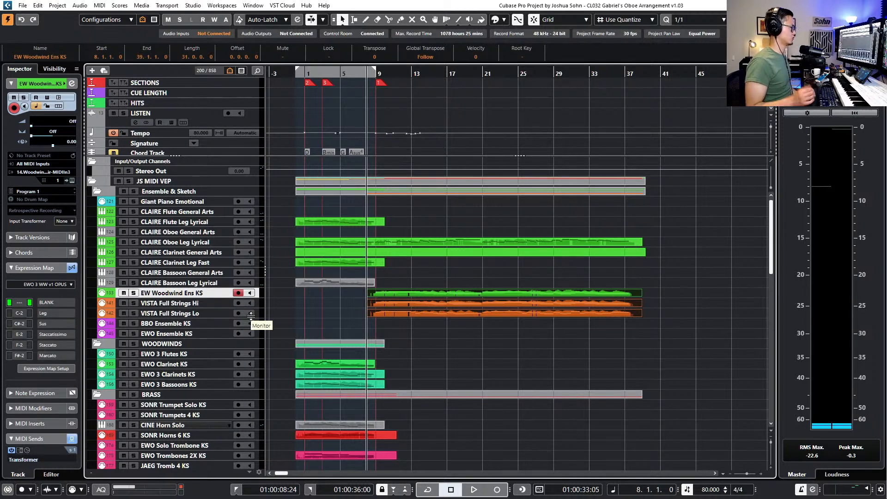
scroll(390, 334, down, 4)
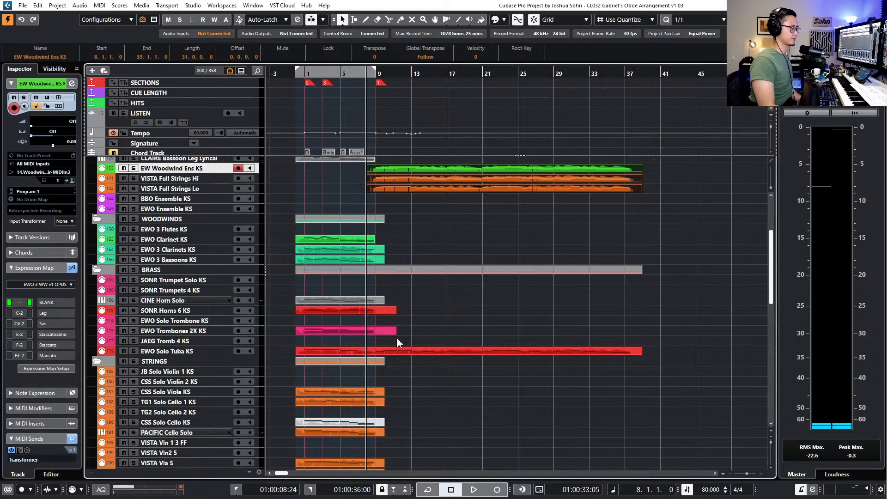
click(419, 352)
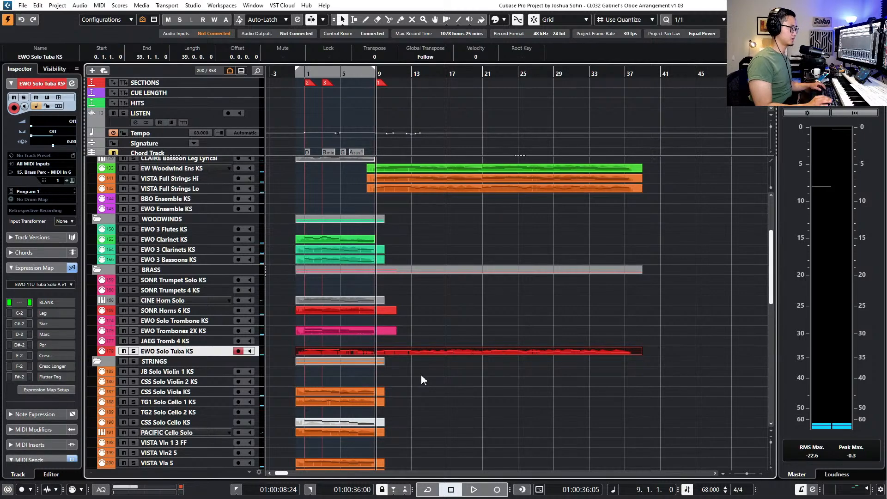
scroll(439, 308, down, 8)
scroll(472, 310, up, 11)
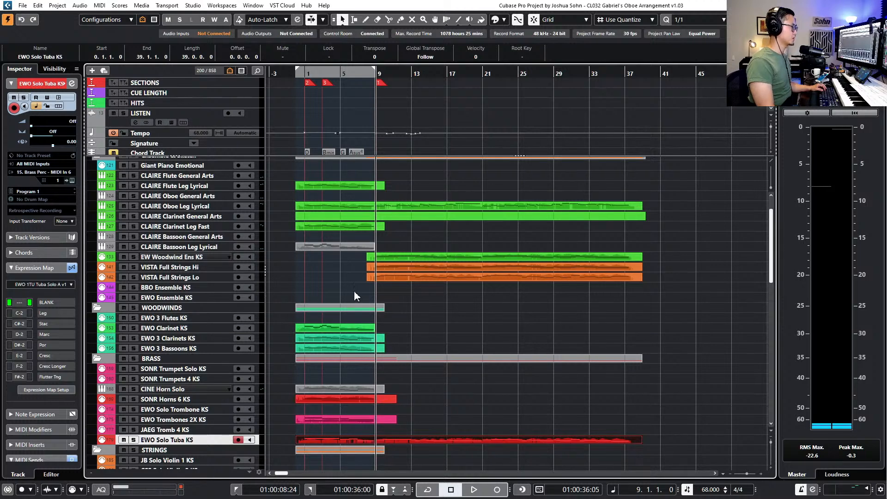
Solo the EW Woodwind Ens, VISTA Full Strings Hi and Lo, and EWO Solo Tuba parts, and audition them from bar 9 into bar 20
drag(484, 252, 526, 442)
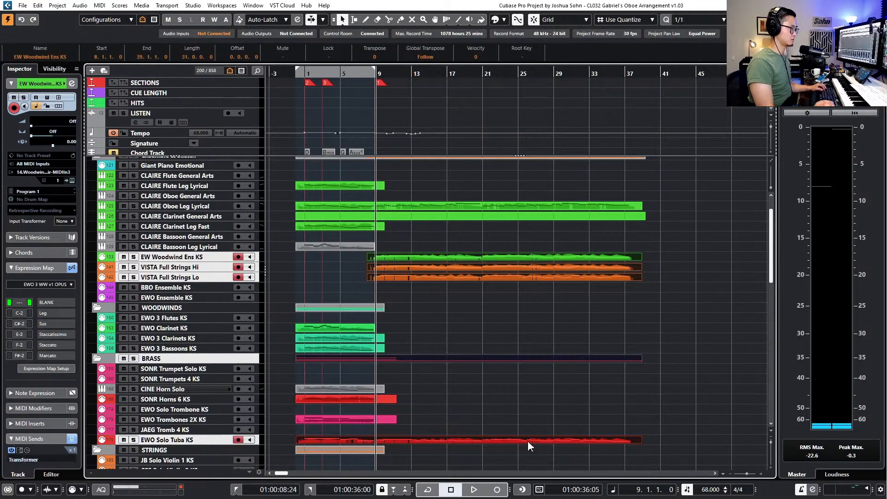
key(s)
key(s)
key(s)
key(space)
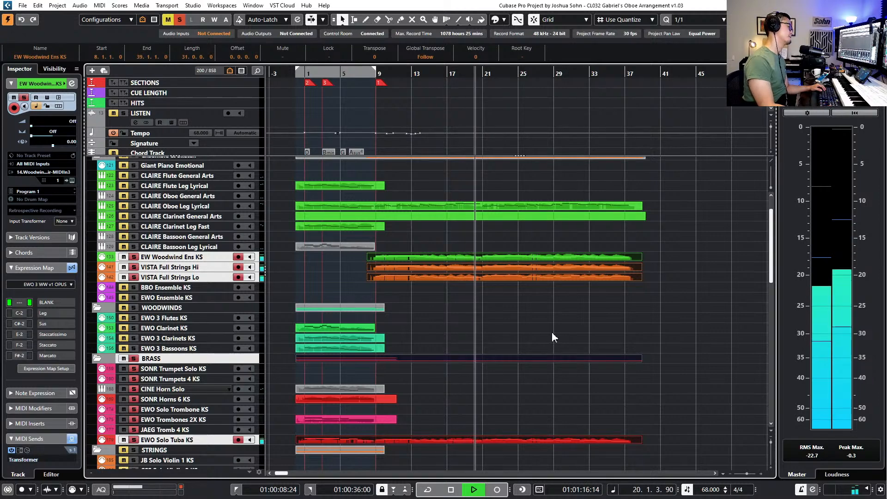
key(h)
key(h)
key(h)
key(h)
key(h)
key(h)
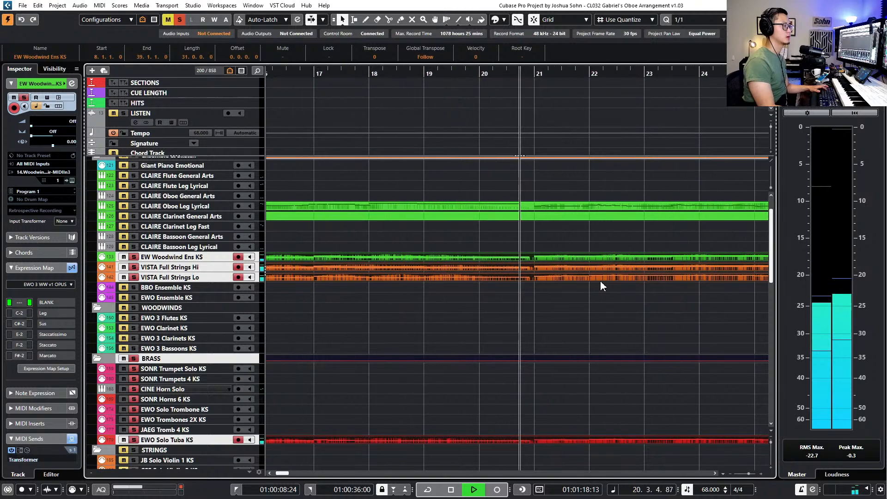
key(space)
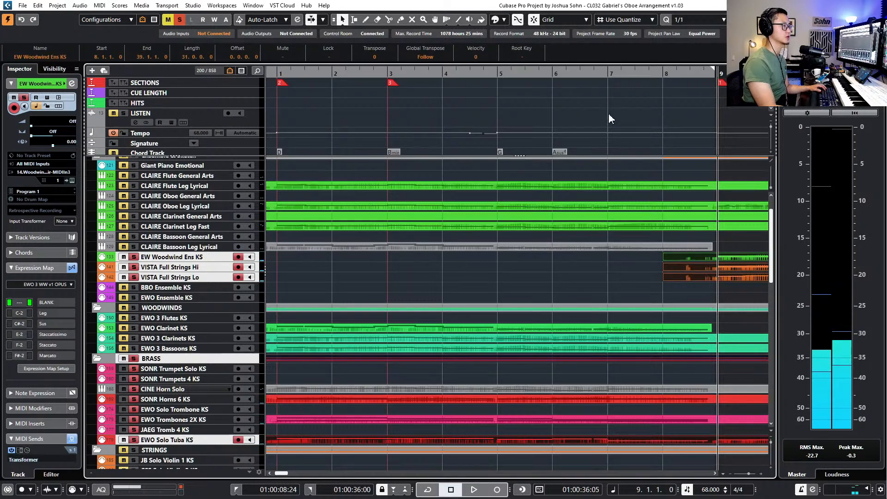
Insert tempo points at 20.1, 20.3, 20.4 and 21.1 using Time Warp with Warp Grid (musical events follow)
scroll(576, 120, right, 10)
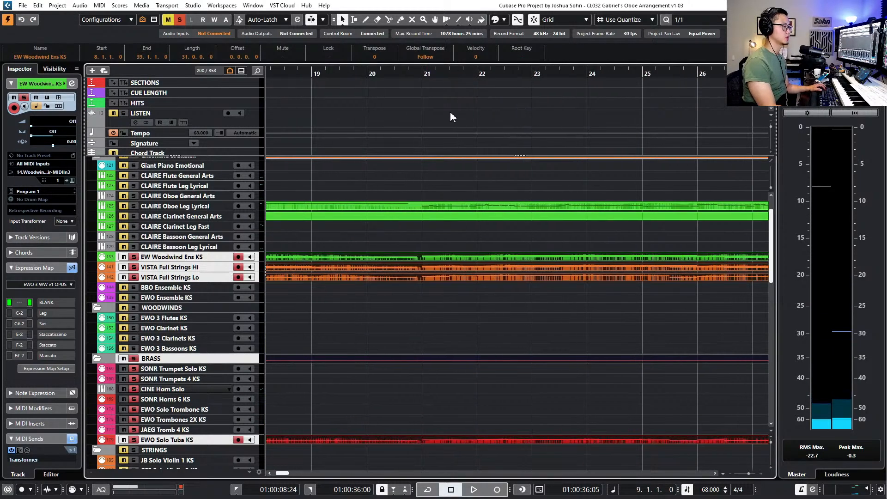
click(381, 73)
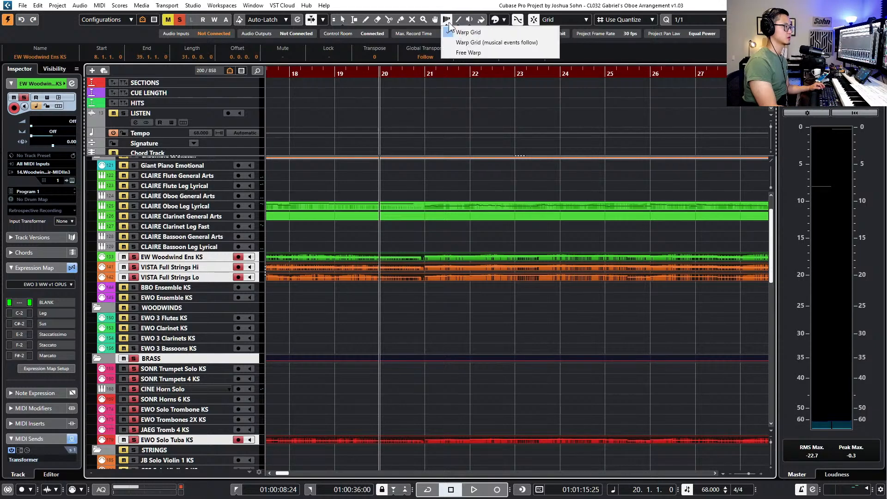
click(446, 20)
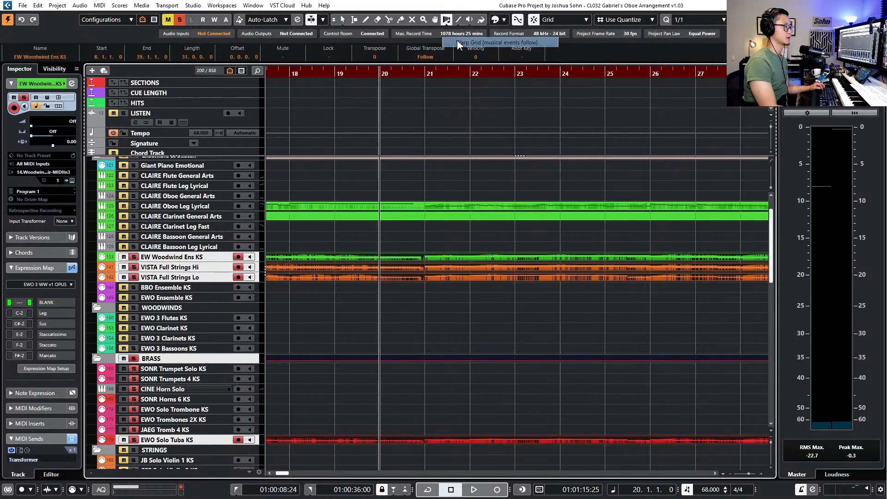
click(381, 139)
key(alt+4)
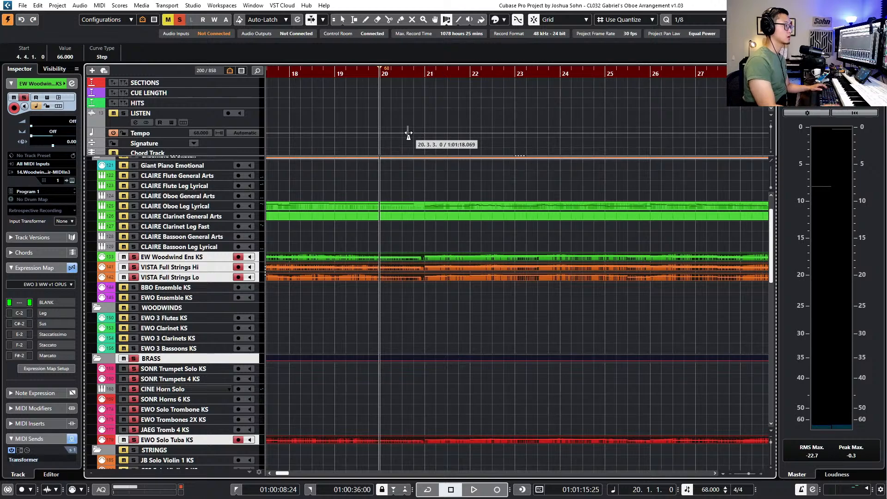
click(404, 134)
click(414, 134)
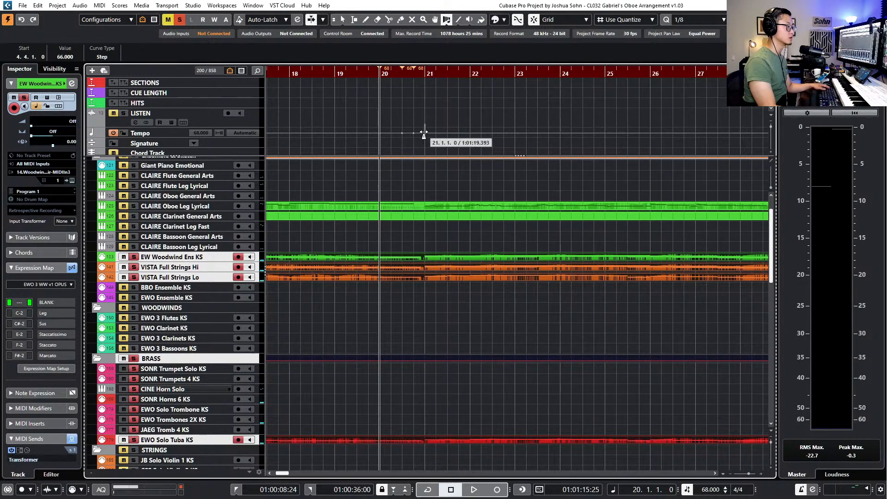
click(424, 133)
Set the ruler back to Bars+Beats and return to the Object Selection tool
key(2)
right_click(398, 77)
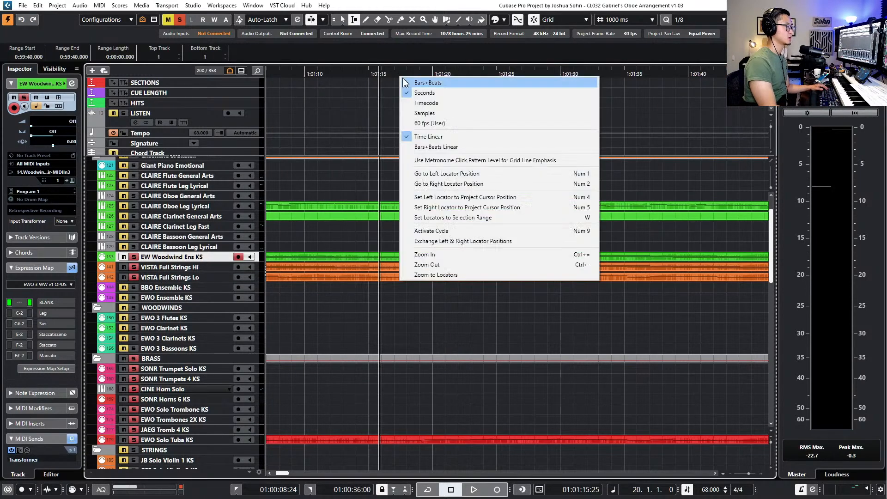
click(414, 79)
key(1)
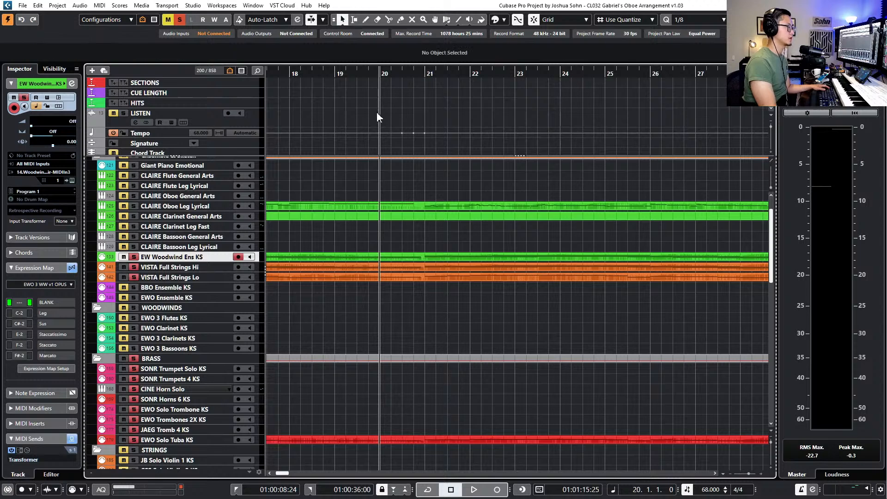
Set the tempo to 64 at 20.1, 60 at 20.3 and 56 at 20.4
click(378, 134)
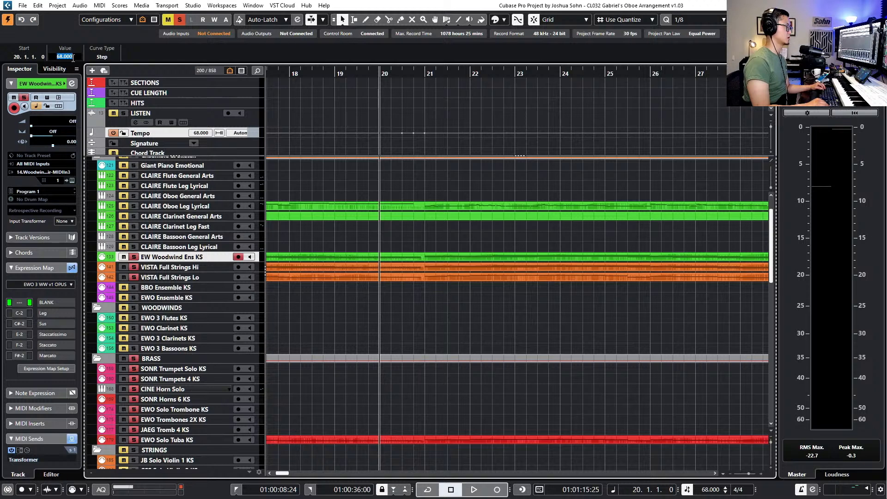
text(64)
key(Return)
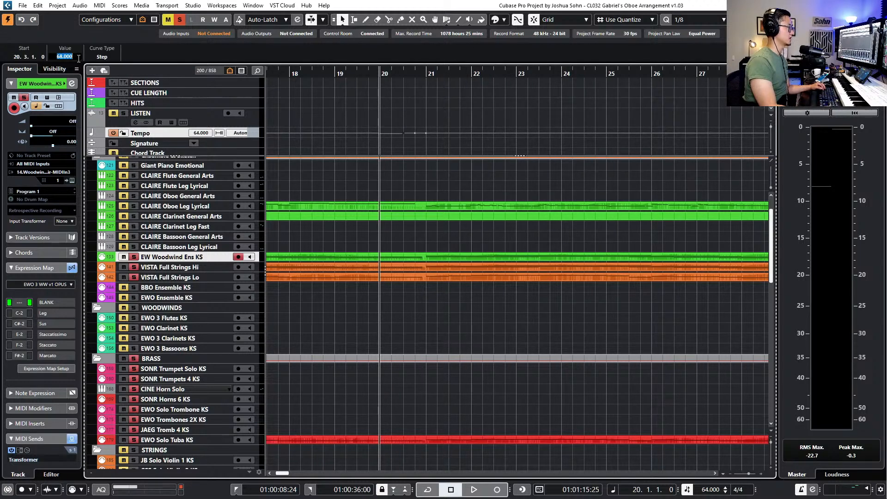
text(60)
key(Return)
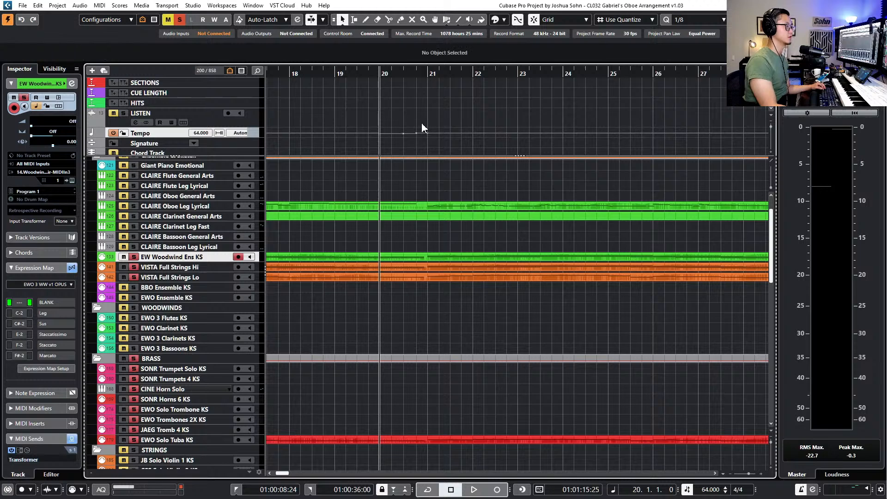
click(416, 133)
click(72, 56)
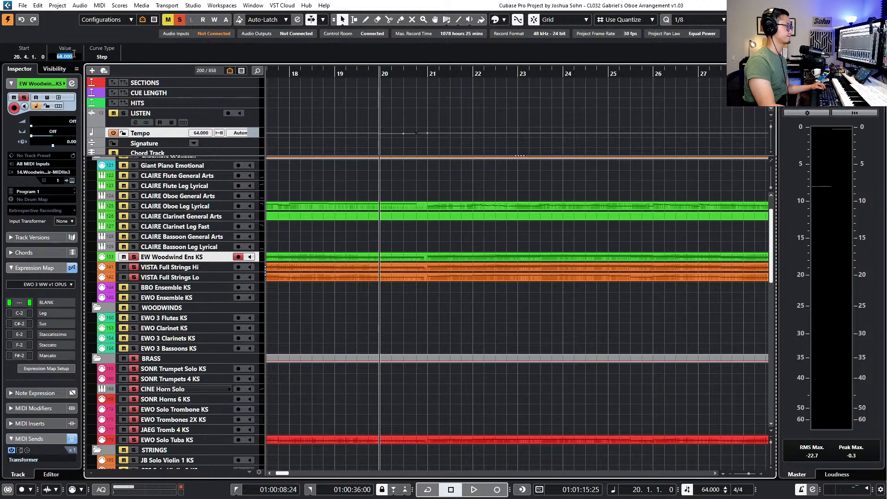
text(56)
key(Return)
Audition the slowdown through bar 20, and replay the entry of bar 21
key(KP_Subtract)
key(space)
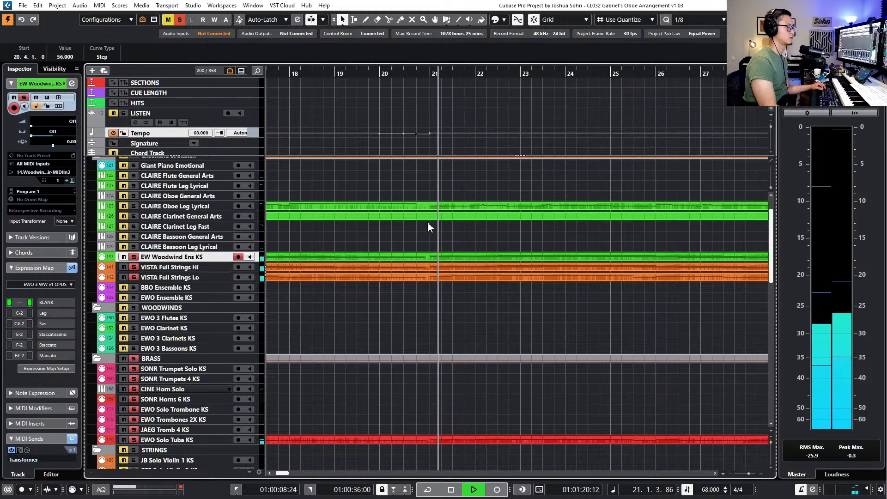
click(448, 142)
key(space)
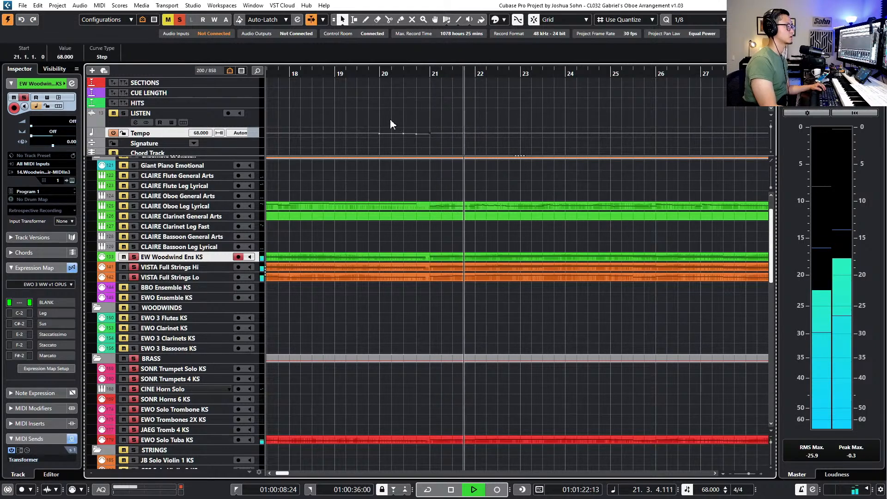
click(430, 71)
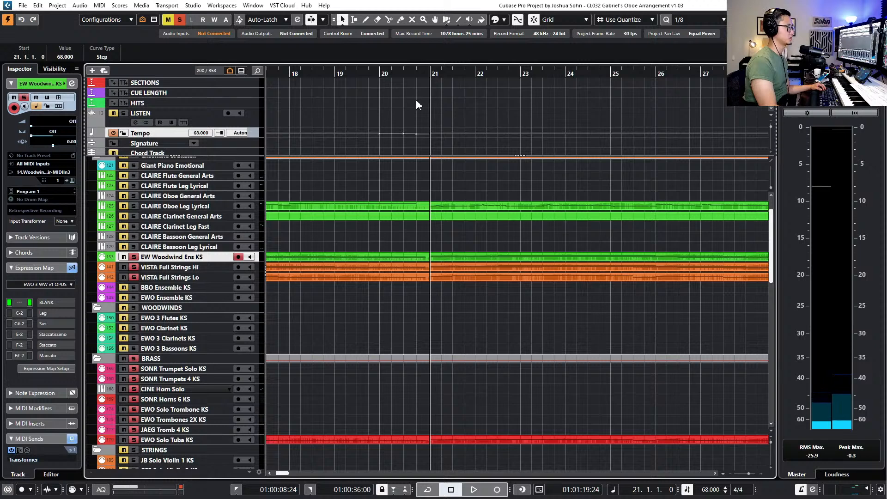
key(space)
key(space)
Set the tempo point at the start of bar 21 to 70
click(447, 19)
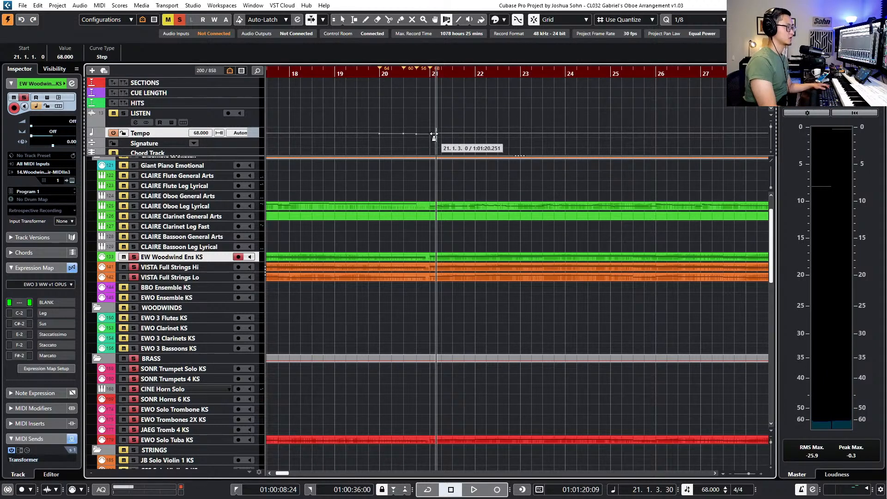
drag(438, 135, 440, 122)
key(1)
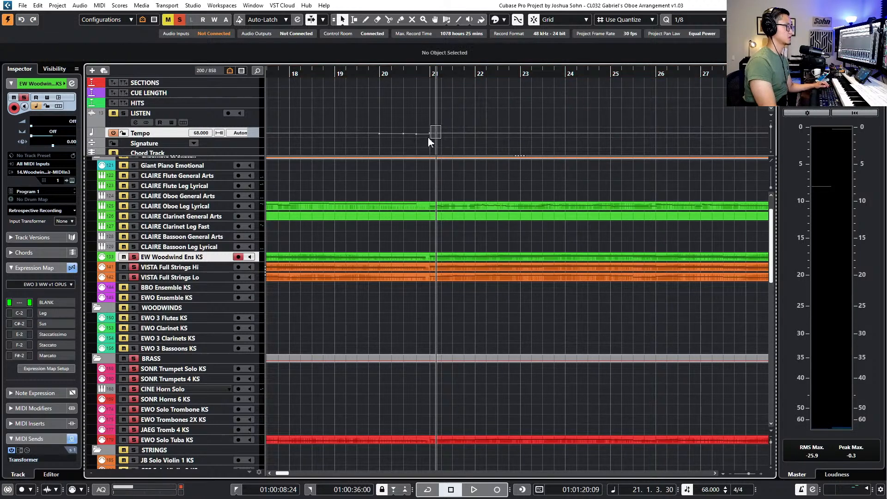
click(68, 58)
text(70)
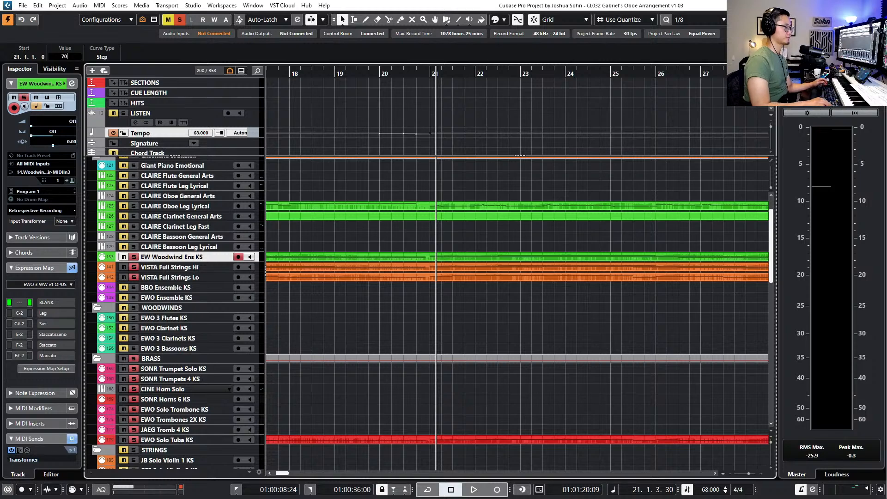
key(Return)
key(g)
key(g)
key(g)
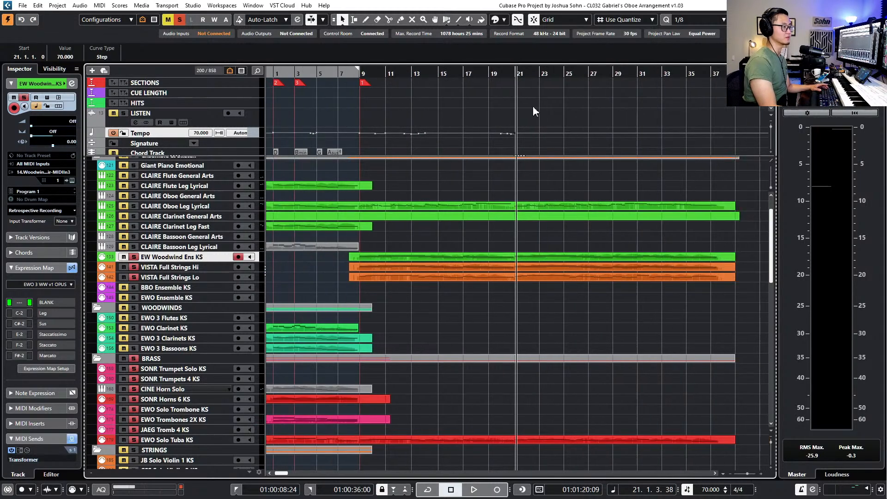
Move the playback position to the start of bar 21 and set the right locator there
key(KP_Subtract)
key(KP_Add)
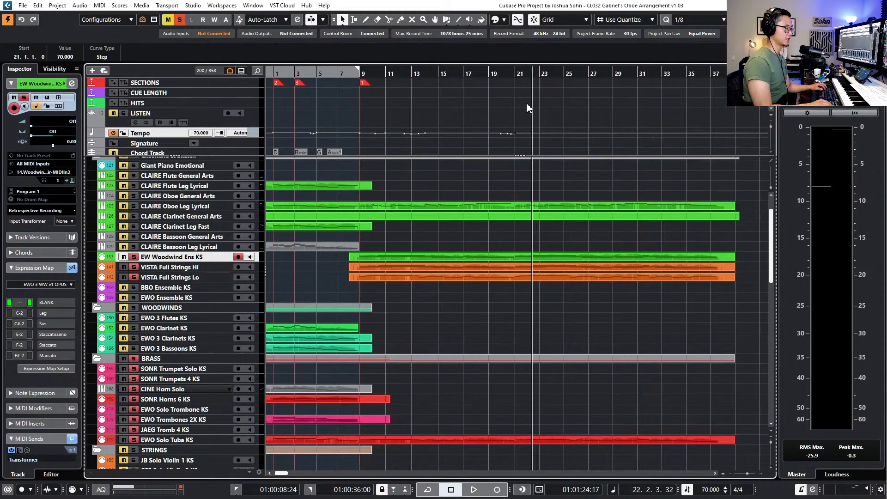
key(KP_Subtract)
key(KP_Subtract)
key(KP_Add)
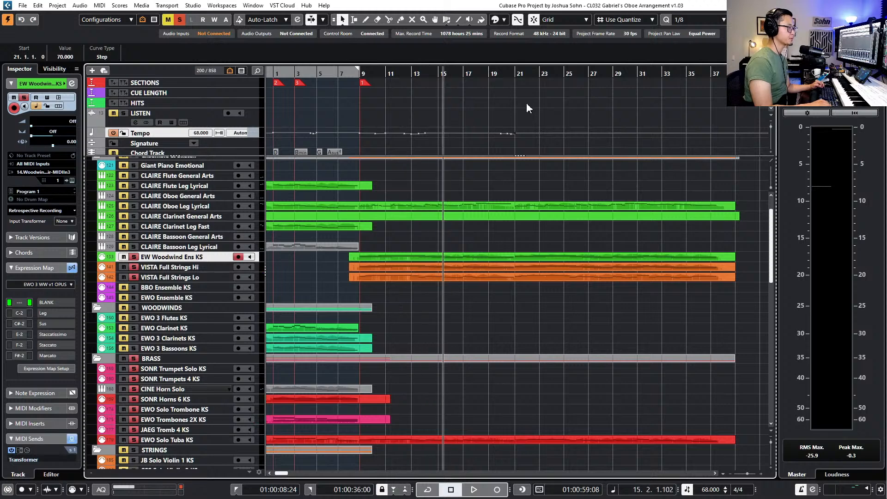
key(KP_Add)
key(KP_Subtract)
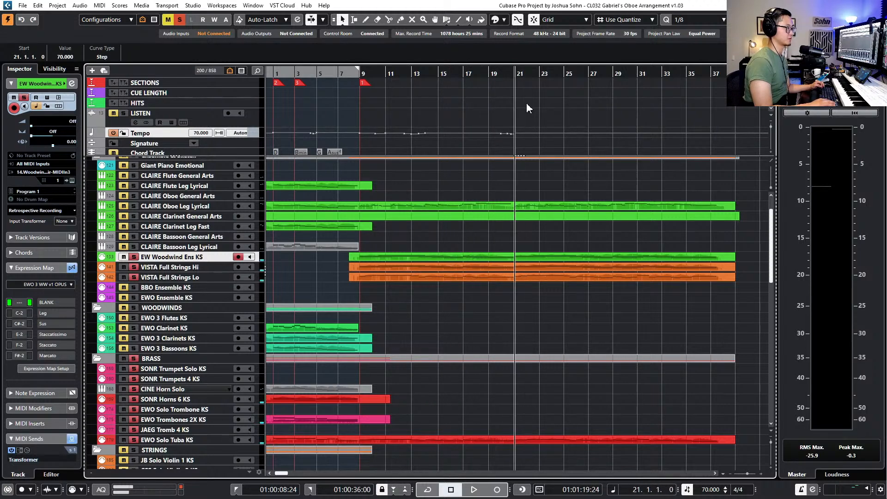
key(KP_Add)
key(KP_Subtract)
key(ctrl+KP_2)
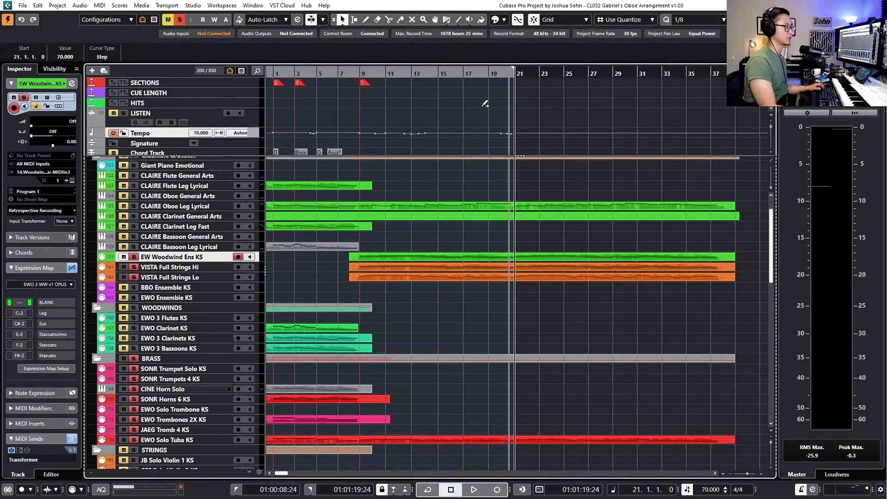
Place the left locator at the start of bar 9
click(357, 74)
key(KP_Subtract)
key(KP_Add)
key(ctrl+KP_1)
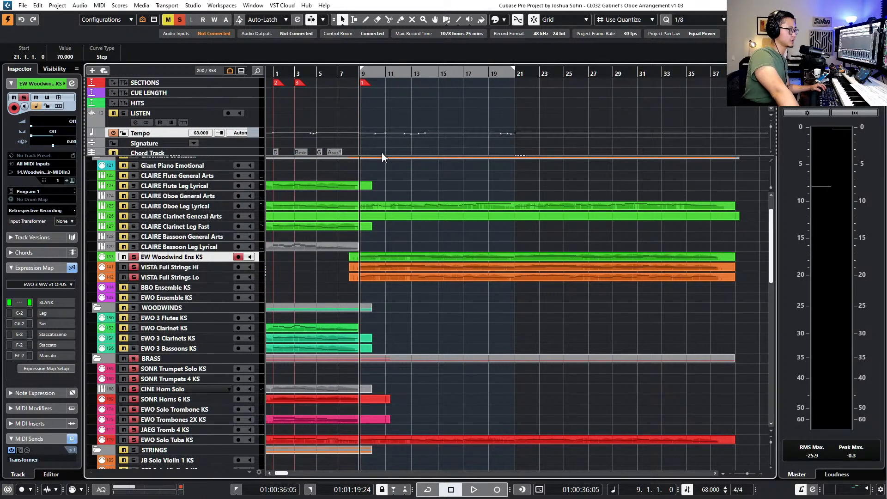
Turn off solo and look over the sketch and woodwind tracks, including the CLAIRE Oboe Leg Lyrical part
key(s)
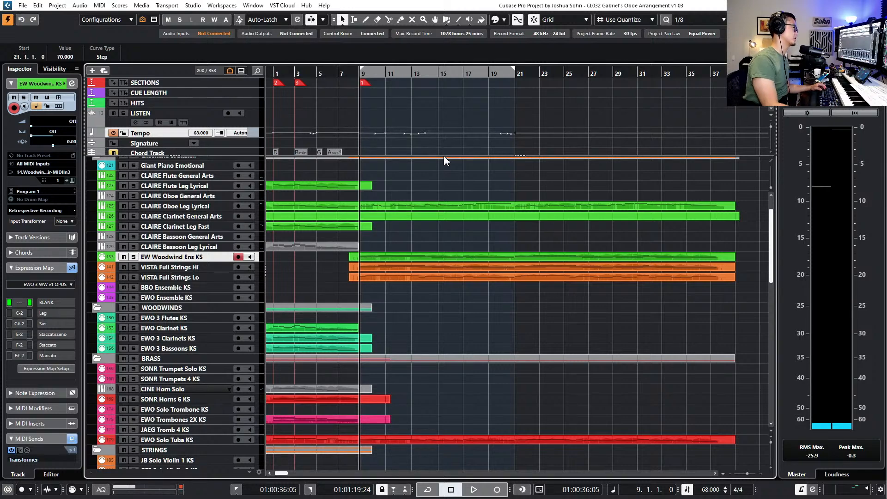
scroll(462, 174, up, 3)
click(460, 177)
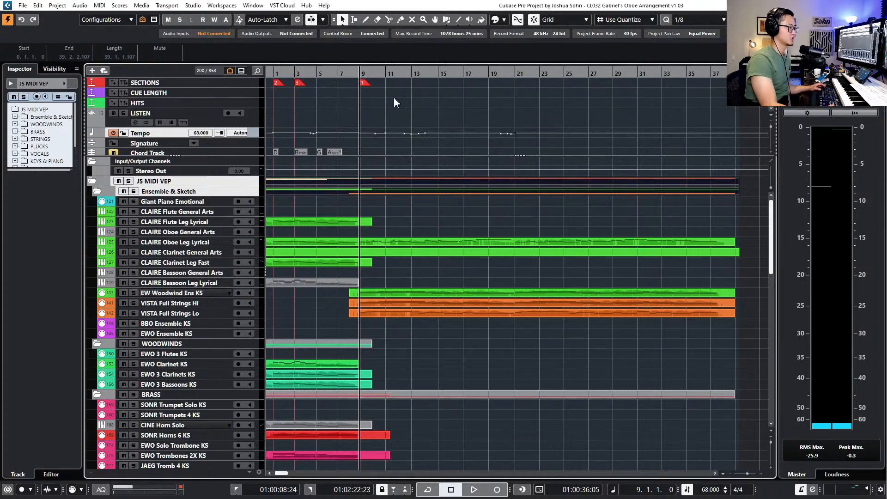
scroll(439, 254, down, 3)
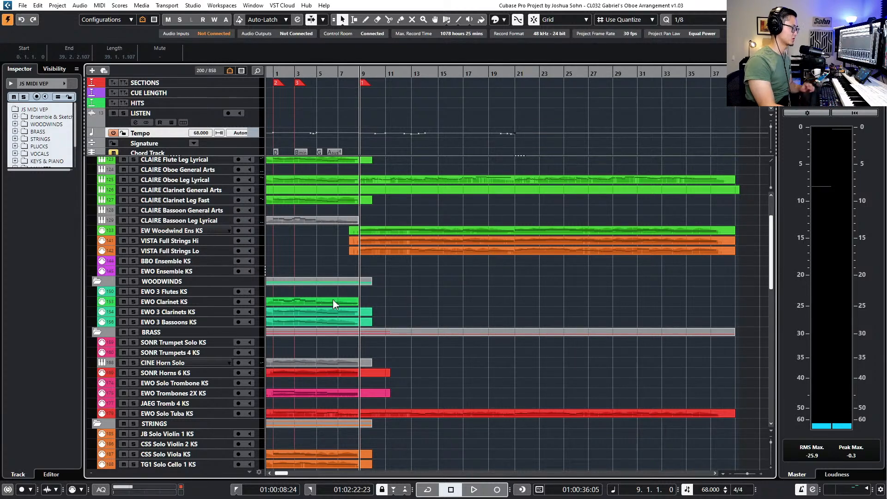
scroll(312, 318, up, 3)
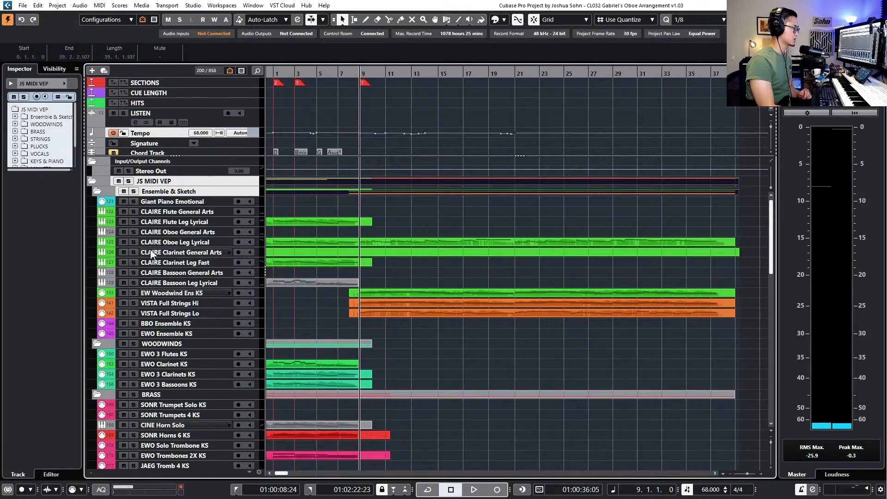
click(472, 234)
click(473, 244)
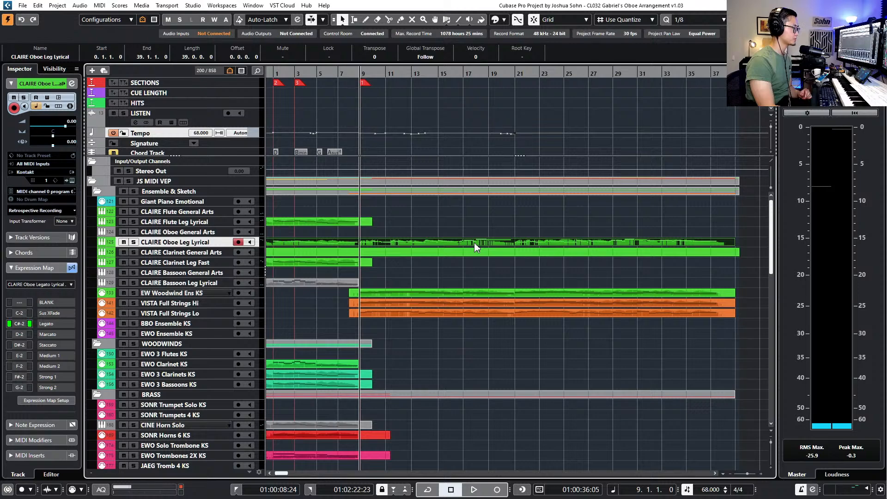
Solo the EW Woodwind Ens KS part and play it from bar 9
scroll(476, 247, down, 3)
click(424, 234)
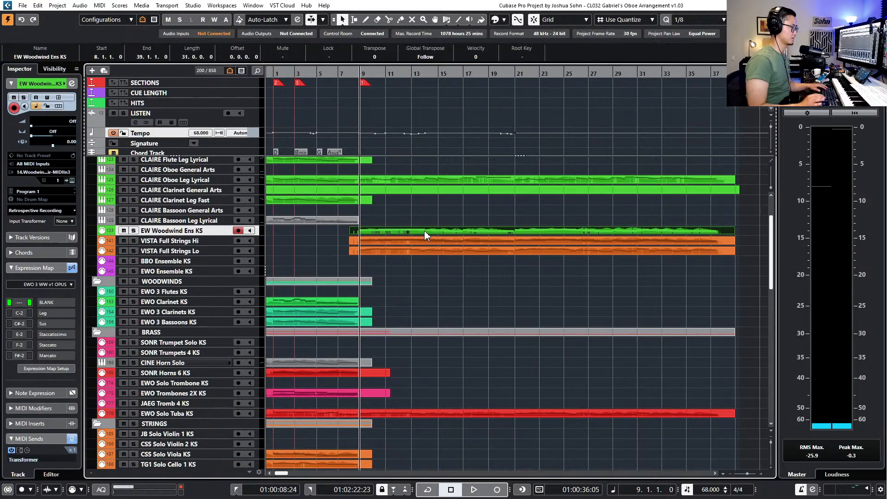
key(s)
key(space)
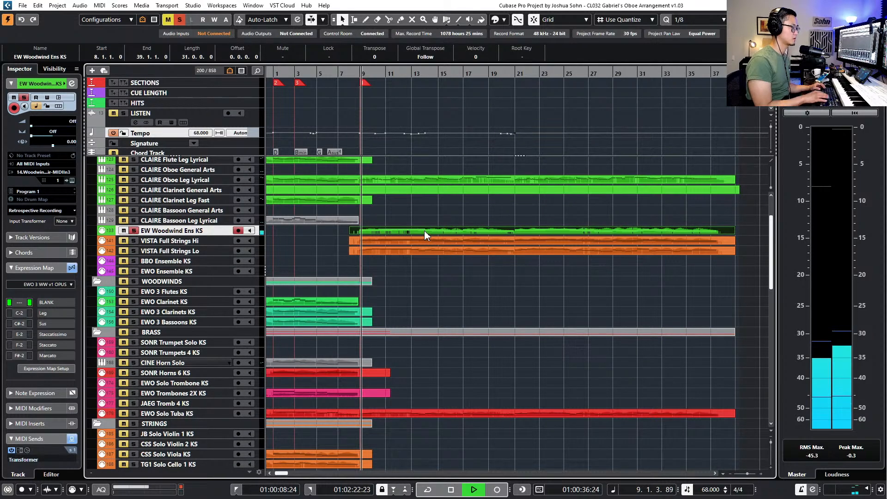
Assign the Sus articulation to all notes of the EW Woodwind Ens KS part
double_click(424, 235)
scroll(424, 236, down, 2)
key(ctrl+a)
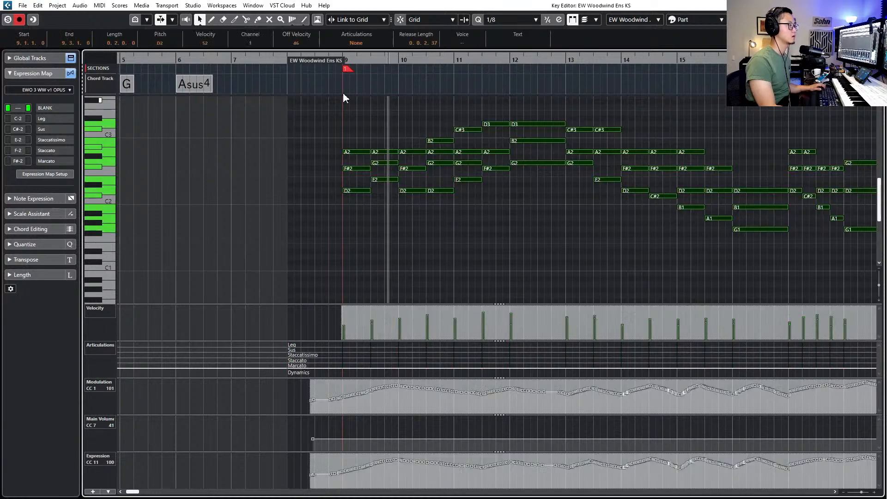
click(352, 43)
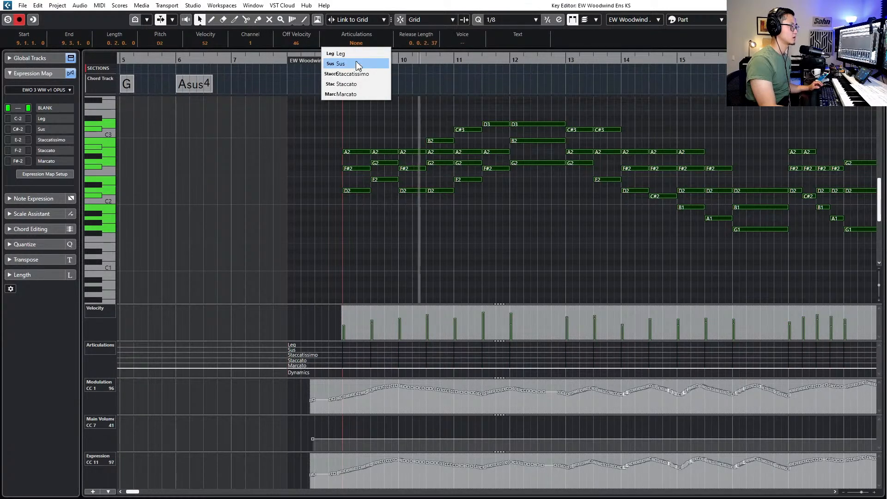
click(354, 60)
click(355, 60)
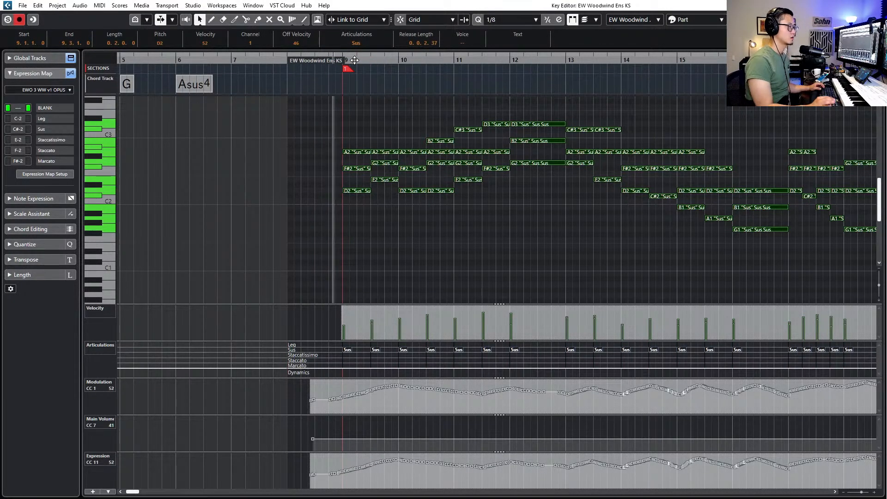
Audition the EW Woodwind Ens KS chords from bar 9, examine the notes of bars 9 to 13, and return to the project
key(space)
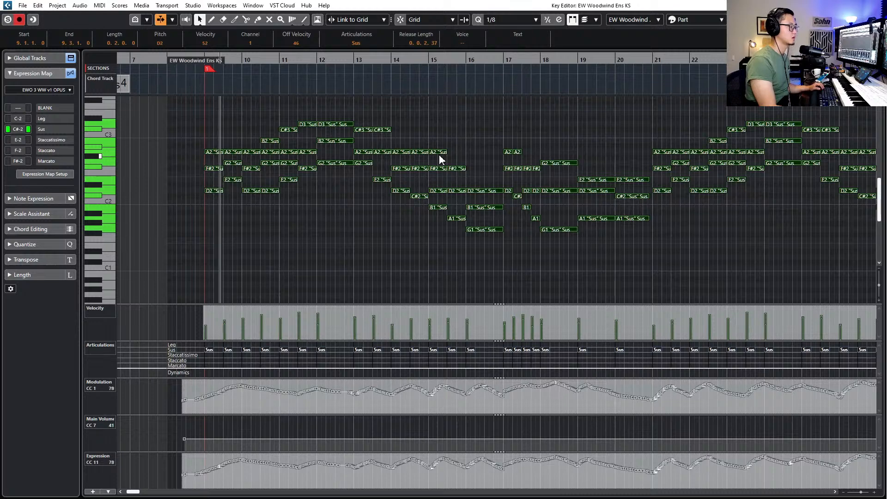
ctrl+scroll(290, 185, up, 2)
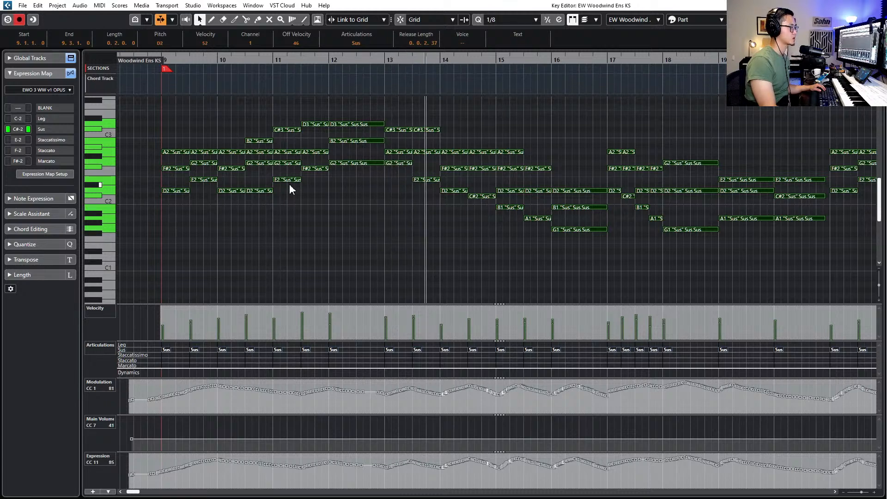
key(space)
drag(151, 123, 433, 203)
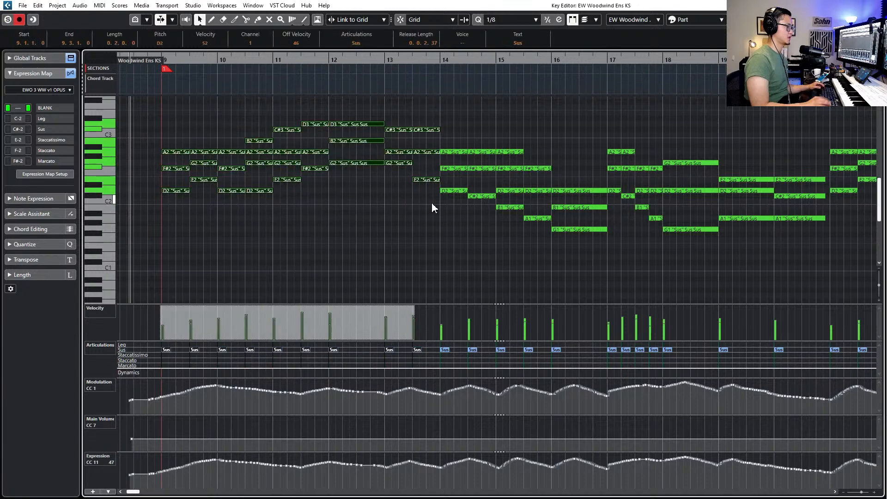
scroll(432, 201, down, 1)
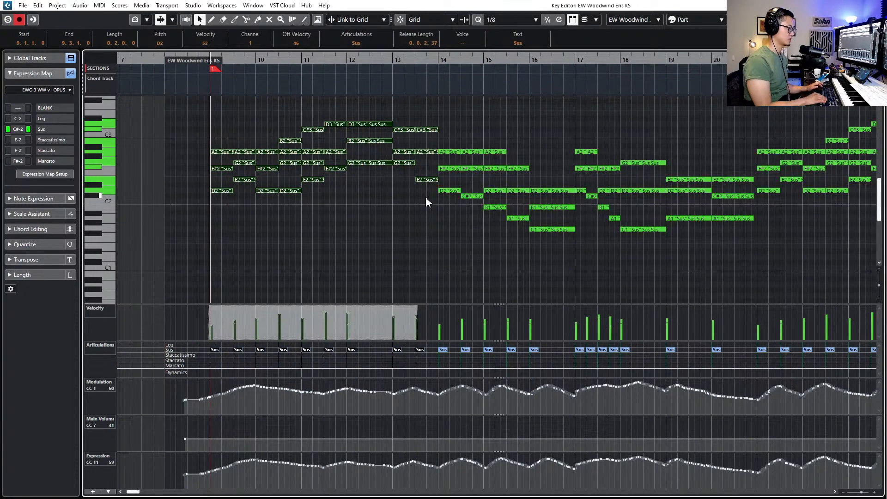
key(Return)
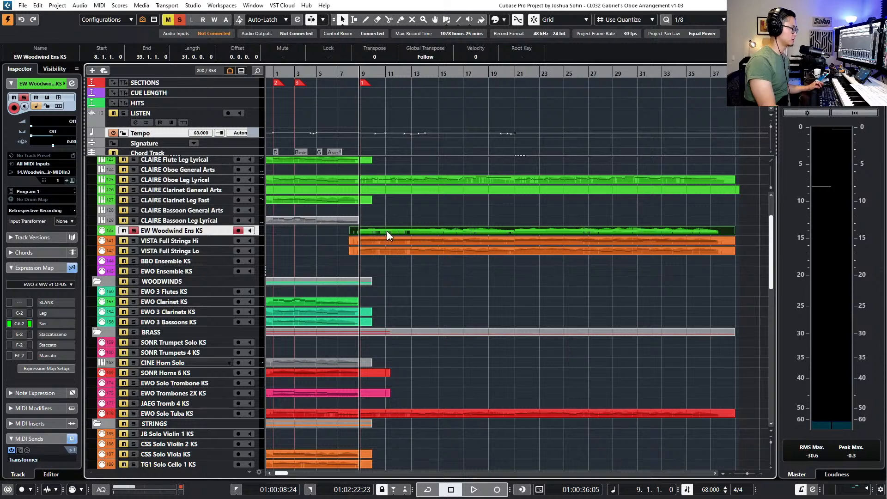
Turn off solo and copy the EW Woodwind Ens KS part to the CLAIRE Flute General Arts track
scroll(388, 236, up, 3)
key(s)
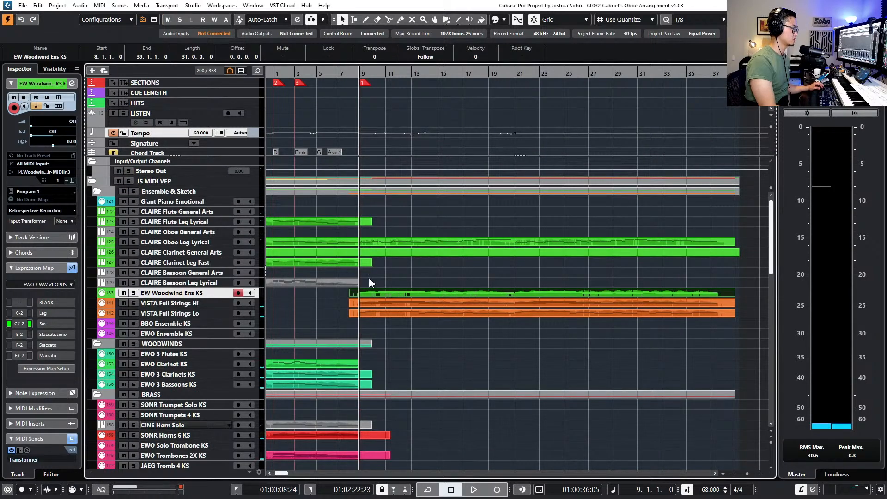
drag(378, 291, 382, 215)
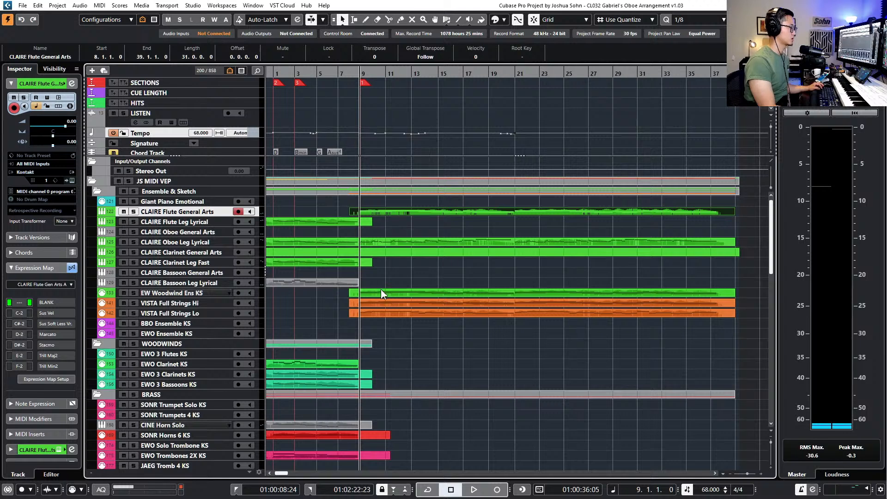
Copy the EW Woodwind Ens KS part to CLAIRE Clarinet Leg Fast and CLAIRE Bassoon Leg Lyrical, gluing each to the existing part
drag(382, 292, 360, 267)
click(358, 272)
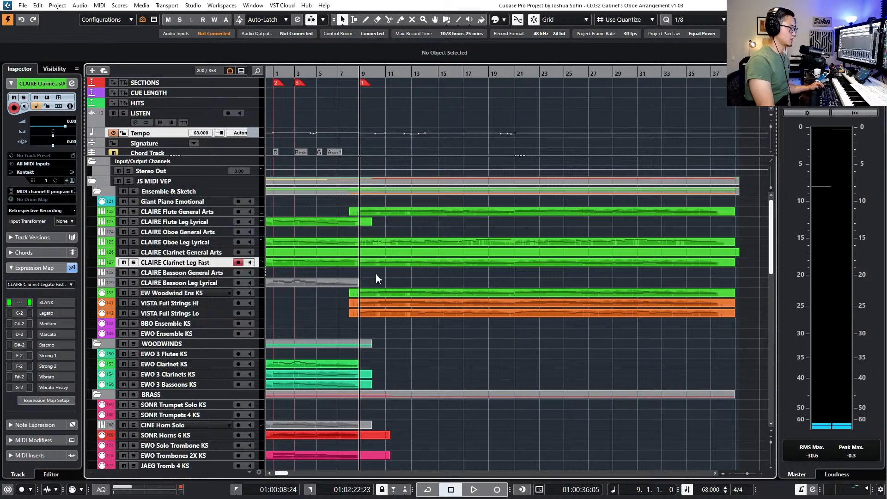
mouse_move(371, 292)
mouse_down()
mouse_move(372, 273)
mouse_move(357, 287)
mouse_move(363, 280)
mouse_up()
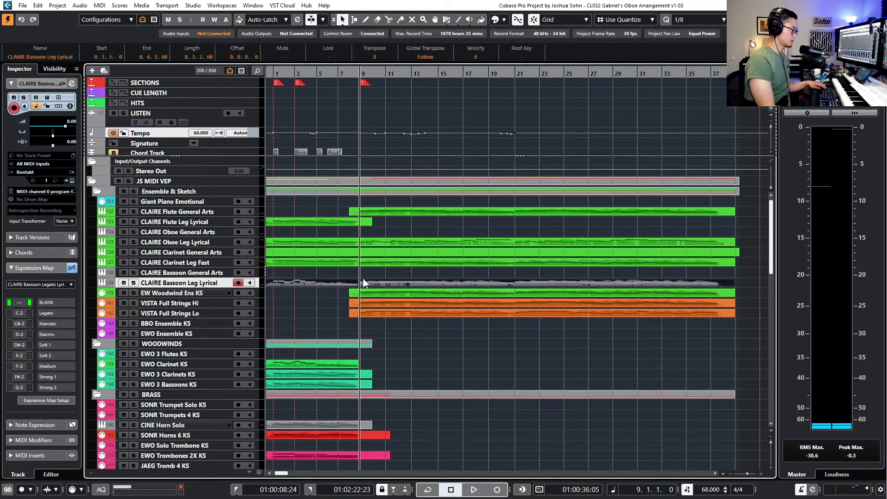
key(ctrl+j)
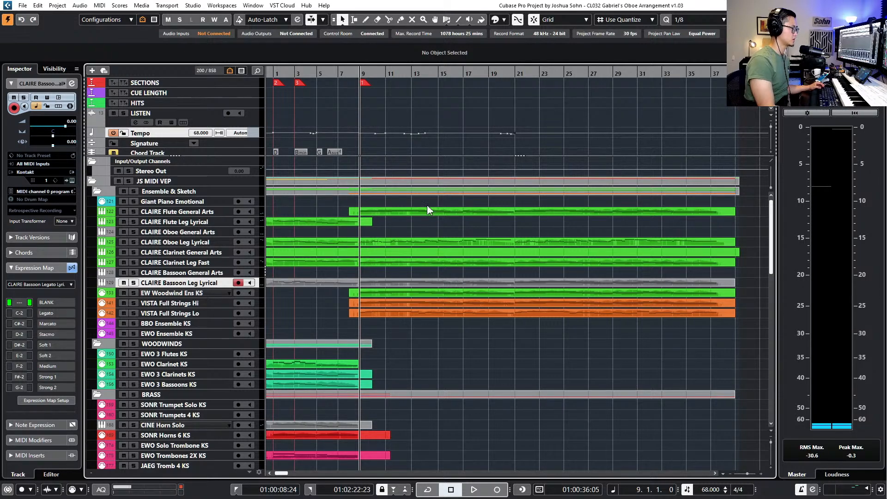
Copy the EW Woodwind Ens KS part to the EWO Clarinet KS track and glue it to the existing part
scroll(385, 251, down, 3)
scroll(381, 264, up, 3)
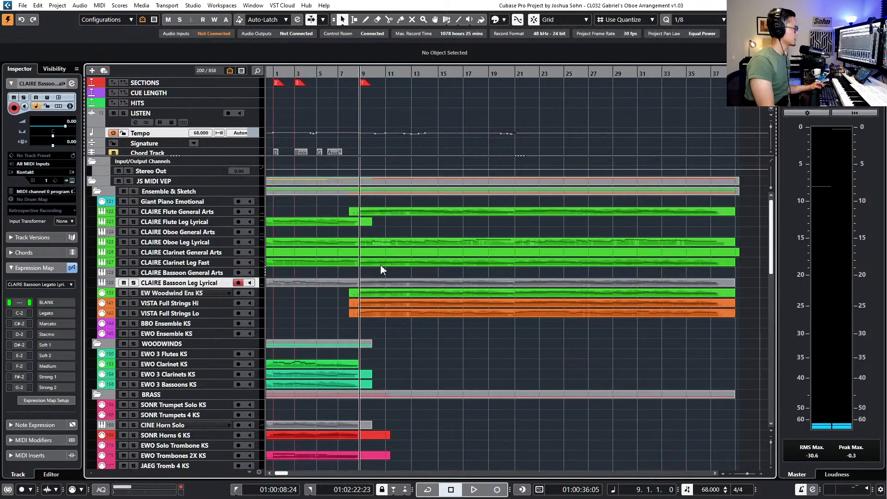
scroll(377, 271, down, 3)
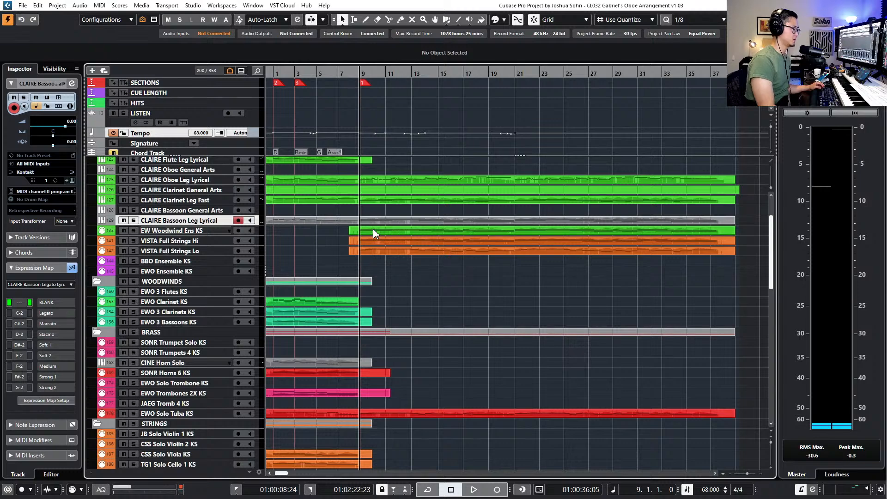
scroll(377, 247, up, 3)
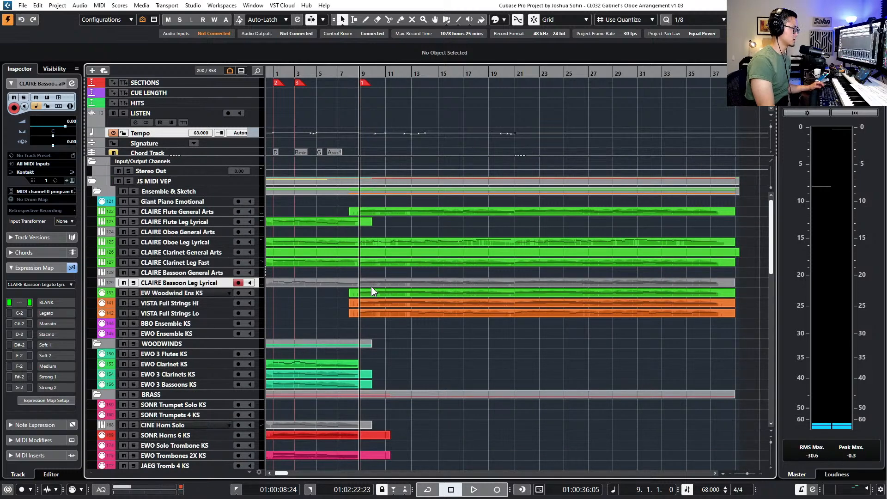
click(381, 295)
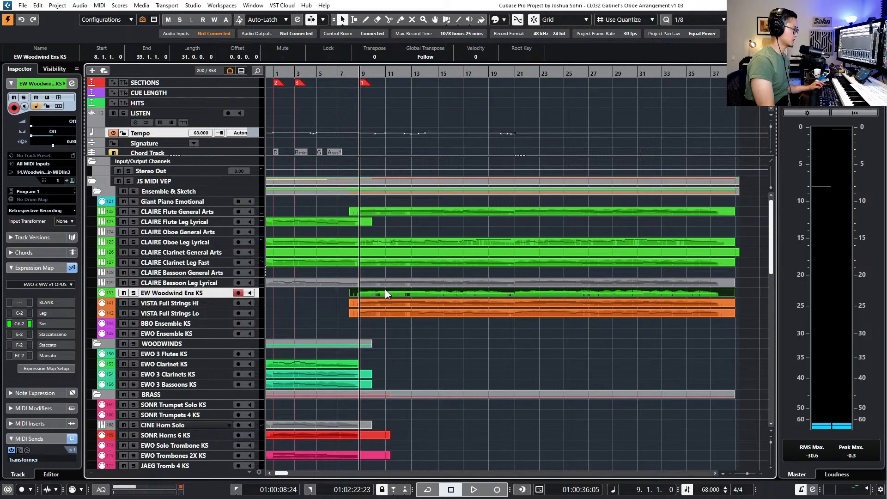
drag(387, 294, 366, 363)
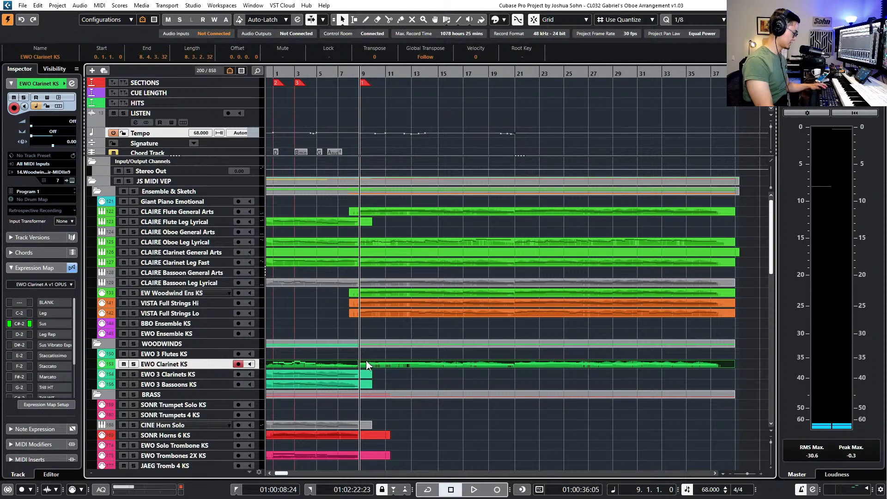
key(g)
click(372, 365)
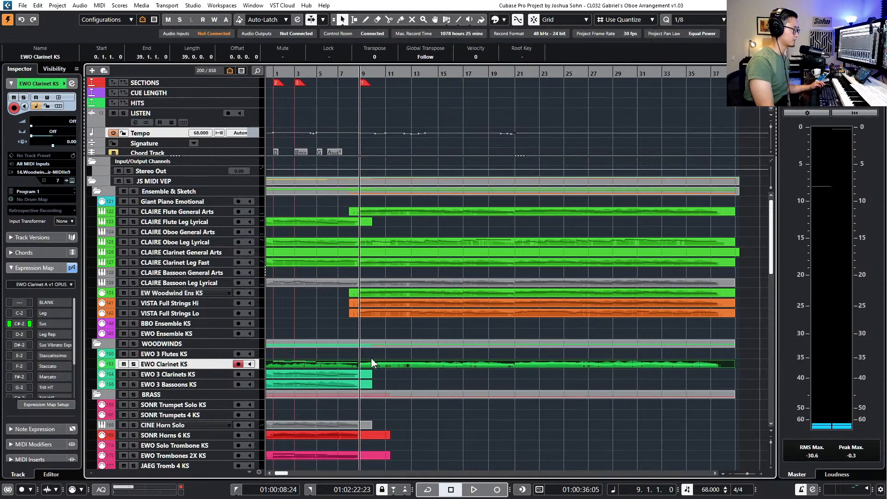
Examine the stacked chord notes of the EWO Clarinet KS part around bars 9 to 14 and return to the project
double_click(398, 362)
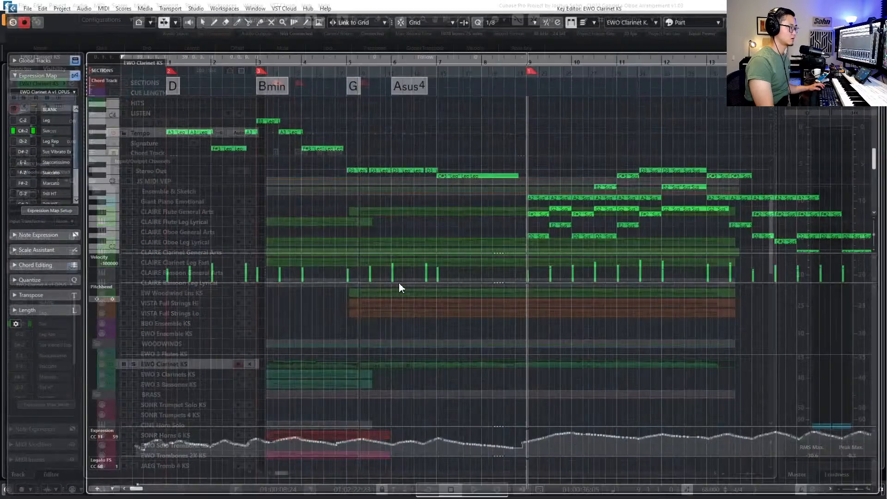
scroll(462, 225, down, 1)
scroll(467, 222, up, 2)
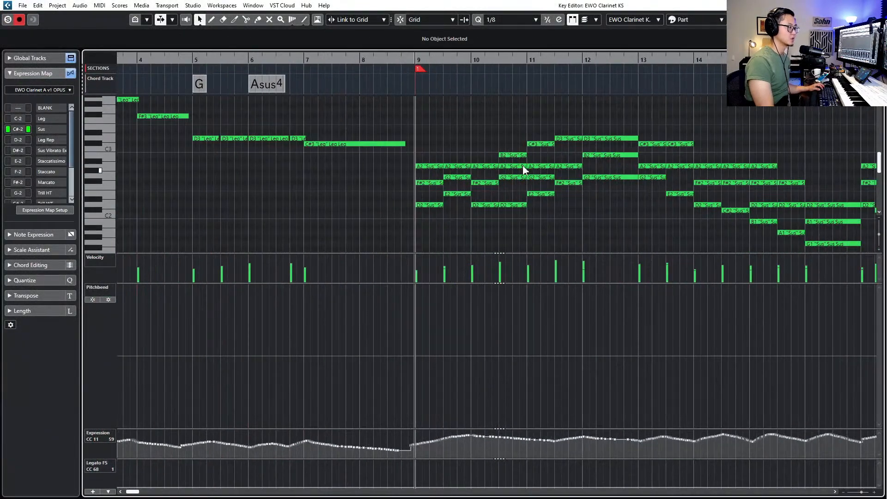
drag(522, 143, 519, 229)
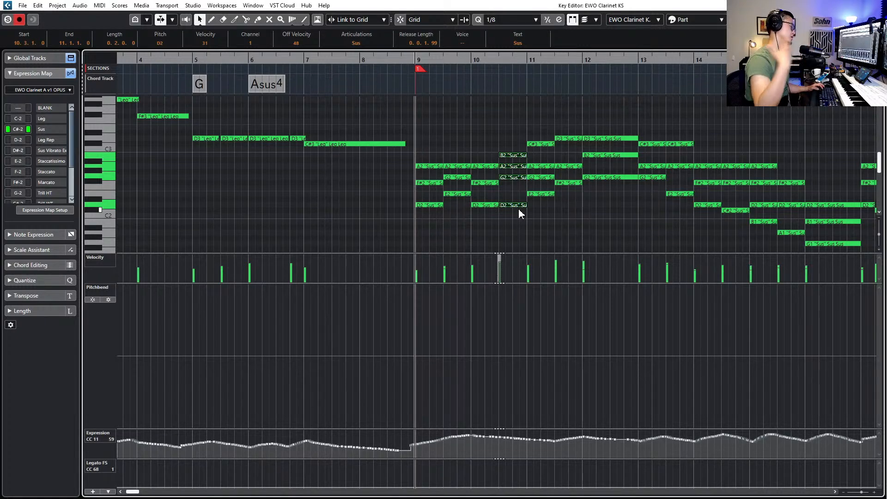
click(516, 167)
click(513, 155)
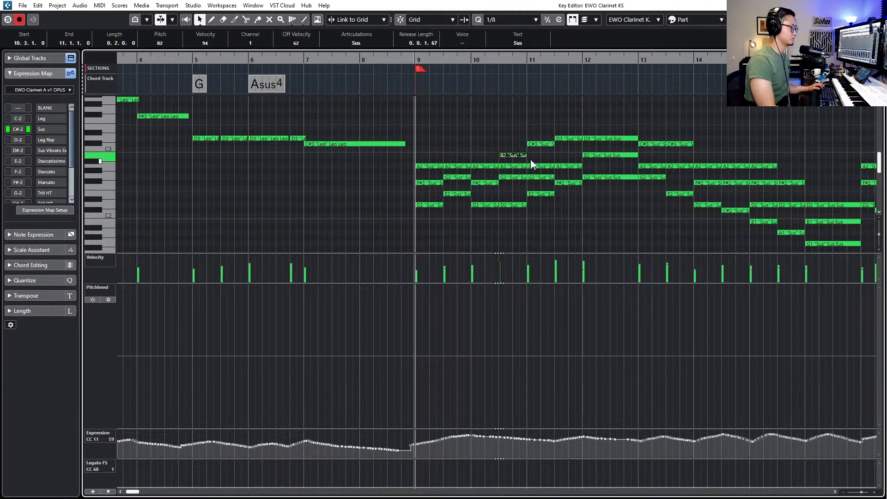
scroll(507, 155, right, 2)
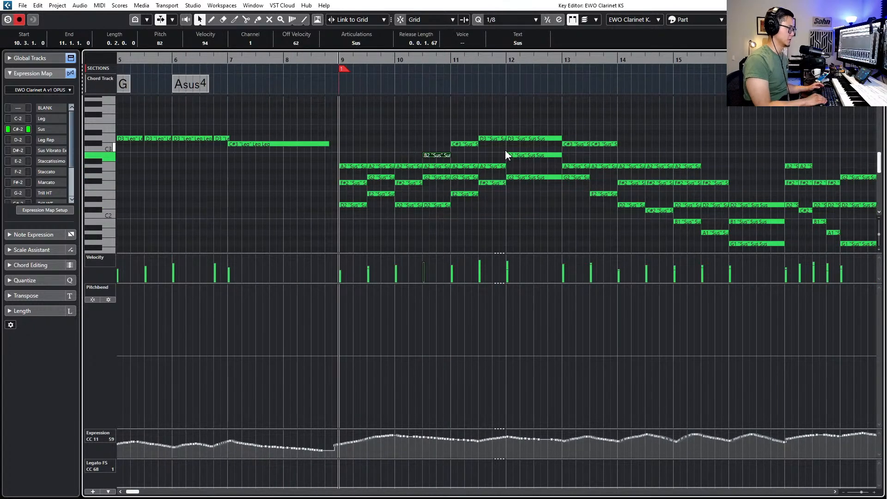
key(Return)
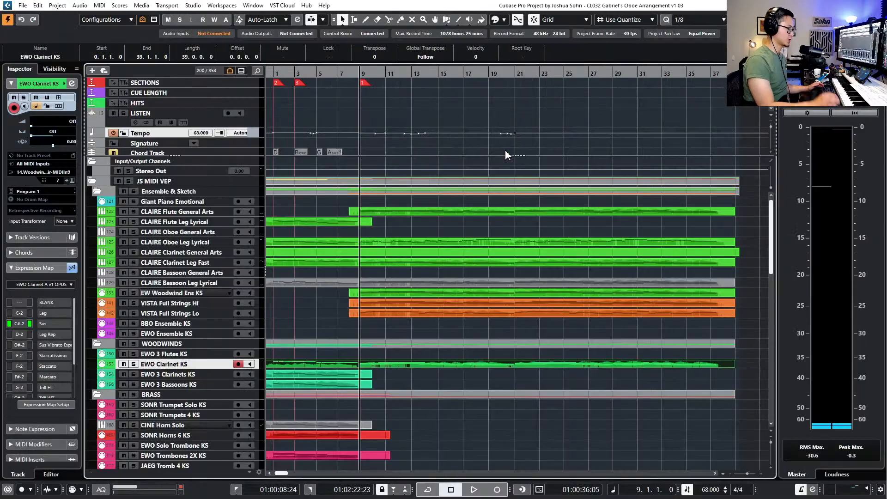
Open the CLAIRE Flute General Arts part and delete the lower chord notes in bars 9 to 13, keeping only the top line
double_click(410, 213)
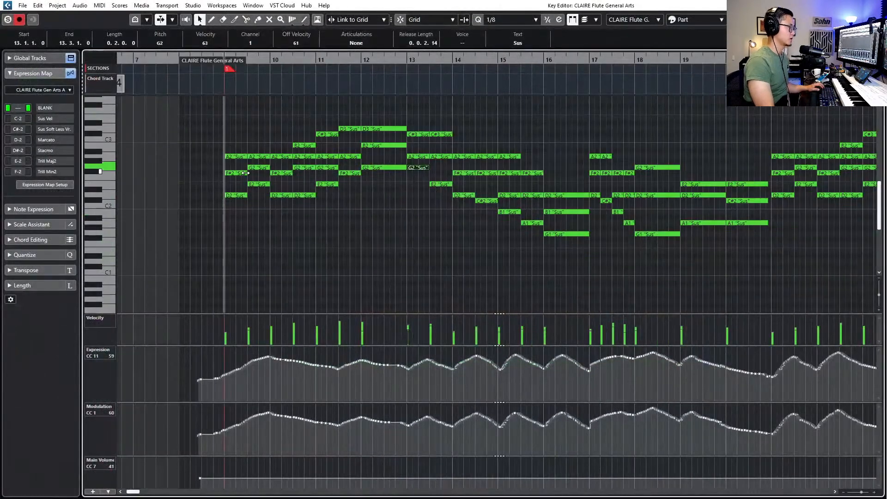
drag(227, 168, 287, 205)
key(Delete)
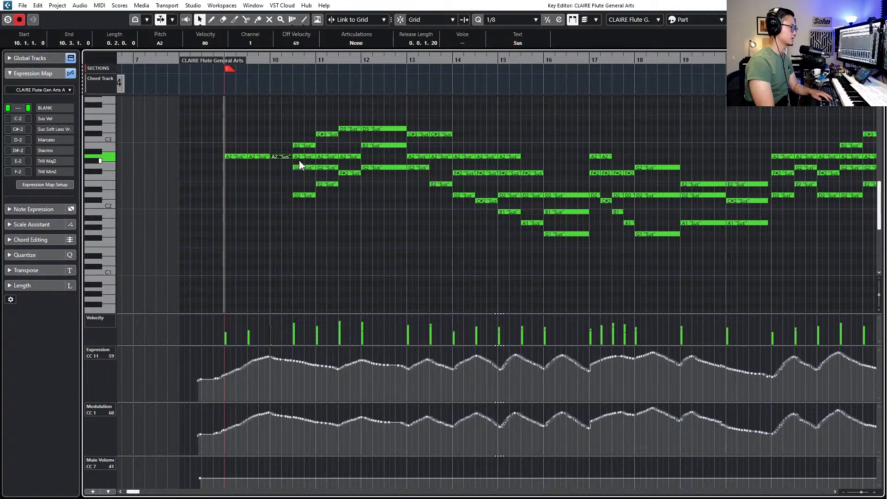
drag(310, 151, 306, 214)
key(Delete)
drag(325, 147, 349, 204)
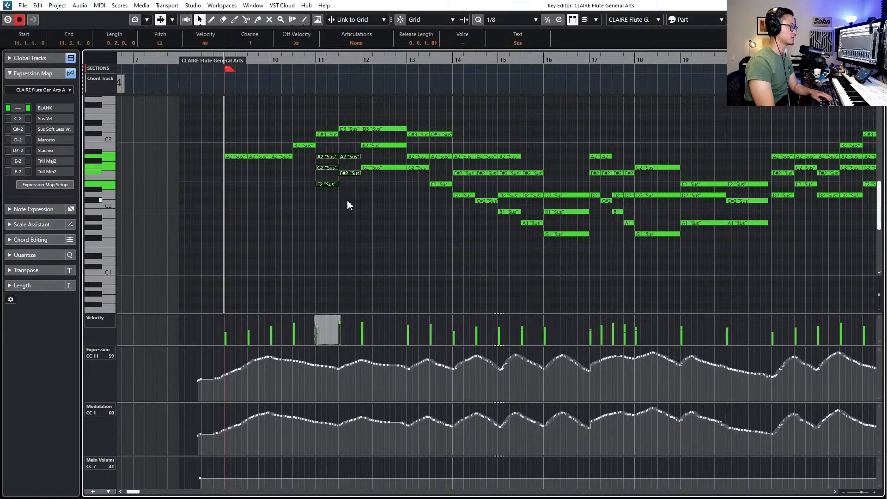
key(Delete)
key(Delete)
drag(363, 144, 506, 242)
key(Delete)
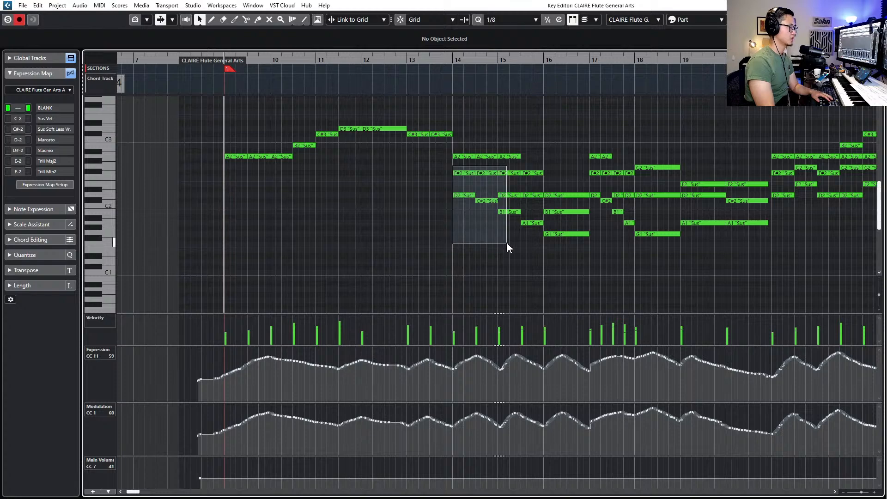
Delete the flute's lower chord notes in bars 14 to 16, keeping only the top line
key(Delete)
key(Delete)
drag(518, 181, 581, 241)
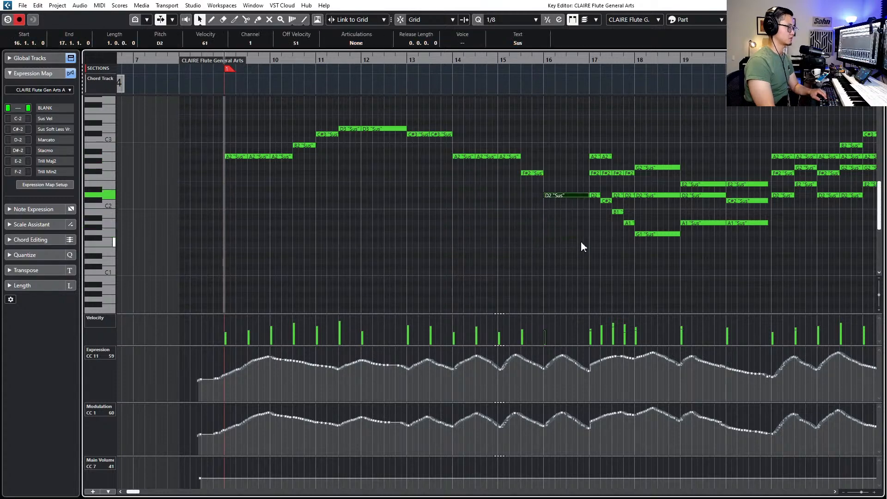
key(Delete)
Delete the flute's lower chord notes in bars 17 to 20, keeping only the top line
scroll(581, 240, right, 3)
drag(440, 169, 473, 230)
key(Delete)
key(Delete)
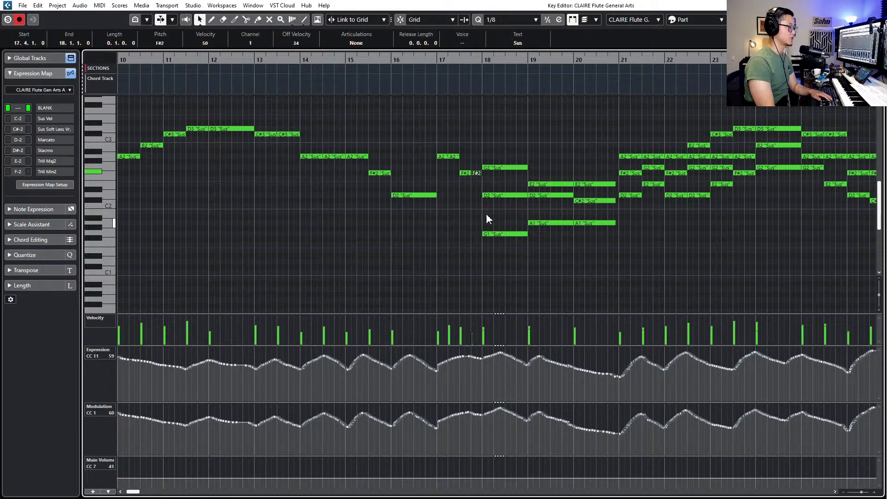
drag(495, 189, 503, 234)
key(Delete)
drag(522, 194, 557, 246)
key(Delete)
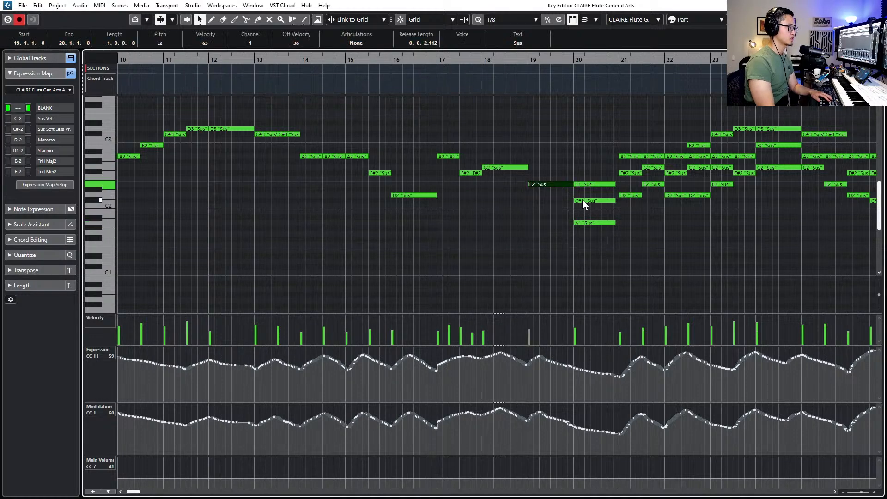
drag(581, 193, 588, 228)
key(Delete)
Delete the flute's lower chord notes in bars 21 and 22, keeping only the top line
scroll(573, 220, right, 7)
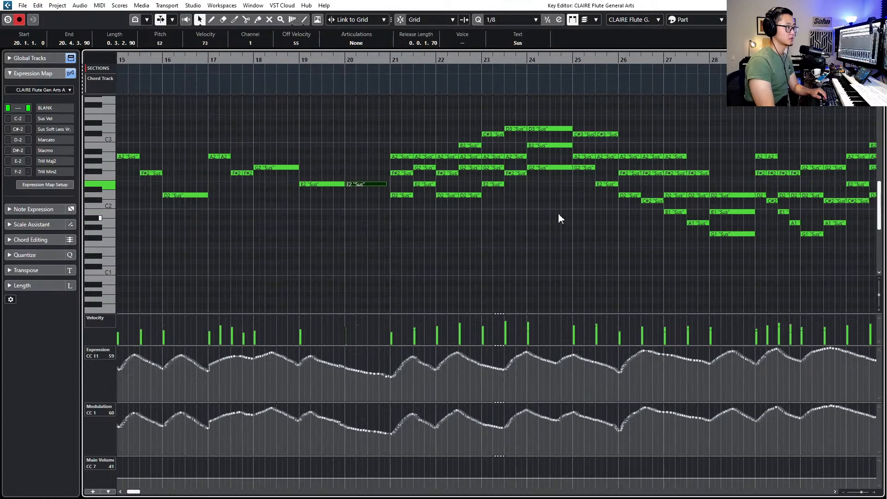
drag(326, 168, 356, 212)
key(Delete)
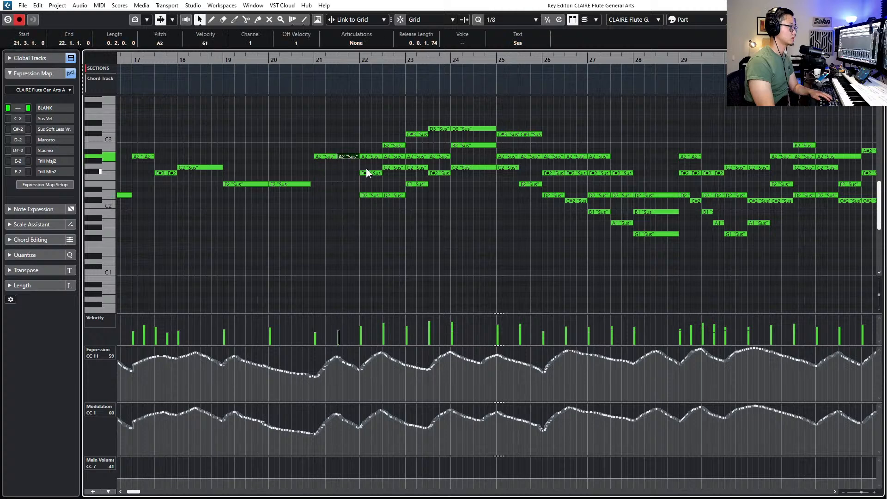
drag(367, 164, 370, 224)
key(Delete)
drag(390, 152, 396, 219)
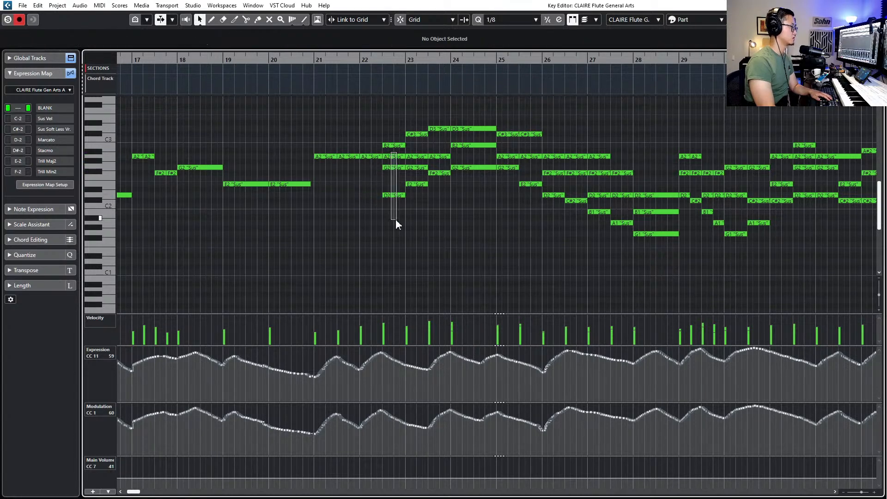
key(Delete)
Delete the flute's lower chord notes in bars 23 to 25, keeping only the top line
drag(420, 149, 446, 203)
key(Delete)
drag(457, 140, 478, 199)
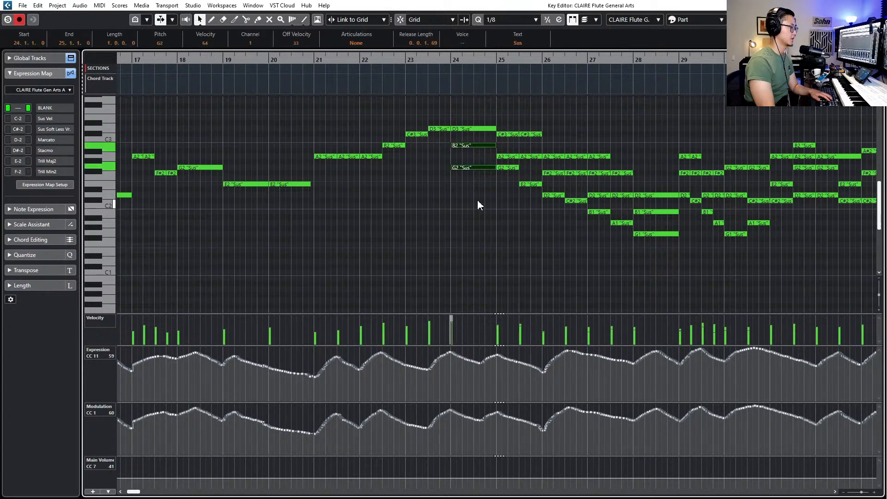
key(Delete)
drag(503, 144, 534, 203)
key(Delete)
Delete the flute's lower chord notes in bars 26 to 28, keeping only the top line
scroll(533, 197, right, 3)
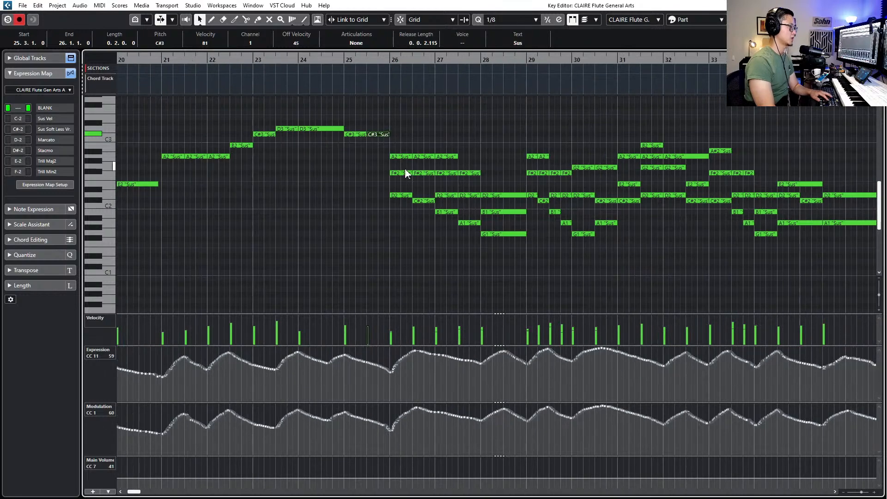
drag(392, 164, 422, 203)
key(Delete)
drag(436, 171, 446, 231)
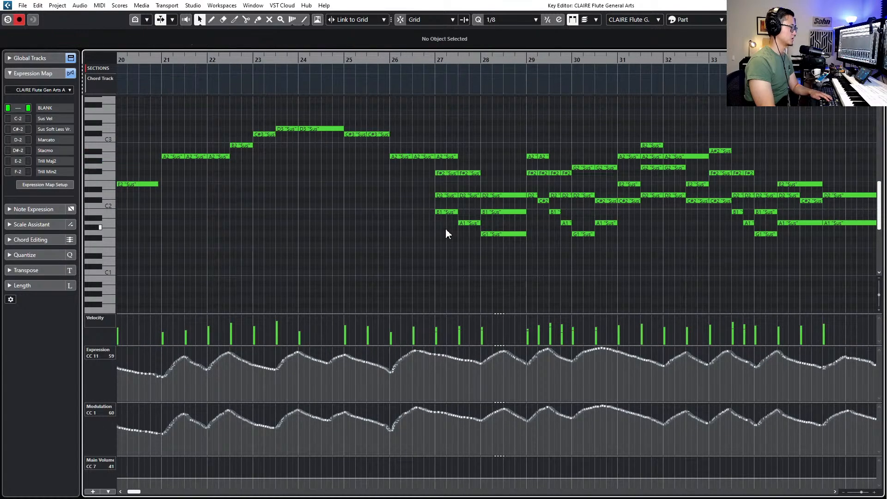
key(Delete)
key(Delete)
drag(450, 183, 508, 238)
click(478, 213)
key(Delete)
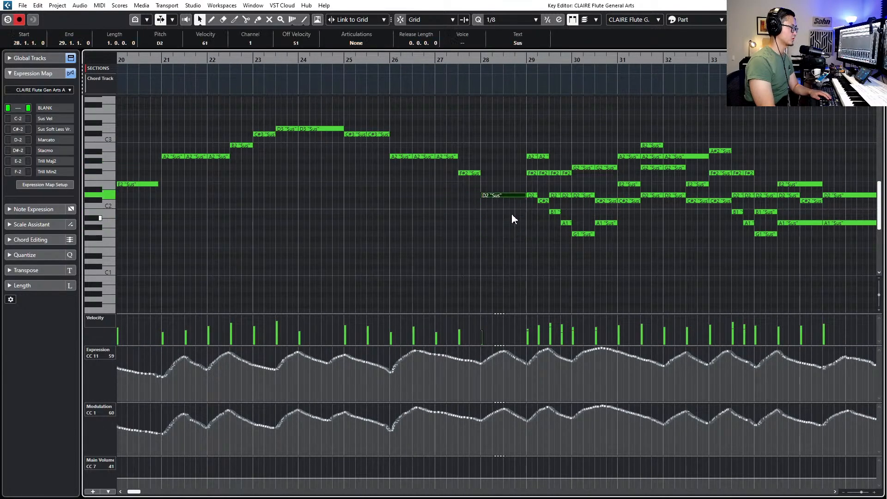
Delete the flute's lower chord notes from bar 29 to the first half of bar 31, keeping only the top line
scroll(509, 212, right, 2)
drag(450, 166, 489, 236)
key(Delete)
key(Delete)
drag(501, 188, 542, 250)
key(Delete)
key(Delete)
Delete the flute's lower chord notes in the second half of bar 31 and in bar 32
click(555, 157)
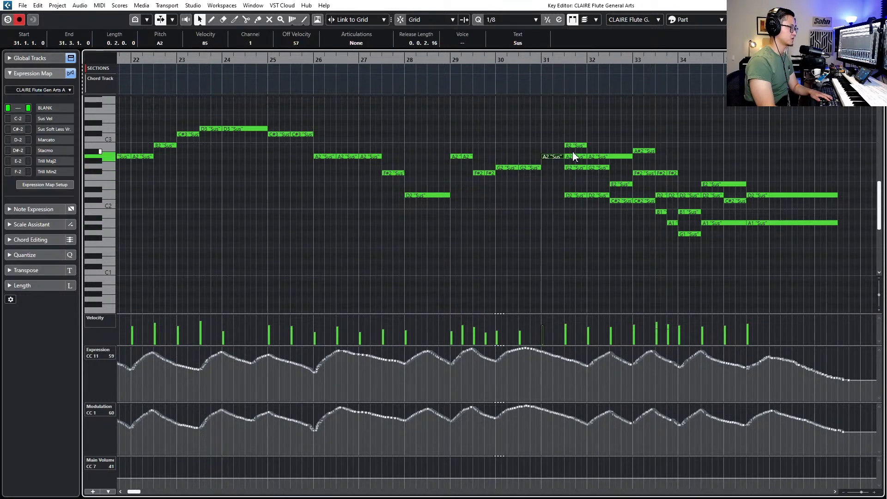
drag(573, 152, 579, 204)
key(Delete)
drag(611, 161, 600, 213)
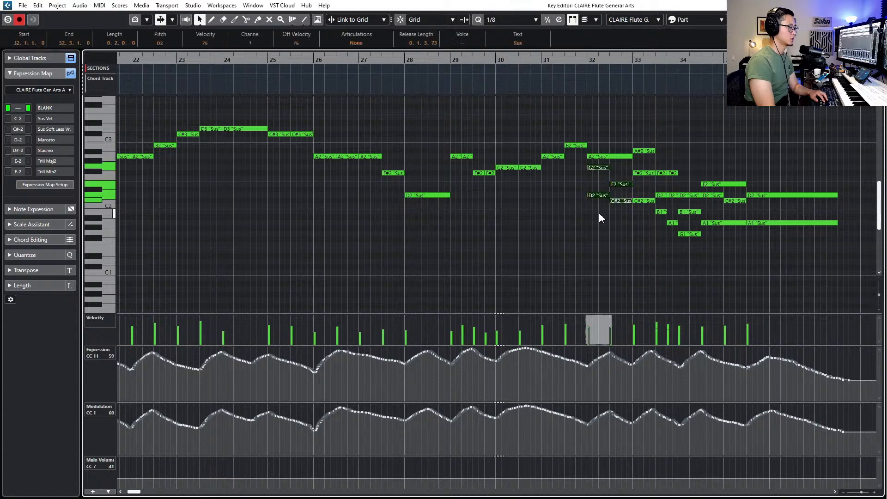
key(Delete)
Delete the flute's lower chord notes from bar 33 to the end of the part and return to the project
scroll(600, 210, right, 5)
key(Delete)
drag(415, 163, 433, 228)
key(Delete)
drag(436, 190, 468, 239)
key(Delete)
key(Delete)
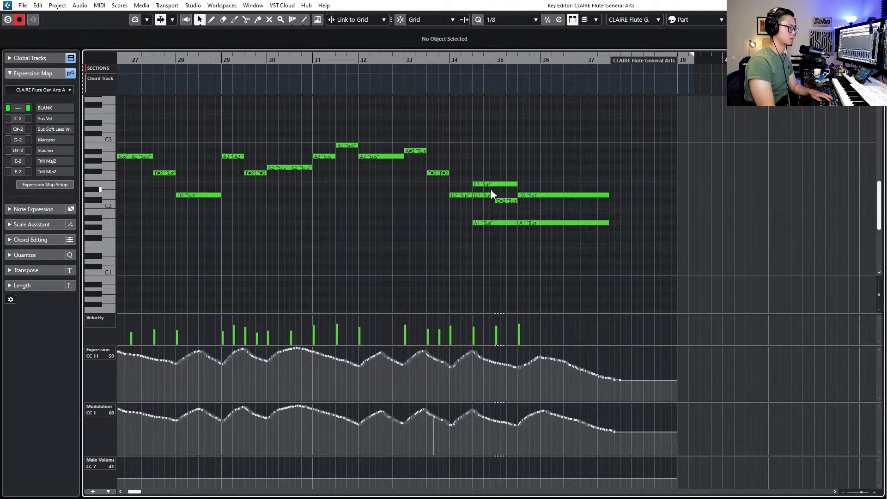
drag(491, 190, 543, 231)
key(Delete)
key(Delete)
key(Return)
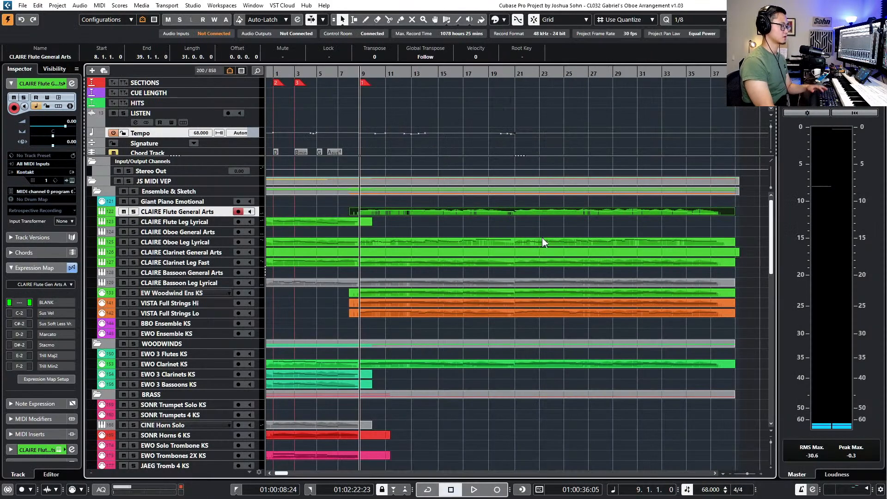
Open the CLAIRE Clarinet Leg Fast part and delete the top and bottom chord notes at bar 9, keeping the inner line
click(467, 243)
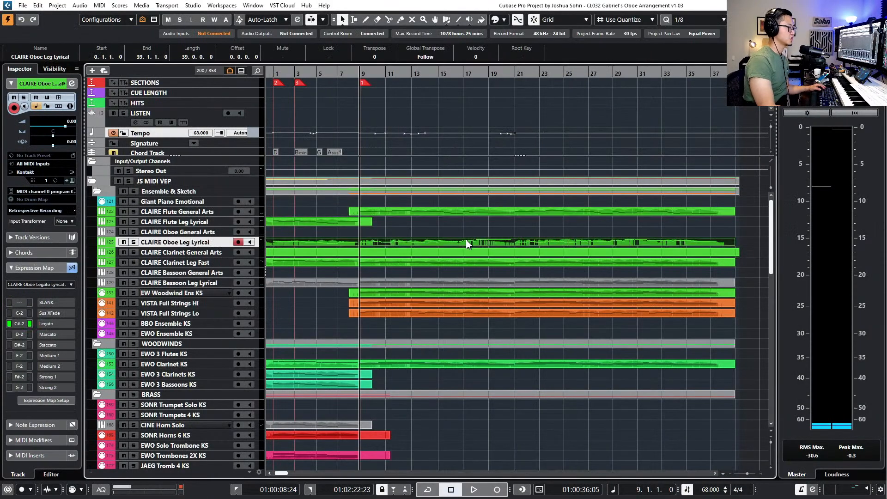
click(382, 284)
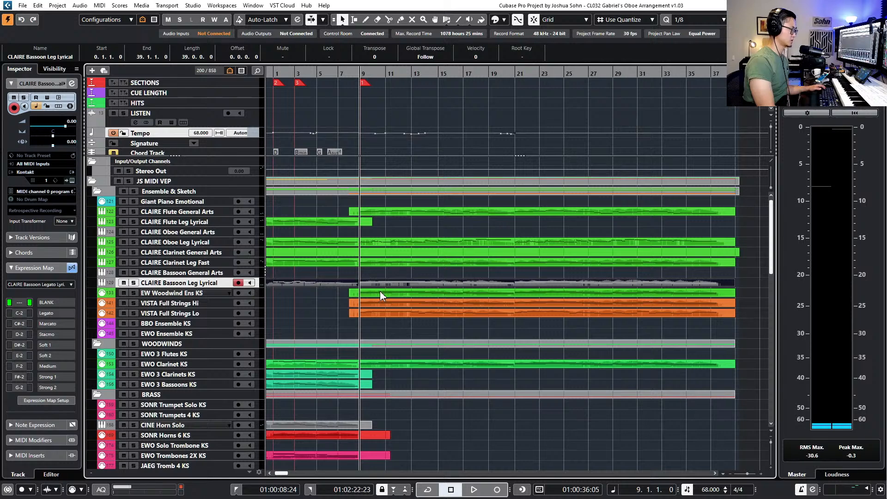
click(378, 255)
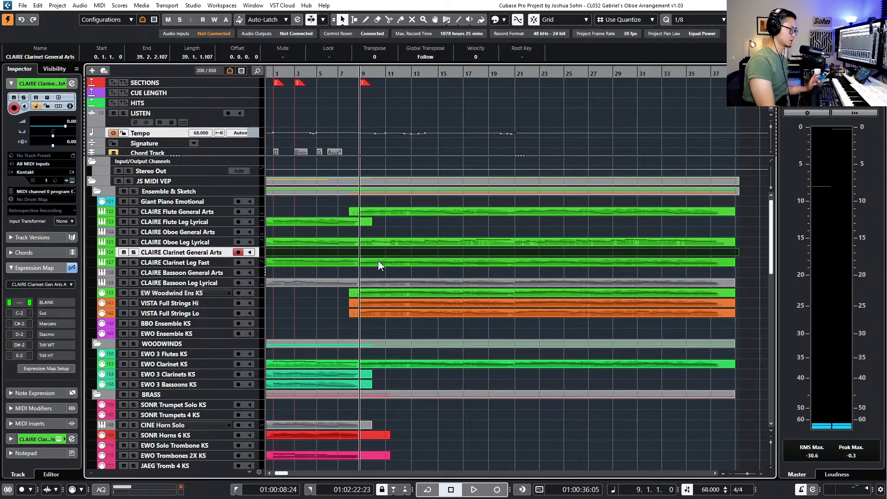
double_click(378, 263)
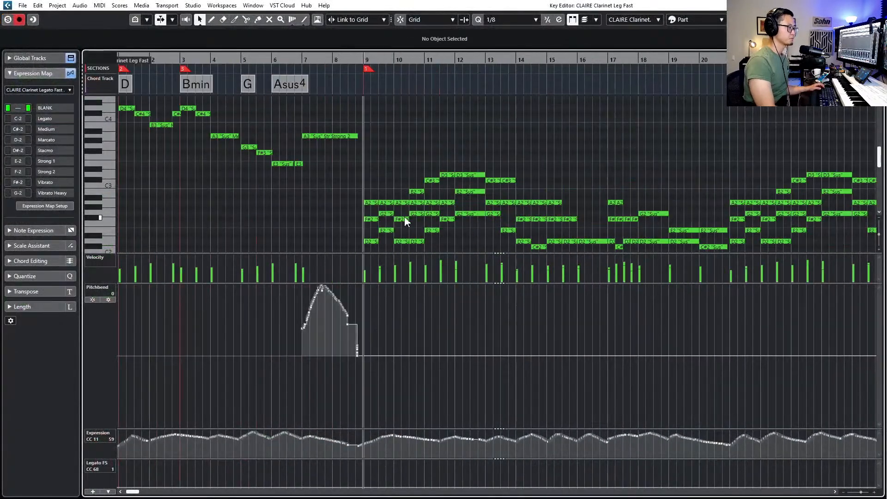
scroll(404, 220, down, 1)
drag(359, 149, 383, 178)
key(Delete)
key(Delete)
key(Delete)
drag(384, 193, 388, 203)
key(Delete)
Delete the clarinet's outer chord notes in bar 10 and the first half of bar 11 and return to the project
drag(397, 158, 432, 201)
key(Delete)
key(Delete)
key(Delete)
key(Delete)
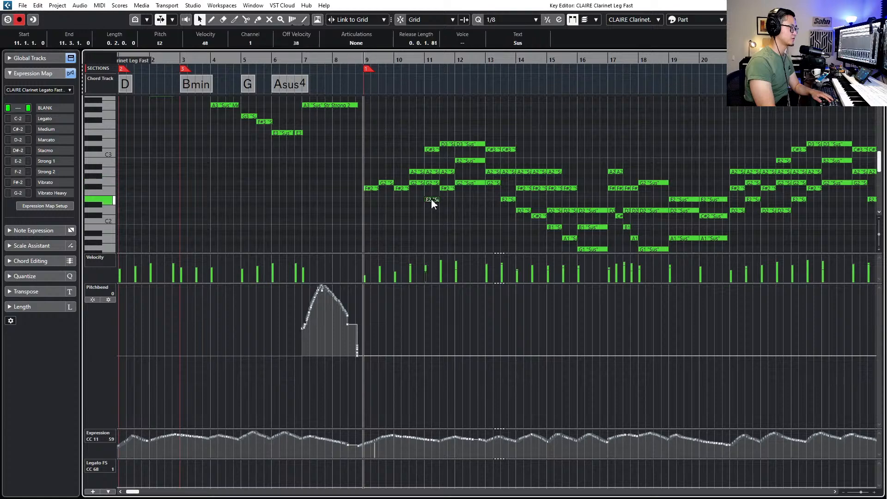
key(Delete)
drag(431, 146, 438, 158)
key(Delete)
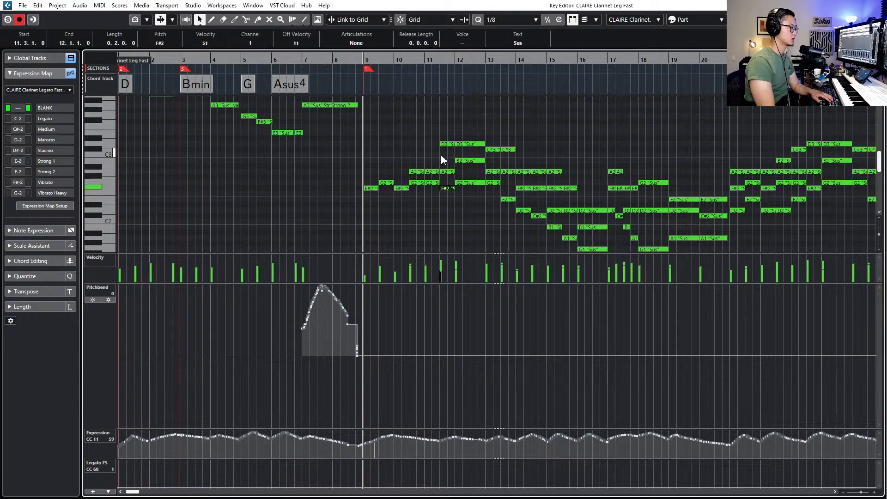
key(Return)
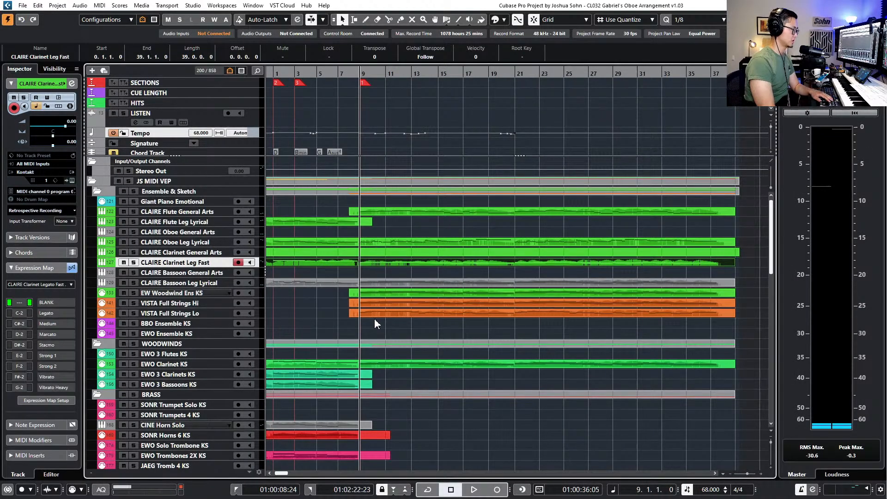
Split the EWO Clarinet KS part at bar 9 and delete everything after the split
click(367, 366)
scroll(361, 372, up, 5)
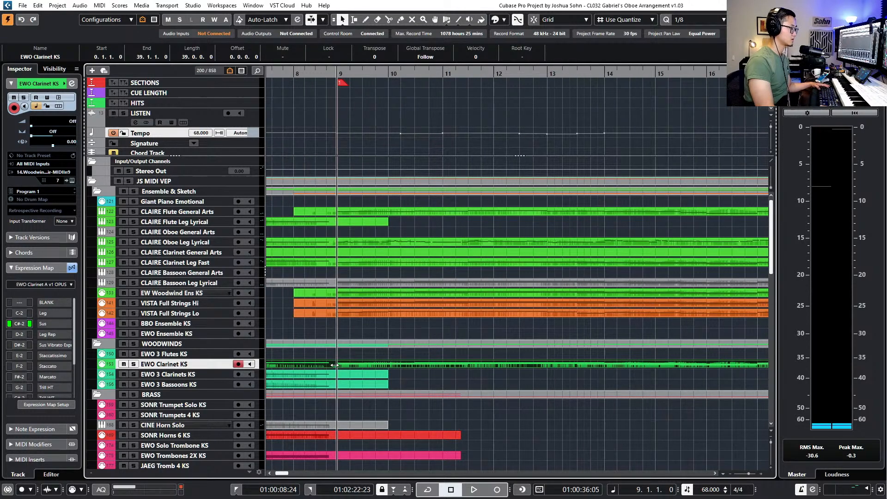
alt+click(337, 368)
key(Delete)
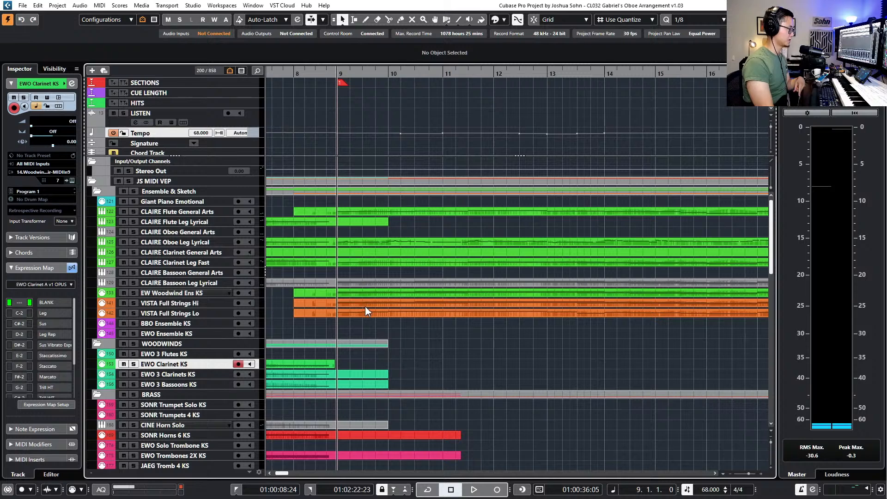
Open the CLAIRE Clarinet Leg Fast part and delete the D3 and F#2 notes in late bar 11 and the D3 in bar 12
click(370, 245)
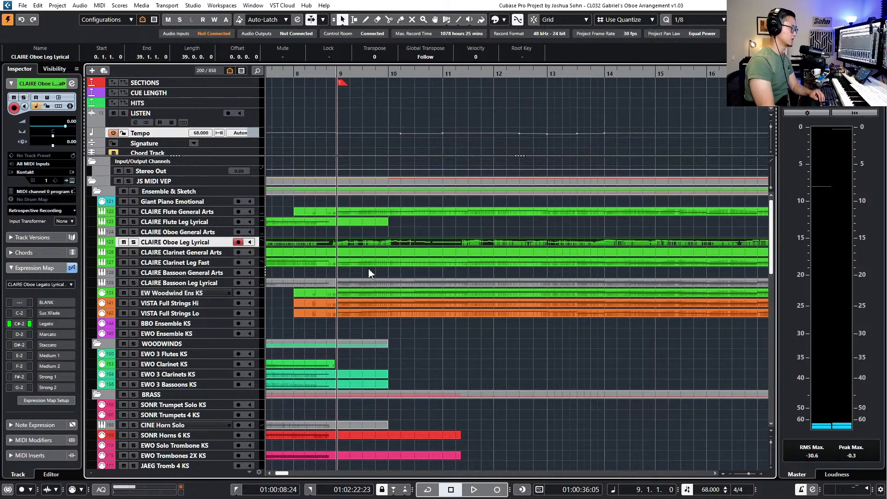
double_click(373, 266)
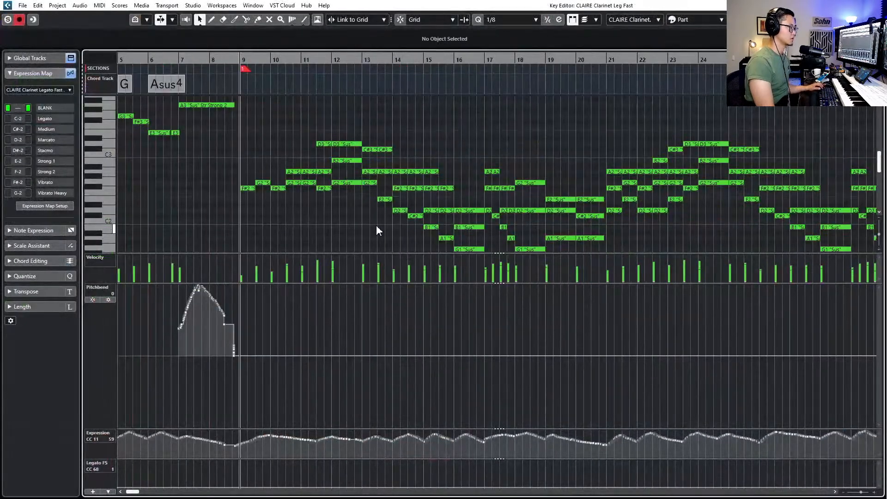
scroll(336, 189, down, 3)
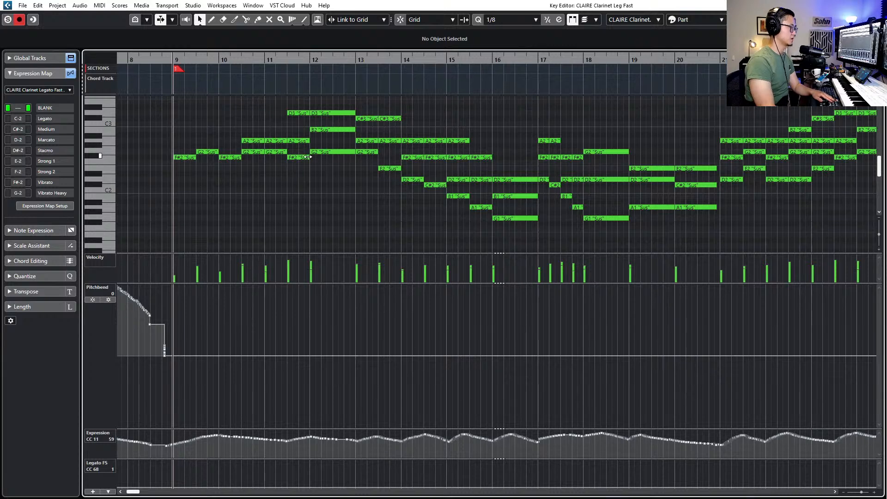
drag(292, 111, 295, 140)
drag(330, 97, 333, 119)
key(Delete)
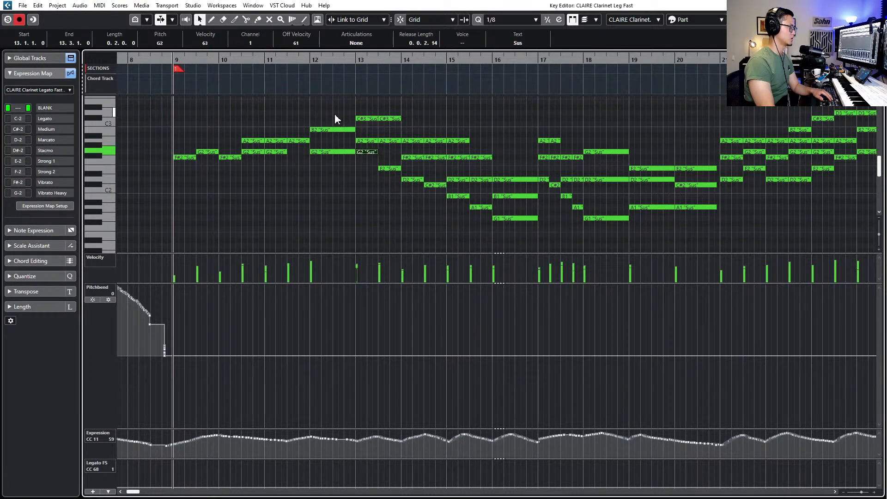
drag(238, 134, 286, 156)
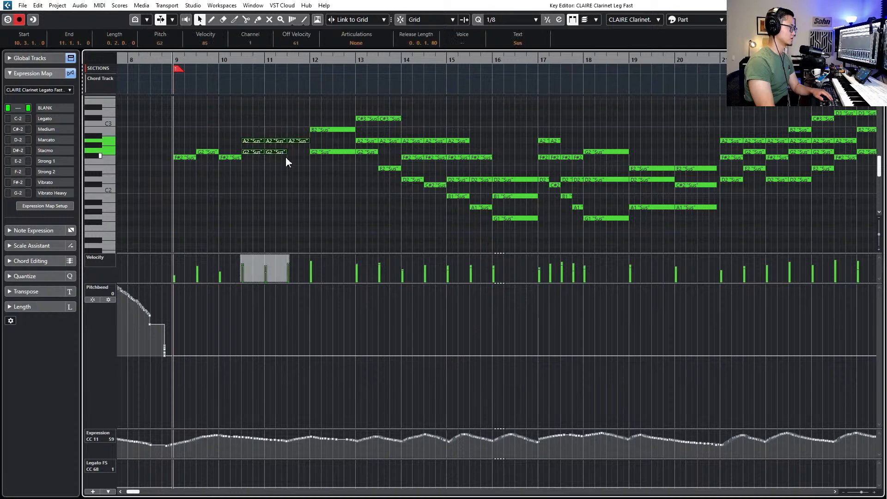
click(324, 129)
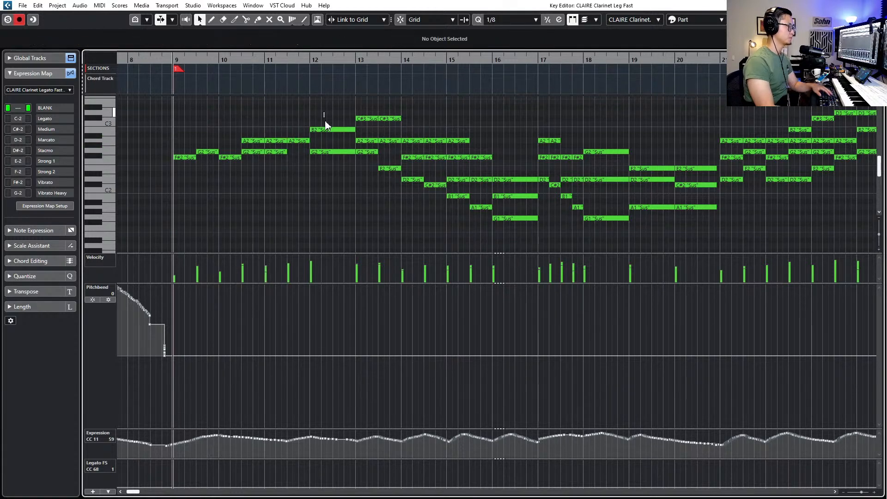
key(Delete)
key(ctrl+z)
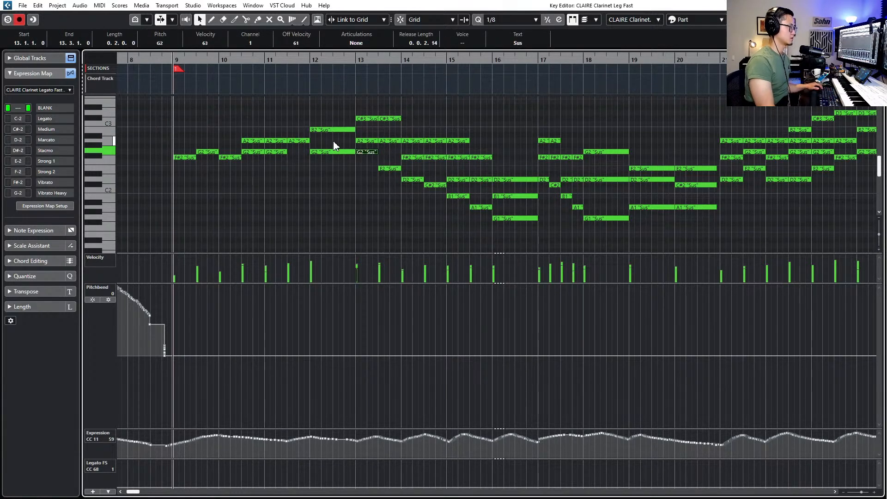
Delete the G2 in bar 12 and the outer chord notes in bar 13, keeping the B2 and A2 line
drag(334, 145, 335, 153)
key(Delete)
drag(358, 110, 437, 199)
key(Delete)
click(358, 152)
key(Delete)
key(Delete)
click(396, 169)
key(Delete)
key(Delete)
Delete the outer chord notes in the first half of bar 14, keeping the F#2
click(411, 179)
key(Delete)
key(Delete)
key(Delete)
drag(455, 150, 457, 173)
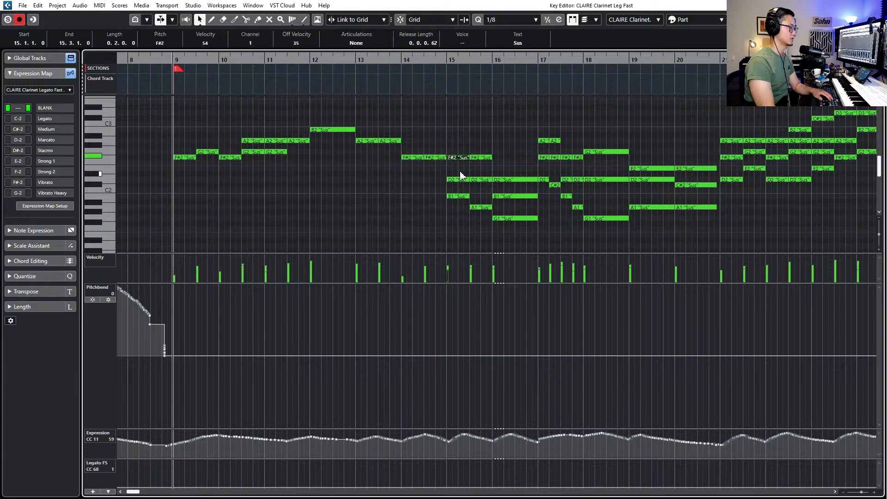
key(Delete)
key(ctrl+z)
key(ctrl+z)
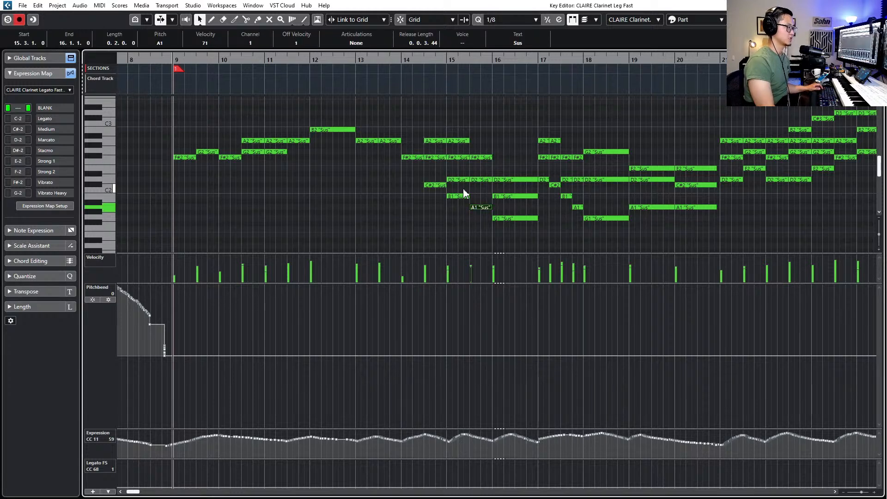
Delete the outer chord notes in the second half of bar 14 and the A2 and B1 at the start of bar 15
drag(424, 120, 440, 193)
key(Delete)
key(Delete)
scroll(386, 165, right, 3)
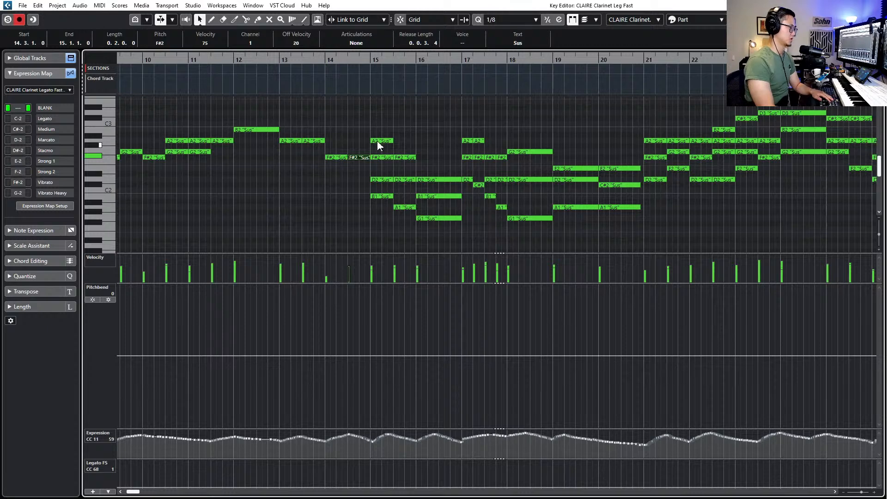
click(378, 141)
key(Delete)
click(382, 197)
key(Delete)
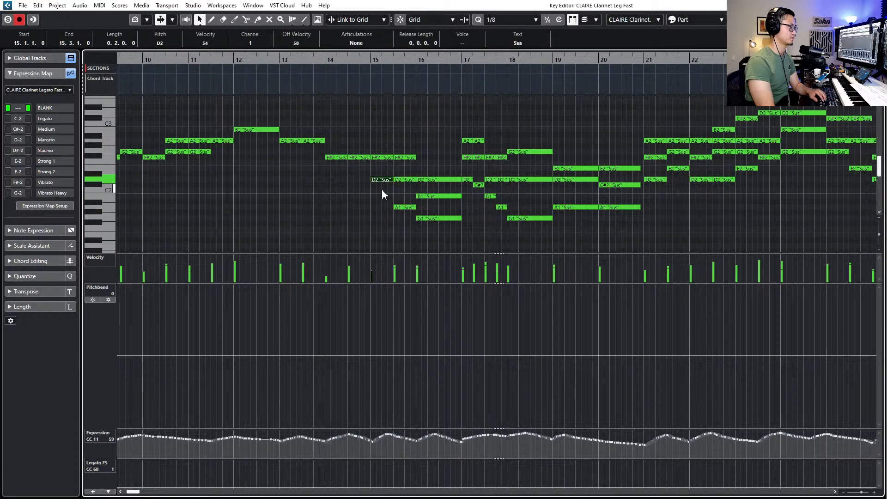
Delete the outer chord notes in the second half of bar 15 and in bar 16, keeping D2 and B1
scroll(382, 188, right, 3)
click(329, 157)
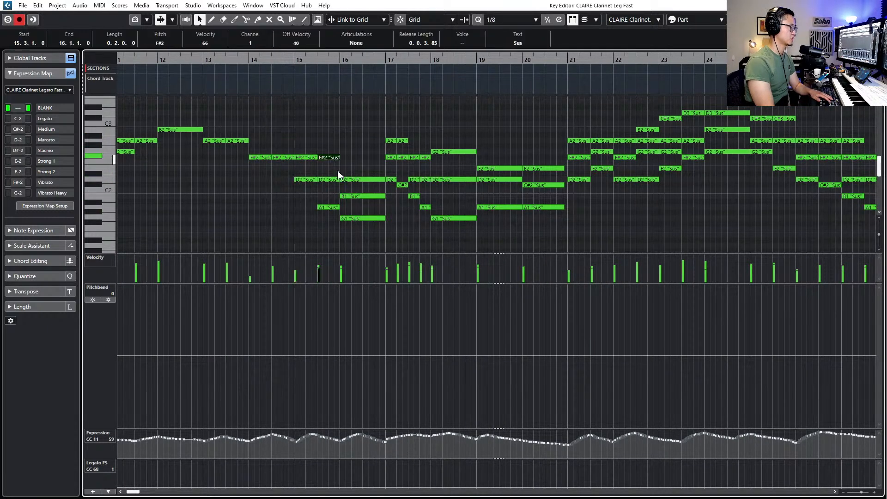
key(Delete)
click(329, 207)
key(Delete)
key(Delete)
drag(358, 168, 370, 222)
key(Delete)
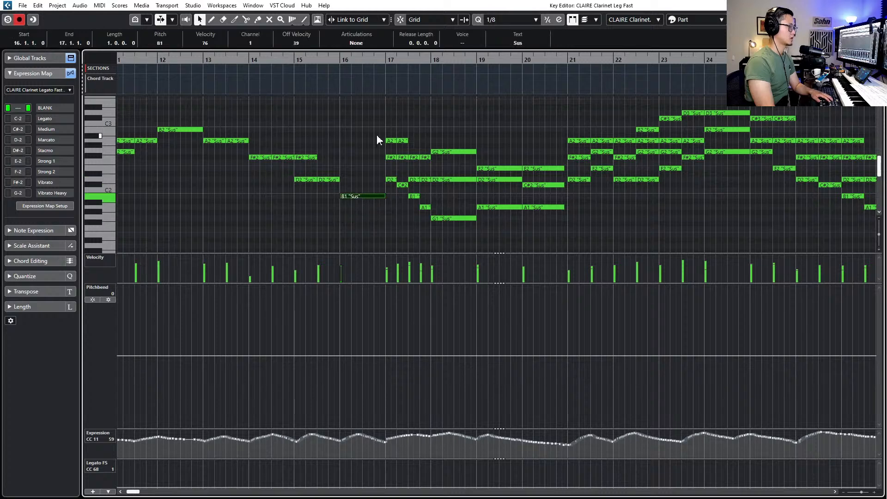
Thin bar 17 to a single line, keeping the two F#2 notes followed by the two D2 notes
drag(377, 134, 412, 142)
key(Delete)
drag(379, 174, 407, 185)
key(Delete)
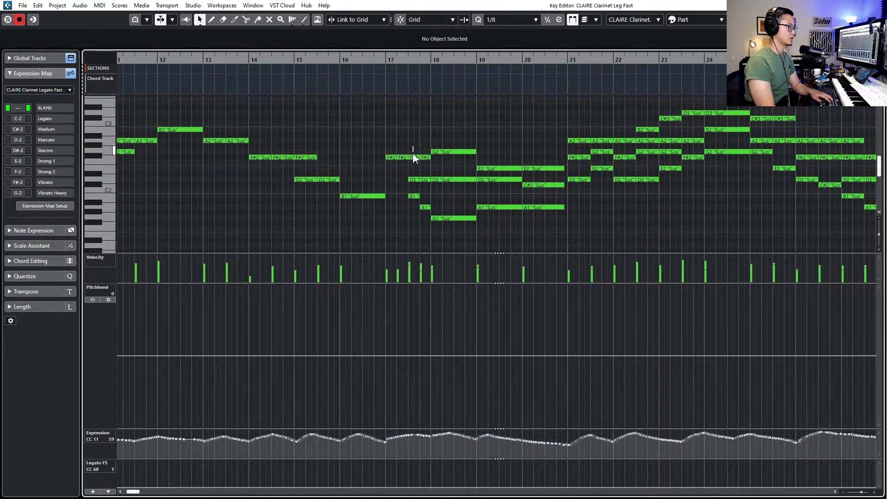
click(417, 157)
drag(418, 144, 422, 210)
key(Delete)
key(Delete)
Delete the G2 and G1 in bar 18, keeping the inner D2
scroll(423, 197, right, 1)
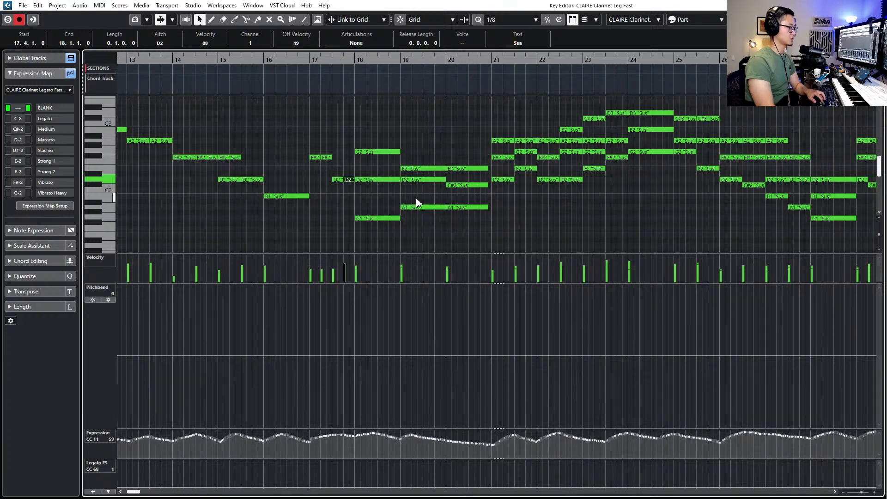
drag(367, 134, 372, 154)
key(Delete)
drag(385, 210, 391, 225)
key(Delete)
Delete the E2 and A1 notes in bars 19 and 20, keeping D2 and C#2
drag(407, 158, 440, 212)
key(Delete)
key(Delete)
drag(452, 158, 459, 177)
key(Delete)
drag(460, 197, 464, 210)
key(Delete)
Delete the outer chord notes in bar 21, keeping F#2 and G2
scroll(439, 188, right, 2)
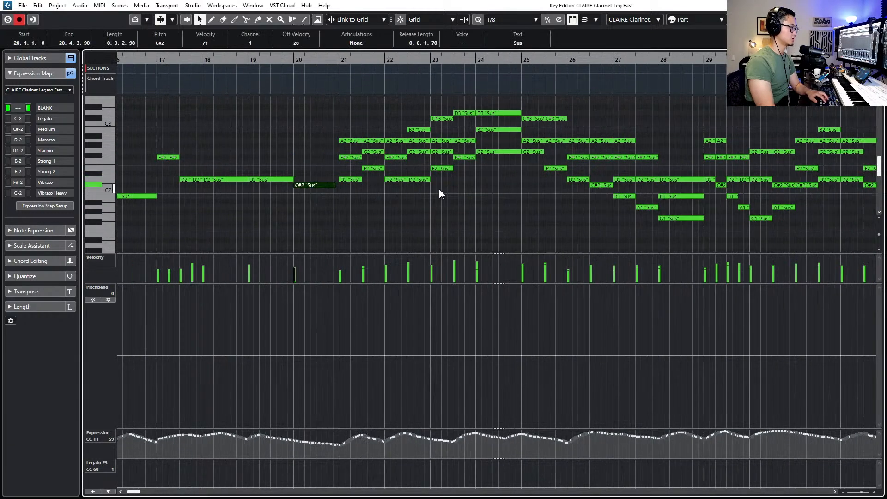
drag(343, 126, 355, 181)
key(Delete)
key(Delete)
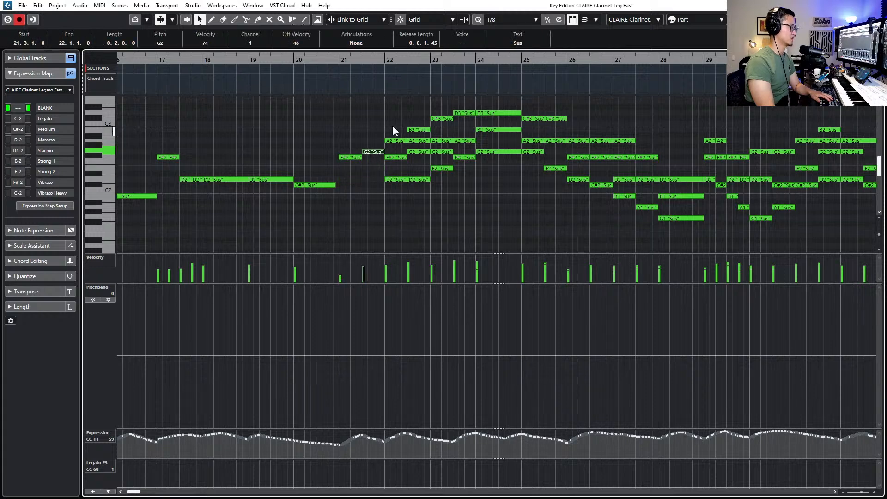
Delete the top and bottom chord notes in bar 22 and the first half of bar 23
mouse_move(392, 125)
mouse_down()
mouse_move(396, 183)
mouse_move(418, 135)
mouse_move(435, 126)
mouse_up()
key(Delete)
key(Delete)
key(Delete)
key(Delete)
key(Delete)
drag(446, 161, 447, 175)
key(Delete)
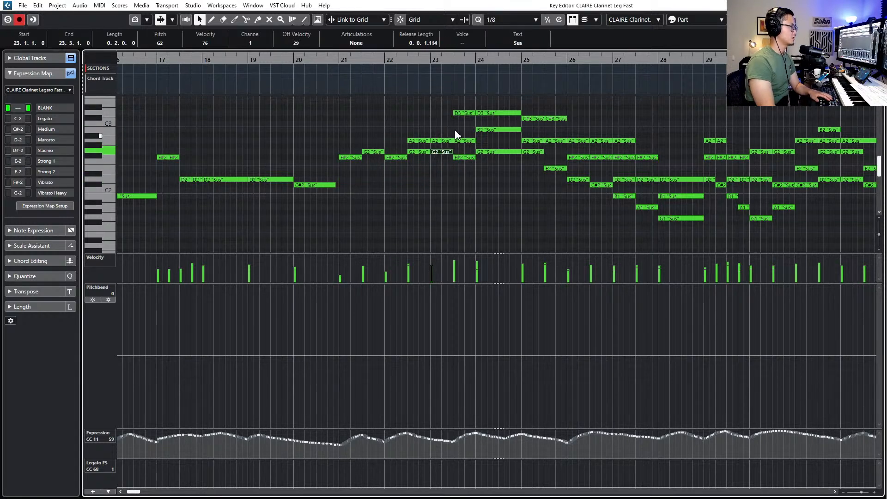
Delete the outer chord notes in the second half of bar 23 and in bar 24, keeping A2 and B2
drag(458, 102, 460, 120)
key(Delete)
click(469, 157)
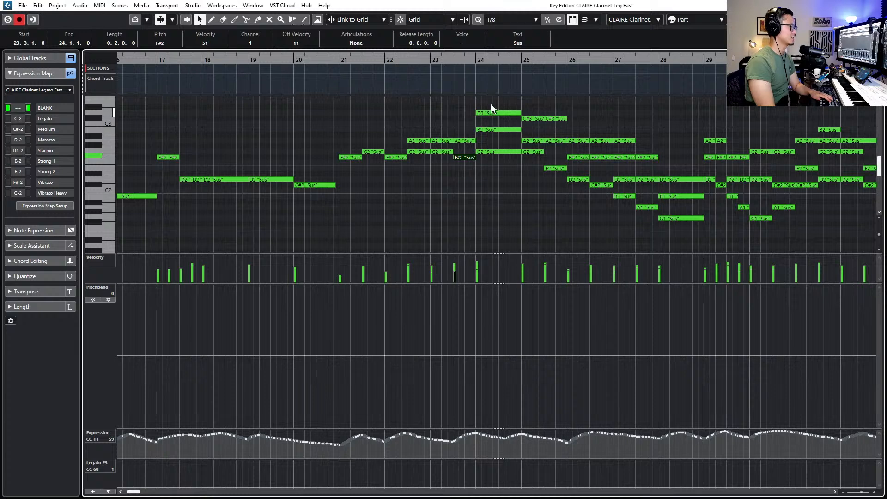
key(Delete)
key(Delete)
drag(500, 140, 502, 151)
key(Delete)
Delete the two C#3 notes in bar 25 and select the G2 at its start
scroll(463, 128, right, 3)
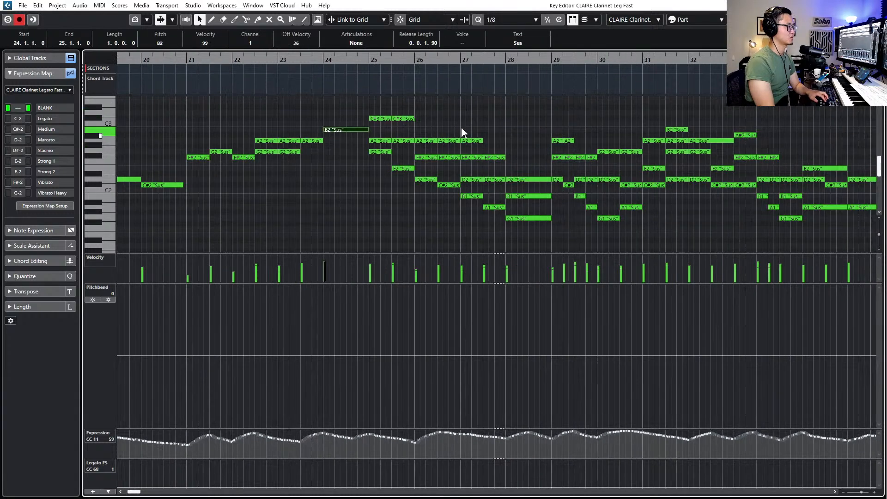
drag(382, 108, 397, 122)
key(Delete)
click(382, 152)
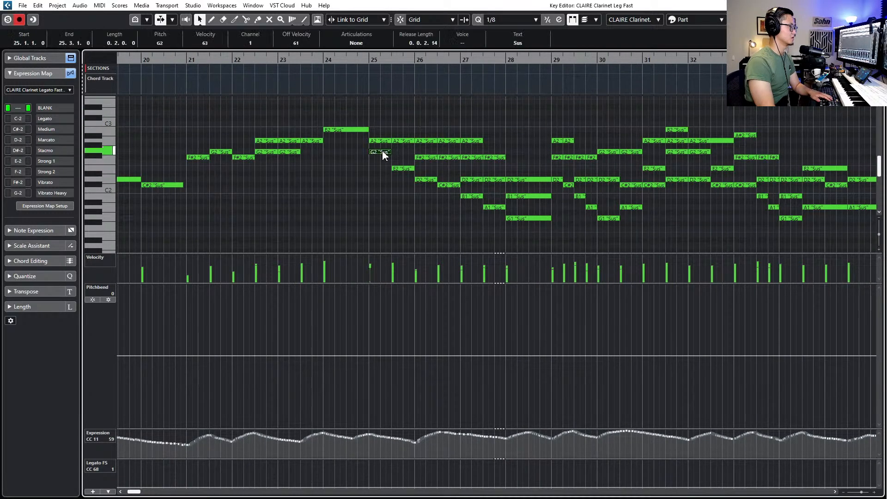
Undo and restore the last note deletions in bars 24 and 25
key(ctrl+z)
key(ctrl+z)
key(ctrl+z)
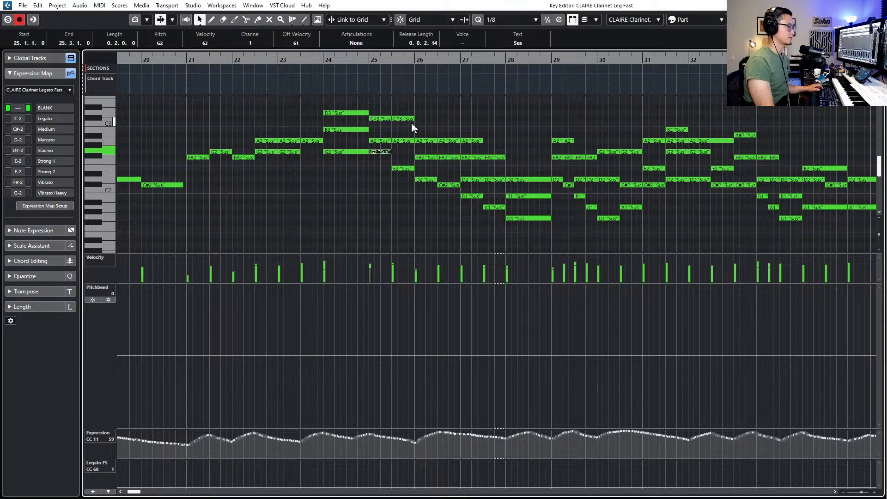
key(ctrl+shift+z)
key(ctrl+shift+z)
key(ctrl+shift+z)
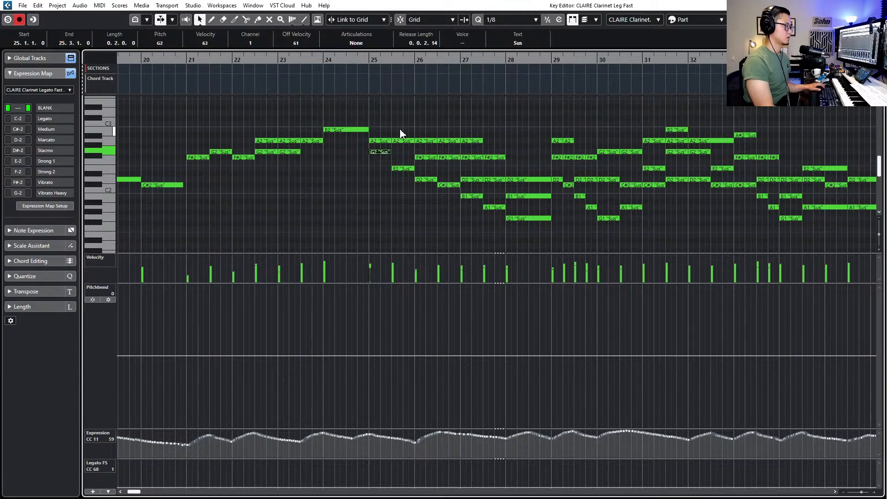
Delete the G2 and E2 in bar 25, the outer notes at bar 26, and the A2 notes up to early bar 27
key(Delete)
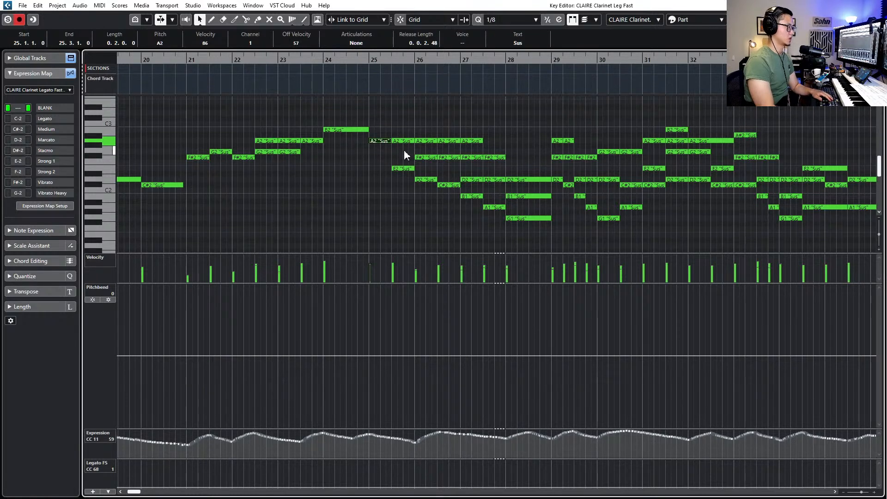
drag(400, 161, 409, 171)
key(Delete)
drag(421, 136, 428, 144)
key(Delete)
drag(423, 186, 430, 177)
key(Delete)
drag(441, 133, 481, 139)
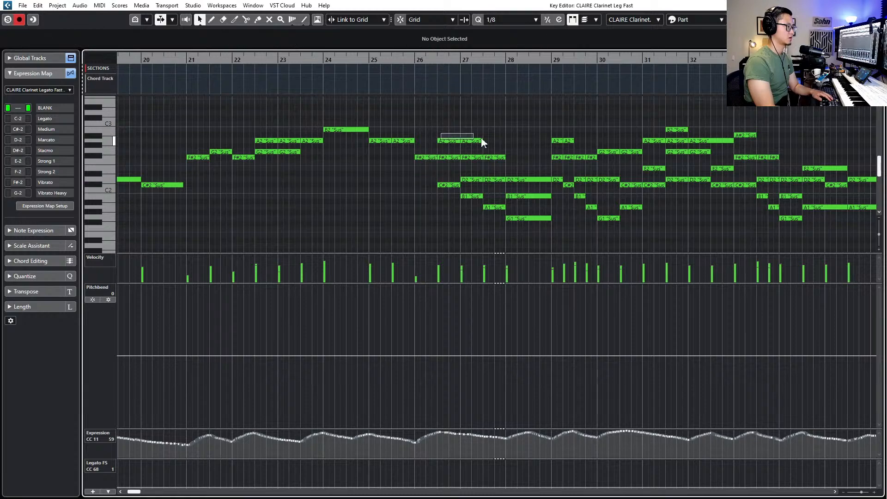
key(Delete)
Delete the remaining outer chord notes from the second half of bar 26 through bar 28
drag(437, 181, 444, 190)
key(Delete)
drag(457, 192, 468, 201)
key(Delete)
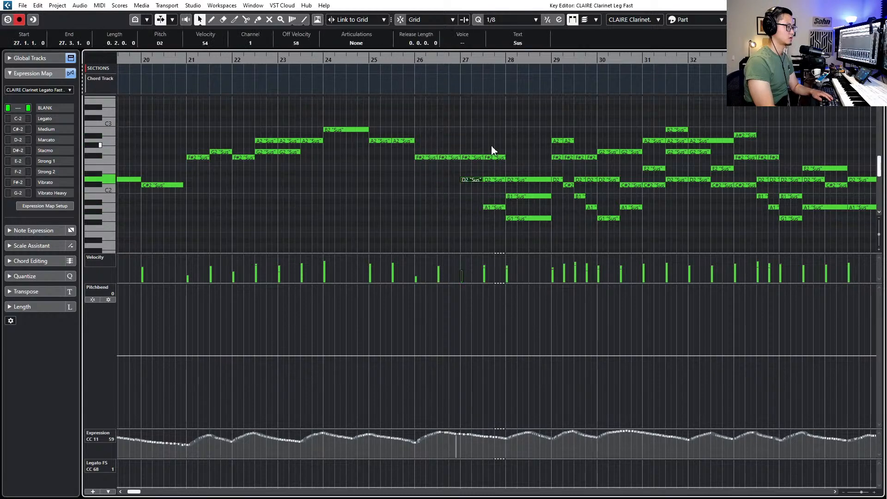
drag(493, 150, 500, 161)
key(Delete)
drag(497, 199, 502, 214)
key(Delete)
drag(521, 172, 530, 223)
key(Delete)
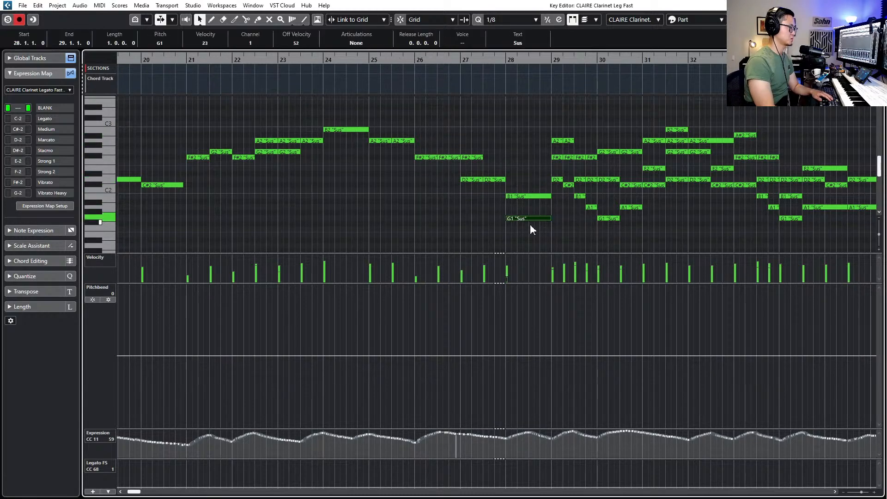
key(Delete)
Undo the last clarinet note deletions in bars 26 to 28
key(Return)
key(Return)
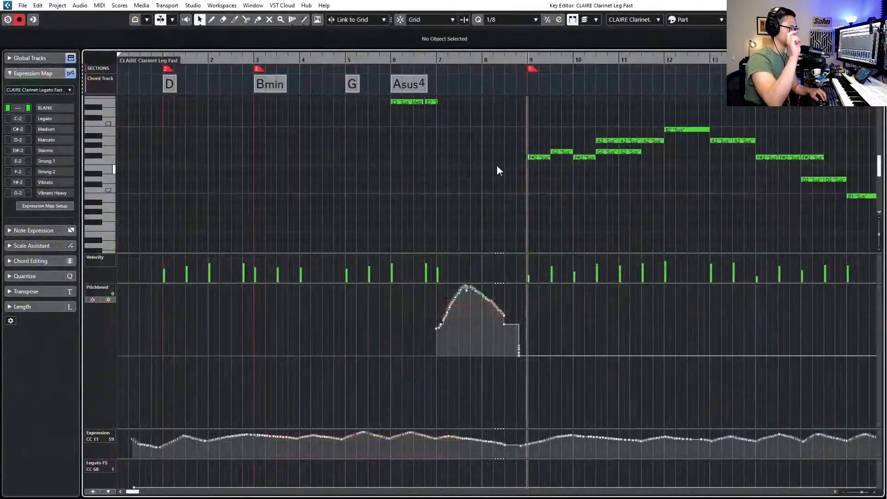
scroll(497, 165, right, 5)
scroll(453, 224, right, 15)
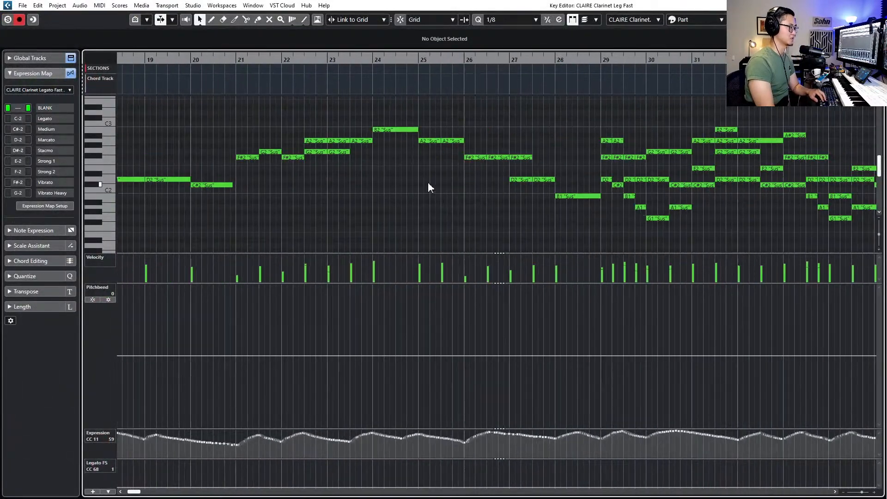
scroll(369, 179, right, 2)
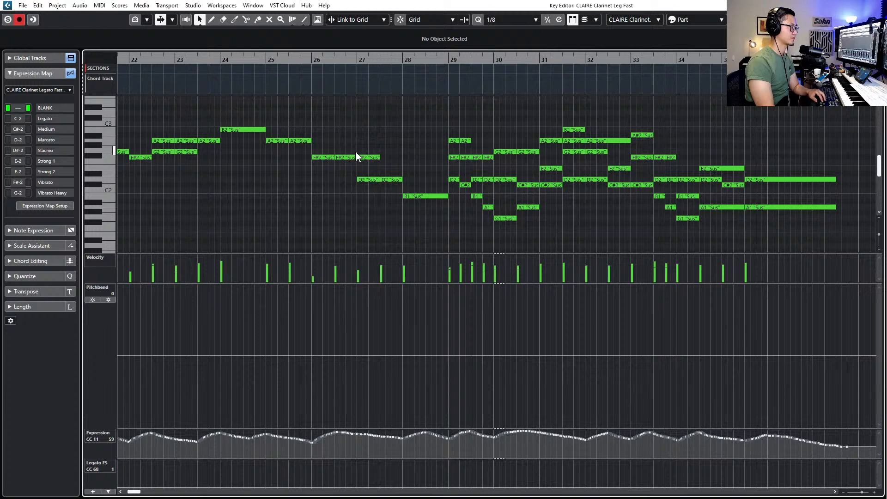
scroll(363, 158, left, 2)
key(ctrl+z)
key(ctrl+z)
key(ctrl+z)
key(ctrl+z)
key(ctrl+z)
key(ctrl+z)
key(ctrl+z)
key(ctrl+z)
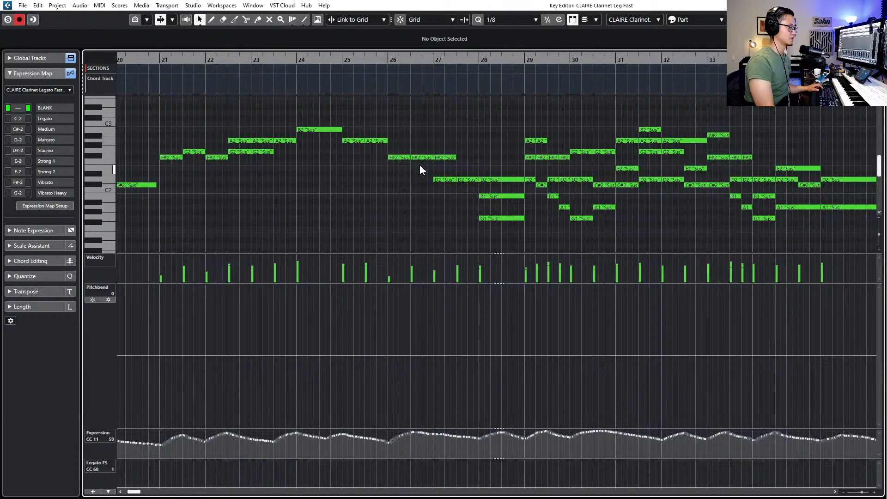
key(ctrl+z)
key(ctrl+shift+z)
key(ctrl+shift+z)
key(ctrl+shift+z)
key(ctrl+shift+z)
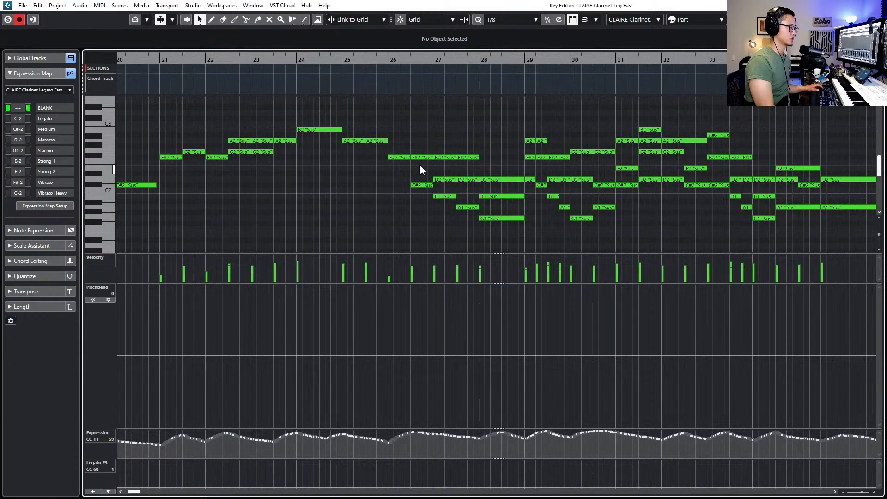
Thin the clarinet chords from late bar 26 through bar 28, keeping F#2, the D2 notes in bar 27, and B1 in bar 28
drag(433, 193, 446, 213)
key(Delete)
mouse_move(462, 151)
mouse_down()
mouse_move(472, 167)
mouse_move(470, 214)
mouse_up()
key(Delete)
key(Delete)
click(491, 184)
click(491, 180)
key(Delete)
click(512, 218)
key(Delete)
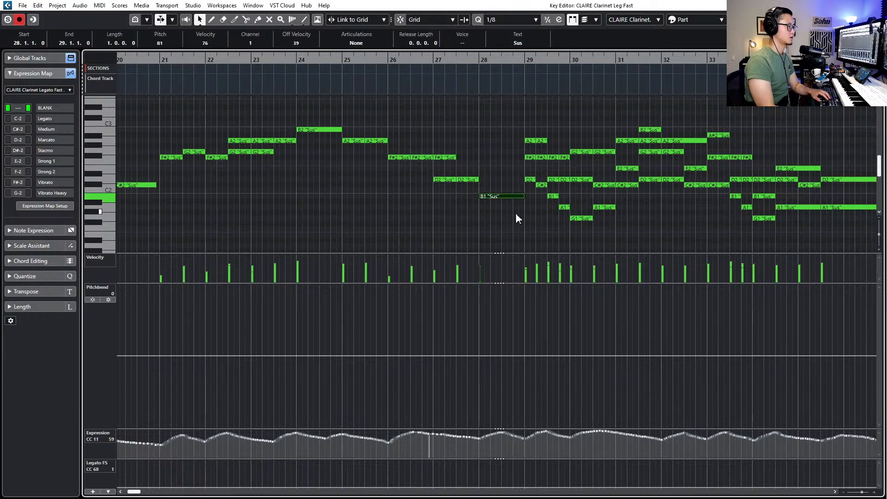
Undo and redo the last clarinet note deletions in bars 26 to 28
key(ctrl+z)
key(ctrl+z)
key(ctrl+z)
key(ctrl+z)
key(ctrl+z)
key(ctrl+z)
key(ctrl+z)
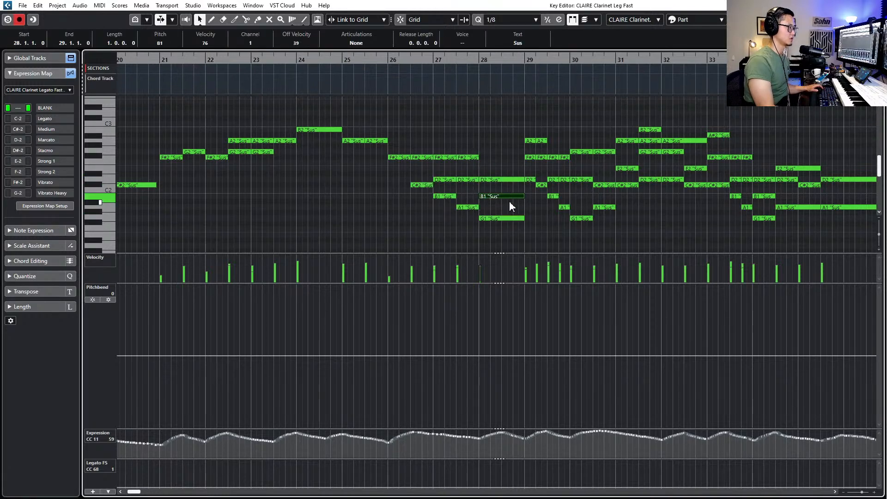
key(ctrl+shift+z)
key(ctrl+shift+z)
key(ctrl+shift+z)
key(ctrl+shift+z)
key(ctrl+shift+z)
key(ctrl+shift+z)
key(ctrl+shift+z)
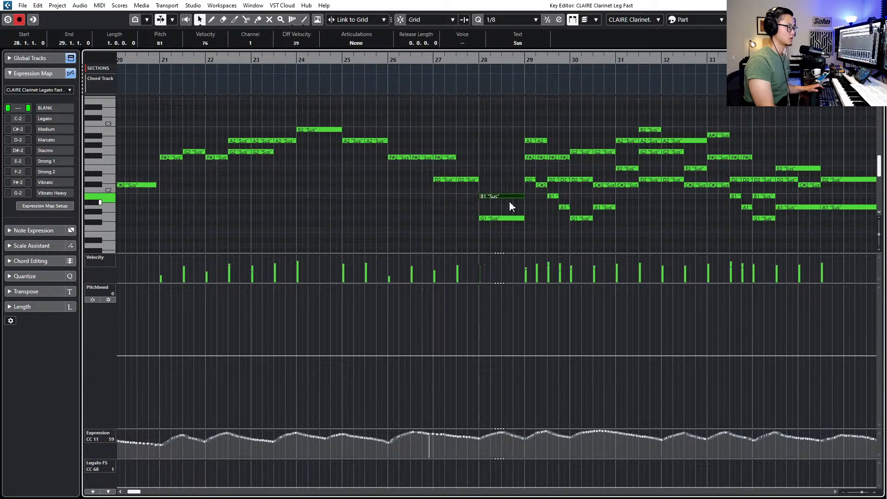
Delete the clarinet's G1 in bar 28 and the A2, D2 and C#2 notes in the first half of bar 29
scroll(398, 199, right, 3)
click(350, 228)
click(353, 220)
key(Delete)
drag(369, 134, 388, 146)
key(Delete)
drag(369, 174, 388, 187)
key(Delete)
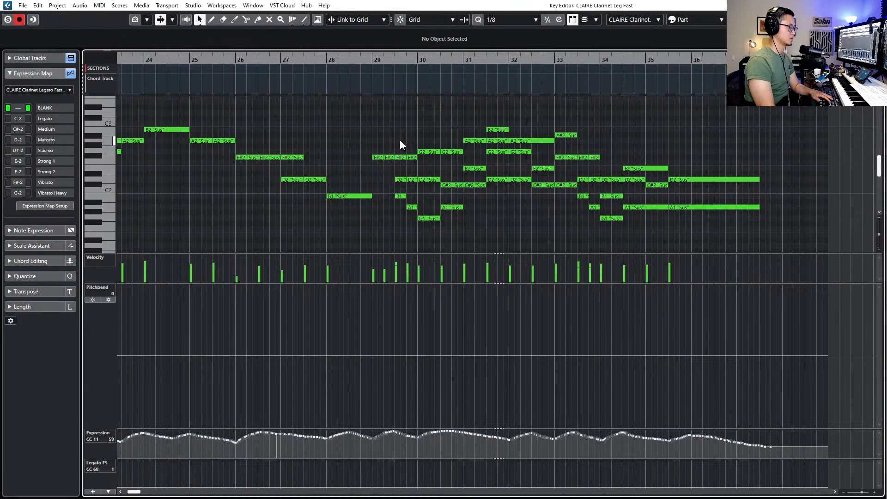
Delete the F#2, G2, B1, A1 and G1 notes from mid-bar 29 through bar 30, keeping the D2 and C#2 line
drag(400, 139, 442, 163)
key(Delete)
key(Delete)
key(Delete)
drag(428, 205, 448, 221)
key(Delete)
Delete the A2 and C#2 at the start of bar 31, the B2 and D2 in its second half, and the A2 in bar 32
drag(470, 125, 481, 145)
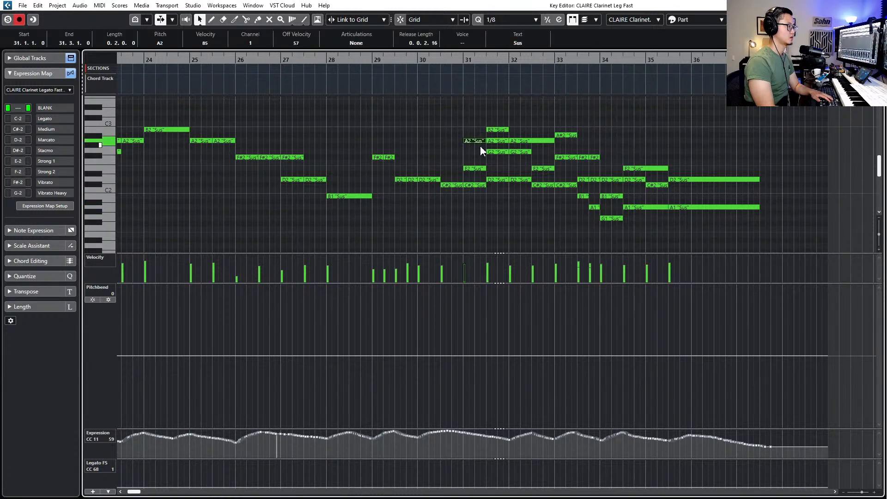
key(Delete)
click(472, 185)
key(Delete)
click(495, 130)
key(Delete)
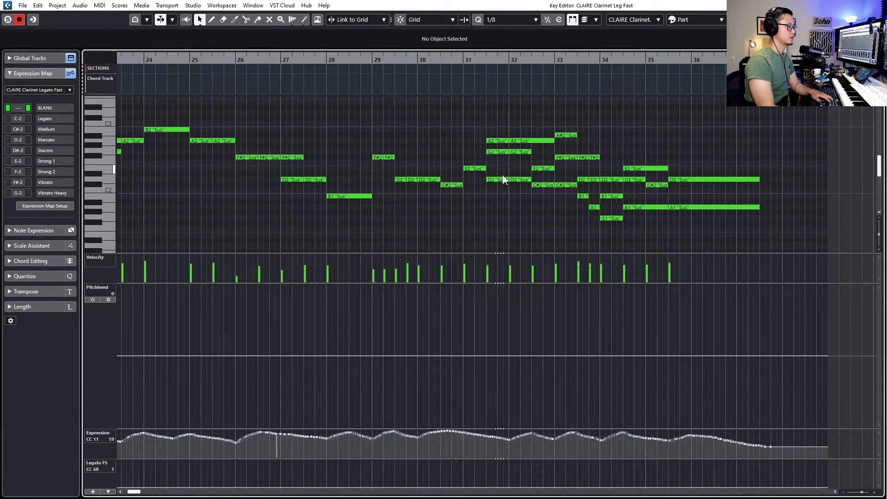
click(503, 179)
key(Delete)
click(538, 141)
key(Delete)
click(544, 184)
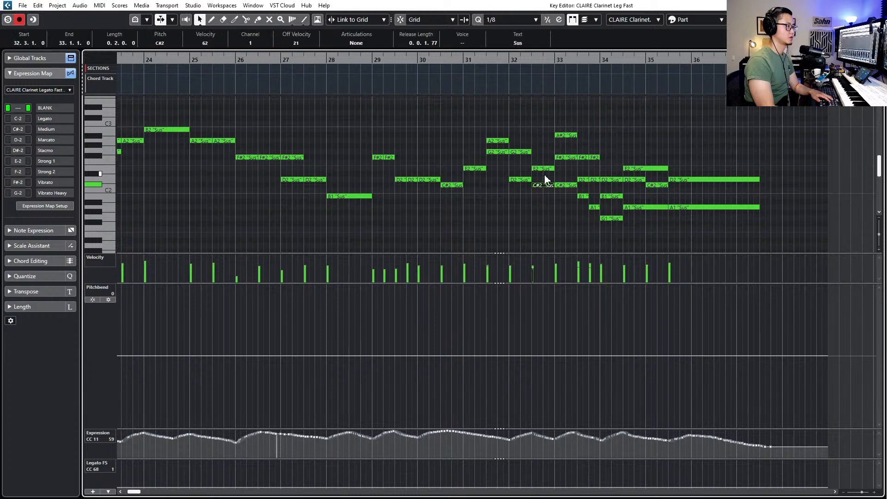
Undo the last clarinet note deletions in bars 31 and 32
key(ctrl+z)
key(ctrl+z)
key(ctrl+z)
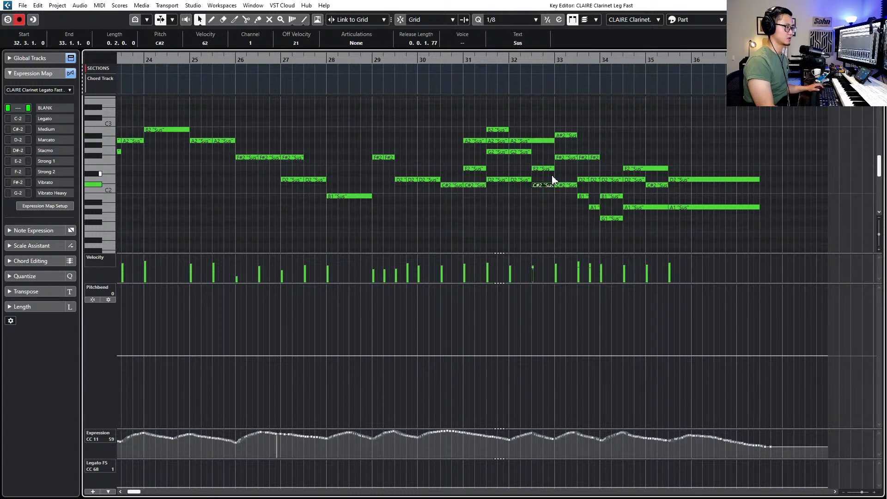
Reapply the note deletions in bars 31 and 32 and also remove the D2 at the start of bar 32
key(ctrl+z)
key(ctrl+z)
key(ctrl+z)
key(ctrl+z)
key(ctrl+z)
key(ctrl+z)
key(ctrl+z)
key(ctrl+z)
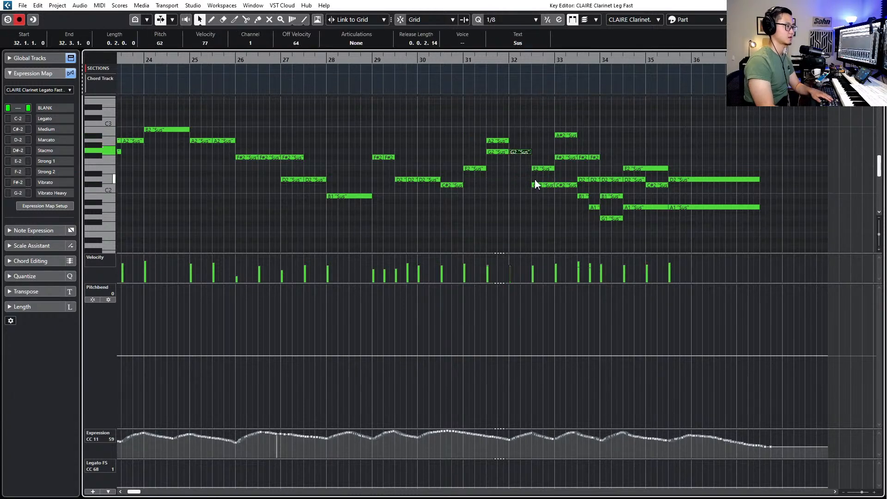
Delete the C#2 in the second half of bar 32 and the A#2 and C#2 at the start of bar 33
key(ctrl+z)
key(ctrl+z)
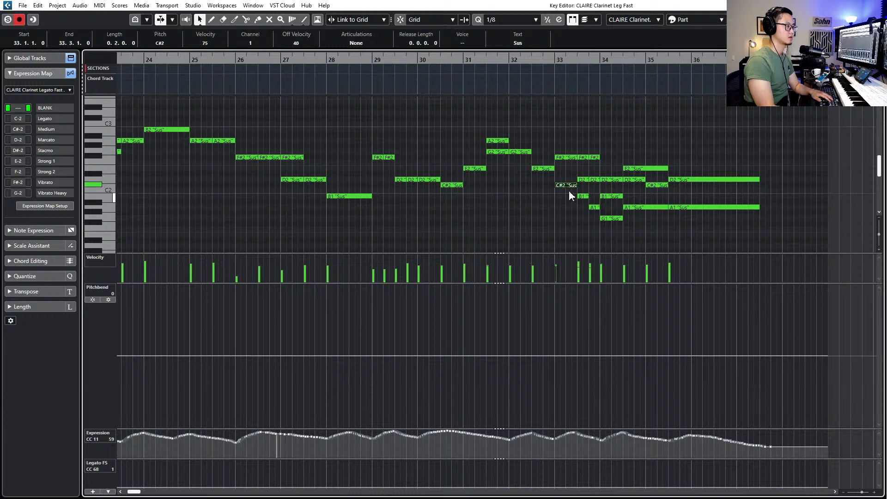
key(ctrl+shift+z)
key(ctrl+shift+z)
key(ctrl+shift+z)
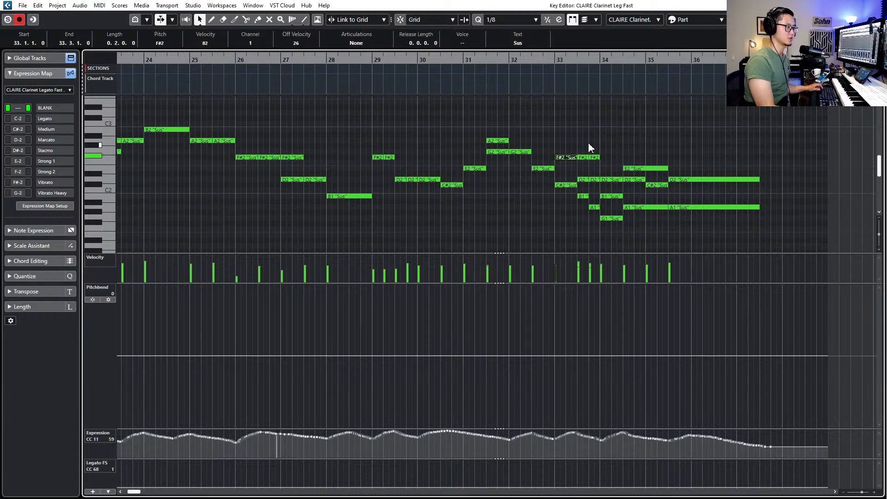
key(ctrl+z)
key(ctrl+z)
key(ctrl+z)
scroll(618, 155, right, 3)
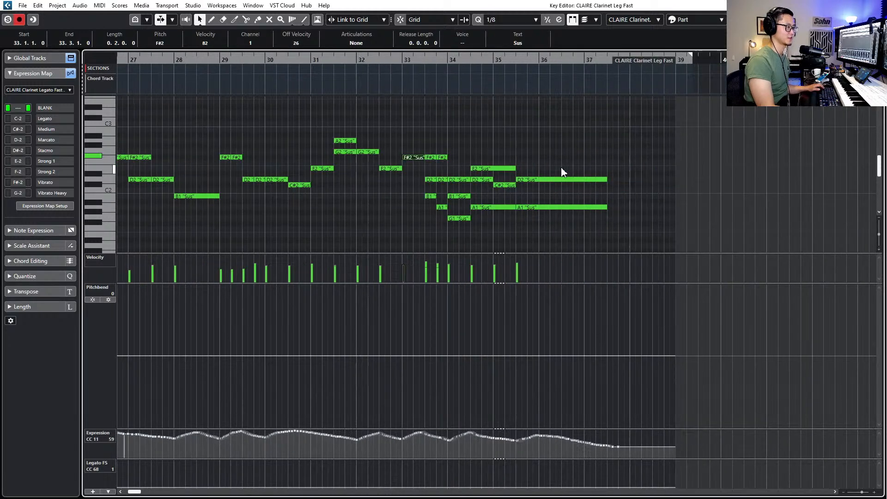
Delete the F#2, B1 and A1 notes in the second half of bar 33 and the G1 in bar 34
drag(442, 147, 443, 215)
key(Delete)
key(Delete)
key(Delete)
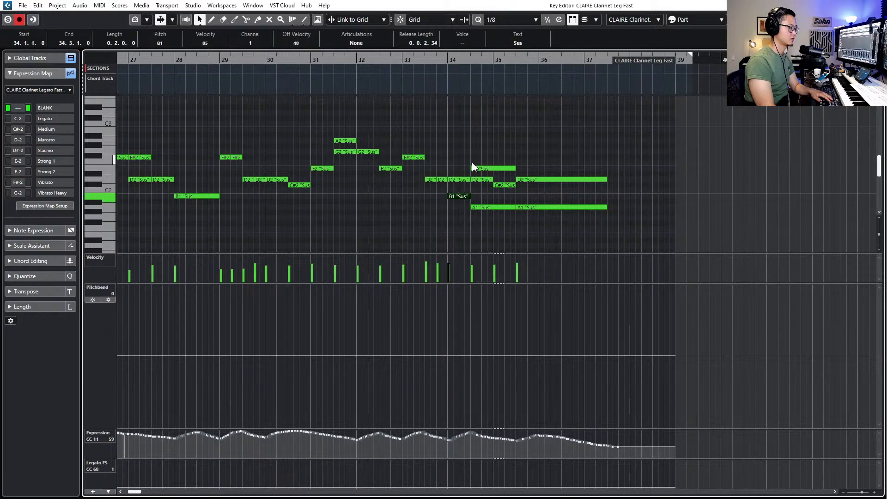
Delete the E2 and A1 starting in mid-bar 34 and the final A1 from mid-bar 35, and leave the clarinet editor
click(482, 168)
key(Delete)
click(491, 208)
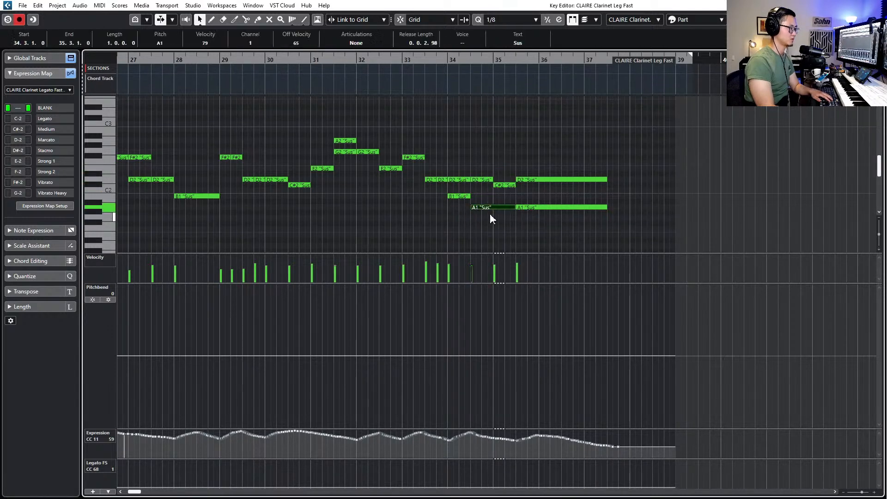
key(Delete)
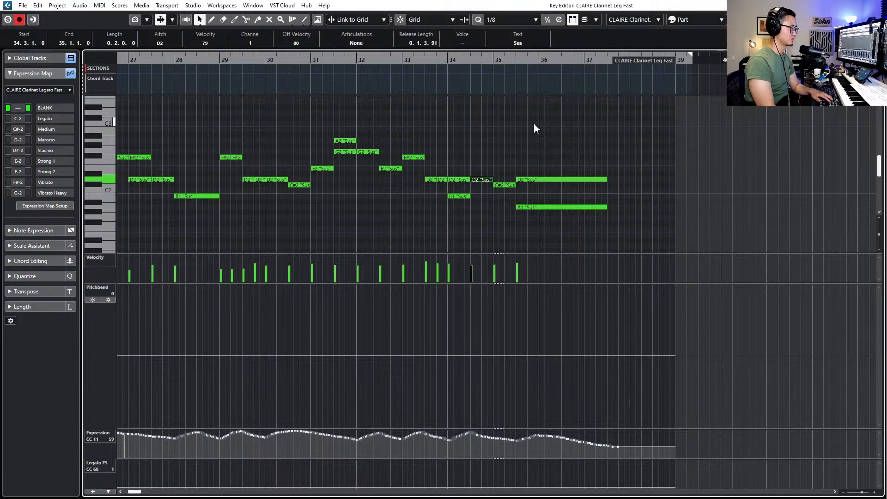
click(558, 207)
key(Delete)
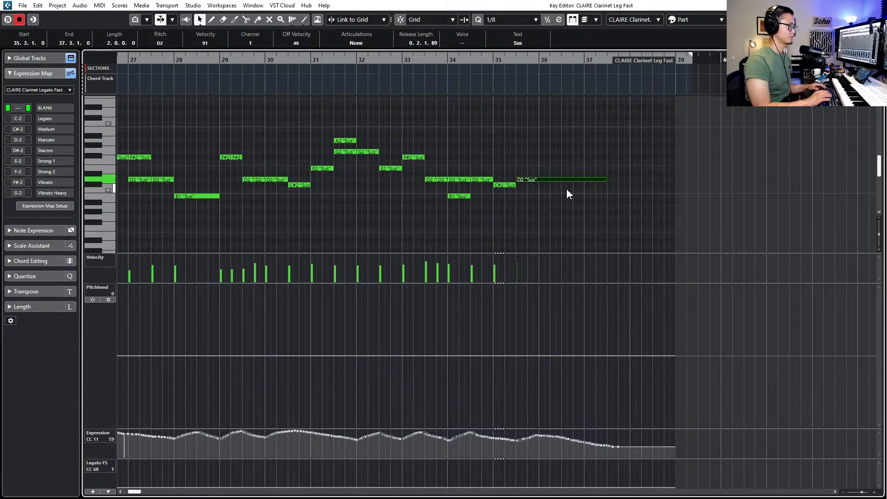
key(Return)
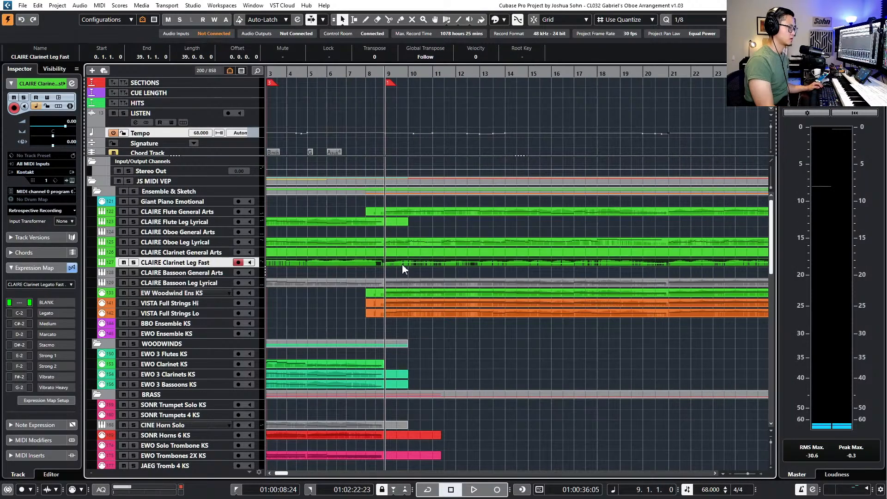
Split the CLAIRE Clarinet Leg Fast part at 8.4.3 and copy its remainder onto the EWO Clarinet KS track
ctrl+scroll(397, 260, up, 5)
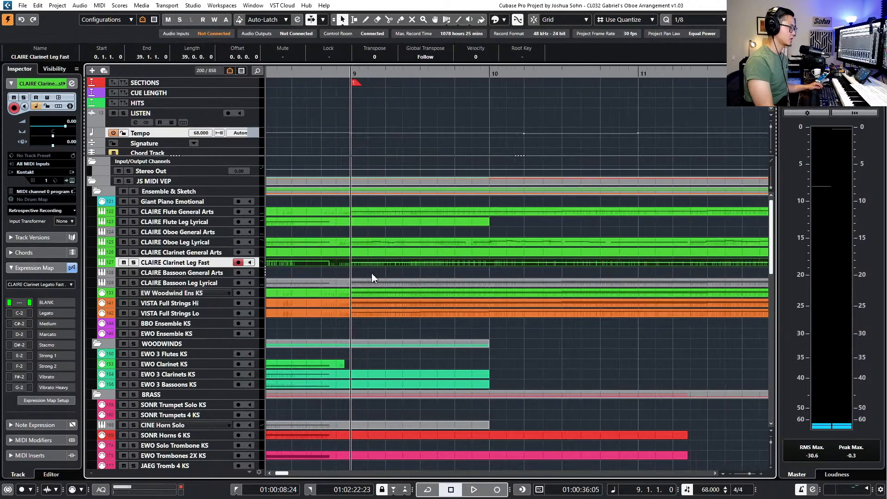
alt+click(341, 262)
drag(360, 261, 362, 364)
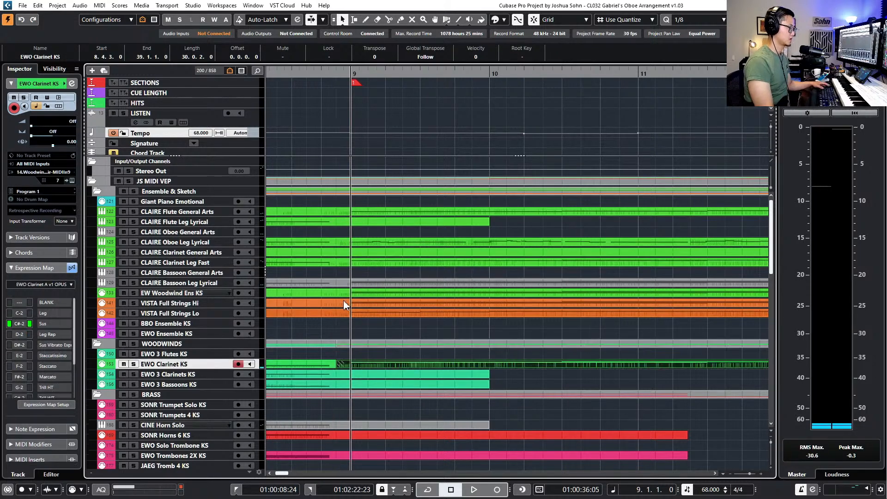
click(317, 259)
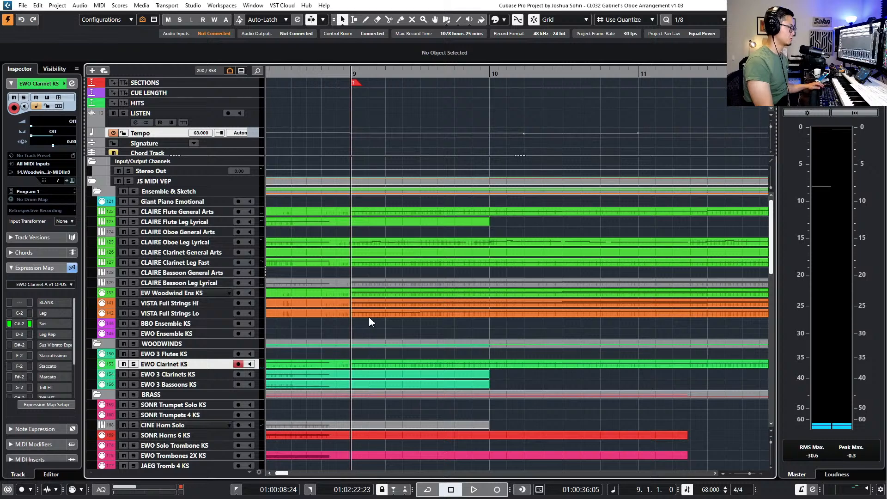
ctrl+scroll(372, 311, down, 3)
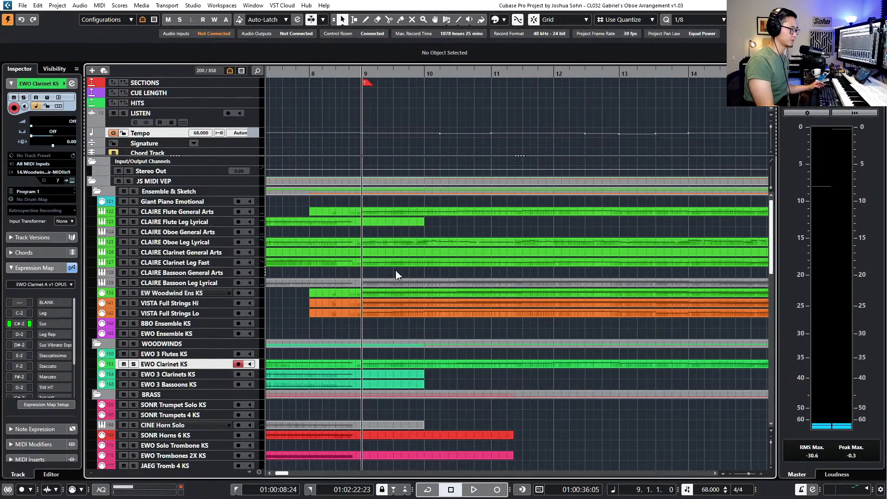
Check the CLAIRE Bassoon Leg Lyrical part and change the track's color to green
click(397, 284)
double_click(396, 284)
ctrl+scroll(379, 171, down, 5)
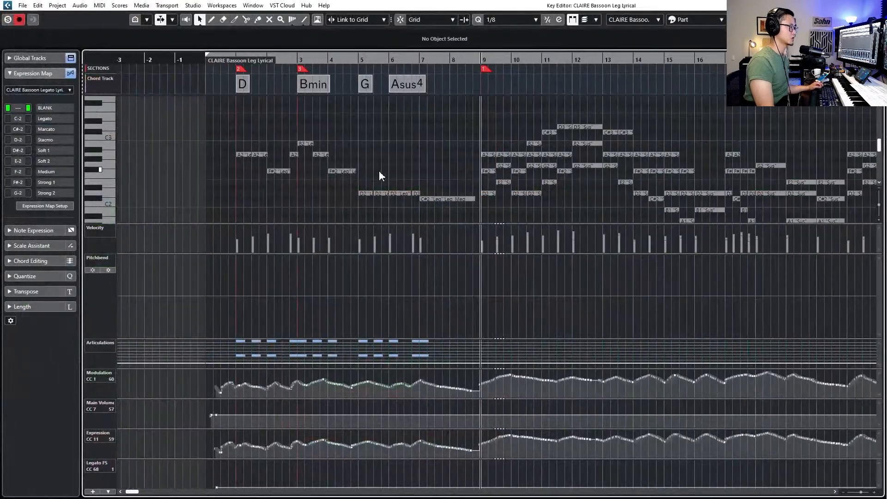
key(Escape)
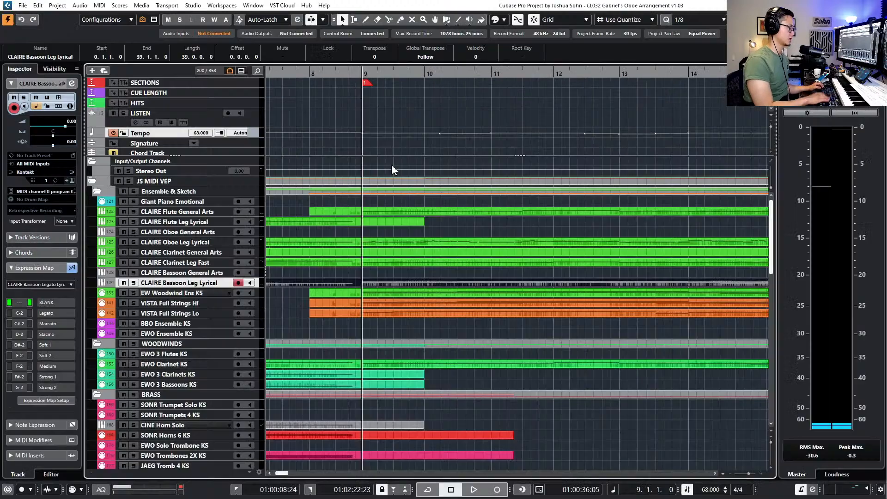
click(108, 283)
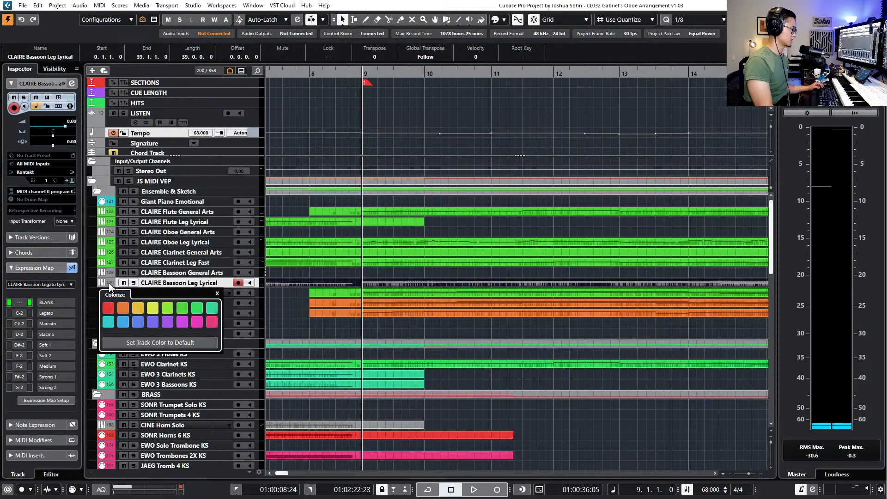
click(197, 308)
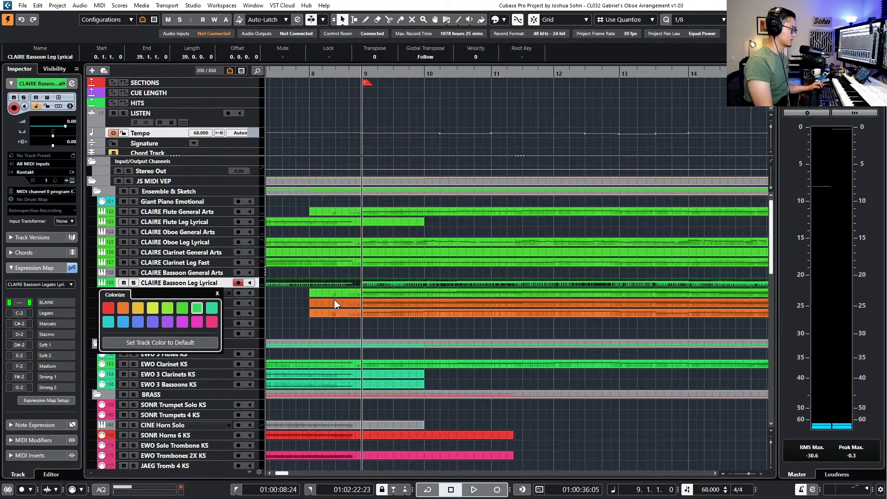
Edit the CLAIRE Bassoon Leg Lyrical part, deleting the upper chord notes from bar 9 to early bar 11 so the lowest line remains
double_click(422, 282)
key(h)
key(h)
key(h)
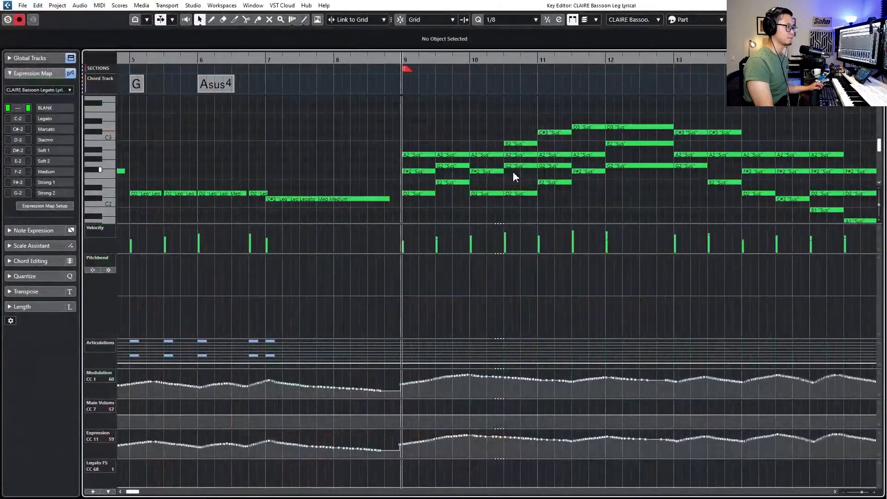
key(g)
key(g)
key(g)
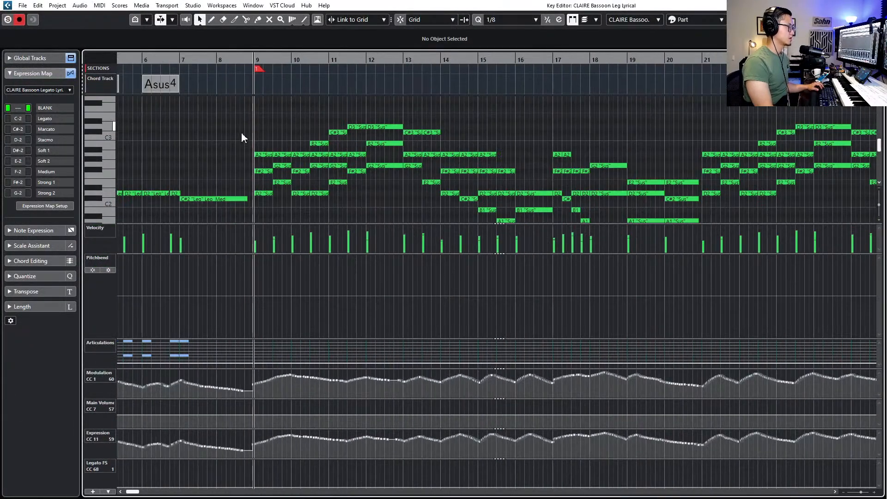
drag(271, 171, 302, 172)
key(Delete)
key(Delete)
drag(313, 122, 336, 167)
key(Delete)
key(Delete)
Delete the bassoon's upper chord notes from mid-bar 11 through bar 15, keeping the lowest line, and close the editor
drag(353, 113, 373, 157)
key(Delete)
drag(408, 120, 420, 159)
key(Delete)
drag(434, 121, 432, 158)
key(Delete)
drag(452, 142, 453, 172)
drag(506, 175, 503, 196)
key(Delete)
key(Delete)
scroll(504, 171, down, 3)
key(Escape)
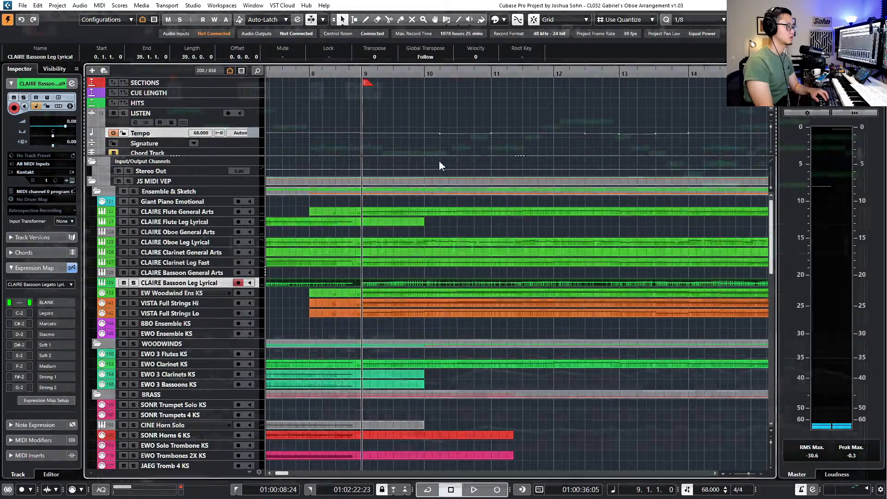
Reopen the bassoon part with the controller lanes hidden and delete the upper notes in bar 17 and the G2 in bar 18
key(Return)
scroll(416, 179, right, 8)
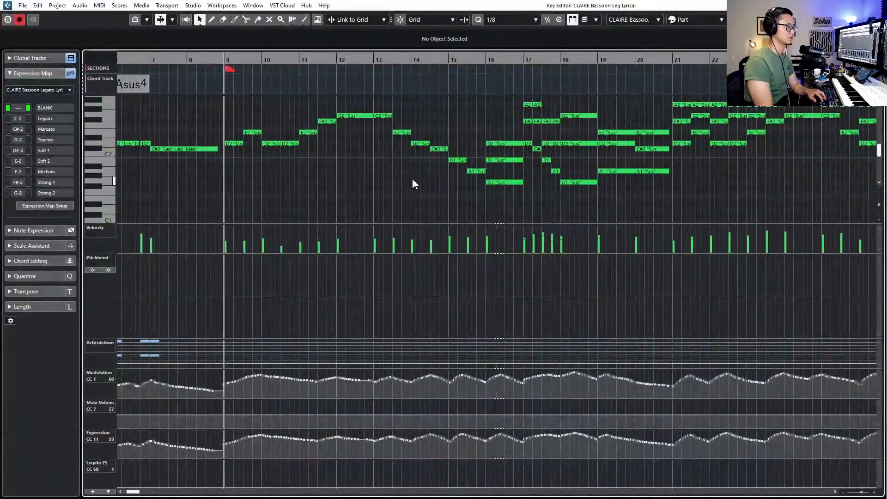
scroll(374, 171, up, 1)
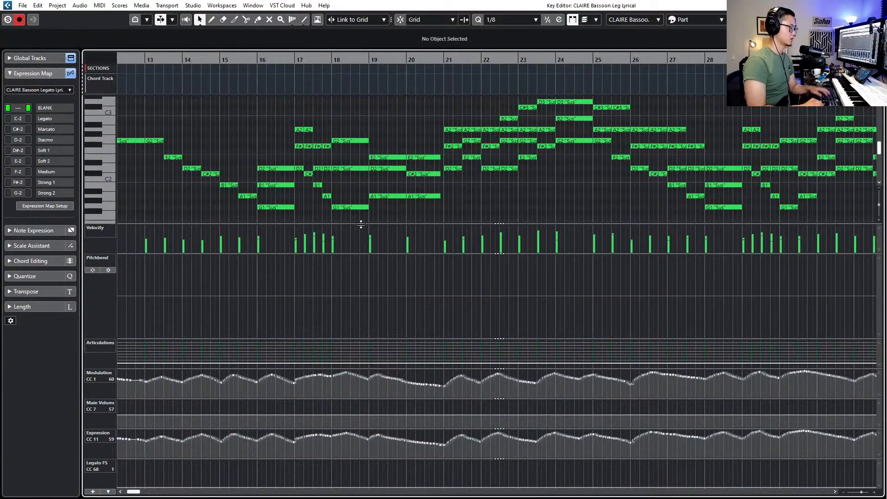
key(alt+l)
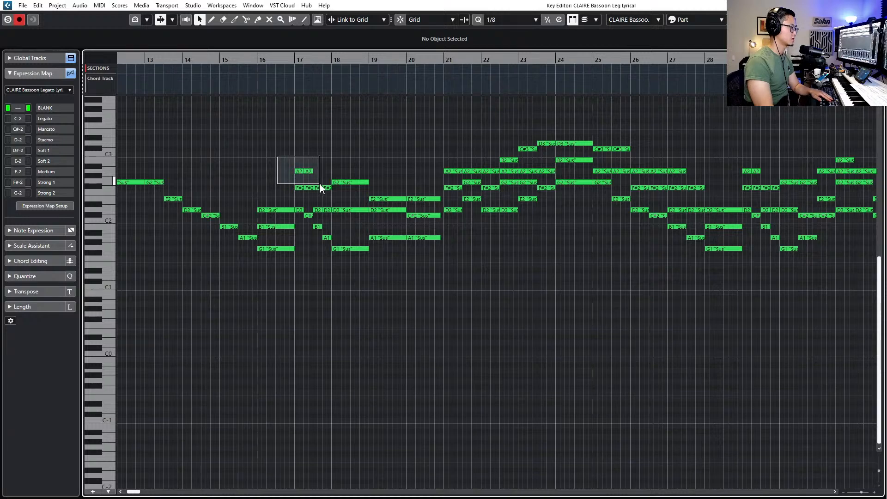
drag(350, 189, 326, 209)
key(Delete)
key(Delete)
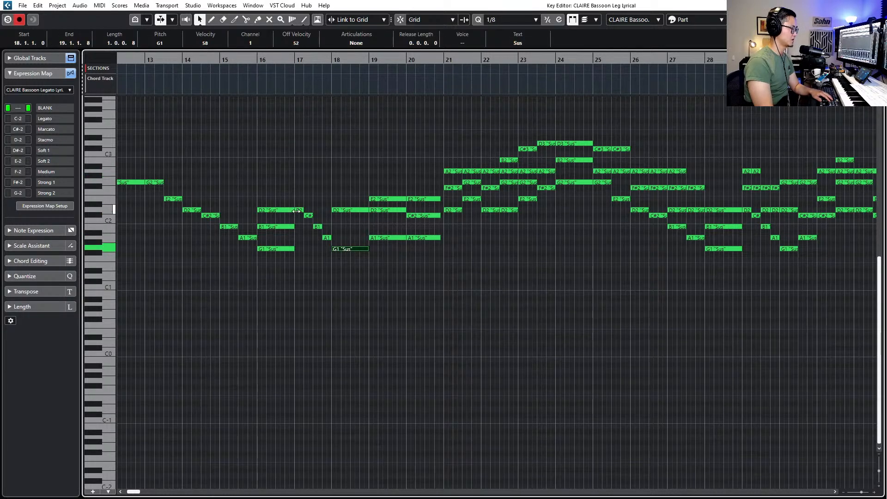
Delete the bassoon's D2 and B1 in bar 16, keeping G1
scroll(322, 225, left, 2)
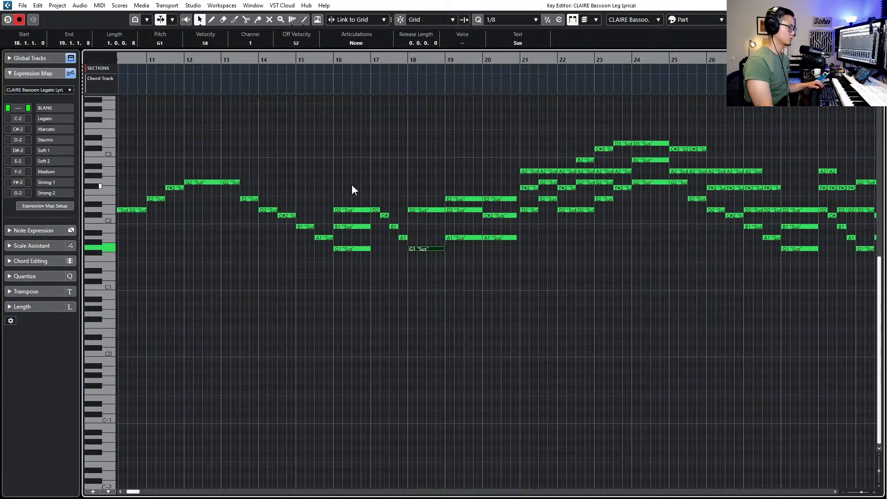
drag(353, 186, 368, 230)
key(Delete)
Delete the bassoon's upper chord notes from bar 18 through bar 21, keeping the lowest line
scroll(417, 192, right, 4)
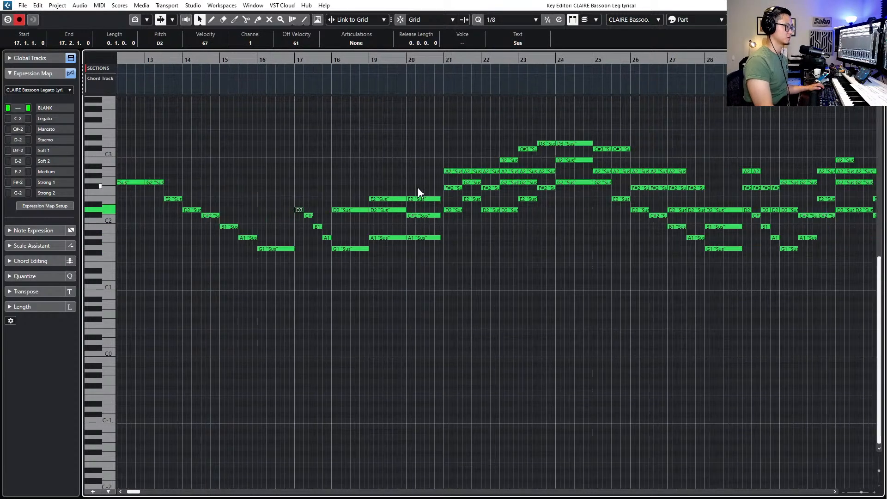
drag(277, 180, 328, 210)
key(Delete)
key(Delete)
drag(347, 174, 347, 218)
key(Delete)
drag(369, 147, 392, 185)
key(Delete)
key(Delete)
key(Delete)
Delete the bassoon's upper chord notes from bar 22 to early bar 27, keeping the lowest line, and place the playhead in bar 26
drag(410, 147, 430, 184)
key(Delete)
drag(447, 139, 470, 174)
key(Delete)
key(Delete)
drag(489, 134, 494, 167)
key(Delete)
drag(533, 135, 606, 192)
key(Delete)
key(Delete)
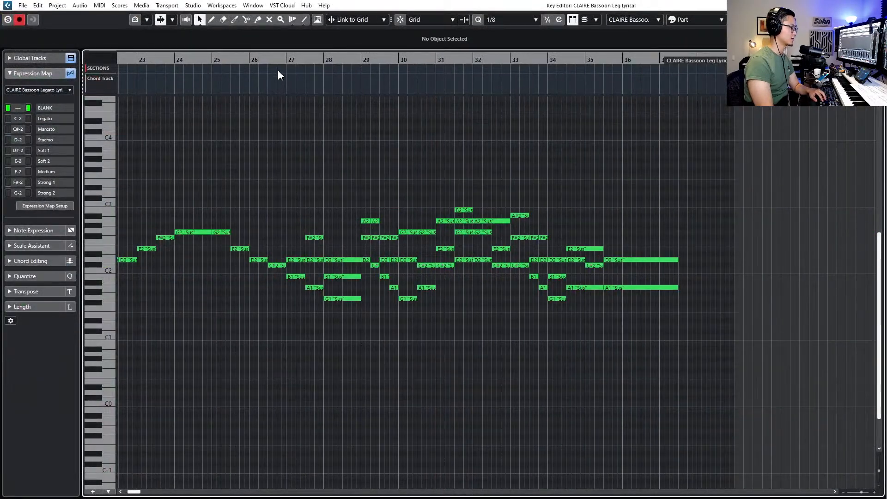
click(274, 60)
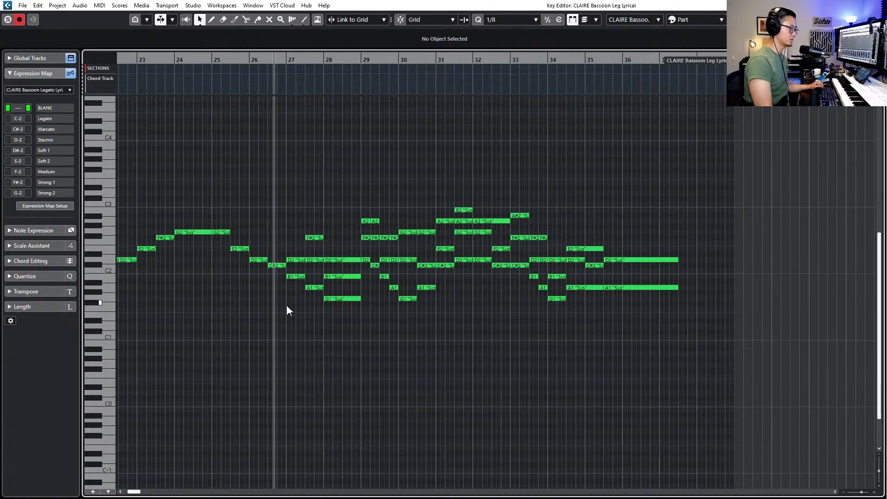
Delete the bassoon's D2 at the start of bar 27 and the upper chord notes through bar 28, keeping the lowest line
click(298, 259)
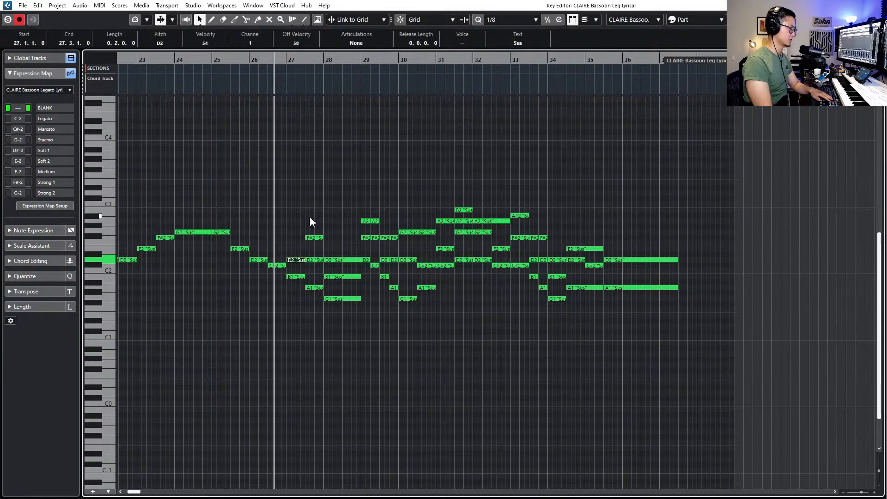
key(Delete)
drag(311, 222, 334, 275)
key(Delete)
key(Delete)
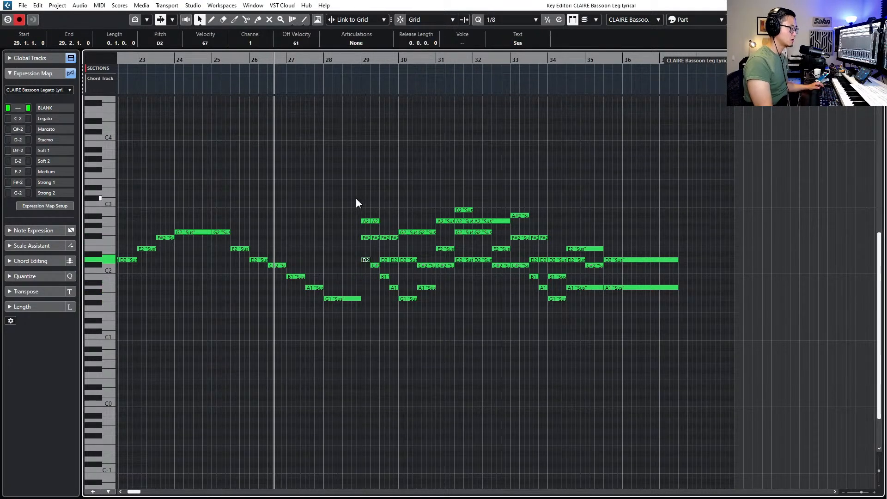
Delete the bassoon's upper chord notes in bars 29 and 30, keeping the lowest line
drag(413, 246, 431, 245)
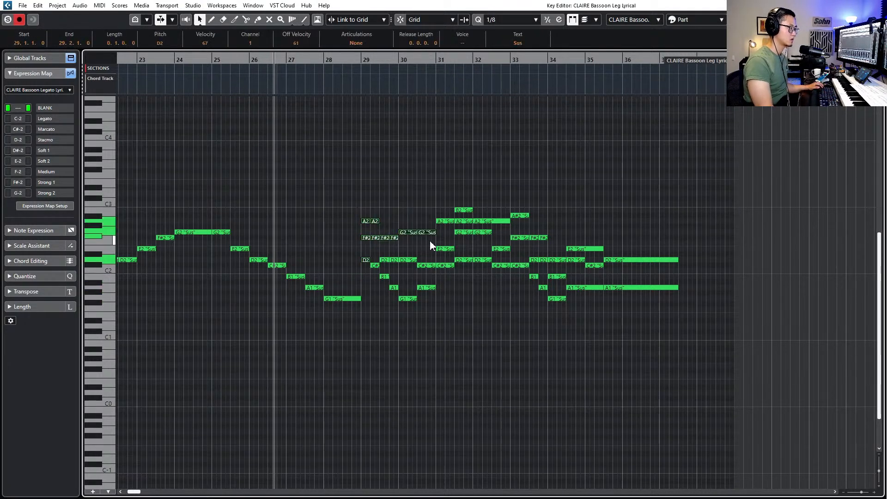
click(379, 253)
drag(350, 211, 407, 260)
key(Delete)
key(Delete)
key(Delete)
Delete the bassoon's upper chord notes from bar 31 through bar 33, keeping the lowest line
drag(430, 205, 450, 239)
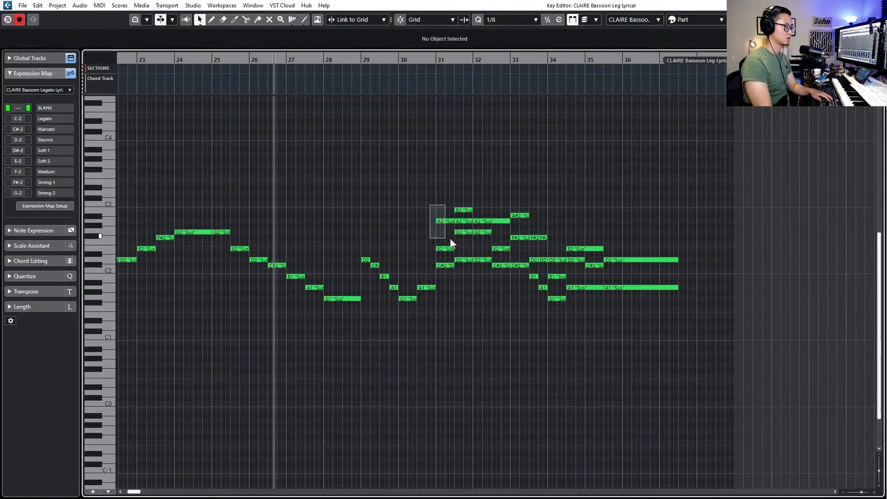
drag(498, 253, 499, 253)
key(Delete)
drag(510, 204, 568, 265)
key(Delete)
key(Delete)
Delete the bassoon's remaining upper notes from bar 34 to the end, including the long D2, and close the part's editor
drag(552, 251, 572, 279)
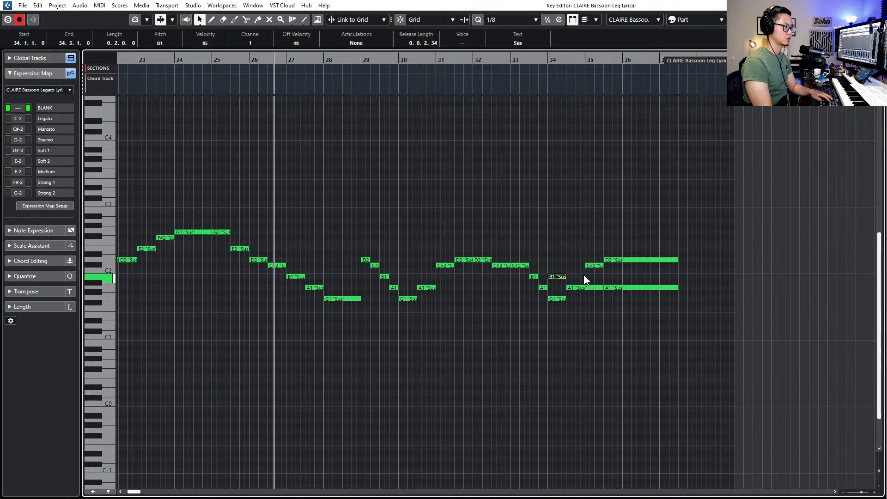
key(Delete)
click(651, 267)
key(Return)
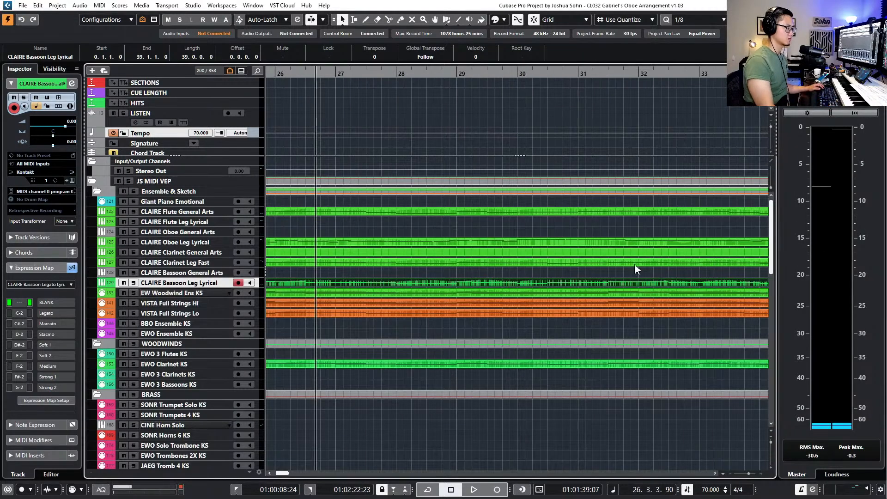
Open the CLAIRE Flute General Arts part together with the CLAIRE Bassoon Leg Lyrical part and audition both soloed from bar 9
scroll(622, 274, down, 7)
key(KP_Subtract)
key(KP_Subtract)
key(KP_Subtract)
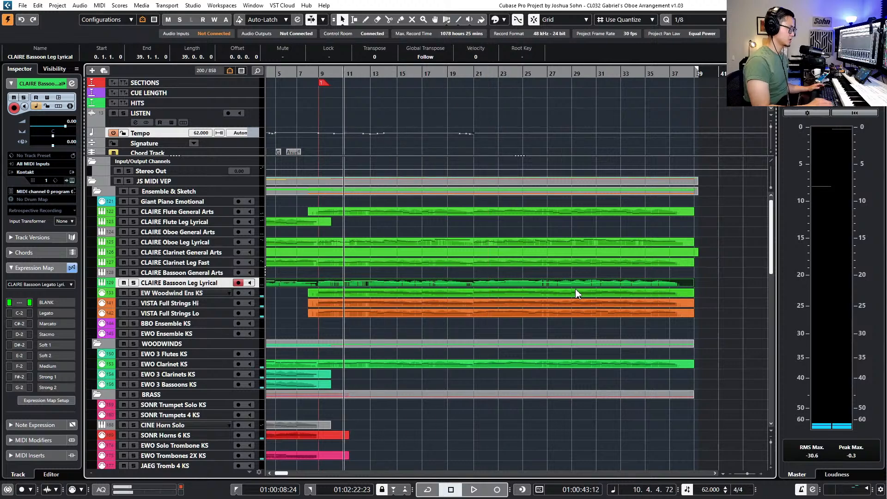
click(417, 217)
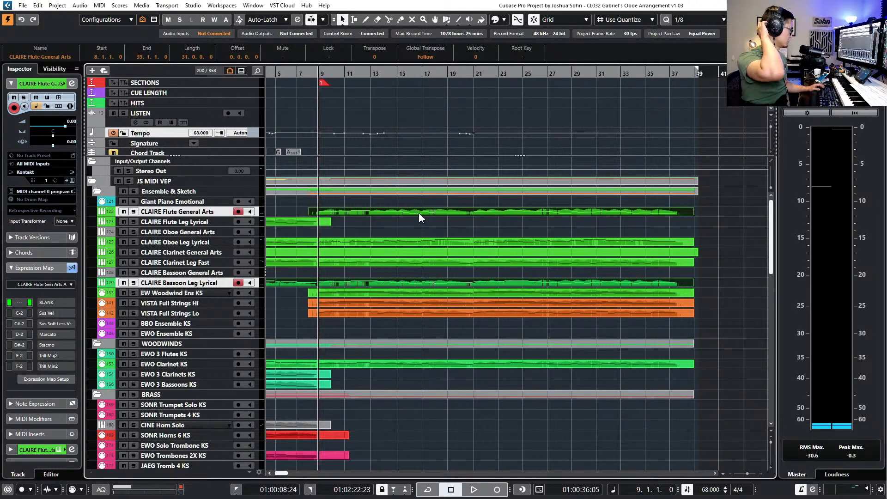
key(Return)
scroll(398, 239, down, 5)
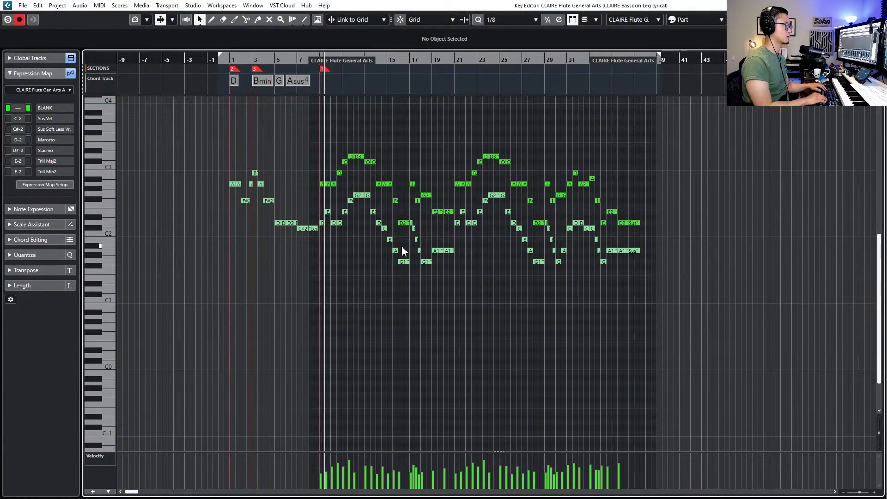
key(space)
key(s)
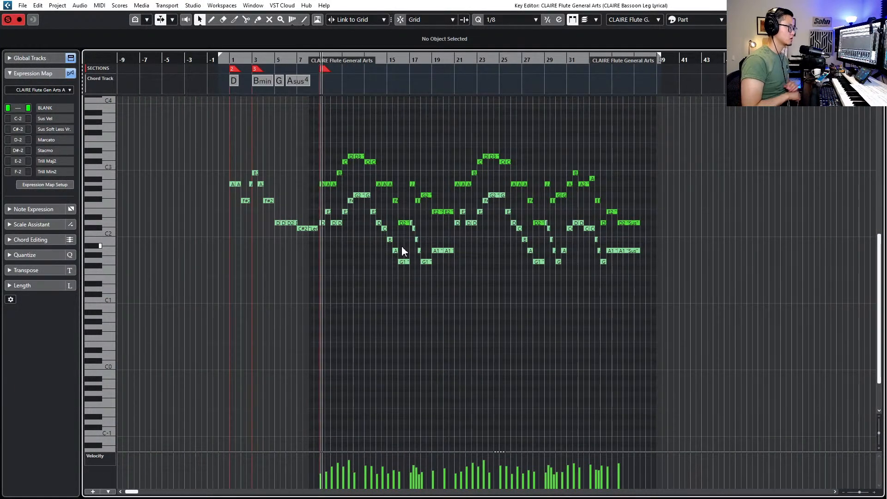
Show the controller lanes and raise the flute's CC 7 main volume to 91, auditioning the level from bar 9
key(alt+l)
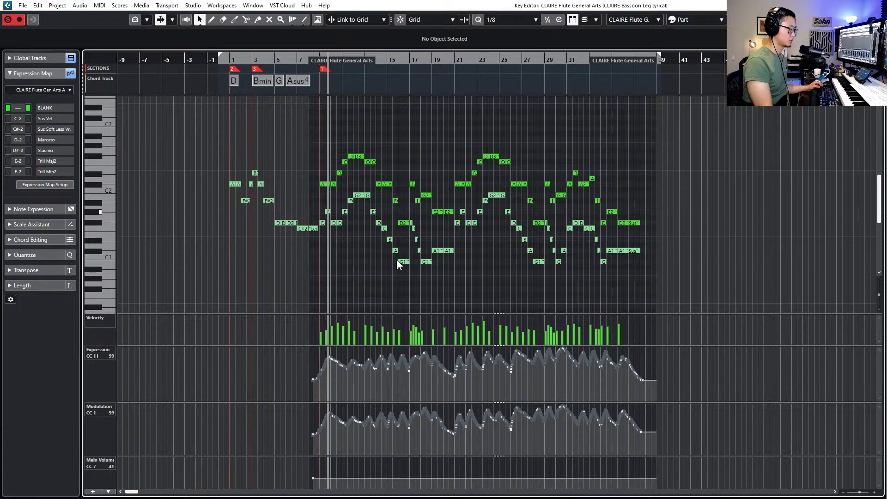
scroll(397, 262, down, 3)
key(ctrl)
click(314, 478)
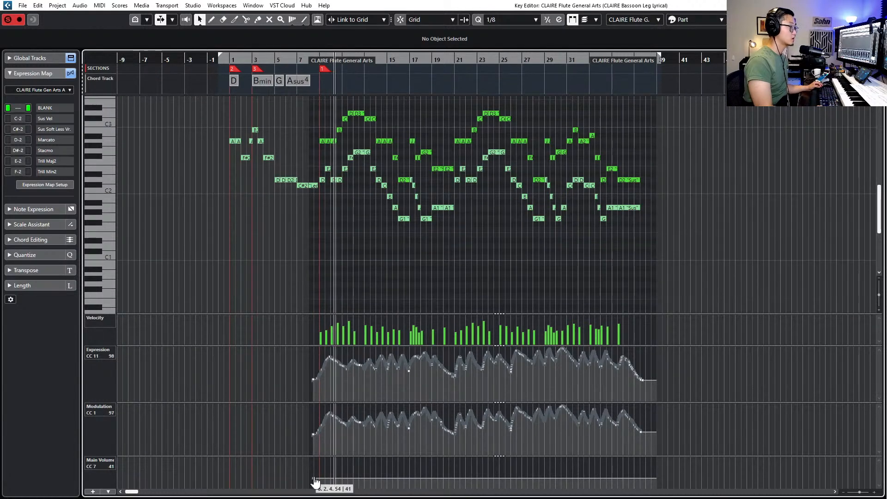
drag(314, 478, 312, 466)
key(space)
key(space)
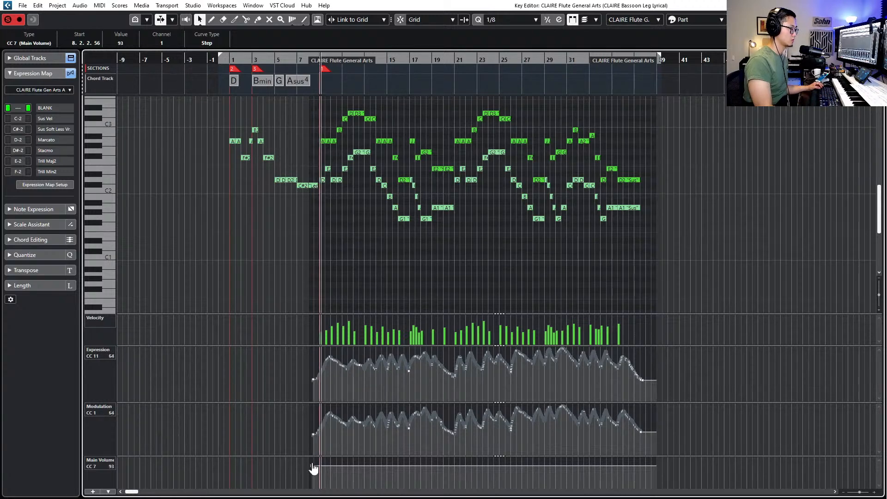
drag(312, 466, 314, 466)
key(space)
key(space)
Transpose all the flute's notes from bar 9 onward up one octave, trying two octaves as well, and play the result
scroll(321, 147, up, 2)
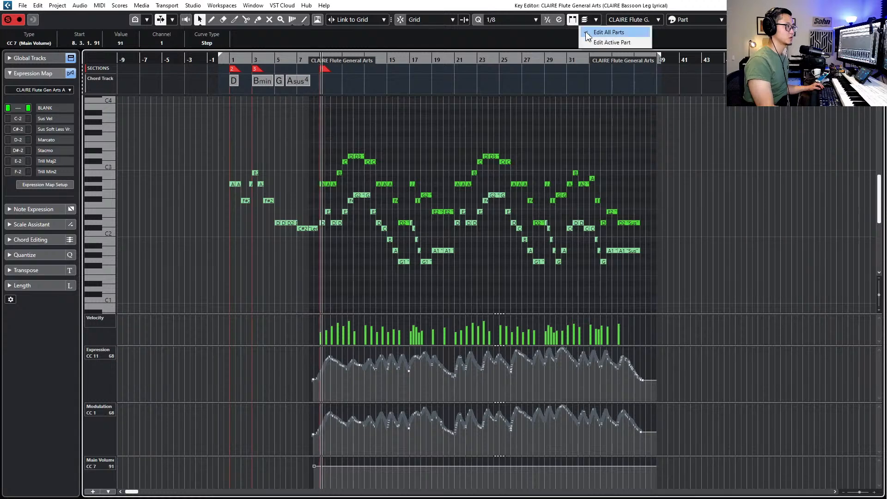
drag(316, 133, 667, 254)
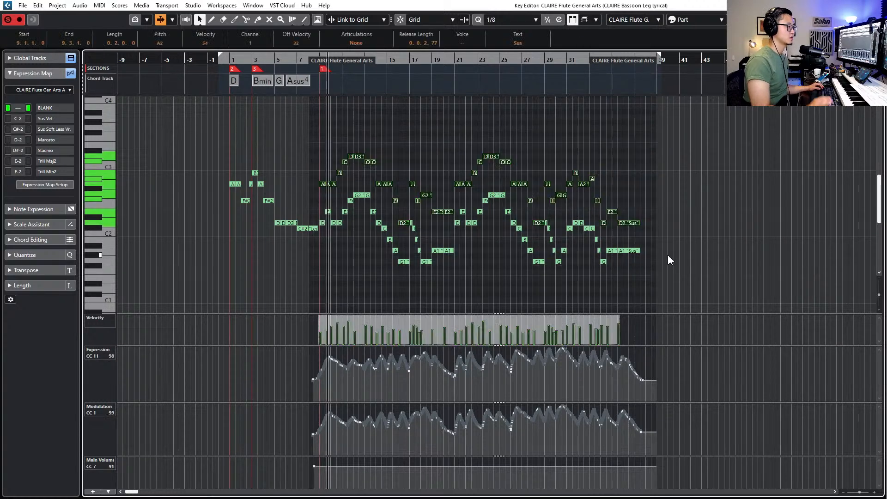
key(shift+Up)
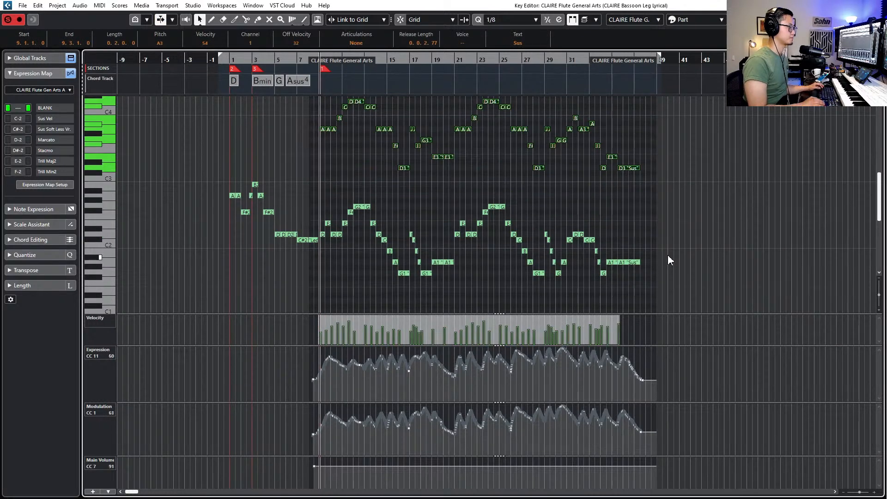
key(shift+Up)
key(shift+1)
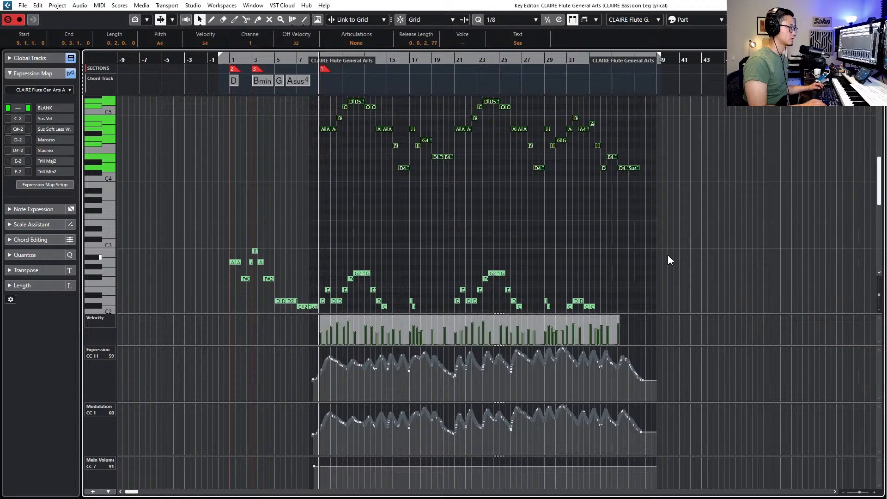
key(shift+Down)
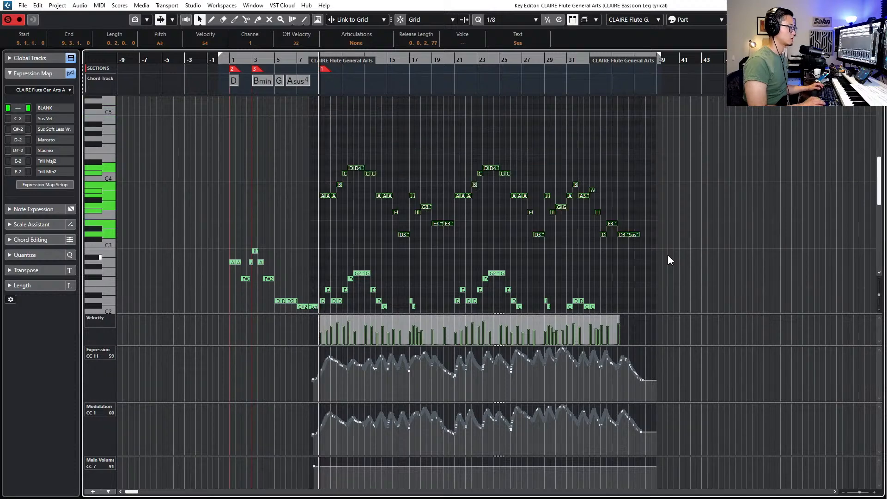
key(space)
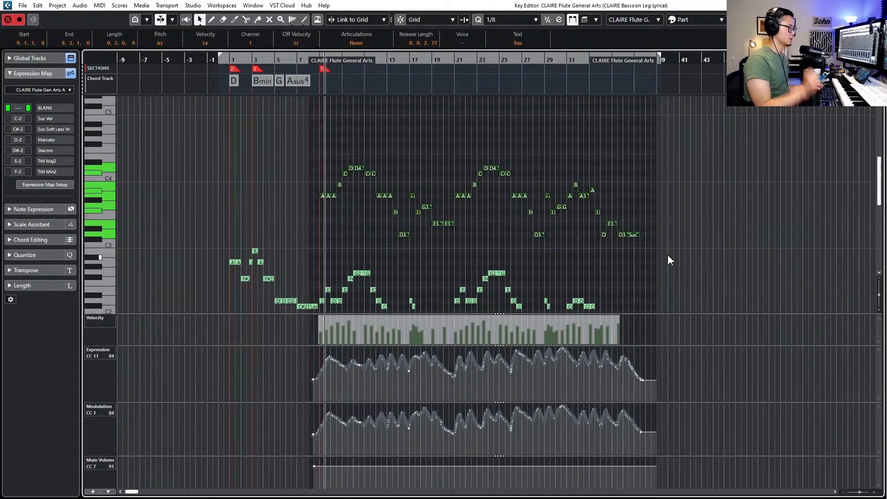
Assign the Sus Vel articulation to the selected flute notes, stop playback and close the editor
scroll(404, 221, up, 2)
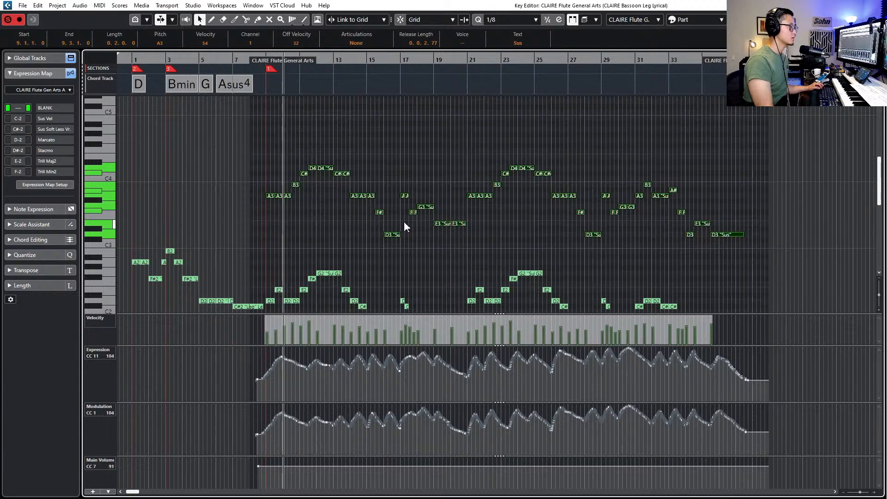
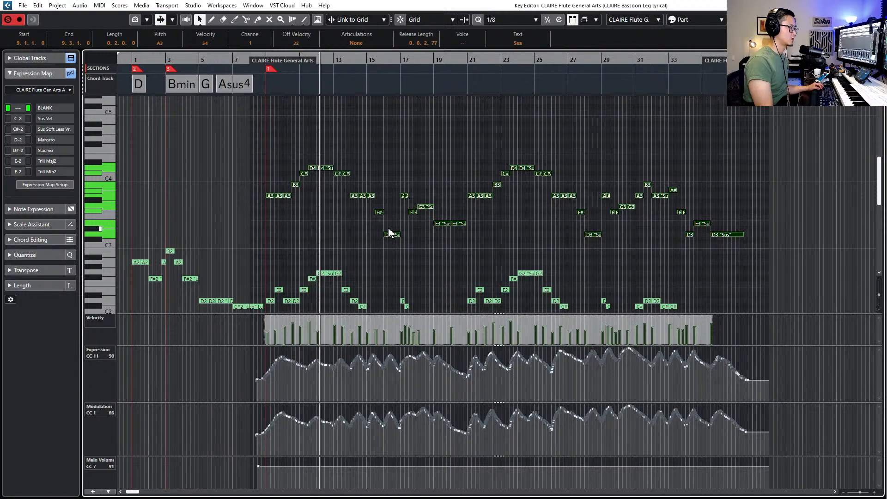
scroll(363, 185, up, 2)
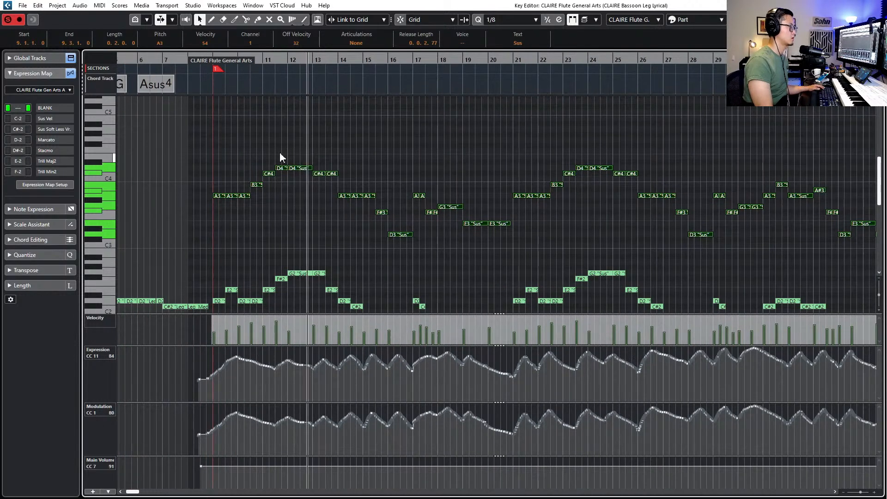
click(345, 45)
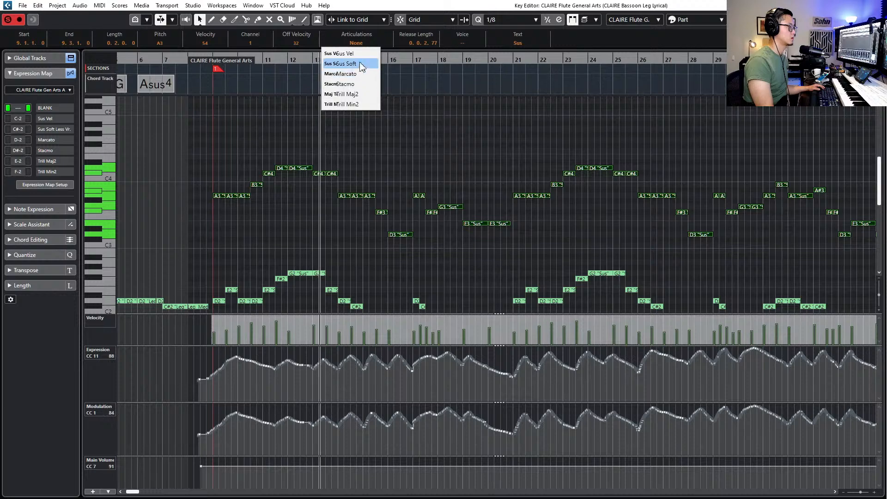
click(366, 54)
key(space)
key(Escape)
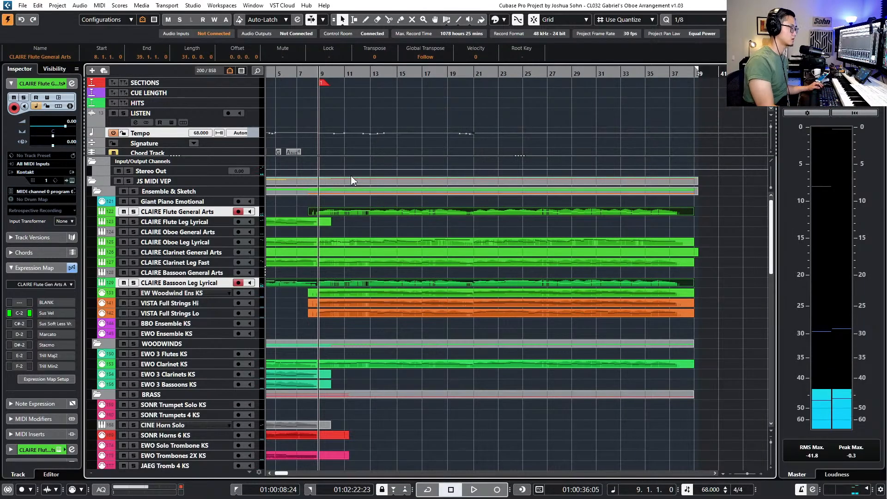
Trim the adjoining ends of the two flute parts near bar 9 and move the General Arts part onto the CLAIRE Flute Leg Lyrical track
scroll(314, 224, up, 2)
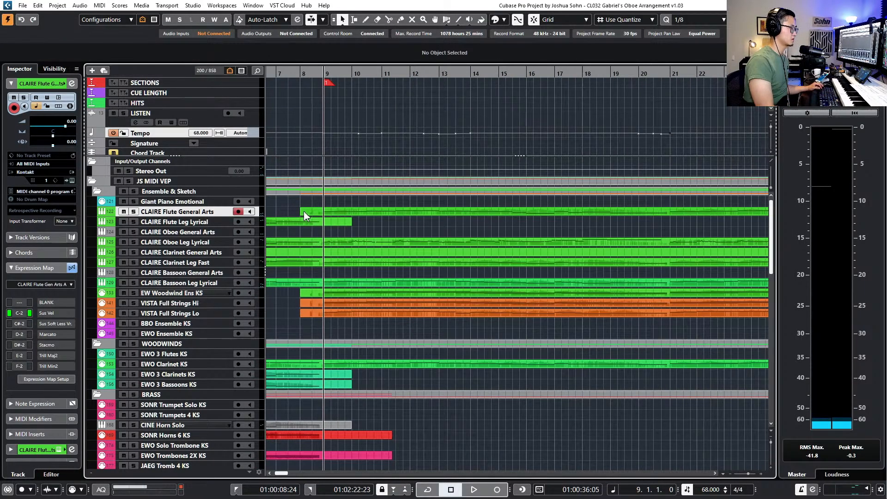
drag(300, 216, 325, 223)
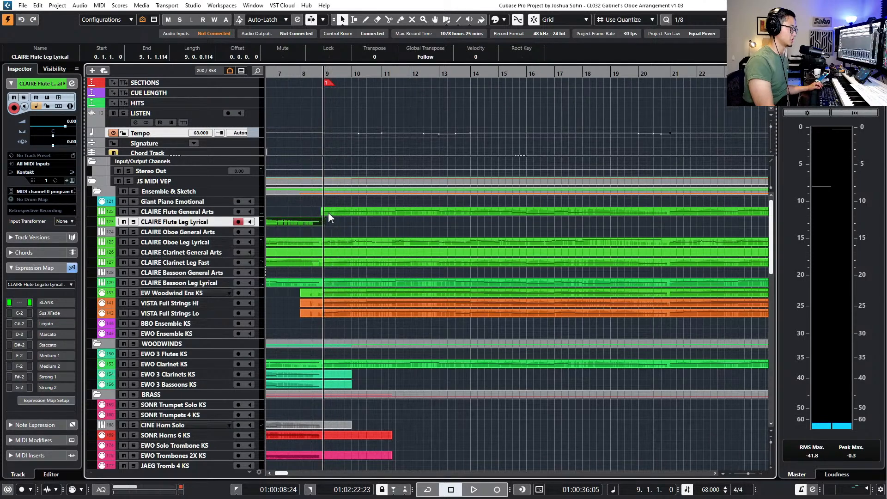
click(330, 214)
key(ctrl+Down)
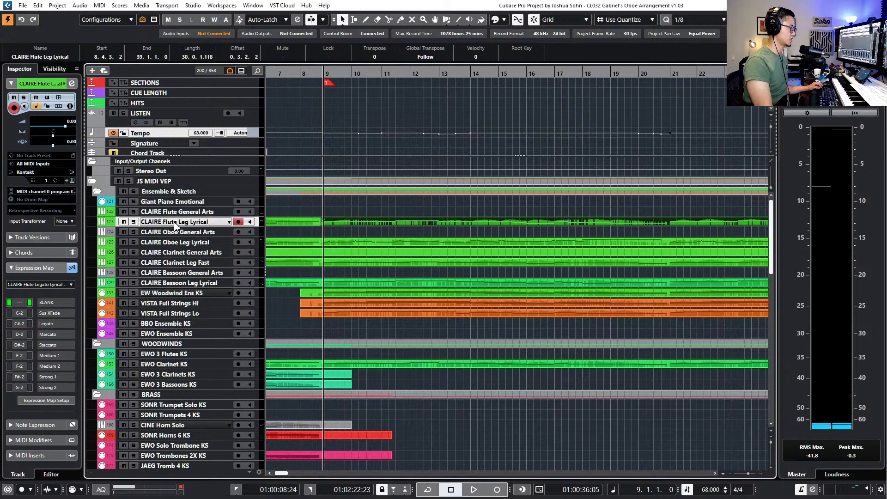
Glue the two CLAIRE Flute Leg Lyrical parts into one and open the merged part for note editing
drag(360, 209, 316, 219)
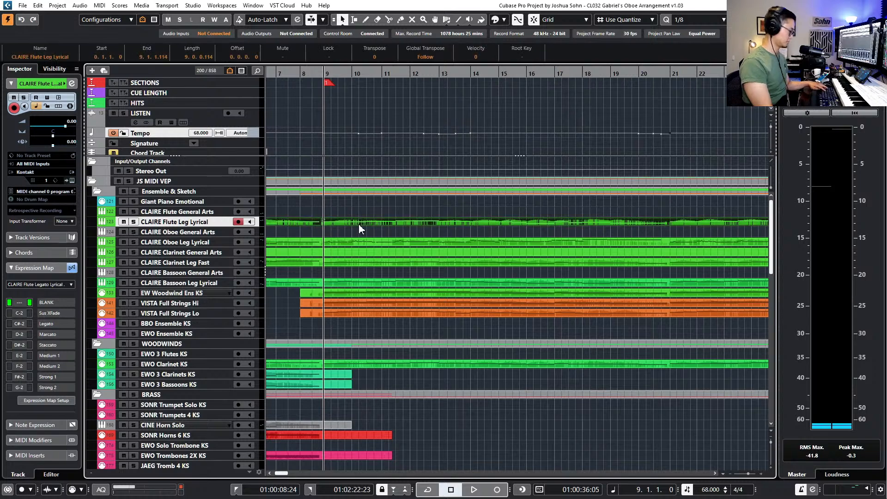
key(alt+g)
double_click(472, 221)
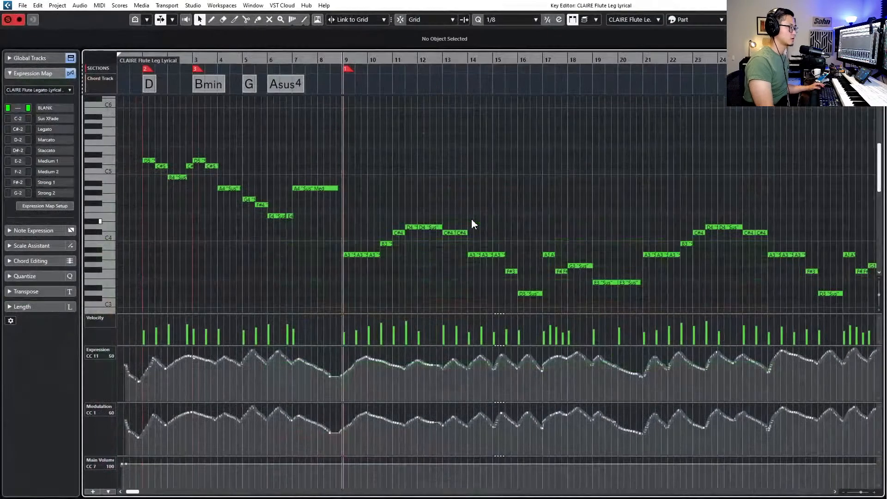
Select the flute's first two A3 notes in bar 9 and audition the line from there
scroll(478, 218, up, 2)
scroll(478, 218, right, 2)
scroll(470, 213, up, 2)
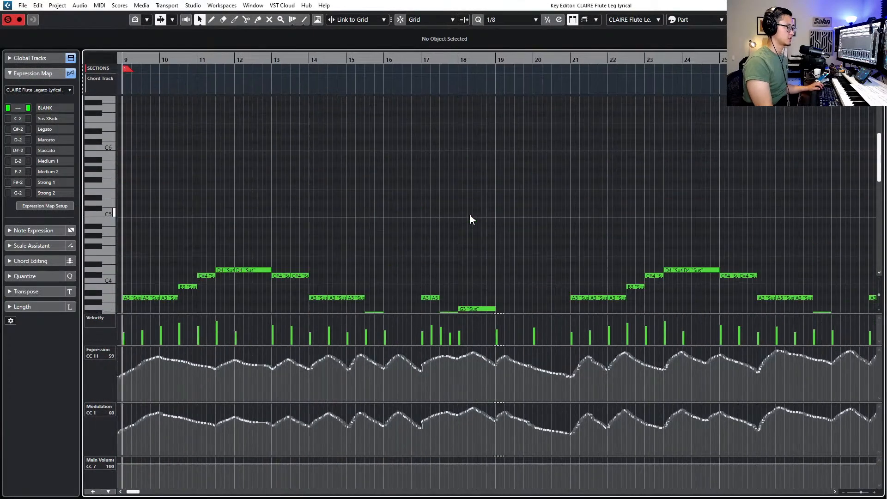
scroll(469, 215, down, 5)
scroll(470, 217, down, 1)
scroll(470, 219, down, 2)
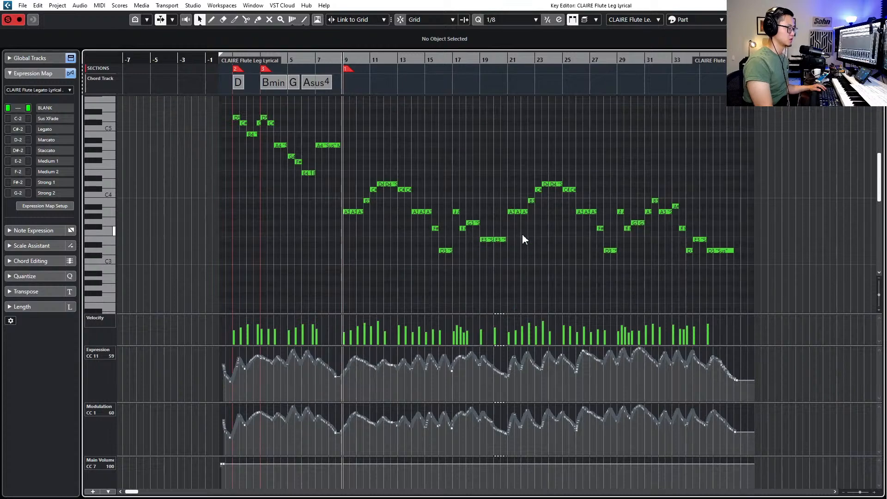
scroll(523, 234, up, 2)
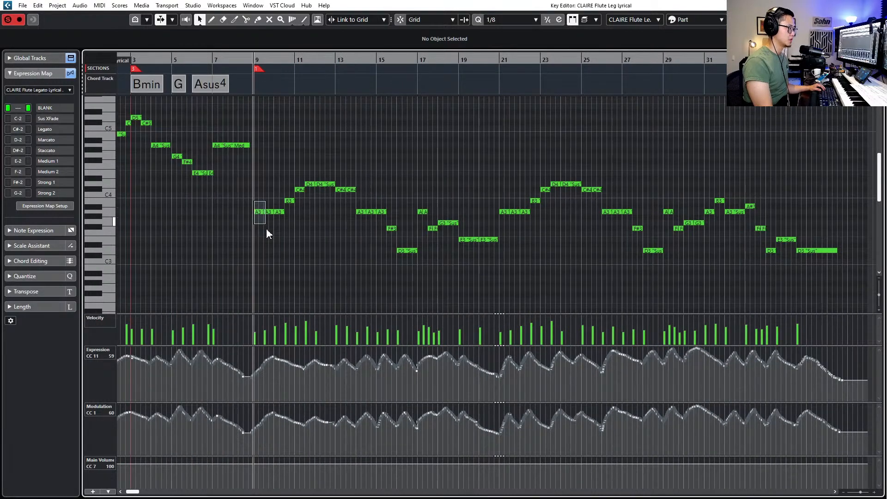
drag(267, 228, 271, 237)
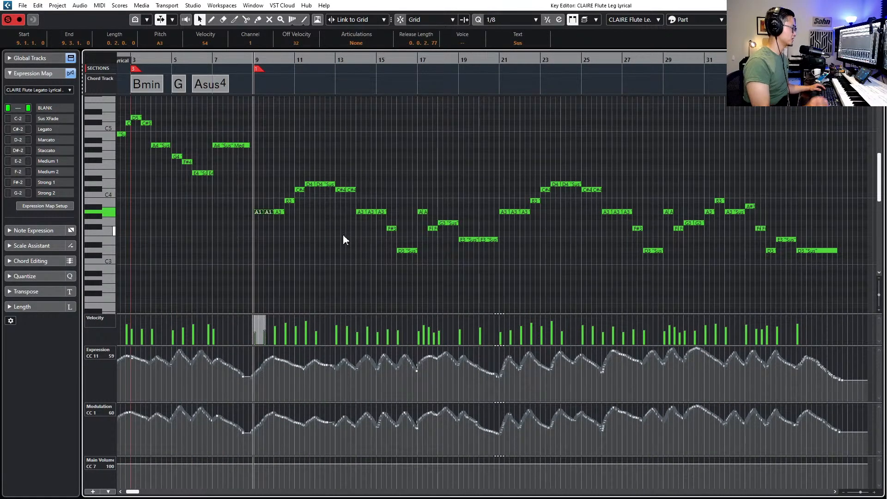
scroll(339, 236, up, 2)
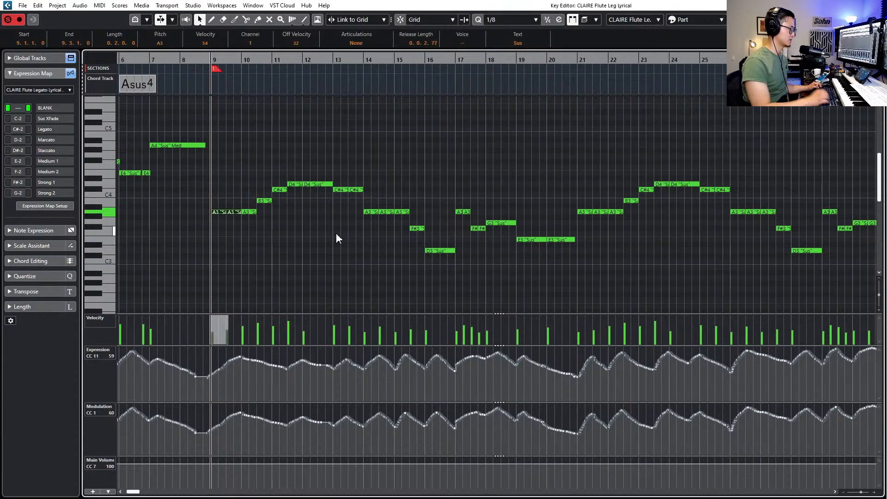
key(space)
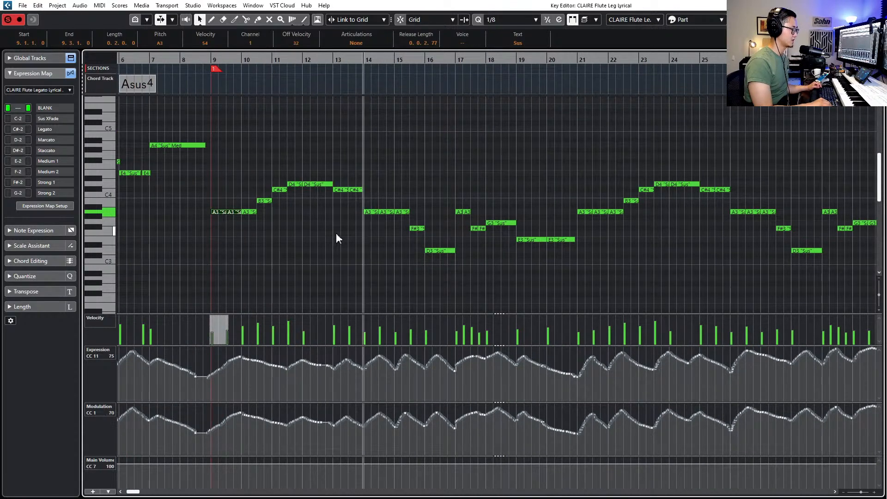
Audition the flute line through bars 13 to 16, checking the F#3 note in bar 15 and the D3 note in bar 16
key(KP_Subtract)
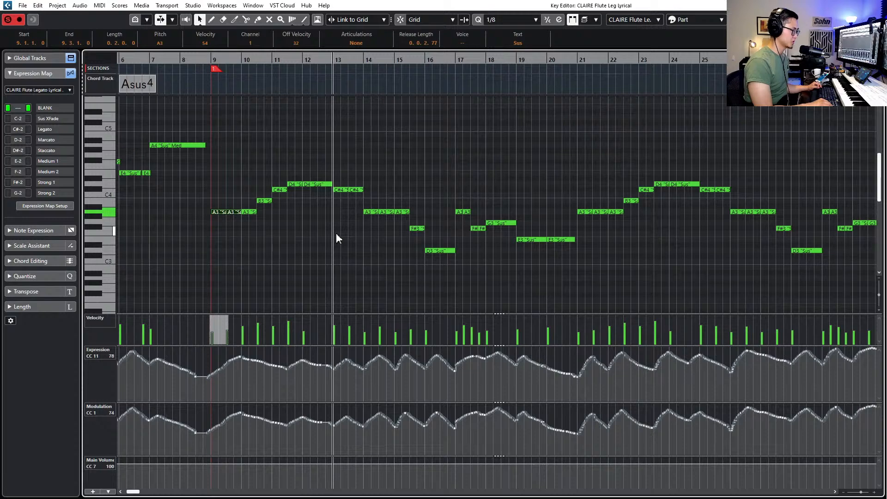
key(KP_Add)
scroll(406, 241, up, 2)
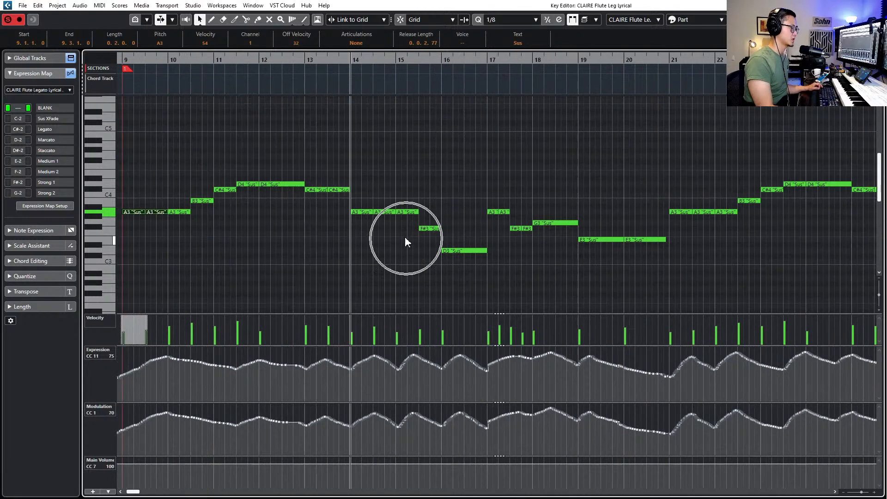
scroll(406, 241, right, 3)
click(277, 229)
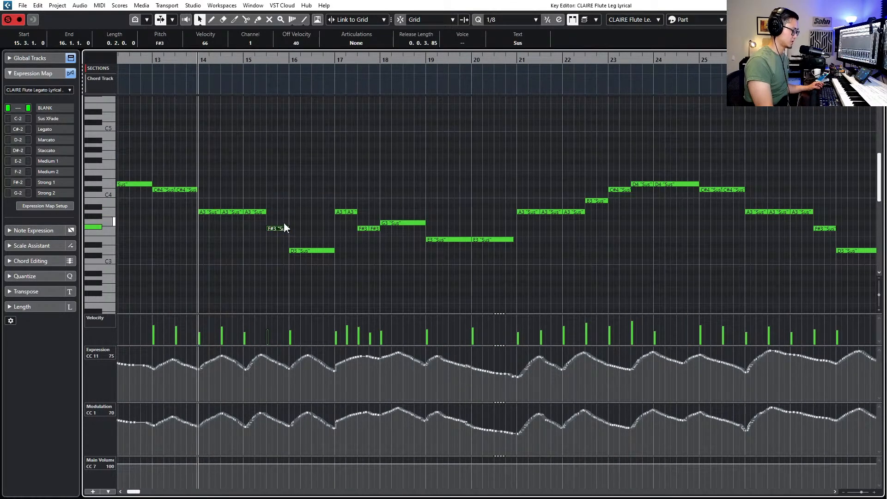
click(315, 266)
click(314, 251)
scroll(311, 216, down, 1)
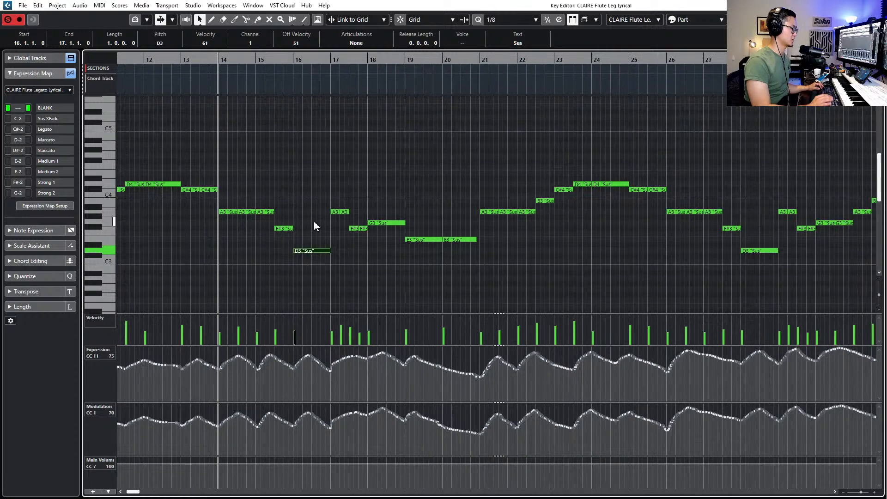
key(KP_Subtract)
key(KP_Subtract)
key(f)
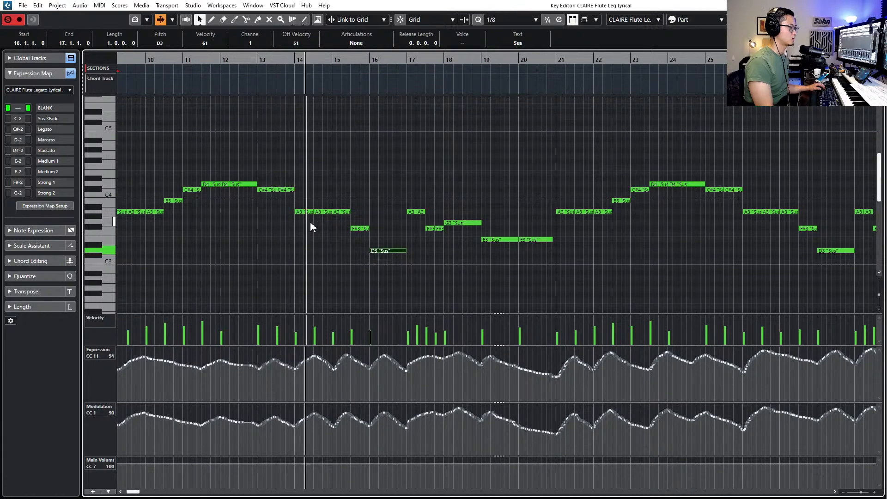
Assign the Medium 2 articulation to all flute notes from bar 9 onward and audition the result
key(ctrl+a)
scroll(337, 134, down, 3)
drag(253, 173, 475, 260)
click(356, 43)
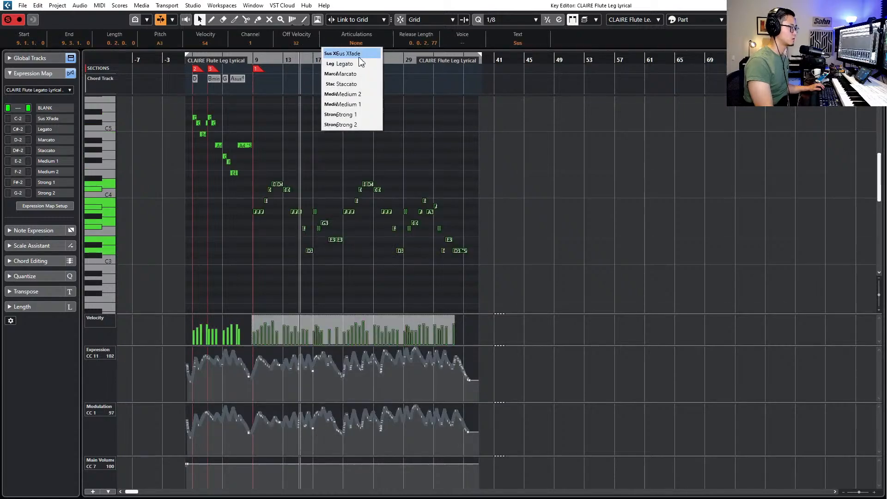
click(347, 95)
scroll(321, 181, up, 4)
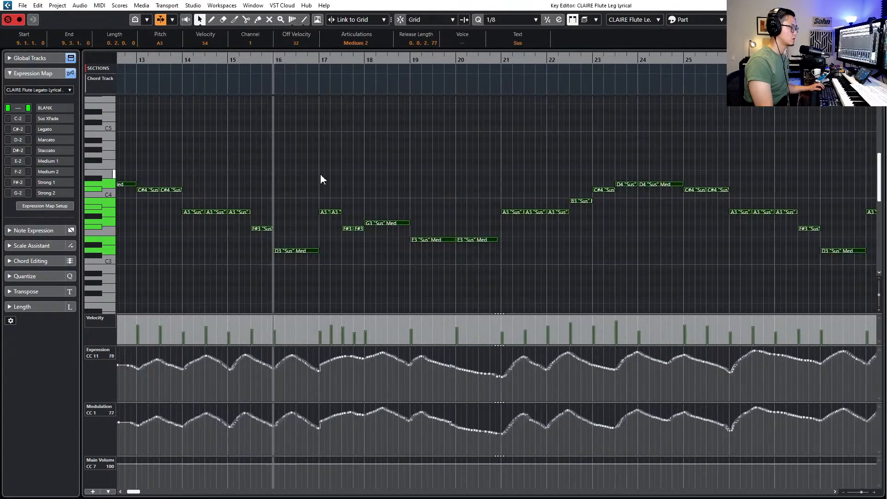
click(321, 175)
key(space)
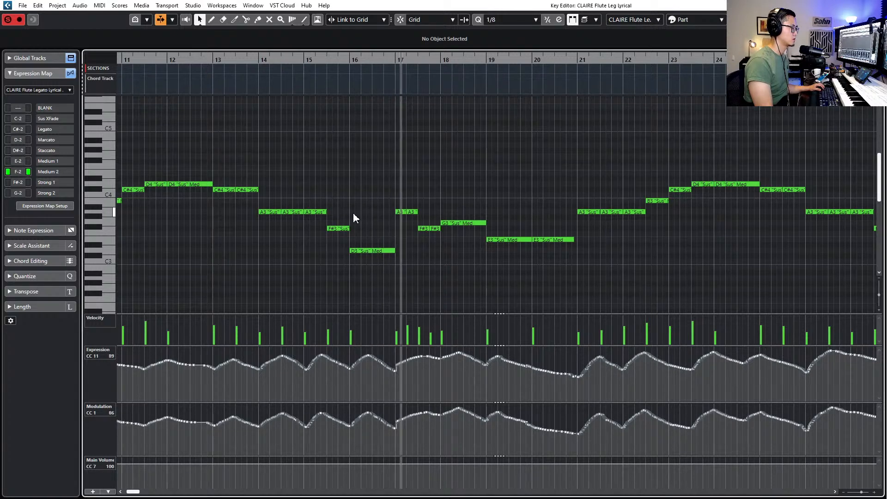
key(space)
Raise the flute's long D3 note in bar 16 to A3
drag(353, 212, 329, 238)
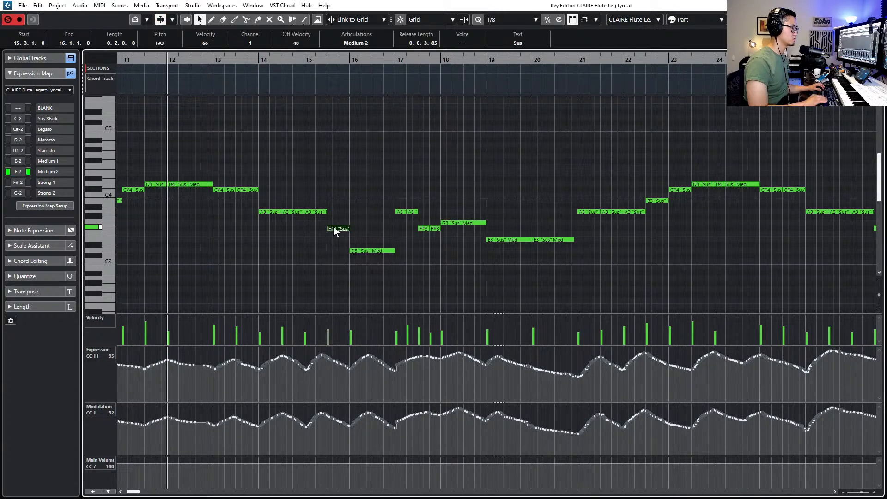
click(365, 251)
key(Up)
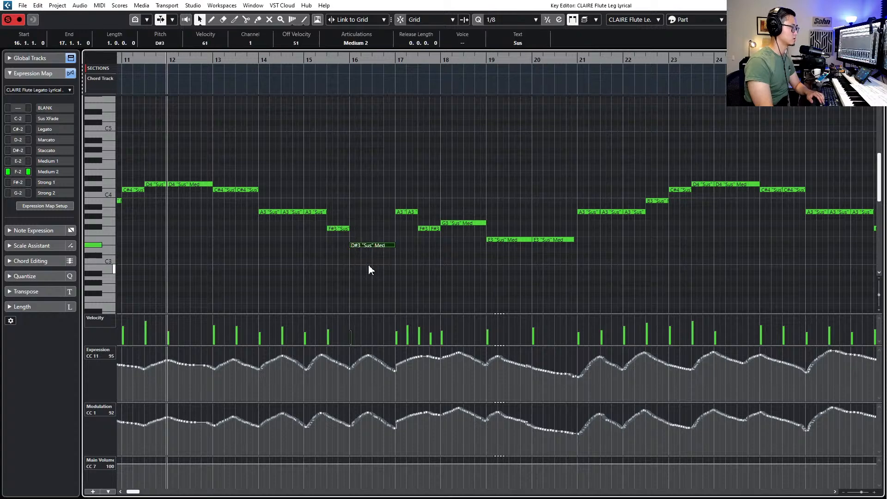
key(Up)
key(Up)
key(Up)
key(Up)
key(Up)
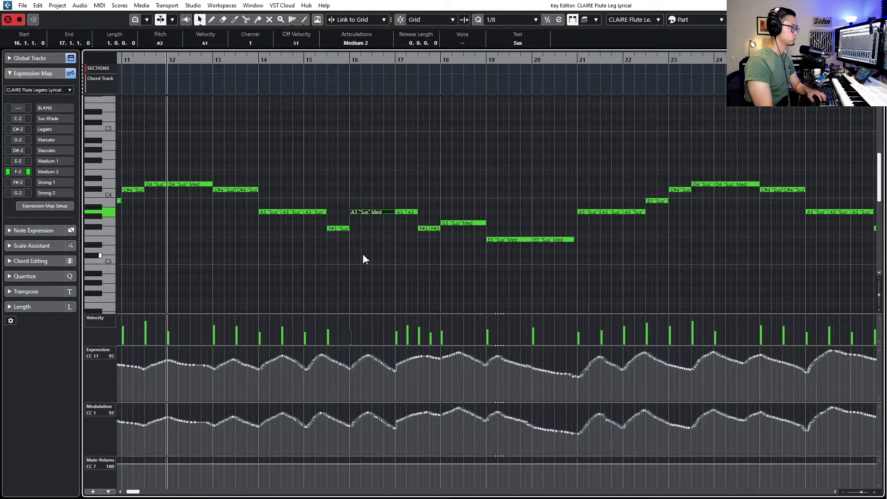
Close the flute editor, add the CLAIRE Bassoon Leg Lyrical part to the selection and open both parts for note editing
key(l)
key(Escape)
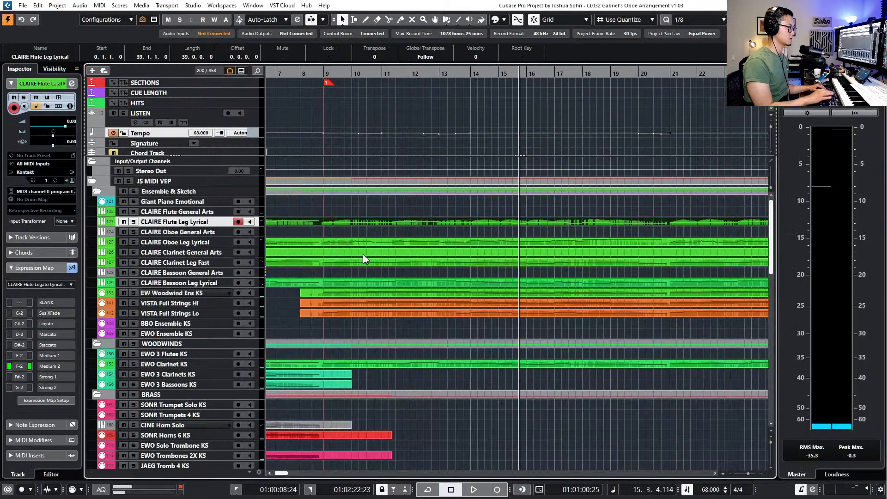
shift+click(432, 287)
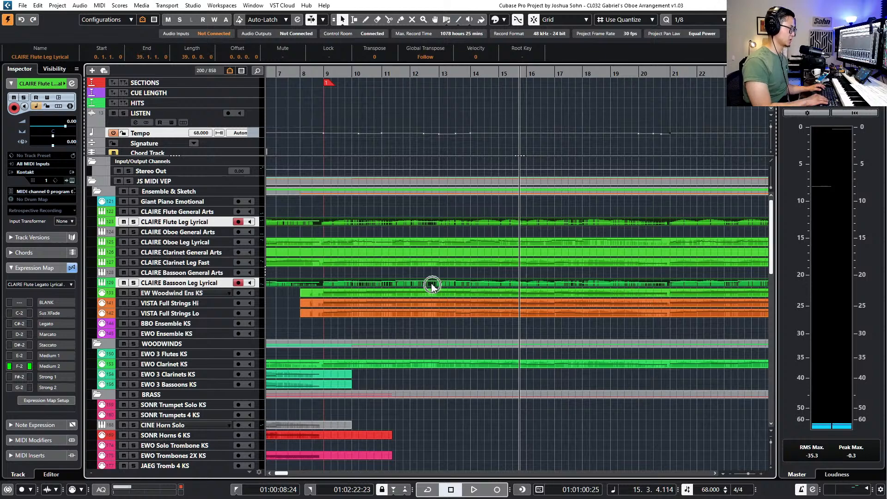
key(Return)
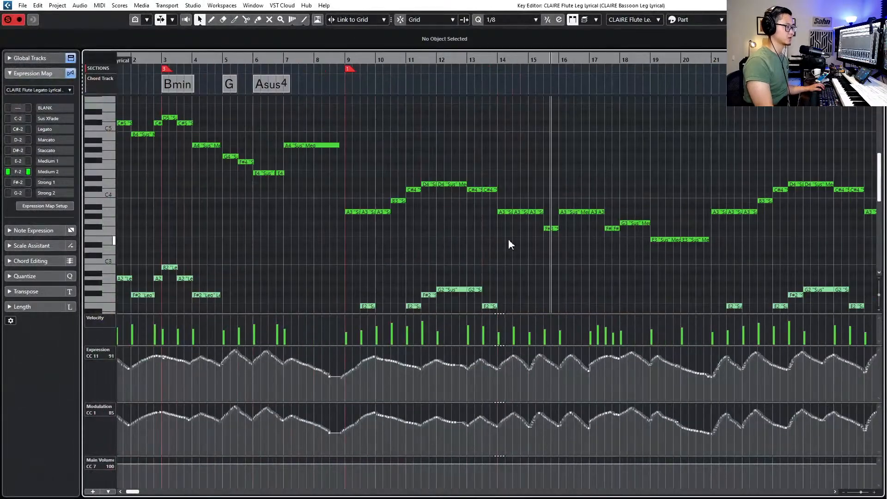
Play the flute and bassoon lines together from bar 9 with the view following the playback cursor
key(KP_Subtract)
key(KP_Subtract)
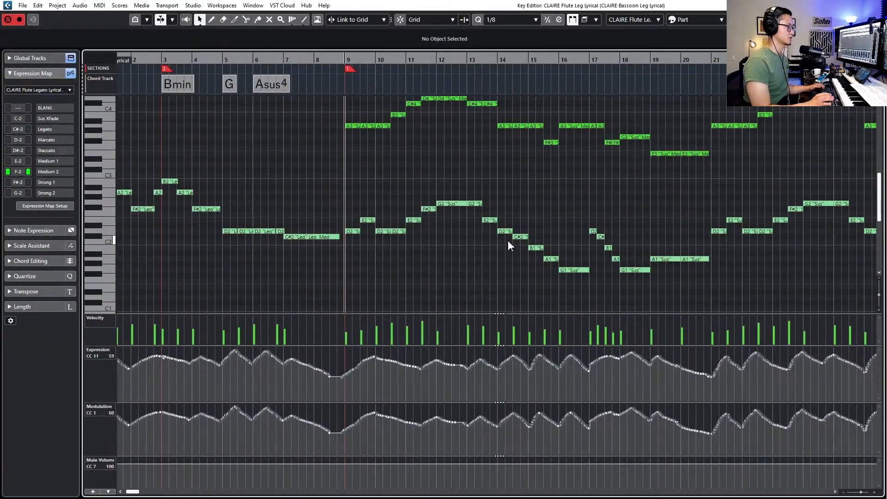
key(space)
key(f)
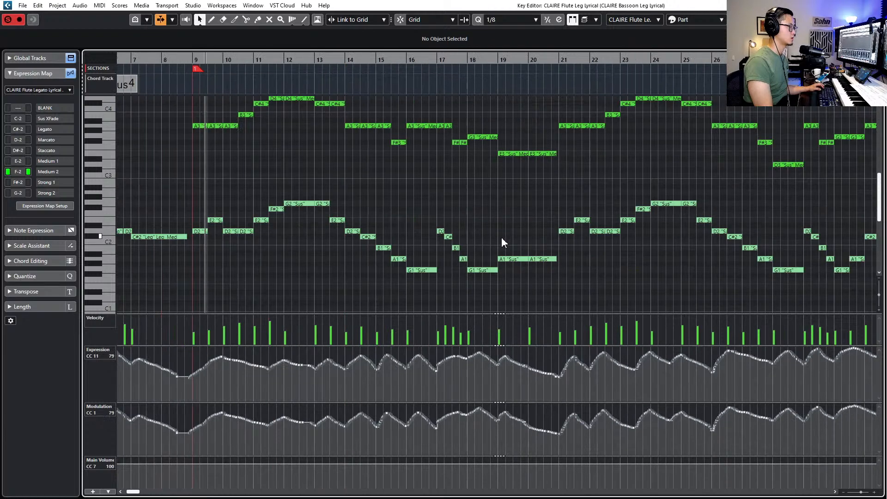
Raise the bassoon's Main Volume to 89 from bar 9 onward, with a short rise drawn just before the bar
click(202, 231)
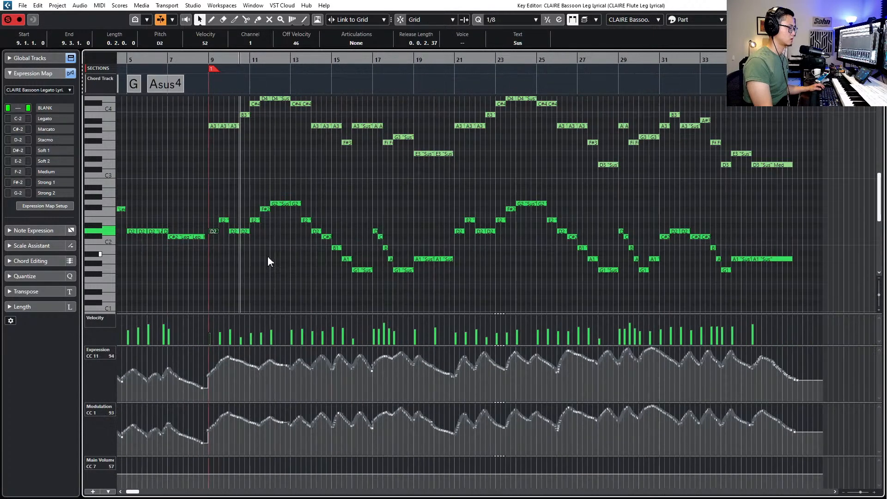
key(g)
key(g)
key(g)
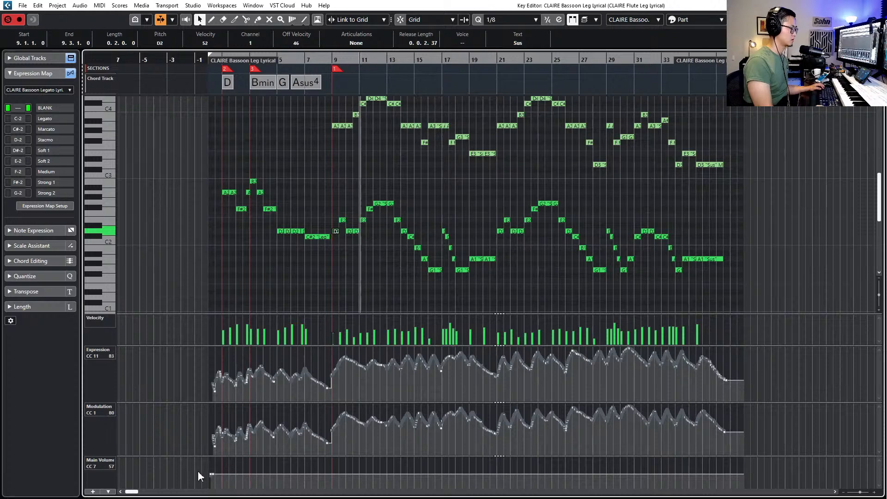
drag(207, 457, 221, 460)
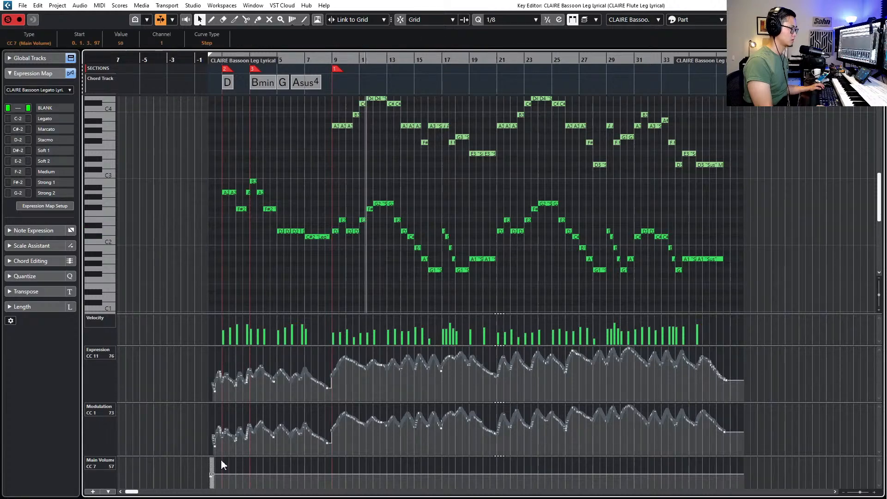
key(h)
key(h)
alt+click(329, 469)
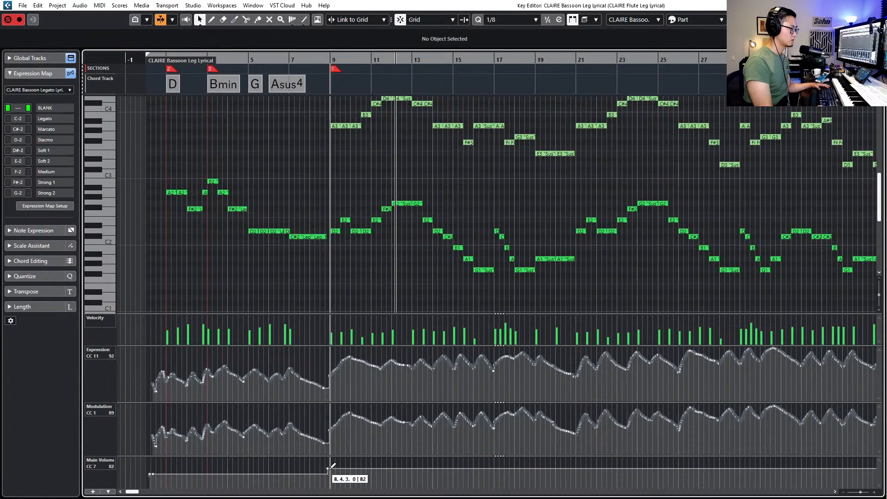
drag(329, 468, 330, 466)
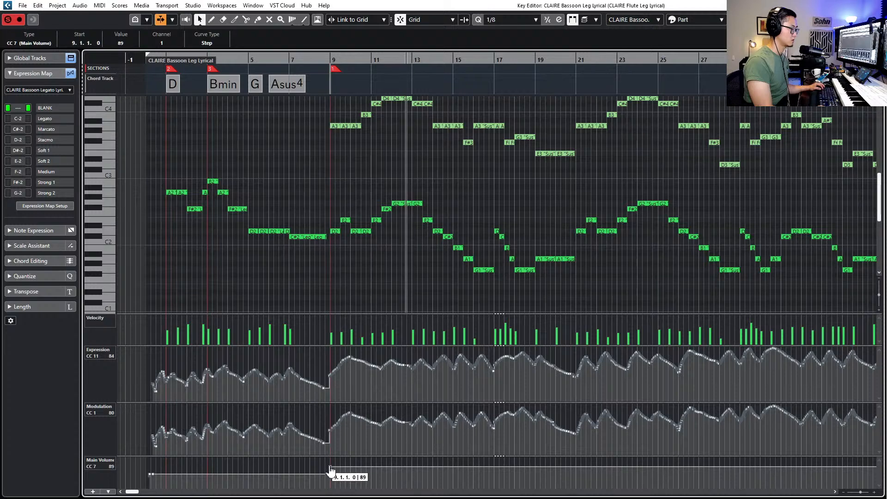
scroll(331, 467, up, 3)
key(j)
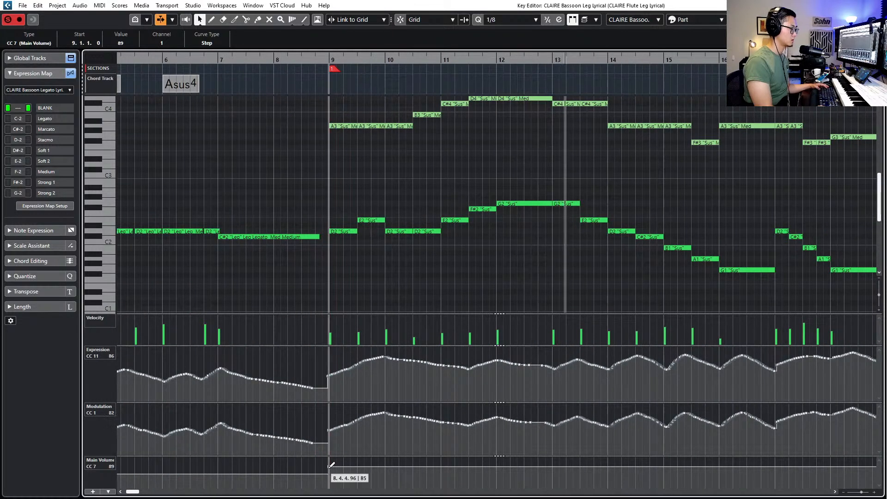
drag(329, 467, 321, 473)
Scale up the bassoon's Expression curve slightly from bar 9 to the end, bringing its first point to 64
scroll(417, 273, right, 4)
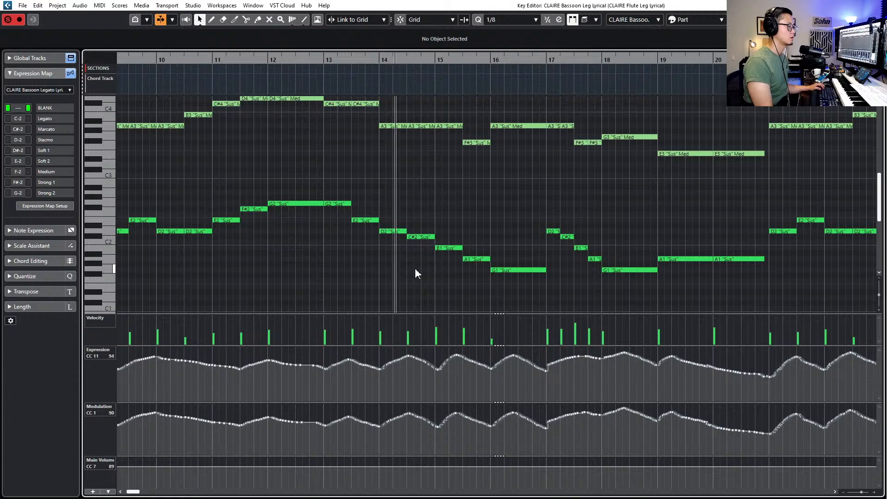
scroll(416, 268, right, 2)
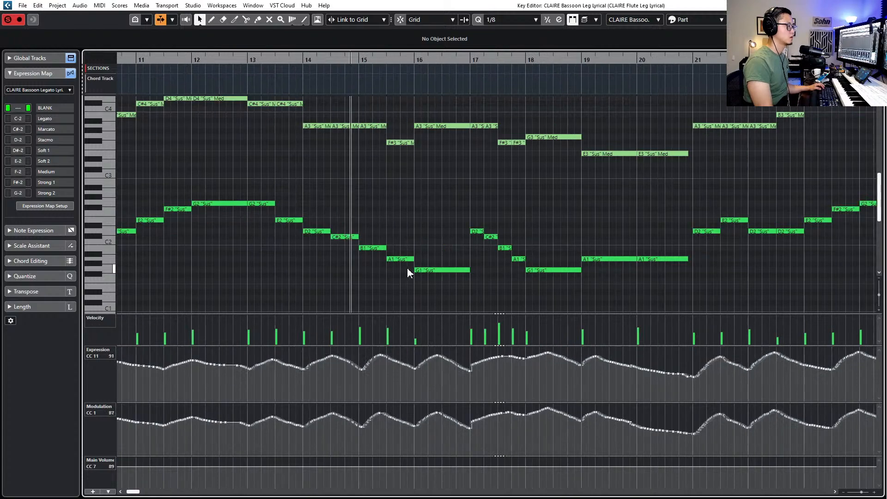
scroll(403, 306, down, 4)
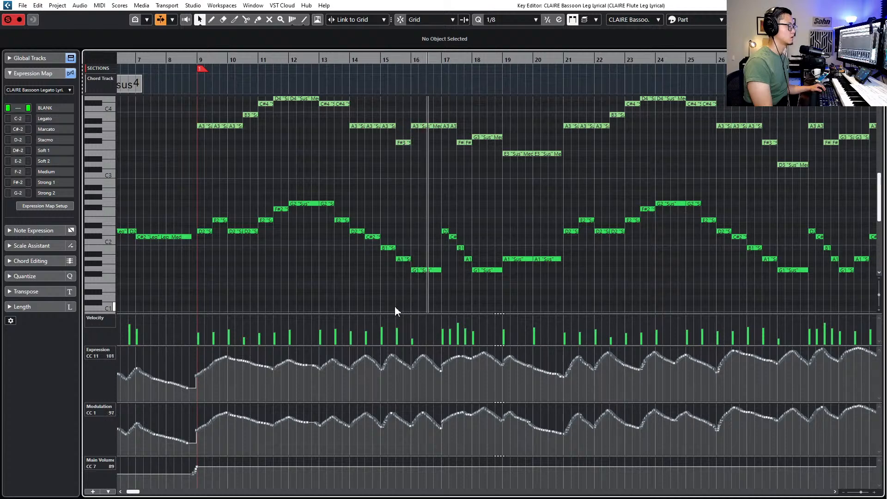
scroll(382, 342, down, 3)
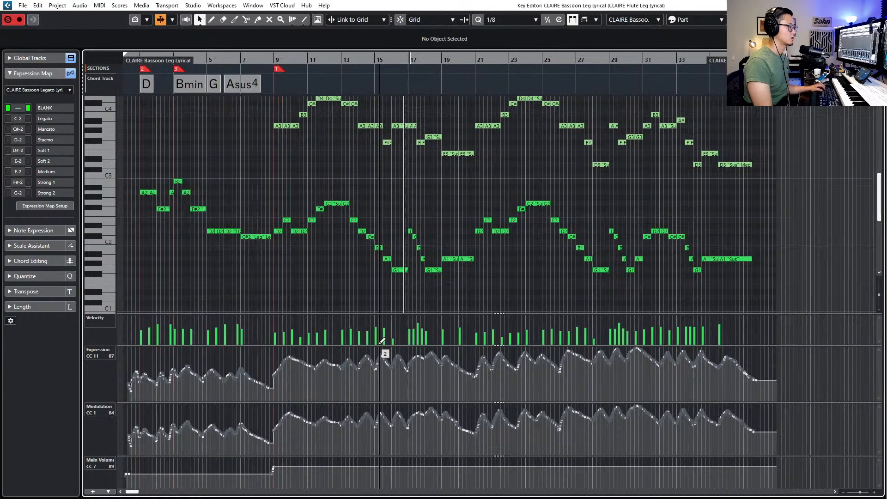
scroll(383, 341, down, 2)
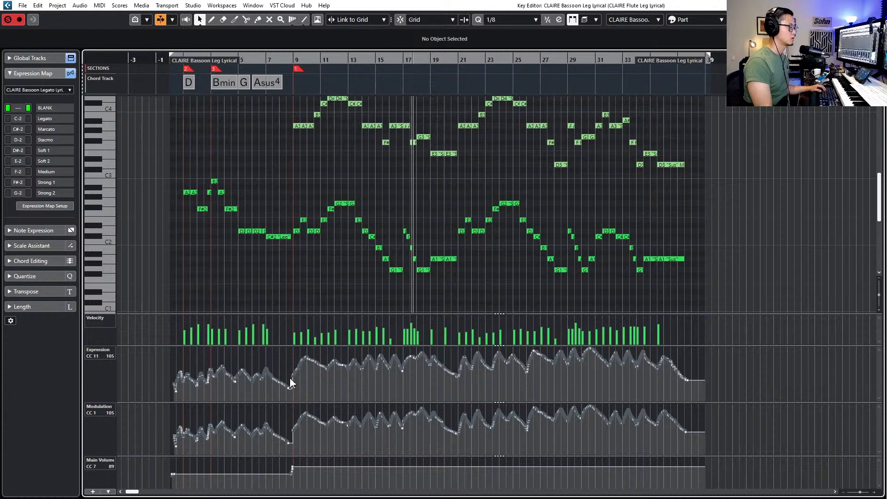
drag(287, 382, 726, 351)
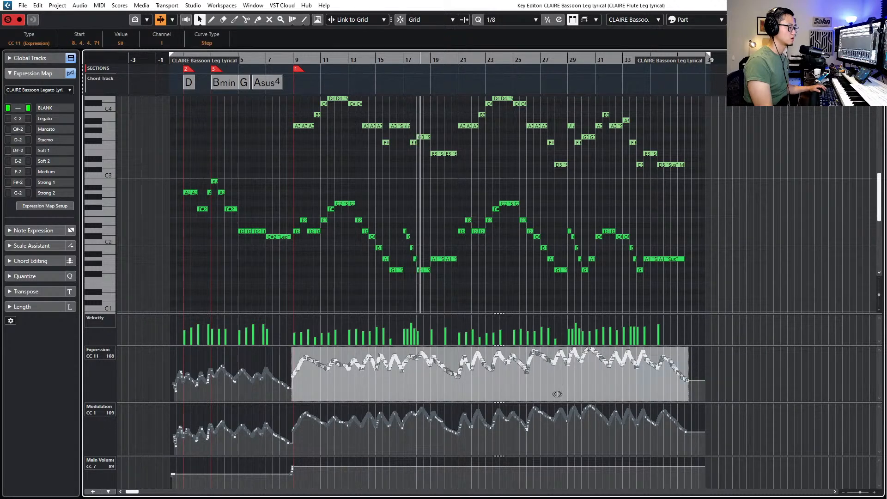
drag(500, 351, 501, 349)
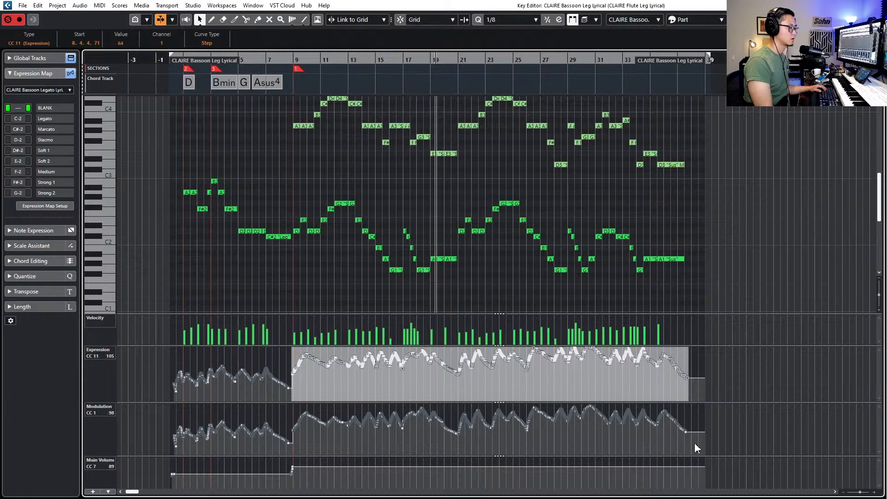
Scale up the bassoon's Modulation curve from bar 9 to the end, bringing its first point to 65, and stop playback
drag(696, 445, 291, 416)
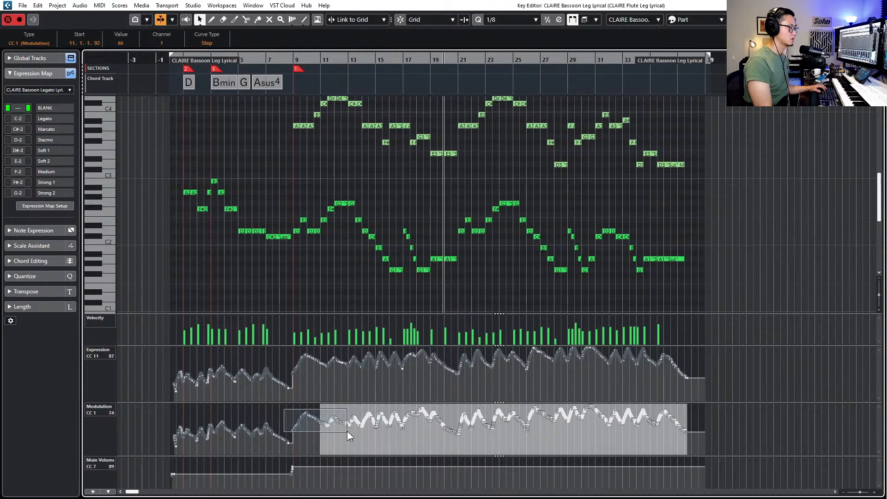
drag(437, 408, 436, 406)
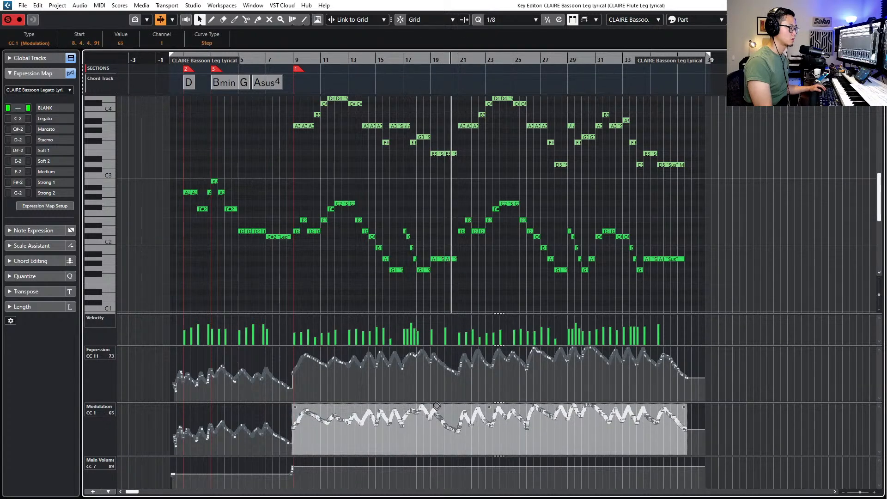
scroll(353, 304, up, 3)
click(353, 304)
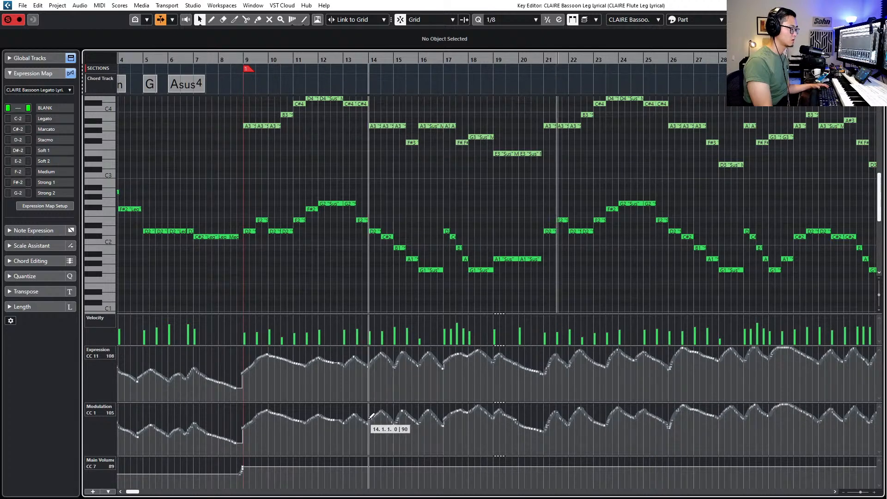
key(space)
Select the bassoon's descending notes from E2 to B1 in bars 13 to 15 and audition the passage
drag(398, 214, 368, 258)
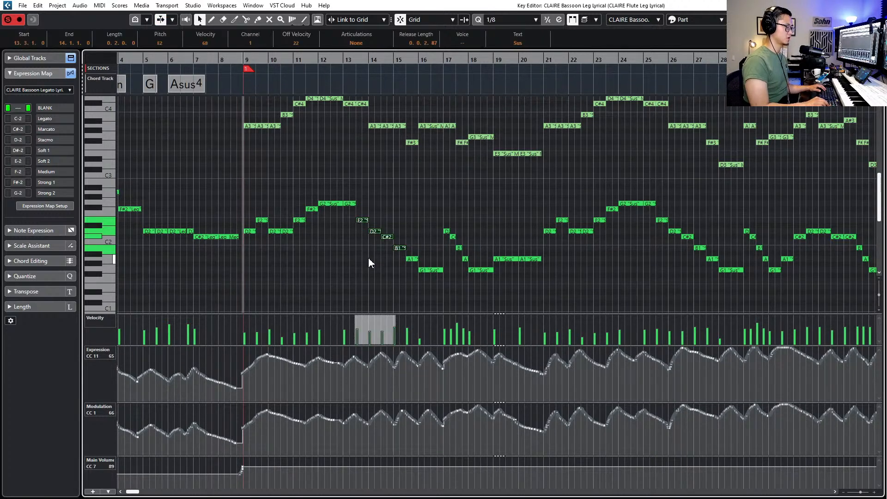
key(l)
key(space)
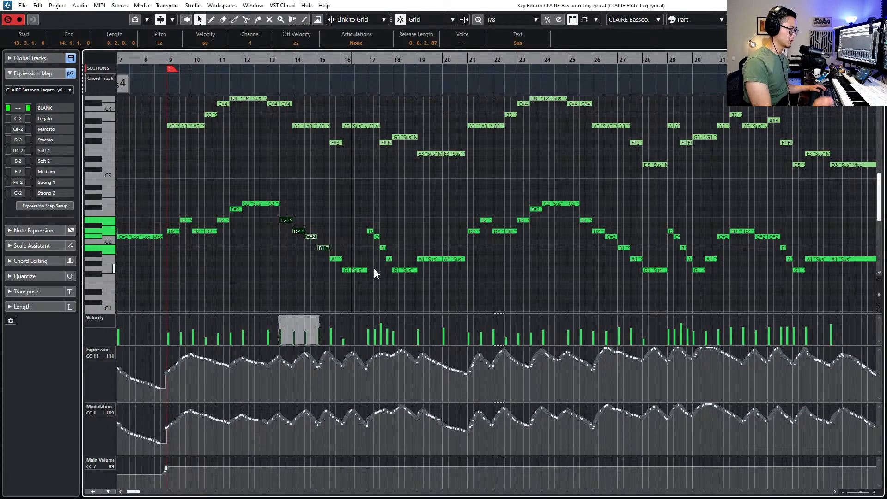
key(KP_Subtract)
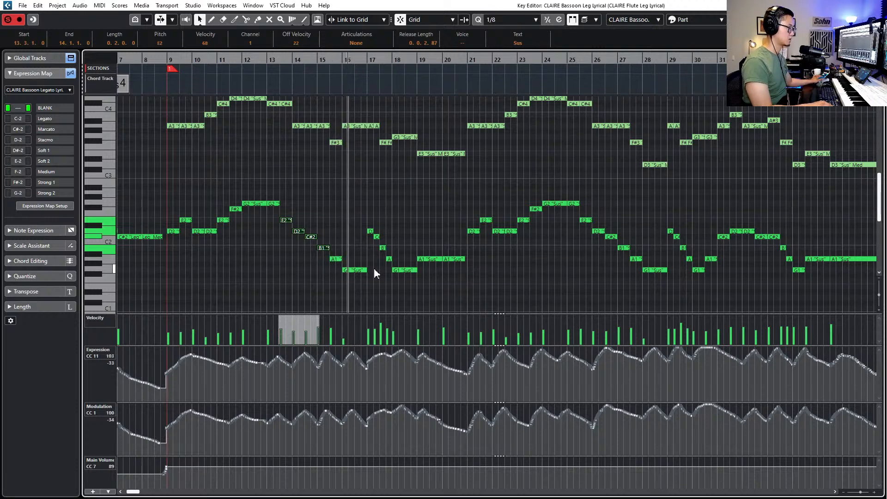
Return to the start of bar 9 and play through the following bars to check the bassoon line's balance and dynamics
key(space)
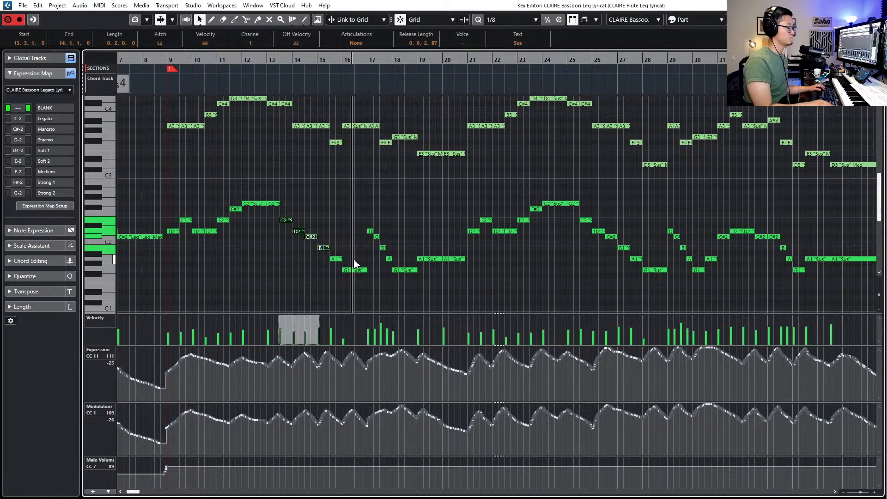
key(KP_Subtract)
key(KP_Subtract)
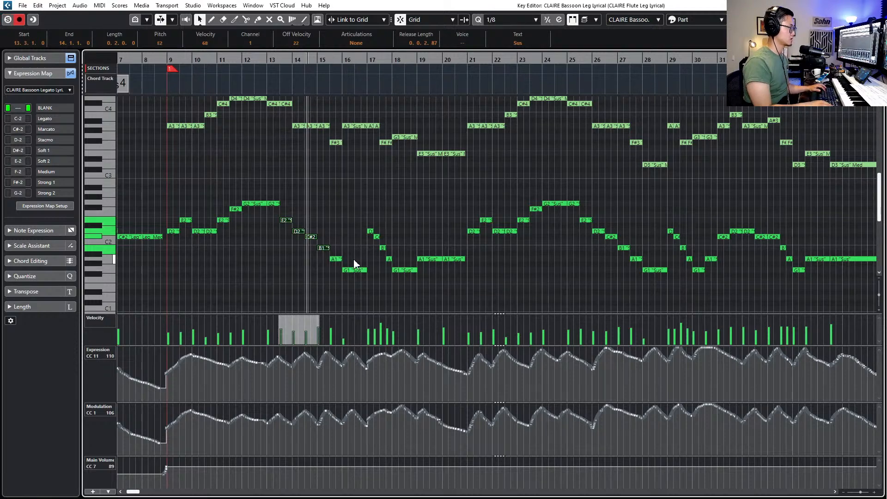
key(KP_Subtract)
key(KP_Subtract)
key(KP_Subtract)
key(KP_Subtract)
key(KP_Subtract)
key(KP_Subtract)
key(KP_Subtract)
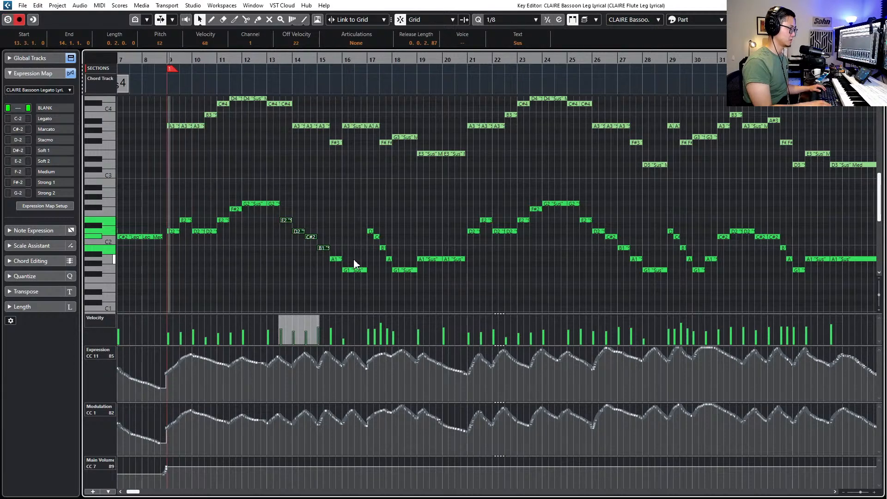
key(KP_Subtract)
ctrl+scroll(366, 314, down, 2)
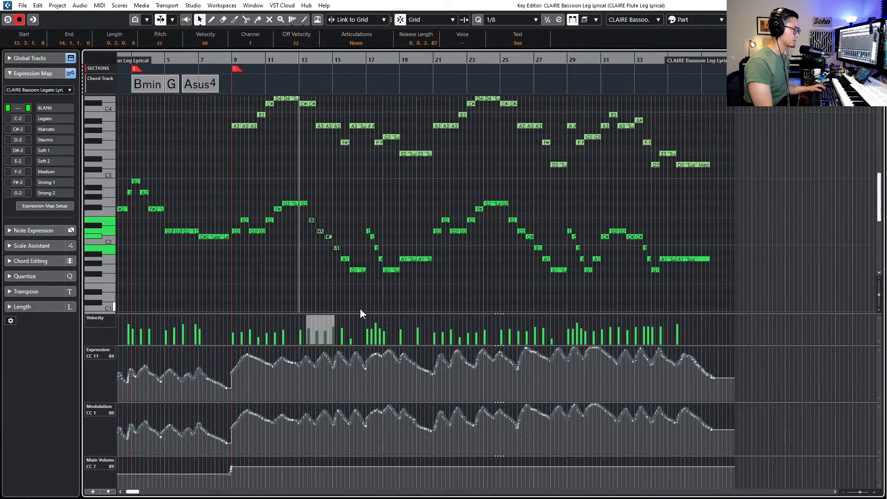
key(KP_Subtract)
key(h)
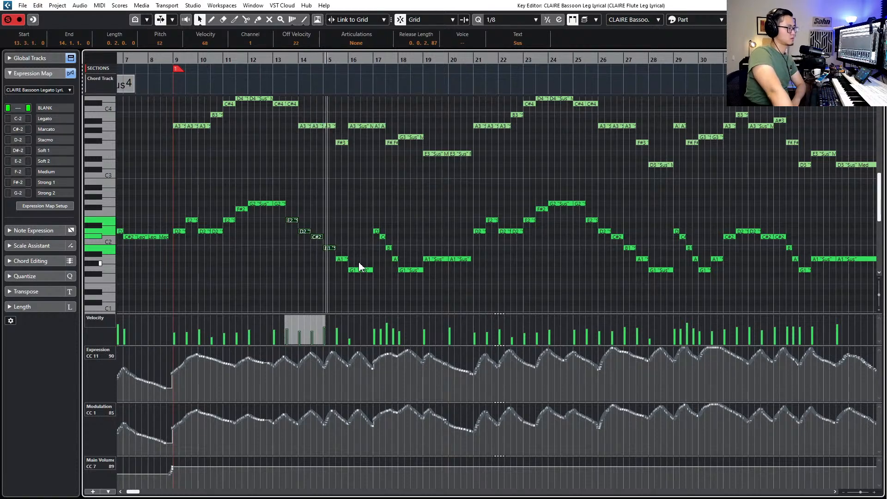
scroll(356, 274, down, 1)
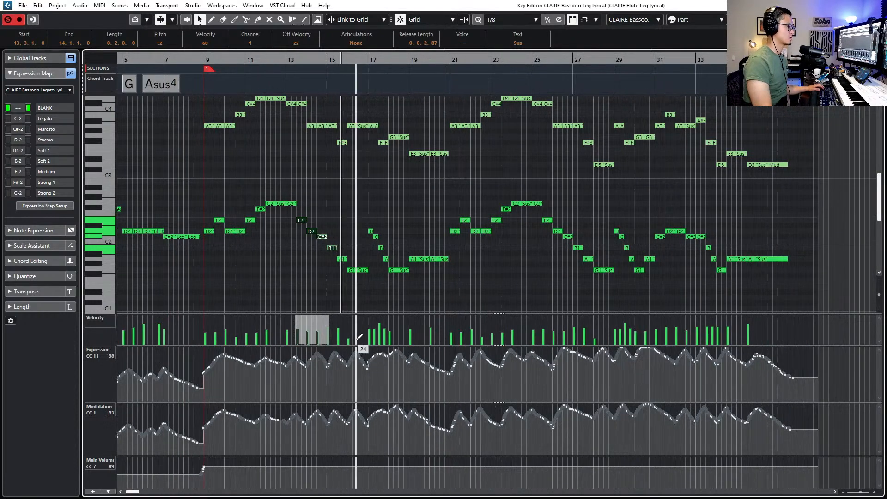
scroll(381, 286, up, 1)
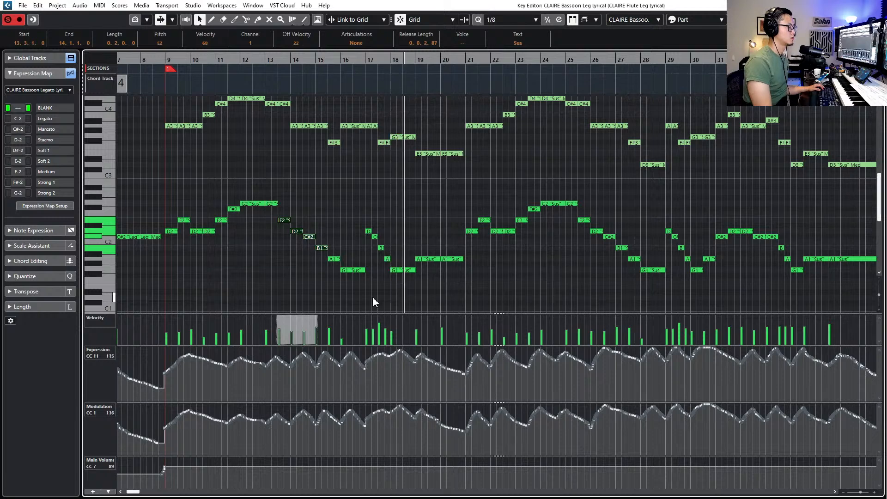
Redraw the bassoon's Expression curve across bars 17 and 18 as one smooth swell peaking at the start of bar 18
key(h)
key(h)
key(h)
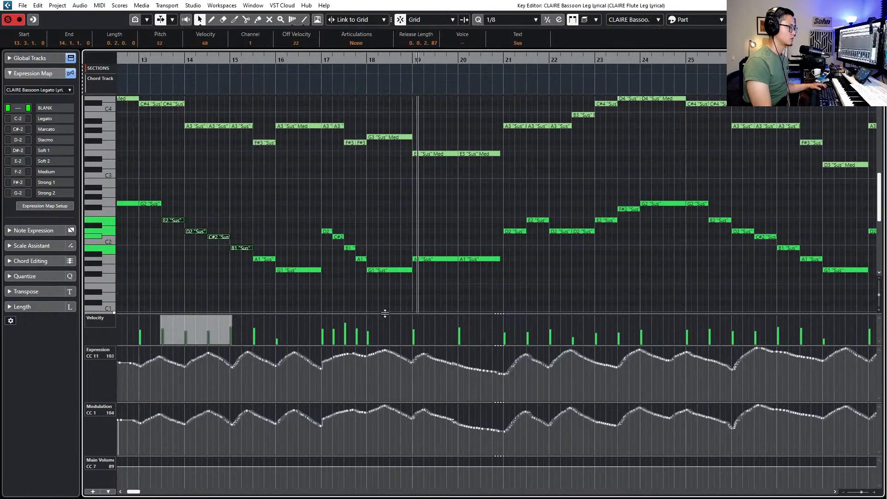
click(369, 355)
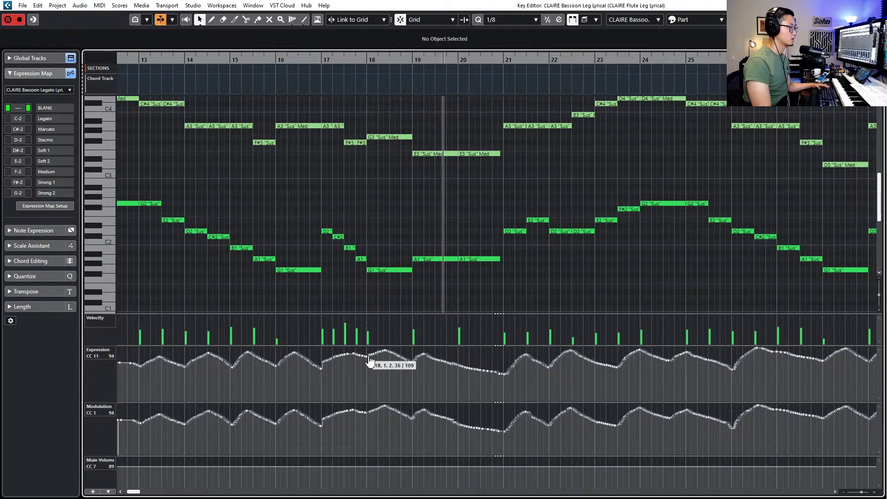
mouse_move(362, 356)
mouse_down()
mouse_move(374, 354)
mouse_move(328, 359)
mouse_move(384, 352)
mouse_up()
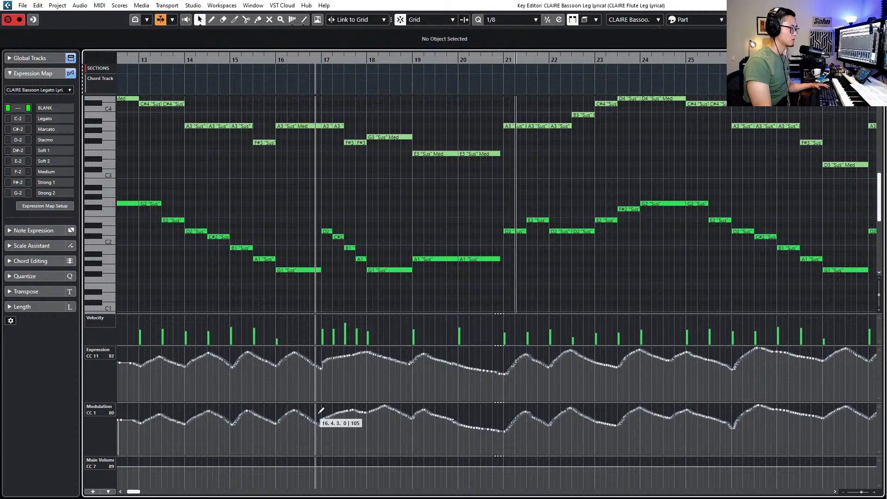
Redraw the bassoon's Modulation curve as a matching smooth swell over bars 17 and 18, and close the Key Editor
mouse_move(323, 416)
mouse_down()
mouse_move(372, 406)
mouse_move(416, 415)
mouse_up()
scroll(544, 253, up, 1)
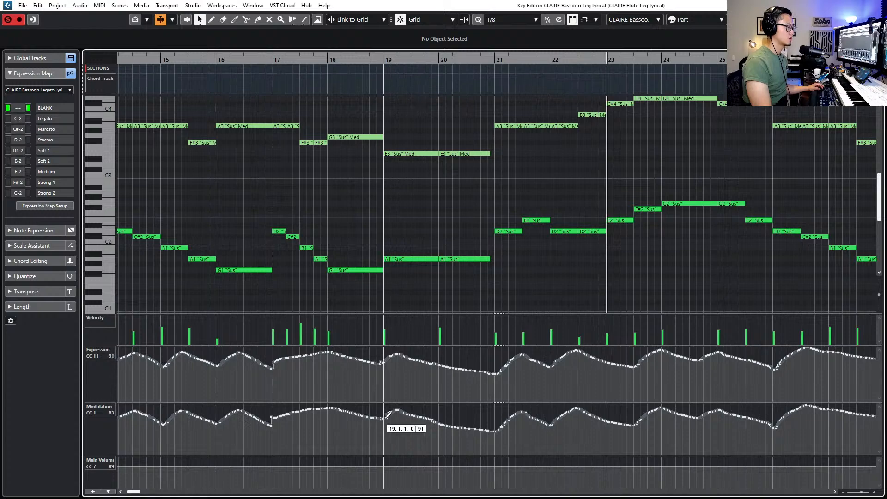
scroll(552, 251, down, 2)
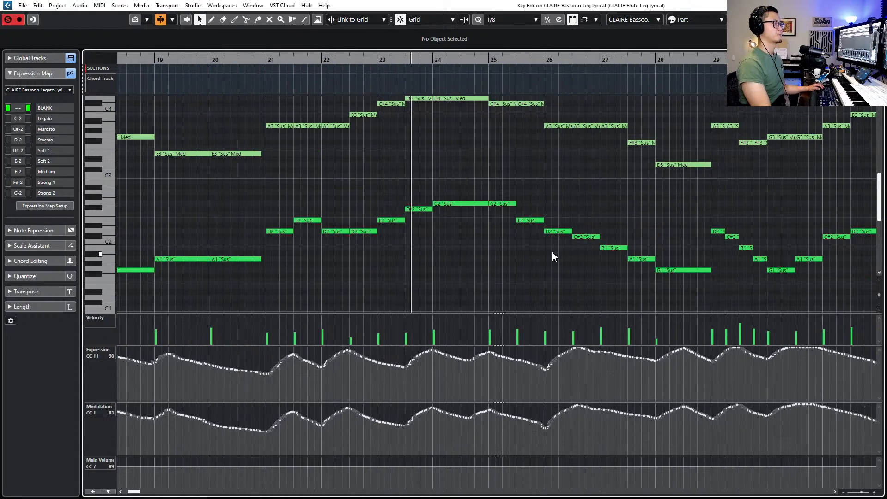
scroll(534, 264, down, 3)
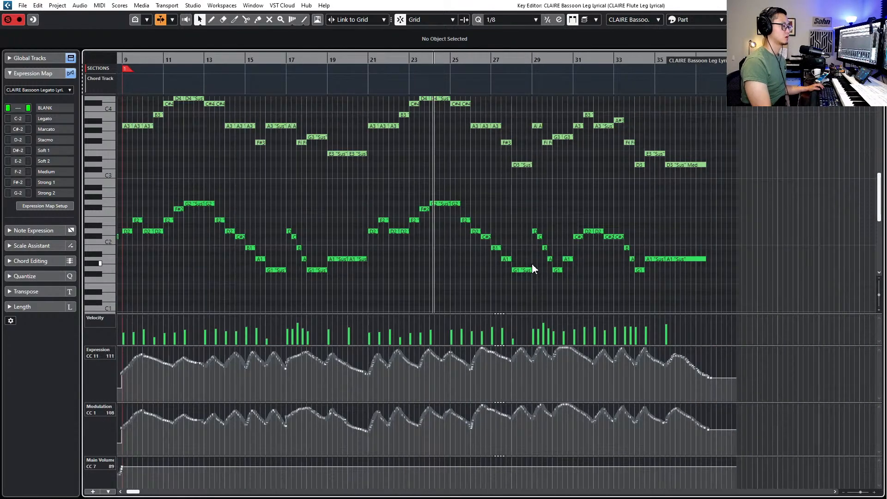
key(Return)
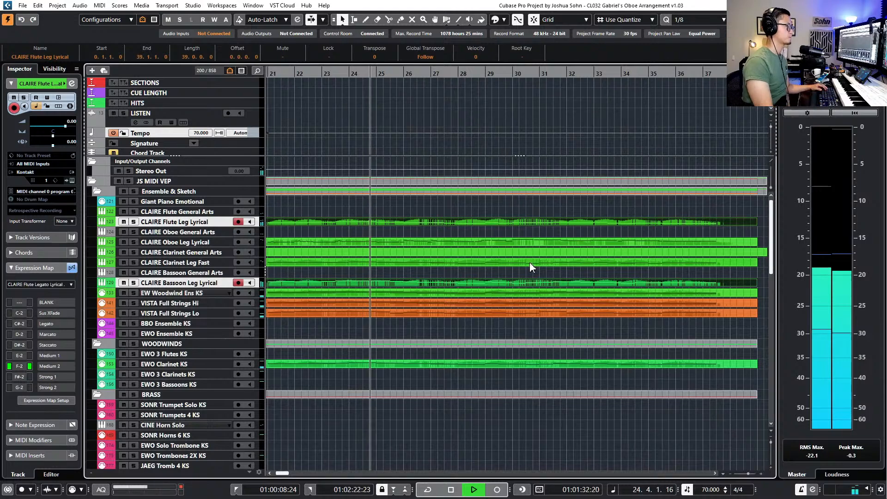
key(e)
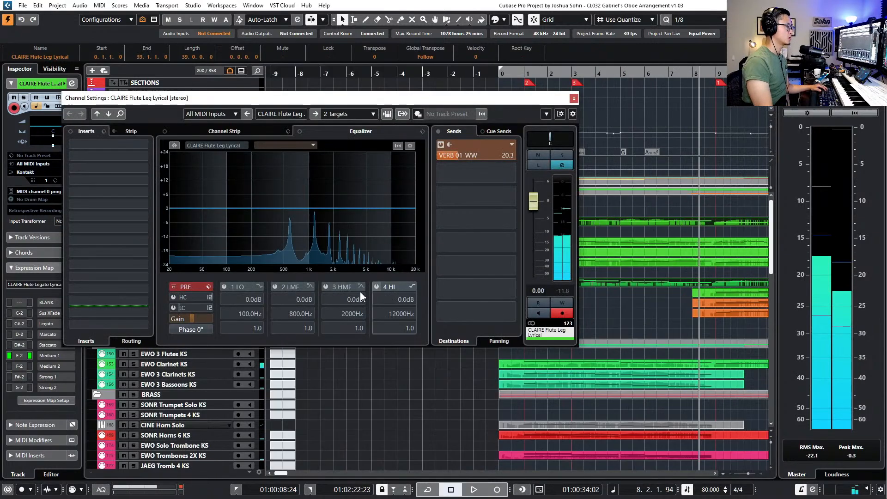
click(574, 98)
scroll(573, 245, right, 5)
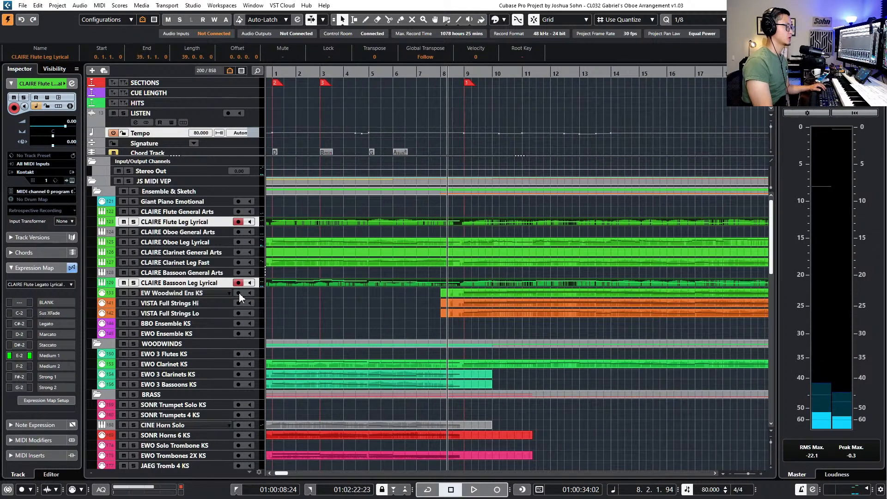
Add a Compressor to the first insert slot of the CLAIRE Bassoon Leg Lyrical channel
click(194, 283)
key(e)
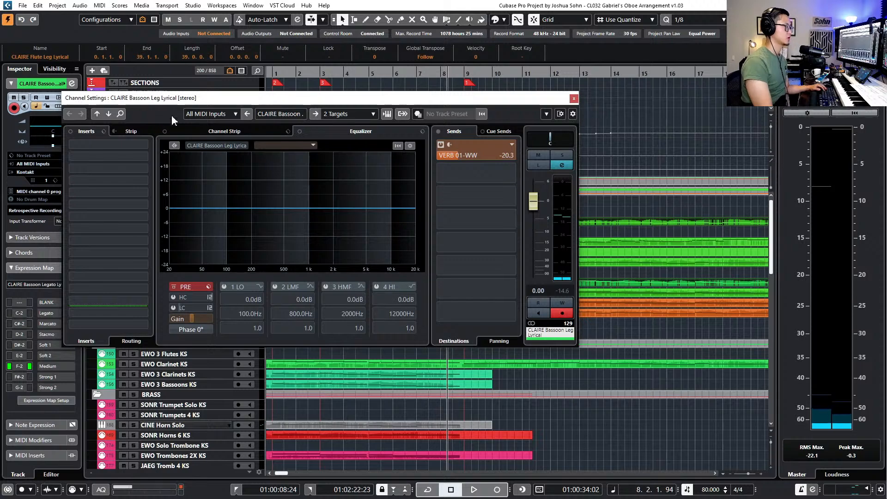
click(119, 140)
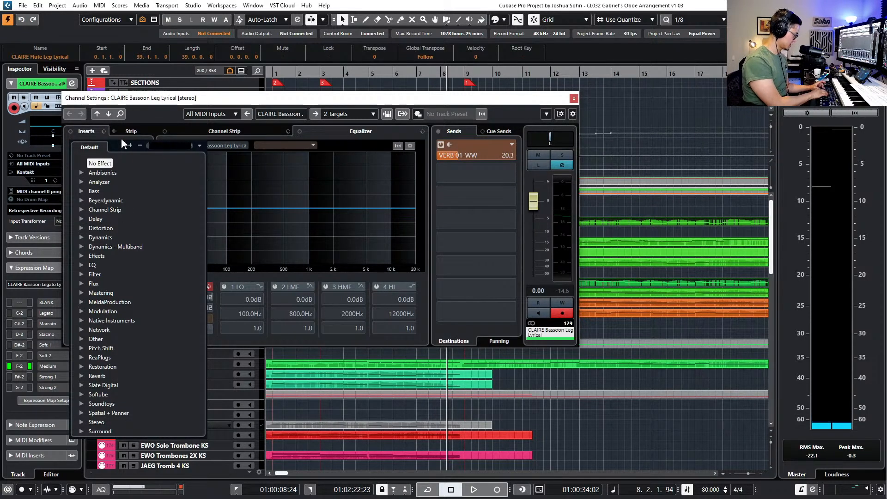
text(compre)
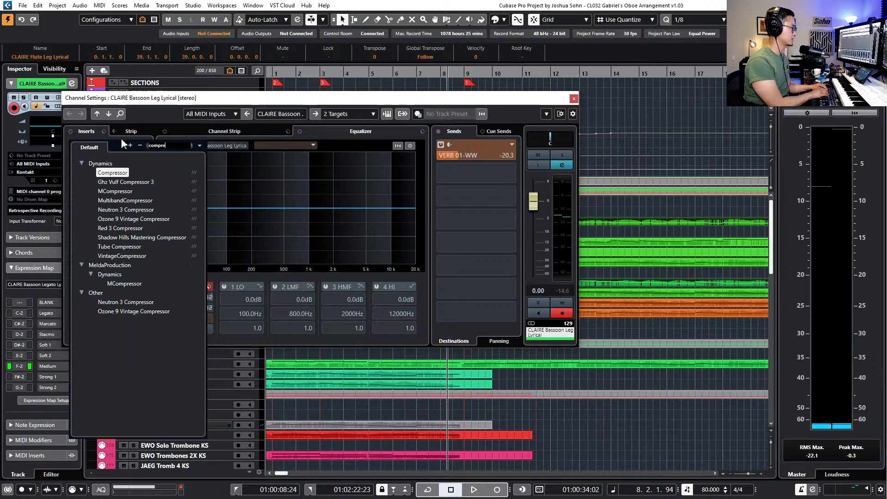
key(Return)
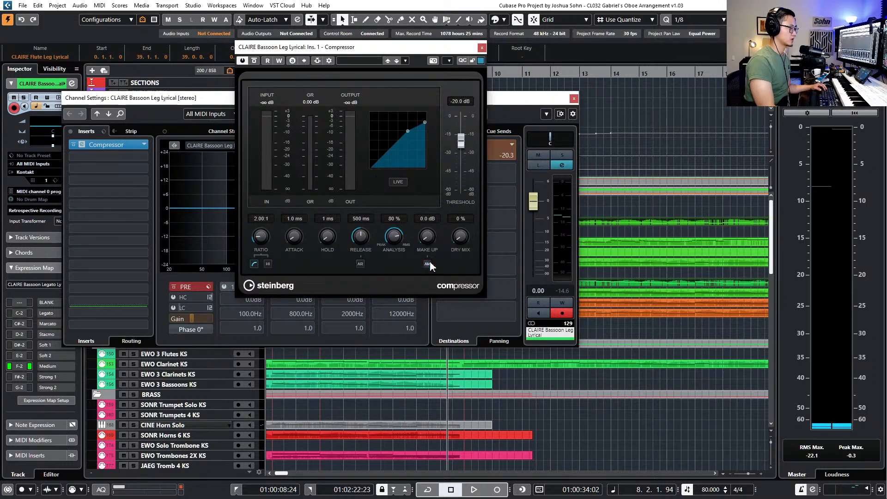
Solo the bassoon and, during playback, set the Compressor's threshold to -32.2 dB and make-up gain to 3.7 dB
key(s)
key(space)
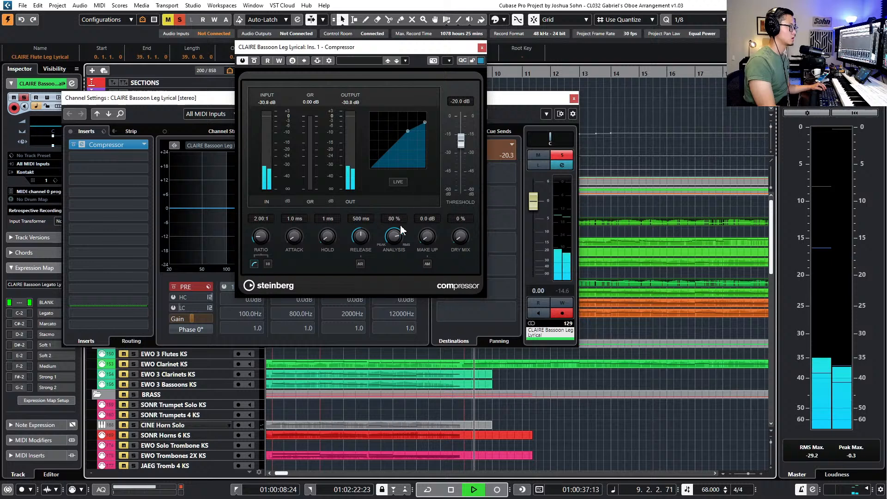
drag(460, 141, 461, 159)
drag(426, 241, 426, 235)
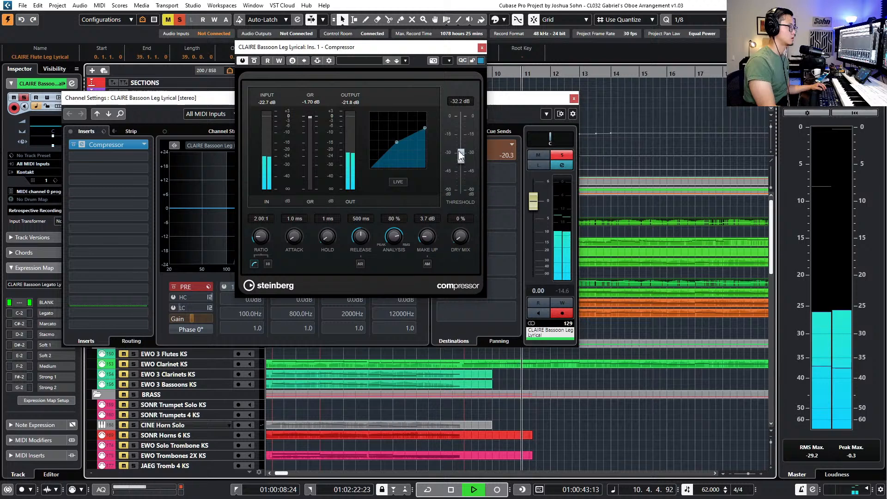
Set the bassoon compressor's ratio to 3.19:1, threshold to -30.9 dB and make-up gain to 3.0 dB, and close the plug-in
drag(460, 156, 461, 160)
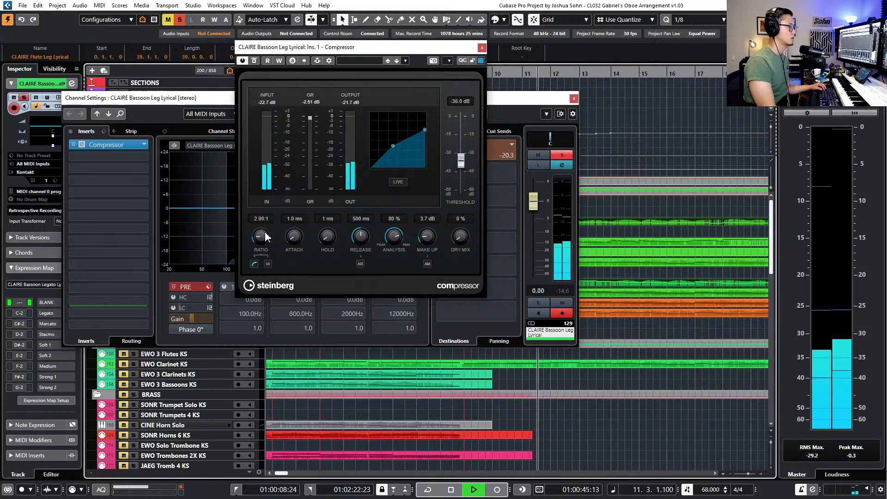
drag(268, 237, 268, 231)
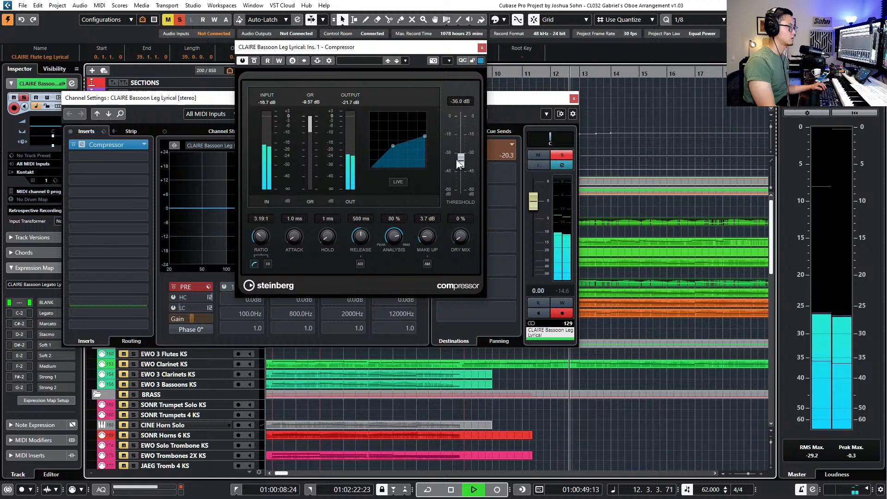
drag(465, 155, 465, 150)
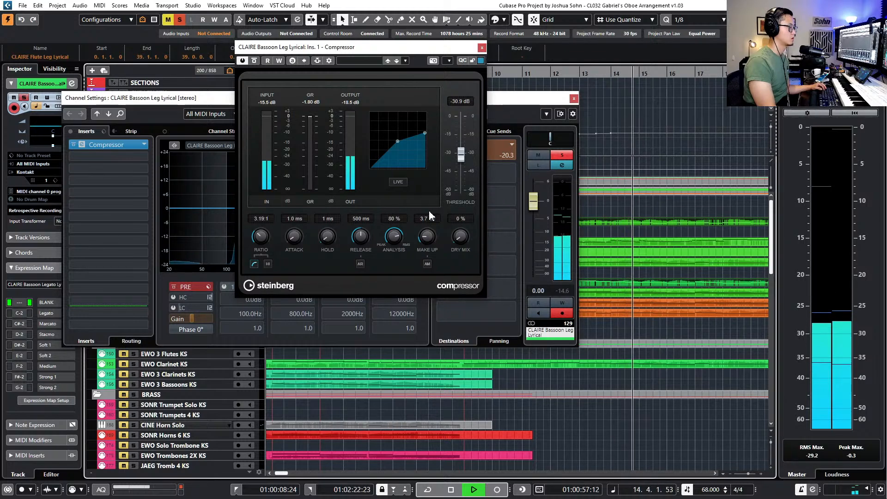
drag(424, 239, 423, 247)
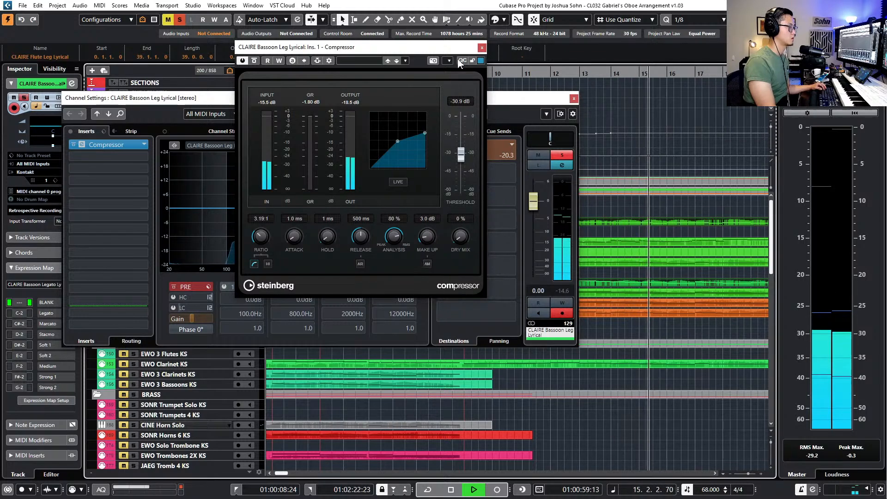
click(482, 47)
Enable the bassoon channel's low-cut filter at 70.3 Hz and close the channel settings
click(173, 308)
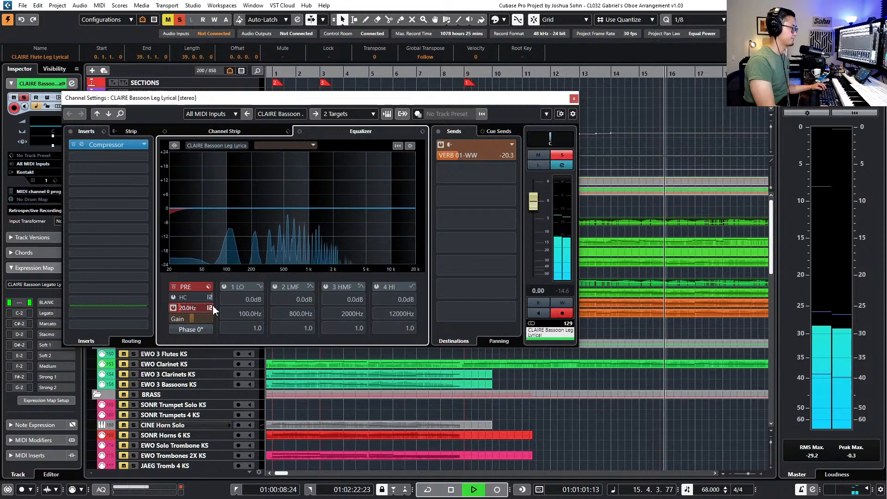
drag(210, 309, 223, 304)
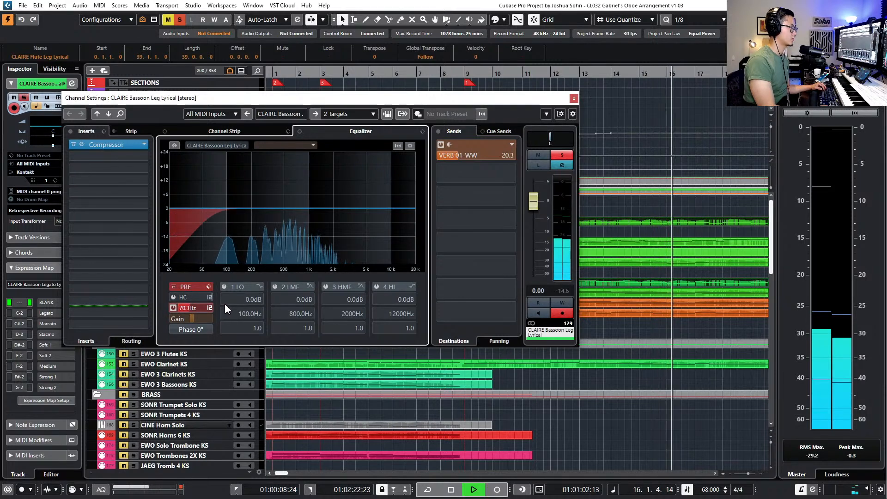
click(574, 99)
Stop playback and clear the solo on the CLAIRE Bassoon Leg Lyrical track
scroll(530, 285, down, 3)
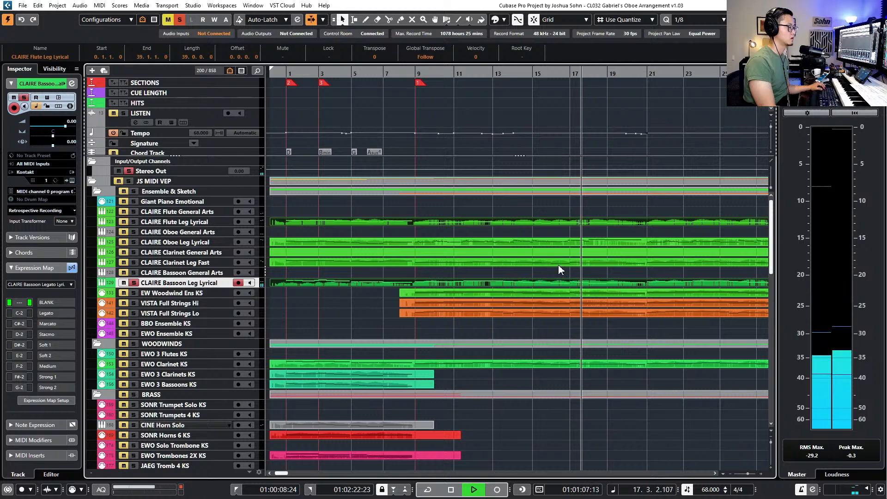
scroll(550, 268, right, 3)
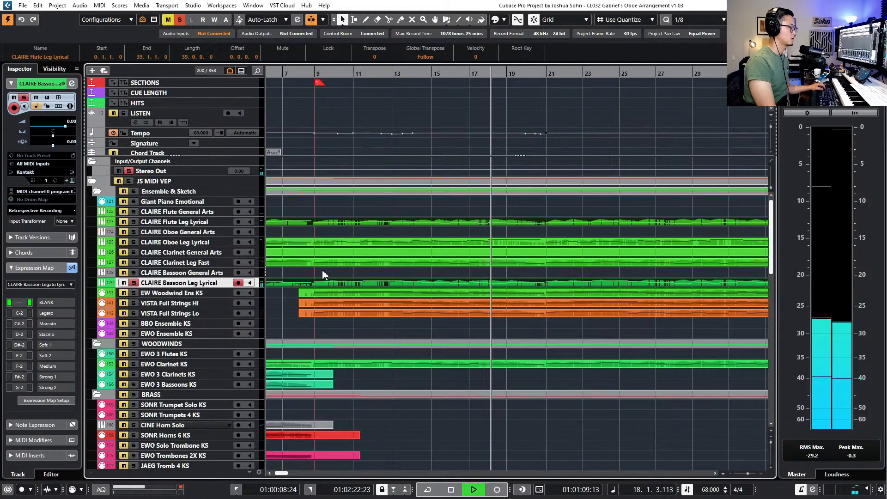
scroll(323, 269, down, 1)
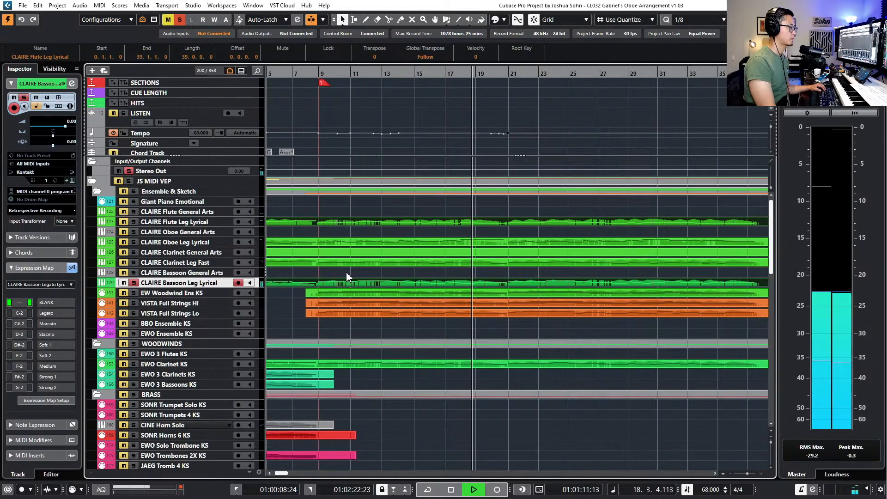
scroll(347, 273, down, 2)
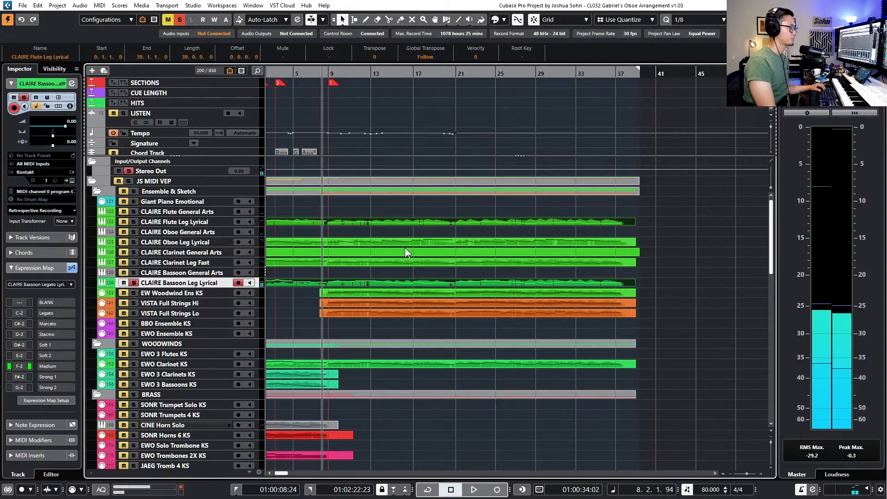
key(space)
key(s)
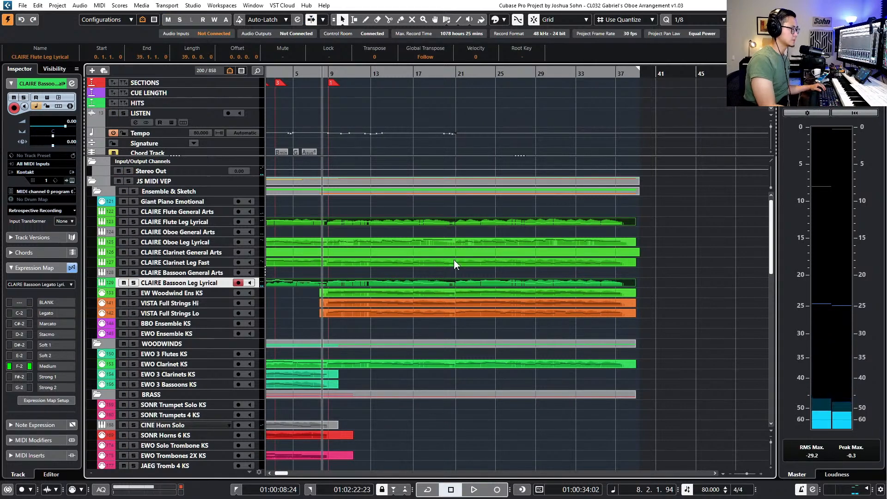
Open the lyrical flute and bassoon parts in the Key Editor and make the bassoon part active by selecting its D2 note at bar 29
double_click(451, 284)
scroll(462, 231, right, 12)
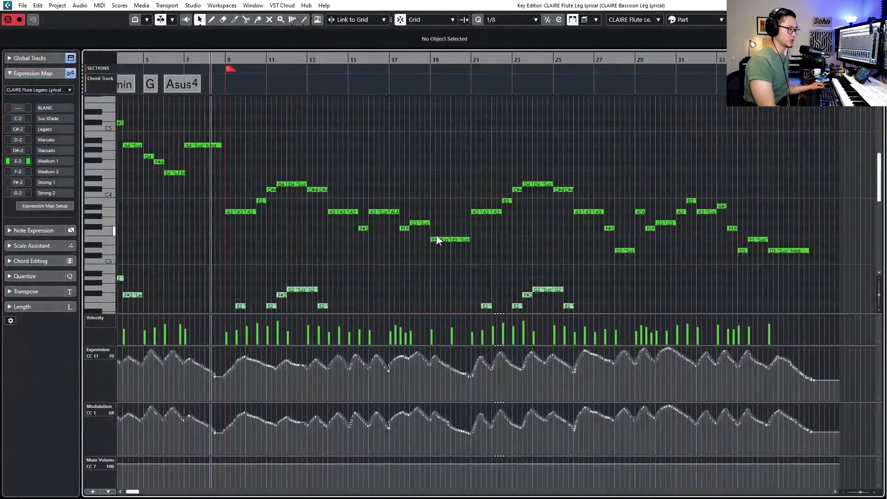
click(499, 243)
scroll(499, 240, down, 3)
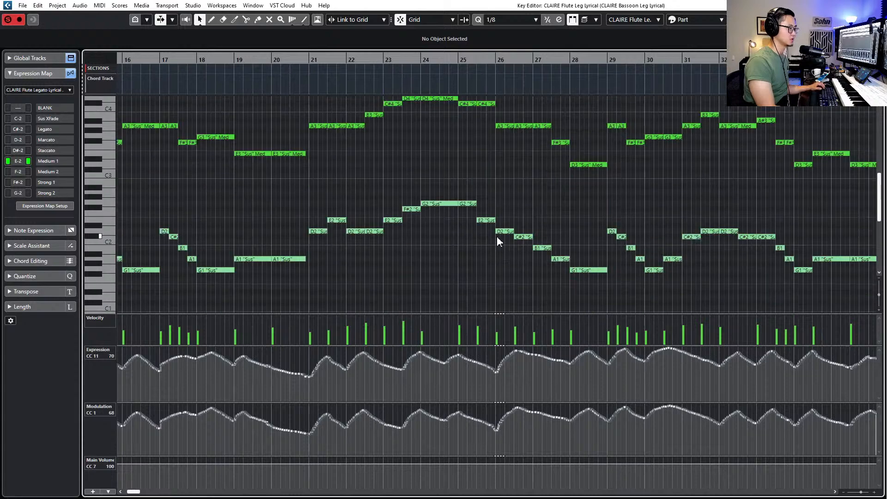
scroll(526, 218, right, 2)
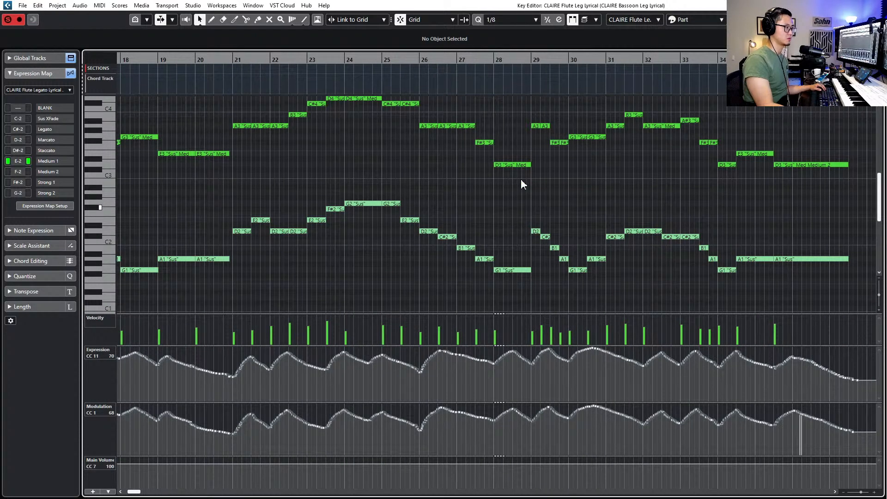
click(536, 232)
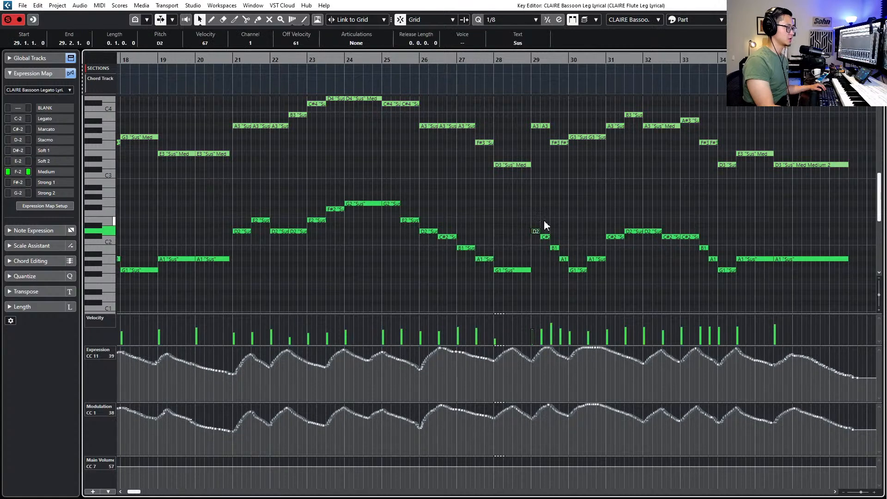
Record new bassoon expression (CC 11) and modulation (CC 1) curves from bar 28 to about bar 34
scroll(567, 237, right, 4)
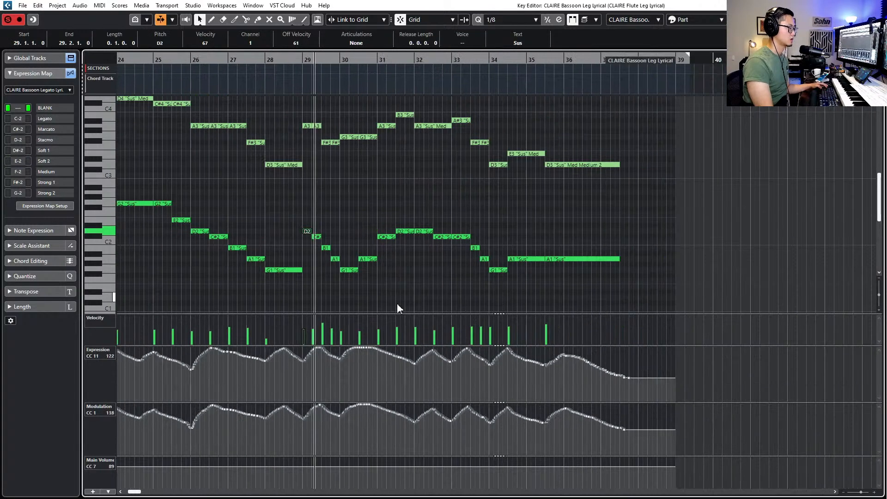
key(KP_Subtract)
key(KP_Subtract)
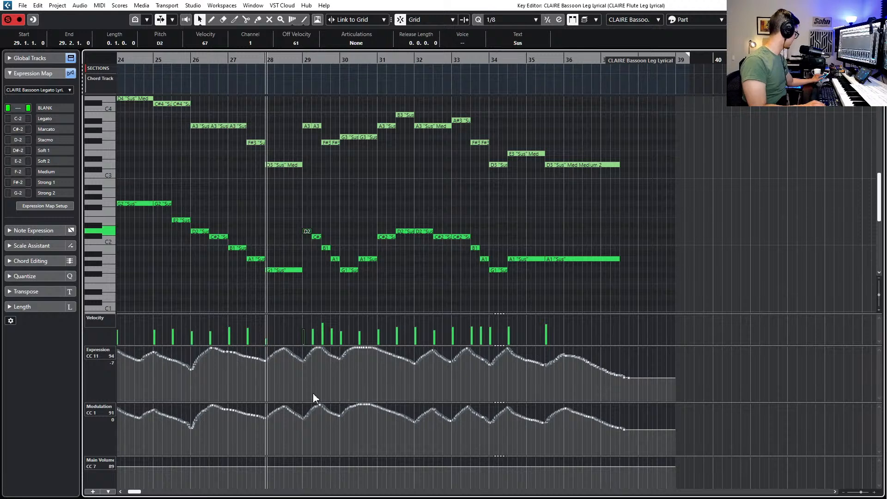
key(space)
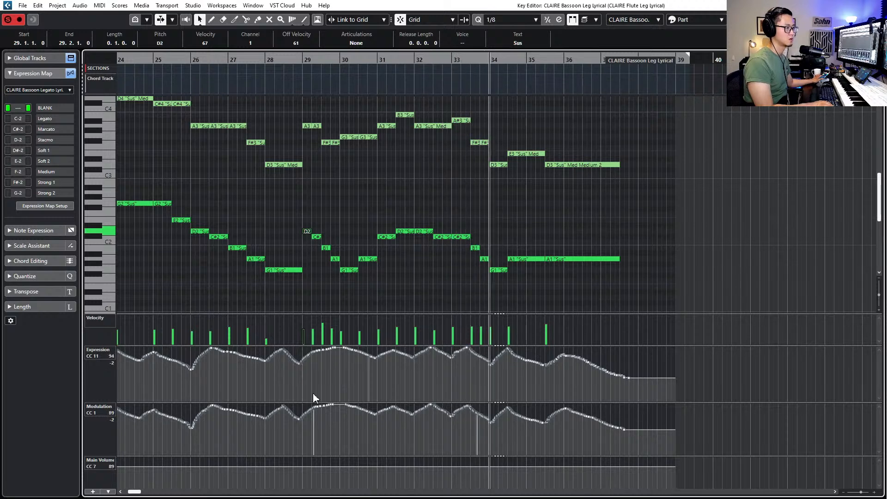
key(space)
Return to bar 32 and re-record the bassoon's expression and modulation curves through the final held note
key(space)
key(KP_Add)
key(KP_Add)
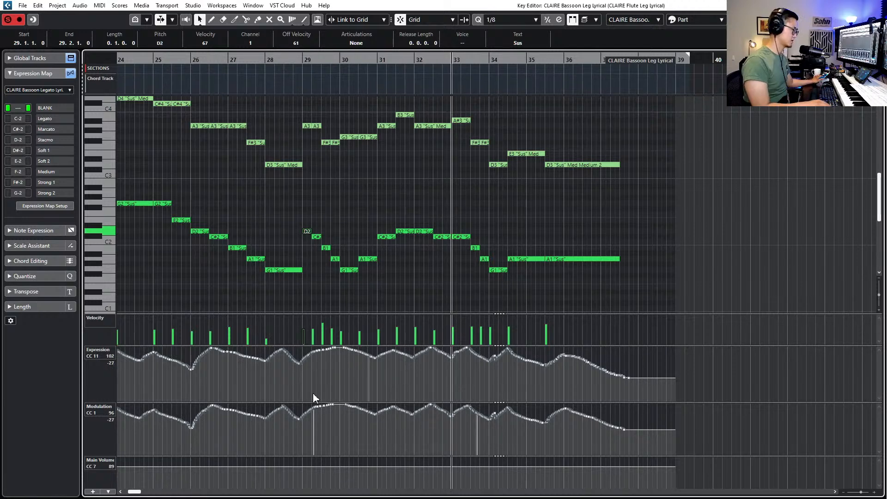
key(KP_Subtract)
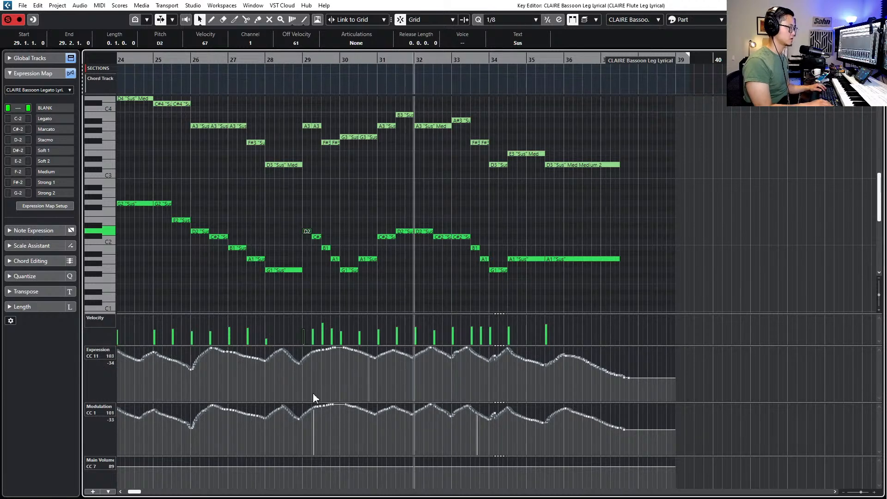
key(space)
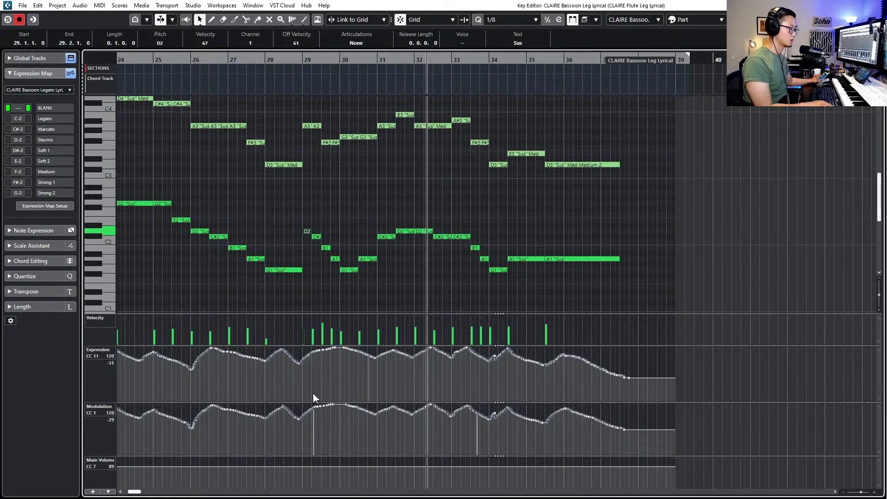
key(space)
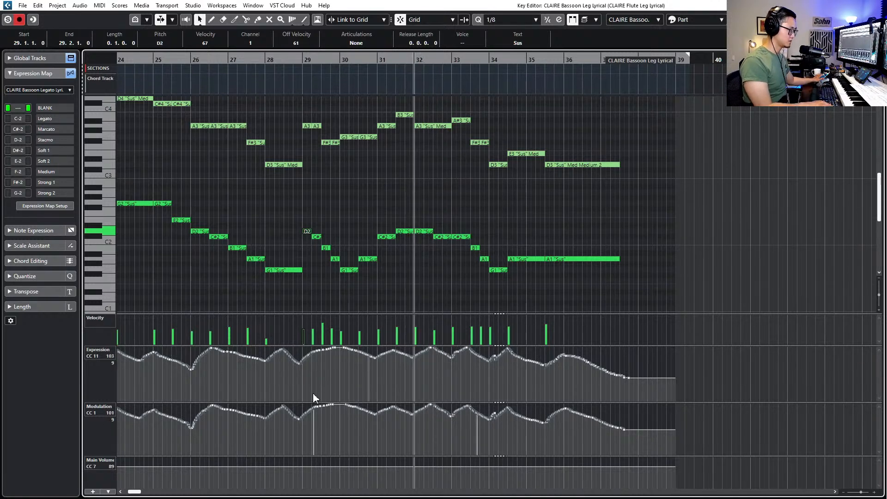
key(space)
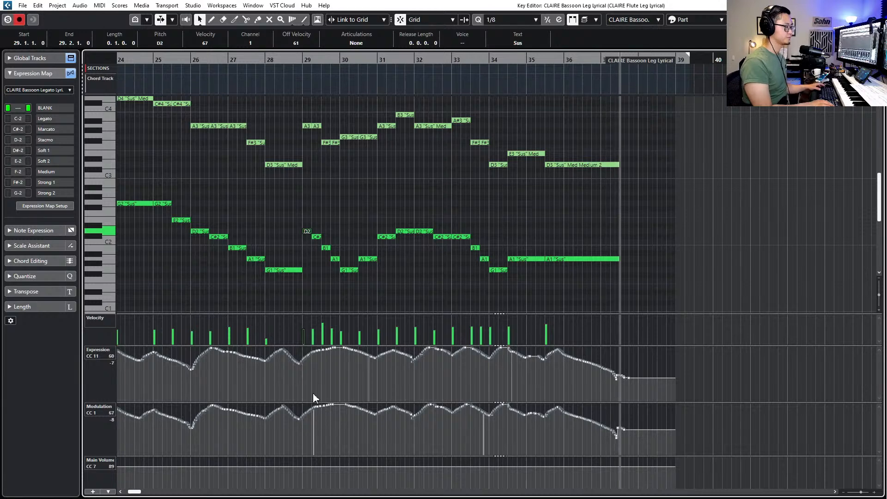
Stop recording and delete the stray expression and modulation points around the end of the last bassoon note
key(space)
drag(608, 362, 638, 409)
key(Delete)
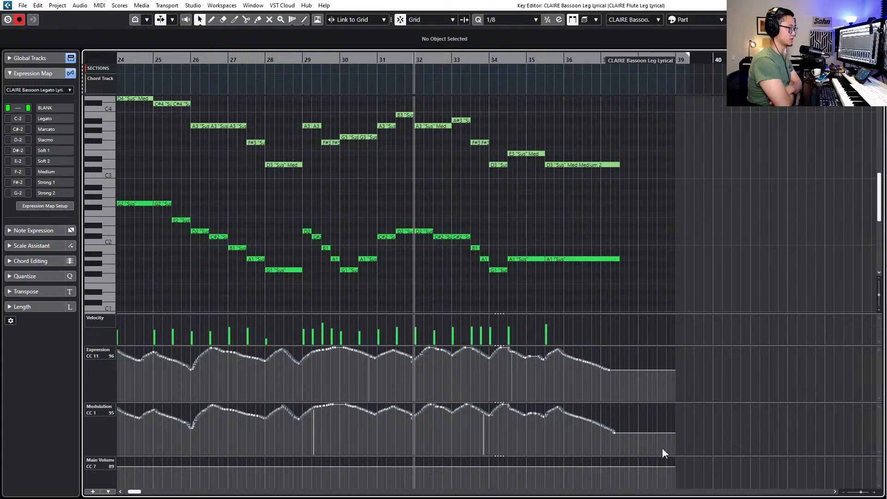
Select all bassoon notes from bar 21 to the end of the part
key(g)
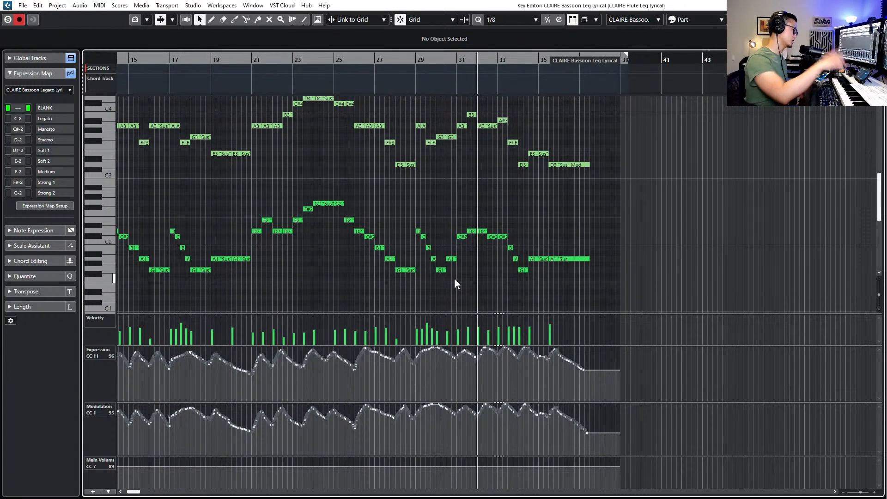
scroll(356, 211, left, 5)
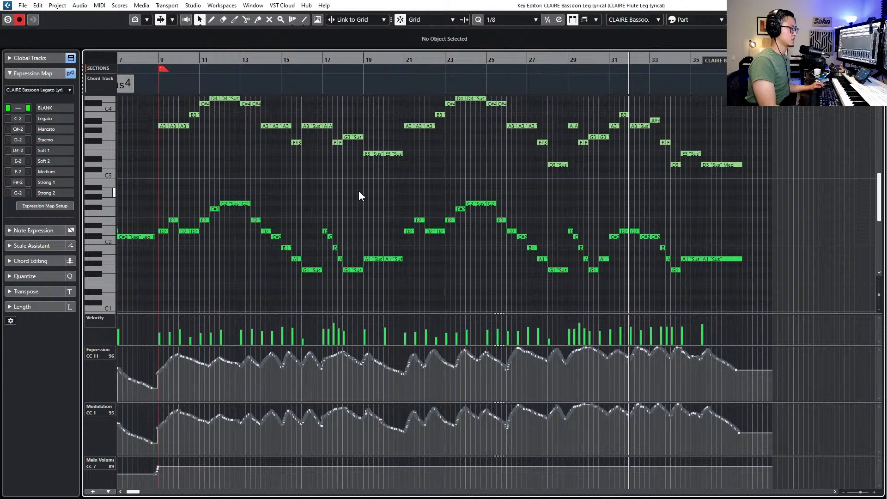
drag(688, 215, 409, 282)
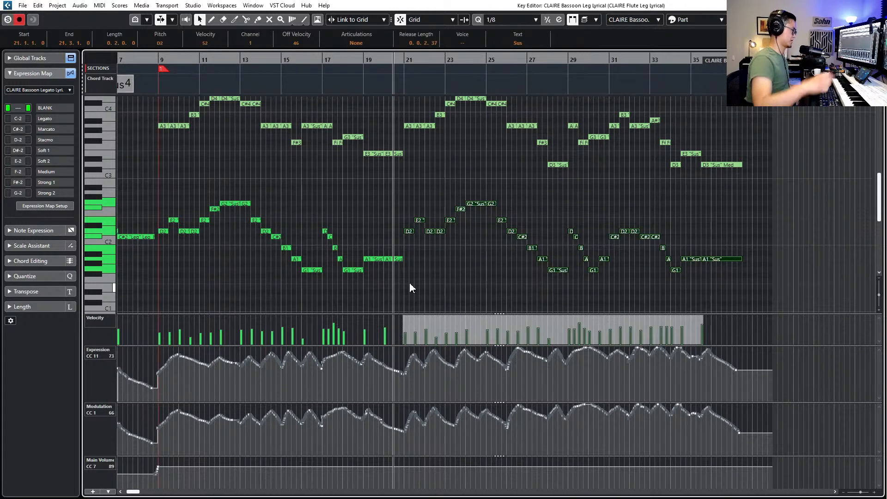
Move the playhead back to bar 9 and return from the Key Editor to the project window
key(KP_Subtract)
key(KP_Subtract)
key(KP_Subtract)
key(KP_Subtract)
key(KP_Subtract)
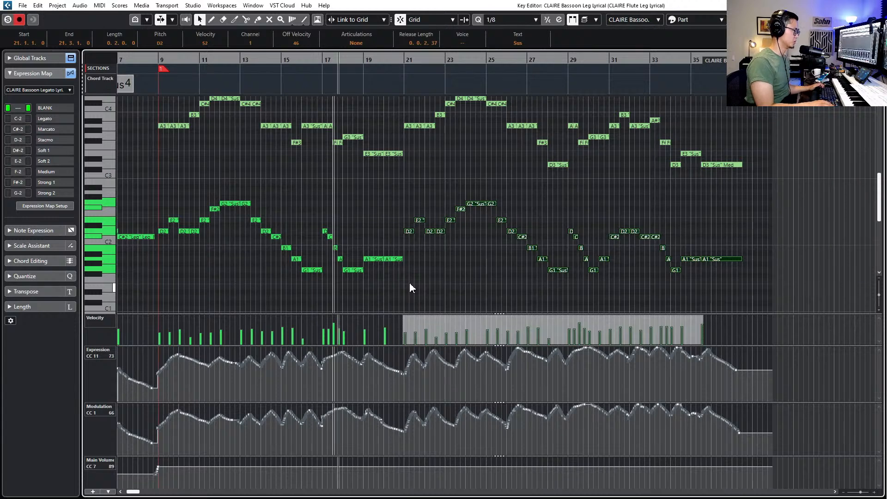
key(KP_Subtract)
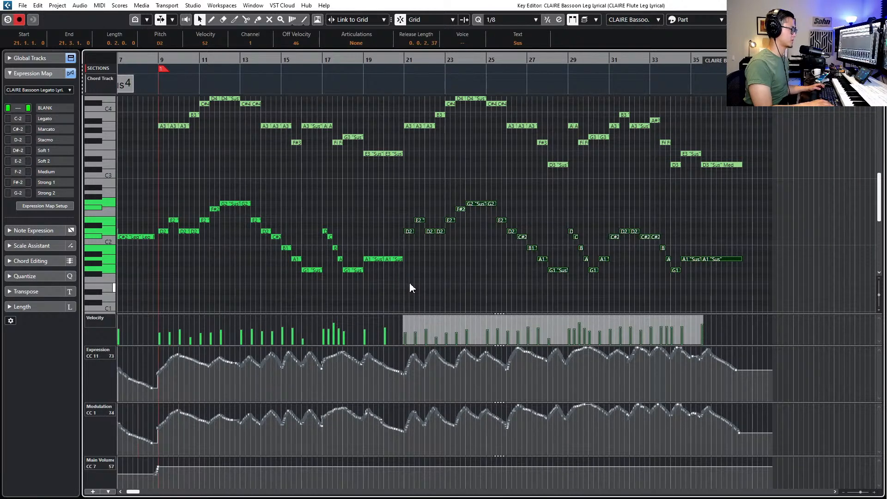
key(KP_Add)
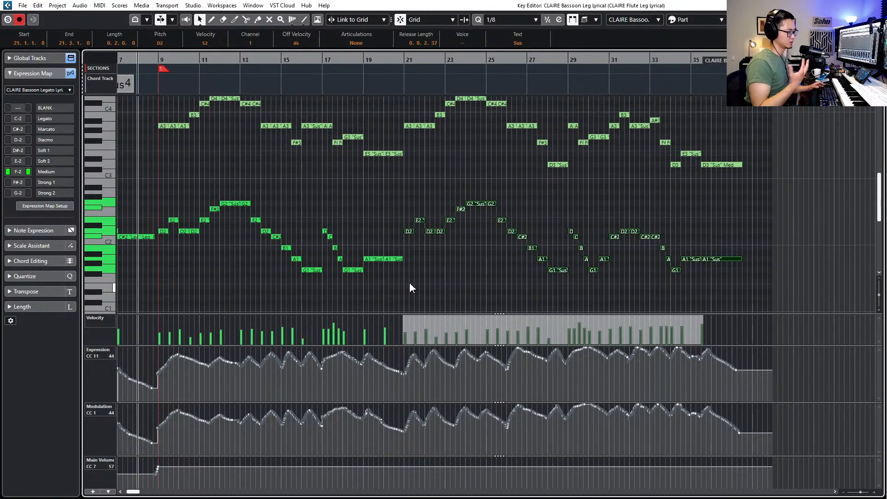
key(KP_Add)
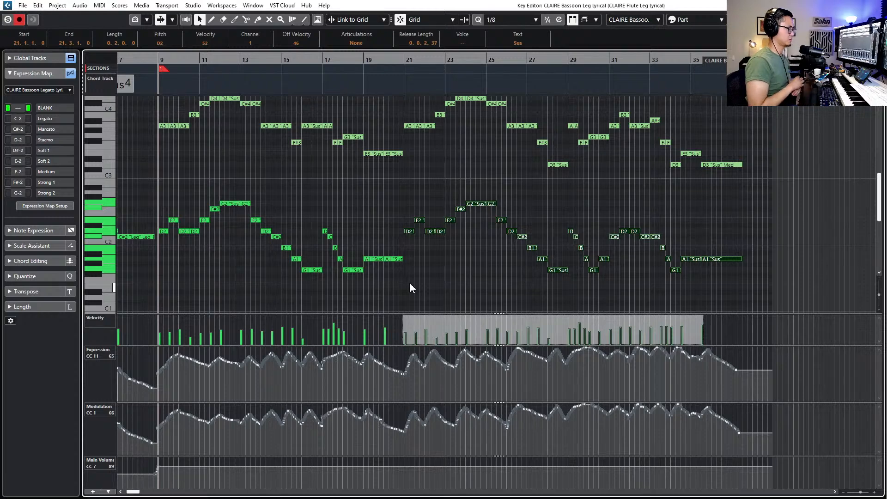
key(Return)
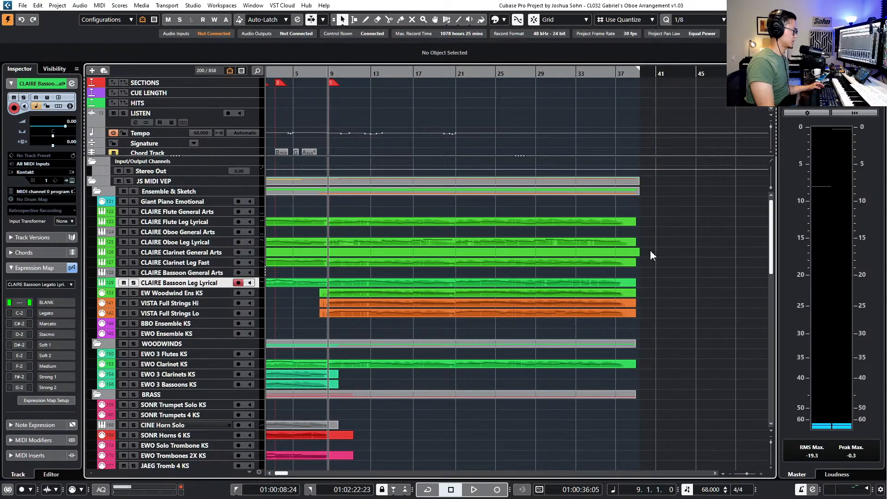
Select the CLAIRE Clarinet Leg Fast and EWO Clarinet KS parts and move the CLAIRE clarinet track directly below EWO Clarinet KS in the WOODWINDS folder
click(370, 263)
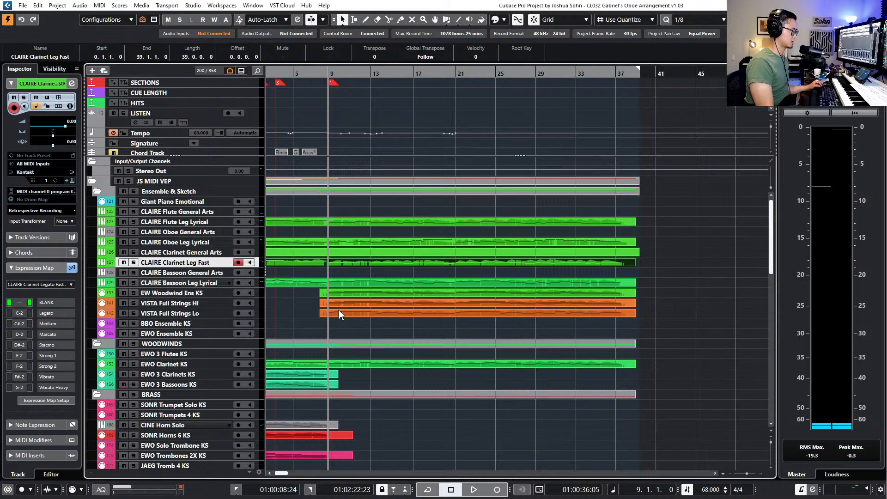
shift+click(358, 363)
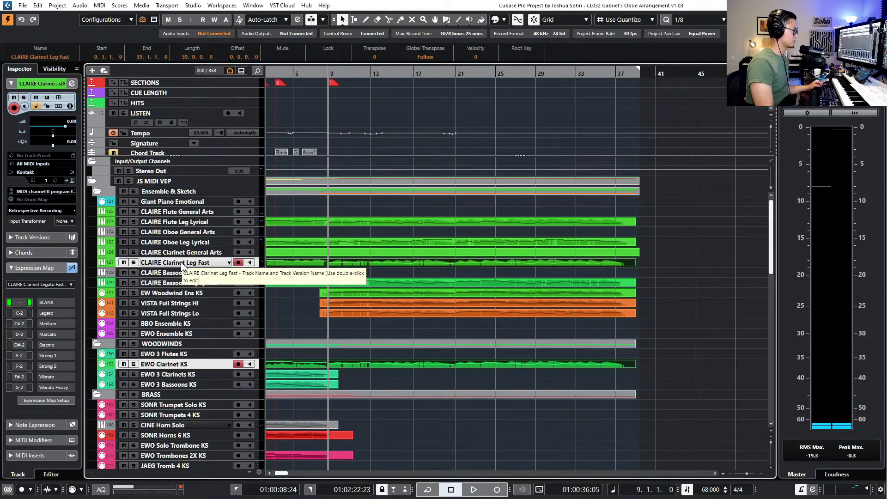
drag(182, 265, 197, 370)
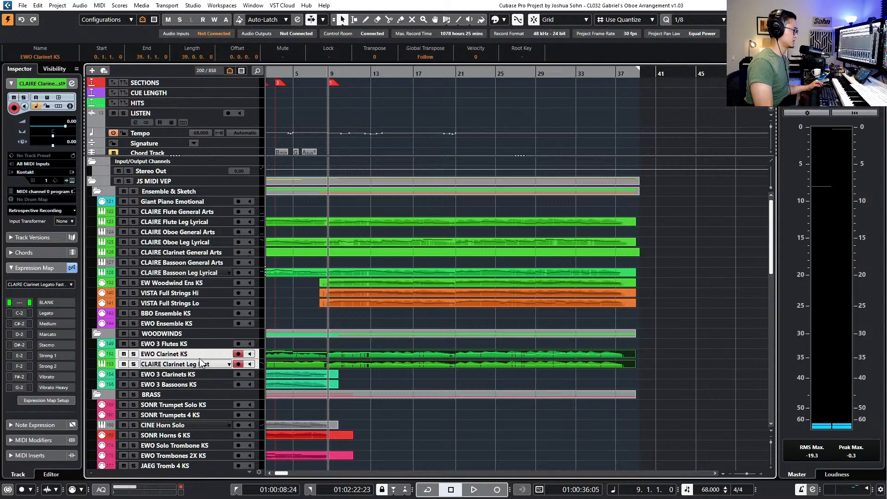
Move the CLAIRE Flute, Oboe and Bassoon Leg Lyrical tracks plus CLAIRE Clarinet General Arts into the WOODWINDS folder, below EWO 3 Flutes KS
click(189, 233)
click(192, 223)
ctrl+click(194, 244)
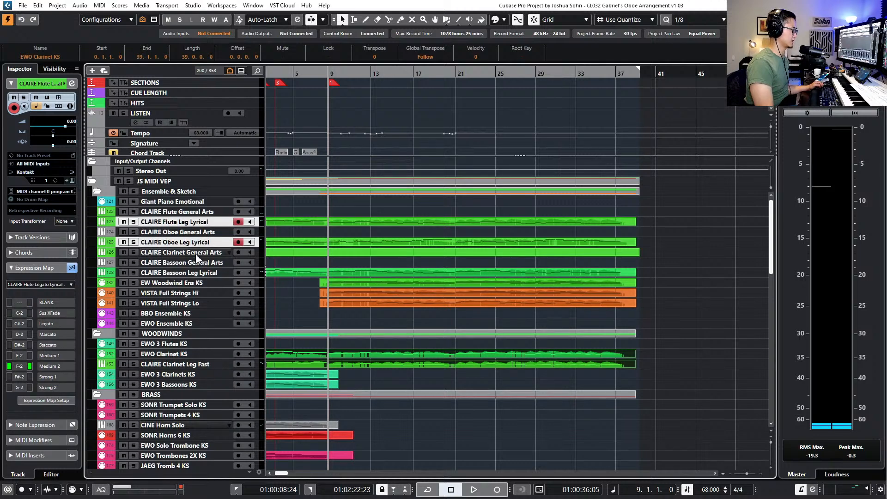
ctrl+click(196, 254)
ctrl+click(199, 272)
ctrl+click(201, 283)
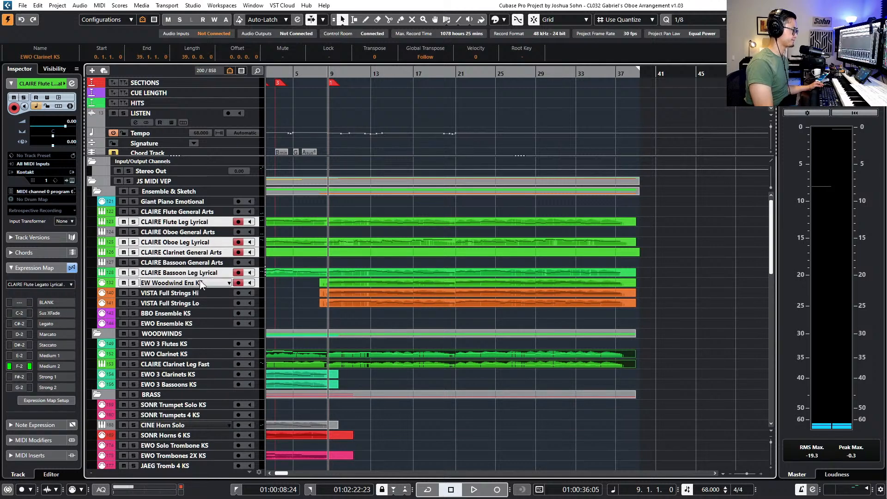
ctrl+click(202, 283)
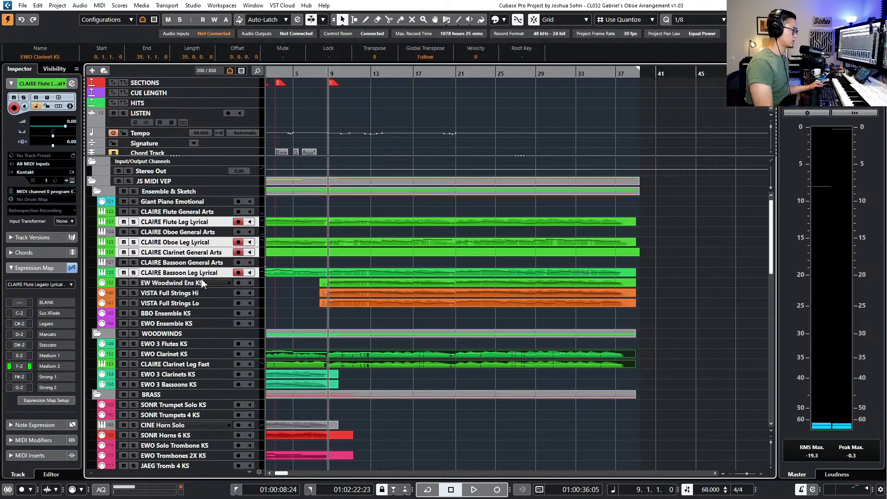
drag(202, 273, 212, 351)
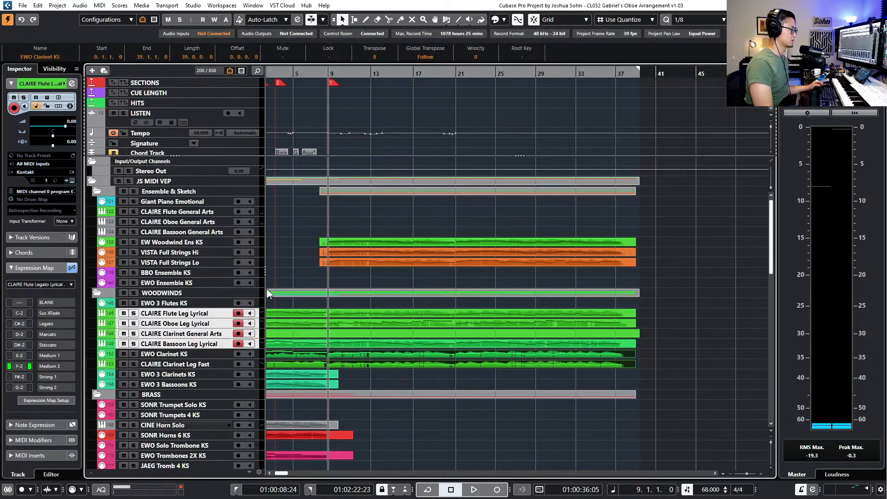
Mute the EW Woodwind Ens KS part in the Ensemble & Sketch folder
click(372, 246)
key(shift+m)
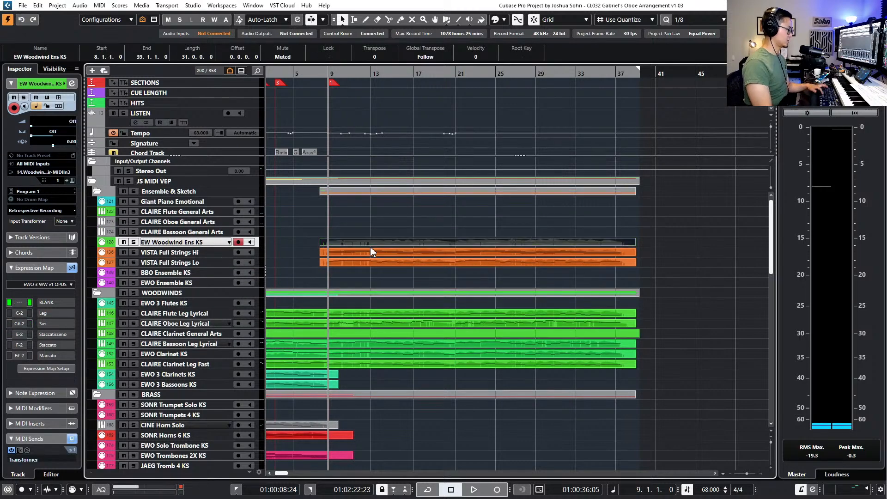
click(202, 254)
scroll(368, 276, down, 3)
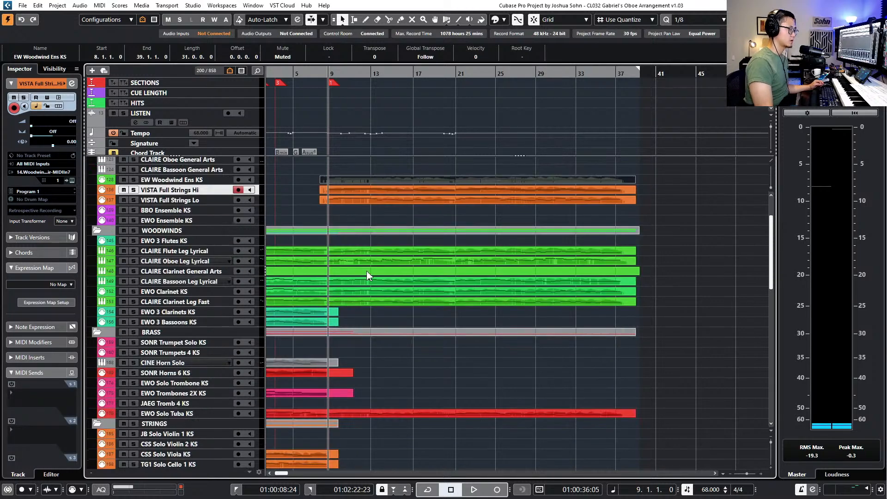
Move the CLAIRE Clarinet General Arts track directly below CLAIRE Bassoon Leg Lyrical in the WOODWINDS folder
click(369, 263)
click(366, 273)
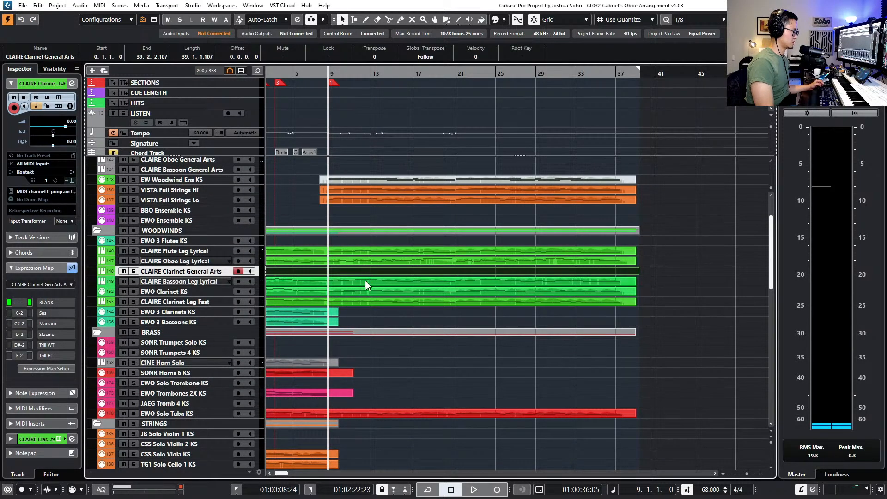
click(367, 282)
click(365, 274)
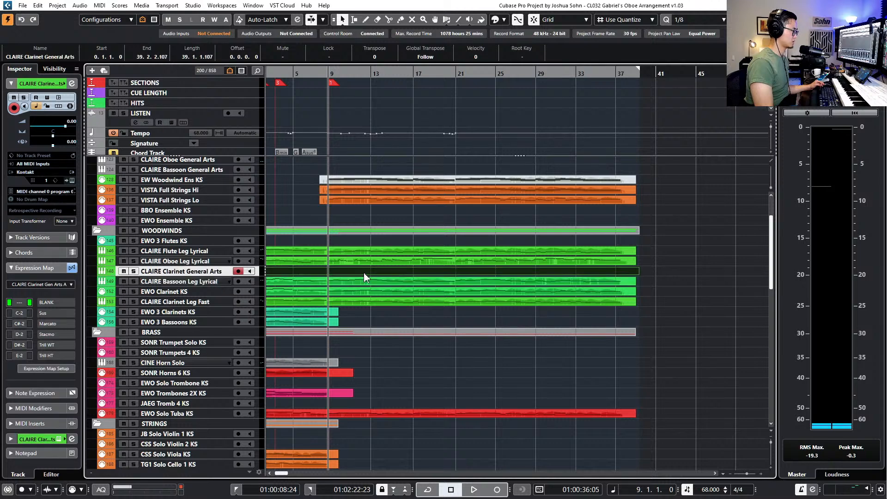
drag(180, 280, 191, 288)
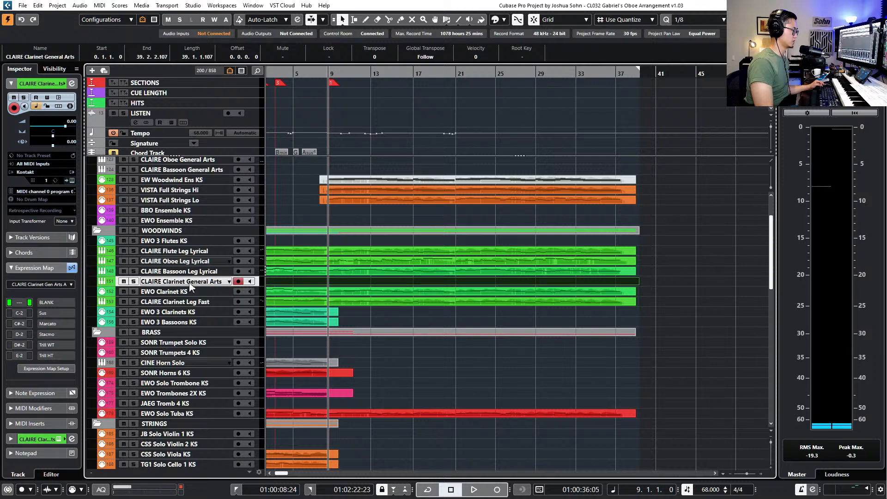
Move the CLAIRE Clarinet Leg Fast track directly above EWO Clarinet KS
click(366, 295)
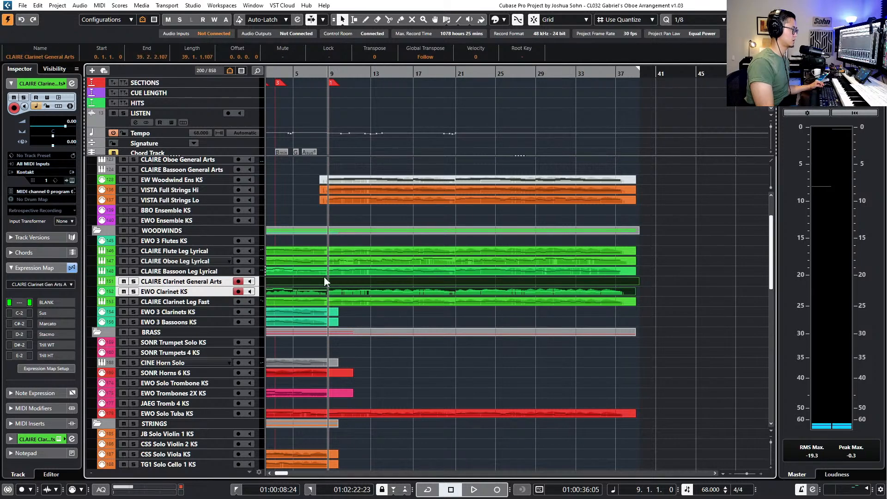
scroll(325, 278, down, 1)
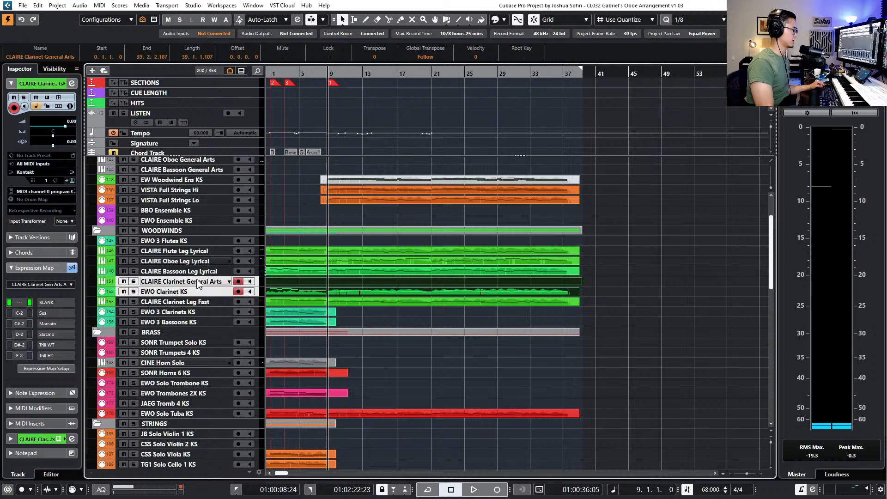
click(192, 261)
drag(193, 301, 194, 290)
key(g)
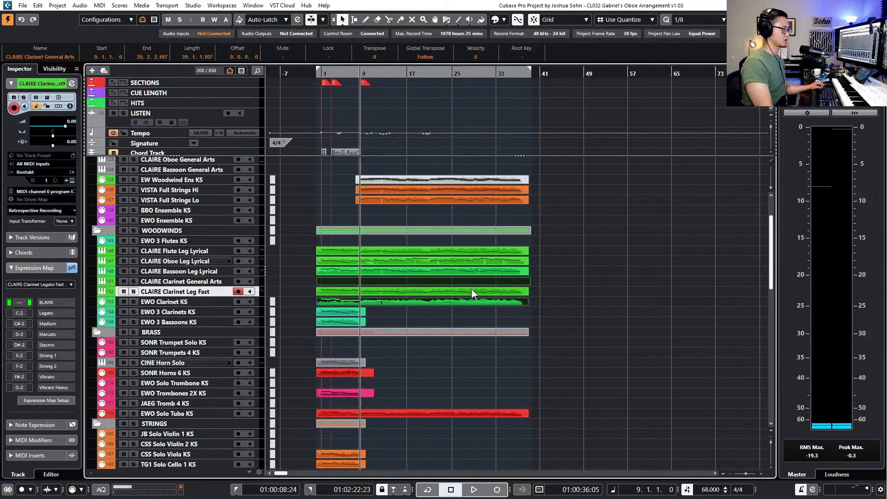
Delete the CLAIRE Clarinet General Arts part and move its track back into Ensemble & Sketch, below CLAIRE Bassoon General Arts
click(535, 276)
click(498, 282)
key(Delete)
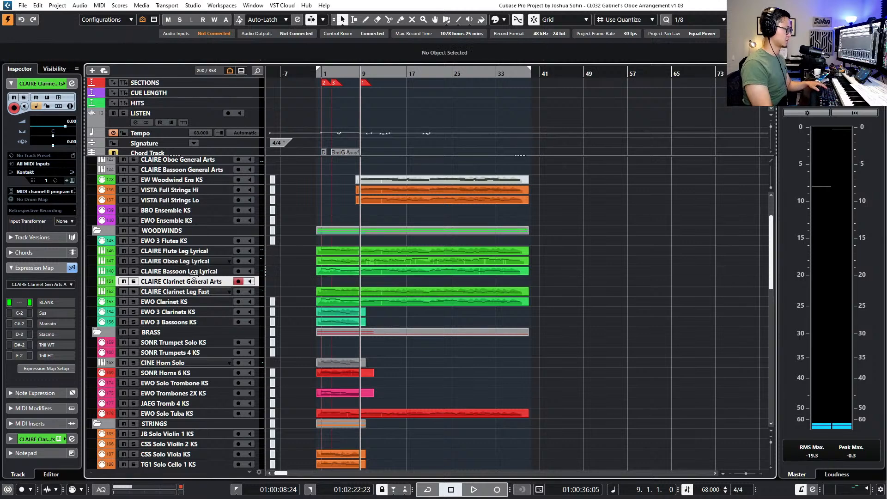
drag(194, 282, 212, 181)
scroll(213, 192, up, 3)
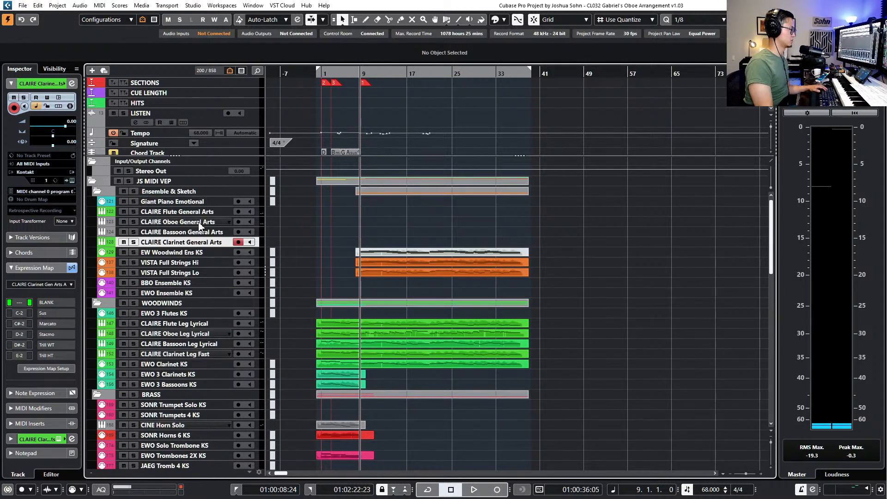
Disable the four CLAIRE General Arts tracks for flute, oboe, bassoon and clarinet
shift+click(202, 223)
shift+click(201, 214)
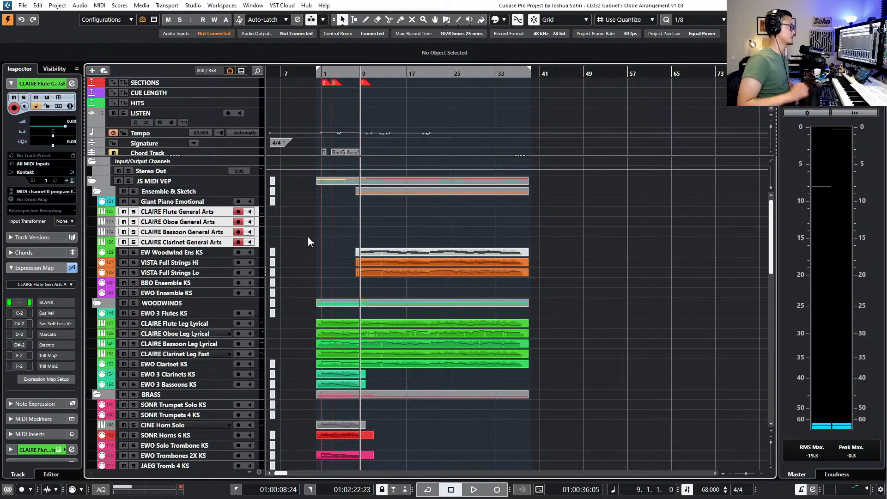
key(shift+d)
scroll(301, 239, down, 3)
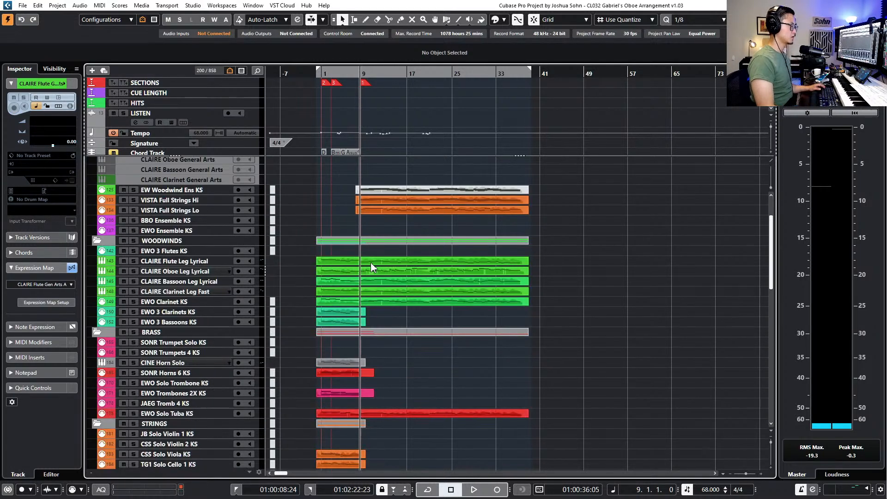
Move the CLAIRE Bassoon Leg Lyrical track between EWO 3 Clarinets KS and EWO 3 Bassoons KS
key(h)
click(460, 273)
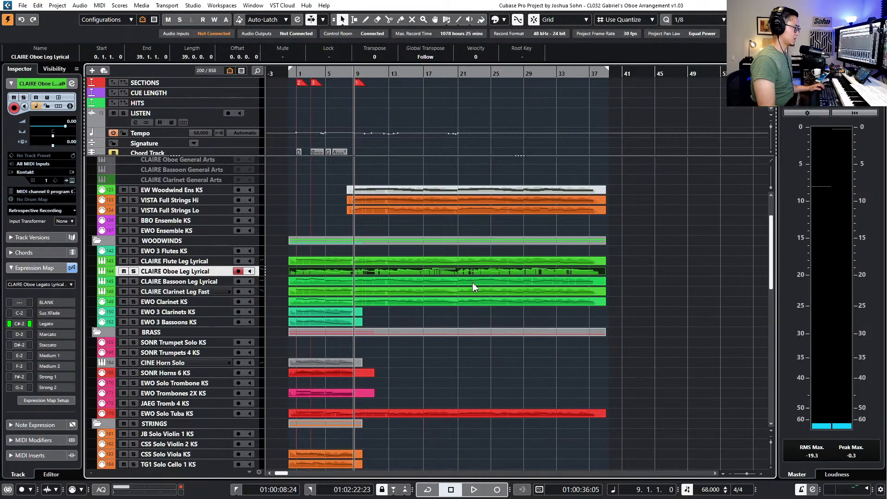
click(457, 295)
shift+click(459, 300)
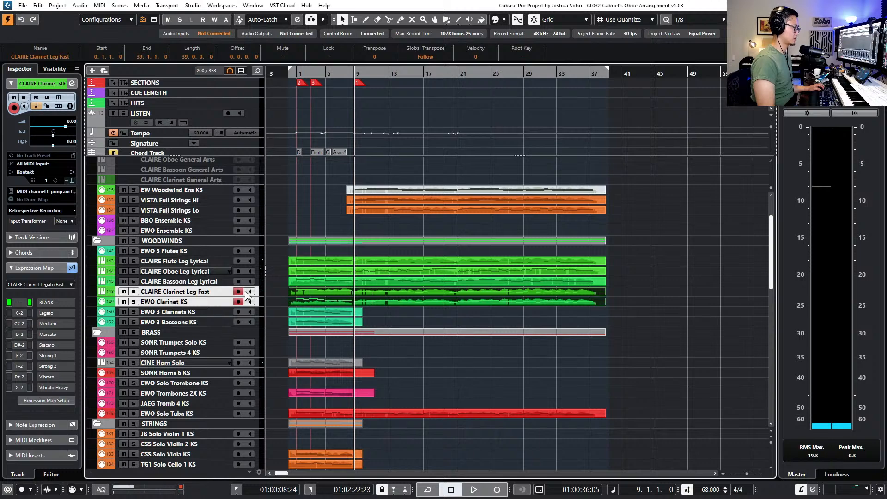
drag(196, 284, 207, 320)
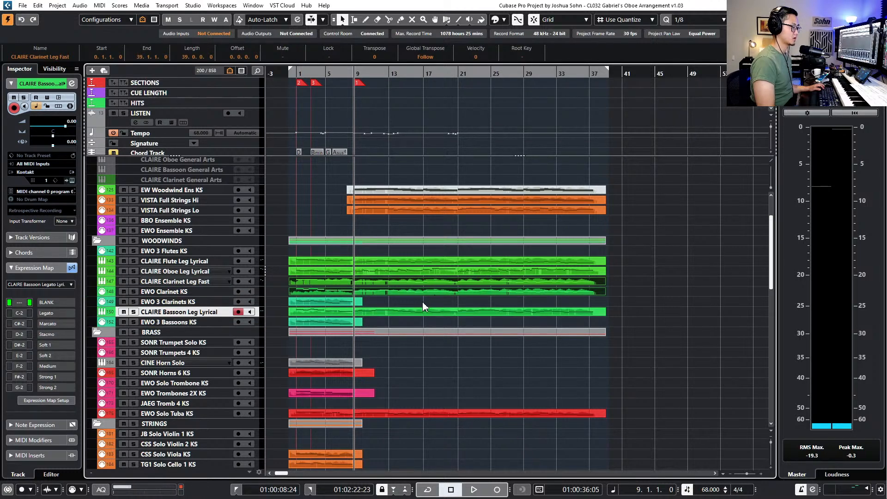
Select the CLAIRE Clarinet Leg Fast and EWO Clarinet KS parts, advance the playhead to bar 10 and open both in the Key Editor
drag(424, 303, 441, 284)
key(KP_Add)
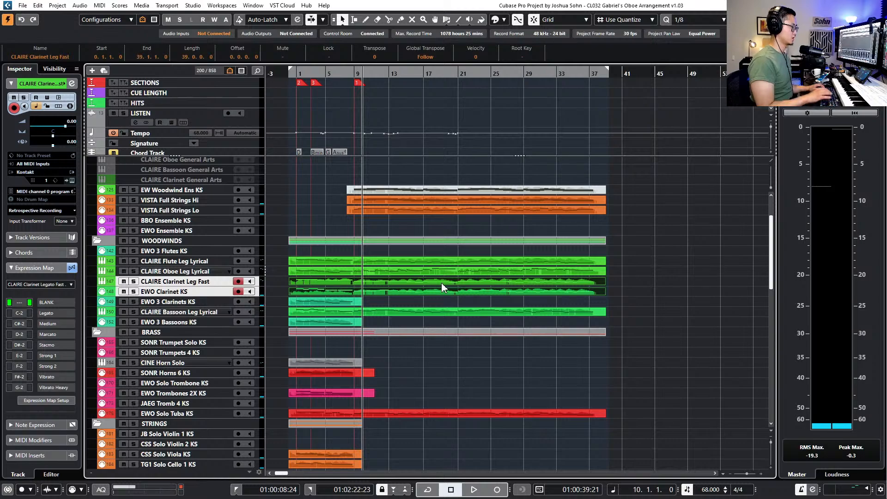
key(Return)
scroll(410, 178, down, 1)
scroll(412, 201, down, 3)
scroll(411, 198, up, 5)
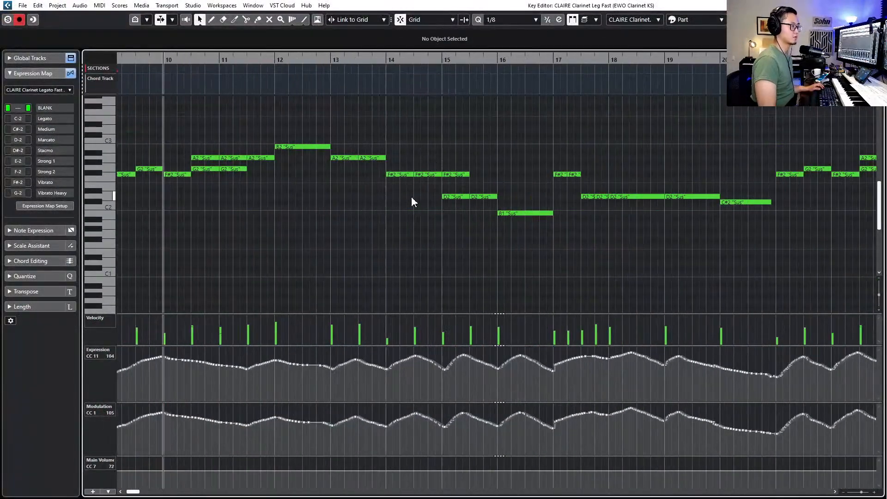
scroll(370, 195, left, 5)
Check the Key Editor's part editing mode and which of the two clarinet parts is active
click(596, 19)
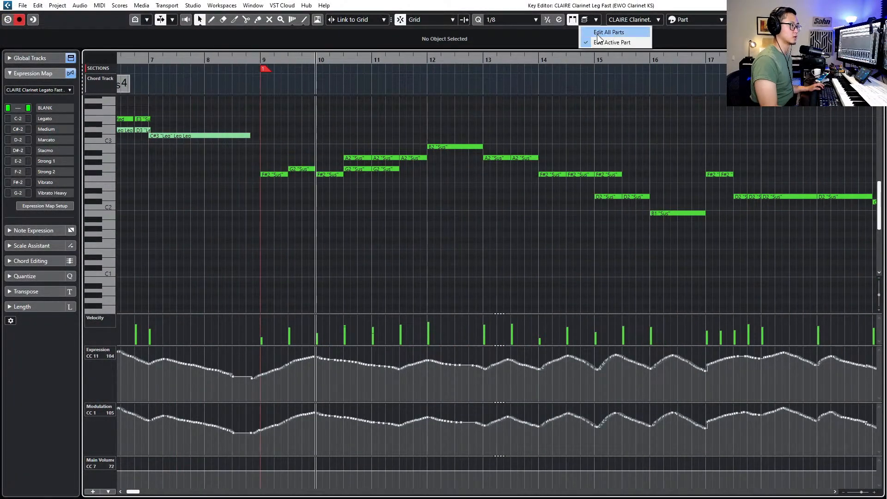
click(591, 98)
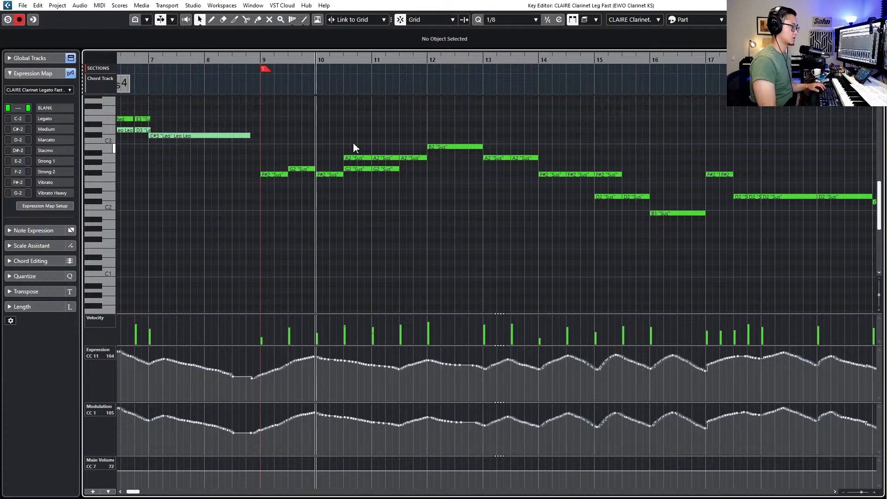
click(365, 170)
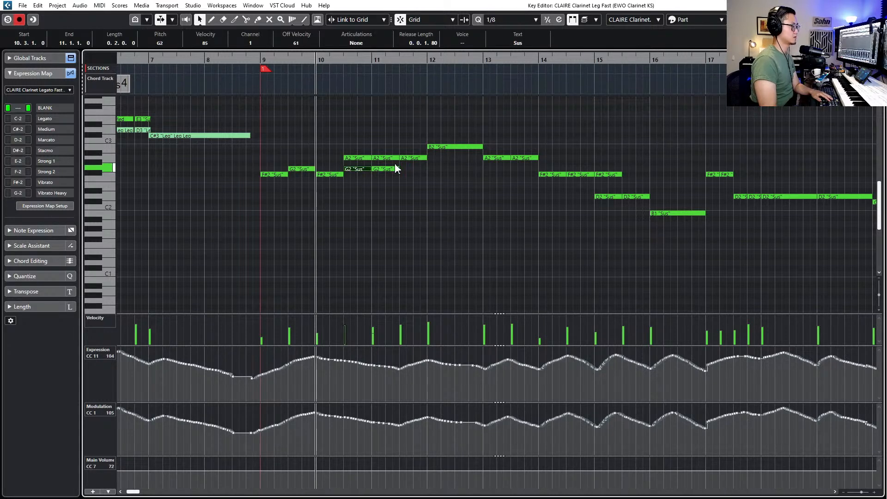
click(633, 19)
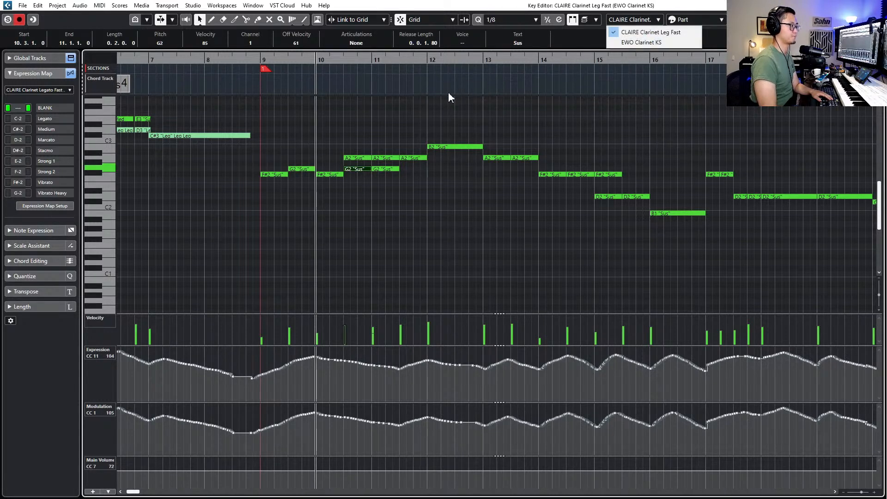
click(438, 107)
click(631, 19)
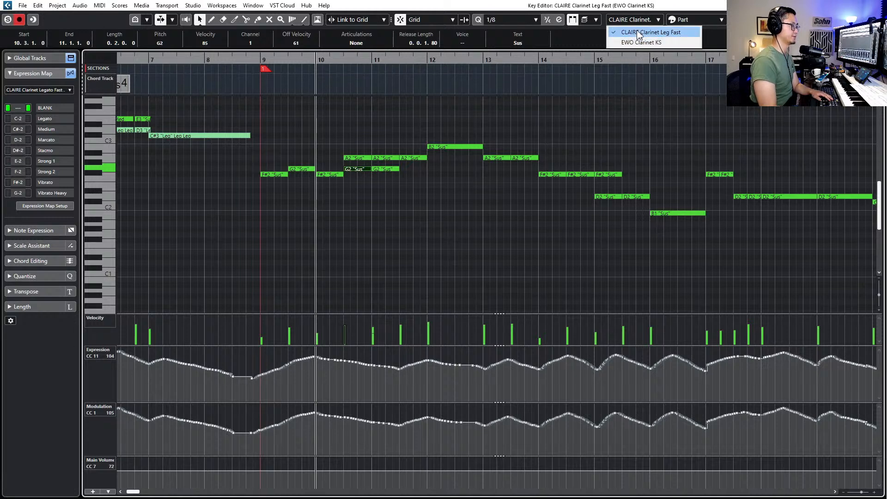
click(373, 116)
click(346, 149)
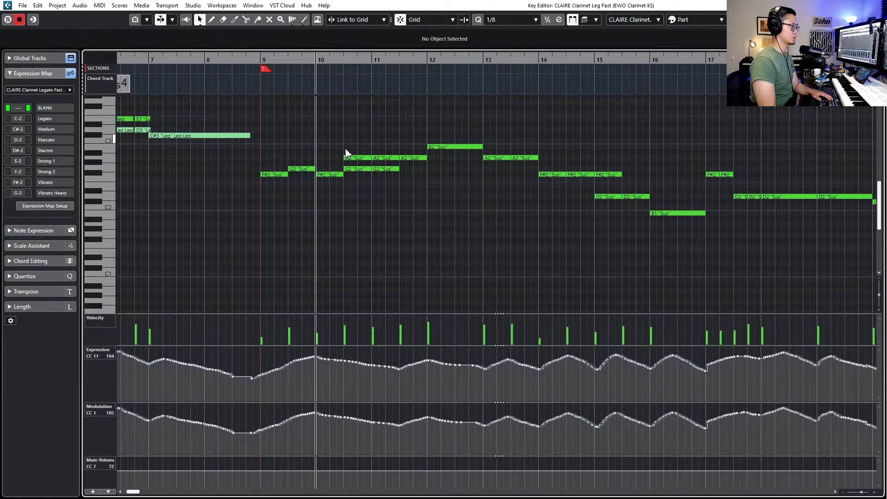
Delete the lower G2 notes in the second half of bar 10 and at the start of bar 11 from the CLAIRE clarinet part
click(362, 157)
click(363, 169)
key(Delete)
drag(373, 174, 402, 171)
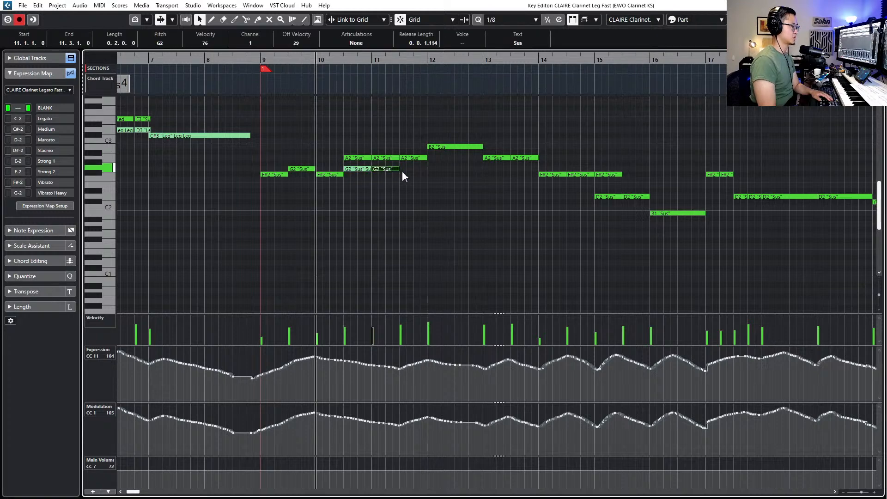
key(Delete)
Delete the lower D2 note at the start of bar 15 from the CLAIRE clarinet part
scroll(482, 177, right, 1)
scroll(481, 180, right, 3)
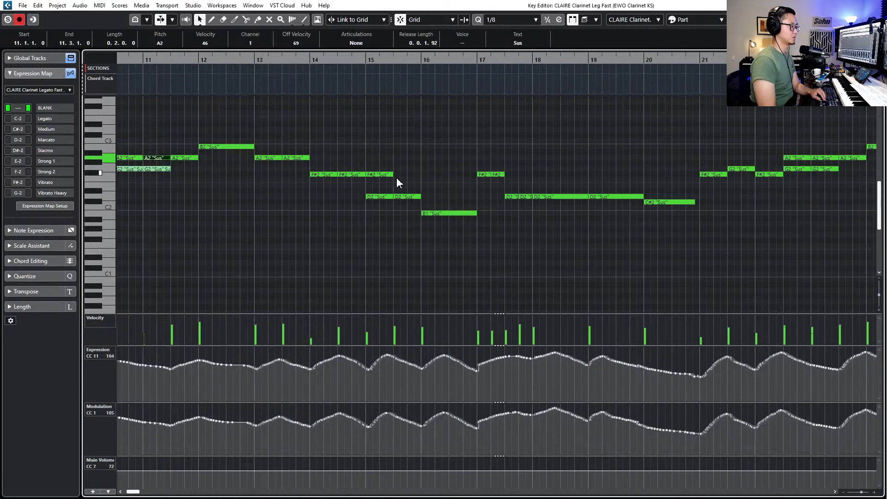
drag(363, 187, 387, 202)
key(Delete)
Select the short F#2 and D2 notes at the start of bar 17 and play the passage from there
scroll(414, 192, right, 4)
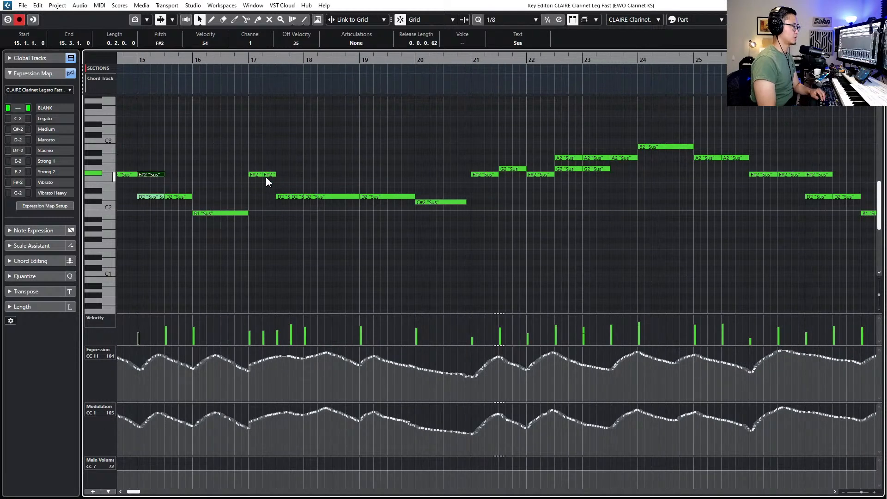
drag(248, 171, 290, 200)
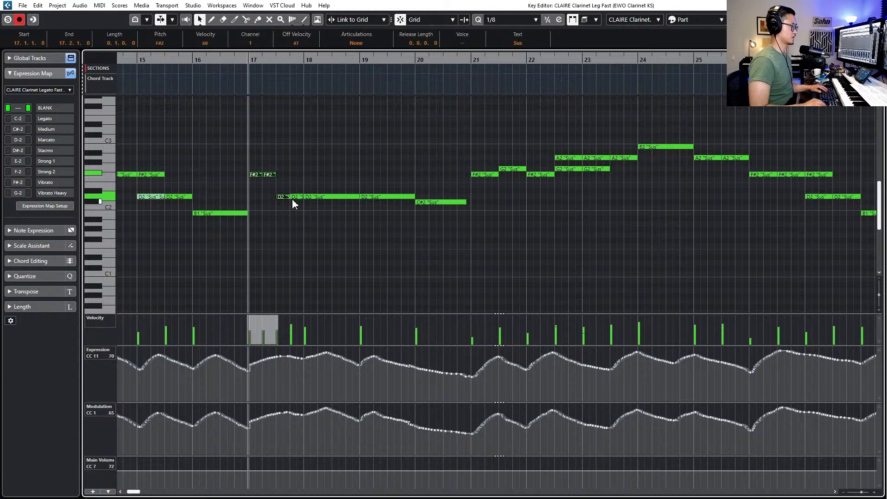
key(space)
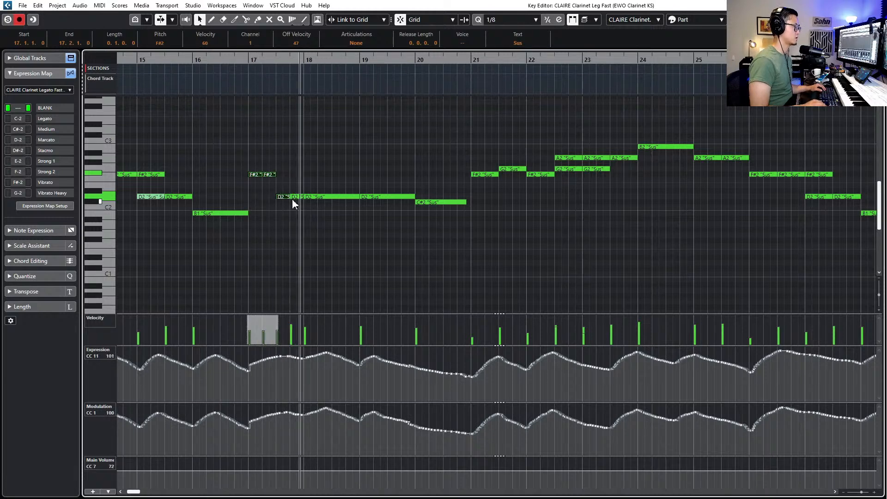
key(space)
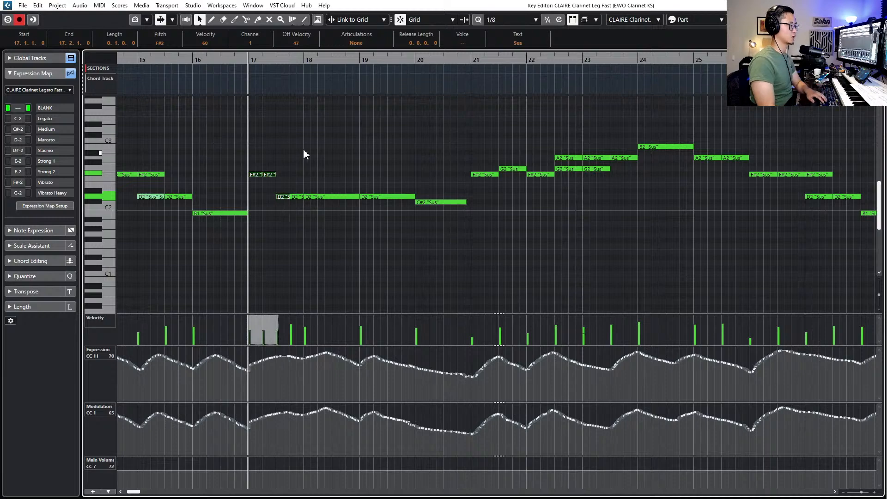
Delete the lower G2 notes in the second half of bar 22 and at the start of bar 23 from the CLAIRE clarinet part
scroll(303, 149, right, 1)
scroll(303, 149, left, 1)
scroll(282, 155, down, 1)
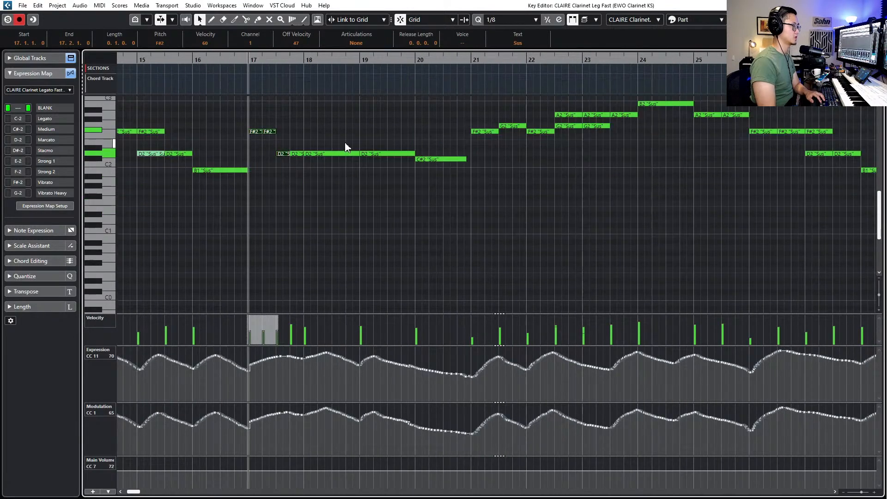
scroll(346, 147, right, 1)
drag(339, 138, 381, 126)
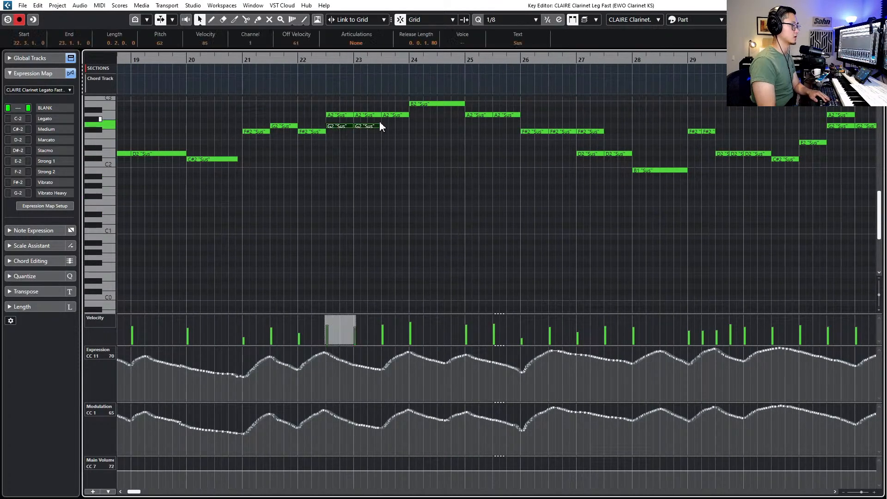
key(Right)
key(Right)
key(Right)
key(Right)
key(Right)
key(Right)
key(Right)
key(Right)
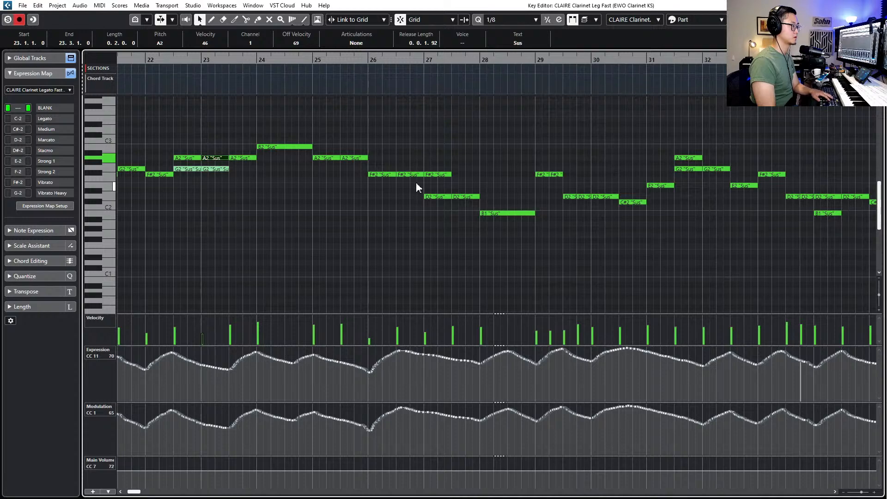
Delete the lower D2 at the start of bar 27, G2 in the second half of bar 31 and B1 at bar 34 from the CLAIRE part
key(Right)
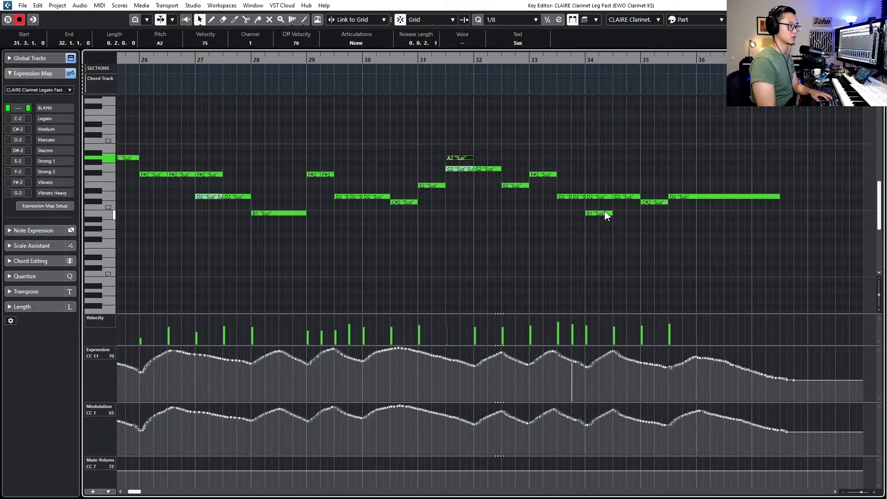
key(Right)
key(Right)
key(Right)
key(Right)
key(Right)
key(Right)
key(Right)
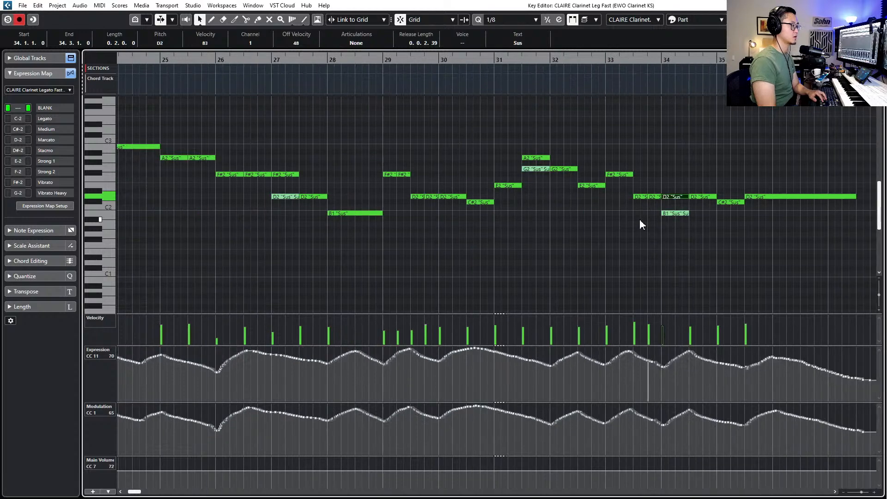
scroll(640, 218, left, 10)
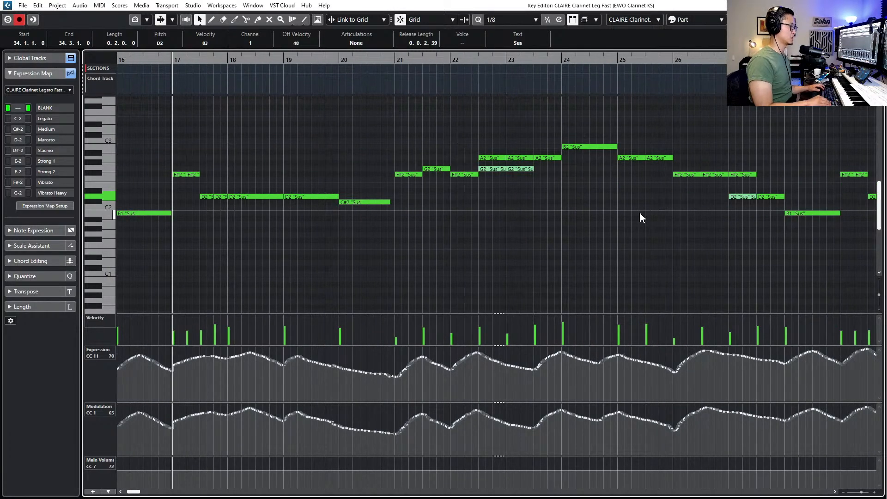
Activate the EWO Clarinet part and delete its upper A2 notes in the second half of bar 22 and at the start of bar 23
key(Tab)
click(494, 157)
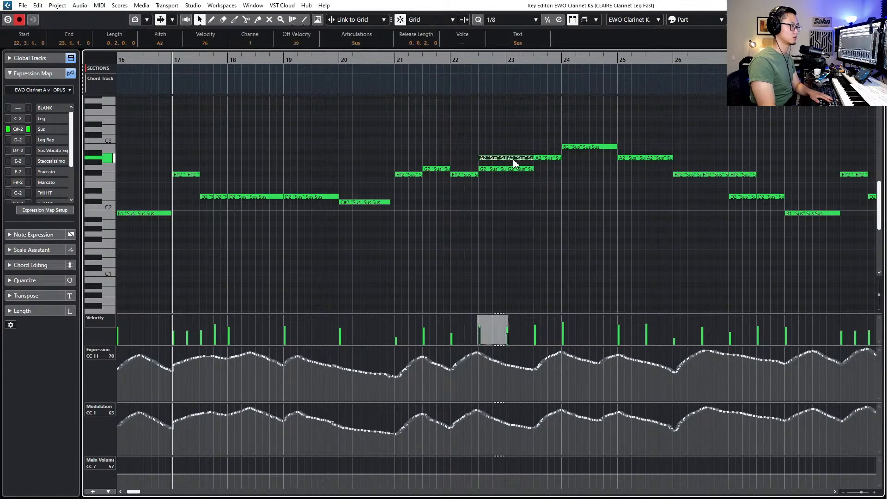
key(shift+m)
key(Right)
scroll(480, 154, right, 6)
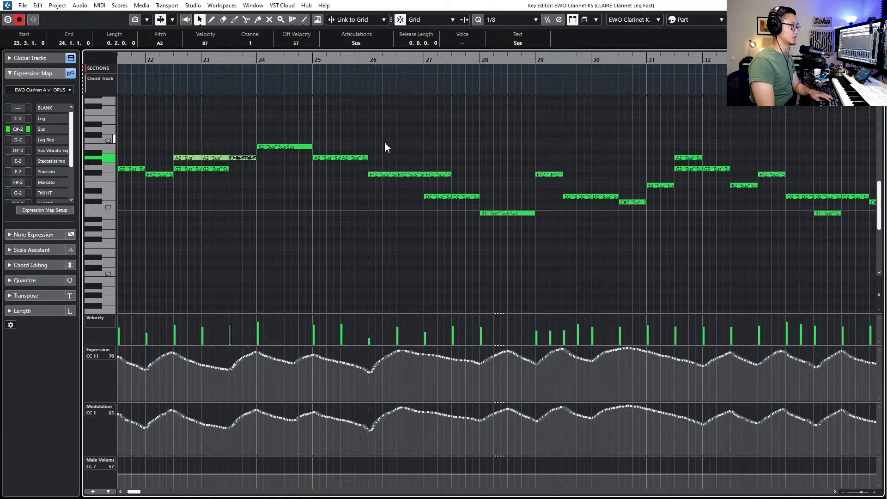
Delete the upper F#2 note at the start of bar 27 and the A2 note in the second half of bar 31 from the EWO Clarinet part
scroll(490, 179, right, 4)
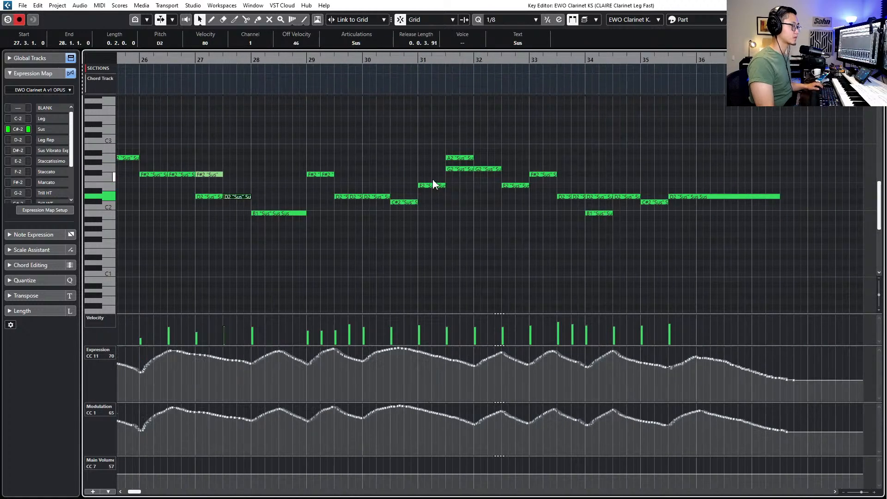
click(452, 158)
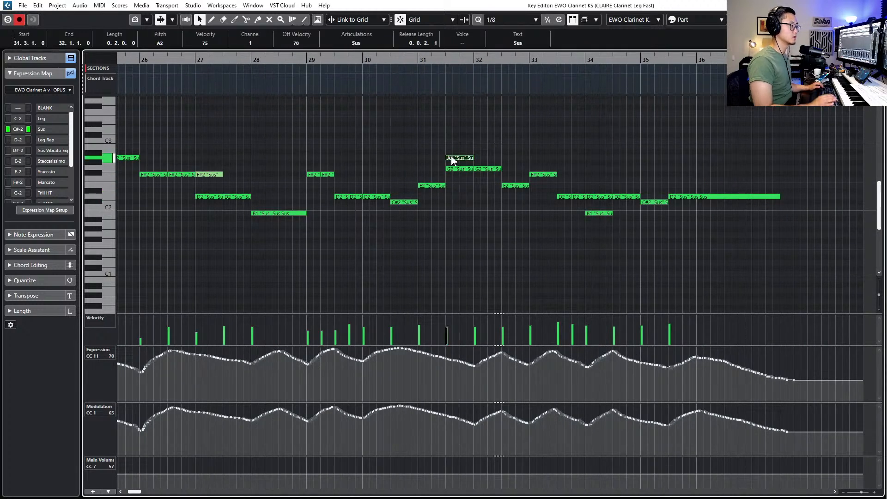
key(shift+m)
key(Right)
Delete the upper D2 note at the start of bar 34 from the EWO Clarinet part
scroll(458, 174, right, 1)
click(523, 197)
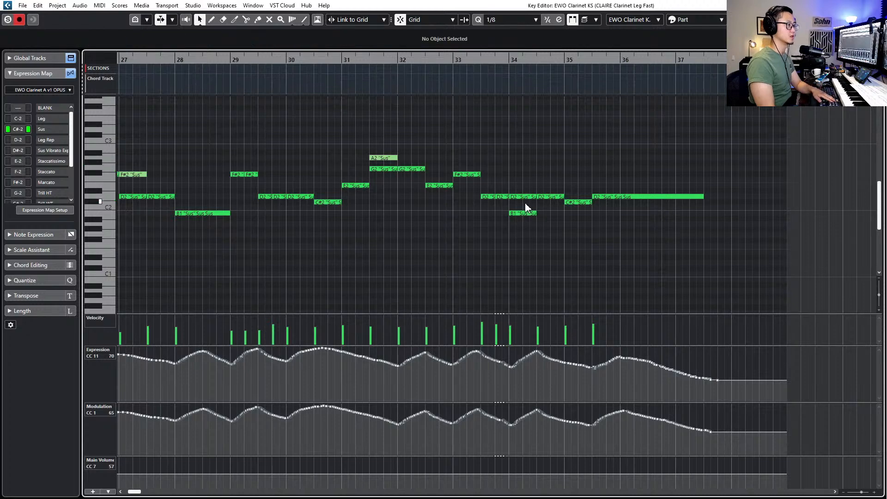
key(shift+m)
key(Right)
scroll(600, 184, down, 1)
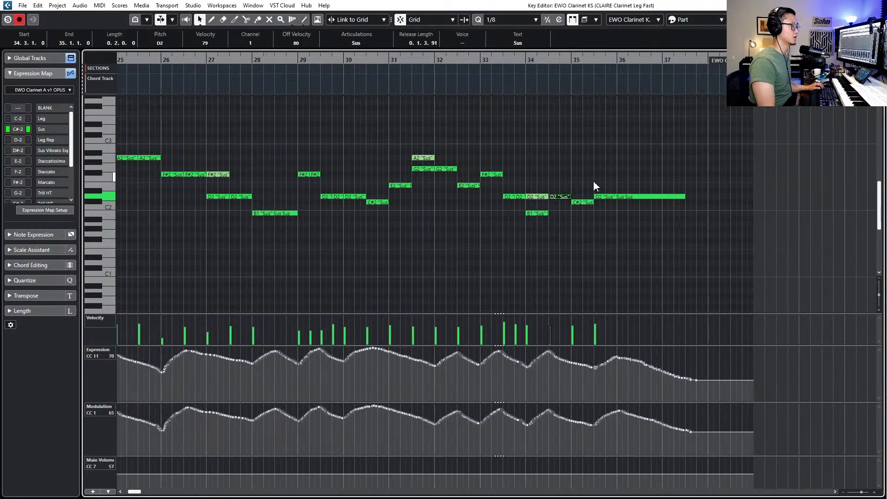
Close the Key Editor, solo the CLAIRE Clarinet Leg Fast and EWO Clarinet KS tracks and start playback from bar 17
scroll(547, 185, left, 2)
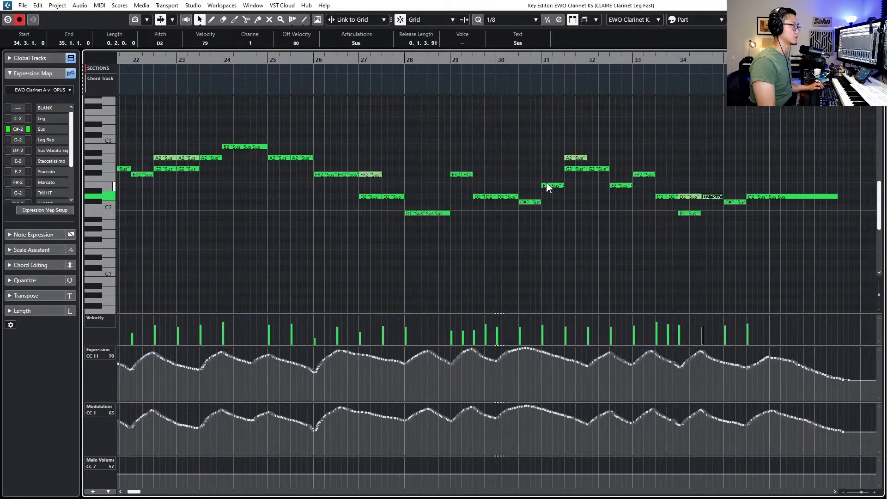
scroll(547, 186, left, 5)
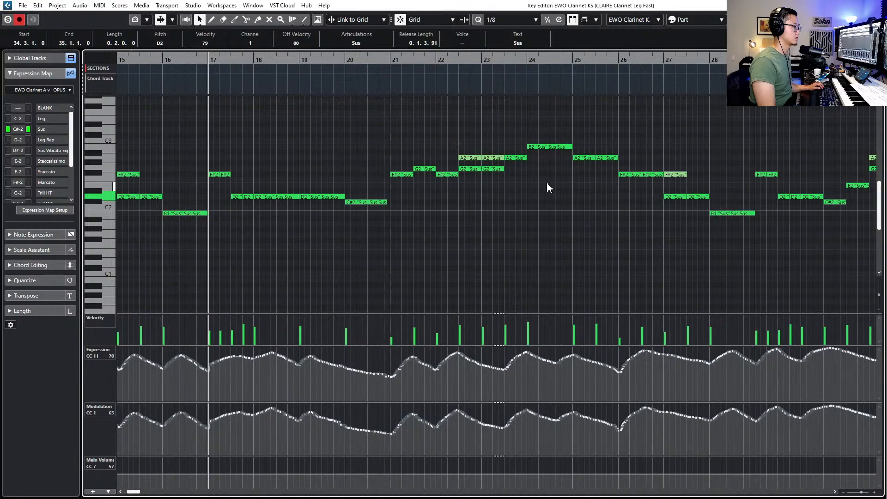
scroll(547, 183, left, 2)
key(Escape)
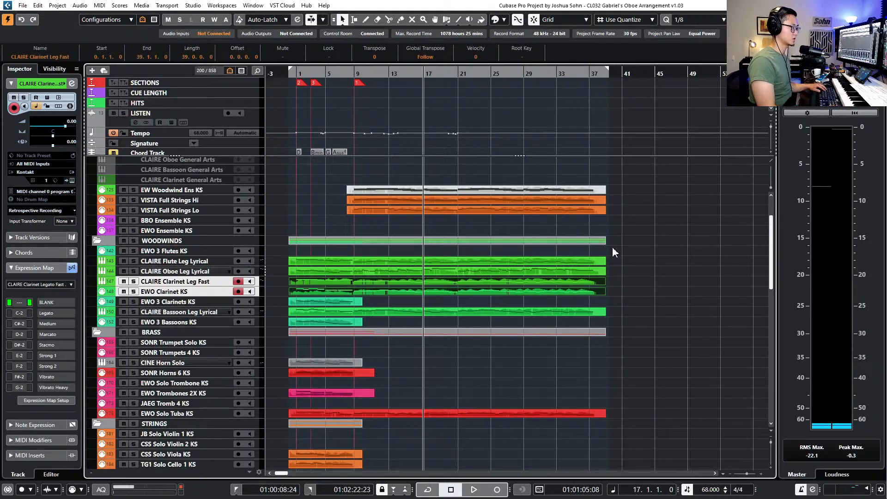
drag(605, 295, 606, 292)
key(s)
key(space)
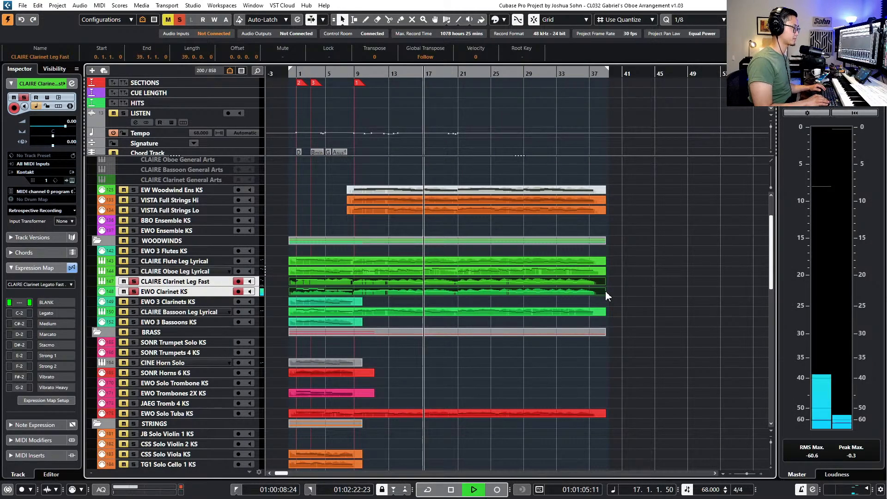
Reopen both clarinet parts in the Key Editor and listen to the passage from bar 17
key(Return)
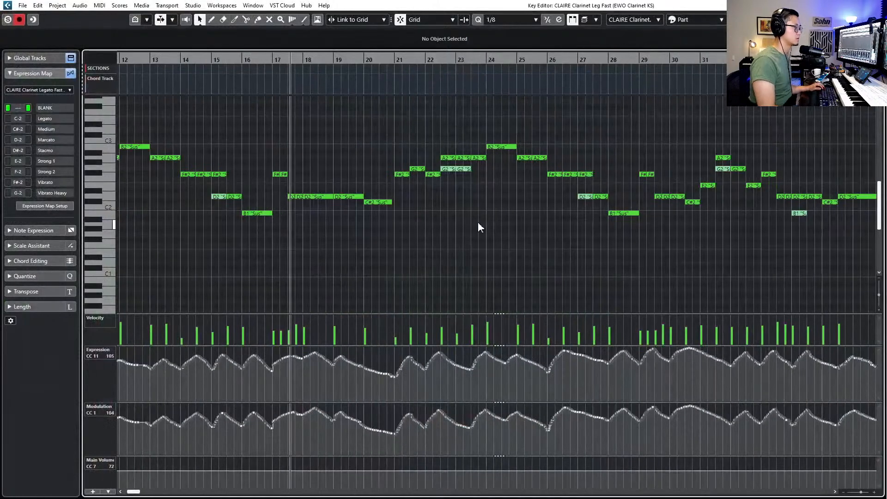
ctrl+scroll(451, 241, down, 3)
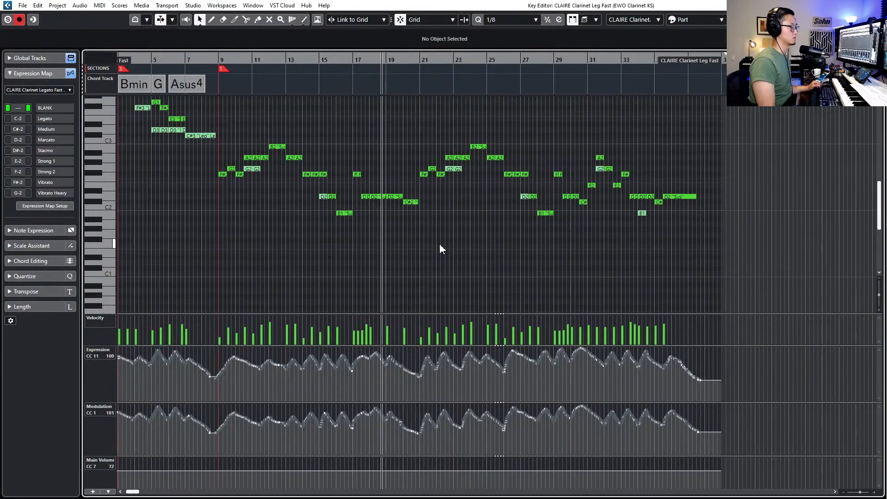
ctrl+scroll(424, 246, up, 2)
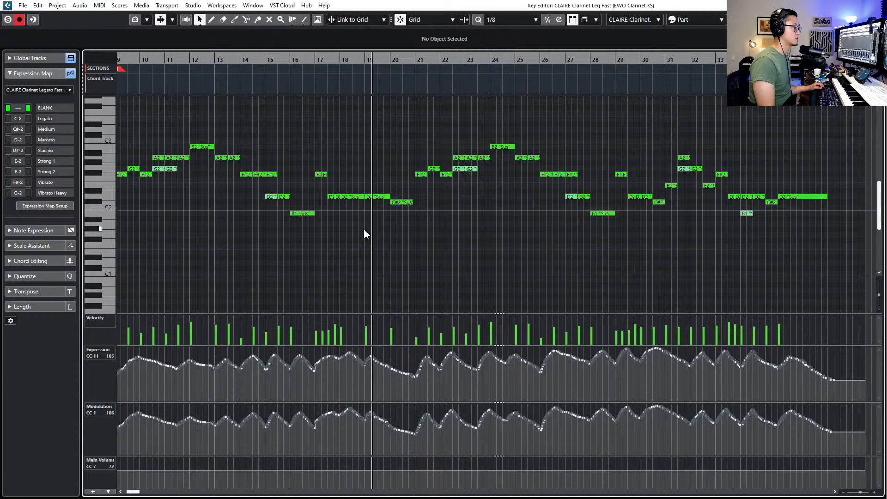
key(space)
ctrl+scroll(364, 229, down, 2)
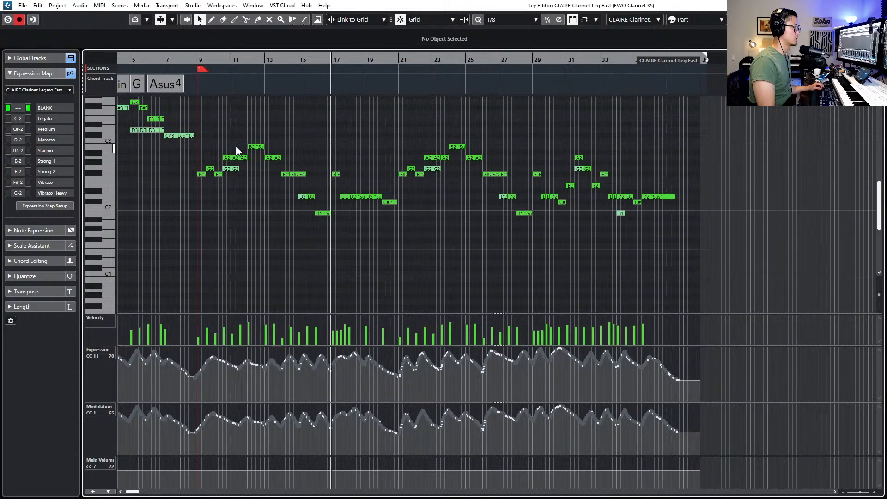
ctrl+scroll(299, 190, up, 3)
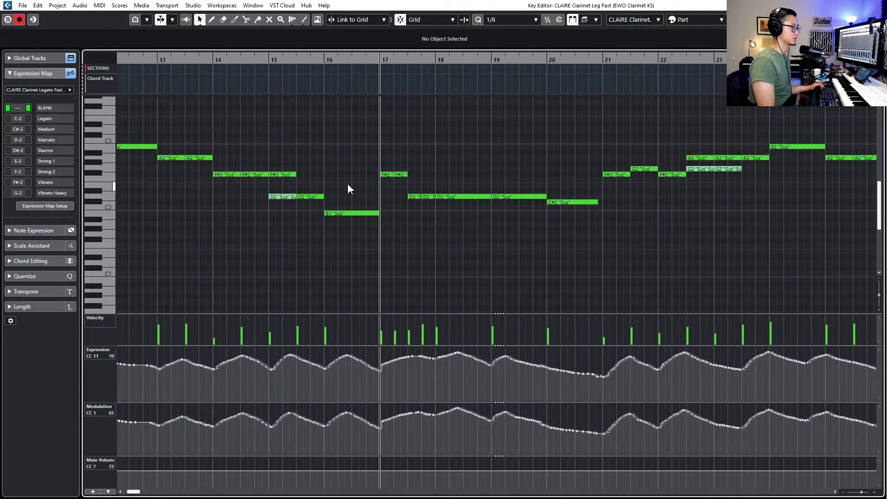
key(space)
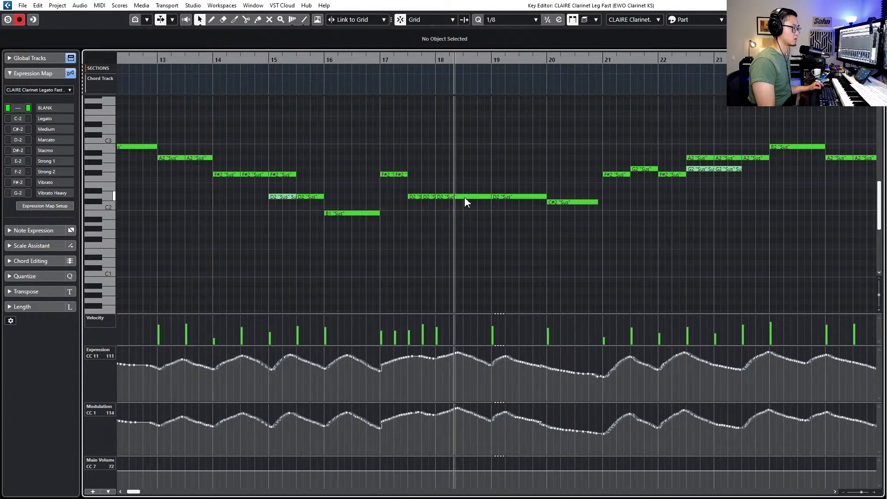
key(space)
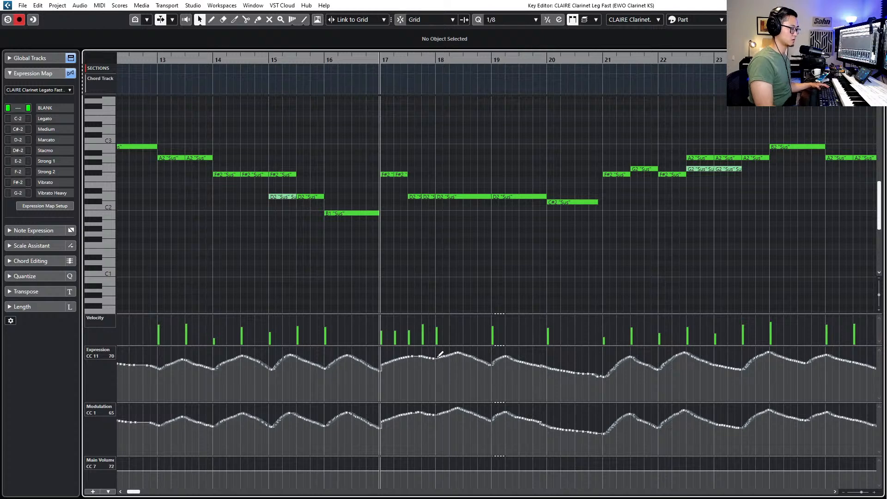
Redraw the Expression and Modulation curves across bar 18 in both clarinet parts and play the passage from bar 17
drag(437, 357, 485, 363)
mouse_move(490, 416)
mouse_down()
mouse_move(438, 411)
mouse_move(490, 418)
mouse_up()
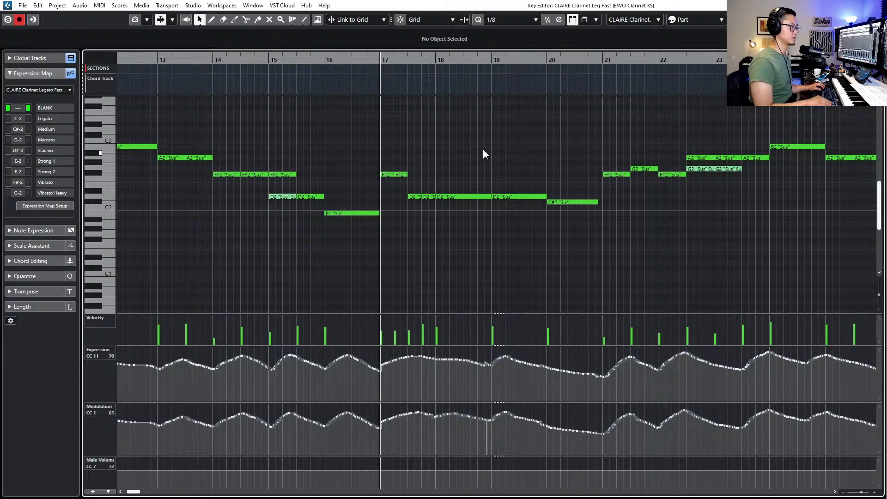
key(Down)
mouse_move(433, 358)
mouse_down()
mouse_move(476, 364)
mouse_move(468, 377)
mouse_up()
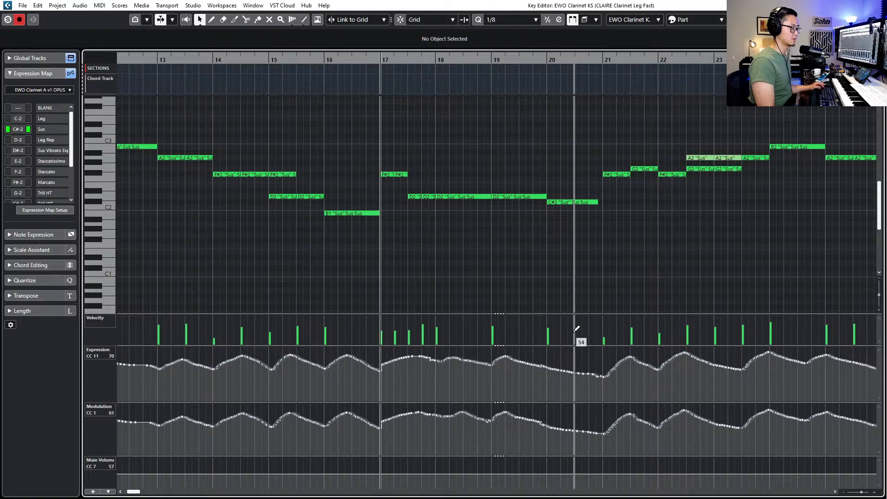
key(space)
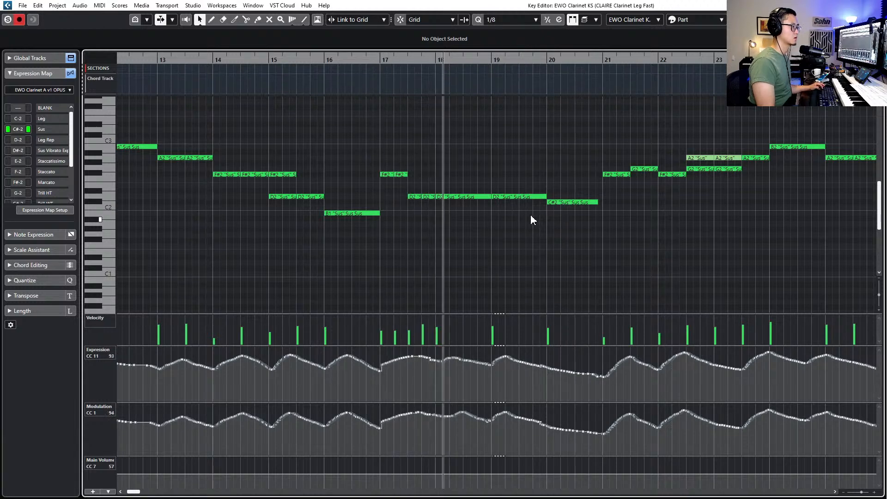
key(space)
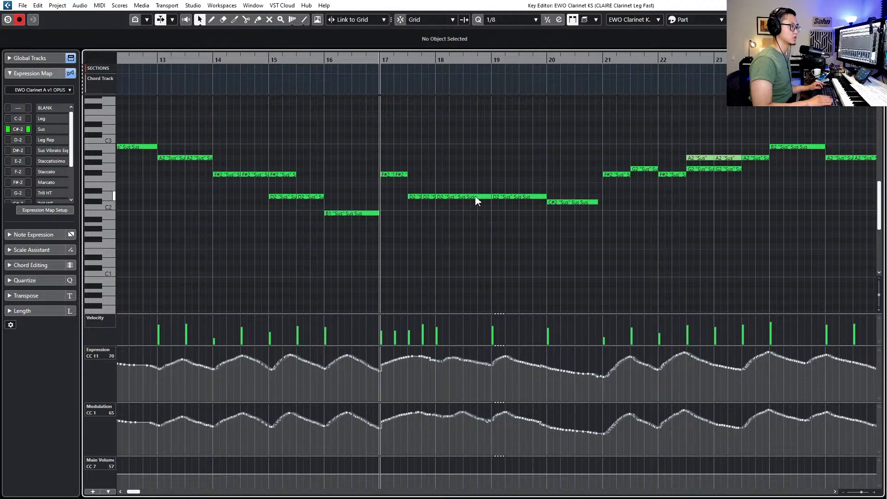
Set the articulation of all CLAIRE clarinet notes from bar 9 onward to Medium
key(Down)
click(477, 197)
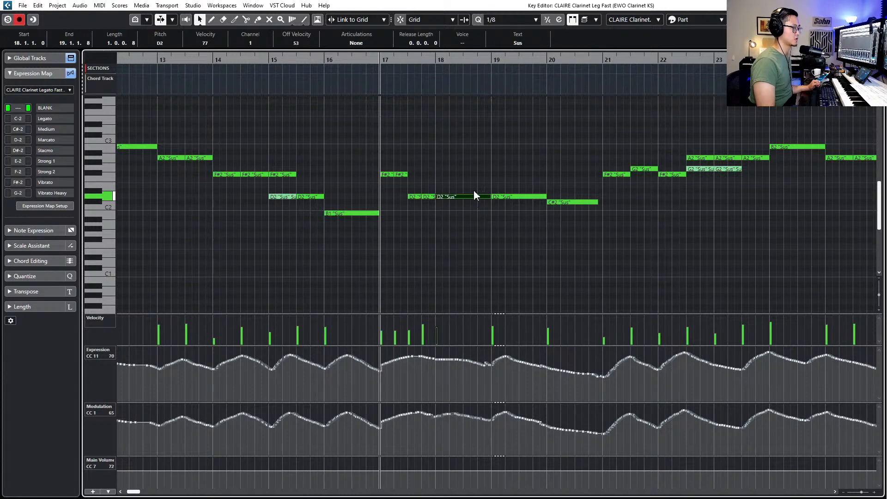
scroll(464, 172, down, 5)
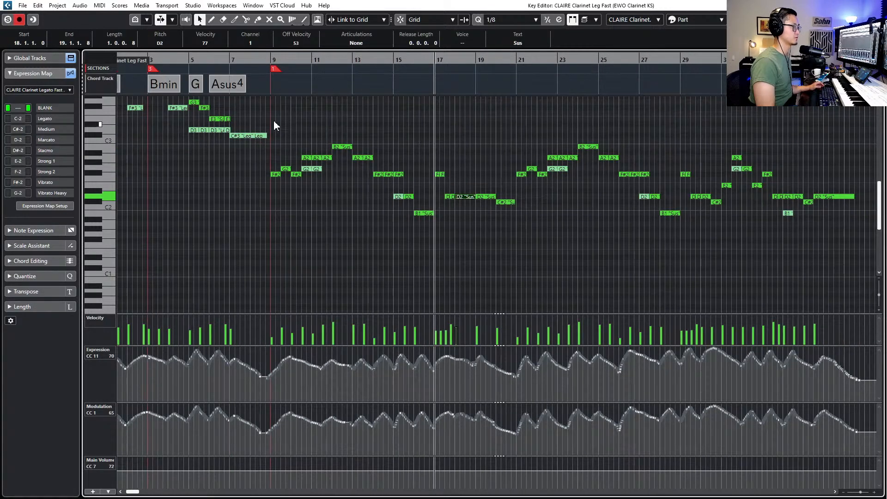
drag(274, 125, 826, 248)
click(360, 44)
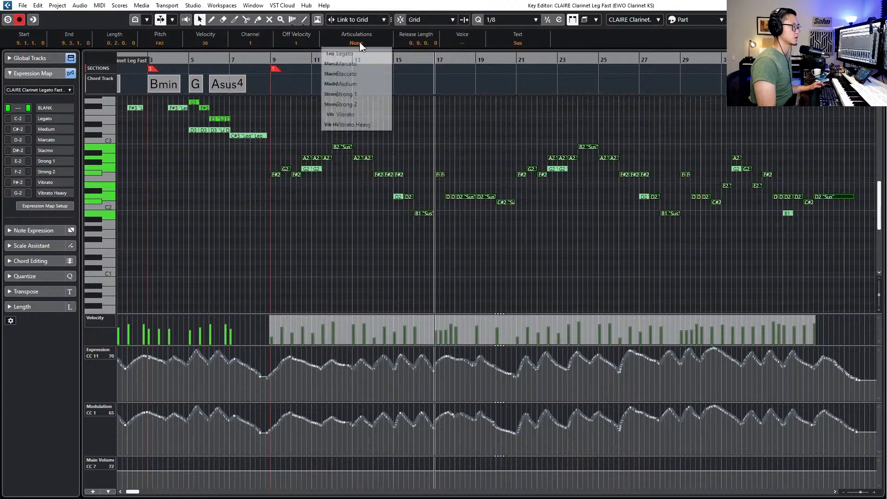
click(353, 88)
Play the clarinet lines from bar 9 and again from bar 17 to hear the Medium articulation
key(space)
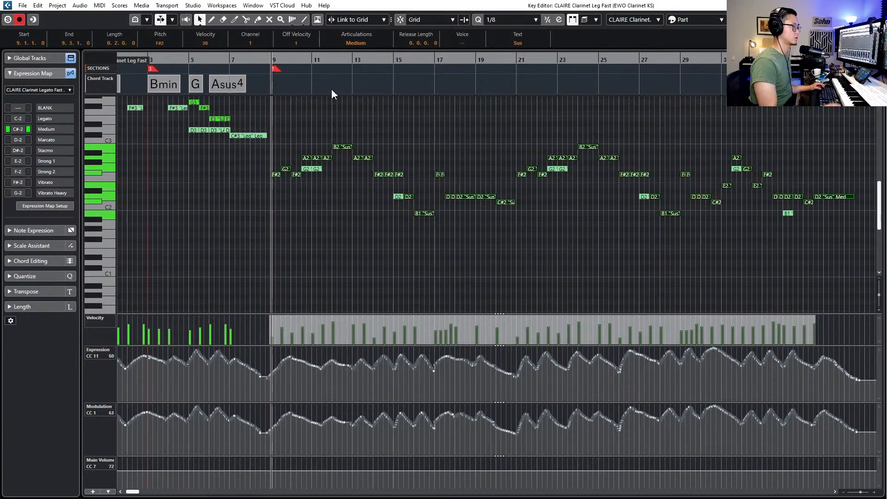
key(space)
drag(451, 58, 446, 61)
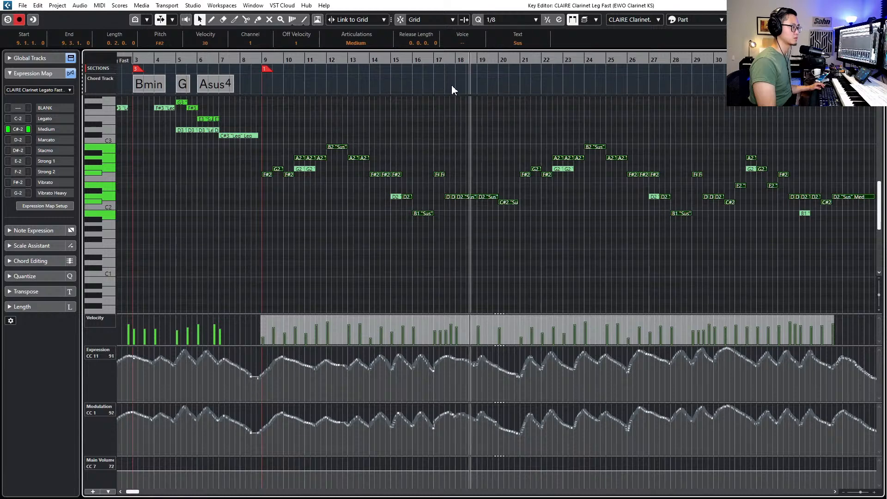
key(space)
Activate the EWO Clarinet part to review its notes from bar 9 onward, and return to the project window
key(Tab)
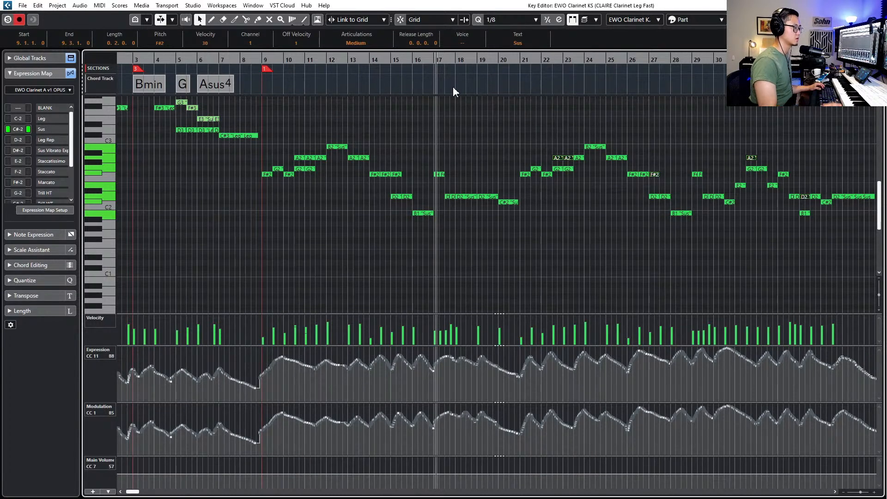
scroll(447, 129, right, 2)
scroll(447, 129, left, 1)
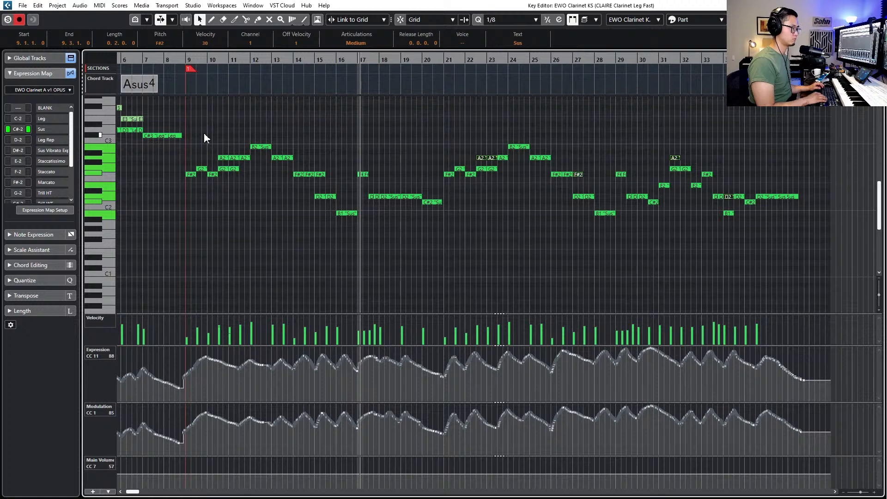
key(Return)
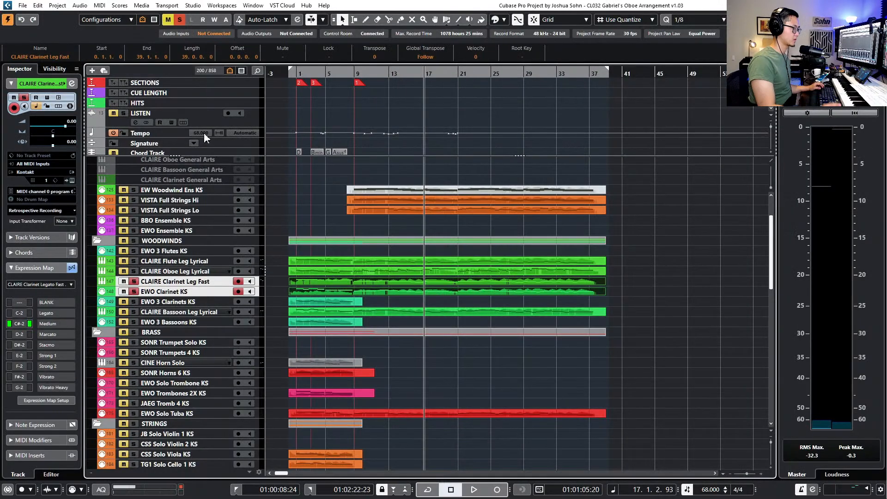
Solo the CLAIRE flute, oboe, clarinet and bassoon tracks together with the EWO Clarinet track
shift+click(434, 272)
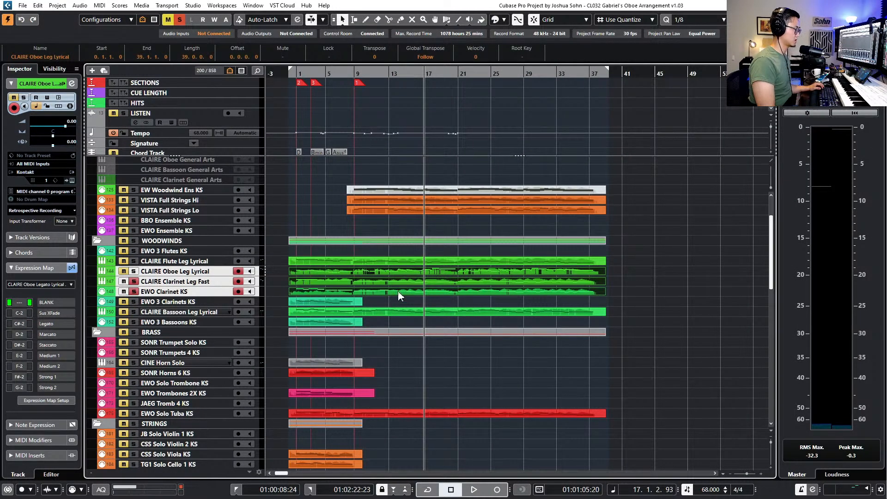
key(s)
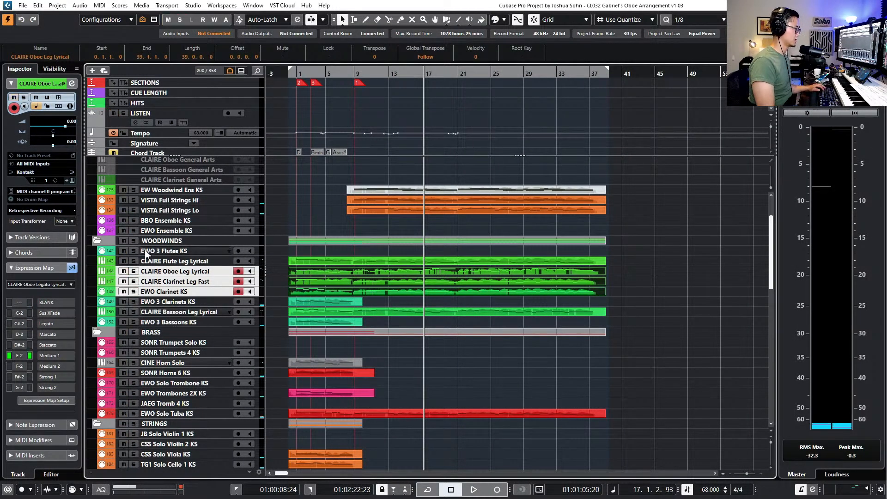
ctrl+click(170, 262)
ctrl+click(181, 314)
key(s)
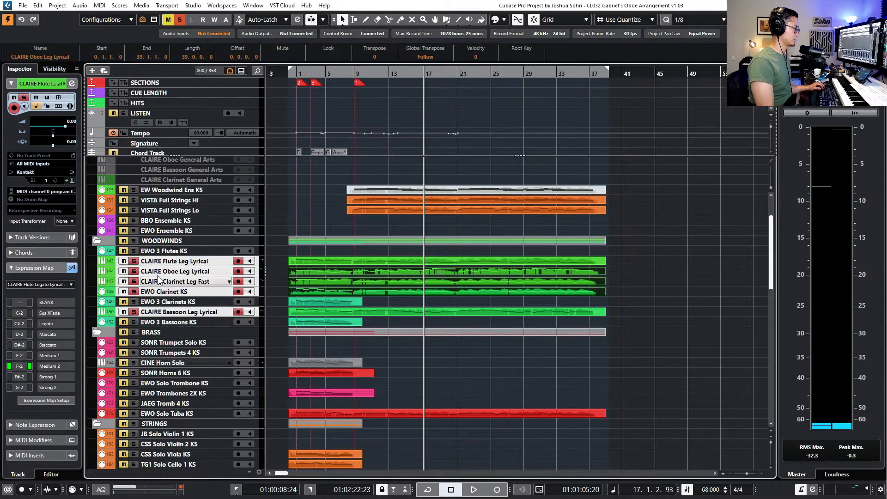
Open the selected oboe and clarinet parts in the Key Editor and play the soloed woodwinds from around bar 9
key(KP_Subtract)
key(KP_Subtract)
key(KP_Subtract)
key(KP_Subtract)
key(KP_Subtract)
key(KP_Subtract)
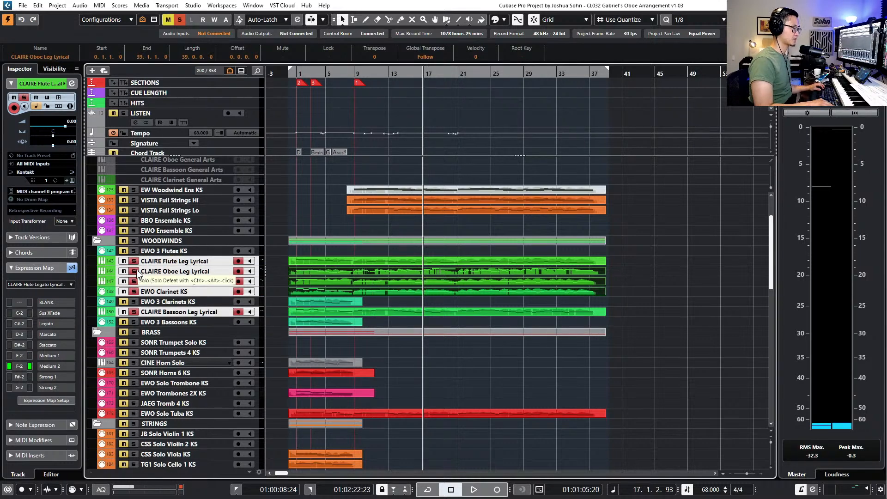
key(KP_Subtract)
key(KP_Subtract)
key(KP_Subtract)
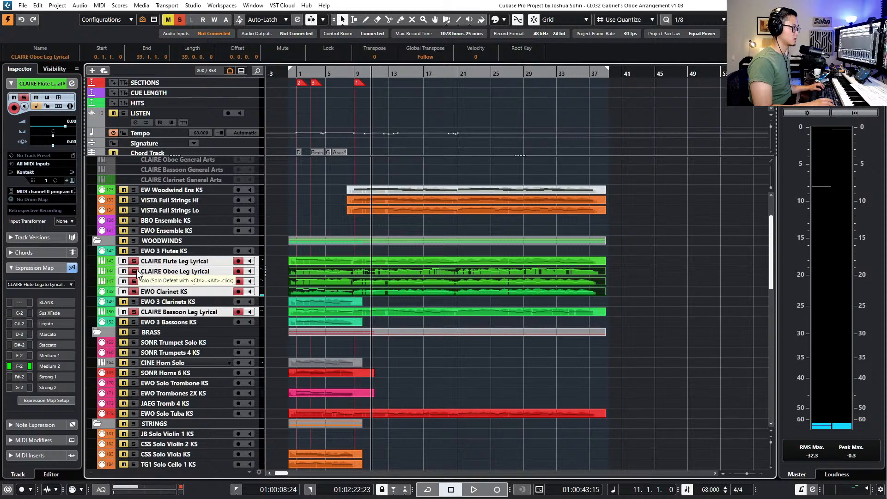
key(Return)
key(space)
scroll(382, 172, down, 3)
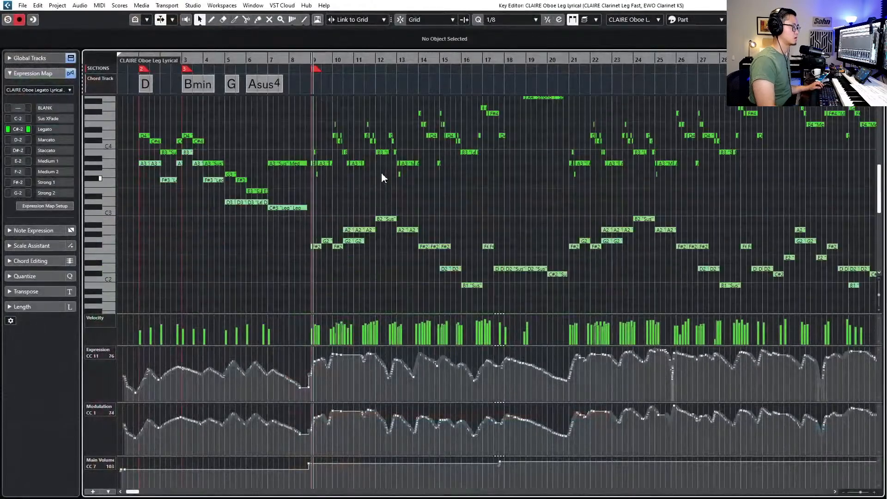
scroll(402, 168, up, 2)
scroll(401, 168, up, 1)
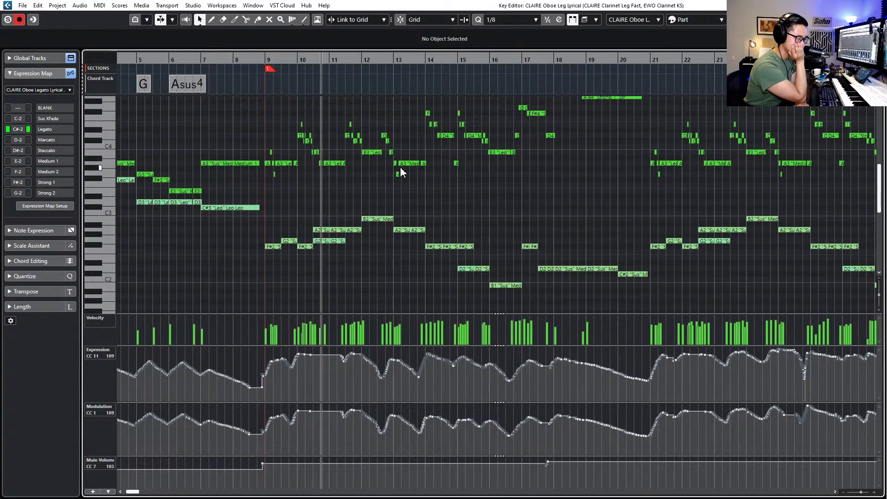
key(space)
key(Return)
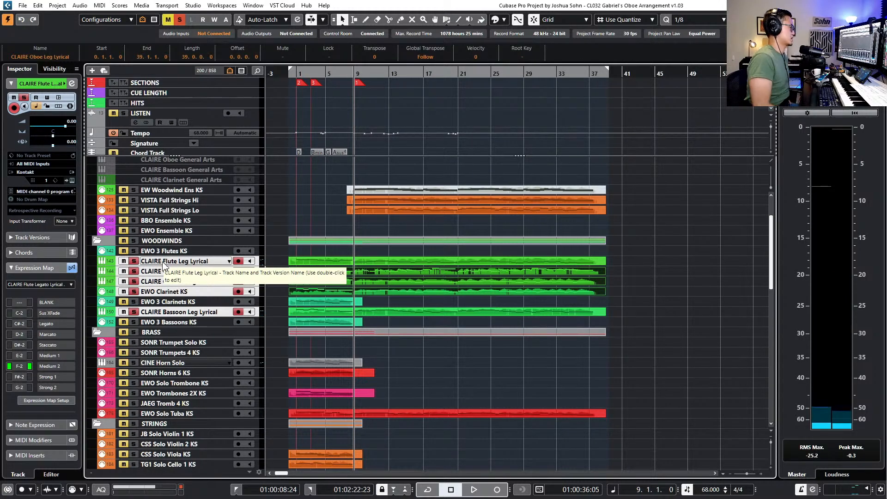
Enable Apply Tuning for Hermode Tuning in the MIDI modifiers of the CLAIRE Flute track
scroll(40, 349, down, 2)
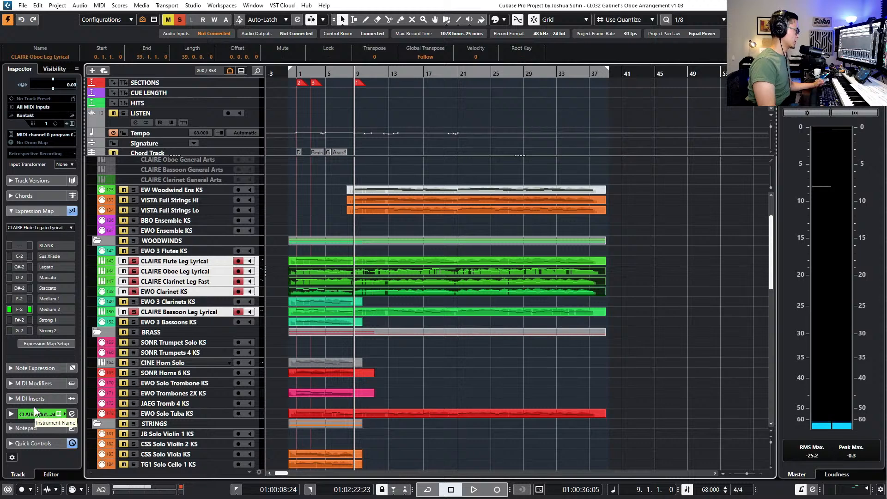
click(37, 383)
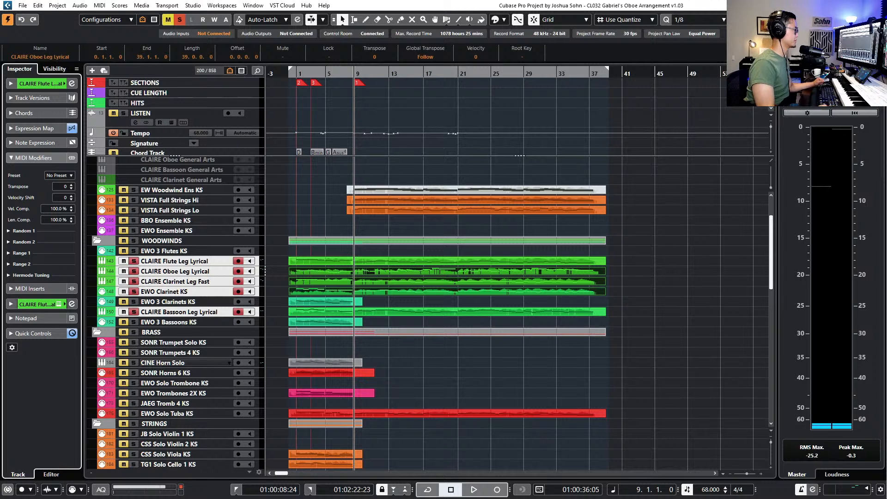
click(9, 275)
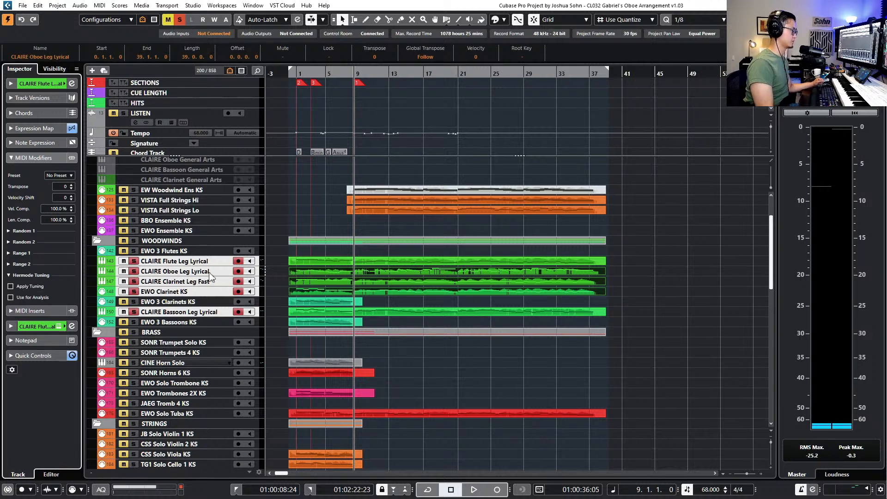
click(11, 287)
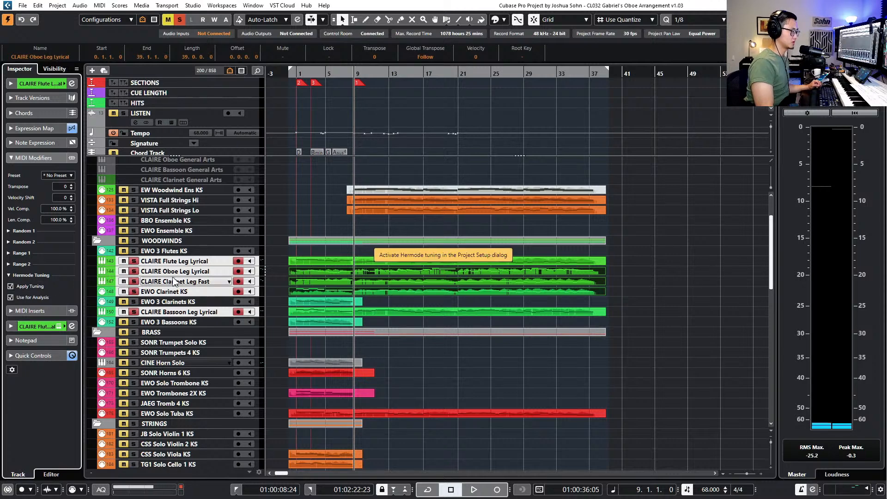
Enable Hermode Apply Tuning on the CLAIRE Oboe track
click(190, 271)
click(194, 263)
click(185, 272)
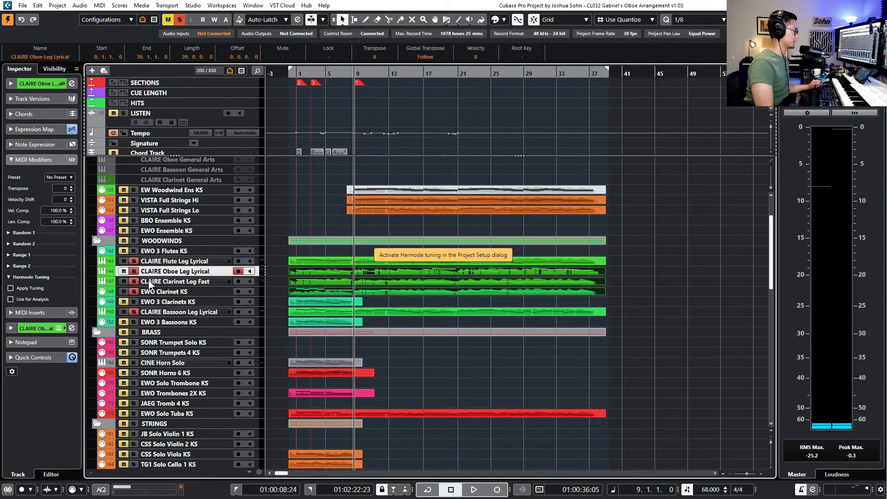
click(10, 288)
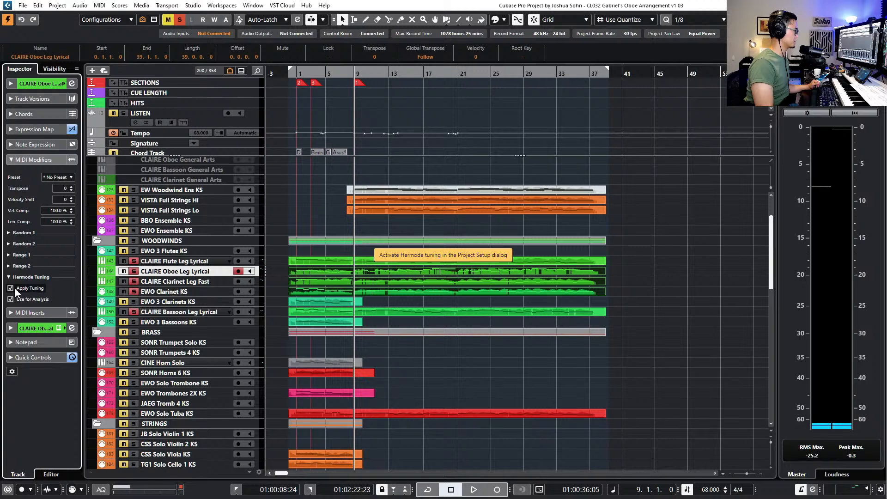
Enable Hermode Apply Tuning in the MIDI modifiers of the EWO Clarinet track
click(105, 282)
click(140, 295)
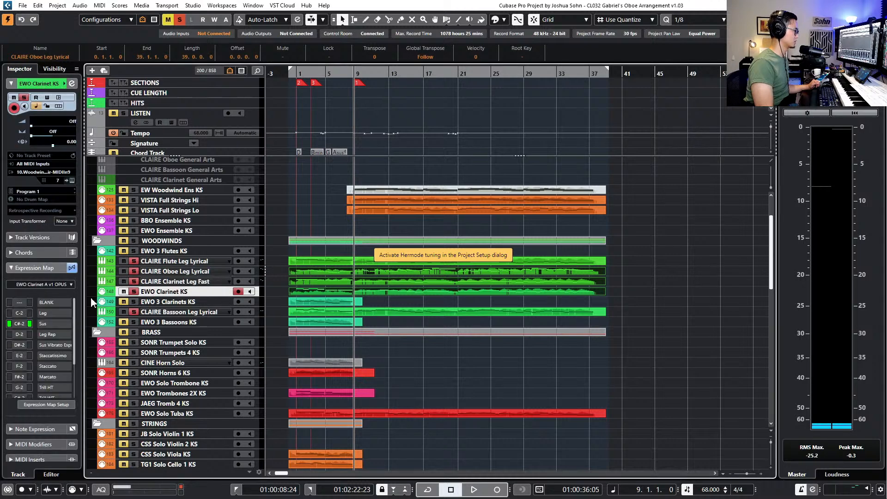
scroll(78, 415, down, 1)
click(32, 454)
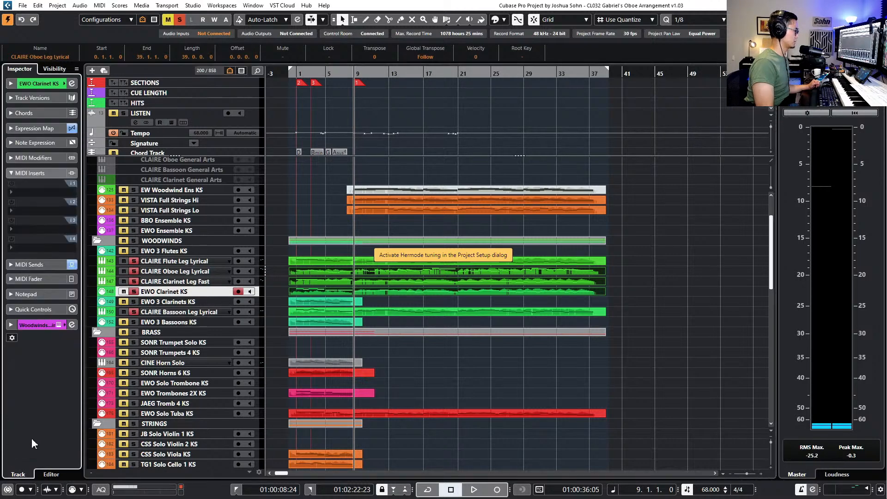
click(34, 158)
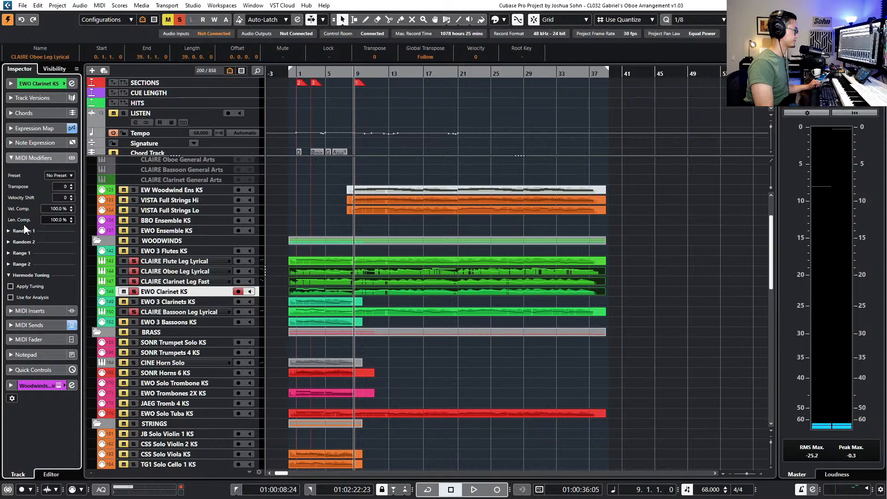
click(10, 286)
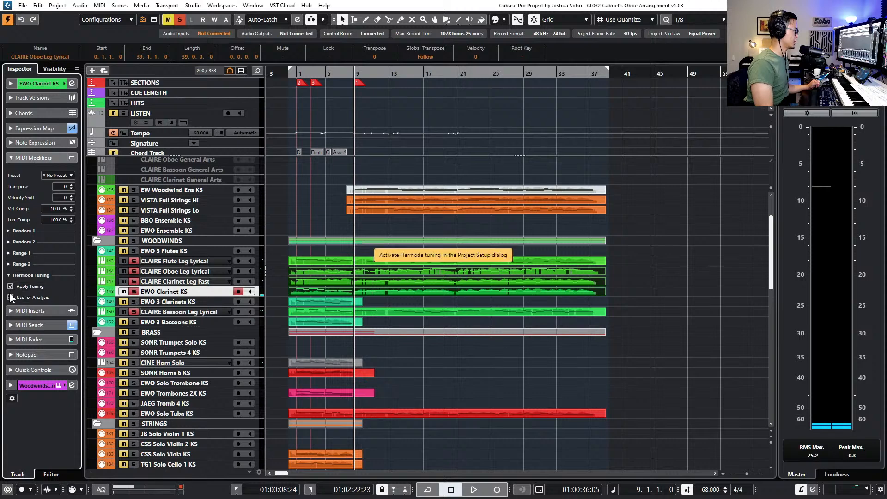
Enable Hermode Apply Tuning on the CLAIRE Bassoon track and clear the event selection
click(181, 313)
click(157, 292)
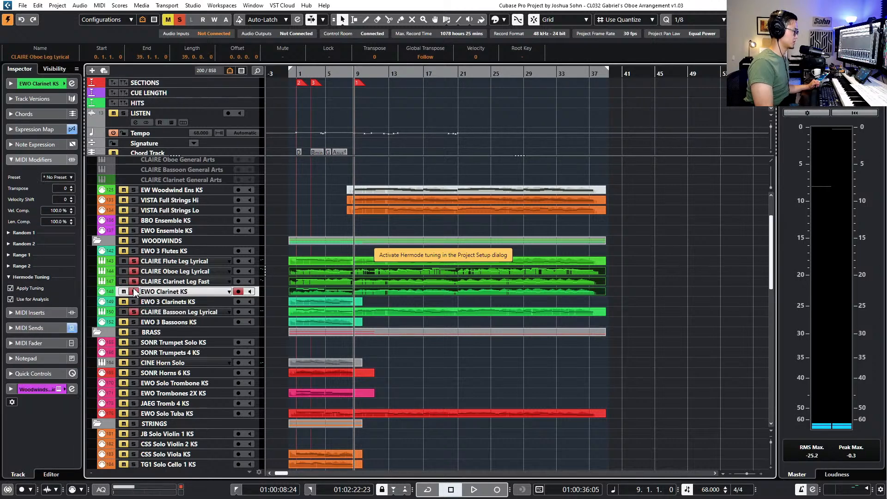
click(174, 314)
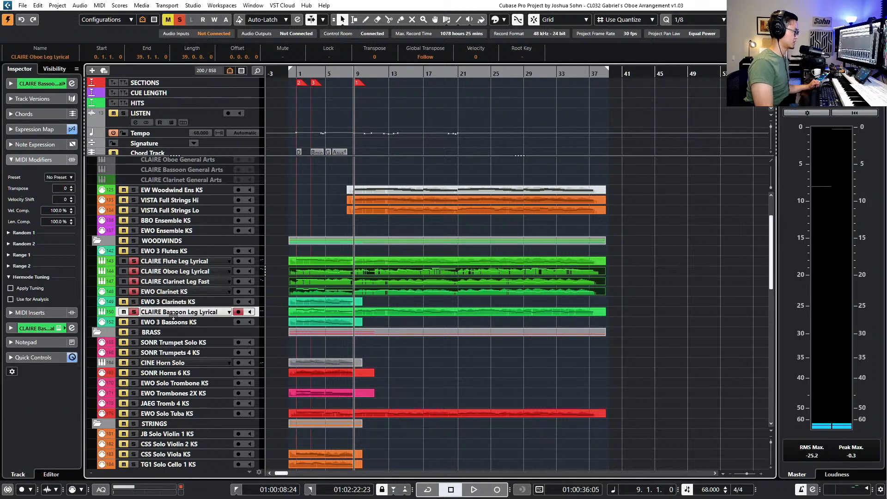
click(10, 288)
click(672, 296)
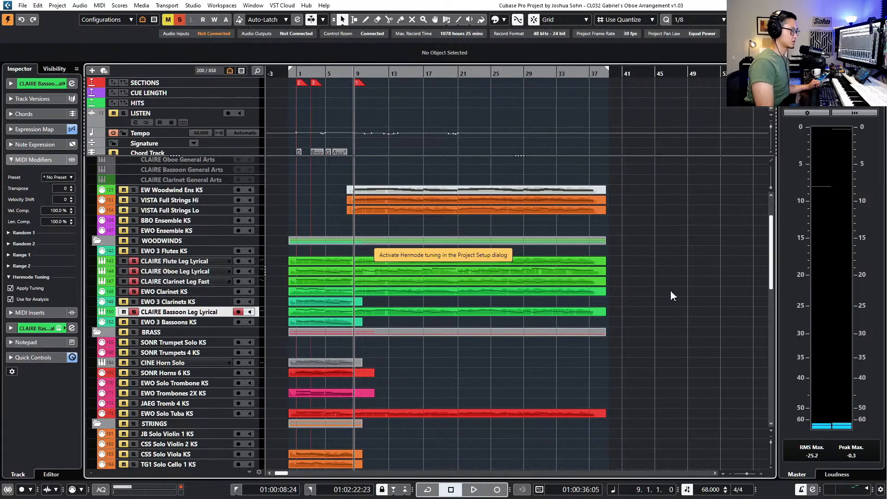
Set the project's Hermode Tuning type to Classic (pure 3/5 equalized) in the Project Setup
click(64, 89)
key(shift+s)
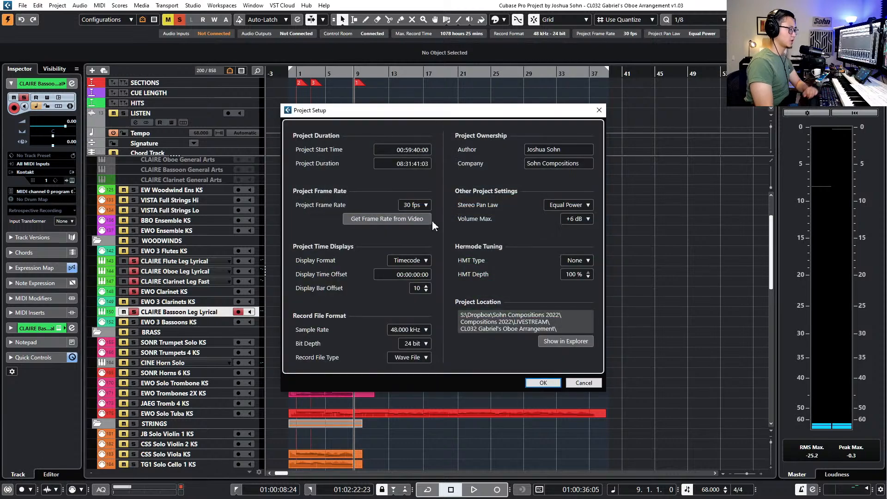
click(578, 260)
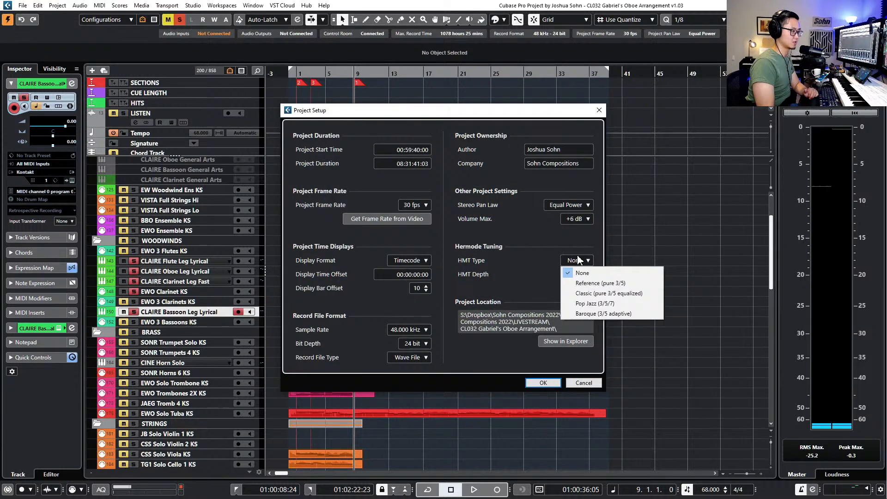
click(605, 293)
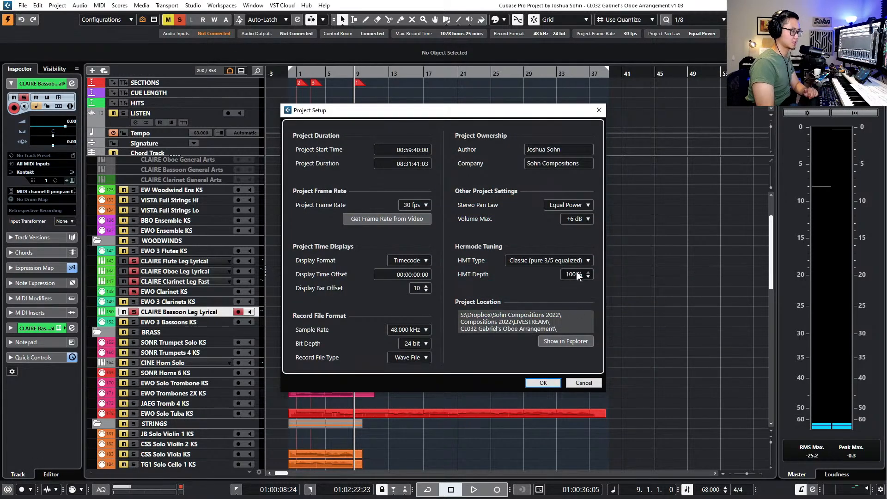
click(544, 383)
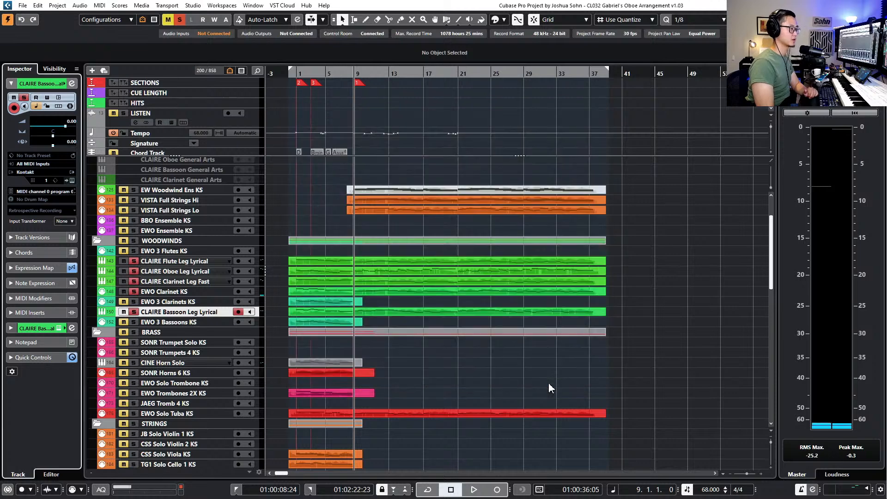
Select the soloed flute, oboe, clarinet and bassoon parts and play them from bar 9 to hear the Hermode tuning
key(KP_Subtract)
key(KP_Subtract)
key(KP_Subtract)
key(KP_Subtract)
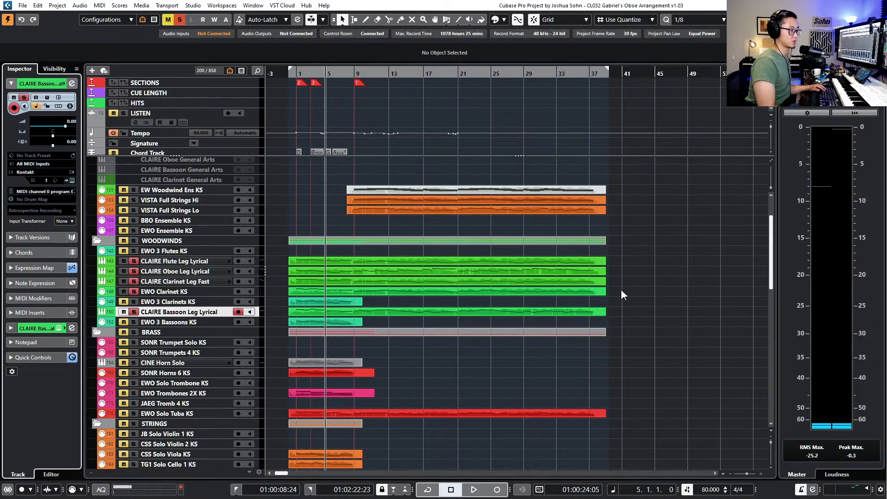
drag(638, 259, 595, 311)
key(KP_Add)
key(KP_Add)
key(KP_Add)
key(KP_Add)
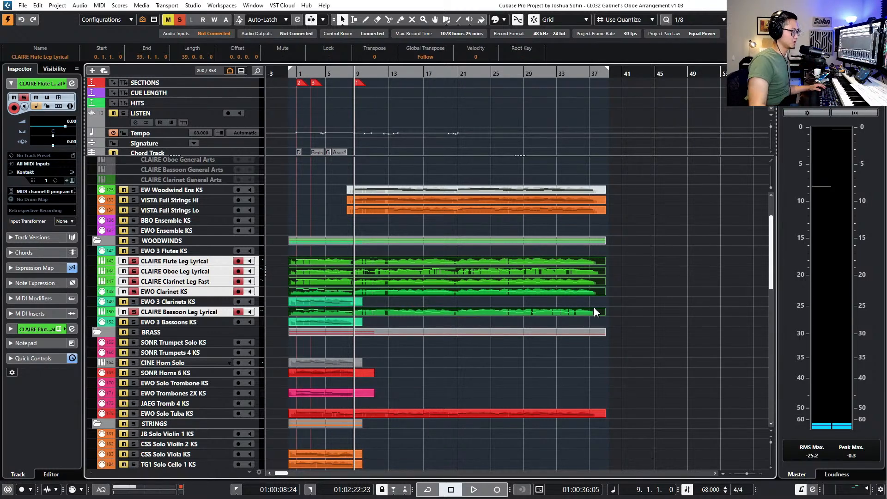
key(space)
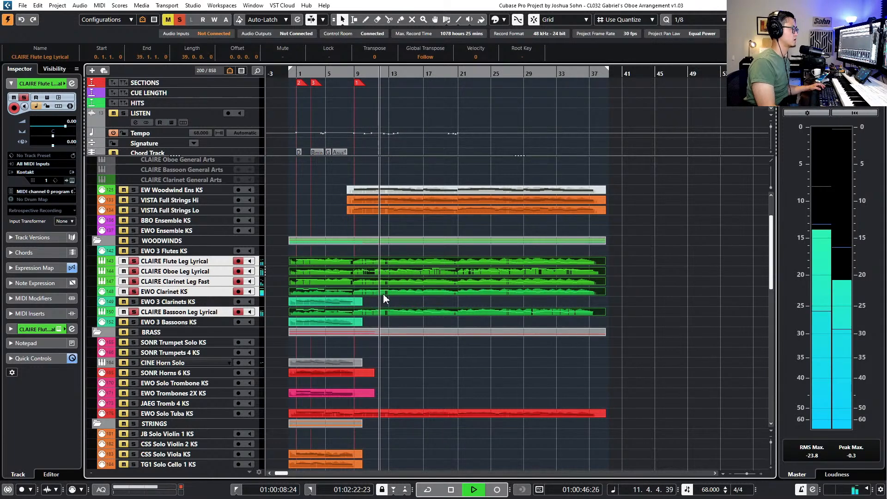
Open the selected woodwind parts in the Key Editor, follow their notes during playback, and replay from bar 9
ctrl+scroll(374, 307, up, 4)
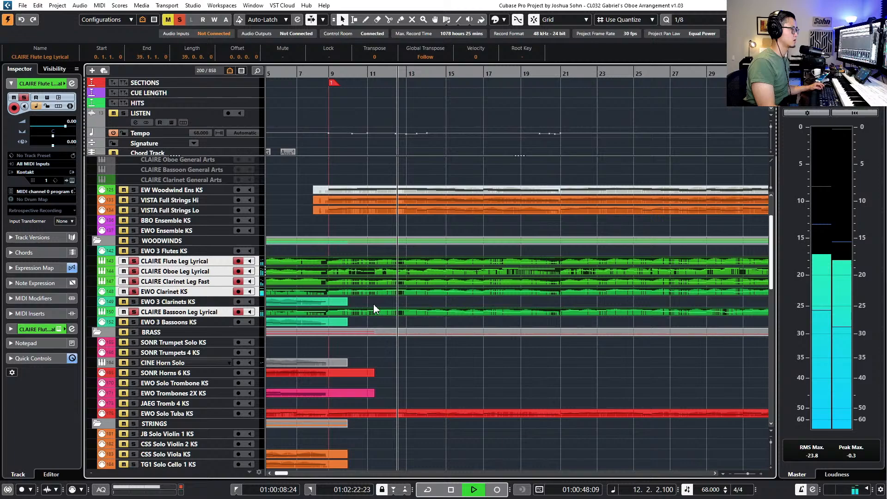
double_click(361, 264)
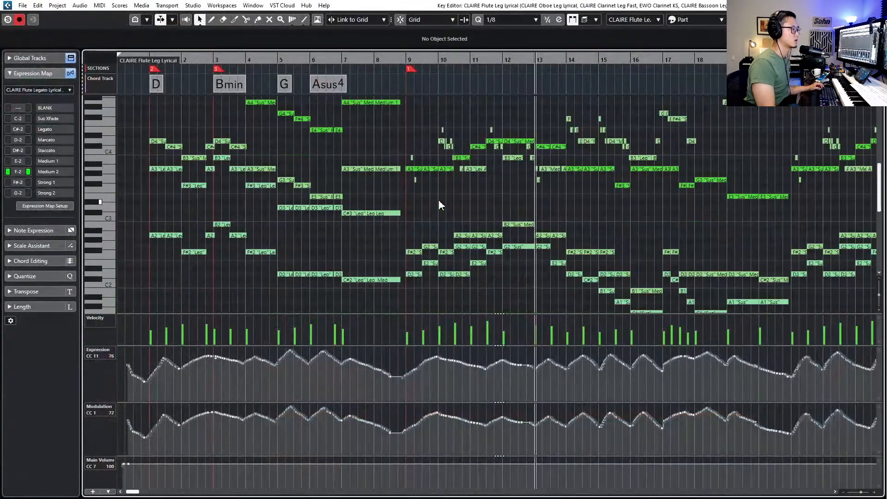
scroll(436, 199, right, 1)
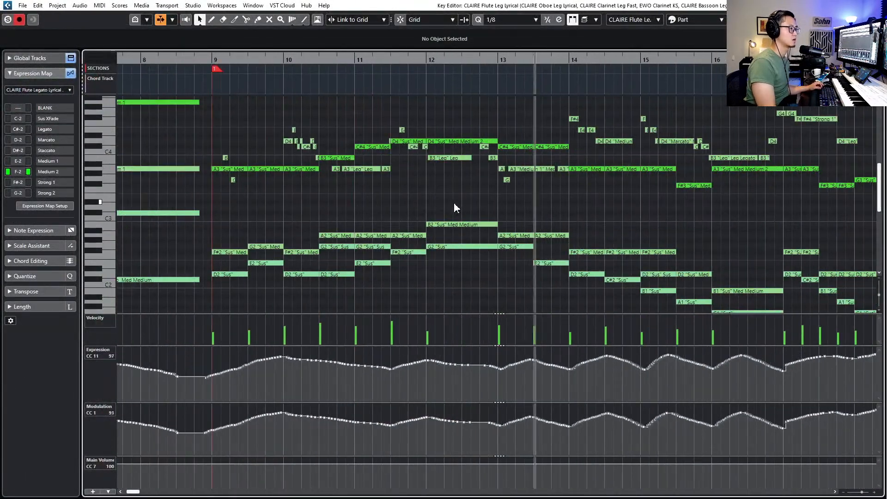
scroll(453, 205, right, 1)
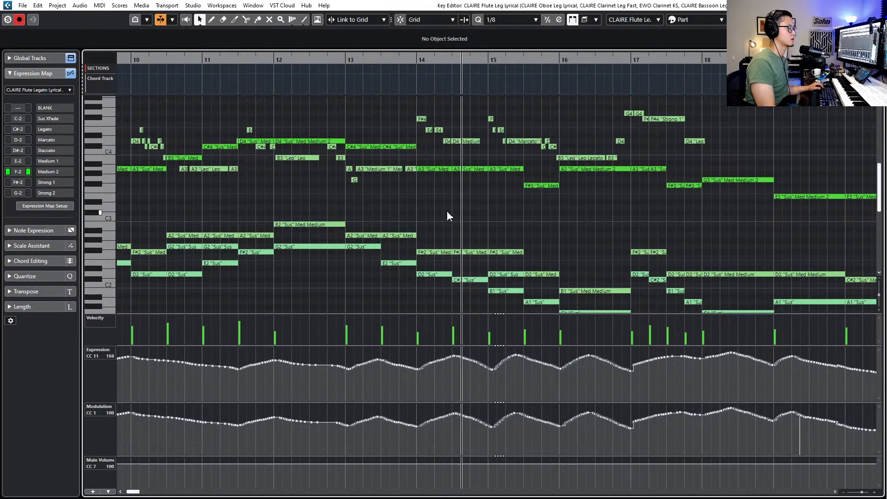
scroll(448, 213, down, 1)
scroll(449, 214, left, 1)
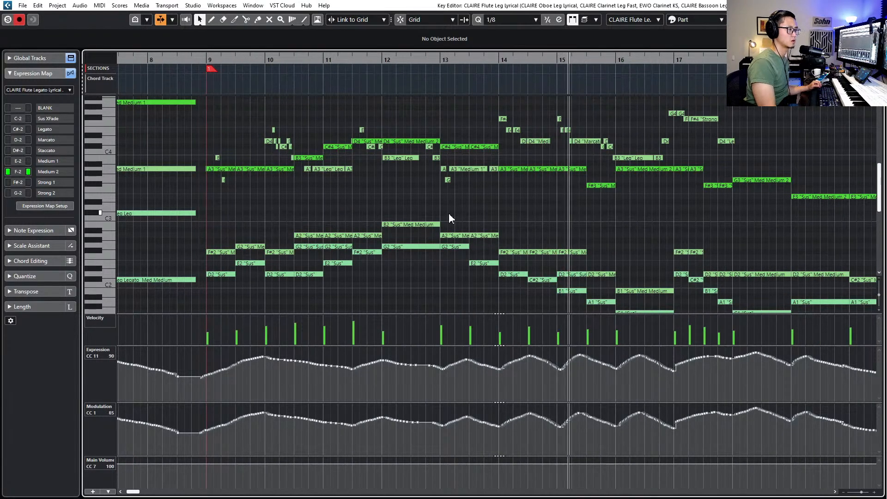
key(space)
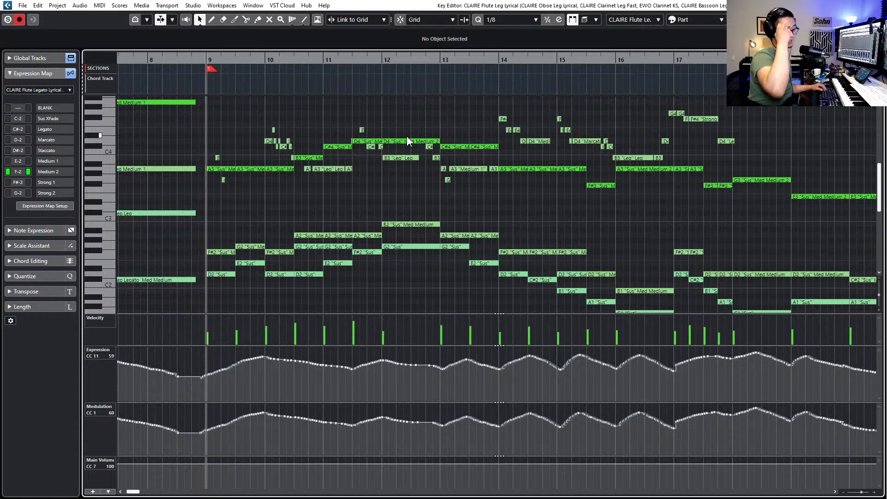
key(space)
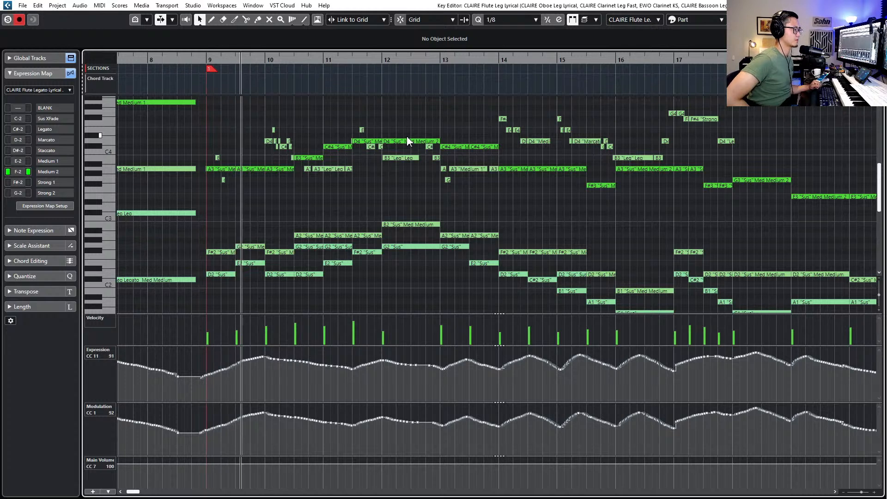
Select the flute's A3 note in the middle of bar 9 and replay the woodwinds from bar 9 to check it
key(space)
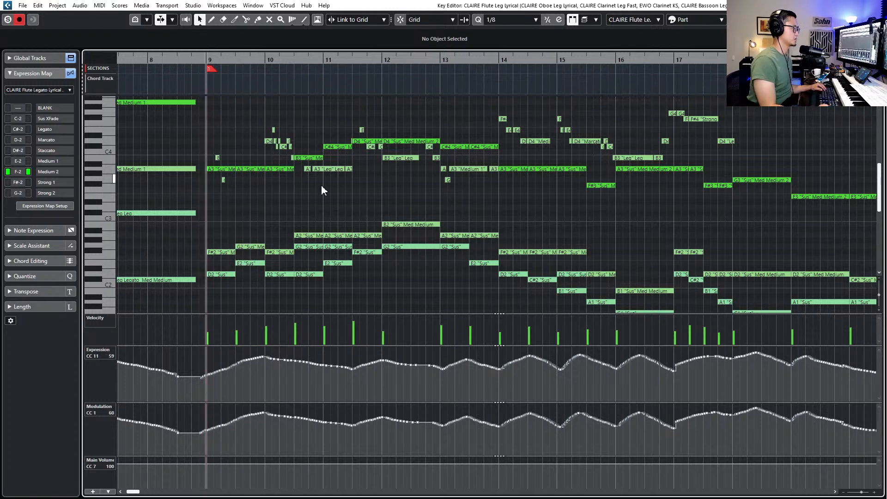
click(252, 169)
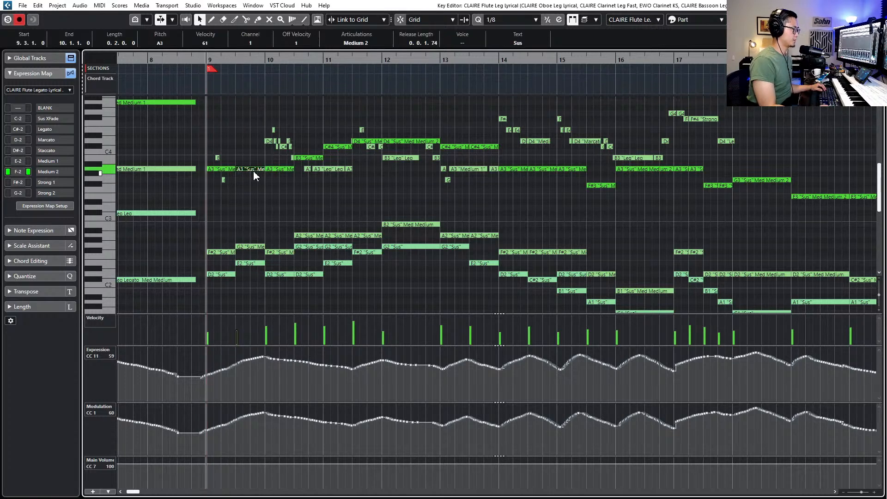
key(space)
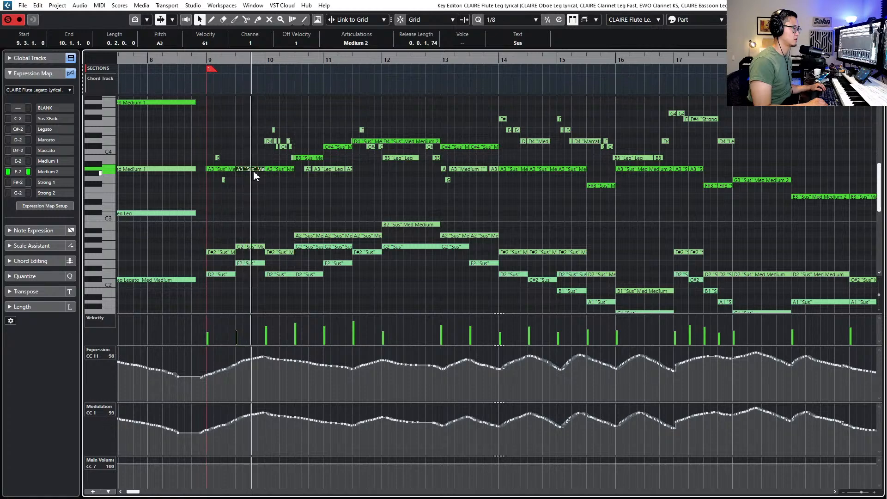
key(space)
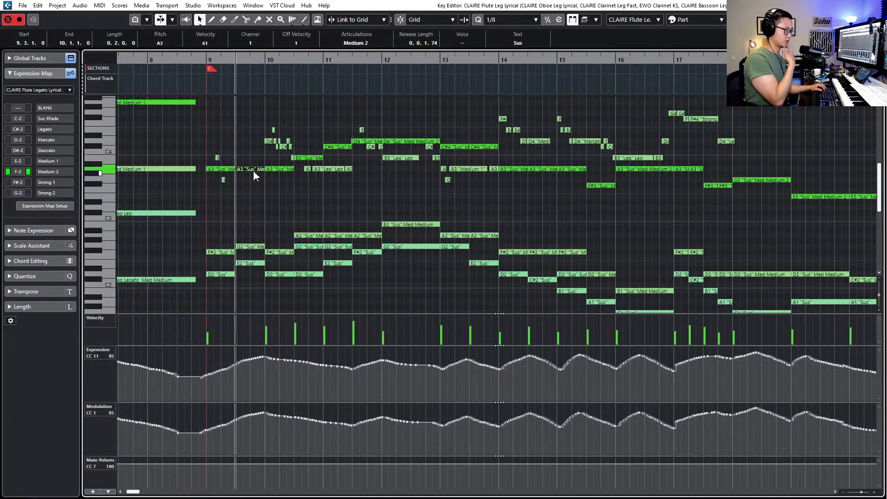
scroll(277, 212, down, 2)
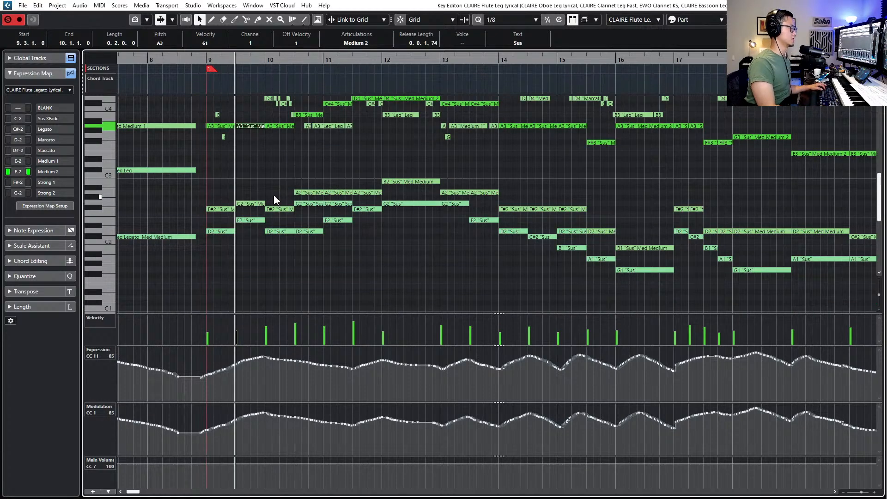
scroll(286, 200, up, 2)
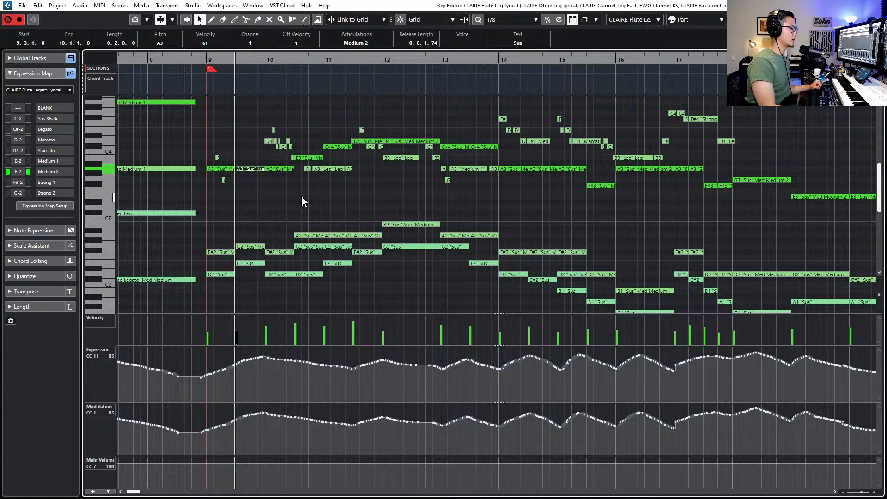
Make the oboe part active and transpose its notes in bars 9 to 17 up an octave
key(Down)
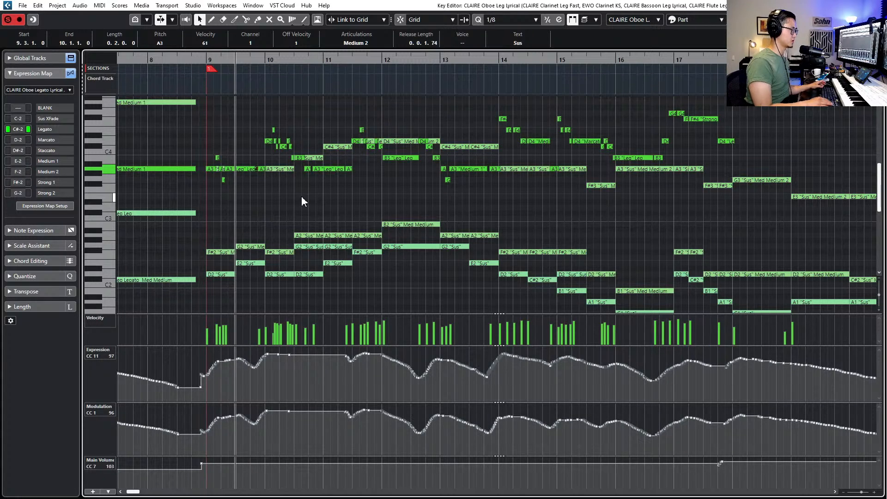
key(Down)
key(Up)
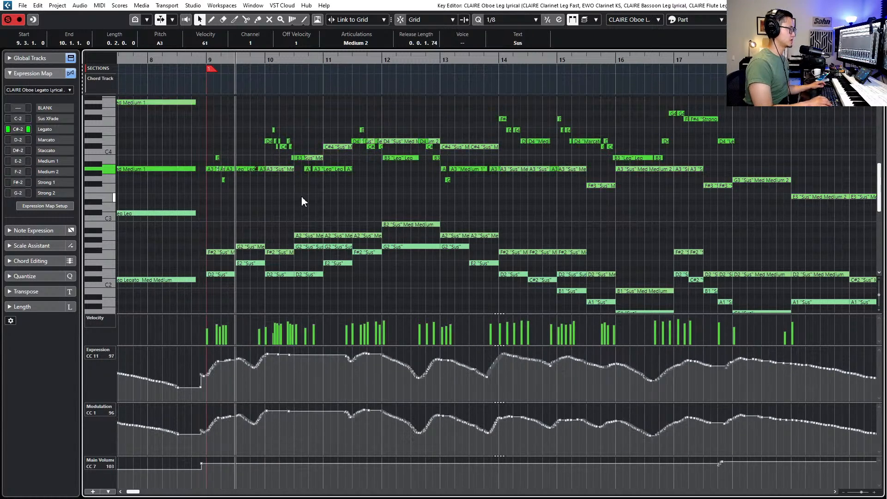
key(Down)
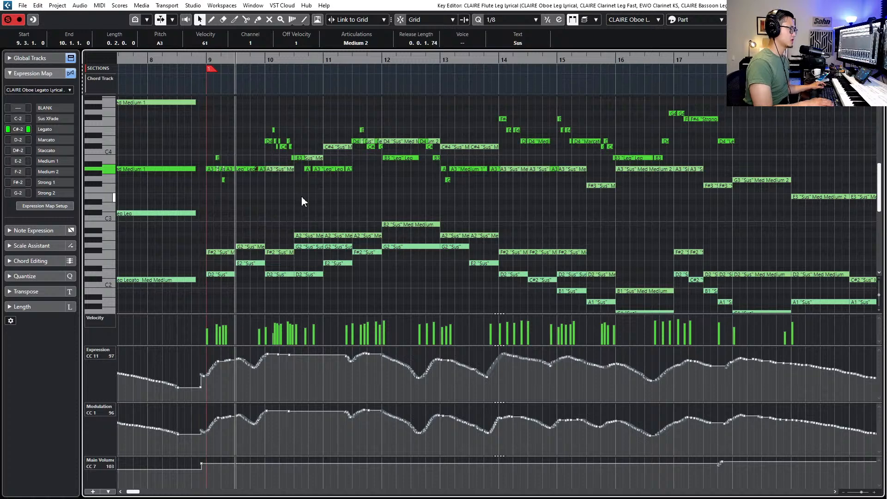
key(Up)
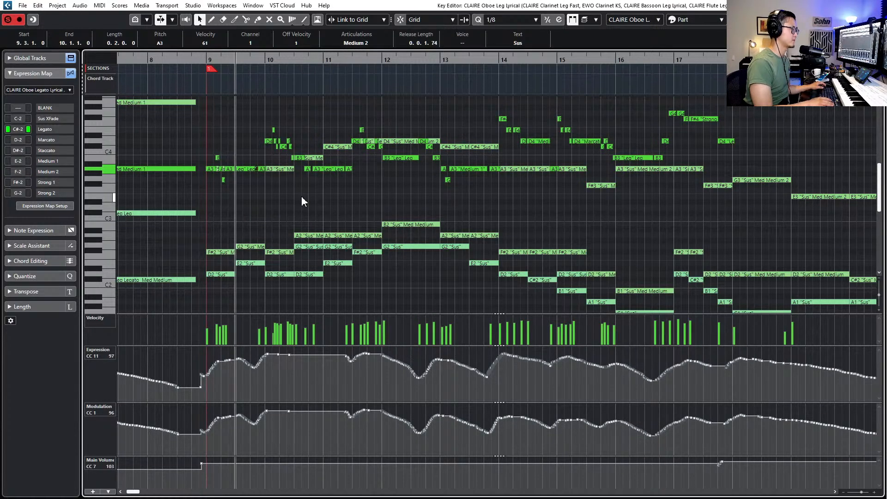
scroll(510, 177, up, 4)
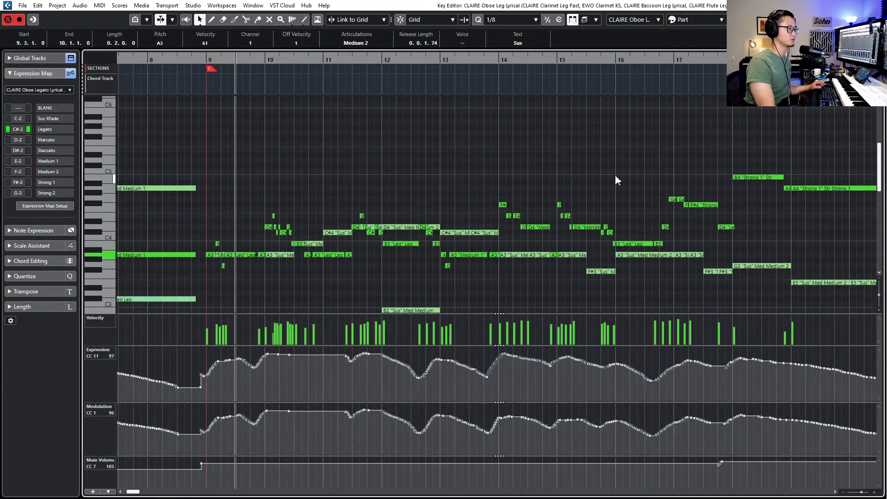
drag(740, 187, 214, 282)
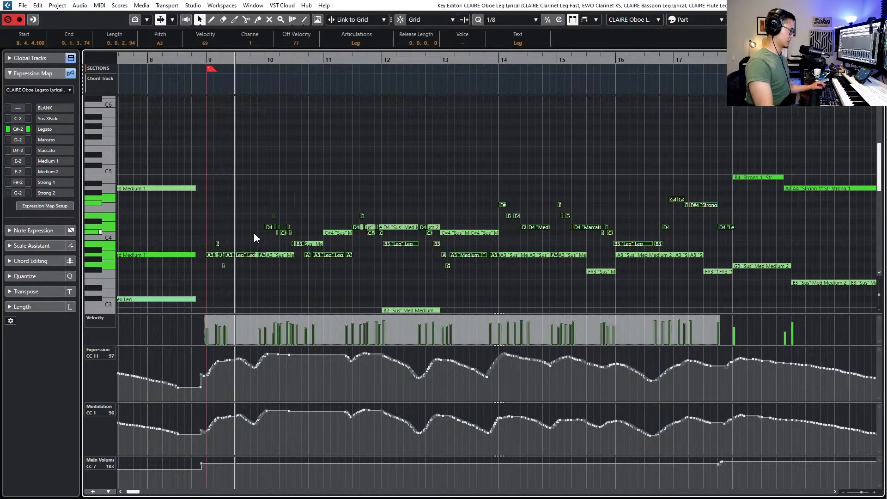
scroll(392, 225, down, 4)
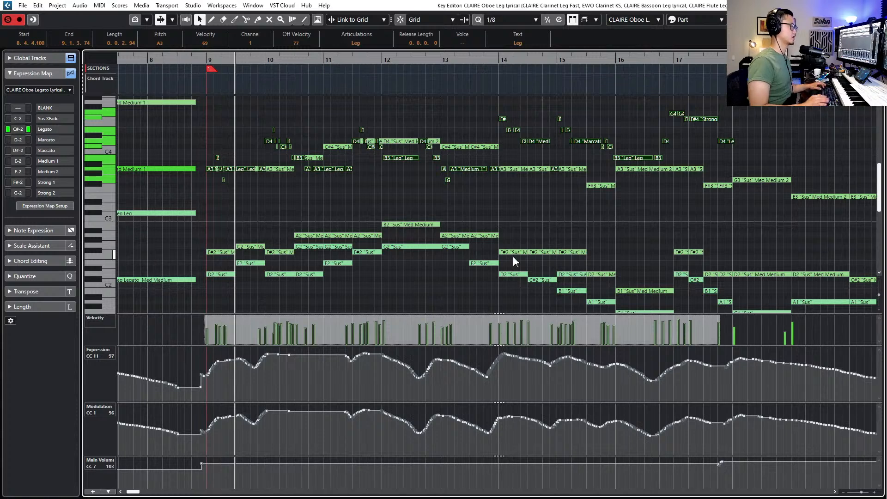
key(shift+Up)
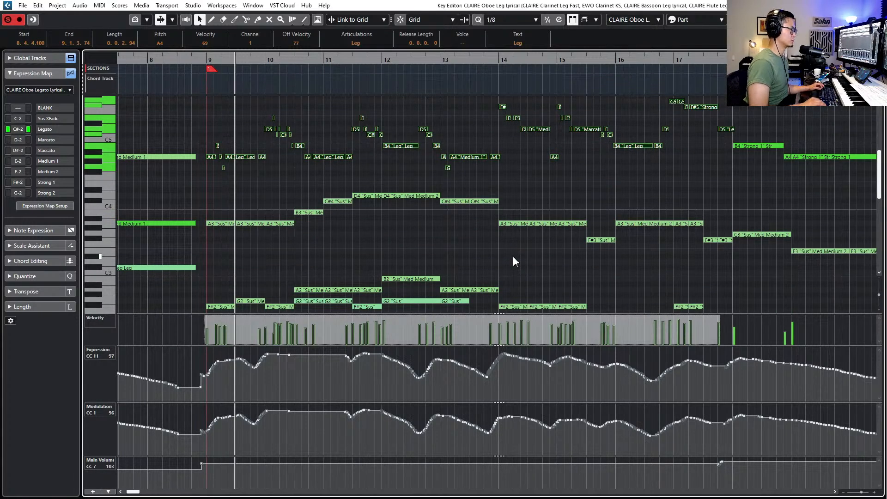
Play the octave-raised oboe line from bar 9 and undo its transposition
key(space)
key(space)
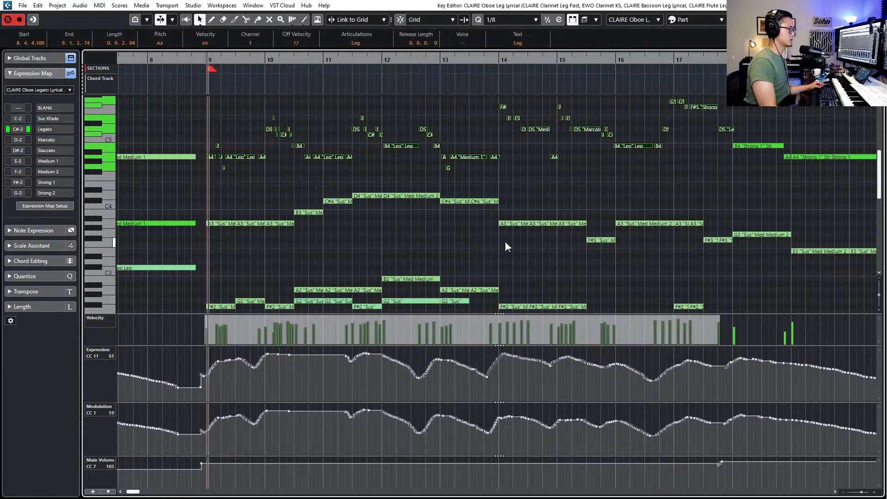
key(space)
key(ctrl+z)
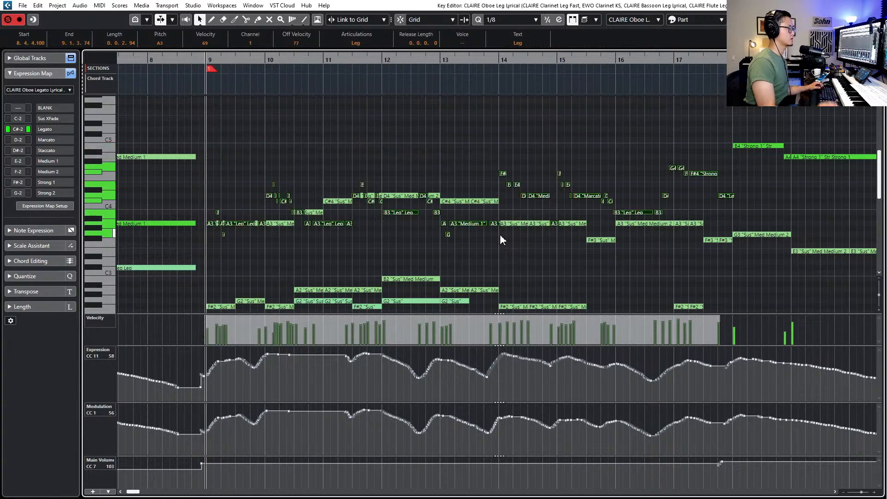
Transpose the flute's notes in bars 9 to 17 up an octave, play them from bar 9 and close the Key Editor
click(230, 165)
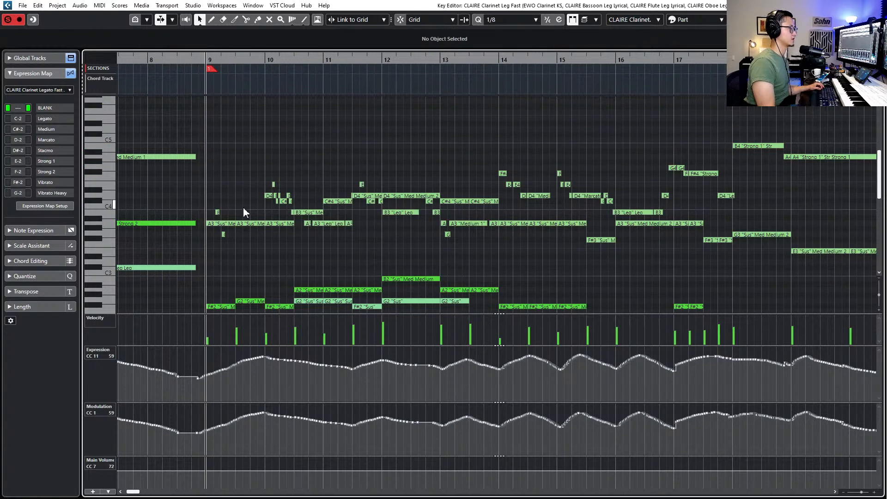
drag(224, 158, 725, 254)
key(shift+Up)
key(space)
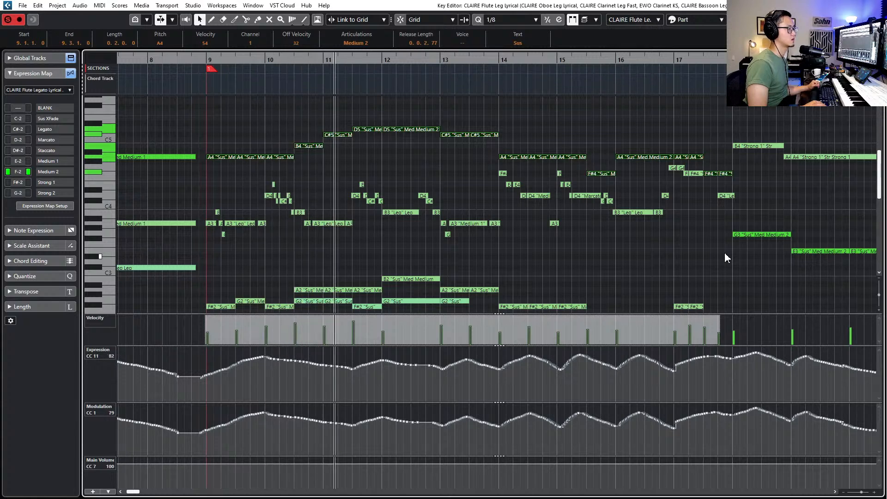
key(space)
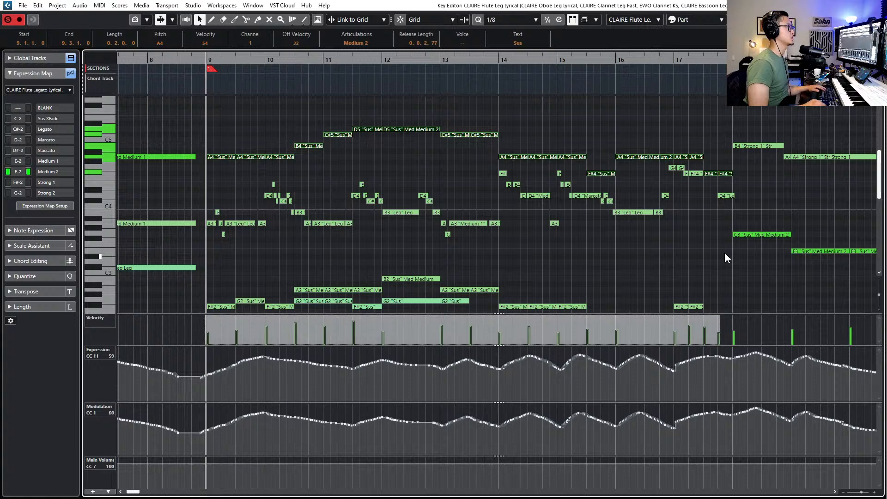
key(Escape)
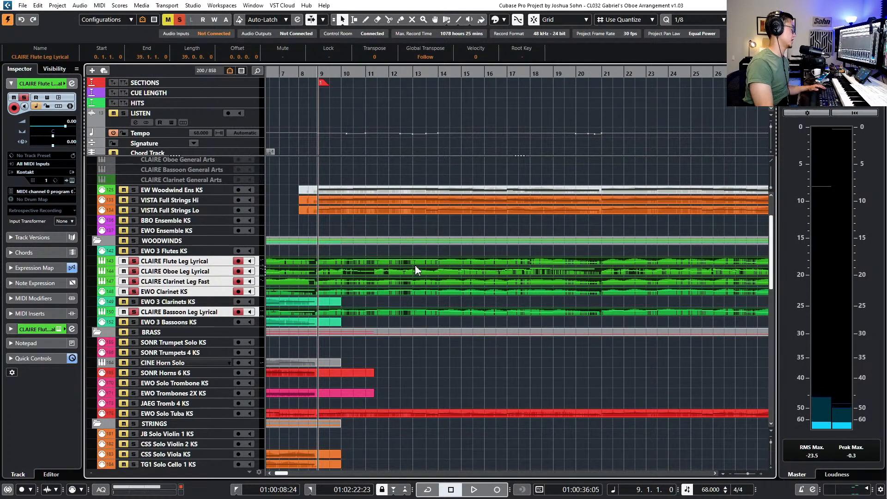
Unsolo the selected woodwind tracks and play the full arrangement from just before bar 9
key(s)
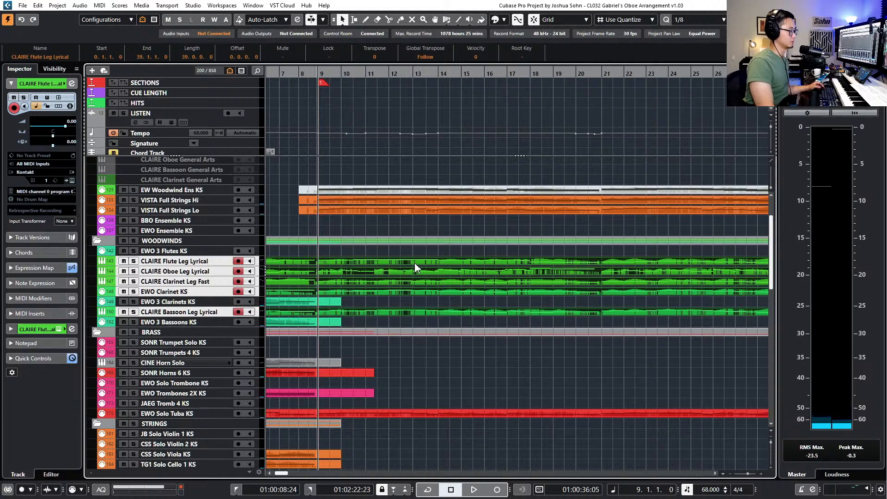
key(KP_Subtract)
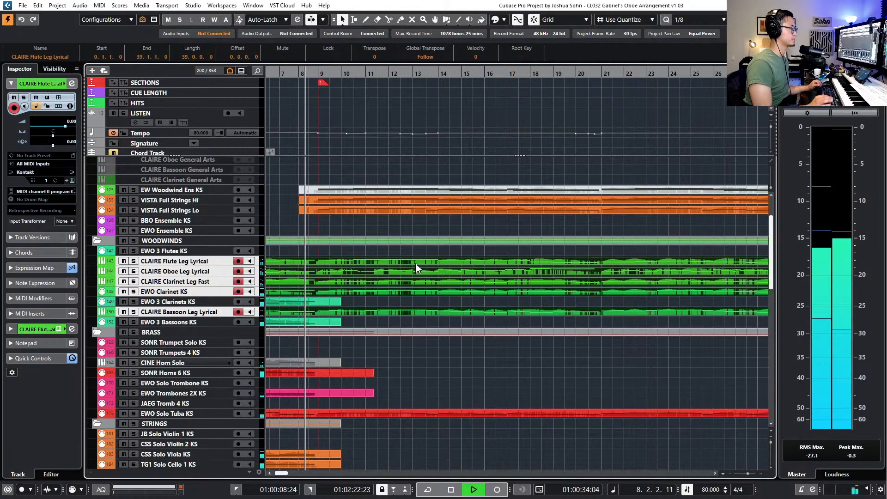
scroll(415, 261, down, 5)
scroll(415, 260, down, 3)
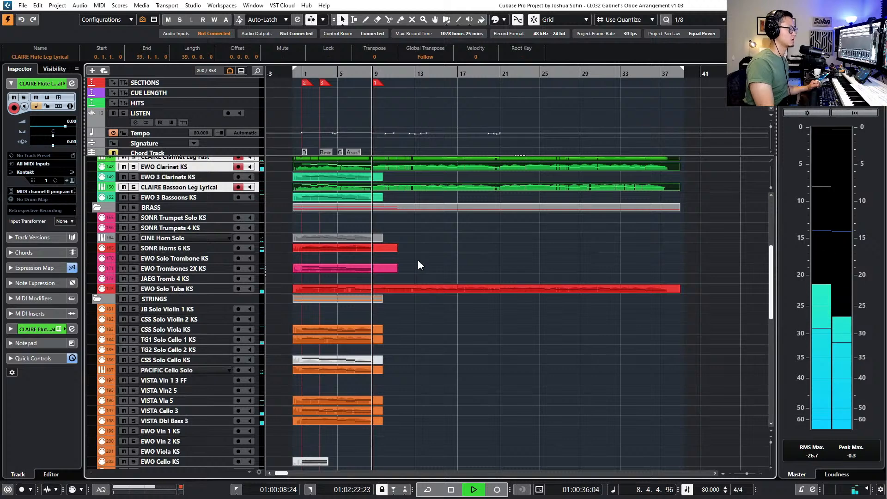
scroll(417, 260, up, 5)
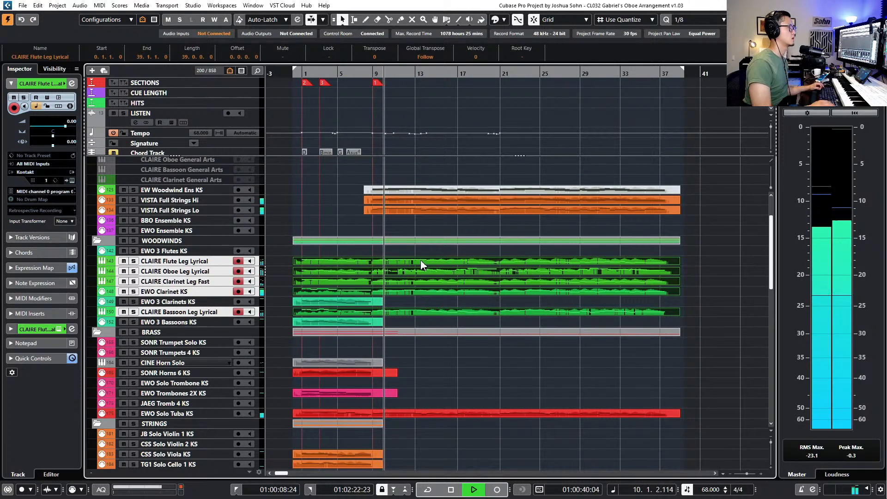
key(space)
Play the full arrangement from bar 1 through the bar 9 transition and return the playhead to bar 9
key(KP_Subtract)
key(KP_Subtract)
key(KP_Subtract)
key(KP_Subtract)
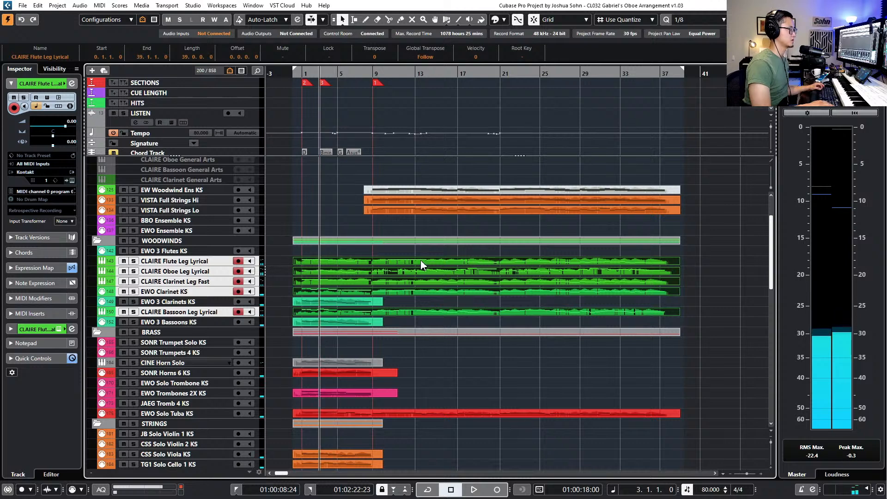
key(space)
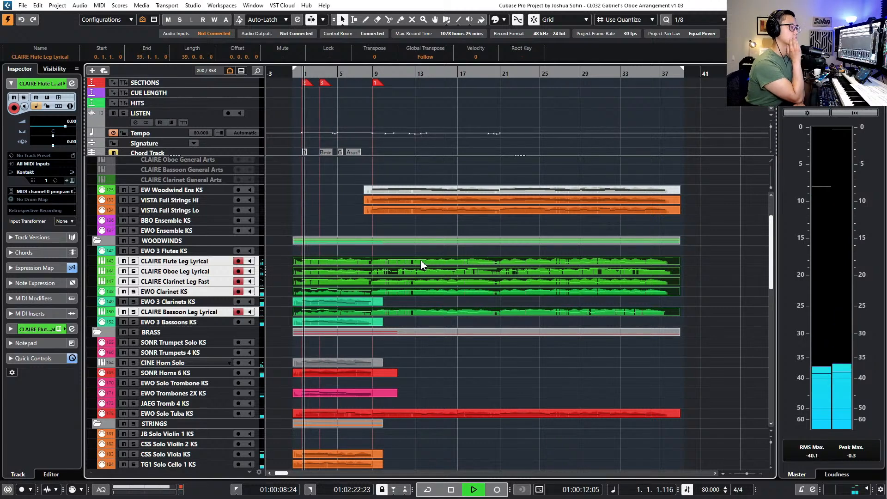
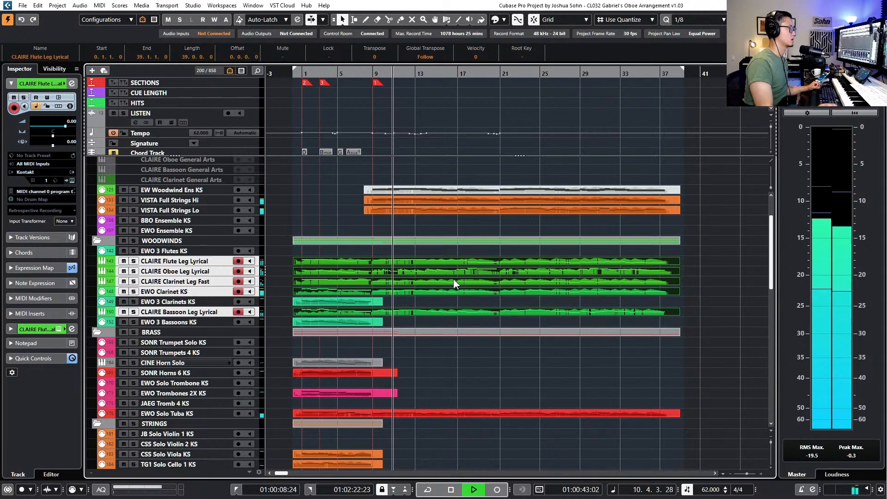
key(space)
key(KP_Add)
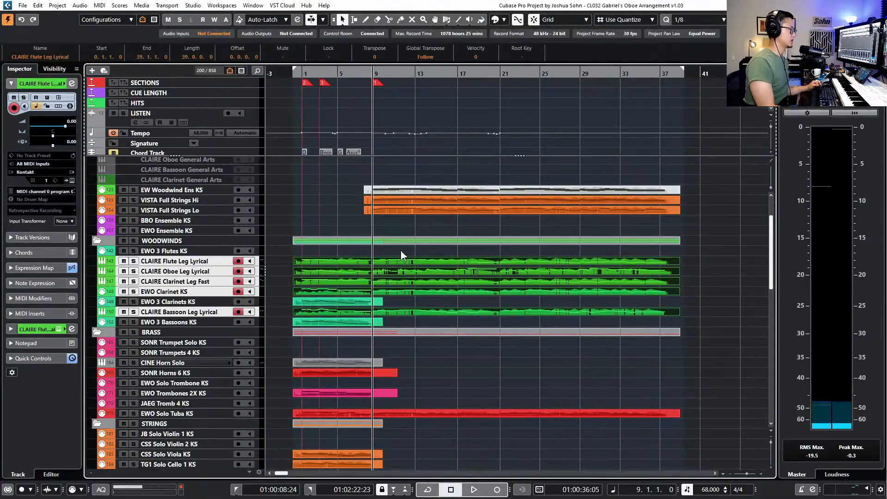
Adjust the EQ curve and low-cut filter in the CLAIRE Flute Leg Lyrical channel settings and close the channel window
click(393, 262)
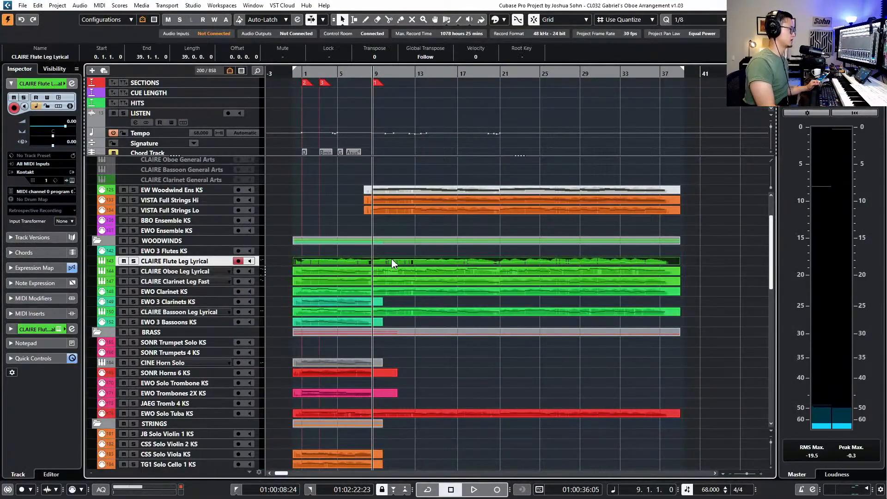
double_click(336, 262)
key(Return)
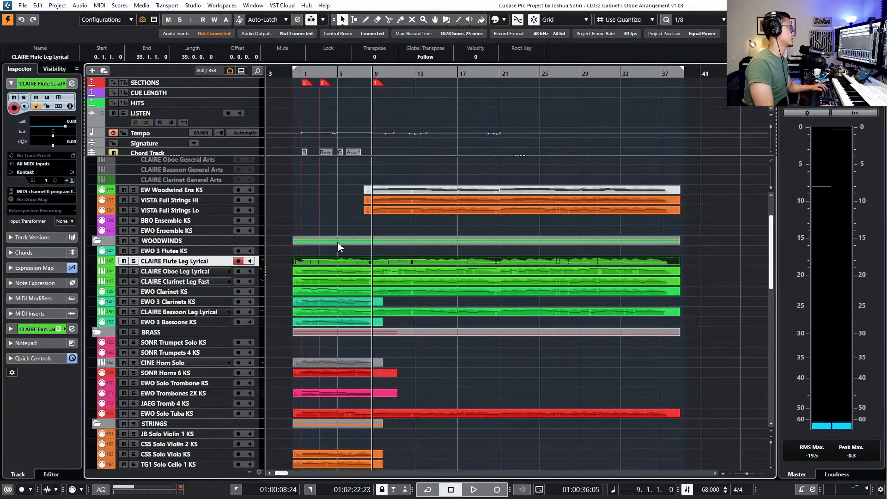
key(e)
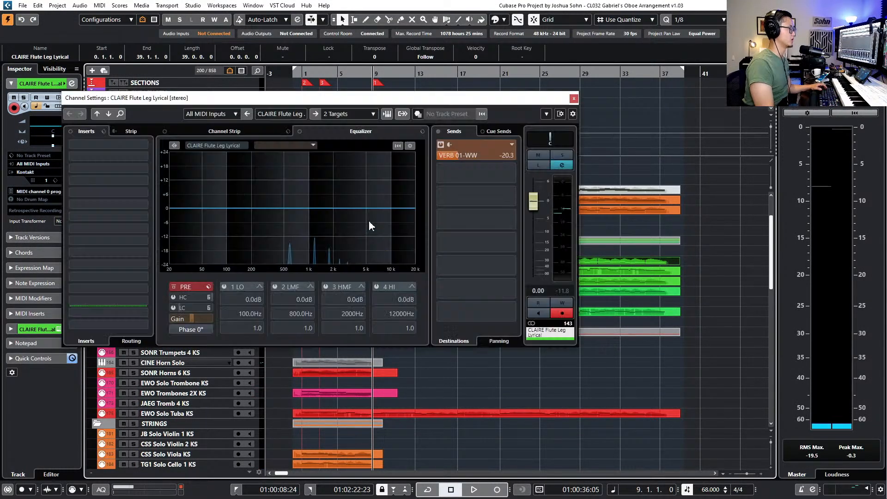
drag(387, 208, 325, 210)
click(173, 308)
drag(199, 307, 214, 308)
click(573, 99)
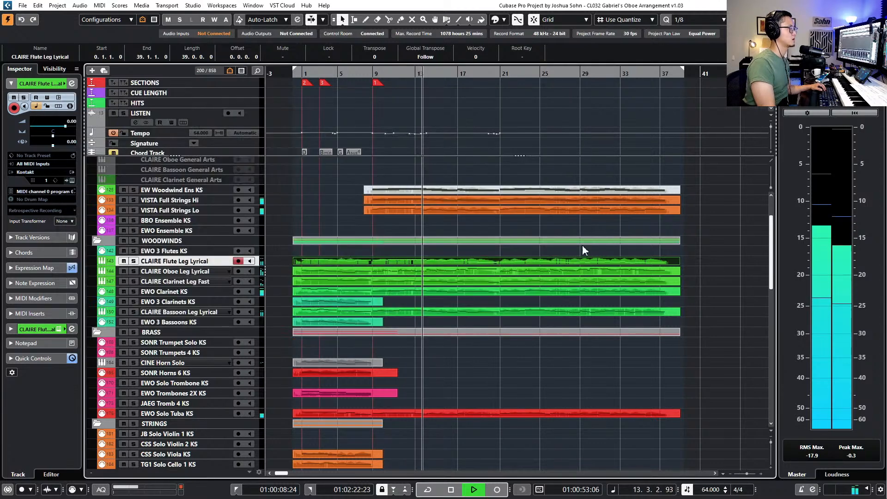
Open the CLAIRE Flute Leg Lyrical part in the Key Editor with its notes around bar 9 in view
click(440, 253)
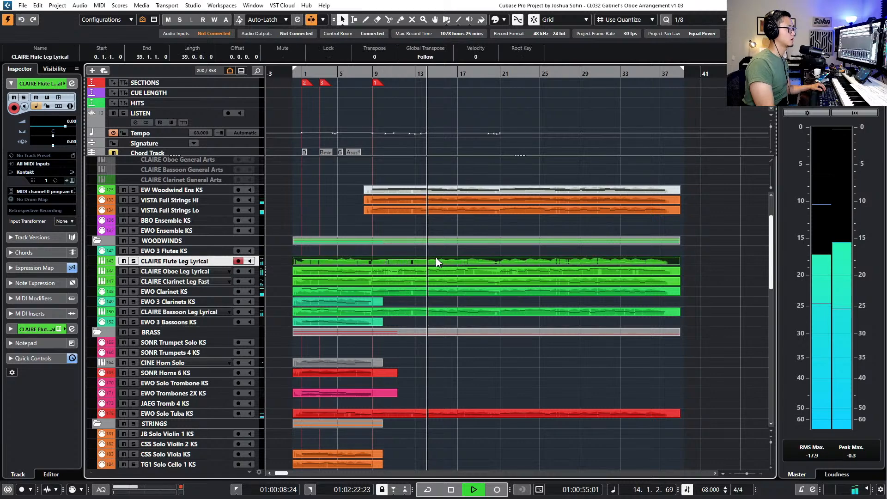
double_click(438, 263)
scroll(386, 176, down, 5)
scroll(385, 180, down, 1)
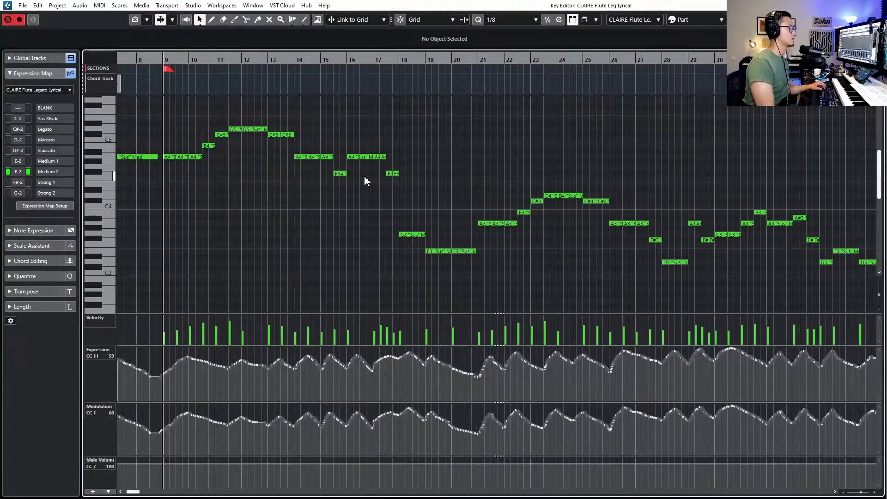
key(shift+b)
scroll(283, 133, left, 3)
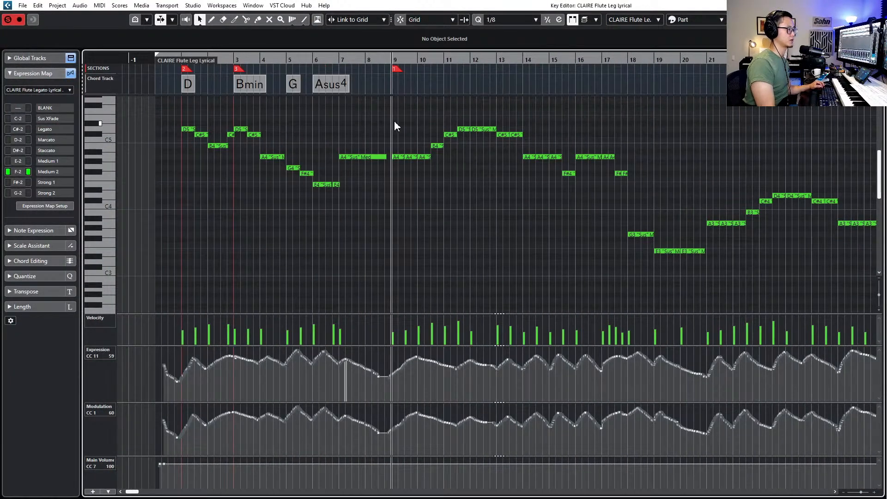
Set the articulation of the flute's notes in bars 9 to 17 to Medium 1, comparing playback from bar 9
drag(390, 112, 626, 184)
drag(684, 149, 576, 184)
drag(653, 106, 394, 199)
key(space)
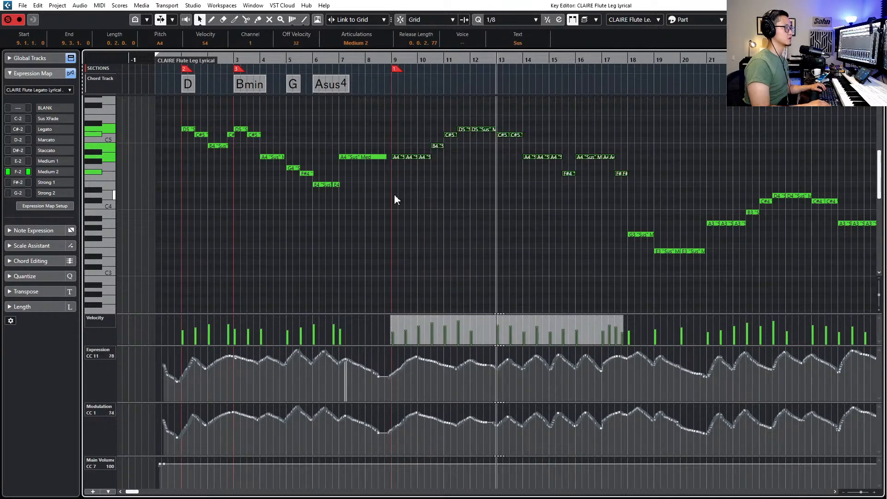
key(space)
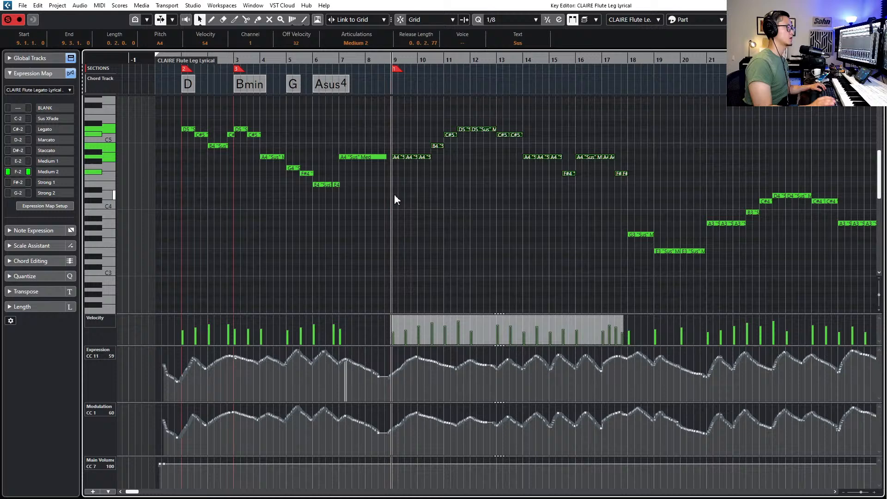
click(352, 43)
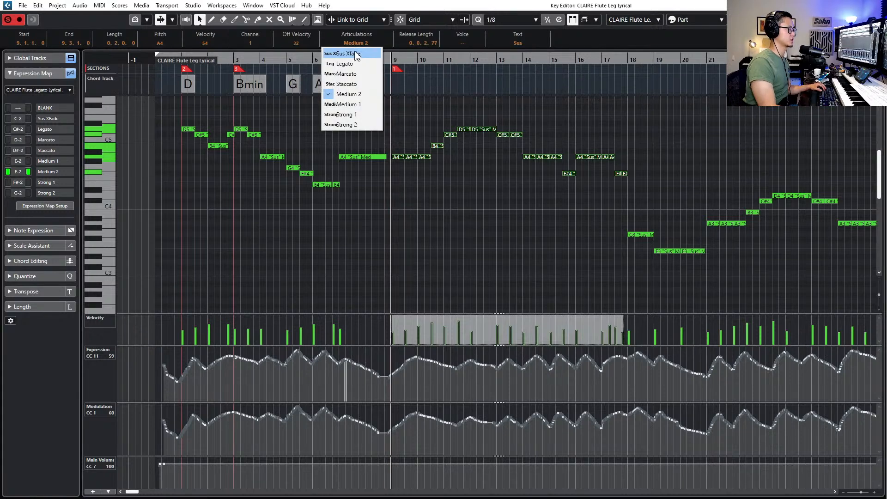
click(362, 106)
key(space)
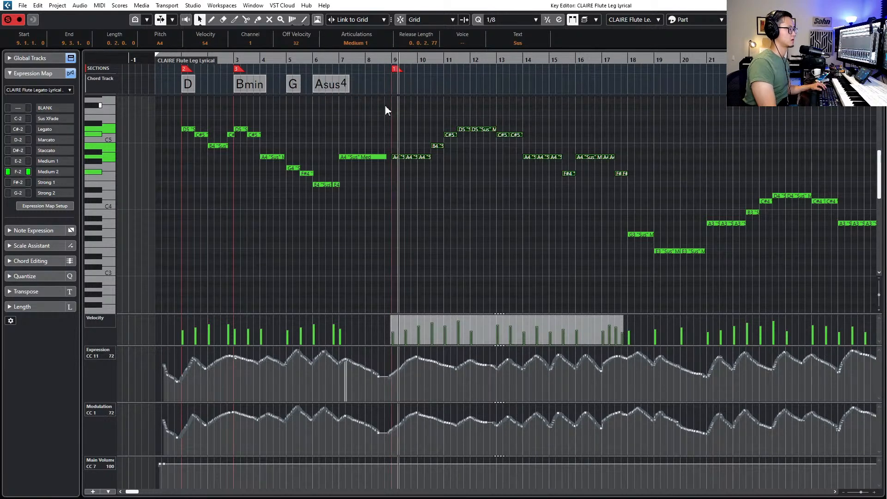
key(space)
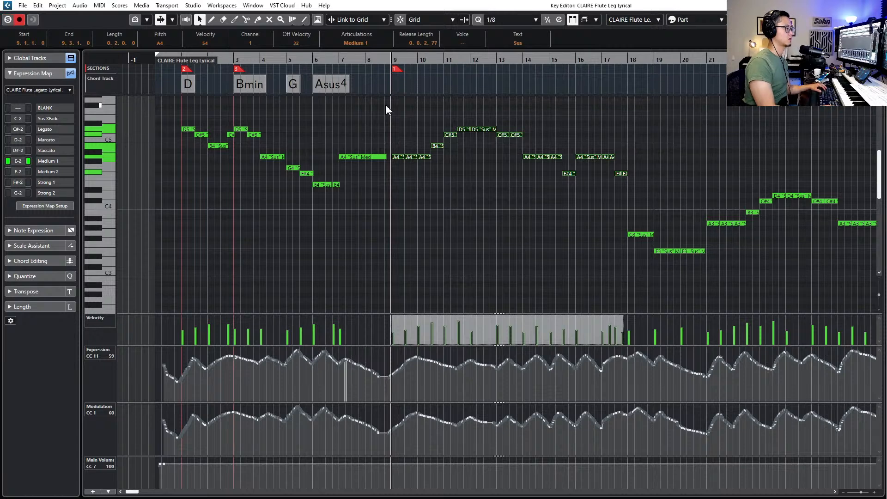
key(space)
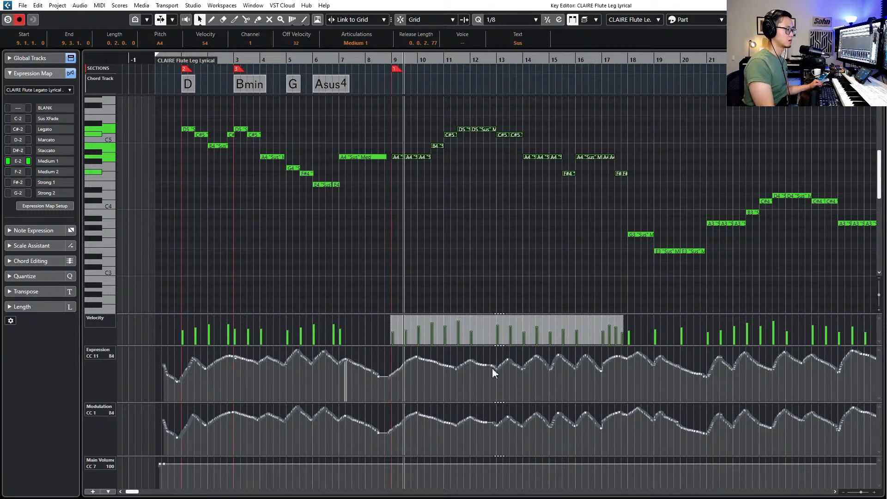
Scale down the flute's Expression (CC 11) and Modulation (CC 1) curves across bars 9 to 17
drag(392, 353, 627, 396)
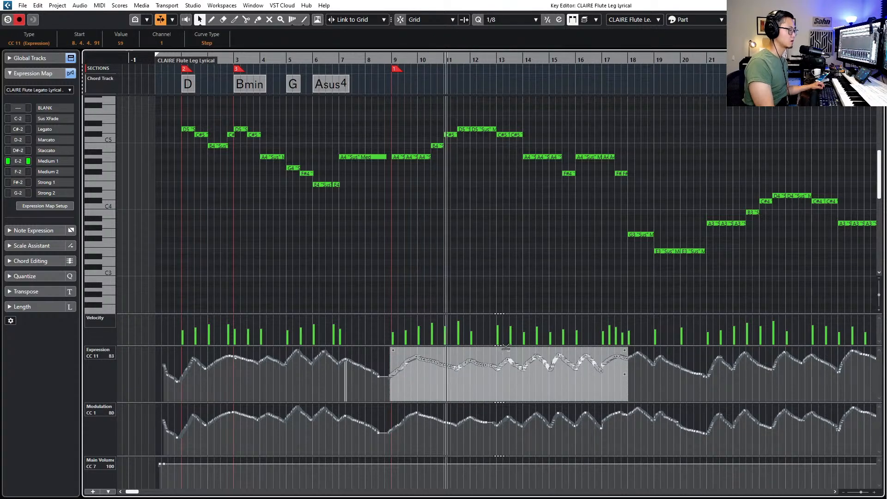
drag(508, 350, 508, 354)
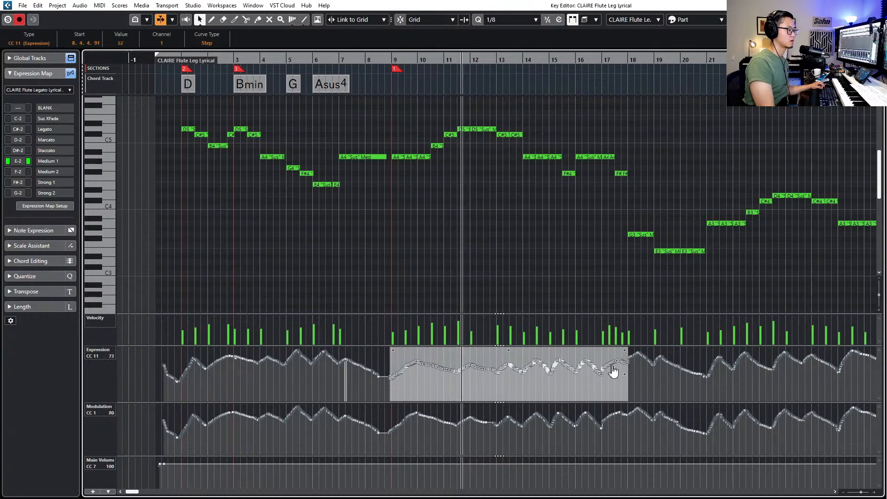
scroll(603, 332, right, 2)
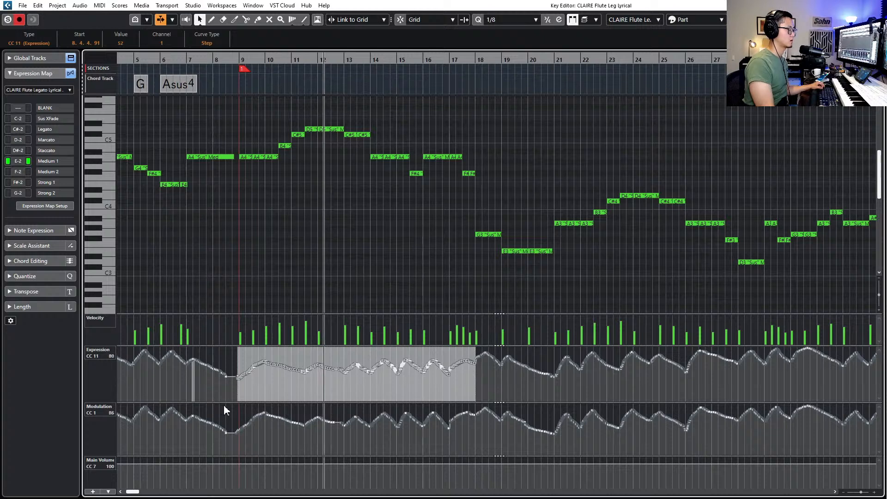
drag(237, 406, 474, 452)
drag(496, 451, 469, 436)
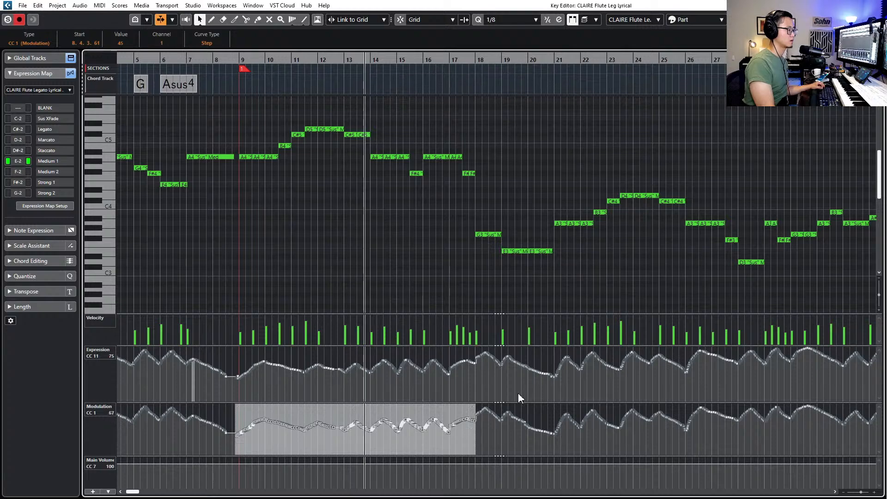
Select the flute's A4 note at the start of bar 14, stop playback there and close the Key Editor
scroll(518, 392, right, 1)
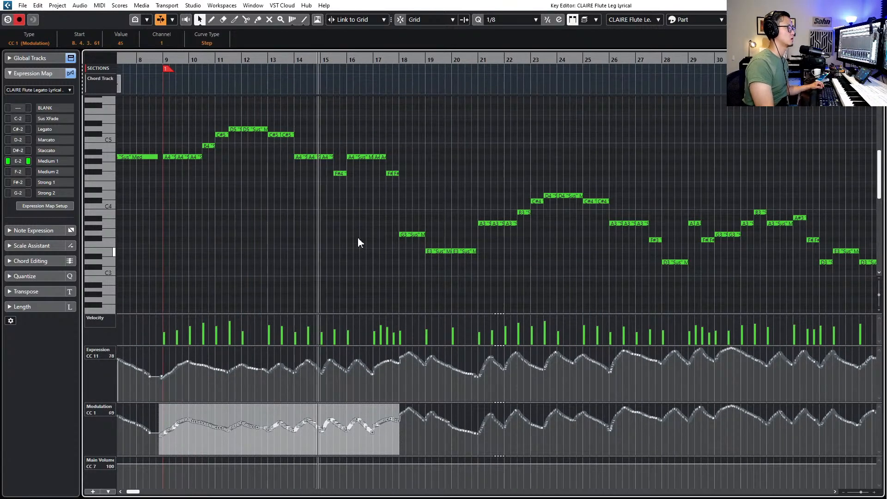
scroll(342, 231, up, 2)
click(263, 157)
key(space)
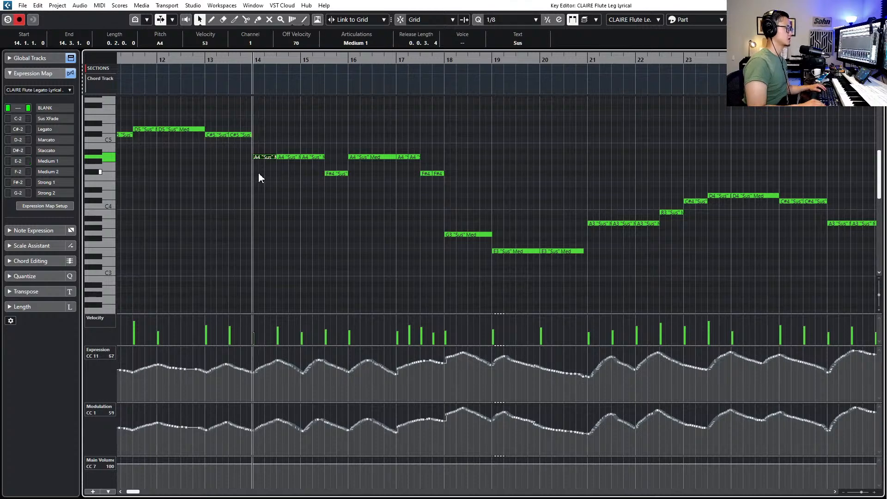
key(Escape)
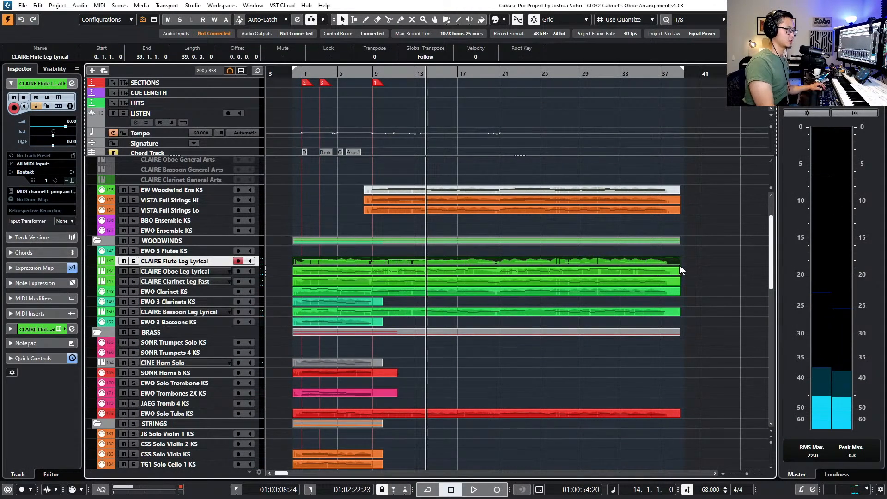
Open the woodwind parts from CLAIRE Flute Leg Lyrical to CLAIRE Bassoon Leg together in the Key Editor around bars 10 to 17
drag(703, 251, 660, 317)
key(Return)
scroll(545, 215, right, 3)
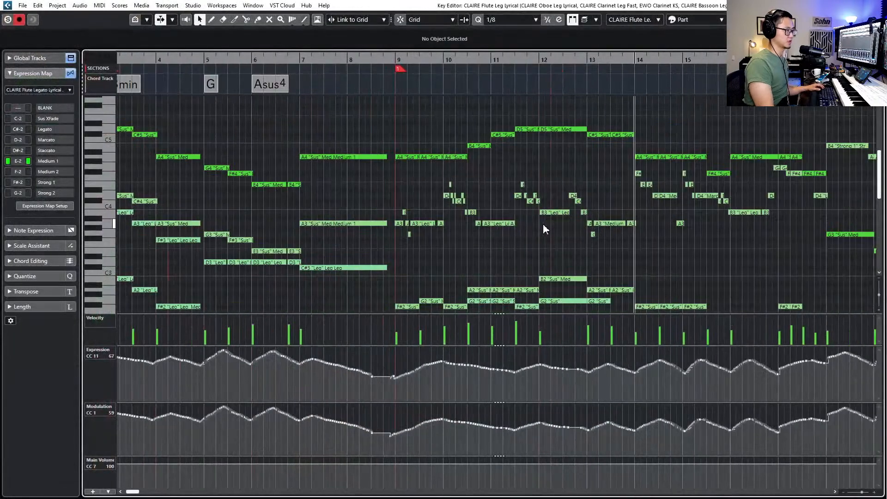
scroll(669, 195, up, 1)
scroll(670, 196, up, 1)
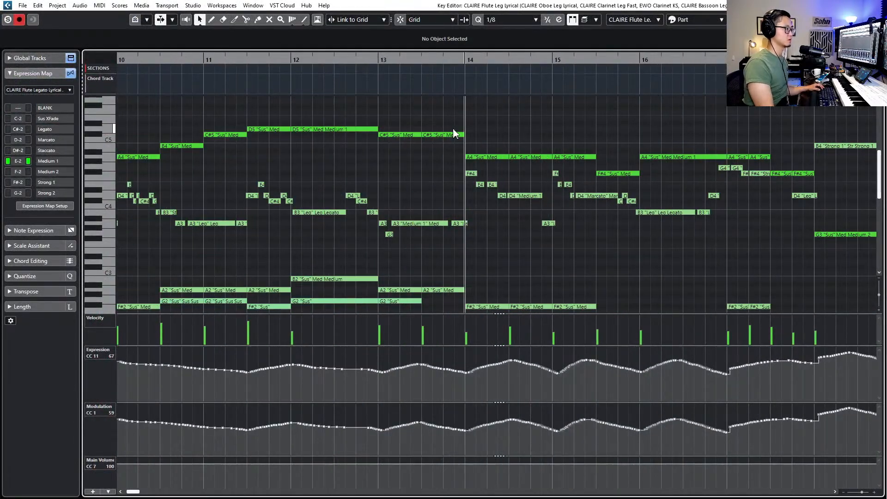
Select the flute's first note in bar 14 and play the passage from bar 13
click(489, 158)
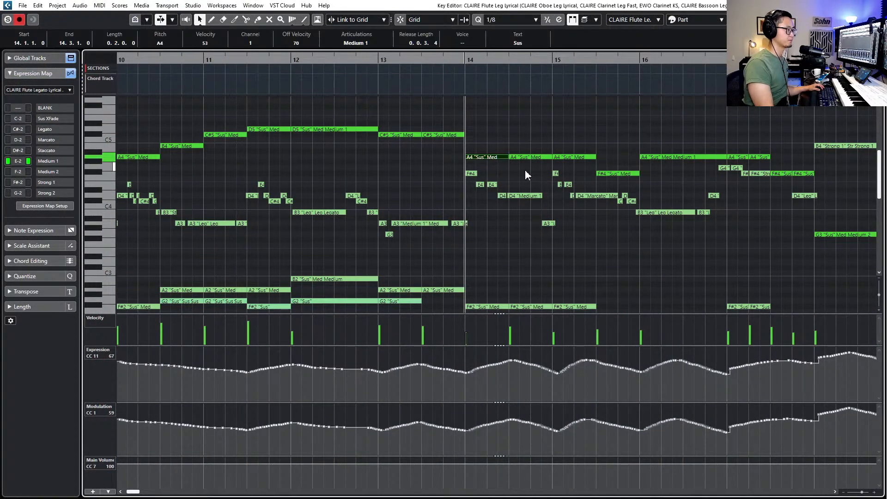
key(ctrl)
scroll(532, 173, down, 1)
scroll(531, 173, up, 1)
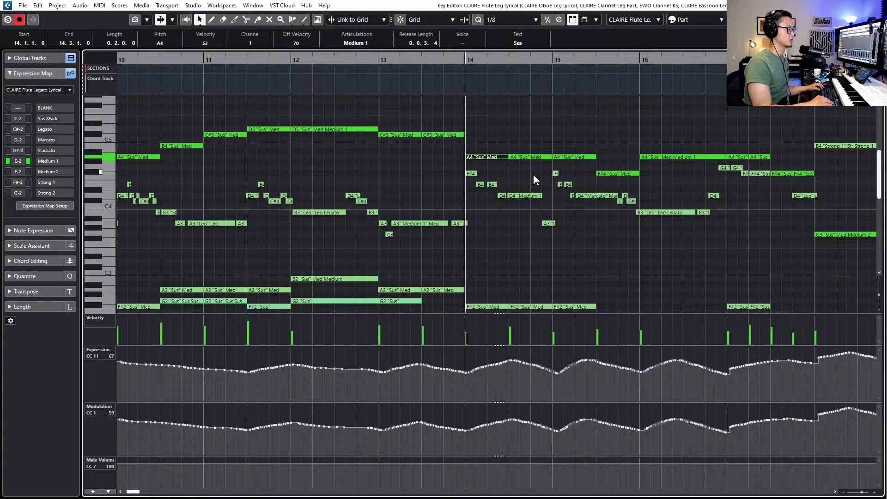
key(space)
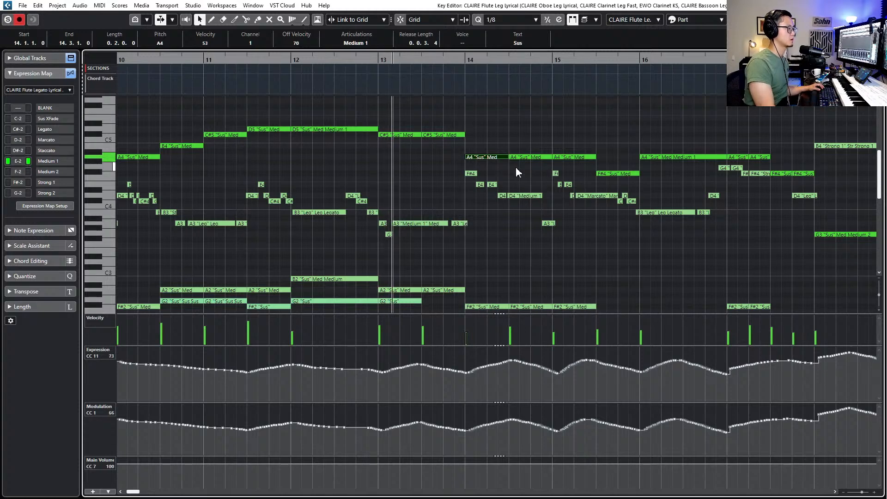
key(space)
Raise the flute's second note in bar 13 to E5 and play it from bar 13
click(447, 135)
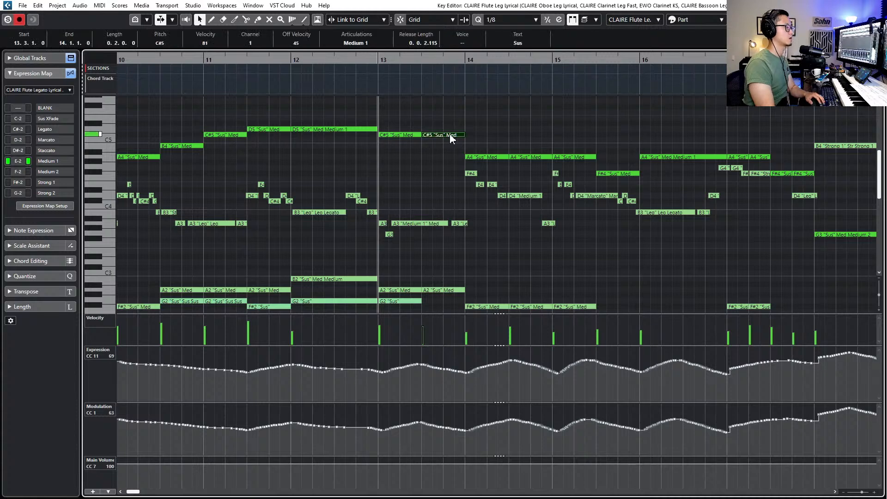
key(Up)
key(space)
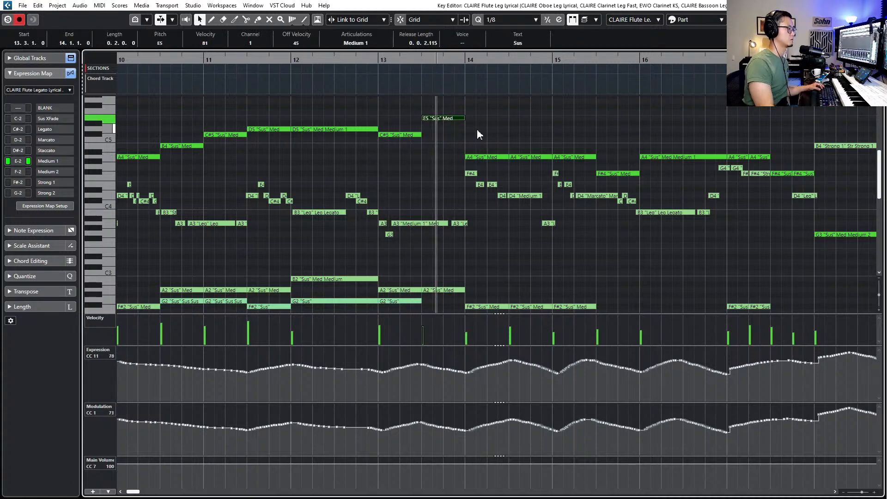
key(space)
Raise the flute's first note in bar 14 to F#5
click(479, 156)
key(Up)
key(Up)
key(Up)
key(Up)
key(Up)
key(Up)
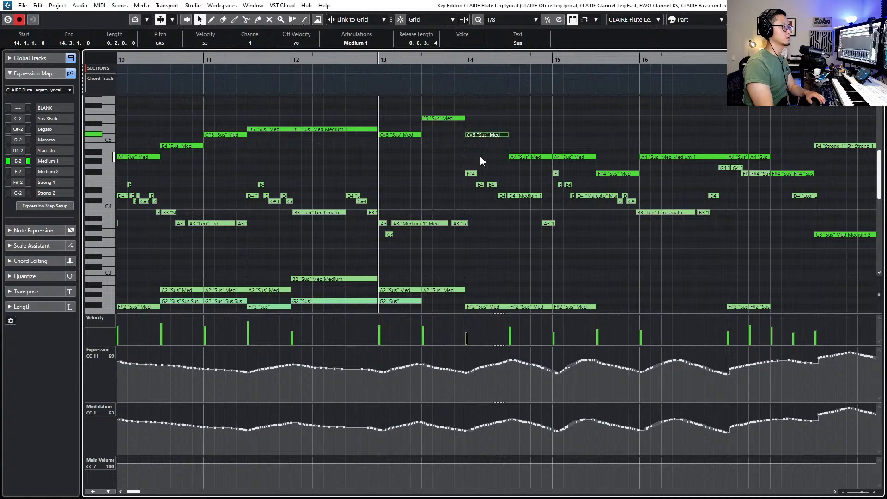
key(Up)
key(Up)
key(Up)
scroll(481, 154, right, 2)
scroll(481, 154, up, 2)
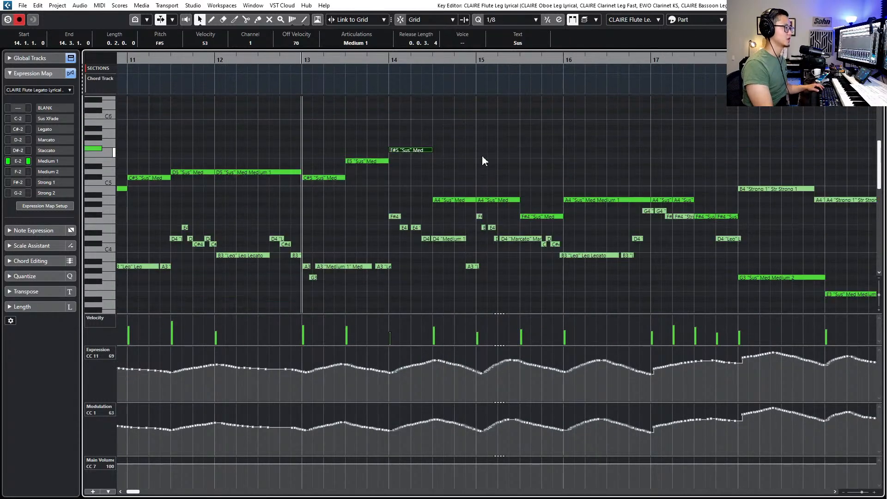
Hide the controller lanes, raise the flute's first note in bar 14 to A5 and play from bar 13
click(482, 157)
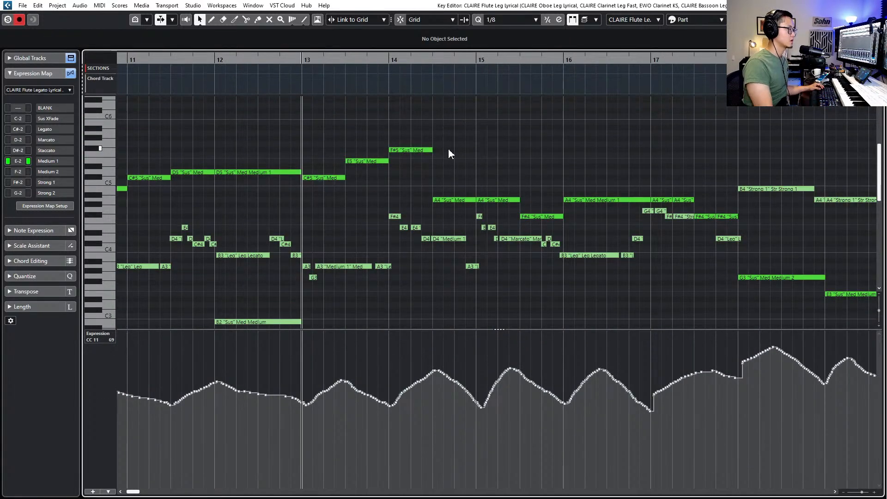
click(420, 151)
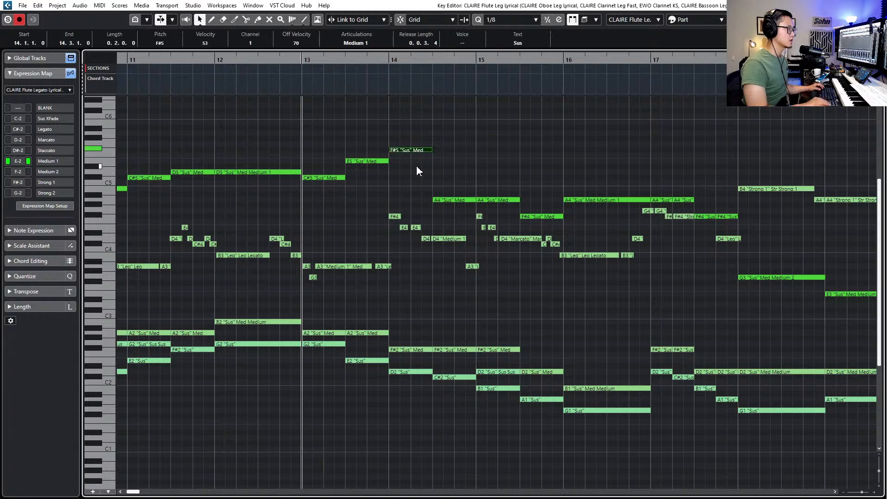
key(Up)
key(Up)
key(Up)
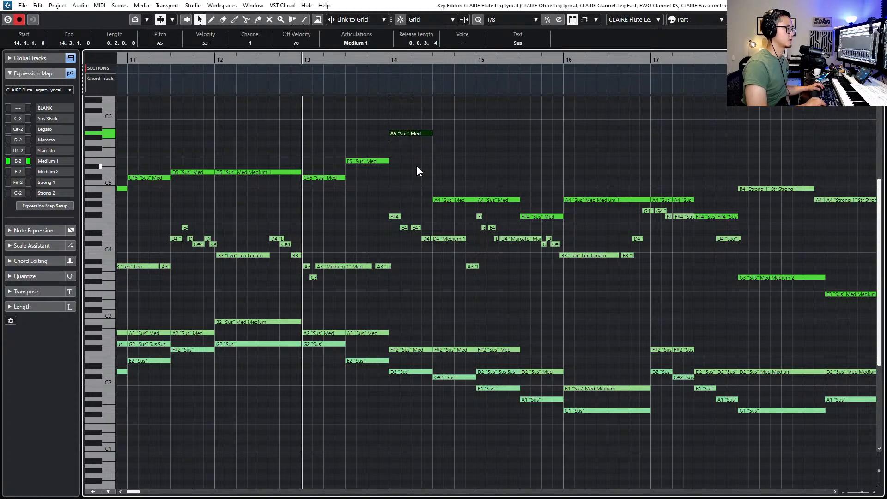
key(space)
Raise the flute's second note in bar 14 an octave, stop playback and lower that note a semitone to G#5
click(460, 201)
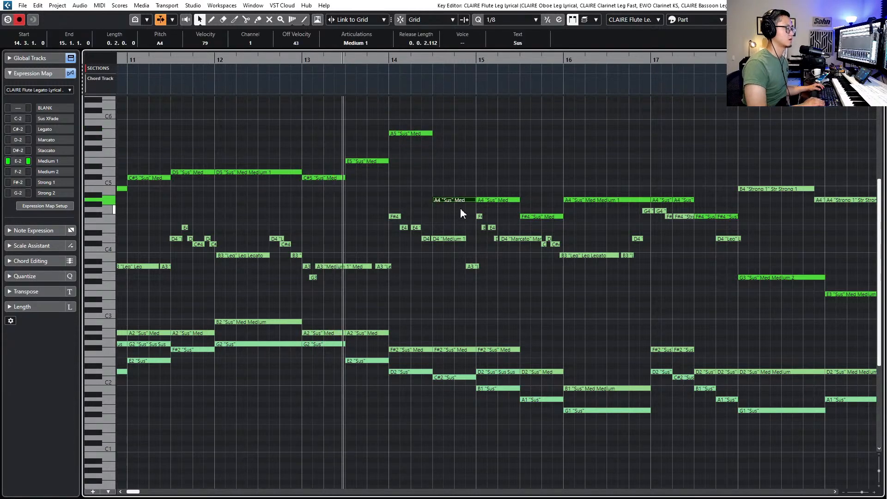
key(shift+Up)
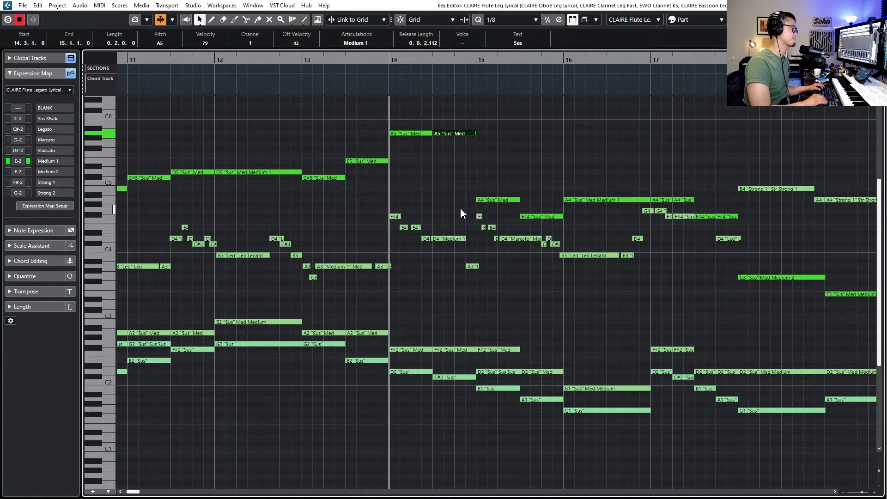
key(space)
key(Down)
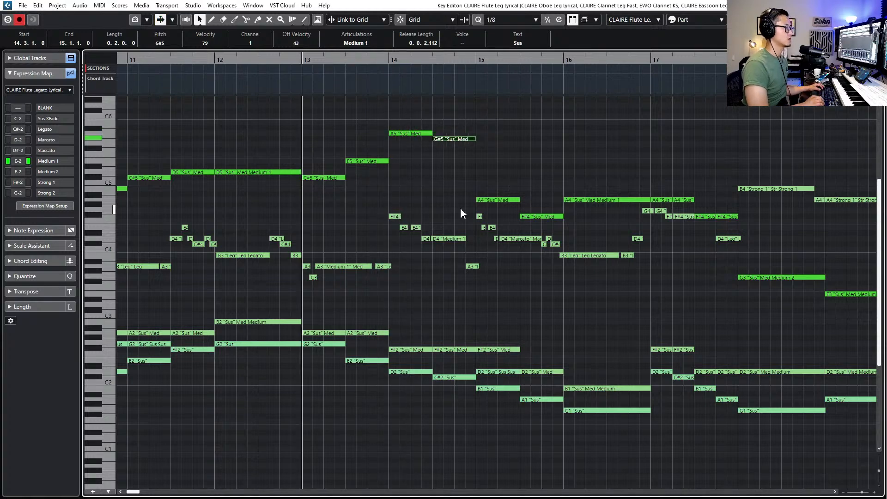
Lower the flute's first note in bar 14 to D5 and play from bar 13
key(Left)
key(Down)
key(Down)
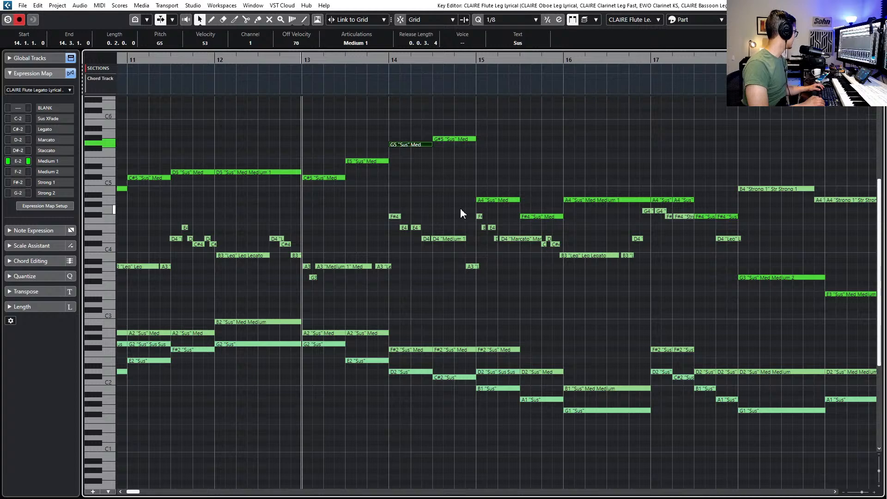
key(Down)
key(Down)
key(Down)
key(Down)
key(Down)
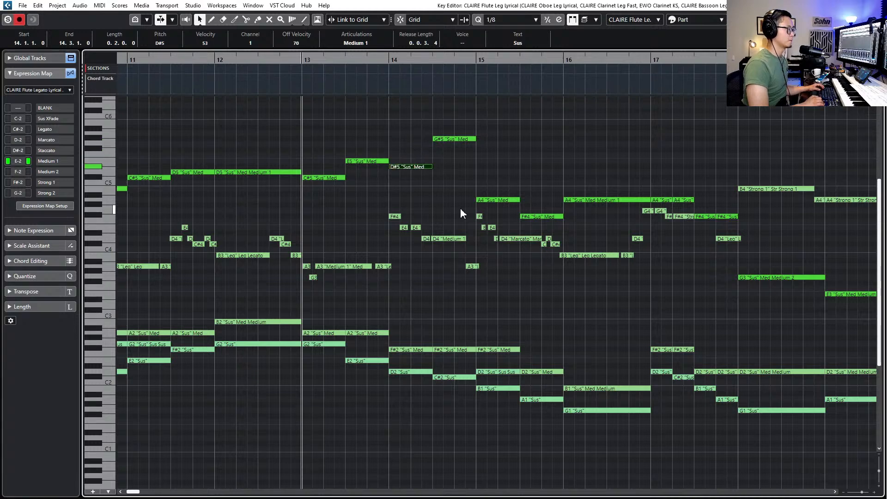
key(space)
Lower the flute's second note in bar 14 to C5 while the passage plays
key(Right)
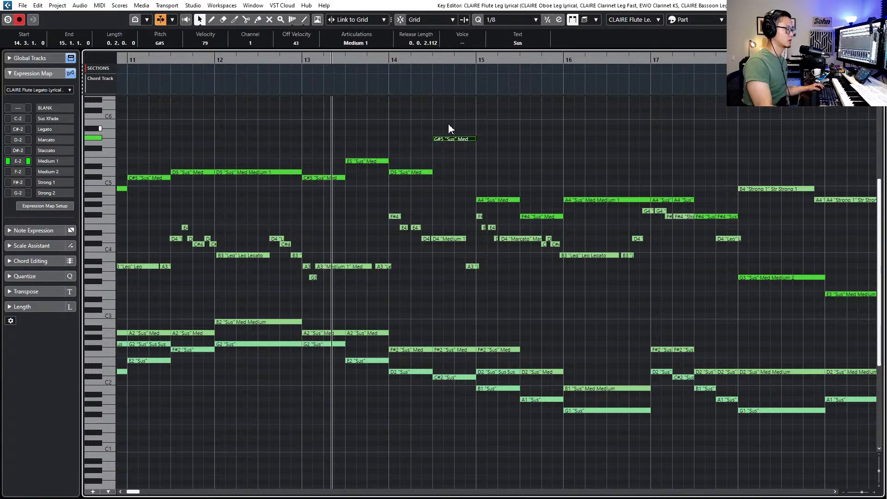
key(Down)
key(Down)
key(Down)
key(Down)
key(Down)
key(Down)
key(Down)
key(Down)
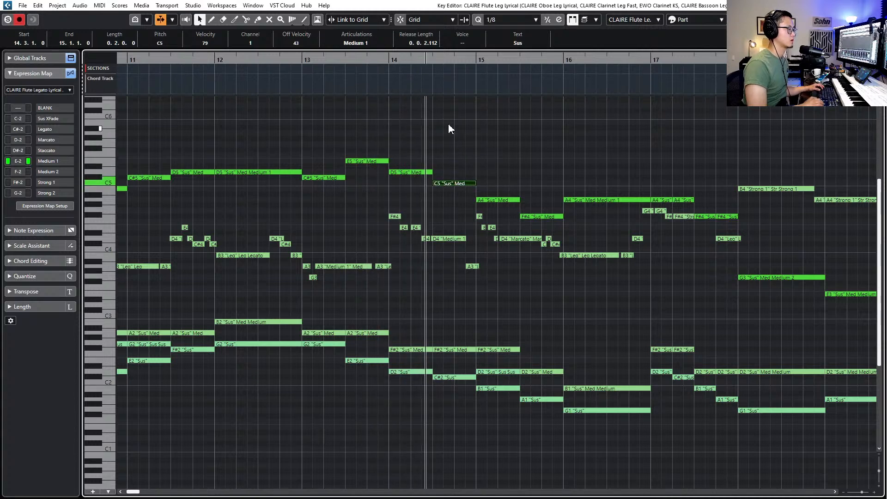
Stop playback, raise the flute's second note in bar 14 to C#5 and its first note in bar 15 to B4
key(space)
key(Up)
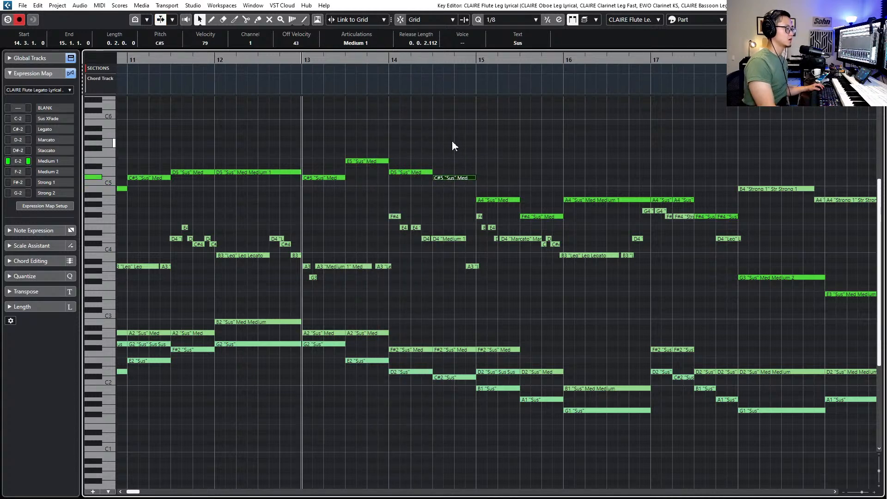
key(Right)
key(Up)
key(Up)
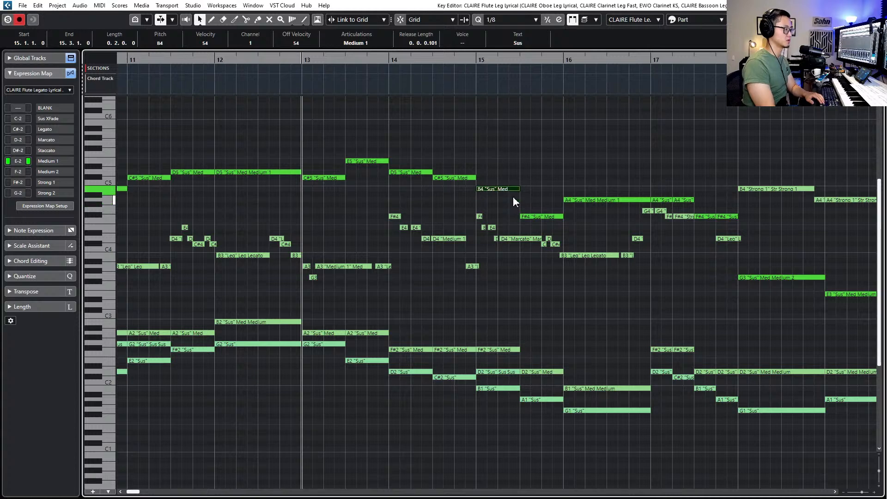
Raise the flute's second note in bar 15 to A4 and play the passage
click(544, 216)
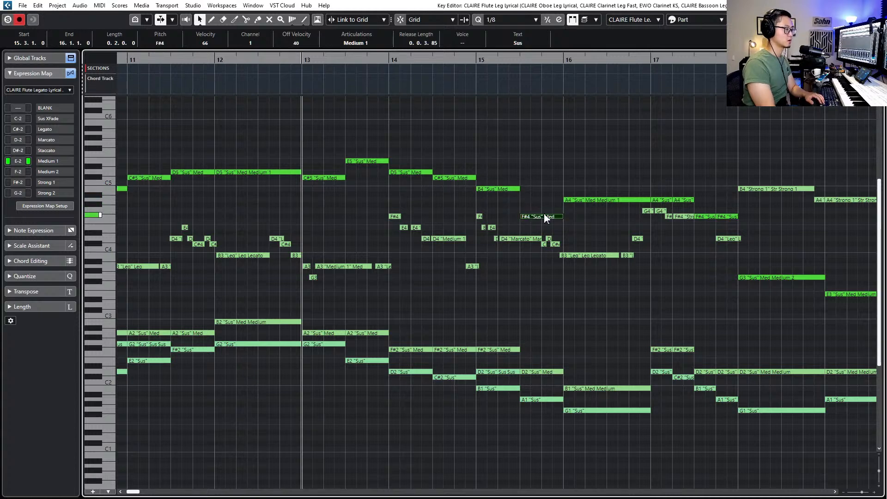
key(space)
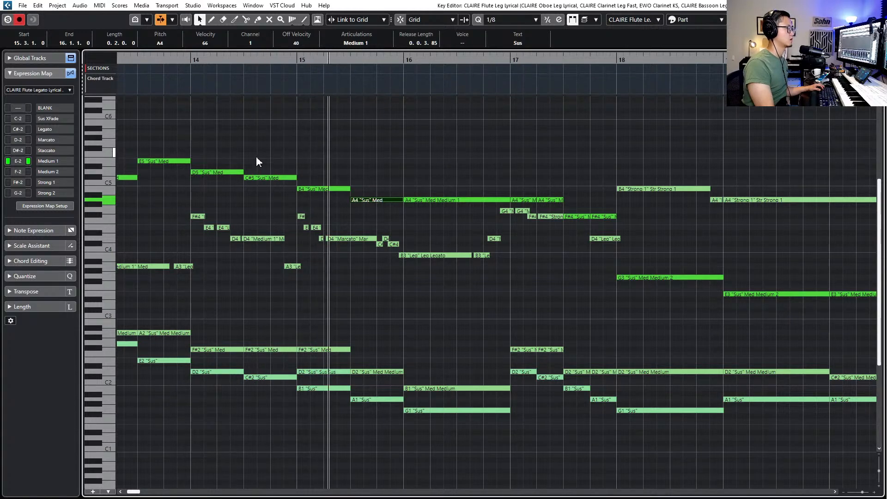
key(space)
Play the woodwind passage from bar 13 to check the revised flute line in bars 14 and 15
click(226, 173)
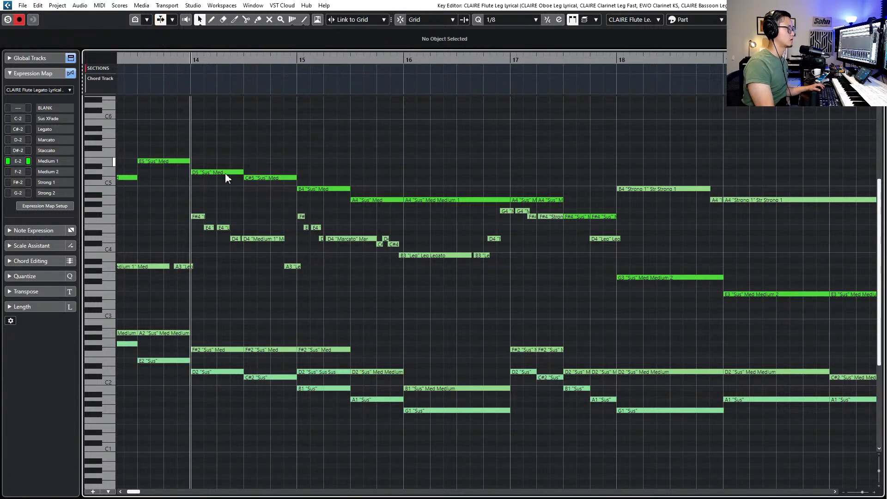
key(KP_Subtract)
scroll(226, 173, right, 5)
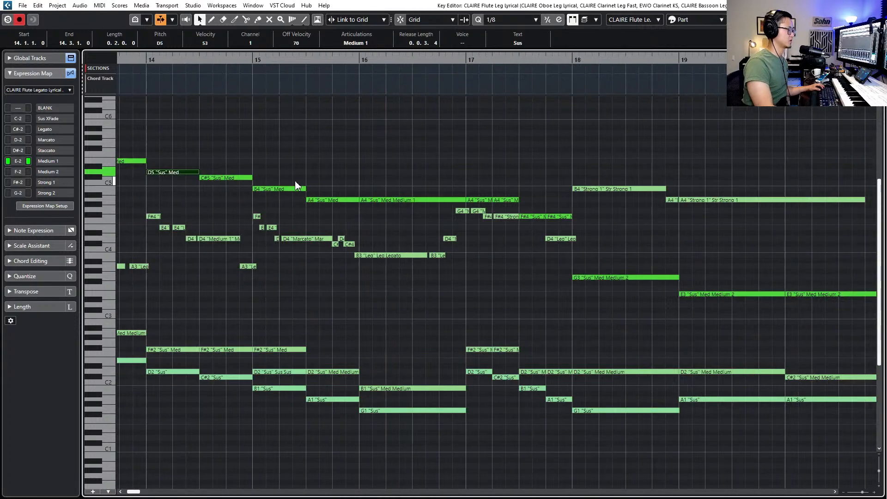
scroll(295, 184, down, 1)
scroll(294, 184, left, 1)
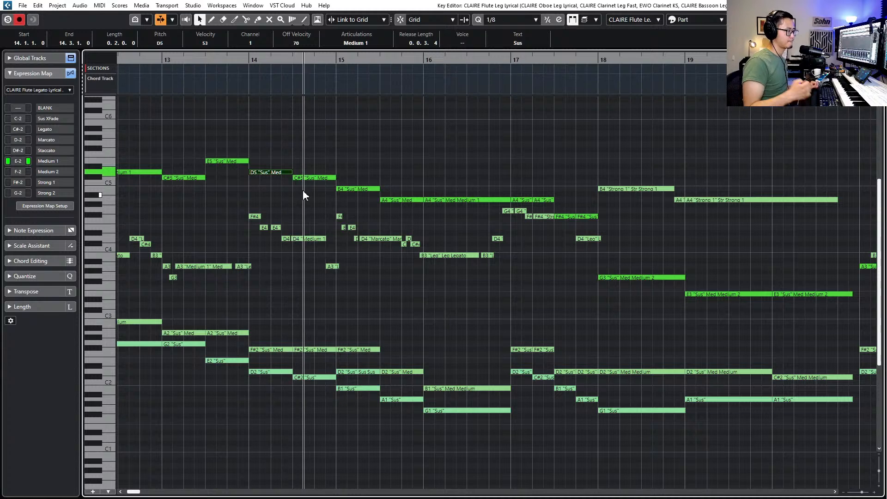
key(space)
Lower the flute's second note in bar 14 to A4 and play the passage into bar 15
drag(300, 177, 304, 187)
key(Up)
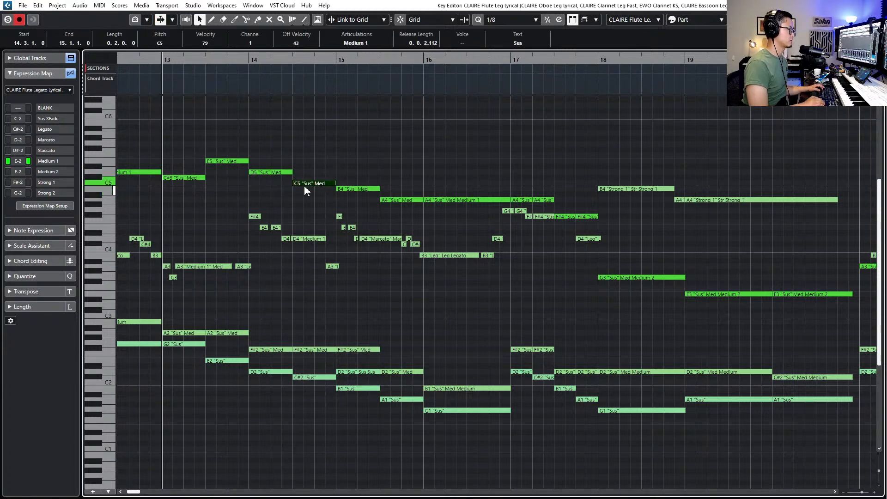
key(Down)
key(Down)
key(Down)
key(Down)
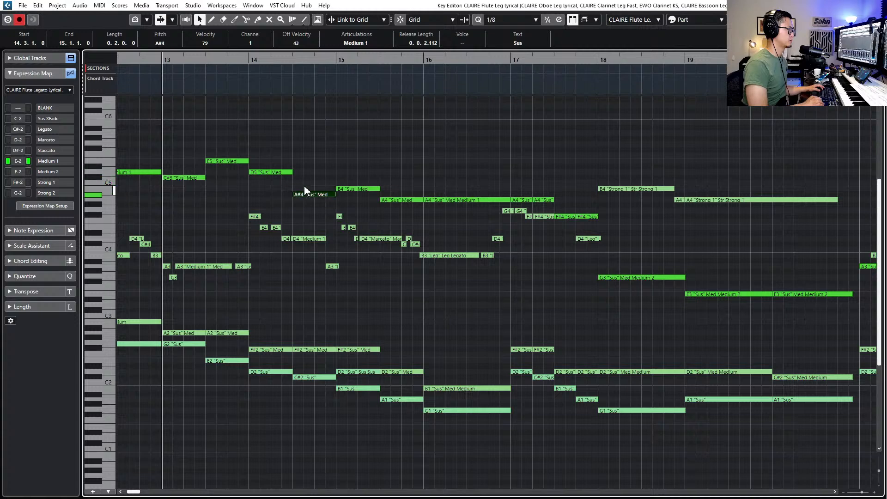
key(l)
key(space)
key(space)
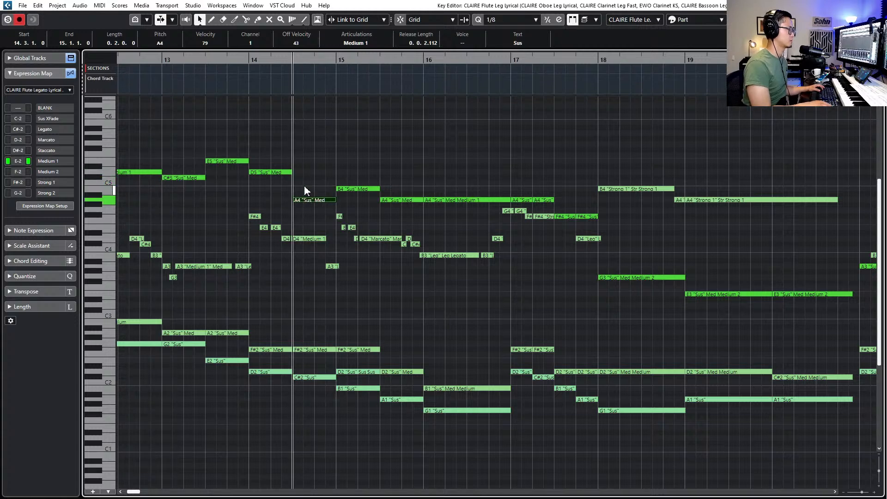
key(KP_Subtract)
key(space)
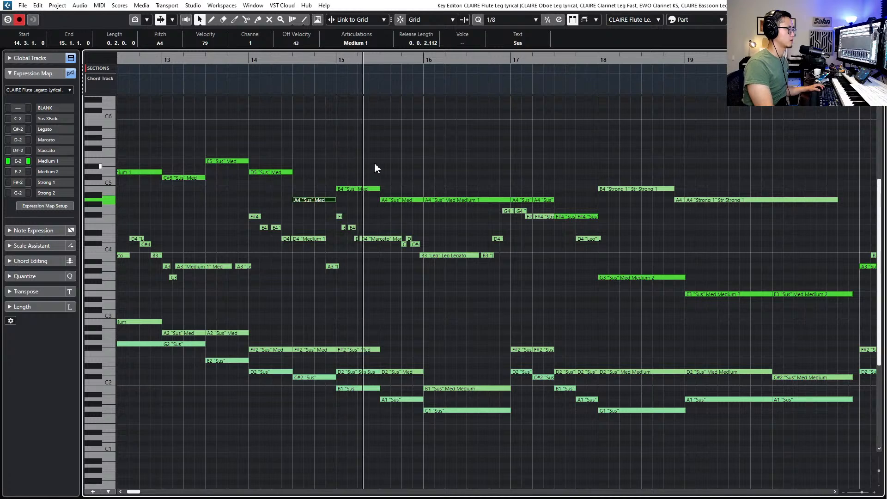
key(space)
Set the flute's first note in bar 15 to D5 and play the transition from bar 14
click(368, 189)
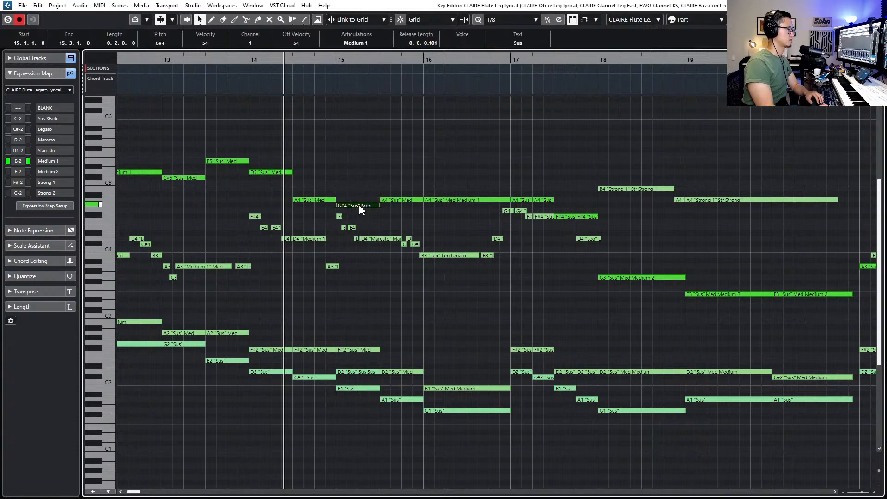
key(Up)
key(Up)
key(Up)
key(Up)
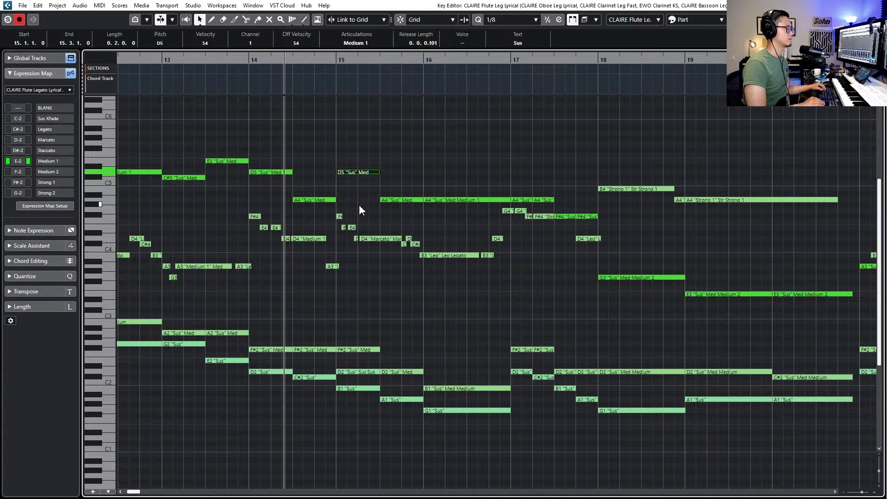
key(space)
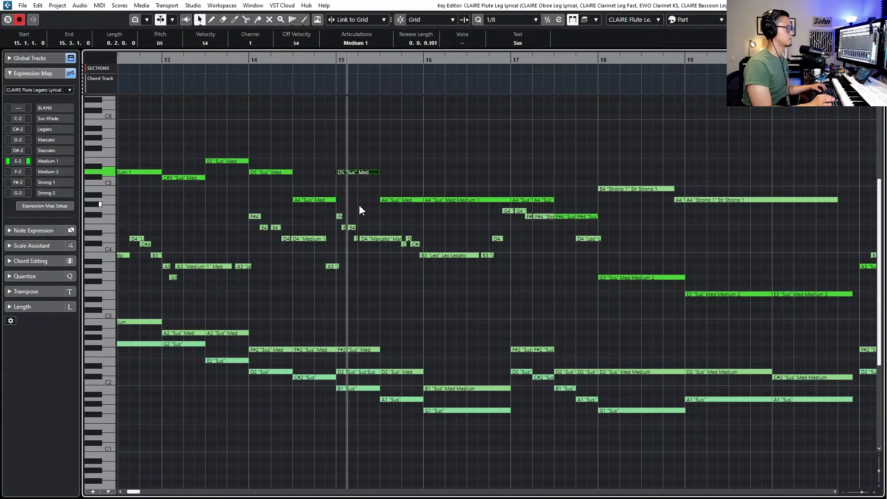
key(space)
Raise the flute's second note in bar 15 to B4 and play from bar 15
click(402, 201)
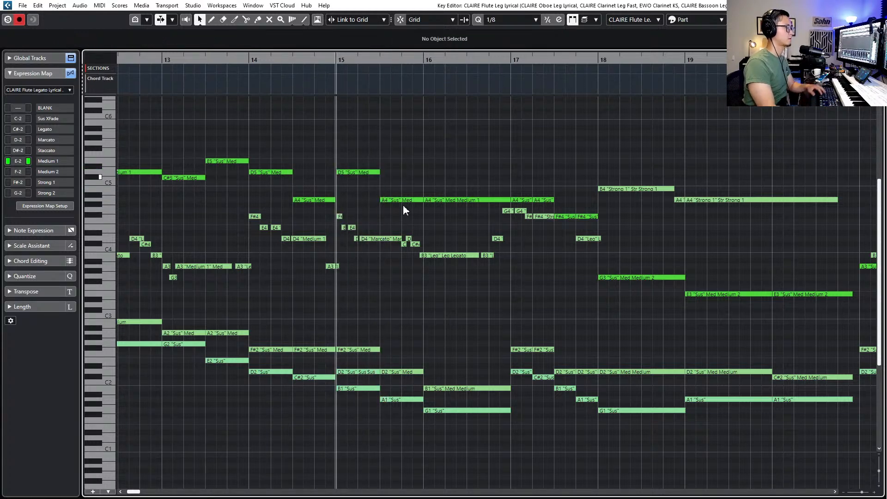
key(Up)
key(space)
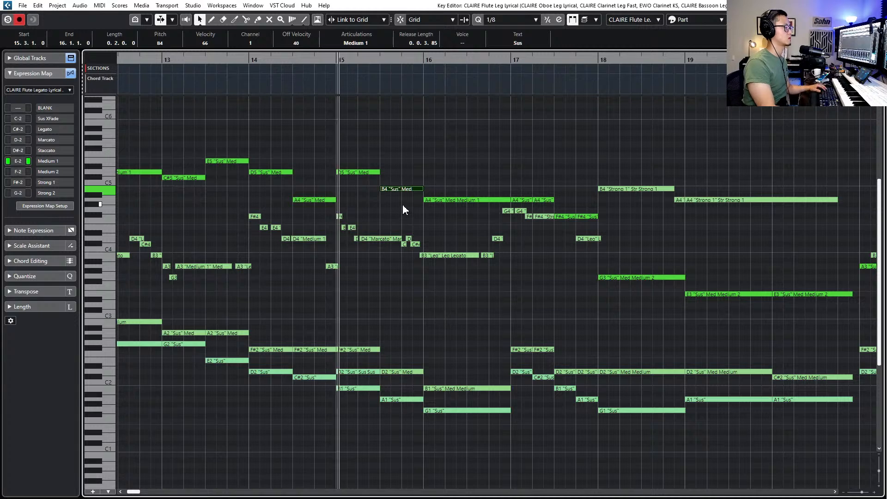
Add a Bmin7 chord event at bar 15 and a D major chord event at bar 14 on the chord track
double_click(341, 84)
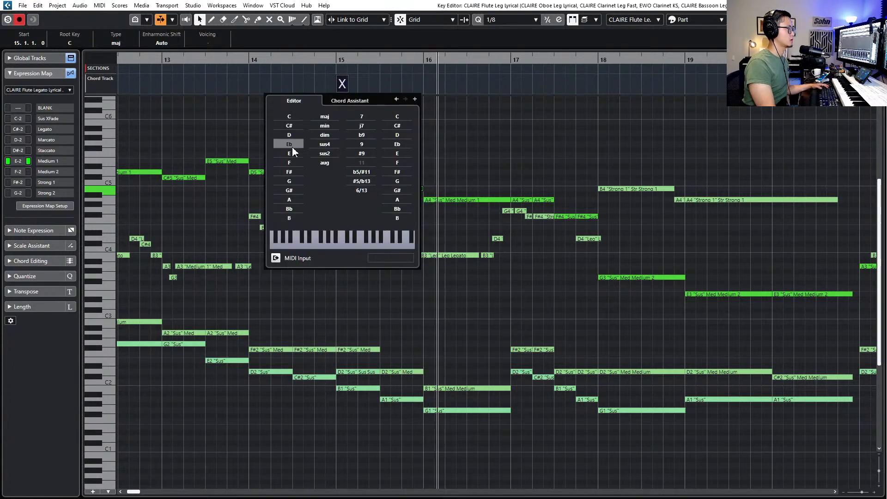
click(289, 217)
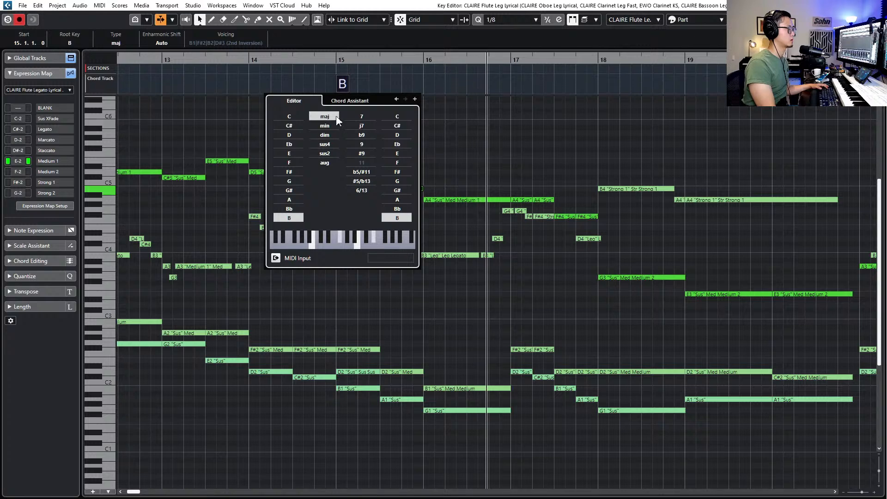
click(325, 126)
click(362, 116)
click(260, 83)
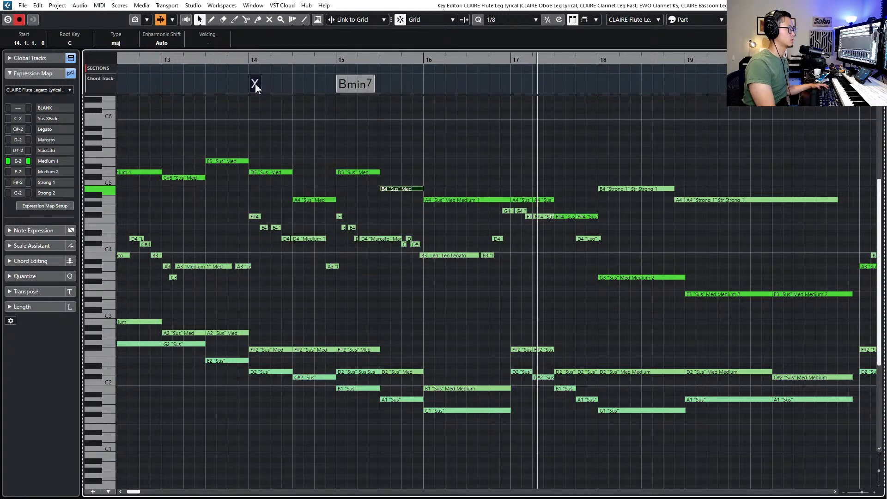
double_click(255, 83)
click(206, 136)
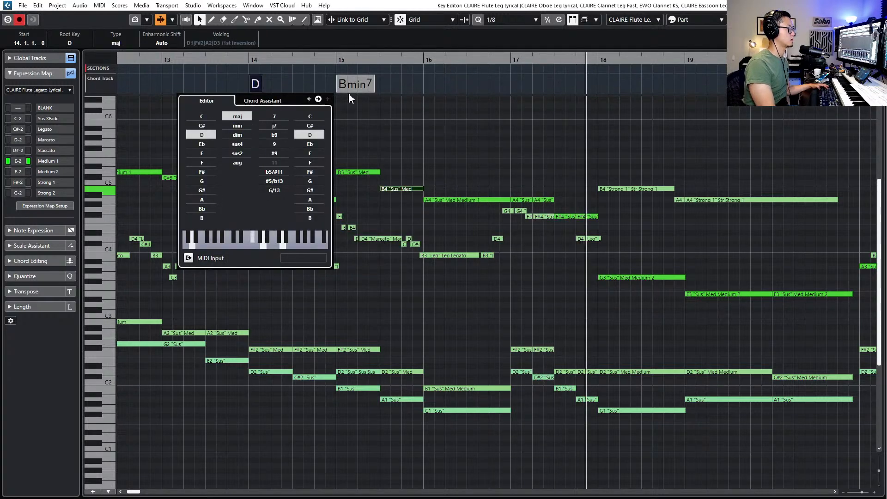
Add a G major chord event at bar 16 on the chord track
click(435, 82)
click(435, 83)
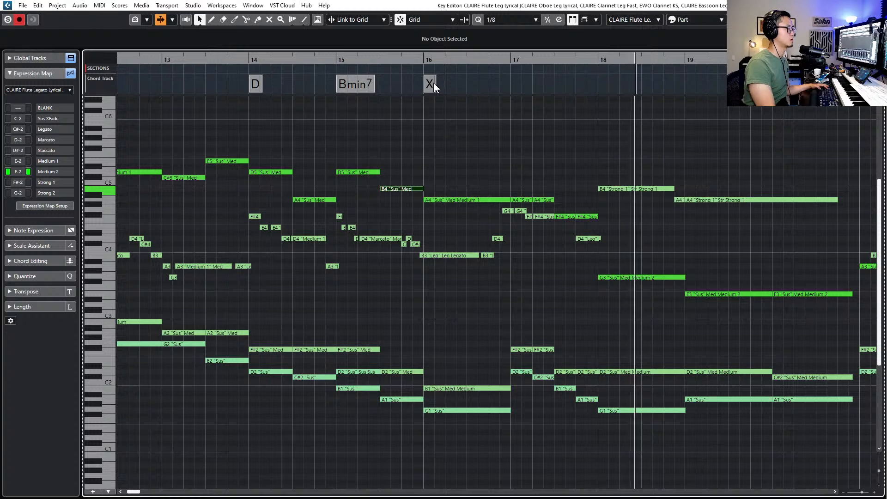
double_click(433, 82)
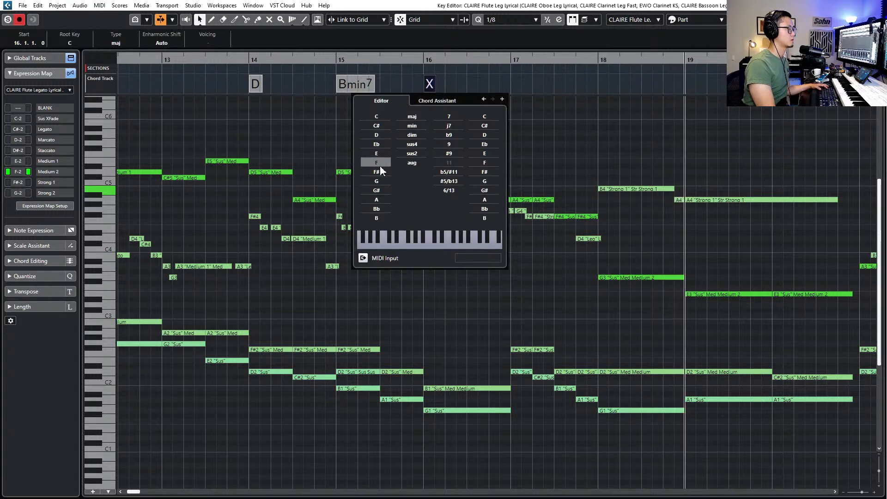
click(376, 181)
click(303, 115)
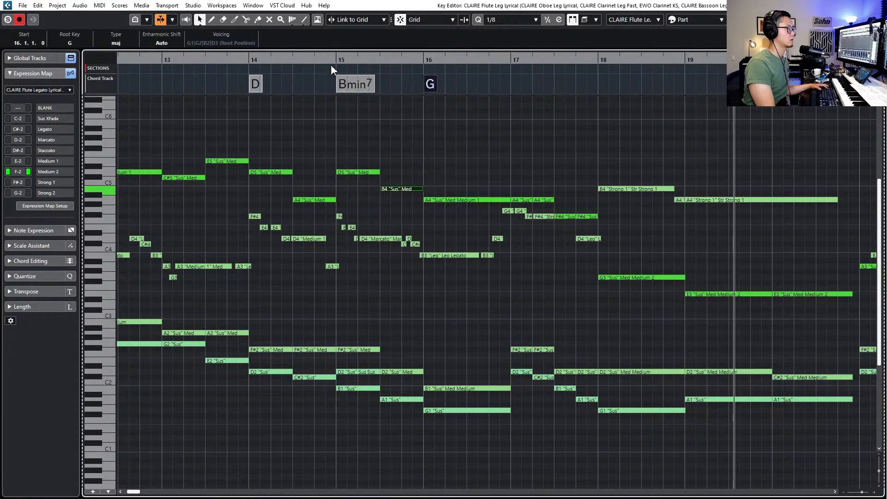
Play the passage from bar 15 to check the flute line against the chord events
click(334, 60)
scroll(447, 99, up, 1)
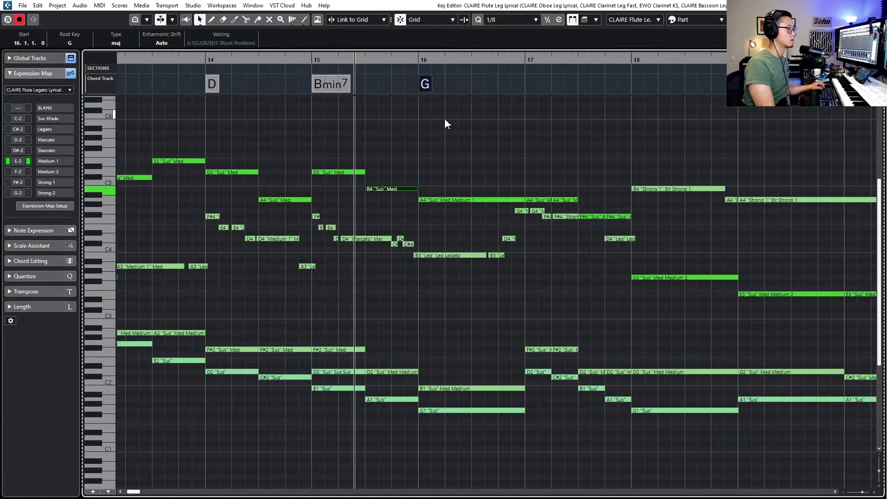
scroll(437, 124, right, 1)
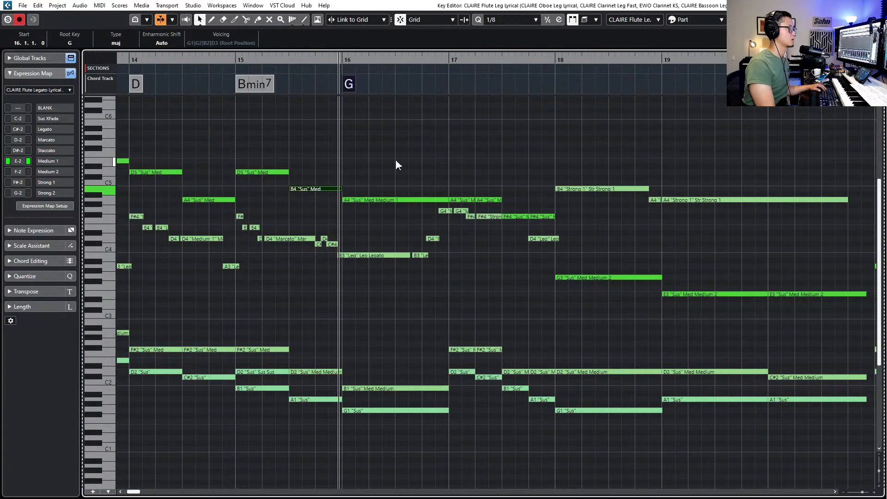
Split the flute's A4 note in bar 16 at beat 3, lower its second half to G4 and play from bar 16
click(391, 203)
key(space)
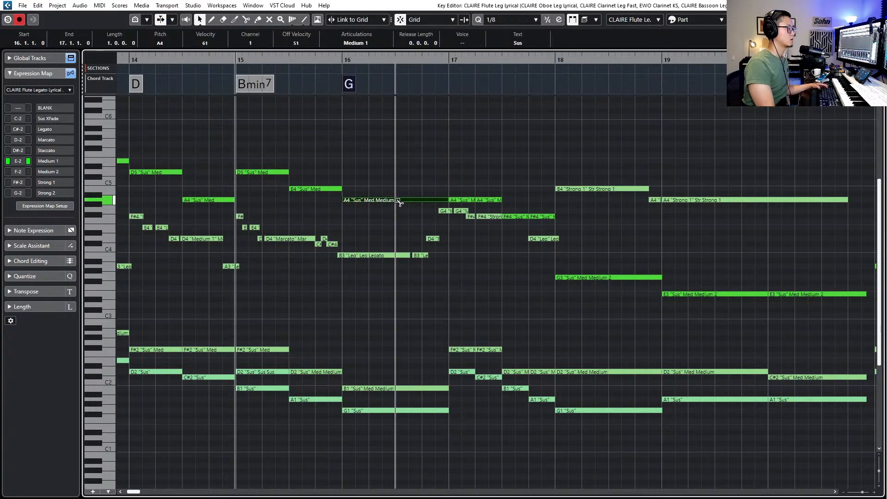
alt+click(396, 201)
key(Down)
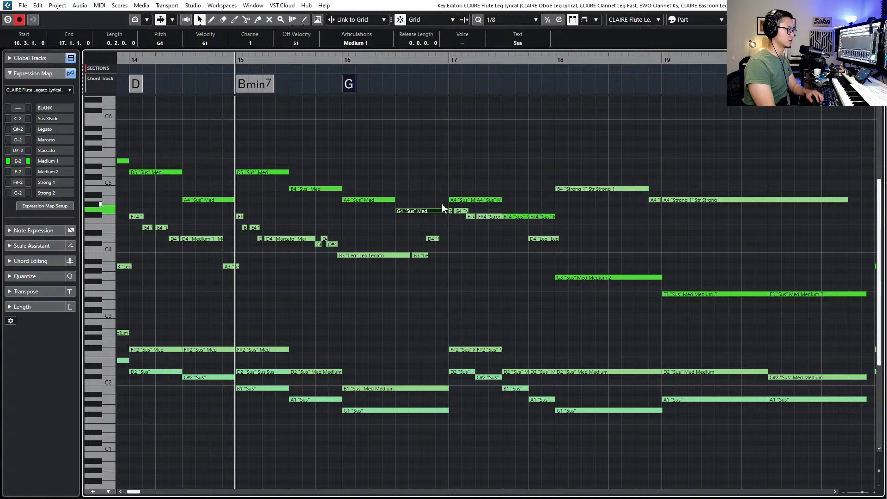
drag(364, 188, 367, 209)
key(l)
key(space)
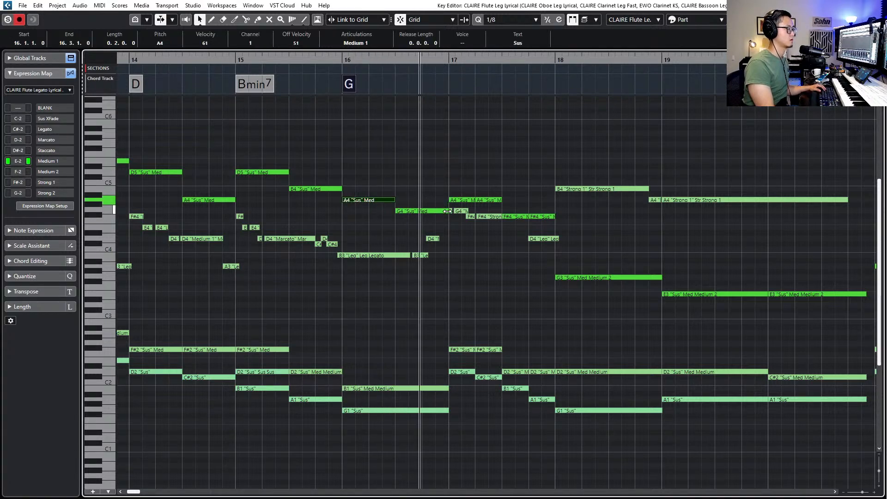
Shorten the flute's G4 note in bar 16 to a length of about 0.0.2.32 and play from bar 16
drag(447, 211, 410, 214)
key(space)
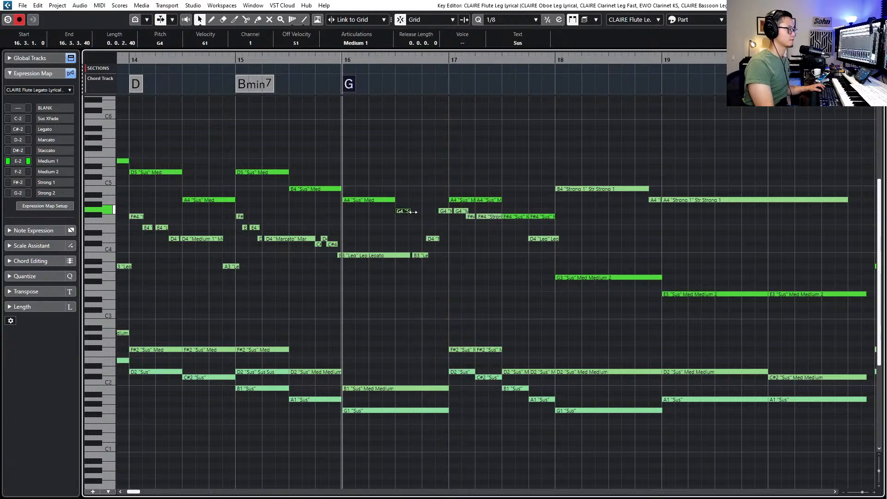
key(space)
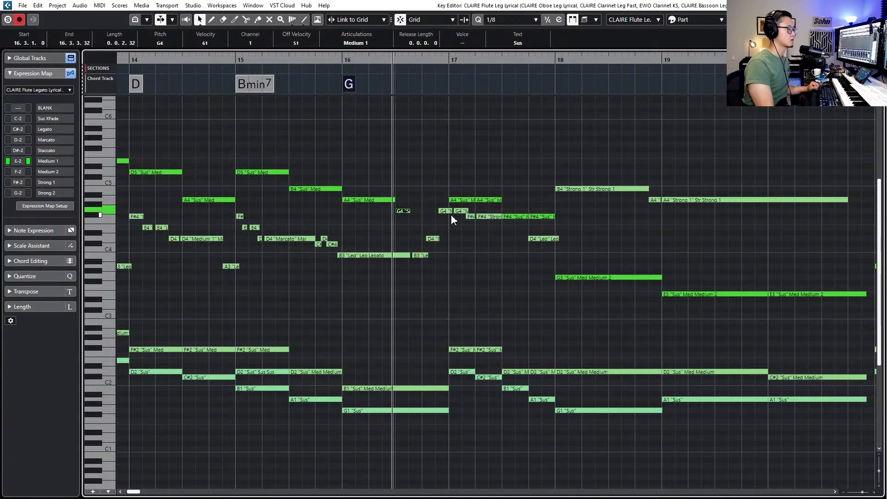
key(space)
Lengthen the flute's G4 note in bar 16 to about 0.0.3.103 and play from bar 16
drag(407, 211, 426, 211)
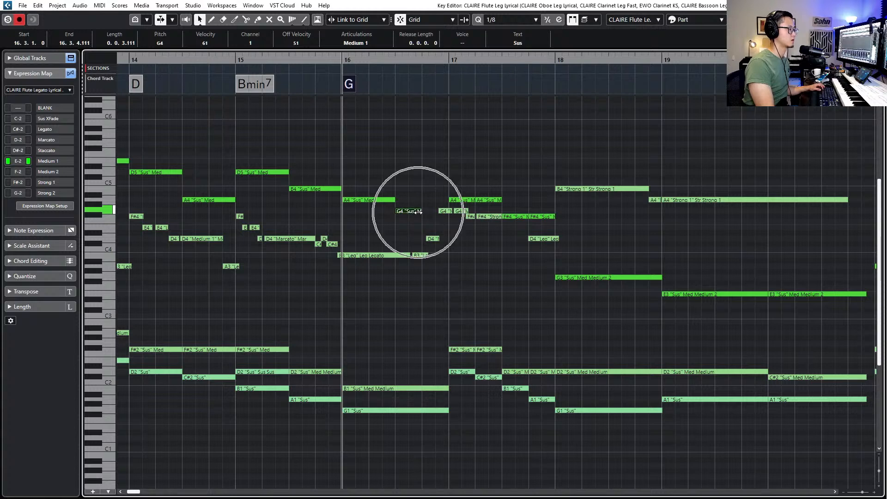
key(space)
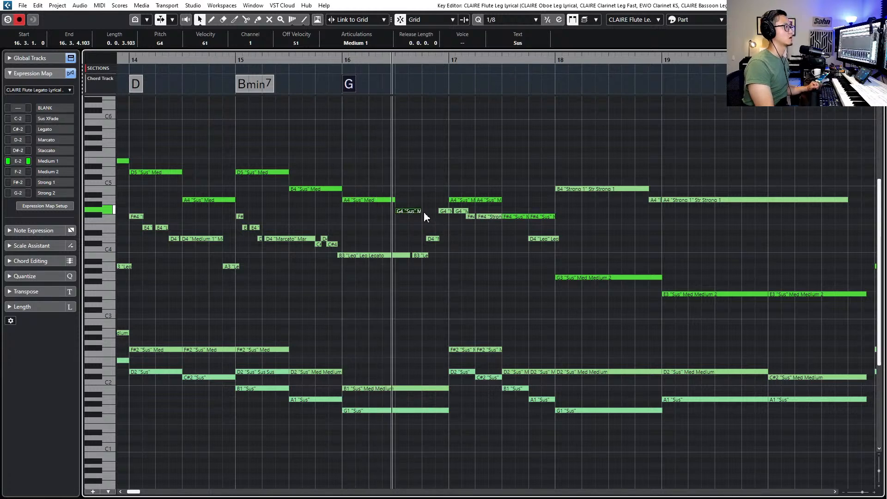
key(space)
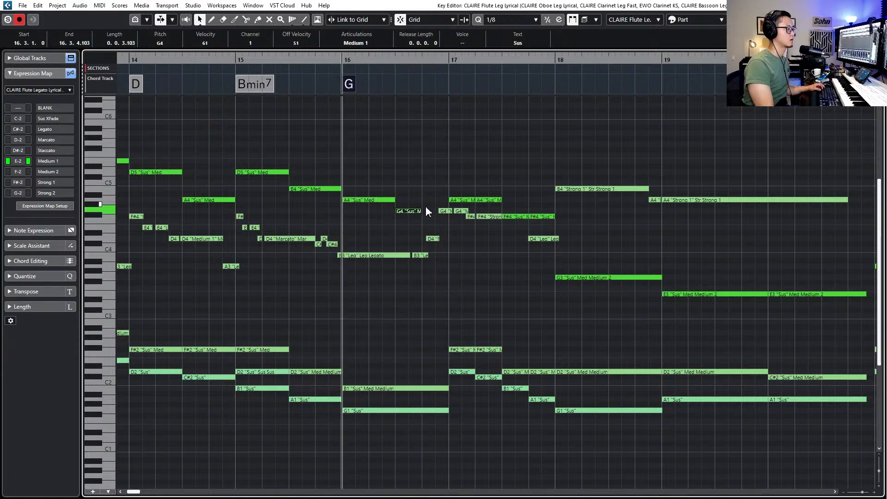
ctrl+scroll(422, 198, up, 2)
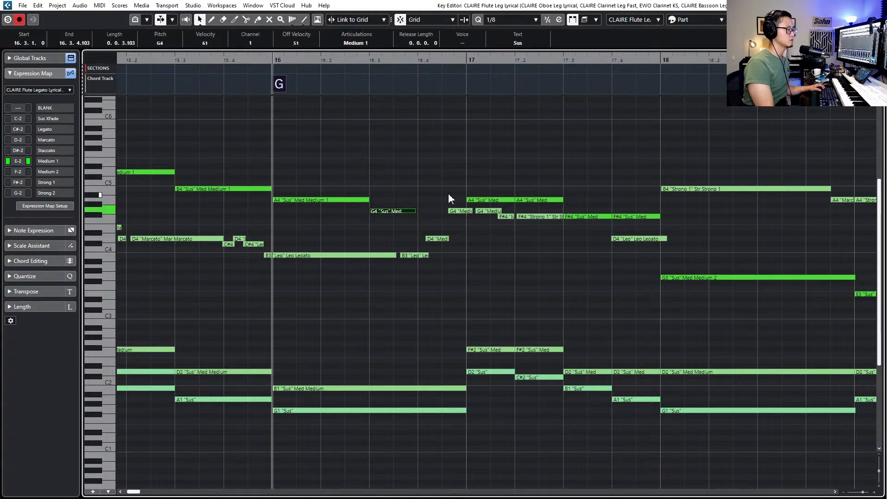
key(space)
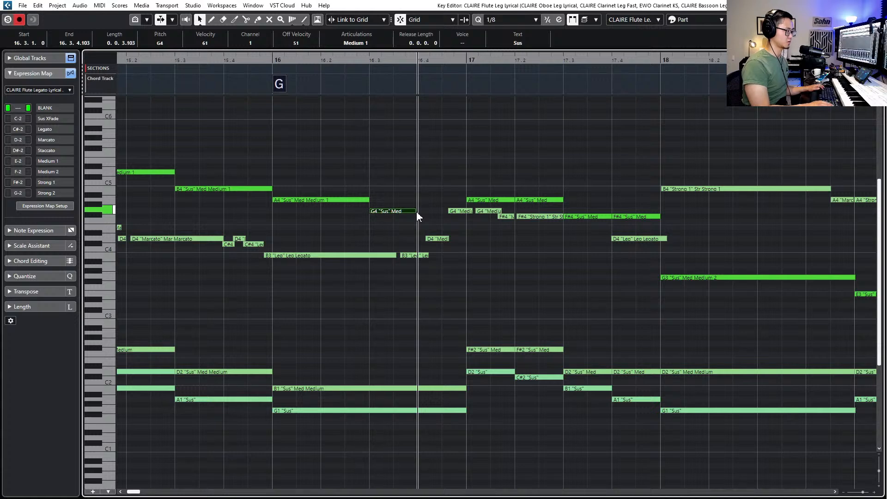
Add a short G4 note to the flute line at 16.4.3.85 with a length of about 0.0.1.72 and play it
key(ctrl+KP_Subtract)
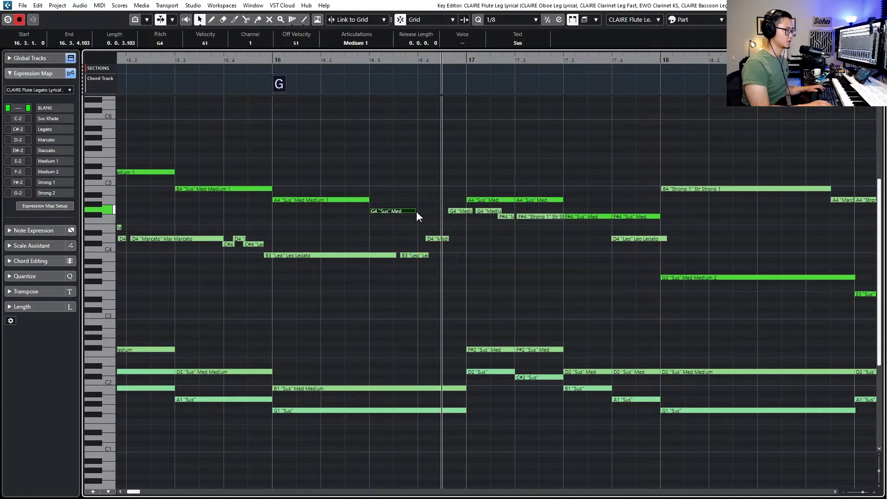
key(ctrl+v)
drag(442, 211, 470, 220)
key(space)
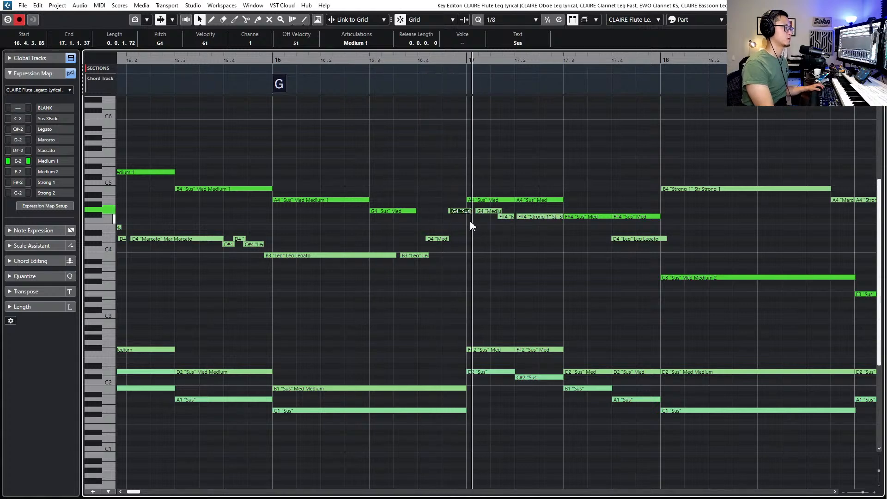
Extend the start of the short G4 flute note back to about 16.4.3.30 and raise the note to B4
key(space)
drag(454, 211, 450, 211)
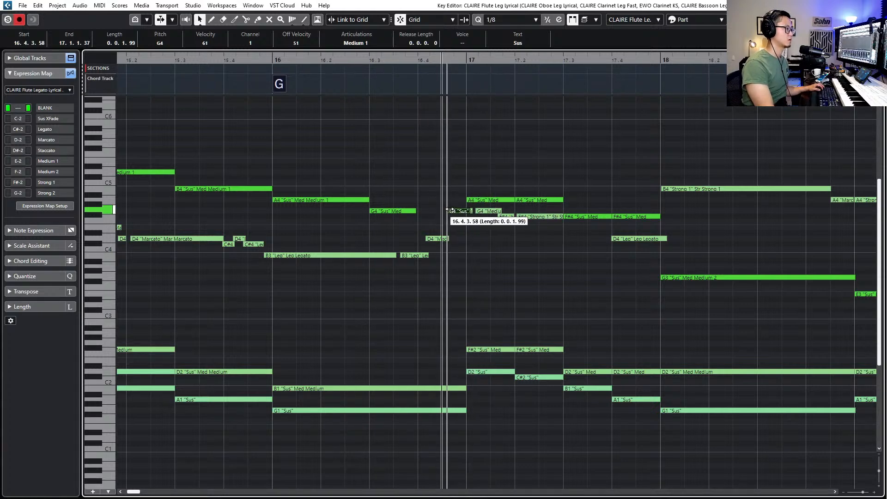
click(398, 211)
key(l)
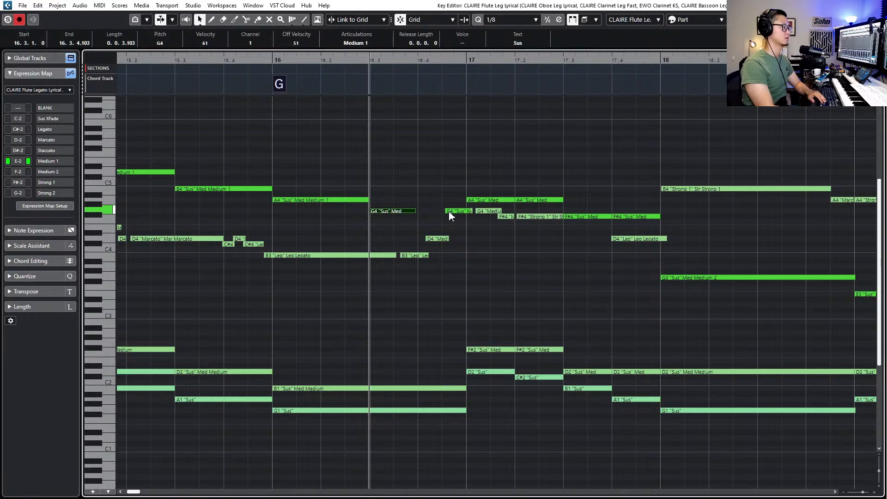
click(451, 211)
key(Up)
key(Up)
key(Up)
key(Up)
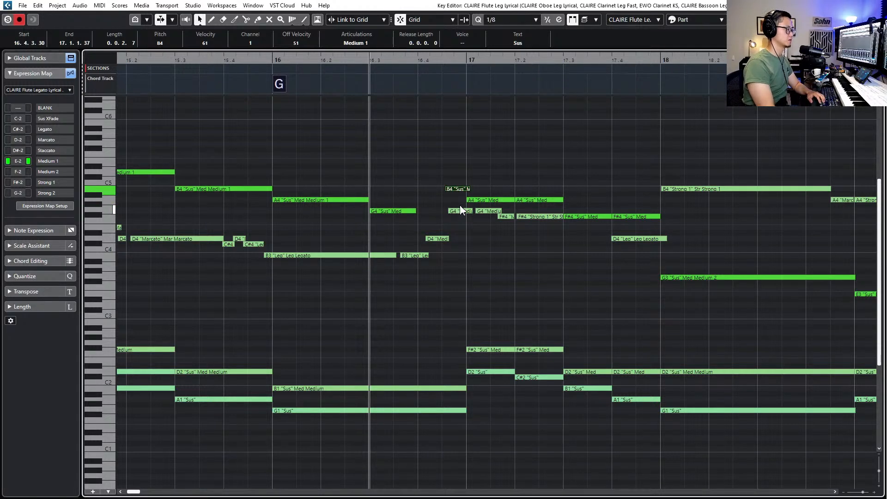
Try raising the flute's A4 note at bar 17 beat 1 to D5 and play from bar 16 beat 3
click(478, 200)
key(Up)
key(Up)
key(Up)
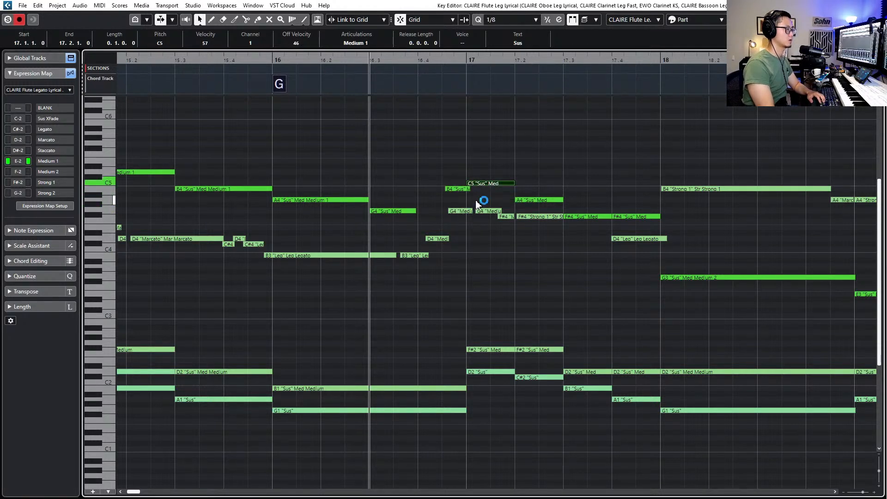
key(Up)
key(space)
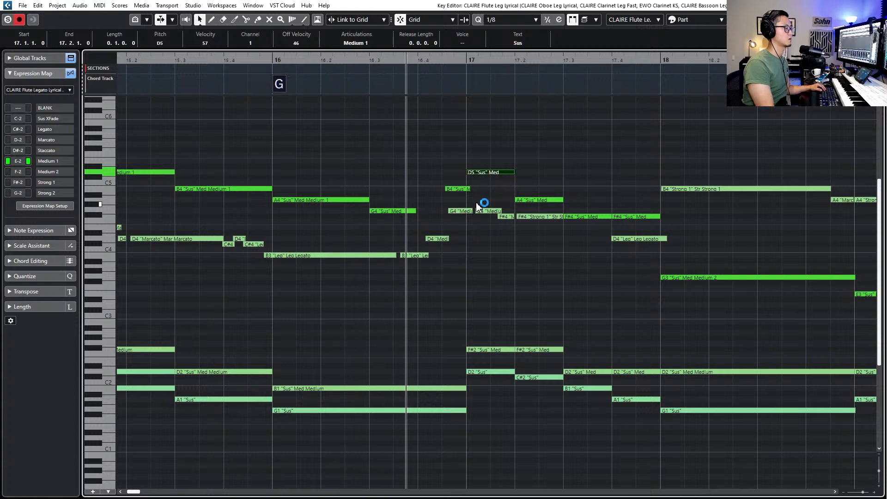
Trim the start of the flute's short B4 note to about 16.4.3.85 and play from bar 16 beat 3
key(space)
click(454, 184)
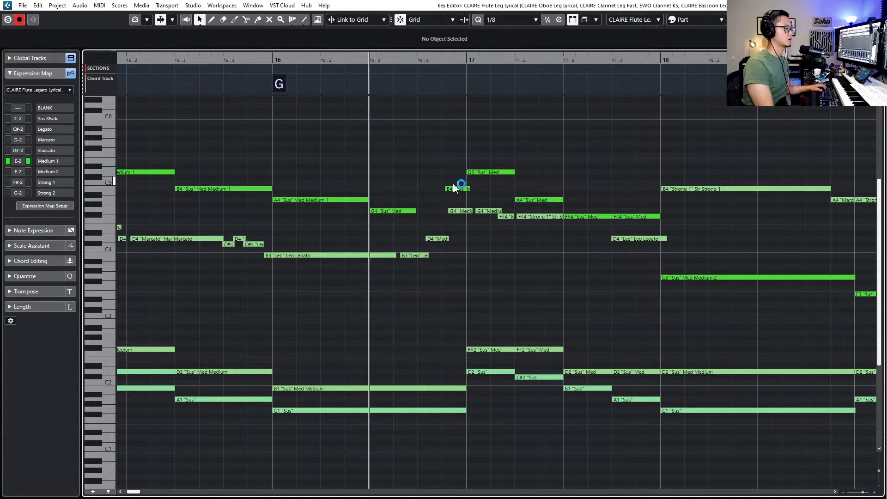
drag(445, 189, 452, 189)
key(space)
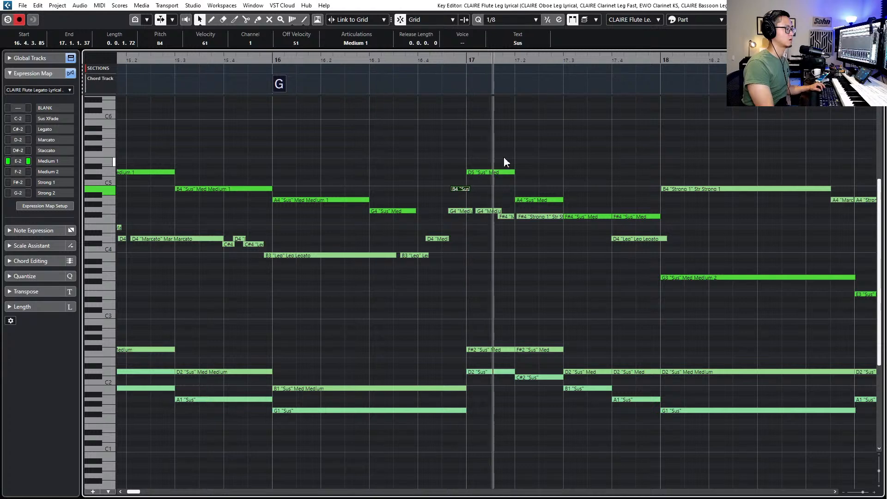
Lower the flute's D5 note in bar 17 to G4, start it slightly later with the preceding B4 lengthened to overlap it, and play
key(space)
key(Right)
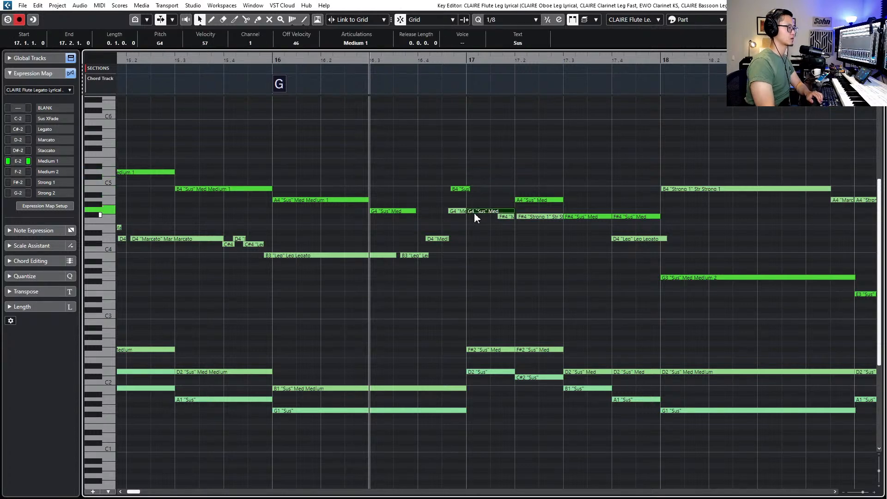
drag(467, 212, 483, 189)
key(space)
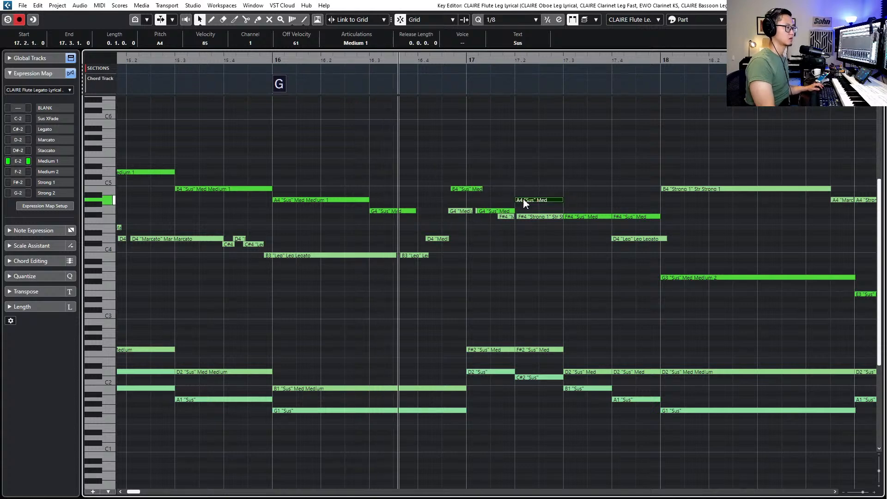
Lower the flute's A4 note at bar 17 beat 2 to F#4 while listening to the passage
click(529, 201)
key(Down)
key(Down)
key(Down)
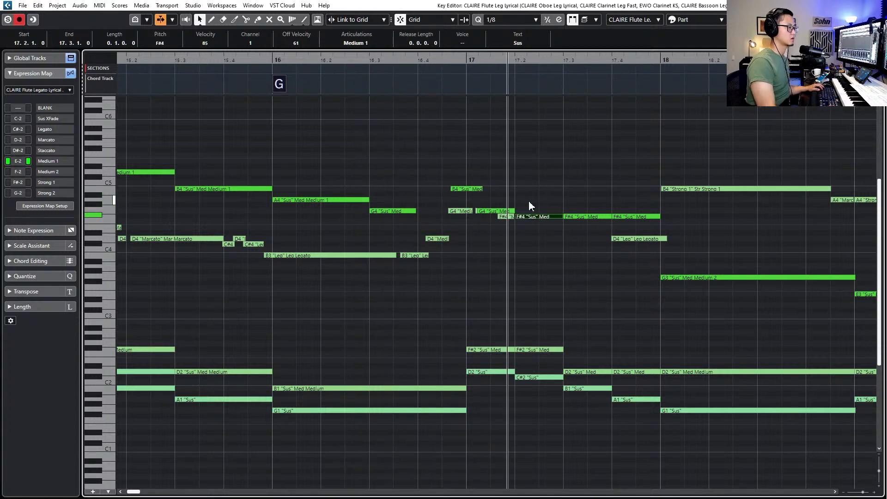
key(space)
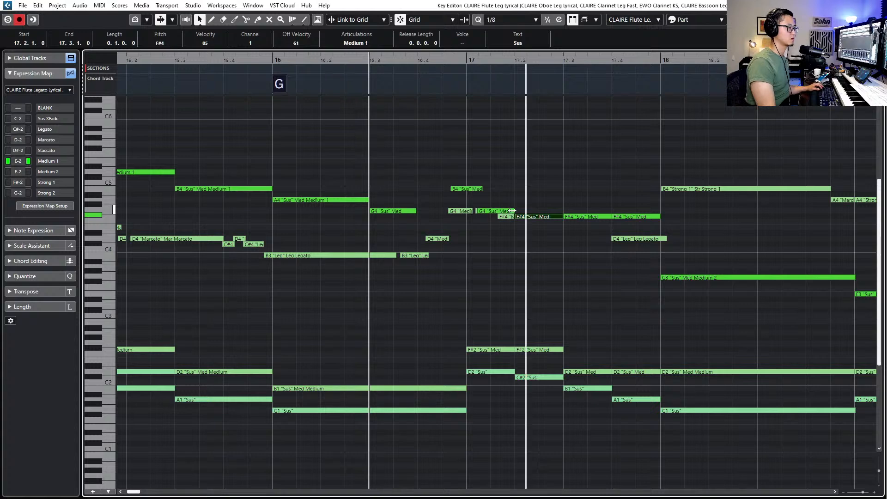
Split the flute's G4 in bar 17 at 17.1.3.62, make the second part an F#4 about 0.0.1.49 long, and play
drag(512, 211, 500, 210)
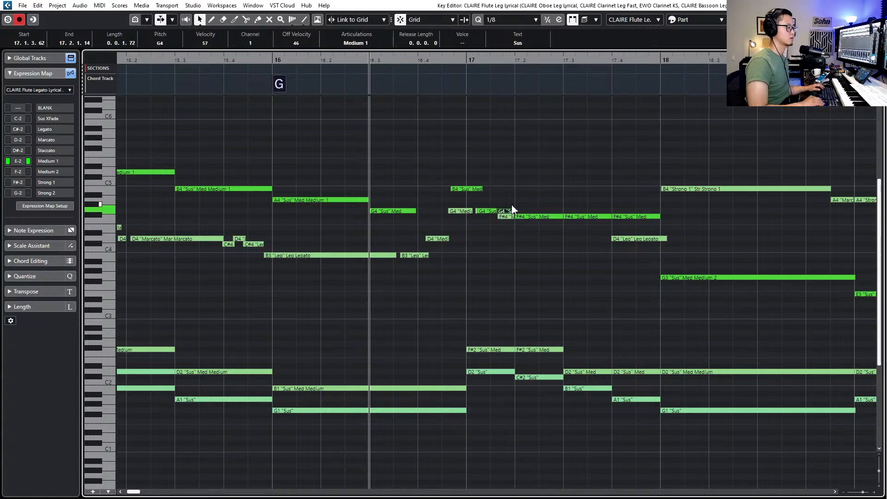
drag(514, 217, 511, 217)
key(space)
key(f)
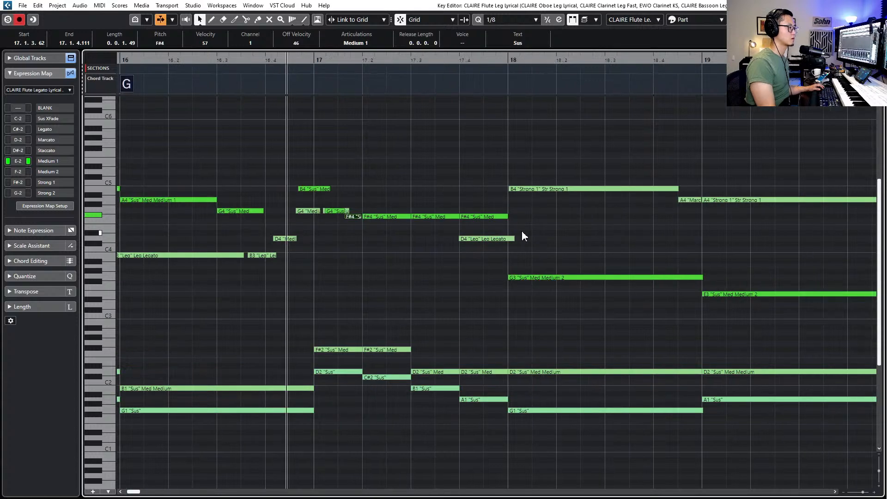
Extend the start of the flute's G4 note in bar 17 back to about 17.1.1.65 and play the passage
key(space)
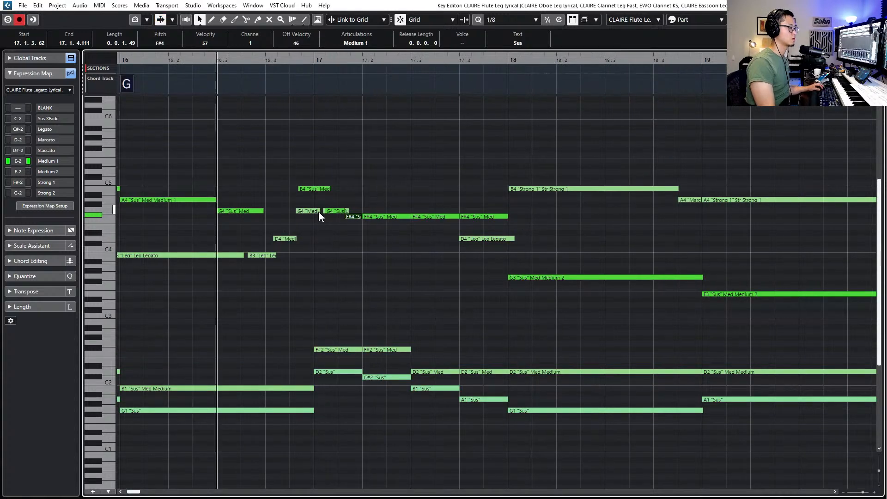
drag(325, 211, 347, 211)
key(space)
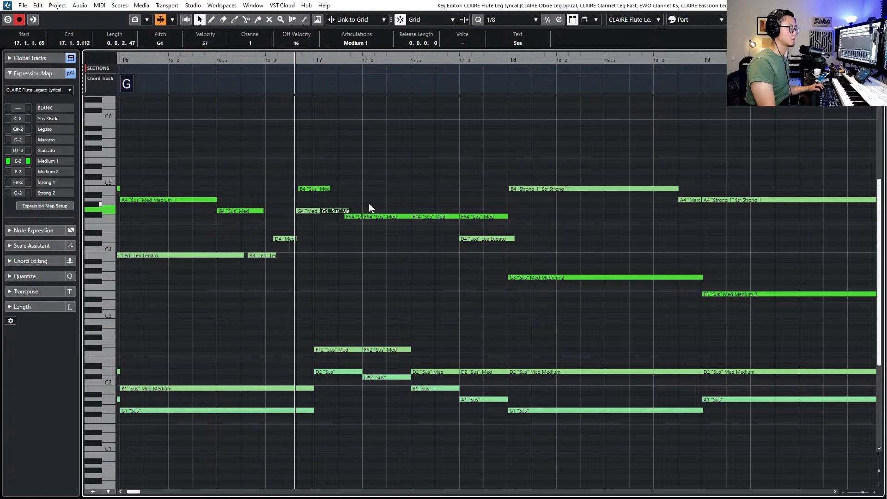
Shorten the end of the flute's B4 note to about 17.1.1.115 and play from bar 16 beat 3
key(space)
drag(330, 189, 326, 189)
key(s)
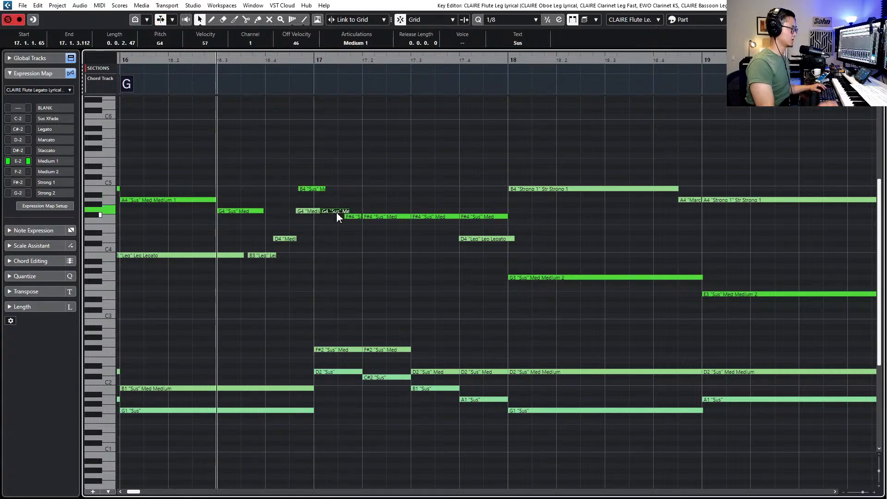
key(space)
key(space)
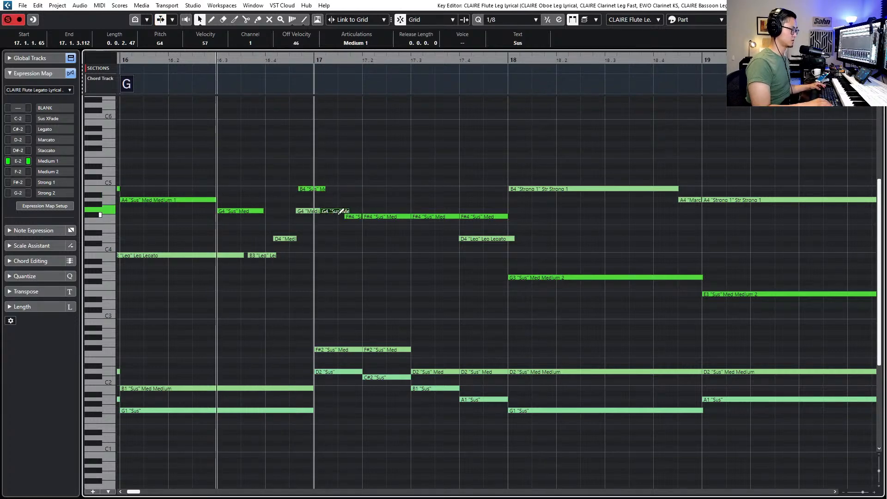
Show the controller lanes and redraw the flute's Expression and Modulation curves so the swell rises from the B4 note into bar 17, and play
key(alt+l)
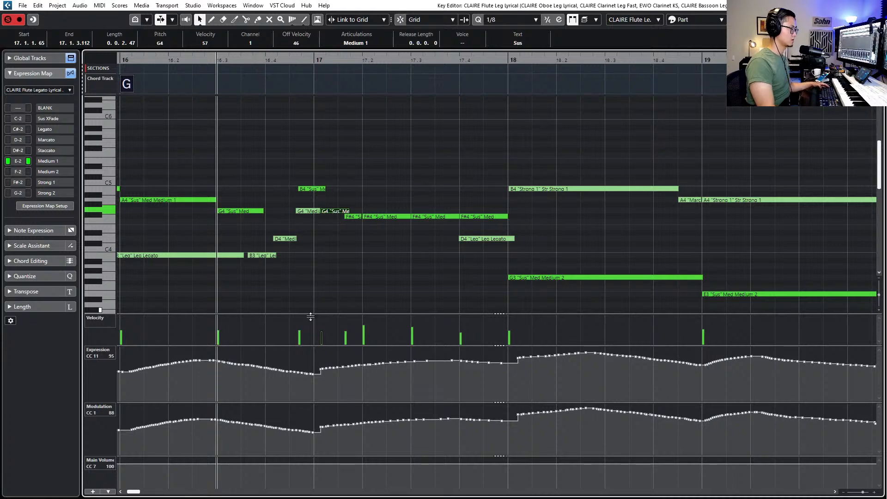
drag(288, 373, 378, 357)
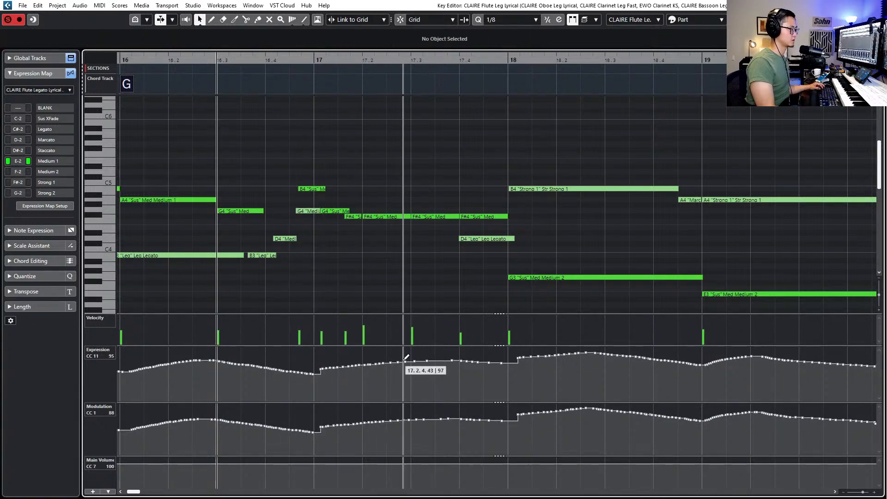
drag(422, 361, 299, 371)
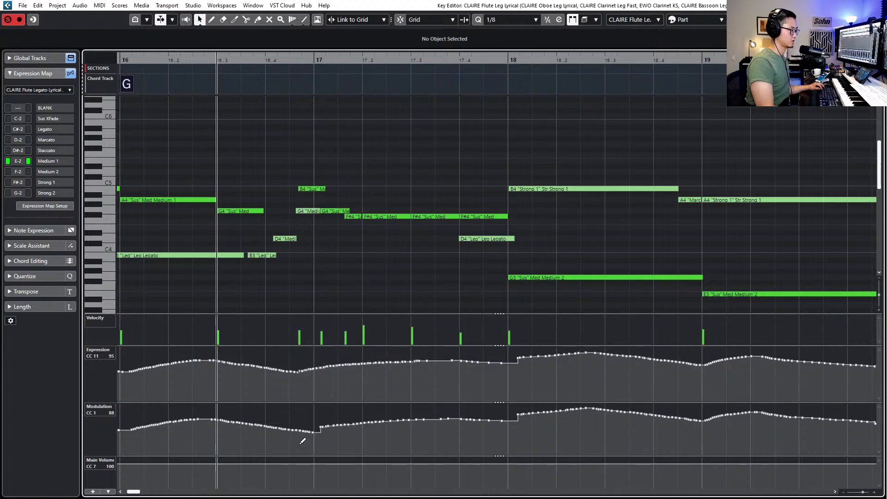
drag(398, 421, 297, 429)
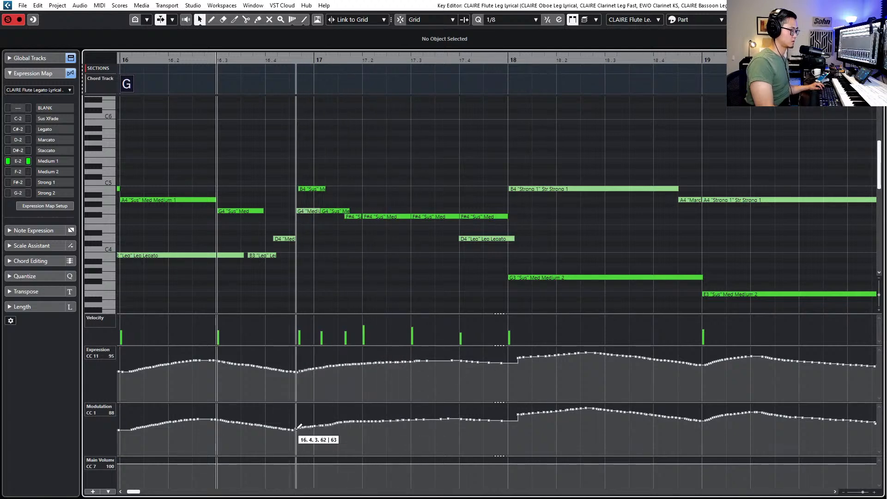
key(space)
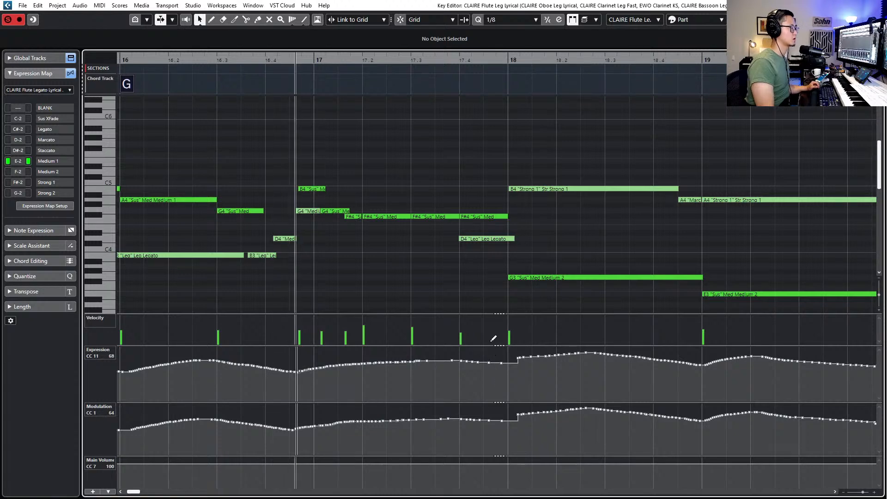
Extend the start of the flute's B4 note back to about 16.4.3.62
key(space)
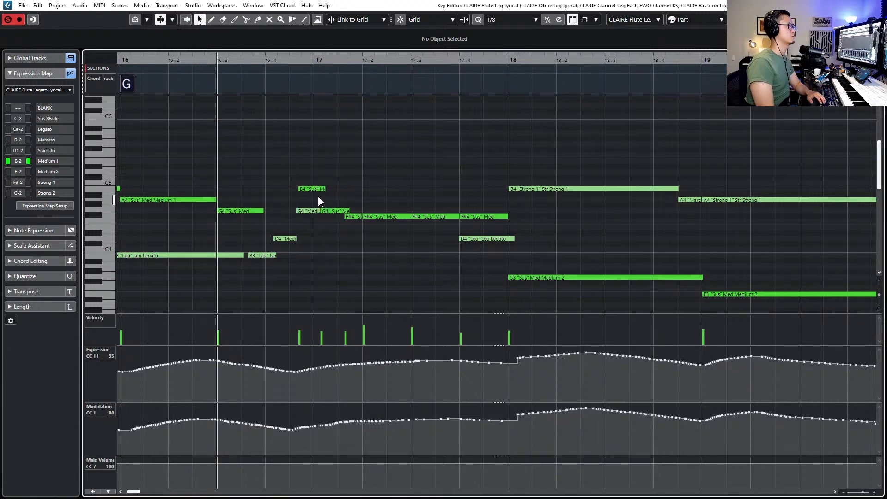
drag(299, 188, 296, 188)
click(320, 193)
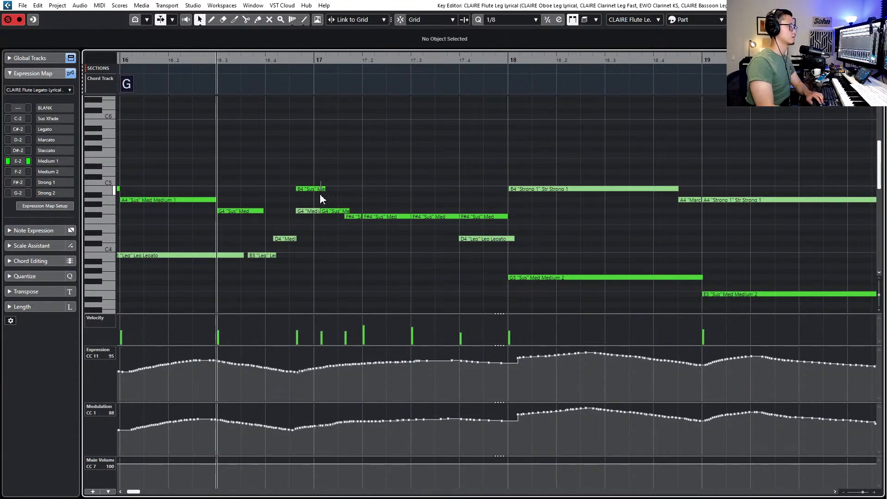
click(318, 190)
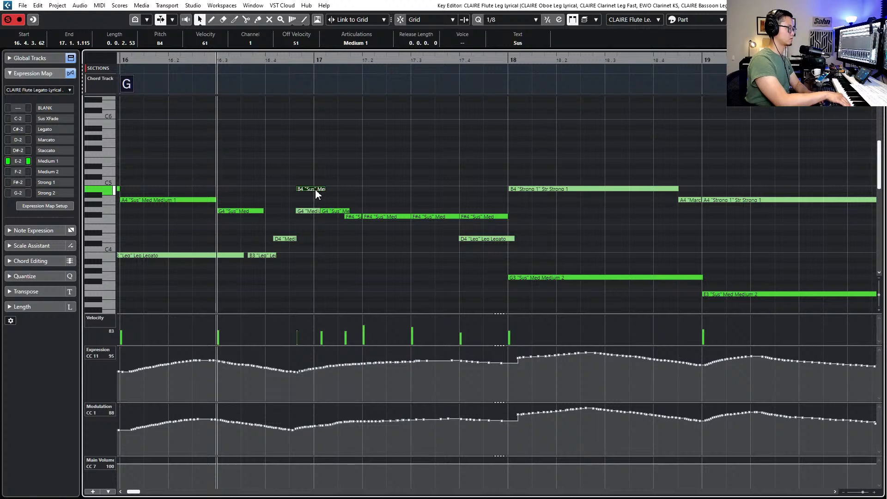
Raise the flute's G4 note at 17.1.1.65 to B4
click(332, 211)
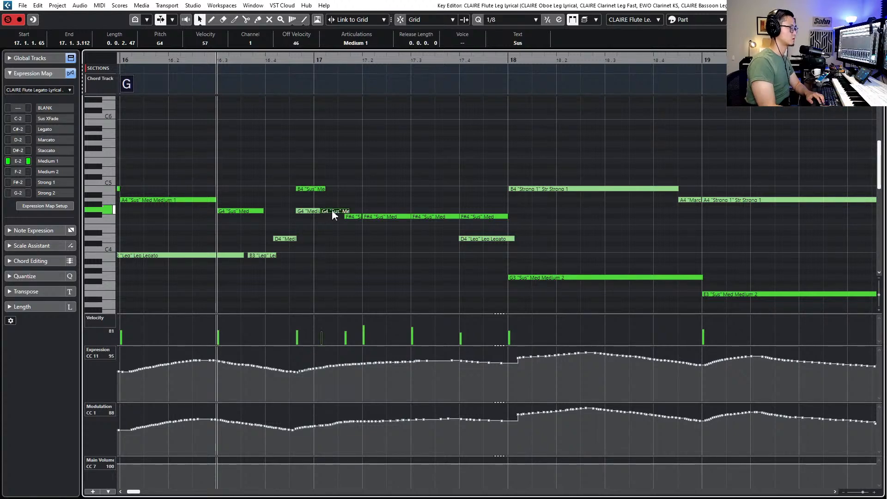
key(Up)
key(Up)
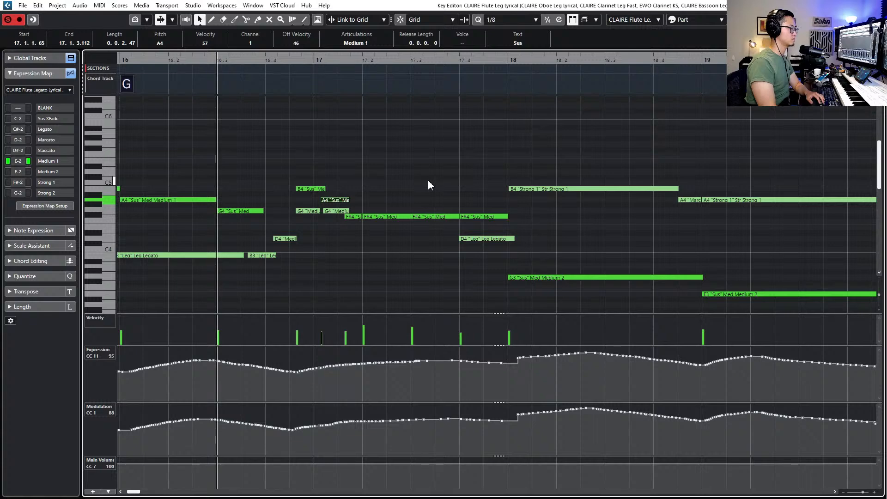
key(Up)
key(Up)
Play the two B4 flute notes around bar 17 and trim the second one's start so it no longer overlaps the first
click(307, 195)
click(309, 189)
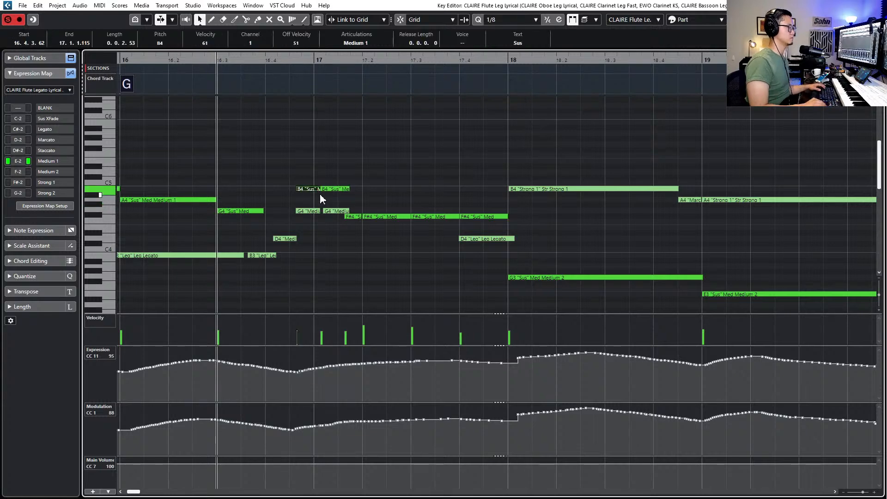
key(l)
key(space)
key(space)
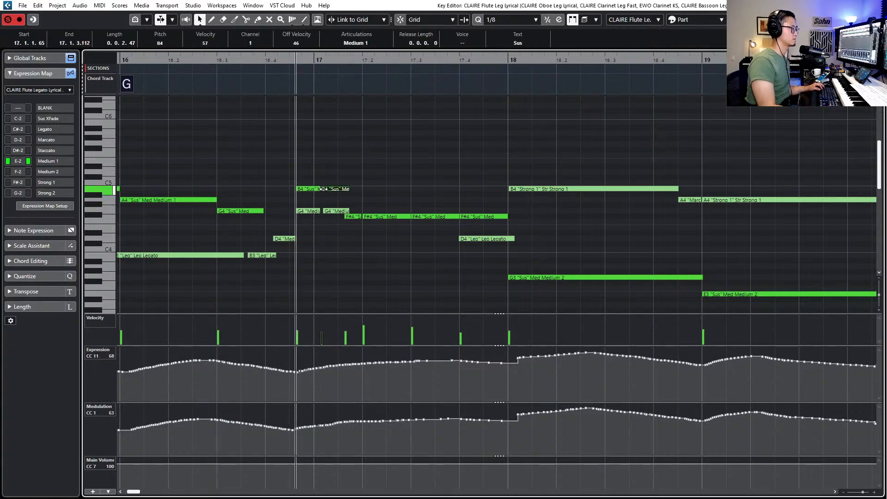
mouse_move(323, 190)
mouse_down()
mouse_move(331, 189)
mouse_move(320, 194)
mouse_up()
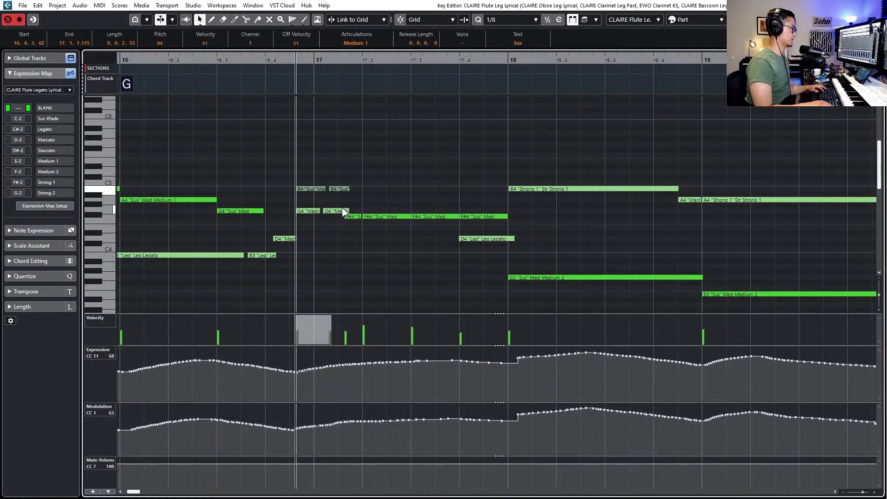
Mute the two B4 flute notes around the start of bar 17 and play from bar 16
key(KP_Subtract)
key(space)
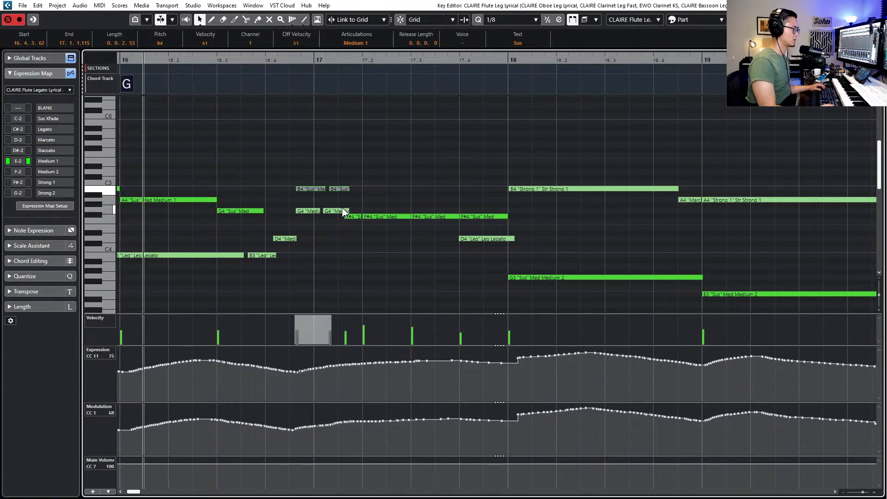
click(373, 144)
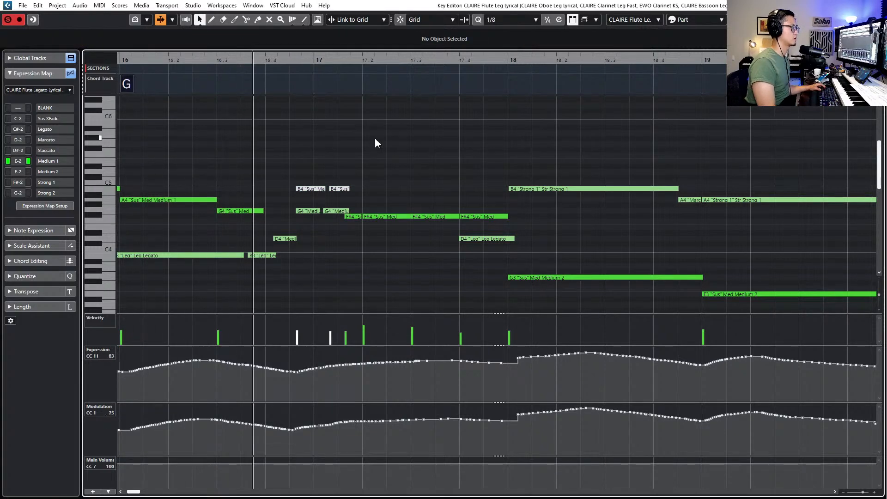
key(space)
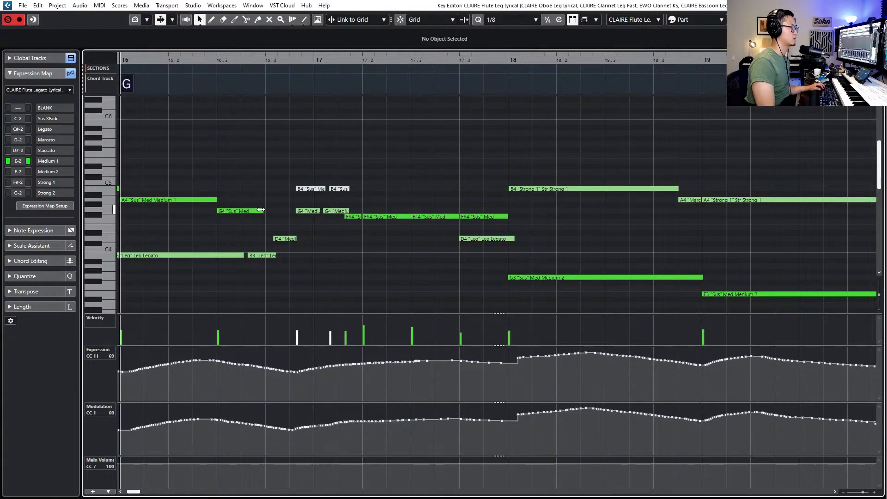
Extend the end of the flute's G4 note at 16.3 to 16.4.1.60 and play from that note
drag(261, 210, 271, 210)
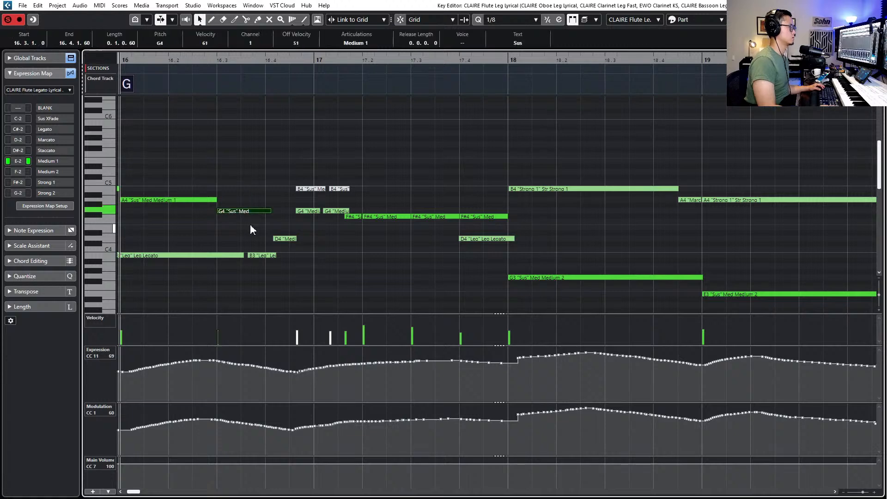
key(l)
key(space)
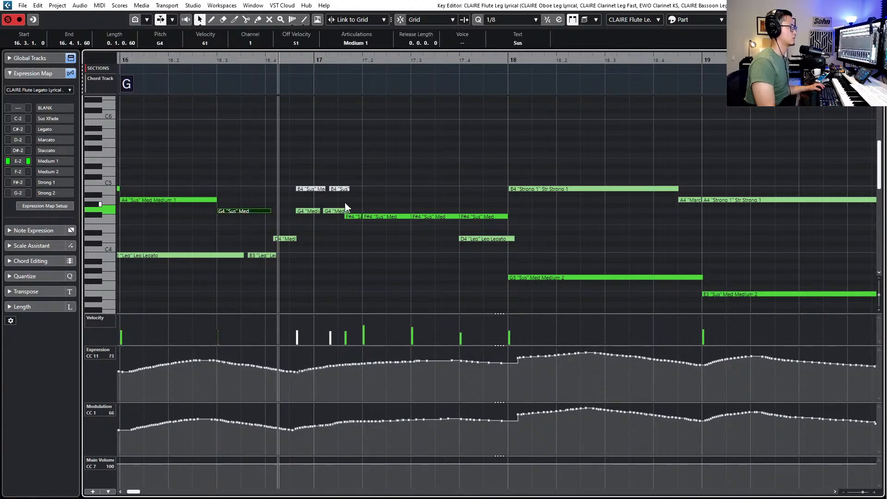
key(space)
Lower the two muted flute B4 notes around bar 17 to G4, unmute them and play the passage
drag(320, 165, 322, 211)
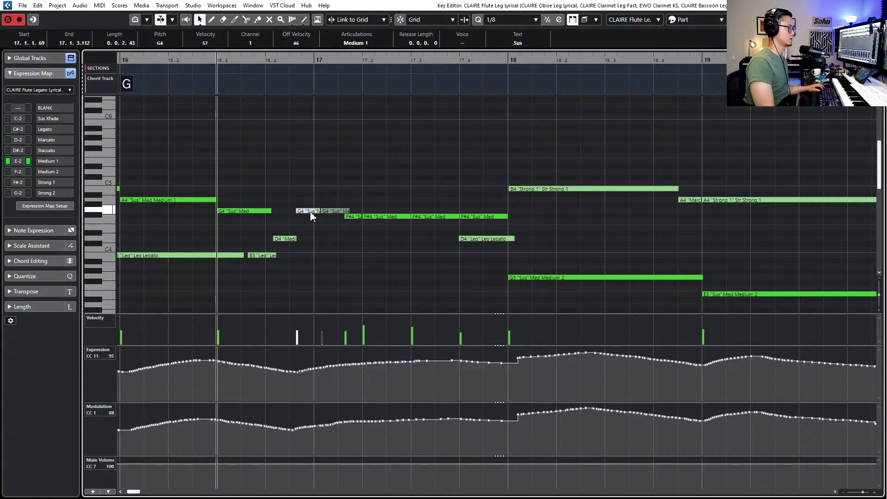
click(320, 211)
key(space)
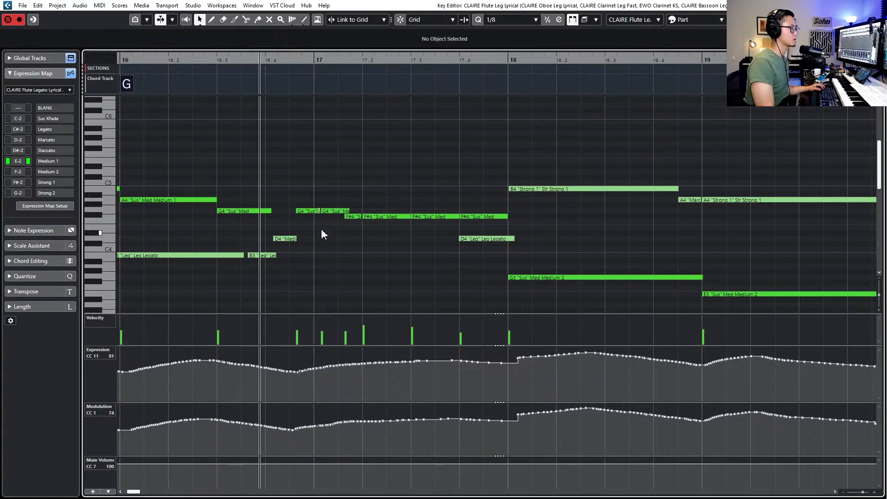
click(318, 210)
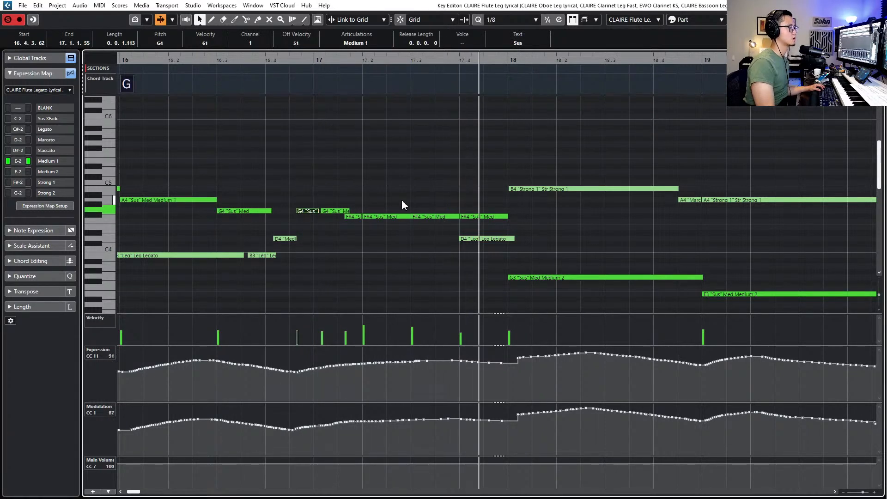
Merge the flute's two F#4 notes at 17.2 and 17.3 into one note lasting until 17.4
key(space)
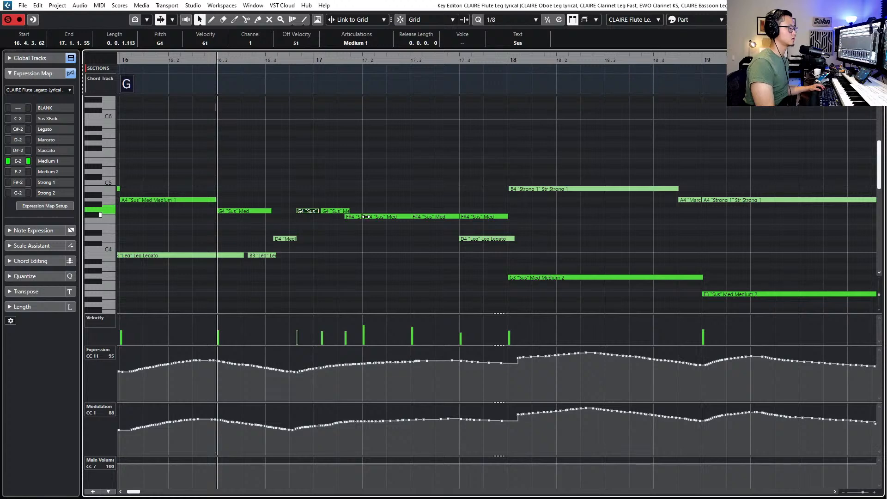
key(ctrl+z)
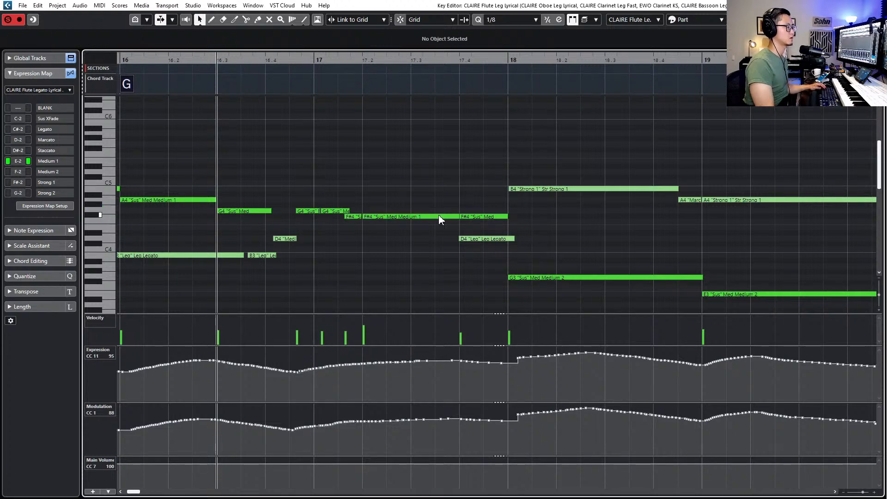
click(440, 219)
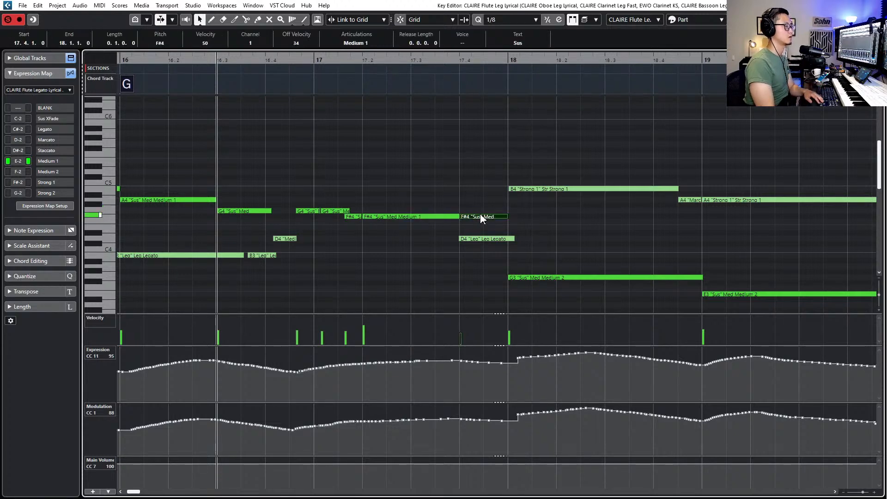
Raise the flute's G3 note at bar 18 and the two E3 notes at bars 19 and 20 by an octave
click(544, 279)
key(g)
key(g)
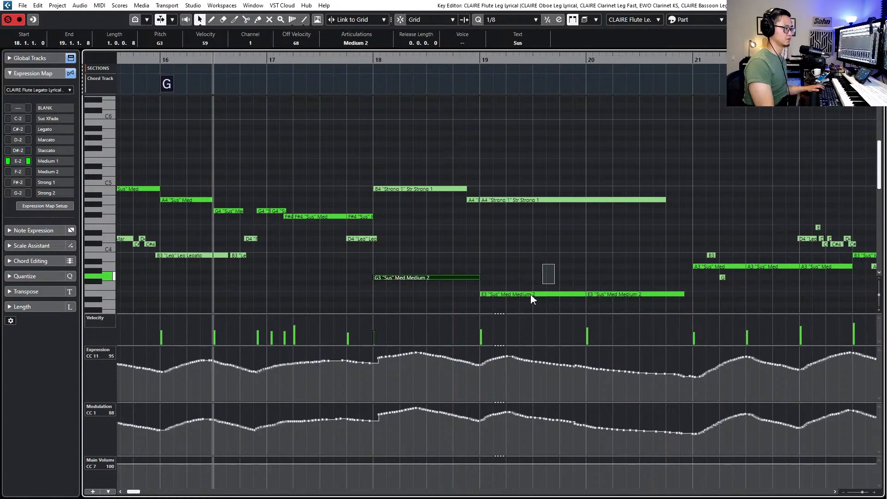
shift+click(531, 294)
shift+click(626, 294)
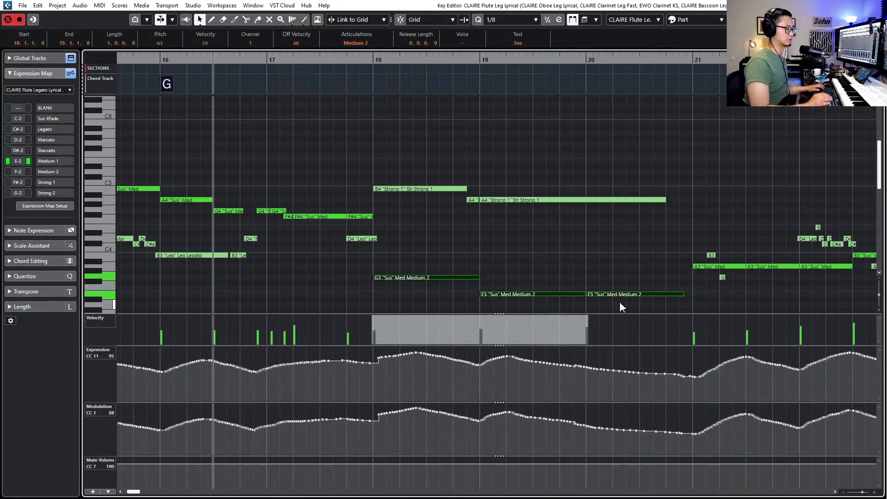
key(shift+Up)
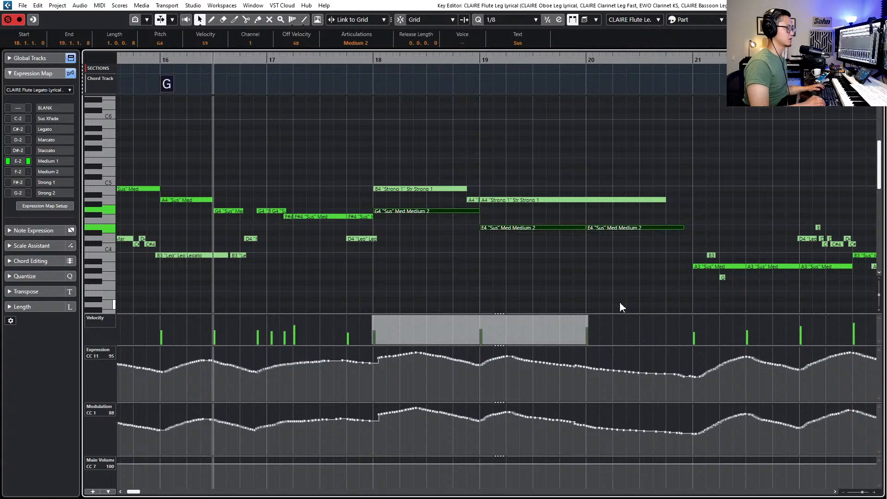
Play the flute line through bars 17 to 20 and shorten the E4 note at bar 20 to end at 20.4.1.29
key(KP_Add)
key(KP_Add)
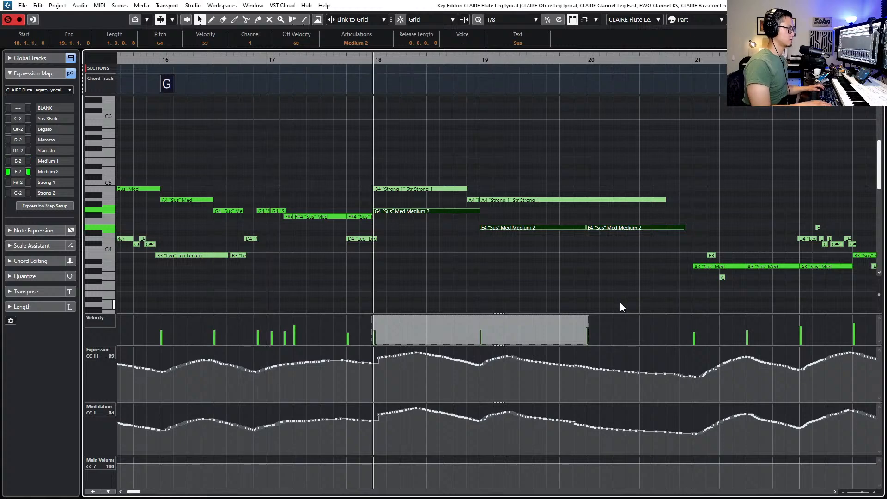
key(KP_Subtract)
key(KP_Subtract)
key(KP_Subtract)
key(space)
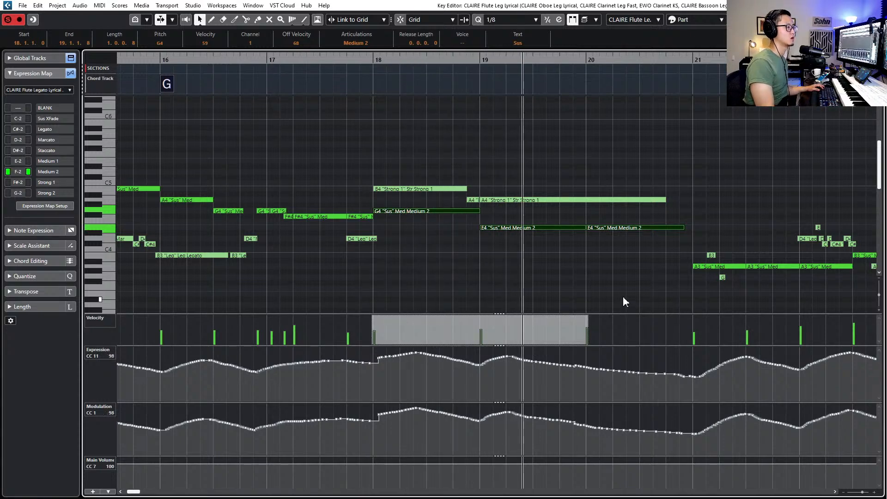
key(f)
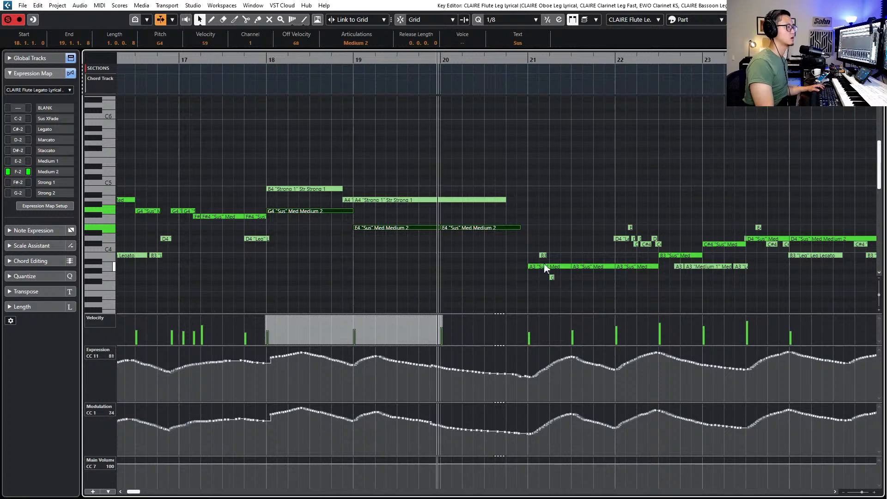
click(445, 228)
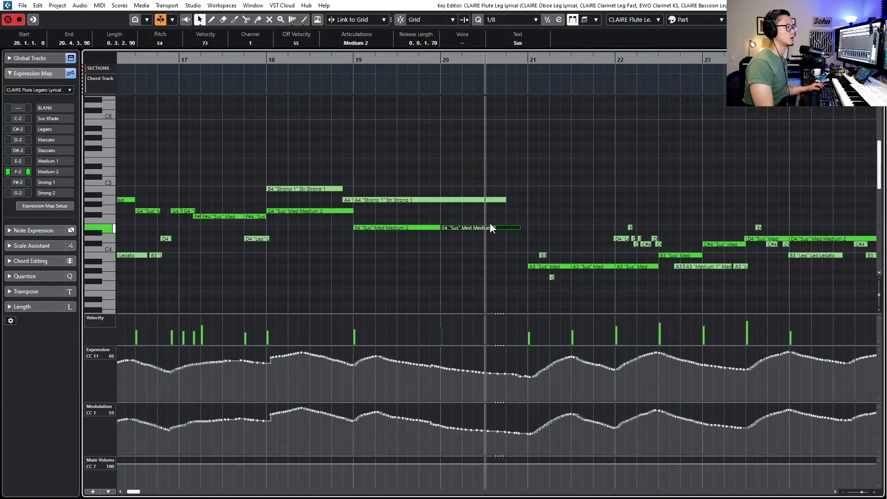
drag(518, 226, 509, 226)
key(space)
Listen to the reworked flute melody against the other woodwinds from bar 9 to bar 20, skipping between passages
scroll(503, 235, down, 2)
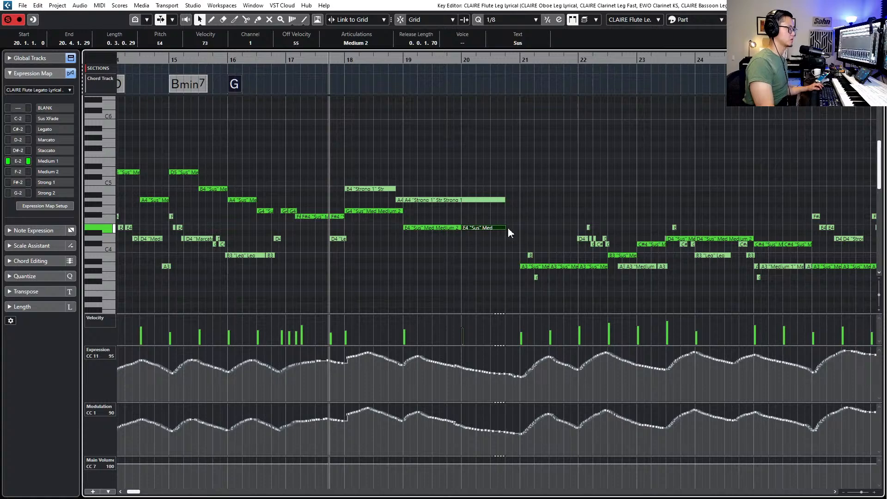
scroll(508, 231, down, 2)
scroll(509, 235, left, 2)
scroll(517, 234, down, 2)
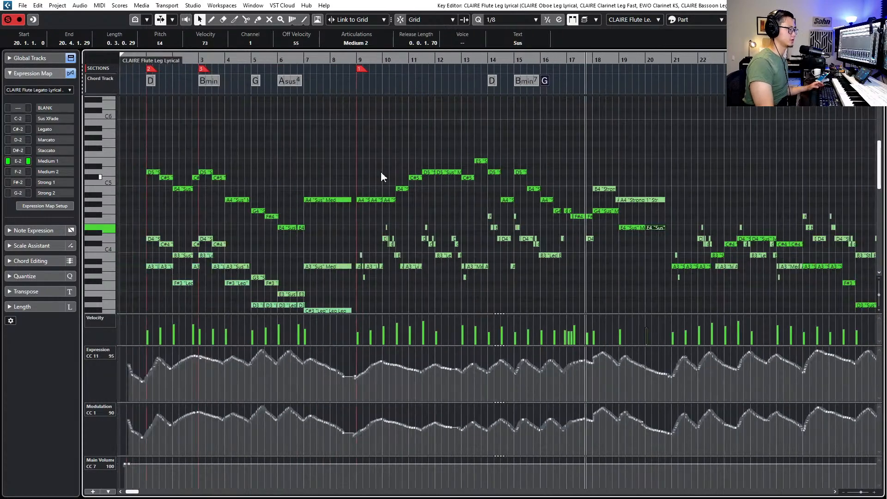
click(364, 200)
key(l)
key(space)
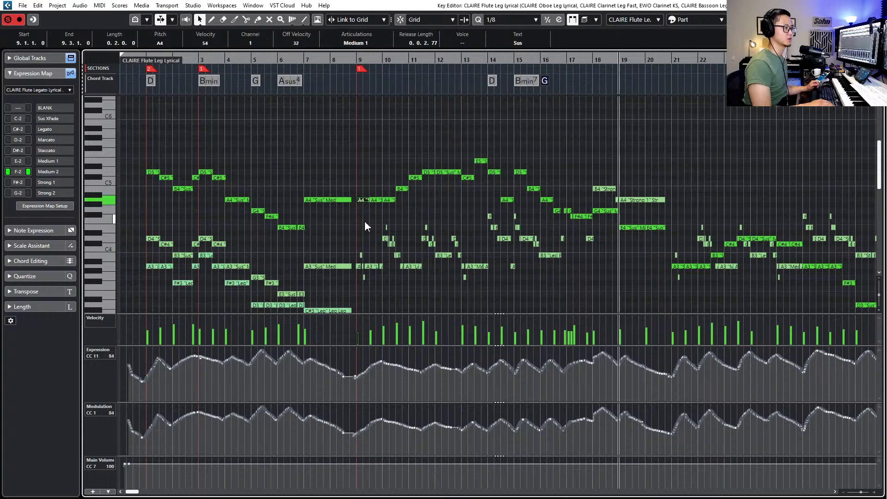
key(KP_Add)
key(KP_Subtract)
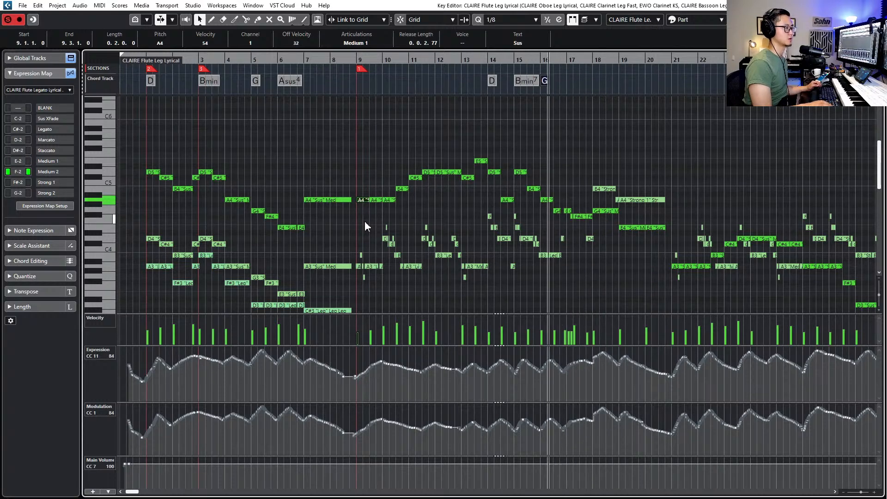
key(KP_Subtract)
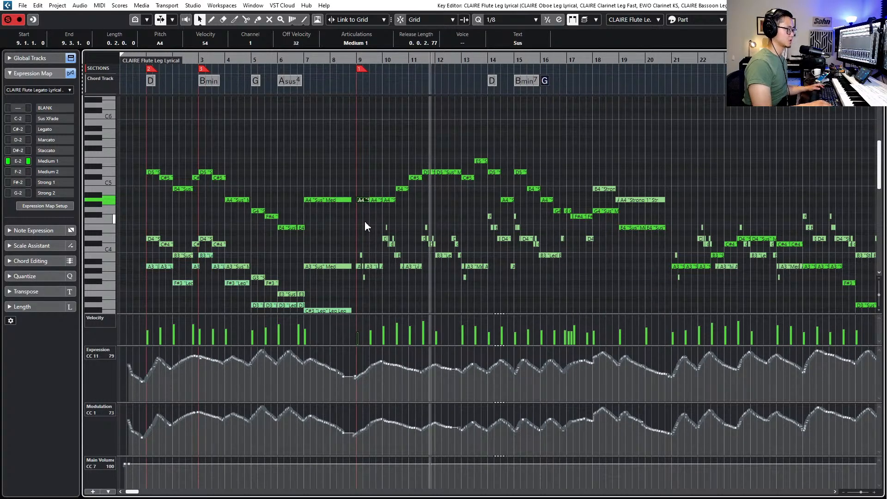
key(KP_Add)
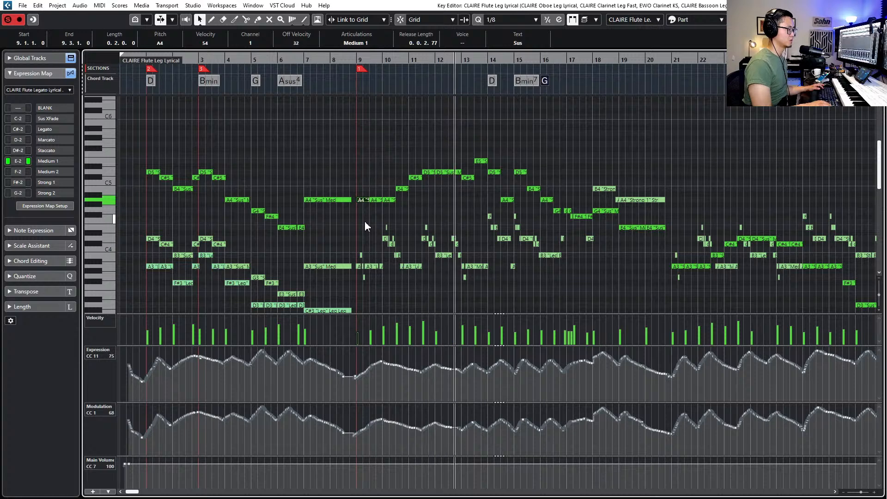
key(KP_Subtract)
key(KP_Add)
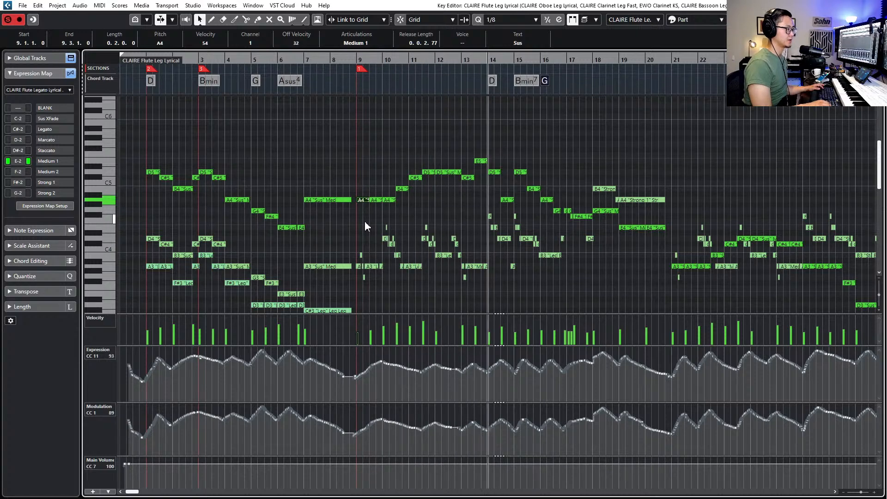
key(KP_Add)
key(KP_Add)
key(KP_Add)
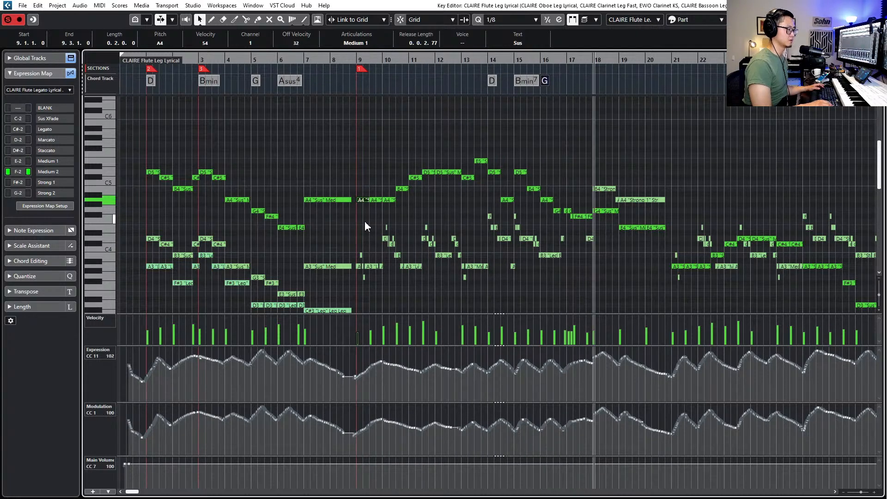
key(KP_Add)
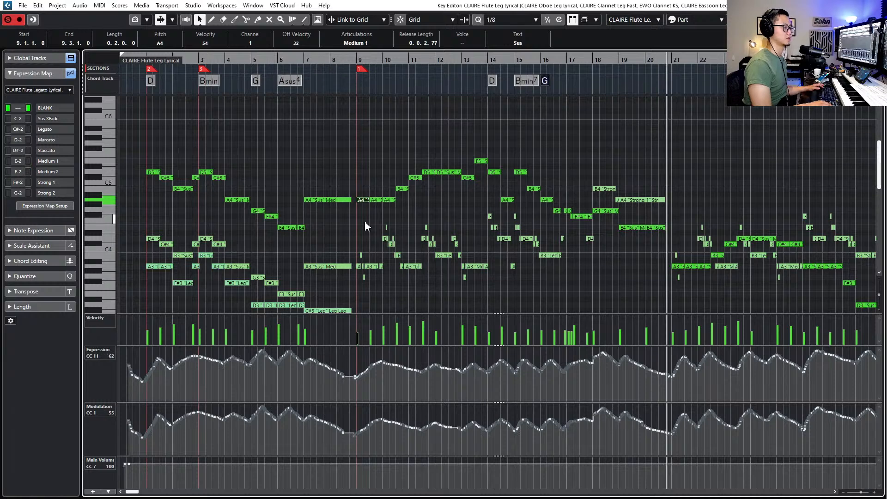
key(KP_Subtract)
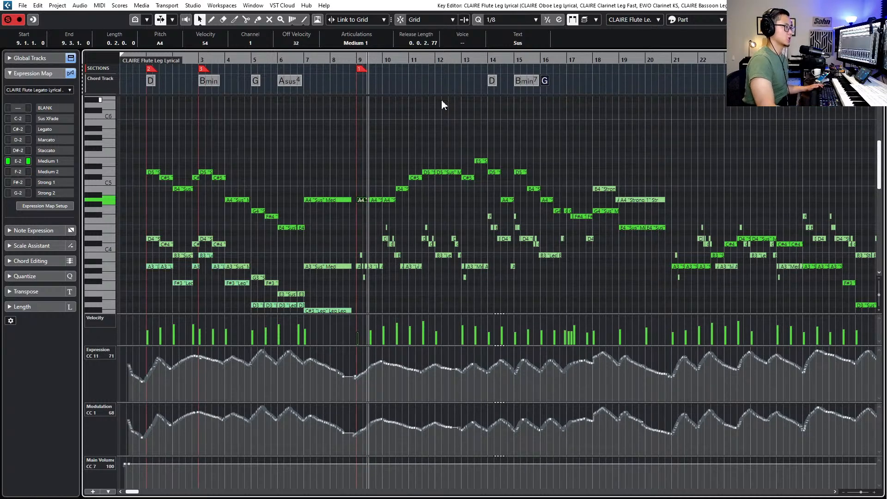
Copy the flute melody notes from bars 9 to 20 and return to the project's track overview
drag(357, 154, 658, 236)
key(l)
key(Return)
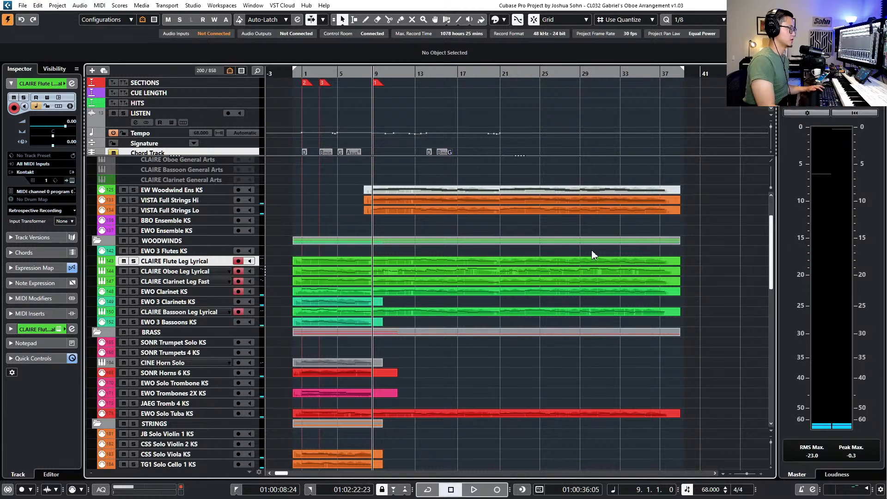
Create a part on the JB Solo Violin 1 KS track and paste the flute melody into it from bar 9
scroll(401, 333, down, 2)
scroll(398, 317, down, 4)
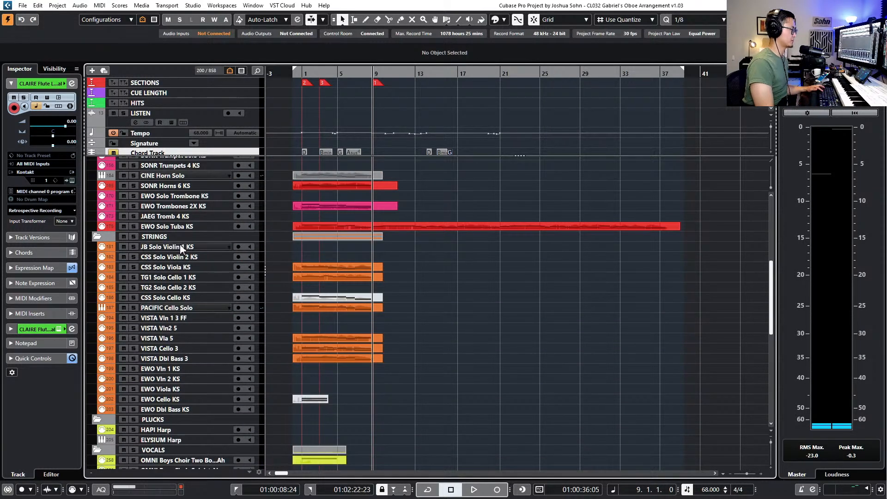
double_click(360, 246)
key(Return)
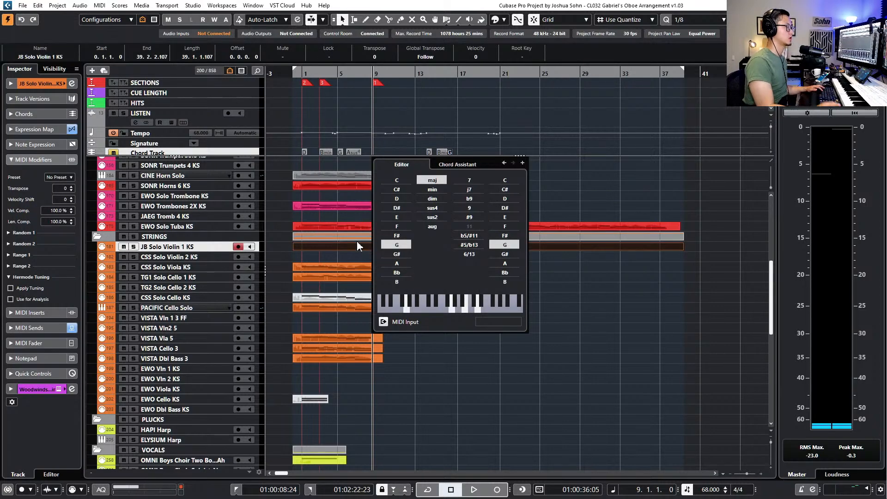
key(Escape)
double_click(536, 246)
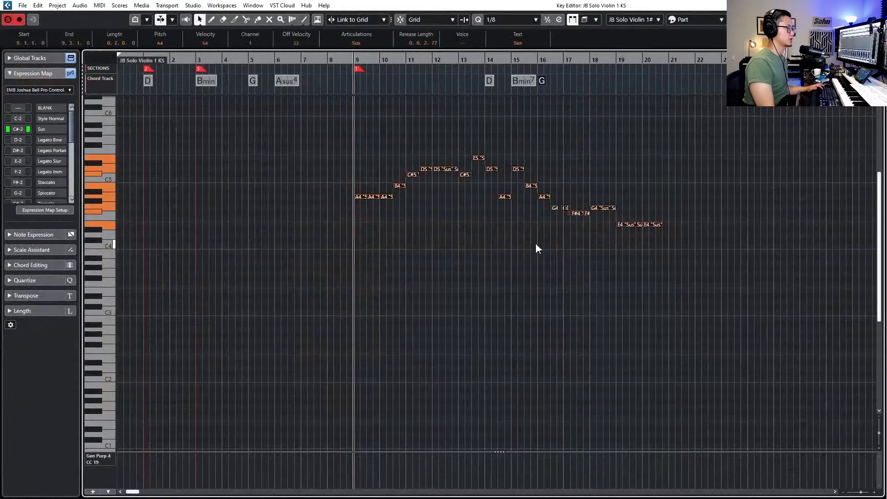
Set the violin's Main Volume to 93, Expression to 94 and Modulation to 99 just before bar 9, and play the start
click(318, 441)
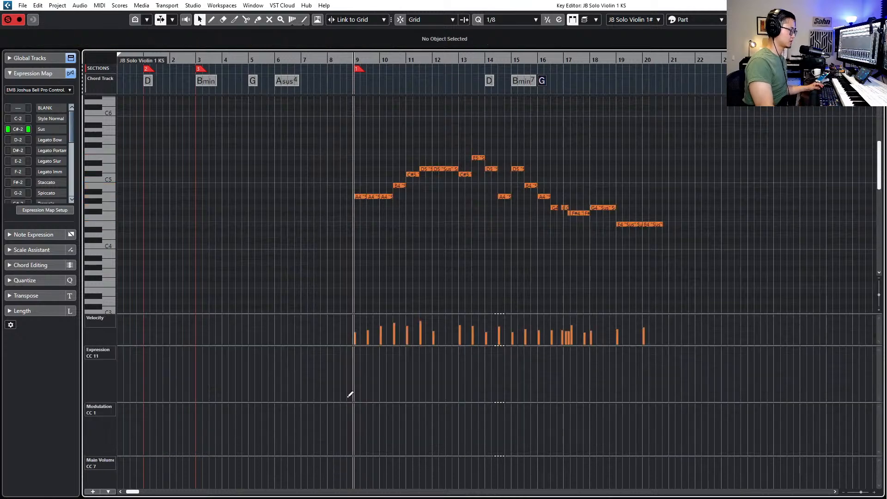
click(344, 466)
click(343, 360)
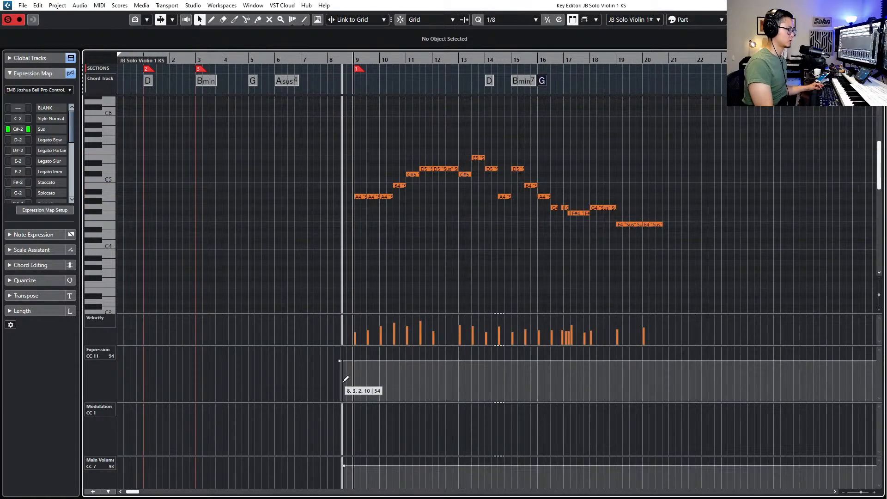
click(343, 414)
key(space)
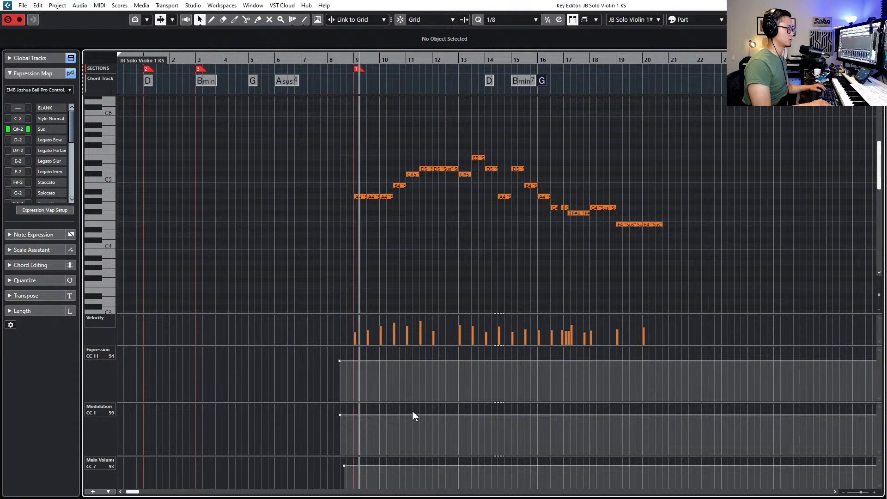
key(space)
Solo the violin track, set the articulation of all its notes to Style Sordino and play from just before bar 9
key(s)
key(KP_Subtract)
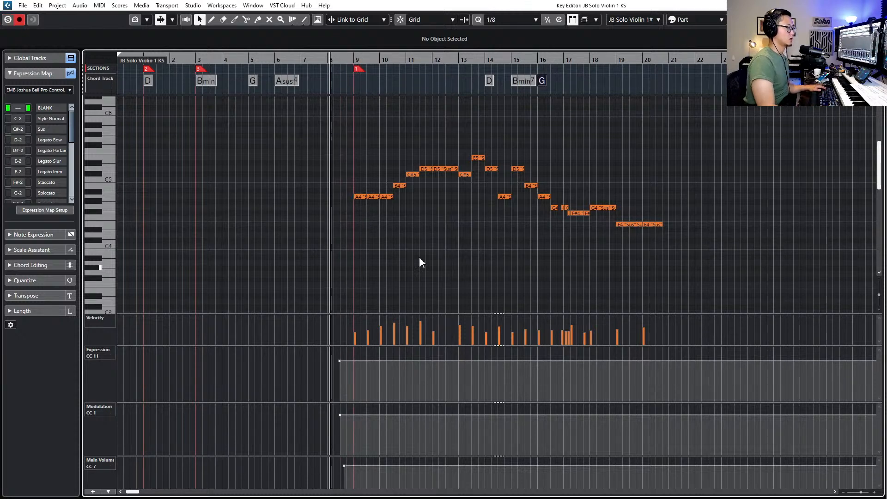
key(ctrl+a)
click(356, 43)
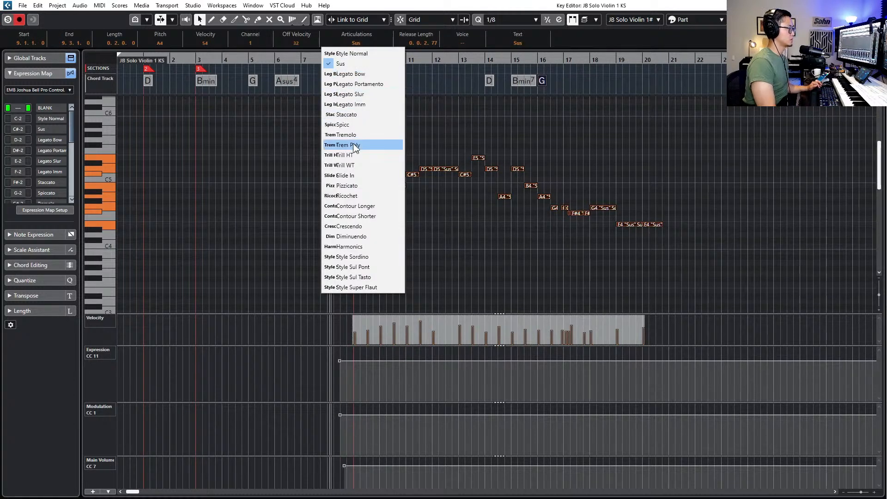
click(380, 257)
key(space)
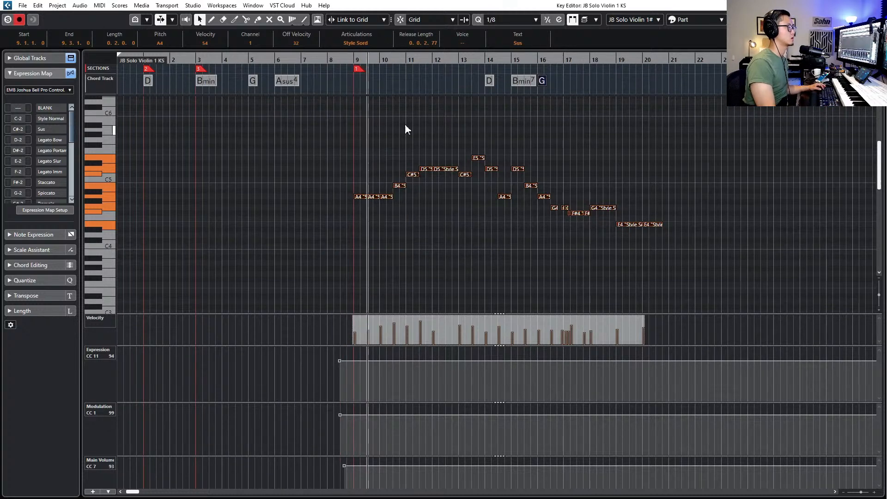
Lower the violin's starting controller values before bar 9 to Expression 56, Modulation 76 and Main Volume 74
click(333, 367)
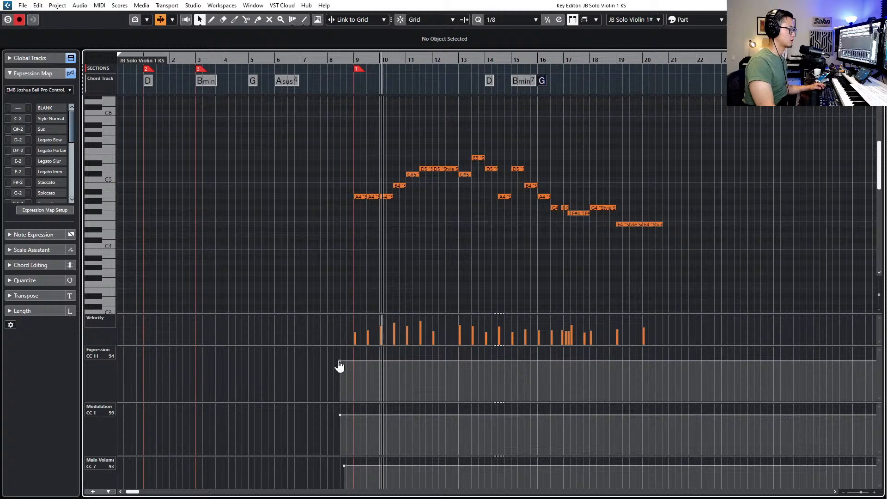
drag(340, 361, 340, 378)
drag(340, 416, 341, 425)
drag(344, 466, 342, 470)
Record a Main Volume curve over the violin melody from bar 9 to 20 and play it back from just before bar 14
key(space)
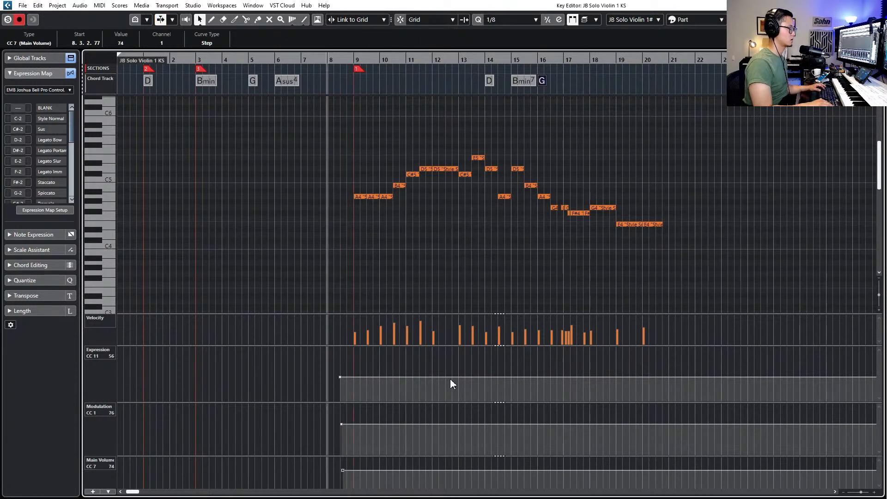
key(space)
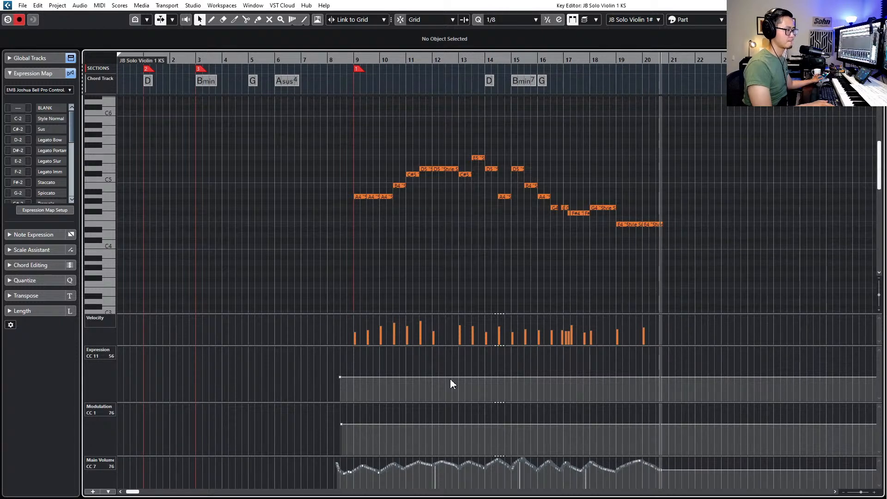
key(space)
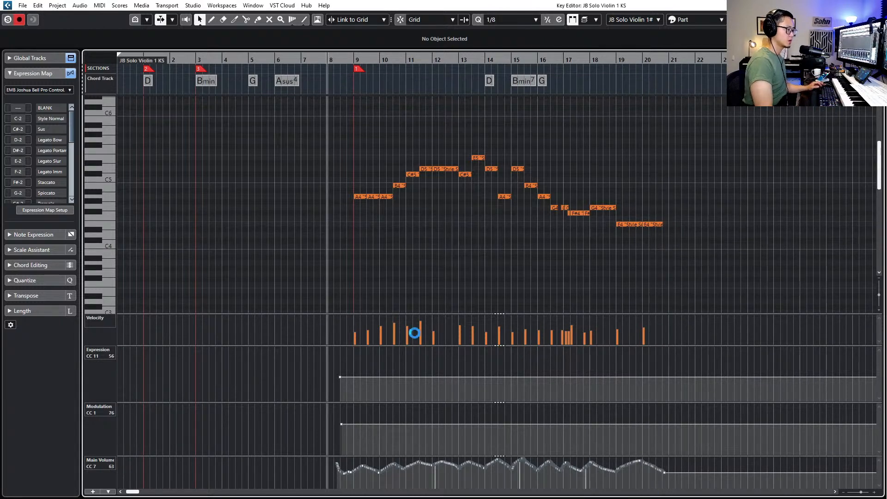
click(482, 61)
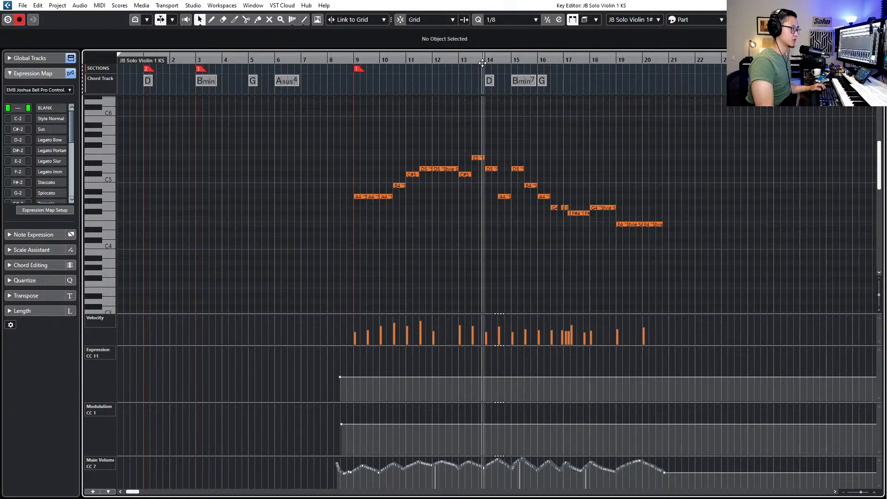
key(space)
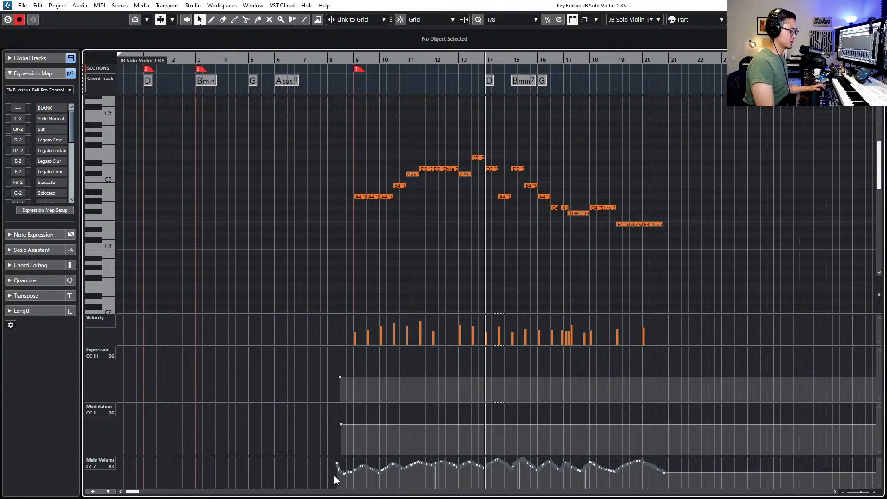
Try to draw an Expression swell by hand across the violin's notes in bars 9 and 10 and undo it
drag(333, 474, 723, 453)
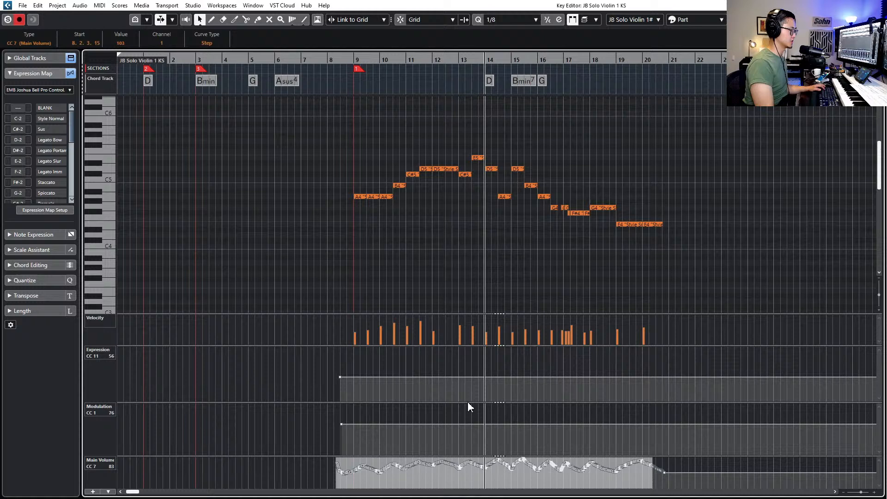
click(325, 385)
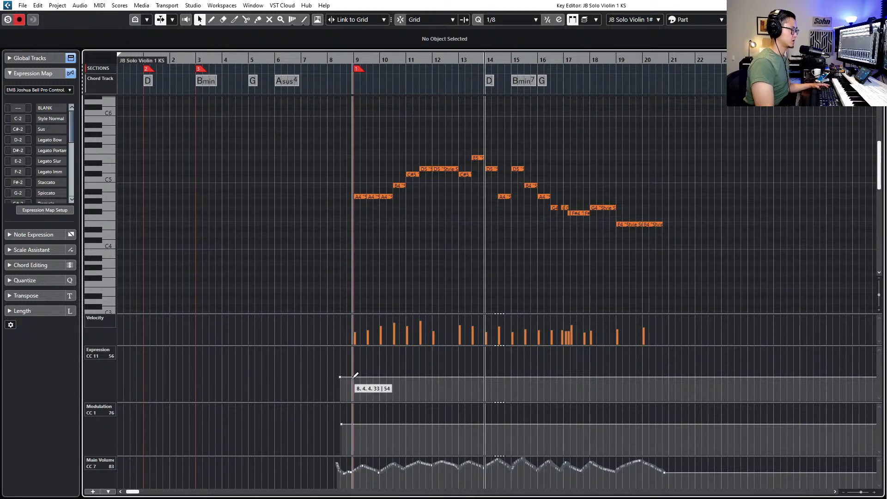
drag(355, 375, 397, 374)
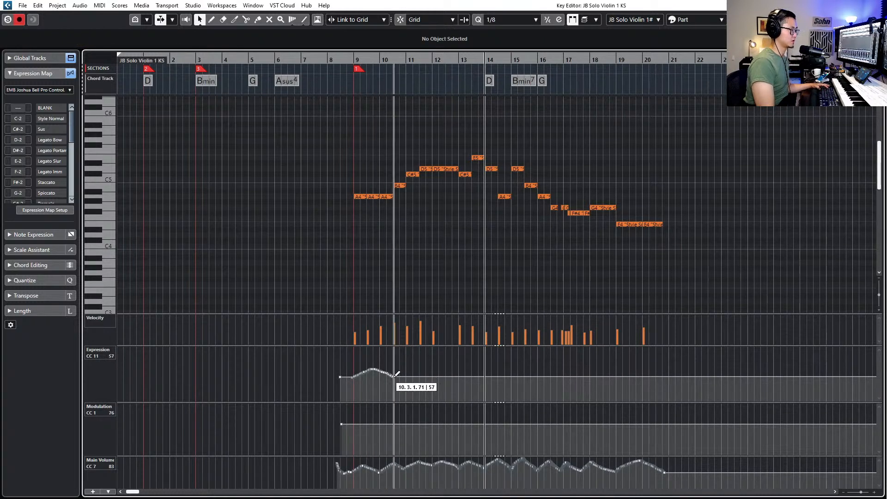
key(ctrl+z)
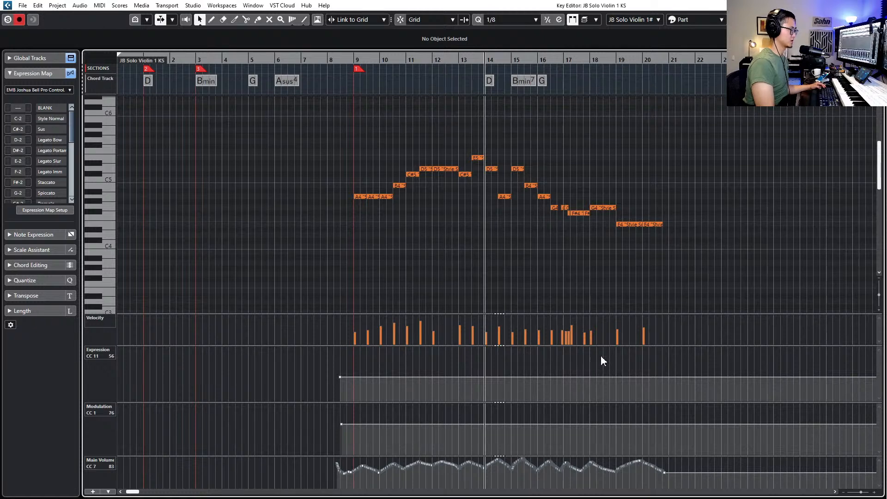
Move the playback position back before bar 9, listen to the opening of the violin melody and return to its start
key(KP_Subtract)
key(KP_Subtract)
key(KP_Subtract)
key(KP_Subtract)
key(KP_Subtract)
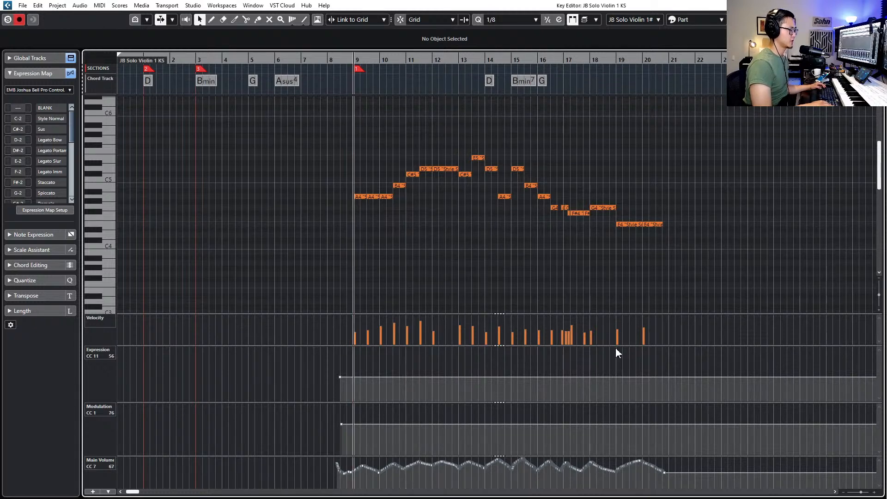
key(KP_Subtract)
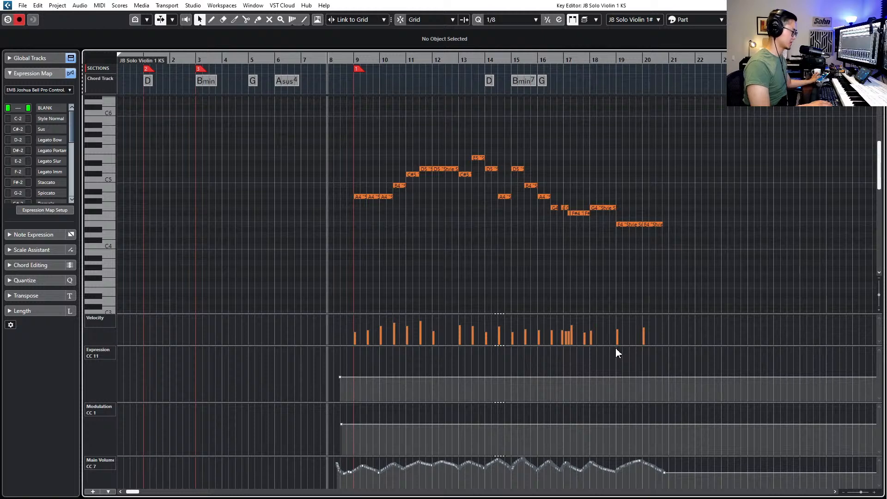
key(space)
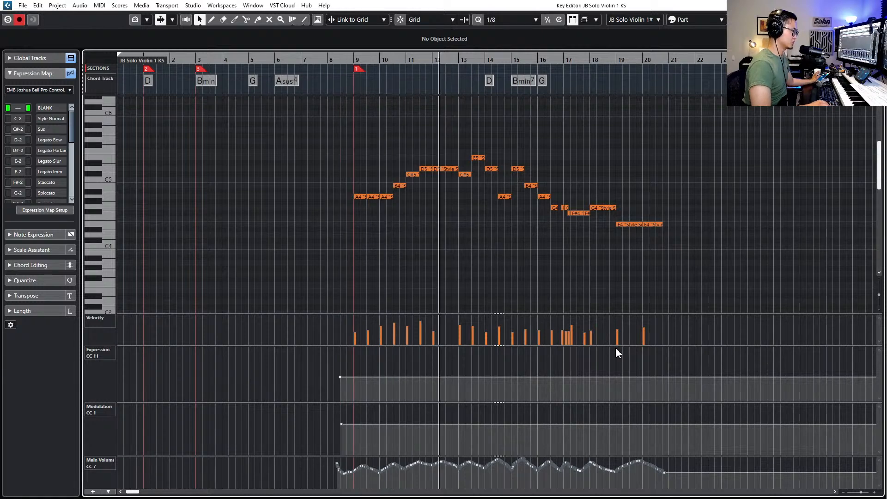
key(KP_Subtract)
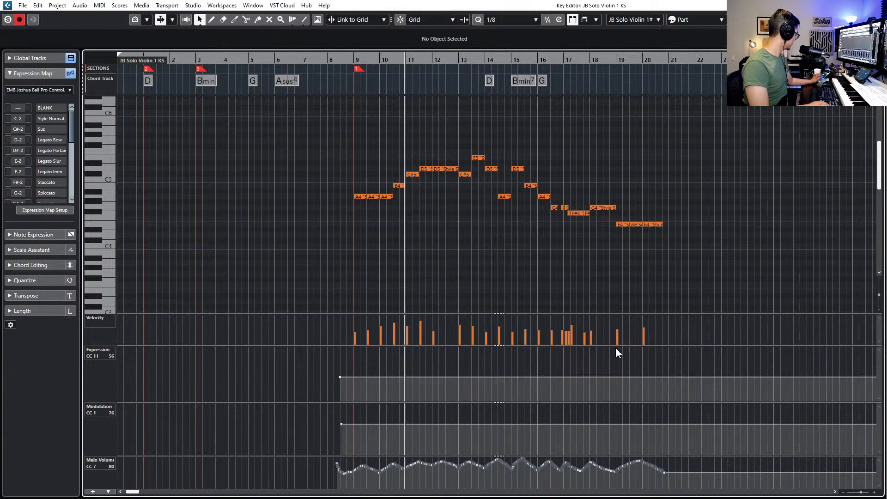
key(KP_Subtract)
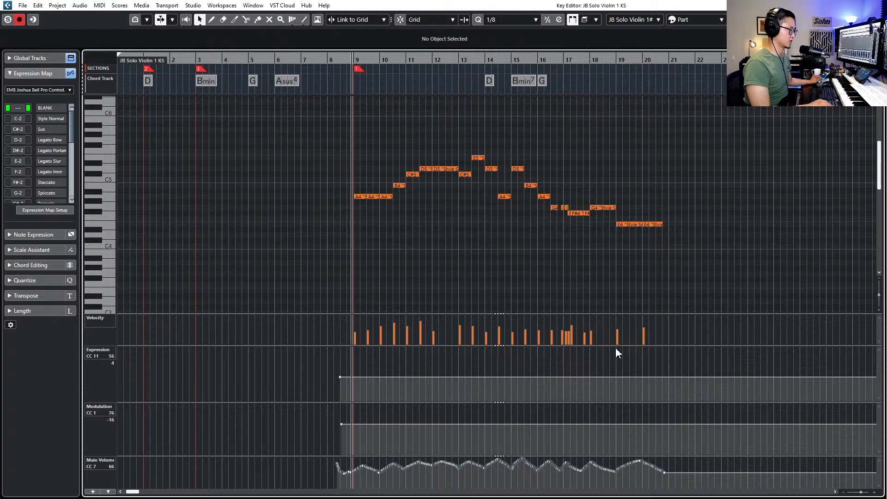
Record Expression and Modulation curves over the violin melody from just before bar 9 to bar 20
drag(518, 204, 519, 204)
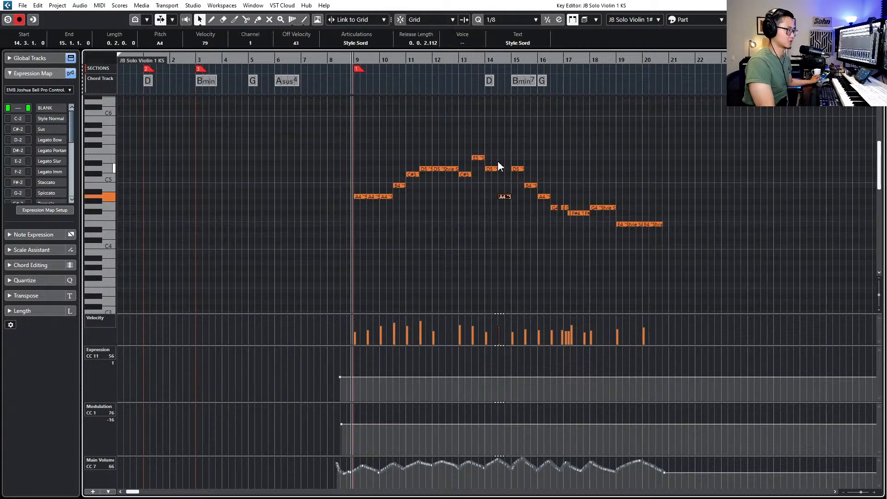
drag(489, 152, 519, 199)
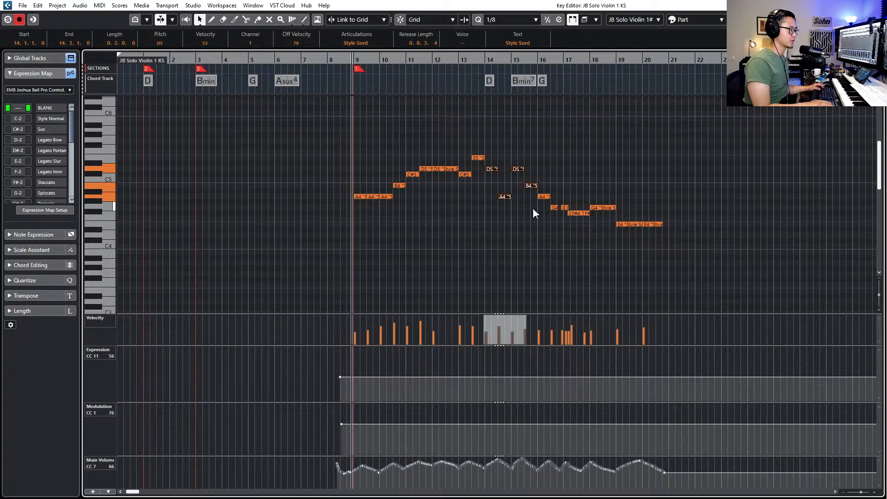
key(space)
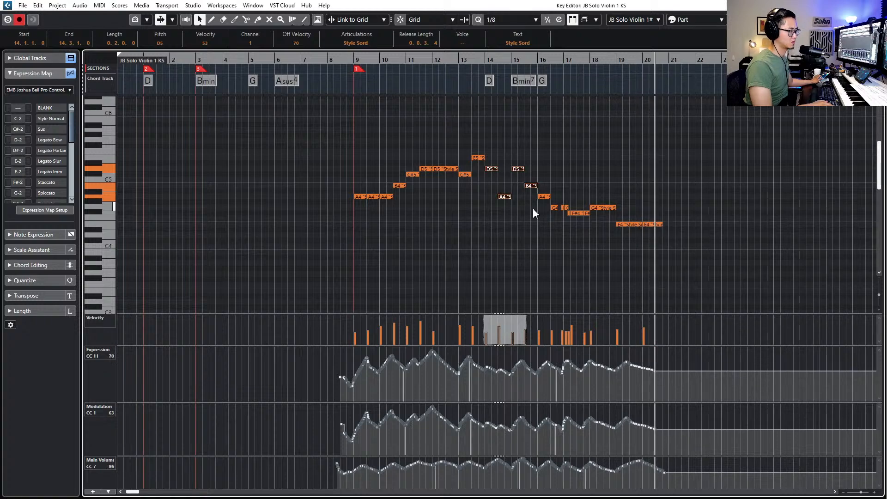
key(space)
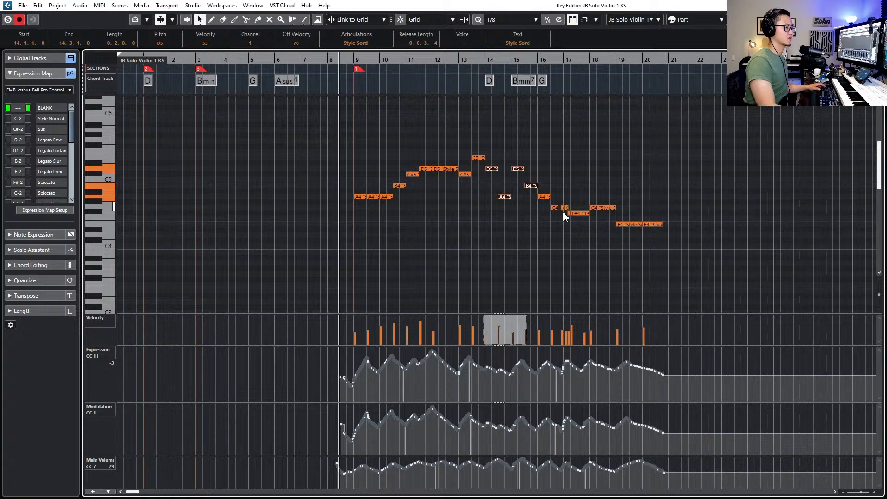
Try lowering the violin's three notes at the start of bar 17 to F4, E4 and E4, and restore their pitches
scroll(563, 211, up, 5)
drag(489, 184, 495, 202)
drag(551, 193, 616, 218)
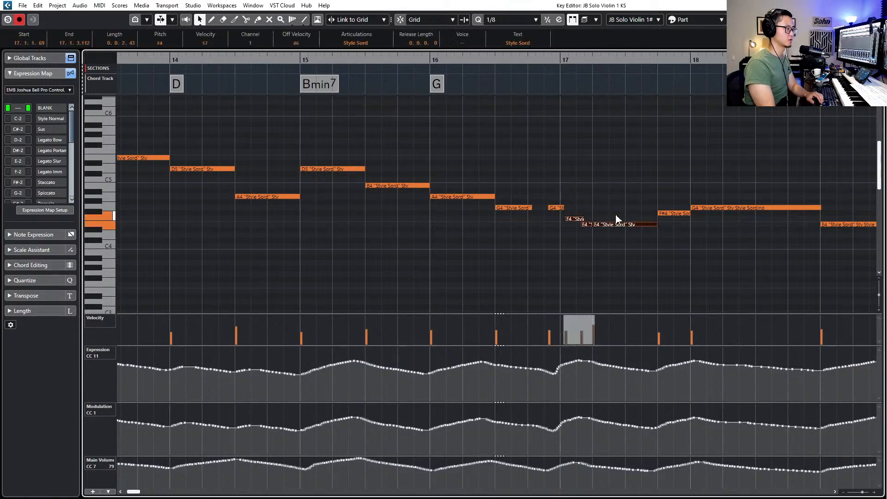
drag(548, 193, 677, 232)
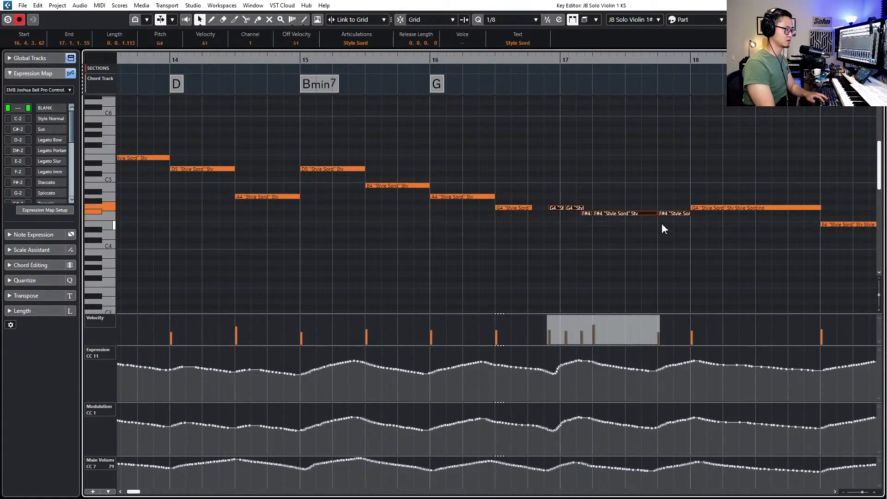
Open the CLAIRE Flute, CLAIRE Oboe and JB Solo Violin 1 parts together for note editing
key(Return)
click(413, 245)
scroll(414, 245, up, 5)
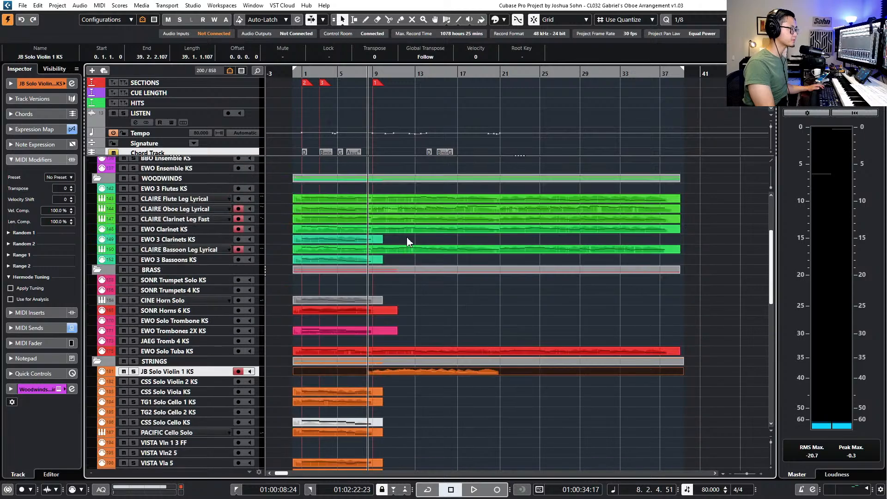
shift+click(409, 198)
shift+click(411, 209)
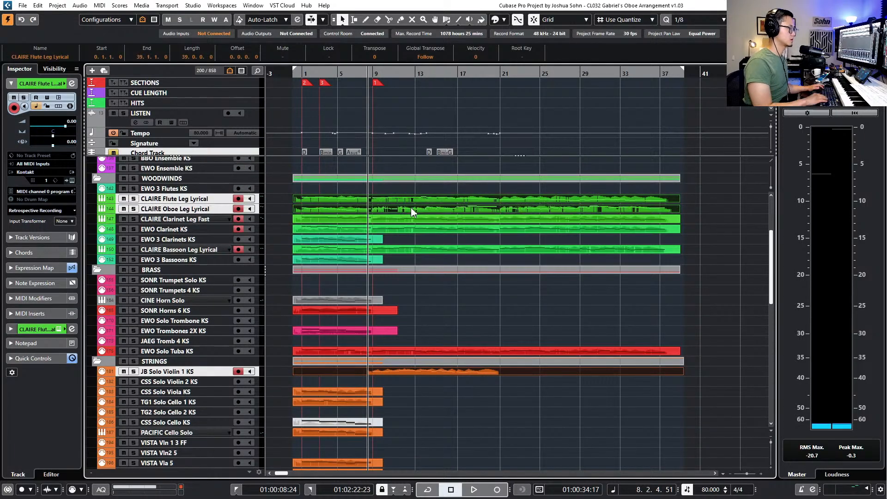
key(Return)
Lower the flute's two notes leading into bar 17 to E4 and its following three notes to D4, and play the passage
scroll(389, 185, right, 12)
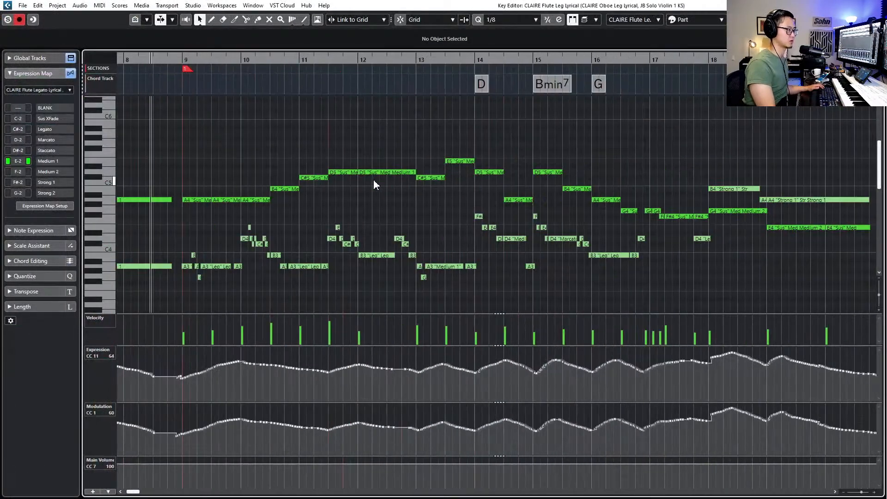
drag(419, 190, 456, 230)
drag(421, 195, 466, 228)
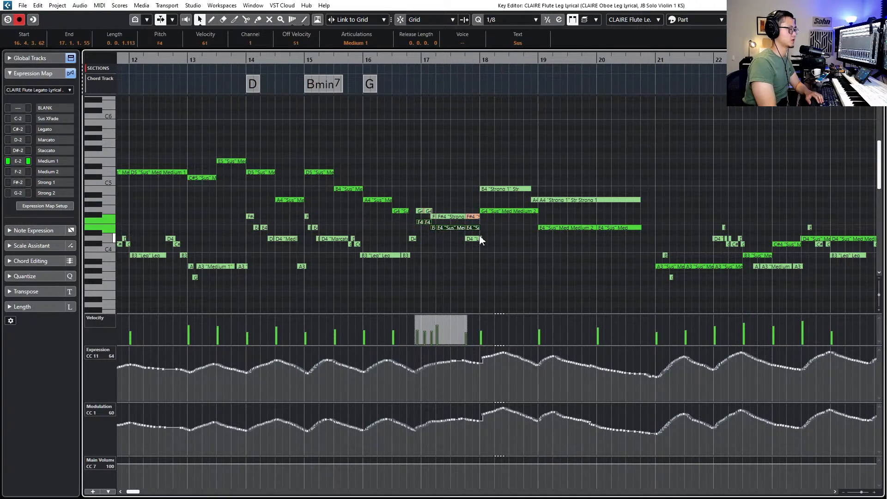
key(Down)
key(Down)
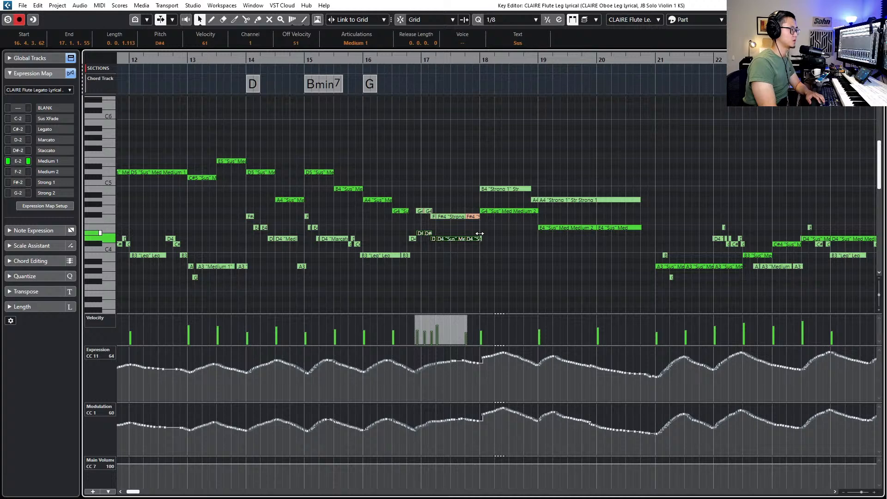
key(Up)
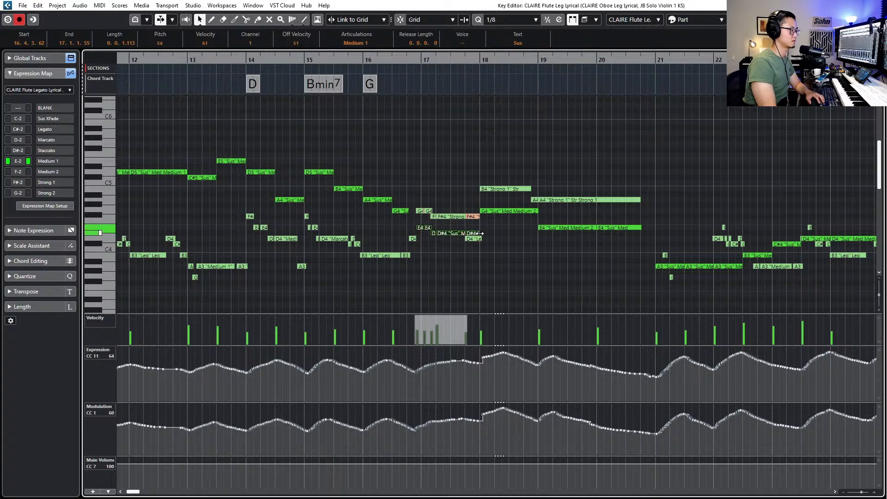
click(428, 233)
drag(472, 233, 483, 233)
key(Down)
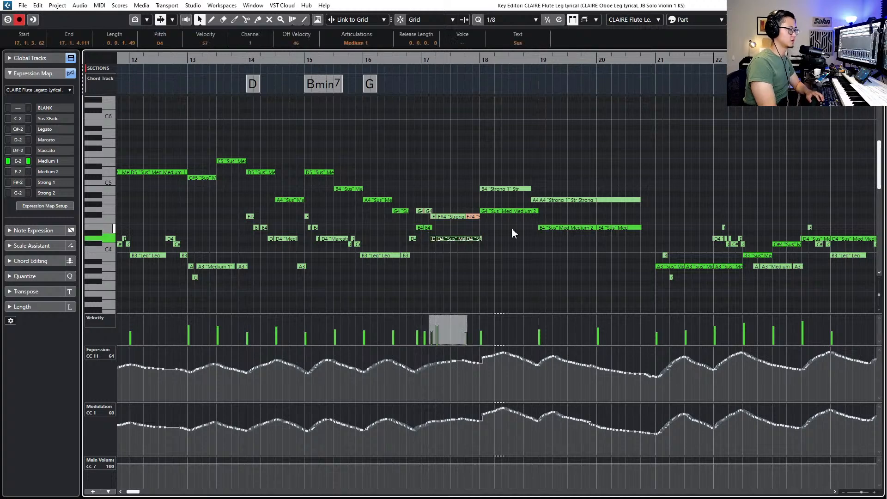
key(l)
key(KP_Subtract)
key(space)
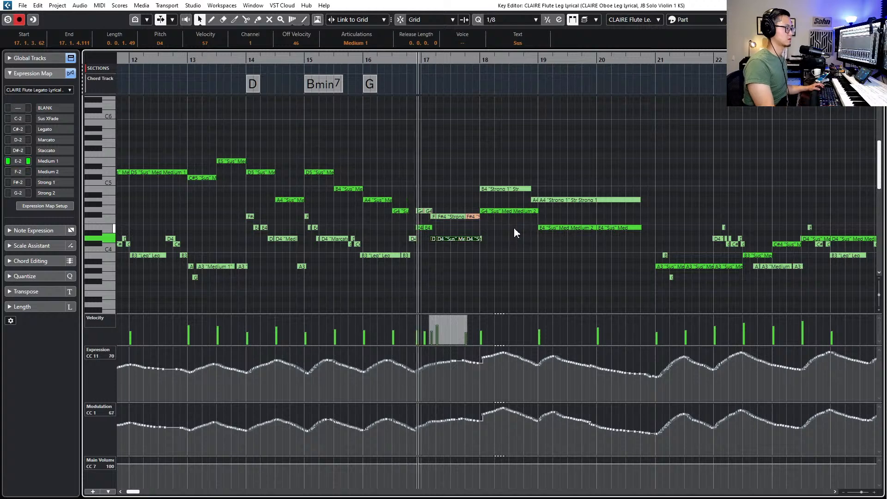
key(space)
Lower the oboe's two notes leading into bar 17 to E4 and the next two to D4, and play the passage
key(Left)
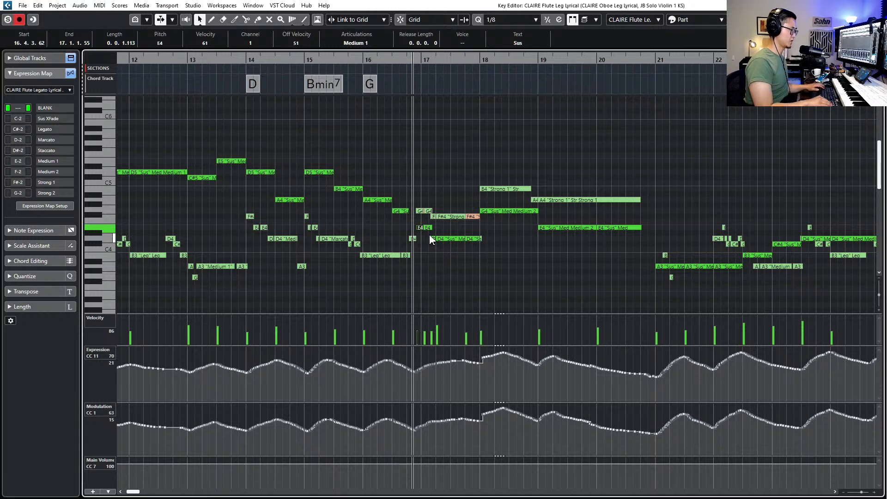
click(430, 236)
drag(416, 192, 459, 237)
click(446, 234)
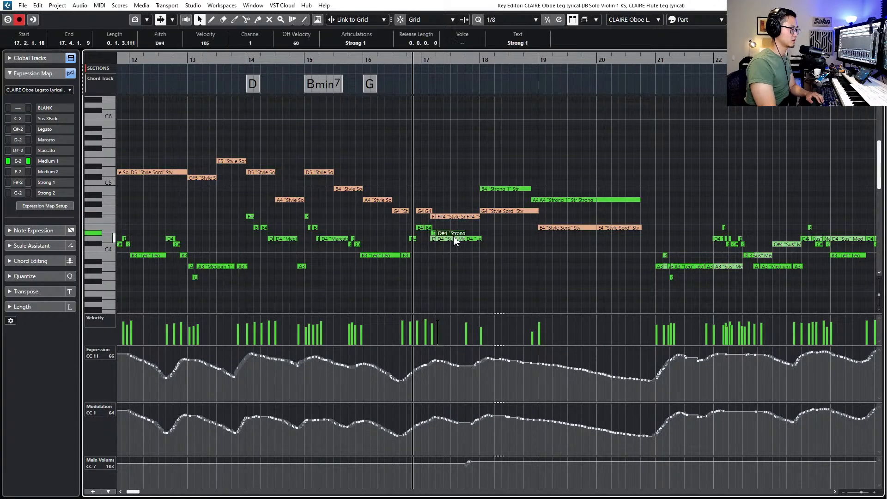
click(433, 233)
key(space)
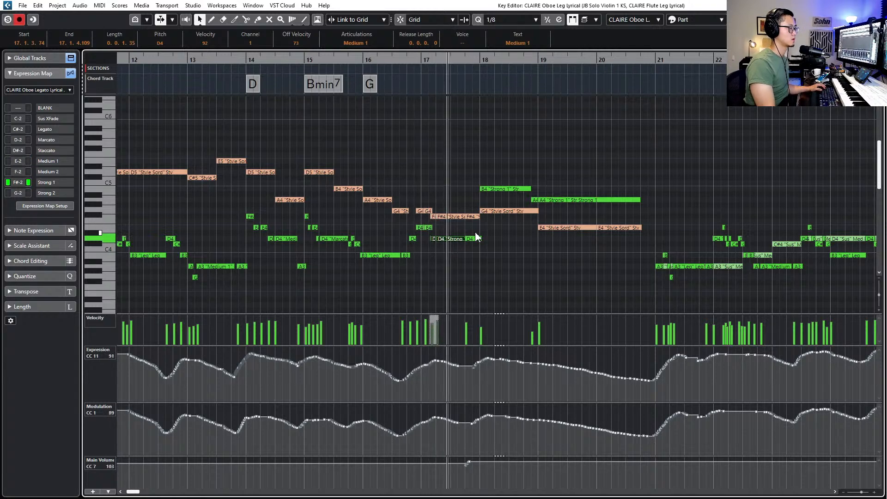
Lower the flute's last note in bar 17 to C#4
scroll(493, 240, up, 2)
scroll(456, 248, up, 1)
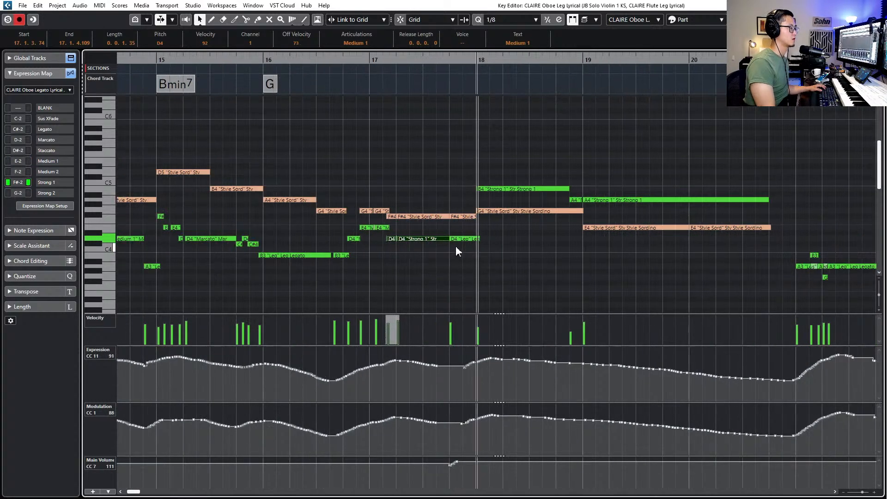
click(456, 217)
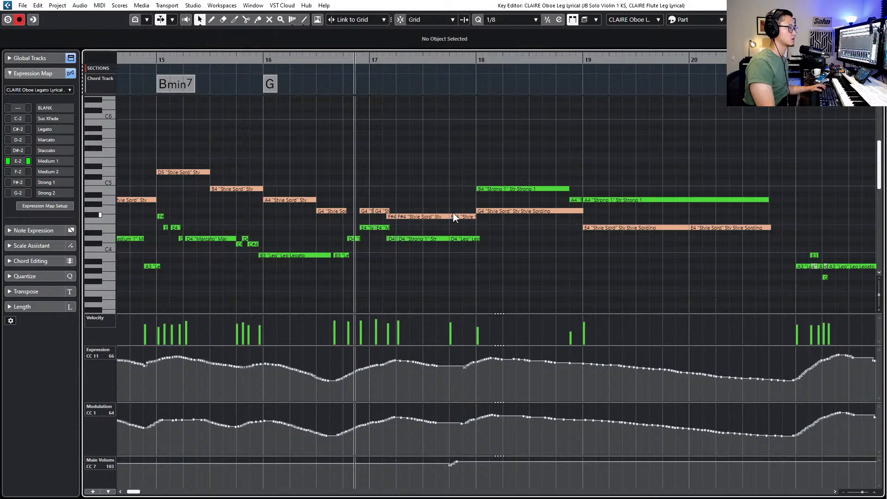
click(463, 243)
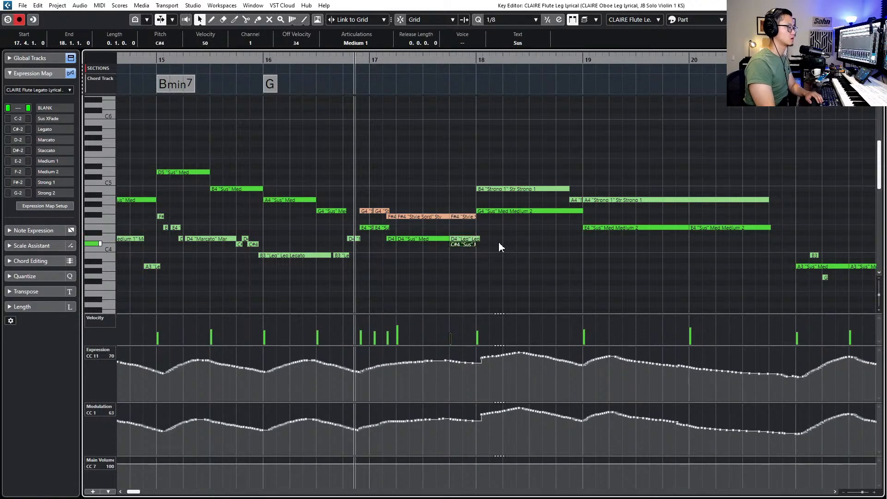
Try different pitches, including G#4 and G4, for the solo violin's last note in bar 17
click(457, 216)
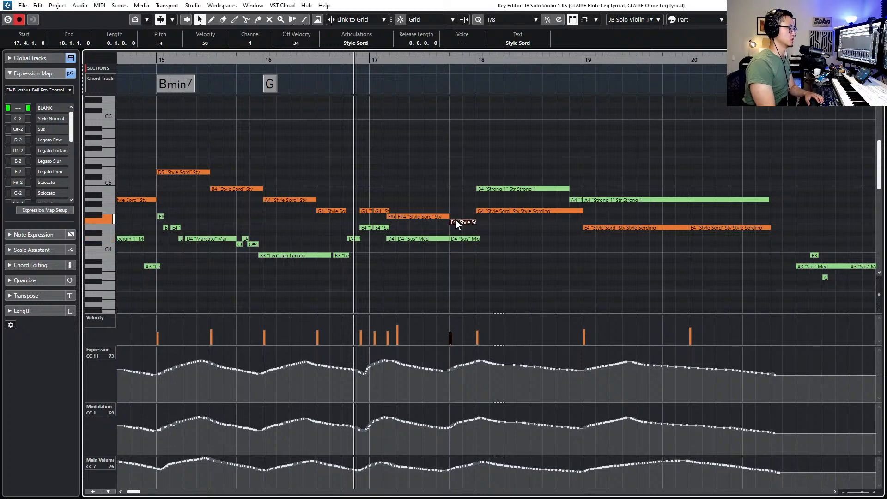
key(Down)
key(Down)
key(Down)
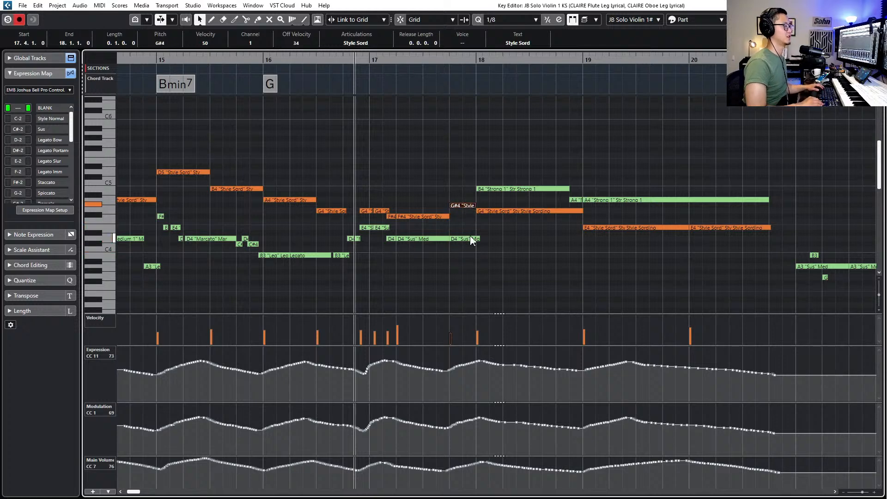
Try raising the flute's last note in bar 17 to G4, and play the passage
key(Tab)
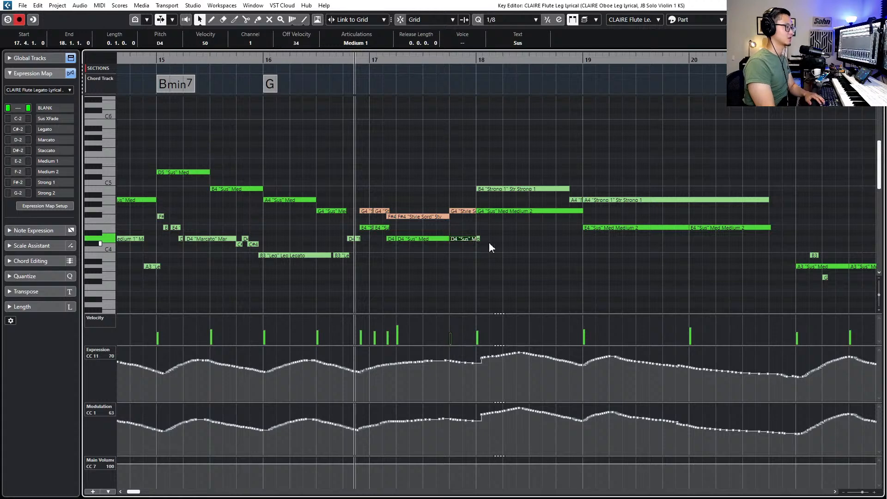
key(Up)
key(Up)
key(Up)
key(Up)
key(Up)
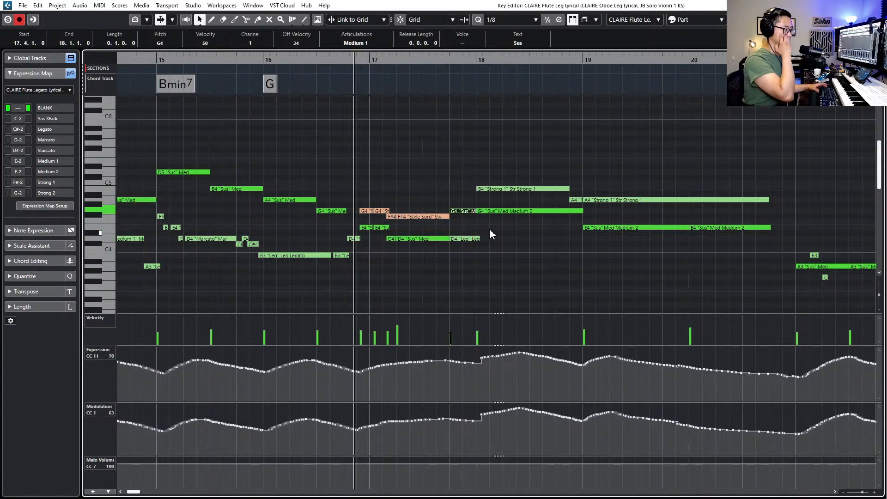
key(space)
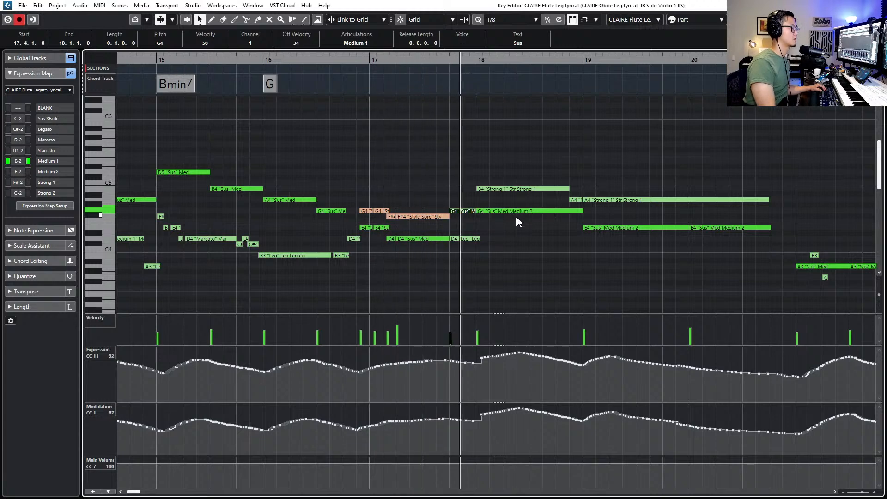
key(space)
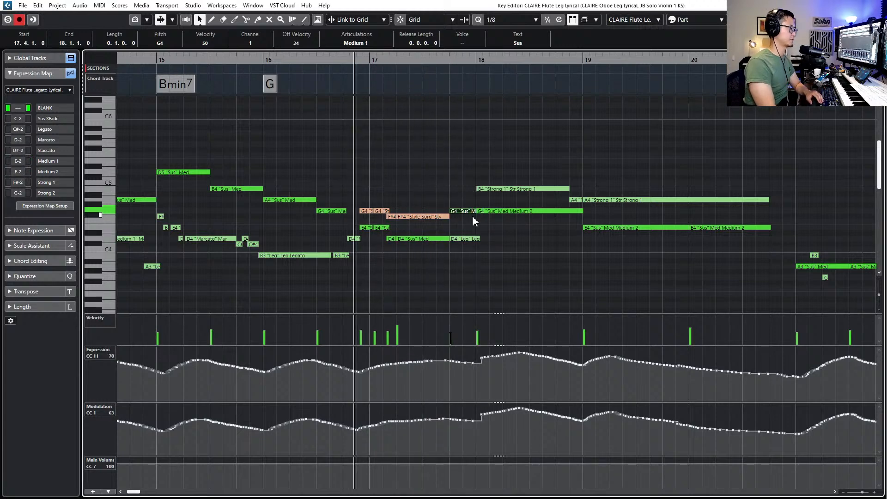
Lower the last note of bar 17 in both flute and solo violin to B3, and play the passage
key(Down)
drag(461, 192, 467, 209)
key(Down)
key(Down)
key(Down)
key(Down)
key(Down)
key(Down)
key(Down)
key(Down)
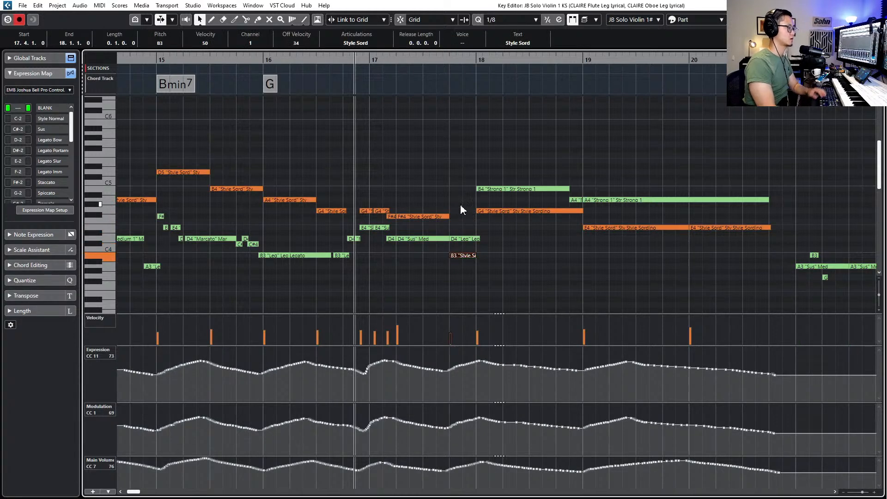
click(461, 206)
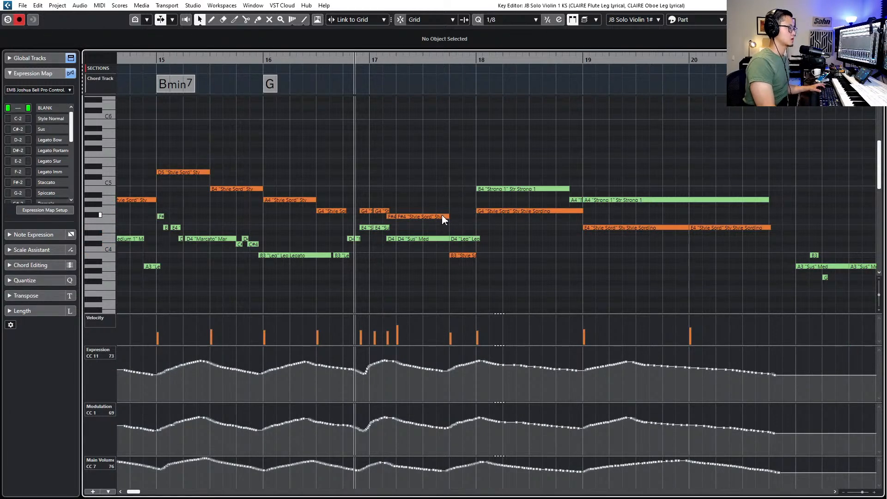
key(space)
Select the solo violin's notes from bars 9 to 20 and examine the articulations available for them
scroll(458, 260, down, 5)
scroll(234, 167, left, 2)
drag(222, 145, 652, 277)
click(356, 43)
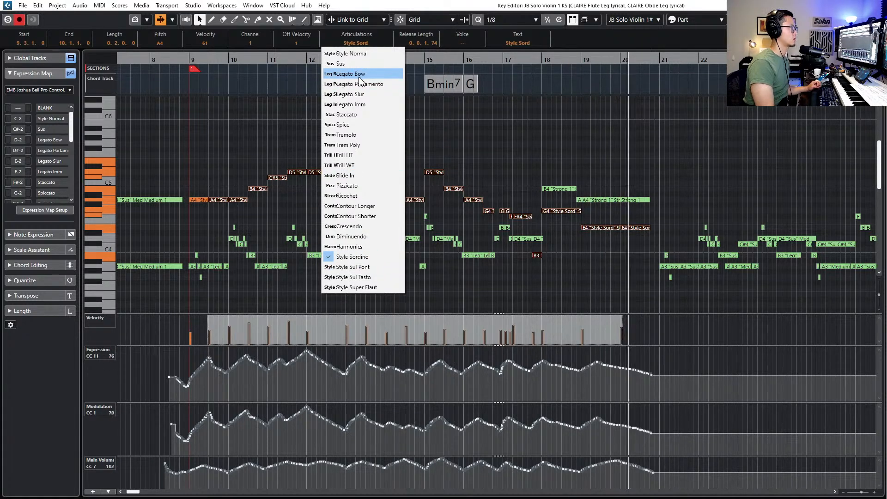
click(621, 172)
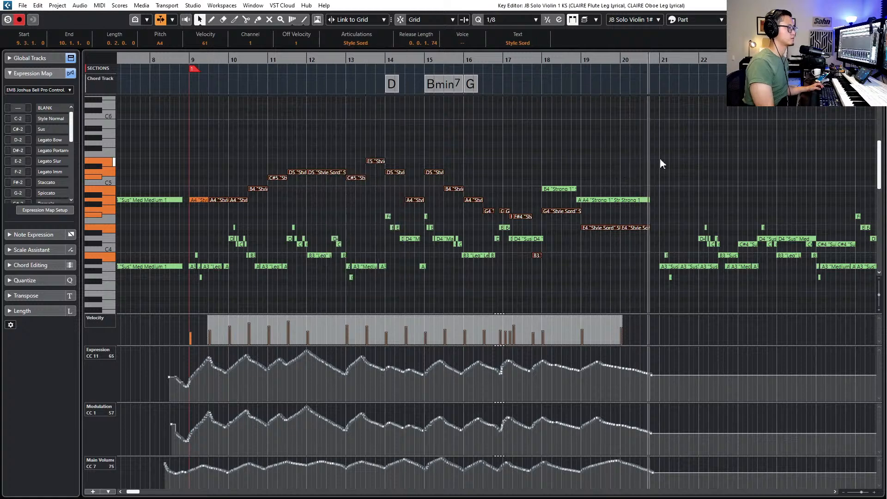
Lengthen the solo violin notes that move to a new pitch between bars 10 and 18 by 60 ticks so they overlap their successors
scroll(286, 196, up, 2)
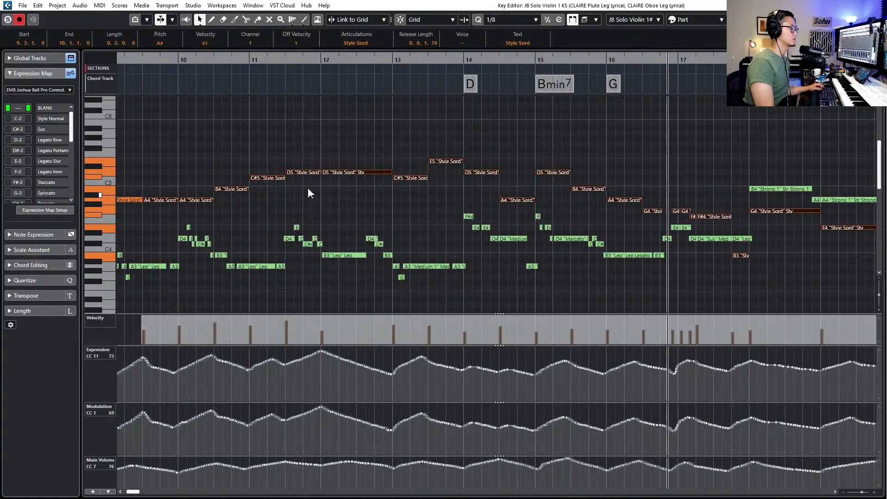
drag(169, 154, 301, 206)
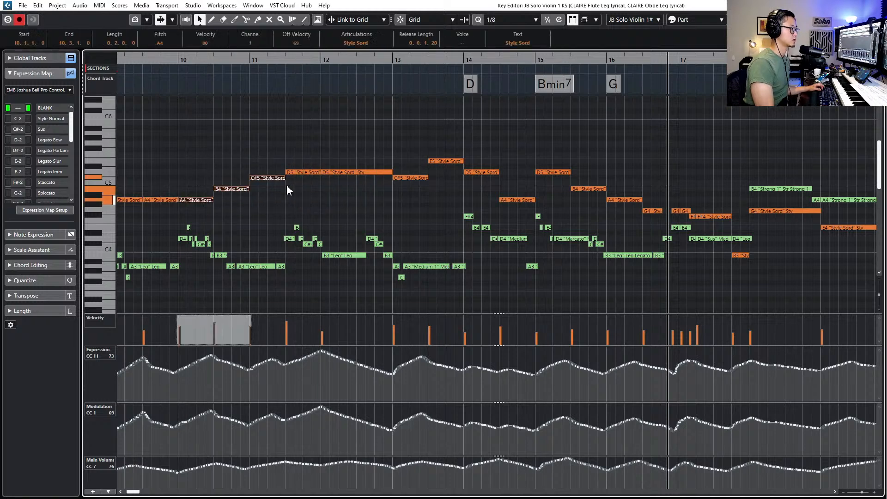
shift+click(419, 178)
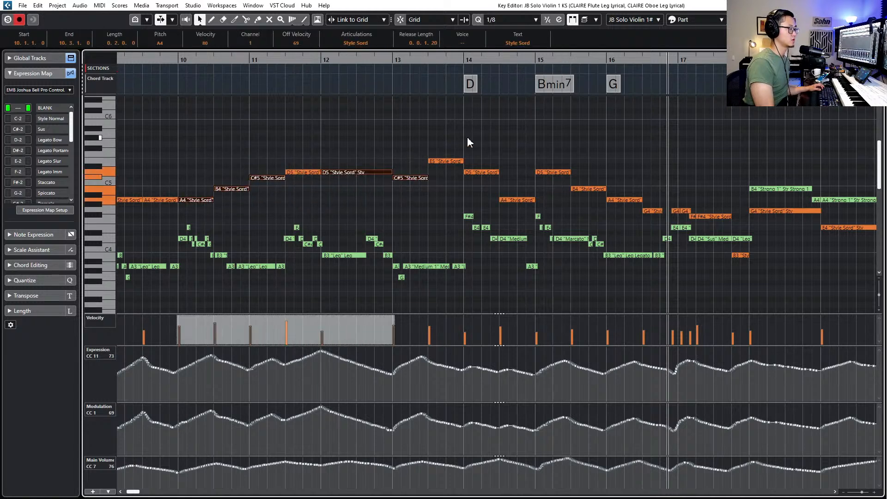
shift+click(479, 173)
scroll(459, 186, right, 2)
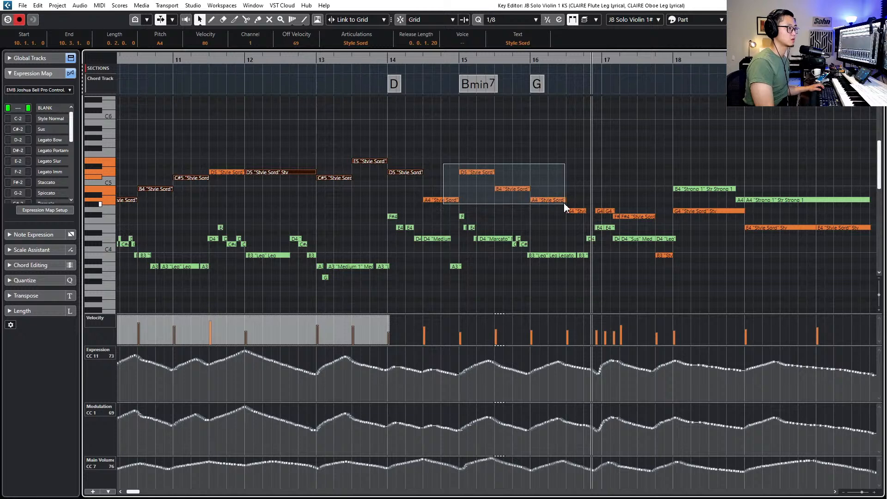
drag(565, 204, 568, 207)
scroll(405, 196, right, 4)
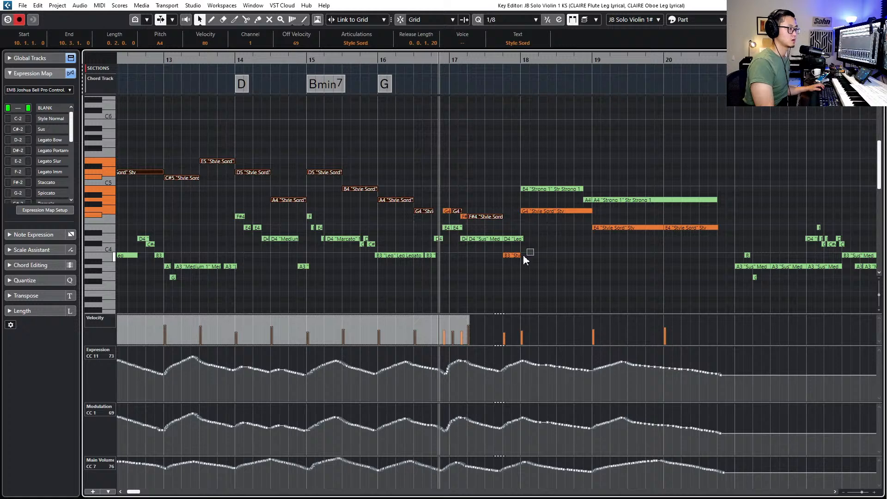
shift+click(533, 211)
drag(679, 238, 642, 238)
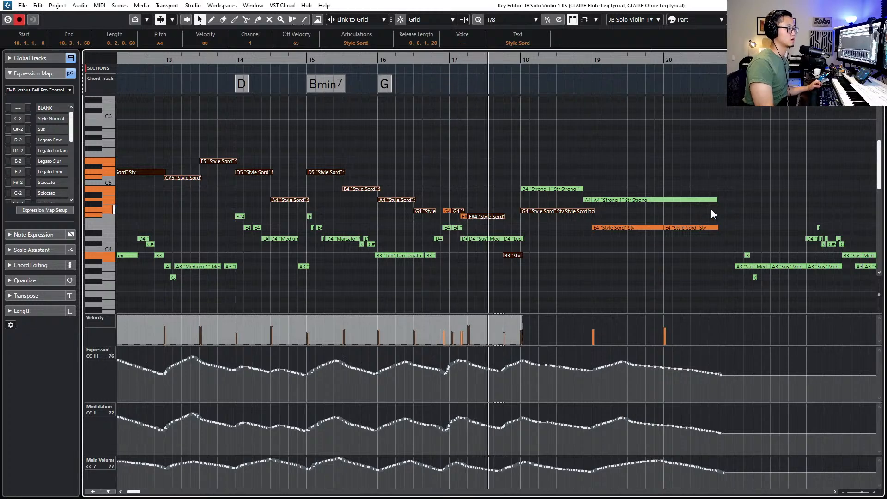
click(602, 284)
key(space)
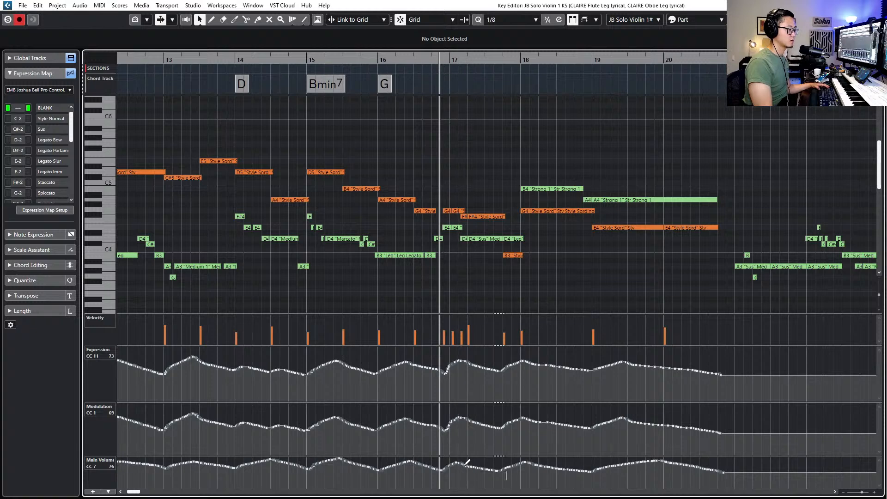
Redraw the solo violin's Main Volume and Expression curves higher through bar 17 to soften the dip before bar 18, and play the passage
drag(464, 460, 563, 463)
key(space)
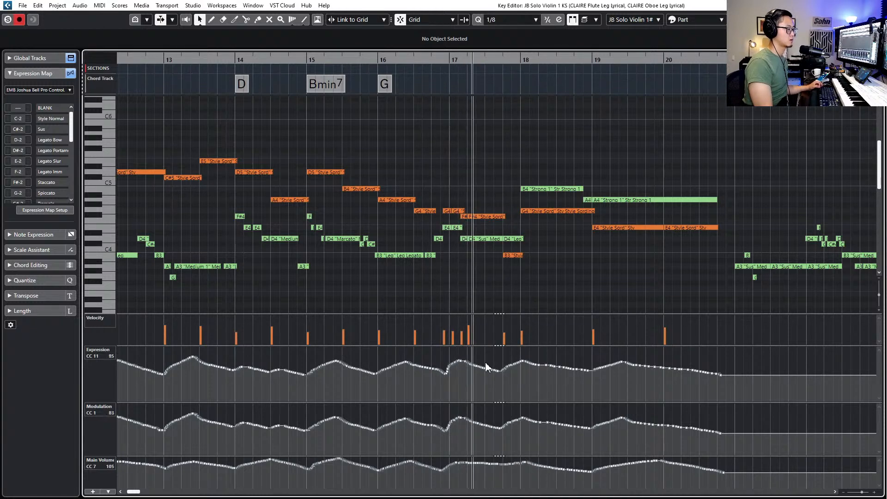
mouse_move(461, 360)
mouse_down()
mouse_move(534, 361)
mouse_move(488, 363)
mouse_move(522, 360)
mouse_up()
key(space)
key(KP_Subtract)
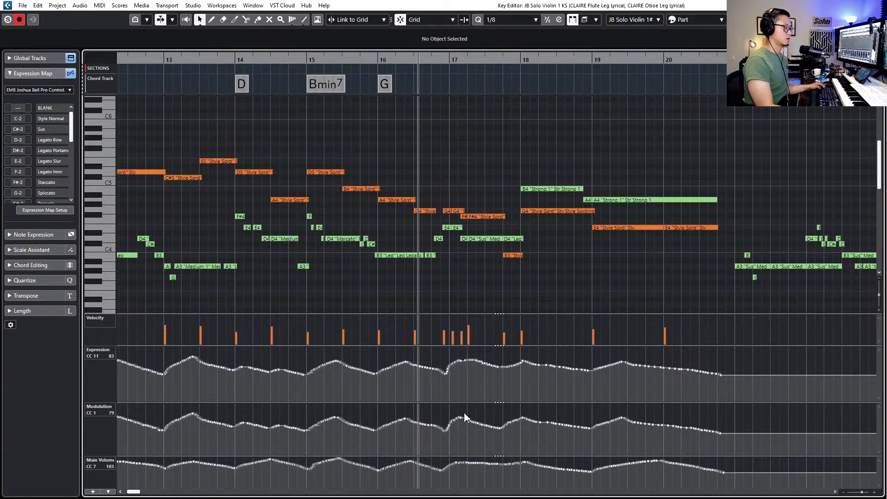
Close the key editor and move the project cursor back to bar 9 in the arrangement
scroll(478, 255, down, 3)
key(Return)
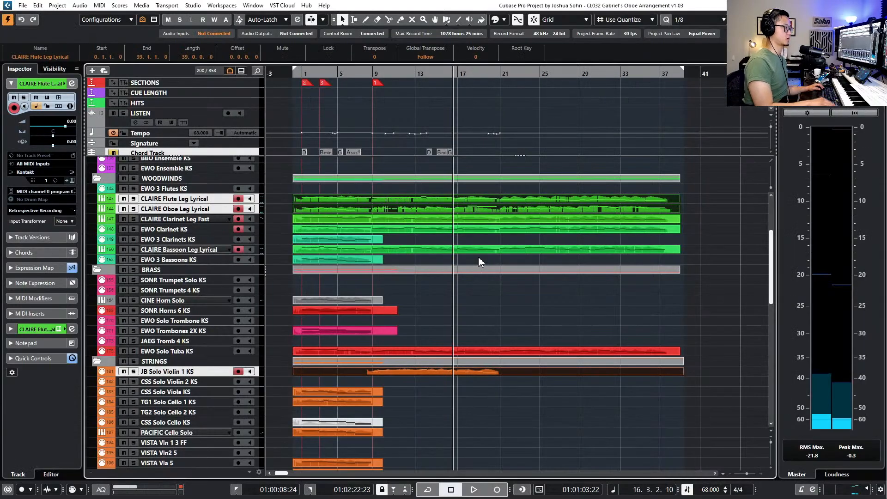
key(KP_Subtract)
key(KP_Subtract)
key(KP_Subtract)
key(KP_Subtract)
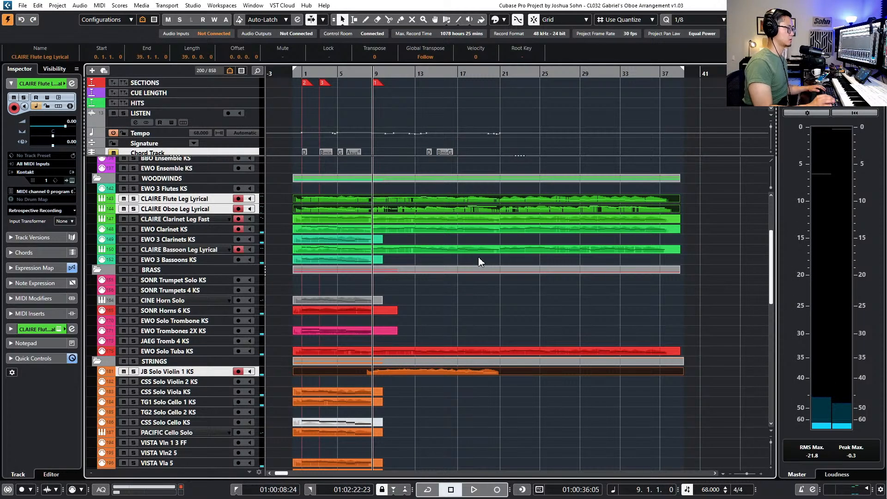
Select the CLAIRE flute, oboe, clarinet and bassoon parts together with the EWO Clarinet and JB Solo Violin 1 parts
drag(694, 203, 649, 243)
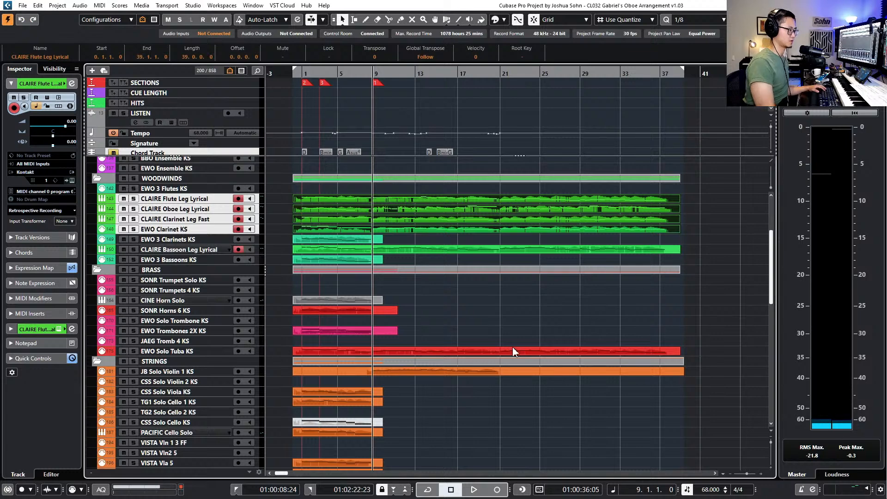
shift+click(497, 252)
shift+click(492, 376)
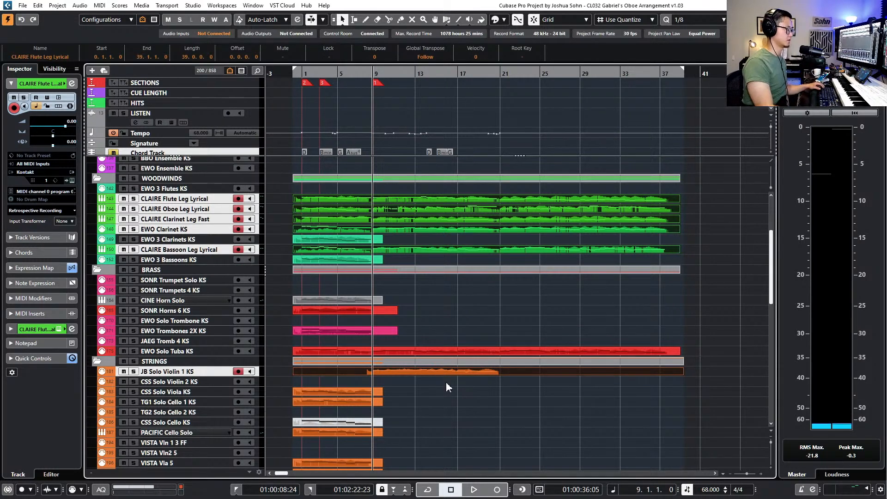
Copy the JB Solo Violin 1 part onto the VISTA Vln 1 3 FF track at the same time position
scroll(446, 382, down, 3)
ctrl+scroll(421, 365, up, 2)
scroll(386, 329, left, 3)
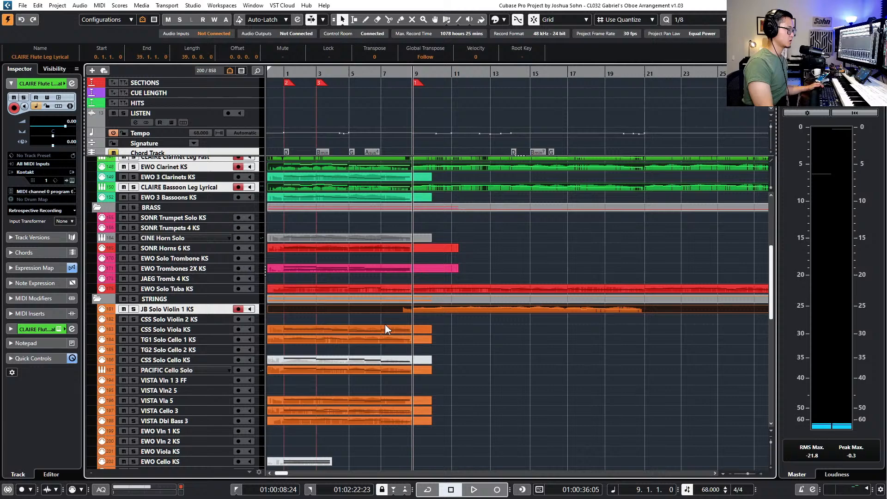
click(431, 311)
drag(441, 312, 453, 375)
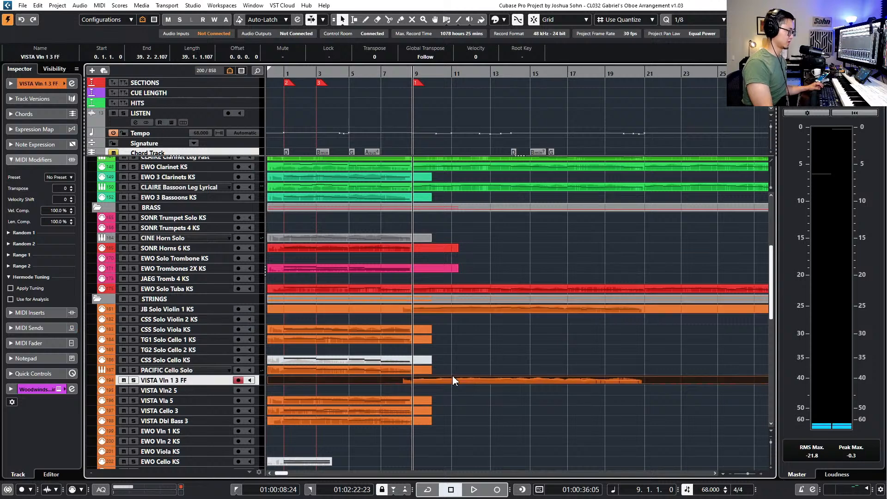
Trim the start of the VISTA Vln 1 3 FF part to 8.4.1.0
scroll(453, 376, left, 2)
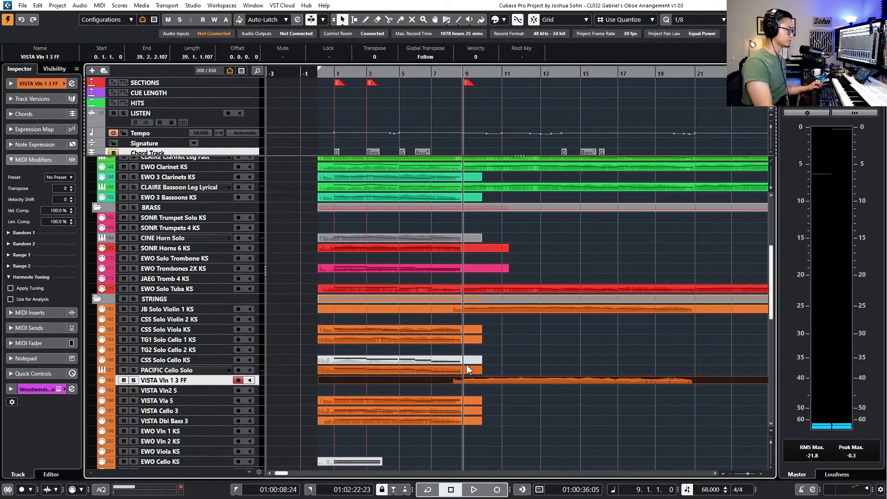
click(378, 392)
drag(318, 384, 459, 385)
Play the copied violin line from bar 9, first with the other tracks and again with VISTA Vln 1 3 FF soloed
key(space)
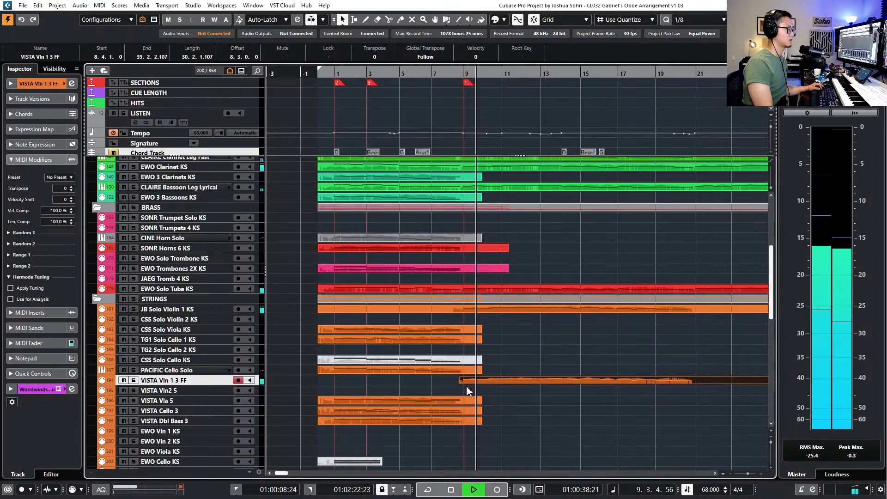
click(510, 397)
key(space)
key(space)
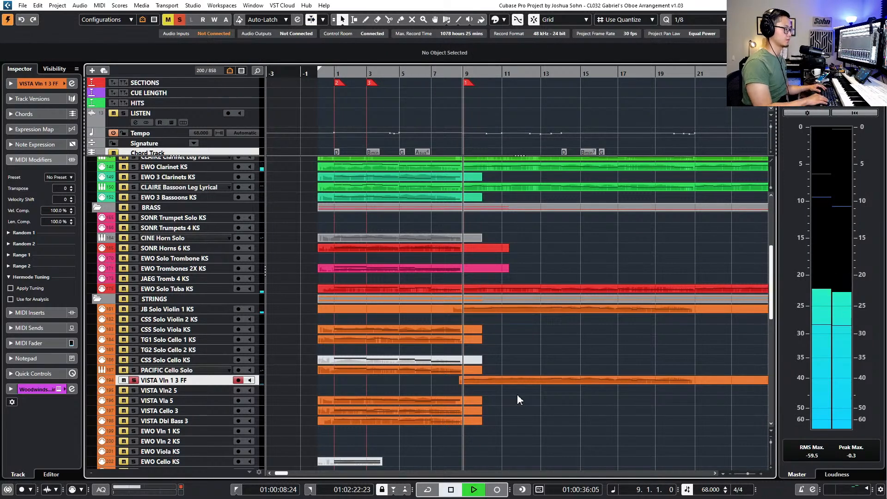
Open the VISTA Vln 1 3 FF part in the key editor and select its notes and Main Volume events, finishing with playback stopped
key(Return)
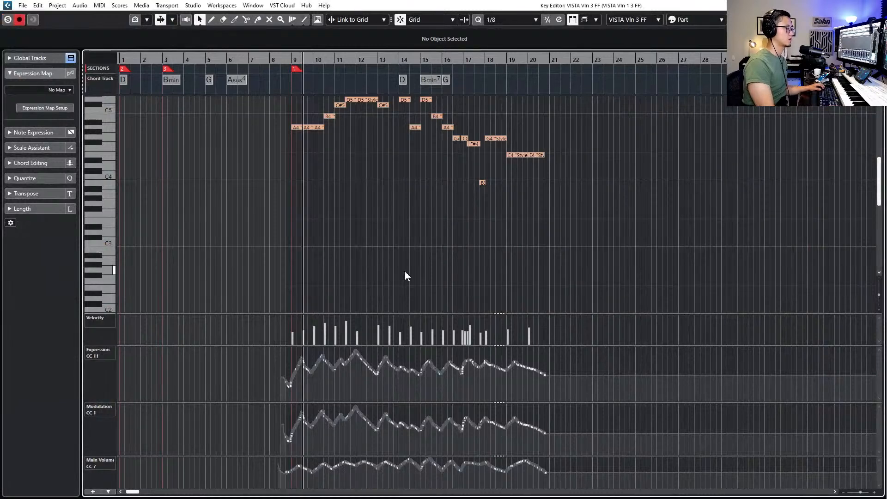
scroll(400, 279, up, 3)
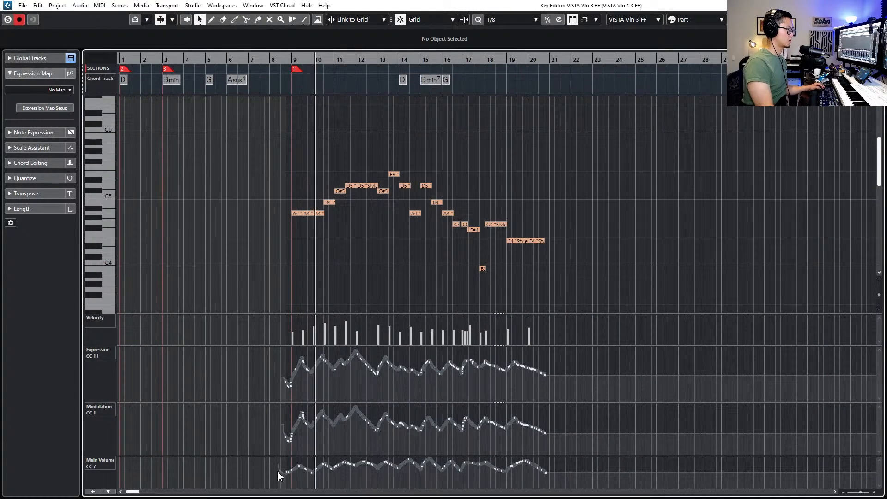
click(319, 211)
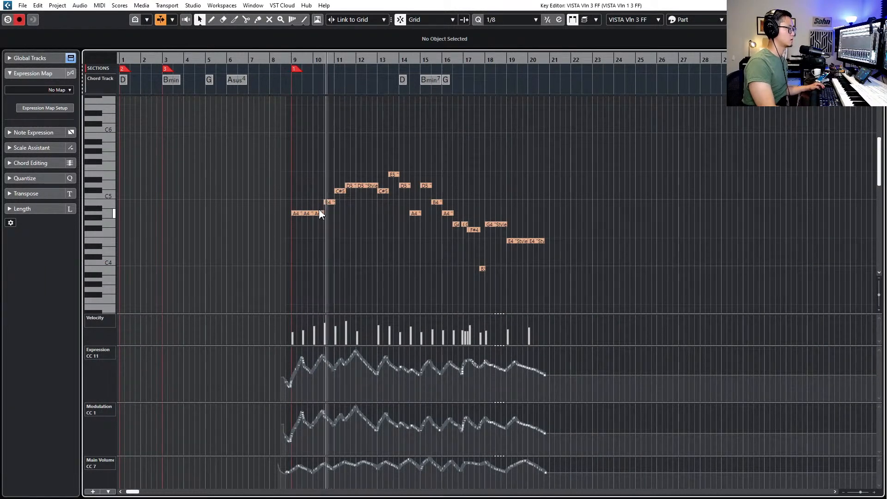
key(ctrl+a)
drag(268, 469, 517, 474)
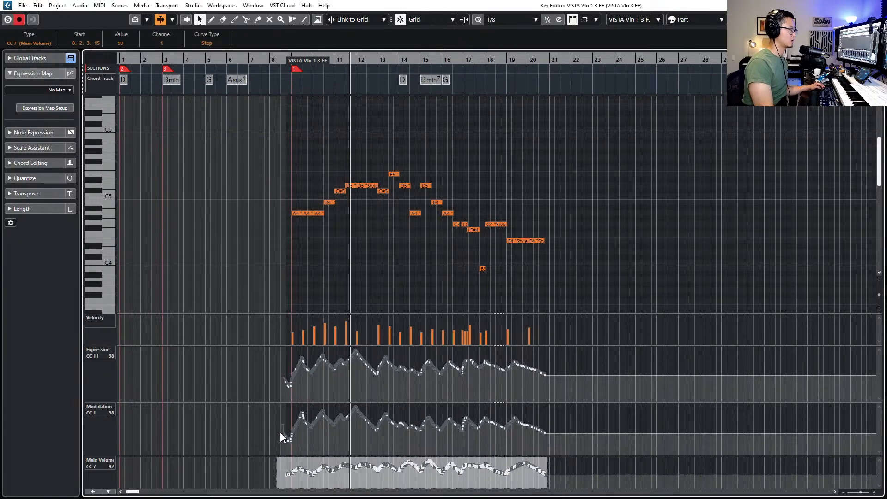
click(268, 440)
key(space)
Glue the two consecutive D5 notes in bars 11 and 12 into one sustained note
scroll(346, 407, up, 3)
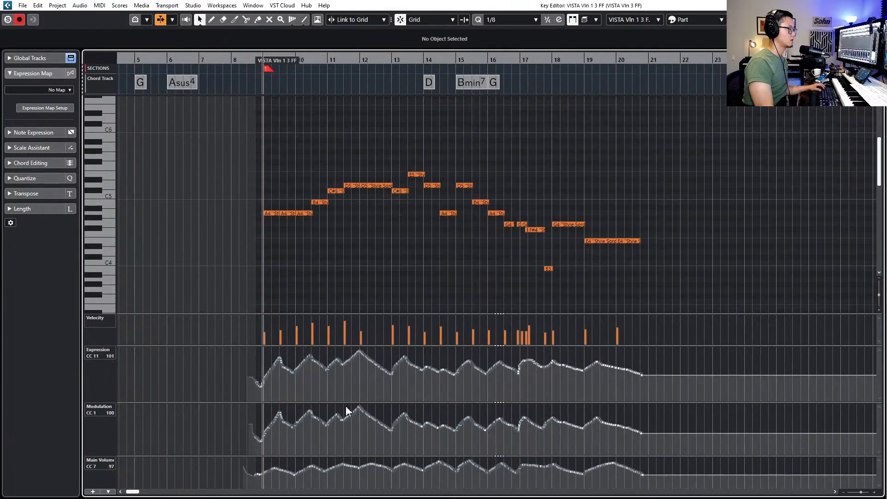
scroll(359, 200, up, 2)
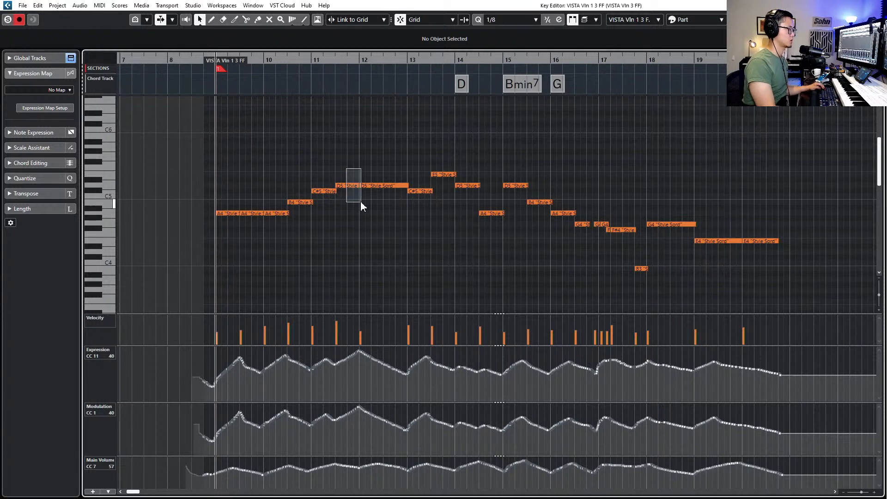
drag(360, 202, 362, 205)
key(ctrl+g)
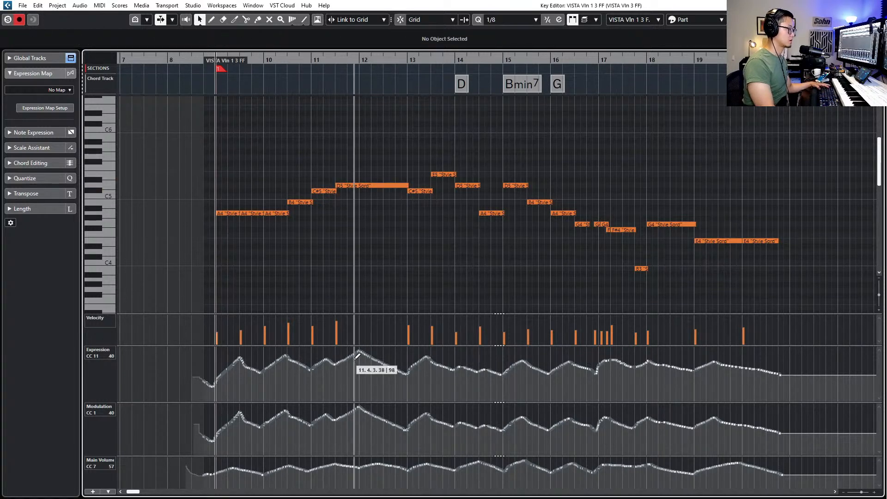
Redraw the Expression and Modulation curves under the long D5 note across bars 11 to 13 and play the passage
drag(358, 356, 374, 358)
mouse_move(360, 410)
mouse_down()
mouse_move(328, 413)
mouse_move(372, 410)
mouse_up()
mouse_move(350, 360)
mouse_down()
mouse_move(329, 359)
mouse_move(406, 375)
mouse_up()
key(space)
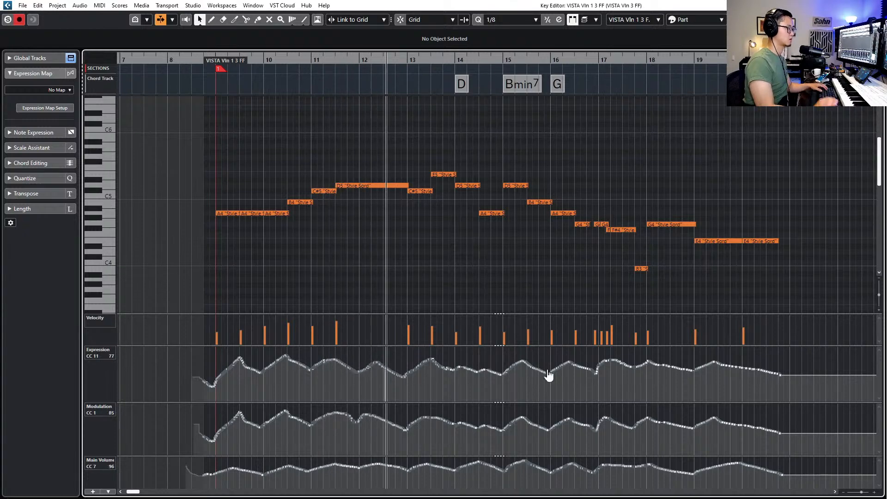
Return to the arrangement and solo JB Solo Violin 1, VISTA Vln 1 3 FF, EWO Clarinet and the CLAIRE woodwind tracks together
key(space)
key(Return)
key(s)
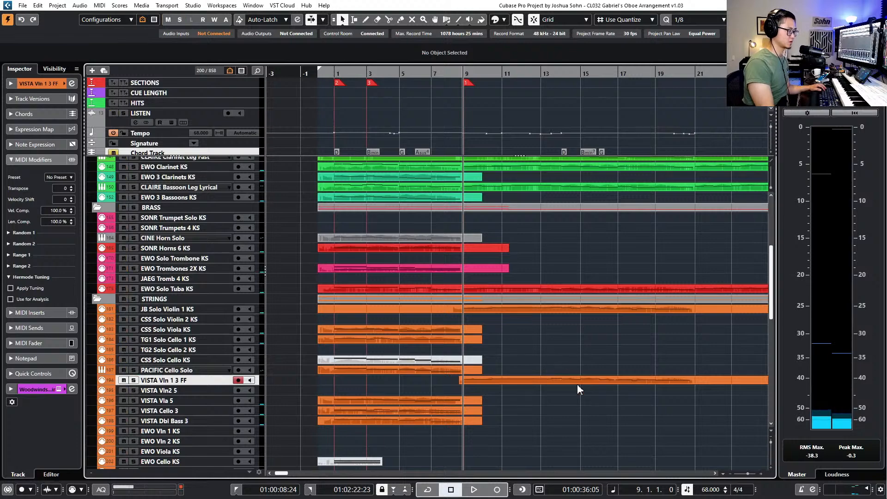
drag(571, 311, 571, 309)
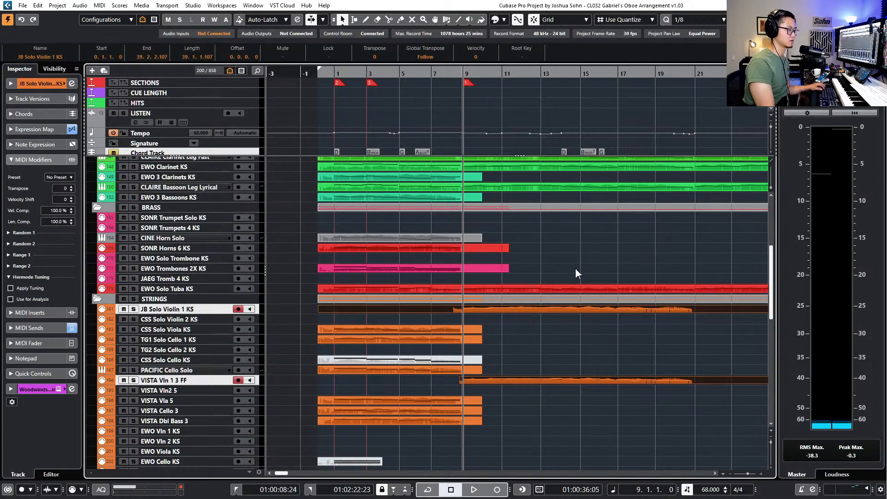
scroll(568, 261, up, 5)
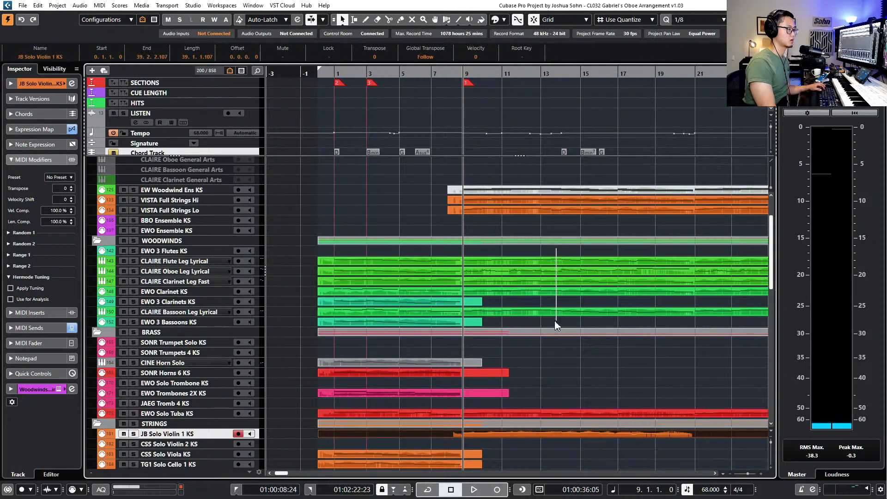
drag(557, 326, 560, 323)
key(s)
Listen to the soloed violins and woodwinds from bar 9 to check how the lines blend
key(space)
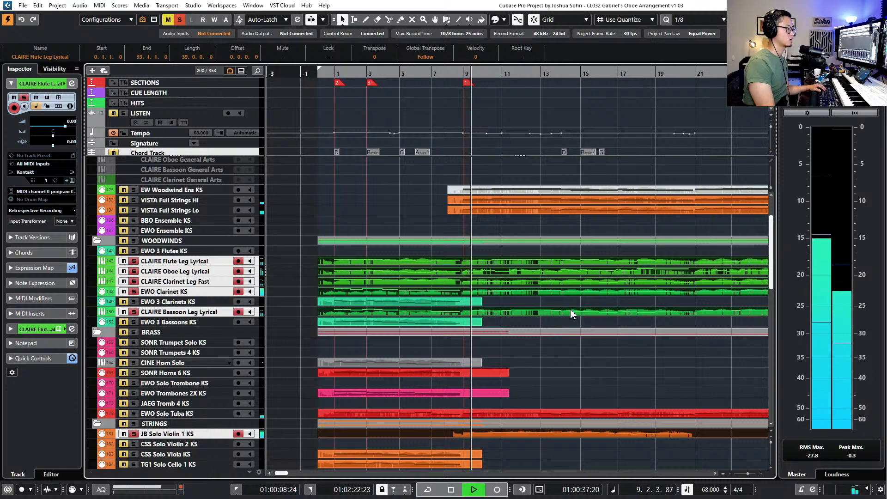
scroll(581, 319, down, 2)
drag(580, 319, 533, 332)
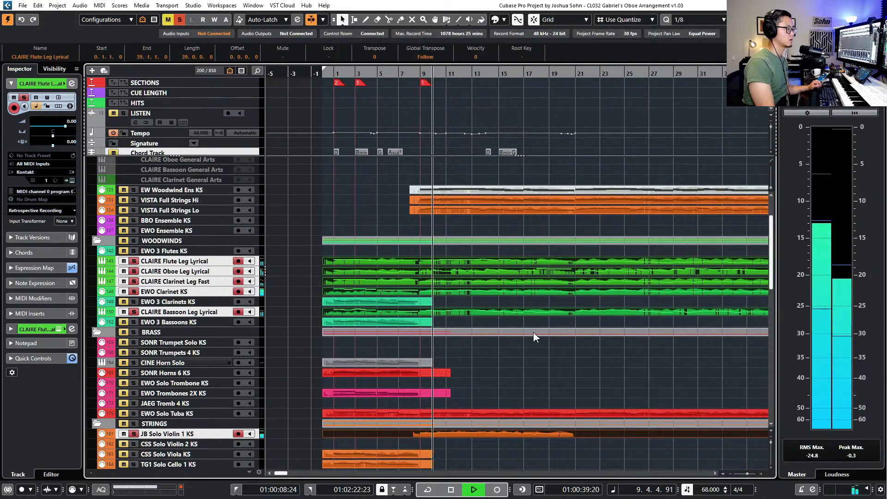
scroll(533, 331, down, 3)
scroll(534, 331, right, 2)
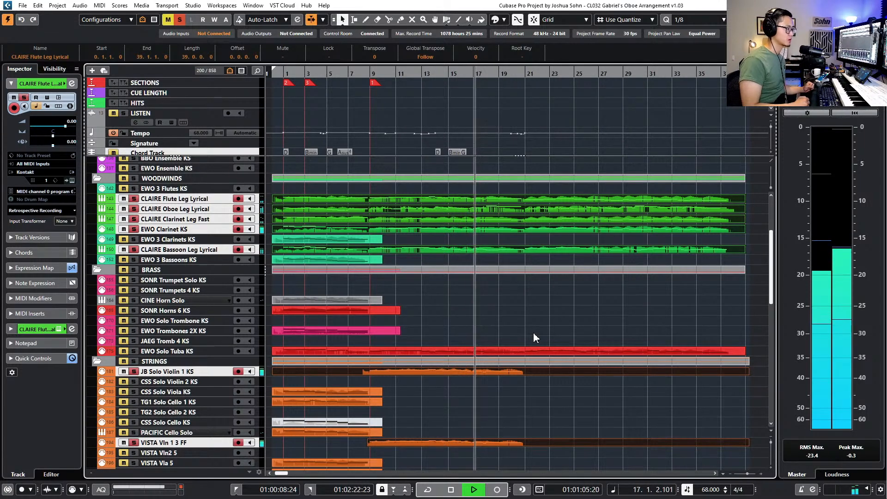
key(space)
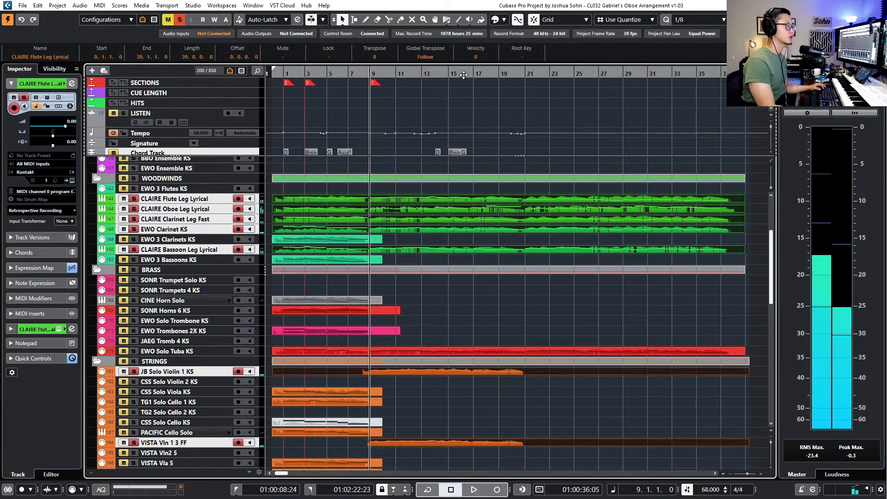
Open the CLAIRE Oboe Leg Lyrical part in the key editor and audition it from bar 16
click(464, 74)
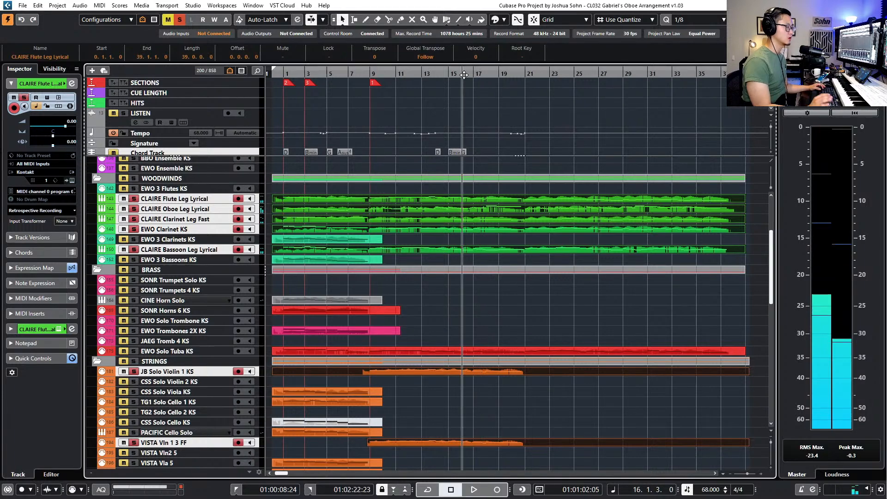
click(465, 209)
double_click(508, 207)
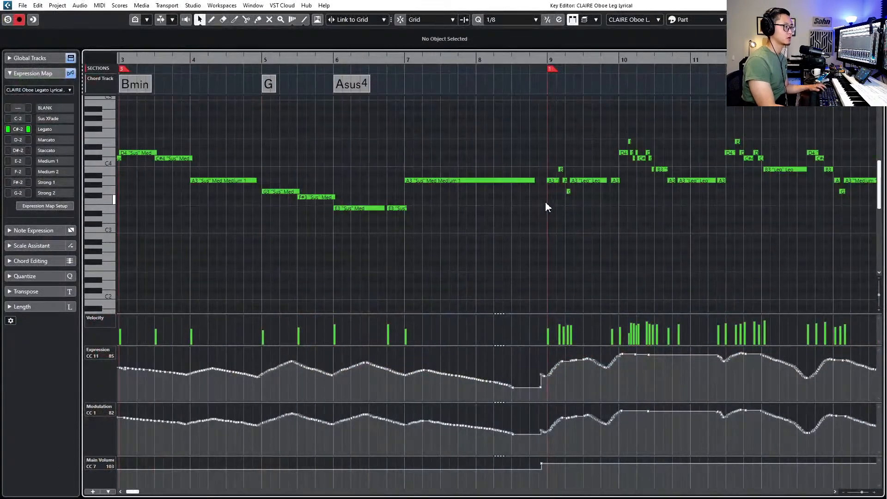
scroll(320, 207, up, 2)
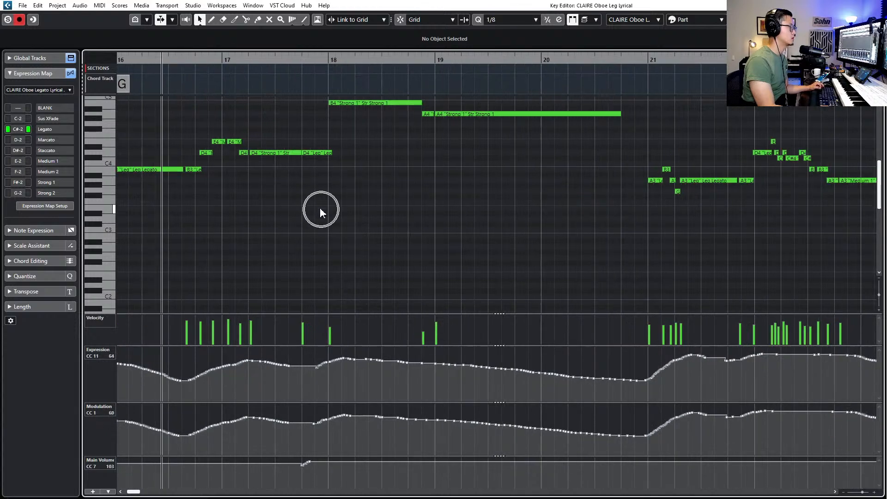
key(space)
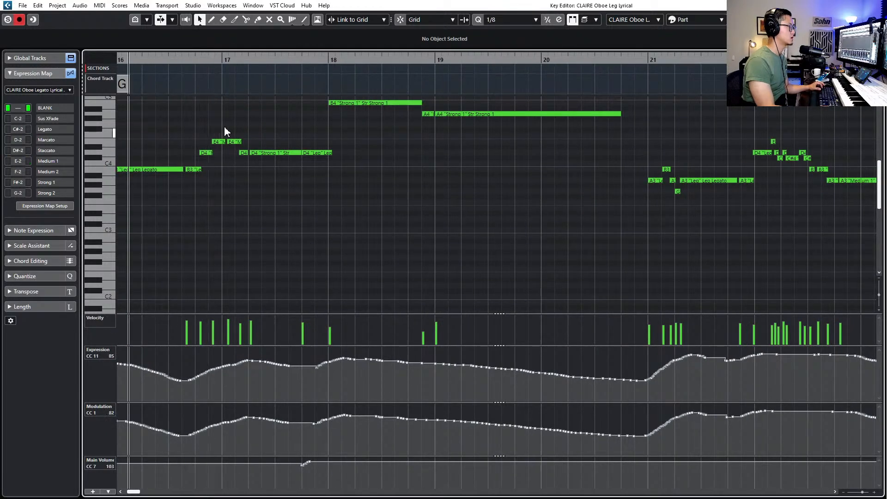
Raise the oboe's two short E4 notes around the start of bar 17 to G4 and play the passage
drag(236, 144, 252, 159)
key(Up)
key(space)
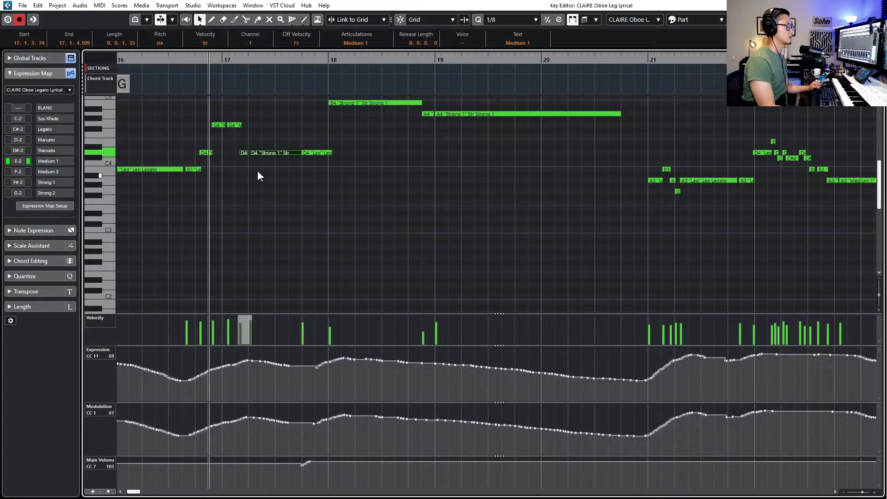
key(space)
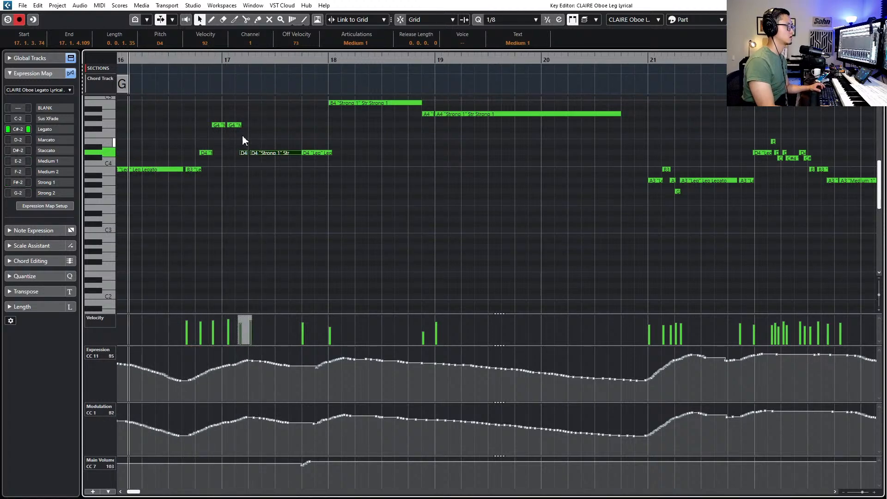
Transpose the oboe's three D4 notes in bar 17 up to F#4 and play the result
drag(241, 137, 305, 155)
key(Up)
key(Up)
key(Up)
key(Up)
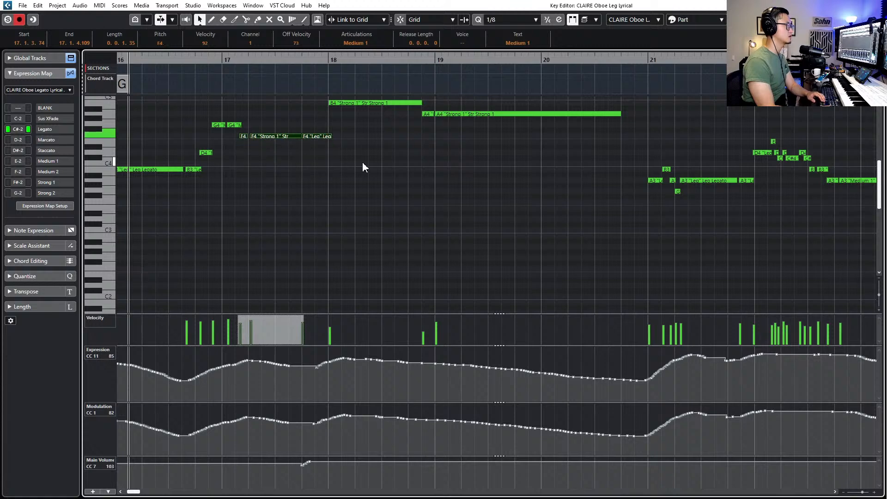
key(space)
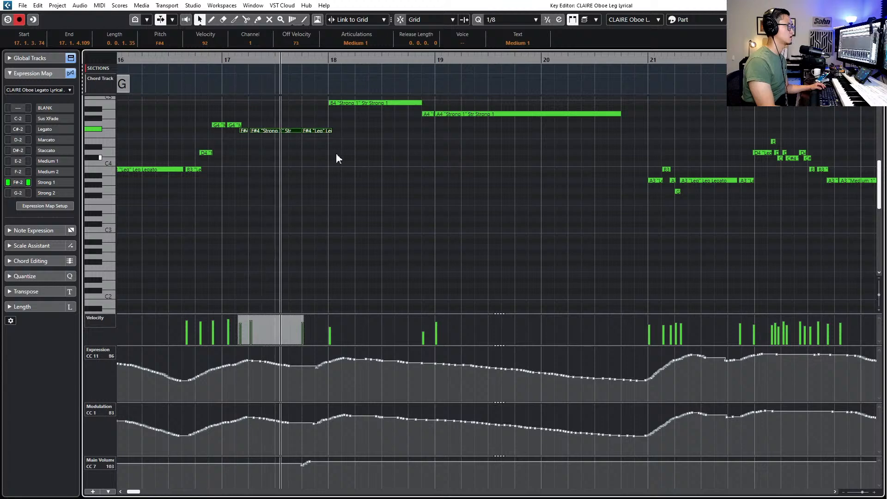
key(space)
Lower the oboe's last legato note of bar 17 to D4 and play the passage
click(301, 131)
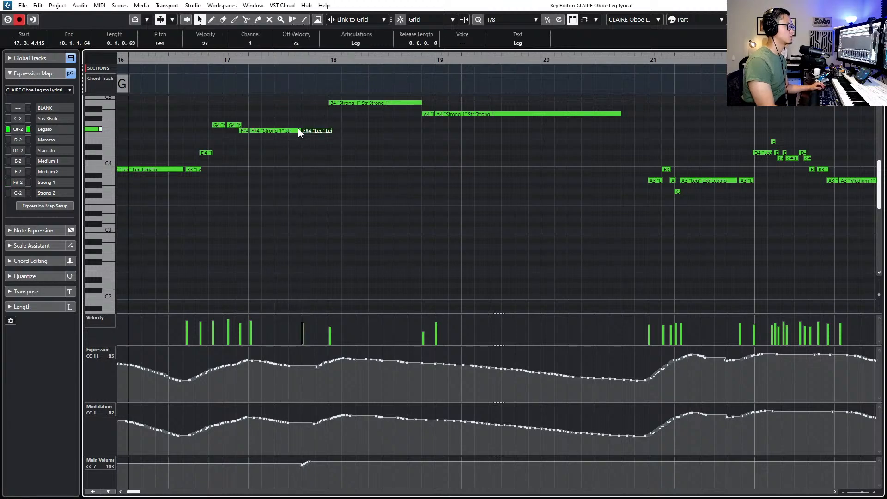
key(Down)
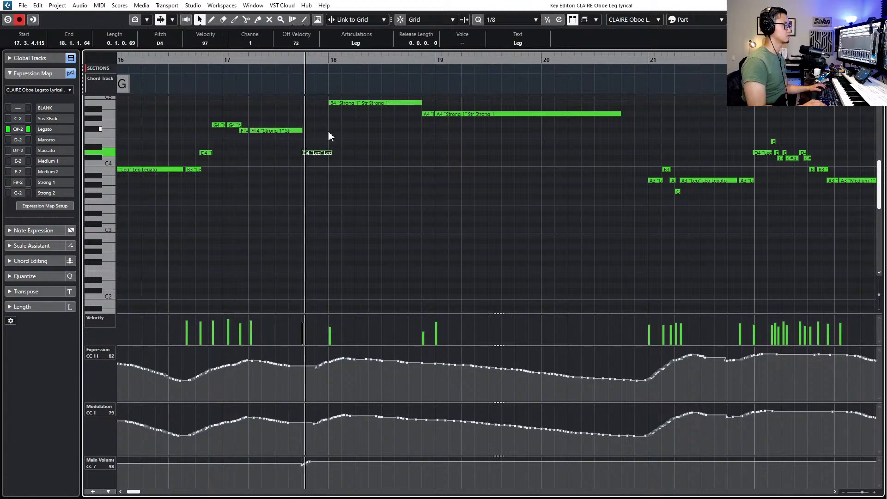
key(space)
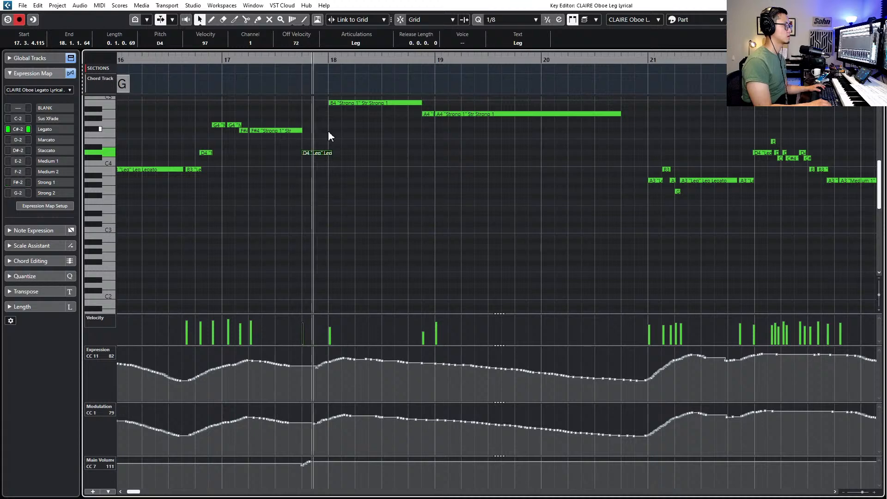
Open the CLAIRE Flute Leg Lyrical, CLAIRE Oboe Leg Lyrical and JB Solo Violin 1 KS parts together in the key editor
key(space)
key(Return)
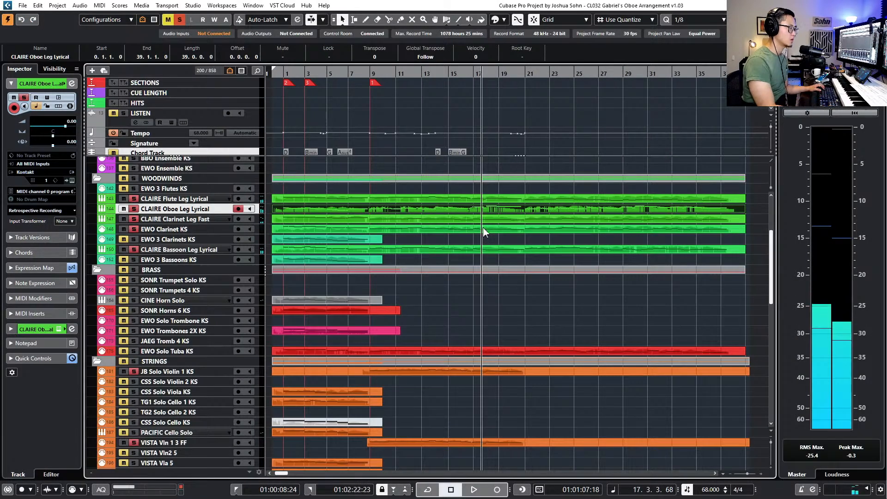
click(507, 200)
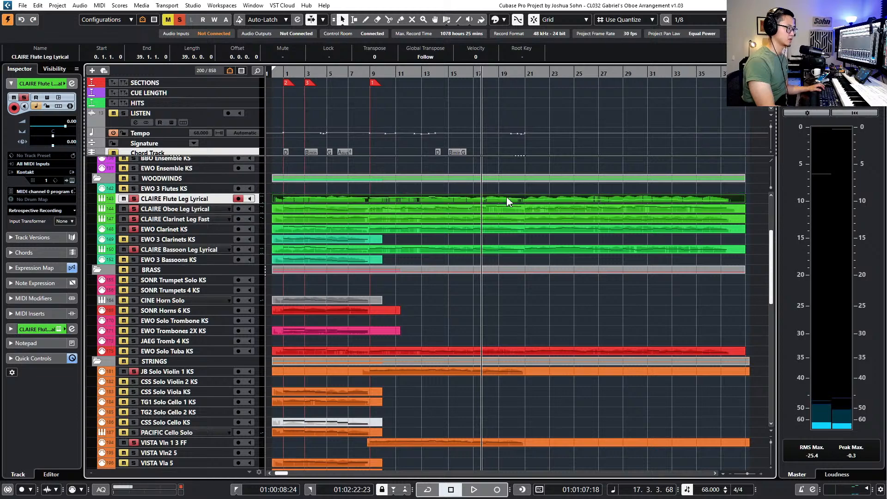
shift+click(506, 208)
shift+click(525, 370)
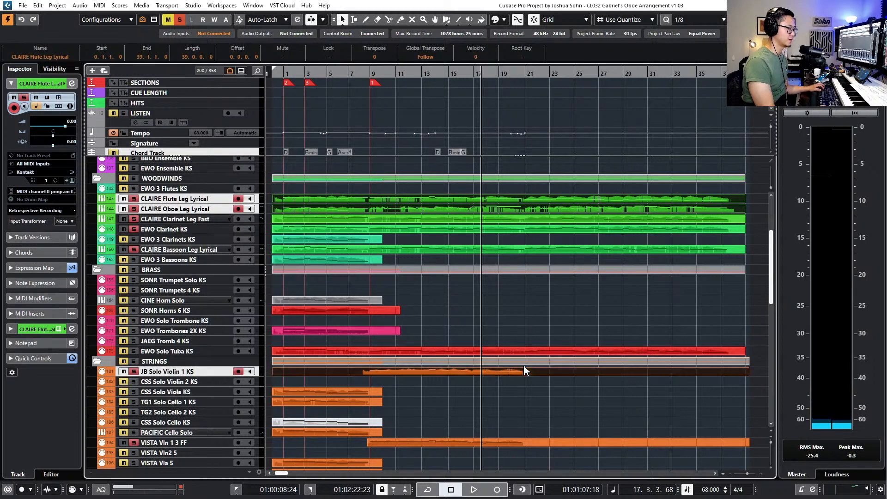
double_click(530, 371)
key(KP_Subtract)
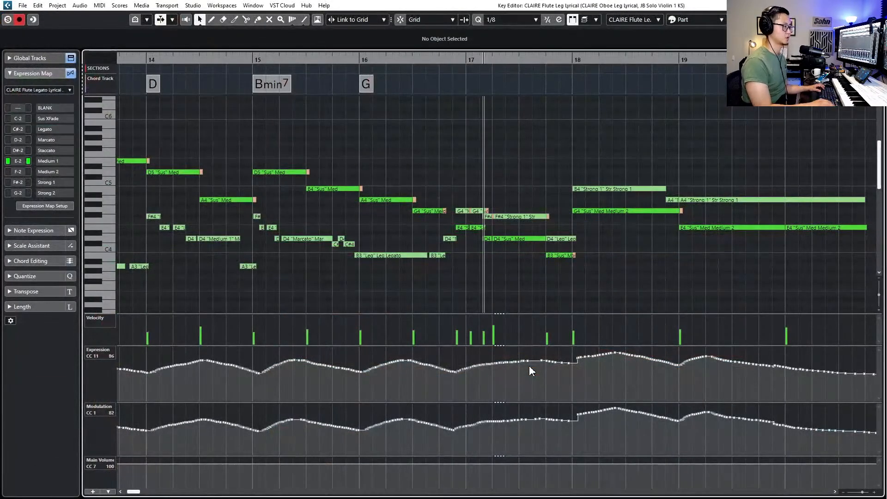
Audition the combined parts around bar 17 and make the JB Solo Violin 1 part the active one for editing
key(space)
key(space)
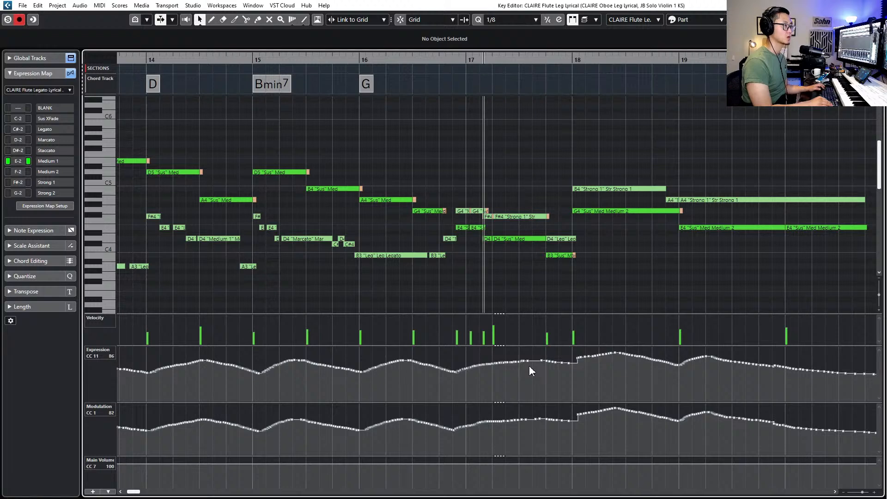
key(Down)
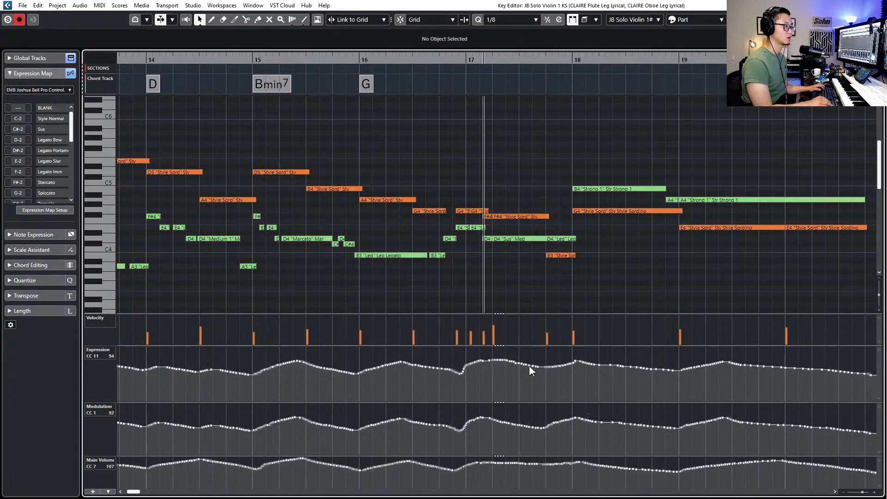
key(Up)
key(Down)
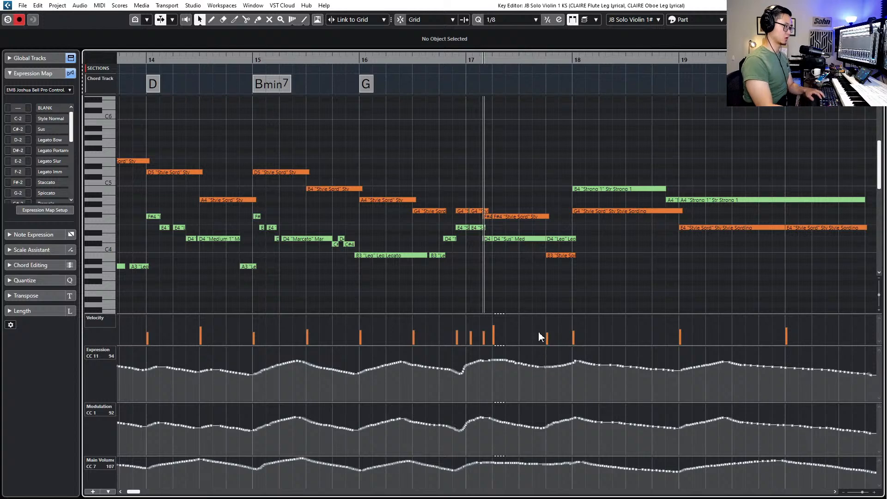
Lower the violin's two F#4 notes in bar 17 to D4 and play the passage
click(497, 215)
key(Down)
key(Down)
key(Down)
key(Down)
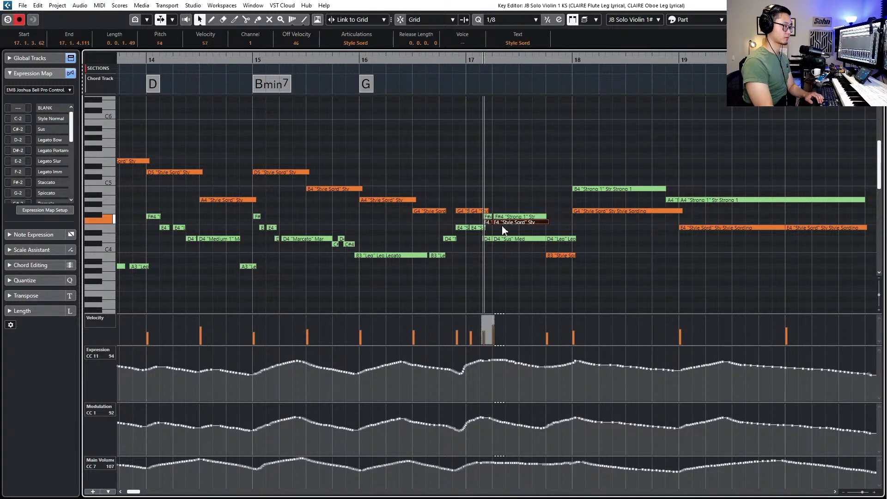
click(511, 226)
key(space)
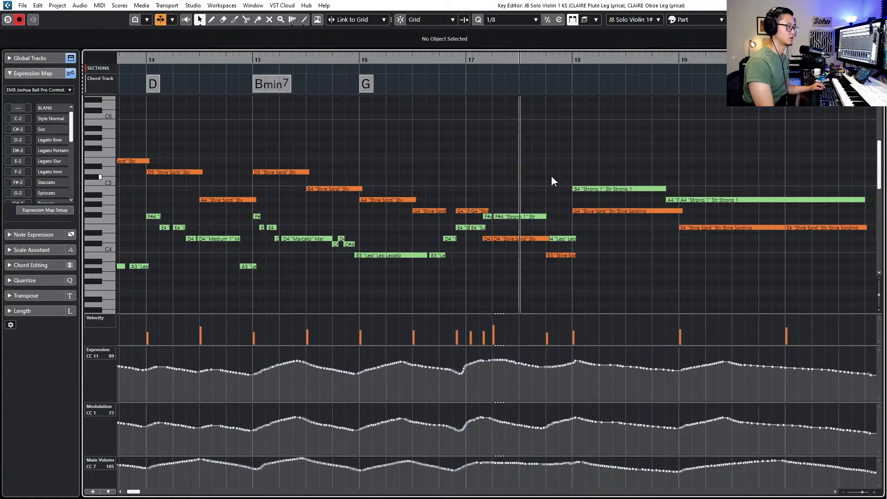
key(space)
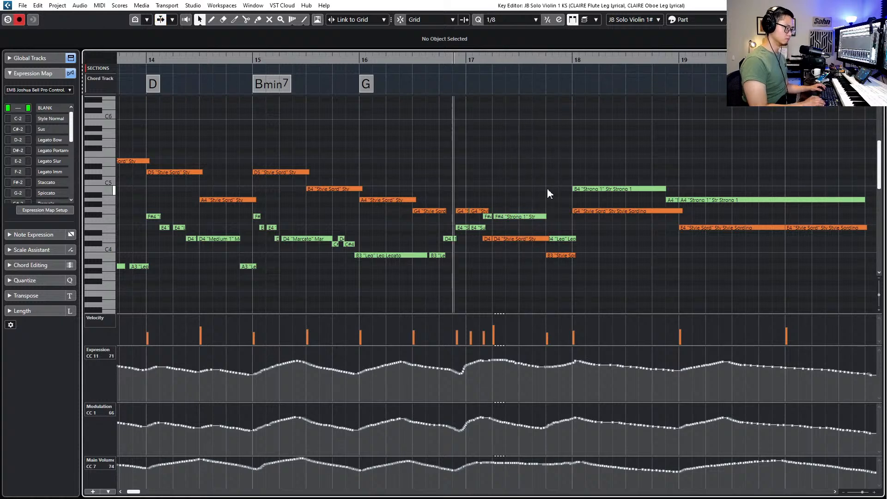
Raise the violin's two D4 notes in bar 17 back to F#4 and play the passage
key(Page_Down)
key(Page_Down)
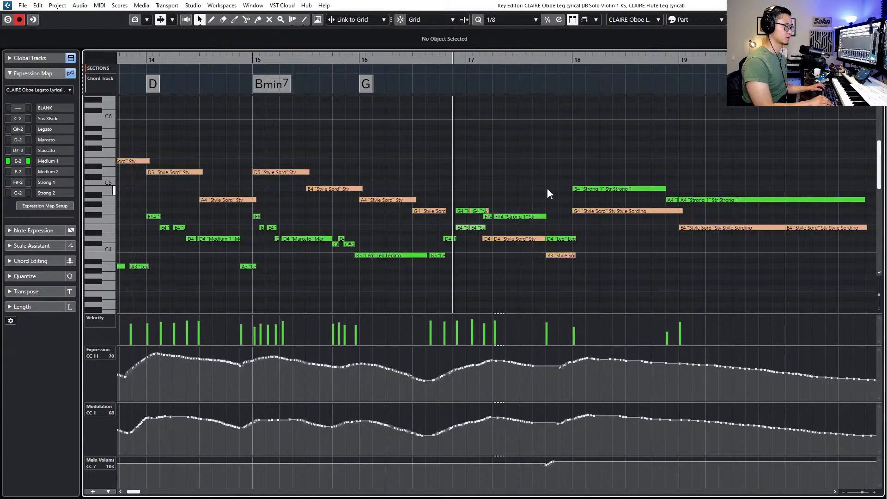
click(521, 240)
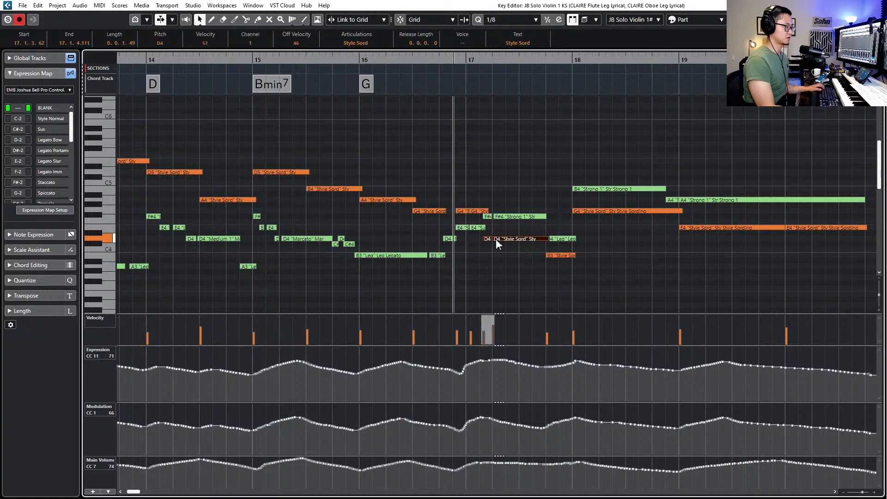
key(Up)
key(Up)
key(Up)
key(Up)
key(space)
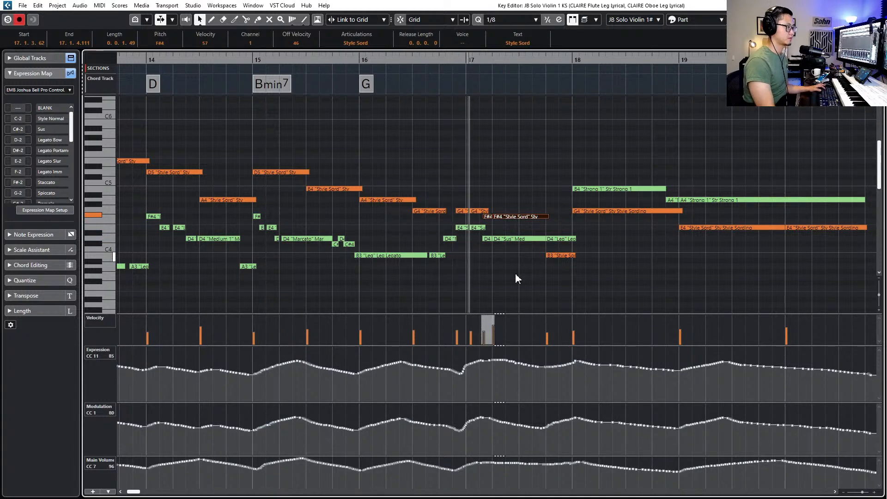
click(515, 277)
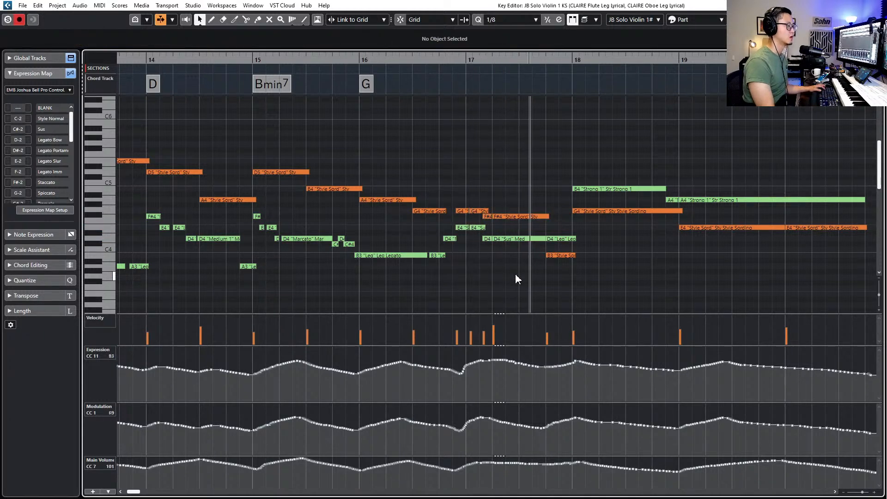
Listen to the violin against the flute and oboe through bars 18 to 20, then close the key editor
scroll(516, 275, down, 3)
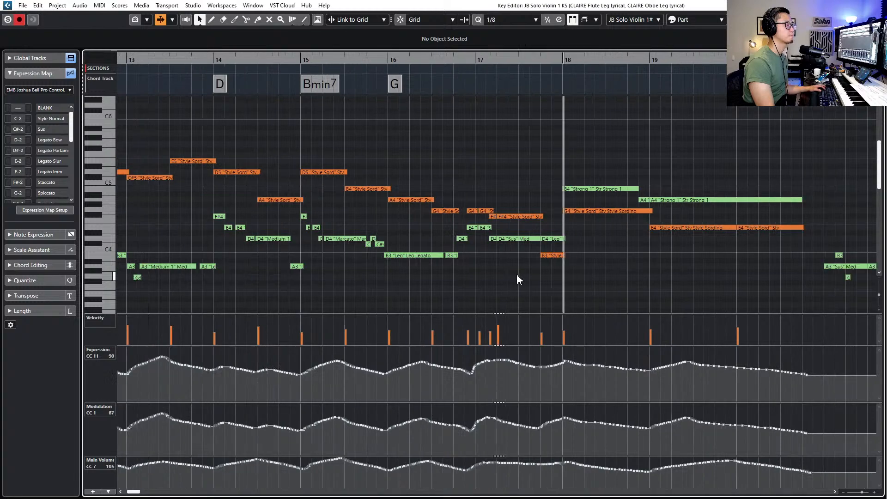
scroll(601, 218, up, 4)
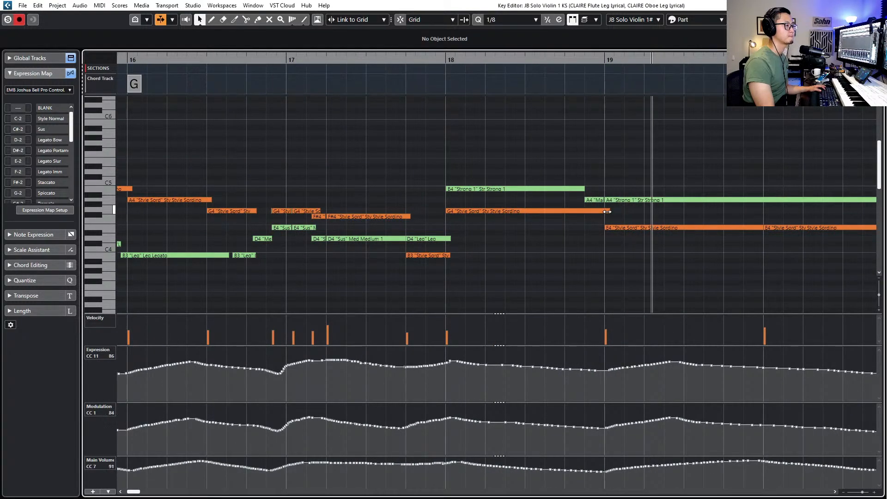
drag(607, 211, 609, 212)
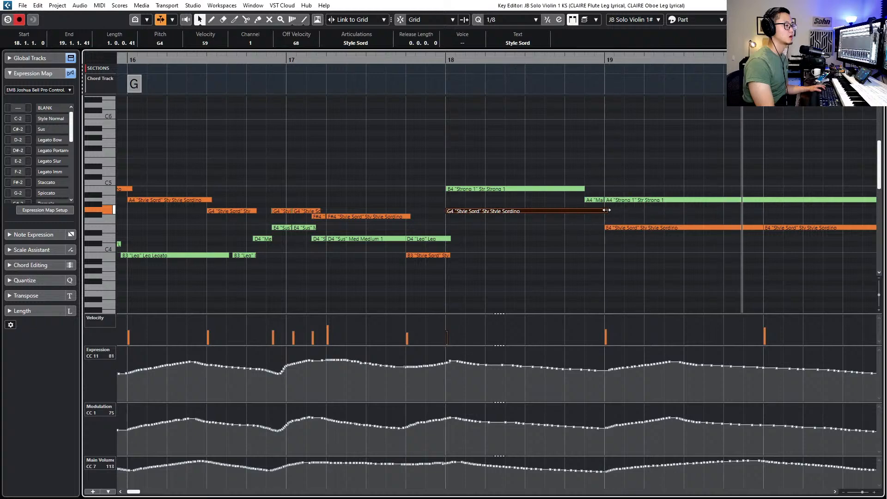
scroll(621, 215, down, 2)
scroll(621, 214, down, 2)
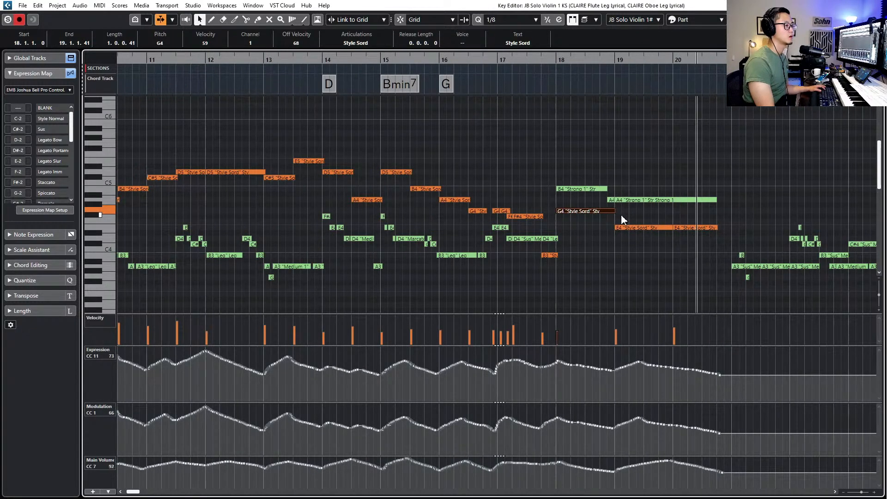
key(Escape)
Open the VISTA Vln 1 3 FF part and raise its whole Main Volume (CC 7) curve, bringing the first point to 76
scroll(503, 372, down, 3)
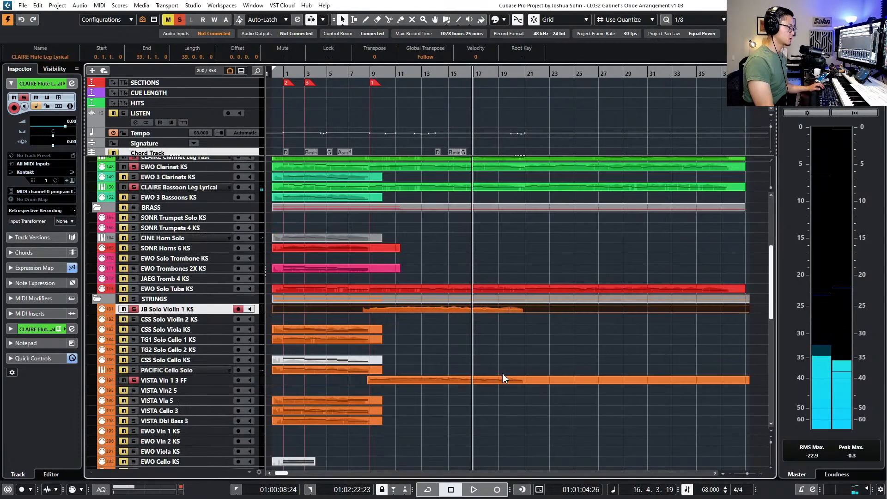
click(485, 380)
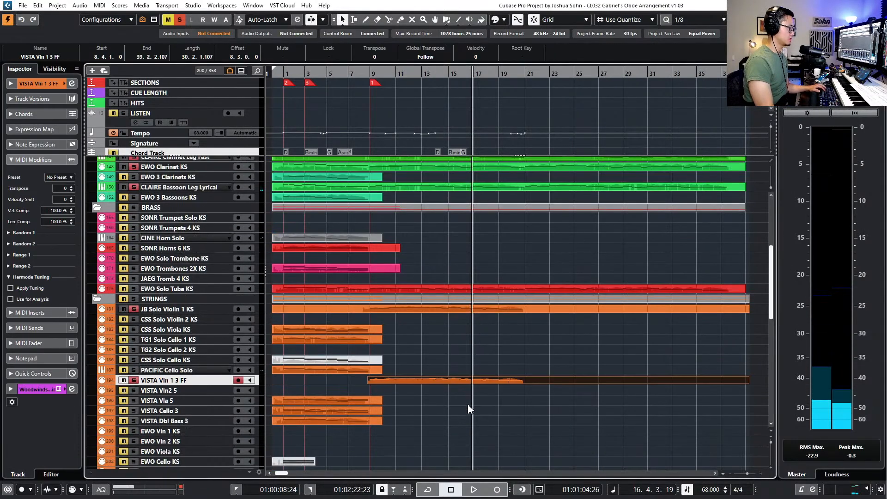
double_click(448, 378)
scroll(445, 384, down, 1)
drag(217, 481, 761, 416)
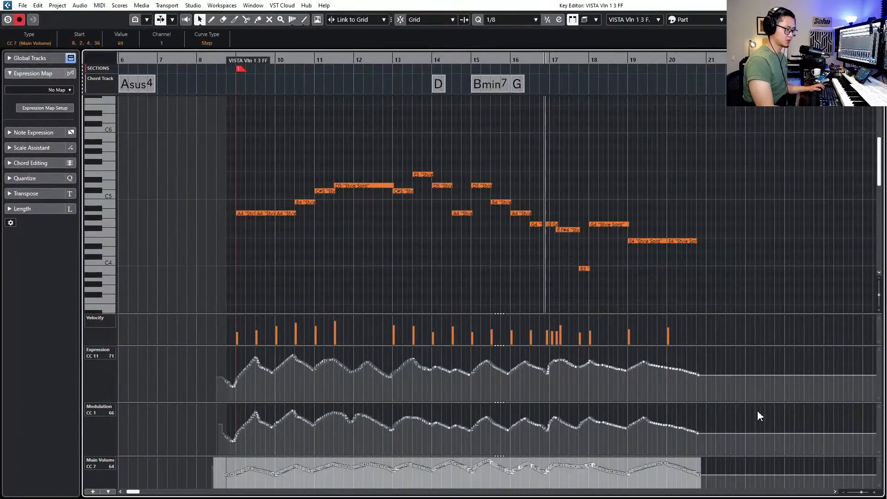
drag(696, 473, 696, 483)
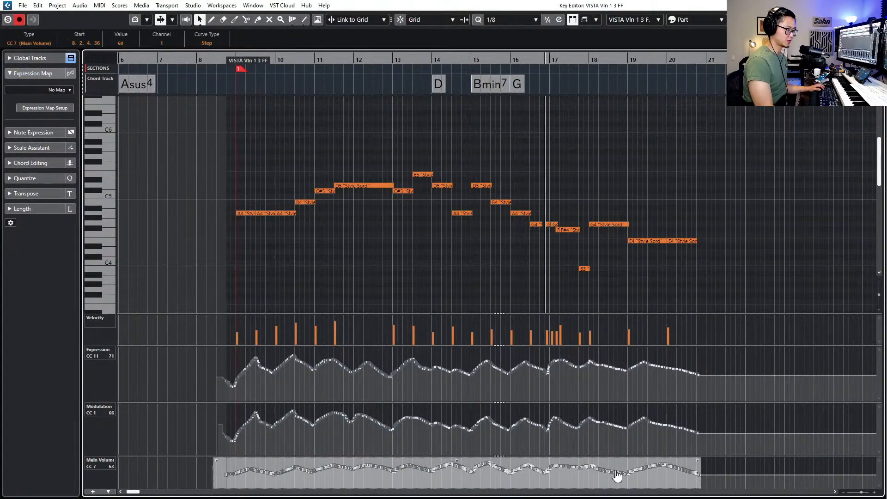
drag(619, 461, 619, 458)
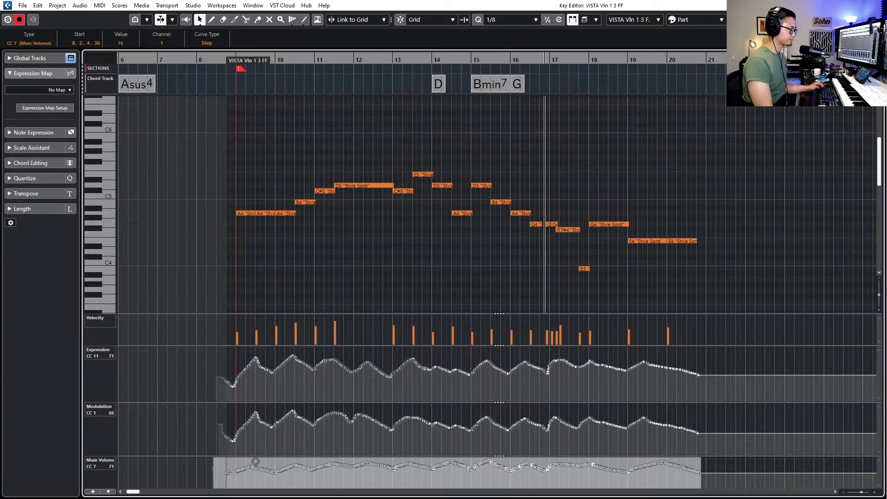
click(185, 374)
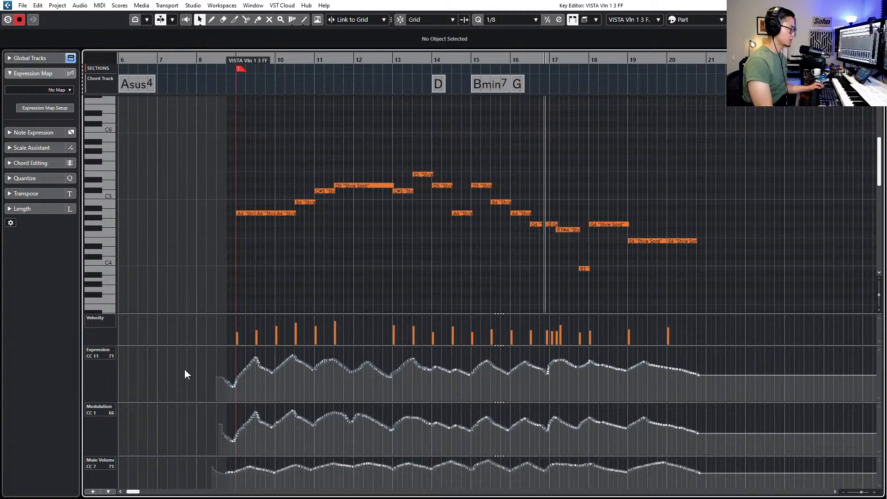
Raise the part's whole Modulation (CC 1) curve, bringing the first point to 88, audition bar 9 and close the editor
drag(206, 408, 737, 451)
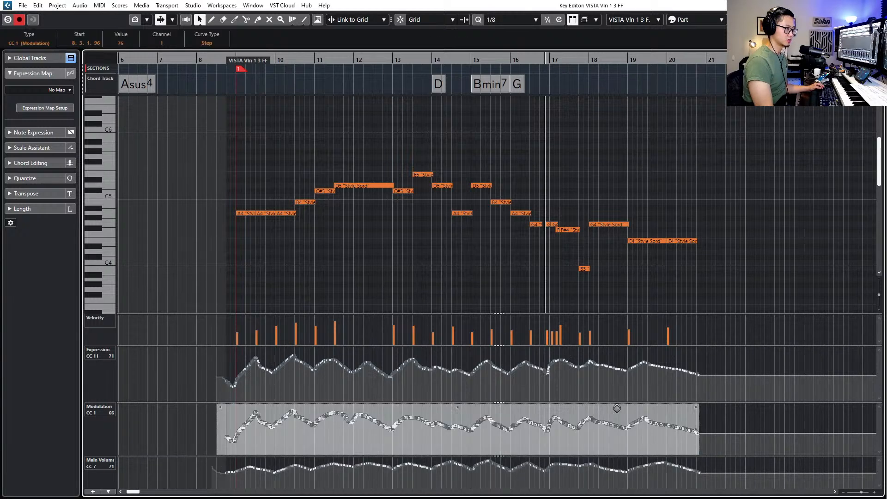
drag(616, 408, 620, 402)
key(space)
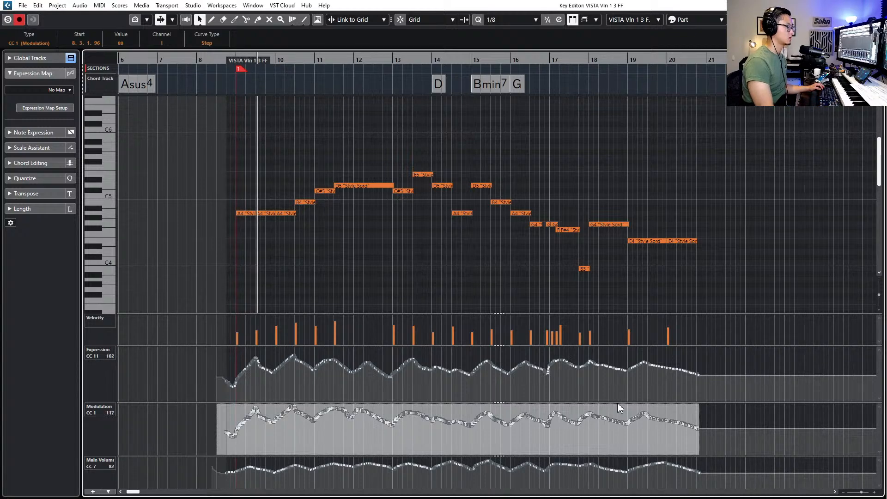
key(space)
key(Escape)
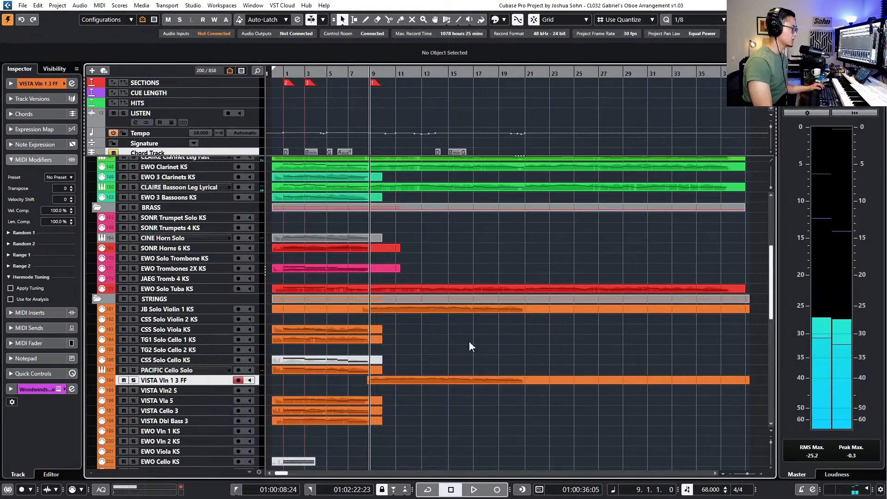
Rename the two clarinet tracks as CLAIRE Clarinet Leg Fast 1 and EWO Clarinet KS 2
scroll(472, 340, down, 3)
ctrl+scroll(473, 339, down, 2)
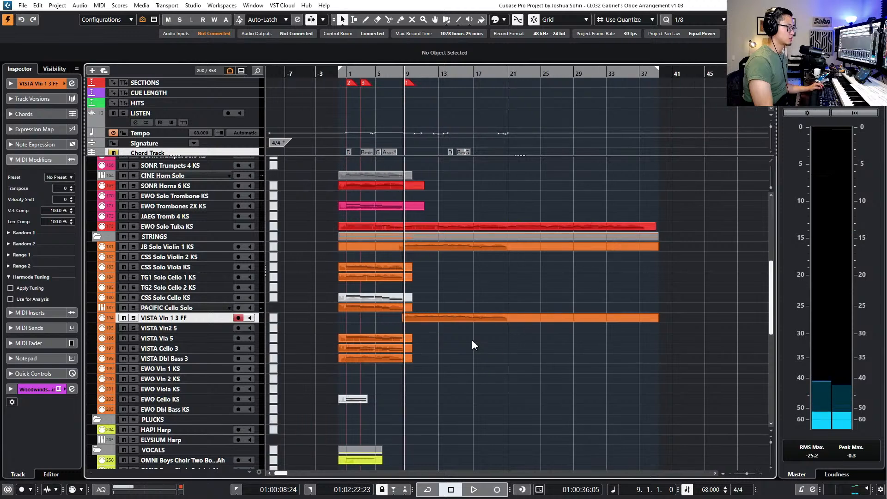
scroll(472, 344, up, 6)
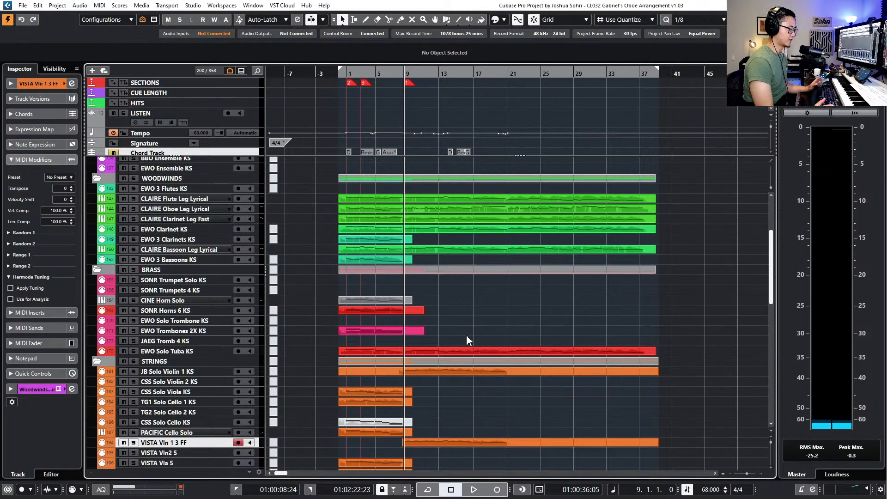
click(438, 220)
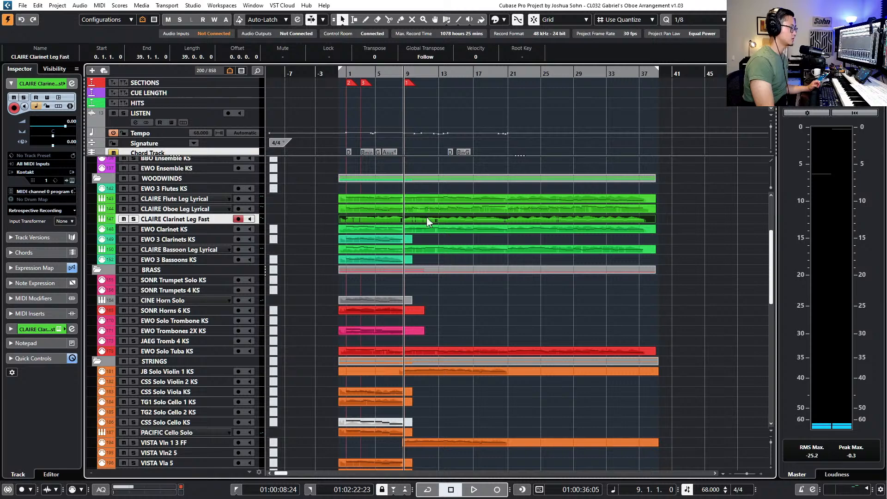
click(423, 228)
click(423, 220)
click(423, 228)
click(198, 222)
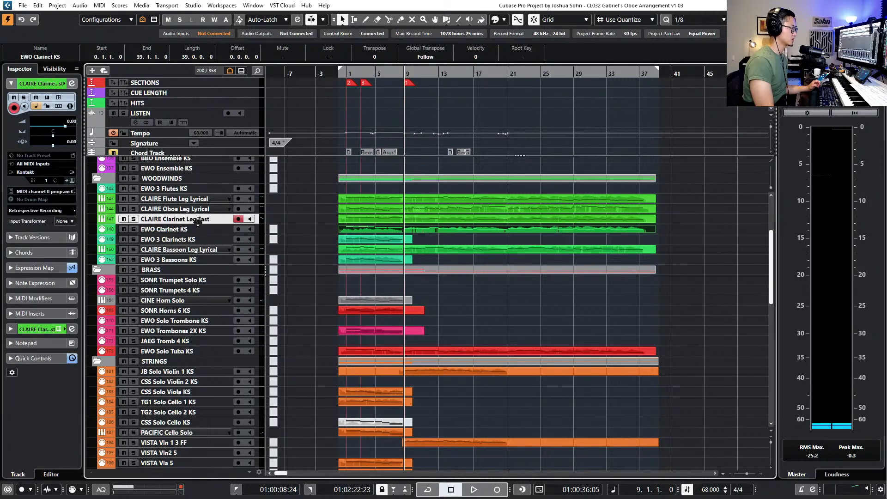
double_click(198, 222)
click(160, 220)
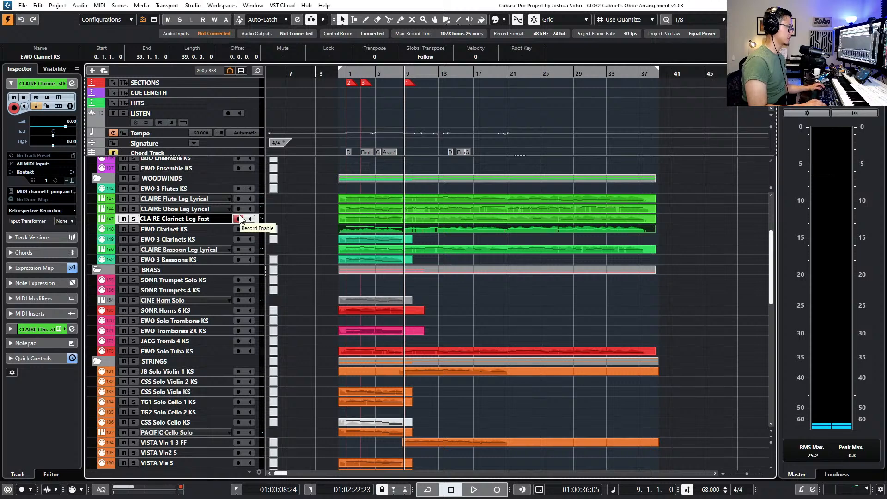
key(Tab)
key(Right)
text(2)
key(Return)
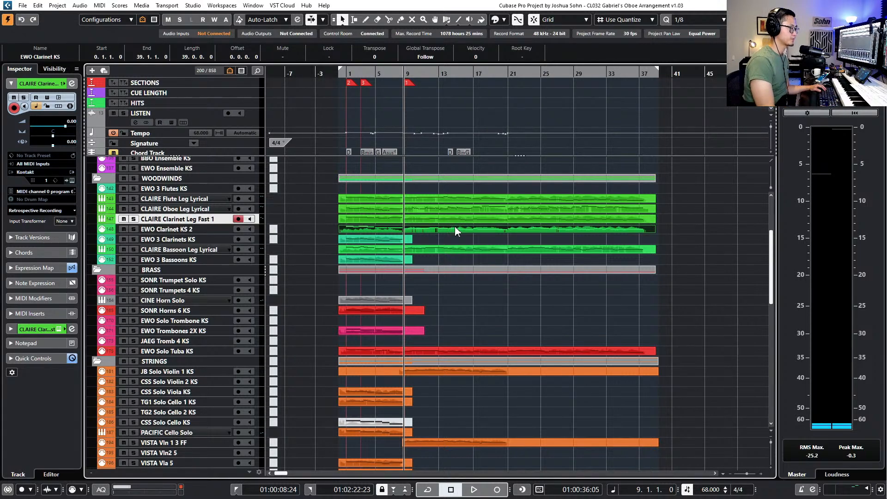
Select the parts on both clarinet tracks and solo the two tracks
click(429, 221)
shift+click(434, 229)
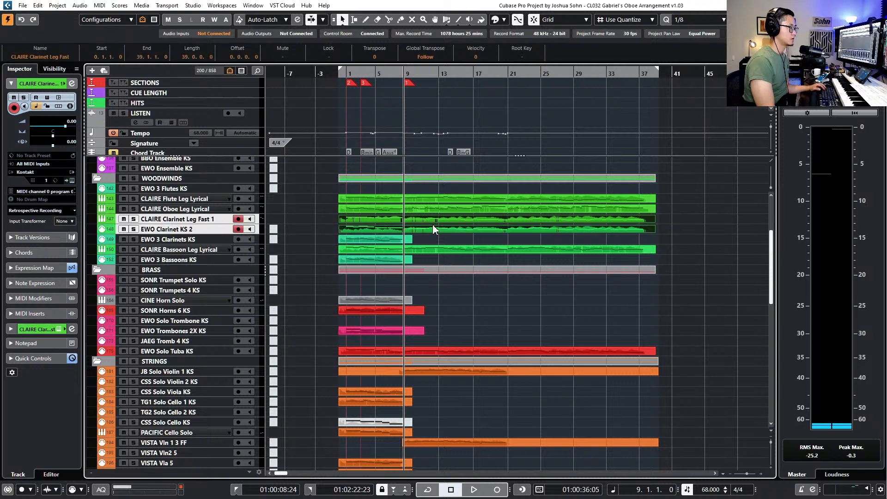
key(s)
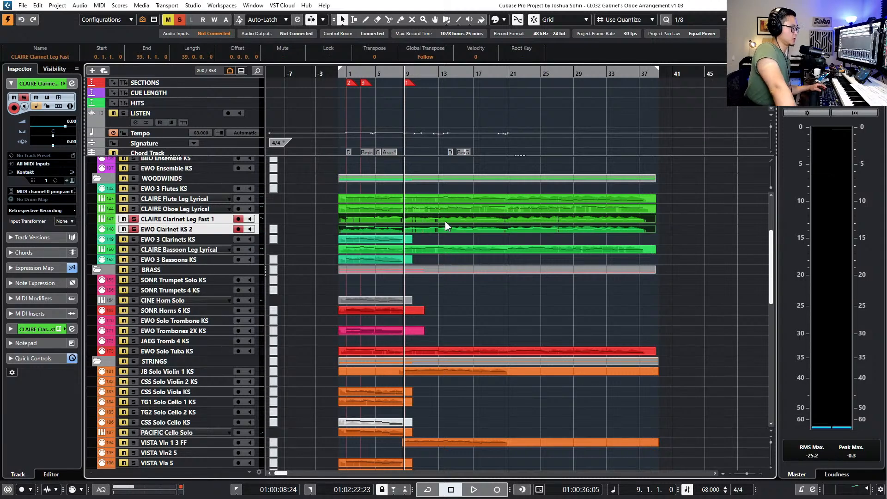
Audition the two soloed clarinets from bar 9 and open both of their parts together in the Key Editor
key(space)
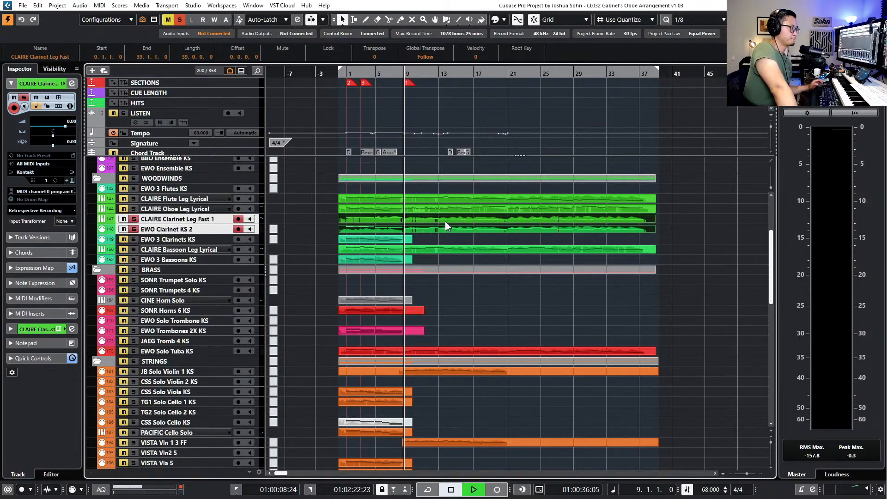
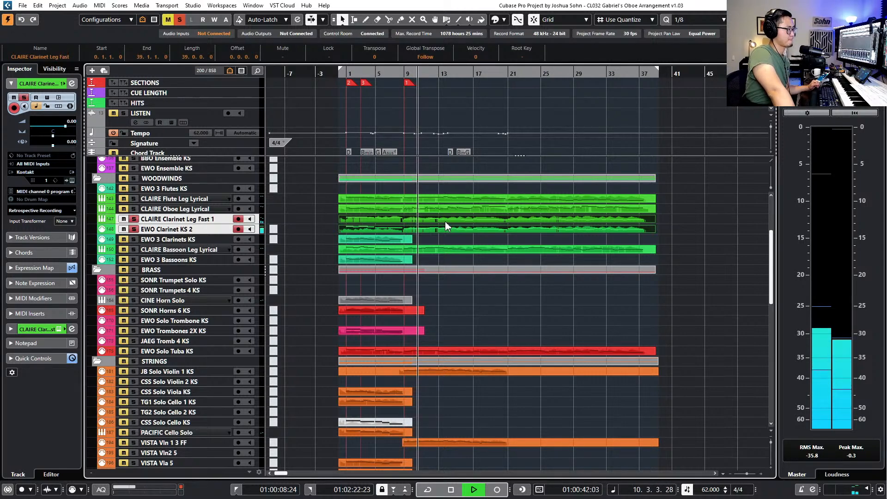
double_click(445, 222)
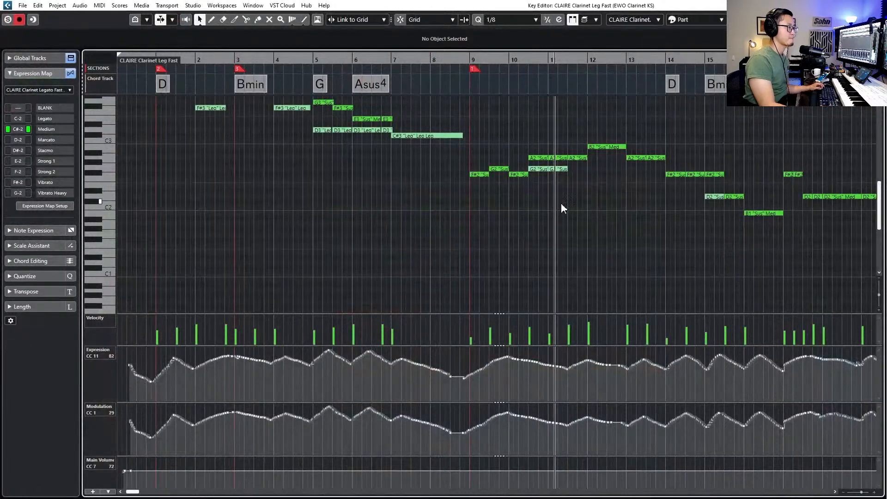
ctrl+scroll(561, 203, up, 3)
key(space)
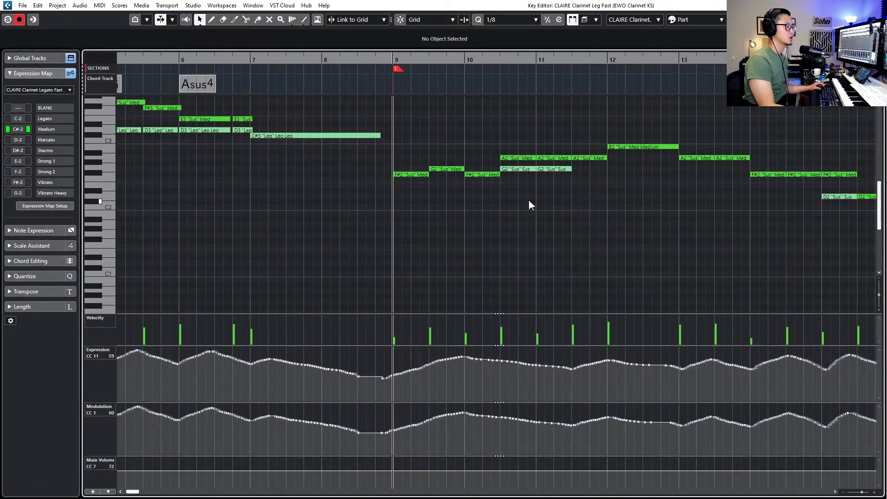
Add a D chord event to the chord track, snapped to the start of bar 9
alt+click(396, 86)
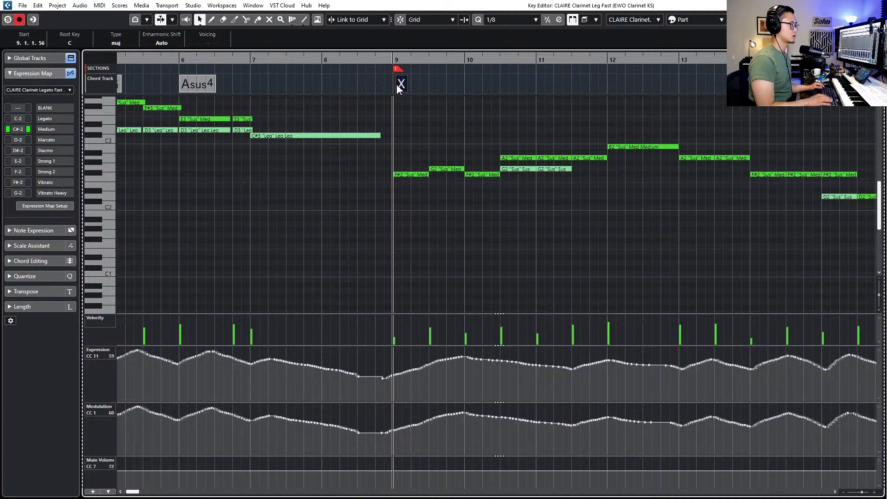
key(j)
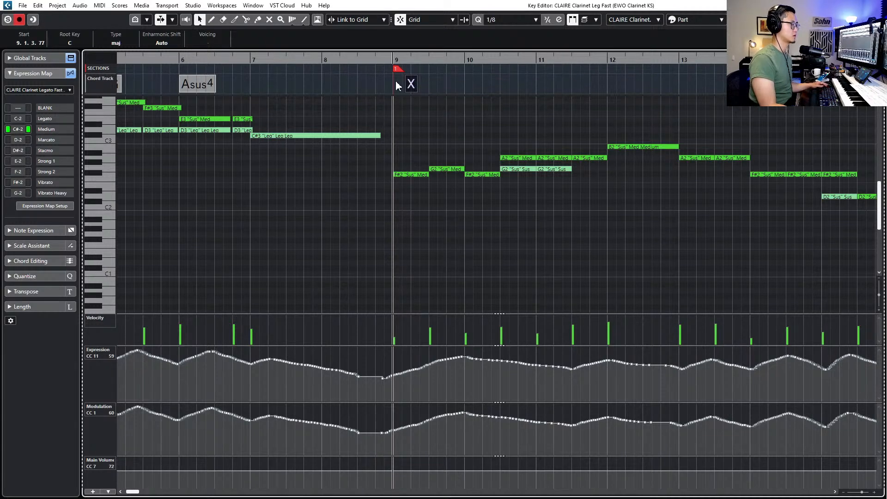
mouse_move(410, 85)
mouse_down()
mouse_move(393, 84)
mouse_move(402, 84)
mouse_up()
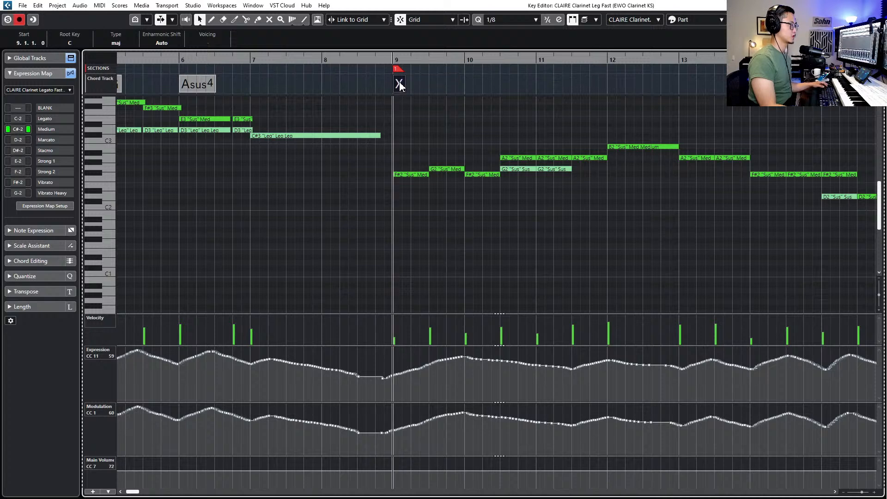
double_click(399, 84)
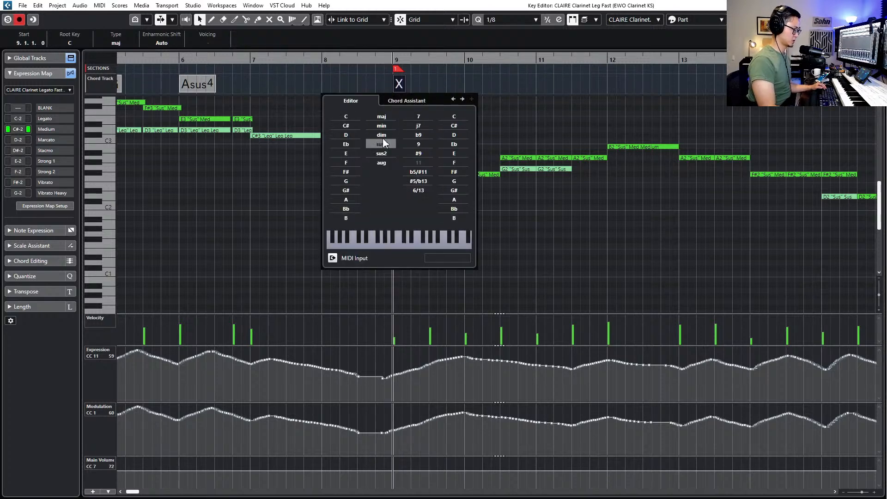
click(345, 135)
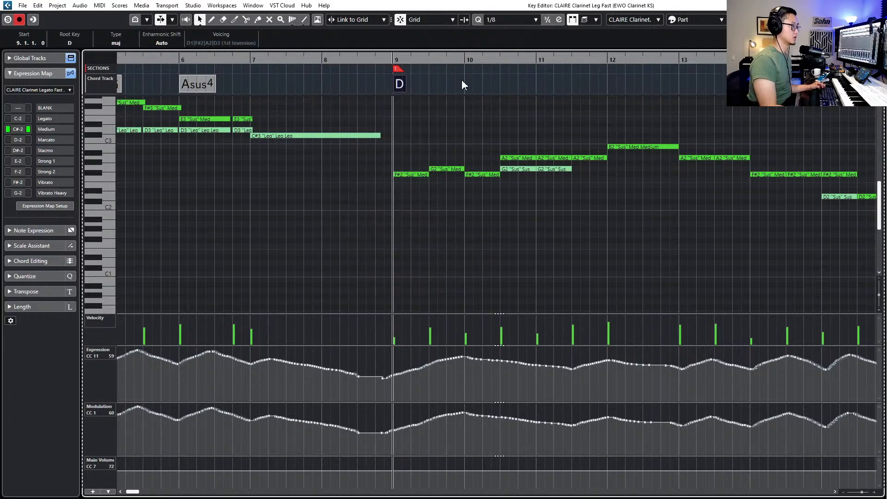
Set the quantize value to 1/2 and add an A7/E chord event on beat 3 of bar 9
key(j)
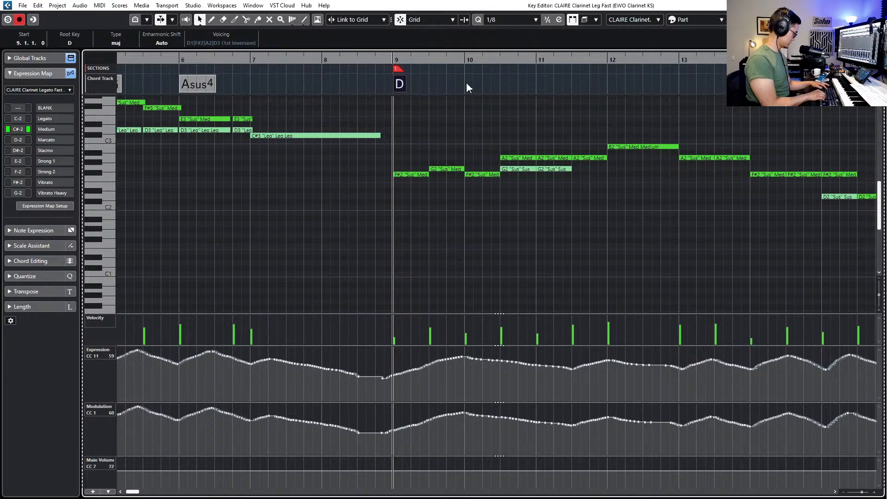
alt+click(467, 83)
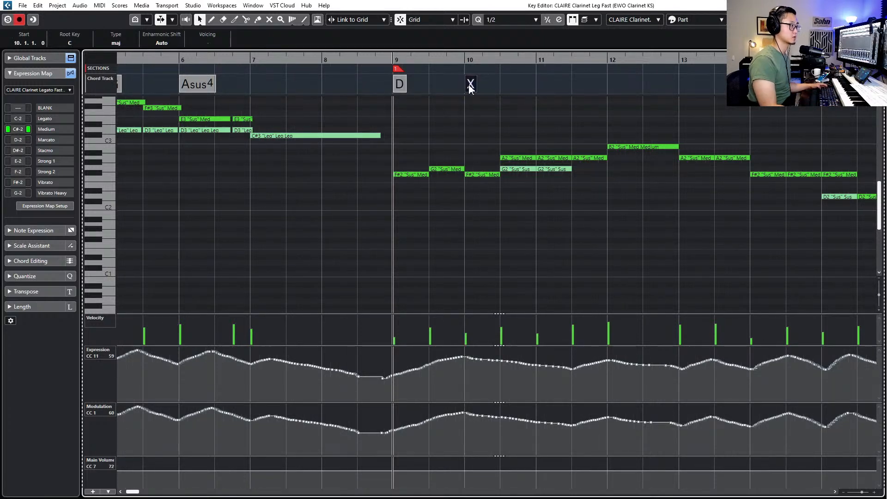
drag(470, 85, 436, 84)
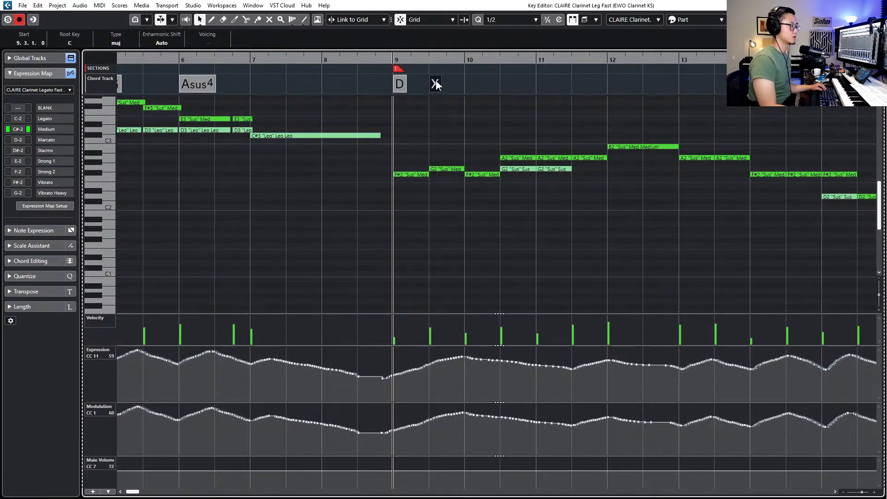
double_click(435, 86)
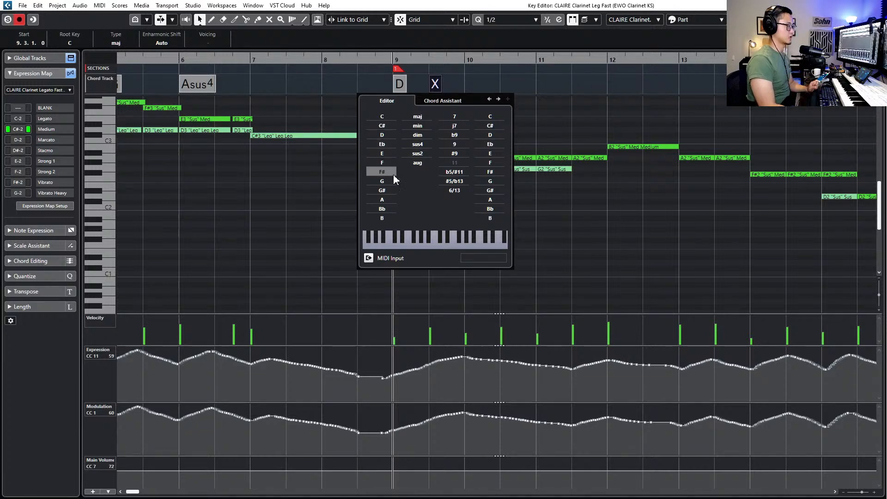
click(383, 199)
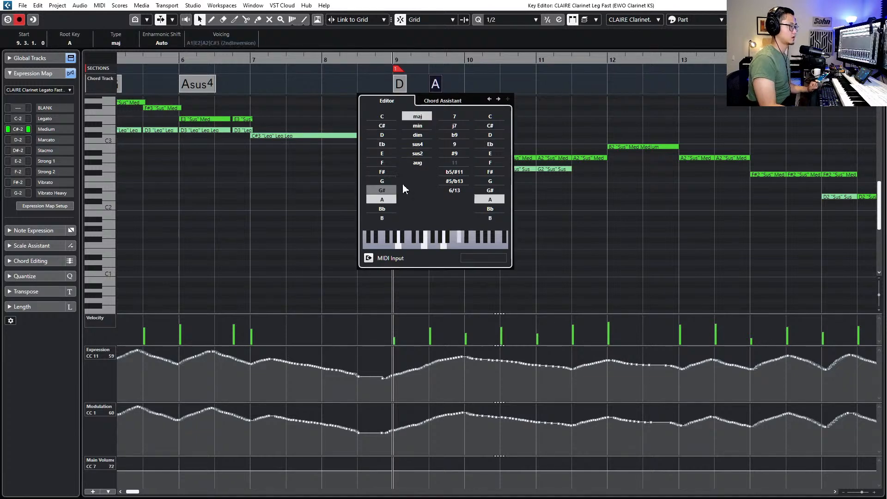
click(452, 114)
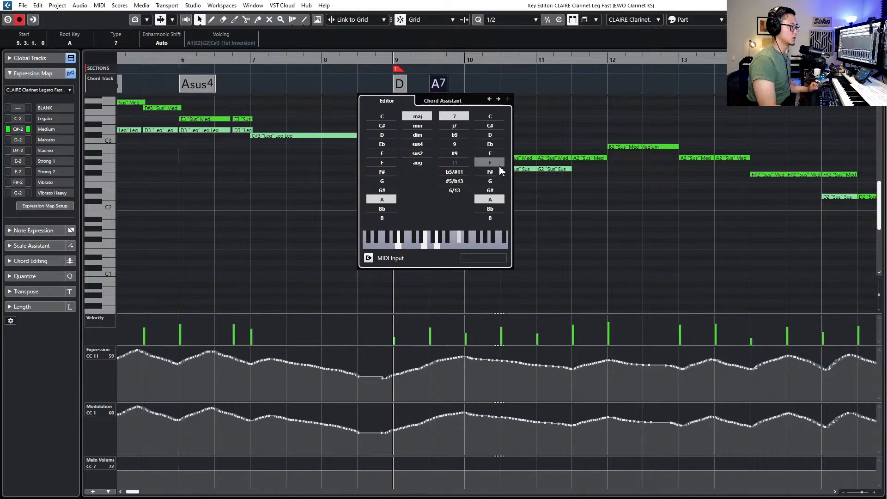
click(499, 180)
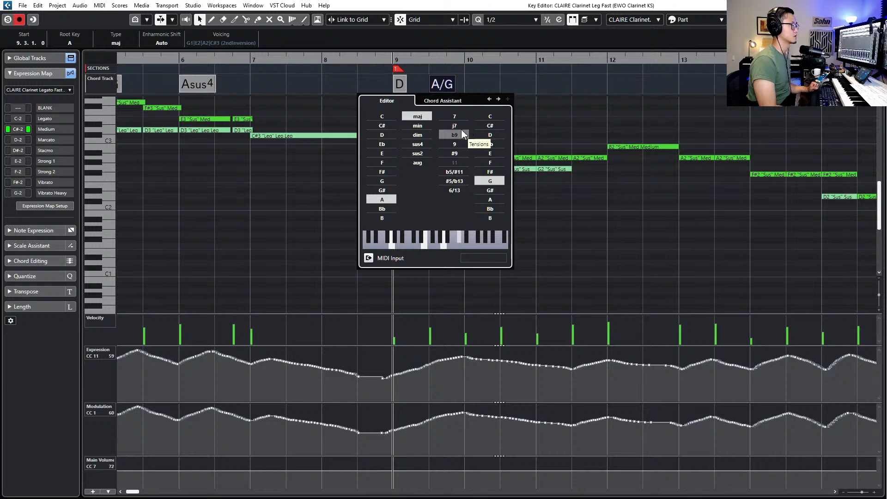
click(481, 155)
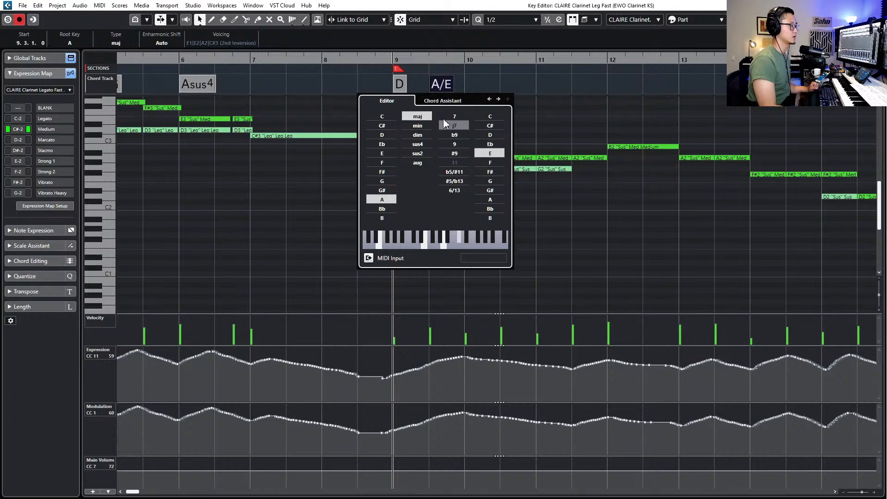
click(448, 117)
click(485, 81)
Add a D/F# chord event at the start of bar 10 on the chord track
alt+click(470, 86)
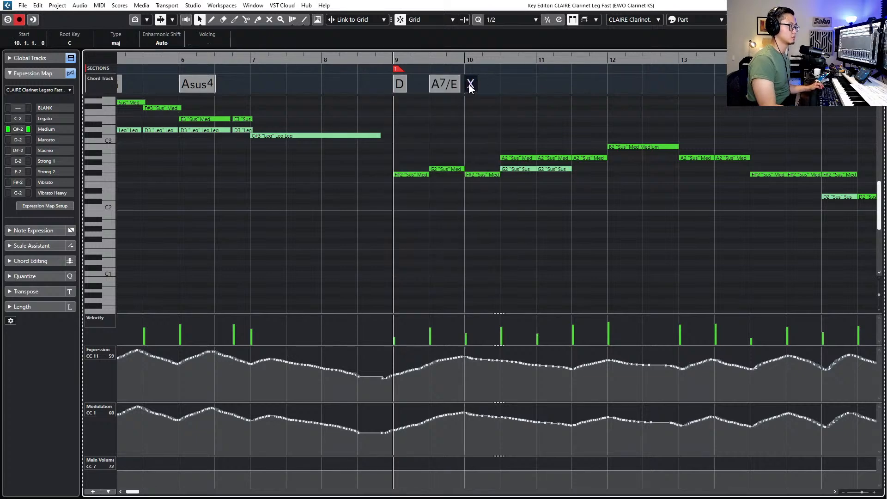
double_click(470, 84)
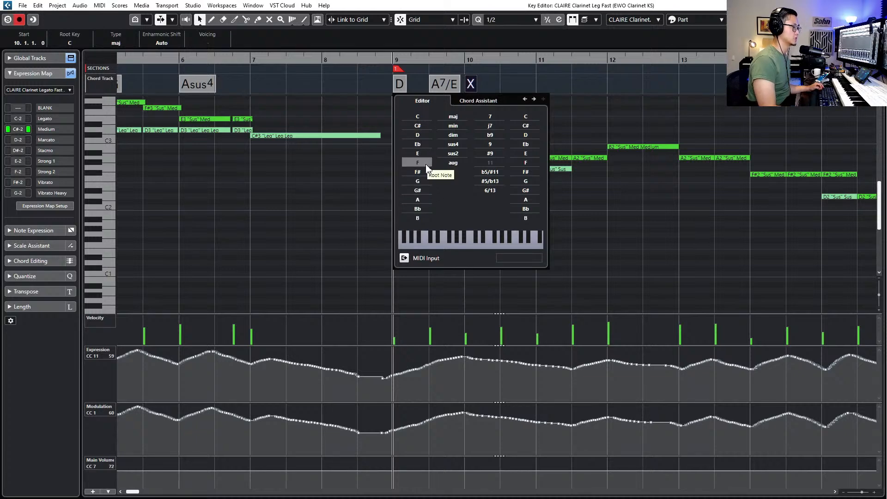
click(417, 135)
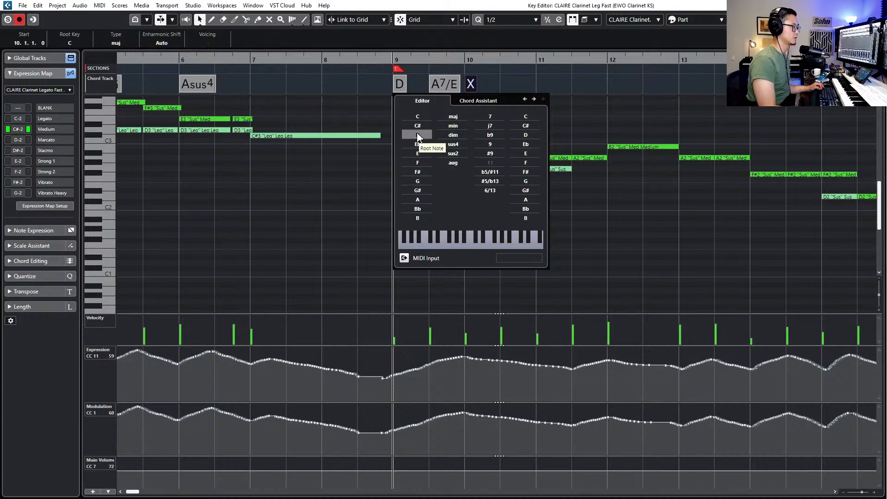
click(525, 172)
click(539, 84)
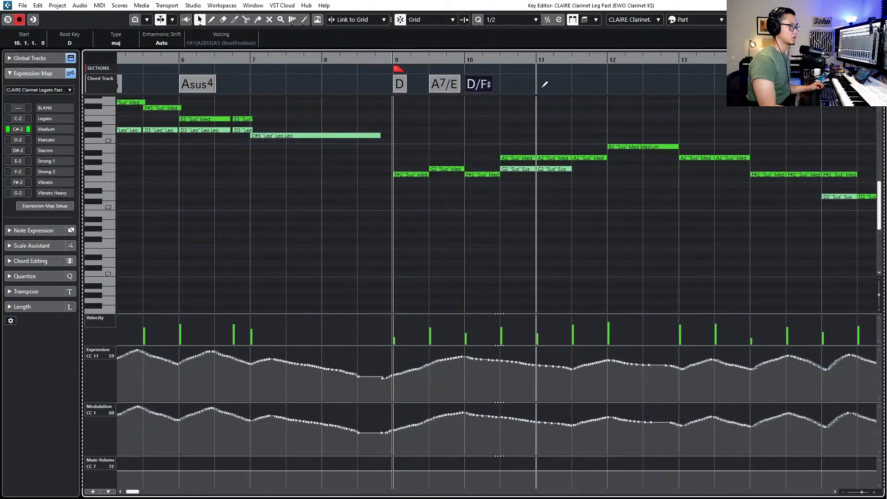
Add a Gsus2 chord event at the start of bar 11 on the chord track
click(538, 84)
double_click(539, 84)
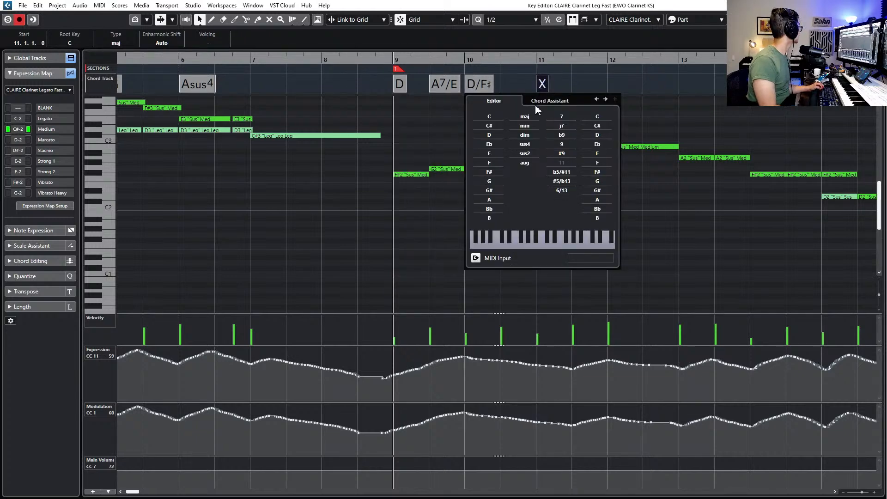
click(491, 182)
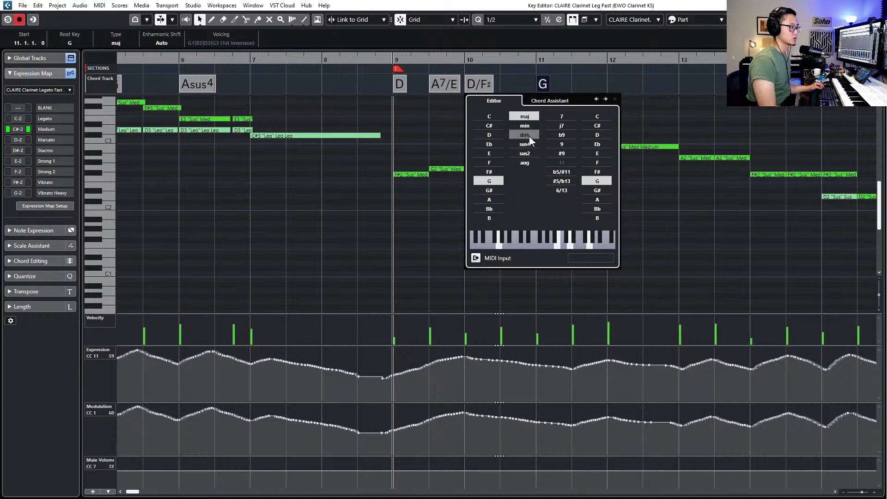
click(533, 152)
scroll(607, 79, right, 2)
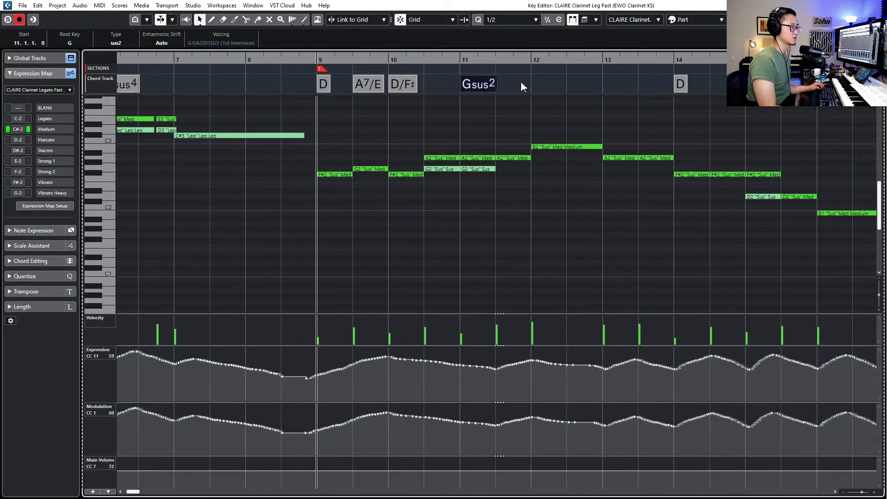
Add a G major chord event at the start of bar 12 on the chord track
click(537, 83)
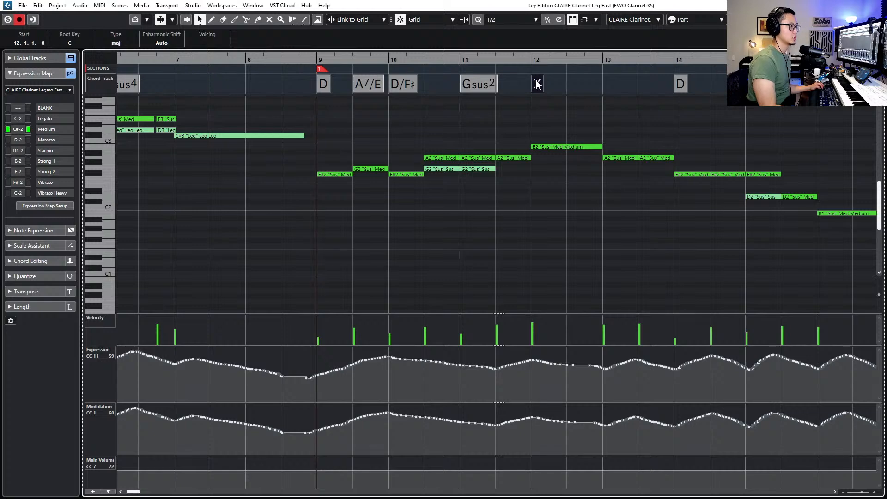
double_click(537, 84)
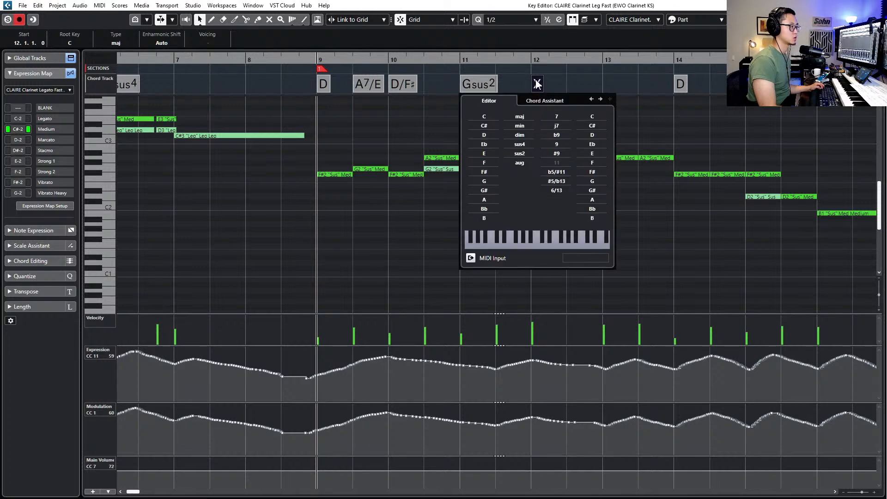
click(484, 153)
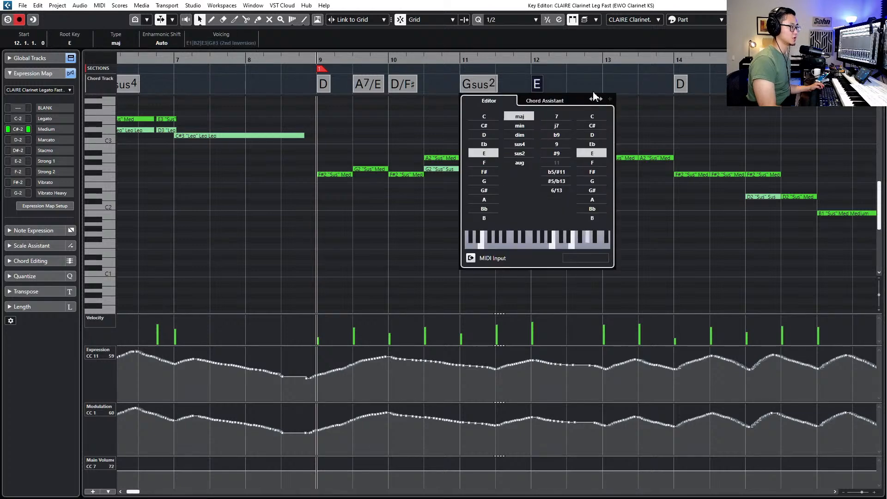
double_click(537, 85)
click(484, 181)
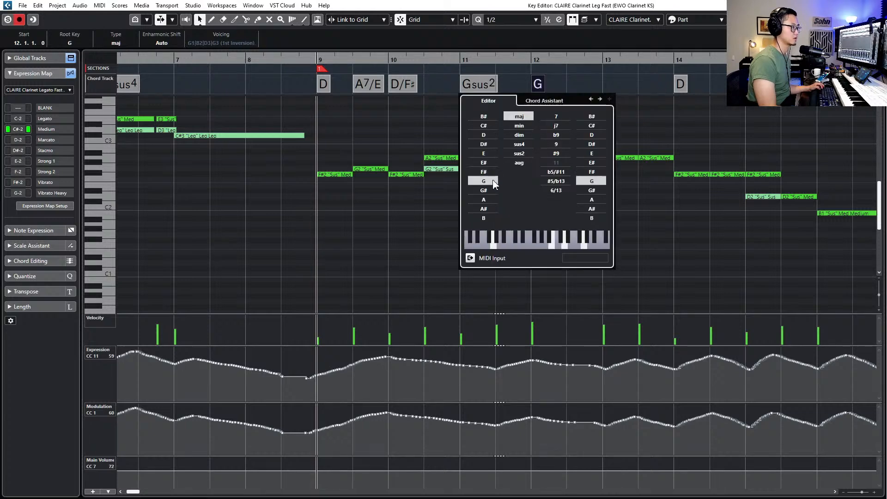
Audition the clarinets from bar 9 and move the Gsus2 chord event back to beat 3 of bar 10
click(478, 86)
key(space)
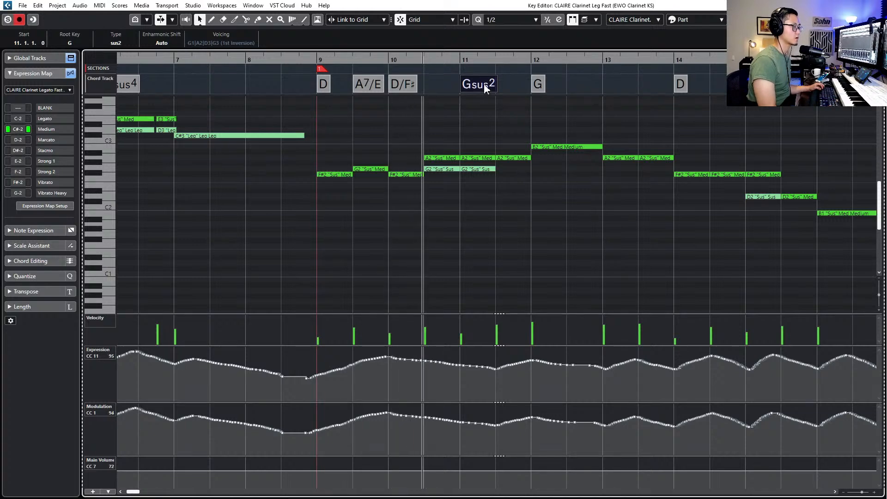
key(space)
drag(484, 86, 450, 85)
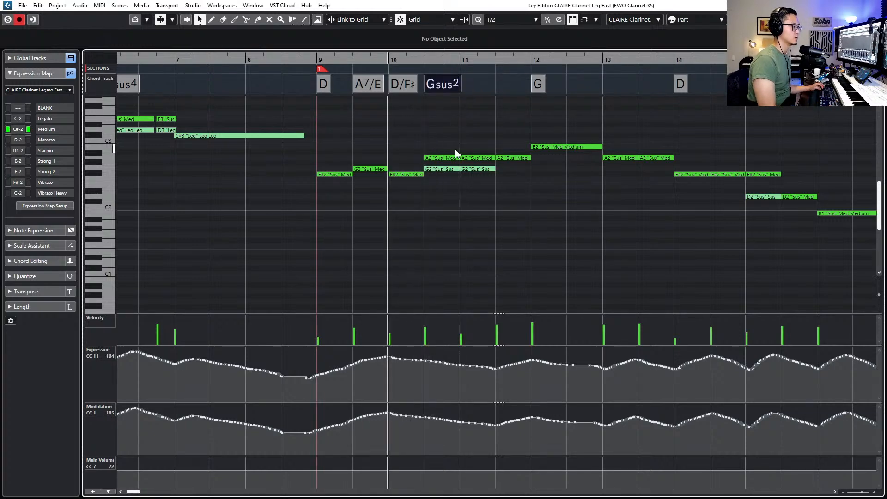
Lower the A2 note on beat 3 of bar 10 to G2 in both clarinet parts
click(446, 158)
key(Down)
key(Down)
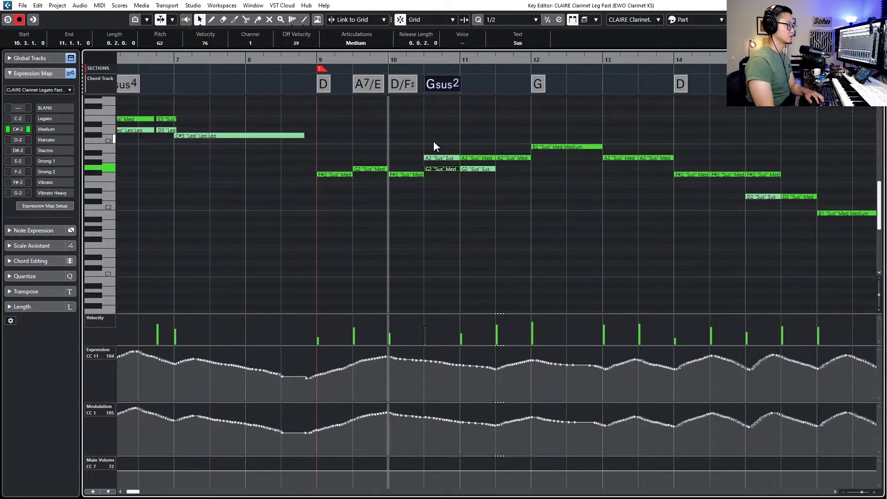
click(439, 152)
click(444, 156)
key(Down)
key(Down)
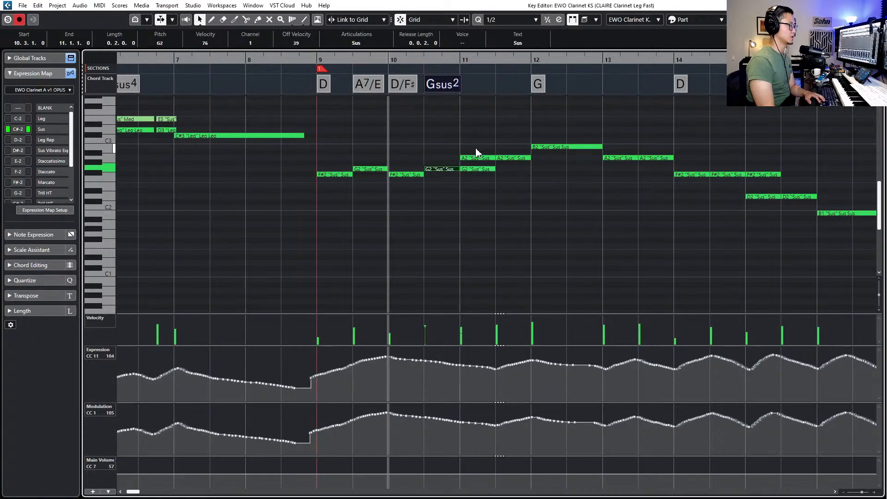
click(476, 157)
Change the Gsus2 chord event on beat 3 of bar 10 to a G major chord
double_click(448, 84)
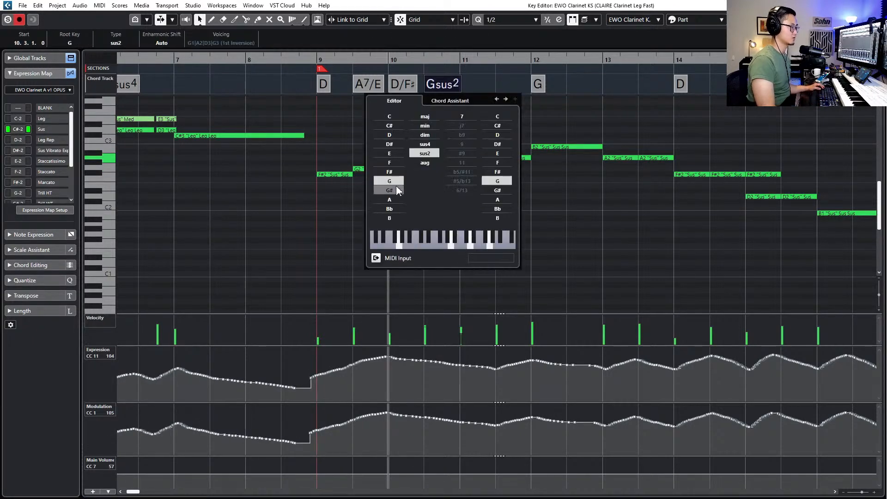
click(396, 182)
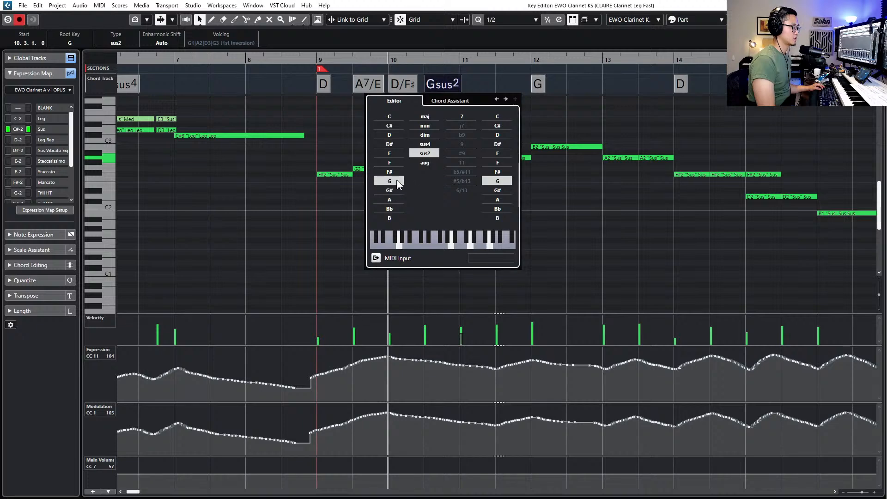
click(391, 173)
click(395, 181)
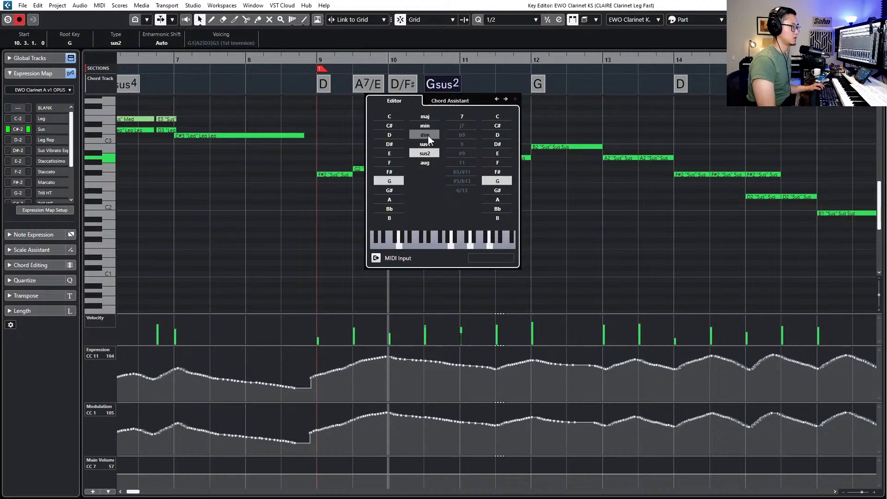
click(426, 127)
click(427, 117)
click(470, 78)
Add an A7 chord event with a G bass note at the start of bar 11 on the chord track
alt+click(467, 80)
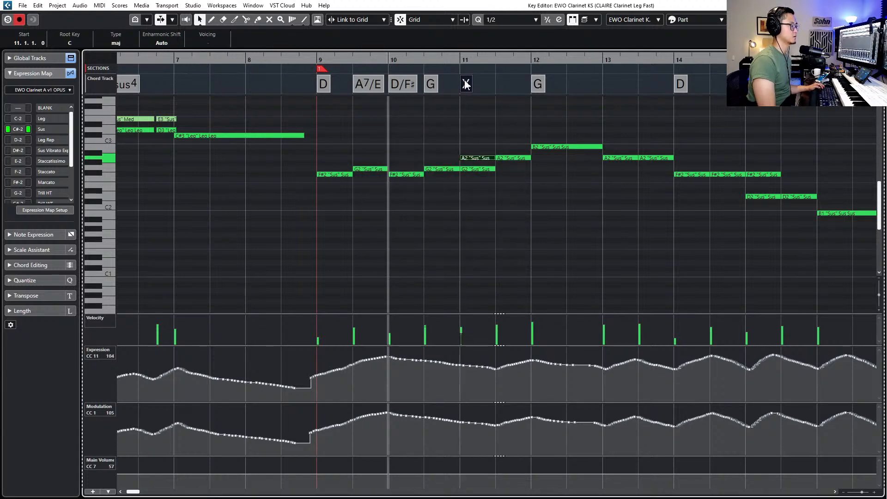
double_click(466, 84)
click(413, 182)
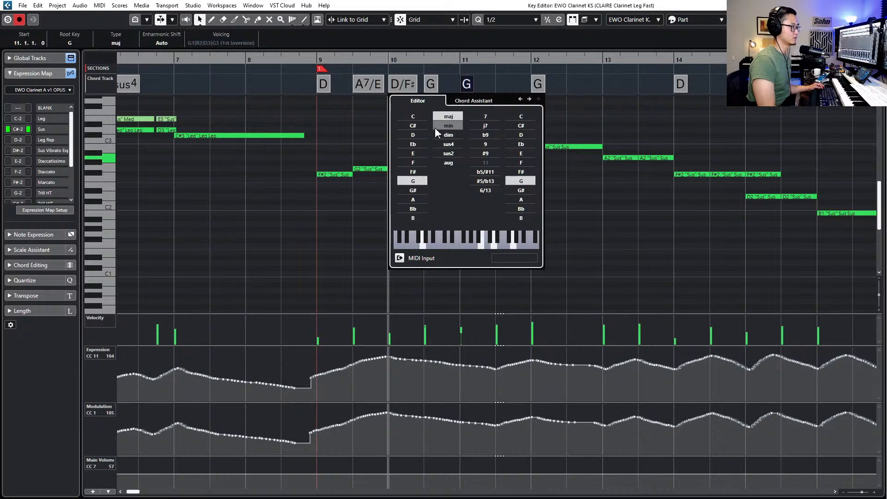
click(412, 200)
click(489, 117)
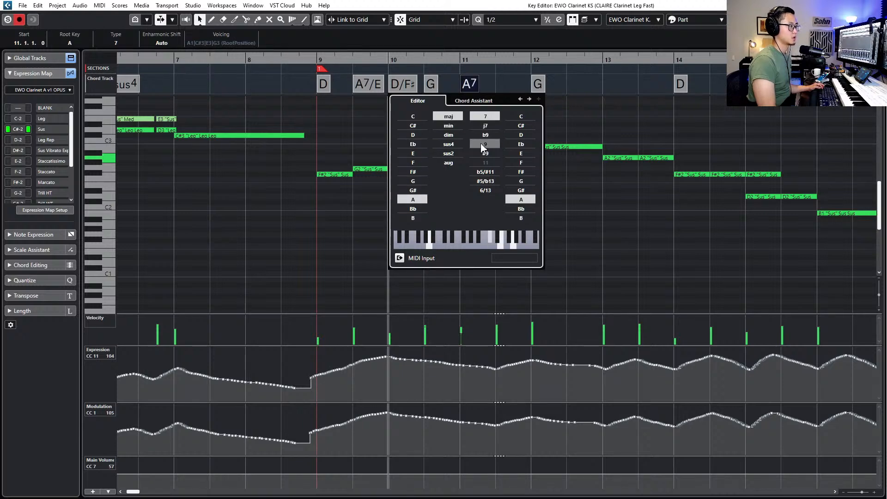
click(522, 182)
click(585, 182)
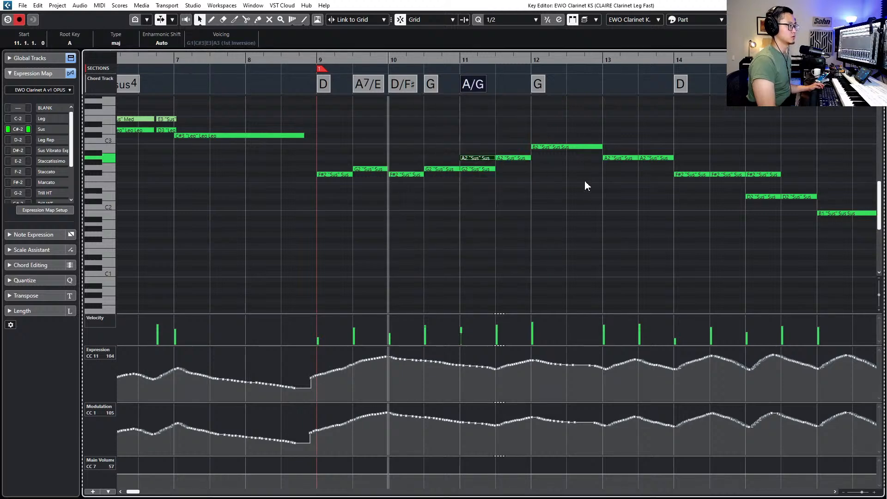
double_click(472, 84)
click(492, 116)
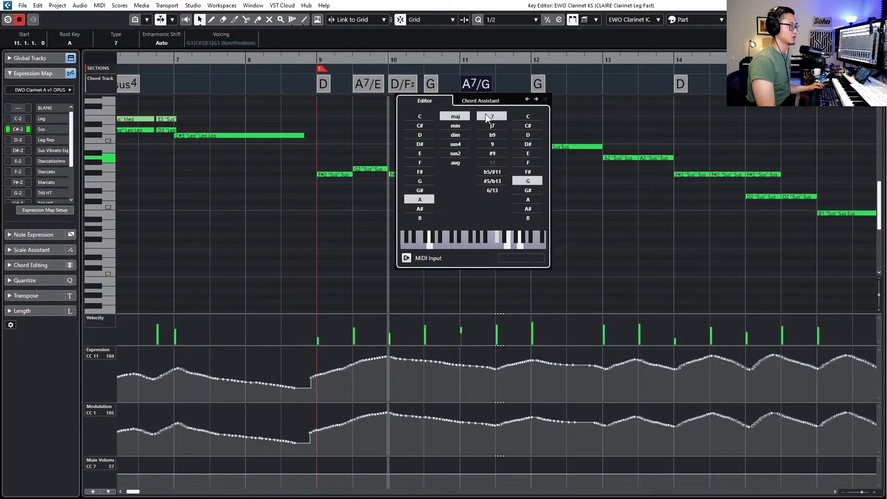
click(560, 149)
Move the G chord event from bar 12 back to beat 3 of bar 11 and change it to D/F#
double_click(537, 85)
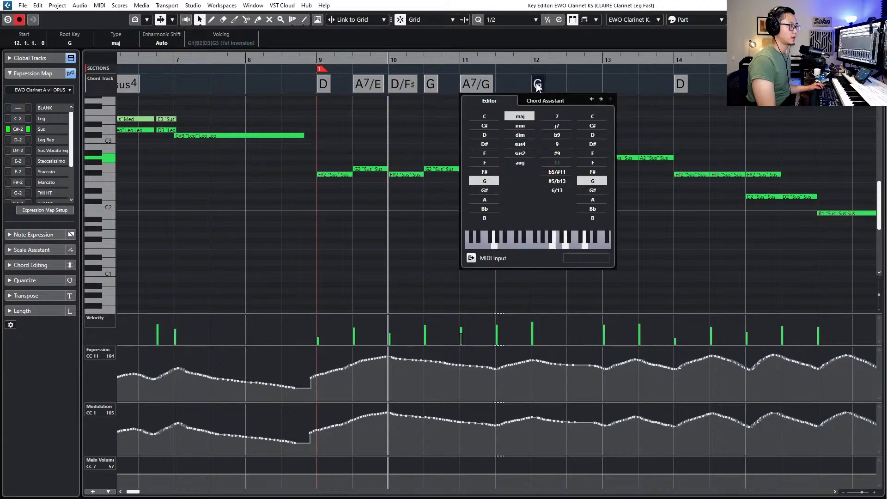
click(654, 128)
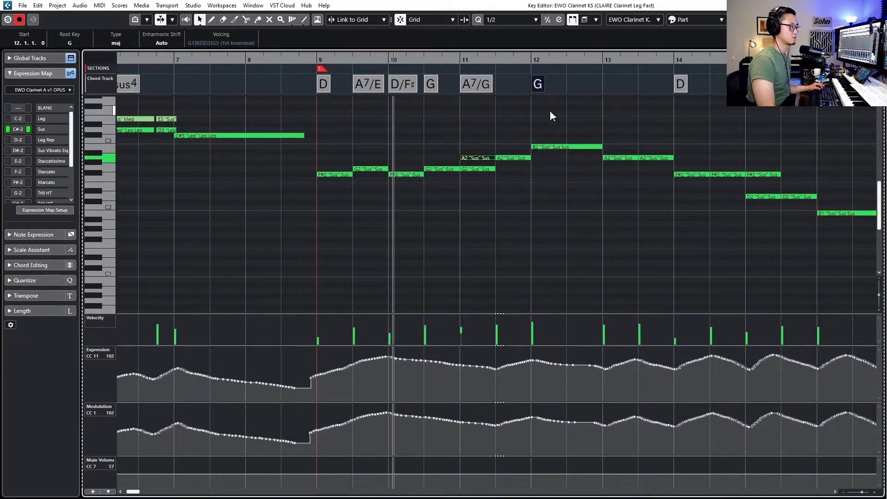
drag(535, 84, 511, 86)
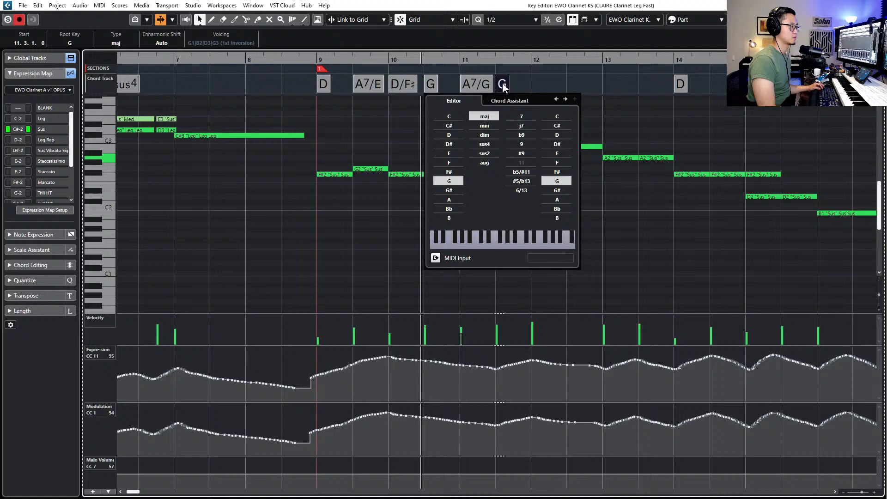
click(451, 144)
click(449, 135)
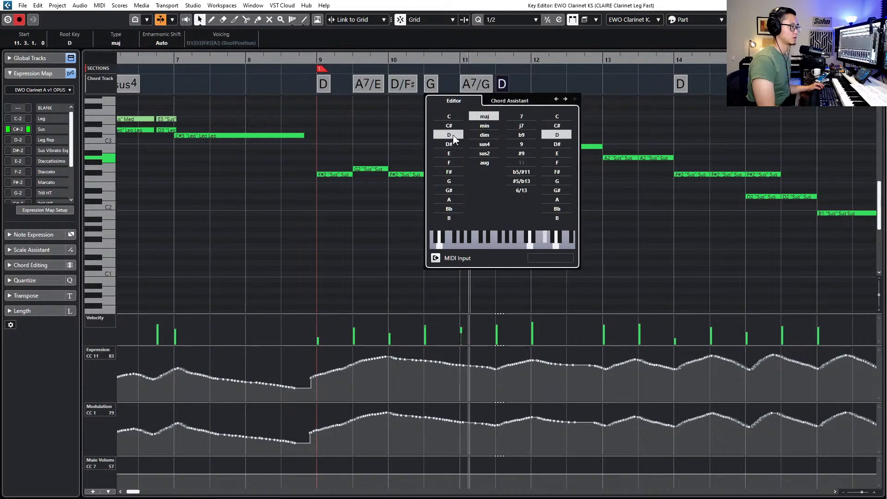
click(557, 172)
click(576, 89)
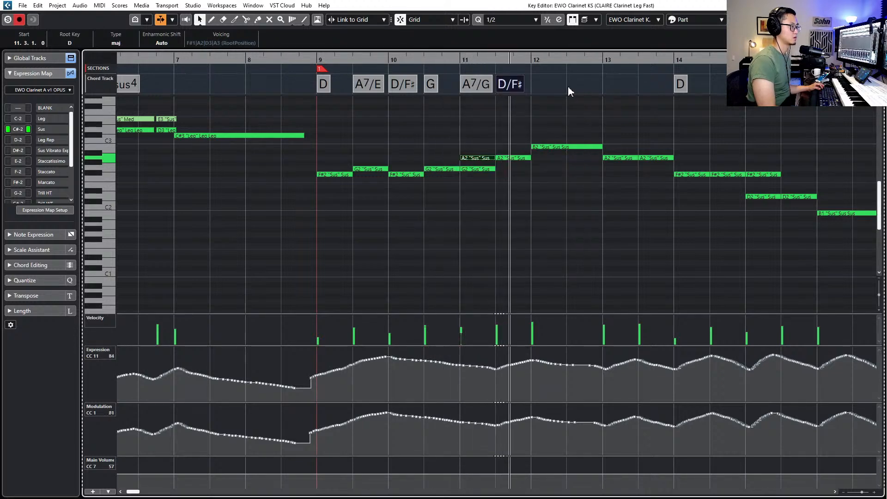
Add a Gsus2 chord event at the start of bar 12 on the chord track
alt+click(535, 86)
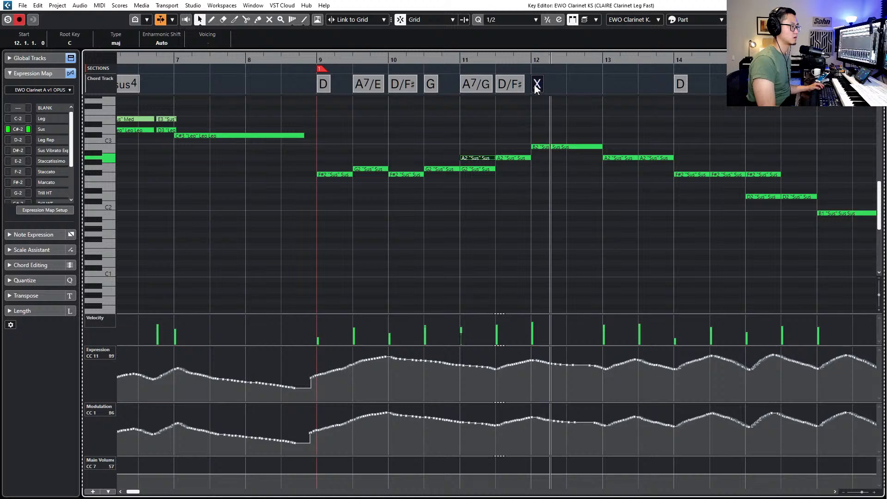
double_click(536, 84)
click(484, 181)
click(519, 153)
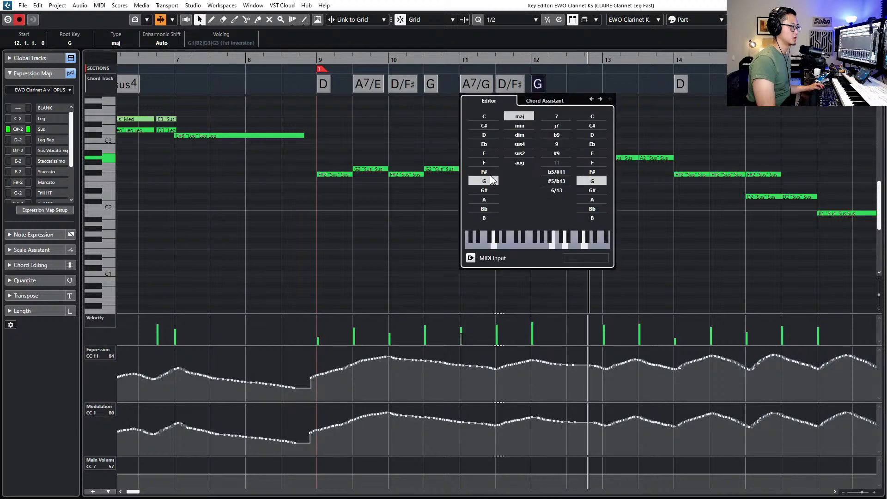
click(636, 125)
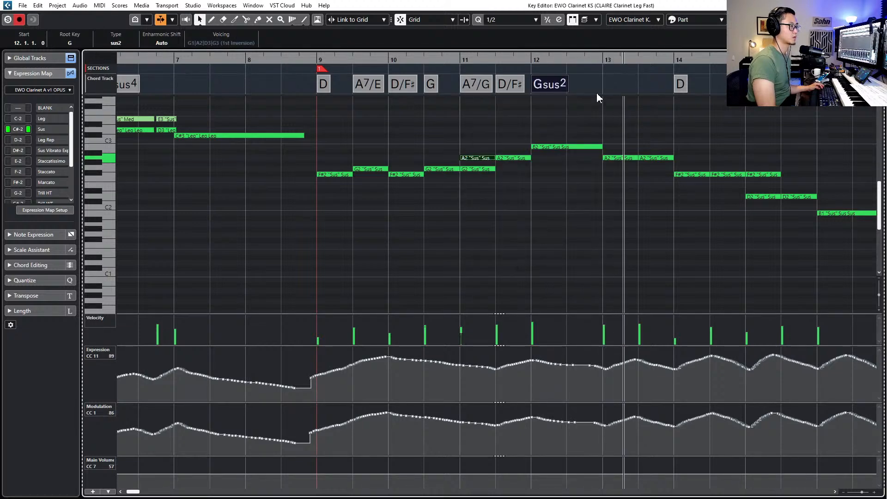
Add a Gsus2 chord event with an E bass note on beat 3 of bar 12
alt+click(570, 84)
double_click(570, 85)
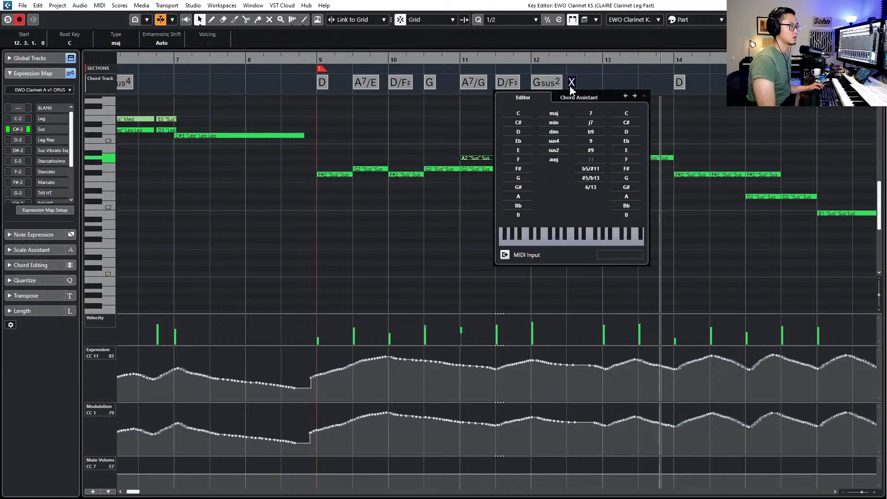
click(524, 177)
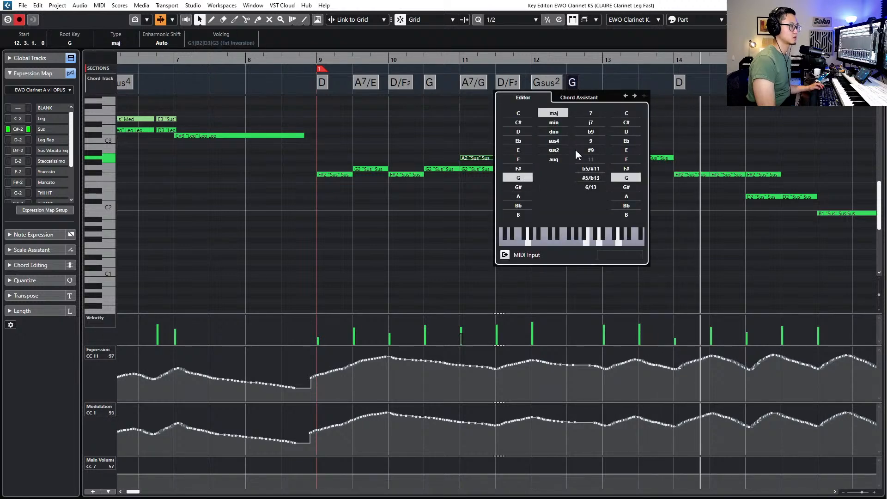
click(555, 148)
click(627, 150)
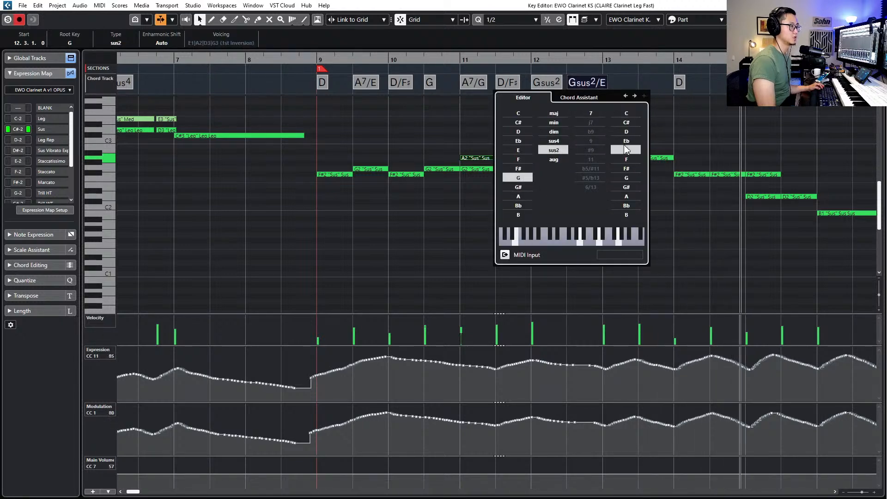
click(628, 78)
Add an Asus4/7 chord event with an E bass note at the start of bar 13
alt+click(611, 82)
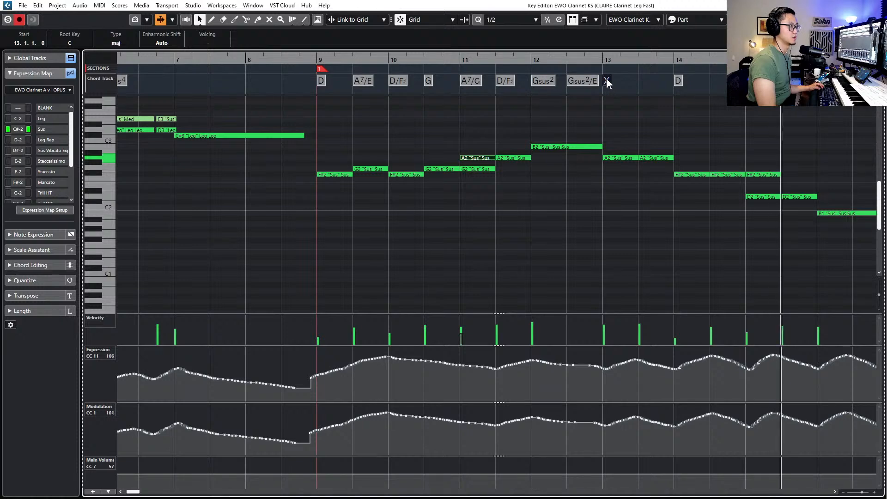
double_click(610, 83)
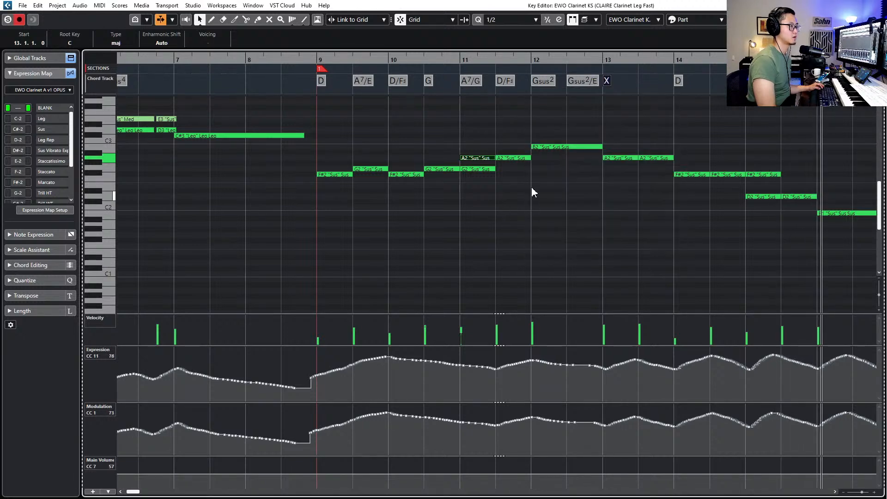
double_click(379, 83)
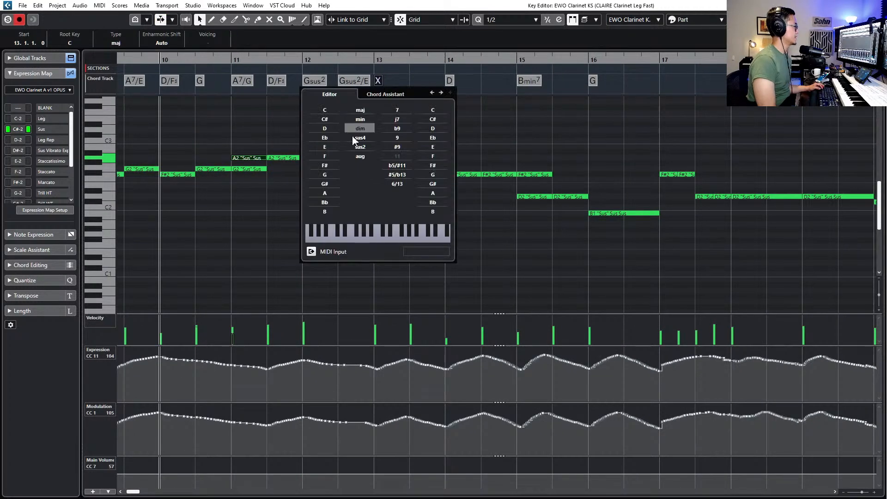
click(325, 192)
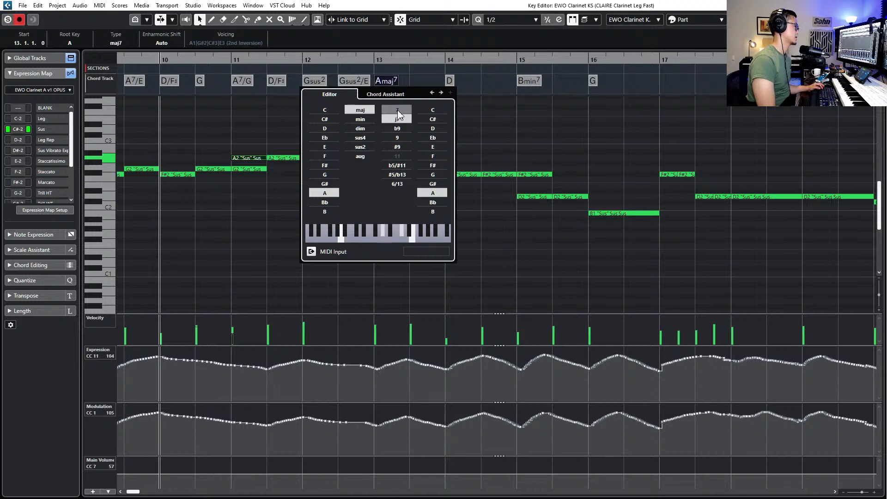
click(398, 111)
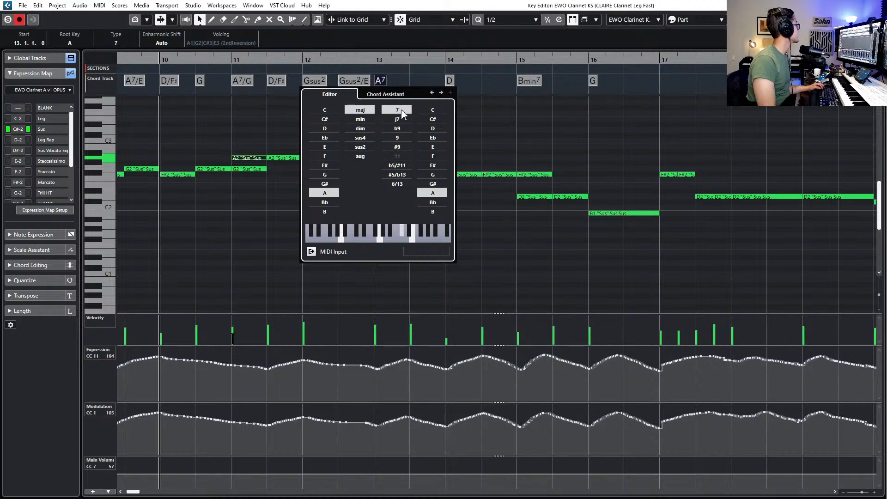
click(433, 147)
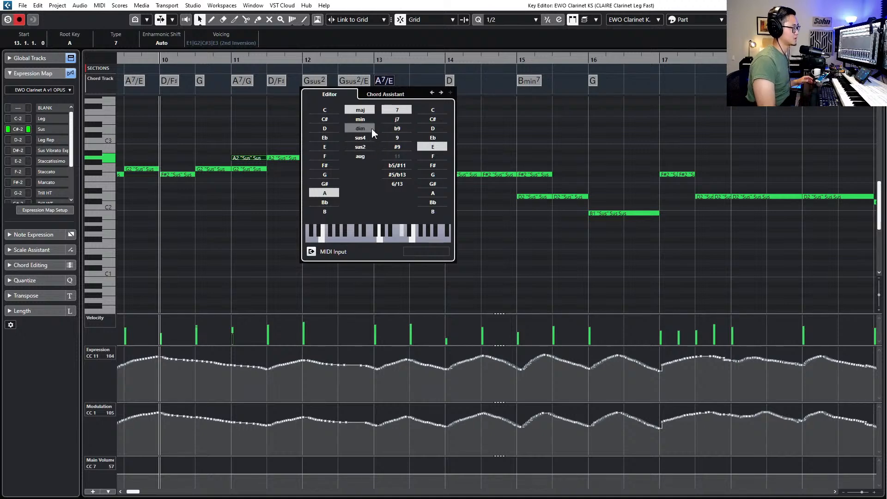
click(366, 138)
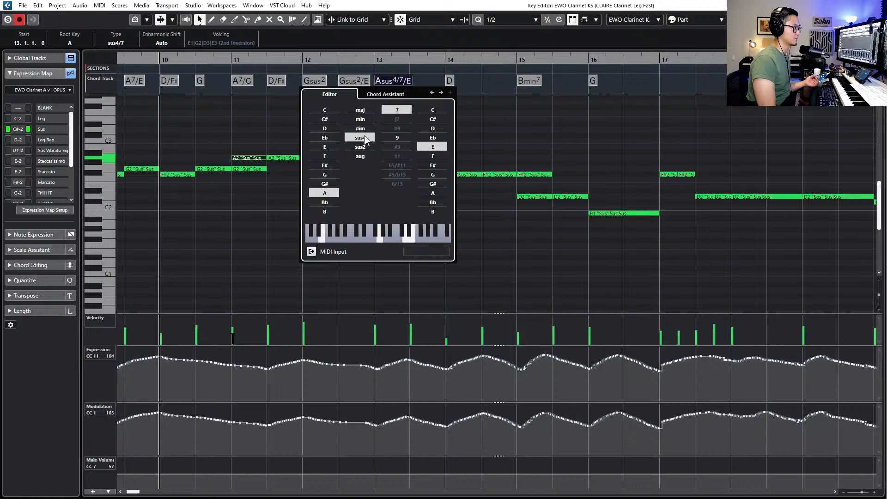
click(420, 83)
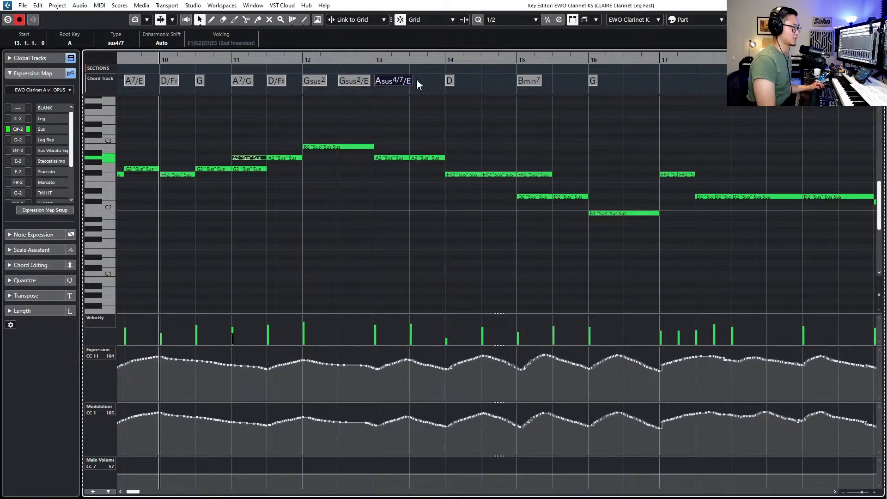
Add an A major chord event with an E bass note on beat 3 of bar 13
alt+click(418, 84)
double_click(413, 81)
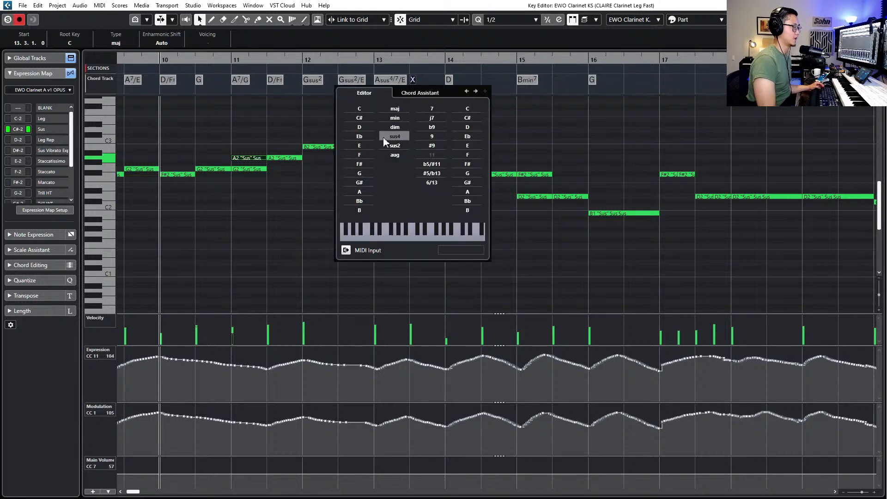
click(360, 192)
click(461, 145)
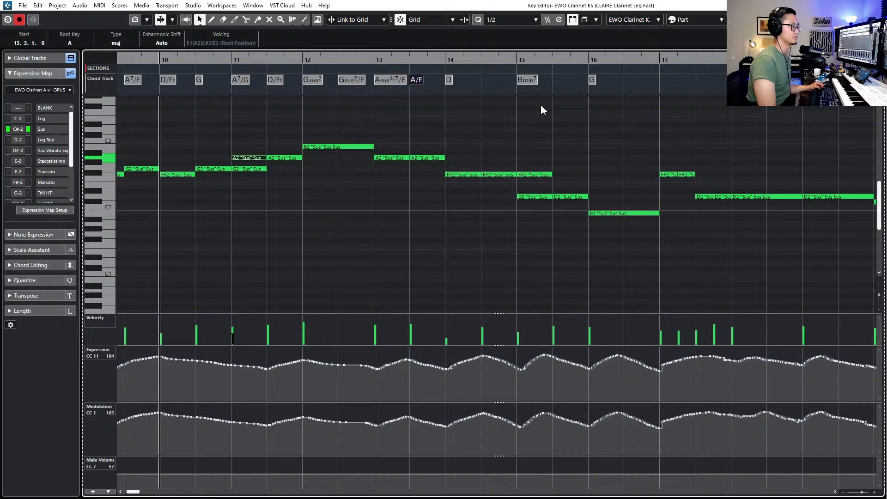
Set the playback position to bar 14 and audition the opening of that bar twice
drag(396, 60, 384, 61)
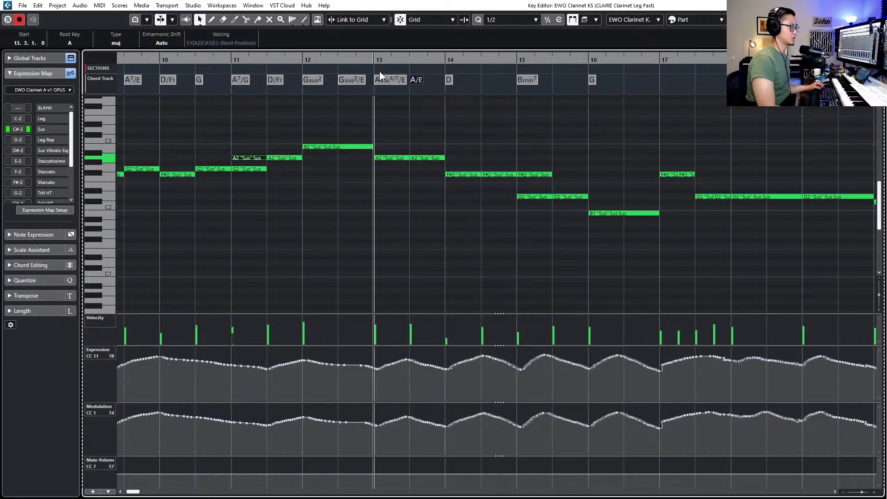
click(436, 58)
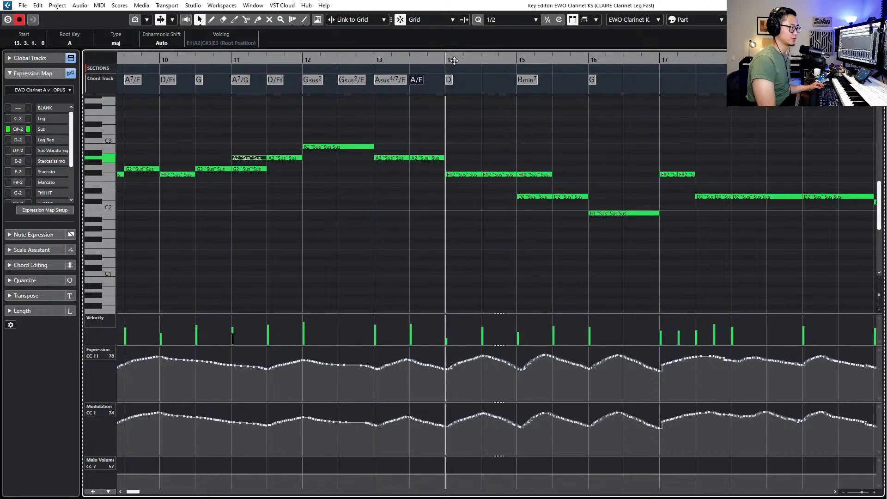
key(space)
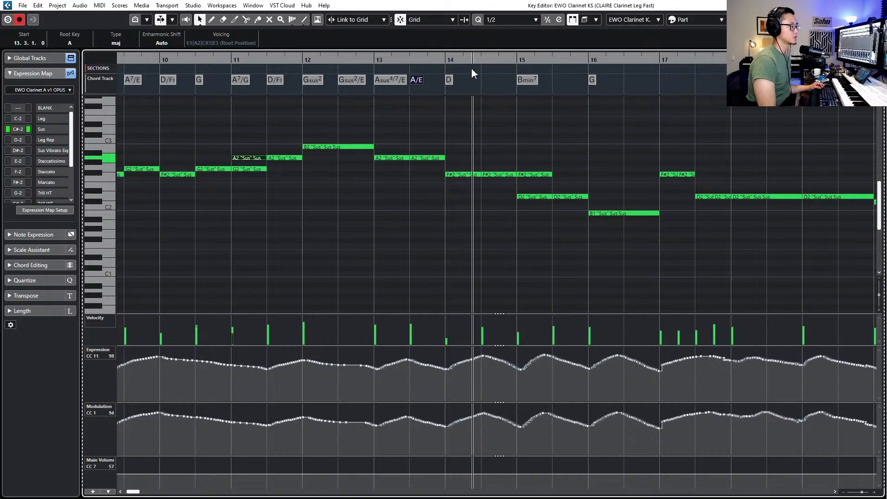
key(space)
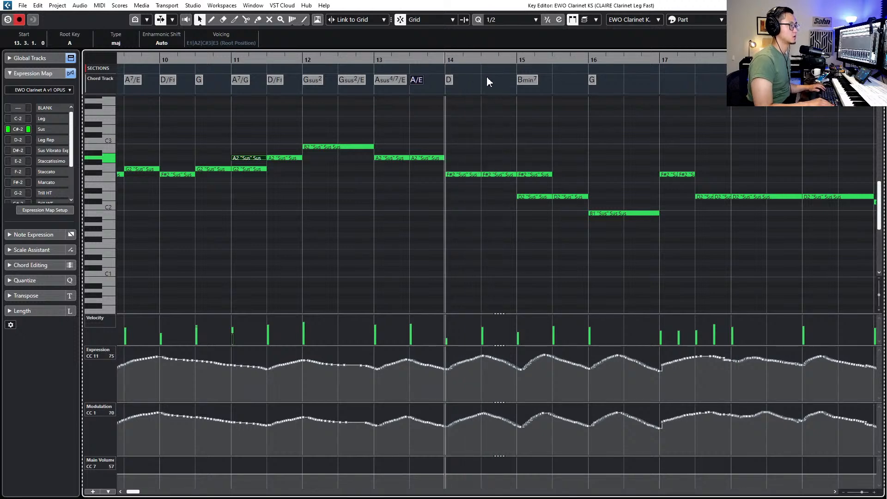
key(space)
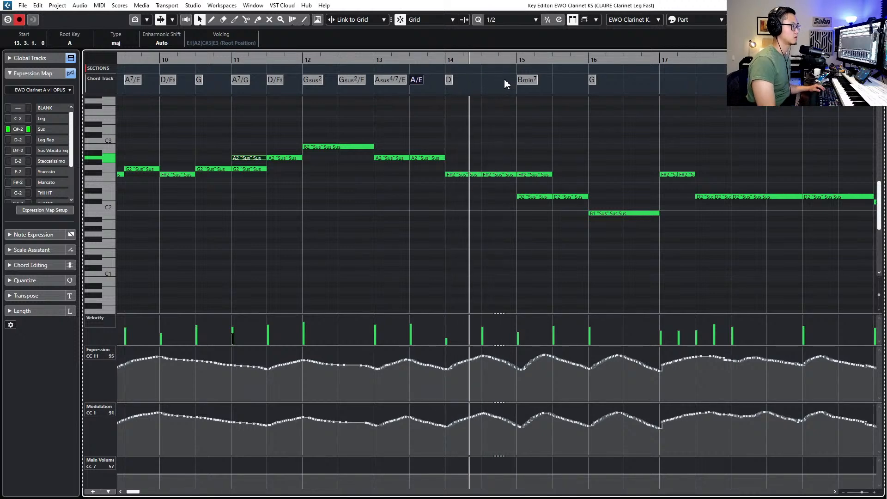
key(space)
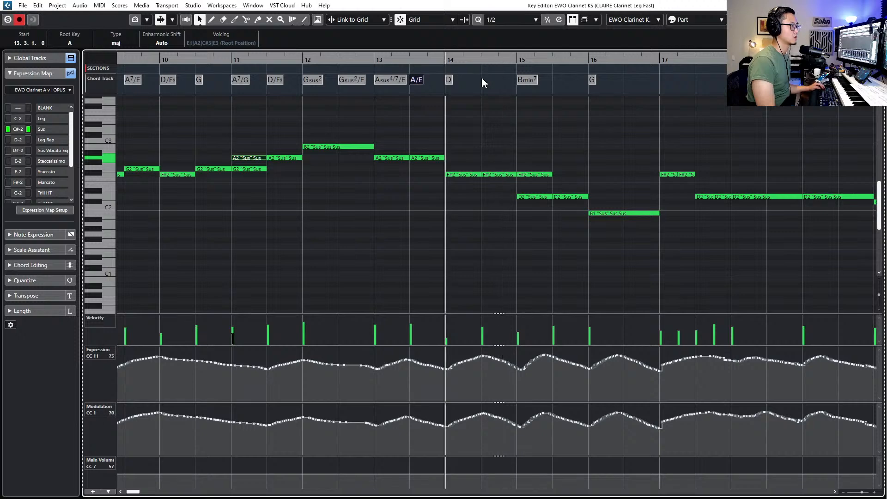
Add a D major chord event with a C# bass note on beat 3 of bar 14
click(483, 80)
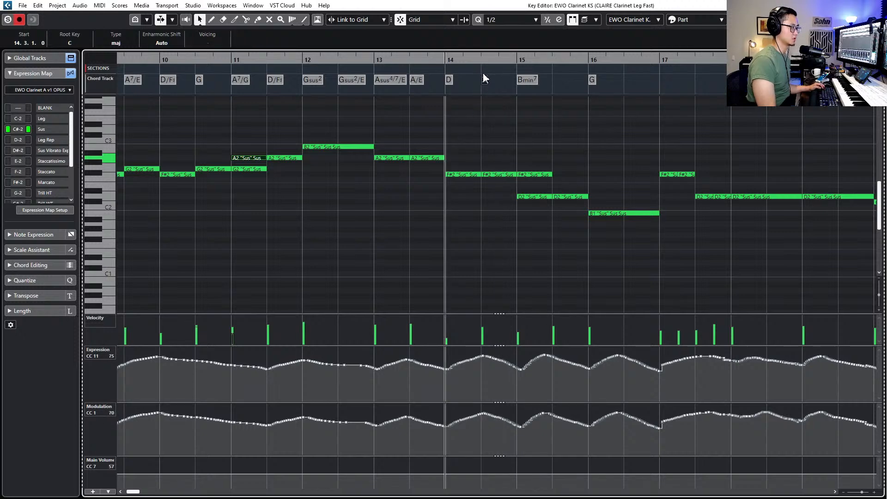
double_click(483, 79)
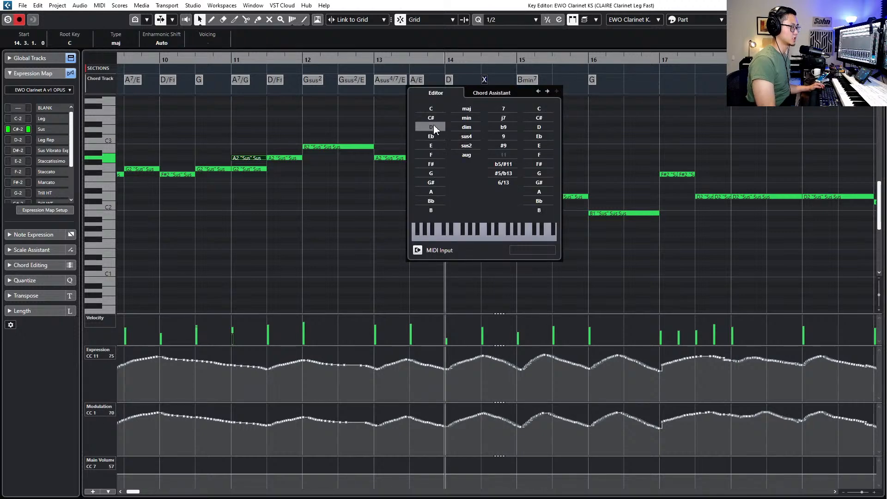
click(434, 126)
click(539, 119)
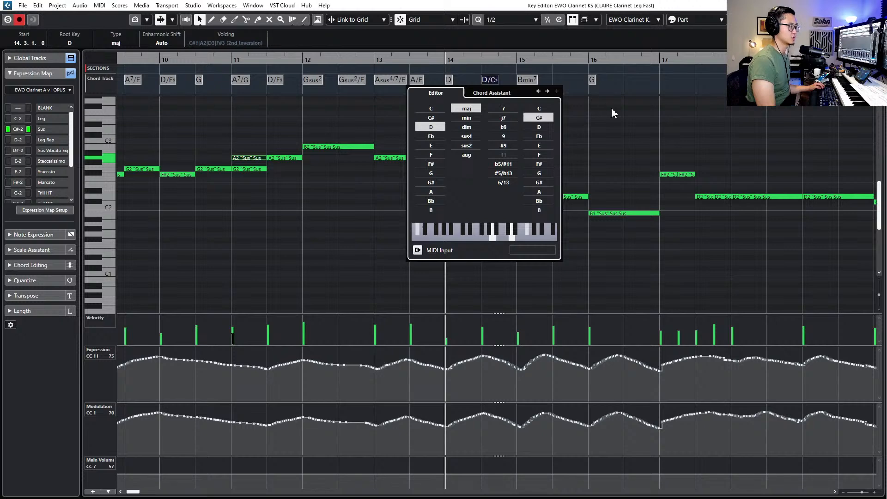
click(612, 109)
Add a D major chord event with an A bass note on beat 3 of bar 15
click(527, 80)
scroll(565, 84, right, 2)
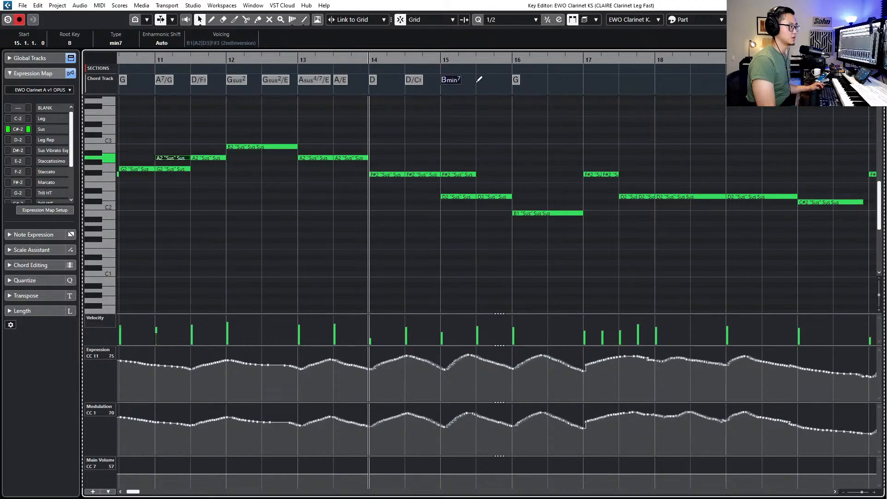
click(478, 82)
double_click(479, 81)
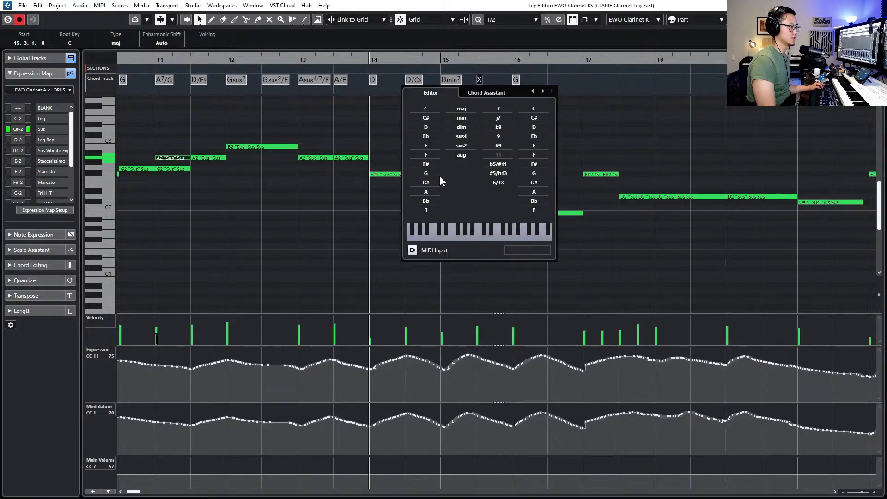
click(423, 127)
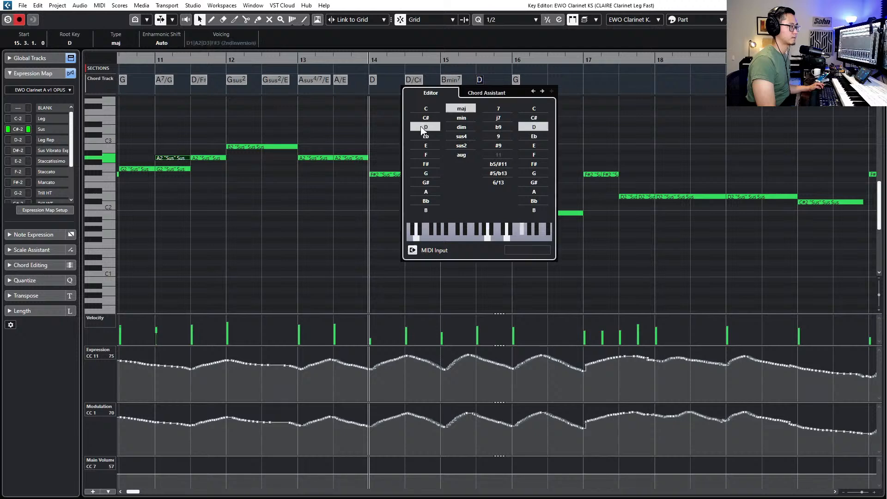
click(535, 192)
click(635, 145)
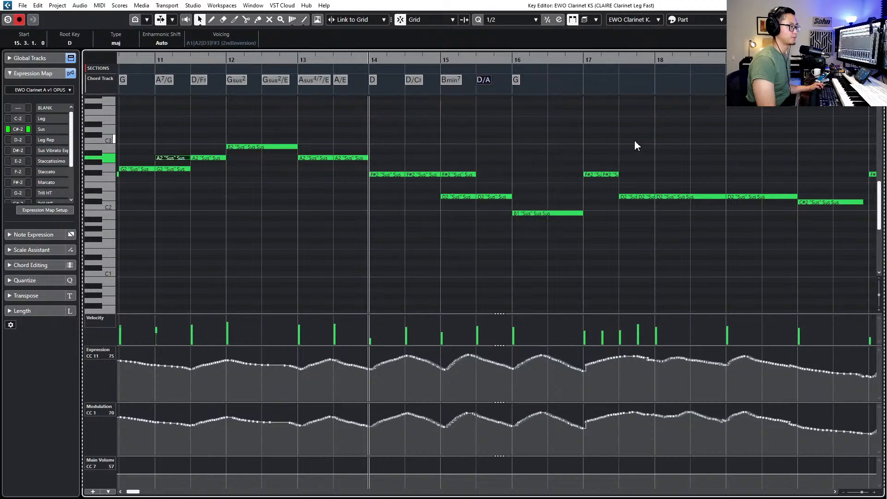
Set the playback position to bar 16 and audition that bar
click(506, 59)
key(space)
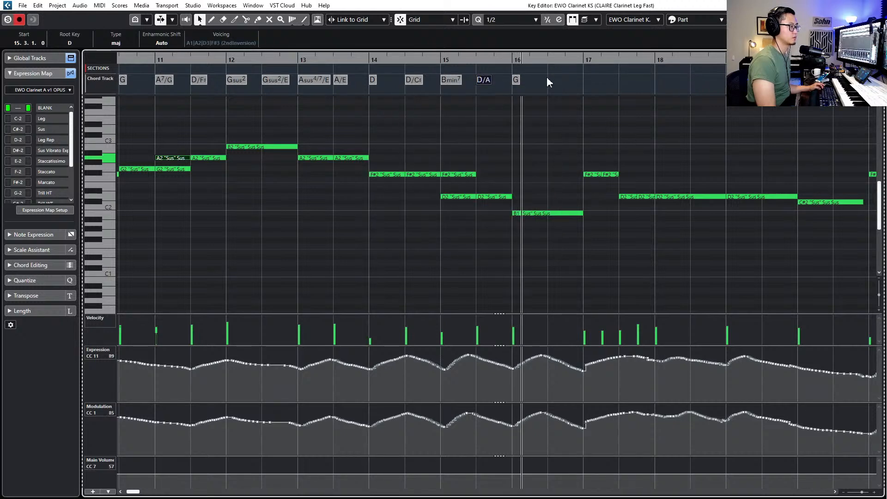
scroll(547, 88, right, 1)
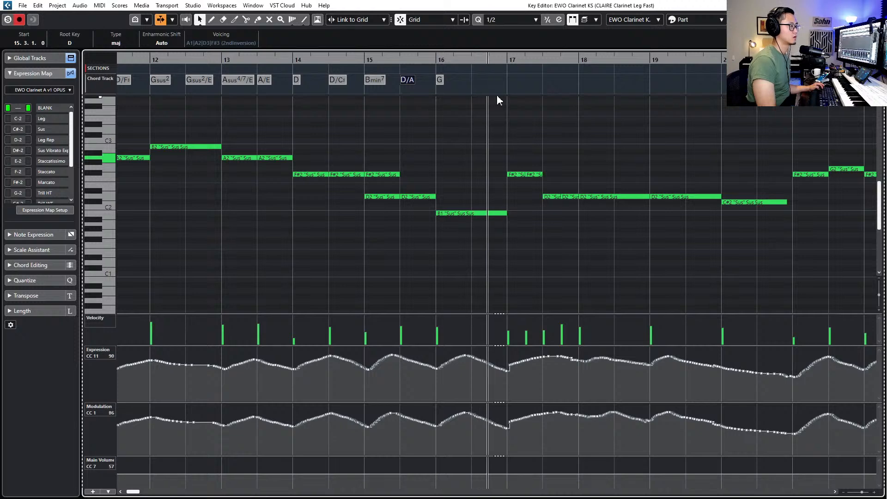
key(space)
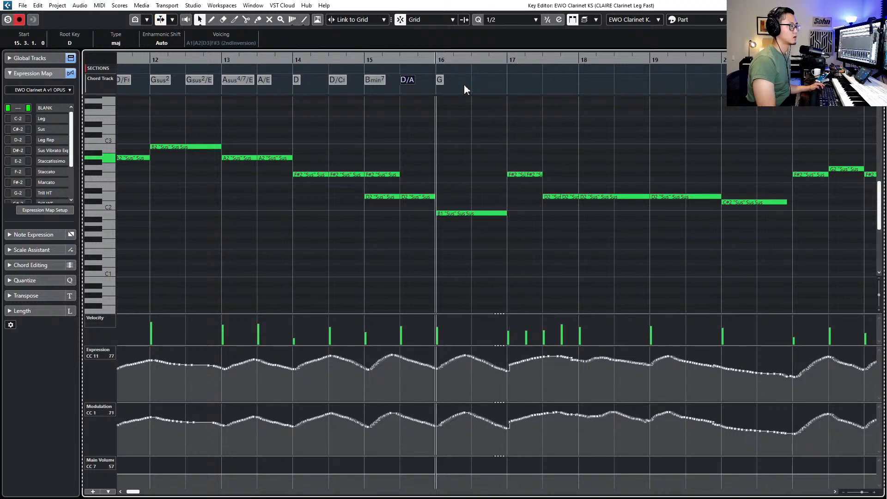
Add a D major chord event at the start of bar 17 and move the playback position there
click(509, 76)
double_click(510, 78)
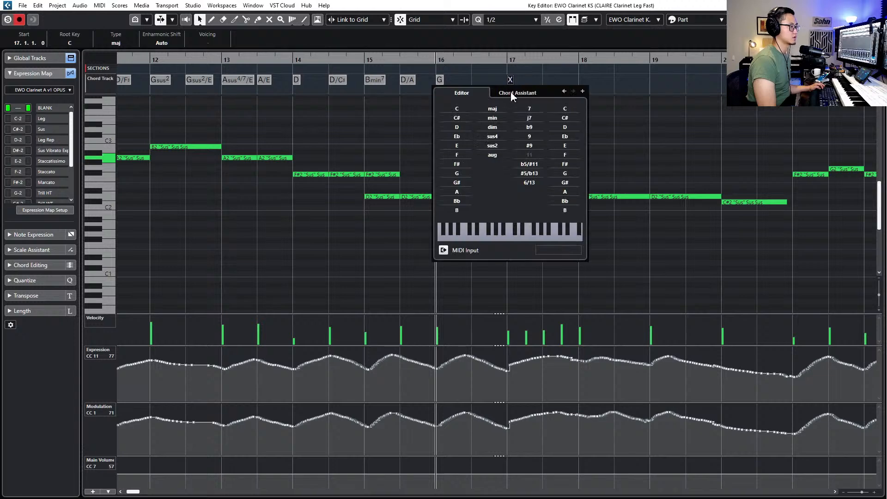
click(631, 120)
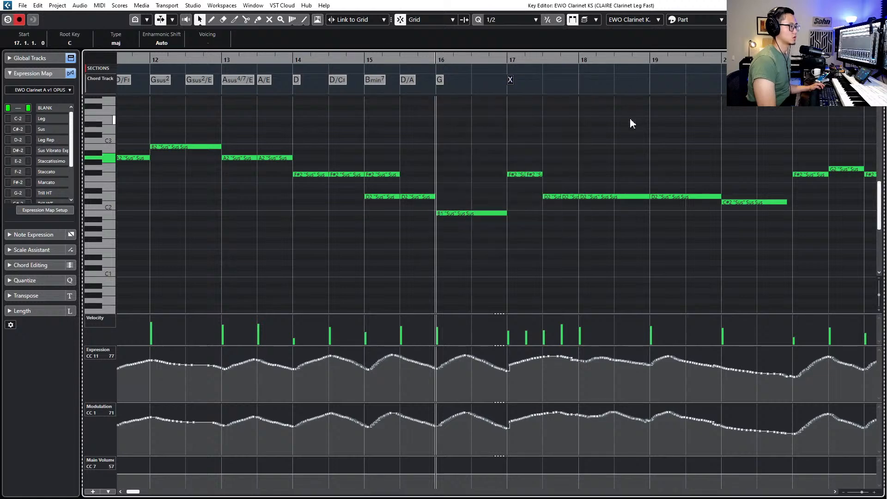
scroll(631, 119, right, 1)
click(431, 63)
scroll(437, 85, right, 1)
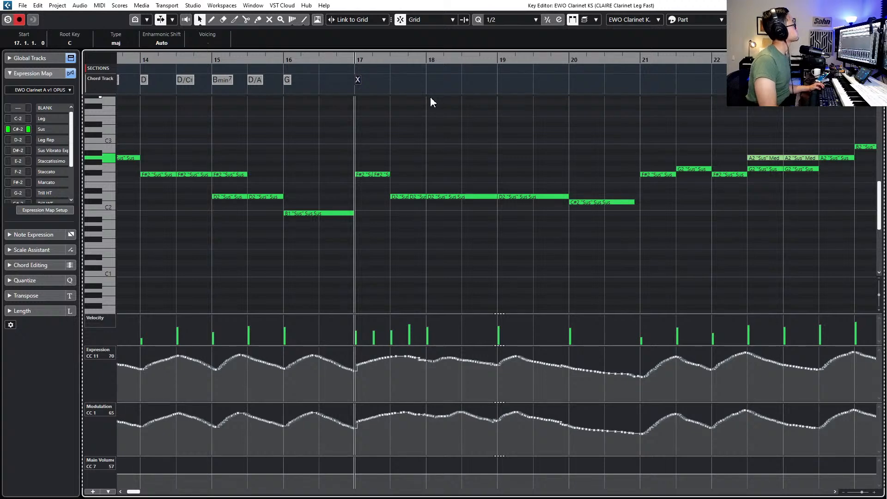
double_click(359, 80)
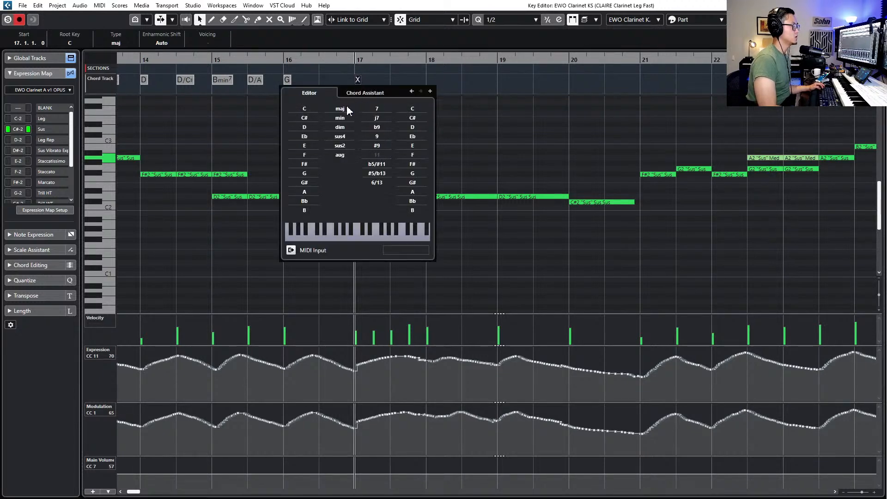
click(309, 127)
click(459, 120)
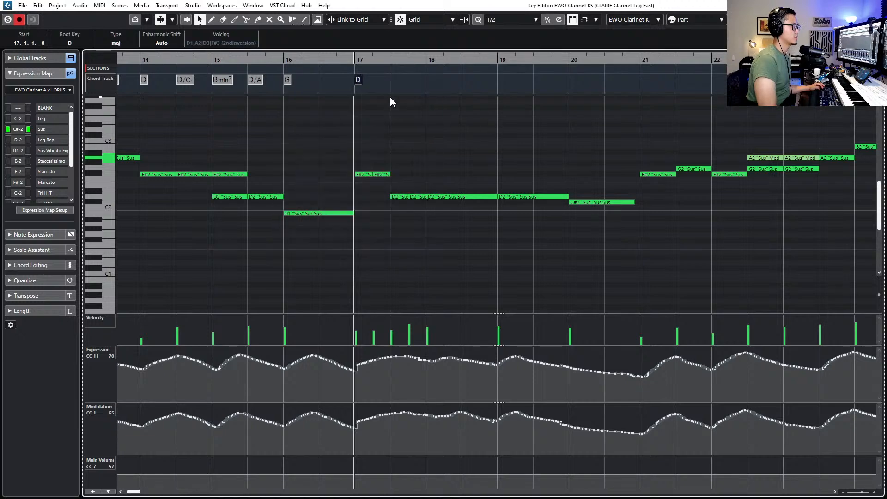
Add a D major chord event with a C# bass note on beat 2 of bar 17
scroll(390, 98, up, 3)
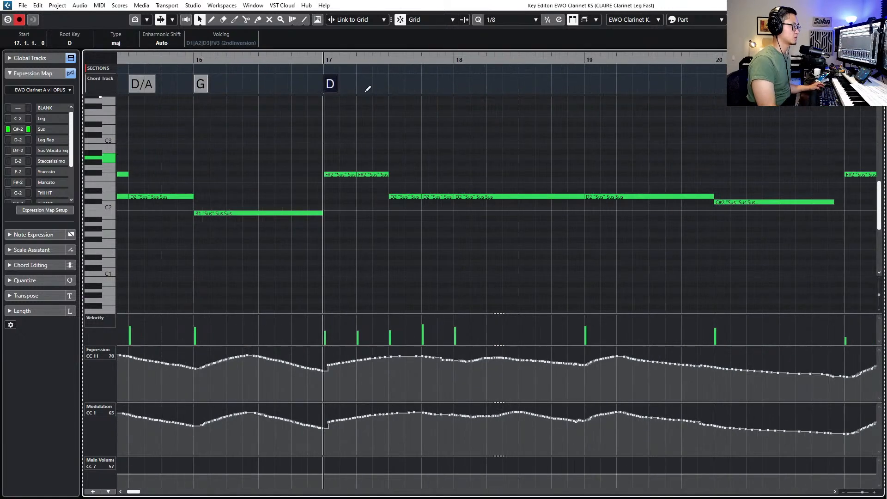
alt+click(363, 84)
double_click(364, 84)
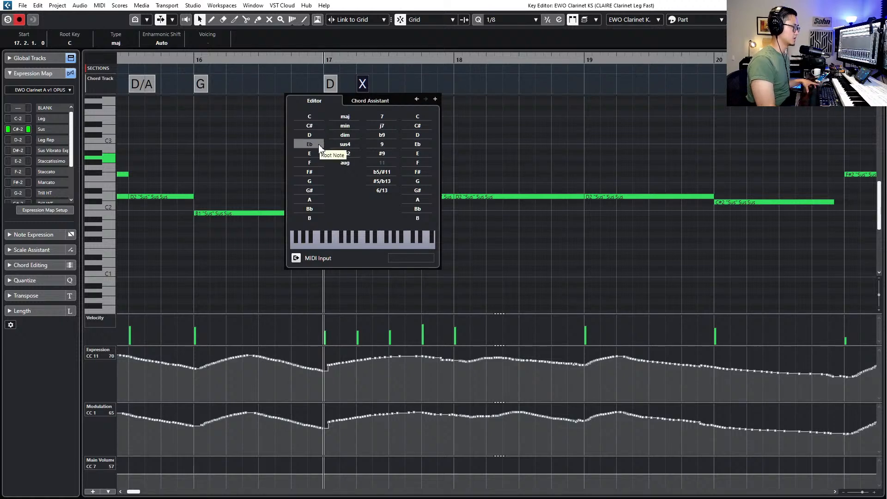
click(310, 135)
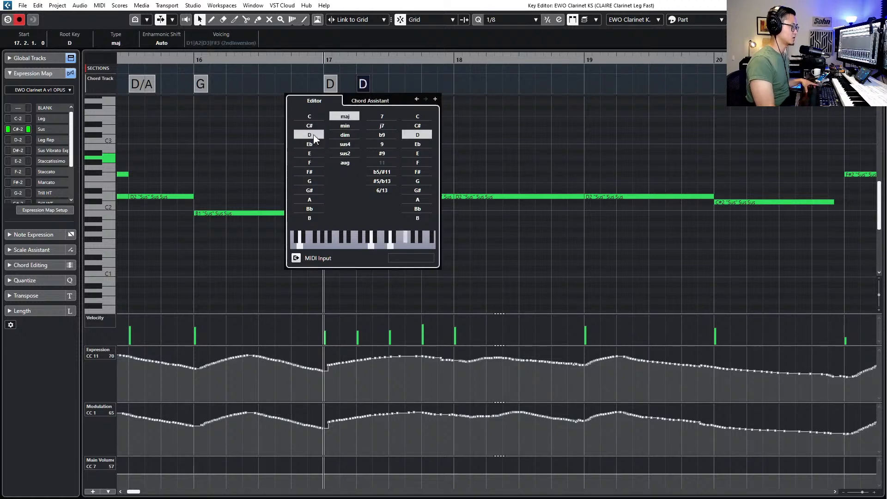
click(430, 130)
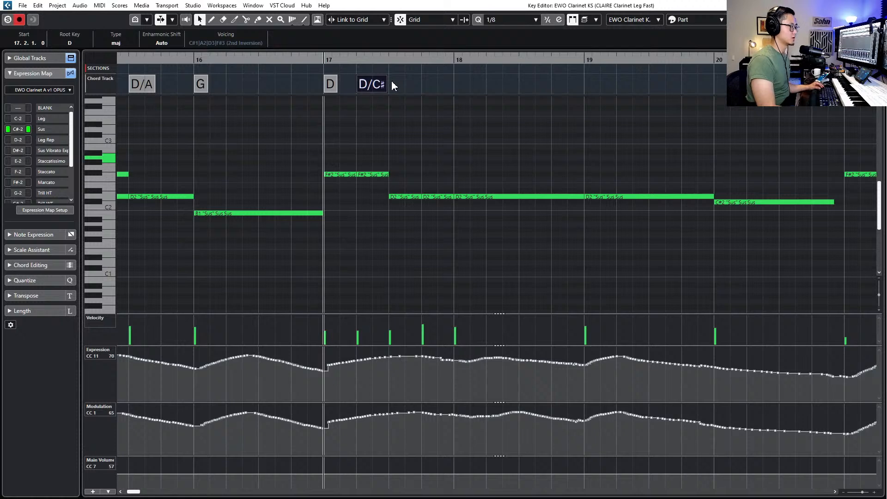
Add a B minor 7 chord event on beat 3 of bar 17
alt+click(392, 83)
double_click(392, 84)
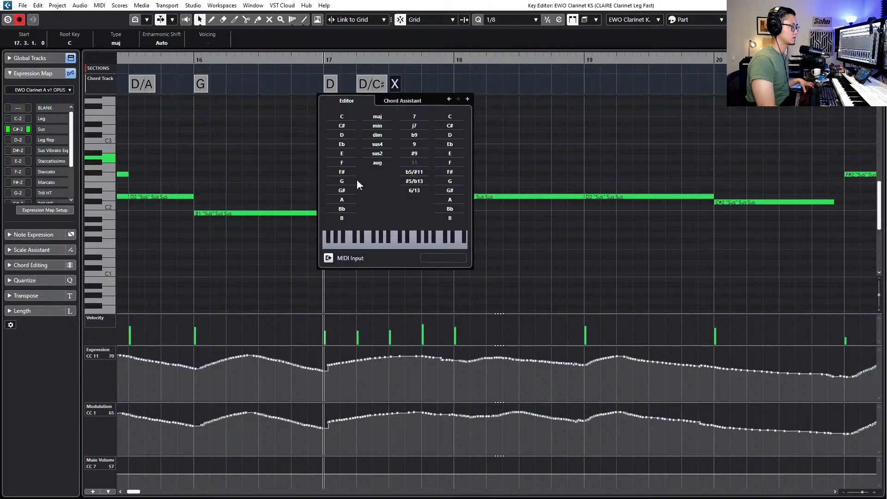
click(343, 218)
click(378, 126)
click(414, 117)
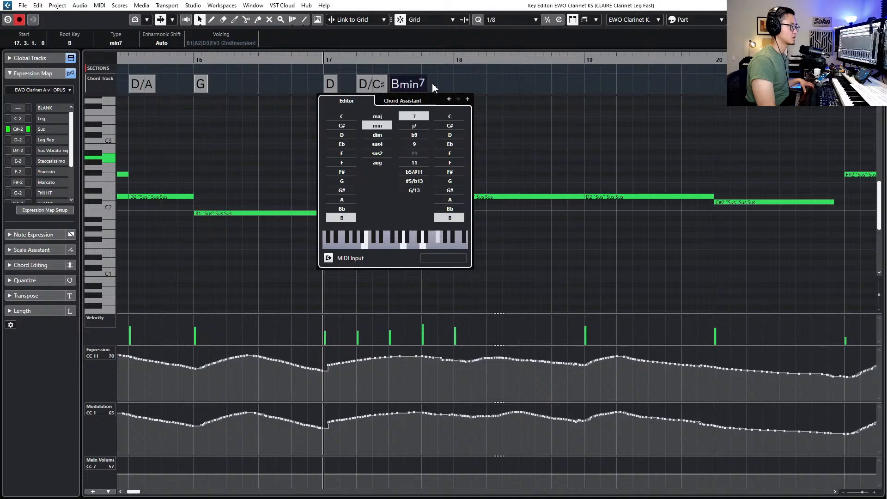
Add a D major chord event with an A bass note on beat 4 of bar 17
click(430, 82)
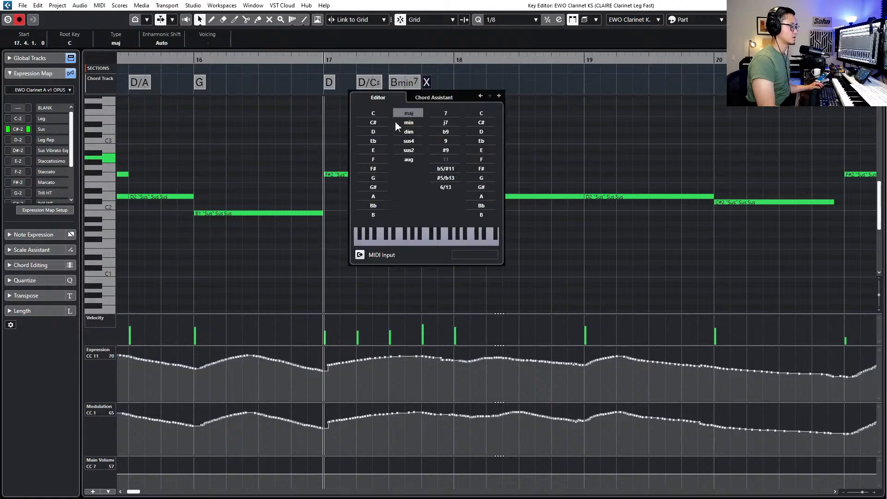
click(378, 132)
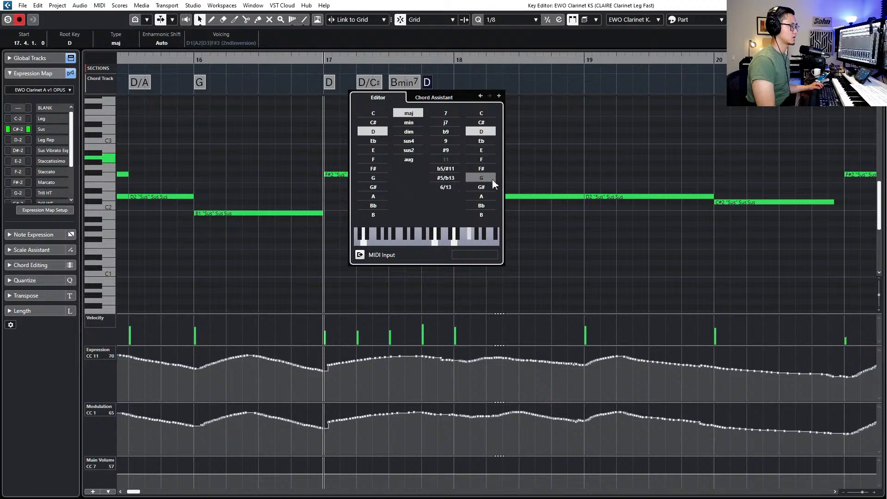
click(481, 196)
Set the playback position to beat 3 of bar 14 and briefly audition the passage from there
scroll(557, 143, down, 4)
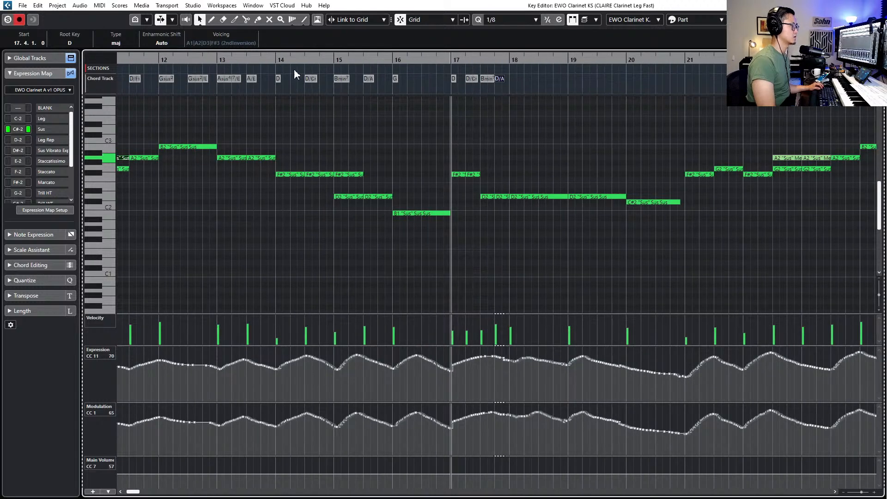
click(306, 63)
scroll(404, 111, up, 4)
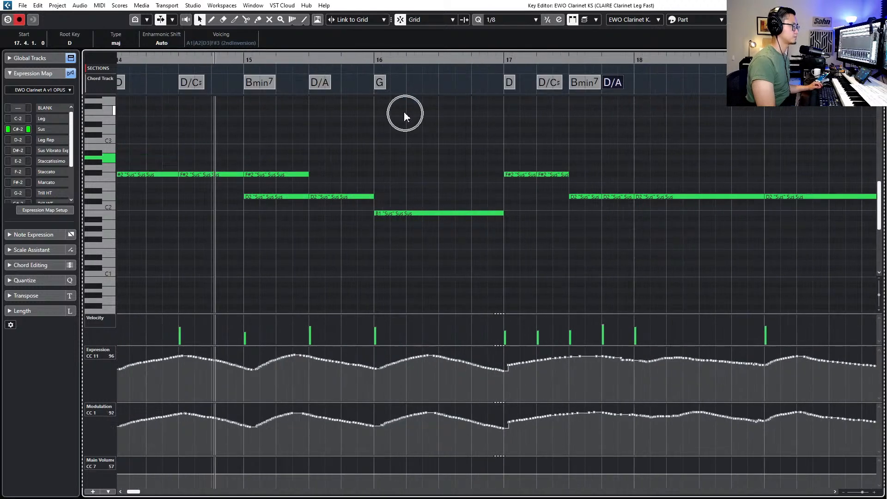
key(space)
click(404, 133)
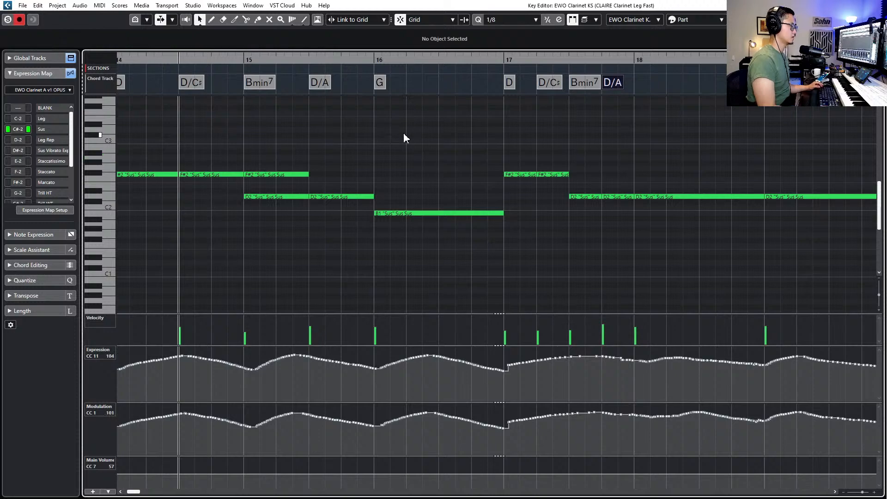
Close the Key Editor and select the Giant Piano Emotional track in the project window
key(Return)
scroll(185, 181, up, 5)
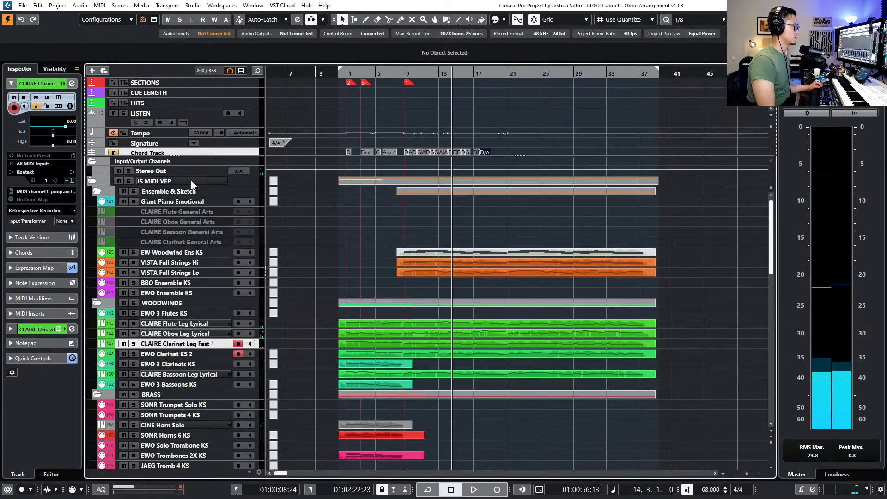
click(180, 202)
Change the bass note of the Gsus2 chord event on beat 3 of bar 12 to D
scroll(430, 199, up, 6)
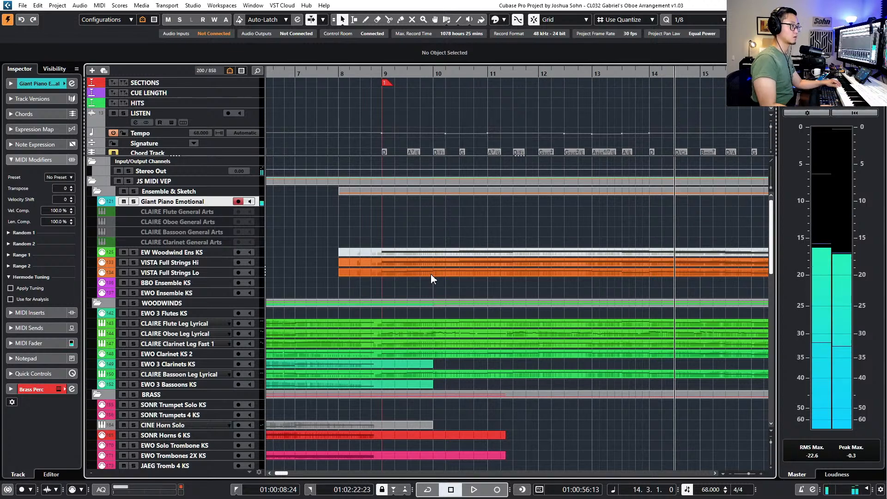
double_click(573, 152)
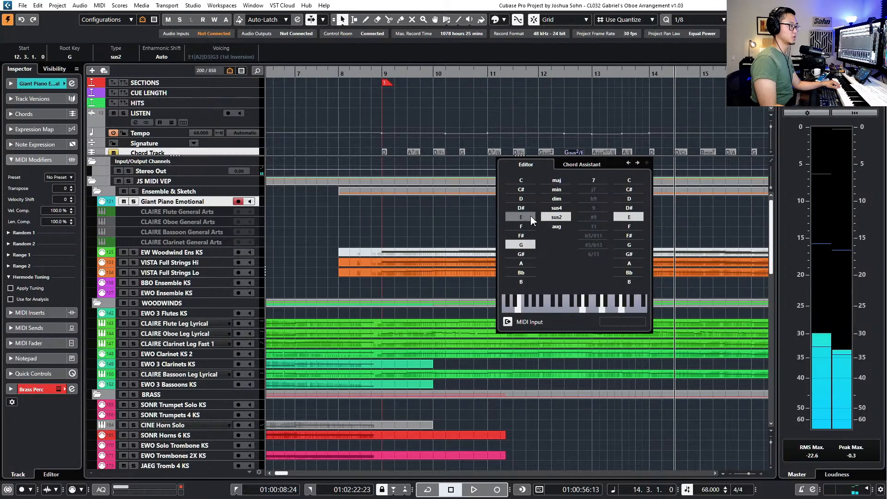
click(629, 199)
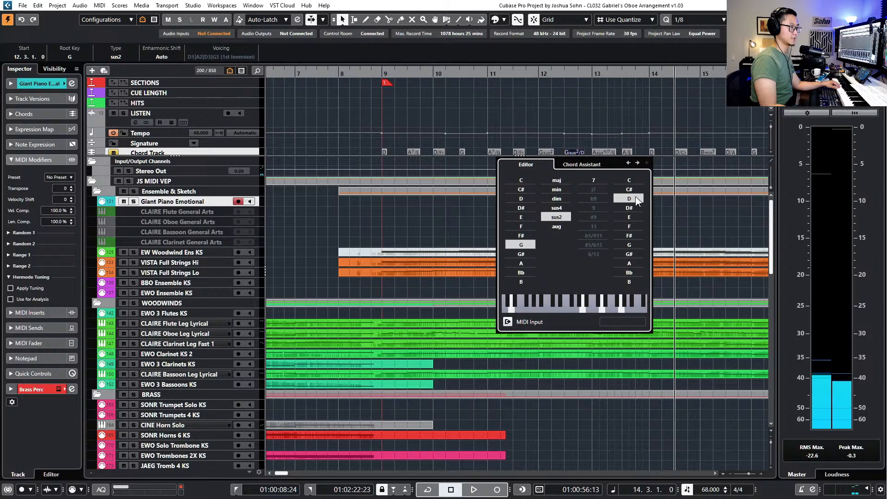
click(618, 124)
Enlarge the Chord Track's height so its chord labels are readable, and reselect the Giant Piano Emotional track
scroll(579, 123, right, 3)
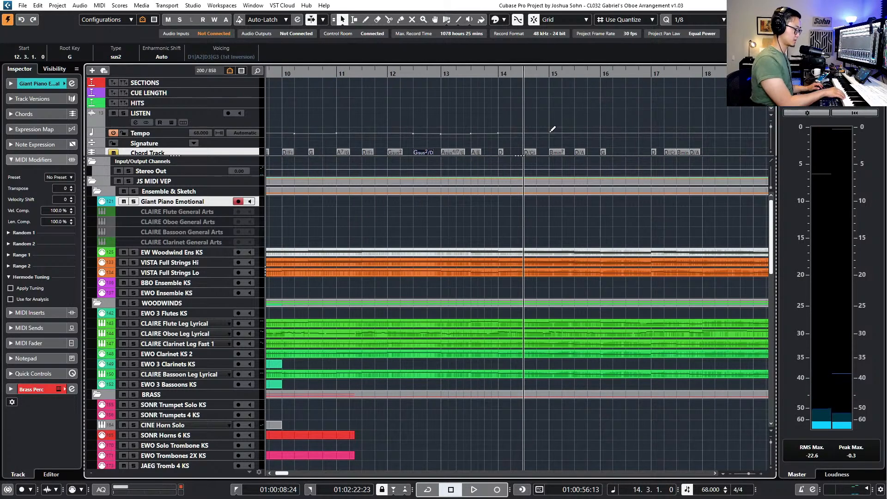
key(h)
key(h)
key(Up)
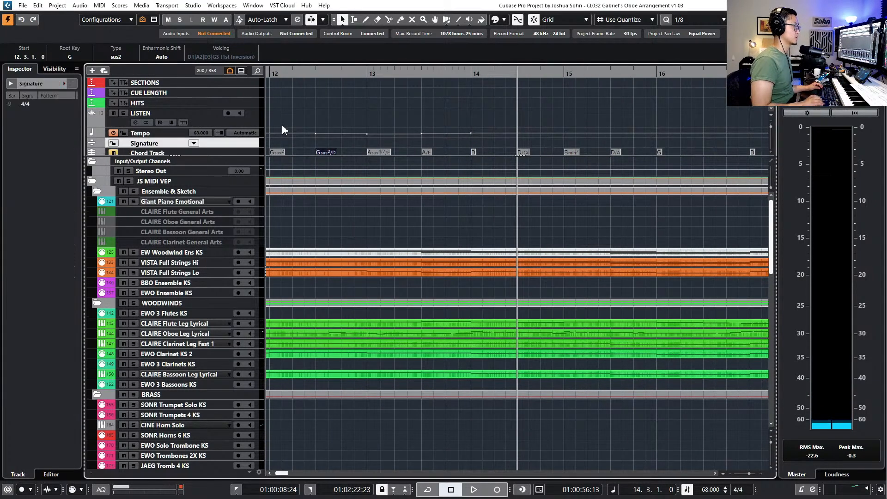
key(Down)
key(alt+Down)
key(alt+Down)
key(alt+Down)
scroll(363, 112, down, 3)
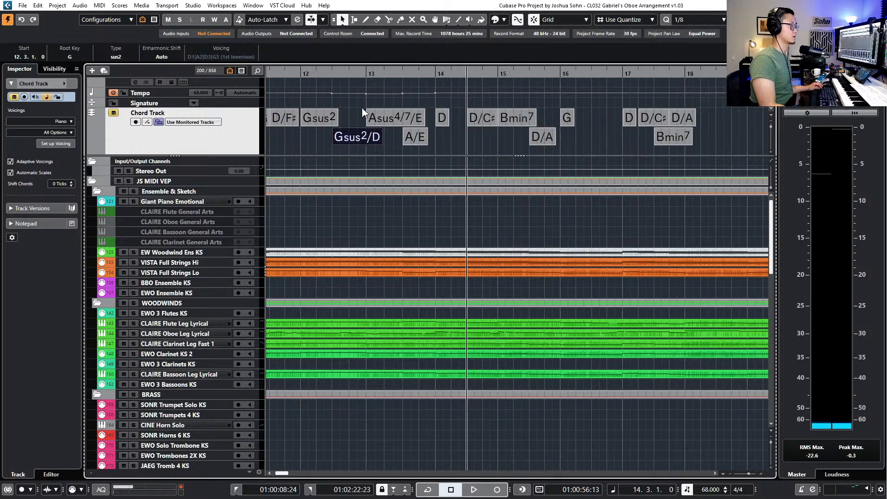
key(alt+Down)
key(alt+Down)
key(alt+Up)
key(alt+Up)
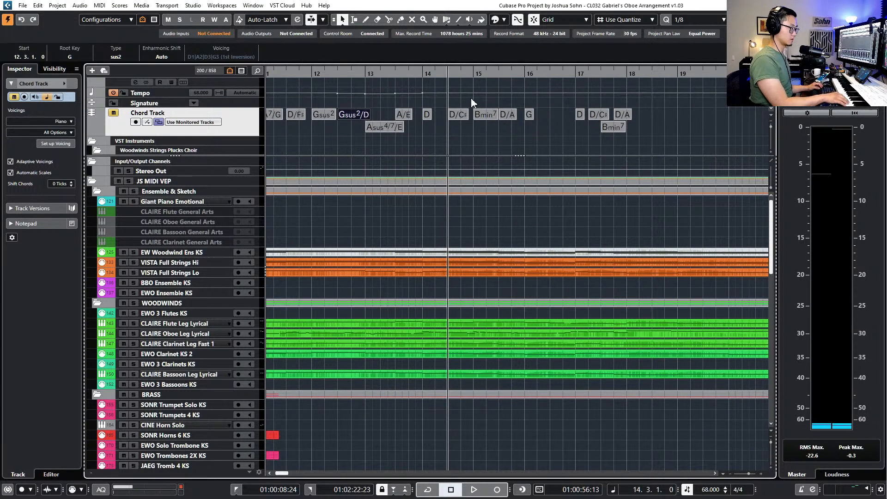
click(188, 204)
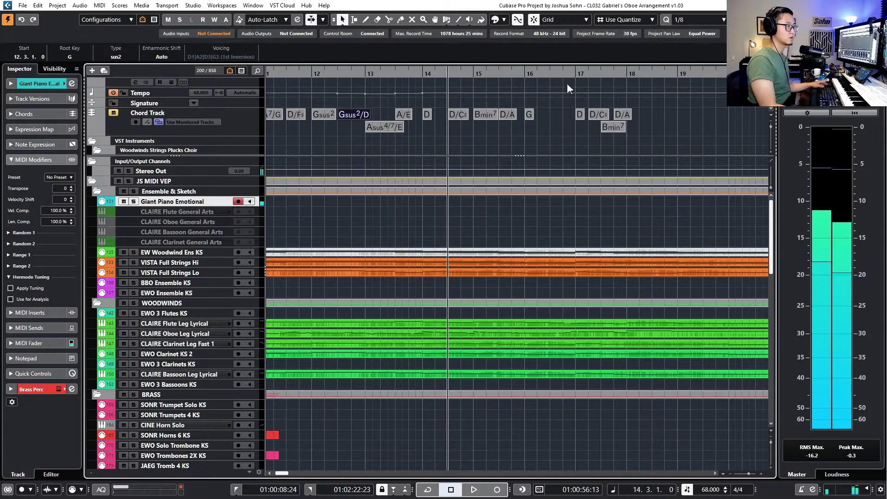
Set the playback position to bar 18 and add a G major chord event there on the Chord Track
click(630, 76)
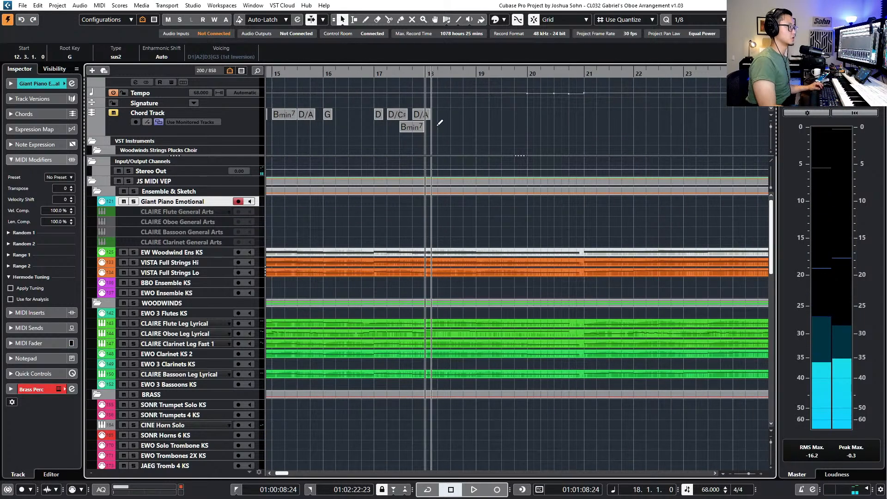
click(434, 128)
scroll(435, 131, up, 3)
drag(429, 117, 410, 118)
double_click(410, 118)
click(360, 217)
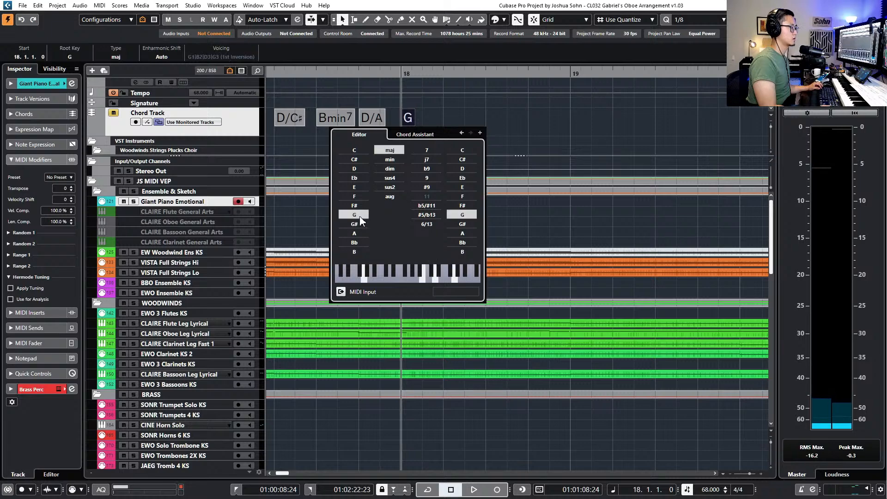
click(556, 114)
Audition the passage from bar 18 into bar 19 to hear where the harmony changes
scroll(556, 114, down, 2)
scroll(504, 121, right, 2)
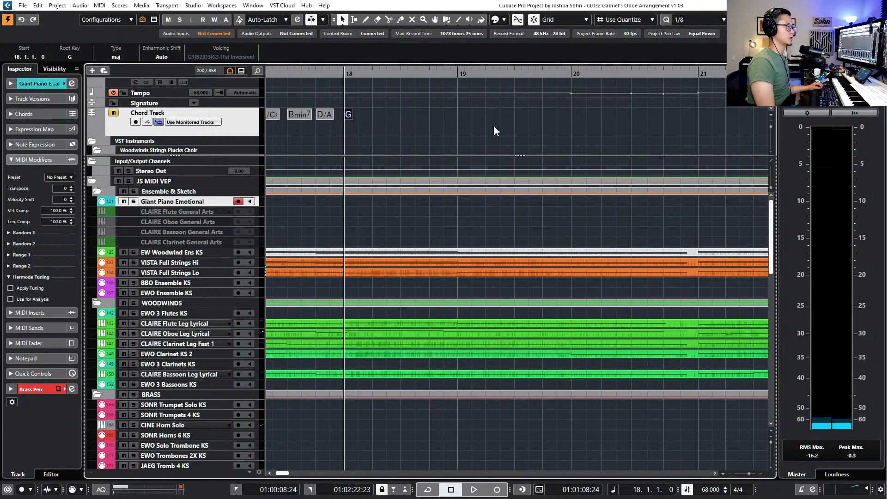
key(space)
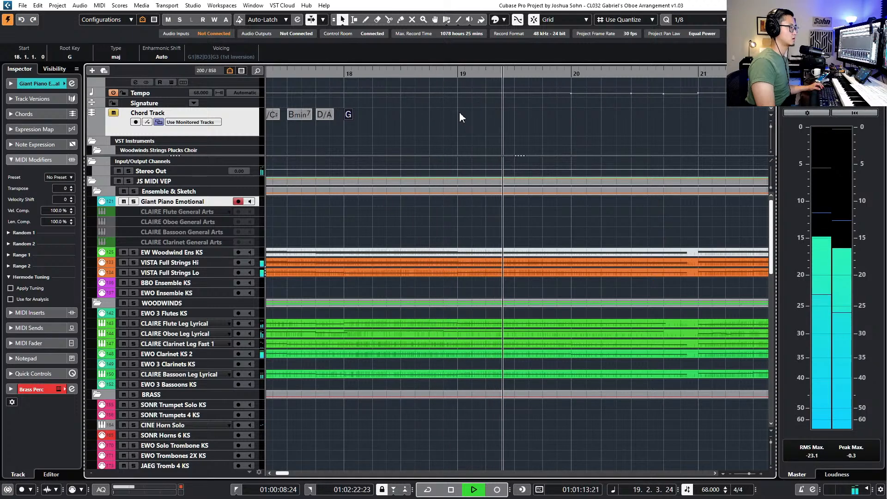
key(space)
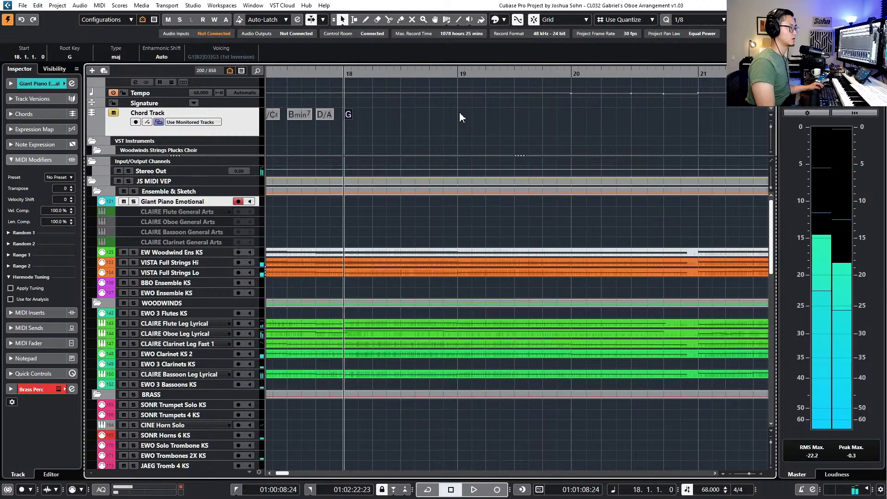
Add an Asus4 chord event at bar 19 on the Chord Track
alt+click(460, 114)
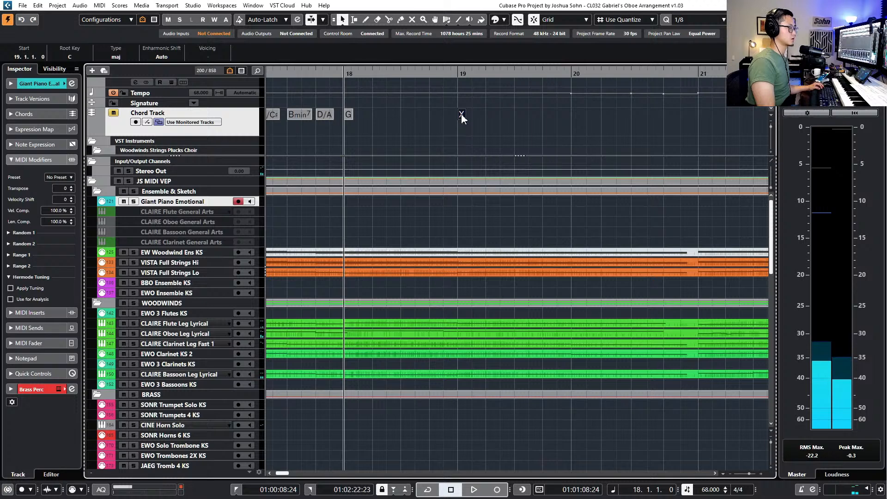
double_click(461, 114)
click(409, 227)
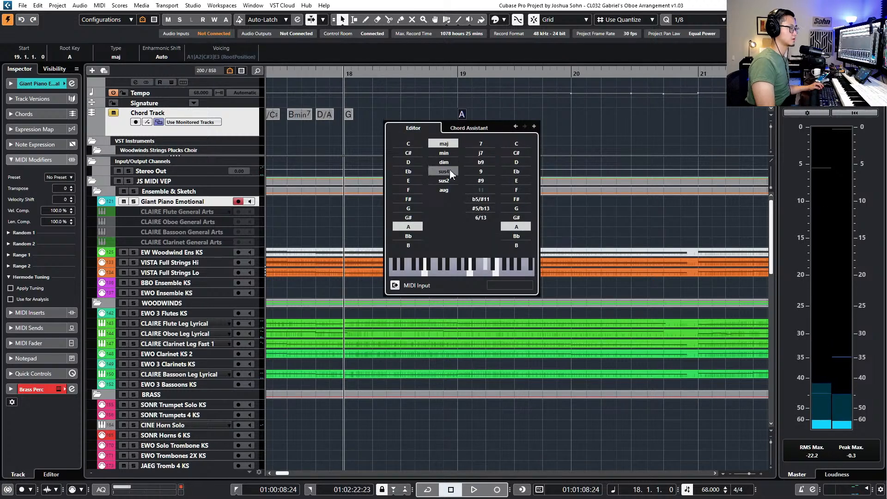
click(444, 171)
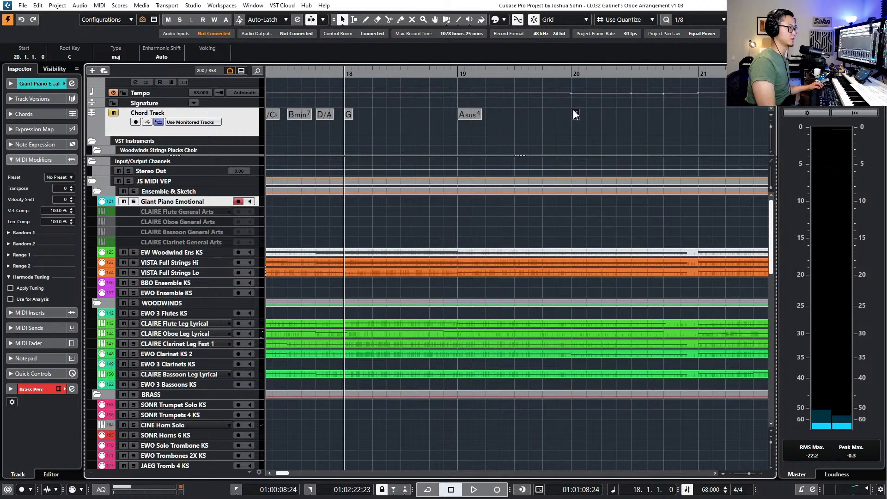
Add an A major chord event at bar 20 on the Chord Track
alt+click(576, 113)
double_click(576, 114)
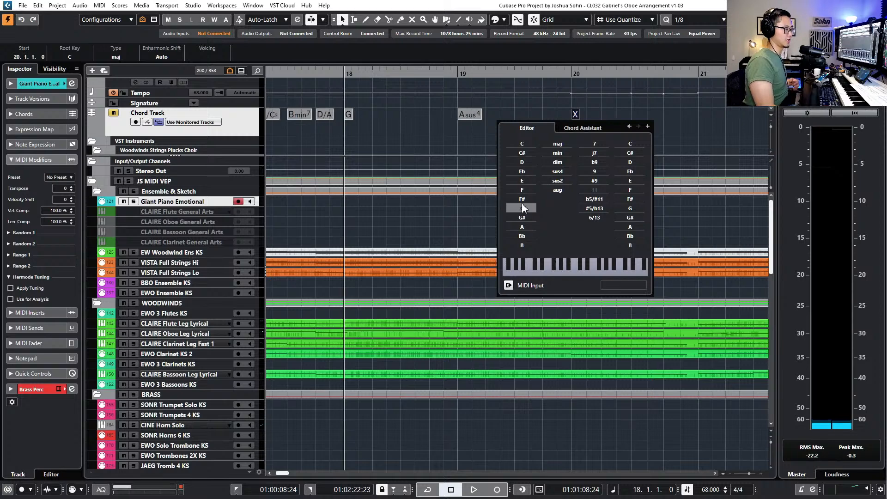
click(525, 226)
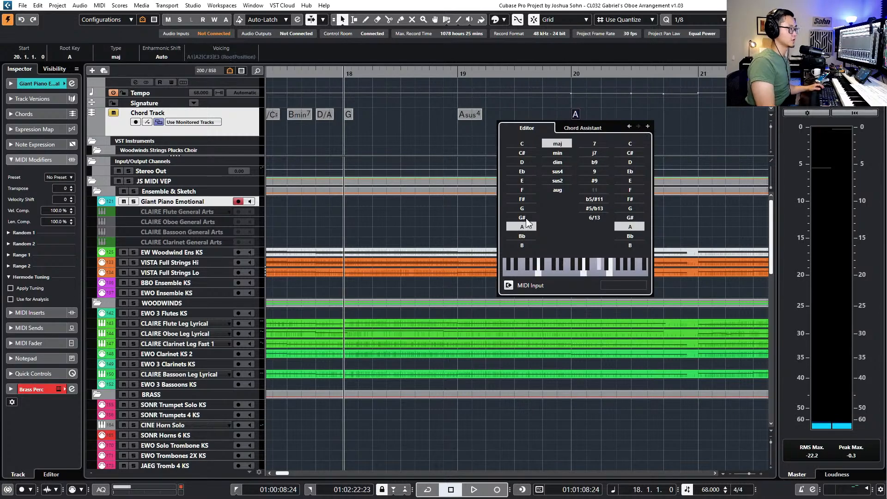
click(654, 117)
Select the Asus4 and A chord events and audition the passage from bar 19 into bar 20
scroll(650, 121, down, 1)
drag(631, 115, 506, 114)
scroll(566, 114, down, 3)
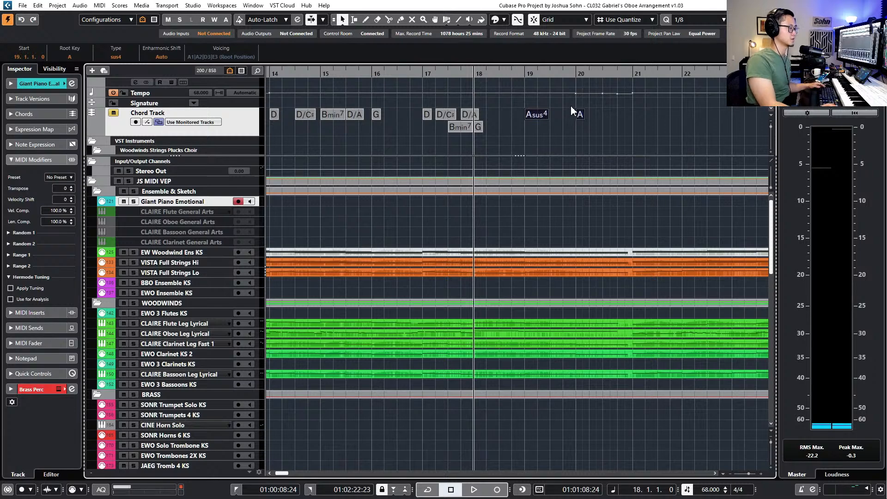
scroll(573, 115, down, 2)
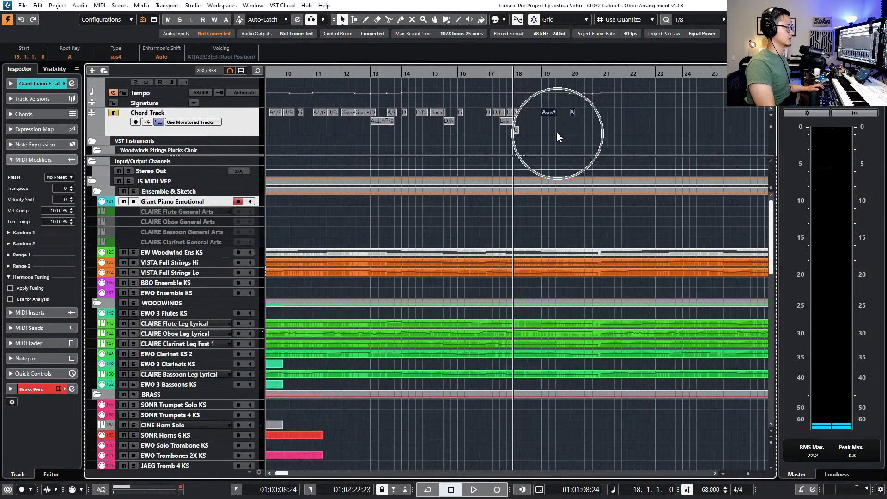
key(l)
key(space)
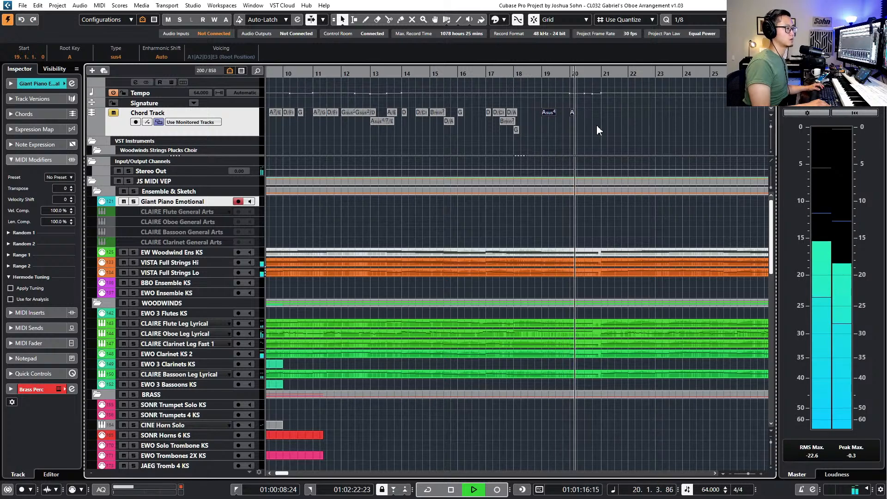
key(space)
scroll(597, 123, down, 1)
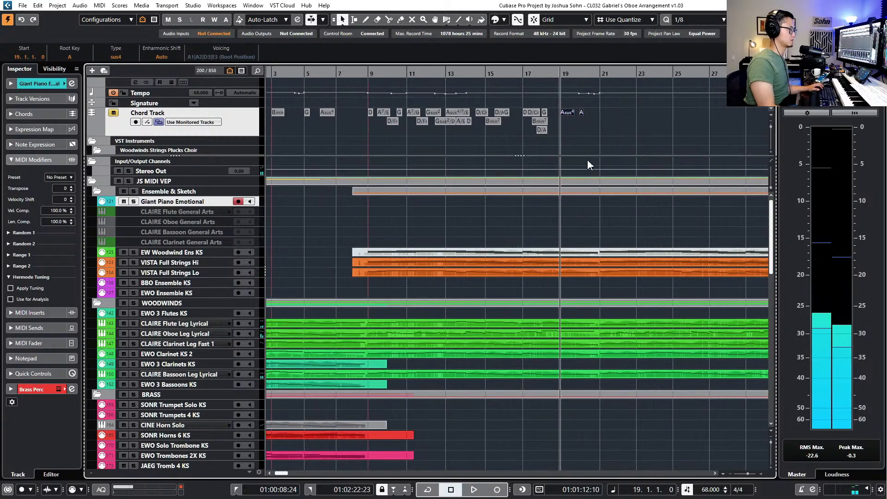
Return to bar 9, solo the CLAIRE Clarinet Leg Fast 1 and EWO Clarinet KS 2 parts, and play them from there
key(KP_Subtract)
key(shift+b)
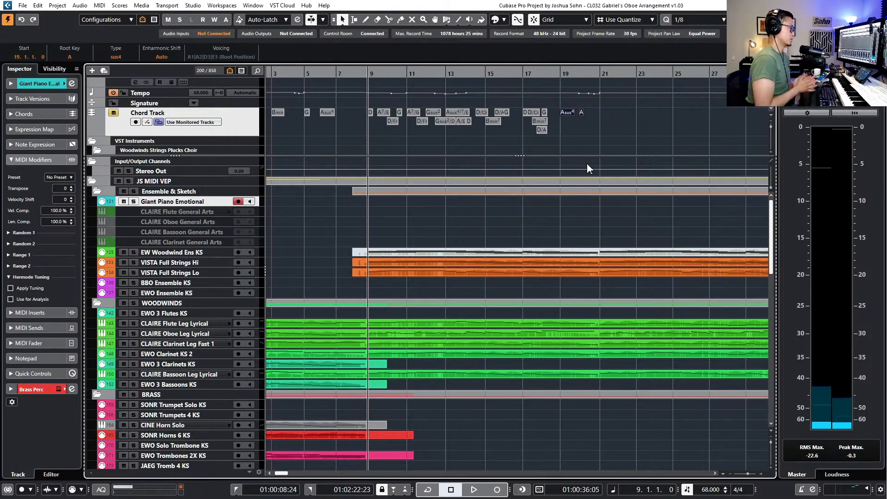
scroll(463, 244, down, 3)
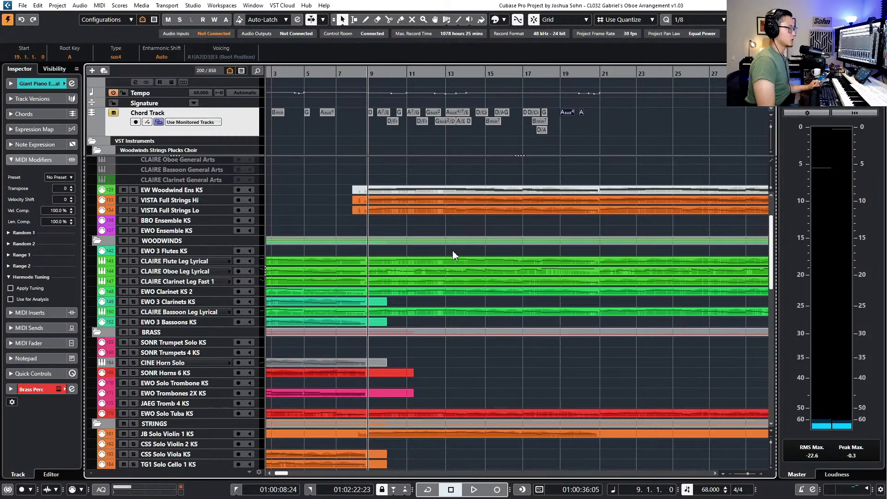
scroll(465, 153, up, 1)
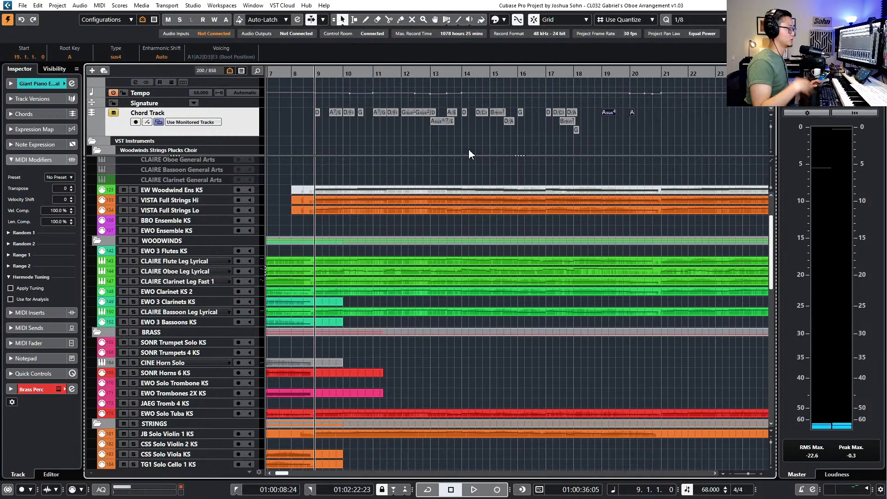
scroll(413, 146, up, 2)
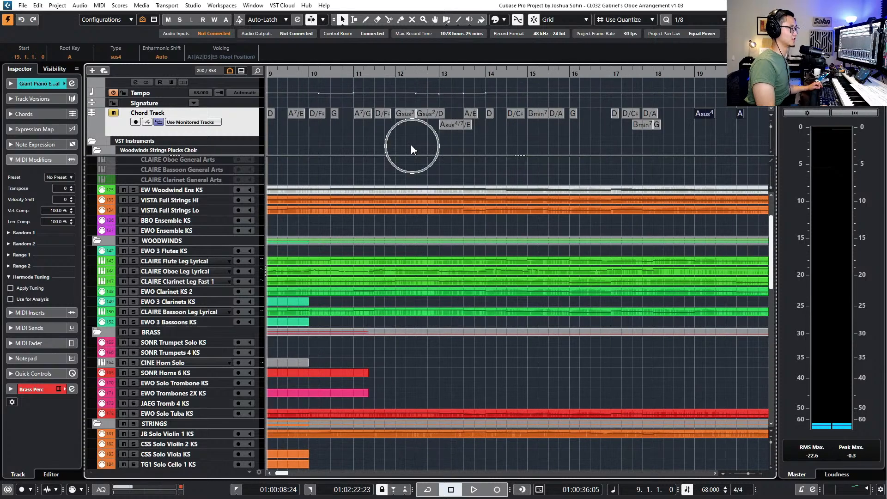
scroll(410, 145, left, 1)
scroll(408, 146, down, 1)
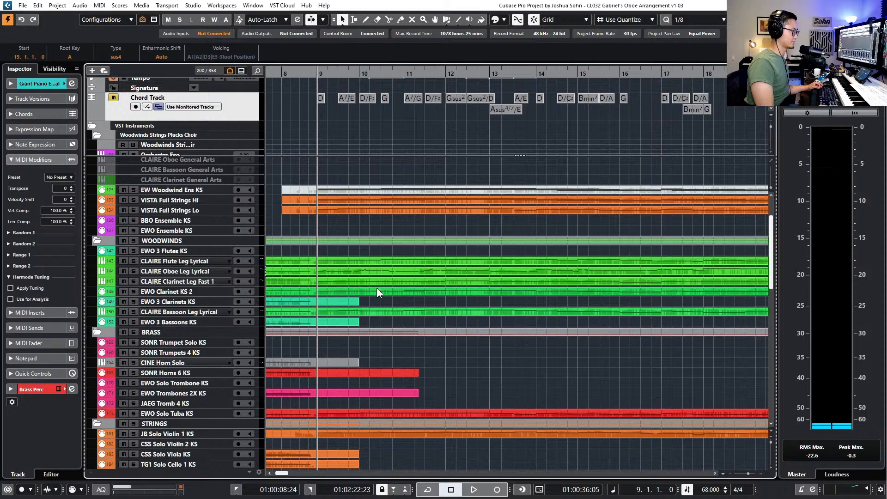
click(422, 283)
key(space)
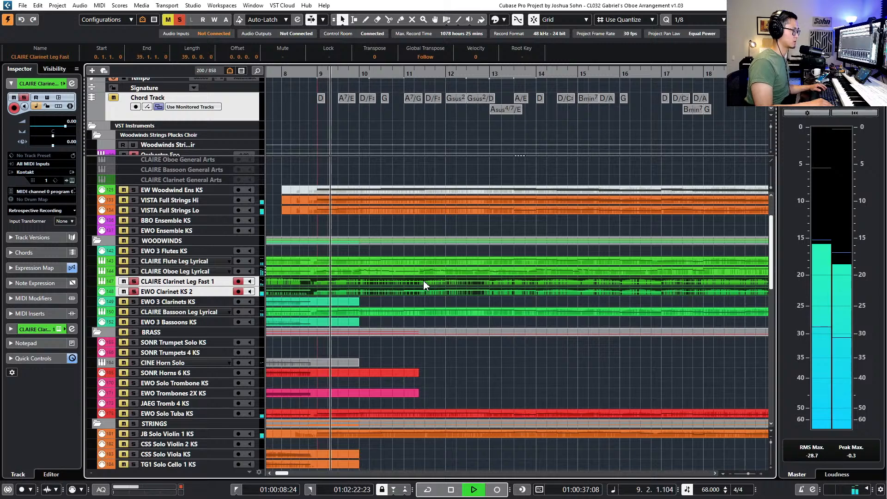
key(s)
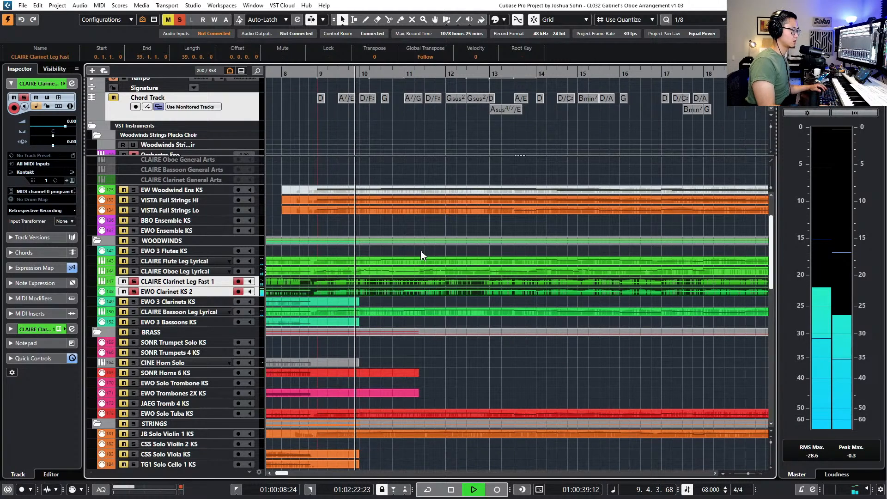
scroll(461, 277, down, 5)
Dismiss the chord editor and open both clarinet parts together in the Key Editor
key(Return)
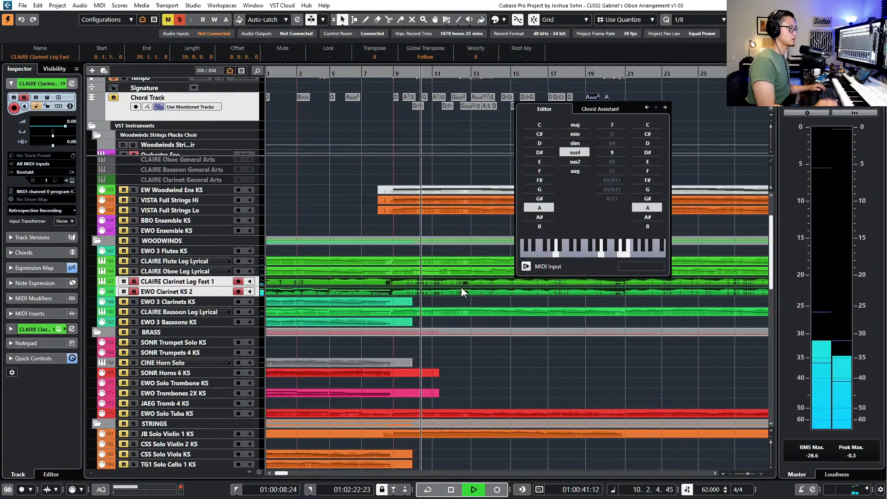
click(603, 7)
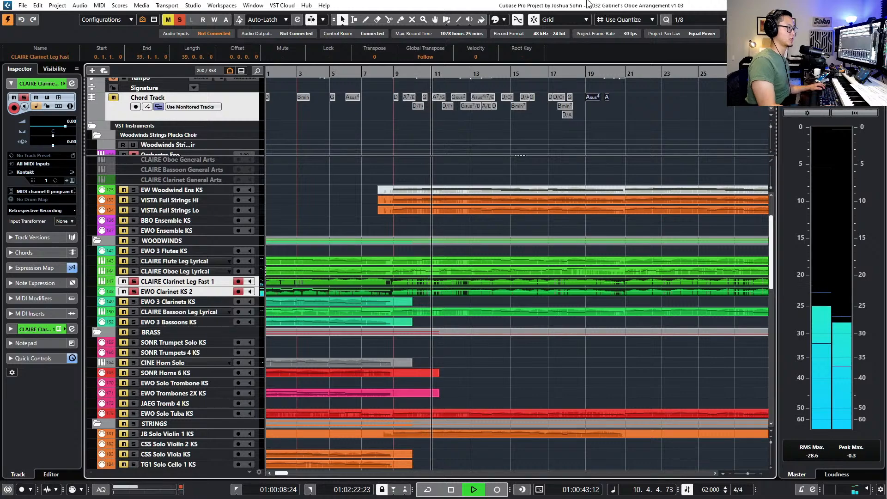
drag(620, 104, 594, 90)
key(Return)
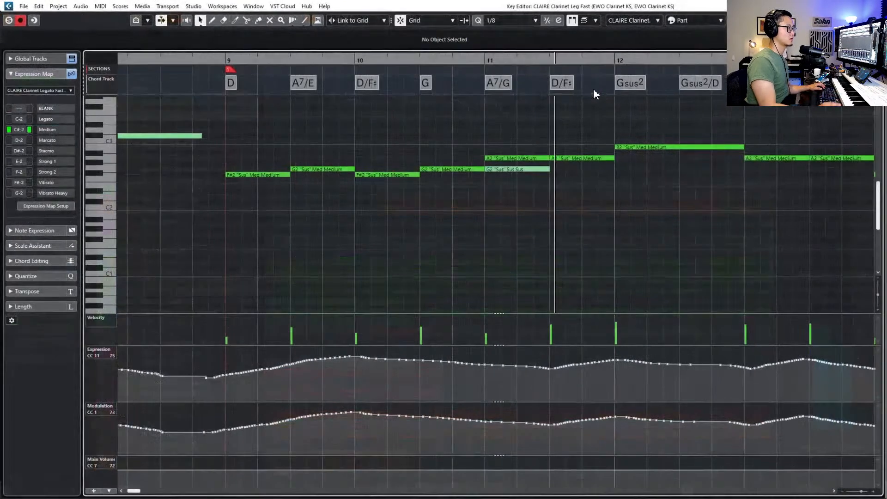
Play through the clarinet lines from around bar 11 to bar 16 with auto-scroll, comparing the notes with the chord labels
key(space)
click(438, 58)
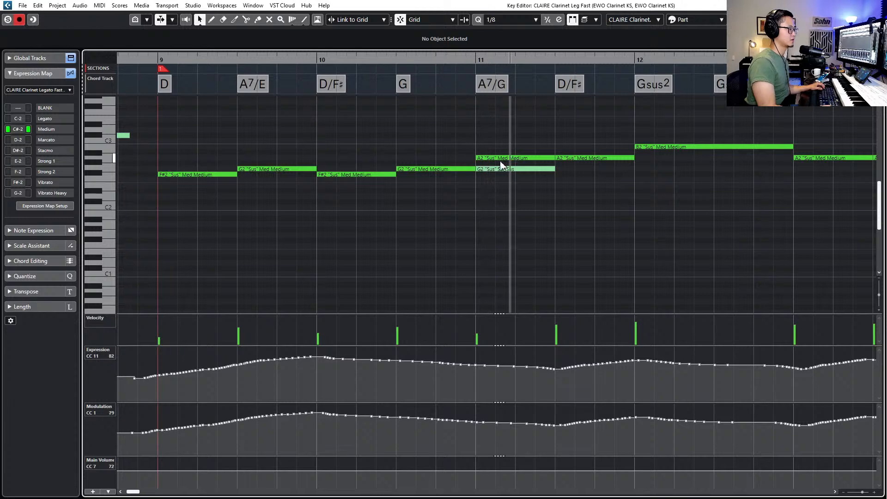
key(f)
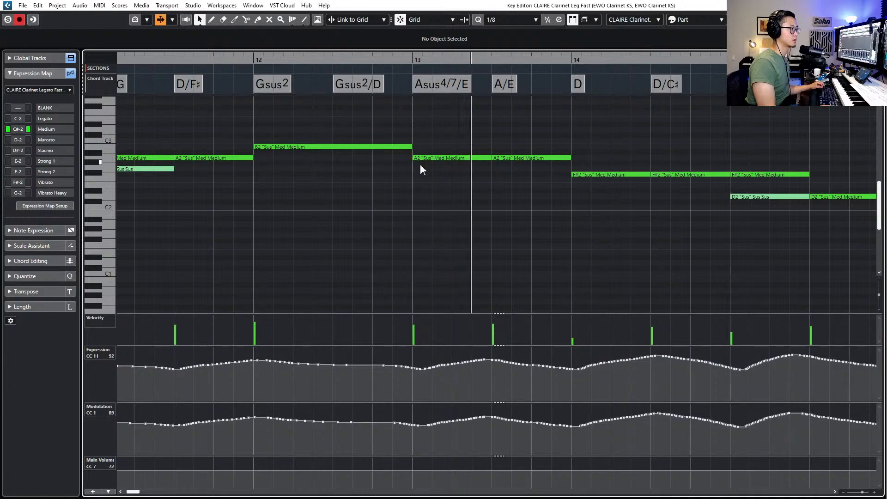
scroll(422, 170, down, 2)
scroll(424, 174, right, 2)
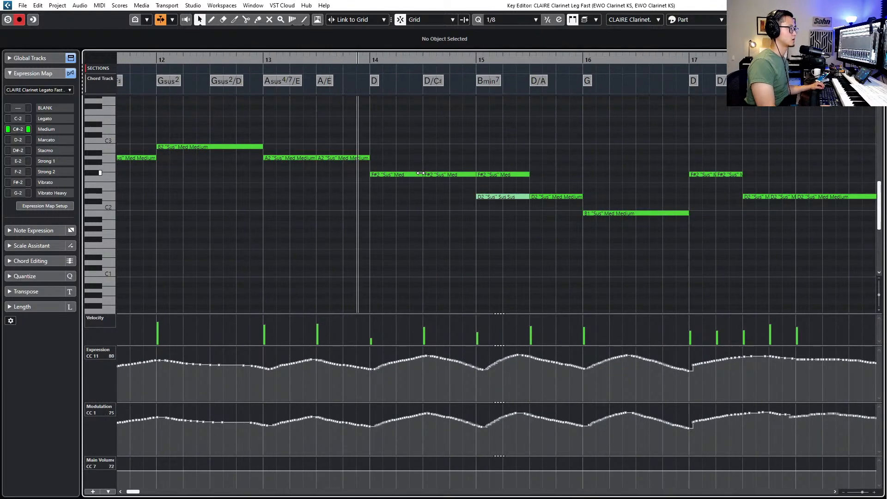
scroll(420, 175, down, 2)
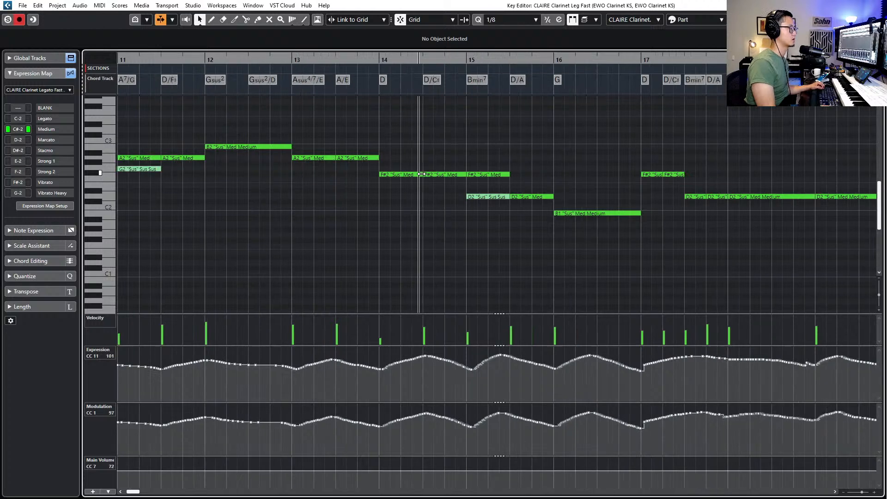
scroll(420, 183, right, 1)
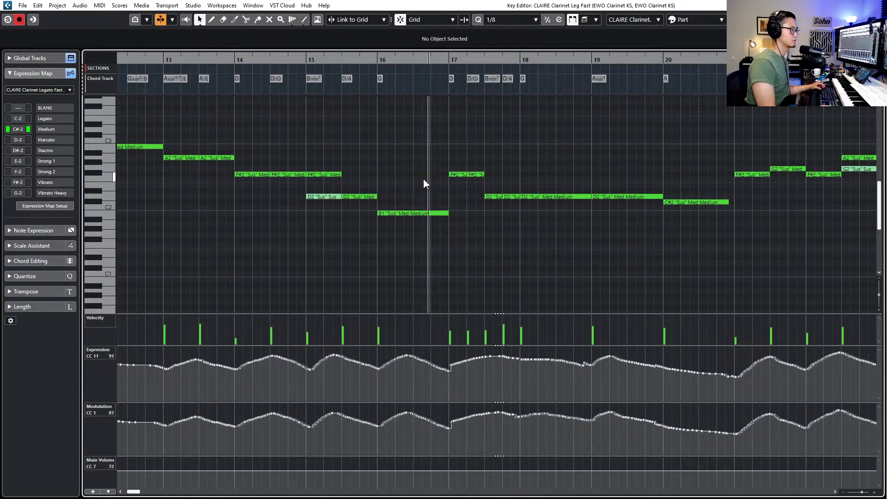
key(space)
Try raising the bar 16 B1 note in the CLAIRE Clarinet part by three semitones
click(357, 197)
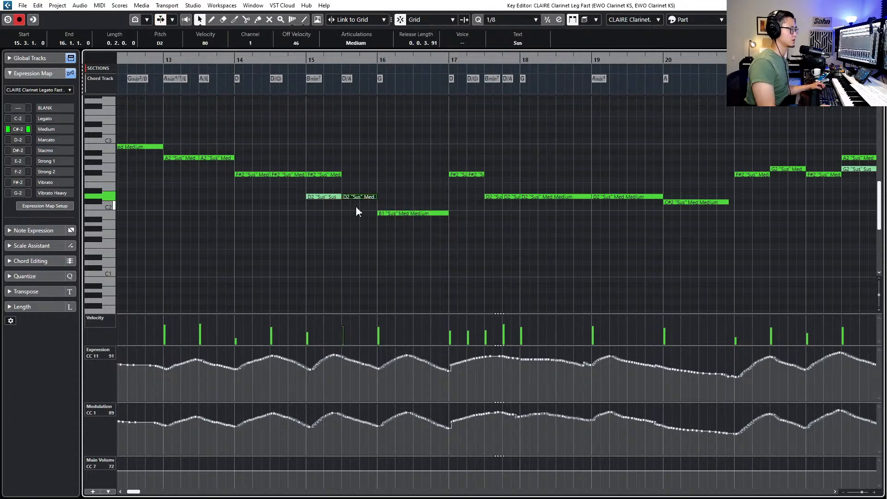
click(400, 212)
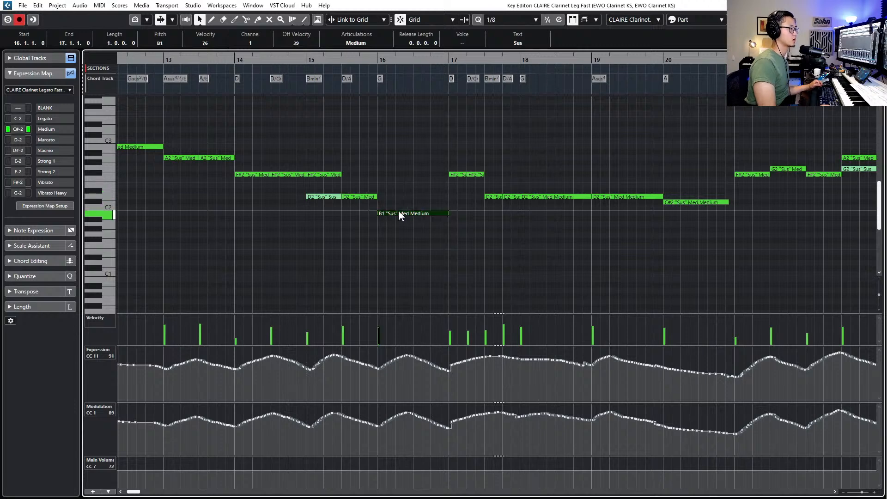
key(Up)
key(Up)
key(Up)
key(Down)
key(Down)
key(Down)
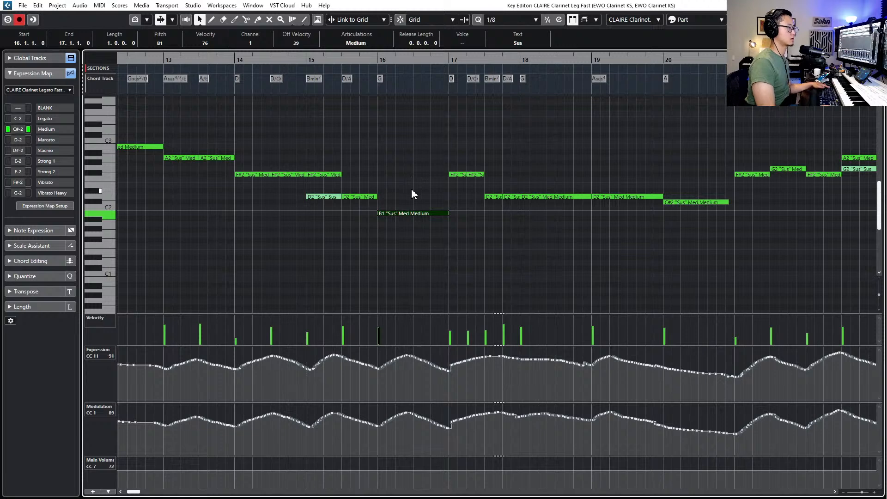
Raise the bar 16 B1 note to D#2 in both the CLAIRE Clarinet and EWO Clarinet parts
key(Up)
key(Up)
key(Up)
key(Up)
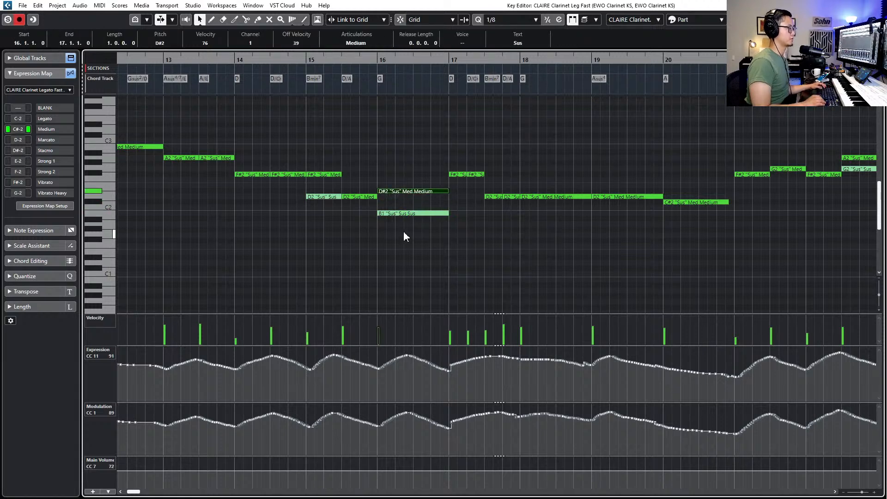
key(Down)
key(Down)
key(Up)
key(Up)
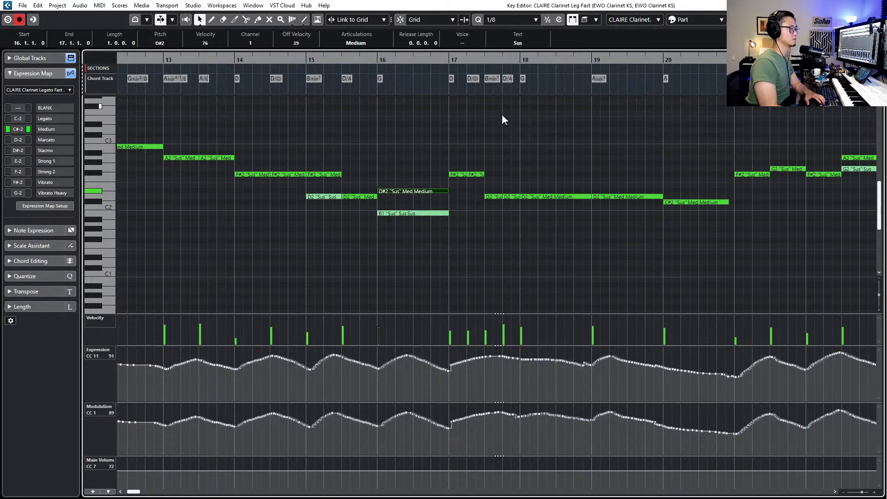
drag(408, 215, 407, 191)
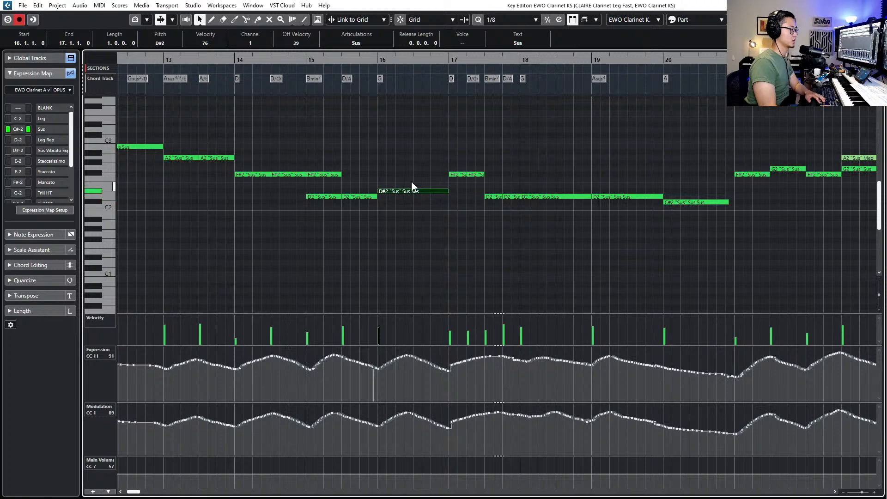
Raise the bar 16 D#2 note to G2 in the EWO Clarinet part
key(Up)
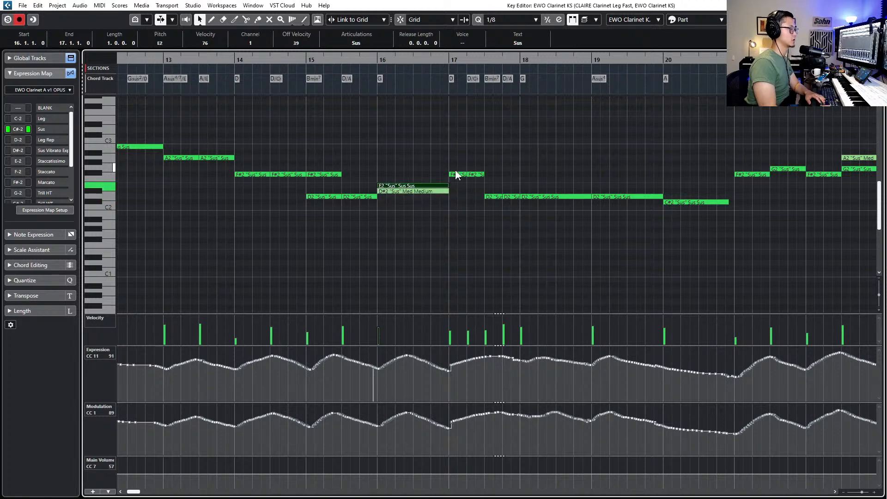
key(Up)
key(Down)
key(Down)
key(Down)
key(Up)
key(Up)
key(Up)
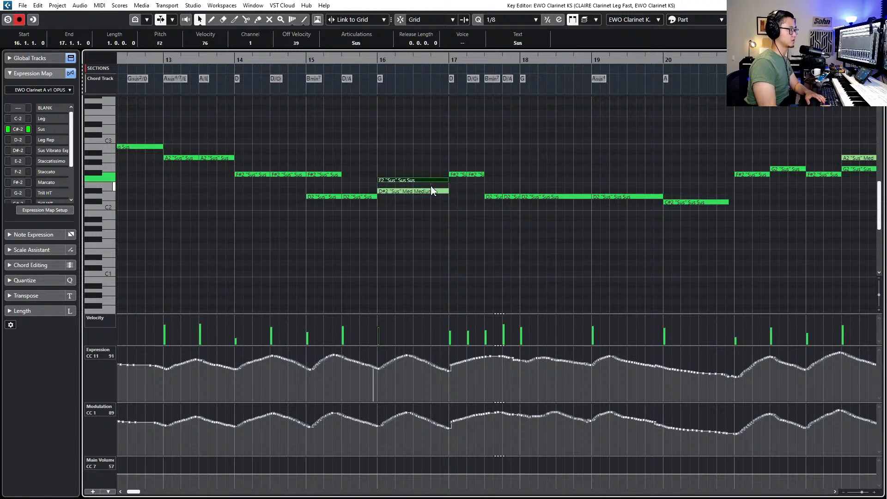
key(Up)
key(Up)
Raise the matching bar 16 D#2 note to G2 in the CLAIRE Clarinet part
click(406, 191)
key(Up)
key(Up)
key(Up)
key(Up)
Play the clarinet lines from bar 15 to bar 19 with auto-scroll to check the raised bar 16 note
drag(355, 180, 364, 211)
key(space)
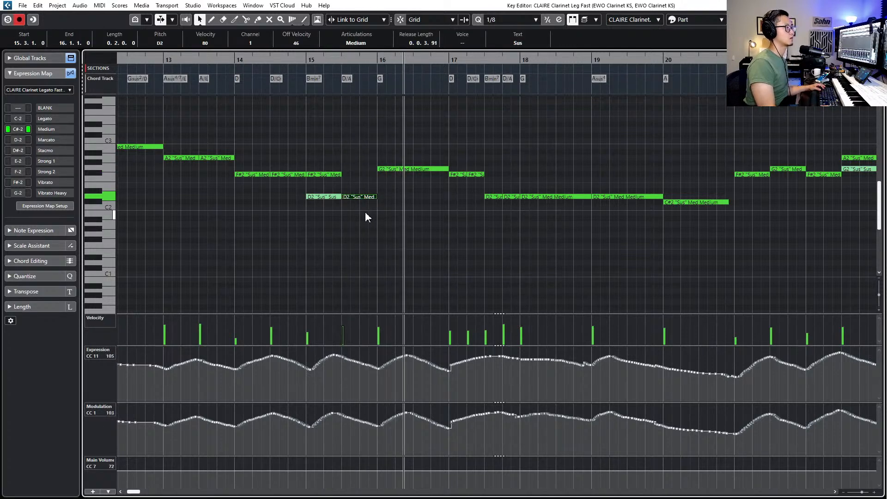
key(f)
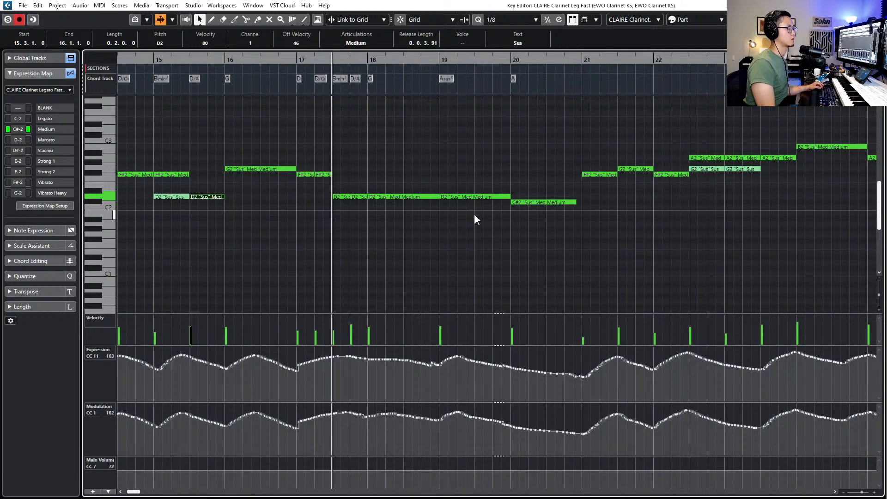
key(g)
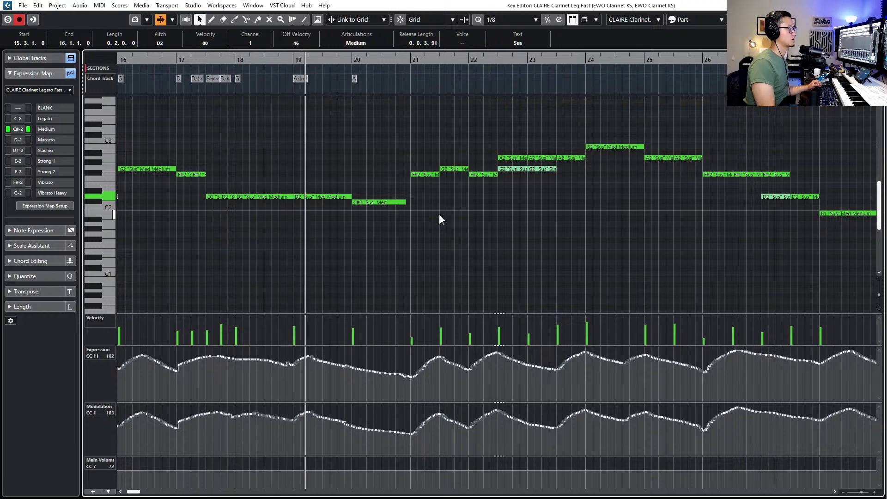
key(space)
Shorten the bar 18 D2 note in the CLAIRE Clarinet part so it ends at 18.4.4.82
click(282, 196)
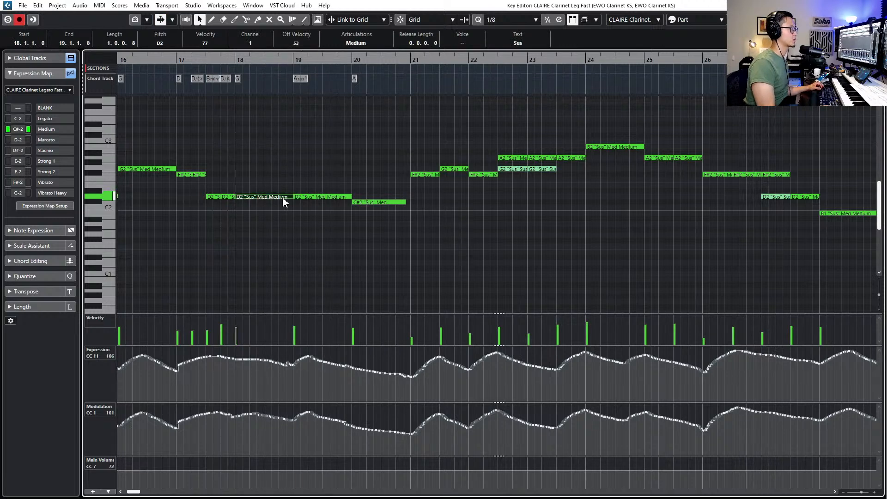
drag(290, 196, 289, 197)
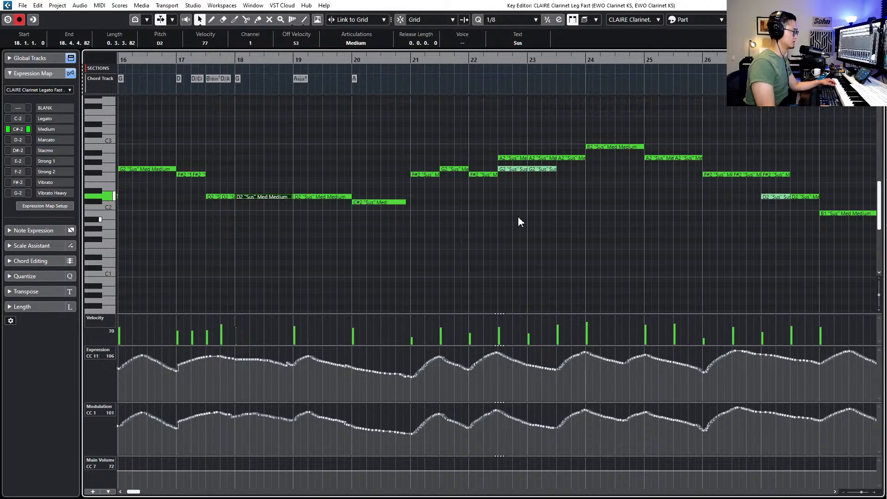
Try raising the bar 11 G2 note in the EWO Clarinet part to A2
scroll(512, 227, left, 5)
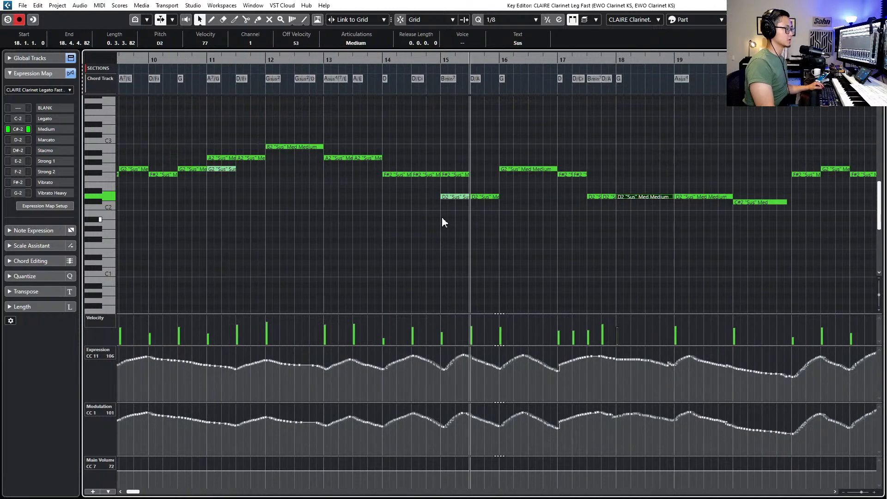
click(455, 197)
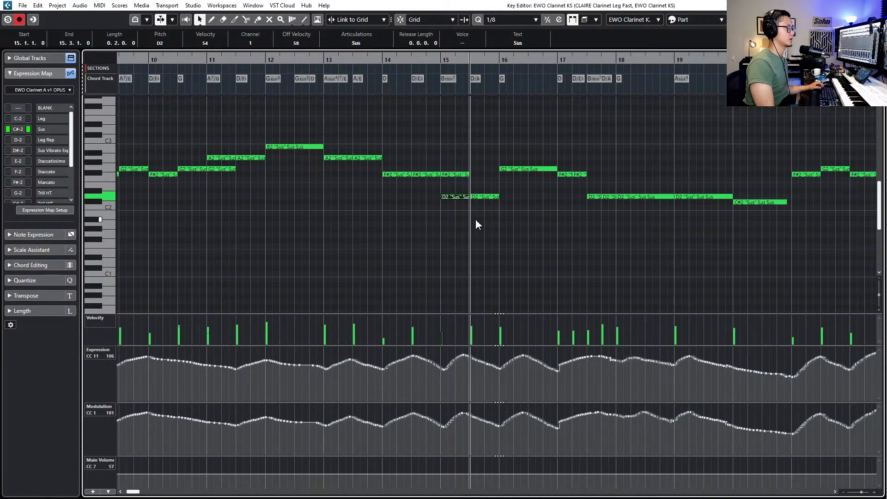
scroll(475, 218, left, 3)
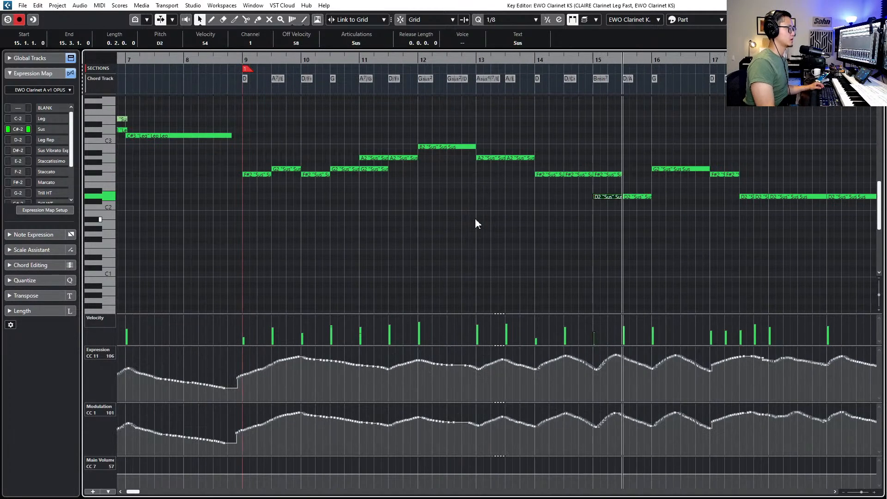
click(375, 174)
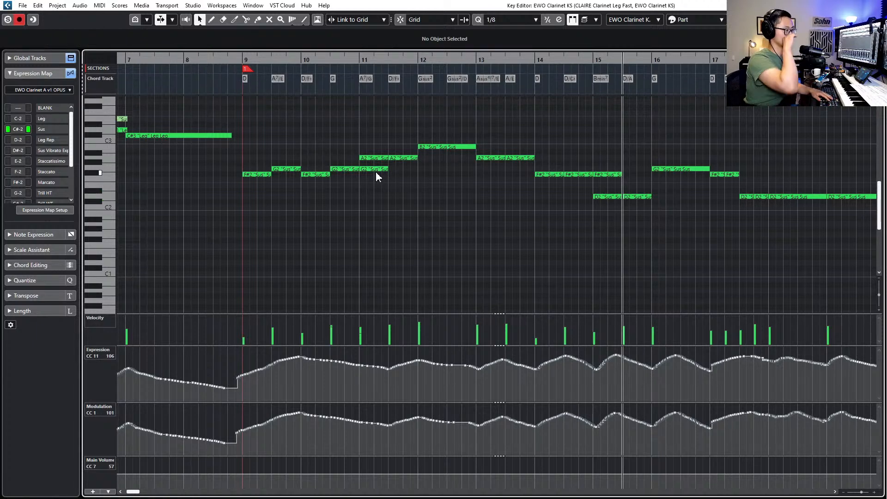
click(381, 170)
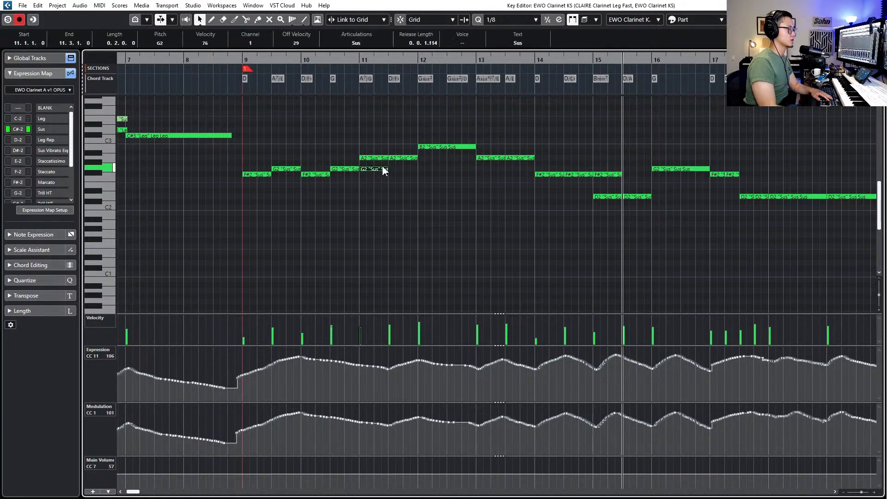
key(Up)
key(Up)
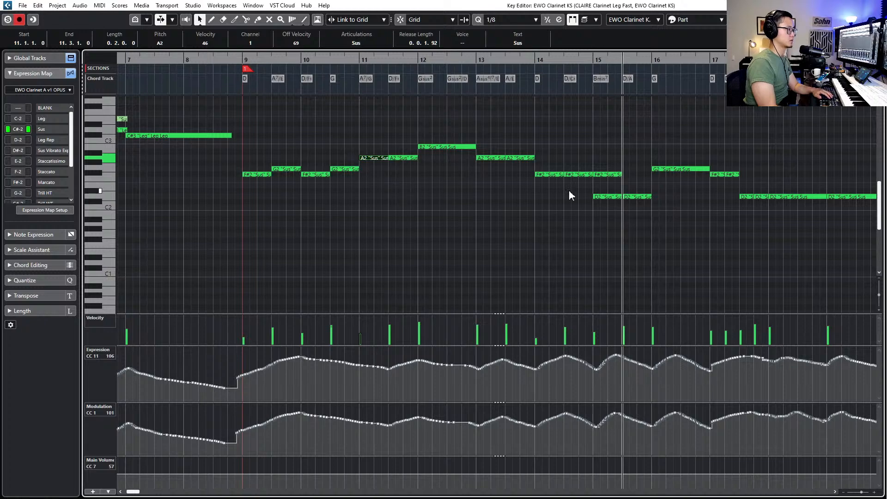
Try raising the first bar 15 D2 note in the EWO Clarinet part to F#2, and undo both pitch changes
click(604, 196)
key(Up)
key(Up)
key(Up)
key(Up)
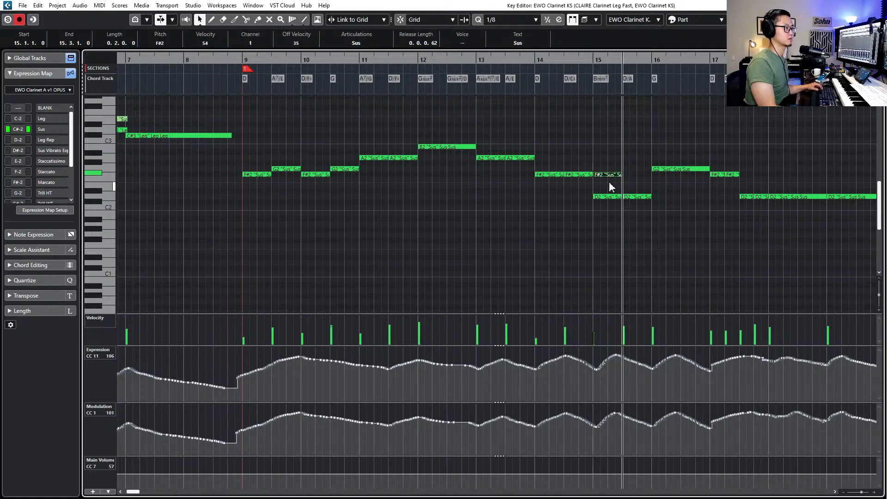
key(ctrl+z)
key(ctrl+z)
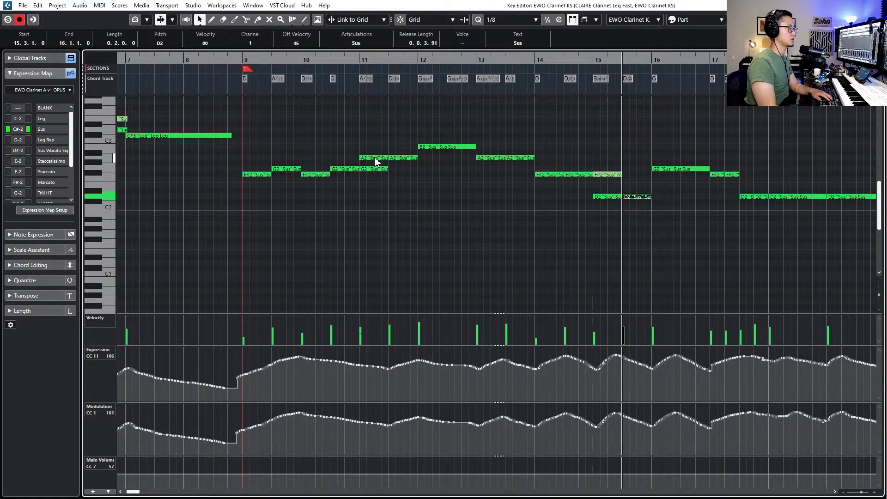
Reopen both clarinet parts in the Key Editor and make the EWO Clarinet KS part covering bars 9 onward active for editing
click(375, 158)
click(406, 158)
key(Return)
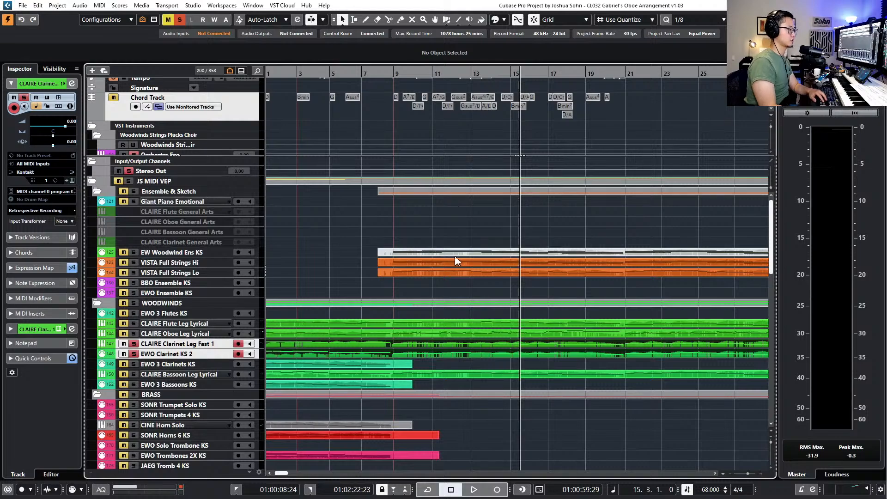
key(Return)
scroll(465, 246, right, 7)
scroll(451, 235, right, 4)
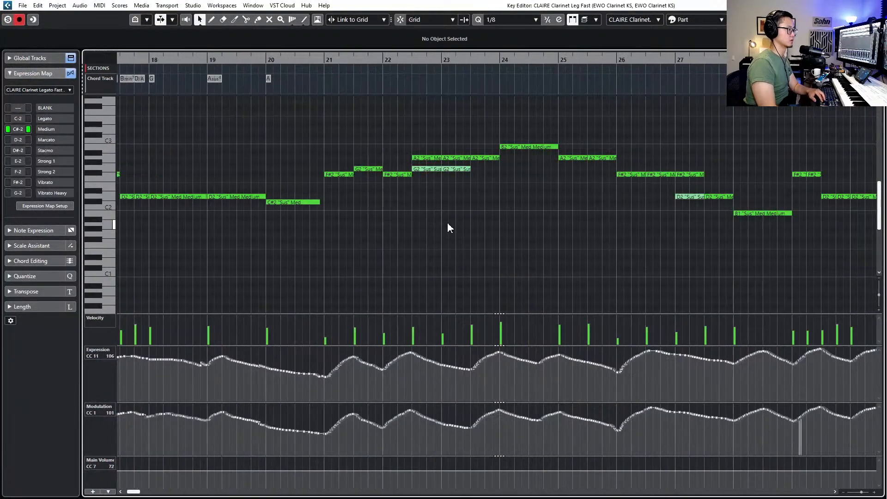
key(Return)
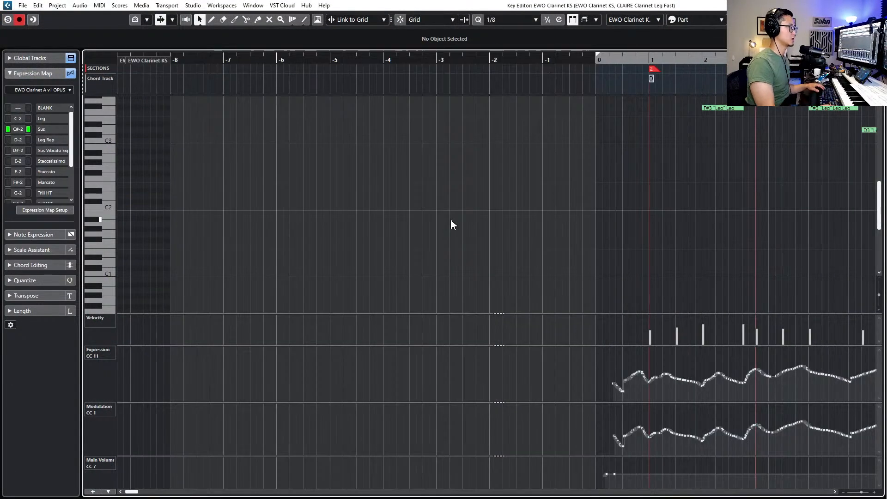
scroll(442, 217, down, 5)
scroll(433, 210, right, 6)
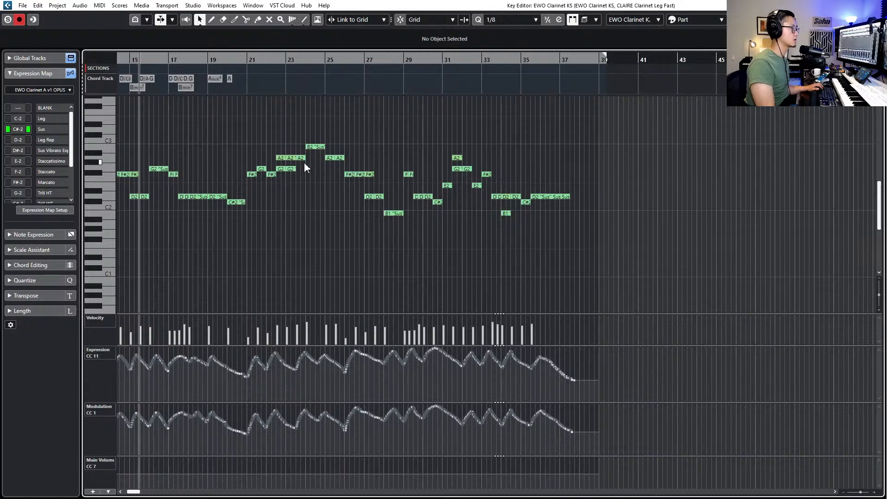
click(630, 20)
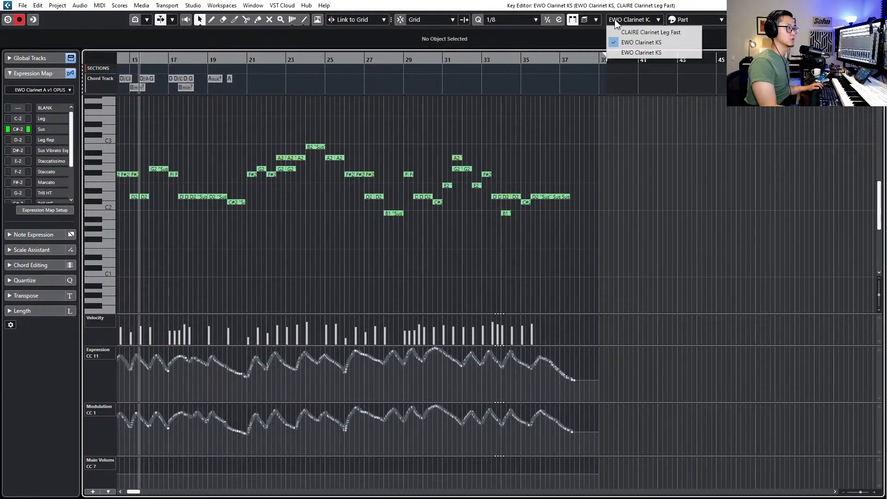
click(631, 45)
scroll(324, 201, up, 2)
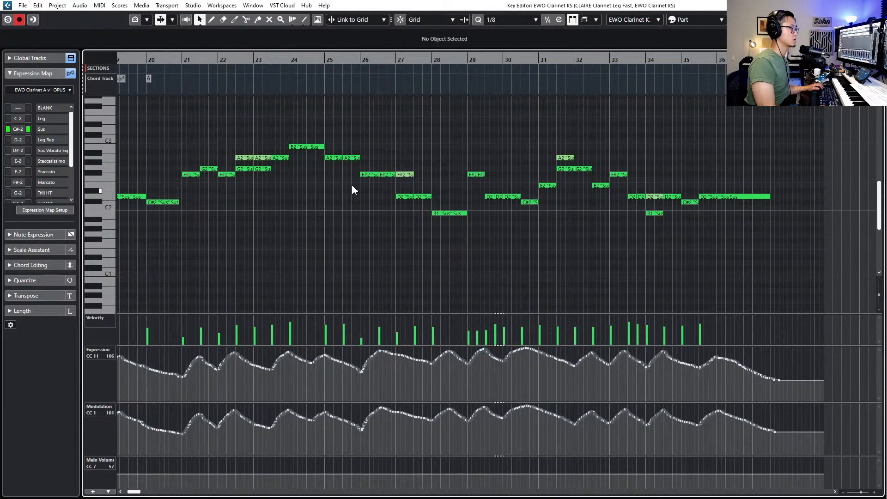
scroll(382, 213, left, 8)
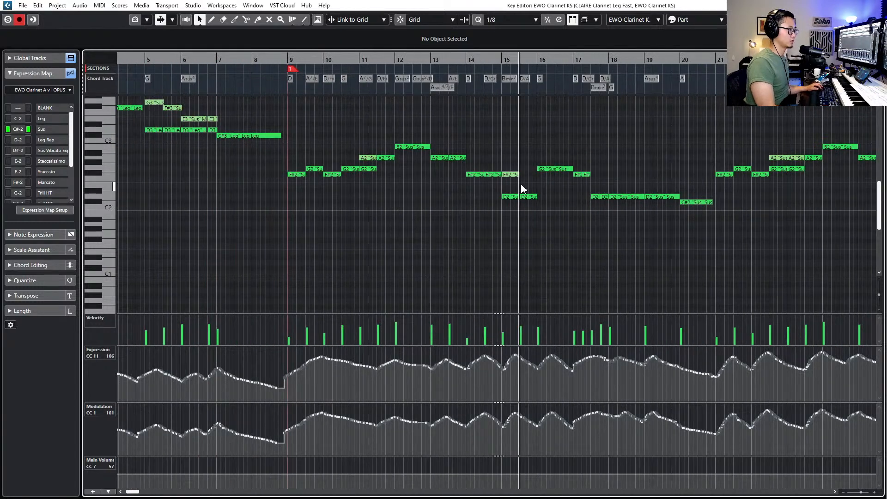
Try transposing the two bar 15 D2 notes of the EWO Clarinet part up together, and bring them back to D2
key(h)
click(497, 196)
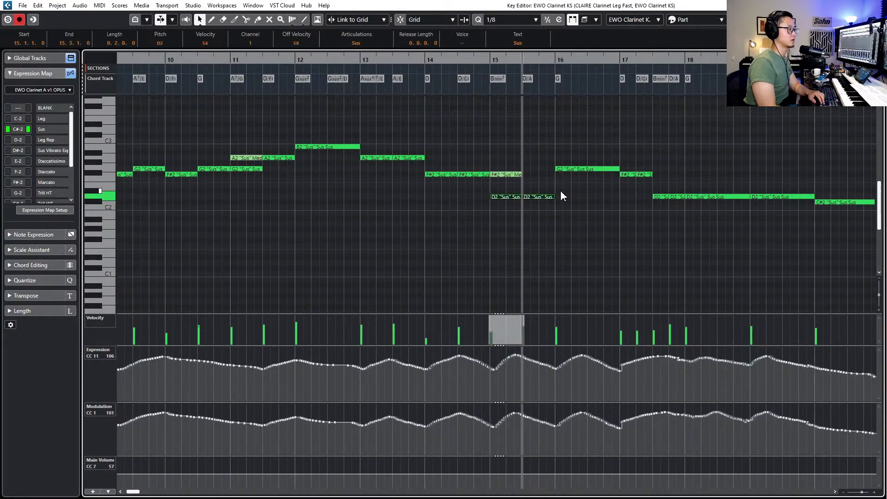
key(Up)
key(Up)
key(Down)
key(Down)
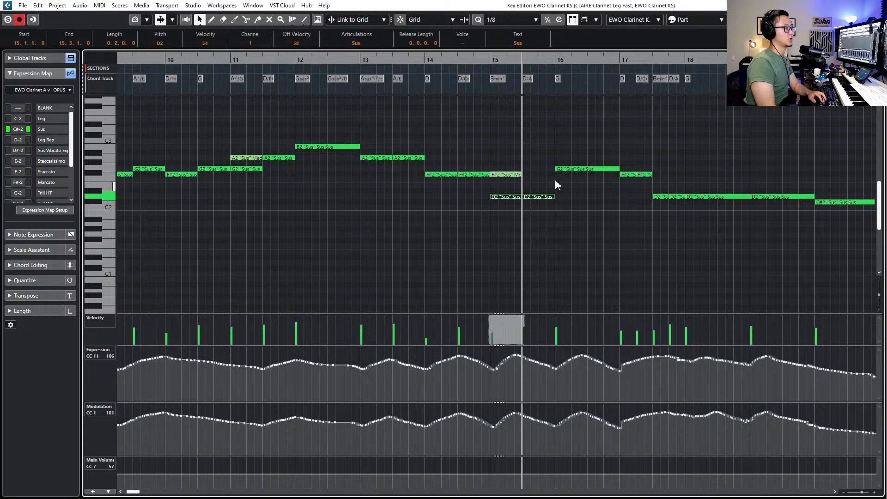
Try raising only the first bar 15 D2 note of the EWO Clarinet part to F#2
click(469, 175)
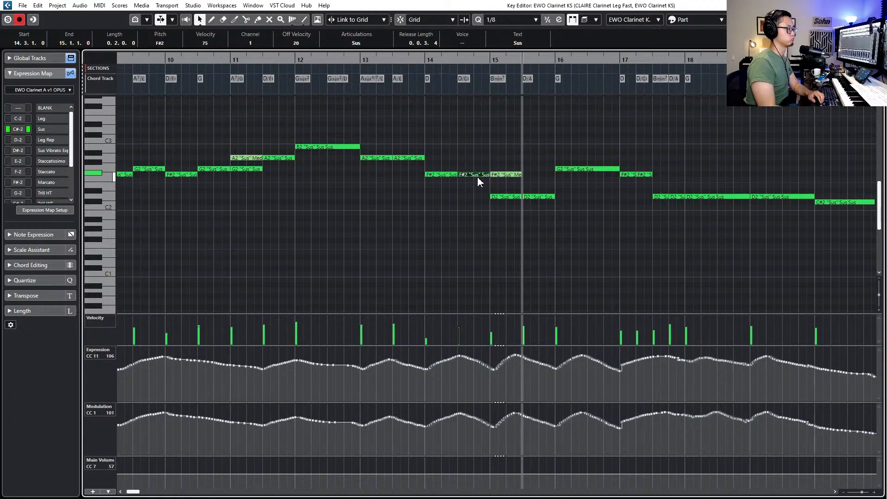
click(496, 196)
key(Up)
key(Up)
key(Up)
key(Up)
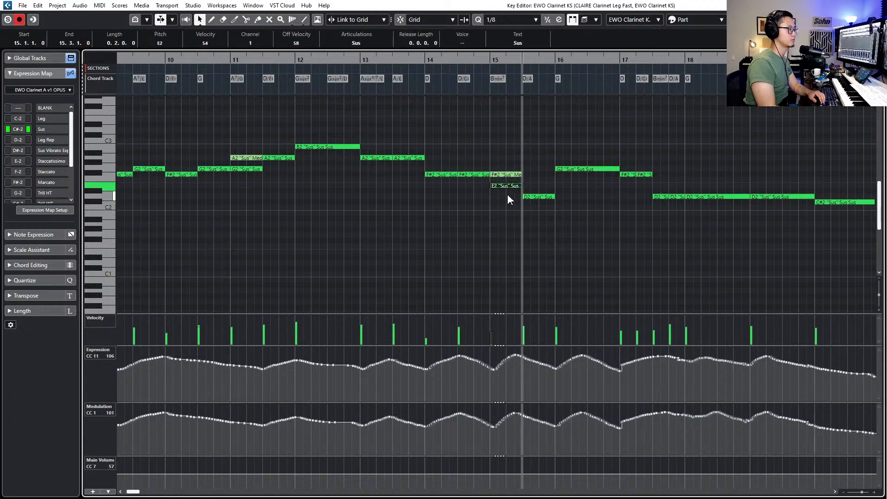
Try raising the second bar 15 D2 note of the EWO Clarinet part, and undo the bar 15 pitch changes
click(544, 197)
key(Up)
key(Up)
key(Up)
key(Down)
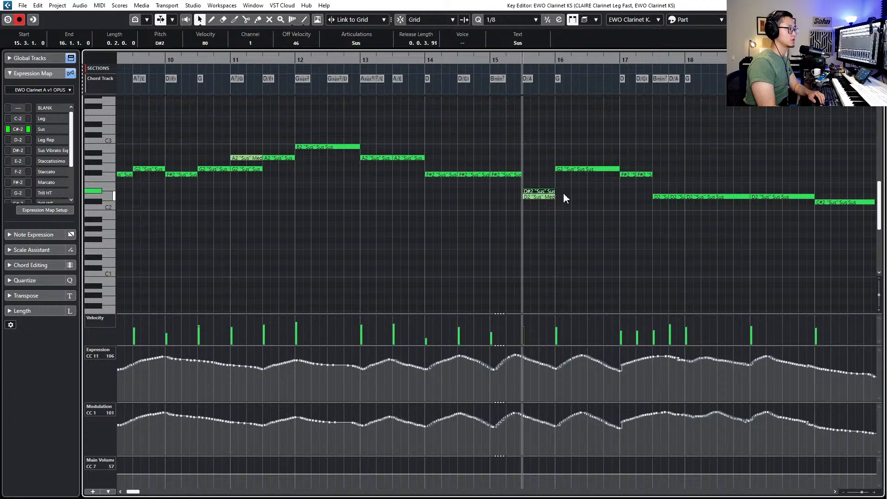
key(Down)
key(Down)
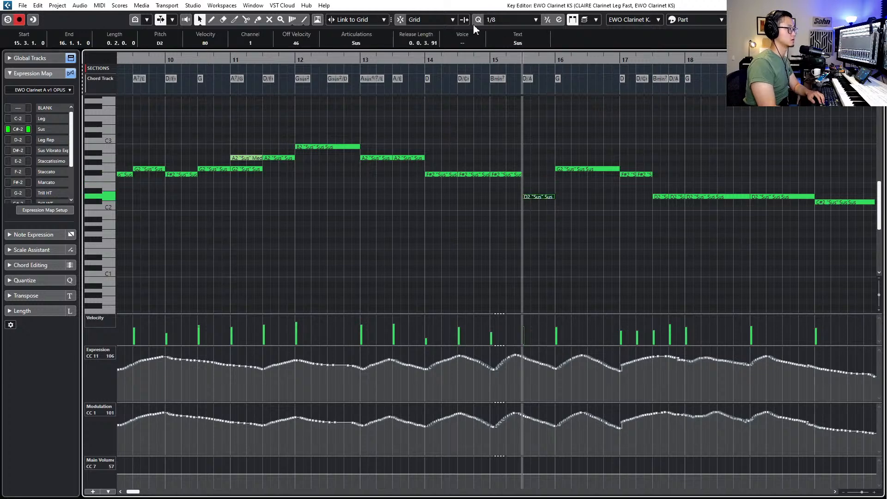
key(ctrl+z)
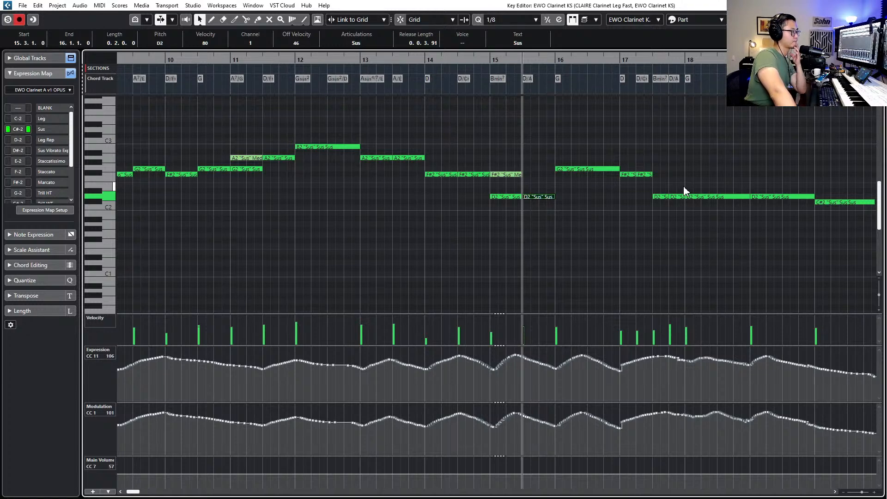
Close the Key Editor and split both clarinet parts just before bar 9, at 8.4.3.47
key(Escape)
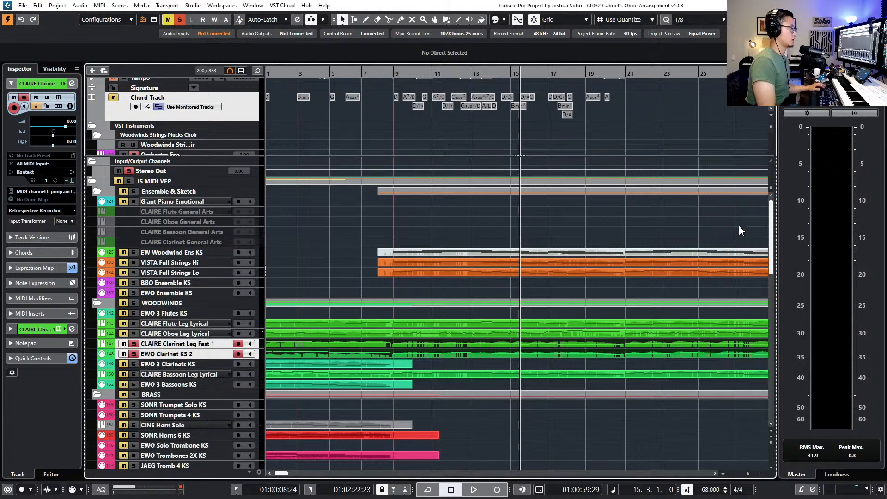
scroll(610, 282, down, 5)
scroll(494, 242, right, 3)
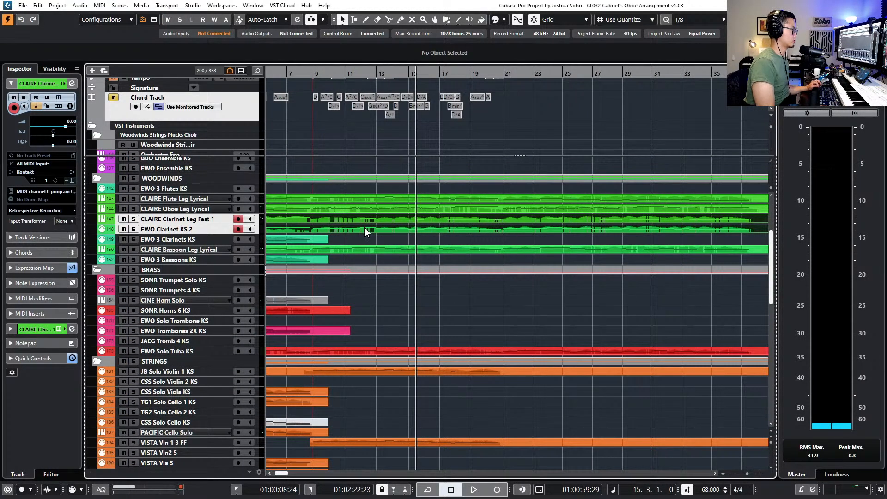
scroll(364, 227, up, 3)
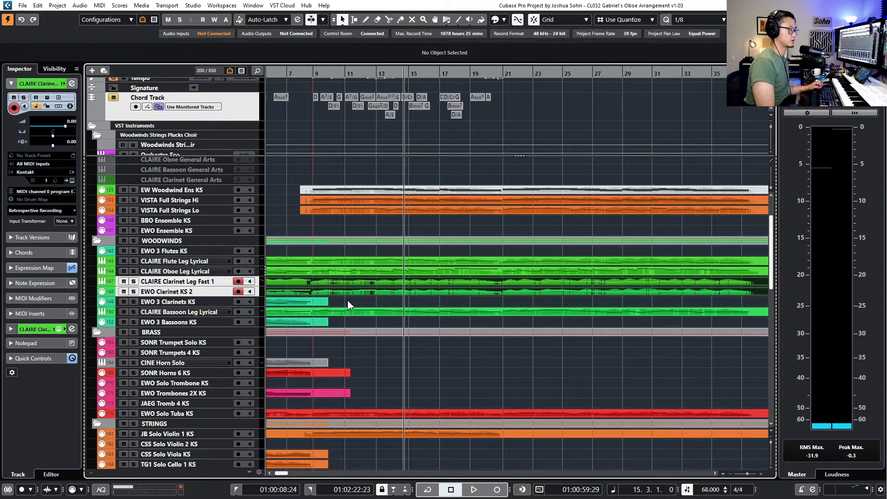
scroll(359, 305, down, 3)
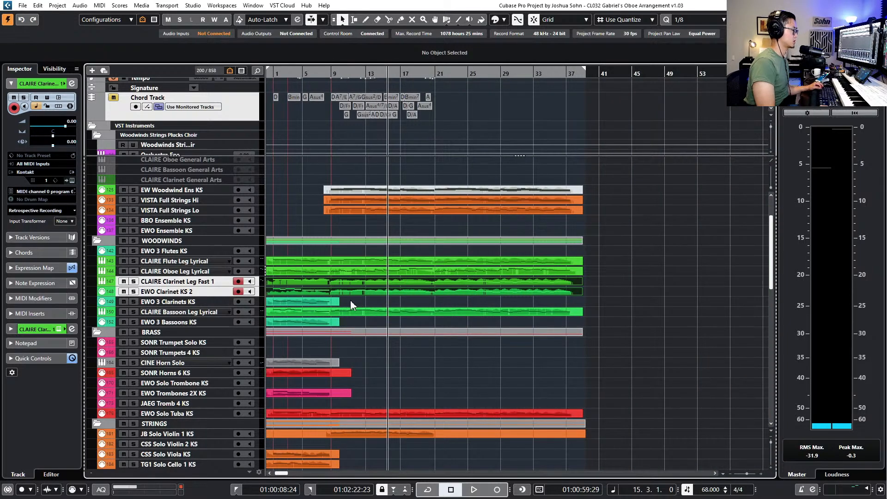
scroll(351, 305, up, 6)
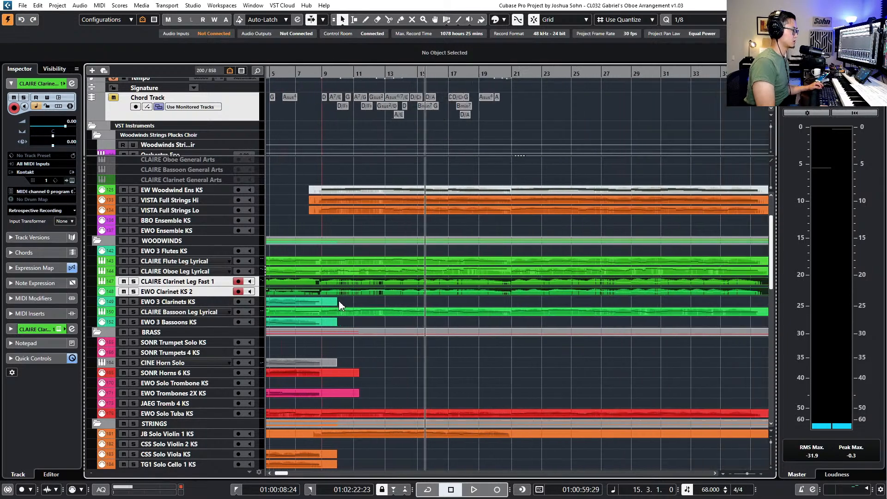
alt+click(313, 295)
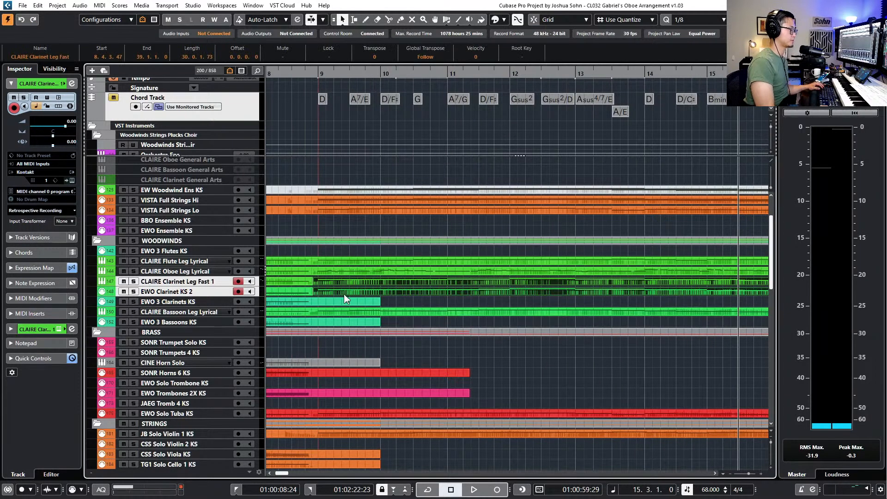
Copy the EWO Clarinet part from just before bar 9 onto the EWO 3 Bassoons track and glue it to the existing part
click(406, 290)
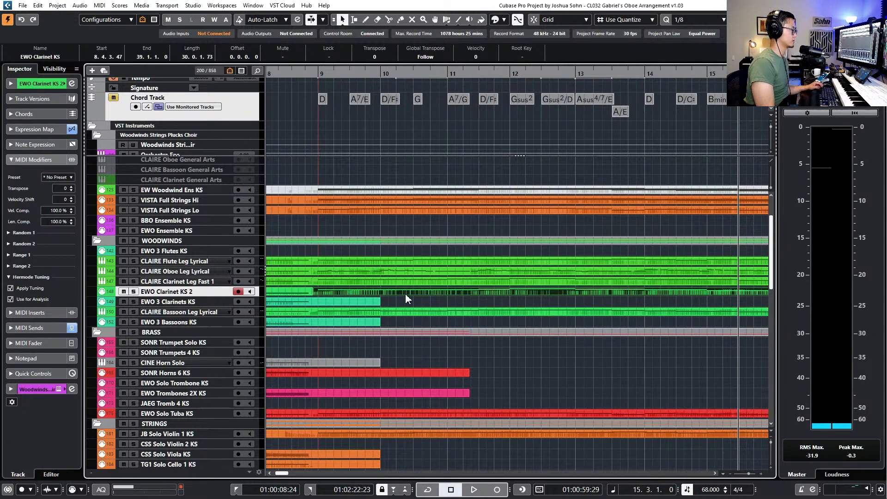
drag(406, 293, 399, 326)
key(alt)
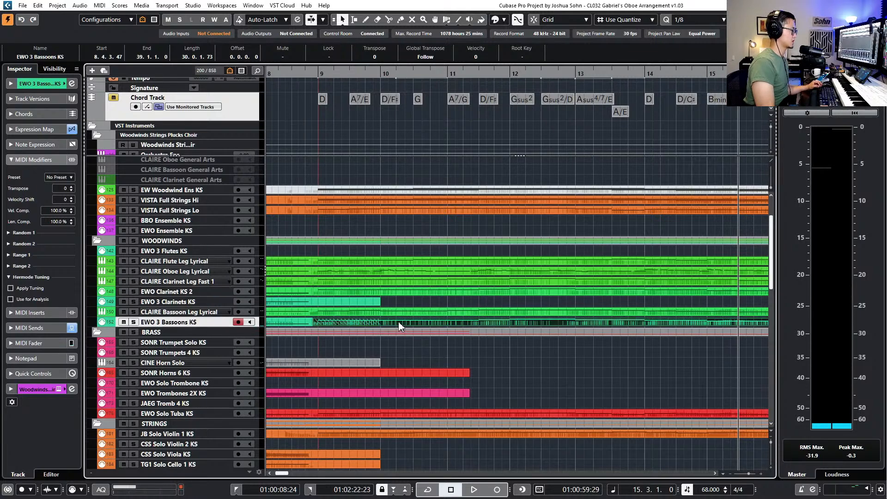
click(310, 326)
drag(312, 323, 313, 323)
Select the two bassoon parts, open the Key Editor for a look at their notes, and close it again
click(322, 313)
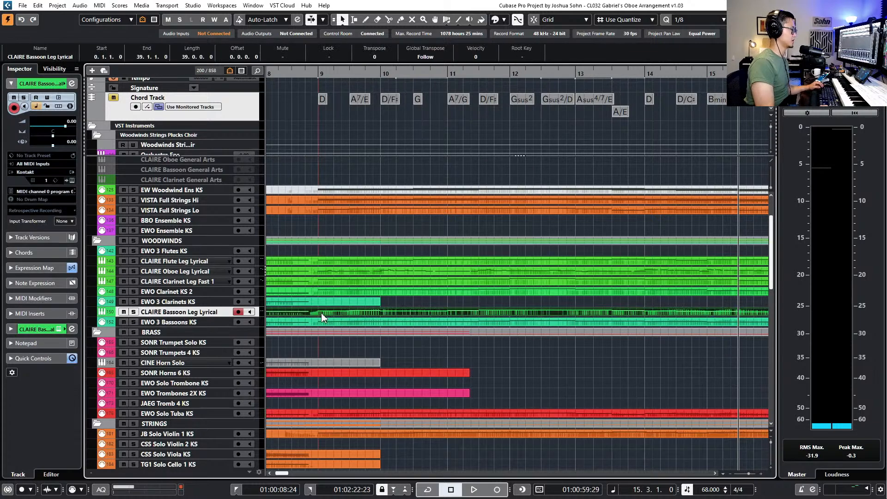
shift+click(336, 326)
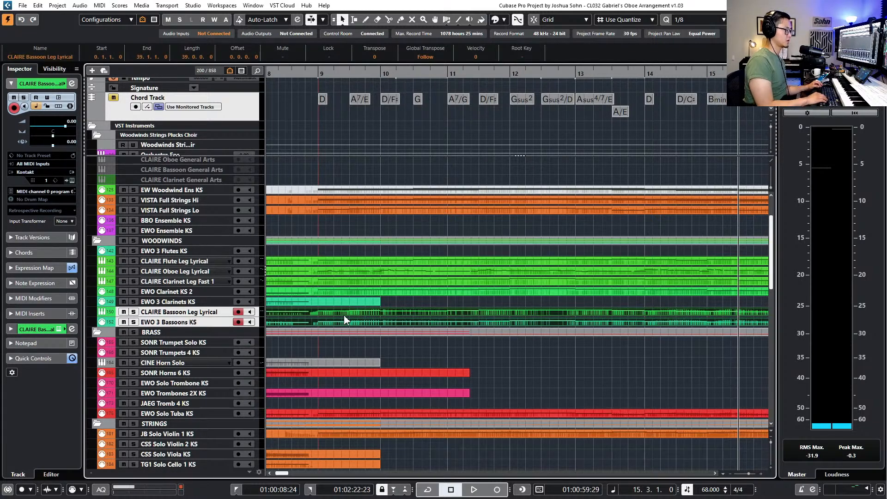
double_click(349, 323)
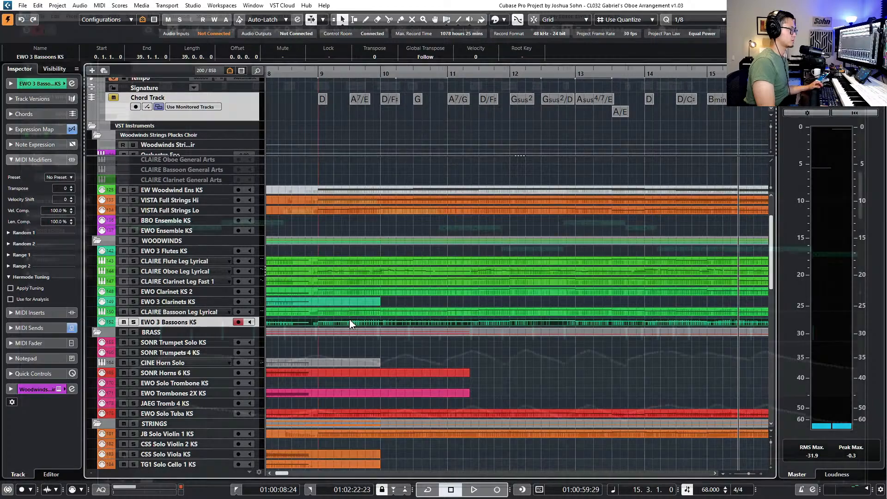
key(Escape)
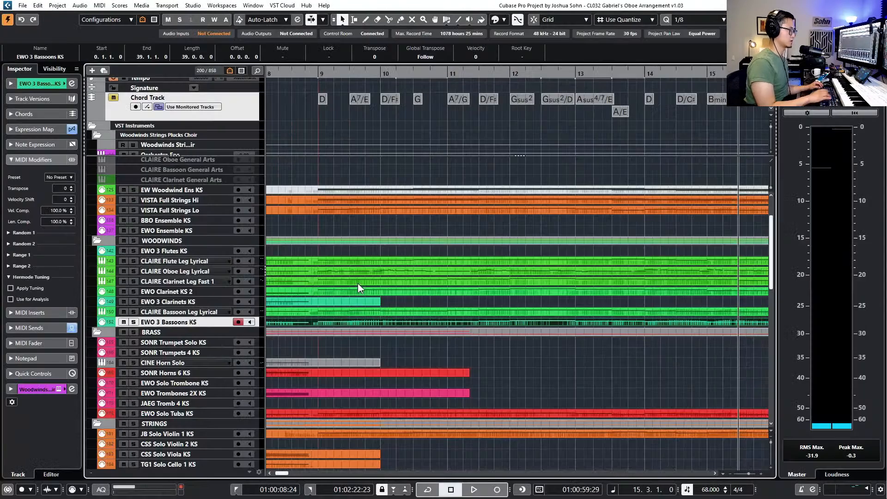
Split both bassoon parts just before bar 9 and swap their later sections between the CLAIRE Bassoon and EWO 3 Bassoons tracks
scroll(319, 301, left, 1)
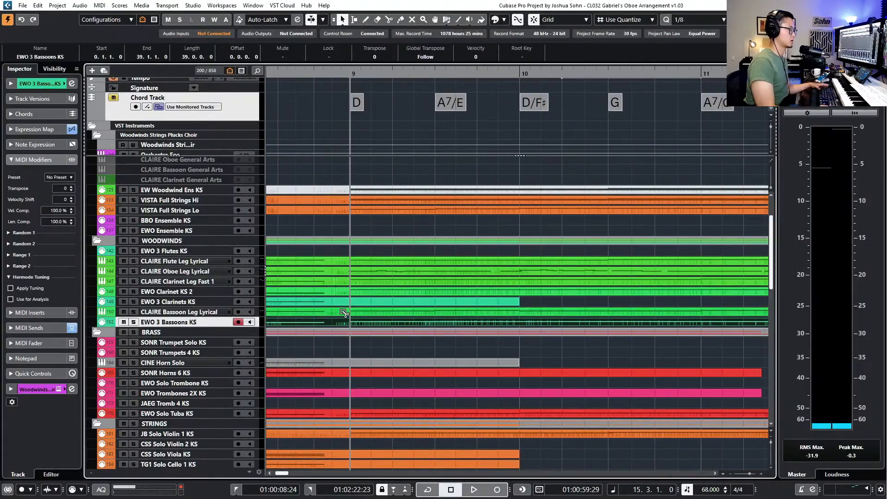
alt+click(339, 313)
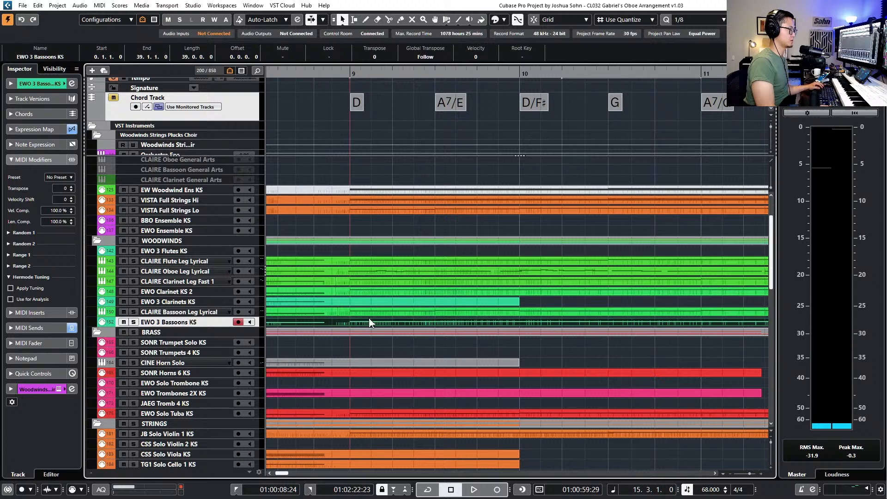
alt+click(340, 322)
key(ctrl+Up)
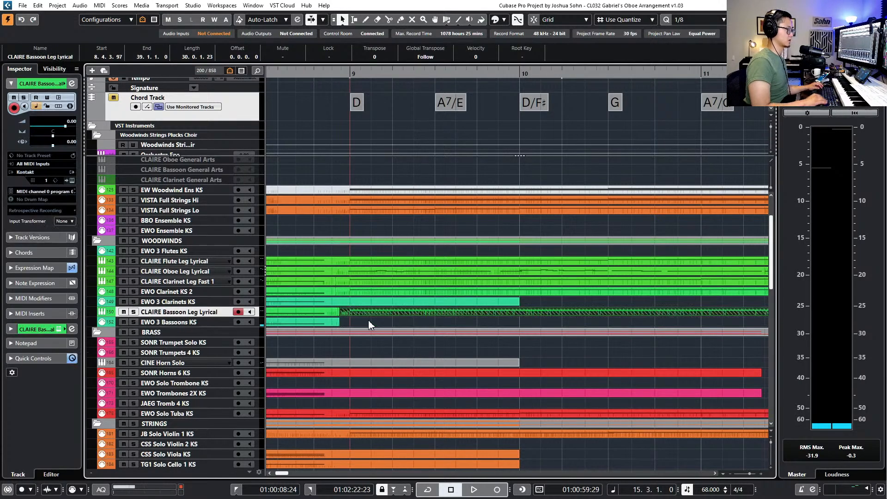
click(335, 315)
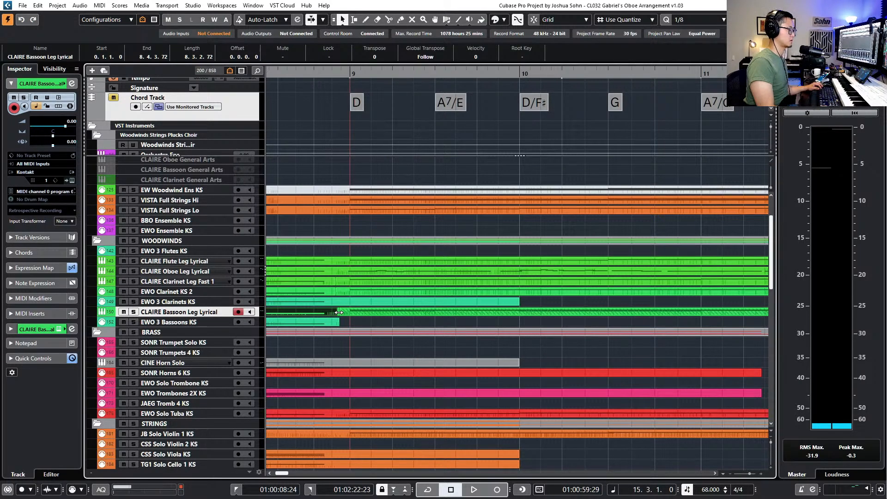
click(339, 313)
key(ctrl+Down)
Glue the swapped sections to the opening parts on the CLAIRE Bassoon and EWO 3 Bassoons tracks
click(331, 314)
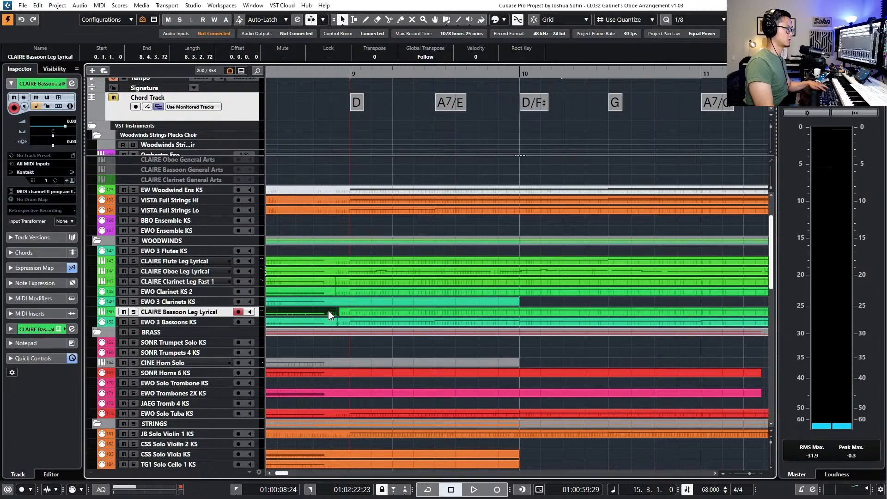
key(g)
click(331, 322)
key(g)
Check the CLAIRE Bassoon part alone in the Key Editor, and open it together with the EWO 3 Bassoons part
click(376, 313)
double_click(376, 313)
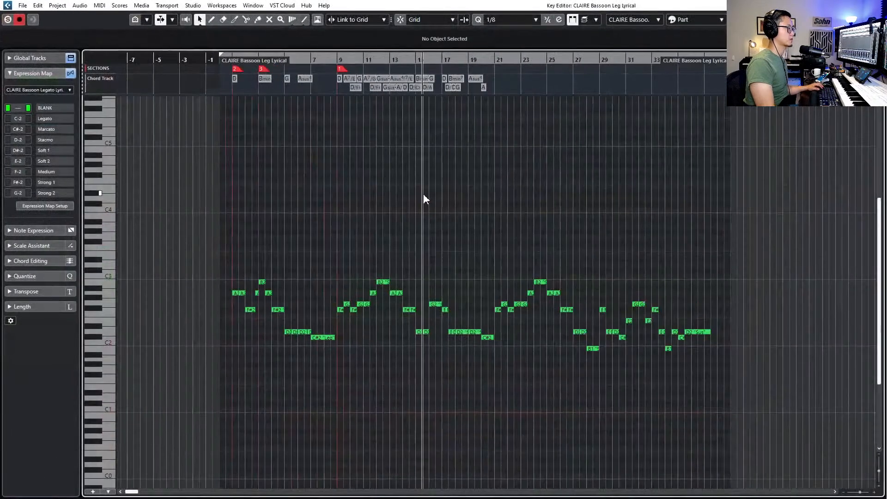
key(Return)
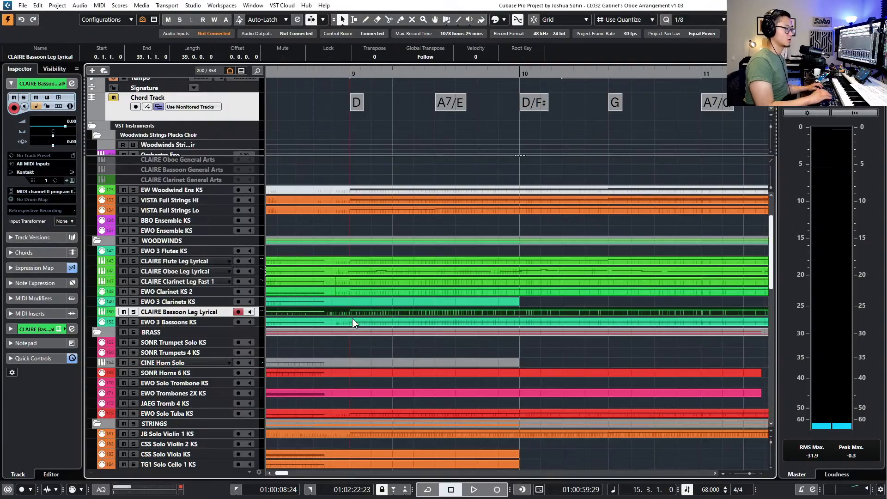
shift+click(358, 323)
key(Return)
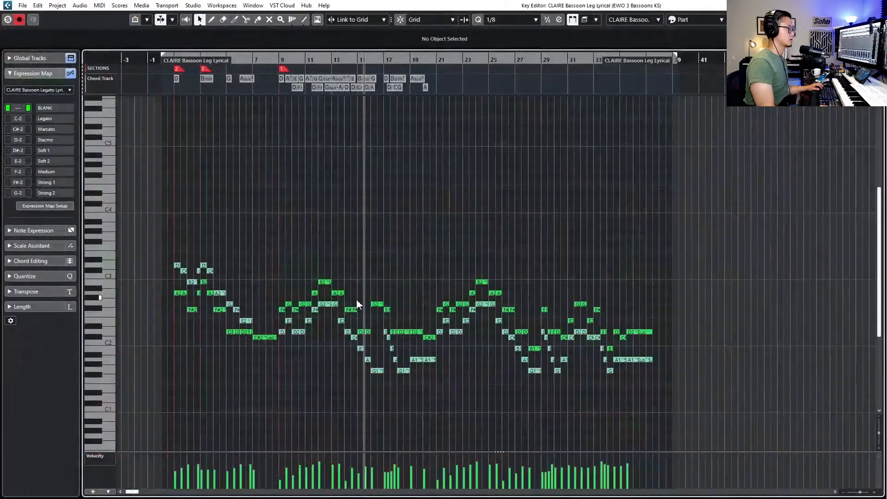
Play both bassoon lines from bar 9 with the controller lanes shown, and return to the project window
drag(292, 266, 387, 370)
key(l)
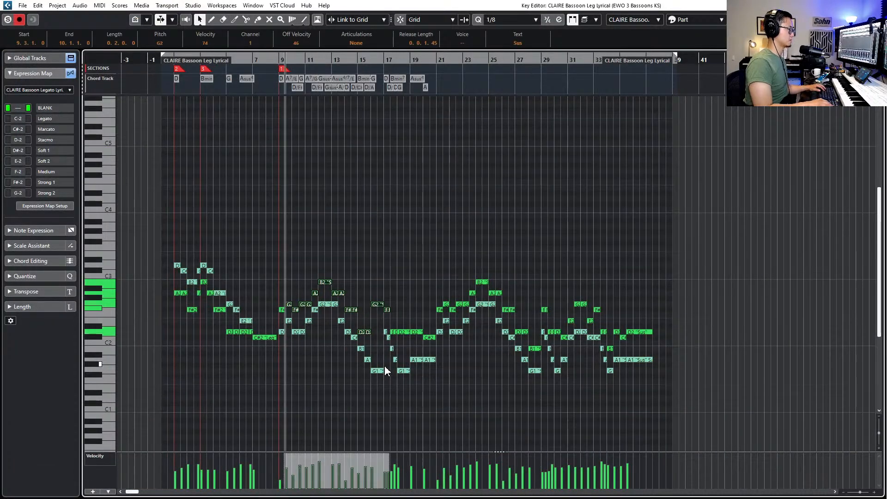
key(KP_Subtract)
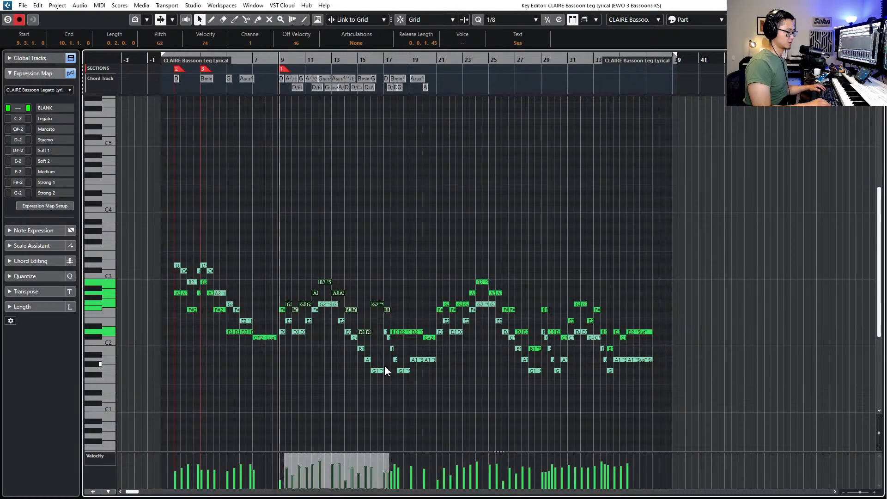
scroll(410, 339, up, 2)
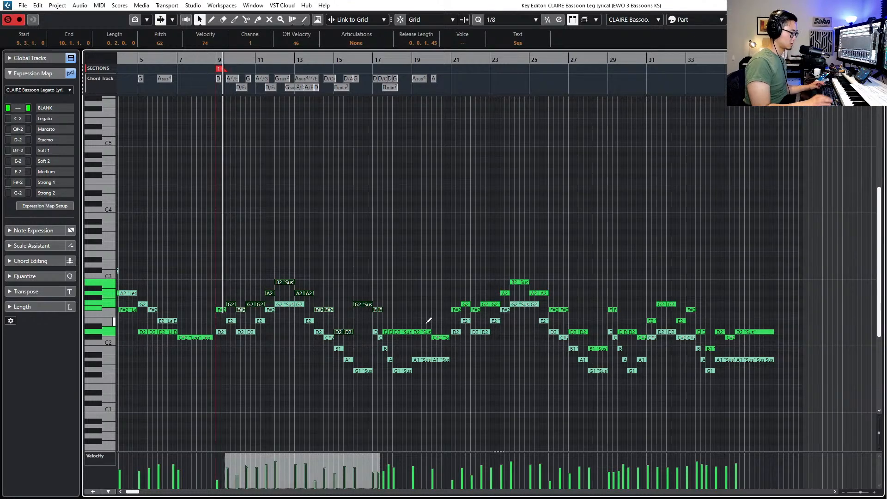
key(alt+1)
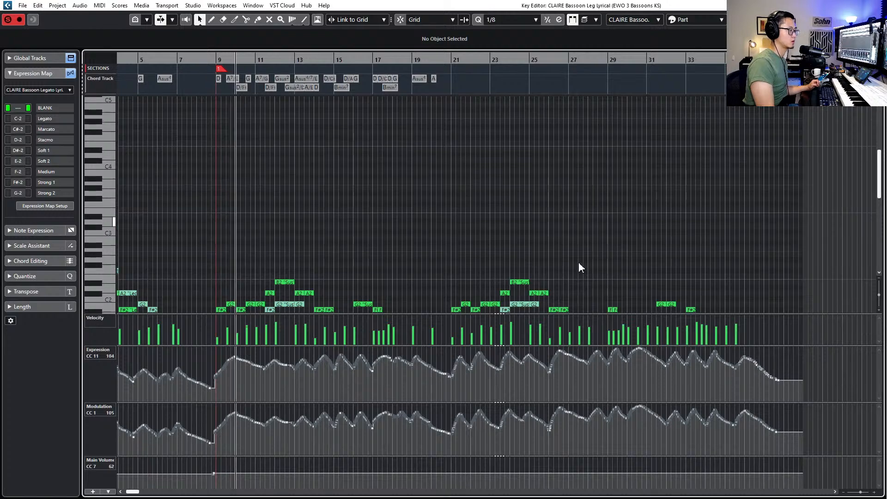
scroll(579, 261, down, 3)
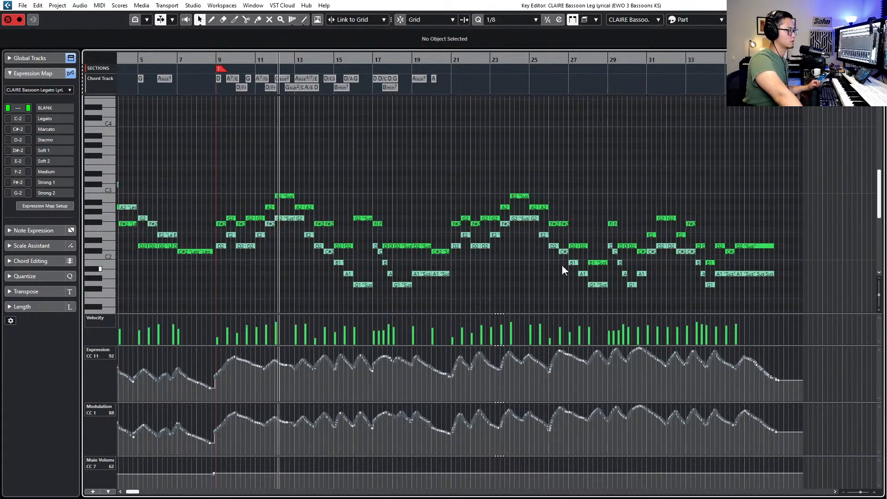
key(space)
key(Return)
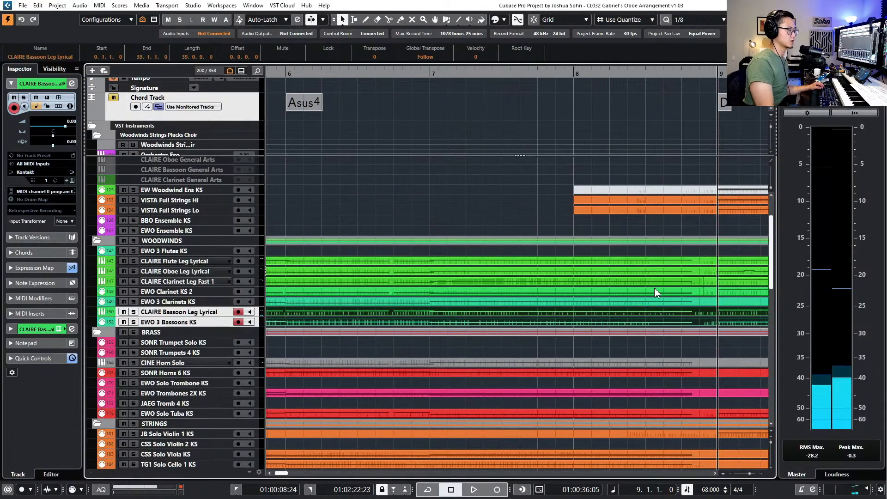
Try copying the EWO Clarinet part from just before bar 9 onto the EWO 3 Clarinets track
scroll(601, 300, right, 3)
scroll(456, 282, right, 2)
scroll(453, 294, down, 1)
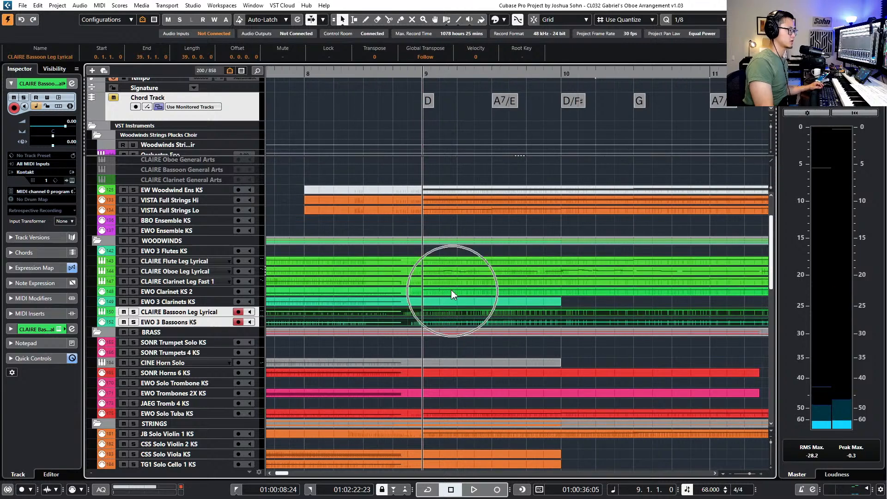
scroll(430, 294, right, 2)
click(392, 291)
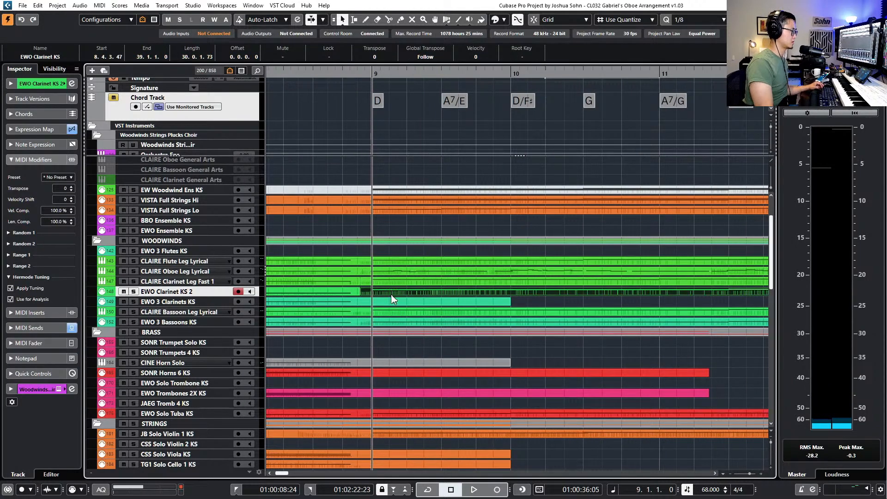
drag(391, 295, 392, 301)
Open the EWO clarinet and both bassoon parts together in the Key Editor and play them from bar 9
shift+click(374, 294)
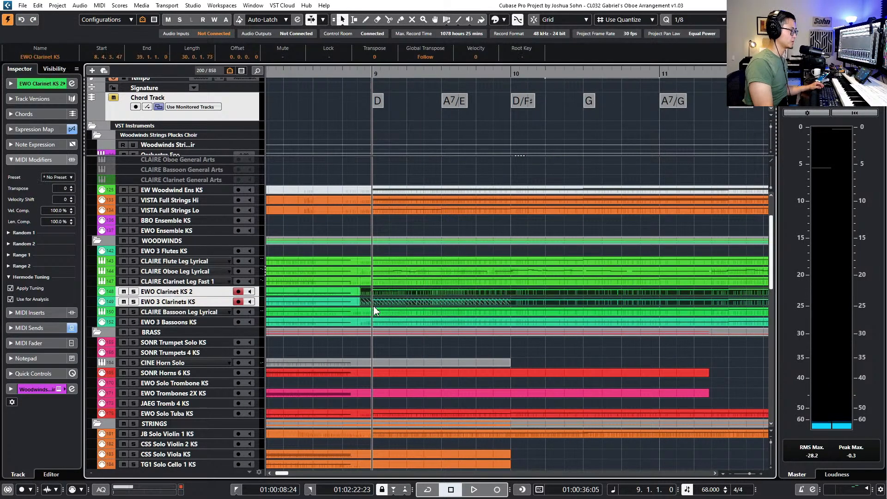
shift+click(377, 312)
shift+click(380, 323)
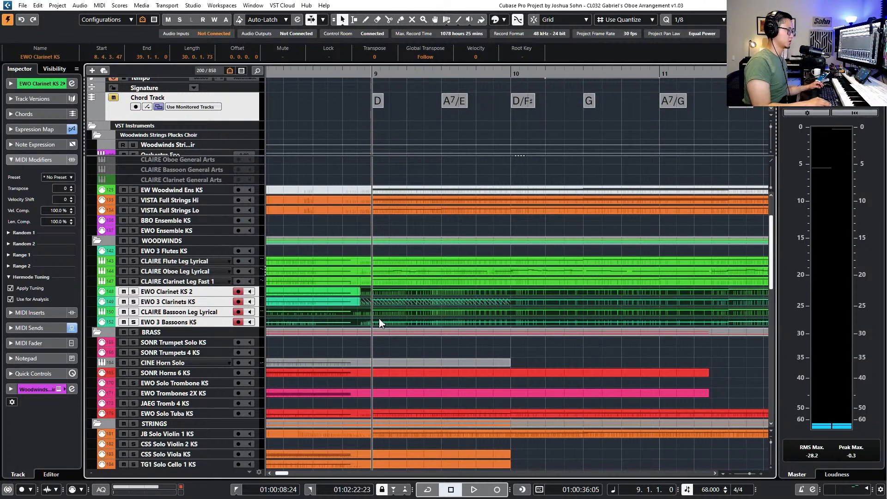
double_click(381, 306)
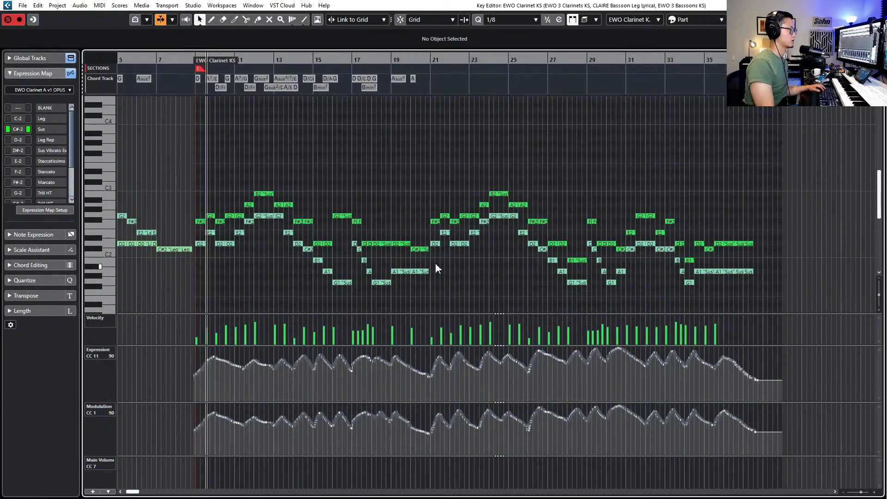
key(Down)
key(Down)
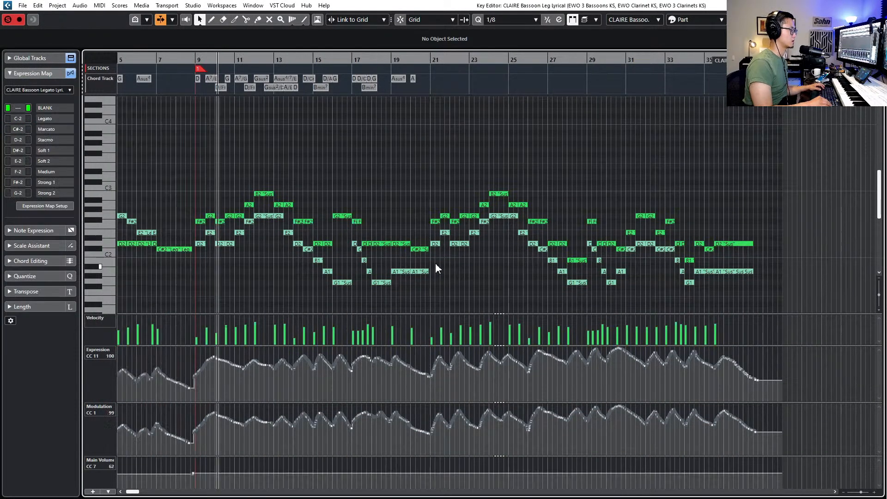
key(ctrl+e)
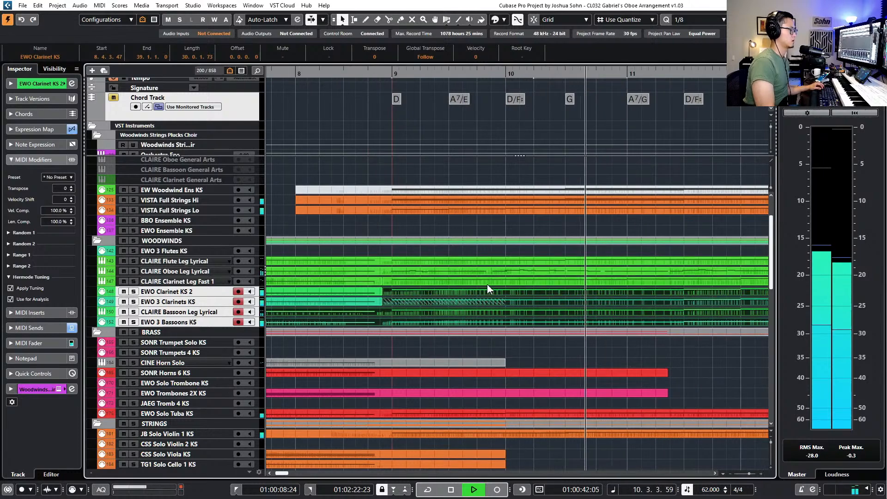
key(space)
key(Up)
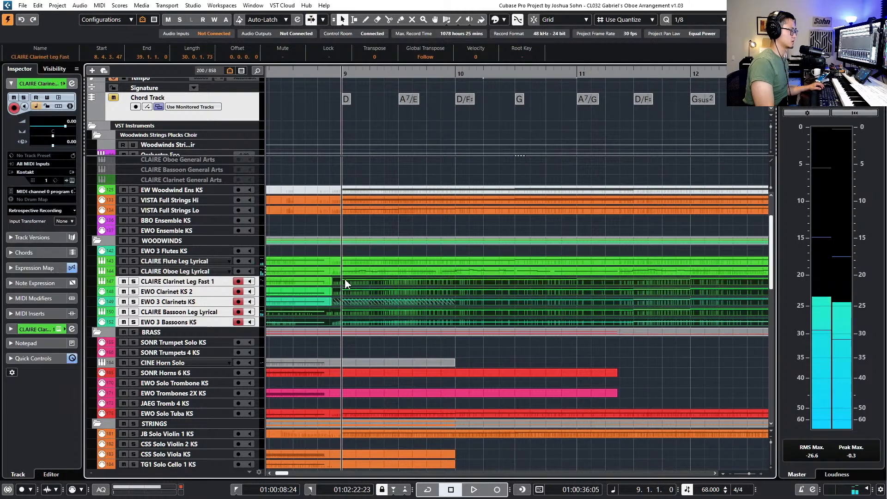
Delete the copied clarinet part from the EWO 3 Clarinets track
click(351, 293)
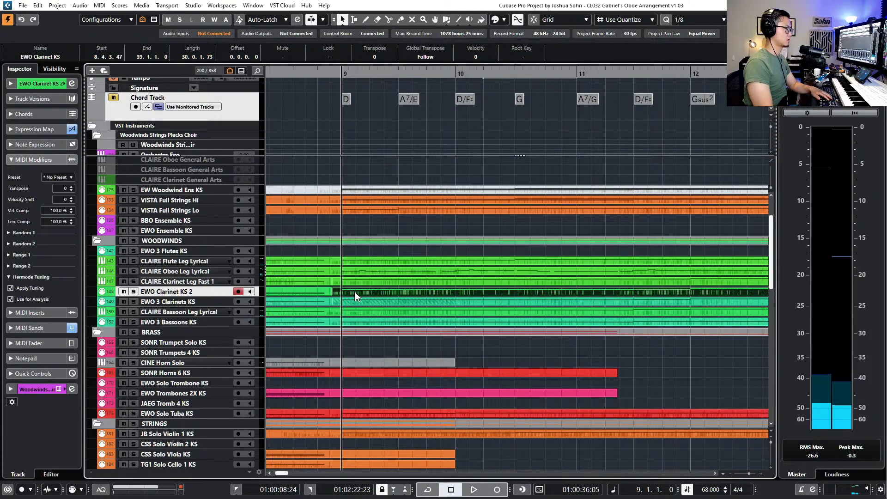
click(356, 303)
key(Delete)
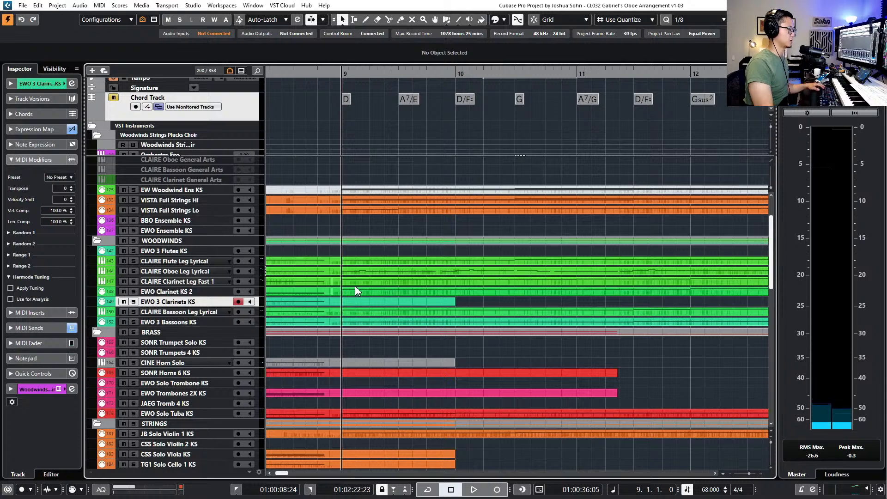
Glue the split parts before and after bar 9 on the CLAIRE Clarinet and EWO Clarinet tracks back together
click(356, 290)
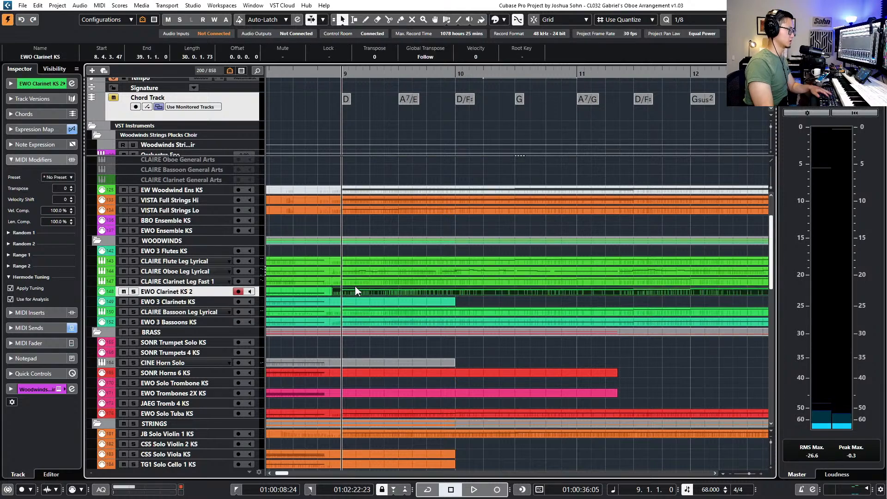
click(329, 282)
click(326, 290)
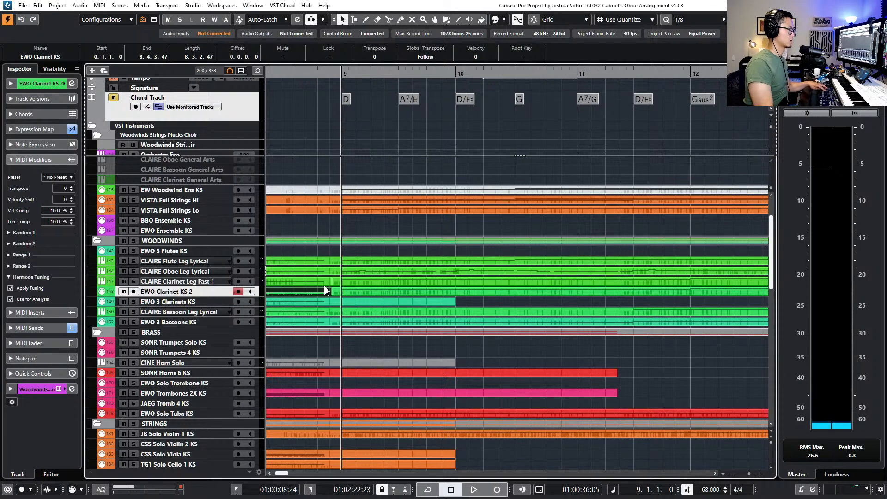
click(323, 282)
key(ctrl+z)
click(322, 282)
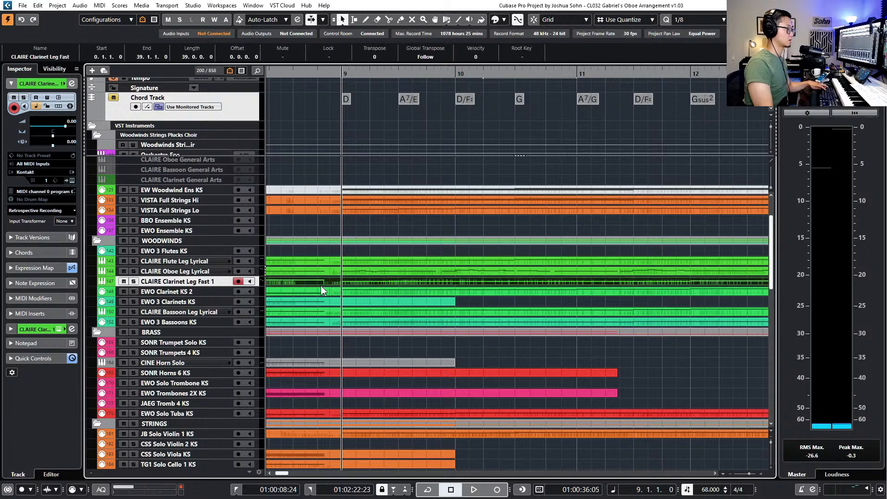
click(324, 290)
key(ctrl+z)
Open the CLAIRE Clarinet, EWO Clarinet, CLAIRE Bassoon and EWO 3 Bassoons parts together in the Key Editor
click(359, 283)
ctrl+click(362, 292)
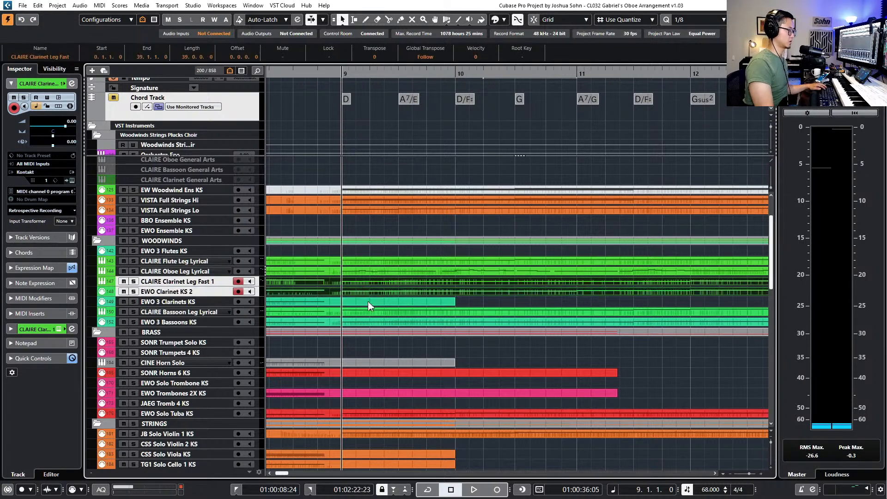
ctrl+click(380, 312)
ctrl+click(384, 323)
double_click(383, 324)
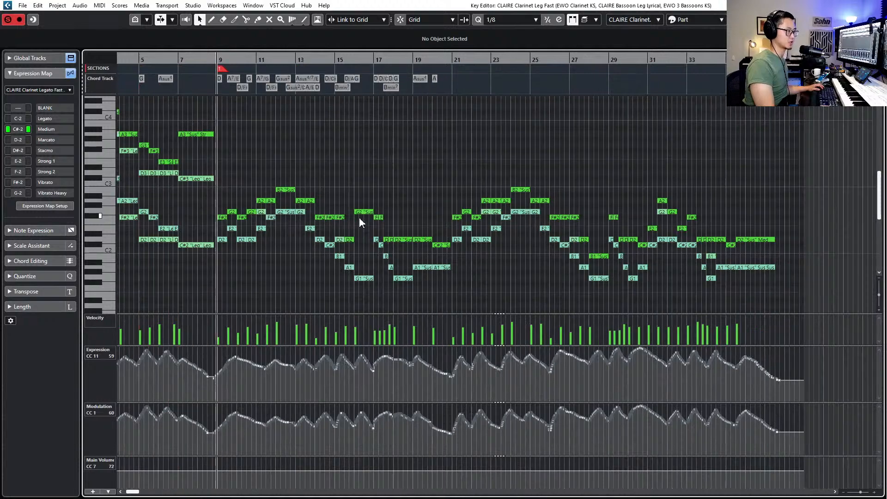
Examine how the clarinet and bassoon parts line up from bar 1 onwards, switching the active part between them
scroll(360, 223, down, 2)
key(Down)
key(Down)
key(Down)
key(Down)
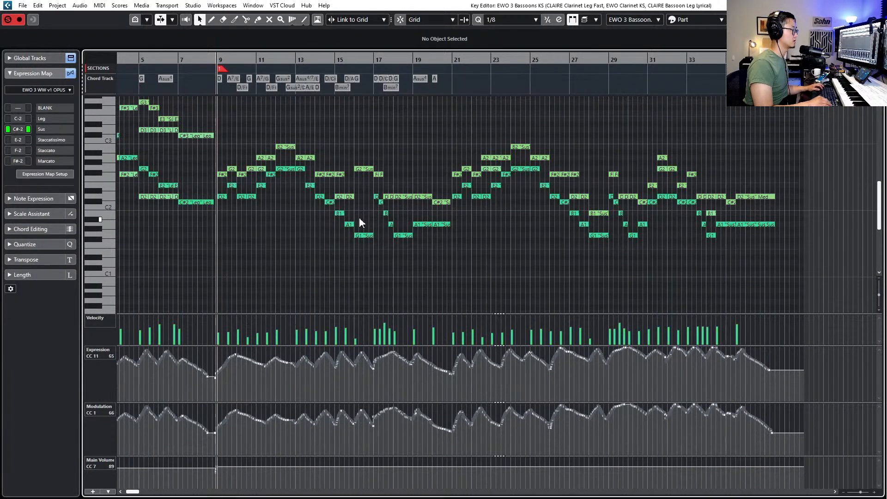
scroll(382, 173, left, 6)
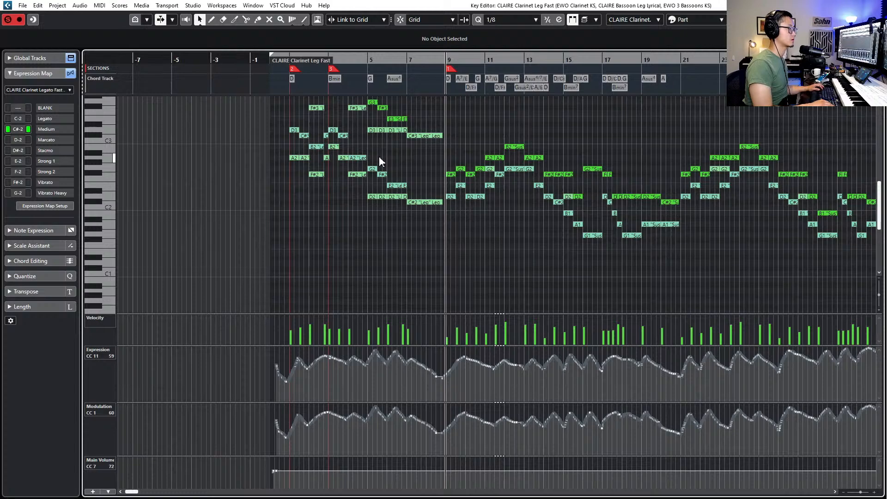
scroll(445, 173, up, 2)
scroll(458, 180, up, 2)
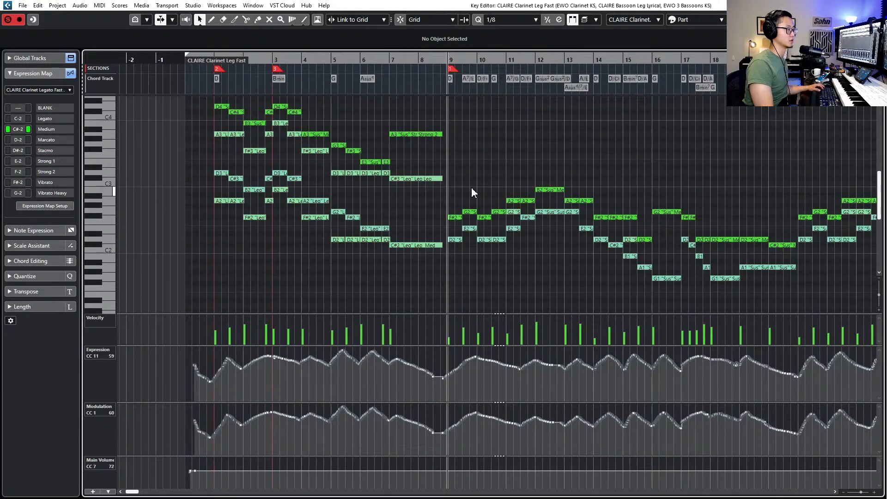
Play the four woodwind parts from bar 9 while switching the active part, ending on CLAIRE Clarinet Leg Fast
key(space)
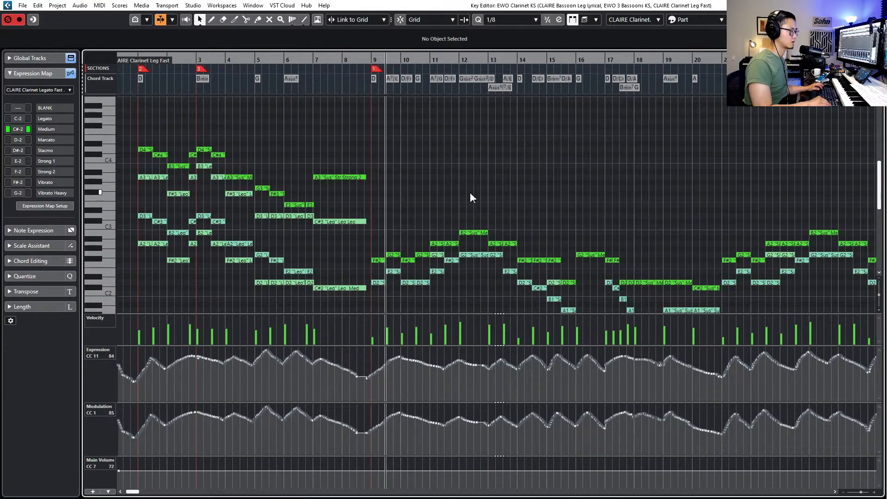
key(Down)
key(Down)
key(Down)
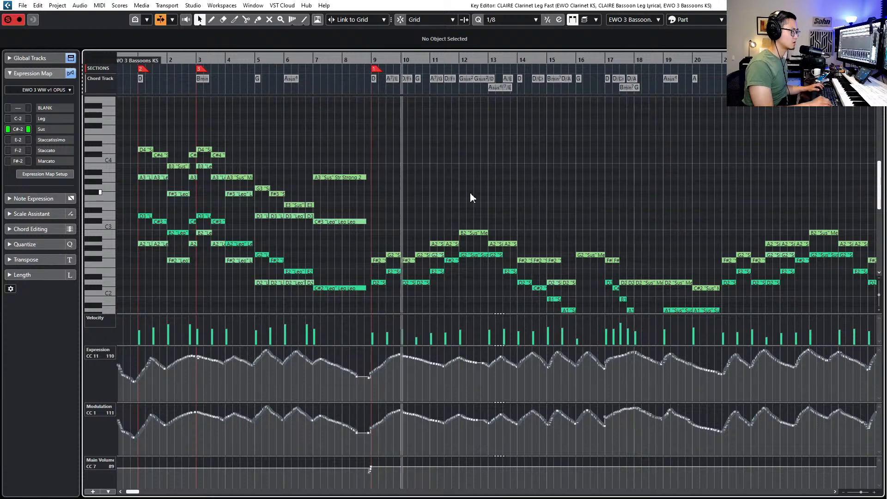
key(Down)
key(Down)
key(Down)
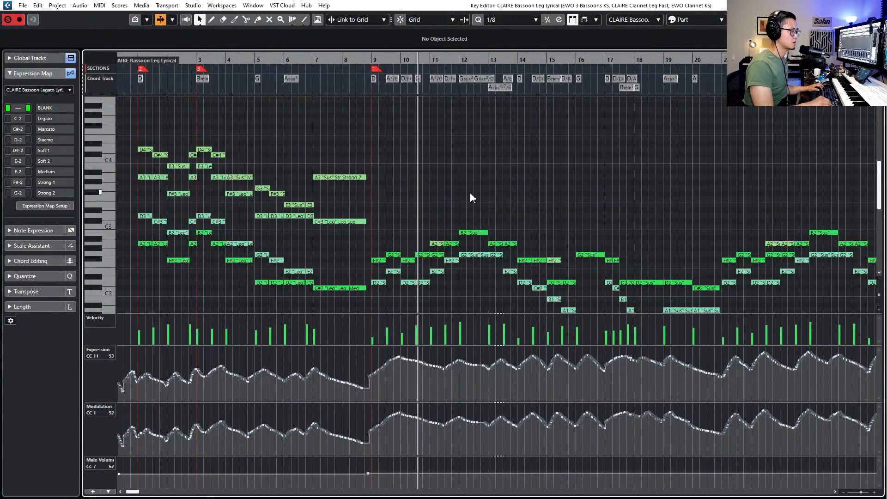
scroll(468, 189, right, 1)
scroll(463, 195, down, 2)
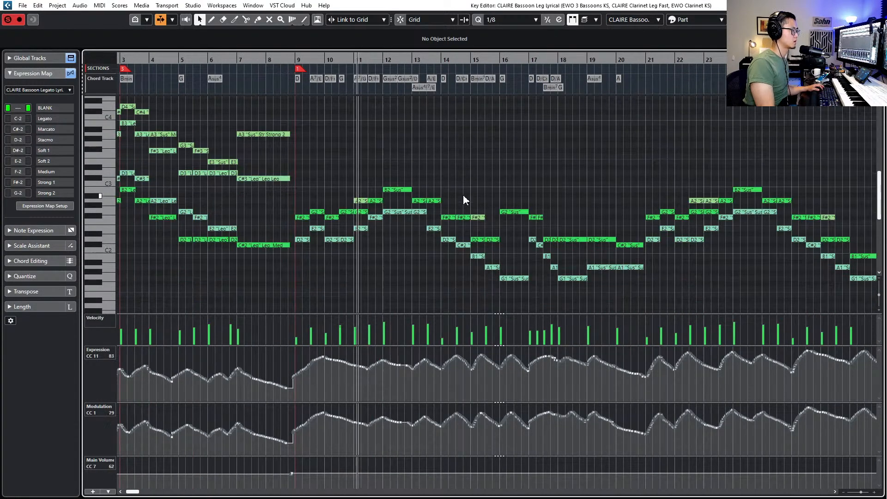
click(633, 19)
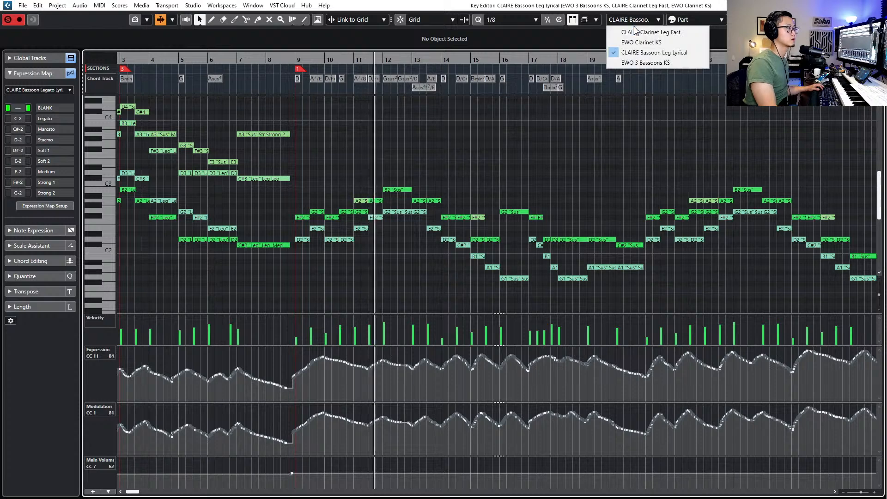
click(636, 32)
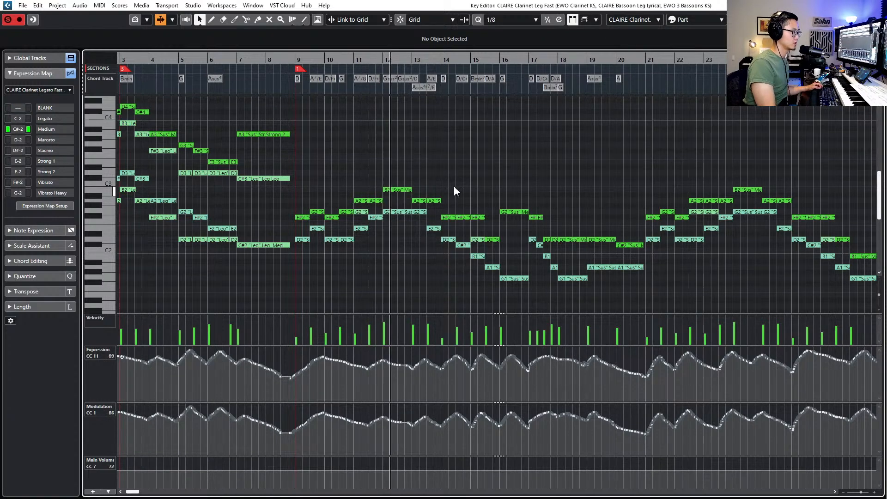
scroll(460, 182, right, 1)
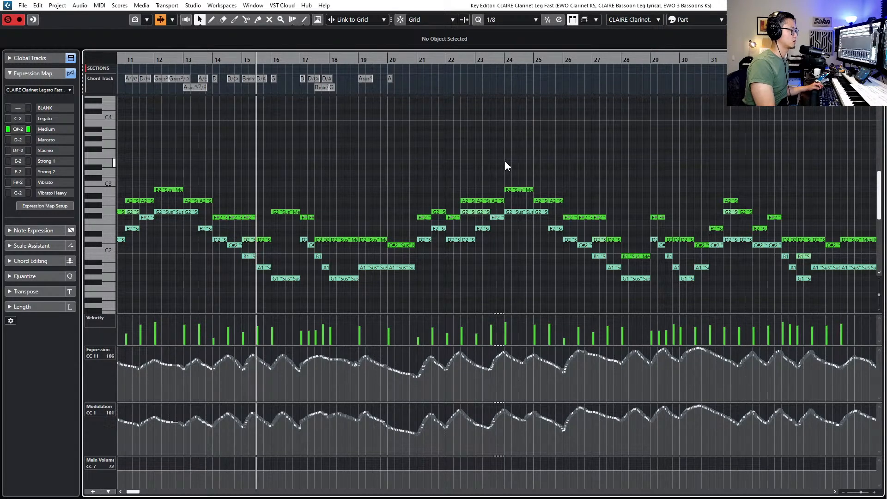
key(space)
scroll(505, 162, down, 1)
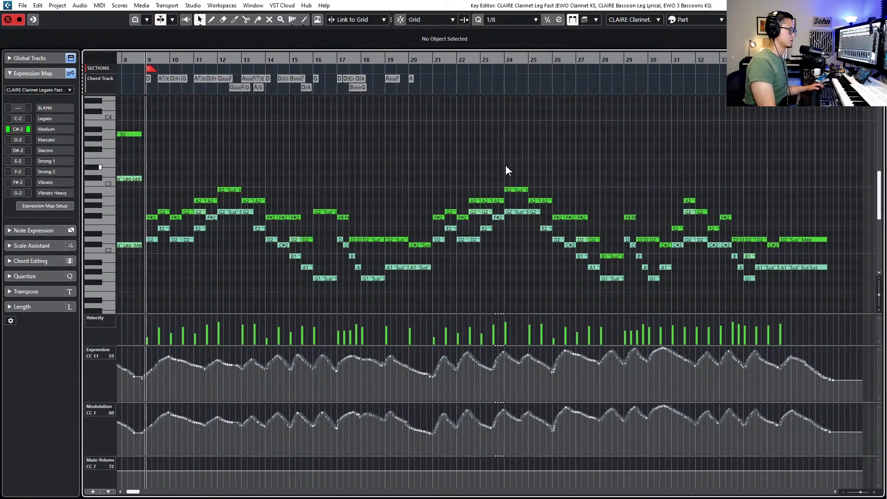
Reopen the Key Editor with only the CLAIRE Clarinet Leg Fast and EWO Clarinet KS parts
key(Return)
scroll(444, 273, down, 3)
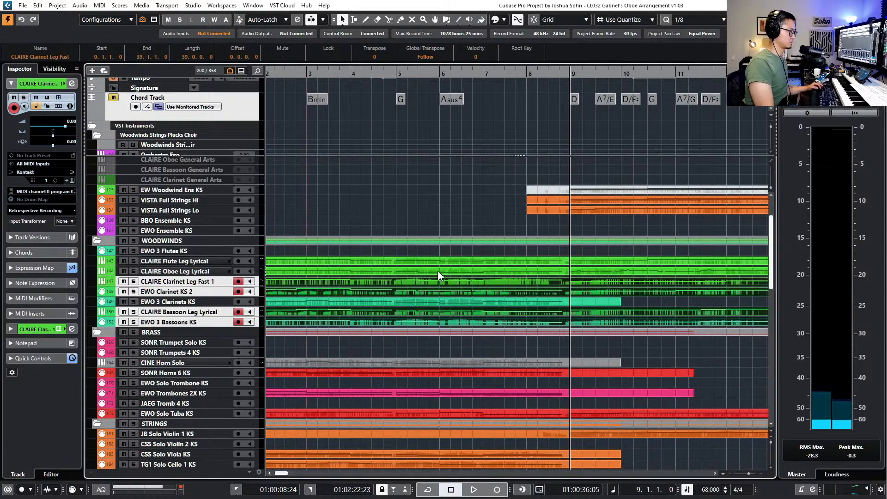
scroll(440, 276, down, 2)
click(441, 280)
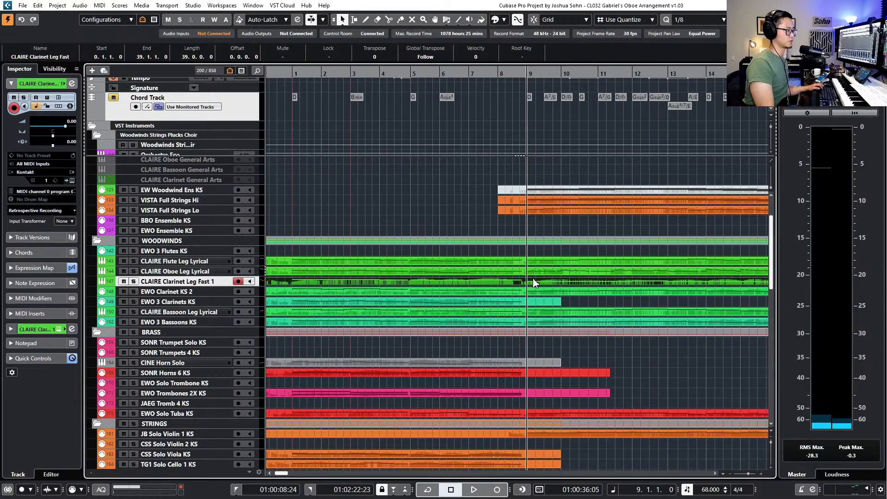
key(Return)
scroll(533, 272, down, 4)
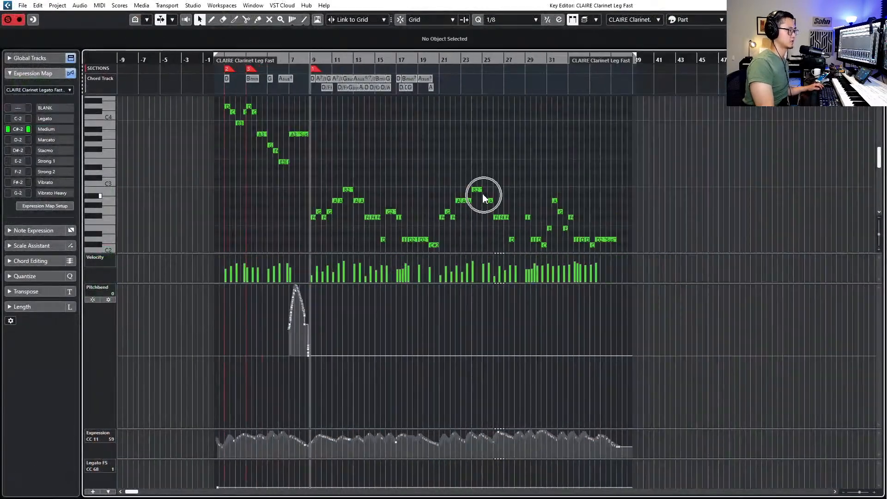
scroll(484, 197, down, 1)
key(Return)
shift+click(540, 291)
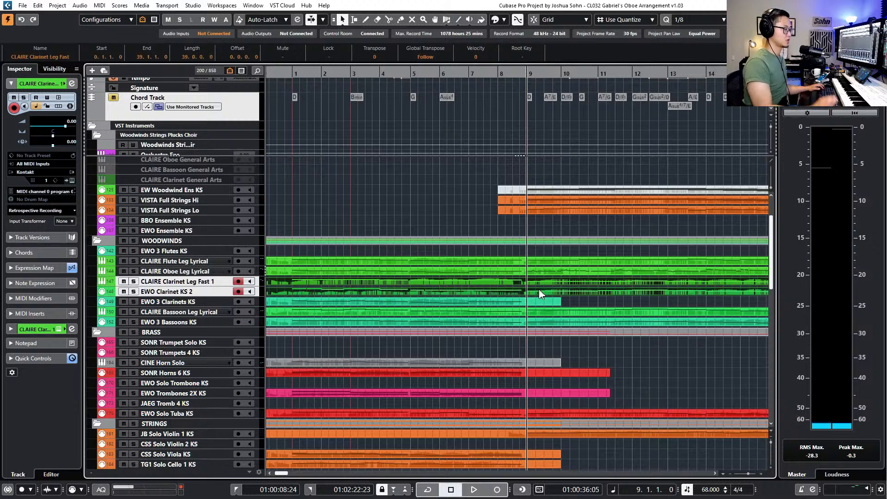
key(Return)
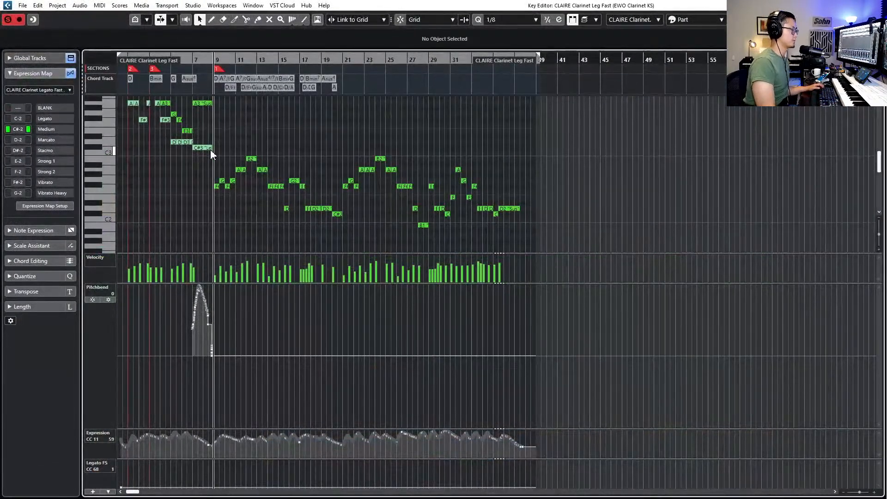
Transpose all CLAIRE Clarinet notes from bar 9 to the end up one octave
drag(216, 148, 534, 225)
key(shift+Up)
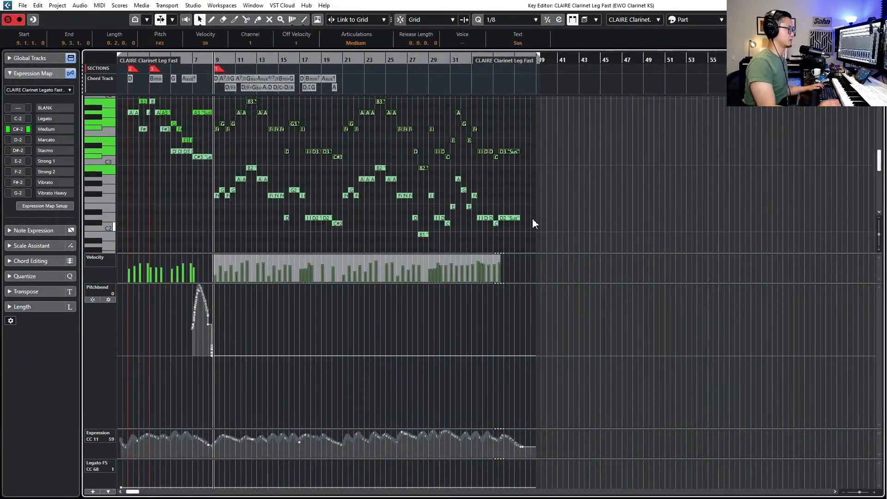
scroll(370, 189, up, 3)
scroll(362, 181, left, 1)
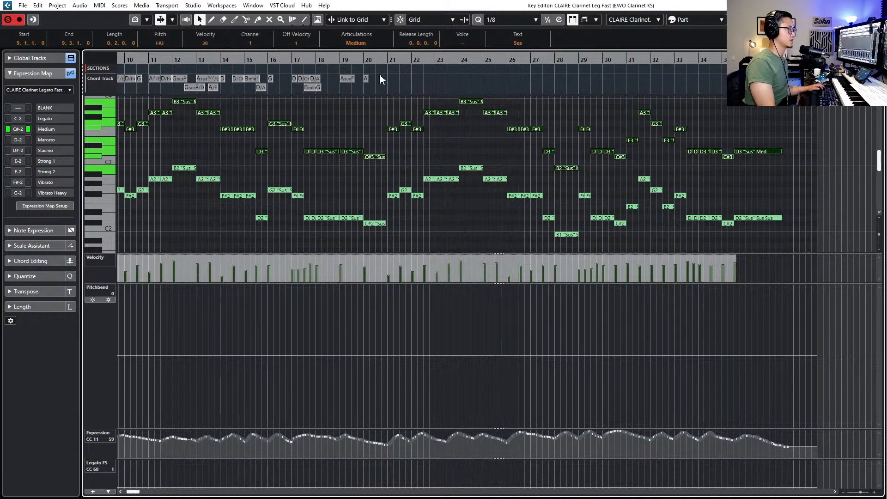
scroll(380, 80, left, 1)
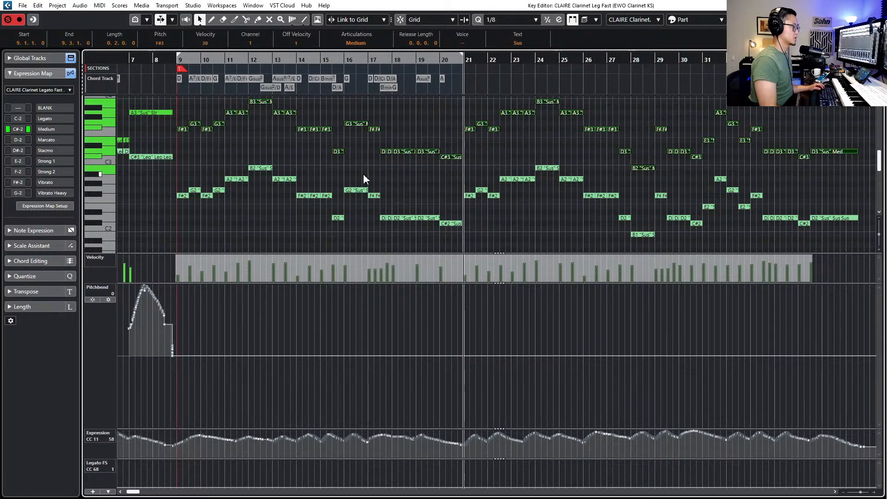
scroll(199, 132, up, 1)
drag(183, 128, 449, 193)
key(Down)
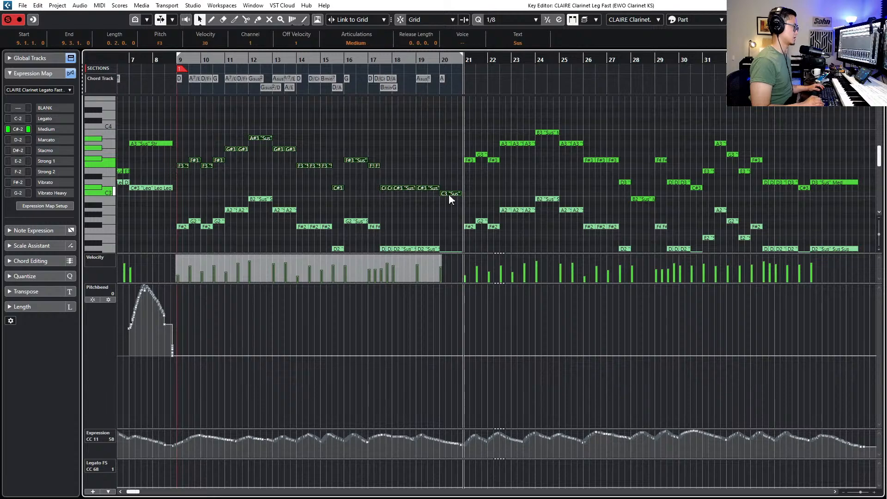
key(Up)
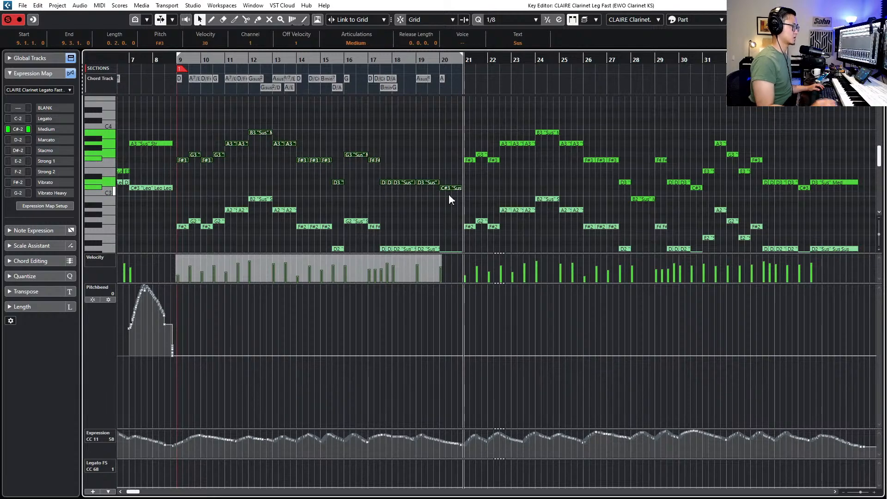
Transpose the CLAIRE Clarinet notes in bars 9 to 11 down four semitones, so the phrase starts on D3
scroll(459, 198, left, 3)
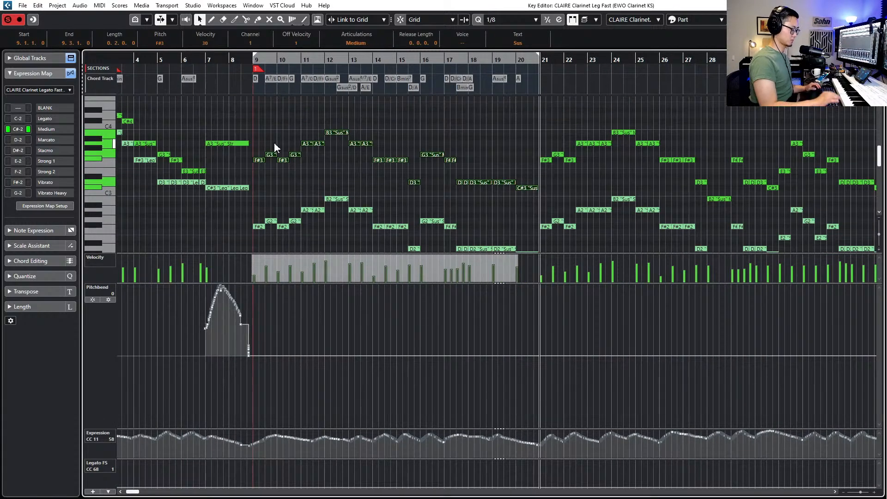
drag(260, 137, 317, 168)
key(Down)
key(Down)
key(Down)
key(Down)
key(Down)
key(Down)
key(Down)
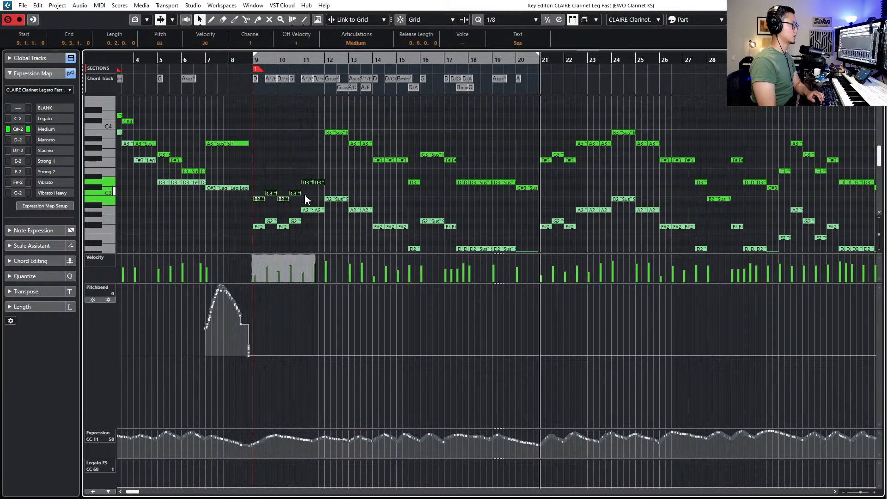
key(Up)
key(Up)
key(Up)
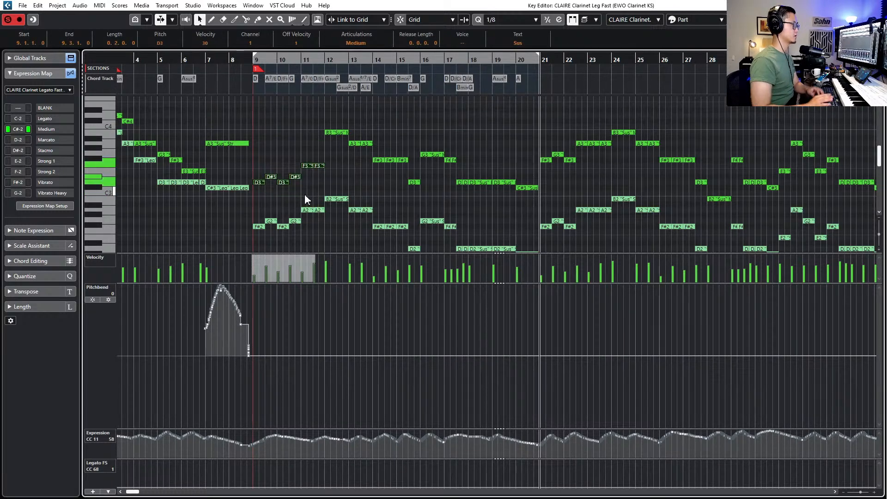
Lower the second CLAIRE Clarinet note in bar 9 to C#3 and play the phrase from bar 9
key(space)
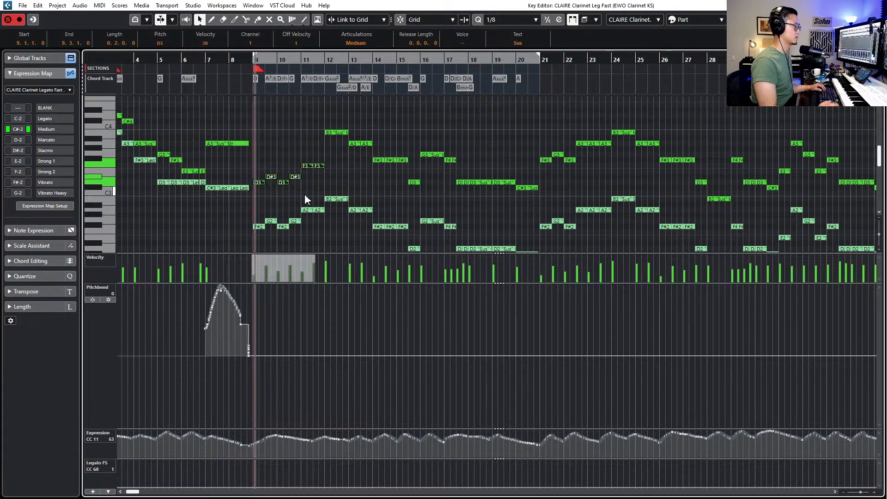
click(269, 163)
key(space)
click(271, 178)
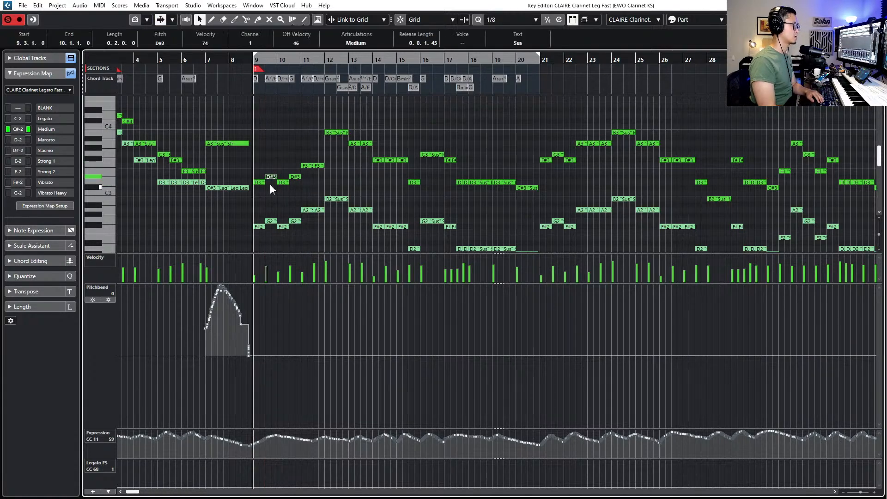
key(Down)
key(Down)
key(Down)
key(space)
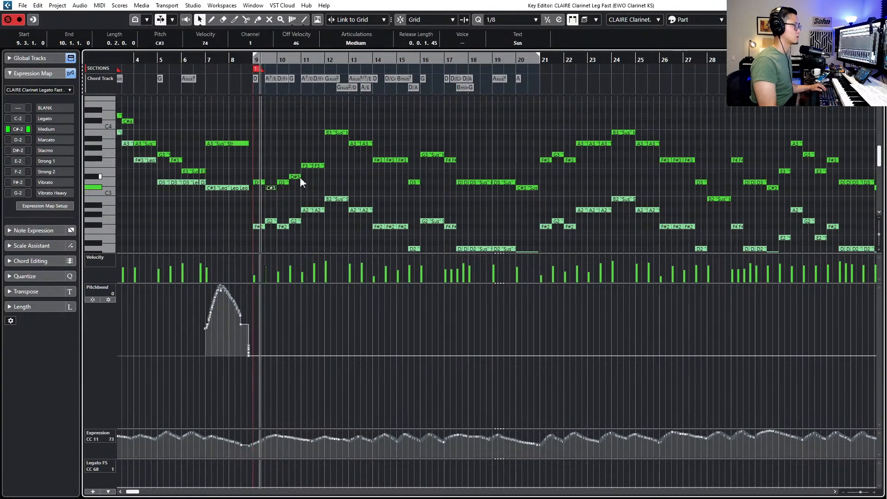
key(Up)
scroll(306, 173, up, 5)
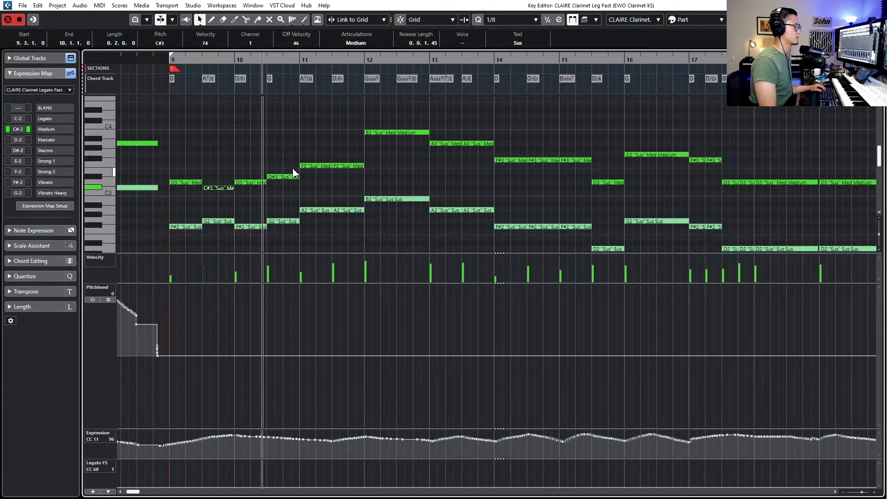
Lower the second CLAIRE Clarinet note in bar 10 to D3 and play the phrase from bar 9
click(286, 178)
key(space)
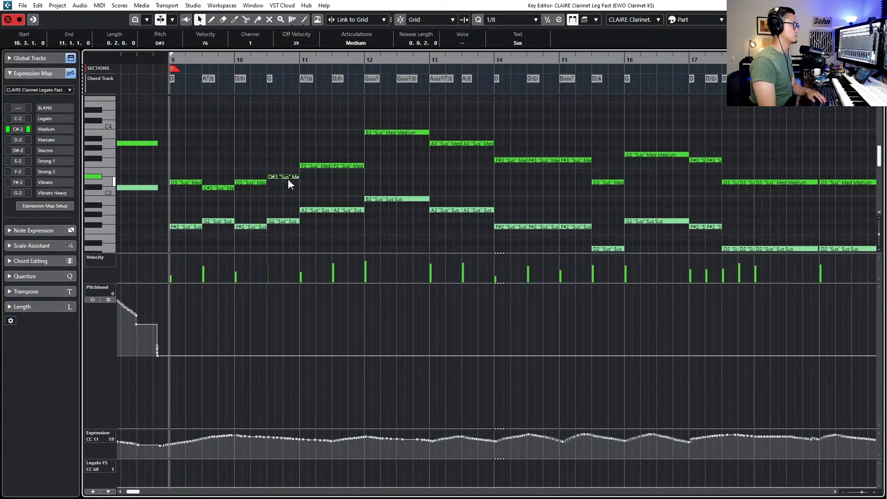
click(261, 183)
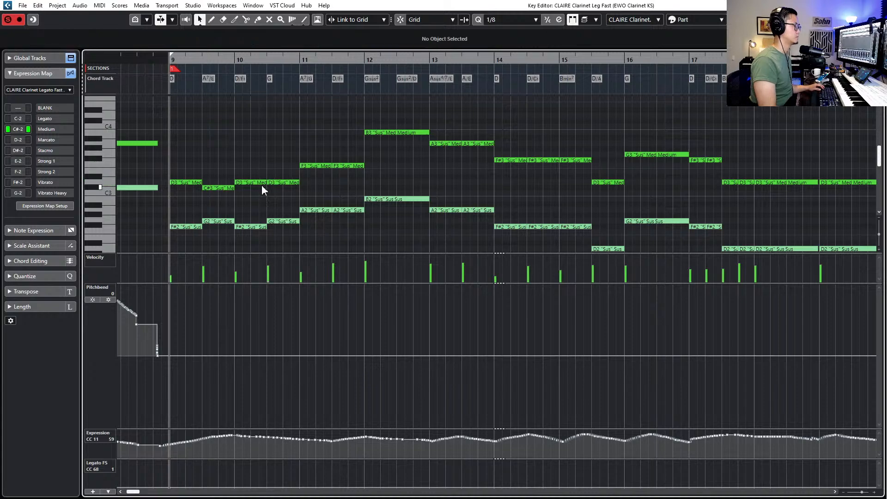
key(space)
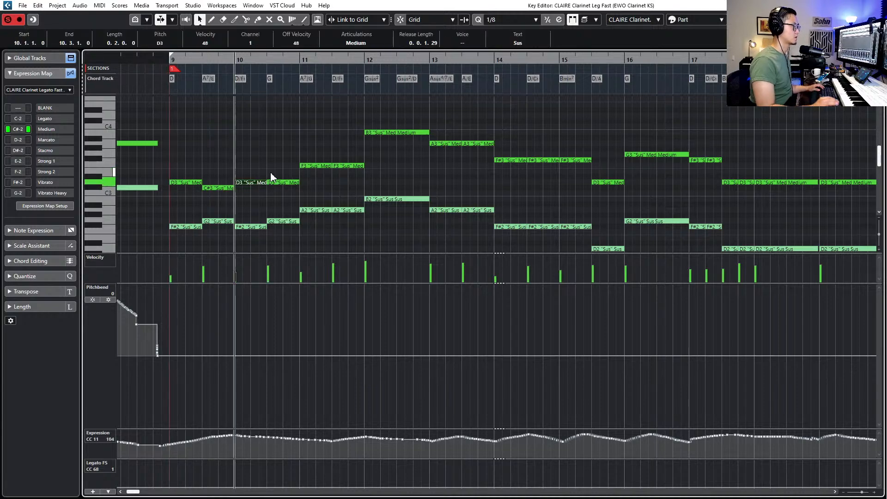
Show the Expression and Modulation lanes and slightly raise the clarinet's Expression (CC 11) curve from just before bar 9 to bar 20
ctrl+scroll(356, 266, down, 1)
ctrl+scroll(355, 268, down, 3)
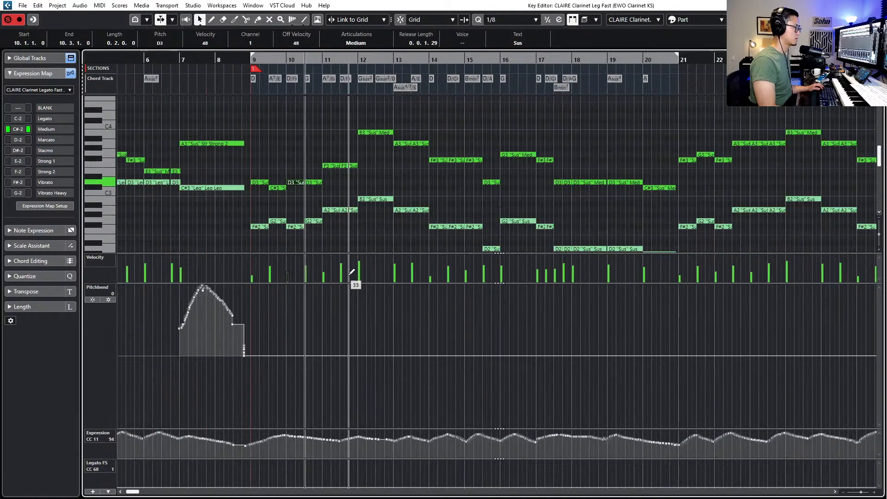
key(alt+1)
ctrl+scroll(342, 310, down, 2)
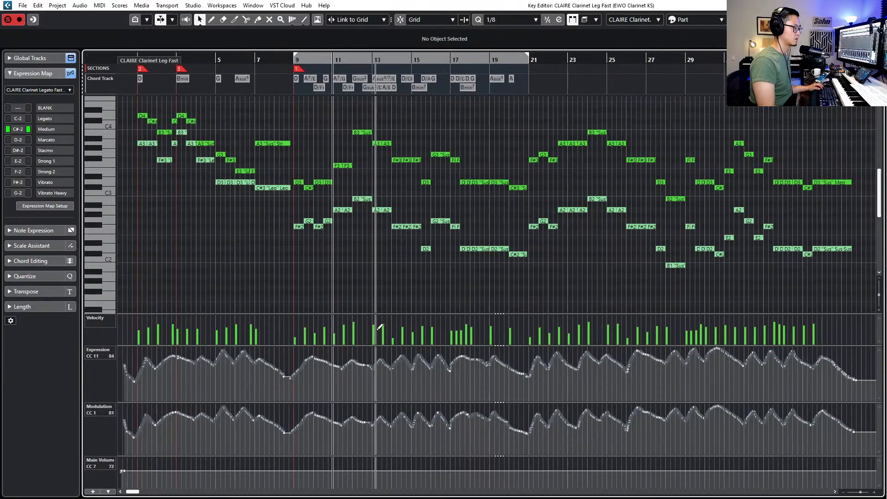
drag(300, 354, 497, 401)
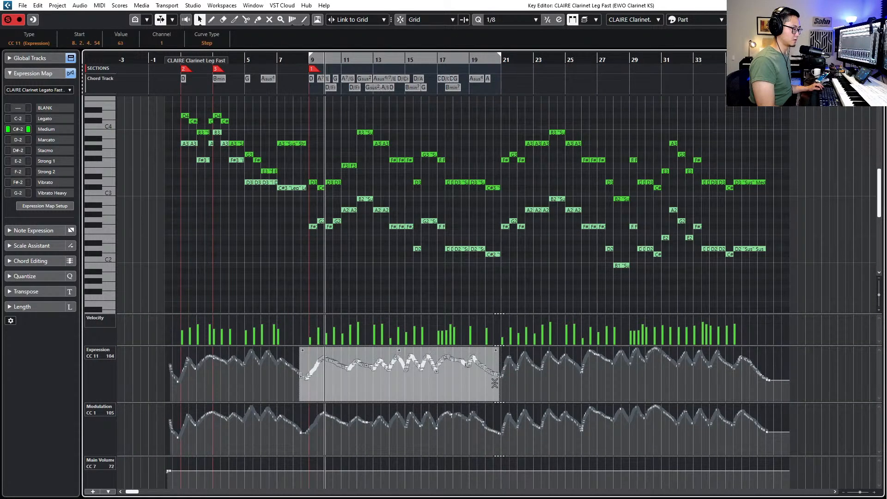
drag(448, 347, 447, 346)
click(296, 352)
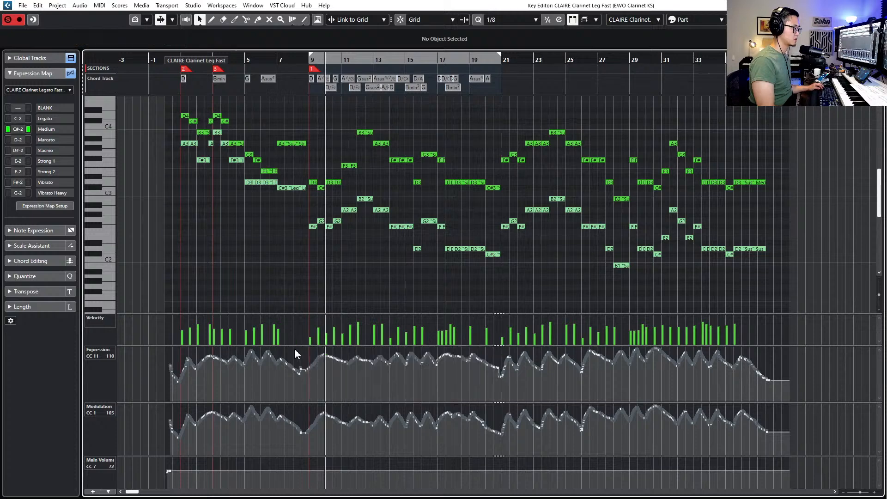
Smooth the clarinet's Expression (CC 11) curve just before bar 9 and play the phrase from bar 9
mouse_move(301, 365)
mouse_down()
mouse_move(295, 371)
mouse_move(312, 367)
mouse_up()
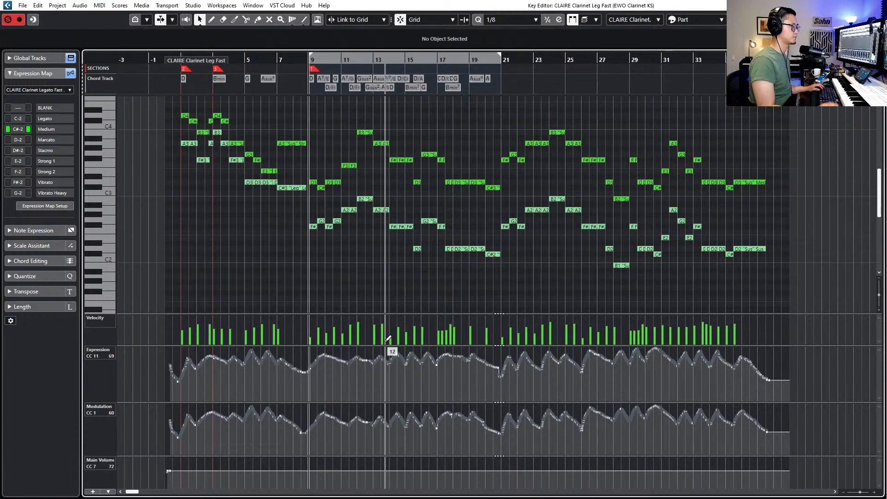
scroll(358, 241, up, 3)
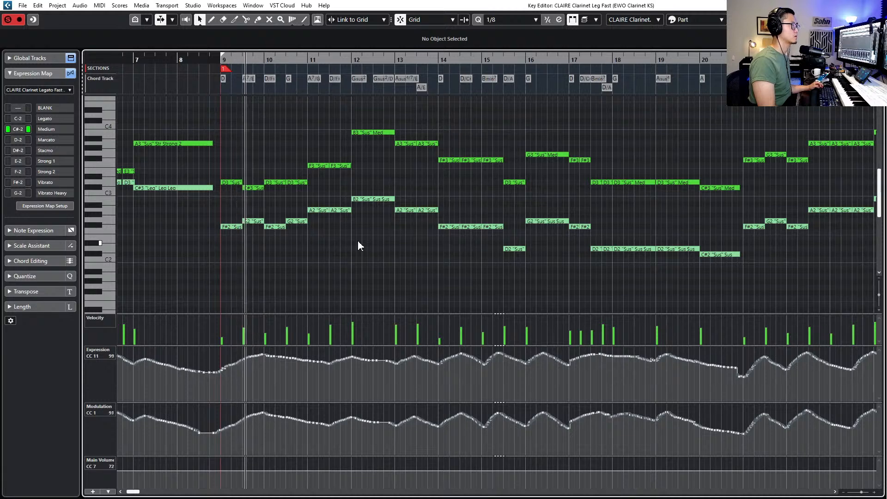
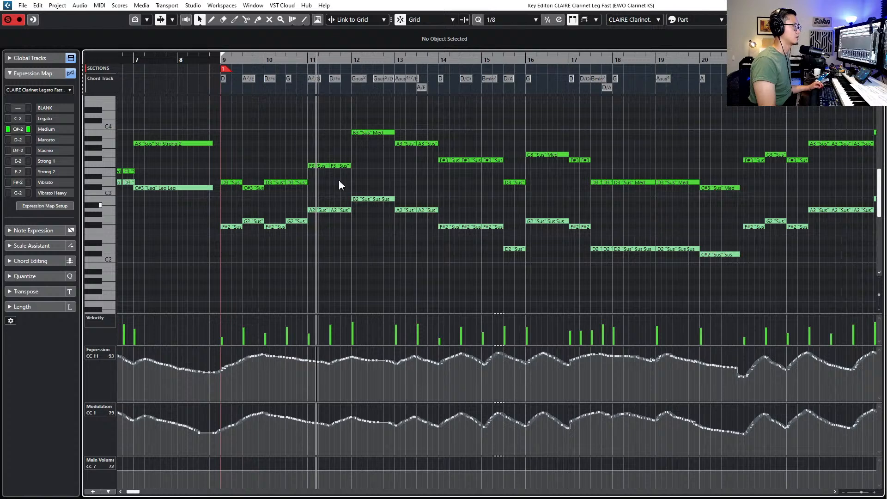
key(space)
Lower the two CLAIRE Clarinet notes in bar 11 to C#3 and D3 and play the result
click(326, 166)
key(Down)
key(Down)
key(Down)
key(Down)
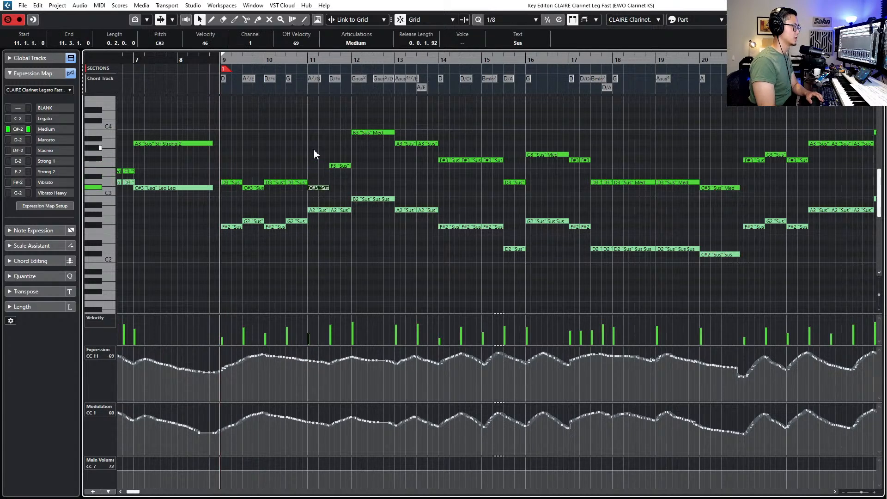
click(338, 165)
key(Down)
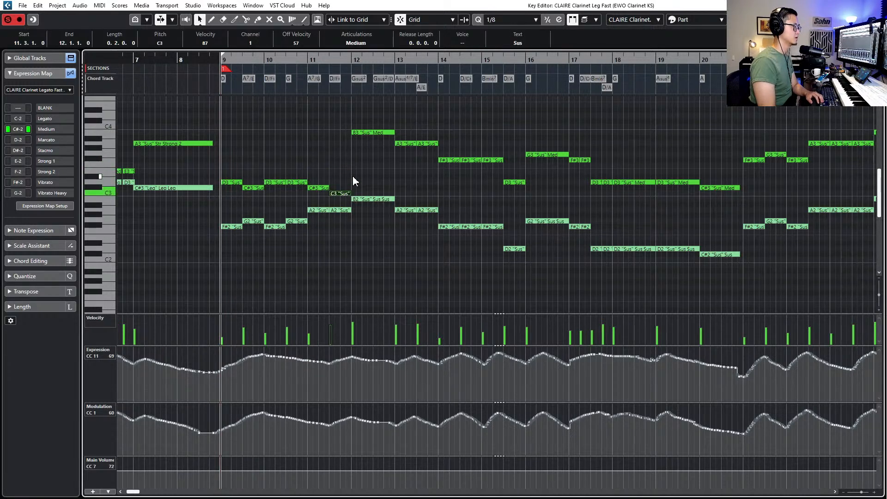
key(space)
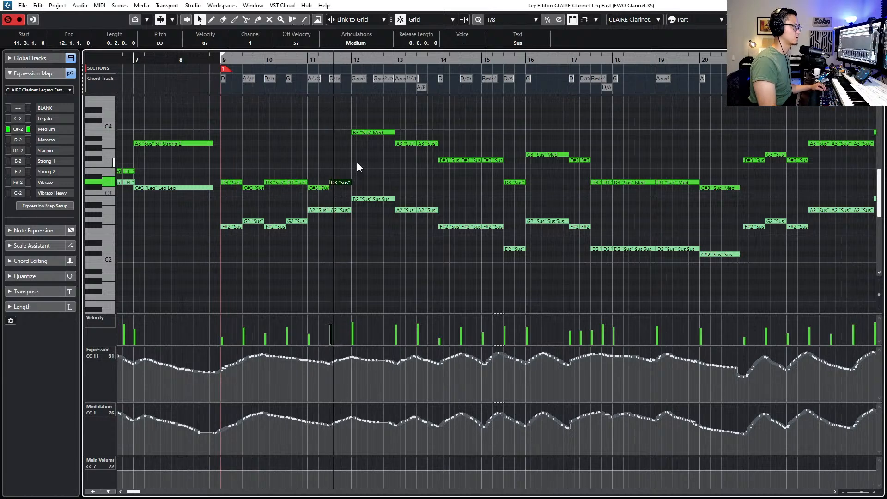
key(space)
Transpose the CLAIRE Clarinet notes in bars 12 and 13 down nine semitones, so the bar 12 note sits on D3
drag(359, 116, 430, 152)
key(Down)
key(Down)
key(Down)
key(Down)
key(Down)
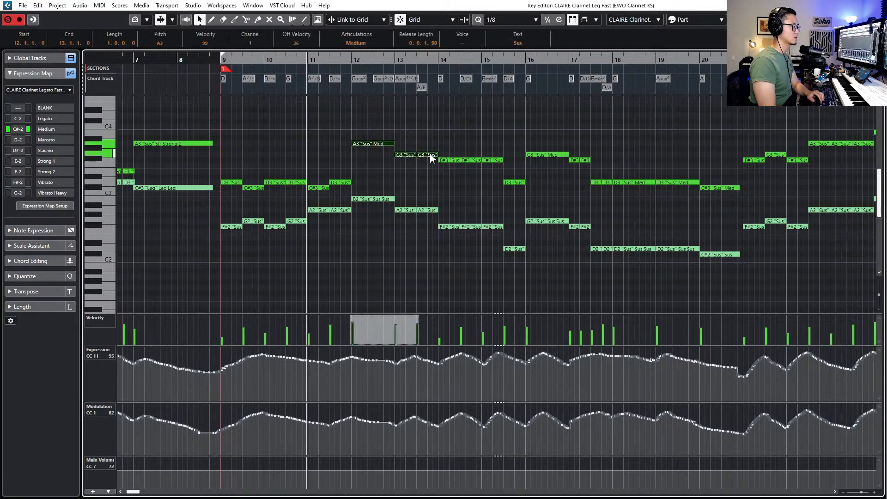
key(Down)
key(Down)
key(Up)
key(Up)
key(Up)
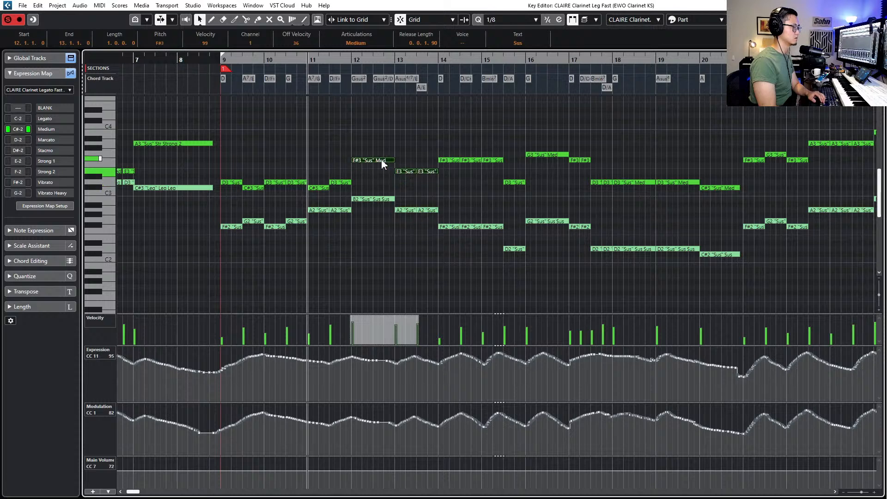
key(Down)
key(Down)
key(Down)
key(Down)
key(Down)
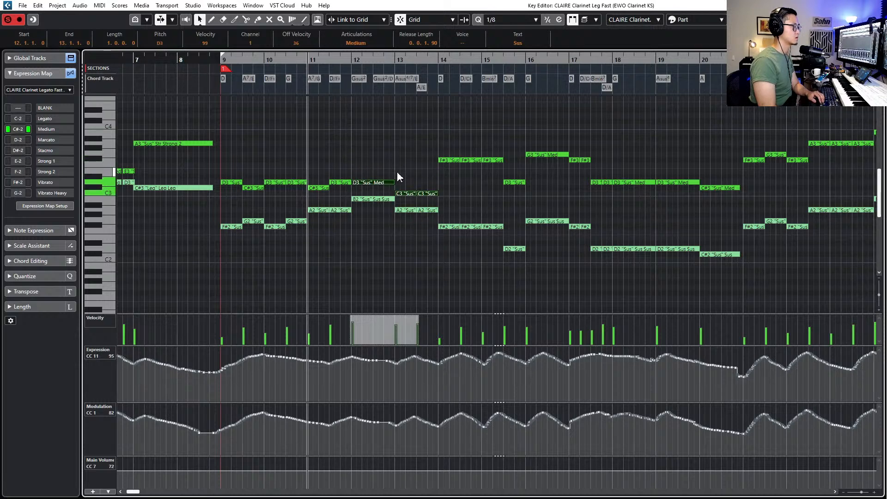
Try both CLAIRE Clarinet notes in bar 13 at E3 and play from bar 12
drag(399, 176, 422, 198)
key(Up)
key(Up)
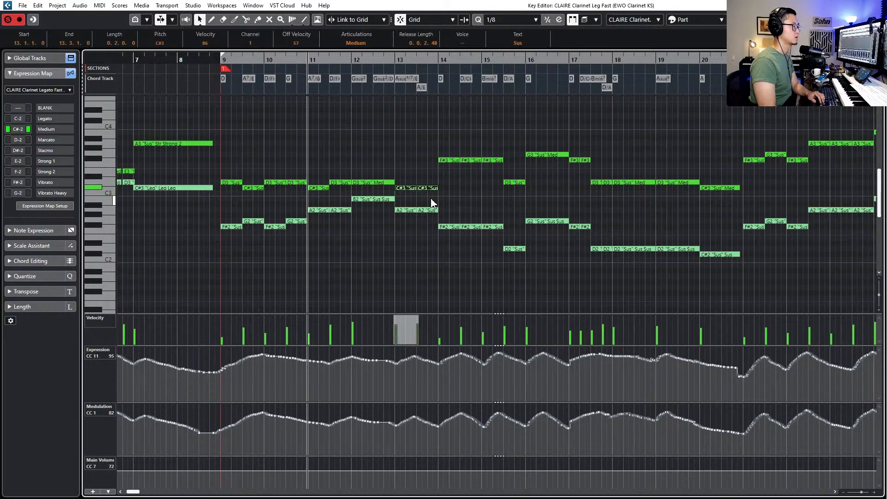
key(l)
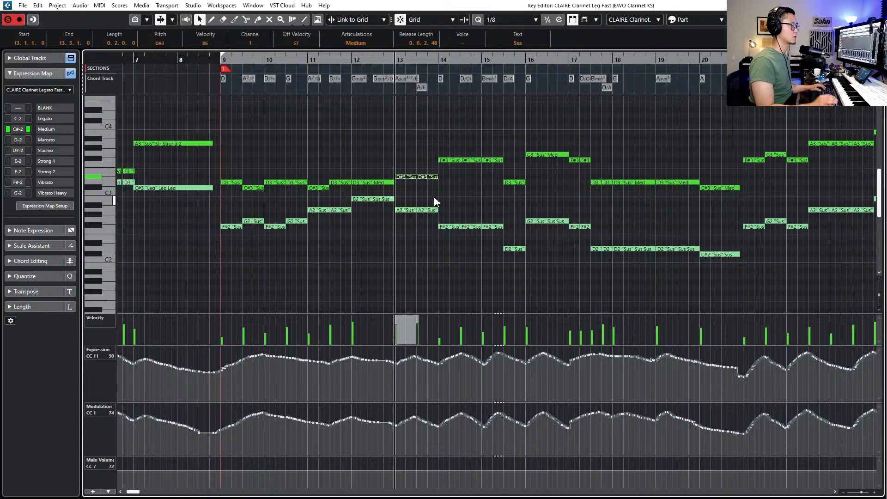
key(Up)
key(b)
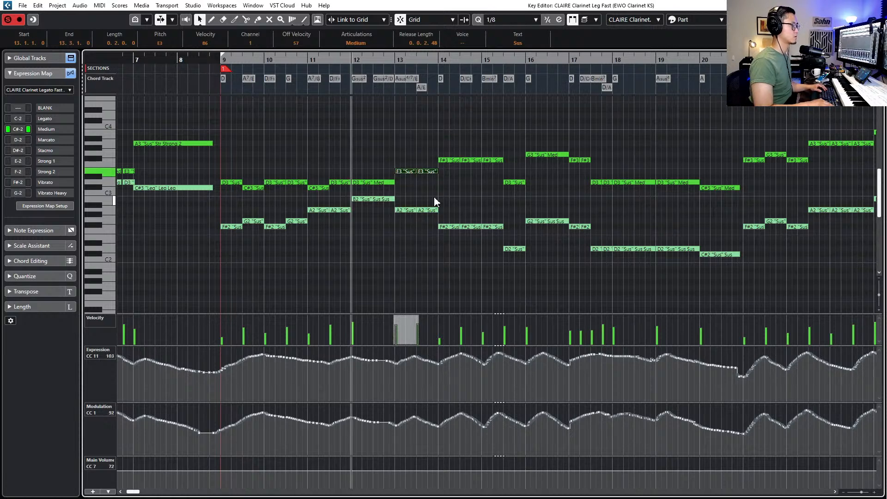
key(space)
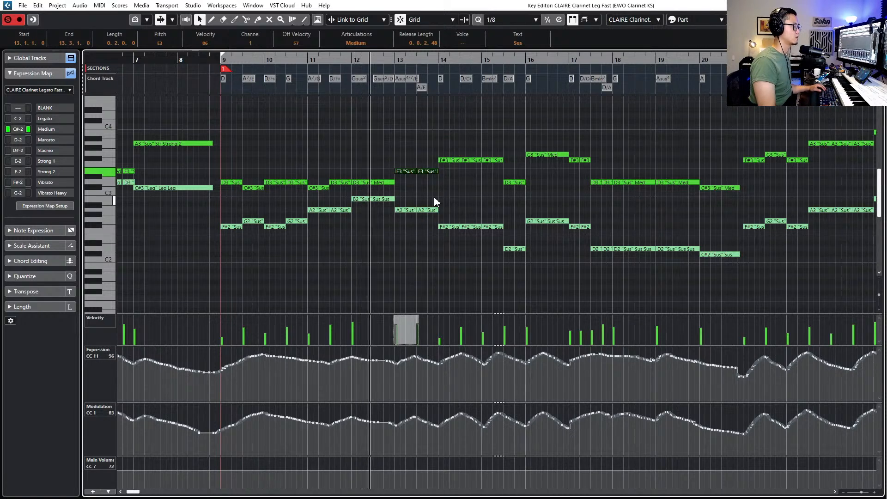
key(space)
Open the CLAIRE and EWO clarinet and bassoon parts together in the Key Editor and play from bar 11
key(Escape)
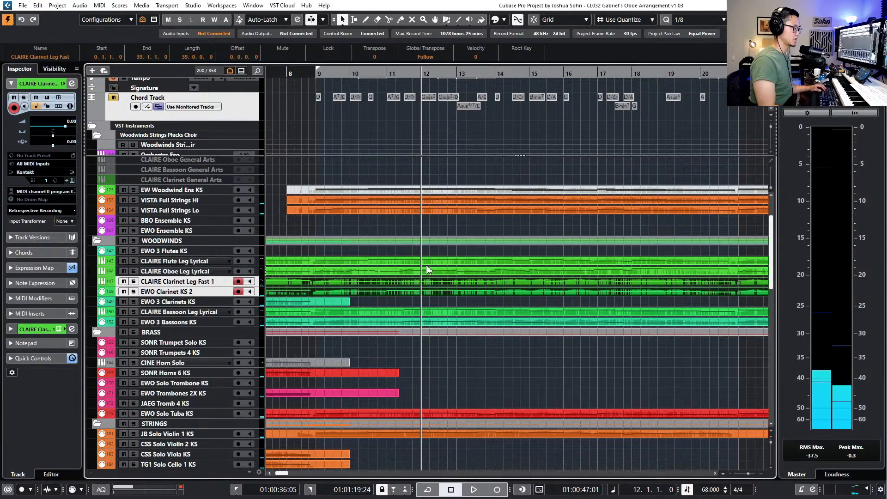
drag(432, 305, 431, 325)
double_click(436, 322)
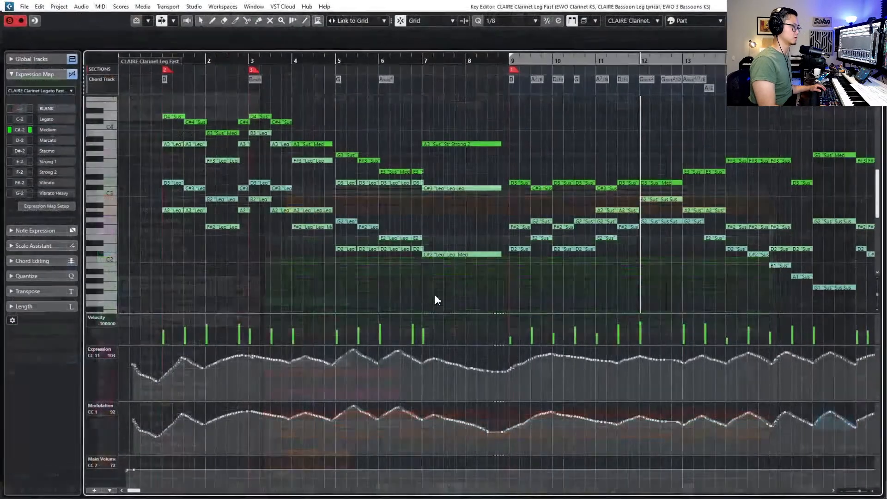
scroll(416, 261, right, 3)
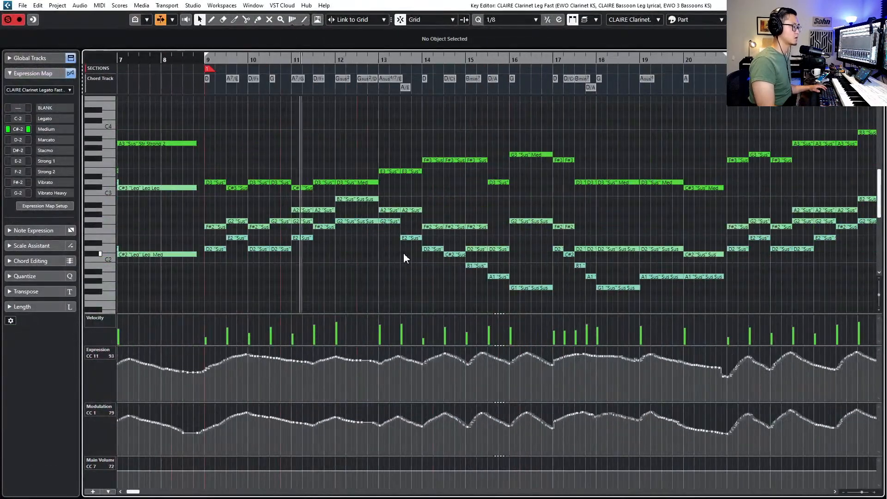
scroll(404, 251, up, 3)
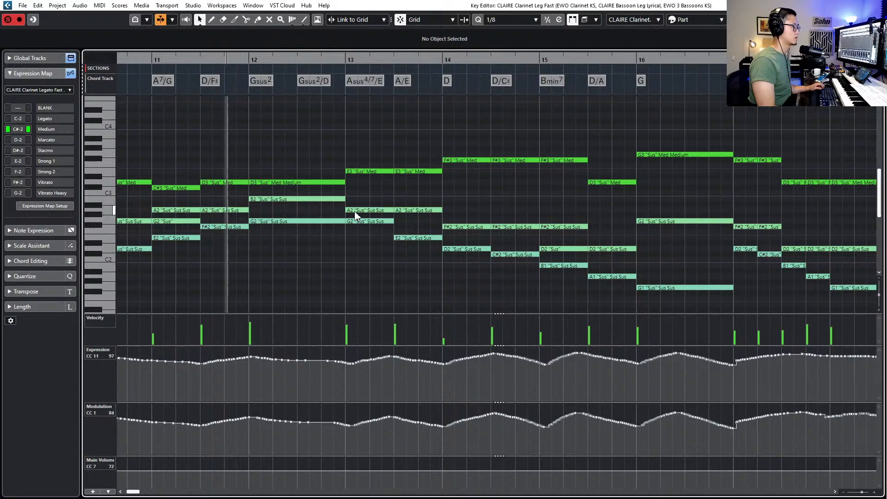
scroll(357, 220, down, 4)
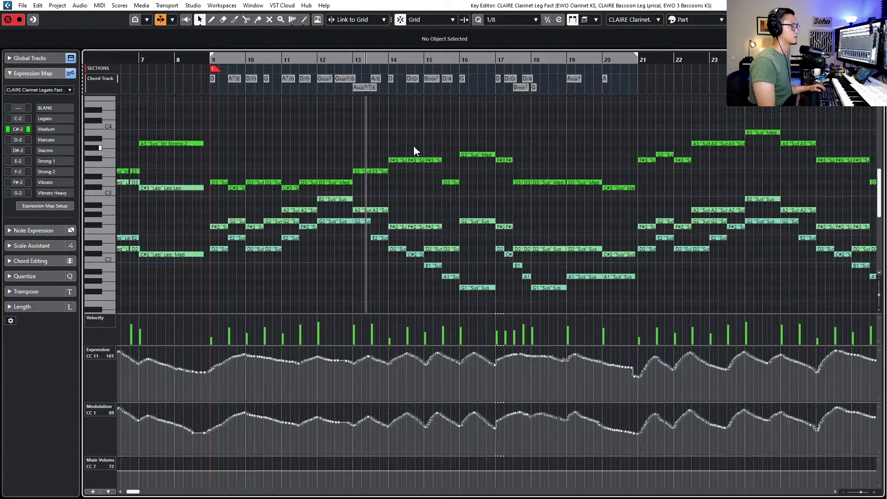
scroll(400, 182, up, 2)
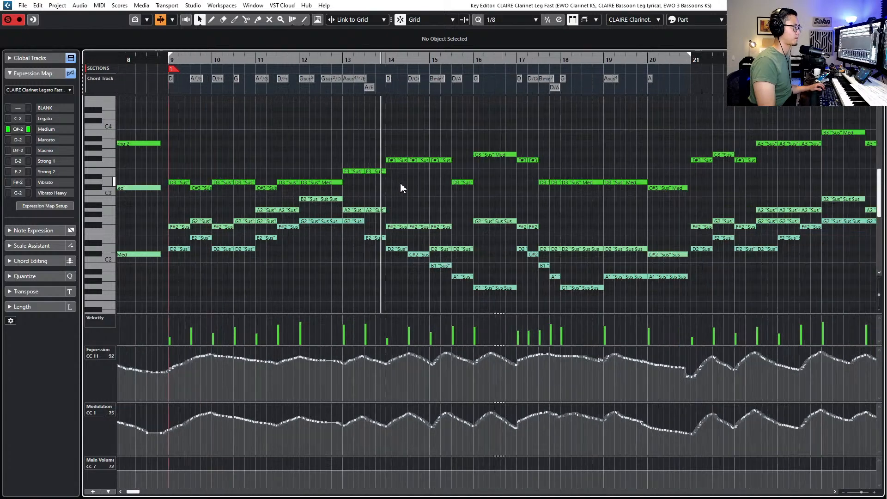
scroll(401, 183, right, 1)
key(space)
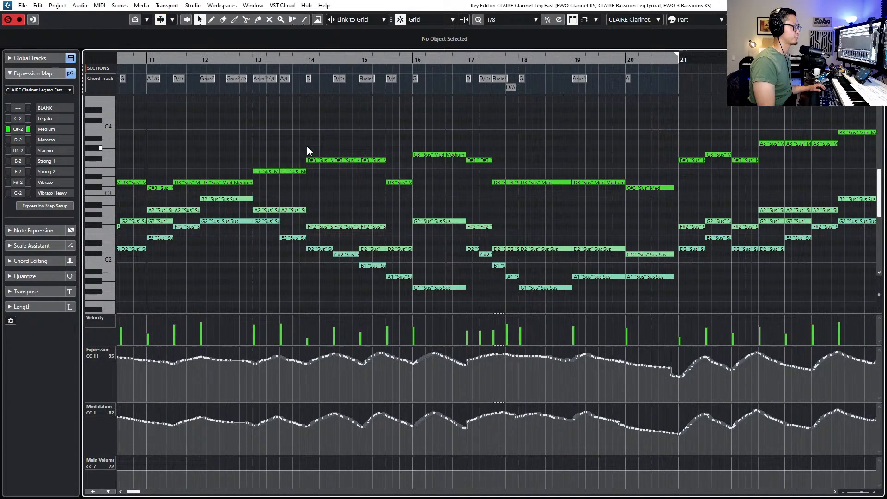
Lower the two CLAIRE Clarinet notes in bar 13 to D3 and C#3, checking them against the bassoons in playback
click(268, 171)
key(alt+space)
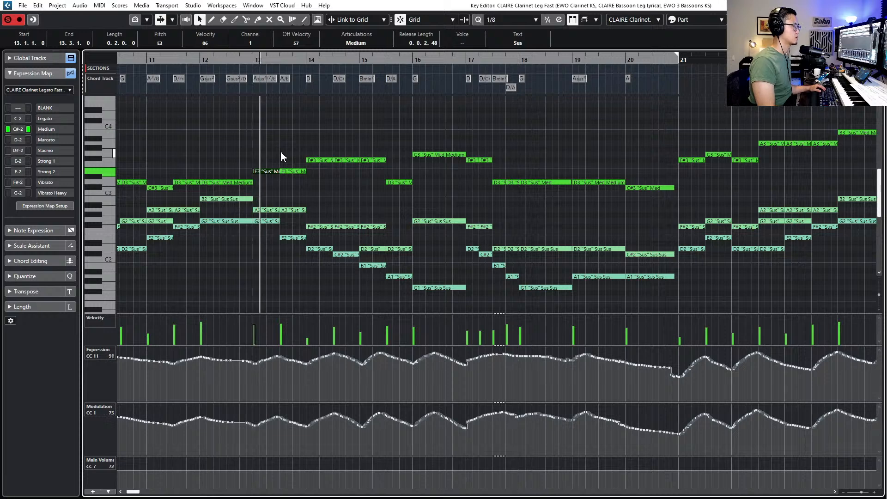
key(space)
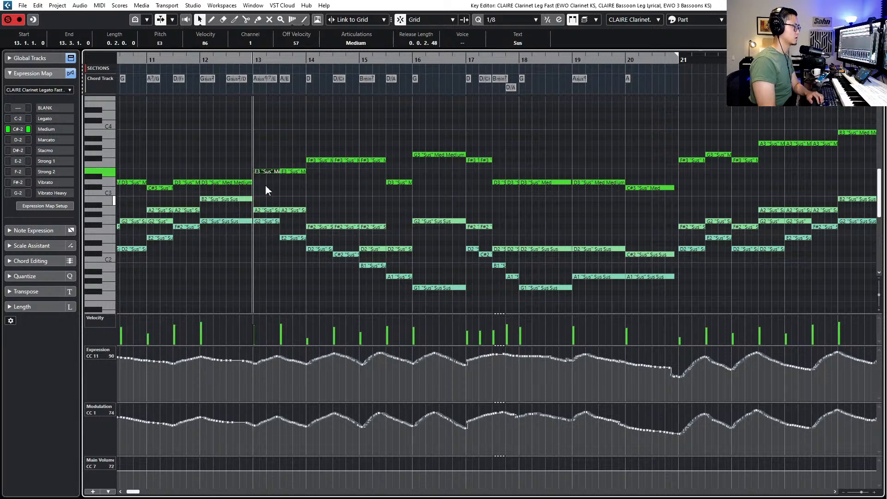
key(space)
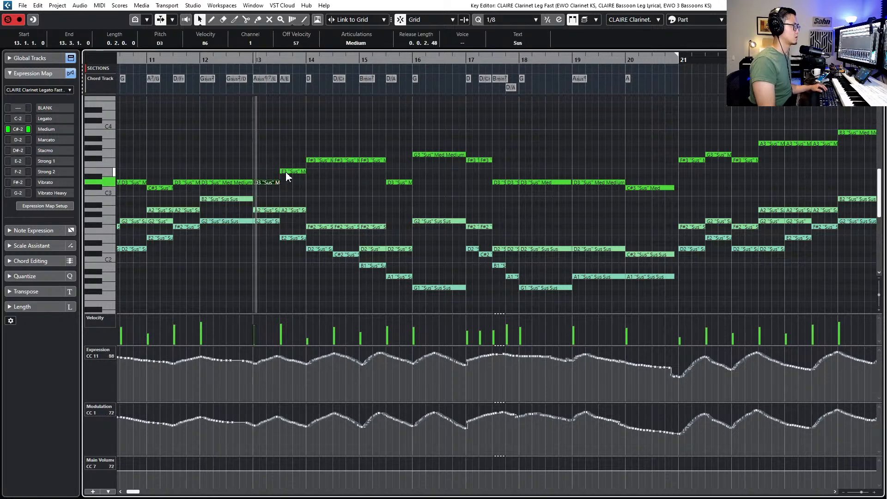
key(space)
drag(296, 172, 299, 180)
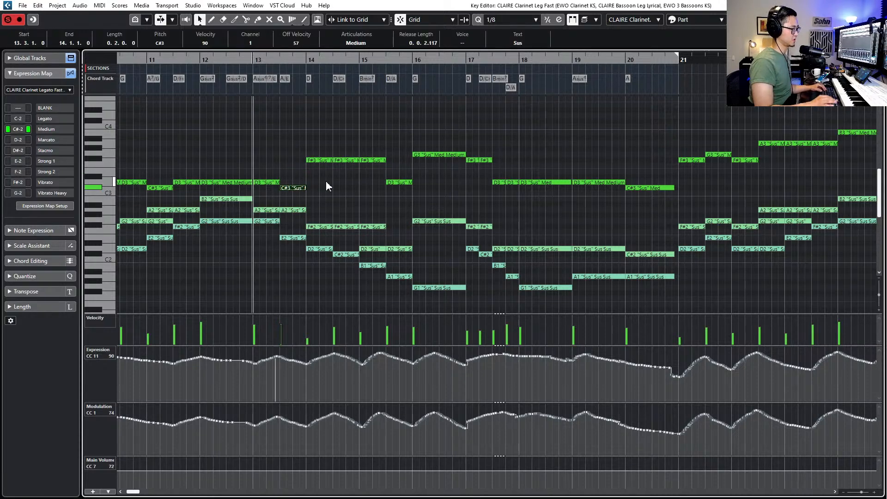
Lower the CLAIRE Clarinet notes to D3 and C#3 in bar 14 and to D3 at the start of bar 15, playing from bar 13
scroll(327, 180, right, 2)
key(space)
drag(256, 141, 286, 188)
click(285, 187)
click(312, 182)
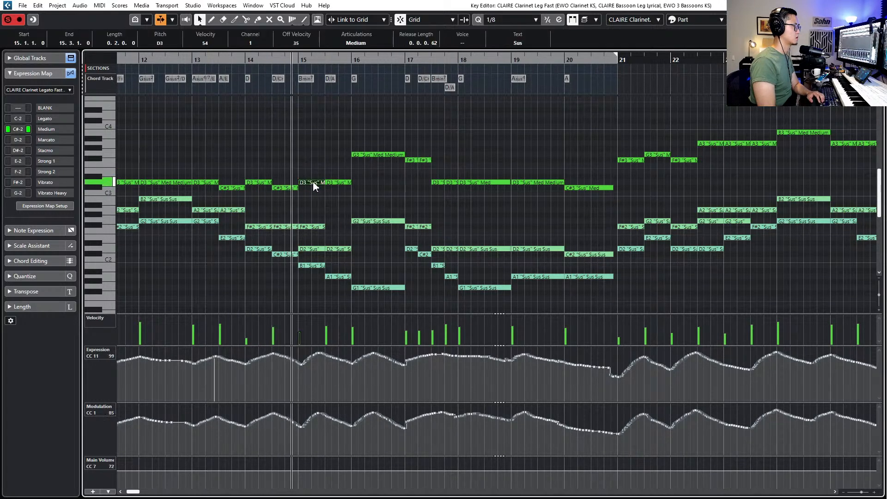
key(space)
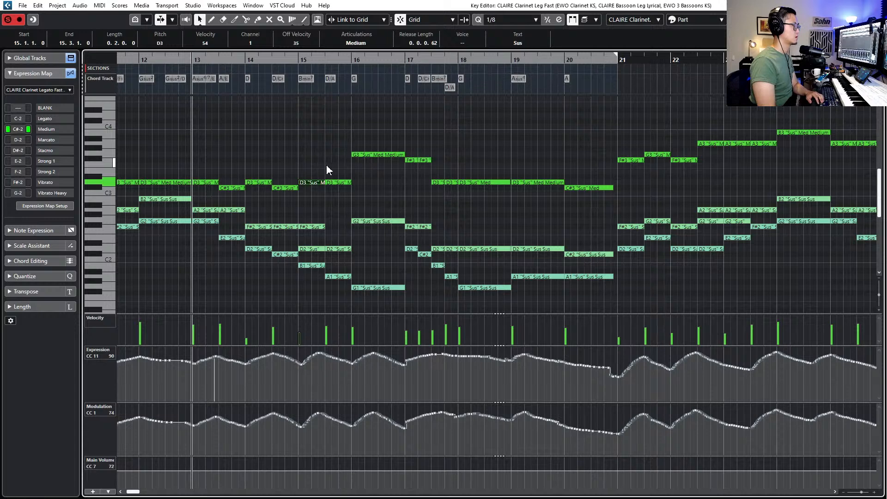
click(334, 182)
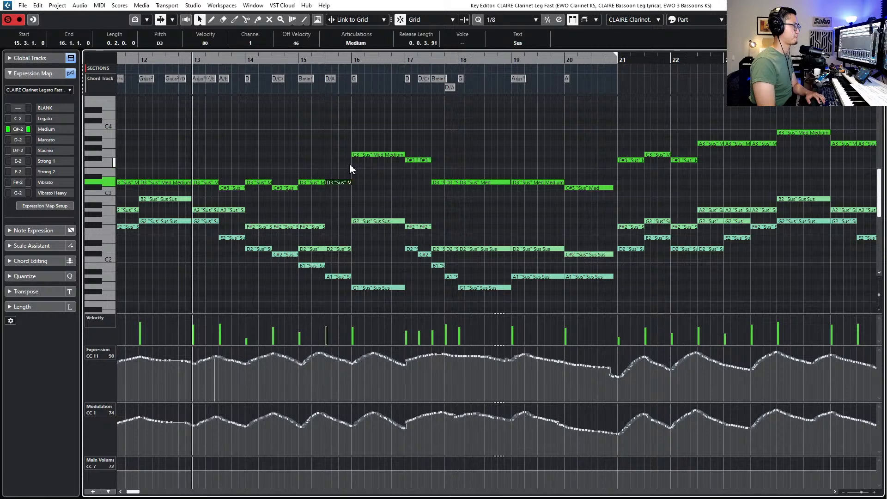
Transpose the CLAIRE Clarinet notes in bar 16 and the first half of bar 17 down eight semitones, to B2 and A#2
drag(349, 142, 436, 166)
key(Down)
key(Down)
key(Down)
key(Down)
key(Down)
key(Down)
key(Down)
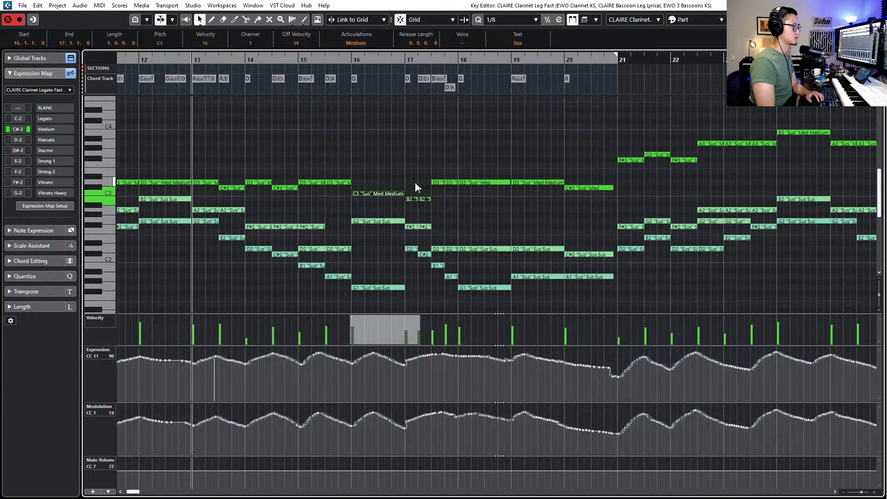
key(Down)
Select the first two CLAIRE Clarinet notes in bar 17 and play the phrase from bar 14
drag(414, 212, 419, 204)
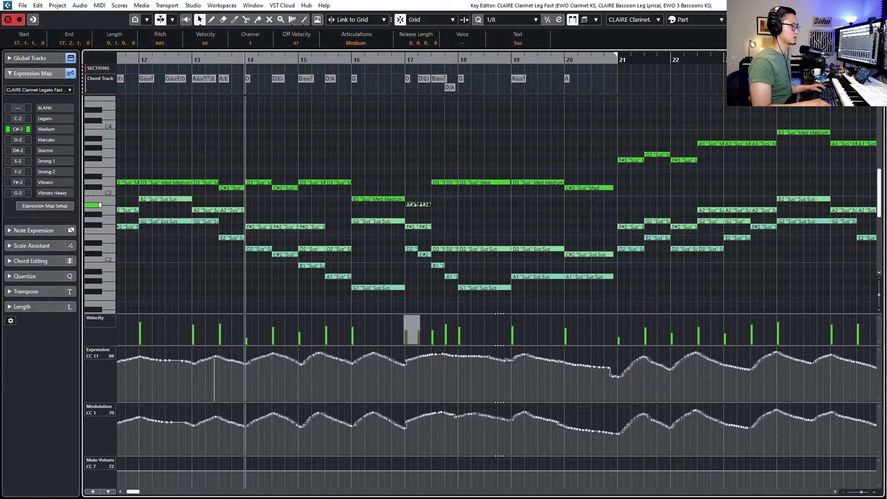
key(KP_Add)
key(space)
scroll(401, 202, up, 2)
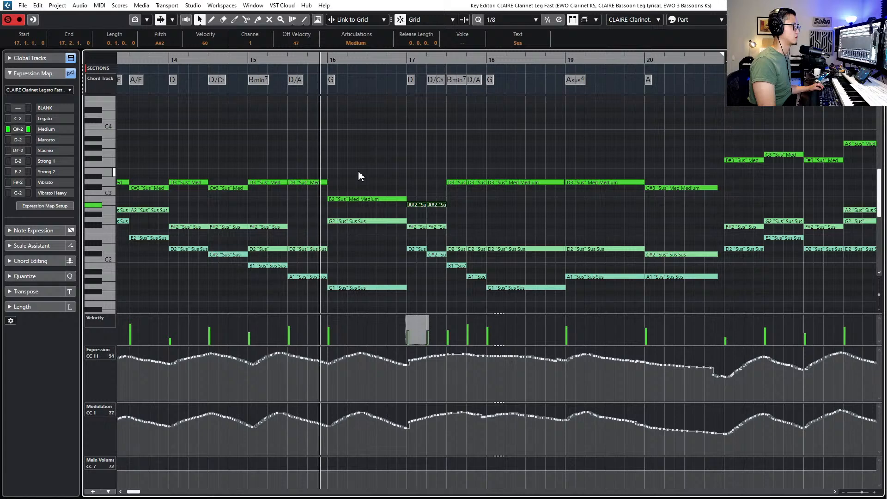
key(space)
Raise the EWO Clarinet note in the second half of bar 15 to A2 and play from bar 15
click(283, 227)
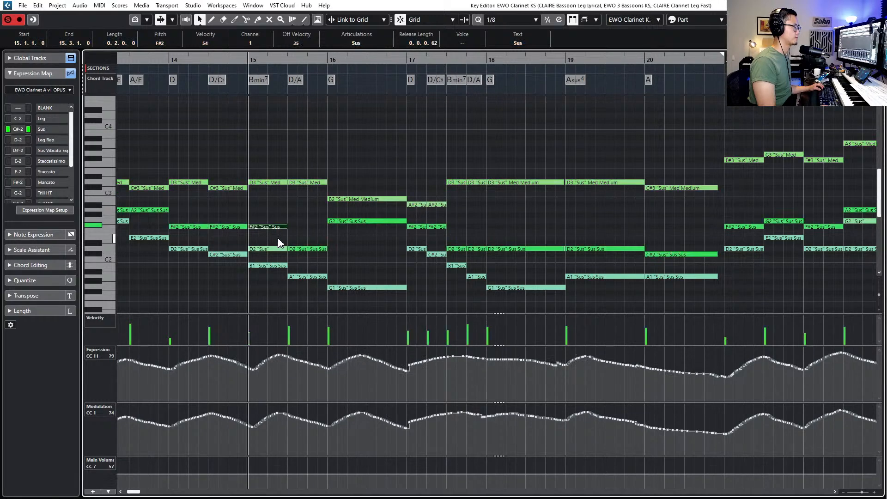
click(301, 250)
key(Up)
key(Up)
key(Up)
key(Up)
key(Up)
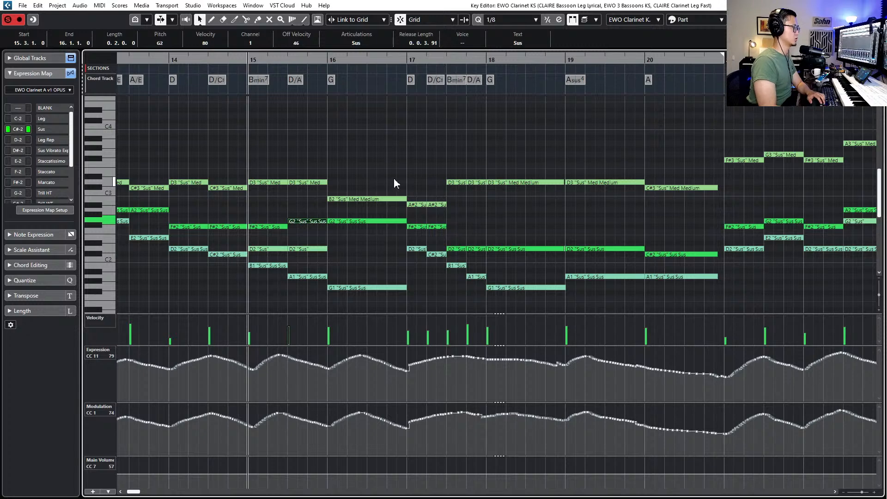
key(Up)
key(Up)
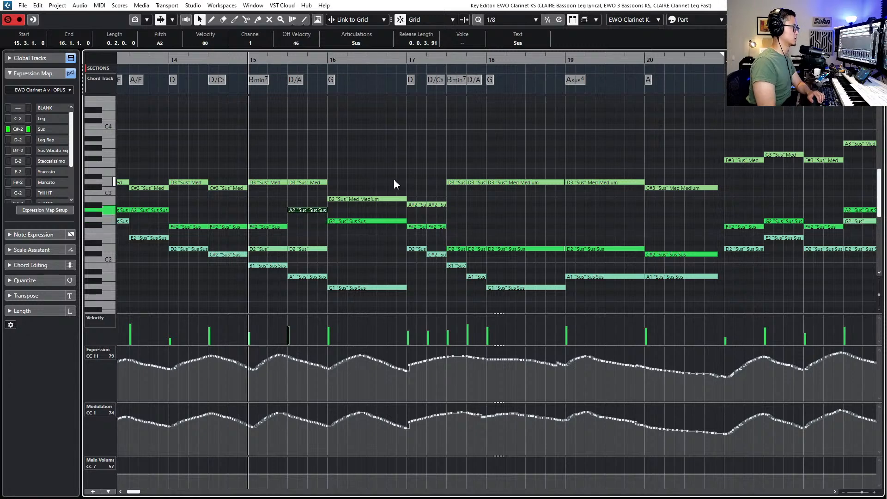
key(space)
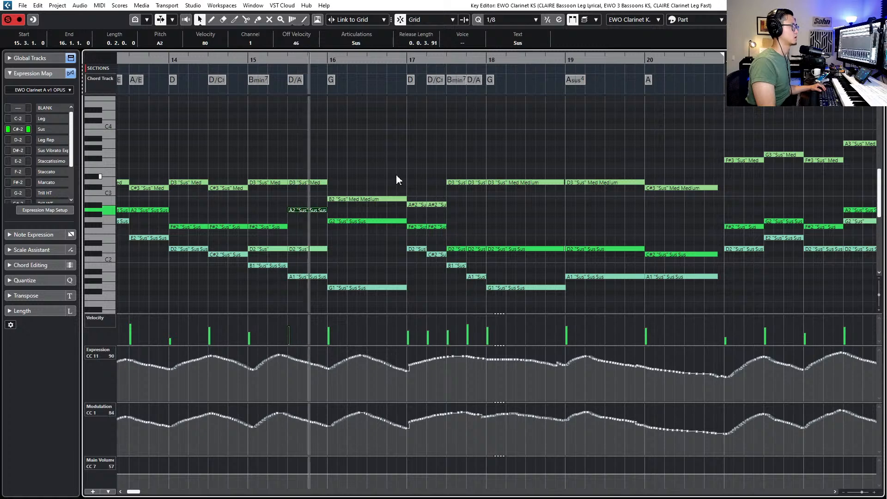
key(space)
Lower the CLAIRE Bassoon note in bar 16 to D2
click(373, 222)
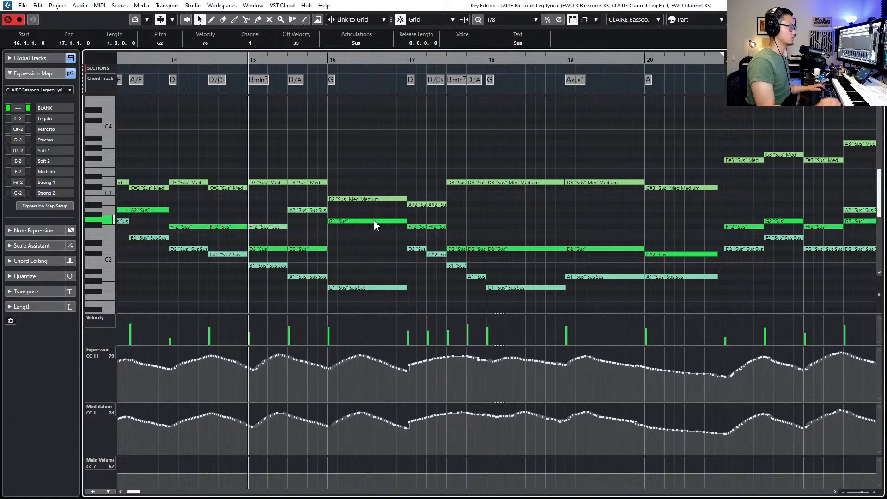
key(Down)
key(Down)
key(Down)
key(Down)
key(Down)
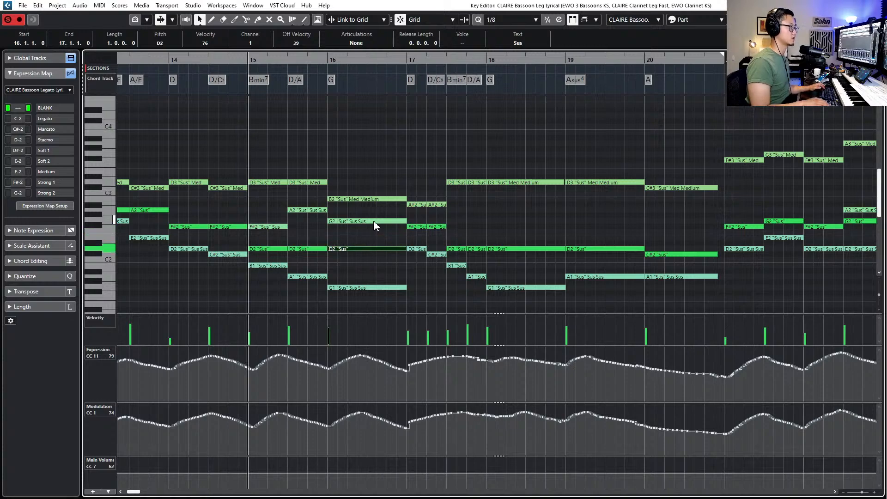
Make the EWO Clarinet part active and raise its two notes in bar 14 to A2
scroll(373, 227, left, 3)
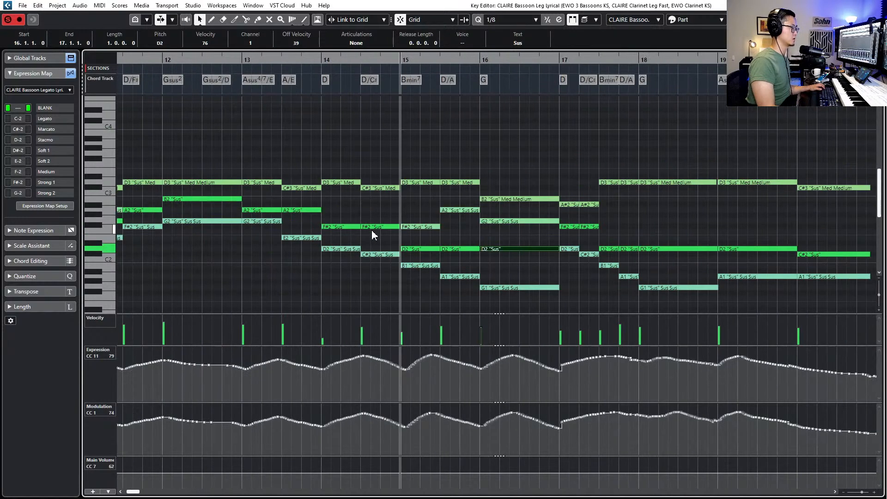
key(Page_Down)
key(Page_Down)
key(Page_Down)
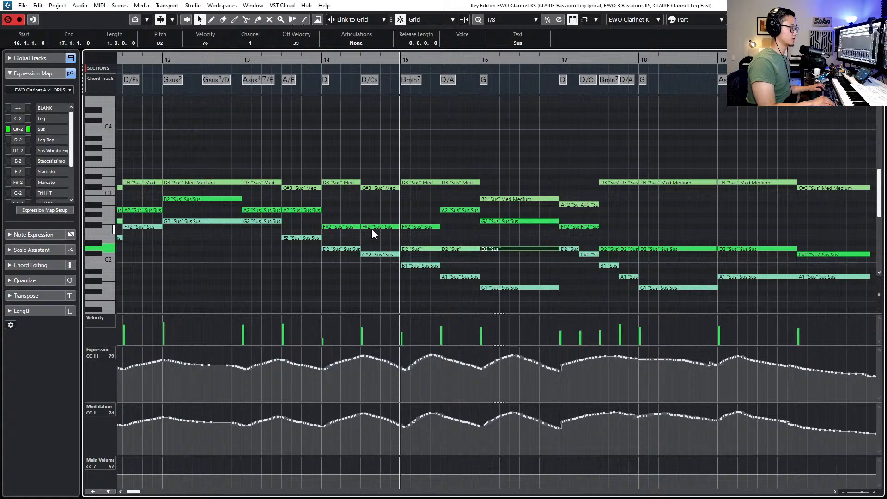
click(355, 227)
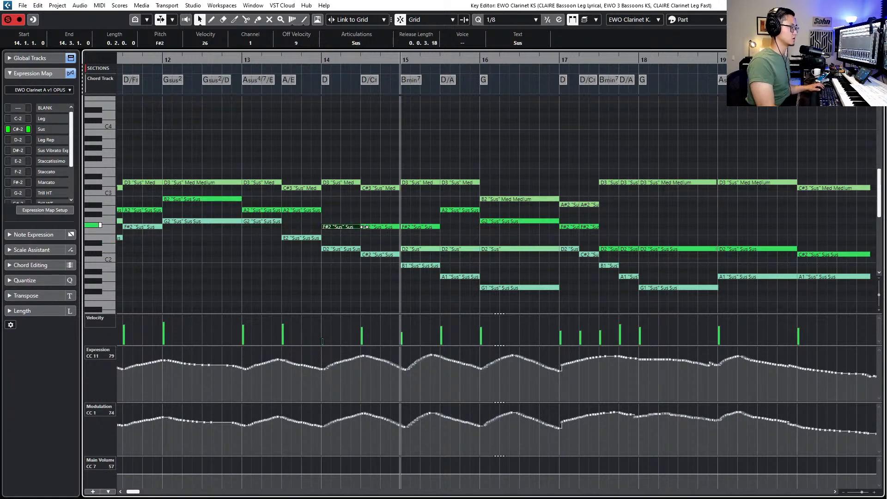
shift+click(369, 226)
key(Up)
key(Up)
key(Up)
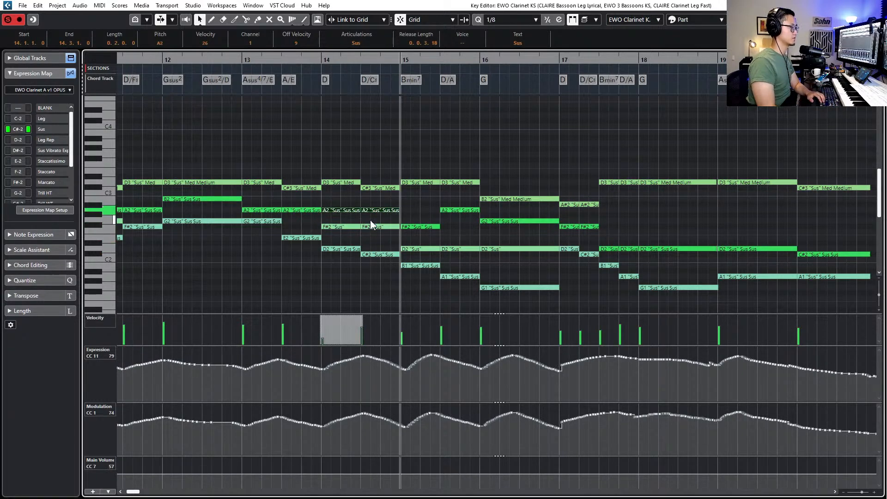
Try the EWO Clarinet note in the second half of bar 14 at G#2 and restore it to A2
click(371, 209)
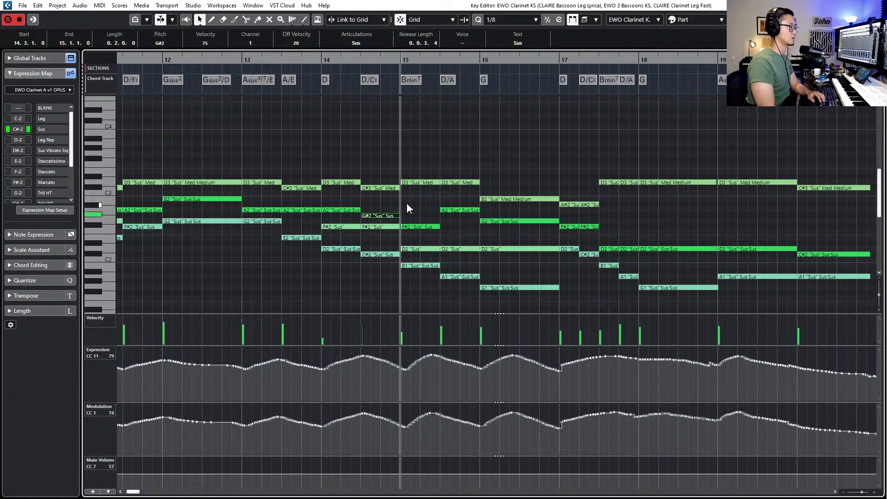
key(Up)
key(Down)
Play the phrase through bar 16 and smooth the EWO Clarinet expression curve into the start of bar 17
key(space)
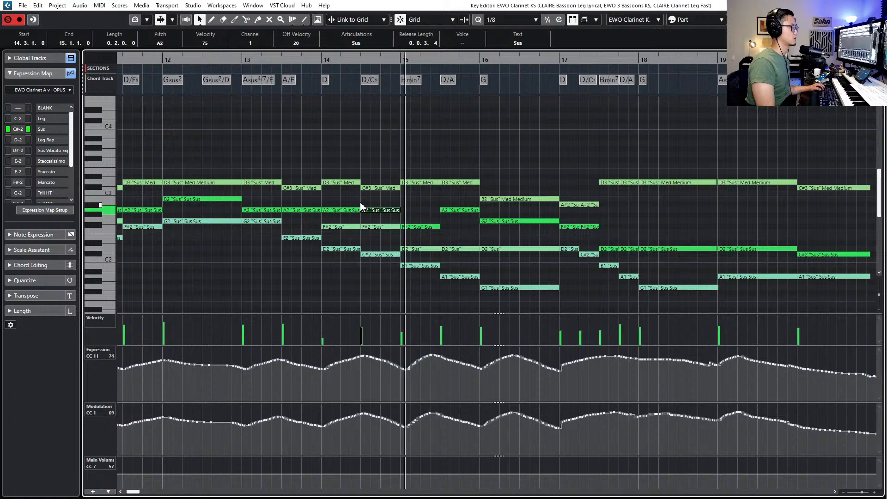
key(f)
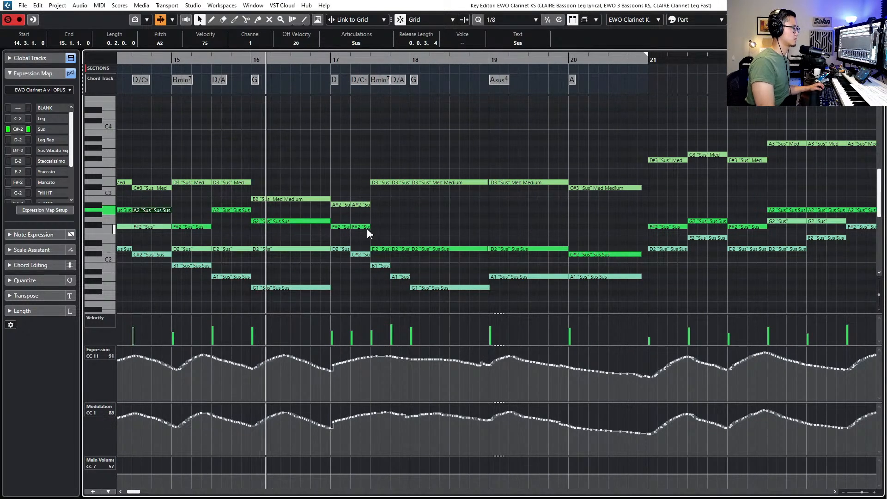
scroll(367, 229, up, 1)
scroll(368, 232, right, 1)
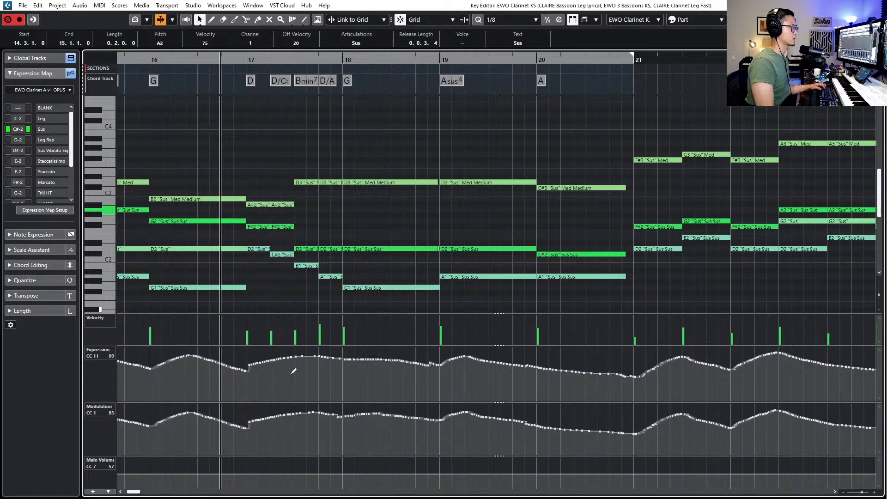
drag(265, 360, 243, 370)
key(space)
Lower the first two CLAIRE Clarinet notes in bar 17 to A2
click(255, 227)
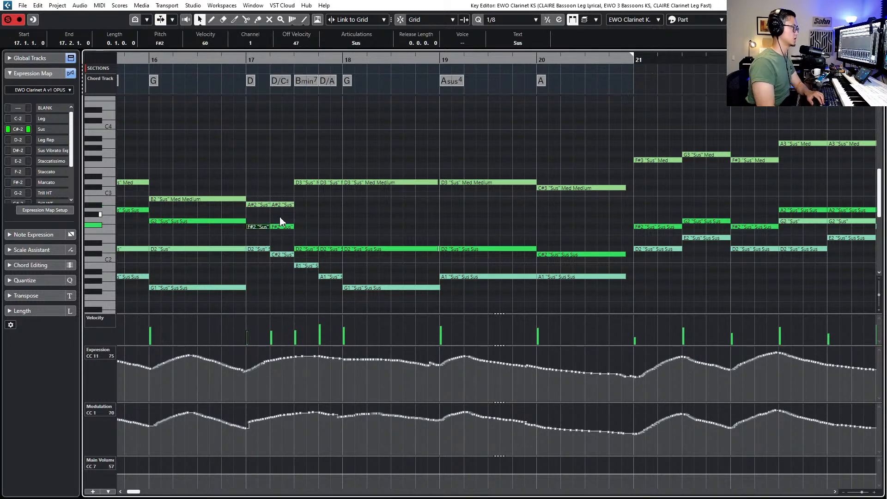
click(262, 204)
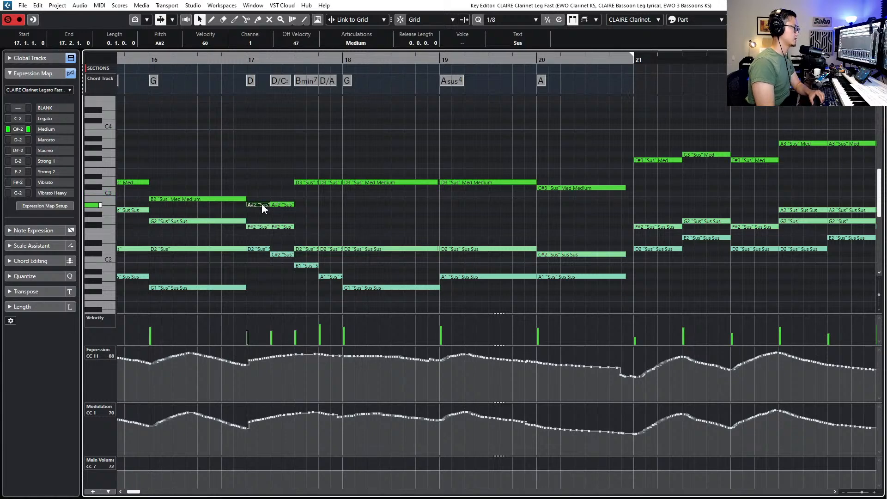
key(Down)
click(283, 205)
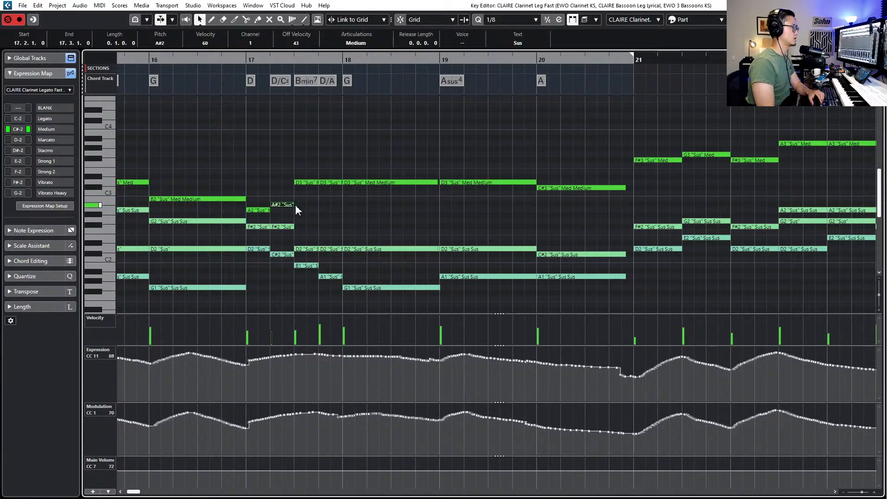
key(l)
key(KP_Subtract)
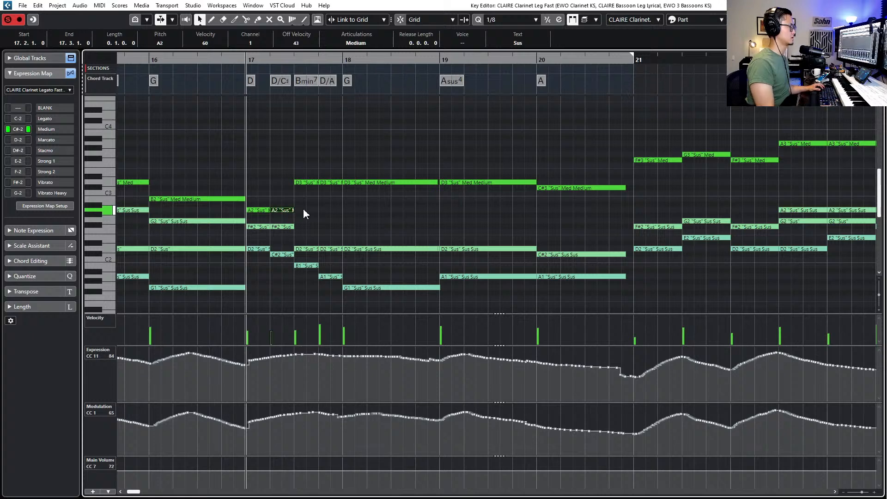
Set the first CLAIRE Clarinet note in bar 17 to D3 and the second to C#3
key(Up)
key(Up)
key(Up)
key(Up)
key(Up)
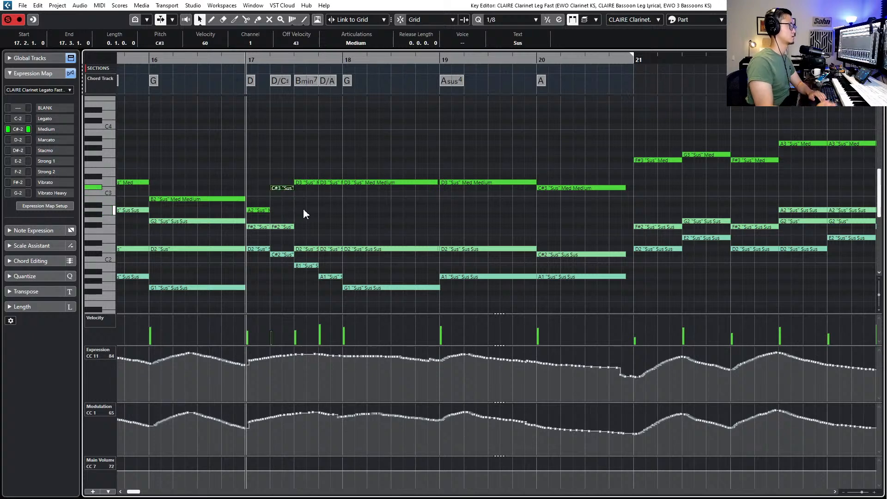
click(260, 210)
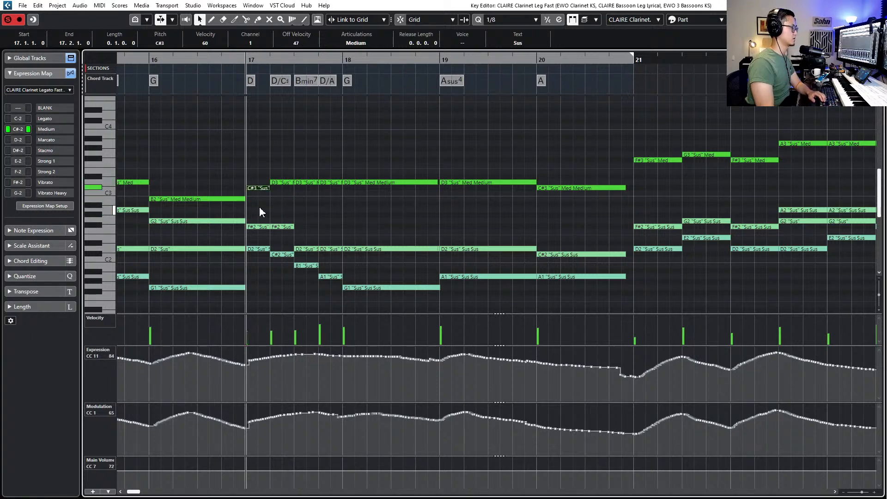
click(287, 180)
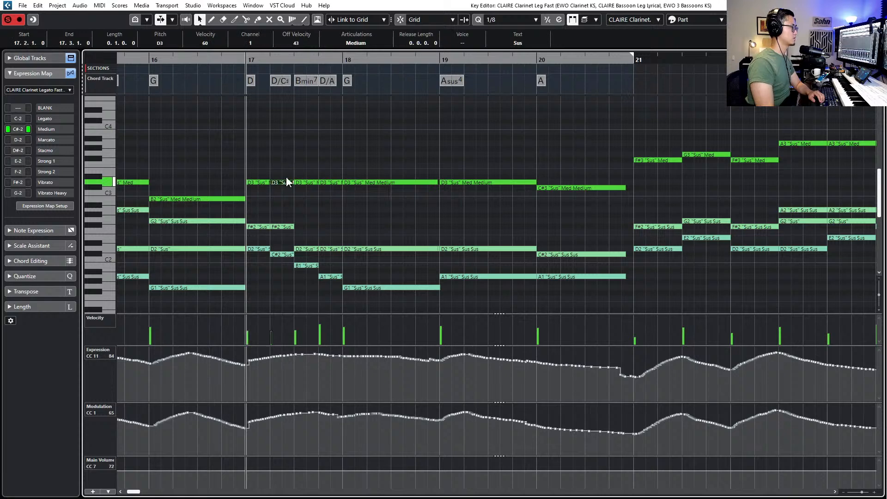
key(Down)
Try the third CLAIRE Clarinet note in bar 17 a semitone lower, restore it to D3 and select the fourth note
click(305, 182)
key(Down)
key(Up)
click(329, 182)
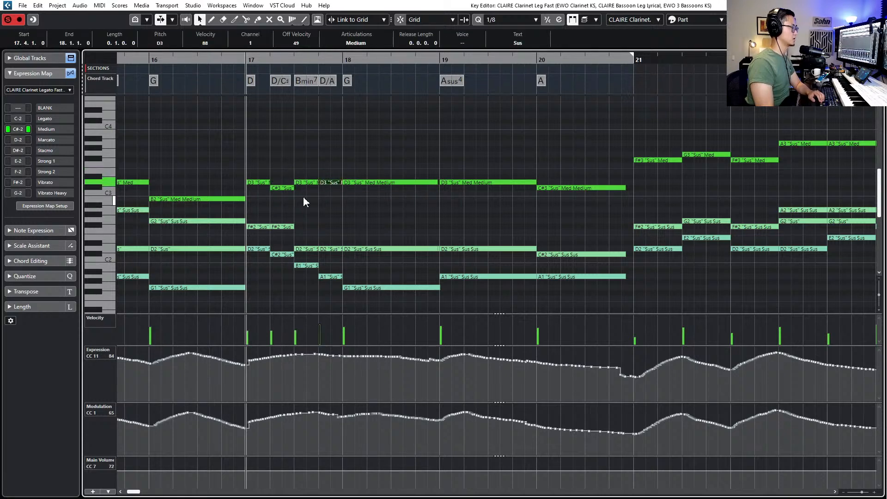
Raise the two EWO Clarinet F#2 notes on beats 1 and 2 of bar 17 to A2
click(259, 228)
key(Up)
key(Up)
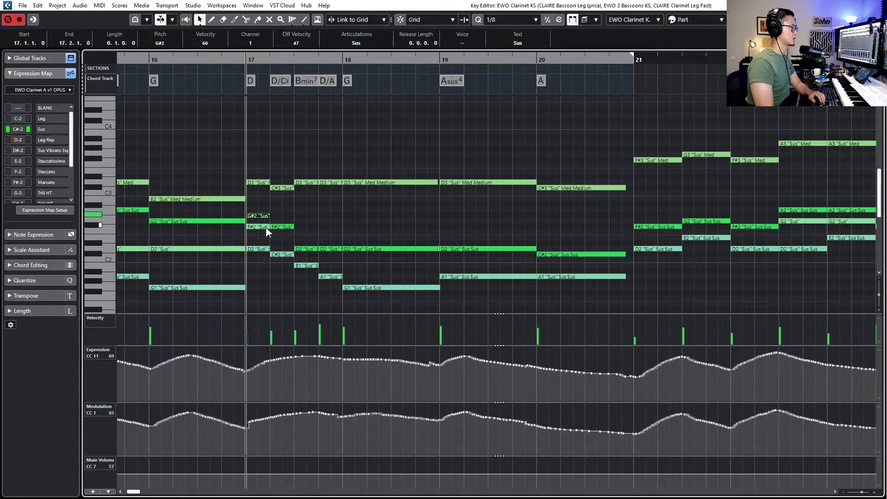
click(282, 227)
key(Up)
key(Up)
key(Up)
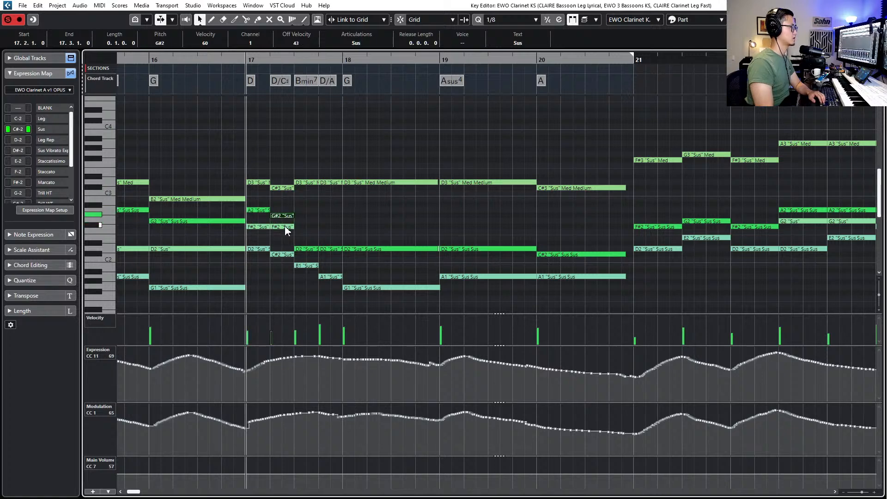
click(286, 227)
click(308, 248)
key(Up)
key(Up)
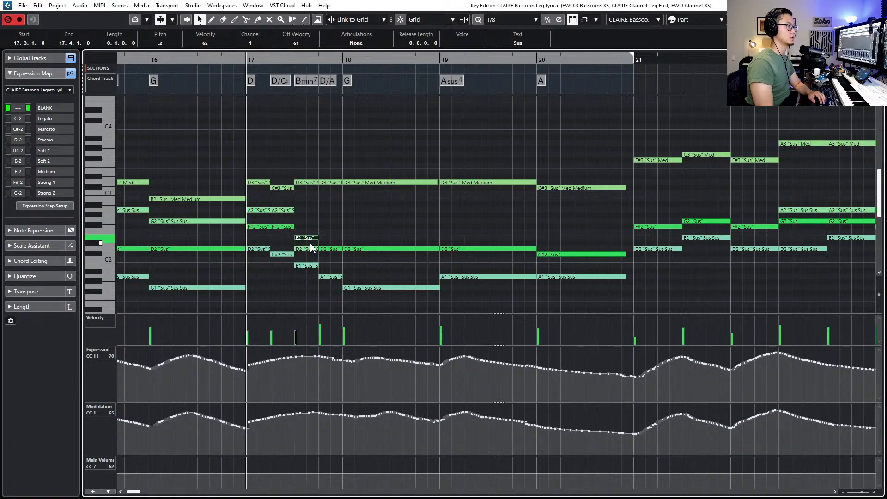
key(Down)
key(Down)
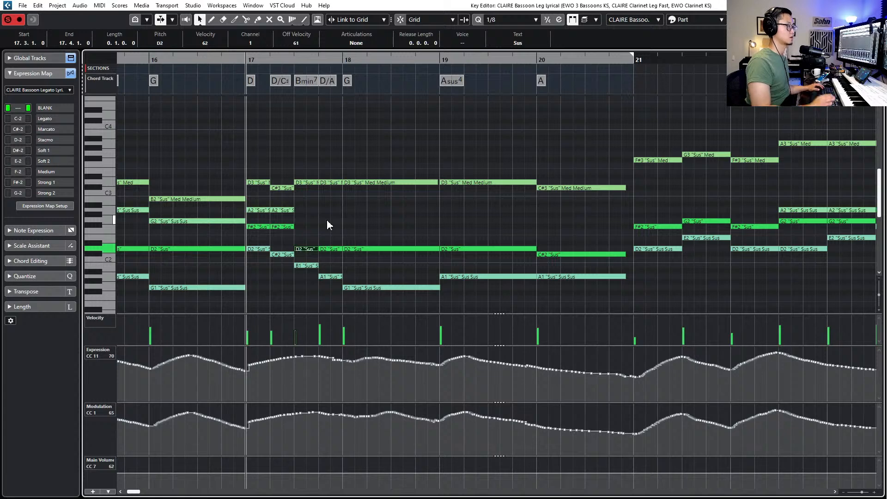
Transpose the EWO Clarinet D2 note on beat 3 of bar 17 up to A2
click(327, 225)
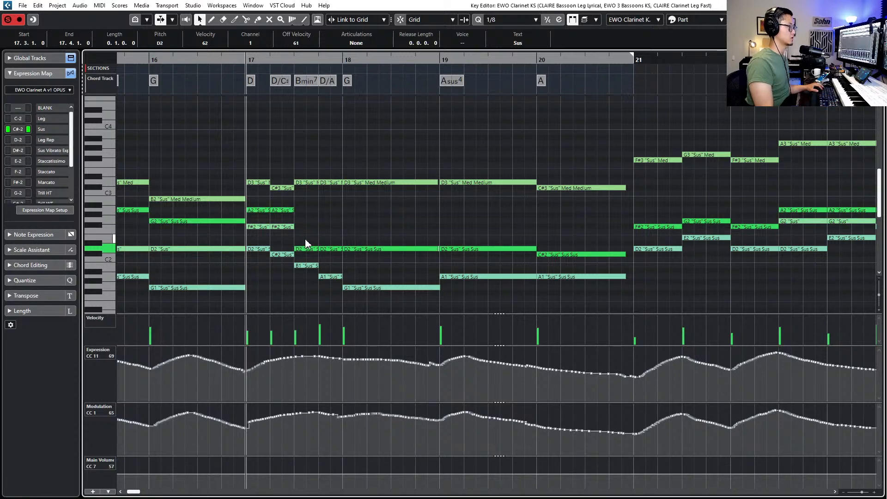
key(Up)
key(Up)
key(Up)
key(Up)
key(Up)
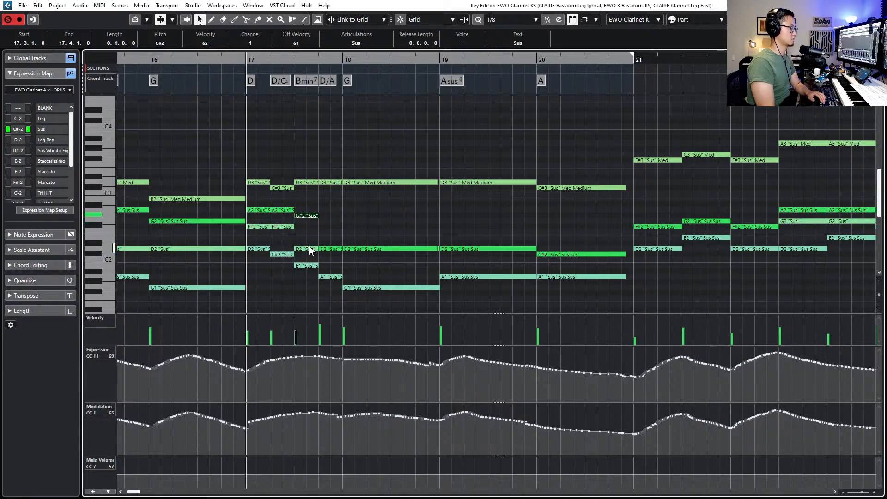
key(Up)
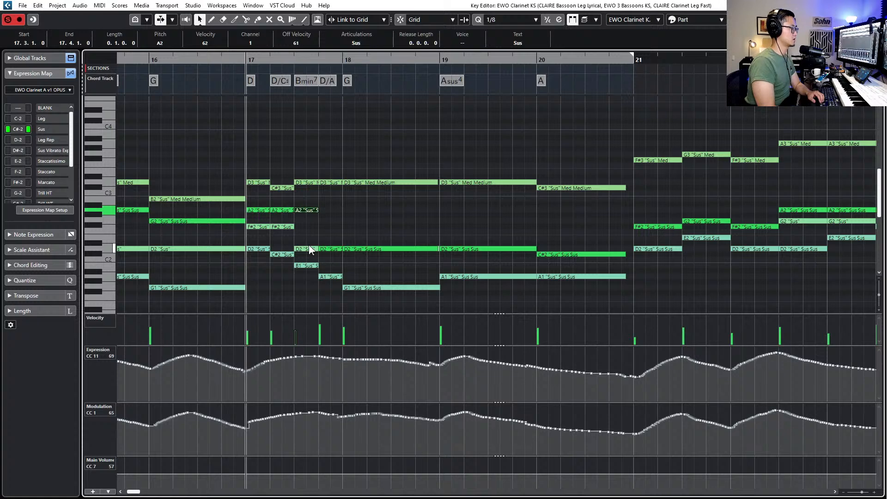
key(Up)
key(Down)
key(Down)
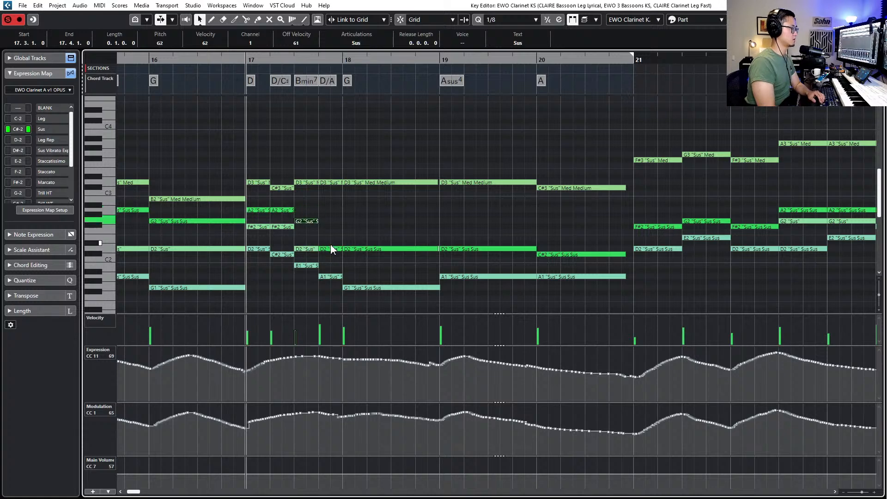
click(332, 250)
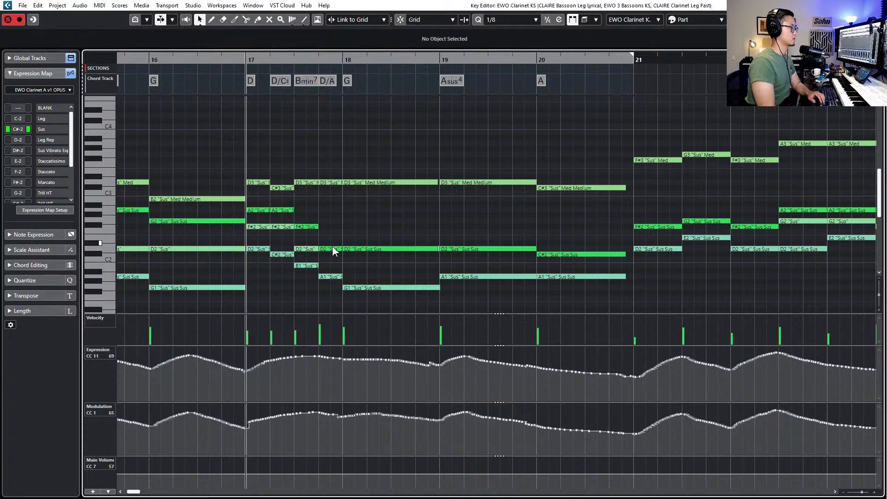
key(Up)
key(Up)
key(Up)
Raise the EWO Clarinet D2 note on beat 4 of bar 17 to F#2 and play back the bar
click(338, 249)
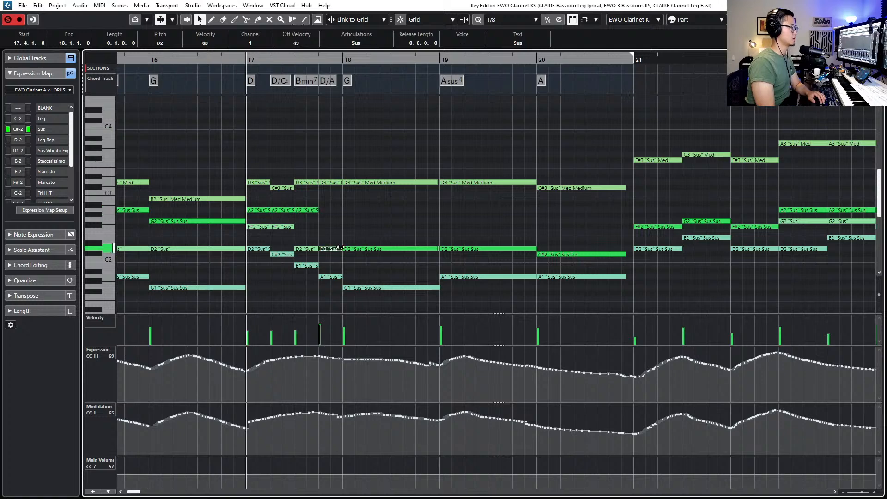
key(Up)
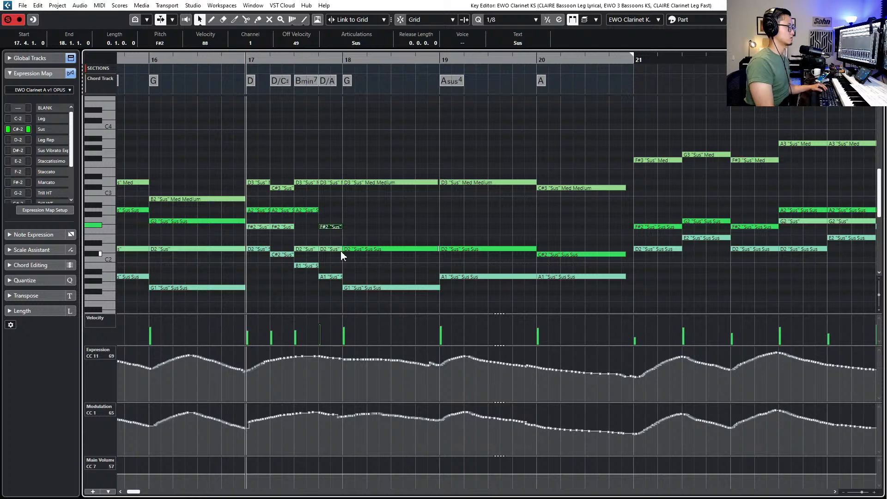
key(space)
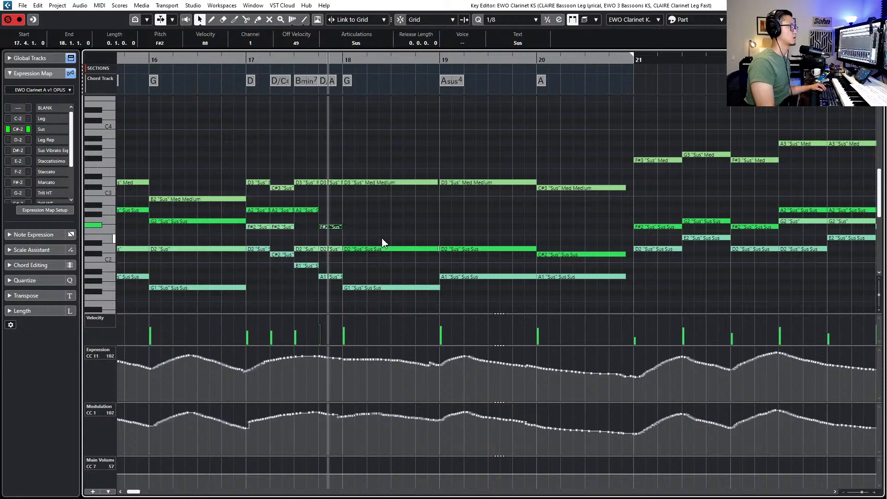
key(space)
Raise the EWO Clarinet D2 note in bar 18 to G2 and play back the passage from bar 17
click(376, 250)
key(Up)
key(Up)
key(Up)
key(Up)
key(Up)
key(Up)
key(Up)
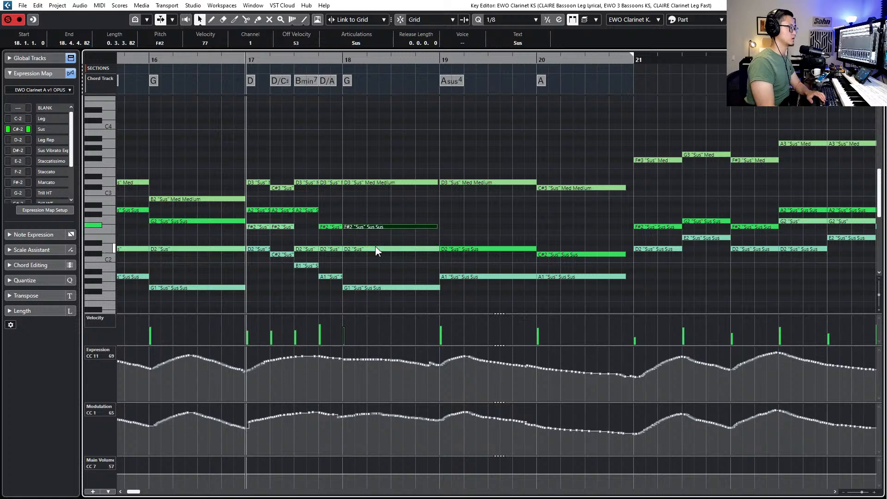
key(Down)
key(Down)
click(376, 249)
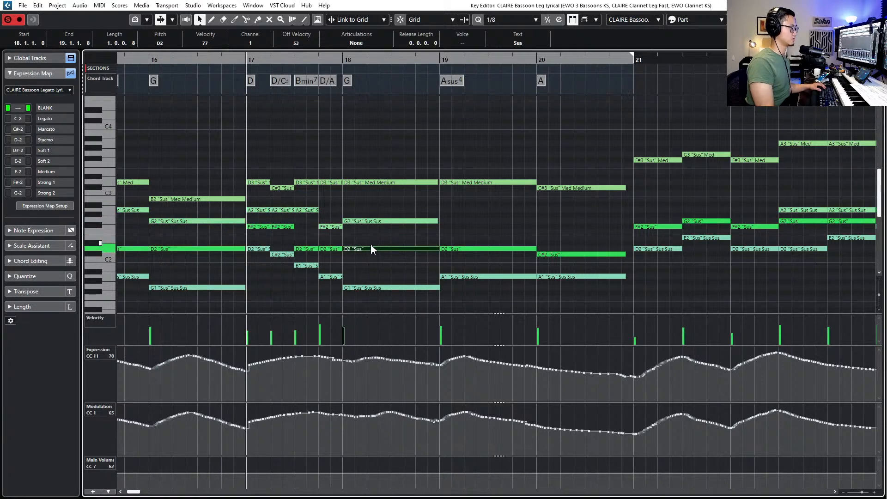
key(space)
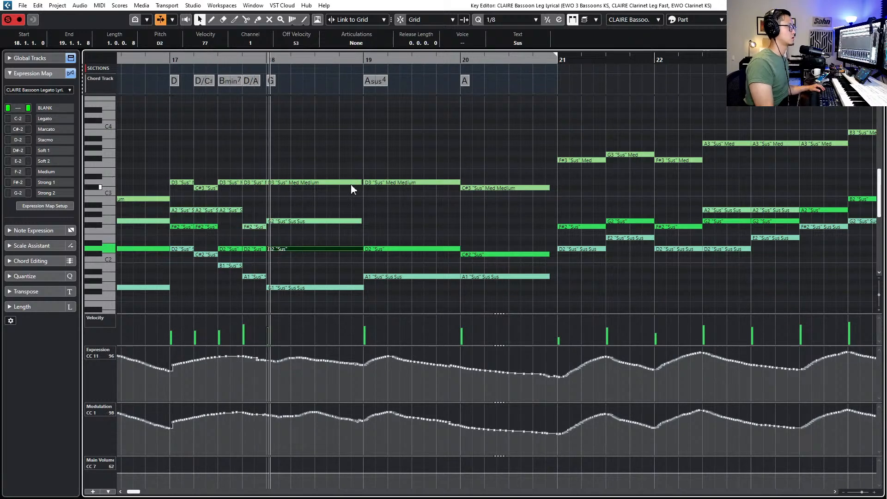
key(space)
Make EWO Clarinet KS the active part and raise its D2 note in bar 19 to A2
click(378, 248)
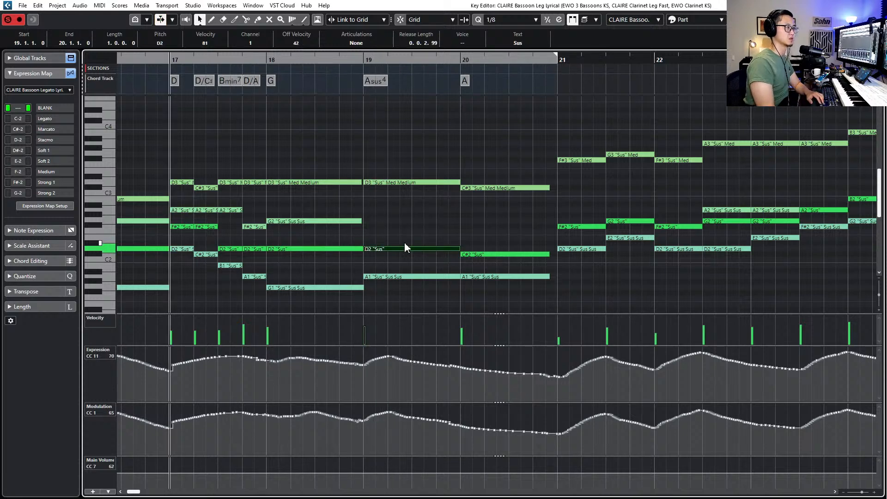
click(618, 19)
click(618, 46)
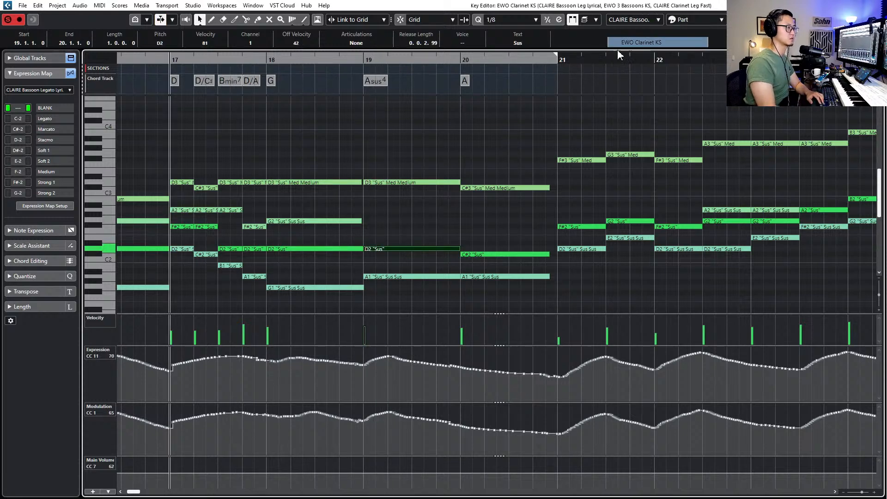
key(Up)
key(Up)
key(Up)
key(Up)
key(Up)
key(Up)
key(Up)
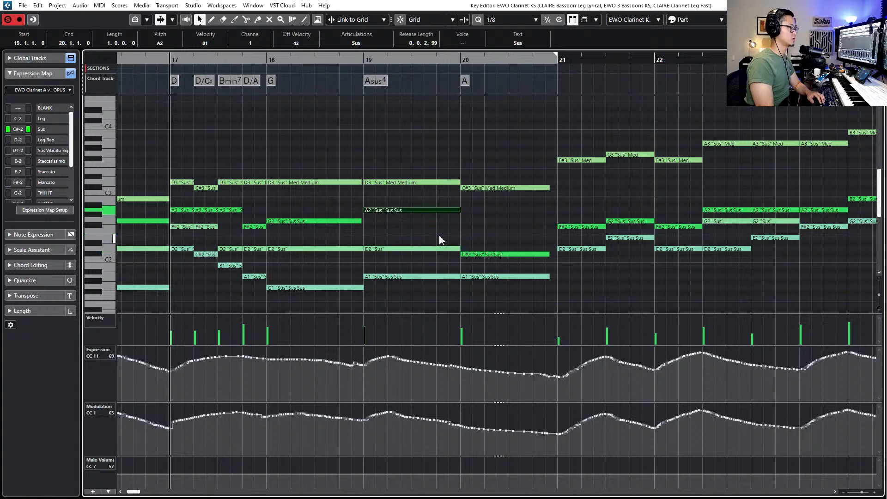
Raise the CLAIRE Bassoon D2 note in bar 19 to E2 and play back from bar 19
click(403, 185)
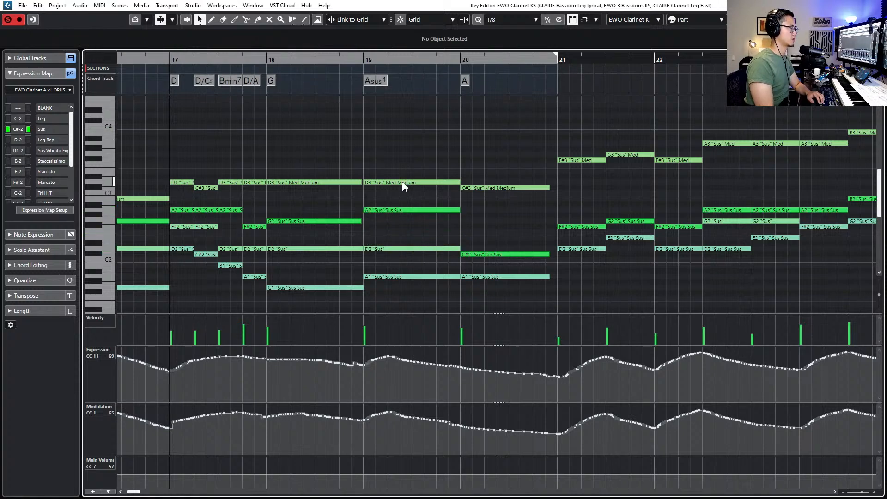
click(397, 250)
key(Up)
key(Up)
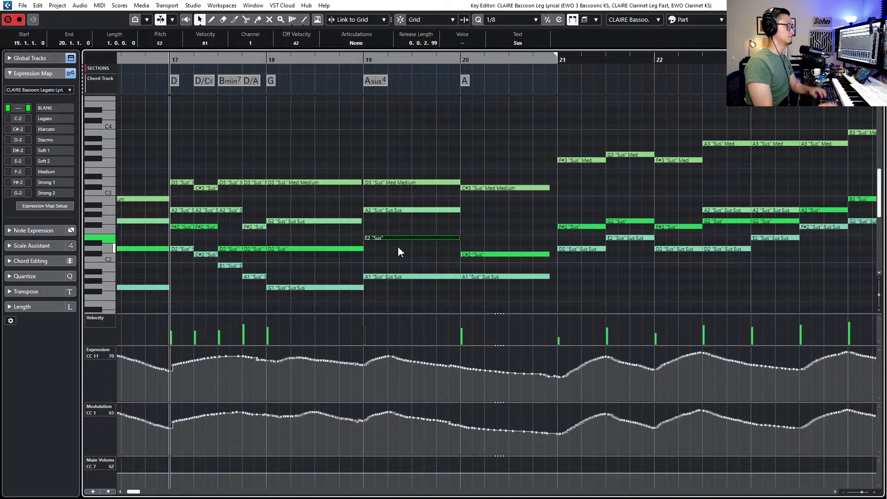
key(KP_Add)
key(KP_Add)
key(space)
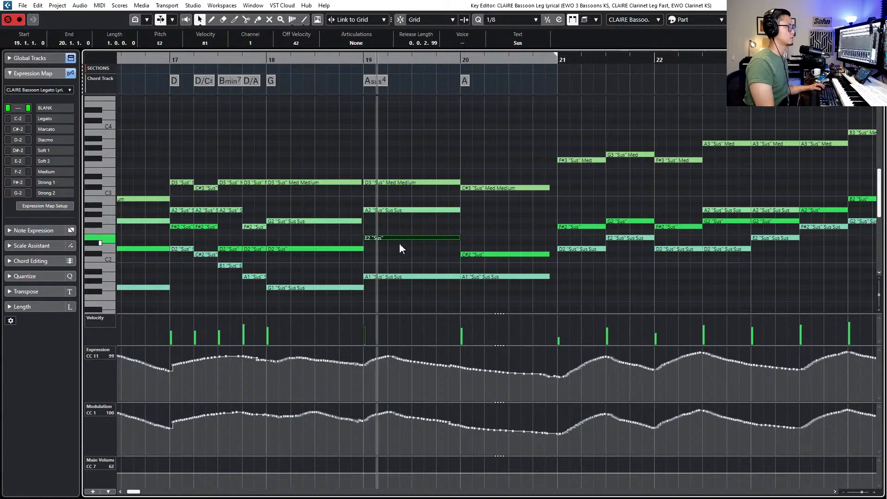
key(f)
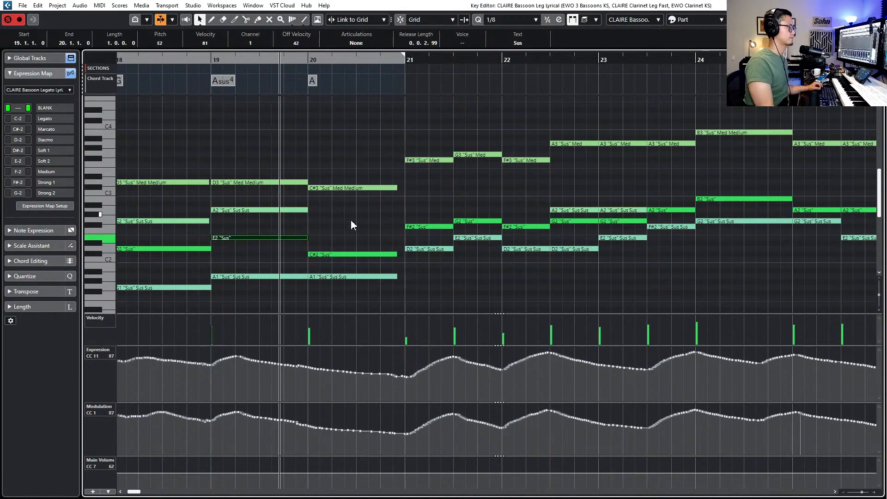
key(space)
Redraw the CLAIRE Clarinet expression and modulation curves from bar 19 to 21 with a swell in each bar, and audition them
click(275, 211)
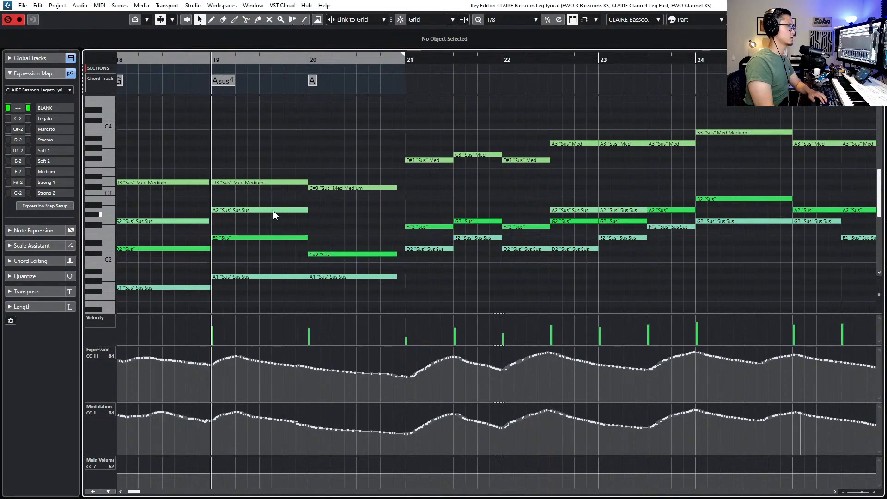
click(254, 183)
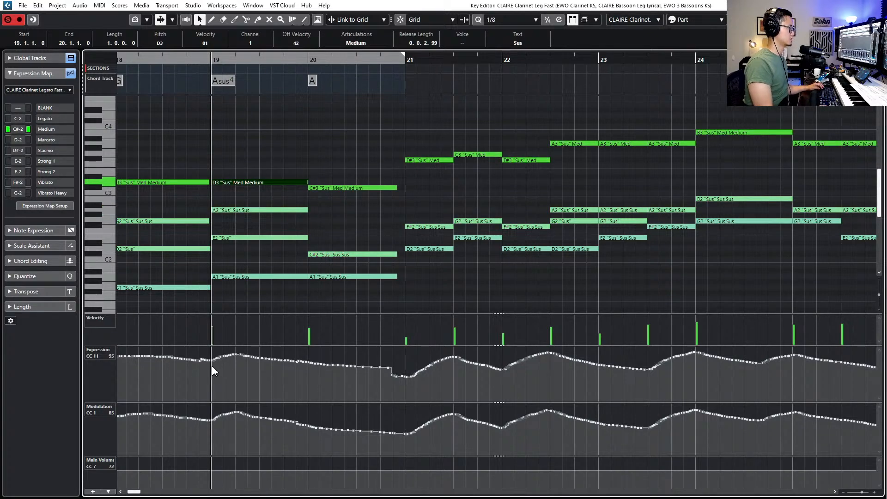
mouse_move(209, 362)
mouse_down()
mouse_move(279, 351)
mouse_move(363, 364)
mouse_move(317, 359)
mouse_move(364, 357)
mouse_move(409, 376)
mouse_up()
mouse_move(244, 416)
mouse_down()
mouse_move(228, 413)
mouse_move(237, 404)
mouse_move(321, 409)
mouse_move(404, 423)
mouse_move(393, 419)
mouse_move(411, 434)
mouse_up()
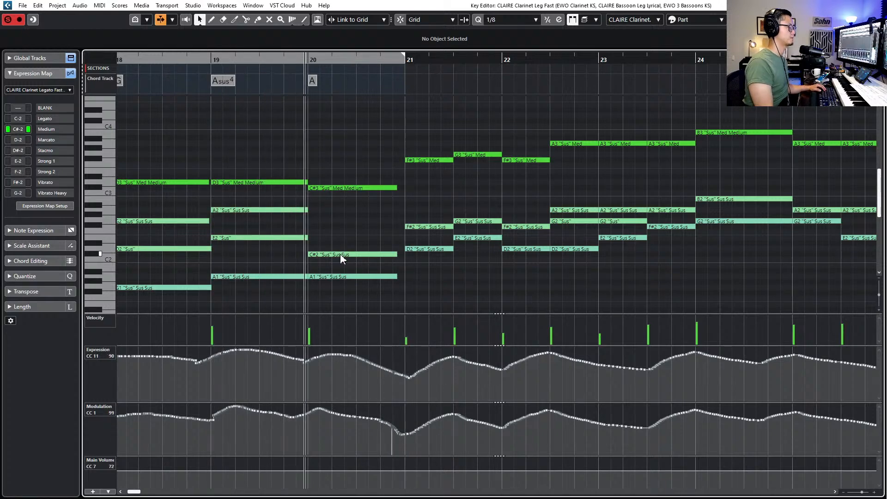
key(space)
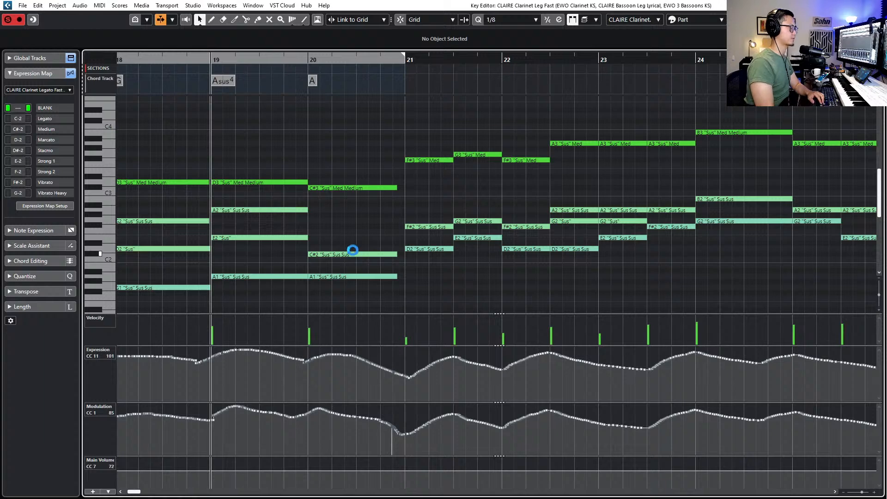
Raise the EWO Clarinet C#2 note in bar 20 to A2
click(353, 253)
key(Up)
key(Up)
key(Up)
key(Up)
key(Up)
key(Up)
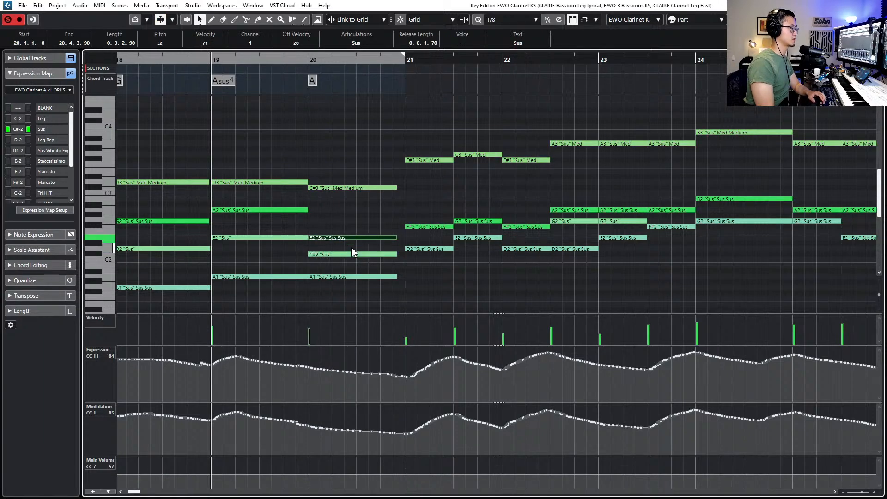
key(Up)
key(Up)
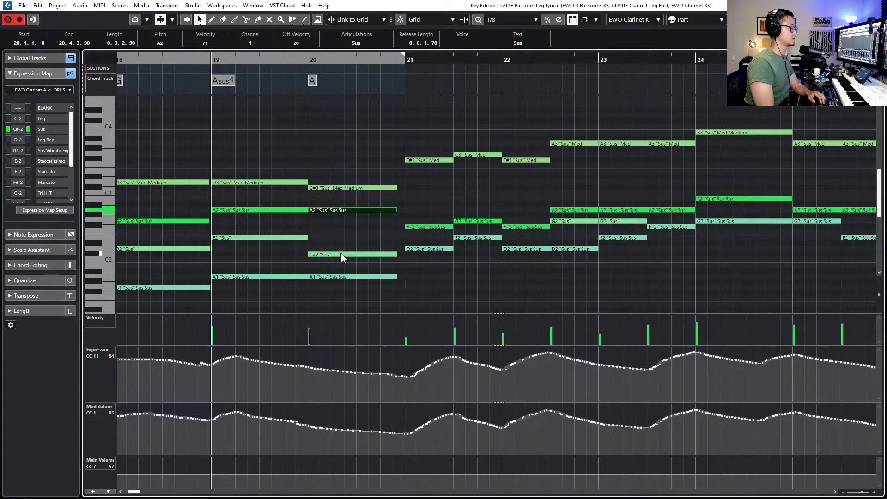
Raise the CLAIRE Bassoon C#2 note in bar 20 to E2 and play back from bar 19
click(342, 254)
key(Up)
key(Up)
key(Up)
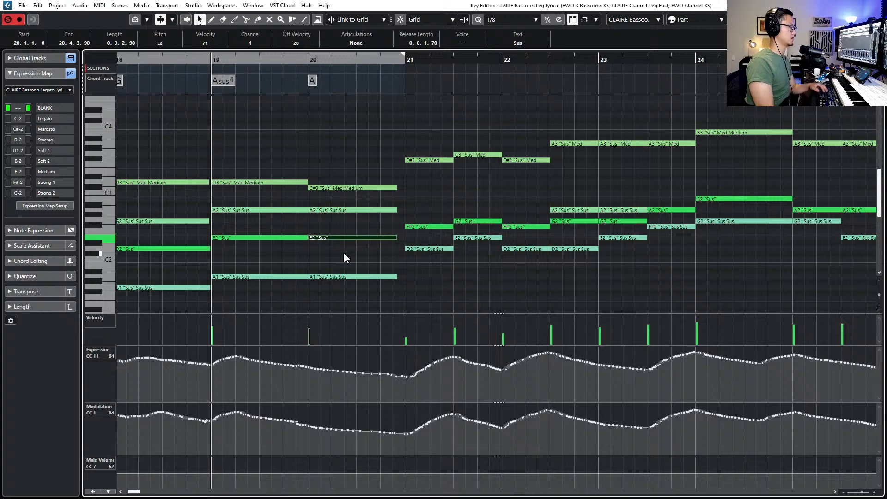
key(space)
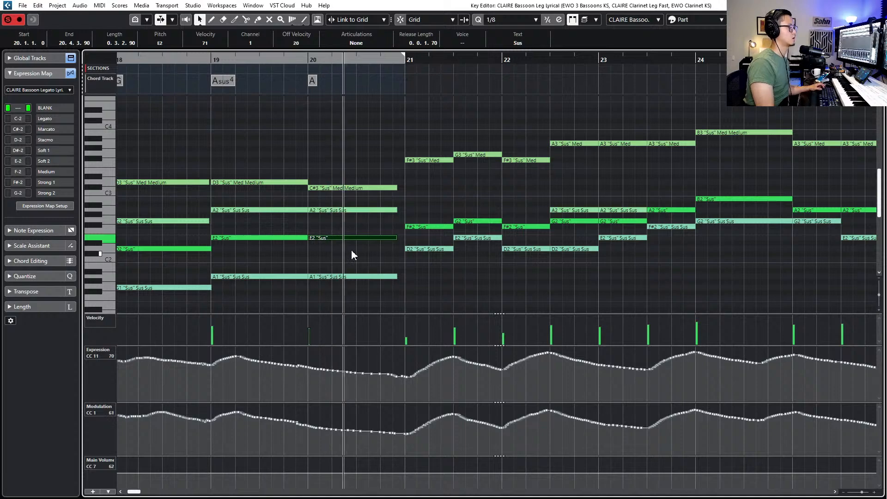
key(g)
scroll(381, 252, down, 3)
key(space)
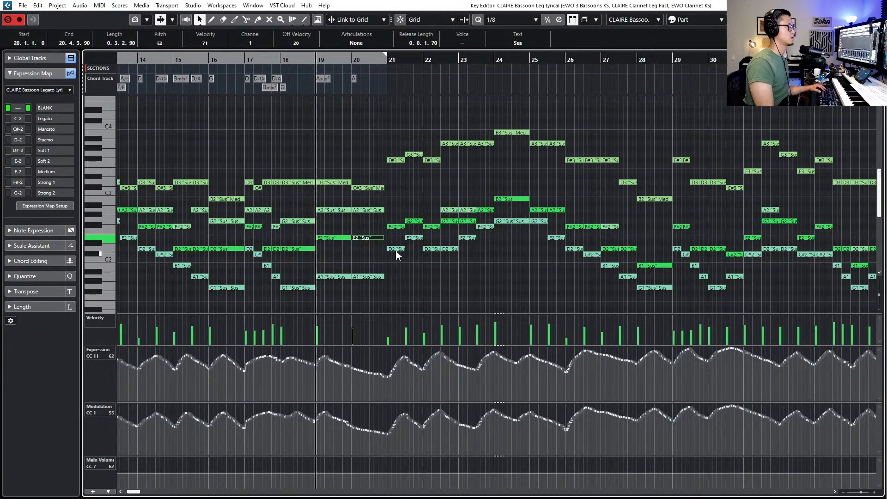
Close the Key Editor and show the arrangement from bar 1 in the project window
scroll(399, 251, left, 3)
scroll(399, 251, left, 2)
key(Return)
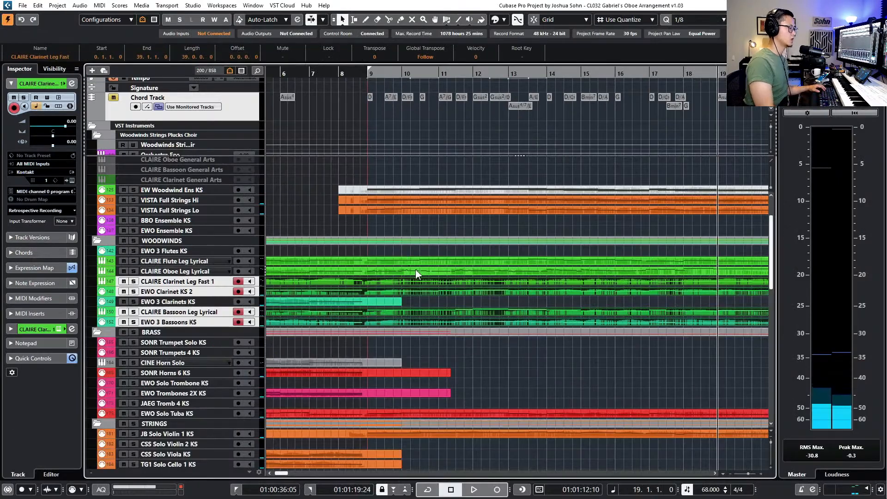
scroll(436, 286, down, 2)
scroll(437, 286, left, 1)
scroll(437, 290, down, 3)
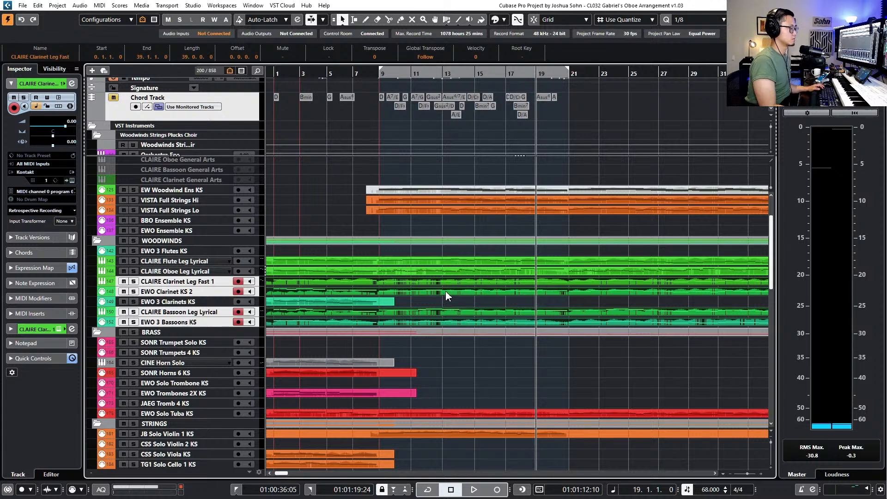
Move the playback cursor back to the start of bar 9
key(ctrl+KP_Subtract)
key(ctrl+KP_Subtract)
key(ctrl+KP_Subtract)
key(ctrl+KP_Subtract)
key(ctrl+KP_Subtract)
key(ctrl+KP_Subtract)
key(ctrl+KP_Subtract)
key(ctrl+KP_Subtract)
key(ctrl+KP_Subtract)
key(ctrl+KP_Subtract)
key(ctrl+KP_Subtract)
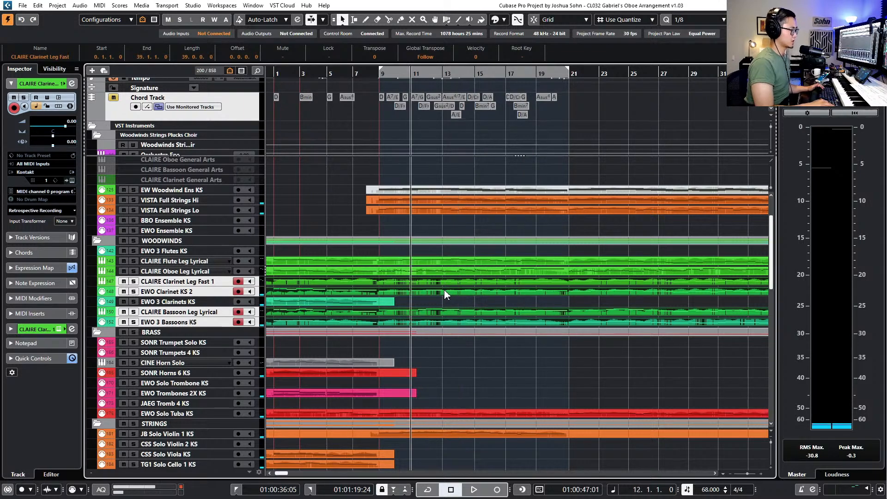
key(ctrl+KP_Subtract)
key(ctrl+KP_Add)
key(ctrl+KP_Add)
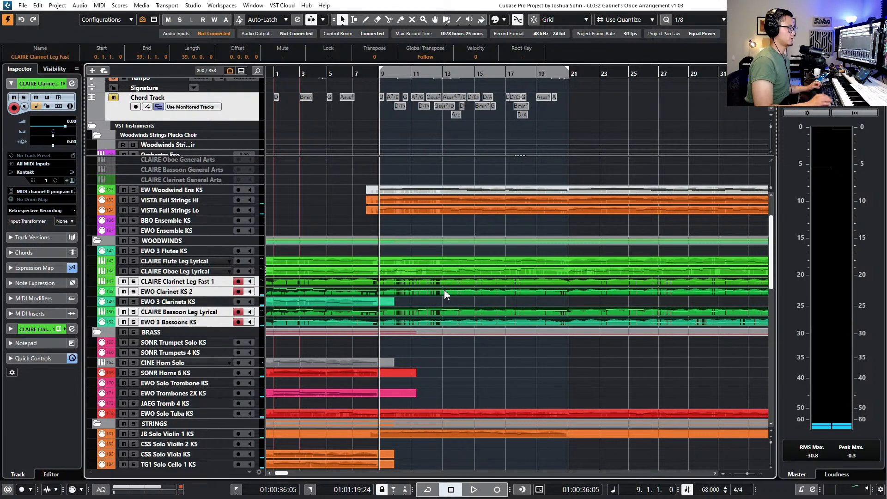
Select the flute, oboe, clarinet and bassoon parts in the WOODWINDS folder, including EWO 3 Clarinets KS
click(476, 282)
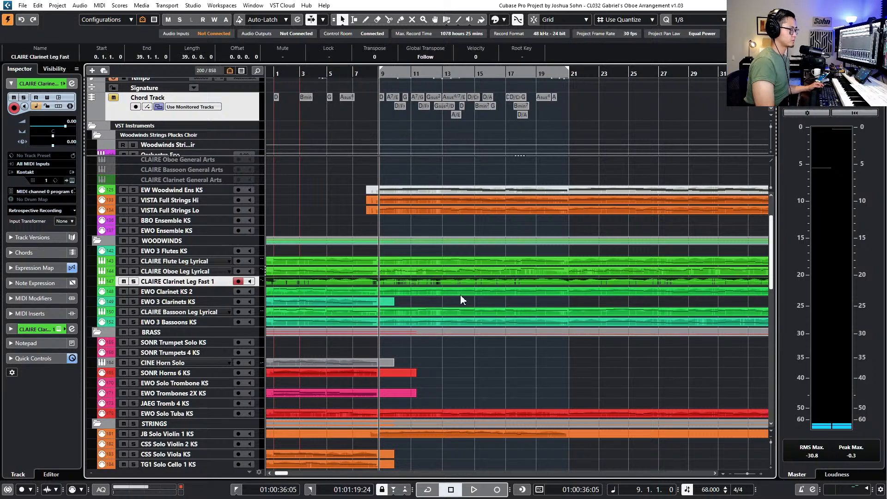
click(459, 272)
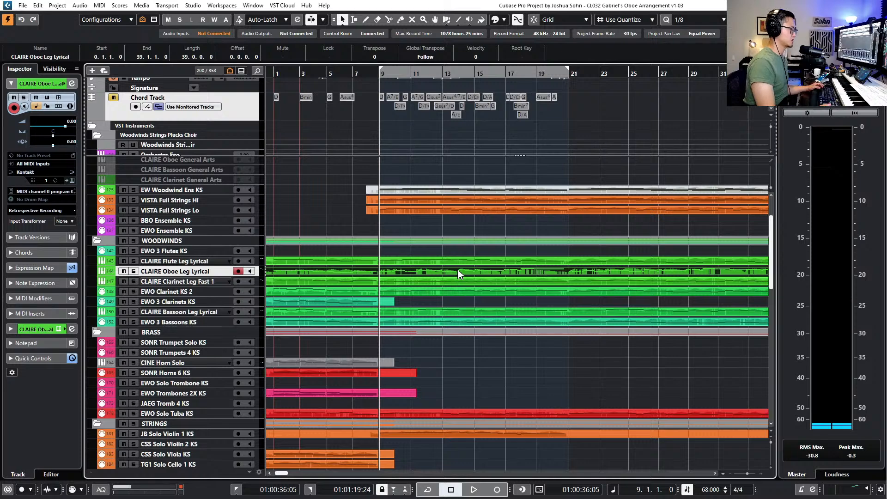
drag(480, 255, 493, 328)
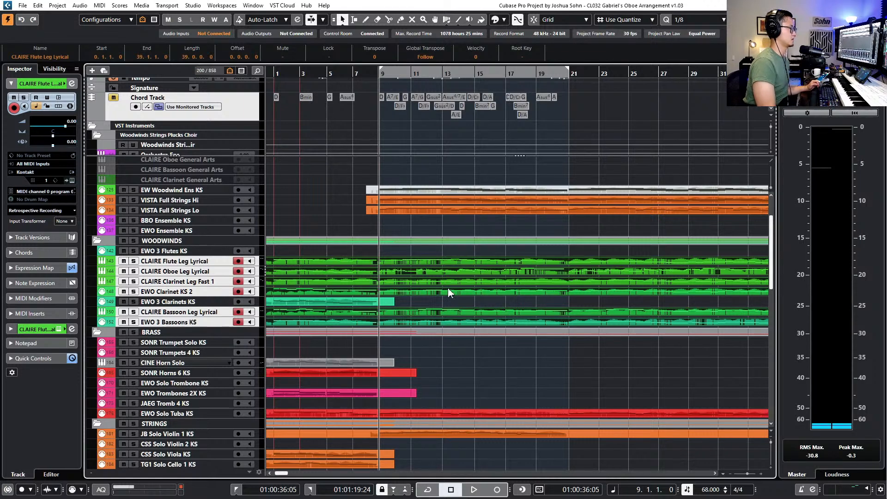
ctrl+click(355, 302)
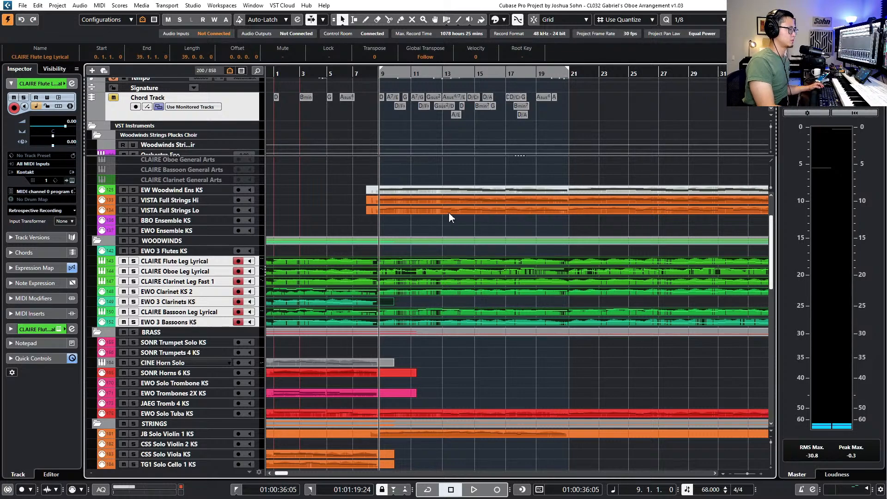
Select the EW Woodwind Ens KS and VISTA Full Strings Hi and Lo parts, followed by the EWO Solo Tuba KS part alone
scroll(486, 352, down, 3)
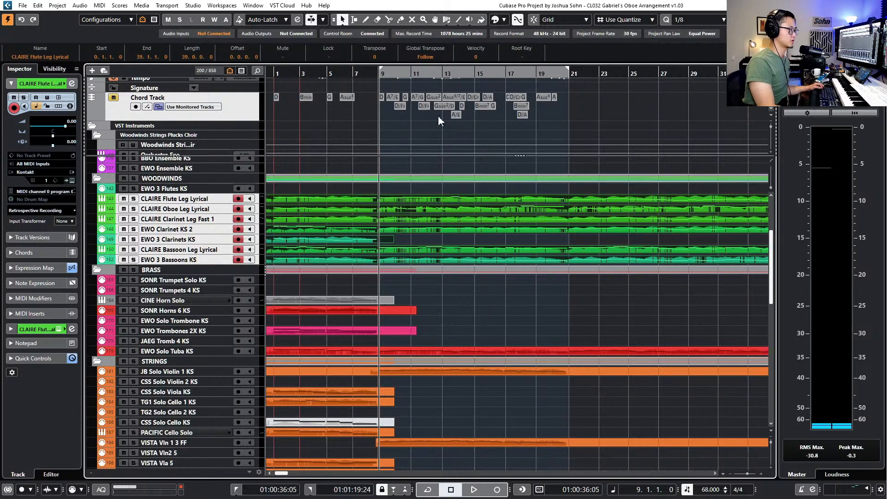
scroll(451, 203, up, 6)
drag(447, 282, 491, 253)
scroll(467, 265, down, 1)
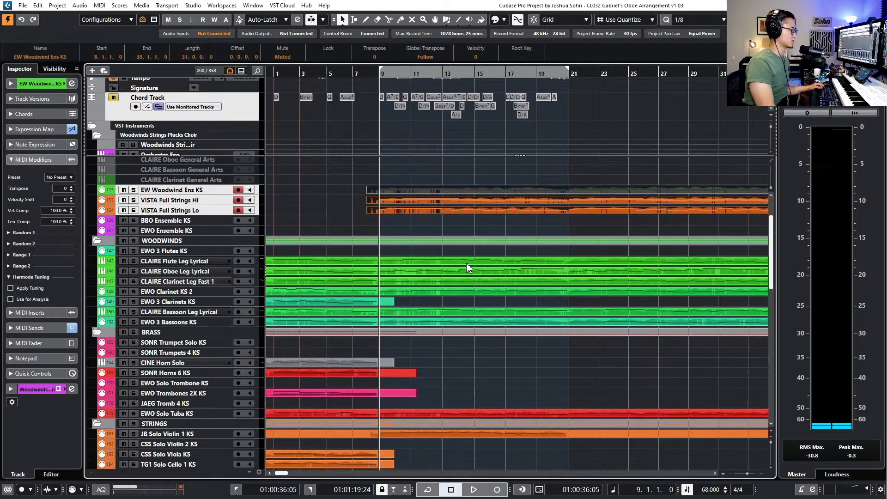
scroll(468, 255, up, 1)
click(431, 245)
scroll(438, 250, down, 1)
scroll(458, 270, down, 6)
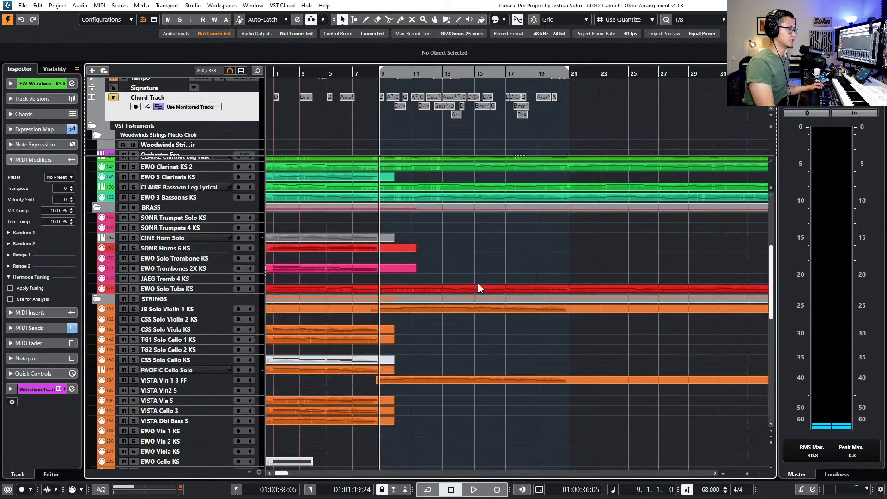
click(479, 292)
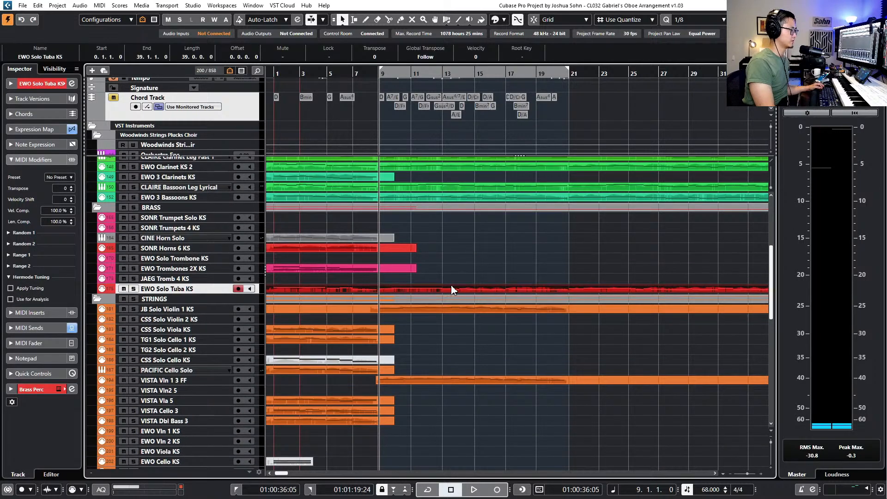
Solo the JB Solo Violin 1 KS, VISTA Vln 1 3 FF, flute, oboe, clarinet and bassoon parts and play back from bar 9
click(474, 309)
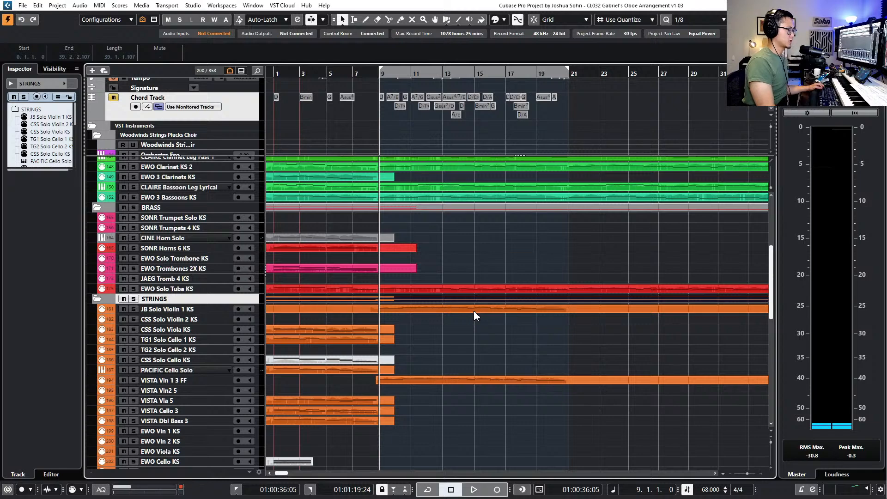
drag(478, 309, 479, 310)
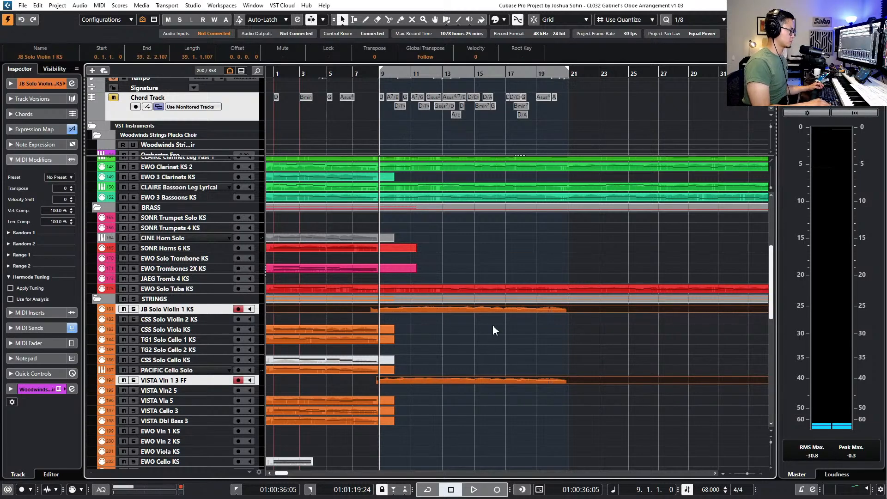
scroll(482, 301, up, 3)
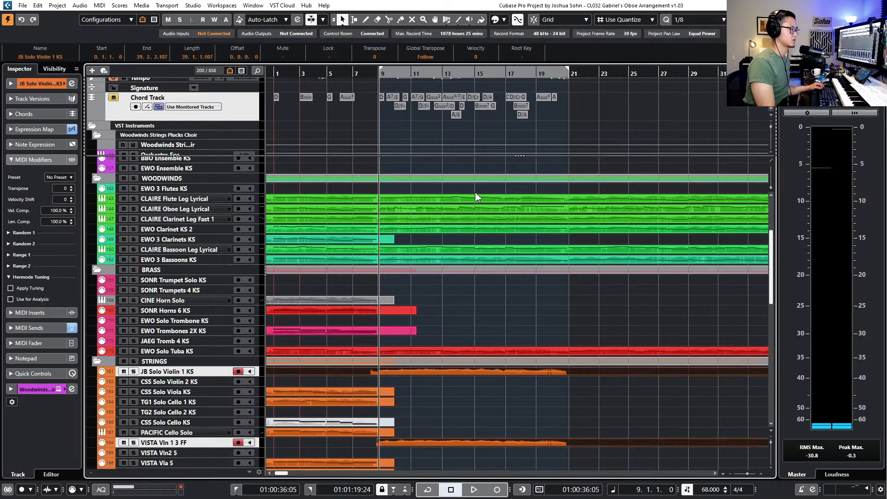
drag(481, 255, 482, 258)
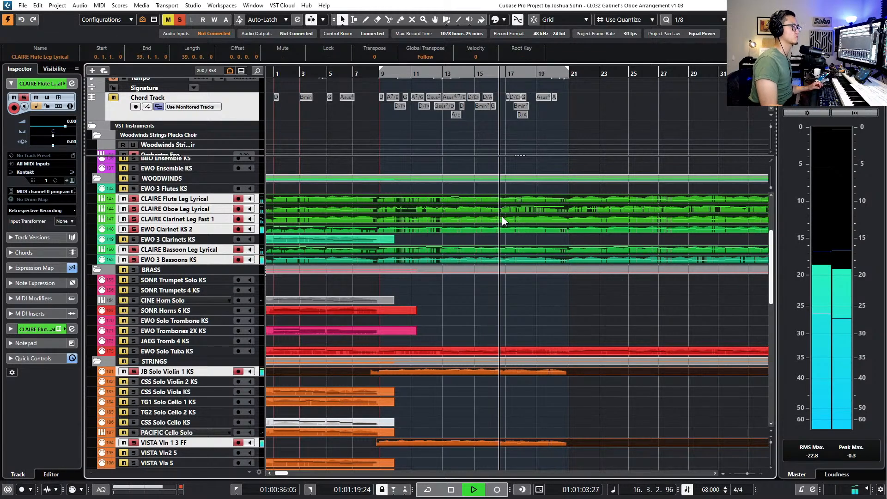
scroll(515, 235, up, 2)
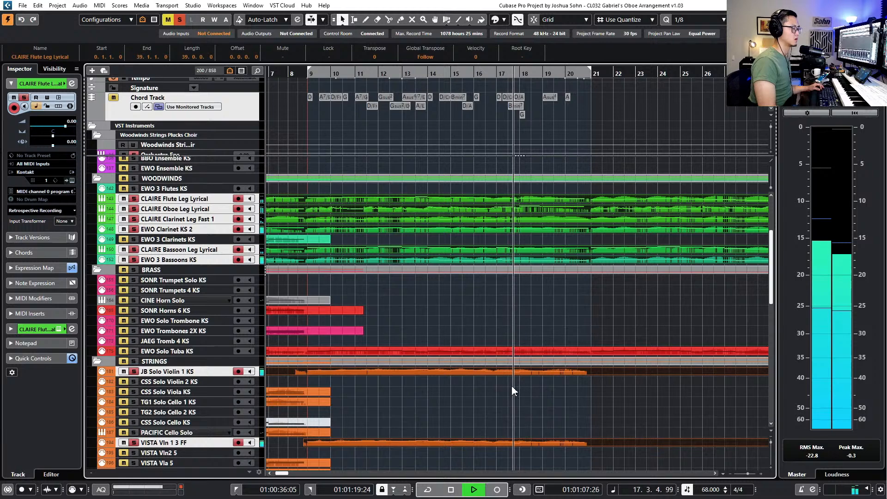
key(space)
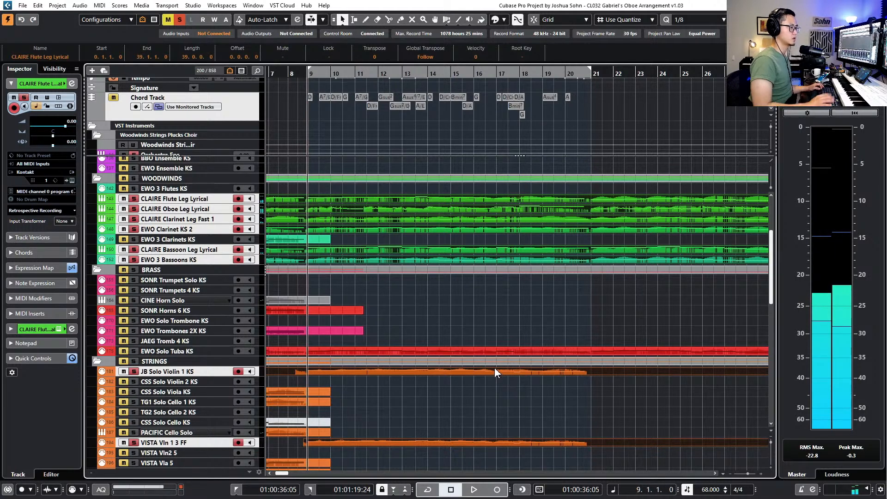
Open the CLAIRE Flute Leg Lyrical, JB Solo Violin 1 KS and VISTA Vln 1 3 FF parts together in the Key Editor
click(495, 367)
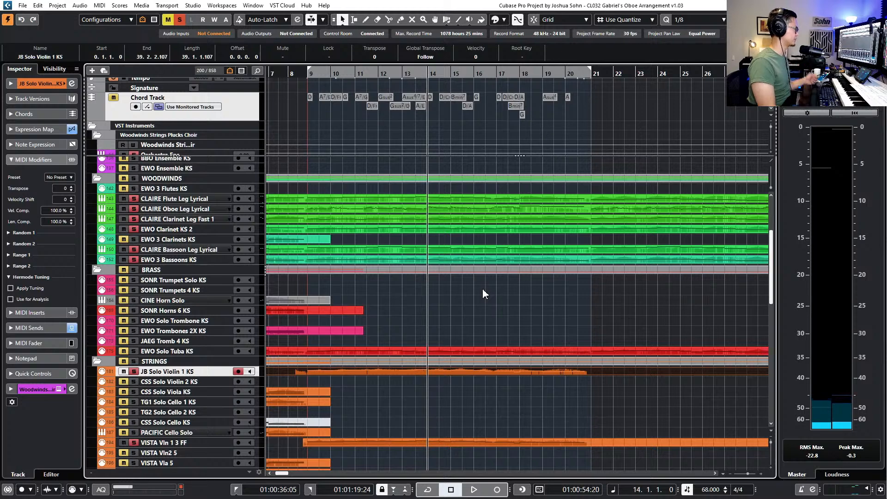
click(474, 197)
click(476, 201)
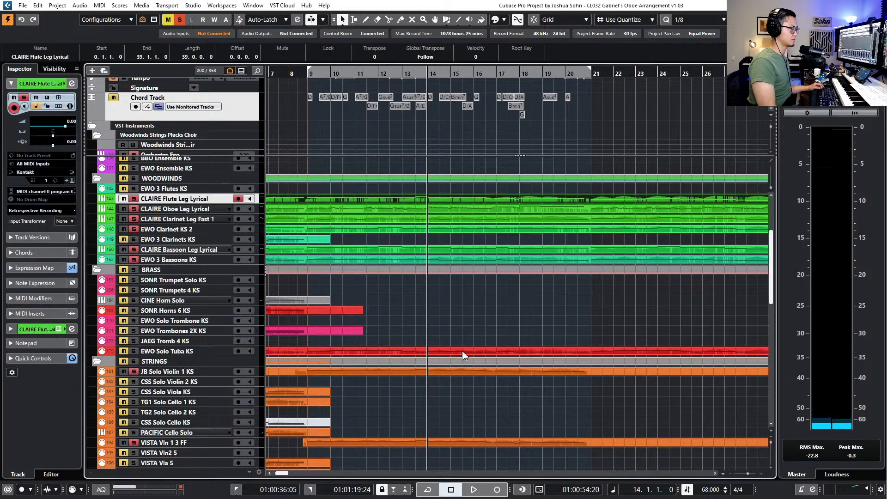
shift+click(462, 372)
double_click(463, 371)
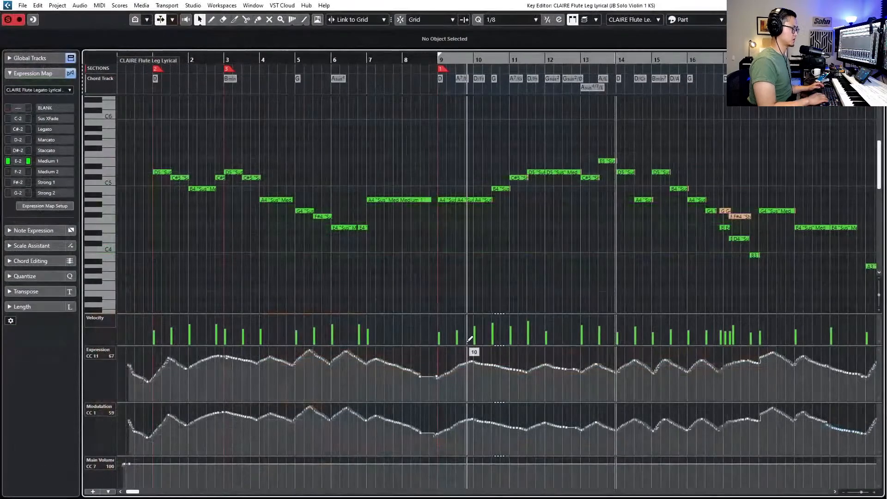
key(Return)
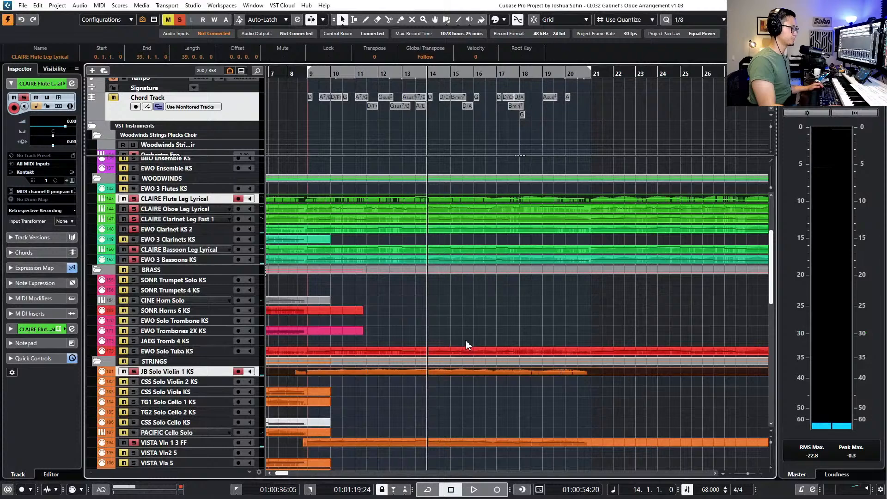
shift+click(477, 440)
key(Return)
Play back the flute and violin melody from bar 13 and examine its notes in bars 13 to 16
scroll(478, 229, up, 3)
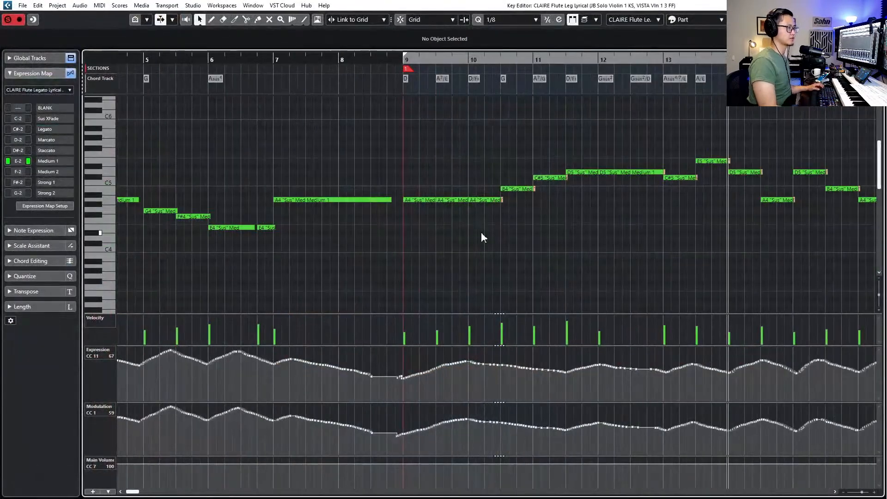
scroll(479, 231, right, 4)
key(KP_Subtract)
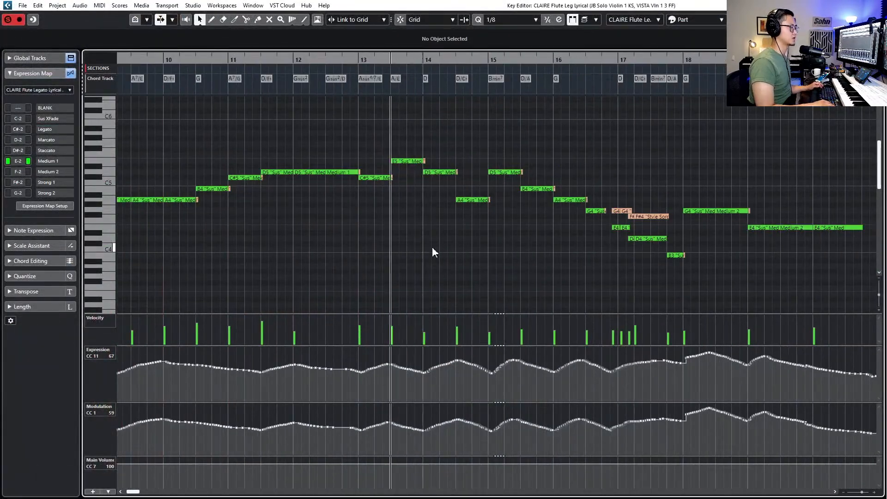
key(KP_Add)
key(KP_Add)
key(KP_Subtract)
key(KP_Subtract)
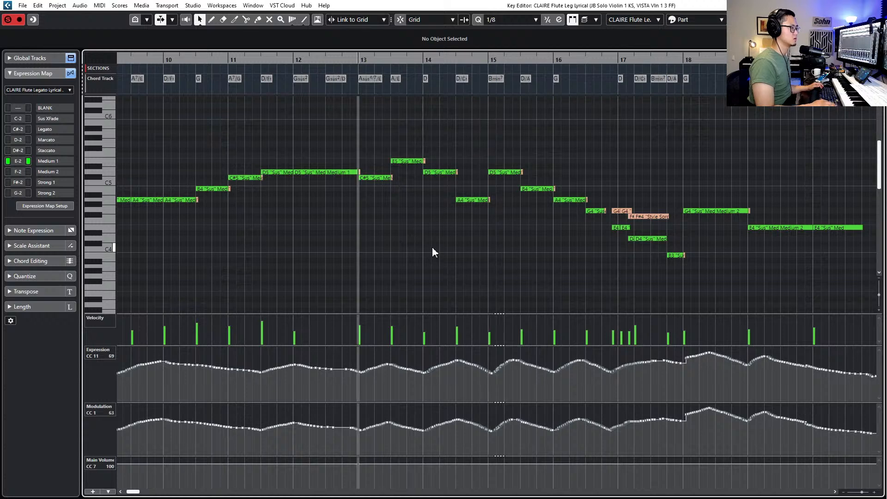
key(KP_Add)
key(KP_Add)
key(KP_Add)
key(KP_Subtract)
key(KP_Subtract)
key(KP_Subtract)
key(space)
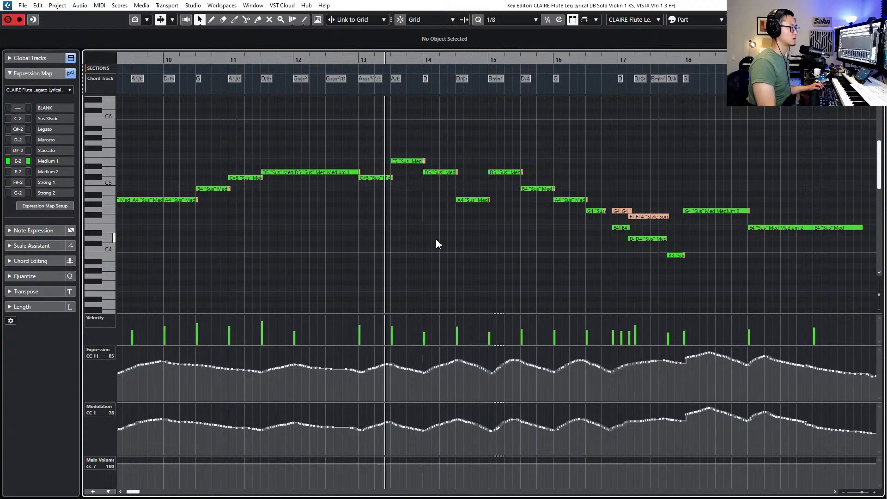
scroll(438, 229, up, 1)
scroll(438, 232, up, 1)
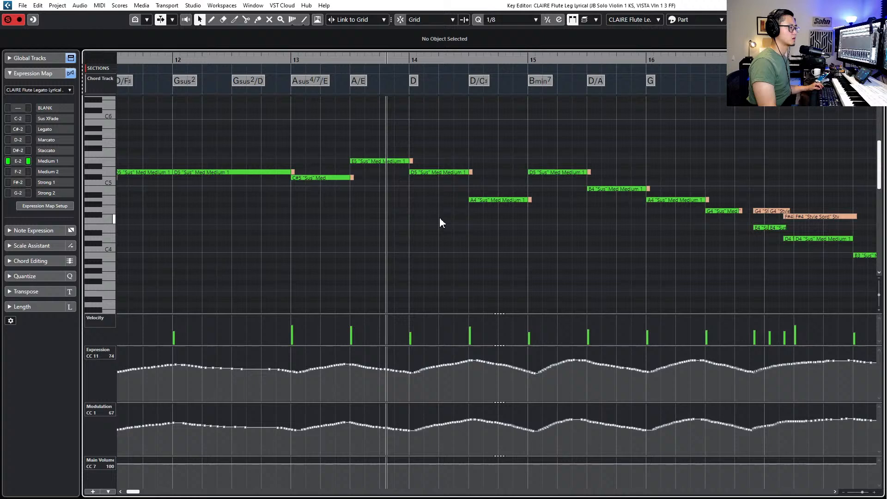
click(485, 200)
drag(485, 199, 511, 199)
key(space)
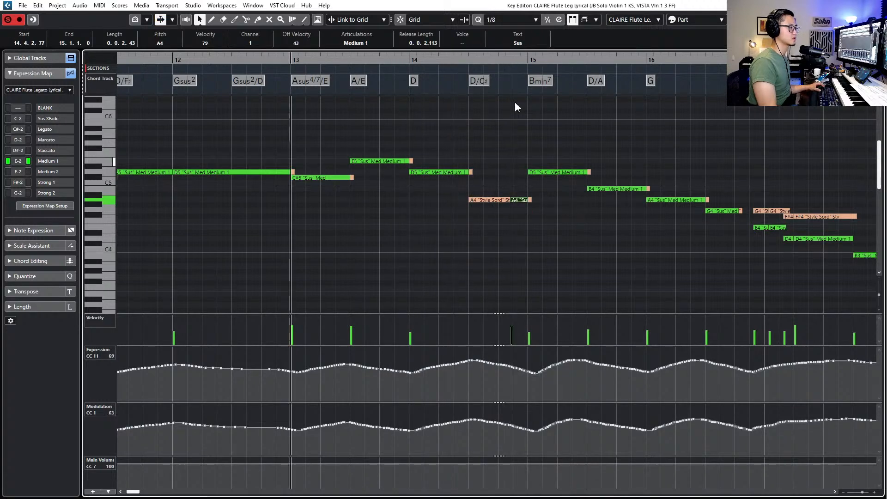
With all open parts editable, delay the start of bar 14's A4 to beat 4 and lengthen the preceding D5 to meet it
click(586, 20)
click(591, 32)
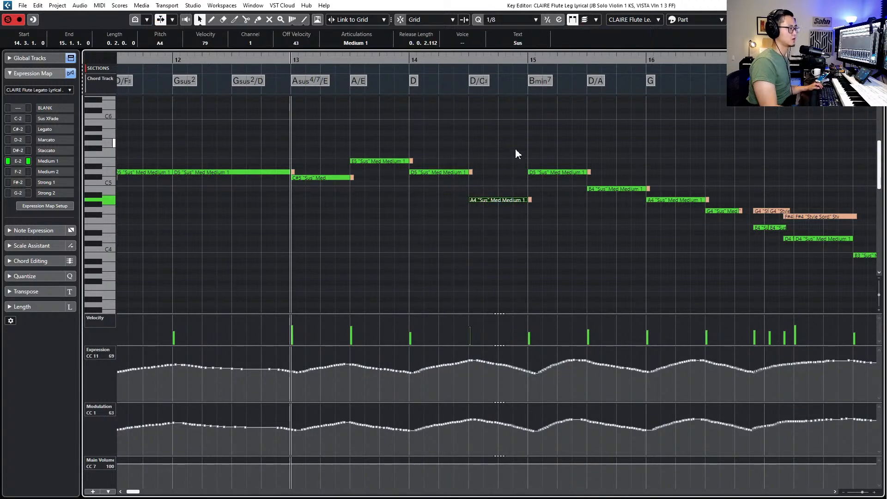
drag(468, 200, 499, 200)
click(468, 171)
drag(469, 172, 498, 172)
Play back the edited melody from the start of bar 14
key(l)
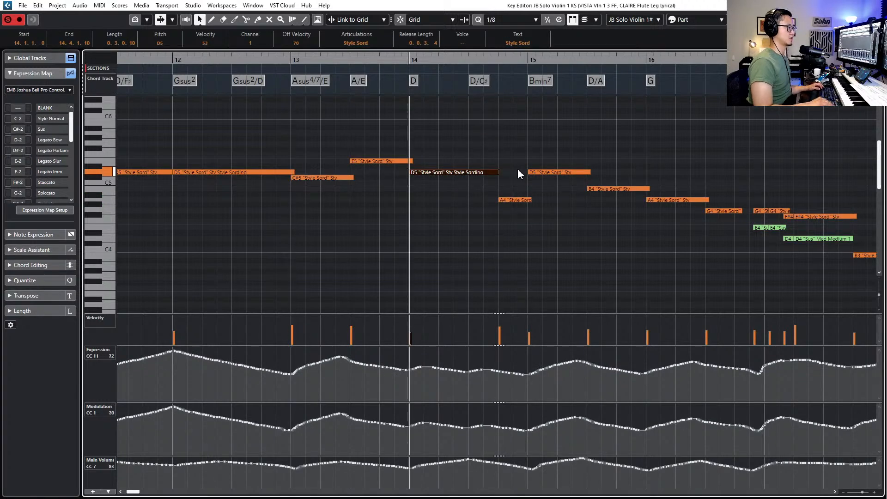
key(space)
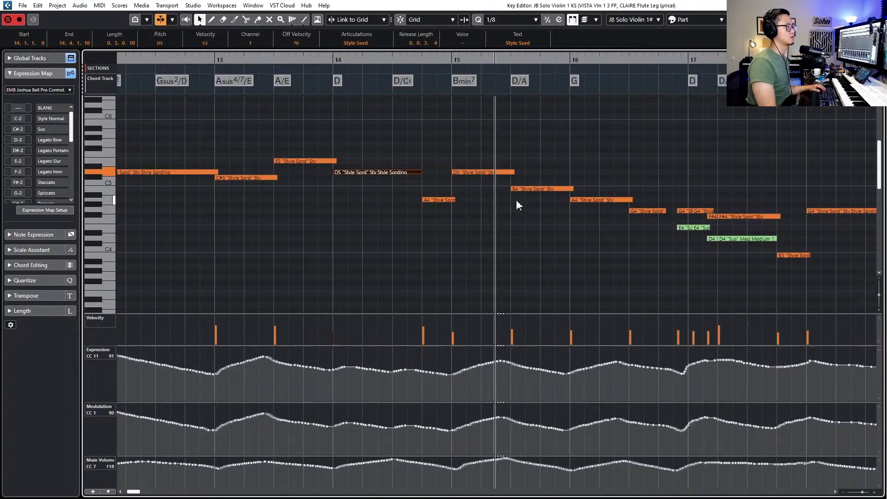
key(space)
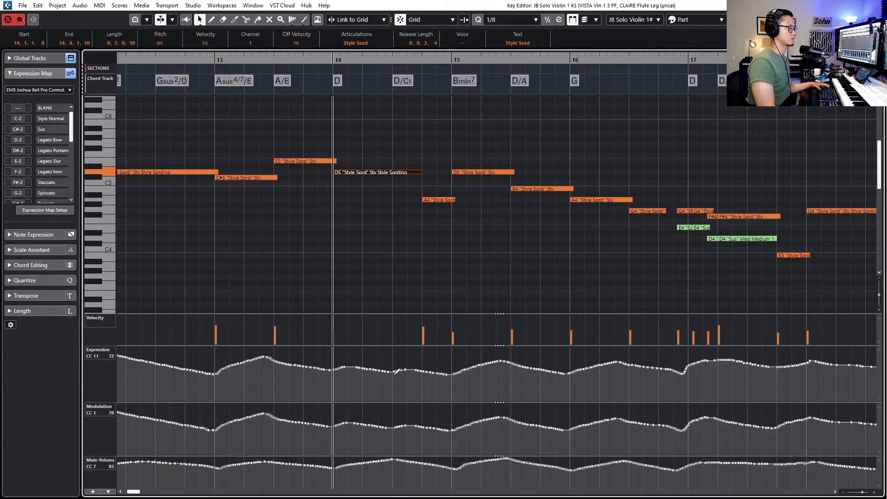
Redraw JB Solo Violin 1's expression, modulation and main volume curves to swell around bar 14's A4 and taper through bar 15
mouse_move(396, 371)
mouse_down()
mouse_move(436, 359)
mouse_move(402, 365)
mouse_move(517, 365)
mouse_up()
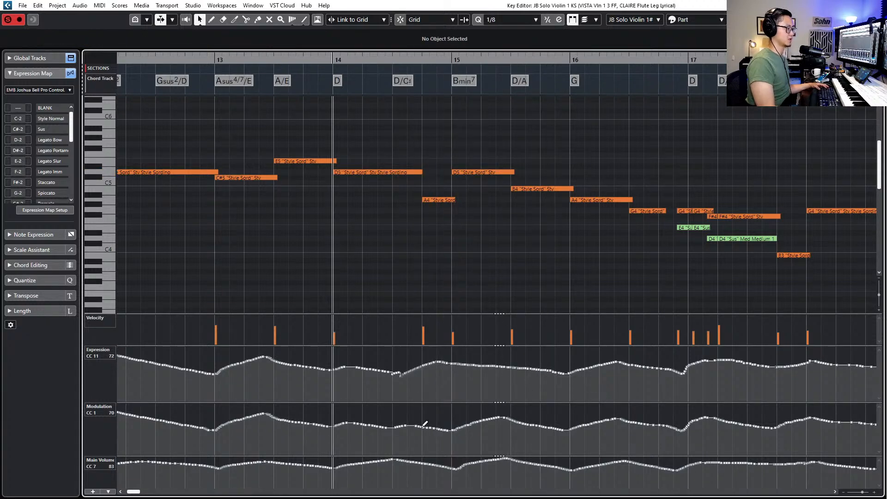
drag(443, 420, 550, 428)
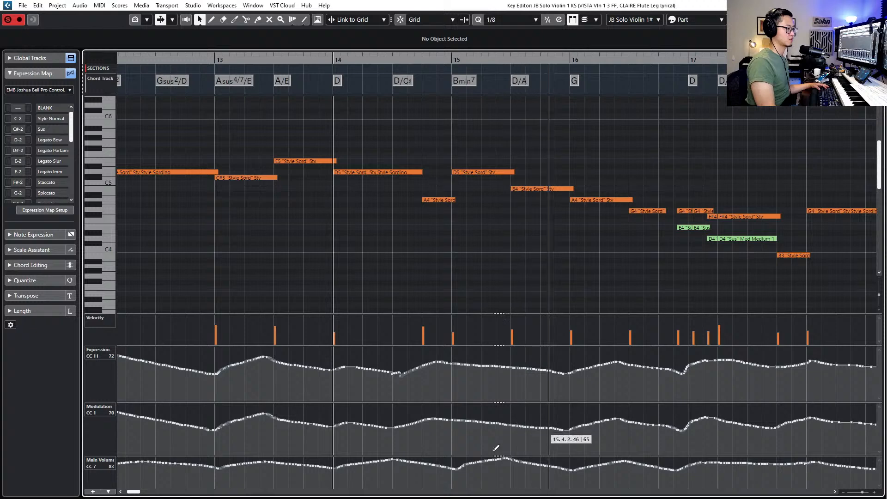
drag(404, 458, 547, 464)
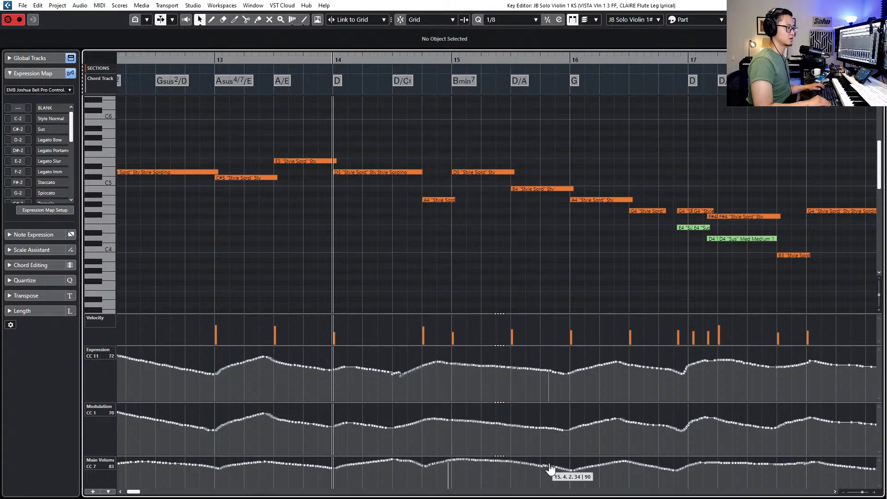
Redraw the VISTA Vln 1 3 FF expression, modulation and main volume curves with a swell into bar 15 and a taper toward bar 16
key(Tab)
mouse_move(421, 373)
mouse_down()
mouse_move(402, 369)
mouse_move(457, 362)
mouse_move(560, 373)
mouse_up()
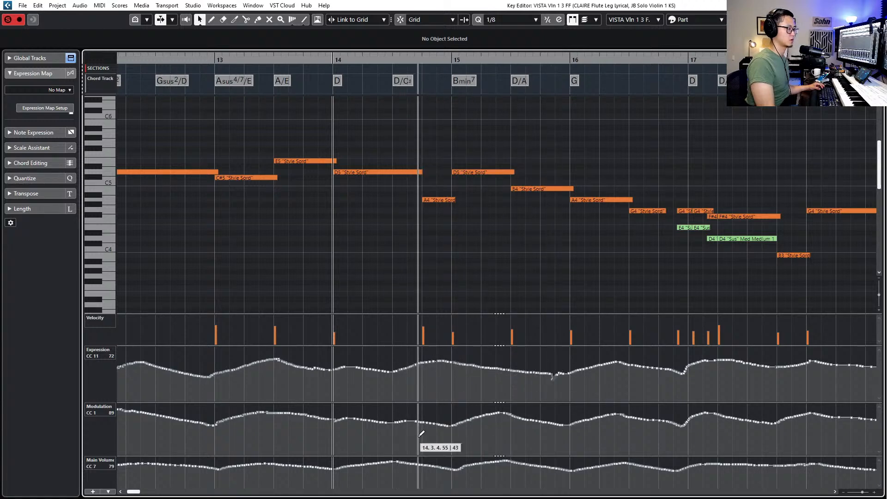
mouse_move(420, 435)
mouse_down()
mouse_move(414, 420)
mouse_move(434, 412)
mouse_move(523, 421)
mouse_up()
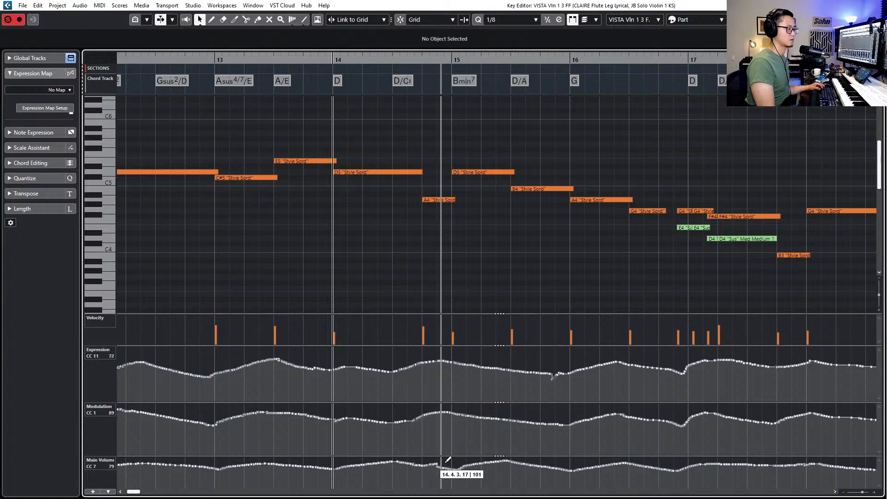
drag(448, 460, 570, 458)
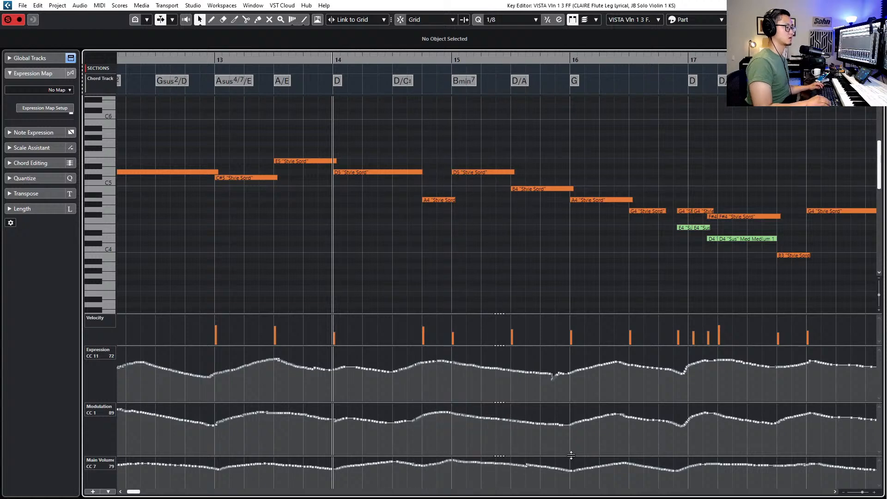
Redraw the CLAIRE Flute expression and modulation curves from late bar 14 through bar 15, and play back the result
key(ctrl+Tab)
mouse_move(428, 368)
mouse_down()
mouse_move(422, 365)
mouse_move(556, 368)
mouse_move(405, 363)
mouse_move(571, 372)
mouse_up()
mouse_move(422, 425)
mouse_down()
mouse_move(400, 416)
mouse_move(575, 430)
mouse_up()
key(space)
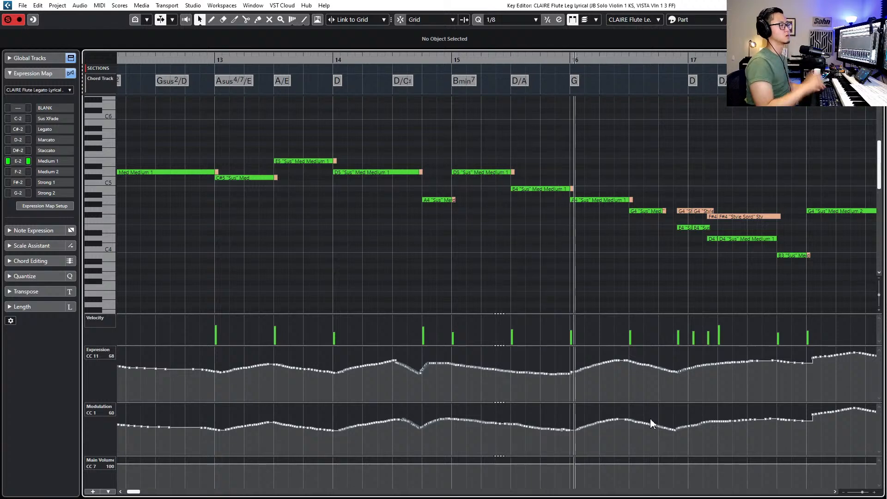
Trim bar 16's G4 across the flute and violin parts to end at 16.4.3.4, checking the phrase by playback
key(space)
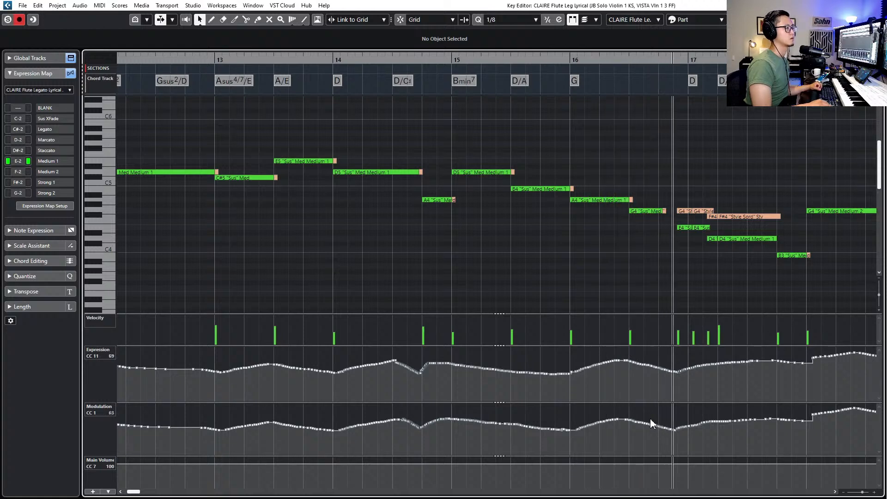
scroll(625, 317, right, 3)
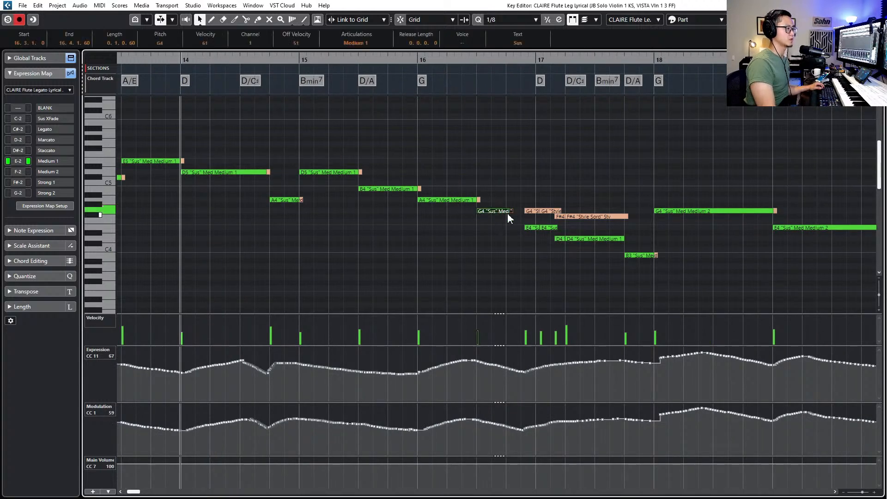
drag(513, 211, 488, 213)
scroll(516, 214, up, 3)
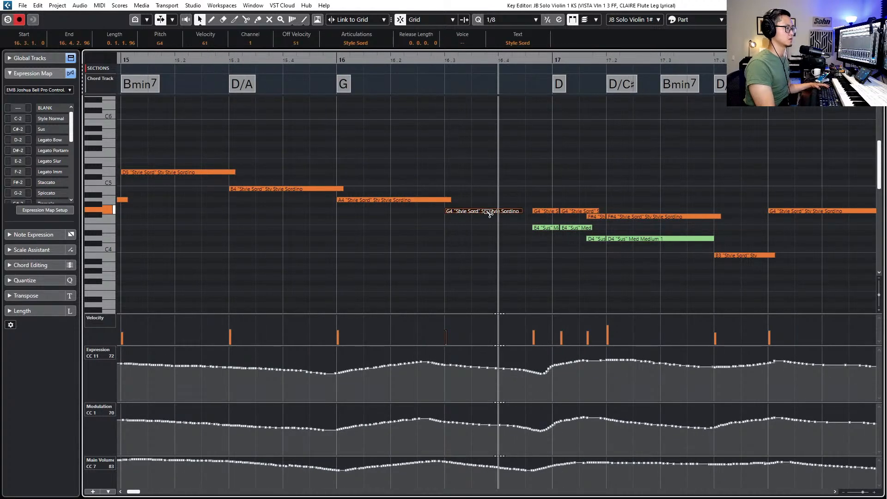
click(494, 212)
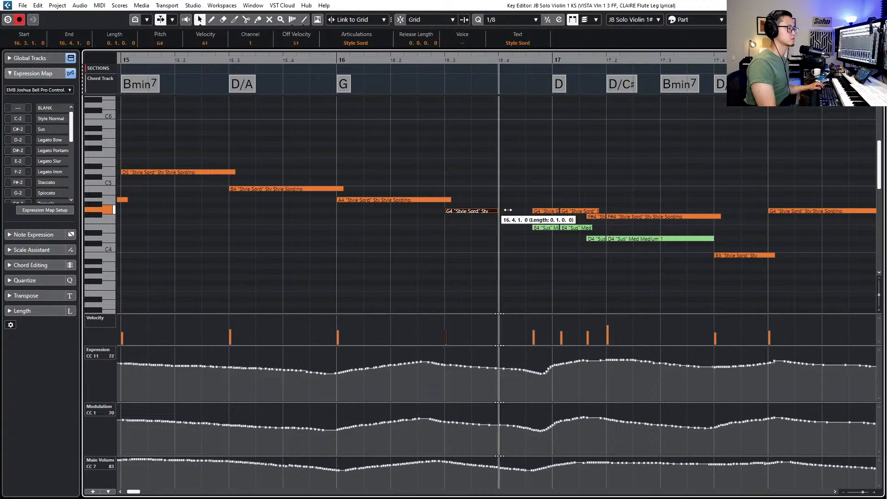
drag(508, 210, 529, 215)
key(space)
scroll(554, 259, down, 3)
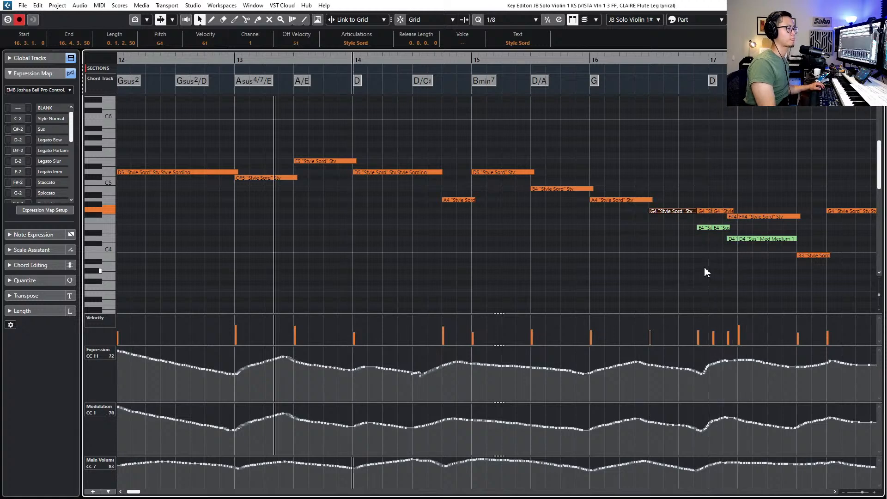
scroll(704, 267, up, 3)
drag(684, 210, 676, 210)
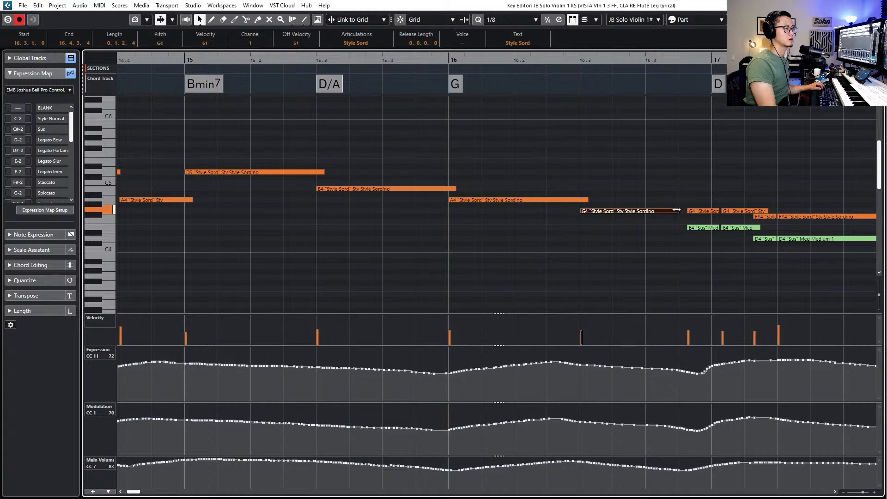
Move the start of the first E4/G4 pickup notes before bar 17 to 16.4.3.8 and play back the phrase
click(692, 240)
drag(688, 226, 680, 226)
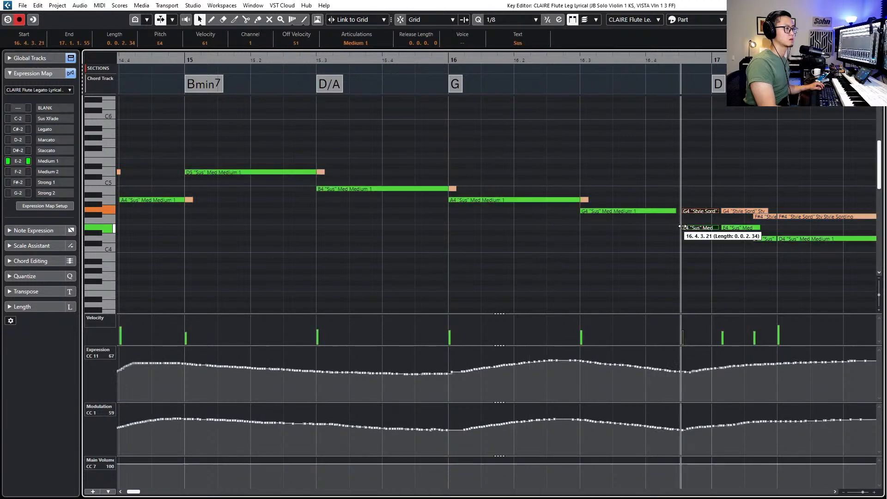
key(space)
key(space)
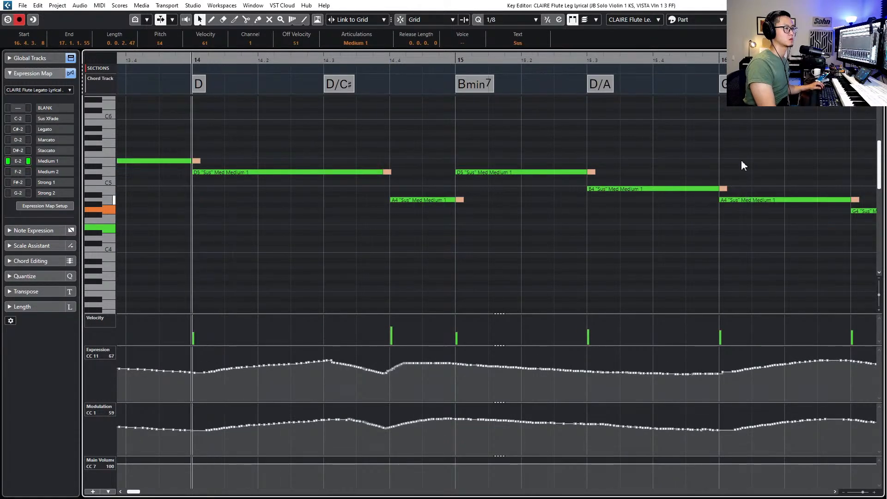
key(space)
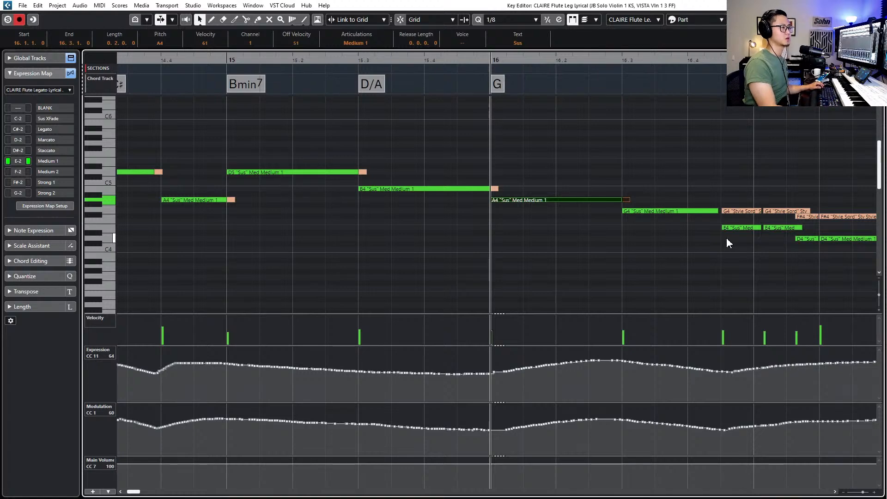
drag(503, 179, 554, 243)
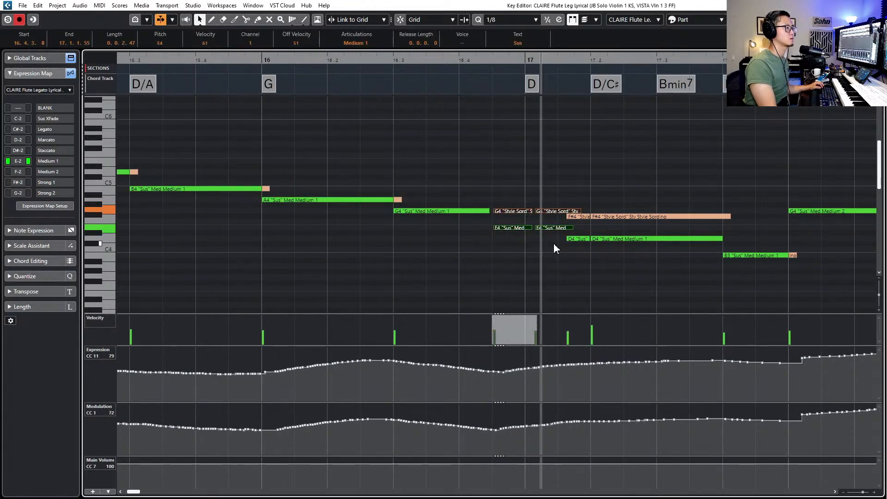
ctrl+scroll(564, 239, down, 5)
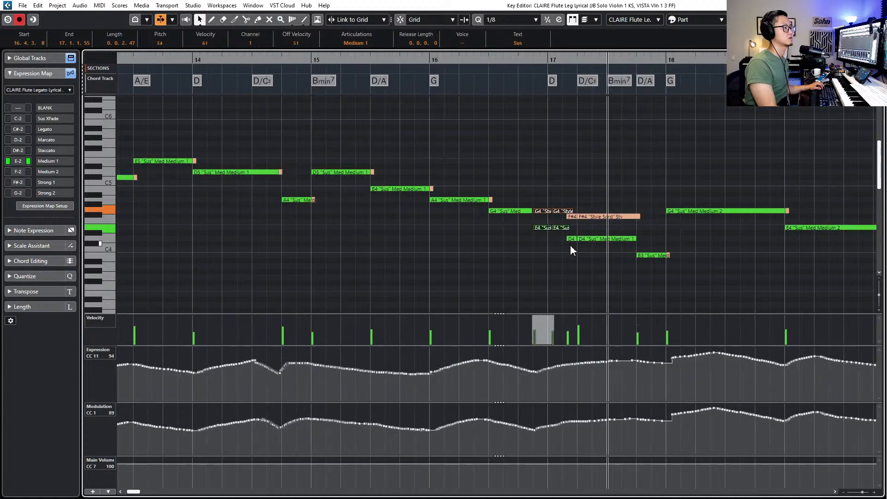
key(space)
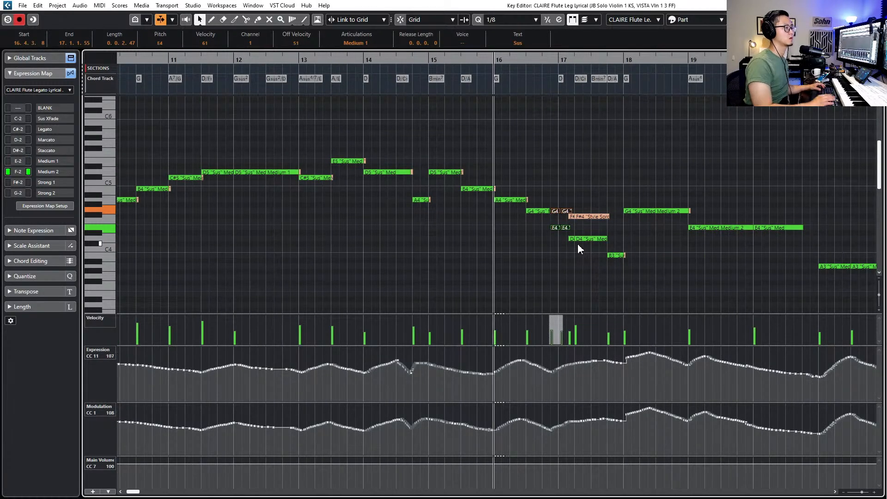
Close the key editor, return to the project window and move the playhead back to bar 9
key(Return)
ctrl+scroll(581, 289, down, 5)
key(KP_Subtract)
key(KP_Subtract)
key(KP_Subtract)
key(KP_Subtract)
key(KP_Subtract)
key(KP_Subtract)
key(KP_Subtract)
key(KP_Subtract)
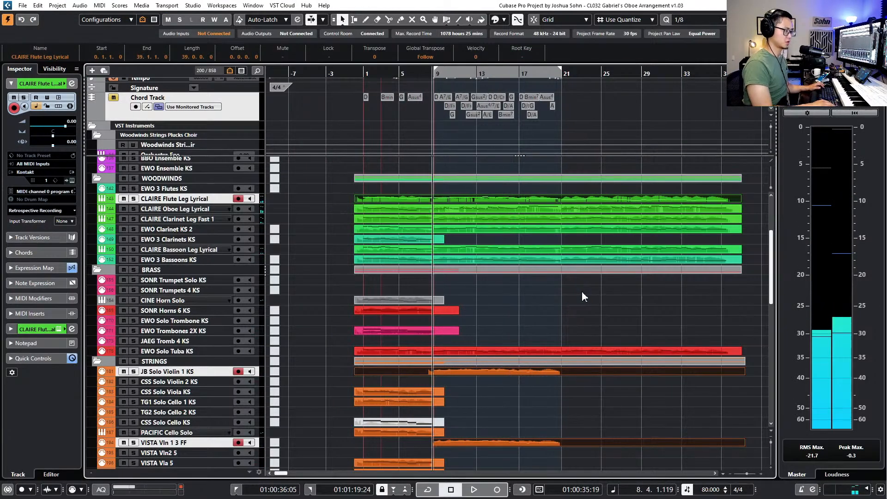
click(536, 350)
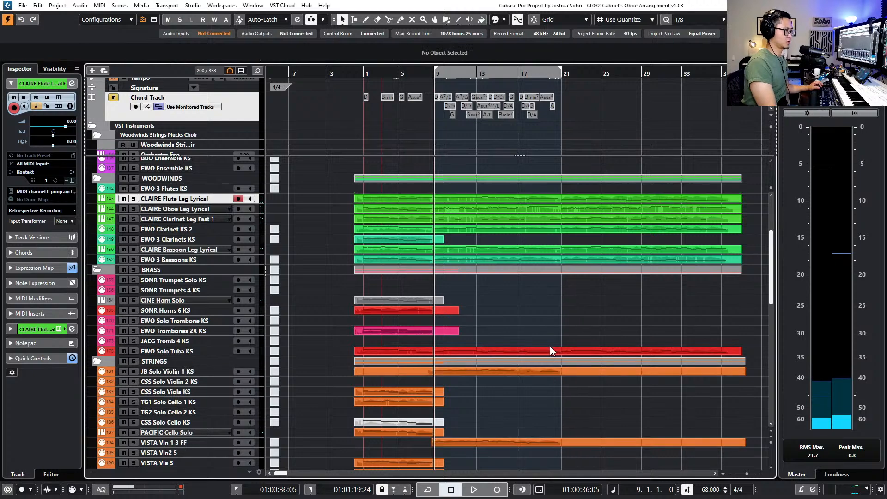
scroll(543, 340, down, 3)
scroll(531, 322, up, 3)
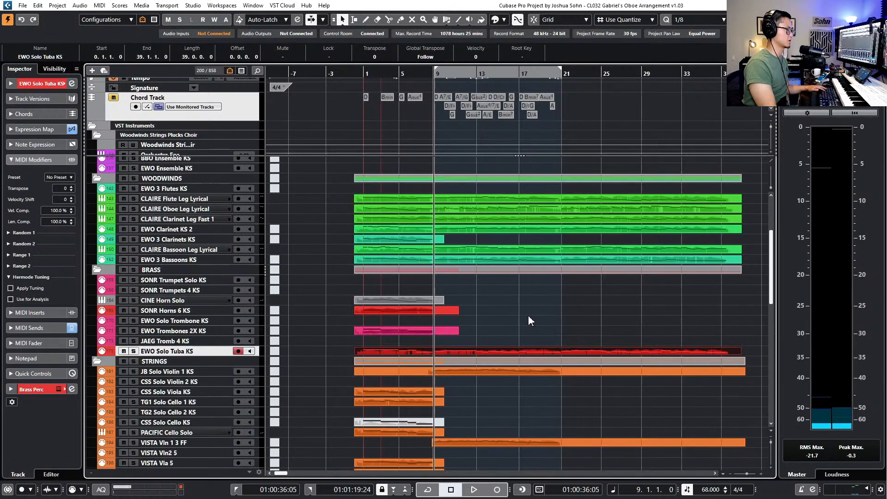
shift+drag(751, 189, 715, 257)
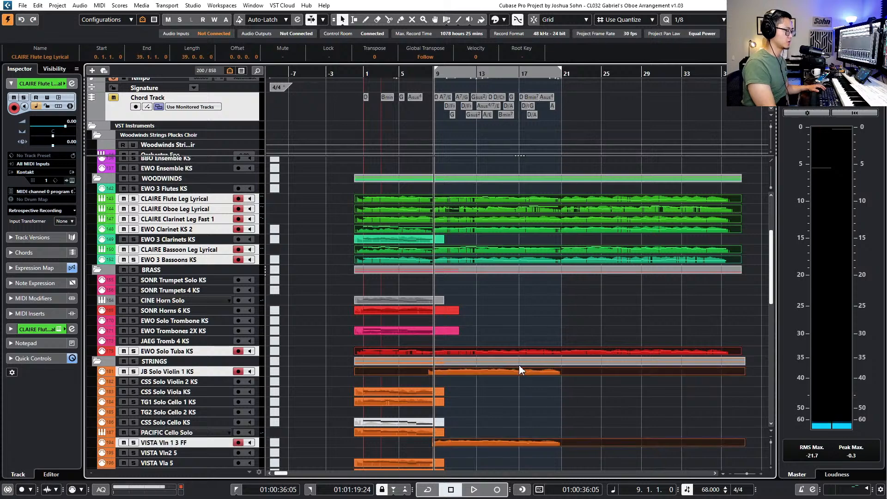
scroll(523, 369, up, 6)
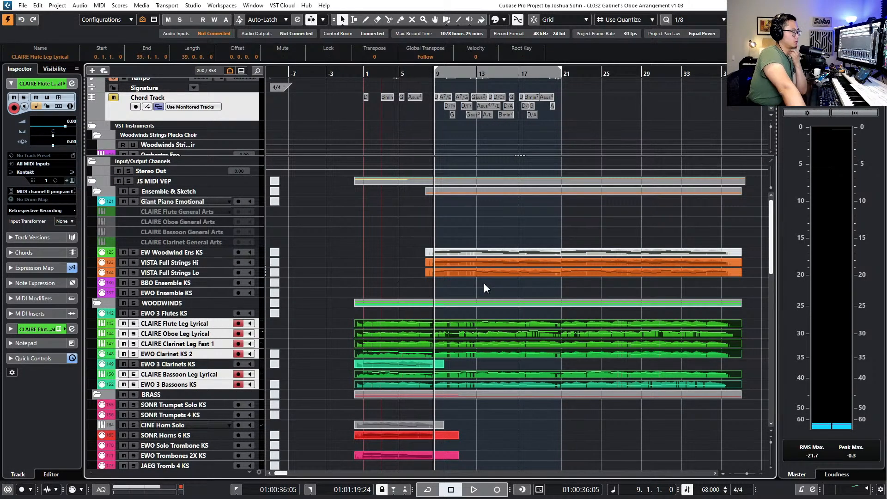
Mute the VISTA Full Strings Hi and Lo parts and play back the arrangement from bar 9
click(437, 270)
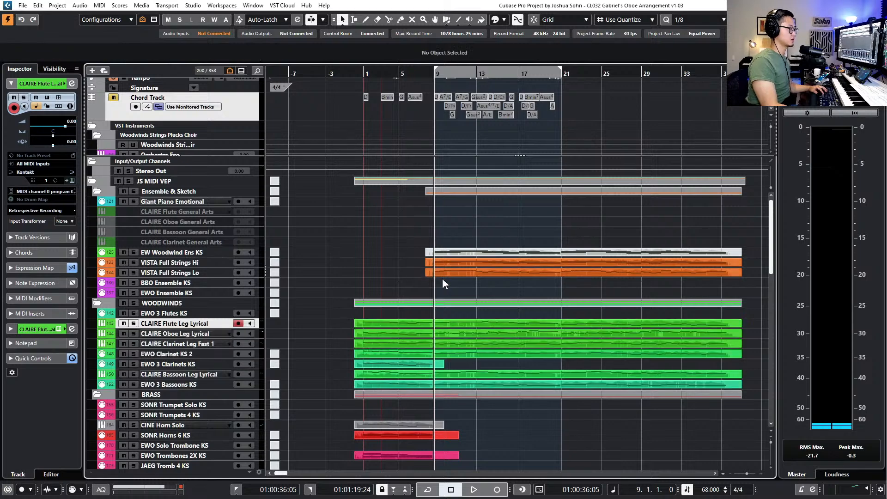
key(shift+m)
key(space)
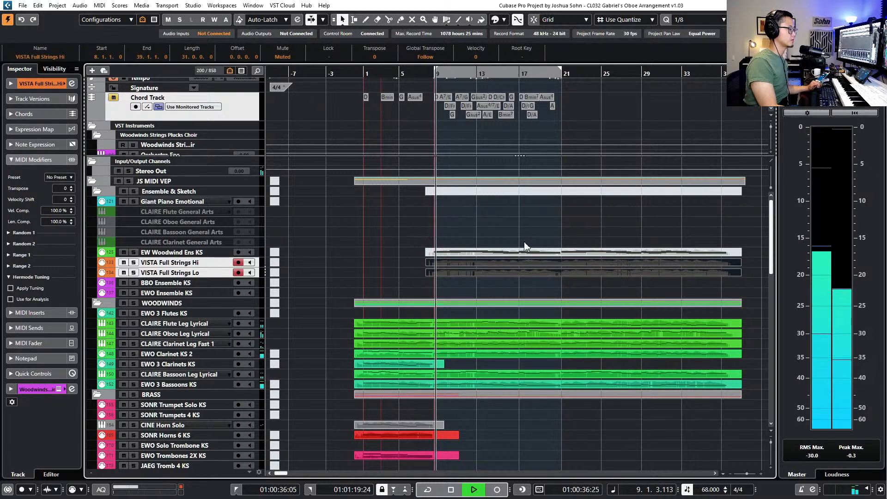
scroll(527, 257, down, 9)
scroll(532, 265, down, 3)
scroll(537, 270, down, 3)
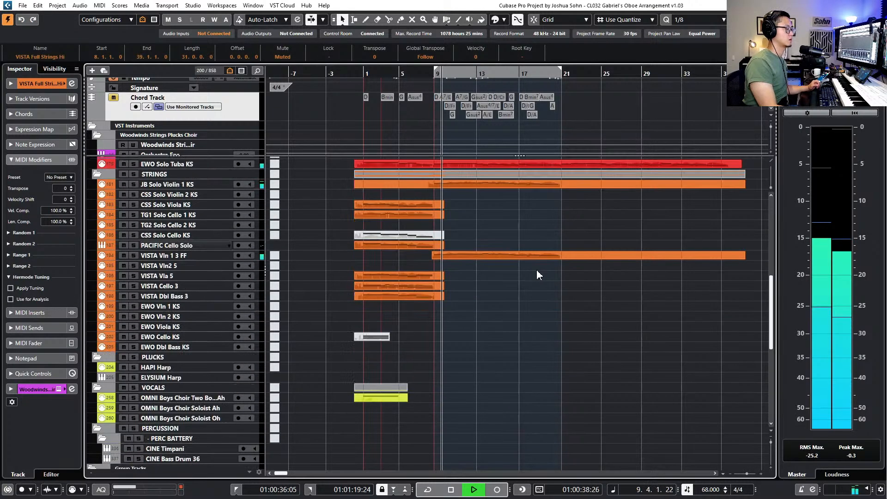
scroll(564, 277, up, 6)
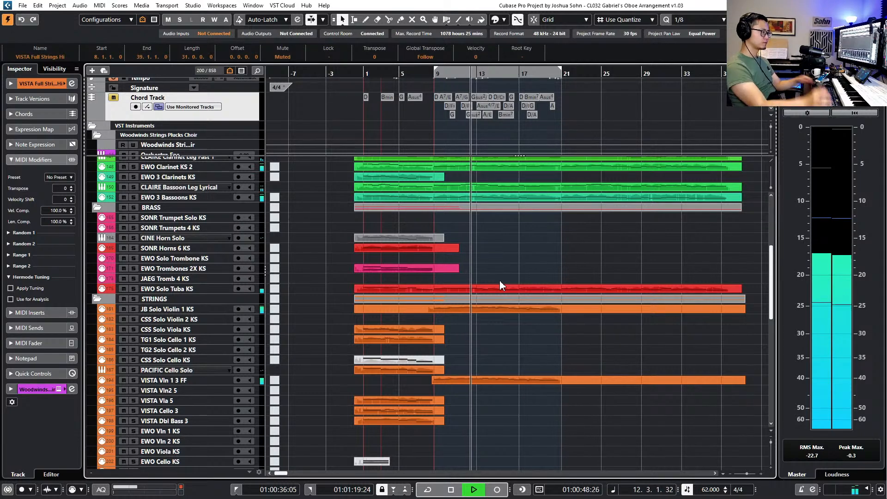
Open the JB Solo Violin 1 part and select its main volume points from bar 8 through bar 20
double_click(438, 313)
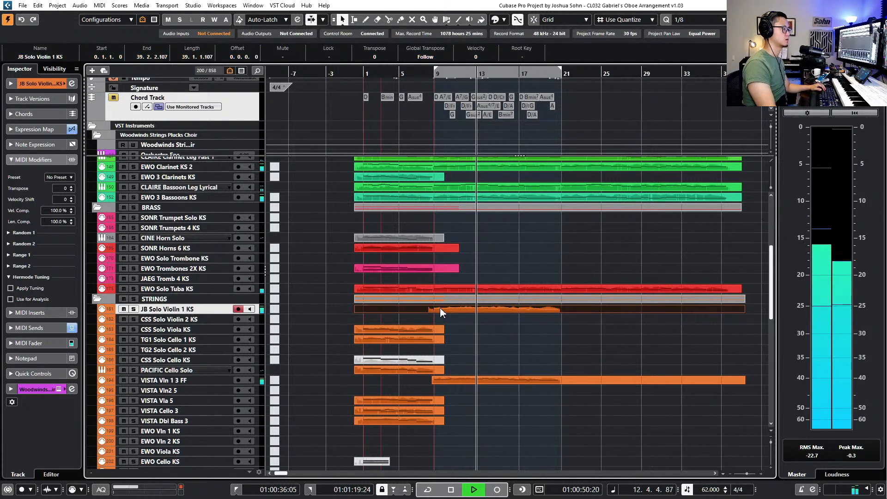
scroll(296, 435, down, 6)
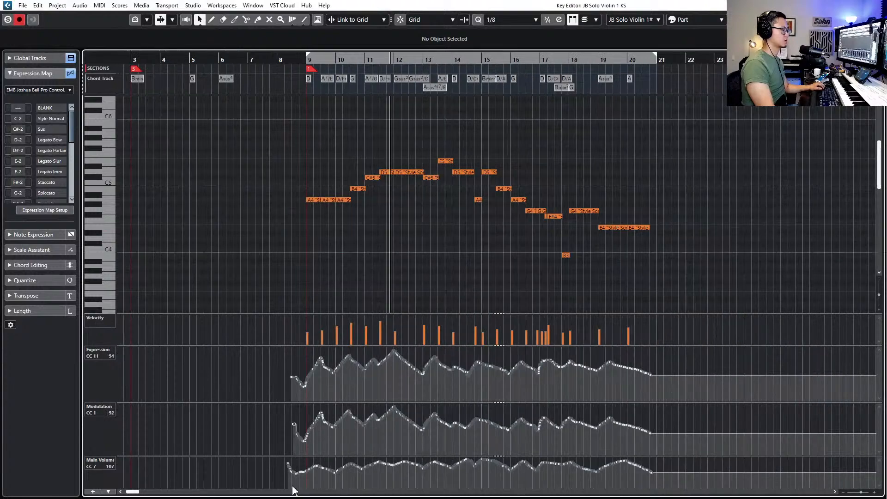
drag(268, 480, 536, 459)
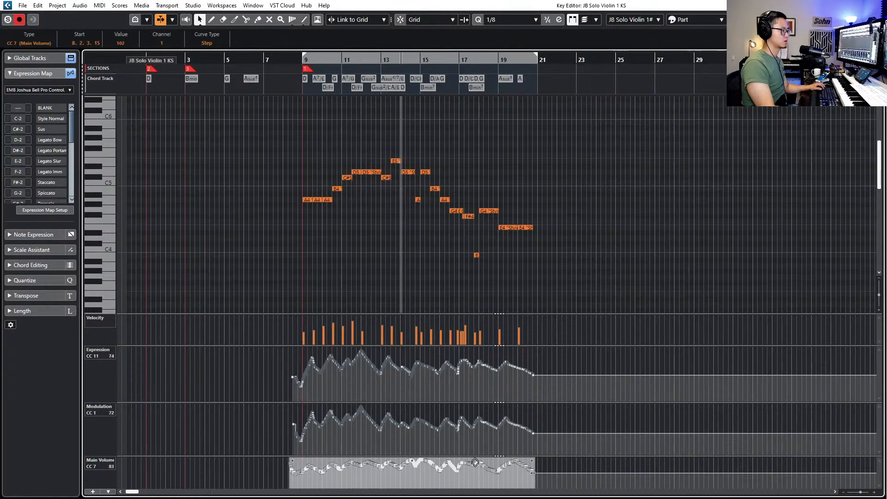
key(Escape)
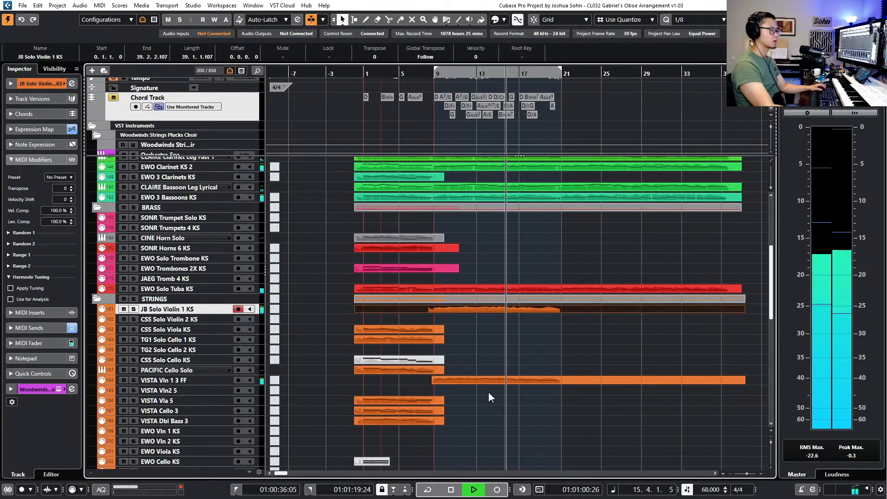
Open the CLAIRE Flute, JB Solo Violin 1 and VISTA Vln 1 3 FF parts together for note editing around bar 14
scroll(493, 356, up, 4)
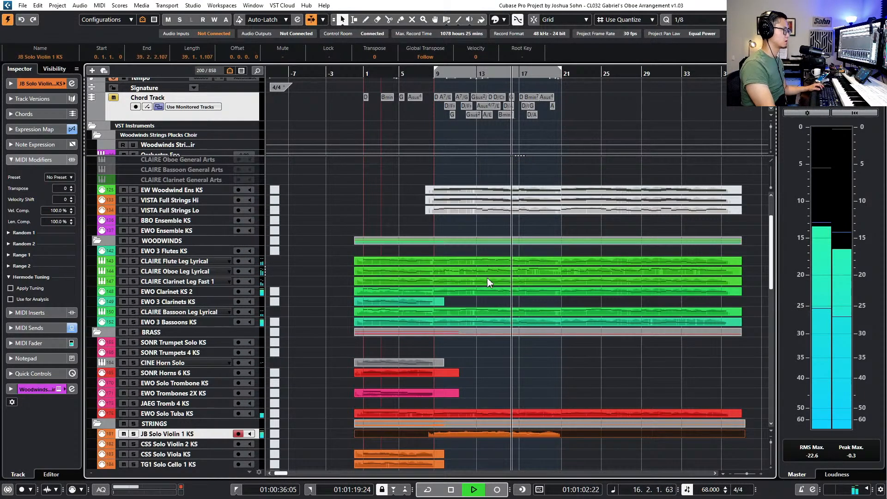
click(485, 263)
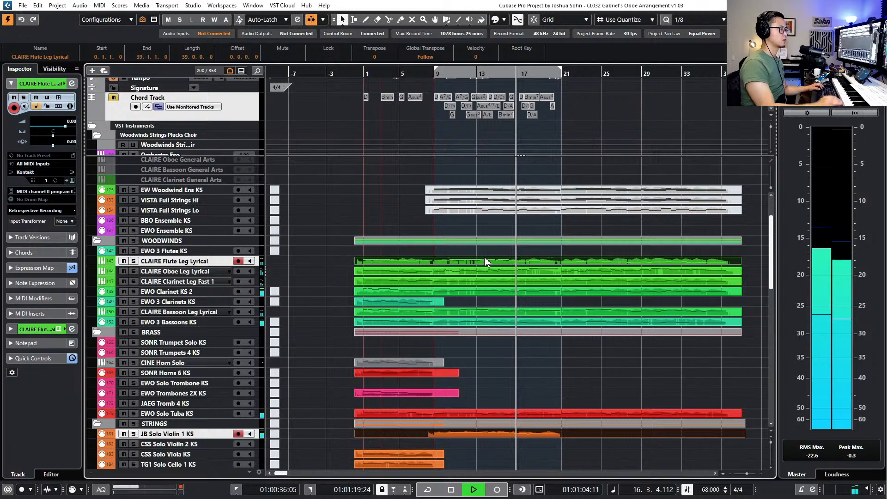
double_click(485, 262)
key(h)
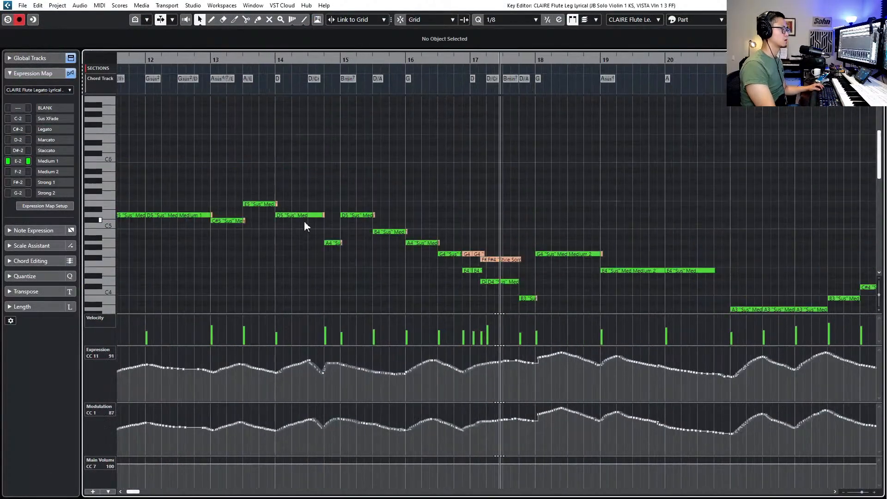
key(space)
scroll(296, 223, left, 5)
scroll(416, 224, right, 7)
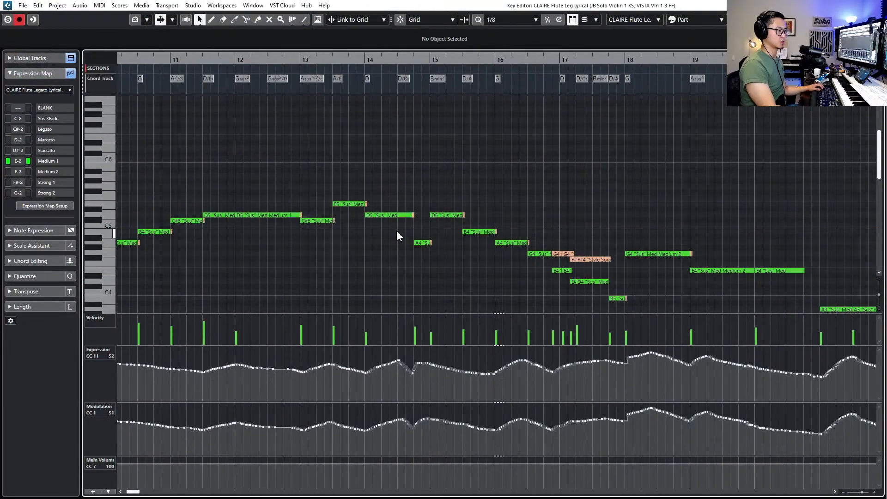
Delay the start of bar 14's A4 to 14.4.1.62 across the flute and violin parts and play back the result
key(l)
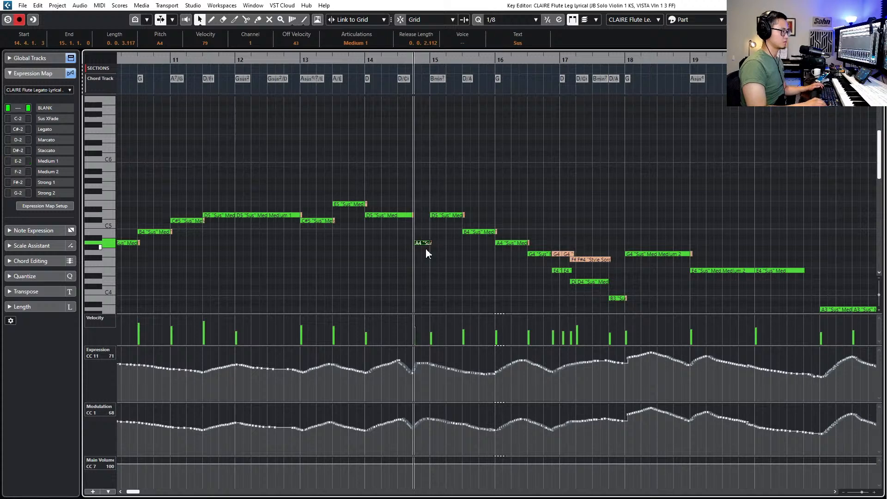
key(KP_Subtract)
scroll(426, 249, up, 3)
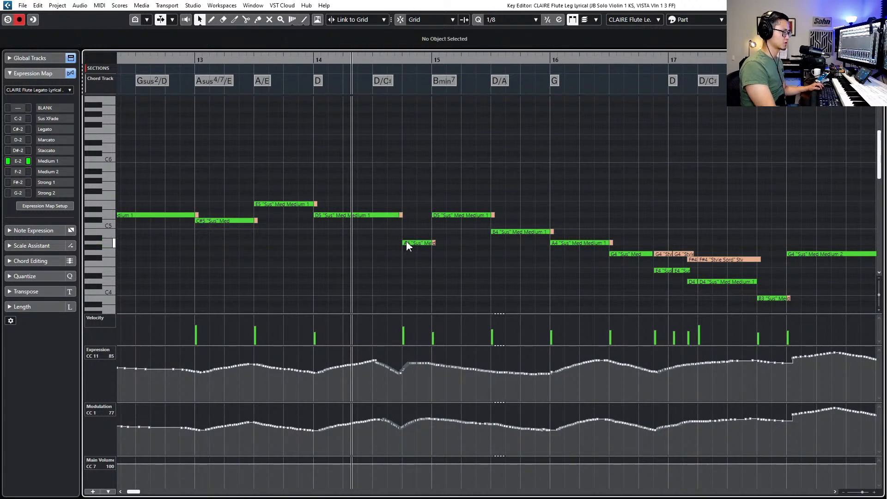
key(KP_Subtract)
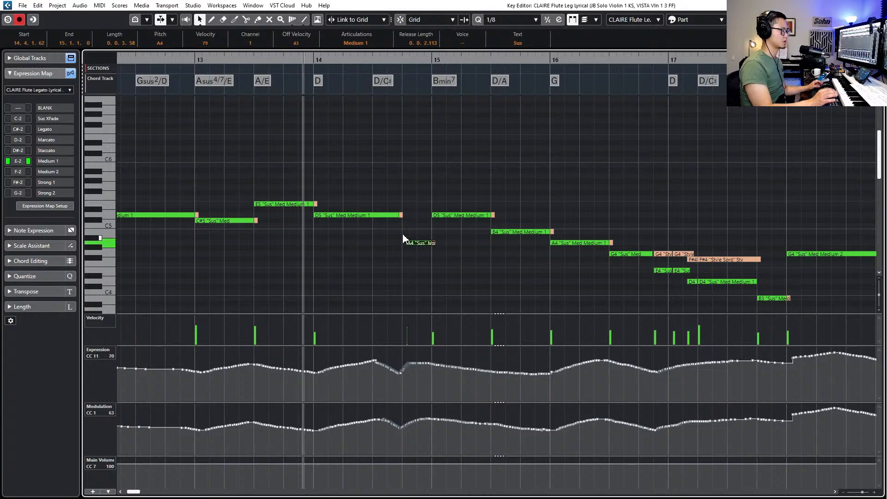
key(space)
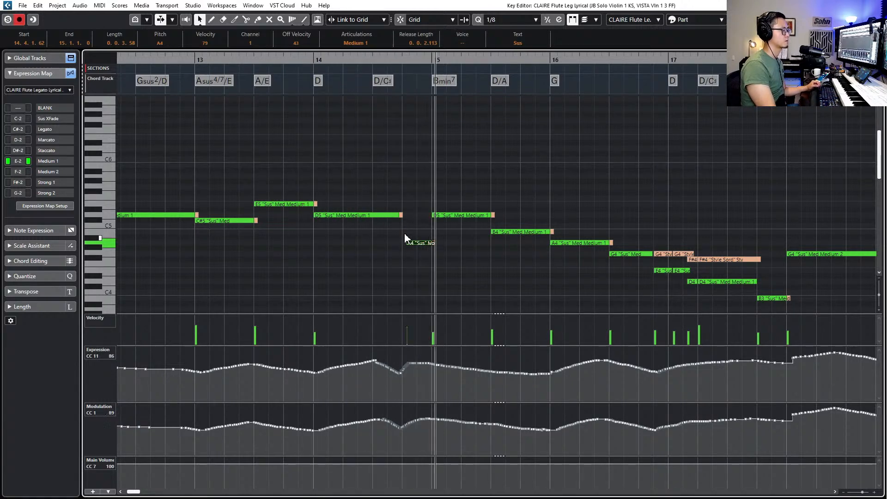
key(space)
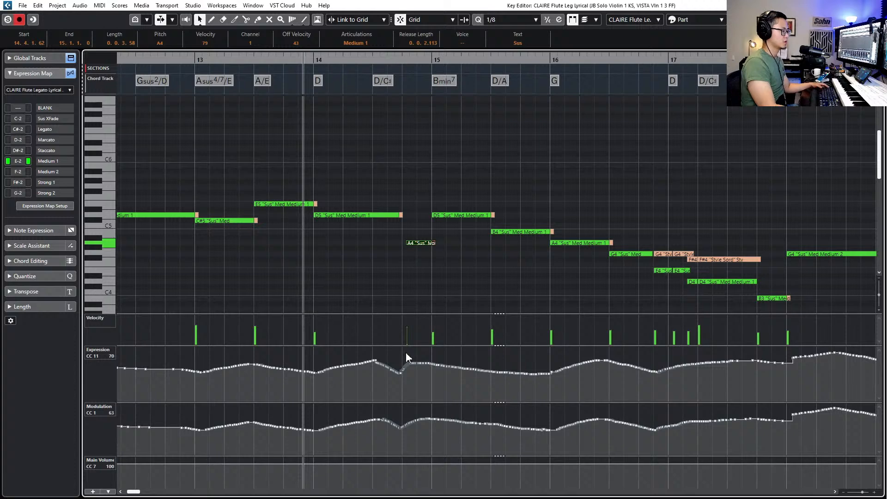
Redraw the Expression curves of the CLAIRE Flute and JB Solo Violin 1 parts from late bar 14 to the end of bar 15
mouse_move(401, 373)
mouse_down()
mouse_move(482, 370)
mouse_move(456, 367)
mouse_move(538, 375)
mouse_up()
key(Down)
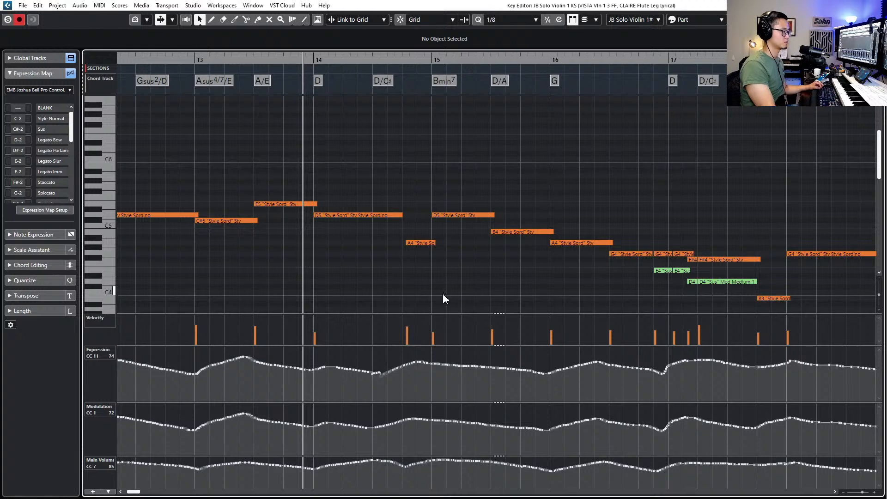
drag(375, 370, 542, 372)
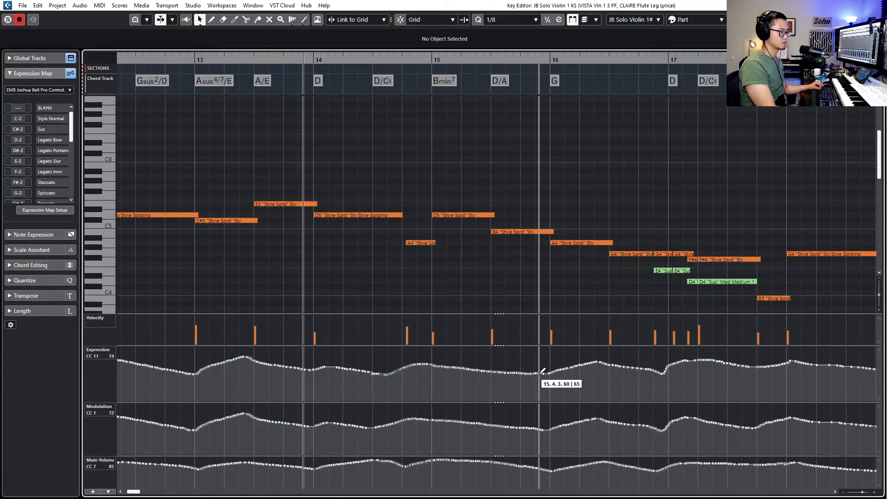
Smooth the VISTA Vln 1 3 FF Expression curve from bar 14 beat 3 to the end of bar 15 and play it back
key(Down)
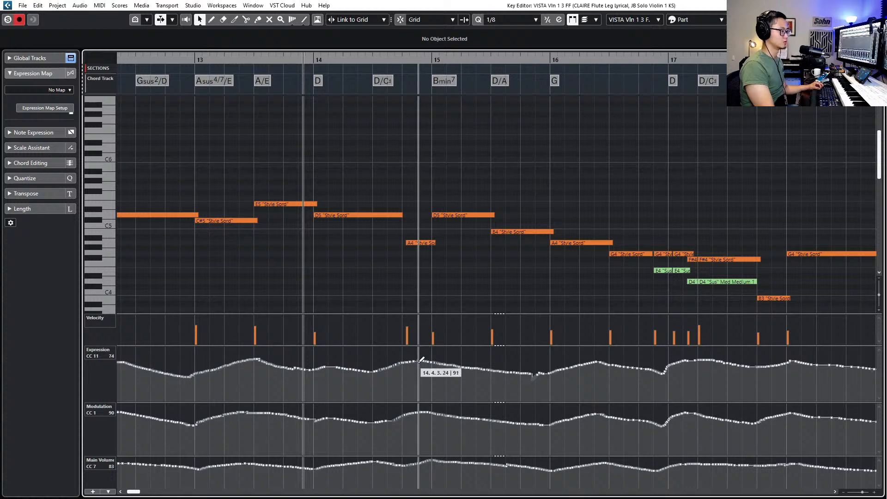
drag(443, 368, 537, 377)
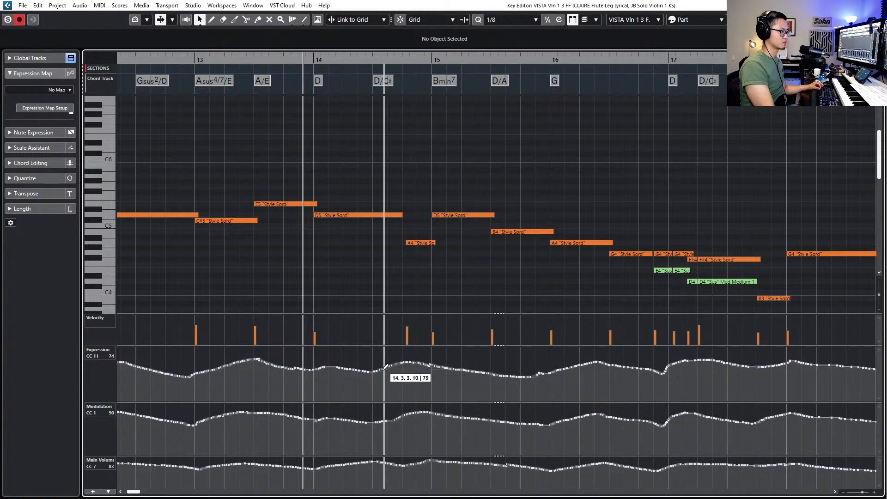
drag(384, 368, 449, 370)
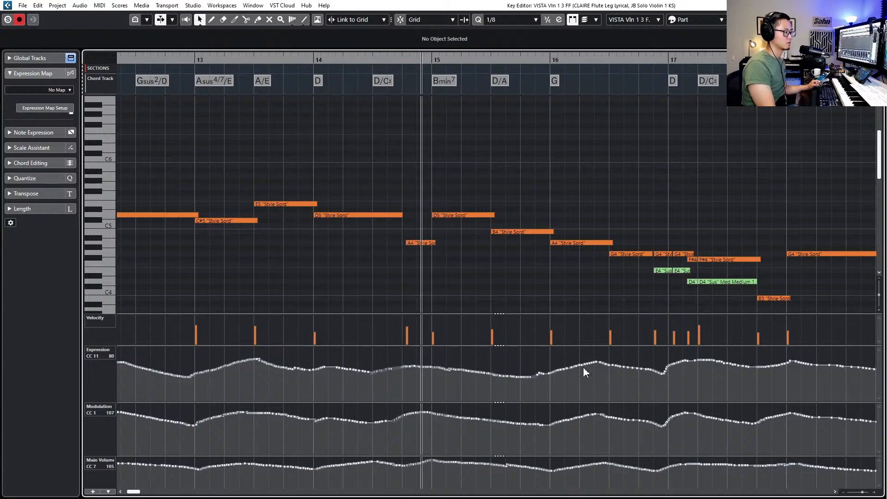
key(space)
Reshape the VISTA Vln 1 3 FF Modulation curve from late bar 14 to the end of bar 15, checking it with playback
mouse_move(403, 418)
mouse_down()
mouse_move(381, 422)
mouse_move(542, 427)
mouse_up()
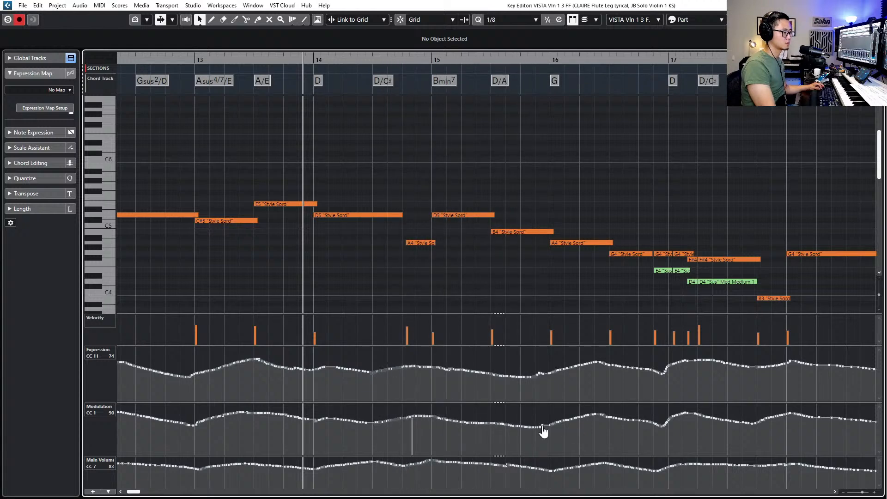
key(space)
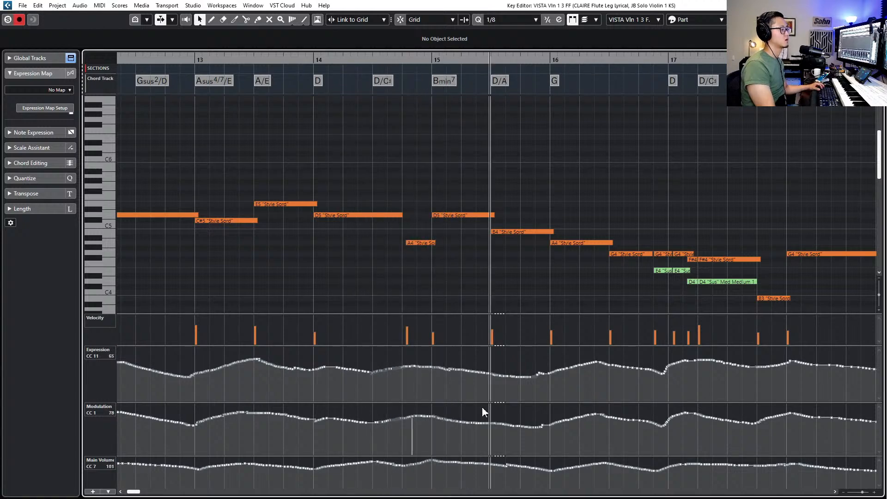
key(space)
drag(433, 415, 547, 426)
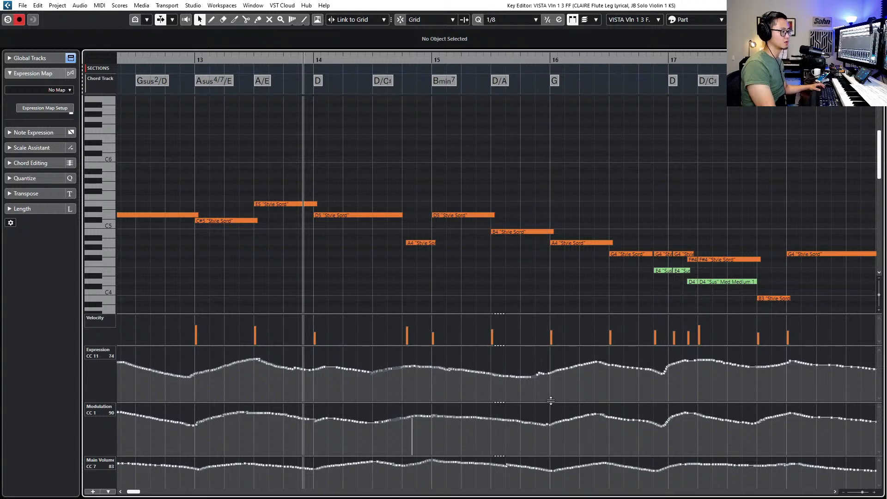
Reshape the JB Solo Violin 1 Main Volume curve across bar 15, audition it, and close the note editor
key(space)
key(Page_Up)
key(Page_Up)
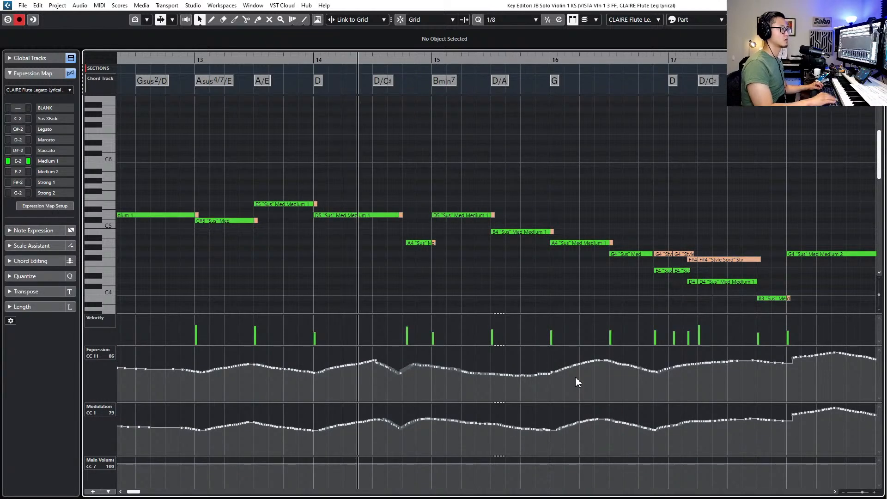
drag(434, 459, 545, 470)
key(space)
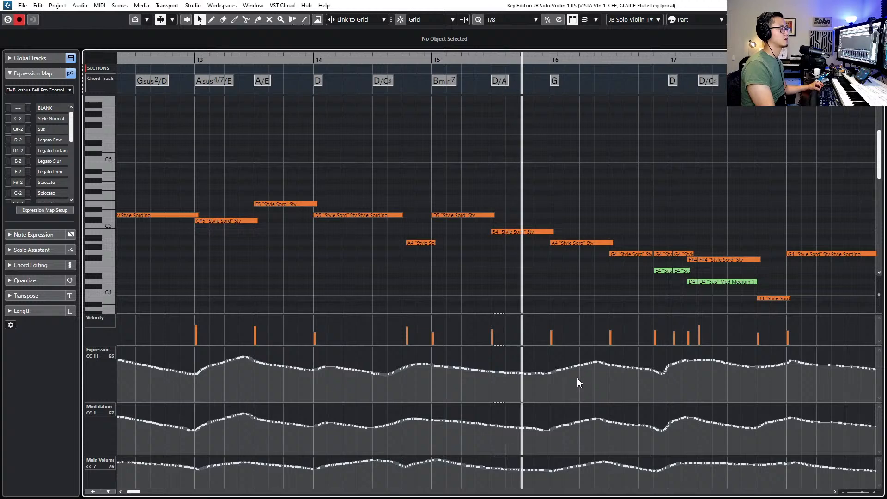
key(space)
drag(492, 464, 550, 470)
key(space)
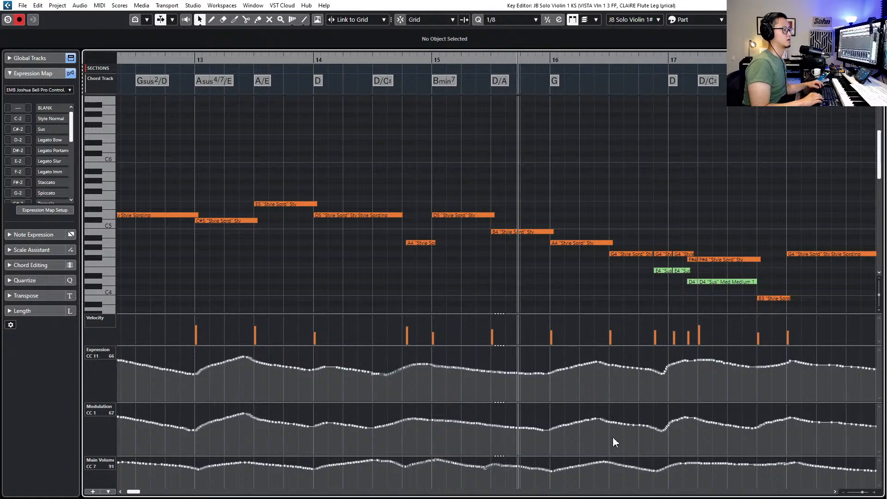
key(space)
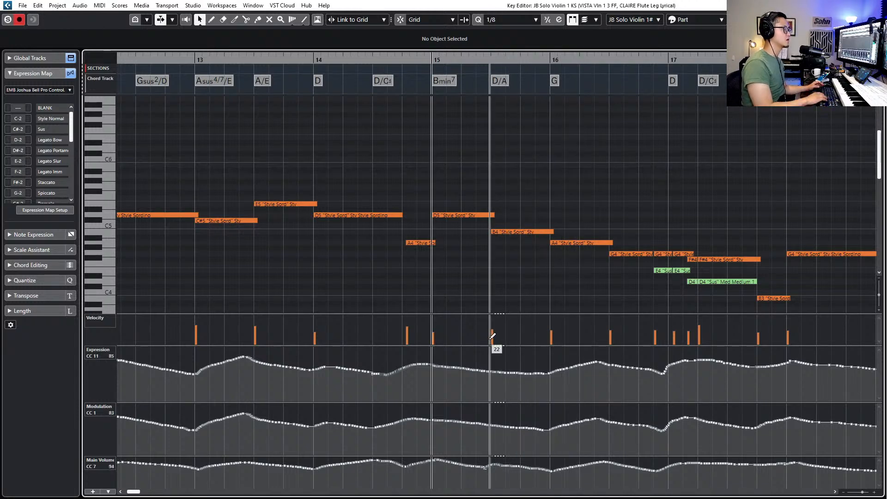
key(Escape)
Look over the brass and string tracks across bars 9 to 20 and move the cursor back to around bar 8
key(g)
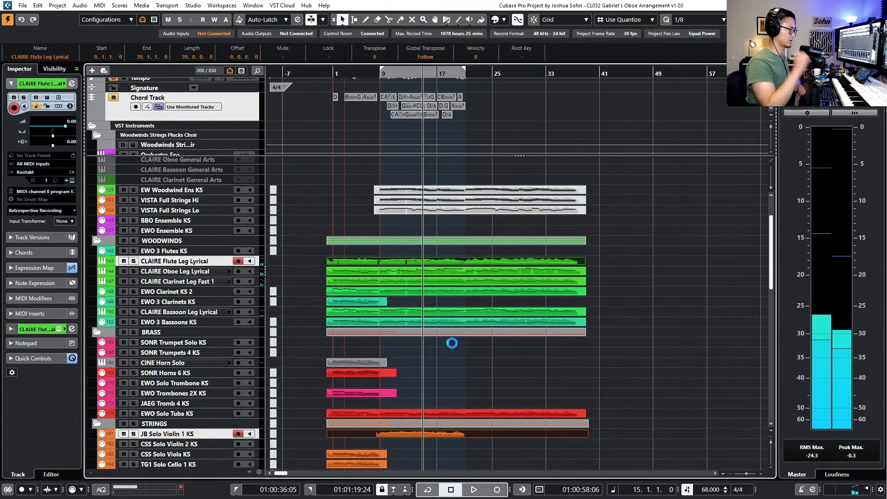
scroll(450, 345, down, 4)
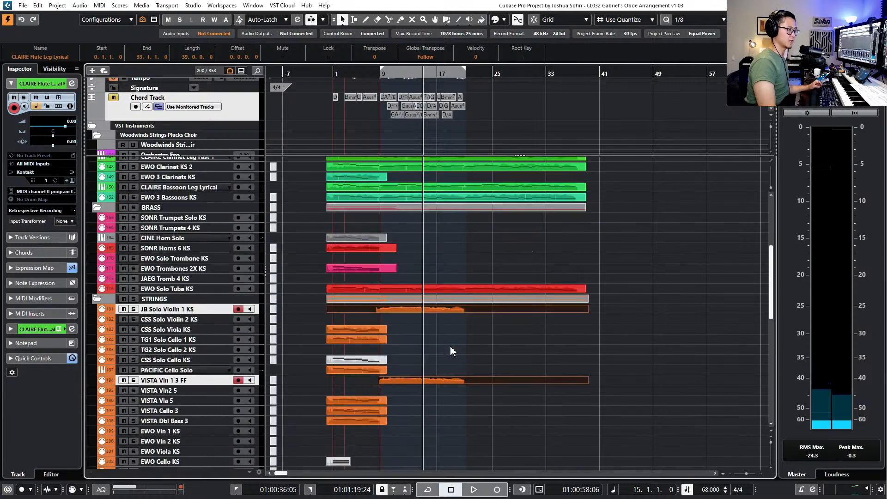
key(g)
scroll(429, 348, up, 3)
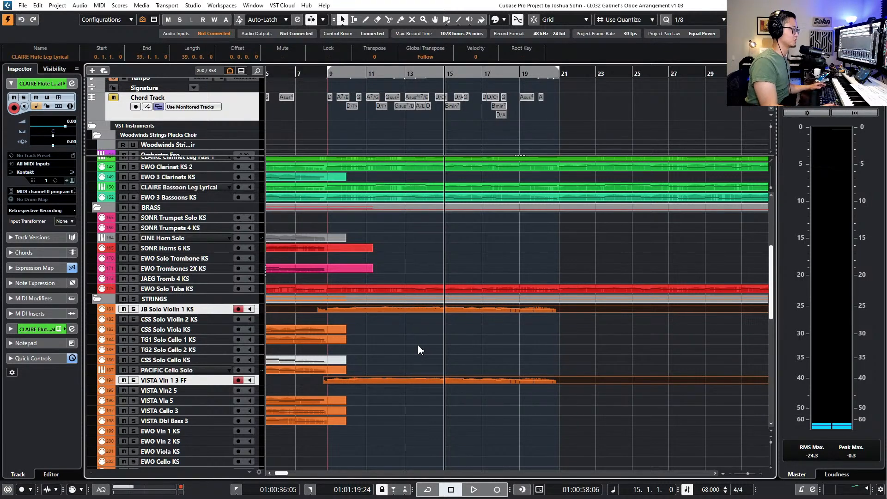
scroll(418, 350, down, 3)
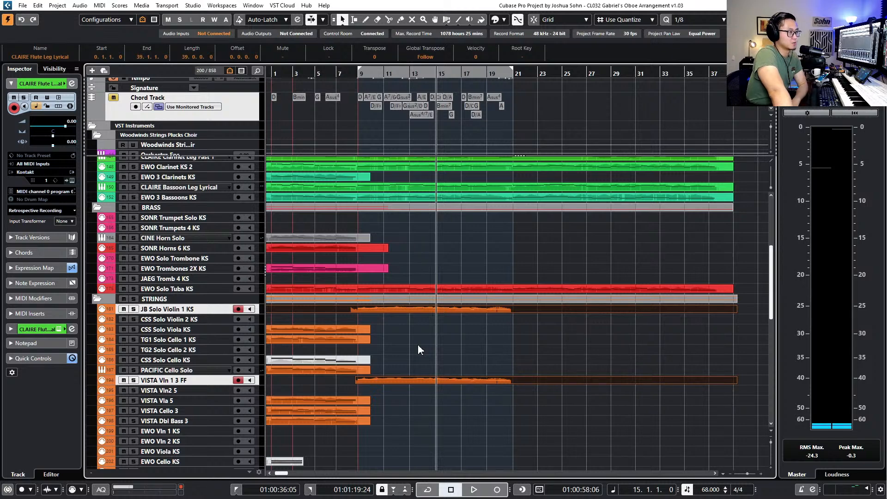
ctrl+scroll(583, 301, up, 2)
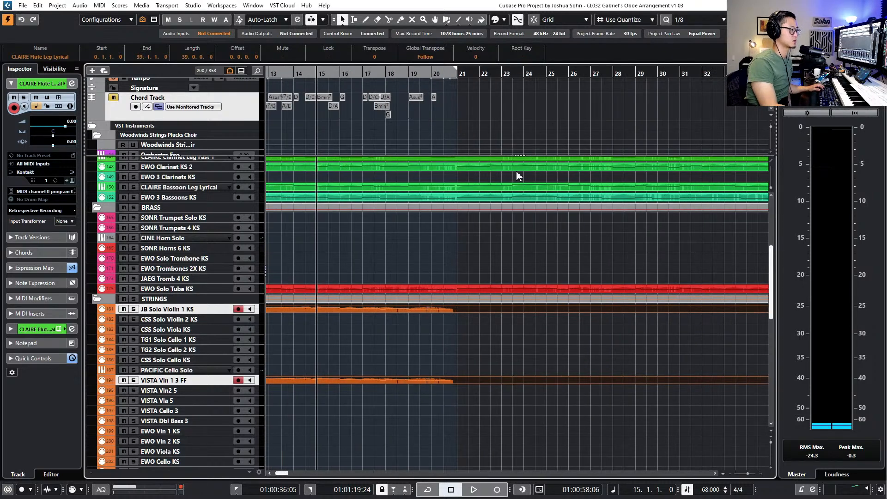
click(457, 74)
ctrl+scroll(568, 188, down, 3)
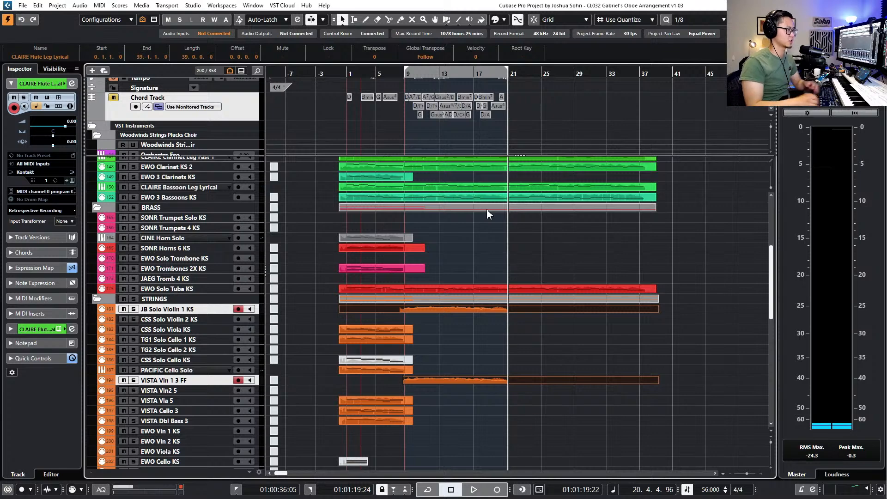
key(KP_Subtract)
key(KP_Add)
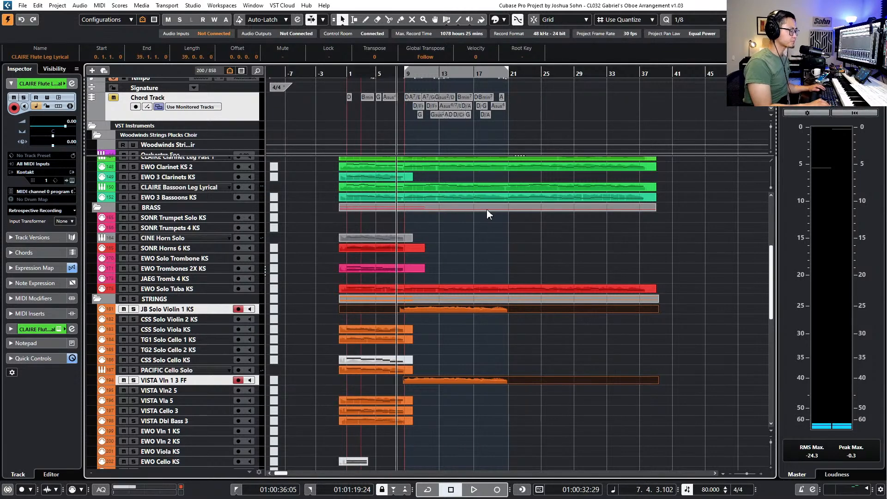
Split the CLAIRE Clarinet Leg Fast 1 and EWO Clarinet KS 2 parts just before bar 9 at 8.4.3.96 and move the cursor there
scroll(517, 261, down, 5)
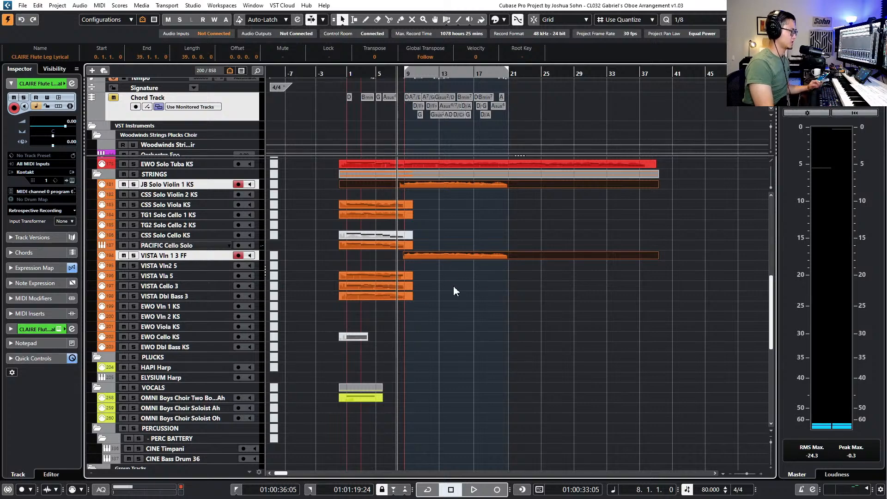
scroll(454, 287, up, 12)
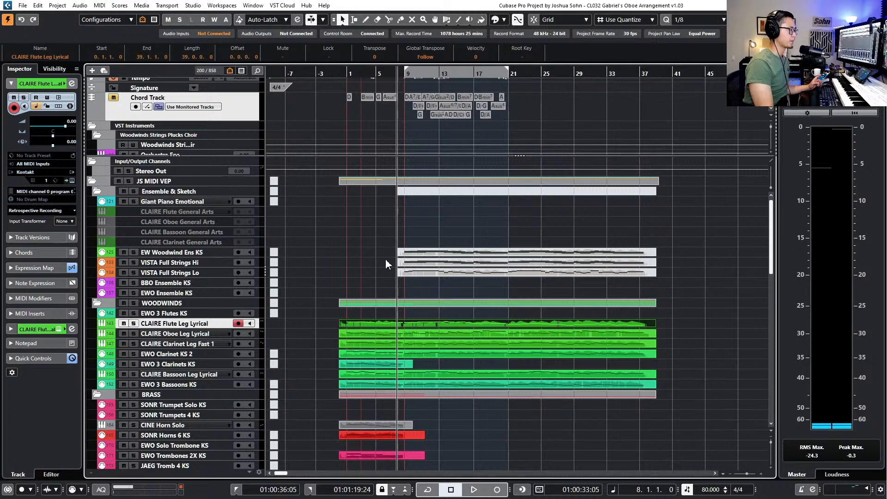
scroll(416, 277, down, 3)
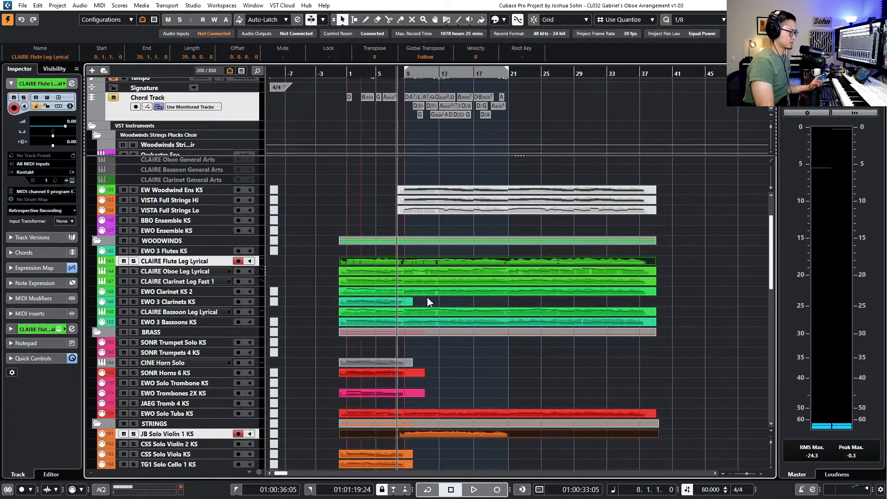
click(428, 293)
click(430, 283)
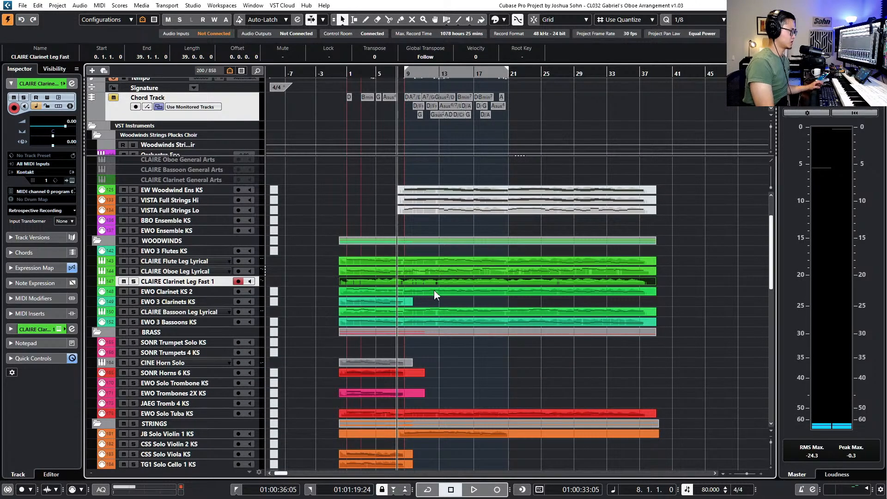
click(434, 291)
scroll(427, 290, up, 3)
scroll(376, 290, up, 1)
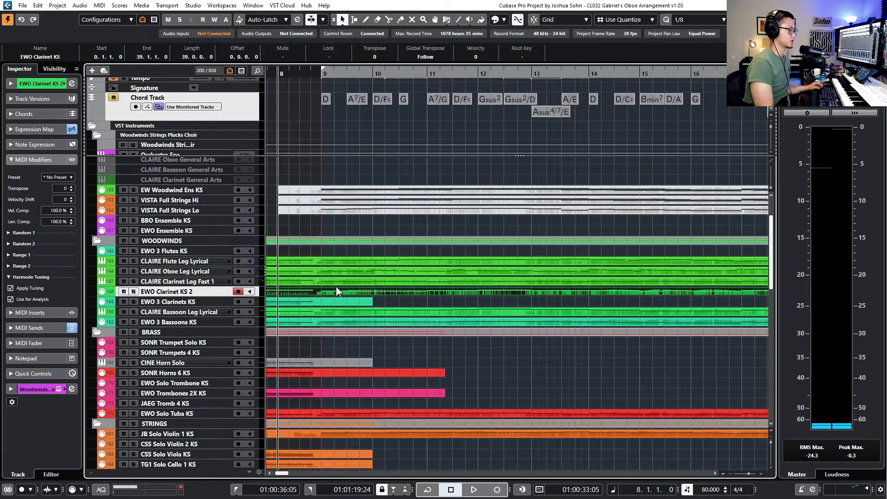
shift+click(326, 283)
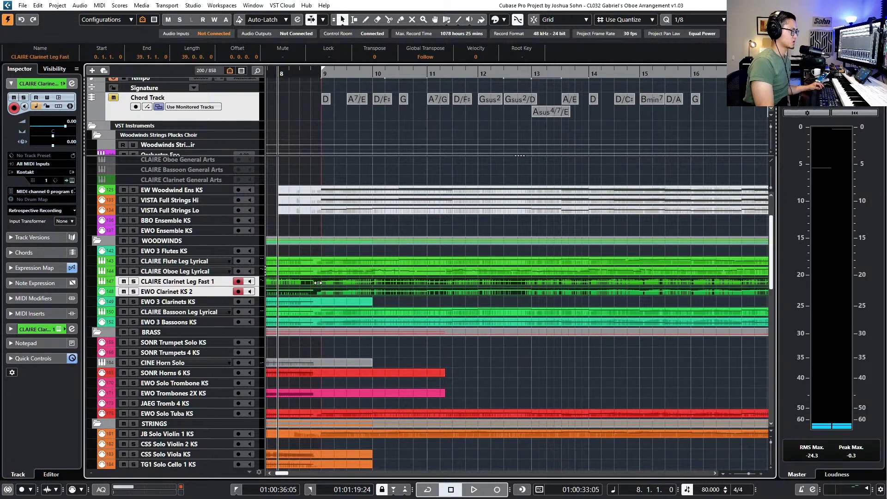
alt+click(318, 283)
key(l)
Copy the two split clarinet parts at 8.4.3.96 onto CSS Solo Violin 2 and CSS Solo Viola, and onto VISTA Vln2 5 and VISTA Vla 5
scroll(348, 300, down, 8)
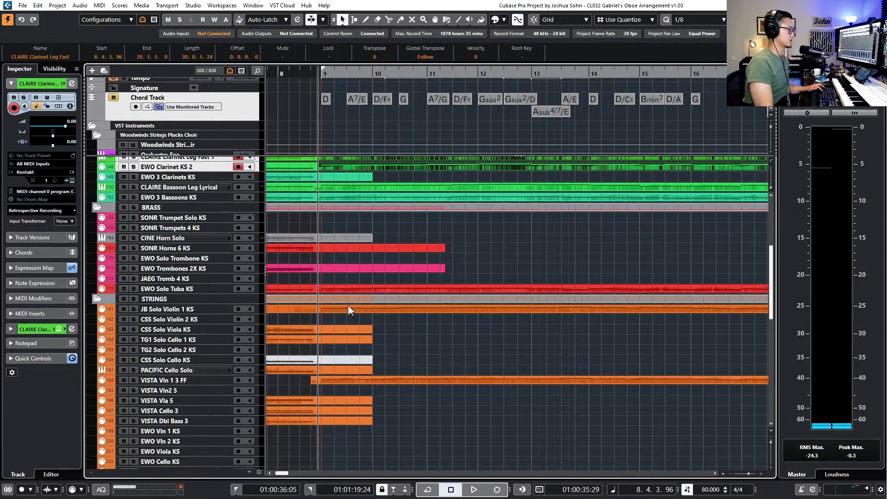
scroll(348, 308, down, 1)
scroll(348, 307, up, 2)
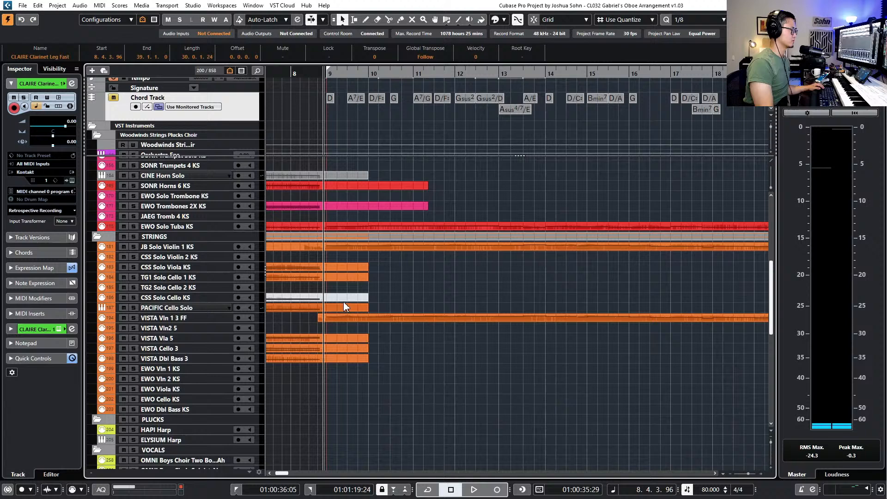
click(198, 259)
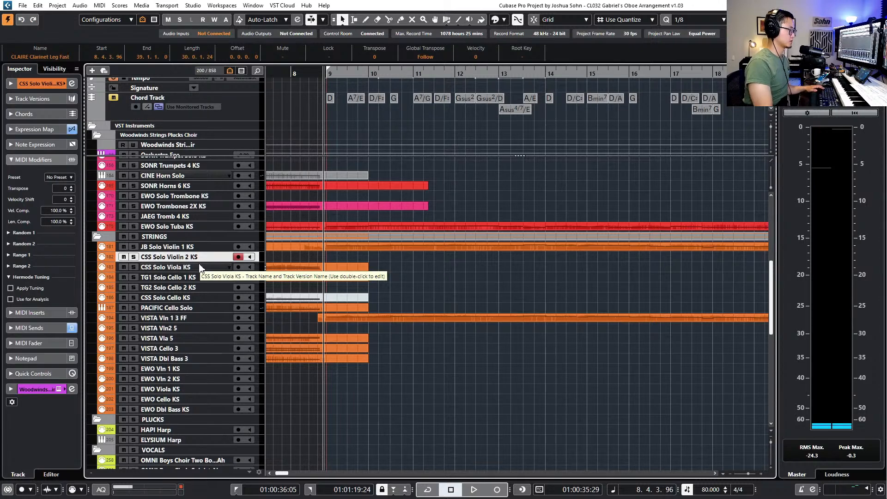
shift+click(200, 268)
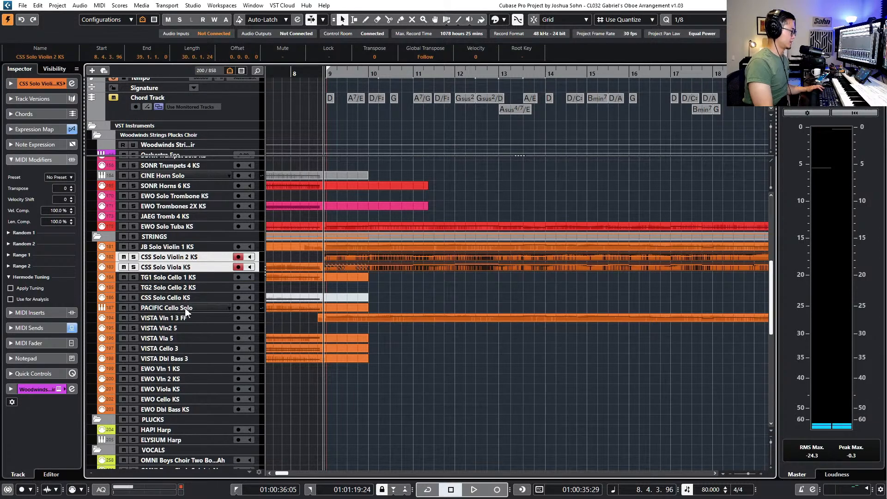
click(183, 328)
shift+click(185, 337)
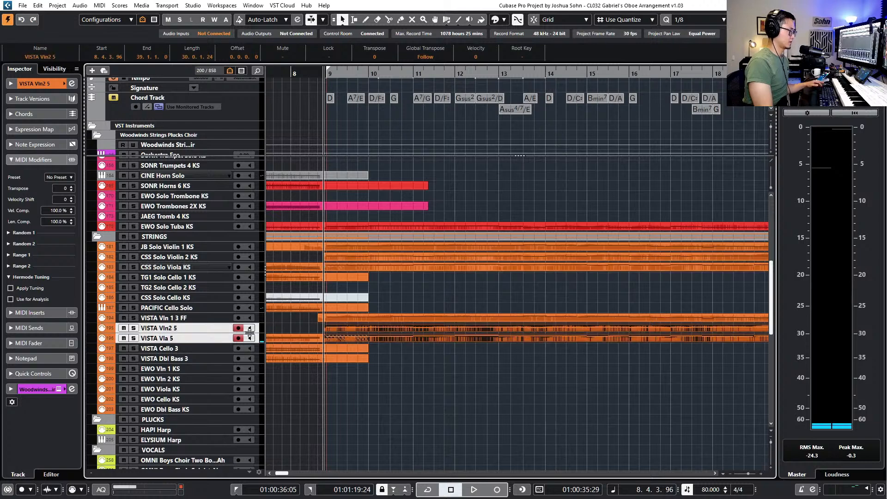
Clear the overlap between the earlier and copied parts on VISTA Vla 5 and CSS Solo Viola at 8.4.3.96, and play back from there
click(423, 353)
drag(422, 346, 334, 328)
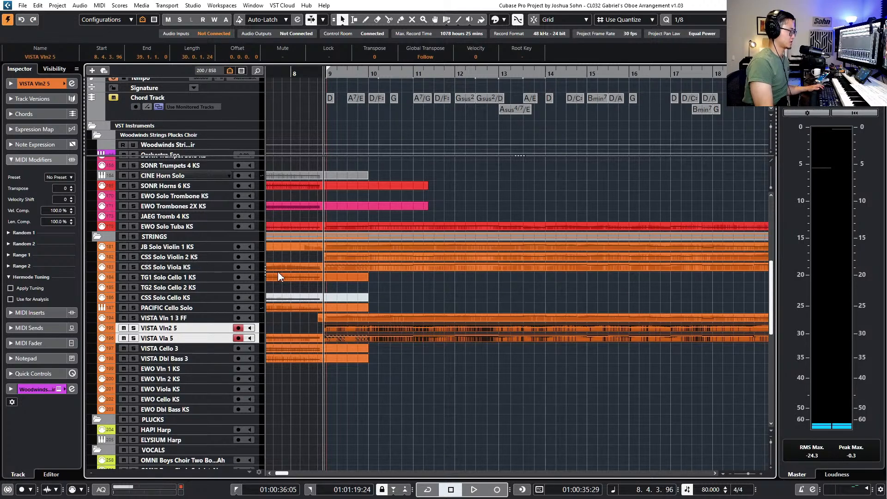
drag(416, 354, 412, 329)
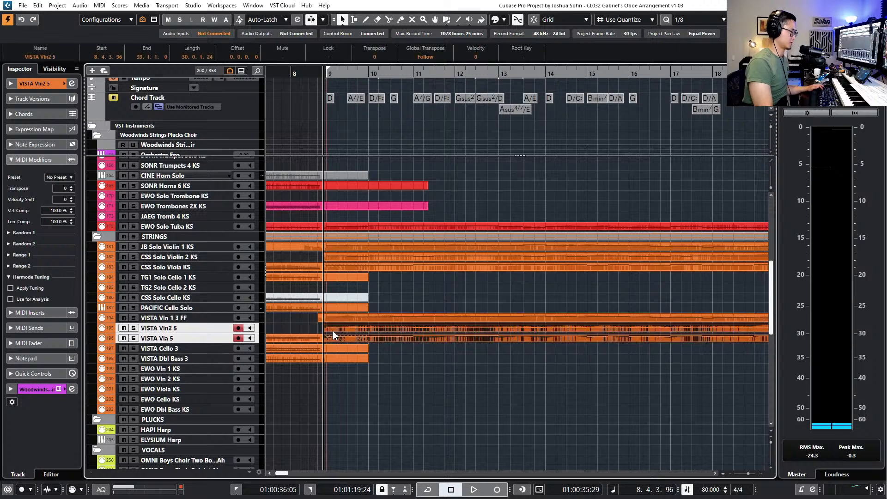
drag(322, 341, 325, 340)
click(325, 340)
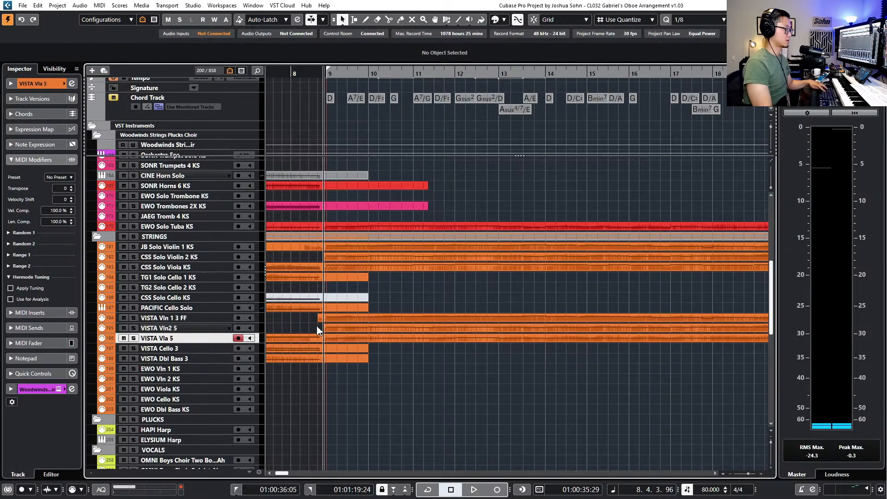
drag(323, 268, 324, 268)
key(ctrl+shift+a)
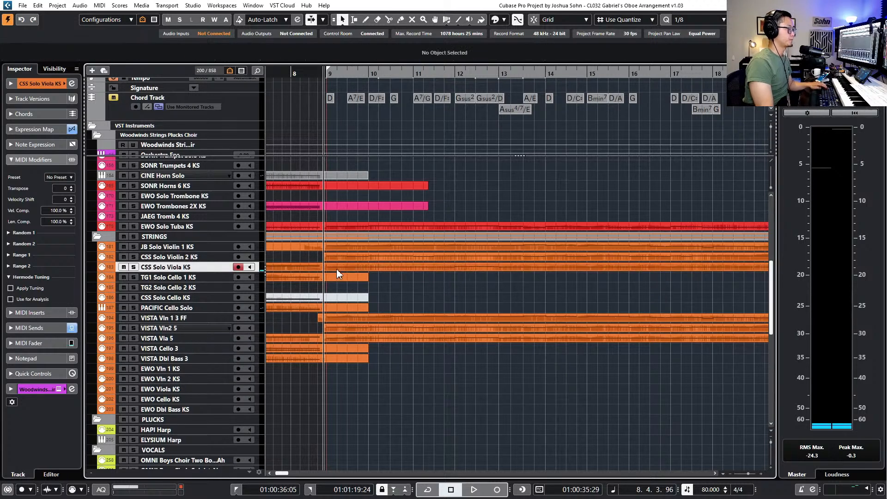
key(space)
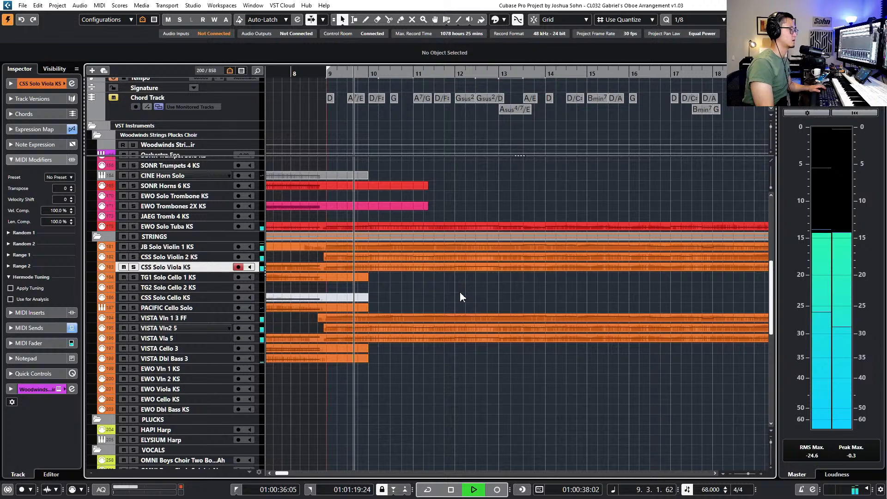
Look over the brass, string and woodwind tracks around bars 9 to 20 during playback
scroll(468, 305, down, 3)
scroll(470, 309, down, 1)
scroll(469, 309, down, 6)
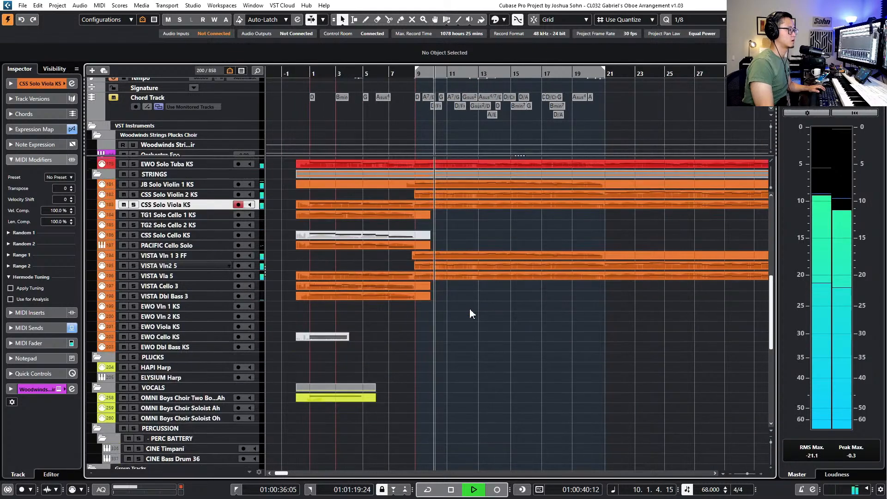
scroll(489, 304, up, 6)
scroll(489, 304, down, 3)
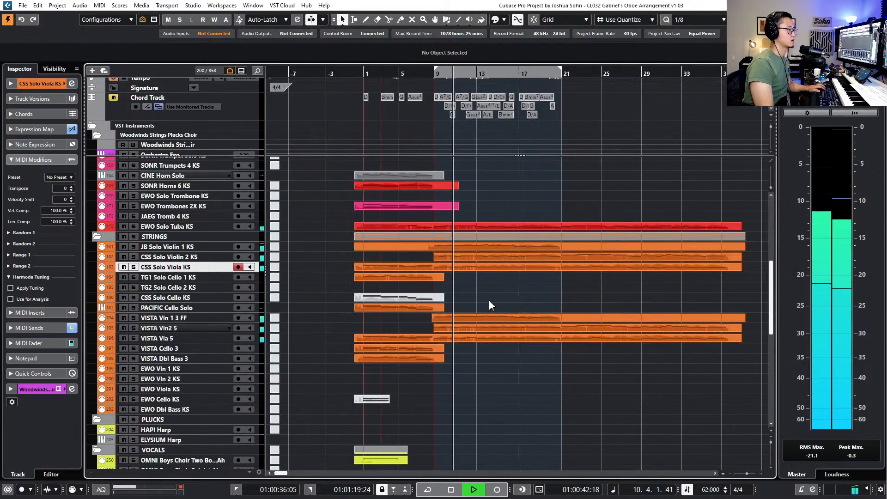
scroll(490, 301, up, 2)
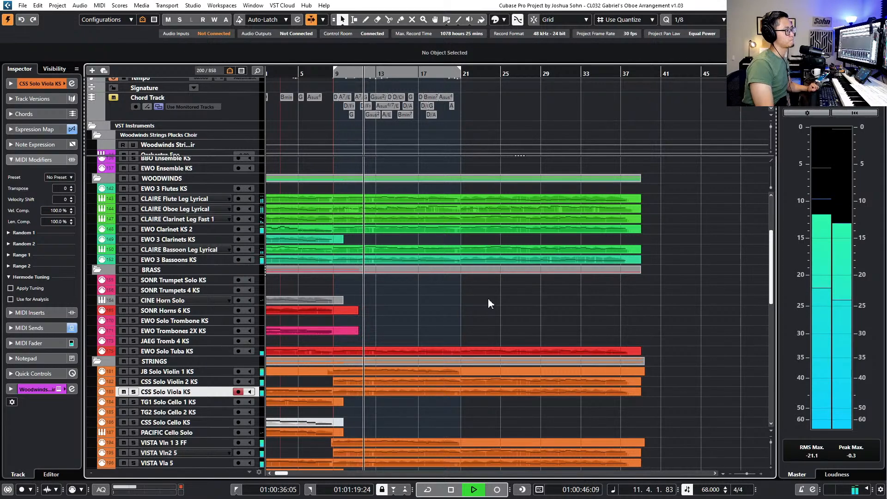
Check the clarinet parts ending at 8.4.3.96, clear the selection, and audition the arrangement from that point
click(327, 222)
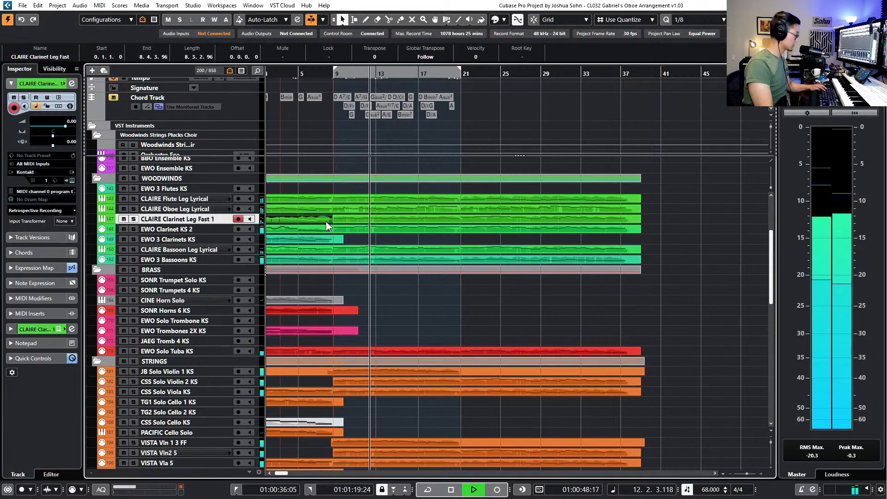
key(space)
key(shift+g)
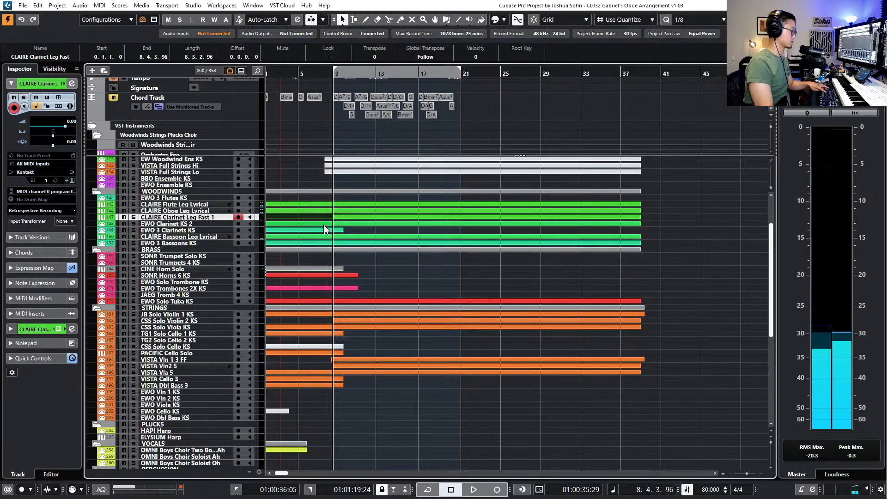
key(shift+h)
shift+click(324, 229)
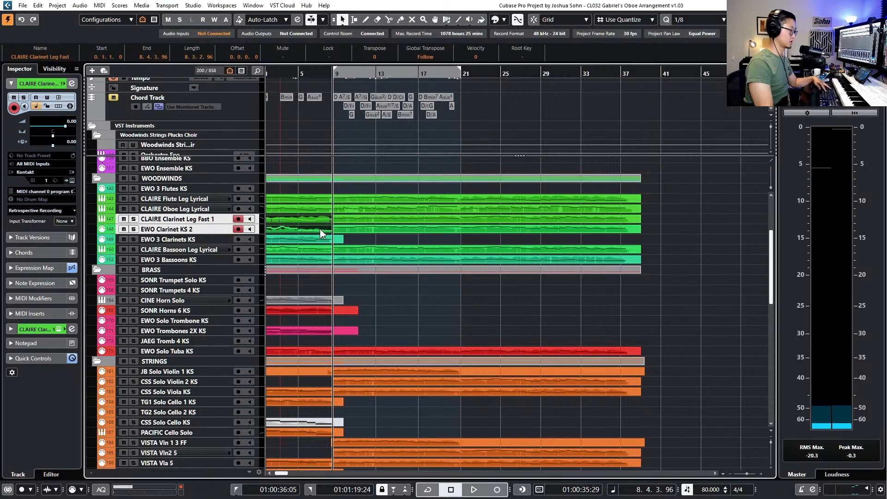
key(ctrl+shift+a)
key(space)
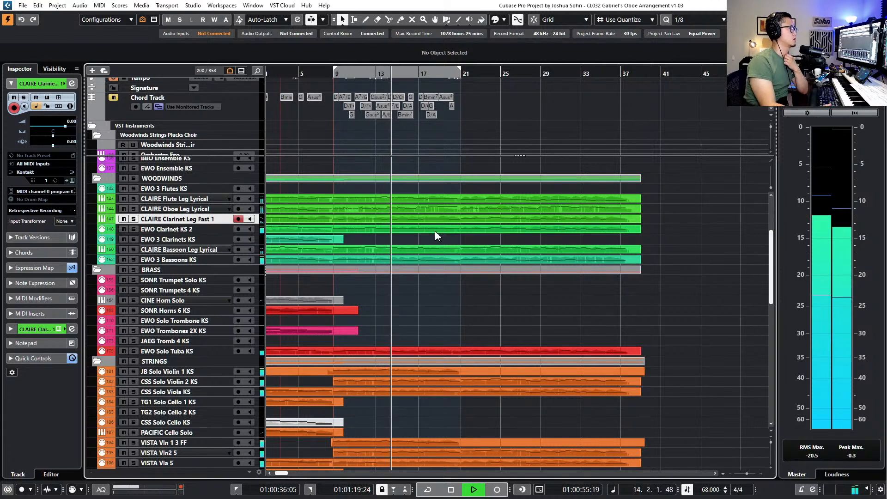
key(space)
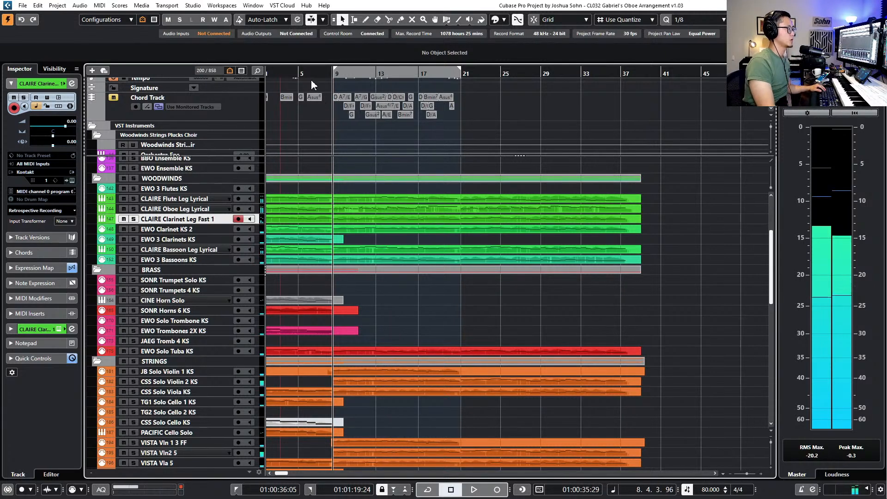
Set the cursor to bar 8 and open the bar 9 solo and VISTA violin and viola parts together in the Key Editor
click(317, 74)
key(KP_Add)
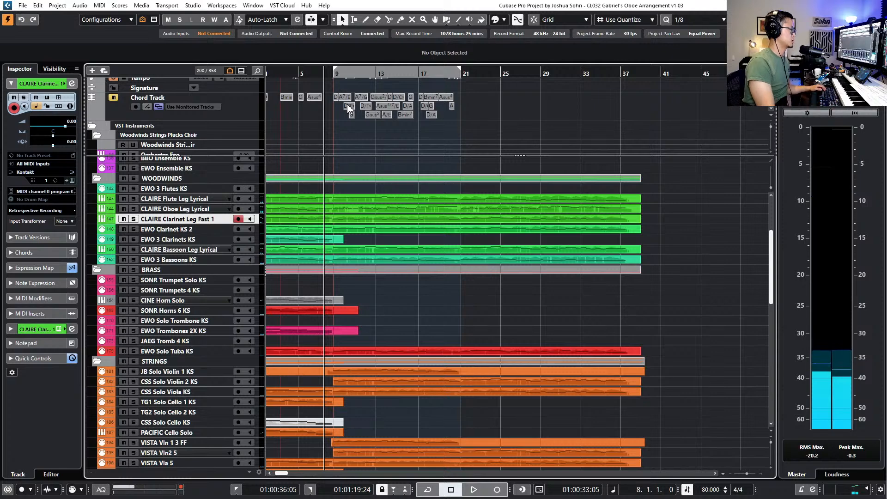
scroll(400, 231, down, 3)
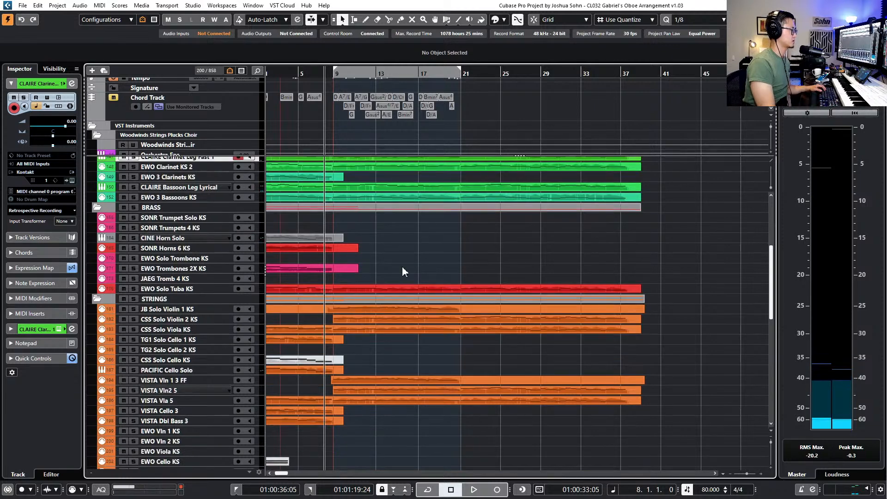
click(394, 329)
click(417, 343)
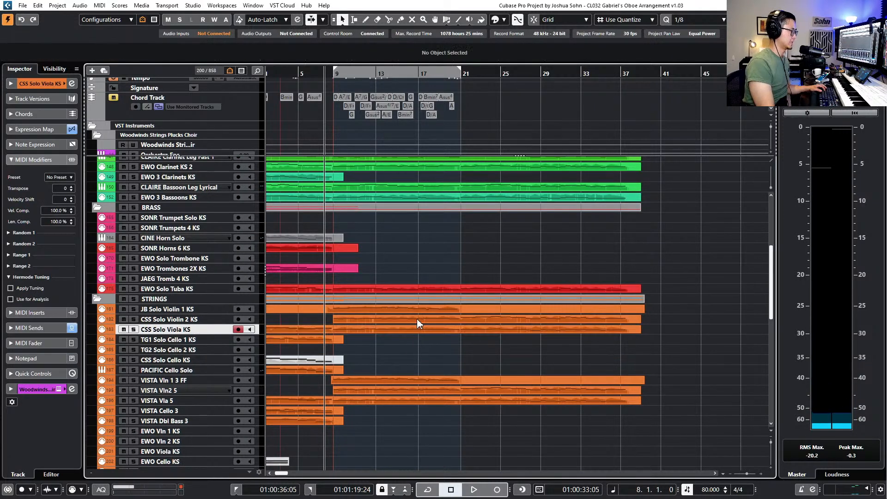
drag(417, 343, 417, 320)
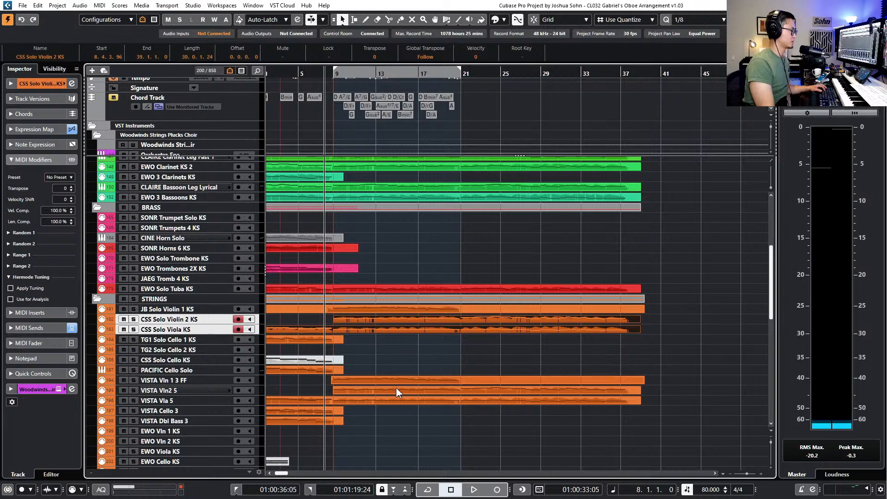
drag(402, 411, 398, 314)
click(402, 309)
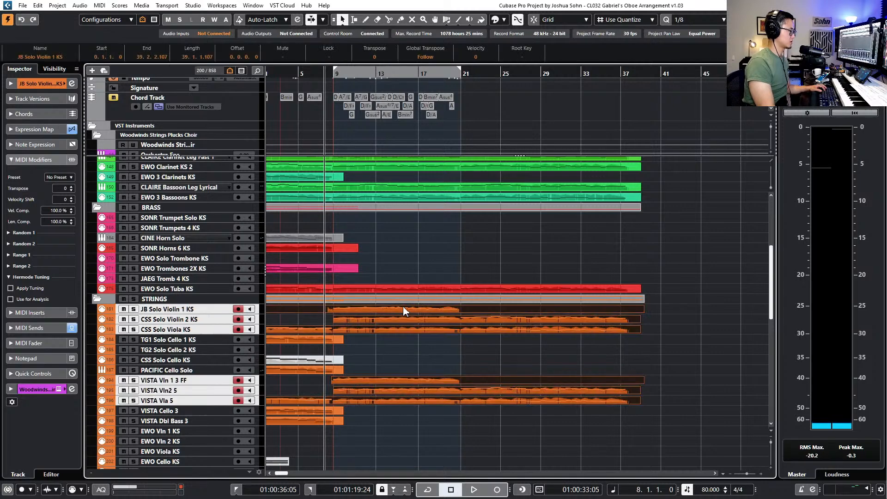
double_click(409, 309)
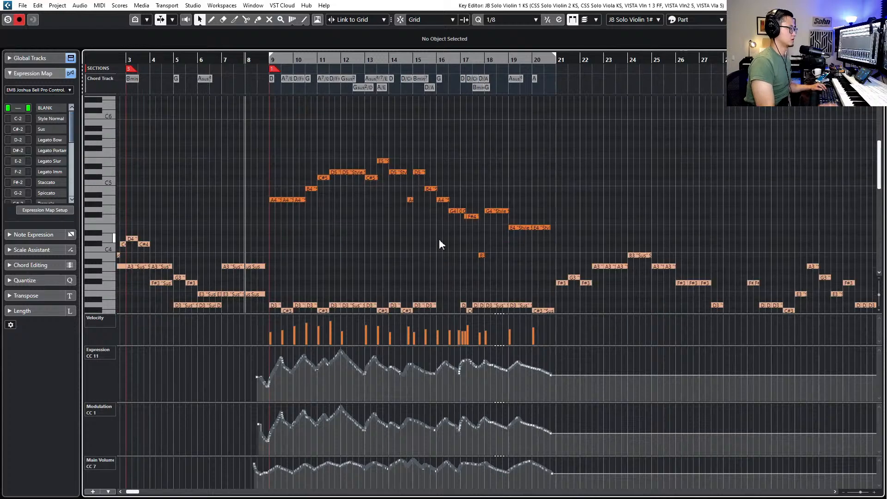
Play back from around bar 7 while examining the JB Solo Violin 1 melody against the lower string lines
key(KP_Subtract)
key(KP_Add)
key(KP_Subtract)
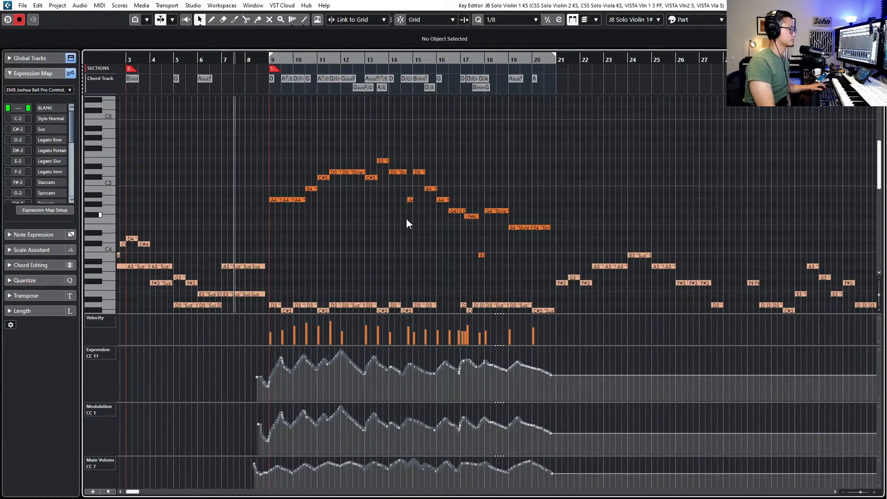
scroll(407, 231, down, 1)
scroll(407, 233, down, 2)
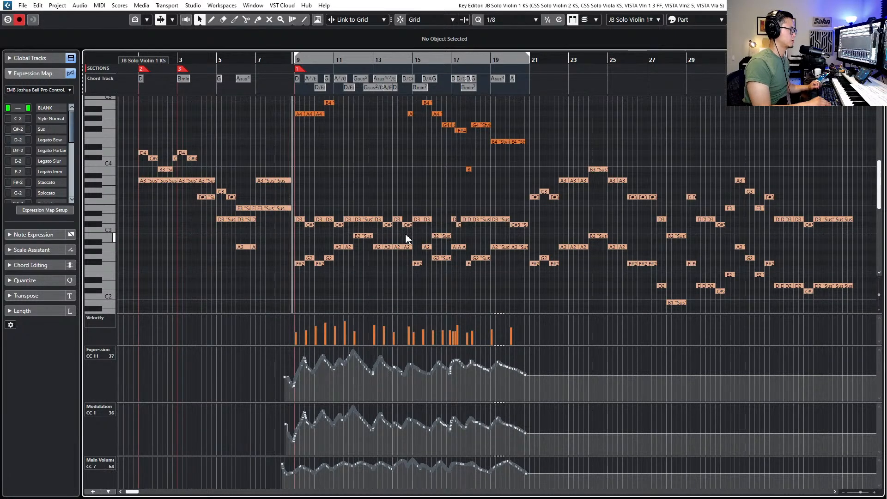
key(space)
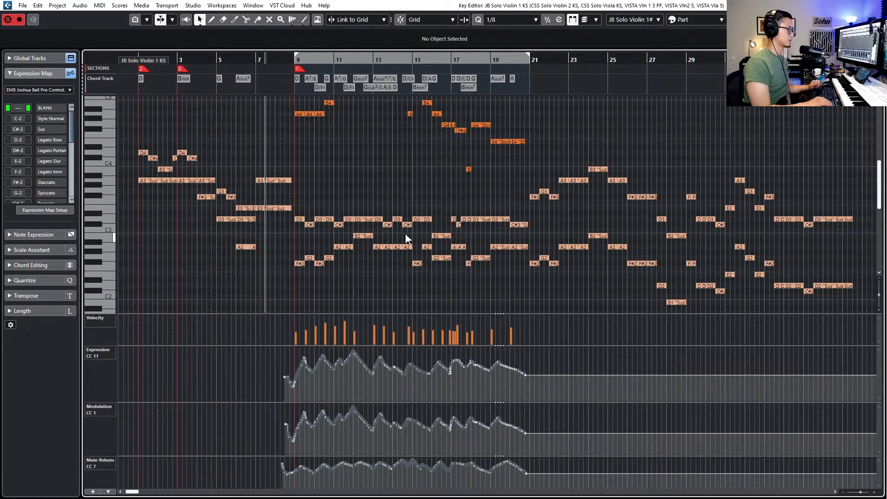
scroll(416, 210, up, 2)
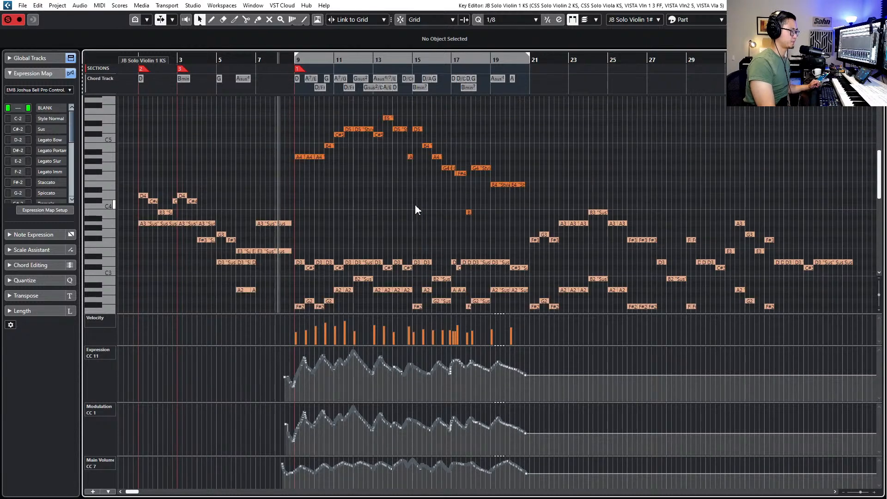
scroll(417, 203, down, 2)
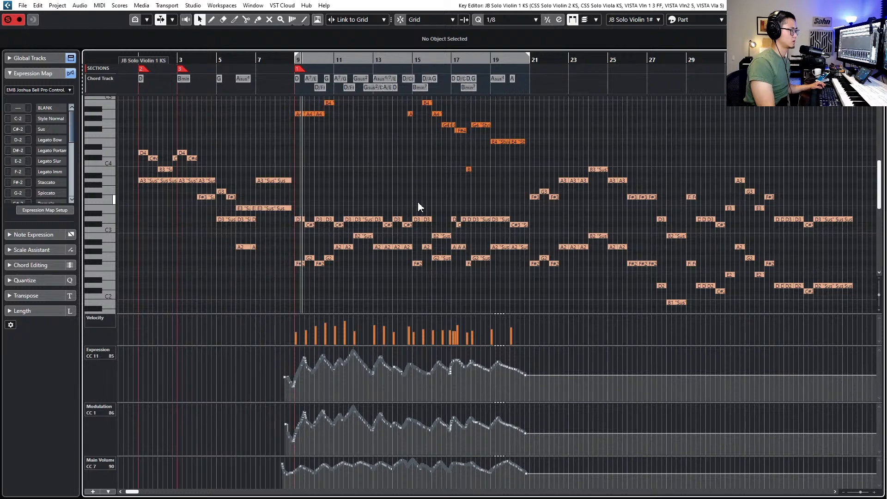
scroll(418, 201, up, 2)
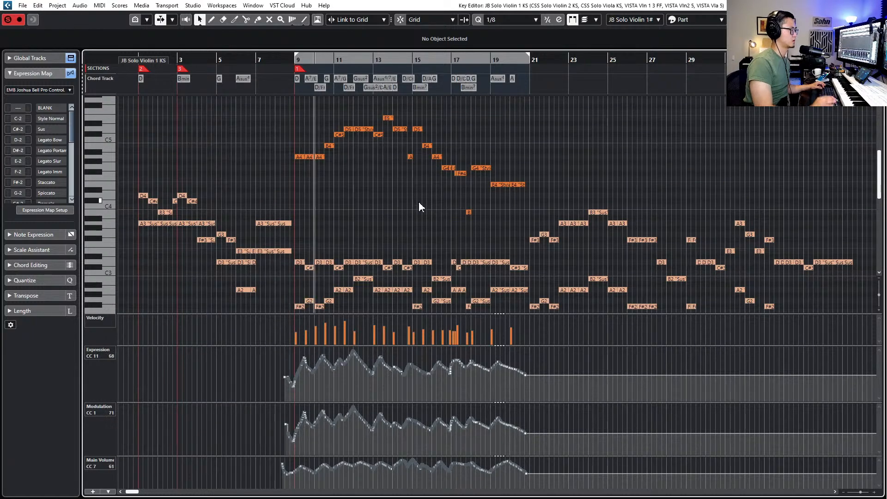
Stop playback and add a Main Volume (CC 7) point of 62 at 8.4.3.0 in the CSS Solo Violin 2 part
key(Down)
key(space)
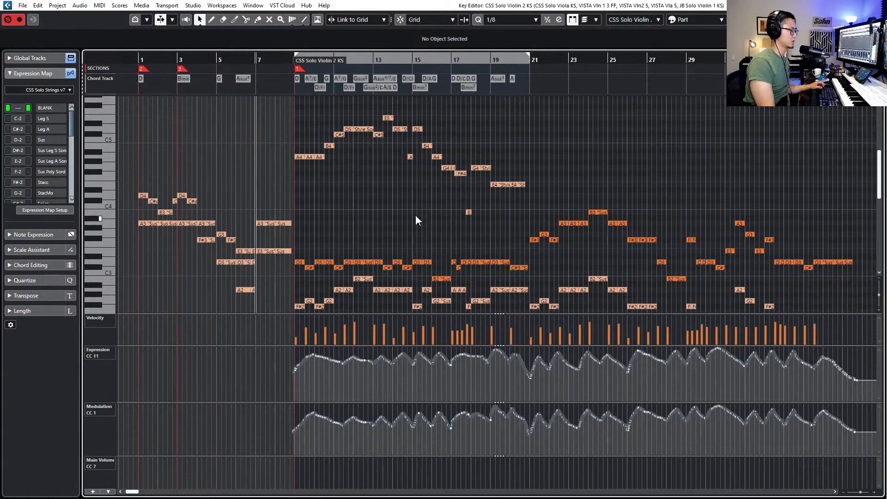
scroll(415, 217, down, 1)
scroll(399, 289, down, 2)
scroll(336, 248, up, 4)
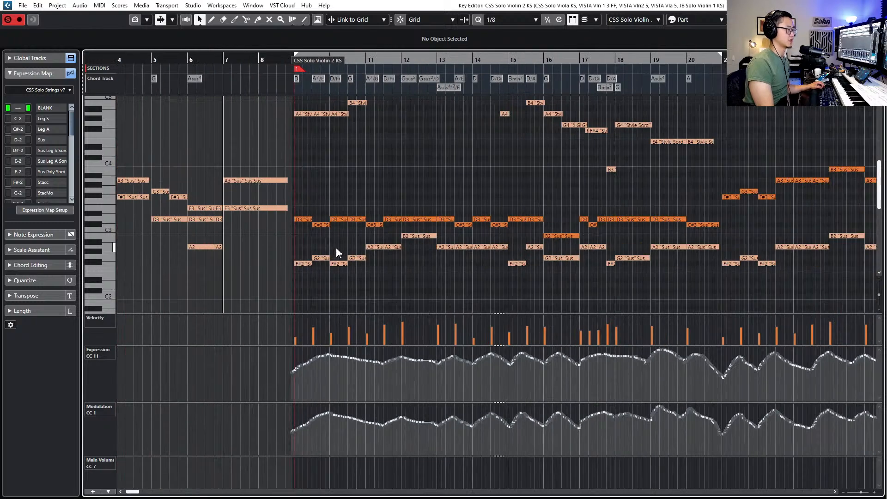
scroll(351, 272, up, 2)
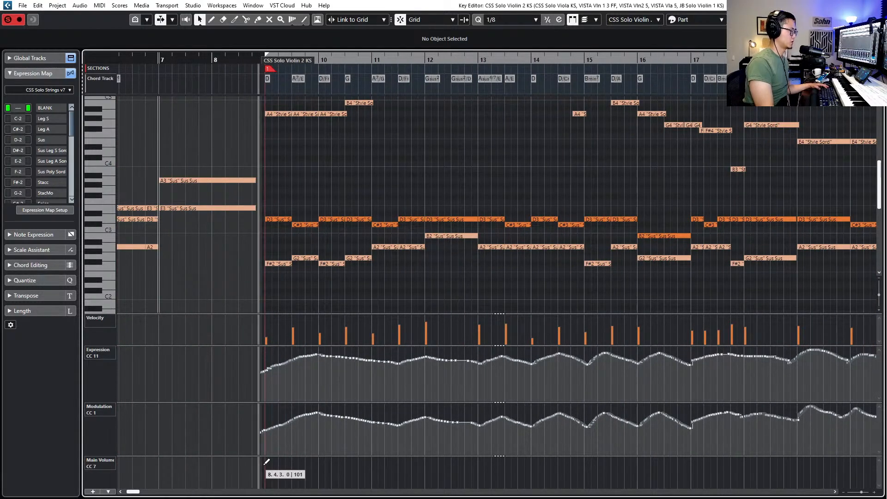
click(265, 472)
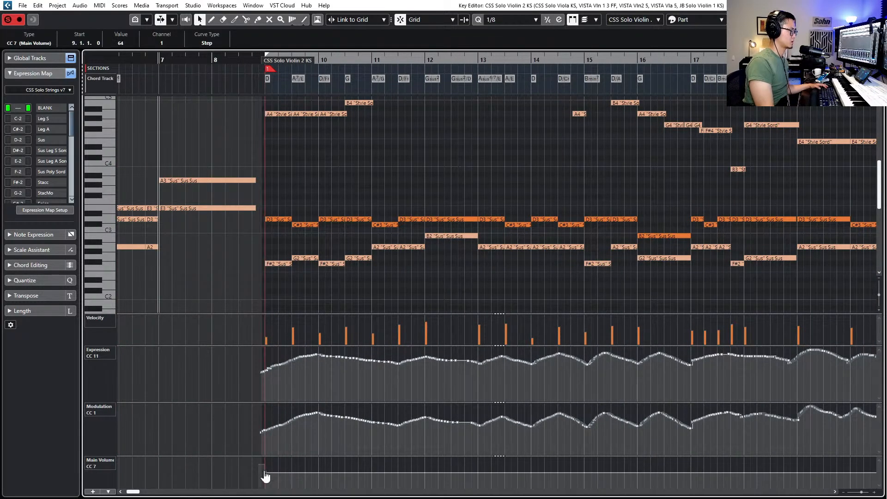
drag(265, 476, 261, 478)
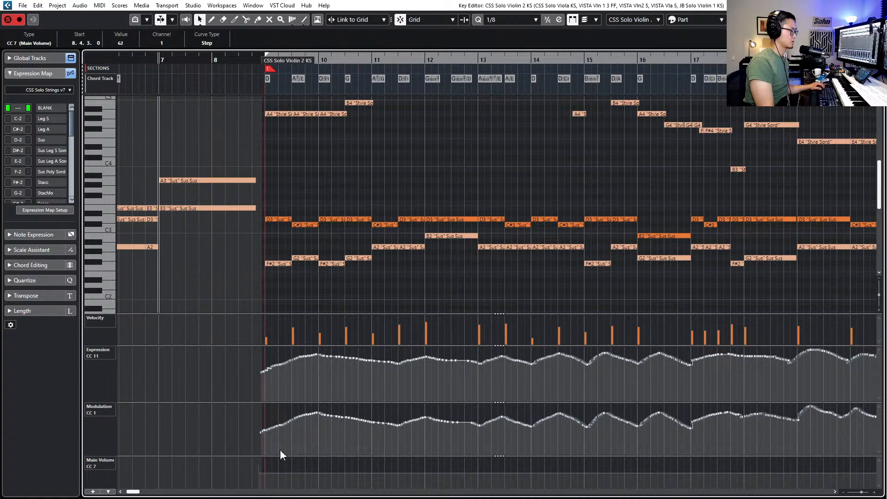
Extend the start of the CSS Solo Violin 2 part back to bar 8 and set its Main Volume at 8.4.3.0 to 76
scroll(282, 443, up, 2)
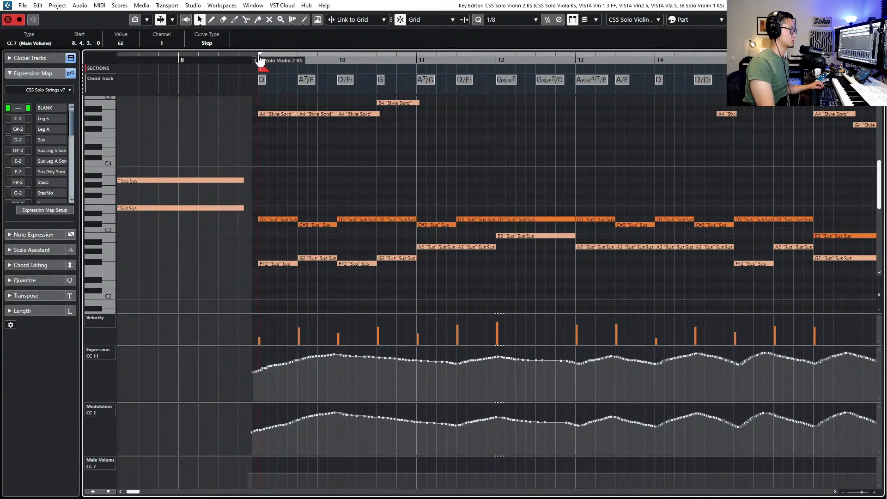
drag(248, 70, 187, 69)
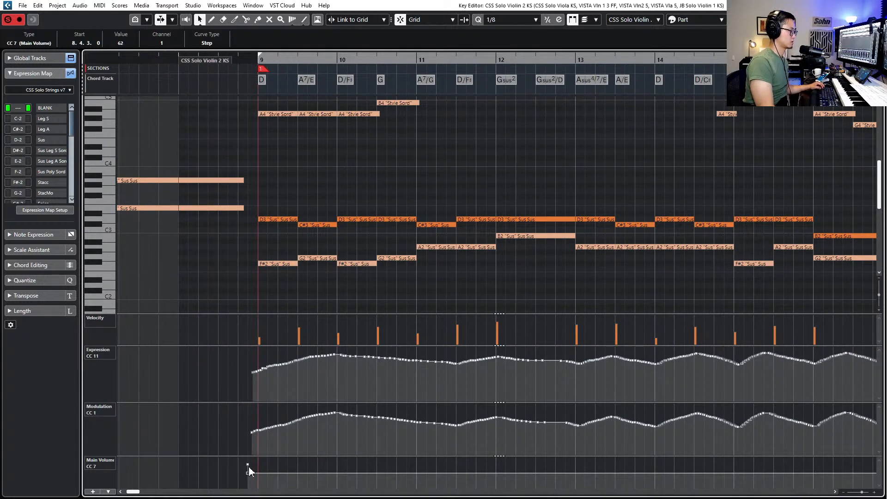
drag(249, 467, 240, 470)
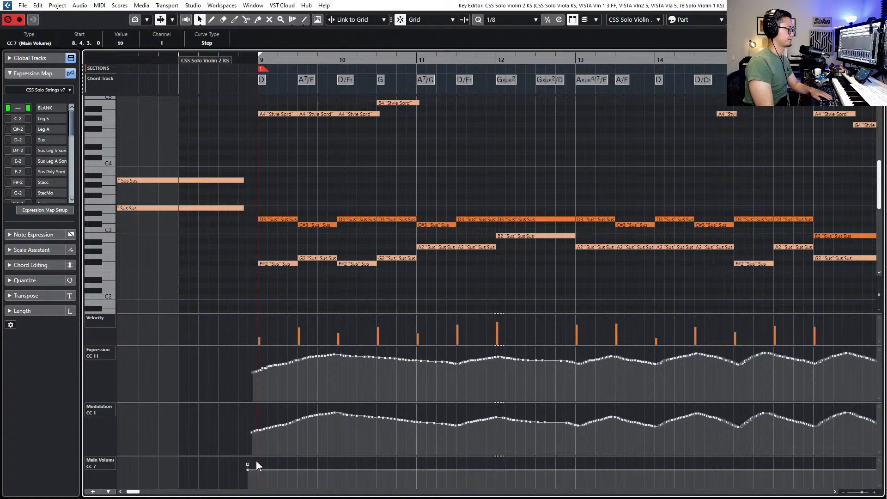
key(l)
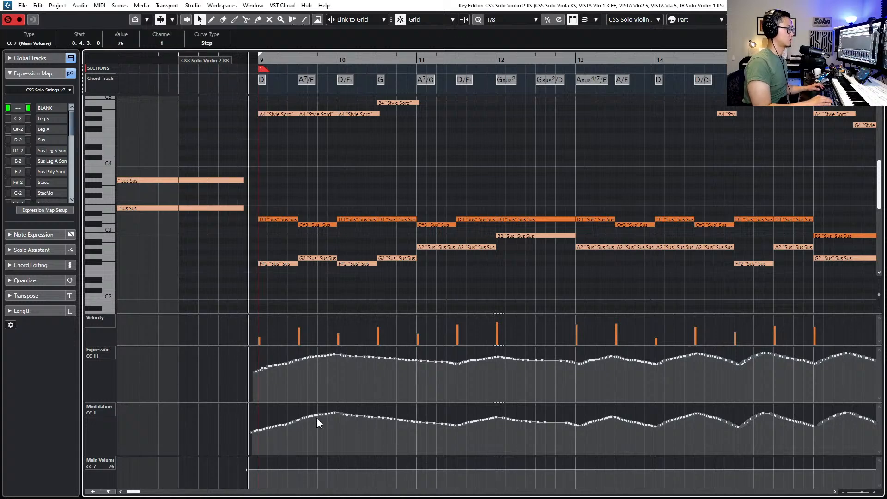
Add lower Main Volume points just before bar 9 in the CSS Solo Viola, VISTA Vln2 5 and VISTA Vla 5 parts, using 84 for VISTA Vla 5
key(Page_Down)
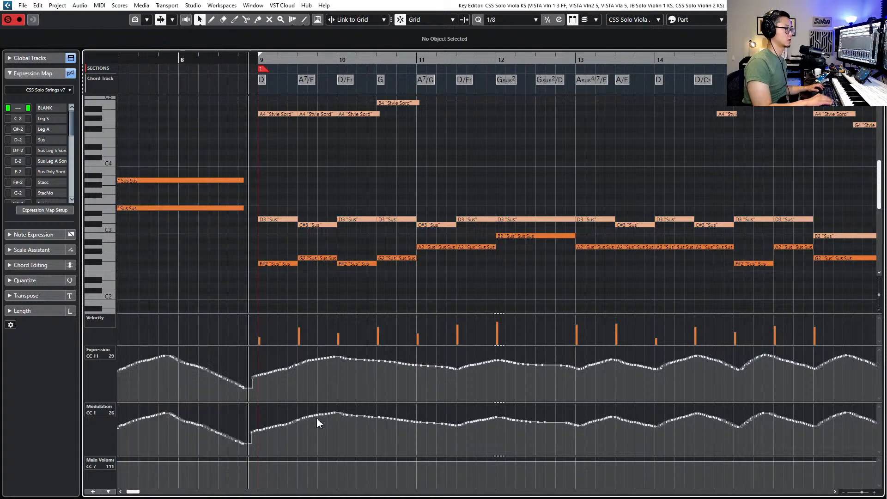
click(250, 466)
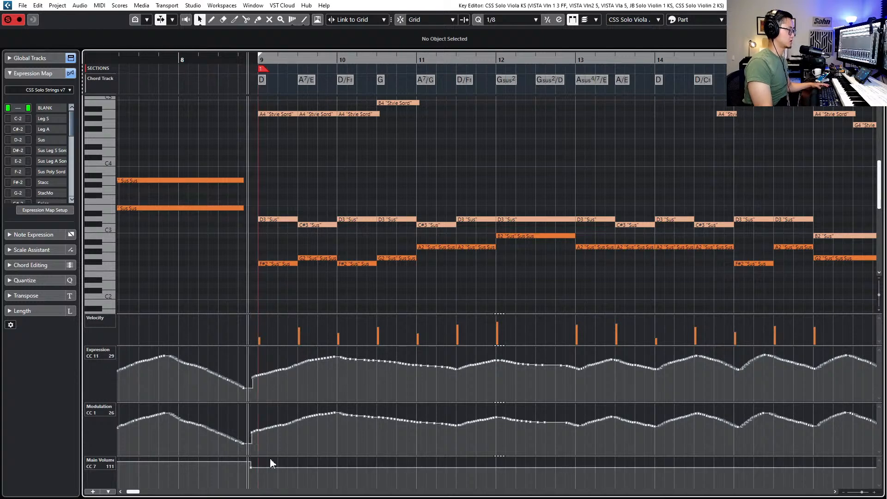
key(Page_Down)
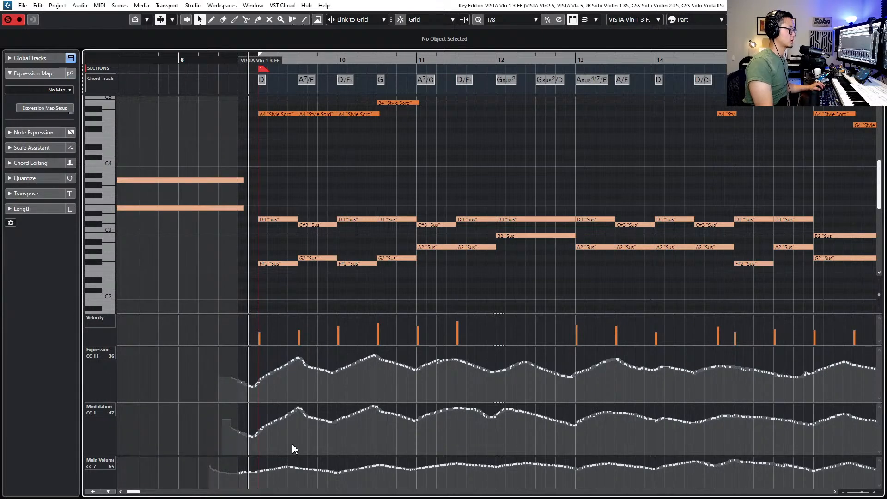
key(Page_Down)
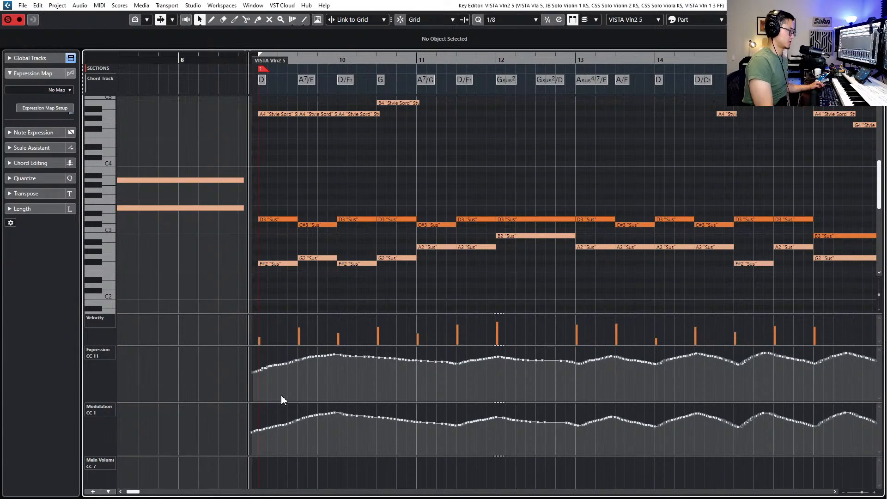
click(258, 463)
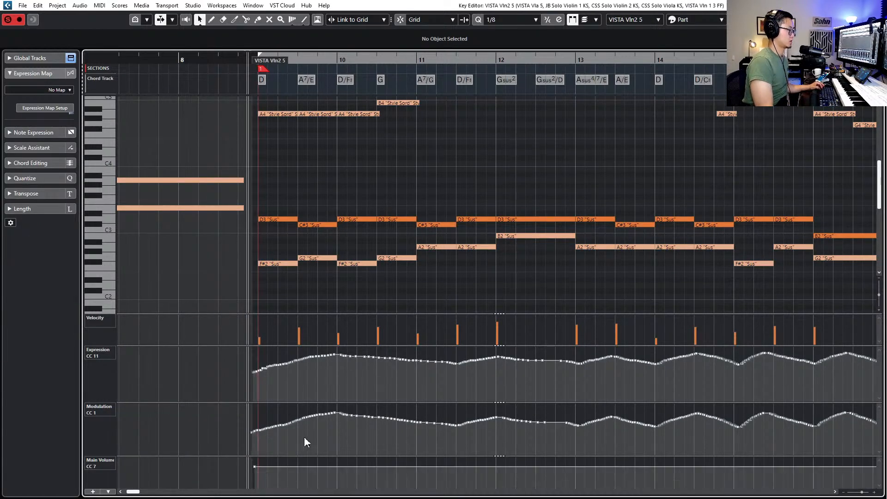
key(Page_Down)
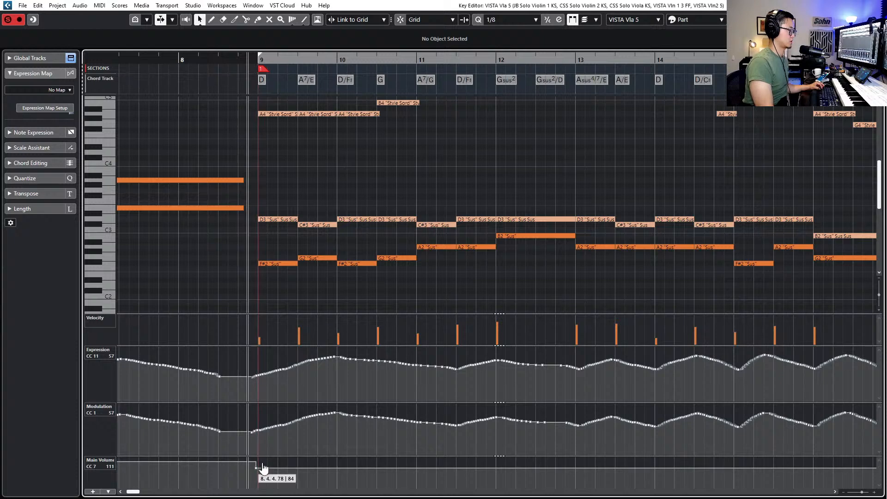
Play back from just before bar 9 to check the balance of the string parts, and stop playback
key(space)
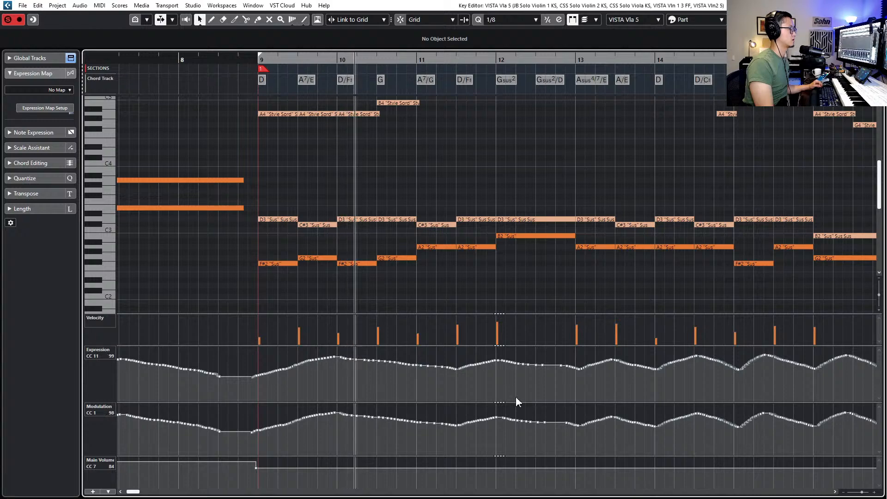
key(g)
key(g)
key(space)
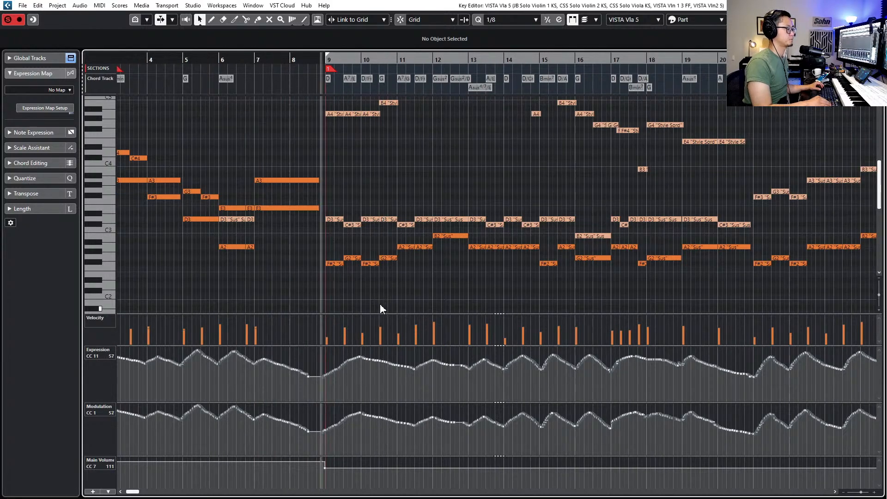
Scale down the Modulation and Expression curves from bar 9 onward in the CSS Solo Violin 2 part, with Modulation starting at 43
key(Down)
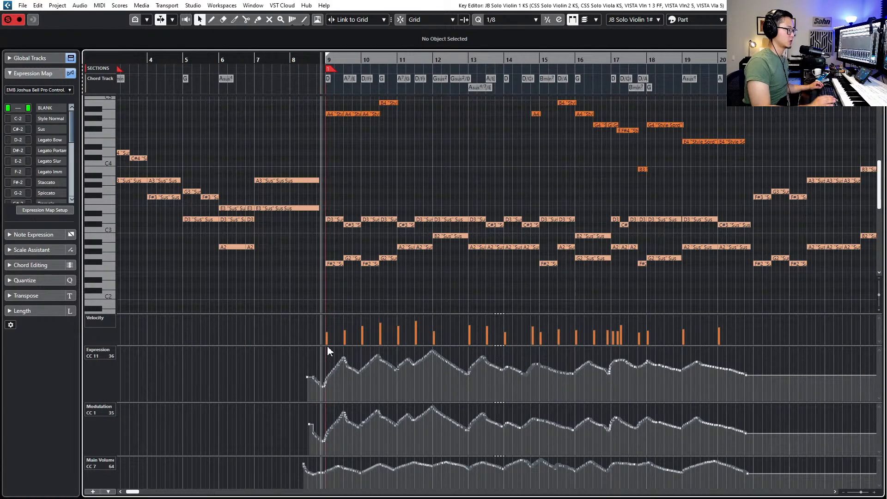
key(Down)
key(Down)
key(Up)
key(g)
key(g)
key(g)
key(g)
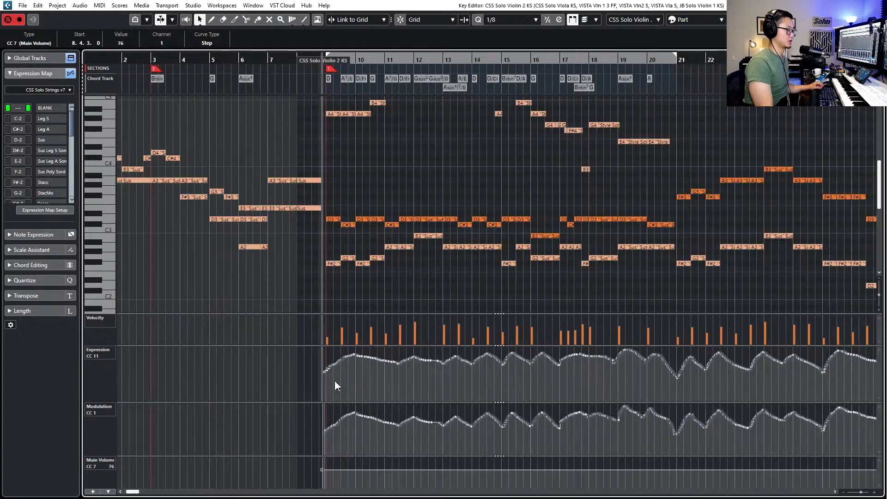
key(g)
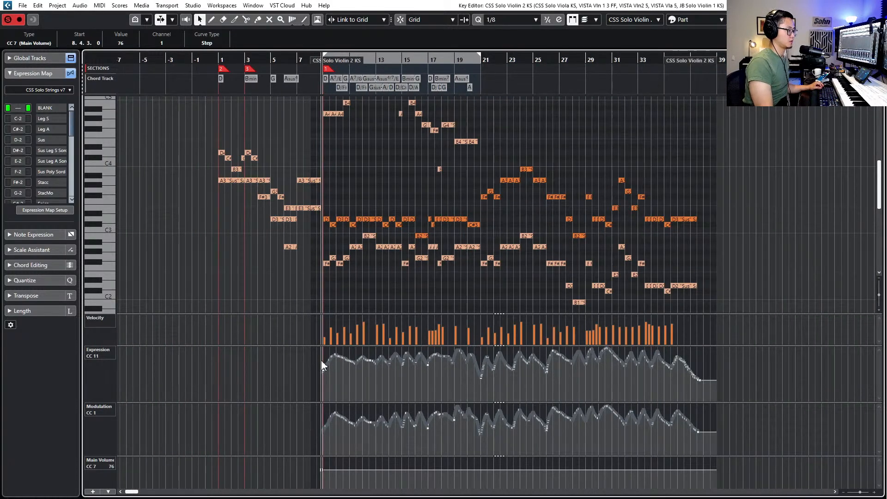
drag(287, 448, 823, 365)
drag(633, 408, 632, 414)
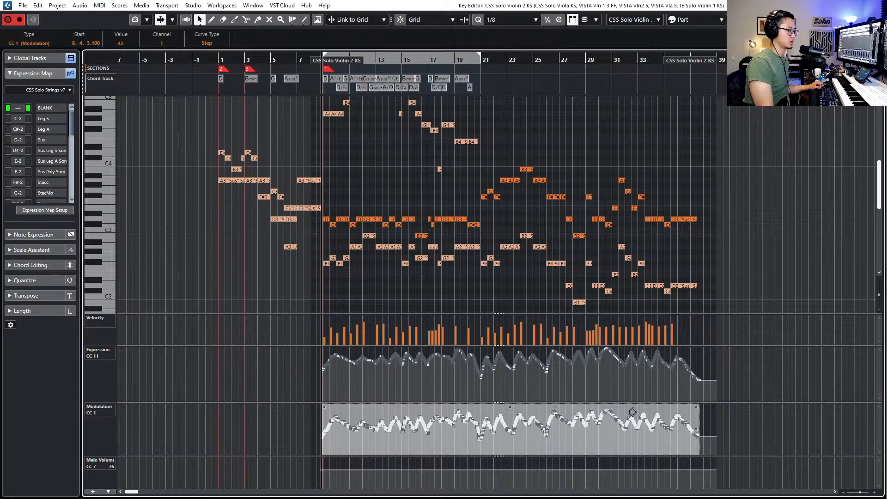
drag(309, 387, 638, 359)
Scale down the CSS Solo Viola curves from bar 9 onward, with Expression starting at 57 and Modulation at 52
key(ctrl+Tab)
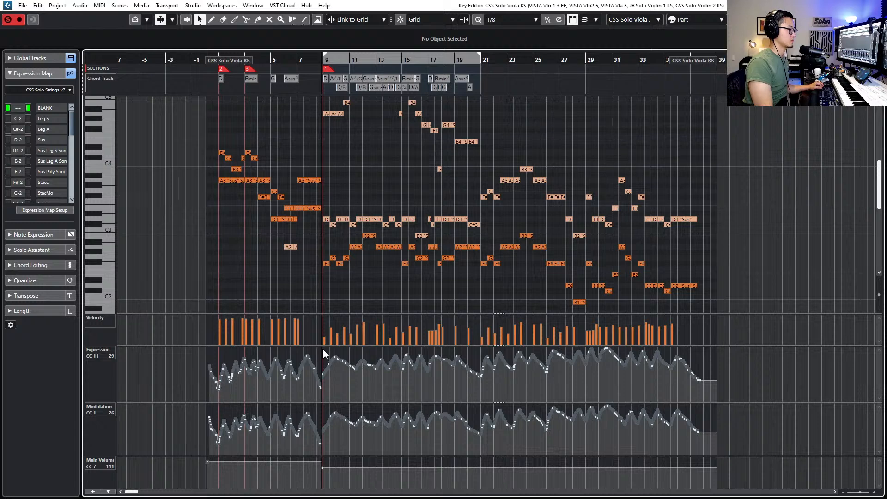
drag(324, 350, 742, 392)
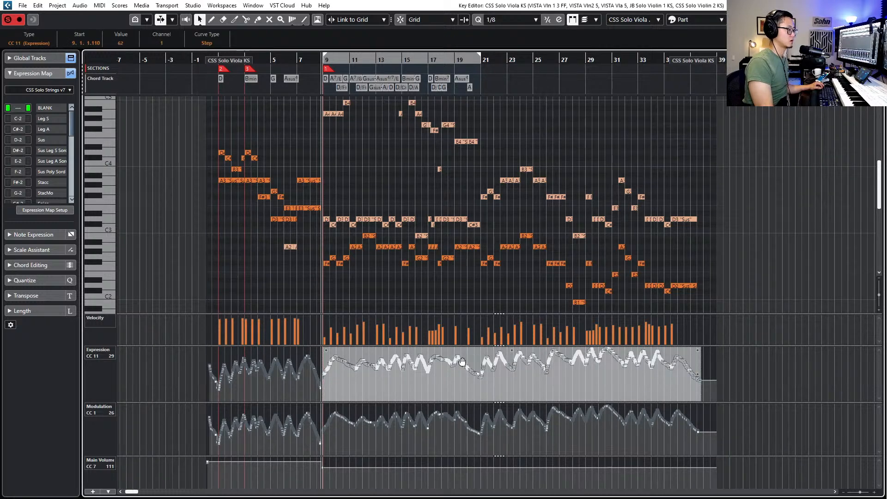
drag(464, 351, 464, 358)
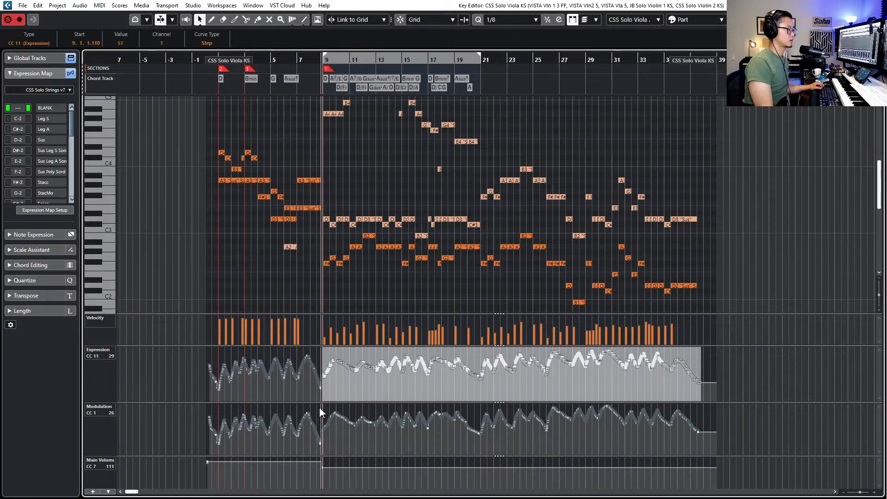
drag(321, 411, 721, 443)
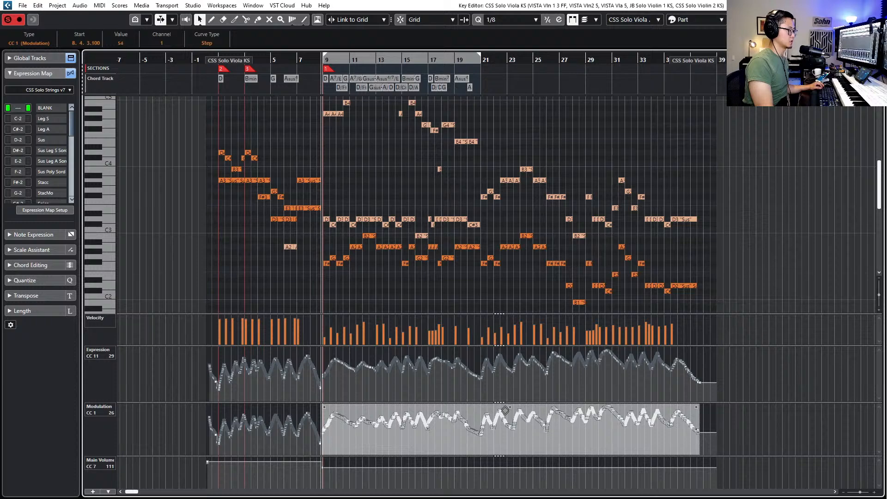
drag(505, 410, 506, 412)
Close the Key Editor and play back from bar 9 while reviewing the woodwind, brass and string tracks
key(space)
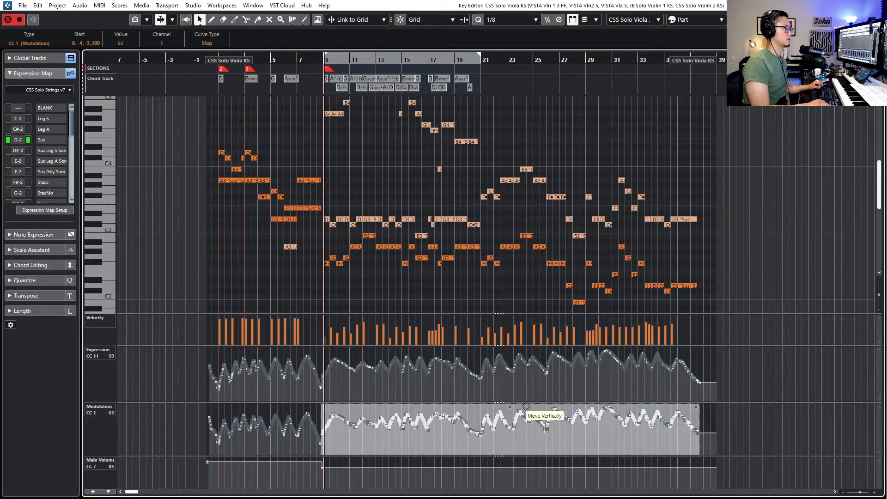
key(space)
key(Return)
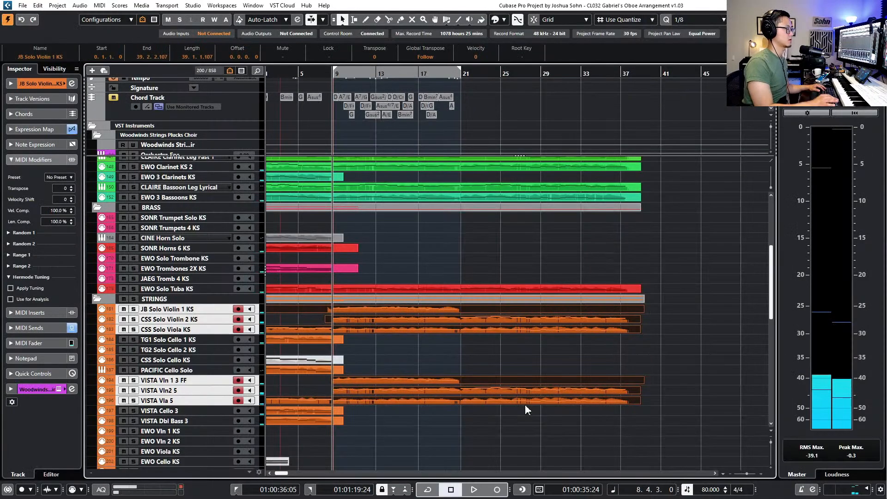
key(space)
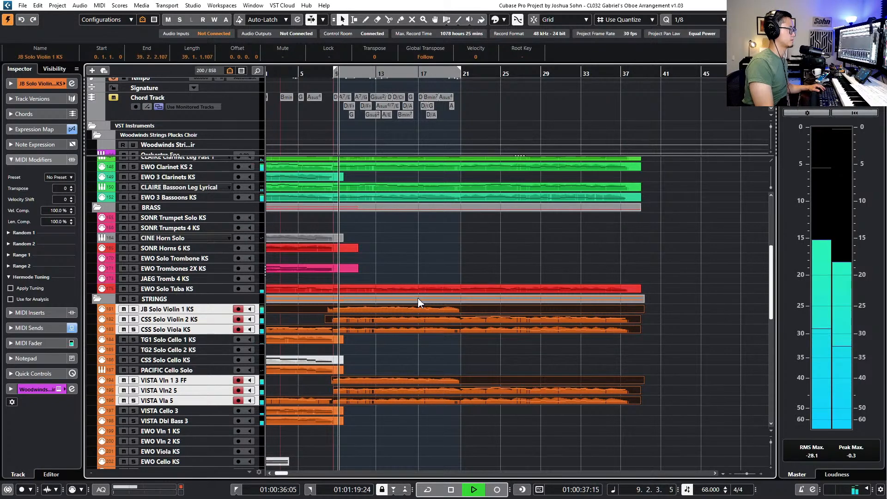
scroll(429, 309, up, 5)
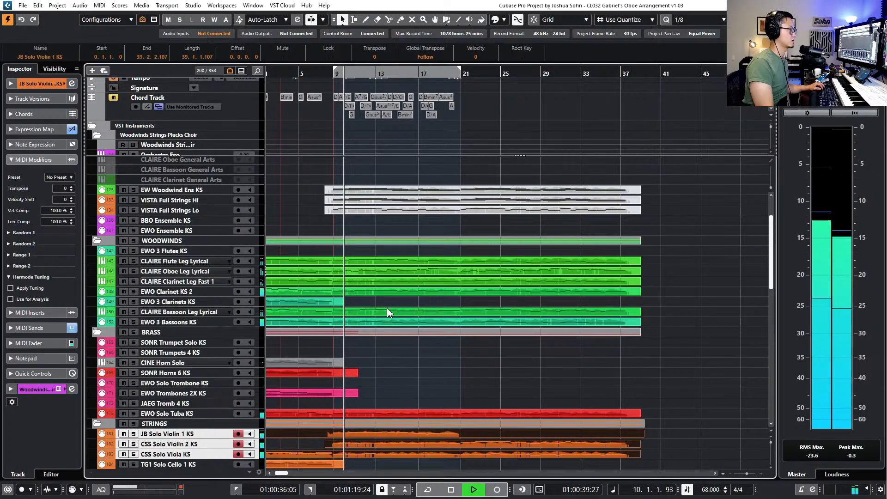
scroll(379, 337, down, 3)
key(space)
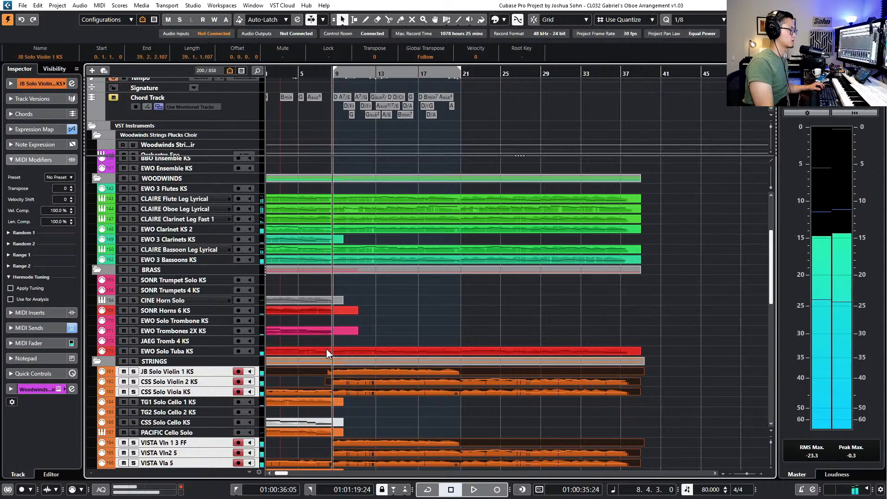
Open the EWO Solo Tuba part and scale down its Modulation and Expression curves from bar 9 onward, with Expression starting at 35
double_click(327, 353)
scroll(295, 350, down, 1)
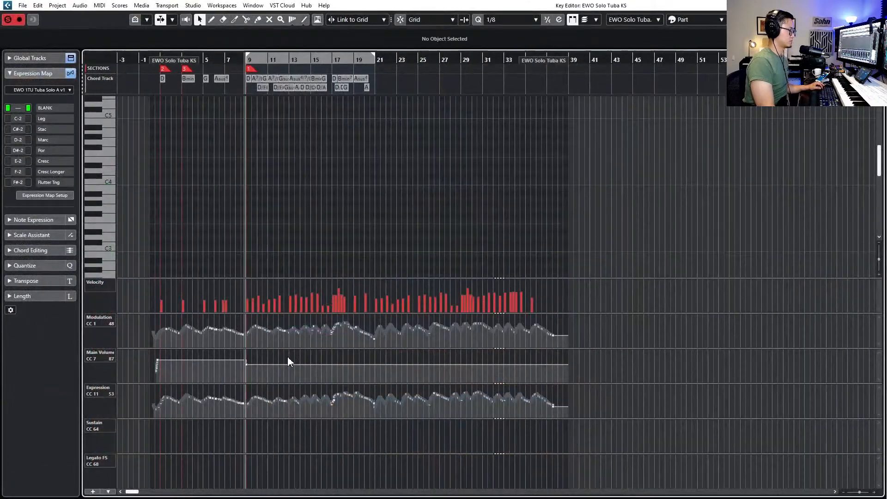
scroll(250, 374, up, 2)
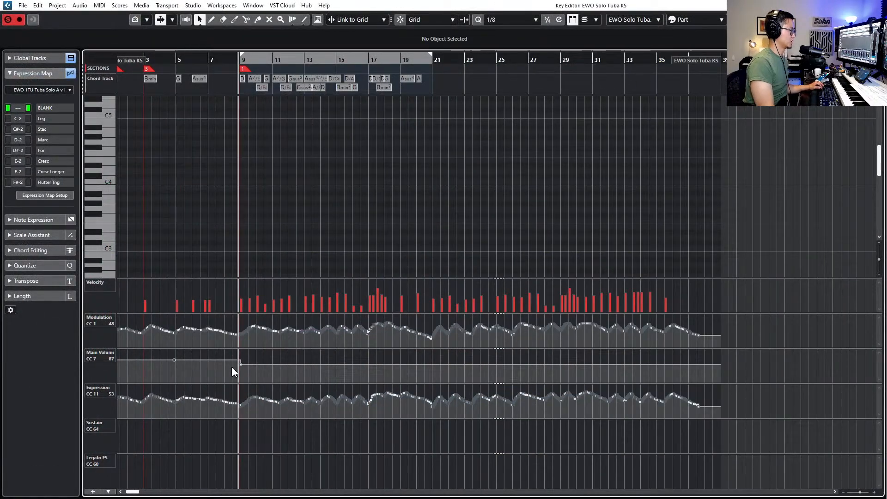
drag(239, 322, 796, 398)
drag(554, 320, 557, 324)
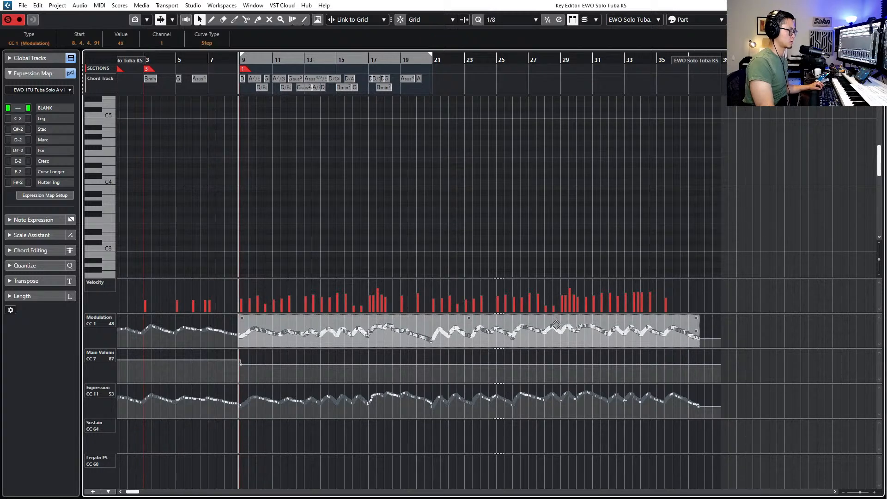
drag(239, 390, 749, 407)
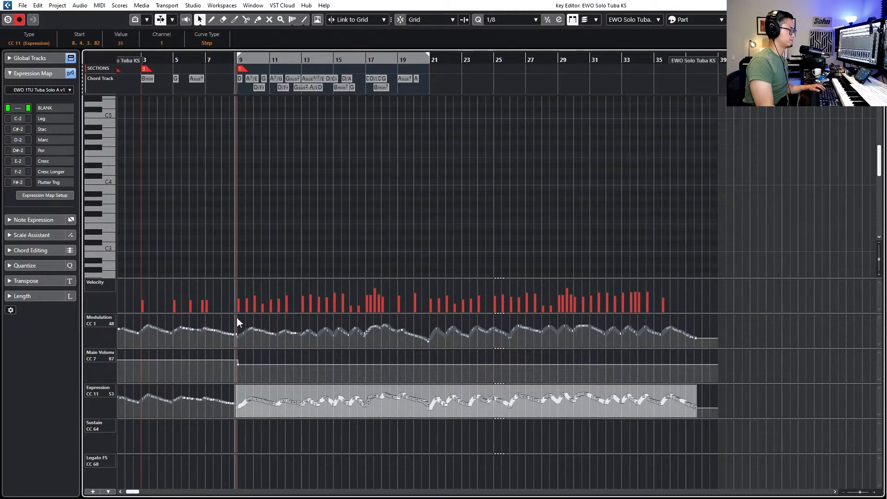
Try scaling the EWO Solo Tuba's Modulation curve down further from bar 9, starting at 35
drag(237, 319, 703, 344)
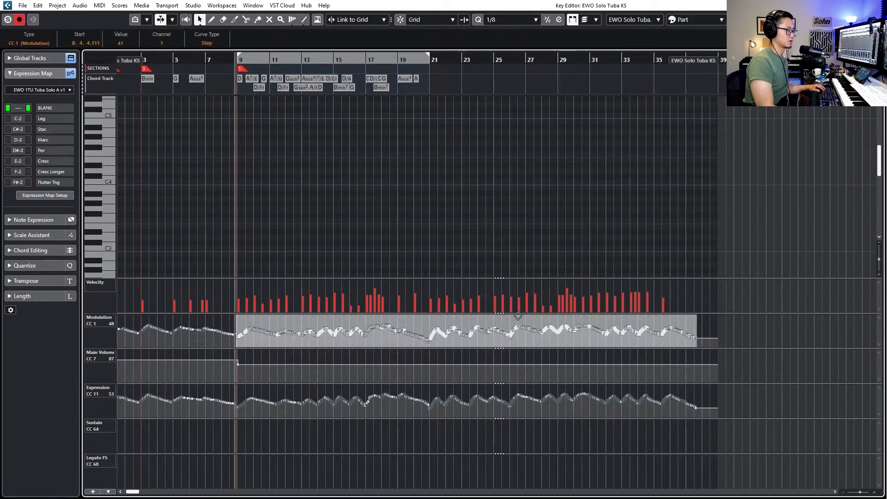
drag(466, 315, 466, 320)
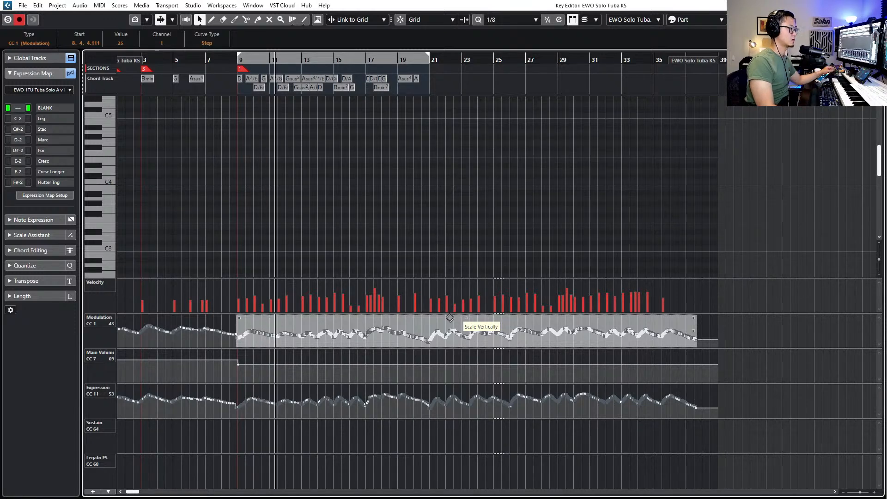
drag(450, 317, 450, 315)
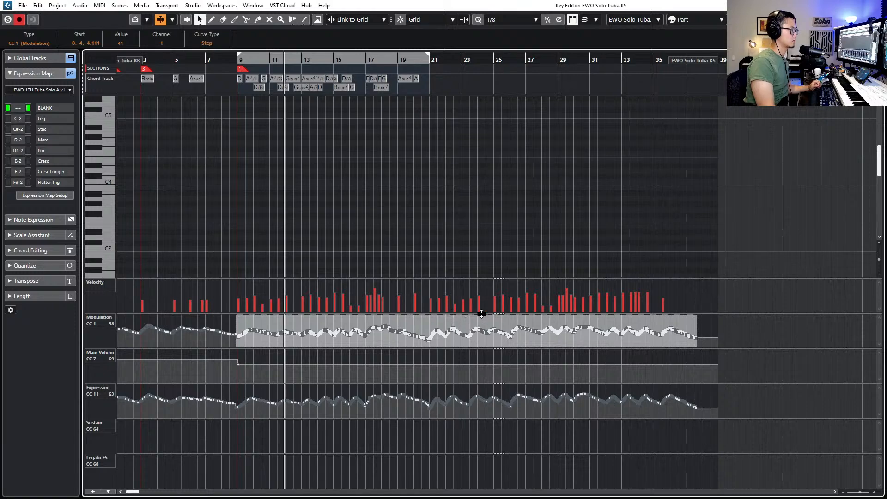
Close the tuba part and disarm recording on the JB Solo Violin 1, CSS Solo Violin 2 and Viola, and VISTA violin and viola tracks
key(Return)
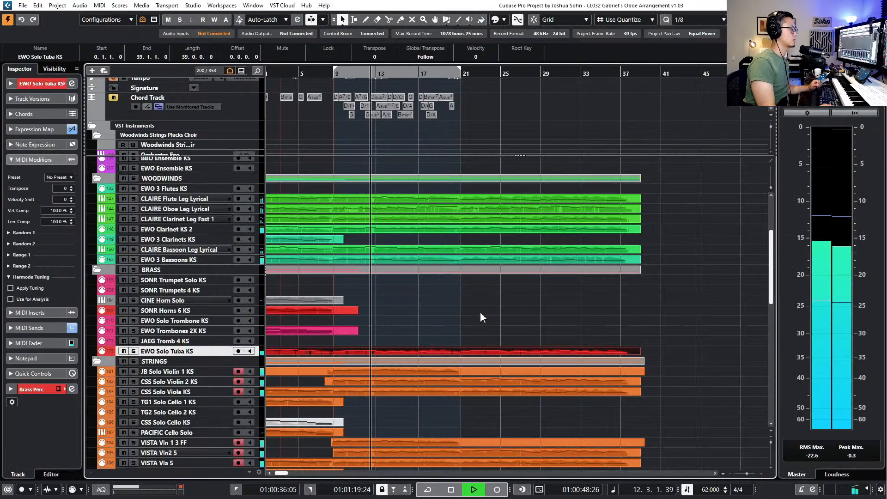
scroll(480, 300, down, 3)
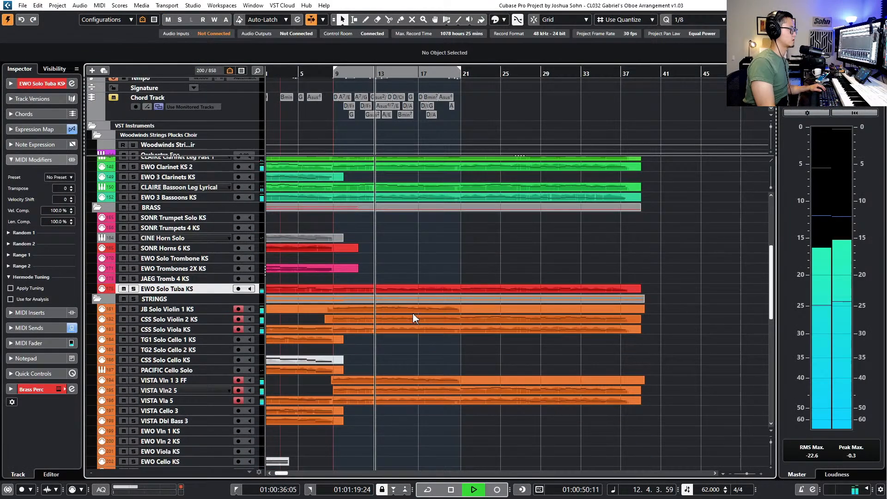
click(238, 309)
click(239, 320)
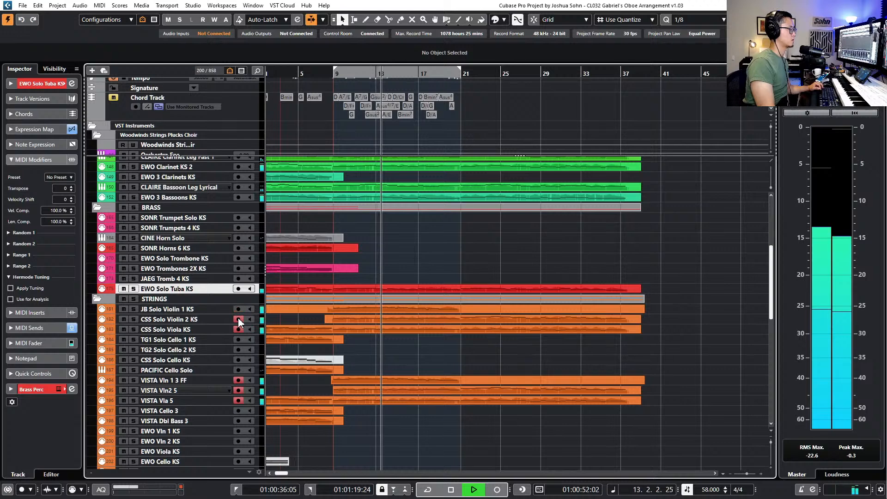
click(238, 329)
click(239, 381)
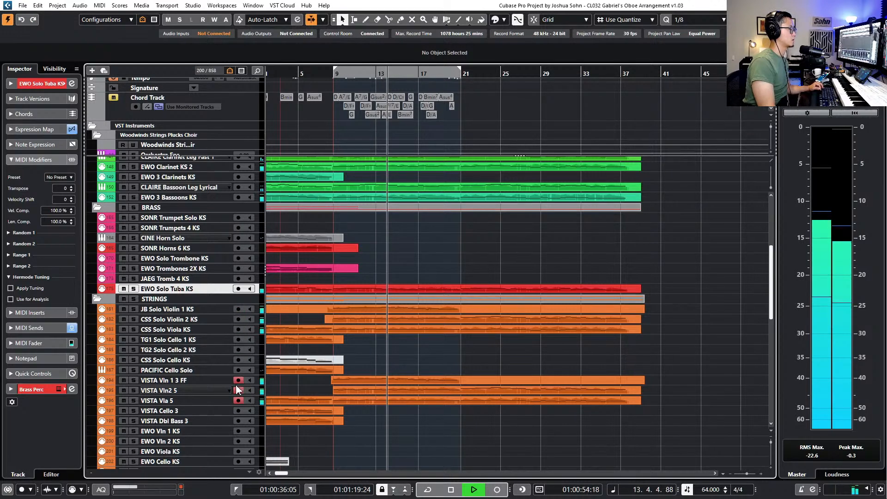
click(239, 390)
click(239, 401)
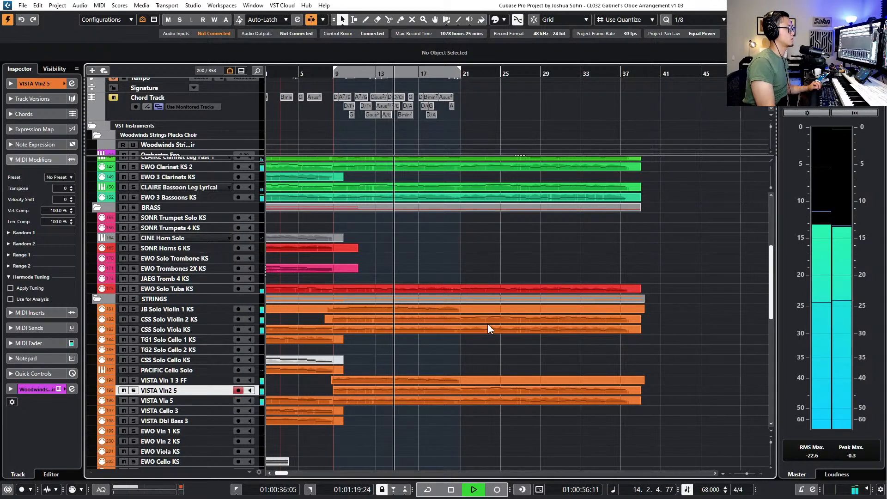
click(239, 391)
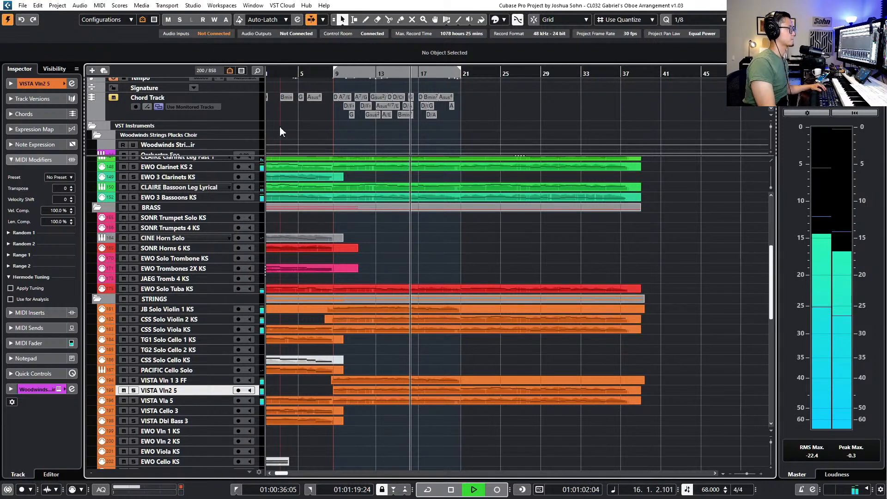
Find the Solo Vln 1 instrument track, open its channel settings, and set its VERB 03-STR send to -24.5
scroll(279, 127, down, 4)
scroll(277, 129, down, 10)
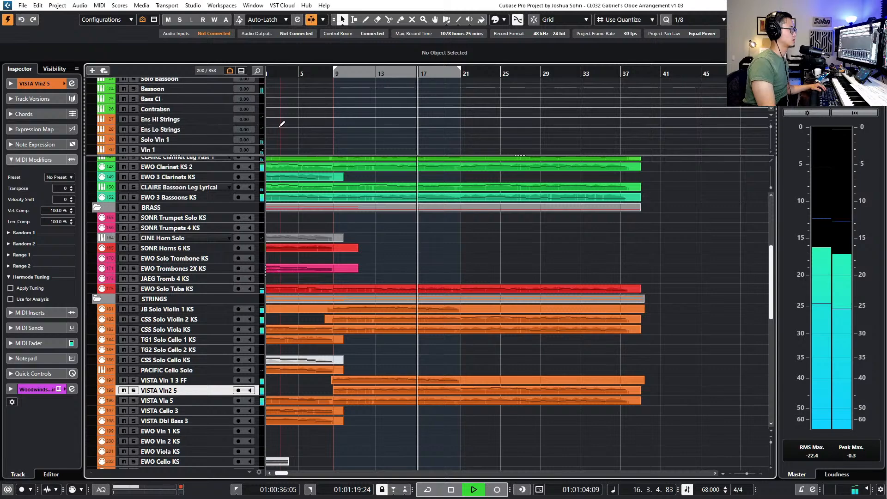
scroll(183, 110, up, 3)
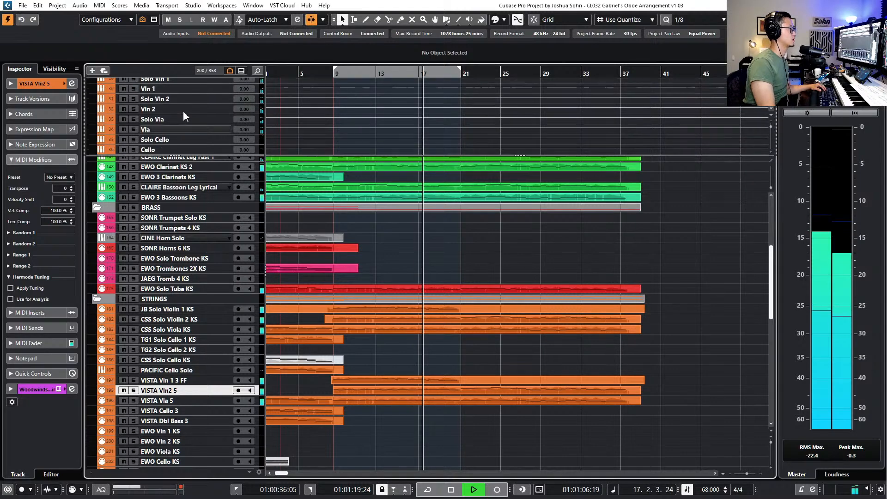
key(space)
click(166, 78)
key(e)
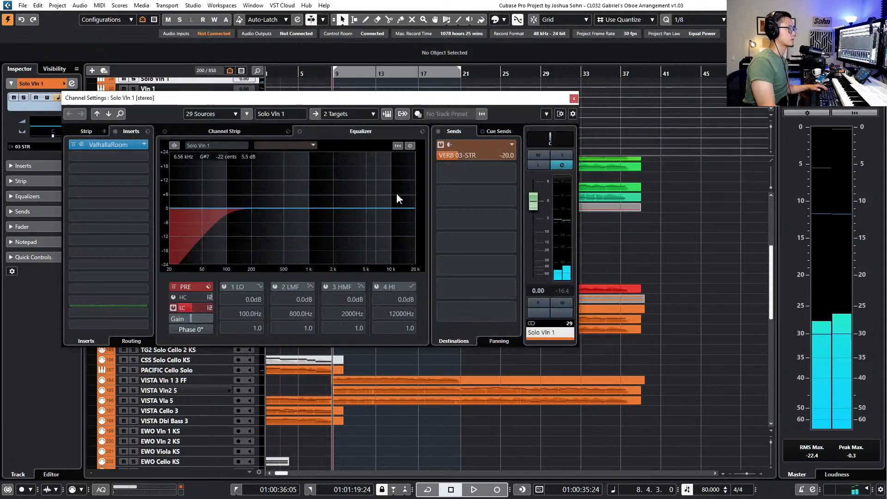
drag(476, 156, 462, 160)
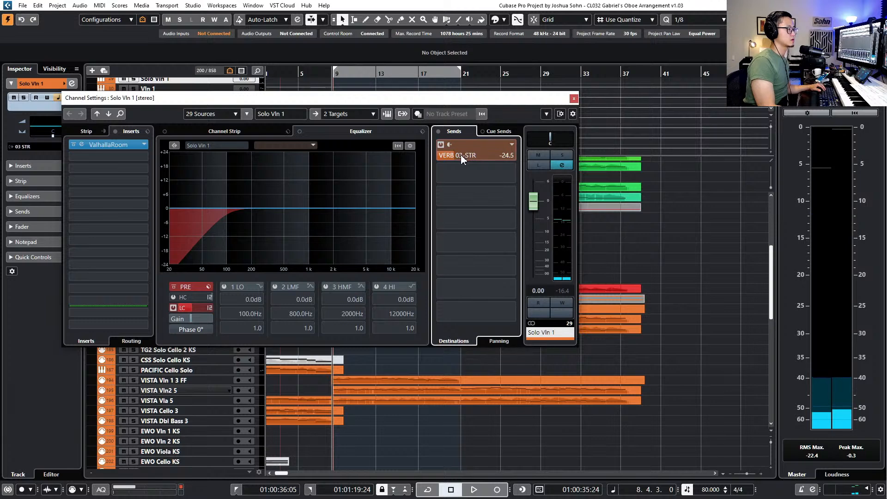
Lower the mix amount of the ValhallaRoom reverb inserted on the Solo Vln 1 channel
click(118, 145)
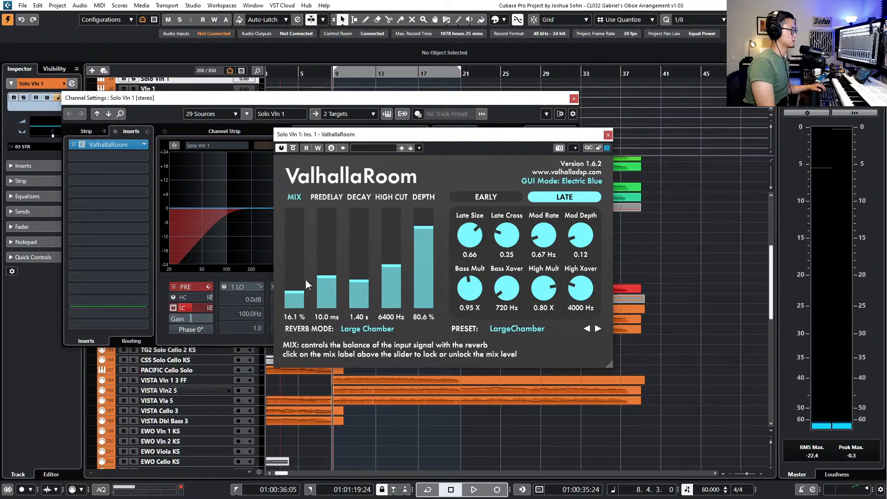
drag(306, 279, 300, 295)
click(608, 134)
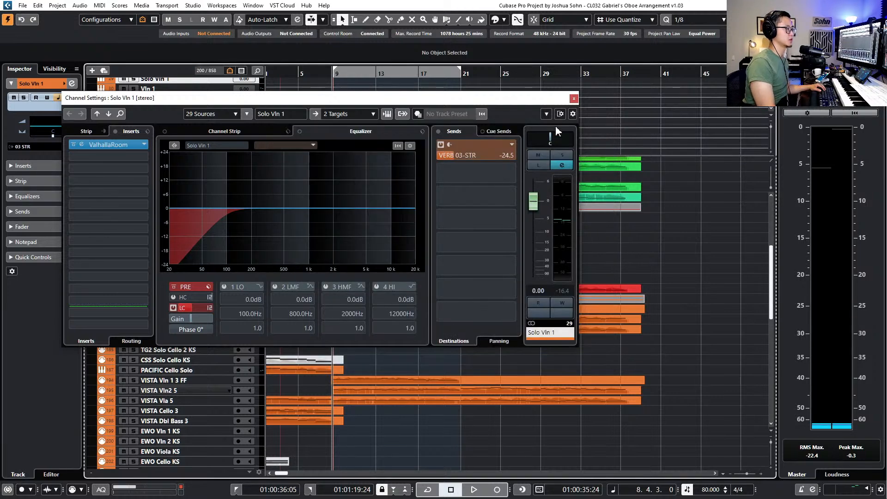
Equalize Solo Vln 1 with a -2.6 dB high-mid cut at 2044 Hz and a -3.7 dB high cut at 3477 Hz
drag(382, 217, 333, 217)
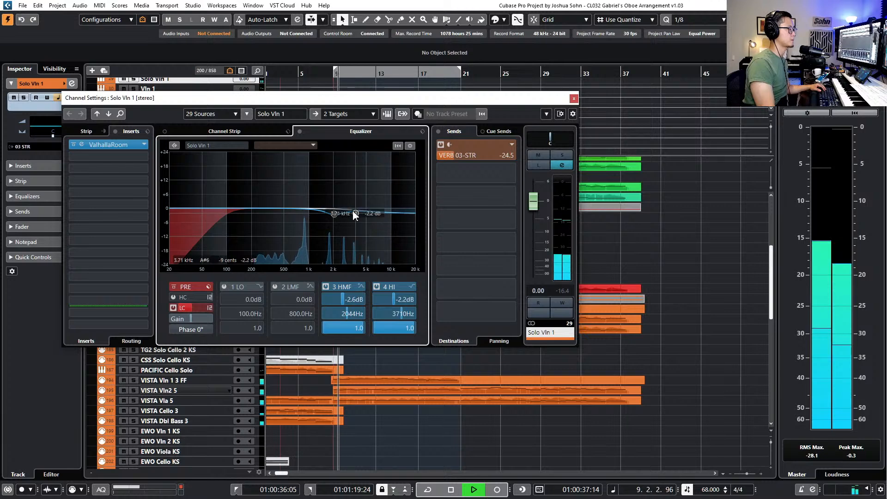
drag(355, 214, 354, 218)
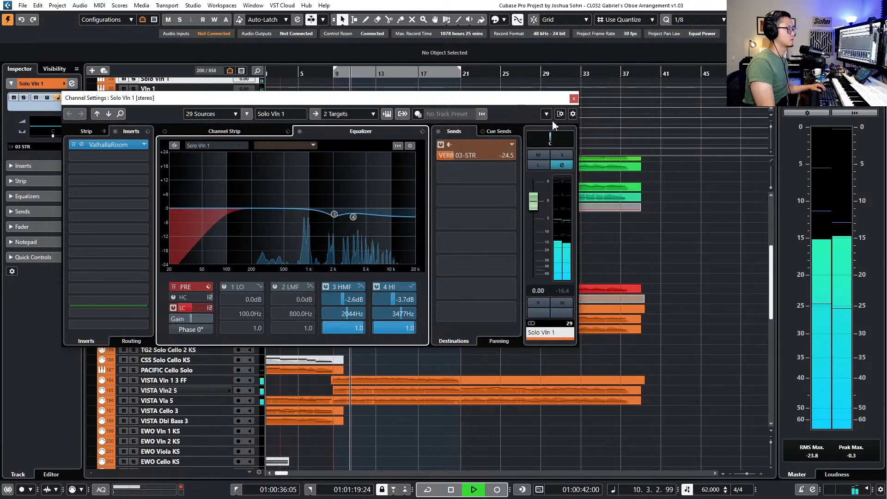
key(e)
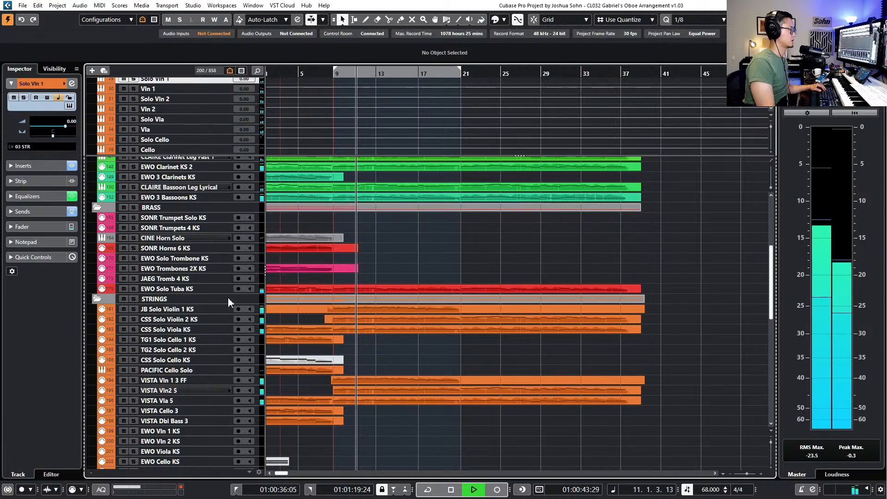
Open the JB Solo Violin 1 and VISTA Vln 1 3 FF parts together in the Key Editor, showing bars 9 to 19
scroll(216, 303, down, 3)
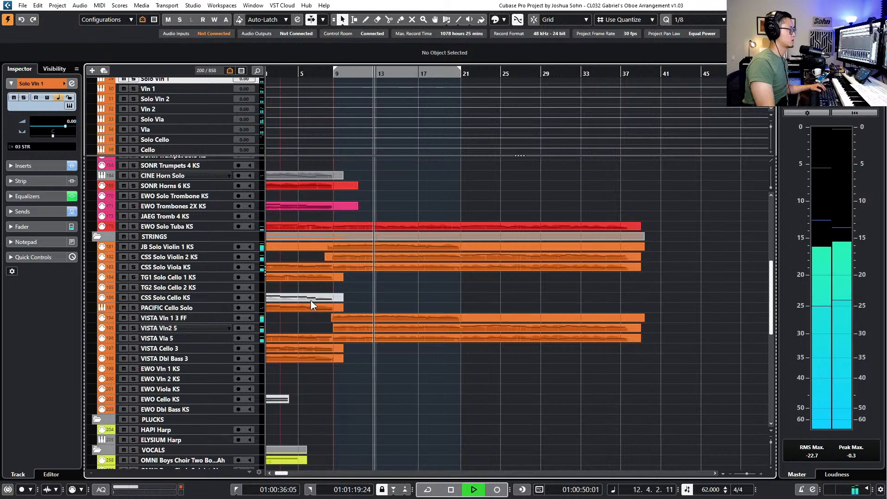
key(KP_1)
key(space)
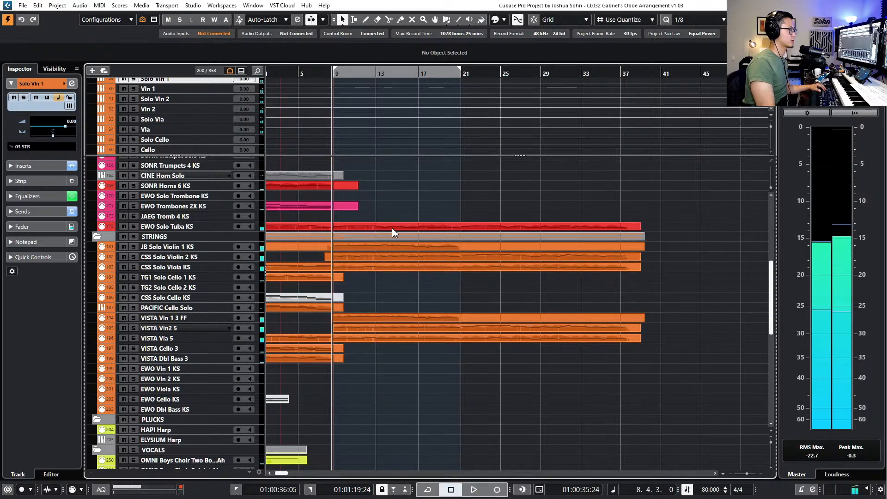
click(367, 248)
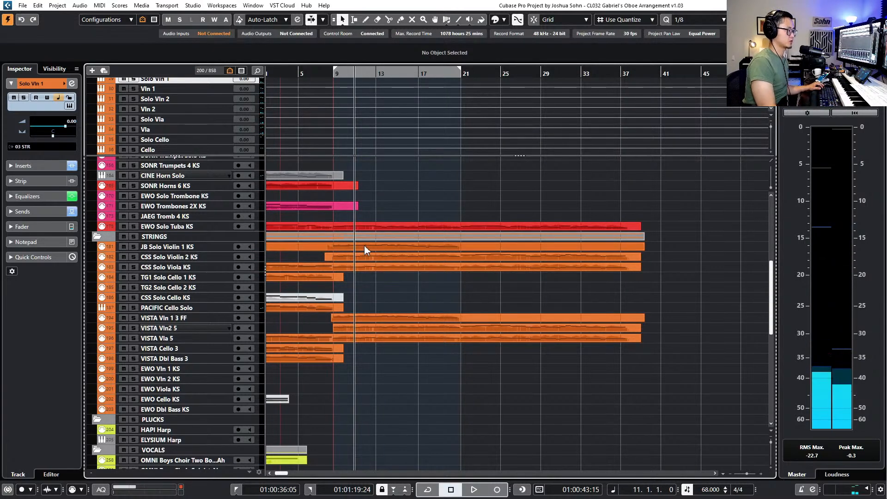
shift+click(370, 316)
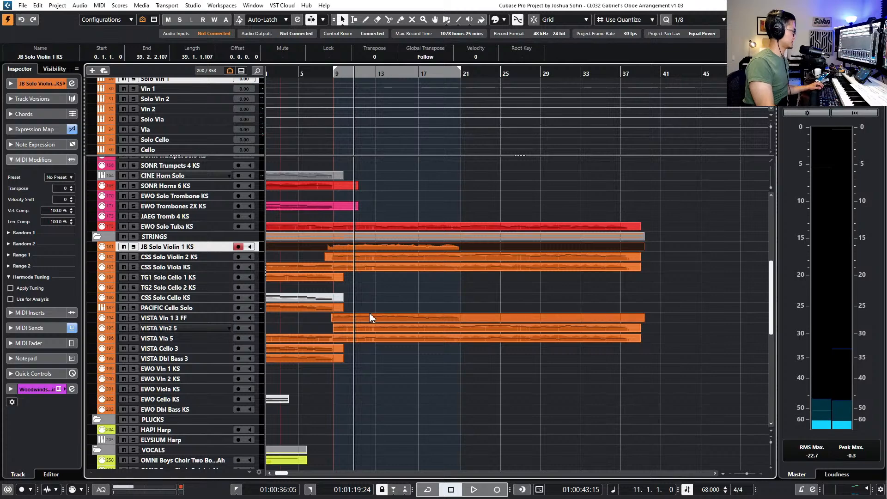
double_click(366, 322)
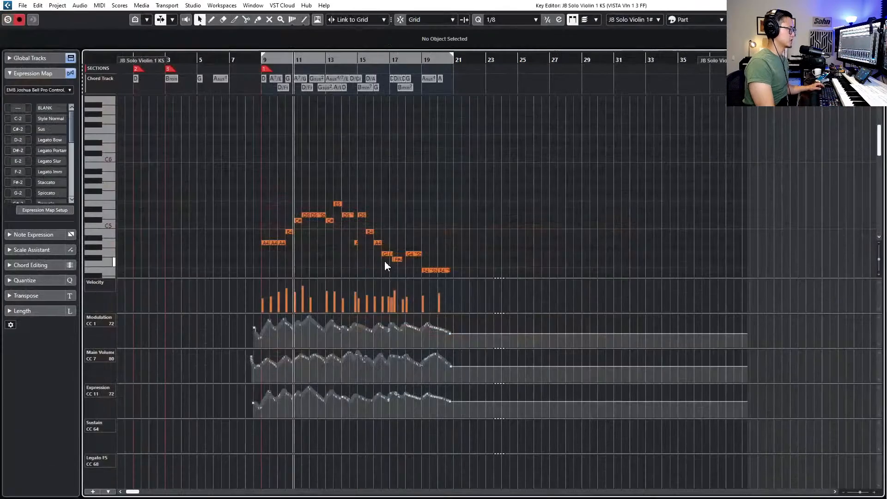
key(h)
key(h)
key(h)
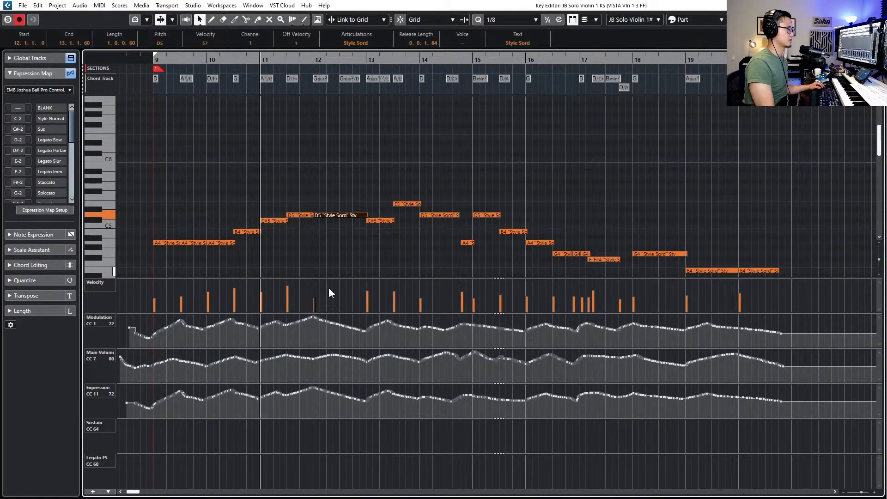
Record a Main Volume dip through bar 12 on JB Solo Violin 1 and redraw it as a smooth curve
key(l)
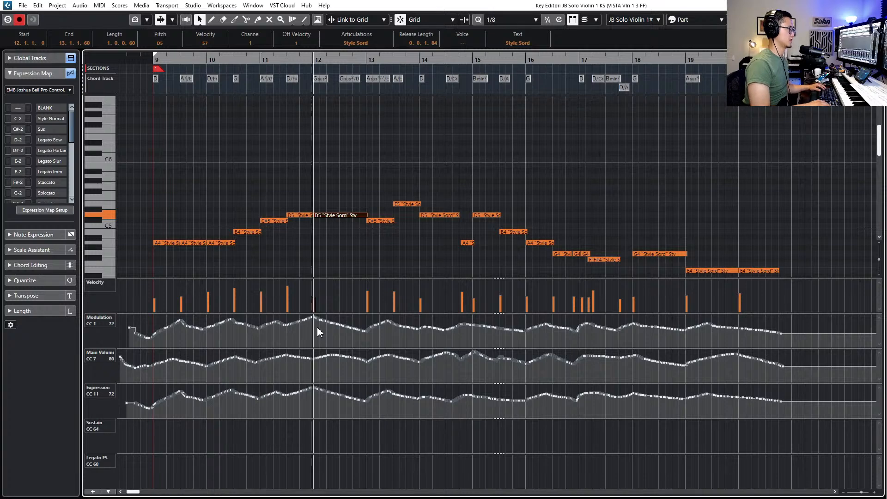
key(KP_Subtract)
key(KP_Subtract)
key(space)
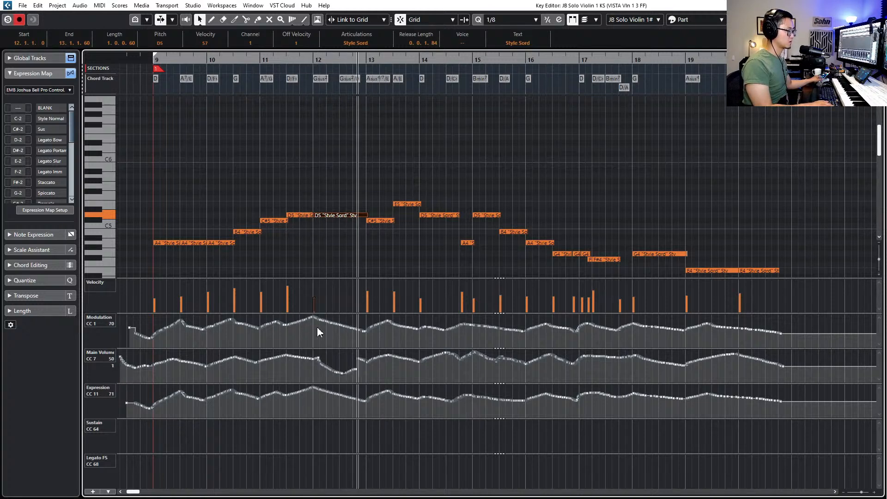
key(space)
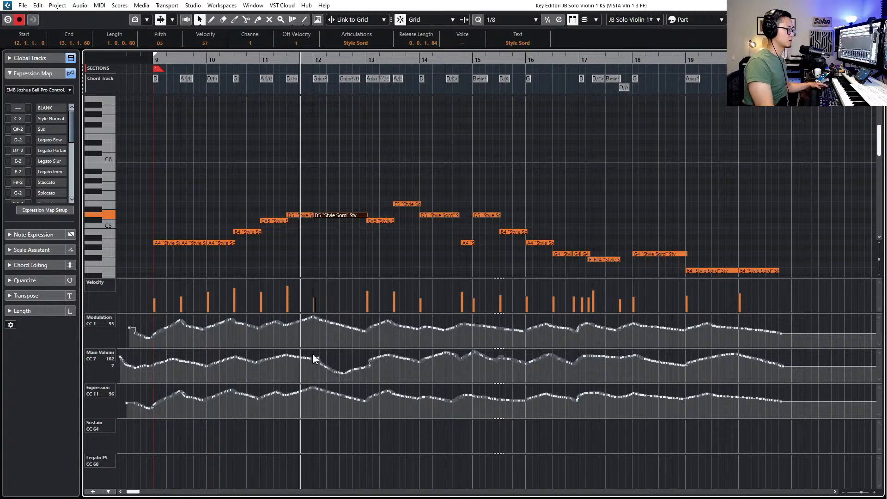
mouse_move(315, 361)
mouse_down()
mouse_move(367, 366)
mouse_move(385, 356)
mouse_up()
key(space)
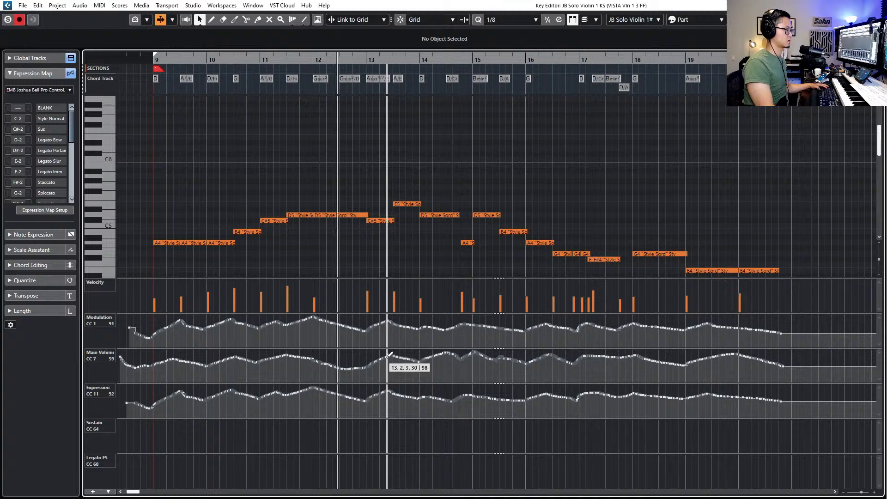
Switch to the VISTA Vln 1 3 FF part and re-record its Modulation and Expression curves from bar 11 to mid bar 15
key(space)
key(Down)
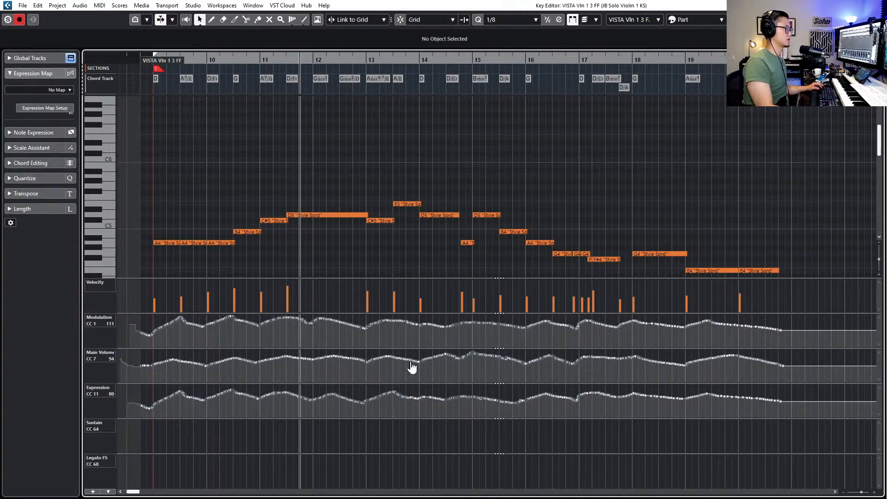
key(KP_Subtract)
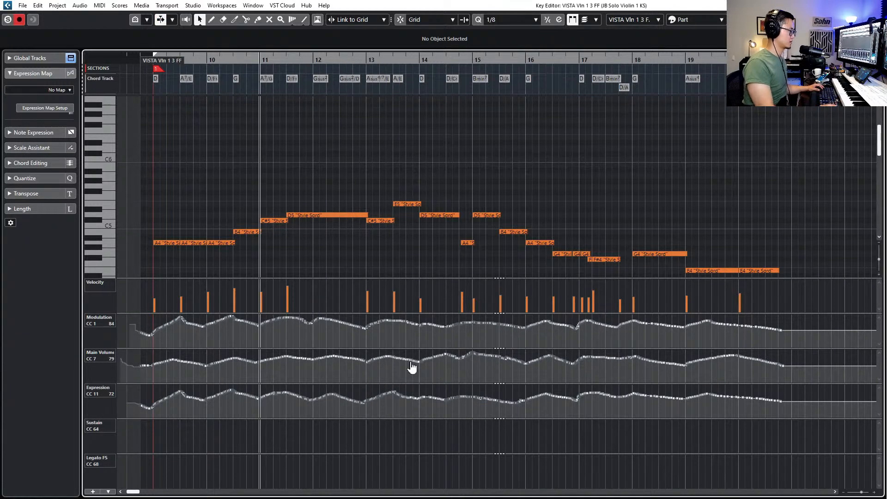
key(space)
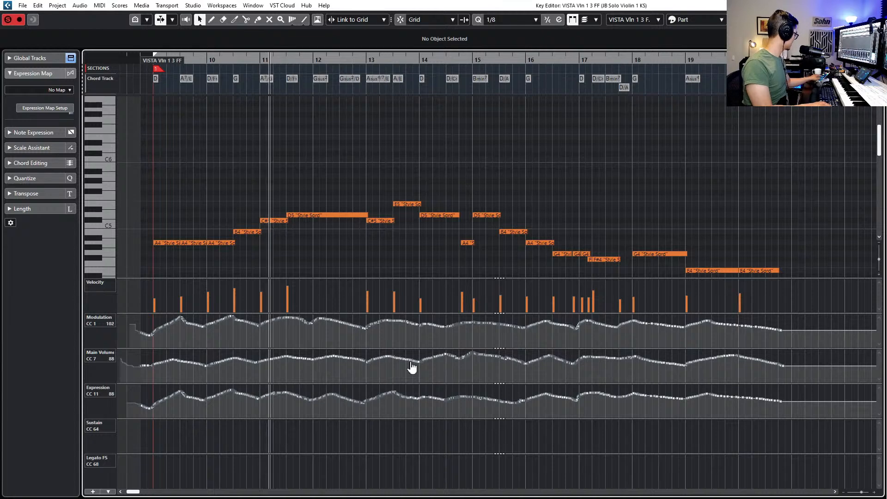
key(KP_Subtract)
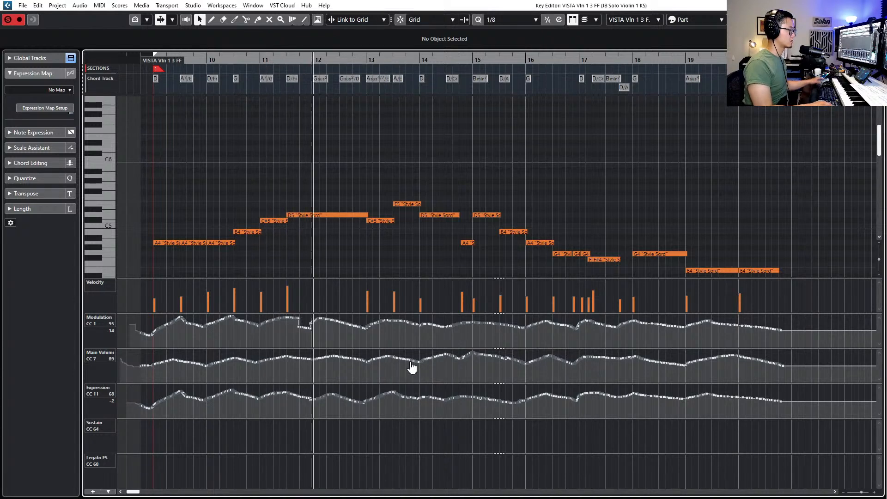
key(space)
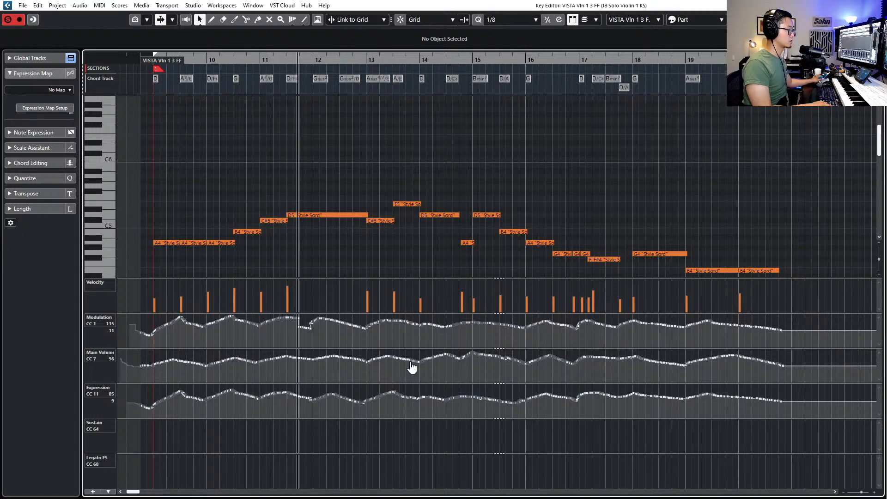
key(space)
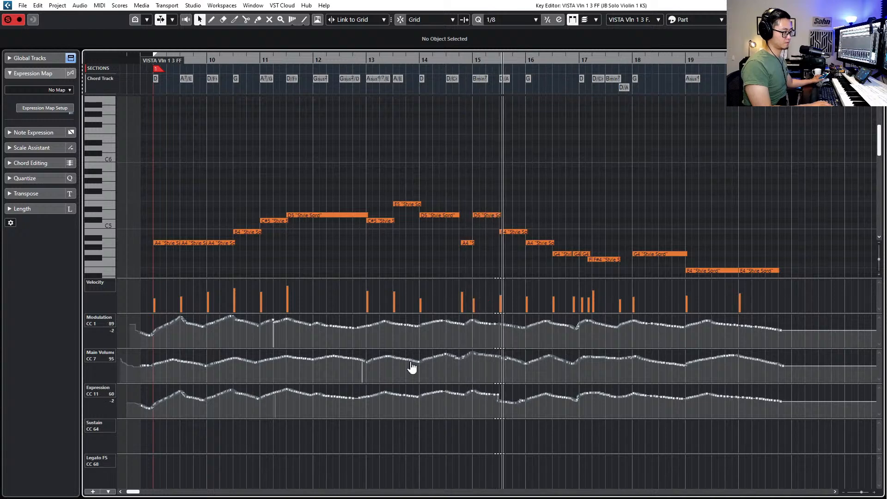
key(space)
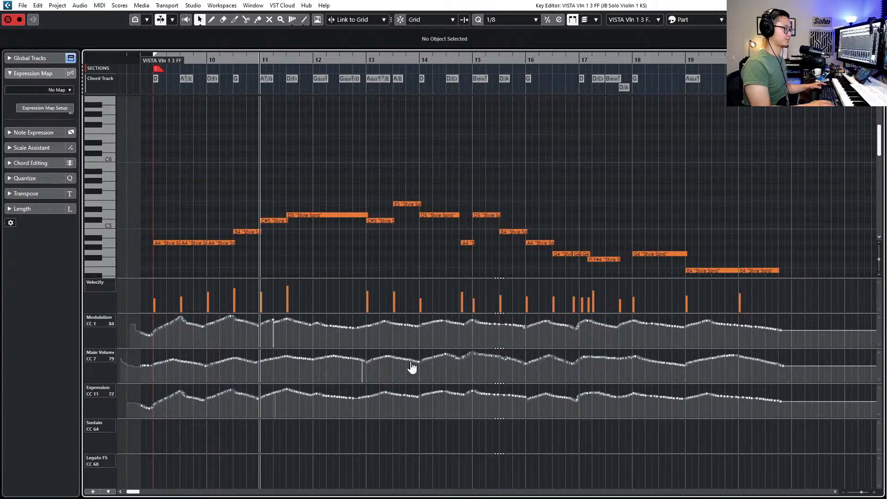
Clean up the stray Modulation points just after bar 11 in the VISTA Vln 1 3 FF part
key(space)
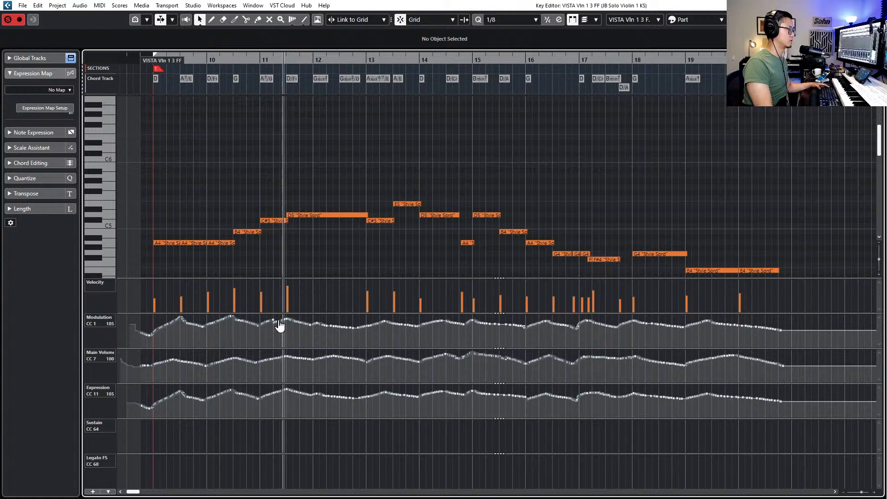
drag(278, 324, 273, 324)
key(space)
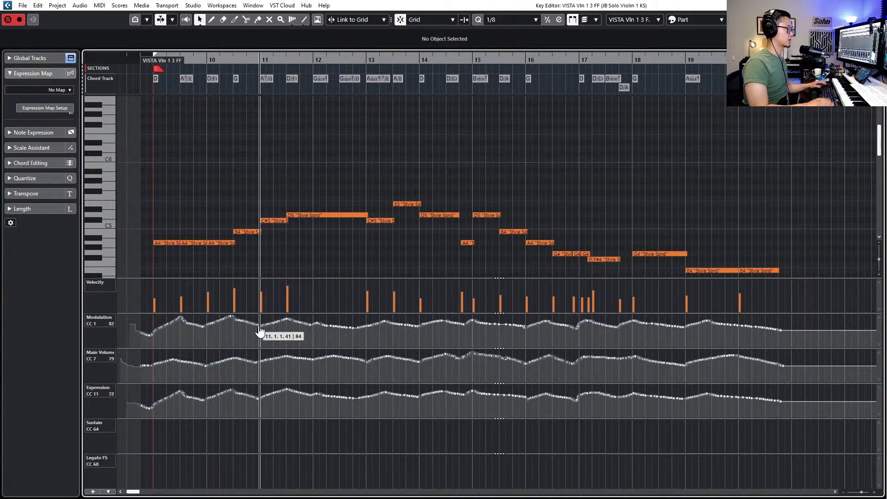
Play the violin melody from bar 10 through bar 18 to check the new curves, and close the Key Editor
key(KP_Subtract)
key(space)
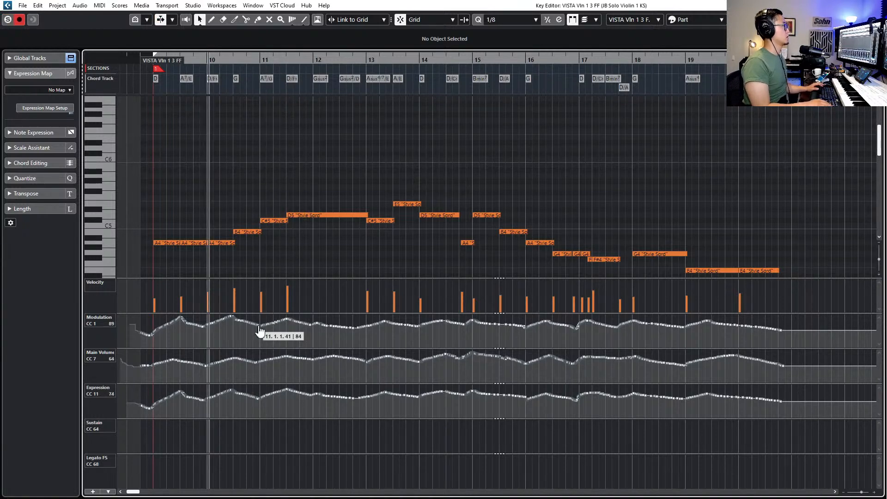
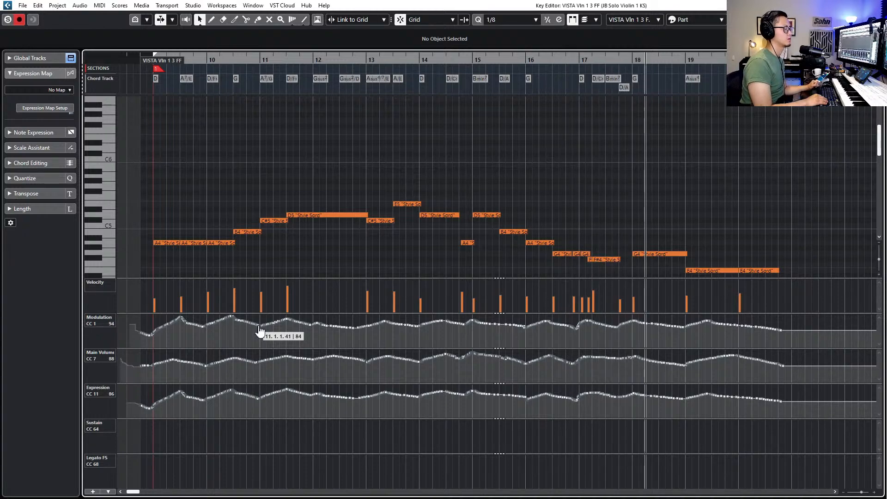
key(space)
key(Return)
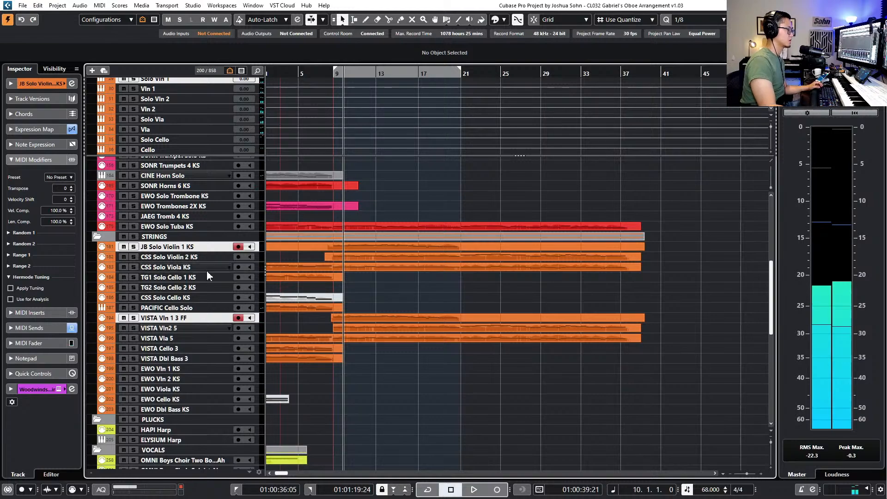
Open the CLAIRE Oboe Leg Lyrical part in the Key Editor around bars 15 to 18
scroll(324, 282, up, 5)
click(388, 272)
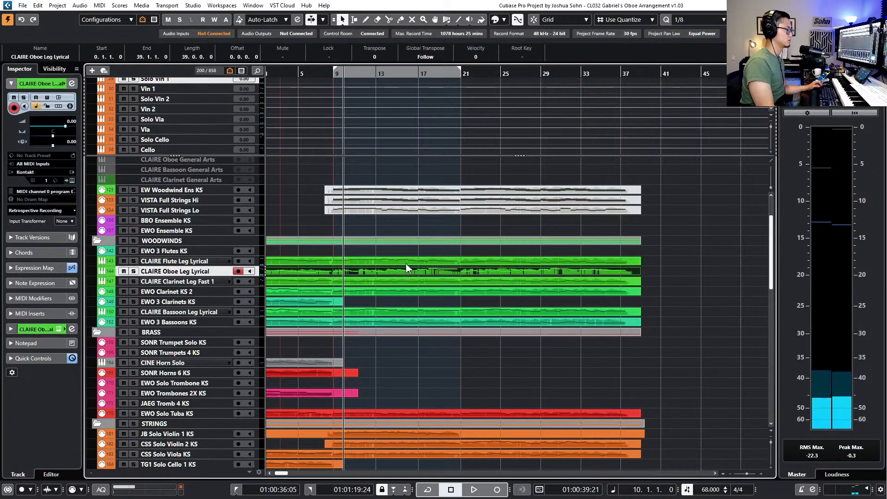
key(Return)
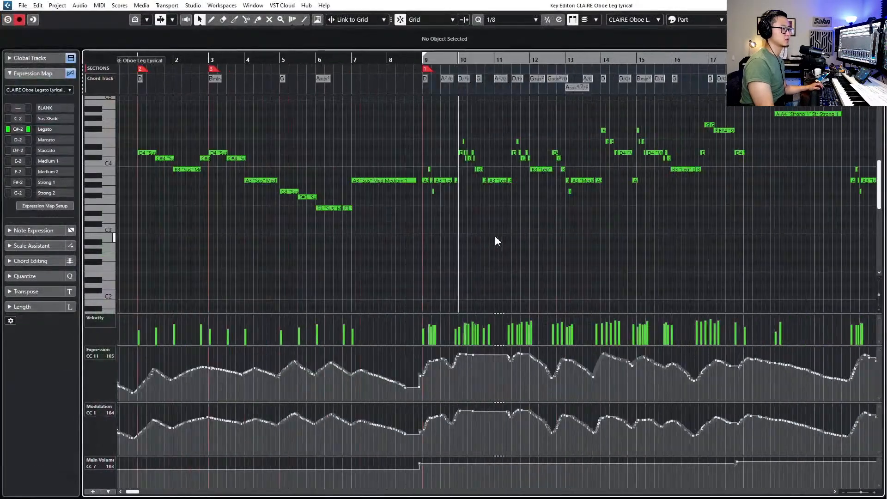
ctrl+scroll(484, 235, up, 5)
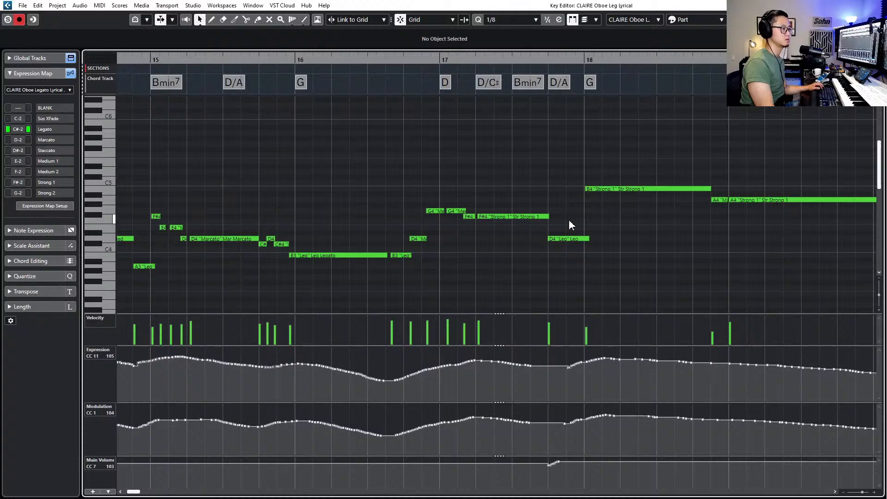
Add a short B4 pickup note at 17.4.4 before the long B4, and shorten the preceding D4 to end where it starts
click(588, 239)
ctrl+scroll(577, 239, up, 2)
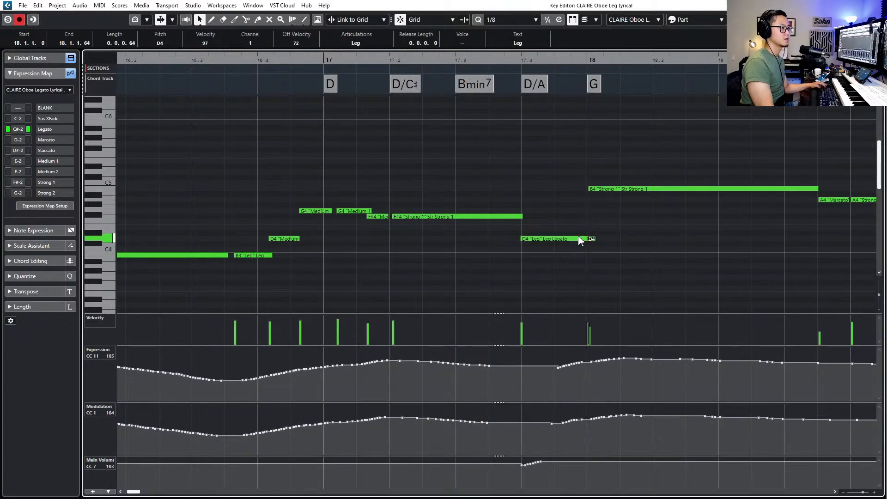
drag(587, 238, 574, 198)
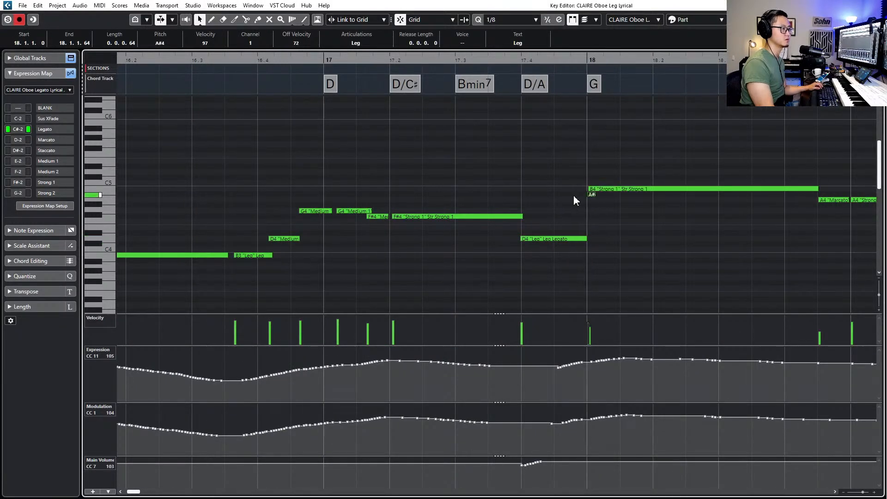
key(ctrl+Left)
key(alt+5)
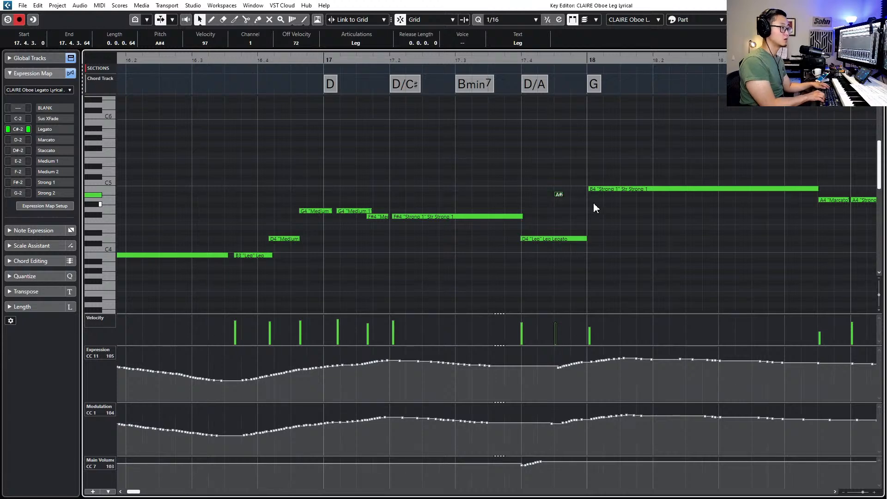
key(ctrl+Right)
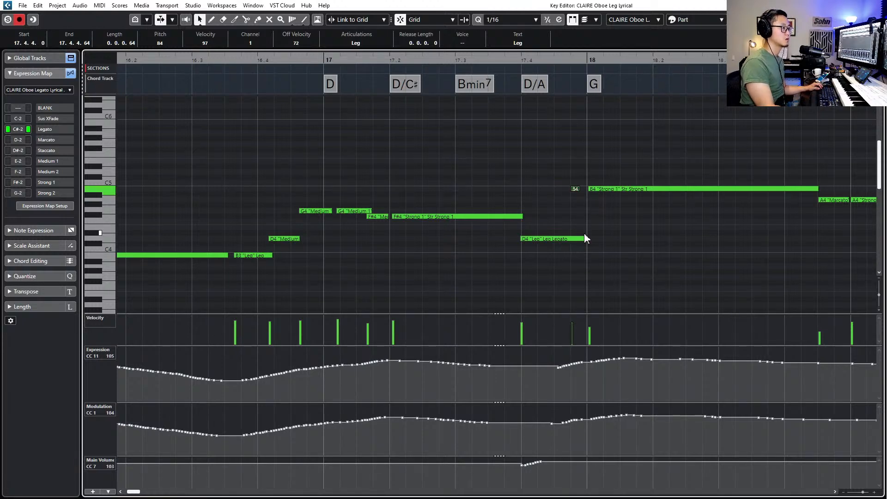
drag(584, 239, 574, 239)
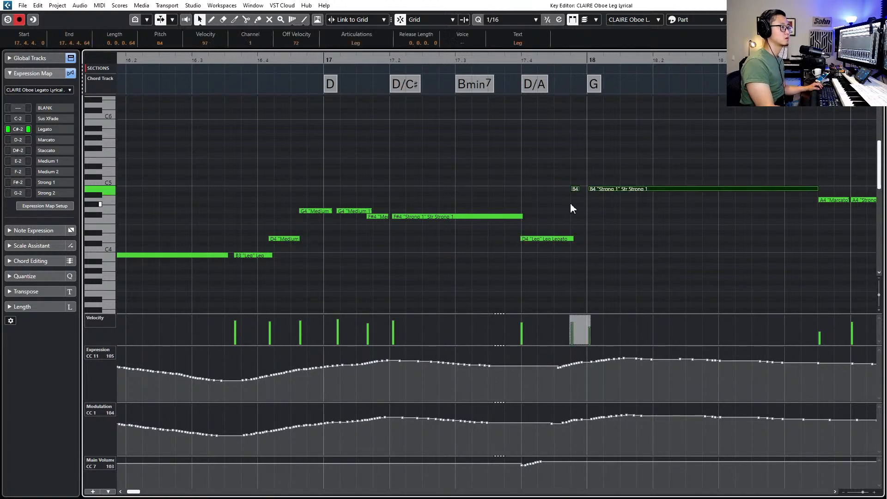
Try the Marcato articulation on the B4 pickup note in playback, and set it to Medium 1 instead
drag(545, 162, 576, 200)
click(356, 43)
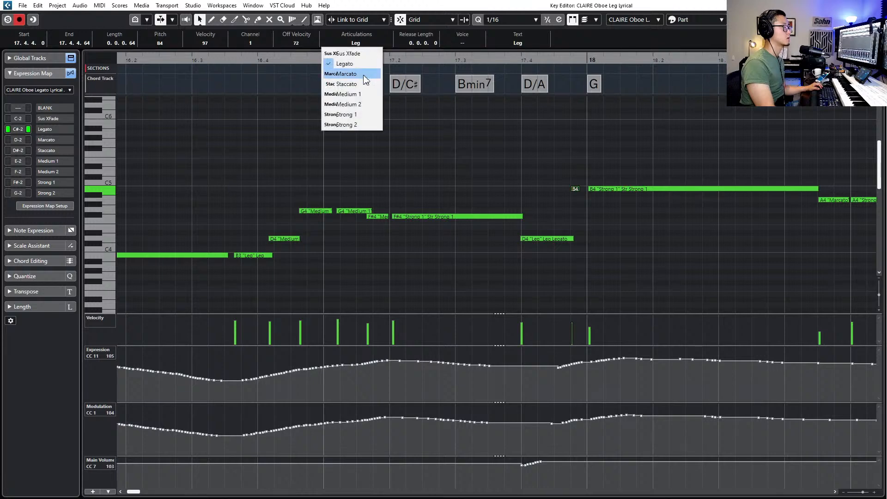
click(359, 76)
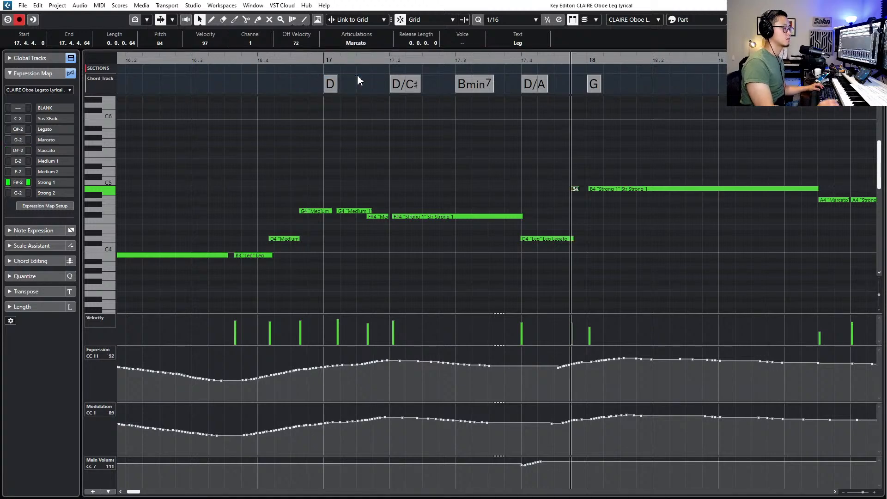
click(345, 44)
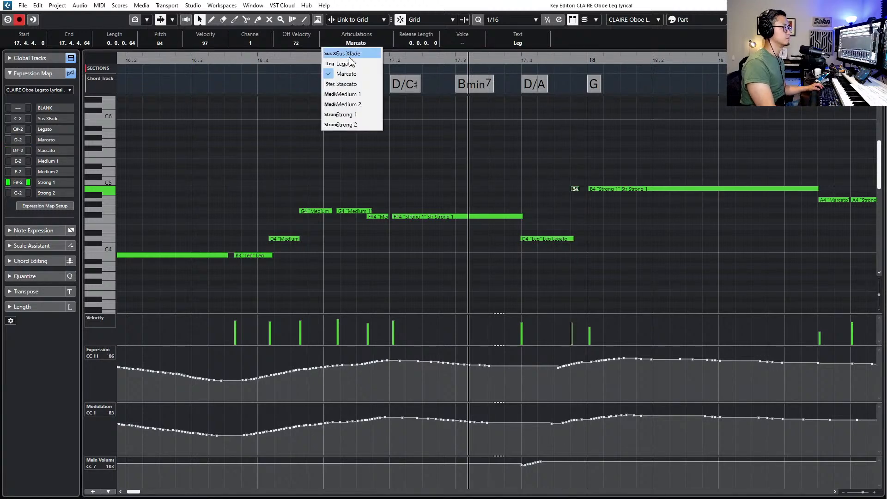
click(353, 95)
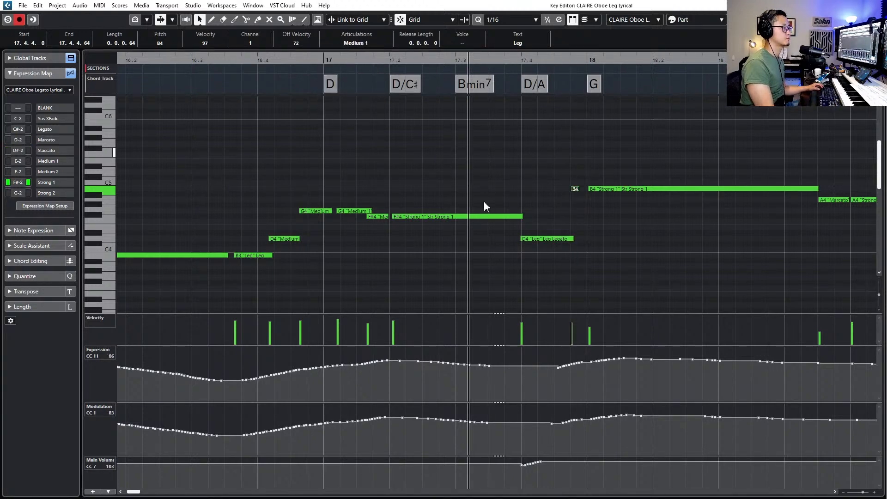
key(space)
Start the B4 pickup slightly earlier at 17.4.3.104, extend it to 17.4.4.112, nudge the long B4's start and audition the transition
click(575, 234)
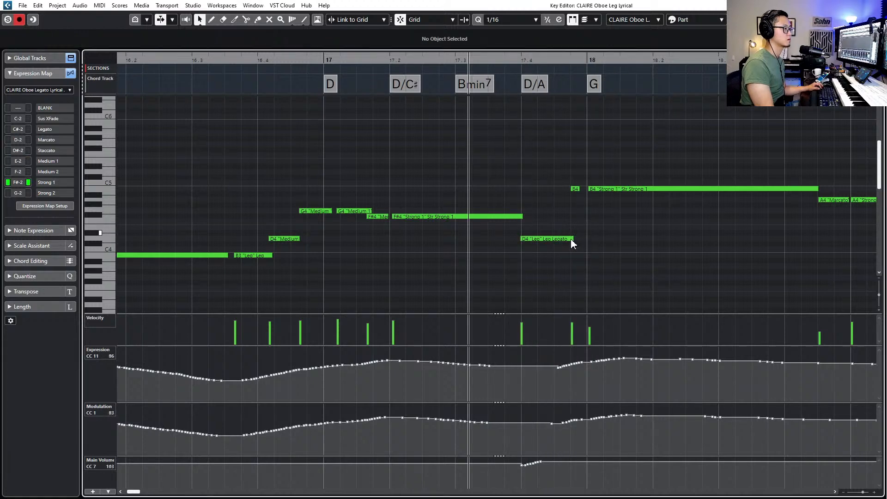
drag(571, 188, 582, 189)
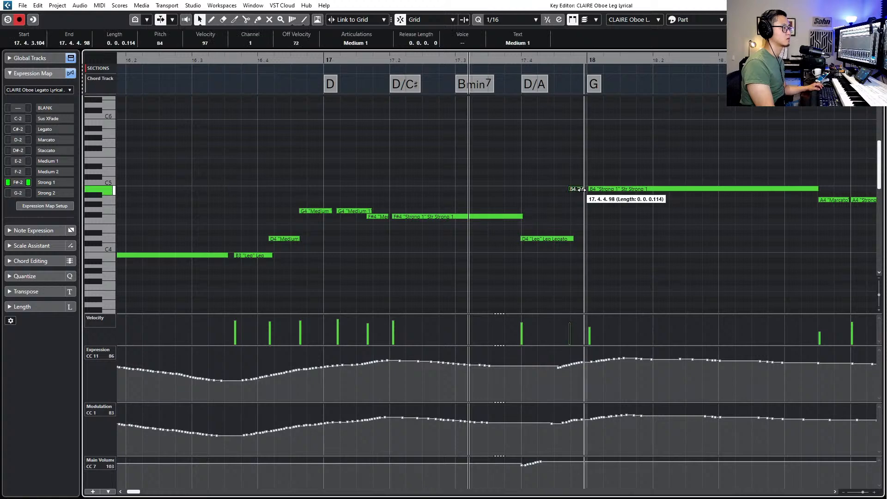
key(space)
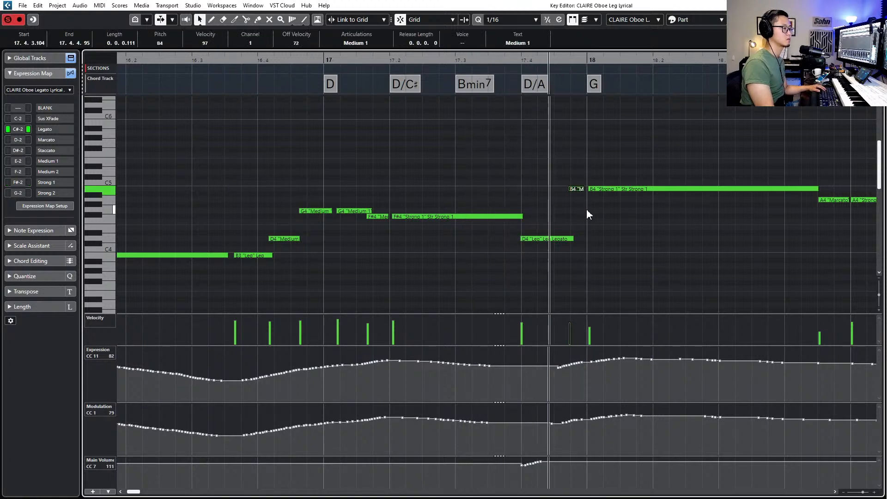
key(space)
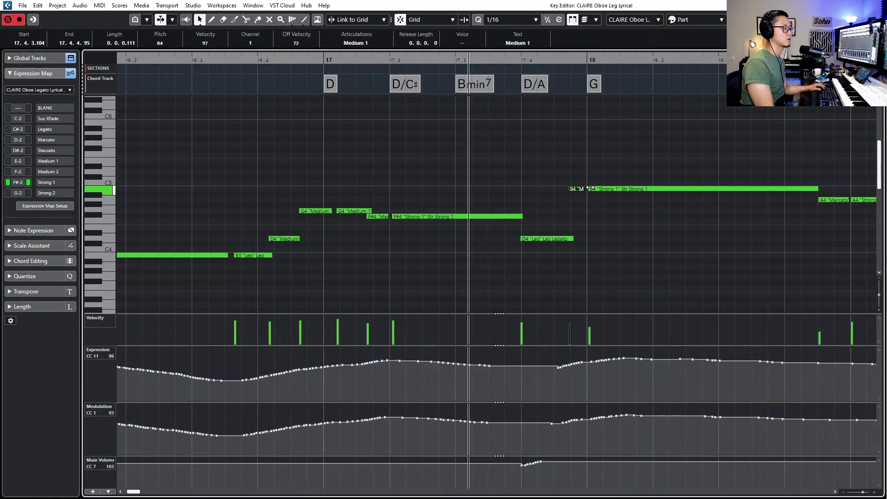
drag(589, 189, 591, 189)
click(582, 189)
key(space)
scroll(621, 188, down, 2)
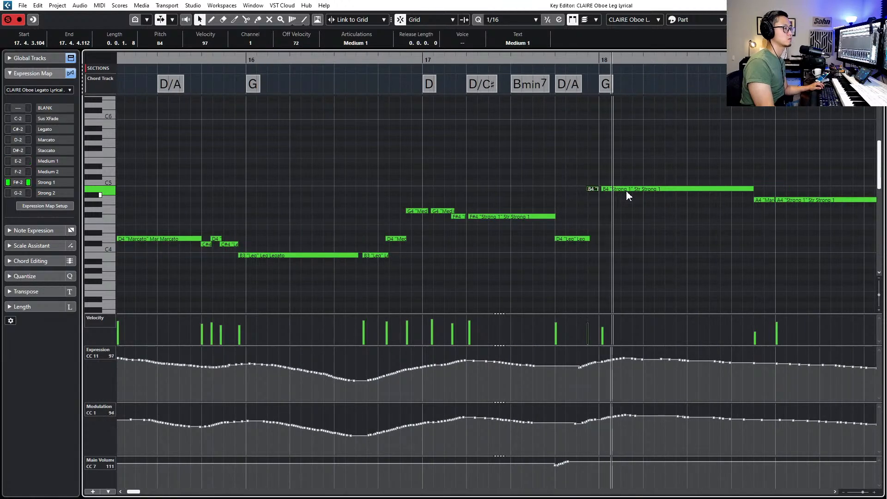
key(space)
Replay the transition into bar 18, delay the long B4's start to 18.1.1.64 and lengthen the pickup to 18.1.1.29
key(KP_Subtract)
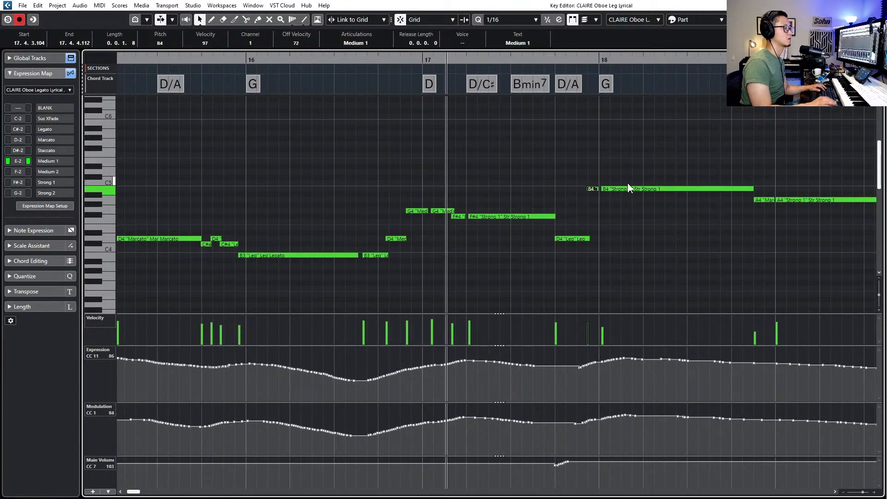
key(space)
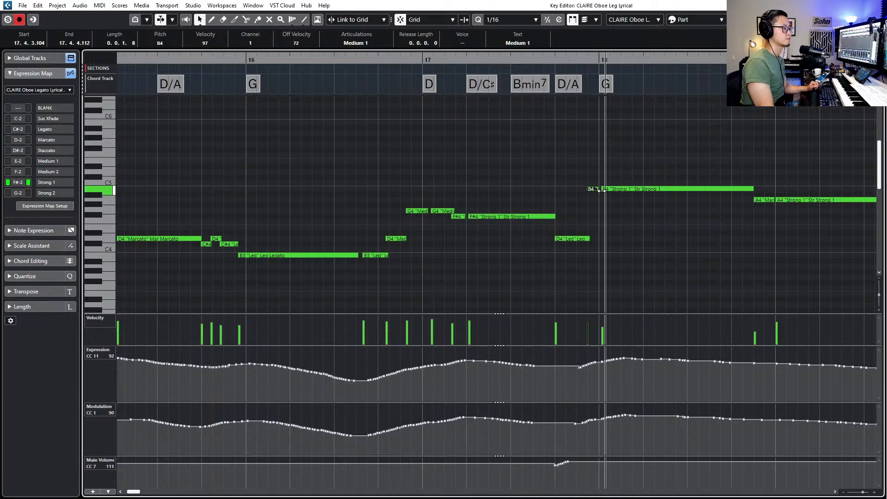
key(space)
drag(601, 190, 604, 190)
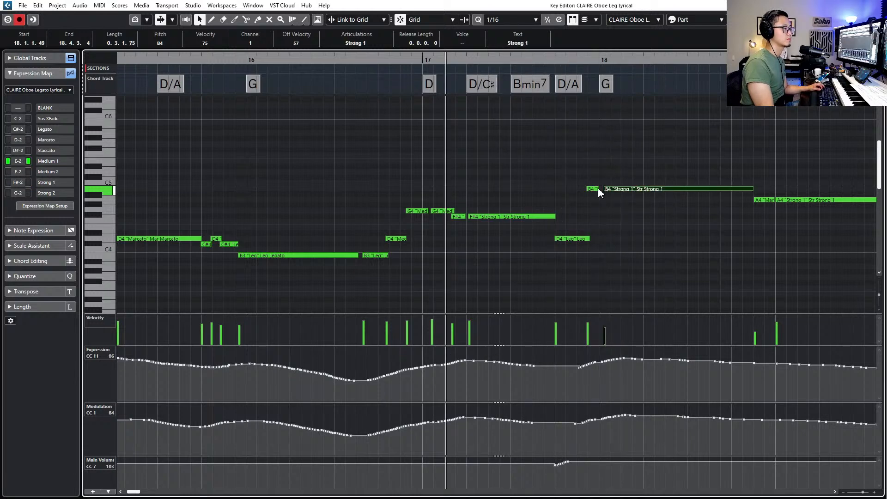
click(597, 189)
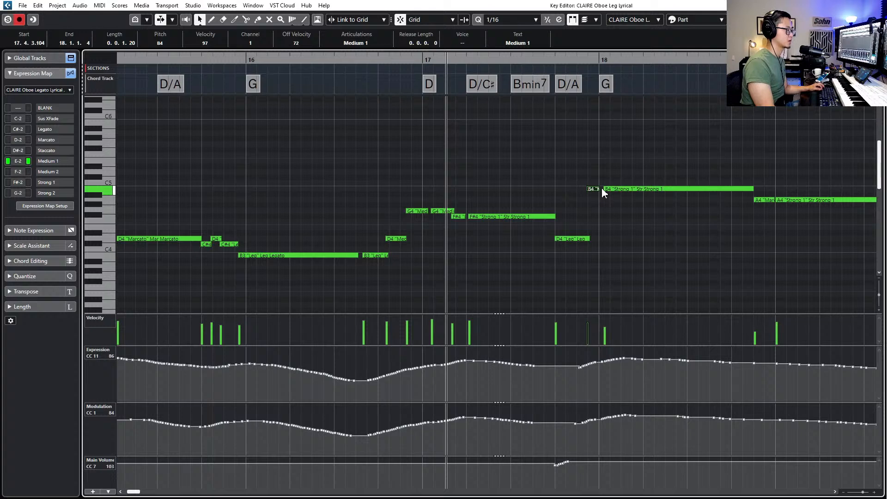
click(604, 189)
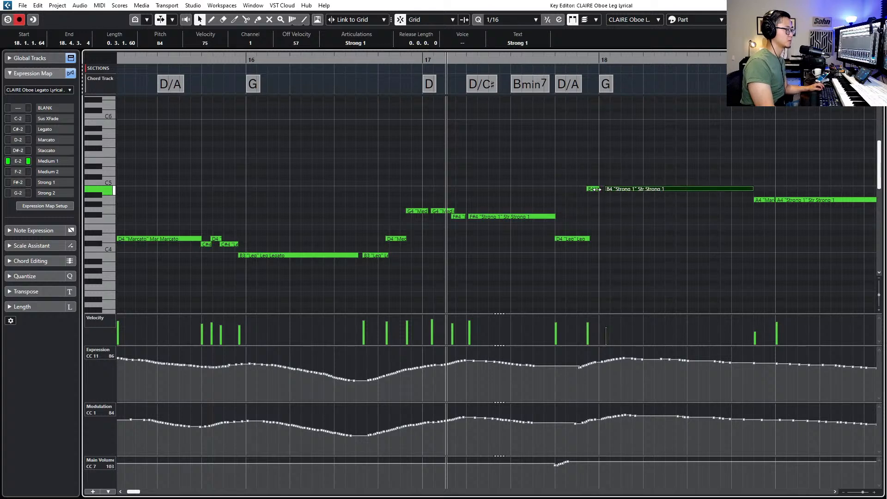
click(597, 189)
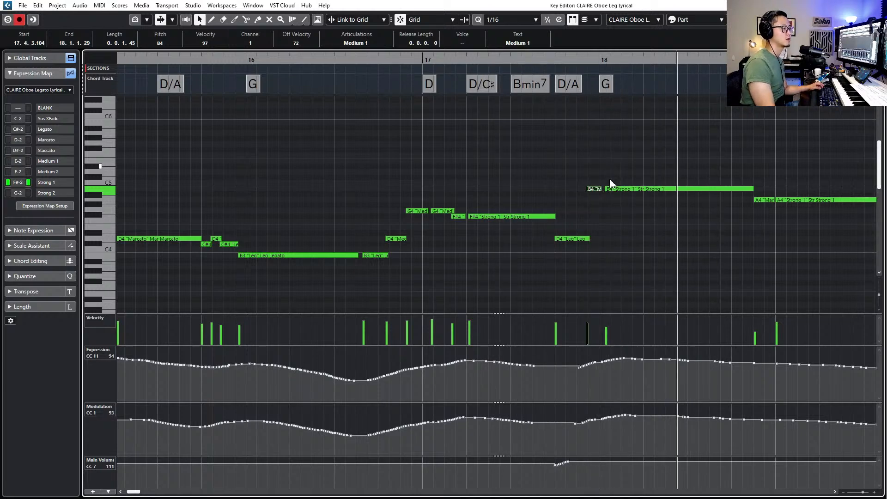
Stop the oboe playback check after bar 19 and close the Key Editor
scroll(609, 184, down, 2)
scroll(610, 183, down, 2)
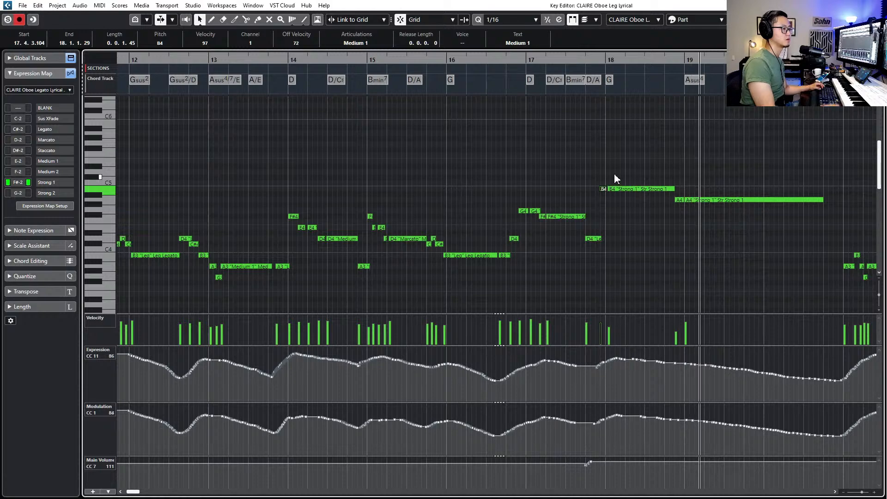
key(space)
key(Escape)
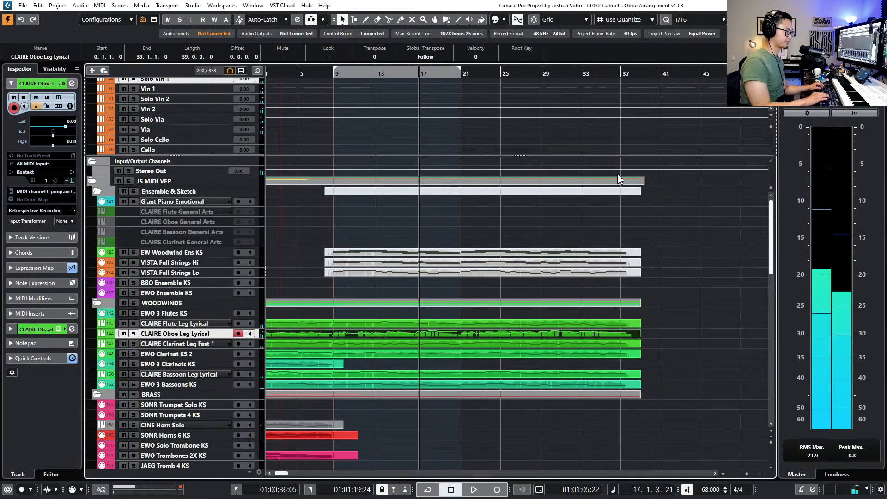
scroll(458, 376, down, 5)
scroll(457, 375, down, 2)
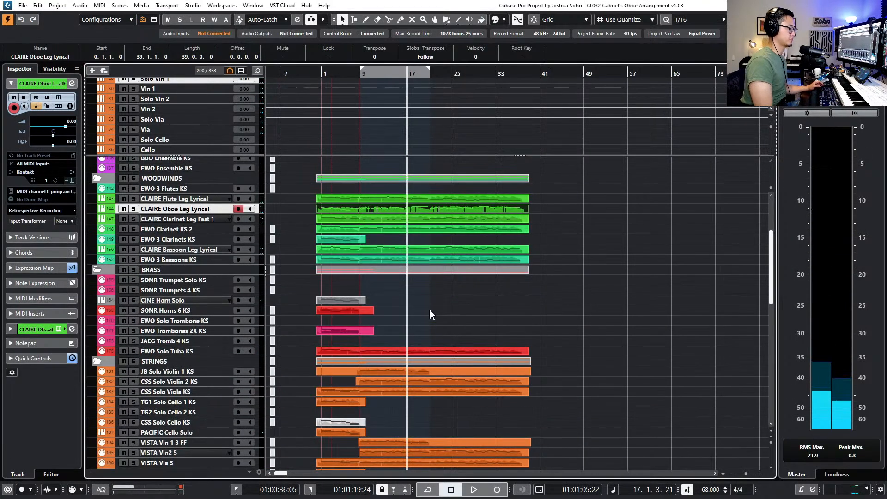
scroll(408, 273, up, 2)
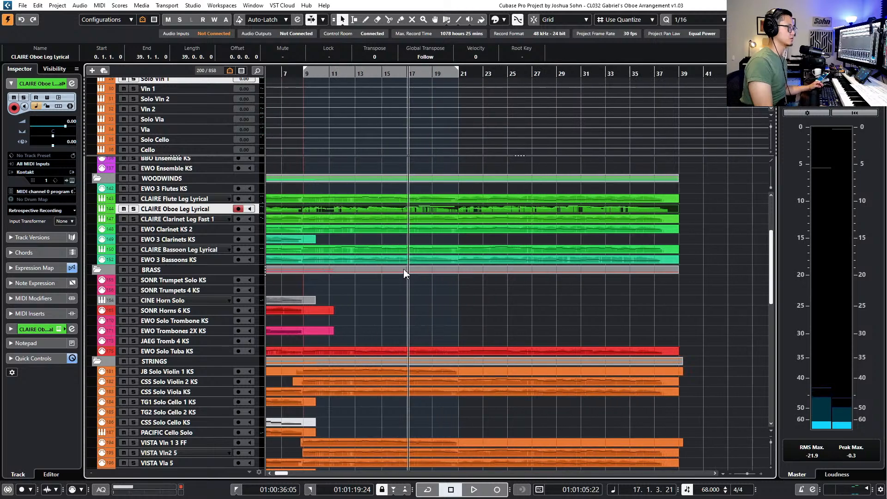
scroll(405, 266, down, 5)
scroll(420, 269, up, 1)
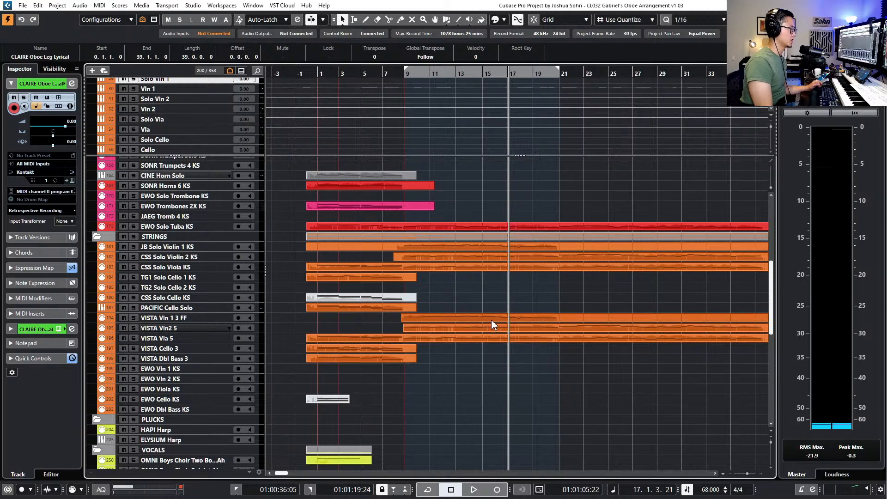
click(465, 337)
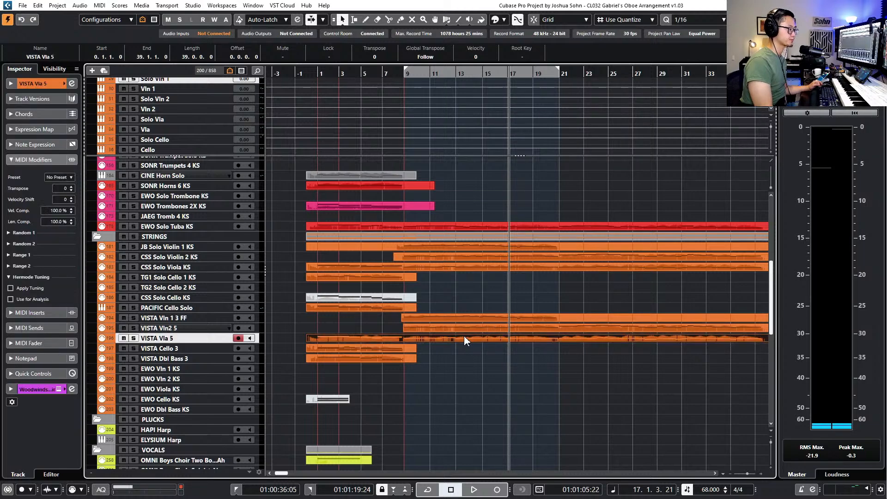
scroll(488, 324, up, 5)
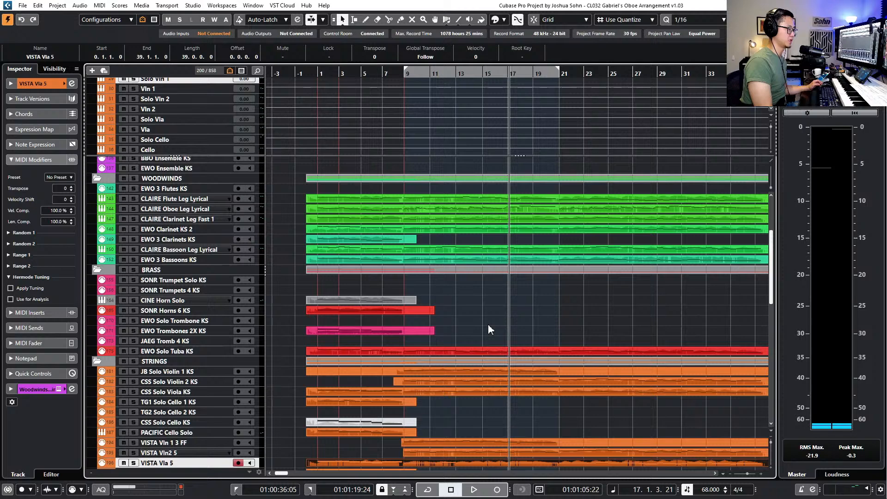
Copy the range from 8.4.2 to 21.1.1 of both bassoon tracks onto the CSS Solo Cello KS and PACIFIC Cello Solo tracks
click(424, 261)
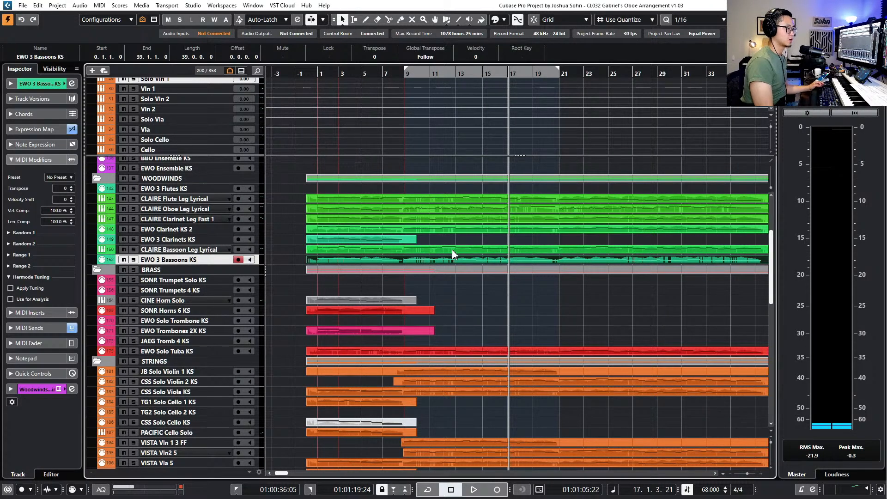
ctrl+click(432, 250)
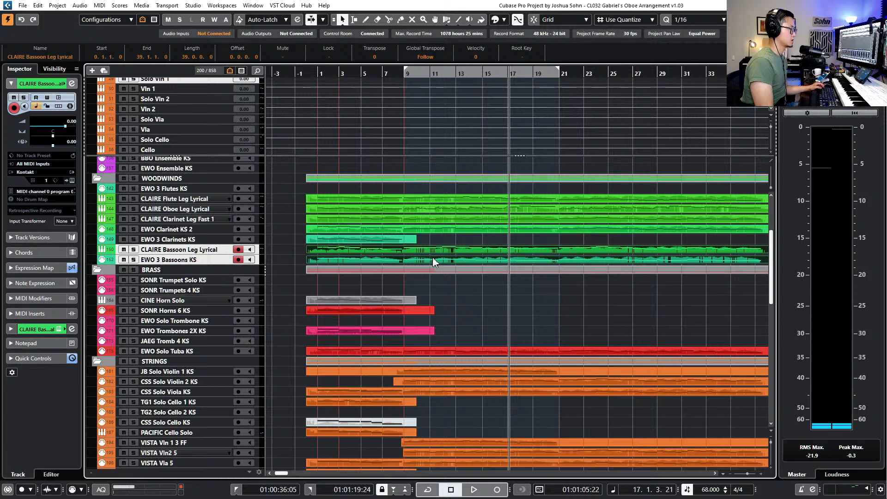
scroll(436, 262, up, 2)
scroll(360, 251, up, 1)
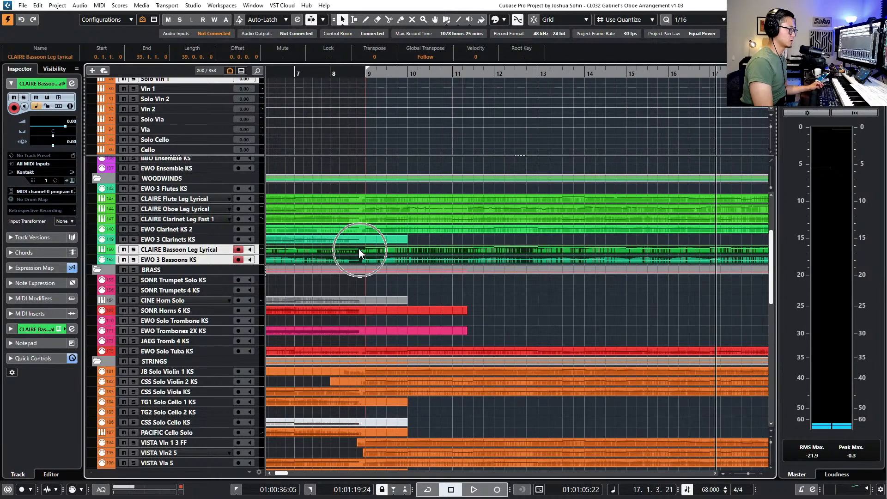
key(2)
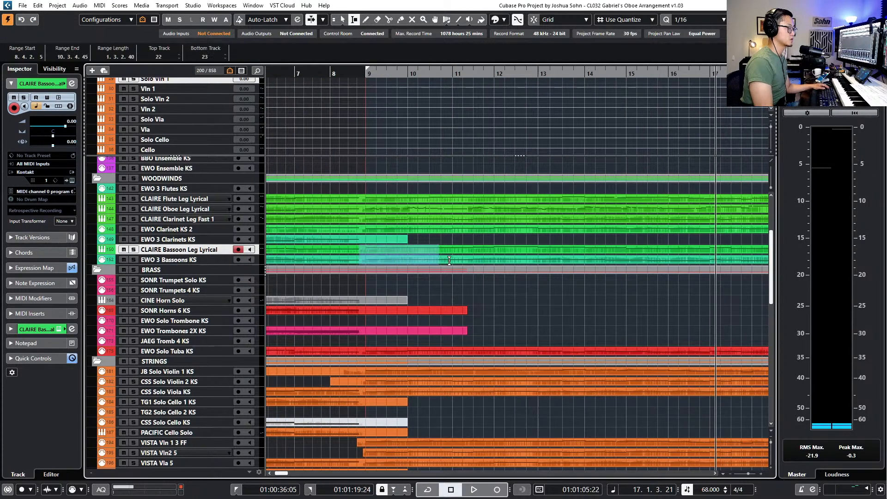
drag(449, 261, 734, 257)
scroll(677, 255, right, 3)
scroll(689, 269, down, 2)
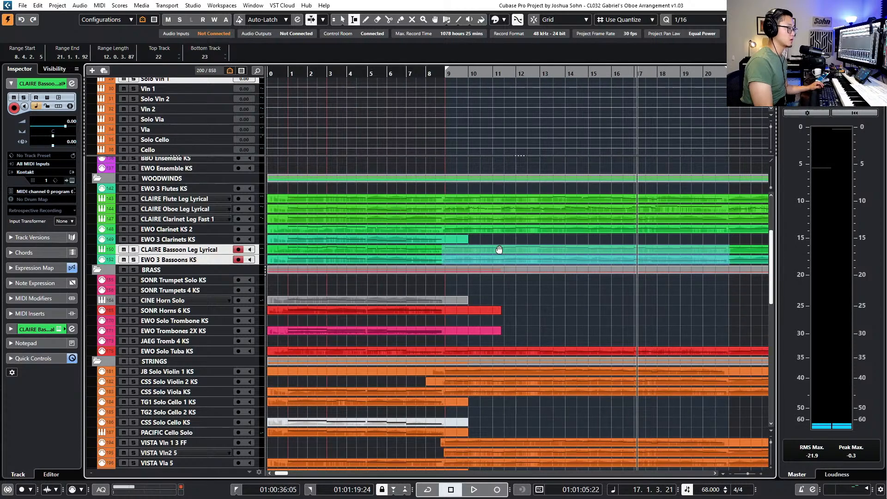
drag(499, 250, 506, 422)
scroll(532, 370, down, 3)
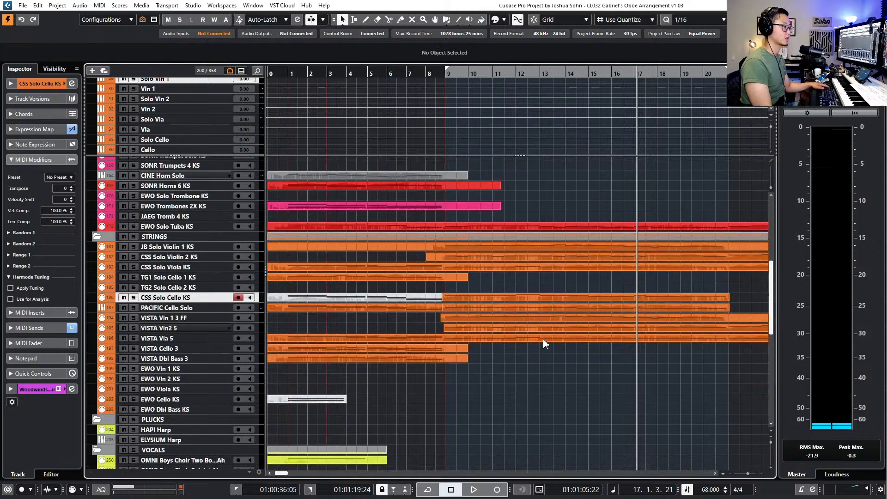
Delete the muted opening part on the CSS Solo Cello KS track, keeping the copied bassoon part that starts before bar 9
drag(551, 309, 549, 305)
scroll(447, 302, up, 2)
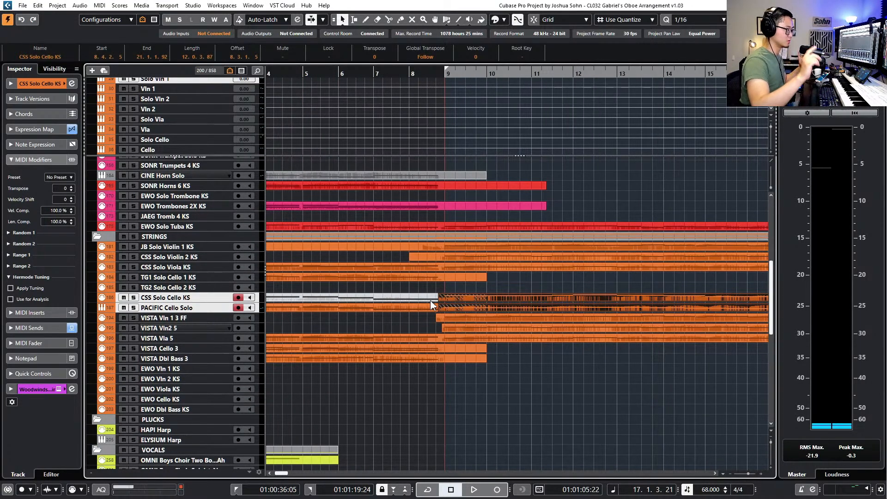
click(468, 286)
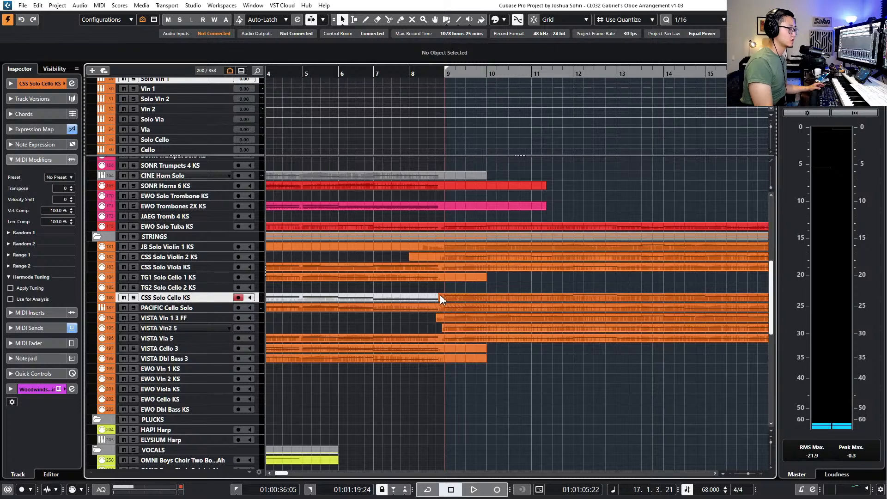
click(442, 296)
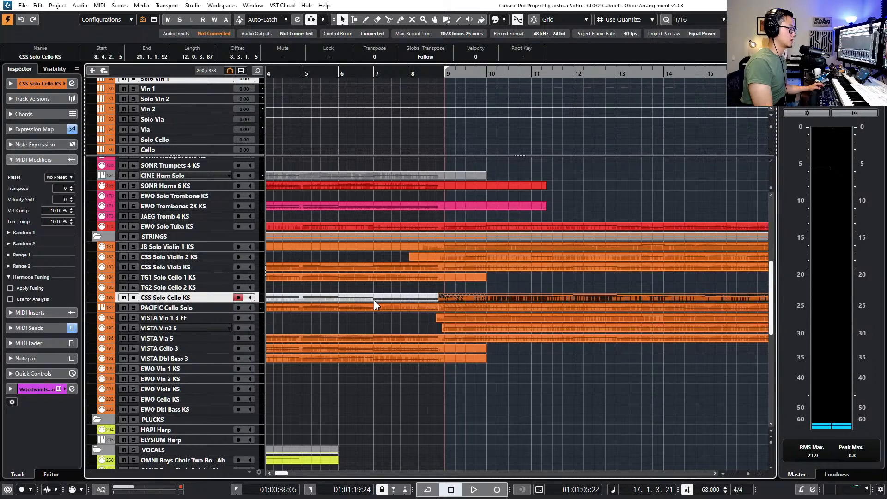
scroll(376, 305, left, 4)
click(415, 299)
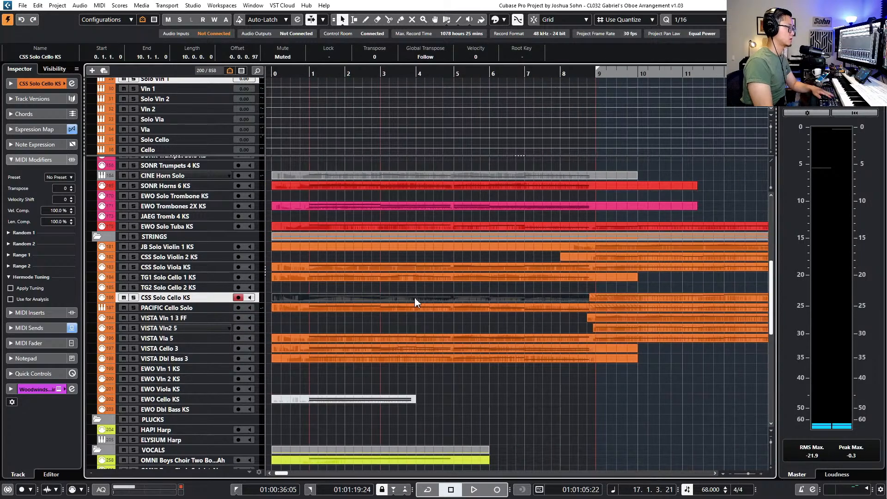
key(Right)
scroll(416, 301, right, 4)
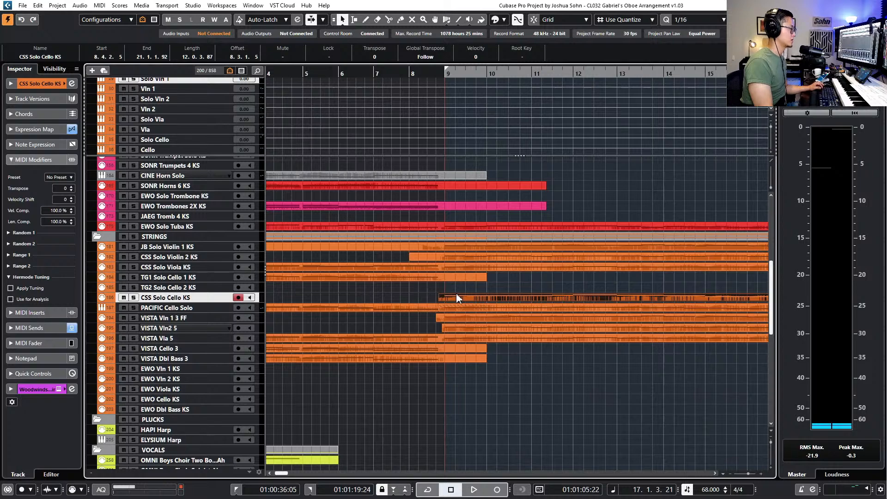
Move the copied part from CSS Solo Cello KS to TG1 Solo Cello 1 KS and join the earlier and copied parts on both cello tracks
drag(457, 295, 456, 278)
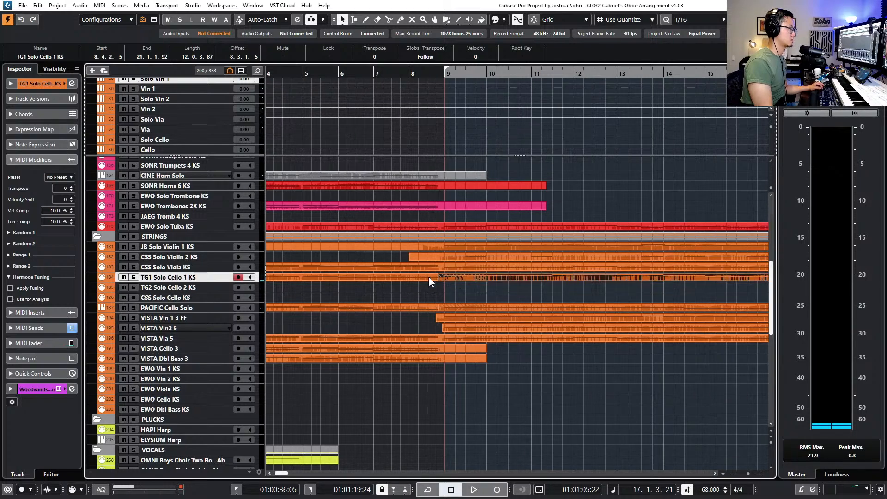
click(430, 278)
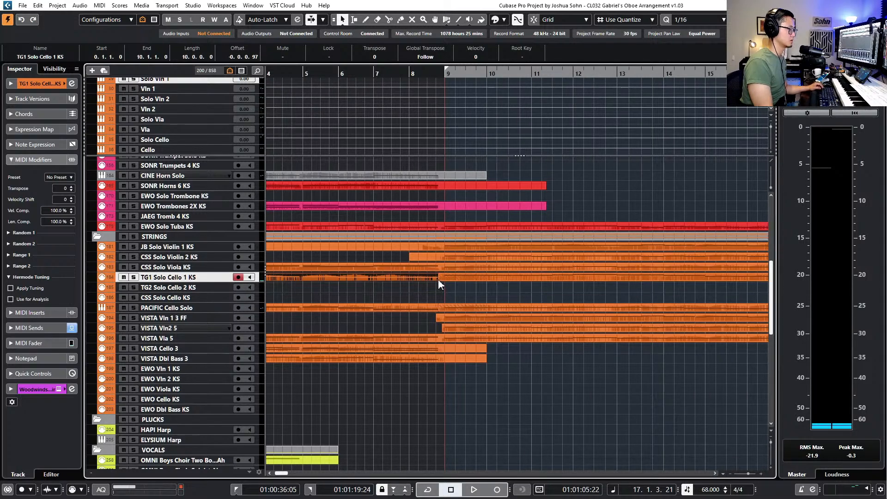
drag(441, 278, 442, 279)
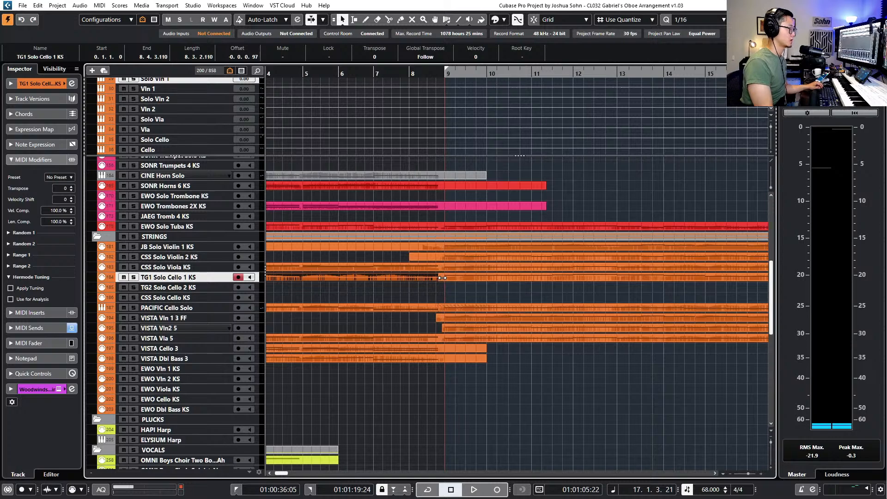
click(428, 306)
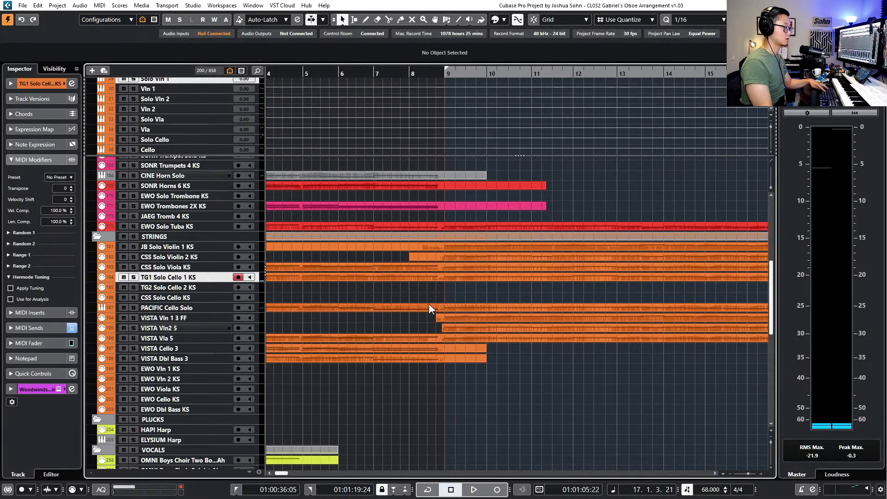
click(422, 297)
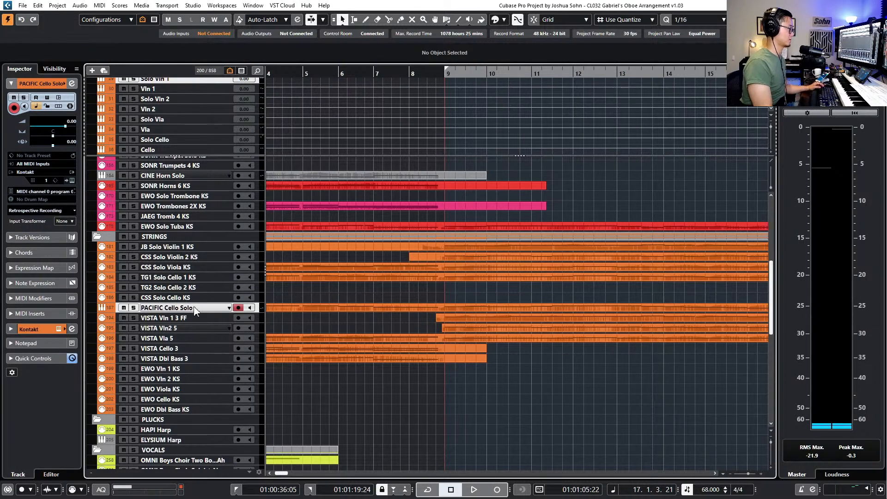
Move the PACIFIC Cello Solo track above CSS Solo Cello KS and audition both cello parts from bar 9 in the Key Editor
drag(196, 312, 194, 286)
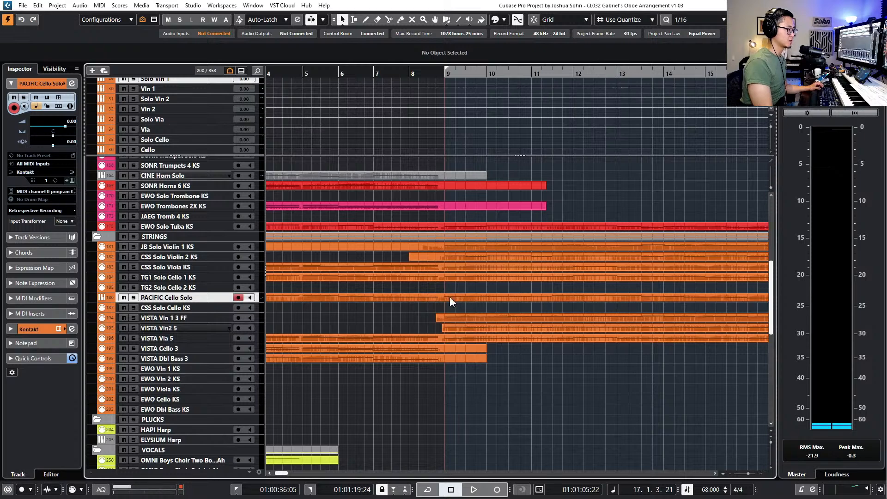
drag(453, 283, 455, 277)
key(KP_1)
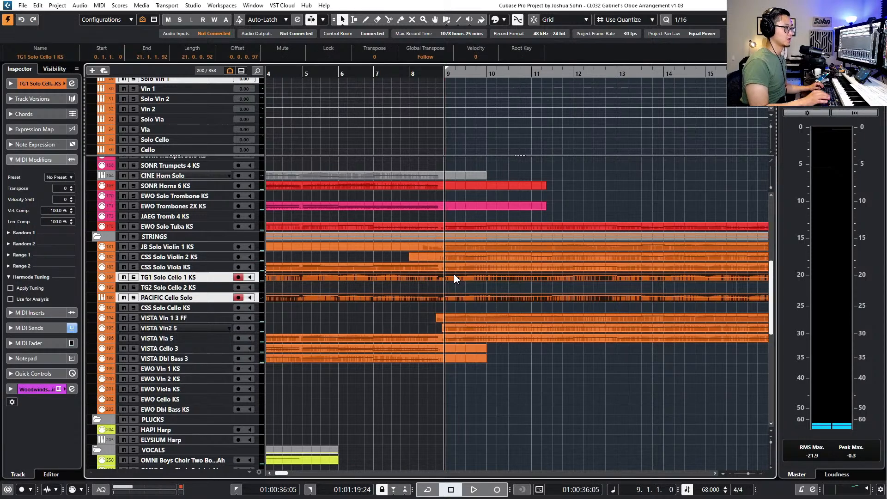
double_click(462, 279)
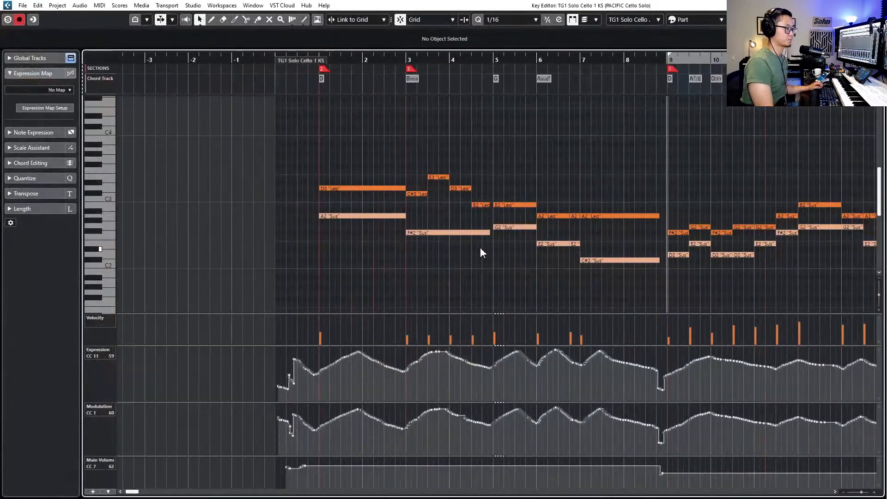
key(space)
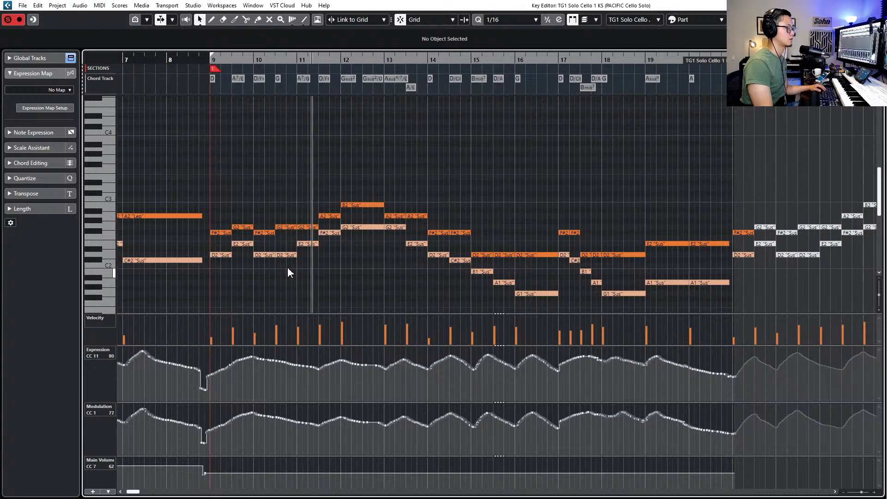
key(space)
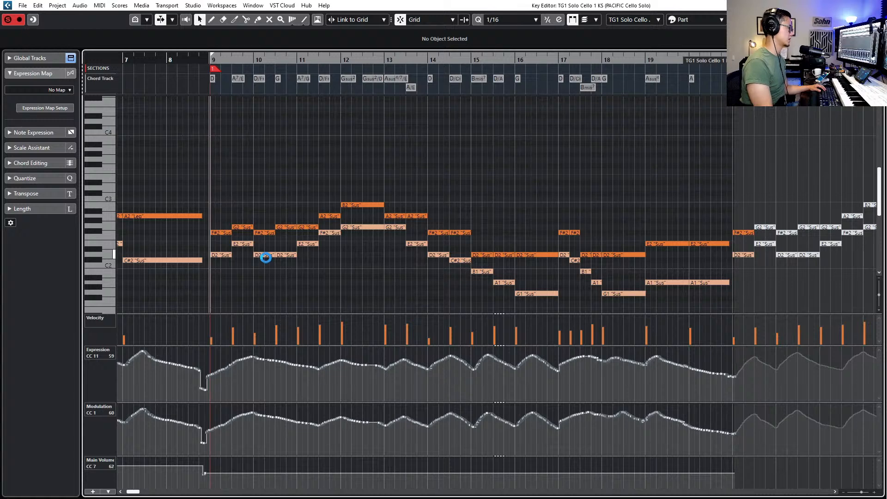
Lower the PACIFIC Cello Solo's Expression and Modulation curves from bar 9 onward so they start at 56 and 57
click(218, 256)
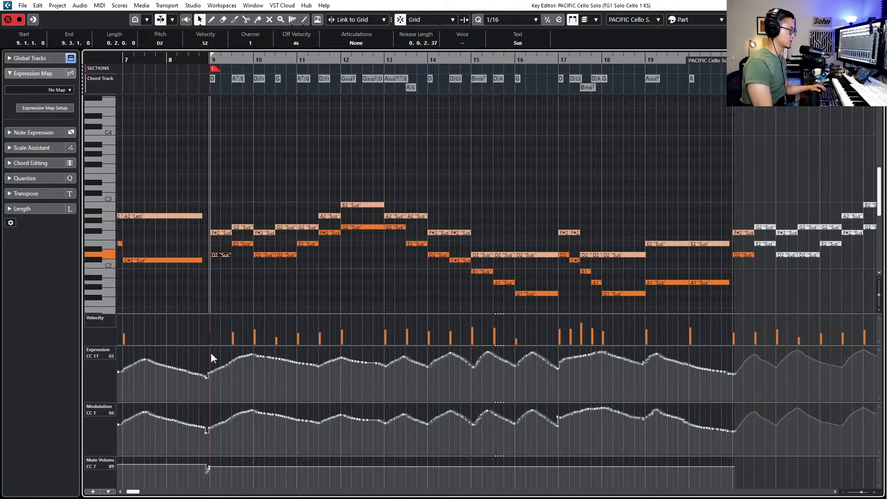
drag(211, 354, 714, 381)
key(ctrl+z)
scroll(729, 388, down, 5)
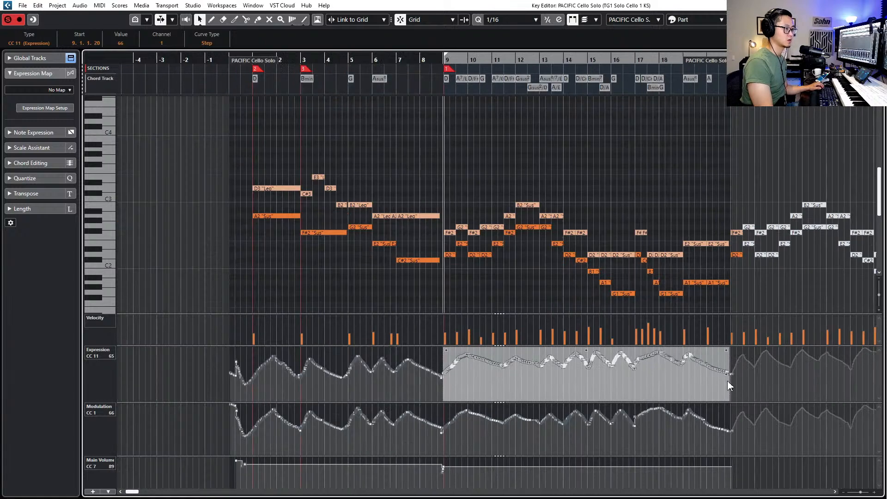
drag(869, 395, 593, 355)
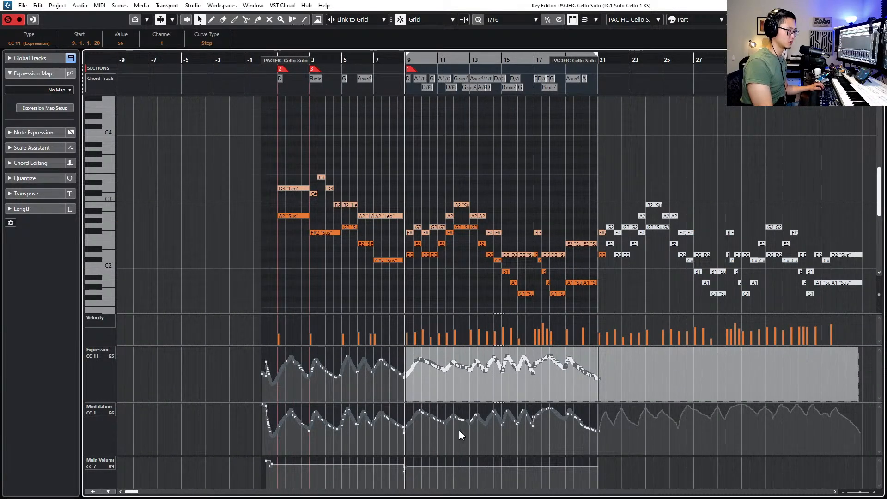
drag(414, 444, 876, 380)
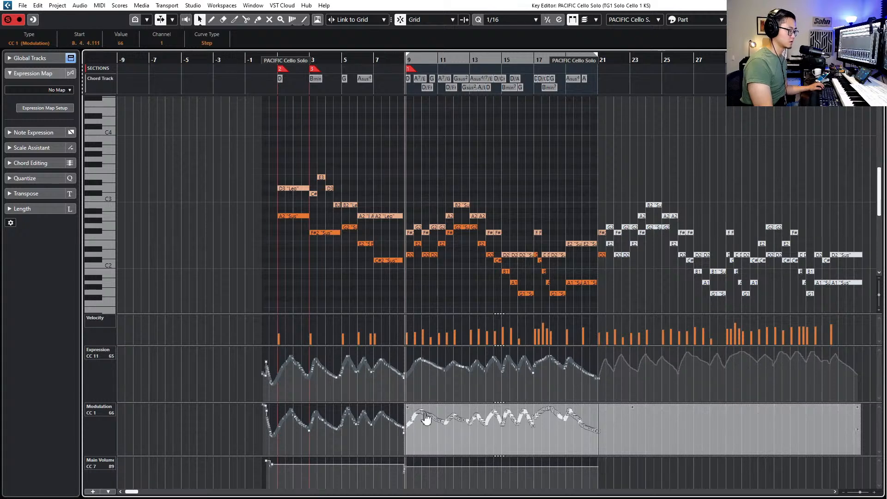
drag(426, 419, 426, 423)
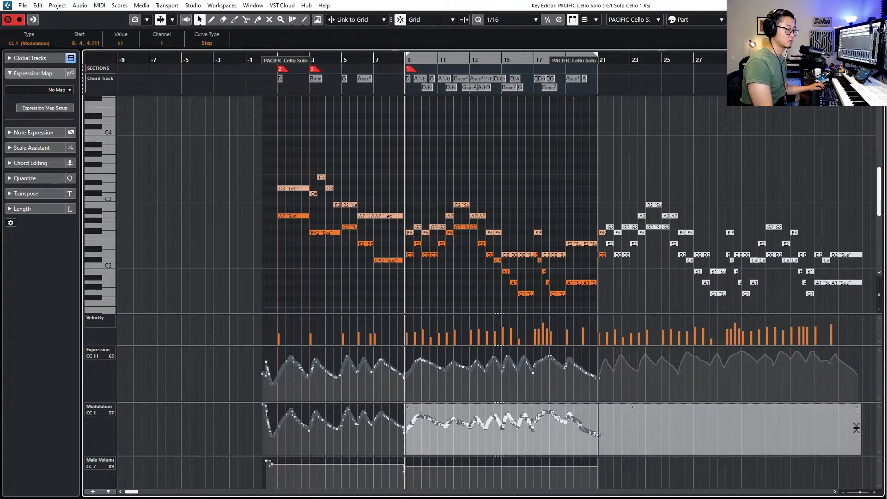
Replace the PACIFIC Cello Solo's Main Volume step before bar 9 with a short ramp down to 78
click(410, 486)
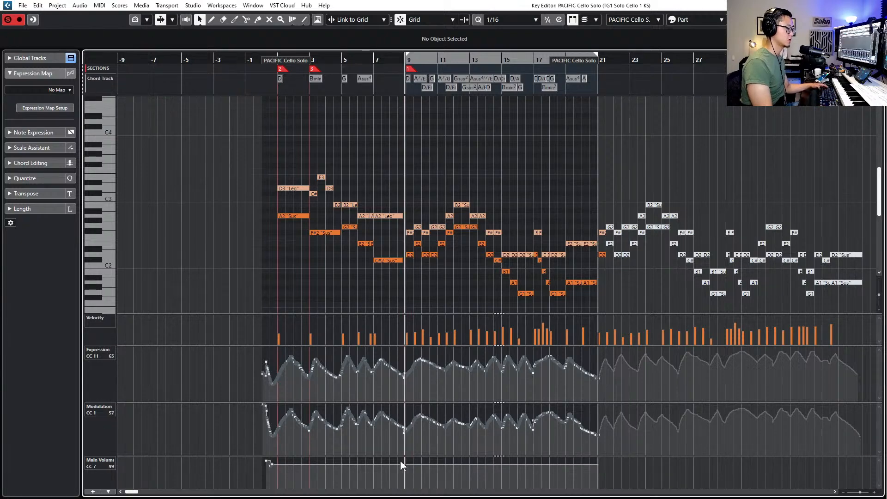
scroll(402, 464, up, 5)
drag(349, 460, 361, 468)
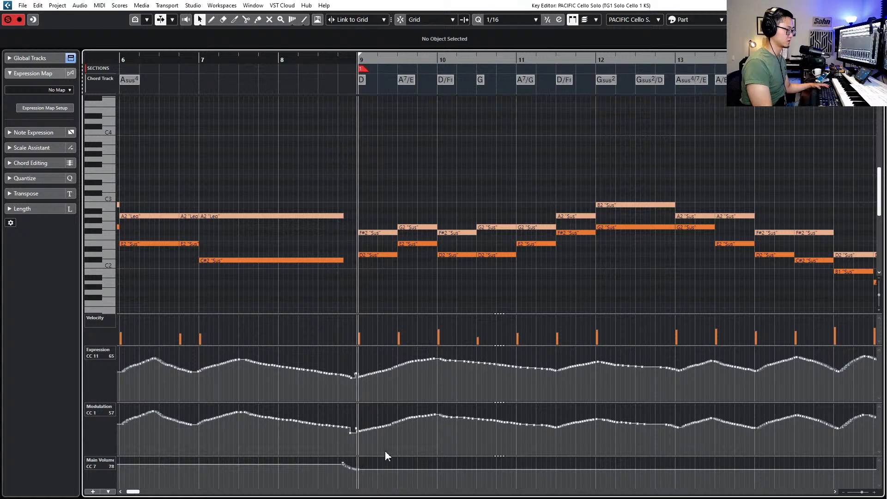
Audition the transition into bar 9, erase the stray Expression point there and start the Main Volume ramp at 97
key(space)
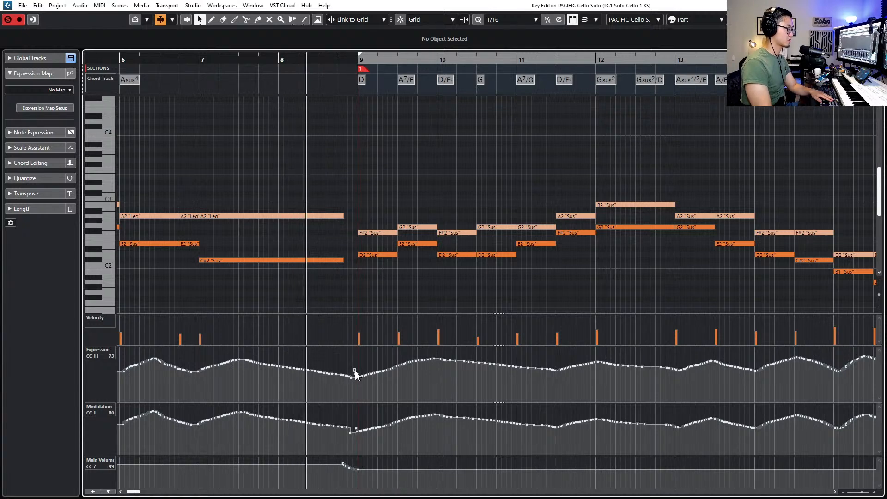
click(356, 376)
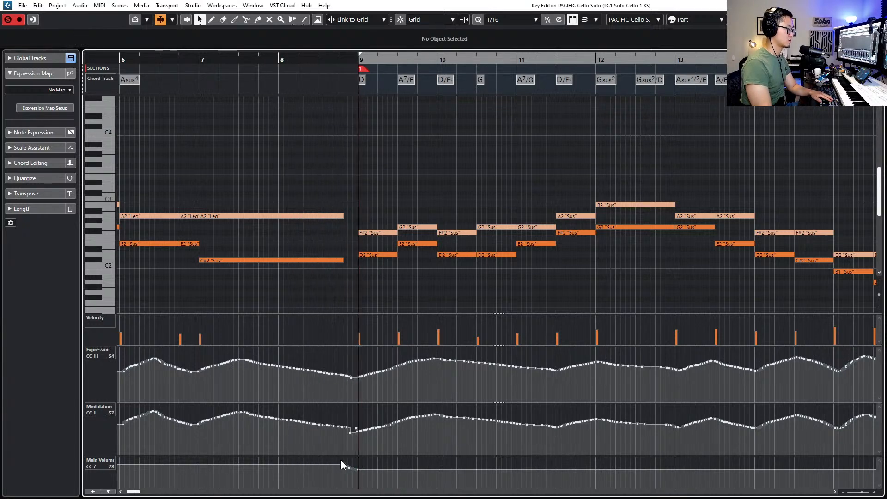
click(344, 465)
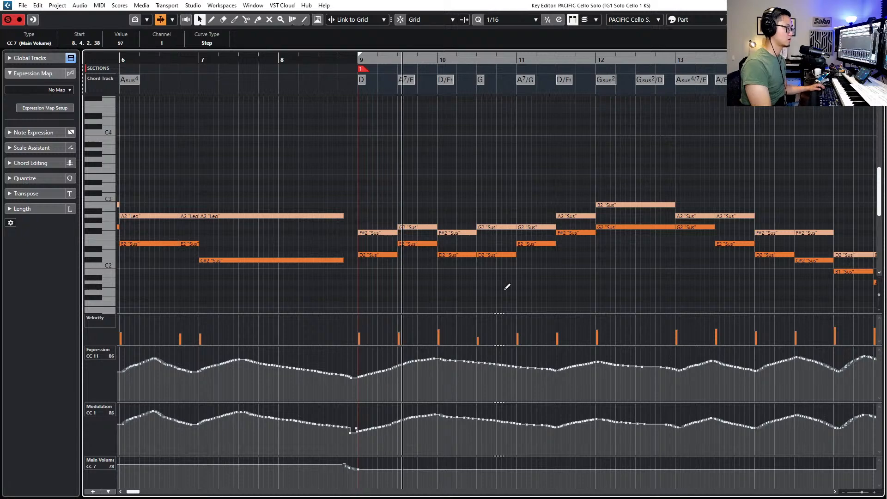
Remove the TG1 Solo Cello 1 part's Expression dip before bar 9 and redraw its Expression and Modulation leading into that bar
scroll(507, 283, down, 2)
click(462, 230)
scroll(466, 310, down, 2)
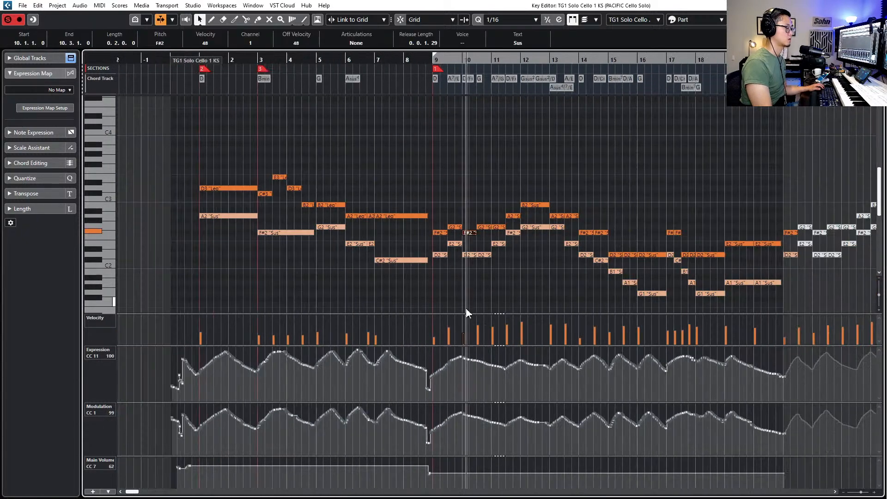
scroll(437, 372, right, 2)
mouse_move(344, 380)
mouse_down()
mouse_move(355, 396)
mouse_move(354, 377)
mouse_up()
key(Delete)
alt+shift+click(349, 371)
drag(350, 425, 353, 431)
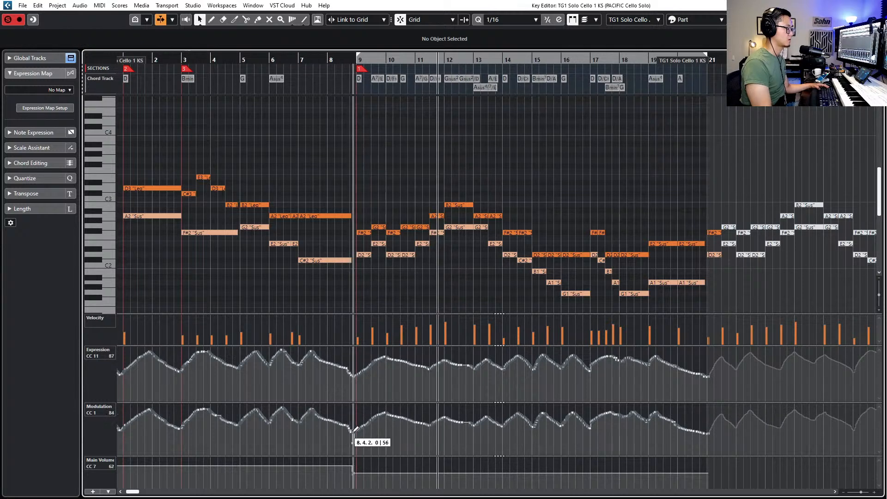
Delete the TG1 Solo Cello 1 part's Main Volume drop before bar 9, replay the transition and redraw a gentle decrease to 89
drag(348, 480, 359, 468)
key(Delete)
key(space)
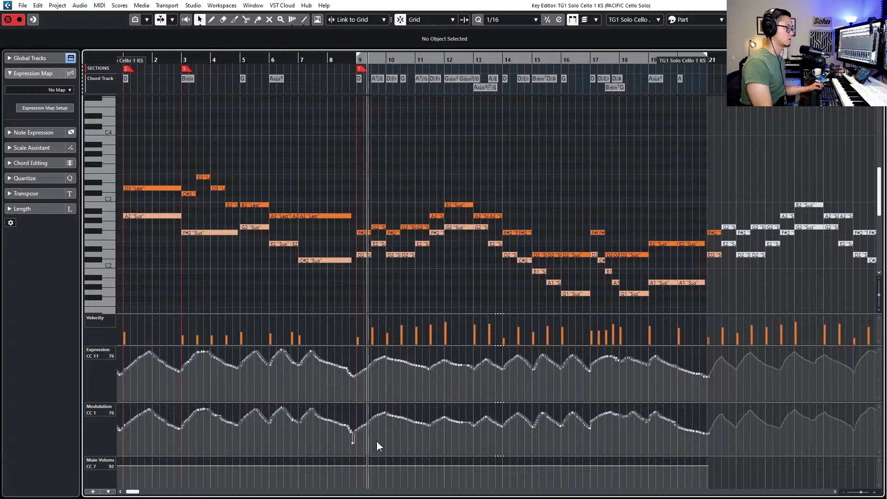
drag(350, 466, 354, 467)
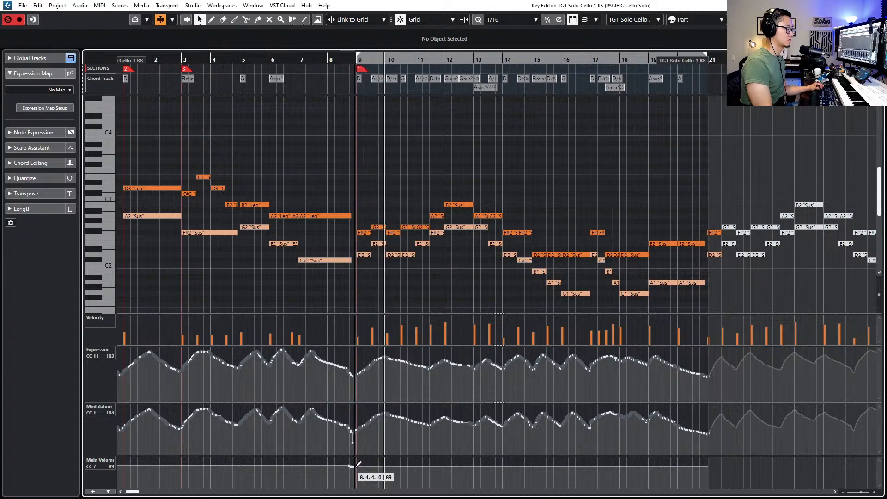
Delete the stray Modulation point before bar 9, replay the solo cello transition and redraw the Main Volume ramp down to 80
click(352, 442)
key(Delete)
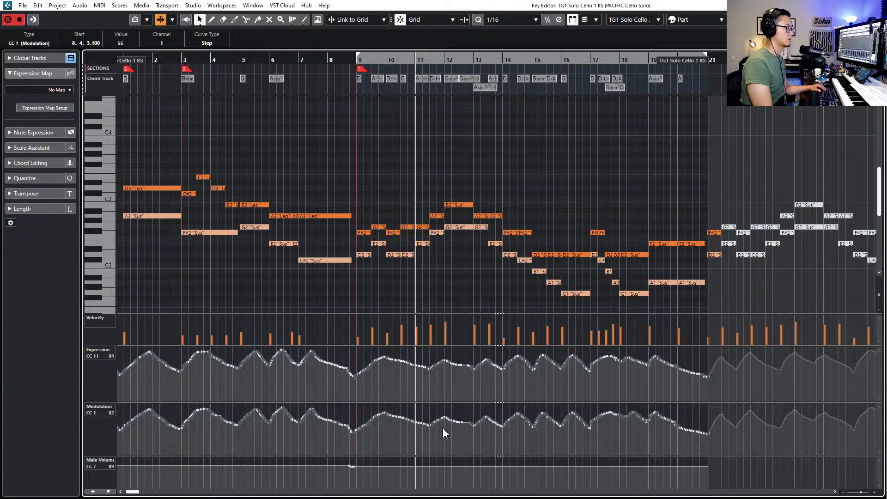
key(space)
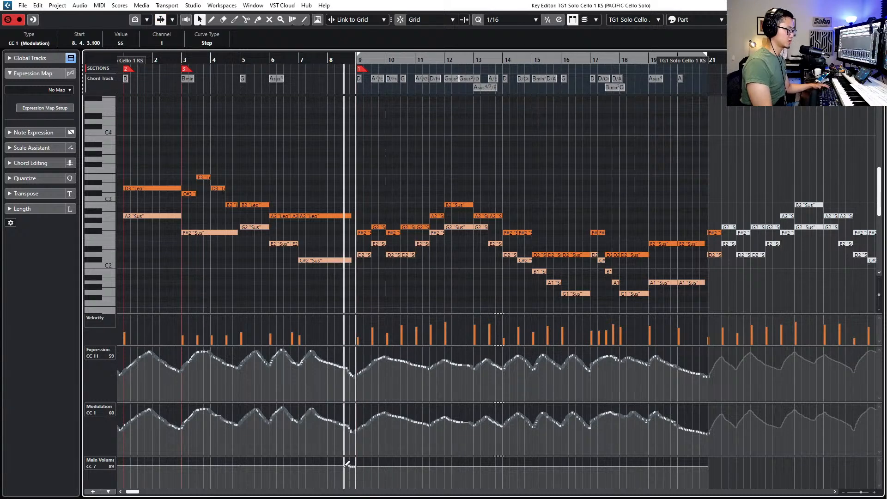
drag(344, 466, 357, 468)
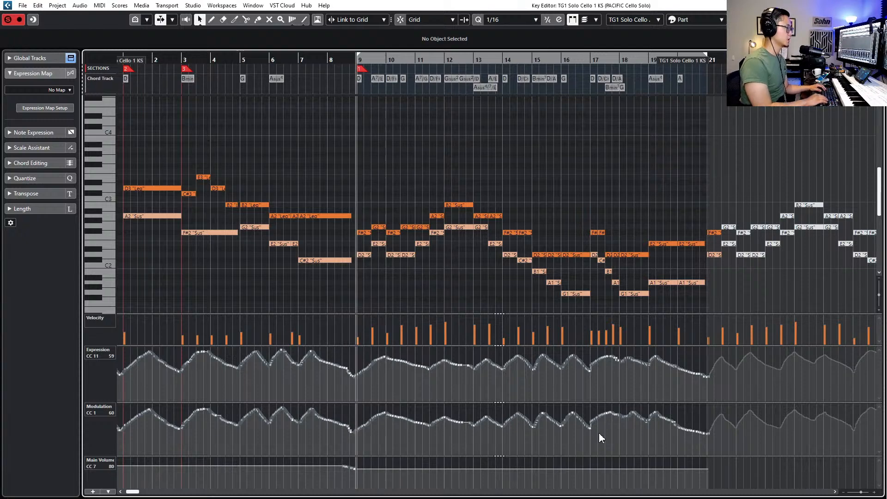
key(Return)
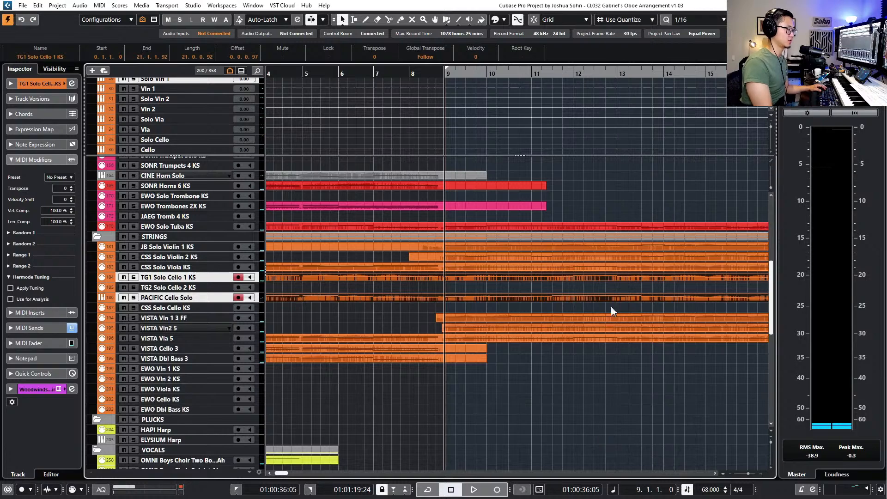
Examine where the VISTA Cello 3 part's notes and controller curves end around bar 9
scroll(550, 360, right, 2)
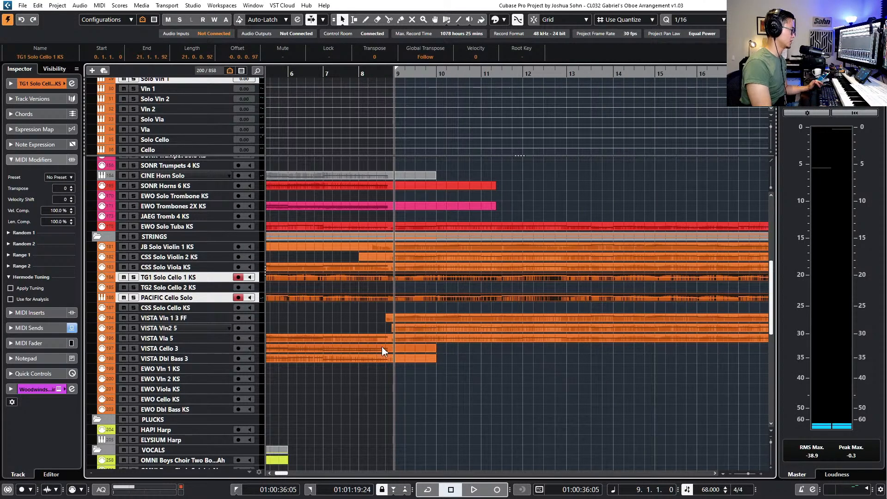
scroll(394, 309, up, 2)
scroll(395, 308, up, 1)
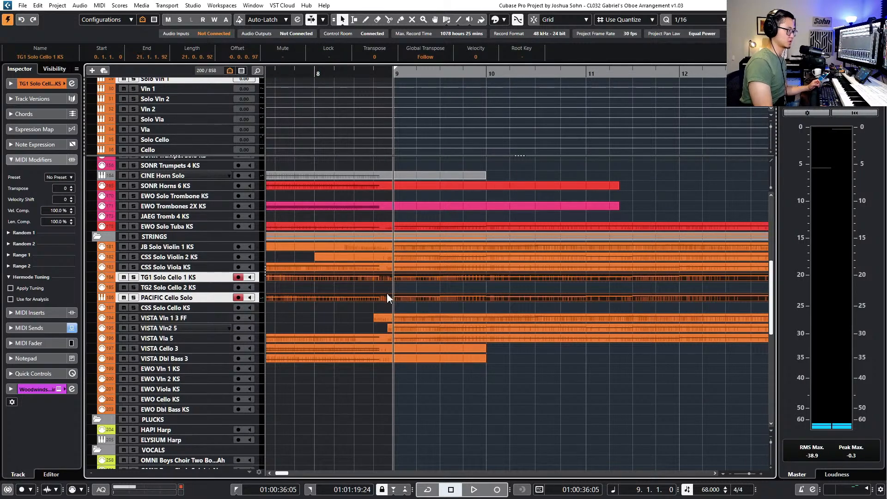
click(409, 303)
scroll(401, 300, up, 1)
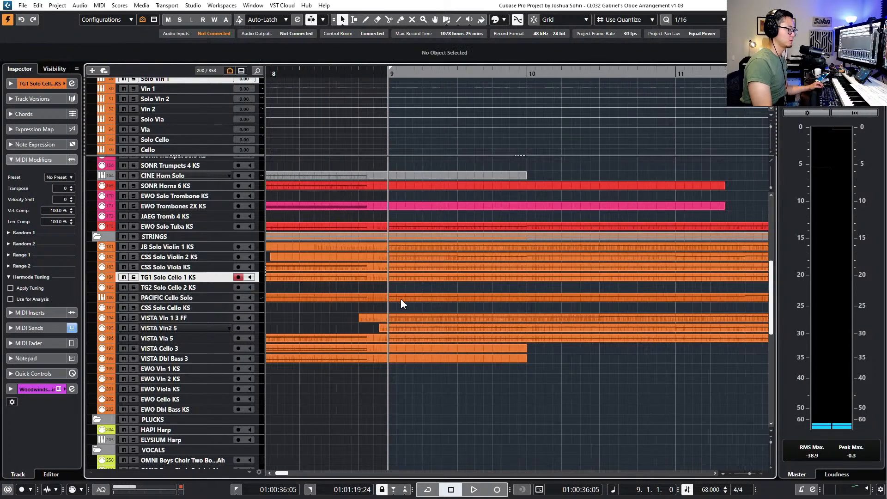
click(392, 350)
scroll(392, 352, down, 3)
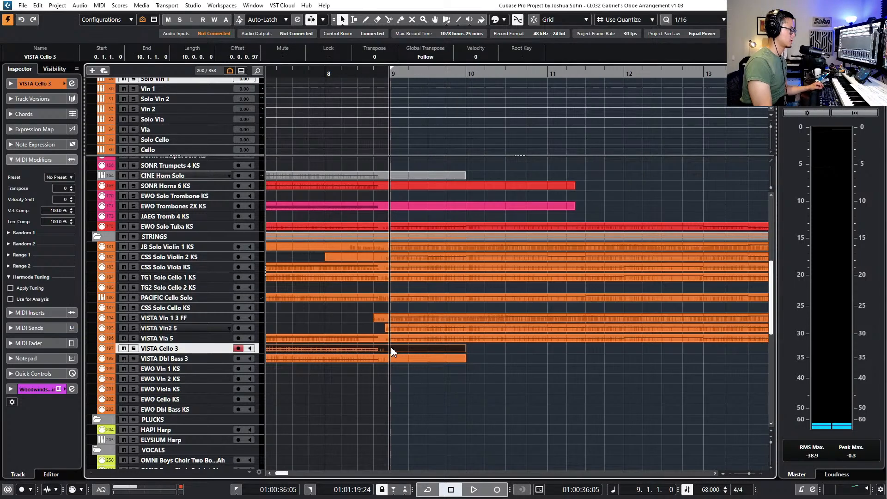
double_click(354, 351)
scroll(324, 231, down, 2)
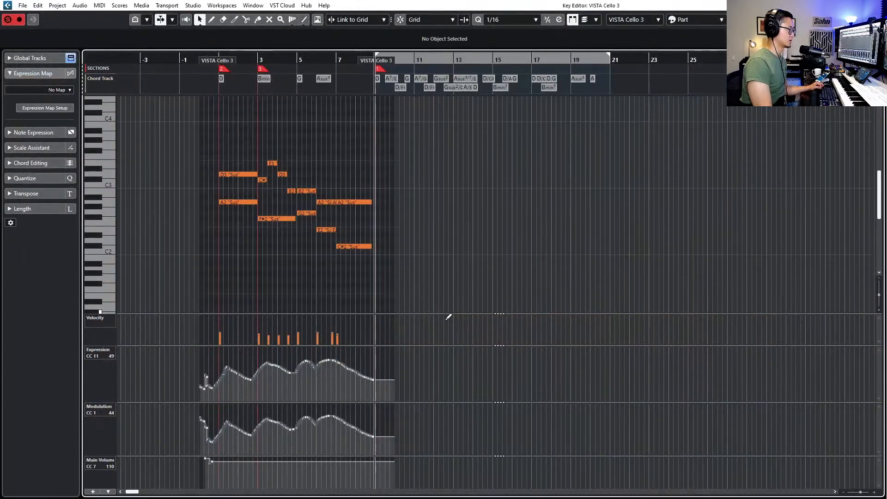
key(Return)
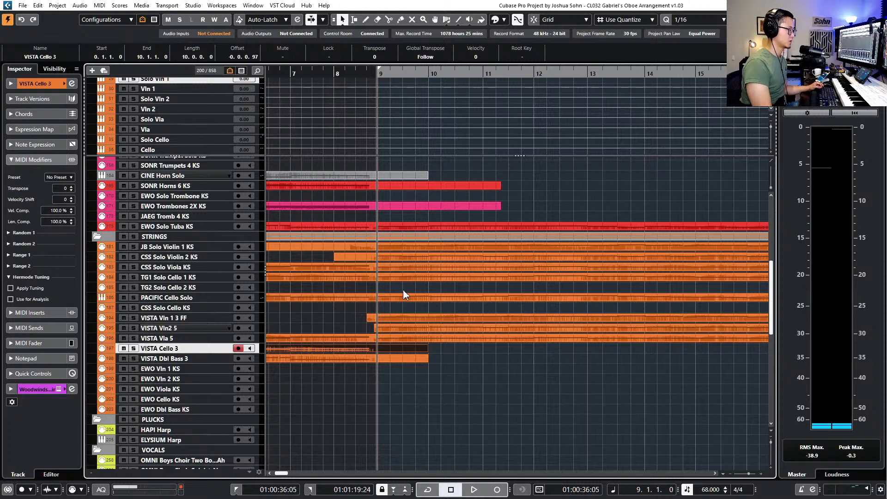
Split the TG1 Solo Cello 1 and PACIFIC Cello Solo parts just before bar 9 and copy the following sections to VISTA Cello 3 and EWO Vln 1
click(385, 277)
shift+click(389, 298)
scroll(389, 299, up, 2)
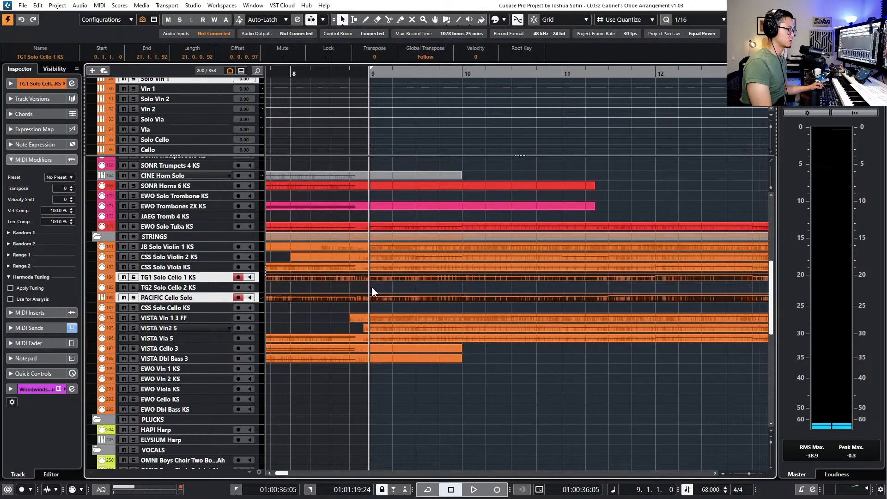
alt+click(364, 275)
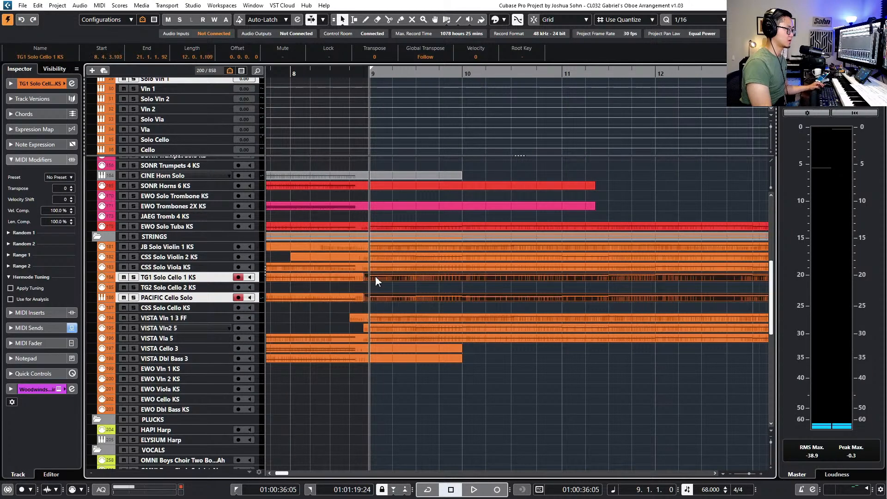
drag(382, 281, 390, 349)
click(412, 380)
mouse_move(484, 368)
mouse_down()
mouse_move(493, 348)
mouse_move(489, 368)
mouse_up()
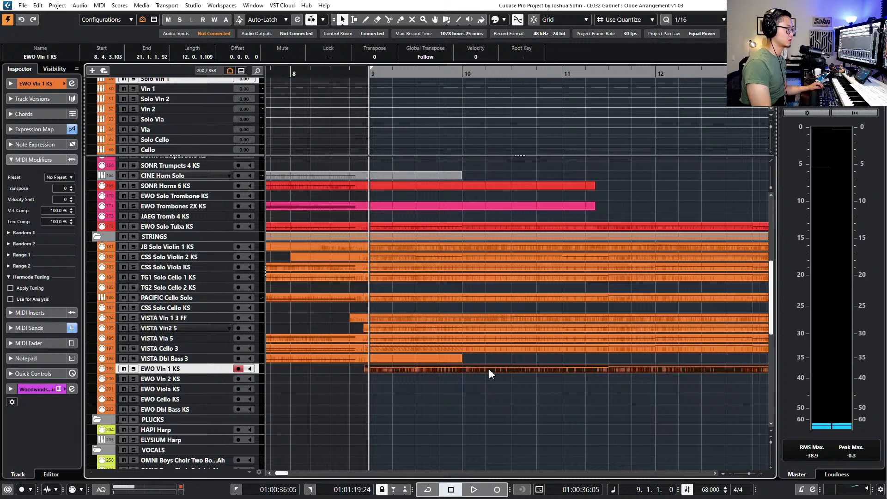
Copy the lower cello line's notes from bars 9 to 20 in the EWO Vln 1 KS part
scroll(488, 366, down, 2)
double_click(486, 369)
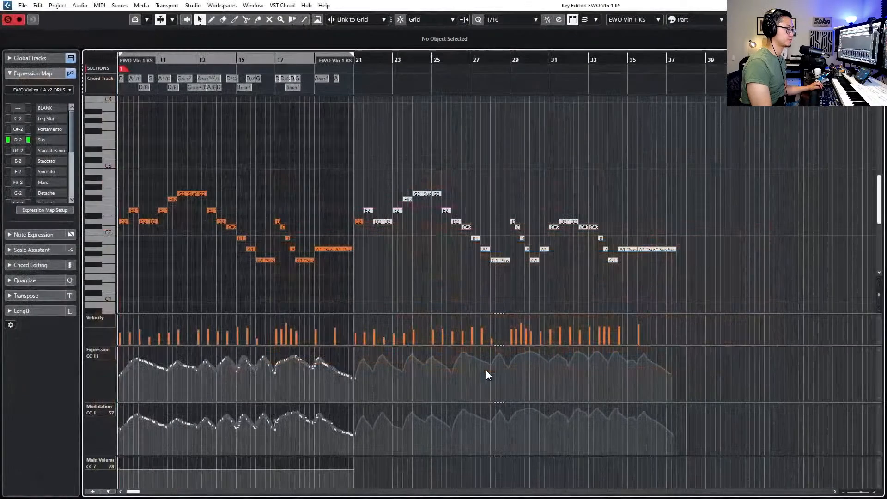
drag(199, 172, 611, 300)
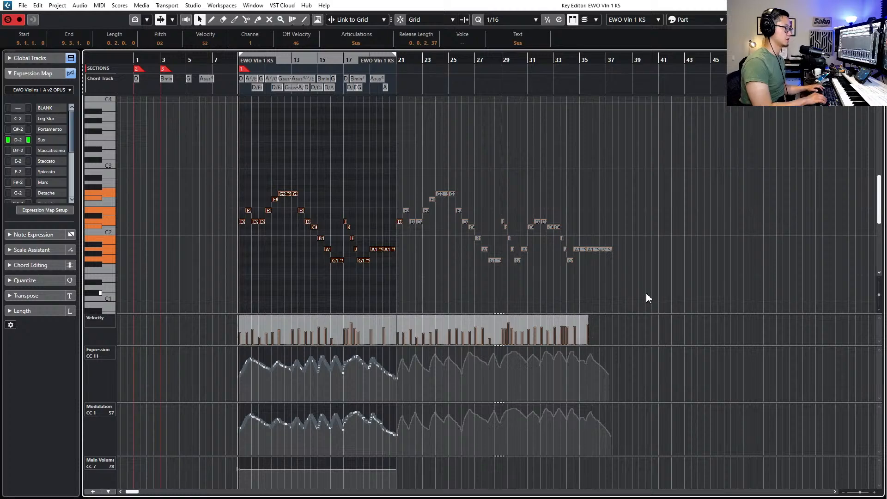
key(Escape)
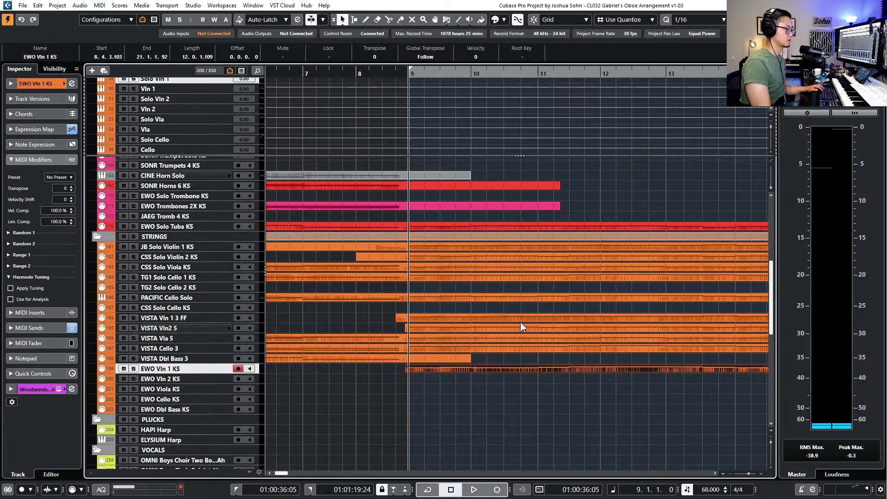
double_click(473, 369)
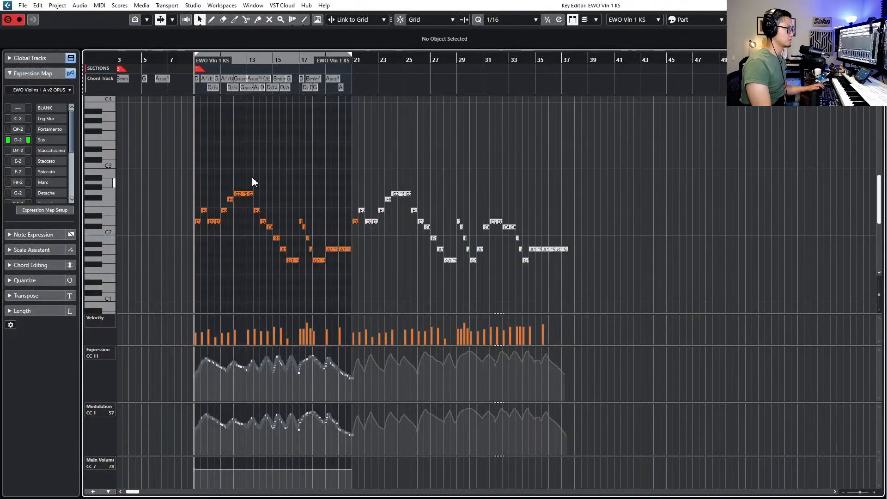
drag(201, 169, 343, 284)
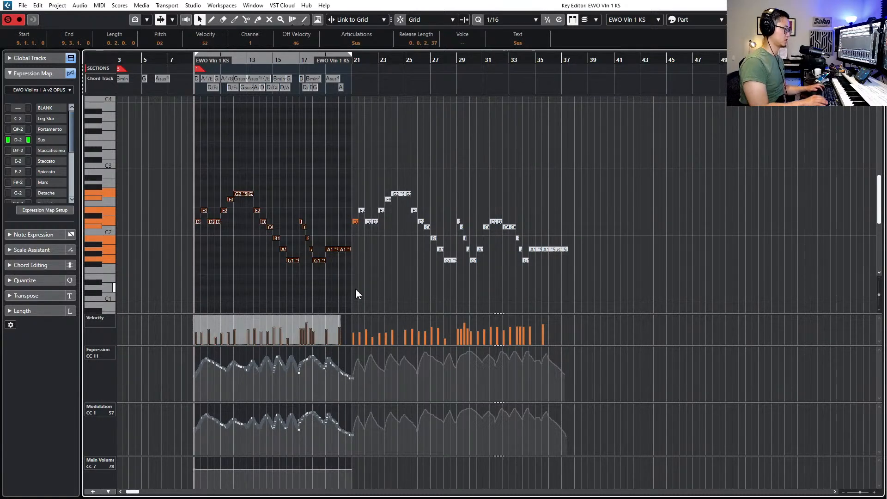
key(Escape)
Paste the copied lower line into the VISTA Cello 3 part from bar 9 and delete the temporary EWO Vln 1 KS part
click(425, 352)
double_click(424, 350)
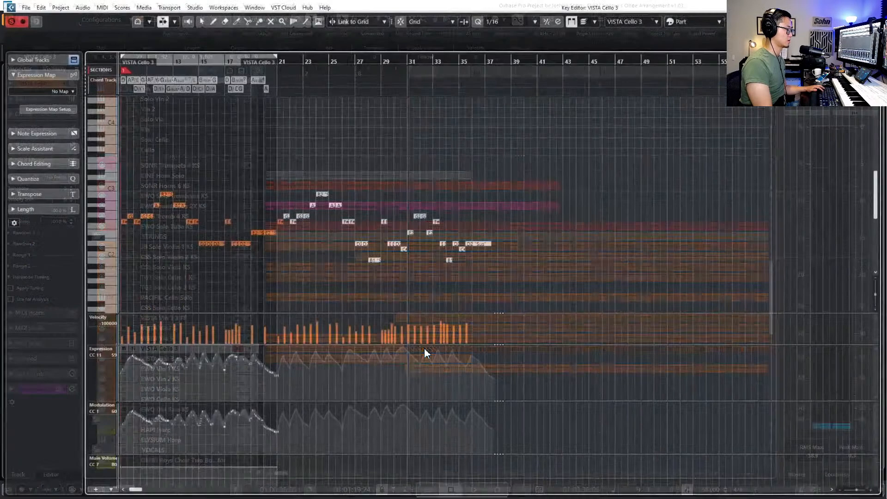
key(Escape)
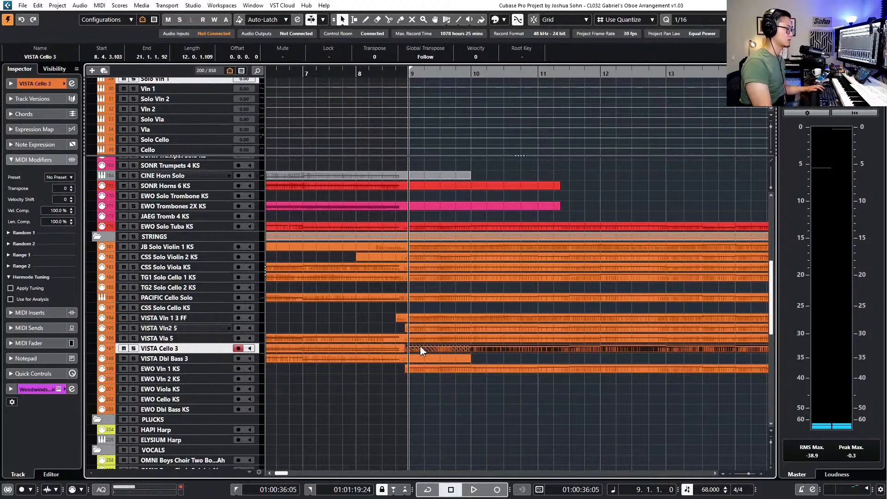
double_click(421, 350)
scroll(209, 167, left, 3)
drag(183, 171, 356, 287)
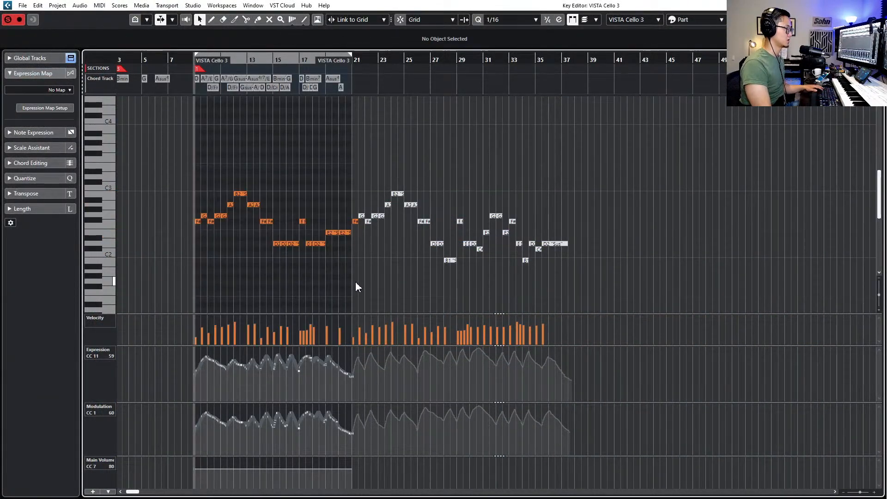
key(Escape)
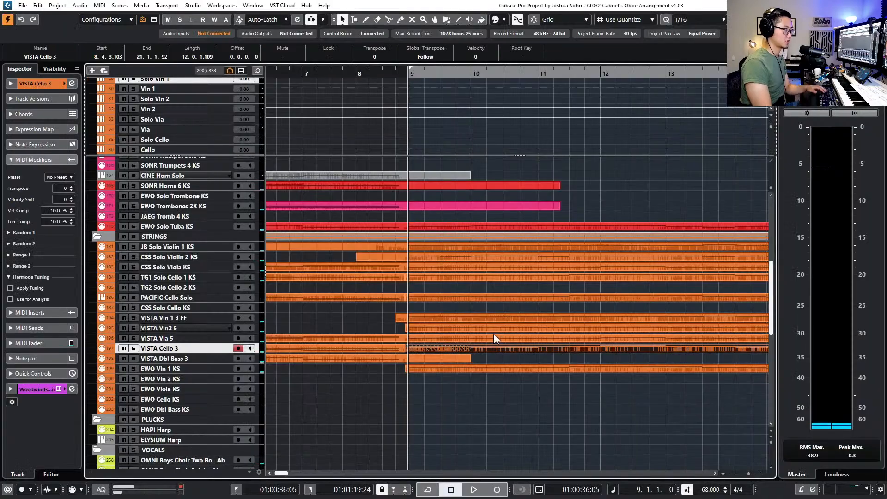
click(546, 370)
key(Delete)
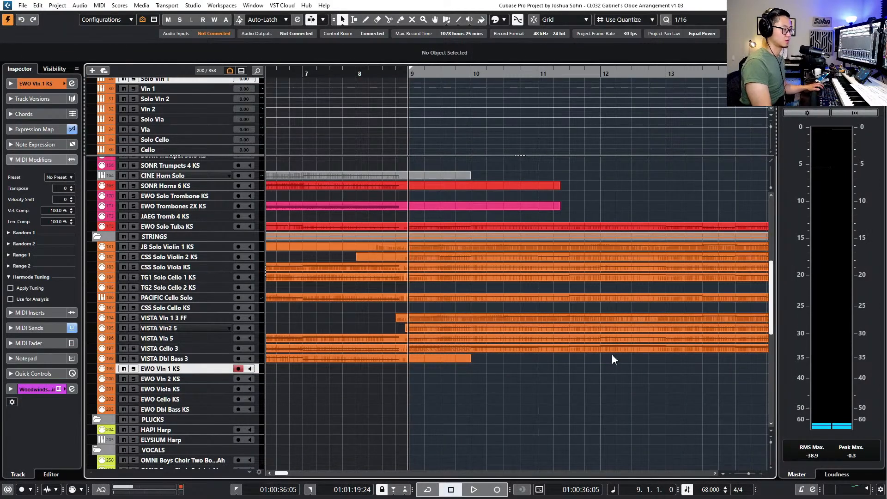
key(g)
key(g)
key(g)
scroll(557, 351, left, 2)
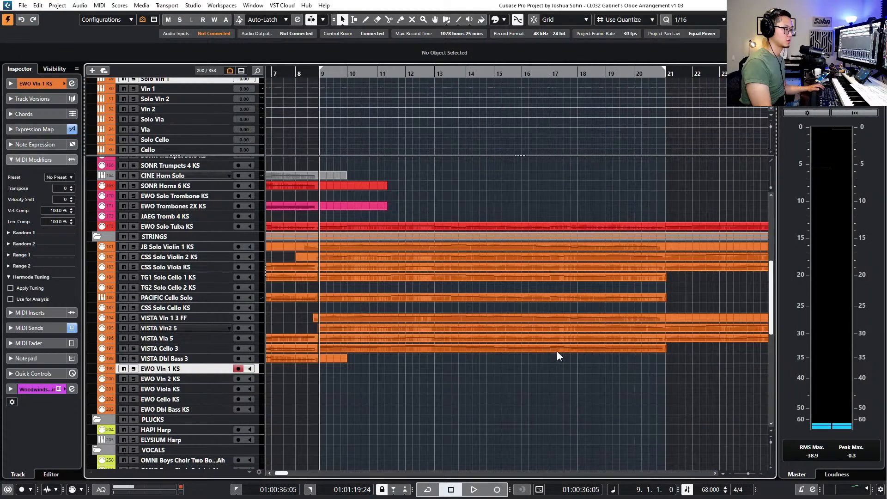
click(652, 343)
click(524, 350)
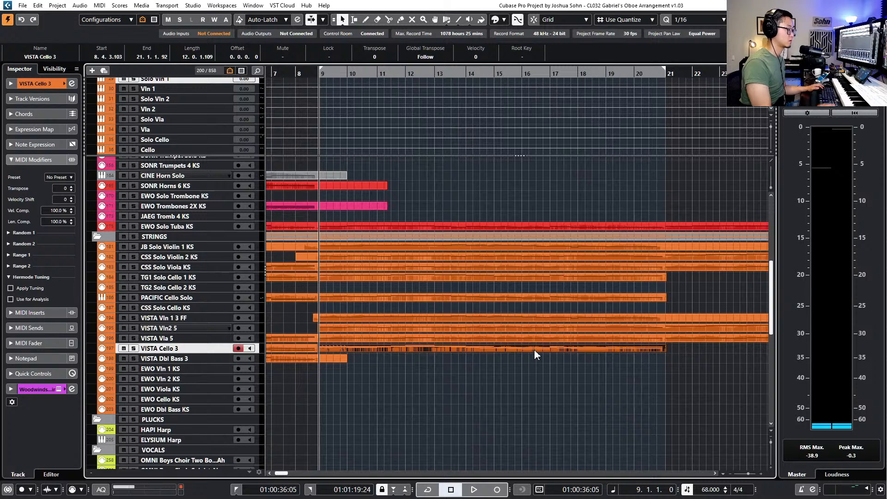
key(ctrl+Down)
key(ctrl+Down)
key(ctrl+Down)
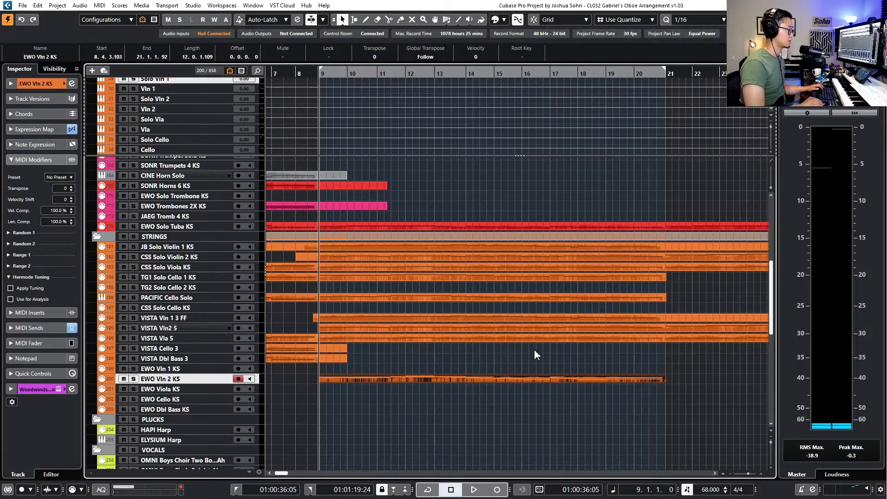
key(ctrl+Up)
key(ctrl+Up)
key(ctrl+Up)
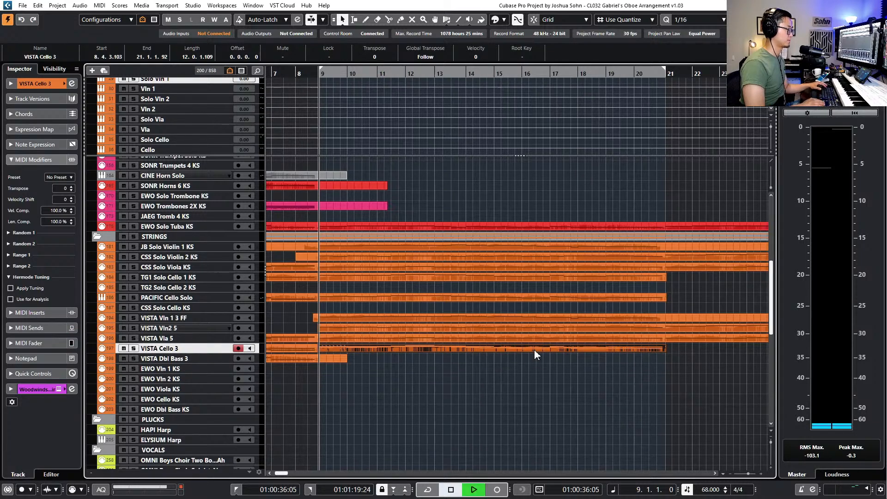
Play VISTA Cello 3 soloed, trim its earlier part to bar 9, join it with the following part and open the result for editing
key(s)
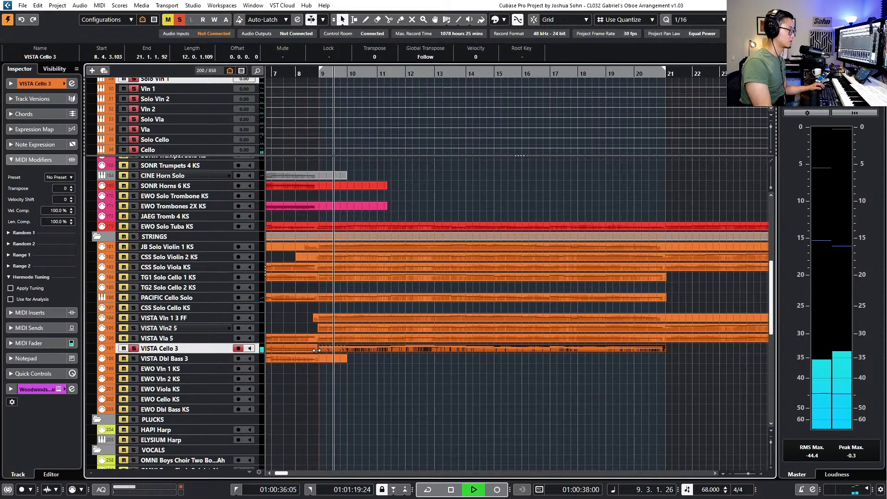
drag(316, 350, 322, 350)
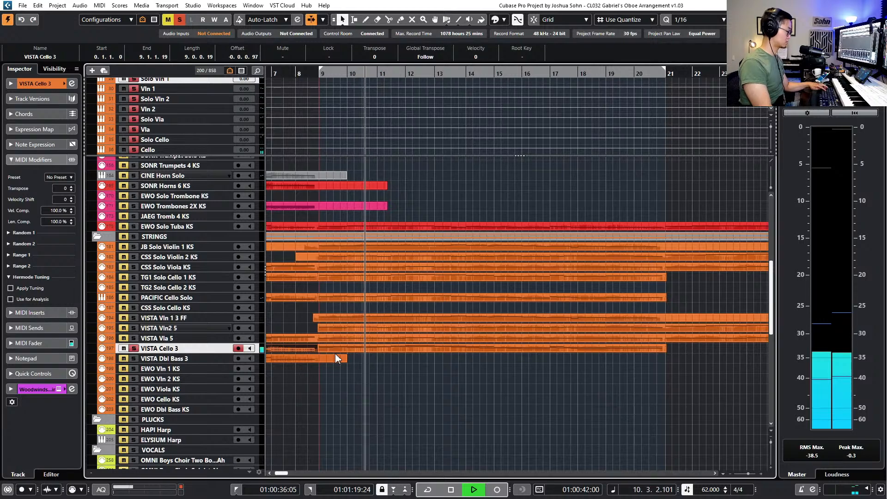
double_click(354, 347)
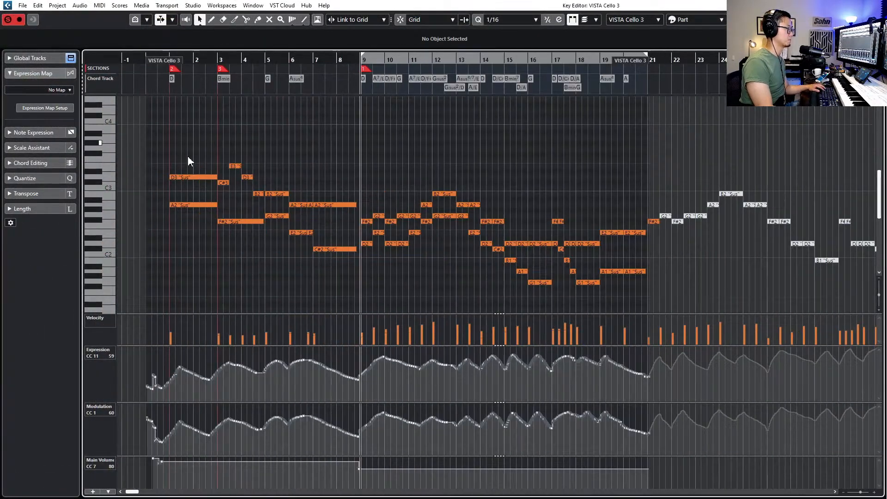
Audition the joined VISTA Cello 3 part through the transition into bar 9, checking the notes at bars 1 and 10
drag(188, 157, 217, 267)
key(space)
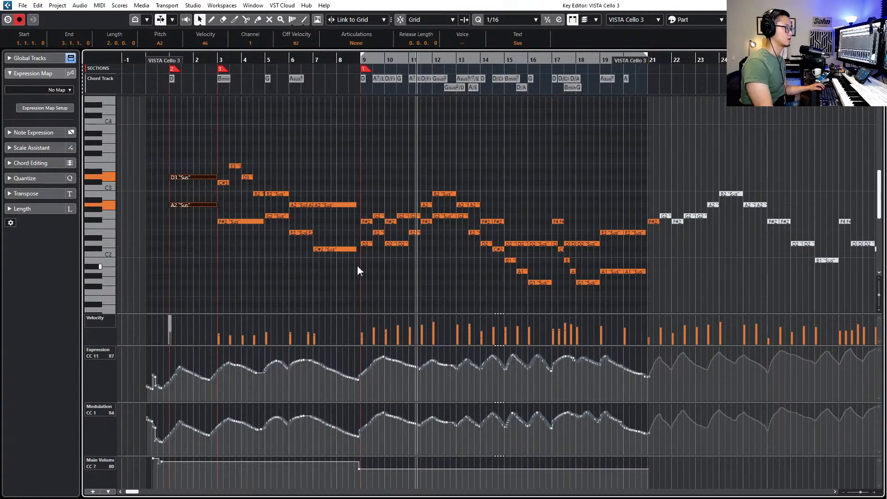
scroll(363, 262, up, 5)
key(space)
click(473, 182)
drag(435, 192, 467, 247)
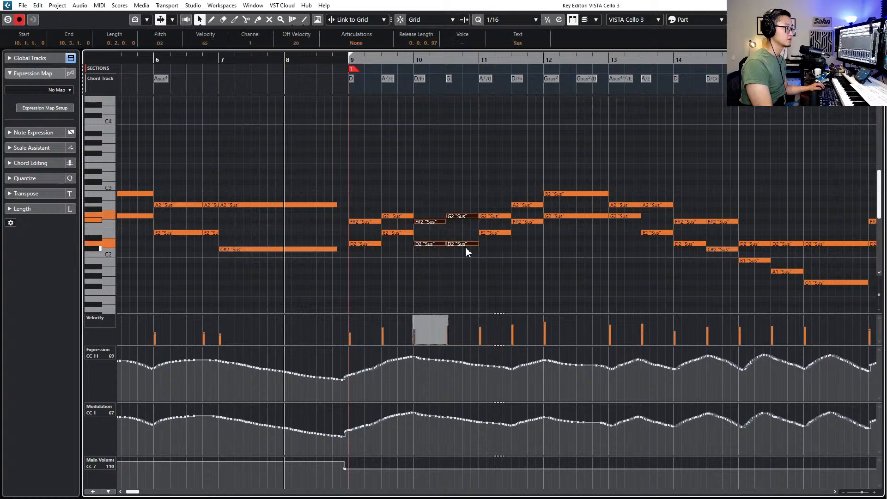
key(alt+space)
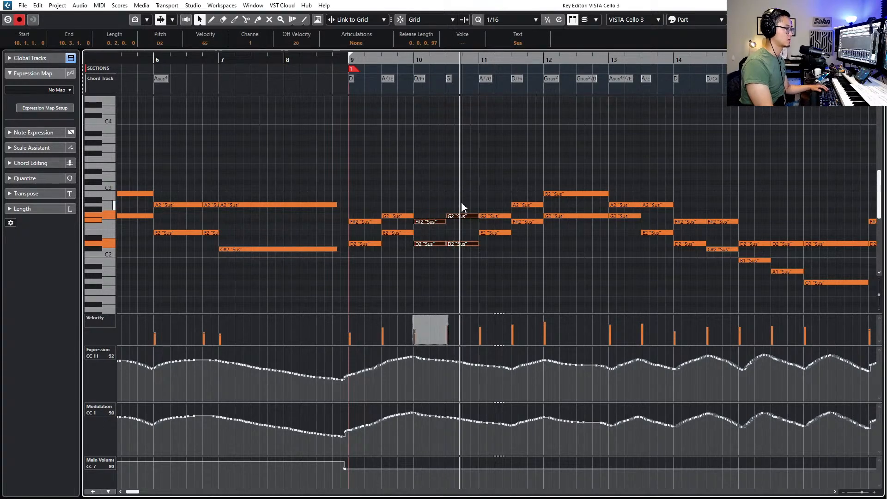
key(space)
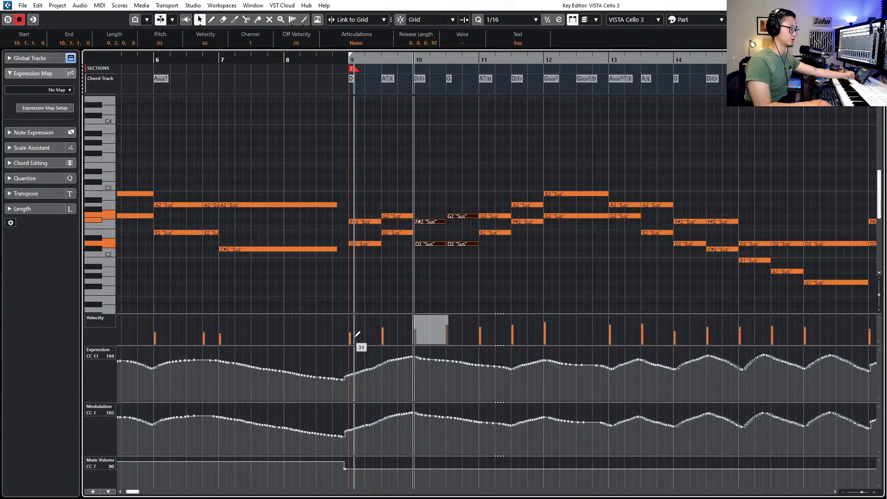
key(KP_Subtract)
key(KP_Subtract)
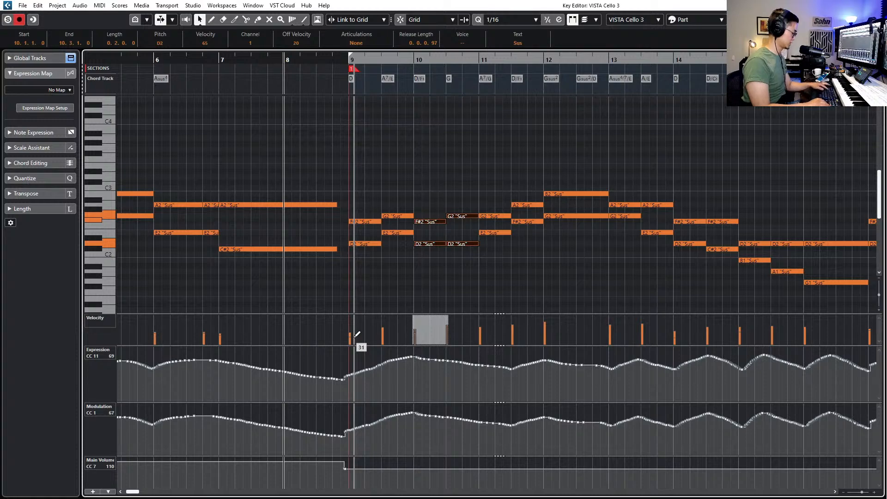
Delete the Sustain (CC 64) events from the VISTA Cello 3 part
key(ctrl+shift+a)
scroll(350, 436, down, 6)
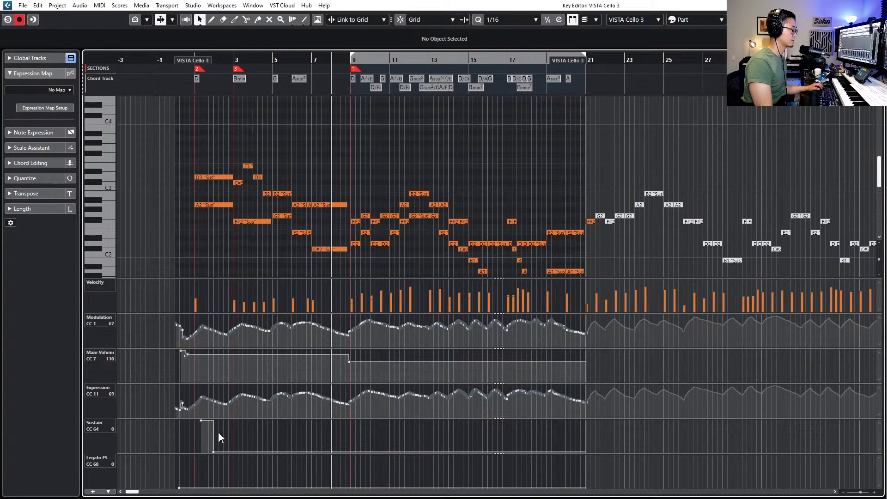
drag(223, 453, 228, 416)
key(Delete)
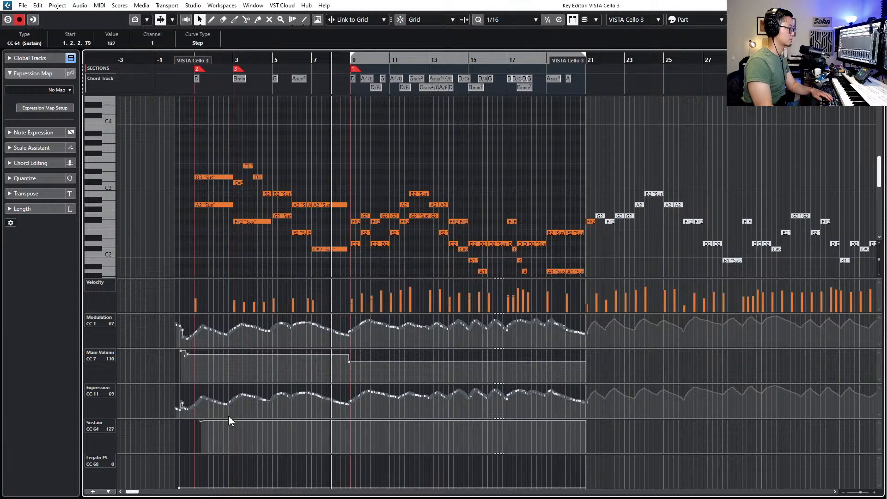
key(Delete)
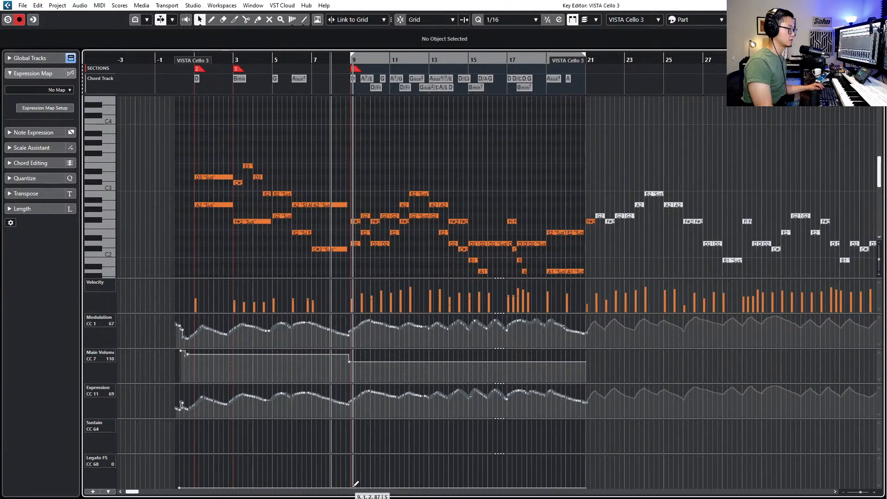
Set the Legato FS (CC 68) controller to 1 around the start of bar 9 and audition the following bars
drag(352, 487, 346, 489)
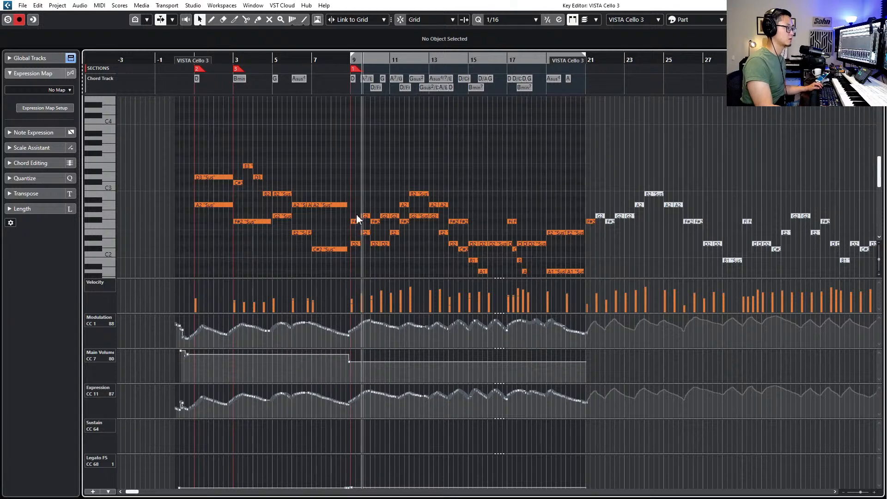
scroll(391, 229, up, 5)
scroll(332, 201, up, 1)
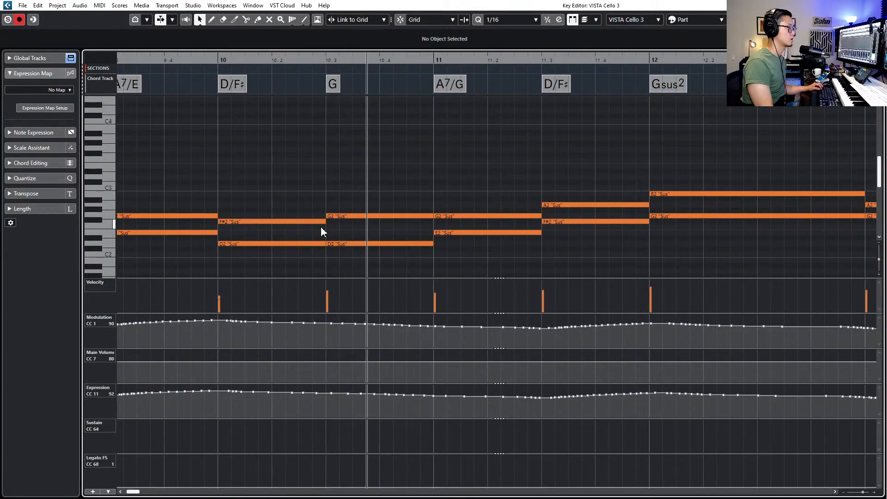
key(space)
scroll(439, 233, down, 3)
scroll(439, 238, down, 2)
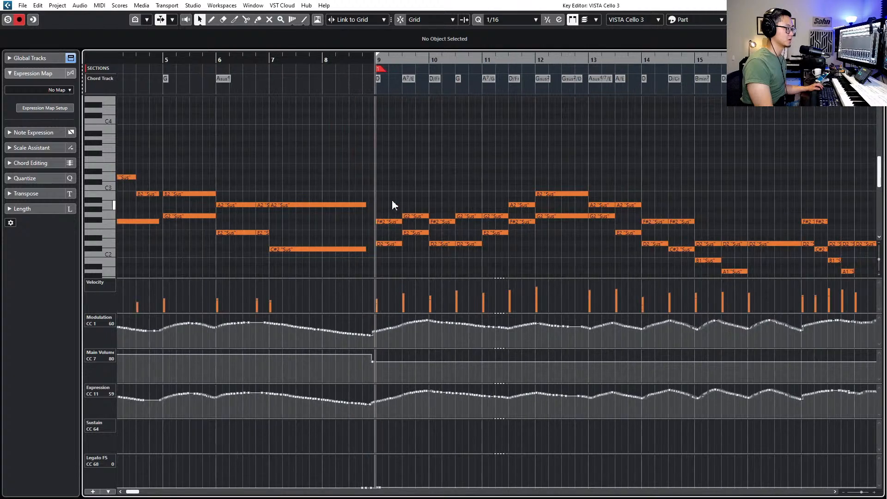
Set the length of the closing E2 and A1 notes in bar 20 to 0.3.3.60
drag(390, 195, 812, 254)
drag(561, 137, 769, 242)
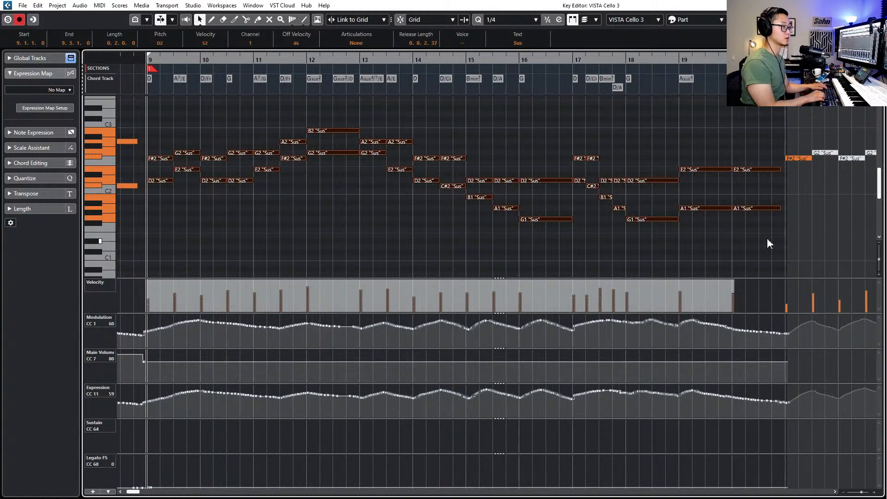
drag(754, 154, 761, 224)
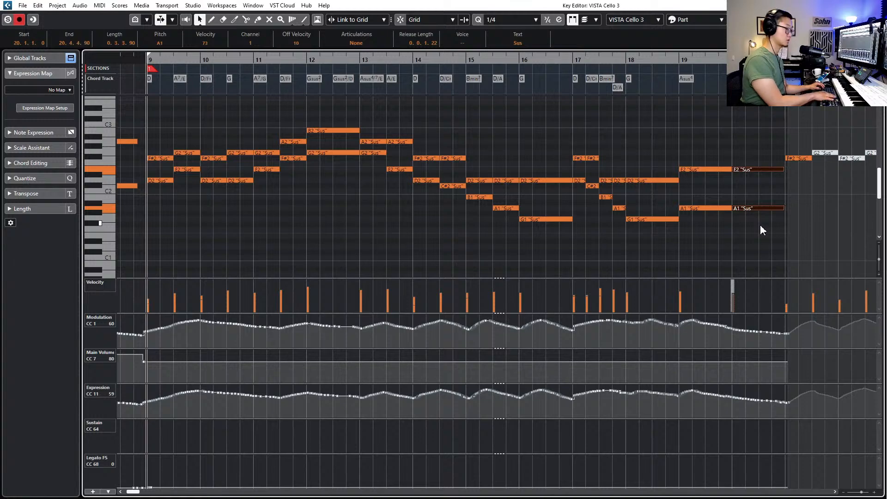
key(KP_Subtract)
key(KP_Add)
key(alt+shift+Left)
key(KP_Add)
key(KP_Add)
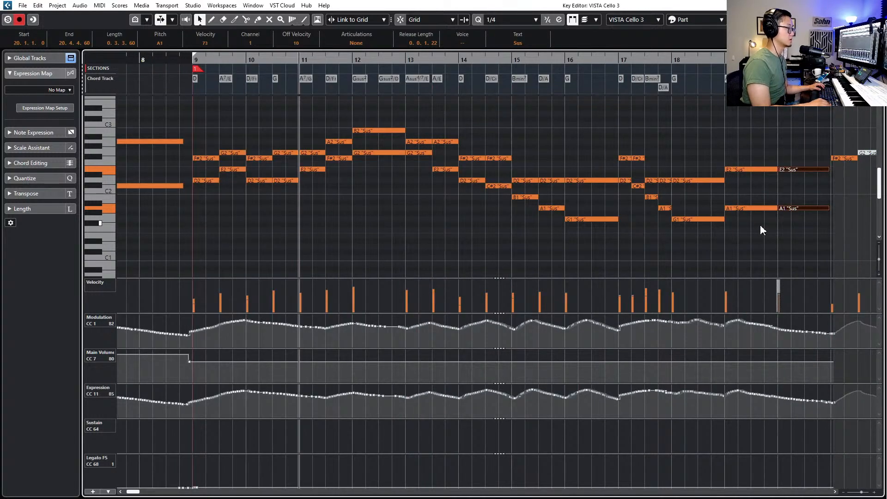
Play VISTA Cello 3 from bar 10 to check the chord at its start
key(KP_Subtract)
key(KP_Add)
key(KP_Subtract)
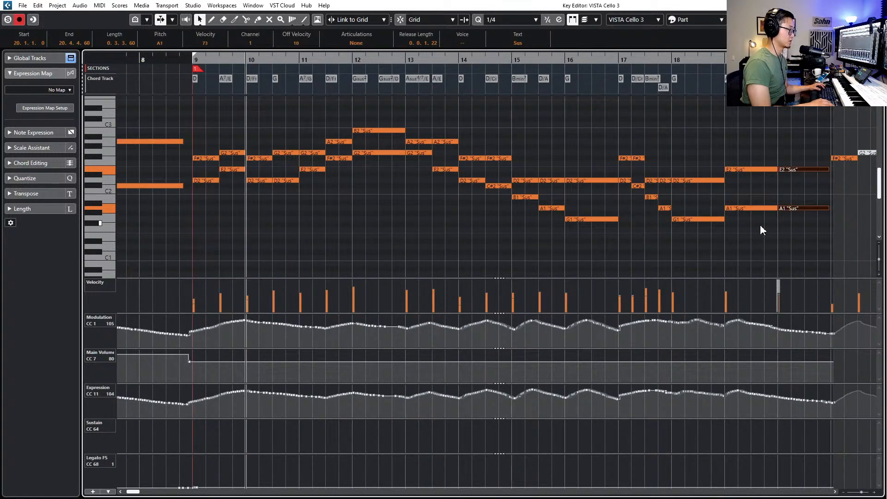
key(space)
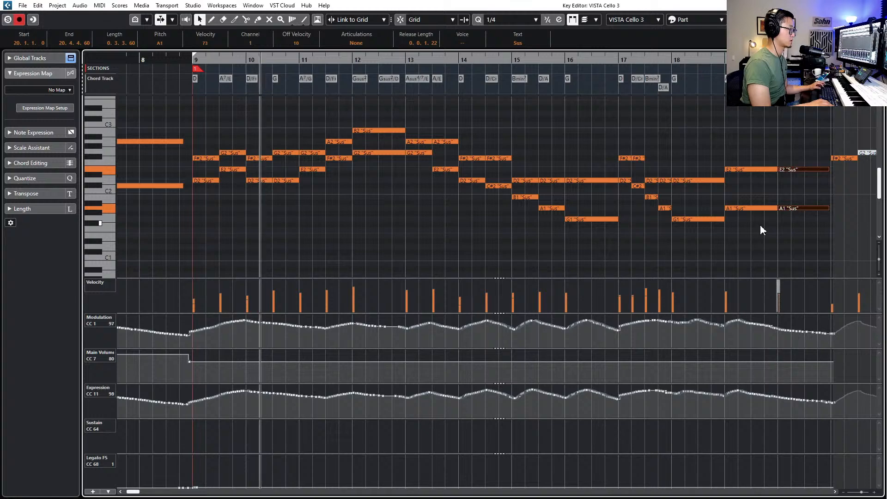
key(space)
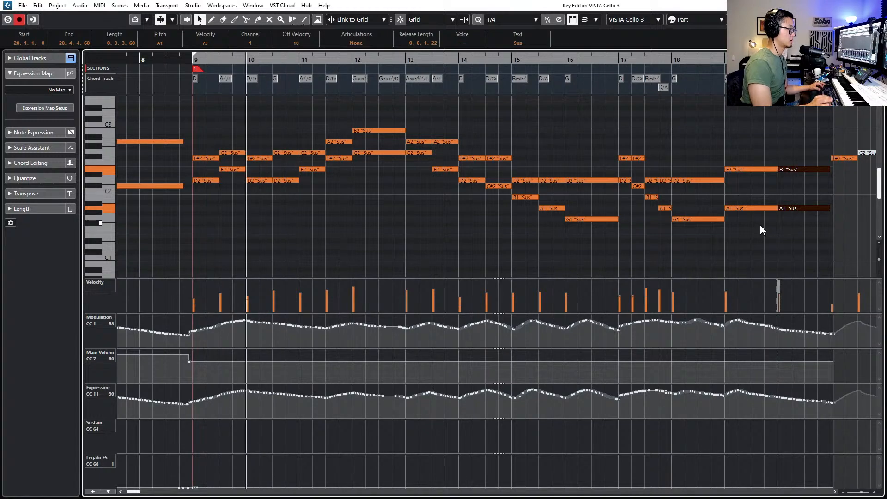
Try trimming the F#2 and D2 notes at the start of bar 10 to 0.1.3.108 and play them back
scroll(332, 210, up, 3)
scroll(251, 222, left, 3)
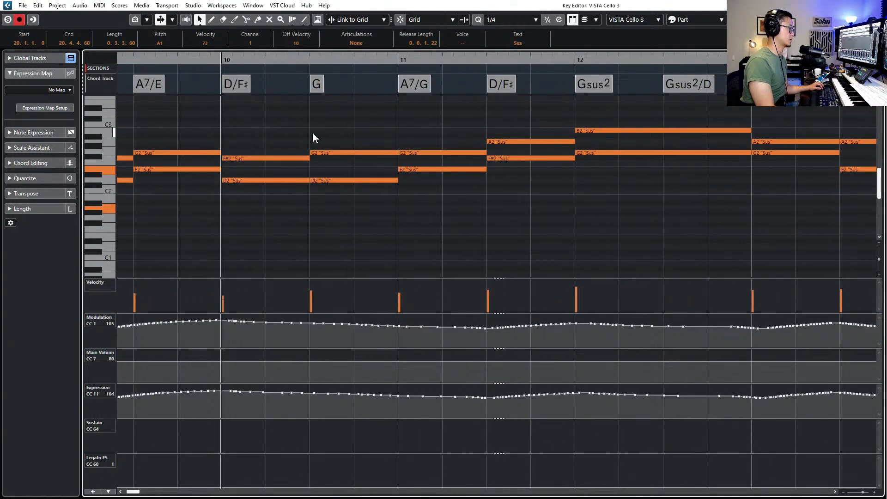
drag(321, 135, 343, 185)
drag(281, 135, 306, 181)
key(space)
scroll(379, 181, down, 2)
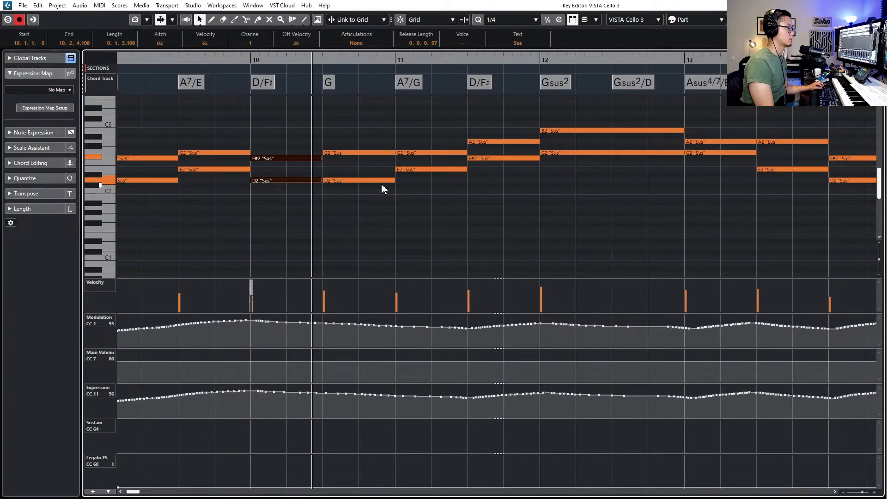
key(space)
Locate playback to the G2 and D2 notes on beat 3 of bar 10 and audition their attack
drag(357, 134, 361, 187)
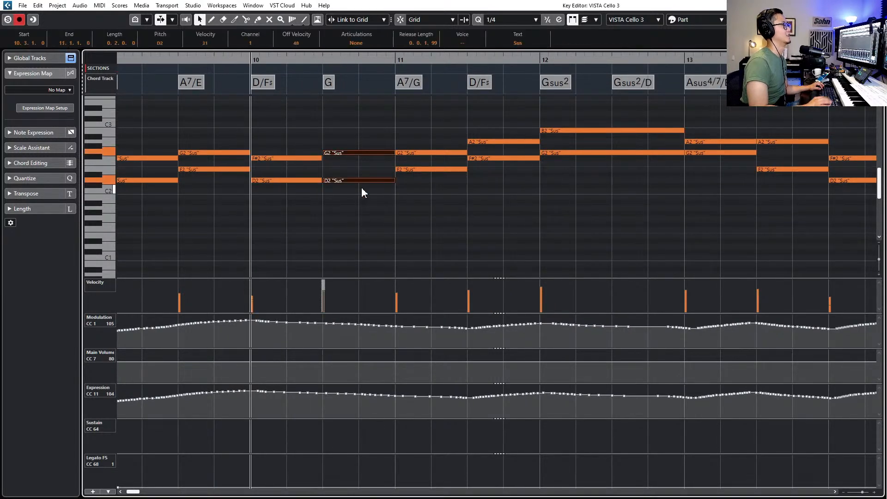
key(l)
key(space)
key(space)
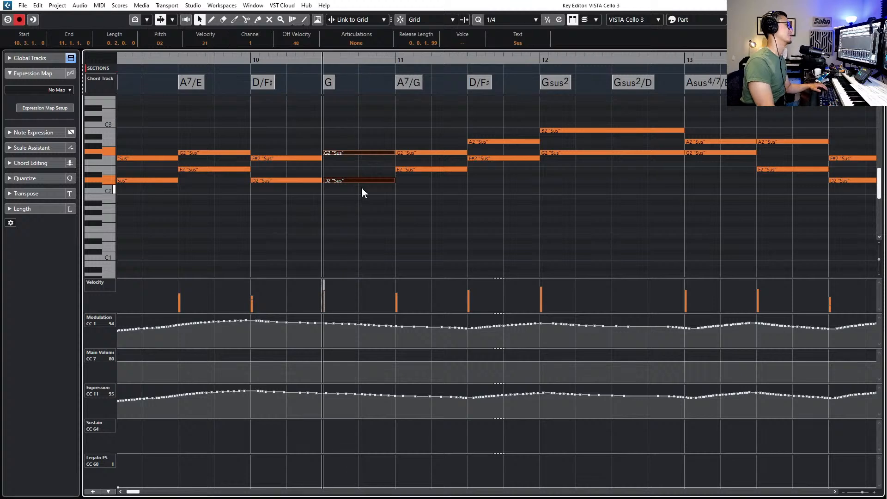
click(345, 138)
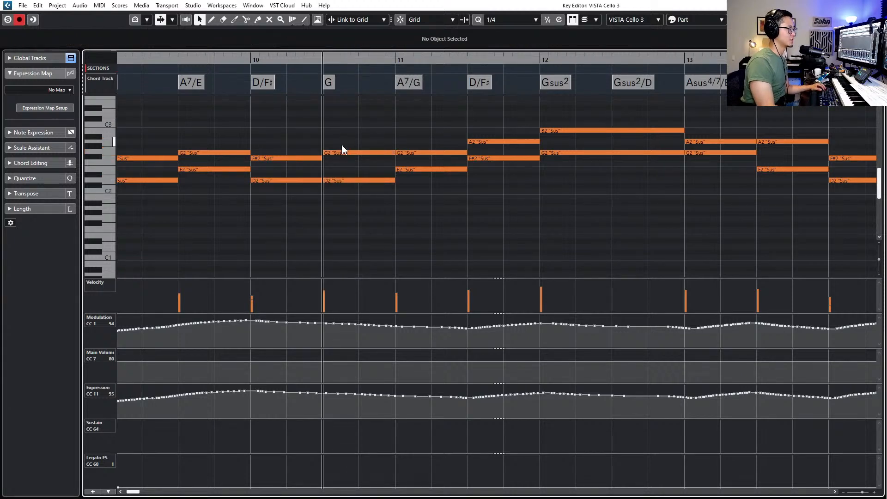
Try shortening the F#2 and D2 notes at the start of bar 10 to 0.1.3.75 and replay the following G2
scroll(340, 145, up, 2)
drag(275, 129, 298, 208)
drag(314, 178, 311, 177)
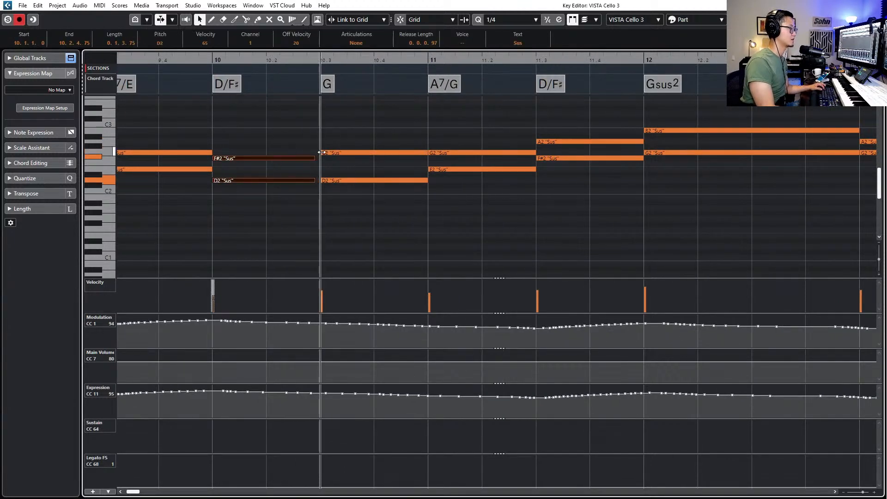
click(323, 153)
key(space)
key(space)
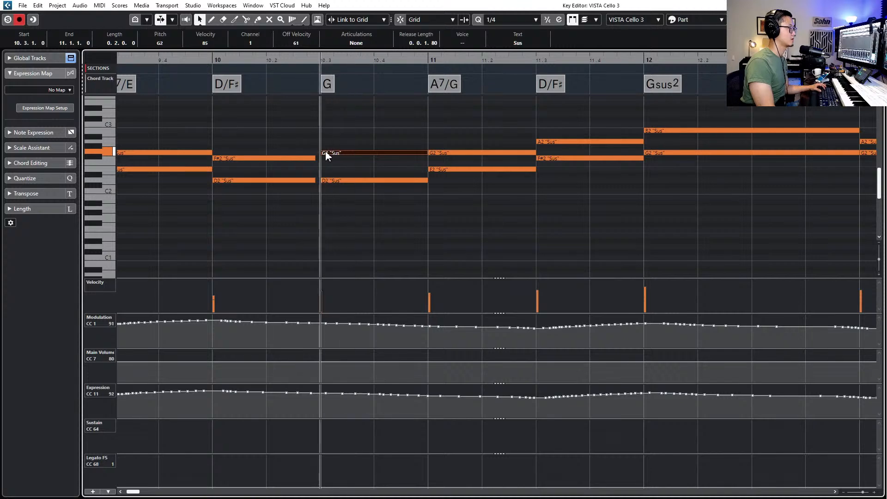
key(space)
key(space)
click(347, 158)
click(348, 154)
key(Right)
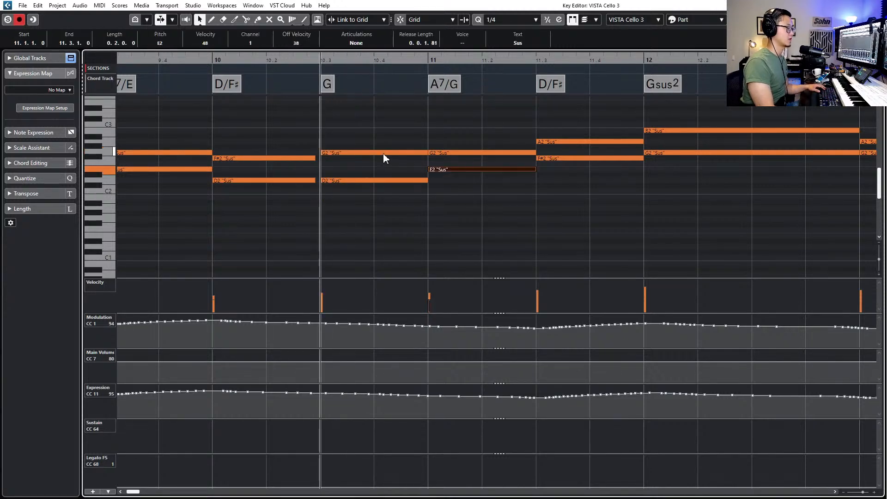
scroll(385, 159, down, 4)
drag(284, 129, 752, 249)
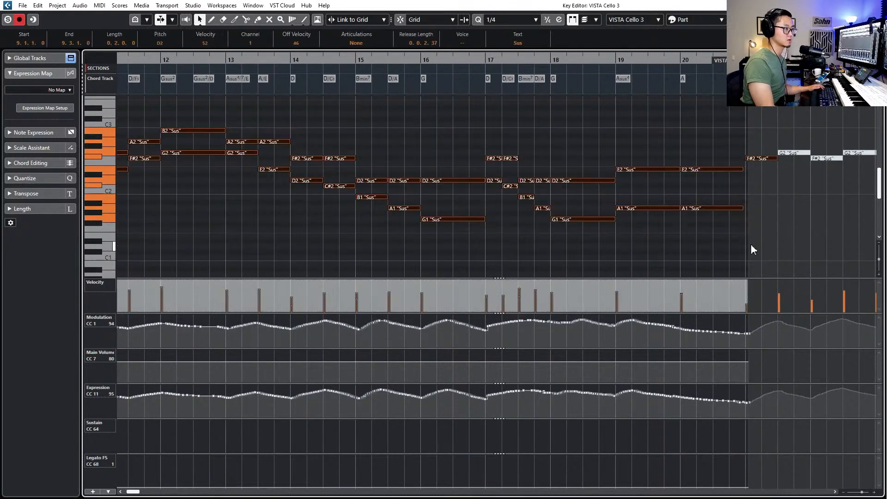
alt+shift+click(754, 246)
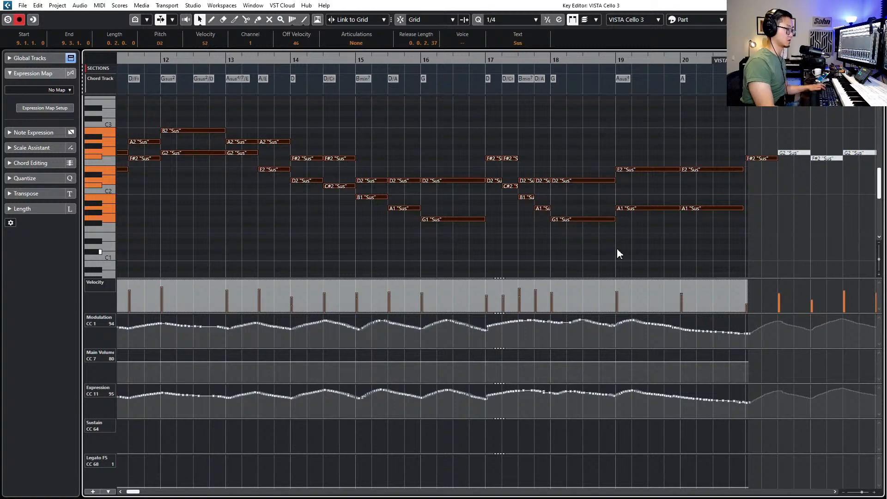
scroll(573, 243, right, 3)
scroll(532, 226, left, 6)
click(398, 193)
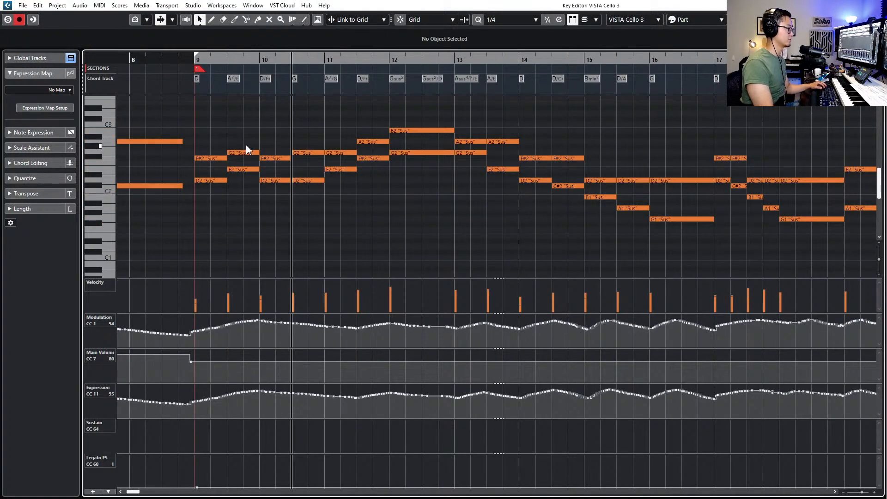
Extend the F#2 and D2 notes at the start of bar 10 to 0.2.0.0 and play from bar 9
key(space)
key(space)
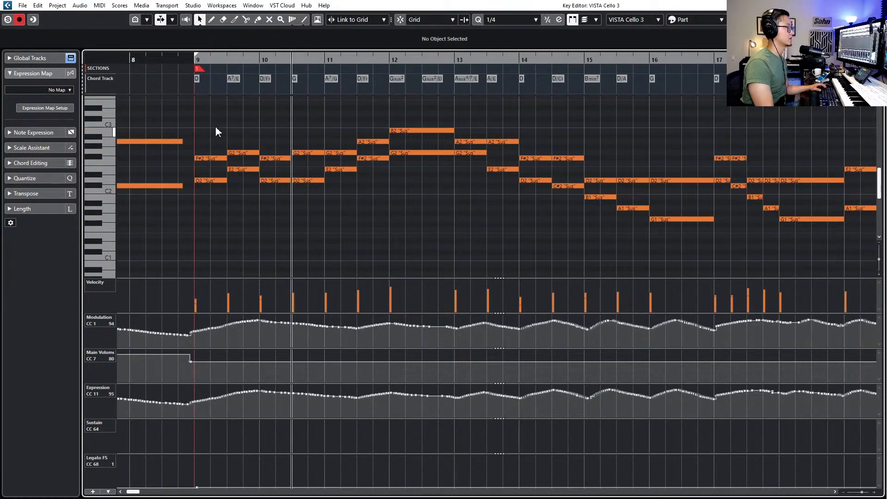
drag(262, 140, 280, 201)
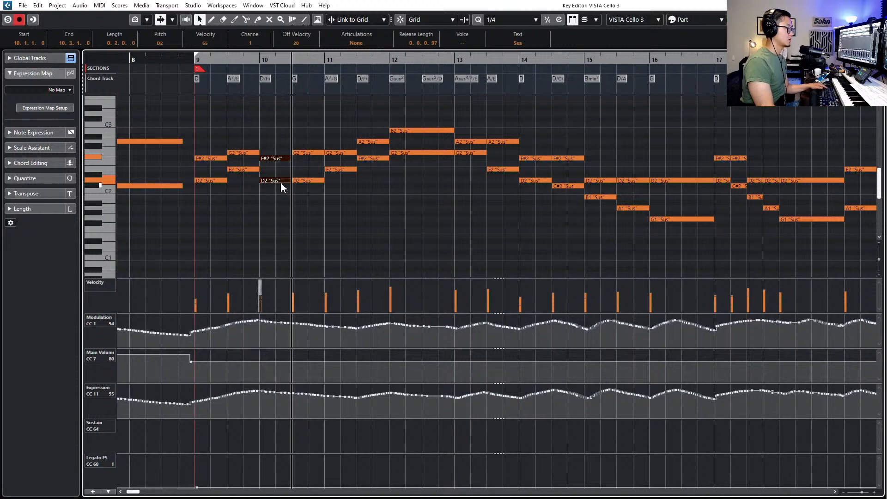
drag(228, 135, 209, 198)
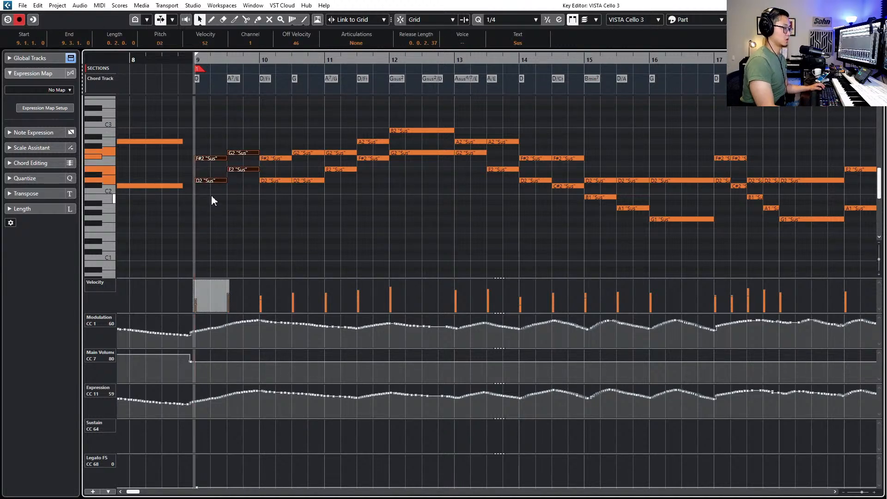
key(space)
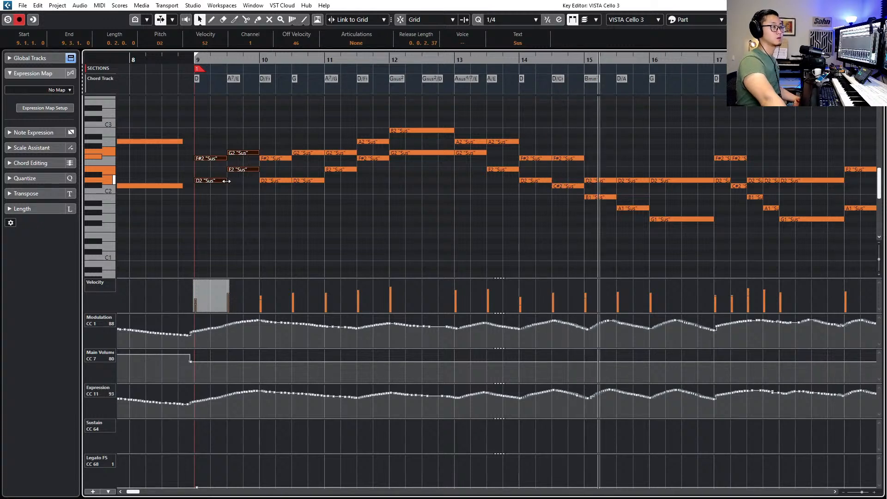
Shorten the D2 and G1 notes in bar 16 to 0.3.3.79, leaving a small gap before bar 17
click(473, 199)
key(g)
key(g)
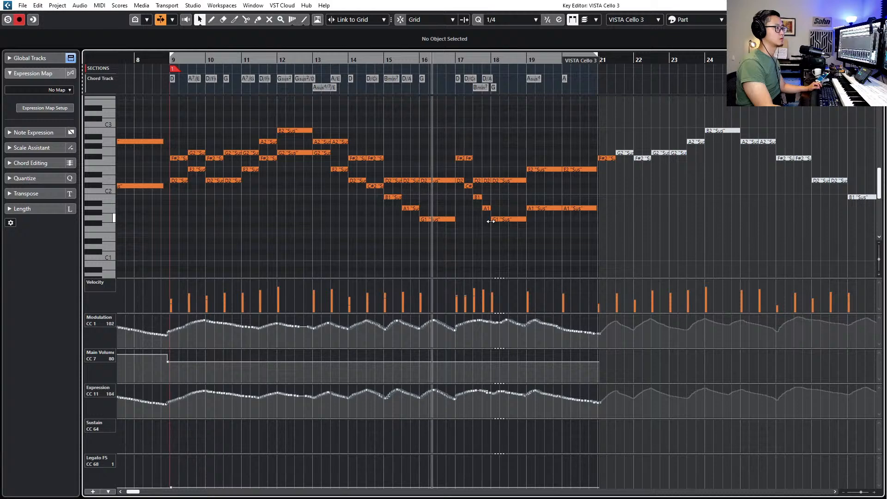
scroll(447, 333, up, 3)
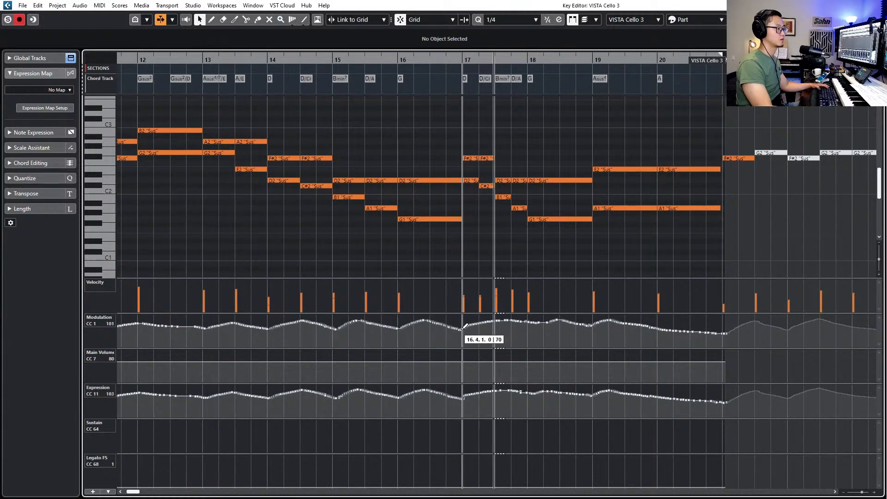
scroll(485, 221, up, 4)
drag(419, 156, 441, 219)
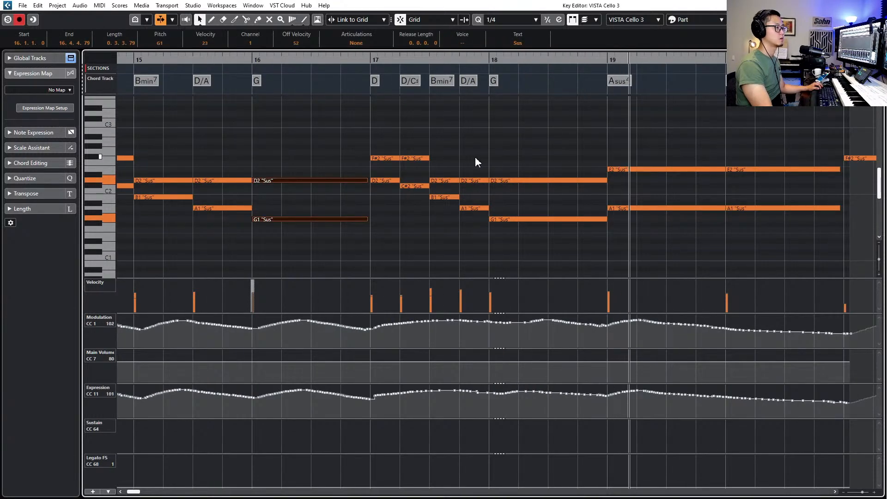
scroll(602, 290, down, 4)
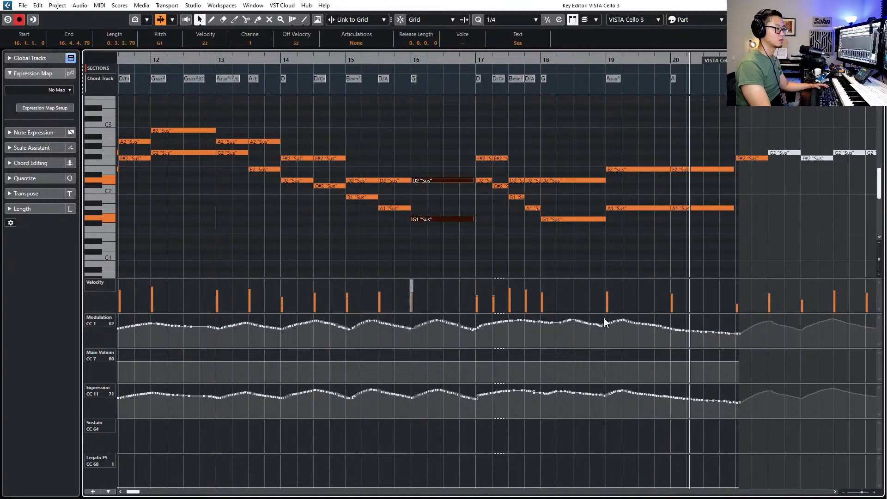
Select the VISTA Cello 3 modulation data from bar 19 to bar 21 and play back the passage
drag(606, 318, 739, 353)
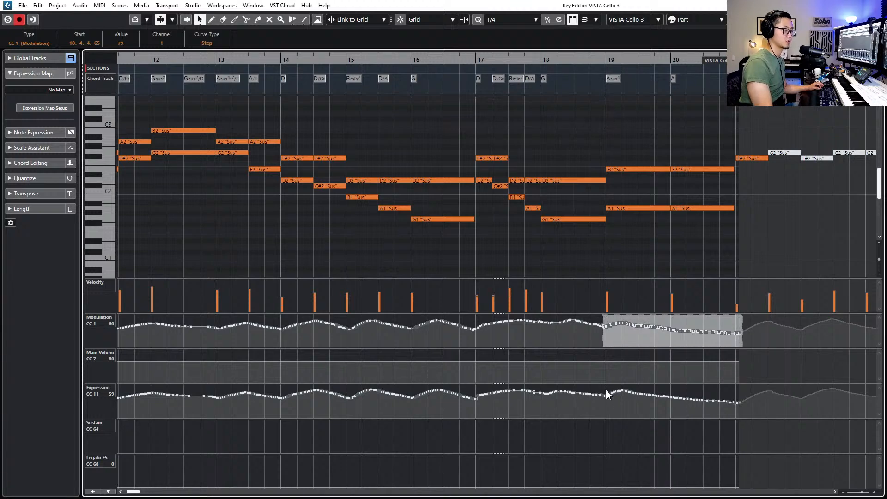
key(space)
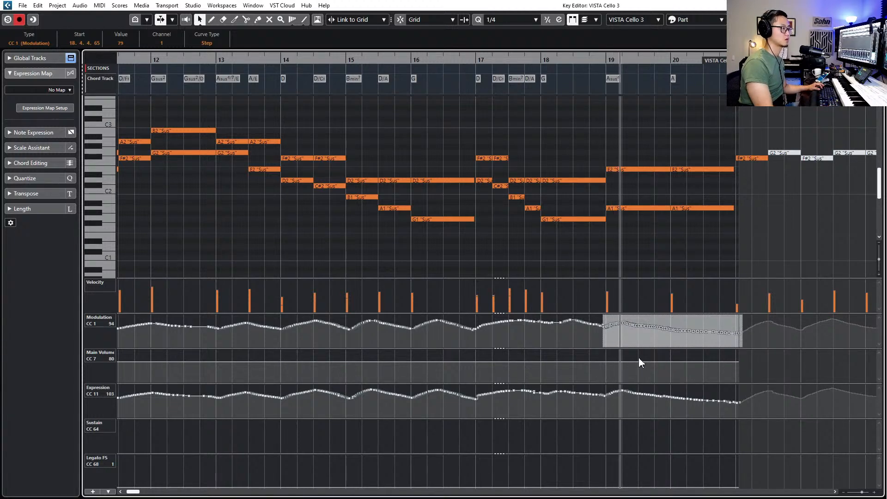
key(space)
Close the cello's note editor, return the playhead to bar 9, and take the cello track out of solo
key(Return)
key(KP_Subtract)
key(KP_Subtract)
key(KP_Subtract)
key(KP_Subtract)
key(KP_Subtract)
key(KP_Subtract)
key(KP_Subtract)
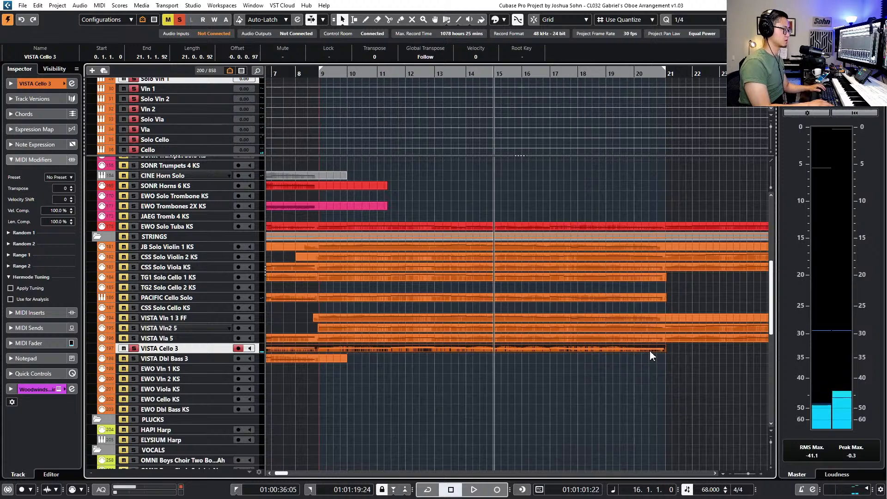
key(KP_Subtract)
key(KP_Subtract)
key(KP_Subtract)
key(s)
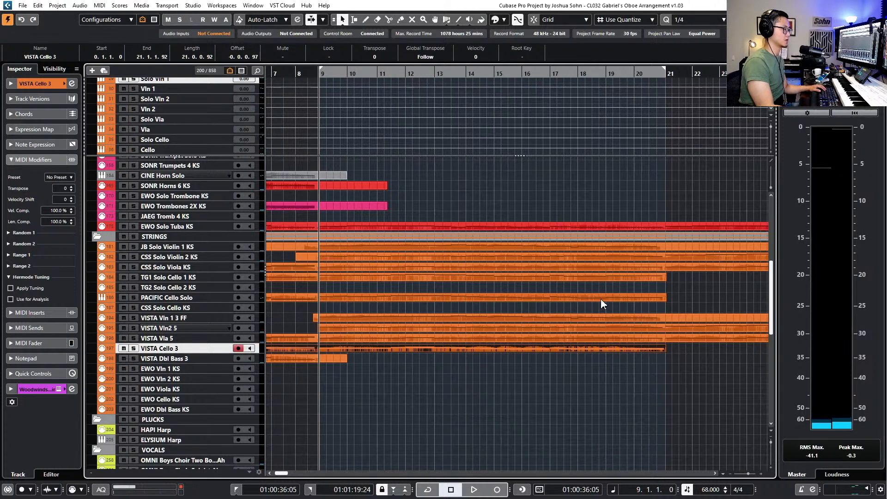
drag(551, 363, 543, 245)
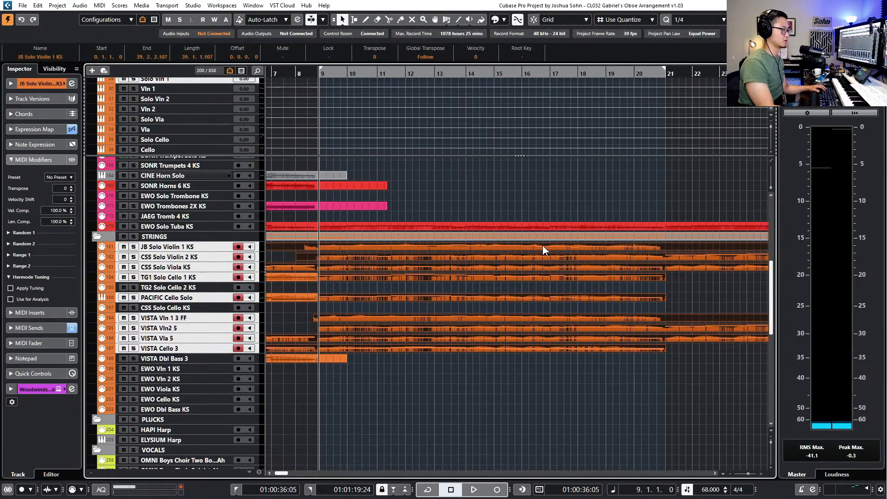
scroll(505, 209, up, 3)
scroll(487, 245, up, 6)
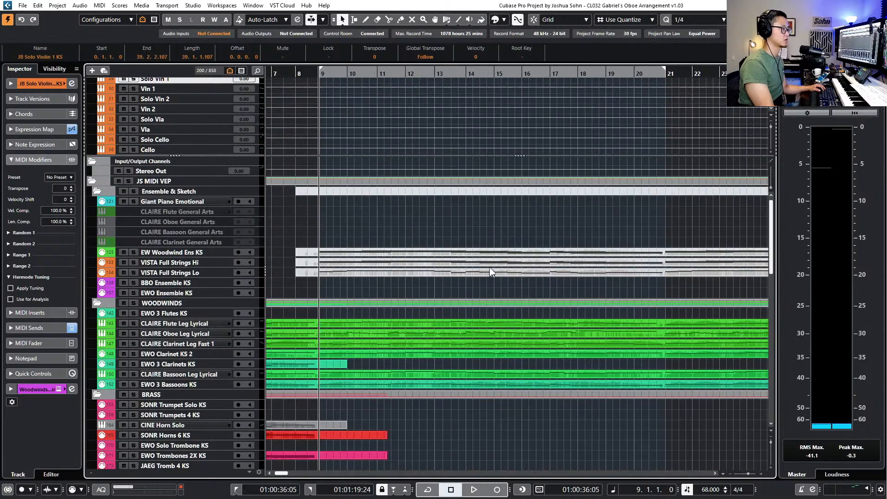
scroll(493, 278, down, 10)
click(495, 330)
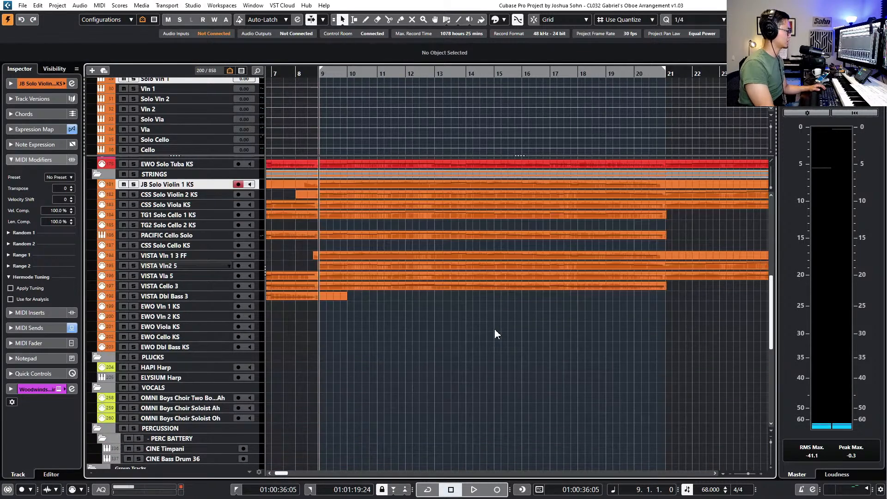
Play the full arrangement from bar 8 through bar 18 to check the balance of all sections
key(KP_Subtract)
key(space)
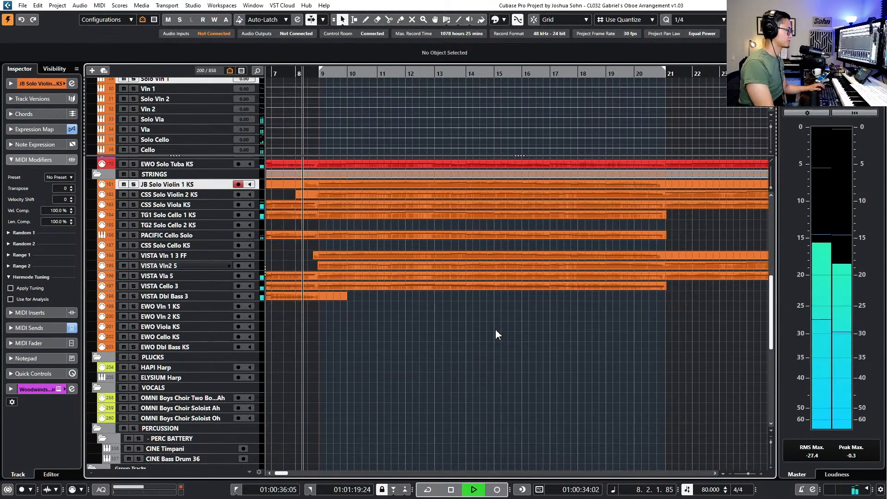
scroll(496, 330, down, 4)
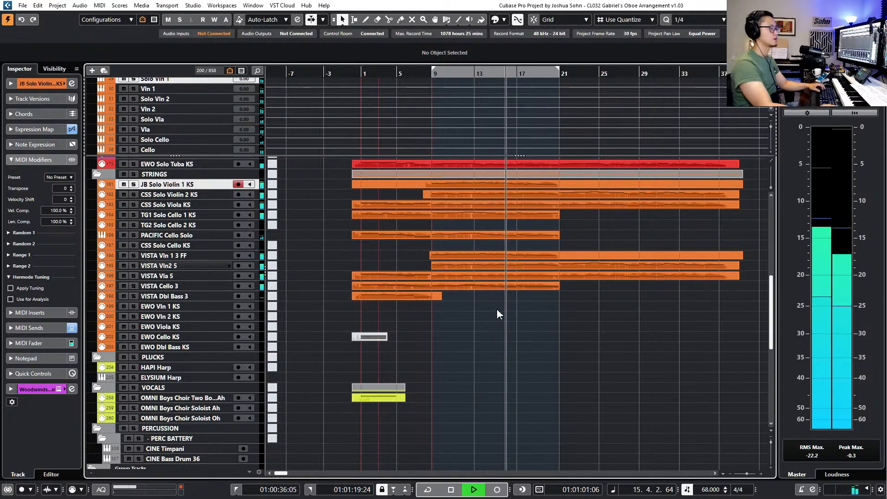
scroll(512, 303, up, 8)
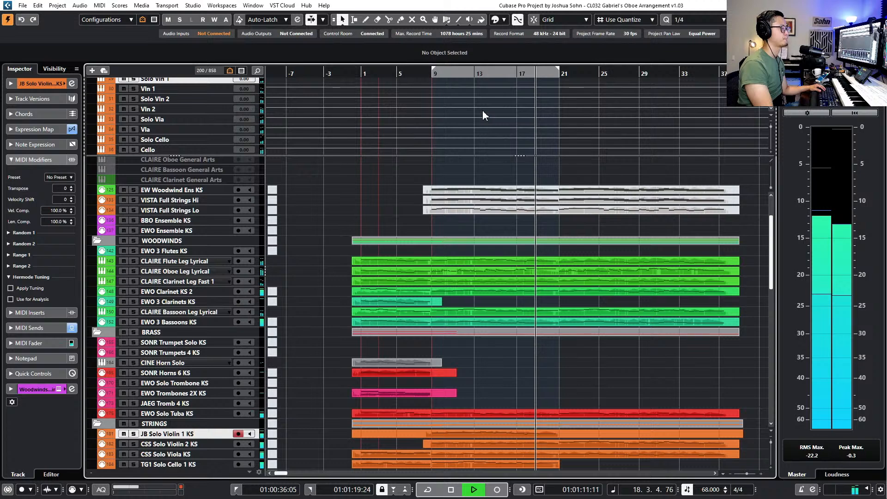
Move the playhead to just before bar 14 and listen to the transition into that bar
click(486, 73)
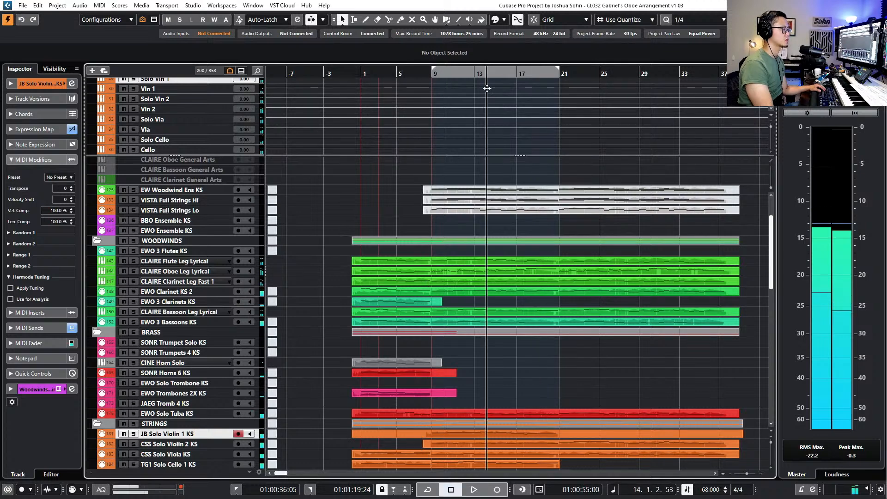
key(space)
key(KP_Subtract)
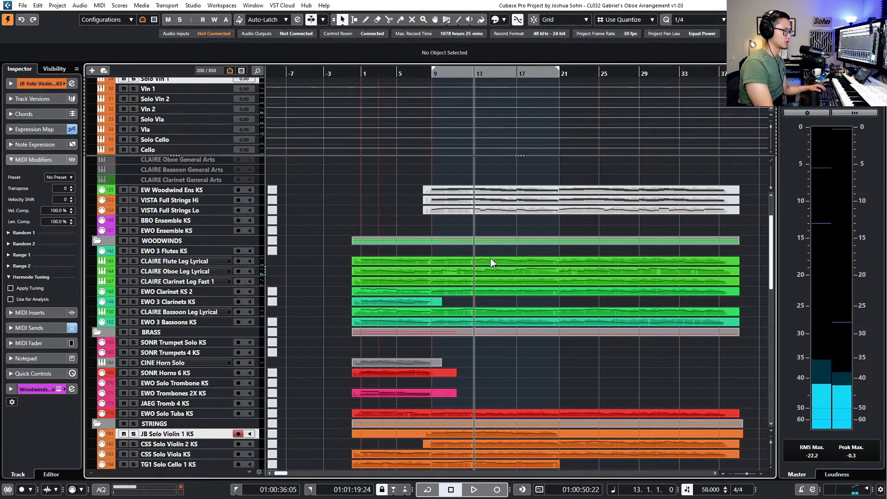
key(KP_Add)
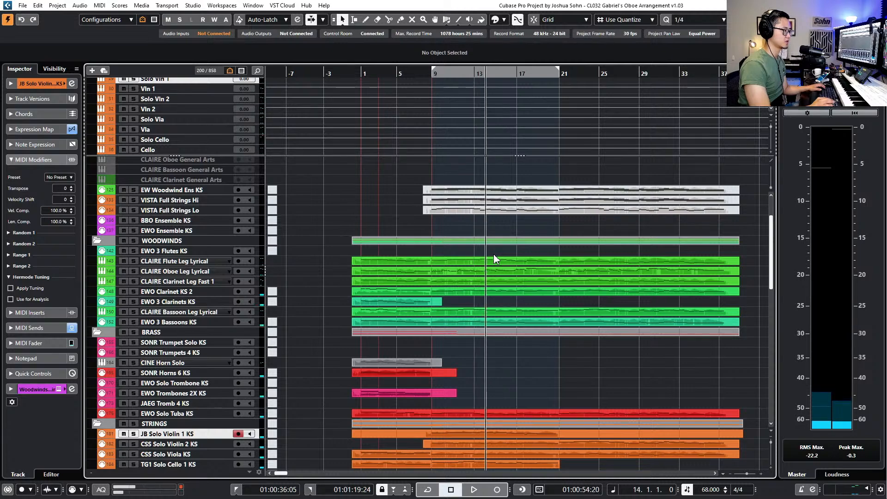
key(h)
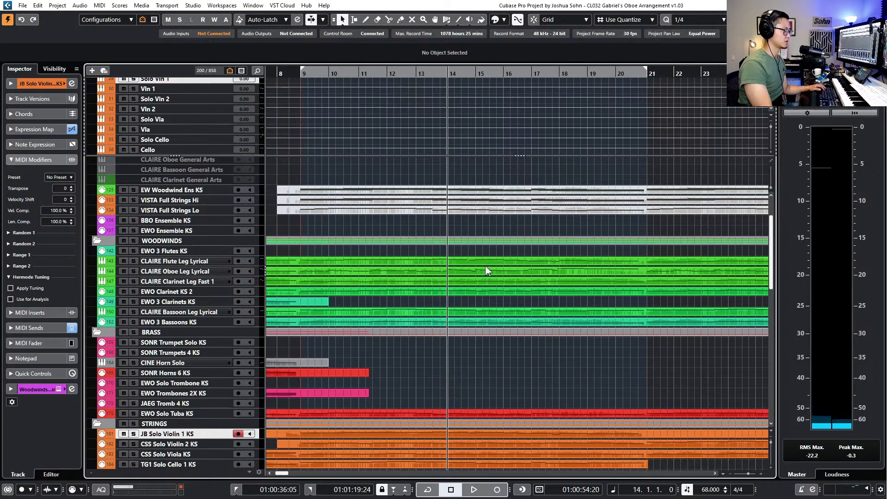
key(KP_Subtract)
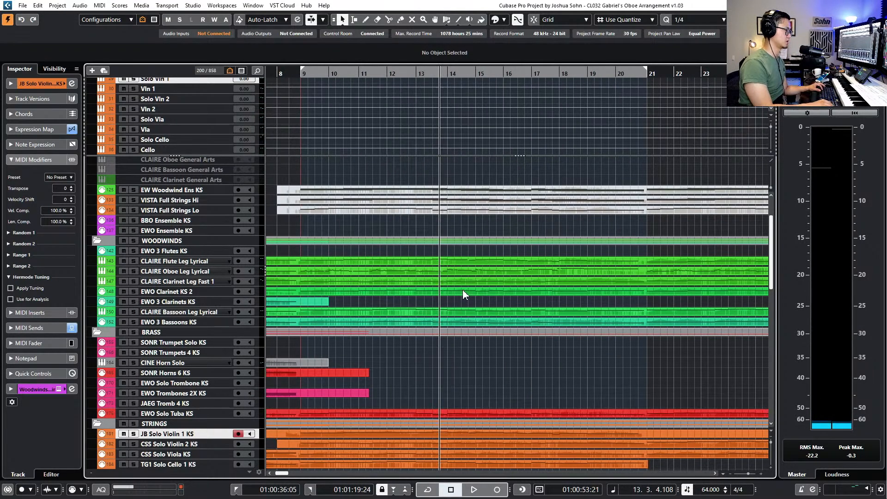
key(space)
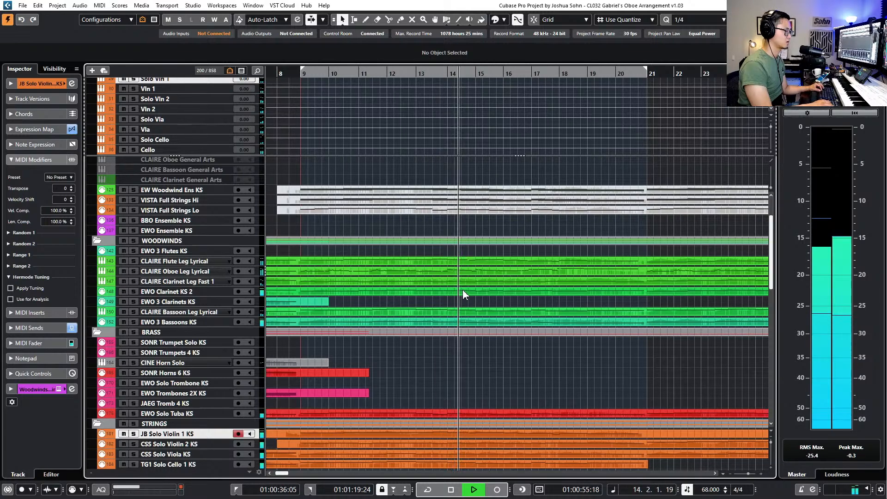
key(space)
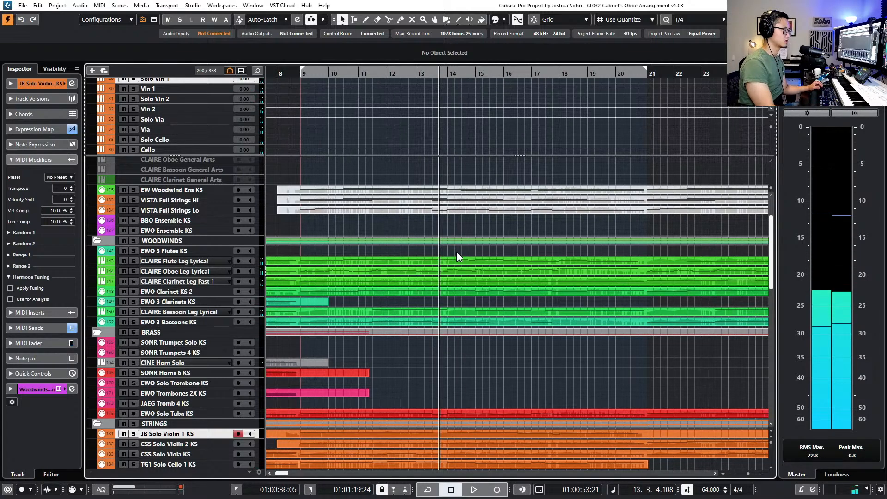
Open the CLAIRE flute, clarinet and bassoon parts together with the EWO clarinet and EWO 3 Bassoons parts in the Key Editor
click(458, 260)
drag(464, 302, 467, 286)
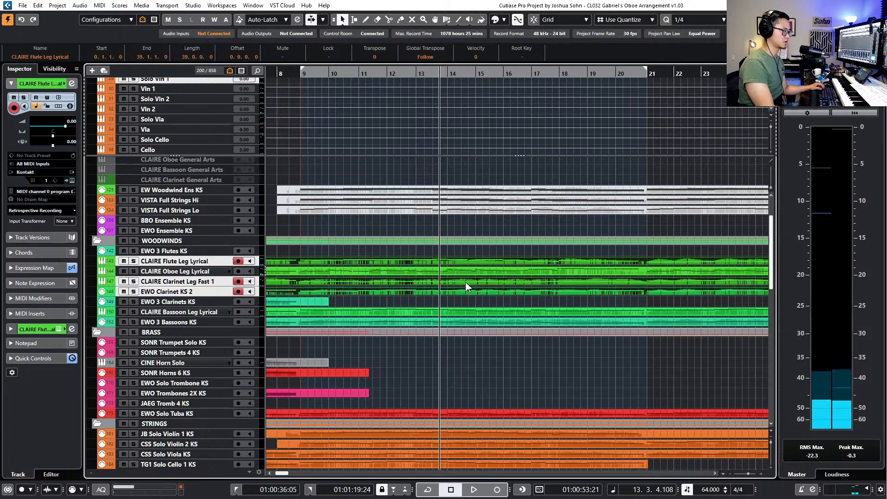
shift+click(472, 313)
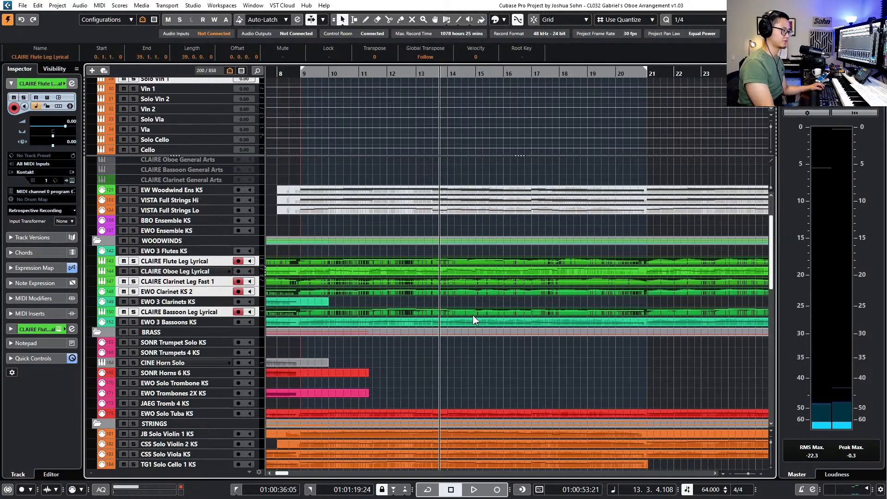
shift+click(474, 320)
double_click(472, 315)
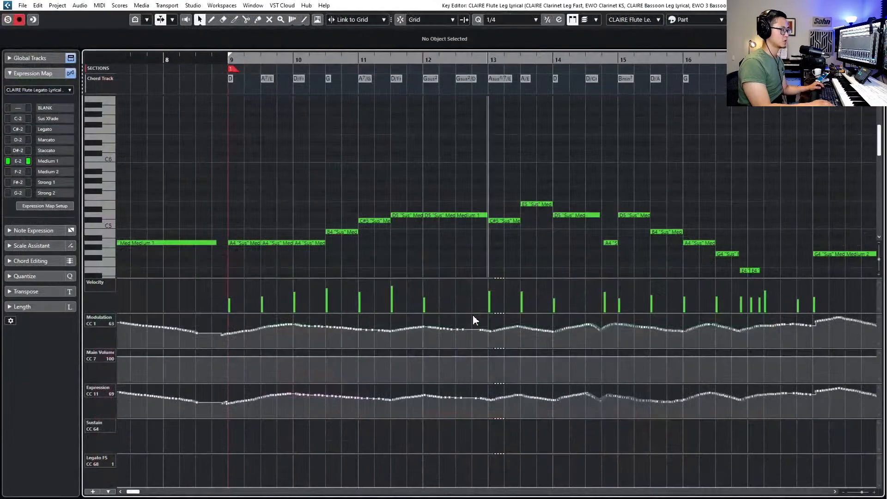
Play the woodwind parts from bar 13 and examine their notes and controller curves up to bar 21
scroll(476, 217, down, 2)
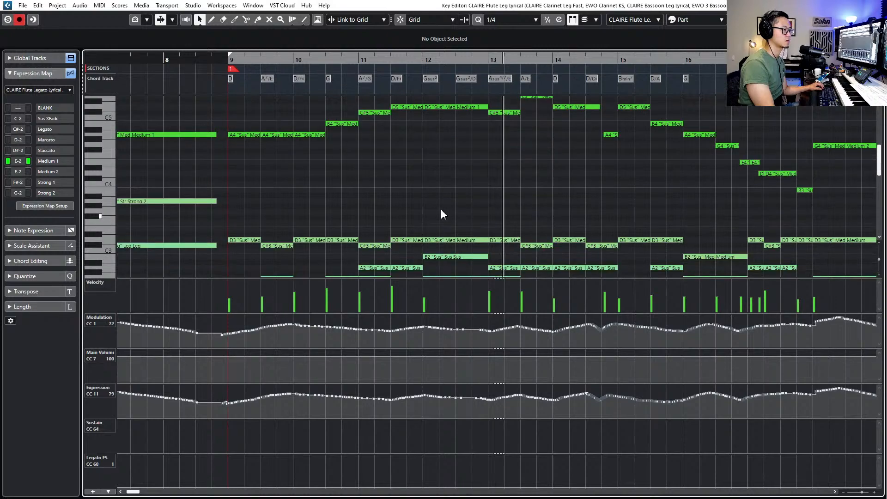
scroll(440, 210, down, 1)
scroll(440, 213, right, 1)
scroll(470, 259, right, 1)
scroll(467, 259, up, 2)
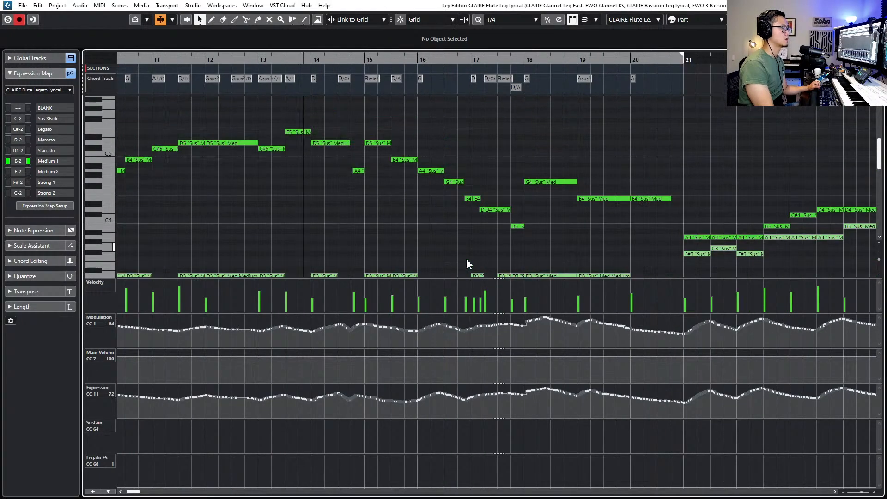
key(space)
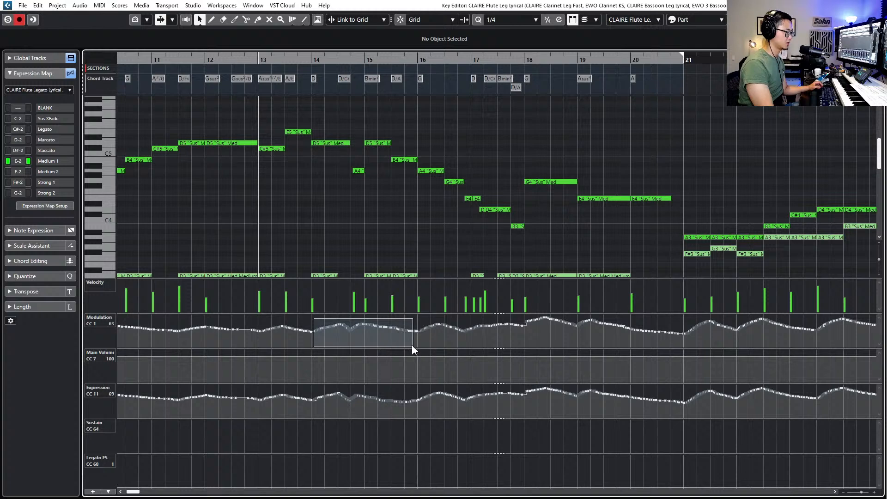
Lower the CLAIRE flute's modulation curve from bar 14 to bar 16 and from bar 16 to bar 21
drag(413, 347, 413, 339)
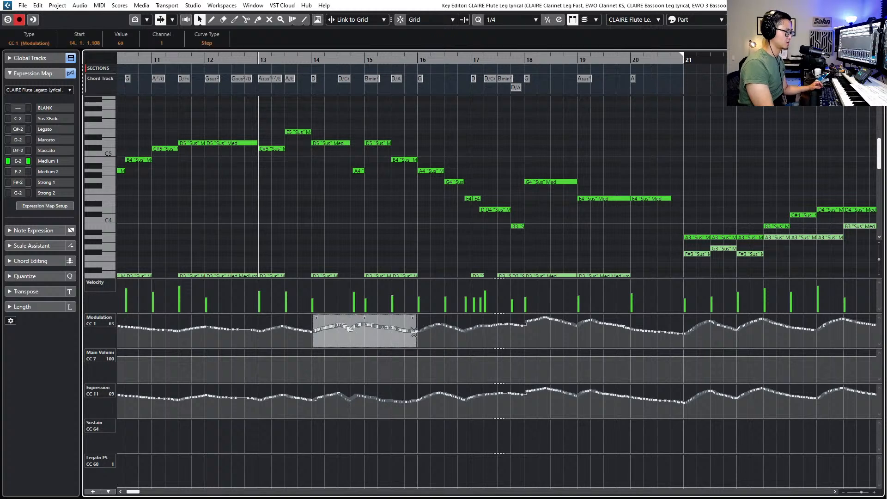
drag(369, 319, 378, 328)
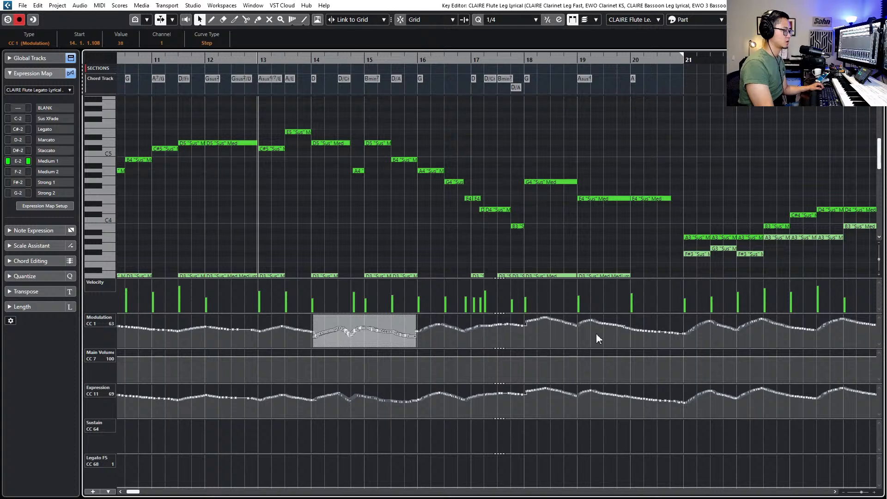
drag(679, 342, 434, 330)
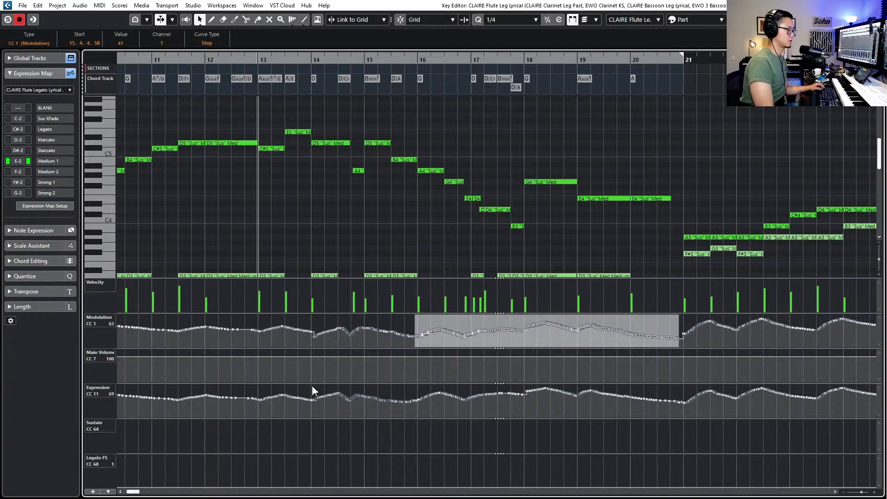
Adjust the flute's expression in bars 14 and 15, and smooth its modulation and expression curves around bar 18
drag(313, 388, 408, 412)
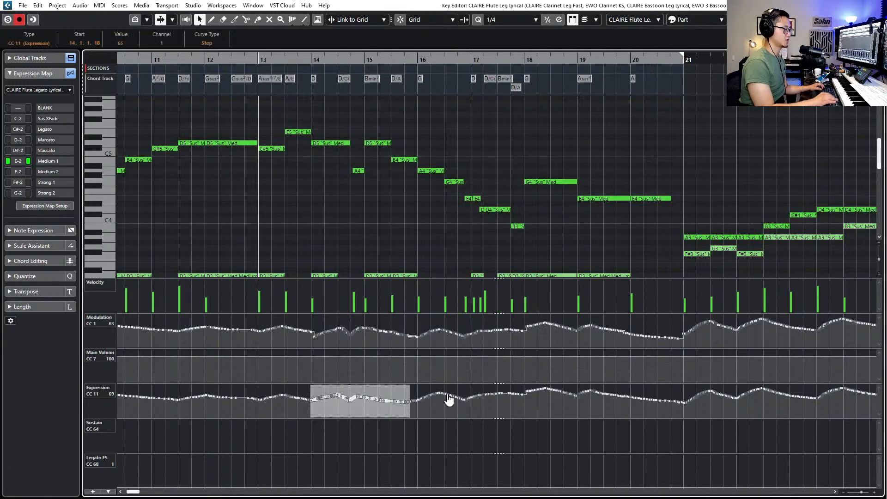
mouse_move(508, 326)
mouse_down()
mouse_move(531, 333)
mouse_move(520, 332)
mouse_up()
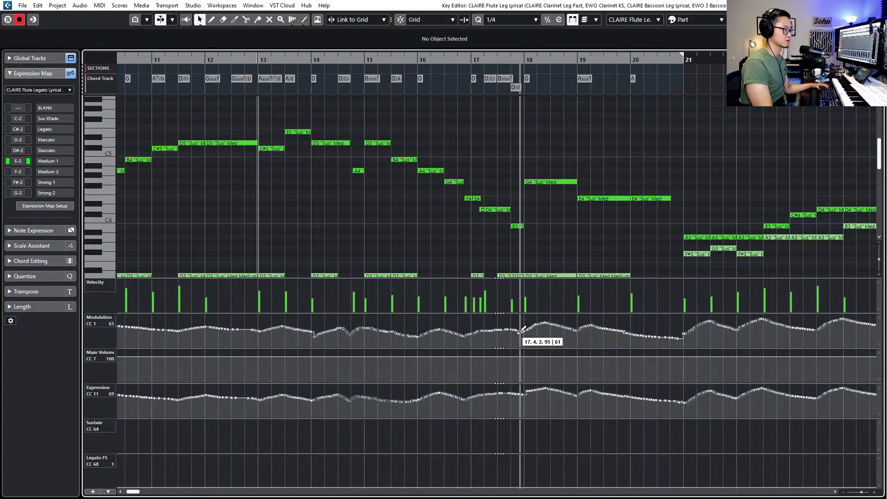
drag(528, 392, 612, 398)
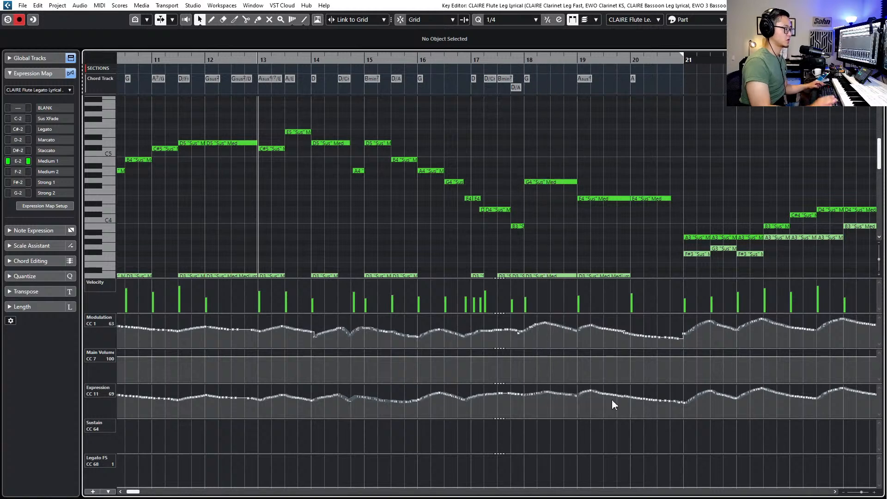
Make the CLAIRE Clarinet Leg Fast part active and slightly lower its modulation curve from bar 14 to bar 21
key(ctrl+Tab)
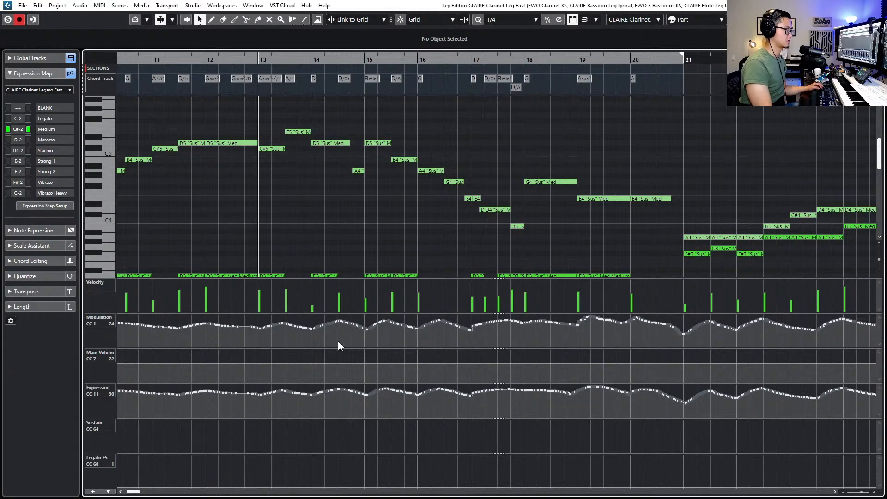
drag(307, 336, 683, 271)
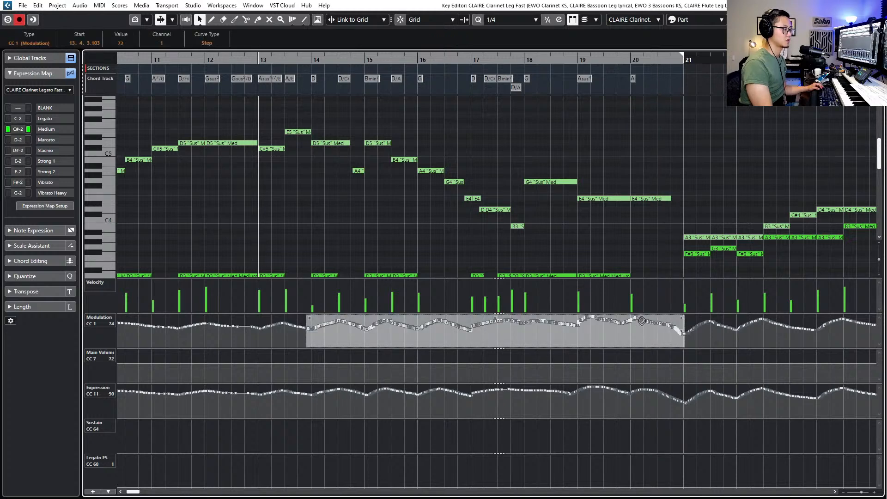
drag(642, 321, 643, 322)
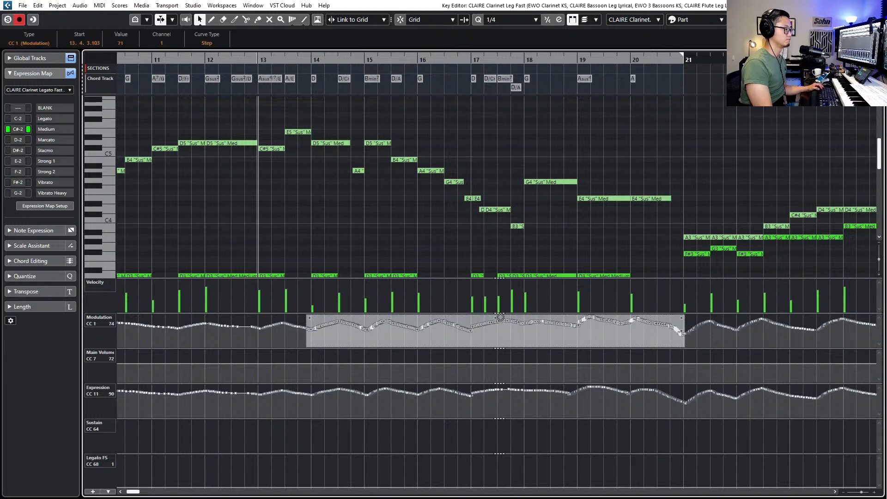
drag(500, 317, 500, 318)
click(300, 321)
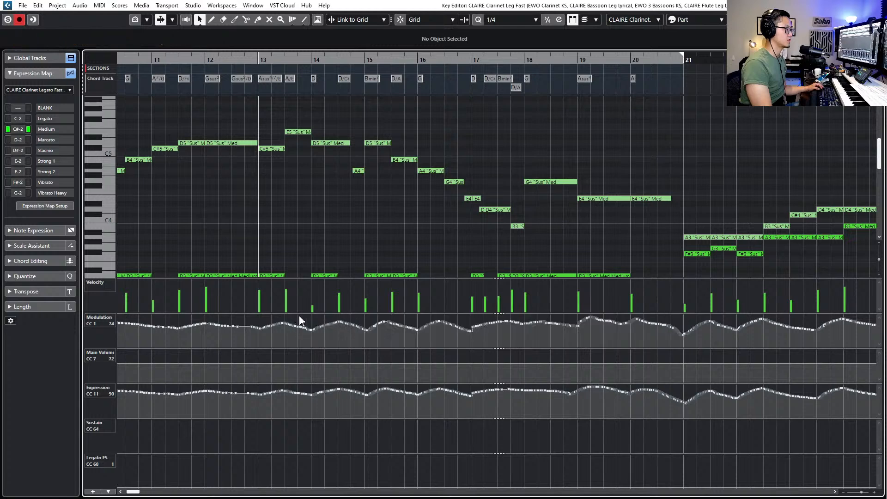
Audition the clarinet passage from bar 13 and lower its modulation curve further from bar 14 to bar 17
key(space)
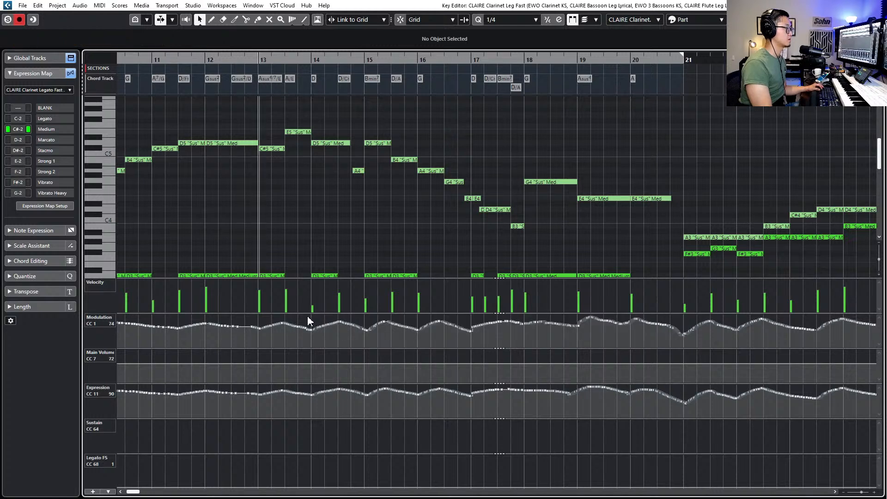
key(space)
drag(309, 315, 427, 319)
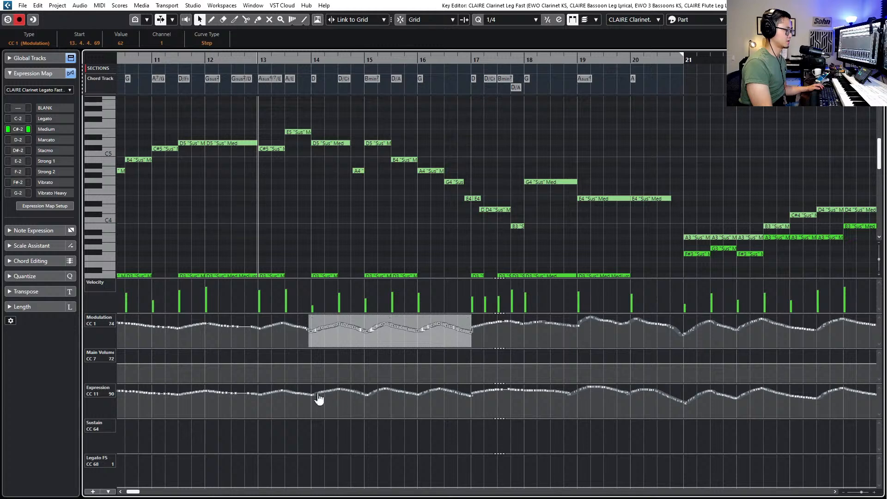
Slightly lower the CLAIRE clarinet's expression curve from bar 14 to bar 17
drag(311, 390, 467, 402)
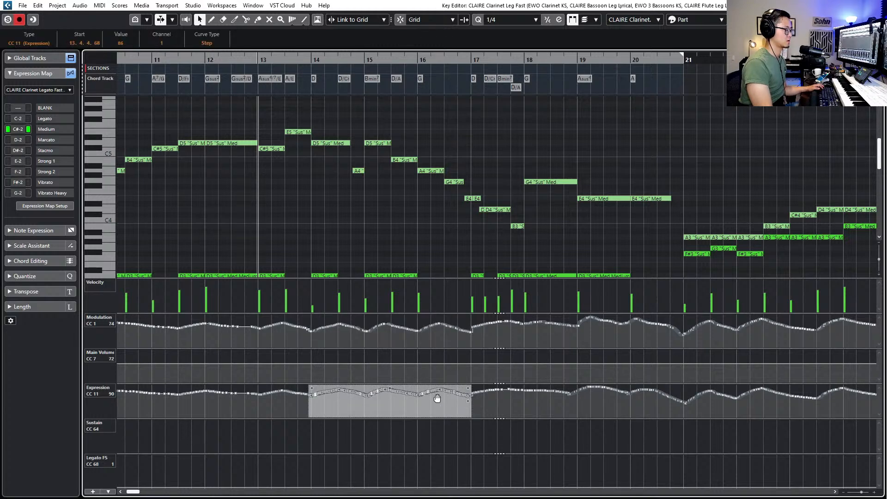
click(475, 391)
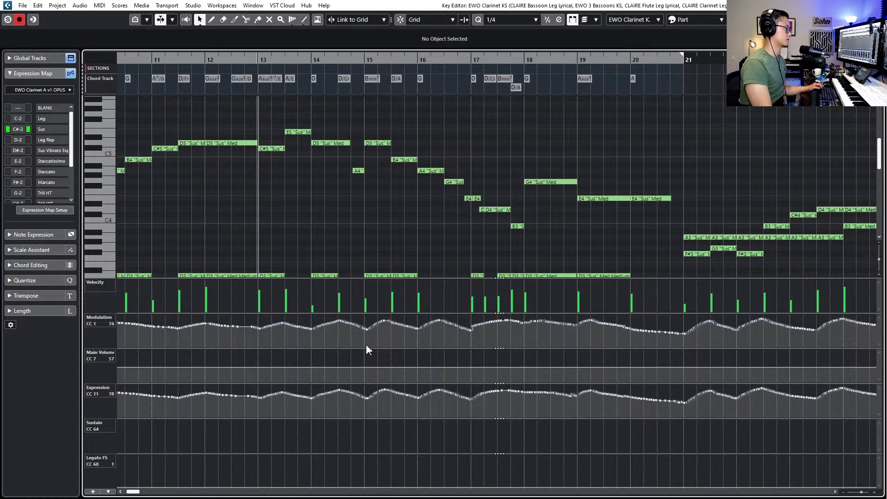
Lower the modulation and expression curves of the EWO Clarinet KS part from bar 14 to bar 17
drag(308, 340, 468, 335)
drag(415, 320, 414, 323)
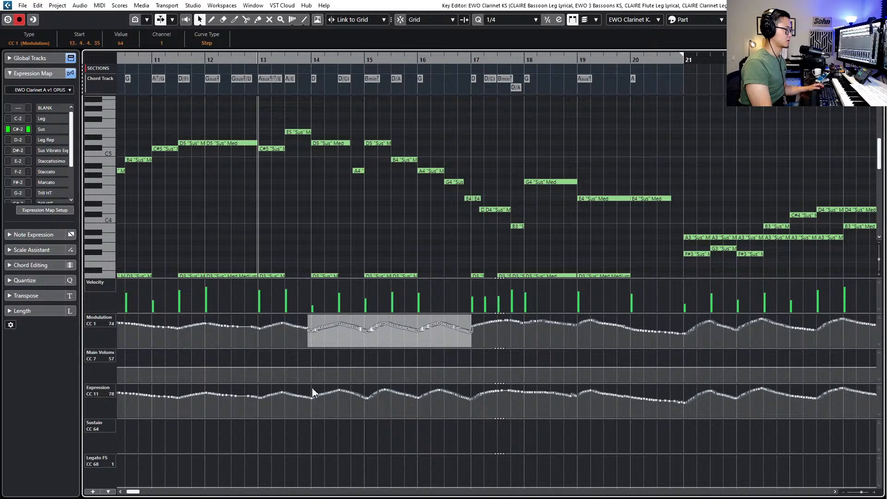
drag(309, 408, 472, 370)
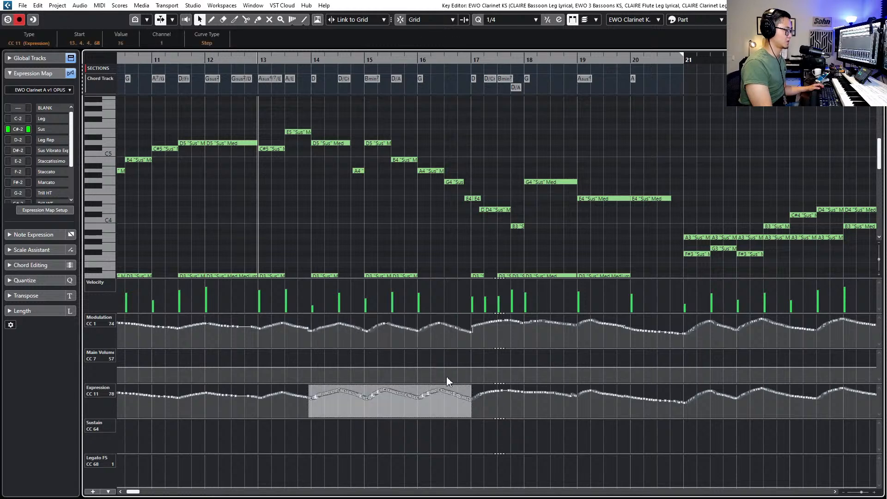
drag(468, 403, 467, 409)
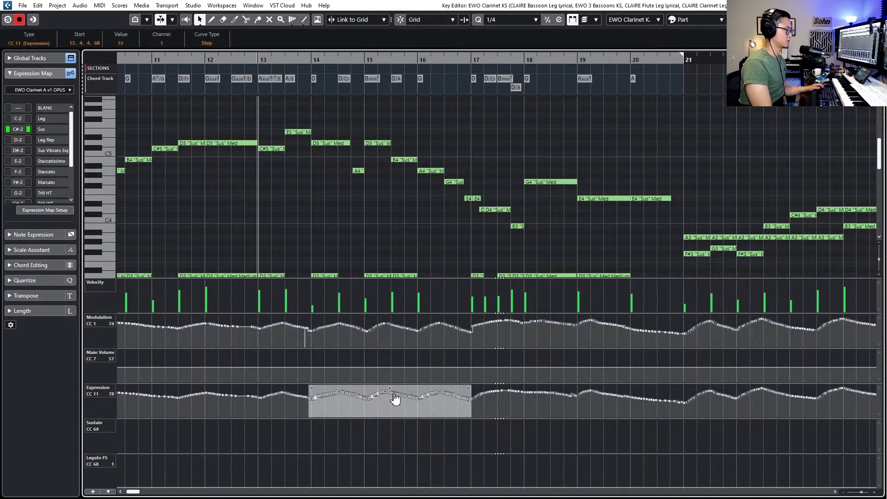
Make the CLAIRE Bassoon Leg Lyrical part active and slightly lower its expression curve from bar 14 to bar 17
key(l)
key(Page_Down)
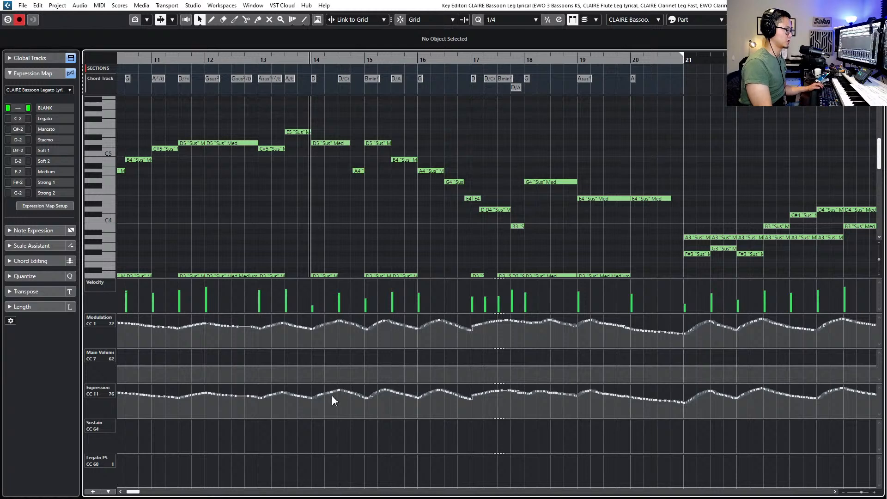
drag(309, 404, 460, 370)
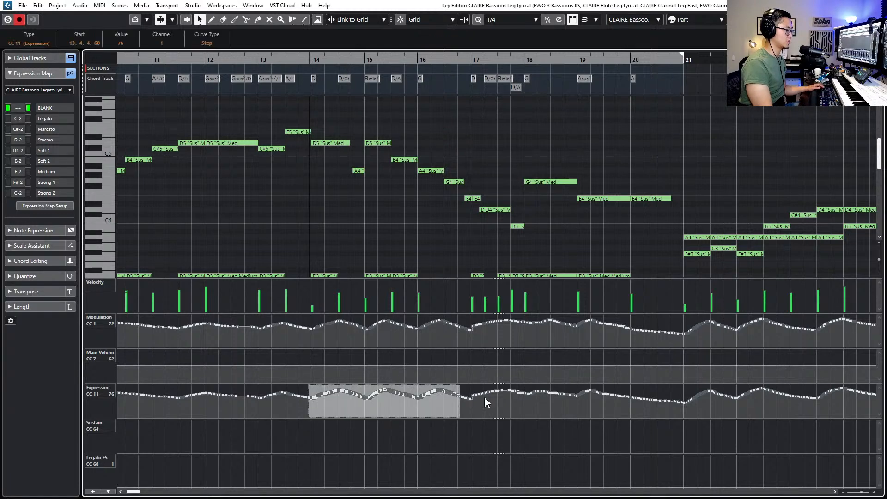
drag(457, 400, 474, 413)
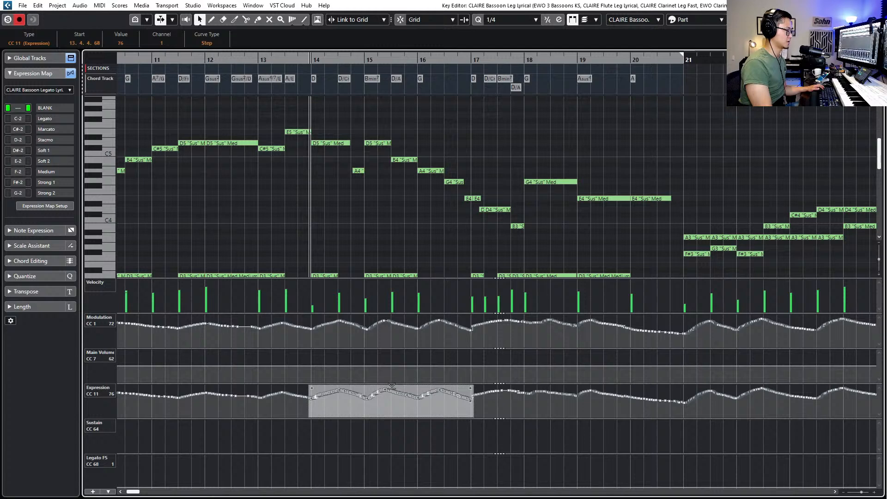
drag(391, 385, 433, 378)
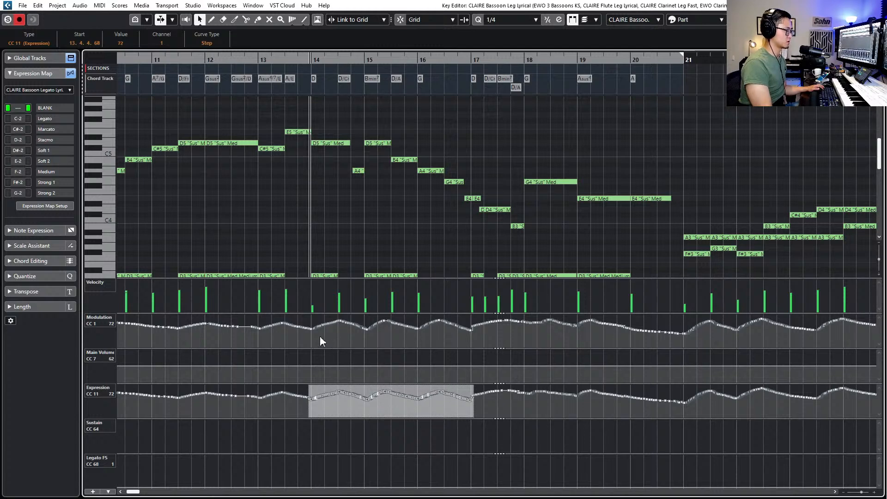
Lower the CLAIRE bassoon's modulation curve from bar 14 to bar 17 and from bar 17 to bar 21
drag(312, 337, 474, 338)
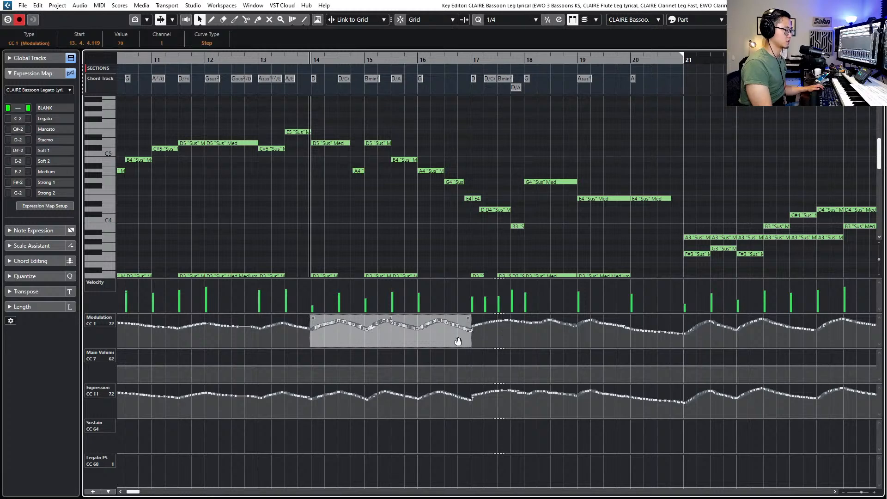
click(306, 342)
drag(309, 340, 469, 287)
drag(391, 318, 436, 327)
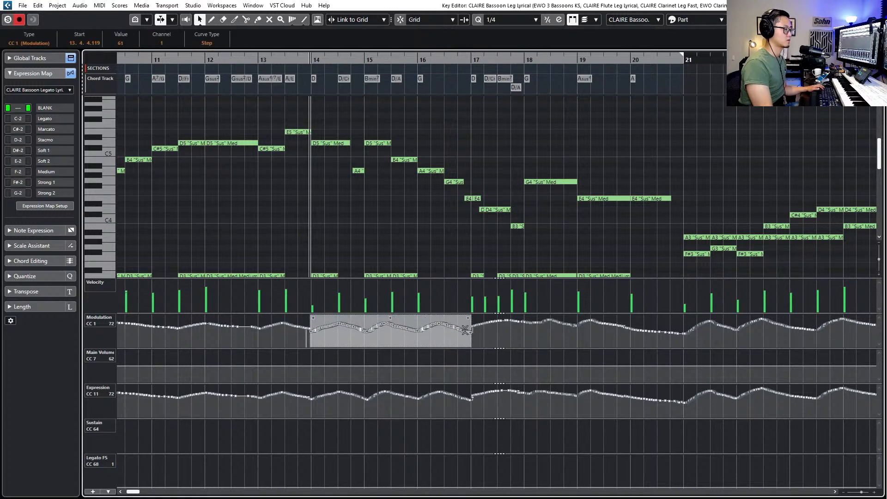
drag(683, 342, 471, 324)
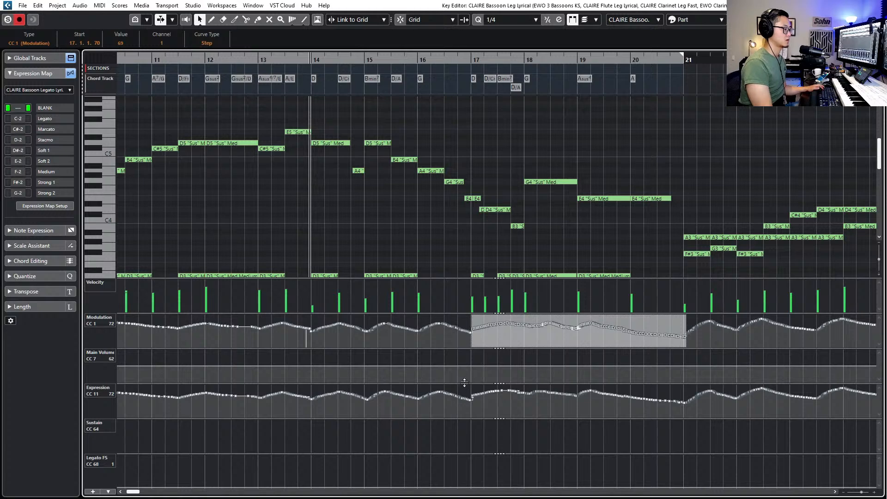
click(455, 333)
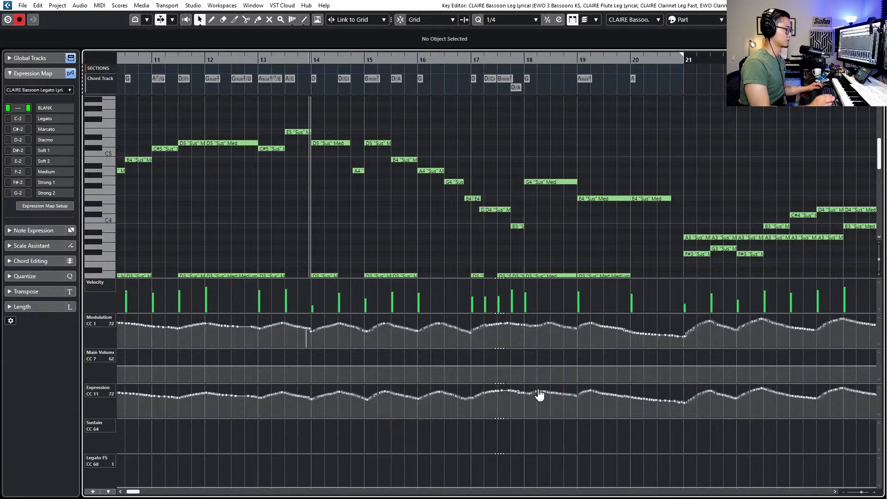
Make the EWO 3 Bassoons KS part active and lower its modulation curve from bar 14 to bar 17 and from bar 17 to bar 21
key(Down)
key(Up)
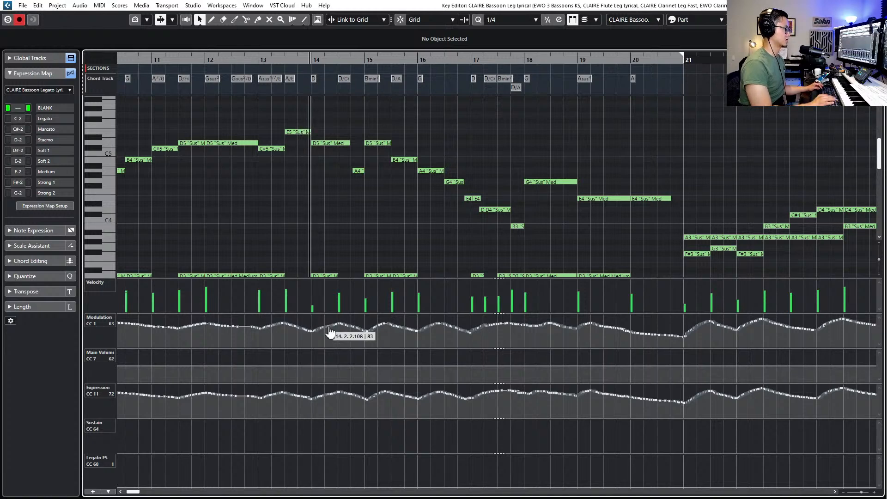
key(Down)
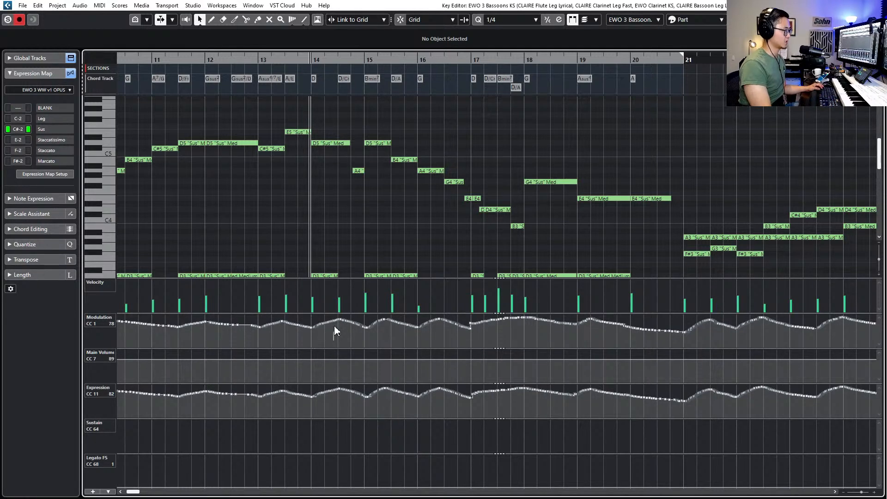
scroll(342, 213, down, 3)
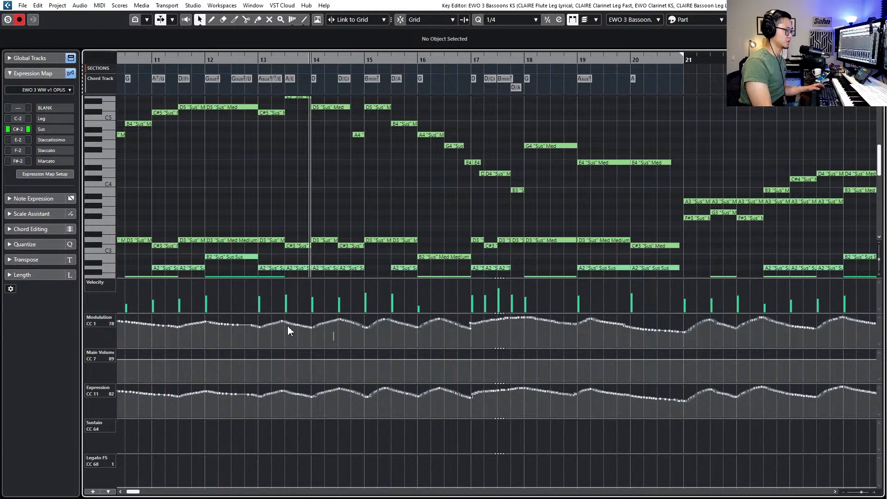
drag(309, 339, 468, 338)
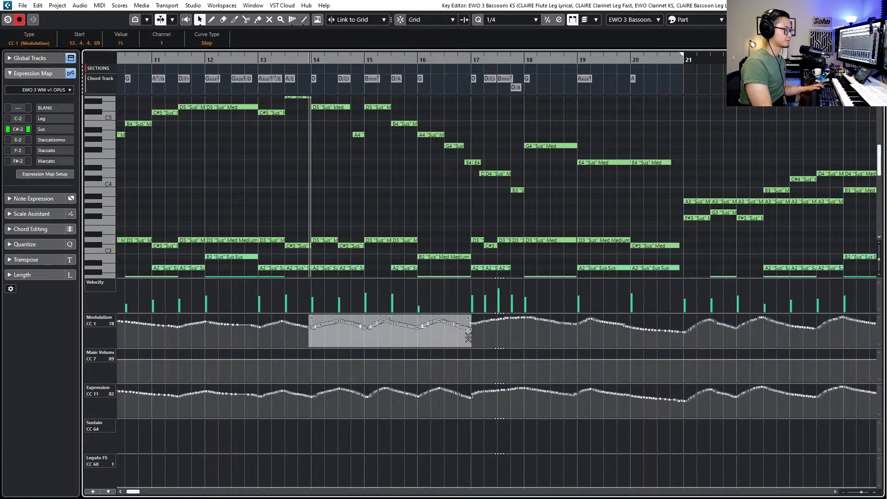
drag(682, 339, 472, 330)
Lower the expression curve of the EWO 3 Bassoons KS part from bar 17 to bar 21
click(684, 408)
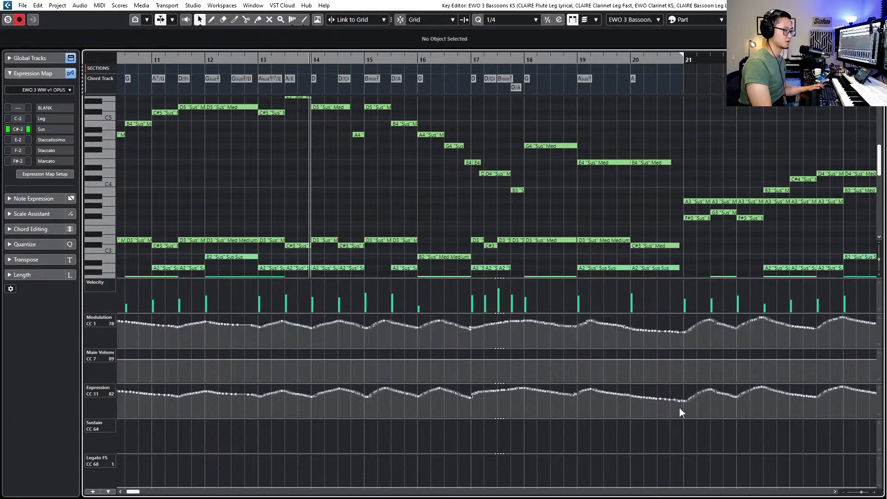
drag(682, 409, 471, 391)
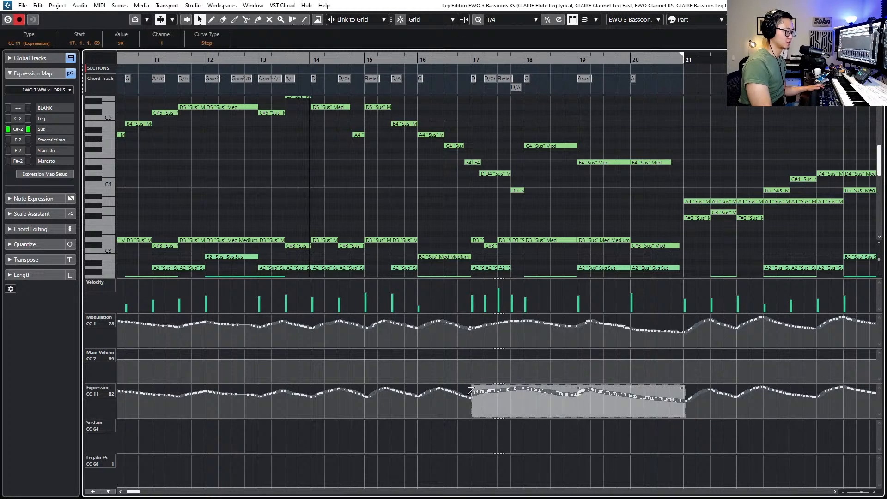
drag(578, 388, 578, 395)
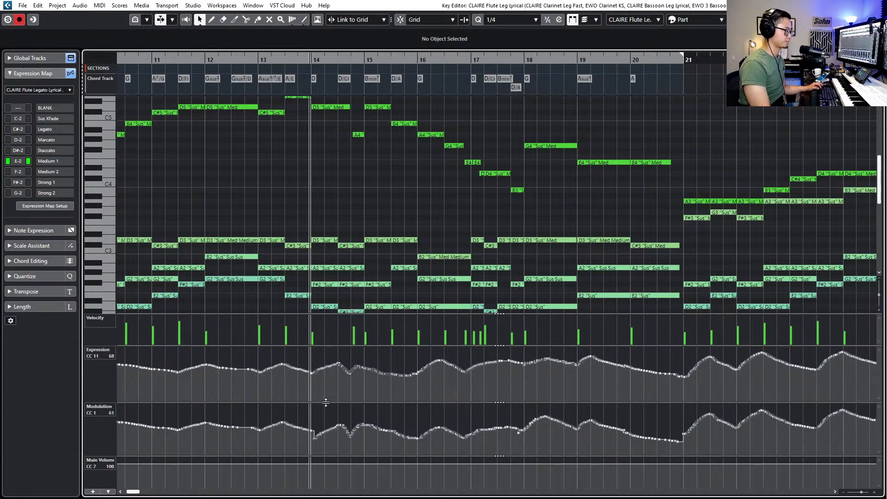
Smooth the dip in the CLAIRE flute's modulation curve at the start of bar 14
drag(310, 429, 351, 435)
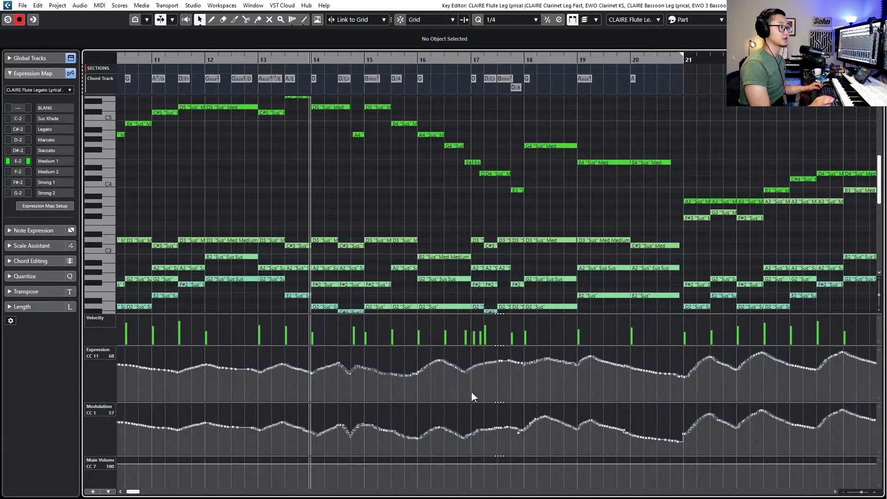
click(644, 21)
click(651, 32)
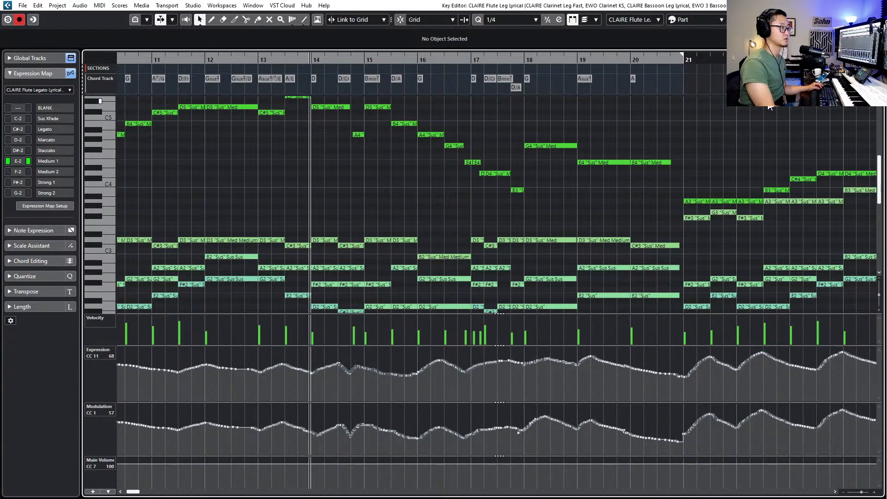
Return to the project arrangement, move the playhead to bar 13, and open the string parts together for editing, starting with JB Solo Violin 1 KS
key(Return)
key(KP_Subtract)
key(KP_Subtract)
key(KP_Subtract)
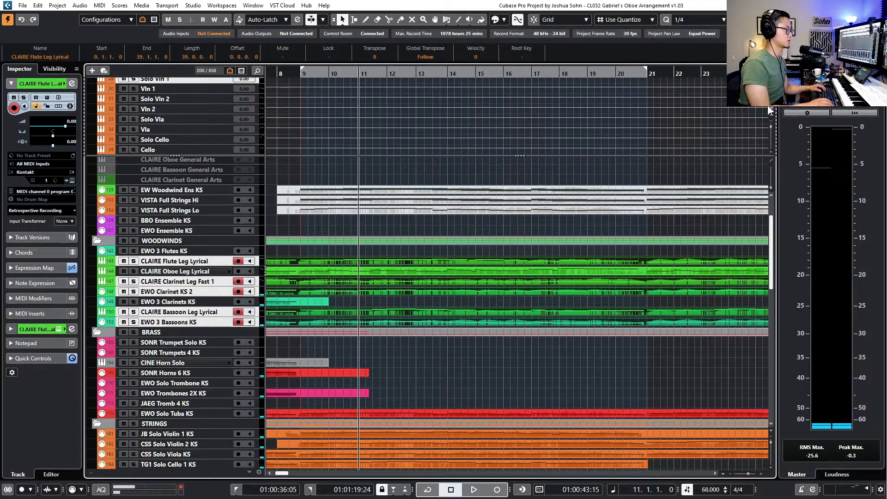
key(KP_Add)
key(KP_Add)
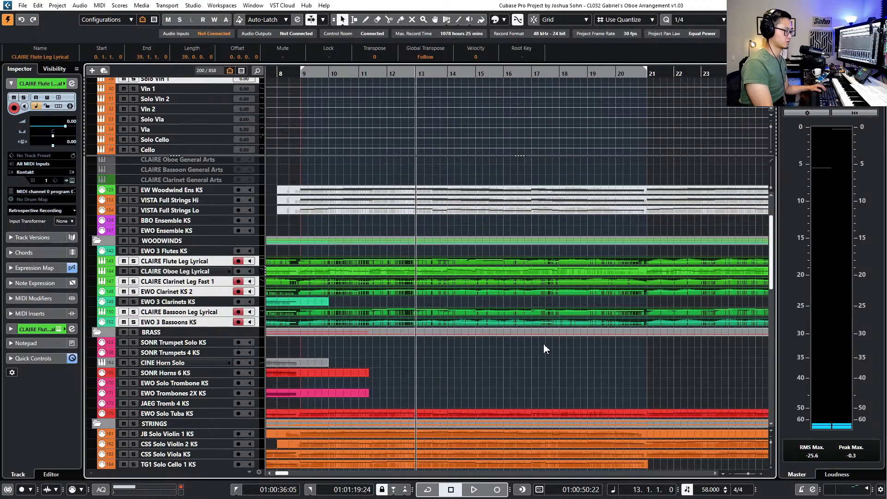
scroll(544, 346, down, 3)
drag(450, 447, 442, 306)
key(Return)
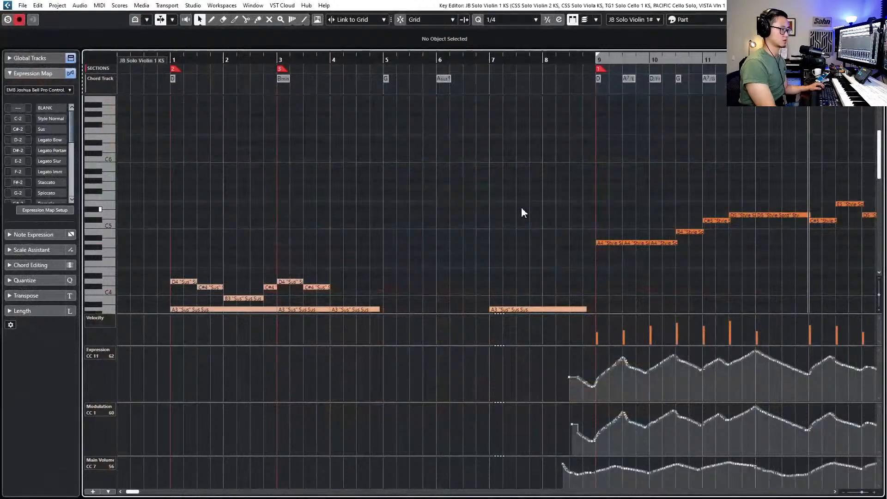
Make the CSS Solo Violin 2 KS part active and lower its modulation and expression curves from bar 14 to bar 17
key(KP_Subtract)
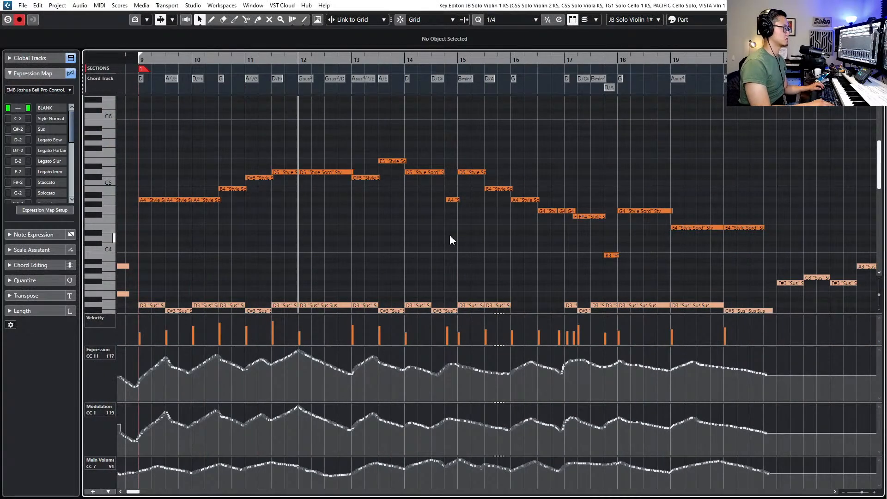
key(KP_Add)
key(KP_Add)
scroll(449, 237, down, 2)
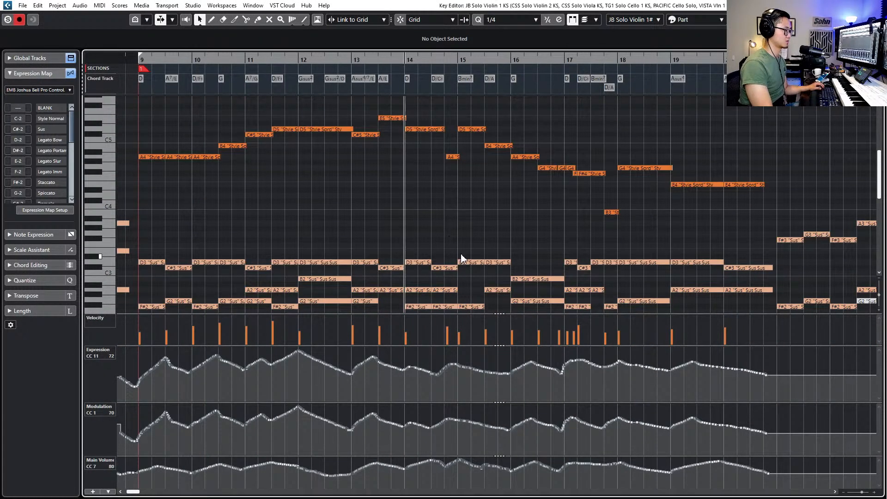
key(Down)
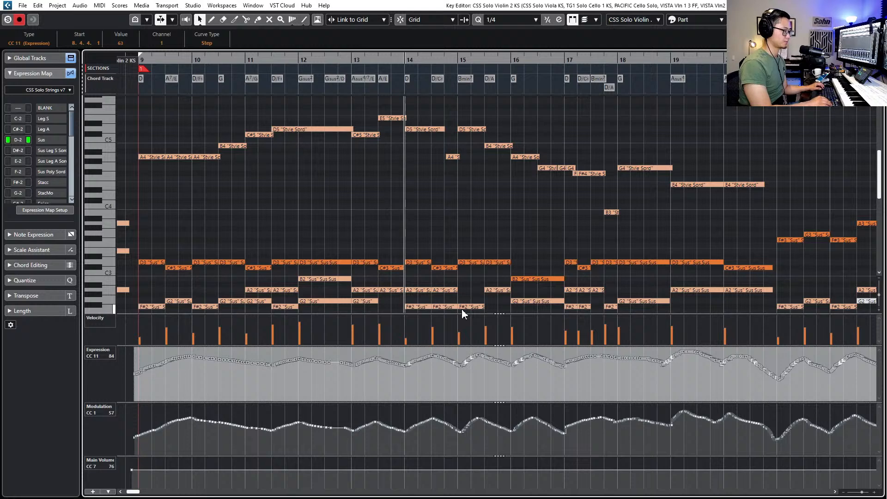
click(477, 192)
drag(406, 352, 565, 367)
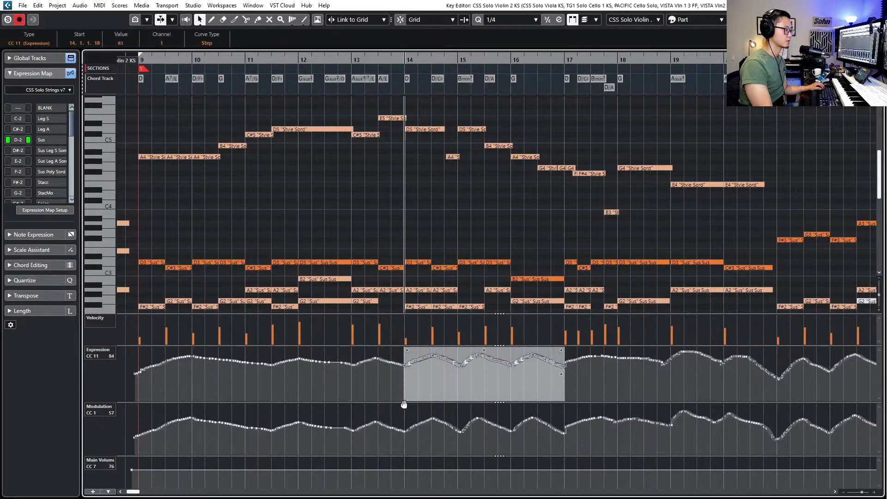
drag(411, 407, 562, 448)
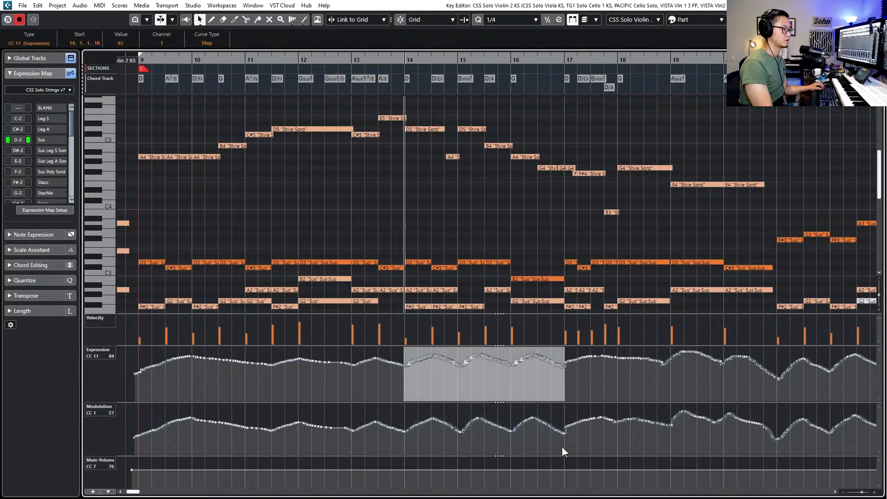
drag(476, 410, 513, 405)
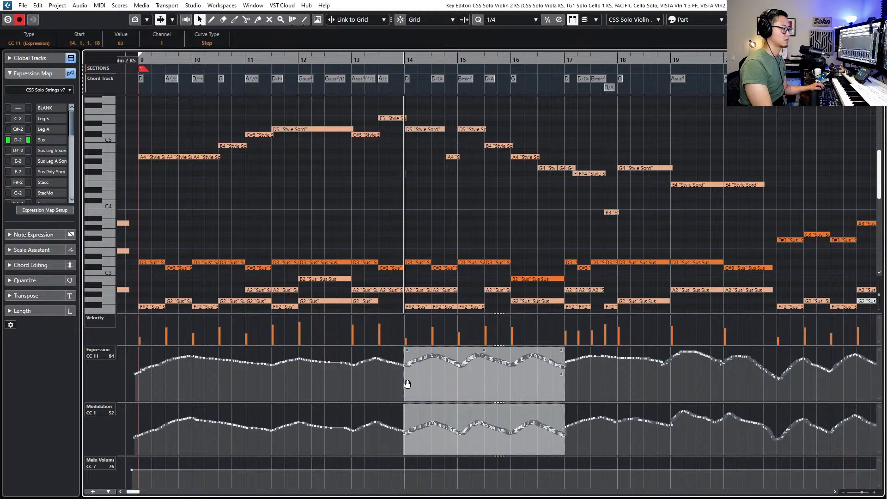
drag(482, 358, 498, 357)
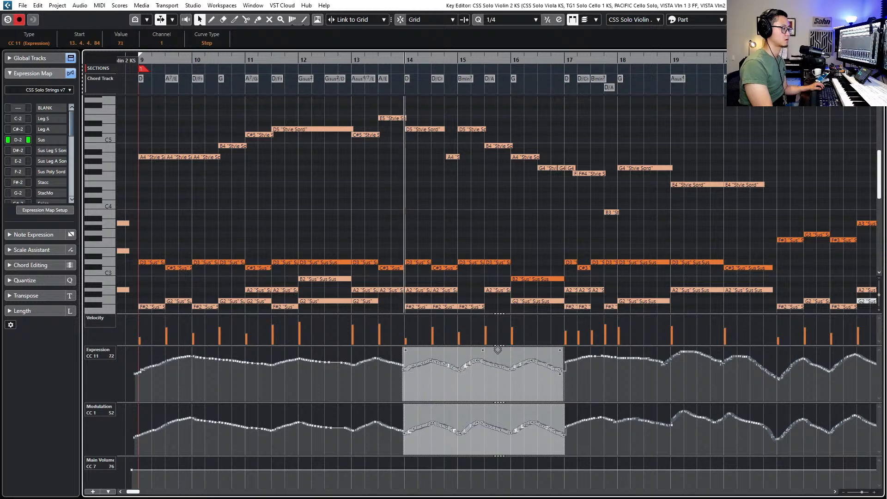
Lower the CSS Solo Violin 2 KS part's expression curve at the start of bar 17 and its modulation curve from bar 17 to bar 21
scroll(502, 365, right, 2)
click(542, 387)
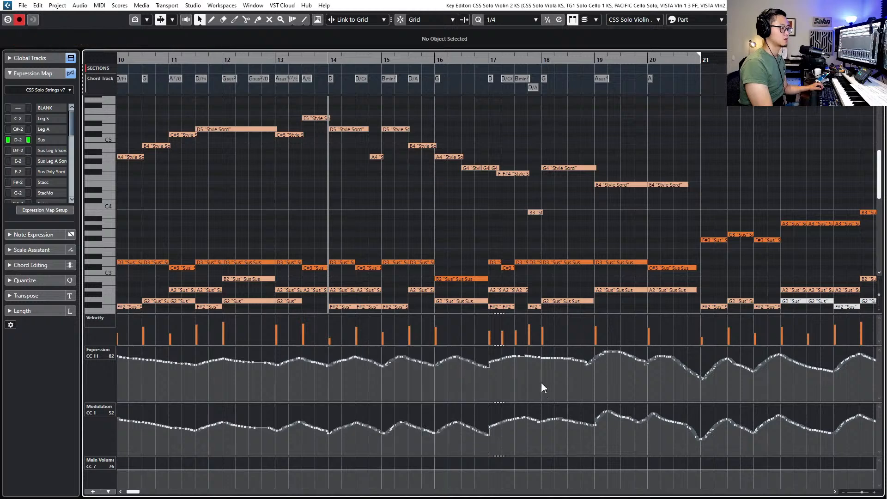
key(g)
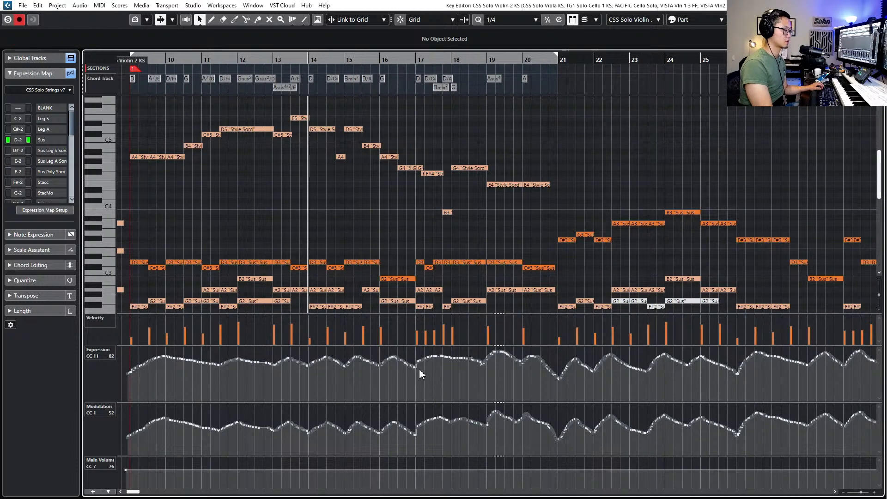
drag(540, 393, 418, 328)
click(545, 385)
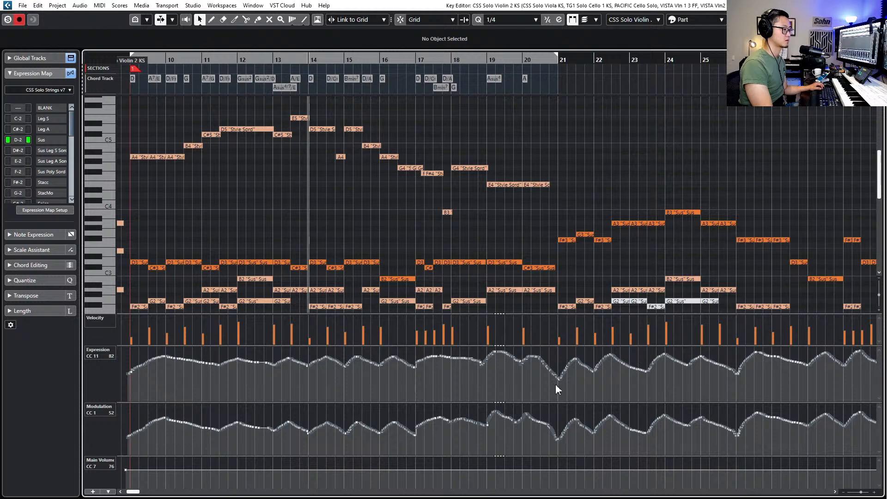
drag(556, 385, 414, 341)
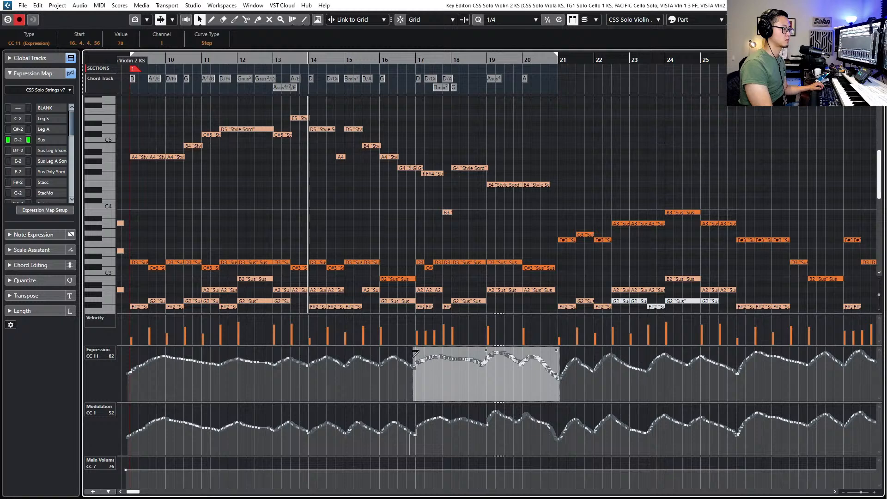
drag(415, 354, 415, 370)
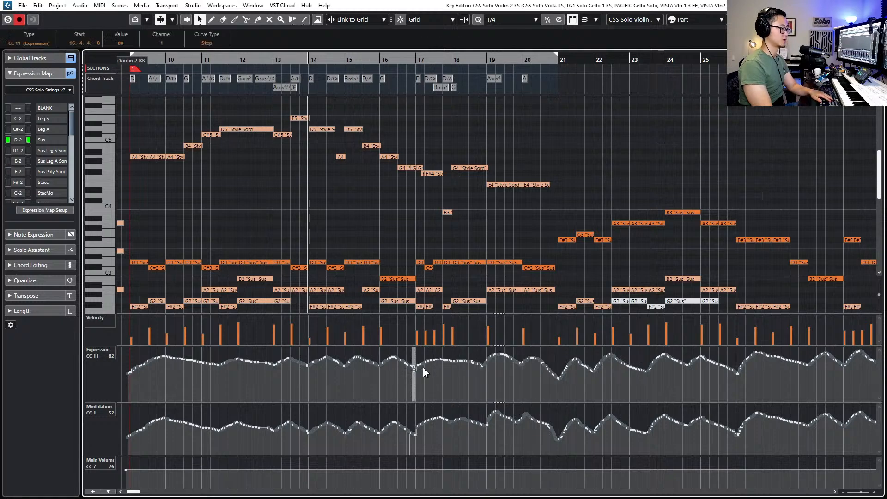
drag(415, 406, 552, 424)
drag(487, 406, 464, 418)
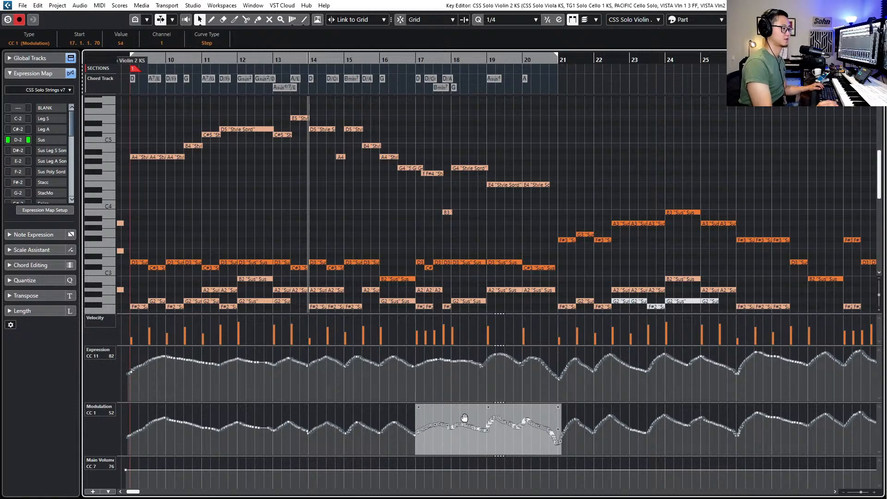
Make the CSS Solo Viola KS part active and lower its expression and modulation curves from bar 14 to bar 17
key(ctrl+Tab)
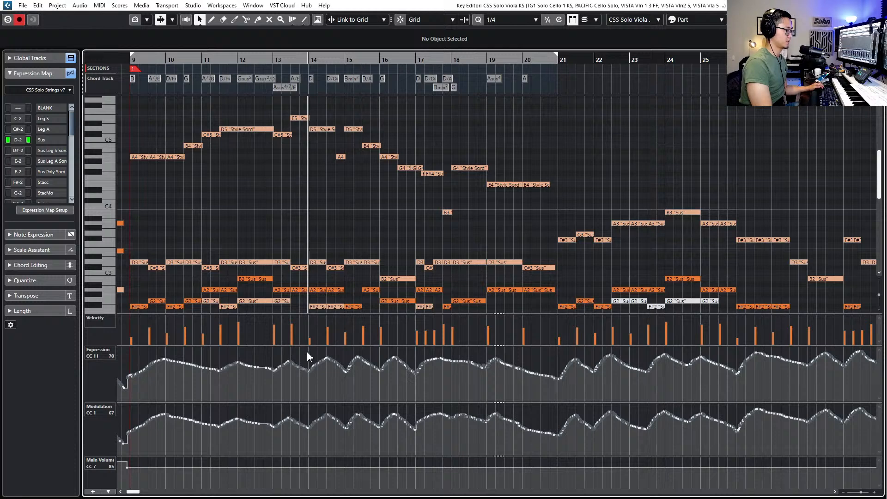
drag(307, 351, 419, 382)
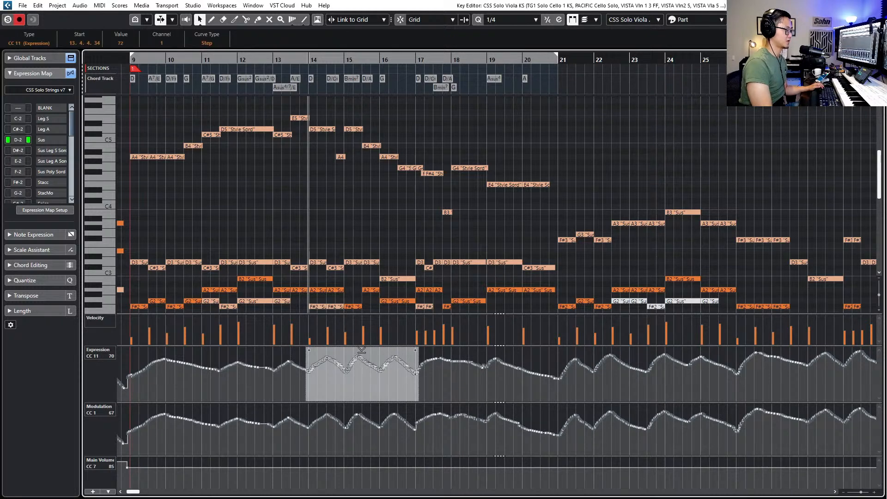
mouse_move(362, 350)
mouse_down()
mouse_move(363, 363)
mouse_move(375, 352)
mouse_move(362, 353)
mouse_up()
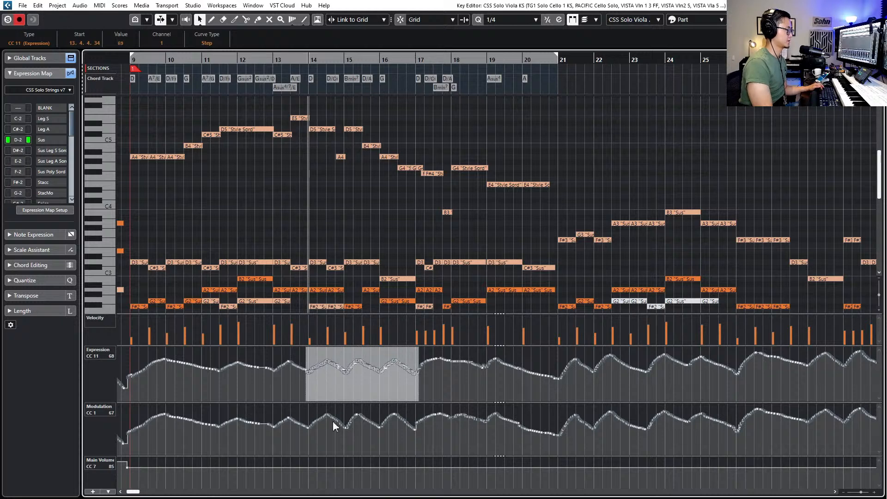
drag(309, 406, 416, 439)
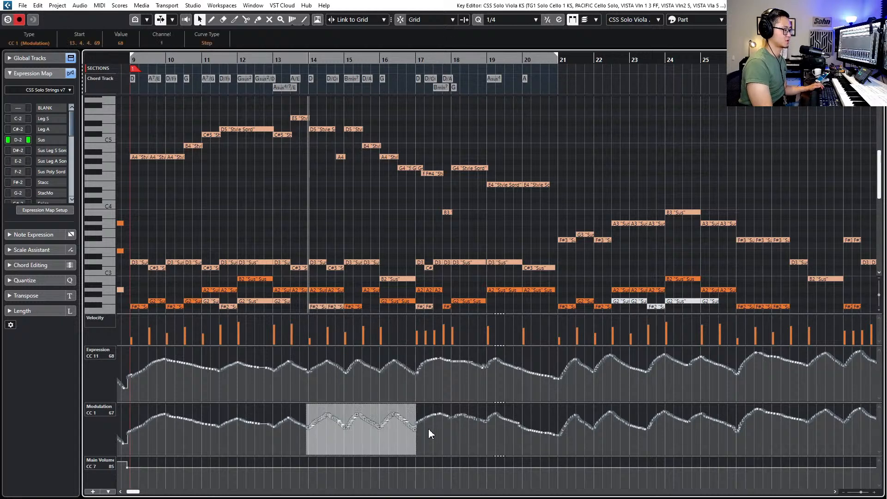
drag(362, 405, 362, 409)
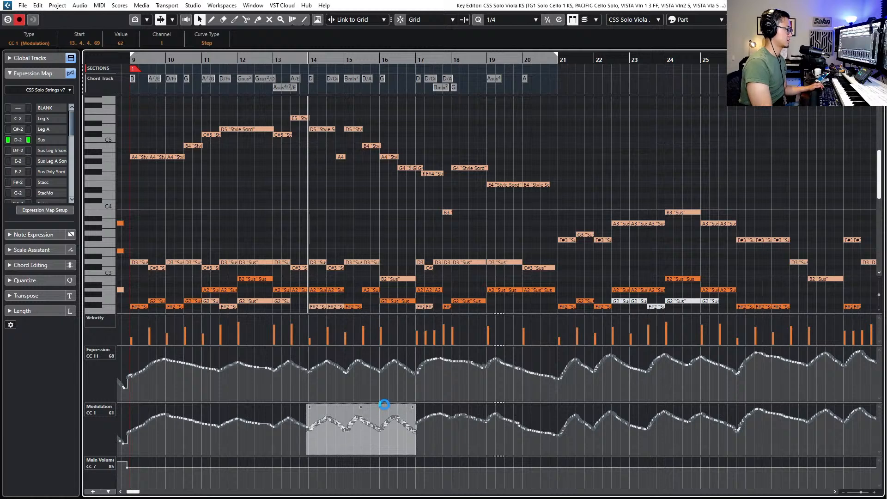
drag(383, 410, 416, 434)
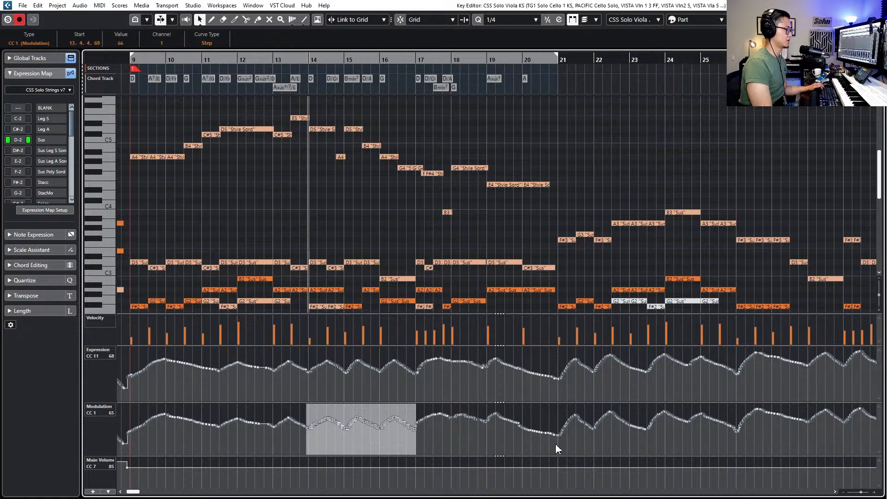
Lower the start of the solo viola's modulation and expression curves from bar 17 to bar 21, and smooth the expression rise at bar 17
drag(556, 446, 422, 422)
drag(414, 359, 560, 398)
drag(416, 352, 416, 356)
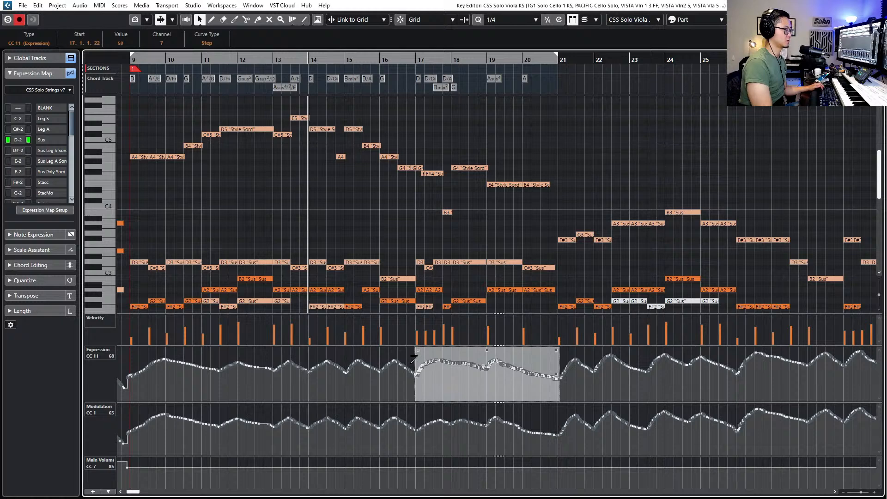
click(407, 355)
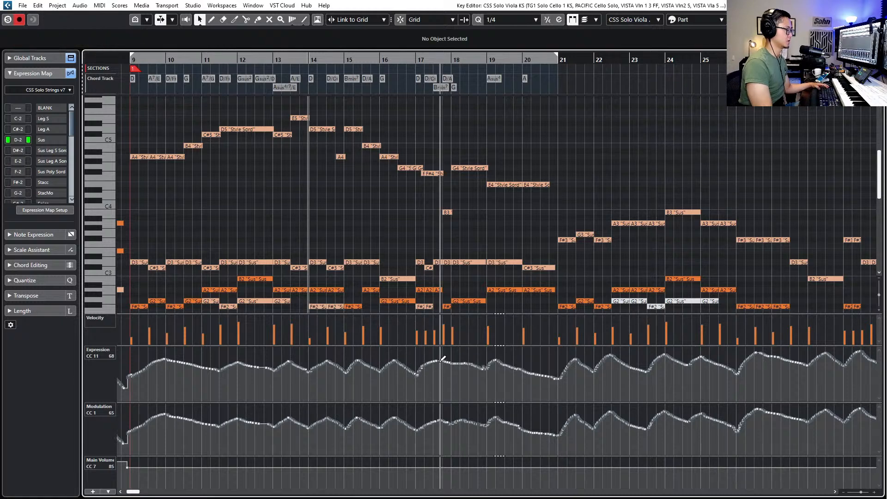
drag(417, 372, 440, 362)
Make the TG1 Solo Cello 1 KS part active and lower its expression and modulation curves from bar 14 to bar 17
click(497, 359)
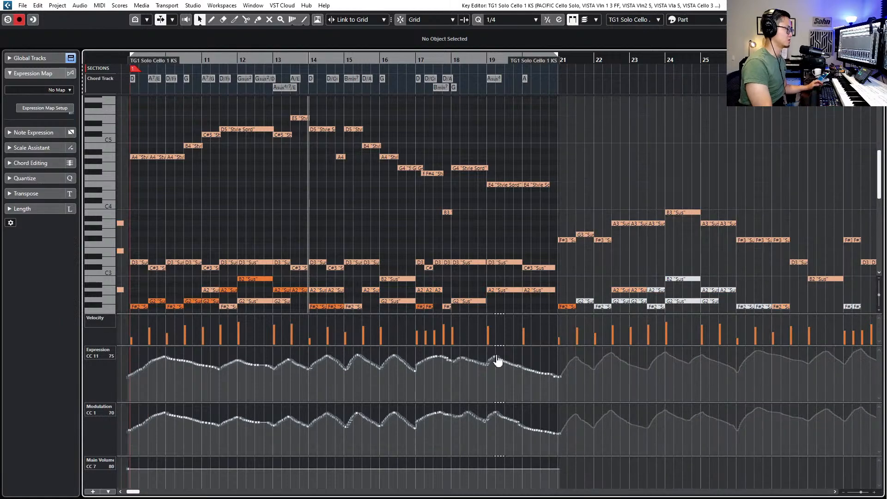
drag(309, 354, 417, 381)
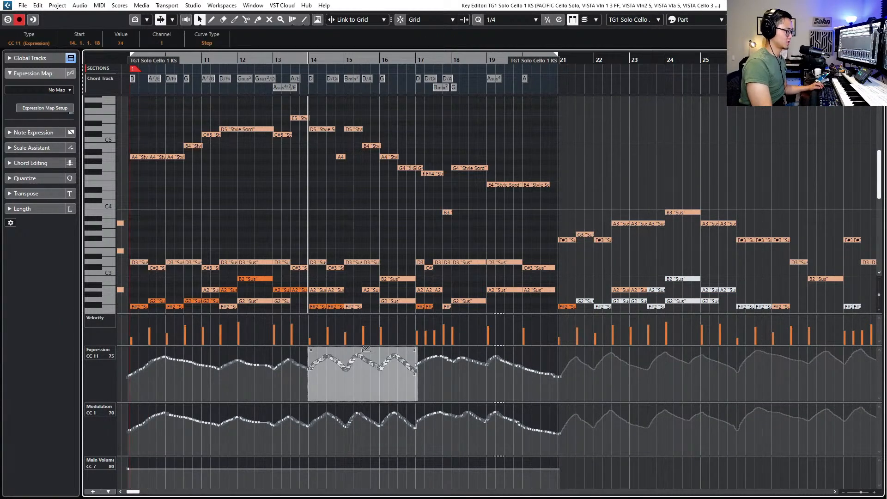
drag(366, 349, 365, 353)
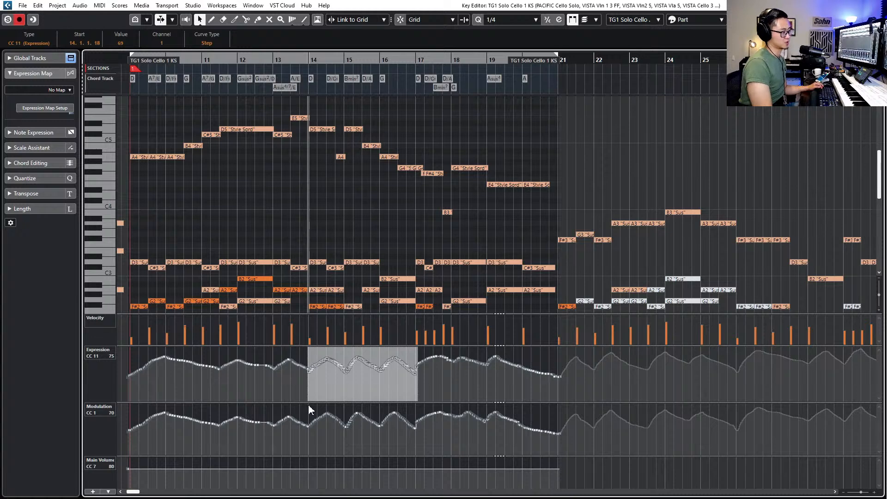
drag(309, 406, 340, 425)
drag(412, 428, 413, 428)
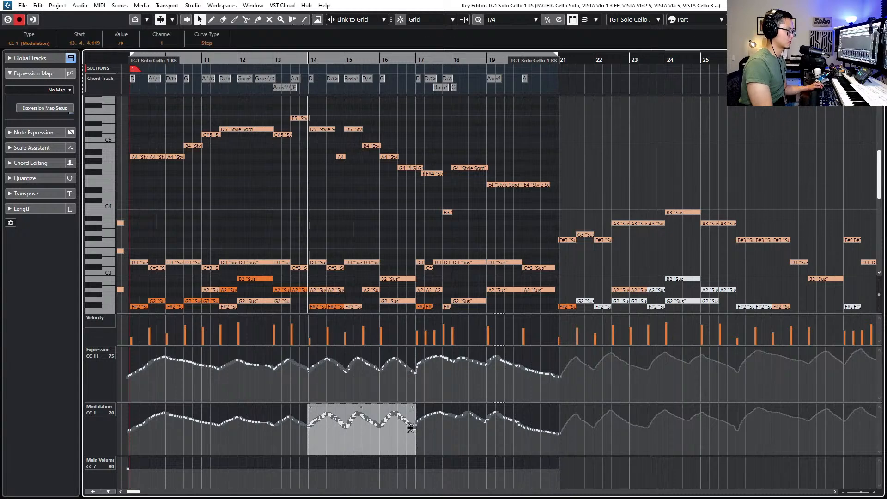
drag(363, 404, 415, 409)
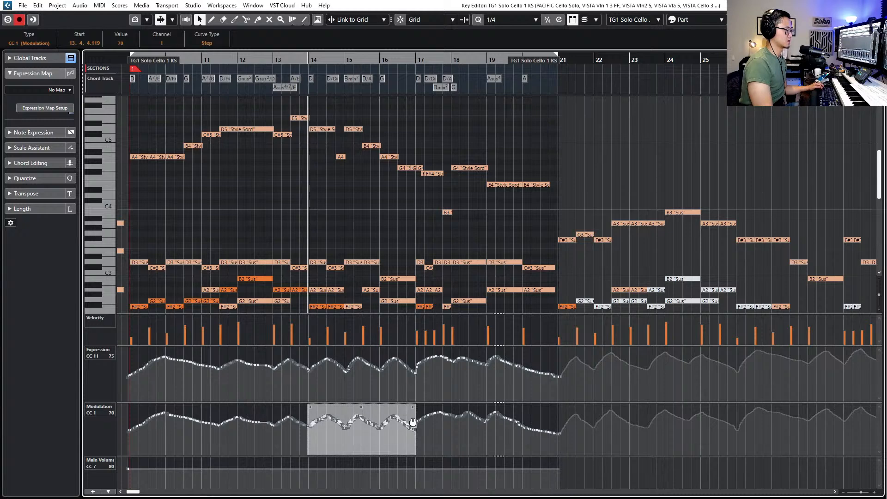
drag(415, 406, 415, 403)
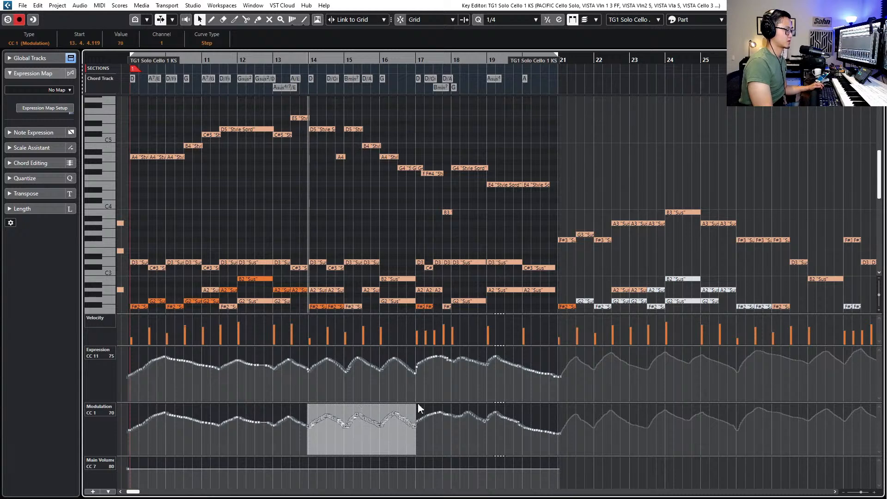
Lower the start of the TG1 solo cello's modulation curve in bars 17 to 21 and smooth its expression curve into bar 17
drag(550, 442, 416, 410)
drag(415, 349, 554, 378)
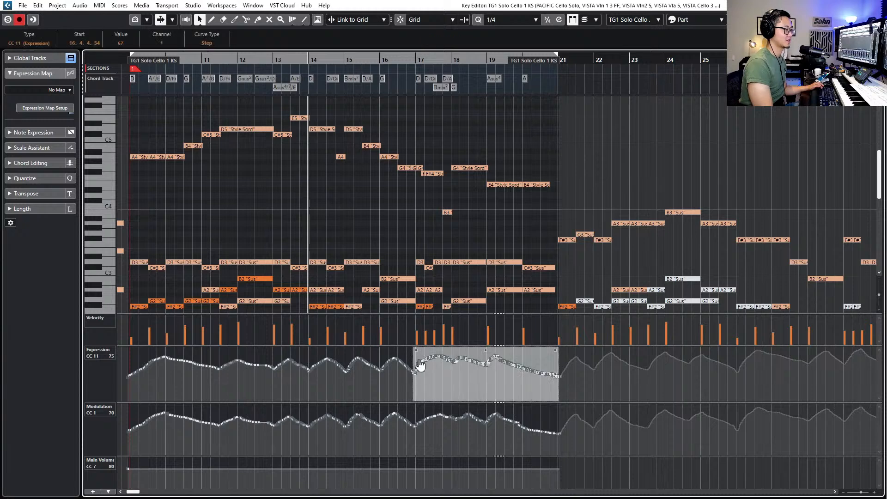
click(408, 376)
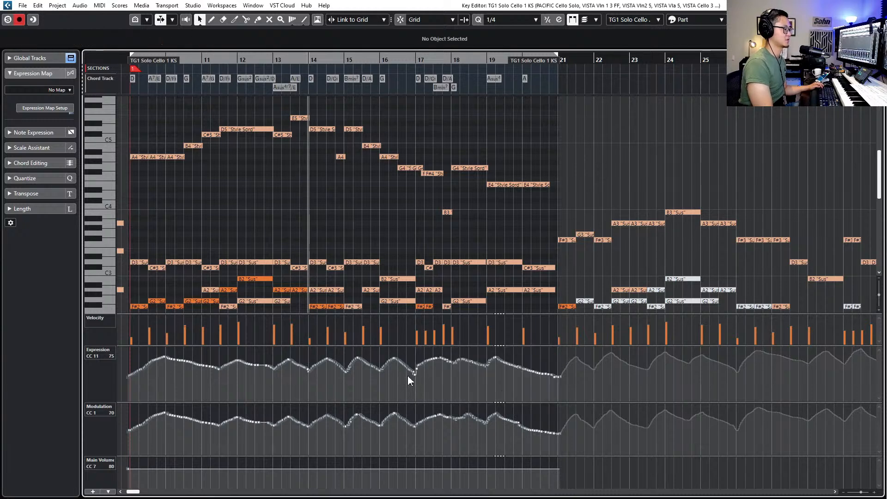
drag(433, 360, 411, 369)
Make the PACIFIC Cello Solo part active and lower its expression and modulation curves from bar 14 to bar 17
key(Down)
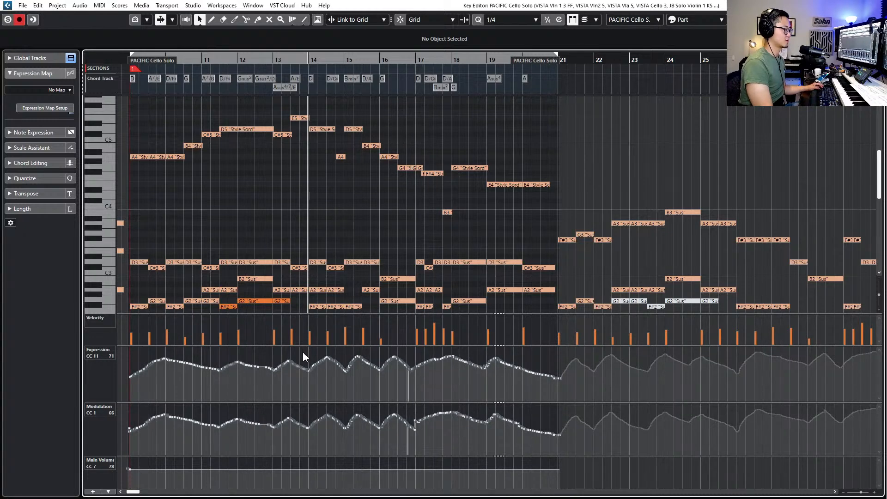
drag(304, 350, 409, 382)
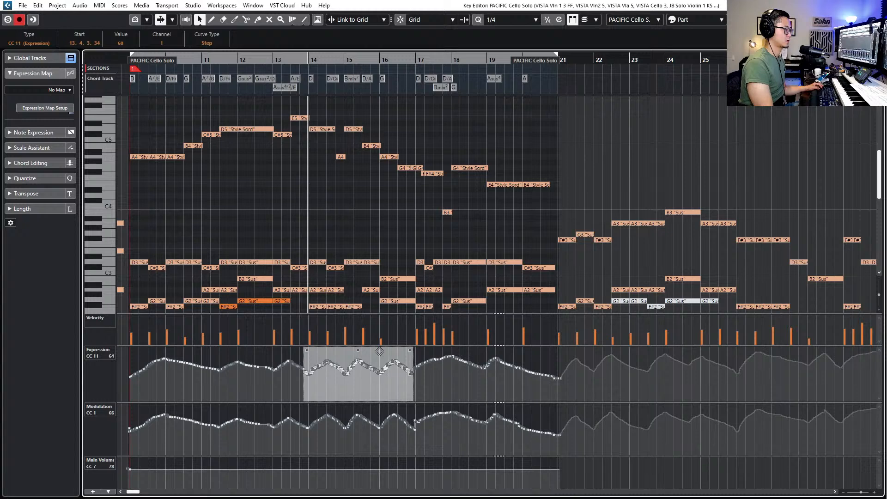
drag(379, 352, 379, 351)
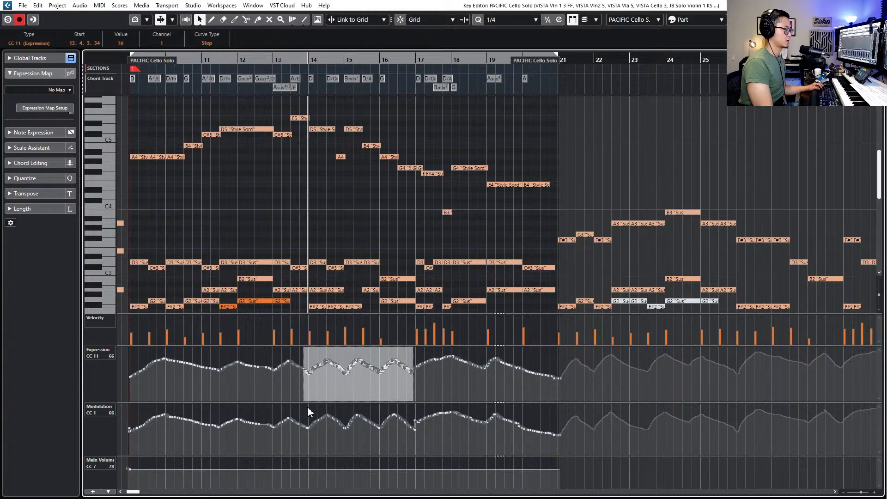
drag(307, 406, 416, 391)
Lower the start of the PACIFIC Cello Solo modulation curve in bars 17 to 21 and adjust its expression curve leading into bar 17
click(433, 408)
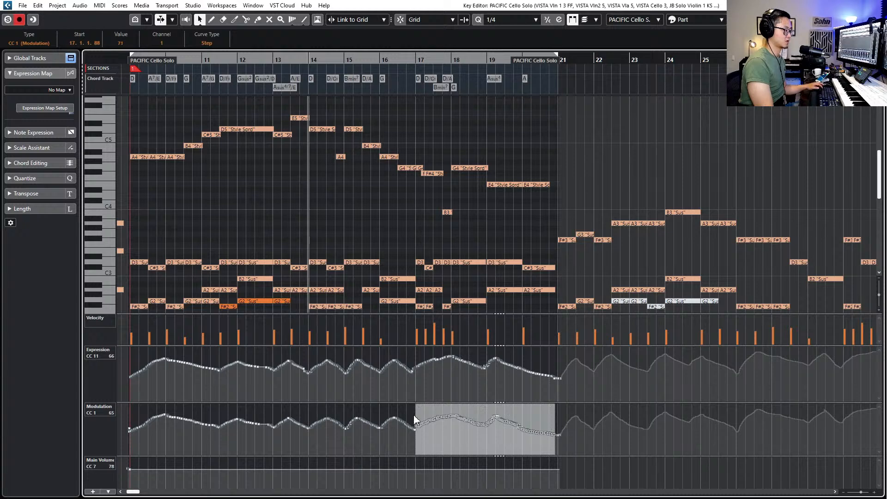
click(414, 421)
drag(416, 422, 418, 405)
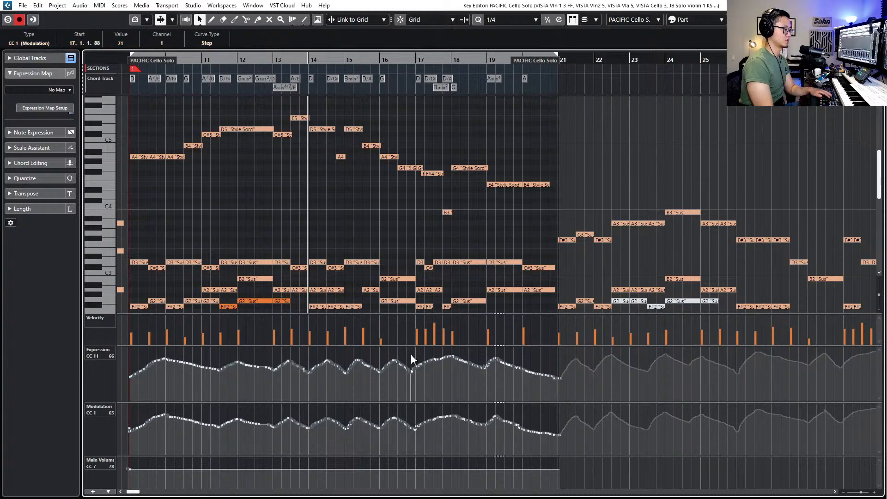
mouse_move(412, 354)
mouse_down()
mouse_move(554, 390)
mouse_move(415, 353)
mouse_up()
Make the VISTA Vln 1 3 FF part active, audition it from bar 14, and lower its expression and modulation curves from bar 14 to bar 16
key(Page_Down)
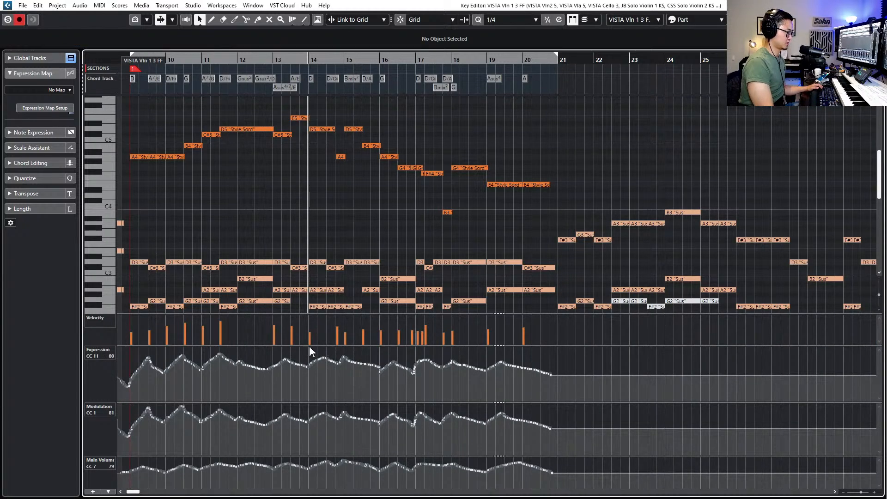
key(space)
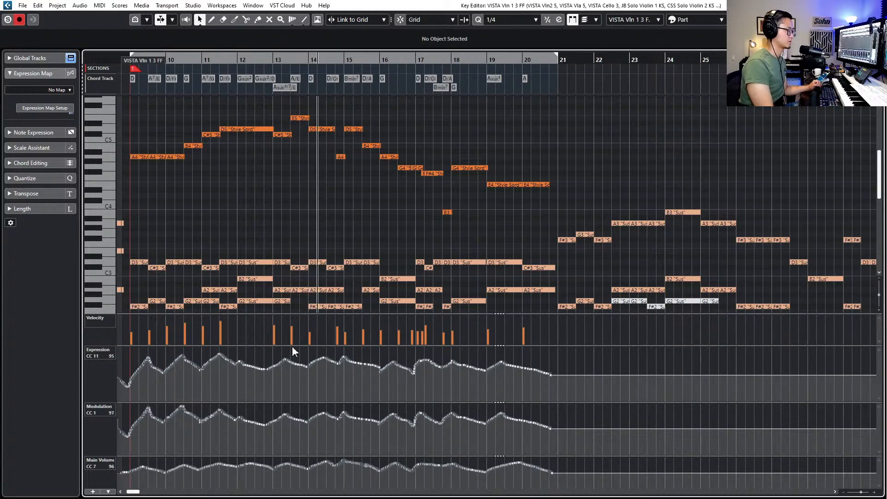
key(space)
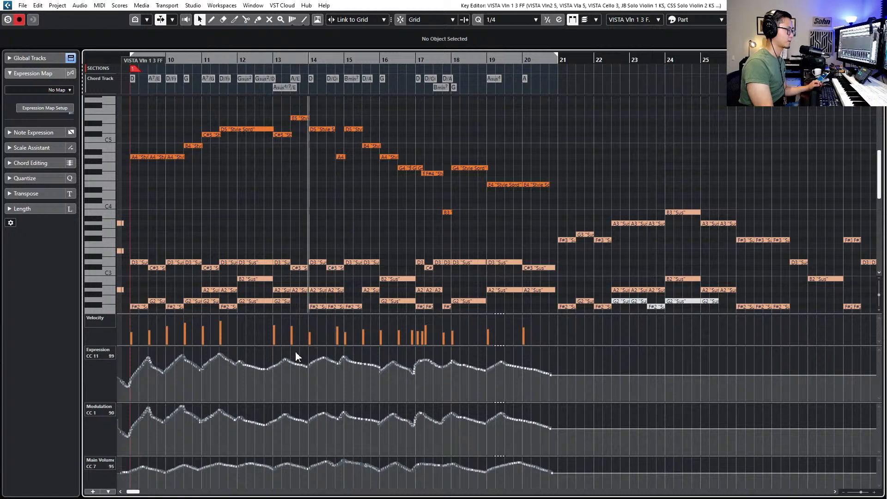
drag(306, 354, 379, 386)
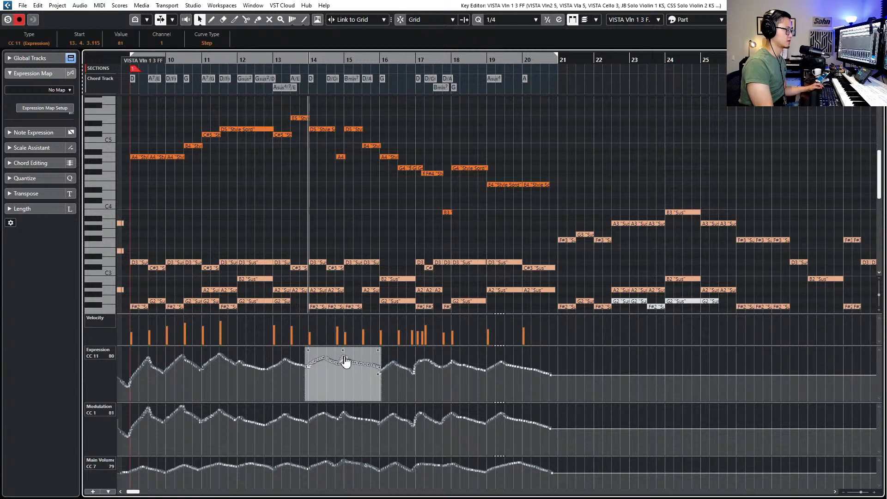
drag(359, 350, 375, 356)
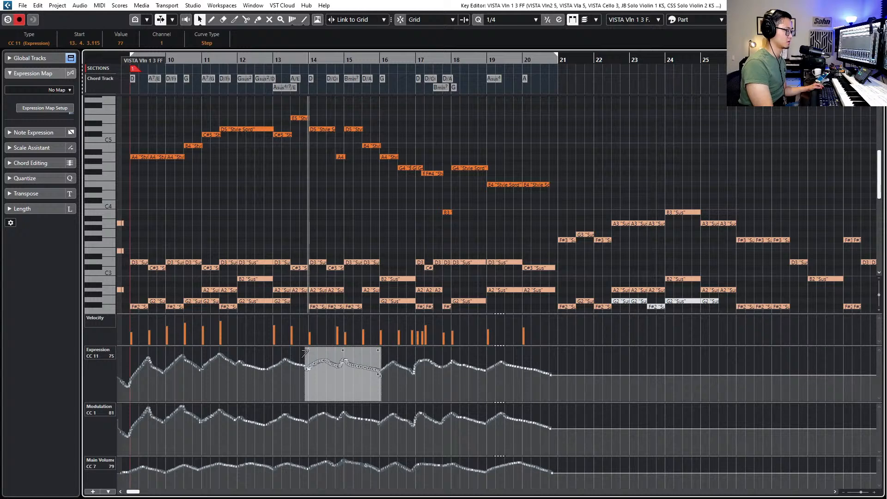
click(289, 358)
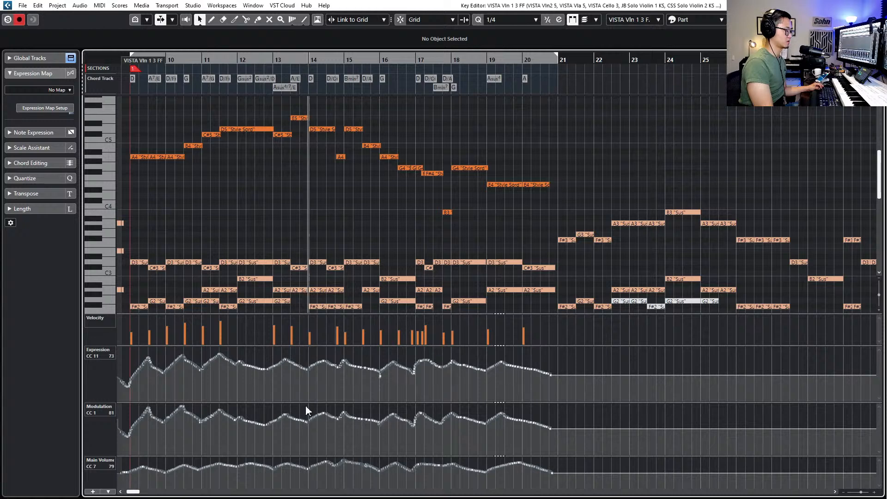
drag(307, 408, 381, 434)
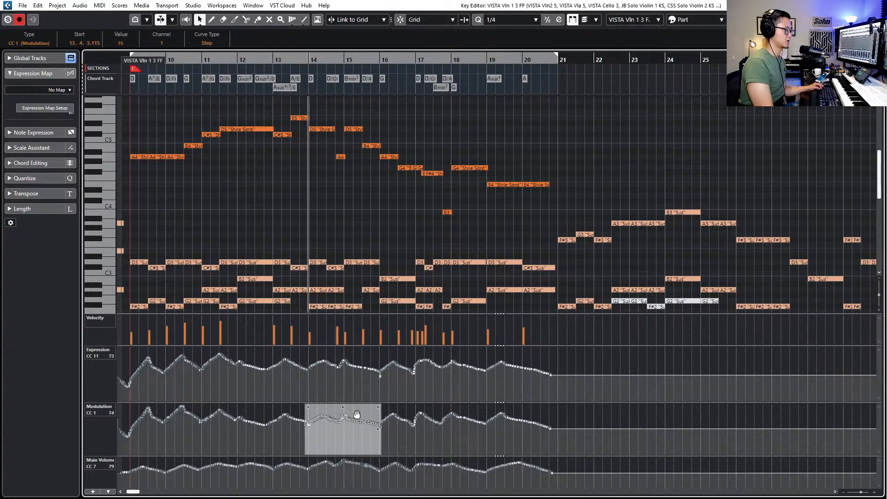
click(282, 413)
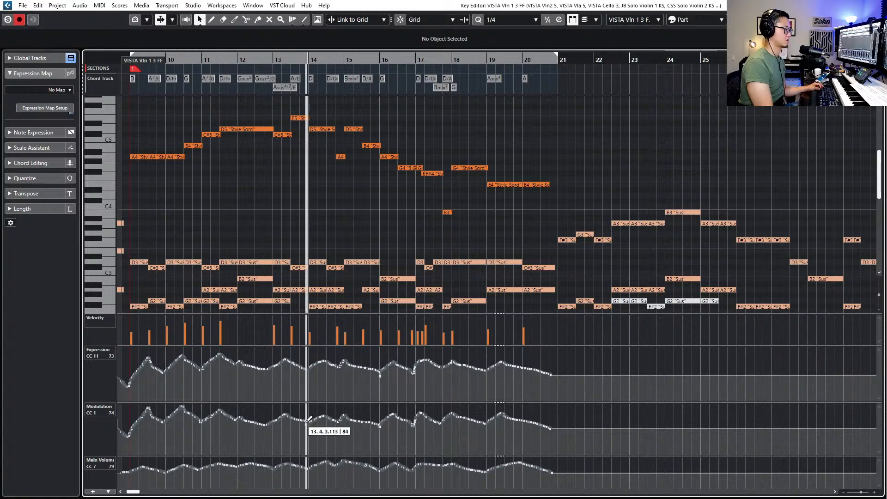
Make the VISTA Vln2 5 part active and lower its expression curve from bar 14 to bar 17
key(Down)
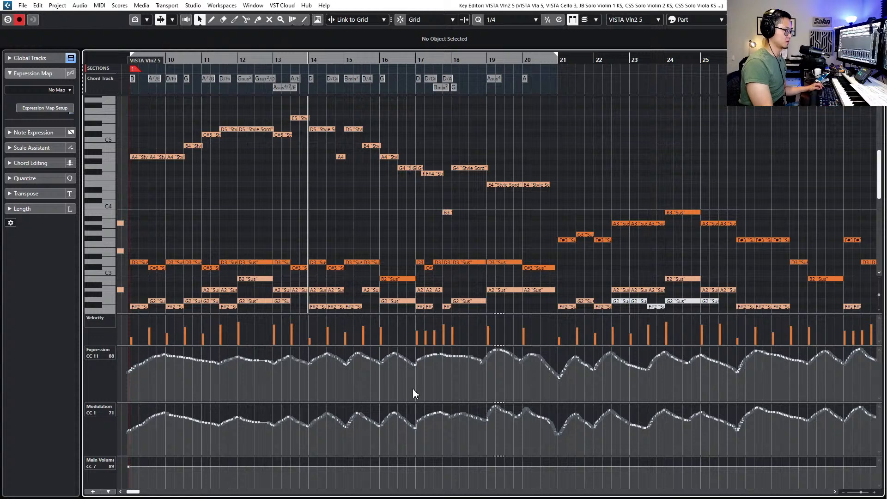
scroll(412, 388, down, 1)
drag(331, 370, 412, 332)
drag(423, 367, 417, 368)
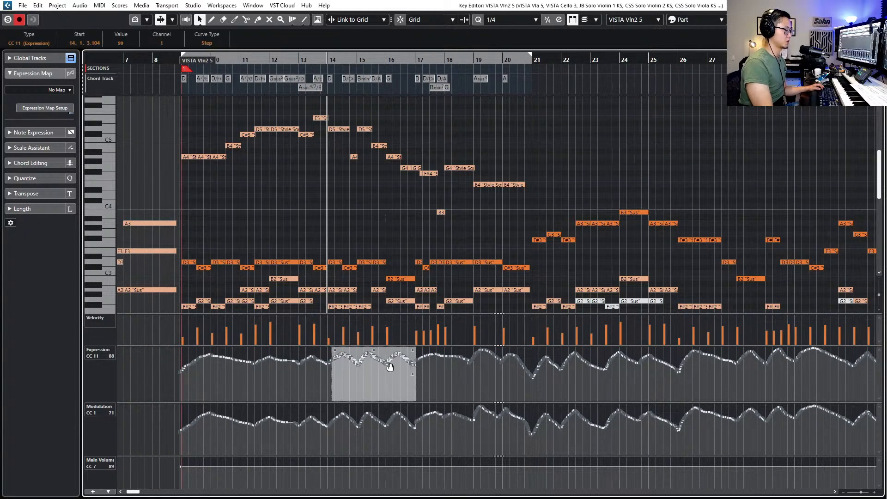
drag(327, 353, 337, 372)
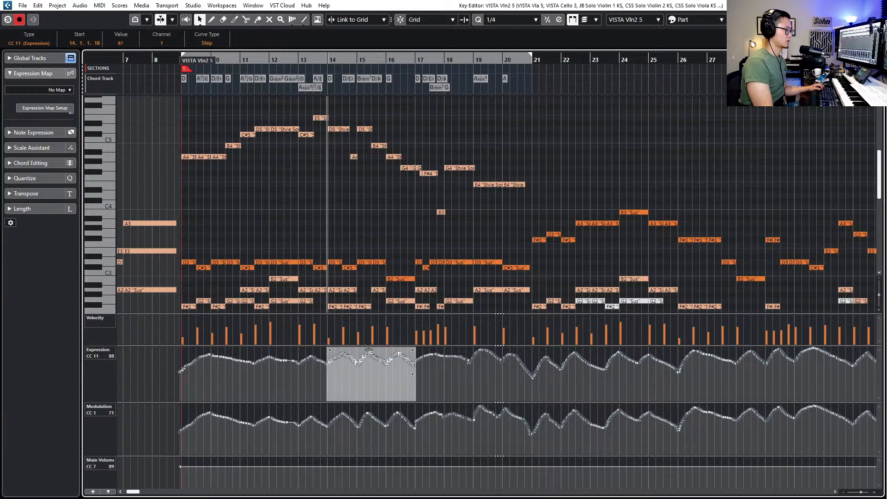
drag(369, 348, 370, 350)
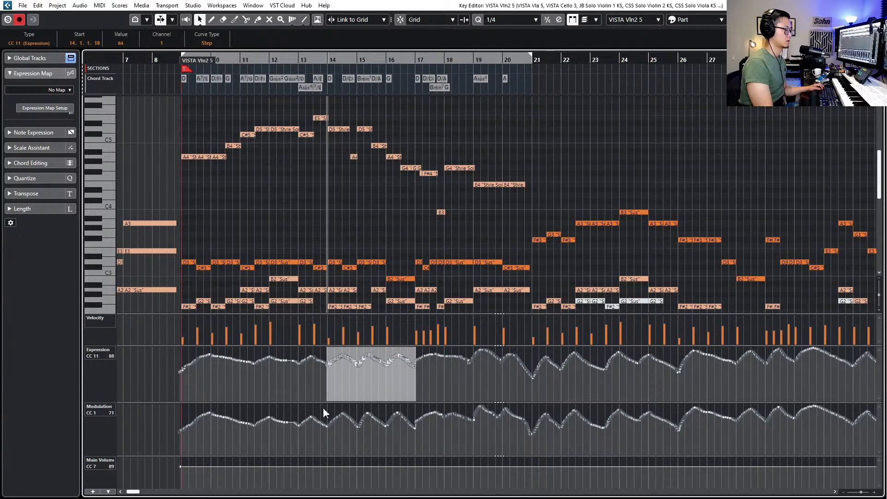
Lower the VISTA Vln2 5 modulation curve from bar 14 to bar 17 and reduce the modulation and expression at bar 17
drag(327, 409, 413, 447)
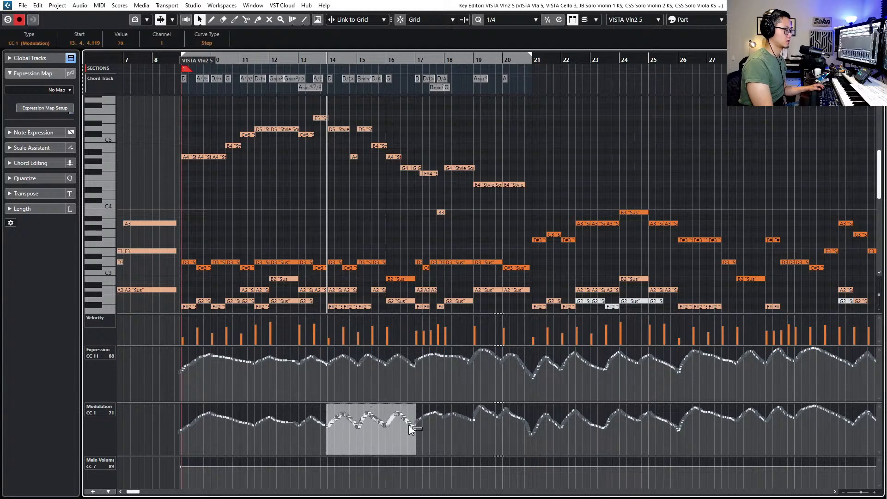
drag(369, 405, 370, 407)
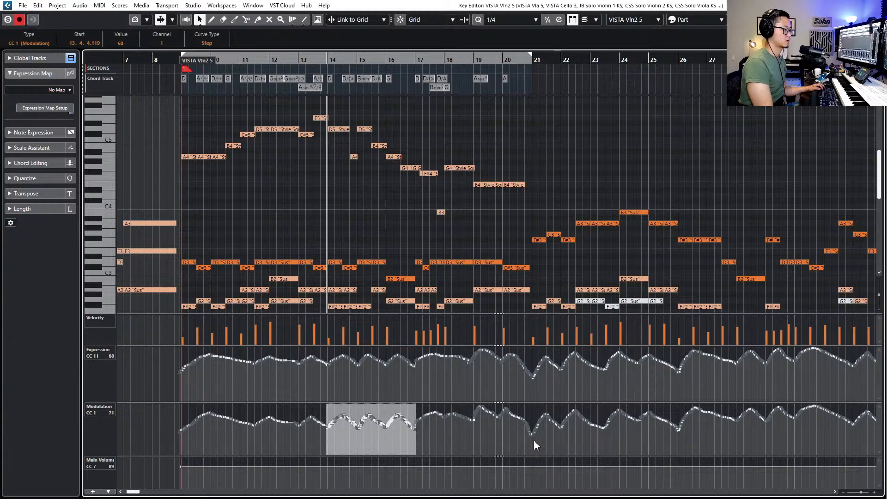
drag(535, 441, 415, 421)
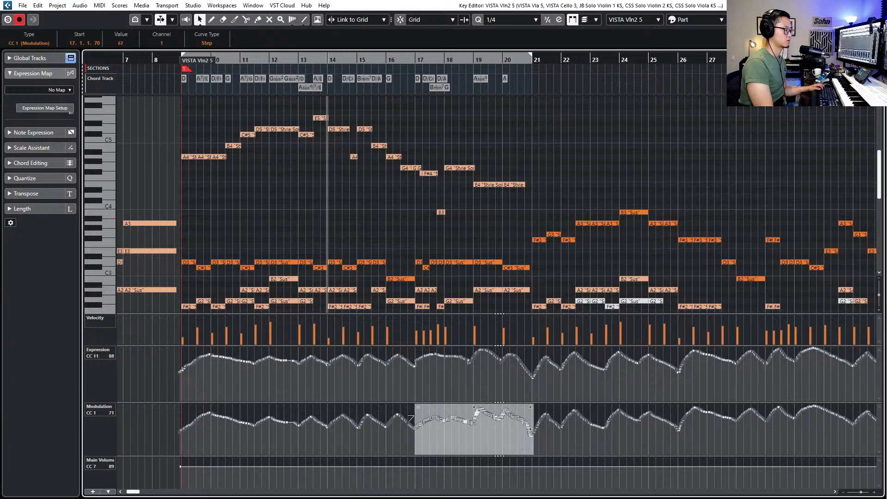
mouse_move(415, 352)
mouse_down()
mouse_move(484, 359)
mouse_move(505, 375)
mouse_move(450, 332)
mouse_move(416, 362)
mouse_up()
Make the VISTA Vla 5 part active and lower its expression and modulation curves in bars 14 to 17 and bars 17 to 21
key(Page_Down)
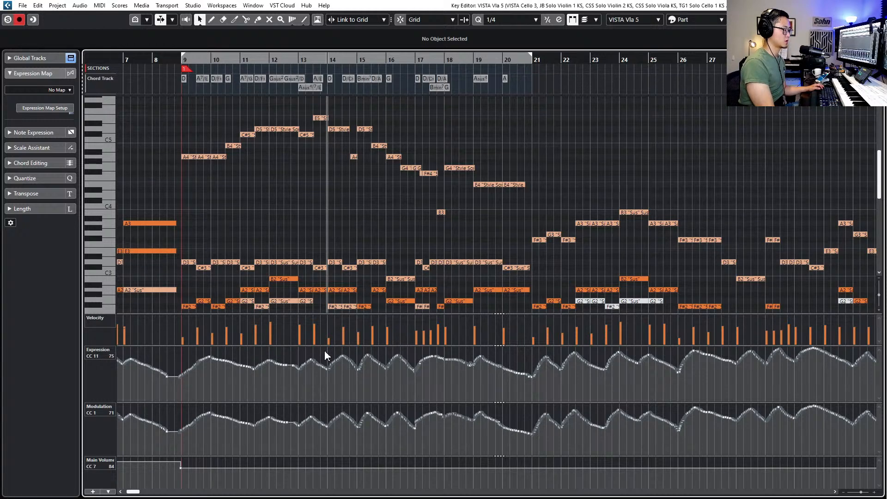
drag(326, 353, 386, 400)
drag(327, 407, 413, 438)
key(KP_Subtract)
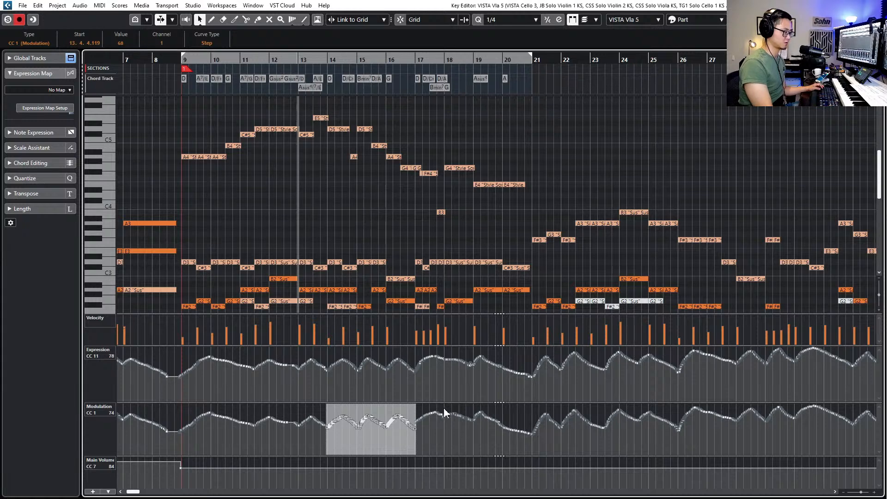
drag(526, 445, 415, 415)
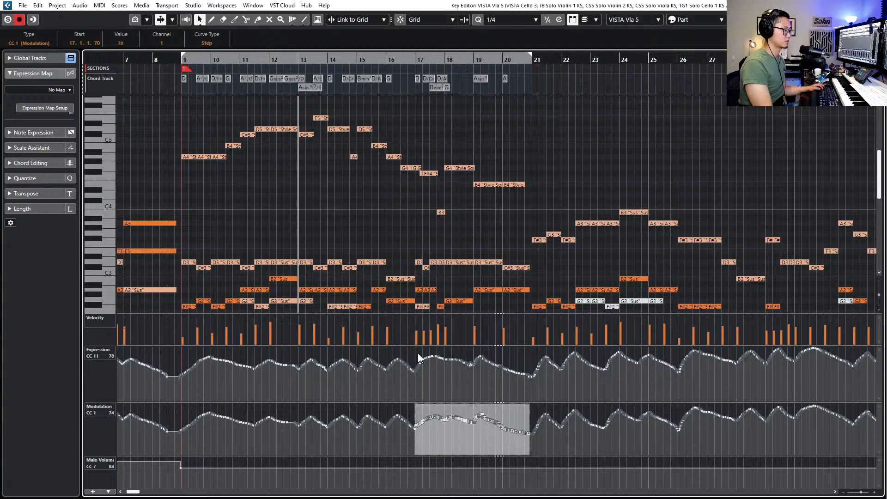
drag(416, 354, 453, 351)
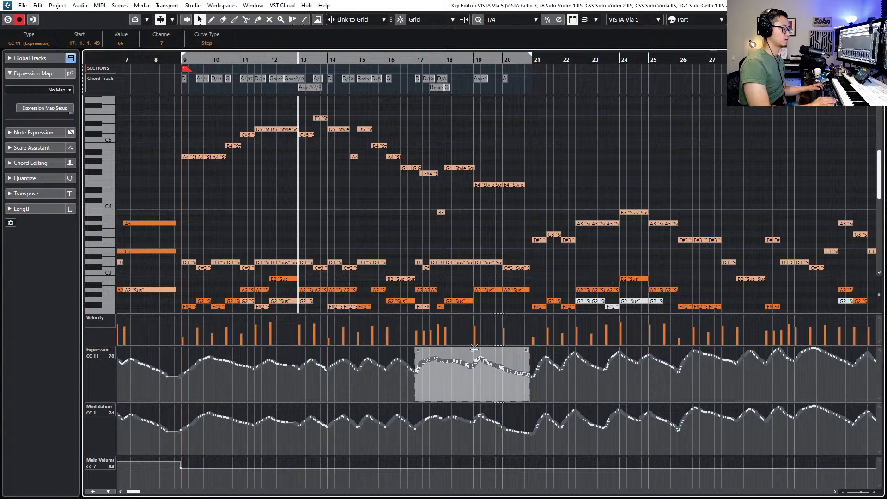
Make the VISTA Cello 3 part active and lower its expression and modulation curves from bar 14 to bar 17
key(Down)
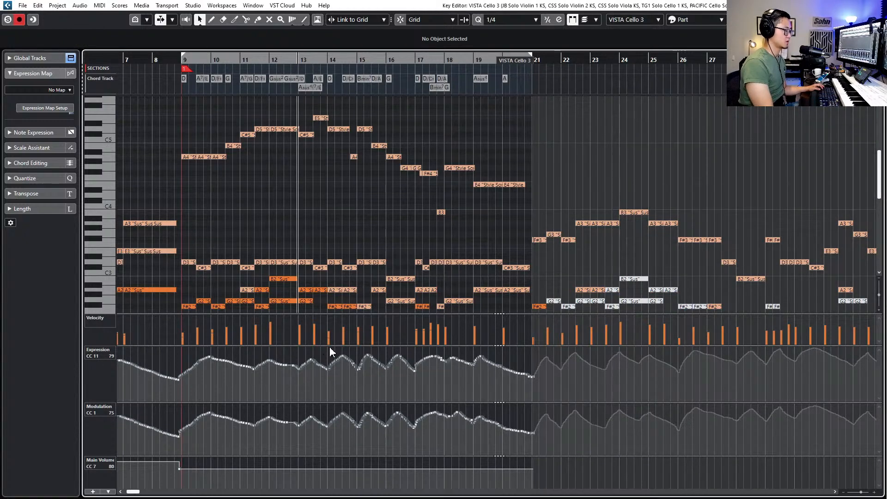
drag(401, 377, 416, 372)
drag(326, 406, 413, 437)
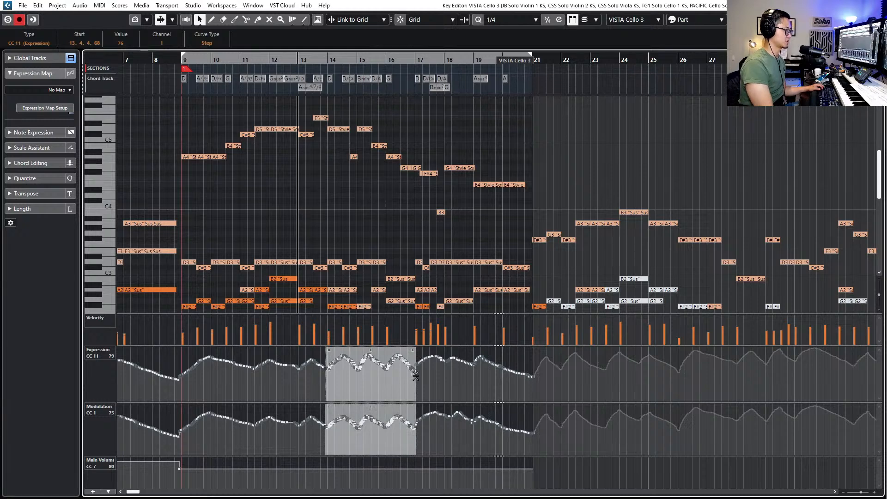
drag(414, 372, 416, 354)
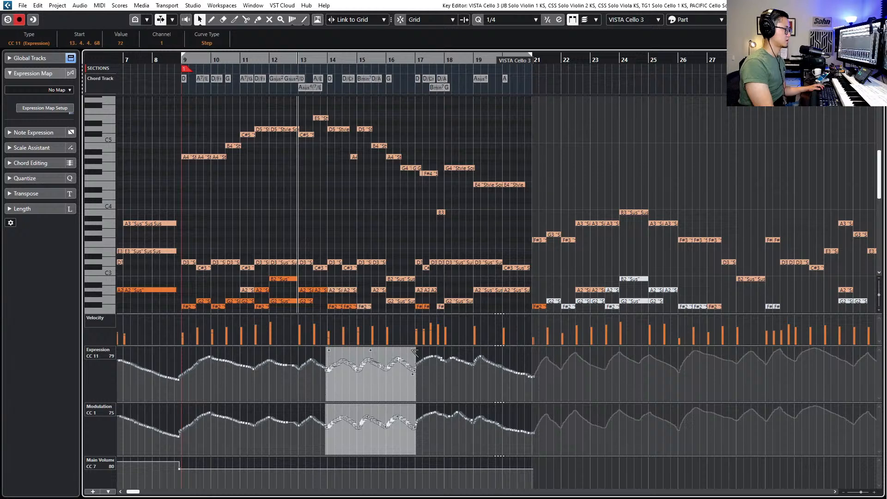
Redraw the VISTA Cello 3 modulation and expression curves around bar 17 with snapping off, restore snapping and close the Key Editor
click(435, 418)
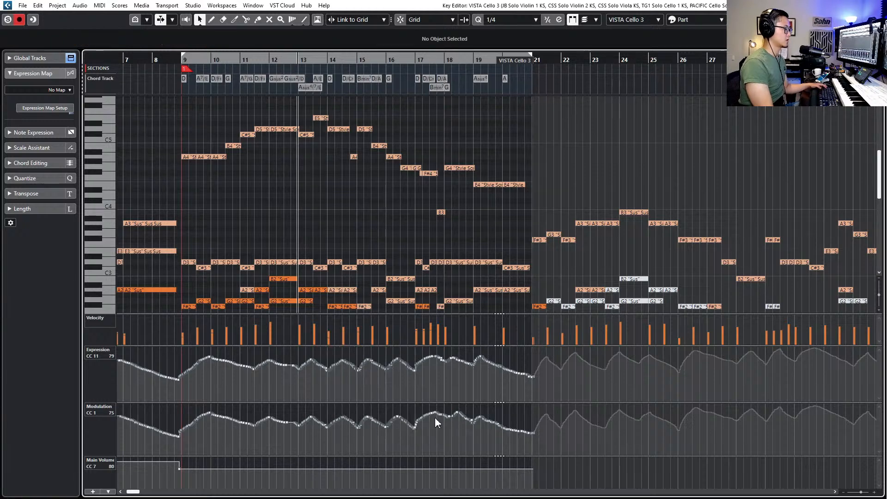
key(j)
drag(437, 415, 414, 425)
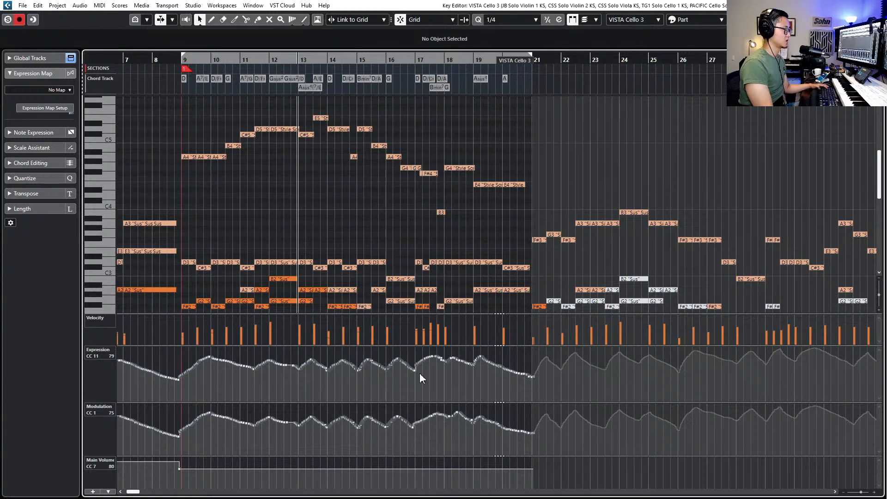
mouse_move(416, 370)
mouse_down()
mouse_move(429, 357)
mouse_move(473, 361)
mouse_move(418, 367)
mouse_move(454, 360)
mouse_up()
click(431, 361)
key(j)
key(Down)
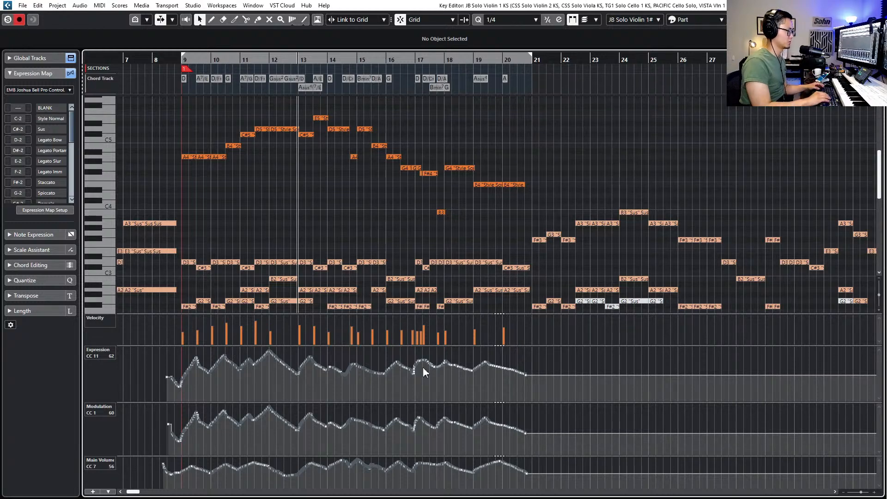
key(ctrl+w)
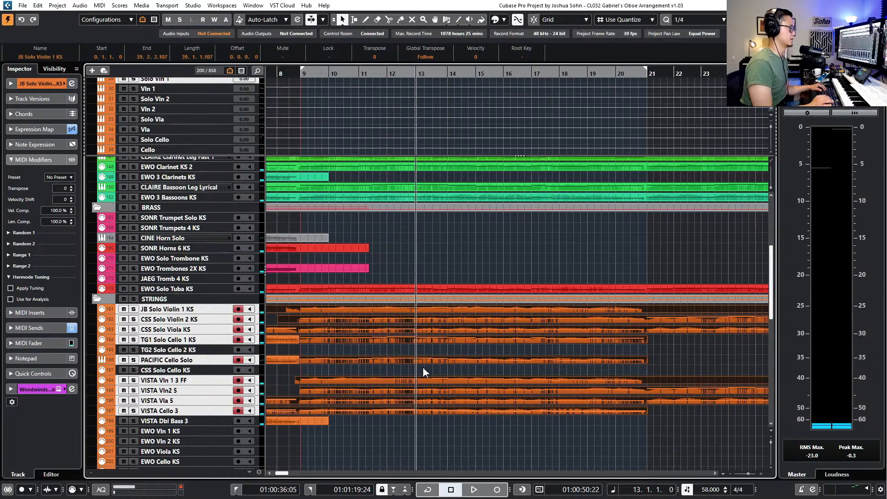
scroll(423, 367, up, 5)
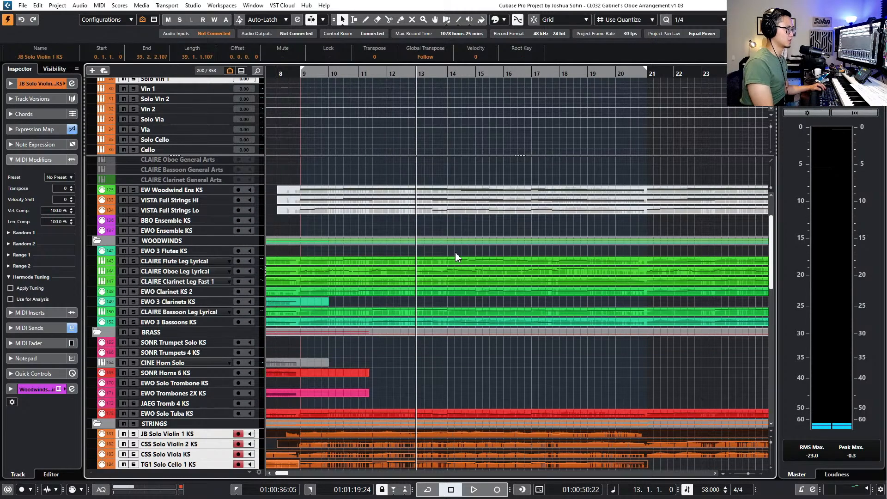
drag(456, 253, 455, 275)
drag(456, 315, 462, 314)
scroll(464, 314, down, 3)
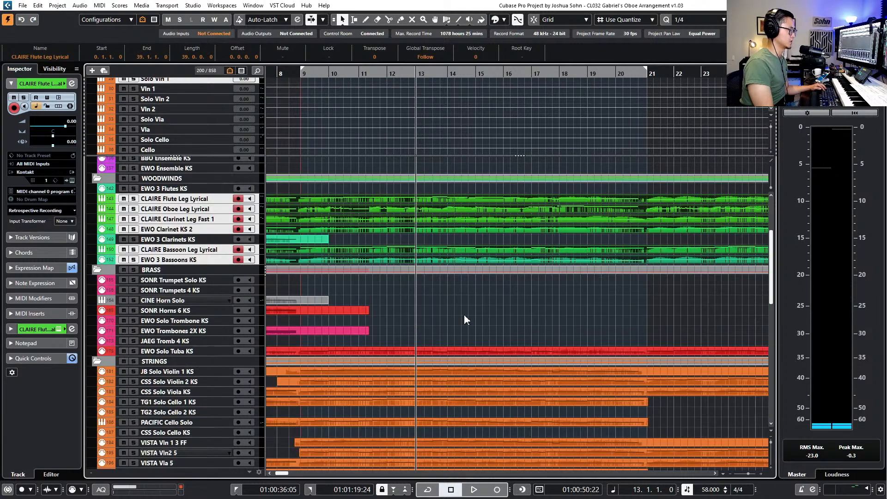
scroll(468, 380, down, 2)
scroll(469, 380, up, 3)
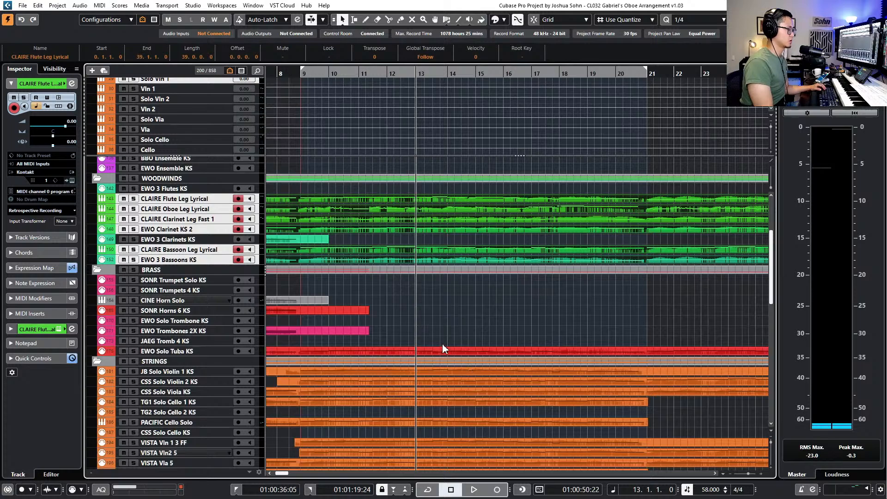
Open the EWO Solo Tuba KS part in the Key Editor, examine its notes and controller curves, and audition it from bar 14
drag(442, 343, 443, 351)
key(Return)
scroll(451, 226, down, 3)
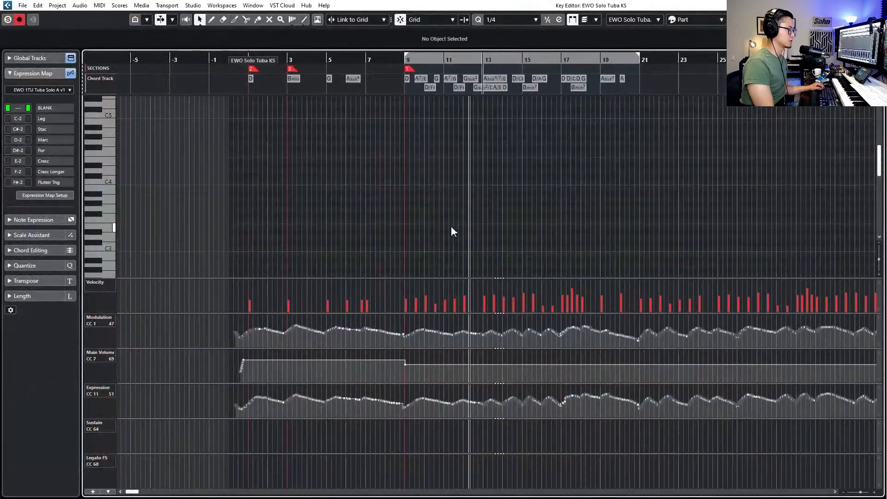
scroll(463, 240, down, 3)
scroll(464, 236, down, 8)
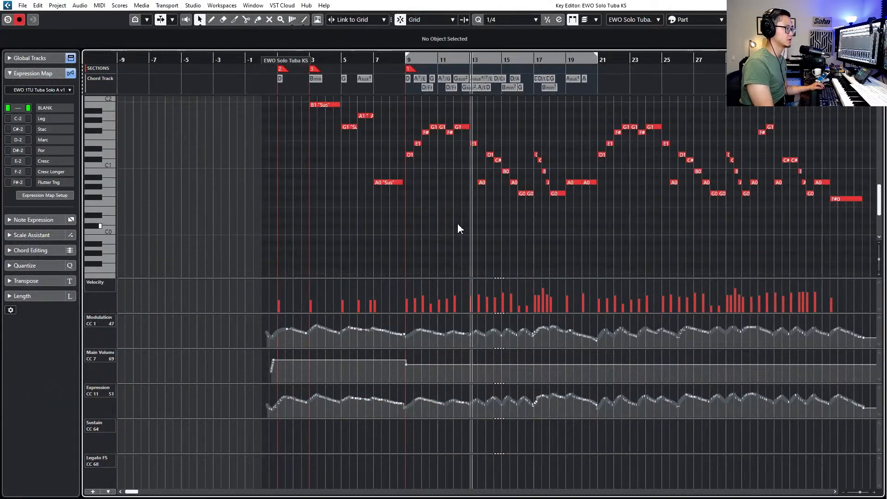
ctrl+scroll(457, 230, up, 3)
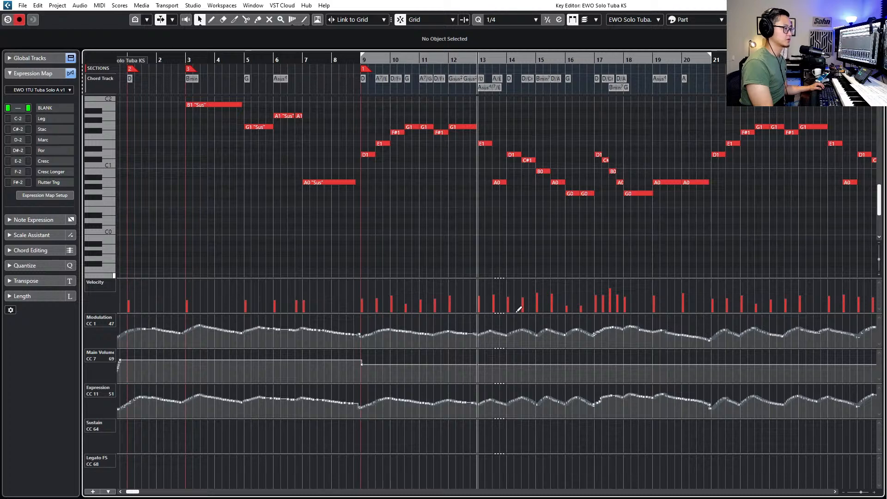
scroll(470, 317, right, 3)
key(KP_Add)
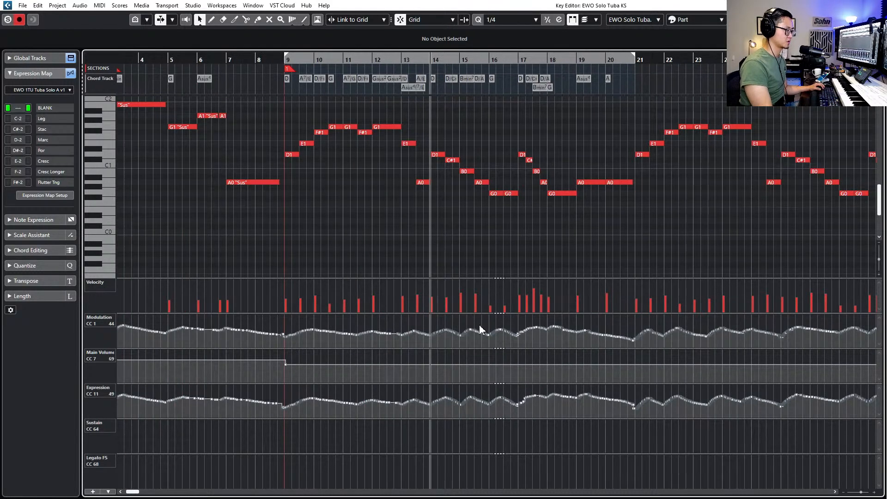
key(space)
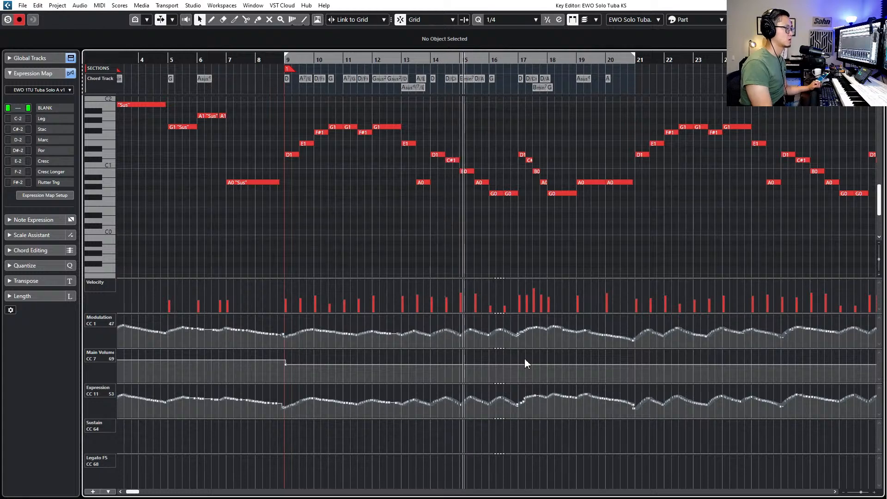
key(space)
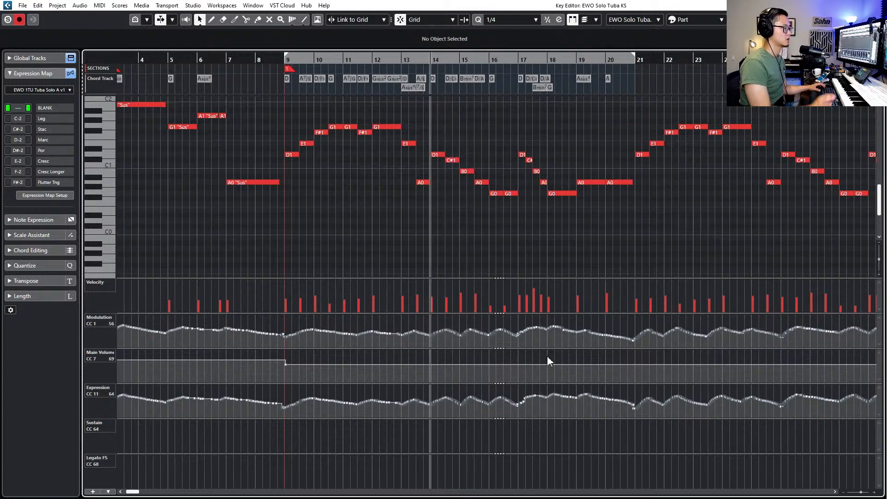
key(Return)
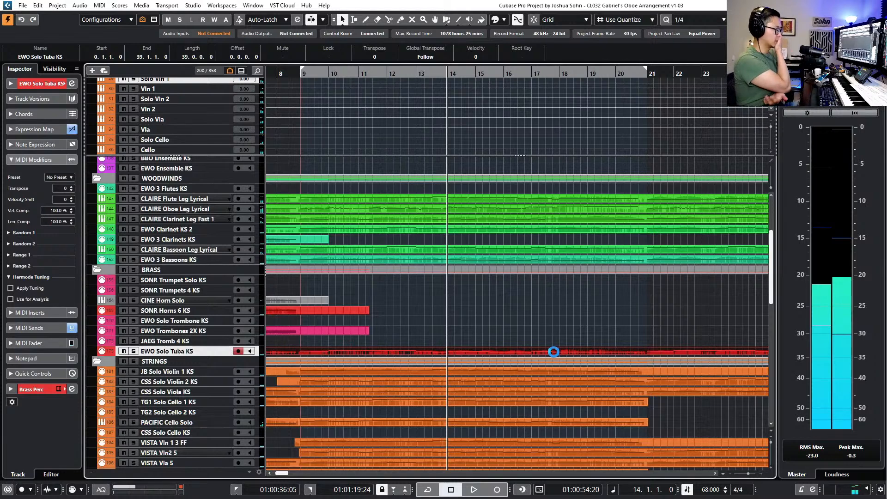
Bring the full length of the arrangement into view and move the playback position to bar 9
scroll(440, 310, down, 2)
scroll(451, 307, left, 1)
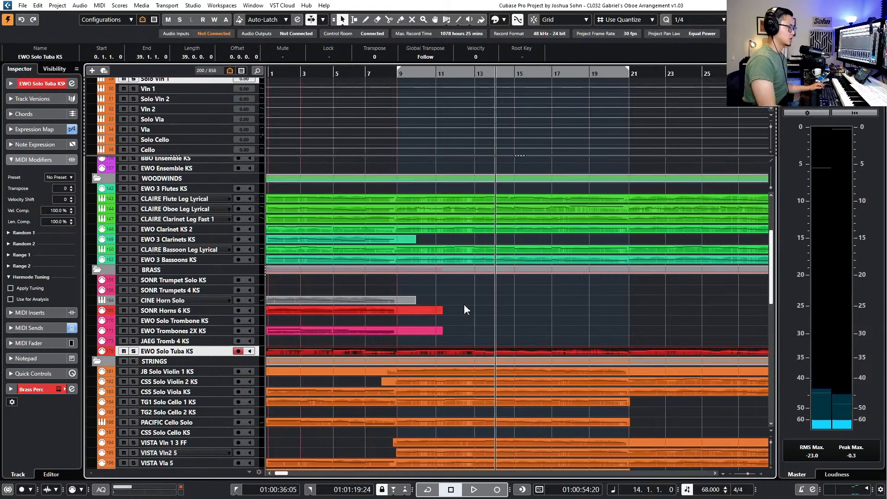
scroll(468, 305, down, 2)
scroll(475, 310, down, 1)
key(KP_Subtract)
key(KP_Add)
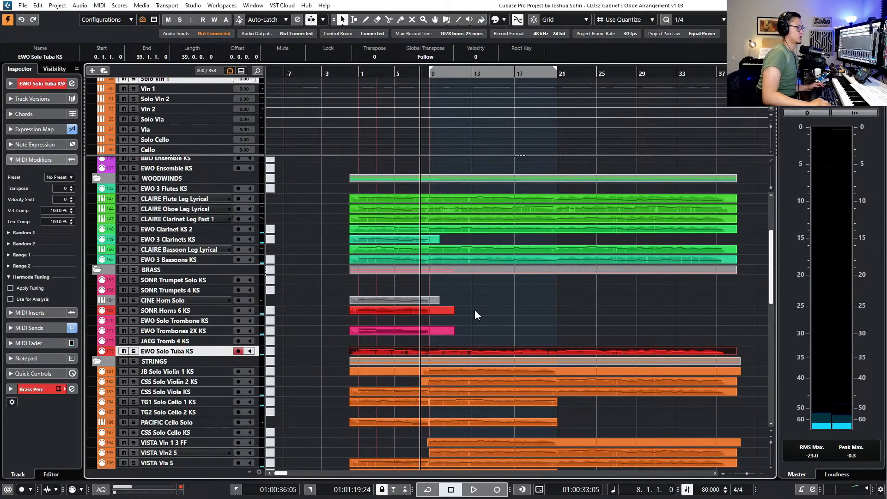
key(KP_1)
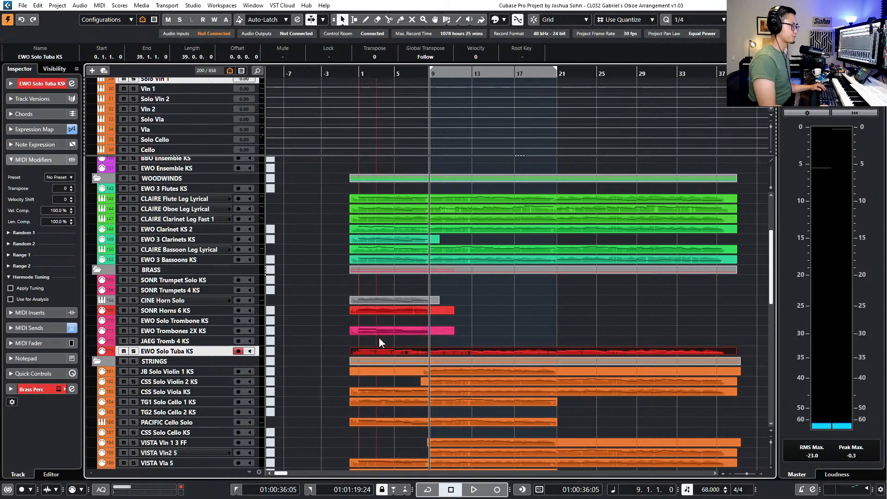
Select the CINE Horn Solo track and check how far the ensemble, woodwind and brass parts extend past bar 9
click(170, 302)
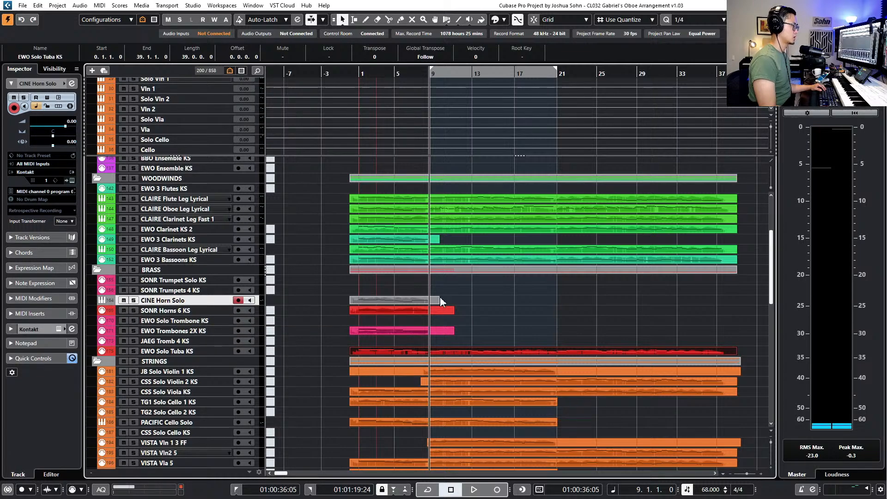
scroll(487, 297, right, 3)
scroll(482, 305, down, 2)
scroll(431, 292, up, 2)
scroll(433, 292, up, 3)
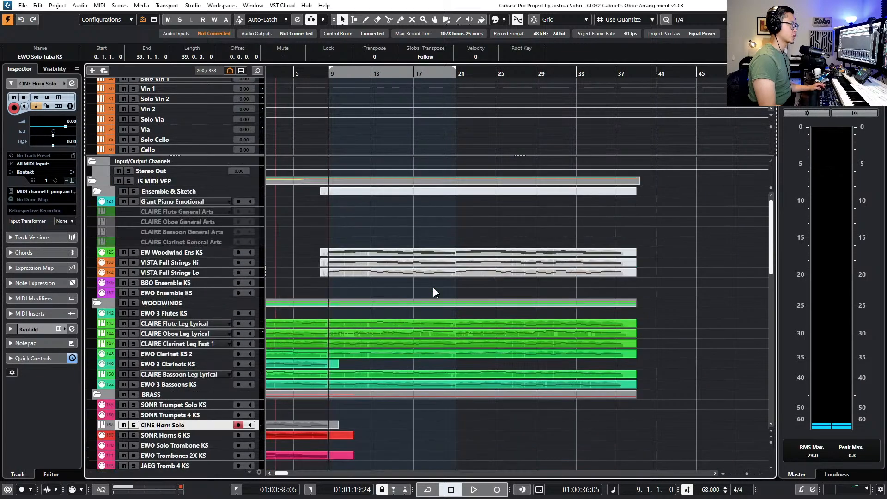
Copy the VISTA Cello 3 part onto the EWO Trombones 2X KS track and trim the copy's start to bar 9
scroll(442, 300, down, 5)
click(419, 401)
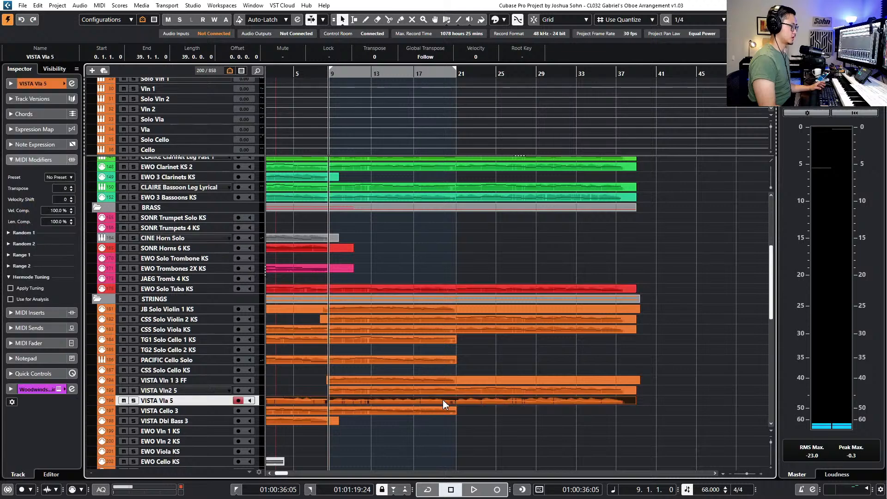
click(428, 410)
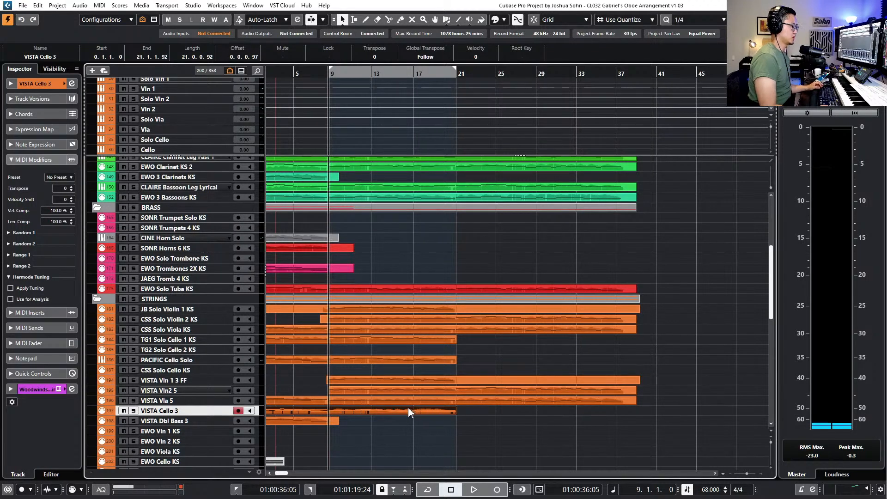
drag(408, 408, 396, 268)
scroll(324, 259, left, 2)
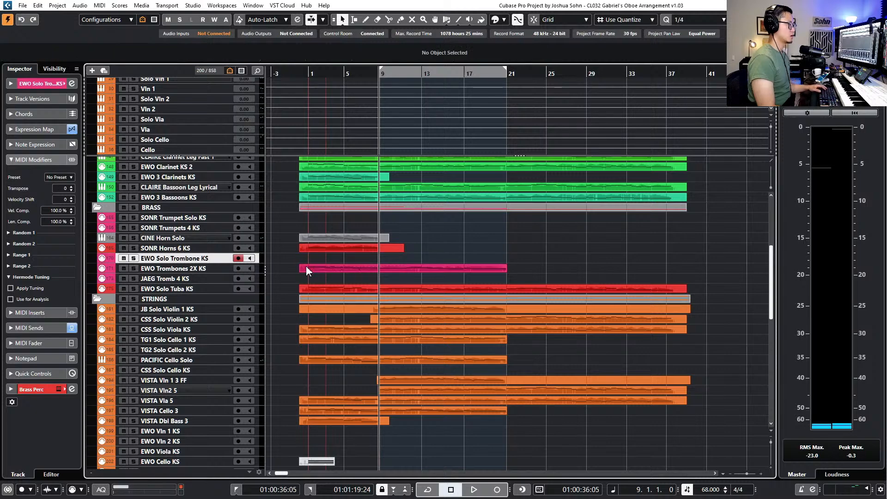
drag(300, 269, 341, 273)
scroll(390, 277, up, 5)
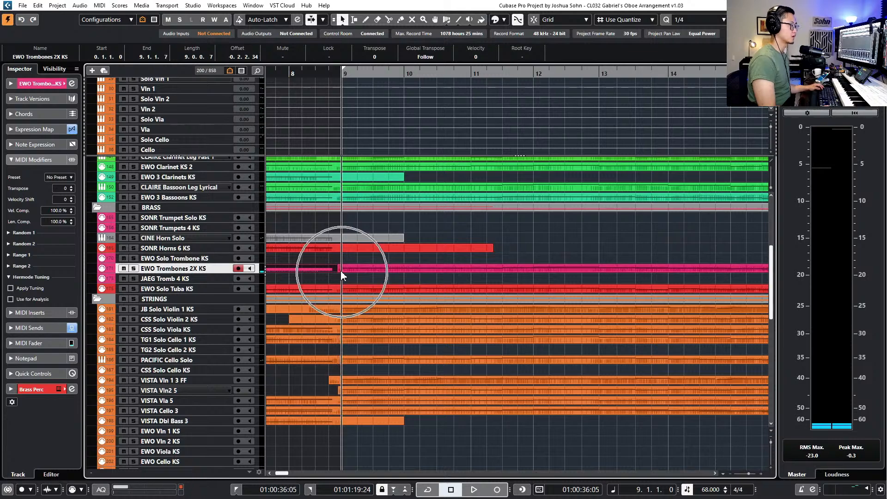
In the Key Editor, lower the trombones' expression and modulation curves over bars 9 to 21 and remove the main volume step at bar 9
double_click(346, 270)
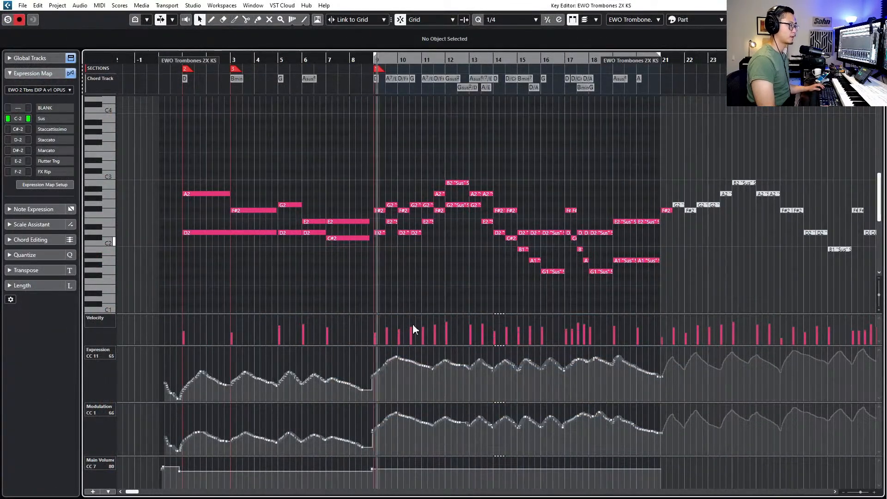
drag(412, 367, 665, 384)
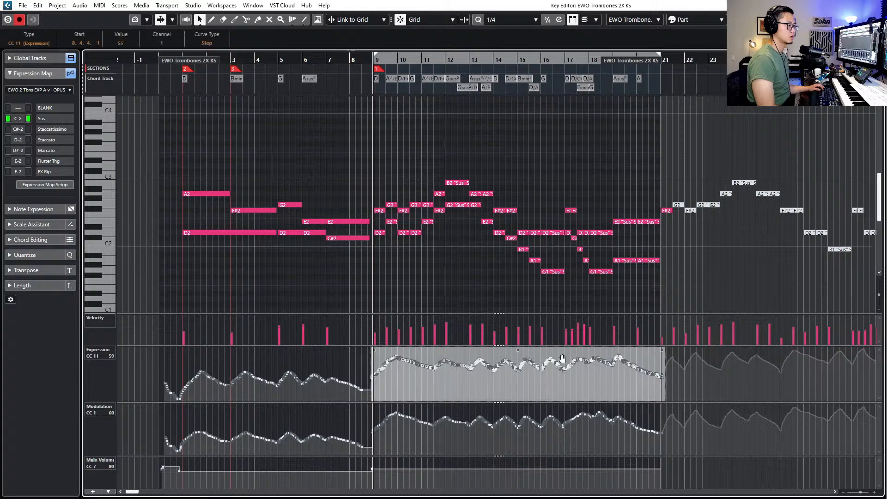
mouse_move(567, 355)
mouse_down()
mouse_move(567, 375)
mouse_move(574, 344)
mouse_up()
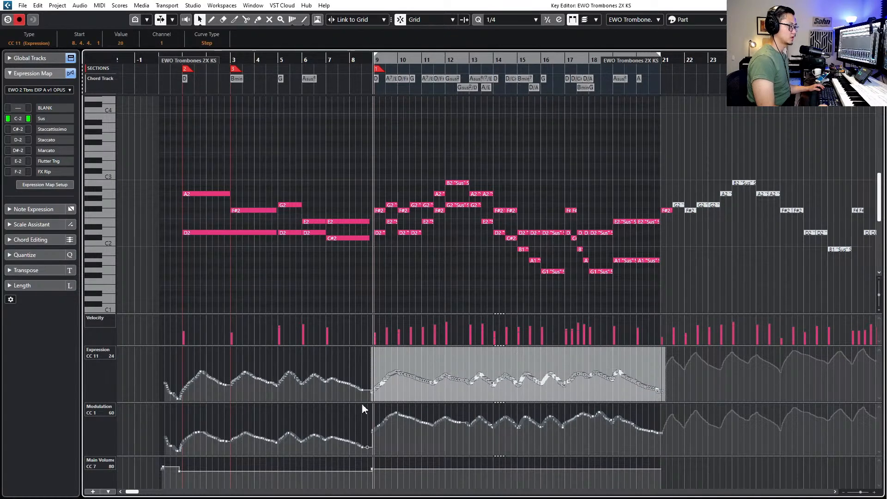
drag(363, 409, 663, 434)
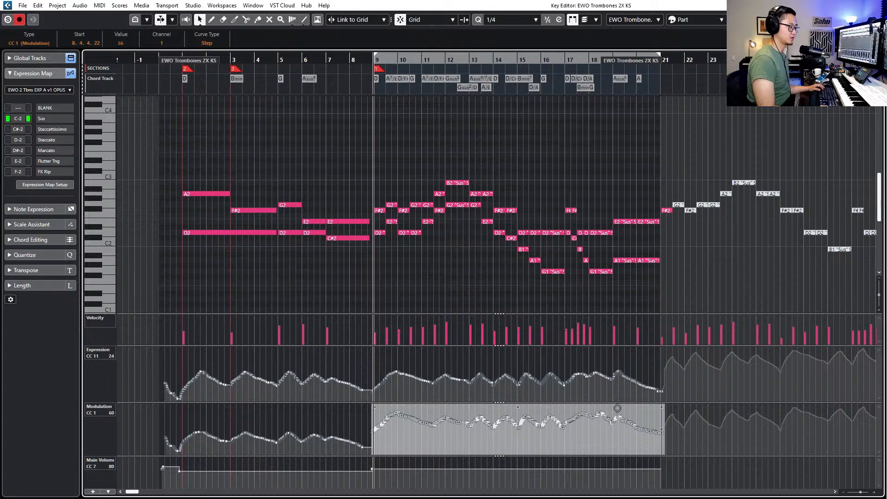
drag(617, 408, 618, 424)
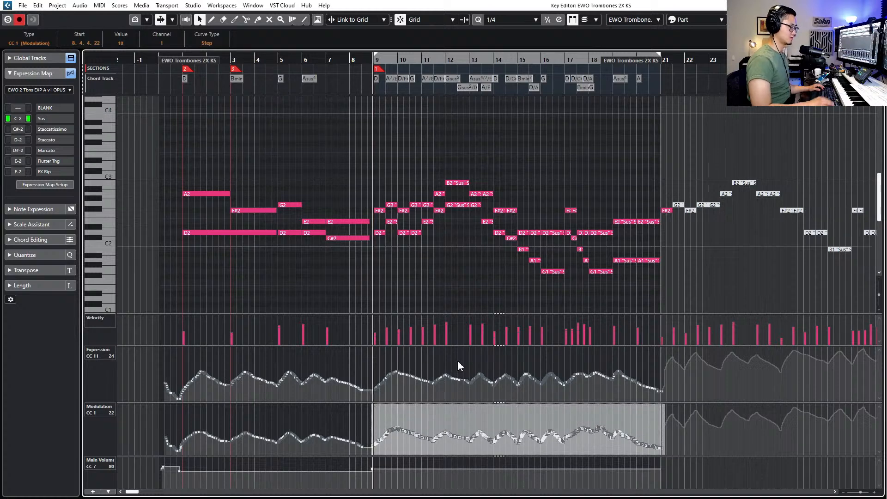
click(385, 454)
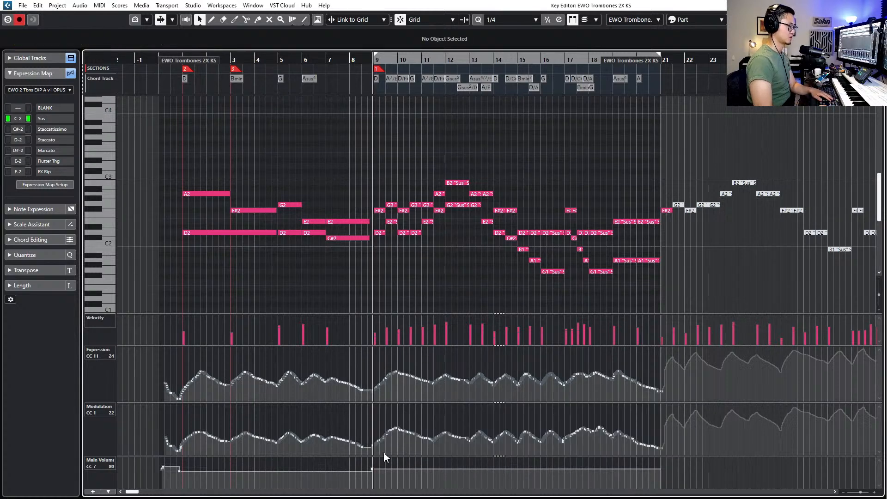
key(space)
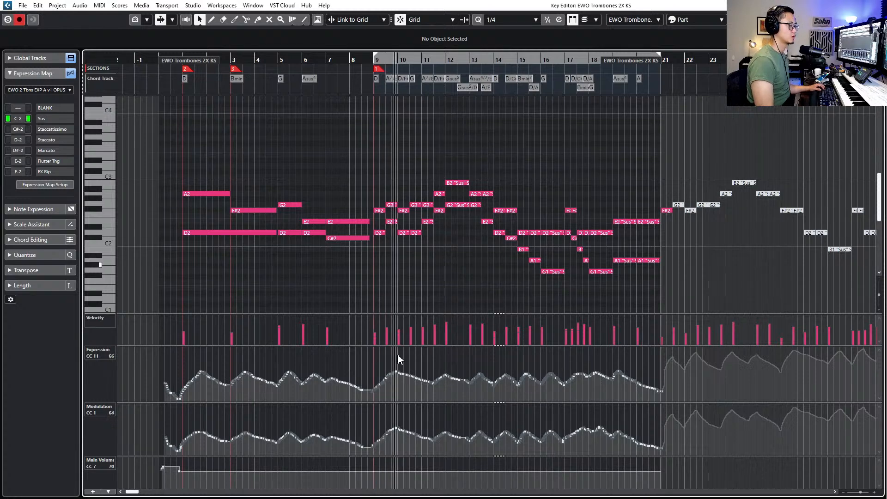
Reduce the trombones' expression and modulation over bars 9 to 21 slightly further during playback, smoothing the modulation from bar 9, and close the Key Editor
drag(372, 357, 655, 410)
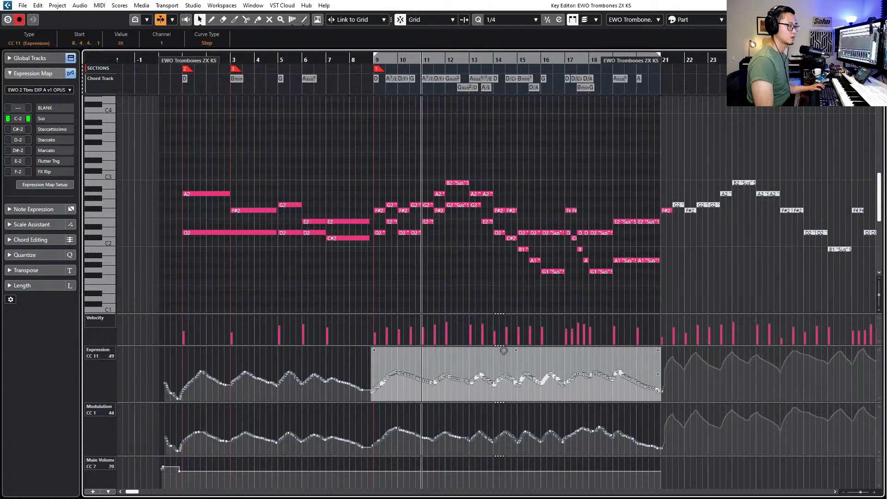
drag(514, 350, 514, 356)
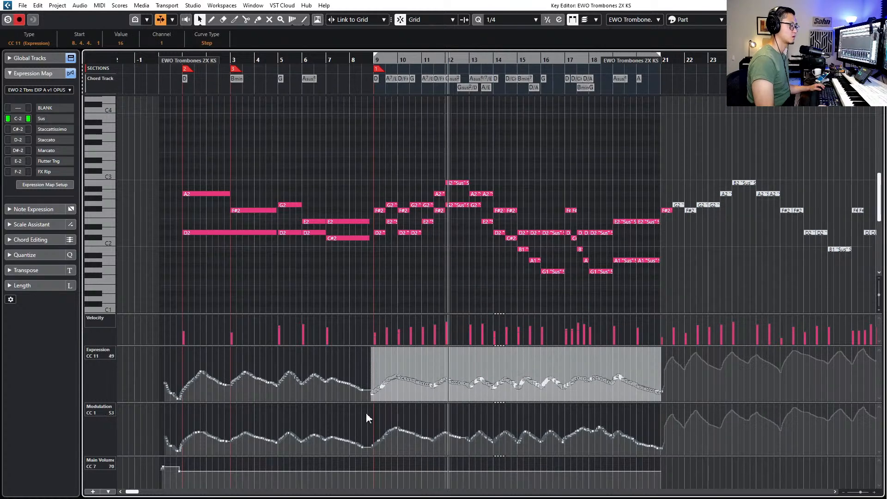
drag(374, 412, 657, 464)
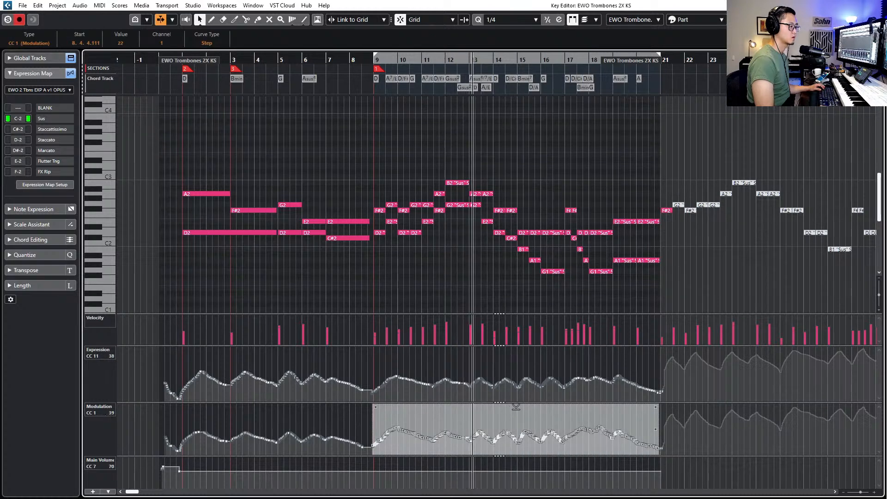
drag(516, 407, 513, 414)
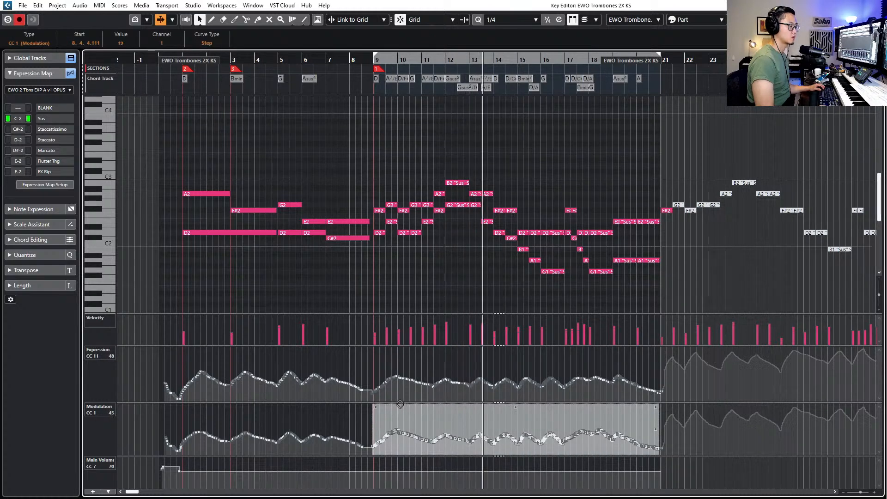
click(389, 436)
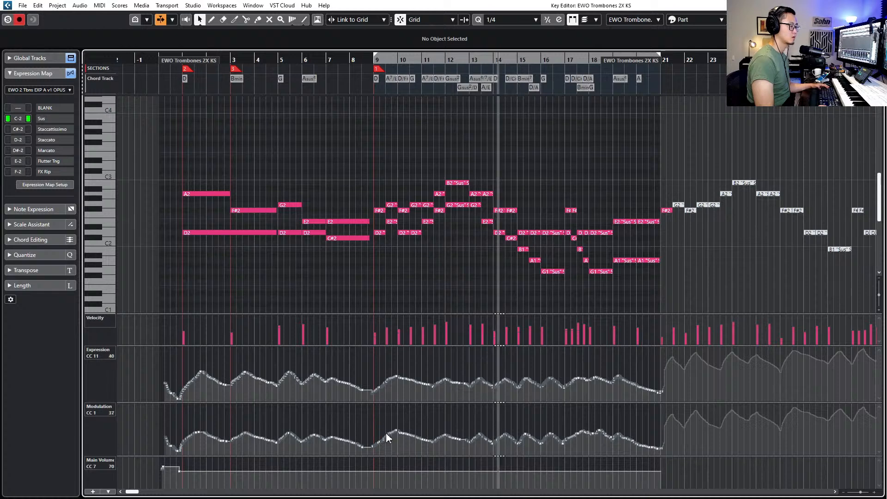
mouse_move(377, 444)
mouse_down()
mouse_move(402, 433)
mouse_move(444, 437)
mouse_up()
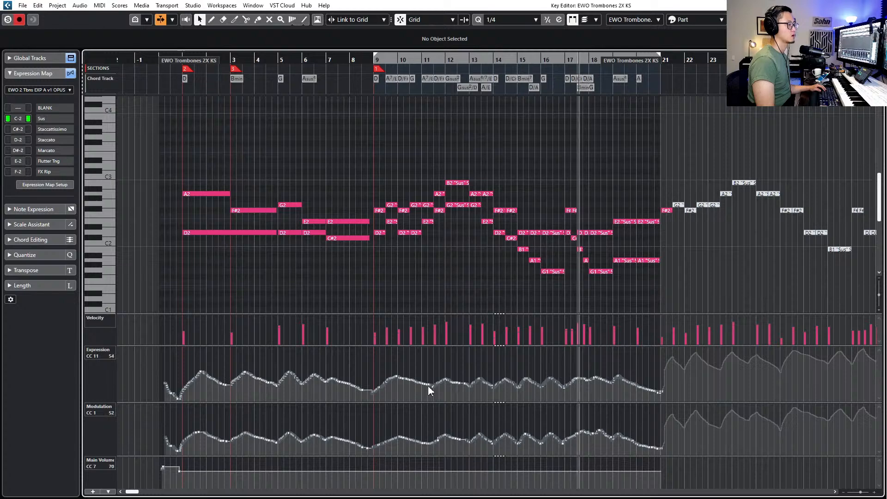
key(Return)
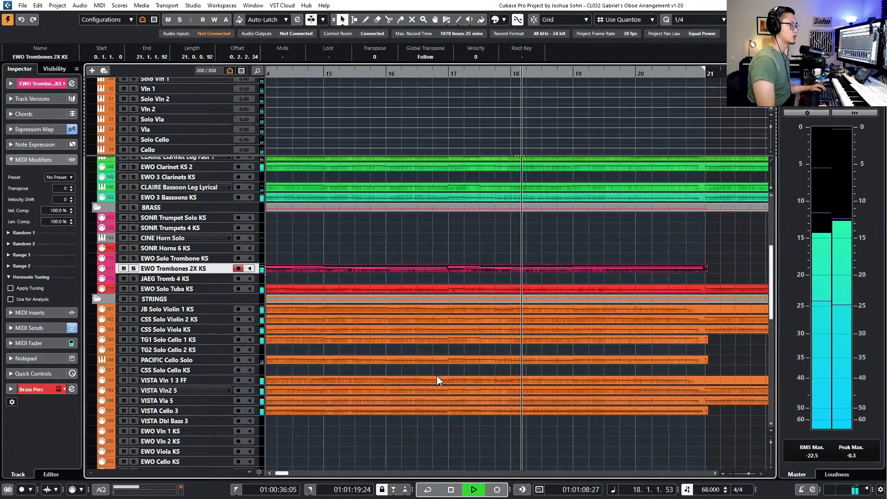
key(space)
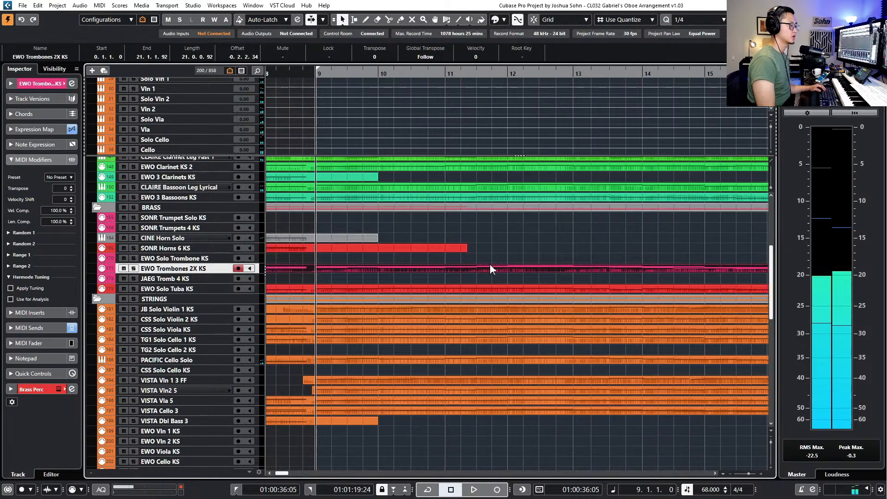
Reopen the EWO Trombones 2X KS part in the Key Editor and examine its notes from bar 9 to 21
key(Return)
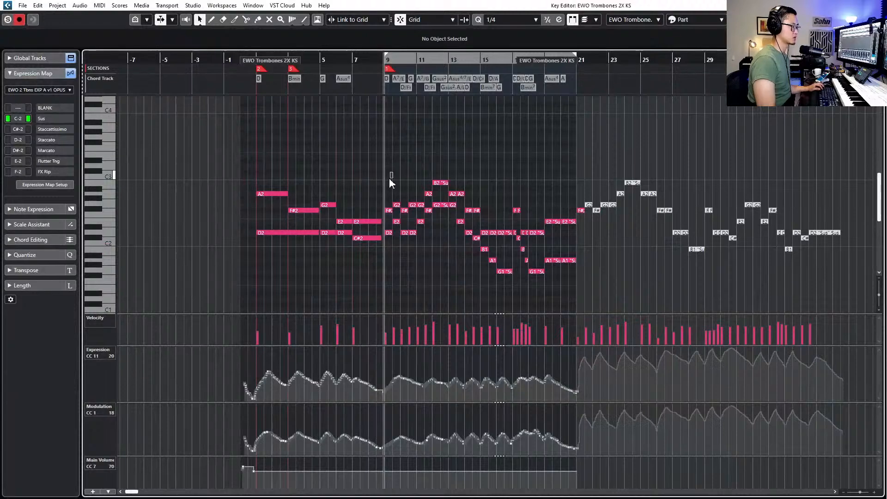
drag(392, 170, 576, 295)
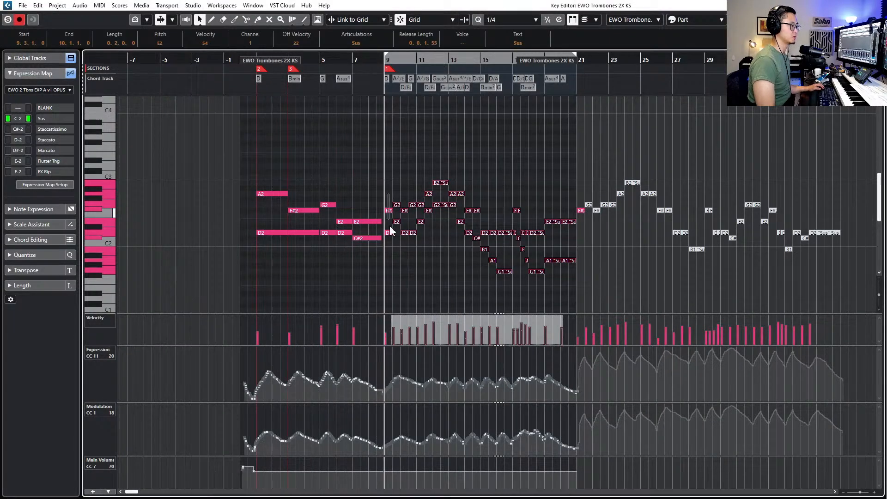
drag(390, 228, 394, 240)
key(Return)
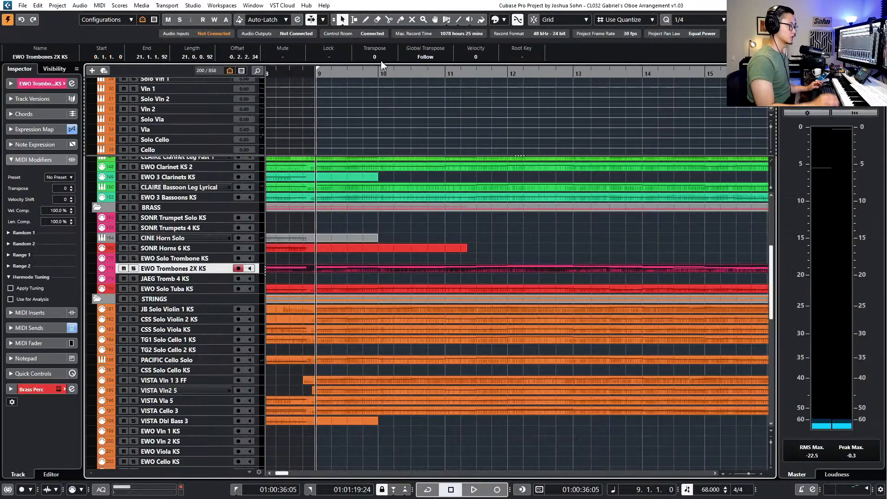
Extend the SONR Horns 6 KS and CINE Horn Solo parts to end at bar 21
scroll(364, 198, down, 2)
scroll(396, 252, down, 1)
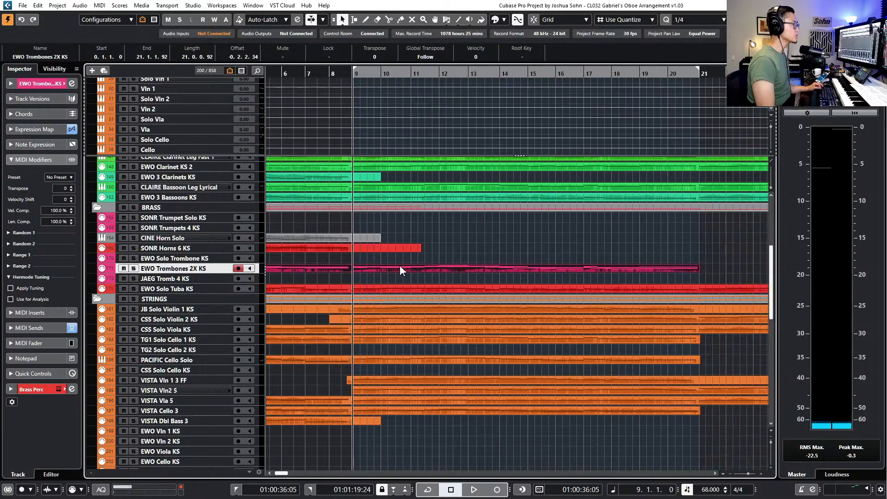
drag(418, 251, 698, 261)
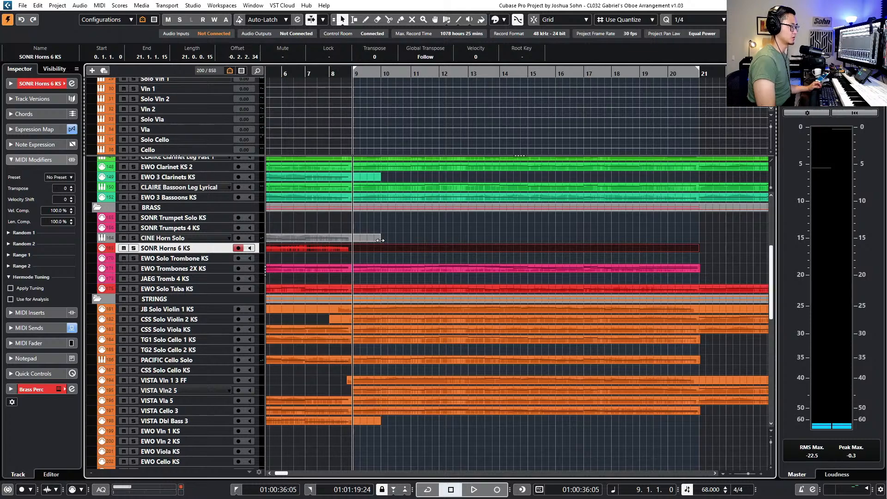
drag(380, 239, 699, 242)
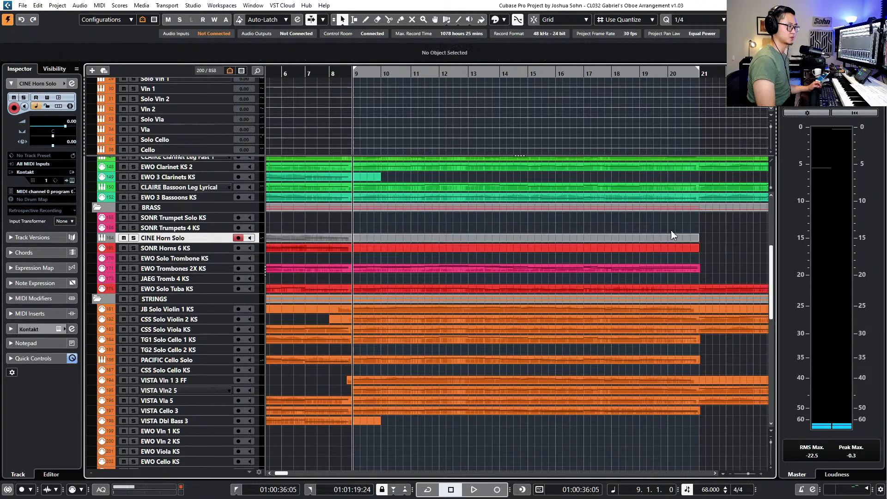
Select the CINE Horn Solo and SONR Horns 6 KS parts together and audition the arrangement from bar 11
shift+click(685, 248)
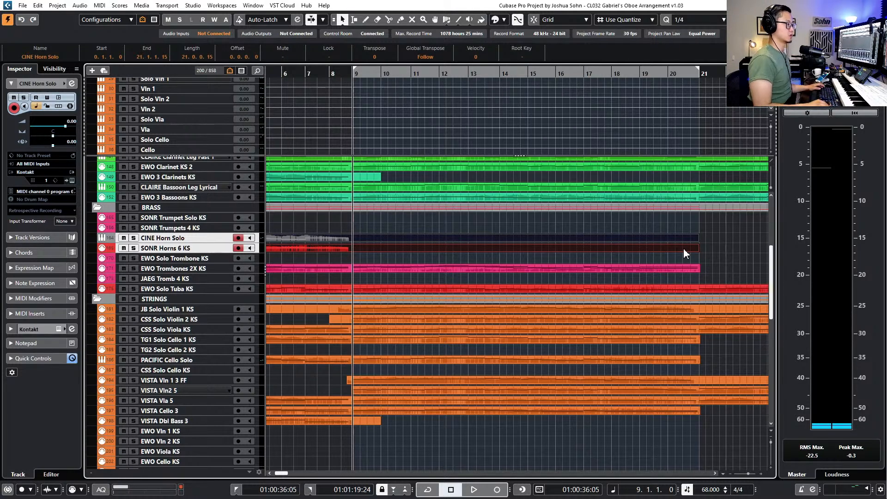
key(KP_Add)
key(KP_Add)
key(KP_Subtract)
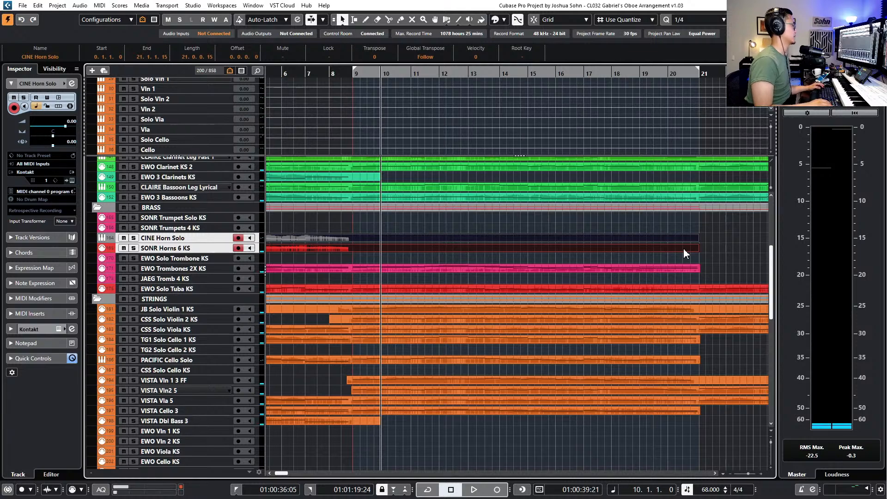
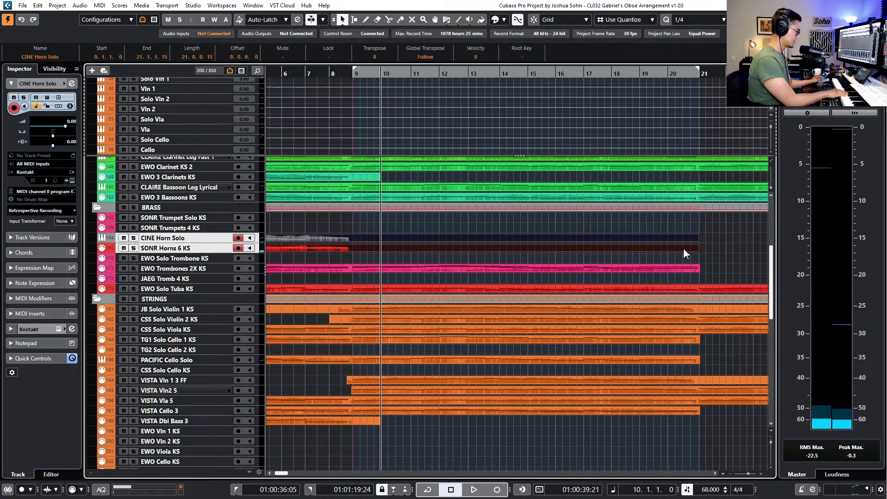
key(space)
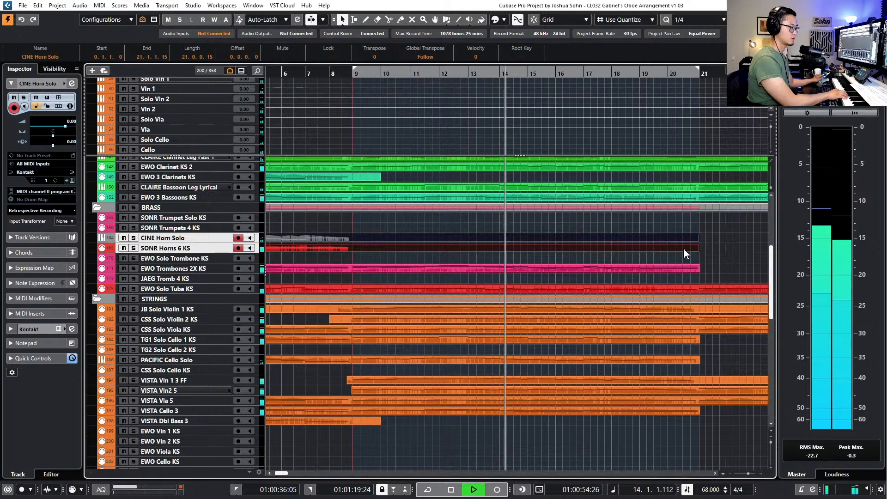
key(space)
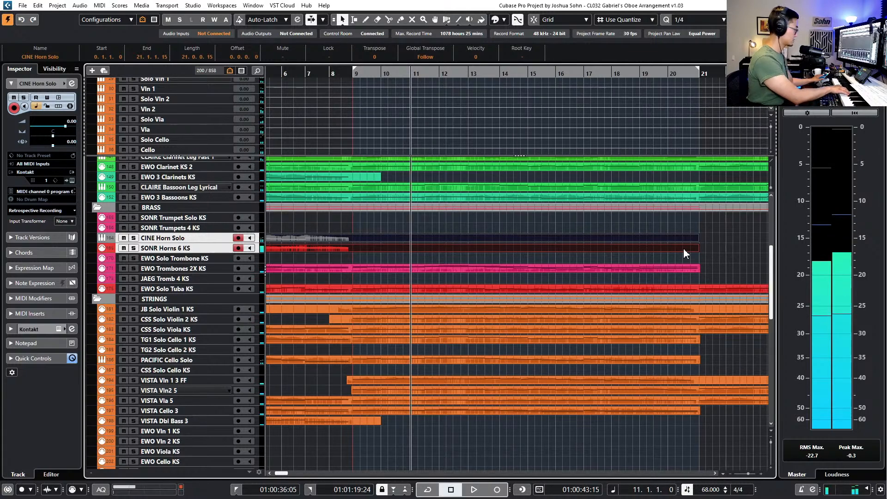
Bring the Chord Track into view around bars 11 to 15 and shrink the upper track area slightly
scroll(684, 248, up, 10)
scroll(512, 132, up, 10)
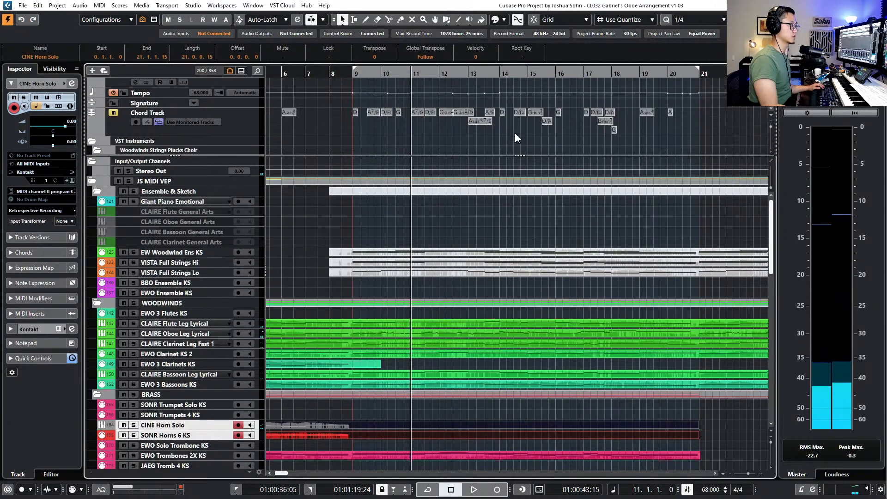
scroll(511, 132, down, 1)
scroll(444, 133, up, 6)
scroll(430, 147, down, 3)
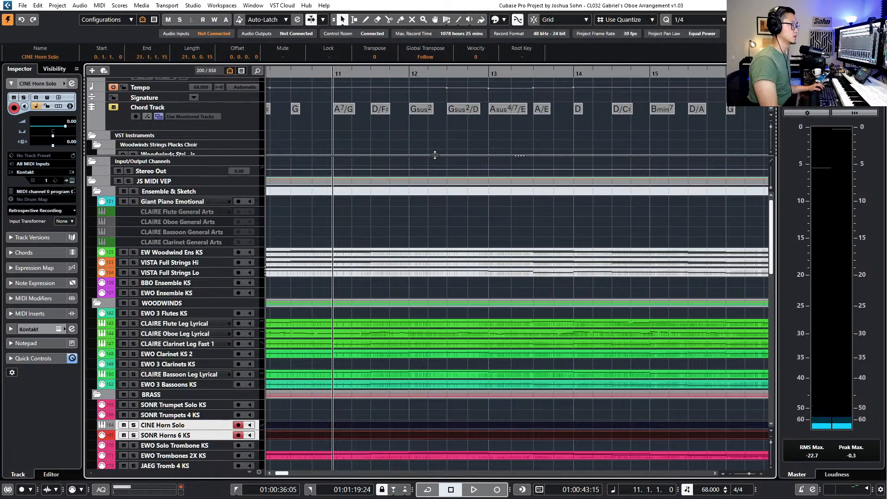
drag(435, 154, 439, 140)
Move the playback position to bar 14 and audition the passage against the Chord Track
key(KP_Add)
key(KP_Add)
key(KP_Add)
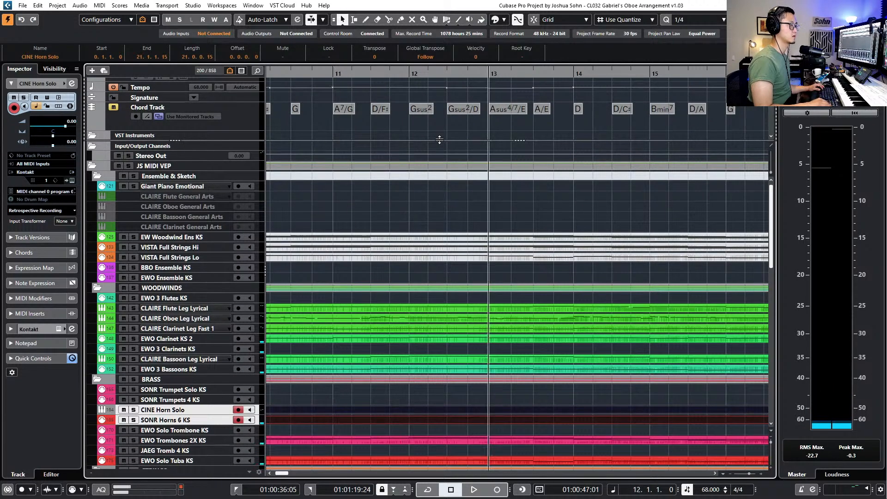
key(space)
scroll(437, 143, right, 3)
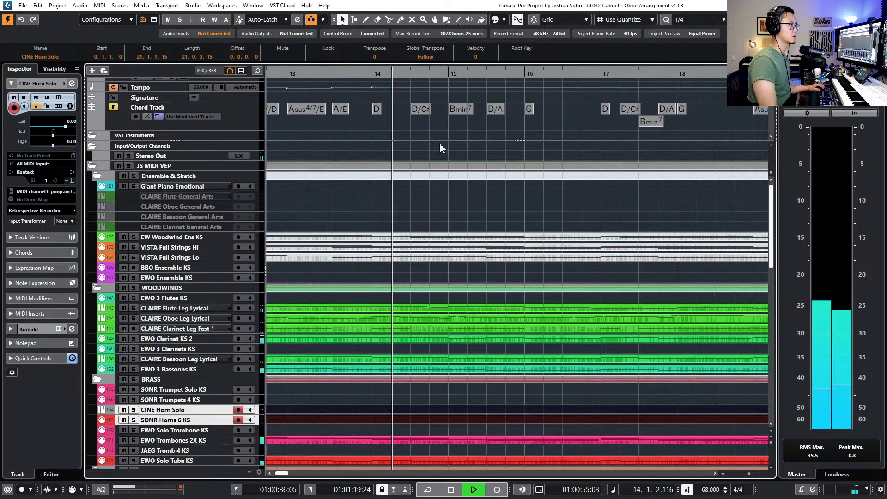
key(space)
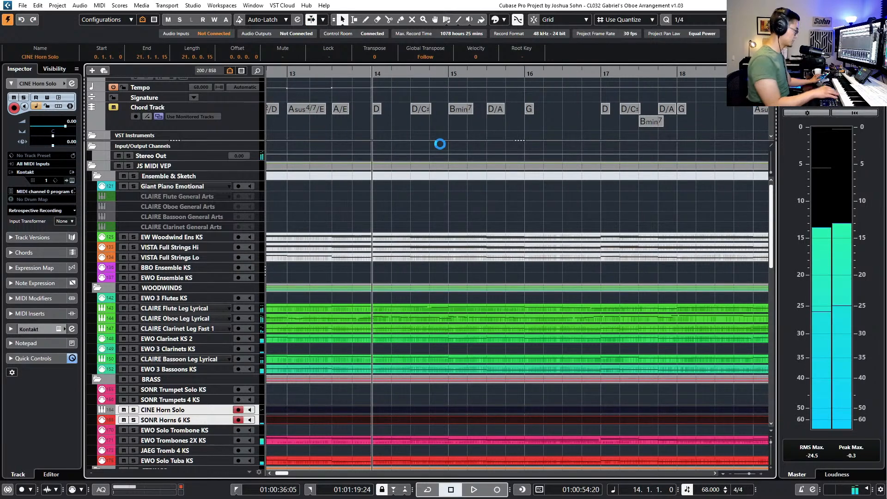
Reselect the CINE Horn Solo and SONR Horns 6 KS tracks together and audition the arrangement from bar 13
click(192, 409)
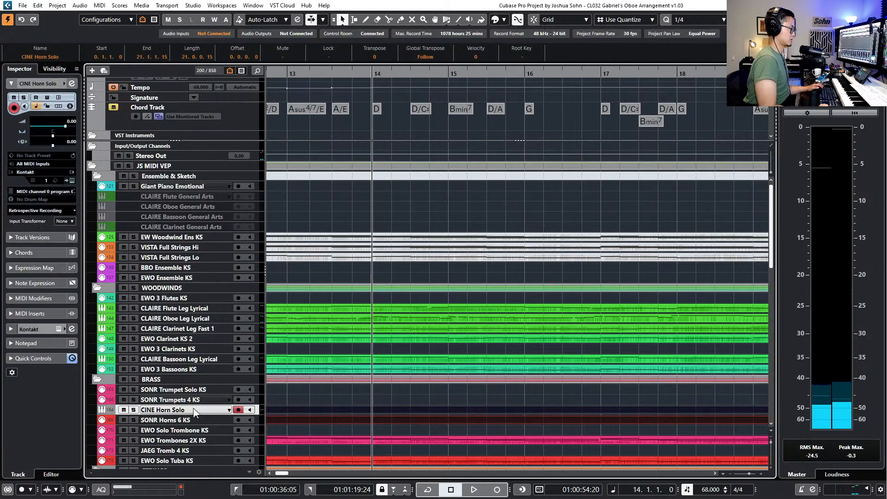
ctrl+click(215, 410)
click(214, 420)
ctrl+click(215, 411)
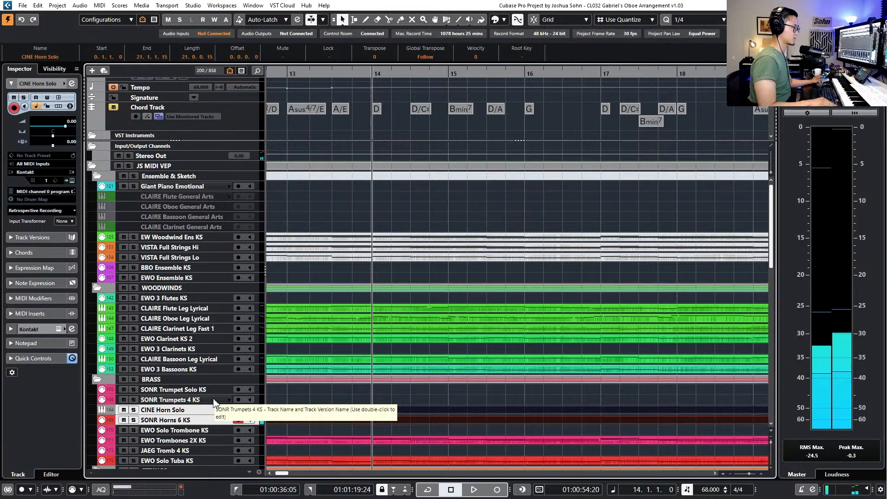
key(KP_Subtract)
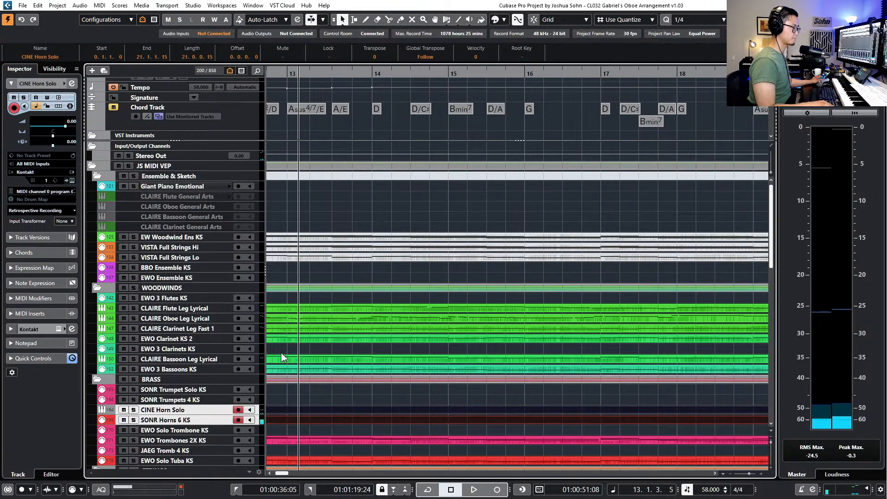
key(space)
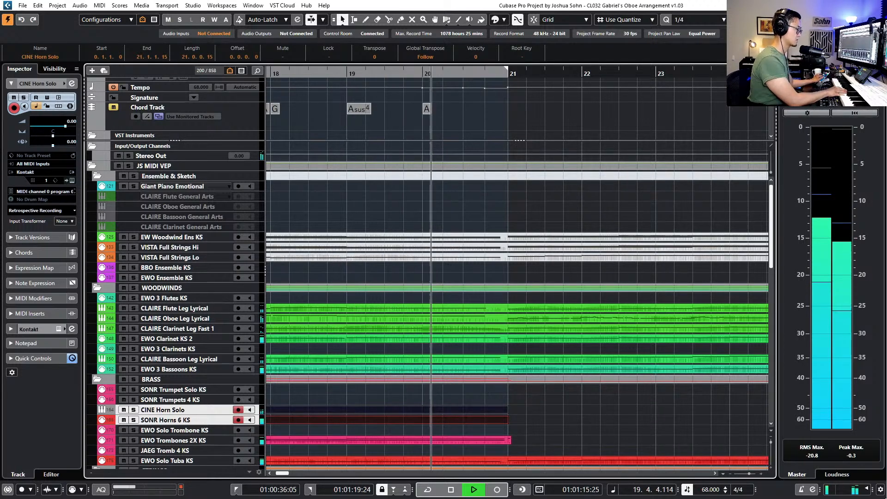
key(space)
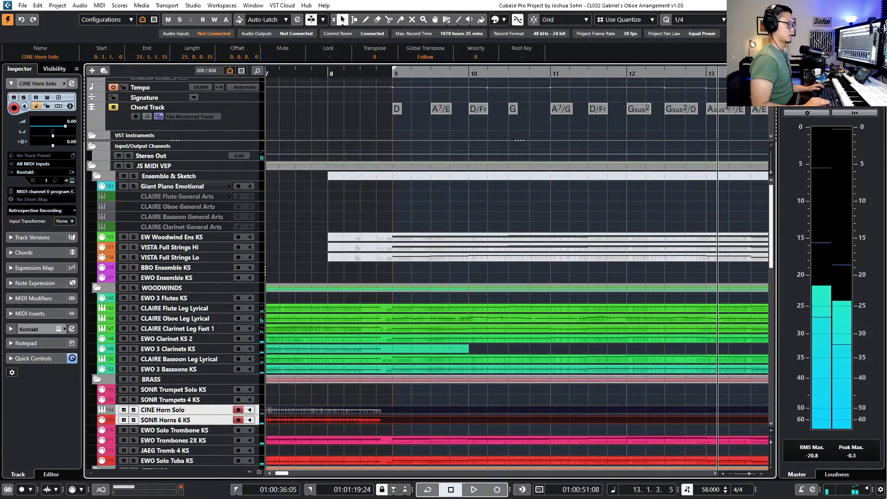
Move the playback position back to the start of bar 12
scroll(561, 236, right, 3)
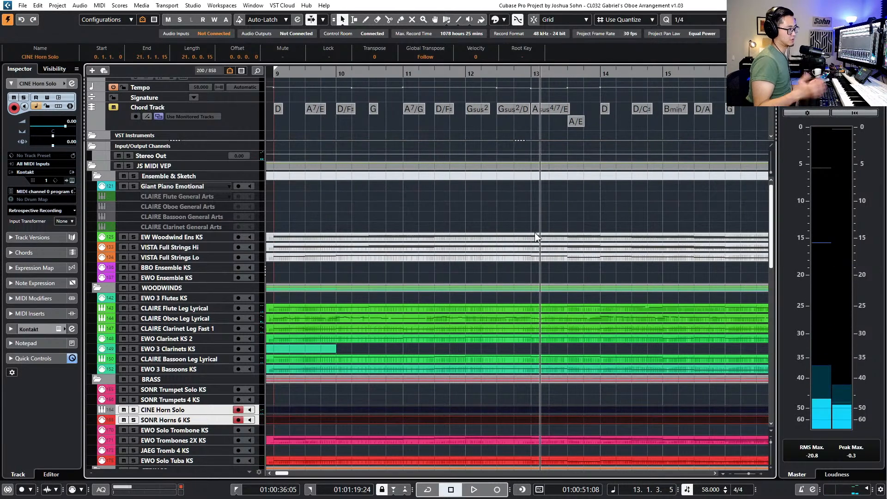
key(KP_Subtract)
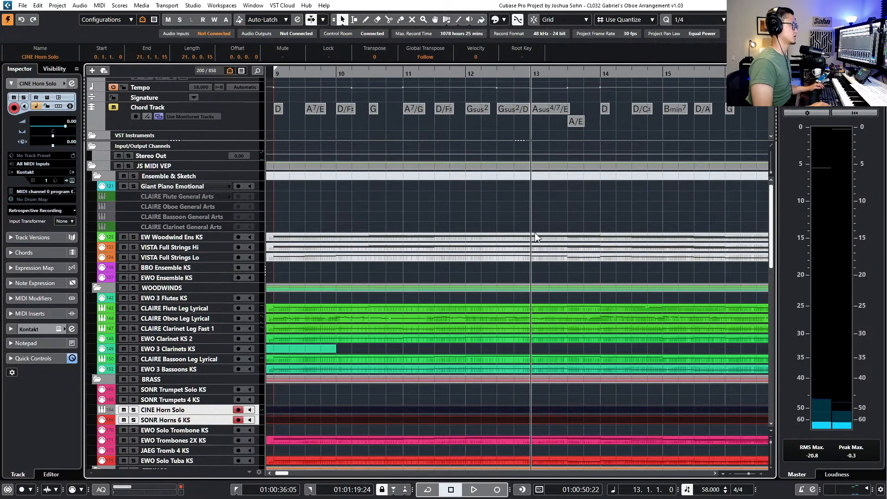
key(KP_Subtract)
key(KP_Subtract)
key(KP_Subtract)
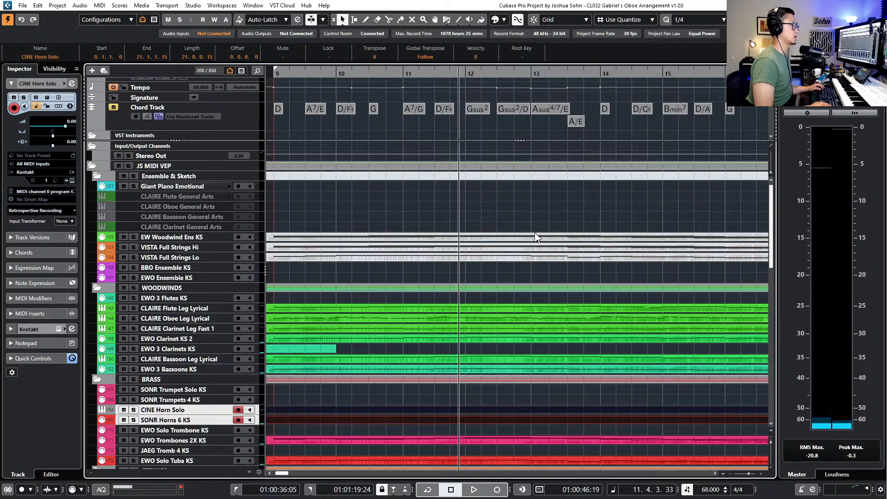
key(KP_Add)
key(KP_Add)
key(KP_Add)
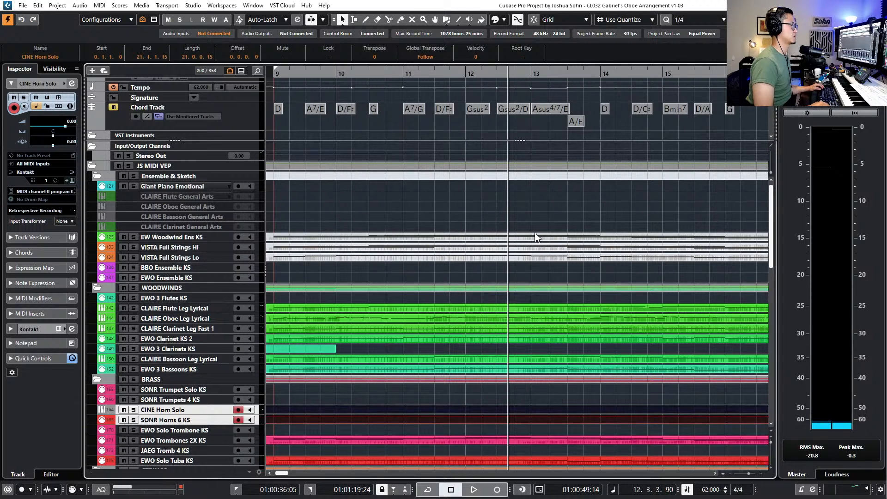
key(KP_Subtract)
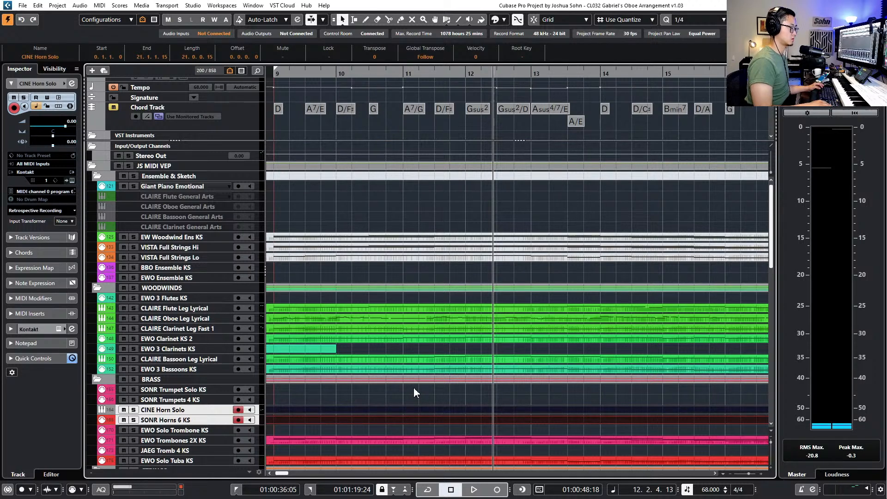
key(KP_Subtract)
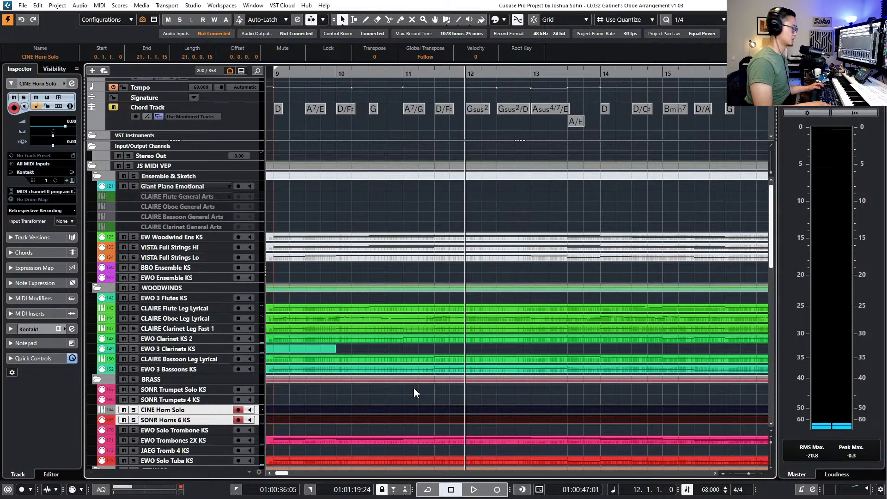
Try two short recording takes of the horn line from bar 12
key(KP_Enter)
key(KP_Multiply)
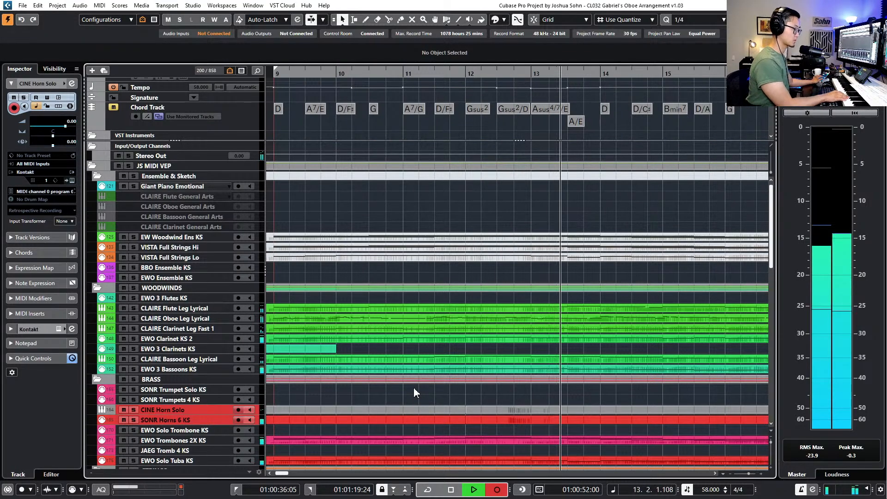
key(space)
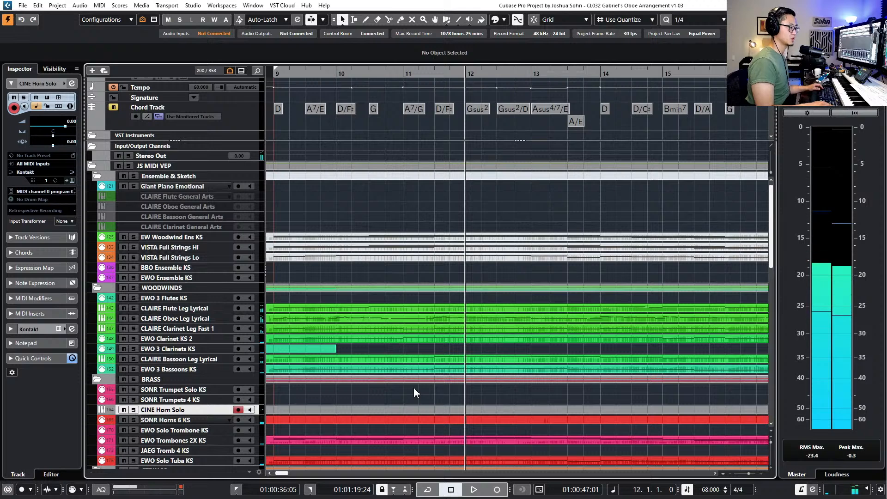
key(KP_Multiply)
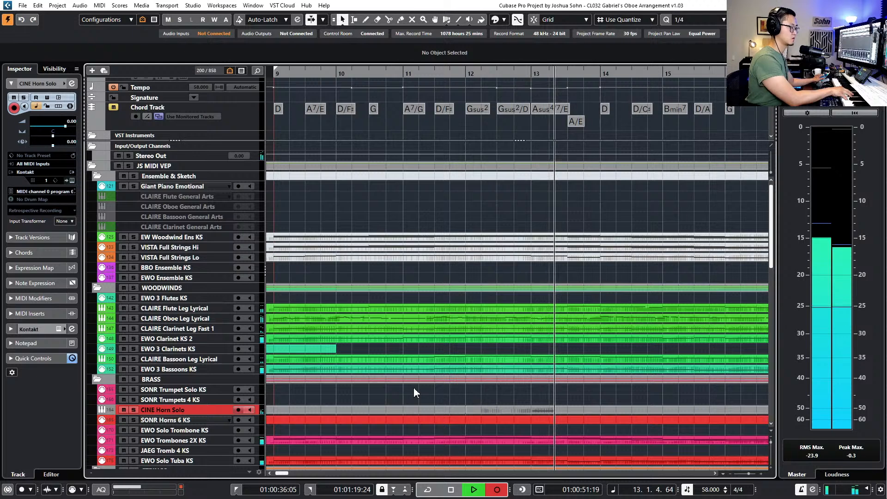
key(space)
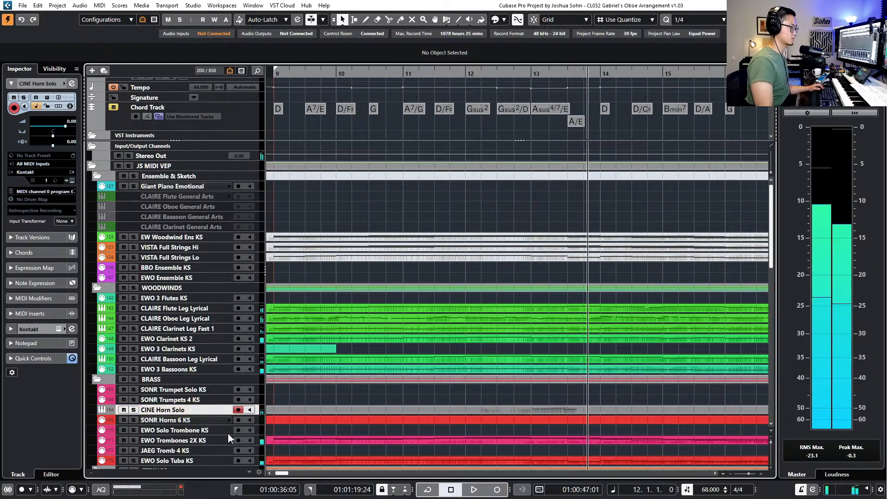
Record-enable SONR Horns 6 KS alongside CINE Horn Solo and record the horn line from bar 12 to about bar 17
click(238, 420)
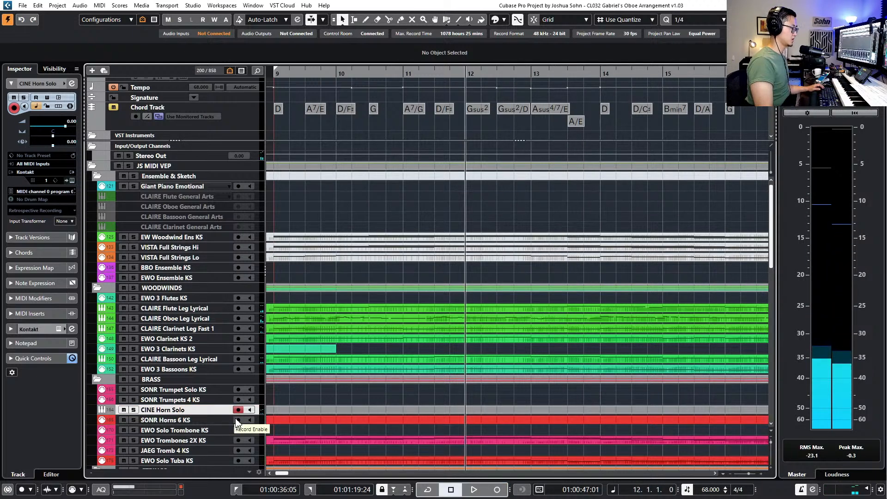
key(KP_Multiply)
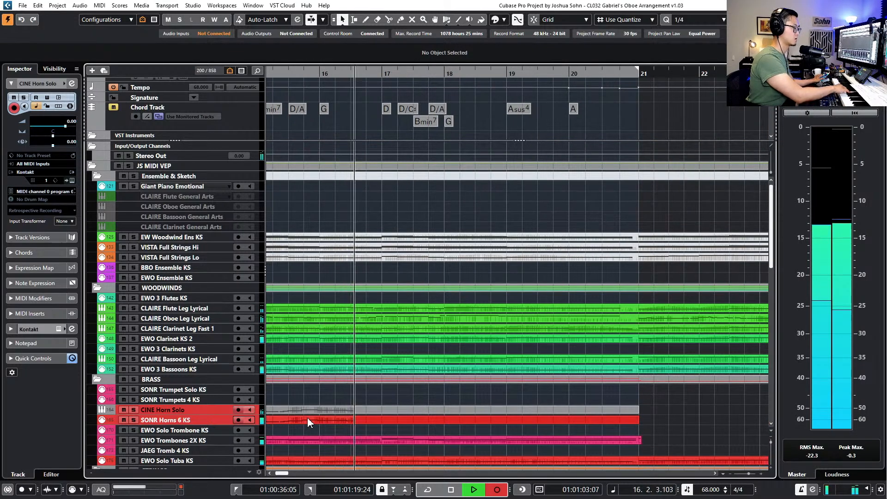
key(space)
key(space)
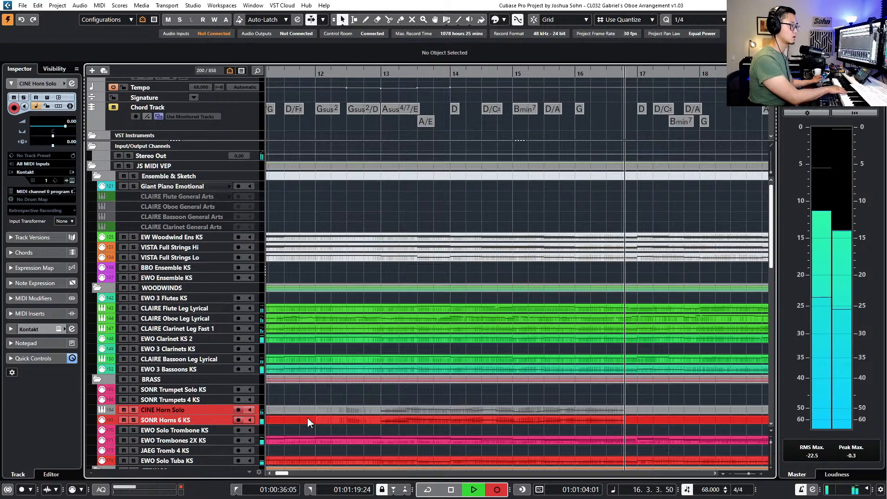
key(space)
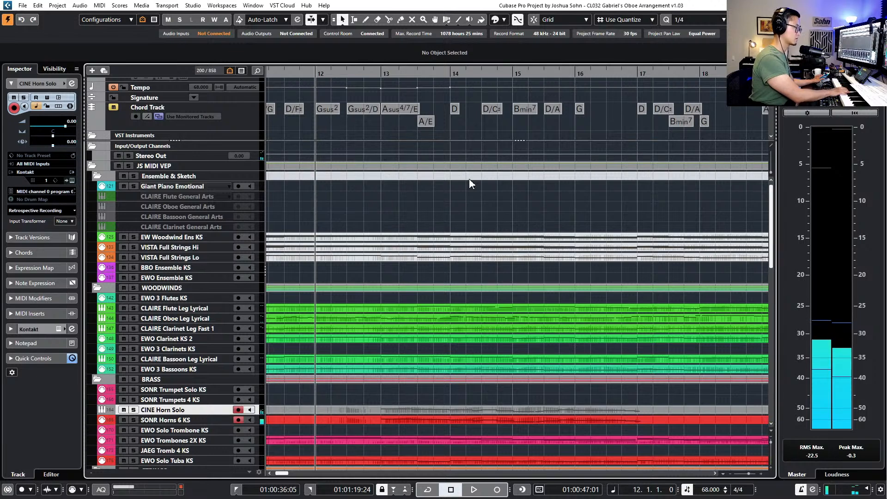
Re-record the horn line on both horn tracks, starting around beat 3 of bar 12 and continuing through bar 20
key(ctrl+KP_Add)
key(ctrl+KP_Add)
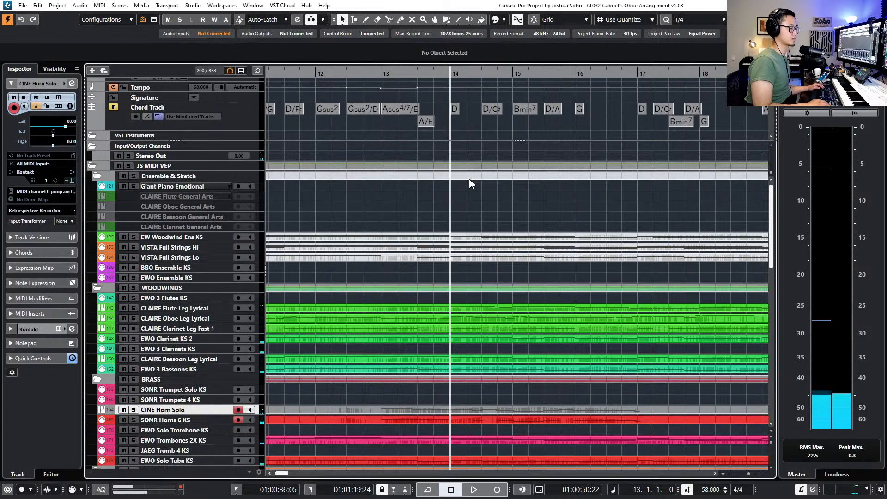
key(ctrl+KP_Add)
key(ctrl+KP_Add)
key(KP_Subtract)
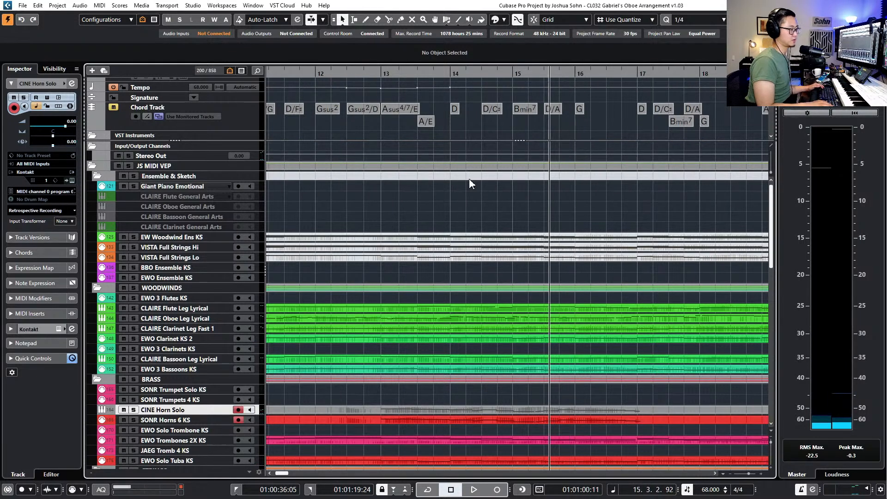
key(KP_Subtract)
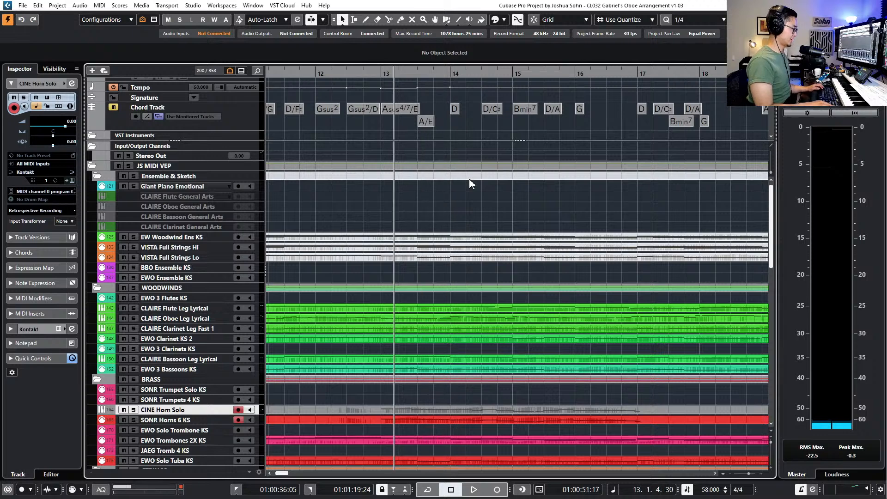
key(KP_Enter)
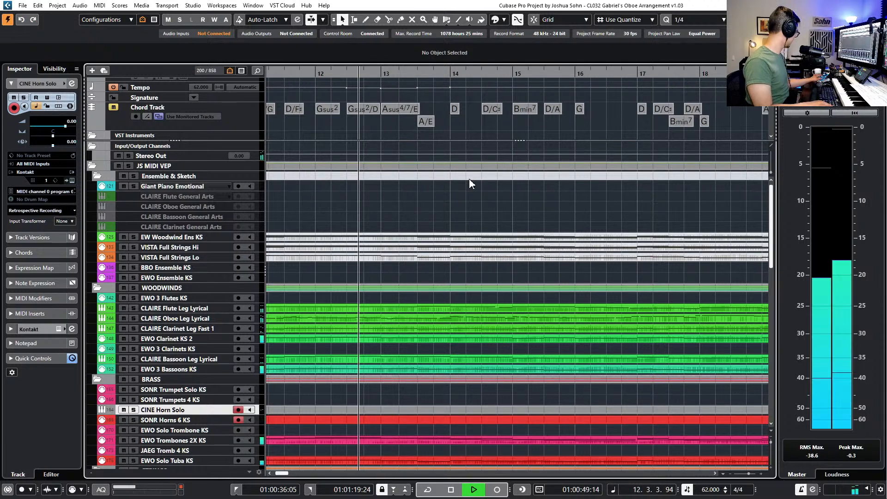
key(KP_Multiply)
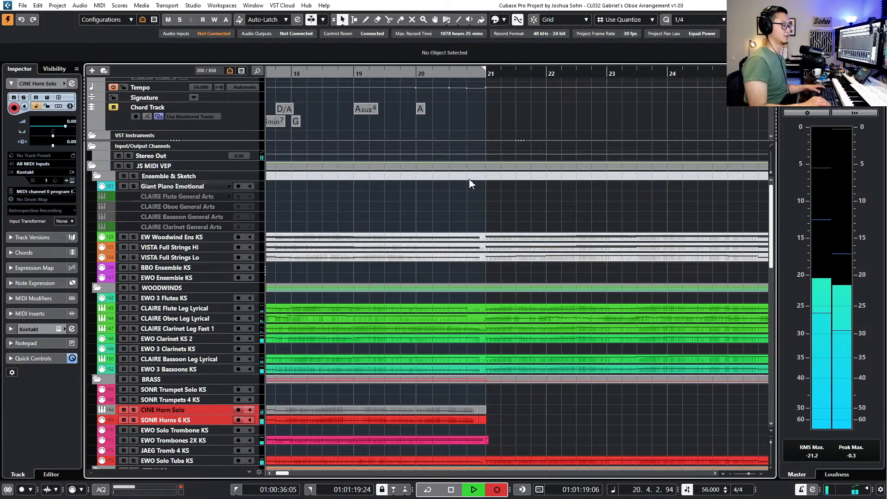
key(space)
Open the recorded horn parts in the Key Editor and audition bars 13 to 20 while checking notes and dynamics
key(g)
key(g)
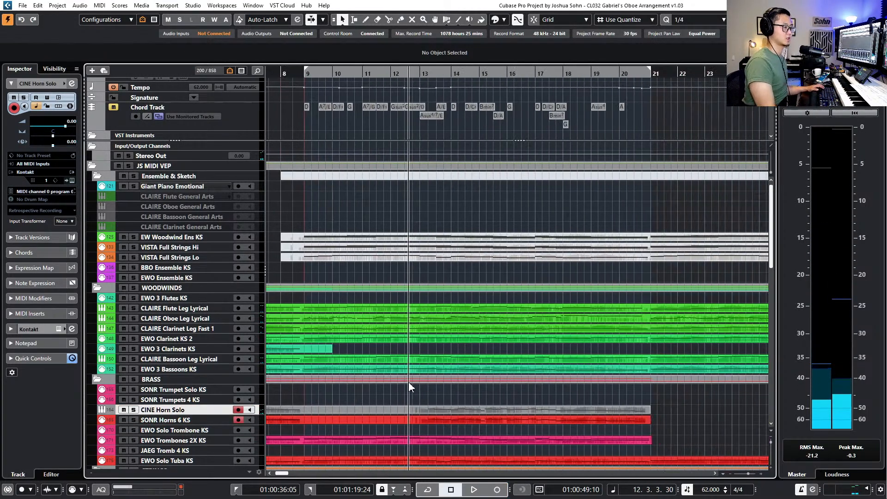
double_click(502, 420)
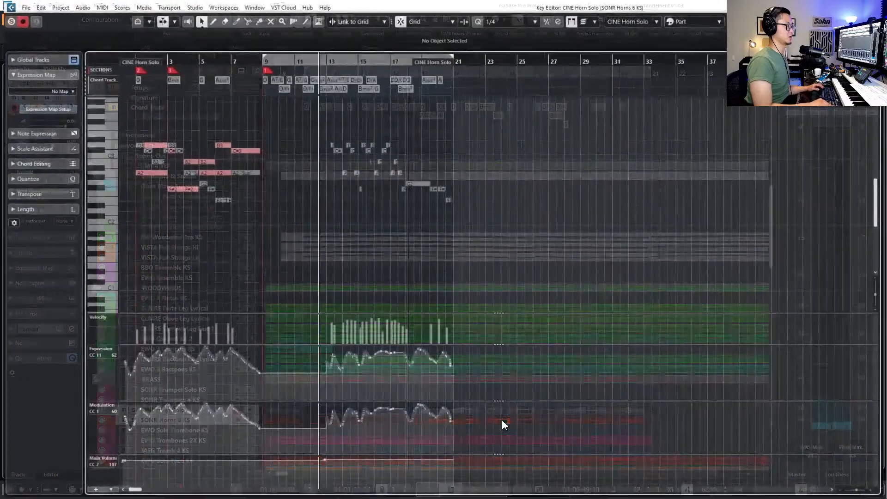
key(h)
key(h)
key(h)
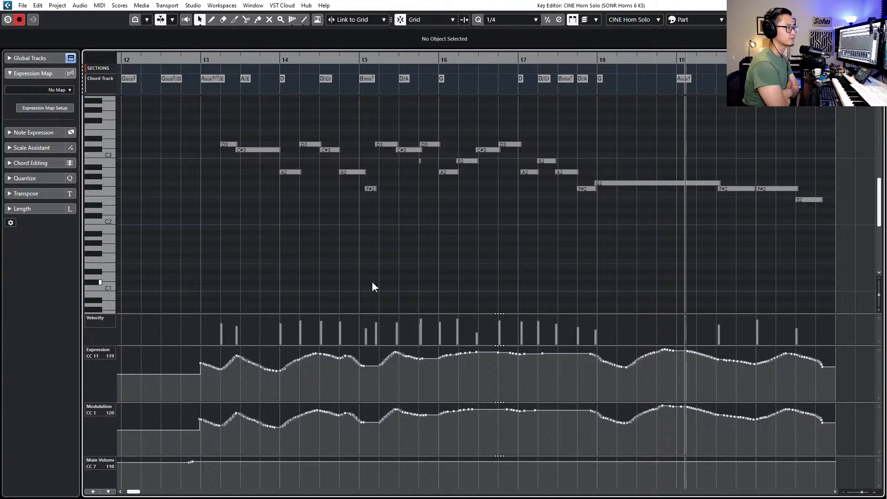
key(space)
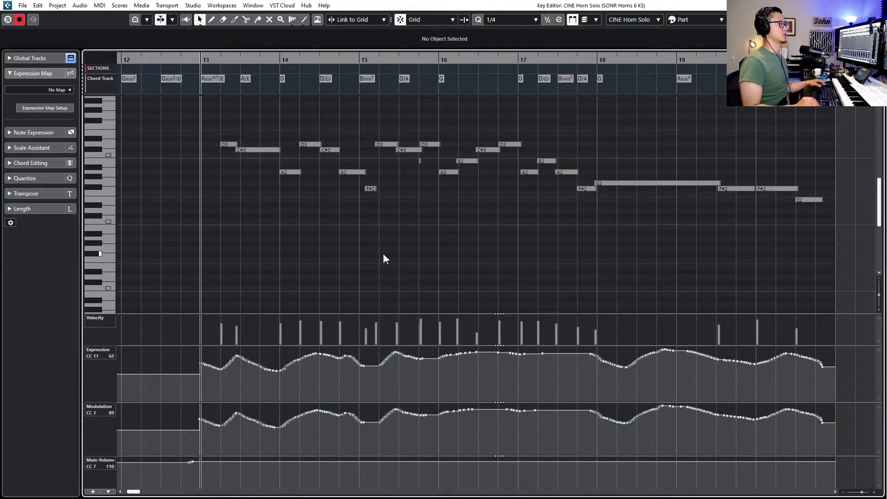
Delete the stray, very short B2 note on beat 4 of bar 15 and audition the passage from bar 13
drag(188, 121, 419, 204)
click(420, 161)
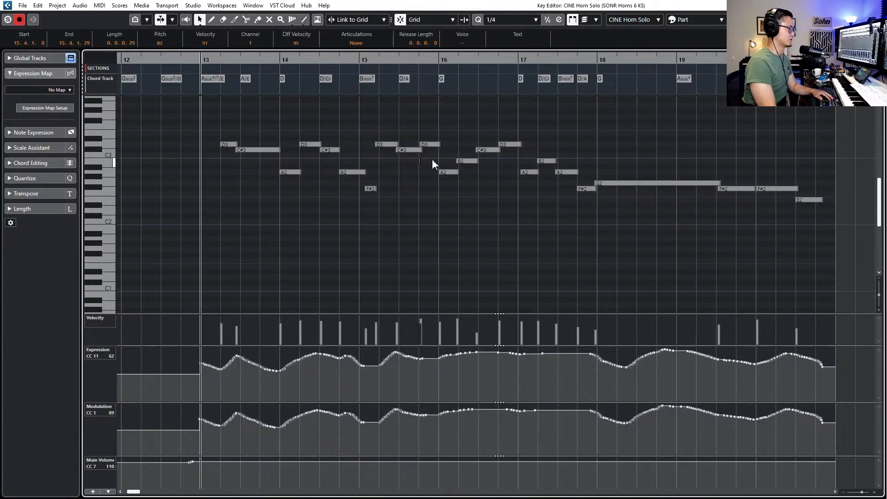
key(Delete)
key(space)
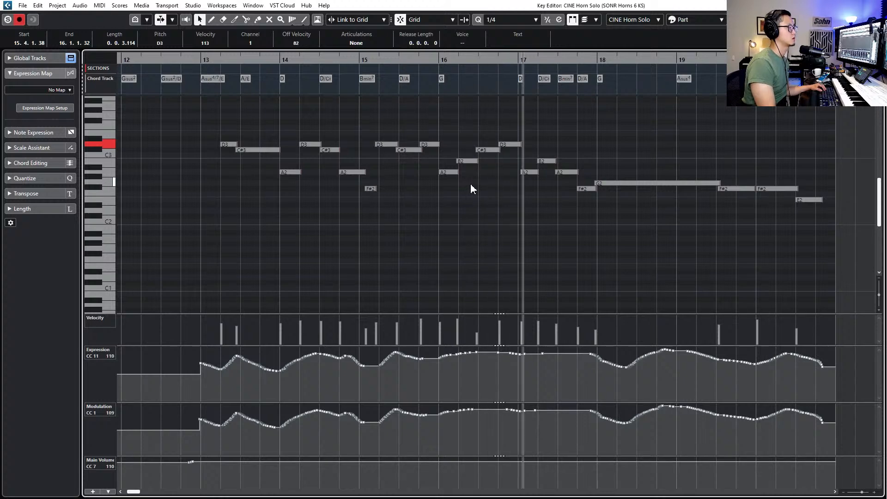
key(space)
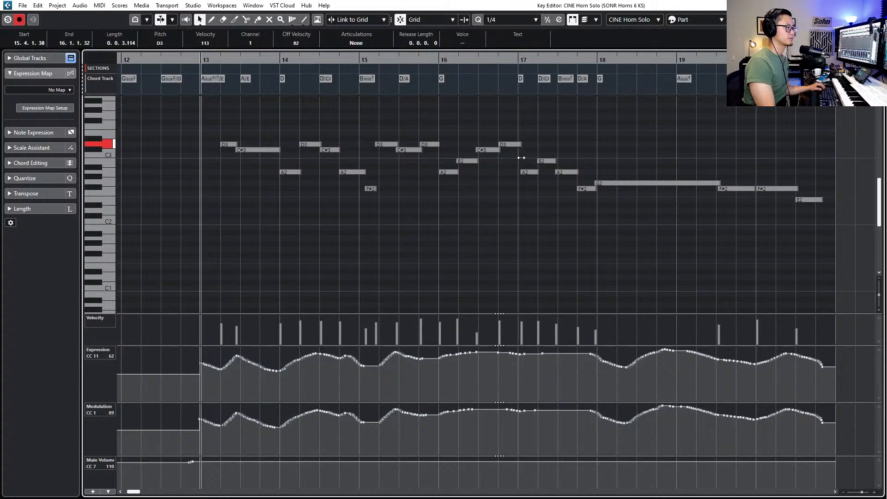
Select the D3 note at the end of bar 16 and move the playback position to its start
click(521, 145)
drag(523, 133, 516, 152)
key(l)
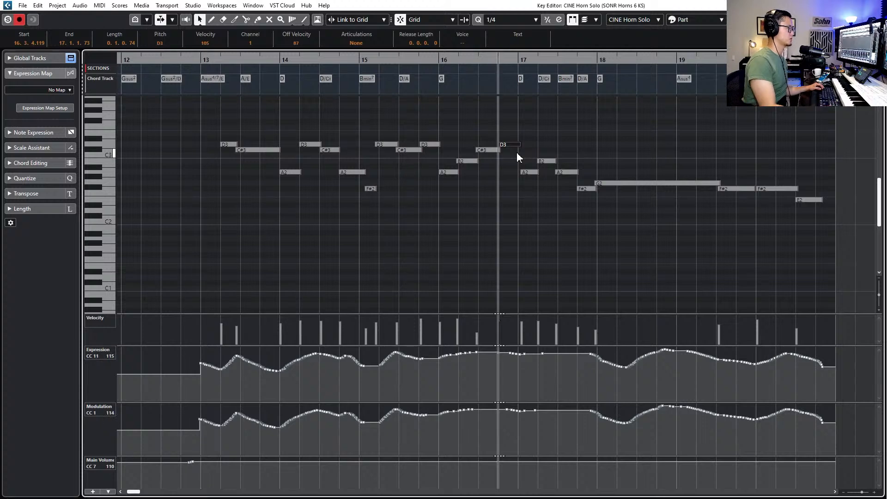
With Edit All Parts active, extend the first D3 horn note in bar 13 to start one beat earlier
drag(234, 130, 221, 144)
click(586, 21)
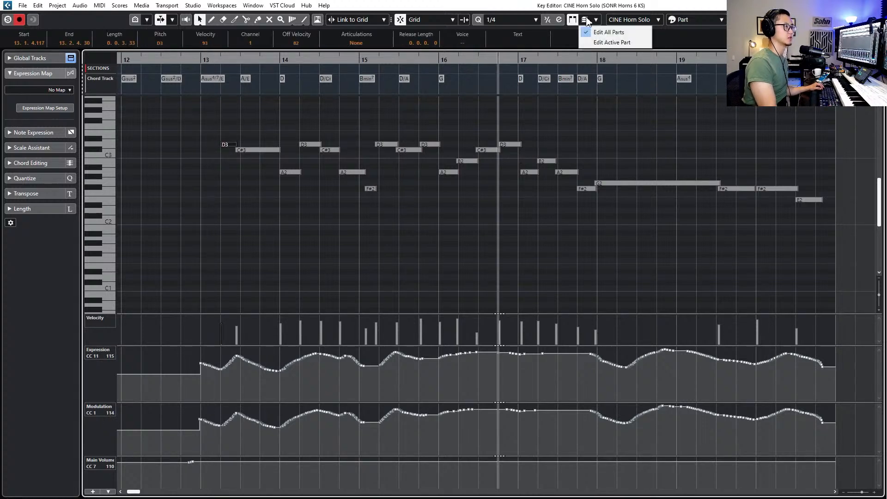
click(606, 33)
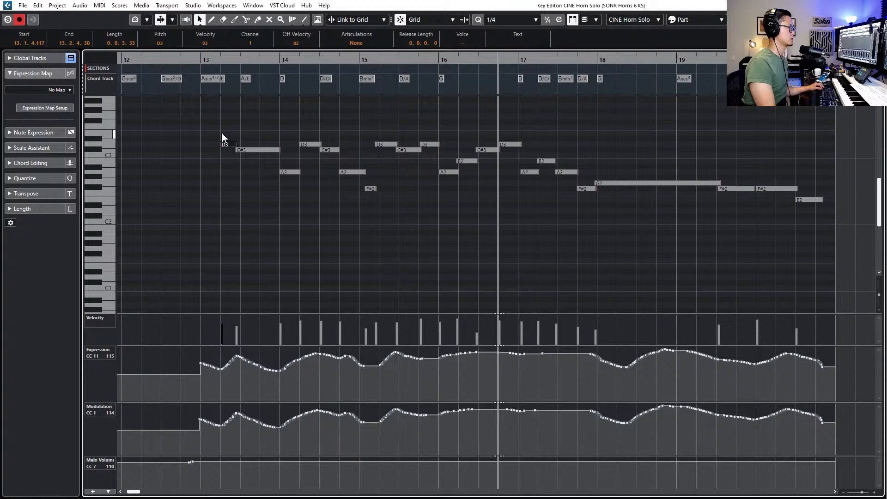
key(ctrl+Left)
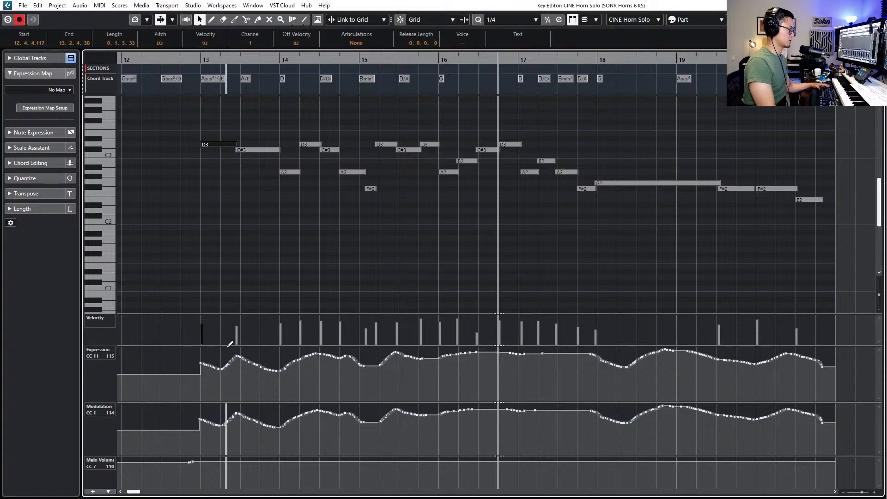
Redraw the solo horn's Expression and Modulation curves as a gradual swell from beat 4 of bar 12 into bar 13, and audition it
drag(233, 355, 194, 370)
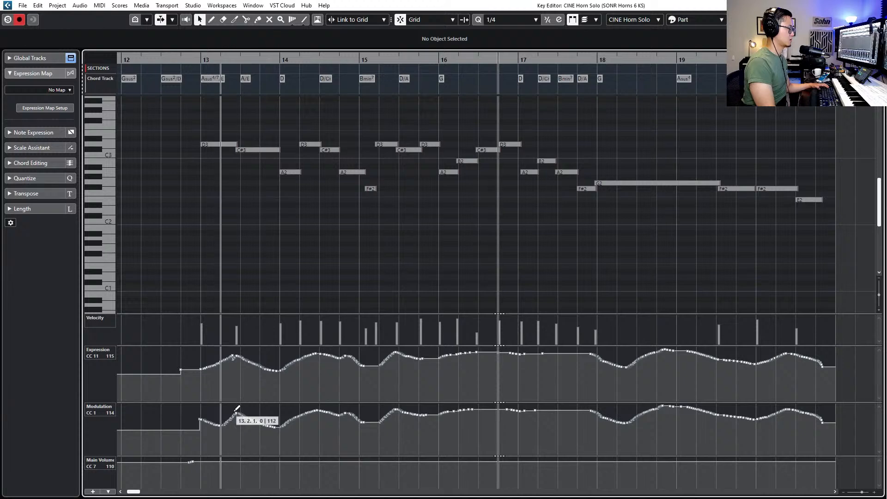
drag(237, 408, 181, 429)
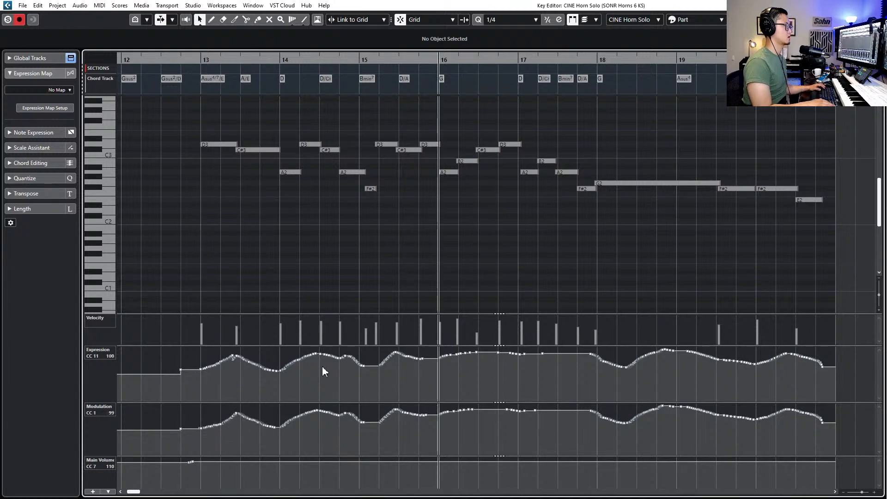
key(KP_Subtract)
key(KP_Subtract)
key(KP_Subtract)
key(space)
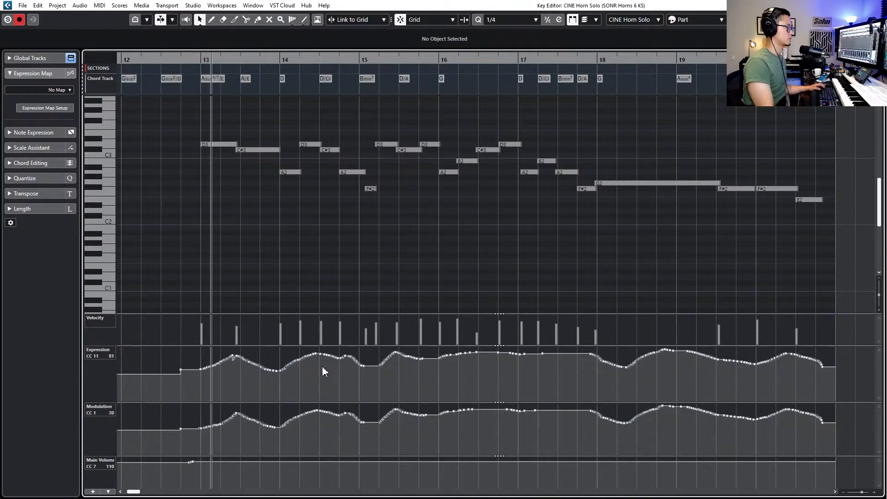
key(space)
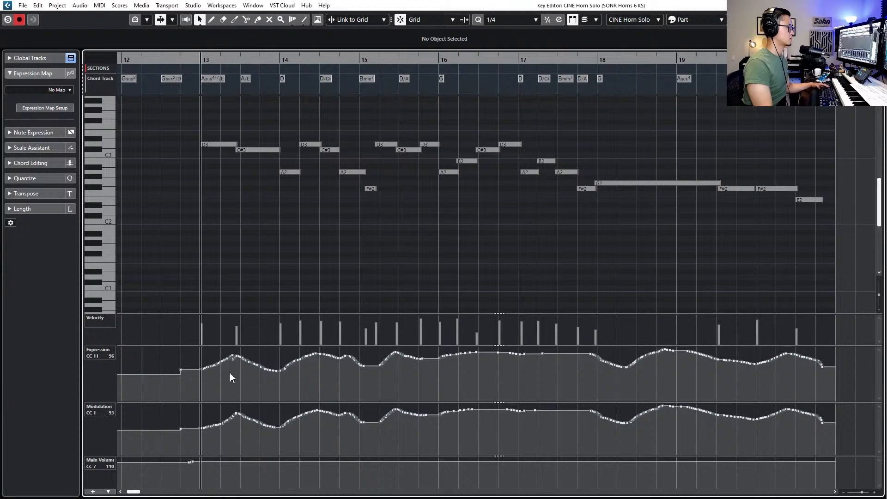
Soften the bar 13 swell in the Expression and Modulation curves of the solo horn and the section horns
mouse_move(202, 370)
mouse_down()
mouse_move(241, 358)
mouse_move(260, 365)
mouse_up()
mouse_move(221, 423)
mouse_down()
mouse_move(241, 414)
mouse_move(280, 426)
mouse_up()
key(Page_Down)
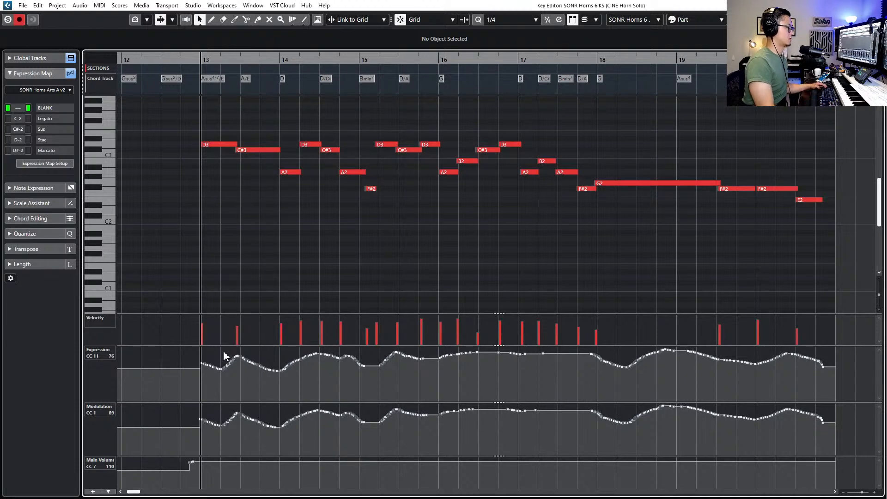
drag(189, 353, 276, 390)
drag(184, 414, 276, 435)
click(330, 441)
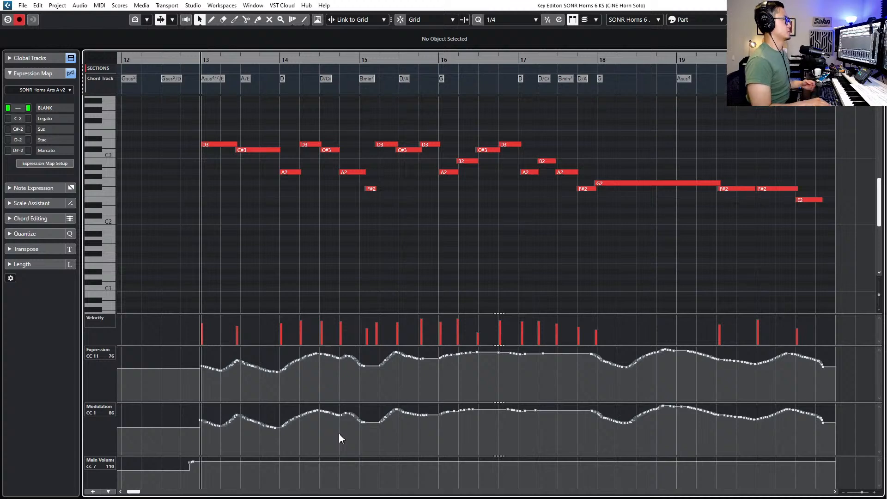
Level the section horns' Expression curve from beat 4 of bar 12 into the start of bar 13, and play the passage
key(KP_Add)
key(KP_Add)
key(KP_Subtract)
key(KP_Subtract)
key(KP_Subtract)
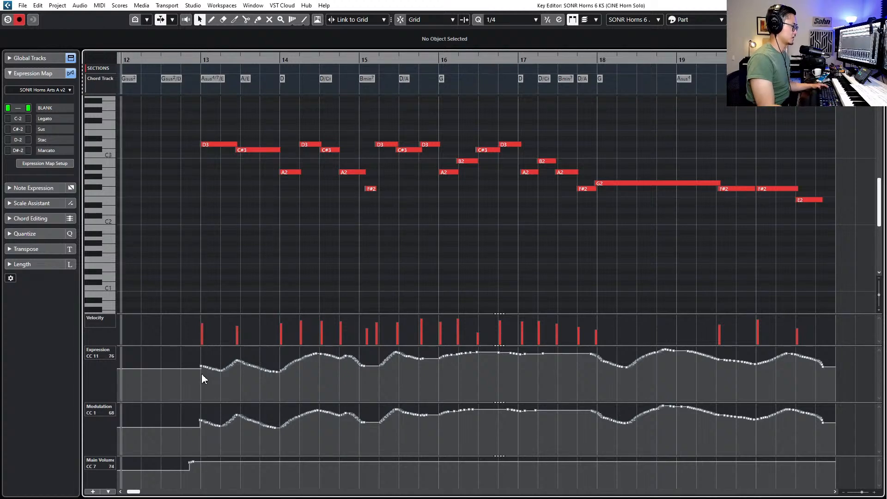
key(j)
drag(199, 368, 213, 368)
key(space)
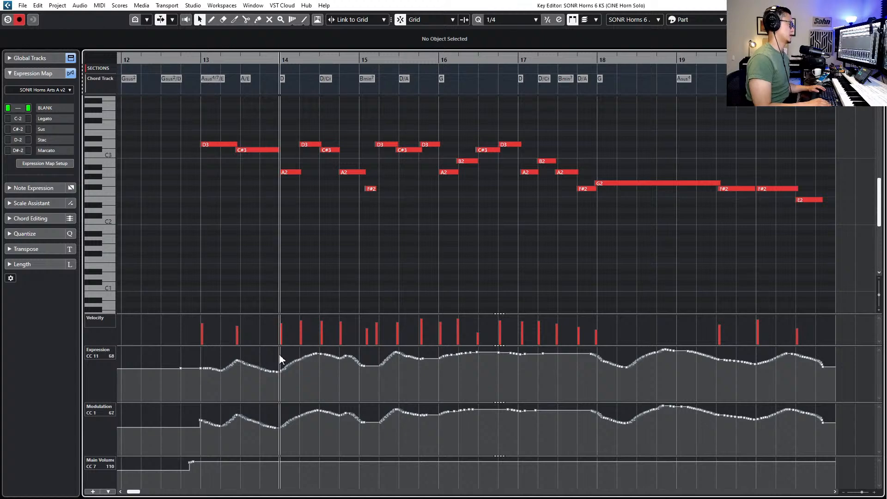
Apply one articulation to all section horn notes in bars 13 to 20 and make the solo horn part active
key(KP_Add)
key(KP_Add)
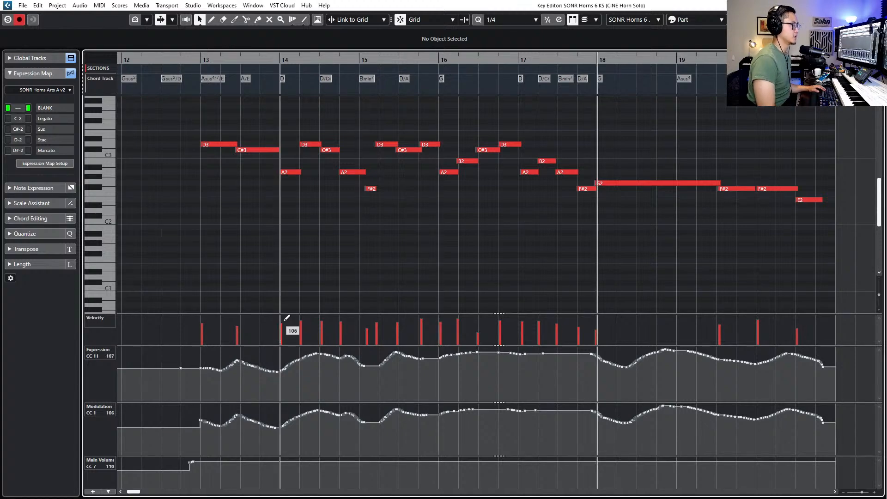
drag(195, 133, 822, 245)
click(354, 42)
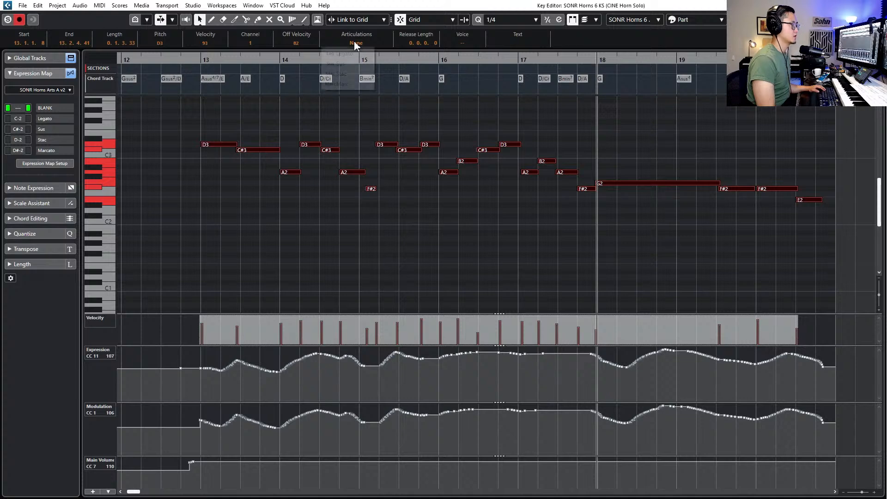
click(357, 55)
key(Page_Down)
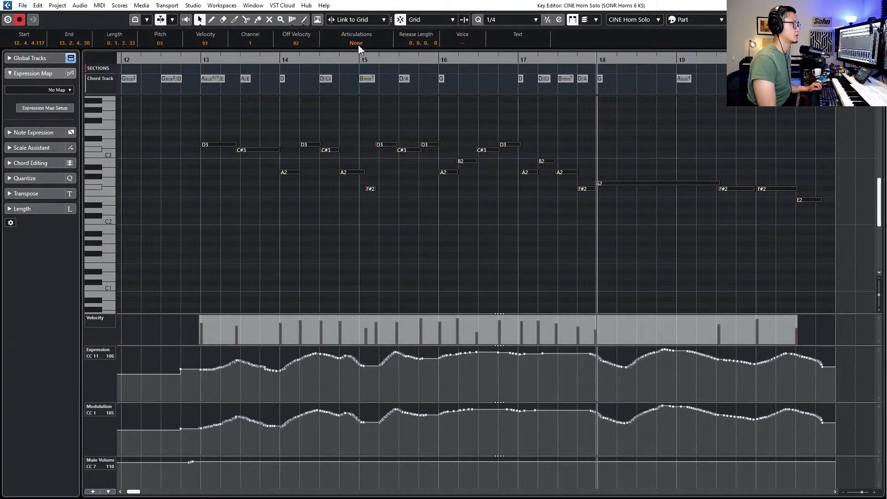
click(494, 206)
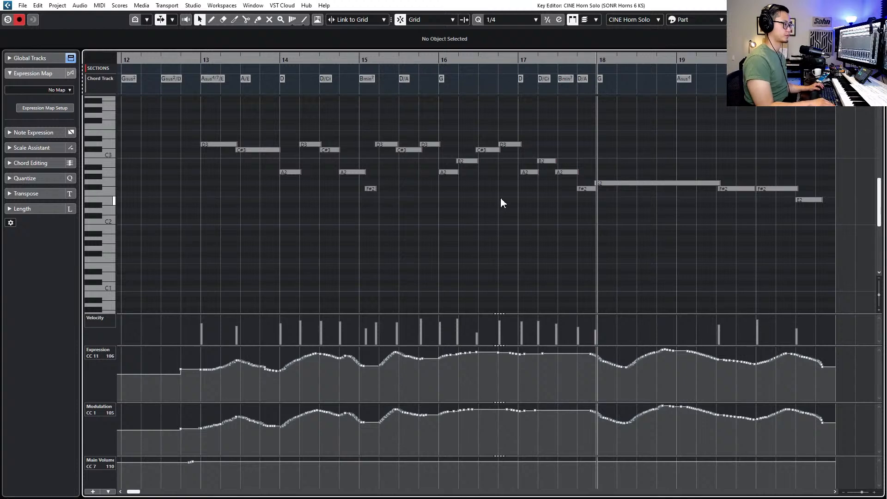
Audition the solo horn line from bar 13 and examine the notes around bars 16 and 17
key(KP_Subtract)
key(KP_Subtract)
key(KP_Subtract)
key(space)
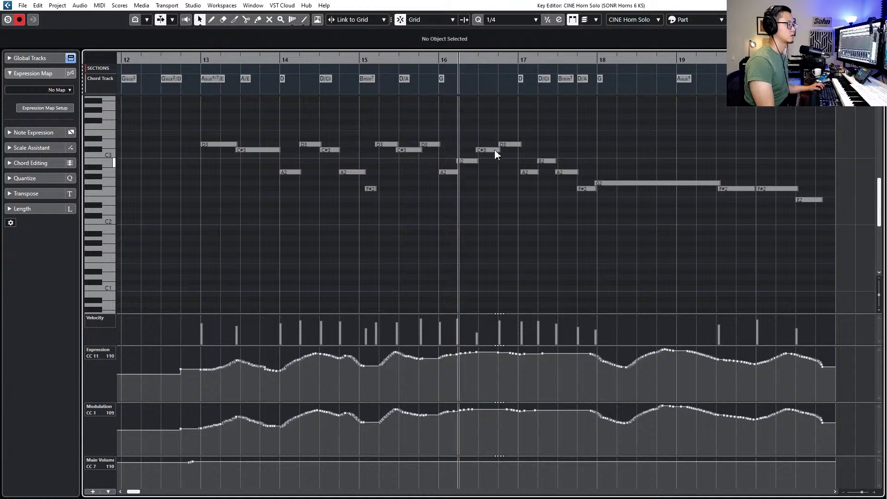
scroll(557, 192, up, 6)
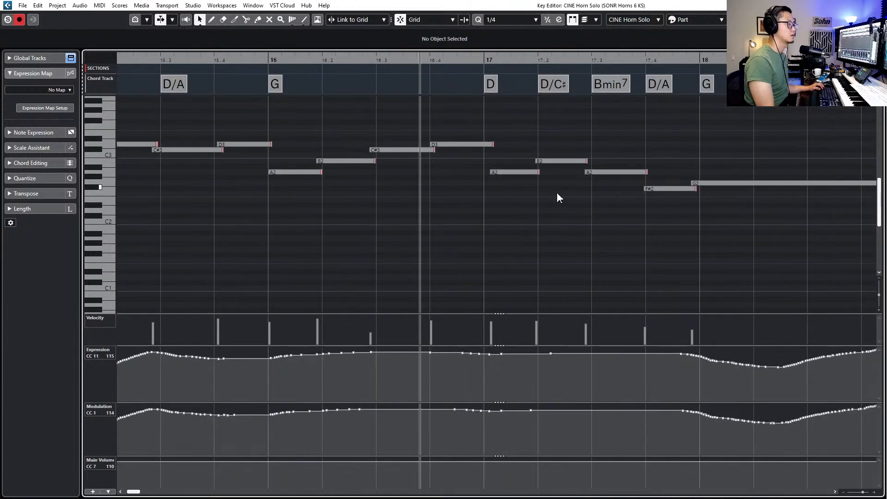
key(space)
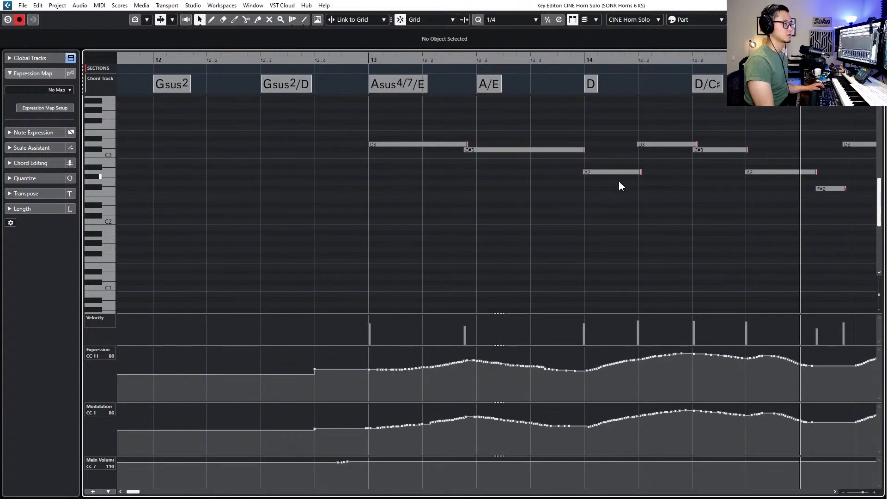
scroll(601, 182, down, 3)
scroll(580, 185, right, 3)
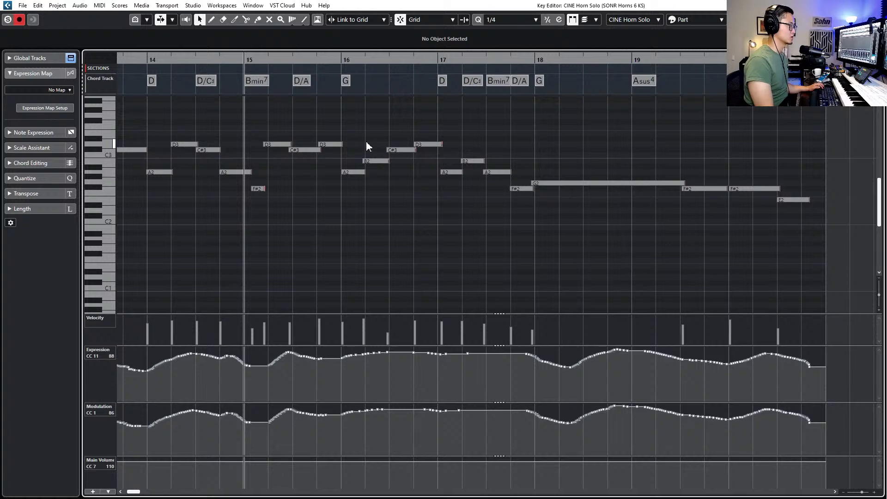
Extend the A2 solo horn note at the start of bar 17 to begin slightly earlier, at 16.4.4.61
click(447, 173)
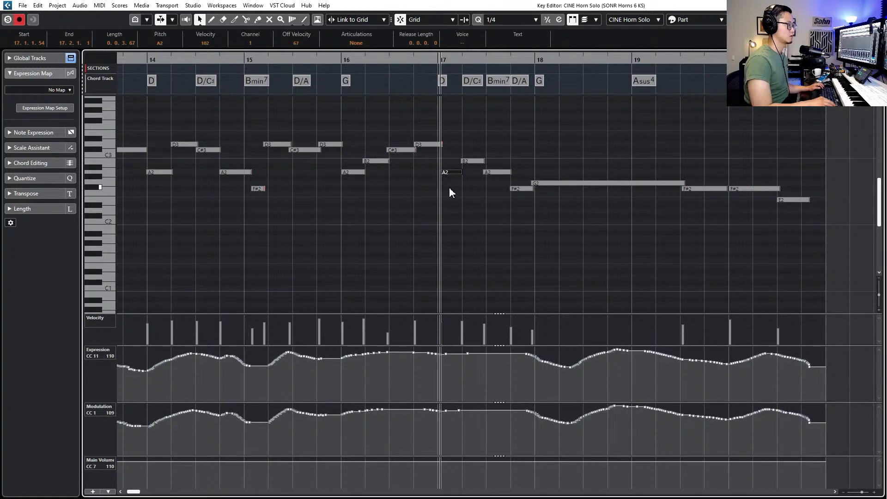
click(443, 177)
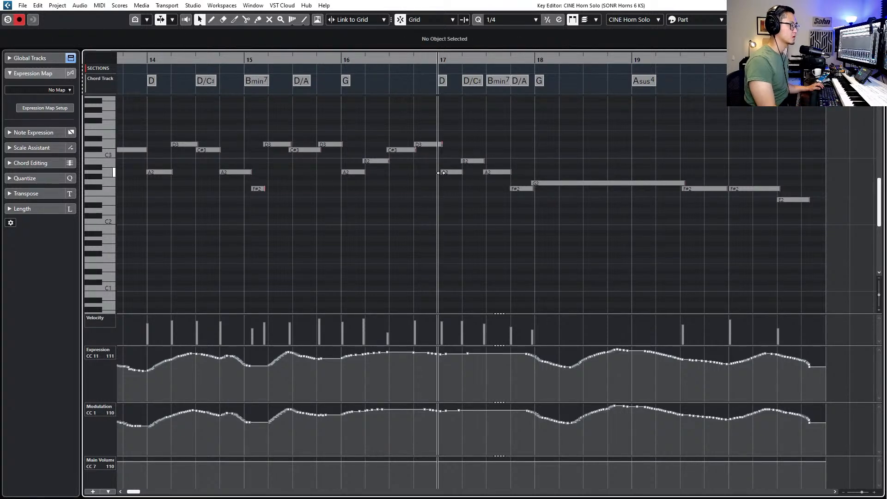
click(442, 171)
click(444, 176)
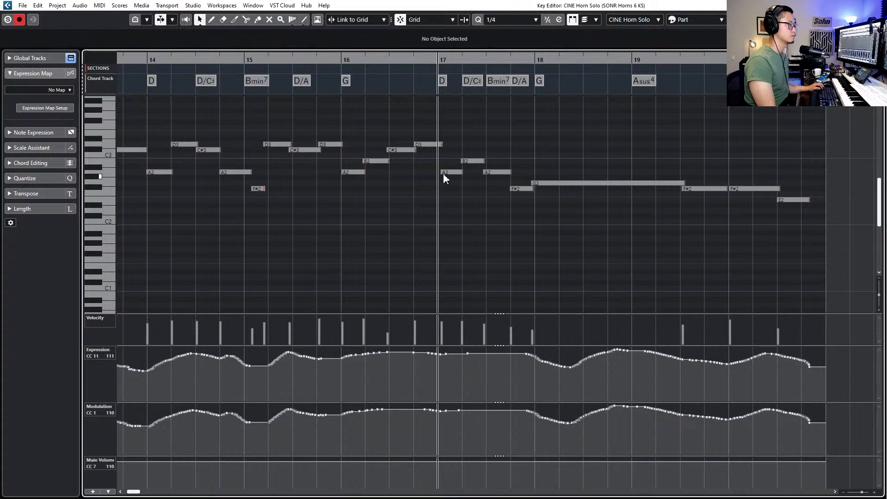
click(439, 172)
drag(439, 172, 436, 172)
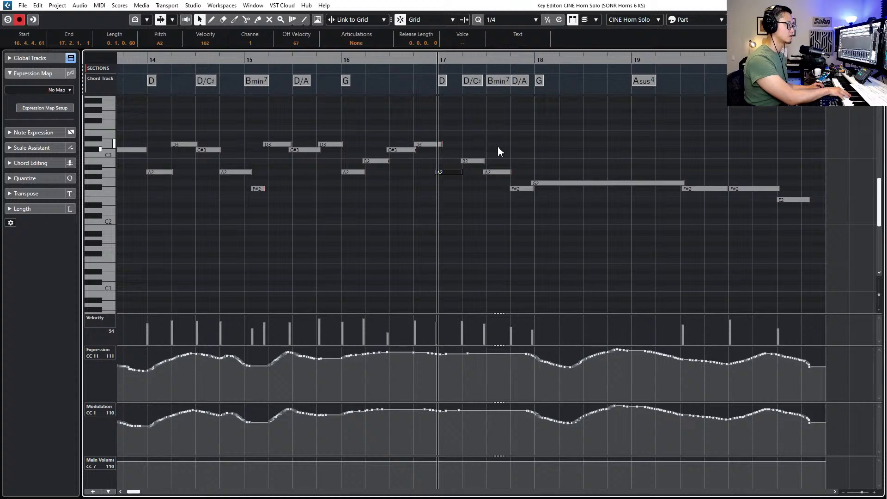
Delete the four horn notes in bar 17 and record a descending D3, C#3, B2, A2 line in their place
drag(445, 145, 522, 199)
key(Delete)
key(Delete)
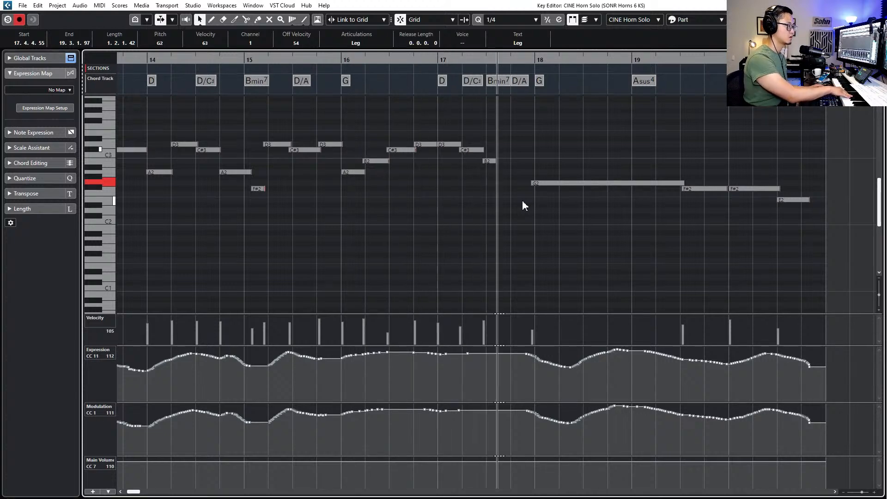
key(space)
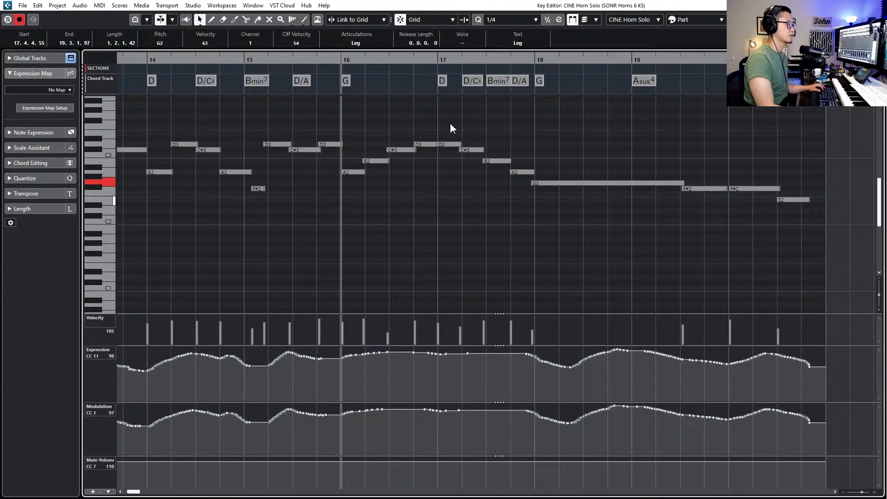
Delete the bar 17 line and record F#3, E3, D3, A2 there, continuing with B2, D3 and C#3 from bar 18
drag(450, 124, 516, 180)
key(Delete)
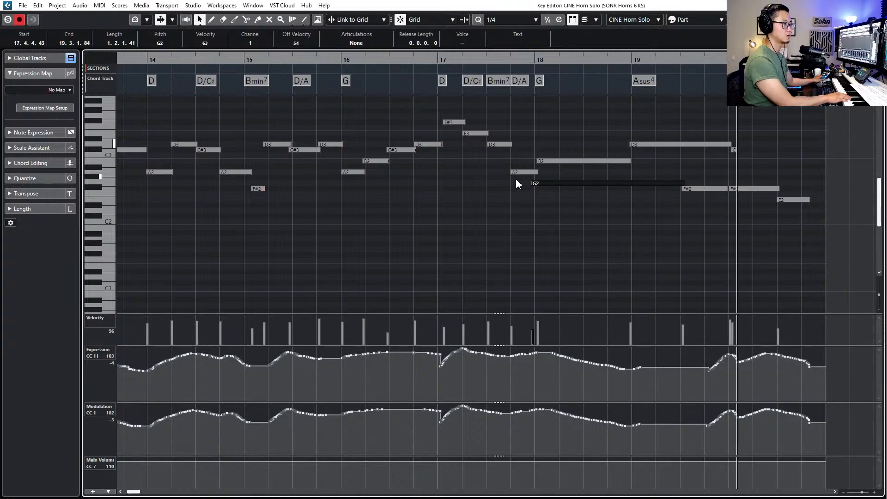
key(space)
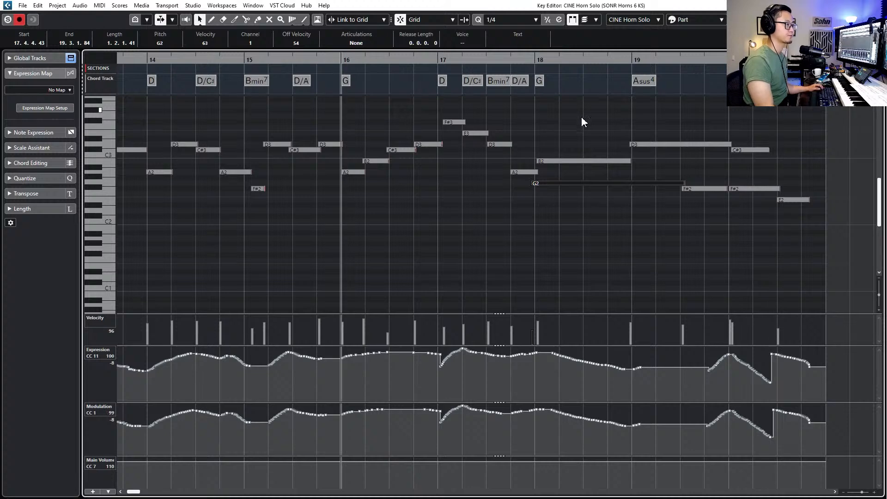
Delete all horn notes from bar 17 onward
drag(563, 124, 790, 216)
key(Delete)
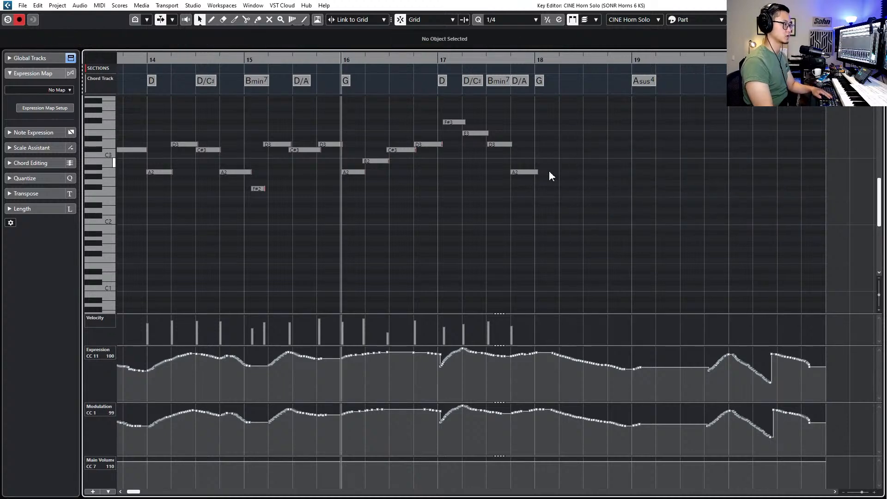
click(527, 172)
drag(438, 107, 481, 139)
key(Delete)
drag(532, 120, 485, 199)
key(Delete)
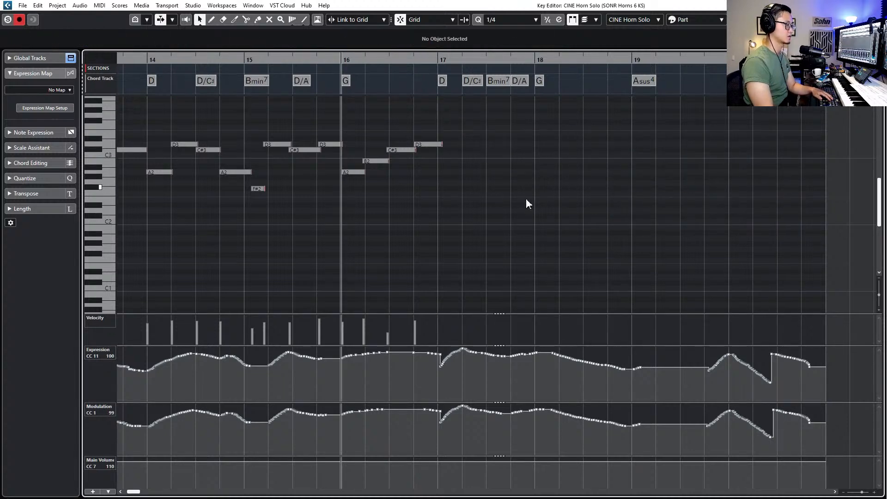
Try recording a new solo horn line starting with F#3 and E3 in bar 17, and undo the take
key(space)
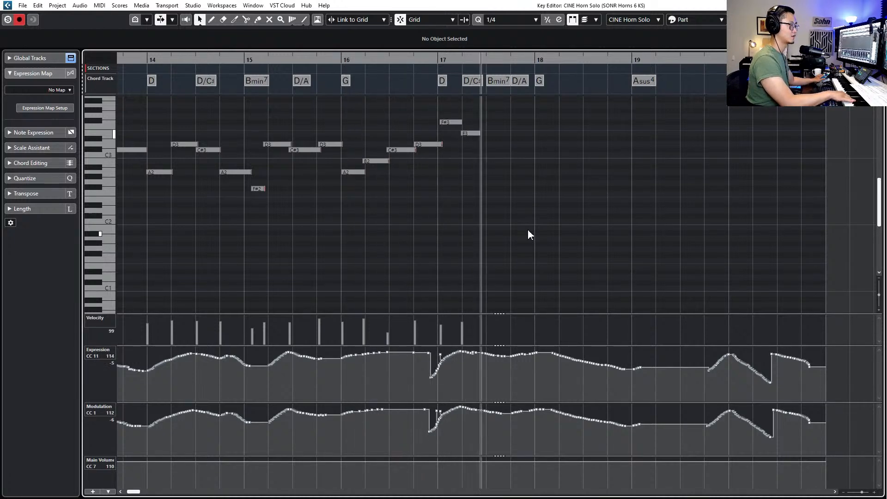
key(space)
key(ctrl+z)
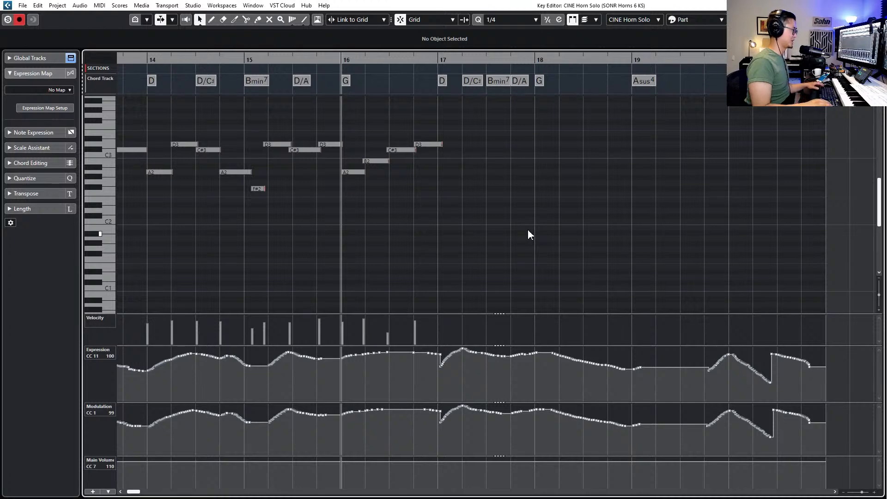
Trim the D3 horn note at the end of bar 16 so it ends at 17.1.1.0
scroll(529, 230, up, 1)
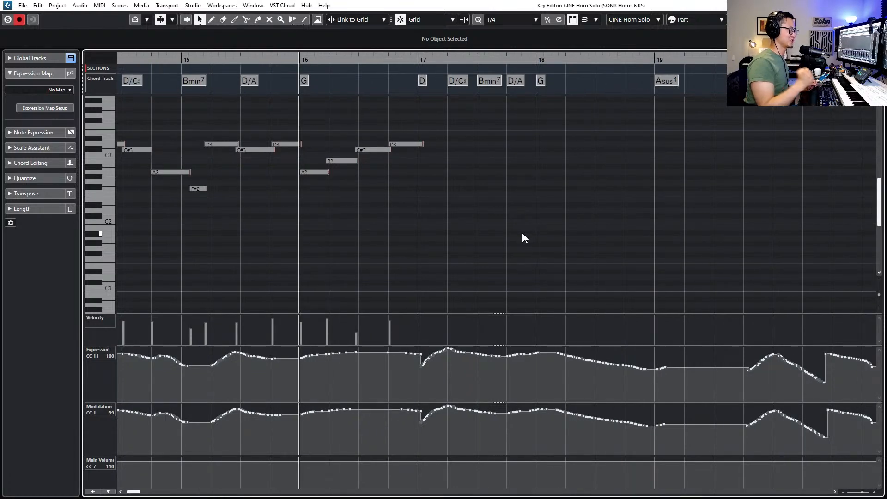
click(391, 144)
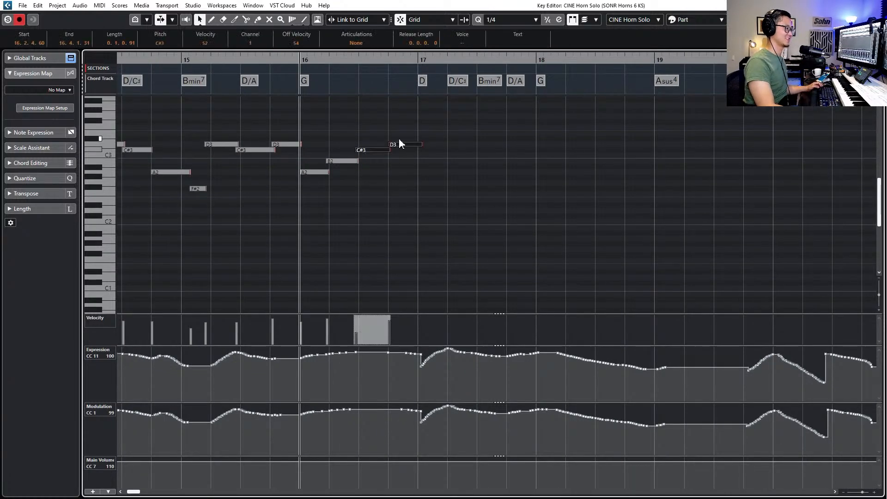
key(alt+shift+Left)
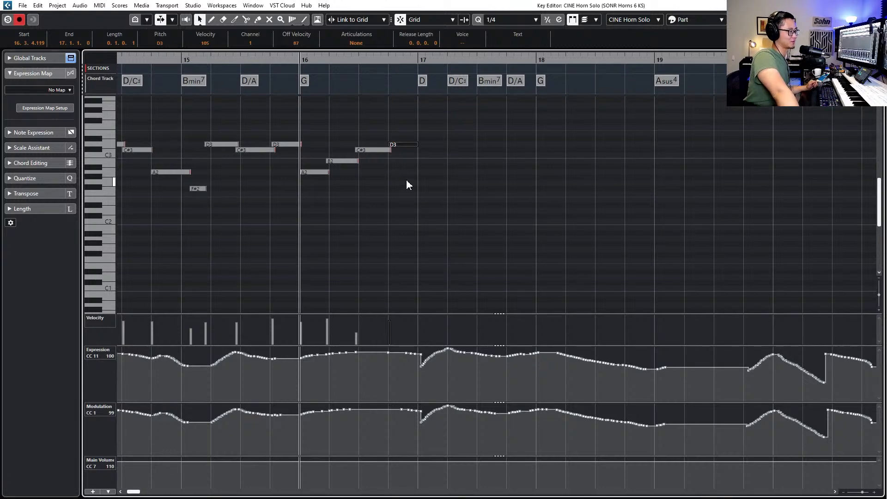
key(g)
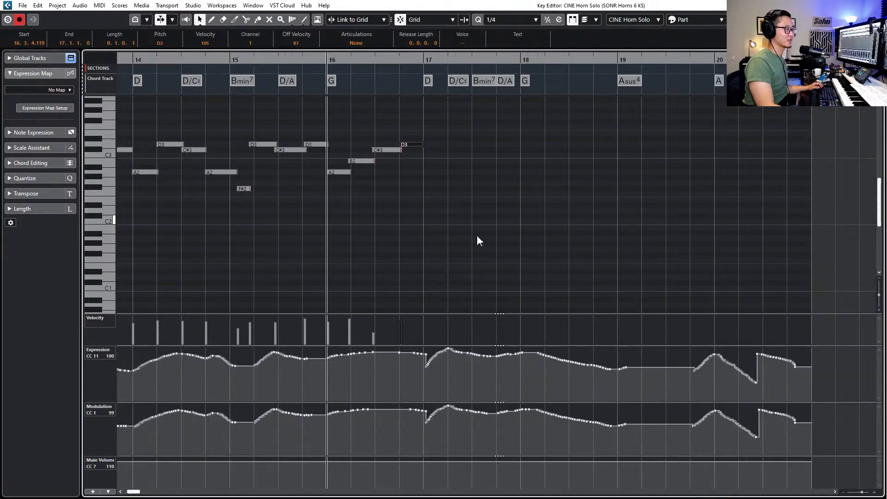
Delete the Expression and Modulation data from bar 17 onward and move the playback position back to bar 15
drag(412, 377, 659, 312)
key(Delete)
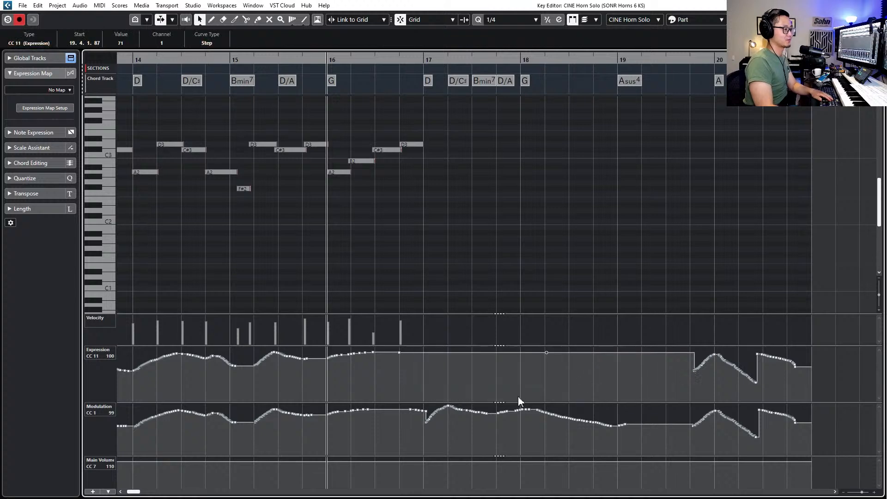
drag(518, 396, 767, 339)
key(Delete)
drag(414, 437, 853, 378)
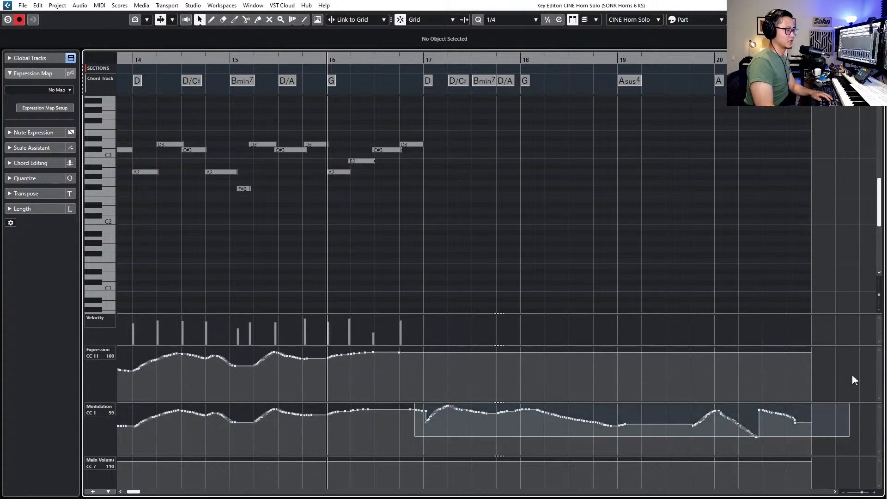
key(Delete)
key(ctrl+KP_Subtract)
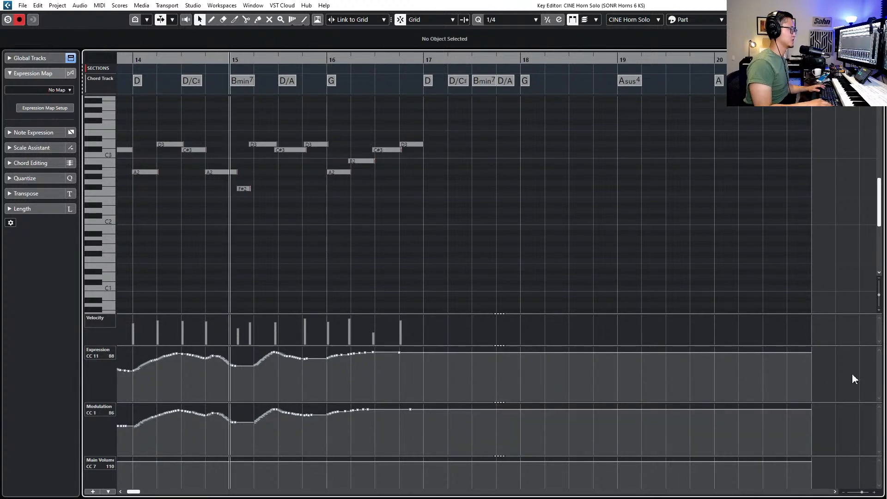
Try recording two takes of the solo horn line from bar 17, both starting with D3 and C#3, and undo each
key(ctrl+KP_Add)
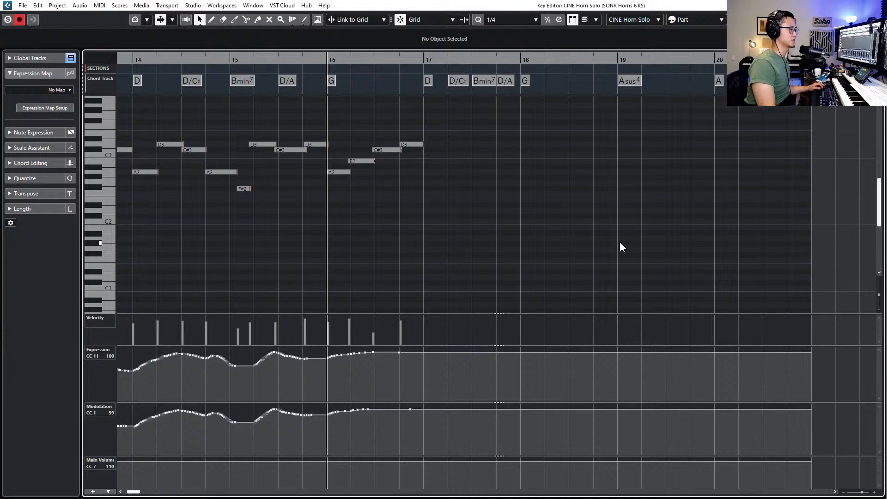
scroll(612, 248, down, 1)
scroll(609, 240, up, 2)
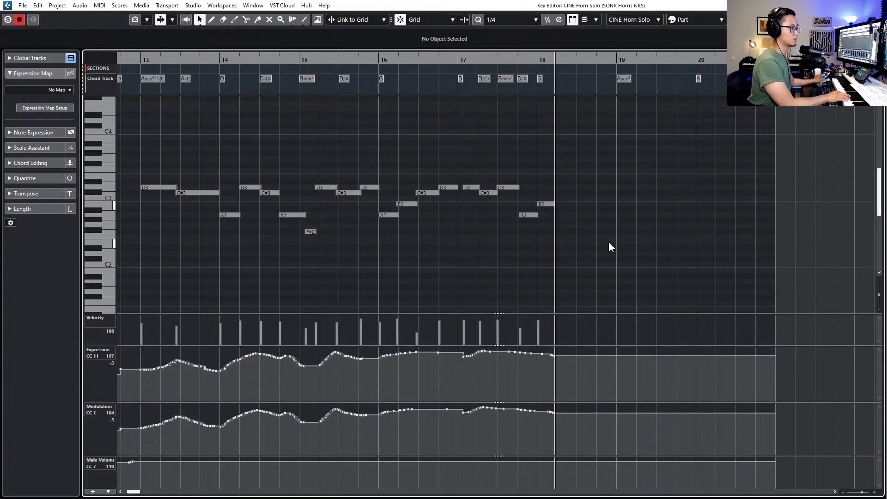
key(space)
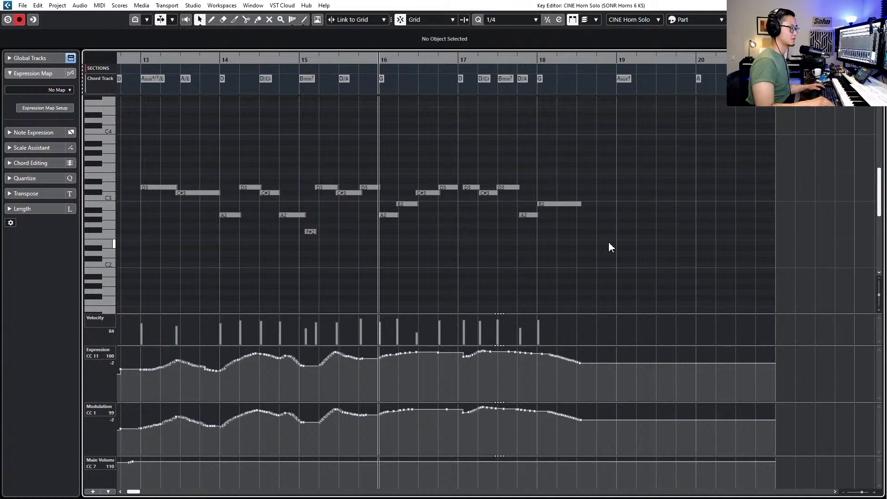
key(ctrl+z)
key(space)
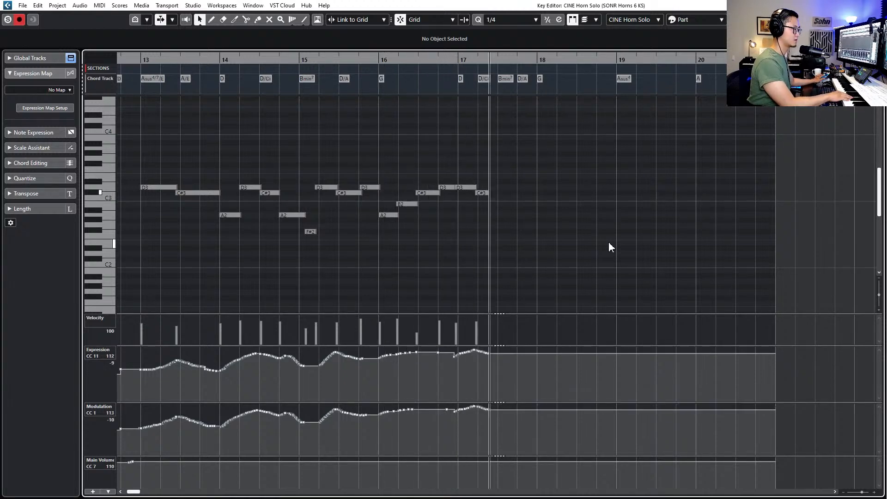
key(space)
key(ctrl+z)
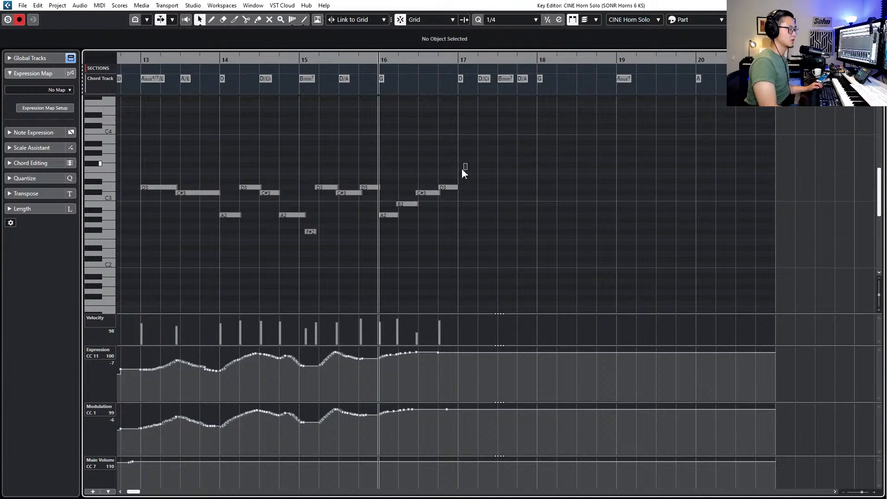
Extend the D3 at the end of bar 16 to 17.1.4.113 and record the solo line C#3, B2, D3, B2, D3, C#3 from there through bar 20
click(454, 187)
drag(455, 187, 473, 189)
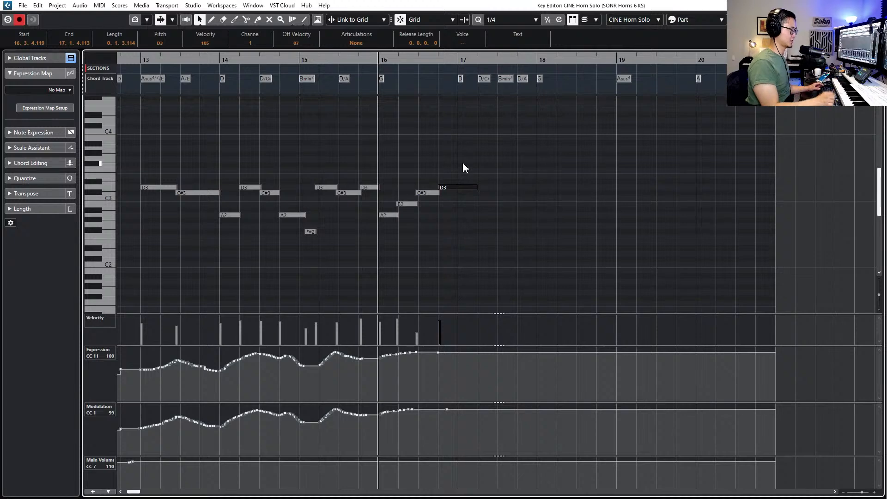
key(space)
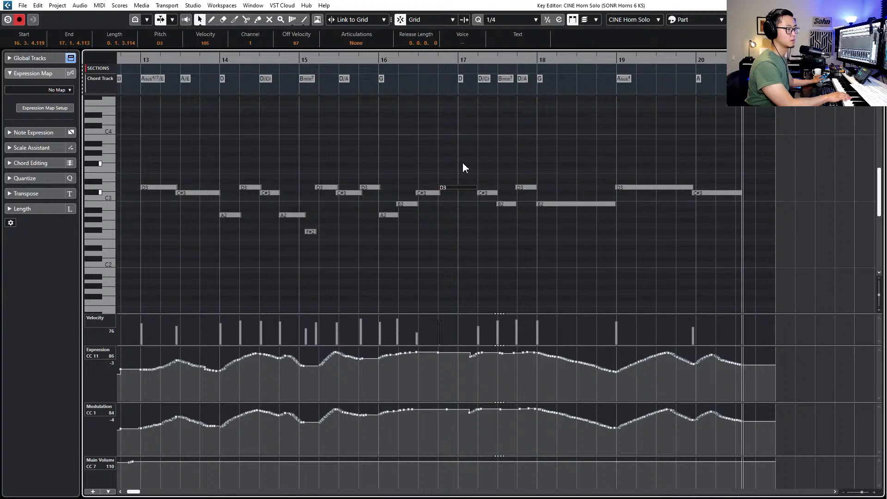
key(space)
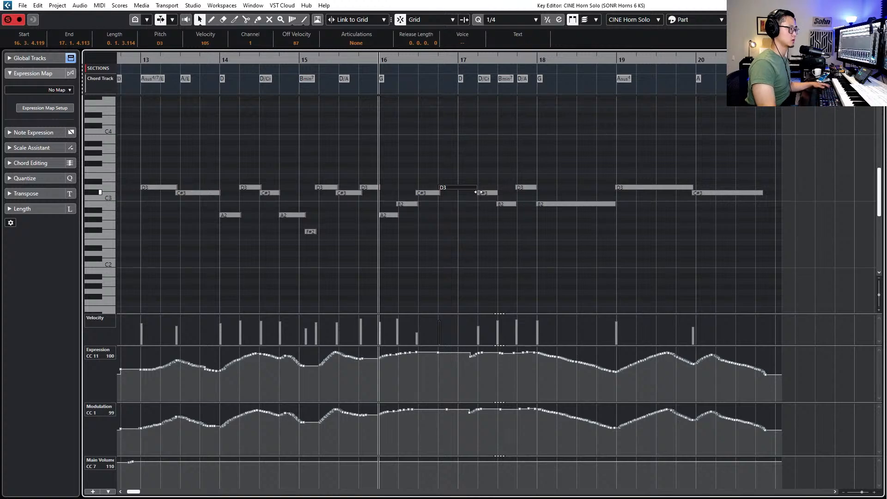
Redraw the solo horn's Expression and Modulation around bar 17 with a sharp dip at the downbeat, rising to a peak under the held D3
scroll(455, 356, up, 3)
scroll(455, 356, up, 1)
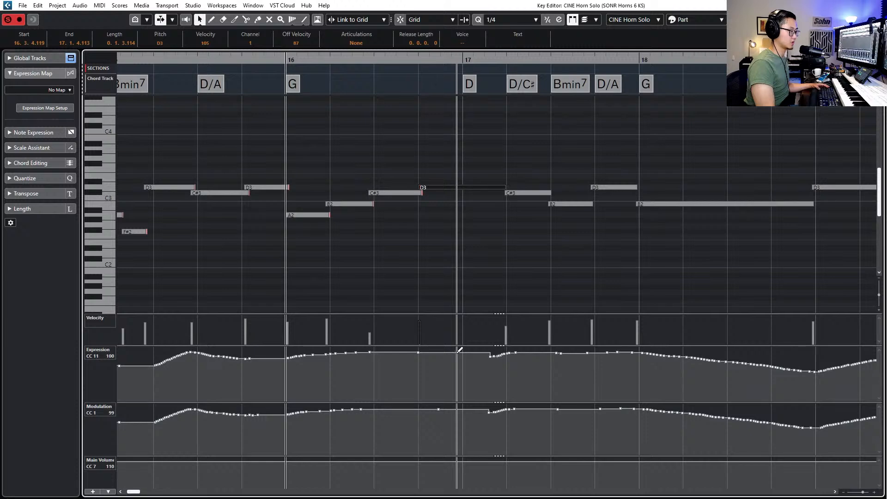
mouse_move(449, 353)
mouse_down()
mouse_move(463, 365)
mouse_move(488, 348)
mouse_move(521, 352)
mouse_up()
drag(457, 409, 557, 408)
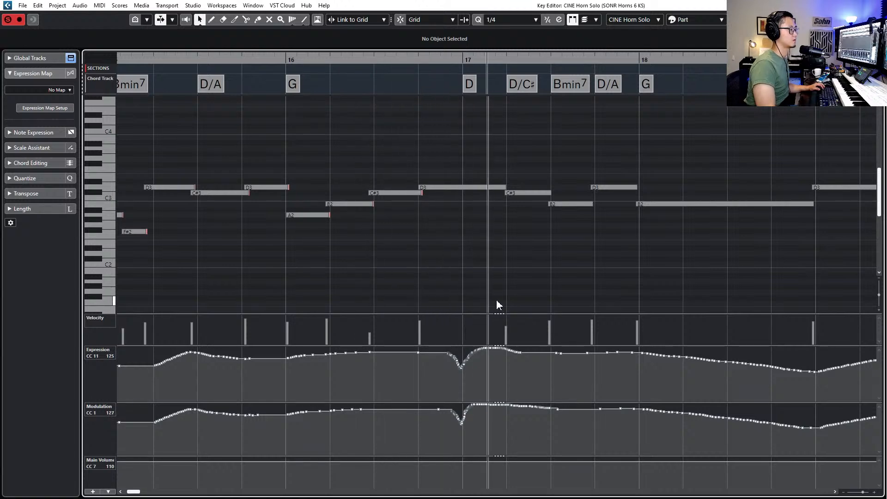
Deepen and widen the Expression dip just before bar 17 and play the passage back from bar 16
click(463, 187)
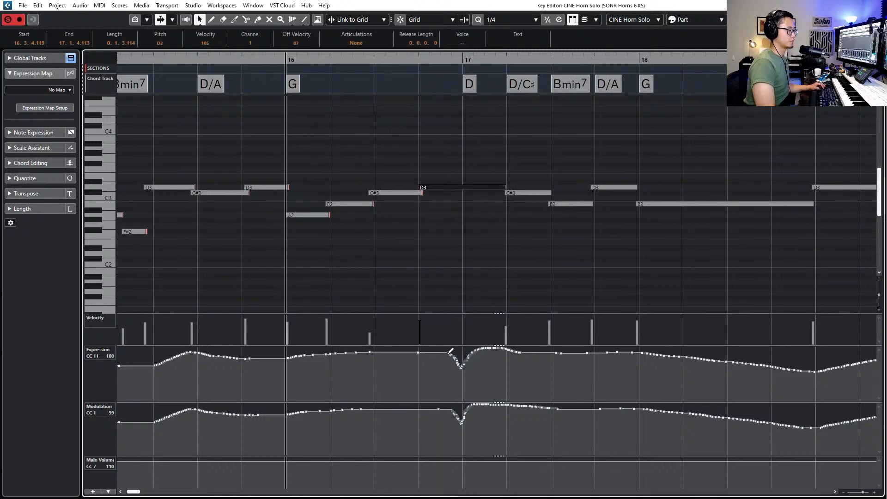
mouse_move(447, 353)
mouse_down()
mouse_move(426, 354)
mouse_move(442, 351)
mouse_move(464, 380)
mouse_move(475, 352)
mouse_up()
key(space)
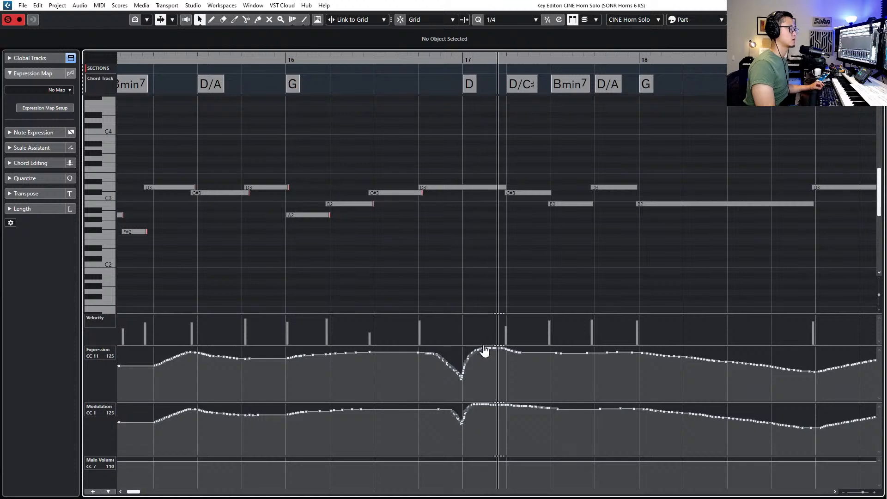
key(space)
Switch editing to the SONR Horns 6 part and split its long D3 note at 17.1.1.0, keeping both halves on D3
key(Page_Down)
click(461, 189)
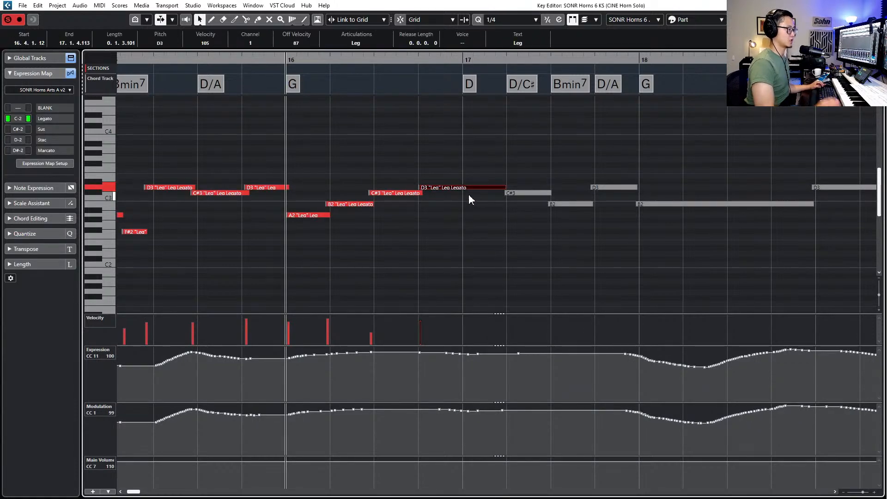
key(Up)
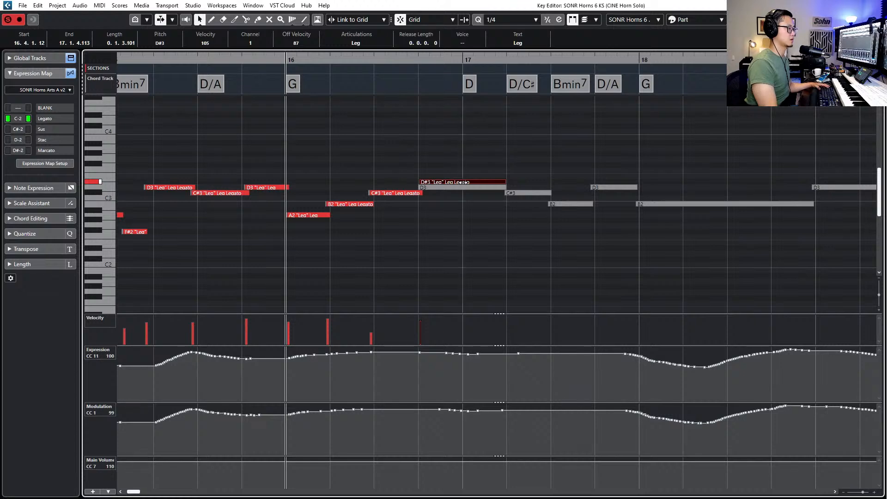
alt+click(463, 182)
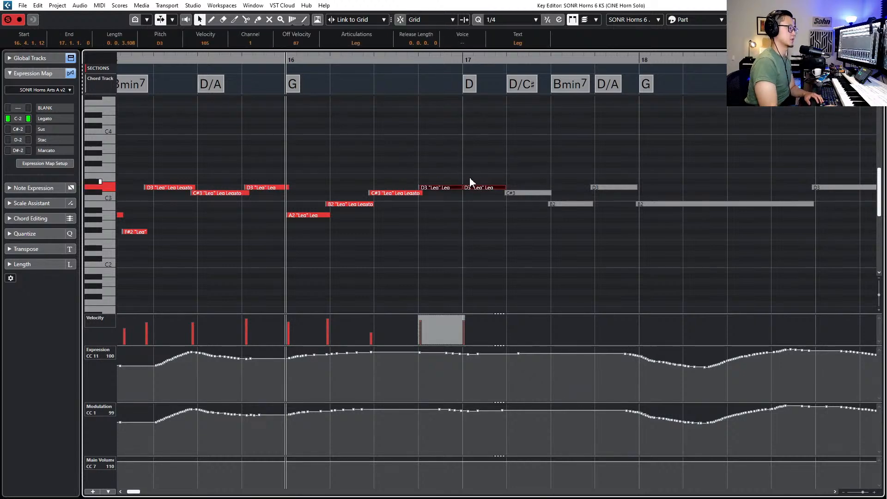
key(Down)
Try the Sus and Marc articulations on the D3 starting bar 17 and play back the Marc version
click(466, 188)
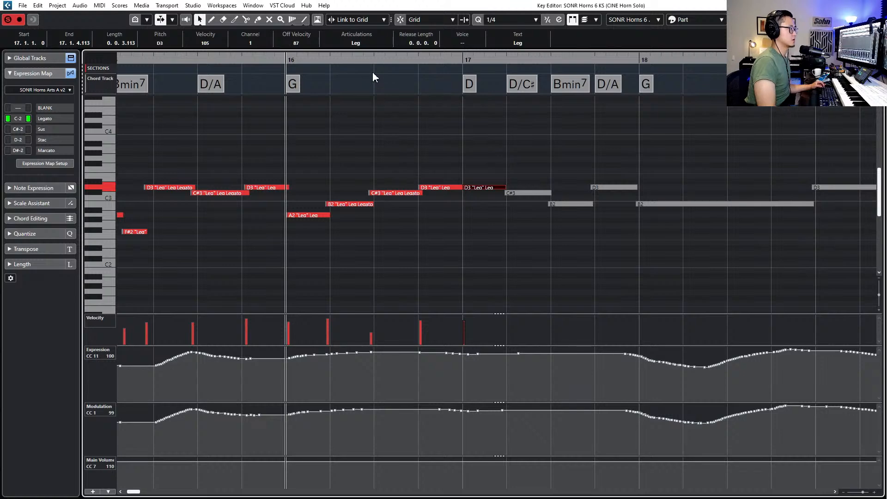
click(358, 46)
click(357, 63)
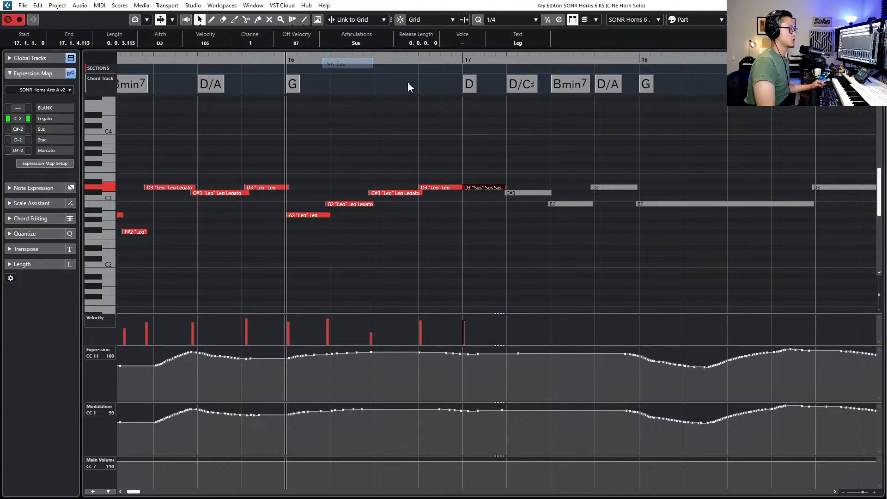
click(358, 46)
click(356, 84)
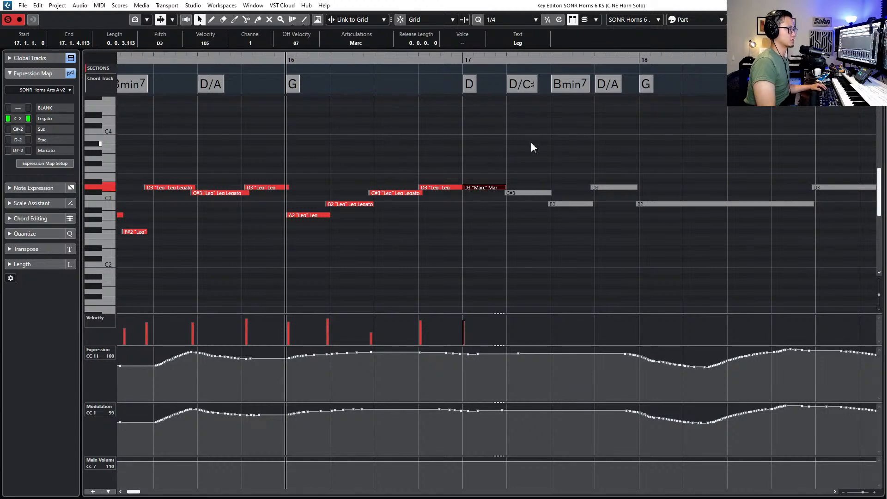
key(space)
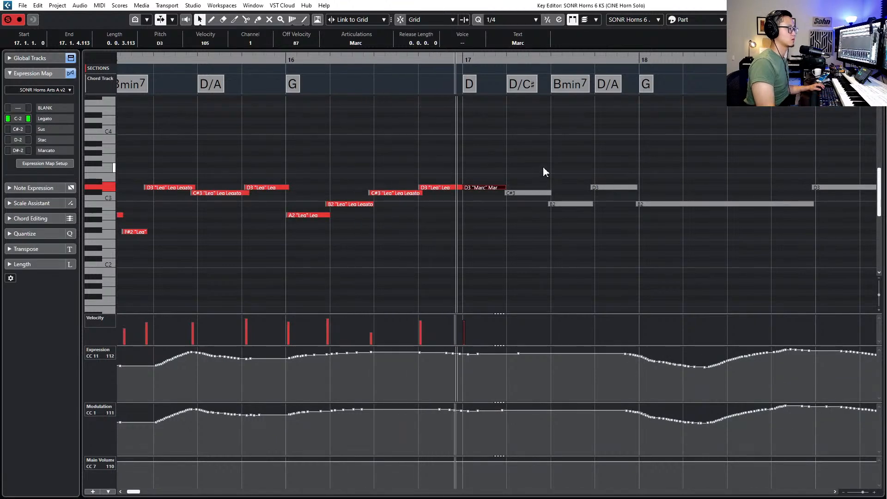
key(space)
Set the articulation of the D3 starting bar 17 to Sus and play the passage back
click(366, 44)
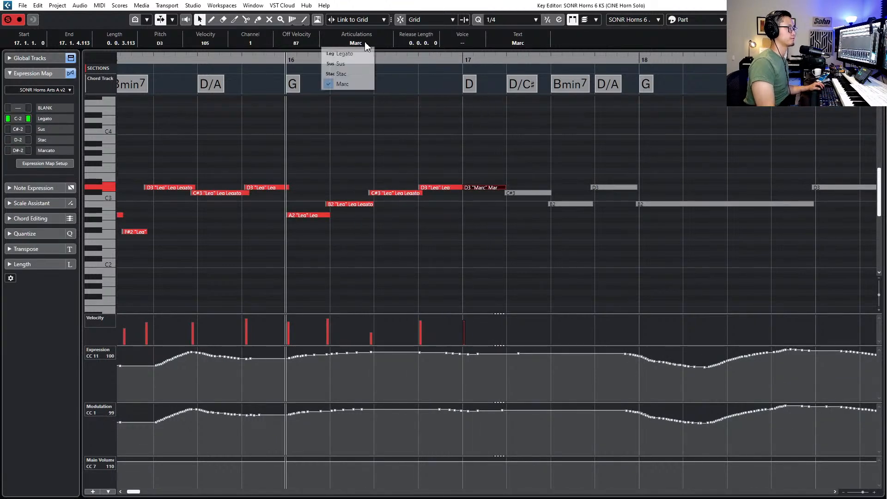
click(344, 62)
key(space)
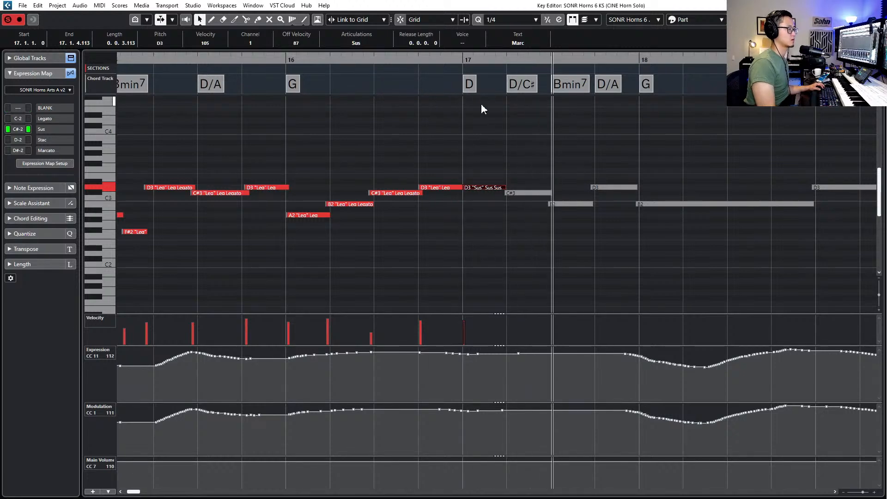
key(space)
key(space)
key(space)
scroll(569, 138, down, 3)
drag(560, 159, 791, 226)
click(526, 213)
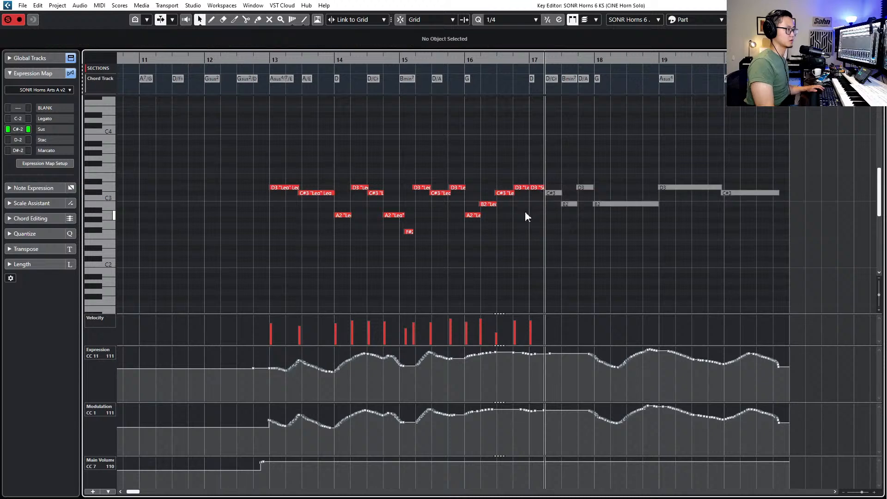
key(Down)
key(Down)
key(Down)
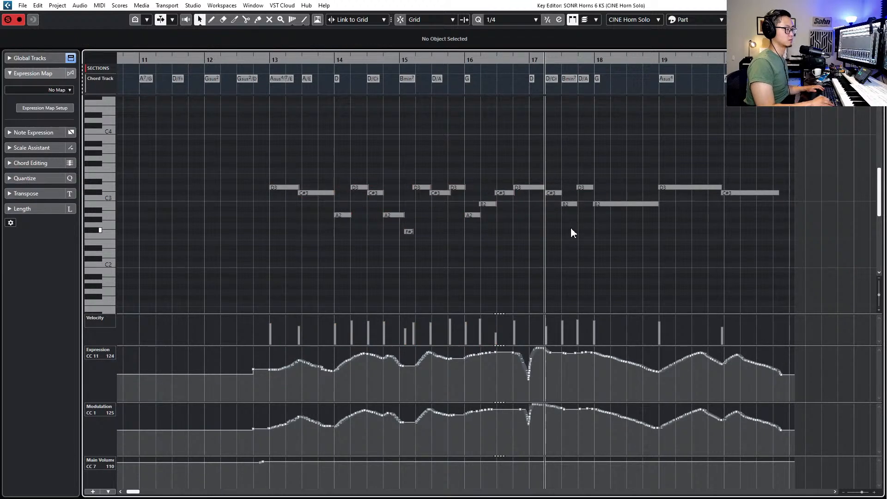
key(shift+End)
click(569, 218)
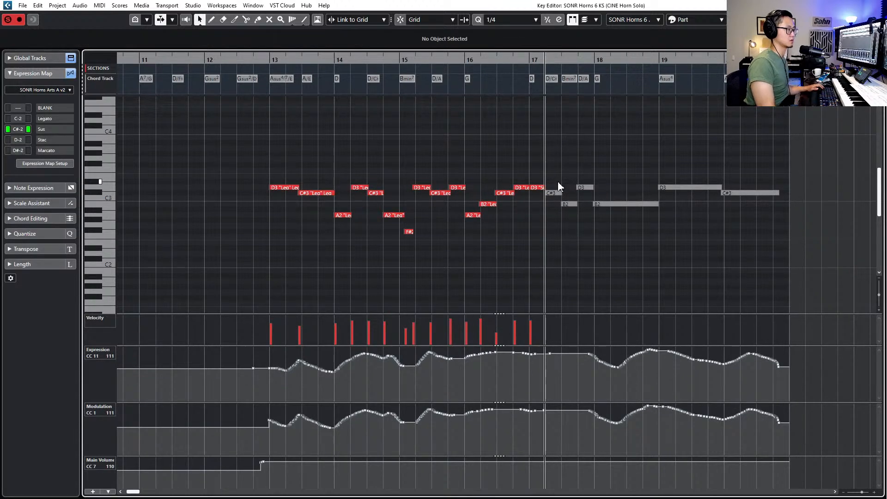
Copy the CINE Horn Solo notes from the C#3 in bar 17 through bar 20 into the SONR Horns 6 part
key(Down)
drag(559, 164, 791, 224)
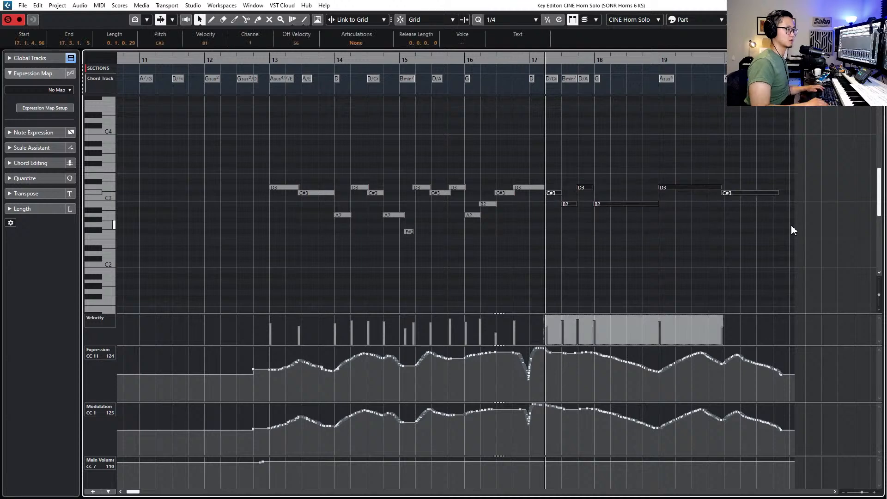
scroll(791, 223, down, 5)
key(Up)
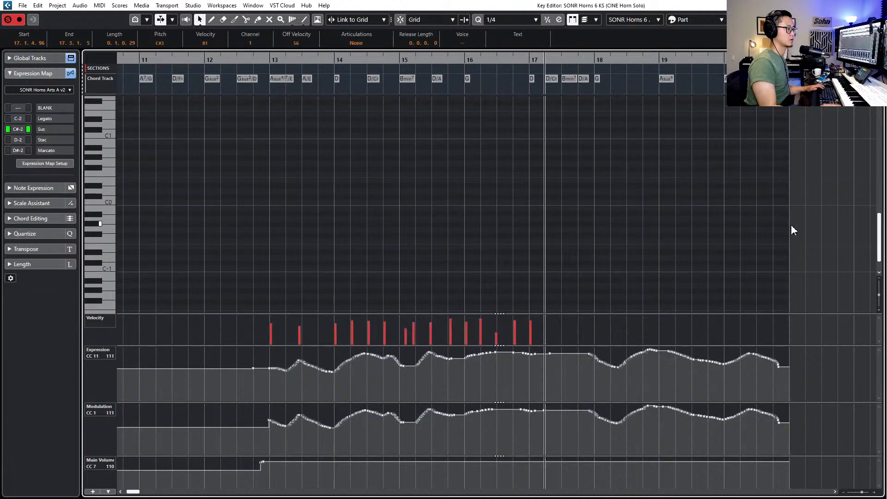
scroll(646, 209, up, 5)
scroll(640, 203, up, 2)
scroll(639, 203, down, 3)
key(ctrl+v)
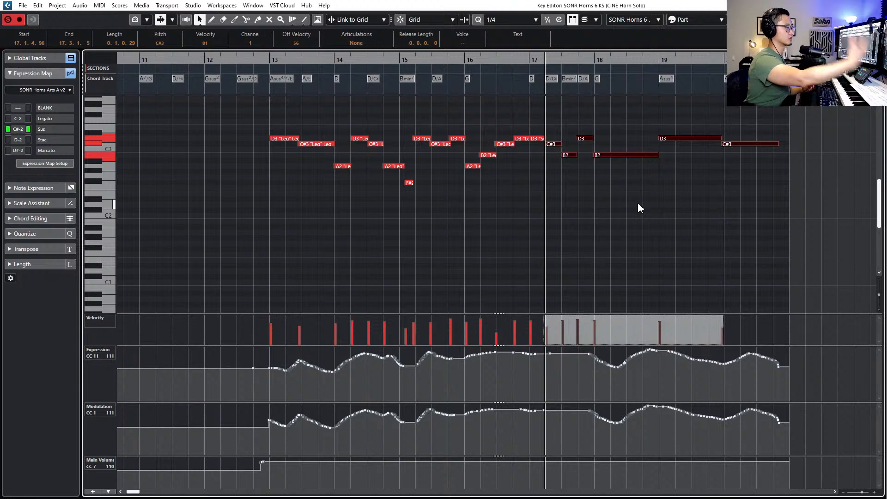
Play back the pasted notes from bar 17 and assign the Legato articulation to the B2, D3 and C#3 from bar 18 onward
key(KP_Subtract)
key(KP_Add)
key(KP_Subtract)
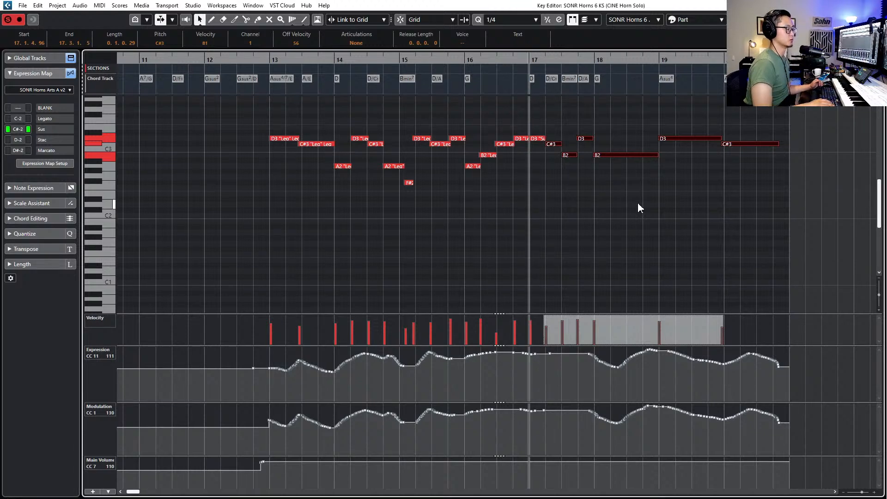
key(space)
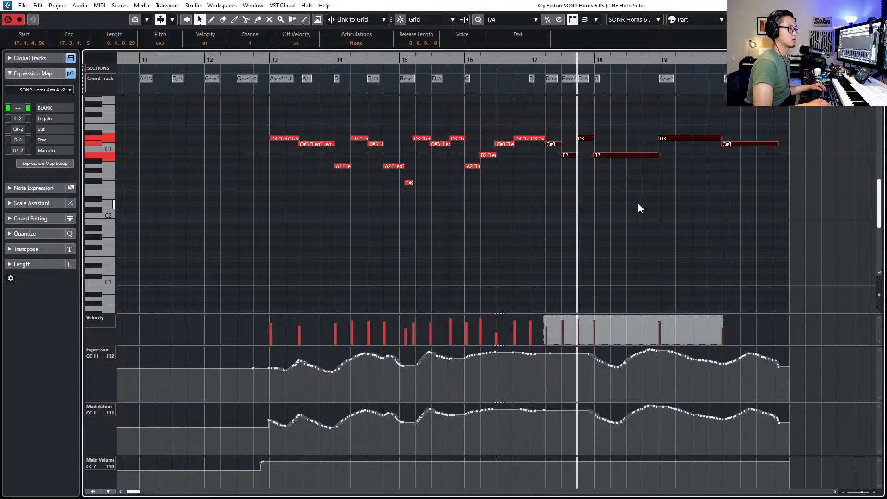
key(space)
click(364, 43)
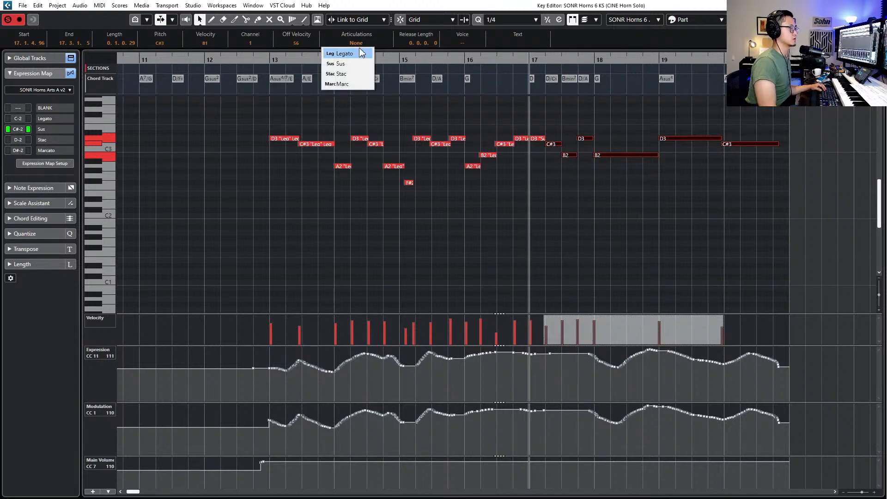
click(364, 54)
drag(604, 120, 766, 168)
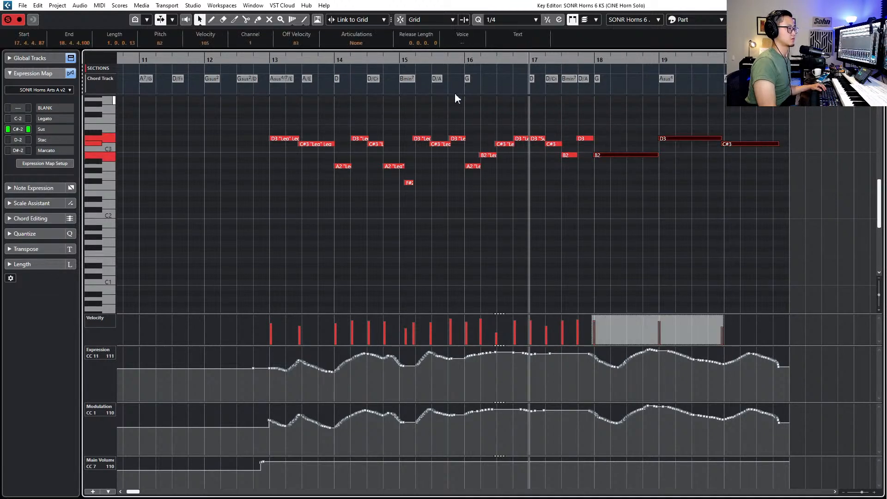
click(360, 44)
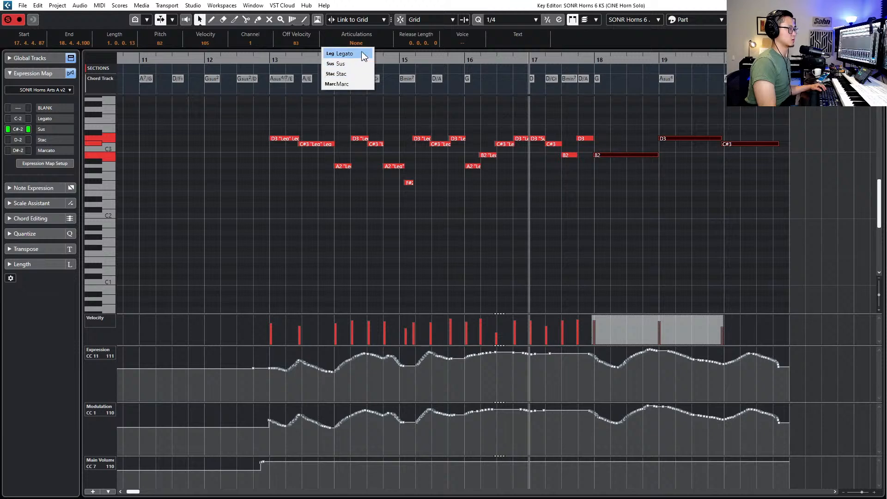
click(362, 54)
click(656, 121)
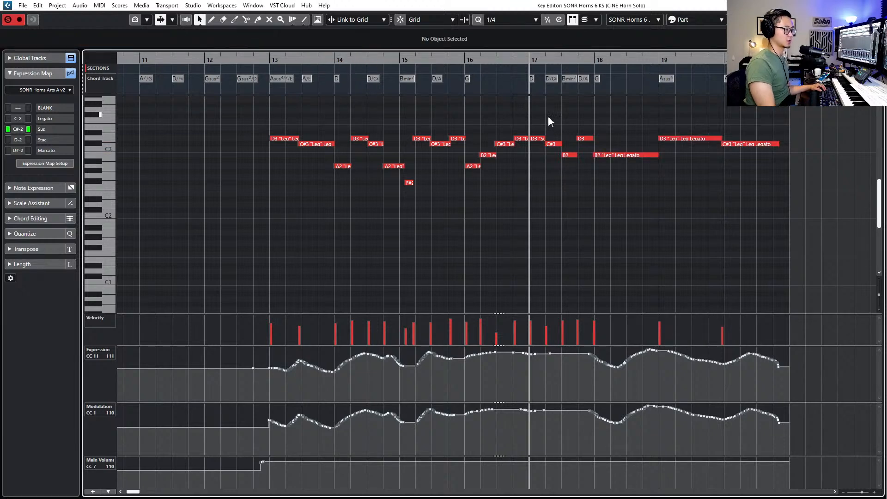
Assign the Sus articulation to the short C#3, B2 and D3 notes in bar 17
drag(579, 162, 544, 136)
click(356, 43)
click(347, 65)
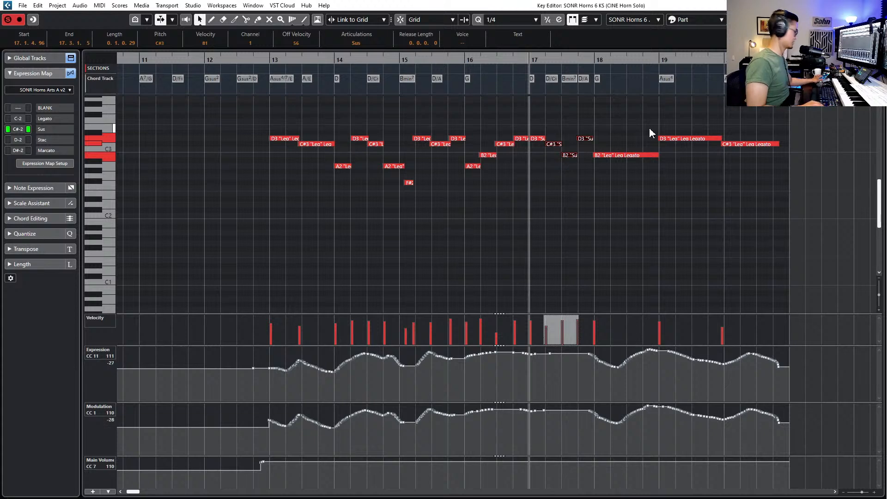
Re-record the SONR Horns 6 expression and modulation from bar 17 through bar 20, and play the passage back in the full arrangement
key(KP_Multiply)
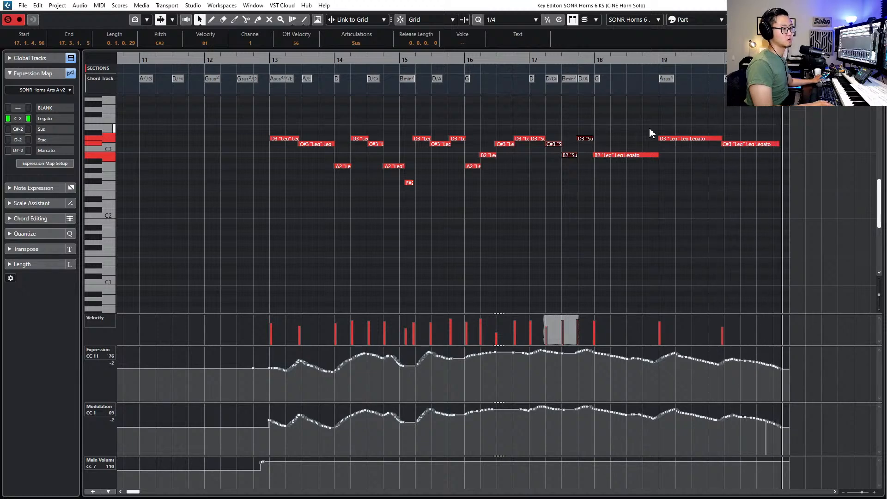
key(space)
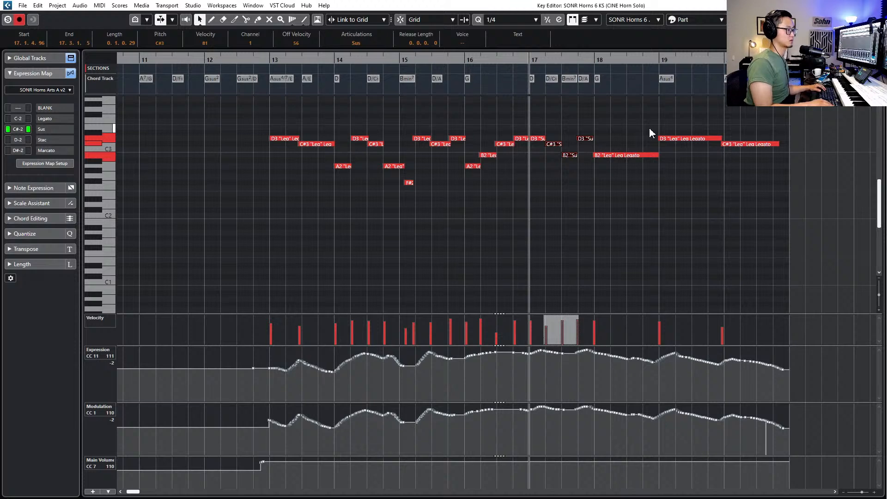
key(ctrl+w)
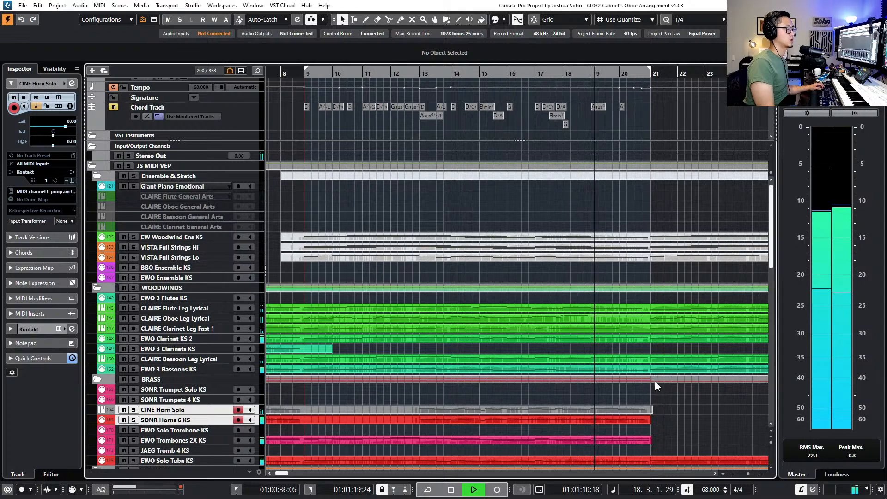
scroll(655, 381, down, 2)
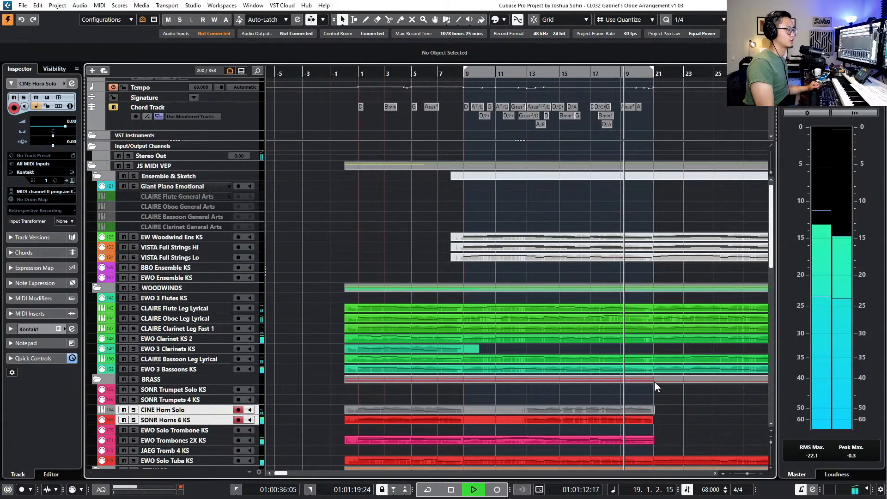
scroll(655, 386, down, 3)
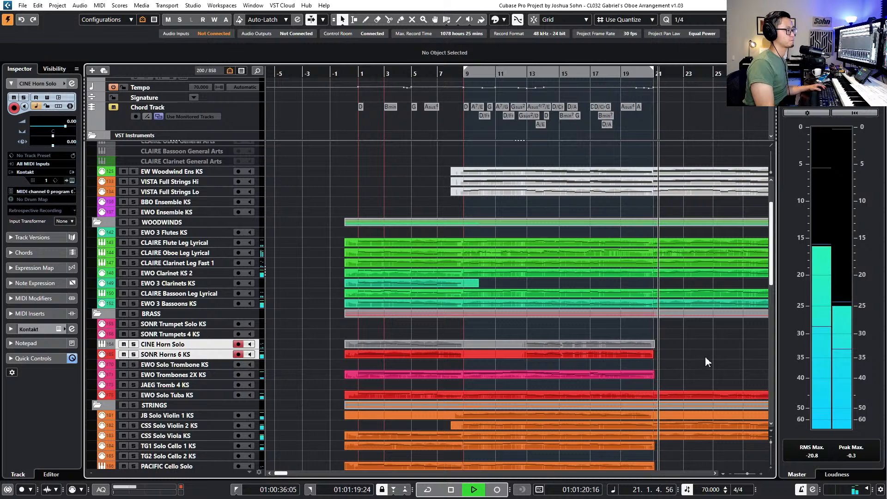
key(space)
Select the woodwind, brass and string parts running through bars 19 and 20 and open them together in the Key Editor
key(KP_Add)
key(KP_Add)
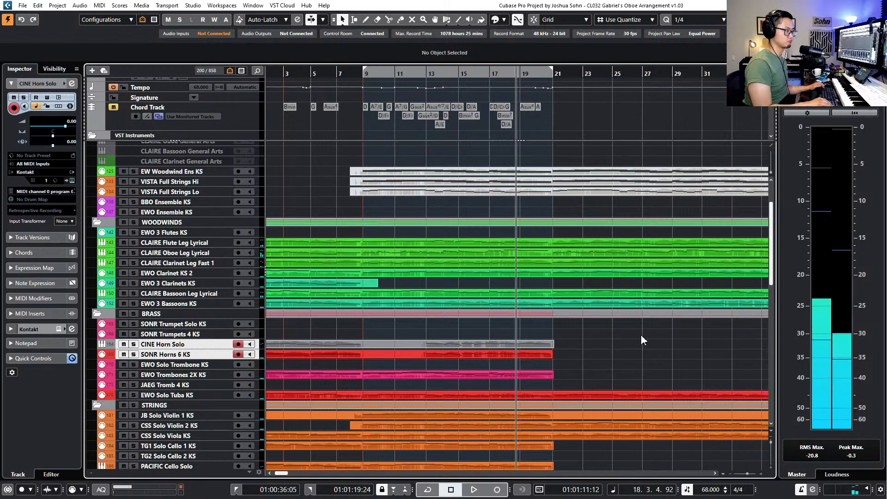
drag(540, 238, 544, 306)
drag(543, 370, 543, 372)
scroll(539, 324, down, 3)
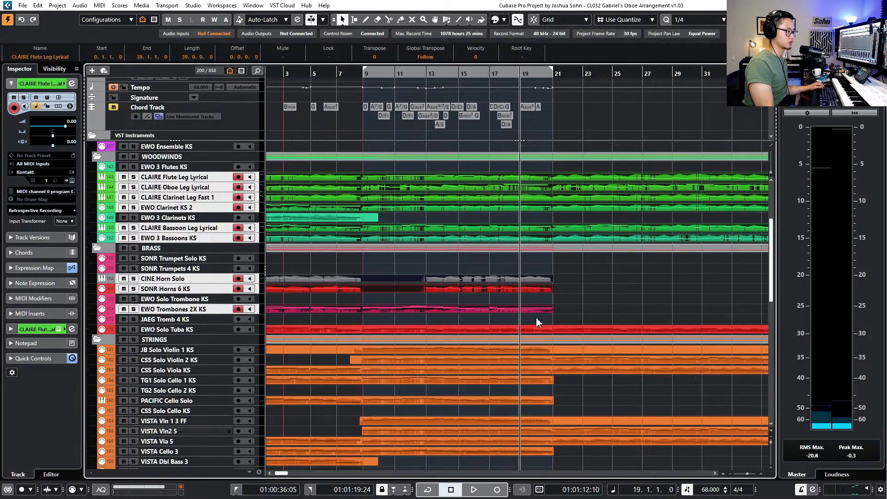
shift+click(539, 329)
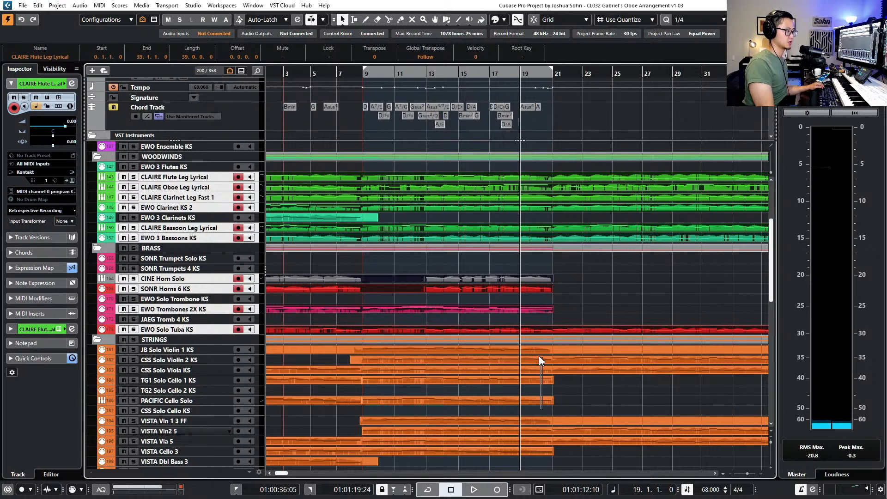
drag(541, 360, 542, 349)
drag(538, 454, 540, 411)
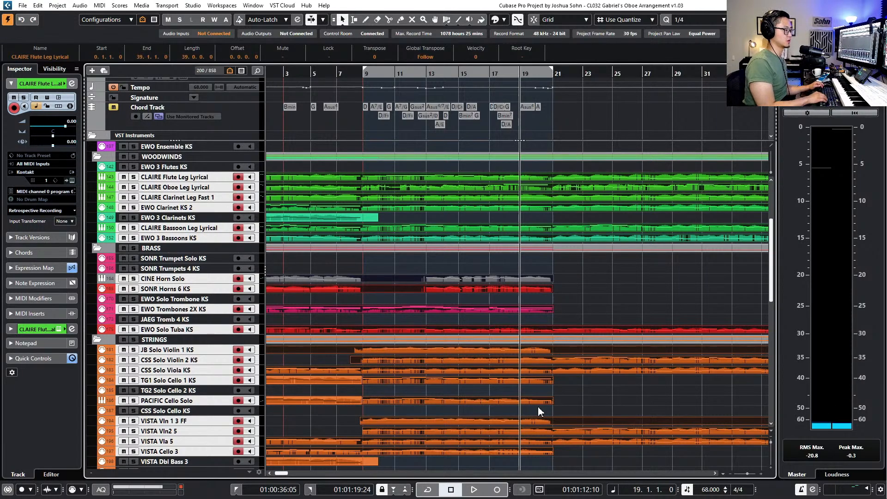
double_click(545, 380)
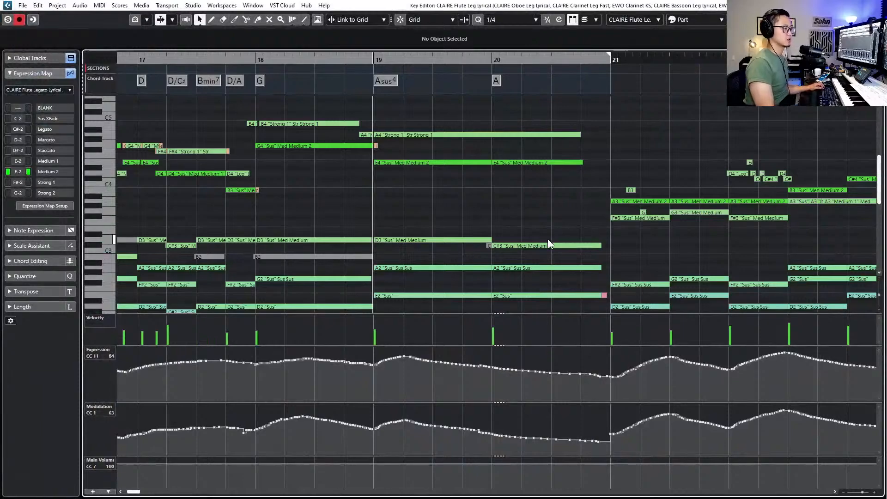
Extend the held A4 and E4 notes in bar 20 so that they end at about 20.4.2
scroll(550, 231, down, 4)
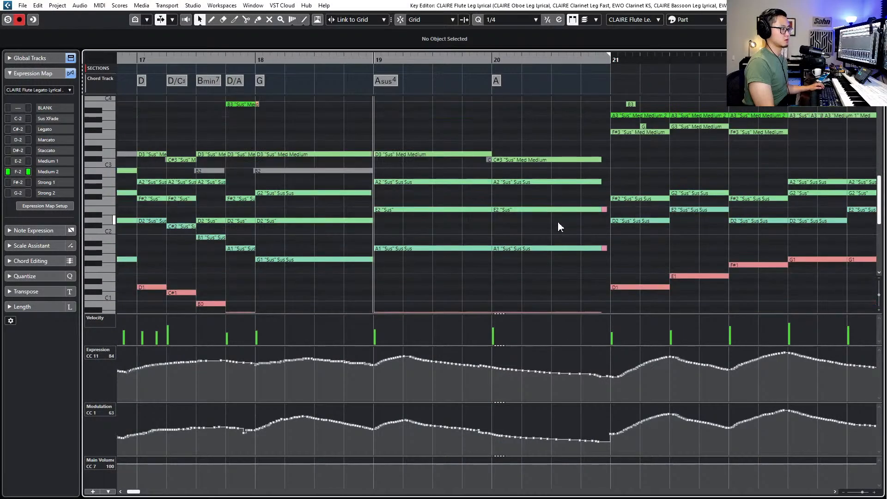
scroll(558, 221, up, 4)
click(573, 205)
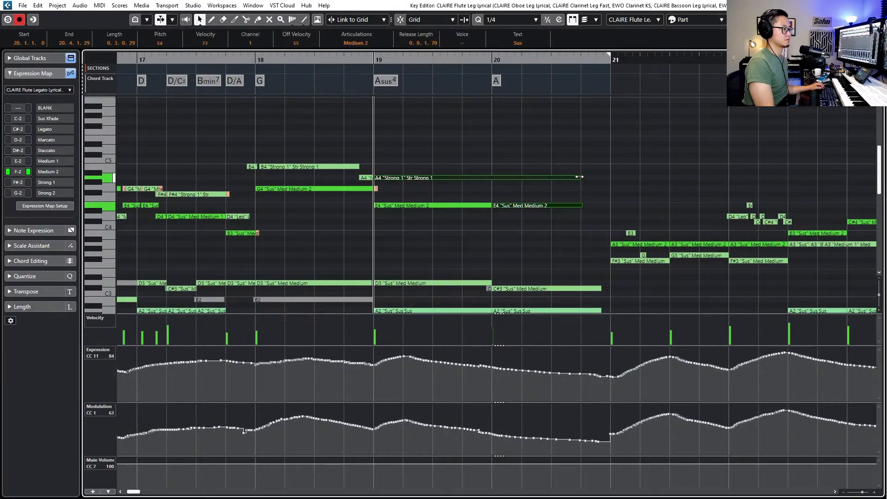
drag(579, 177, 591, 180)
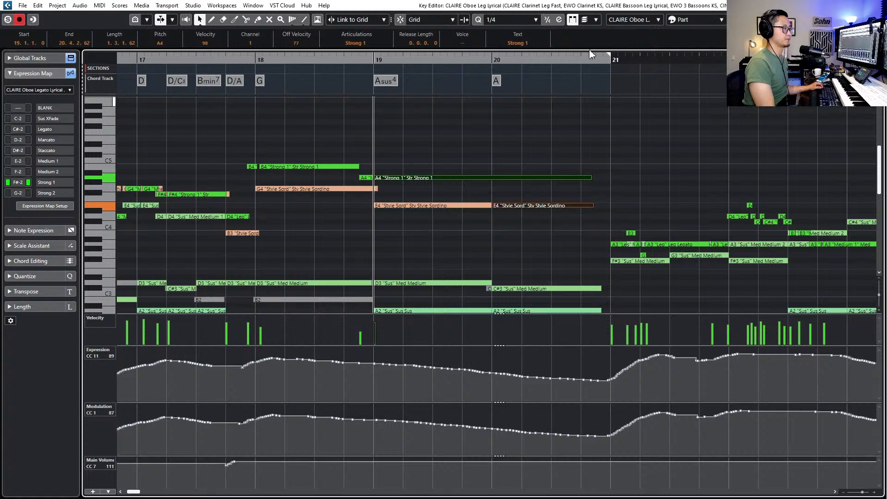
Trim the ends of the low E2 and A1 notes in bar 20 to about 20.4.3, in line with the other held notes
click(584, 123)
scroll(597, 194, down, 4)
drag(598, 176, 603, 248)
scroll(600, 235, down, 3)
scroll(602, 253, down, 3)
Make the EWO Solo Tuba part active and tilt its bar 20 expression points down toward bar 21
click(614, 245)
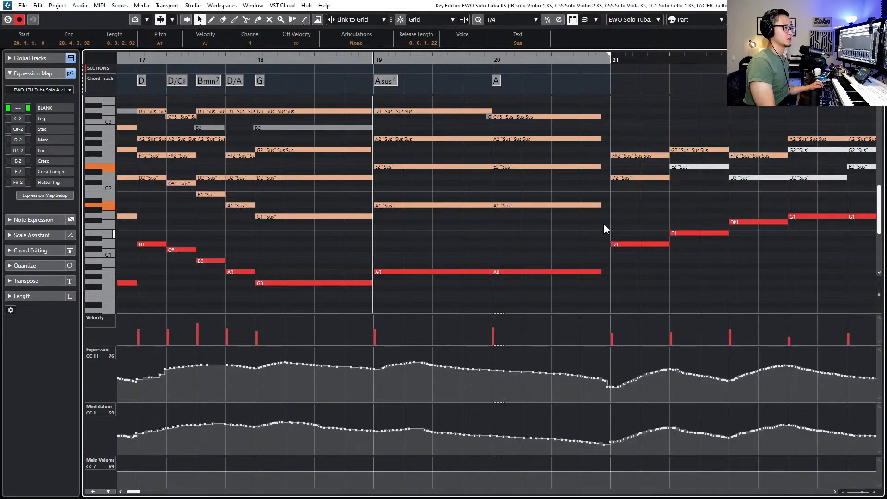
scroll(605, 230, up, 4)
scroll(605, 212, down, 1)
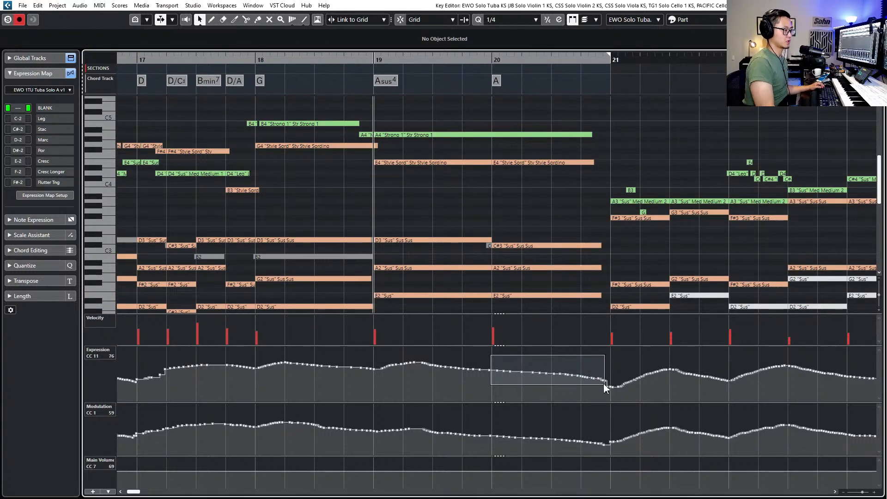
drag(605, 383, 605, 385)
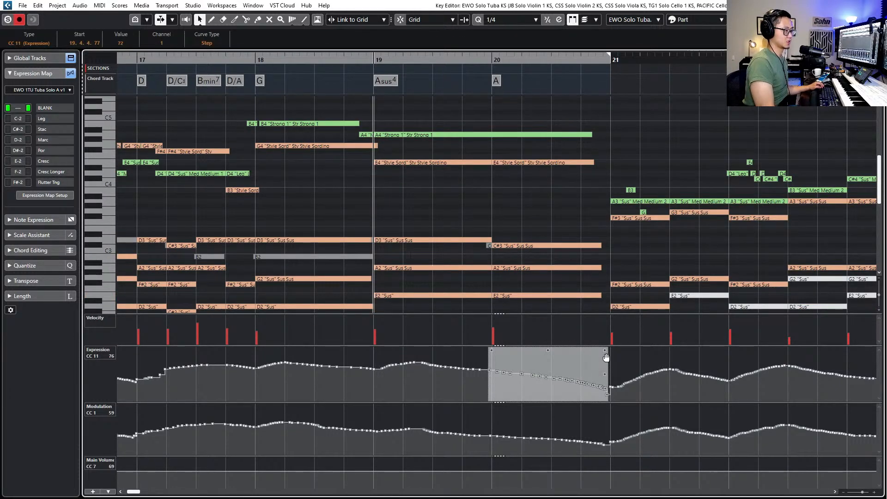
click(611, 396)
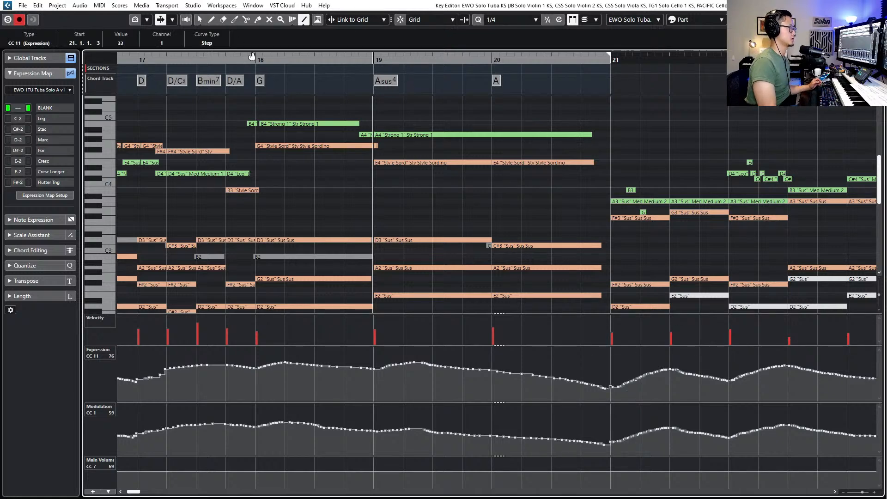
Draw smooth parabolic fades in the tuba's expression and modulation from early bar 19 to the start of bar 21
click(305, 19)
click(321, 42)
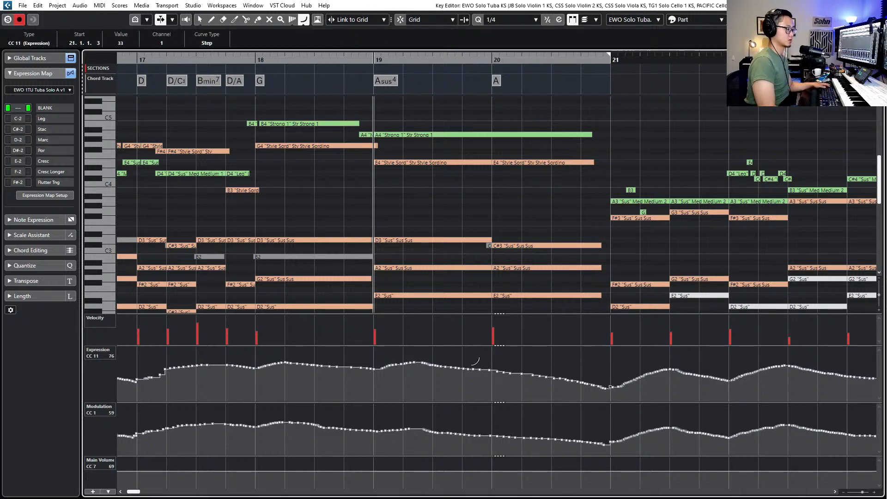
drag(394, 364, 600, 386)
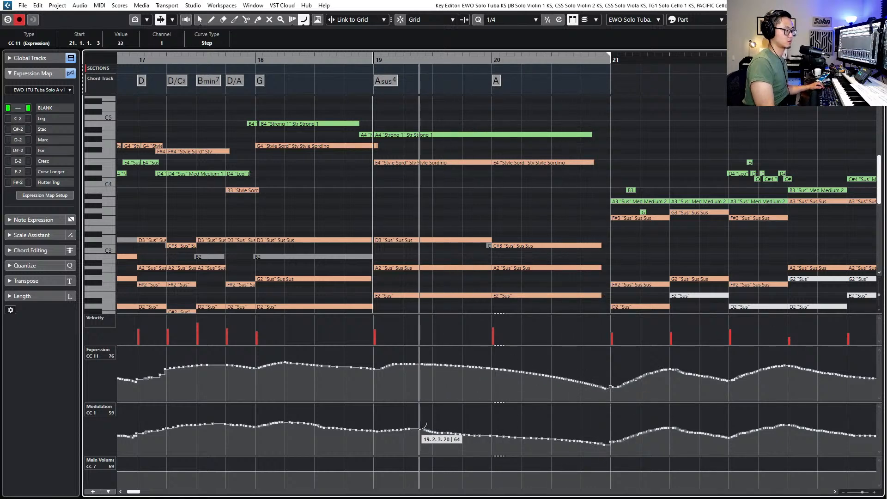
drag(418, 426, 613, 448)
Switch to JB Solo Violin 1 and draw falling expression, modulation and main volume curves toward the end of bar 20
key(Tab)
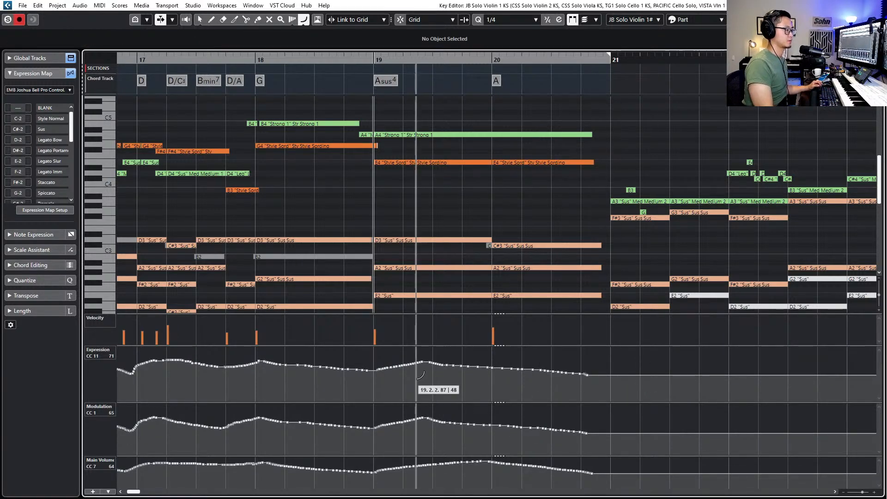
drag(429, 363, 610, 382)
drag(468, 425, 605, 439)
drag(494, 462, 610, 476)
Switch to CSS Solo Violin 2 and reshape its bar 20 expression and modulation into smooth fades toward bar 21
key(Down)
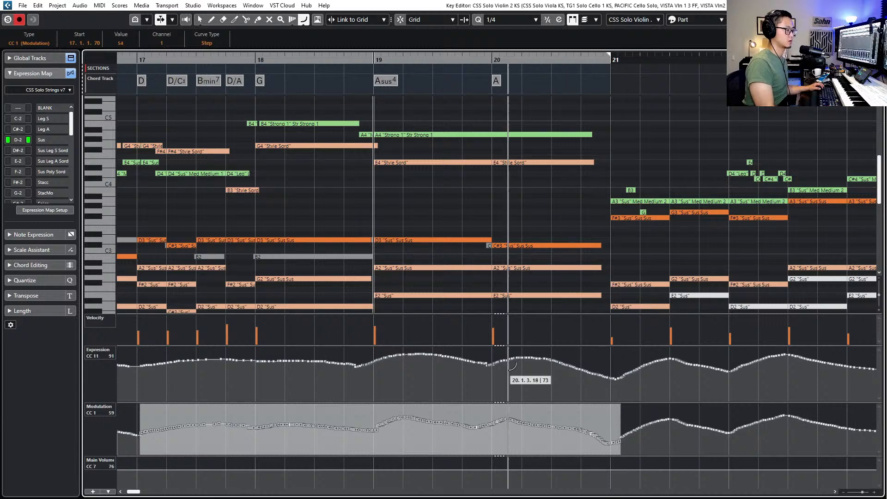
drag(517, 357, 611, 378)
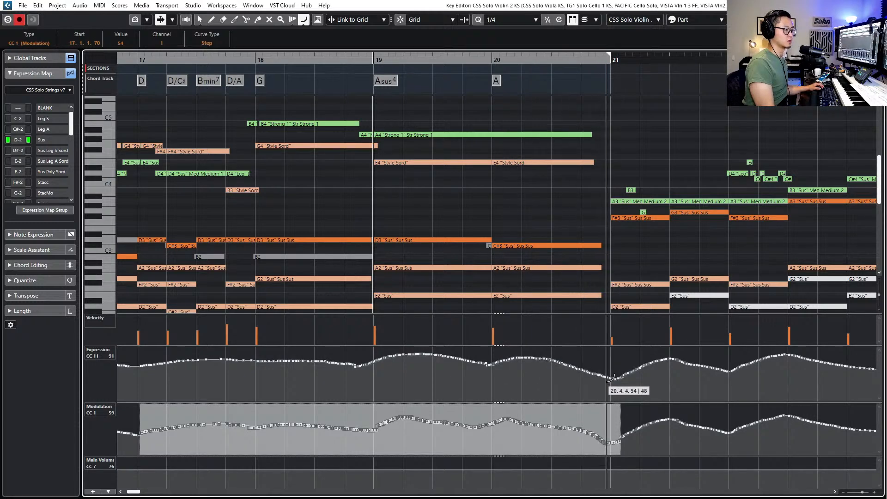
drag(496, 423, 617, 443)
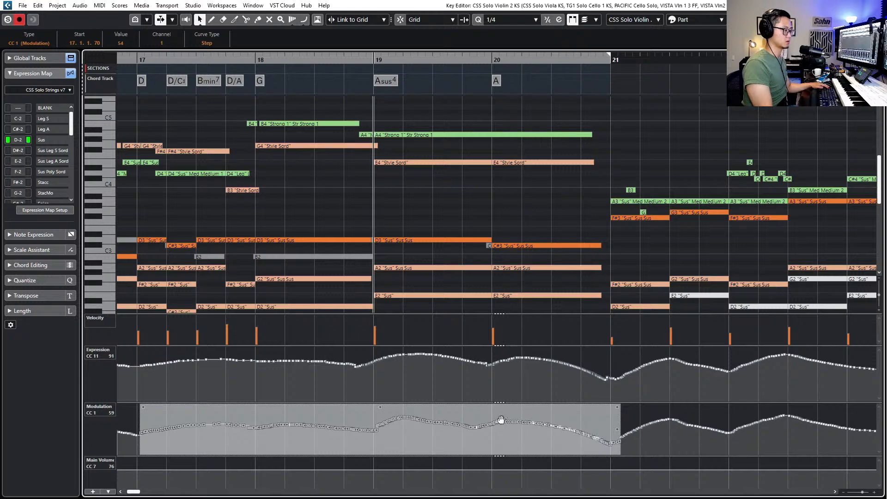
click(642, 417)
drag(494, 423, 510, 421)
Switch to CSS Solo Viola and draw deeper expression and modulation fades through bar 20 with the parabola tool
key(Down)
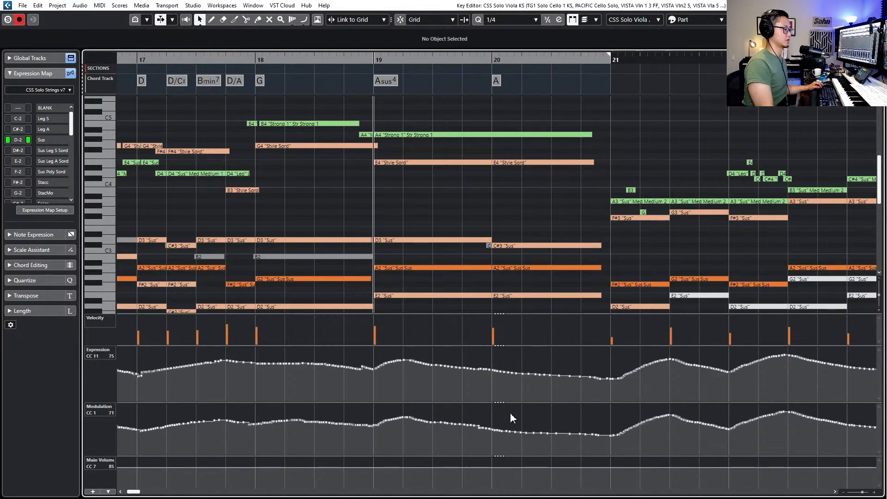
click(701, 389)
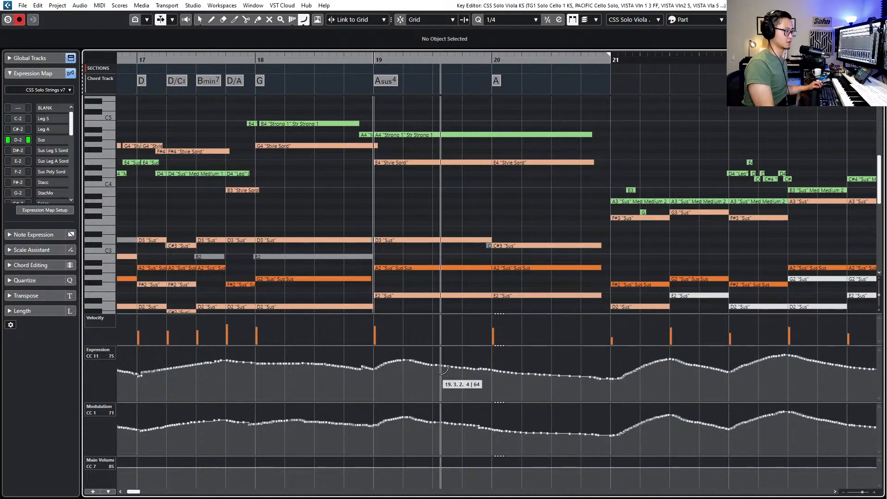
drag(405, 360, 492, 370)
key(ctrl+z)
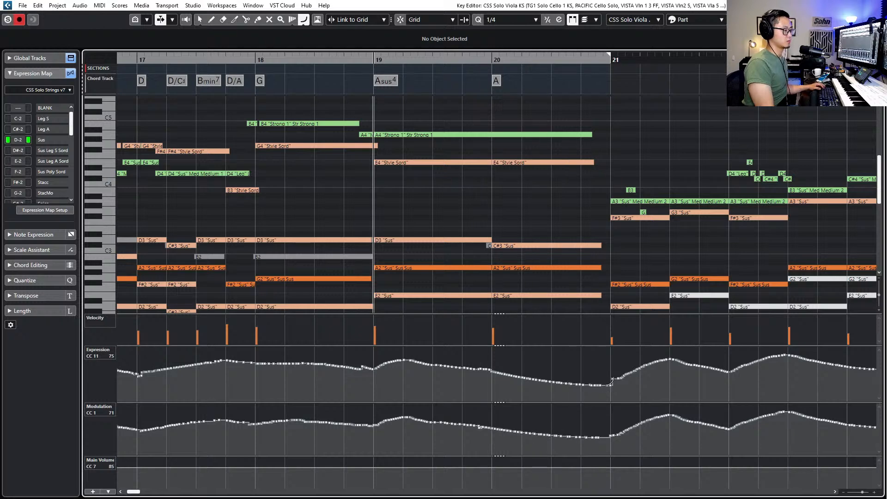
Draw expression and modulation fades from late bar 19 to bar 21 in TG1 Solo Cello 1, and a matching modulation fade in PACIFIC Cello Solo
key(Down)
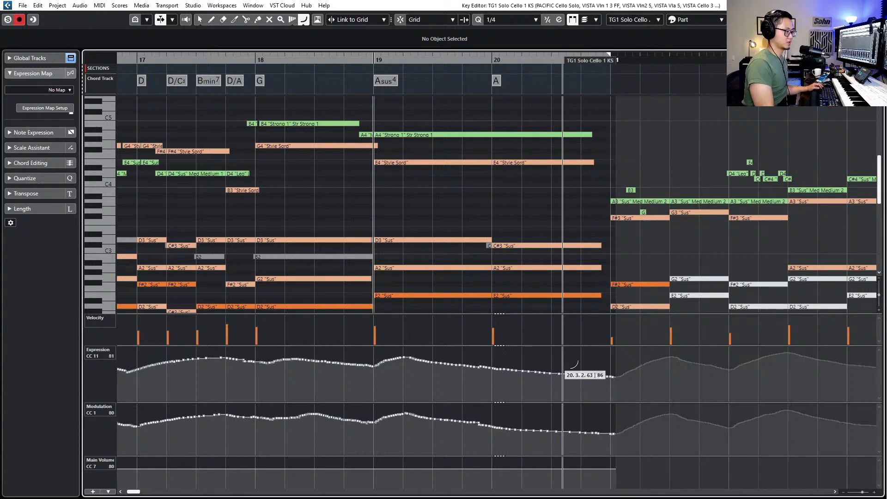
drag(618, 377, 481, 370)
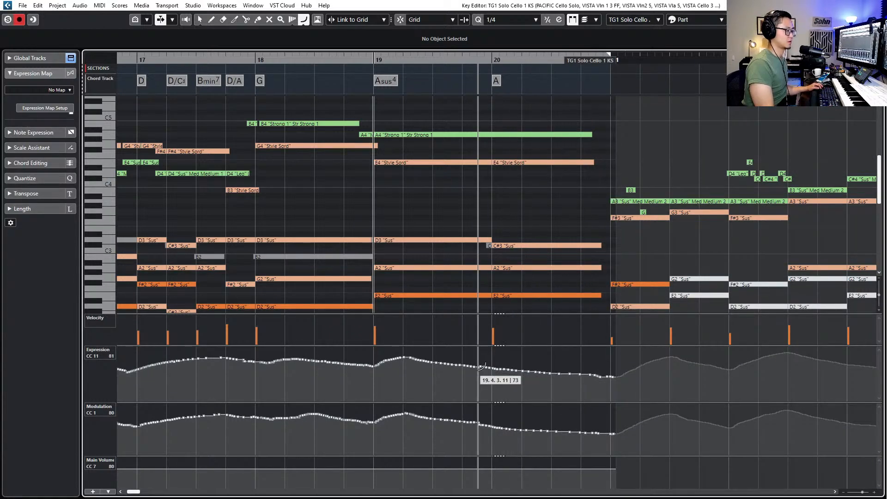
drag(618, 434, 476, 426)
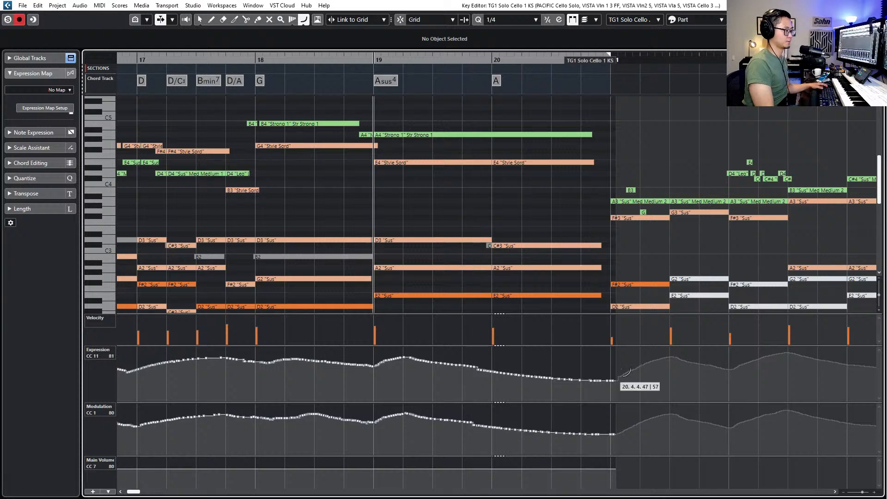
drag(613, 382, 476, 369)
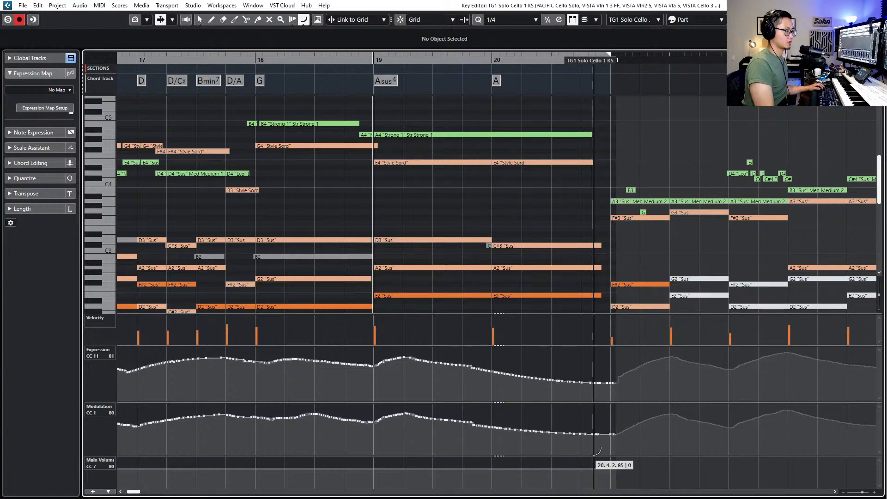
drag(611, 435, 450, 423)
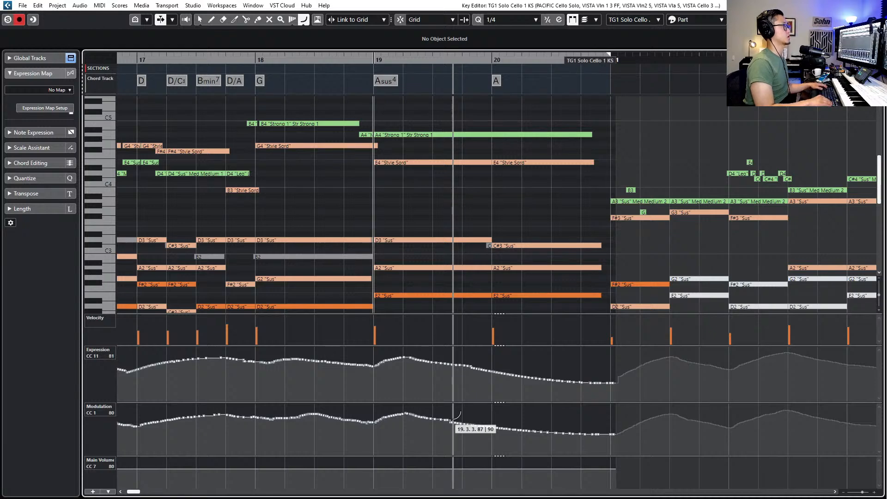
key(Down)
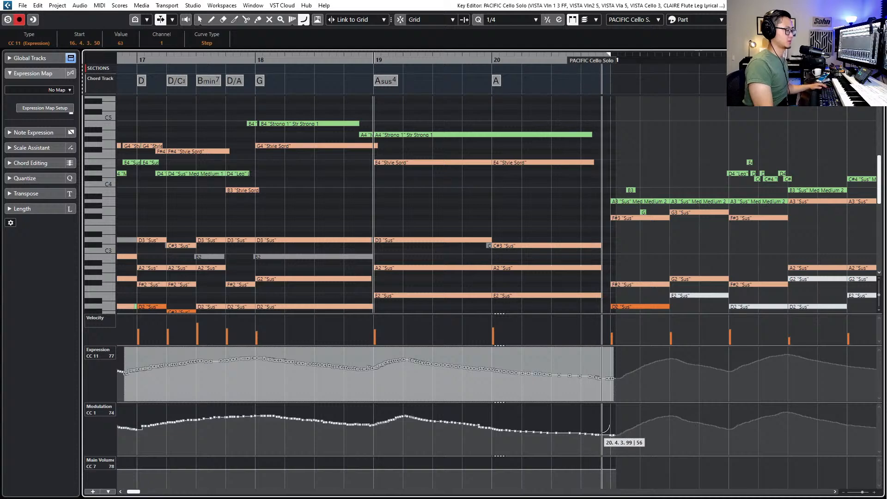
drag(593, 433, 470, 425)
Draw bar 20 fades in the modulation, expression and main volume of VISTA Vln 1 3 FF, and switch to VISTA Vln2 5
key(Down)
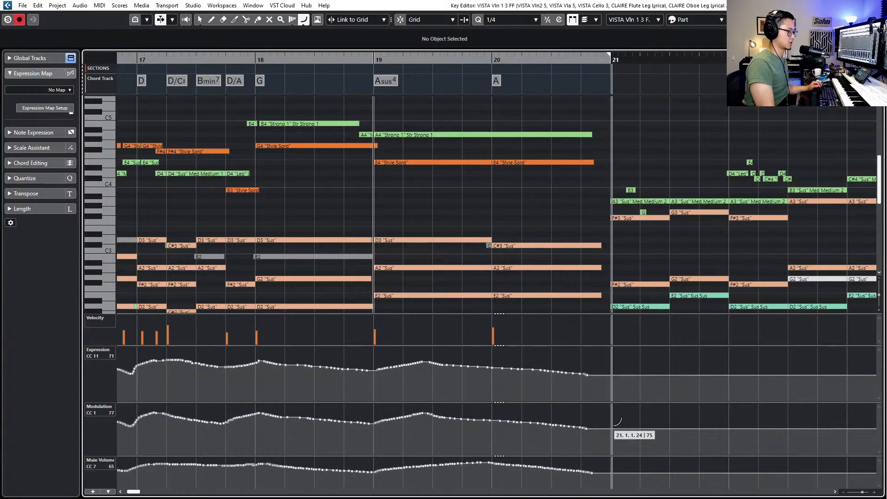
drag(607, 432, 494, 425)
drag(611, 375, 493, 367)
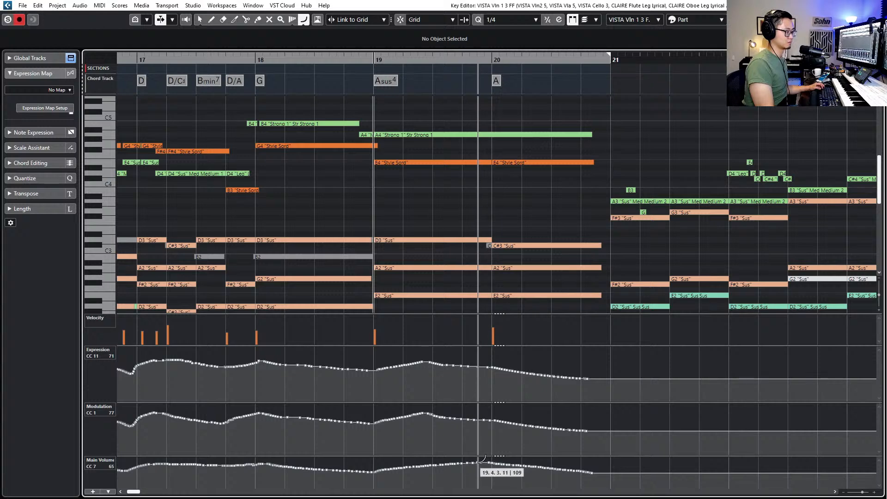
mouse_move(480, 462)
mouse_down()
mouse_move(608, 482)
mouse_move(595, 478)
mouse_up()
key(Down)
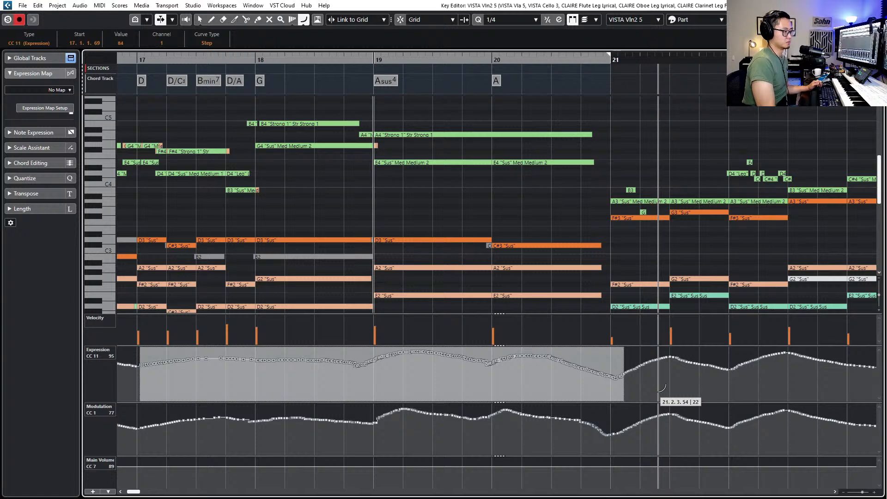
Switch to VISTA Vla 5 and draw expression and modulation fades from late bar 19 to bar 21 with the parabola tool
key(Down)
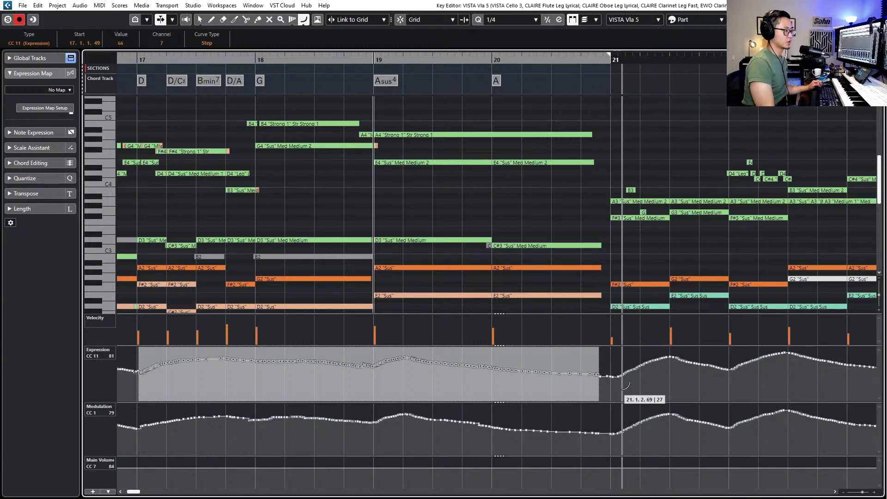
key(1)
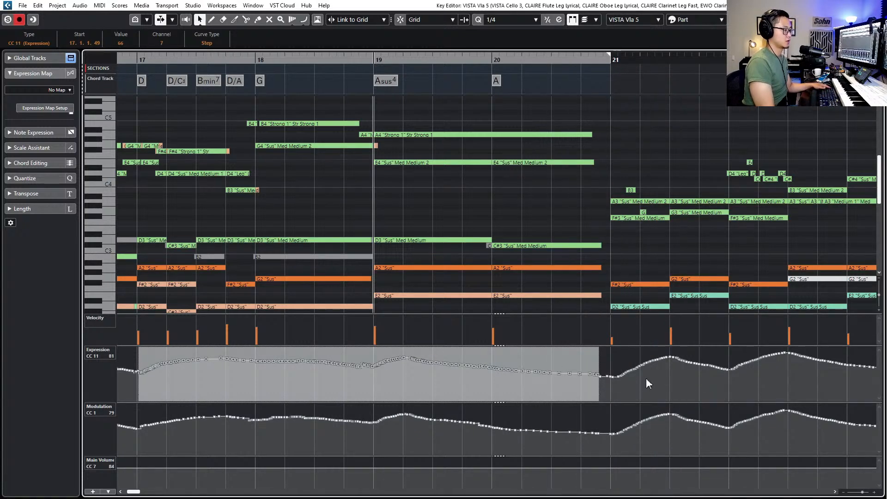
click(624, 357)
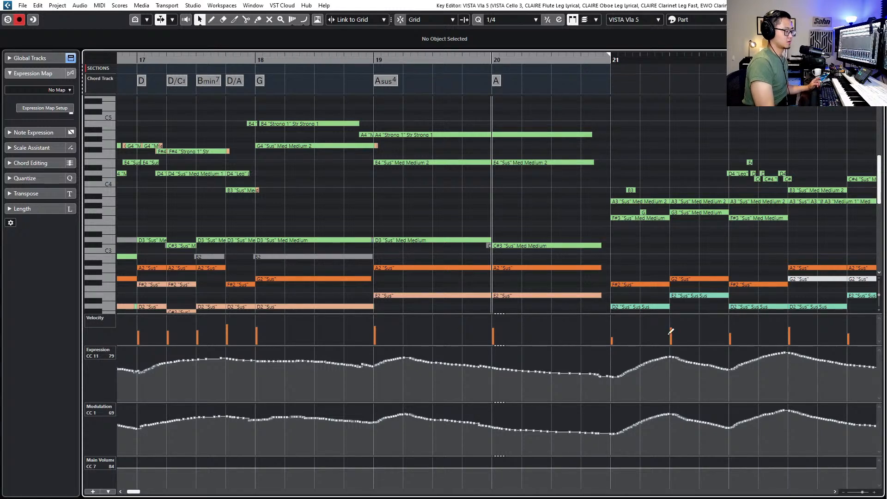
scroll(528, 218, down, 2)
key(Down)
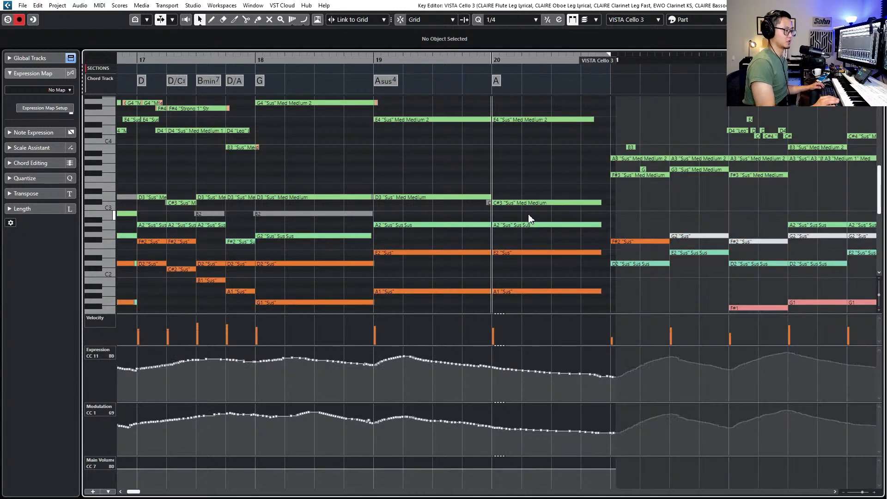
key(Up)
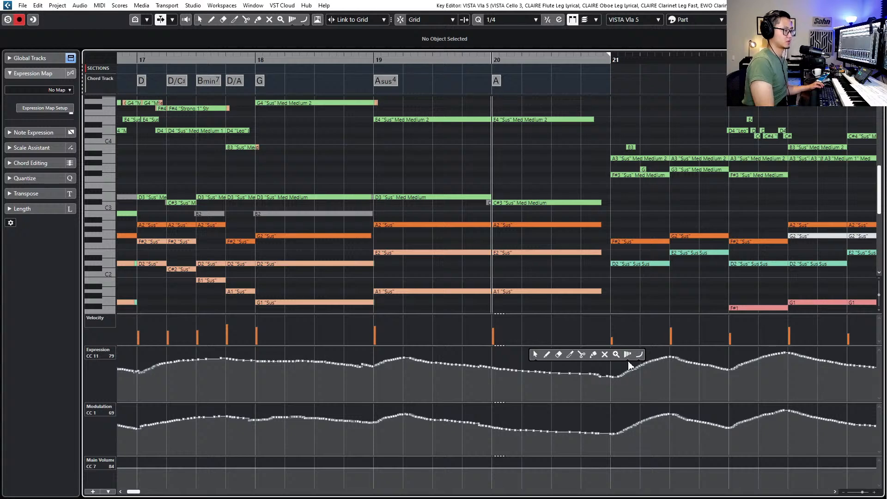
click(640, 355)
drag(478, 366, 609, 386)
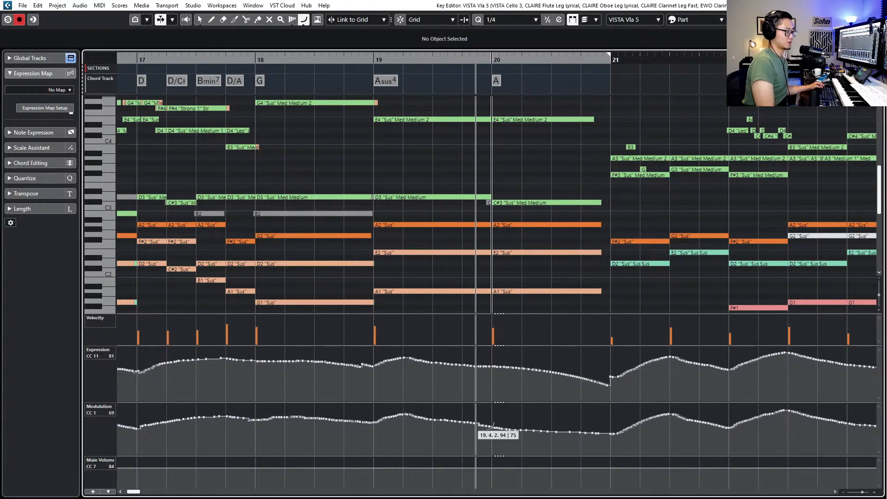
drag(479, 424, 616, 441)
Smooth the start of bar 21 in VISTA Vla 5's modulation and expression so both curves rise gradually from the fades
key(1)
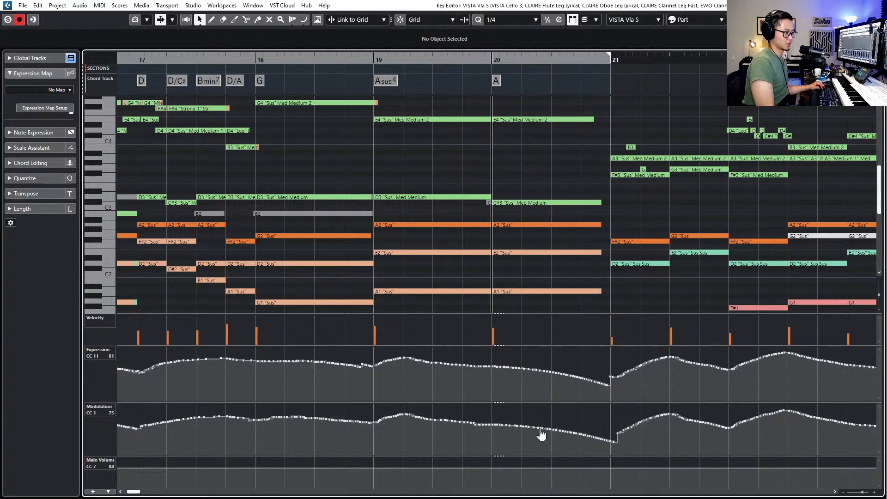
mouse_move(619, 429)
mouse_down()
mouse_move(615, 440)
mouse_move(625, 432)
mouse_up()
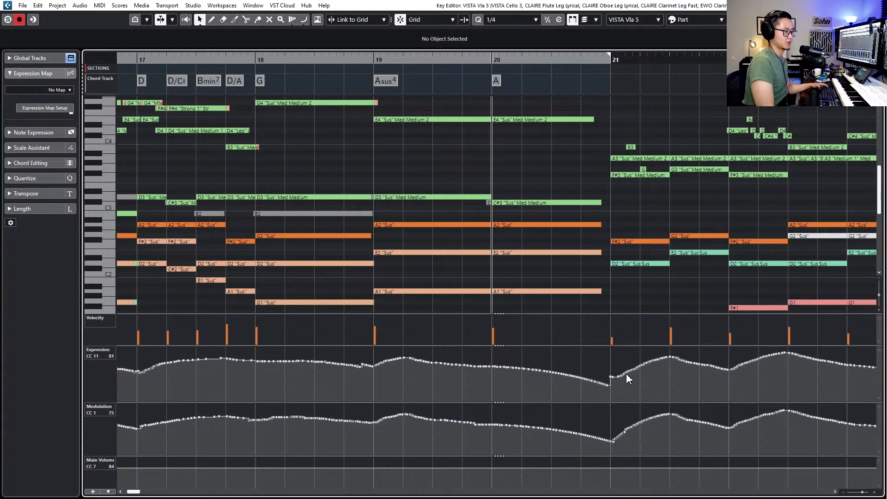
drag(622, 377, 610, 386)
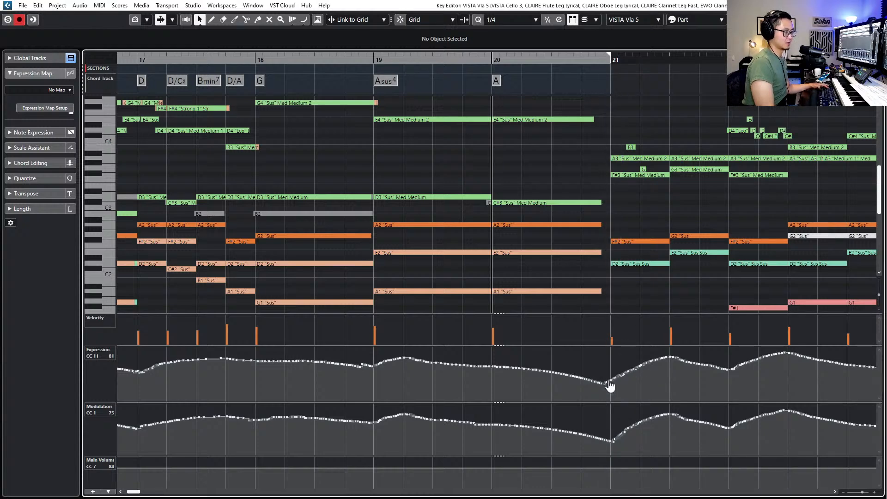
Switch to VISTA Cello 3 and redraw its expression and modulation fades through bar 20 to the start of bar 21
key(Down)
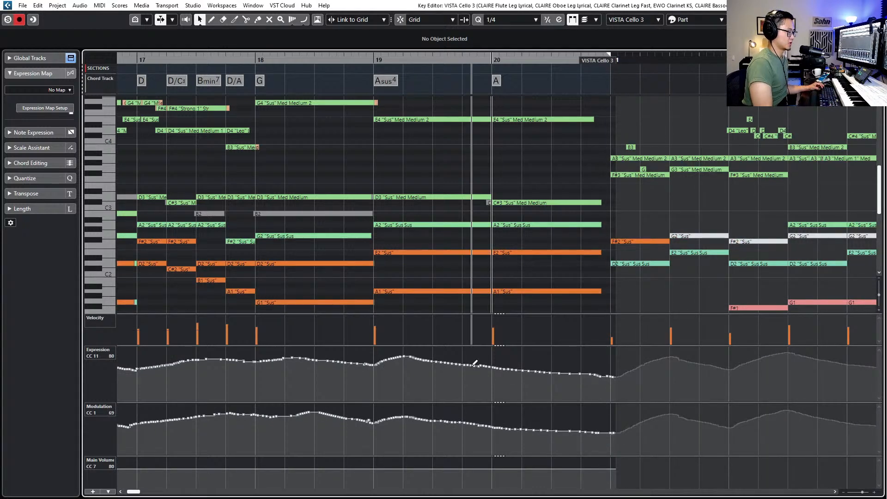
mouse_move(476, 363)
mouse_down()
mouse_move(596, 390)
mouse_move(616, 383)
mouse_up()
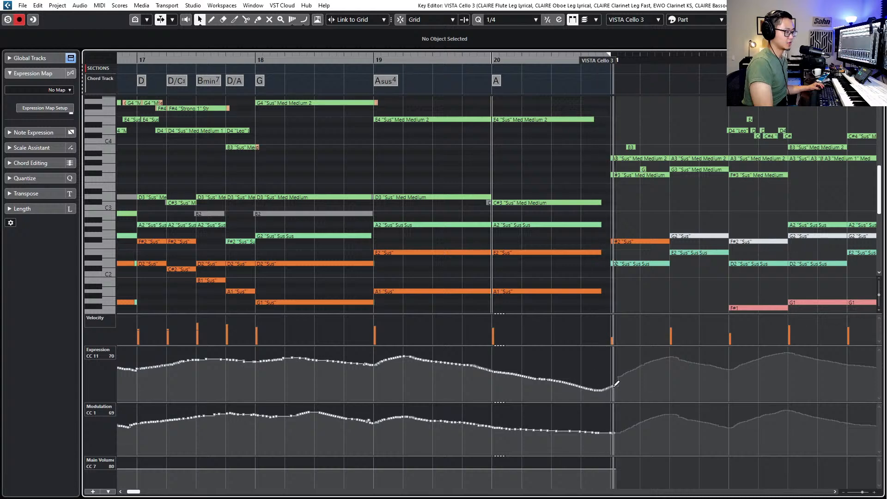
drag(504, 430, 615, 433)
Switch to CLAIRE Flute Leg Lyrical and reshape its expression and modulation fades from late bar 19 to bar 21
click(627, 387)
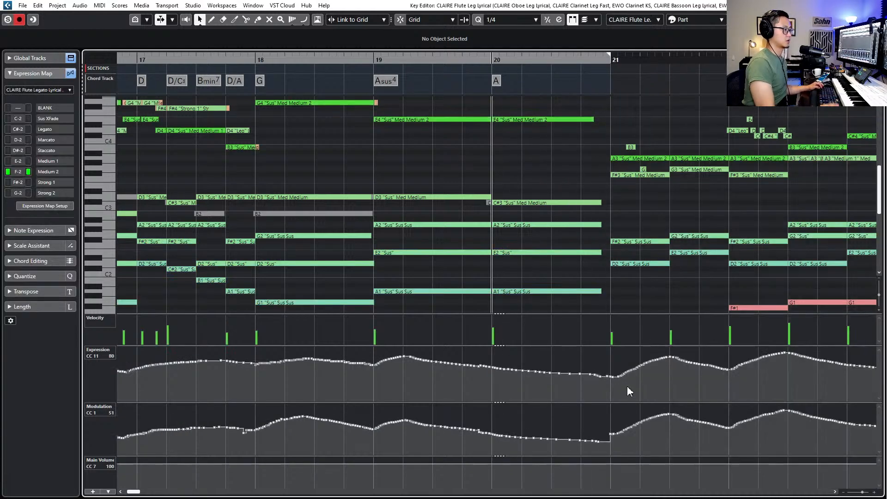
mouse_move(489, 356)
mouse_down()
mouse_move(481, 363)
mouse_move(520, 372)
mouse_move(614, 376)
mouse_up()
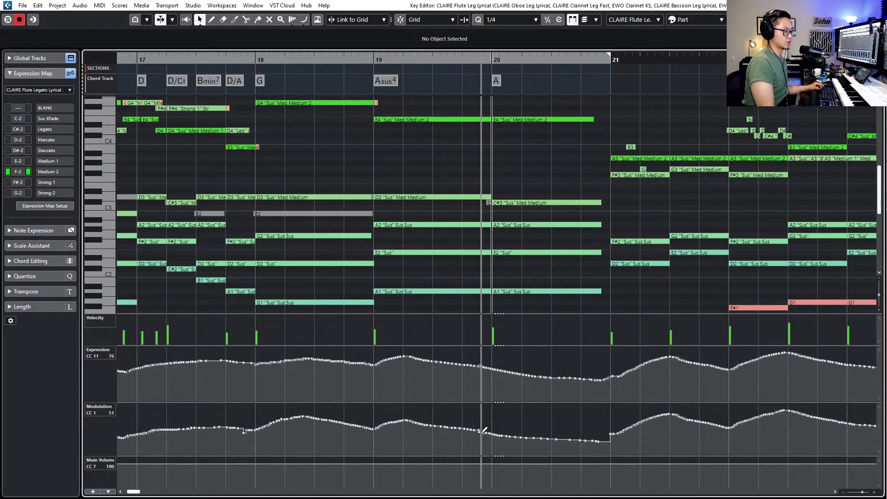
drag(483, 430, 616, 434)
Move past the oboe to CLAIRE Clarinet Leg Fast and draw a smoother modulation fade through bar 20 to bar 21
key(Down)
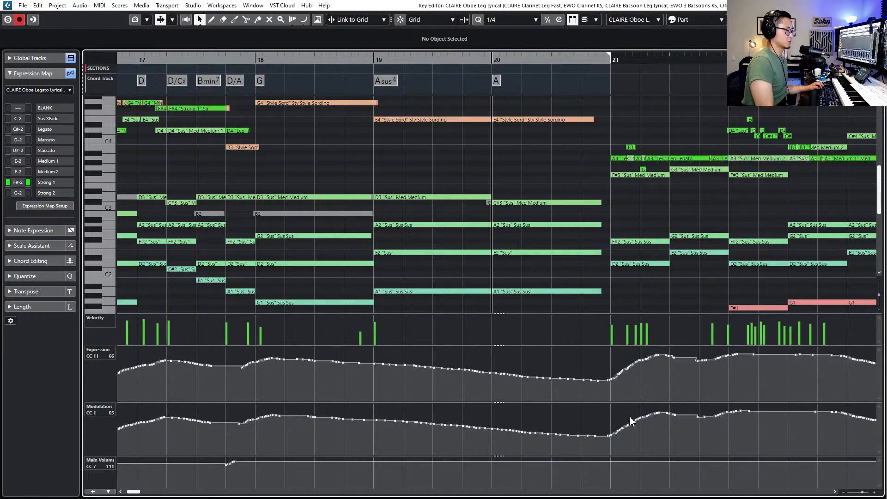
key(Down)
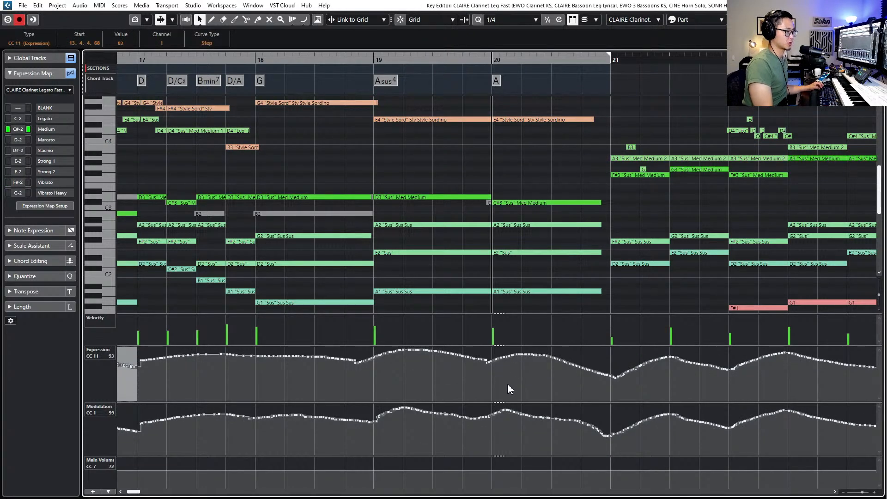
drag(536, 417, 611, 436)
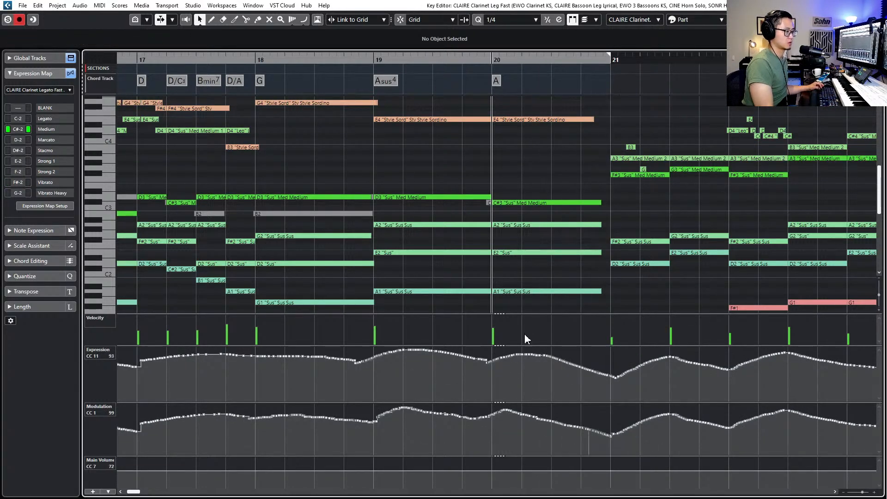
Switch to EWO Clarinet KS and draw its expression fade from late bar 19 down to bar 21
key(Down)
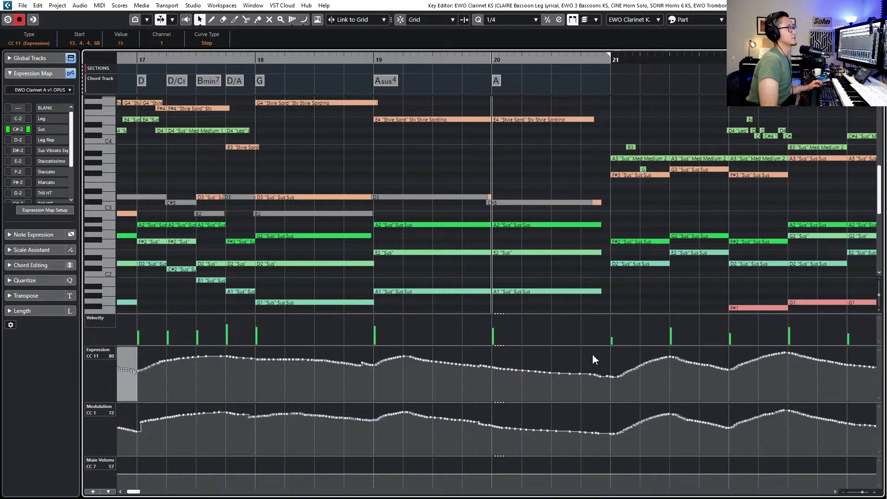
drag(611, 324, 611, 334)
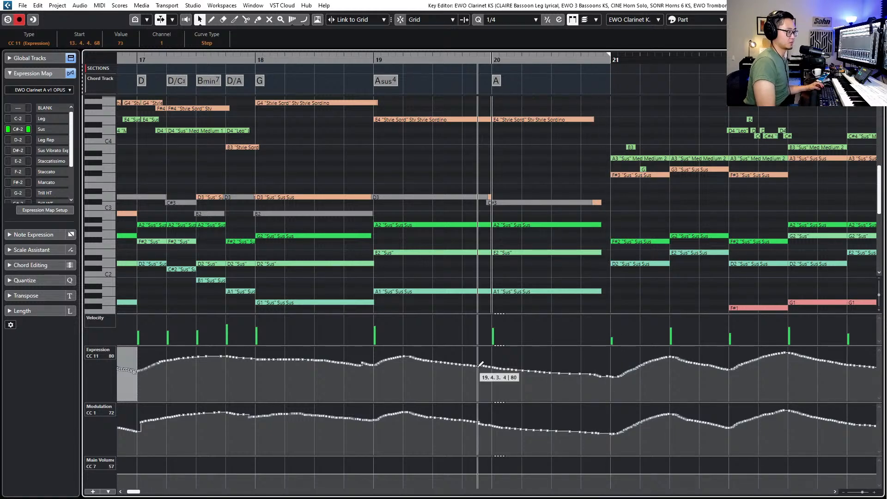
drag(481, 364, 612, 378)
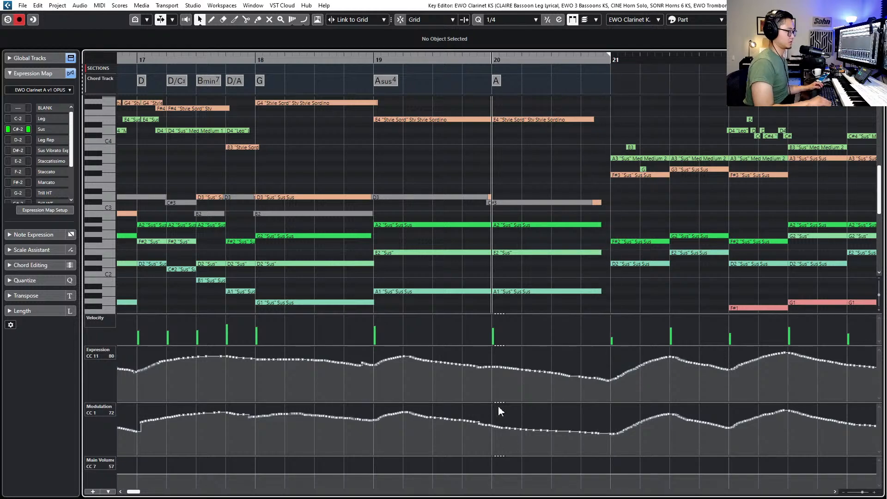
Move past the bassoons to CINE Horn Solo, extend its expression and modulation fades to bar 21, and close the Key Editor
key(Down)
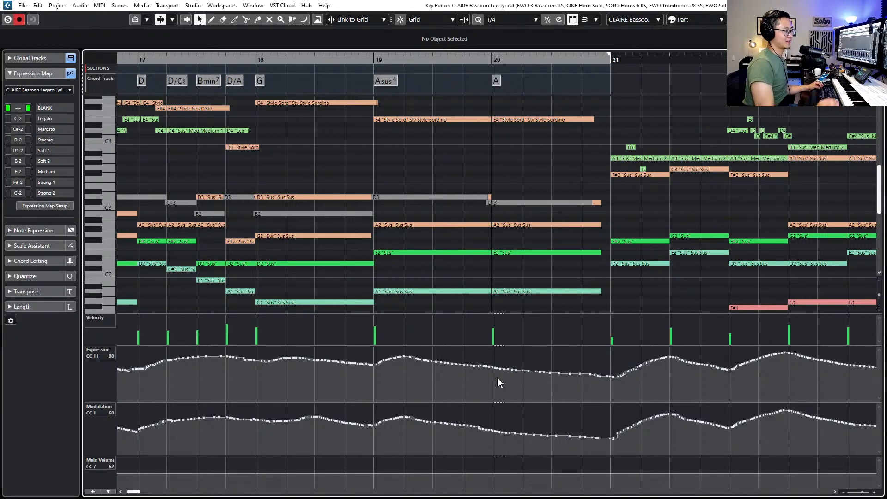
key(Down)
scroll(549, 199, down, 3)
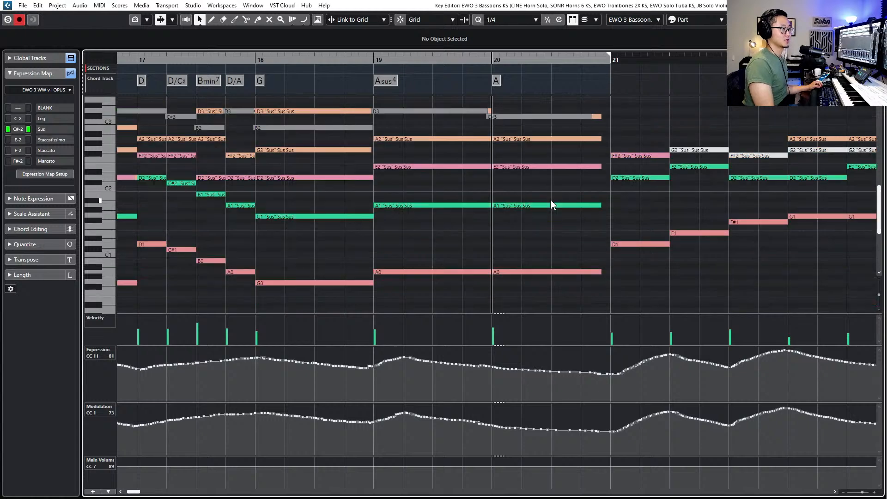
key(Down)
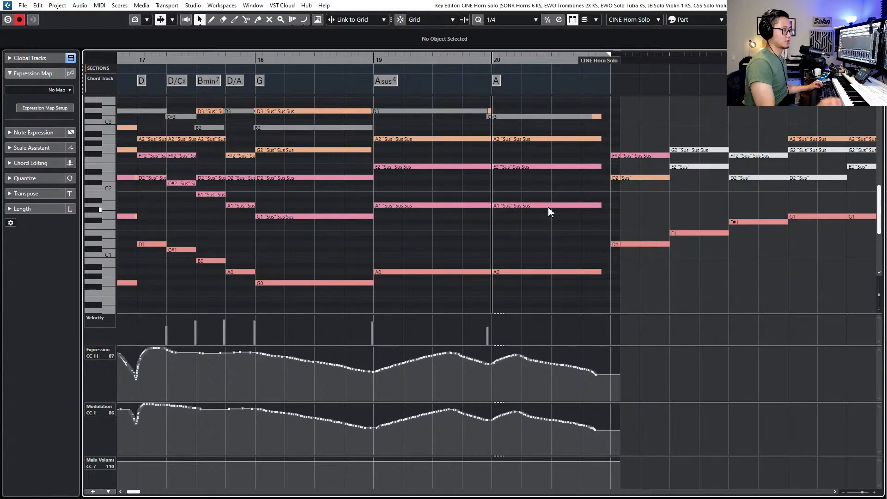
drag(580, 367, 610, 379)
drag(555, 419, 620, 435)
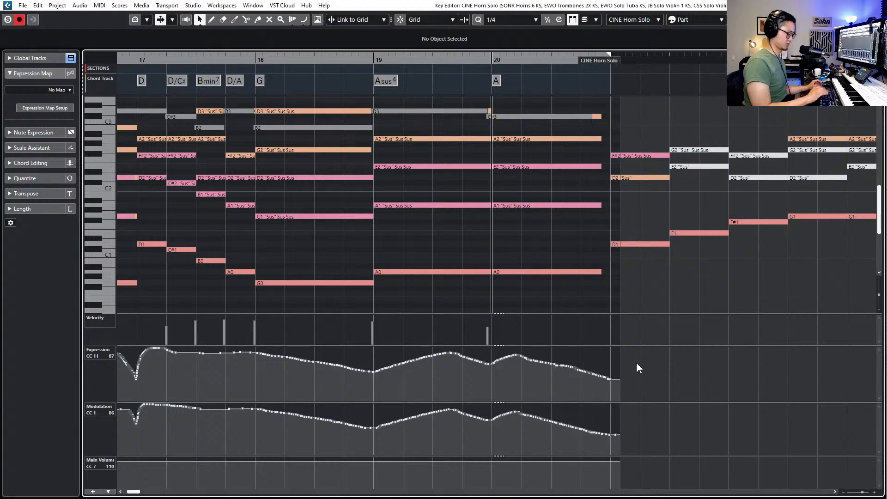
key(Escape)
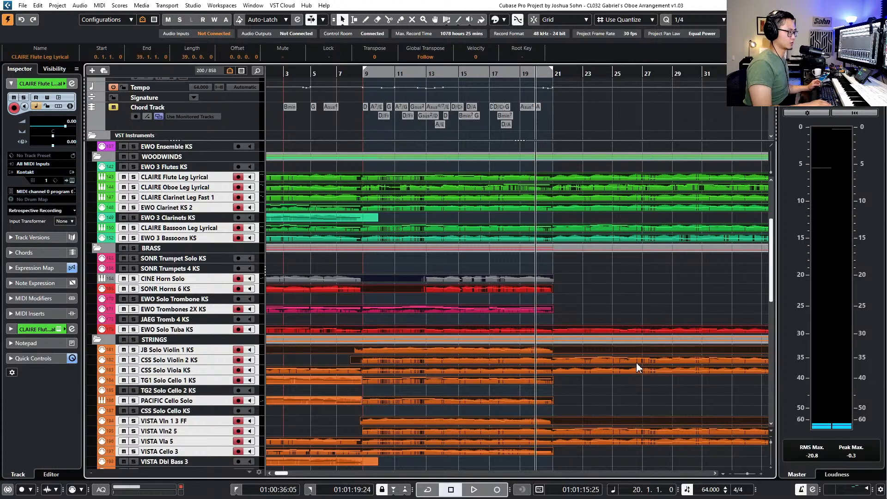
Play back the arrangement from bar 18 through the end of bar 20 to check the dynamic fades
key(KP_Subtract)
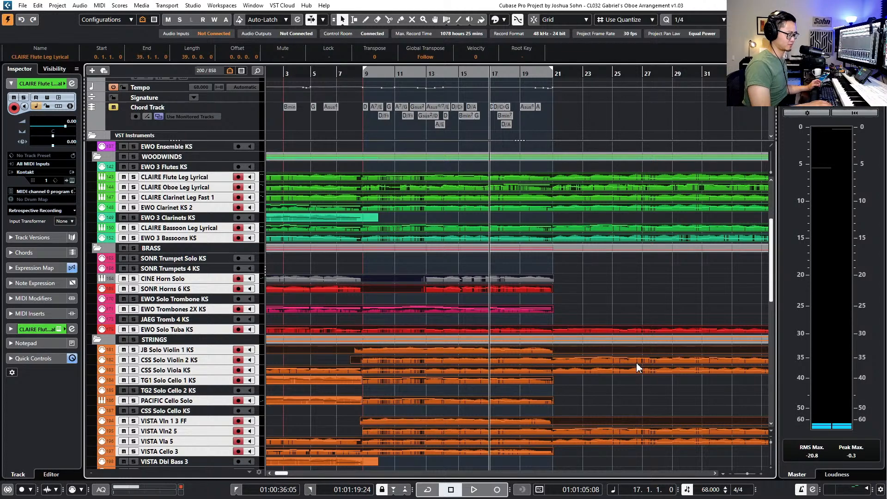
key(KP_Subtract)
key(KP_Subtract)
key(KP_Subtract)
key(KP_Subtract)
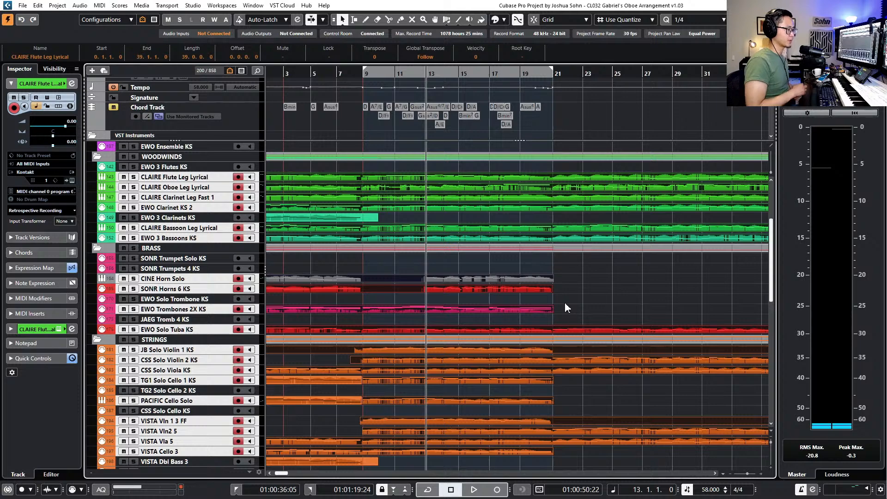
key(KP_Add)
key(KP_Add)
key(KP_Add)
key(KP_Add)
key(KP_Add)
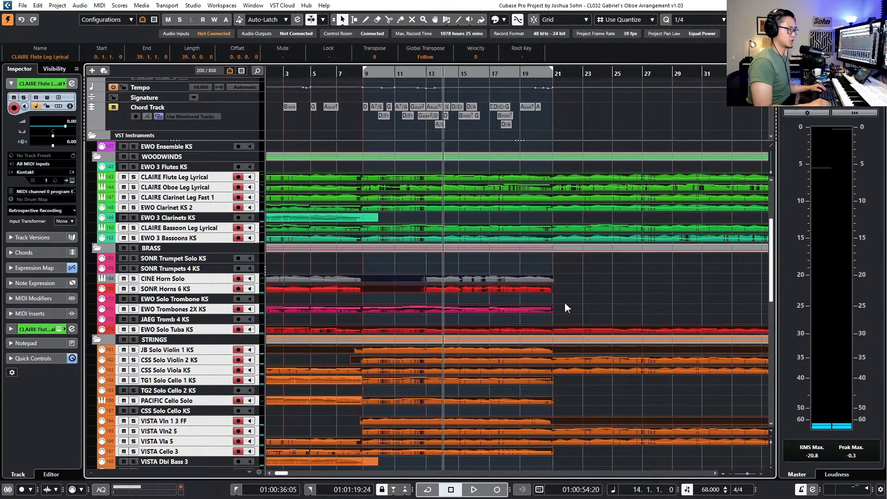
scroll(565, 302, down, 3)
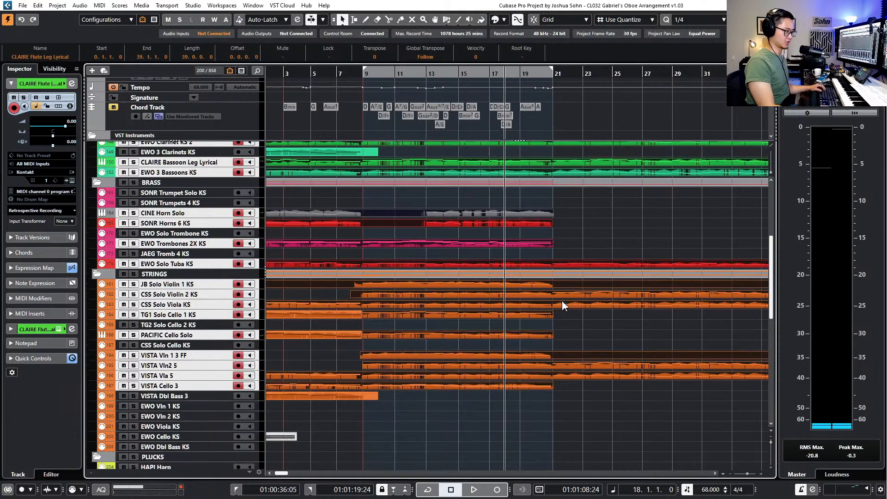
key(space)
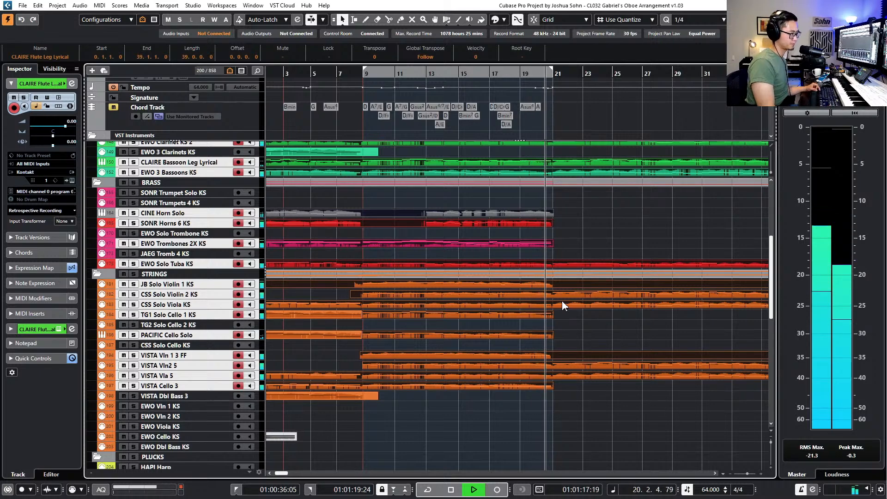
key(space)
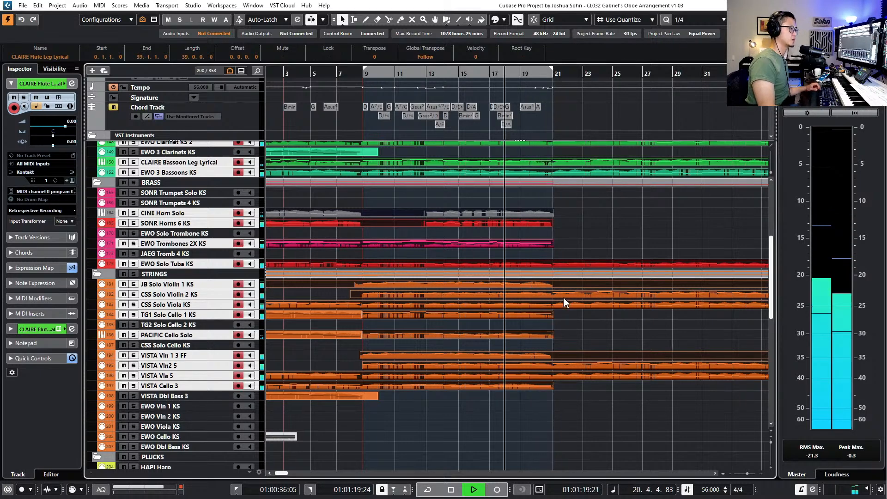
Select the WOODWINDS folder part in the project and set the locators to its full length
scroll(587, 250, up, 5)
ctrl+scroll(588, 254, down, 2)
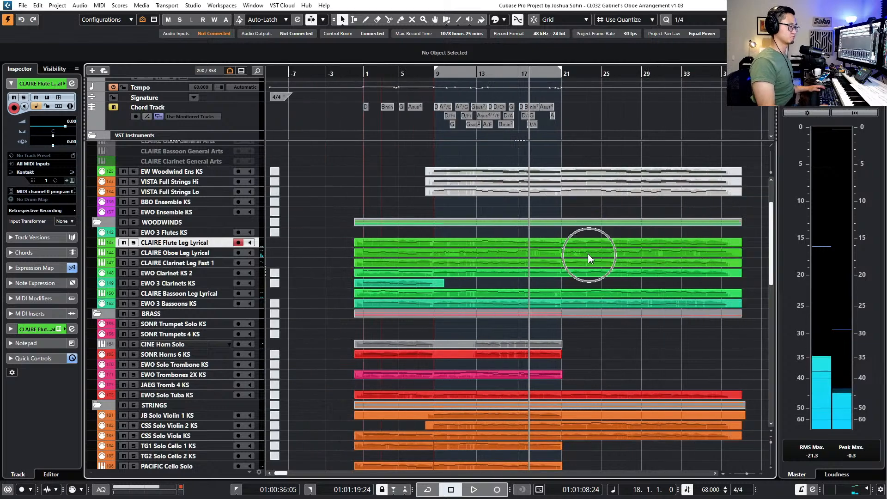
click(579, 222)
key(p)
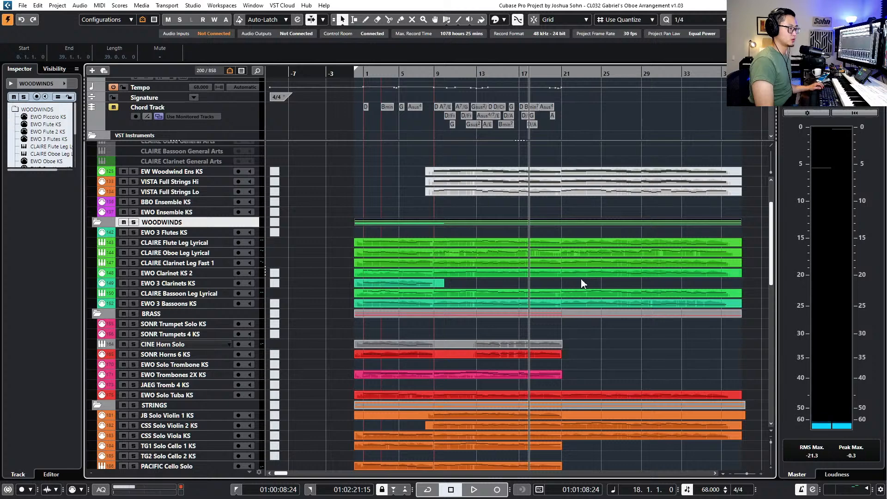
Split the JS MIDI VEP folder part at bar 21 so that every track inside it is cut there
ctrl+scroll(581, 278, up, 1)
drag(576, 450, 570, 376)
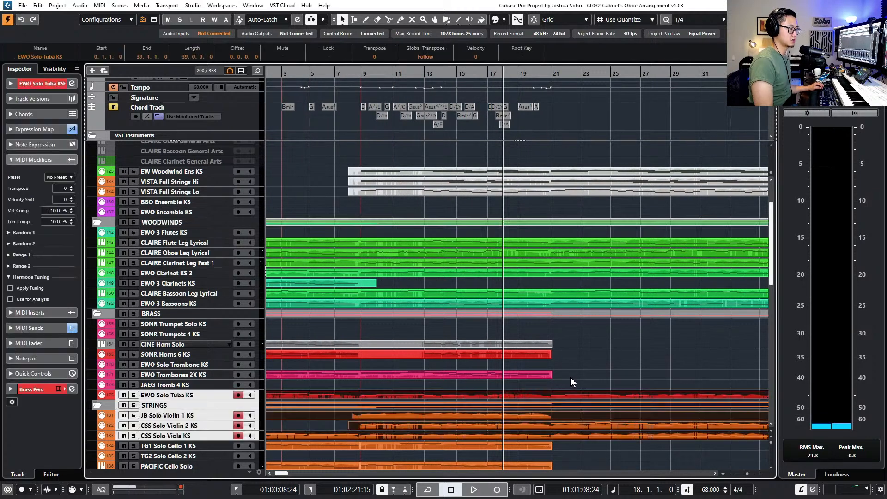
ctrl+scroll(559, 344, up, 2)
drag(556, 339, 553, 253)
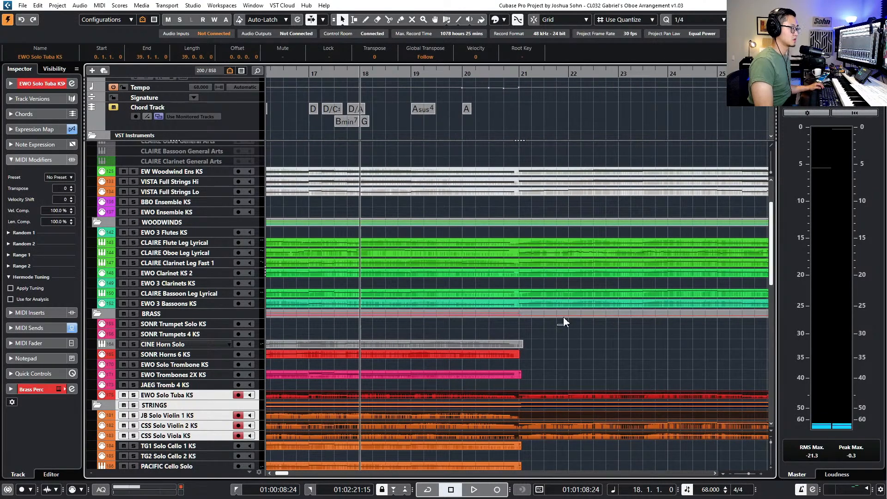
scroll(553, 252, up, 3)
click(535, 188)
click(523, 166)
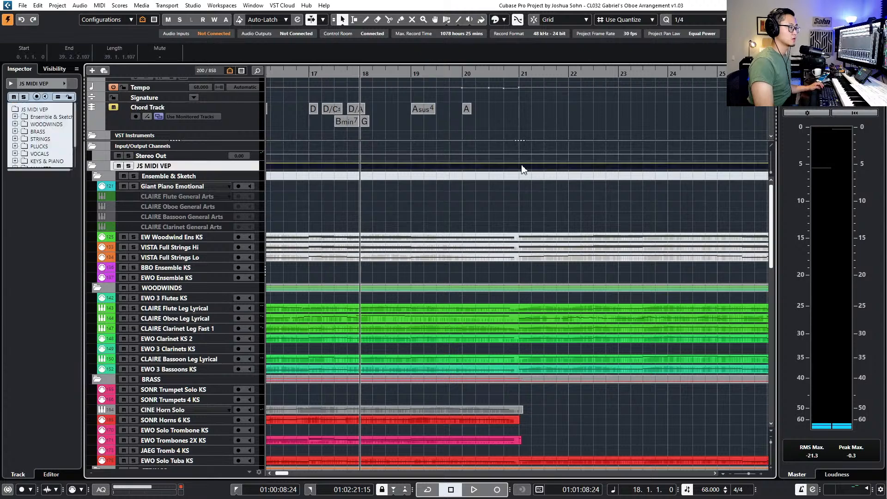
ctrl+scroll(518, 171, up, 4)
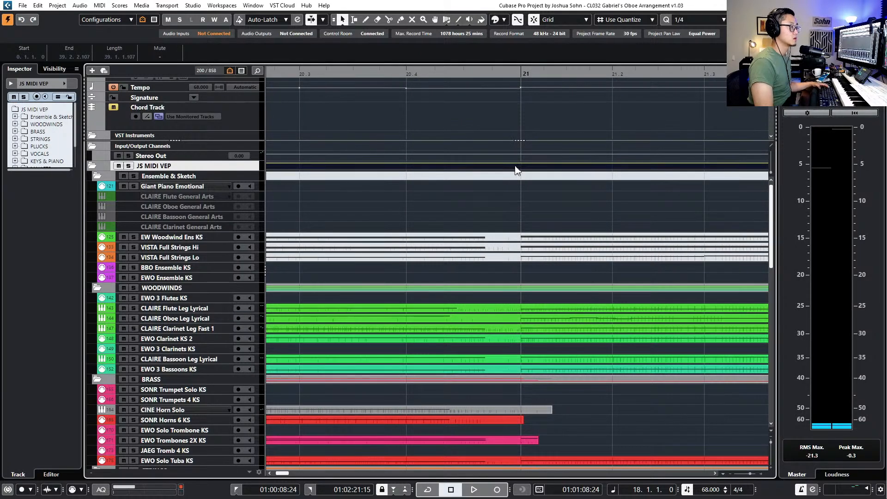
click(530, 203)
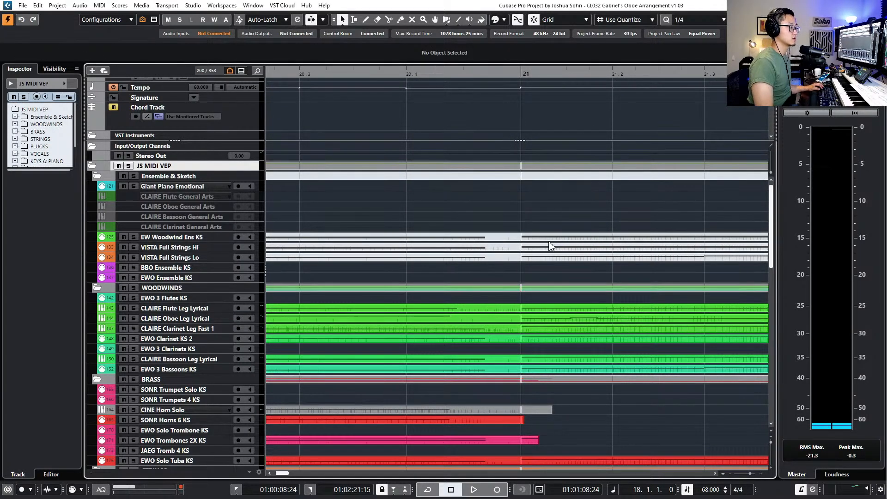
Select the parts after bar 21 across the strings, brass and woodwinds and mute them
scroll(557, 252, down, 5)
ctrl+scroll(573, 292, down, 3)
ctrl+scroll(583, 331, down, 5)
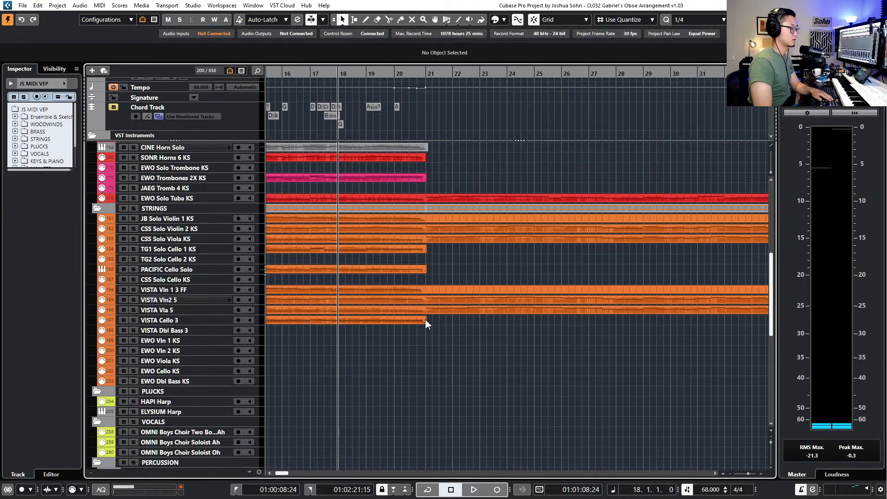
click(427, 321)
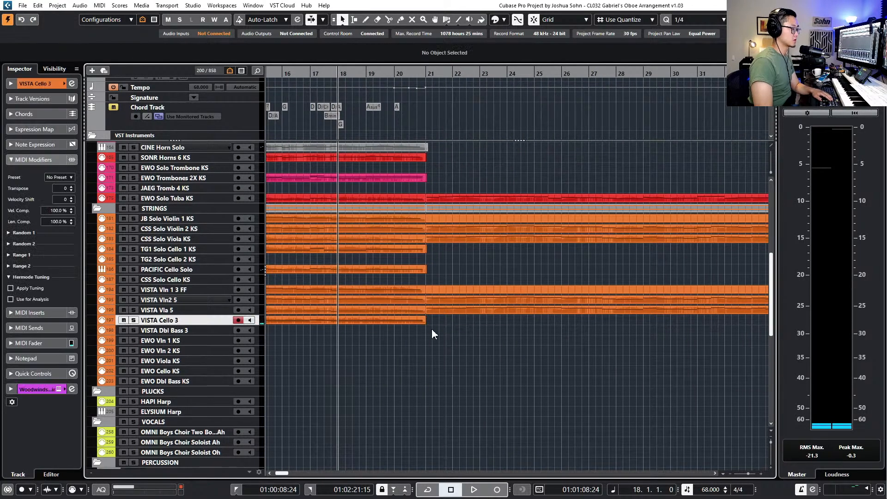
drag(436, 319, 475, 242)
key(shift+m)
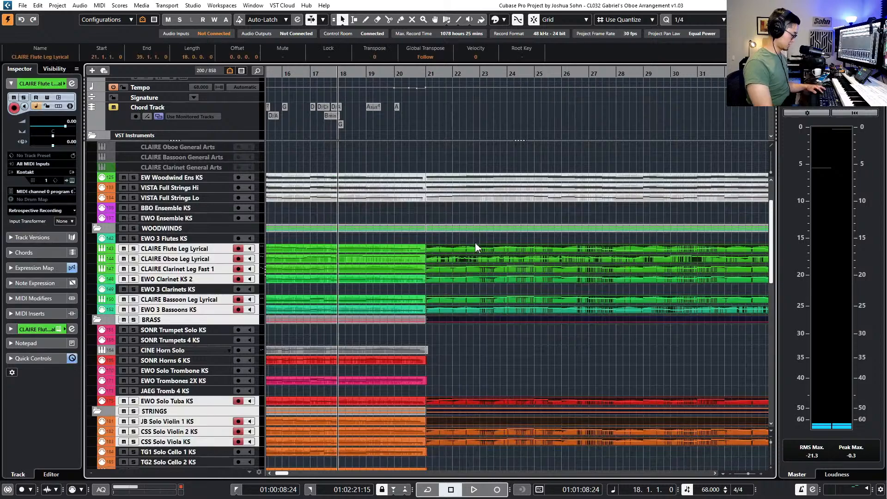
Delete the short leftover parts past bar 21 on CINE Horn Solo, EWO Trombones 2X, TG1 Solo Cello 1 and PACIFIC Cello Solo
ctrl+scroll(476, 245, down, 2)
ctrl+scroll(455, 345, up, 7)
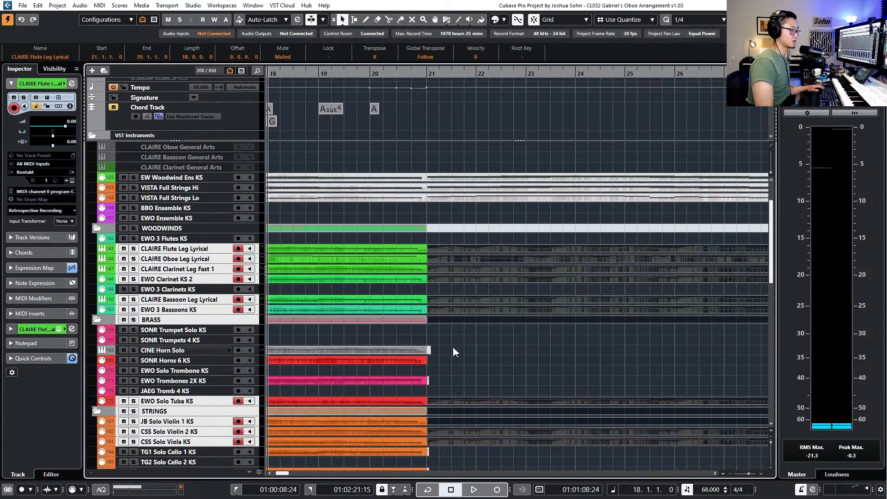
drag(399, 341, 392, 380)
key(Delete)
scroll(392, 380, down, 5)
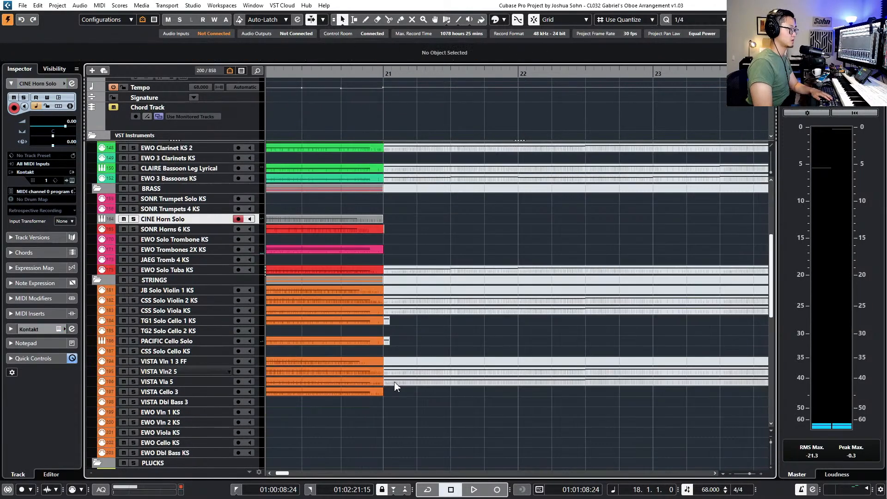
drag(391, 324, 387, 351)
key(Delete)
ctrl+scroll(448, 321, down, 4)
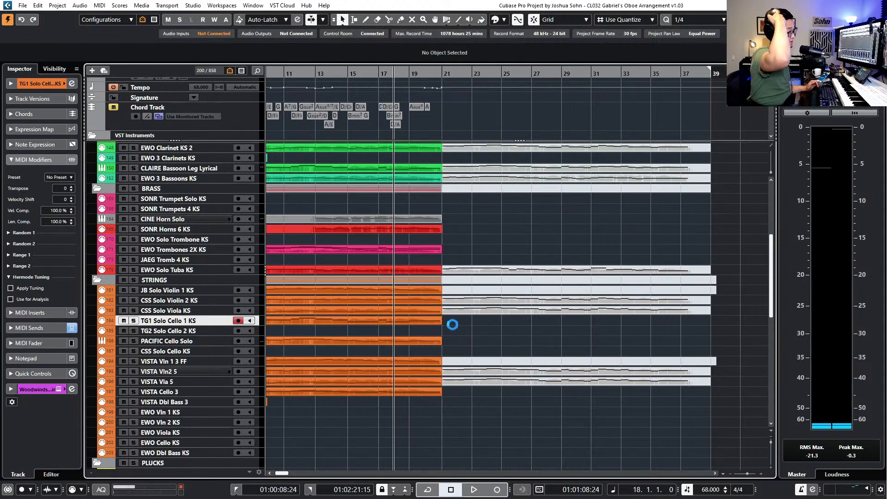
ctrl+scroll(476, 328, down, 2)
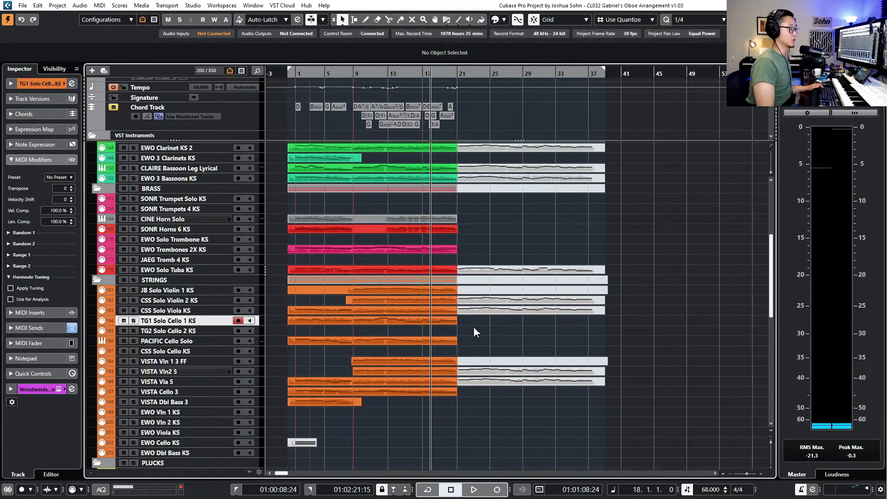
Return the cursor to the project start and open the orchestral parts before bar 21 together in the Key Editor
key(Home)
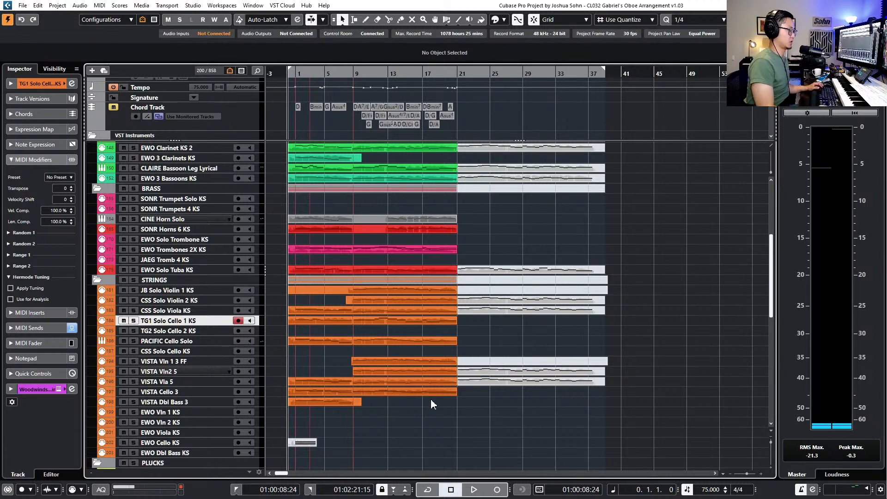
drag(393, 410, 318, 202)
scroll(339, 212, up, 4)
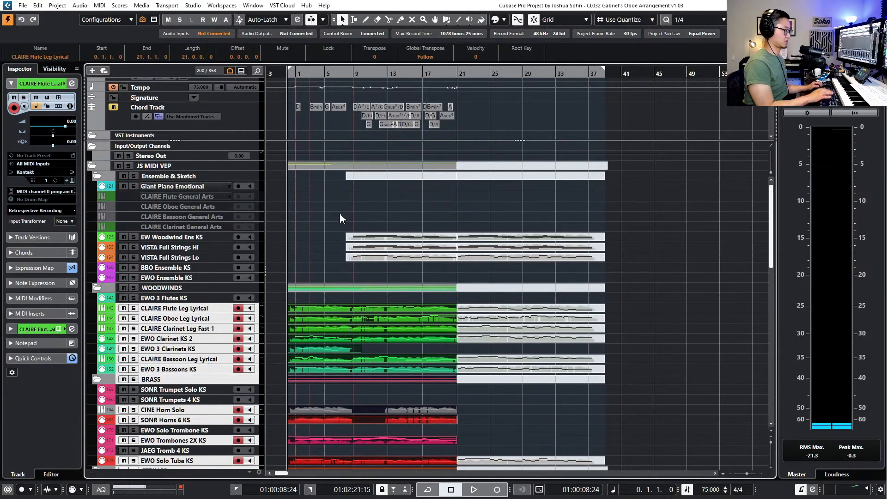
key(Return)
scroll(352, 196, down, 3)
scroll(355, 194, down, 6)
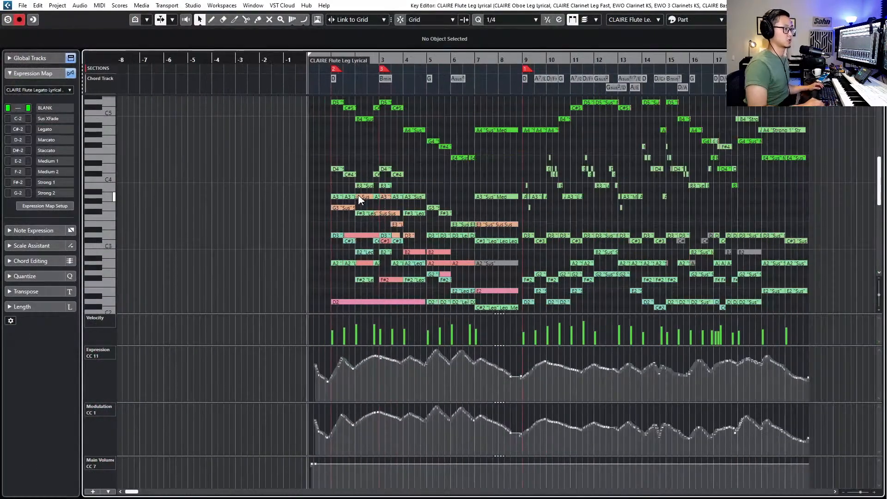
Play back the combined parts from the start to bar 21 to check notes and dynamics, and close the Key Editor
key(space)
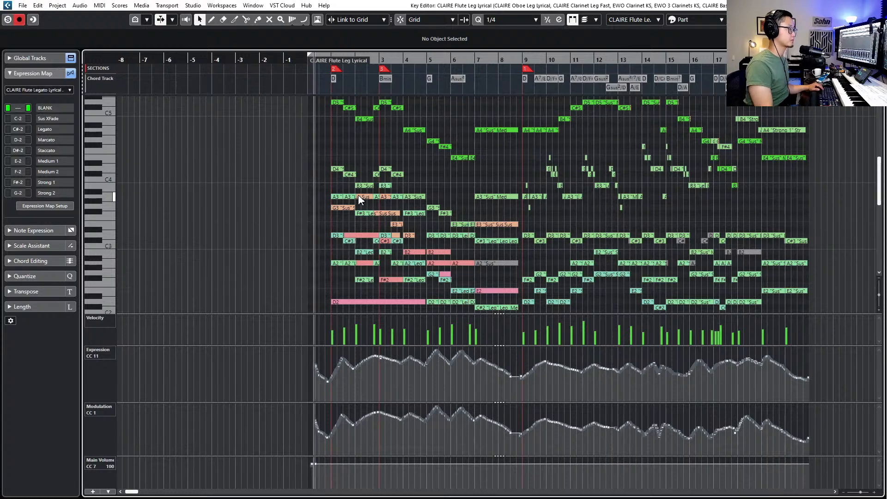
scroll(437, 194, down, 1)
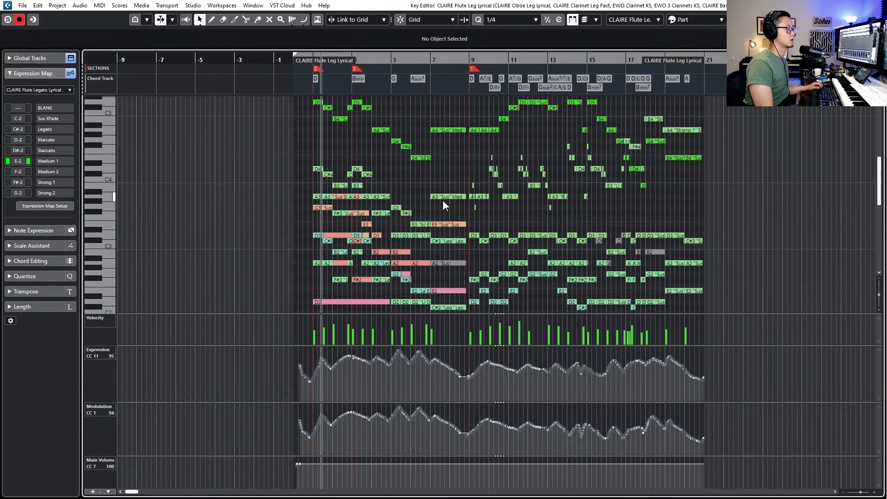
scroll(493, 214, down, 1)
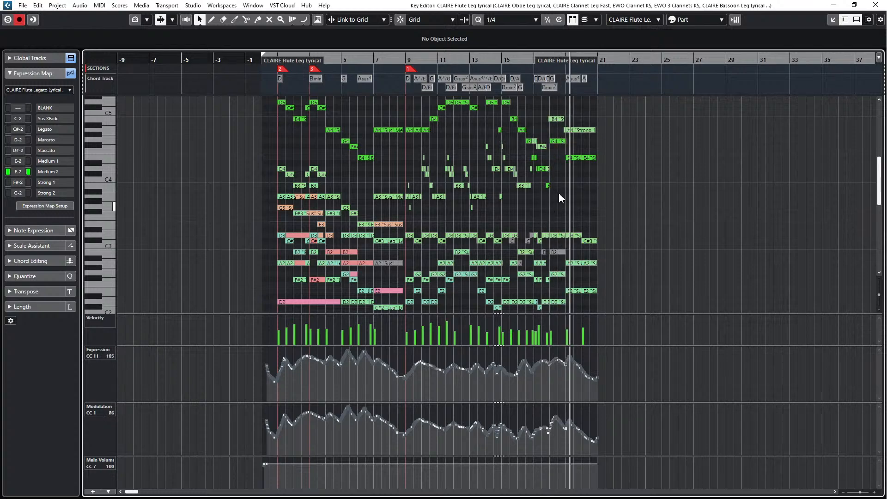
scroll(616, 215, up, 2)
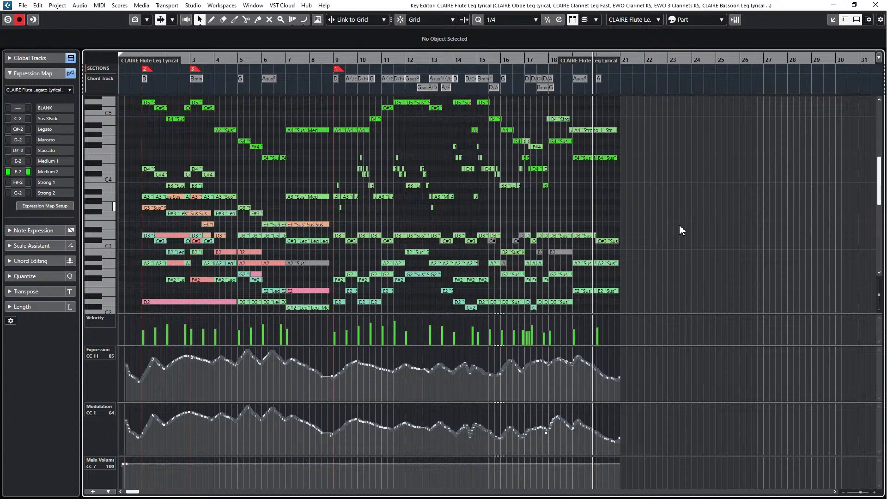
scroll(679, 224, up, 1)
scroll(680, 224, up, 4)
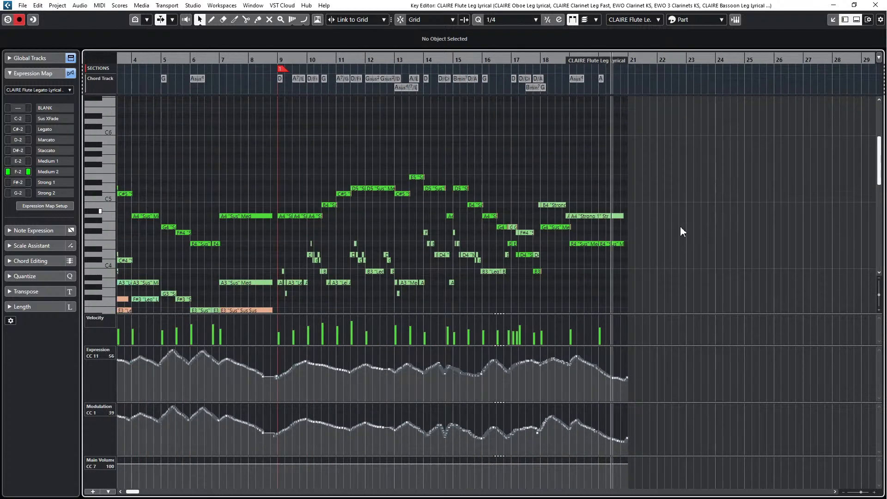
scroll(682, 228, down, 3)
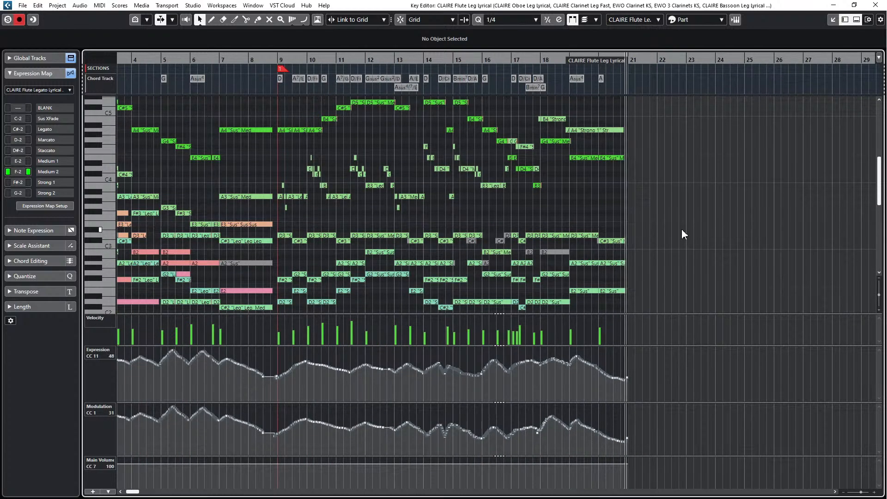
key(Return)
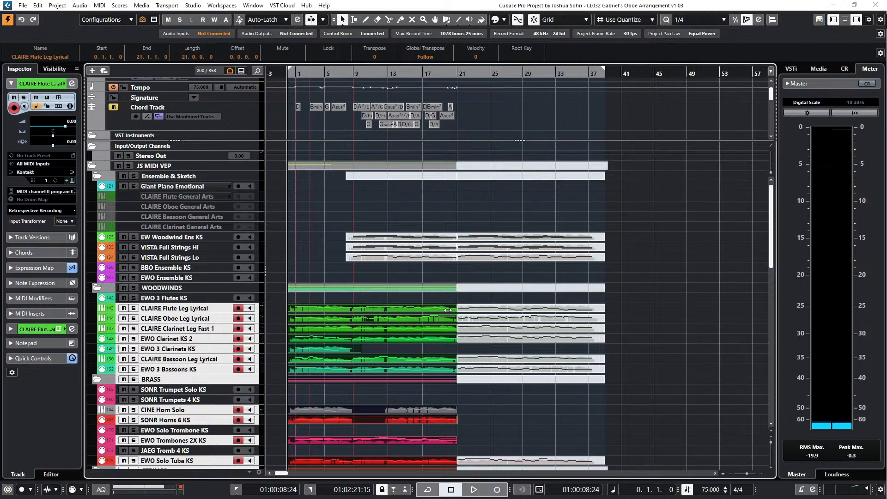
scroll(360, 347, down, 3)
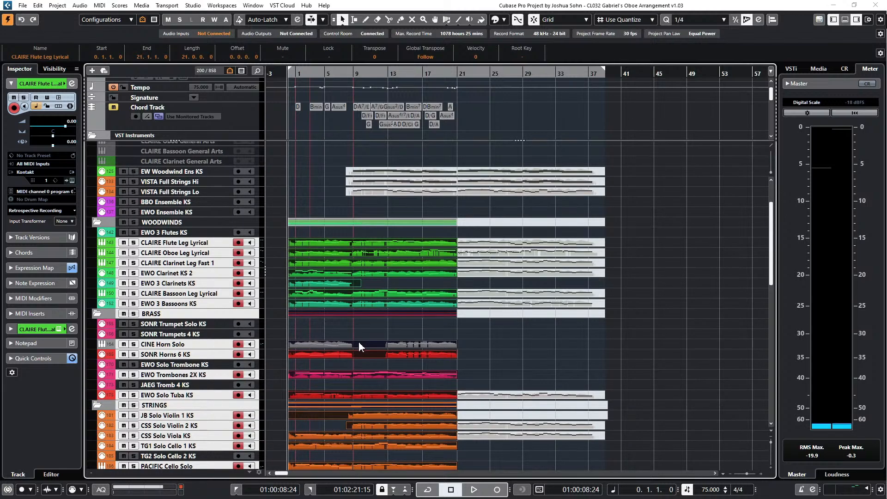